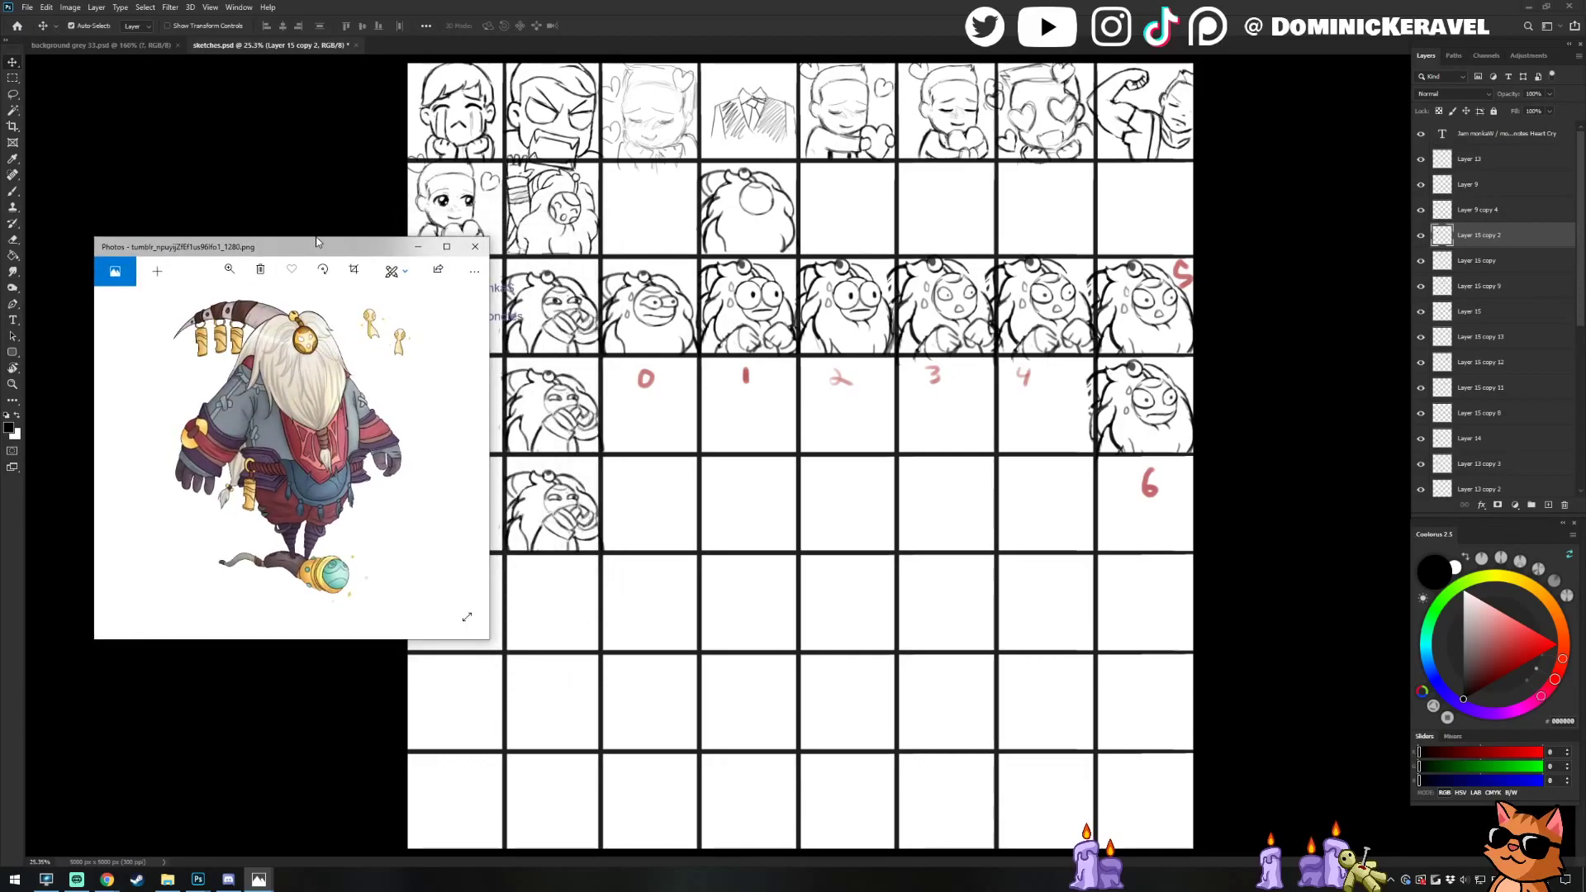
# Move the Photos reference picture off the sketch sheet and return to sketches.psd in Photoshop
pyautogui.moveTo(305, 244); pyautogui.dragTo(0, 248)
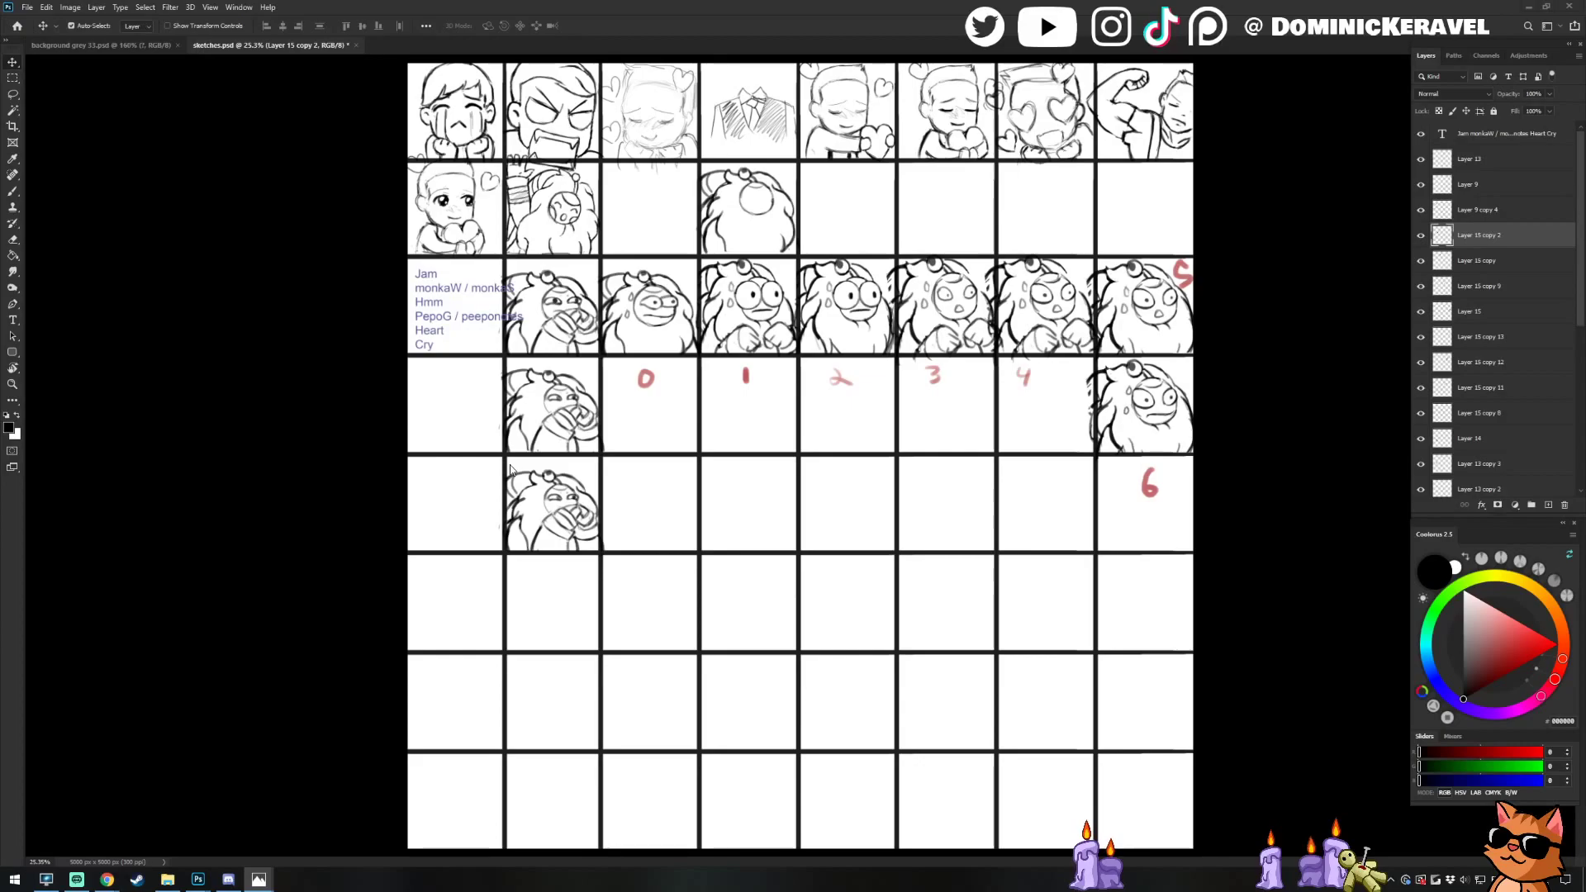
pyautogui.click(637, 6)
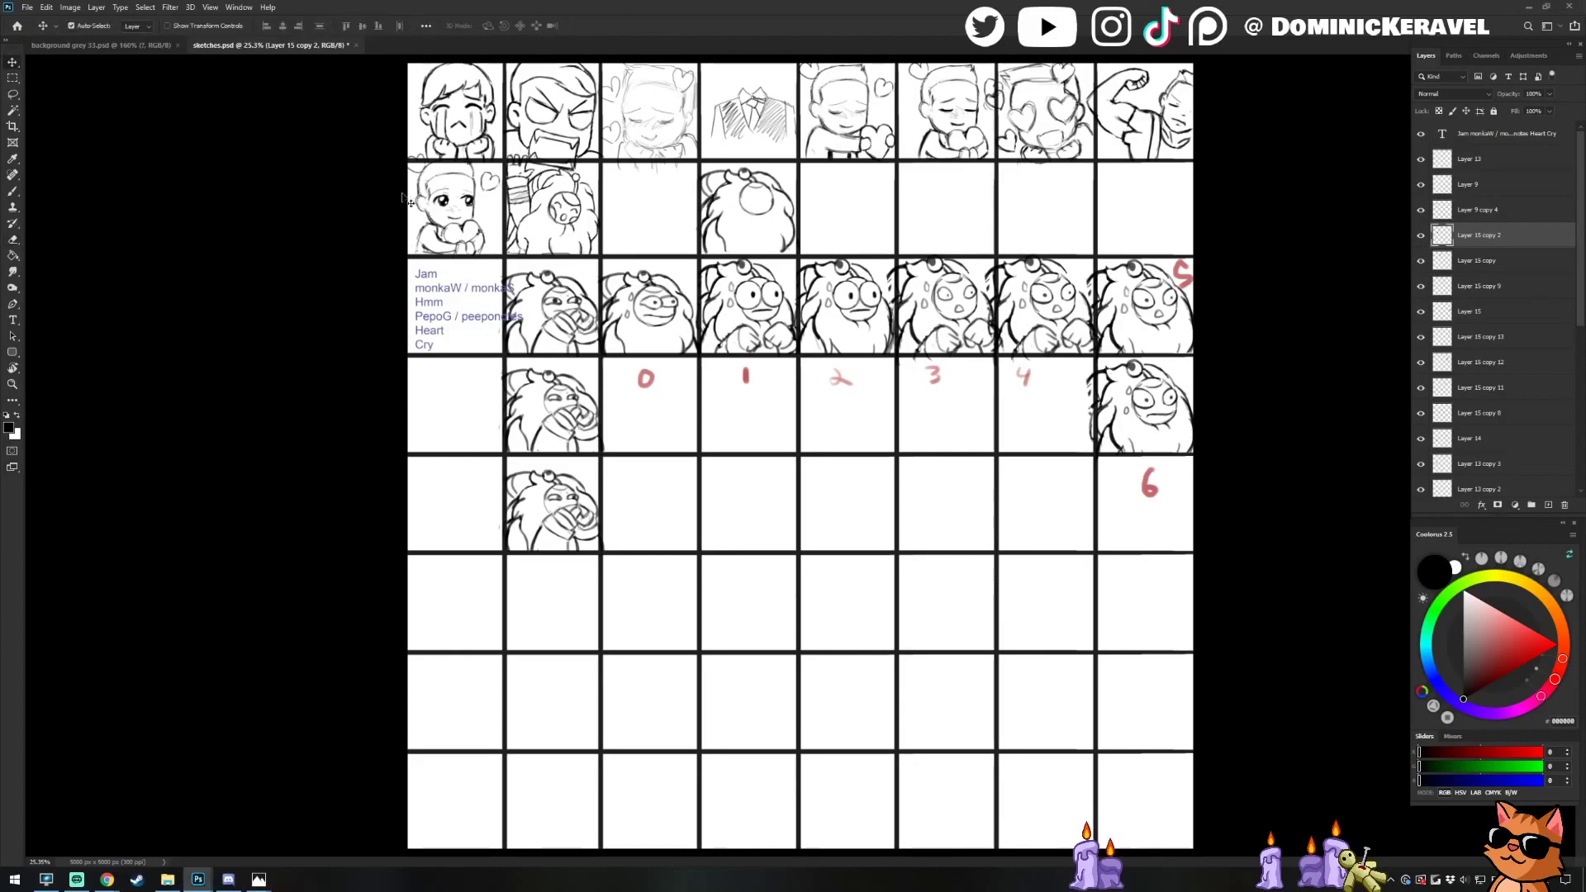
# Brush a rough black dividing line between the second and third sketch rows, and undo the strokes
pyautogui.press('e')
pyautogui.press('b')
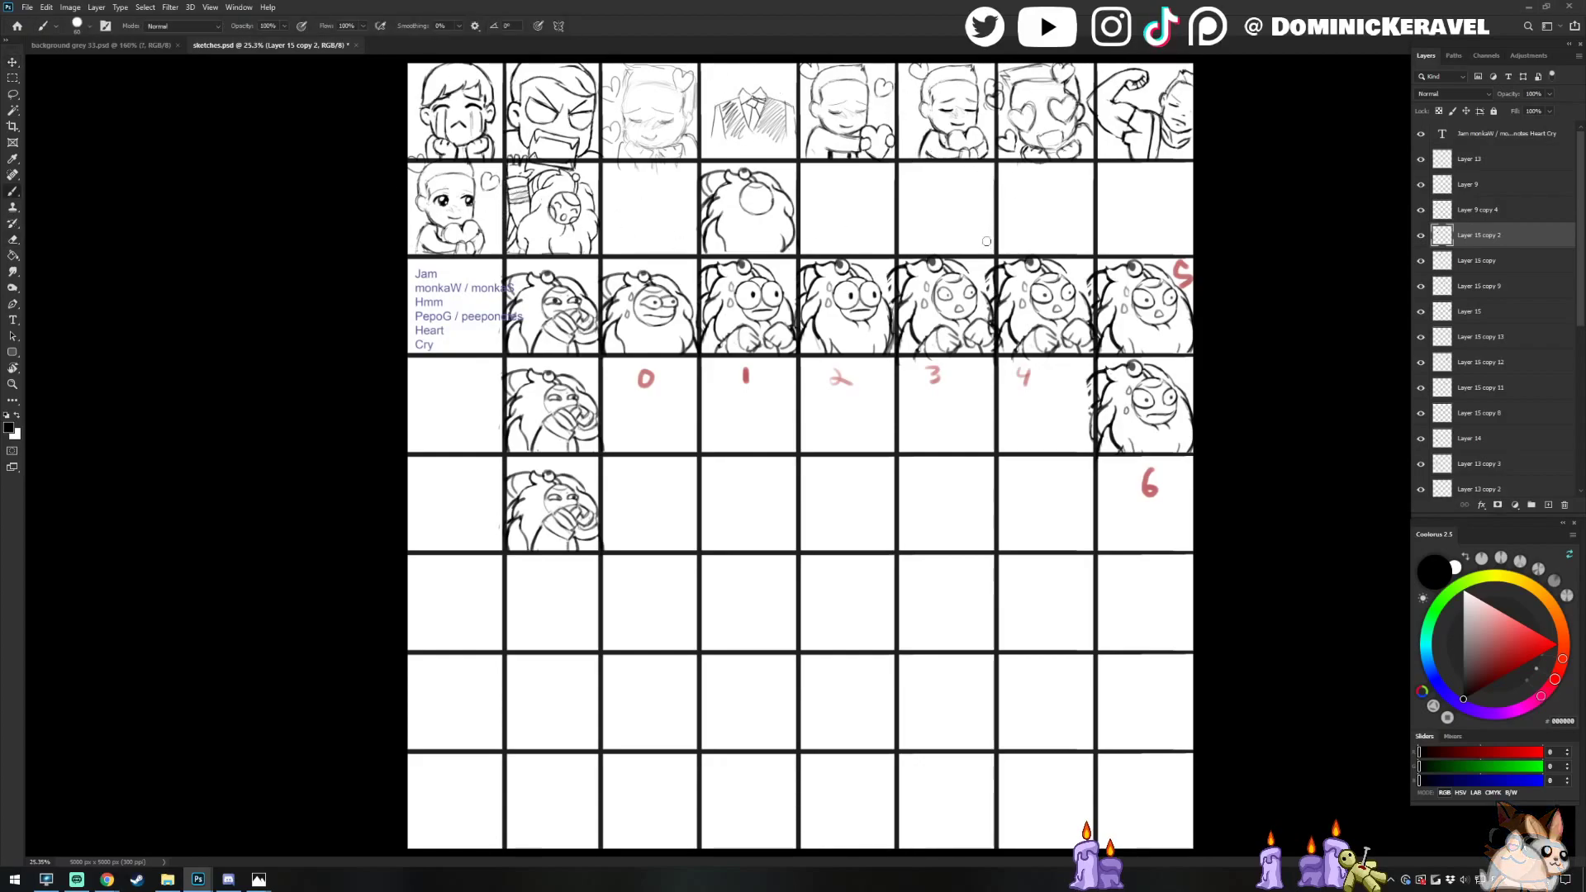
pyautogui.moveTo(963, 244); pyautogui.dragTo(407, 245)
pyautogui.moveTo(958, 273); pyautogui.dragTo(1194, 248)
pyautogui.moveTo(964, 243); pyautogui.dragTo(803, 243)
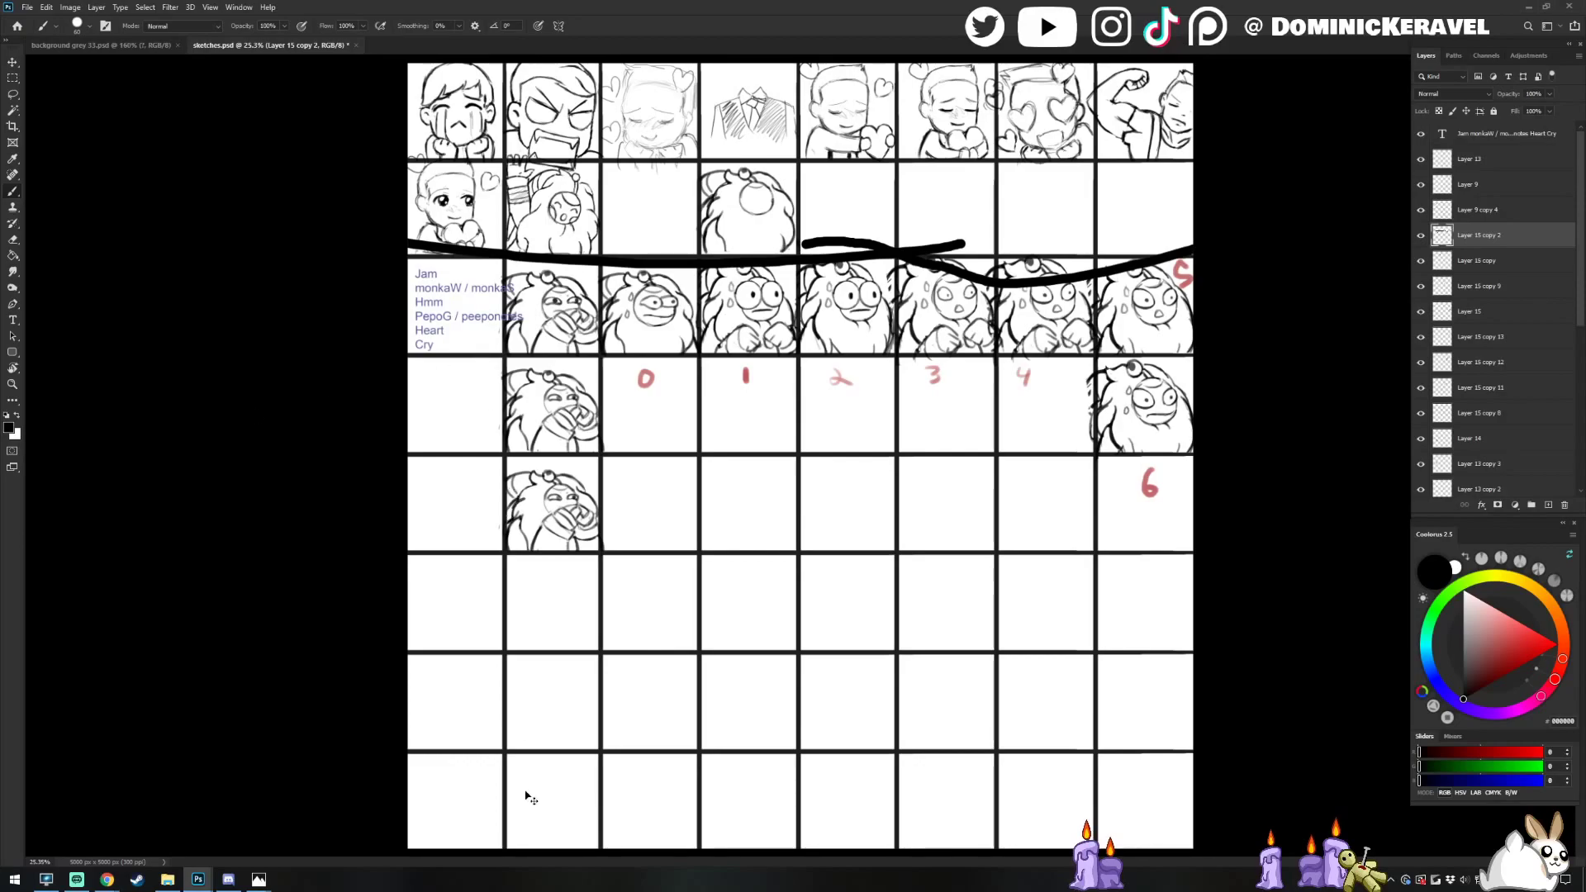
pyautogui.hotkey('ctrl', 'z')
pyautogui.hotkey('ctrl', 'z')
pyautogui.hotkey('ctrl', 'z')
pyautogui.press('v')
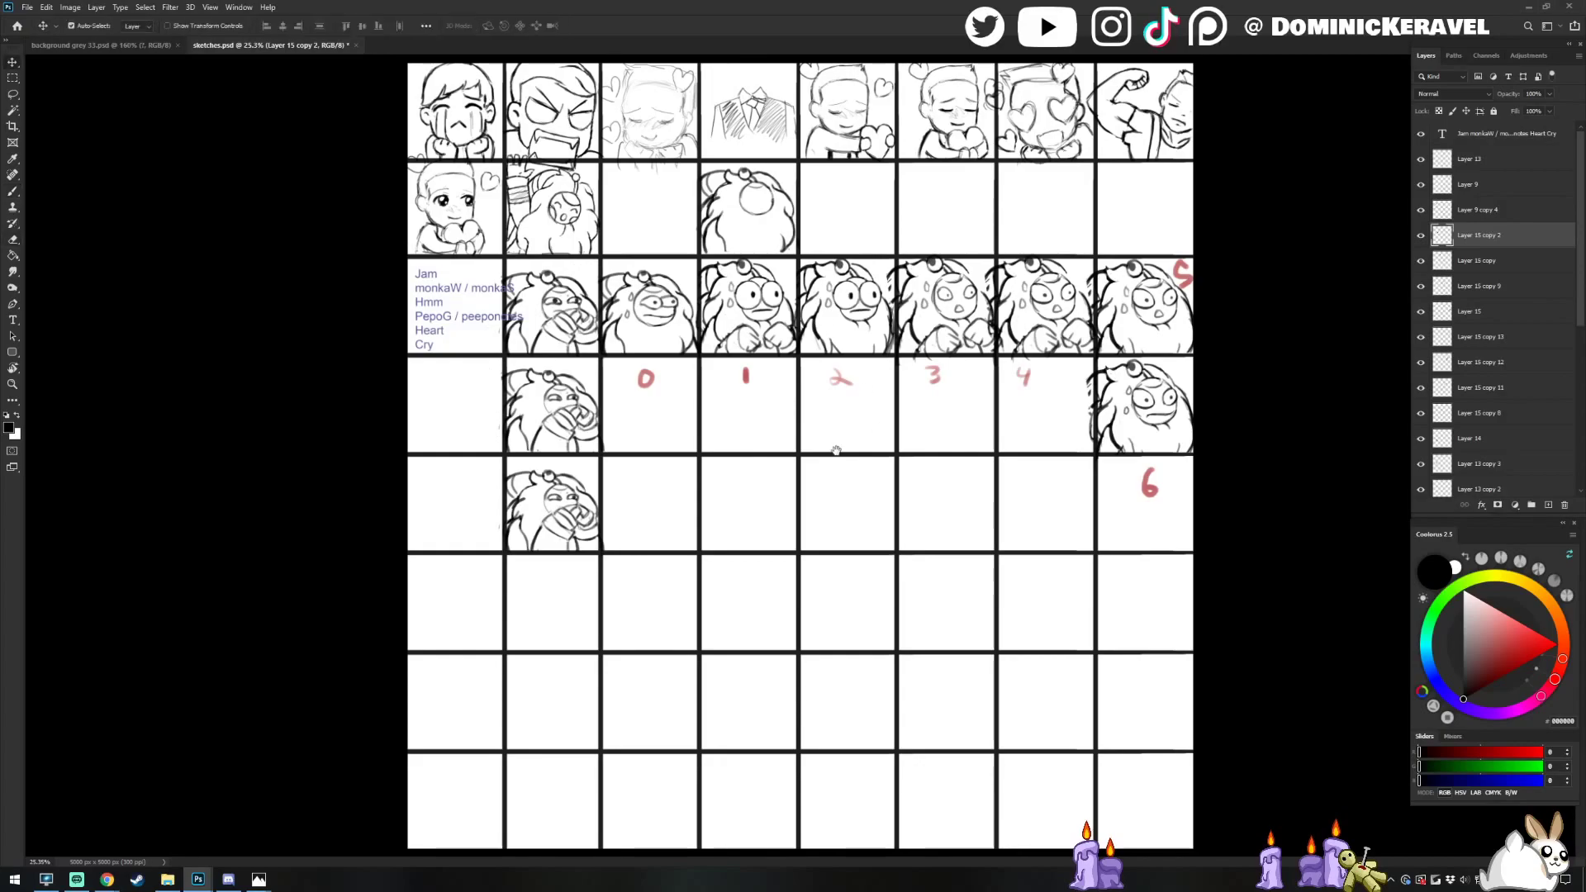
# Circle the waving emote sketch in the second row with the Brush, redoing the first stroke
pyautogui.scroll(2, 837, 449)
pyautogui.moveTo(839, 471); pyautogui.dragTo(726, 413)
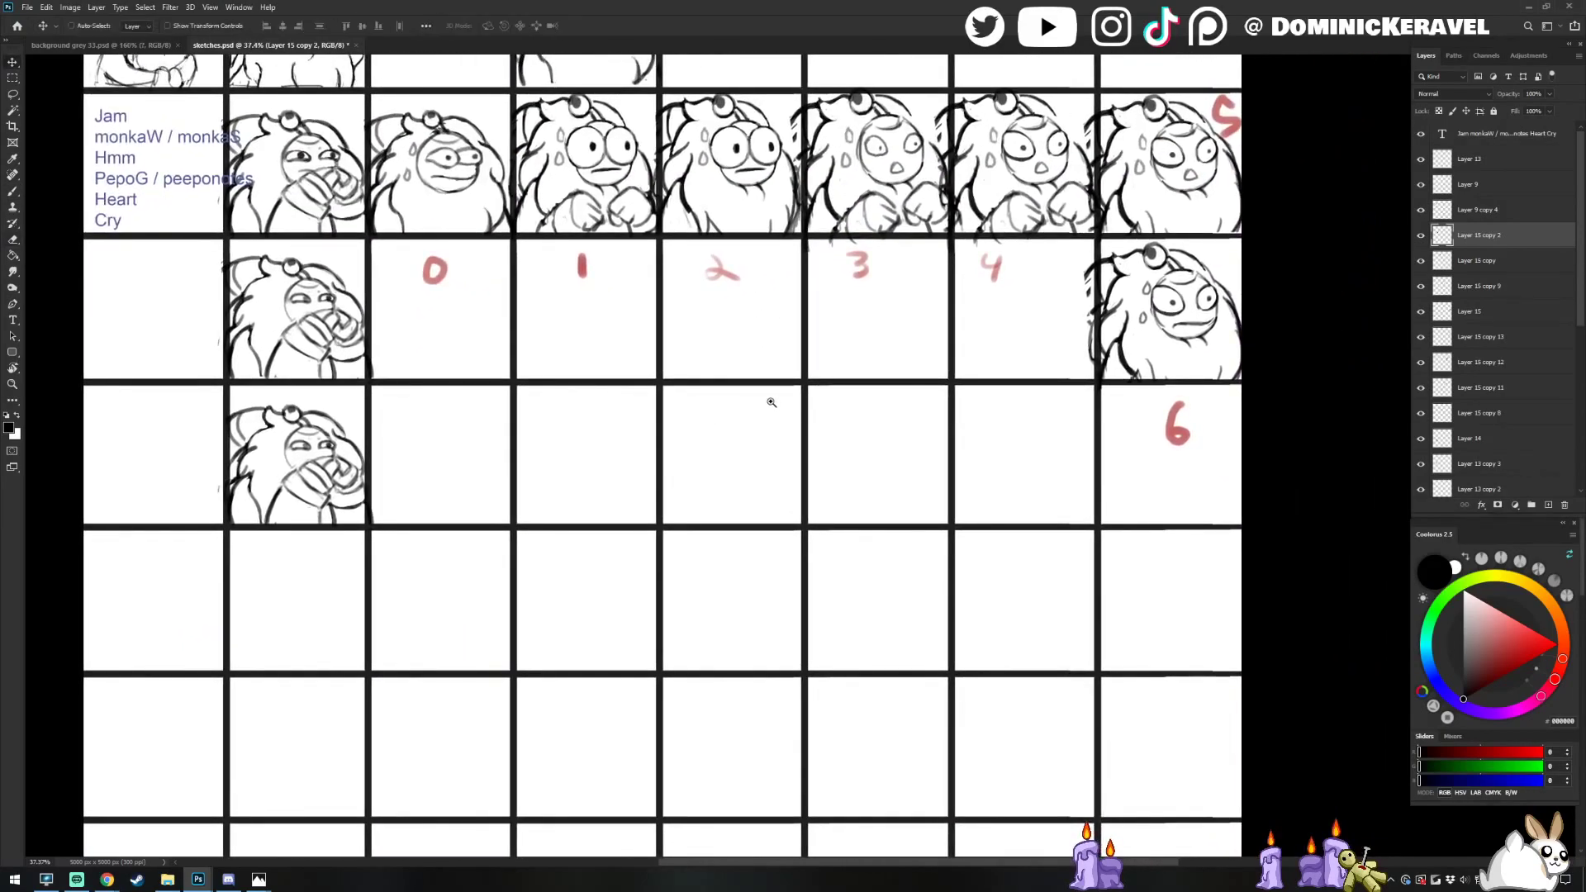
pyautogui.scroll(2, 772, 402)
pyautogui.scroll(-3, 761, 424)
pyautogui.moveTo(562, 73); pyautogui.dragTo(593, 168)
pyautogui.press('b')
pyautogui.moveTo(388, 124); pyautogui.dragTo(347, 228)
pyautogui.hotkey('ctrl', 'z')
pyautogui.moveTo(409, 104)
pyautogui.mouseDown()
pyautogui.moveTo(330, 223)
pyautogui.moveTo(438, 132)
pyautogui.mouseUp()
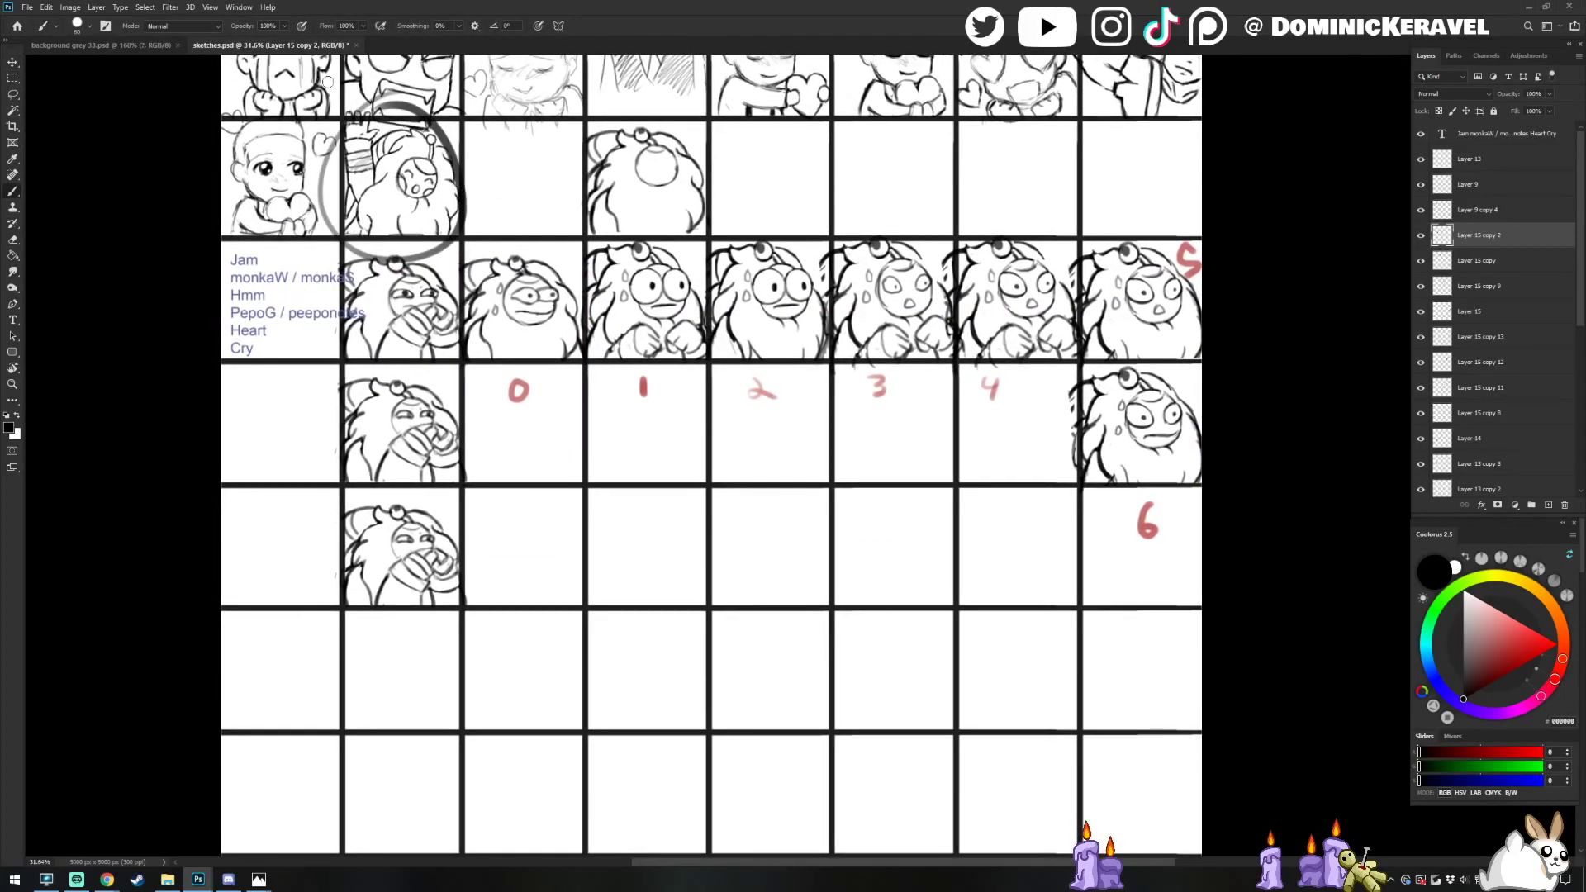
# Arrange the floating wave 448.png window directly above the feels 448.png window over the sketch sheet
pyautogui.moveTo(389, 262); pyautogui.dragTo(466, 293)
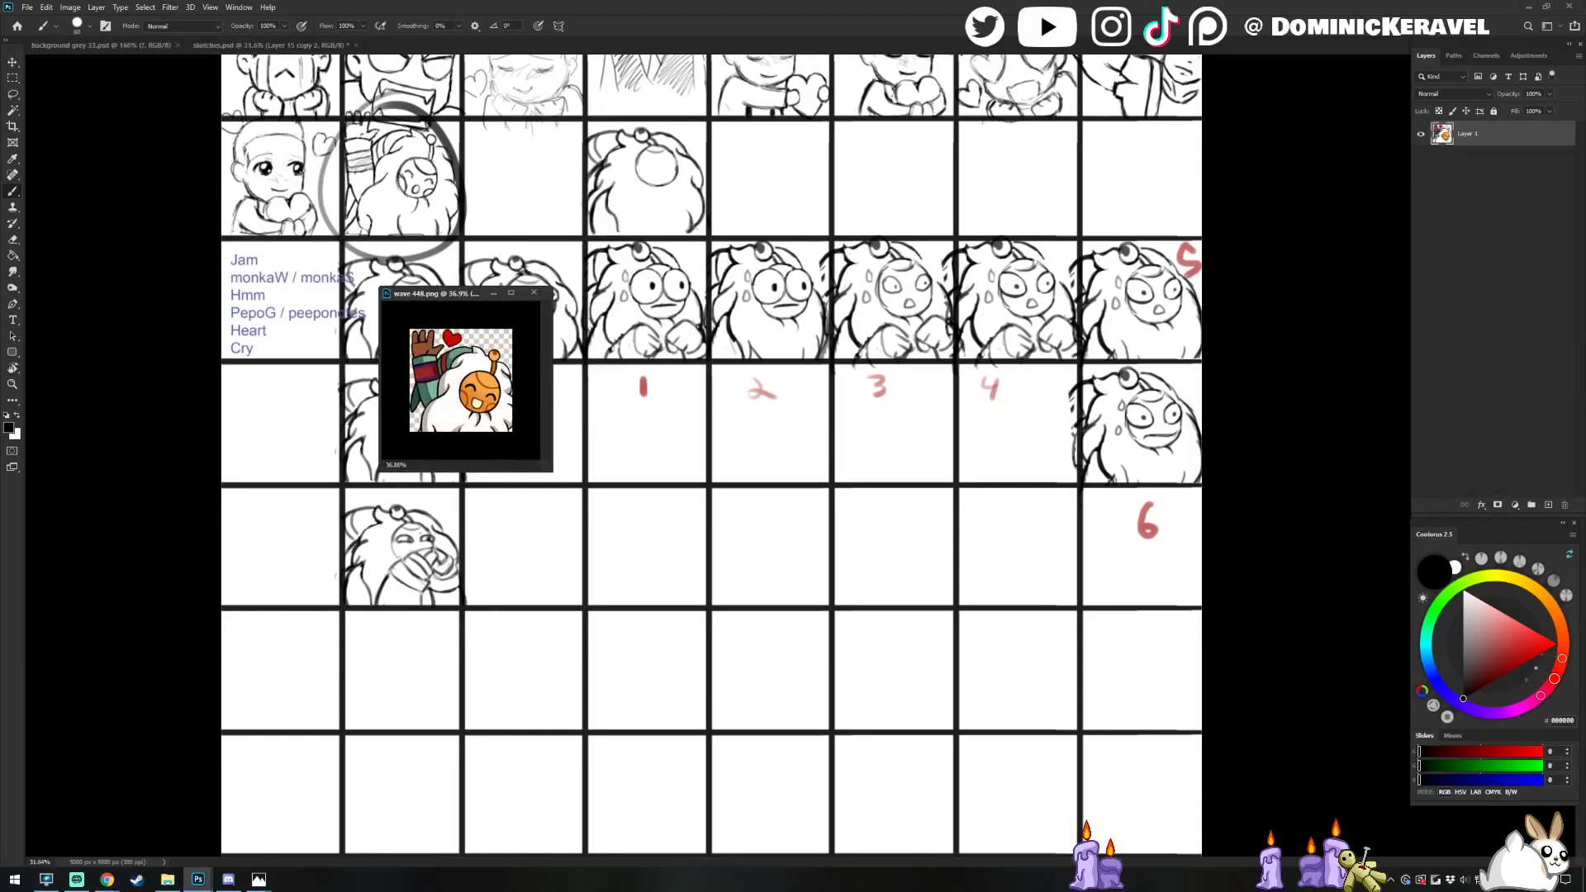
pyautogui.moveTo(377, 442); pyautogui.dragTo(446, 483)
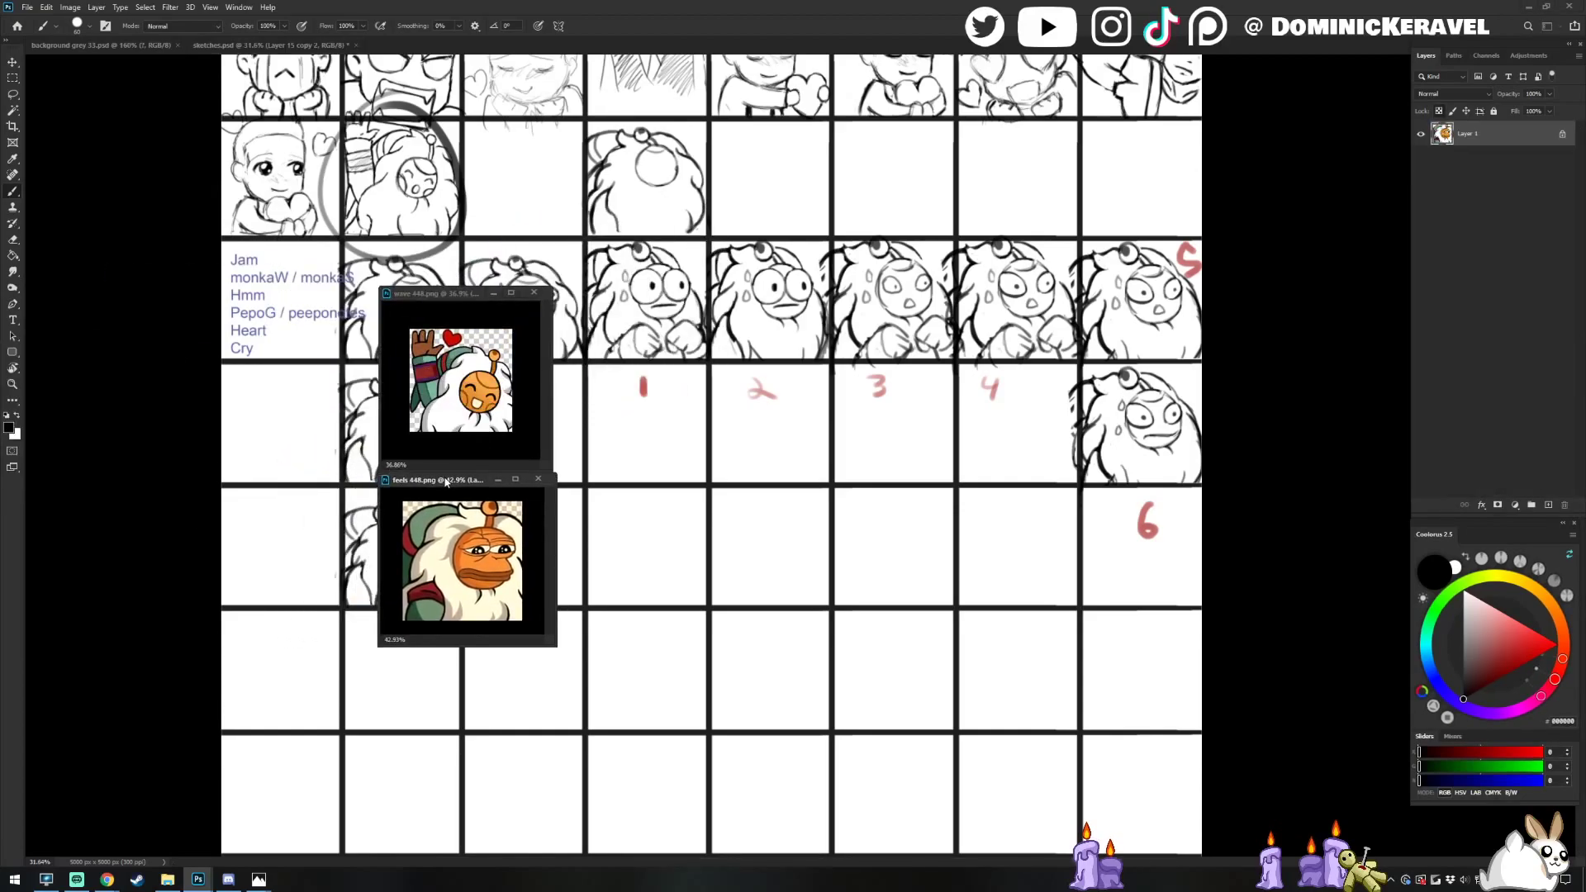
pyautogui.moveTo(446, 482); pyautogui.dragTo(442, 480)
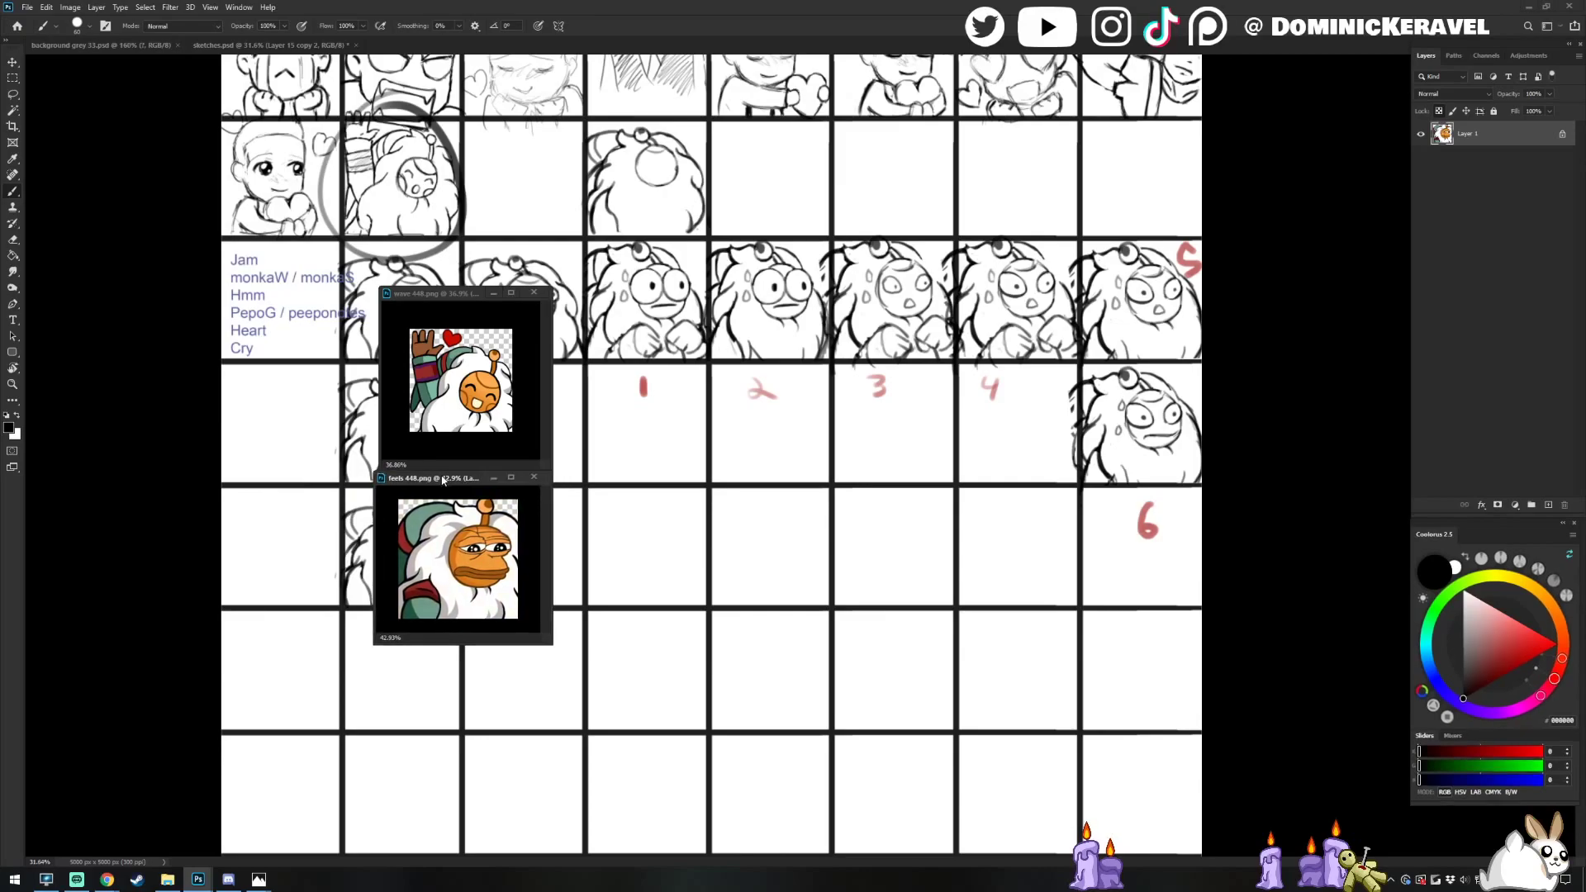
pyautogui.moveTo(451, 293); pyautogui.dragTo(456, 302)
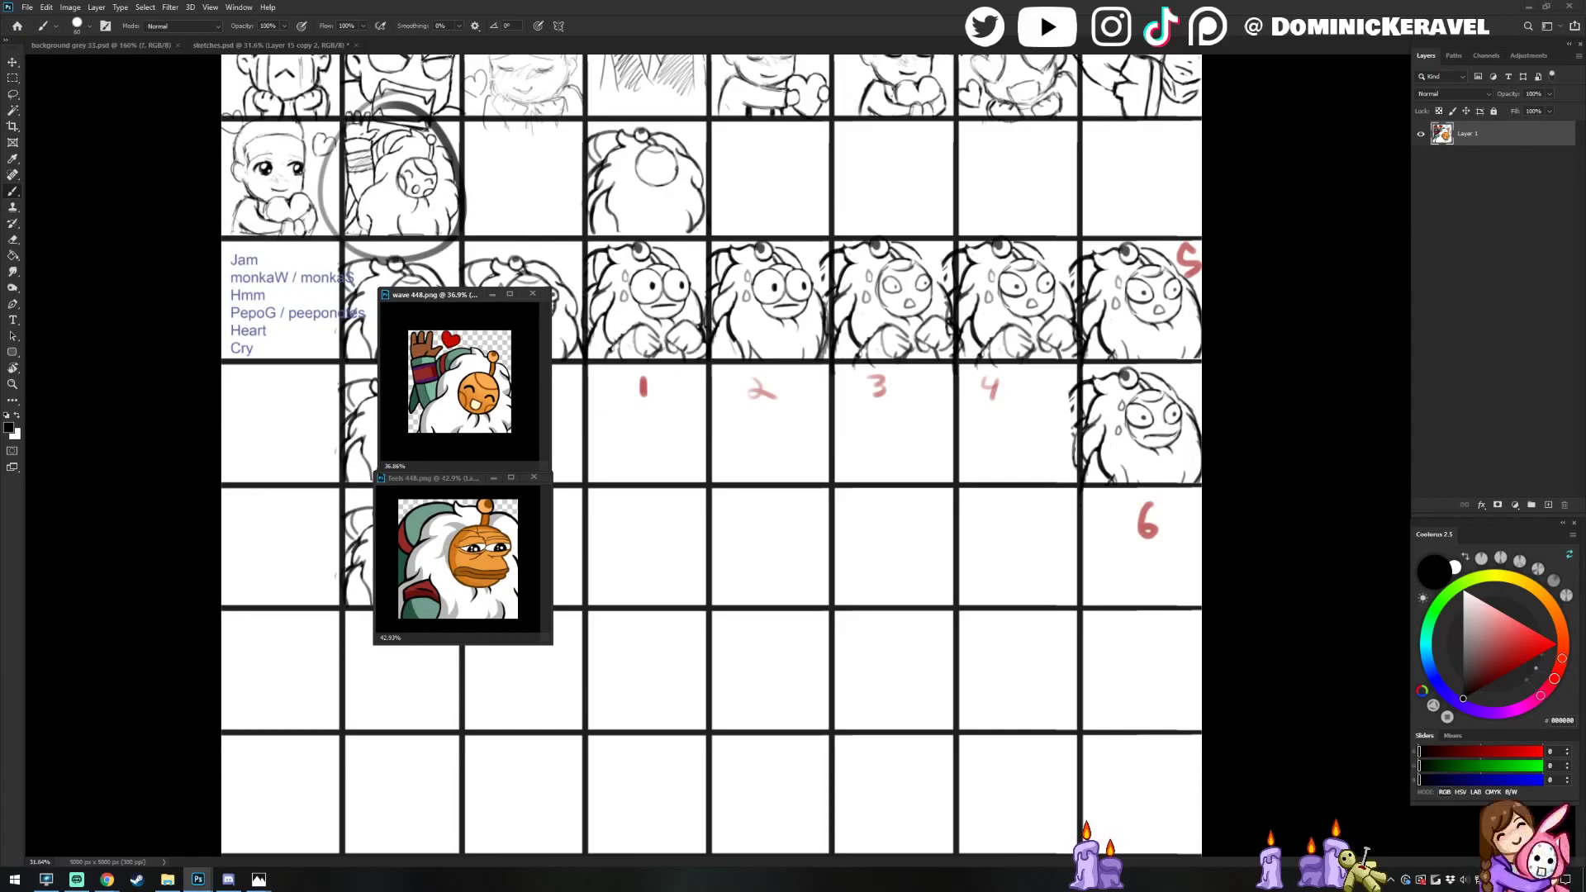
# View the full-body character reference in Photos beside the two coloured emotes, and minimise it
pyautogui.click(258, 879)
pyautogui.moveTo(1147, 332); pyautogui.dragTo(891, 269)
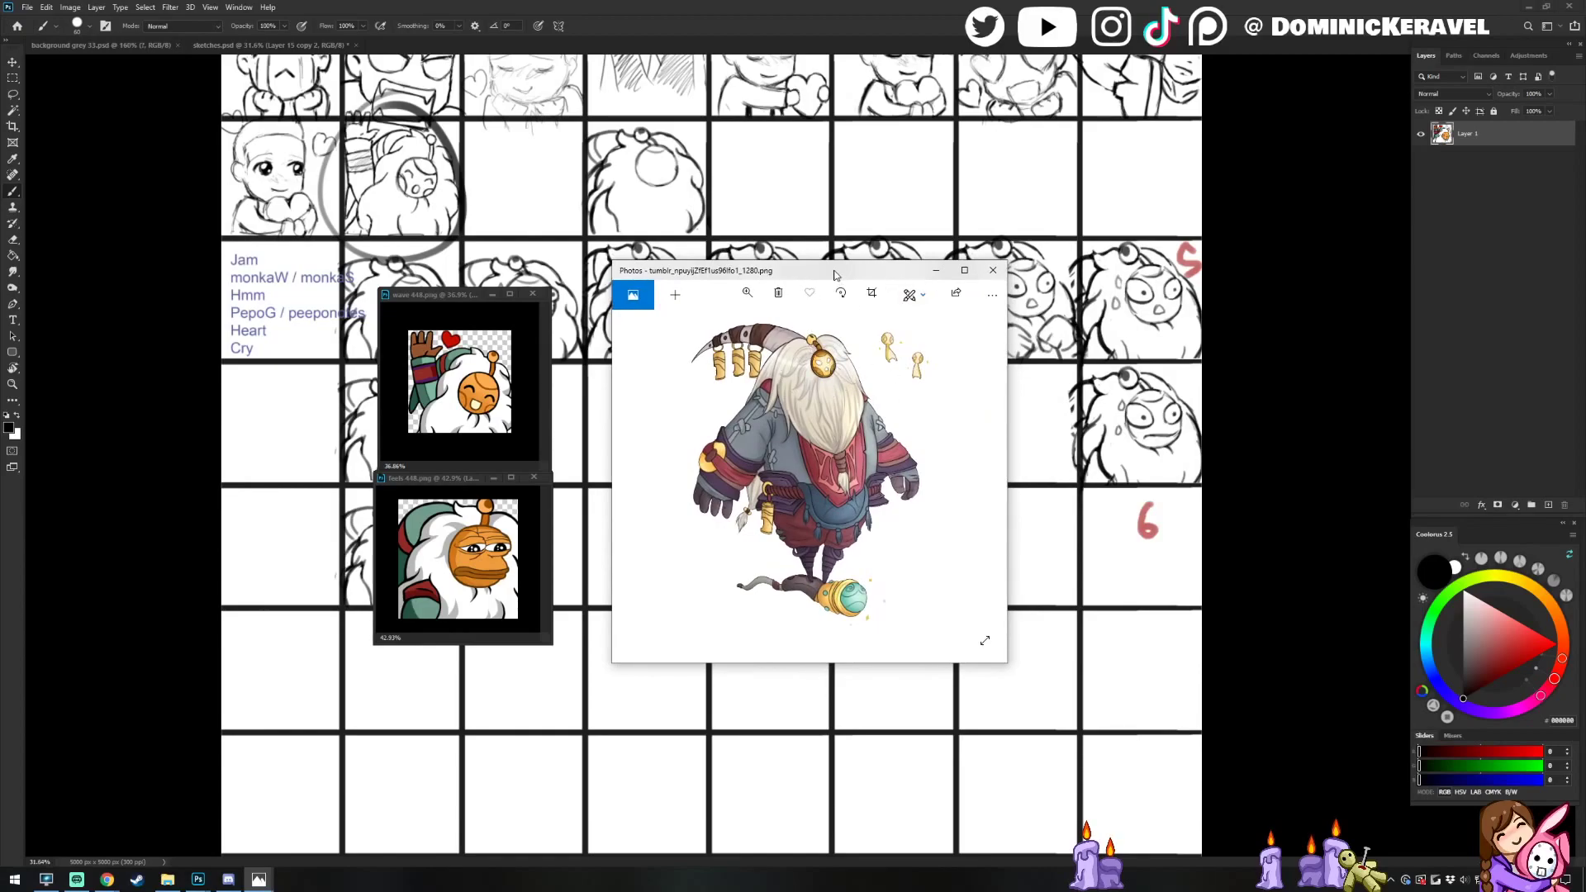
pyautogui.click(936, 270)
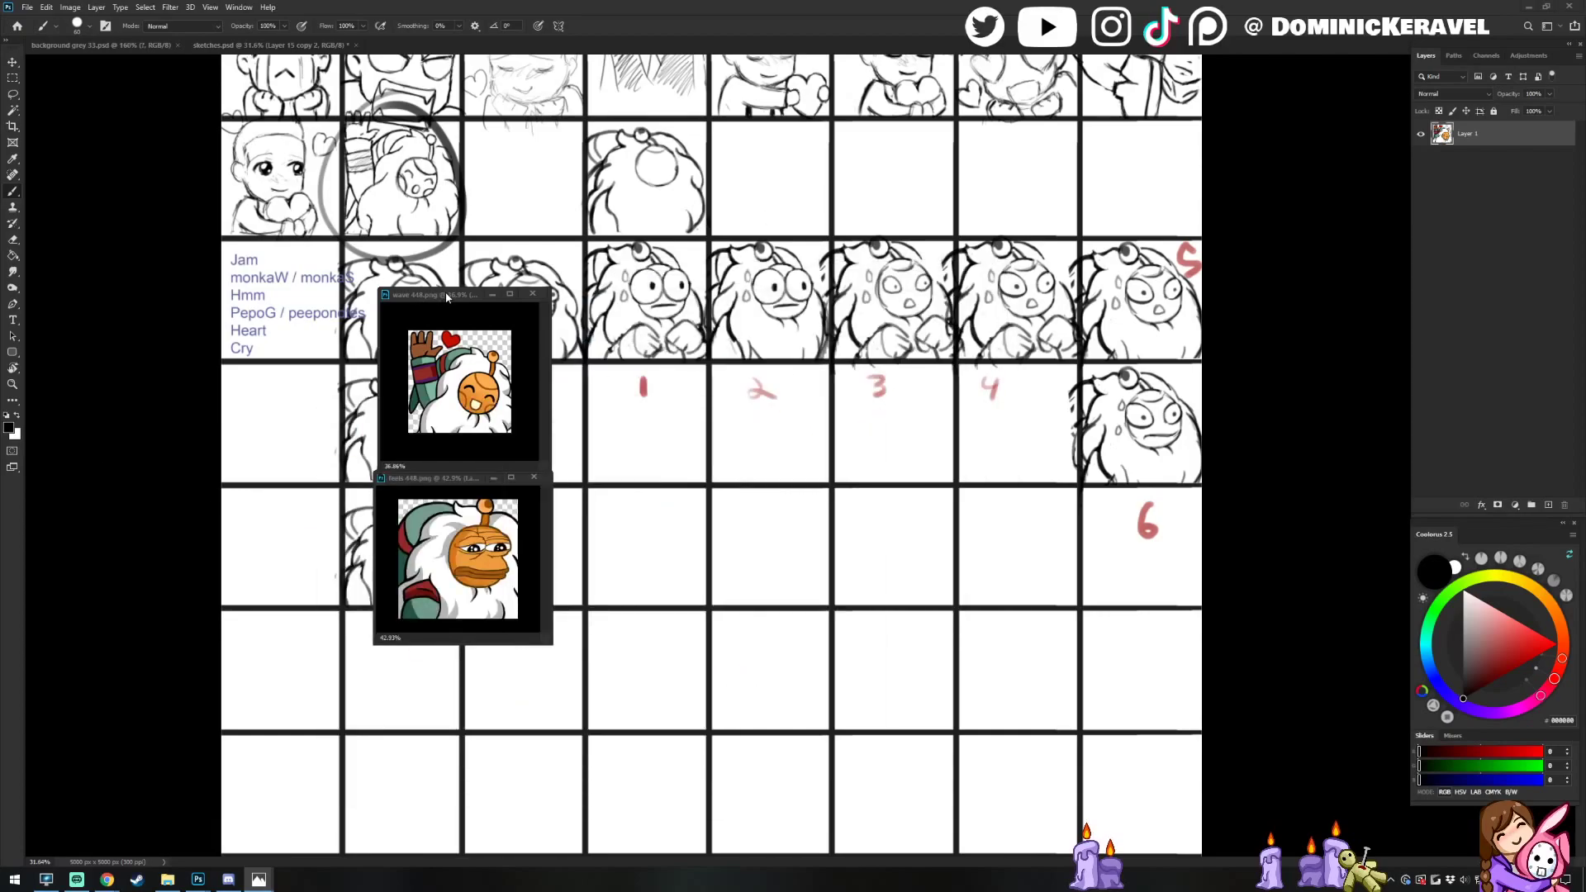
# Clear the wave 448.png and feels 448.png windows from the sheet and reactivate sketches.psd
pyautogui.moveTo(465, 298); pyautogui.dragTo(369, 266)
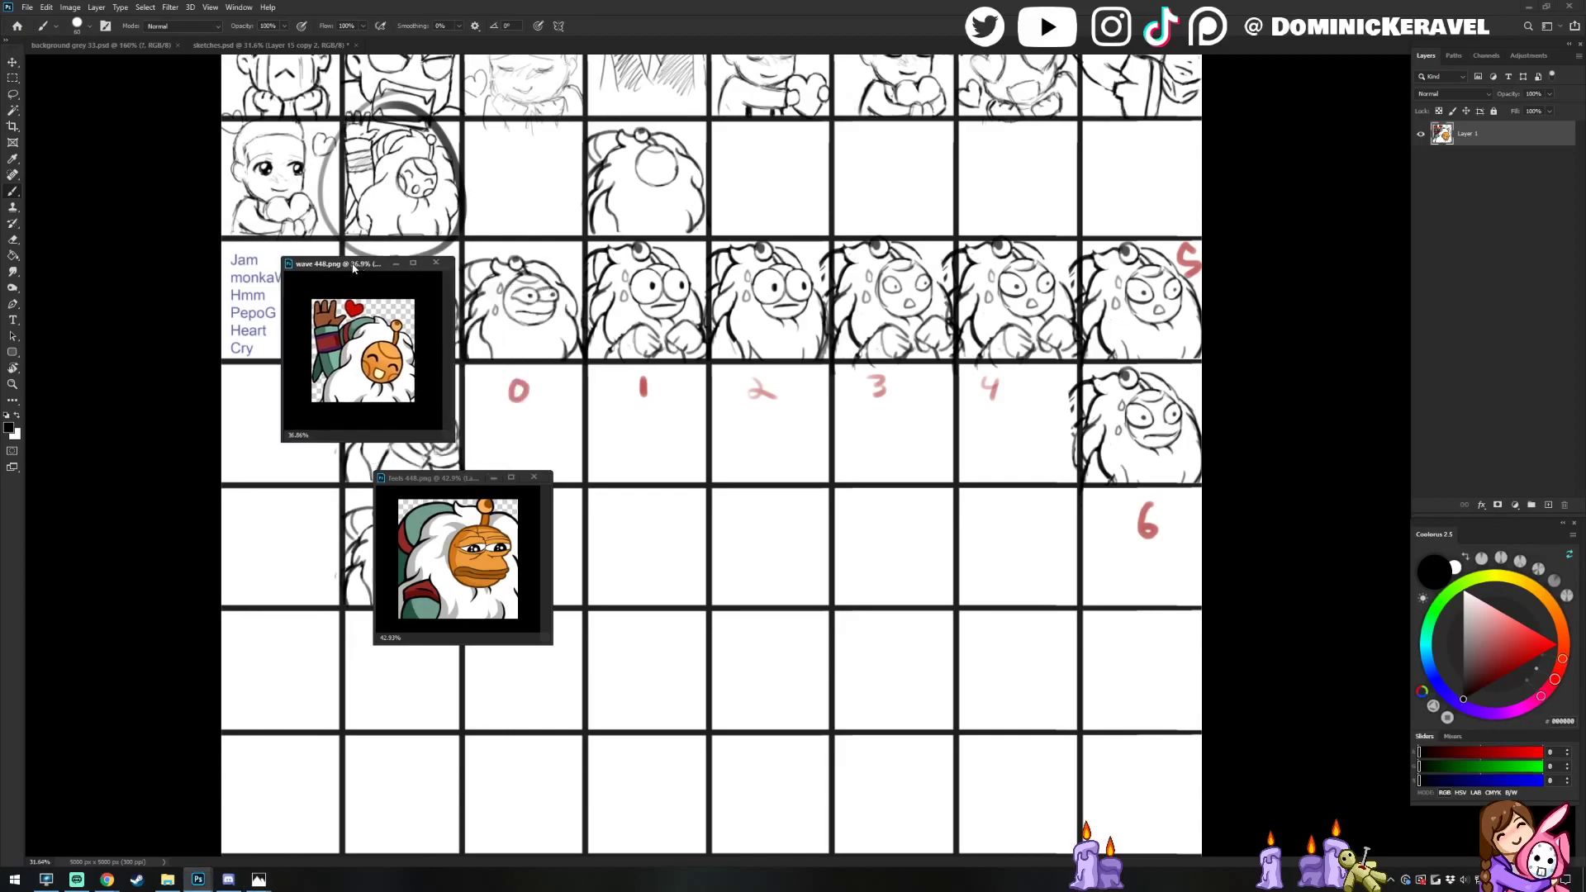
pyautogui.hotkey('ctrl', 'w')
pyautogui.hotkey('ctrl', 'w')
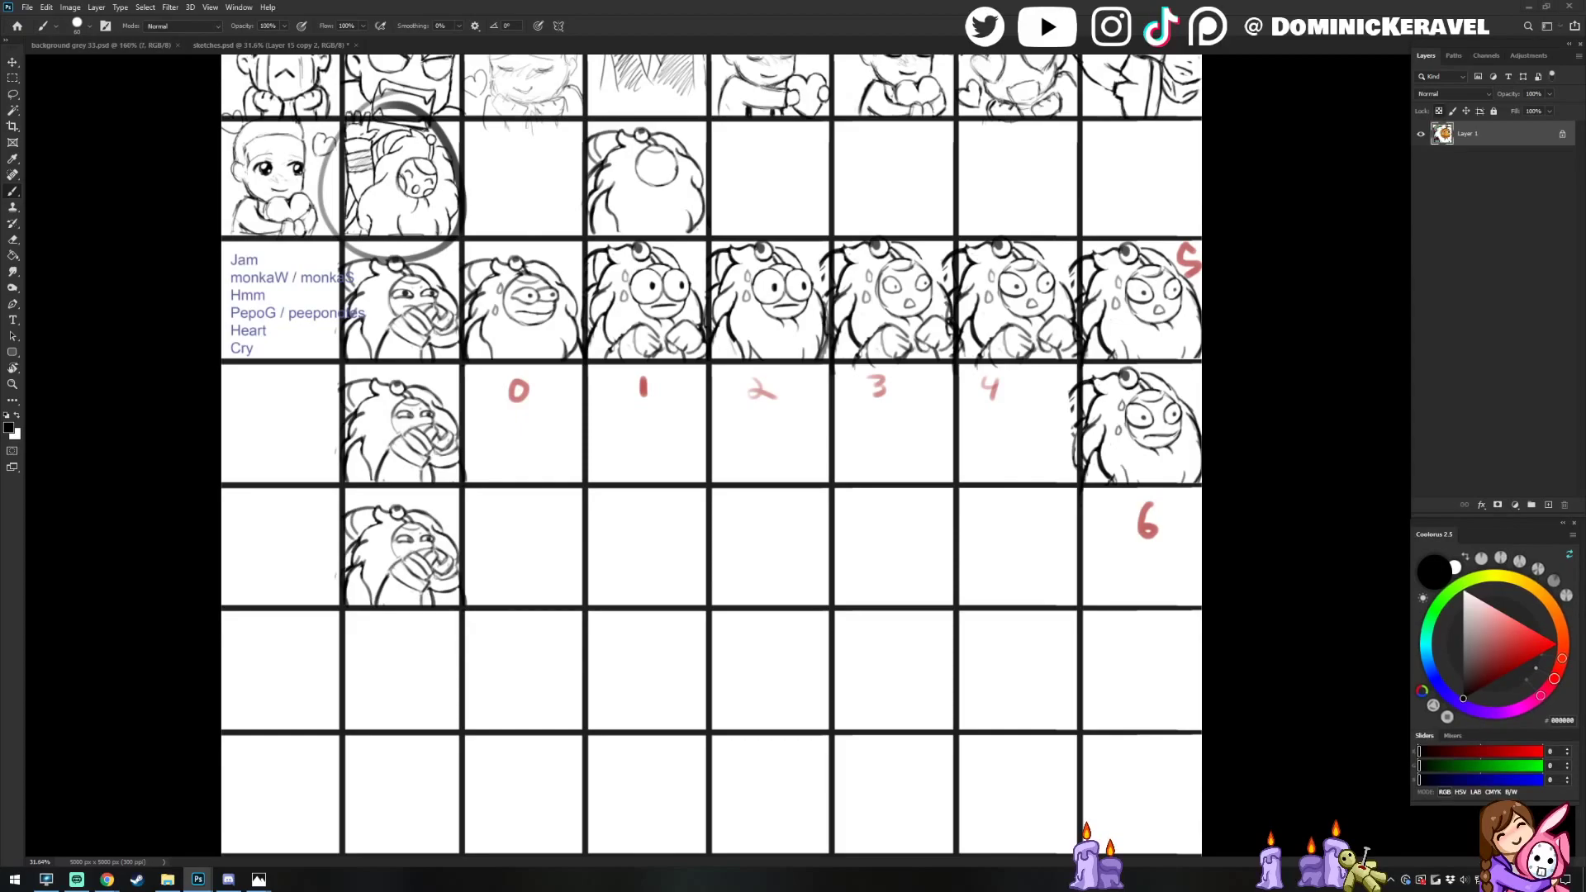
pyautogui.click(529, 312)
# Circle sketch 0 in the third row with the Brush, and undo the marks
pyautogui.press('v')
pyautogui.press('b')
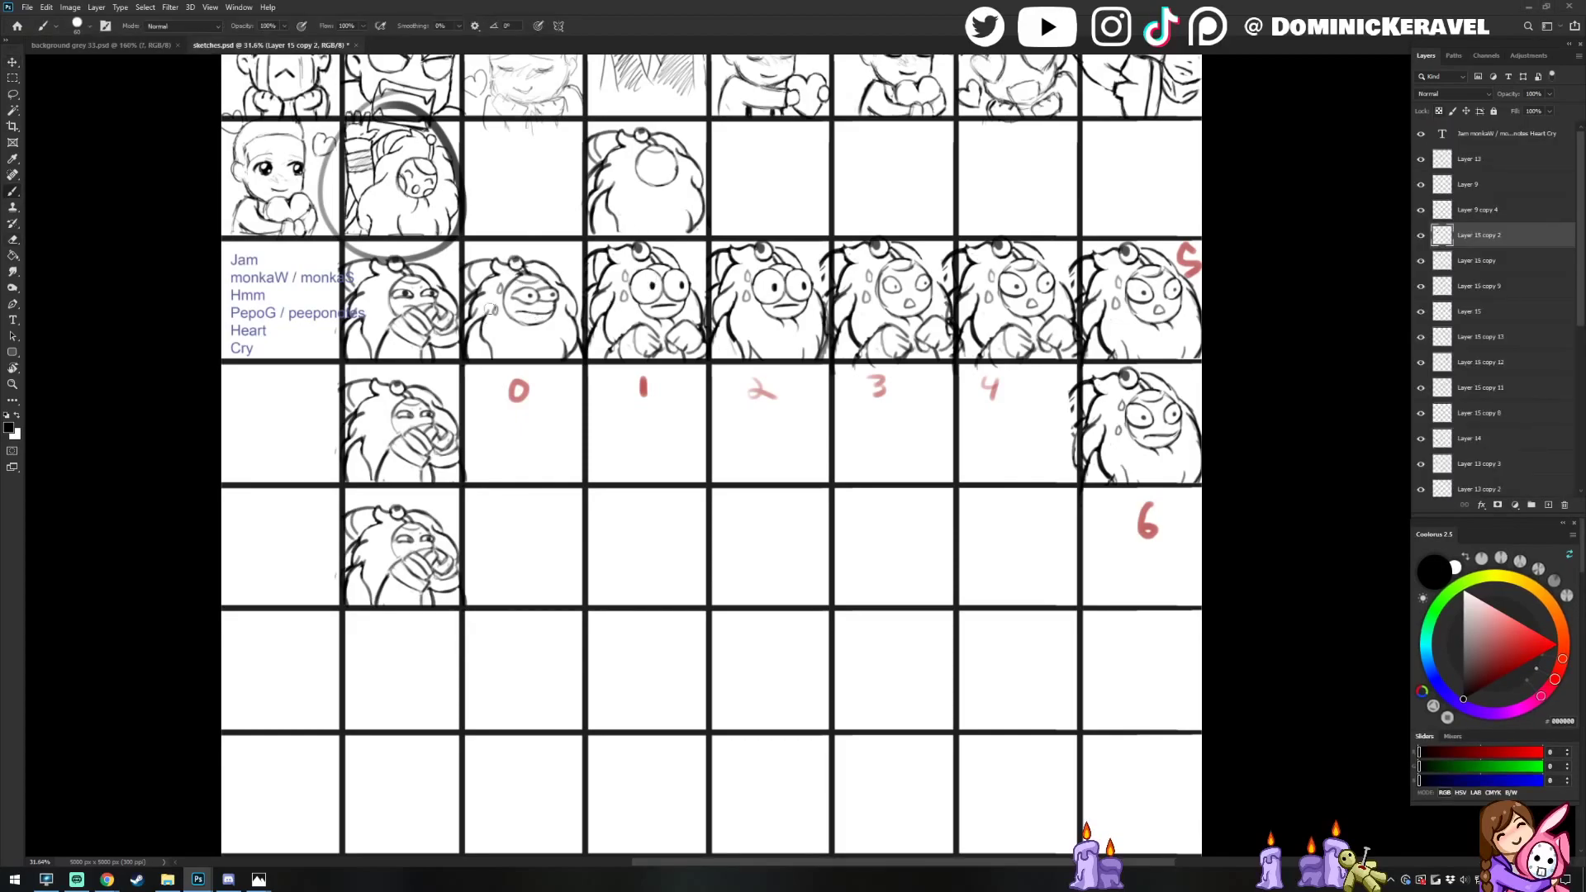
pyautogui.moveTo(530, 261); pyautogui.dragTo(537, 252)
pyautogui.scroll(3, 561, 315)
pyautogui.scroll(-1, 628, 310)
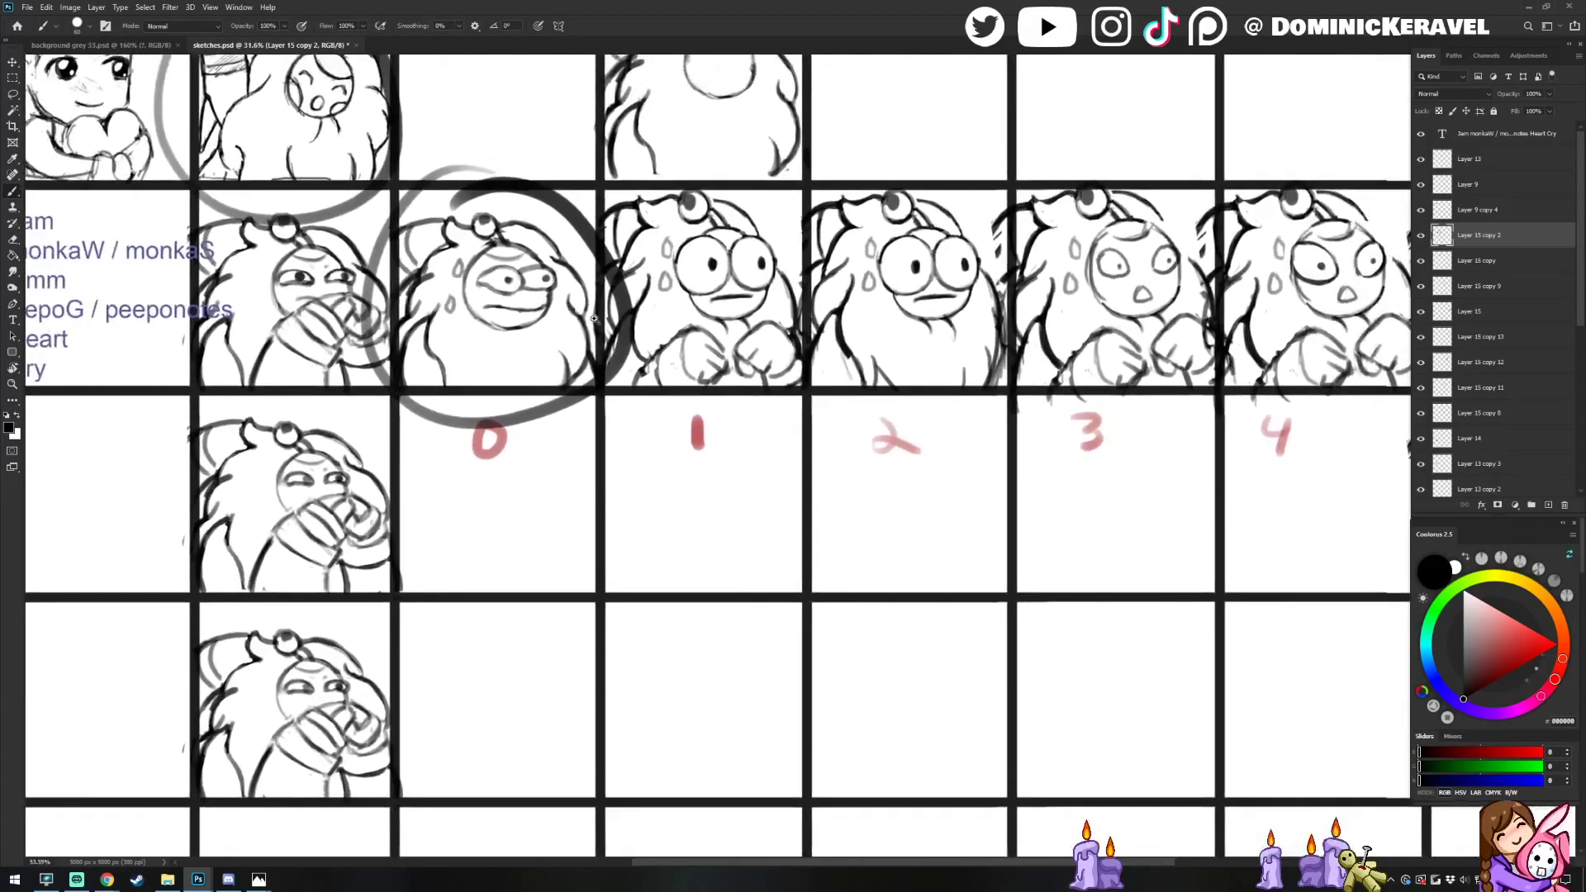
pyautogui.hotkey('ctrl', 'z')
pyautogui.scroll(-2, 704, 305)
pyautogui.moveTo(526, 238); pyautogui.dragTo(506, 247)
pyautogui.moveTo(738, 349); pyautogui.dragTo(650, 337)
pyautogui.hotkey('ctrl', 'z')
# Select the layer holding number 1 and circle sketches 1 and 6 with the Brush
pyautogui.press('v')
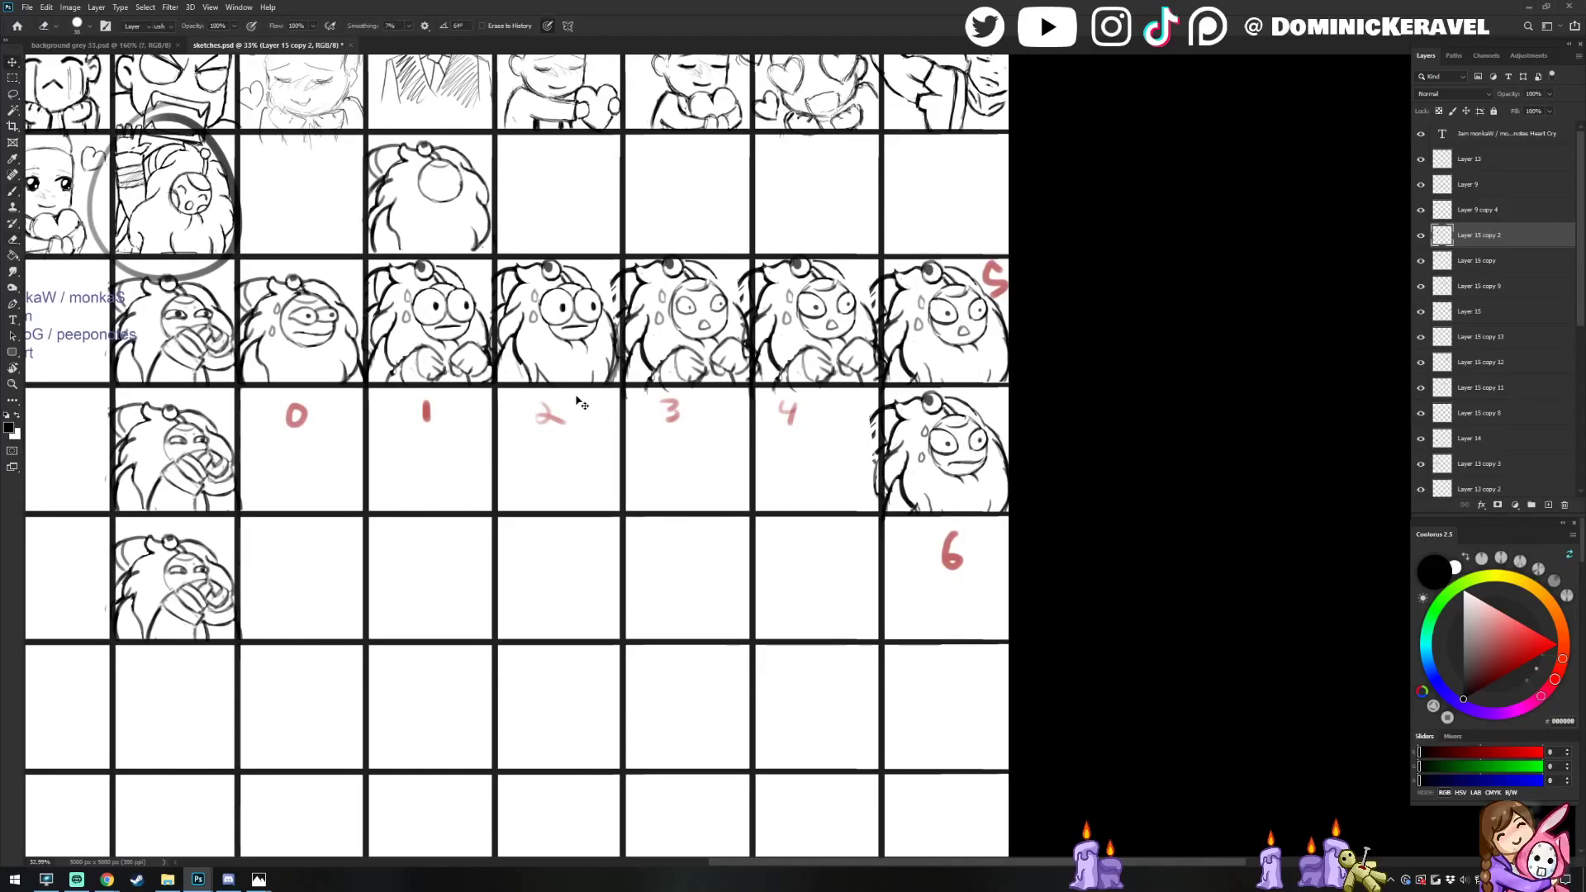
pyautogui.click(426, 412)
pyautogui.press('b')
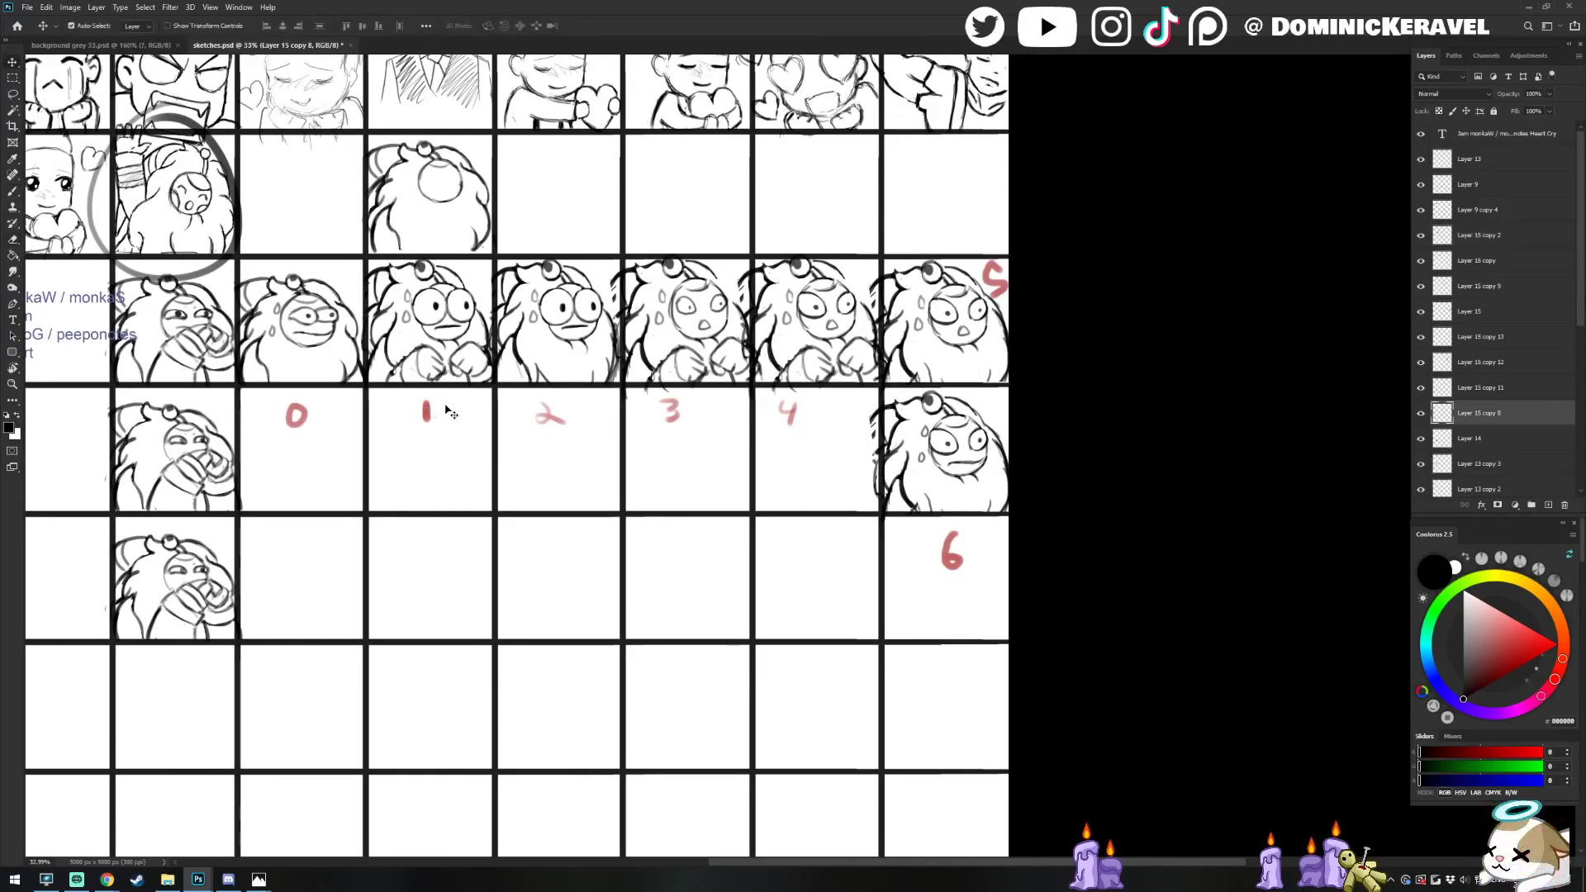
pyautogui.moveTo(417, 242)
pyautogui.mouseDown()
pyautogui.moveTo(450, 260)
pyautogui.moveTo(409, 241)
pyautogui.mouseUp()
pyautogui.moveTo(946, 374)
pyautogui.mouseDown()
pyautogui.moveTo(1009, 565)
pyautogui.moveTo(941, 373)
pyautogui.mouseUp()
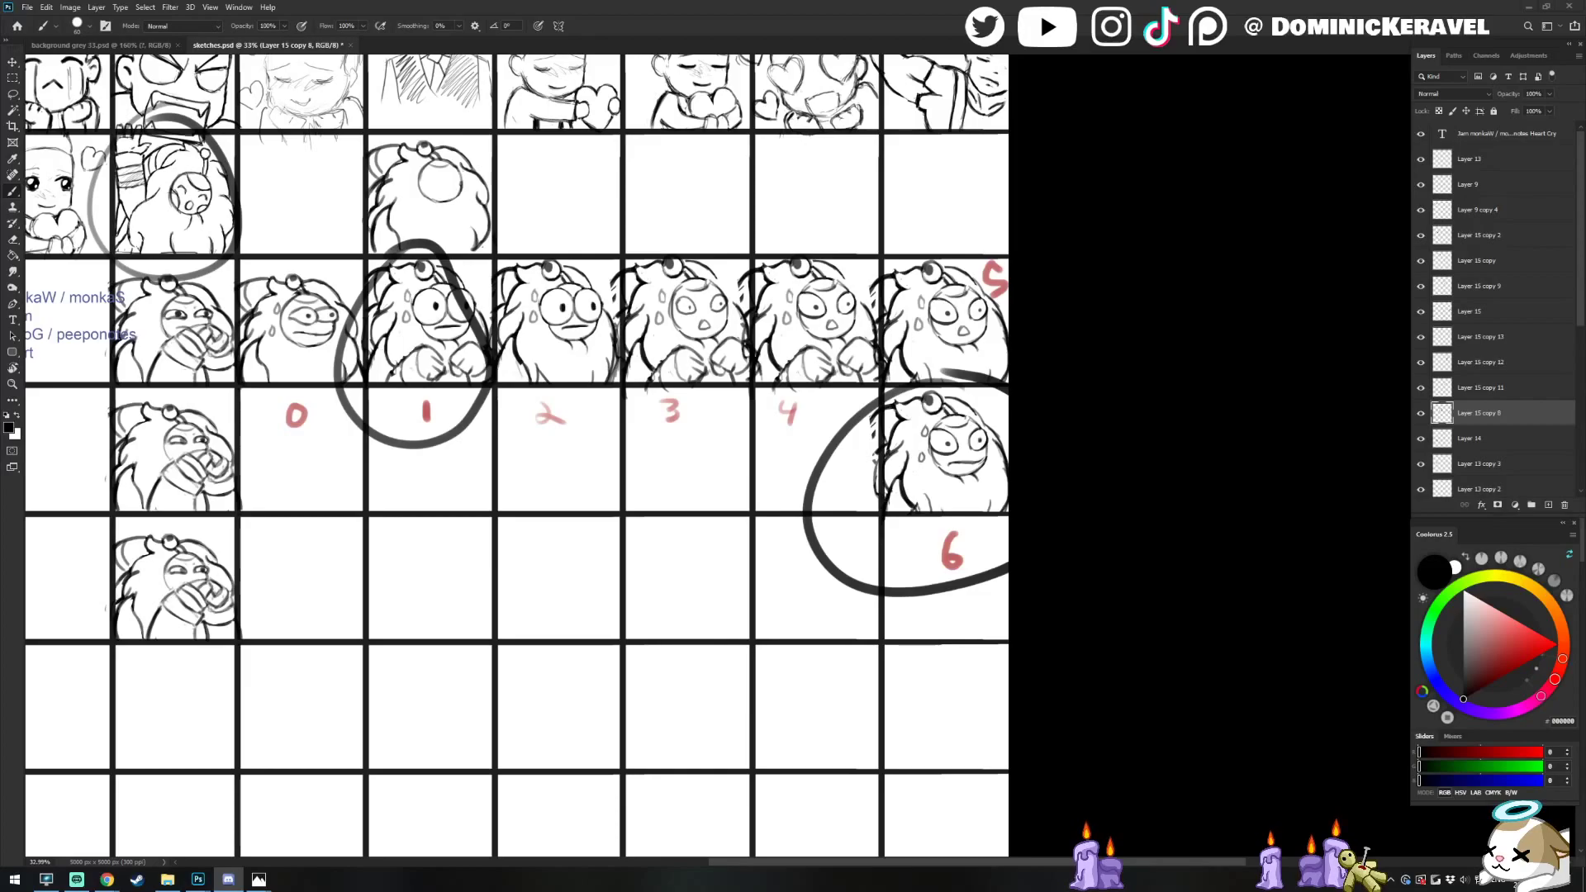
# Switch to Photos to examine the full-body character reference, and return to the sketch sheet in Photoshop
pyautogui.click(197, 879)
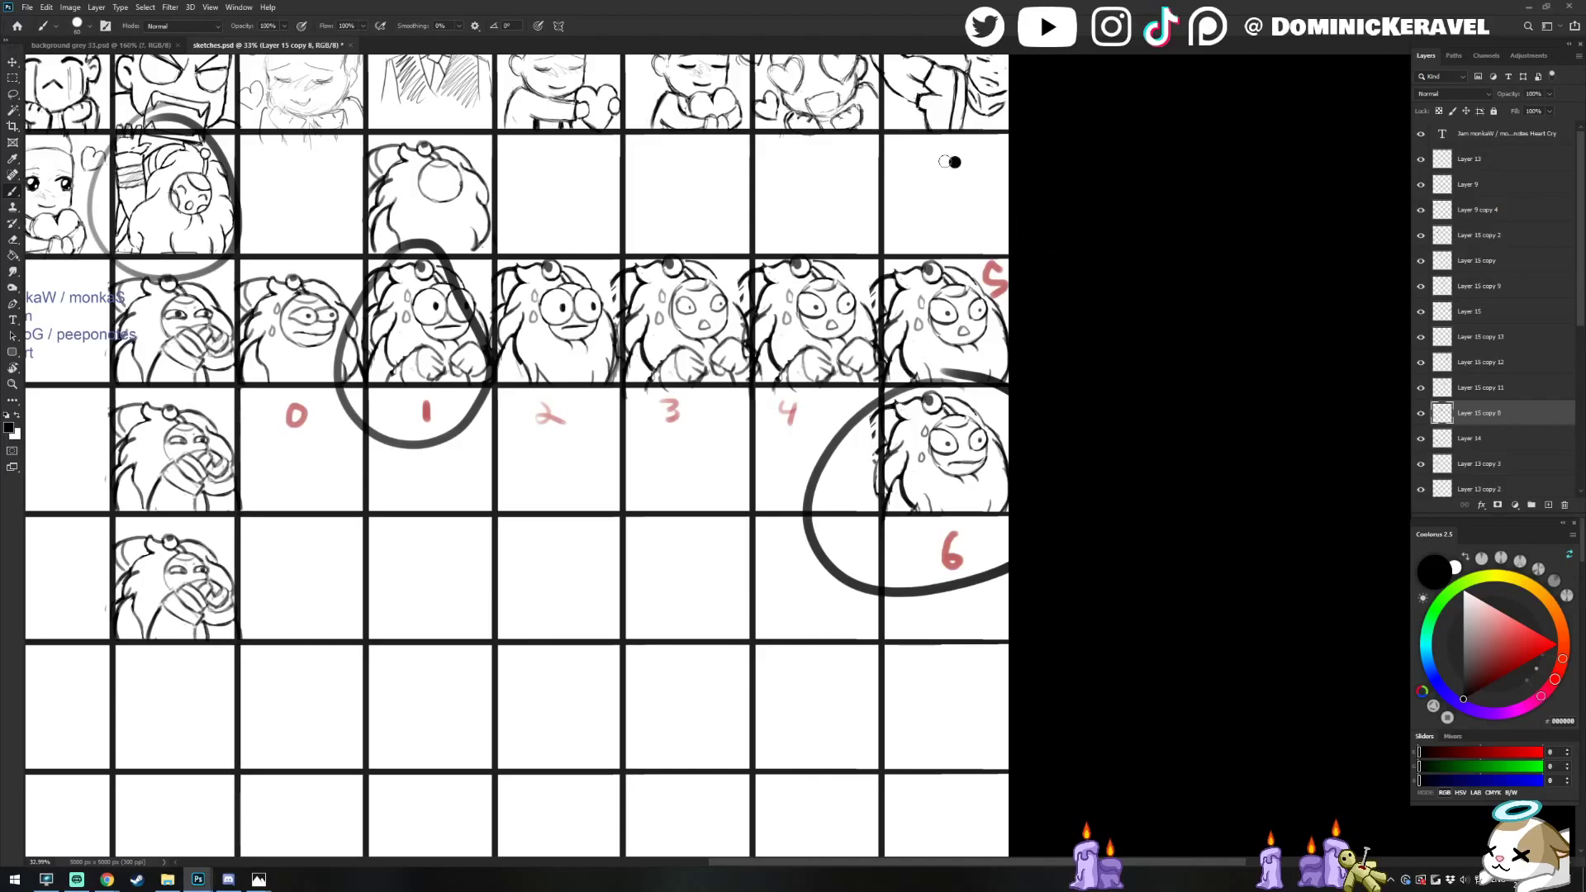
pyautogui.press('e')
pyautogui.press('v')
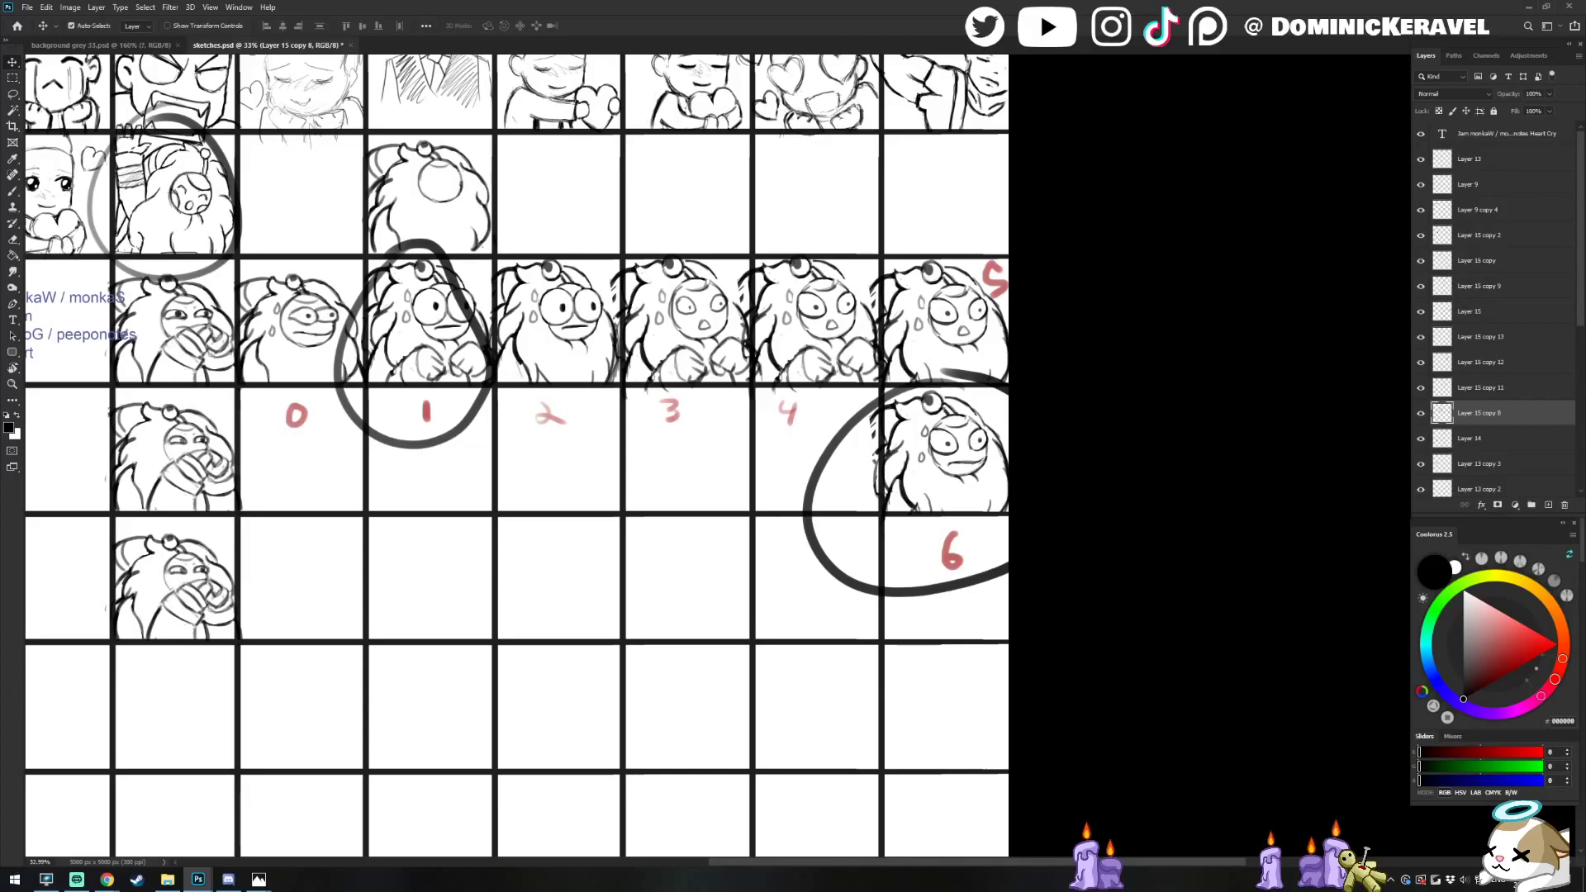
pyautogui.hotkey('alt', 'Tab')
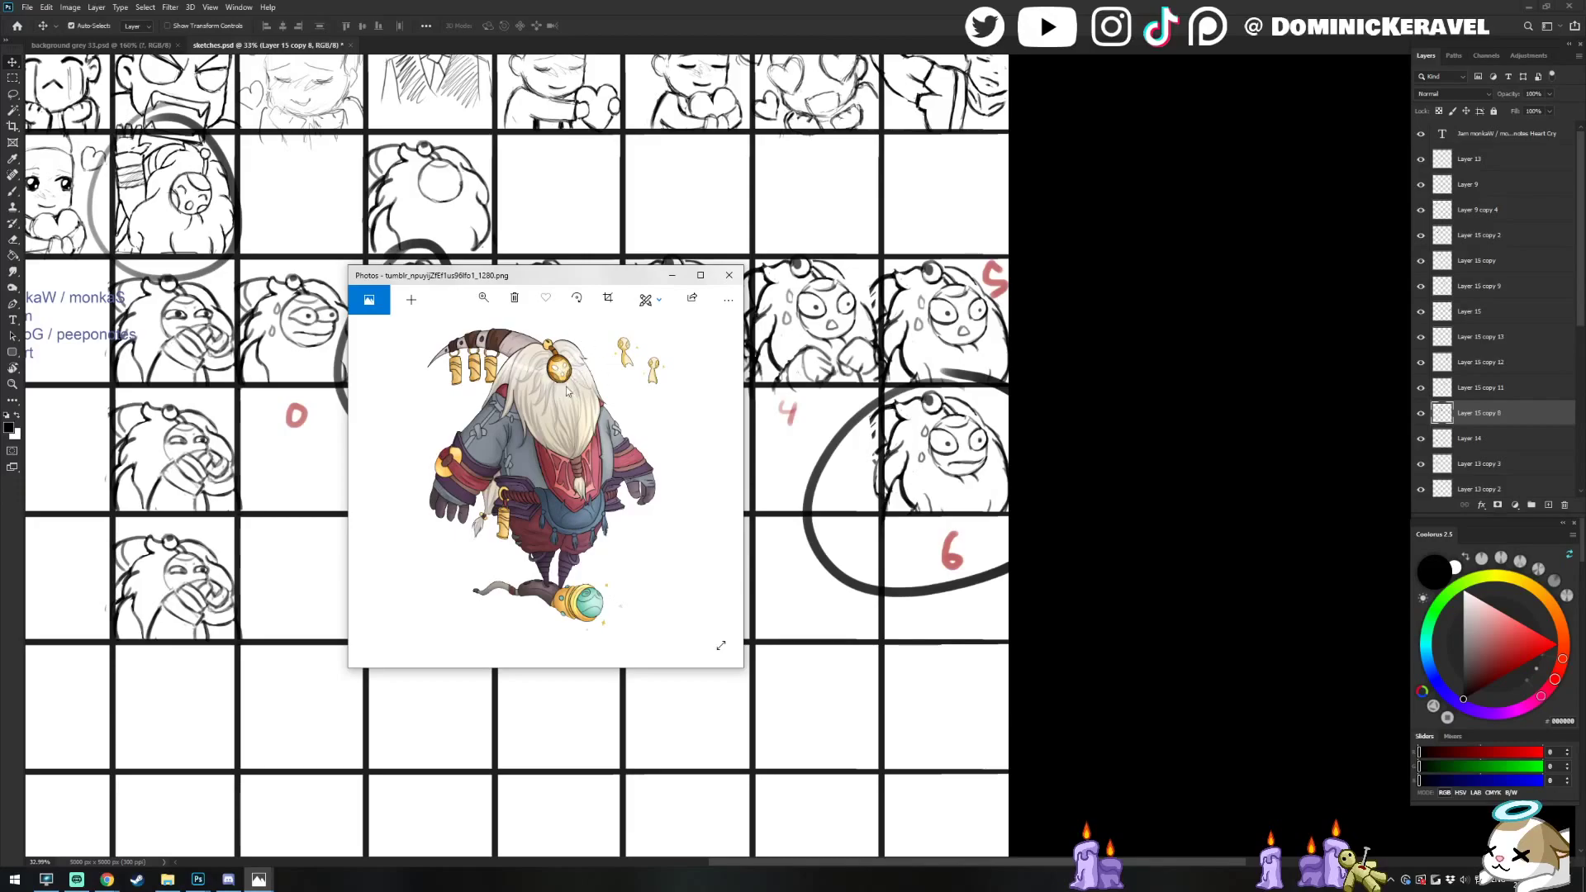
pyautogui.moveTo(546, 279); pyautogui.dragTo(373, 395)
pyautogui.hotkey('alt', 'Tab')
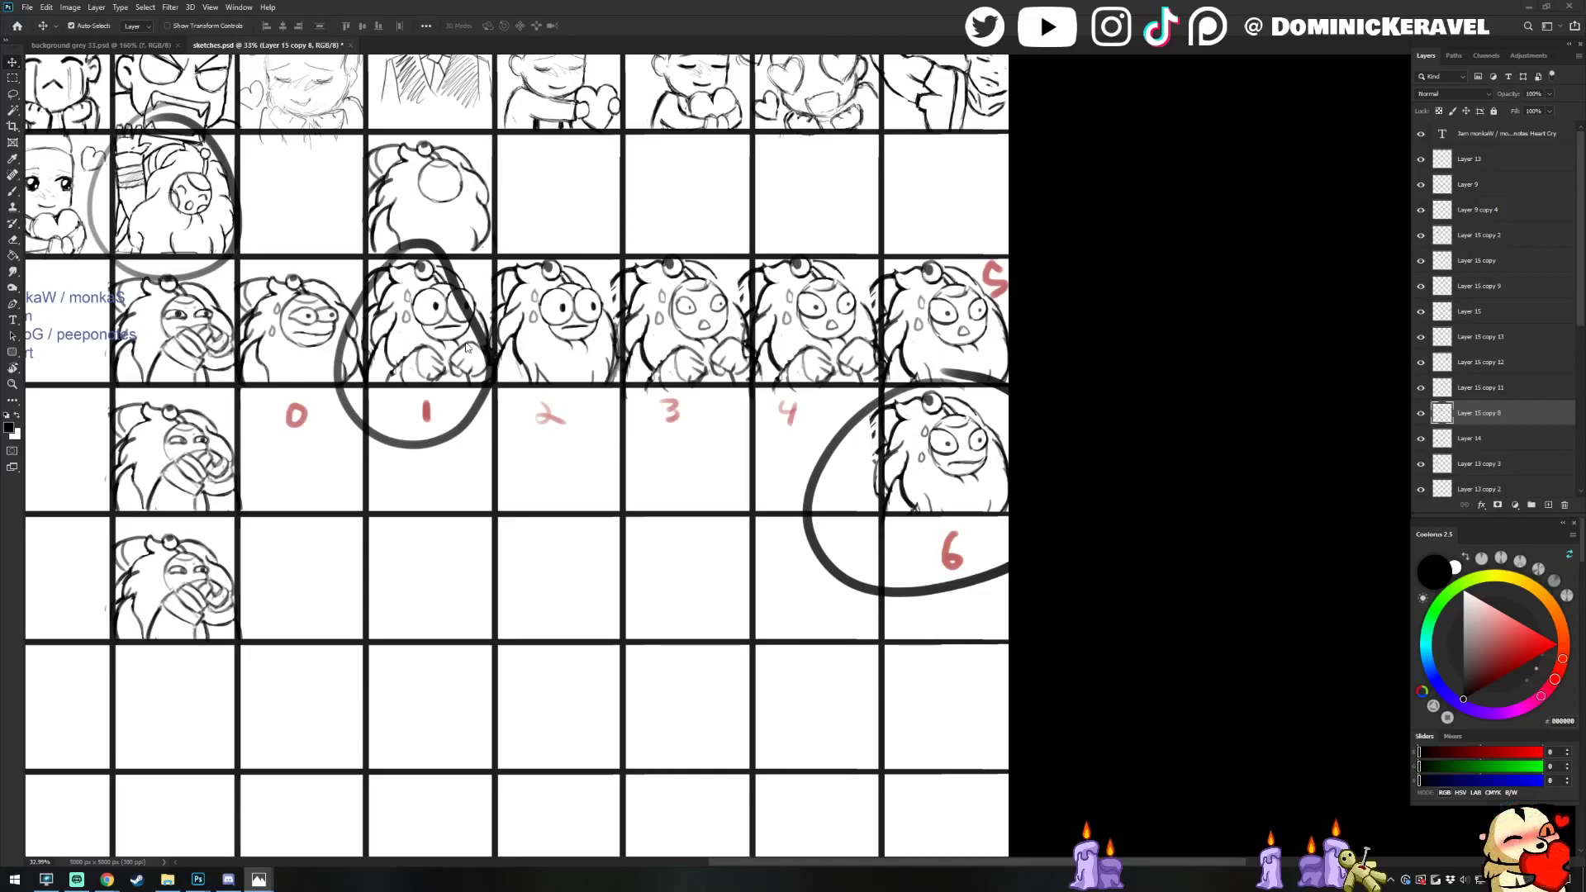
# Undo the circles around sketches 1 and 6
pyautogui.click(474, 278)
pyautogui.hotkey('ctrl', 'z')
pyautogui.hotkey('ctrl', 'z')
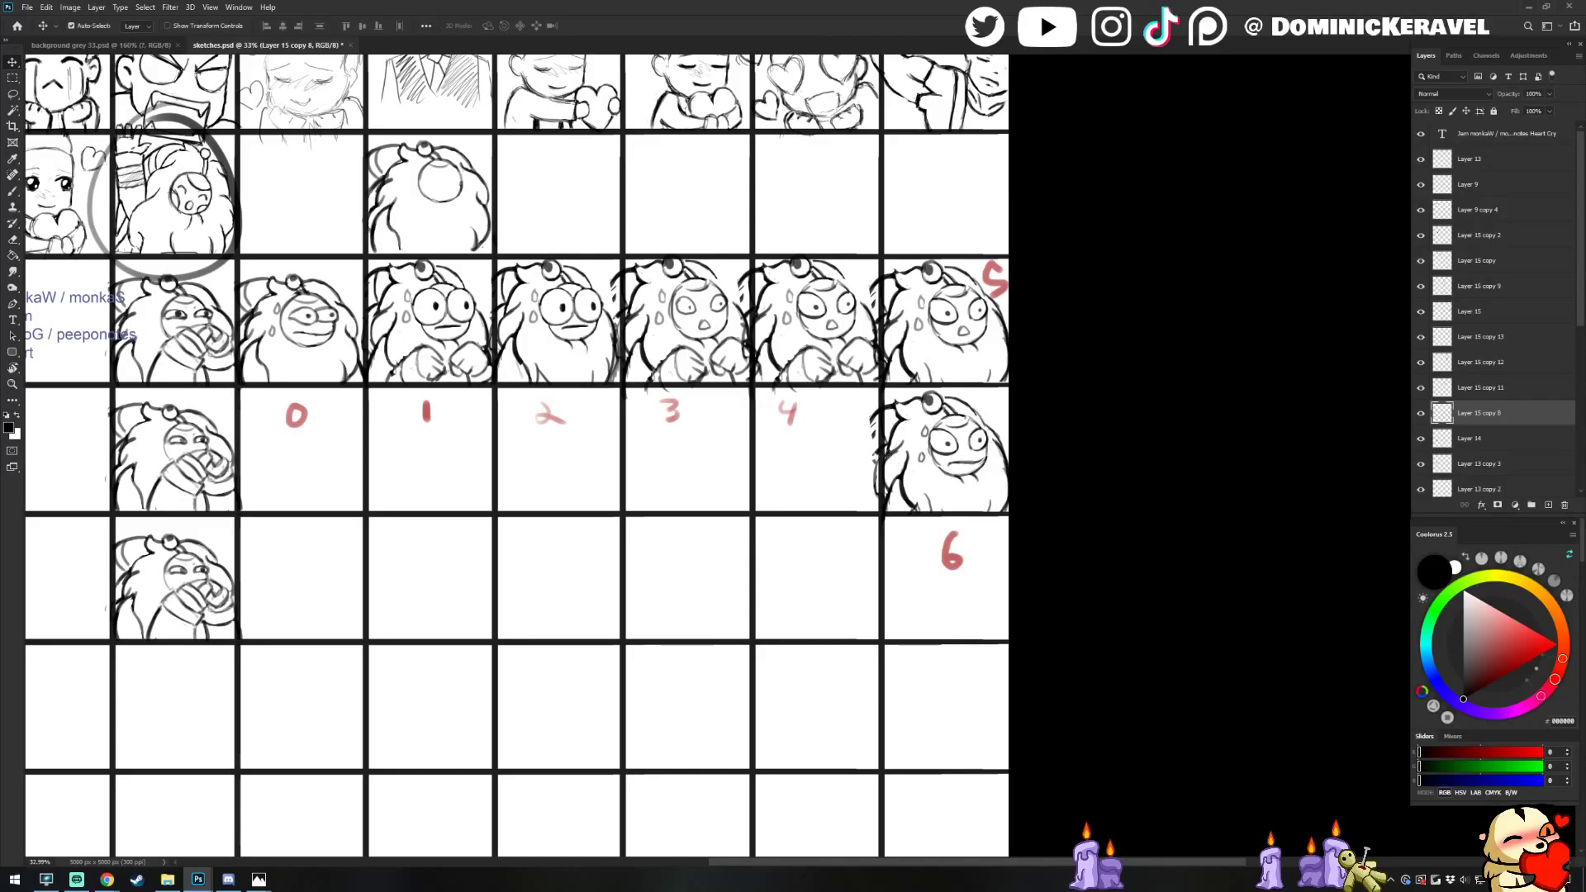
# Bring up the character reference in Photos again and move its window clear of the sketch sheet
pyautogui.click(259, 879)
pyautogui.moveTo(444, 333); pyautogui.dragTo(529, 0)
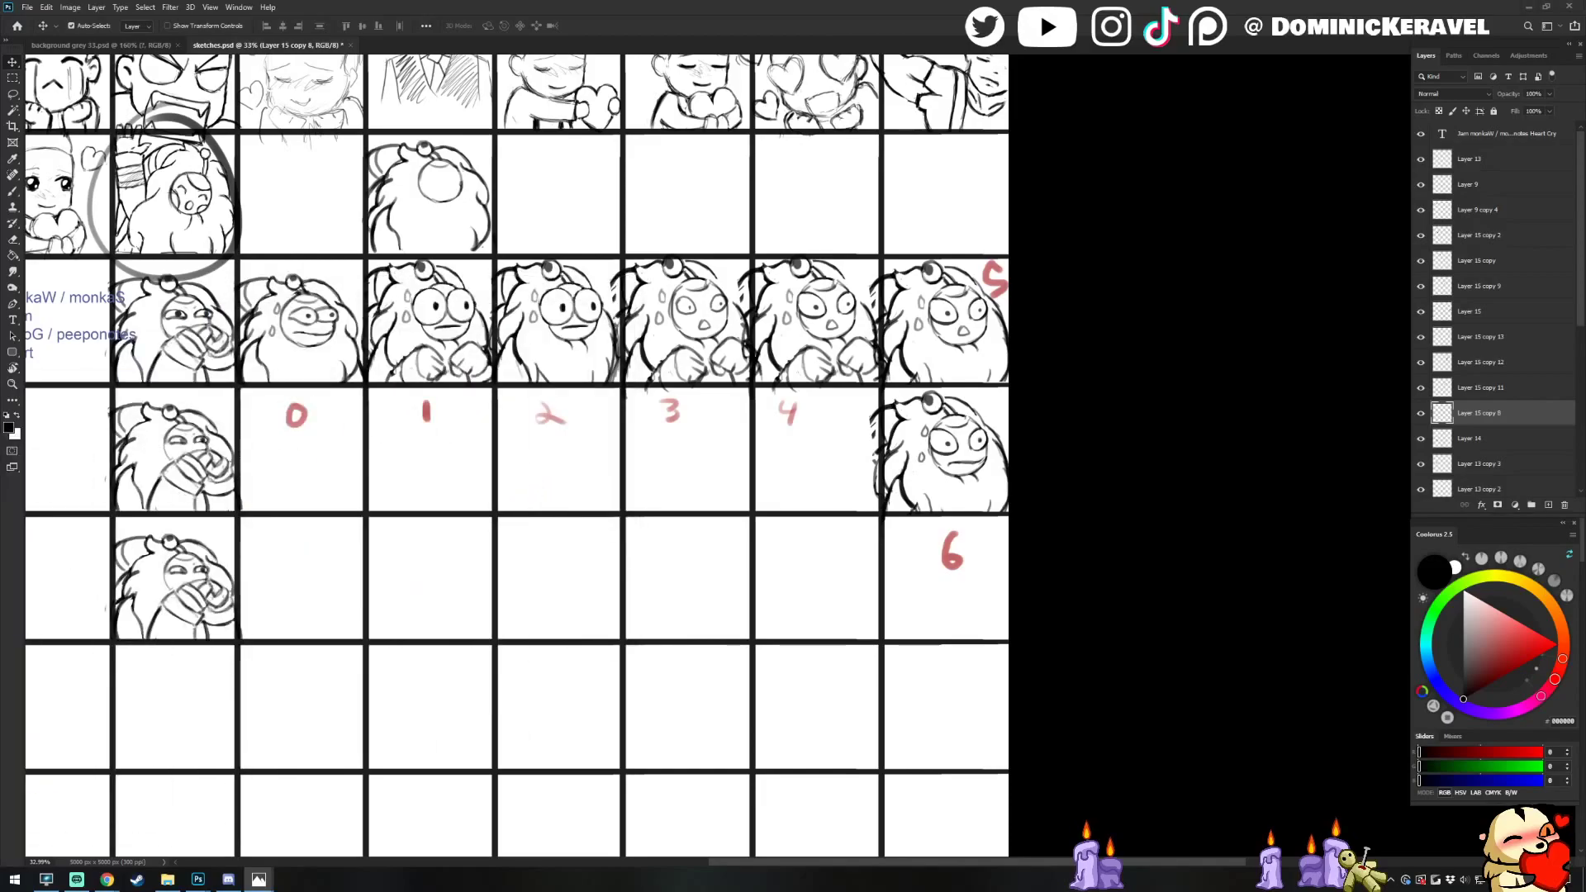
pyautogui.click(895, 399)
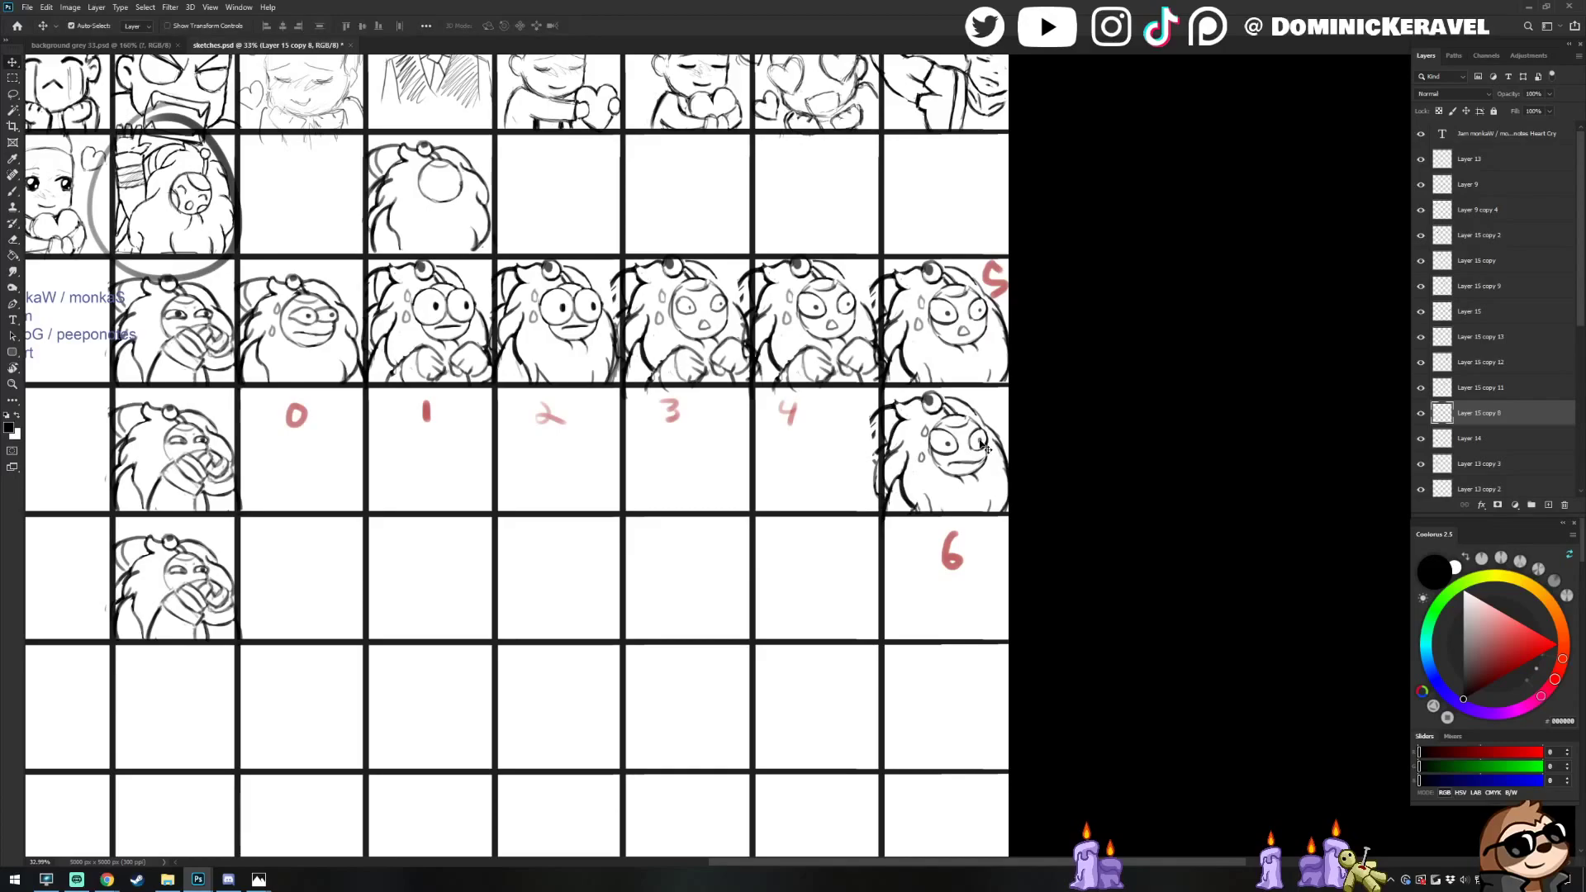
# Select the layer of sketch 6 at the end of the fourth row
pyautogui.click(1013, 455)
pyautogui.scroll(1, 1014, 455)
pyautogui.moveTo(1013, 455); pyautogui.dragTo(793, 513)
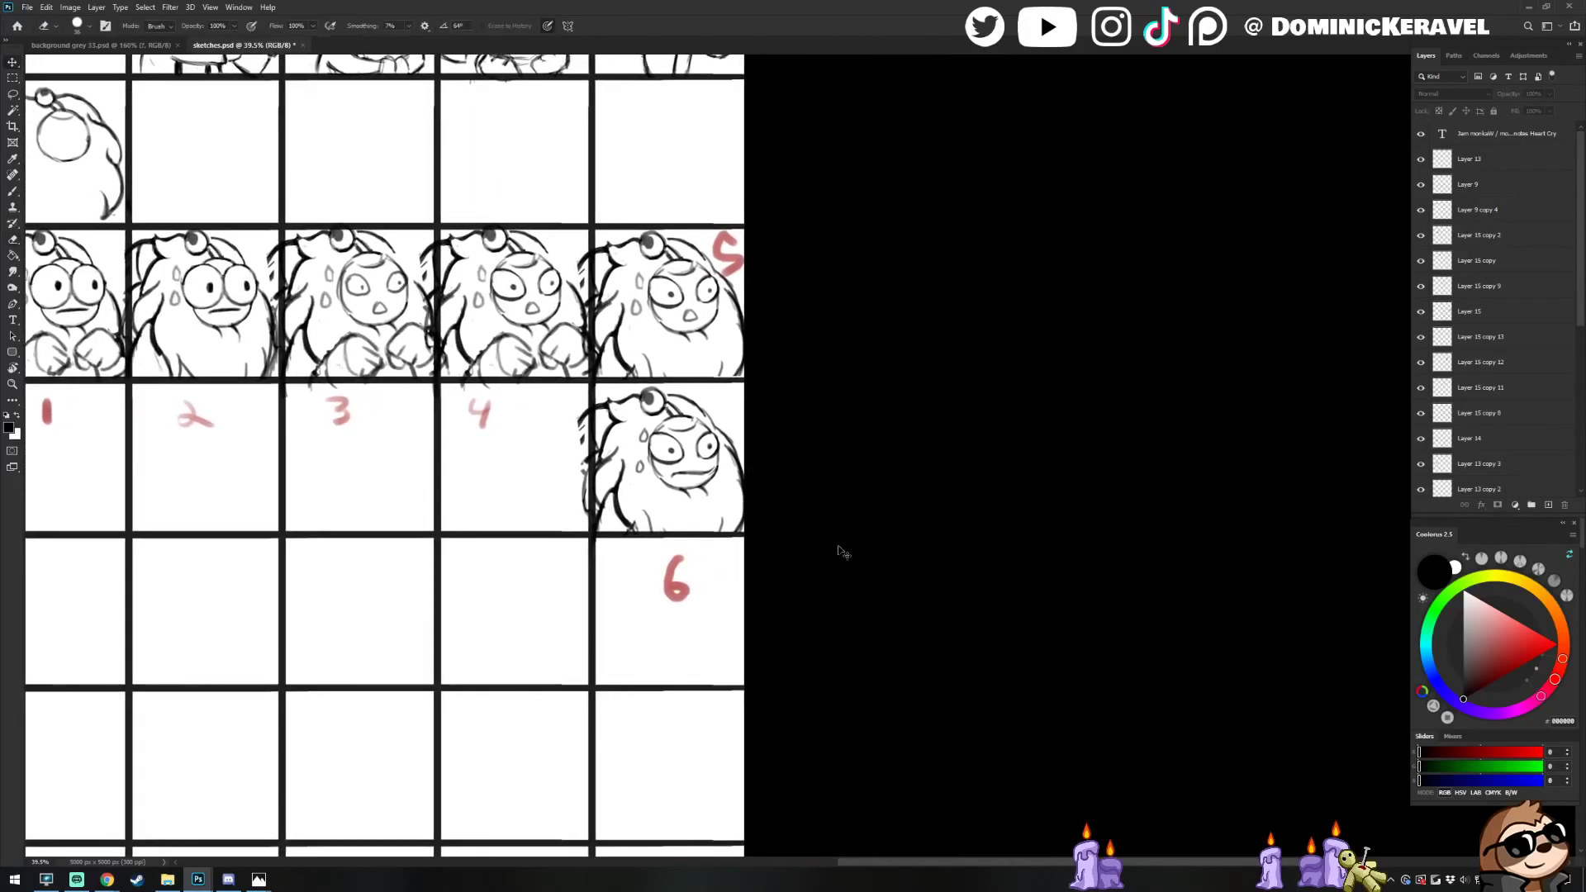
pyautogui.hscroll(-2, 715, 533)
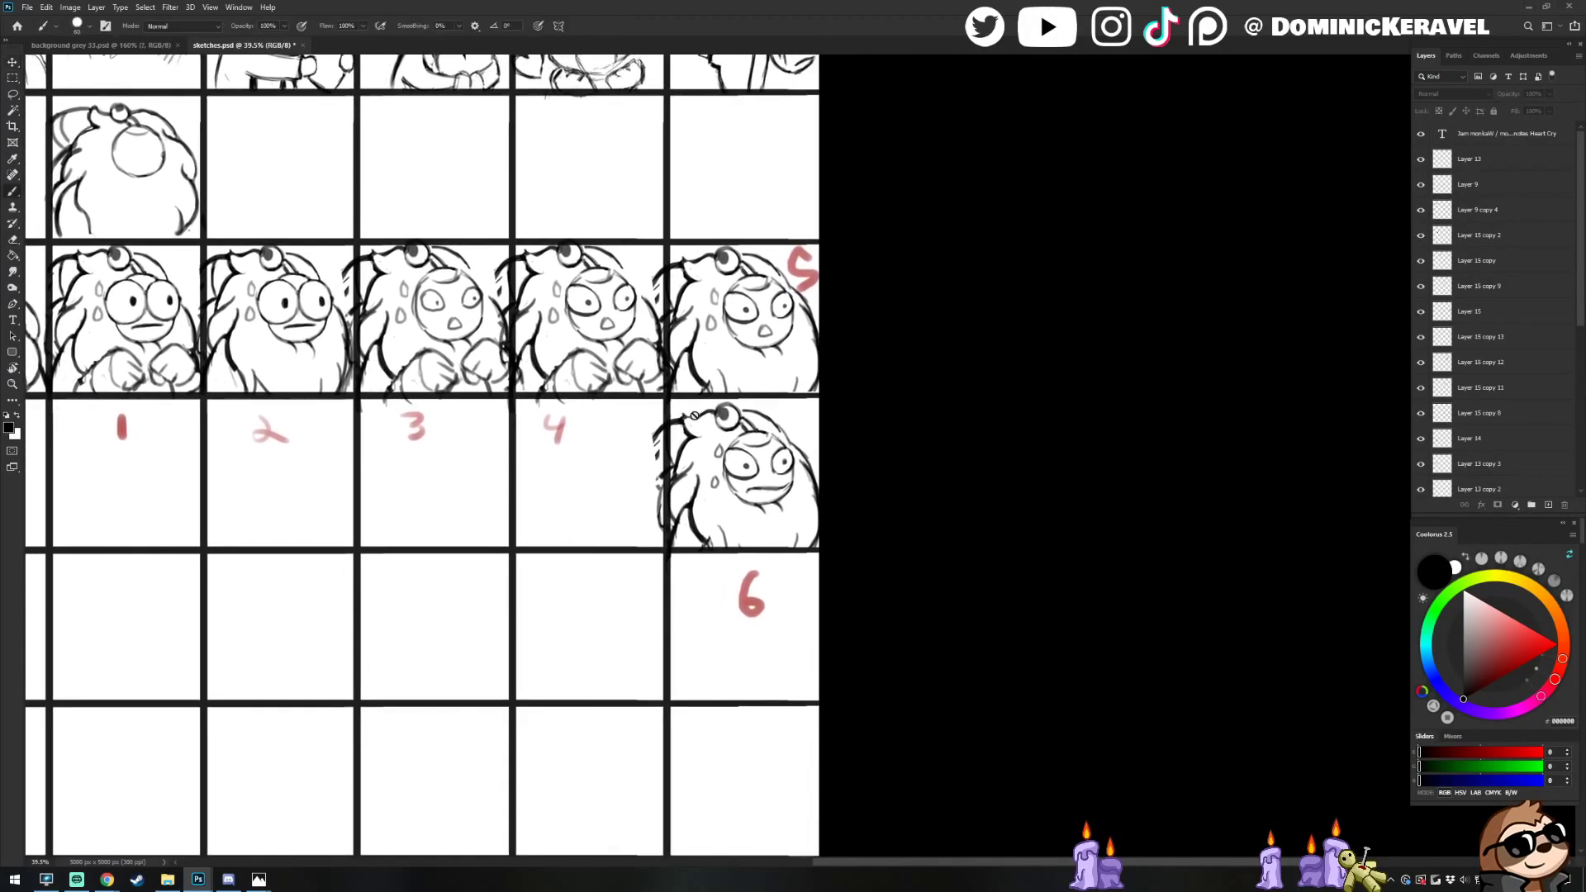
pyautogui.click(747, 425)
pyautogui.hscroll(-3, 752, 471)
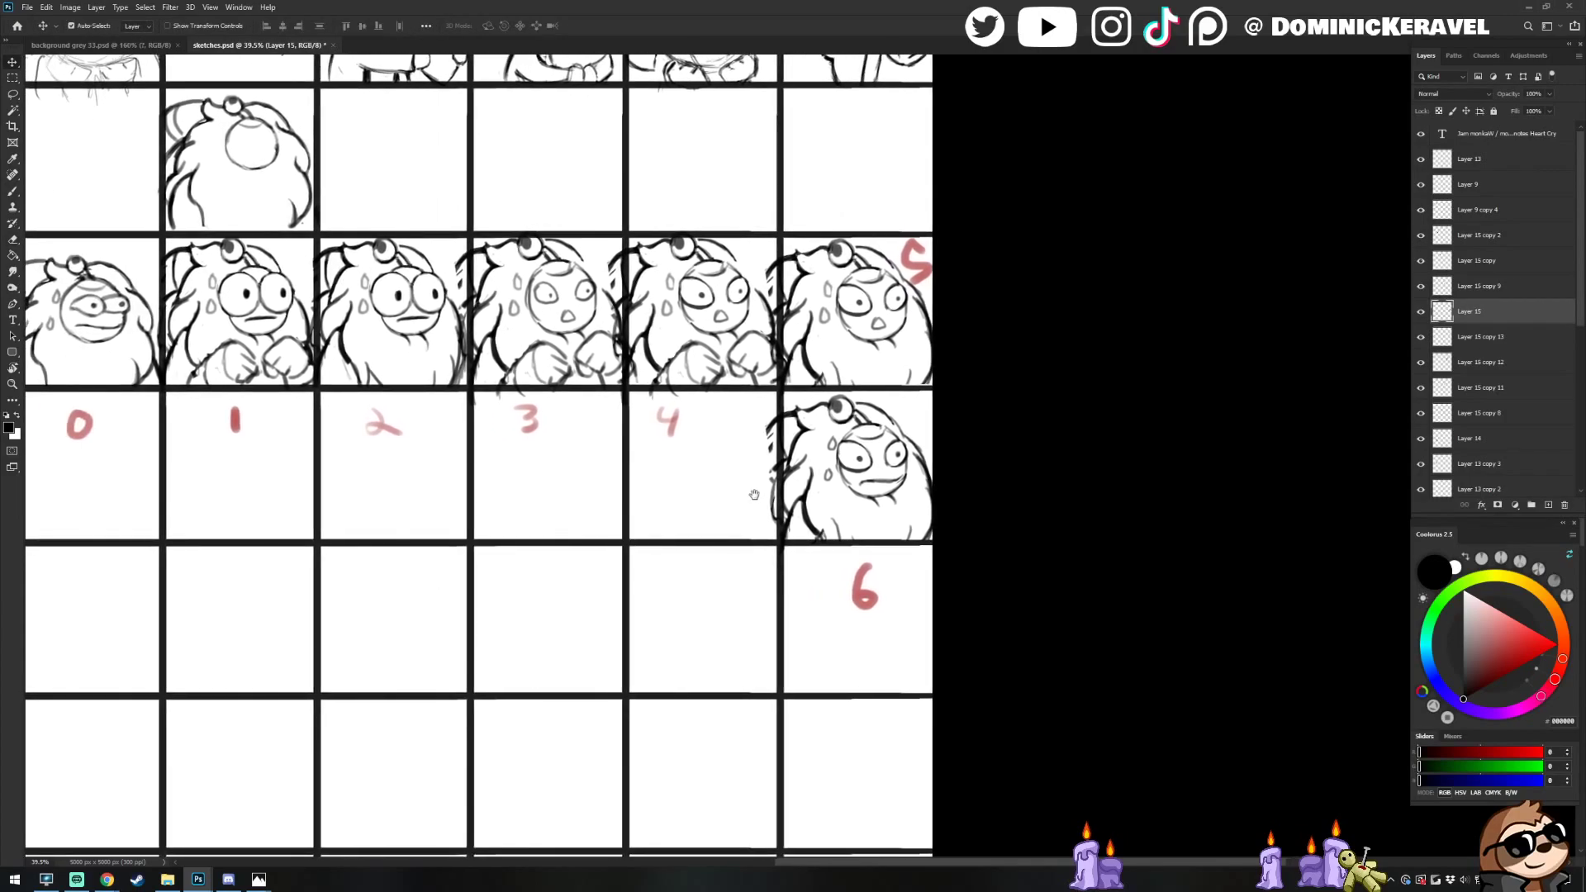
pyautogui.moveTo(755, 522); pyautogui.dragTo(796, 527)
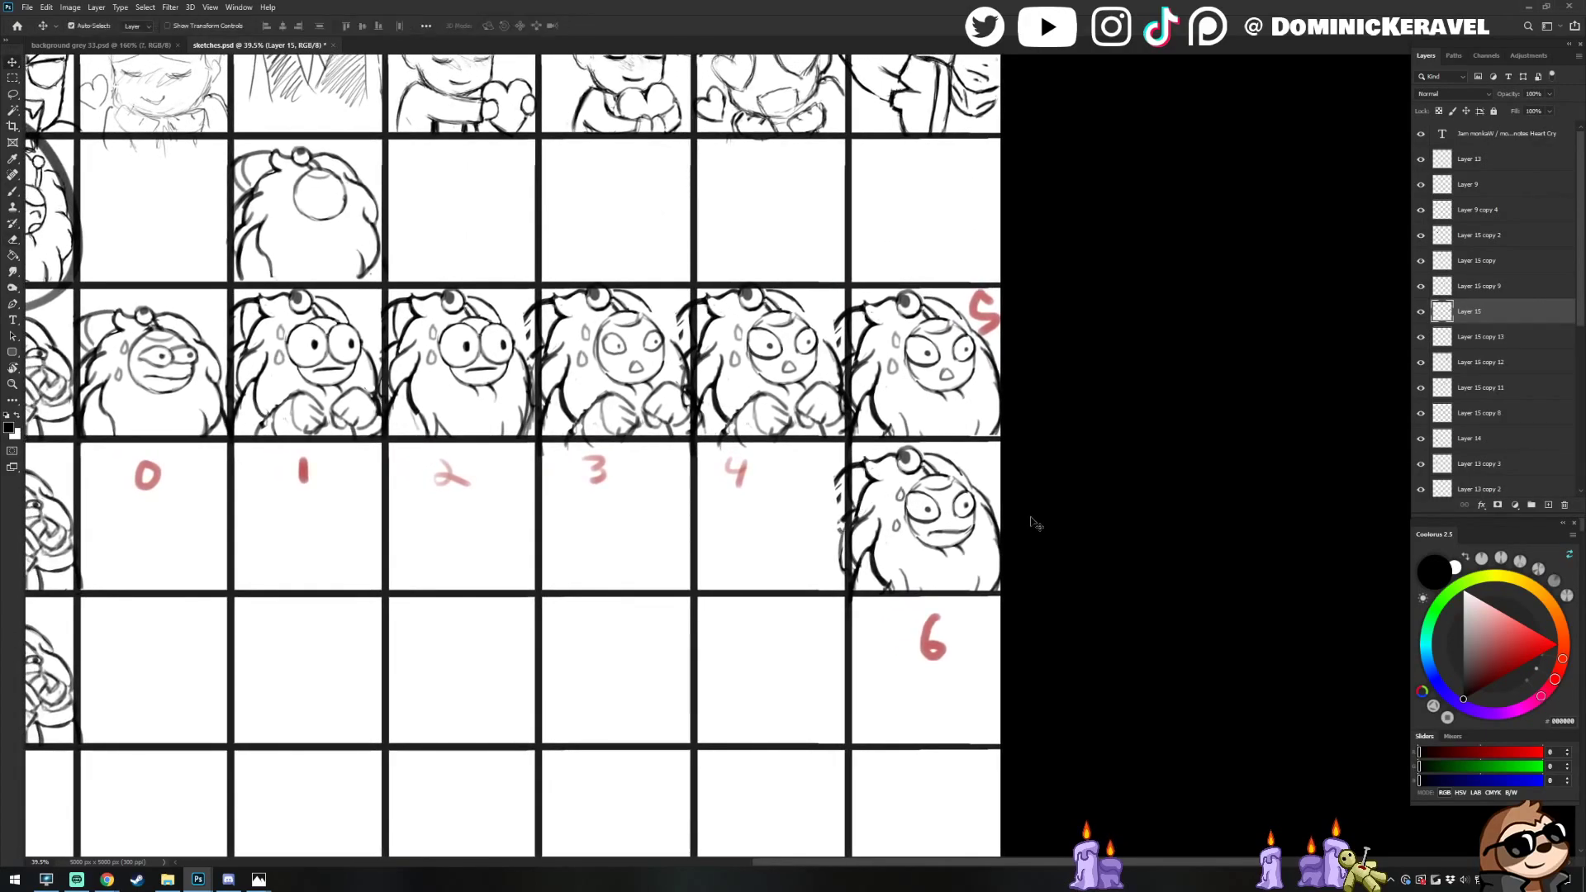
# Mark sketch 6 and another numbered sketch with freehand Brush circles, and undo the marks
pyautogui.press('b')
pyautogui.moveTo(851, 436); pyautogui.dragTo(975, 421)
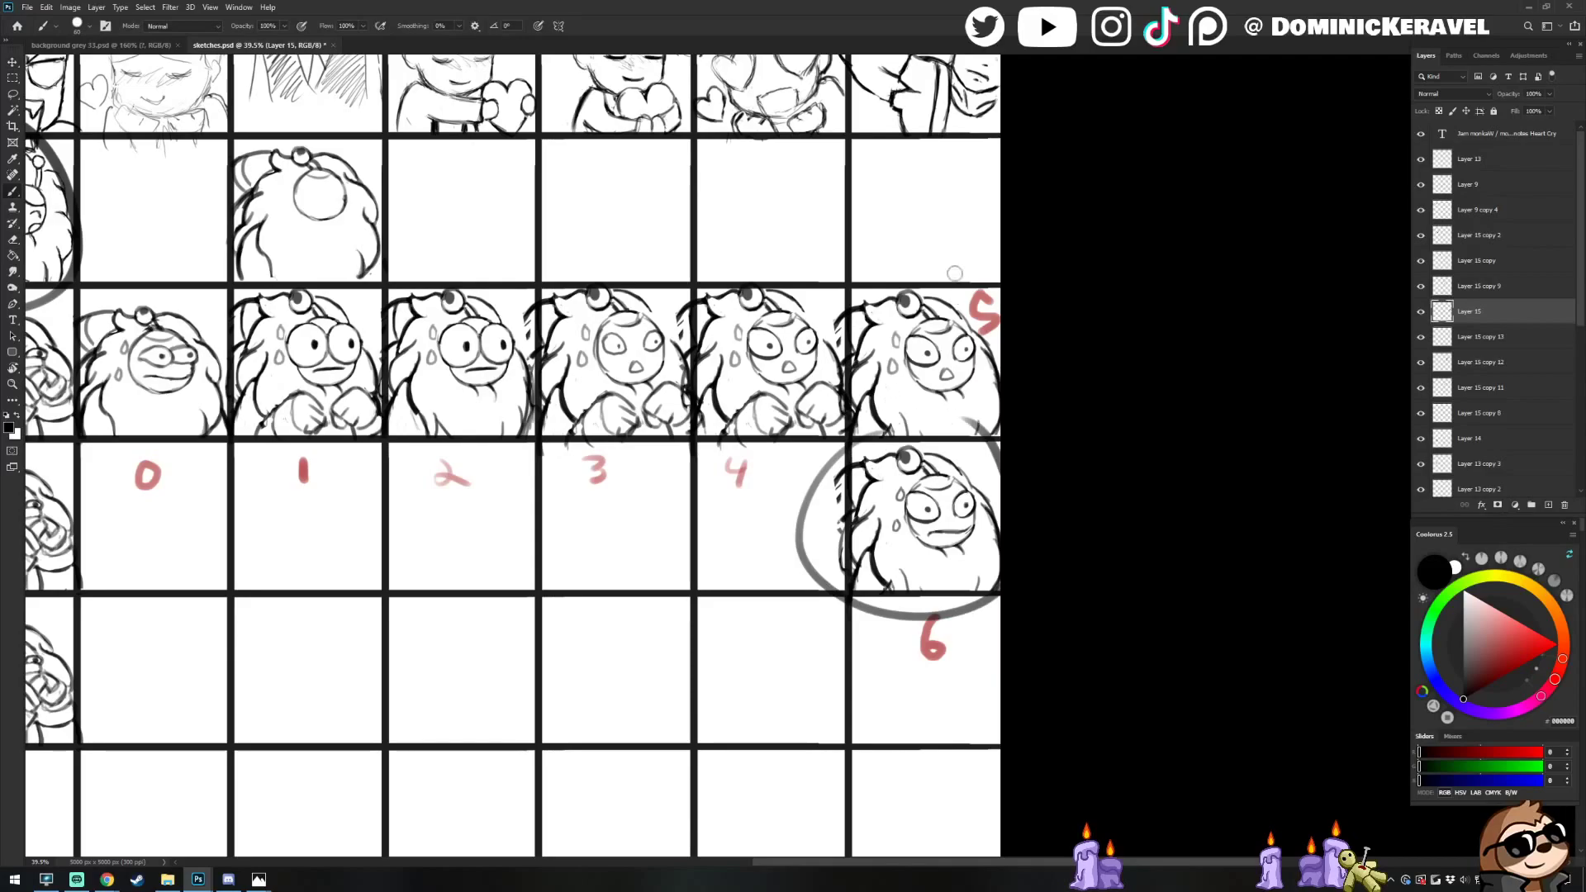
pyautogui.hotkey('ctrl', 'z')
pyautogui.moveTo(551, 375)
pyautogui.mouseDown()
pyautogui.moveTo(746, 434)
pyautogui.moveTo(803, 431)
pyautogui.mouseUp()
pyautogui.moveTo(519, 323)
pyautogui.mouseDown()
pyautogui.moveTo(677, 433)
pyautogui.moveTo(416, 311)
pyautogui.mouseUp()
pyautogui.hotkey('ctrl', 'z')
pyautogui.press('v')
pyautogui.moveTo(821, 314); pyautogui.dragTo(754, 296)
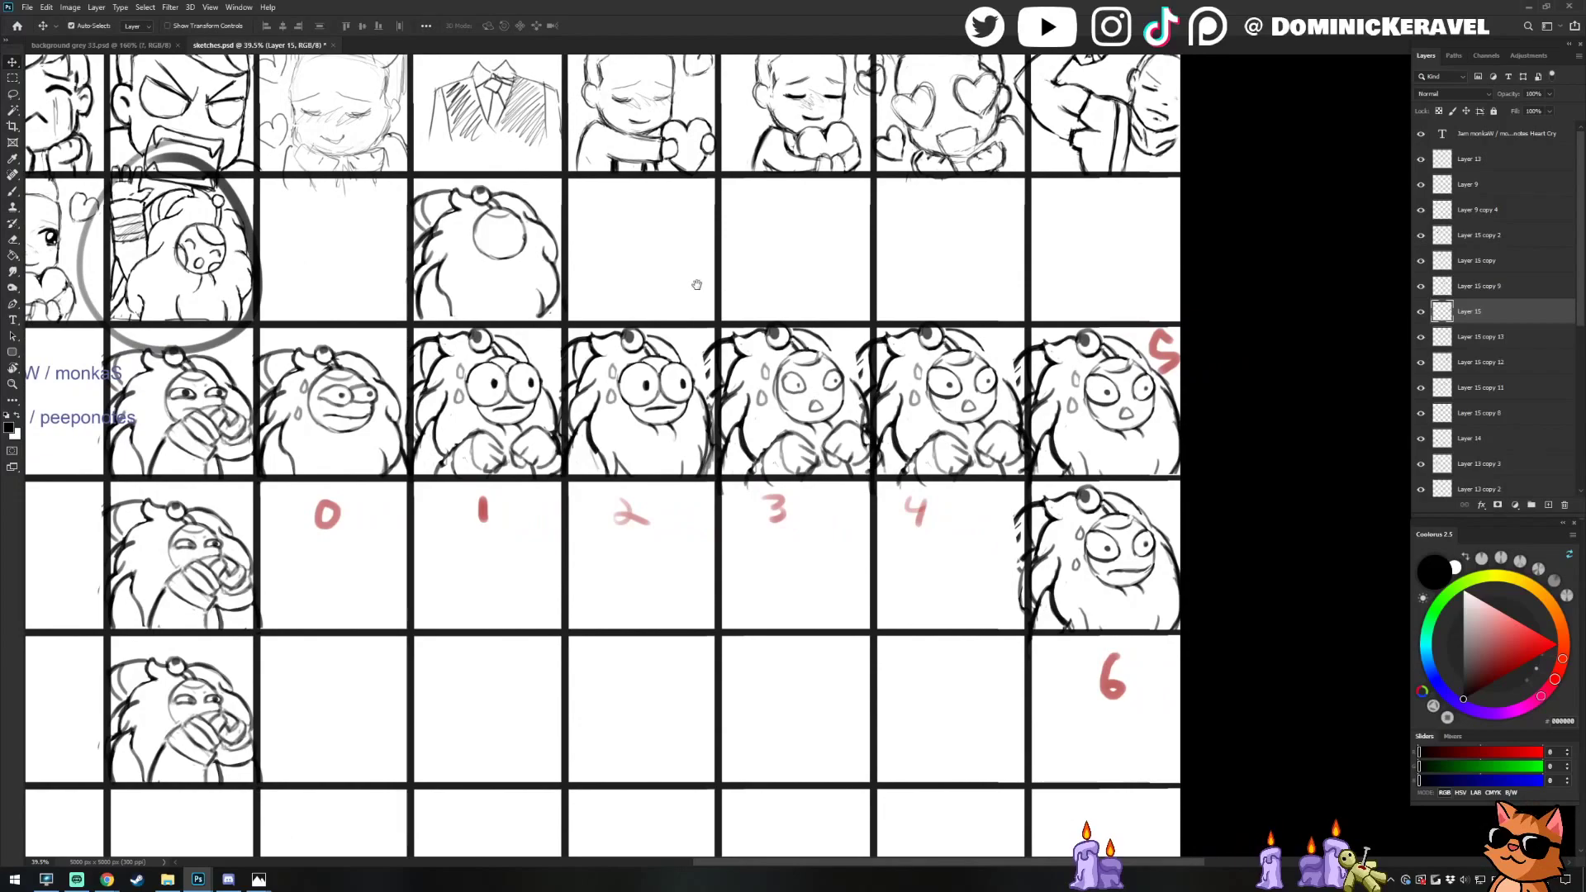
pyautogui.moveTo(760, 475)
pyautogui.mouseDown()
pyautogui.moveTo(667, 478)
pyautogui.moveTo(755, 461)
pyautogui.mouseUp()
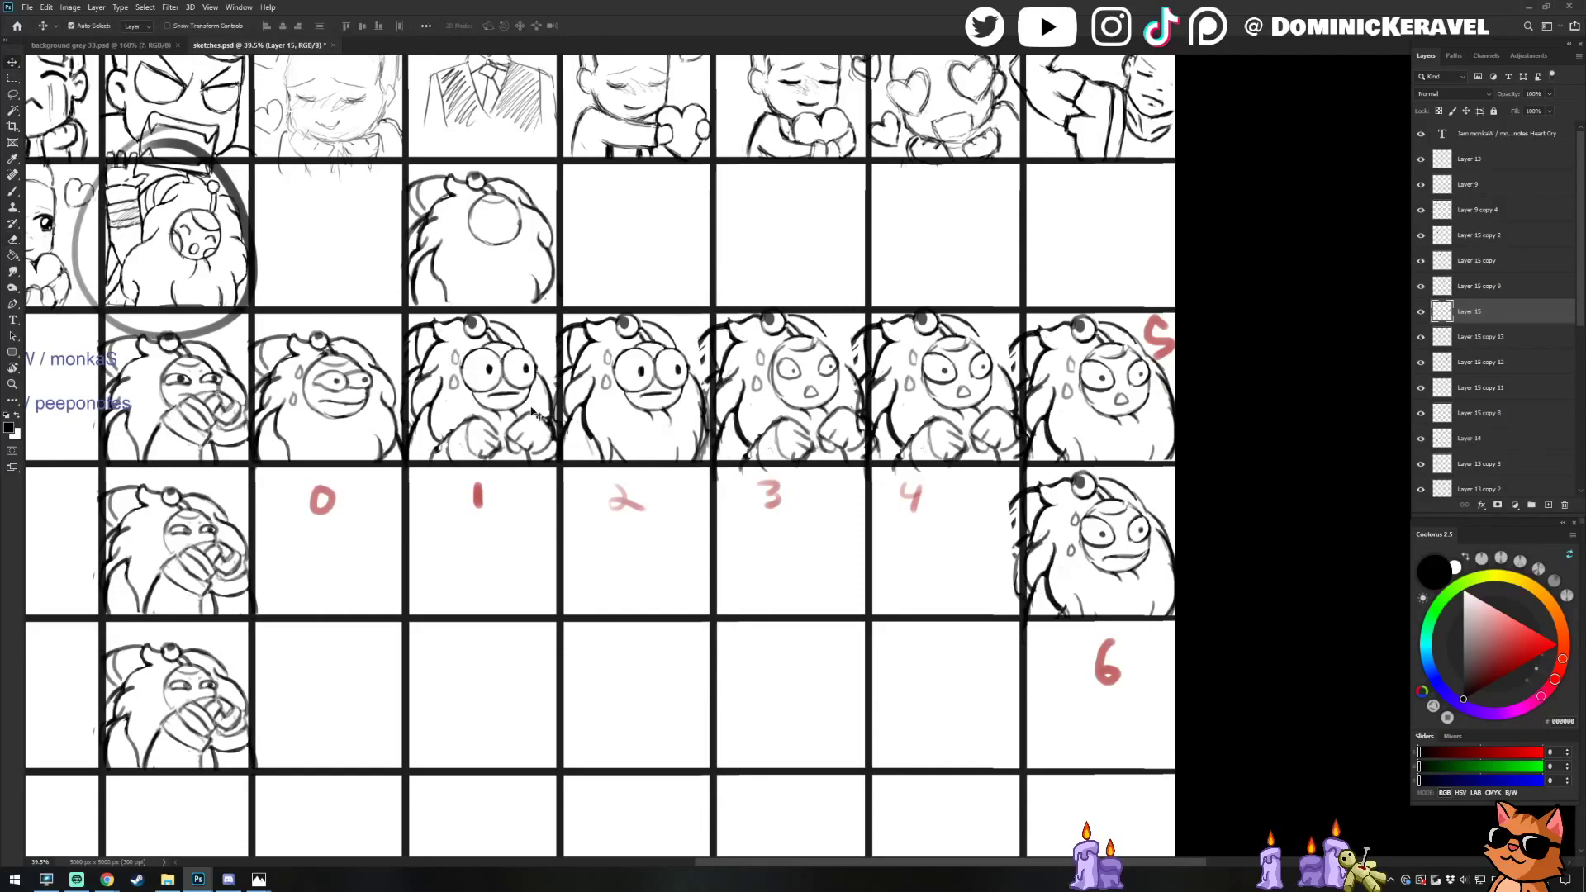
pyautogui.moveTo(438, 513); pyautogui.dragTo(665, 530)
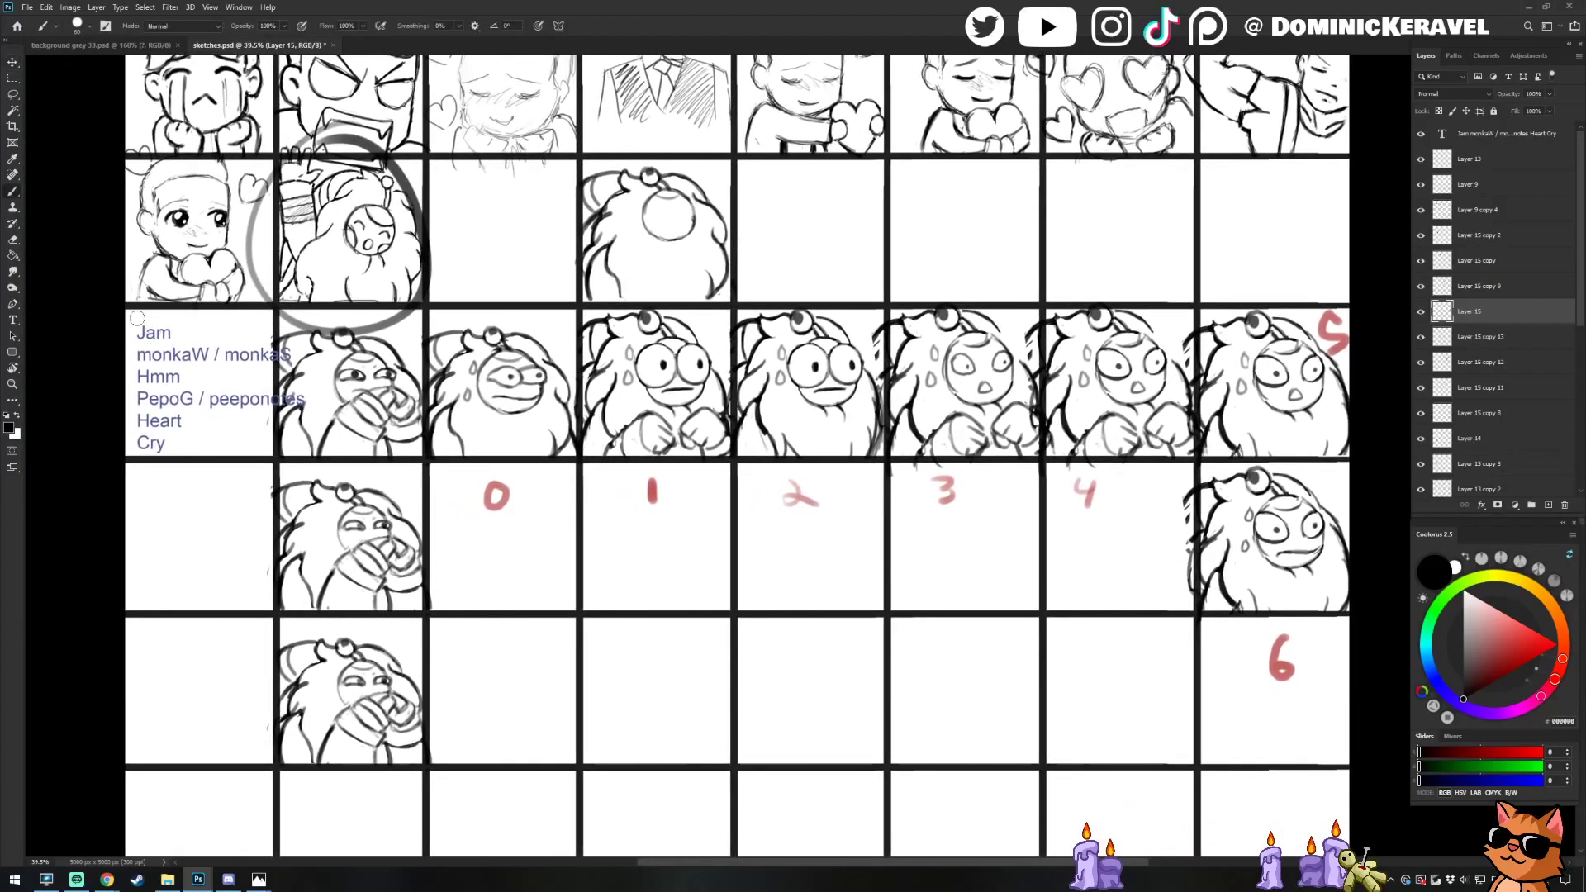
# Mark sketch 0 with freehand Brush arcs around its head, undoing each trial stroke
pyautogui.press('b')
pyautogui.moveTo(145, 310); pyautogui.dragTo(174, 328)
pyautogui.hotkey('ctrl', 'z')
pyautogui.moveTo(438, 384)
pyautogui.mouseDown()
pyautogui.moveTo(429, 370)
pyautogui.moveTo(479, 311)
pyautogui.moveTo(570, 365)
pyautogui.moveTo(569, 382)
pyautogui.mouseUp()
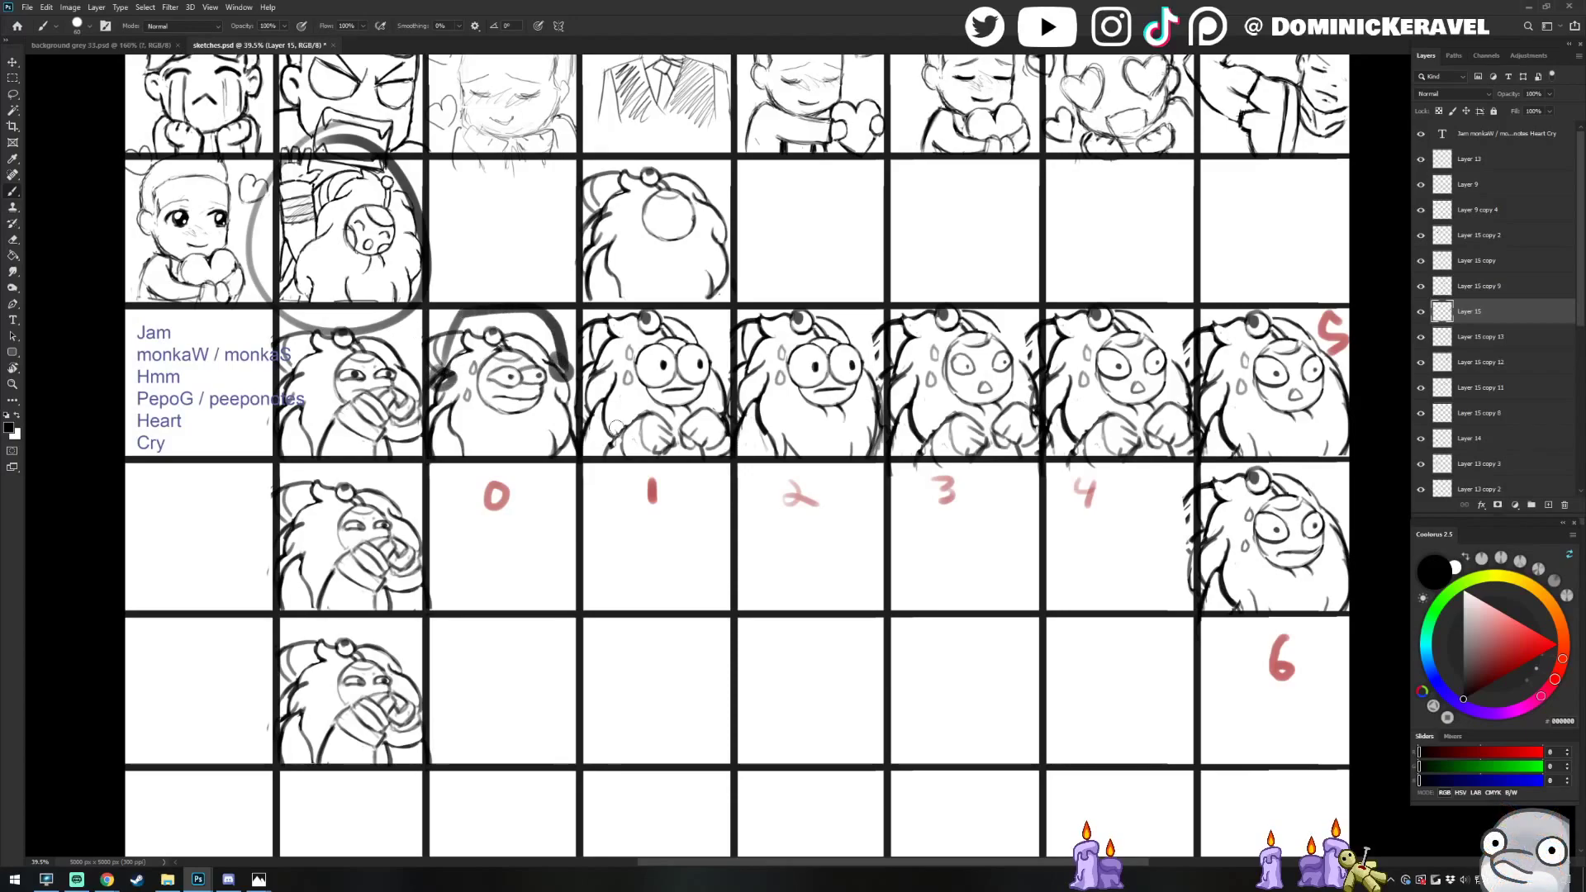
pyautogui.hotkey('ctrl', 'z')
pyautogui.hotkey('ctrl', 'z')
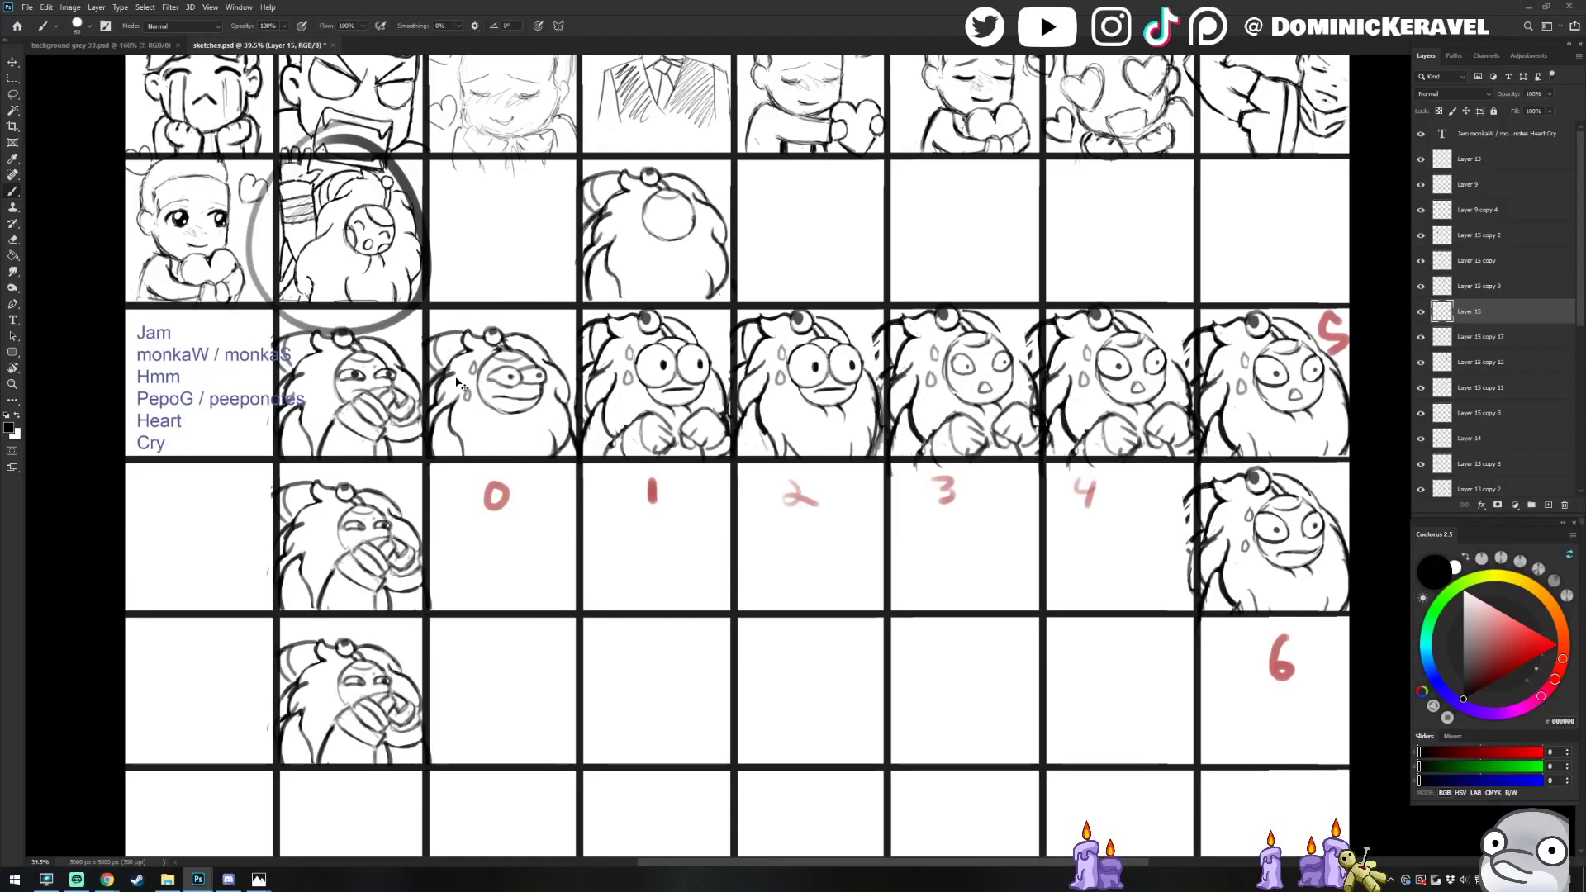
pyautogui.moveTo(460, 383)
pyautogui.mouseDown()
pyautogui.moveTo(496, 333)
pyautogui.moveTo(561, 382)
pyautogui.mouseUp()
# Undo the remaining Brush marks, including the large circle around the bearded sketch above the hand-over-mouth sketches
pyautogui.hotkey('ctrl', 'z')
pyautogui.hotkey('ctrl', 'z')
pyautogui.hotkey('ctrl', 'z')
pyautogui.hotkey('ctrl', 'z')
pyautogui.hotkey('ctrl', 'z')
pyautogui.hotkey('ctrl', 'z')
pyautogui.hotkey('ctrl', 'z')
pyautogui.hotkey('ctrl', 'shift', 'z')
pyautogui.hotkey('ctrl', 'z')
pyautogui.press('e')
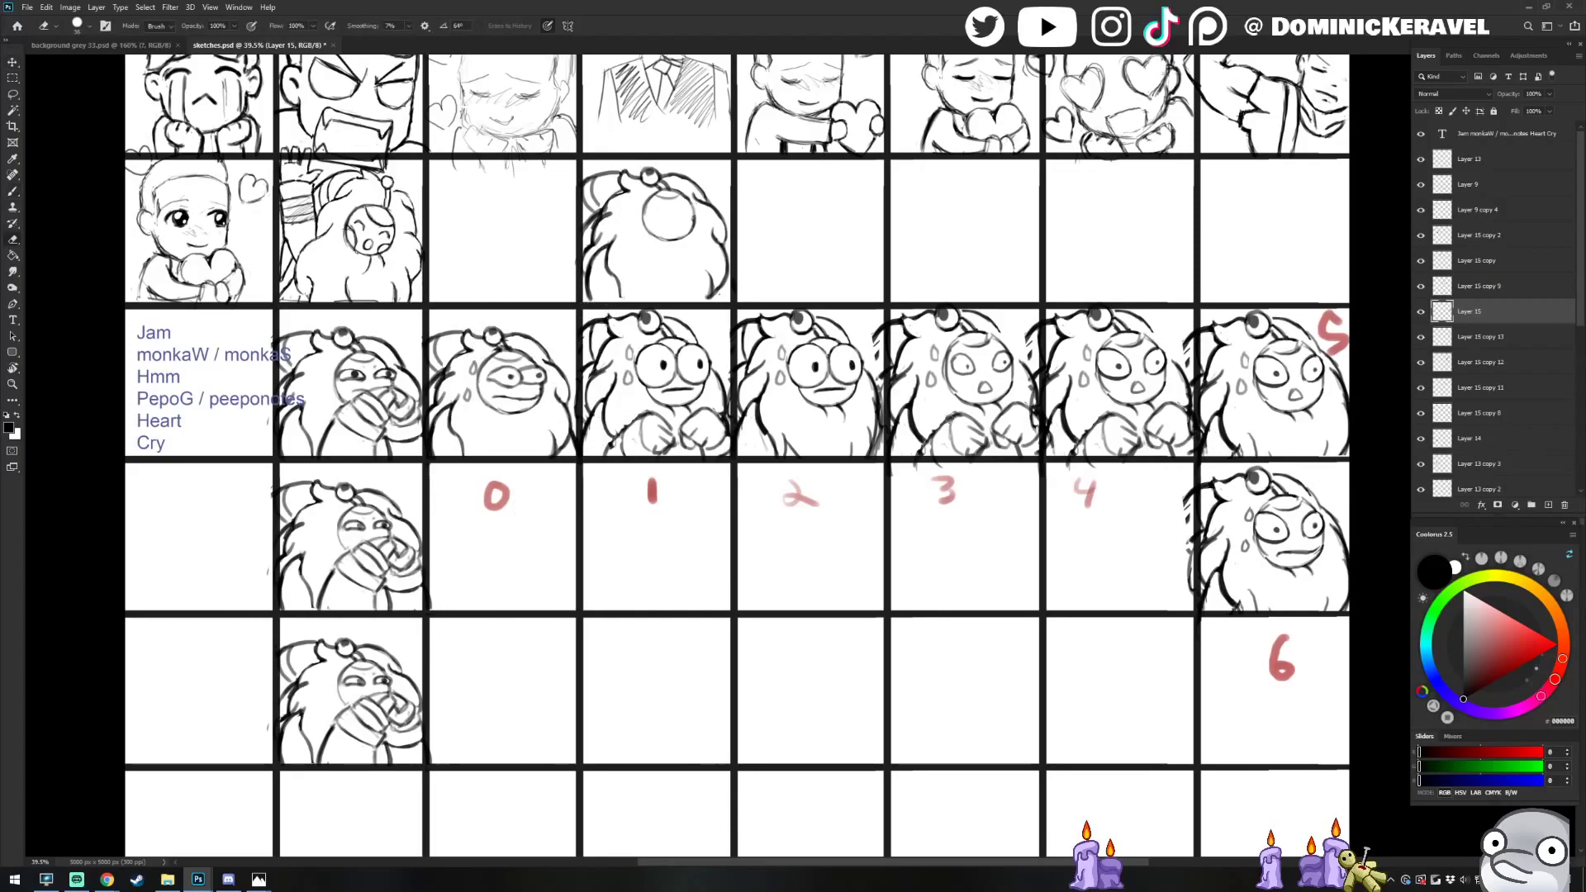
pyautogui.hscroll(2, 936, 328)
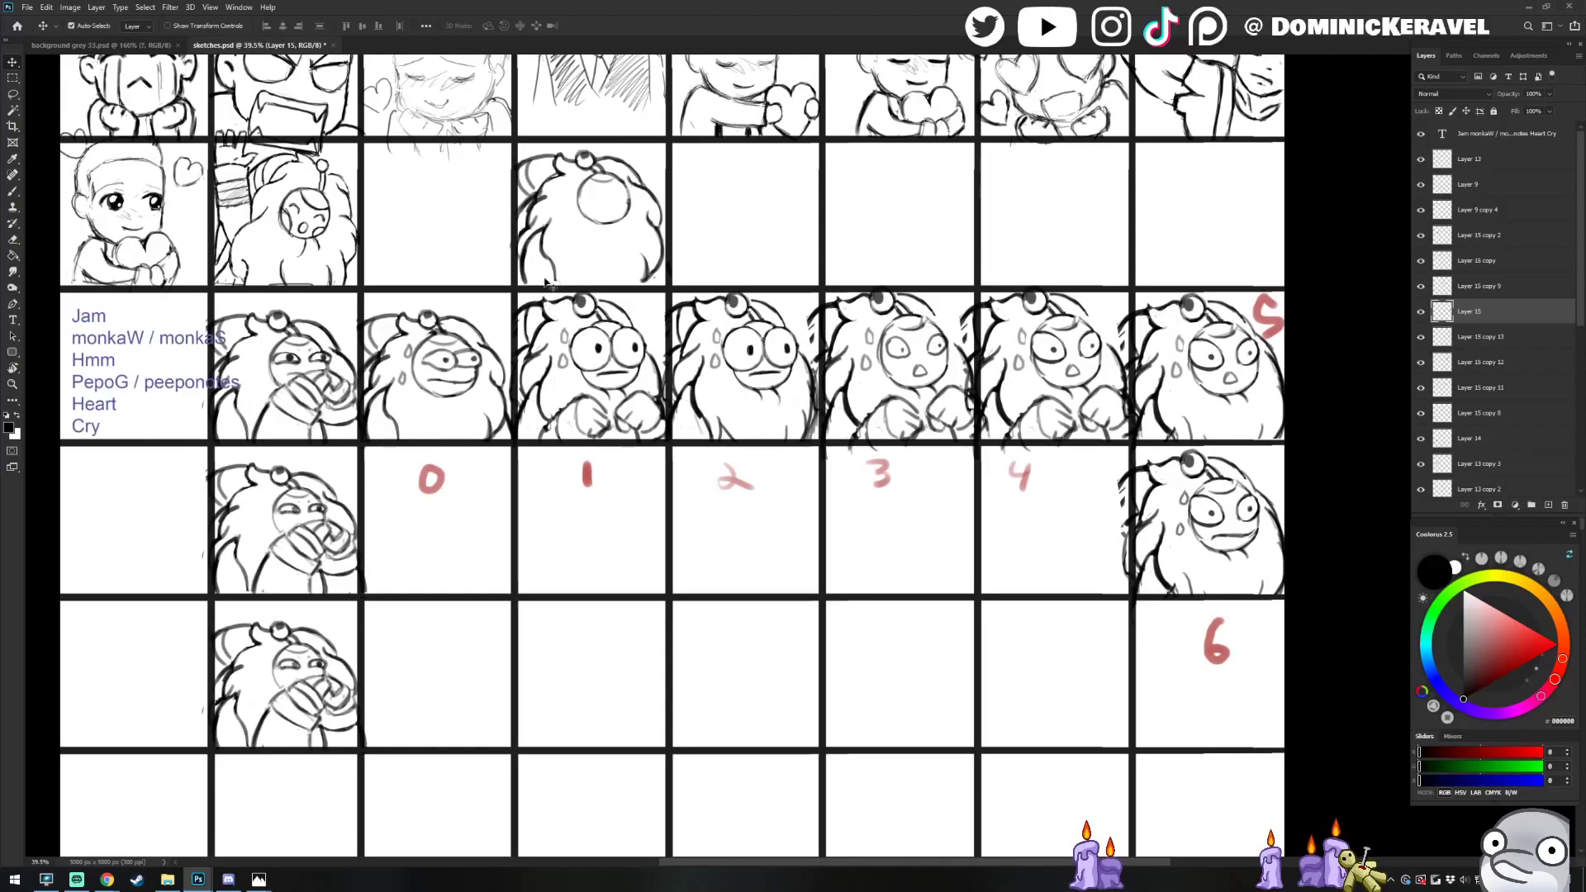
pyautogui.moveTo(1311, 389); pyautogui.dragTo(1165, 346)
pyautogui.press('b')
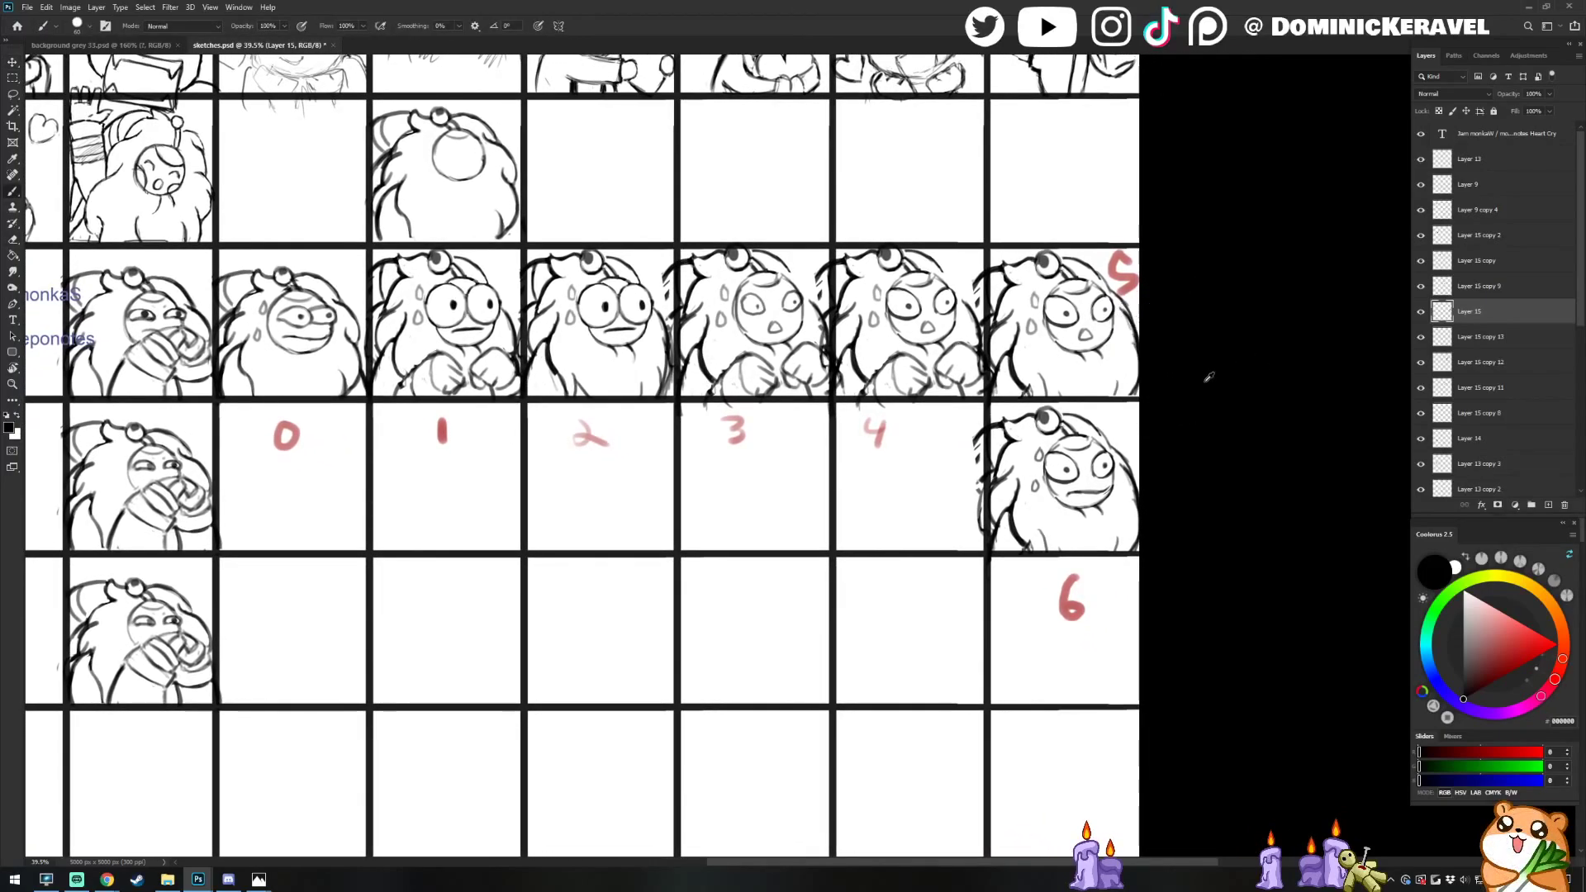
pyautogui.press('v')
pyautogui.press('b')
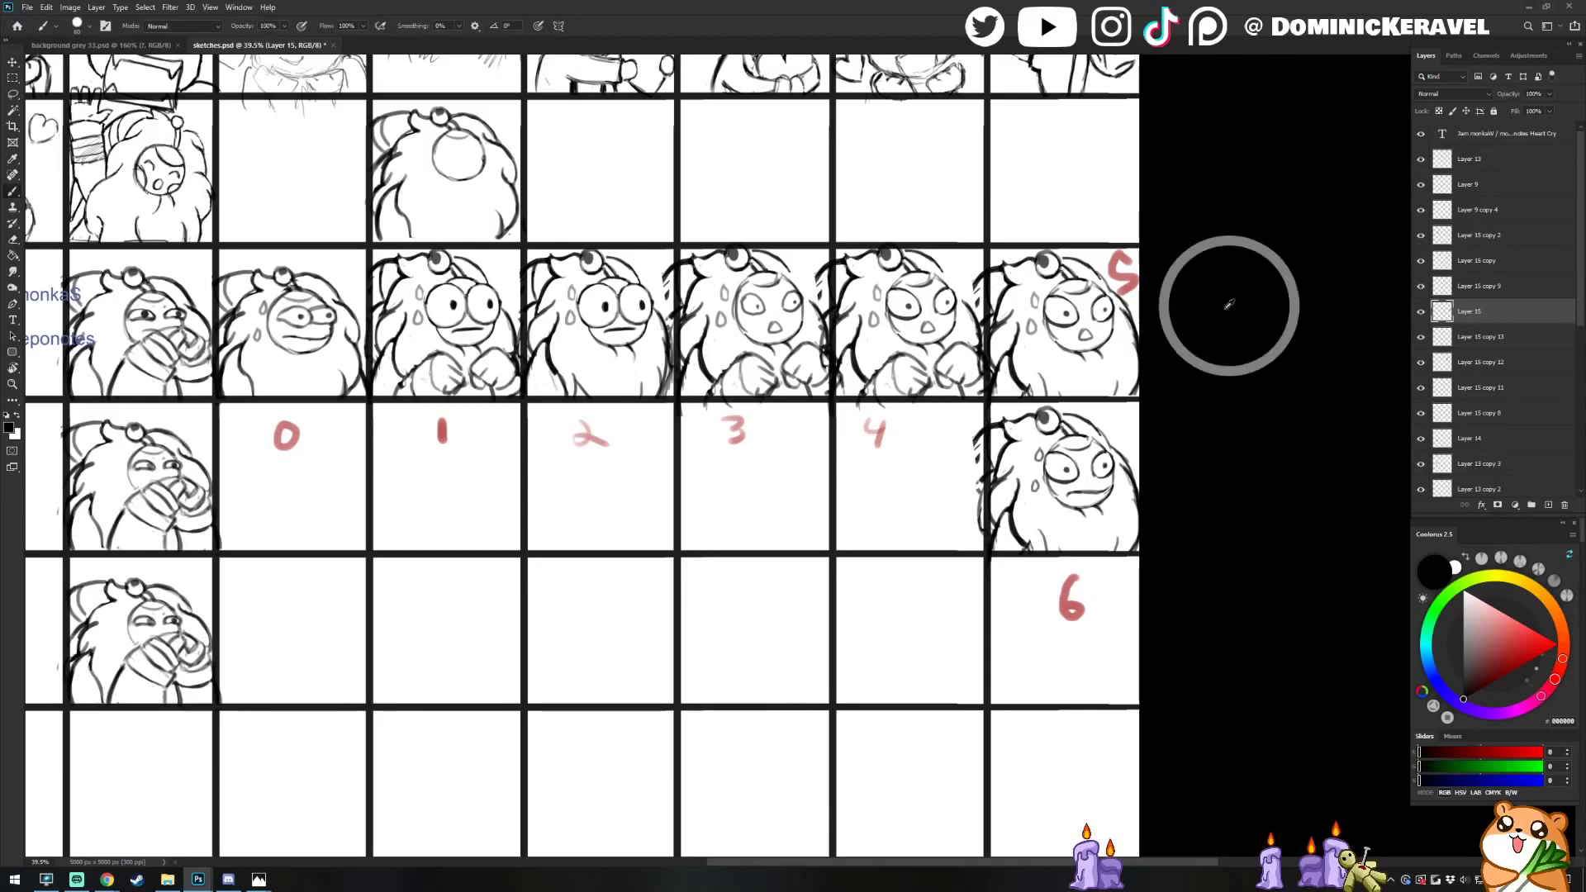
pyautogui.press('e')
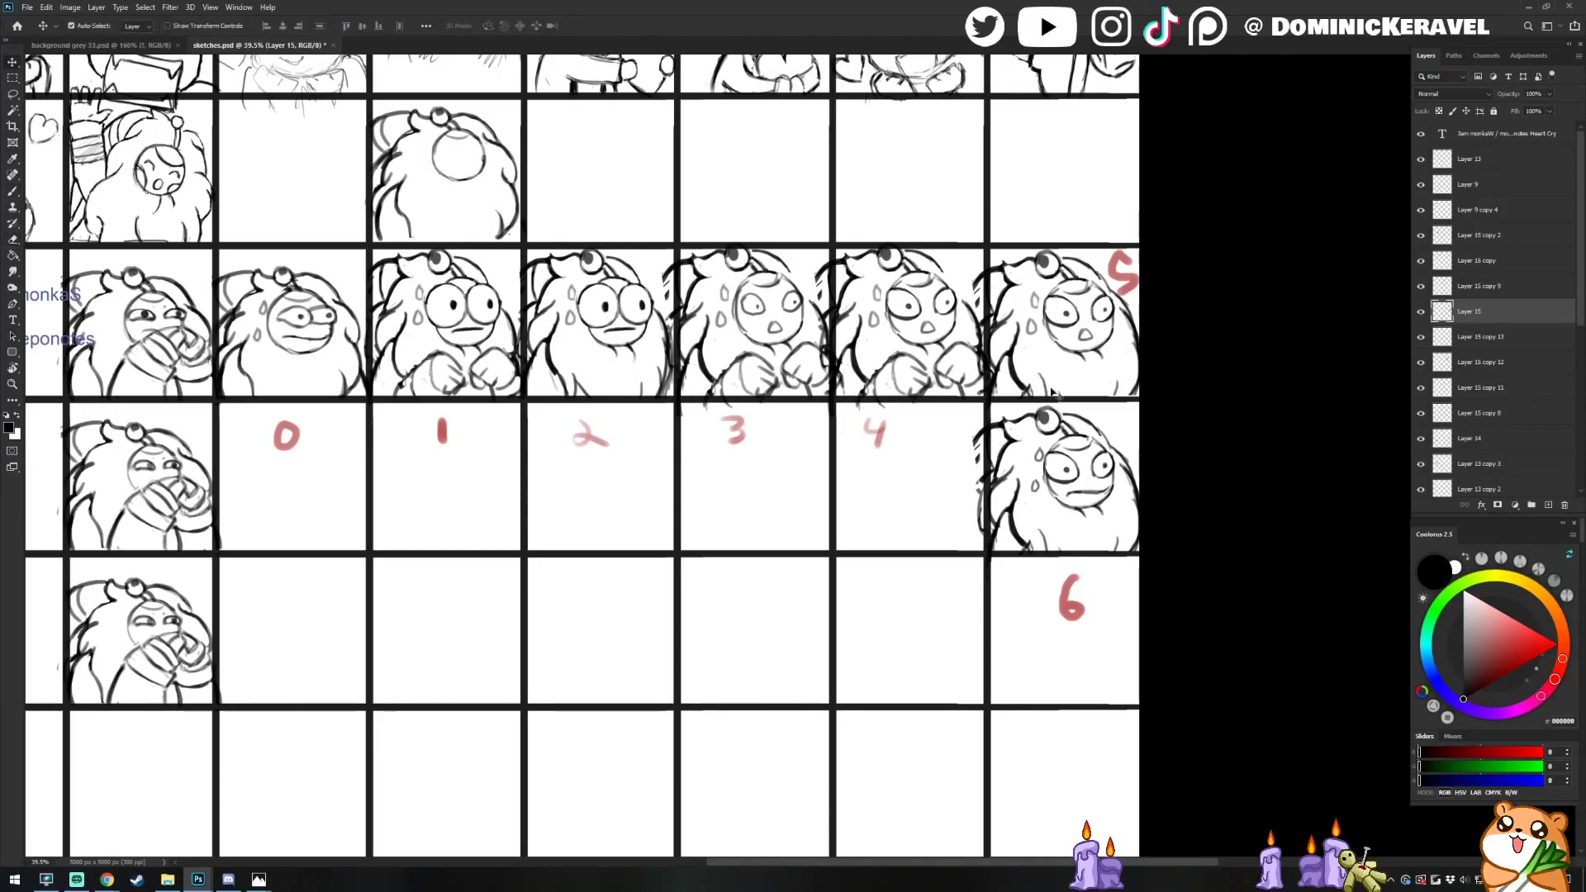
pyautogui.press('b')
pyautogui.moveTo(705, 497)
pyautogui.mouseDown()
pyautogui.moveTo(883, 512)
pyautogui.moveTo(838, 463)
pyautogui.moveTo(801, 476)
pyautogui.mouseUp()
# Select the layers of sketches 1 and 4 in turn, returning to the layer of sketch 1
pyautogui.press('v')
pyautogui.click(542, 286)
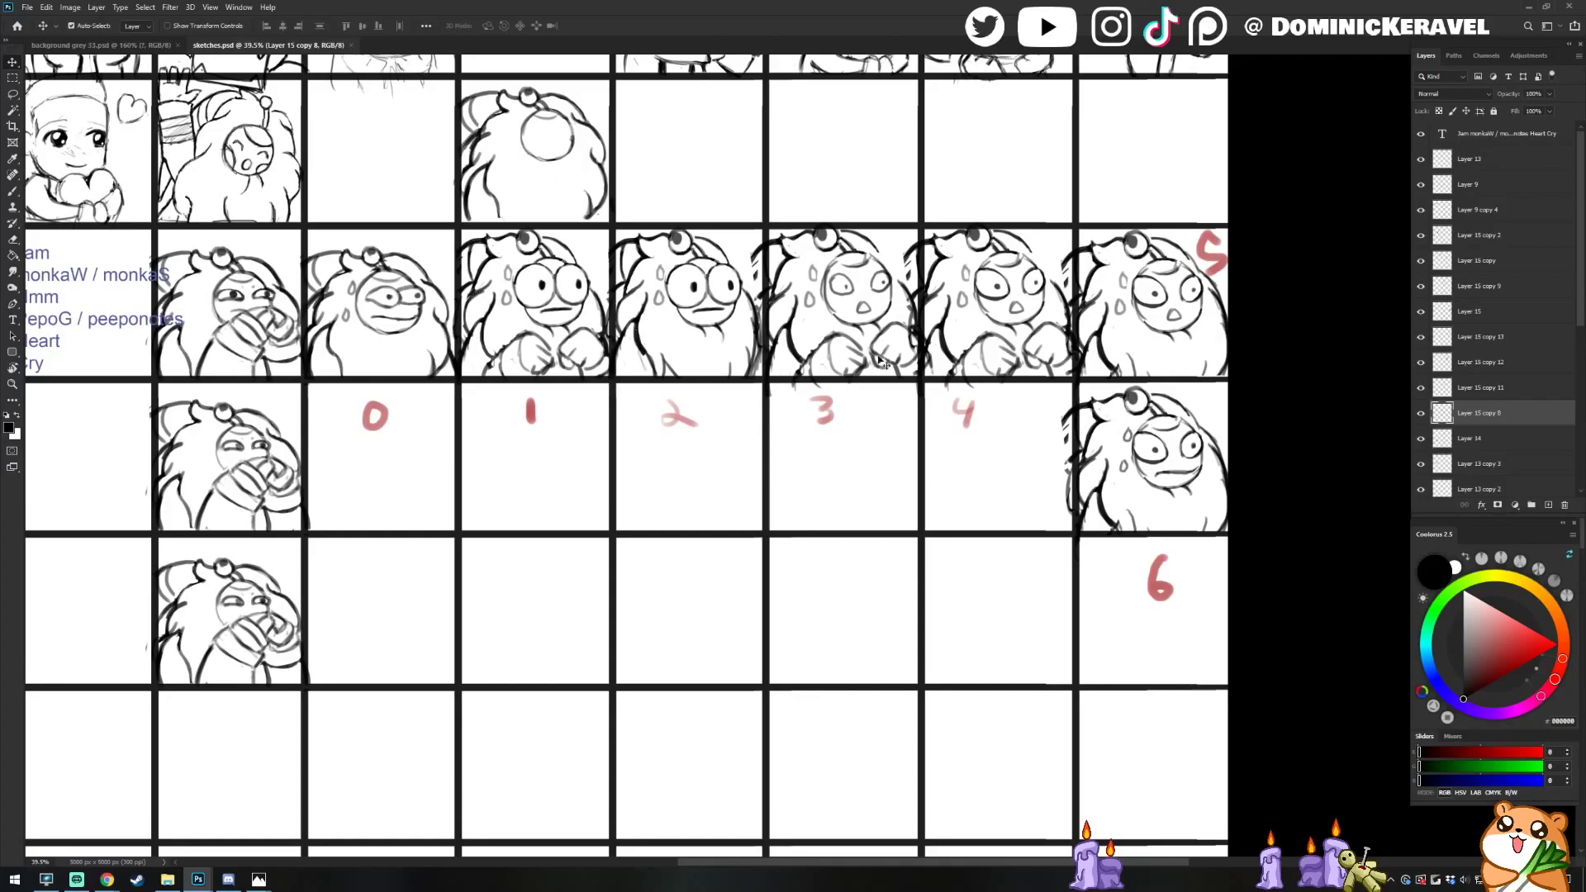
pyautogui.moveTo(718, 246); pyautogui.dragTo(708, 256)
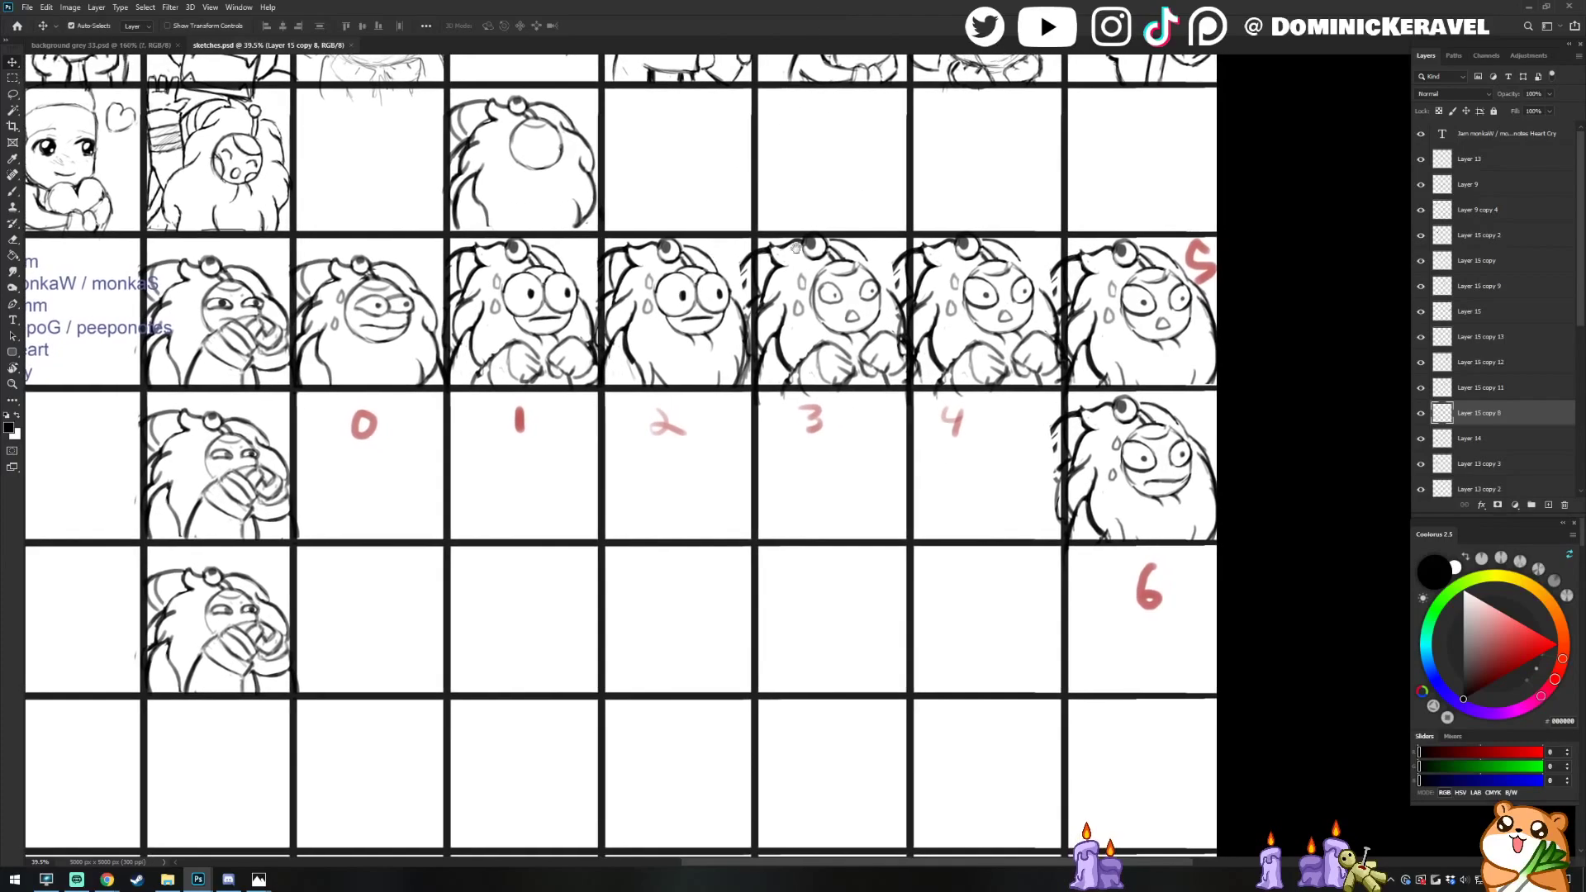
pyautogui.click(983, 259)
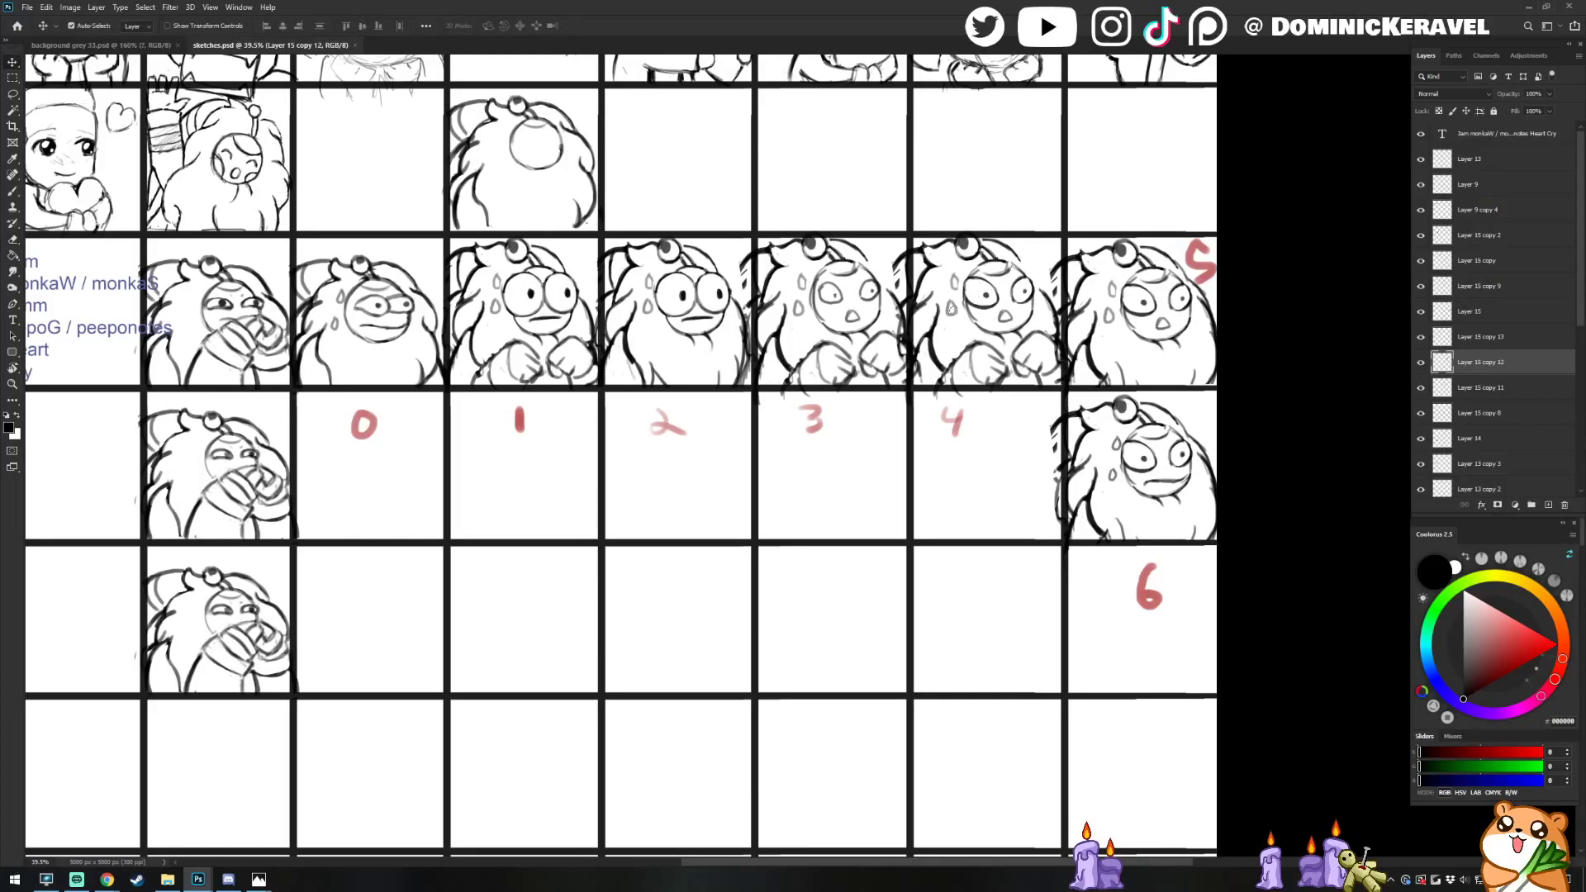
pyautogui.moveTo(489, 327); pyautogui.dragTo(551, 331)
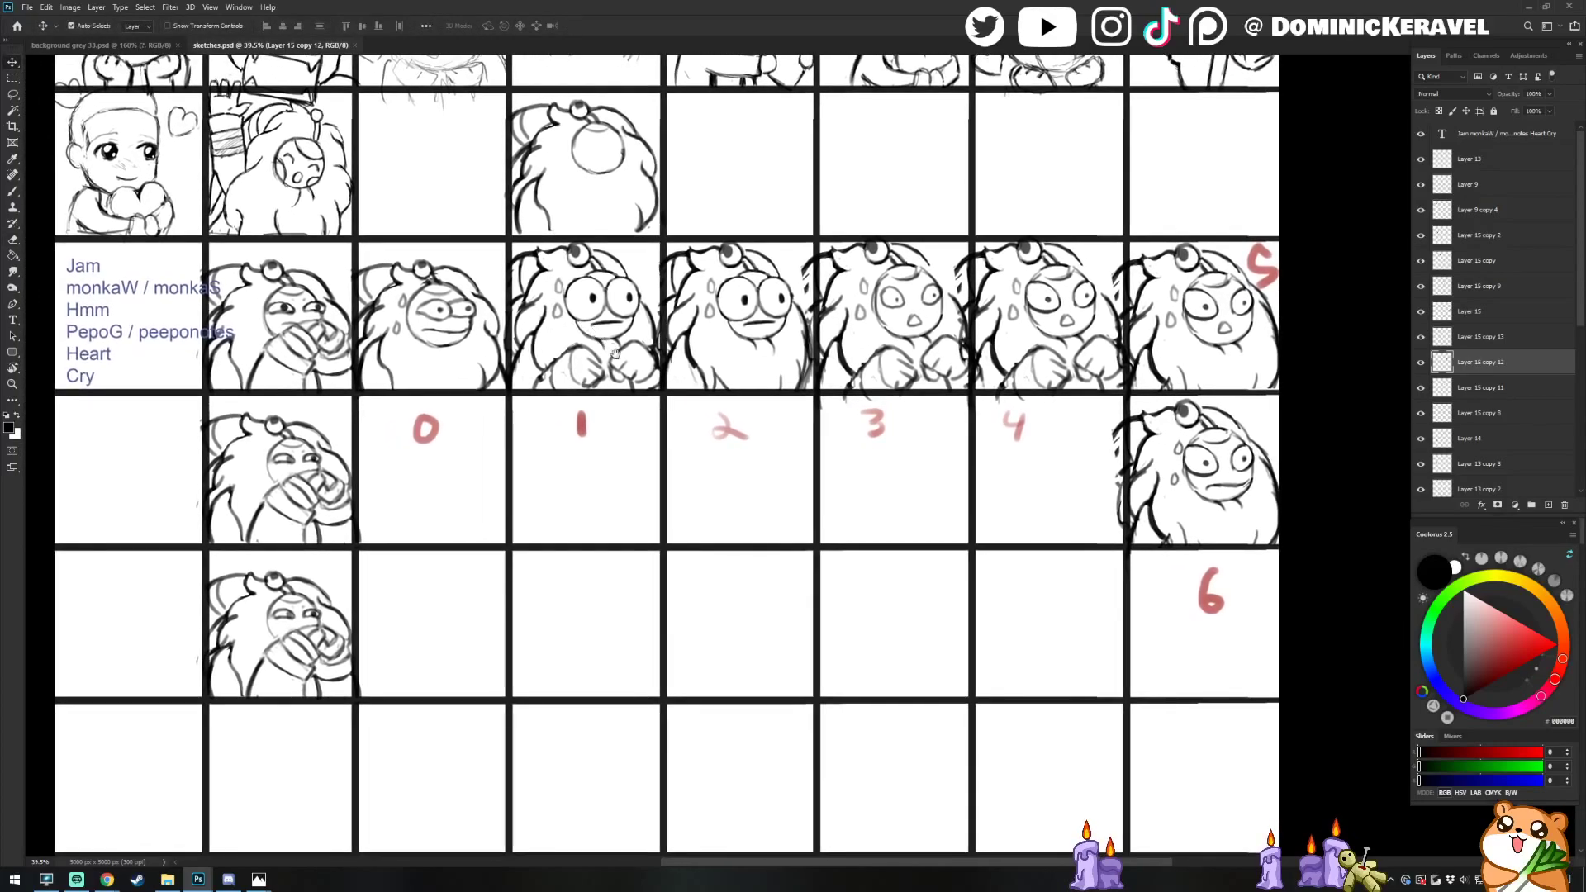
pyautogui.click(611, 305)
pyautogui.moveTo(611, 305); pyautogui.dragTo(562, 335)
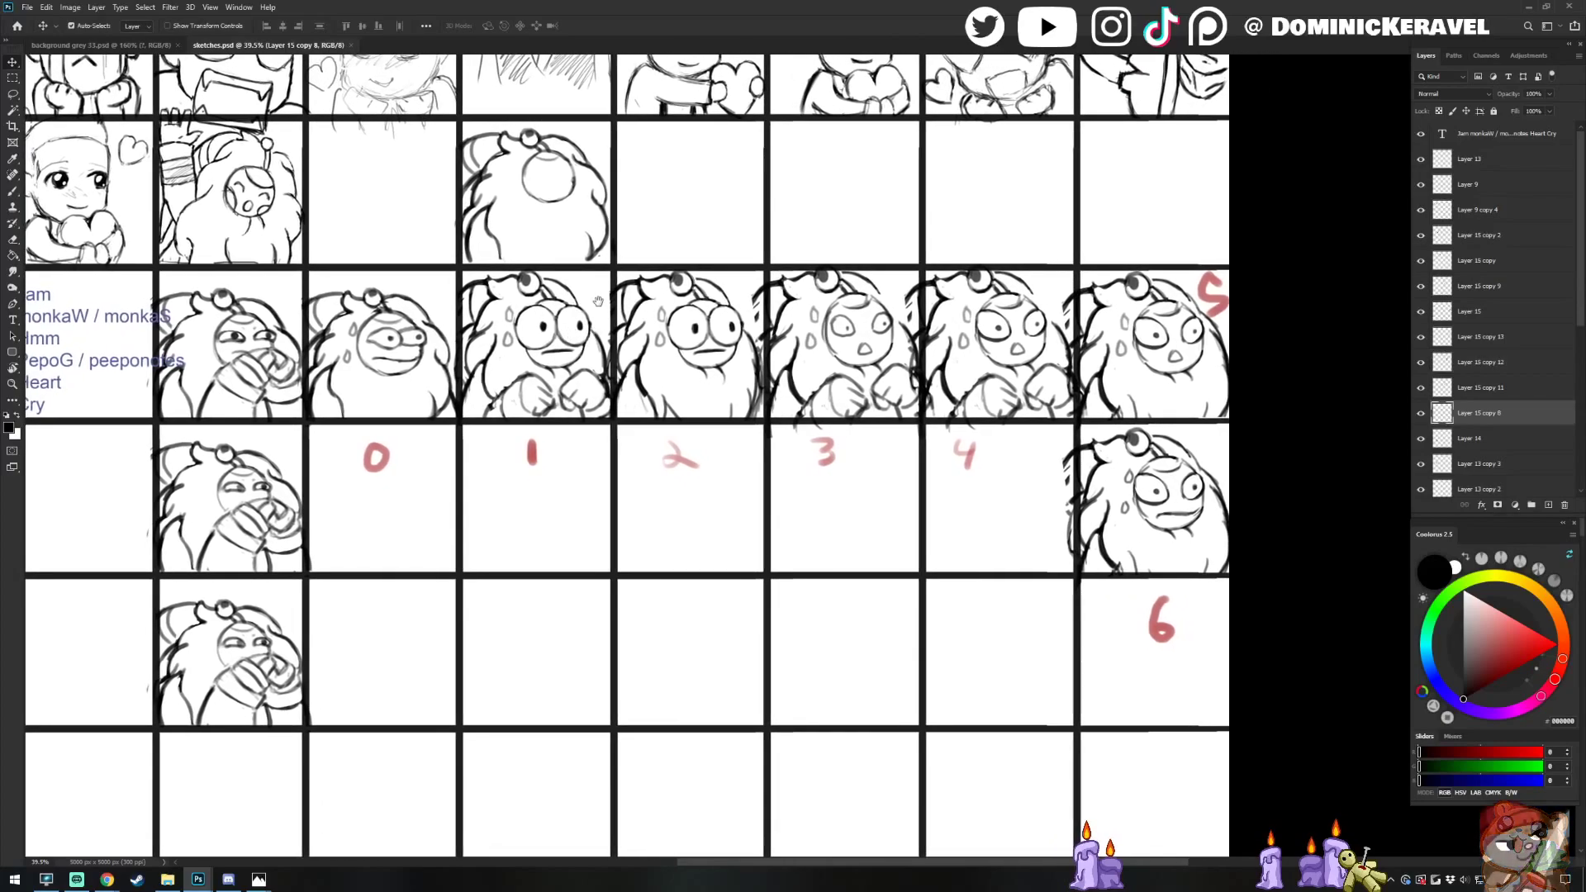
# Select the layer of the hand-over-mouth sketch beside the emote list and get the Lasso tool ready
pyautogui.scroll(-1, 727, 334)
pyautogui.scroll(-1, 652, 227)
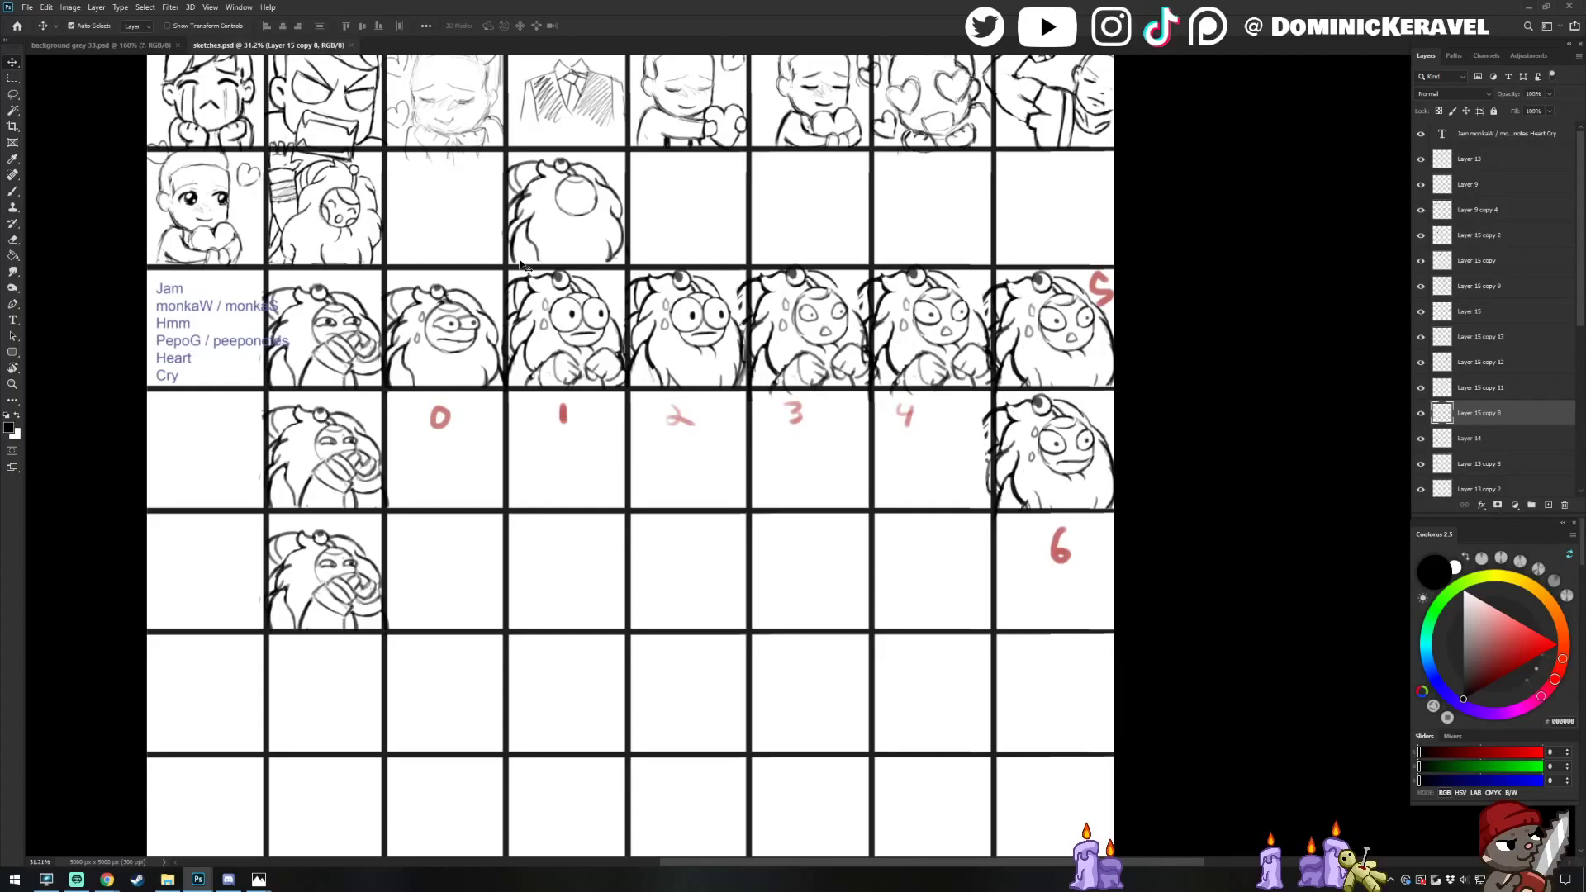
pyautogui.moveTo(487, 331); pyautogui.dragTo(567, 318)
pyautogui.moveTo(437, 320); pyautogui.dragTo(520, 329)
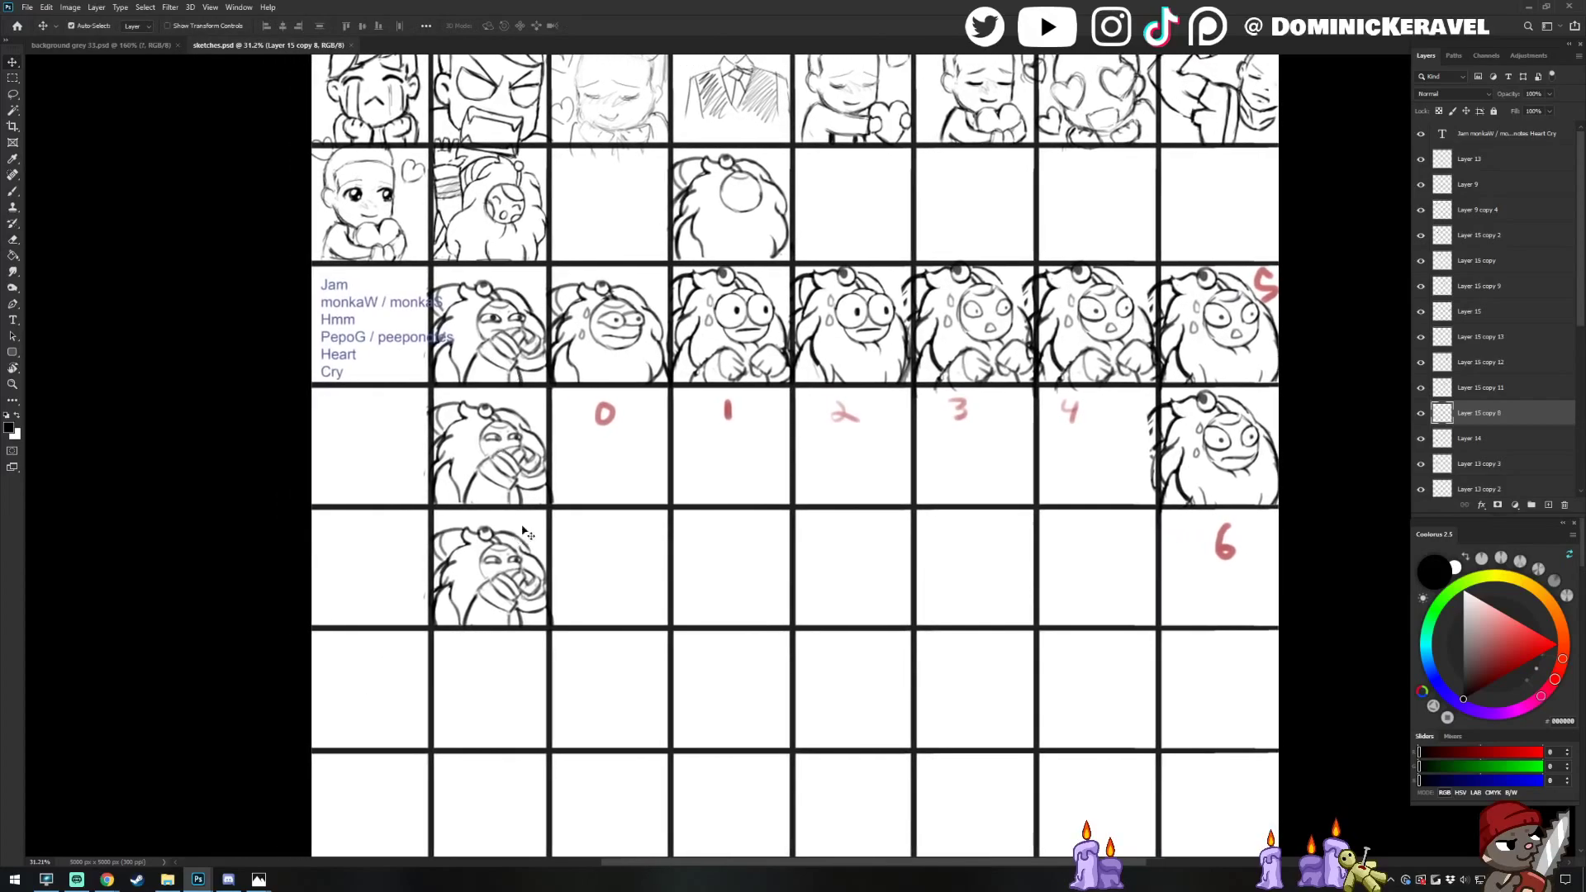
pyautogui.click(521, 325)
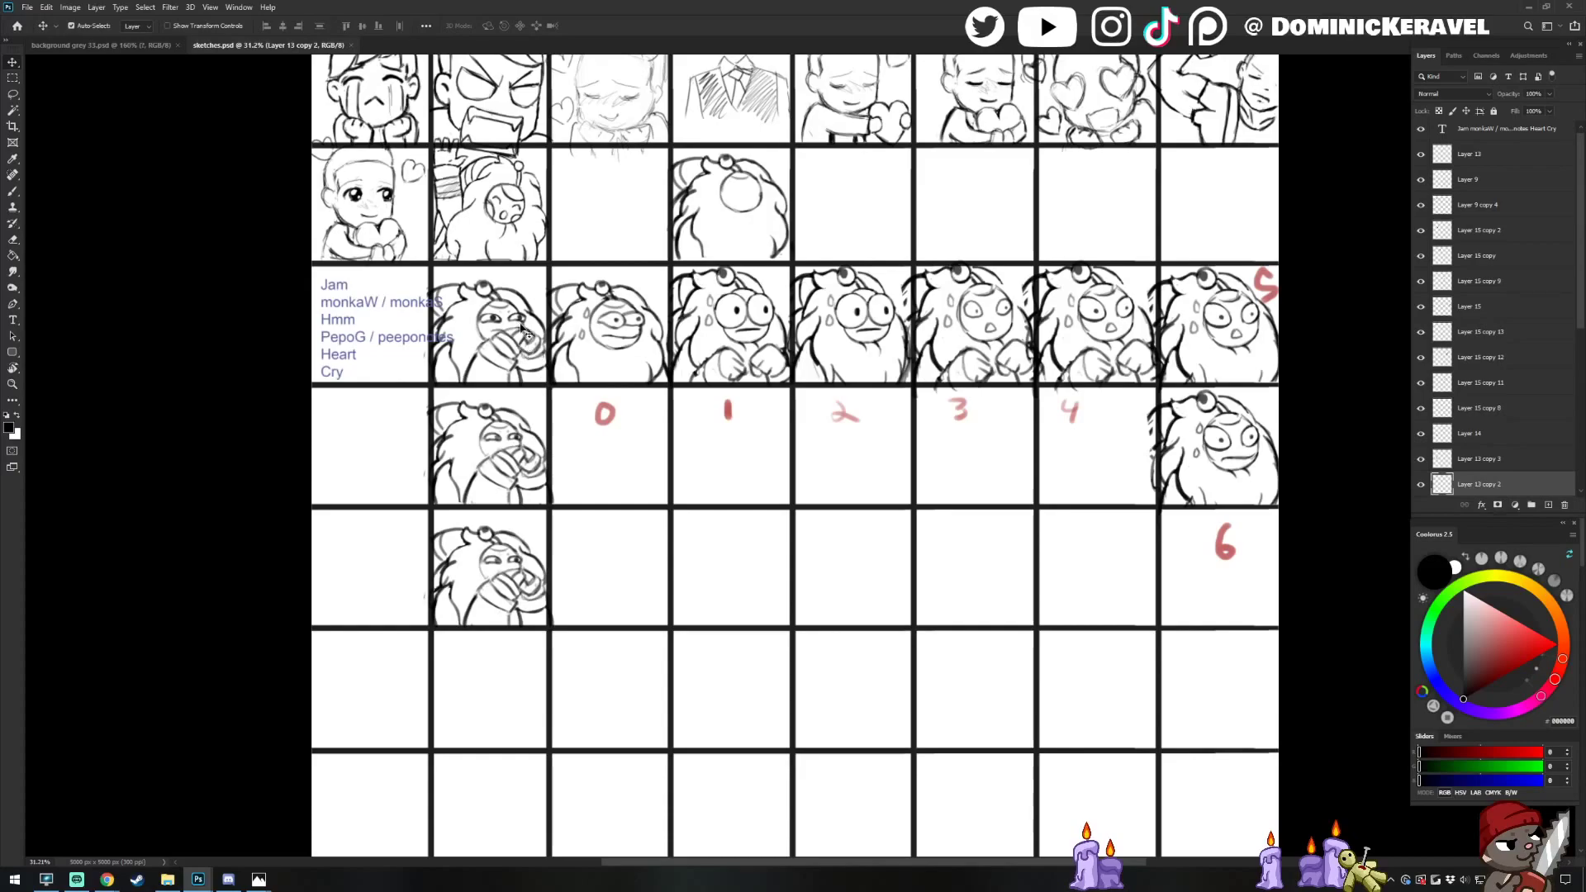
pyautogui.press('e')
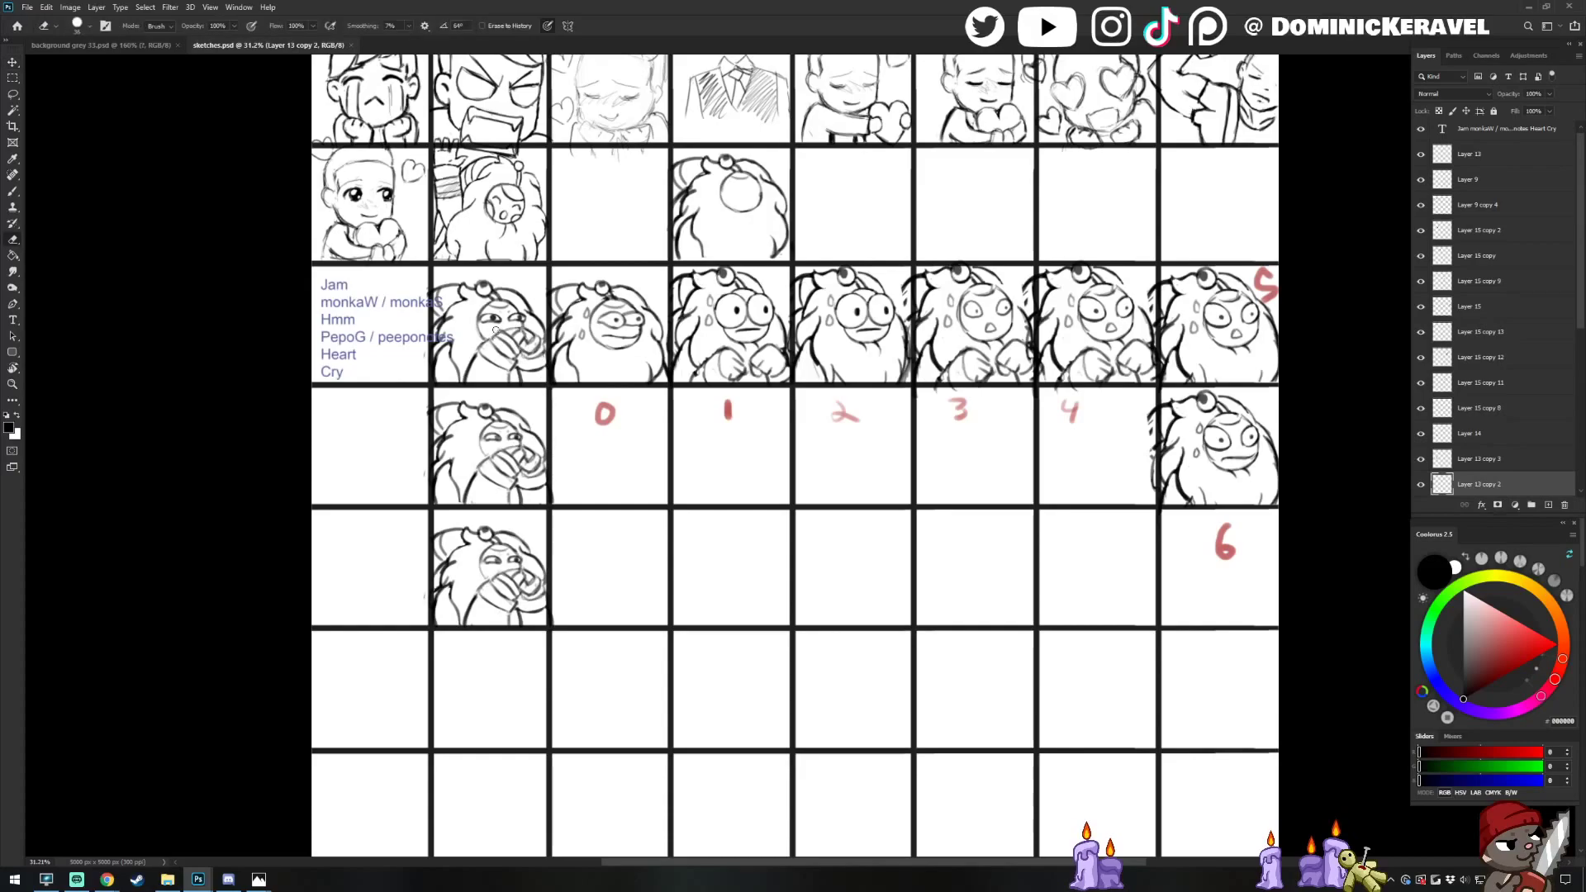
pyautogui.press('v')
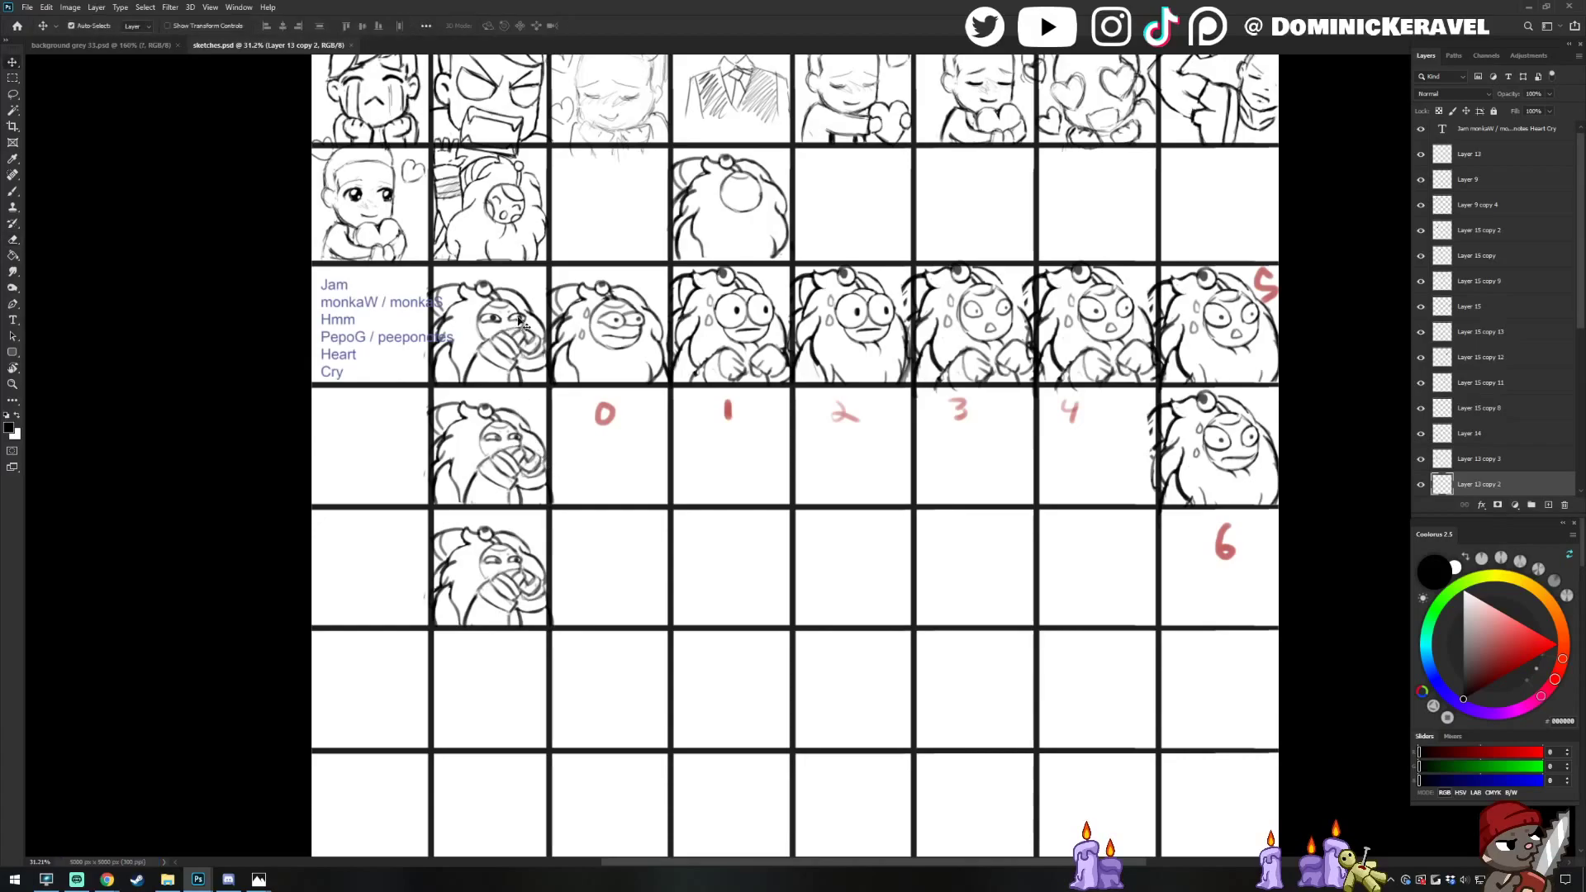
pyautogui.press('l')
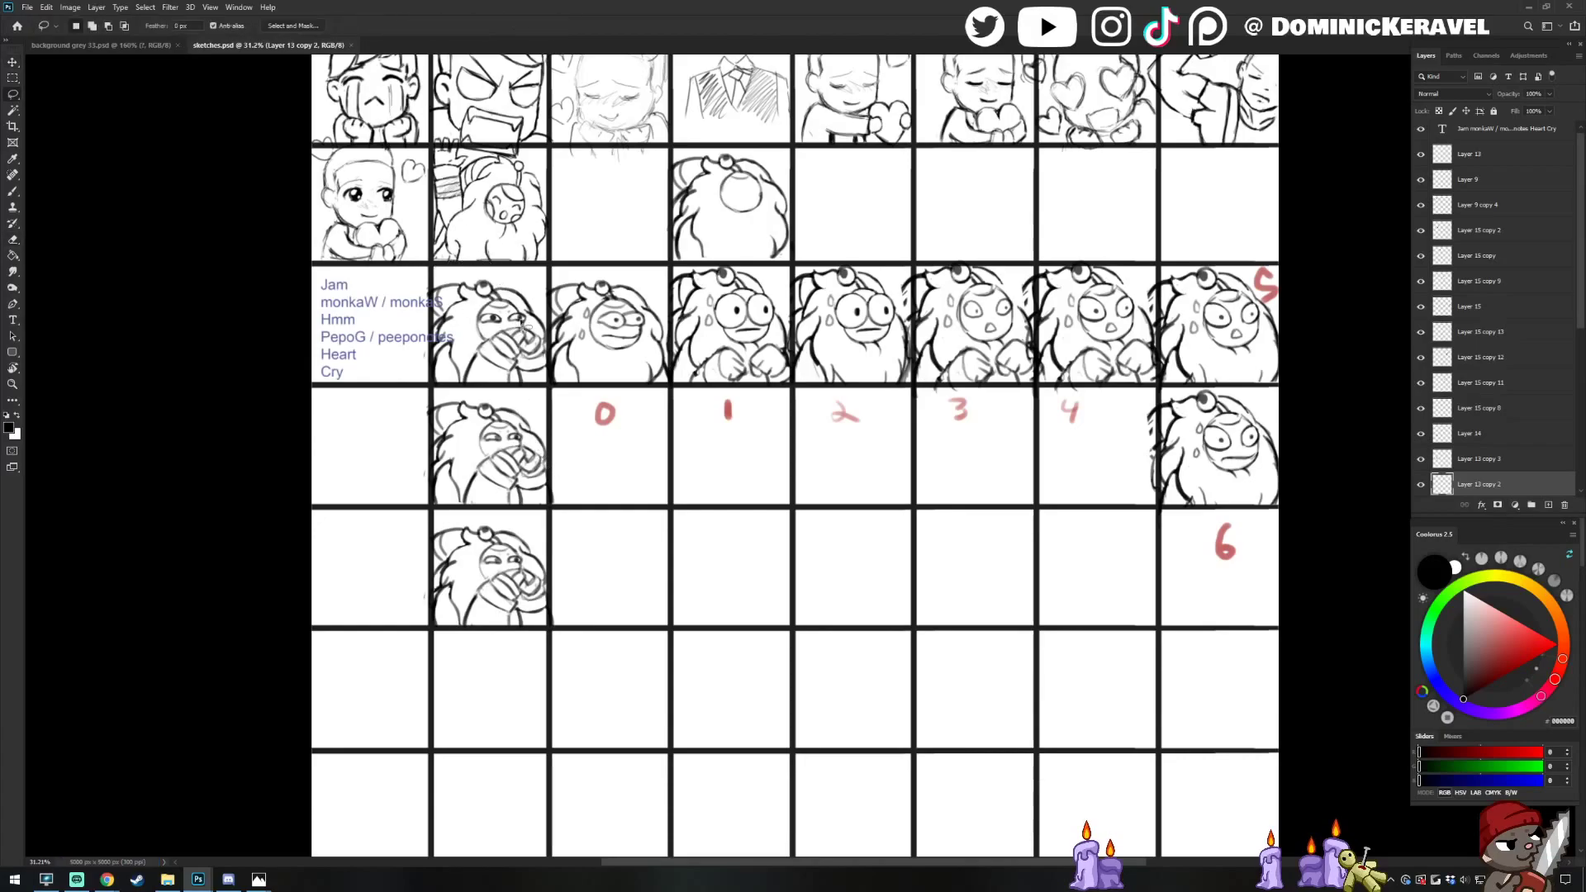
pyautogui.scroll(2, 513, 335)
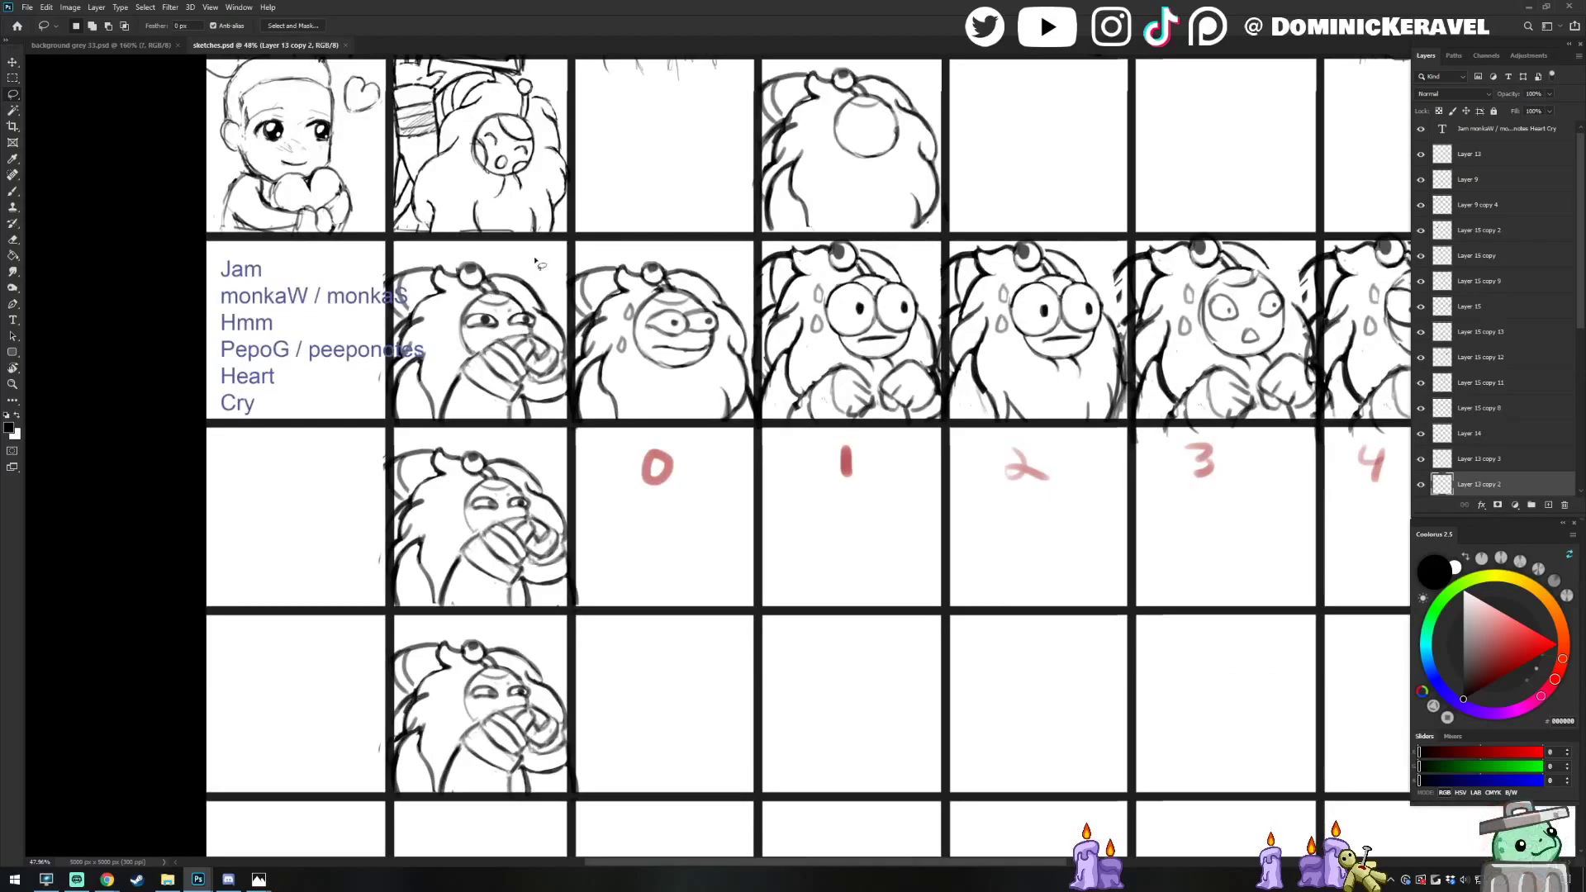
# Bring up the character reference in Photos, move its window aside, and return to the sketch sheet in Photoshop
pyautogui.hotkey('alt', 'Tab')
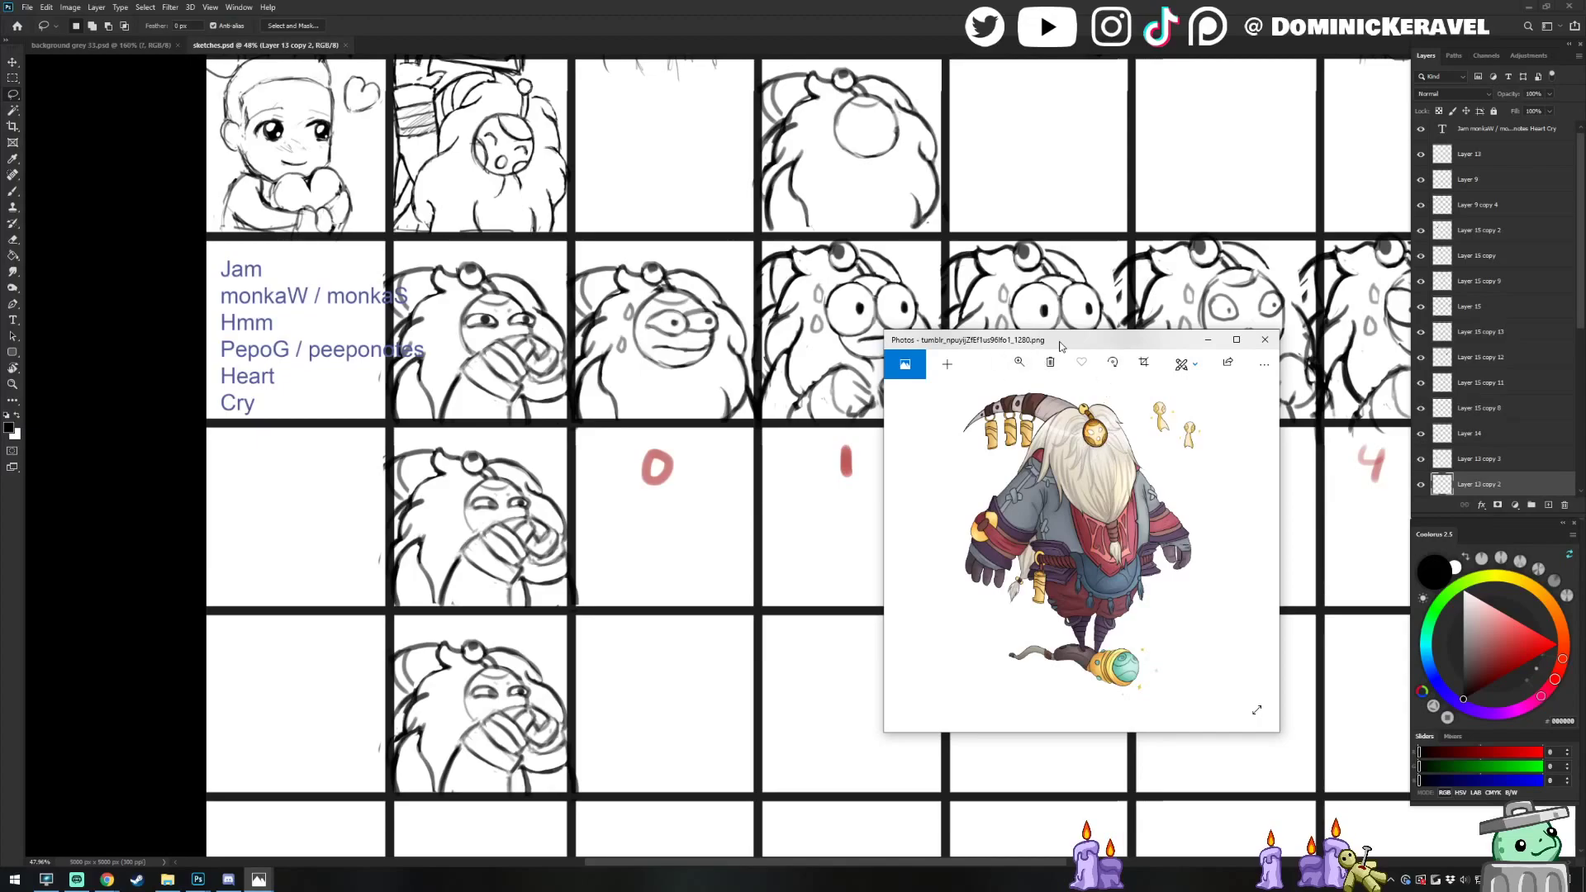
pyautogui.moveTo(1068, 346); pyautogui.dragTo(573, 457)
pyautogui.hotkey('alt', 'Tab')
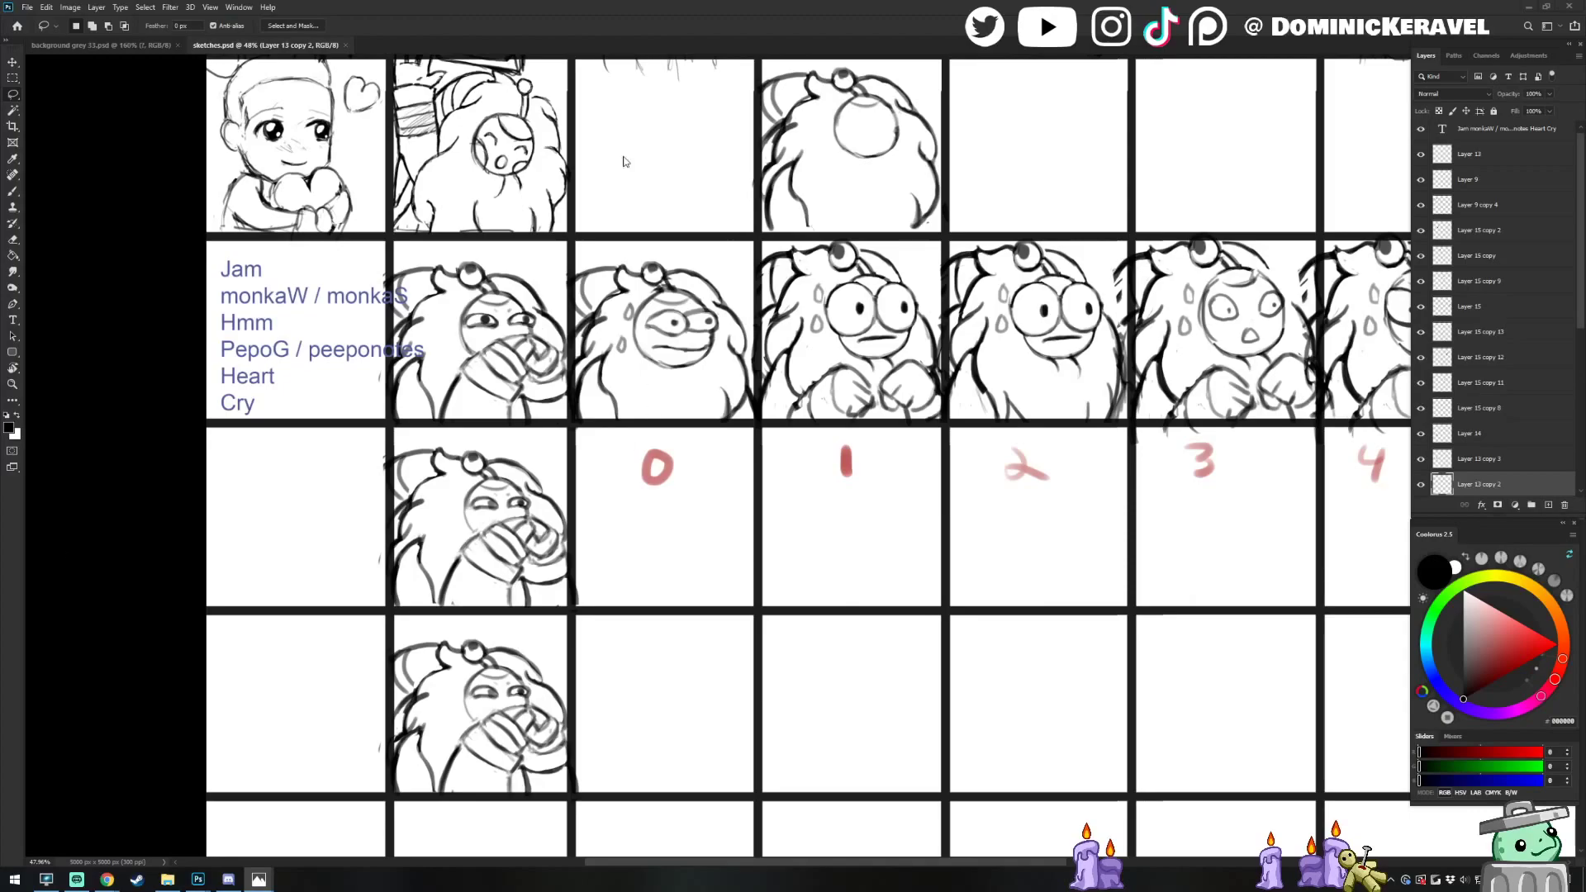
# Select the hand-over-mouth sketch beside the emote list with the Lasso on its own layer and copy it
pyautogui.press('v')
pyautogui.click(529, 326)
pyautogui.moveTo(409, 309); pyautogui.dragTo(481, 365)
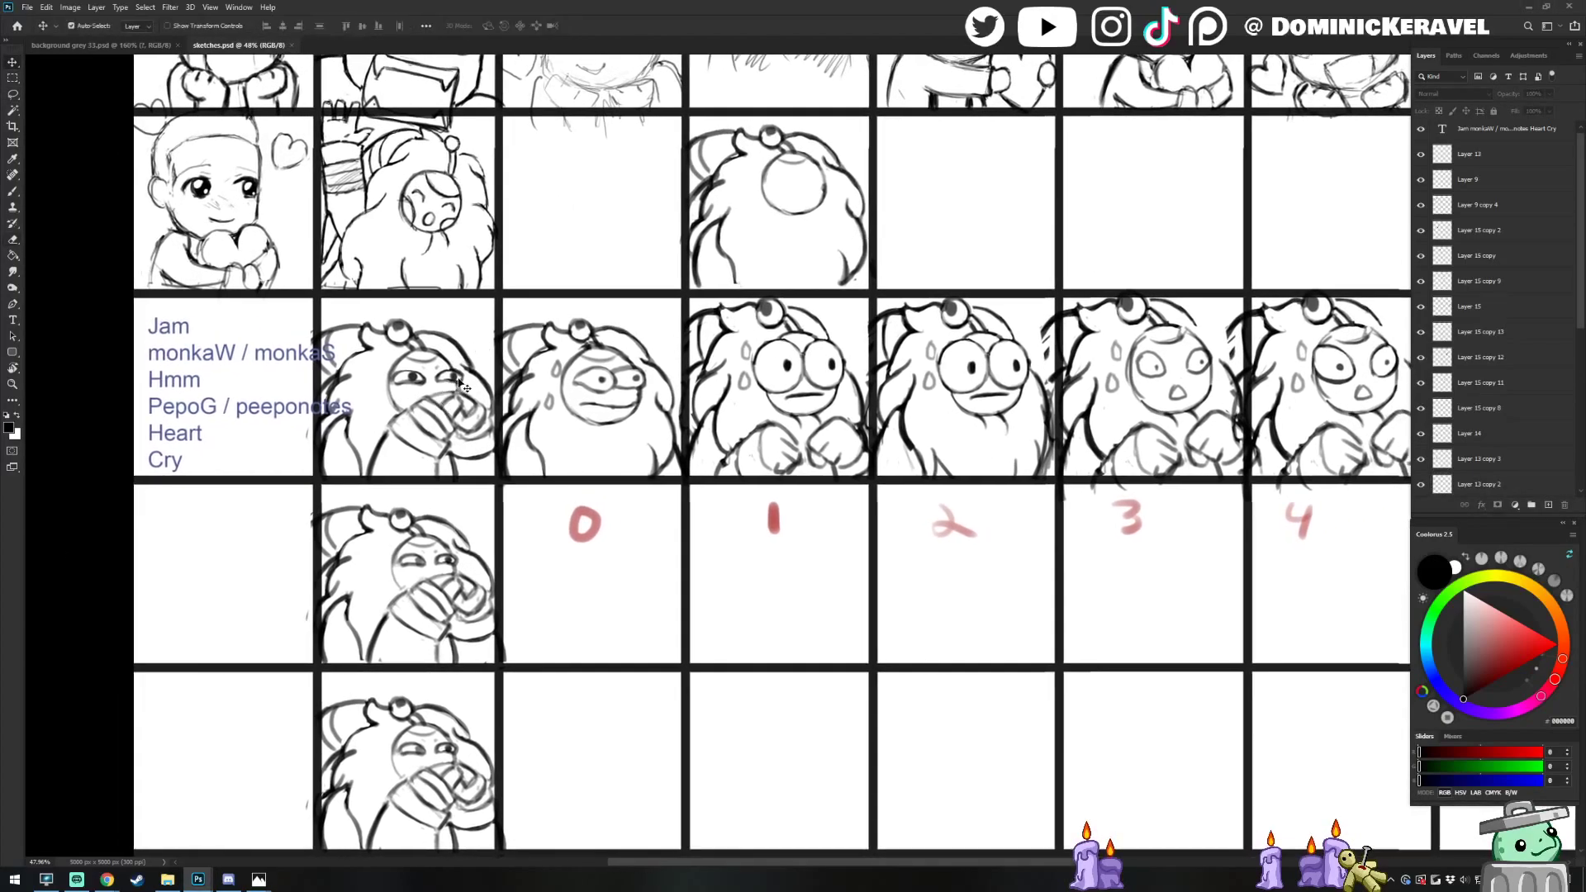
pyautogui.click(418, 380)
pyautogui.press('l')
pyautogui.moveTo(337, 311)
pyautogui.mouseDown()
pyautogui.moveTo(295, 488)
pyautogui.moveTo(501, 499)
pyautogui.moveTo(507, 333)
pyautogui.moveTo(354, 292)
pyautogui.mouseUp()
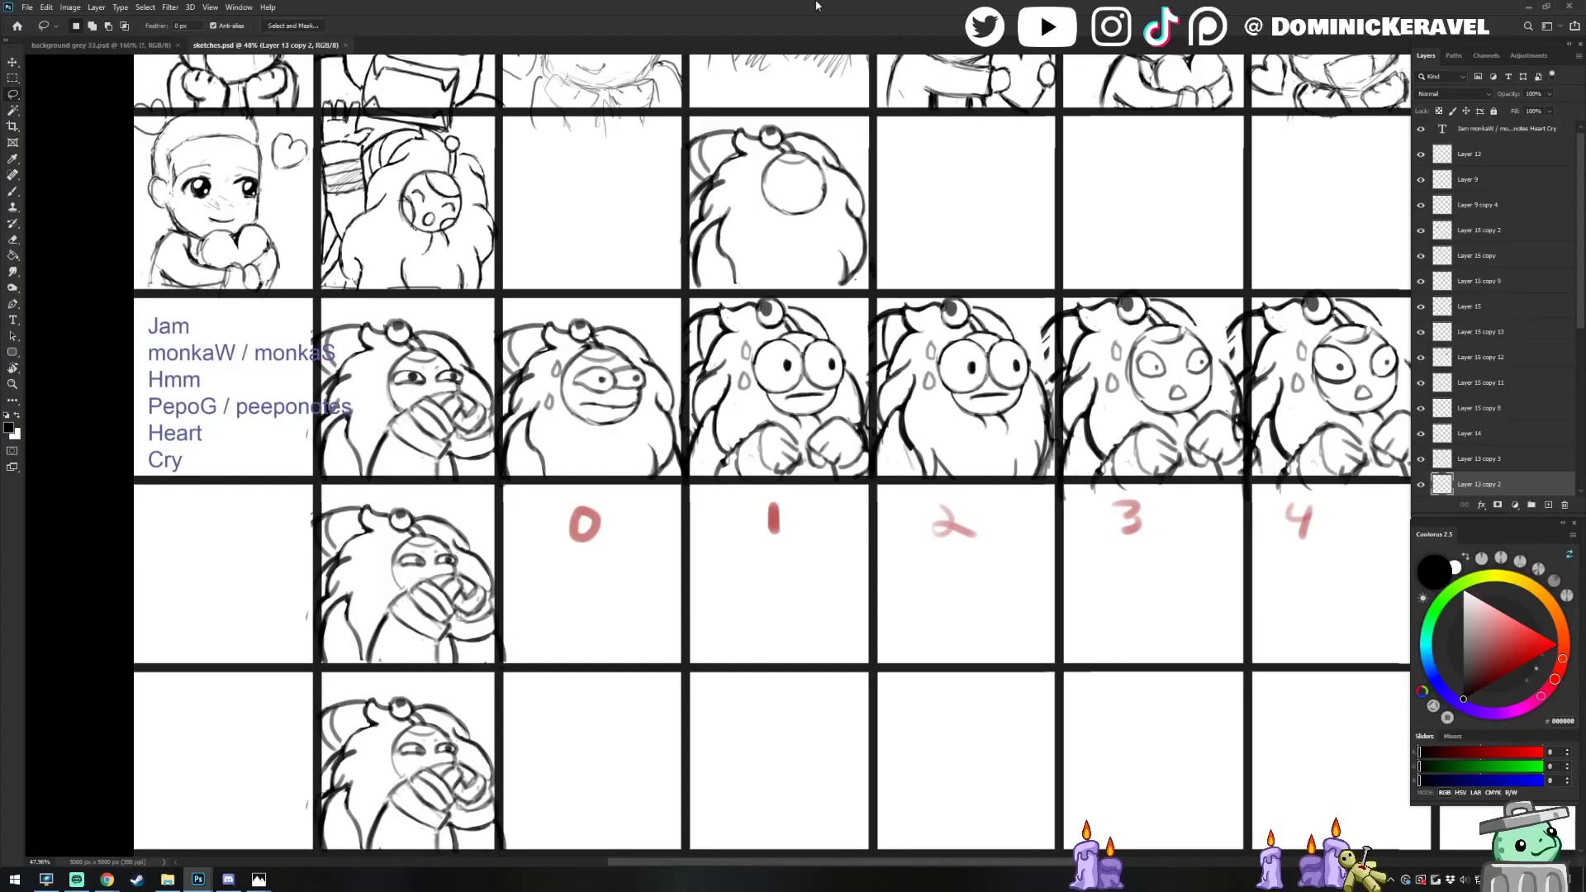
pyautogui.moveTo(628, 318); pyautogui.dragTo(619, 137)
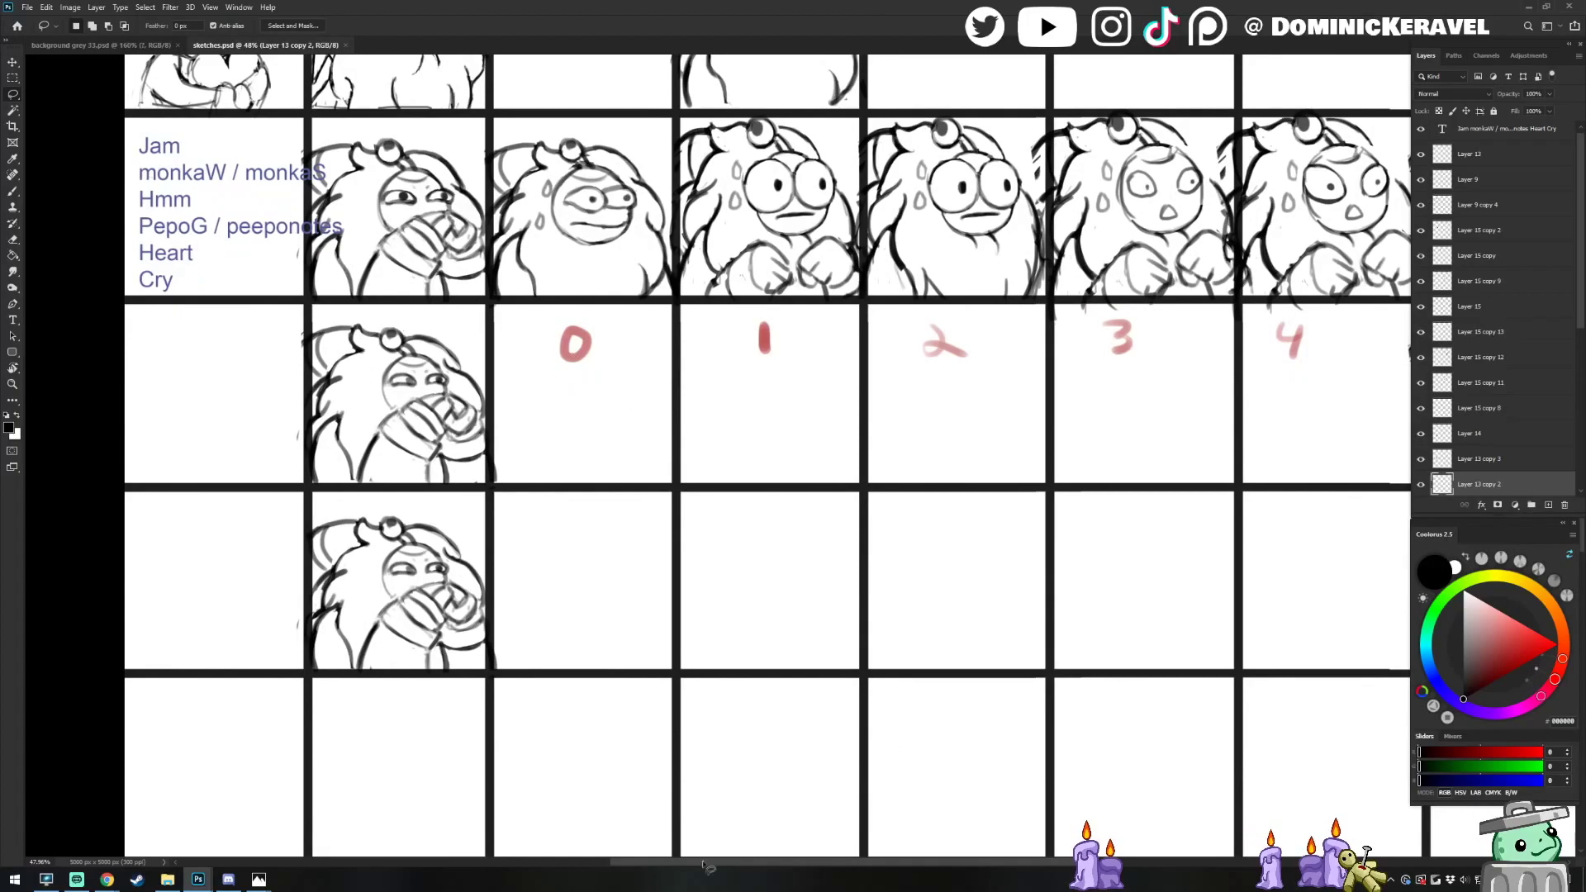
pyautogui.moveTo(107, 879)
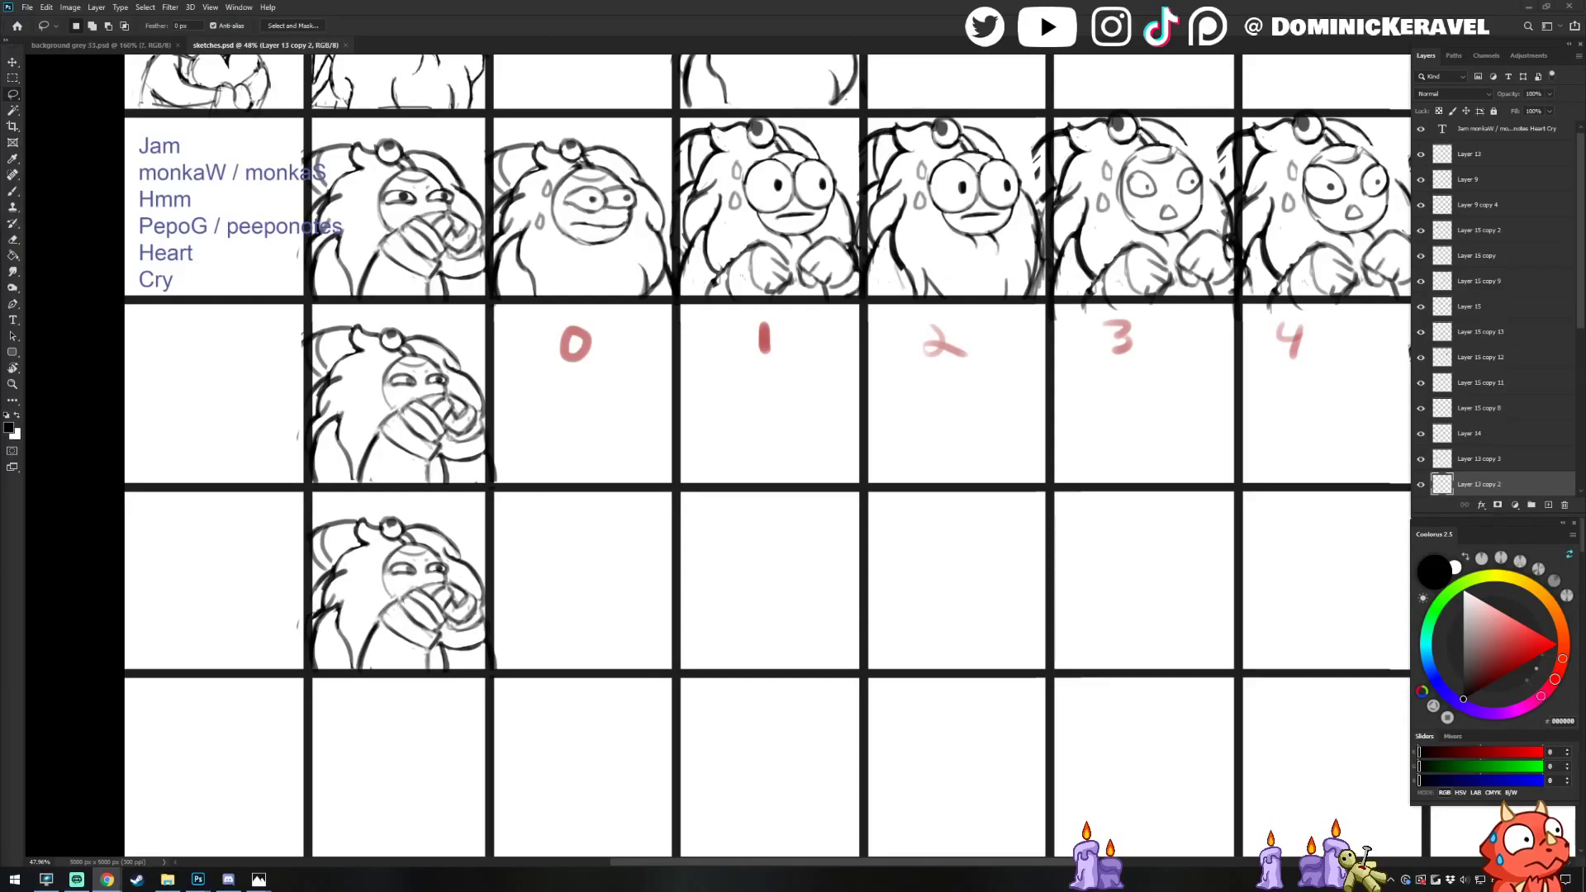
pyautogui.click(869, 6)
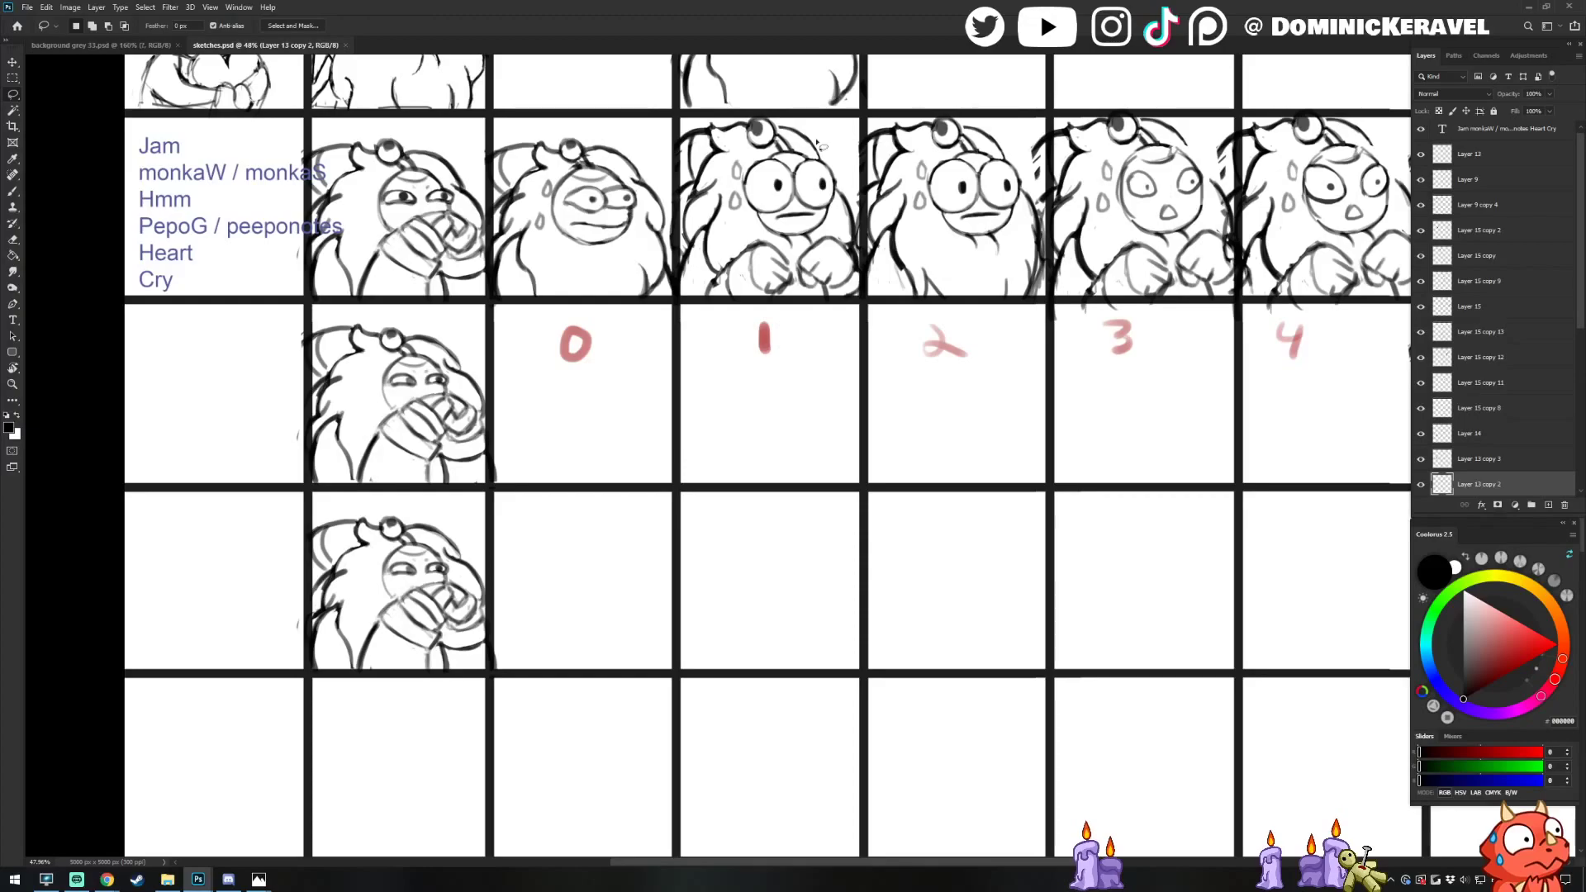
# Create a 448 x 448 px document at 300 ppi from the recent presets and paste the copied sketch into it
pyautogui.press('v')
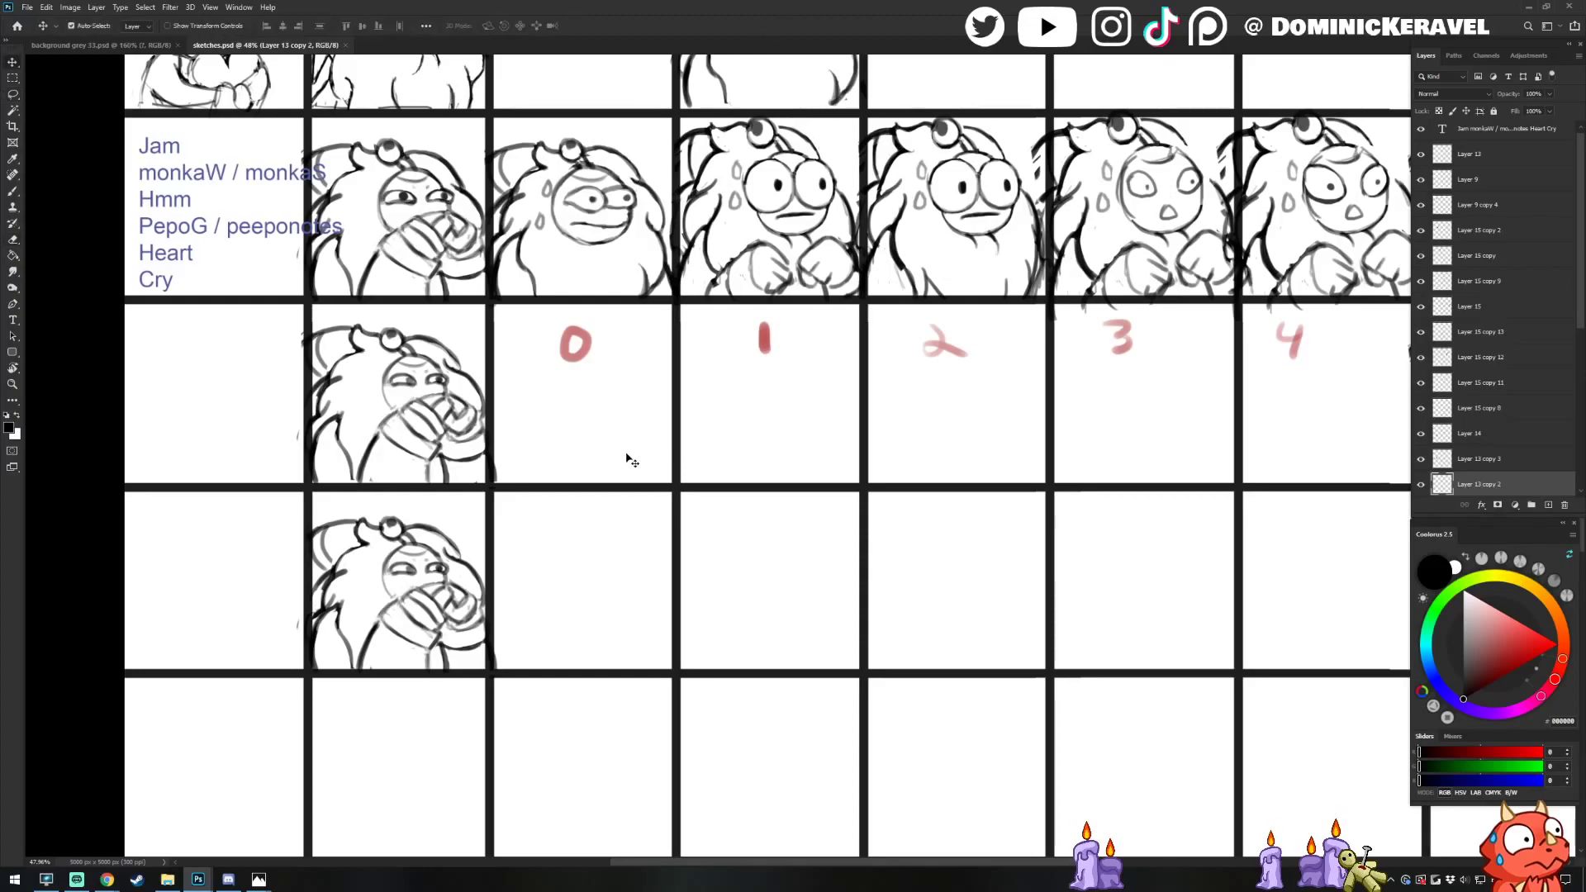
pyautogui.hotkey('ctrl', 'n')
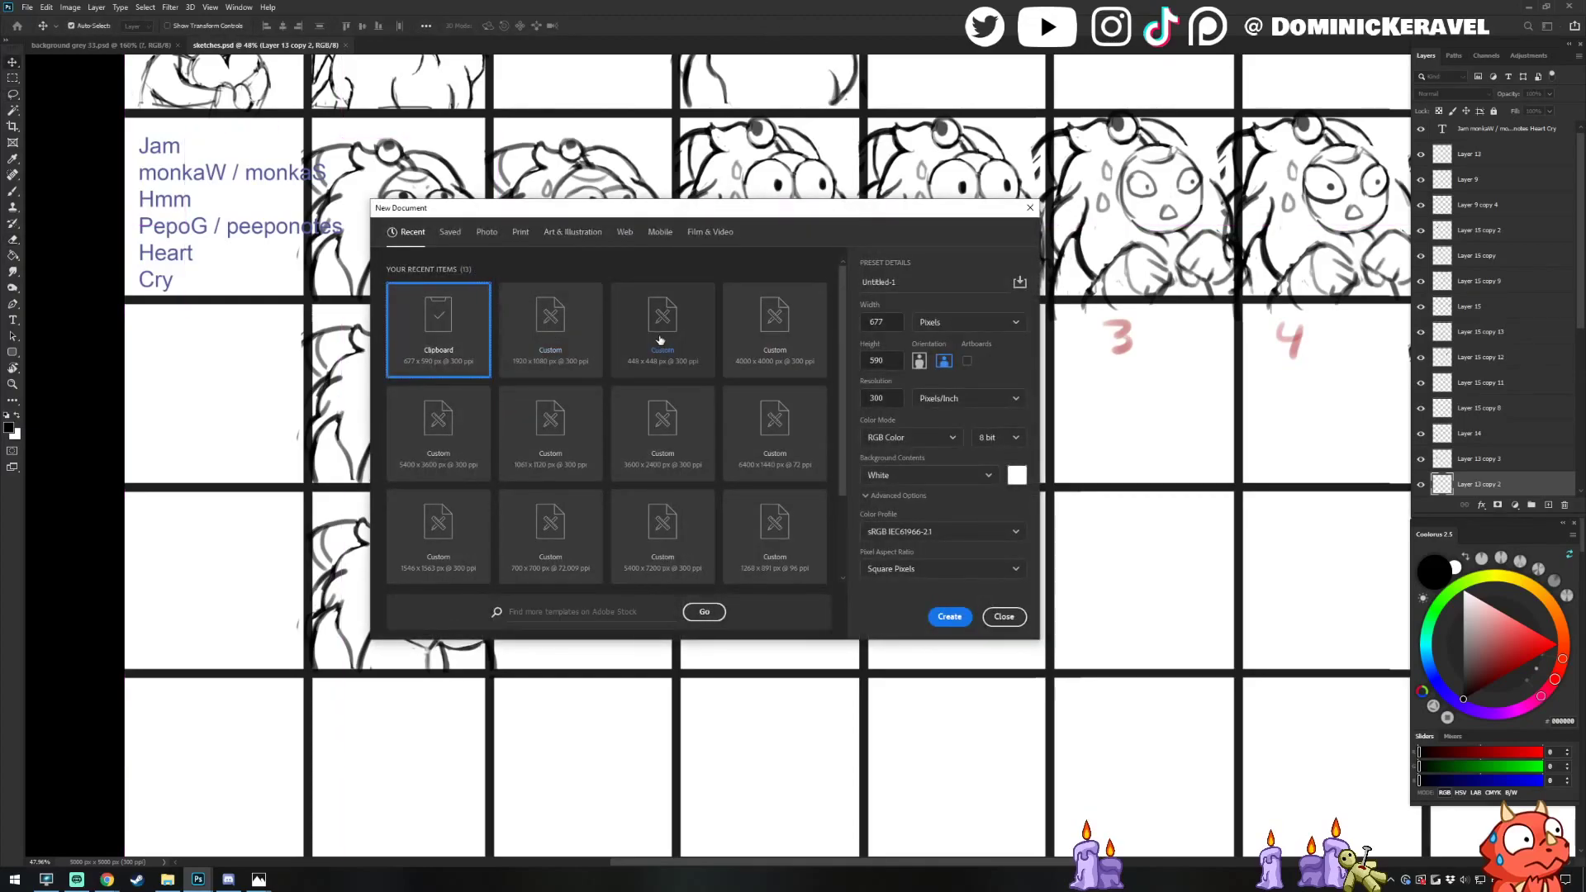
pyautogui.doubleClick(703, 361)
pyautogui.hotkey('ctrl', 'v')
# Scale the pasted sketch to about 75% and position it so the character fills the square canvas
pyautogui.hotkey('ctrl', 't')
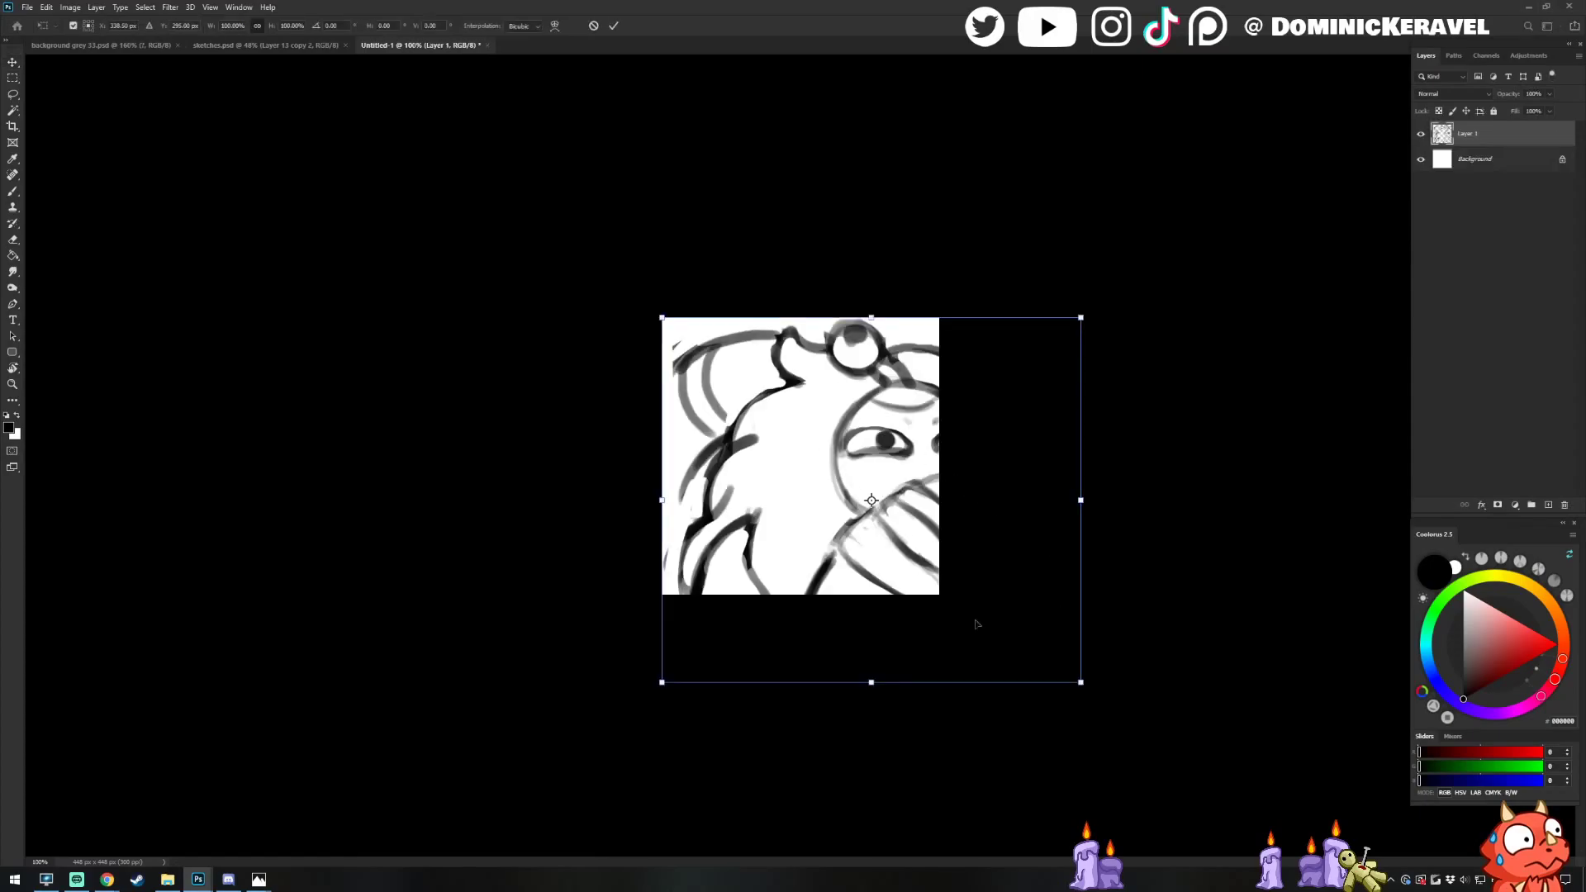
pyautogui.moveTo(1088, 692); pyautogui.dragTo(983, 588)
pyautogui.moveTo(832, 414)
pyautogui.mouseDown()
pyautogui.moveTo(798, 423)
pyautogui.moveTo(813, 438)
pyautogui.moveTo(832, 378)
pyautogui.moveTo(825, 431)
pyautogui.moveTo(804, 430)
pyautogui.mouseUp()
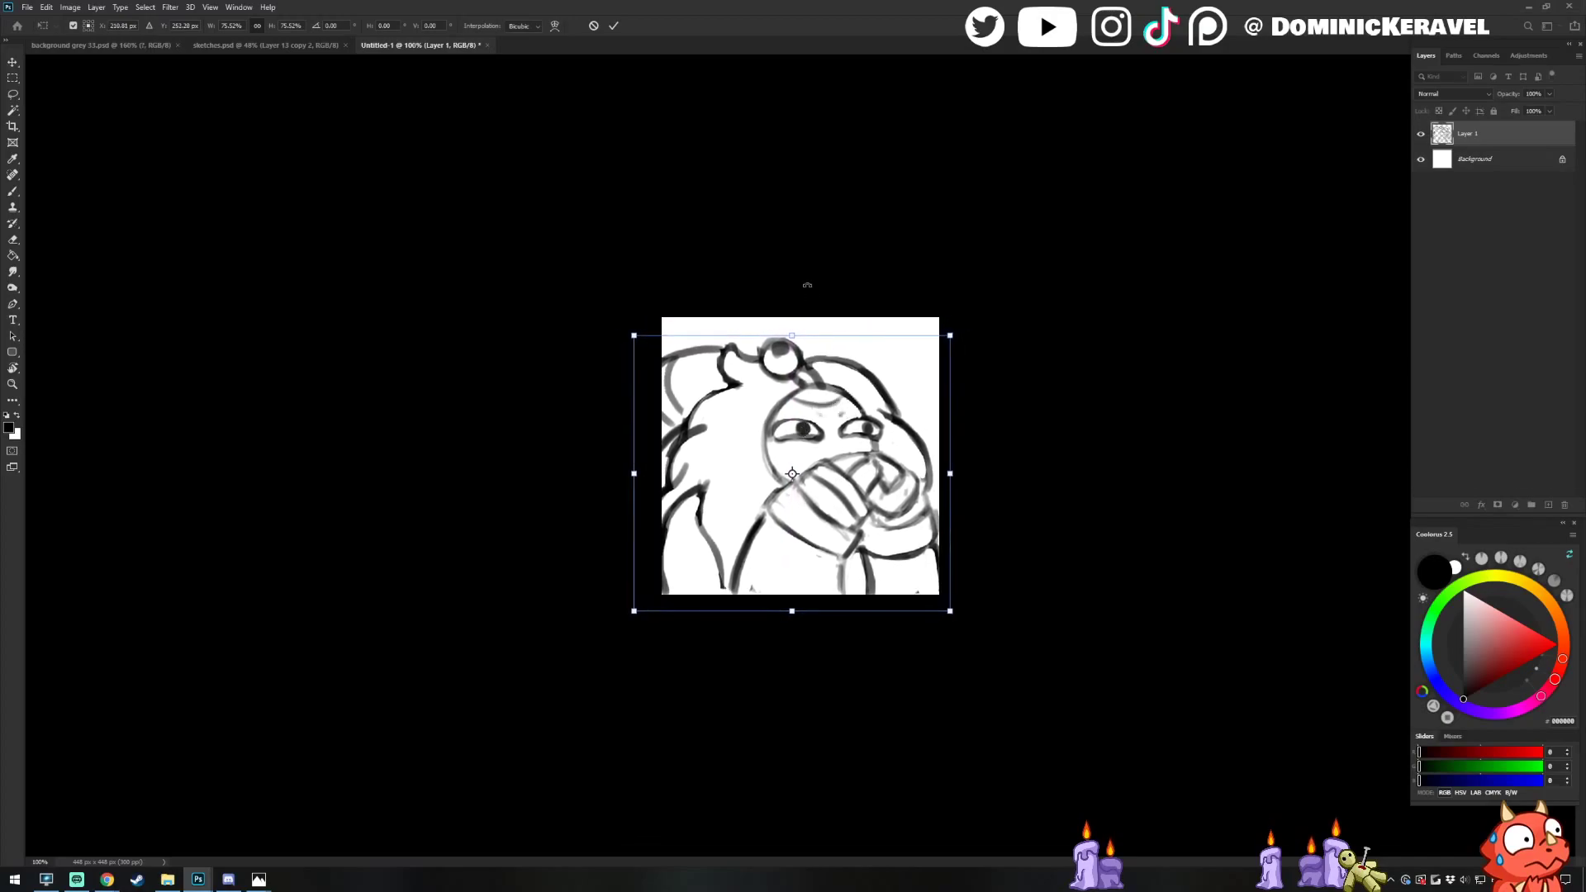
pyautogui.press('Return')
# Float the new sketch document in its own window and show the finished emote collection document behind it
pyautogui.press('v')
pyautogui.moveTo(395, 45)
pyautogui.mouseDown()
pyautogui.moveTo(636, 282)
pyautogui.moveTo(855, 355)
pyautogui.moveTo(822, 315)
pyautogui.mouseUp()
pyautogui.hotkey('ctrl', 'Tab')
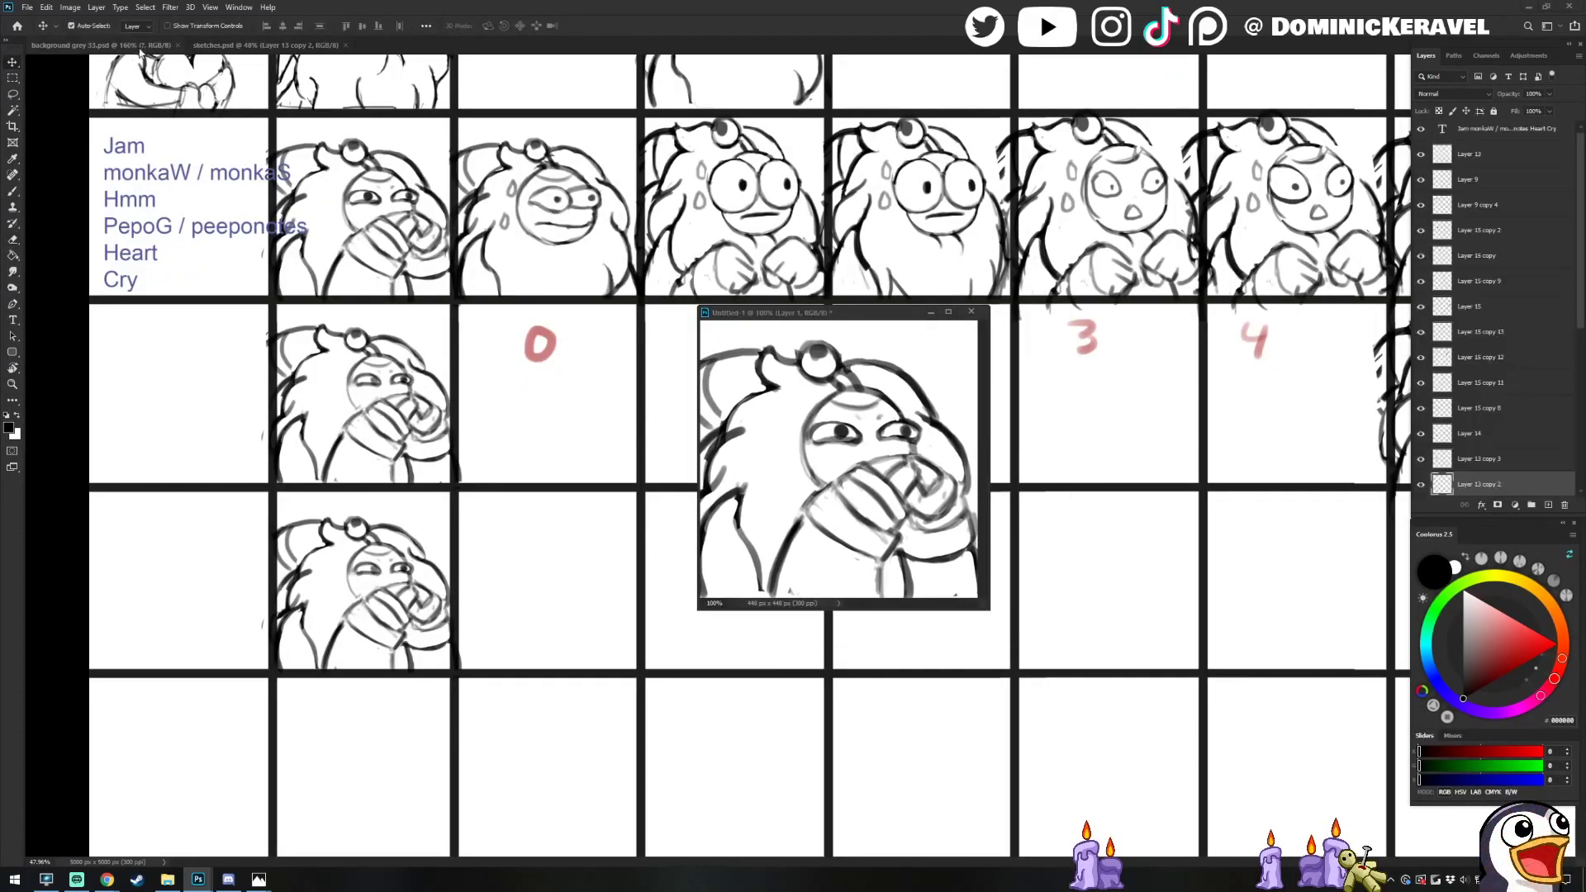
pyautogui.scroll(-5, 648, 310)
pyautogui.hscroll(5, 649, 310)
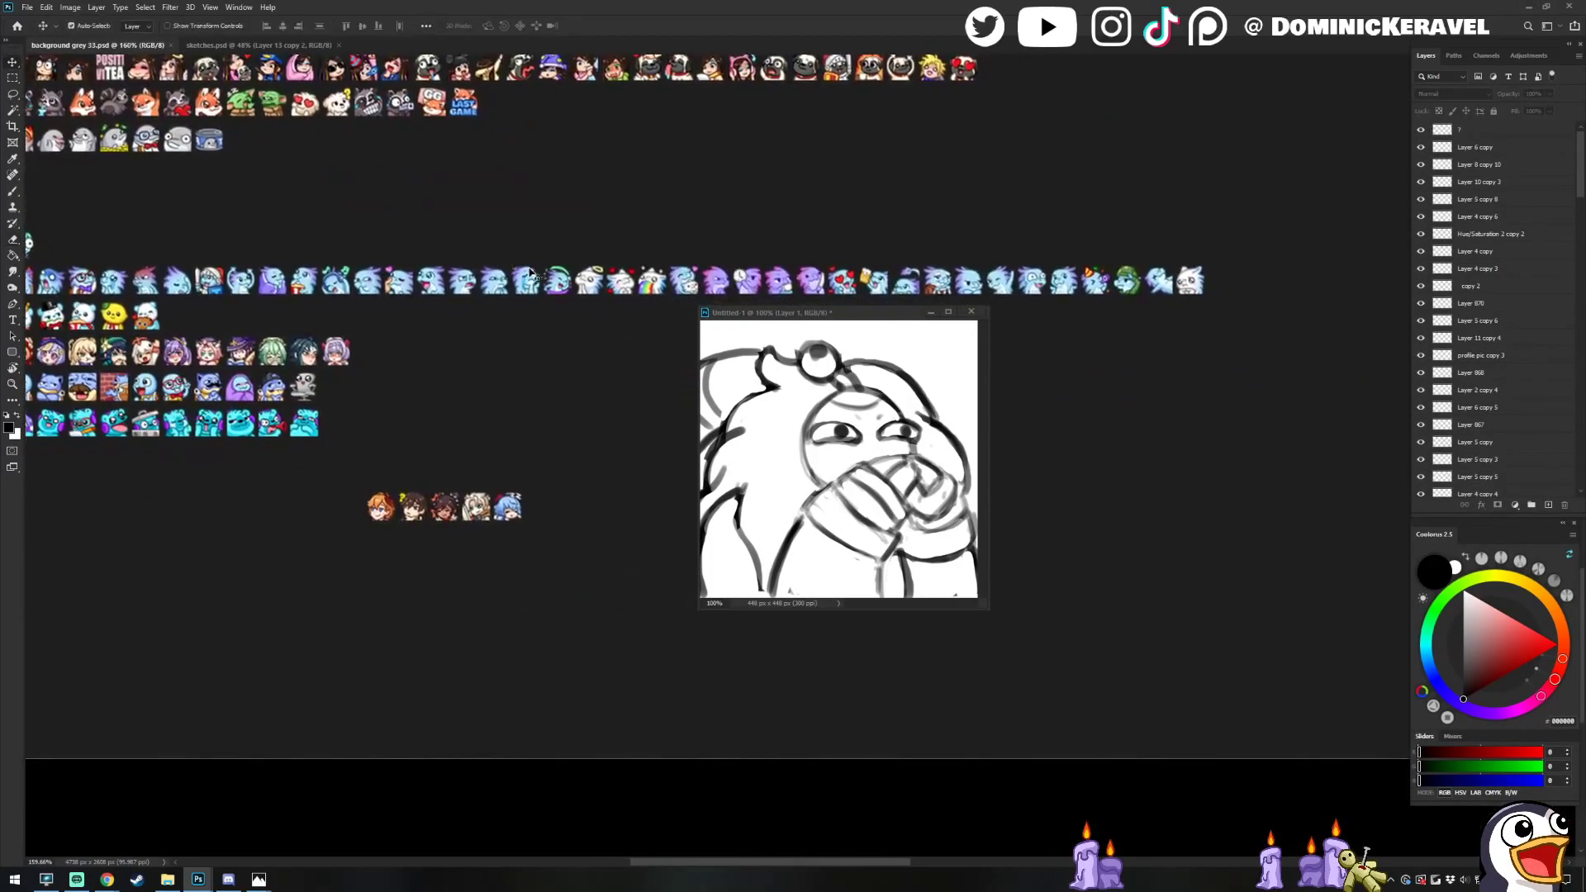
# Enlarge the floating sketch window and reposition it over the empty area of the emote collection
pyautogui.moveTo(817, 314); pyautogui.dragTo(694, 204)
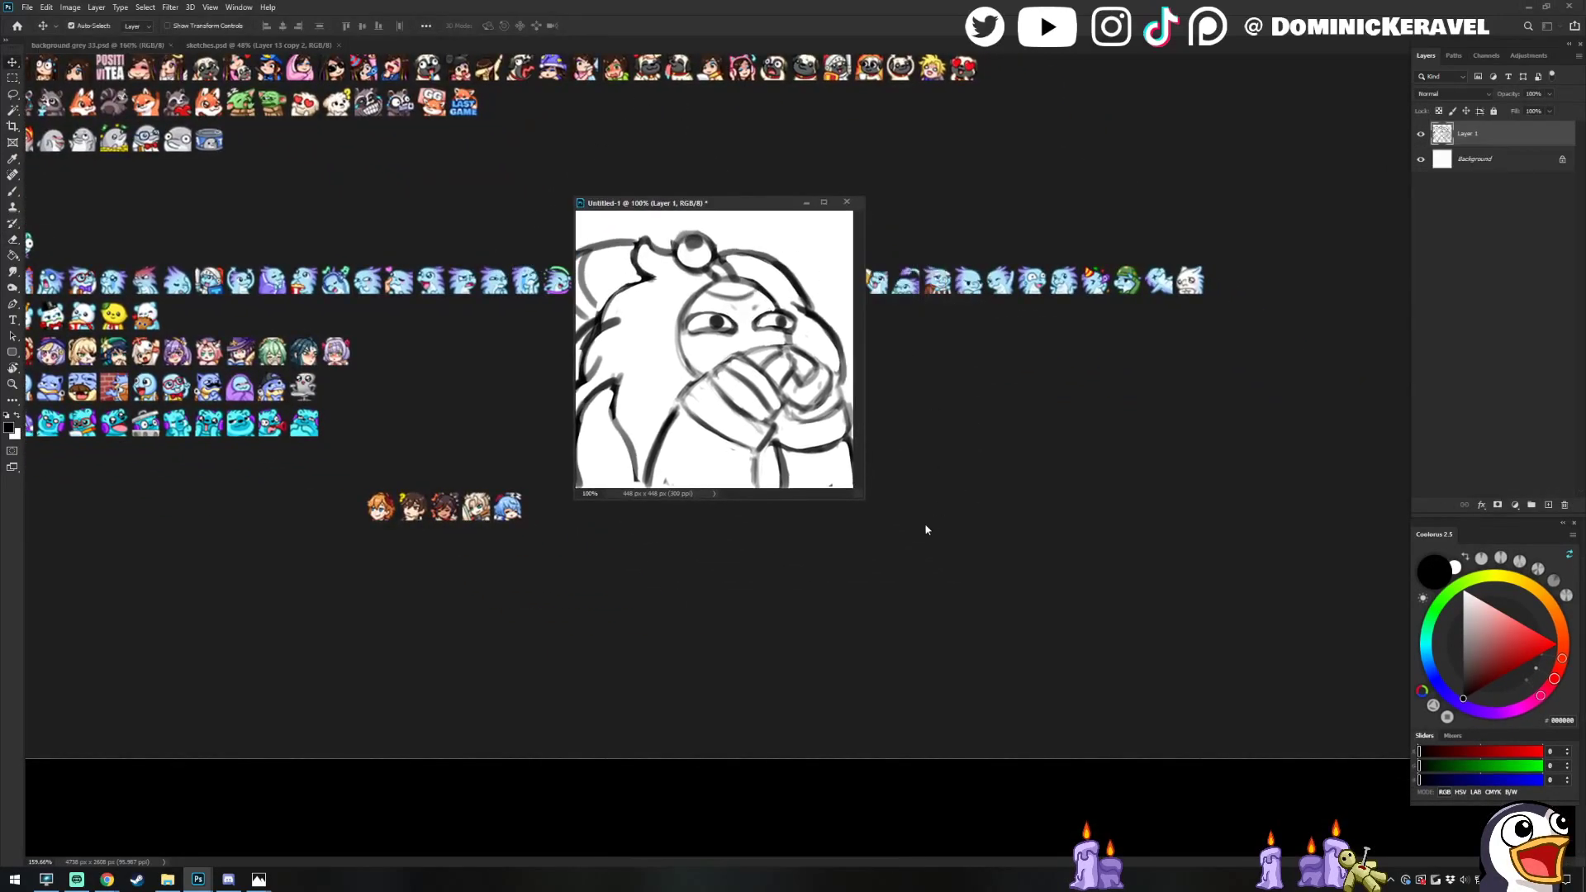
pyautogui.moveTo(859, 496); pyautogui.dragTo(1239, 842)
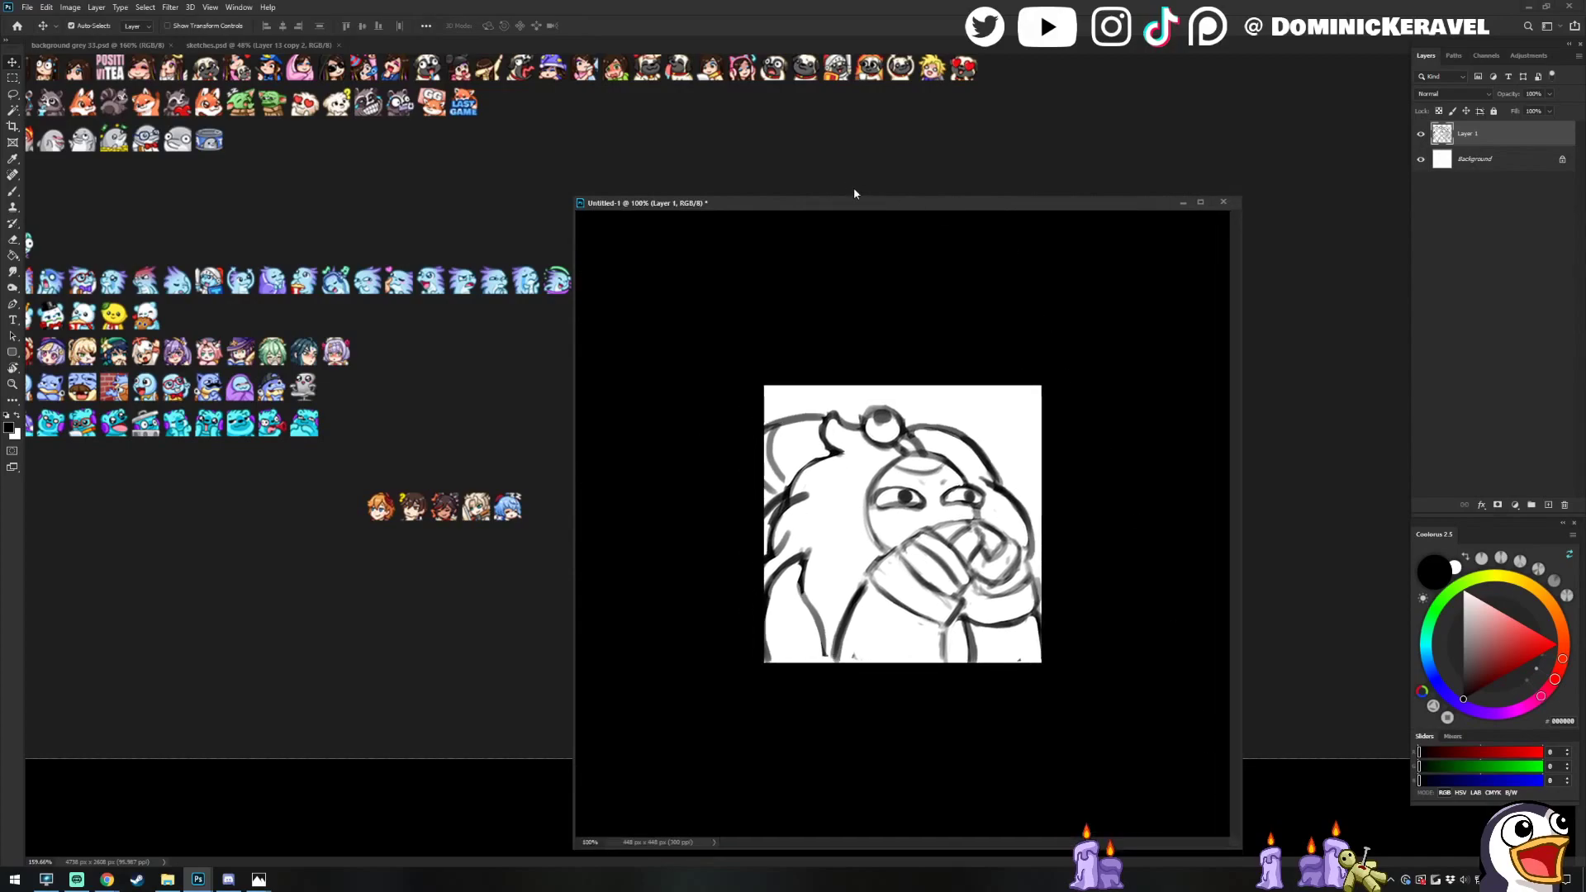
pyautogui.moveTo(871, 204); pyautogui.dragTo(889, 168)
pyautogui.press('e')
pyautogui.moveTo(1044, 347); pyautogui.dragTo(1078, 364)
pyautogui.press('b')
pyautogui.press('e')
pyautogui.press('v')
pyautogui.scroll(-2, 969, 448)
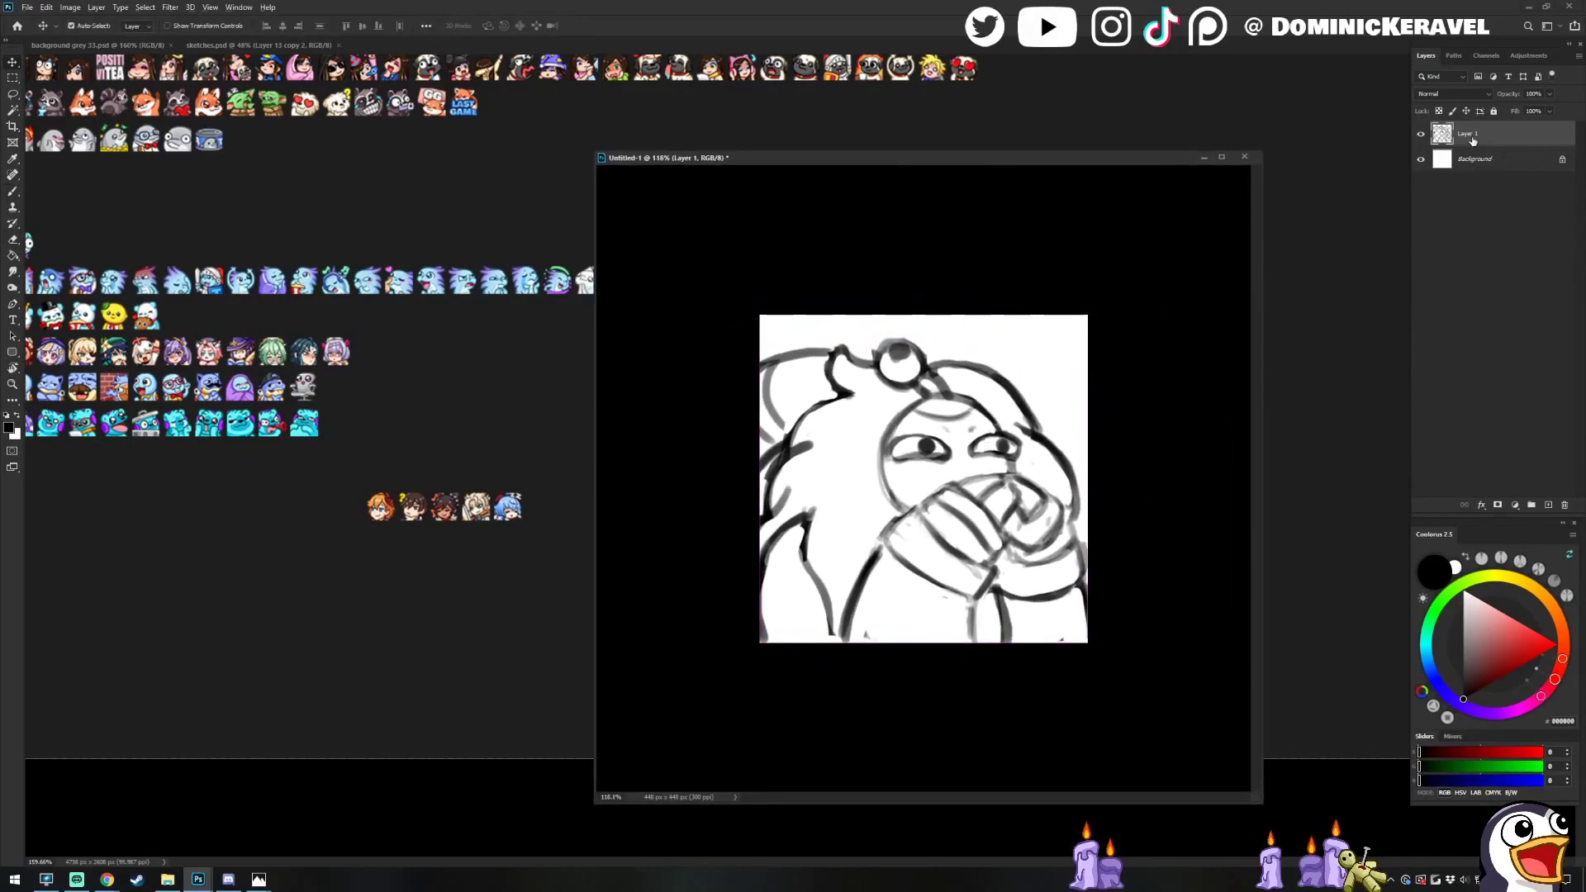
# Duplicate the sketch layer and hide the original layer so the copy can be edited
pyautogui.hotkey('ctrl', 'j')
pyautogui.click(1420, 158)
pyautogui.press('Down')
pyautogui.press('Down')
pyautogui.press('Down')
pyautogui.press('Down')
pyautogui.press('e')
# Lasso the character's face and eyes on the copied layer and enlarge them to about 104%
pyautogui.press('l')
pyautogui.moveTo(1030, 473)
pyautogui.mouseDown()
pyautogui.moveTo(947, 482)
pyautogui.moveTo(919, 511)
pyautogui.moveTo(855, 510)
pyautogui.moveTo(908, 410)
pyautogui.moveTo(1004, 419)
pyautogui.mouseUp()
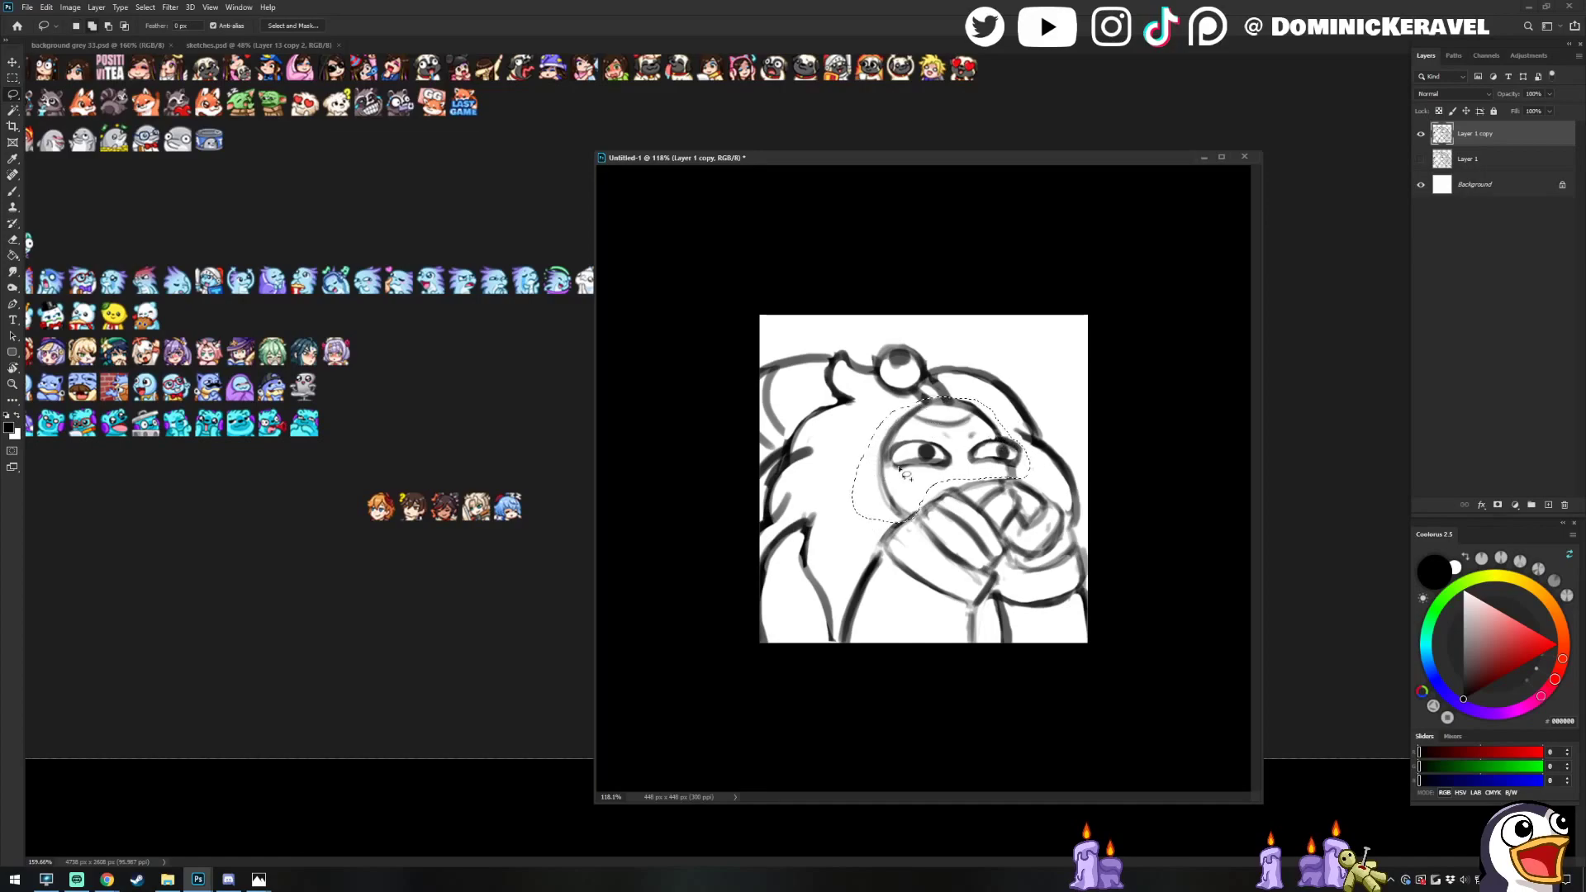
pyautogui.hotkey('ctrl', 't')
pyautogui.hotkey('ctrl', '-')
pyautogui.hotkey('ctrl', '-')
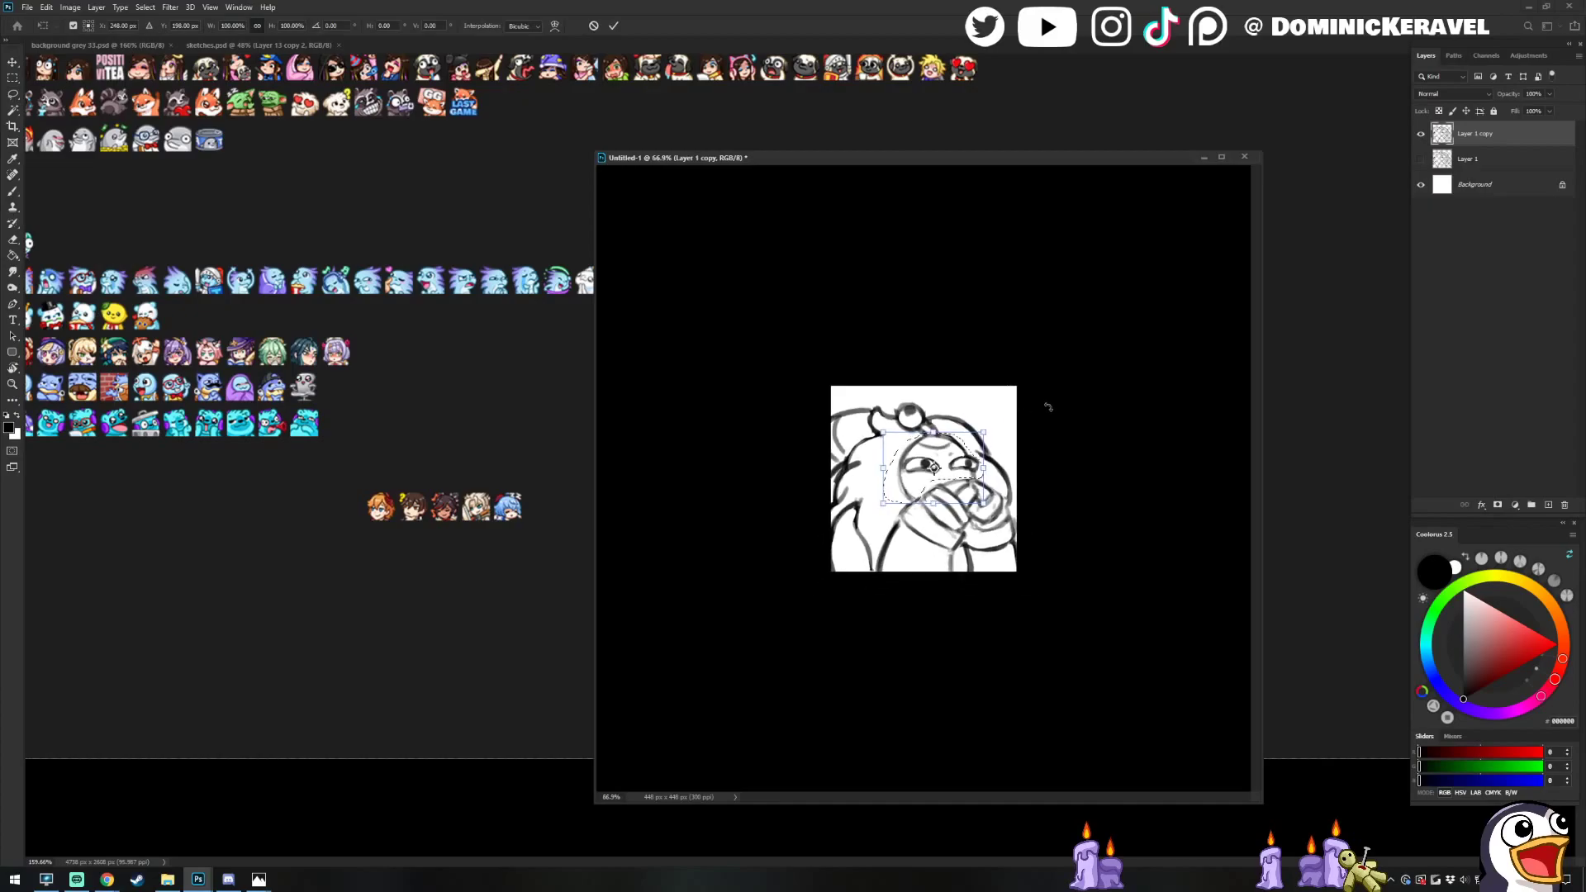
pyautogui.moveTo(989, 430); pyautogui.dragTo(996, 413)
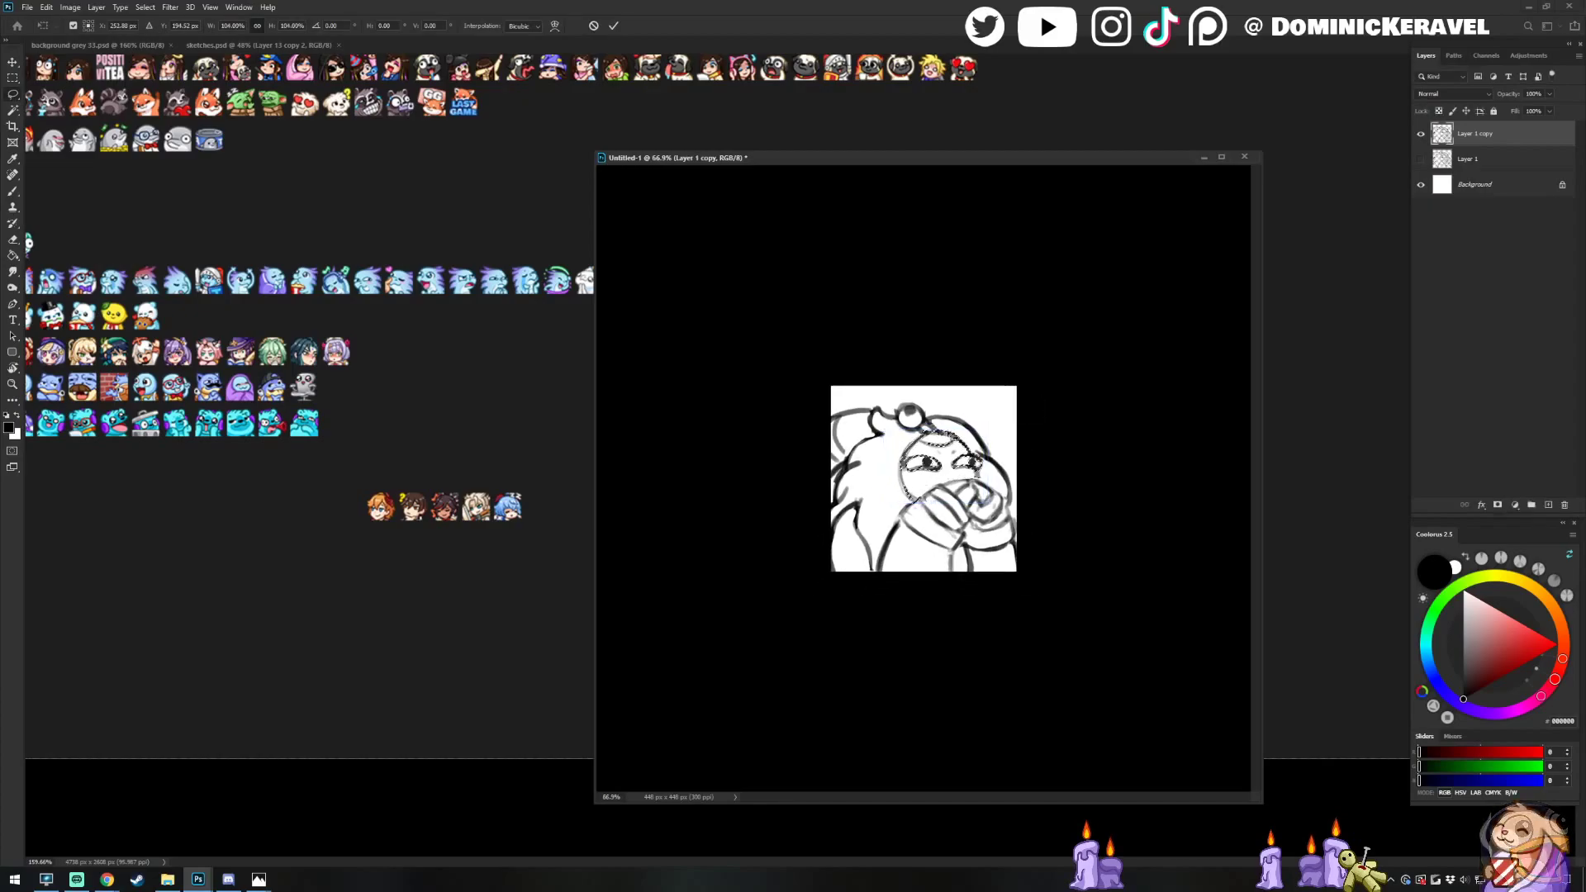
pyautogui.press('Return')
pyautogui.hotkey('ctrl', 'd')
# Shift the round head ornament slightly, and enlarge the selected face area again to about 106%
pyautogui.moveTo(930, 423)
pyautogui.mouseDown()
pyautogui.moveTo(901, 434)
pyautogui.moveTo(926, 394)
pyautogui.moveTo(932, 420)
pyautogui.moveTo(909, 410)
pyautogui.mouseUp()
pyautogui.hotkey('ctrl', 'd')
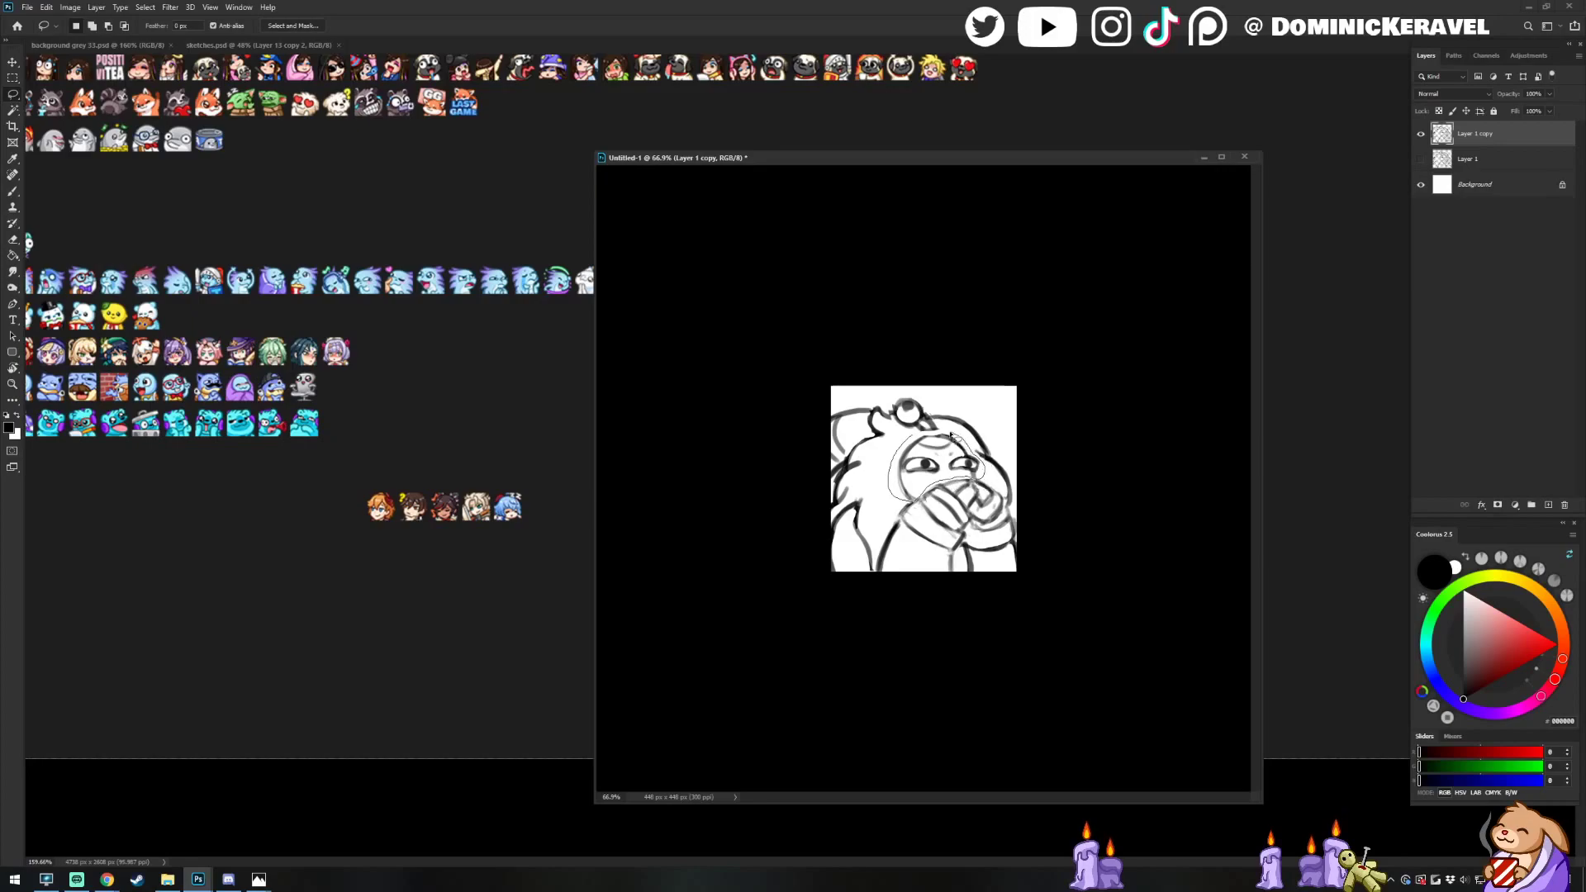
pyautogui.hotkey('ctrl', 't')
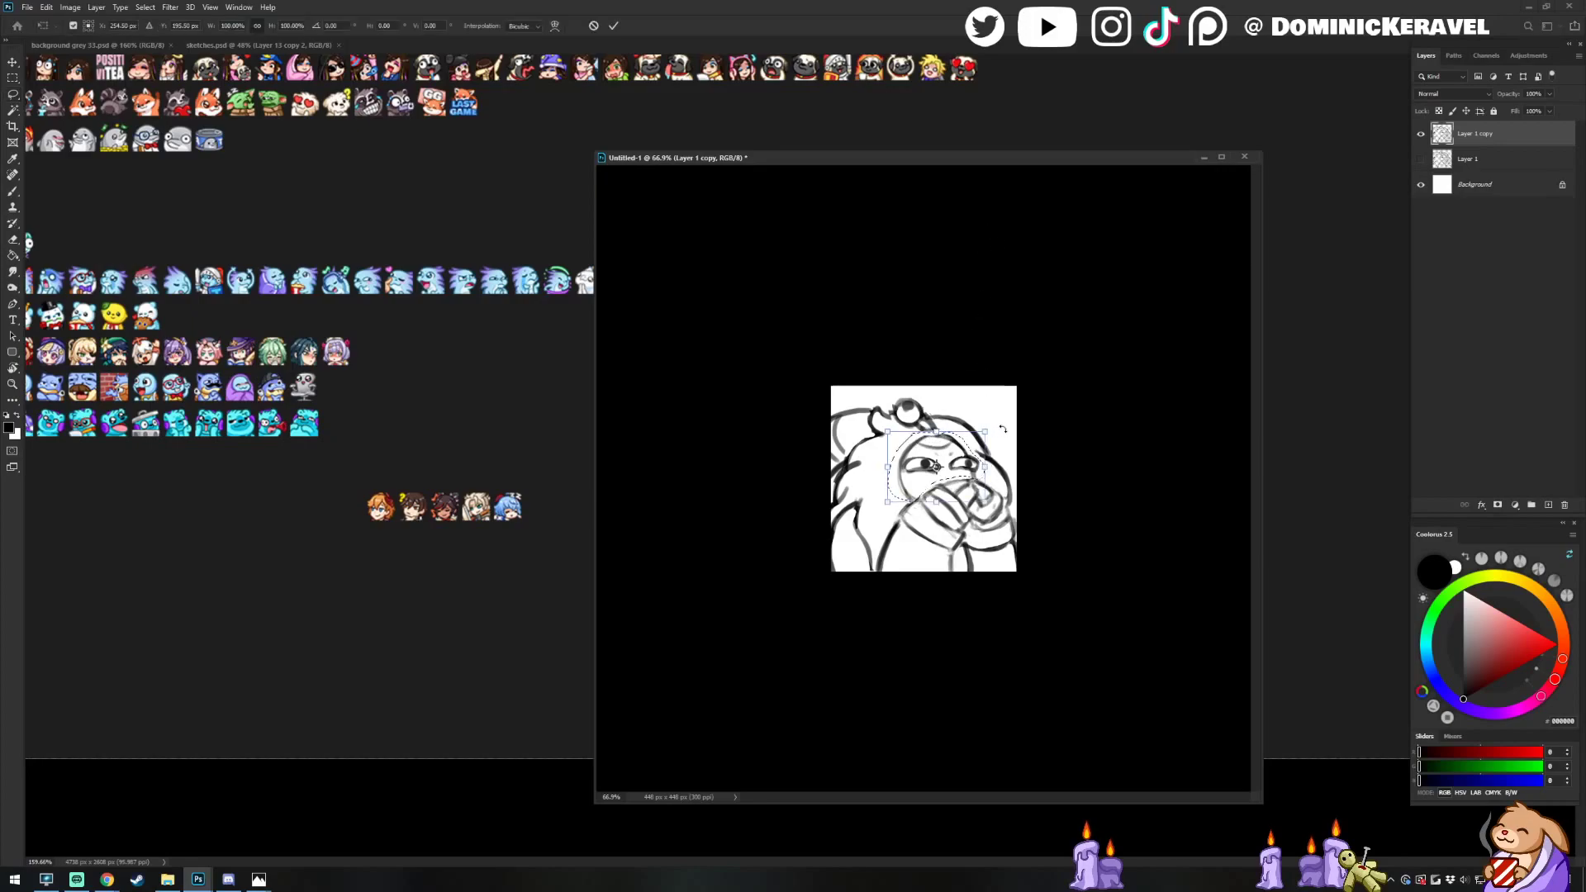
pyautogui.moveTo(992, 428); pyautogui.dragTo(992, 424)
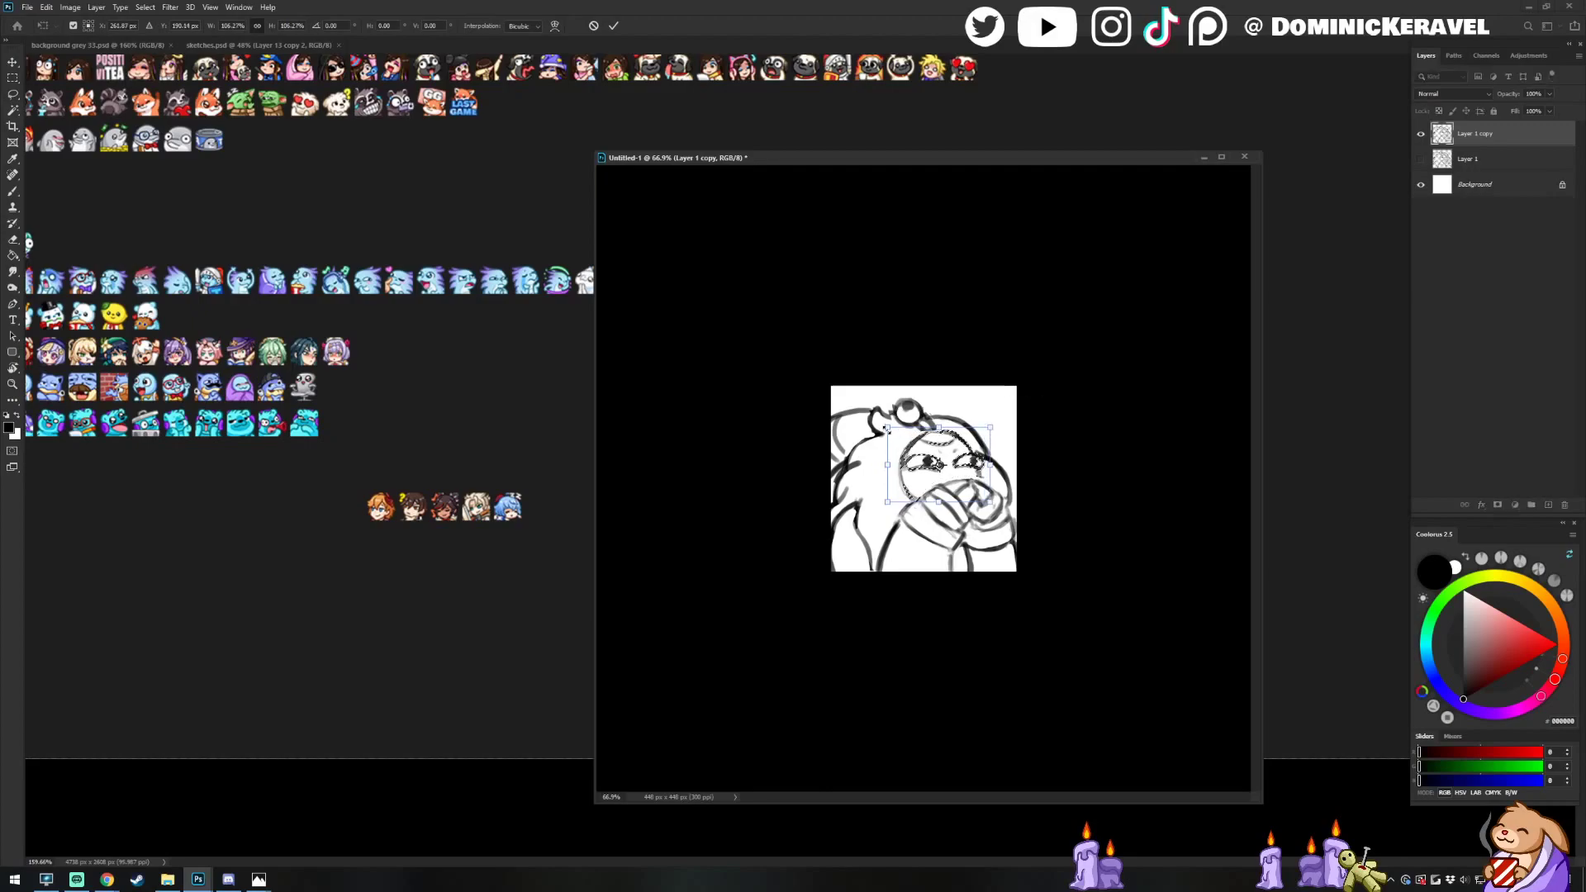
pyautogui.press('Return')
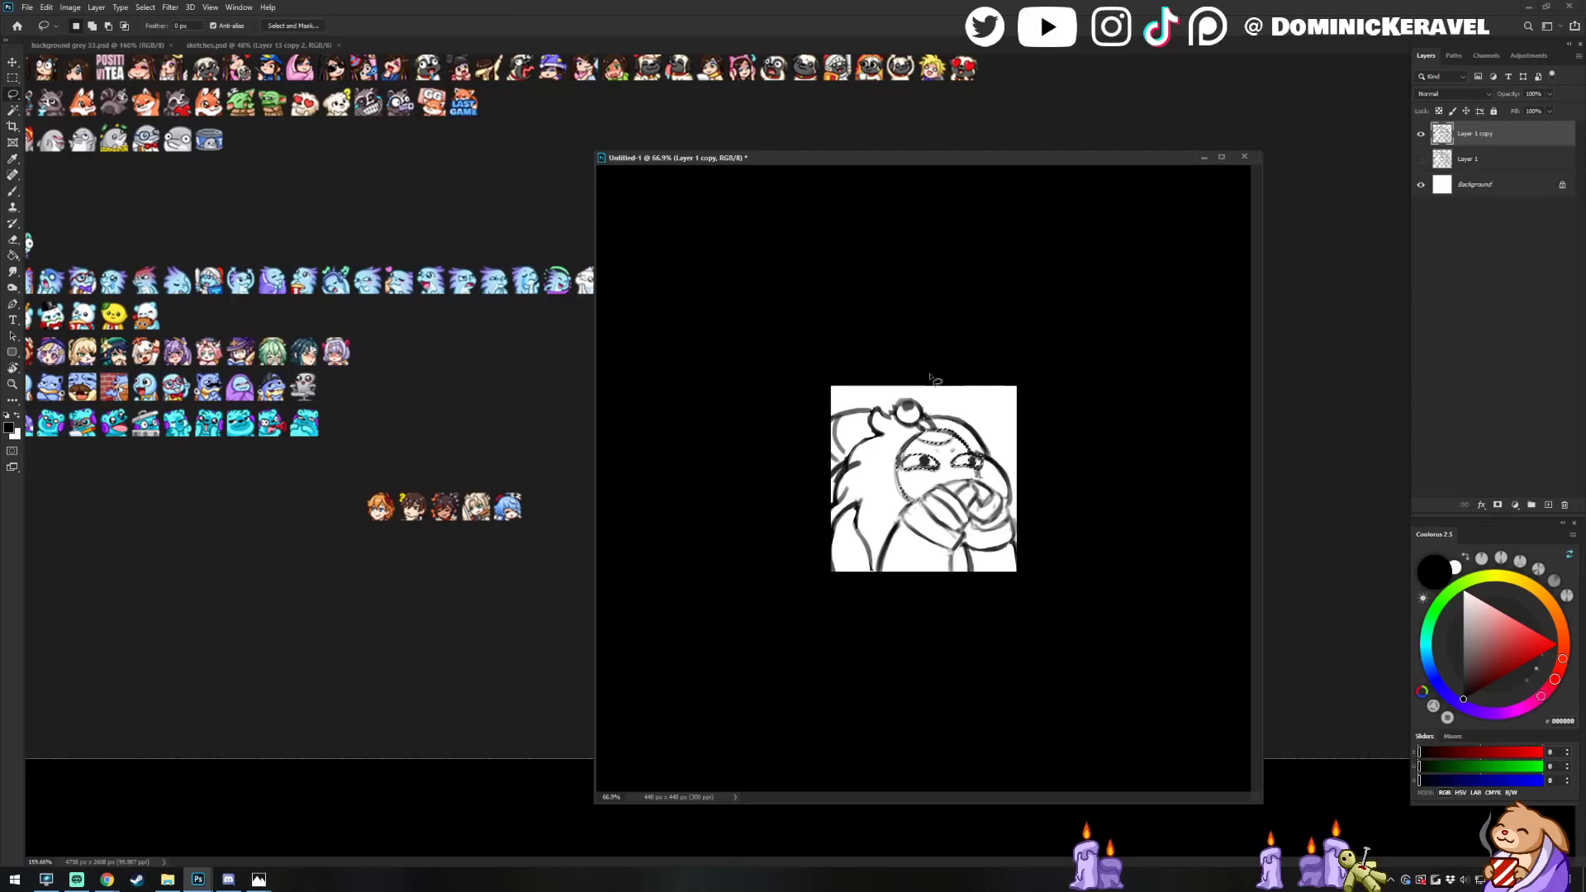
# Clean up the face edge above the hands and the stem lines below the round ornament with brush and eraser
pyautogui.press('v')
pyautogui.press('e')
pyautogui.scroll(2, 1014, 471)
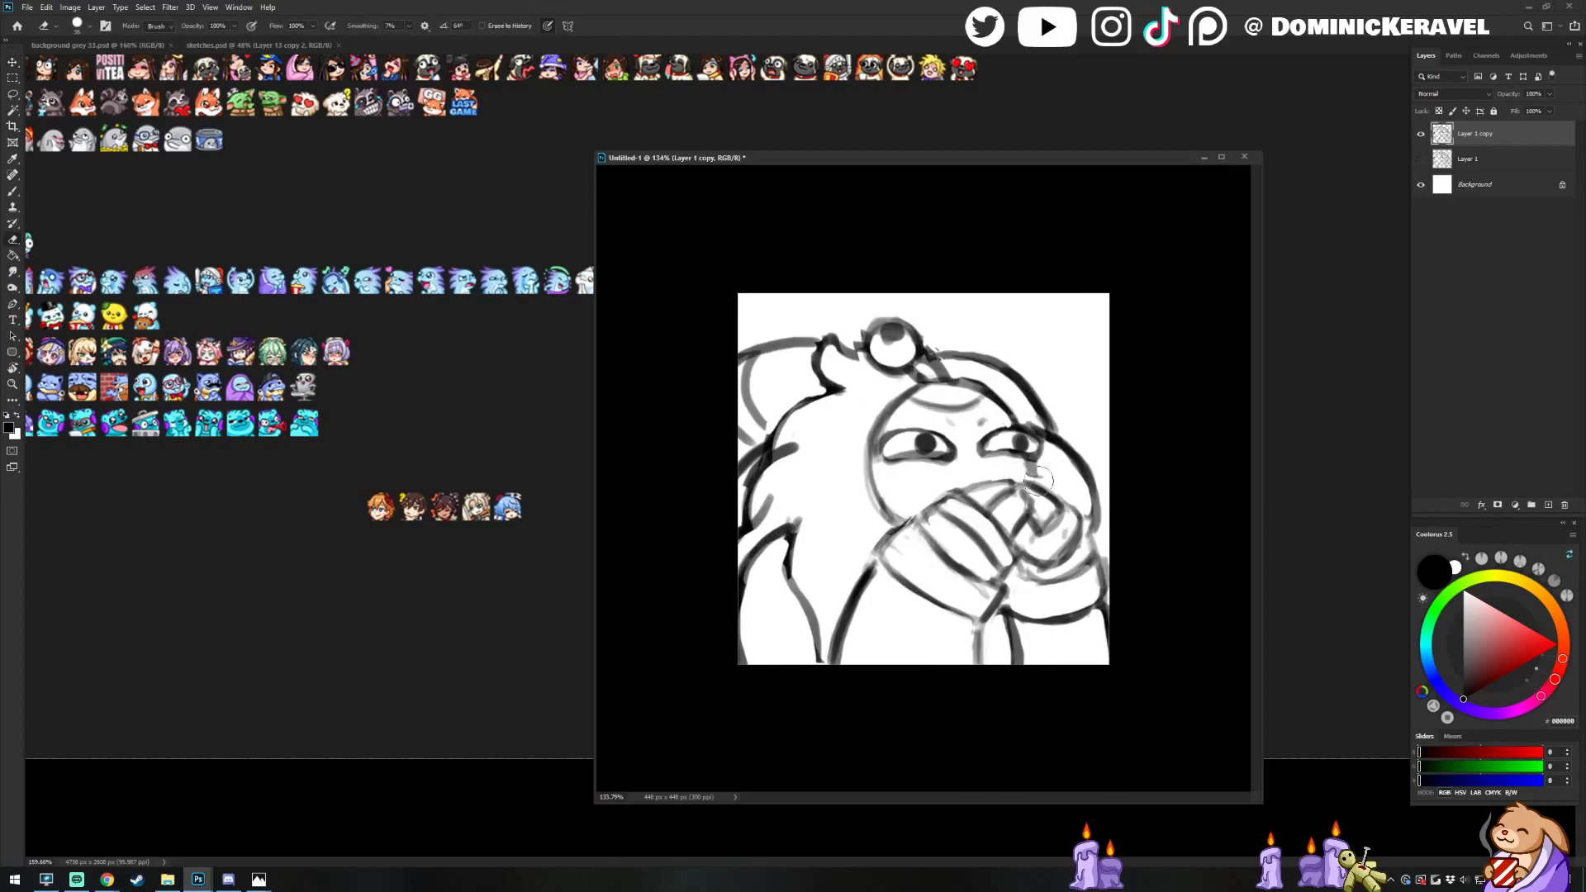
pyautogui.press('b')
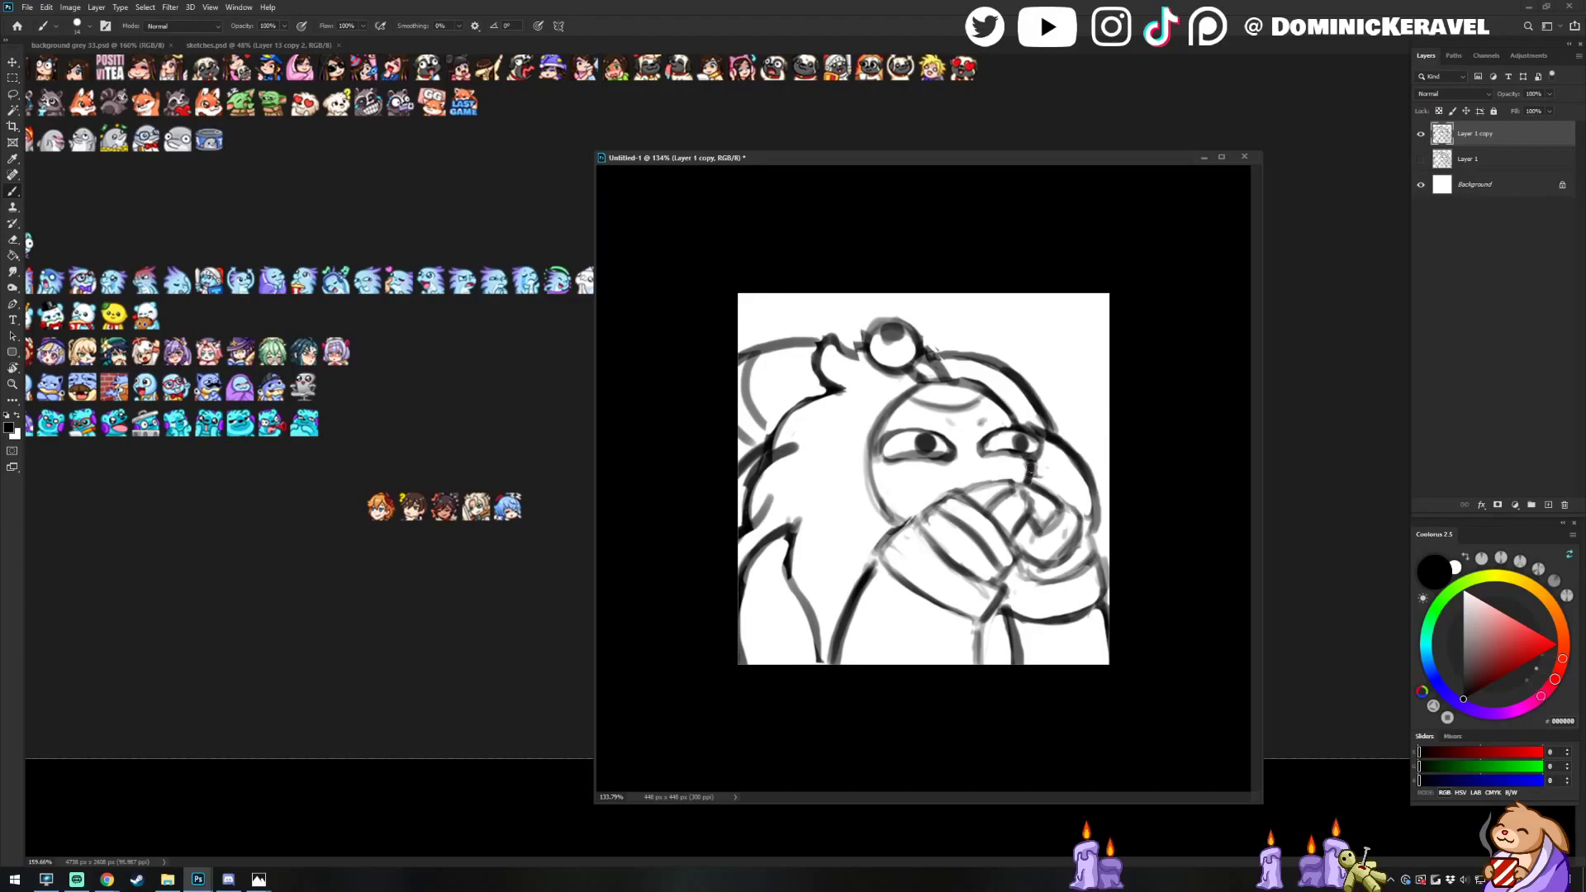
pyautogui.press('e')
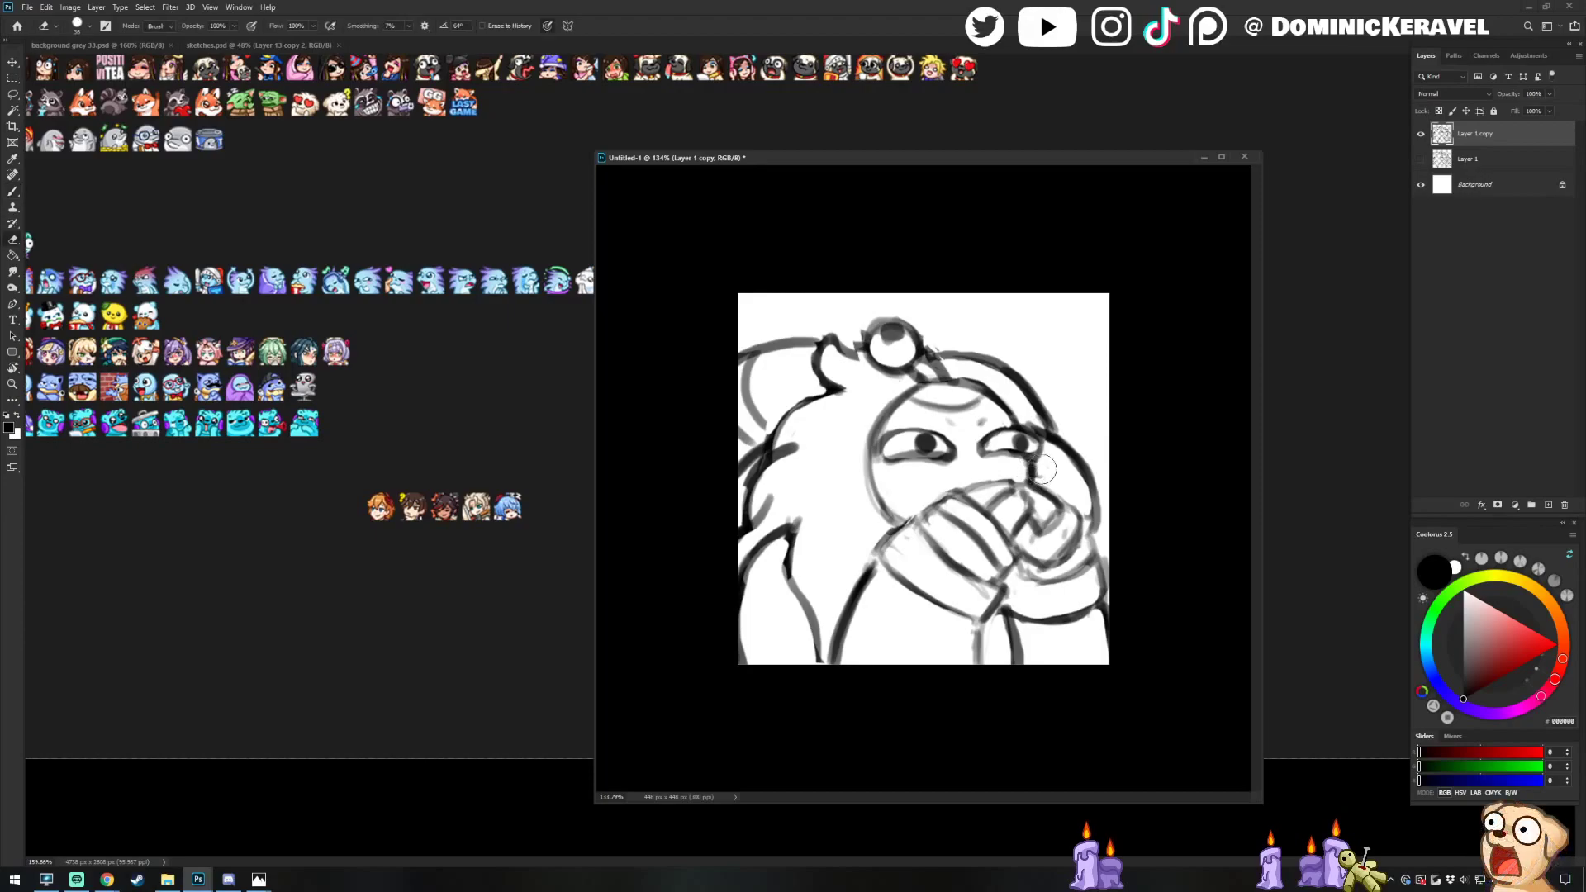
pyautogui.press('b')
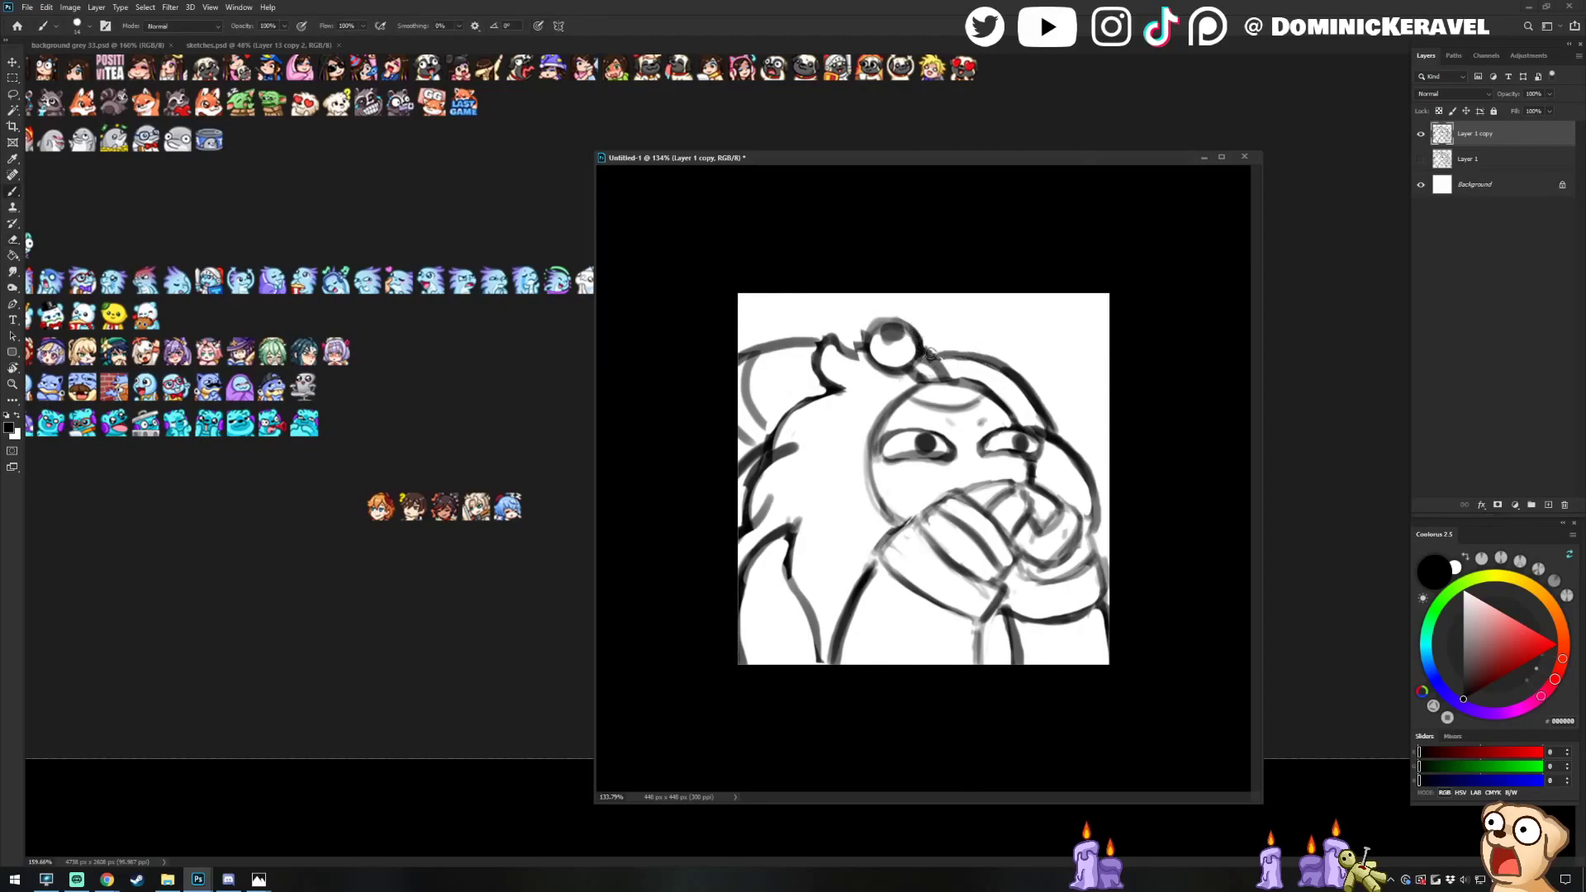
pyautogui.press('e')
pyautogui.moveTo(935, 350)
pyautogui.mouseDown()
pyautogui.moveTo(948, 380)
pyautogui.moveTo(958, 367)
pyautogui.mouseUp()
pyautogui.press('b')
pyautogui.press('e')
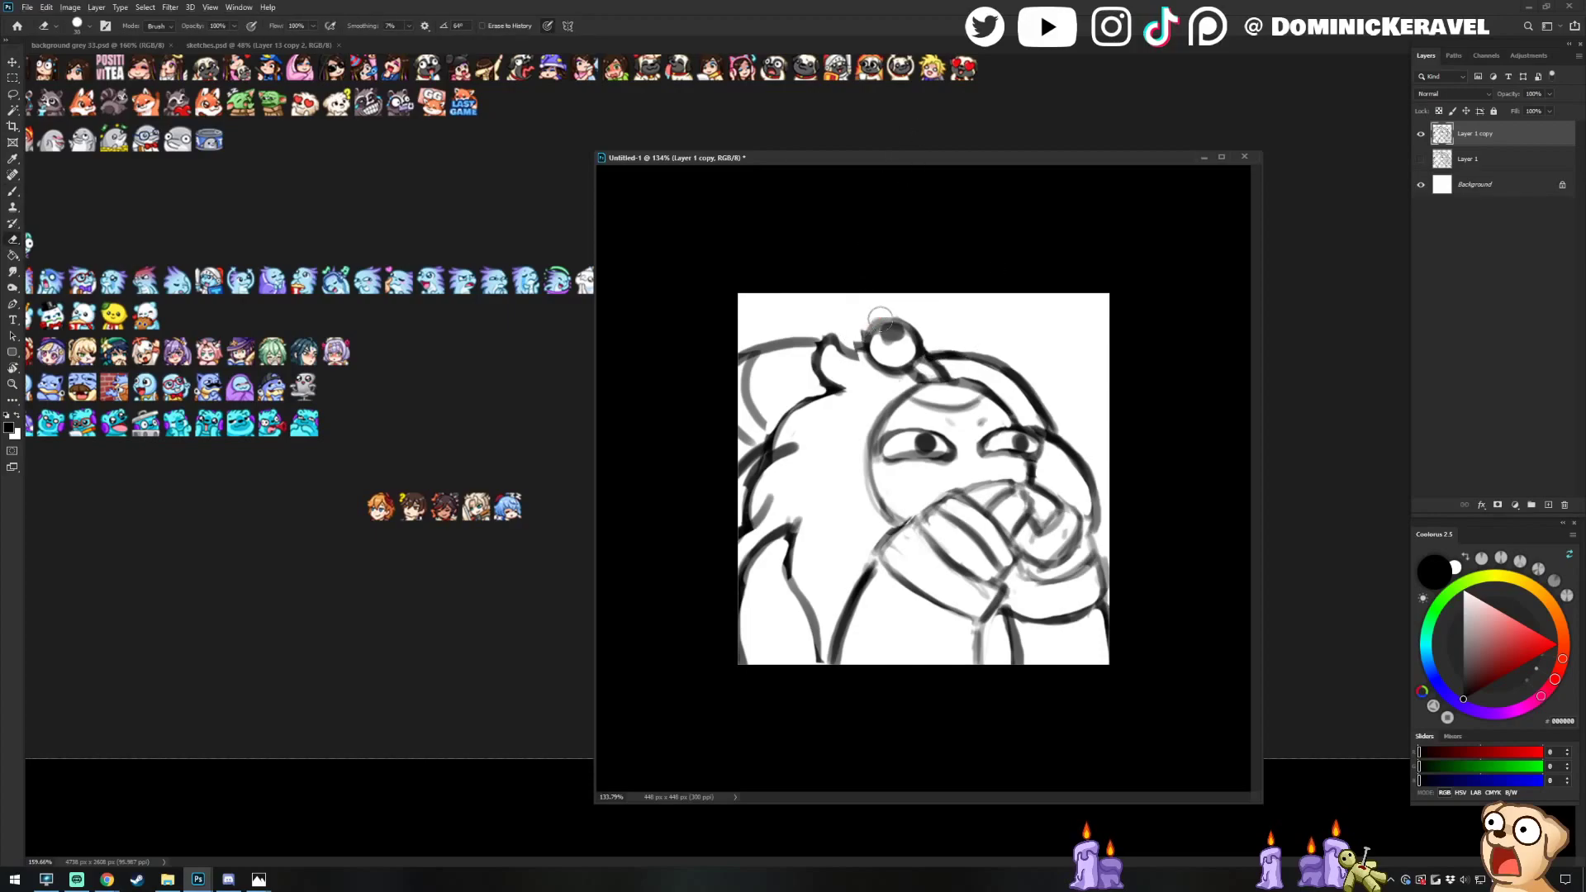
# Redraw the line joining the hair curl to the round ornament, and sharpen the ornament's outline and dark pupil
pyautogui.press('b')
pyautogui.moveTo(835, 342); pyautogui.dragTo(868, 364)
pyautogui.press('e')
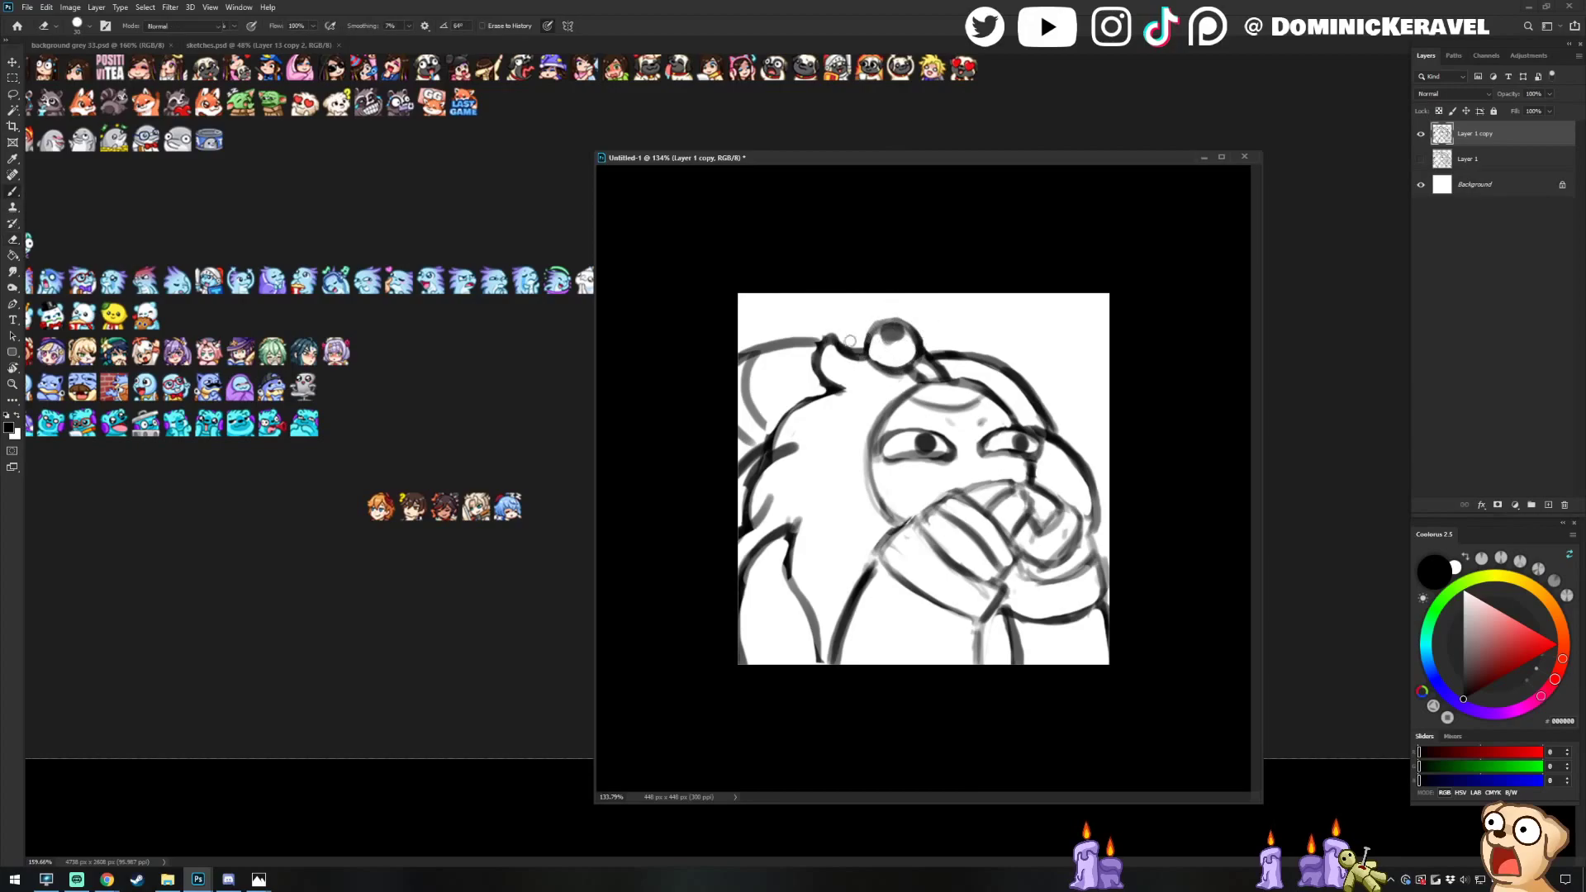
pyautogui.moveTo(867, 334); pyautogui.dragTo(880, 362)
pyautogui.press('b')
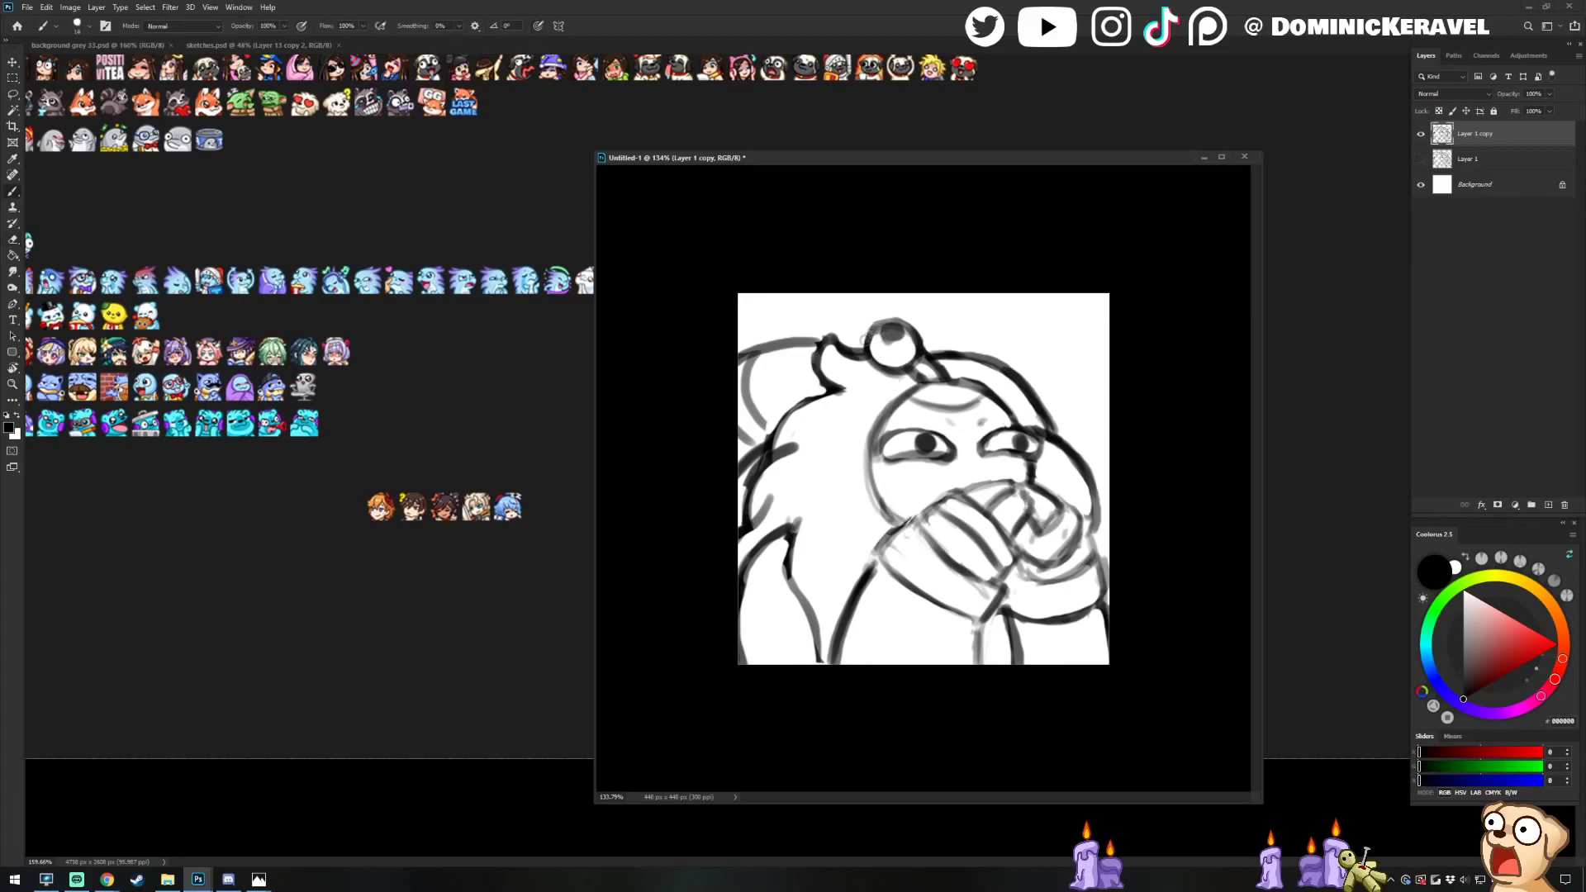
pyautogui.press('e')
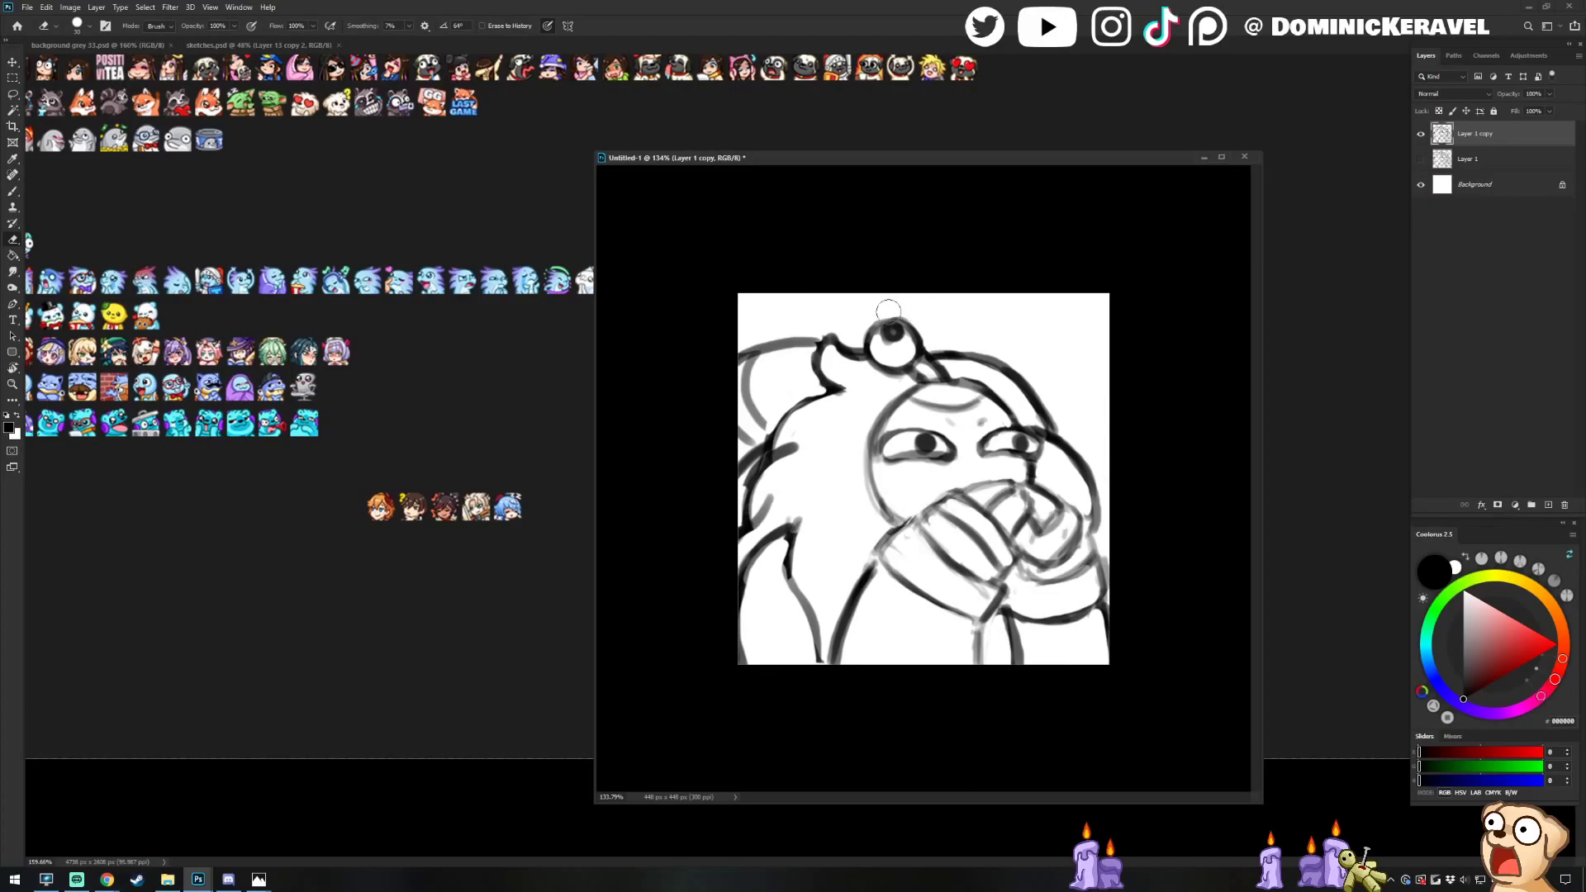
pyautogui.press('b')
pyautogui.press('e')
pyautogui.press('b')
# Darken the outer hair tufts on the left side of the head and erase their stray sketch lines
pyautogui.moveTo(781, 417)
pyautogui.mouseDown()
pyautogui.moveTo(766, 469)
pyautogui.moveTo(816, 318)
pyautogui.moveTo(793, 446)
pyautogui.moveTo(805, 442)
pyautogui.moveTo(736, 508)
pyautogui.moveTo(805, 440)
pyautogui.moveTo(748, 528)
pyautogui.mouseUp()
pyautogui.press('e')
pyautogui.press('b')
pyautogui.press('e')
pyautogui.moveTo(772, 453); pyautogui.dragTo(748, 512)
pyautogui.press('b')
pyautogui.press('e')
# Redraw the rounded face outline from the cheek across the forehead, and undo the last correction
pyautogui.press('b')
pyautogui.moveTo(899, 397); pyautogui.dragTo(867, 496)
pyautogui.moveTo(880, 425)
pyautogui.mouseDown()
pyautogui.moveTo(869, 479)
pyautogui.moveTo(896, 514)
pyautogui.mouseUp()
pyautogui.moveTo(930, 386)
pyautogui.mouseDown()
pyautogui.moveTo(1001, 402)
pyautogui.moveTo(958, 389)
pyautogui.moveTo(987, 368)
pyautogui.moveTo(931, 363)
pyautogui.moveTo(1070, 437)
pyautogui.moveTo(1043, 429)
pyautogui.mouseUp()
pyautogui.press('e')
pyautogui.press('b')
pyautogui.press('e')
pyautogui.press('b')
pyautogui.press('e')
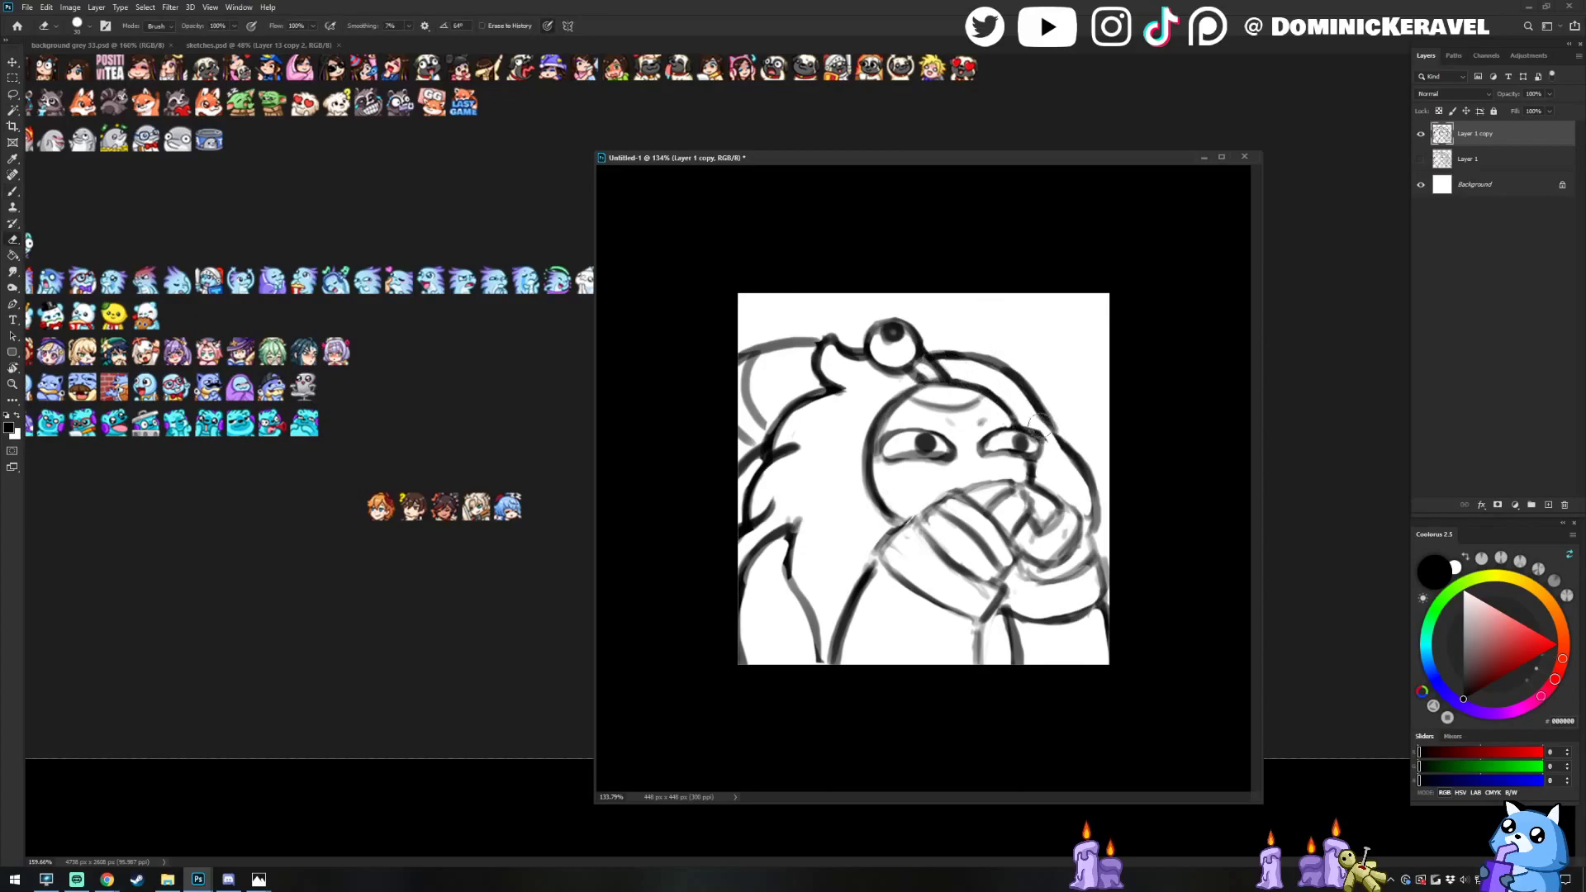
pyautogui.hotkey('ctrl', 'z')
# Redraw the outer contour on the right side, from beside the eye down to the far hand, as a darker curve
pyautogui.press('b')
pyautogui.moveTo(1043, 431); pyautogui.dragTo(1092, 508)
pyautogui.moveTo(1056, 433); pyautogui.dragTo(1074, 462)
pyautogui.moveTo(1074, 462); pyautogui.dragTo(1094, 508)
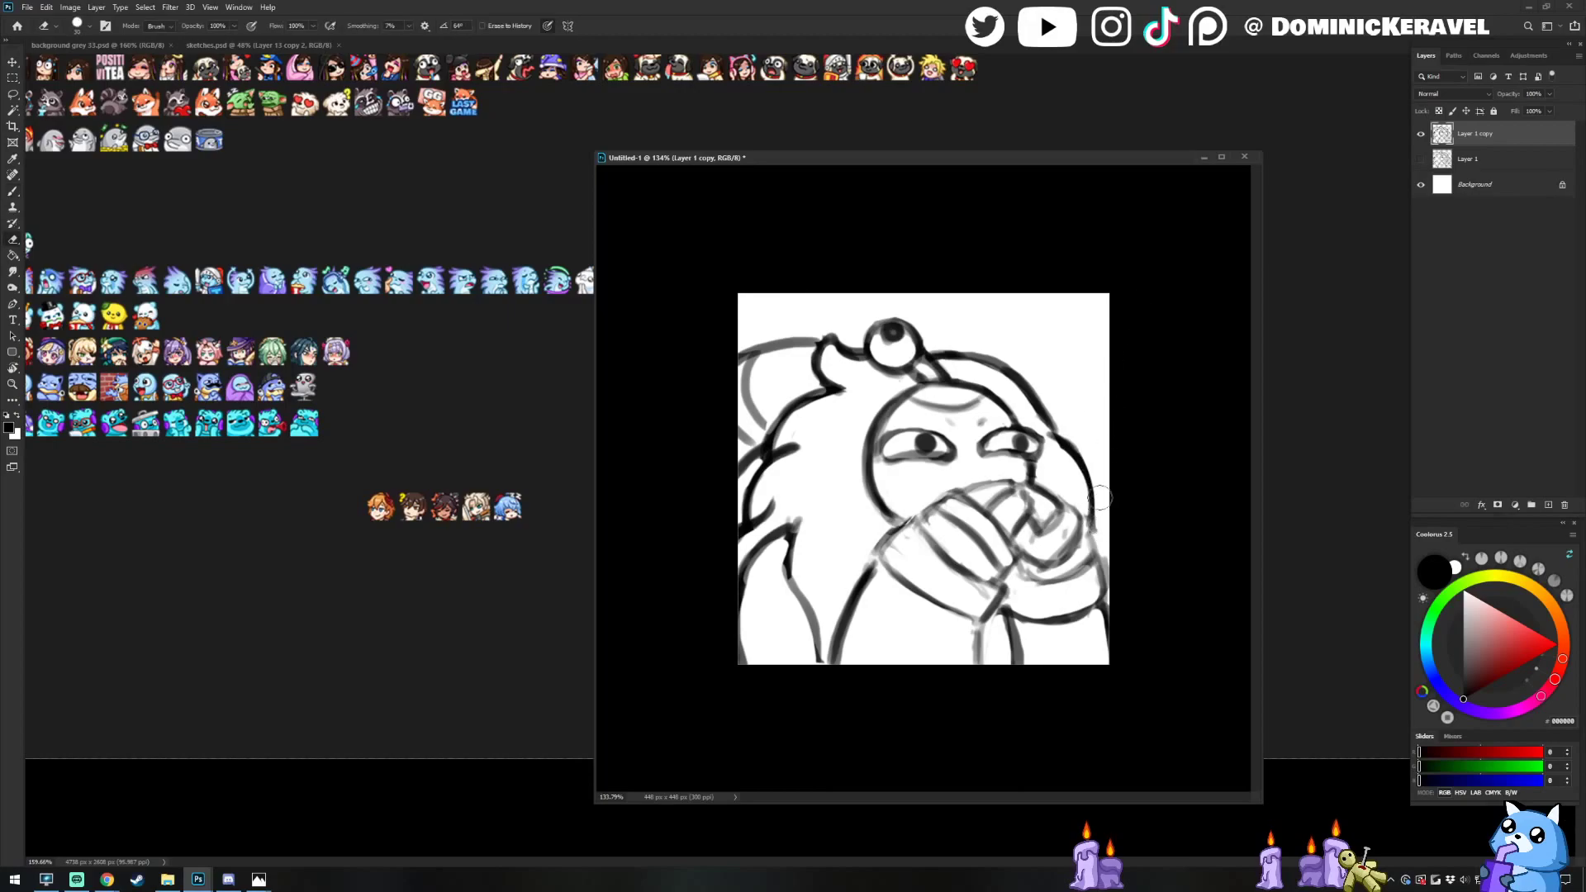
pyautogui.moveTo(1065, 441); pyautogui.dragTo(1086, 521)
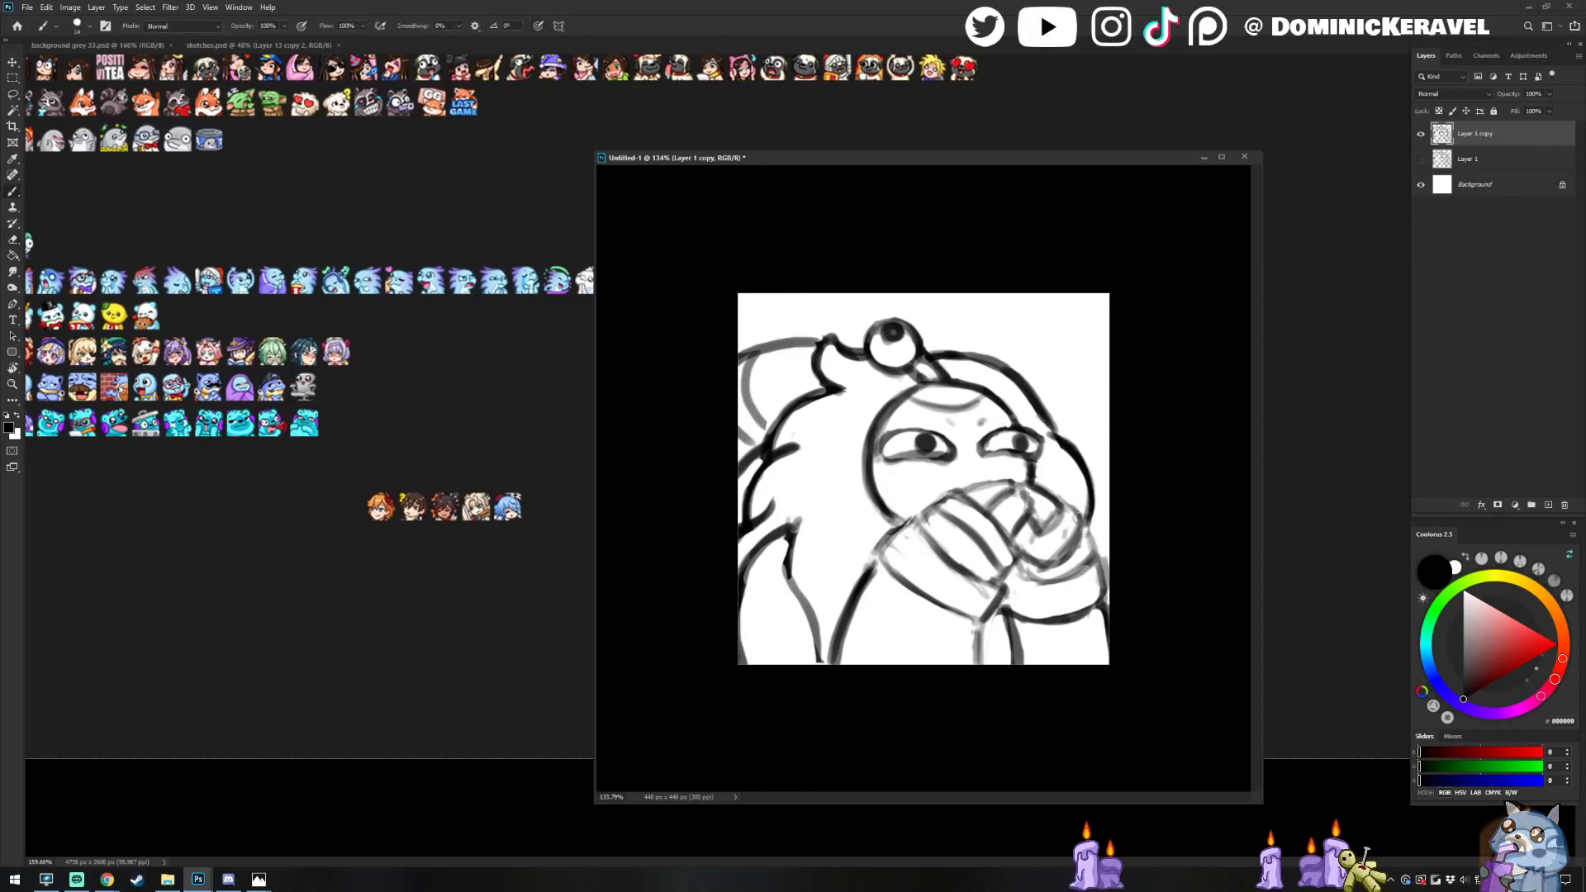
# Clean up the long lower hair lock on the left, thinning and refining its line down to the canvas edge
pyautogui.press('e')
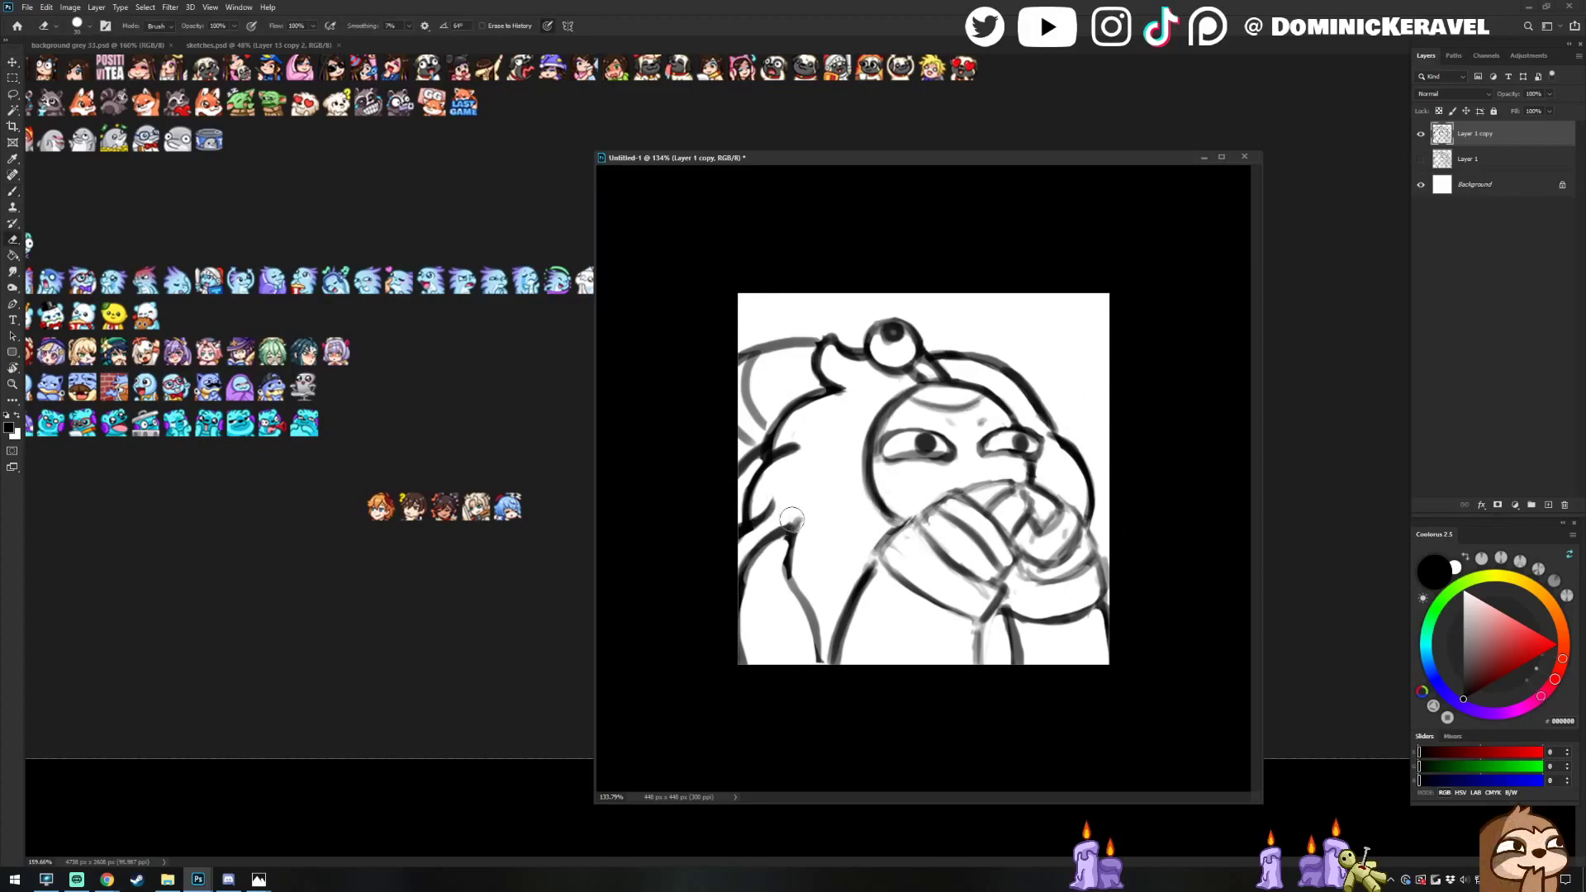
pyautogui.moveTo(788, 536); pyautogui.dragTo(783, 603)
pyautogui.press('b')
pyautogui.press('e')
pyautogui.moveTo(798, 522)
pyautogui.mouseDown()
pyautogui.moveTo(803, 560)
pyautogui.moveTo(813, 520)
pyautogui.moveTo(793, 583)
pyautogui.moveTo(819, 665)
pyautogui.mouseUp()
pyautogui.press('b')
# Darken the curl at the top of the hair and refine the upper-left hair contour with brush and eraser
pyautogui.press('v')
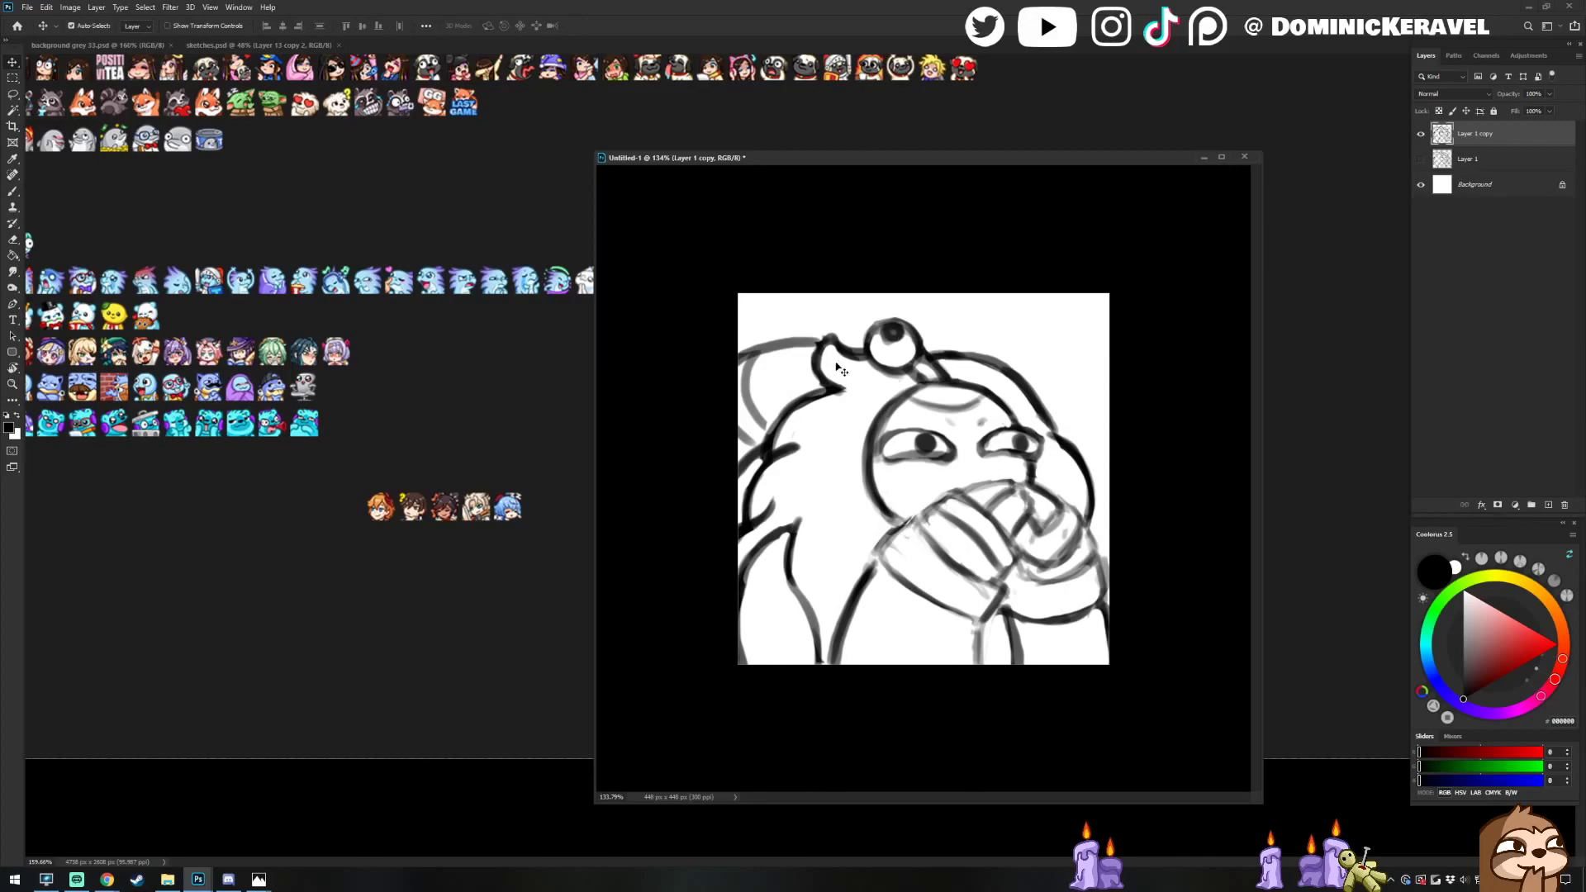
pyautogui.press('b')
pyautogui.moveTo(833, 339); pyautogui.dragTo(830, 384)
pyautogui.press('v')
pyautogui.press('e')
pyautogui.moveTo(797, 425)
pyautogui.mouseDown()
pyautogui.moveTo(754, 427)
pyautogui.moveTo(764, 467)
pyautogui.mouseUp()
pyautogui.press('b')
pyautogui.moveTo(793, 398)
pyautogui.mouseDown()
pyautogui.moveTo(772, 474)
pyautogui.moveTo(808, 404)
pyautogui.moveTo(785, 427)
pyautogui.mouseUp()
pyautogui.press('e')
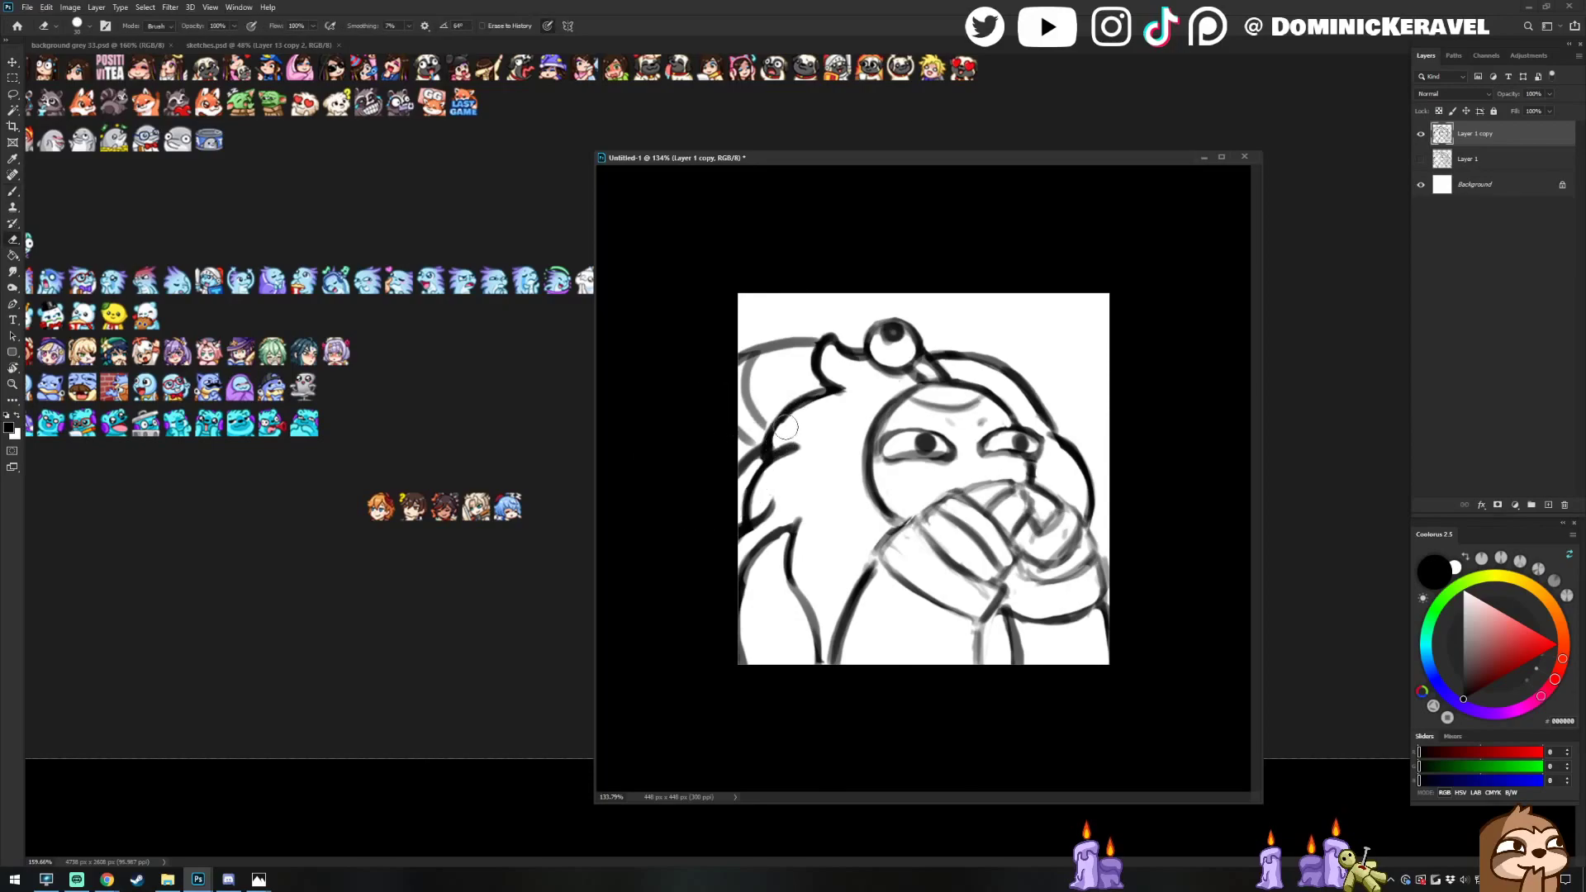
pyautogui.press('b')
pyautogui.press('v')
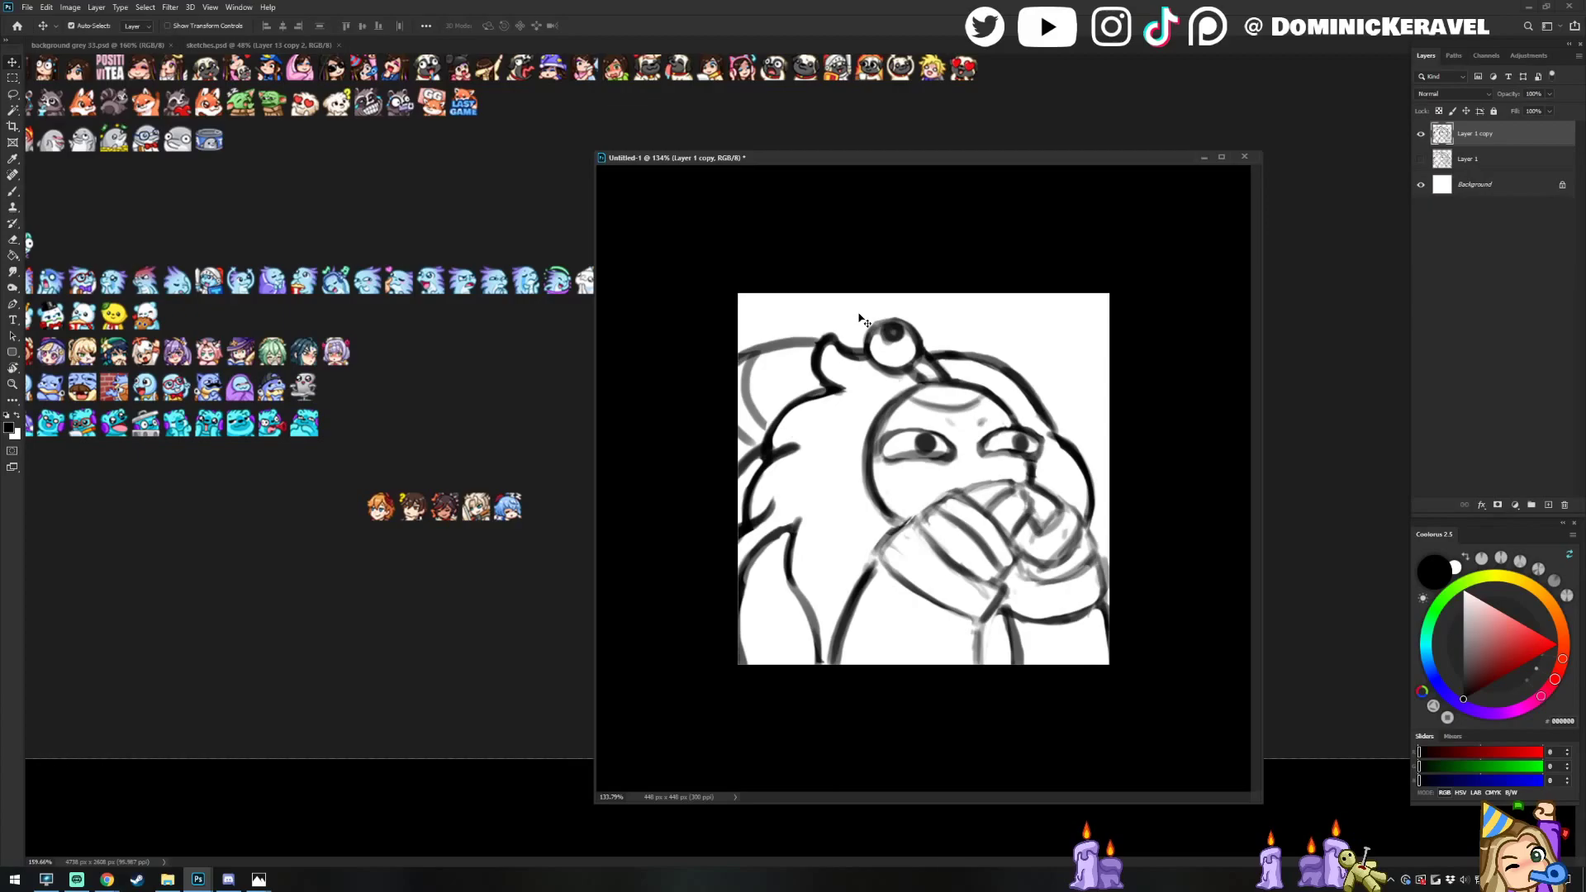
# Raise the floating sketch window and redraw the finger lines of the nearer hand in darker strokes
pyautogui.moveTo(641, 160); pyautogui.dragTo(661, 105)
pyautogui.moveTo(778, 105); pyautogui.dragTo(777, 103)
pyautogui.press('b')
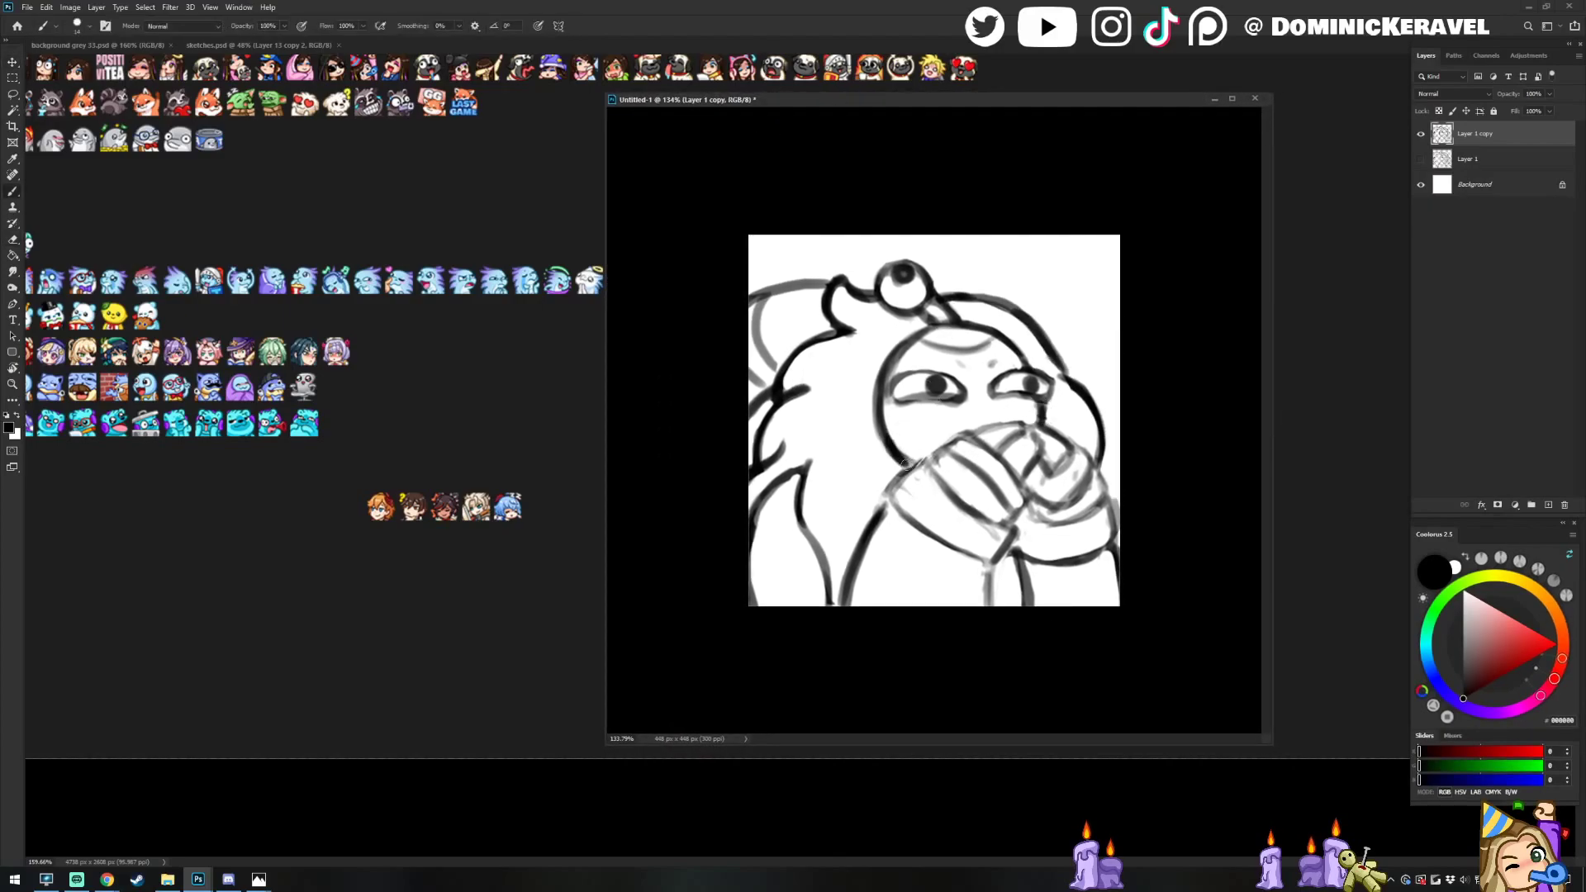
pyautogui.press('e')
pyautogui.press('b')
pyautogui.press('e')
pyautogui.press('b')
pyautogui.moveTo(944, 455); pyautogui.dragTo(1009, 512)
pyautogui.moveTo(925, 464); pyautogui.dragTo(1011, 533)
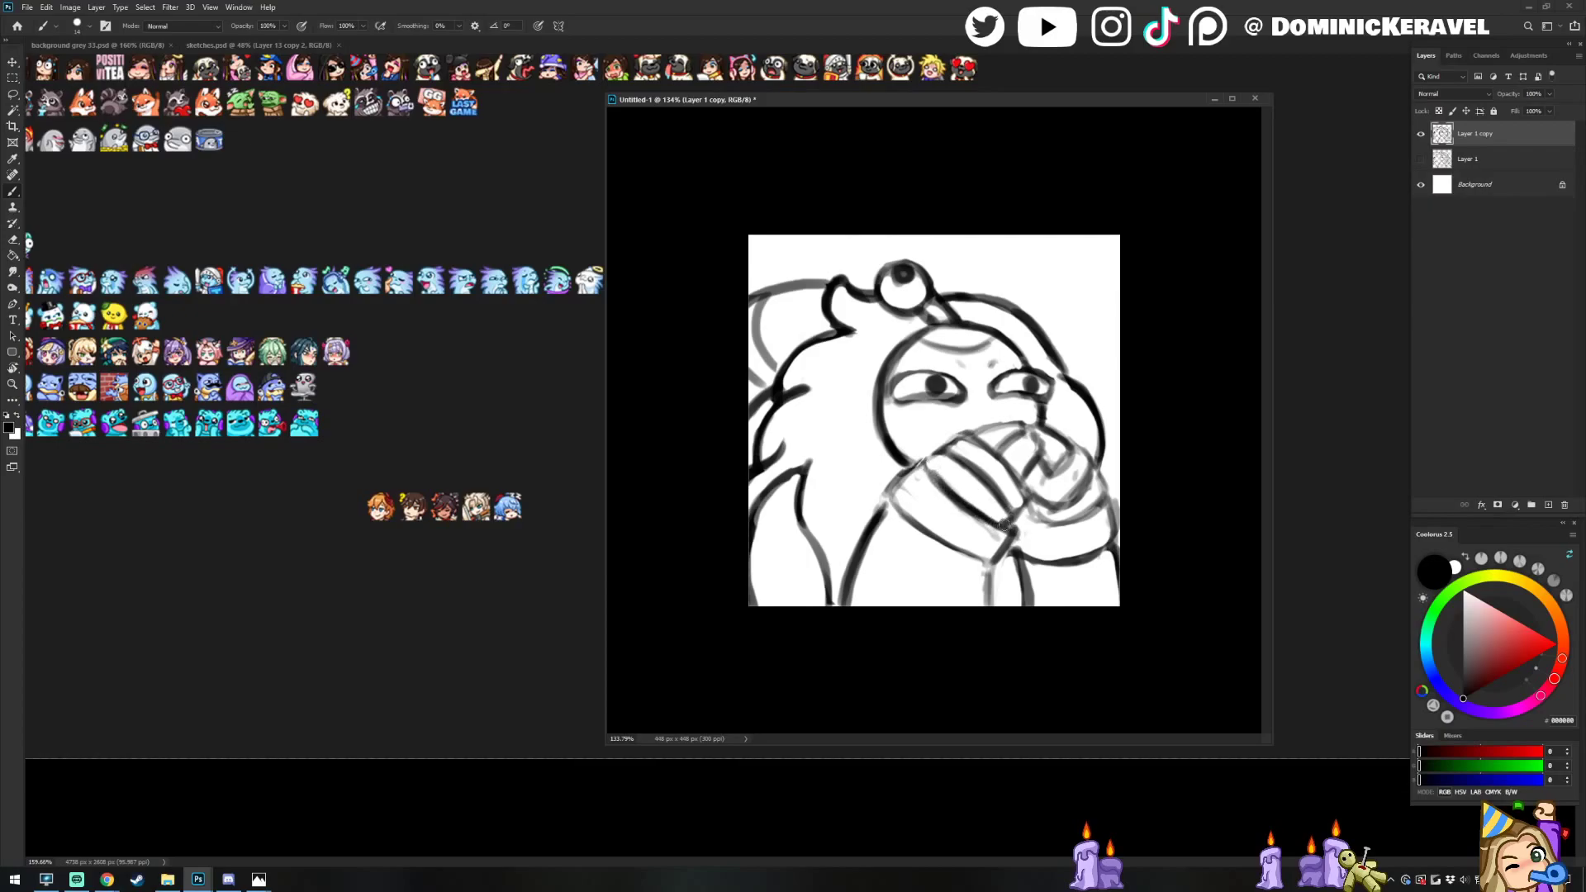
# Redraw the nearer hand's lower edge and wrist side, and darken the vertical body line beneath it
pyautogui.press('e')
pyautogui.press('b')
pyautogui.press('e')
pyautogui.press('b')
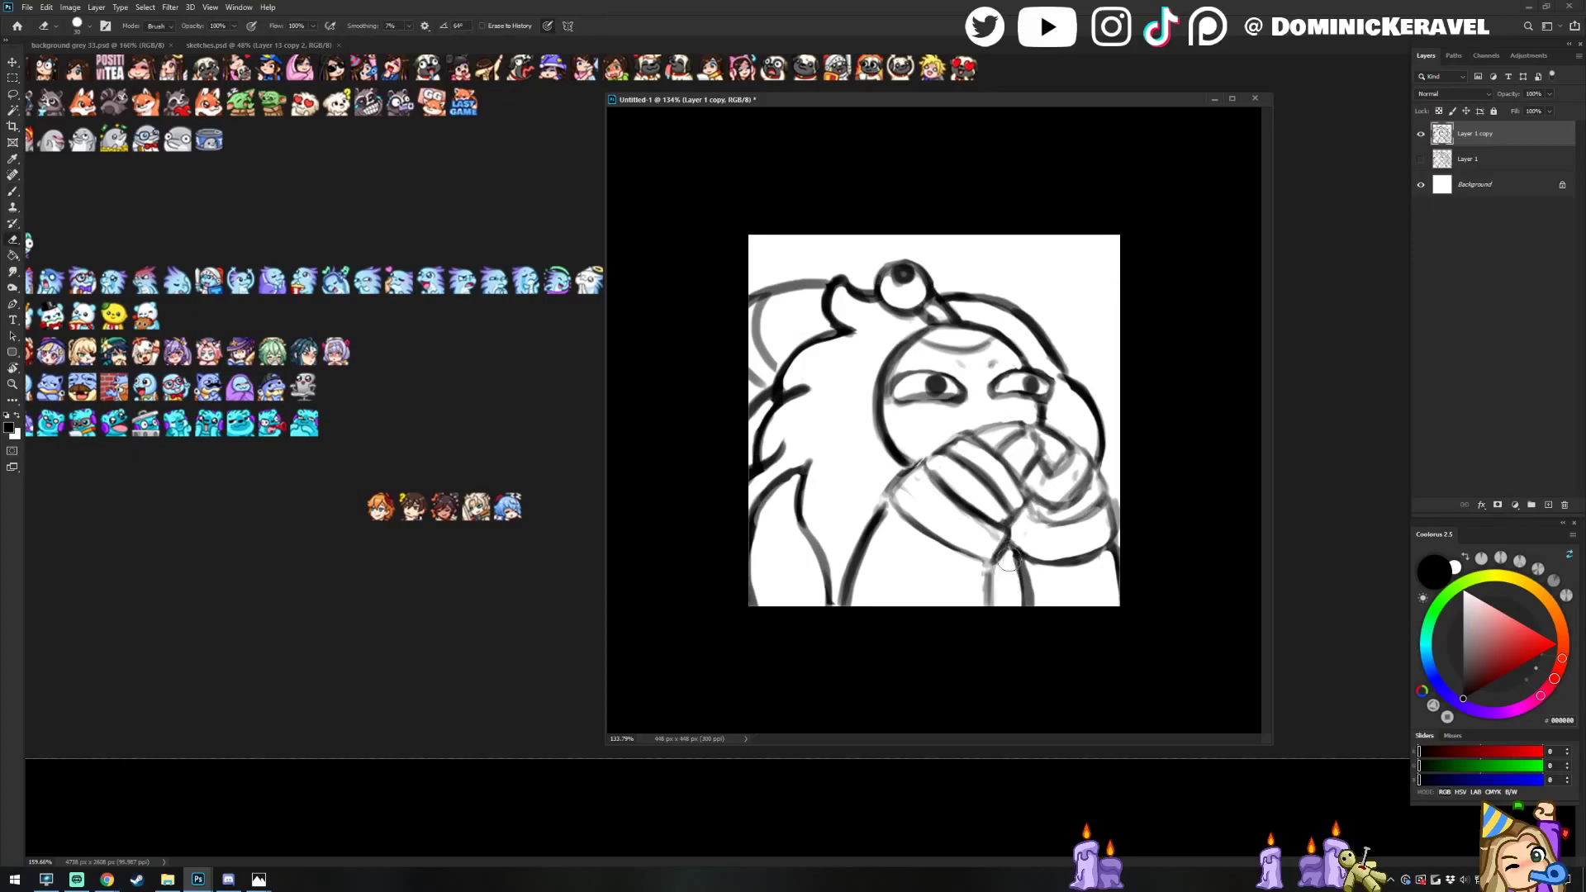
pyautogui.moveTo(987, 562); pyautogui.dragTo(985, 605)
pyautogui.moveTo(892, 505); pyautogui.dragTo(989, 565)
pyautogui.moveTo(921, 463); pyautogui.dragTo(882, 501)
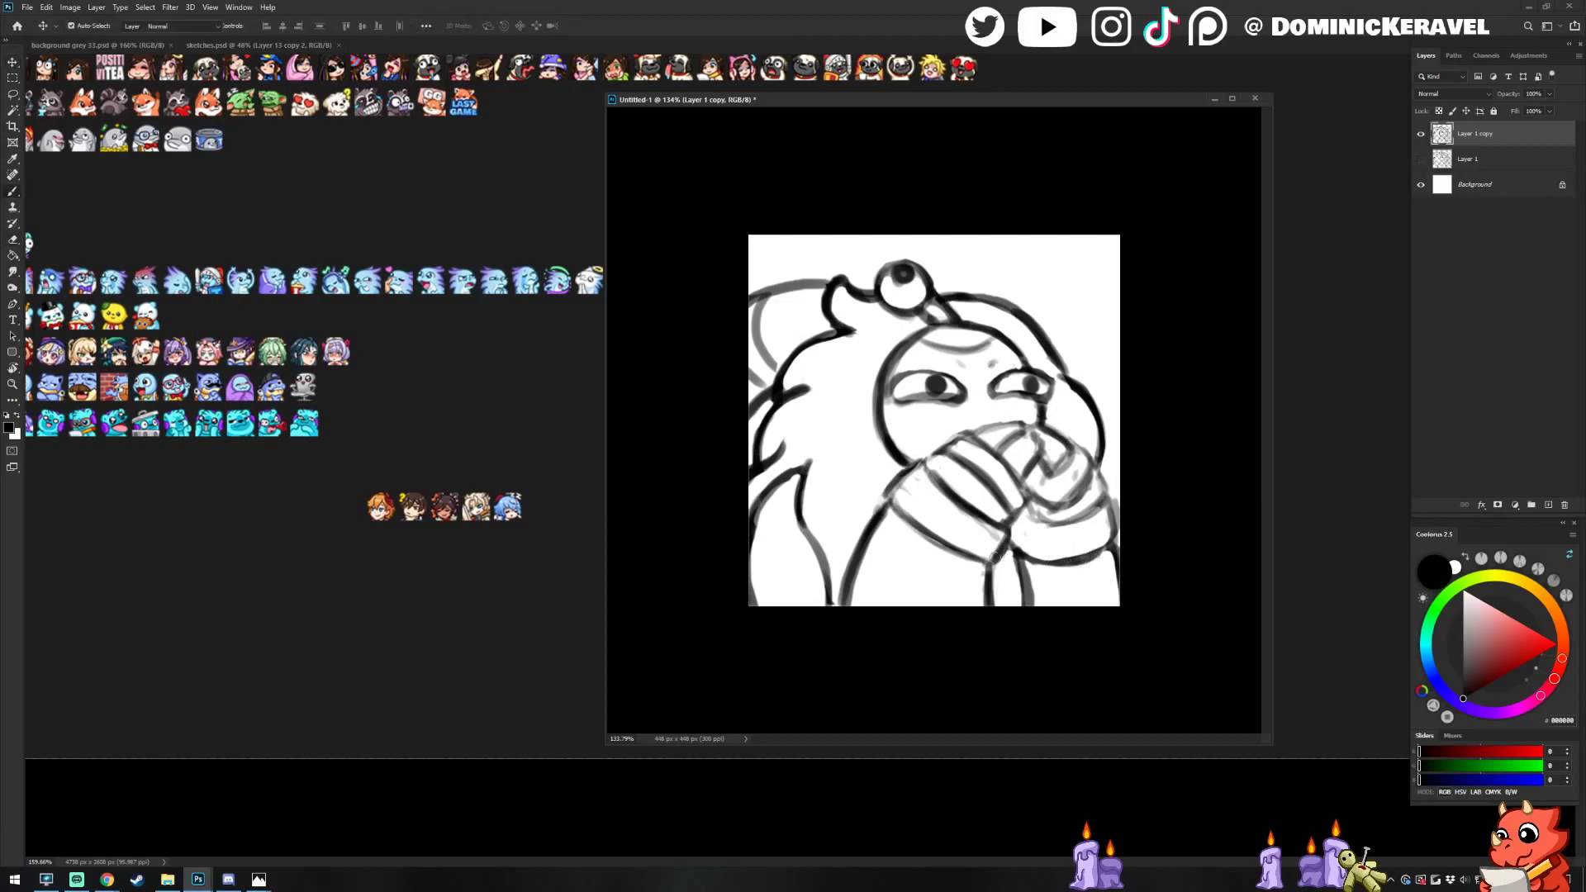
# Refine the lines of both hands with brush and eraser, redraw the far hand's cuff edge, and undo the last stroke
pyautogui.press('e')
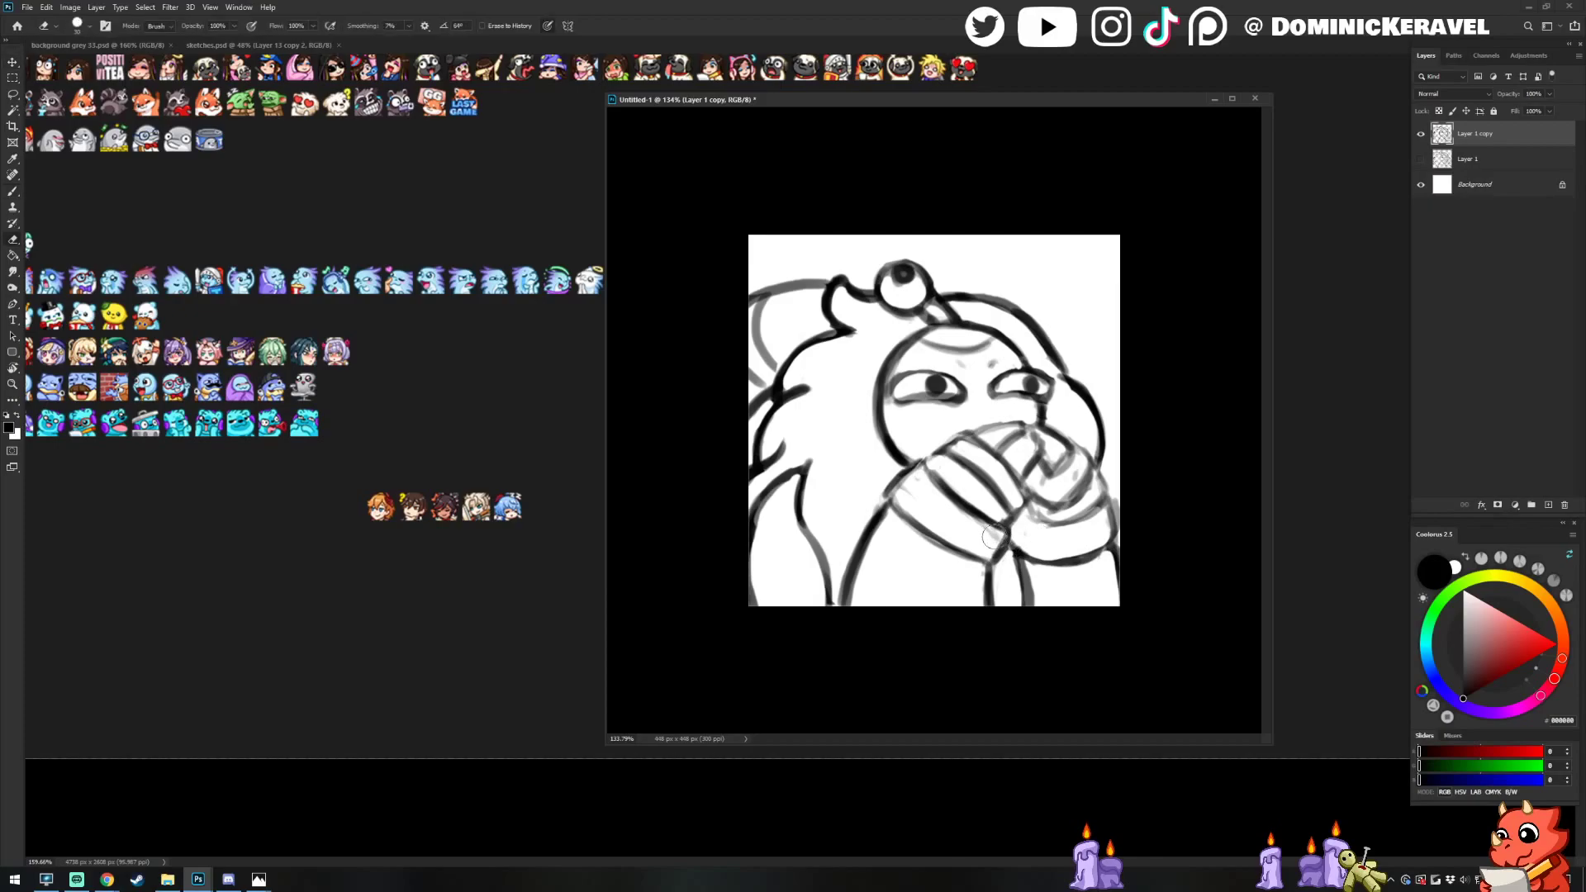
pyautogui.press('b')
pyautogui.press('e')
pyautogui.press('b')
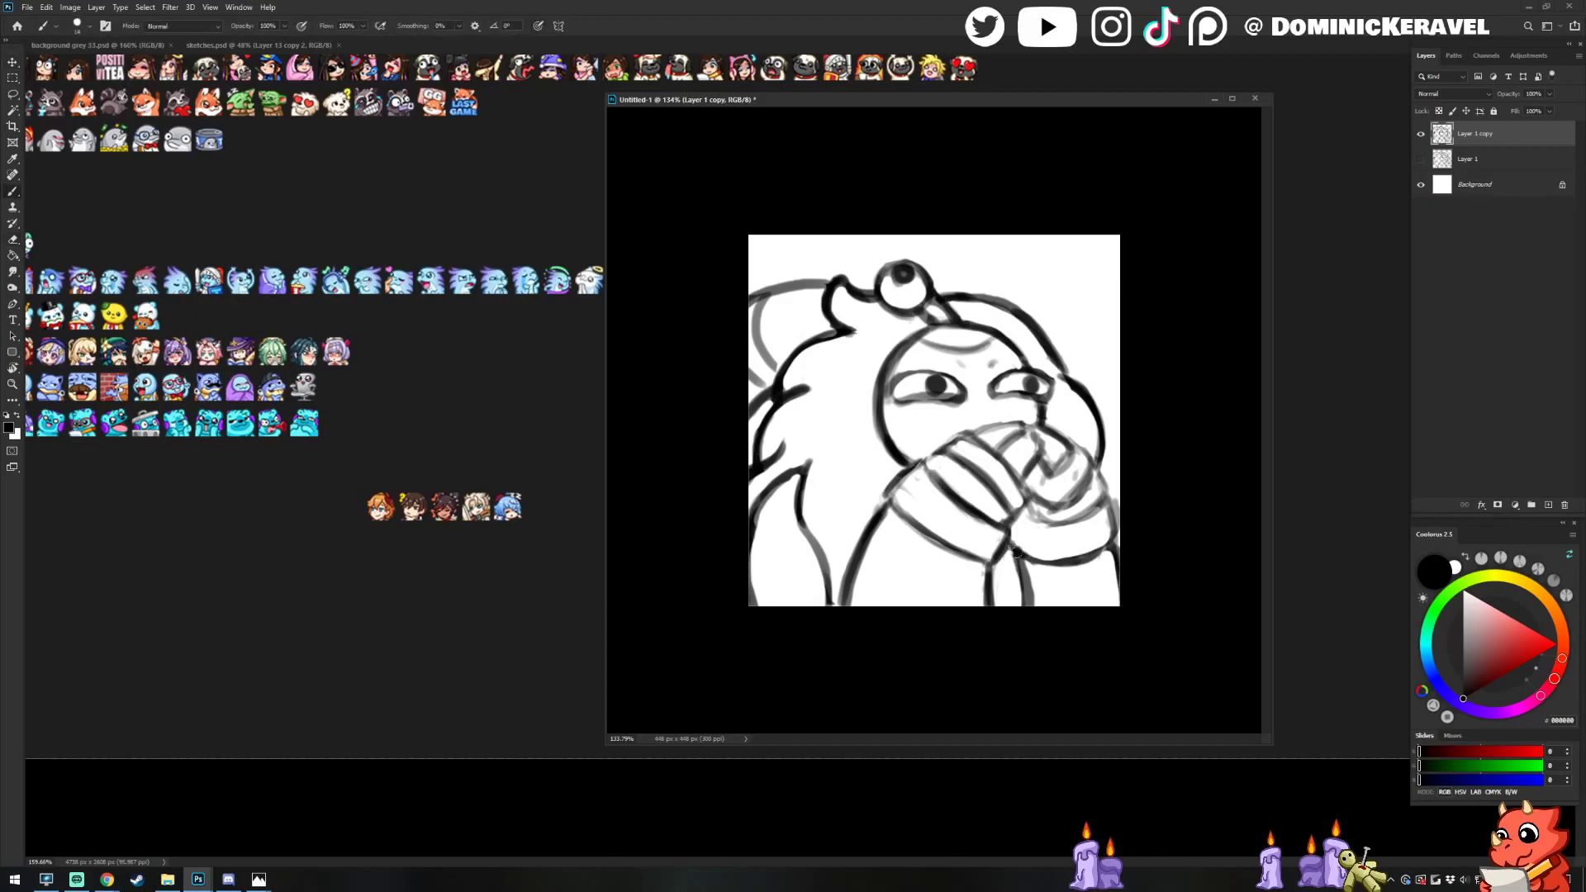
pyautogui.press('e')
pyautogui.press('b')
pyautogui.press('e')
pyautogui.press('b')
pyautogui.press('e')
pyautogui.press('b')
pyautogui.press('e')
pyautogui.press('b')
pyautogui.press('e')
pyautogui.press('b')
pyautogui.moveTo(1030, 514)
pyautogui.mouseDown()
pyautogui.moveTo(1059, 529)
pyautogui.moveTo(1041, 521)
pyautogui.moveTo(1103, 494)
pyautogui.mouseUp()
pyautogui.hotkey('ctrl', 'z')
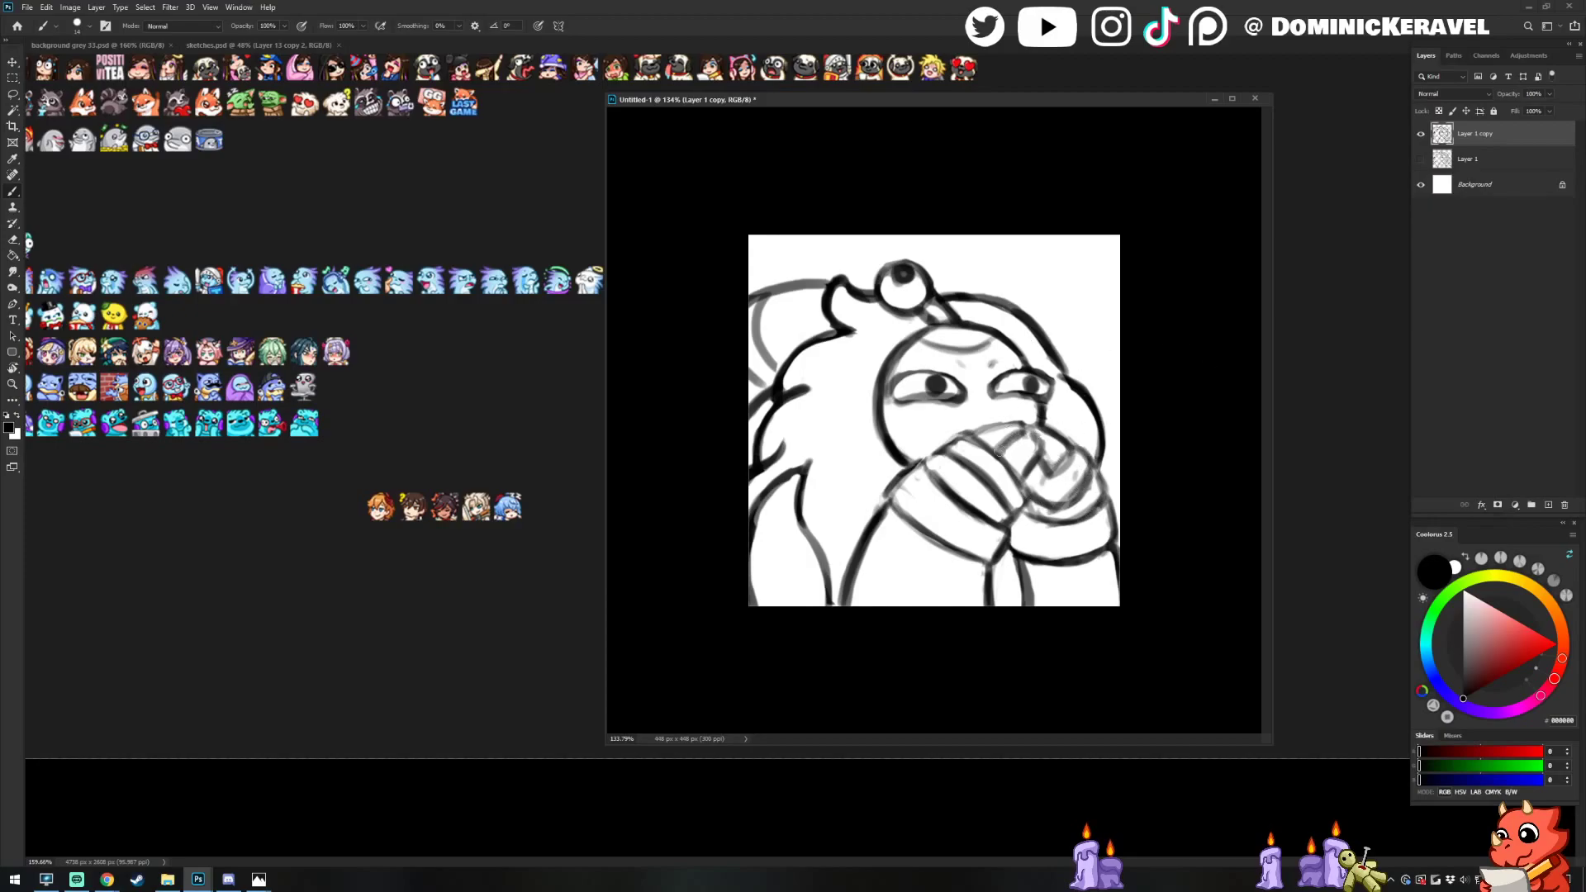
pyautogui.hotkey('ctrl', 'shift', 's')
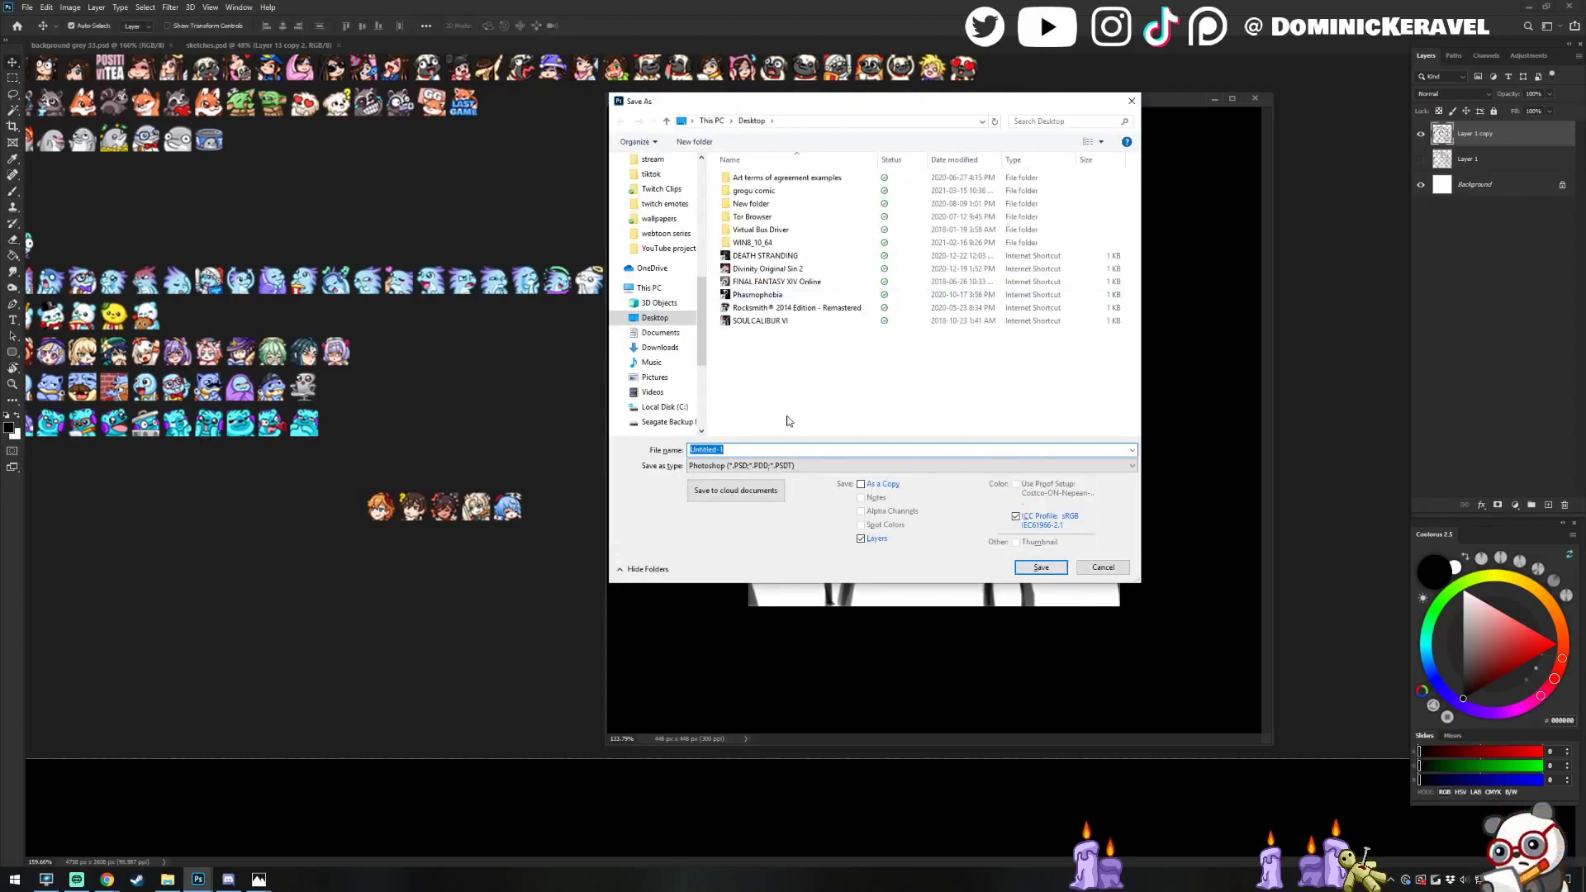
pyautogui.scroll(5, 708, 316)
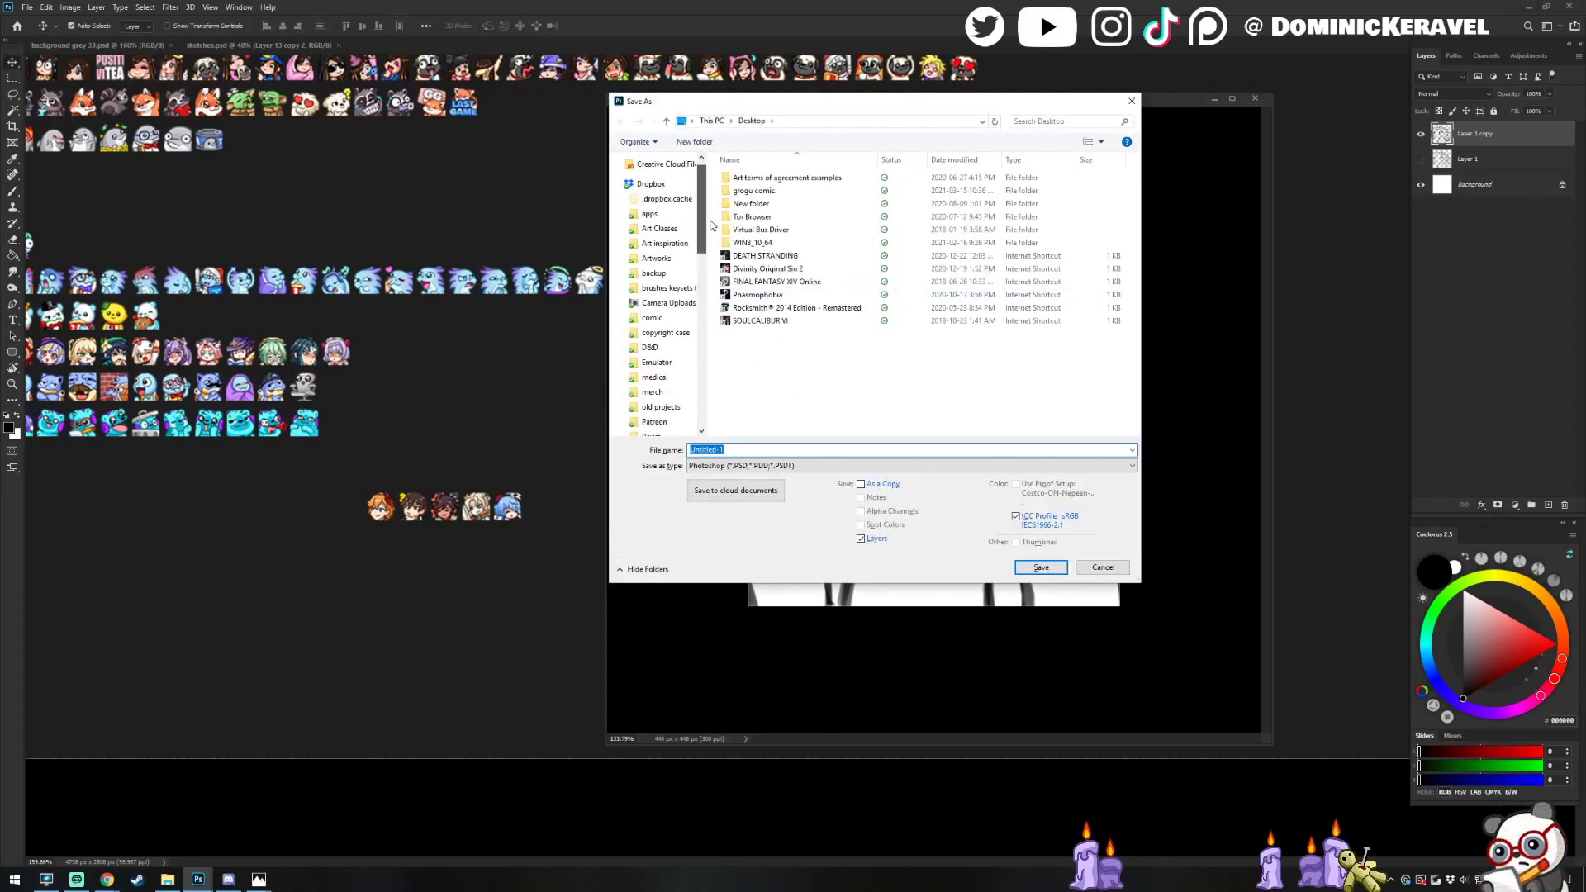
pyautogui.click(651, 183)
pyautogui.moveTo(878, 107)
pyautogui.mouseDown()
pyautogui.moveTo(363, 108)
pyautogui.moveTo(587, 182)
pyautogui.mouseUp()
pyautogui.click(406, 475)
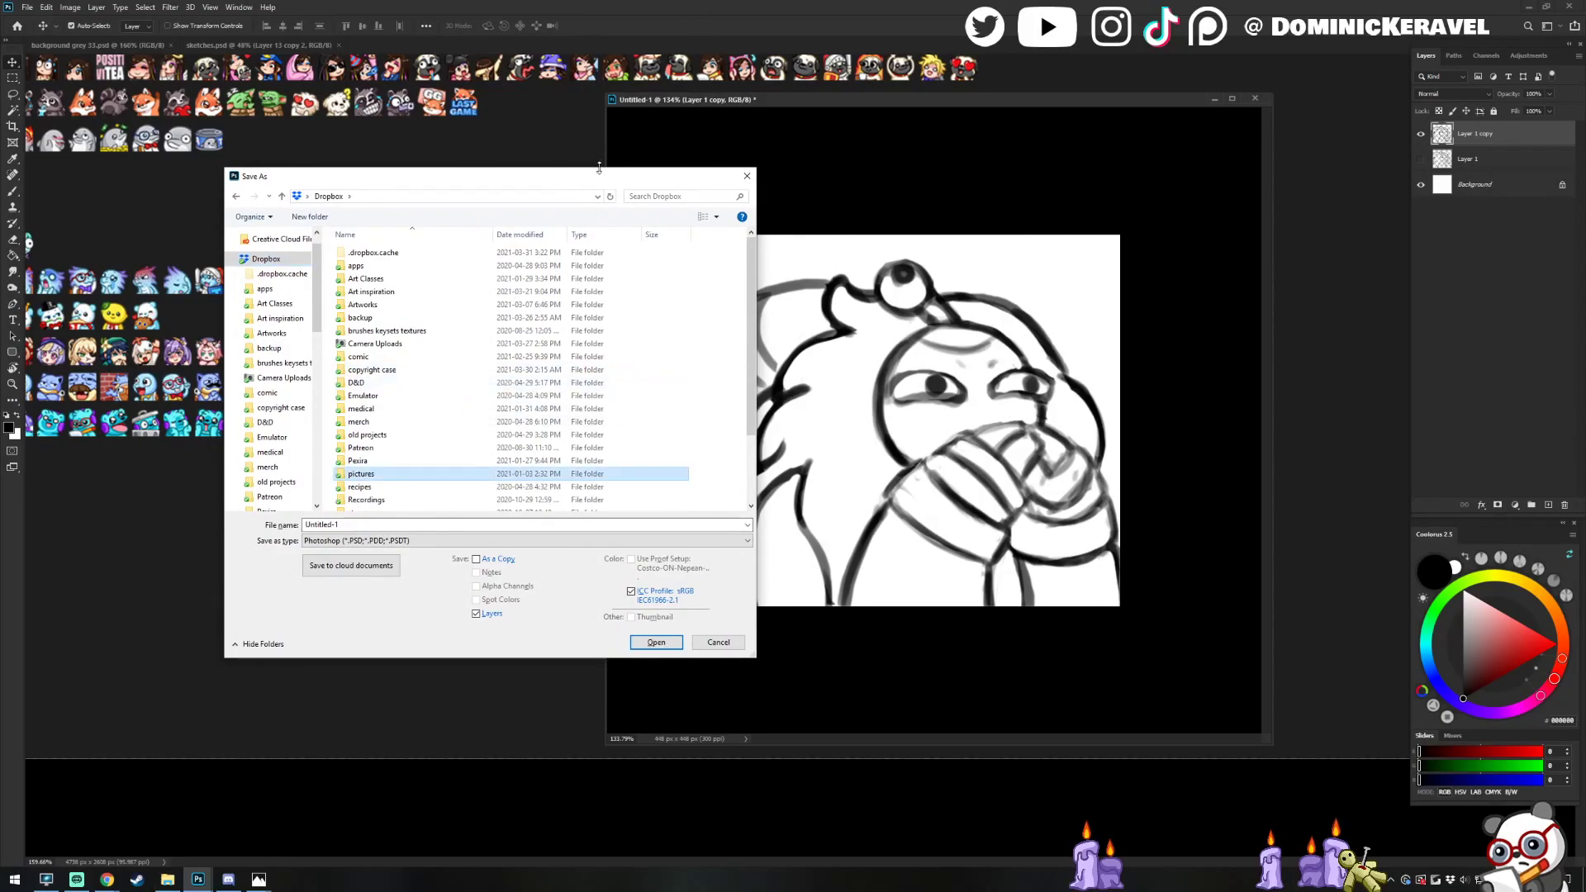
pyautogui.press('Escape')
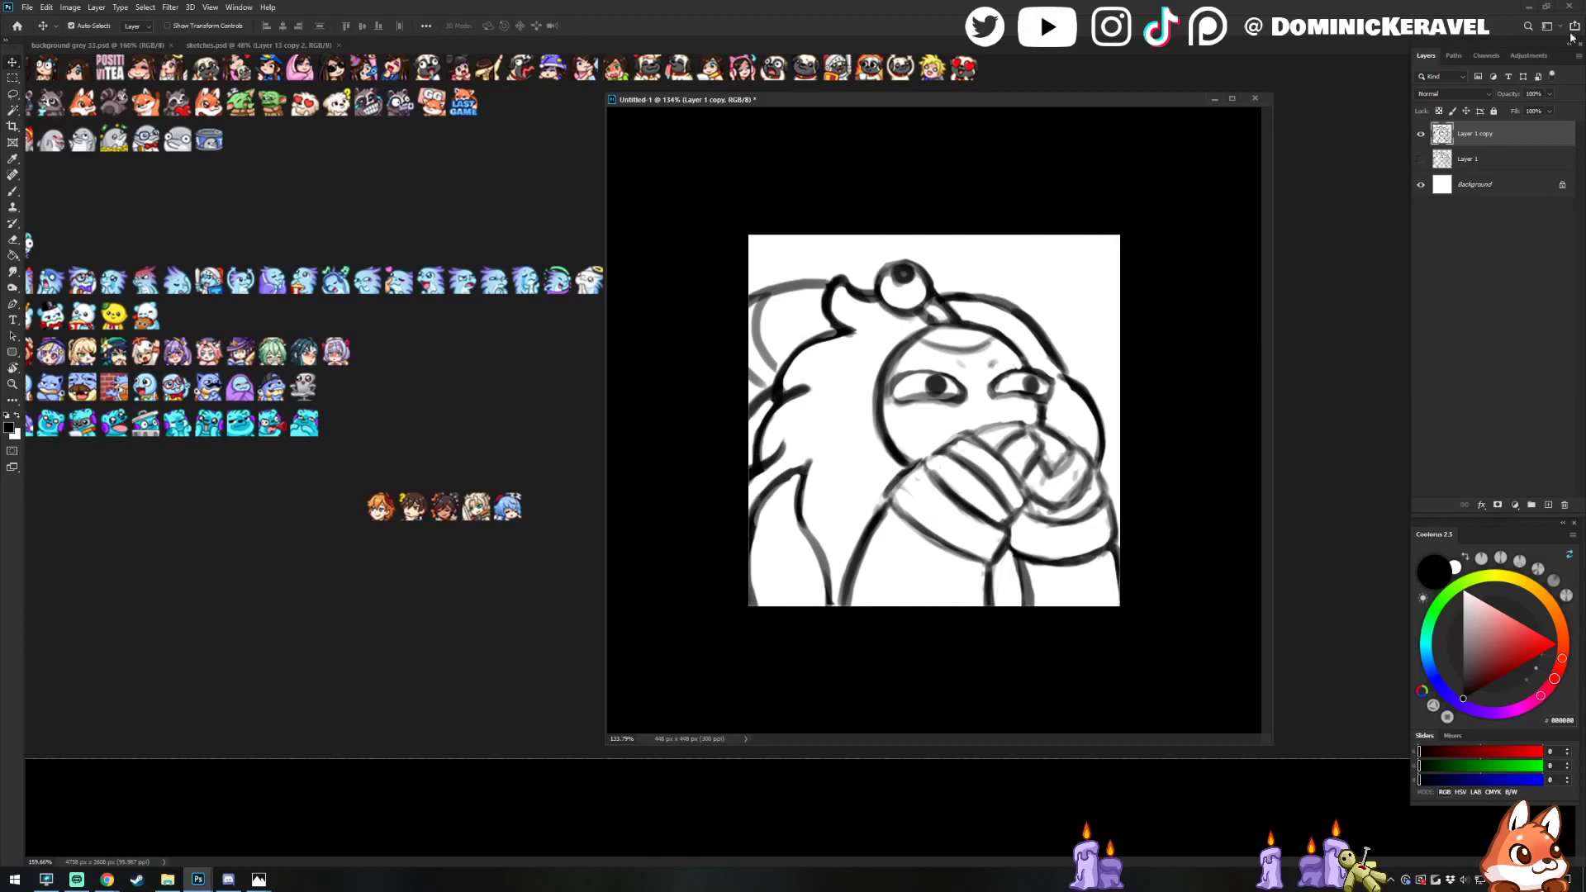
pyautogui.hotkey('alt', 'Tab')
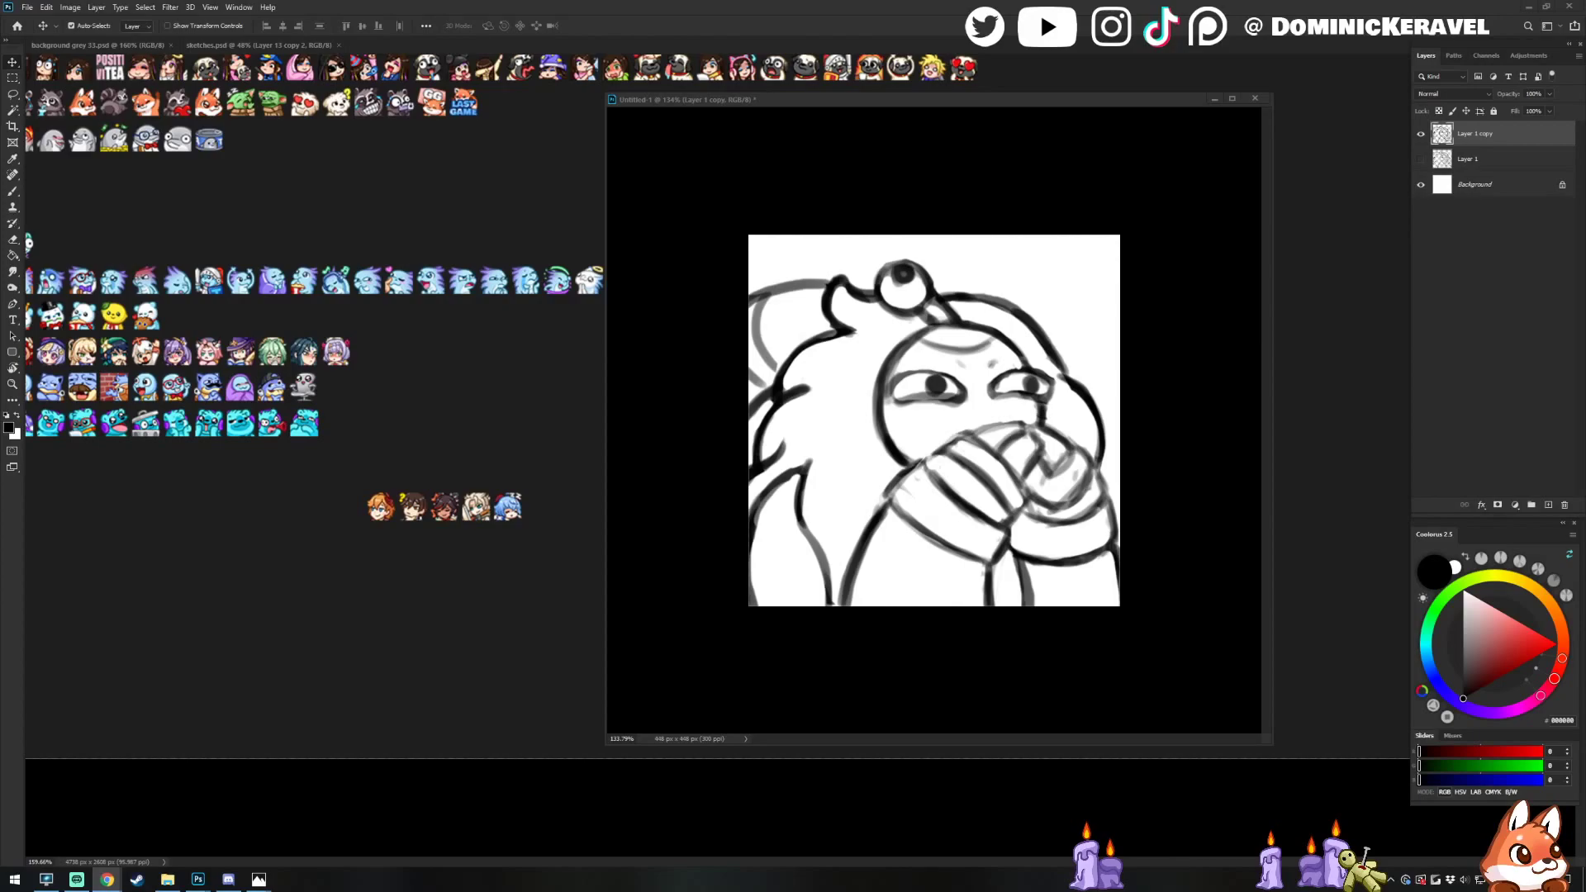
pyautogui.click(790, 107)
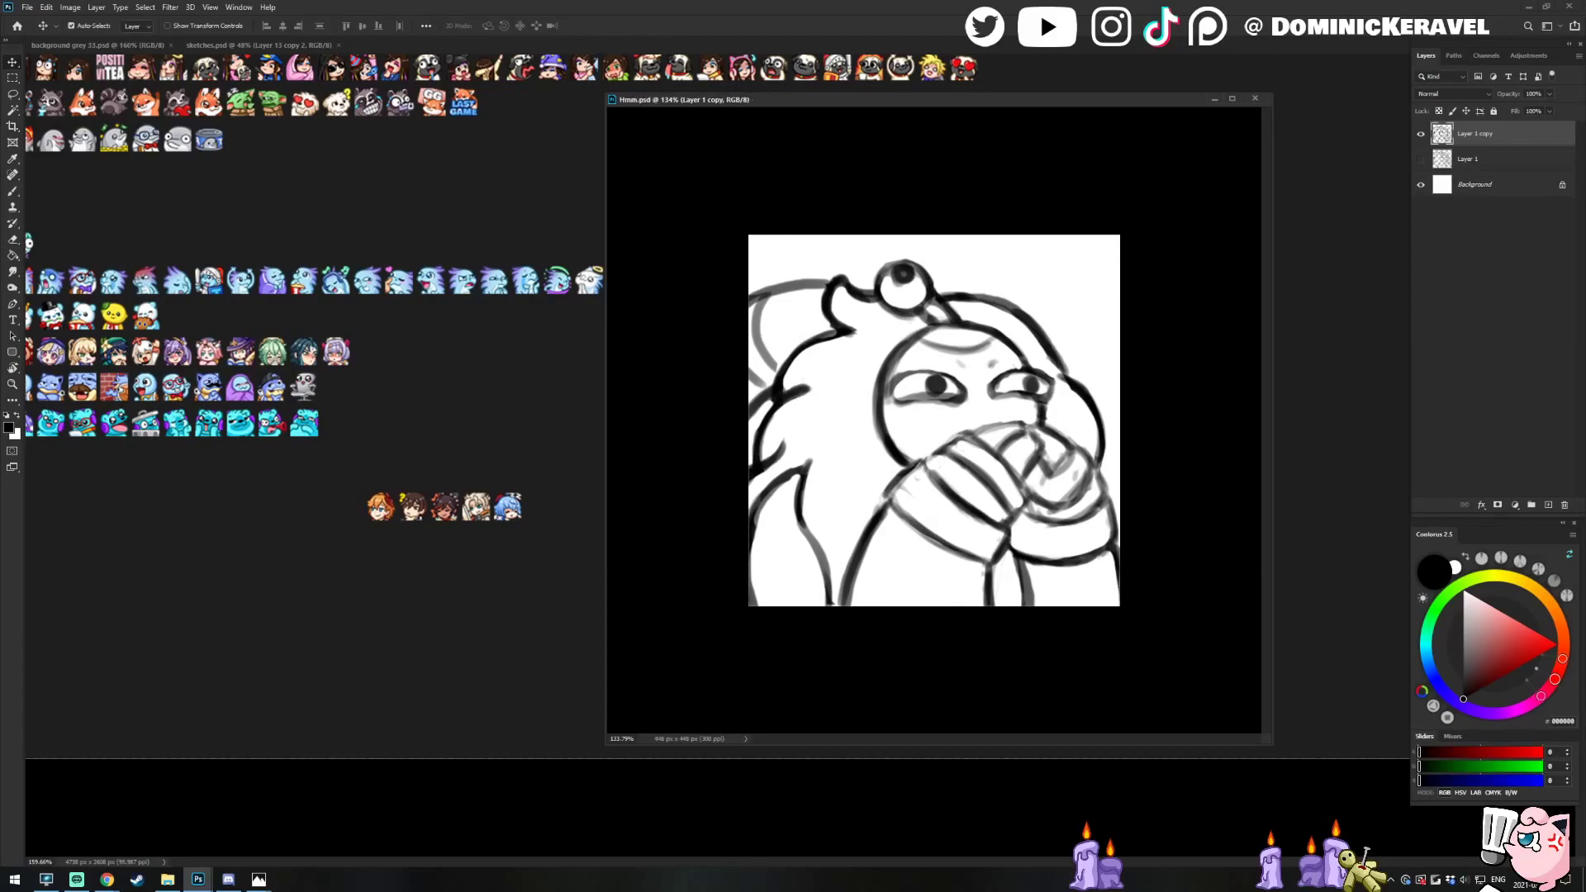
# Look over the rows of finished emotes in the background document behind the floating sketch window
pyautogui.click(799, 111)
pyautogui.moveTo(798, 100); pyautogui.dragTo(812, 98)
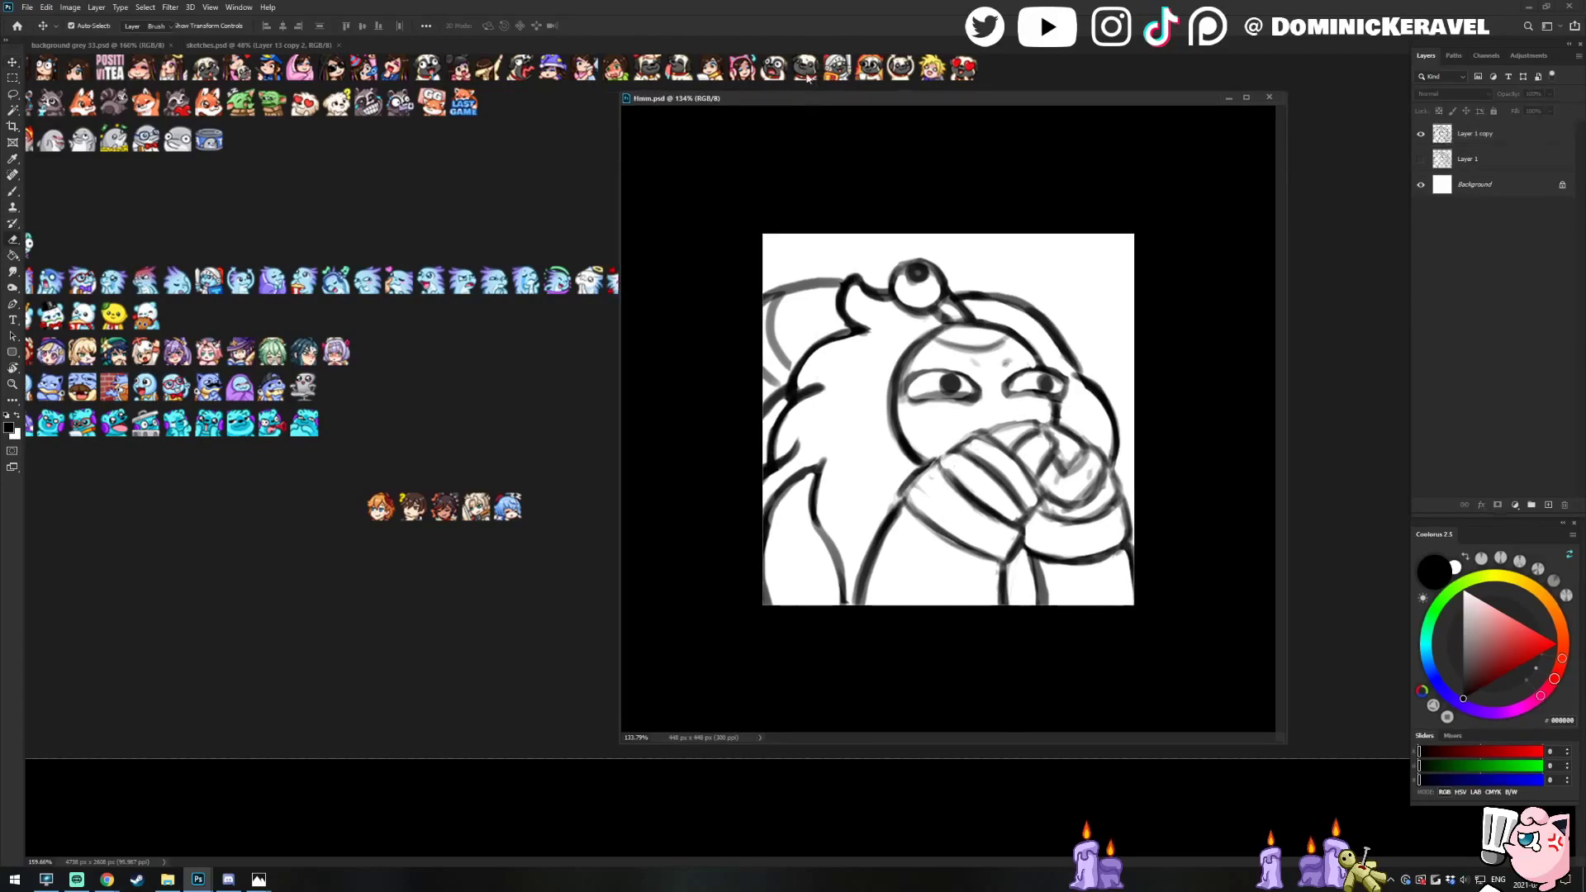
pyautogui.moveTo(544, 383); pyautogui.dragTo(486, 395)
pyautogui.moveTo(265, 509); pyautogui.dragTo(404, 569)
pyautogui.moveTo(352, 373); pyautogui.dragTo(464, 343)
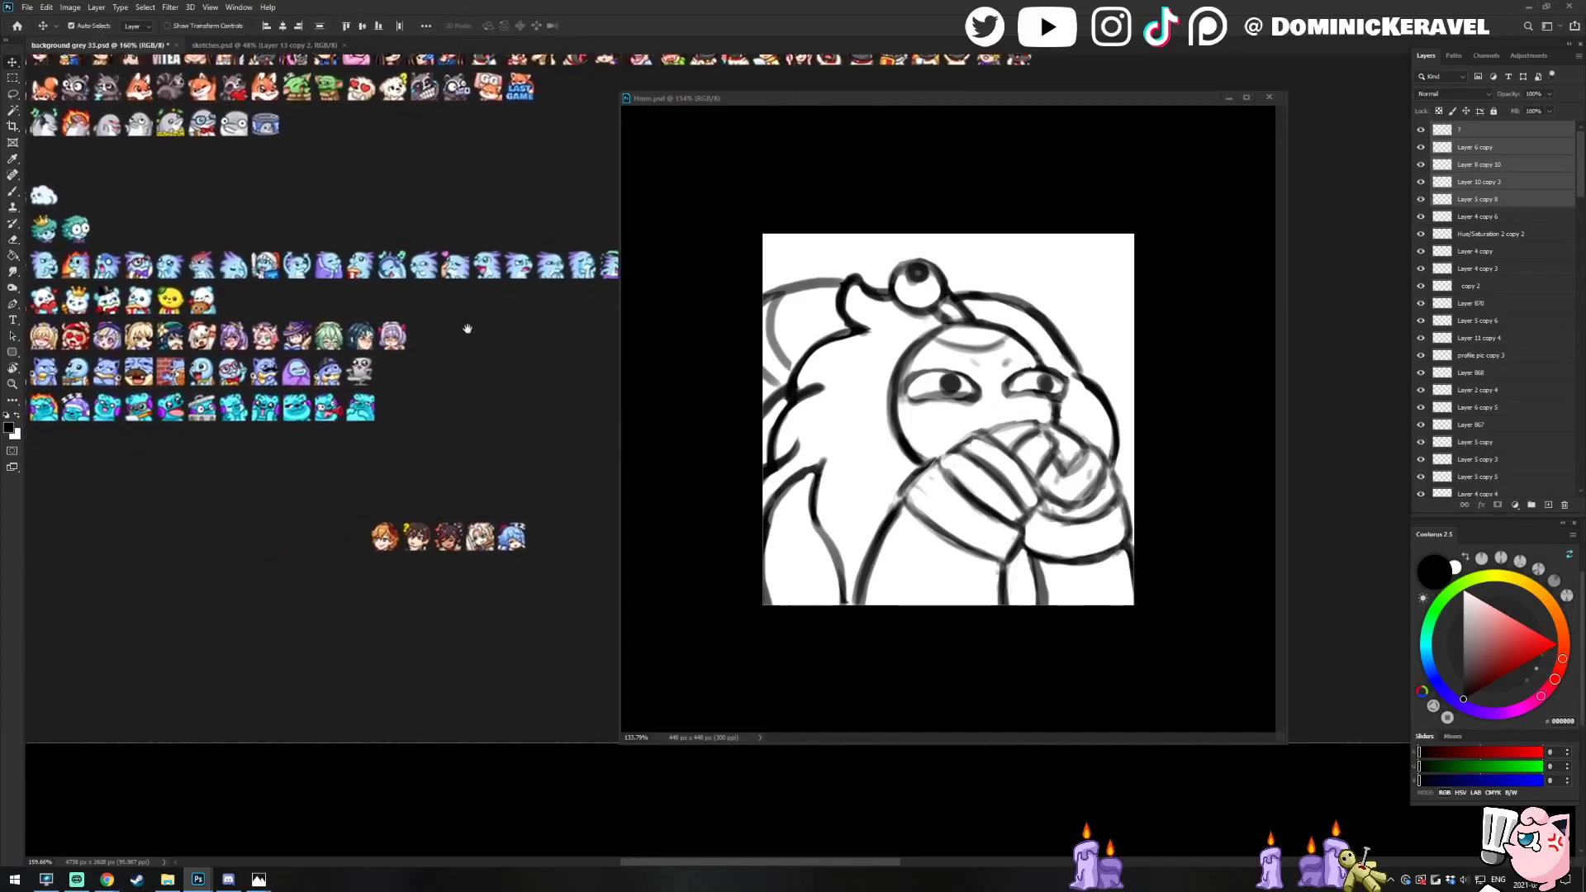
pyautogui.moveTo(312, 502)
pyautogui.mouseDown()
pyautogui.moveTo(519, 564)
pyautogui.moveTo(406, 544)
pyautogui.mouseUp()
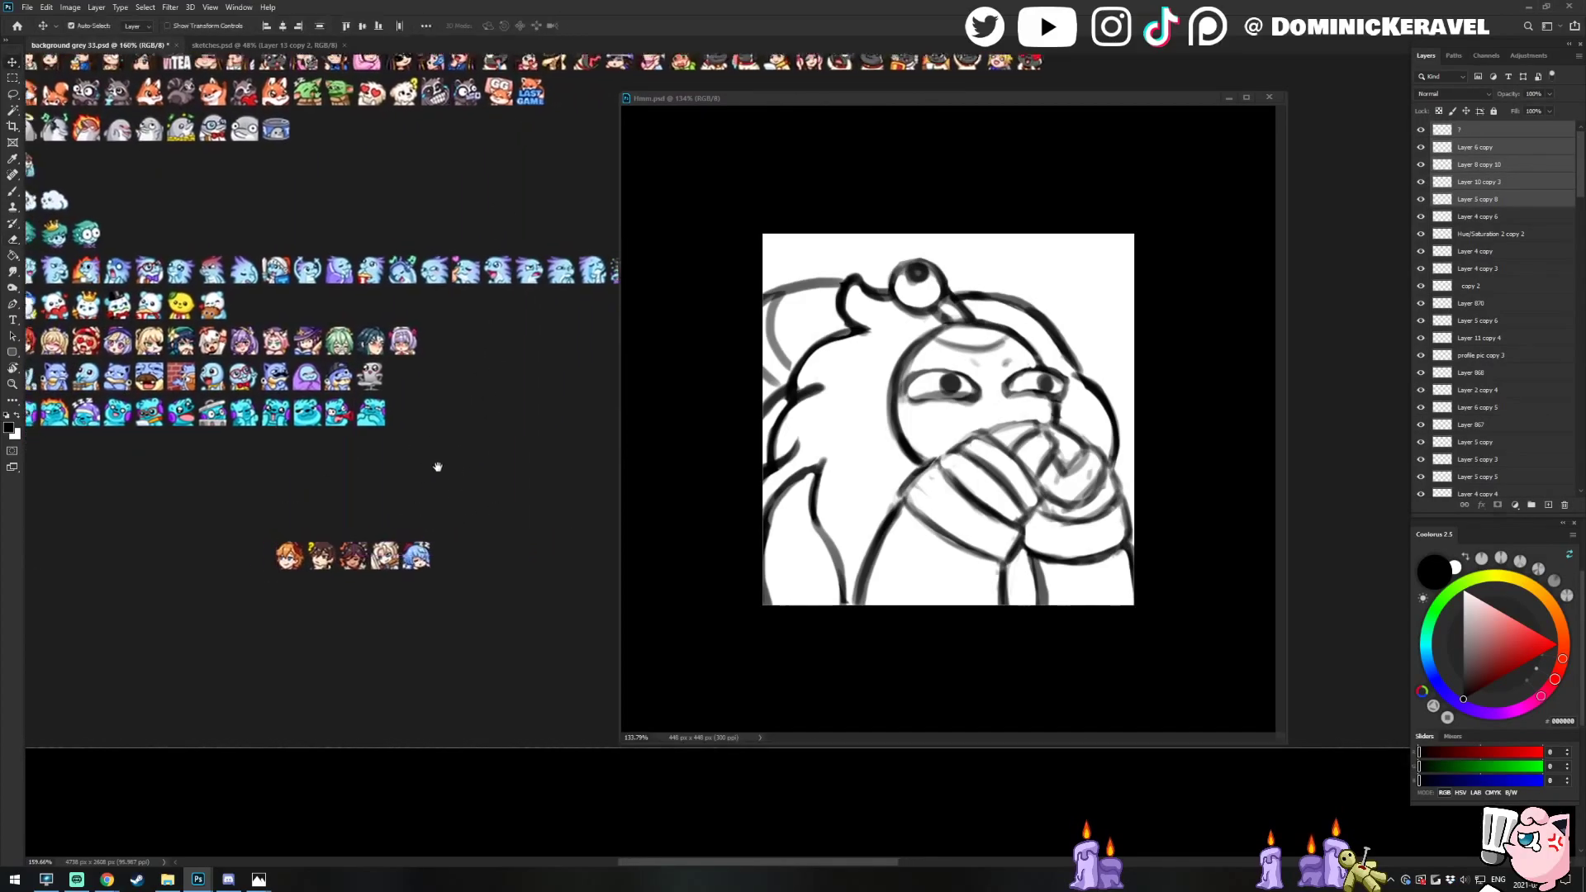
pyautogui.scroll(3, 425, 483)
pyautogui.press('e')
pyautogui.press('v')
pyautogui.moveTo(222, 613); pyautogui.dragTo(421, 682)
pyautogui.moveTo(409, 645); pyautogui.dragTo(430, 673)
pyautogui.press('e')
pyautogui.press('v')
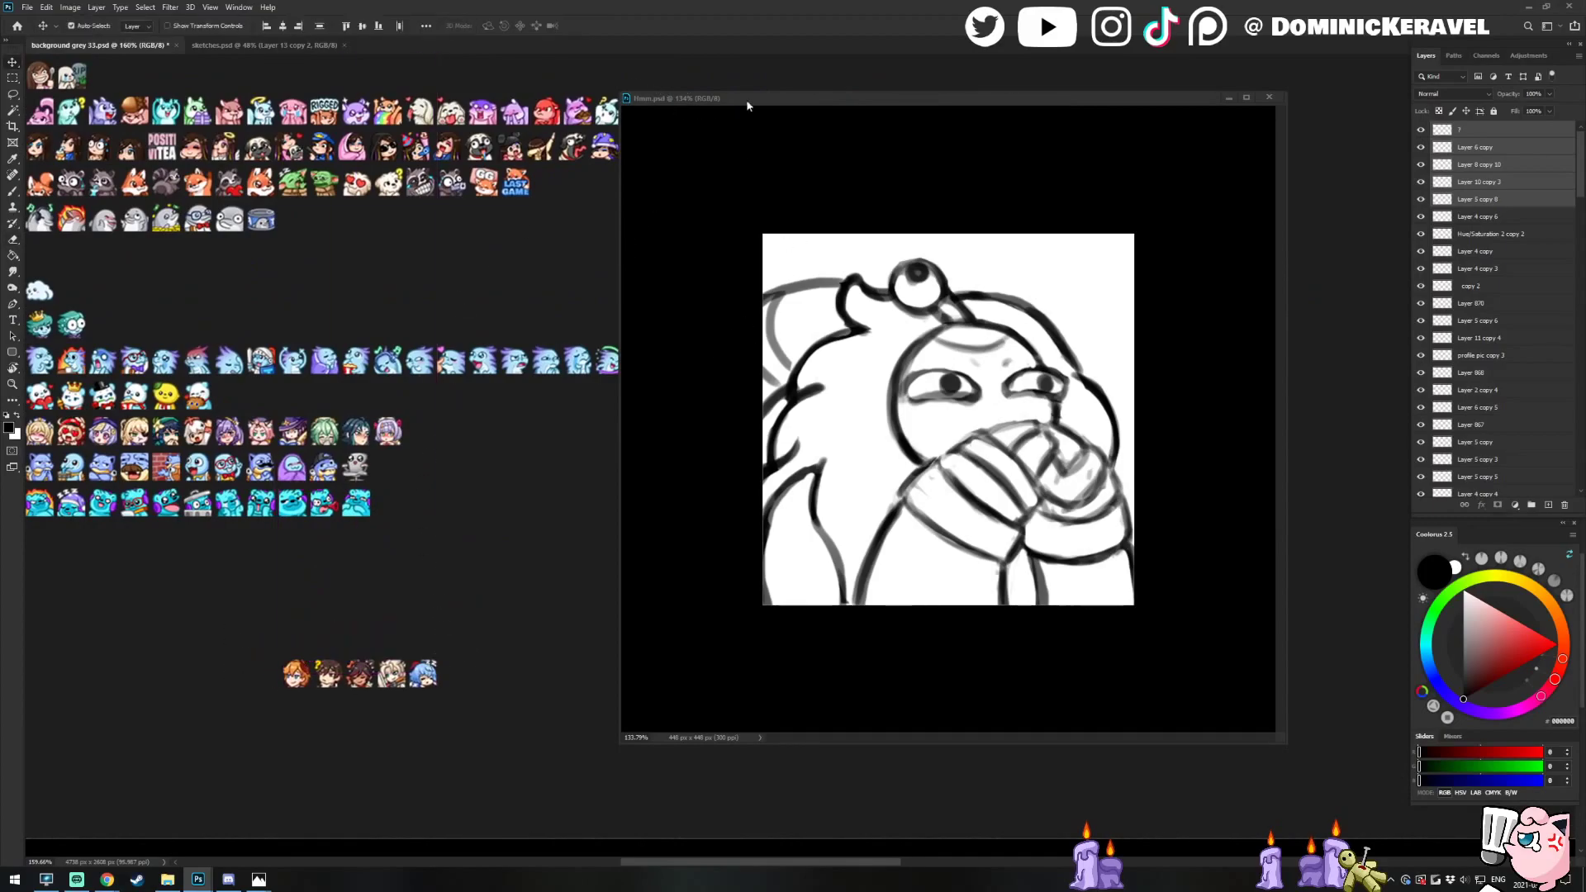
pyautogui.moveTo(751, 98); pyautogui.dragTo(765, 97)
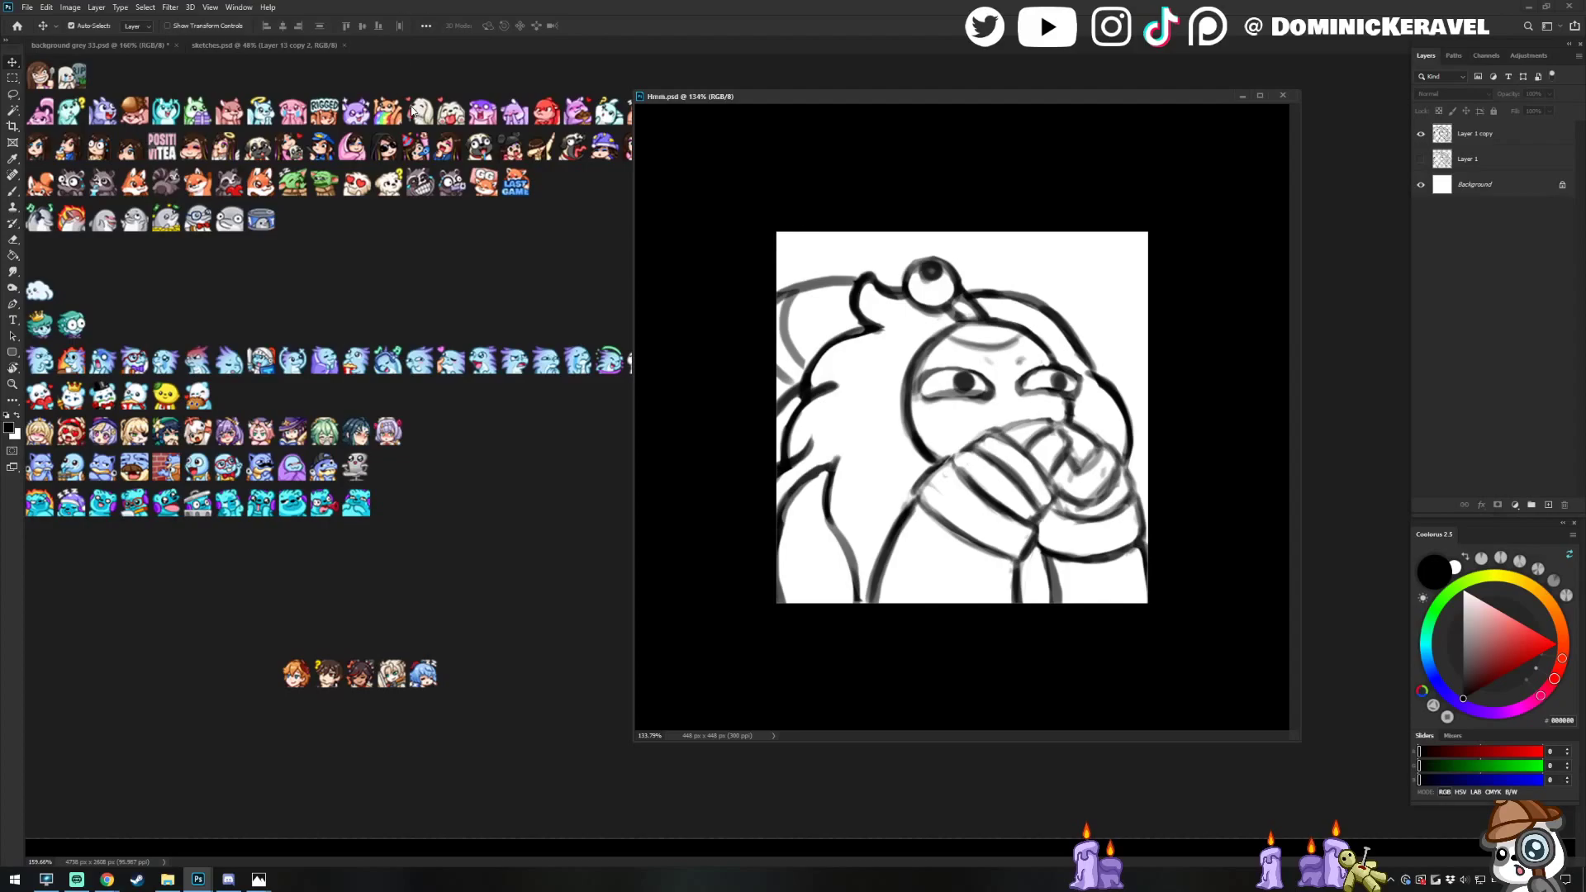
pyautogui.moveTo(753, 106); pyautogui.dragTo(724, 148)
pyautogui.press('e')
pyautogui.press('v')
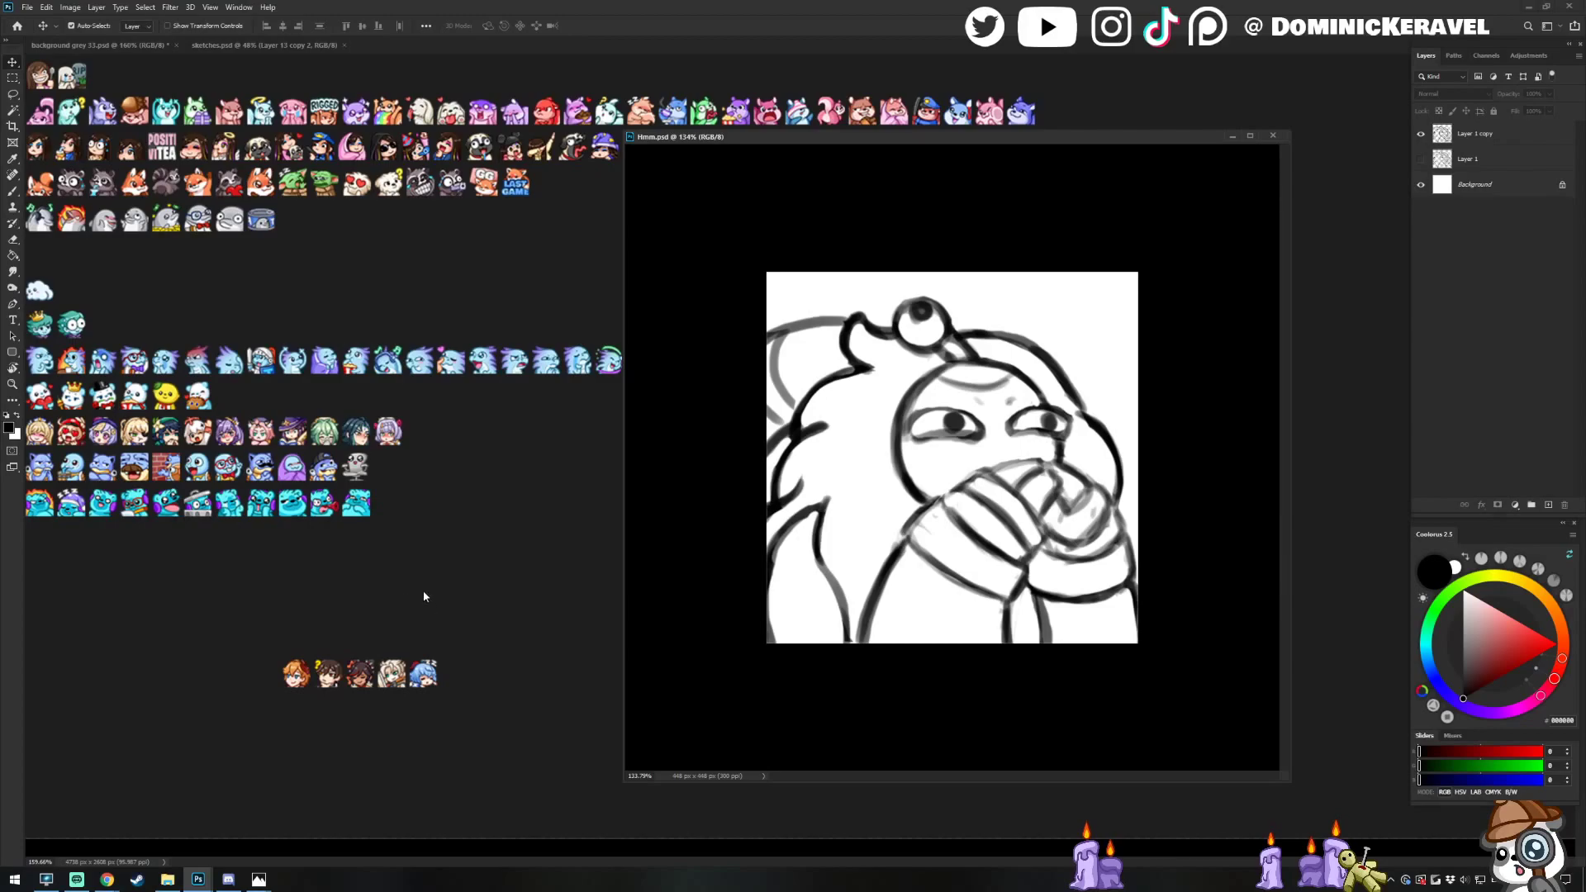
# Examine the separate row of character faces below the main collection and the emote rows across the background document
pyautogui.press('b')
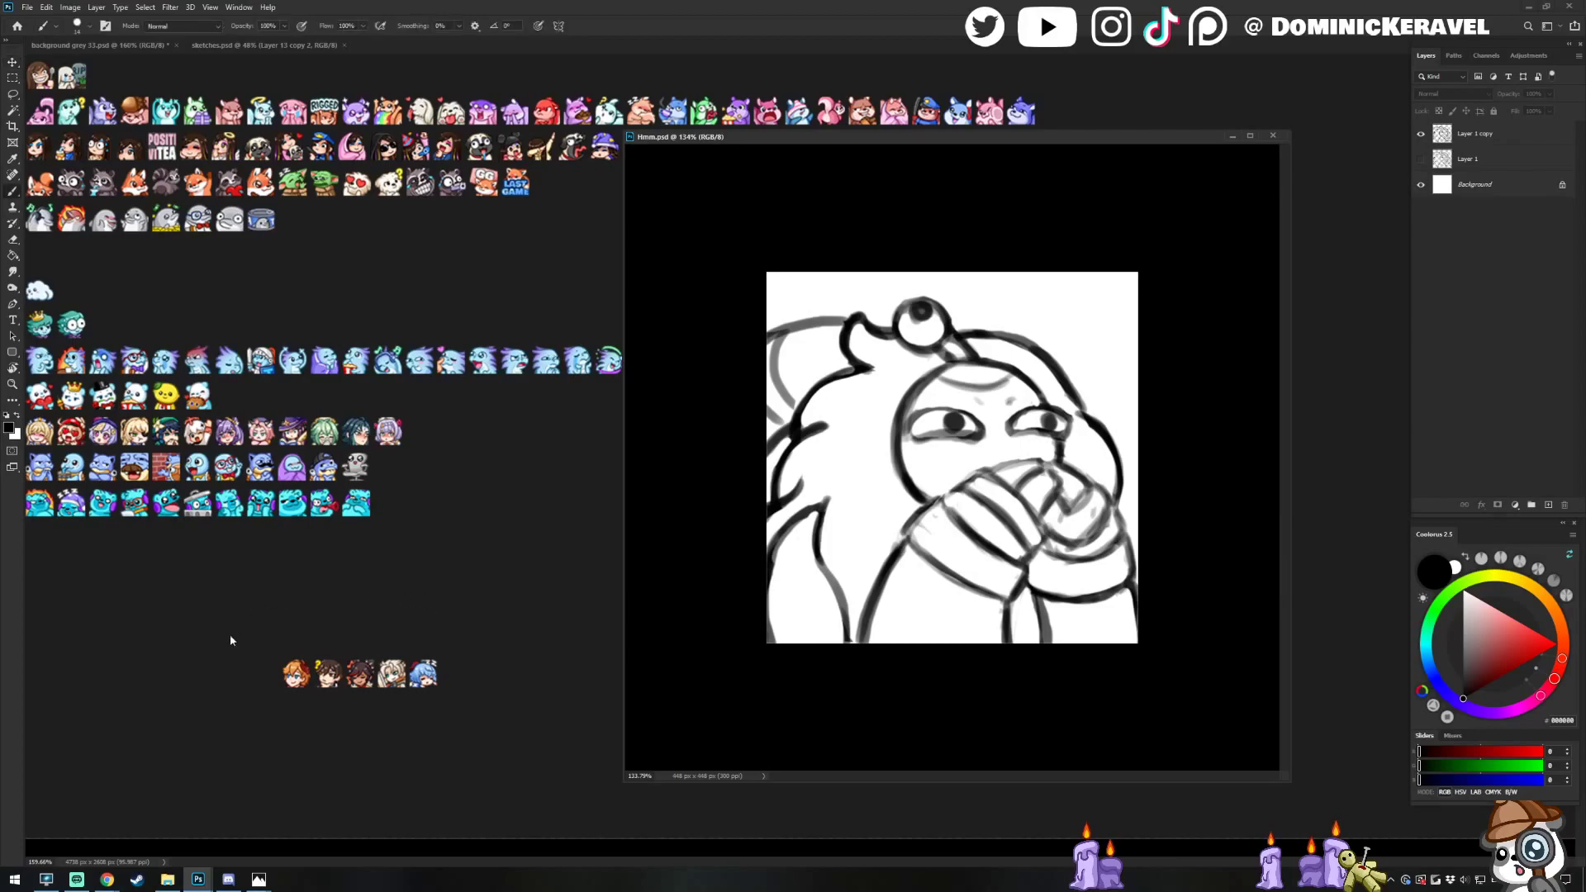
pyautogui.click(324, 575)
pyautogui.hscroll(2, 339, 591)
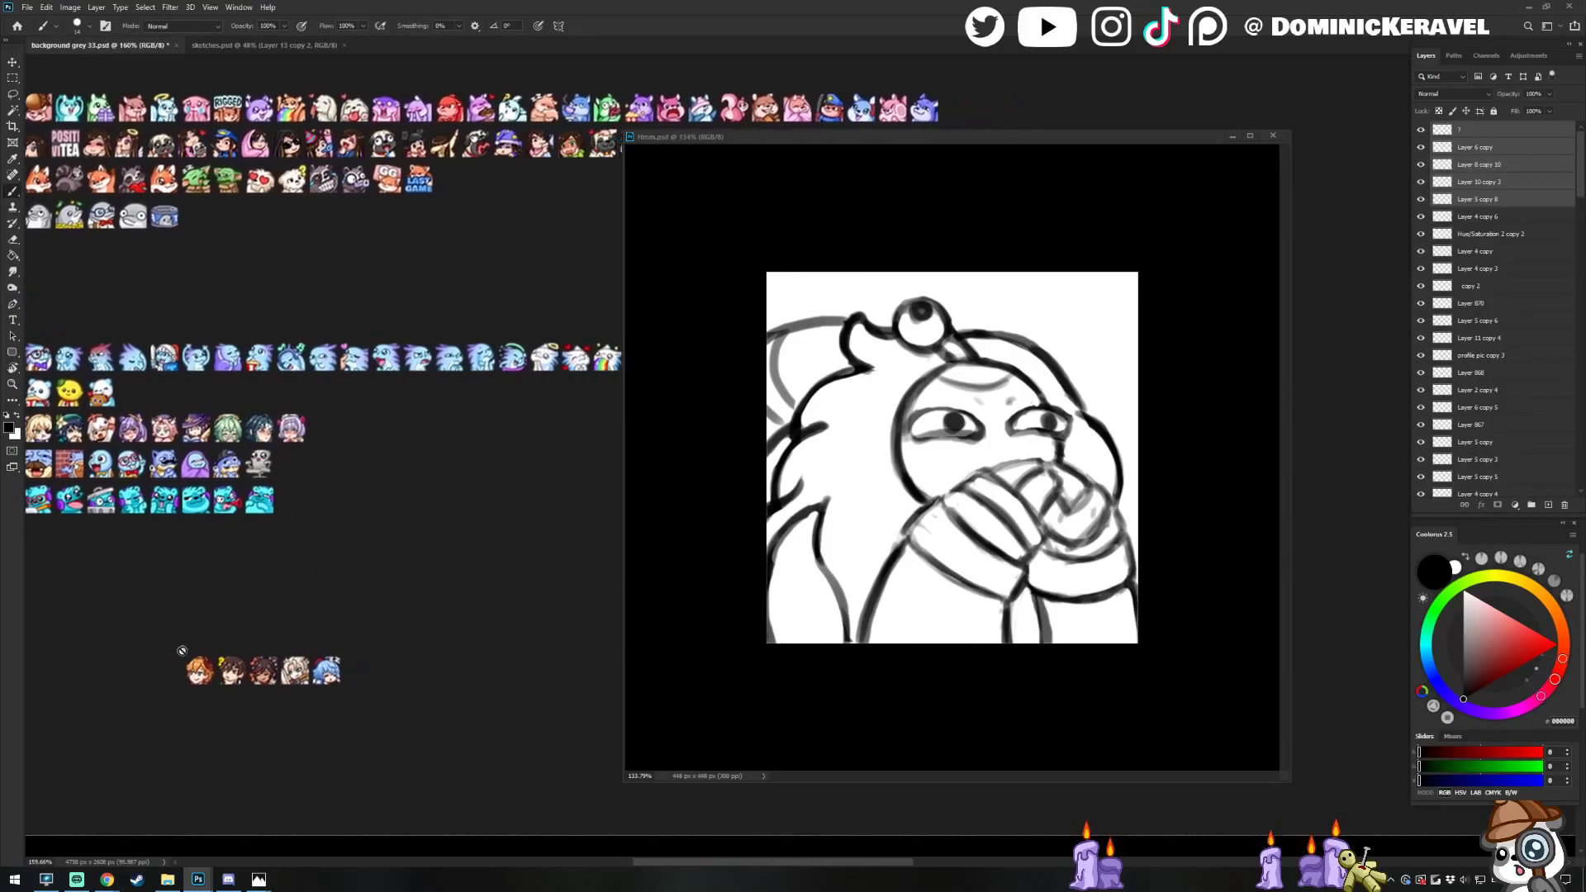
pyautogui.scroll(-1, 446, 421)
pyautogui.hscroll(1, 430, 420)
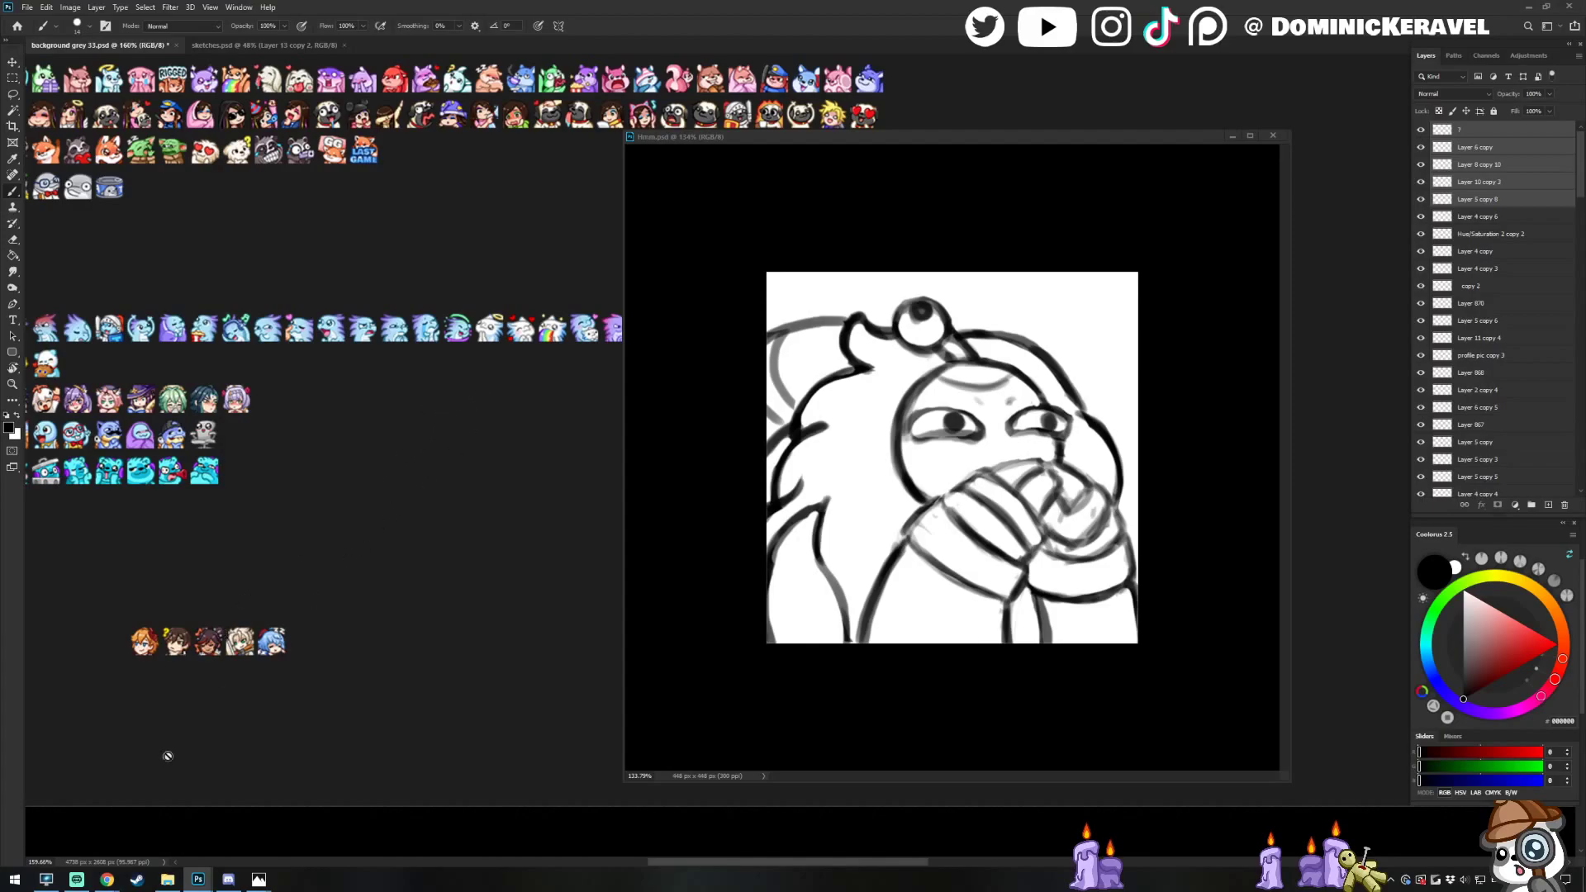
pyautogui.hscroll(2, 488, 492)
pyautogui.press('v')
pyautogui.hscroll(-4, 290, 577)
pyautogui.scroll(-1, 290, 578)
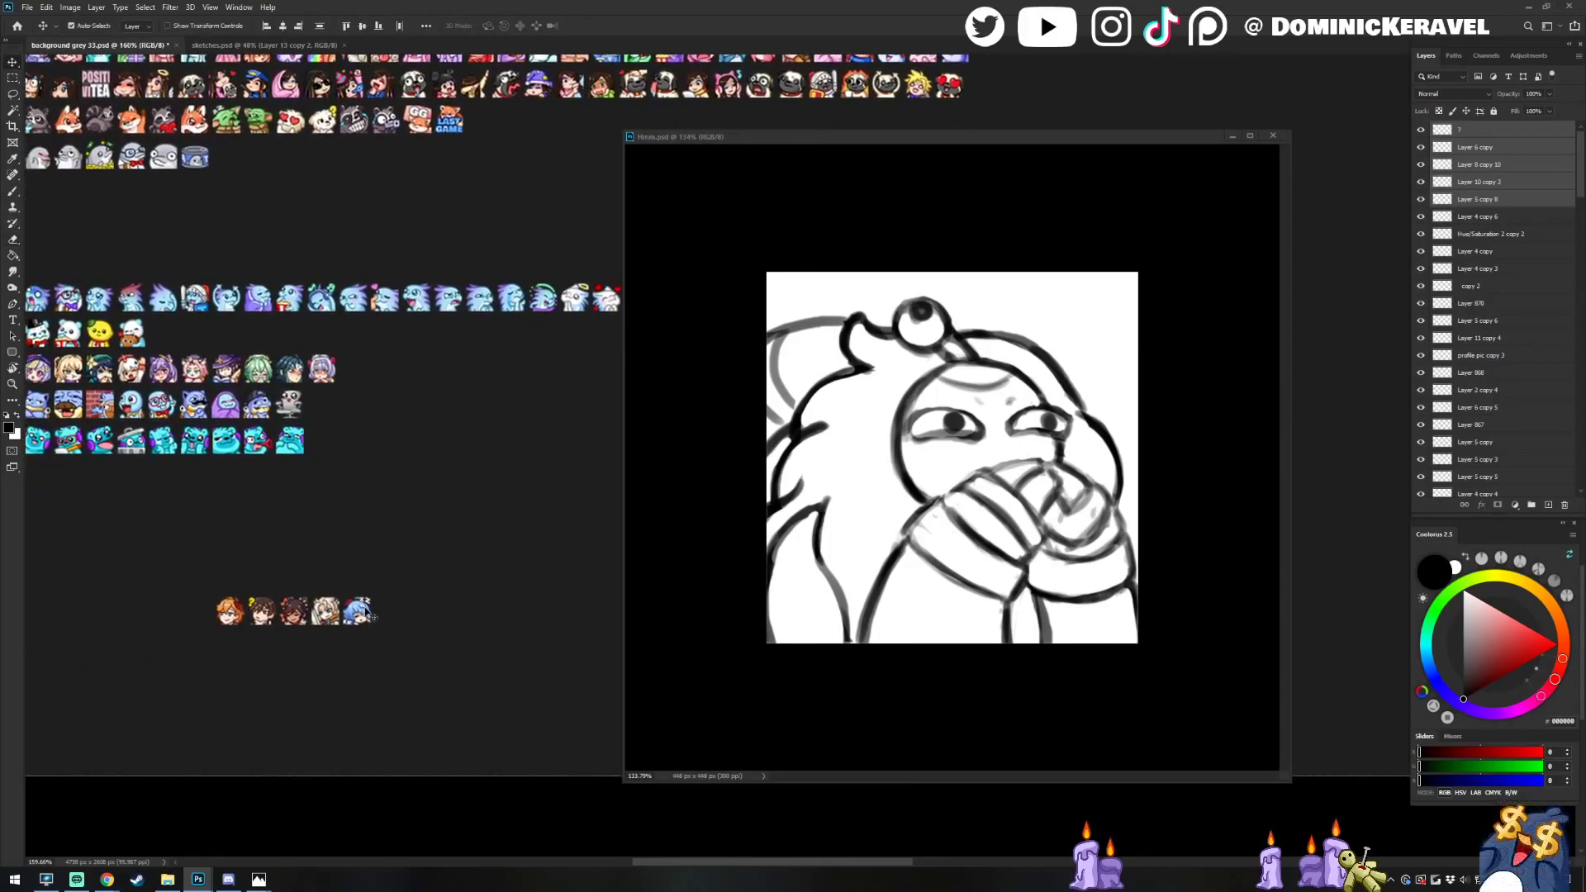
pyautogui.hscroll(-2, 513, 449)
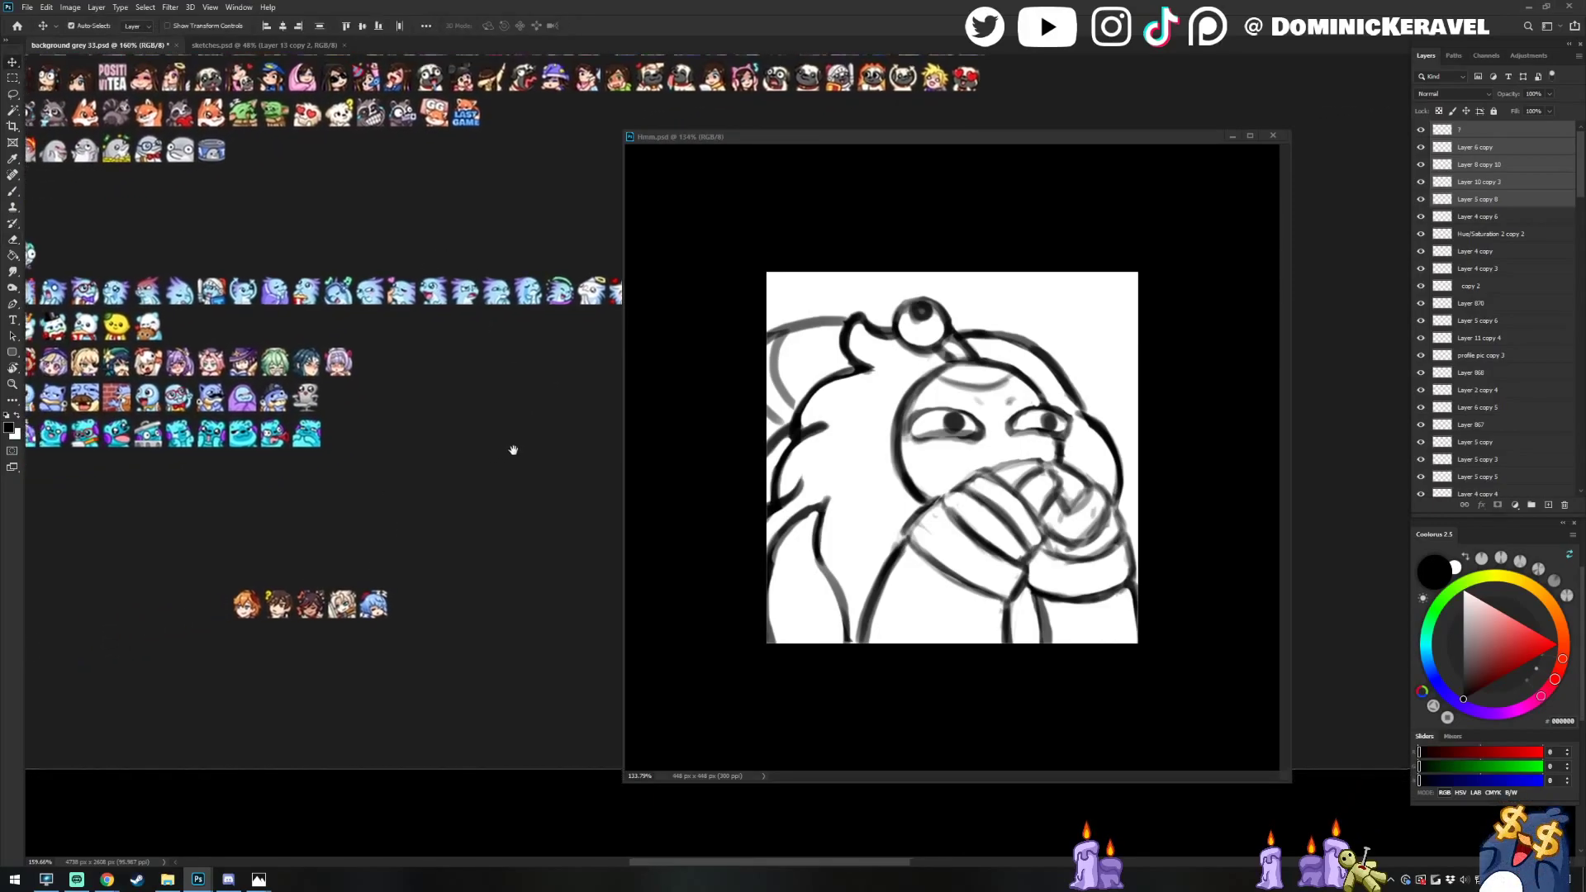
pyautogui.scroll(-1, 513, 449)
pyautogui.hscroll(-5, 540, 450)
pyautogui.scroll(1, 540, 450)
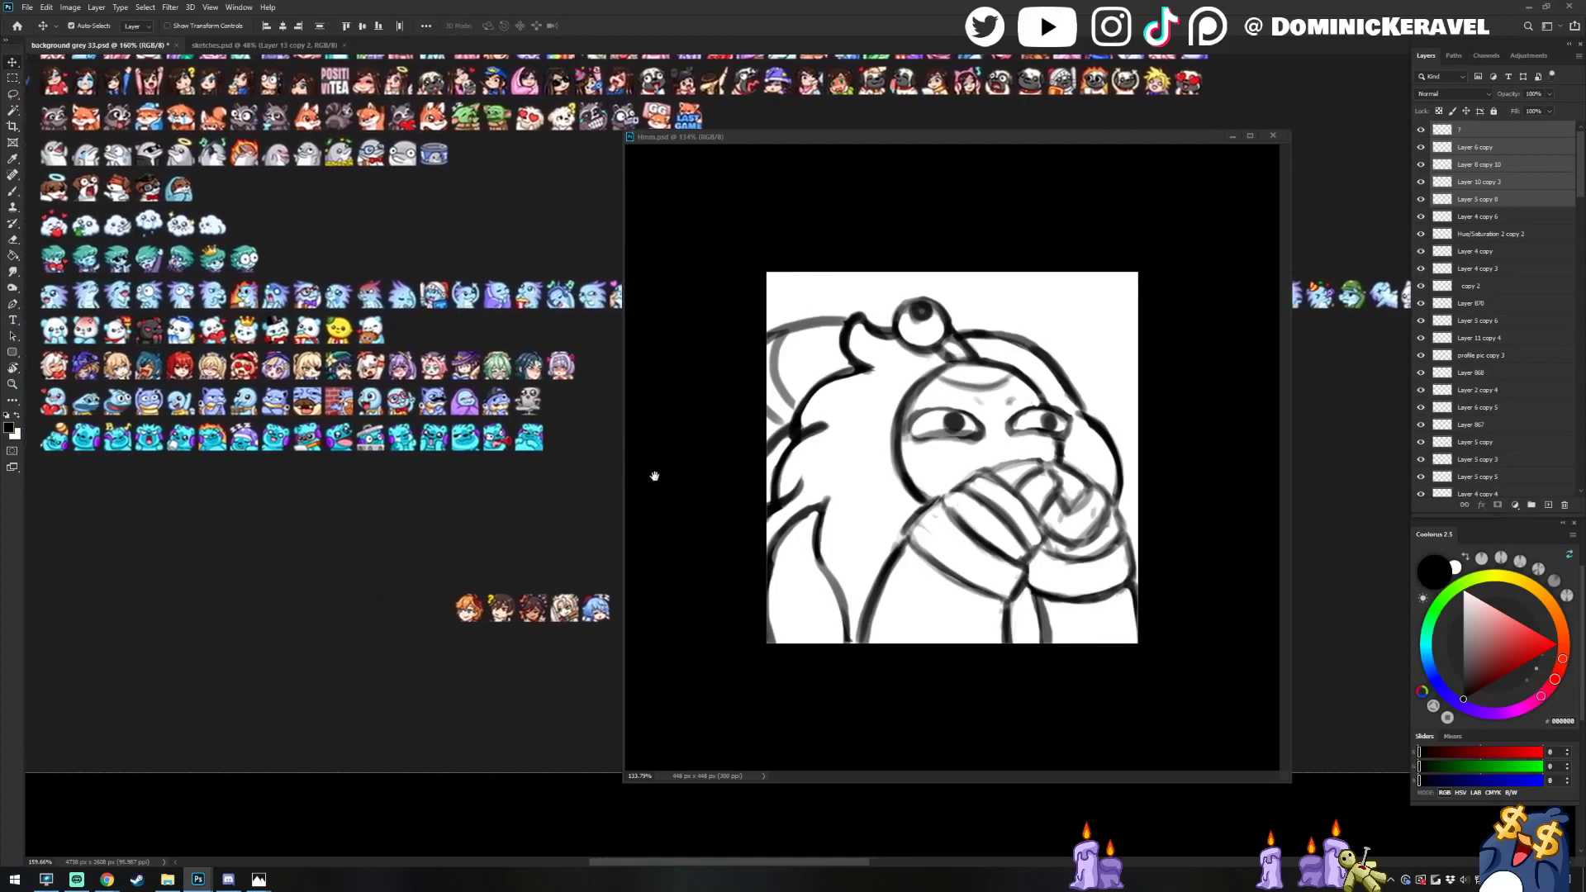
pyautogui.hscroll(10, 681, 475)
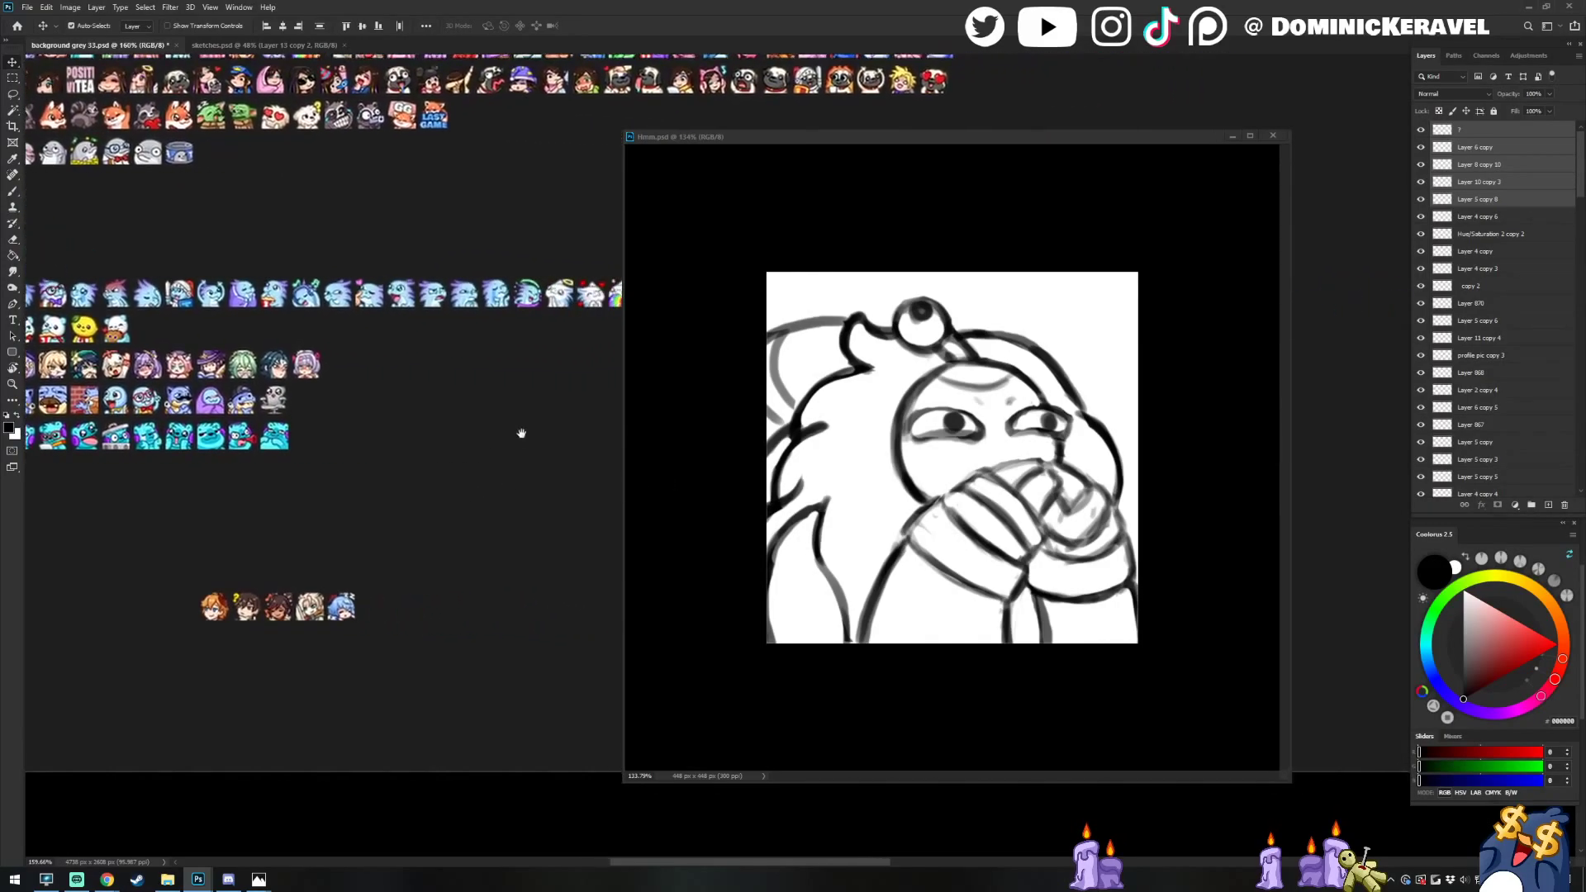
pyautogui.hscroll(5, 380, 454)
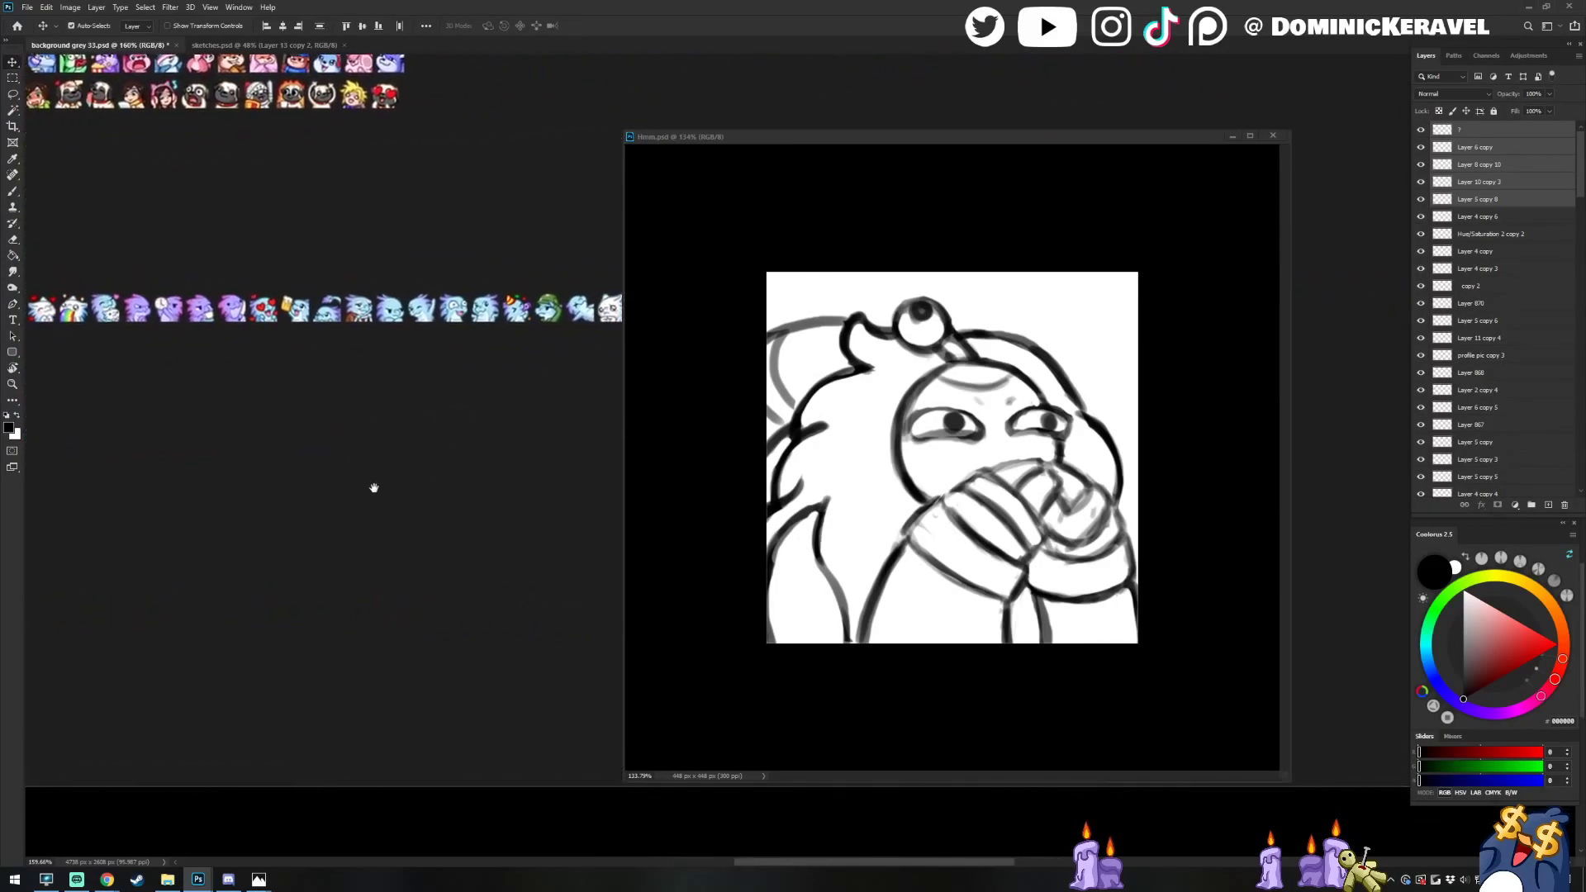
pyautogui.moveTo(282, 552); pyautogui.dragTo(380, 658)
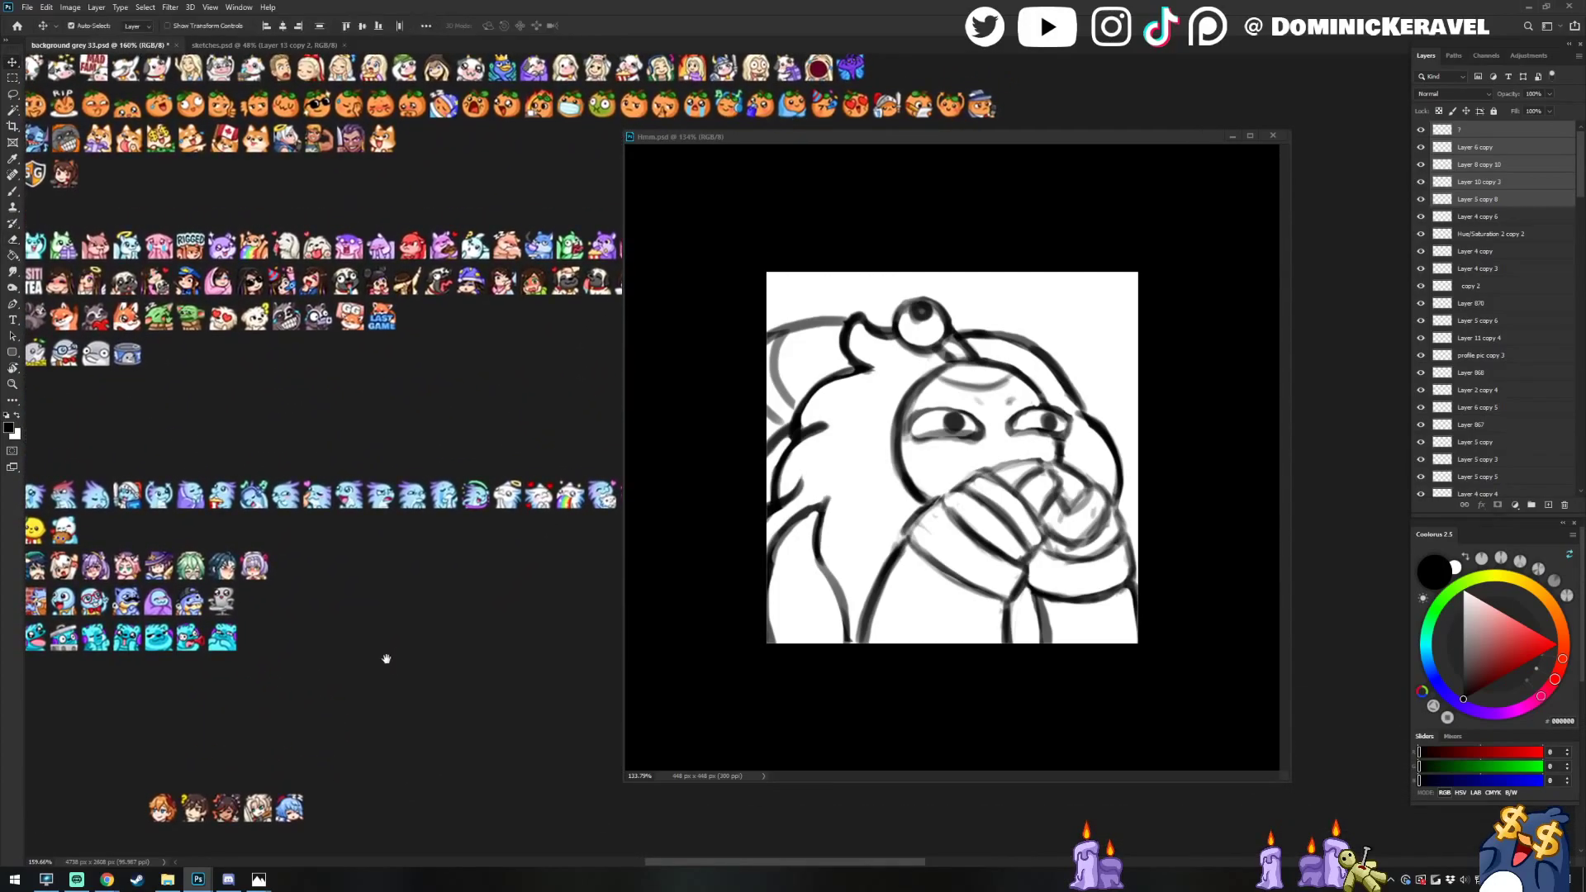
# Darken the pupil of the round eye ornament on top of the character's head with the brush
pyautogui.moveTo(924, 134); pyautogui.dragTo(888, 134)
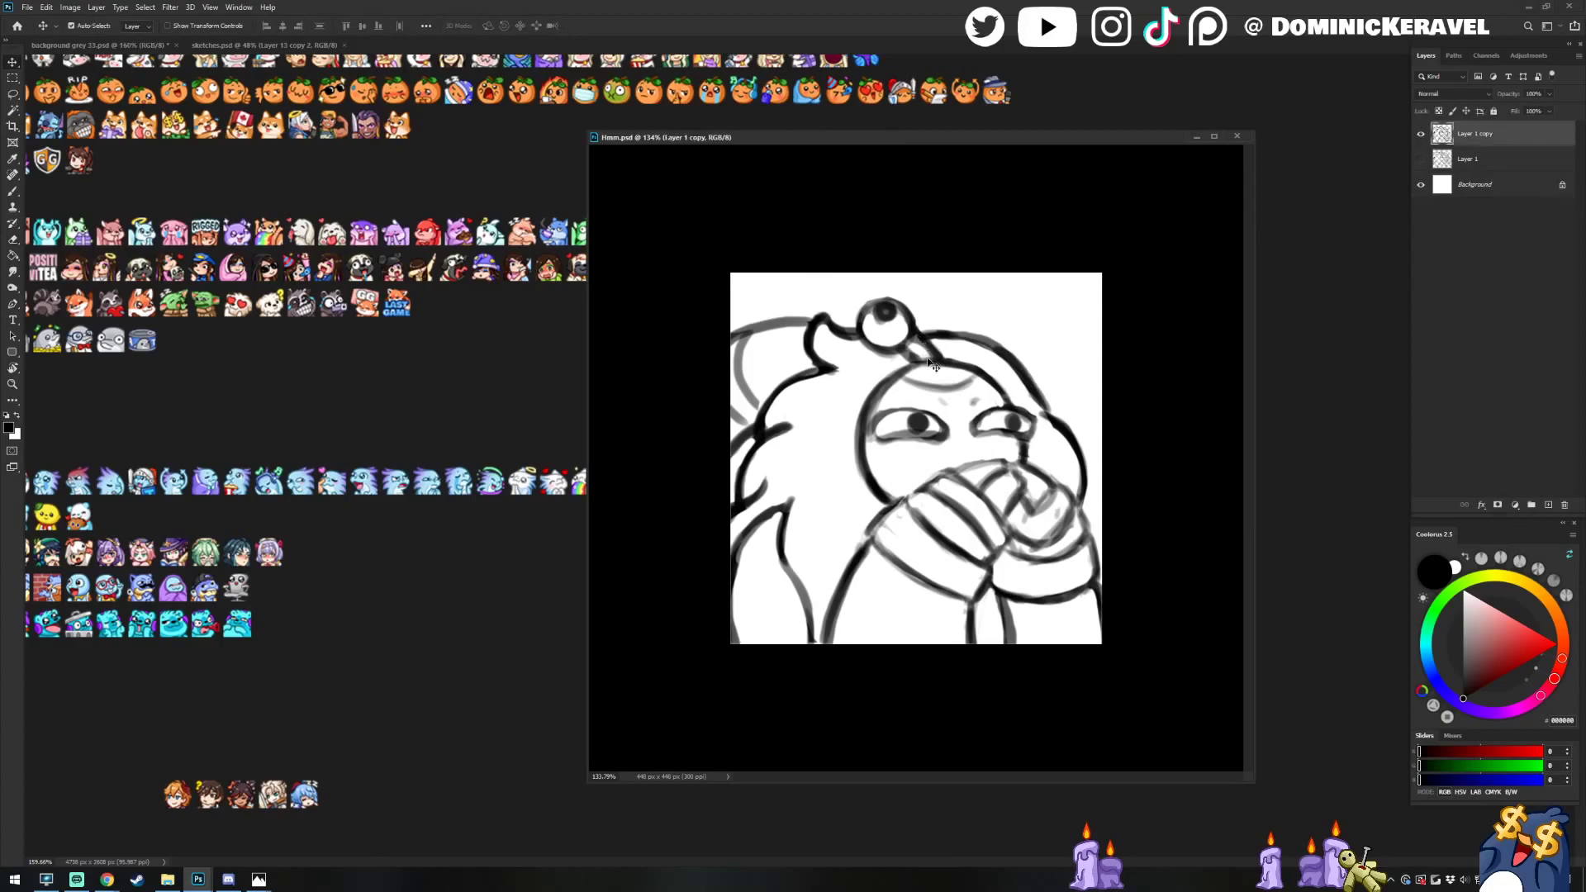
pyautogui.press('b')
pyautogui.moveTo(893, 309)
pyautogui.mouseDown()
pyautogui.moveTo(878, 314)
pyautogui.moveTo(891, 317)
pyautogui.mouseUp()
pyautogui.press('v')
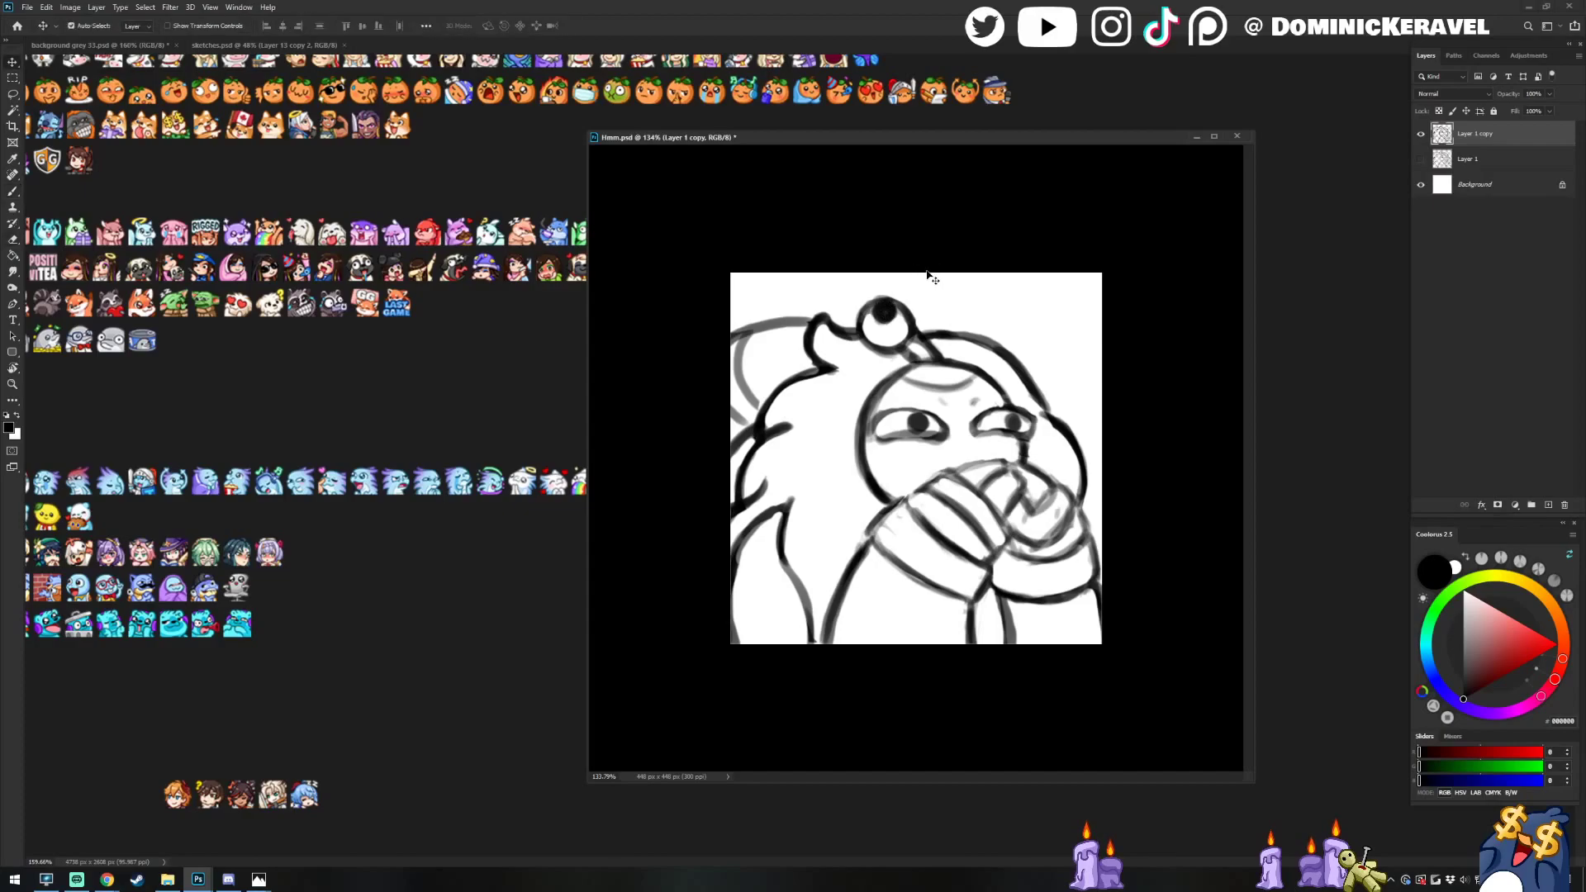
pyautogui.moveTo(777, 138); pyautogui.dragTo(732, 162)
pyautogui.press('b')
pyautogui.press('v')
pyautogui.click(468, 518)
pyautogui.moveTo(442, 599); pyautogui.dragTo(521, 456)
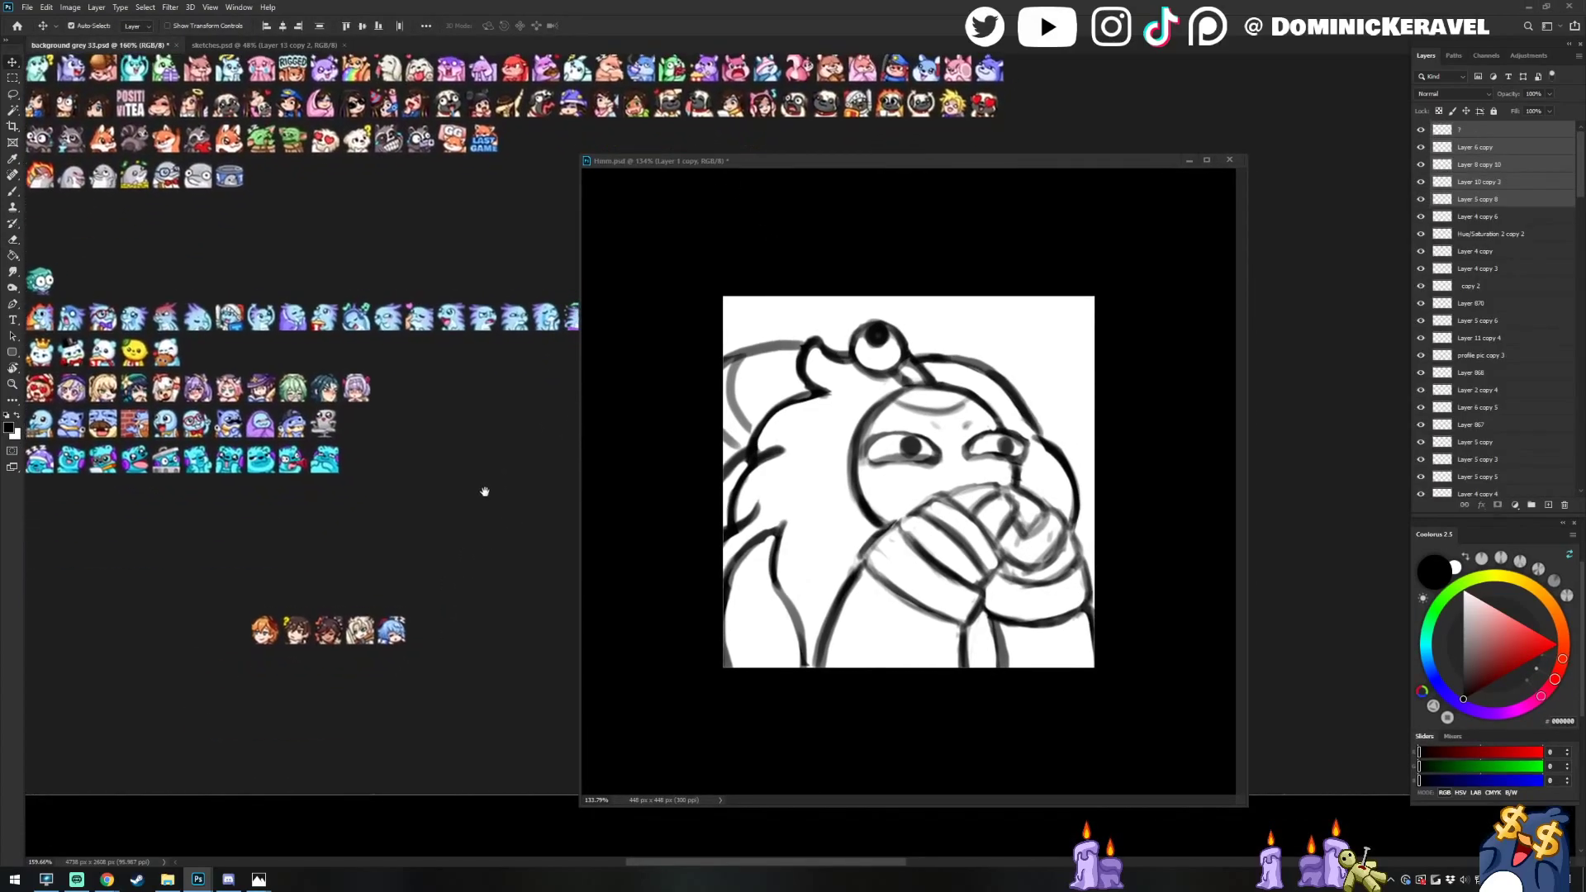
pyautogui.moveTo(867, 163); pyautogui.dragTo(849, 157)
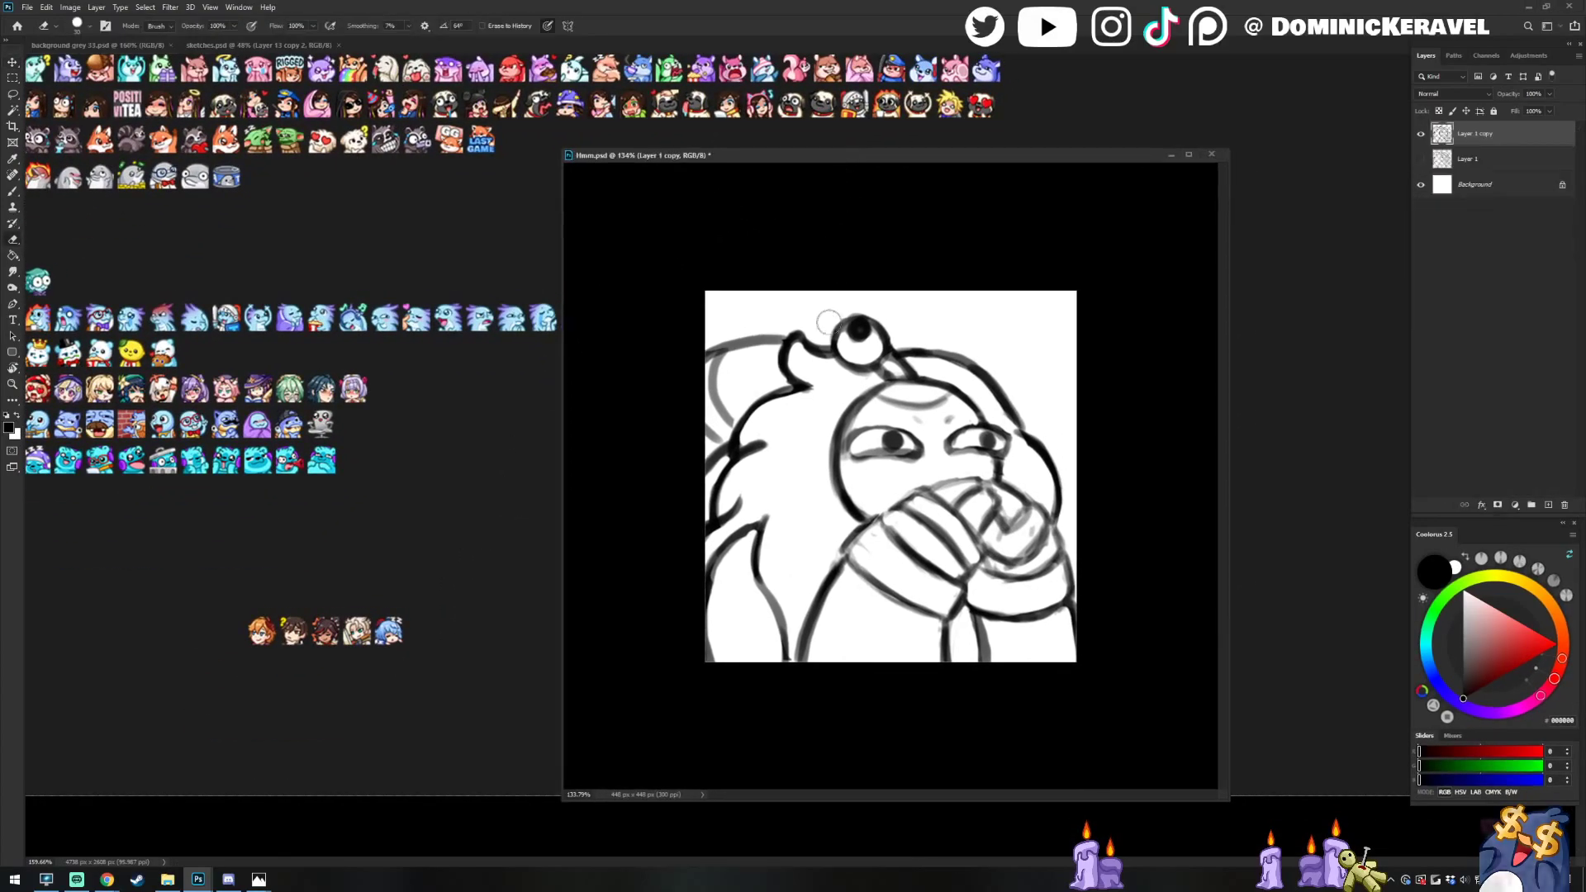
pyautogui.press('b')
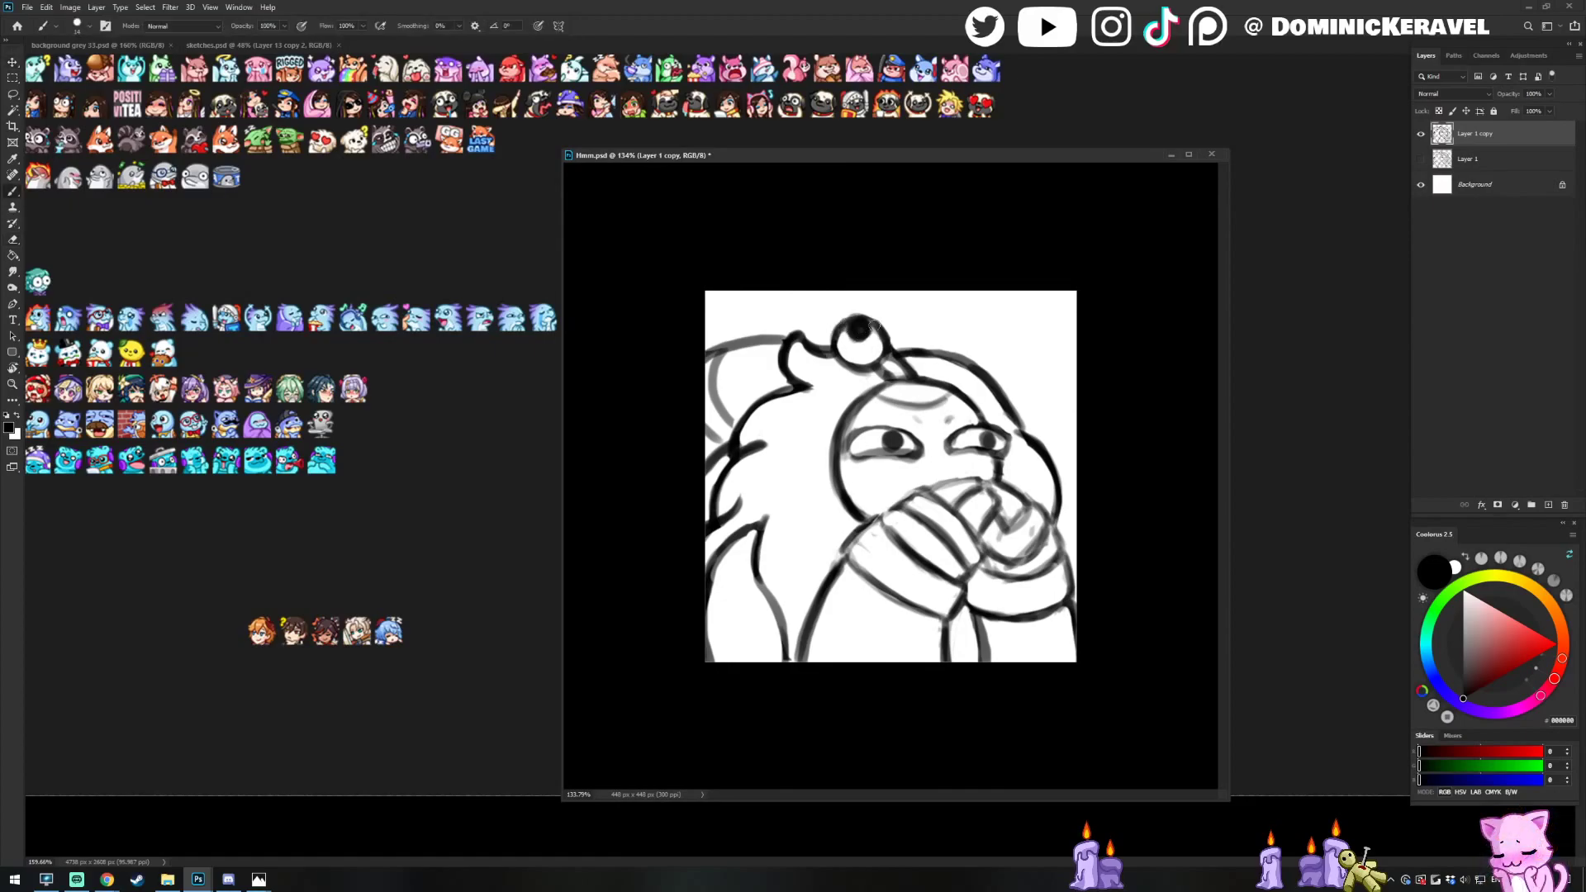
pyautogui.press('e')
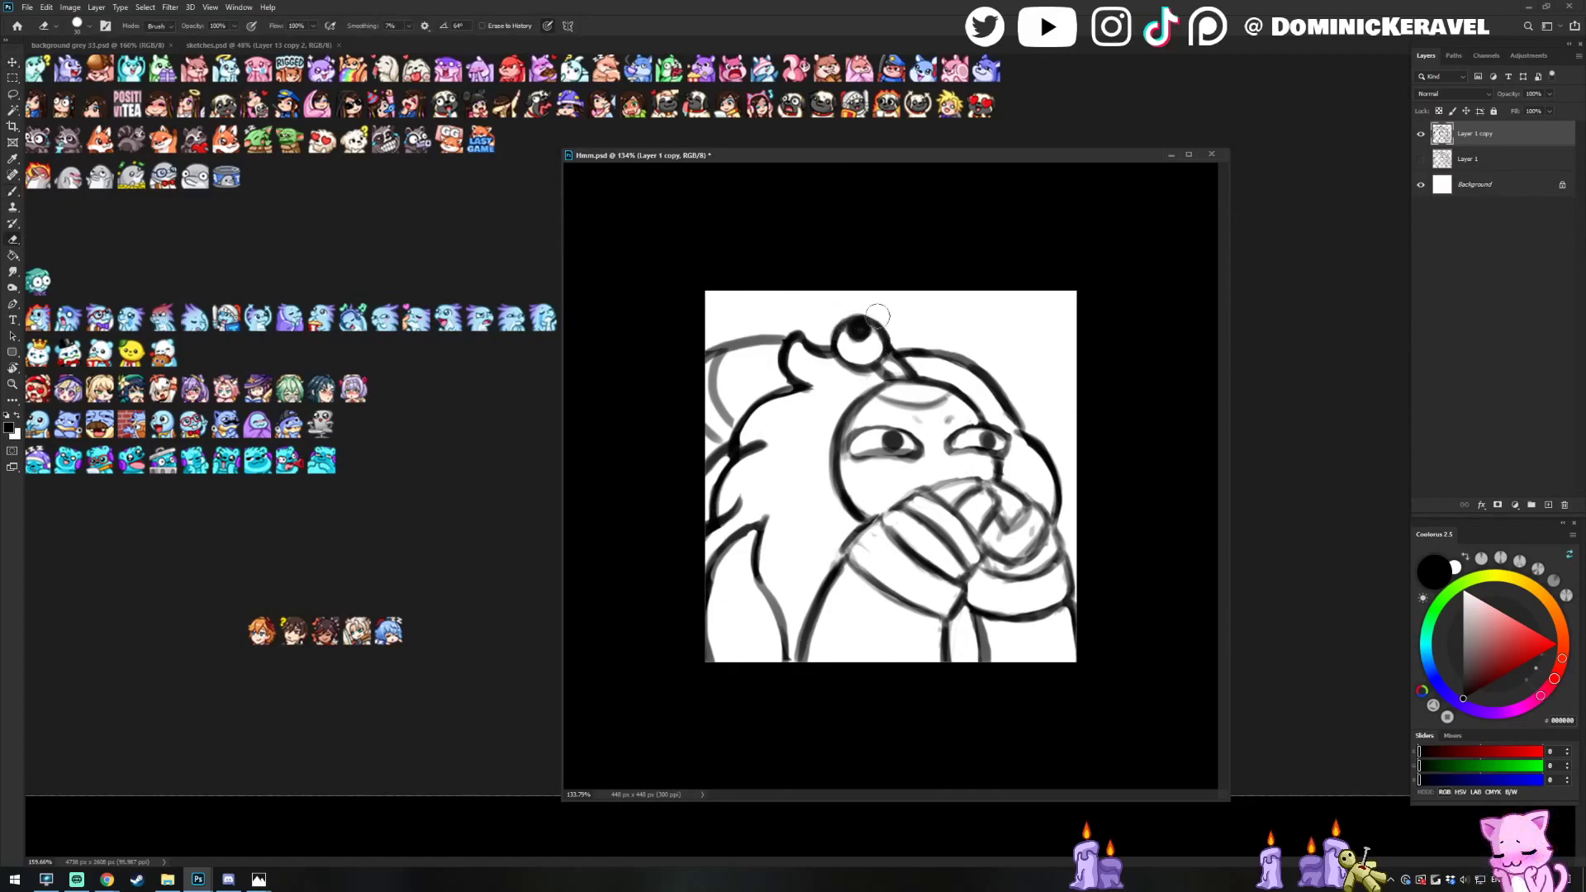
# Save the Hmm.psd sketch and shrink its floating window so it fits more closely around the canvas
pyautogui.hotkey('ctrl', 's')
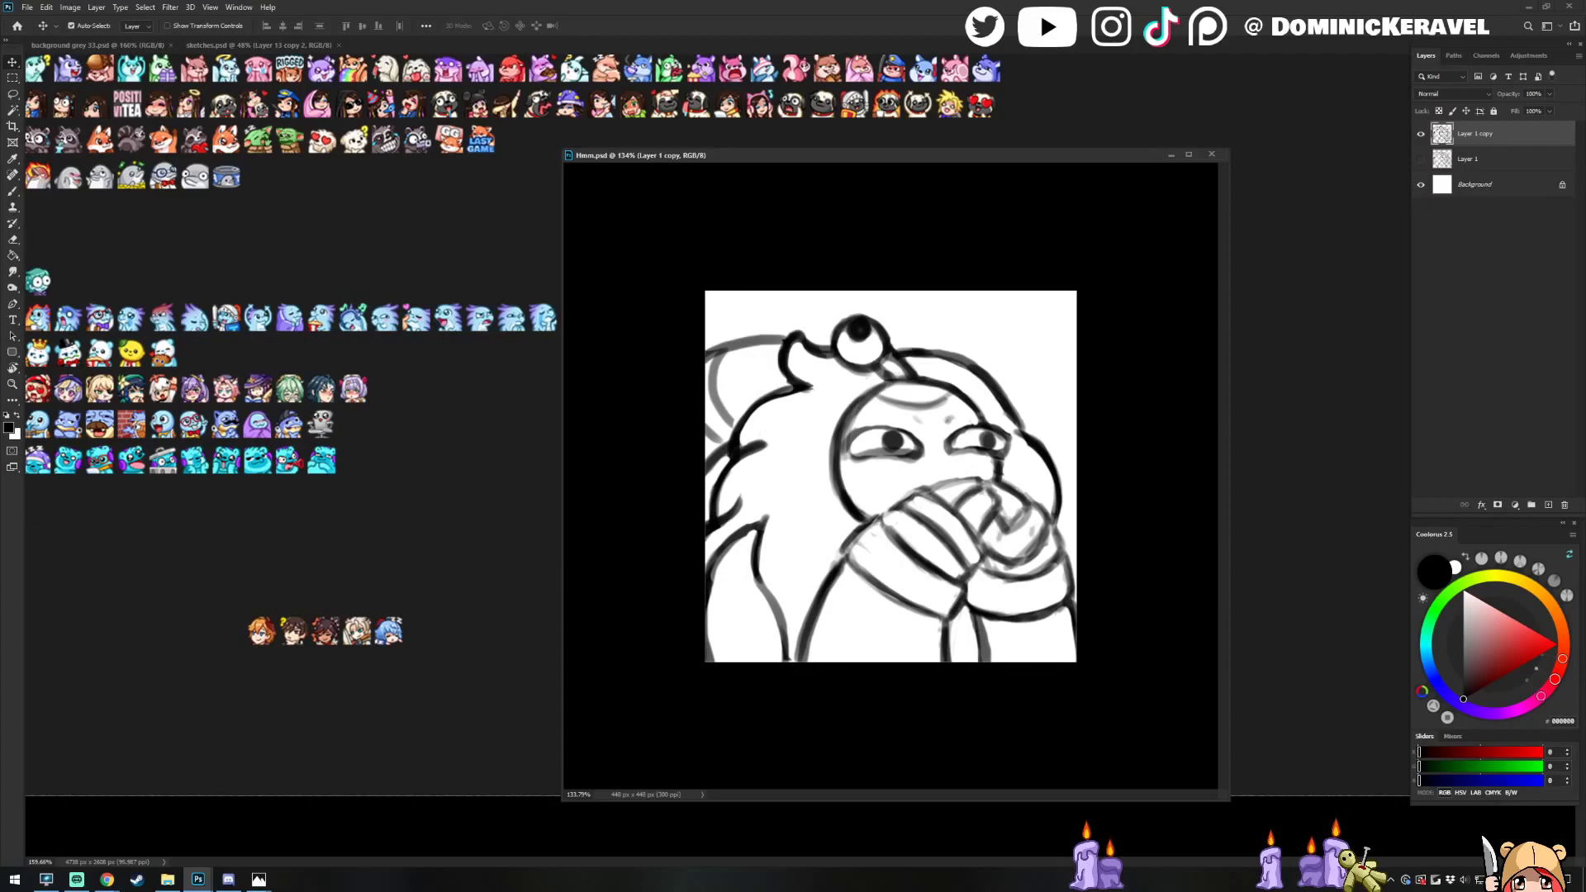
pyautogui.moveTo(714, 156); pyautogui.dragTo(677, 150)
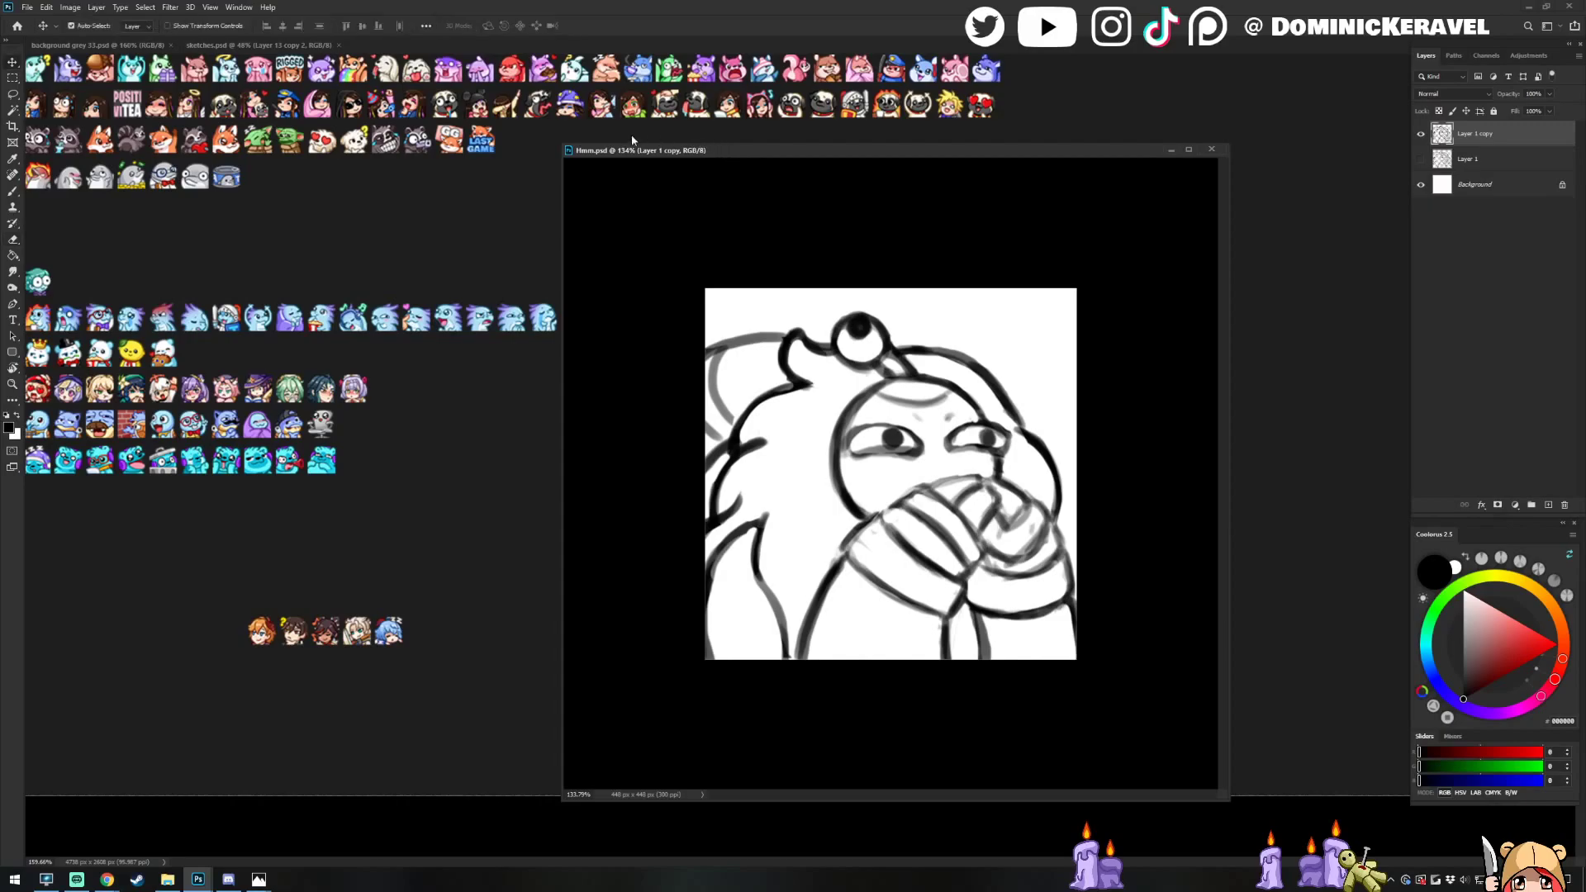
pyautogui.moveTo(563, 142); pyautogui.dragTo(548, 132)
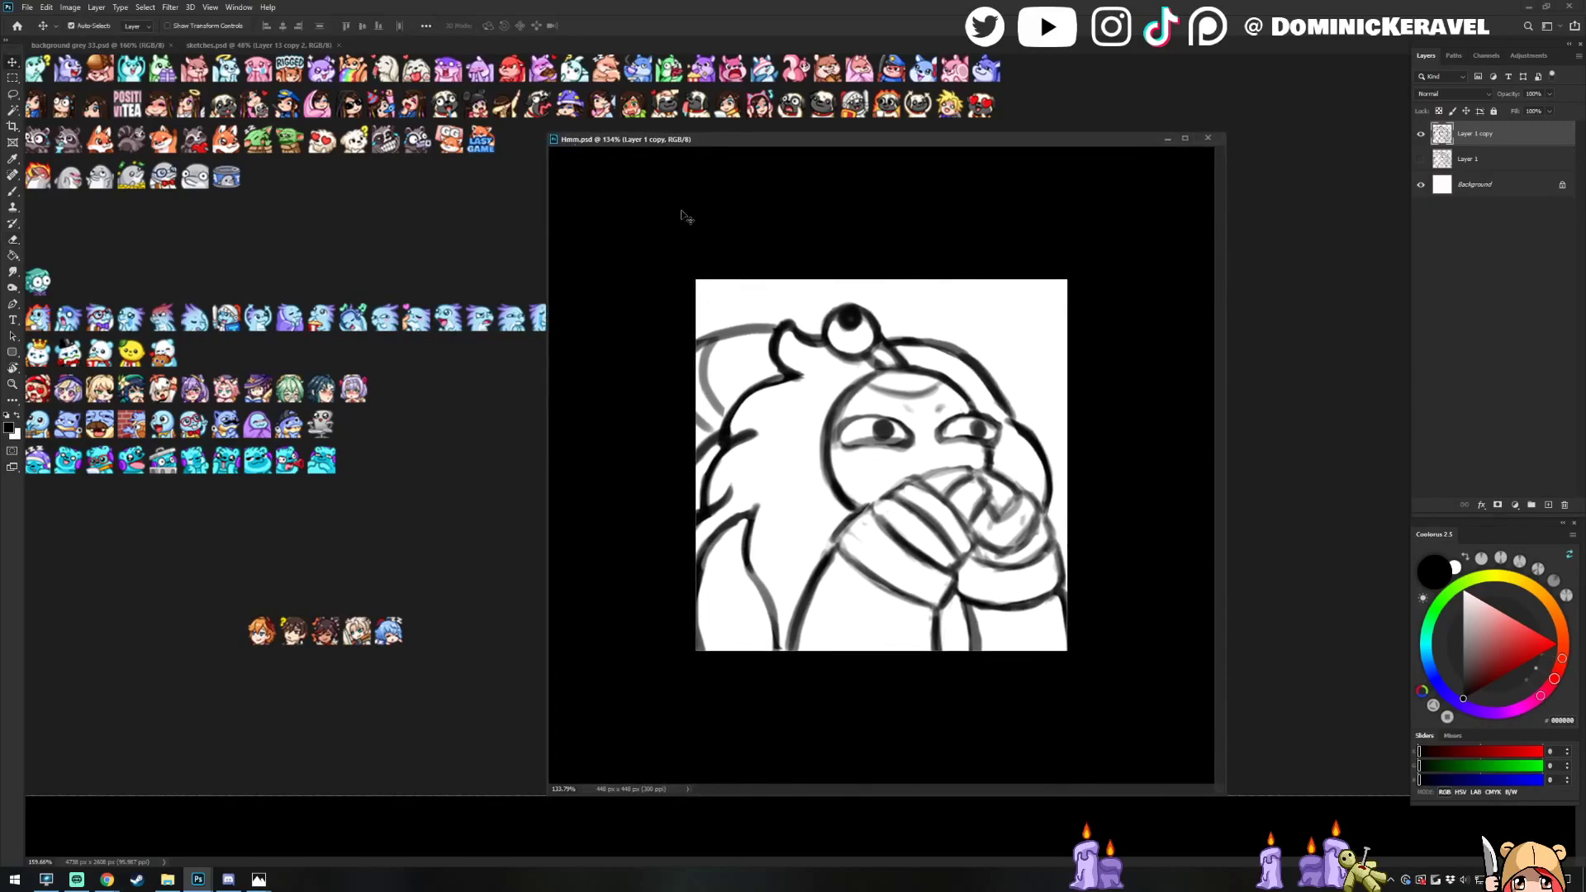
pyautogui.moveTo(1036, 137); pyautogui.dragTo(1073, 133)
pyautogui.hotkey('ctrl', 's')
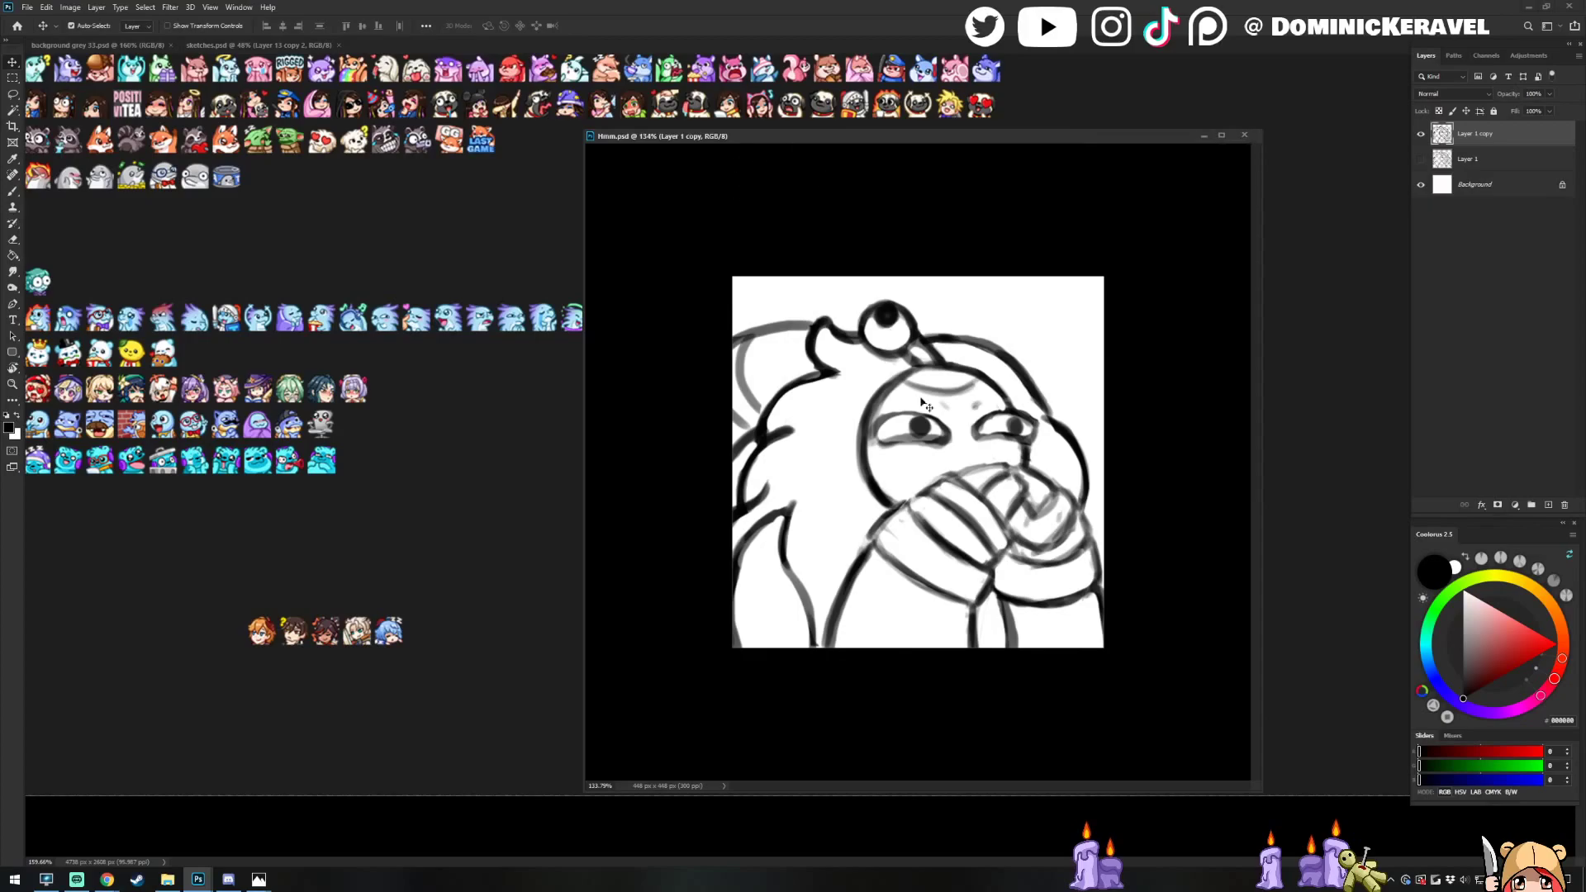
pyautogui.moveTo(1254, 786); pyautogui.dragTo(1161, 678)
pyautogui.press('v')
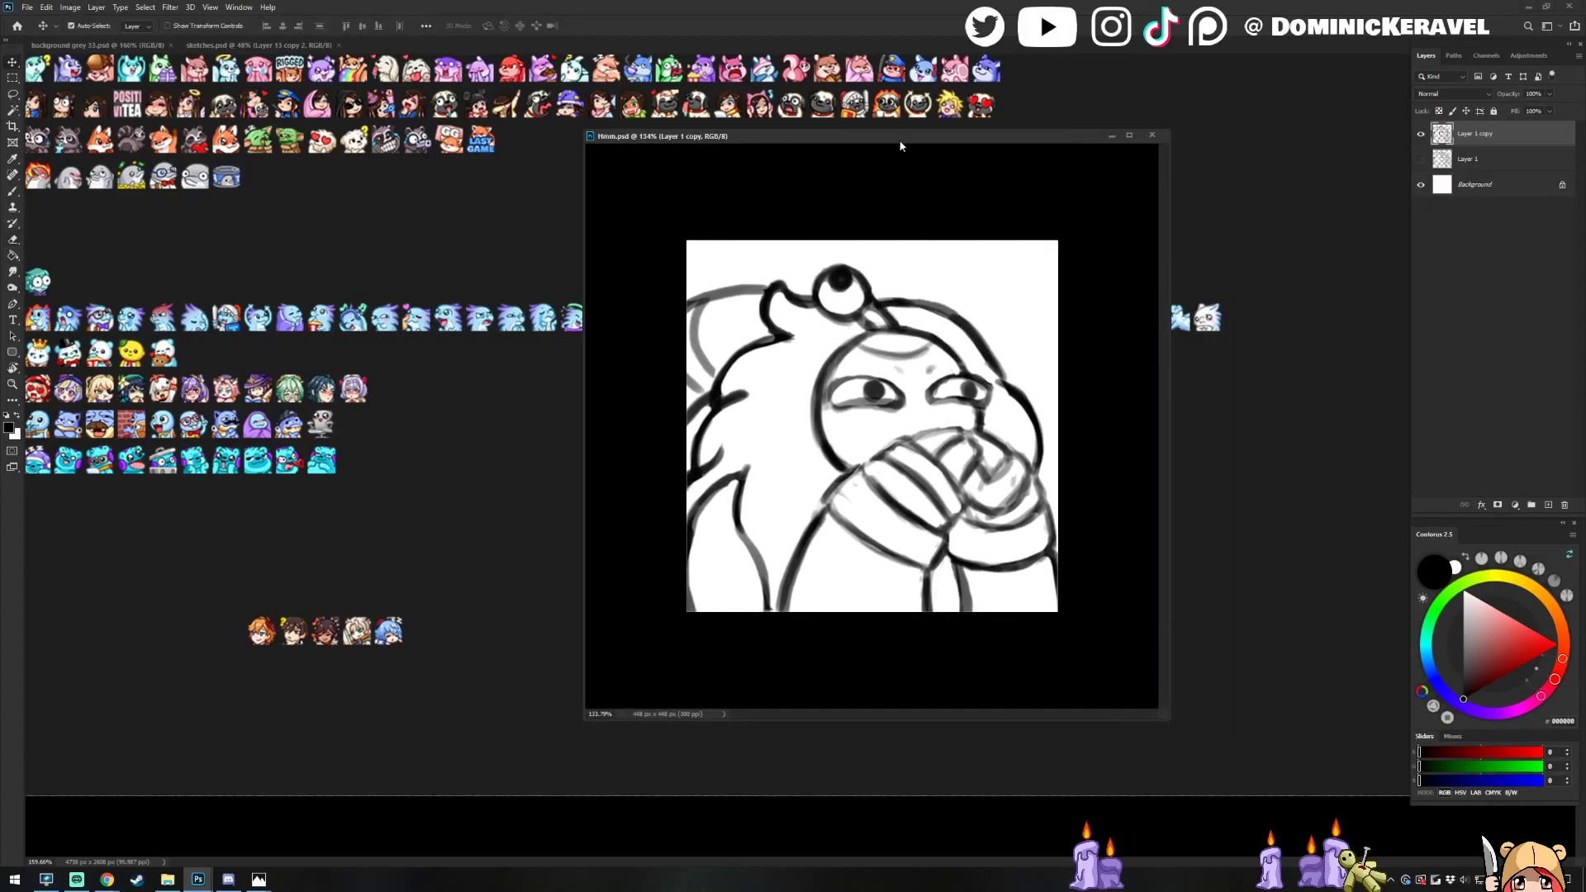
pyautogui.moveTo(915, 130); pyautogui.dragTo(914, 146)
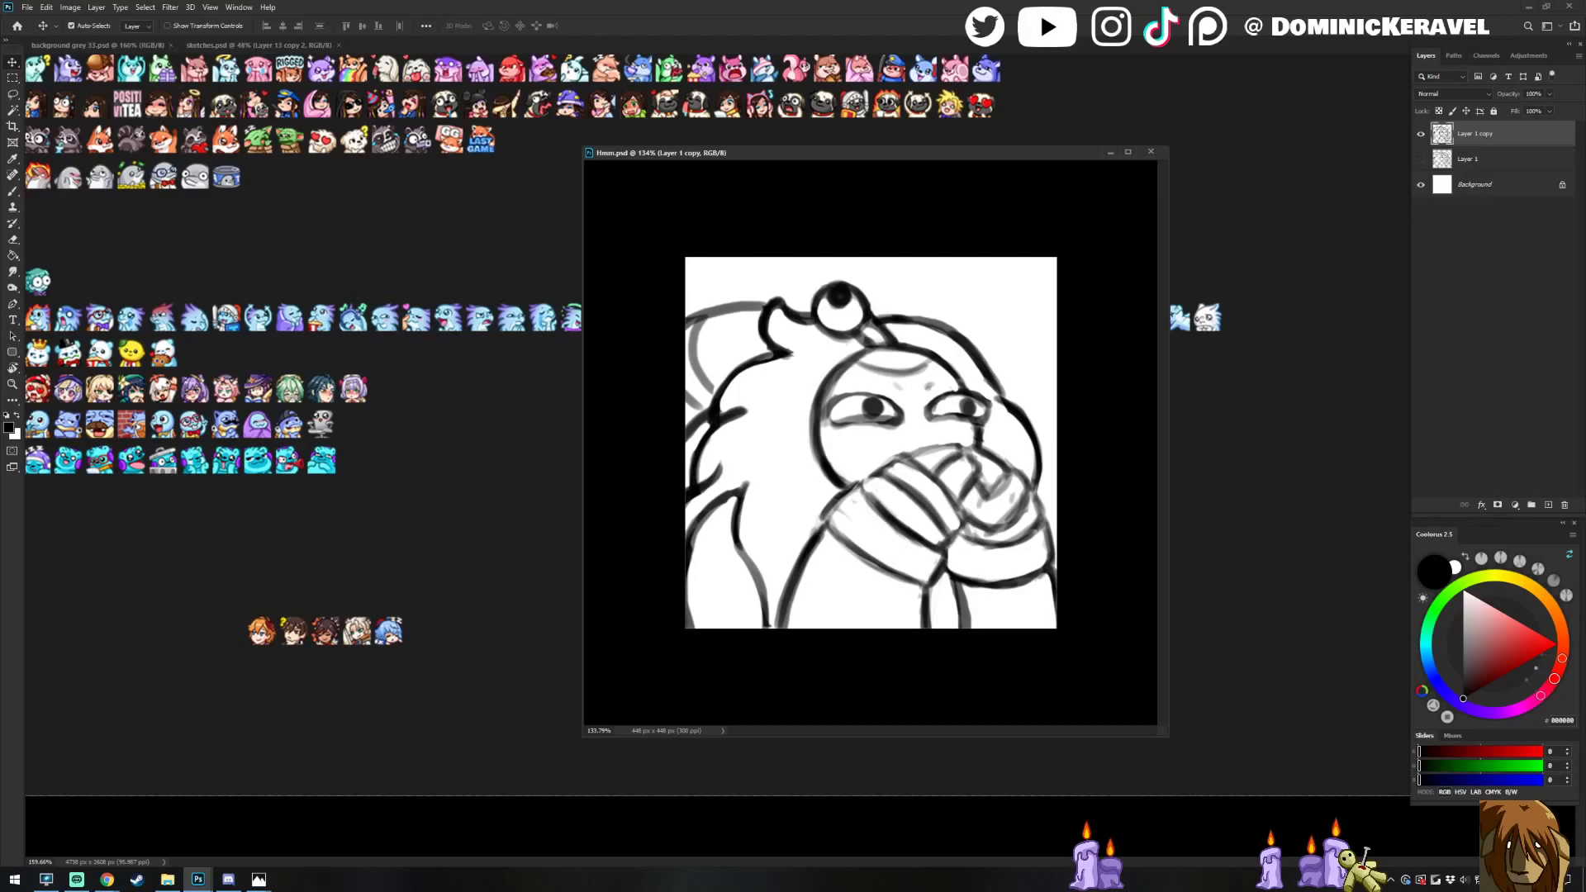
# Reposition the sketch window over the middle of the emote collection and save Hmm.psd again
pyautogui.moveTo(665, 154); pyautogui.dragTo(707, 152)
pyautogui.moveTo(532, 469); pyautogui.dragTo(325, 673)
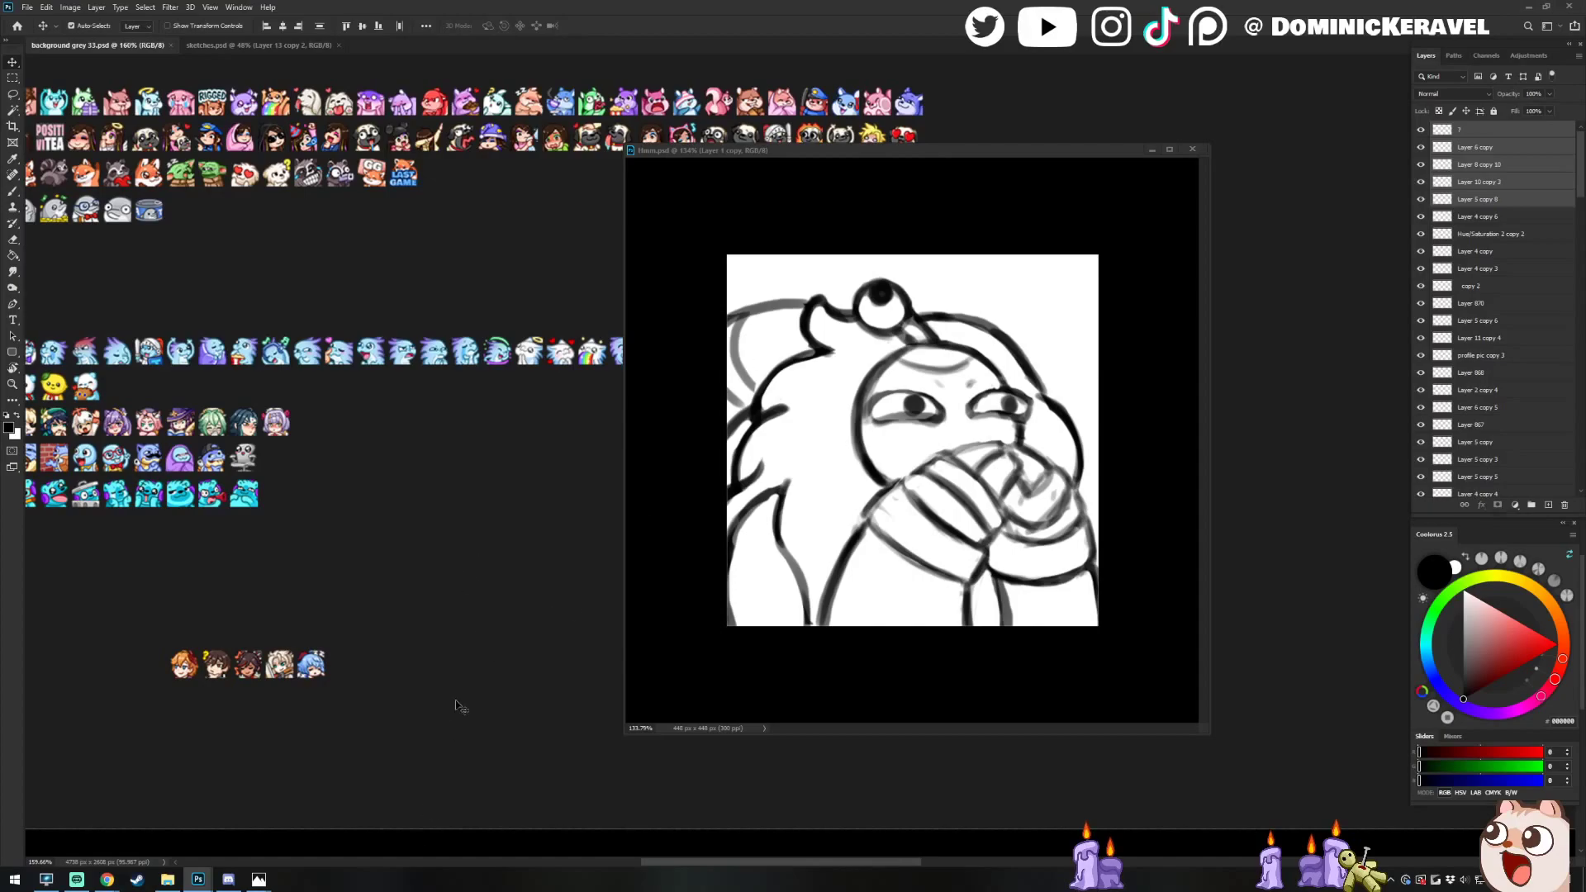
pyautogui.moveTo(735, 154); pyautogui.dragTo(751, 147)
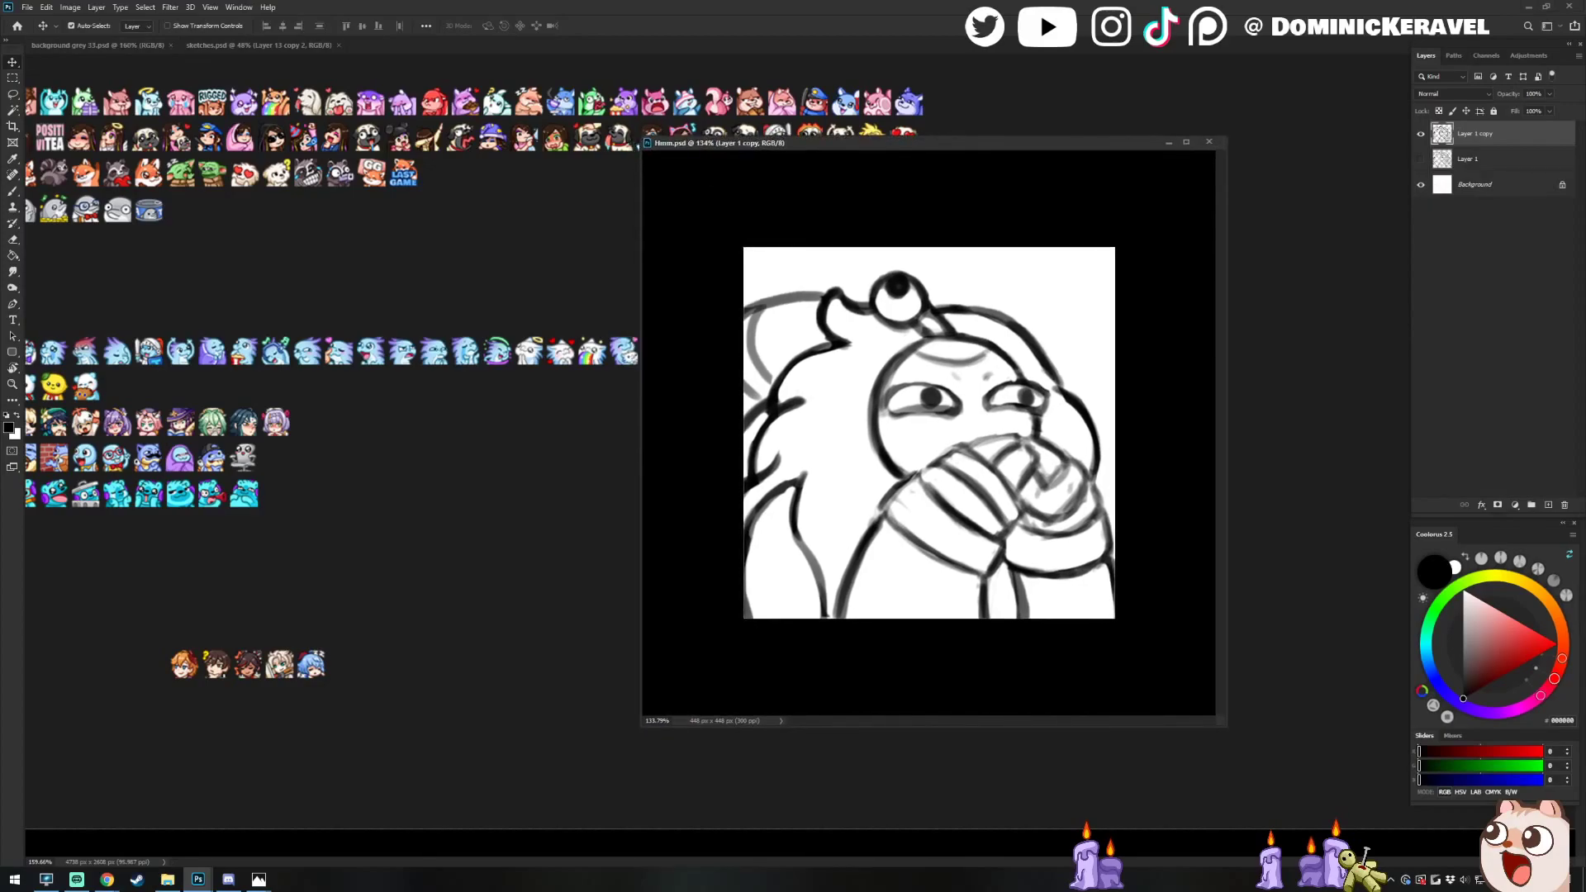
pyautogui.hotkey('alt', 'Tab')
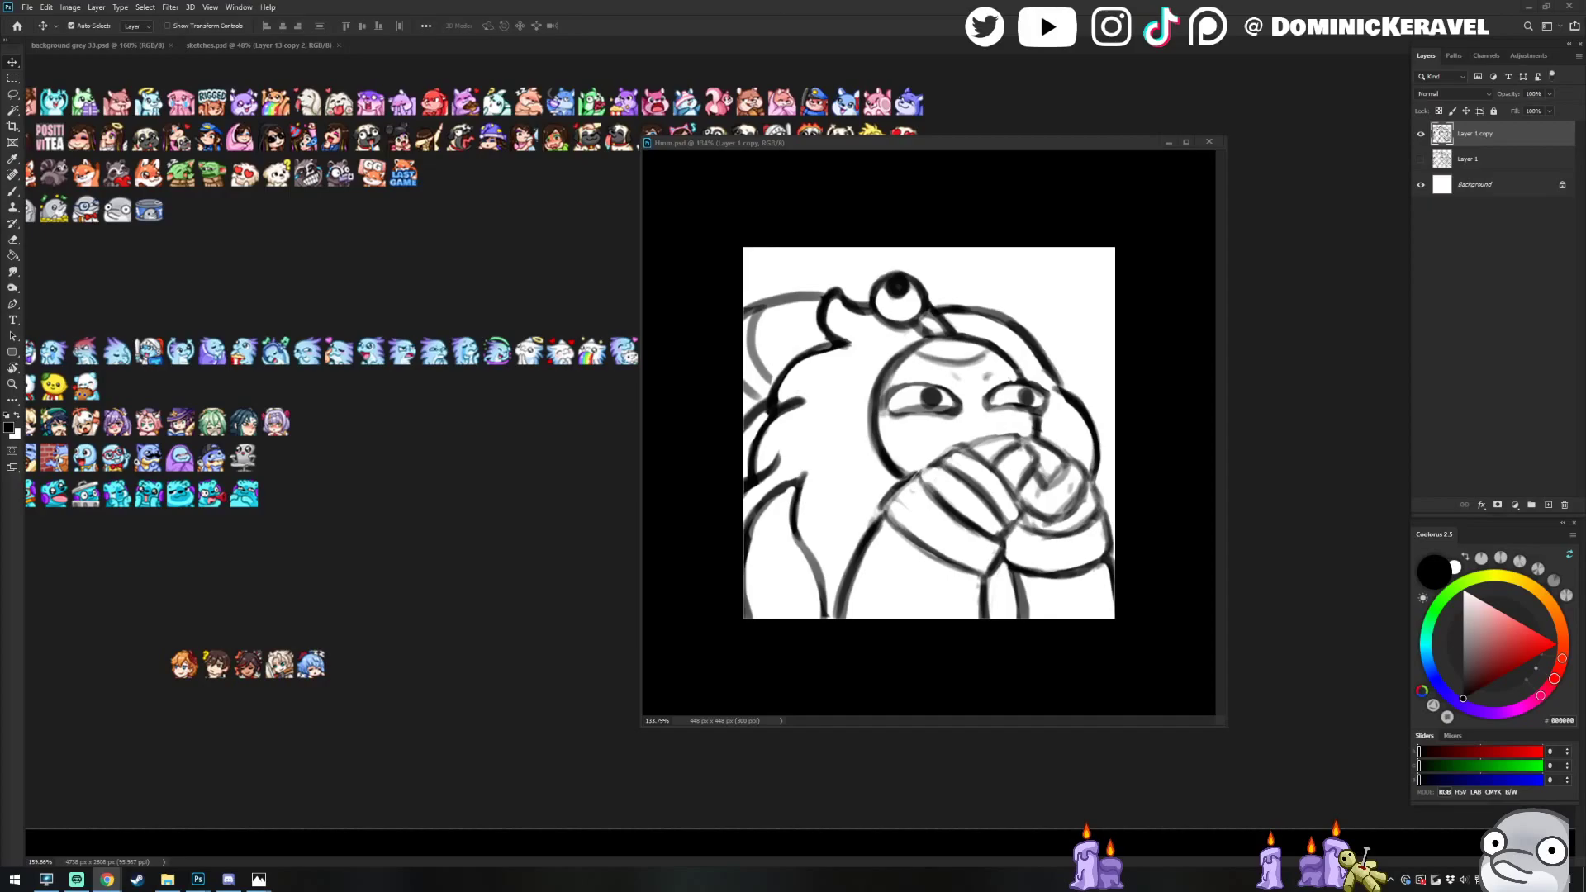
pyautogui.moveTo(730, 145); pyautogui.dragTo(637, 165)
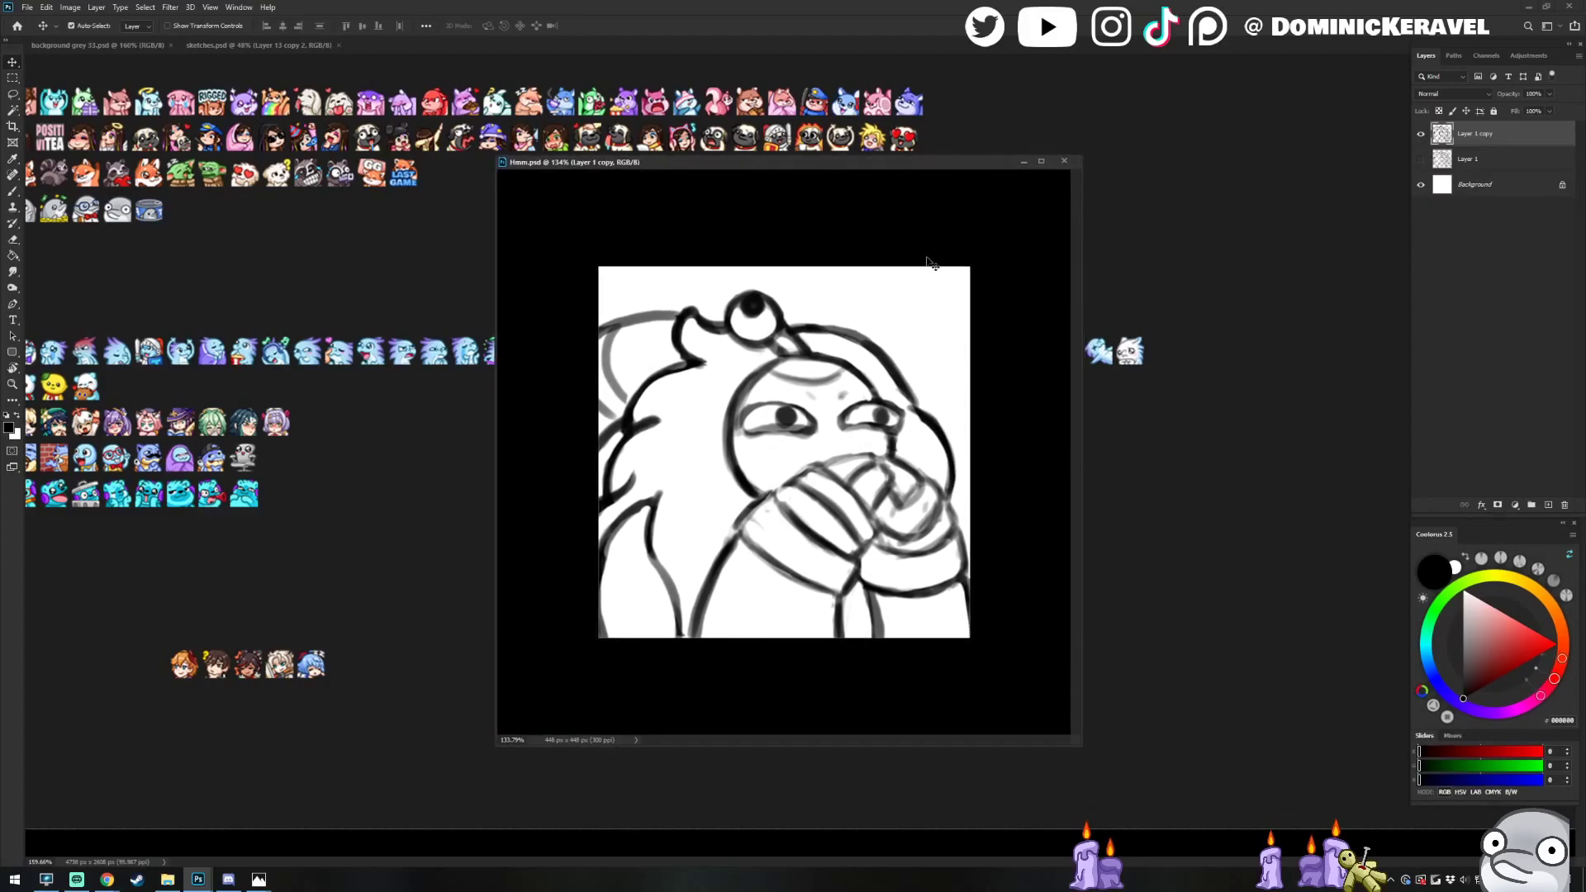
pyautogui.moveTo(764, 168); pyautogui.dragTo(742, 163)
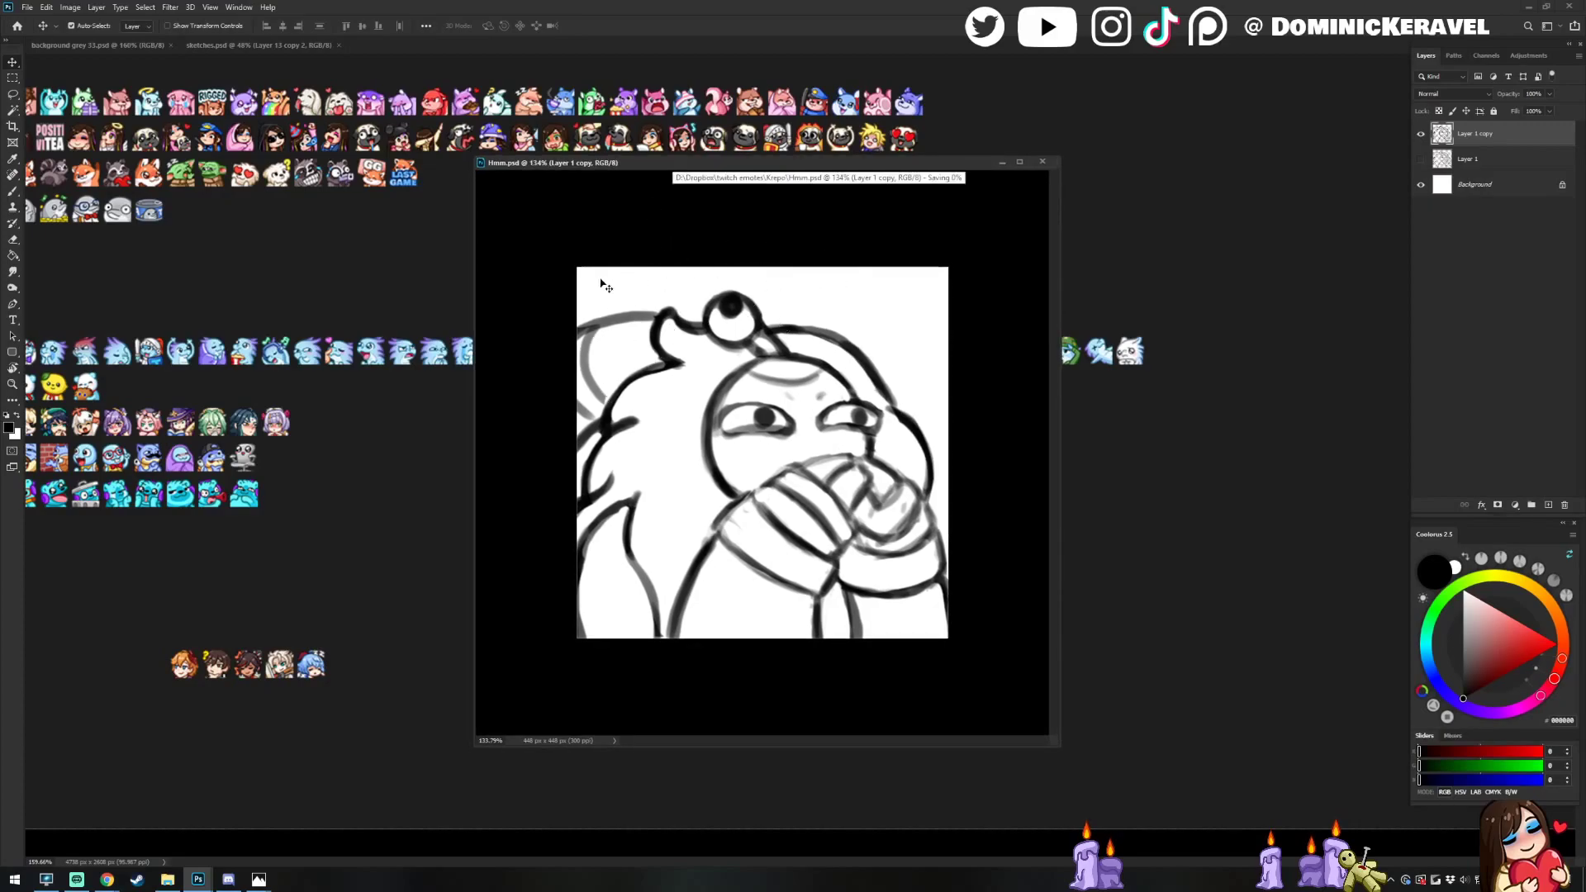
pyautogui.moveTo(771, 163); pyautogui.dragTo(800, 176)
pyautogui.hotkey('ctrl', 's')
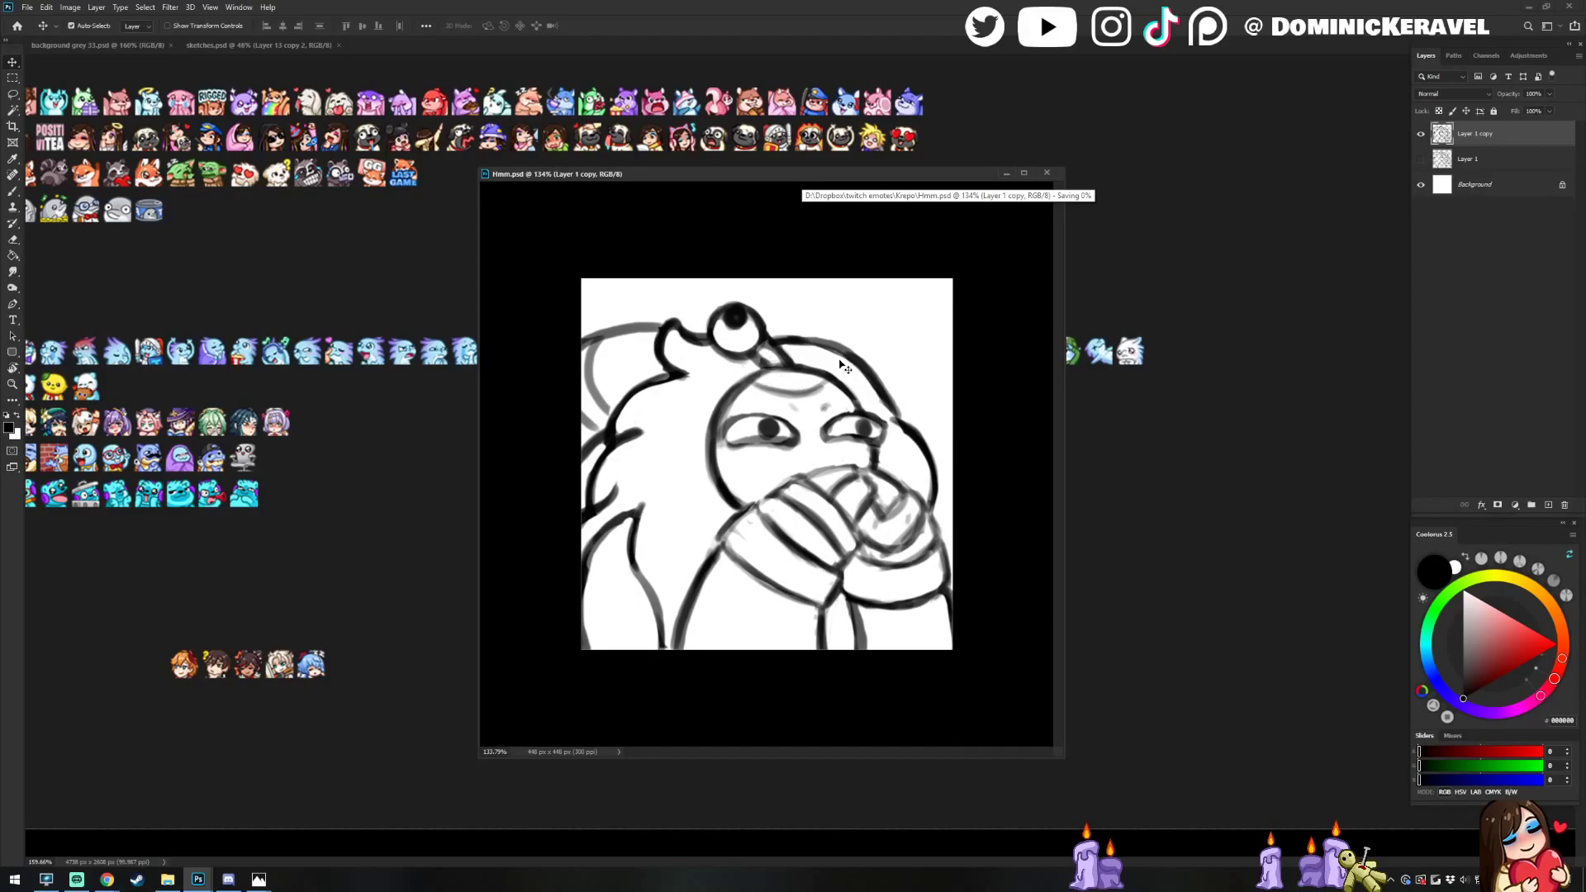
# Brush two crossing diagonal arrows into the blank canvas area above and beside the character's head
pyautogui.press('e')
pyautogui.press('b')
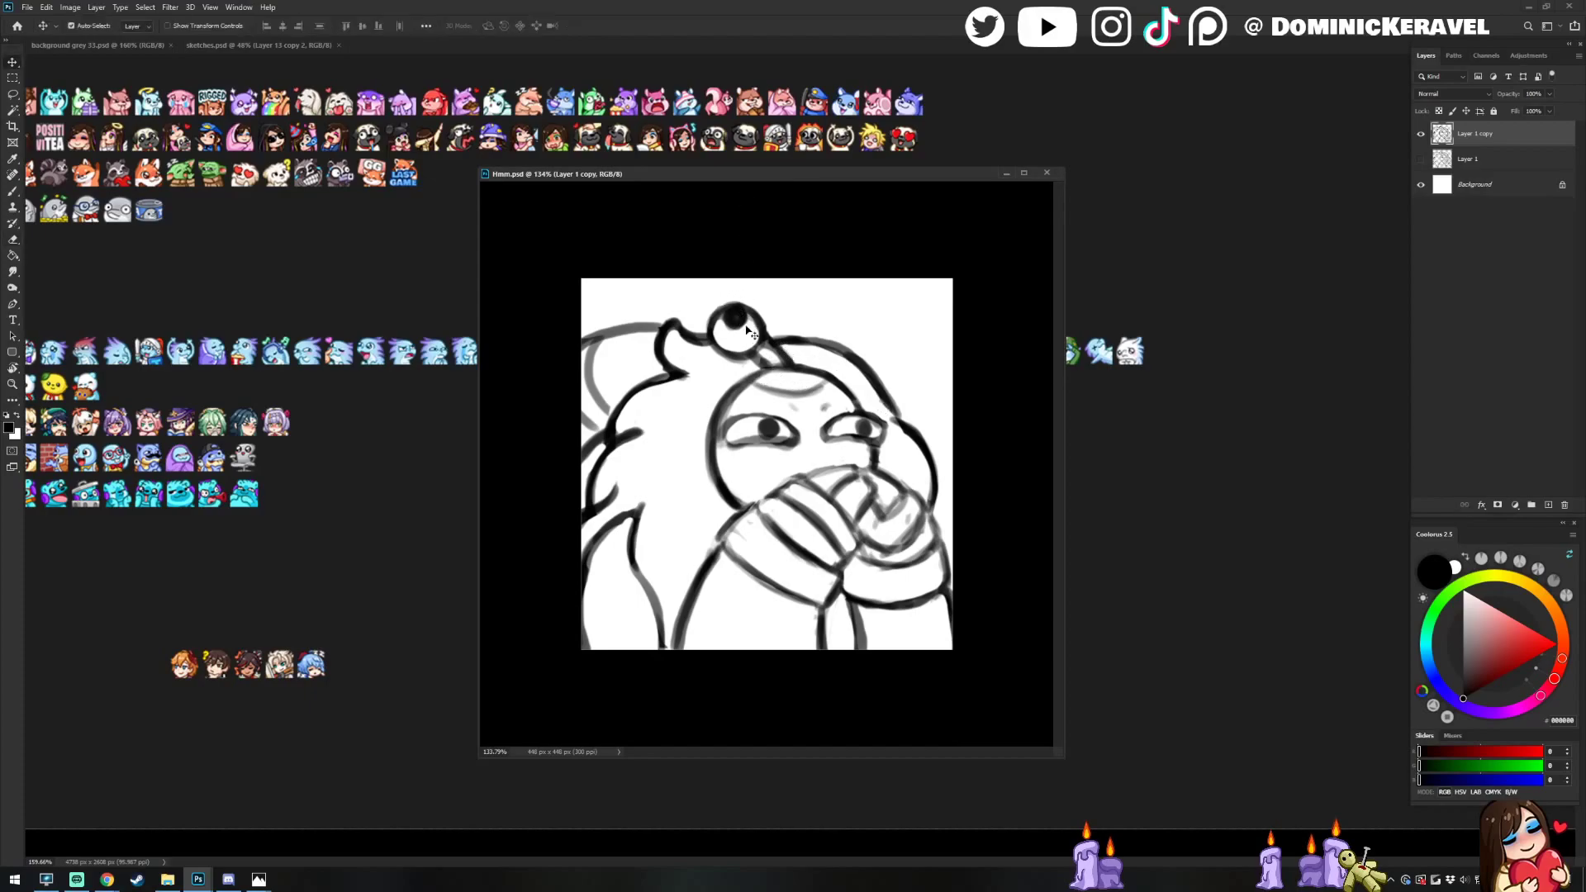
pyautogui.moveTo(820, 299)
pyautogui.mouseDown()
pyautogui.moveTo(916, 356)
pyautogui.moveTo(921, 334)
pyautogui.moveTo(890, 359)
pyautogui.moveTo(913, 341)
pyautogui.mouseUp()
pyautogui.moveTo(818, 347); pyautogui.dragTo(902, 307)
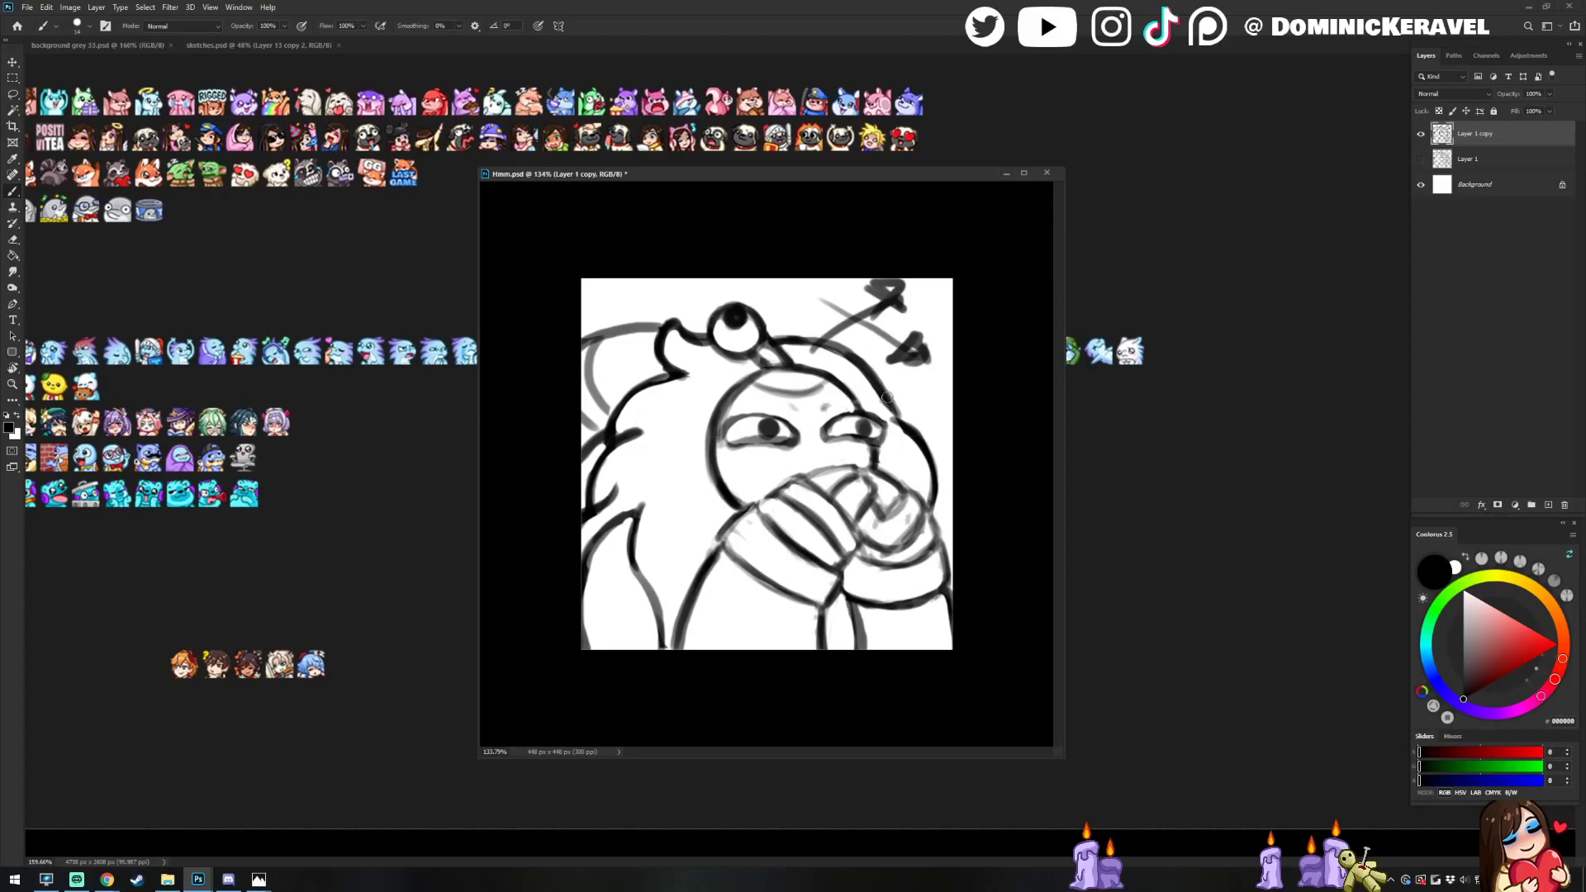
# Undo the brush strokes of the two crossing arrows above and beside the character's head
pyautogui.hotkey('ctrl', 'z')
pyautogui.hotkey('ctrl', 'z')
pyautogui.hotkey('ctrl', 'z')
pyautogui.hotkey('ctrl', 'z')
pyautogui.hotkey('ctrl', 'z')
pyautogui.hotkey('ctrl', 'z')
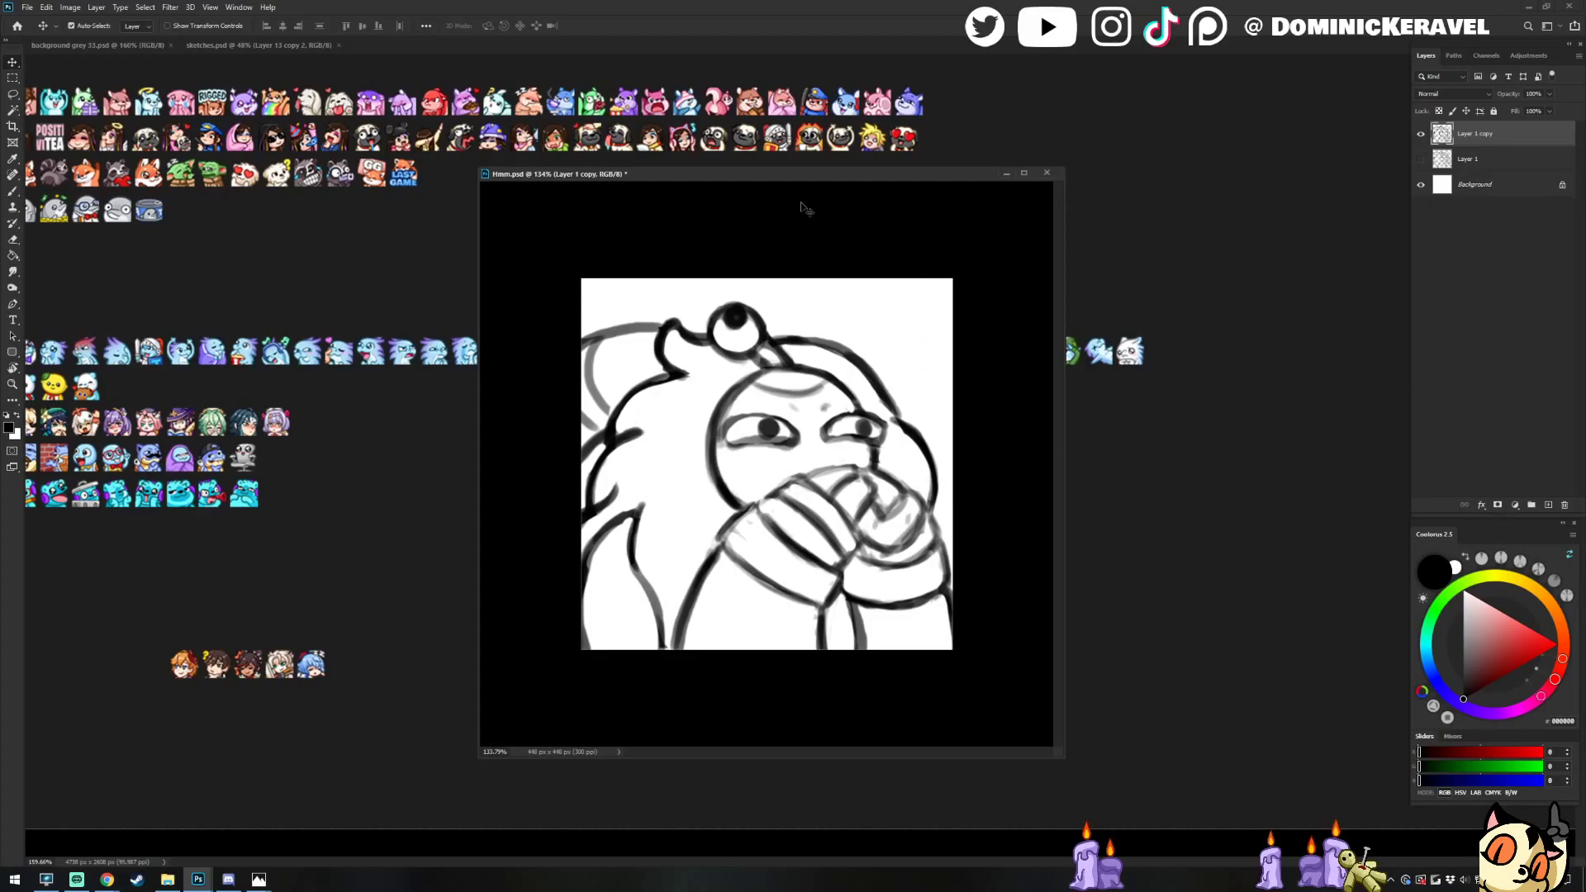
# Reposition the floating Hmm.psd window over the middle rows of the emote collection
pyautogui.moveTo(752, 173)
pyautogui.mouseDown()
pyautogui.moveTo(793, 156)
pyautogui.moveTo(786, 141)
pyautogui.mouseUp()
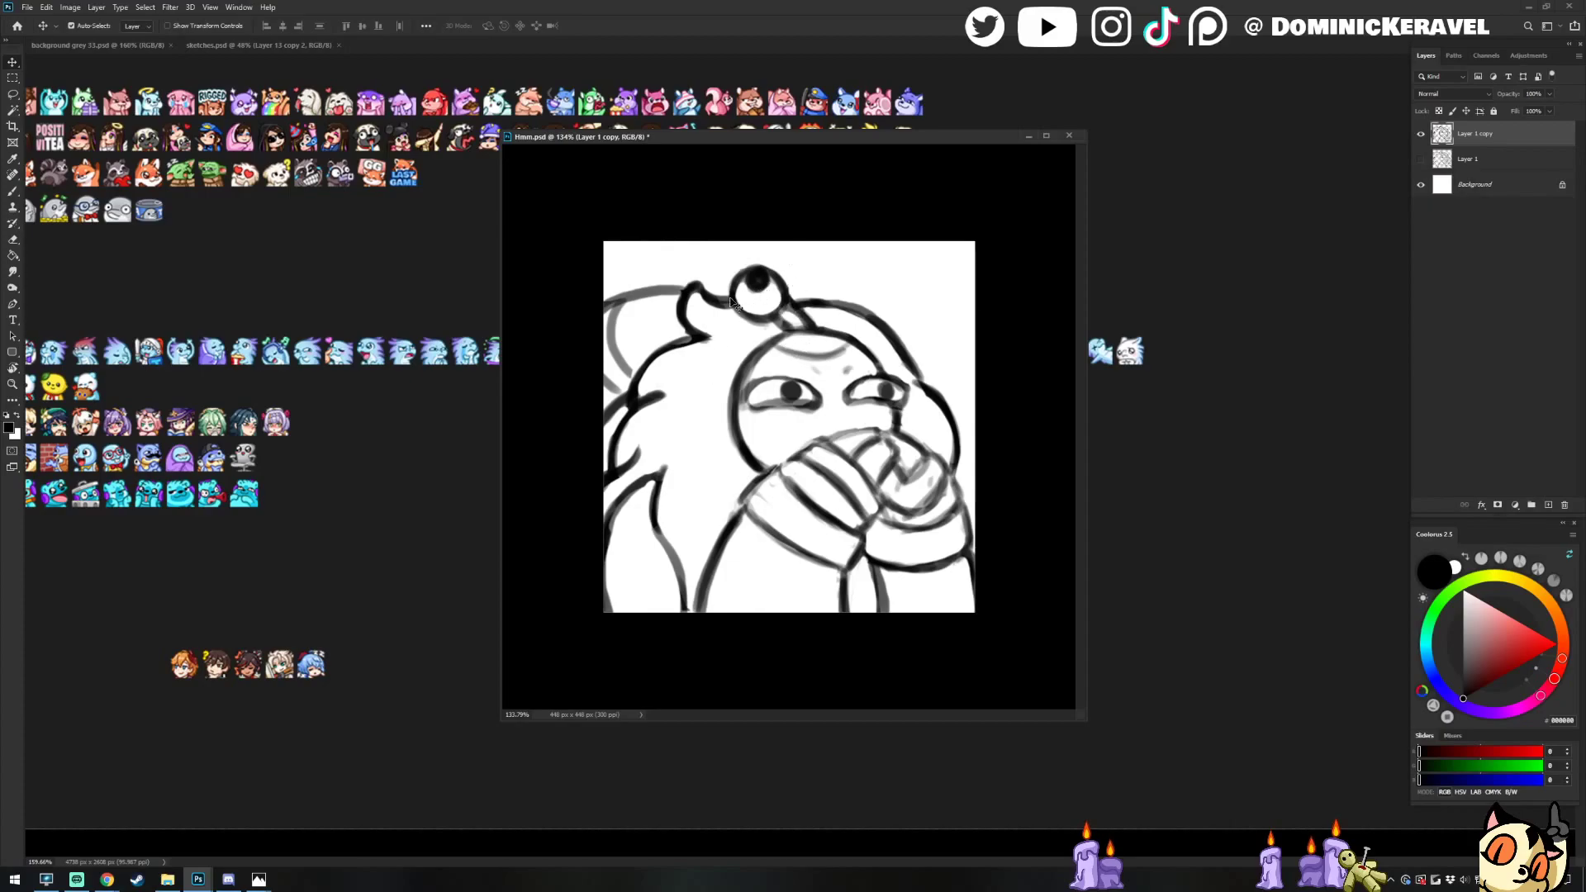
pyautogui.moveTo(572, 139); pyautogui.dragTo(561, 151)
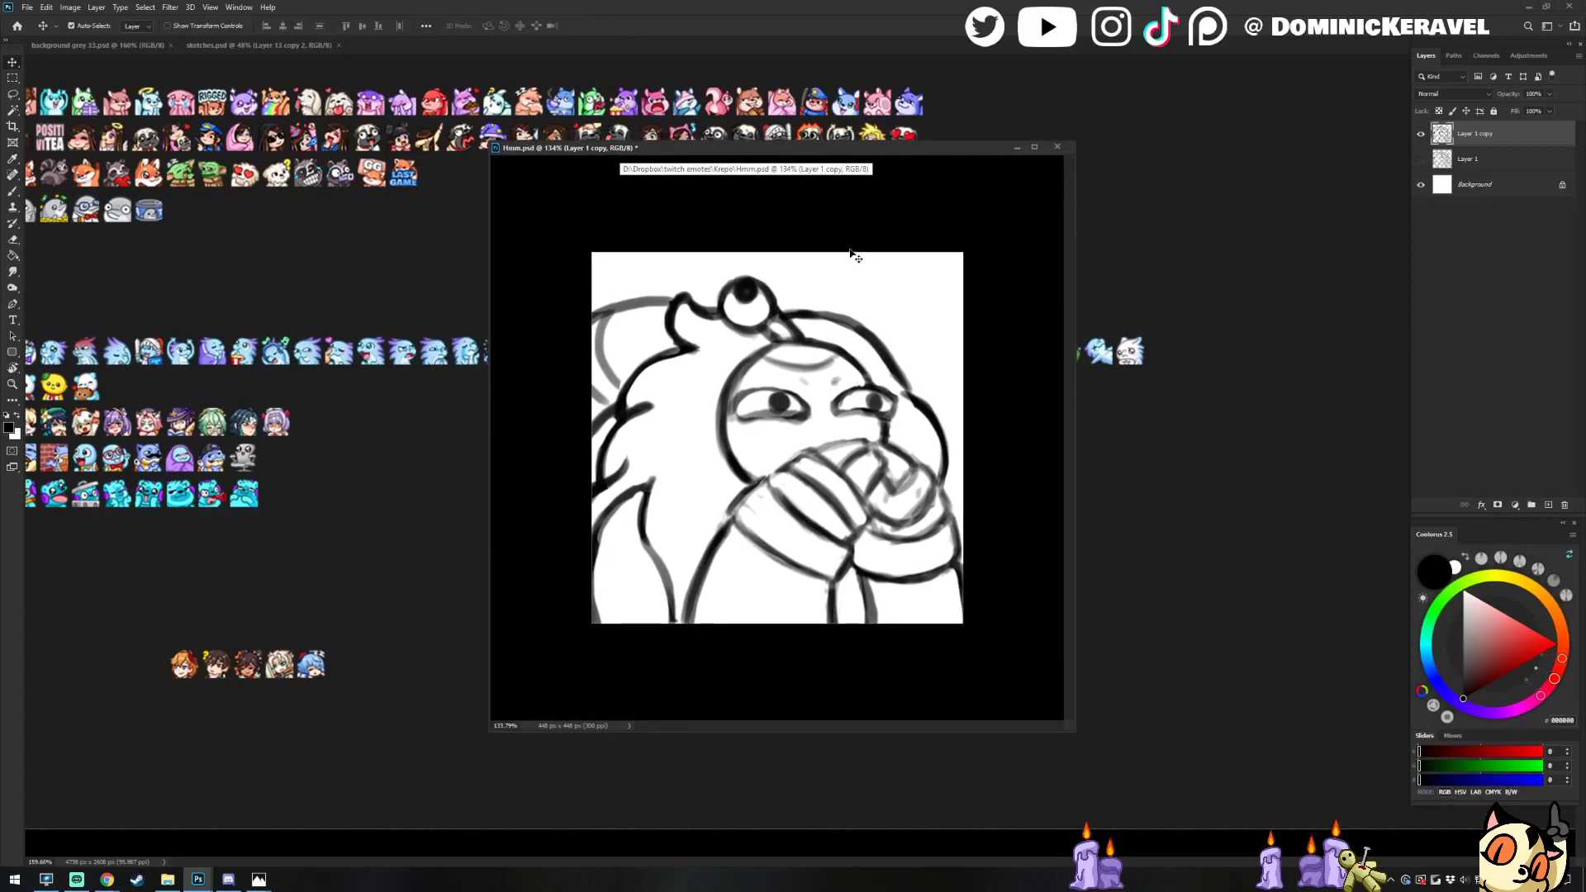
pyautogui.moveTo(803, 157); pyautogui.dragTo(844, 168)
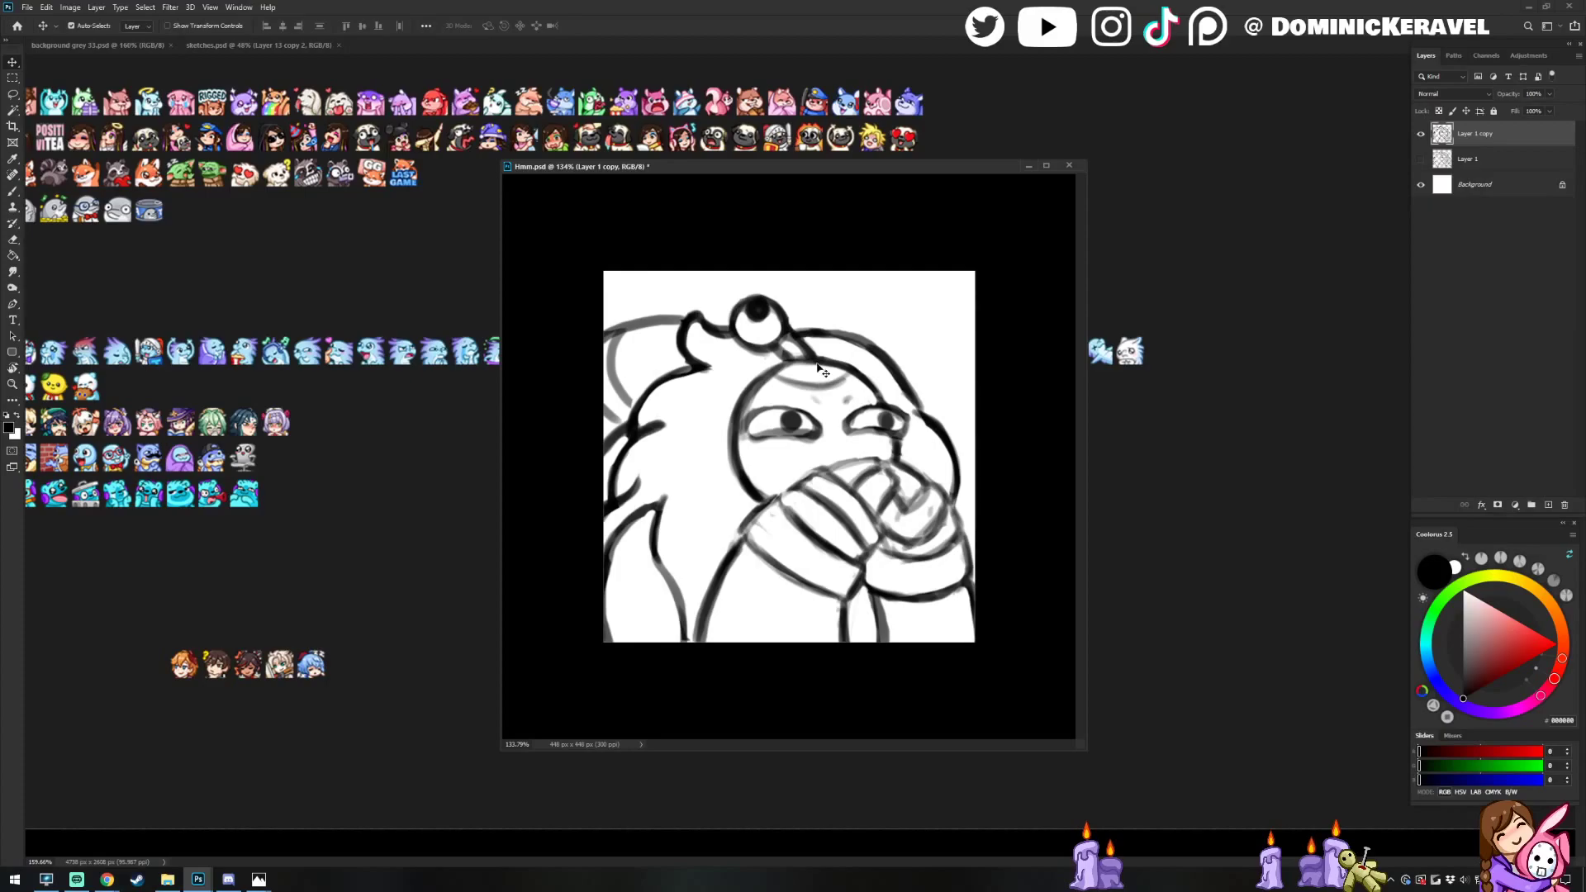
pyautogui.moveTo(582, 168); pyautogui.dragTo(713, 206)
pyautogui.click(535, 277)
pyautogui.moveTo(292, 263)
pyautogui.mouseDown()
pyautogui.moveTo(509, 237)
pyautogui.moveTo(636, 247)
pyautogui.moveTo(454, 308)
pyautogui.moveTo(608, 257)
pyautogui.moveTo(555, 252)
pyautogui.moveTo(429, 304)
pyautogui.moveTo(455, 270)
pyautogui.moveTo(485, 293)
pyautogui.mouseUp()
pyautogui.press('b')
pyautogui.press('v')
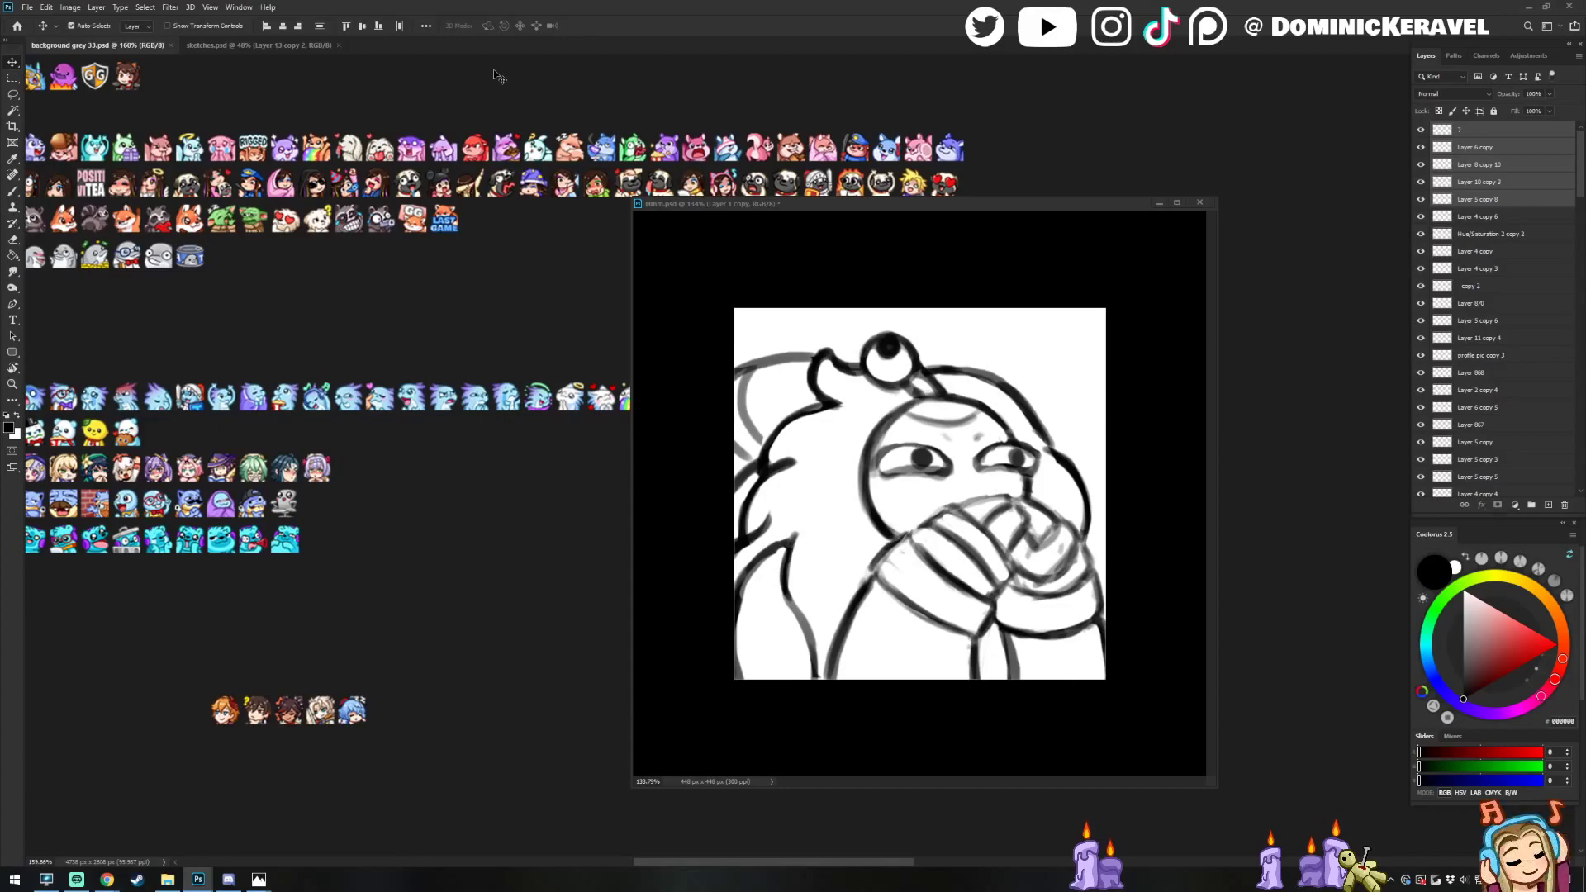
pyautogui.moveTo(843, 203); pyautogui.dragTo(825, 201)
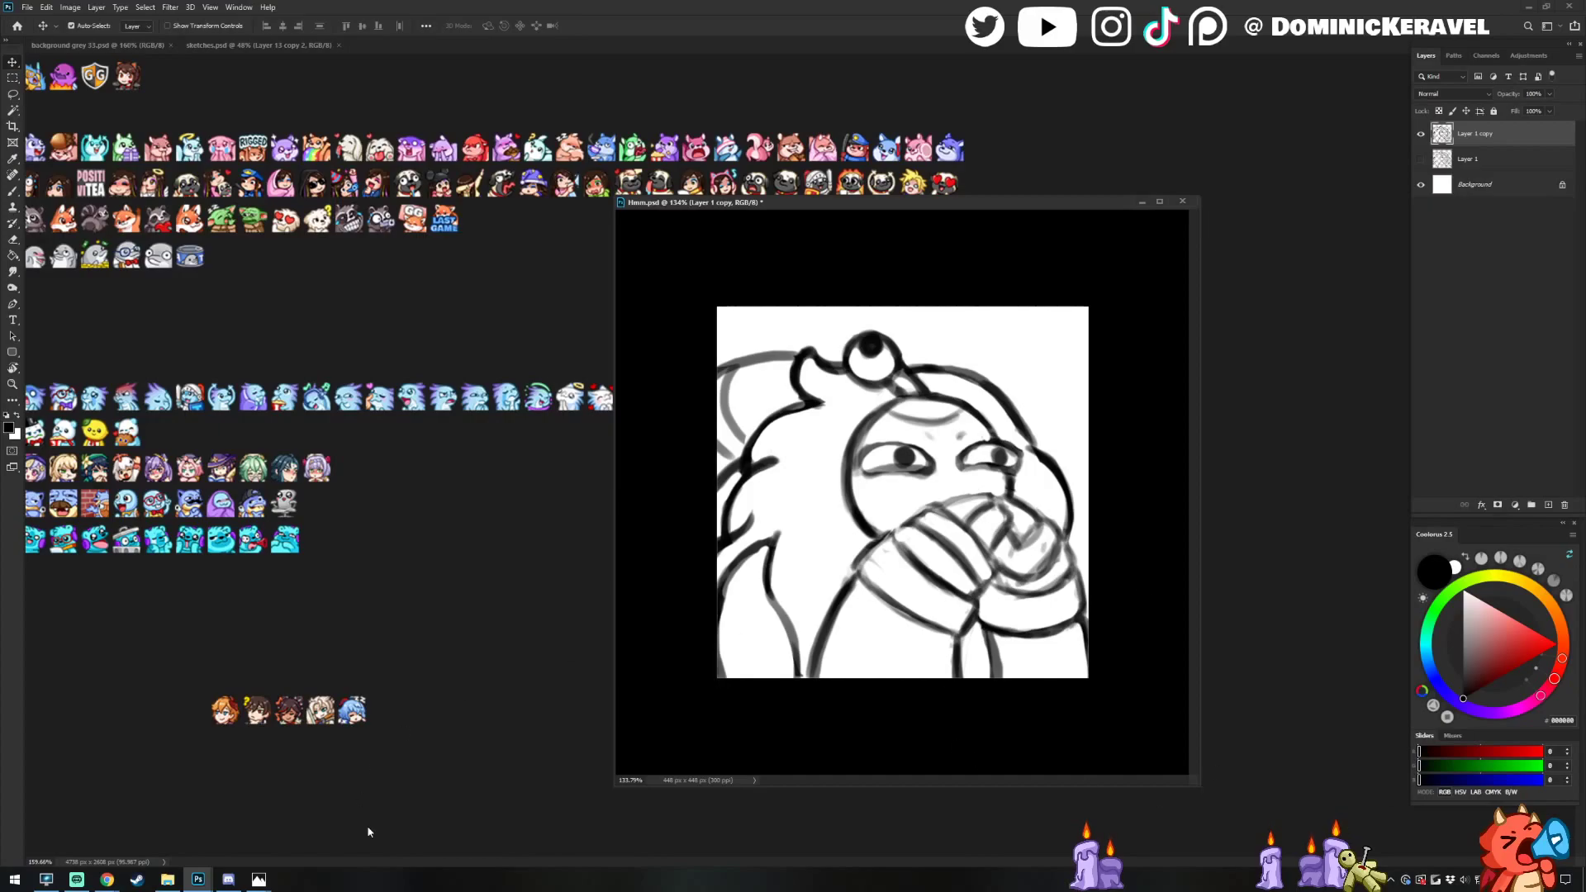
pyautogui.click(107, 879)
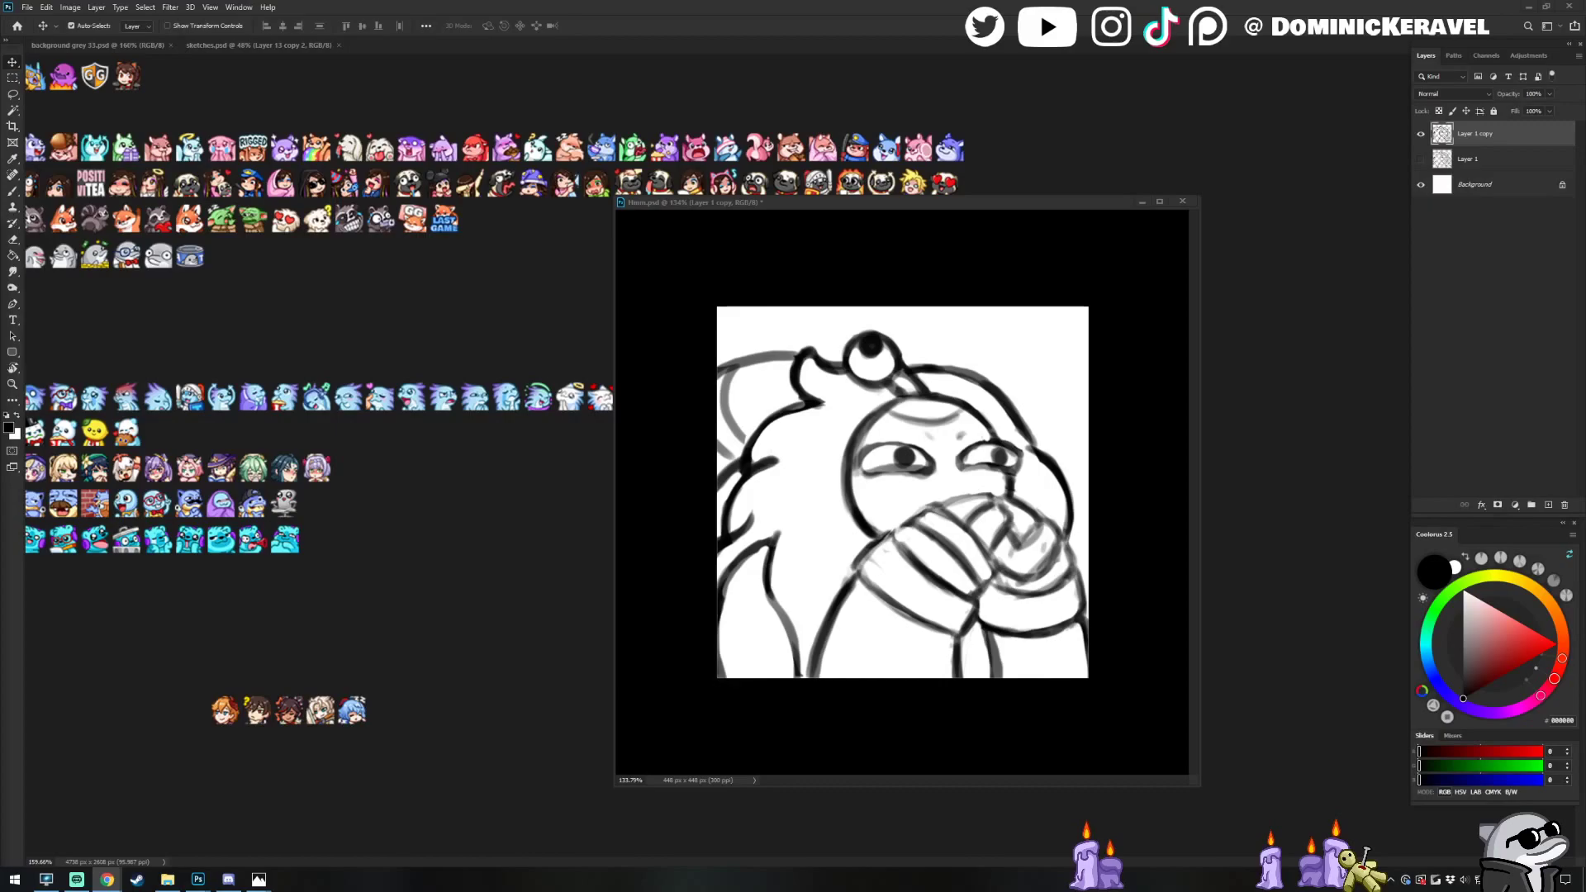
pyautogui.moveTo(693, 206); pyautogui.dragTo(661, 198)
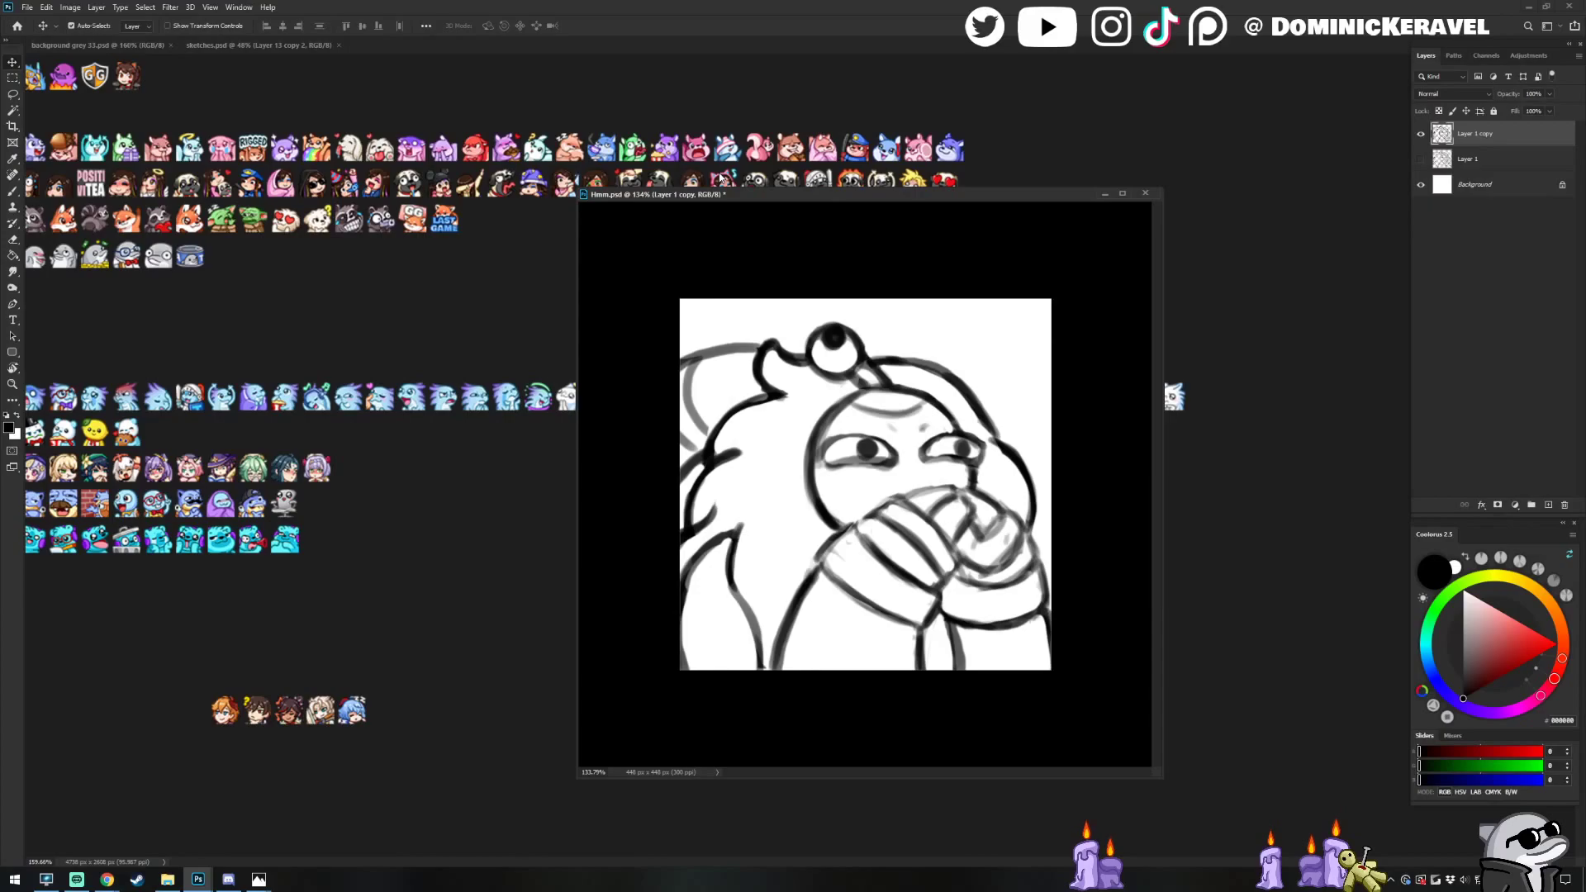
# Move the sketch window clear of the collection's lower emote rows and make Hue/Saturation 2 copy 2 the active layer for brushing in background grey 33.psd
pyautogui.moveTo(565, 197); pyautogui.dragTo(753, 310)
pyautogui.scroll(-4, 565, 376)
pyautogui.press('b')
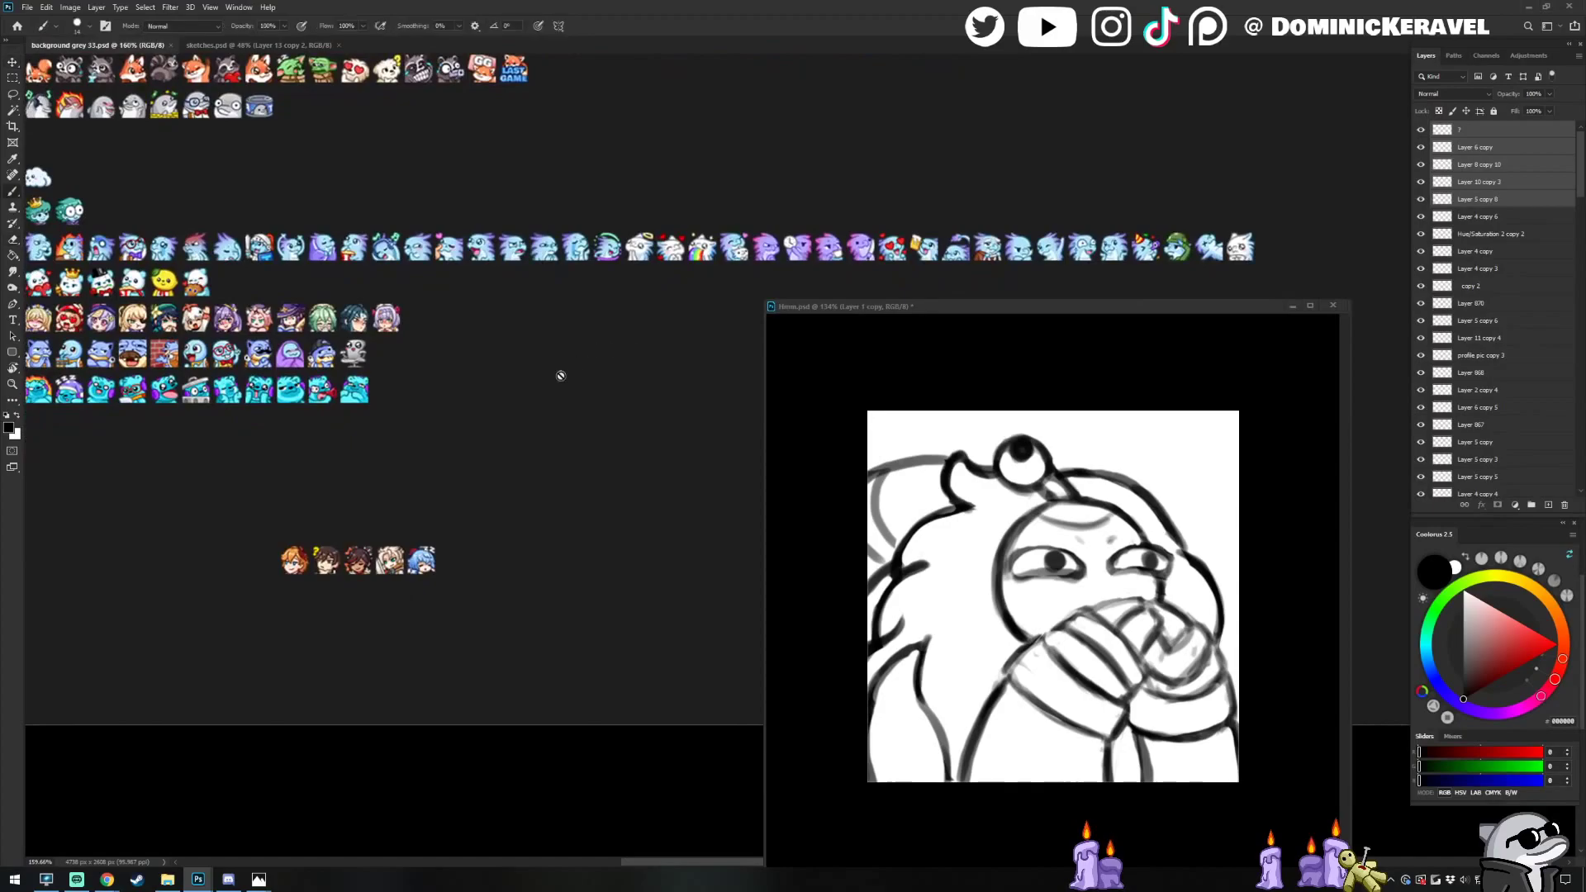
pyautogui.click(1487, 234)
pyautogui.press('v')
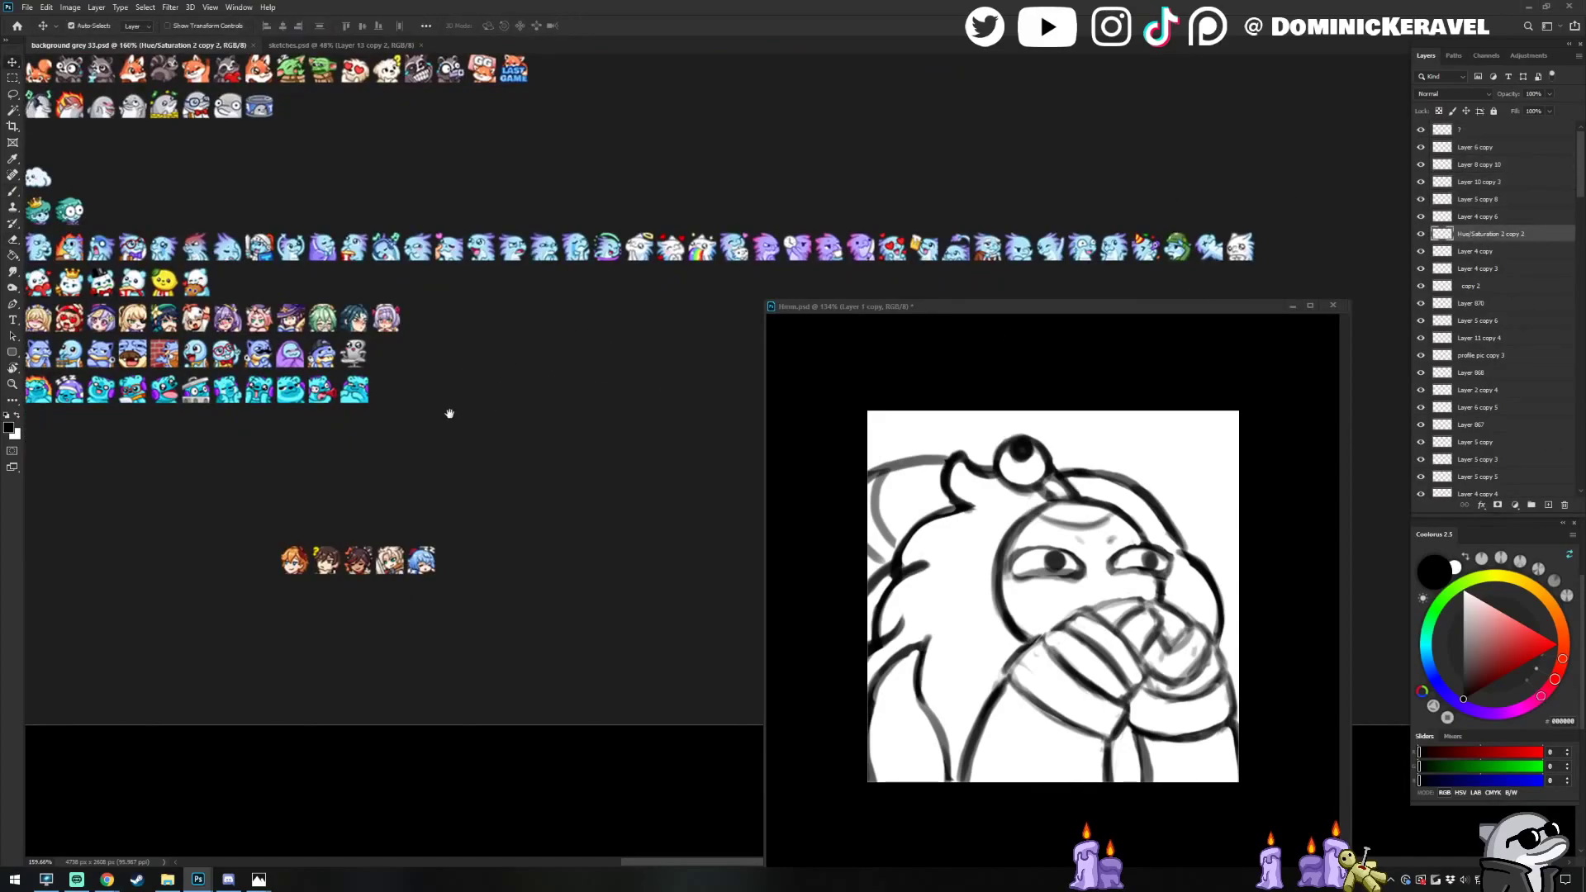
pyautogui.moveTo(484, 435); pyautogui.dragTo(400, 471)
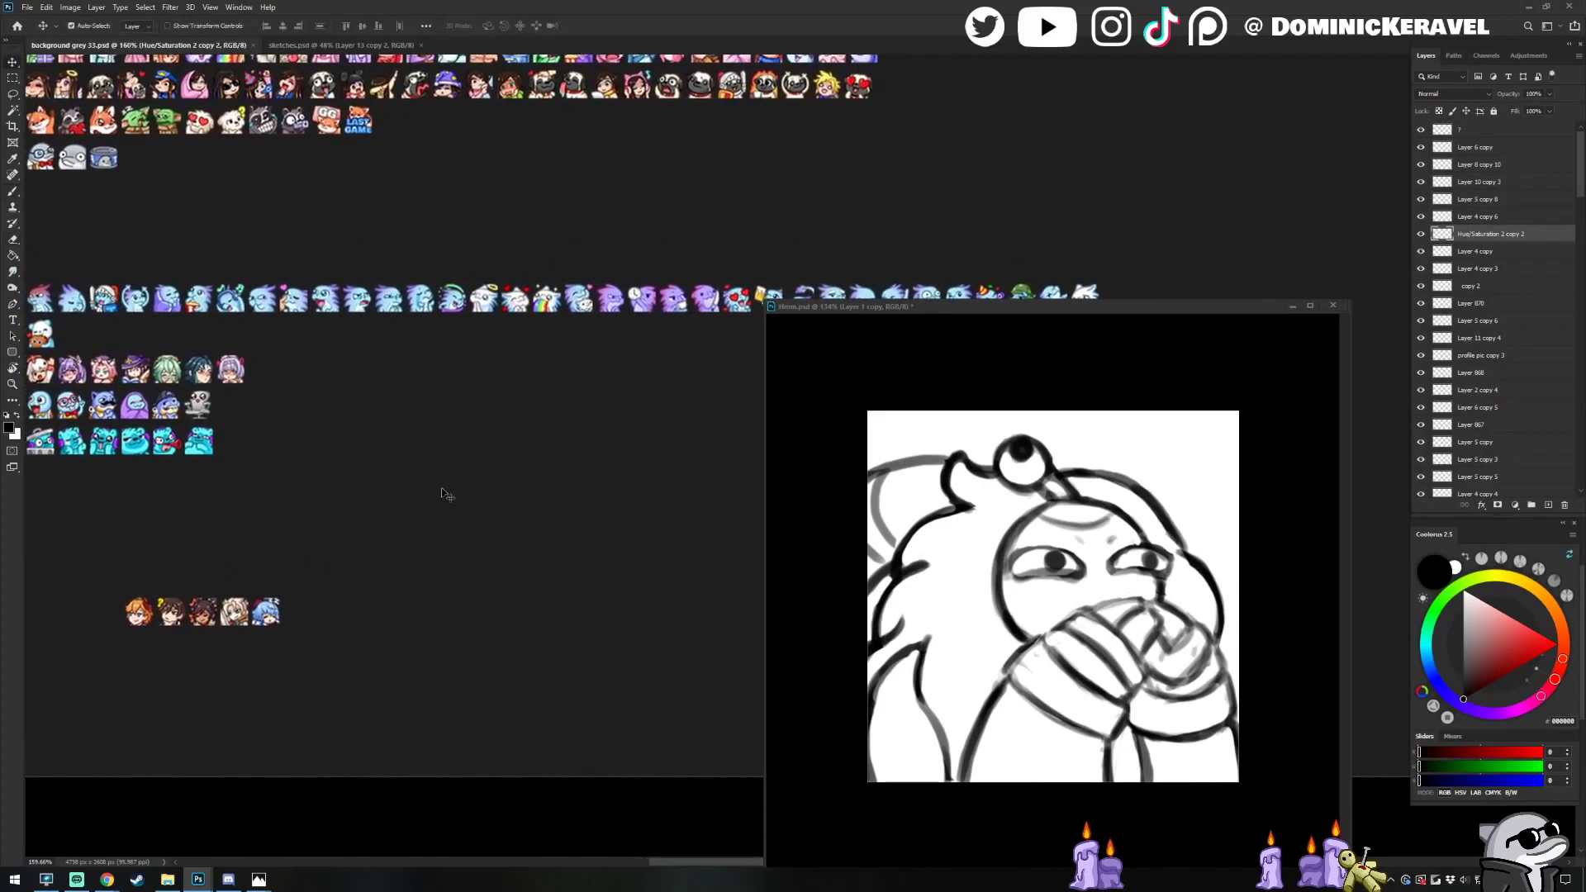
pyautogui.press('b')
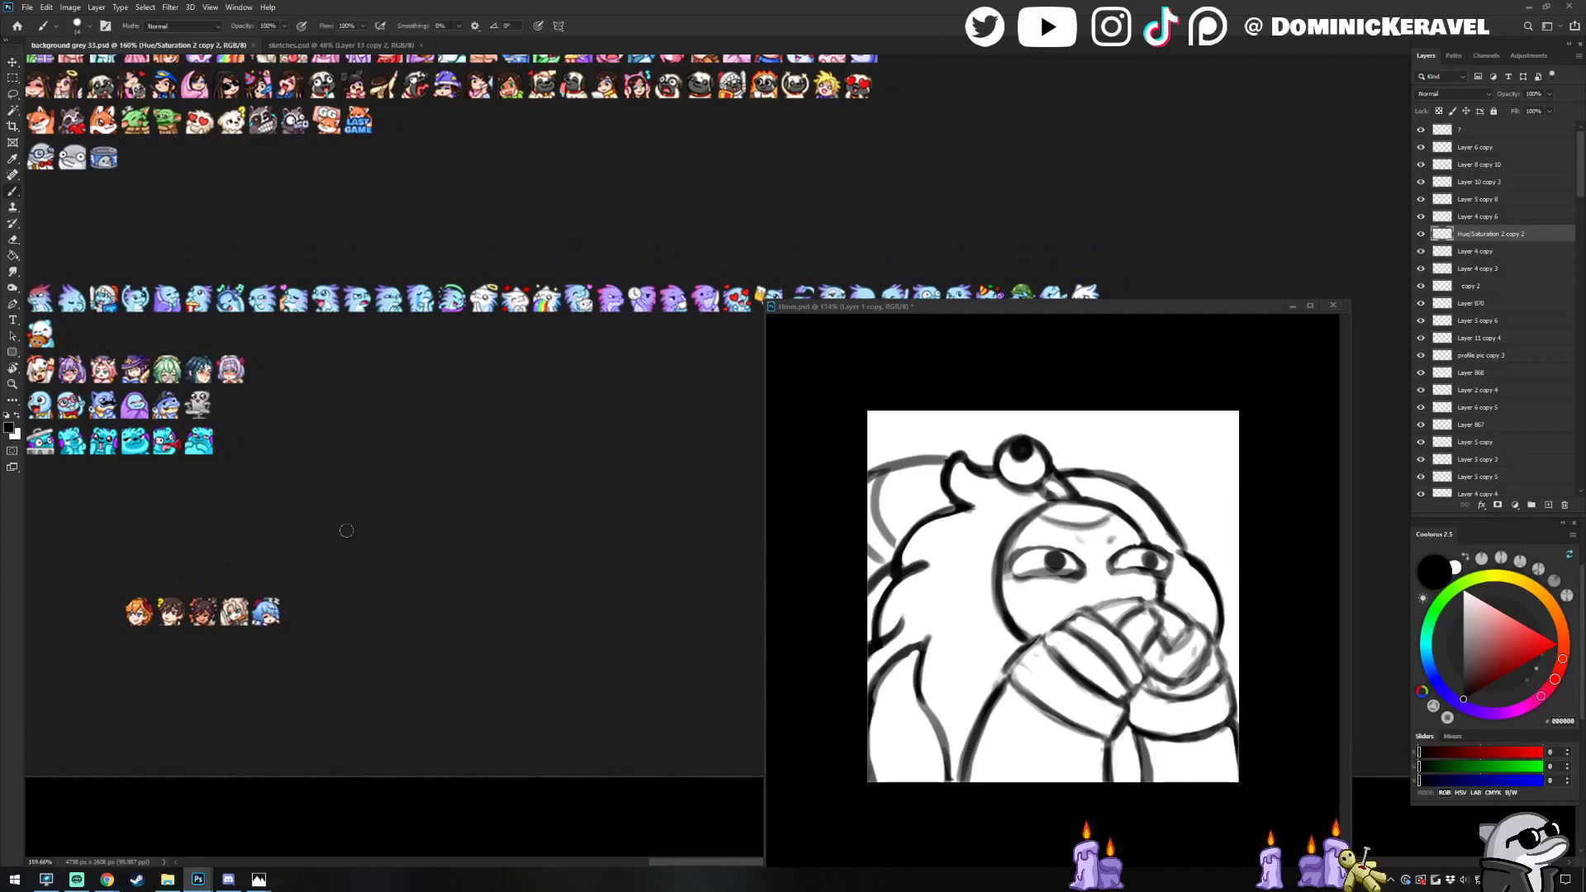
# Brush a black diagonal line crossed by short strokes into the empty area beside the lowest emote row of the collection
pyautogui.moveTo(337, 576)
pyautogui.mouseDown()
pyautogui.moveTo(415, 463)
pyautogui.moveTo(460, 453)
pyautogui.mouseUp()
pyautogui.moveTo(397, 565); pyautogui.dragTo(536, 441)
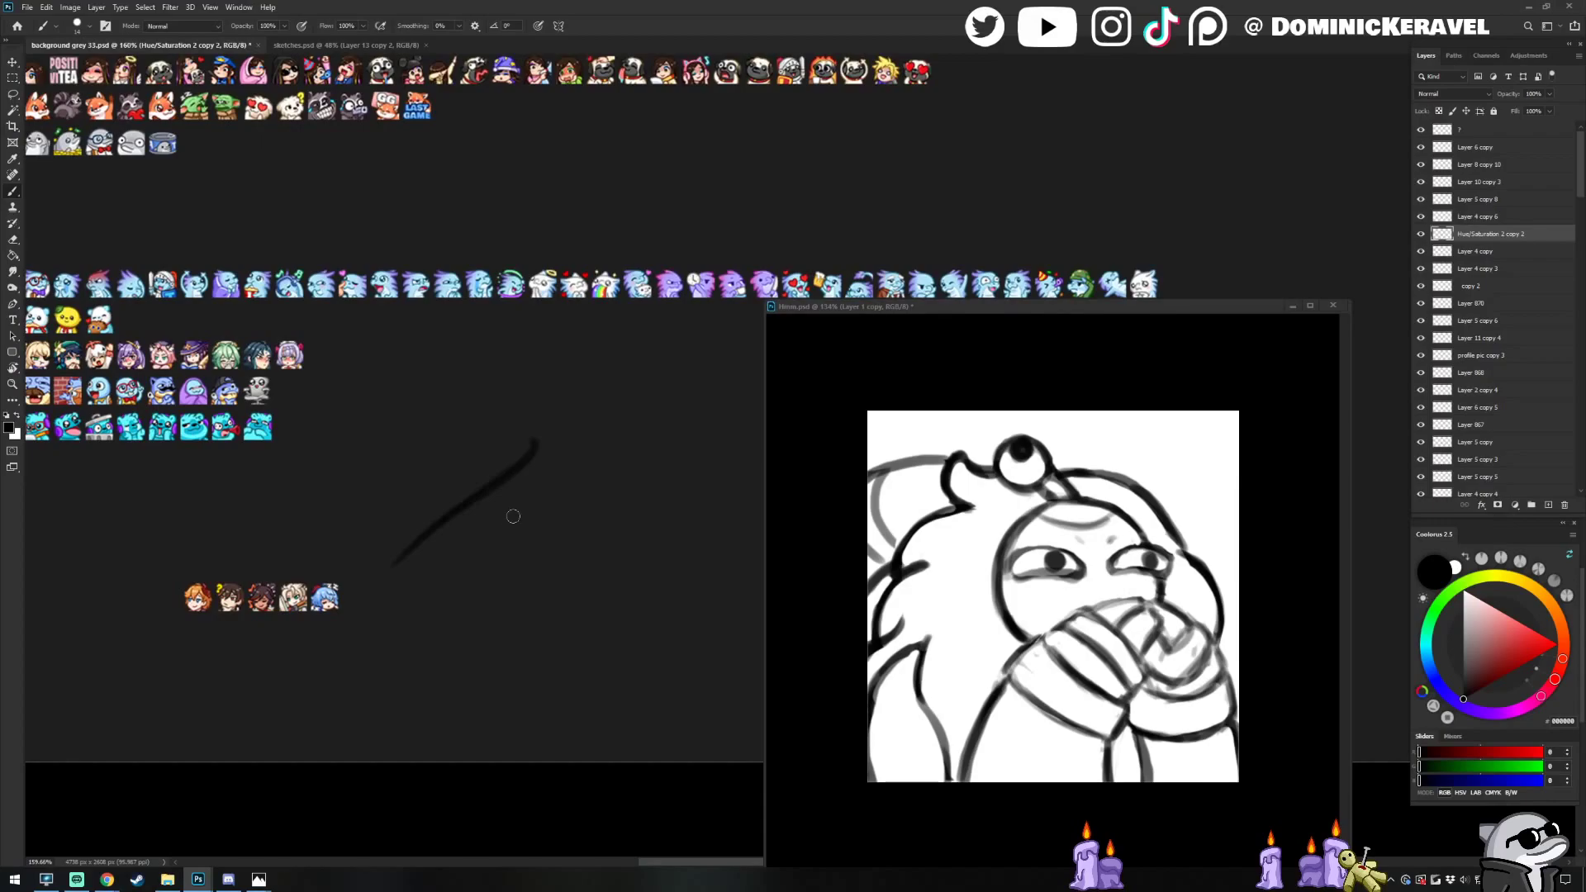
pyautogui.moveTo(497, 527); pyautogui.dragTo(517, 527)
pyautogui.hotkey('ctrl', 'z')
pyautogui.moveTo(370, 572); pyautogui.dragTo(533, 443)
pyautogui.press('e')
pyautogui.press('b')
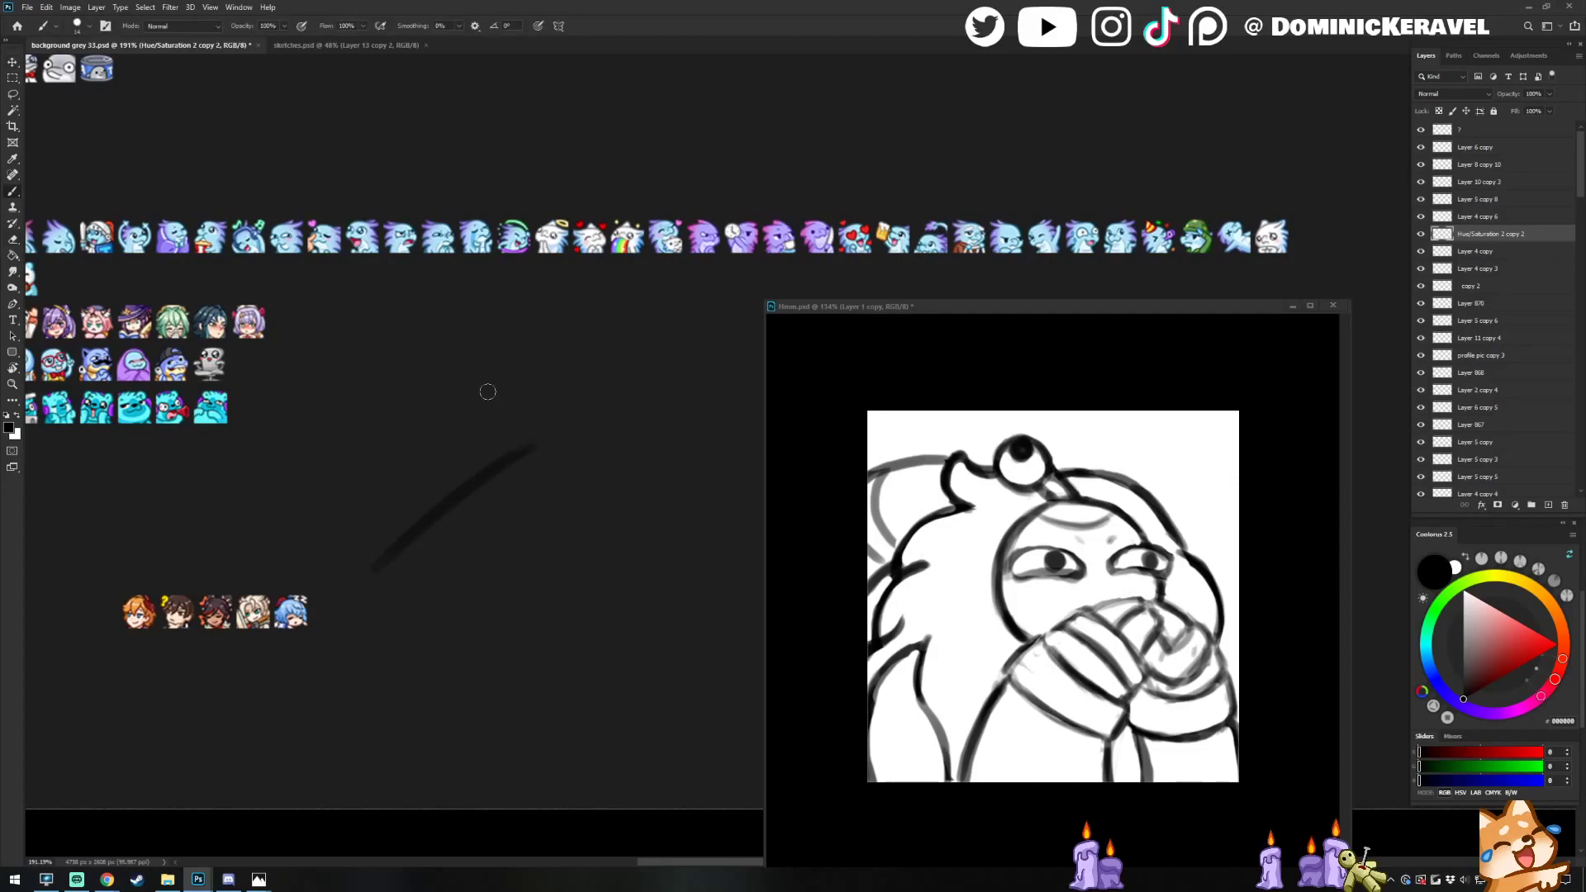
pyautogui.moveTo(380, 549)
pyautogui.mouseDown()
pyautogui.moveTo(435, 525)
pyautogui.moveTo(409, 517)
pyautogui.moveTo(471, 505)
pyautogui.moveTo(441, 497)
pyautogui.moveTo(505, 491)
pyautogui.mouseUp()
pyautogui.moveTo(464, 473); pyautogui.dragTo(558, 440)
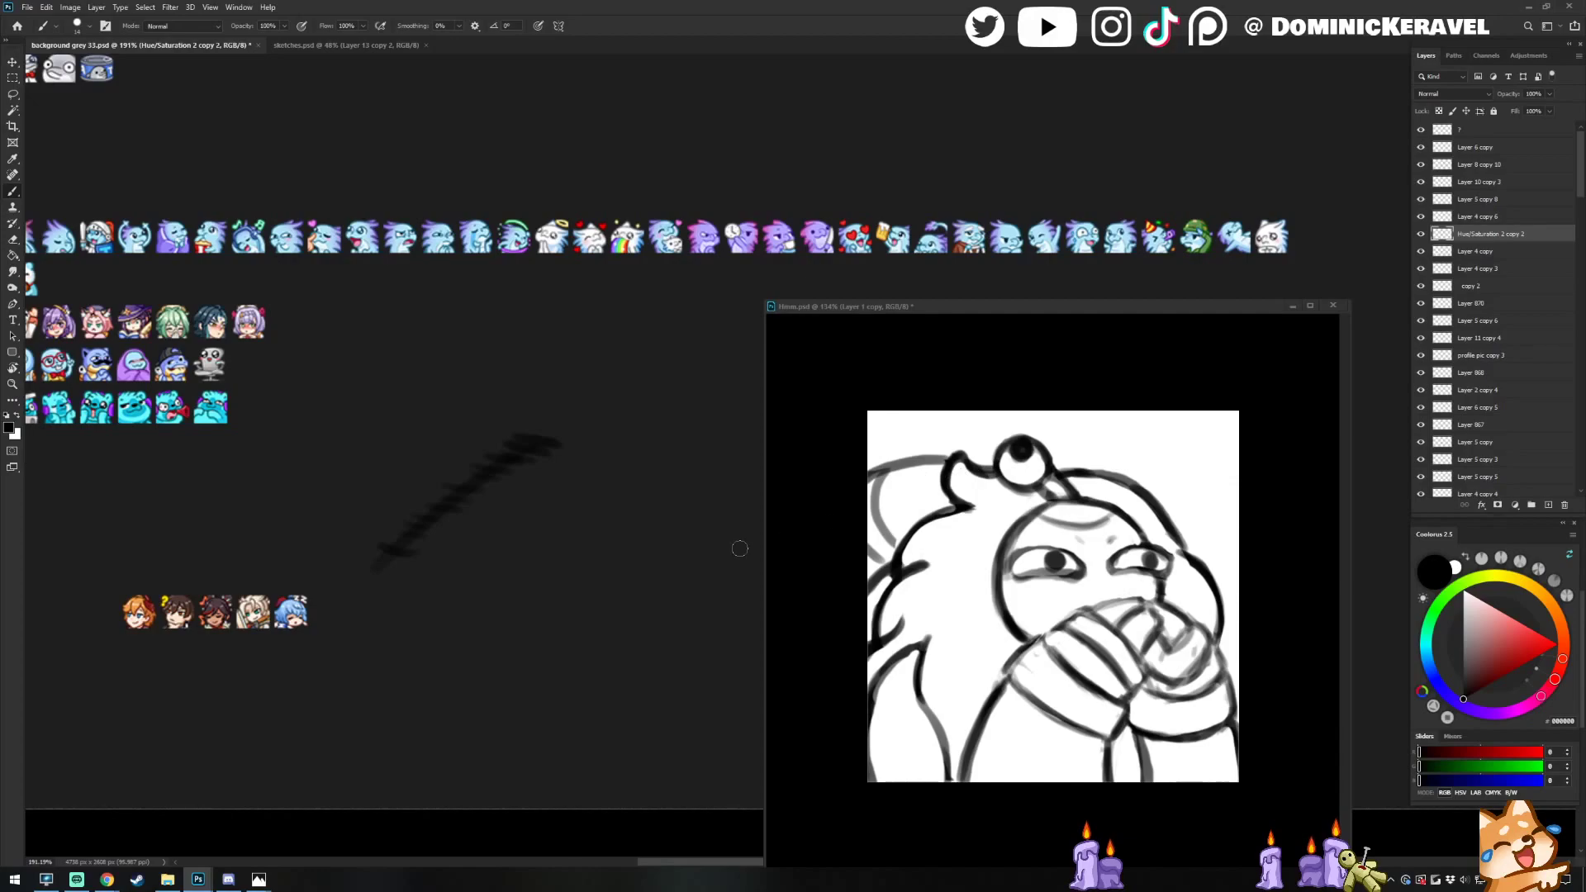
# Try a short horizontal brush stroke above the diagonal marks and undo all the test strokes in the emote collection
pyautogui.moveTo(950, 309); pyautogui.dragTo(947, 278)
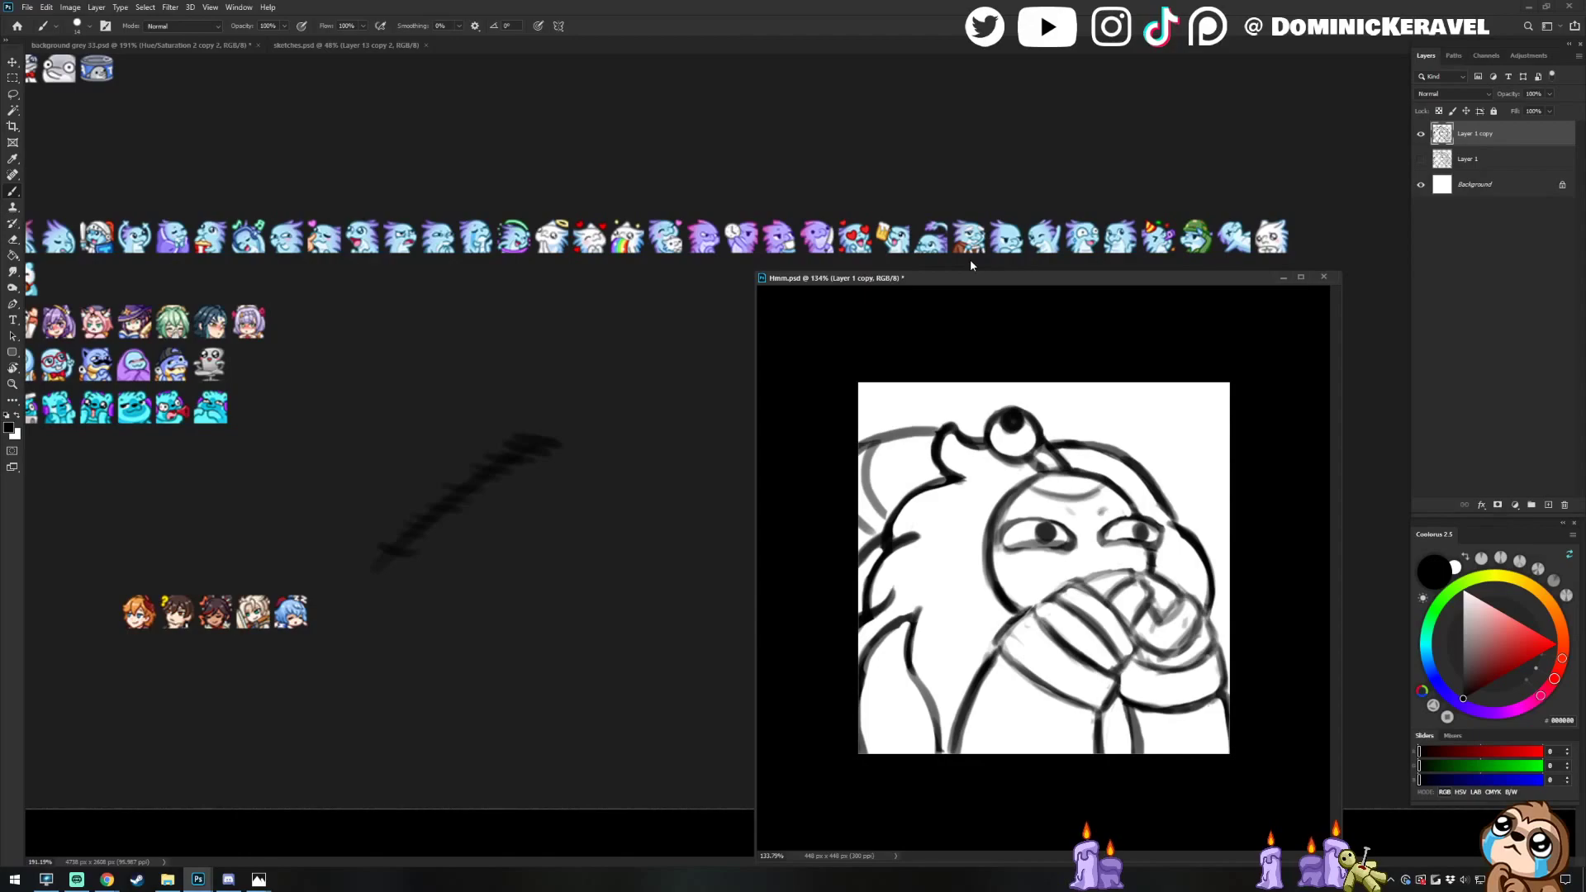
pyautogui.click(534, 435)
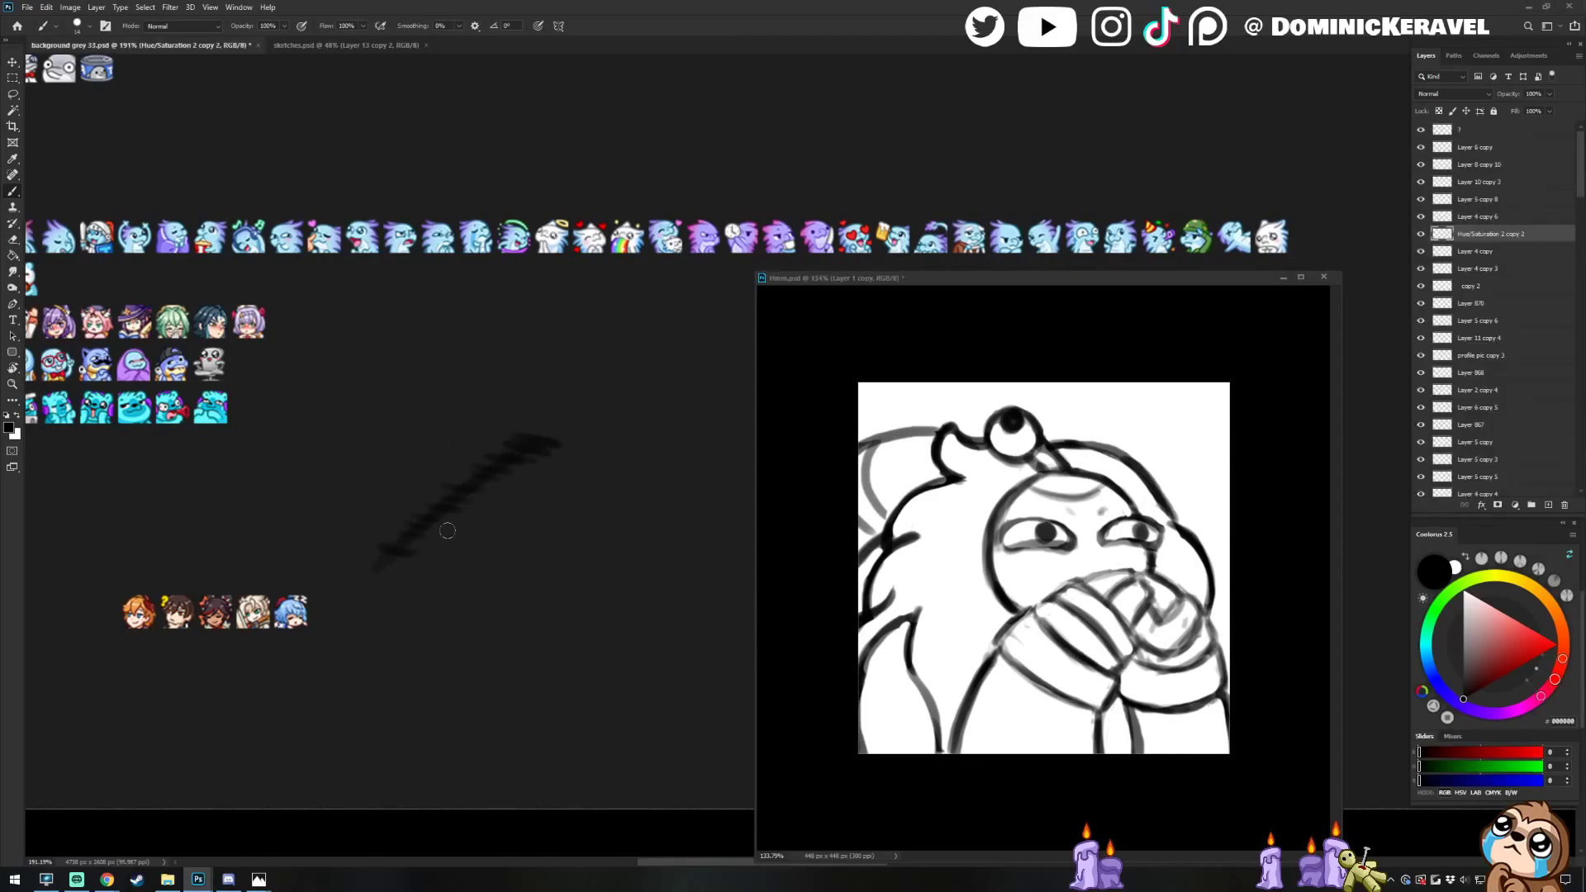
pyautogui.hscroll(-1, 442, 560)
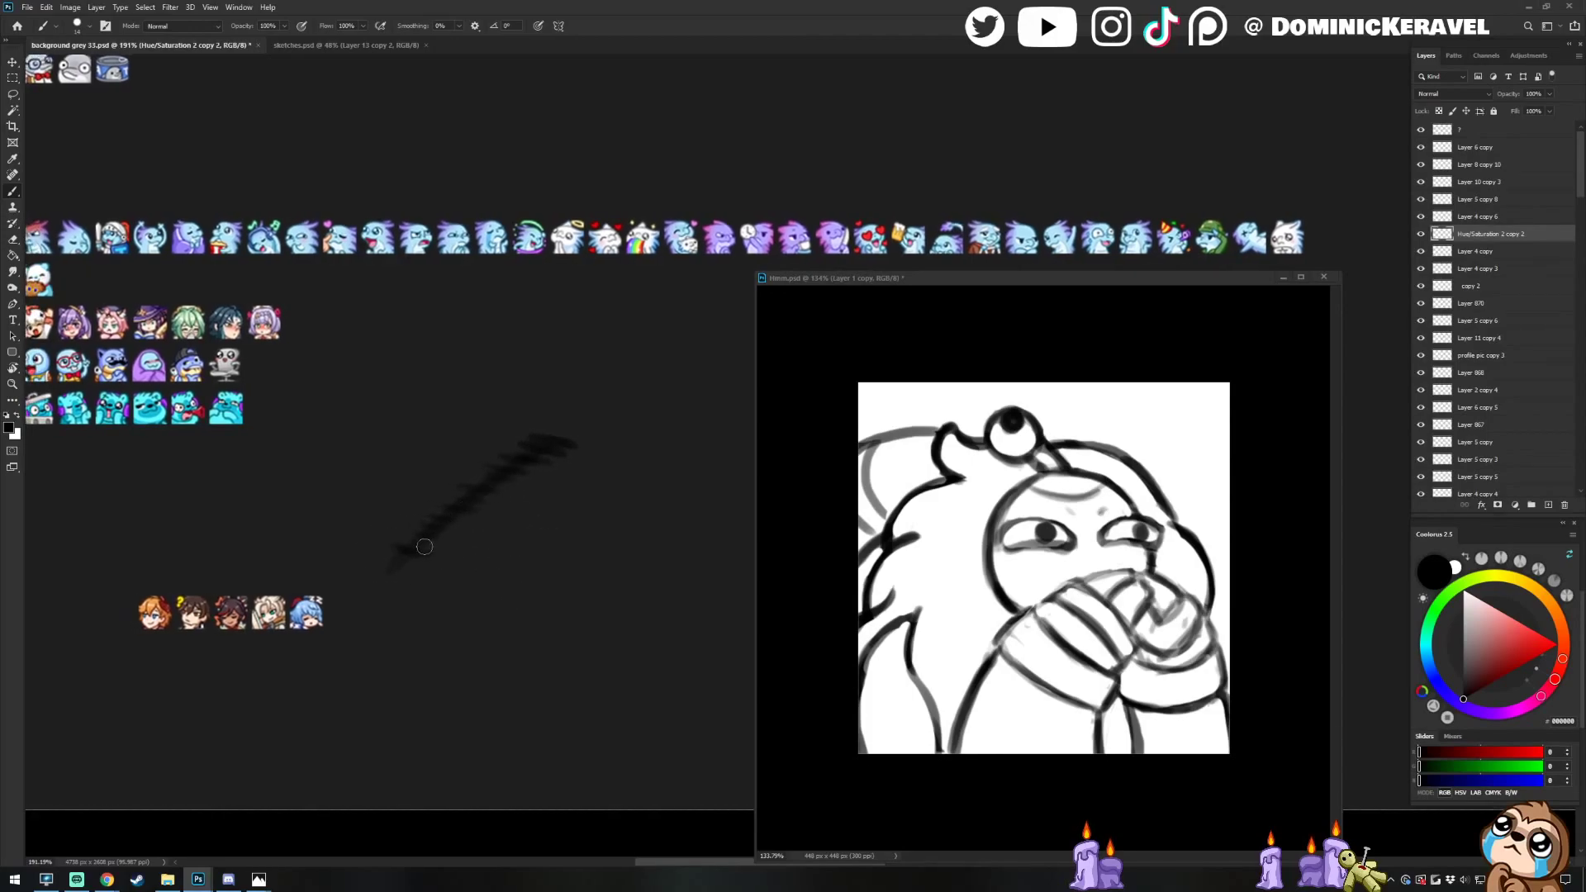
pyautogui.moveTo(530, 443); pyautogui.dragTo(575, 409)
pyautogui.hotkey('ctrl', 'z')
pyautogui.hotkey('ctrl', 'z')
pyautogui.hotkey('ctrl', 'z')
pyautogui.moveTo(494, 419); pyautogui.dragTo(611, 418)
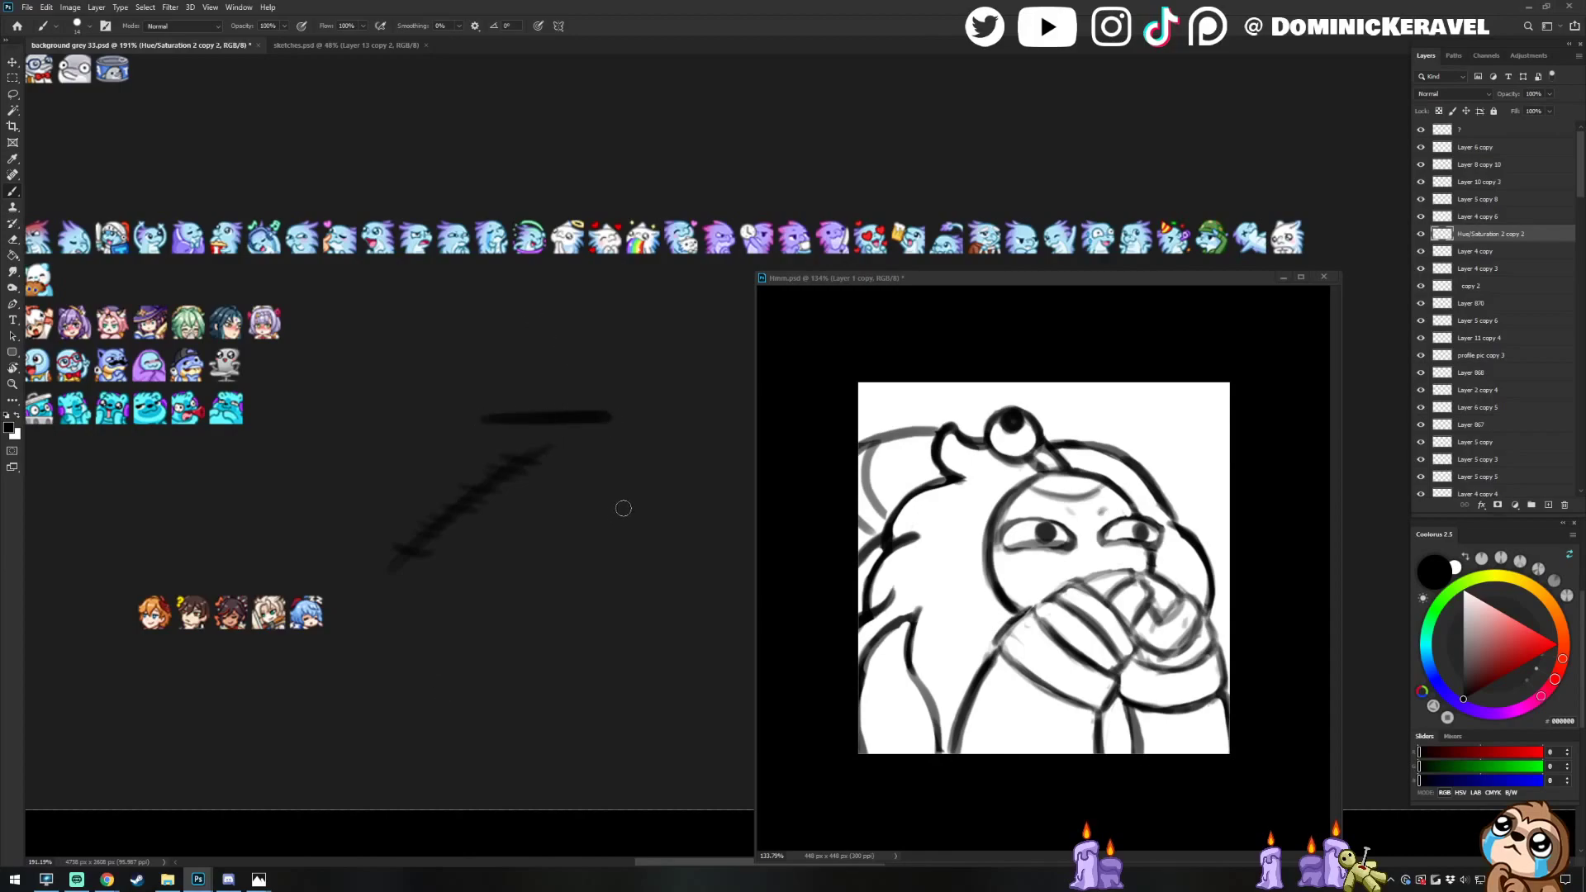
pyautogui.hscroll(3, 627, 464)
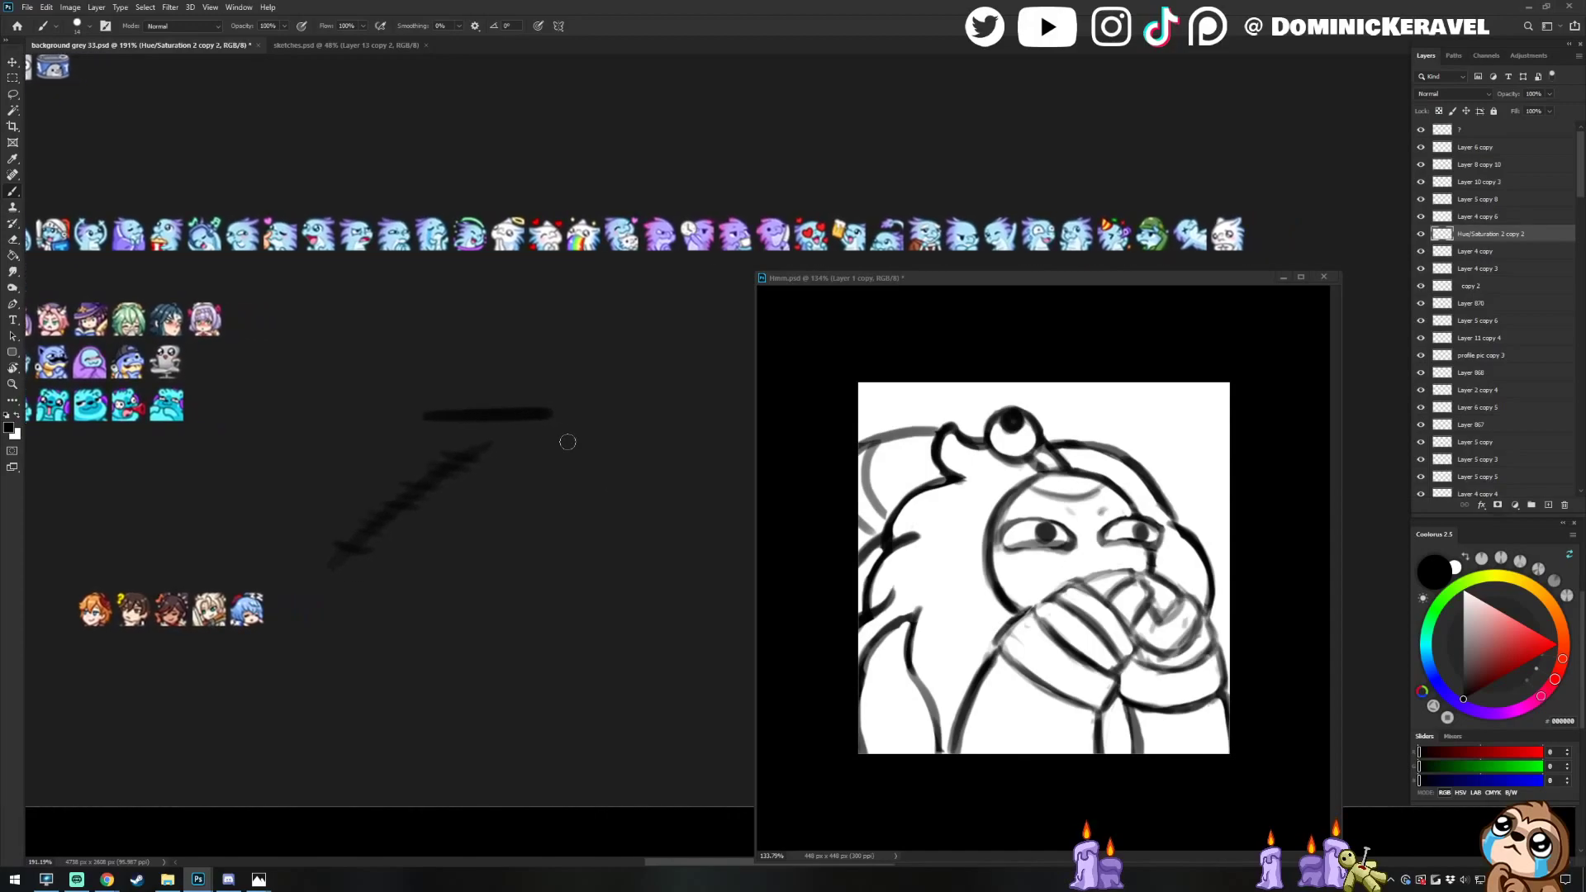
pyautogui.hotkey('ctrl', 'z')
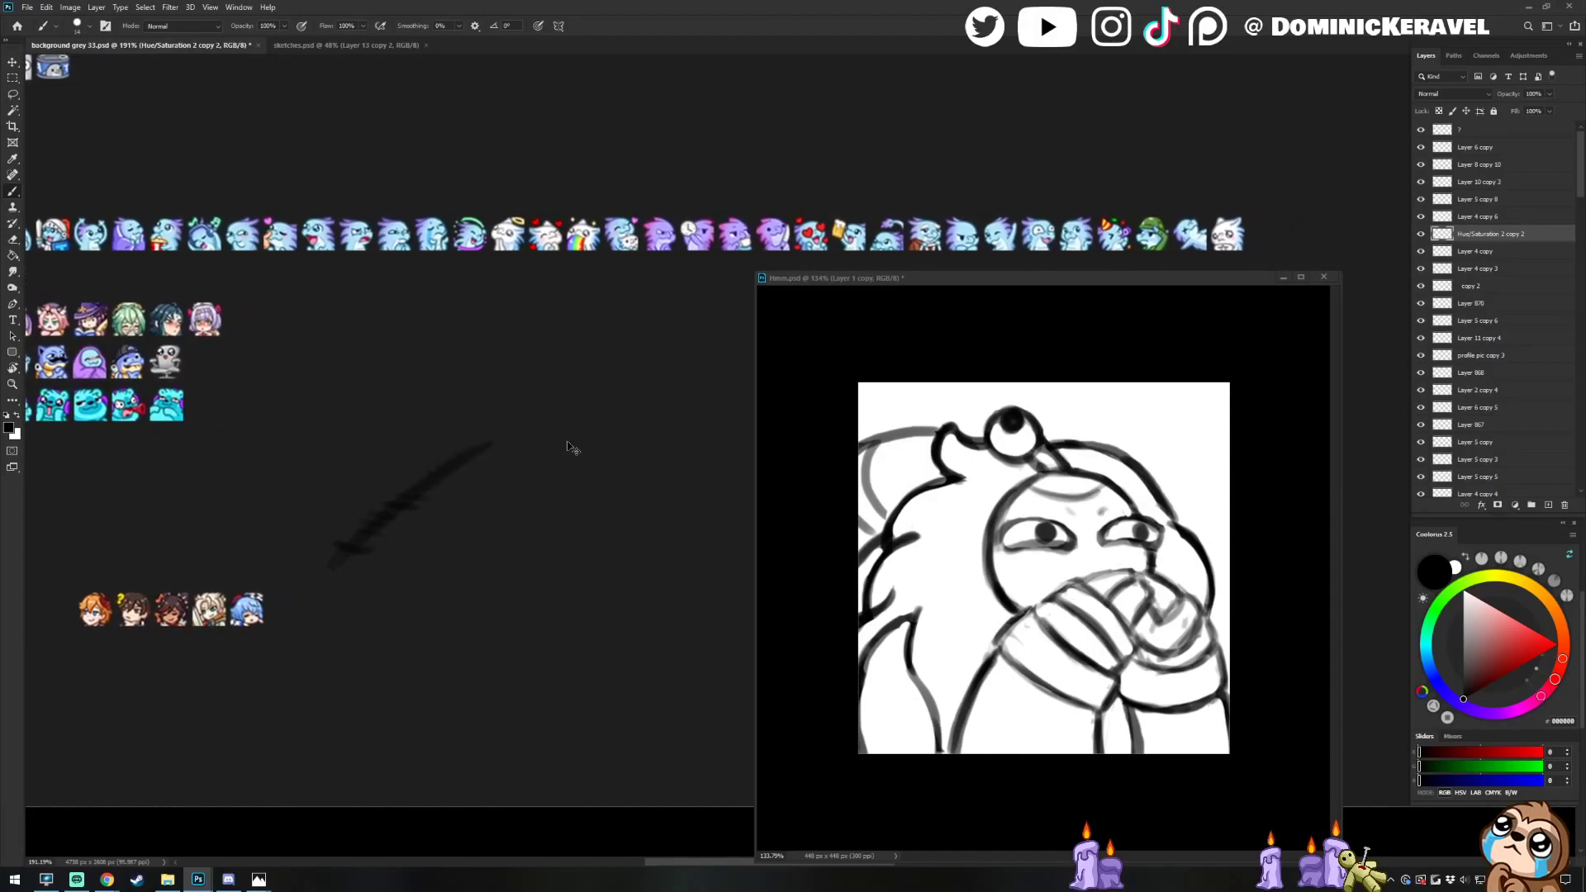
pyautogui.hotkey('ctrl', 'z')
pyautogui.hotkey('ctrl', 'z')
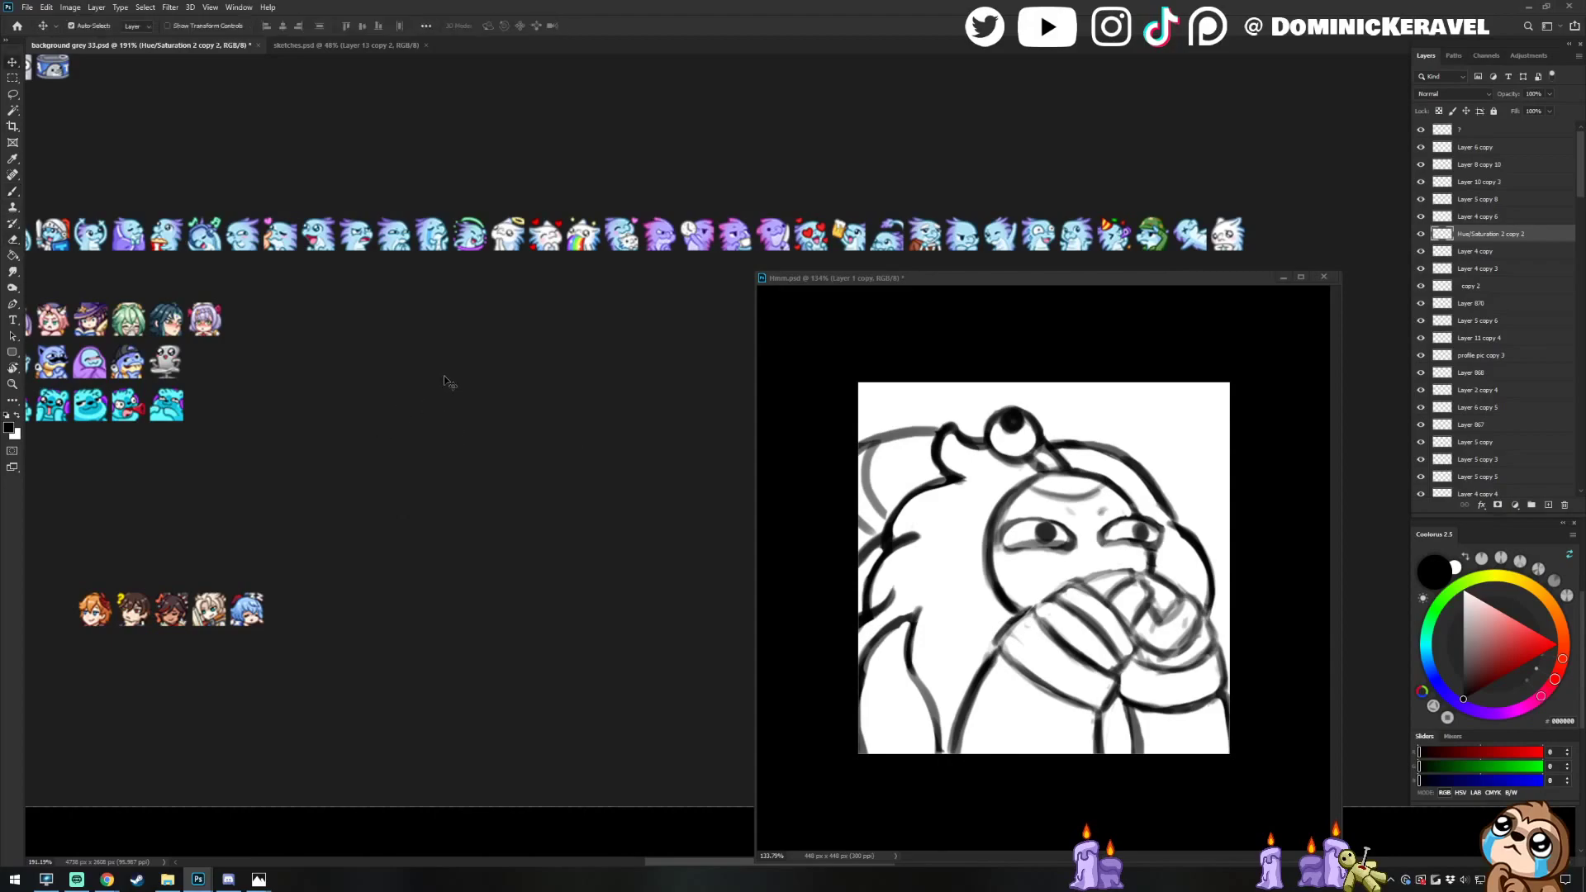
pyautogui.scroll(-2, 414, 446)
pyautogui.hscroll(-2, 457, 402)
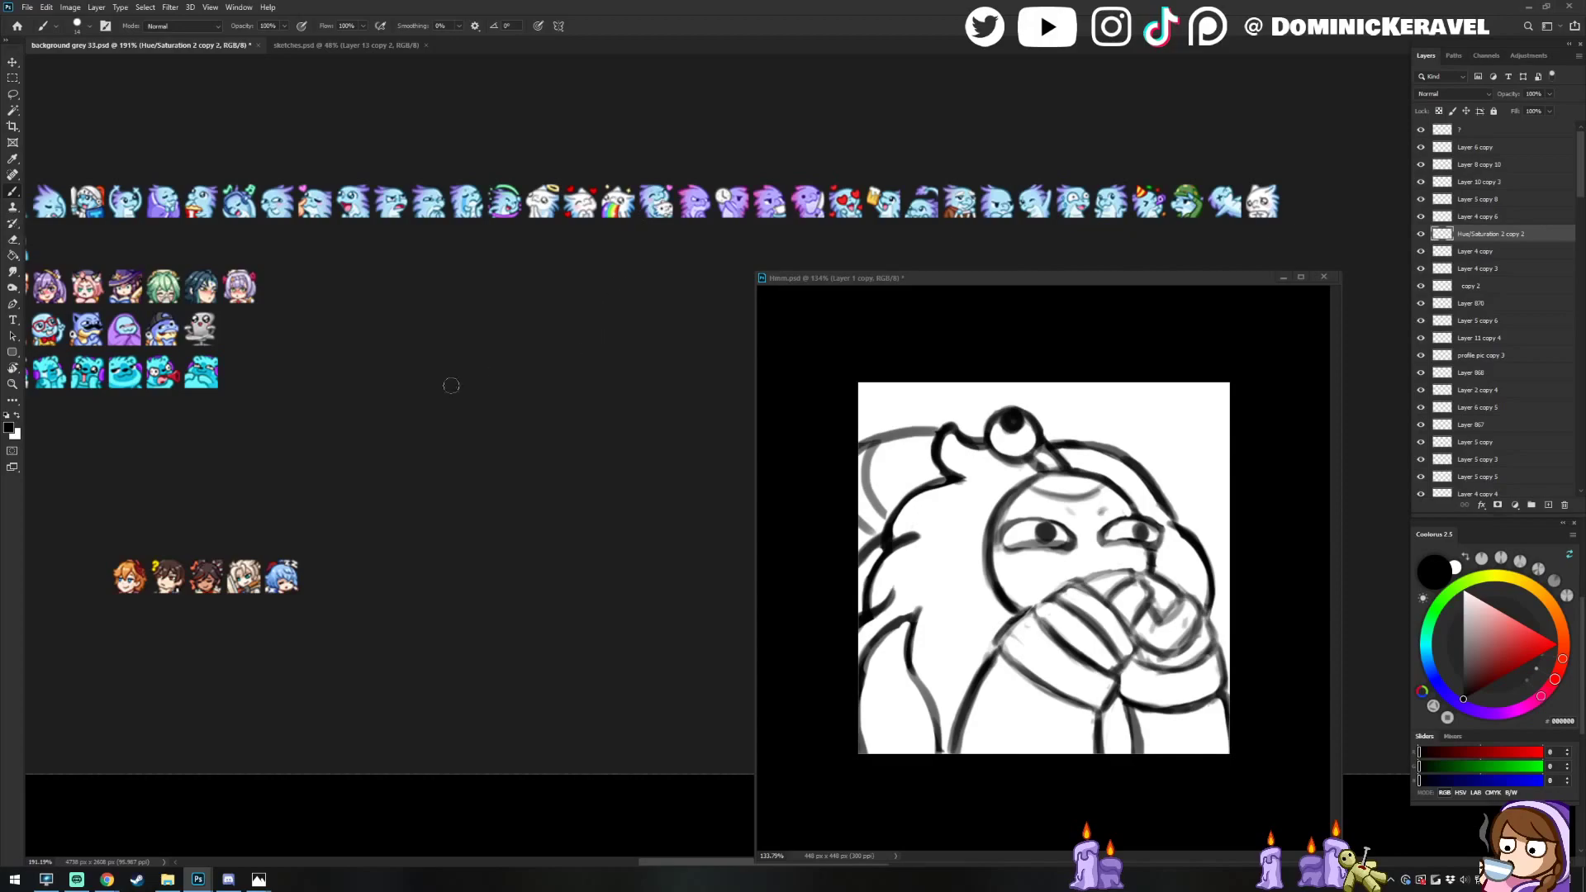
pyautogui.moveTo(483, 433)
pyautogui.mouseDown()
pyautogui.moveTo(534, 438)
pyautogui.moveTo(520, 457)
pyautogui.moveTo(487, 447)
pyautogui.mouseUp()
pyautogui.press('v')
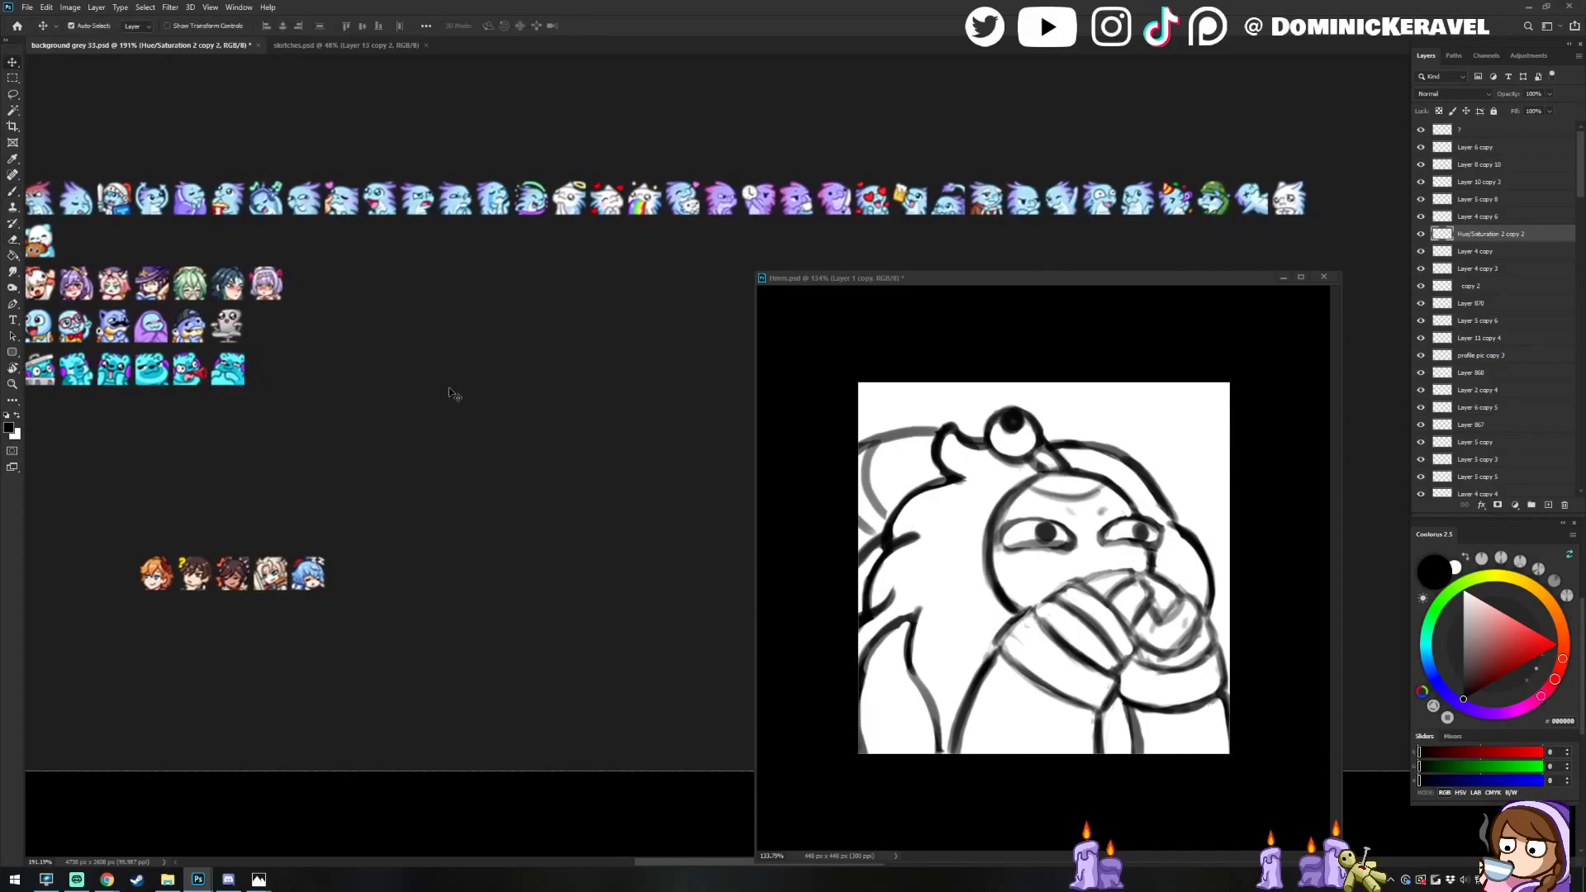
pyautogui.press('b')
pyautogui.press('e')
pyautogui.press('v')
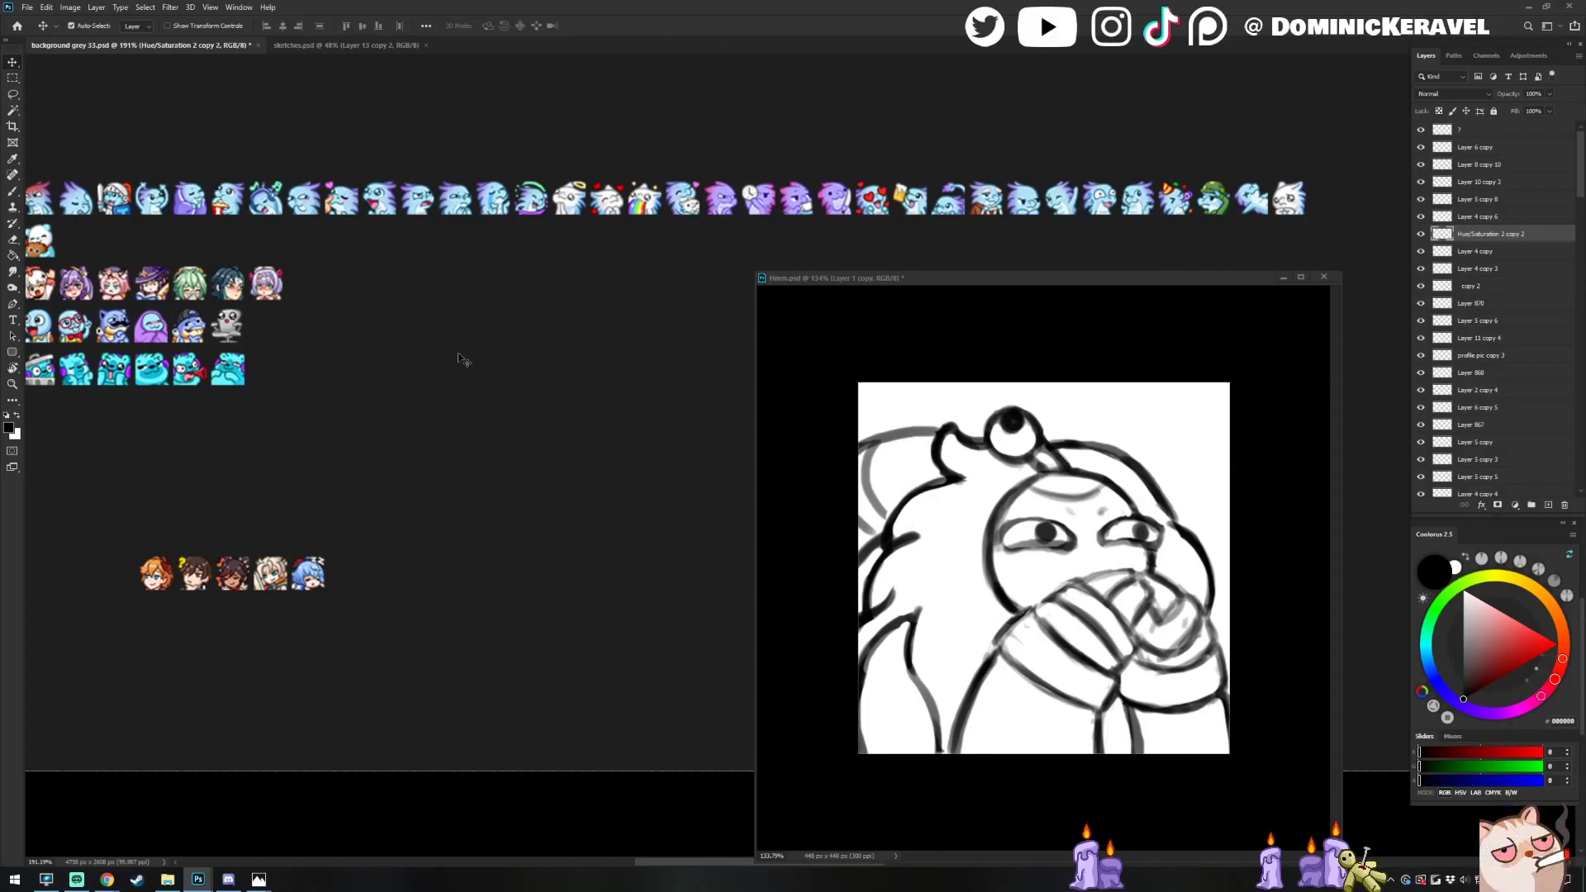
pyautogui.hotkey('alt', 'Tab')
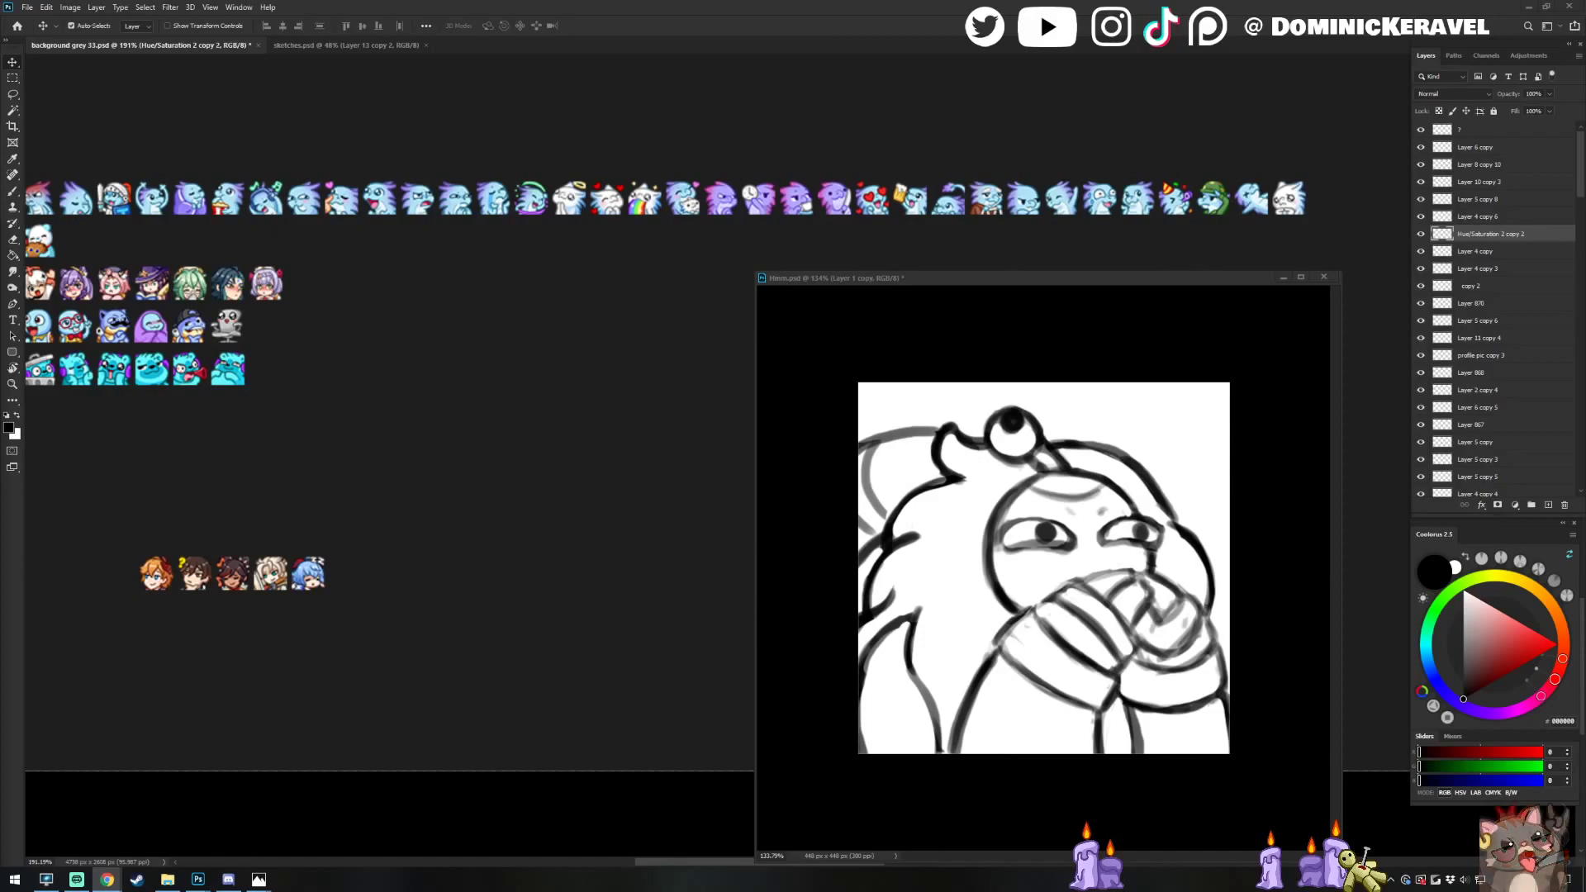
# Move the Hmm.psd window back over the middle of the emote collection and enlarge it around the sketch
pyautogui.moveTo(835, 279); pyautogui.dragTo(586, 194)
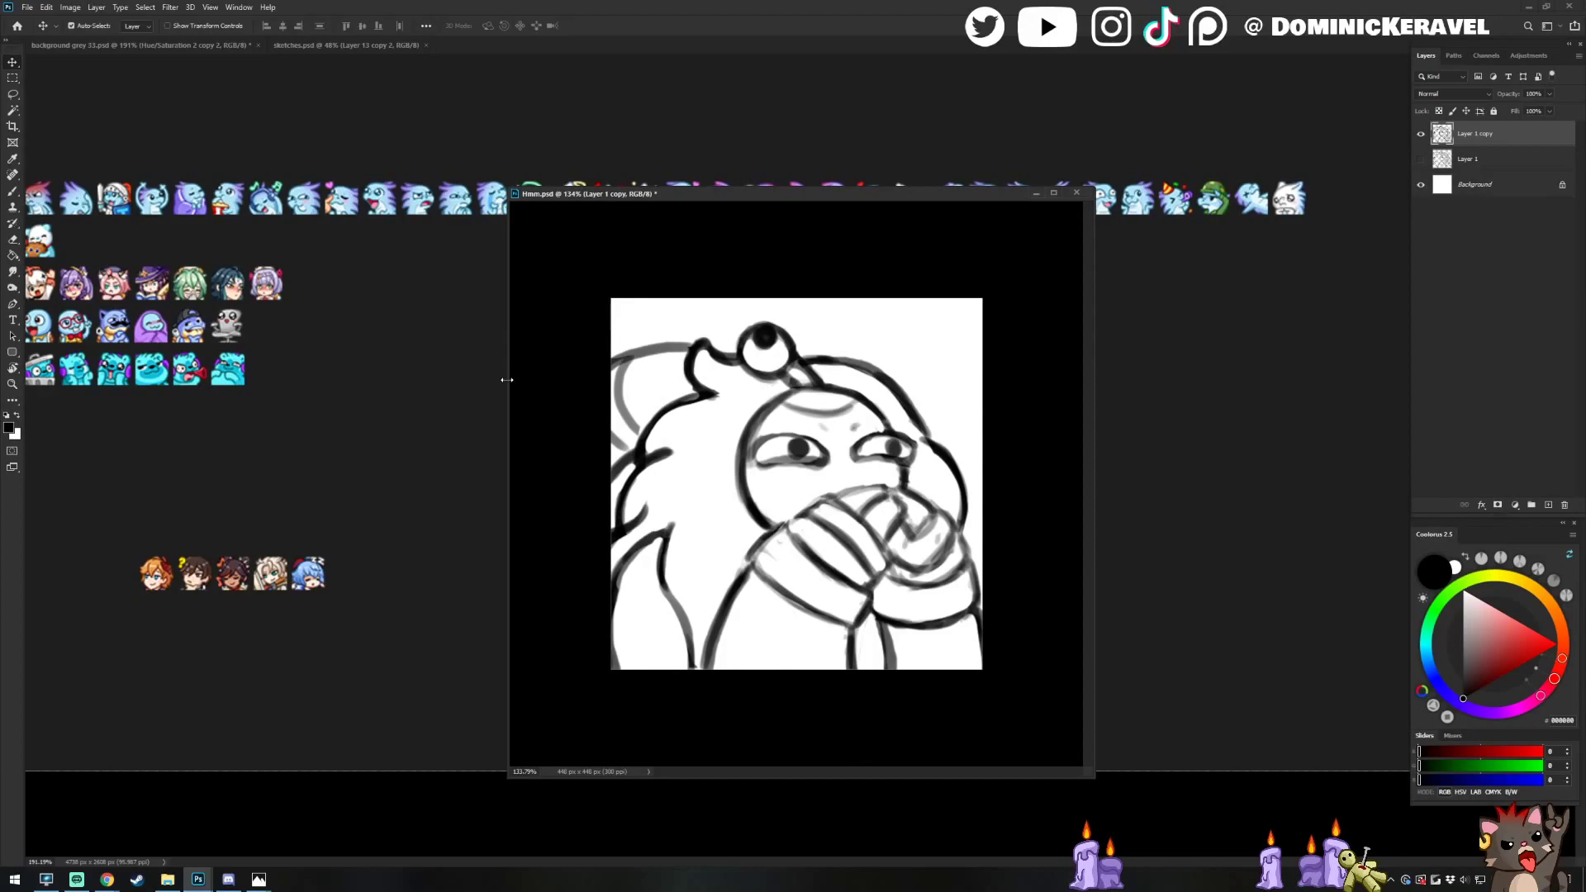
pyautogui.moveTo(679, 194)
pyautogui.mouseDown()
pyautogui.moveTo(756, 189)
pyautogui.moveTo(689, 168)
pyautogui.mouseUp()
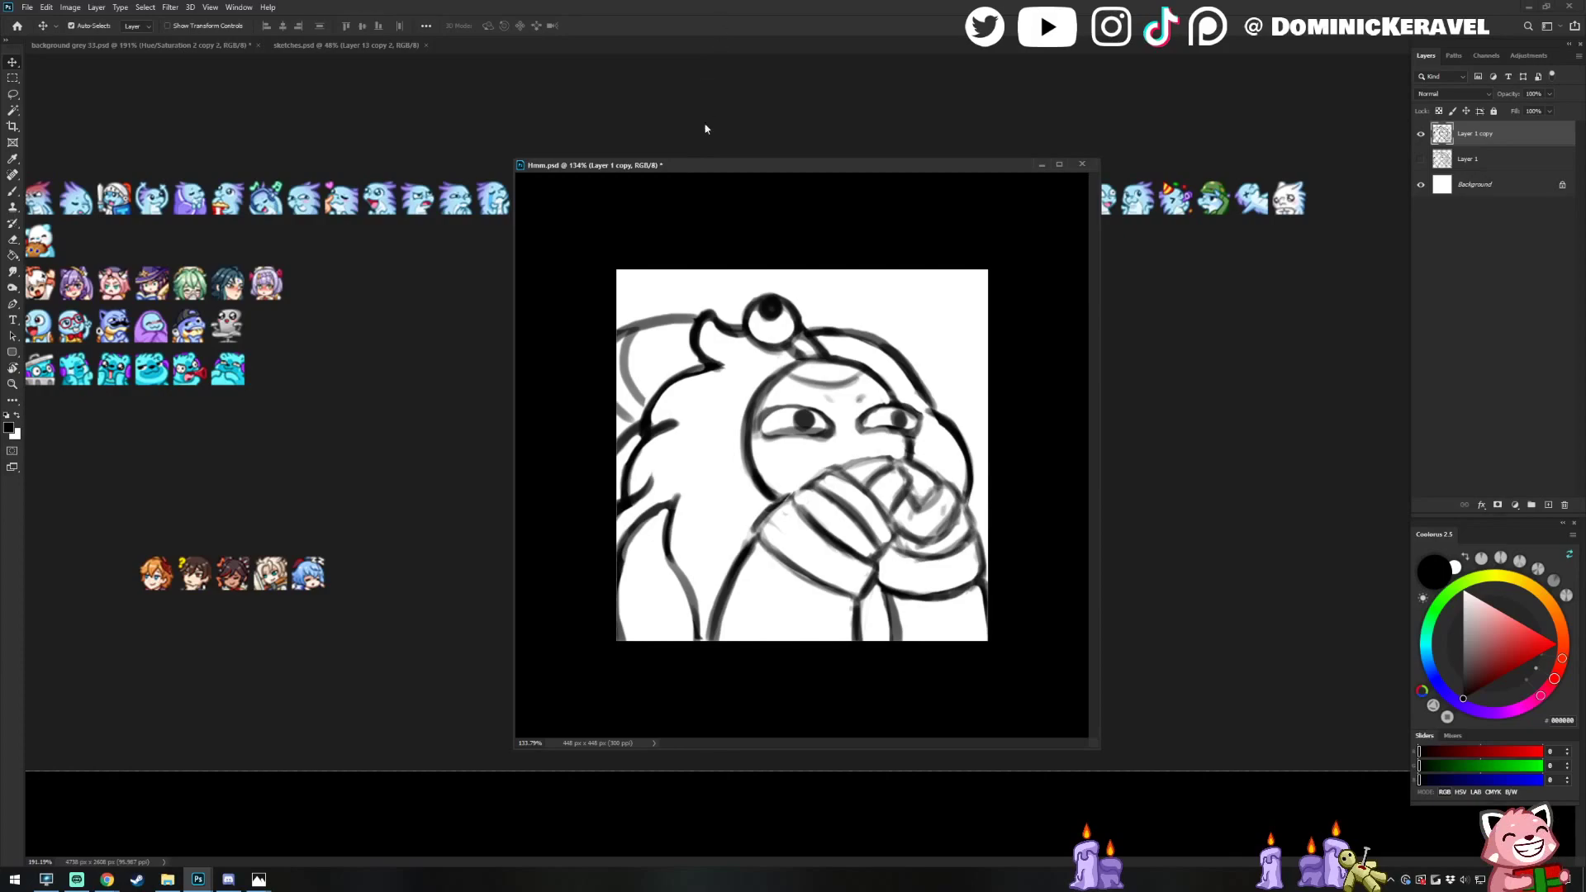
pyautogui.moveTo(722, 171); pyautogui.dragTo(797, 132)
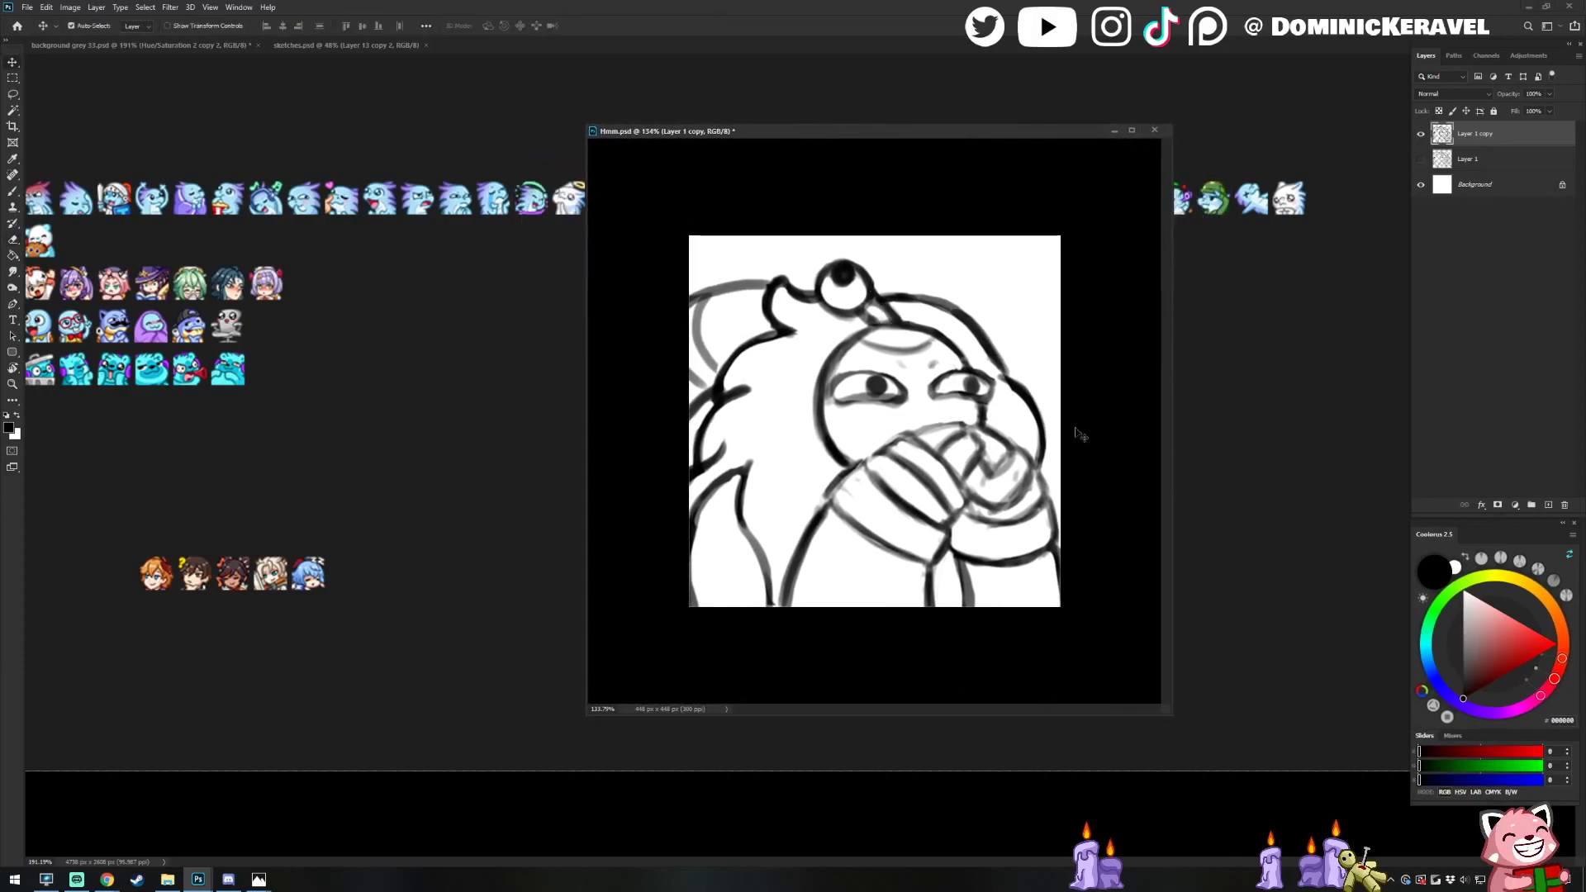
pyautogui.moveTo(1165, 709); pyautogui.dragTo(1293, 851)
pyautogui.moveTo(945, 133); pyautogui.dragTo(831, 88)
# Flip the Hmm.psd canvas horizontally back and forth to check the sketch at reduced size in mirrored and original orientation
pyautogui.scroll(-4, 854, 178)
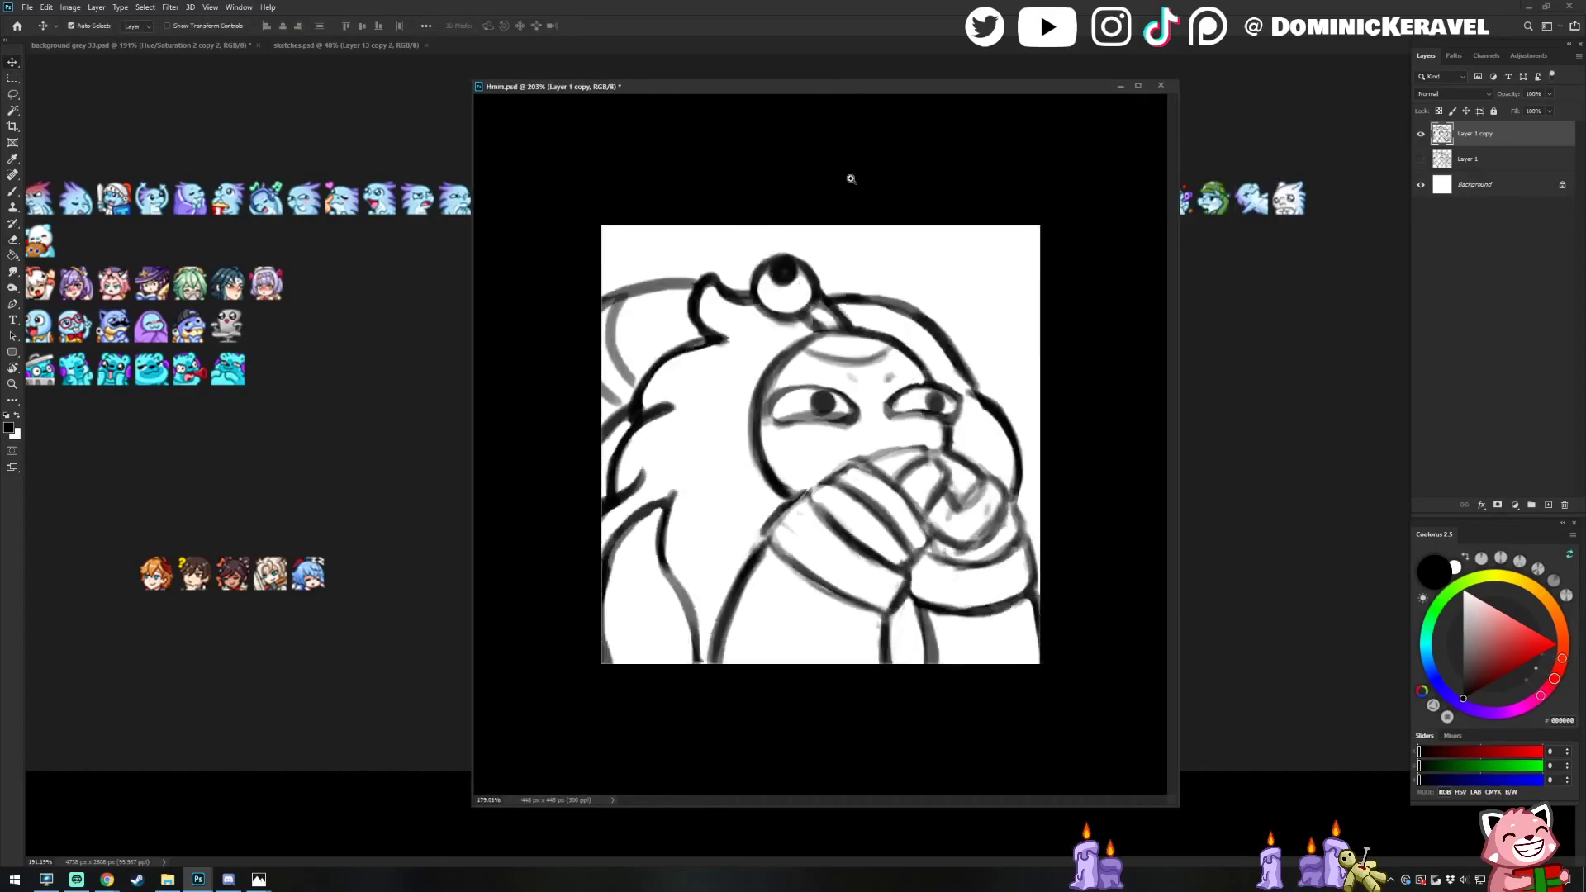
pyautogui.hotkey('ctrl', 'shift', 'h')
pyautogui.hotkey('ctrl', 'shift', 'h')
pyautogui.hotkey('ctrl', 'shift', 'h')
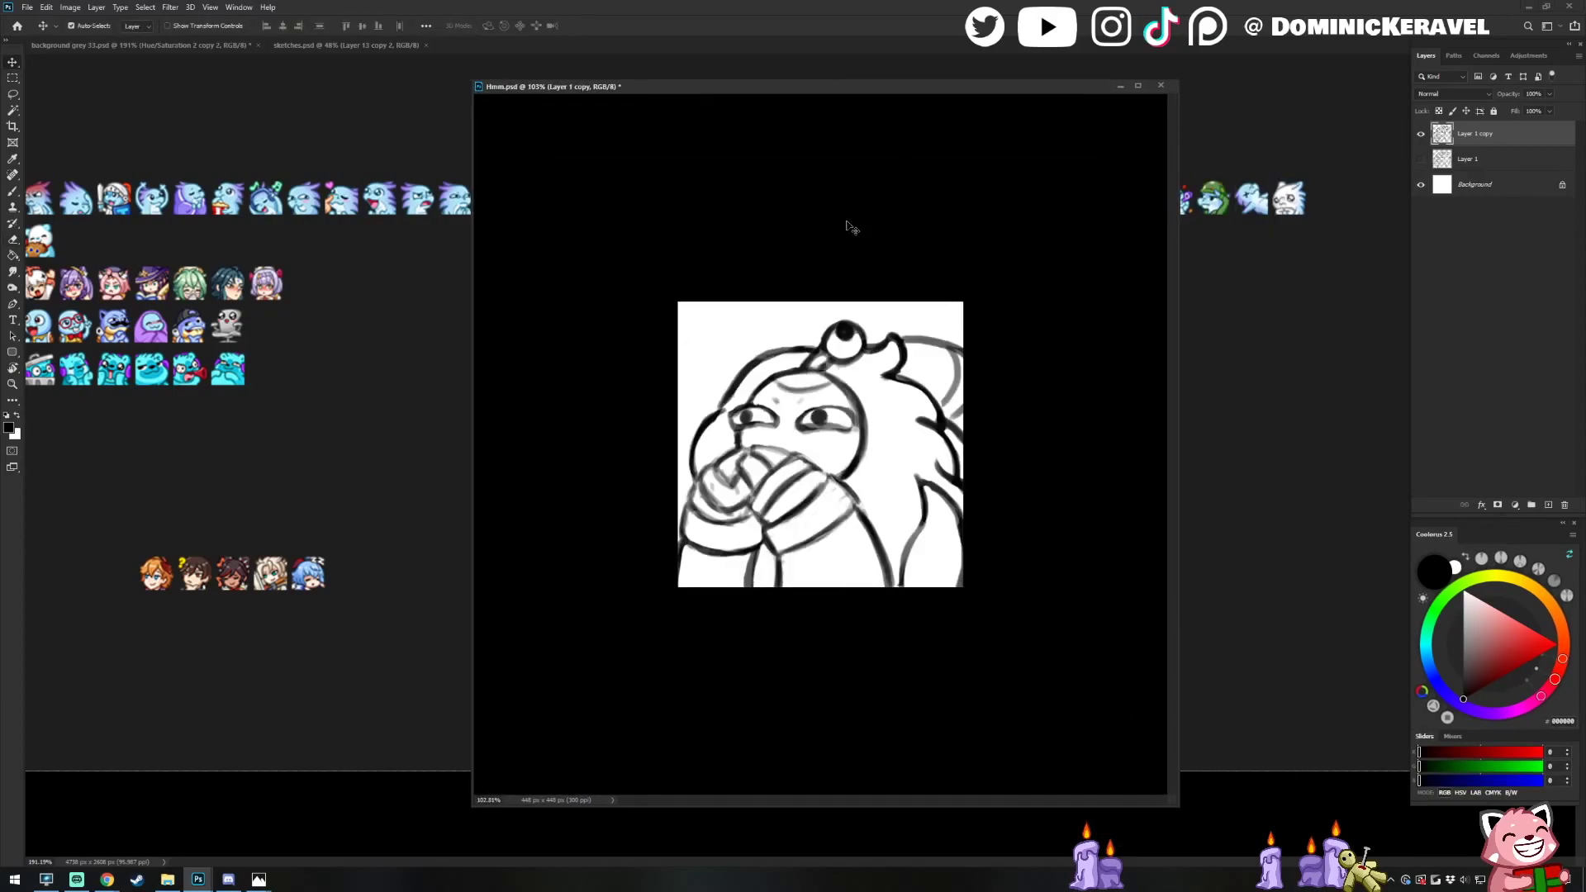
pyautogui.hotkey('ctrl', 'shift', 'h')
pyautogui.hotkey('ctrl', 'shift', 'h')
pyautogui.hotkey('ctrl', 'shift', 'h')
pyautogui.hotkey('ctrl', 'shift', 'h')
pyautogui.hotkey('ctrl', 'shift', 'h')
pyautogui.press('e')
pyautogui.press('v')
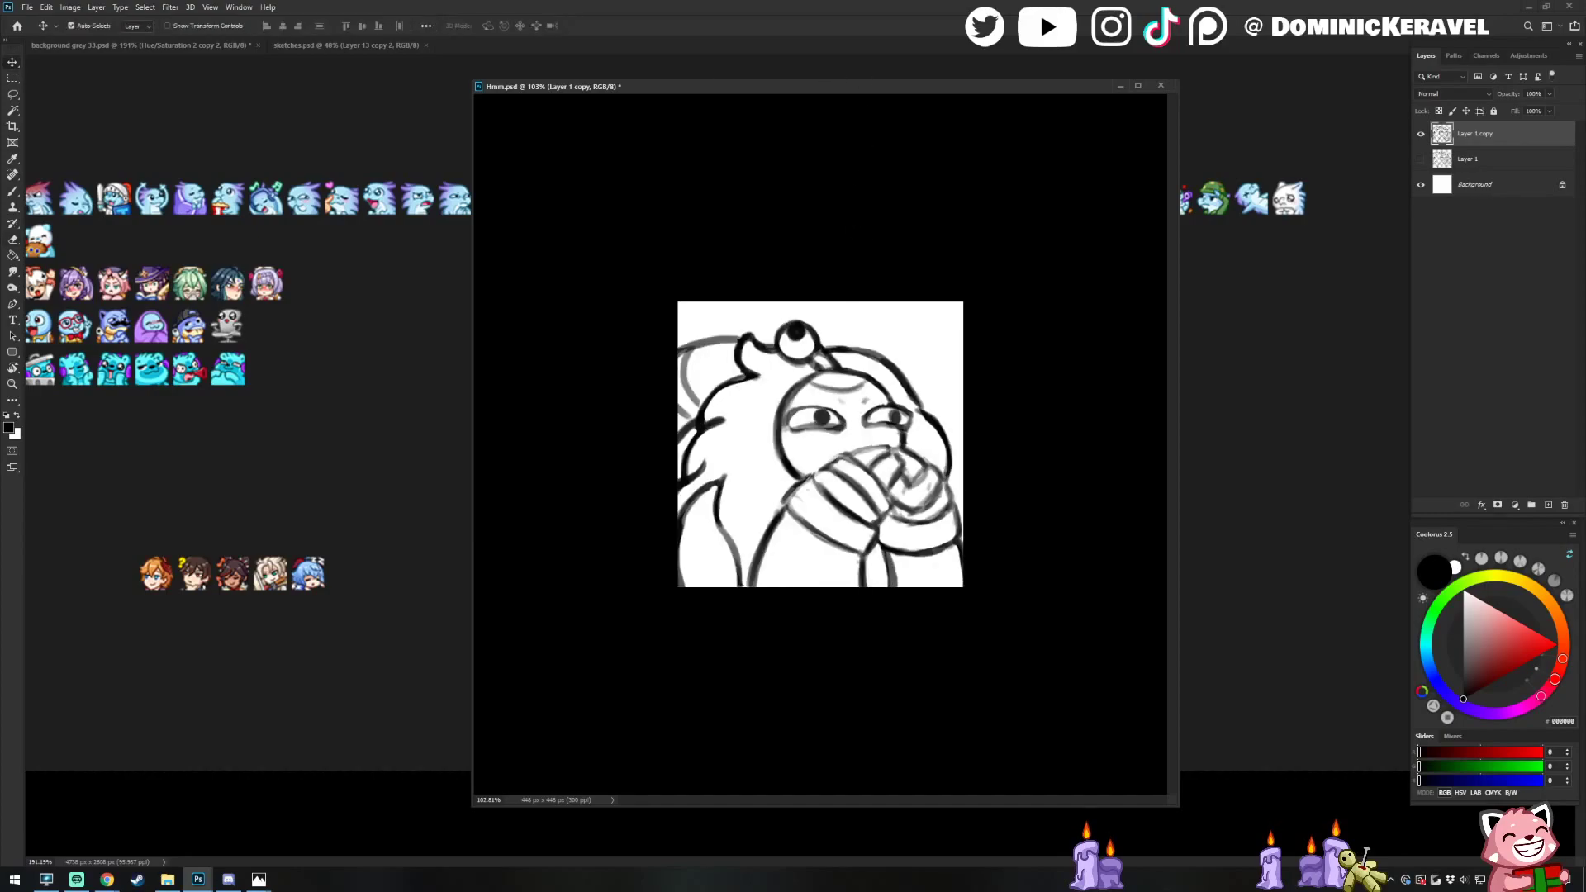
# Switch to Photos, place the robed character's reference picture beside the sketch for comparison, and minimize the picture
pyautogui.hotkey('alt', 'Tab')
pyautogui.hotkey('alt', 'Tab')
pyautogui.hotkey('alt', 'Tab')
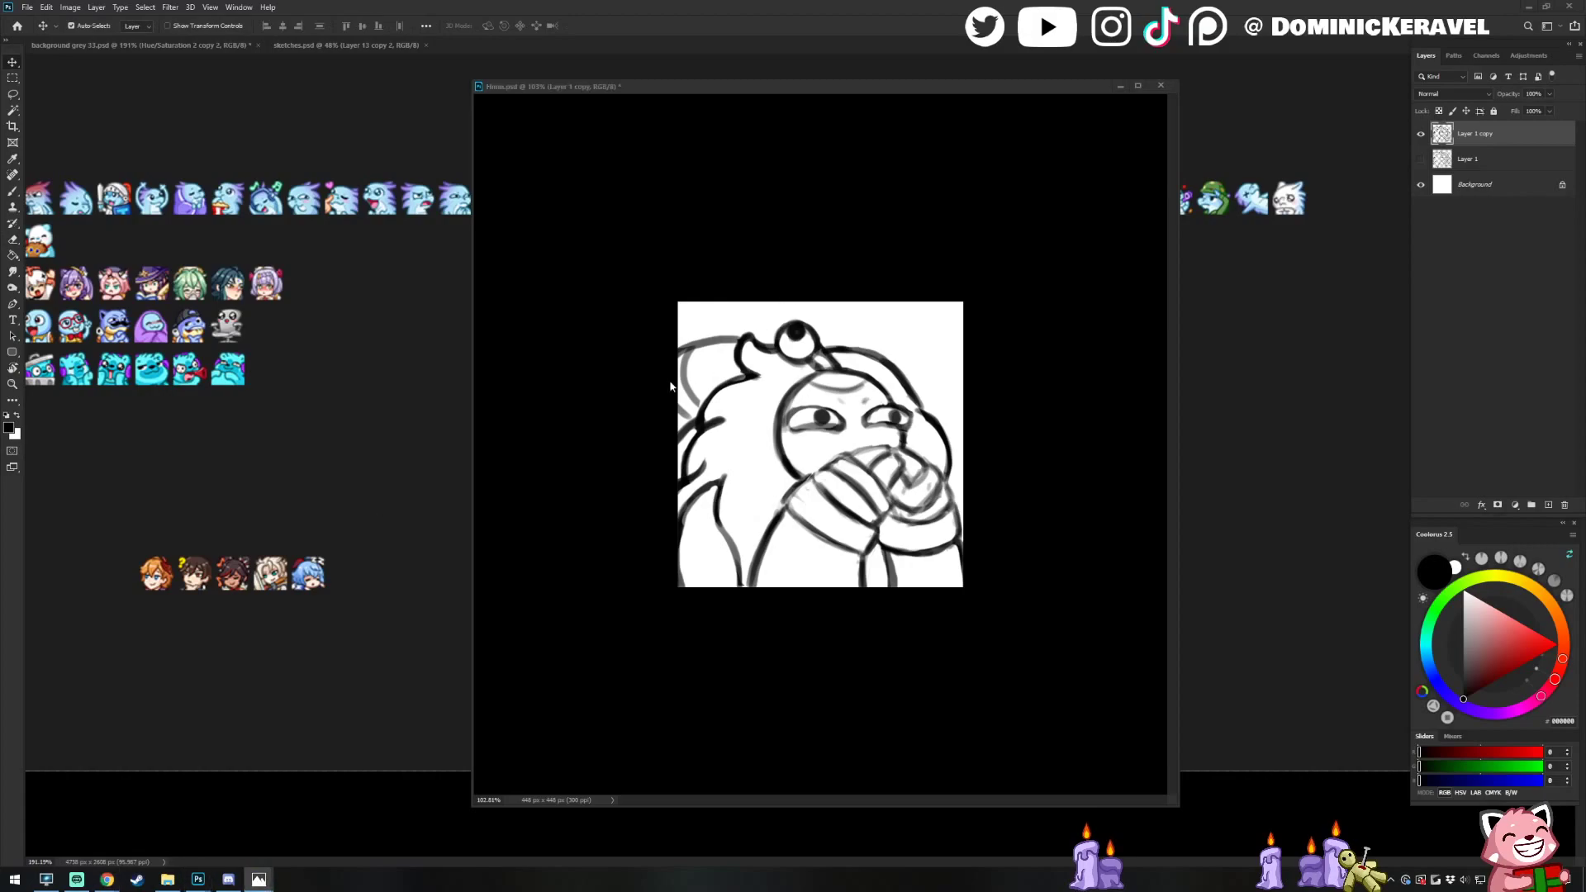
pyautogui.moveTo(1151, 331); pyautogui.dragTo(277, 186)
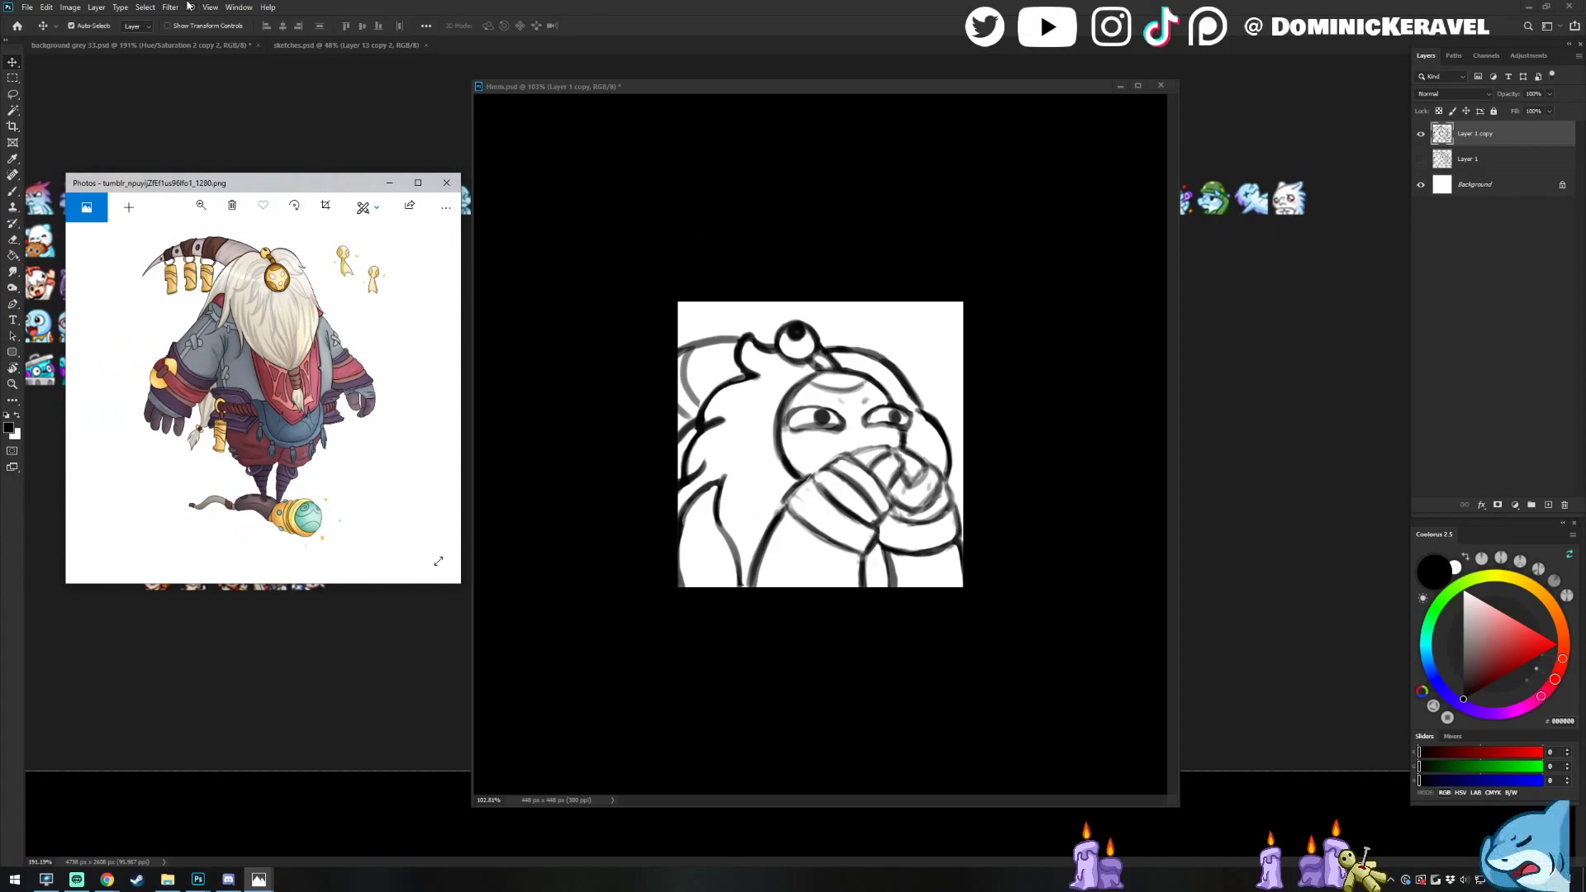
pyautogui.click(389, 182)
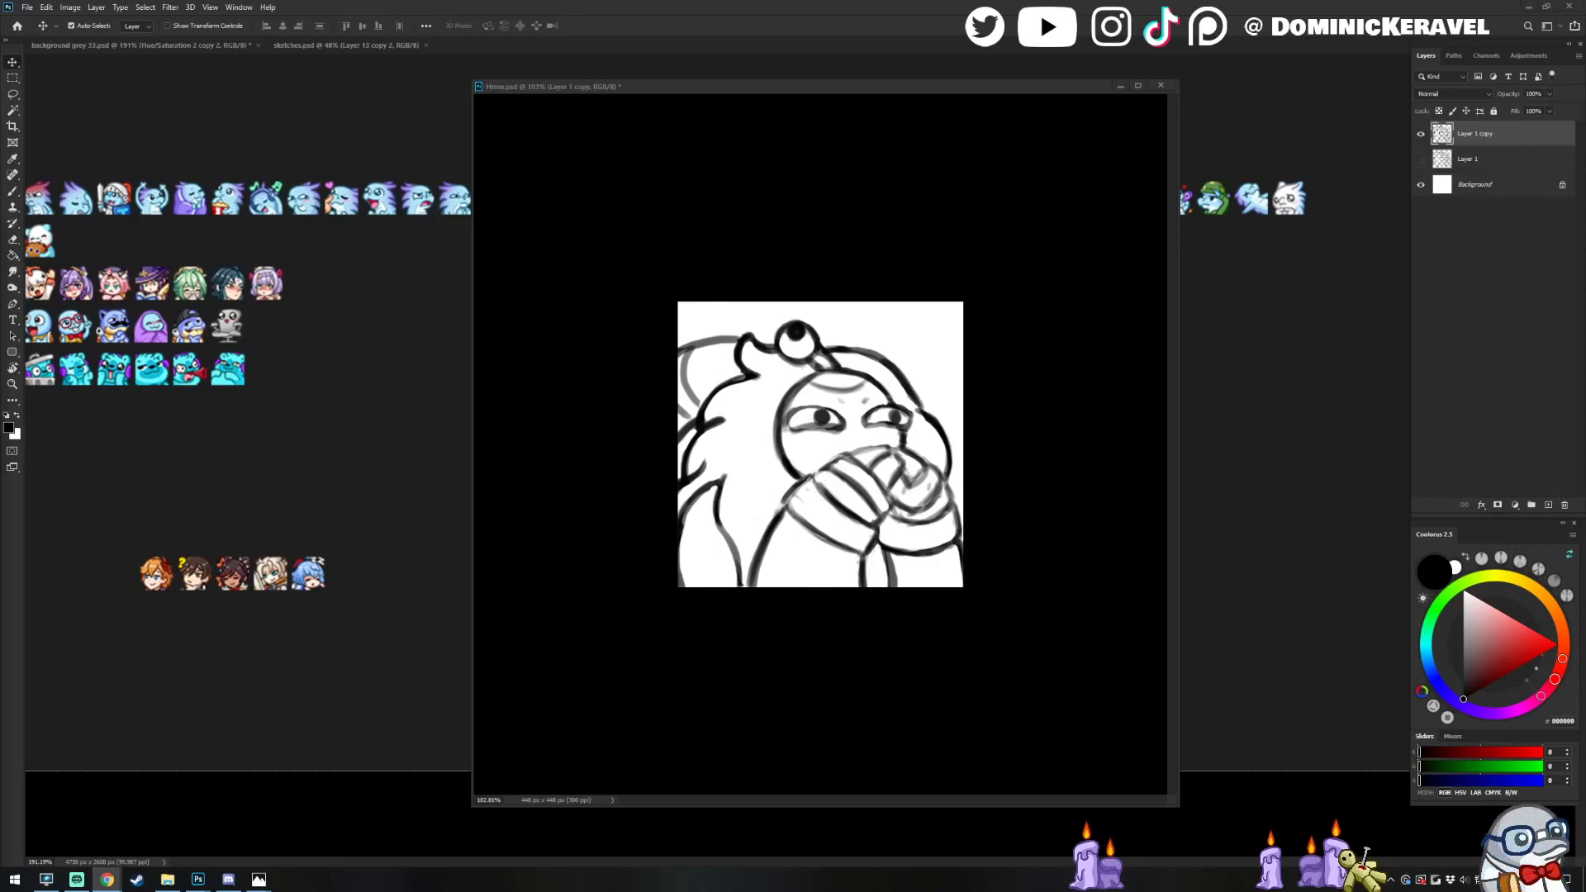
pyautogui.moveTo(612, 83); pyautogui.dragTo(621, 84)
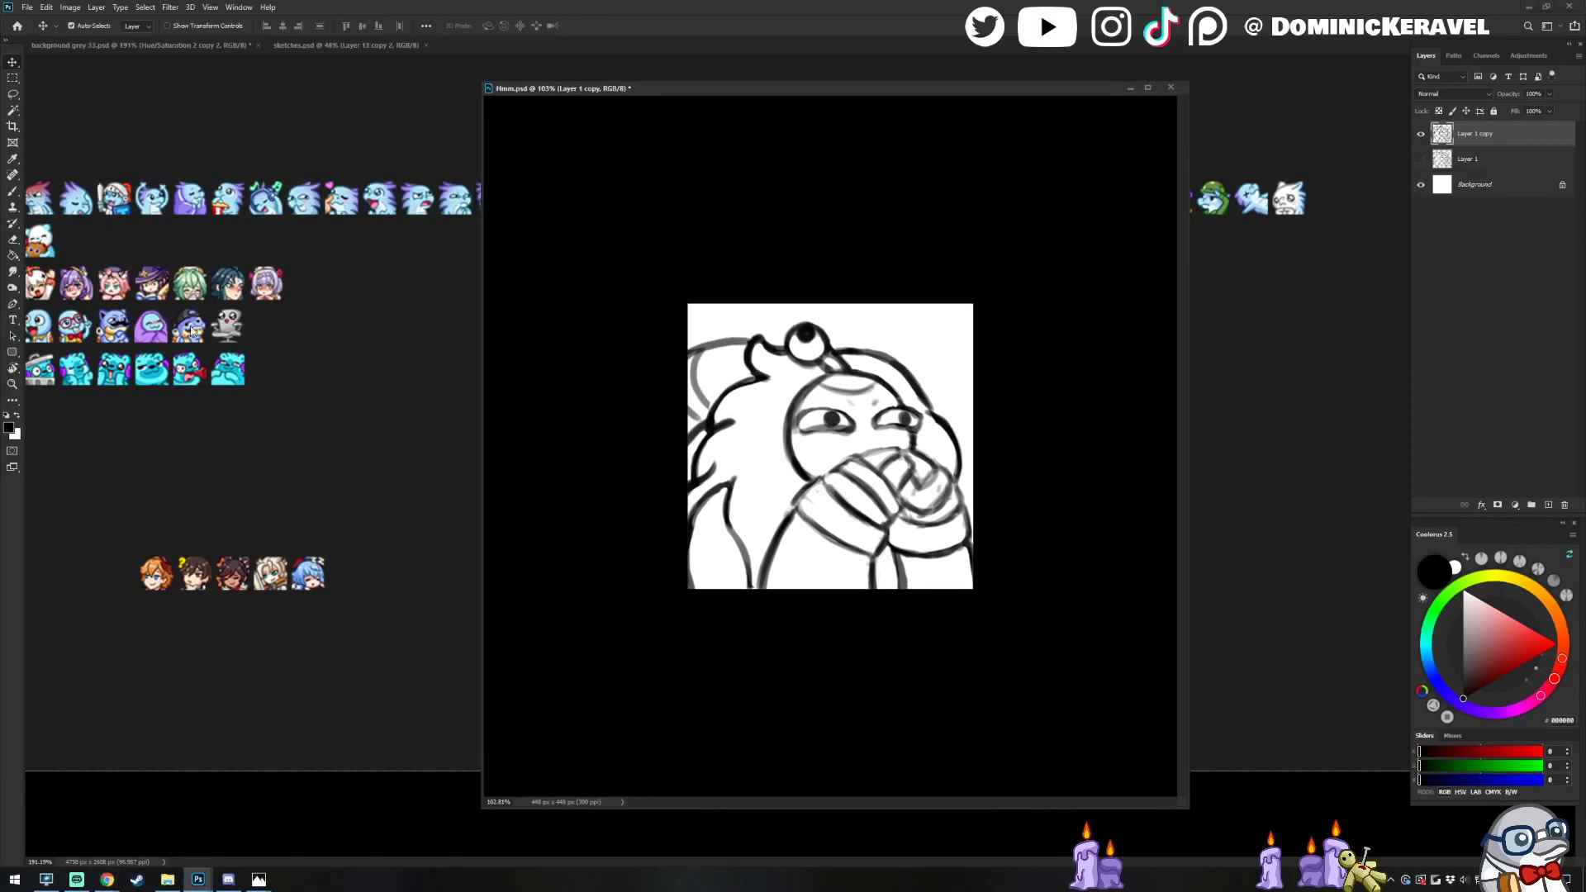
pyautogui.moveTo(738, 84)
pyautogui.mouseDown()
pyautogui.moveTo(732, 131)
pyautogui.moveTo(701, 100)
pyautogui.moveTo(755, 97)
pyautogui.mouseUp()
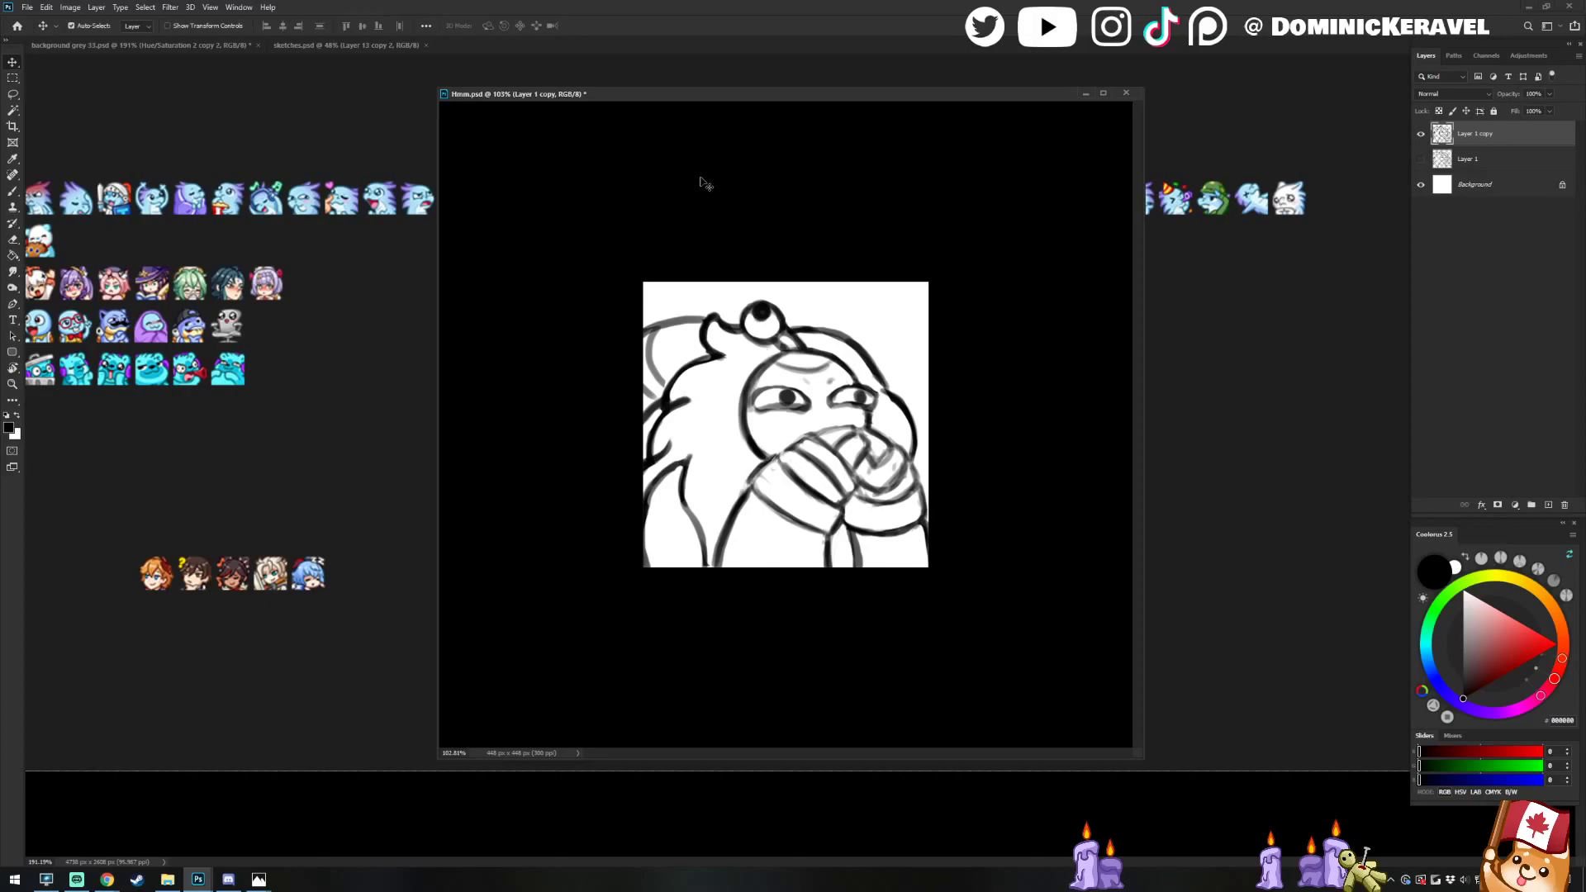
pyautogui.moveTo(610, 99); pyautogui.dragTo(686, 96)
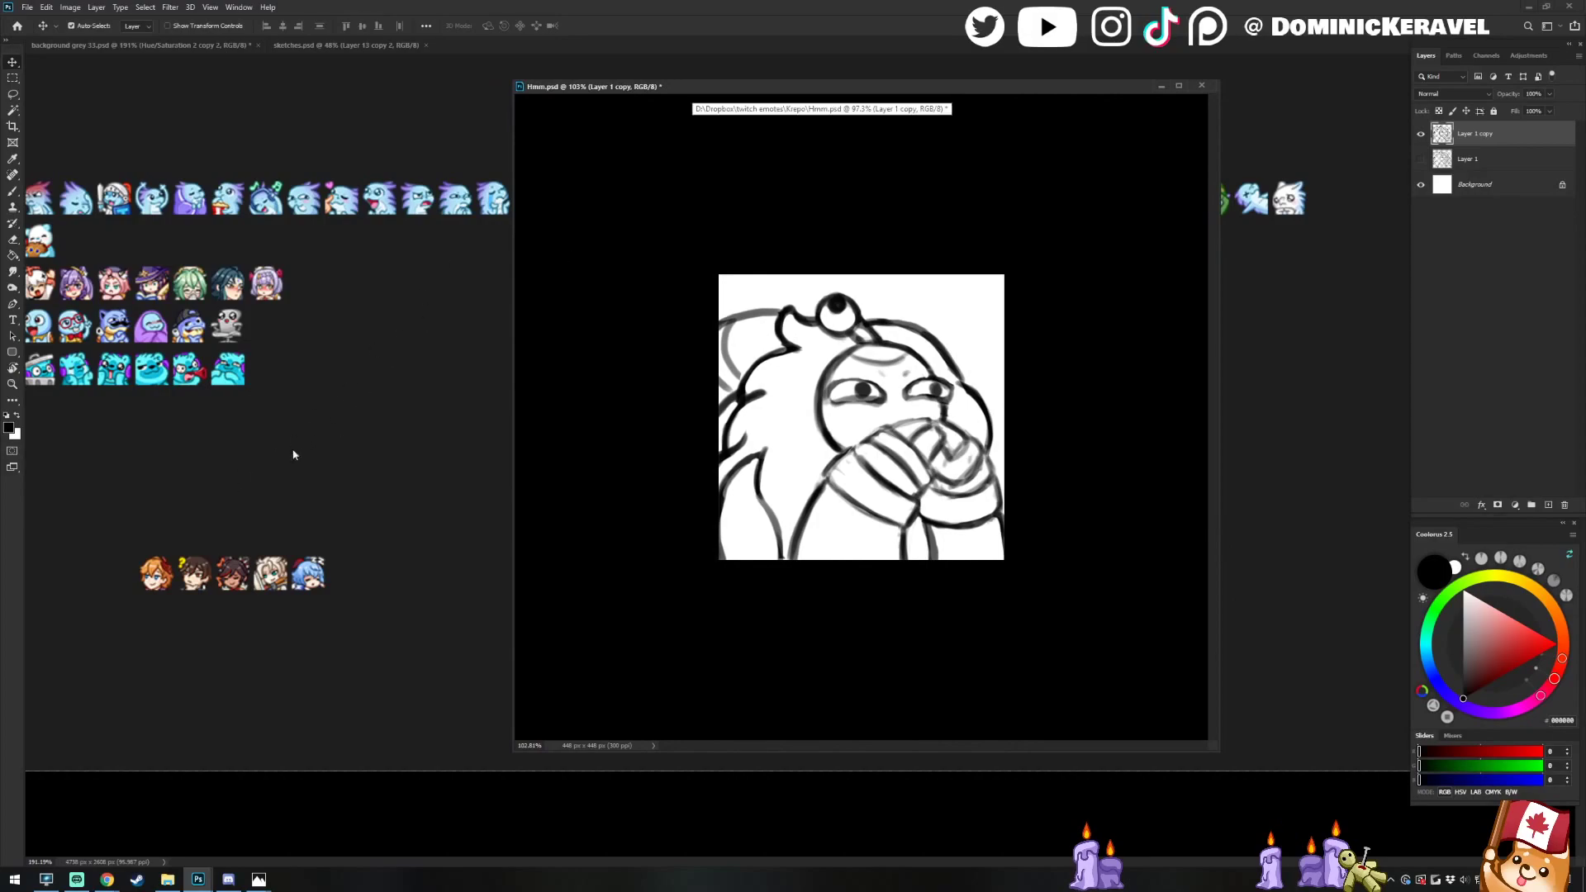
pyautogui.moveTo(554, 86); pyautogui.dragTo(623, 59)
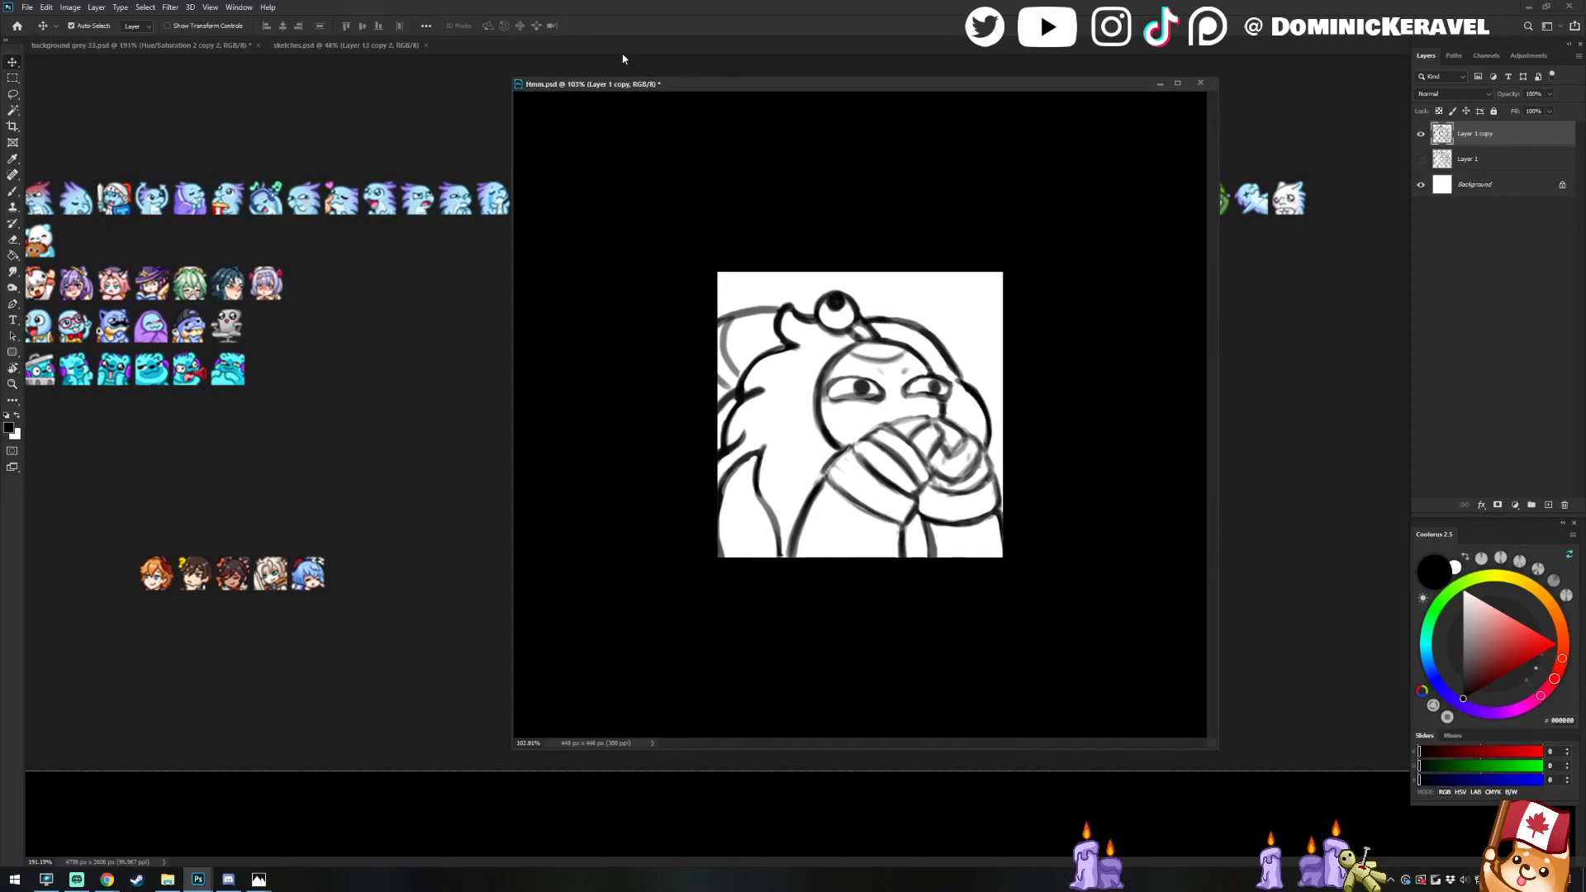
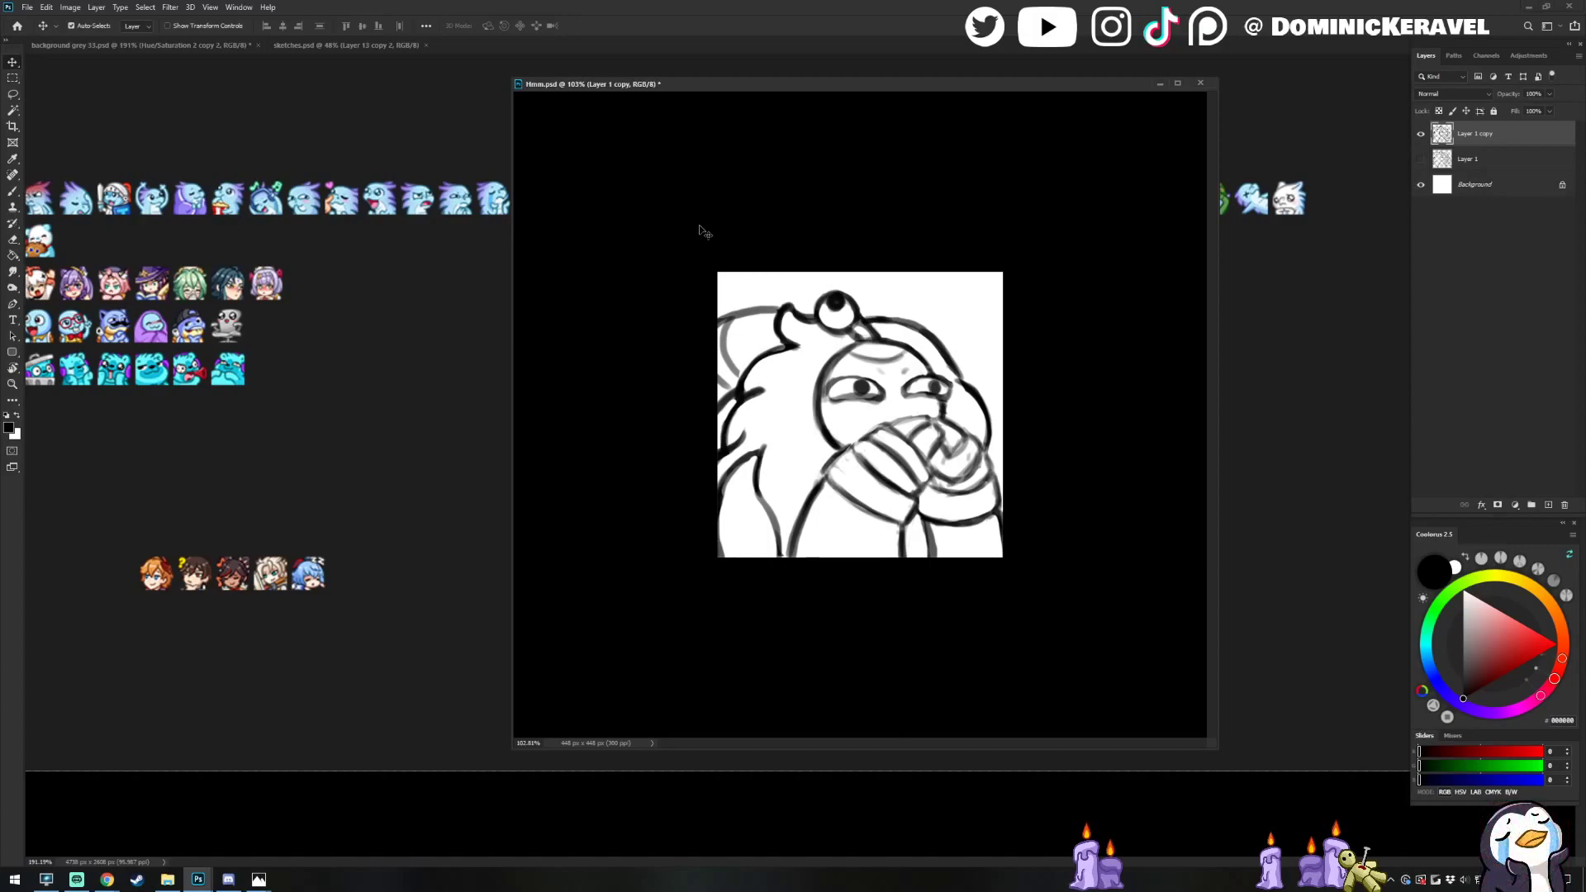
pyautogui.moveTo(820, 89); pyautogui.dragTo(894, 109)
# Hide and reshow Layer 1 copy to check the sketch, and undo a test stroke in the white area beside the head
pyautogui.click(1421, 134)
pyautogui.click(1420, 136)
pyautogui.press('b')
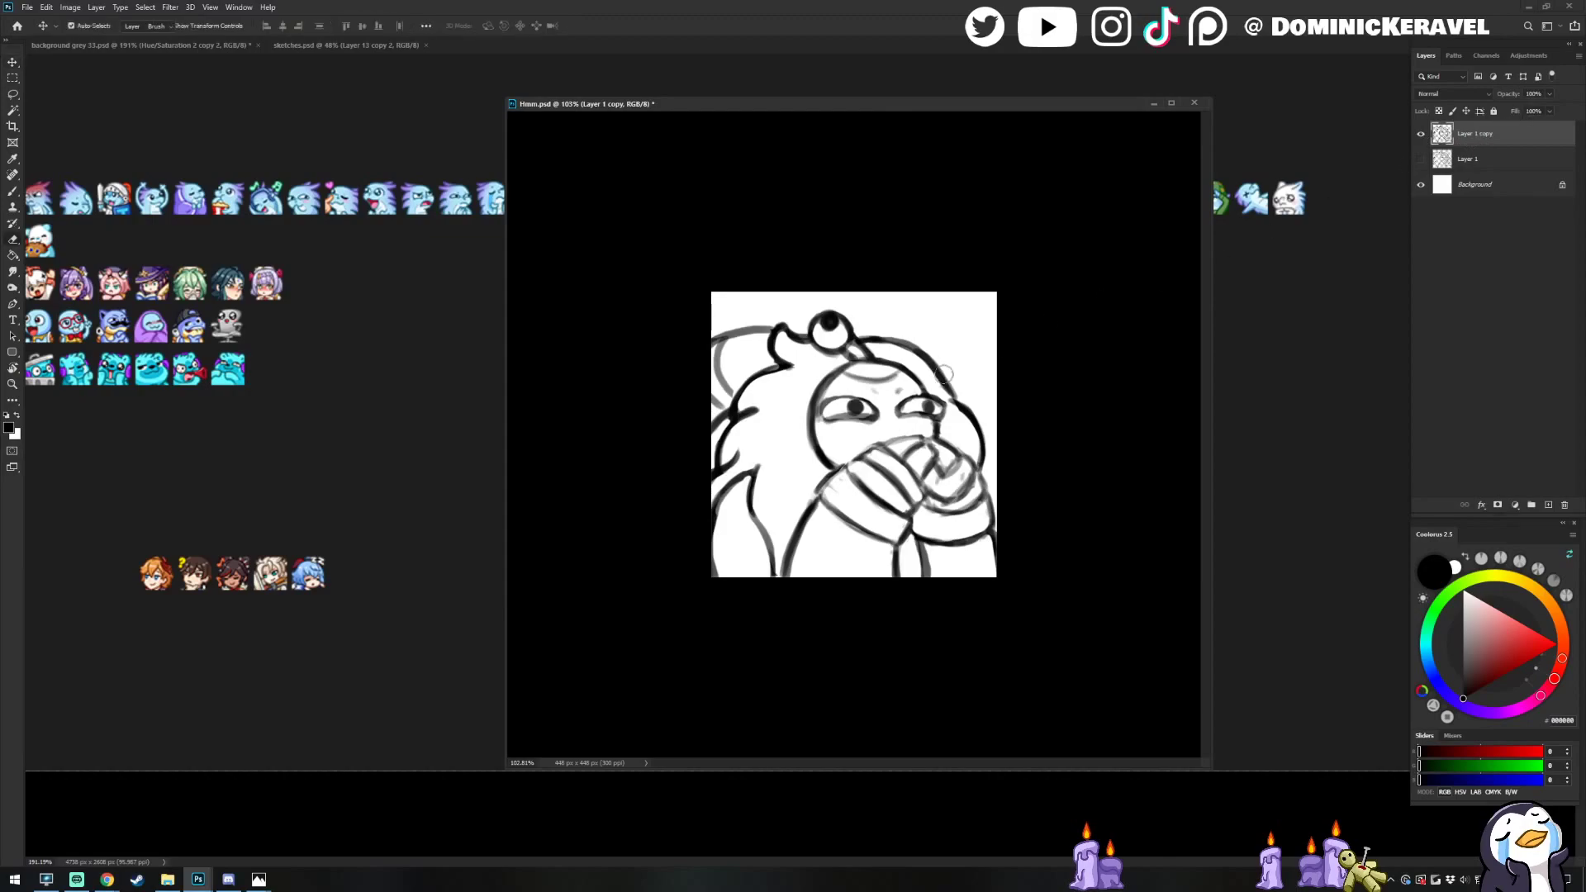
pyautogui.moveTo(906, 331); pyautogui.dragTo(954, 308)
pyautogui.hotkey('ctrl', 'z')
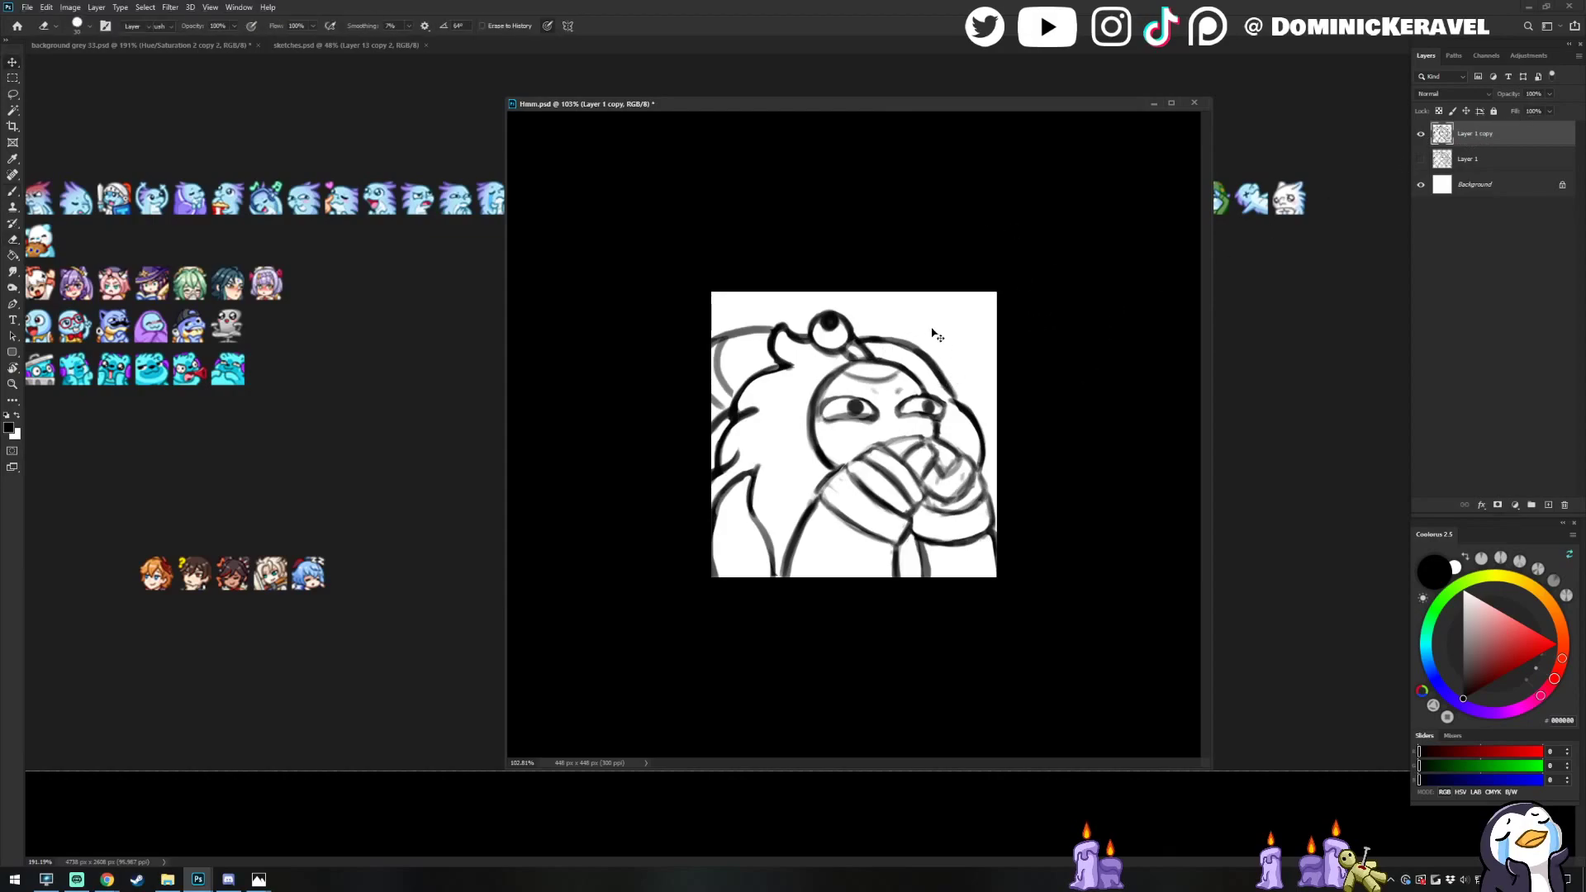
# Clean up the sketch lines around the far eye and the eyestalk's base with alternating eraser and brush strokes
pyautogui.scroll(-2, 950, 292)
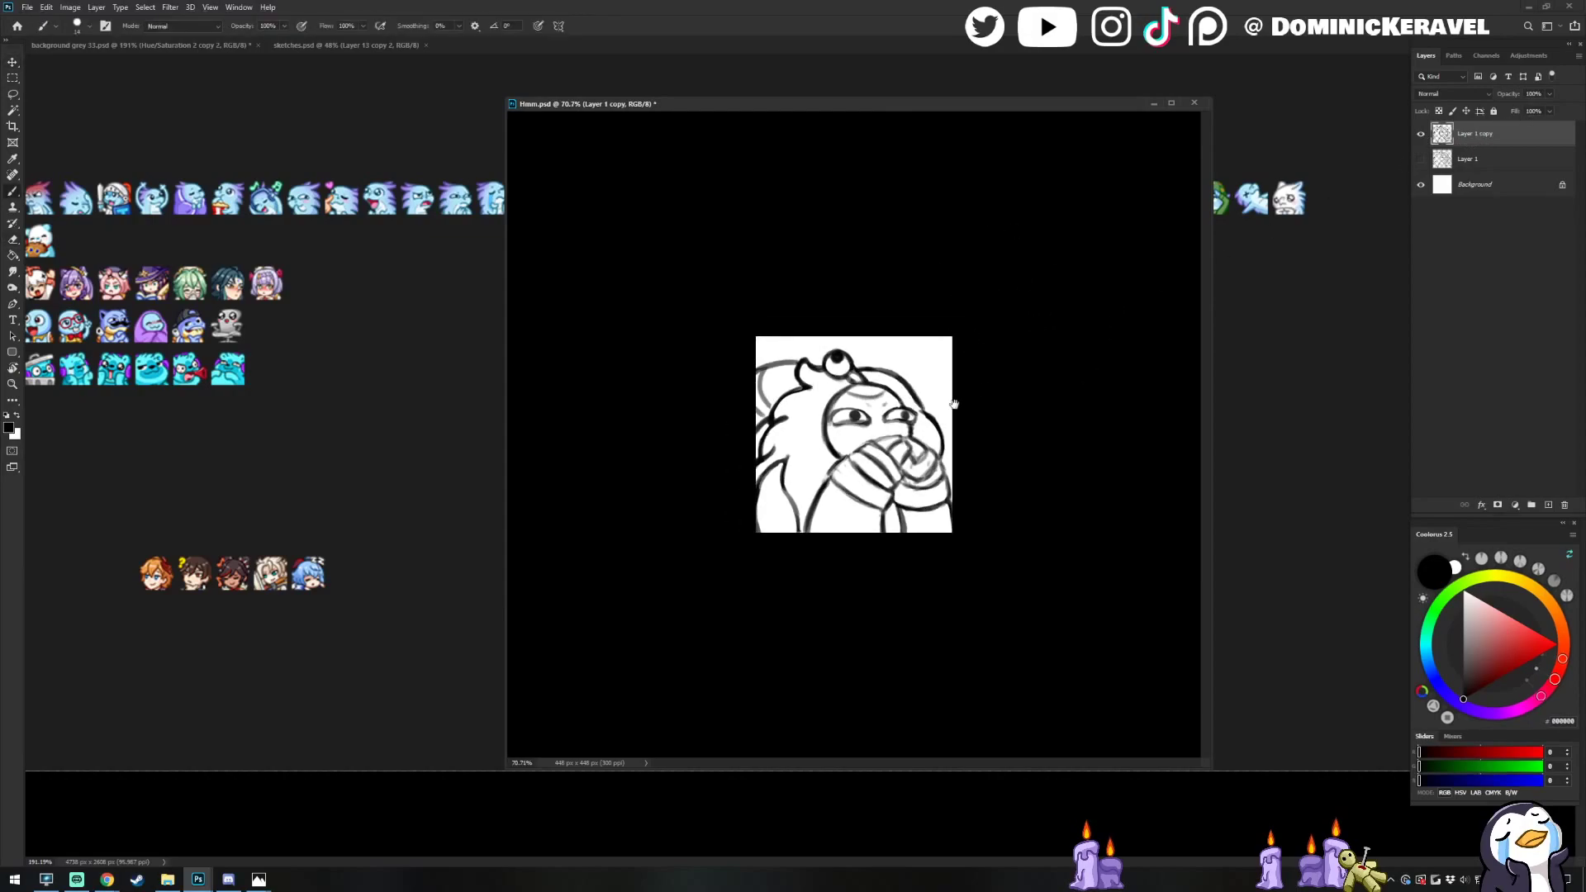
pyautogui.scroll(2, 964, 397)
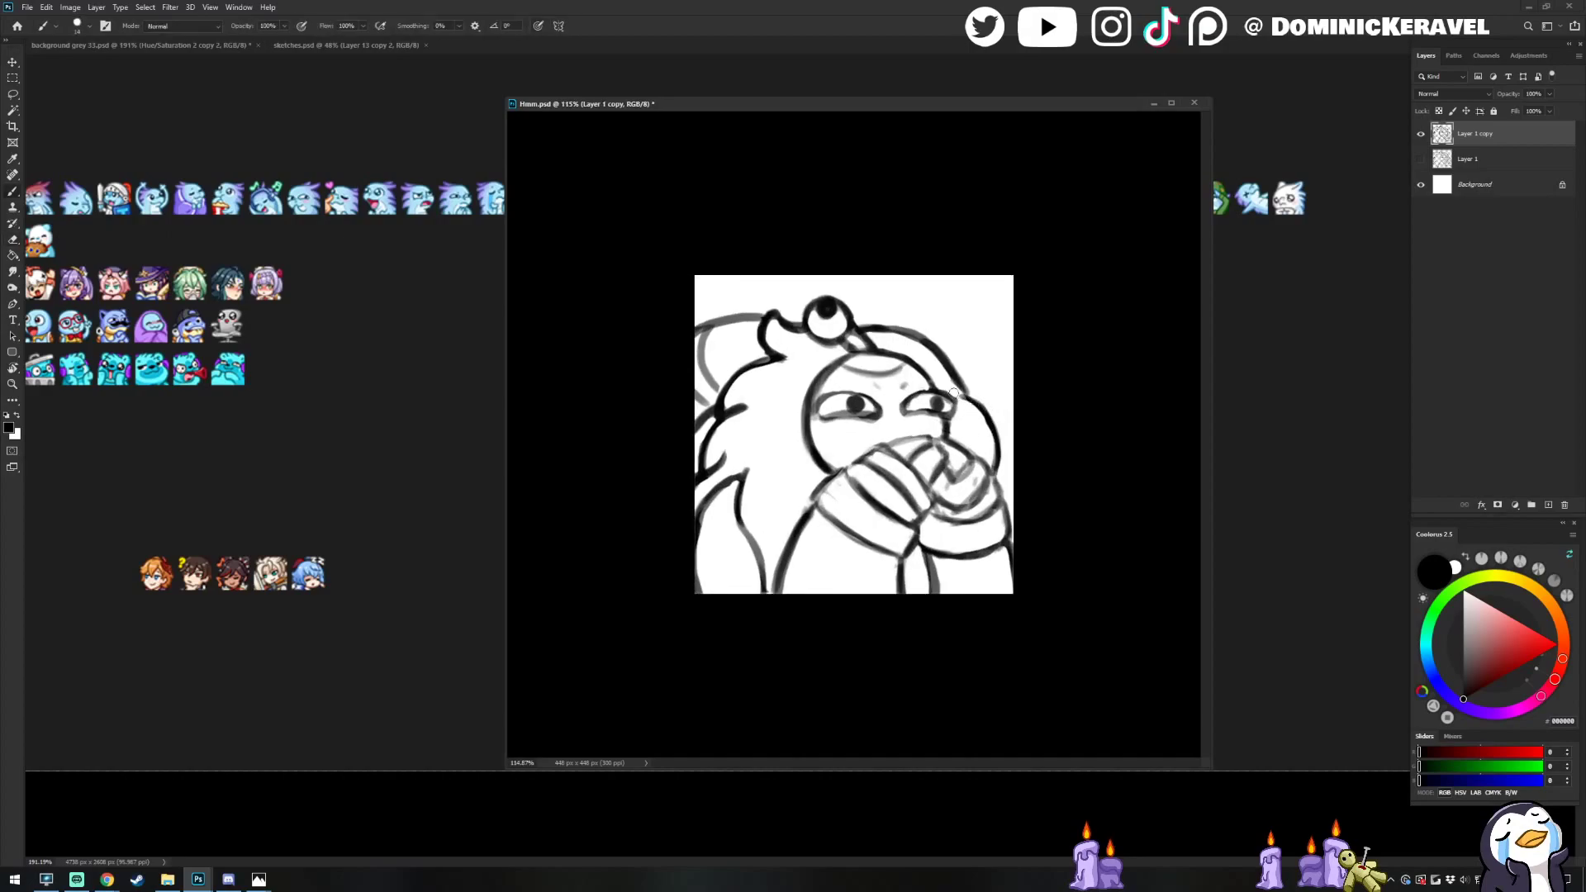
pyautogui.press('e')
pyautogui.press('b')
pyautogui.press('e')
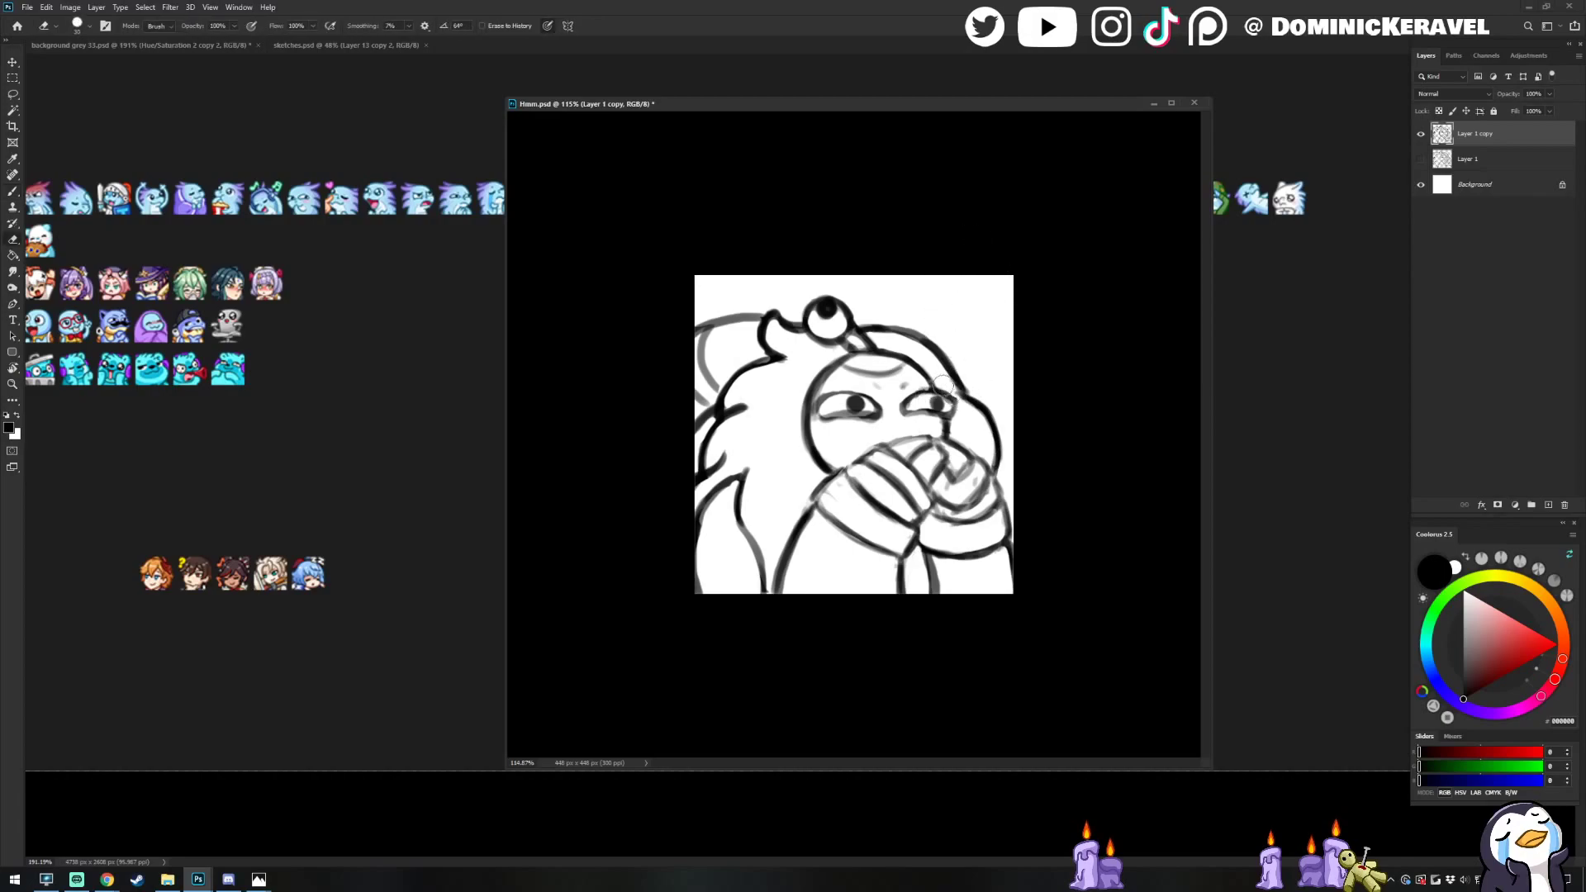
pyautogui.press('b')
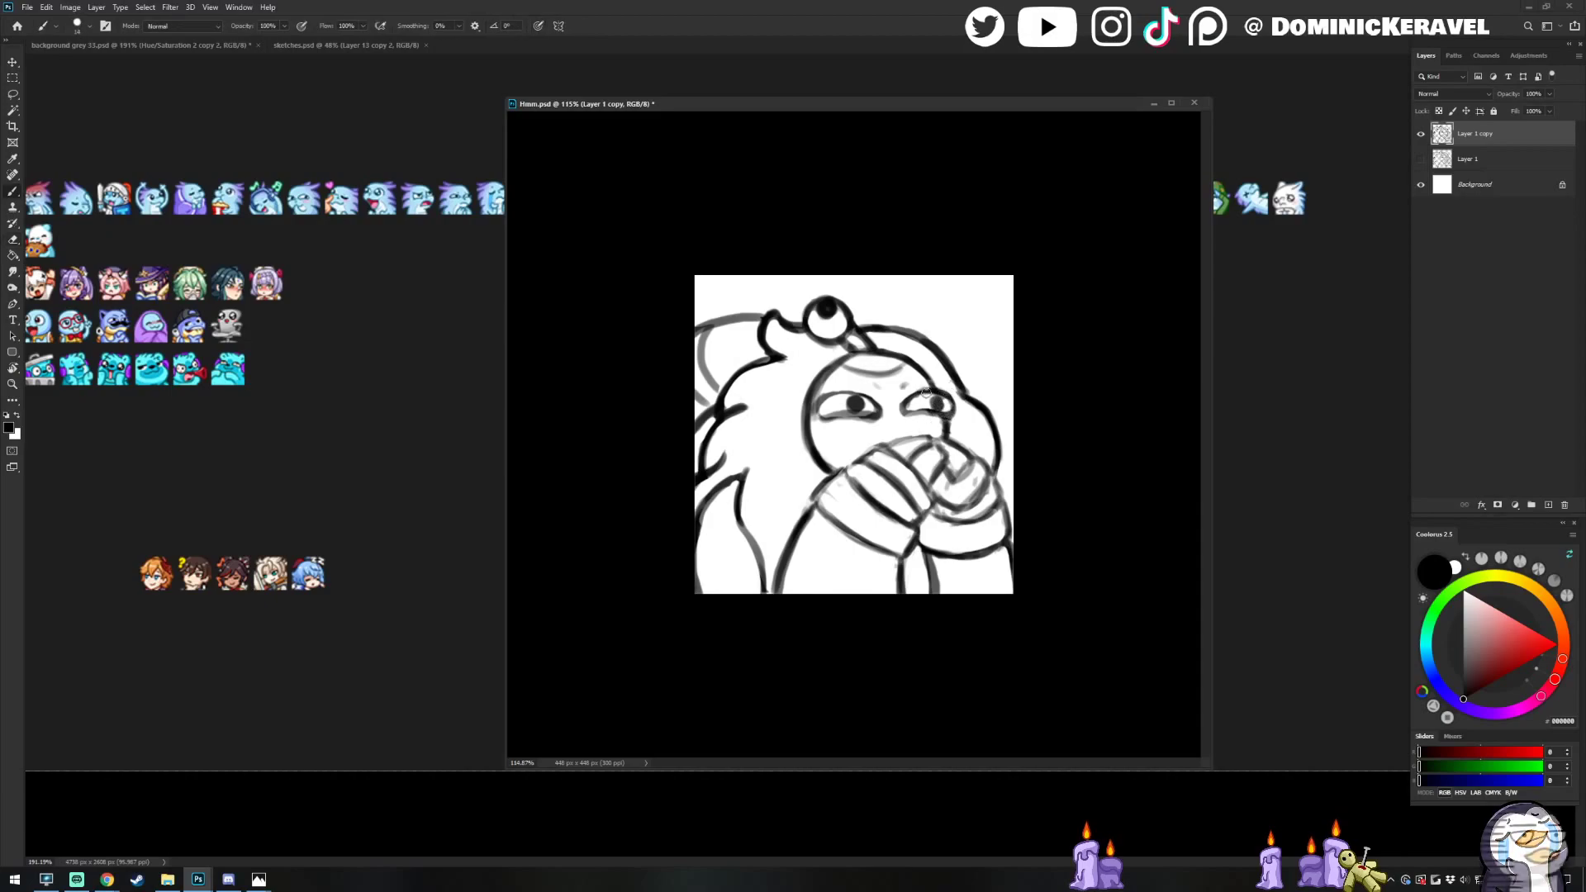
pyautogui.press('e')
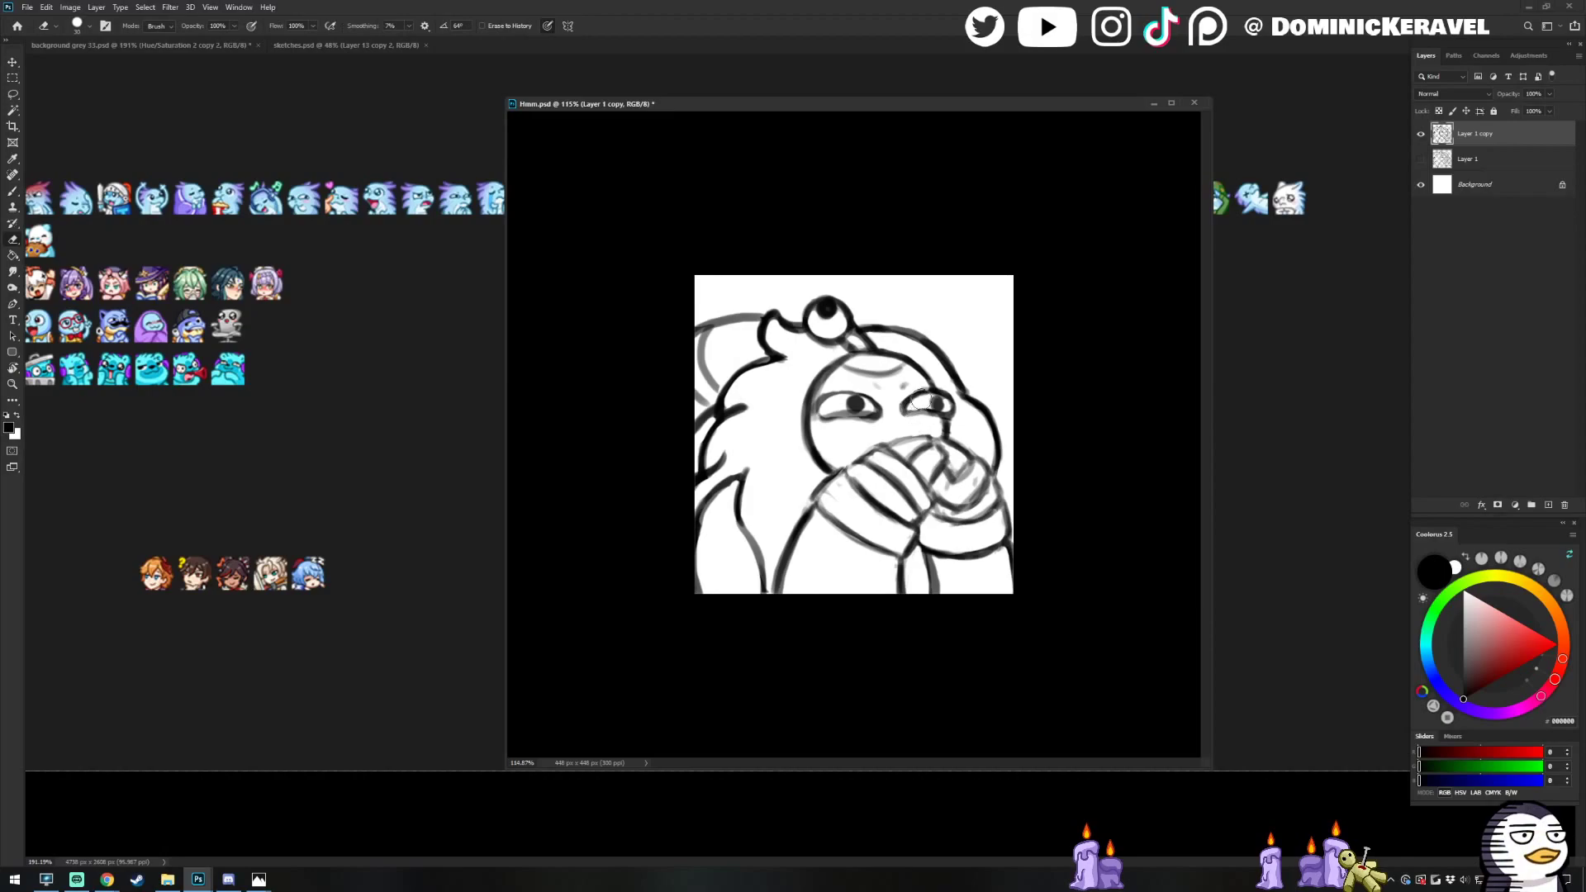
pyautogui.press('b')
pyautogui.press('e')
pyautogui.press('b')
pyautogui.press('e')
pyautogui.press('b')
pyautogui.press('e')
pyautogui.press('b')
pyautogui.press('e')
pyautogui.press('b')
pyautogui.moveTo(856, 333)
pyautogui.mouseDown()
pyautogui.moveTo(865, 347)
pyautogui.moveTo(849, 345)
pyautogui.moveTo(858, 328)
pyautogui.mouseUp()
pyautogui.press('e')
pyautogui.press('b')
pyautogui.press('e')
pyautogui.press('b')
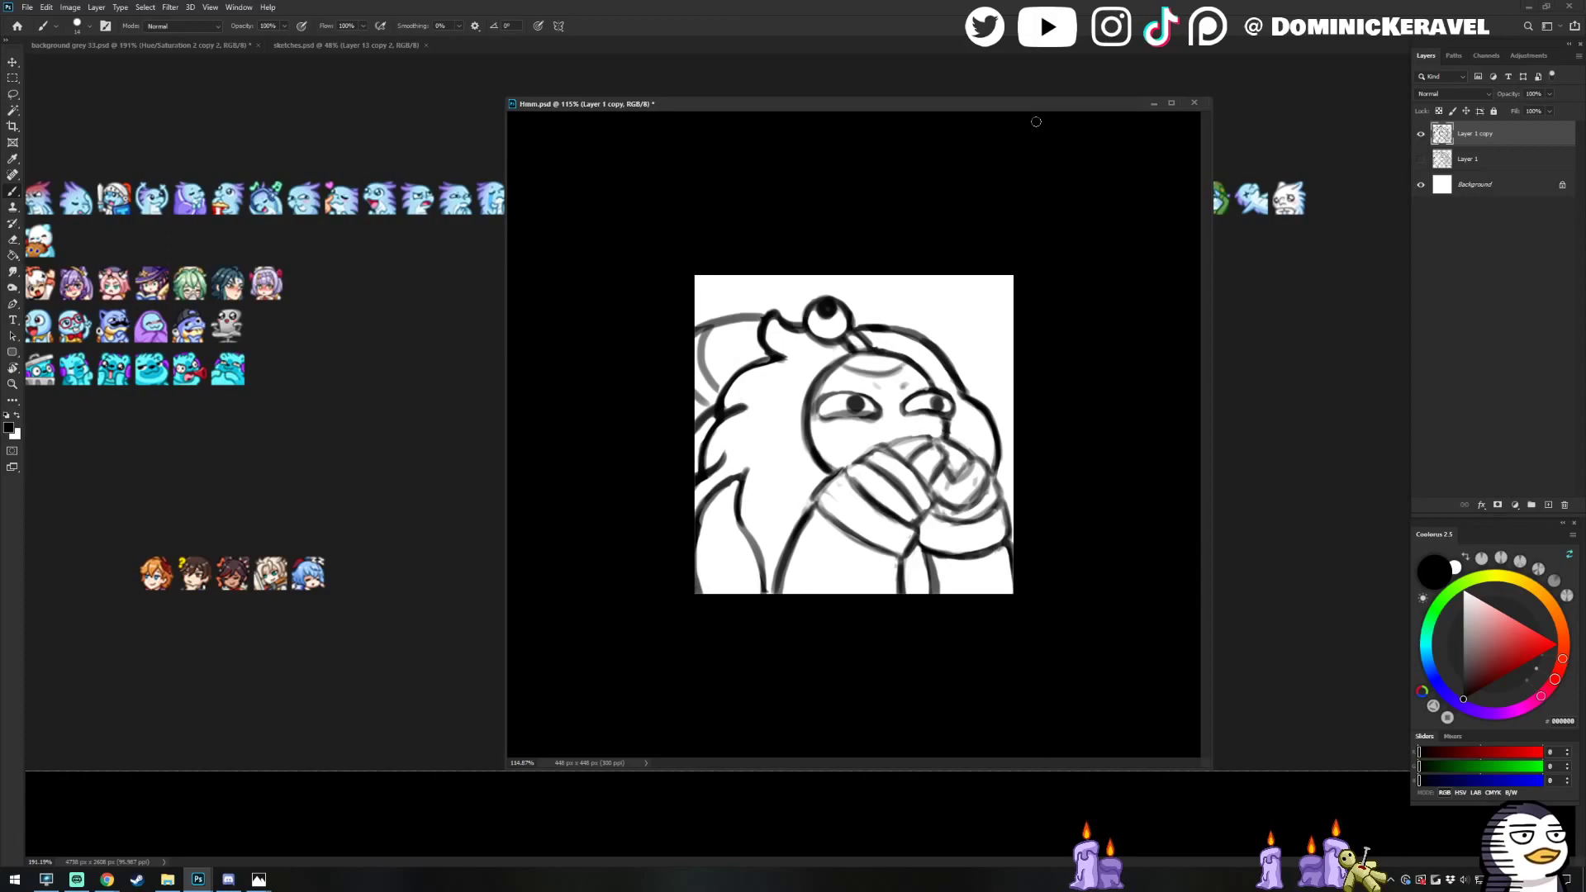
# Reposition the Hmm.psd window over the middle of the emote collection and shrink it around the sketch
pyautogui.moveTo(600, 112); pyautogui.dragTo(574, 113)
pyautogui.press('v')
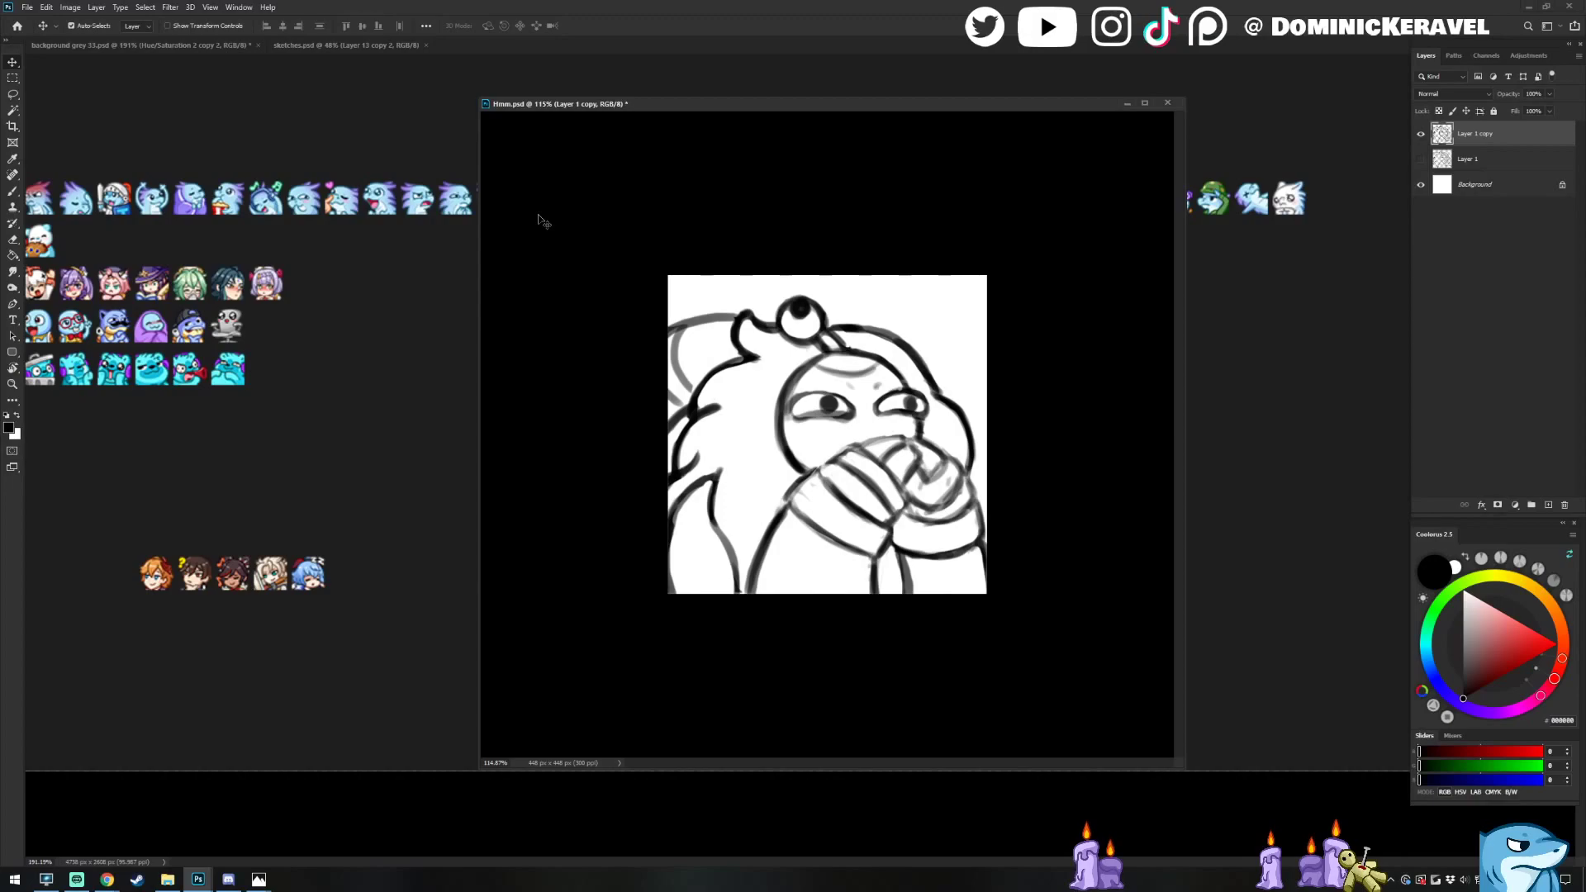
pyautogui.moveTo(635, 105)
pyautogui.mouseDown()
pyautogui.moveTo(632, 121)
pyautogui.moveTo(758, 114)
pyautogui.moveTo(629, 107)
pyautogui.moveTo(680, 109)
pyautogui.moveTo(665, 100)
pyautogui.mouseUp()
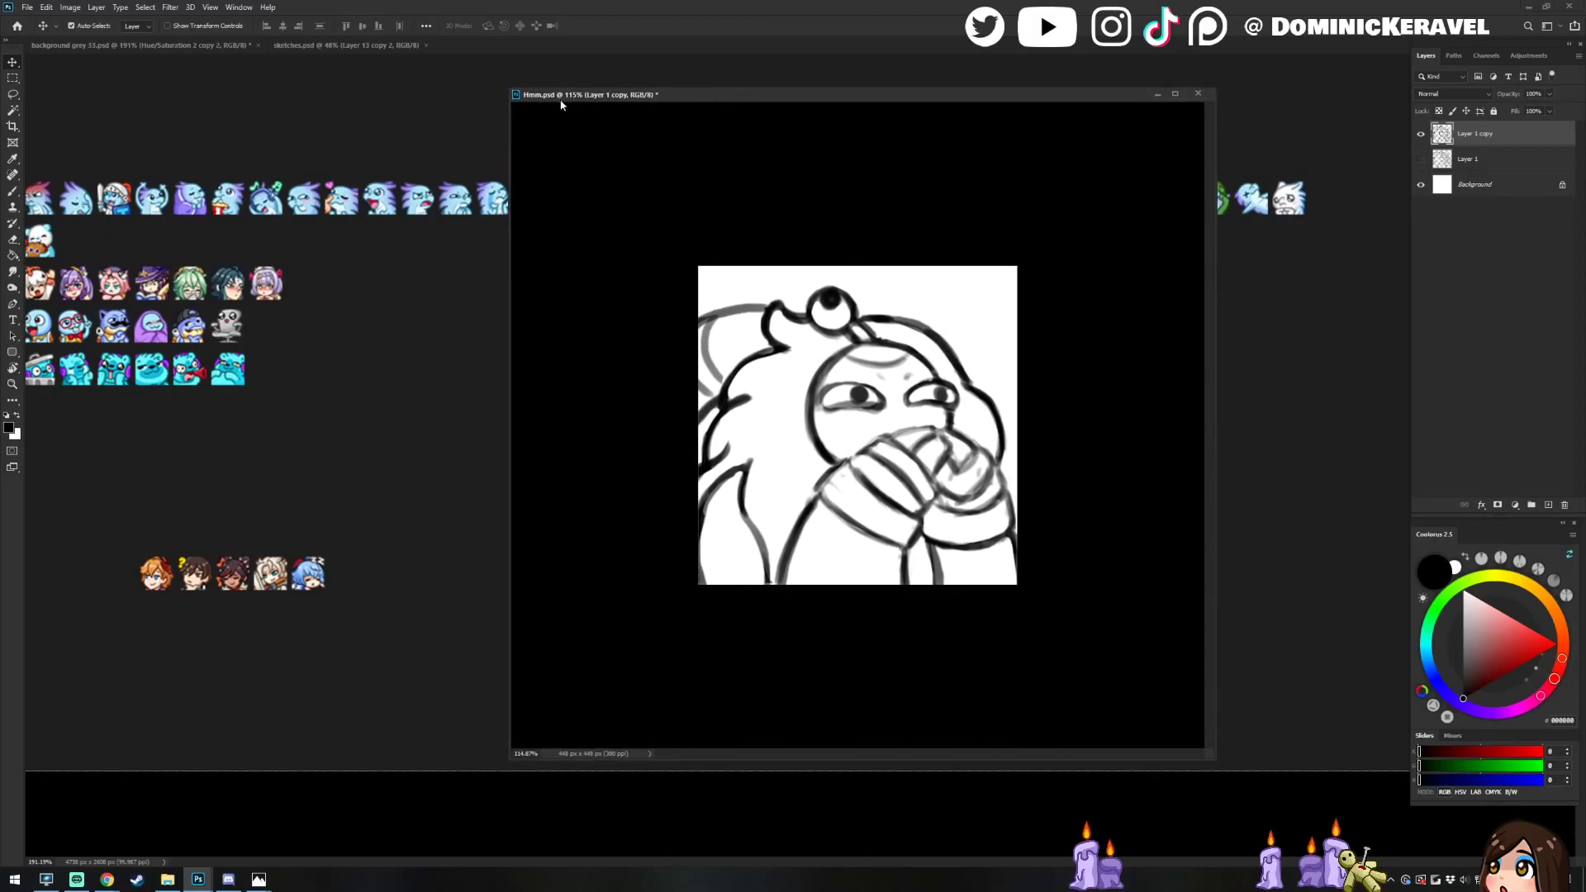
pyautogui.moveTo(1221, 764); pyautogui.dragTo(1199, 743)
pyautogui.moveTo(843, 97); pyautogui.dragTo(902, 136)
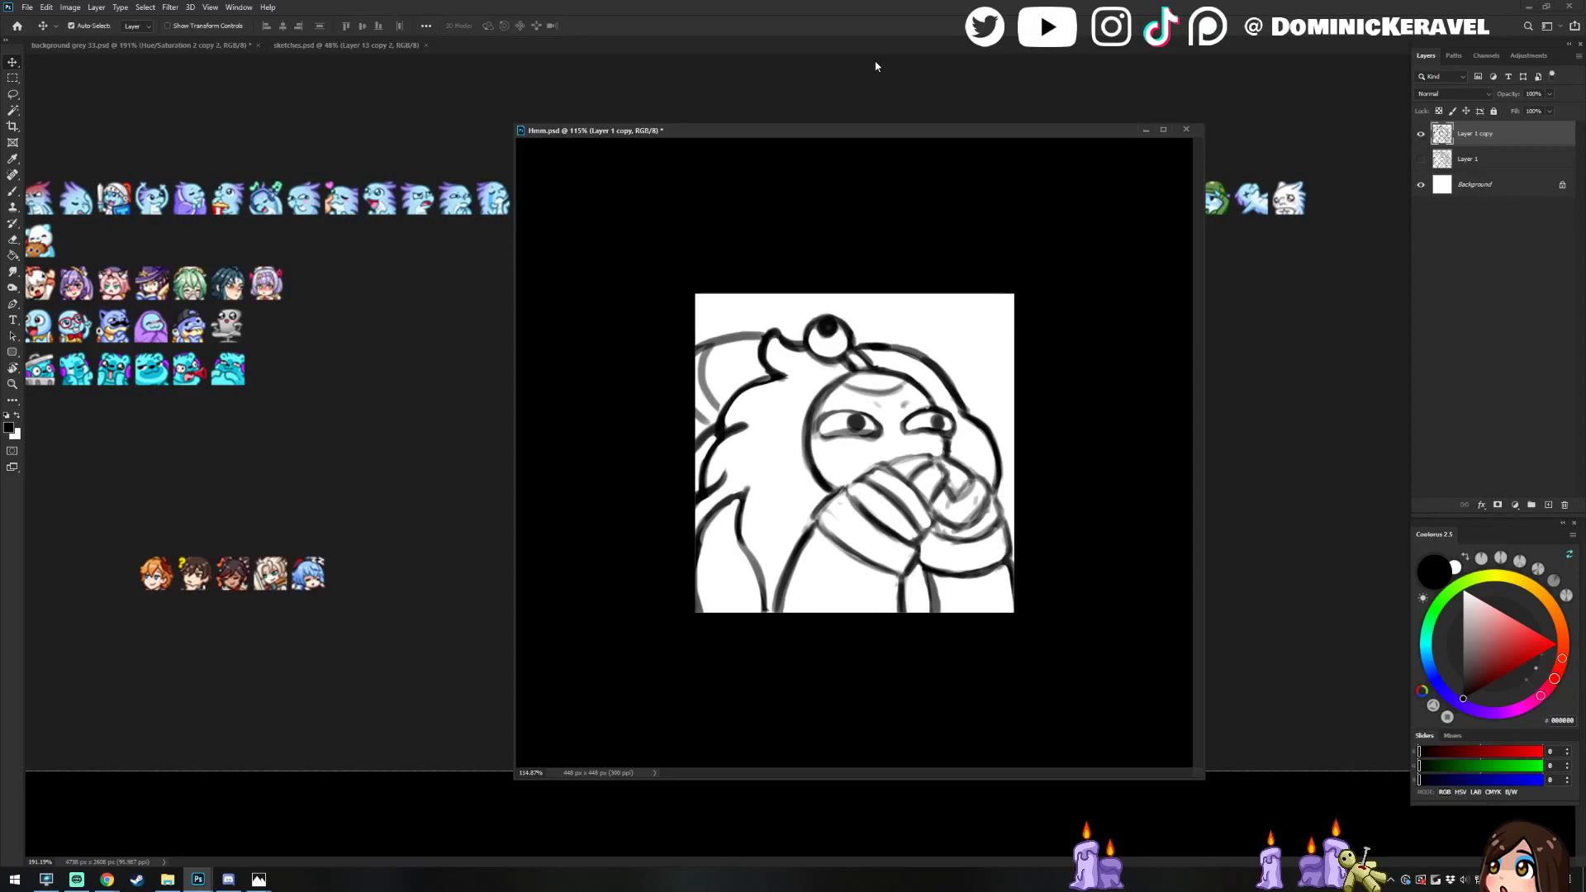
pyautogui.moveTo(750, 130); pyautogui.dragTo(701, 114)
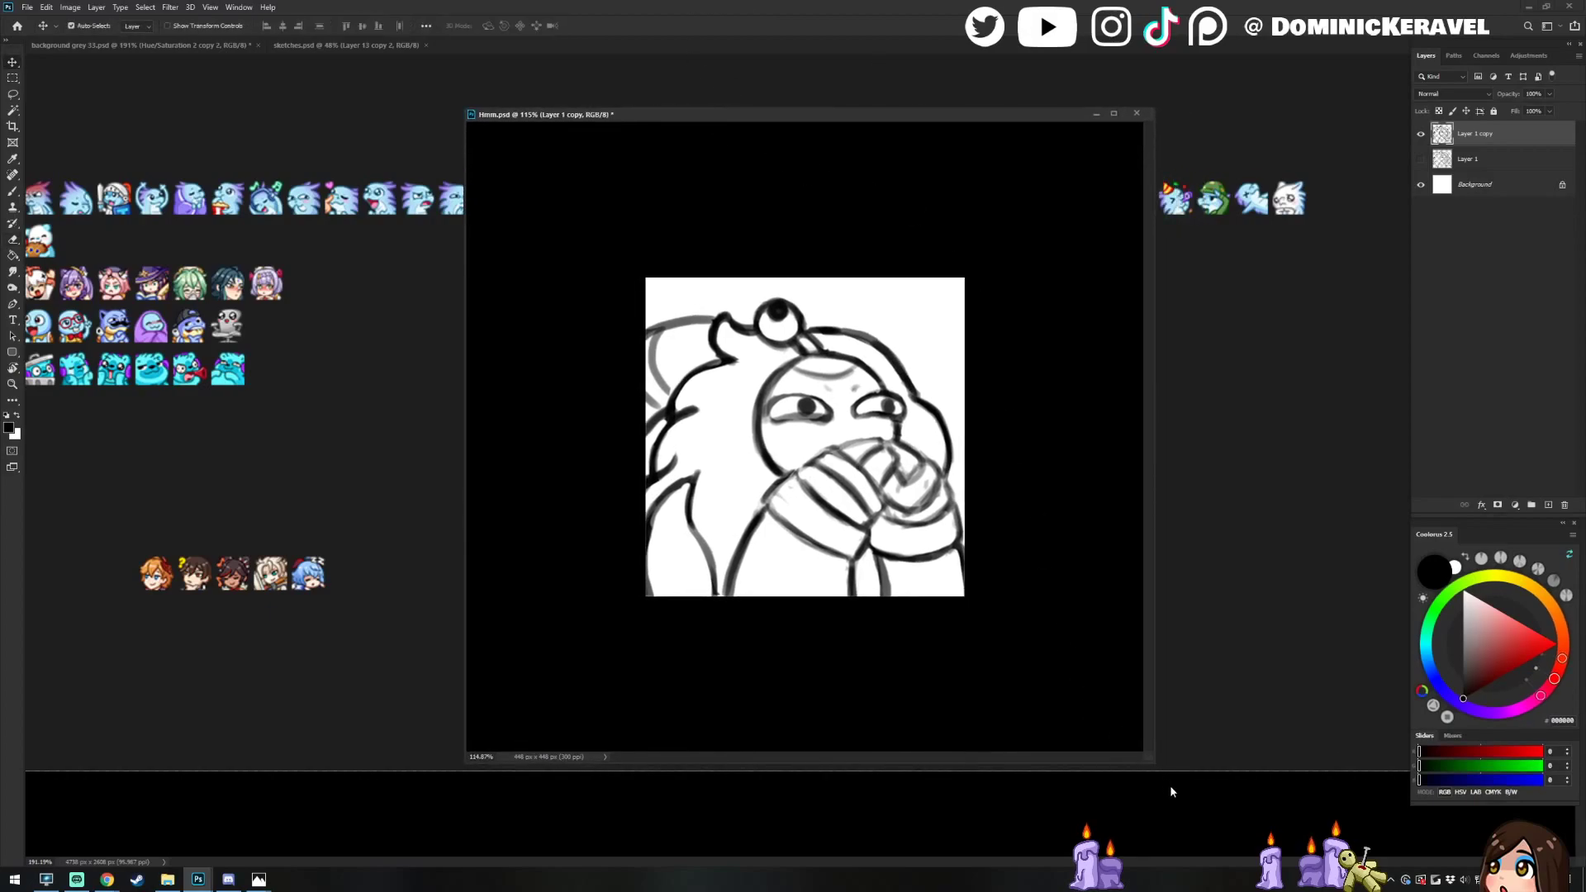
pyautogui.moveTo(1151, 758); pyautogui.dragTo(1214, 822)
pyautogui.moveTo(805, 116); pyautogui.dragTo(905, 89)
pyautogui.press('e')
pyautogui.press('v')
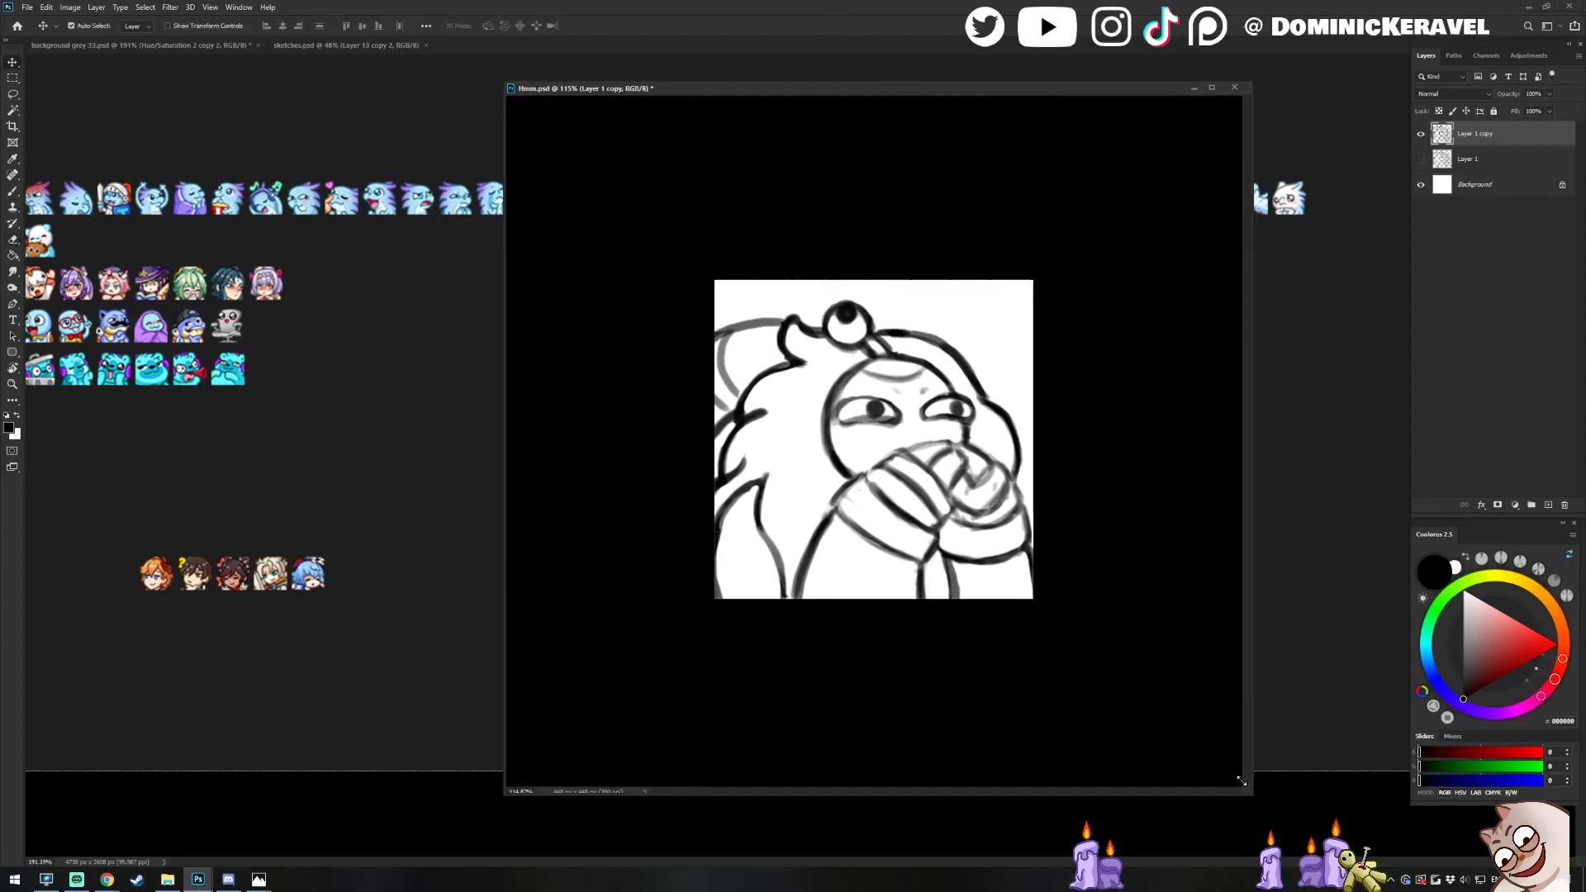
pyautogui.moveTo(889, 89); pyautogui.dragTo(862, 108)
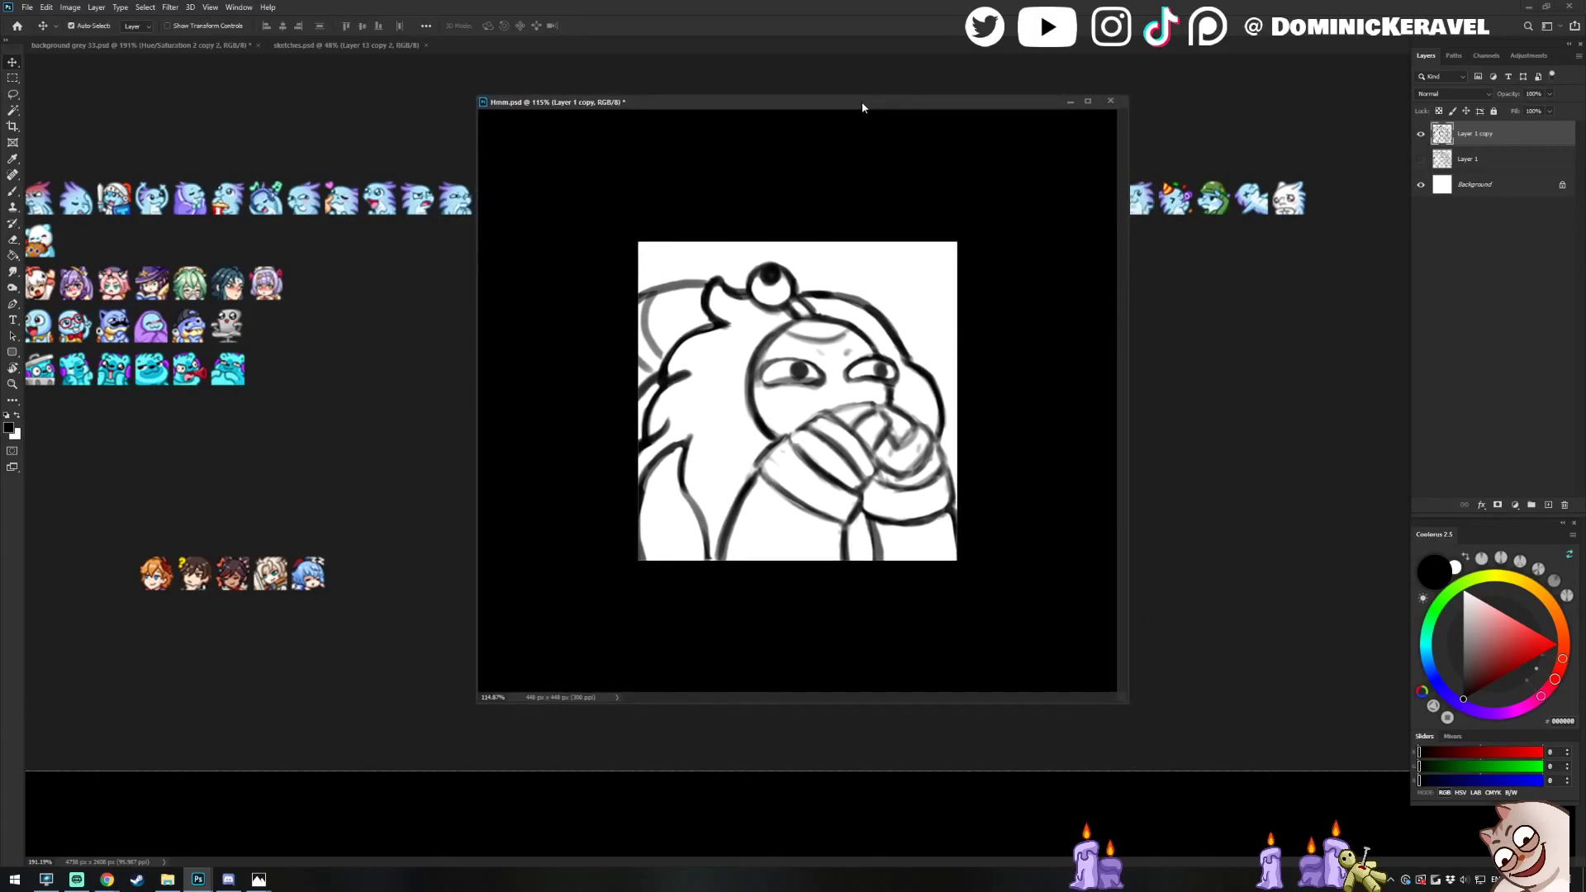
# Fade the sketch on Layer 1 copy by lowering its opacity and add a new layer above it for the line art
pyautogui.press('b')
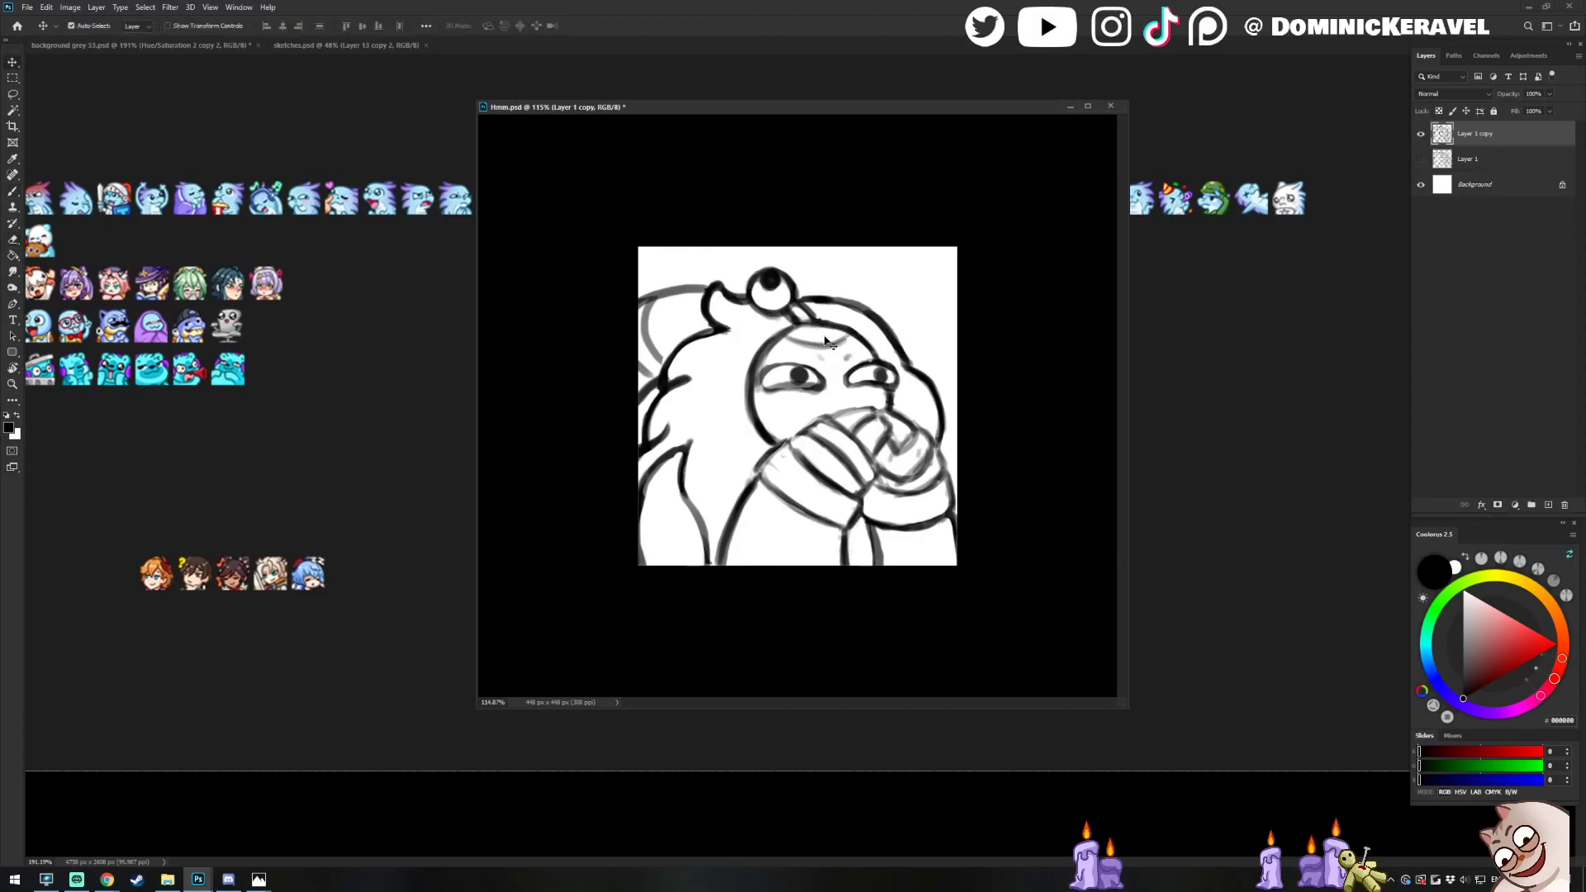
pyautogui.moveTo(1550, 96); pyautogui.dragTo(1527, 122)
pyautogui.hotkey('ctrl', 'shift', 'alt', 'n')
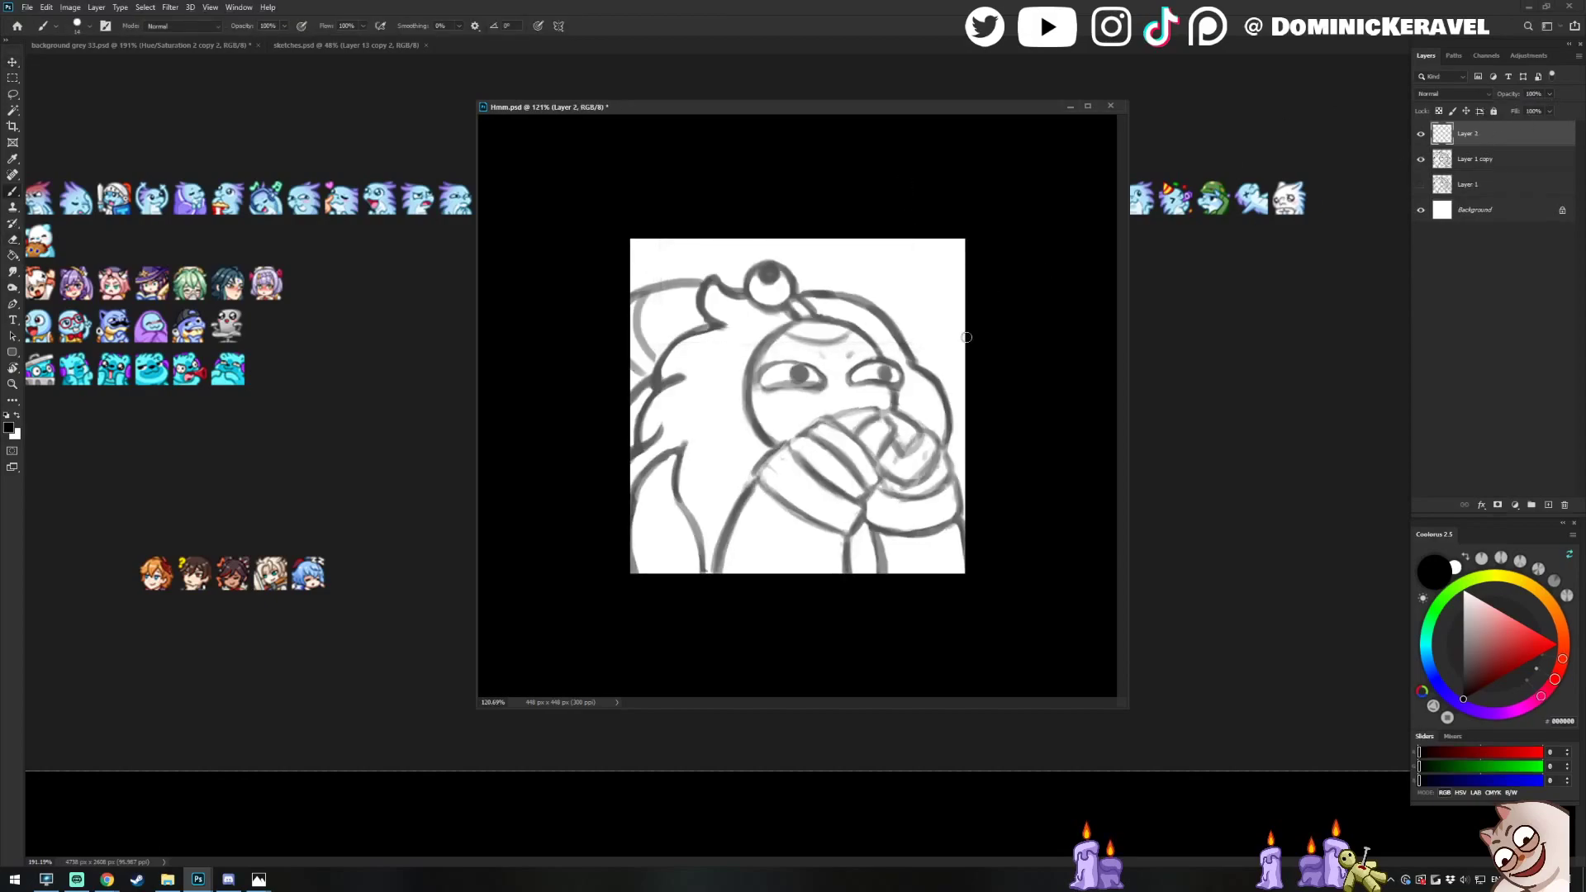
# Choose an inking brush preset, adjust its size over the sketch, and undo the test stroke beside the eyestalk
pyautogui.press('v')
pyautogui.rightClick(841, 347)
pyautogui.doubleClick(1056, 597)
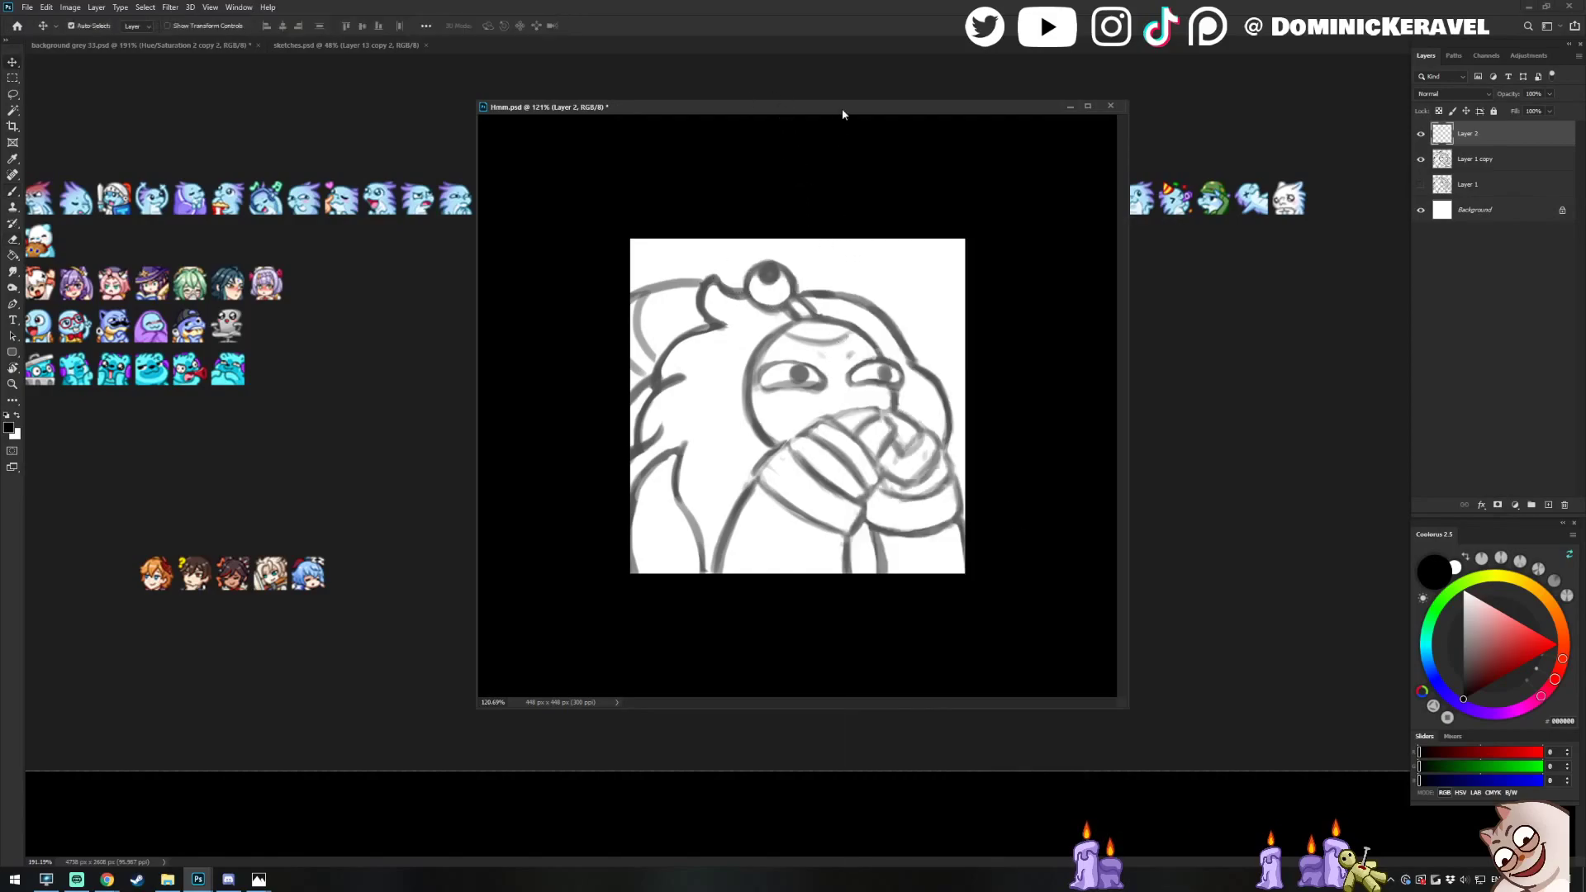
pyautogui.keyDown('alt'); pyautogui.rightClick(851, 299); pyautogui.keyUp('alt')
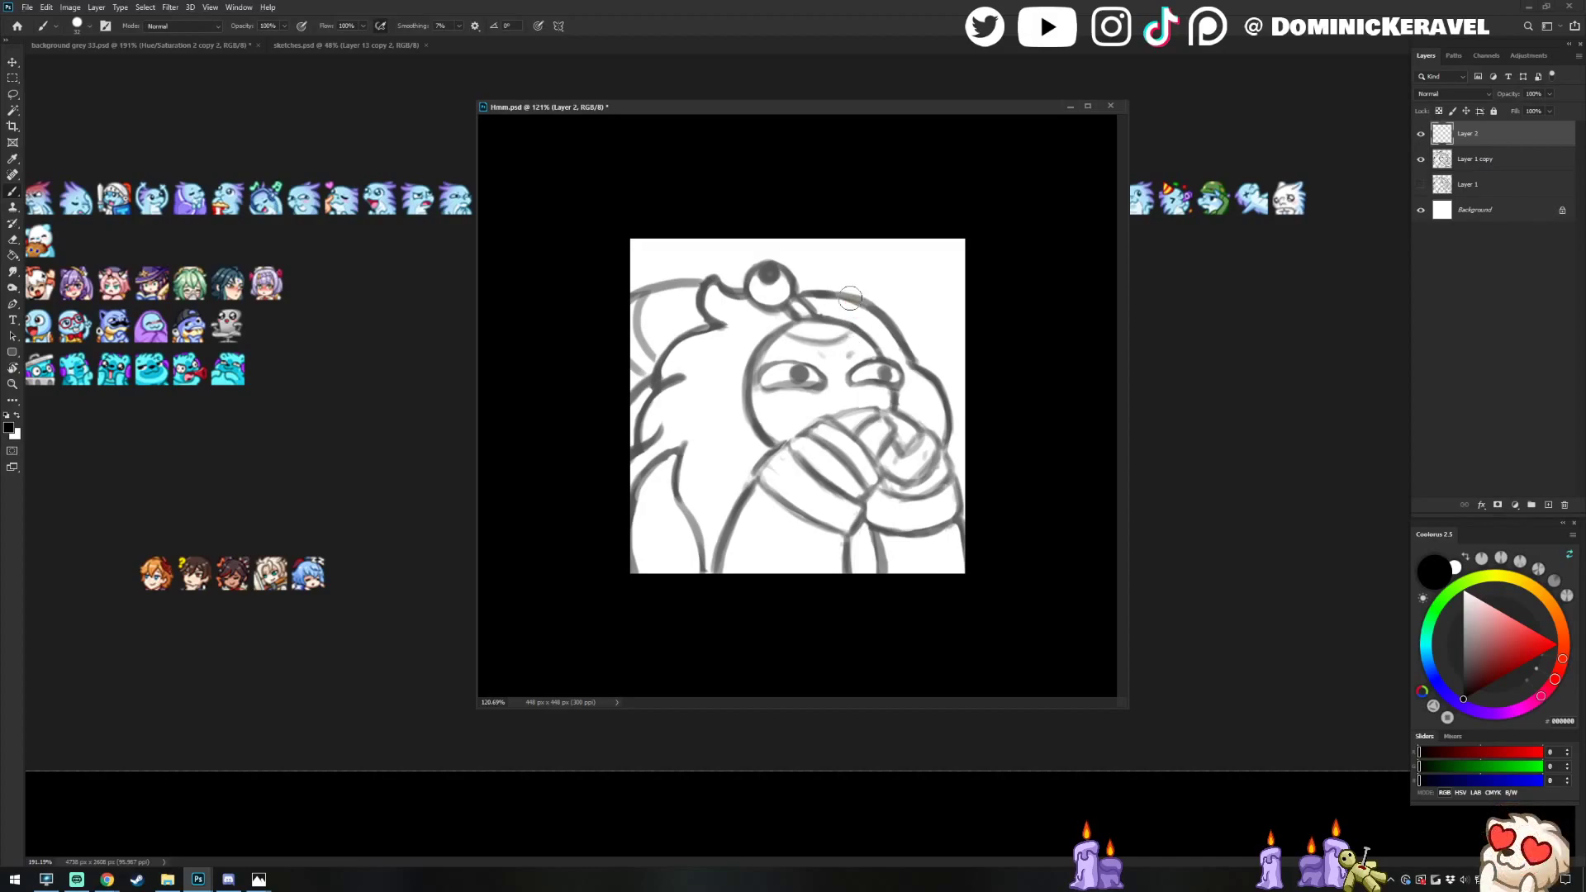
pyautogui.moveTo(784, 306); pyautogui.dragTo(798, 322)
pyautogui.keyDown('alt'); pyautogui.rightClick(808, 306); pyautogui.keyUp('alt')
pyautogui.hotkey('ctrl', 'z')
# Ink the face outline in thick black on the new layer, redrawing the curves that follow both sides of the face
pyautogui.moveTo(822, 314)
pyautogui.mouseDown()
pyautogui.moveTo(793, 317)
pyautogui.moveTo(752, 362)
pyautogui.moveTo(744, 405)
pyautogui.moveTo(768, 452)
pyautogui.mouseUp()
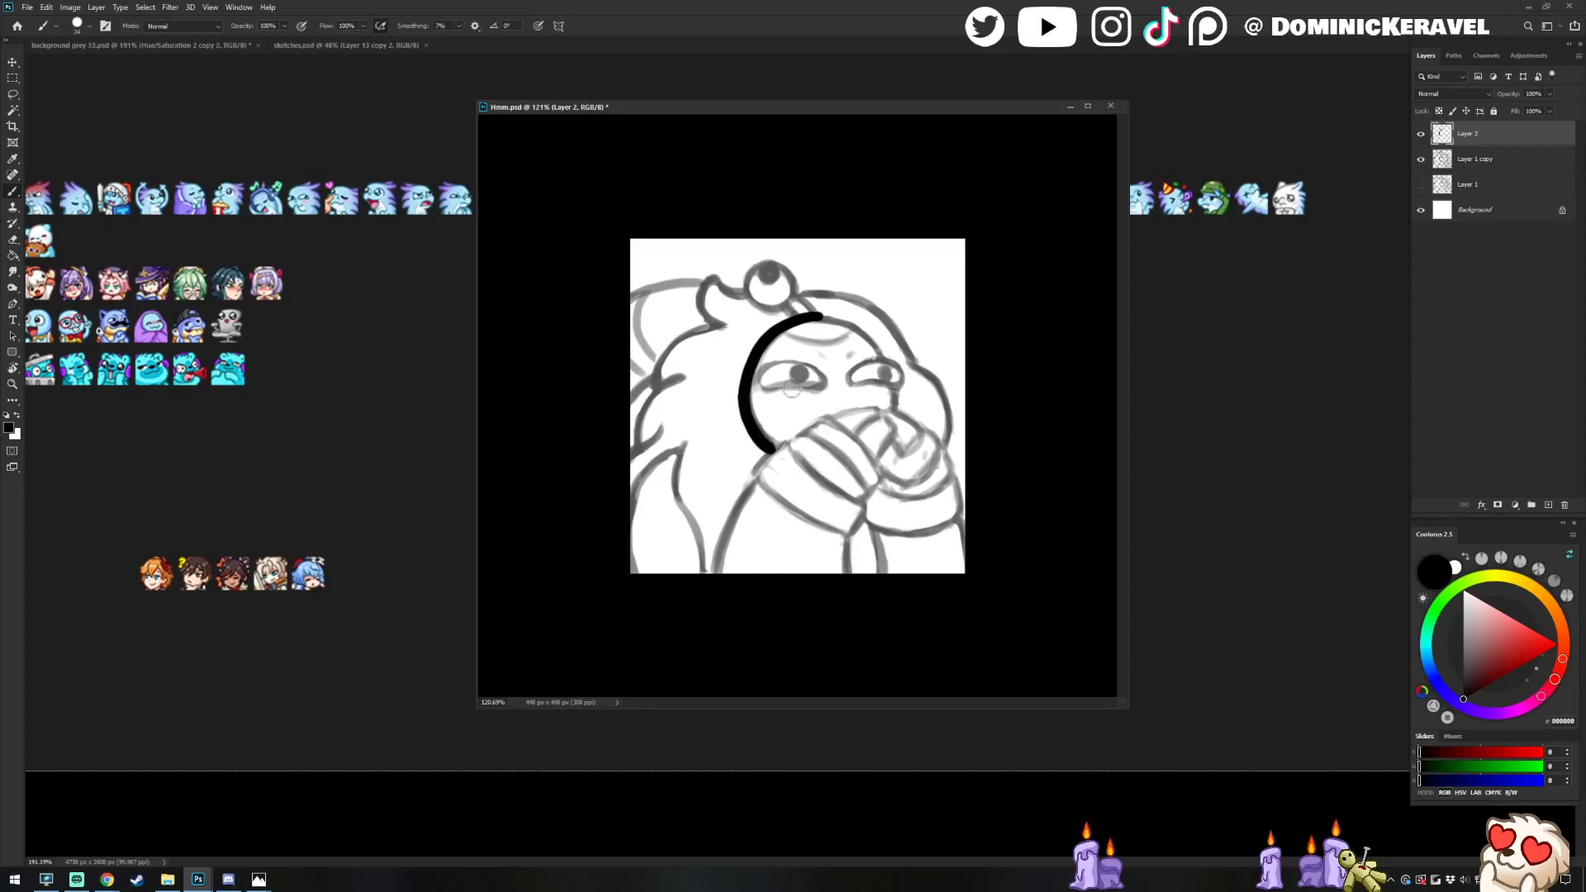
pyautogui.hotkey('ctrl', 'z')
pyautogui.moveTo(815, 318)
pyautogui.mouseDown()
pyautogui.moveTo(756, 354)
pyautogui.moveTo(813, 318)
pyautogui.moveTo(761, 342)
pyautogui.moveTo(746, 370)
pyautogui.moveTo(741, 397)
pyautogui.moveTo(774, 453)
pyautogui.mouseUp()
pyautogui.hotkey('ctrl', 'z')
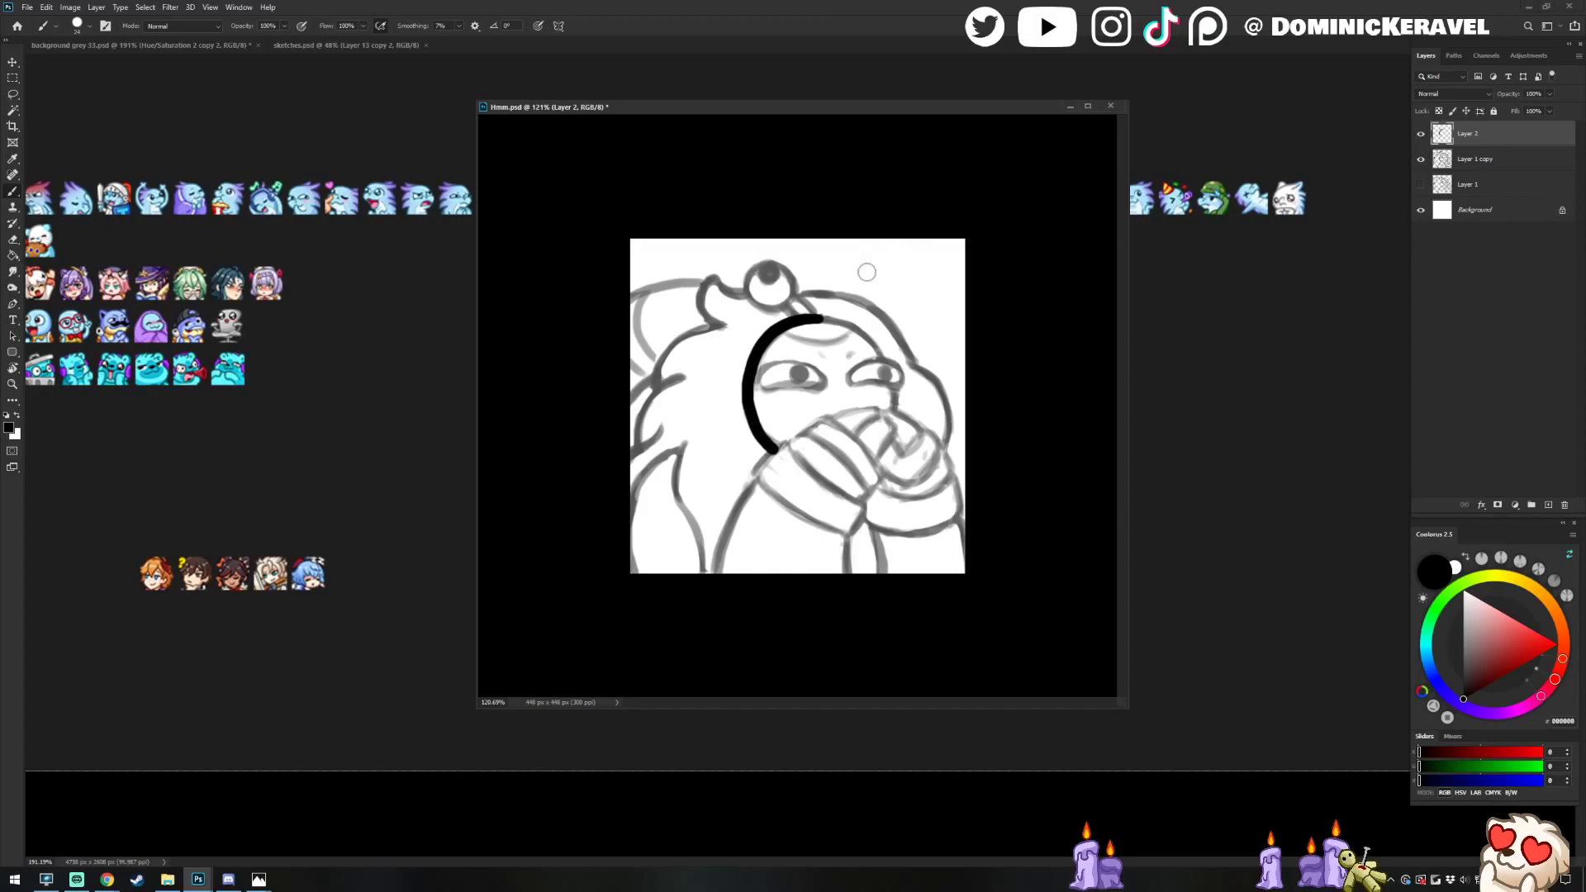
pyautogui.moveTo(809, 318)
pyautogui.mouseDown()
pyautogui.moveTo(886, 349)
pyautogui.moveTo(894, 410)
pyautogui.mouseUp()
pyautogui.hotkey('ctrl', 'z')
pyautogui.hotkey('ctrl', 'z')
pyautogui.press('e')
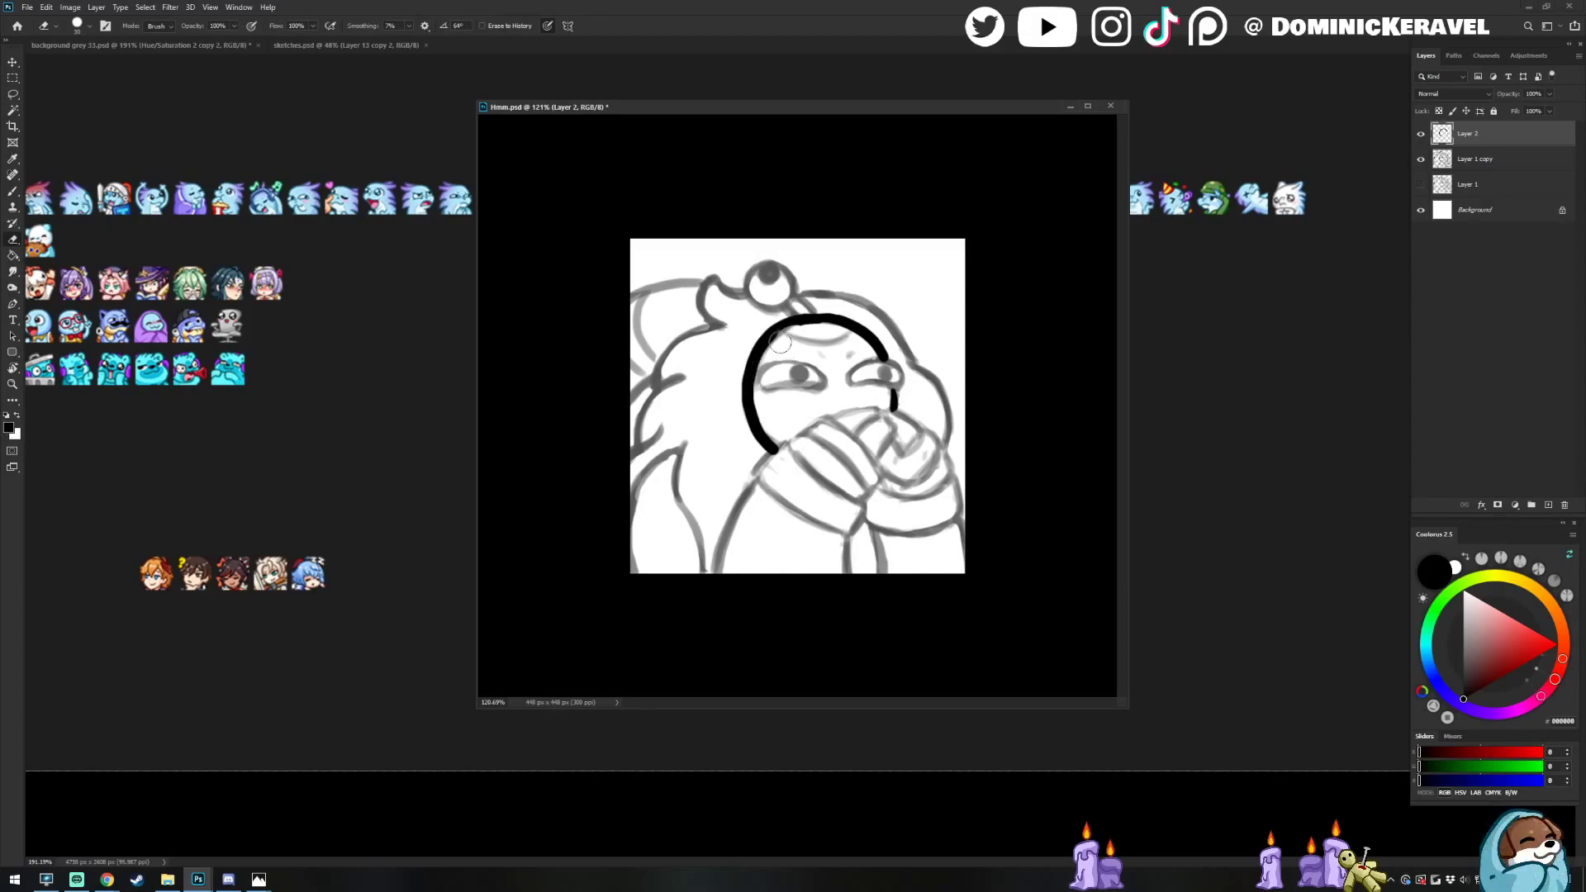
pyautogui.press('b')
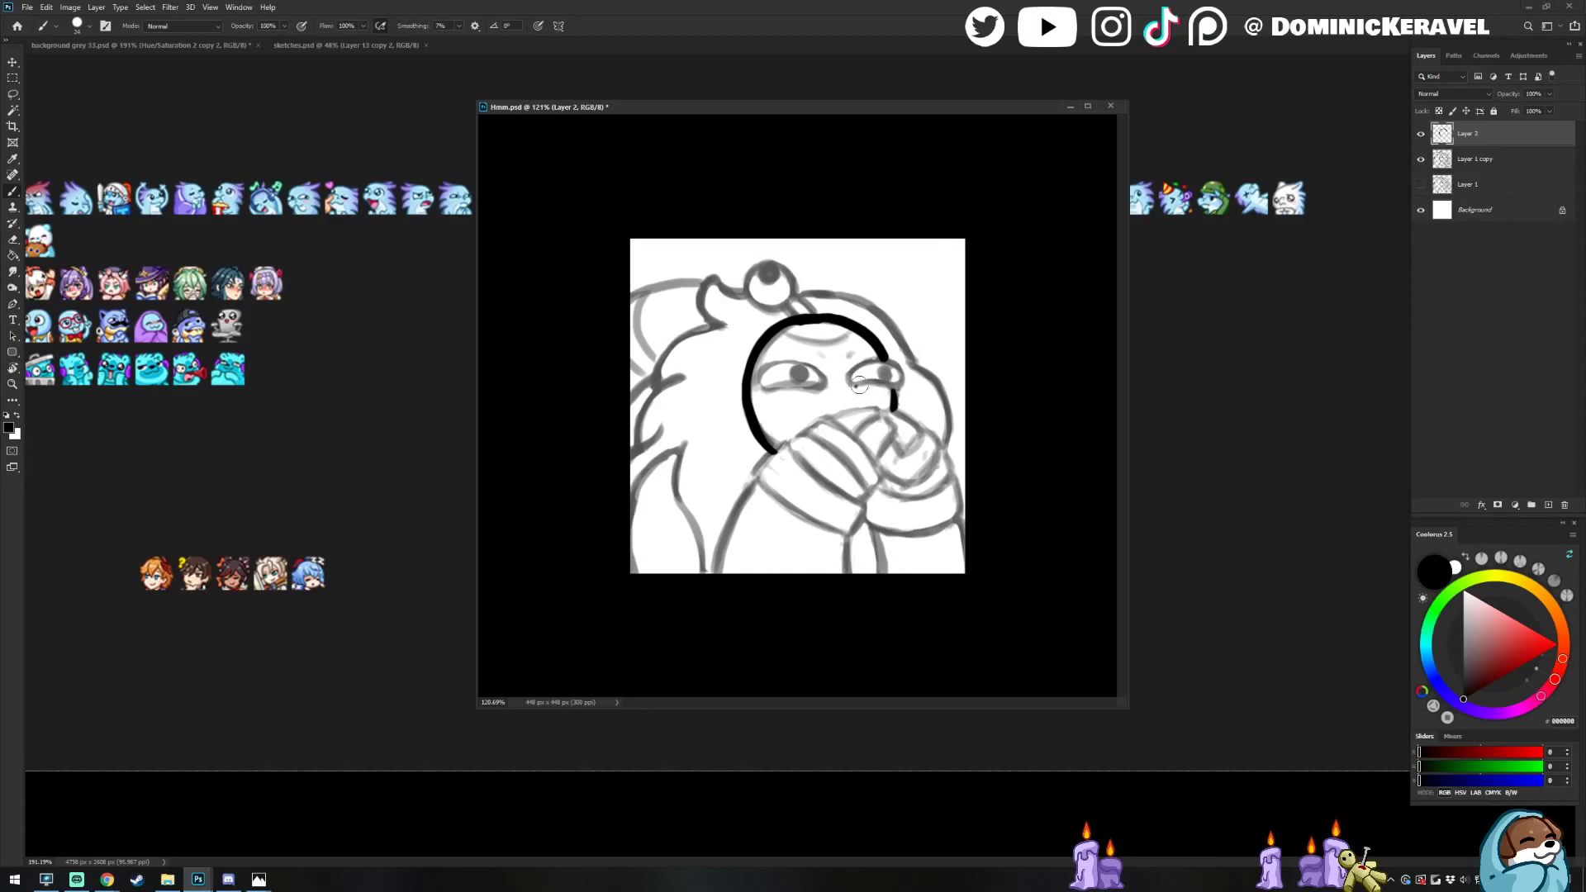
# Ink both half-closed eye outlines in black with a thinner brush, trimming the strokes with the eraser
pyautogui.moveTo(879, 378); pyautogui.dragTo(885, 376)
pyautogui.moveTo(857, 385)
pyautogui.mouseDown()
pyautogui.moveTo(891, 380)
pyautogui.moveTo(892, 397)
pyautogui.moveTo(884, 382)
pyautogui.moveTo(900, 375)
pyautogui.moveTo(851, 369)
pyautogui.moveTo(881, 358)
pyautogui.moveTo(855, 371)
pyautogui.moveTo(878, 361)
pyautogui.moveTo(900, 380)
pyautogui.moveTo(852, 387)
pyautogui.moveTo(902, 378)
pyautogui.mouseUp()
pyautogui.hotkey('ctrl', 'z')
pyautogui.hotkey('ctrl', 'z')
pyautogui.hotkey('ctrl', 'z')
pyautogui.press('e')
pyautogui.press('b')
pyautogui.moveTo(769, 389)
pyautogui.mouseDown()
pyautogui.moveTo(823, 389)
pyautogui.moveTo(824, 374)
pyautogui.moveTo(791, 363)
pyautogui.moveTo(764, 391)
pyautogui.moveTo(813, 373)
pyautogui.mouseUp()
pyautogui.press('e')
pyautogui.press('b')
pyautogui.press('e')
pyautogui.press('b')
pyautogui.press('e')
pyautogui.press('b')
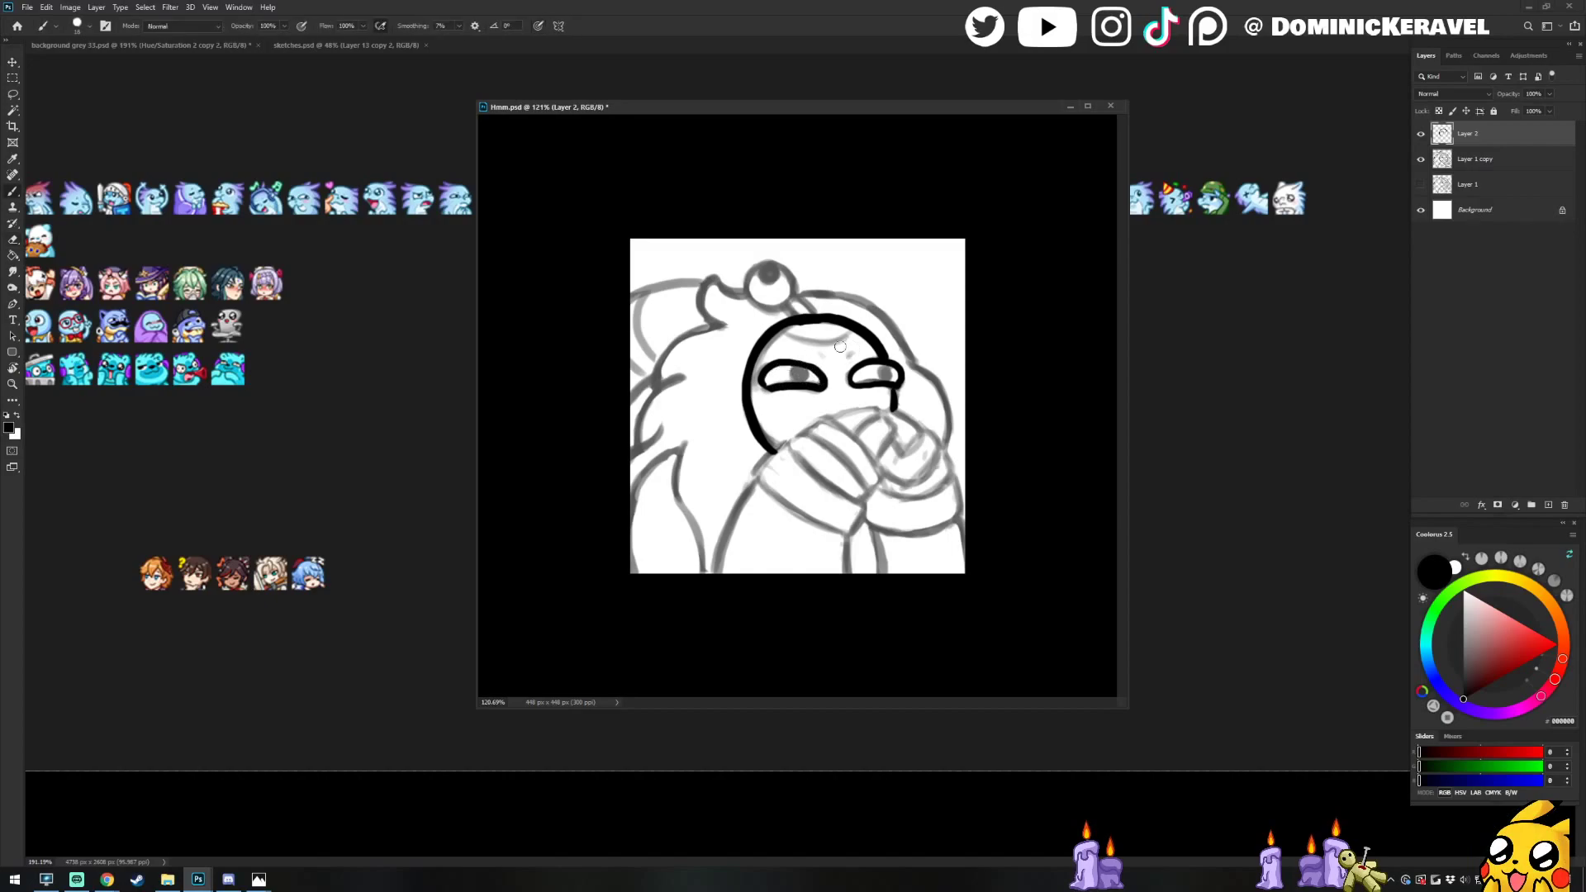
# Refine the edges of the inked eye outlines with small alternating eraser and brush touch-ups
pyautogui.press('e')
pyautogui.press('b')
pyautogui.press('e')
pyautogui.press('b')
pyautogui.press('e')
pyautogui.press('b')
pyautogui.press('e')
pyautogui.press('b')
pyautogui.press('e')
pyautogui.press('b')
pyautogui.press('v')
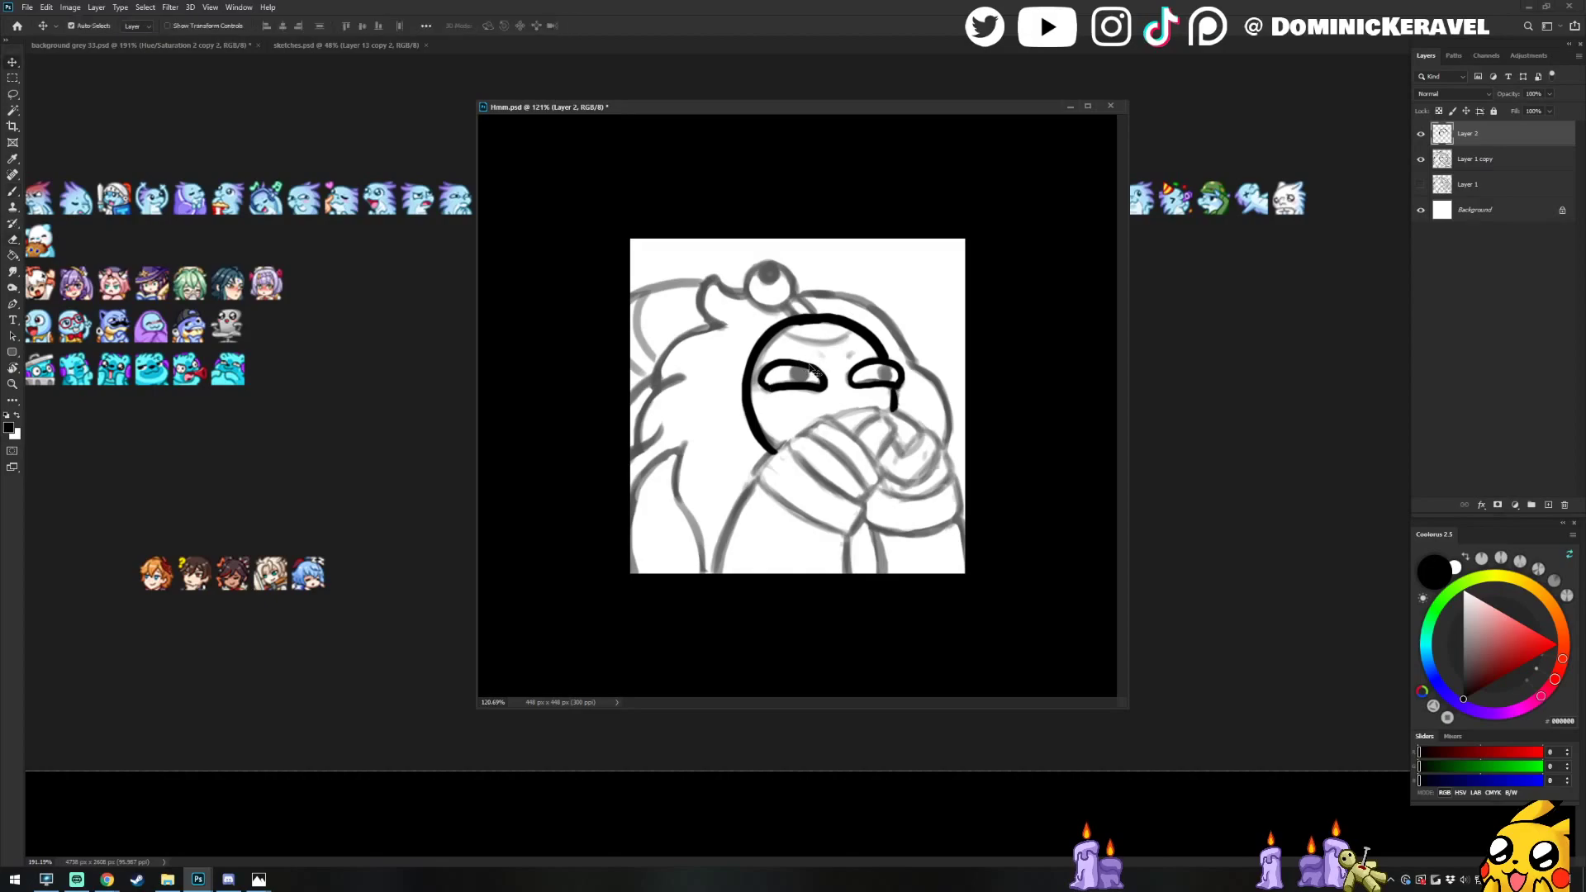
pyautogui.press('b')
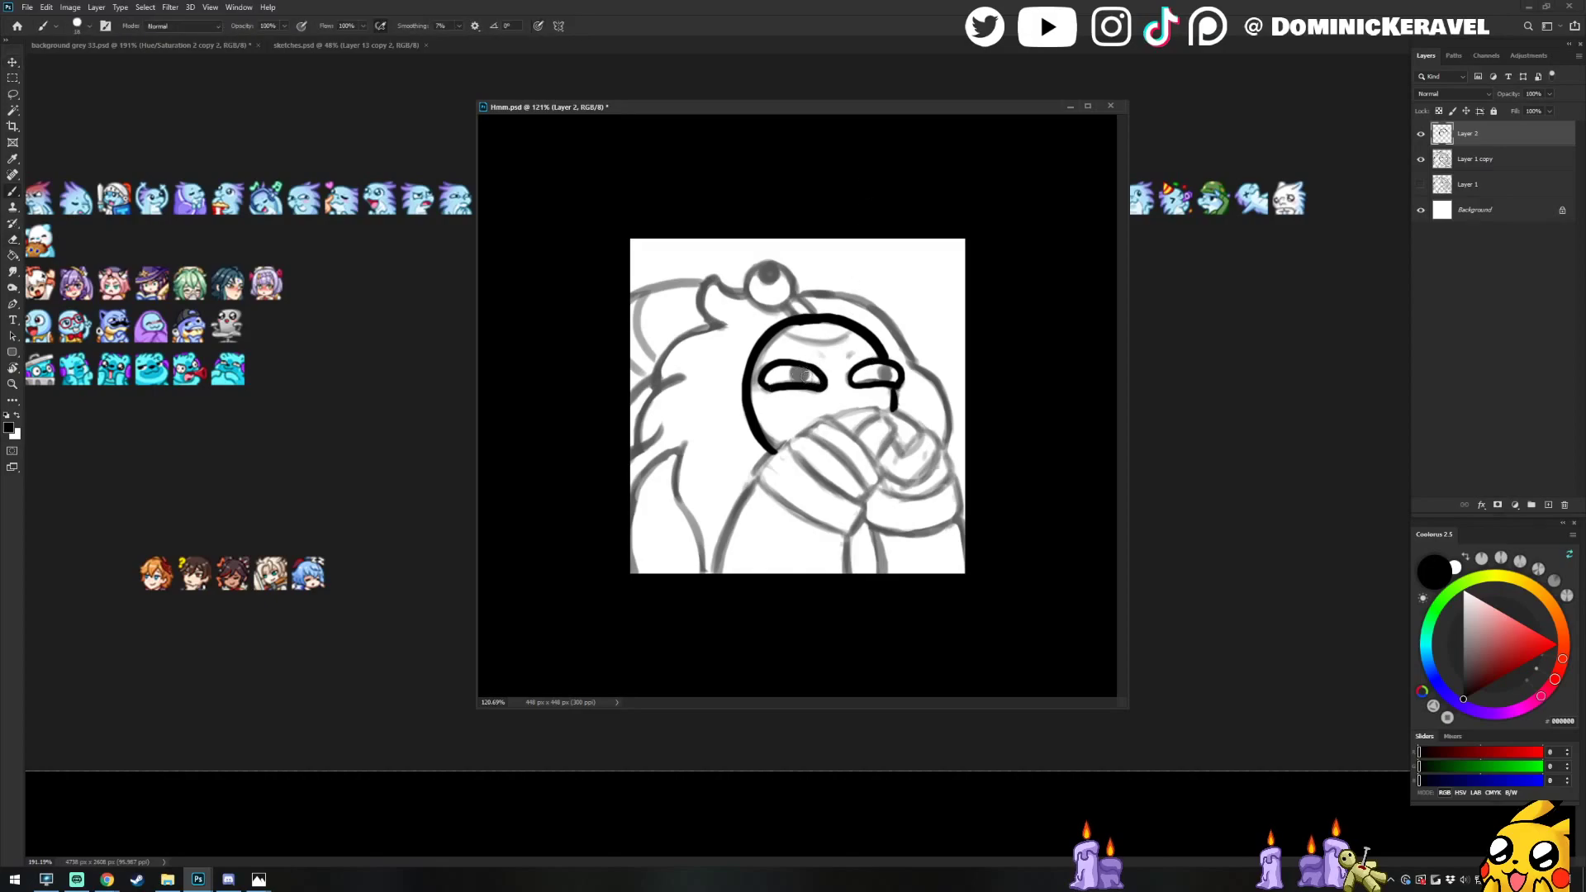
pyautogui.press('e')
pyautogui.press('v')
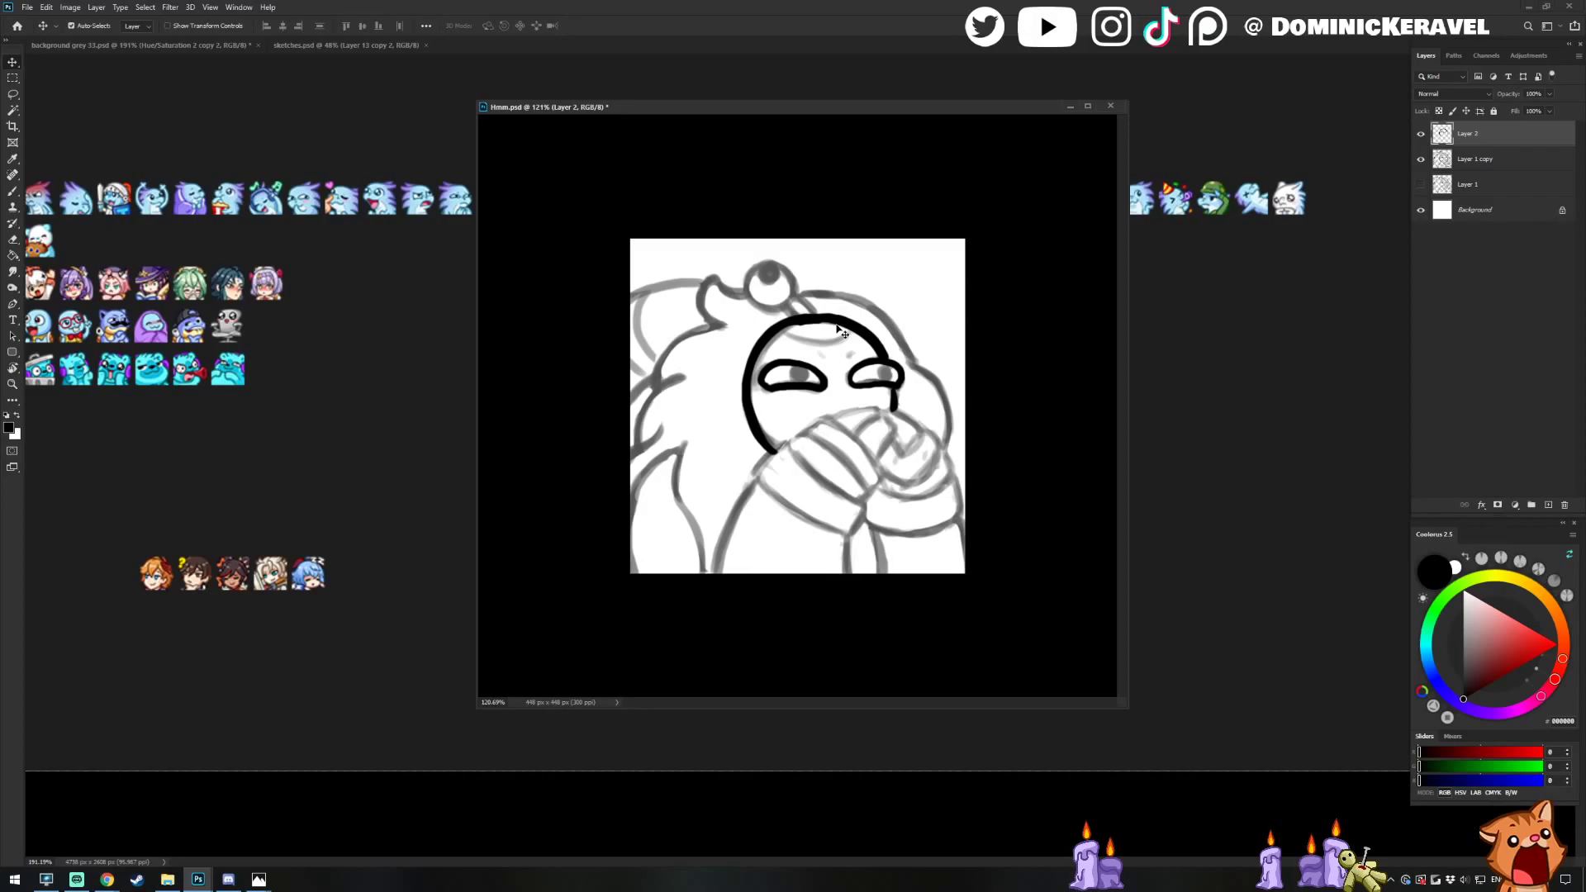
# Try freehand loops on both sides of the eyestalk and rough strokes beside the face, and undo all of them
pyautogui.moveTo(752, 120); pyautogui.dragTo(758, 119)
pyautogui.press('b')
pyautogui.moveTo(668, 258); pyautogui.dragTo(668, 260)
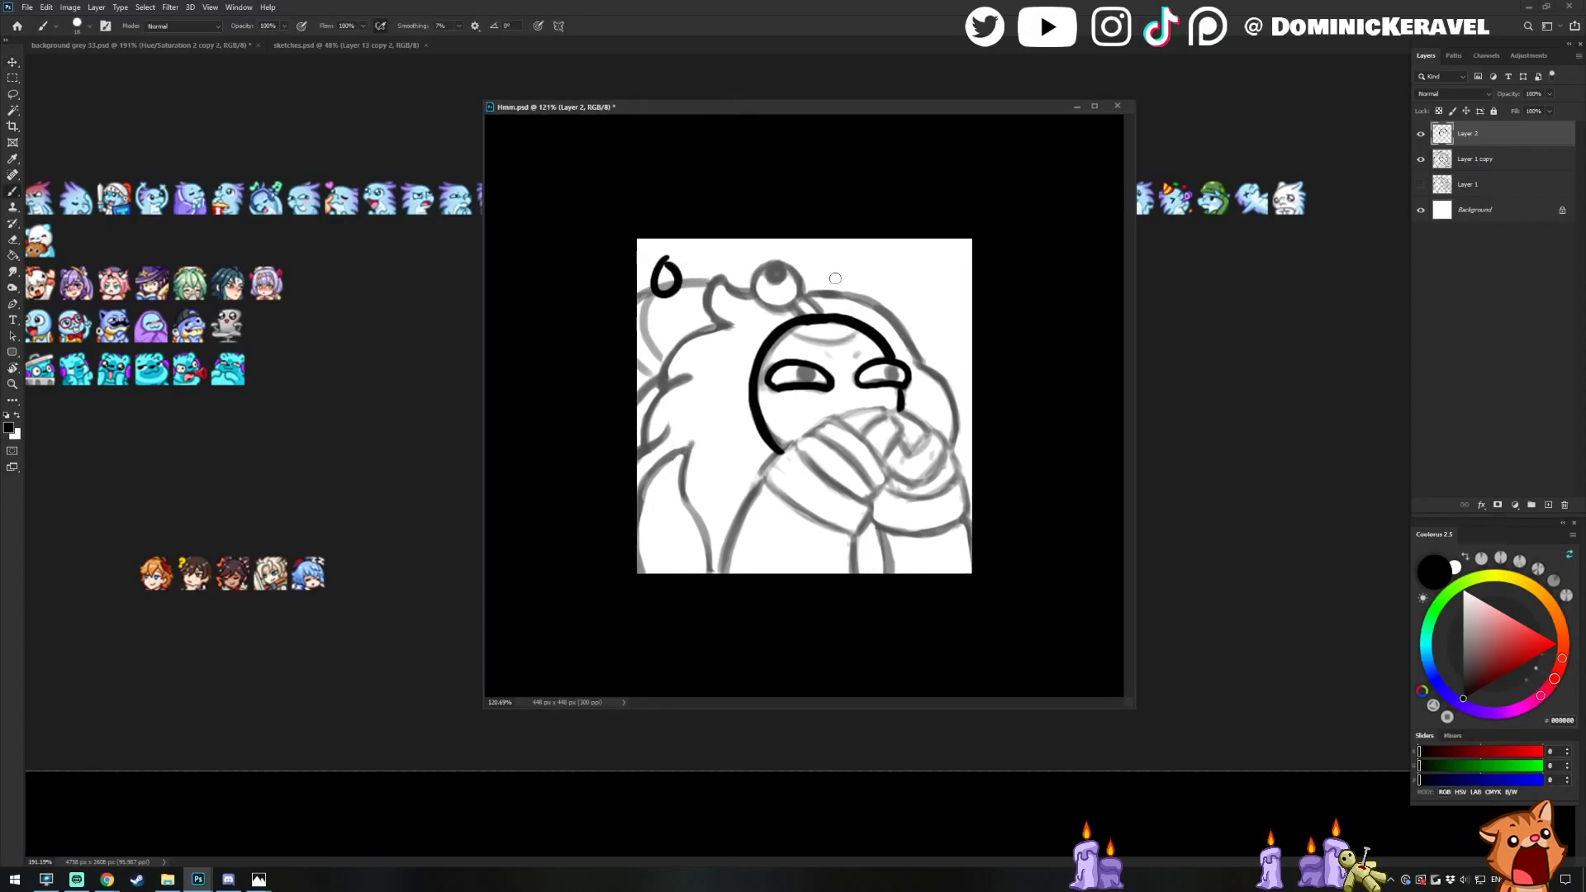
pyautogui.moveTo(860, 259); pyautogui.dragTo(874, 262)
pyautogui.moveTo(748, 453)
pyautogui.mouseDown()
pyautogui.moveTo(742, 390)
pyautogui.moveTo(690, 337)
pyautogui.moveTo(756, 314)
pyautogui.moveTo(677, 266)
pyautogui.moveTo(702, 281)
pyautogui.mouseUp()
pyautogui.moveTo(739, 364); pyautogui.dragTo(869, 250)
pyautogui.hotkey('ctrl', 'z')
pyautogui.hotkey('ctrl', 'z')
pyautogui.hotkey('ctrl', 'z')
pyautogui.hotkey('ctrl', 'z')
pyautogui.hotkey('ctrl', 'z')
pyautogui.hotkey('ctrl', 'z')
pyautogui.hotkey('ctrl', 'z')
pyautogui.hotkey('ctrl', 'z')
pyautogui.hotkey('ctrl', 'z')
pyautogui.hotkey('ctrl', 'z')
pyautogui.hotkey('ctrl', 'z')
pyautogui.hotkey('ctrl', 'z')
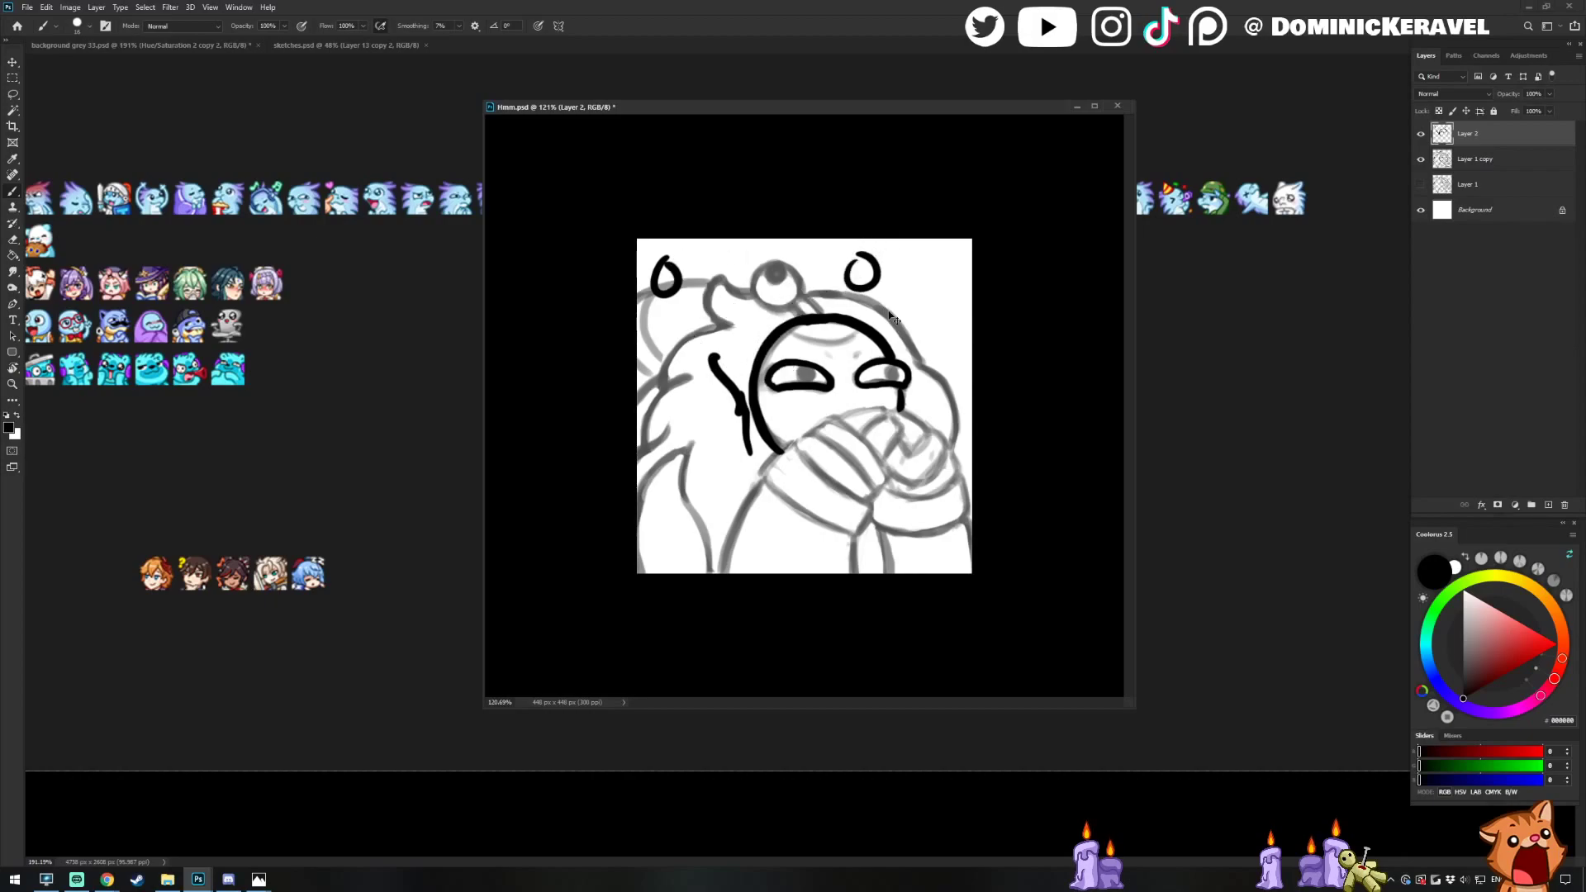
pyautogui.hotkey('ctrl', 'z')
pyautogui.press('e')
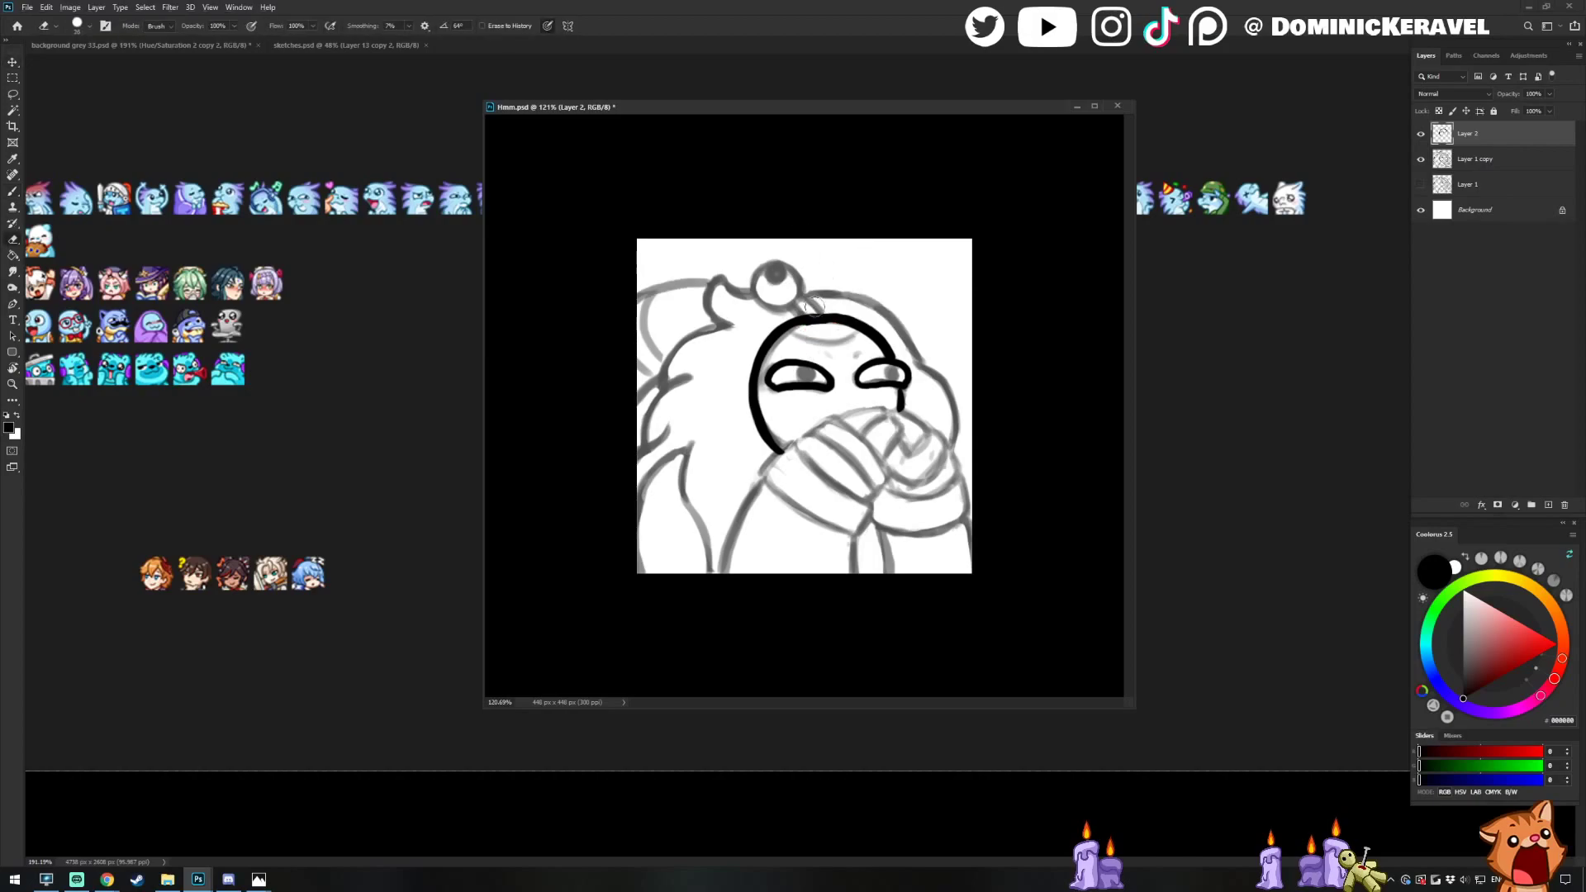
pyautogui.press('b')
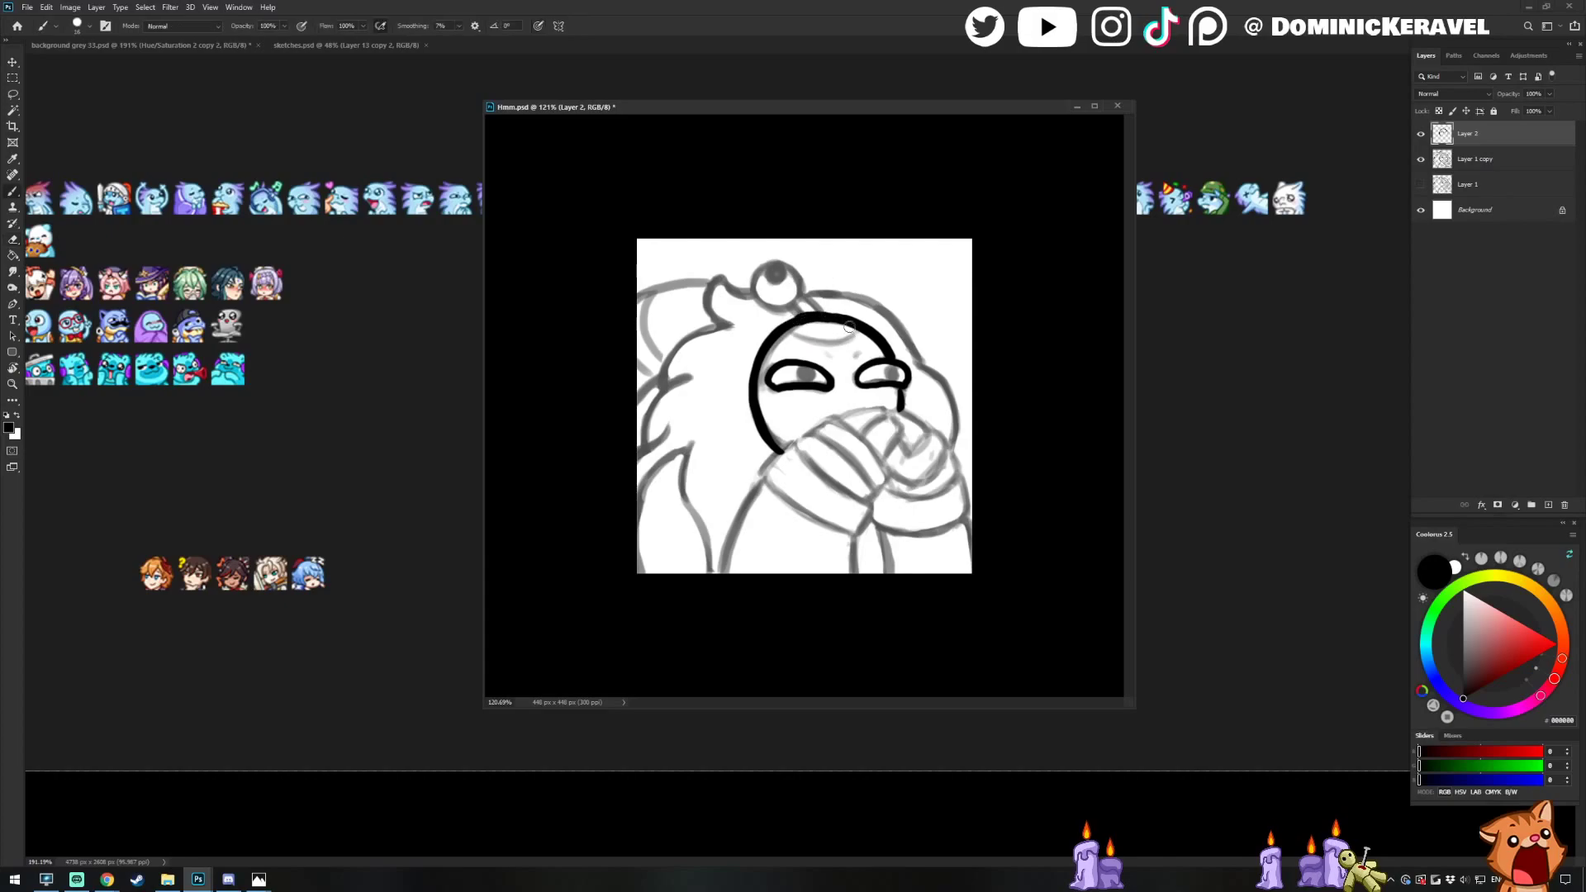
# Ink the curled fingers and knuckles of the clasped hands in black, removing the stray strokes
pyautogui.press('v')
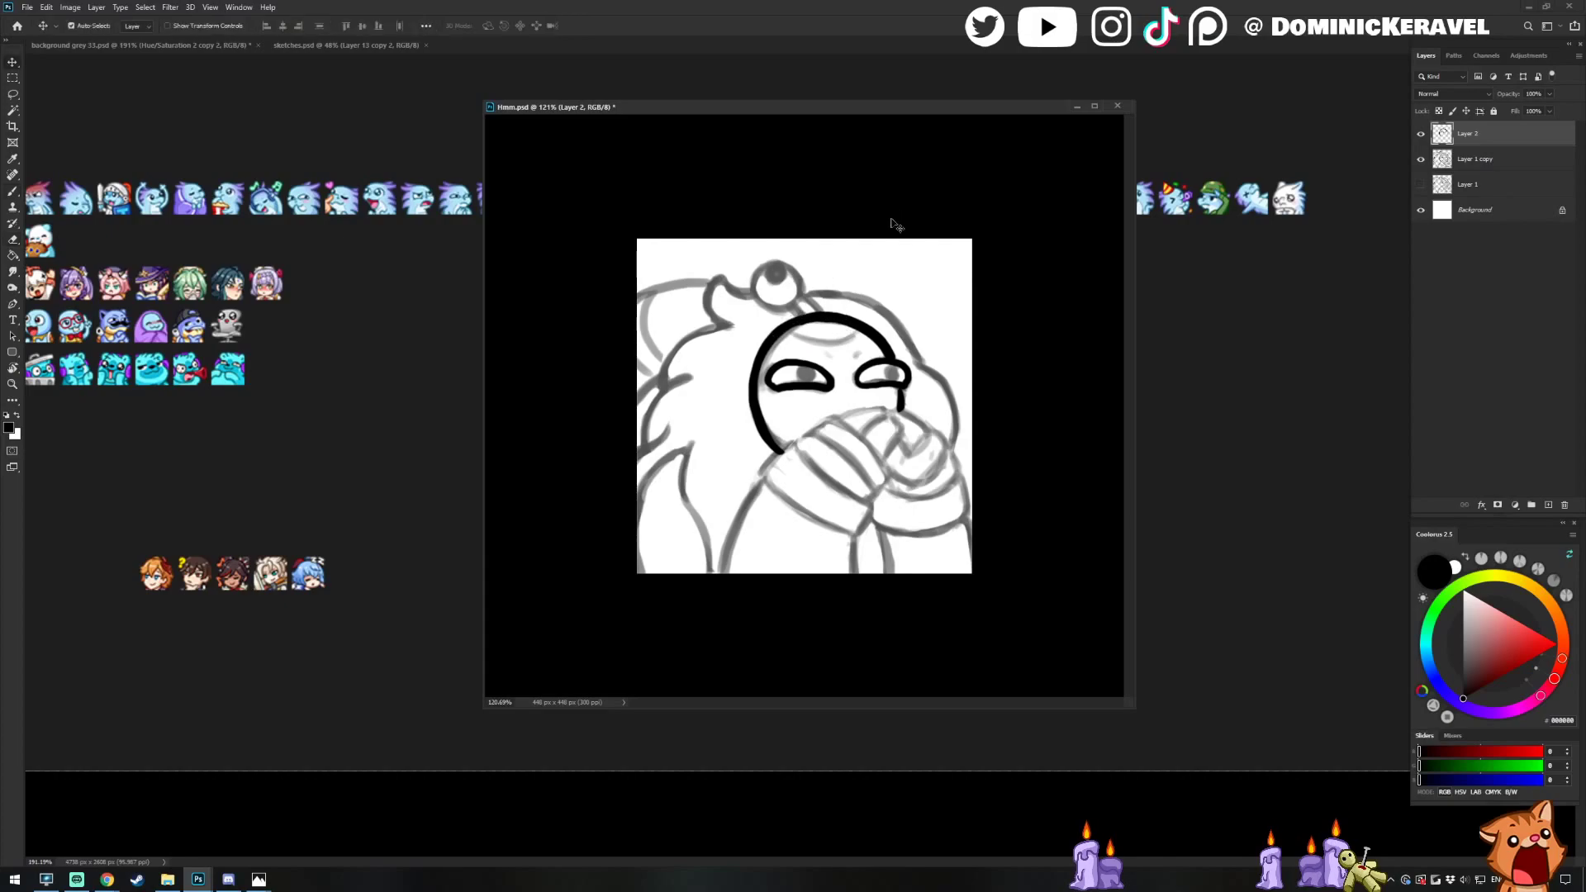
pyautogui.press('b')
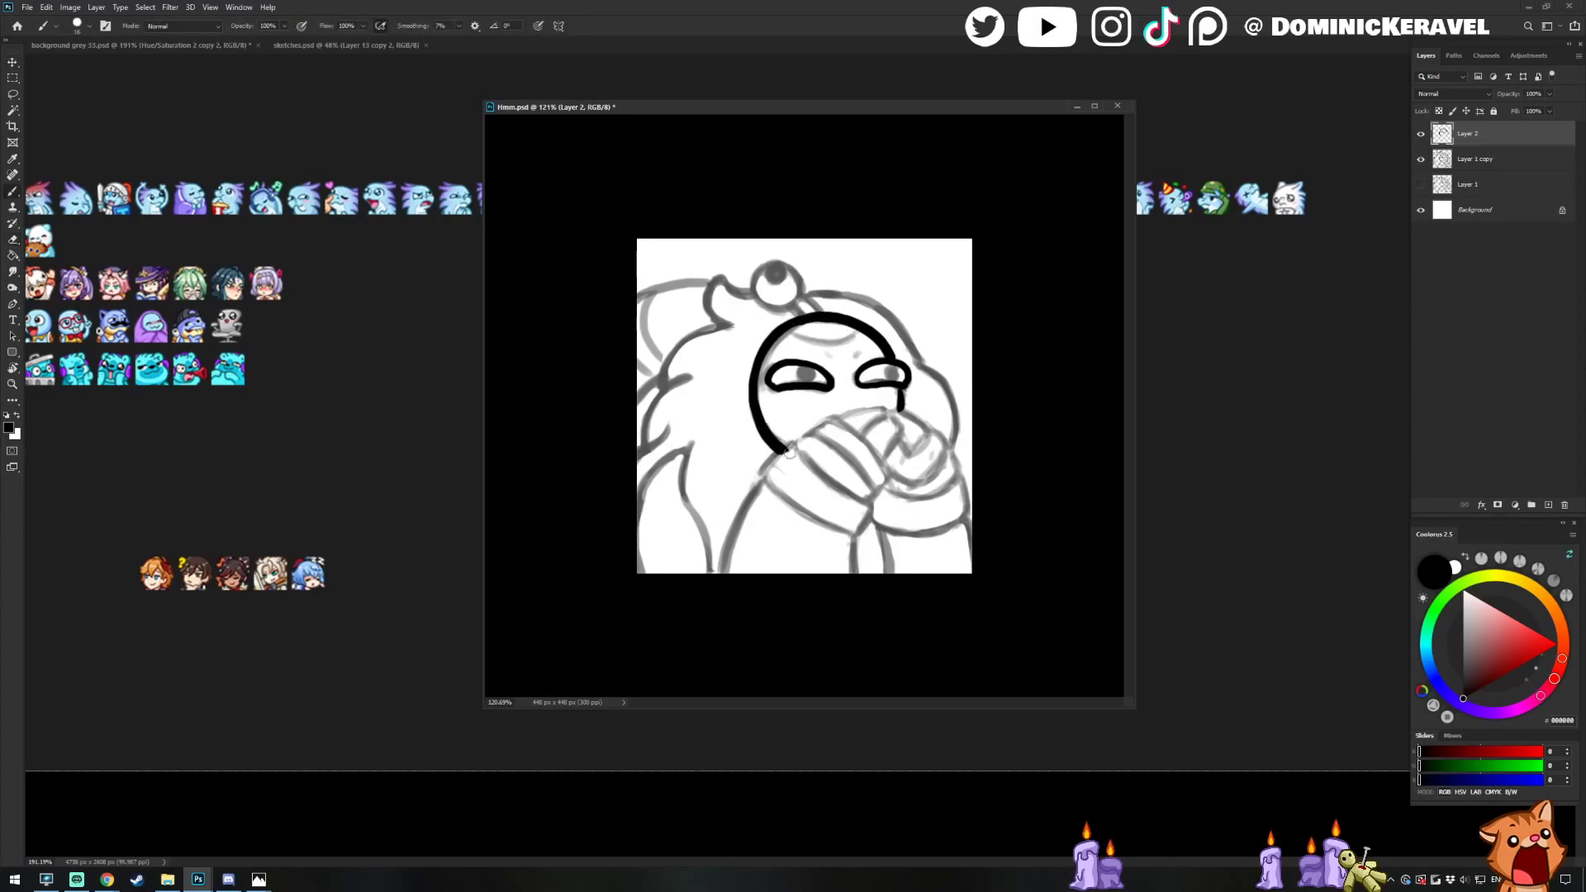
pyautogui.press('e')
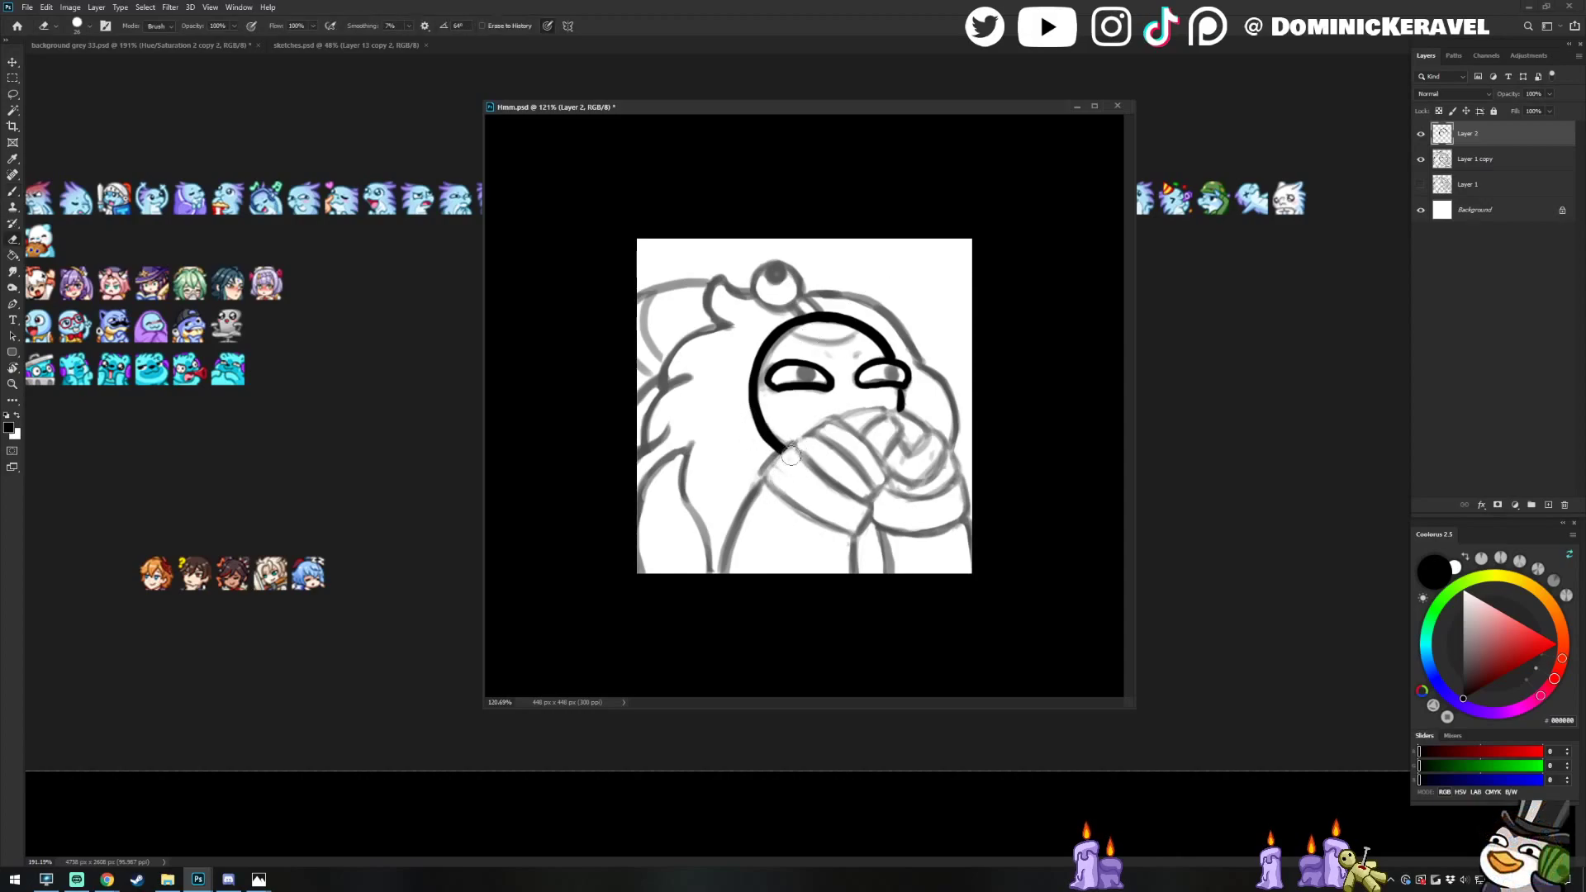
pyautogui.press('v')
pyautogui.press('b')
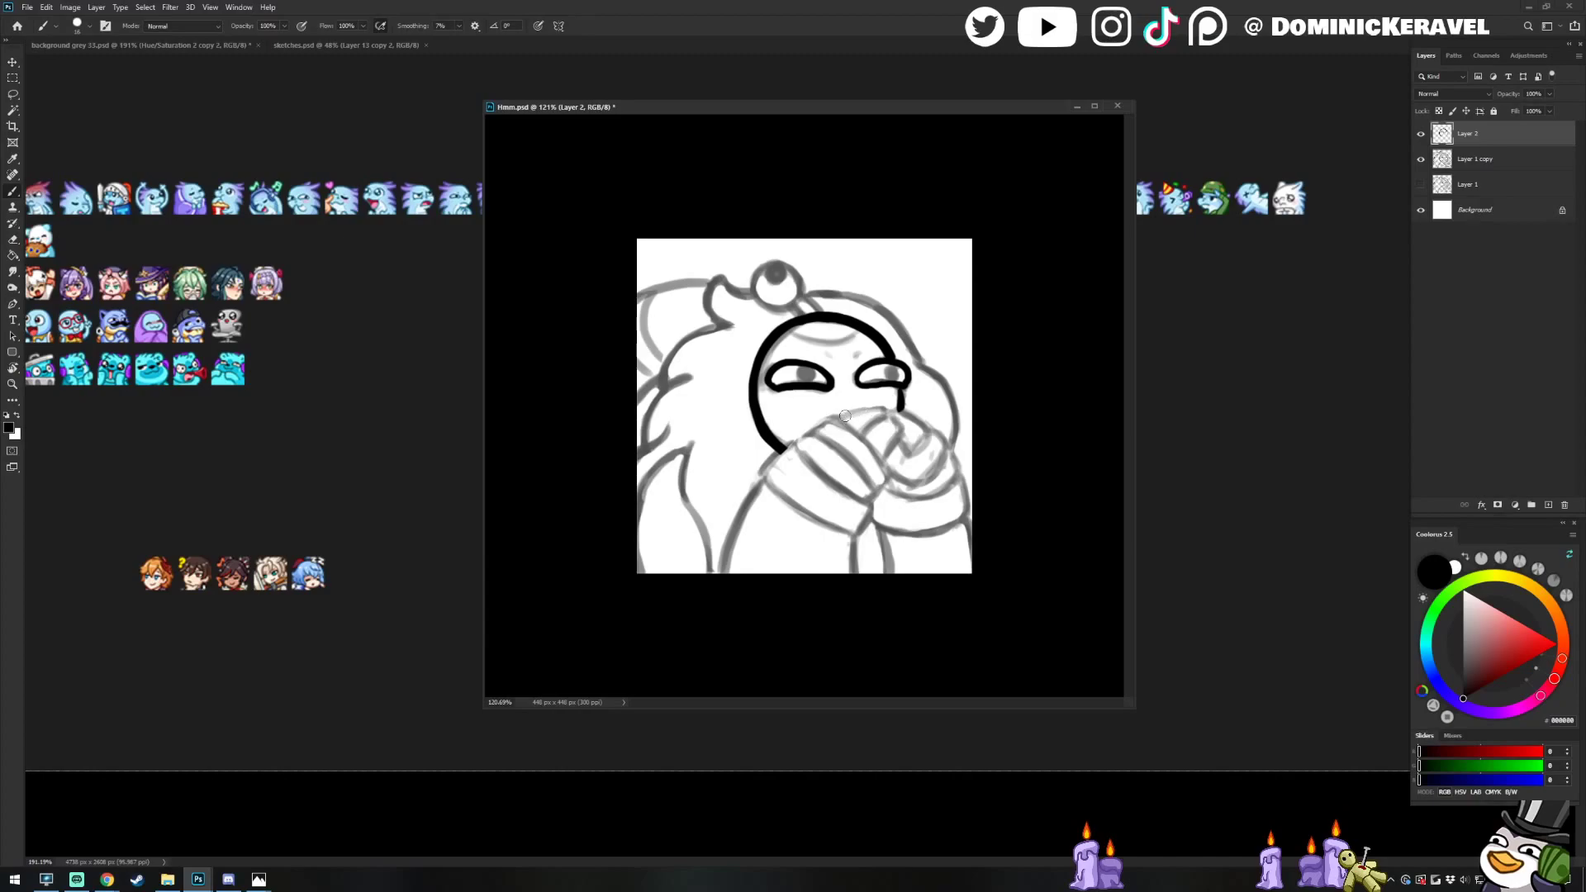
pyautogui.moveTo(862, 435)
pyautogui.mouseDown()
pyautogui.moveTo(877, 418)
pyautogui.moveTo(888, 438)
pyautogui.moveTo(884, 418)
pyautogui.moveTo(902, 430)
pyautogui.moveTo(884, 460)
pyautogui.moveTo(867, 407)
pyautogui.moveTo(881, 414)
pyautogui.moveTo(853, 415)
pyautogui.moveTo(928, 431)
pyautogui.moveTo(916, 415)
pyautogui.moveTo(943, 471)
pyautogui.moveTo(924, 481)
pyautogui.moveTo(879, 461)
pyautogui.mouseUp()
pyautogui.hotkey('ctrl', 'z')
pyautogui.hotkey('ctrl', 'z')
pyautogui.hotkey('ctrl', 'z')
pyautogui.hotkey('ctrl', 'z')
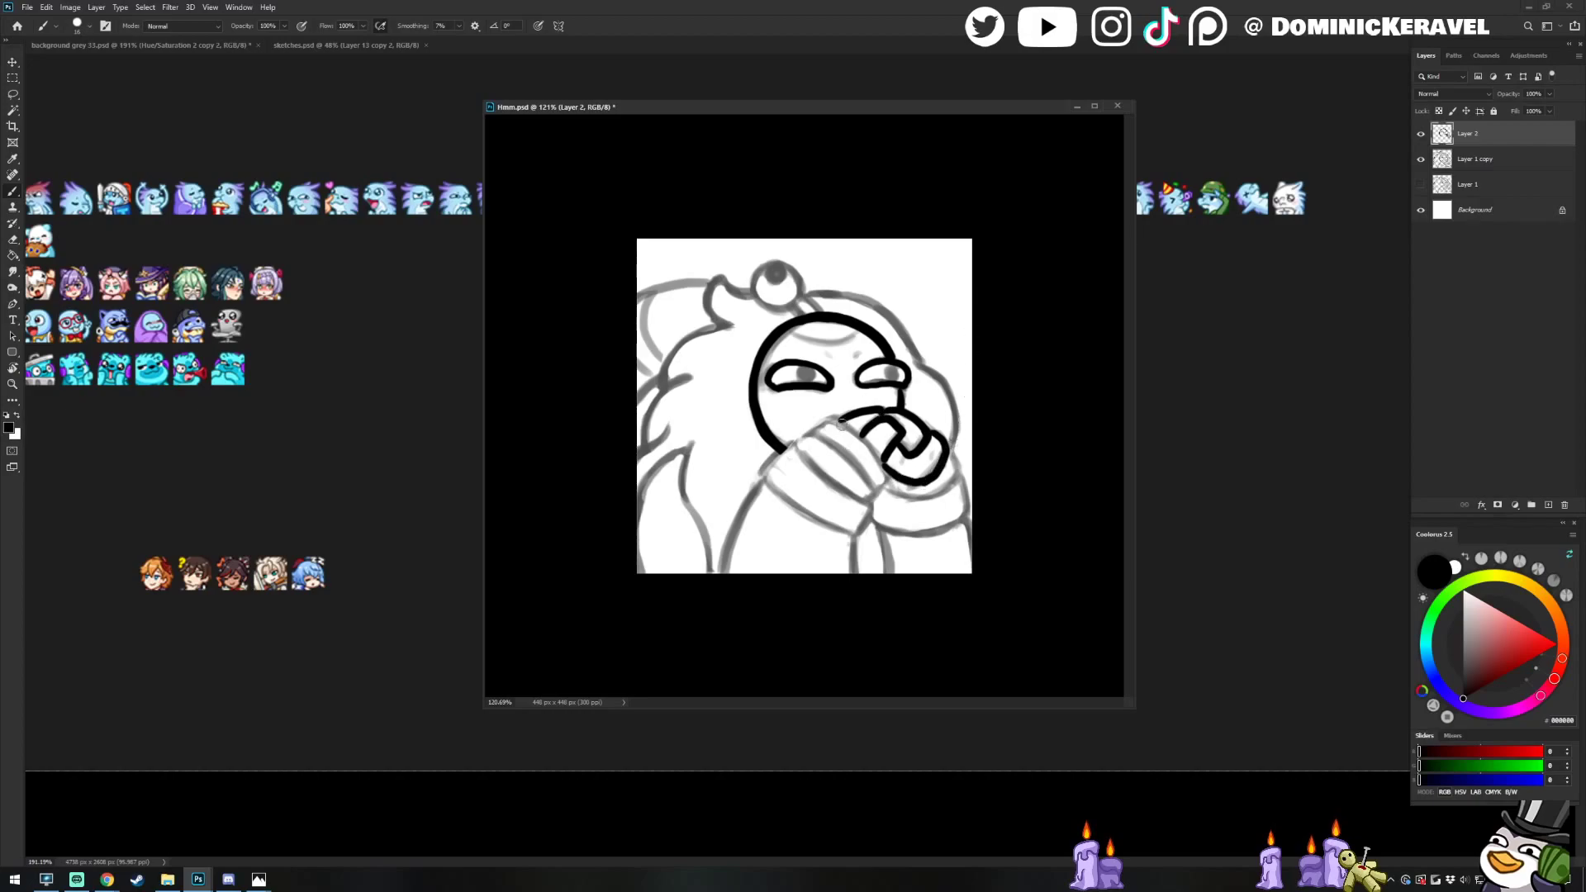
# Ink the back of the near hand and the slanted bands across its wrist, redrawing the misplaced strokes
pyautogui.moveTo(833, 419); pyautogui.dragTo(886, 483)
pyautogui.hotkey('ctrl', 'z')
pyautogui.moveTo(805, 440)
pyautogui.mouseDown()
pyautogui.moveTo(832, 423)
pyautogui.moveTo(880, 489)
pyautogui.moveTo(867, 454)
pyautogui.moveTo(809, 434)
pyautogui.moveTo(876, 489)
pyautogui.mouseUp()
pyautogui.hotkey('ctrl', 'z')
pyautogui.hotkey('ctrl', 'z')
pyautogui.moveTo(807, 430); pyautogui.dragTo(874, 490)
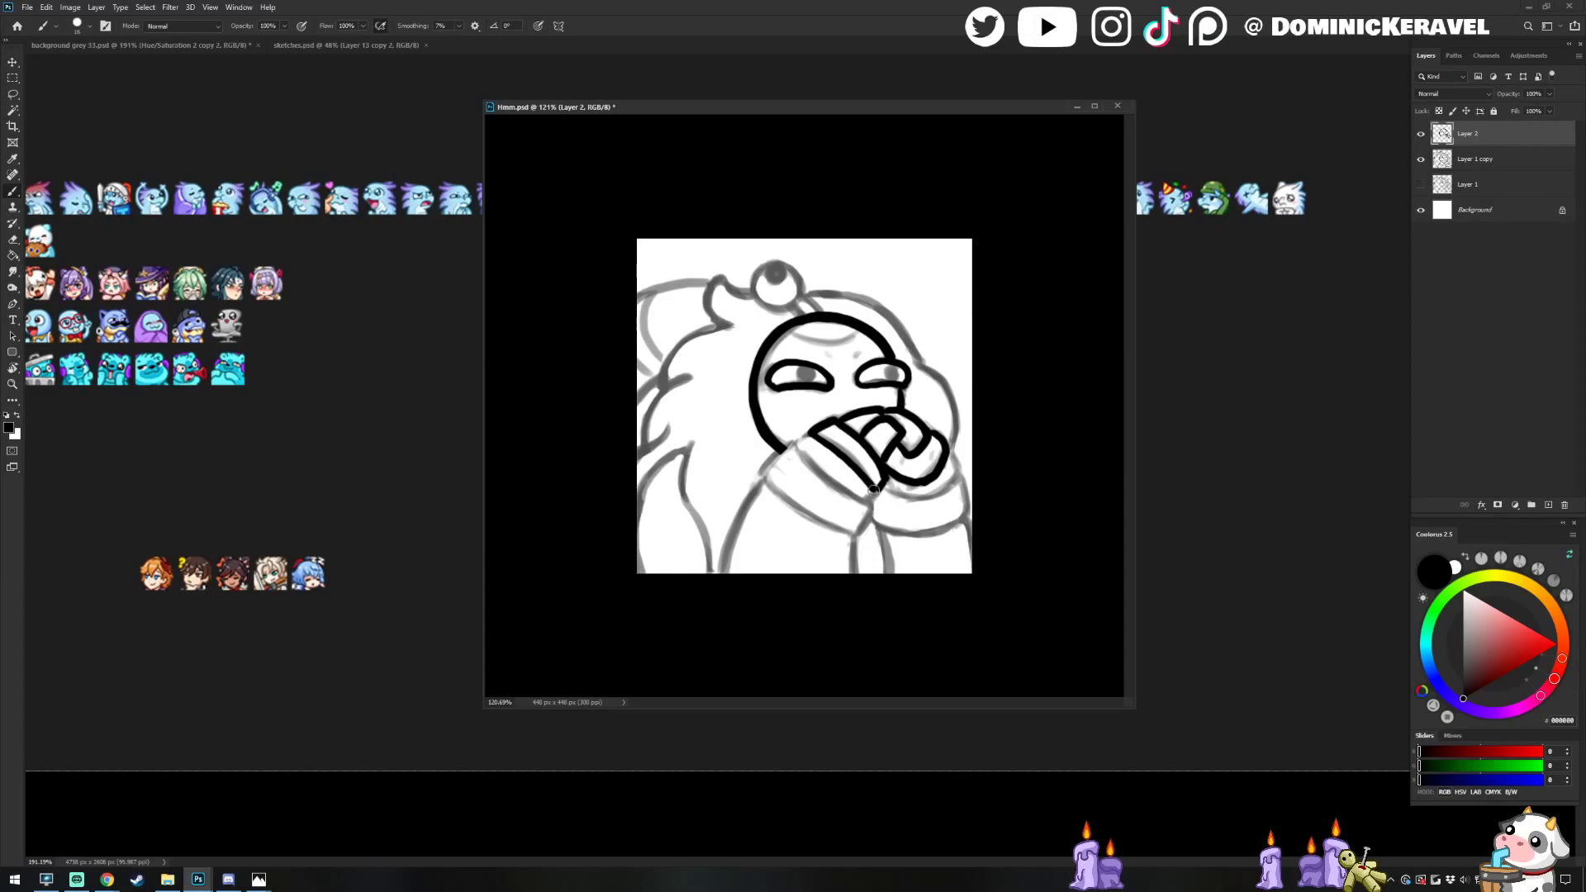
pyautogui.press('e')
pyautogui.press('b')
pyautogui.moveTo(811, 430)
pyautogui.mouseDown()
pyautogui.moveTo(793, 462)
pyautogui.moveTo(837, 415)
pyautogui.moveTo(814, 456)
pyautogui.moveTo(794, 443)
pyautogui.moveTo(868, 497)
pyautogui.mouseUp()
# Ink the near sleeve's cuff and both sides of the arm down to the canvas's lower edge
pyautogui.moveTo(791, 444); pyautogui.dragTo(760, 478)
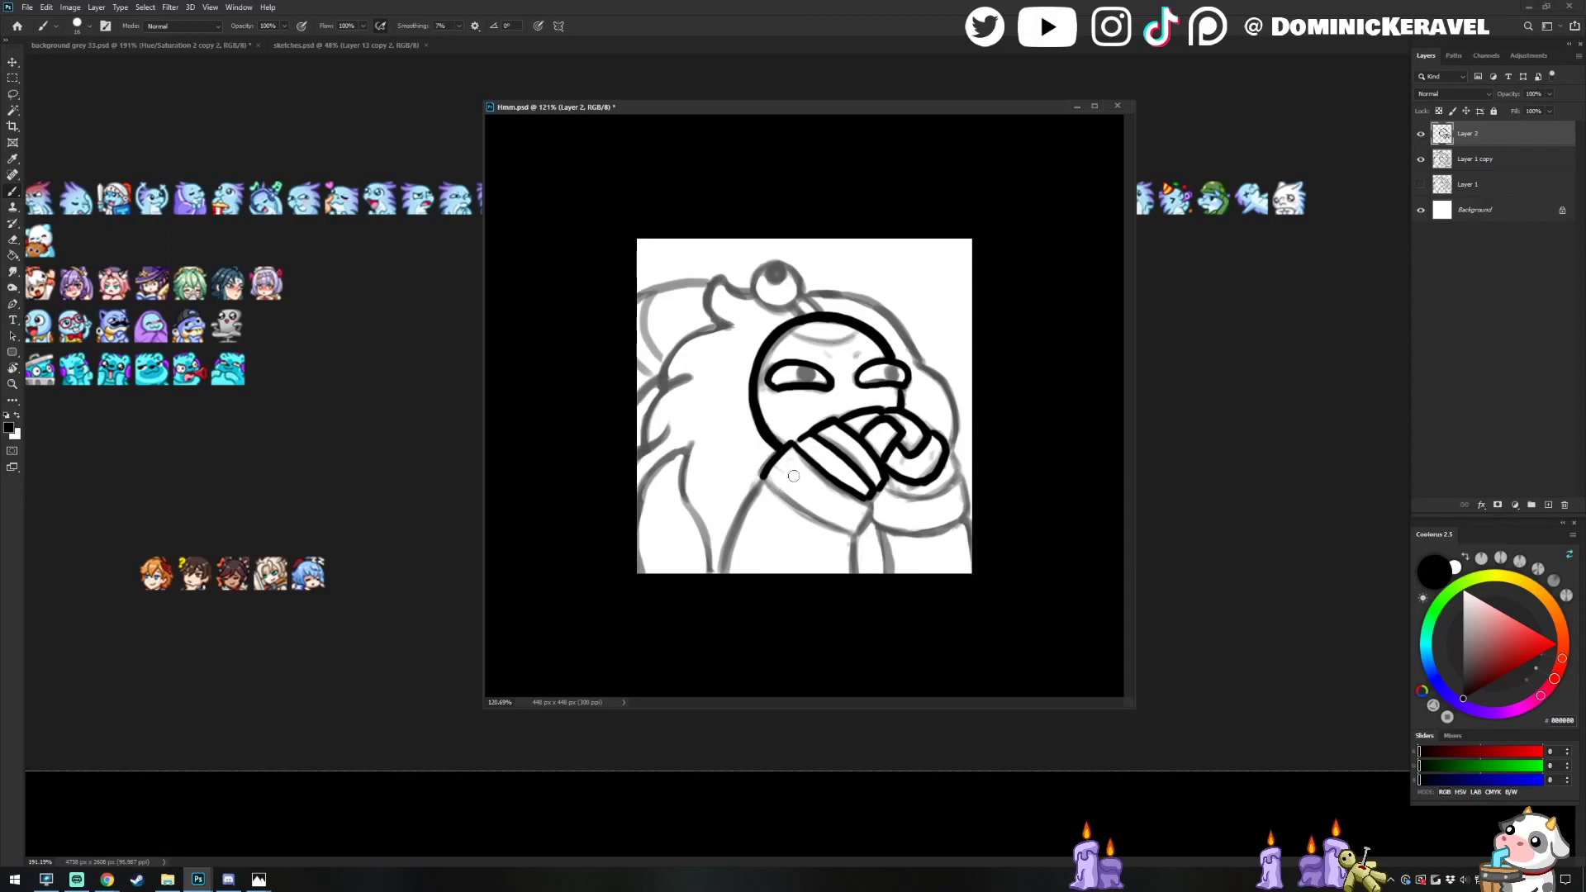
pyautogui.moveTo(760, 478)
pyautogui.mouseDown()
pyautogui.moveTo(847, 532)
pyautogui.moveTo(865, 501)
pyautogui.moveTo(853, 537)
pyautogui.mouseUp()
pyautogui.moveTo(855, 534); pyautogui.dragTo(858, 587)
pyautogui.moveTo(762, 479); pyautogui.dragTo(721, 583)
pyautogui.hotkey('ctrl', 'z')
pyautogui.moveTo(763, 478); pyautogui.dragTo(721, 582)
pyautogui.press('e')
pyautogui.press('v')
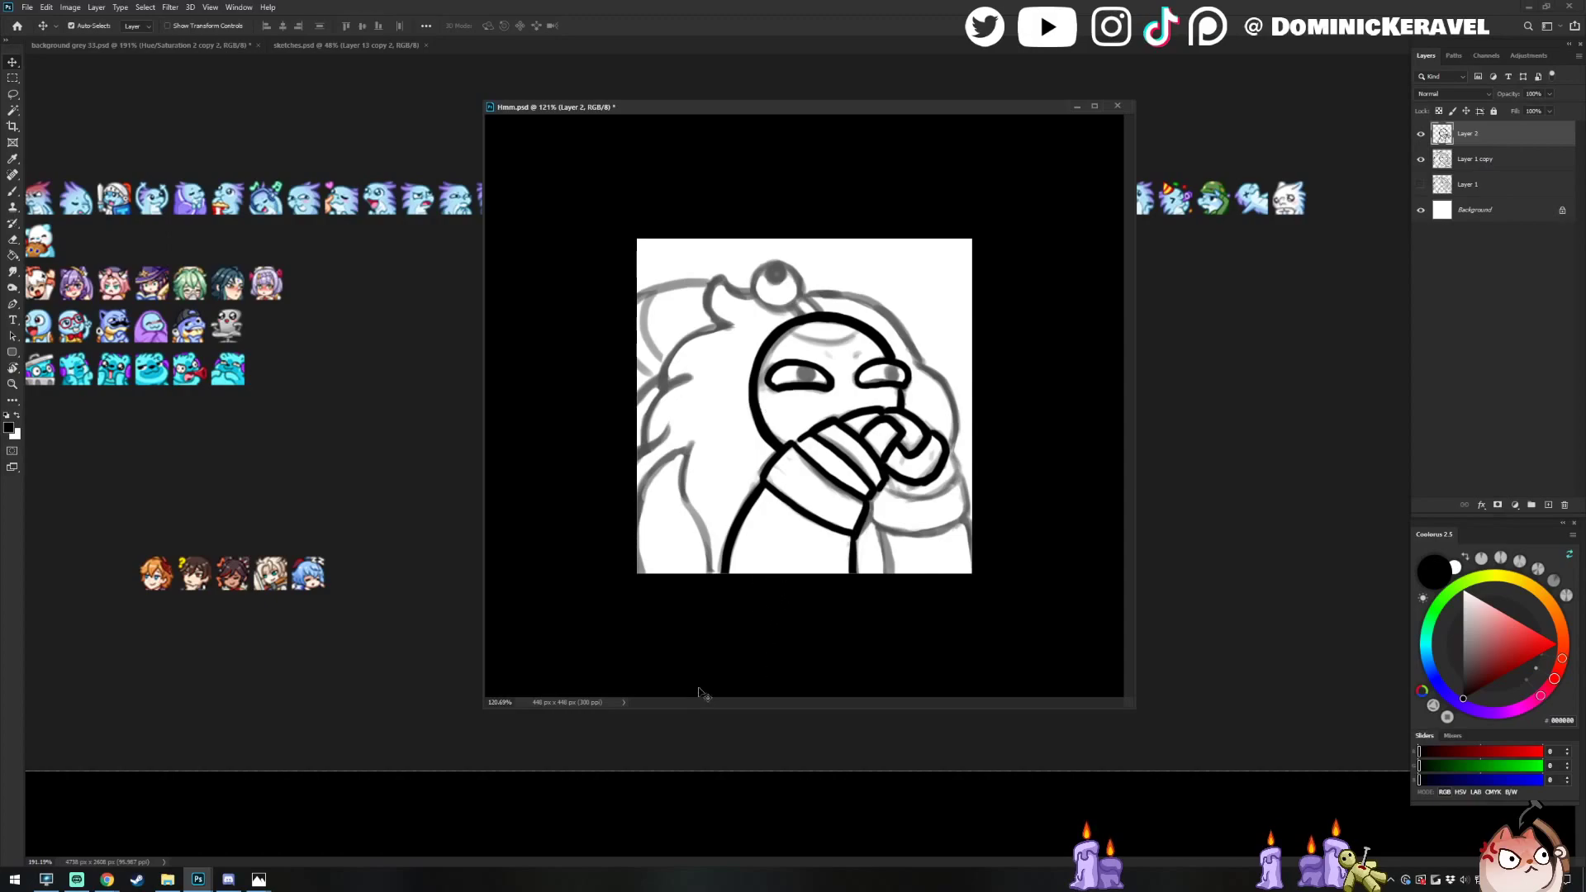
# Ink the short eyestalk above the face and the round outline of its eyeball in black
pyautogui.moveTo(587, 109); pyautogui.dragTo(592, 115)
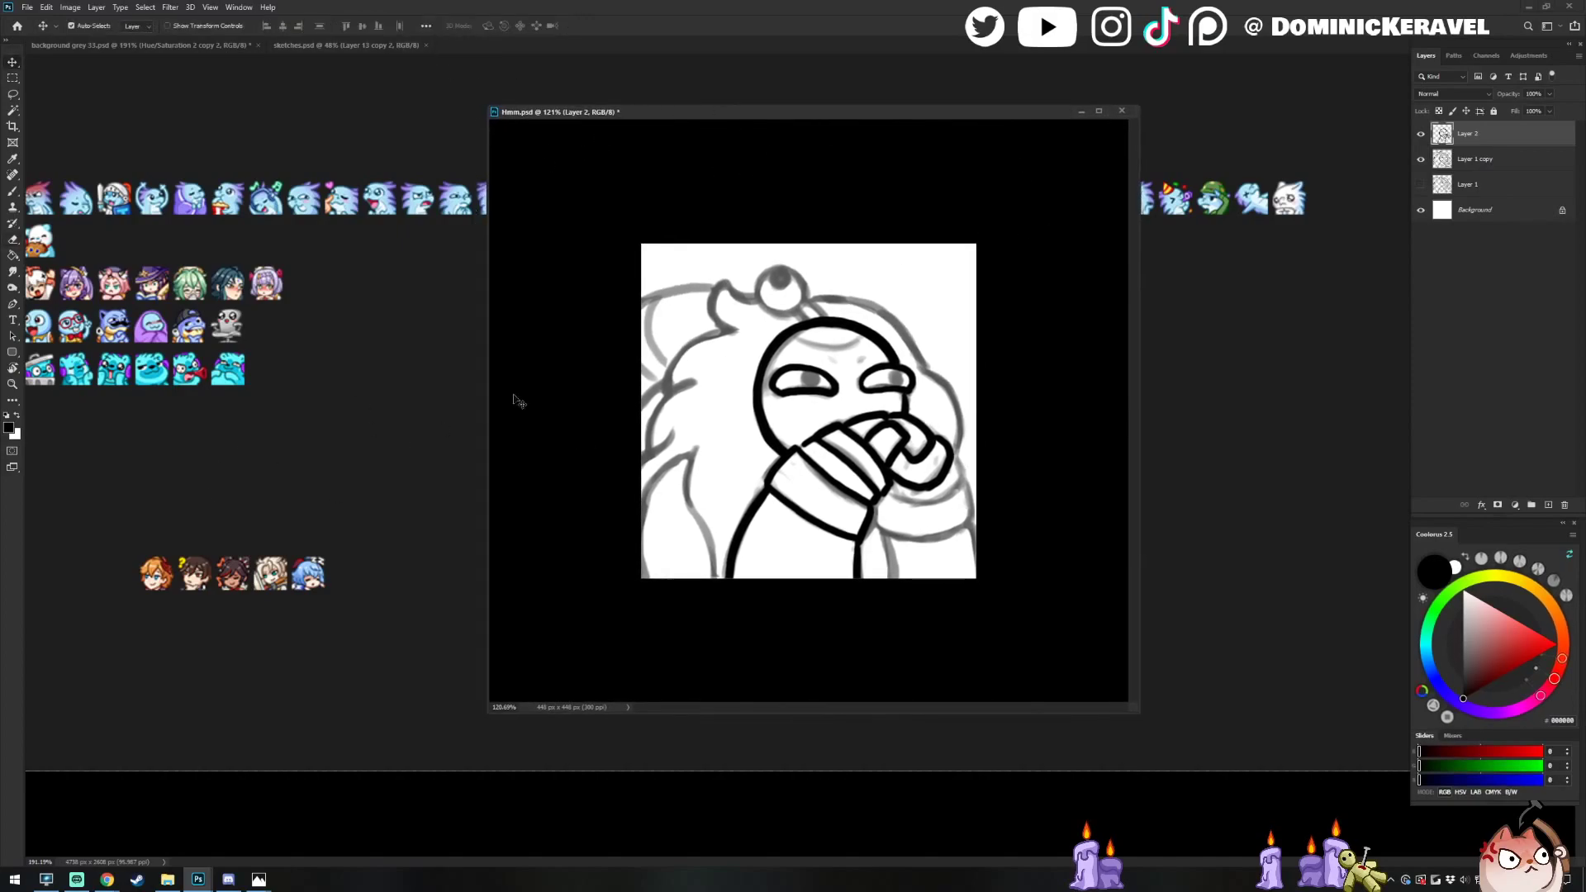
pyautogui.moveTo(703, 106); pyautogui.dragTo(639, 85)
pyautogui.press('b')
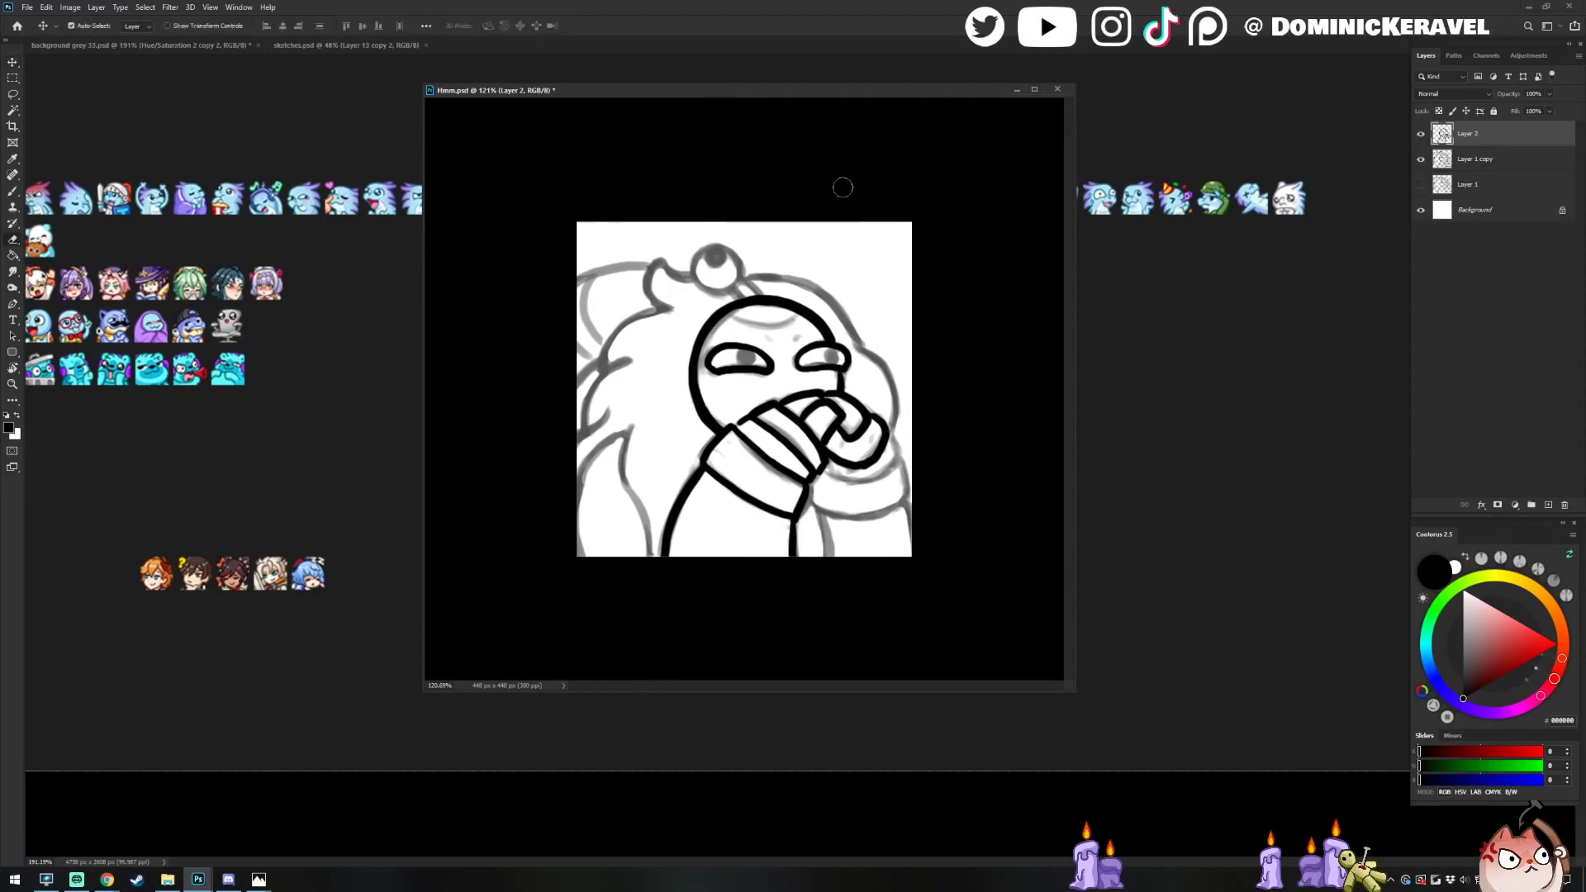
pyautogui.moveTo(742, 278)
pyautogui.mouseDown()
pyautogui.moveTo(759, 296)
pyautogui.moveTo(746, 311)
pyautogui.mouseUp()
pyautogui.moveTo(738, 276); pyautogui.dragTo(760, 295)
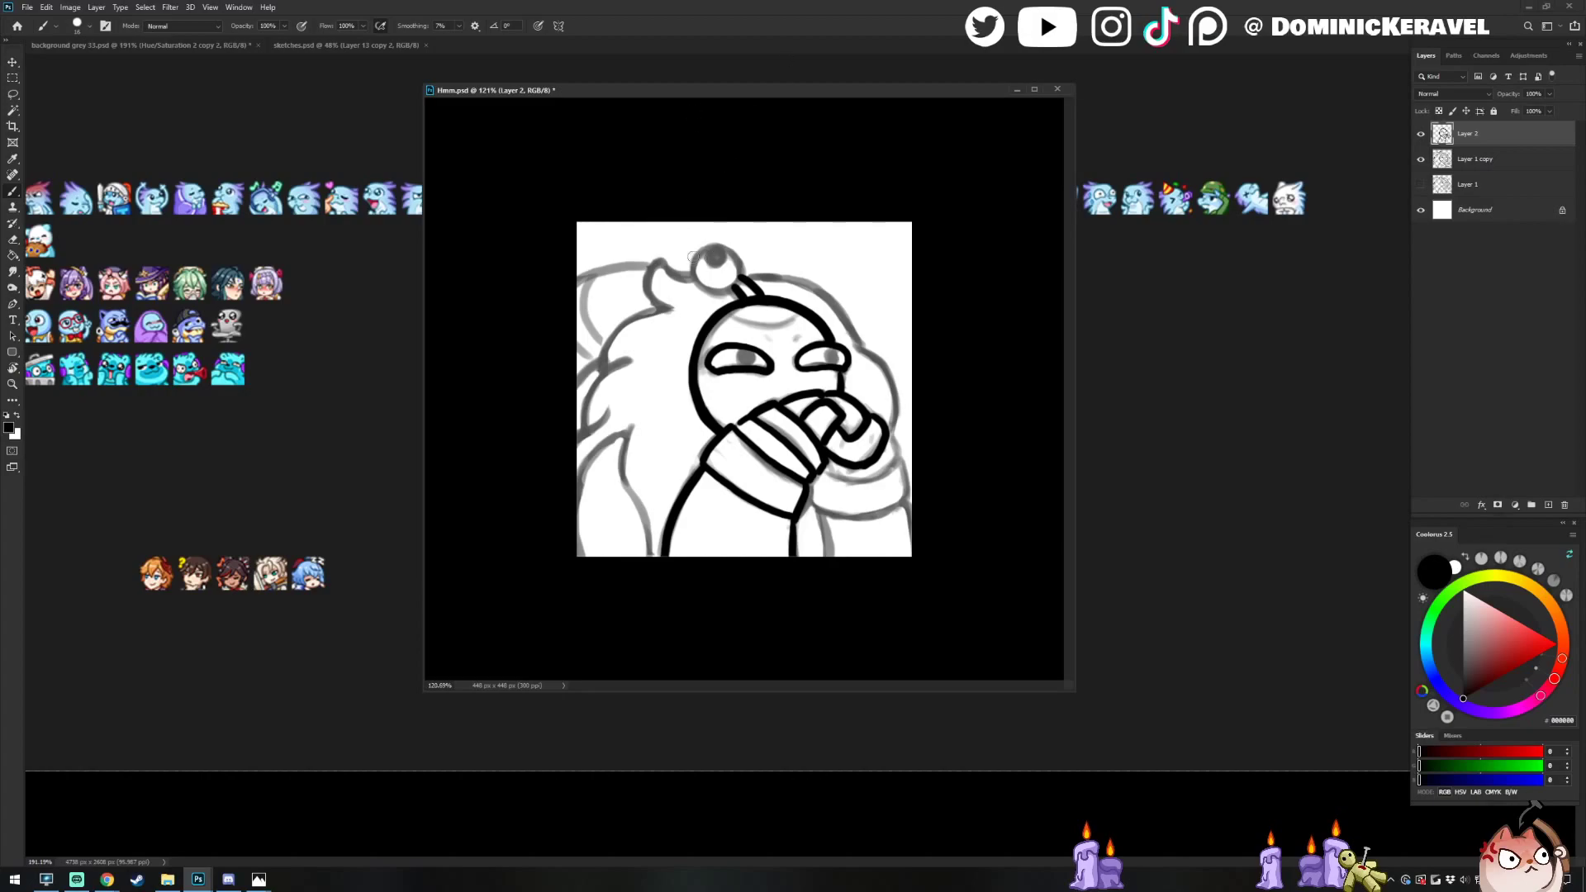
pyautogui.moveTo(704, 248)
pyautogui.mouseDown()
pyautogui.moveTo(709, 291)
pyautogui.moveTo(741, 270)
pyautogui.moveTo(728, 249)
pyautogui.moveTo(694, 273)
pyautogui.moveTo(707, 291)
pyautogui.moveTo(741, 273)
pyautogui.moveTo(696, 276)
pyautogui.moveTo(708, 292)
pyautogui.moveTo(723, 291)
pyautogui.moveTo(705, 246)
pyautogui.moveTo(710, 288)
pyautogui.moveTo(738, 281)
pyautogui.moveTo(714, 245)
pyautogui.mouseUp()
pyautogui.hotkey('ctrl', 'z')
pyautogui.hotkey('ctrl', 'z')
pyautogui.hotkey('ctrl', 'z')
pyautogui.press('e')
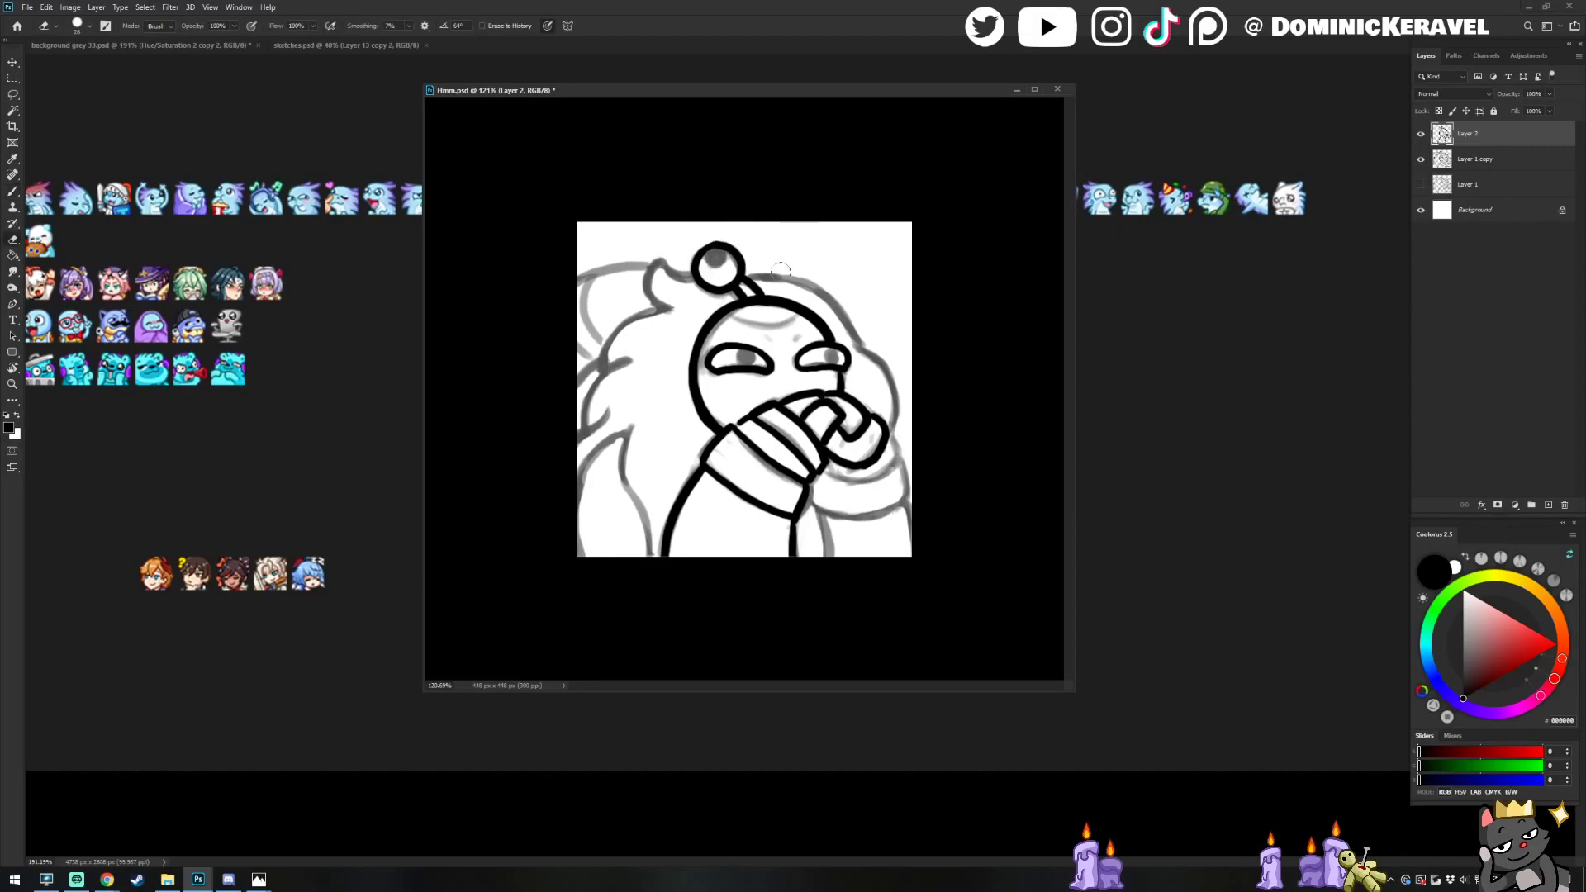
# Ink the curled tuft beside the eyestalk and the jagged outline of the mane, redoing the misplaced strokes
pyautogui.press('b')
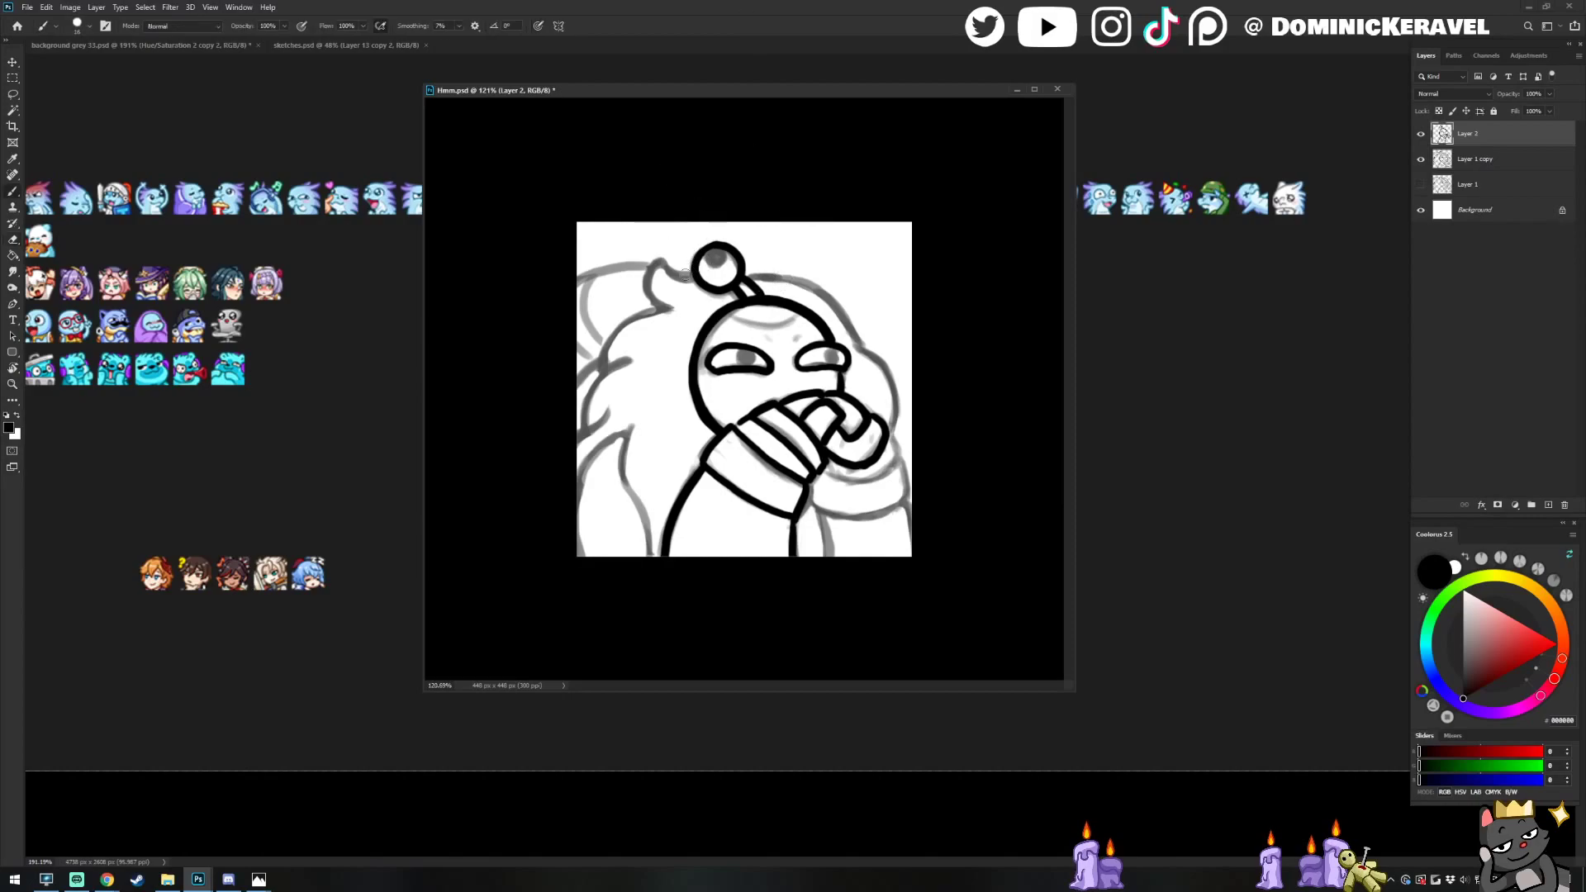
pyautogui.moveTo(666, 261)
pyautogui.mouseDown()
pyautogui.moveTo(697, 279)
pyautogui.moveTo(648, 268)
pyautogui.moveTo(659, 304)
pyautogui.mouseUp()
pyautogui.hotkey('ctrl', 'z')
pyautogui.moveTo(608, 361)
pyautogui.mouseDown()
pyautogui.moveTo(617, 328)
pyautogui.moveTo(665, 308)
pyautogui.moveTo(614, 330)
pyautogui.moveTo(596, 371)
pyautogui.mouseUp()
pyautogui.hotkey('ctrl', 'z')
pyautogui.hotkey('ctrl', 'z')
pyautogui.moveTo(664, 307)
pyautogui.mouseDown()
pyautogui.moveTo(618, 329)
pyautogui.moveTo(604, 366)
pyautogui.mouseUp()
pyautogui.moveTo(657, 307)
pyautogui.mouseDown()
pyautogui.moveTo(607, 345)
pyautogui.moveTo(592, 424)
pyautogui.mouseUp()
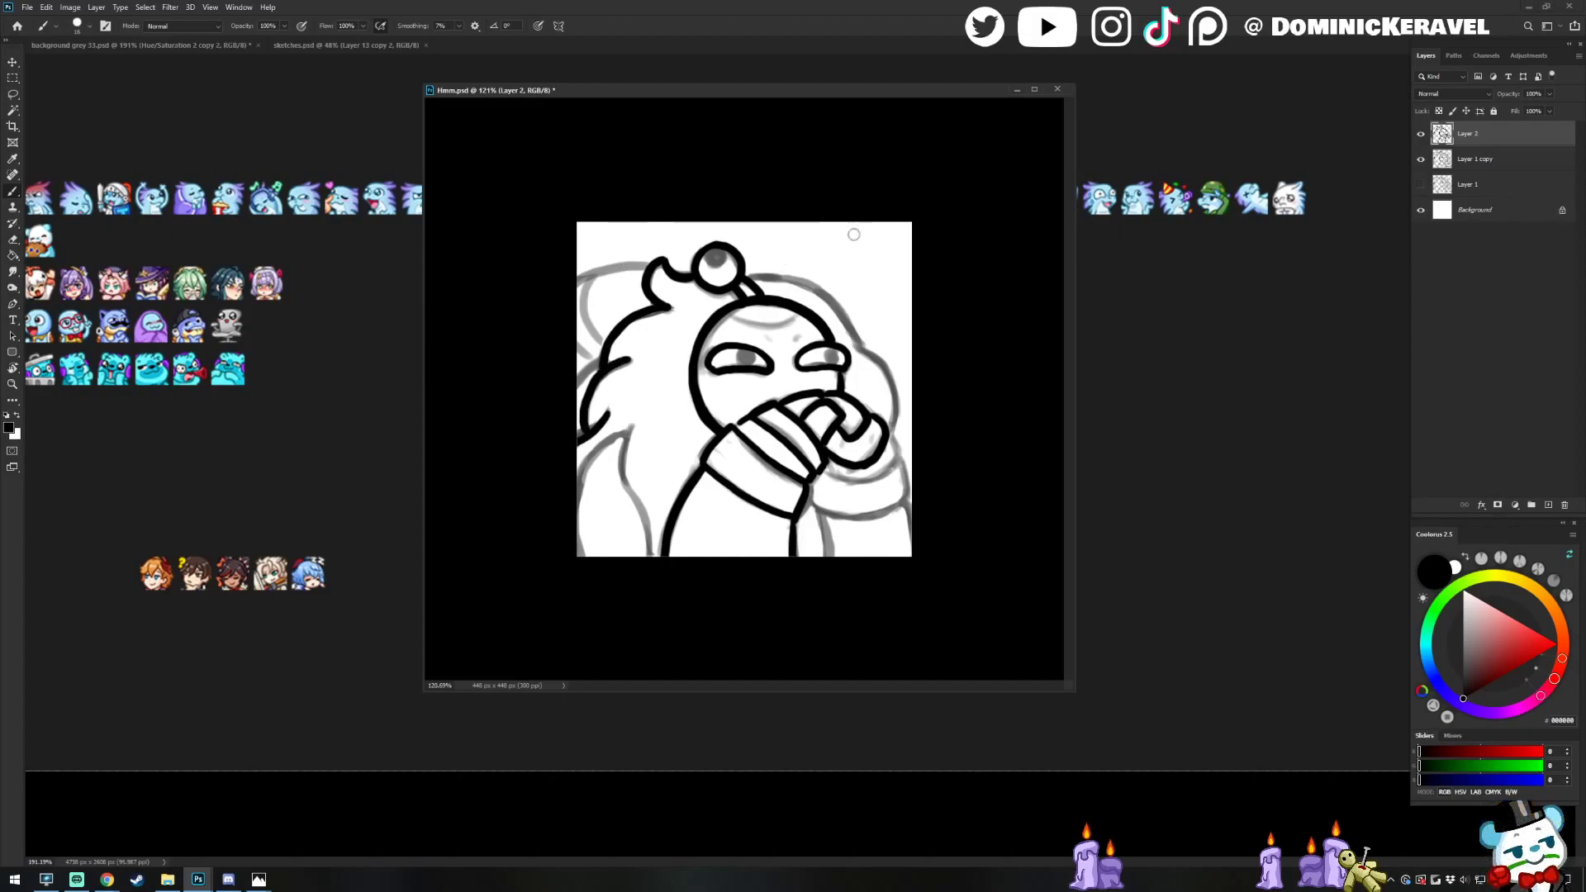
# Ink the smooth curve over the head, the rounded bulge beside the face and the far hand's outer edge
pyautogui.moveTo(748, 276)
pyautogui.mouseDown()
pyautogui.moveTo(810, 284)
pyautogui.moveTo(771, 276)
pyautogui.moveTo(819, 292)
pyautogui.moveTo(858, 346)
pyautogui.mouseUp()
pyautogui.hotkey('ctrl', 'z')
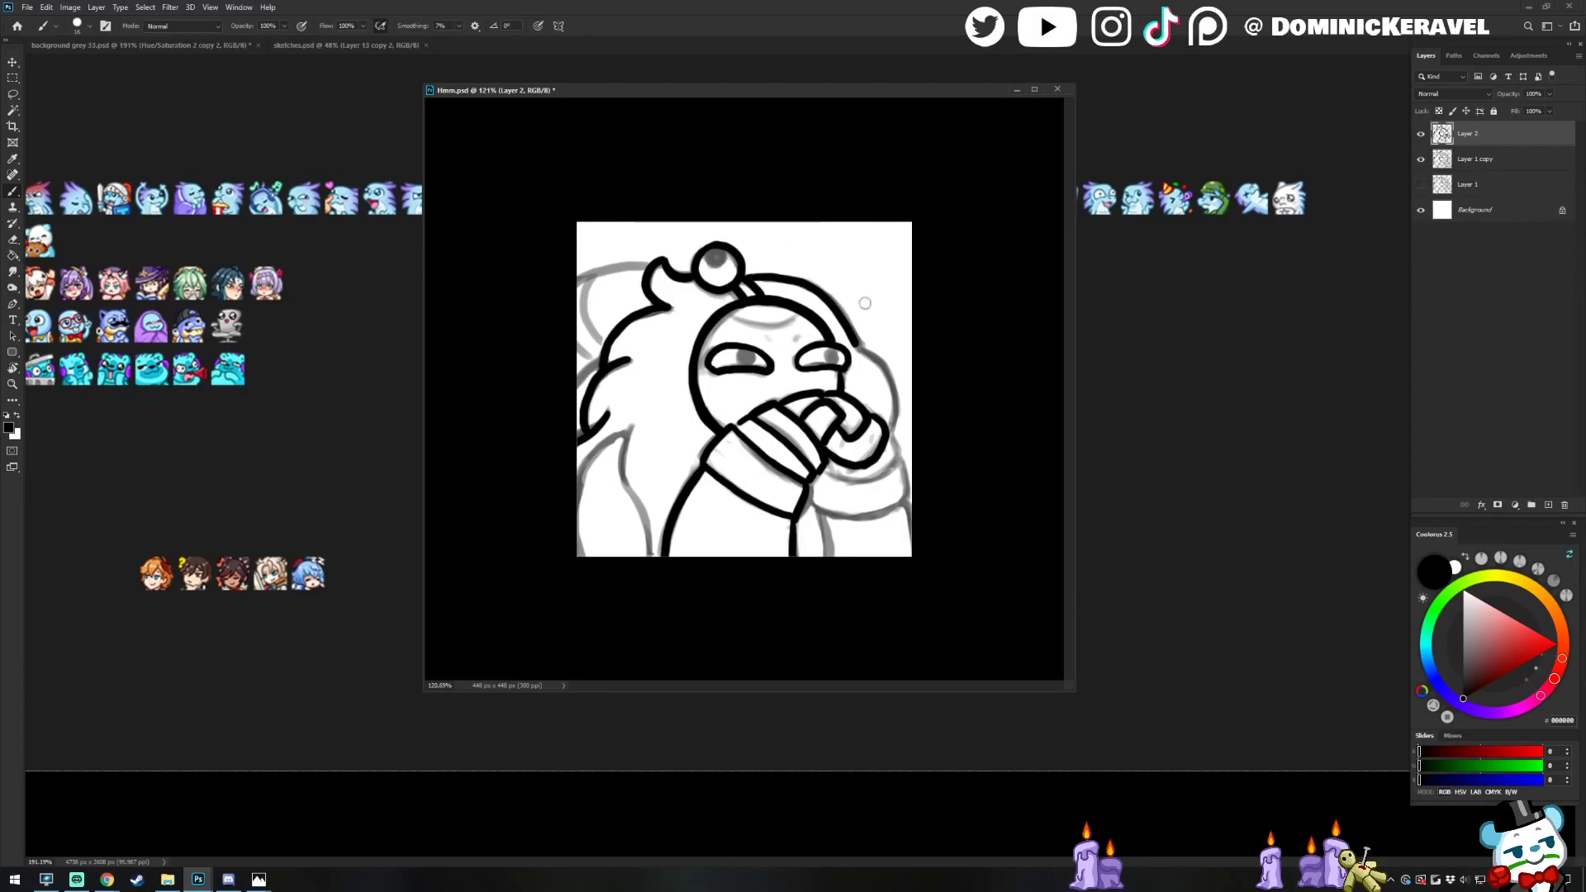
pyautogui.hotkey('ctrl', 'z')
pyautogui.moveTo(741, 276)
pyautogui.mouseDown()
pyautogui.moveTo(837, 307)
pyautogui.moveTo(884, 373)
pyautogui.moveTo(888, 477)
pyautogui.moveTo(901, 459)
pyautogui.moveTo(864, 484)
pyautogui.moveTo(896, 460)
pyautogui.mouseUp()
pyautogui.hotkey('ctrl', 'z')
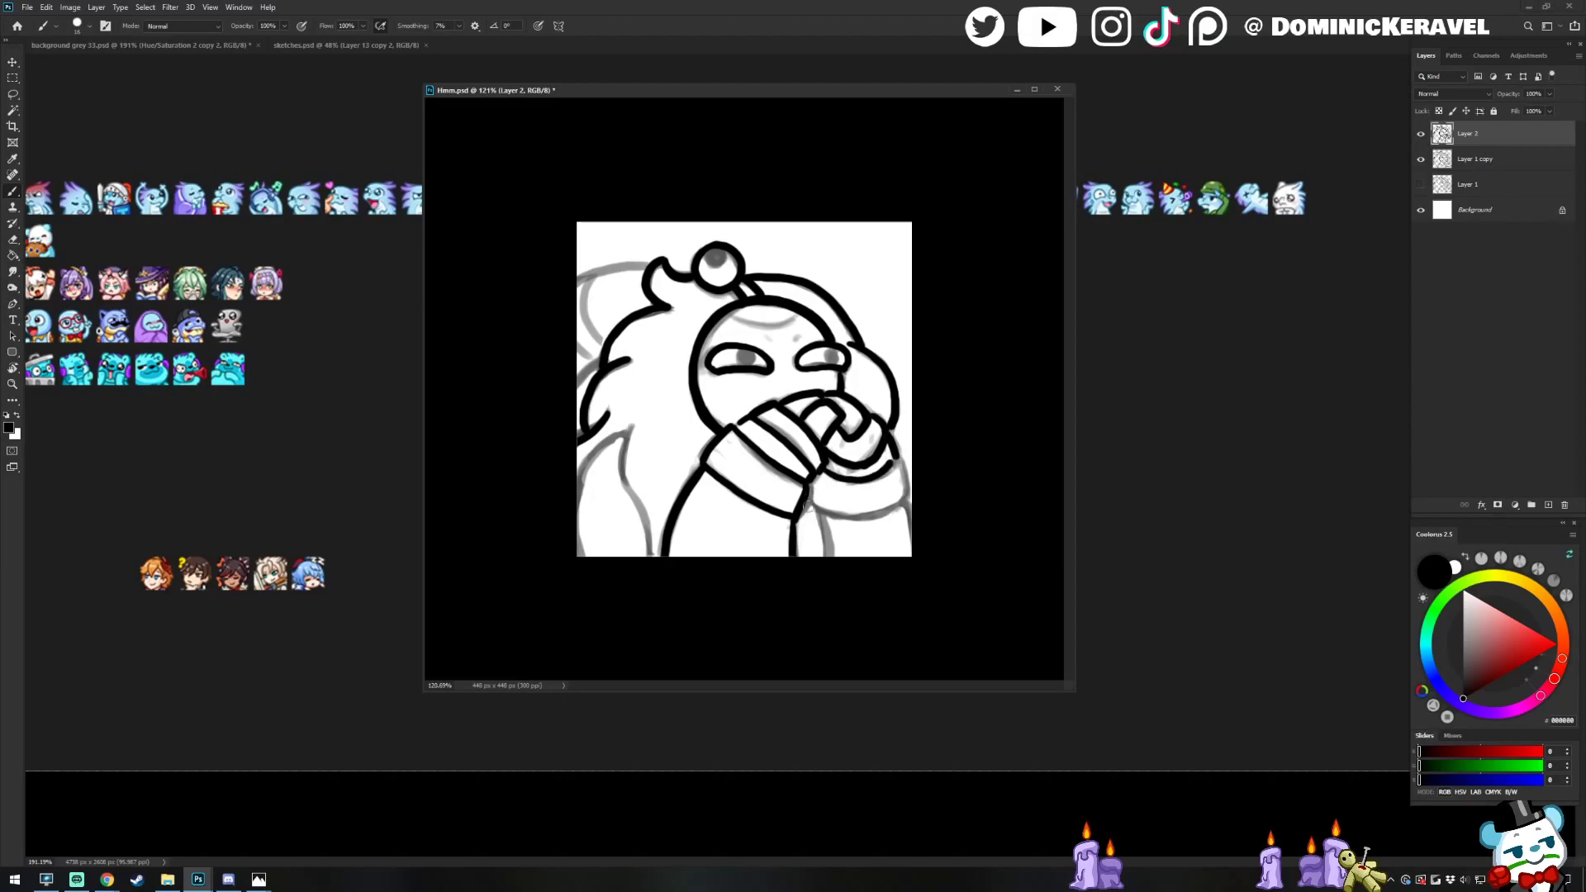
# Ink the far sleeve's cuff and the inner edge of the far arm, redrawing the cuff curve until it fits
pyautogui.moveTo(810, 494)
pyautogui.mouseDown()
pyautogui.moveTo(862, 519)
pyautogui.moveTo(894, 501)
pyautogui.moveTo(886, 436)
pyautogui.moveTo(908, 502)
pyautogui.mouseUp()
pyautogui.hotkey('ctrl', 'z')
pyautogui.moveTo(810, 488)
pyautogui.mouseDown()
pyautogui.moveTo(854, 517)
pyautogui.moveTo(907, 497)
pyautogui.mouseUp()
pyautogui.hotkey('ctrl', 'z')
pyautogui.moveTo(808, 479)
pyautogui.mouseDown()
pyautogui.moveTo(854, 520)
pyautogui.moveTo(909, 498)
pyautogui.mouseUp()
pyautogui.moveTo(819, 518); pyautogui.dragTo(829, 556)
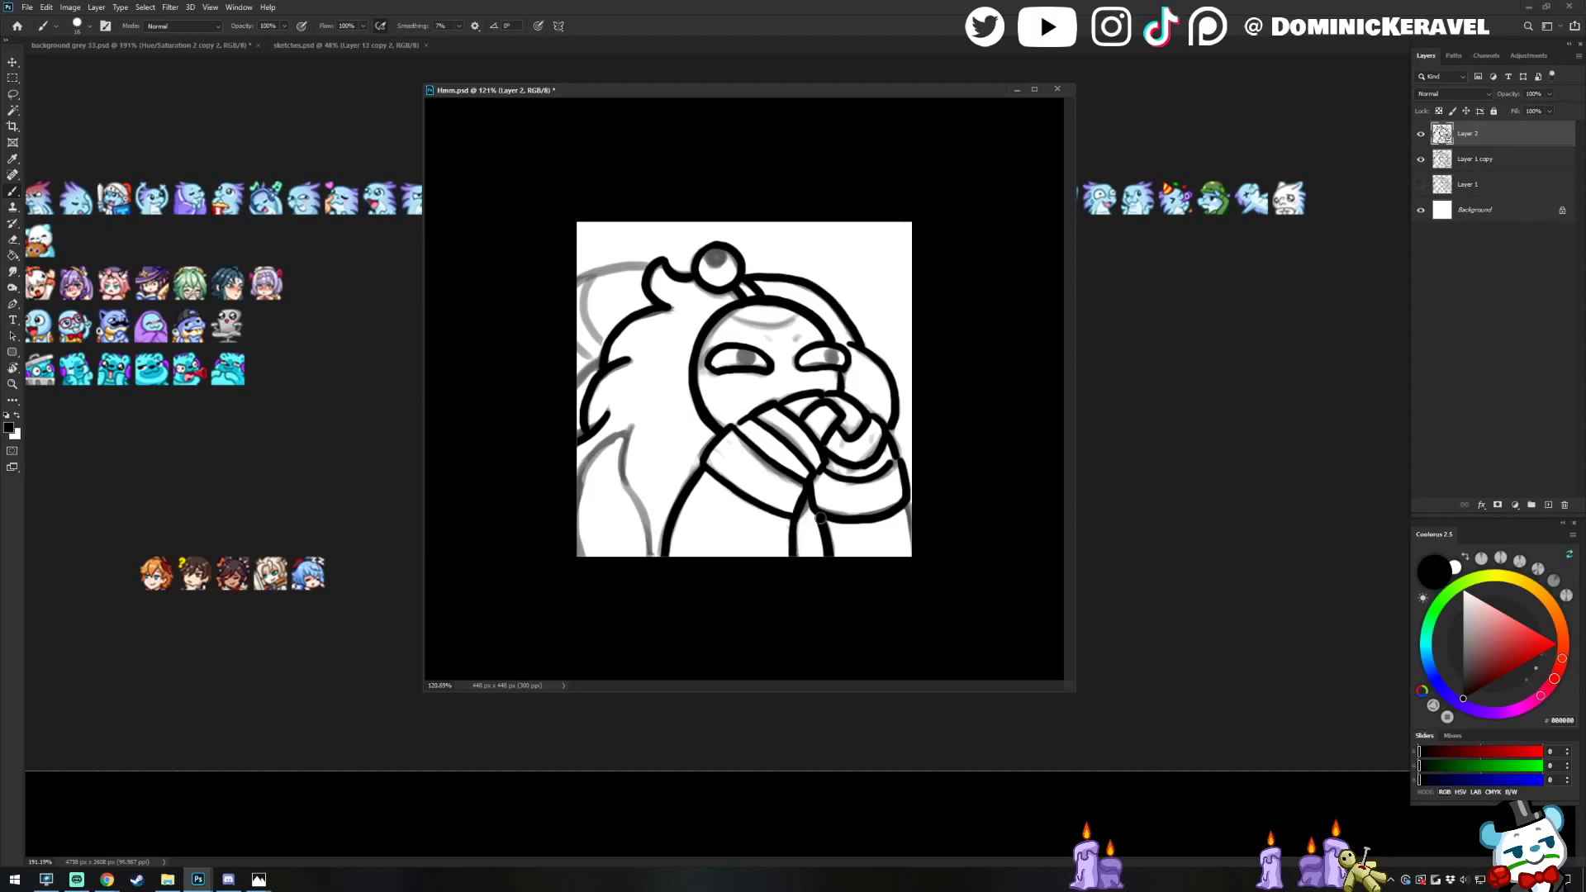
pyautogui.press('v')
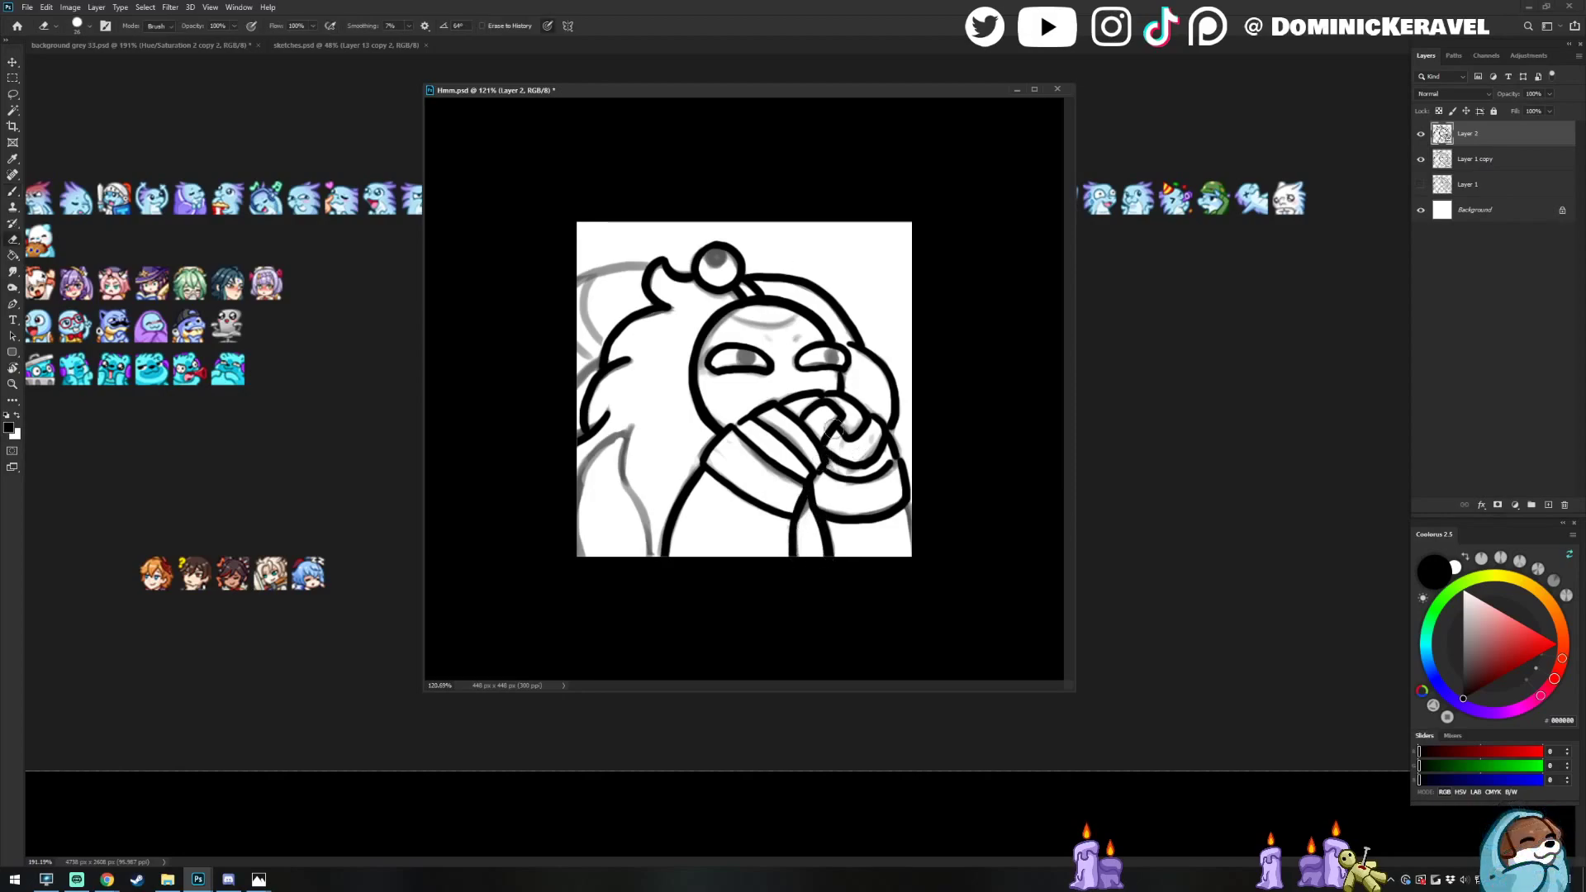
pyautogui.press('b')
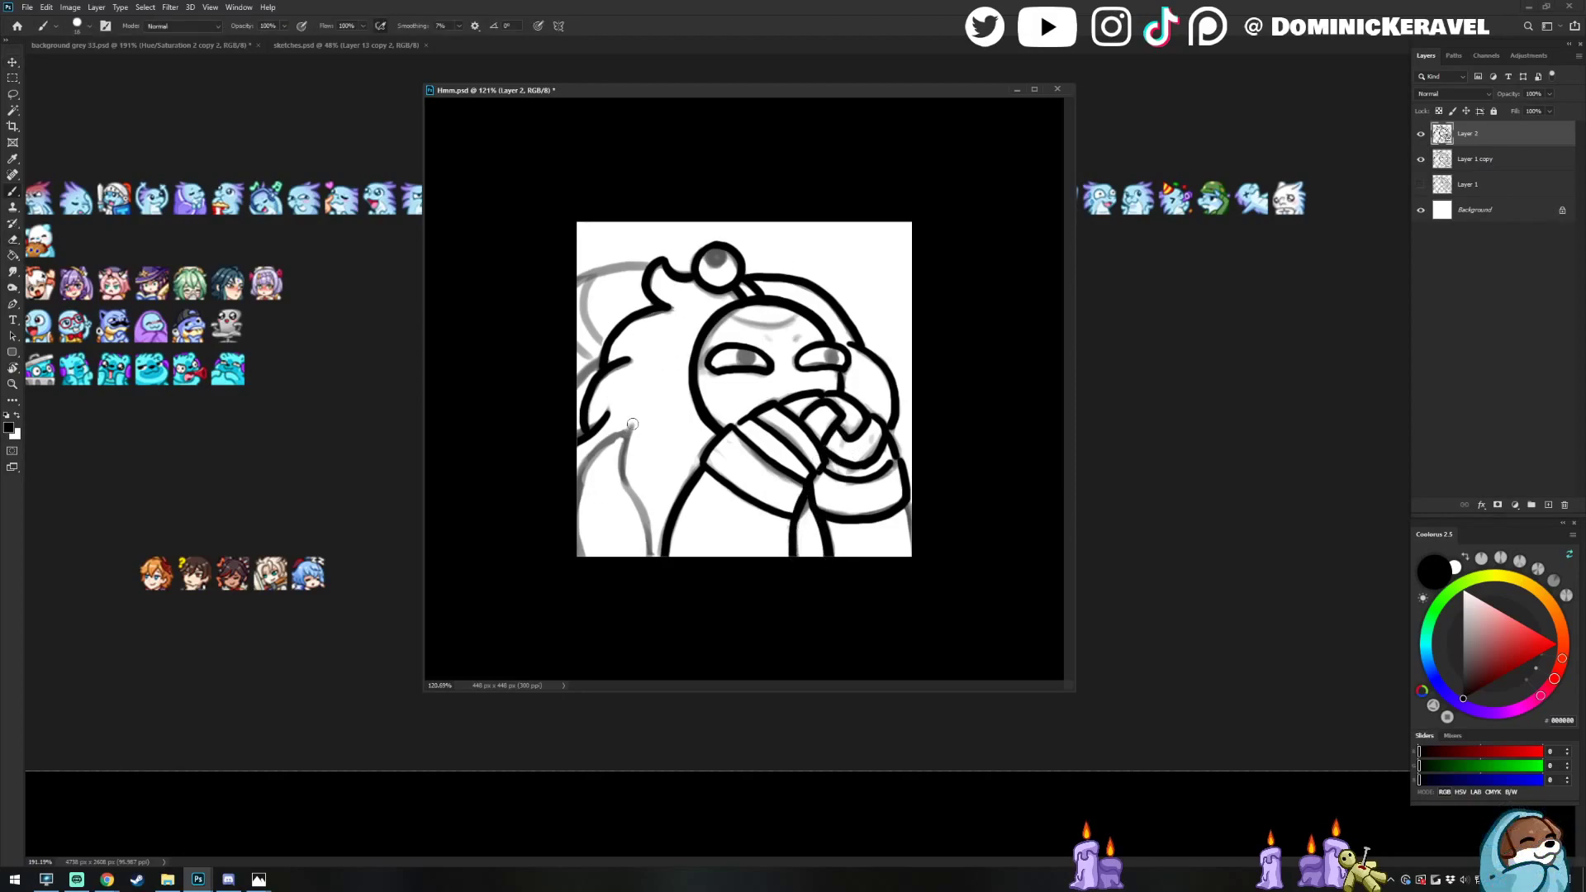
# Ink both sides of the pointed lock below the mane, from its tip to the canvas edge
pyautogui.moveTo(629, 436); pyautogui.dragTo(647, 576)
pyautogui.moveTo(621, 433)
pyautogui.mouseDown()
pyautogui.moveTo(595, 455)
pyautogui.moveTo(574, 555)
pyautogui.mouseUp()
pyautogui.press('v')
pyautogui.press('b')
pyautogui.press('v')
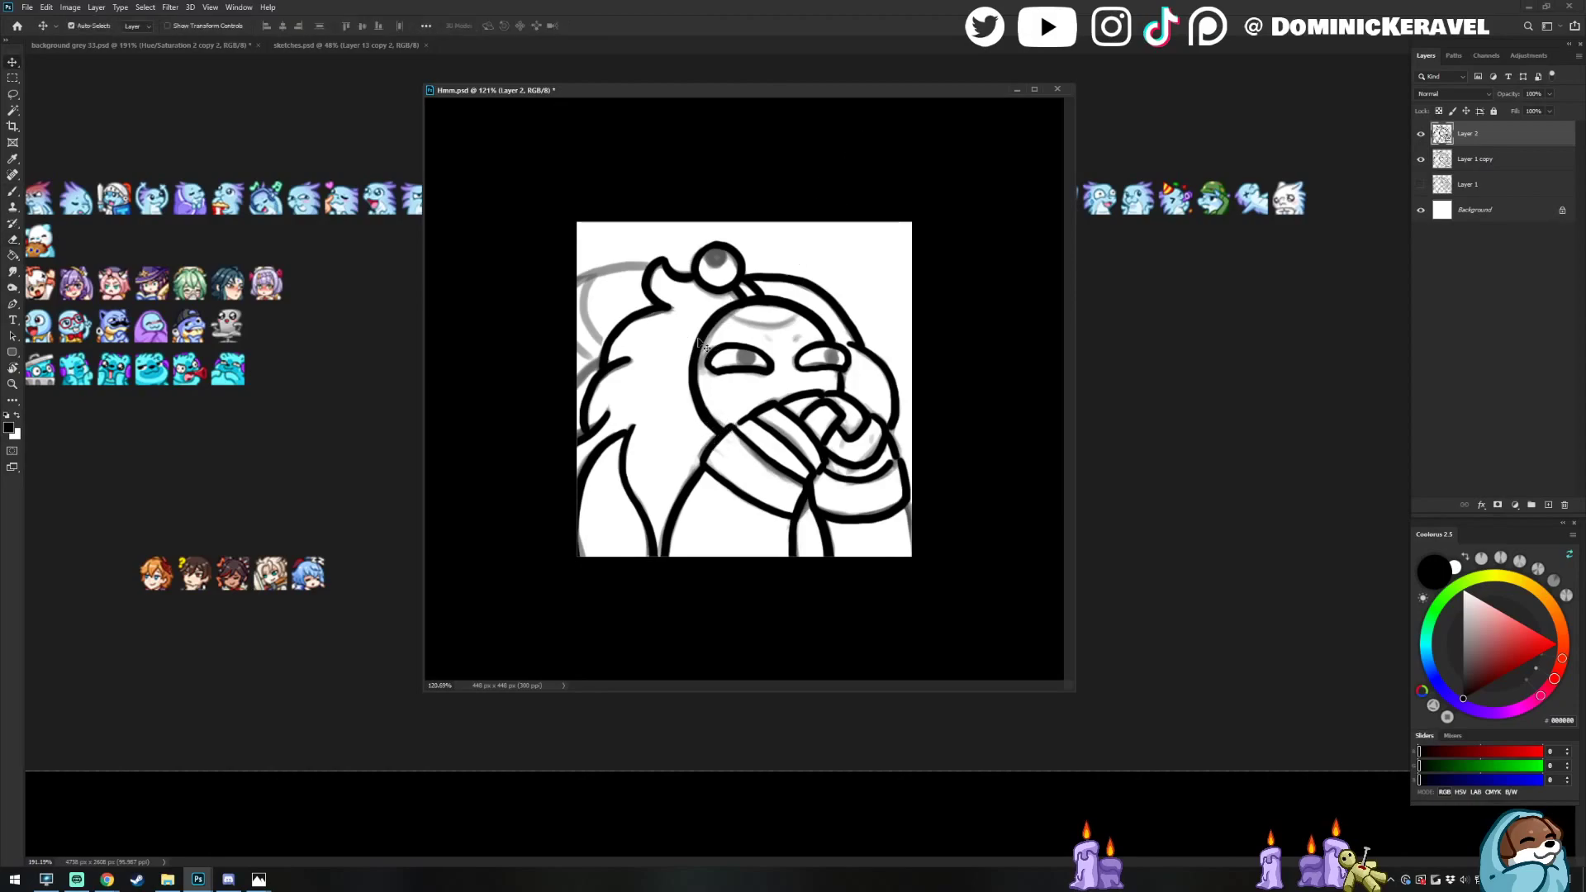
# Refine the inked mane and tuft outline with small alternating eraser and brush touch-ups
pyautogui.press('b')
pyautogui.press('v')
pyautogui.press('b')
pyautogui.press('v')
pyautogui.press('b')
pyautogui.press('v')
pyautogui.press('e')
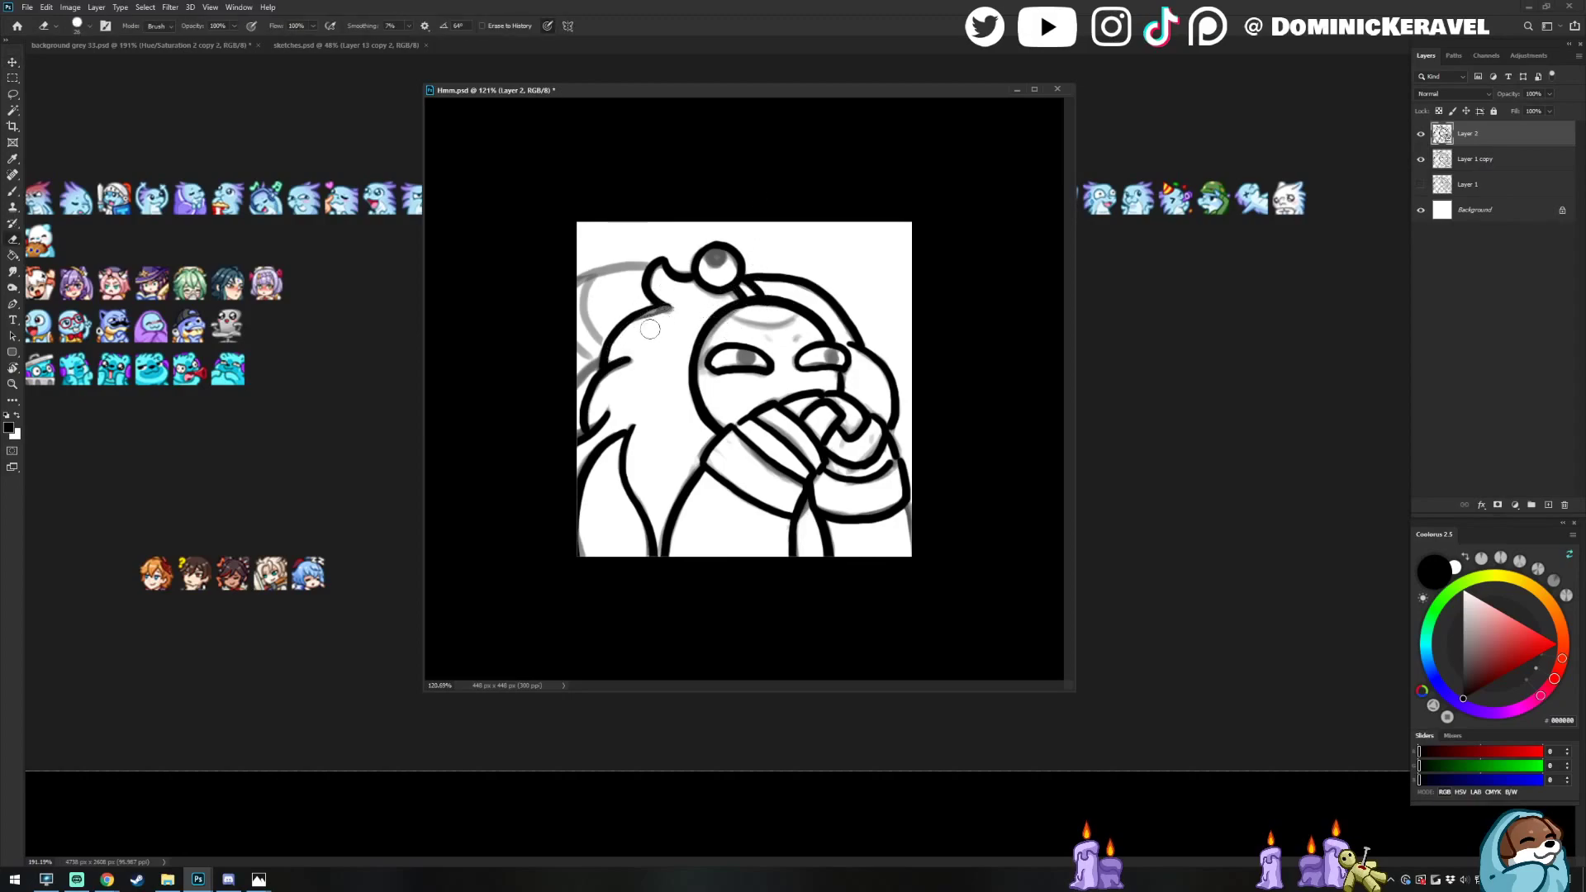
pyautogui.press('b')
pyautogui.press('e')
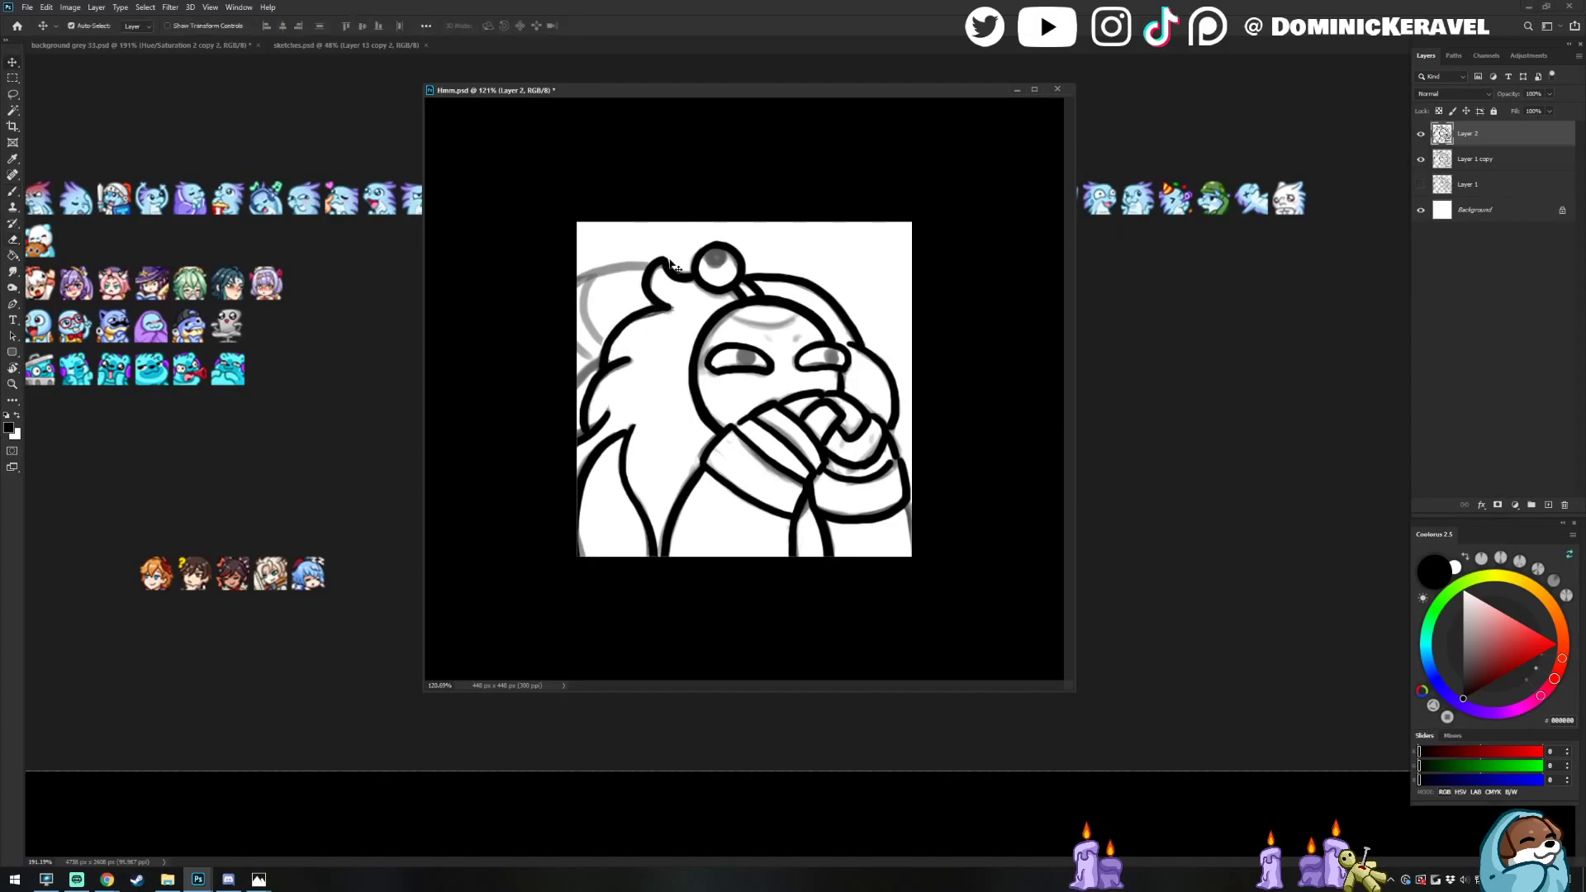
pyautogui.press('b')
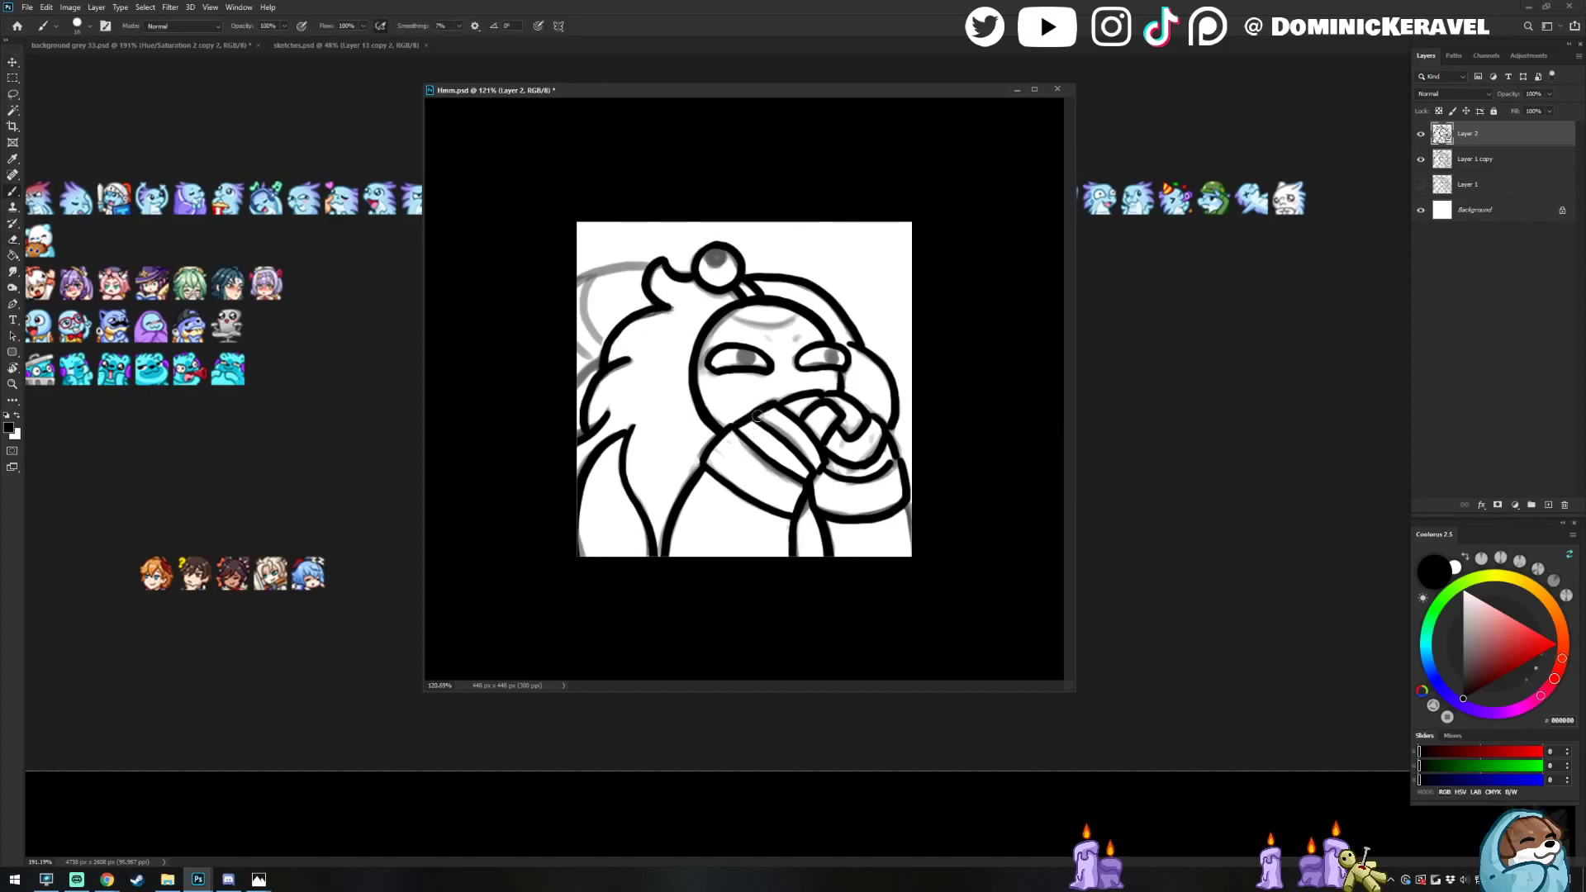
pyautogui.press('v')
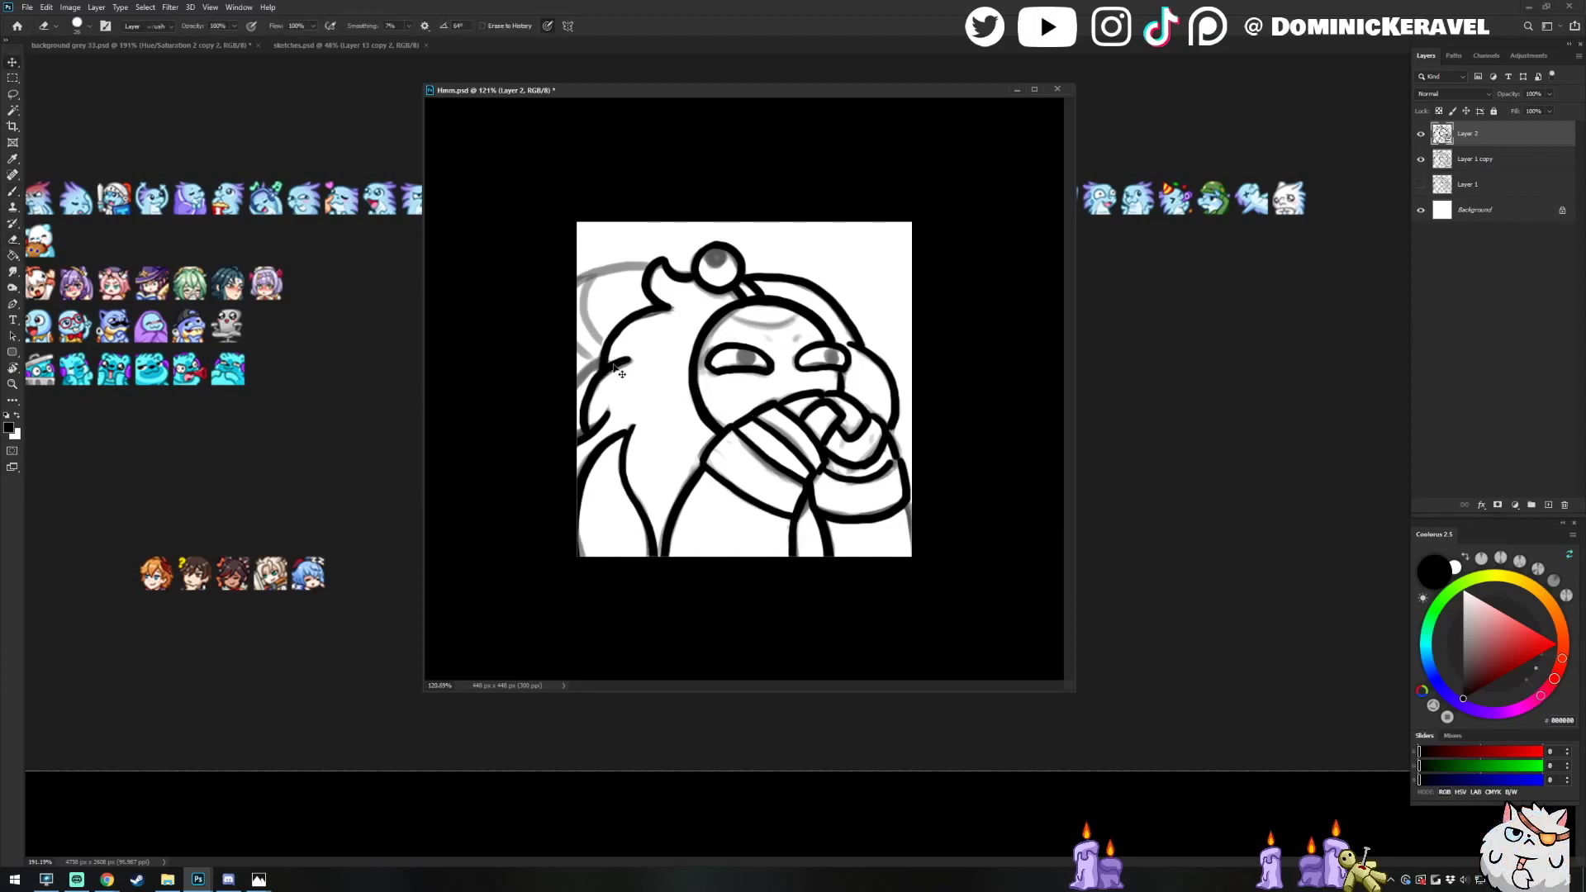
pyautogui.press('b')
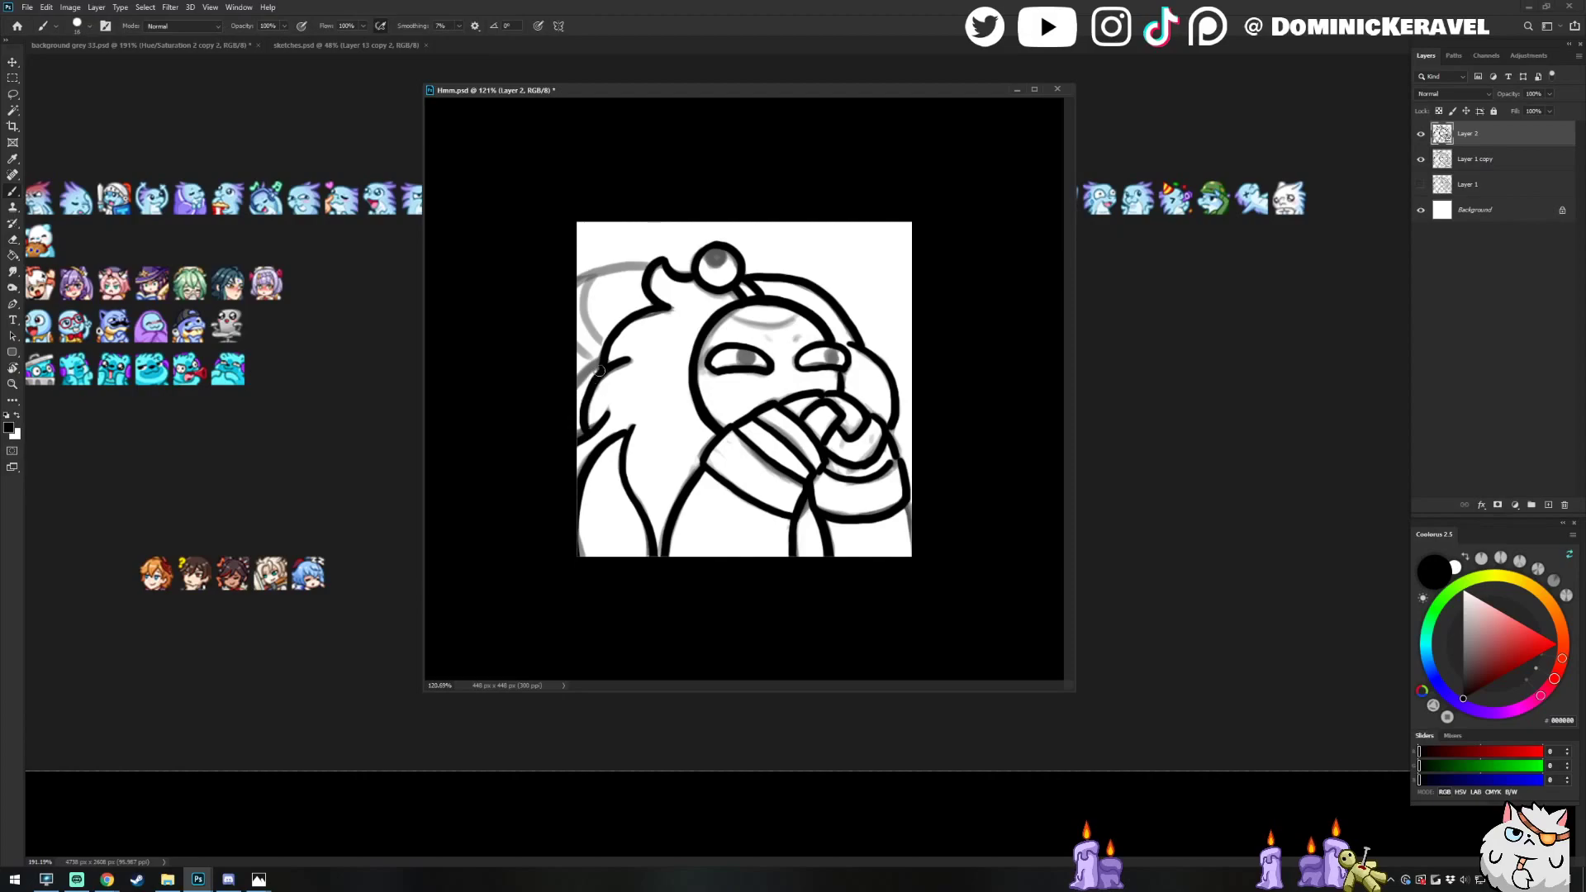
pyautogui.press('v')
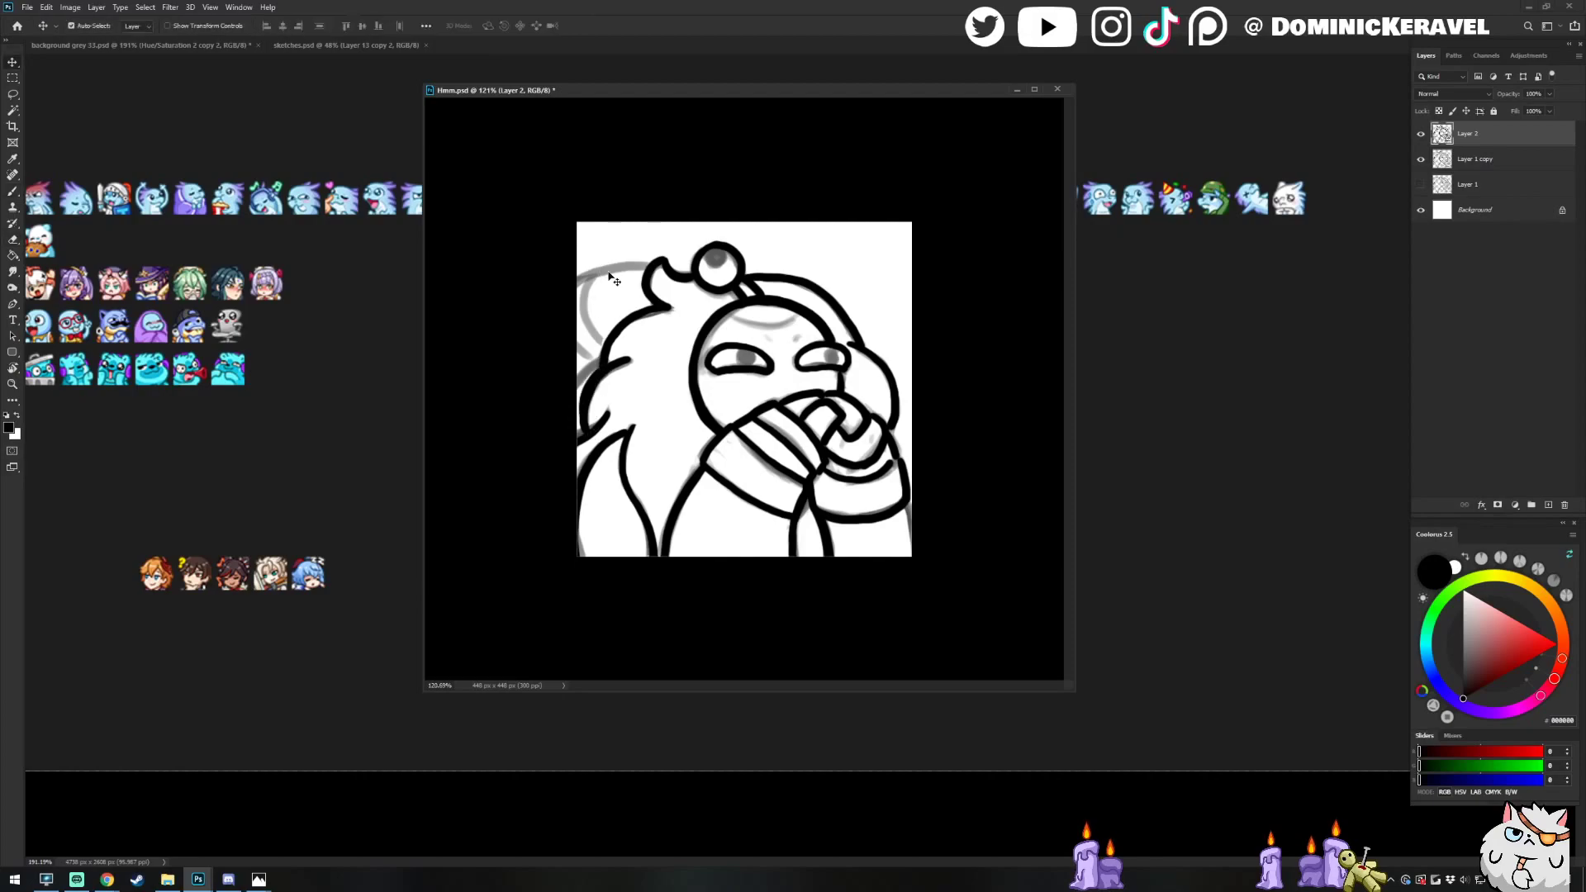
# Ink the rounded shape behind the mane in black, with its outer curve and inner curved line
pyautogui.press('b')
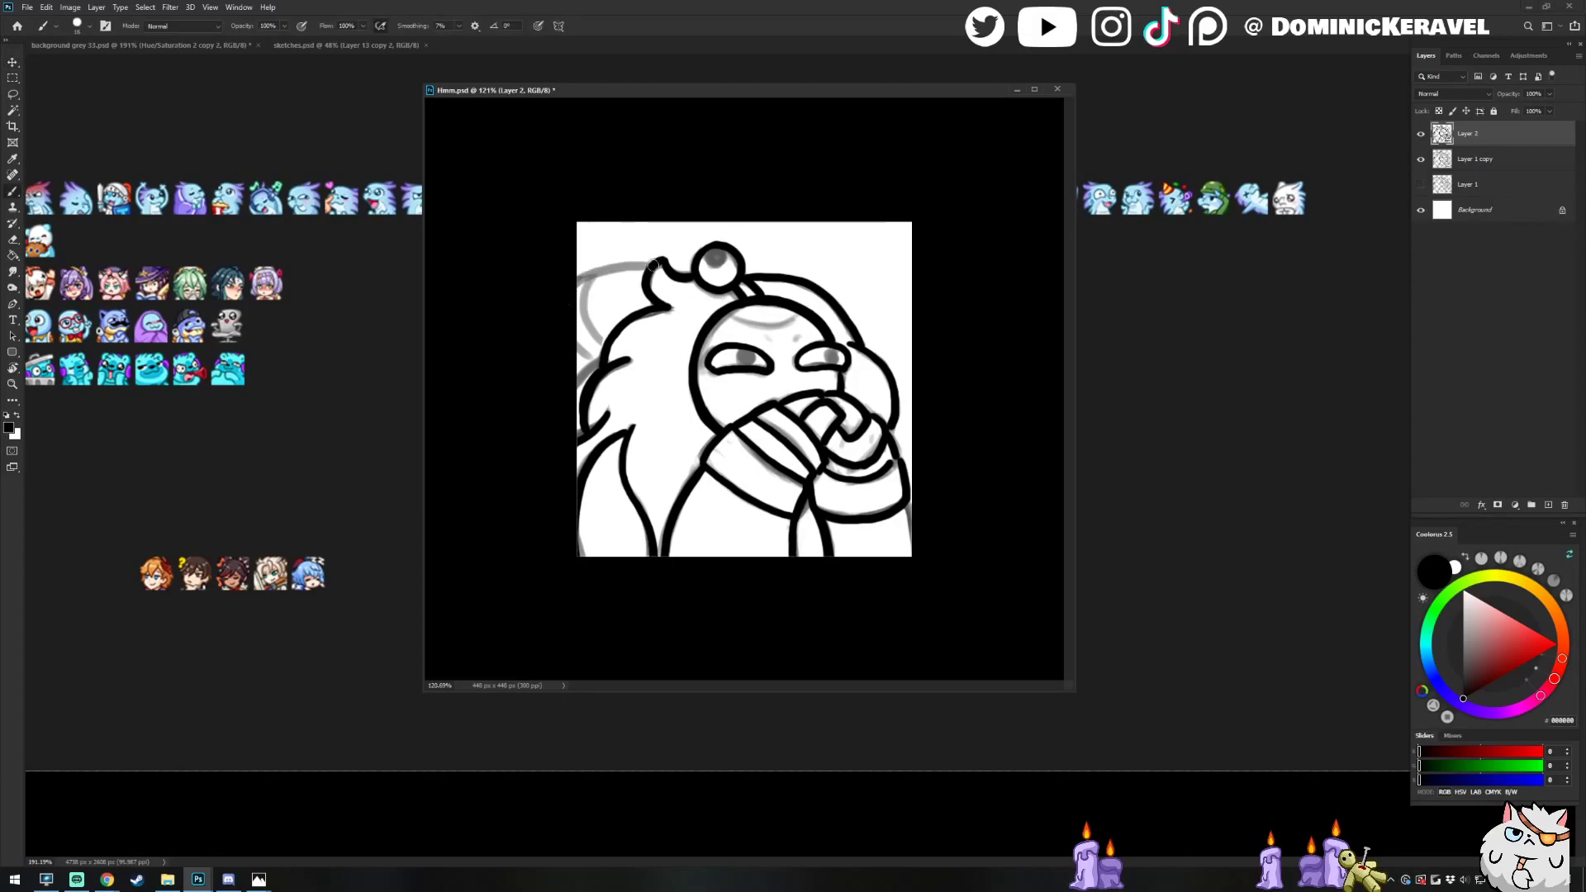
pyautogui.moveTo(654, 266); pyautogui.dragTo(576, 274)
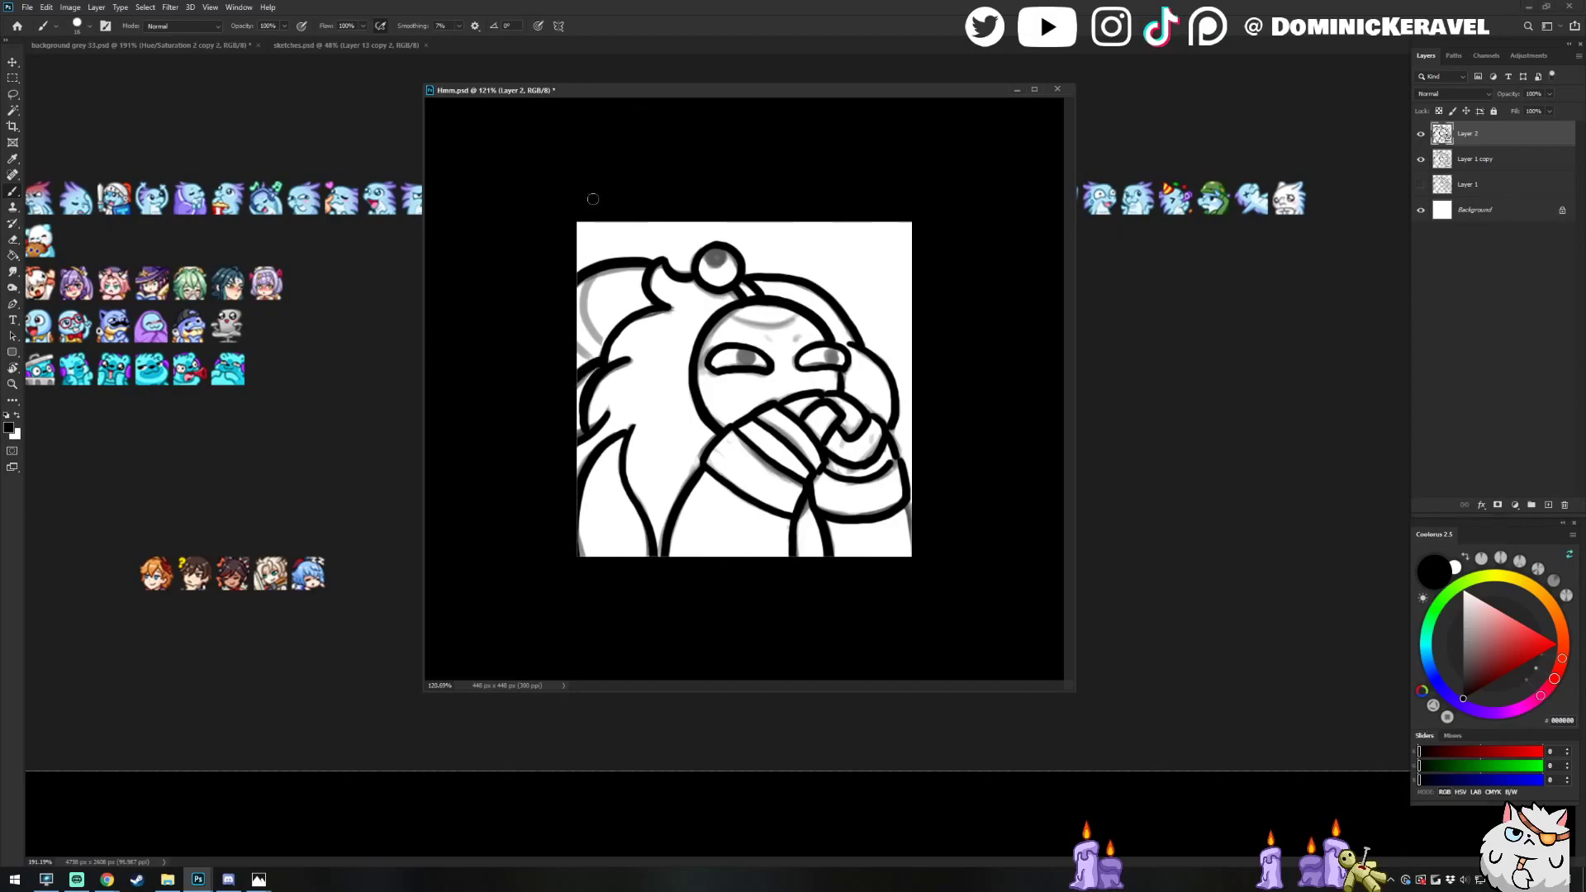
pyautogui.moveTo(613, 259); pyautogui.dragTo(597, 334)
pyautogui.press('e')
pyautogui.press('b')
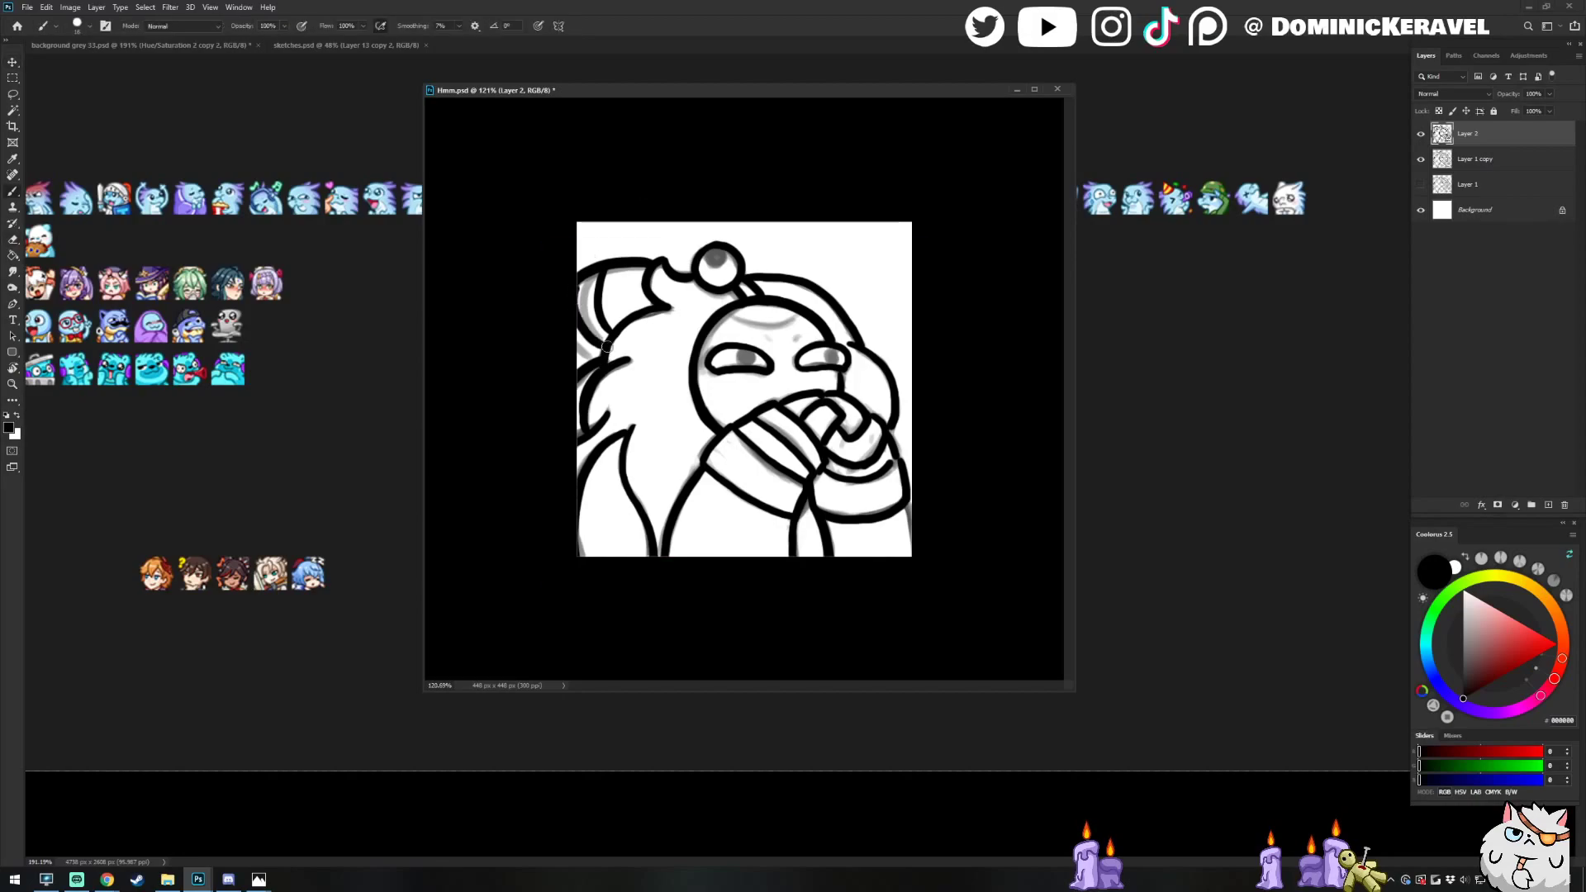
# Paint solid black pupils in both half-closed eyes
pyautogui.press('v')
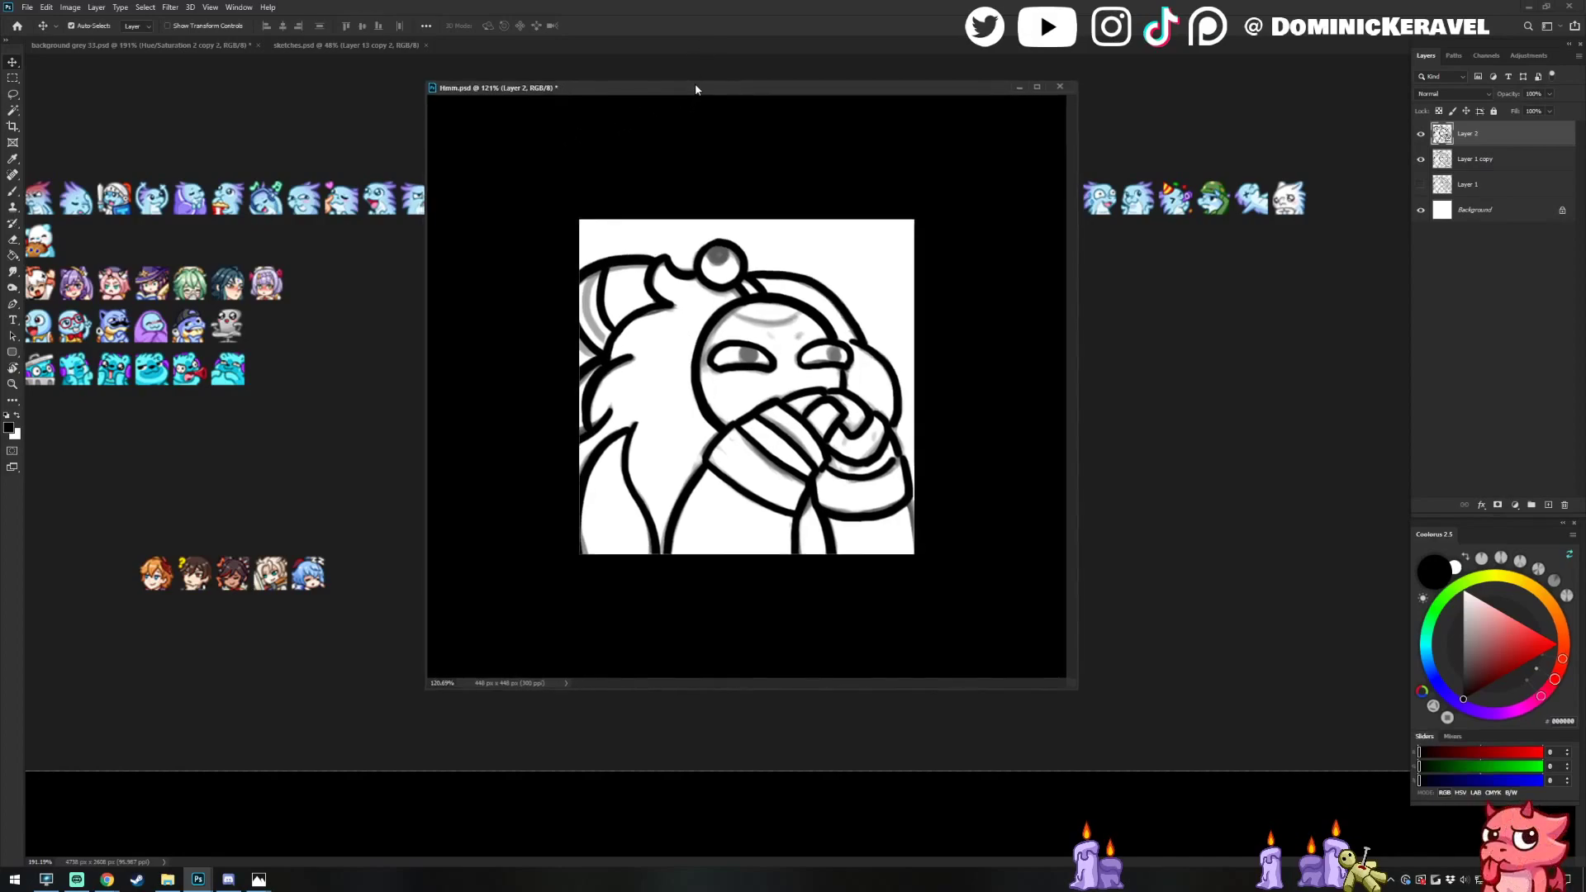
pyautogui.press('e')
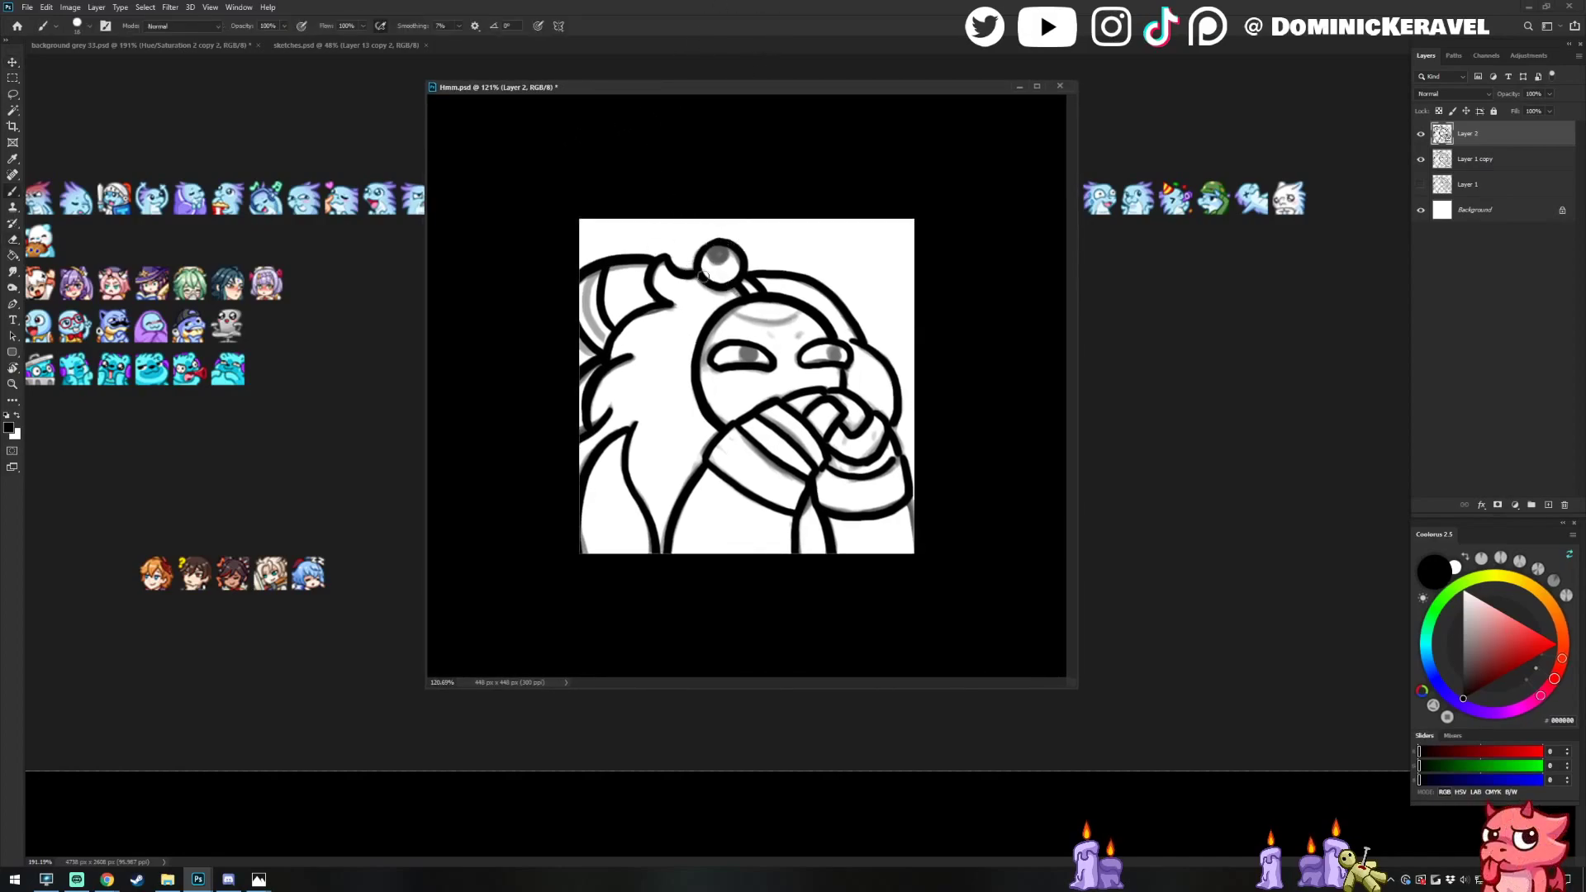
pyautogui.press('v')
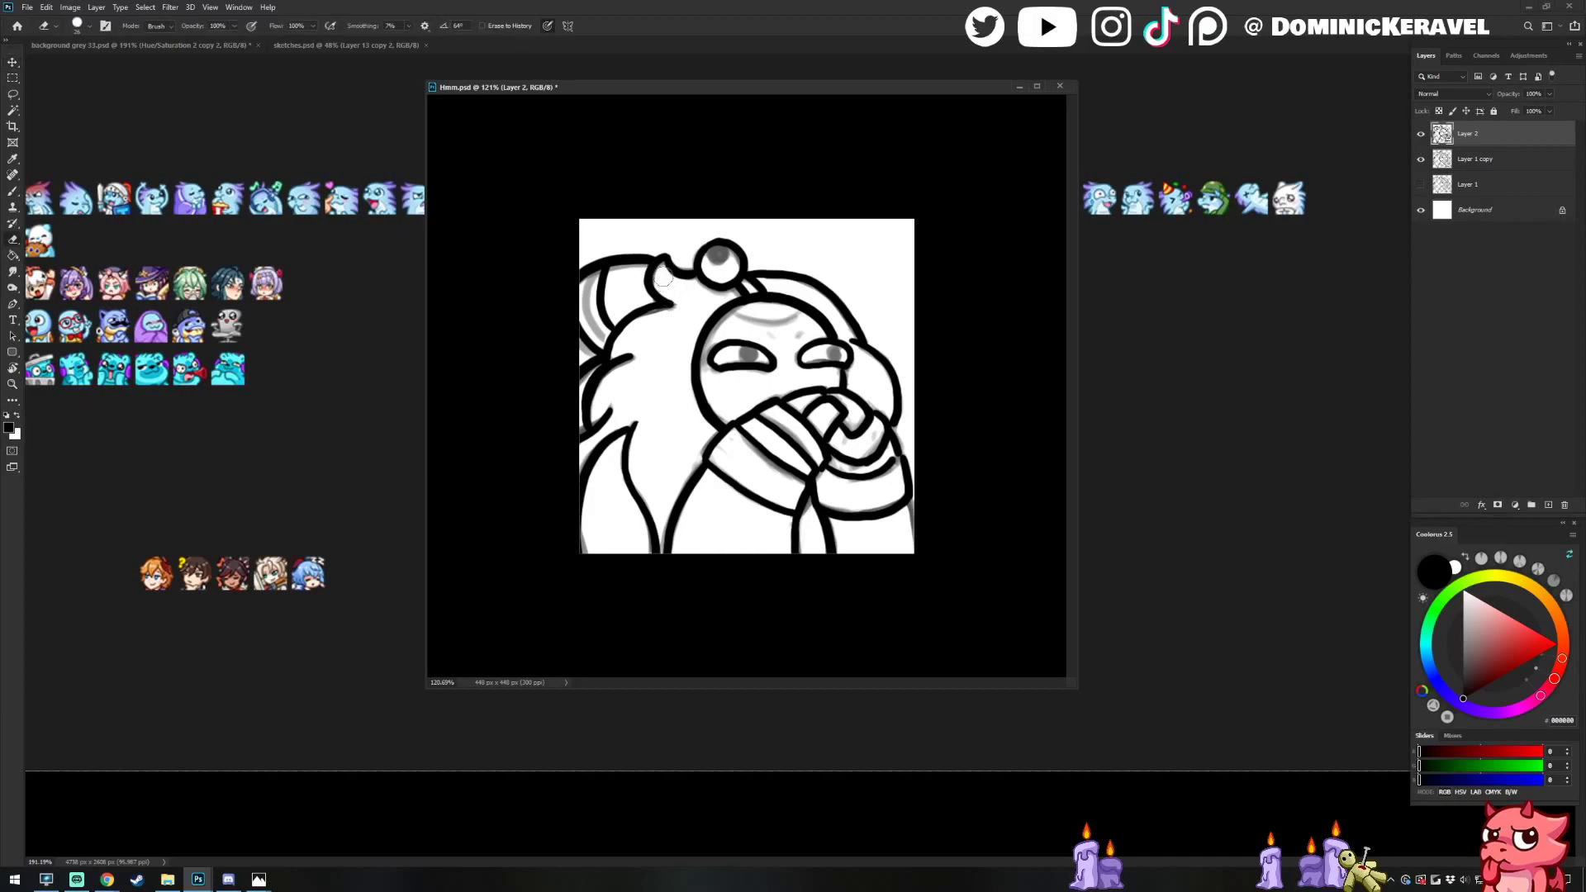
pyautogui.press('b')
pyautogui.scroll(2, 783, 325)
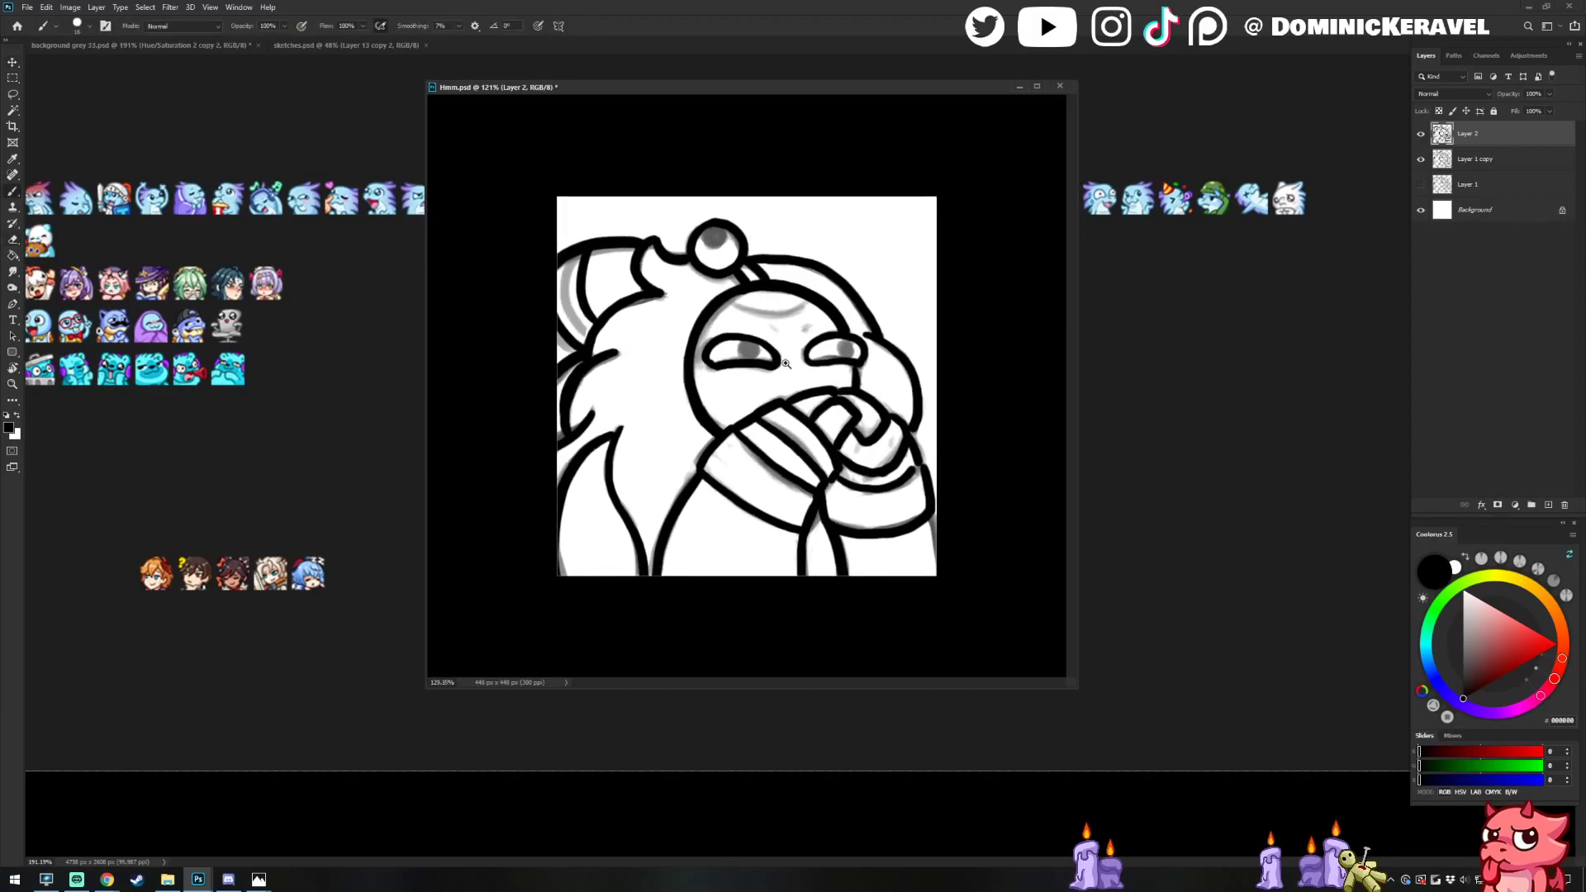
pyautogui.moveTo(749, 351); pyautogui.dragTo(752, 356)
pyautogui.moveTo(848, 348); pyautogui.dragTo(850, 346)
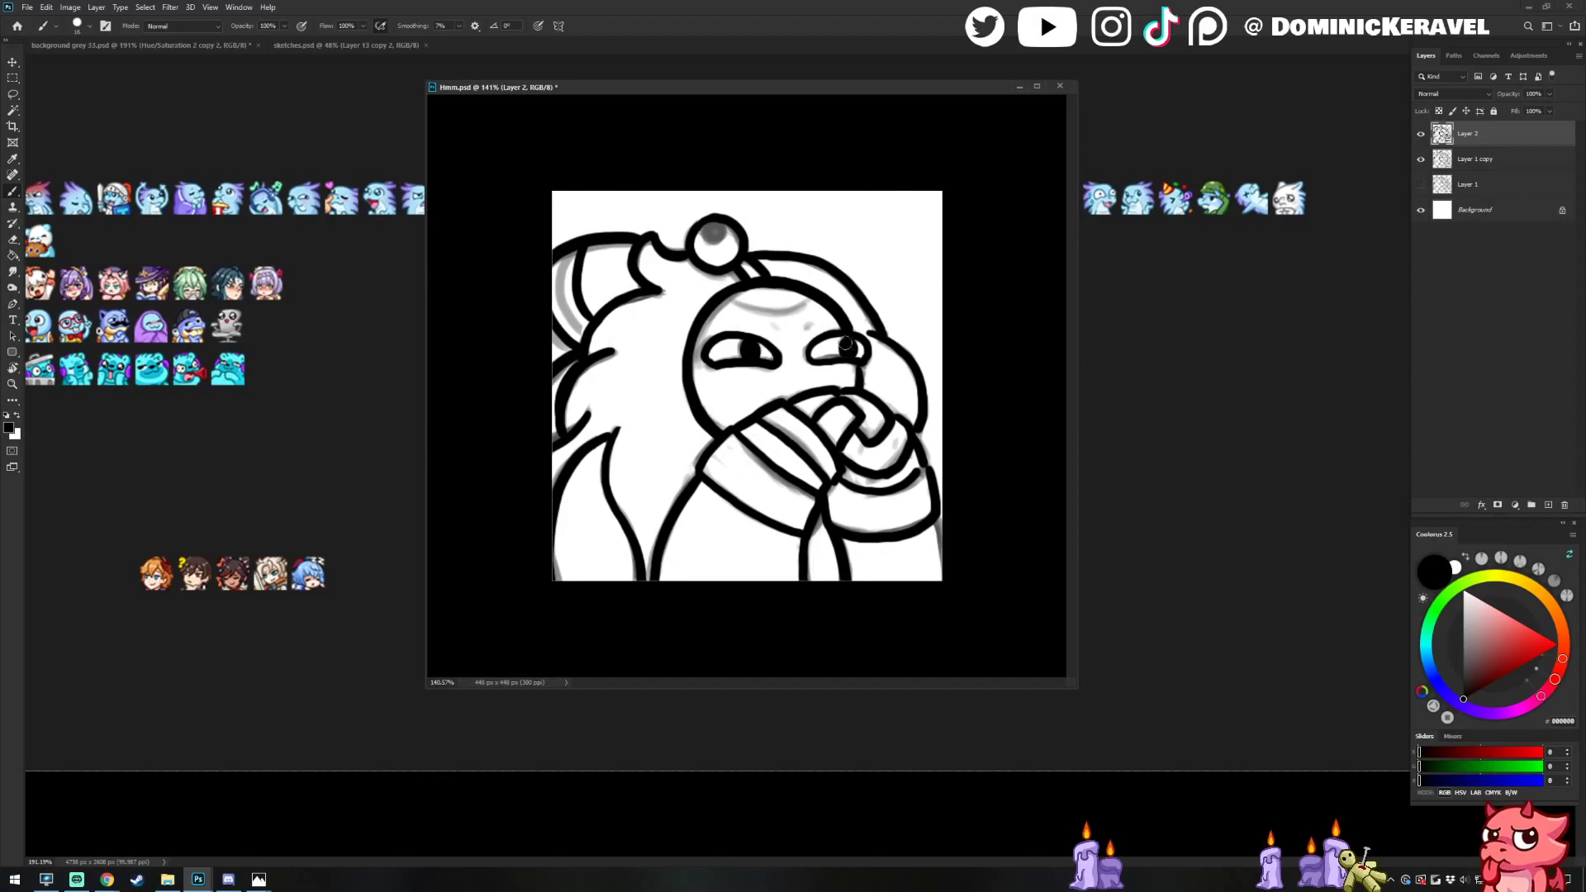
pyautogui.press('v')
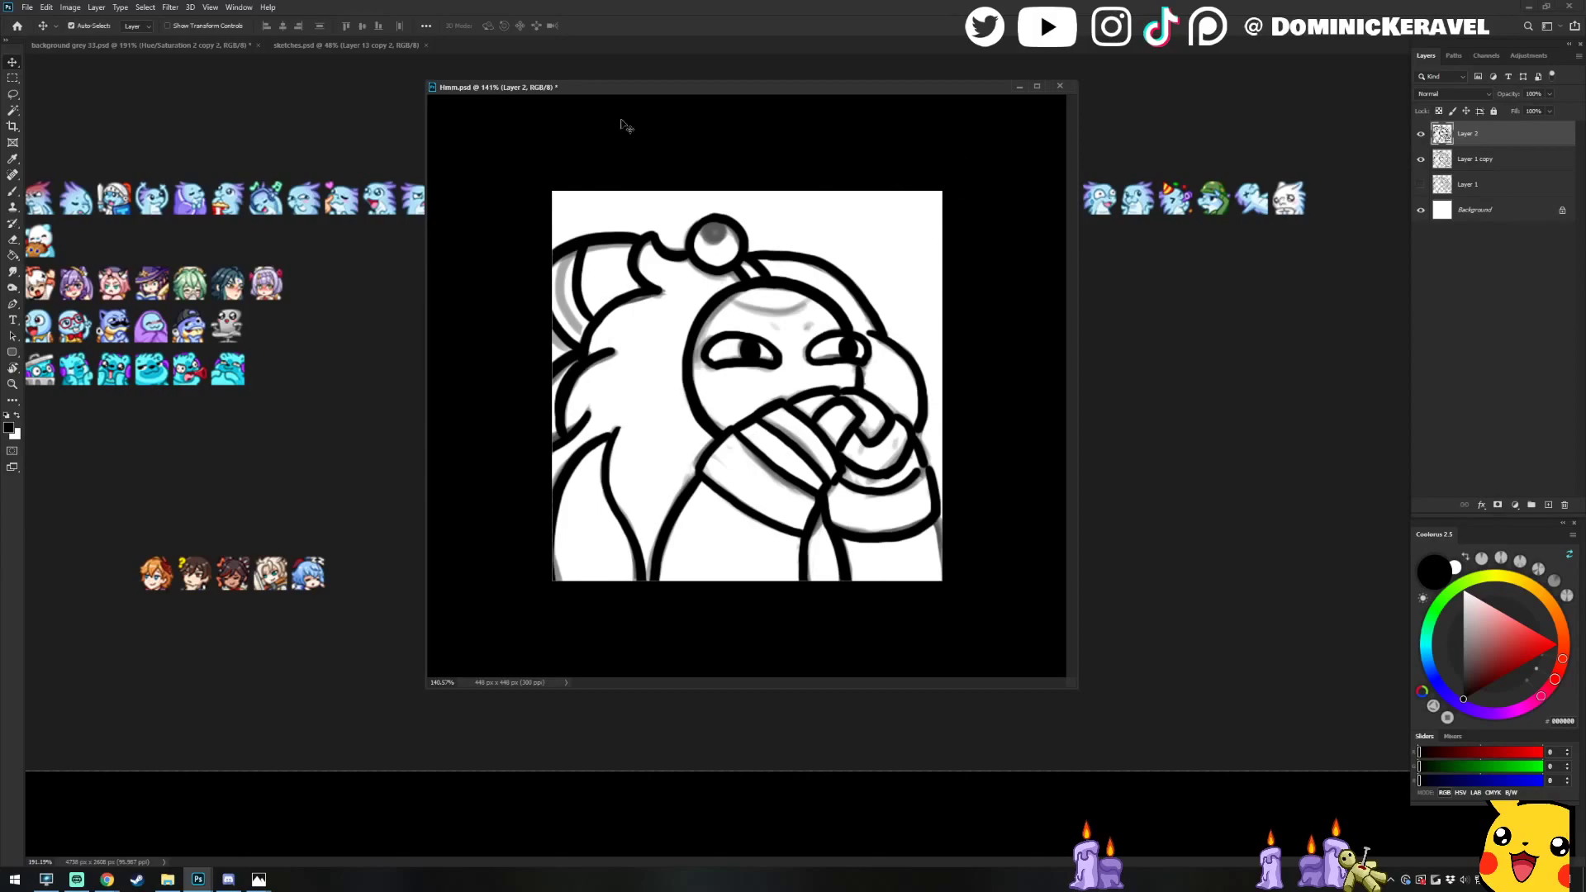
# Paint the dark spot inside the ball on top of the antenna solid black and save the document
pyautogui.moveTo(627, 87); pyautogui.dragTo(637, 93)
pyautogui.press('b')
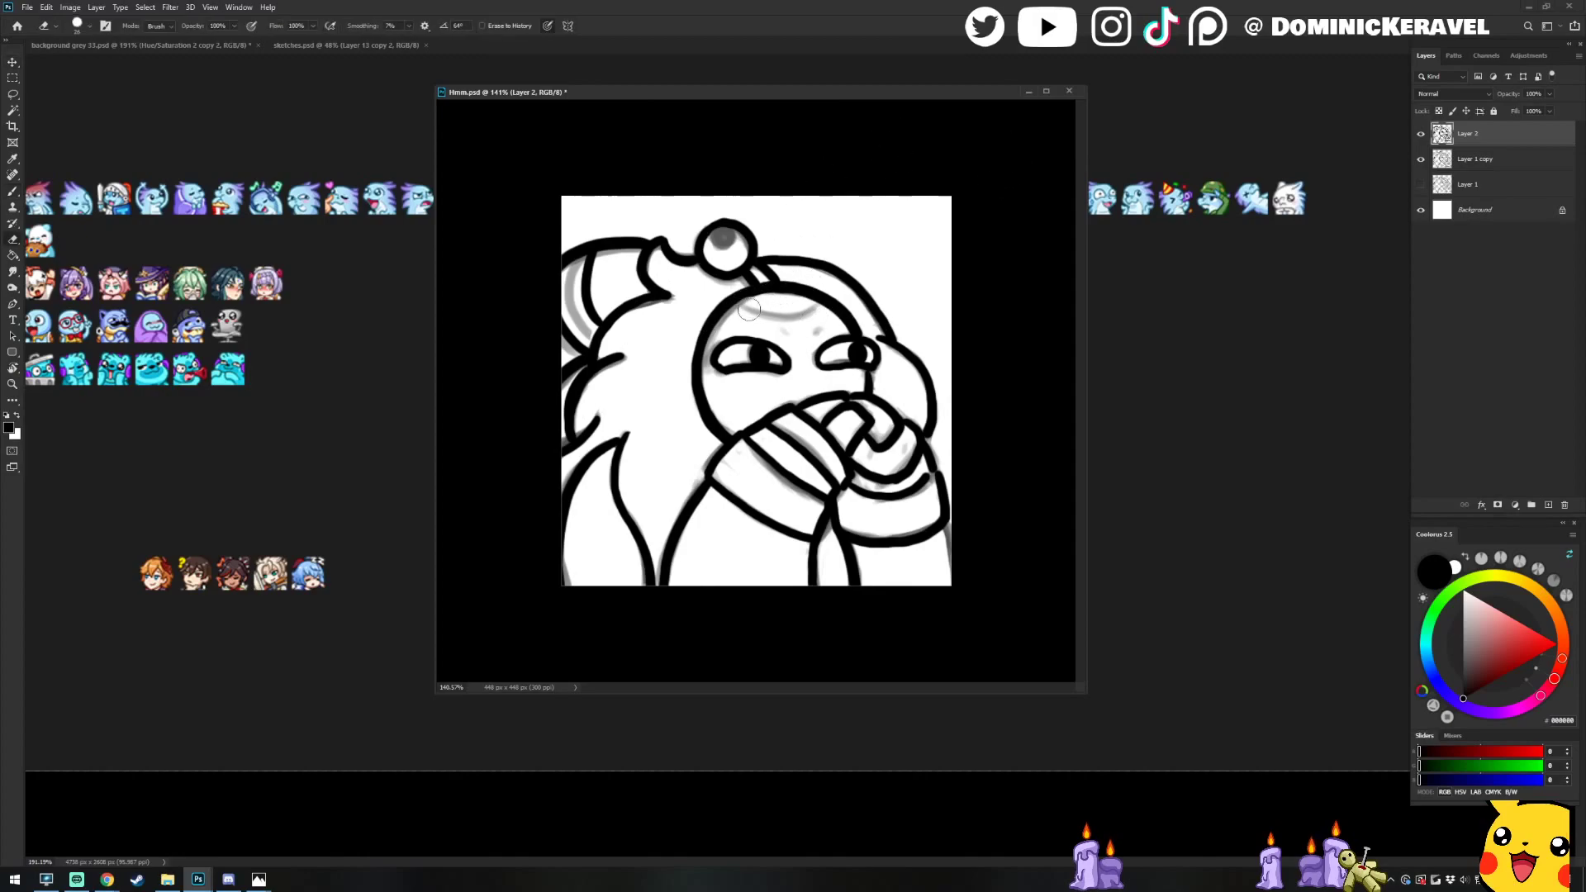
pyautogui.press('v')
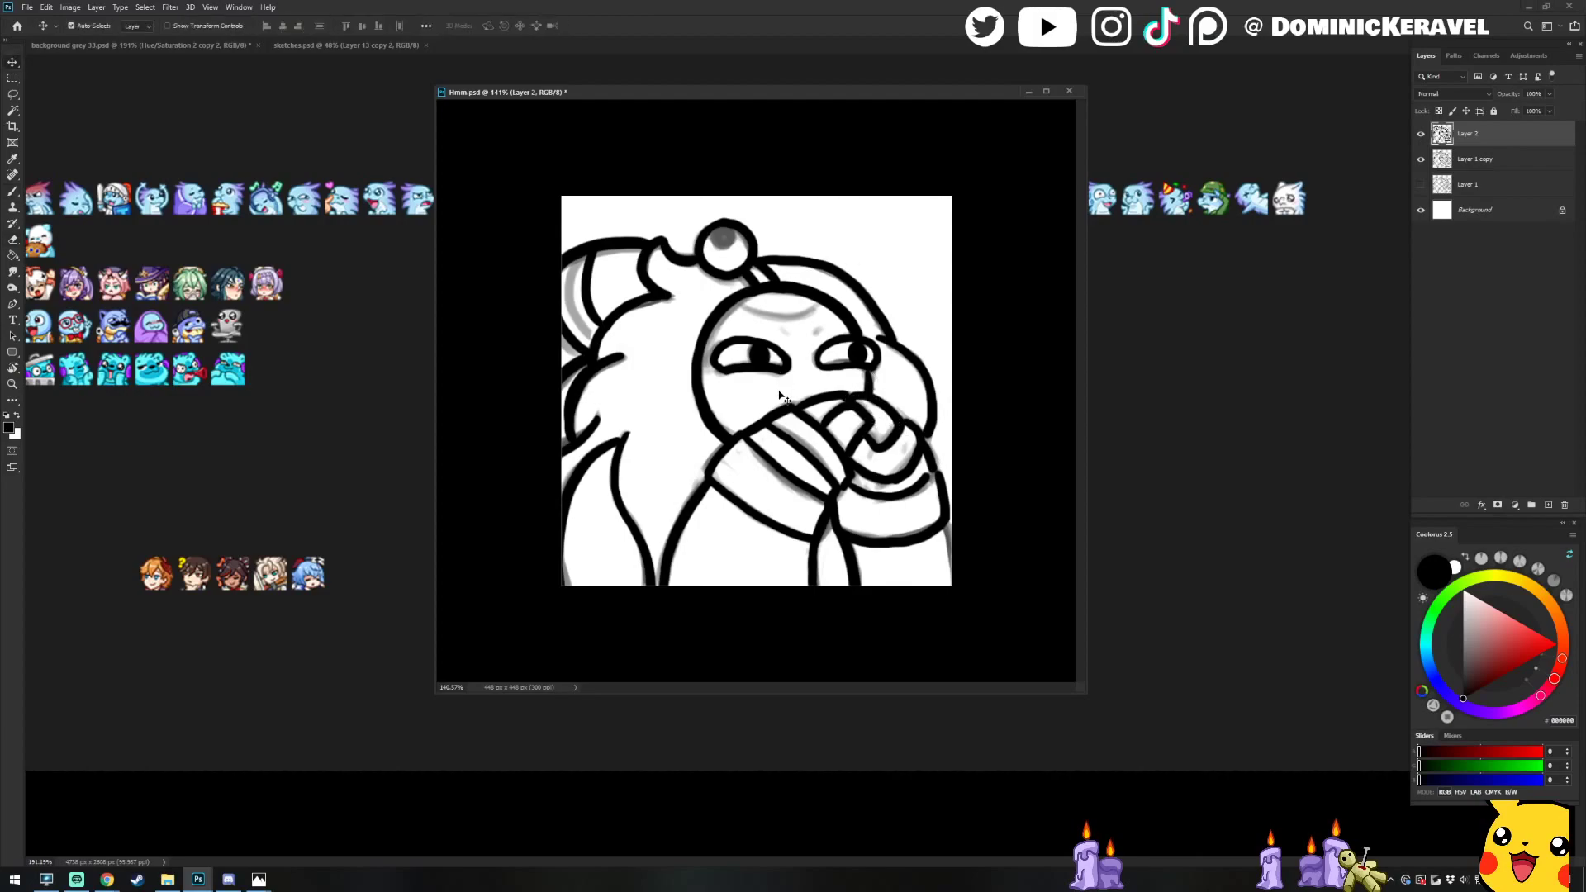
pyautogui.press('b')
pyautogui.press('v')
pyautogui.press('b')
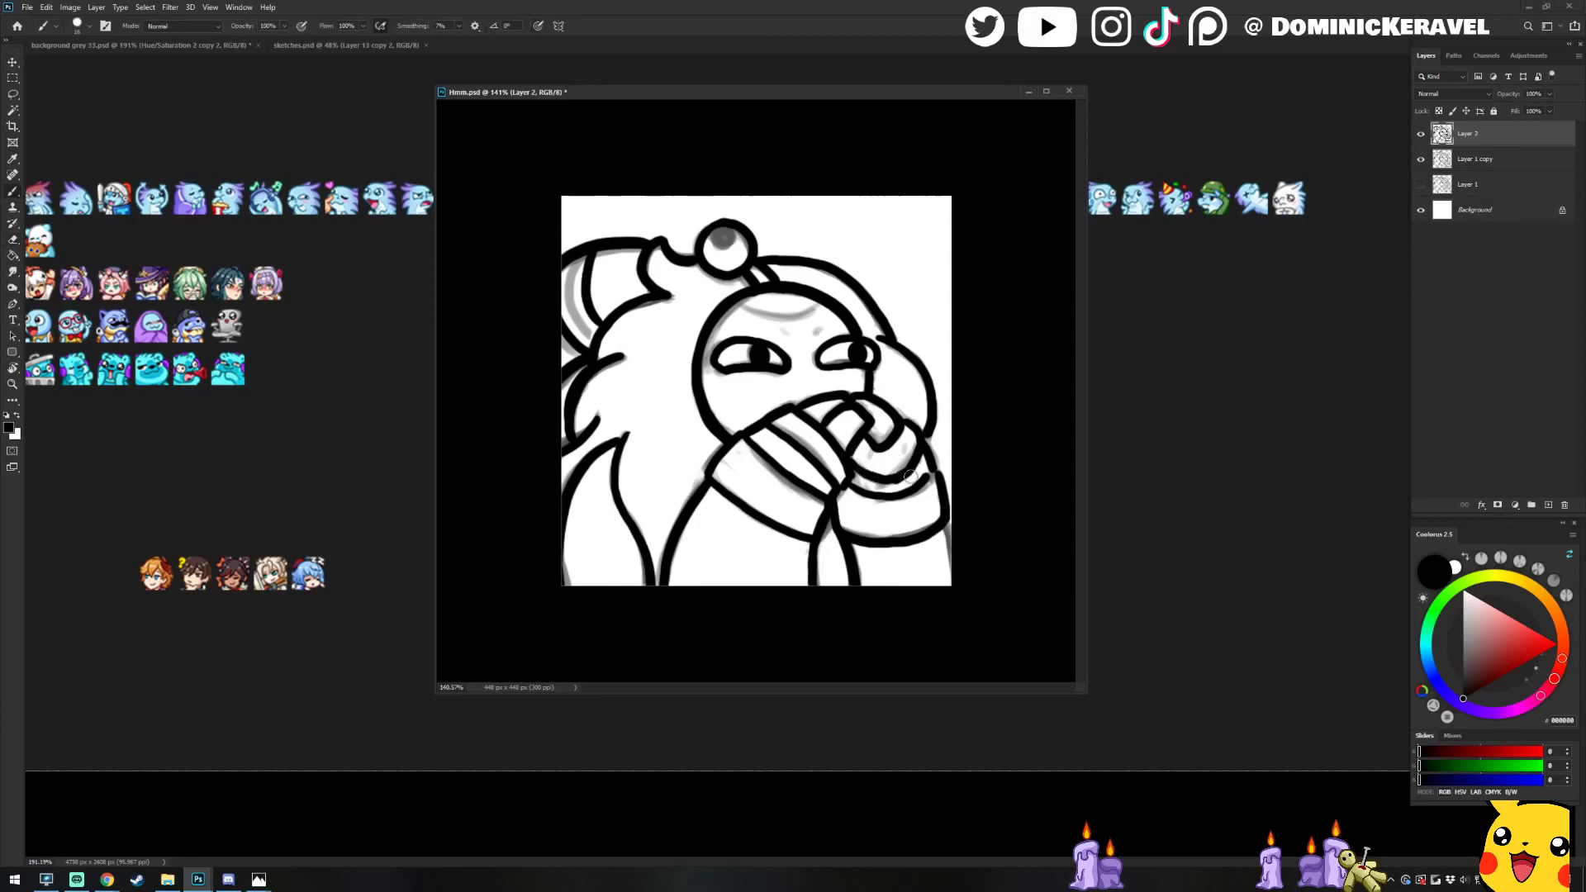
pyautogui.hotkey('ctrl', 's')
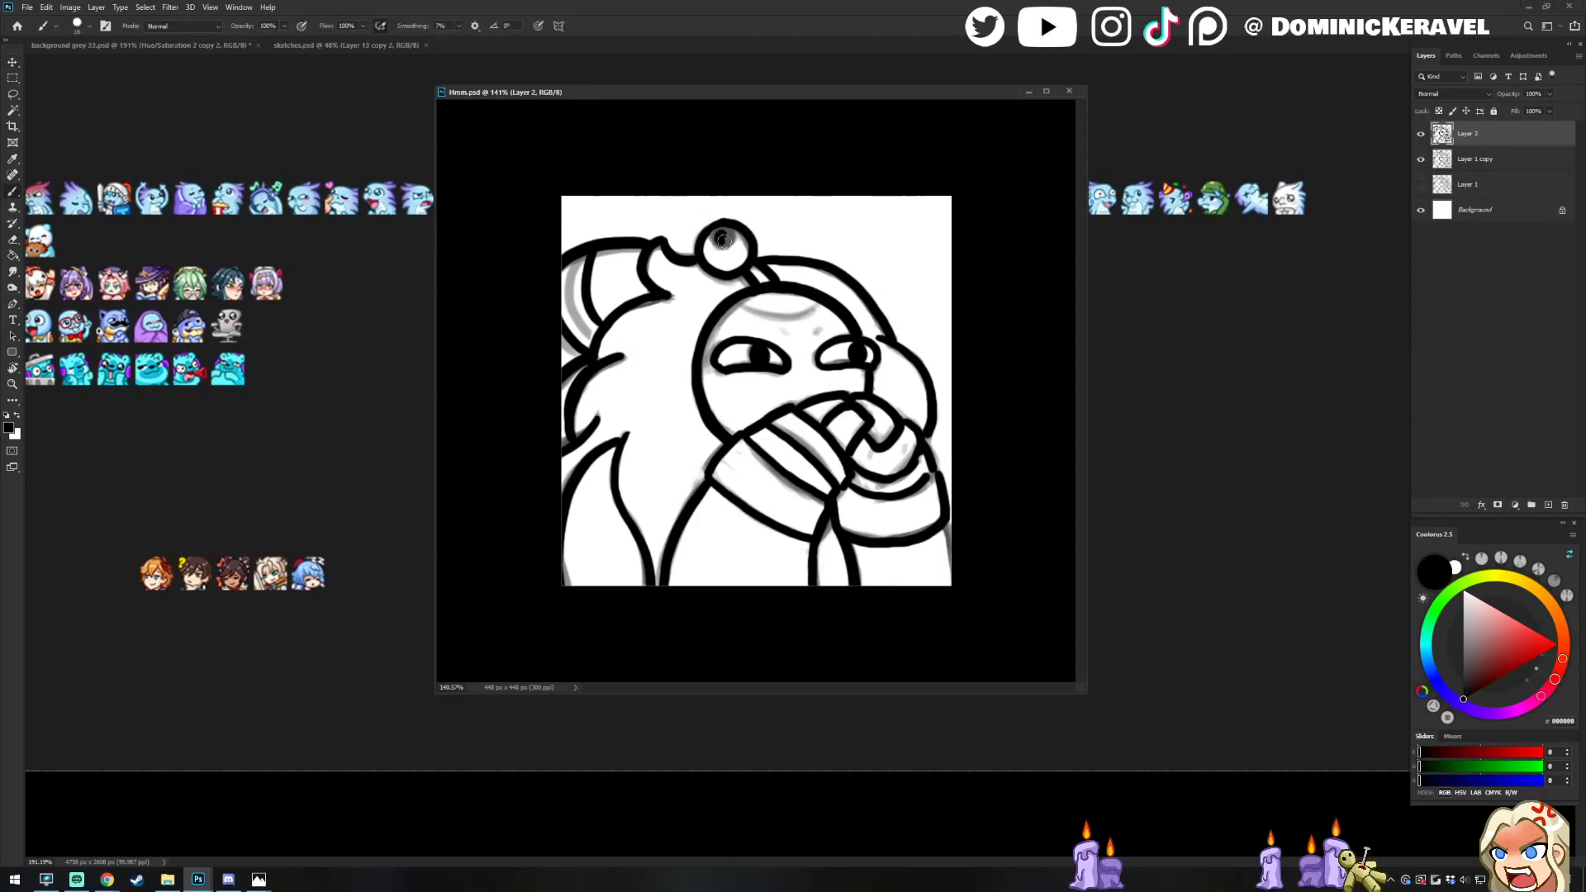
pyautogui.hotkey('ctrl', 's')
pyautogui.press('v')
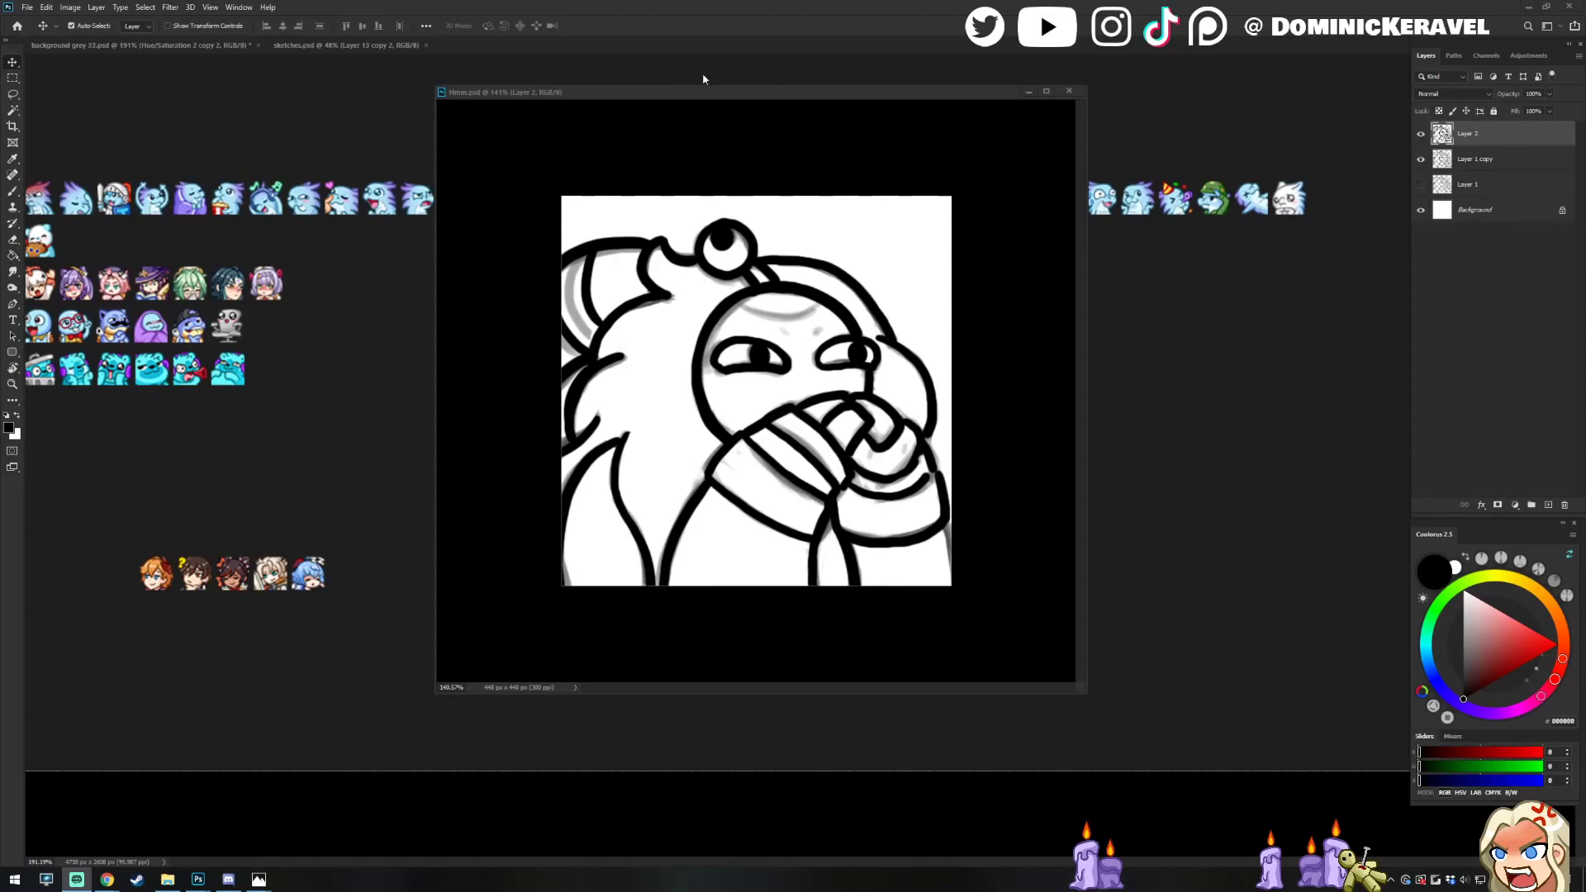
# Place wave 448.png in its own enlarged window beside the emote as a colour reference
pyautogui.moveTo(696, 92); pyautogui.dragTo(706, 87)
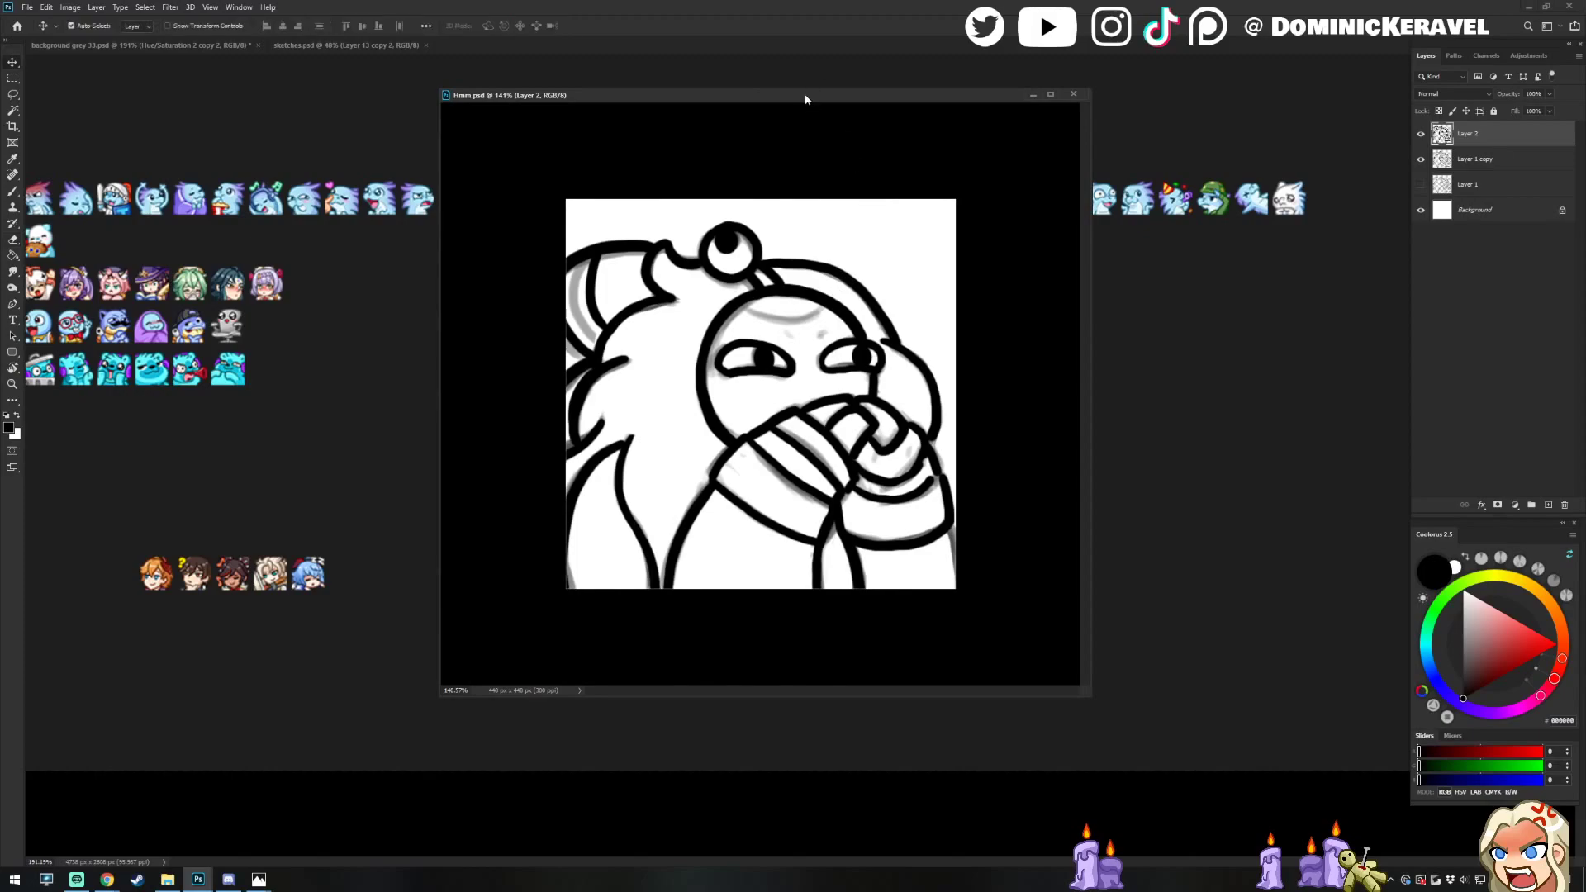
pyautogui.moveTo(807, 96); pyautogui.dragTo(838, 105)
pyautogui.scroll(-5, 814, 203)
pyautogui.scroll(3, 814, 203)
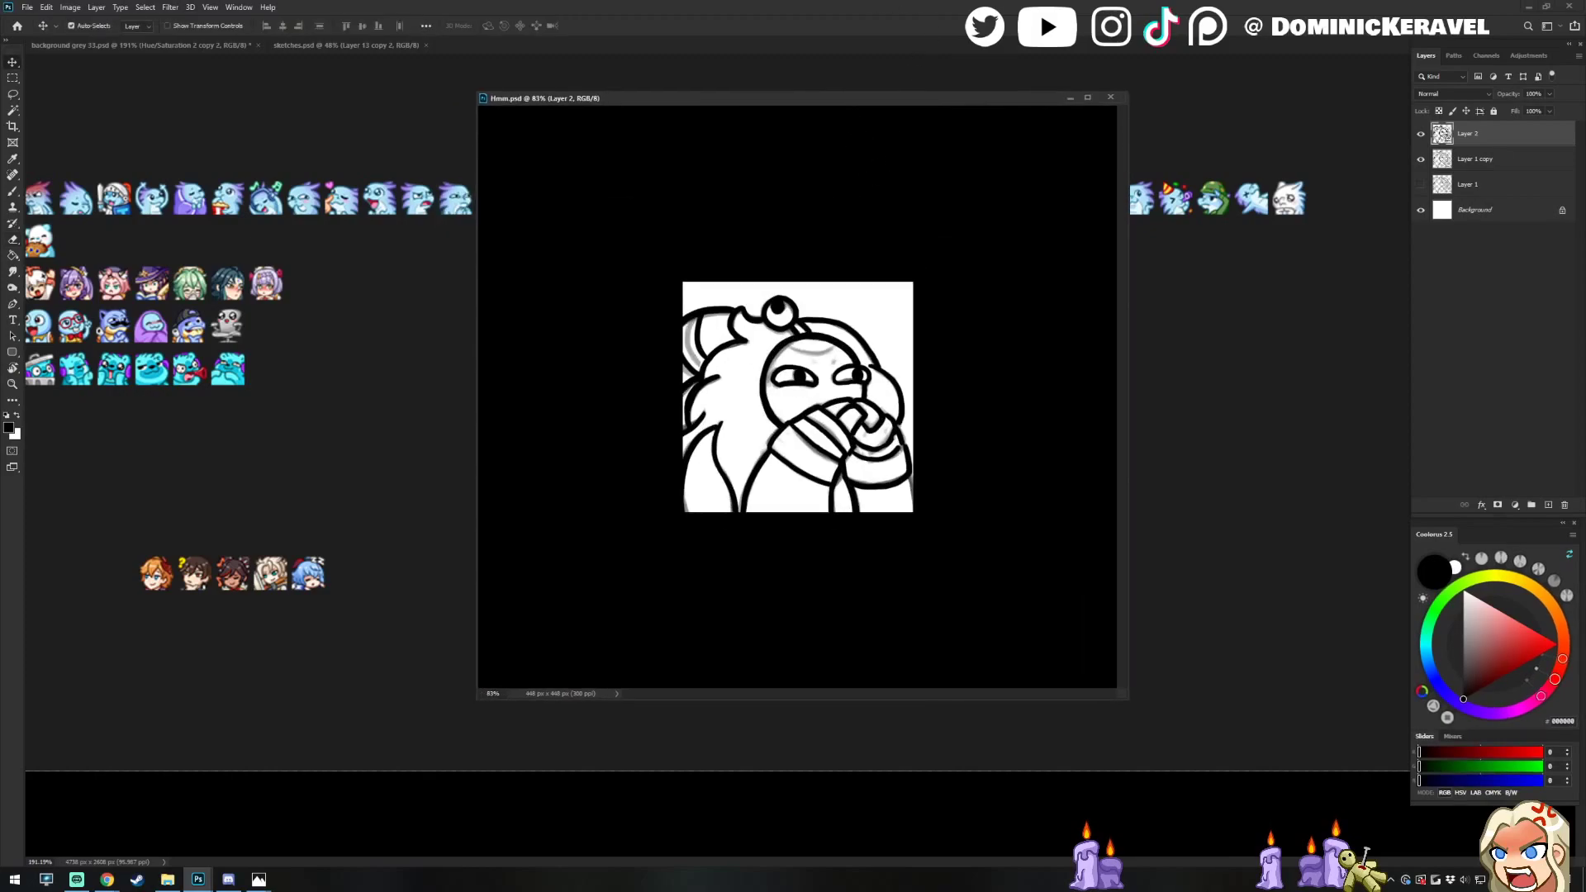
pyautogui.moveTo(0, 355); pyautogui.dragTo(147, 169)
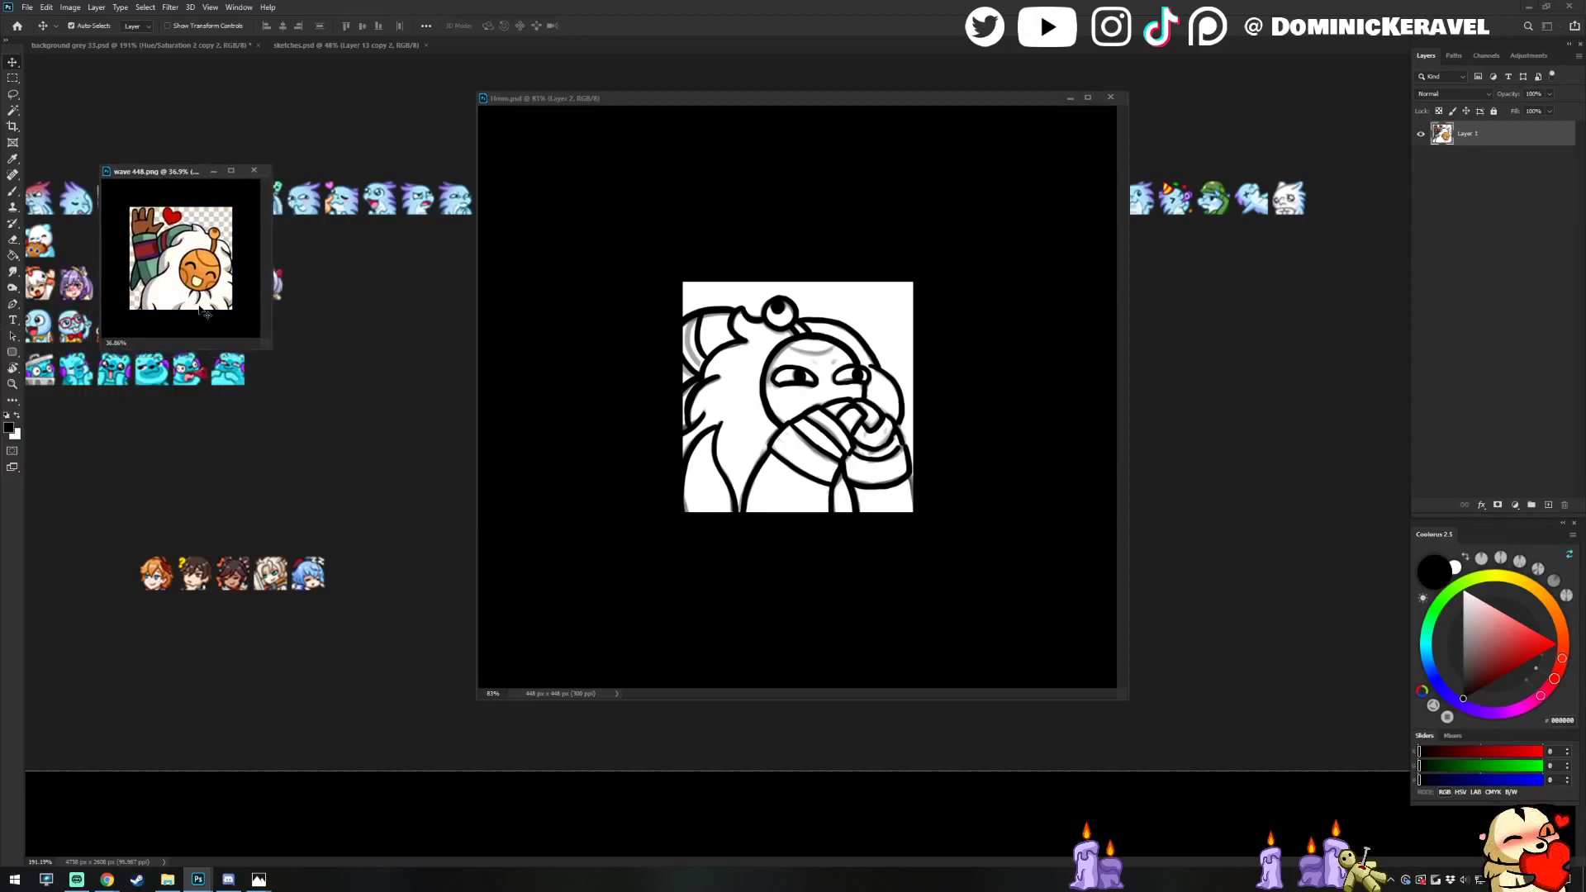
pyautogui.moveTo(266, 360); pyautogui.dragTo(347, 484)
pyautogui.scroll(5, 247, 372)
pyautogui.press('b')
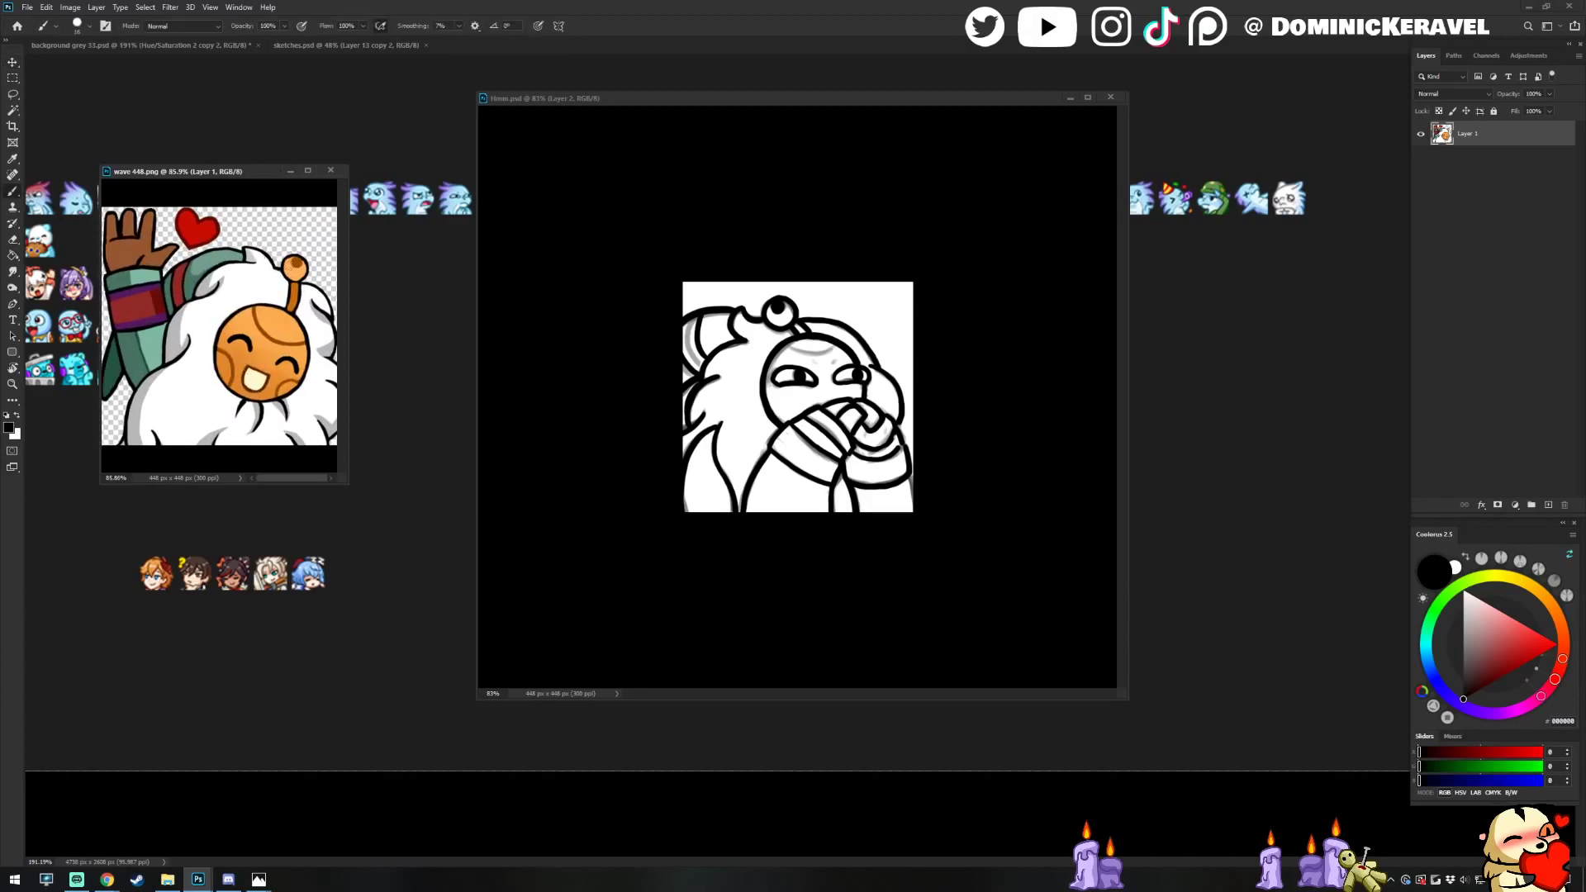
# Sample the orange of the waving character's face and hide the Layer 1 copy sketch in Hmm.psd
pyautogui.keyDown('alt'); pyautogui.click(285, 315); pyautogui.keyUp('alt')
pyautogui.press('v')
pyautogui.moveTo(829, 99); pyautogui.dragTo(853, 97)
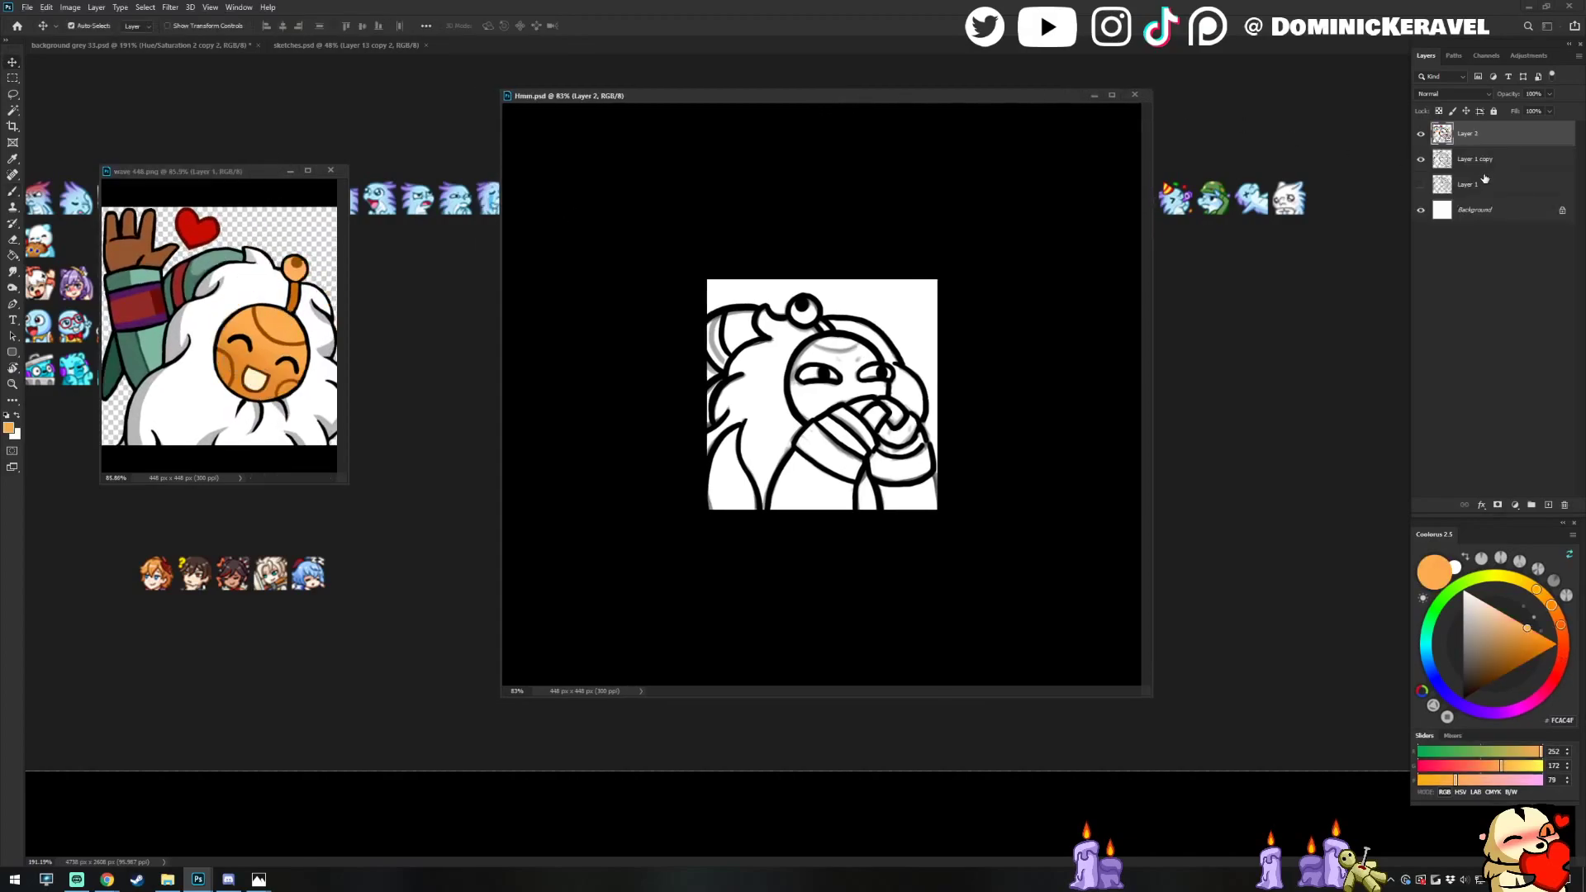
pyautogui.click(1421, 158)
pyautogui.click(1497, 152)
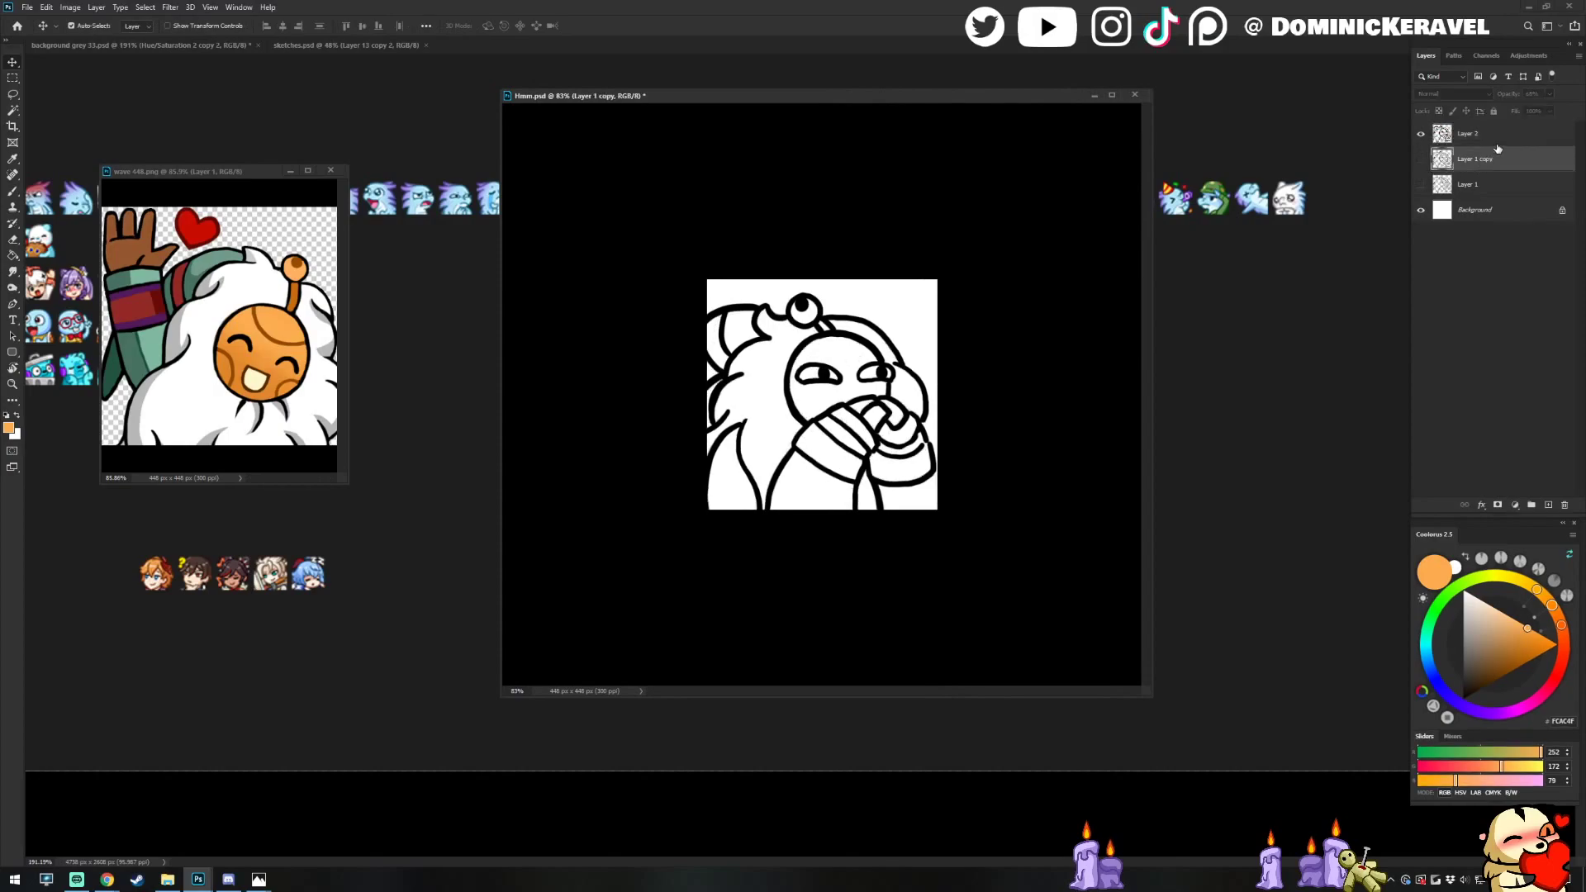
pyautogui.hotkey('ctrl', 'shift', 'alt', 'n')
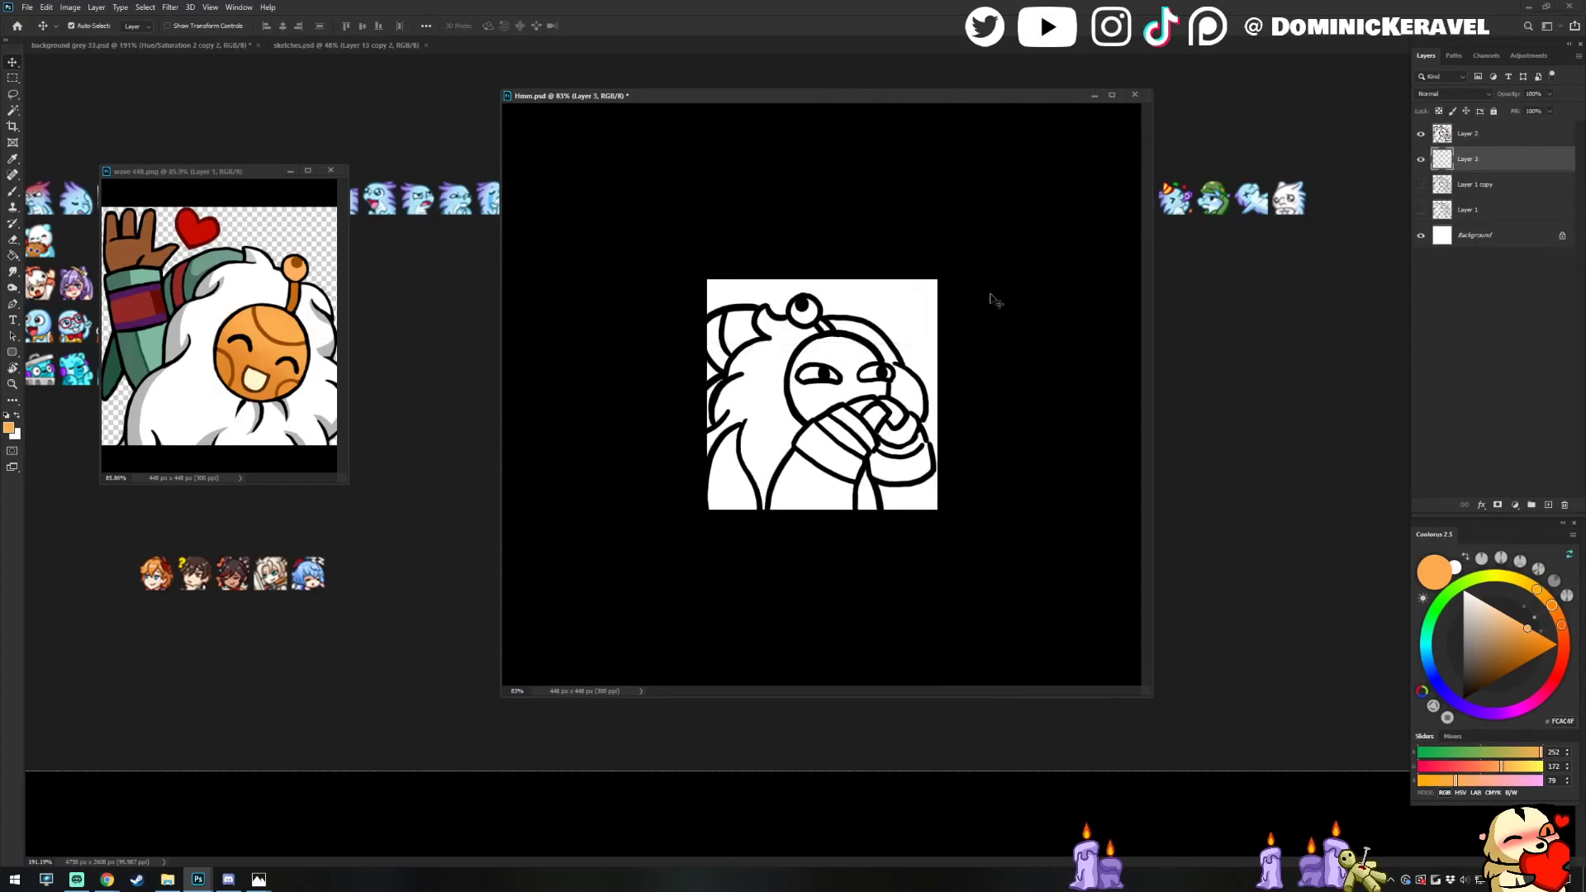
pyautogui.press('Delete')
pyautogui.hotkey('alt', ']')
# Ink the missing sleeve line in black from the raised arm's cuff to the canvas edge and touch up the cuff outline
pyautogui.scroll(2, 970, 332)
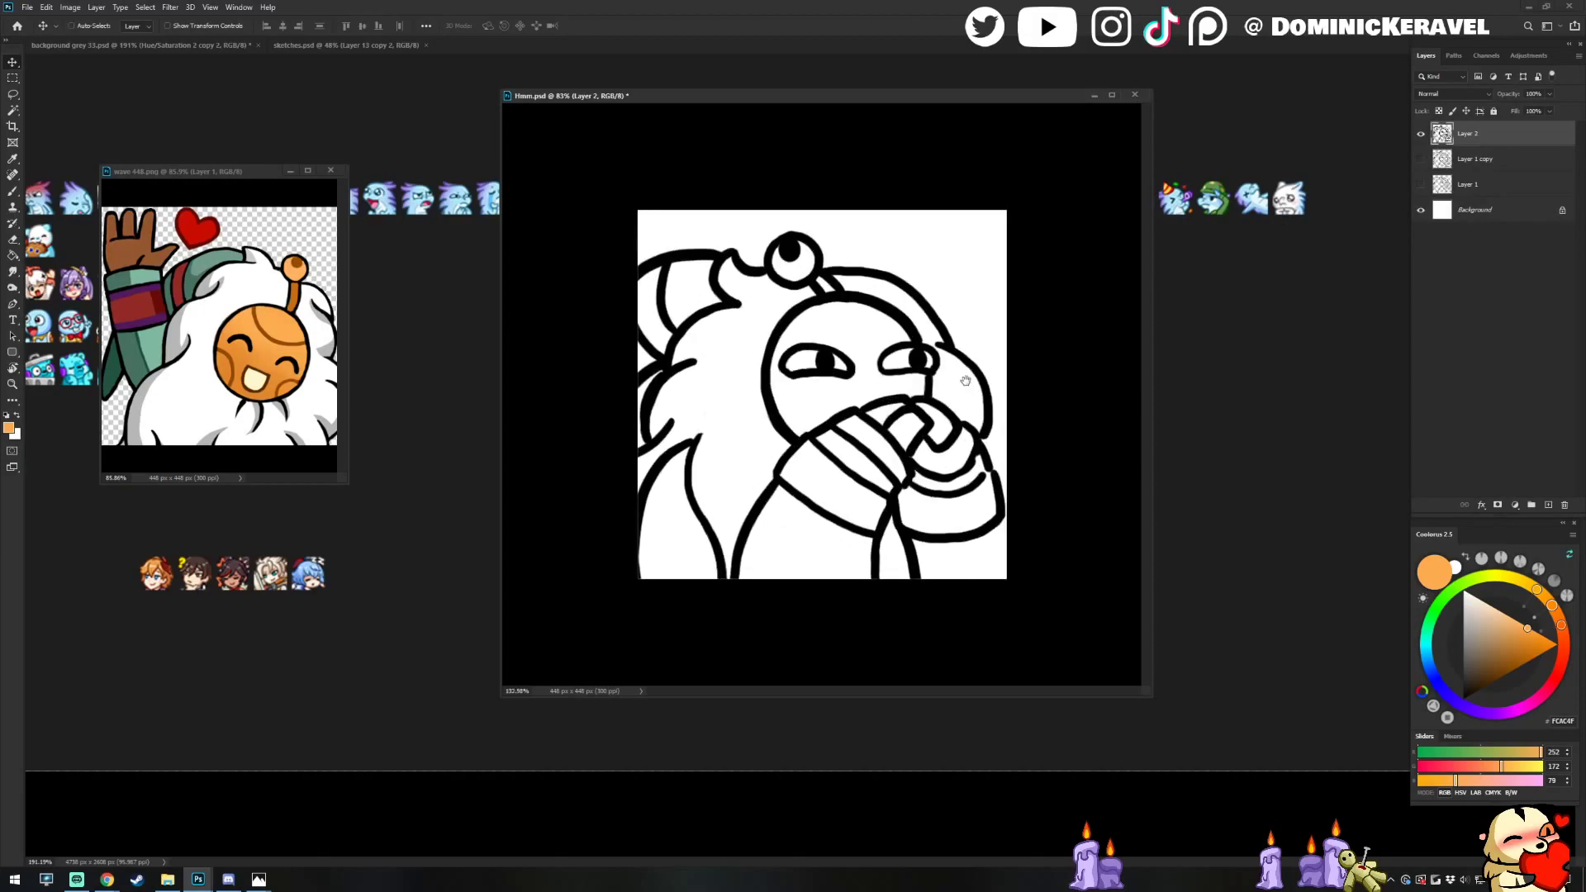
pyautogui.press('d')
pyautogui.press('b')
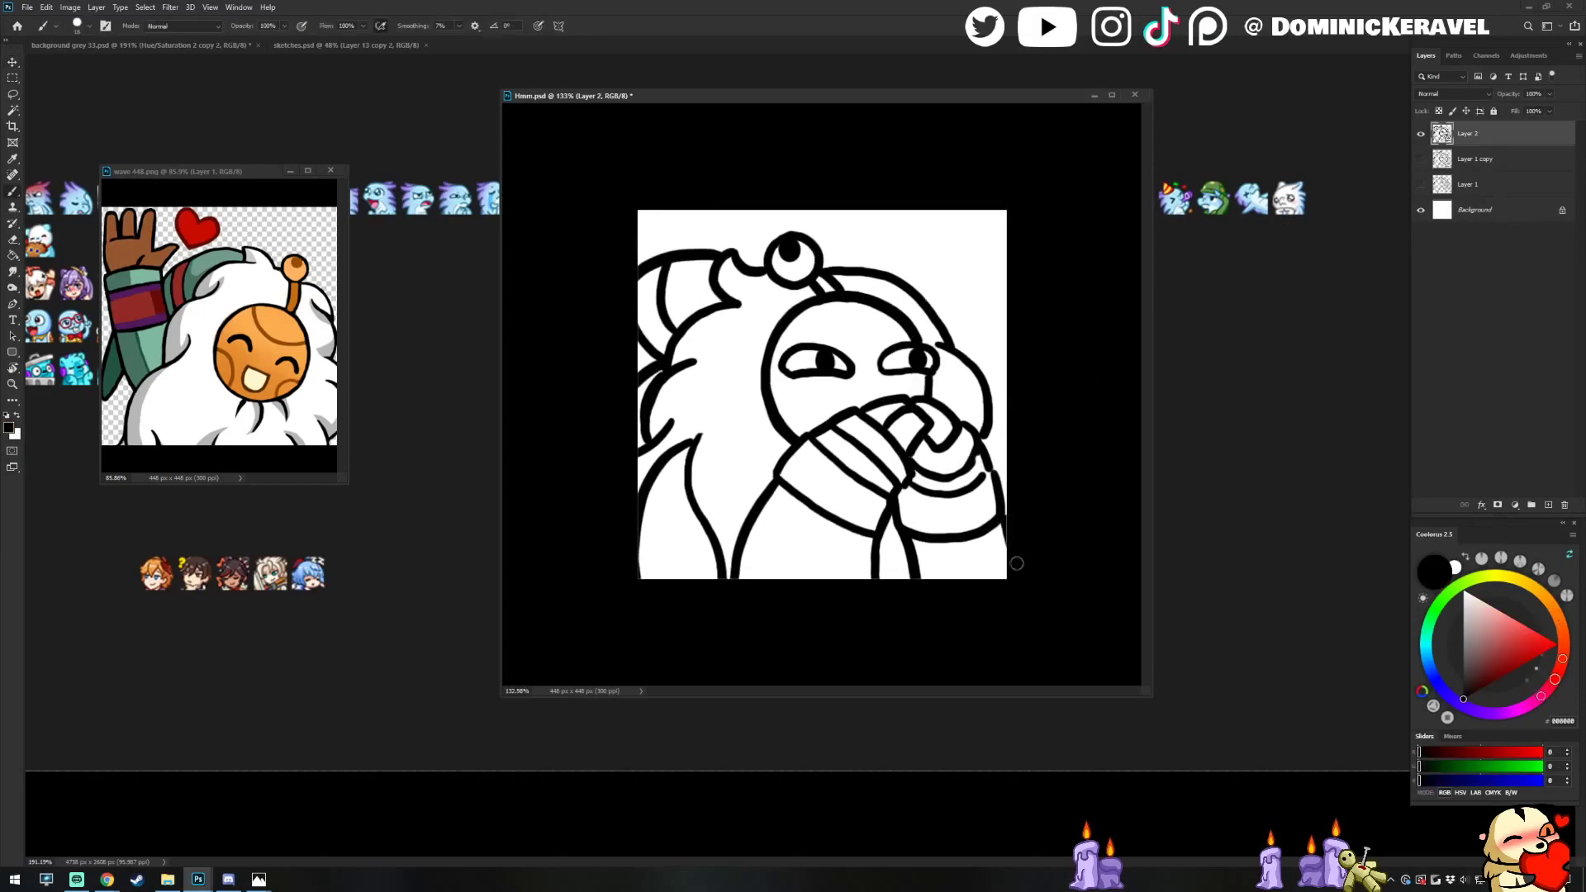
pyautogui.press('e')
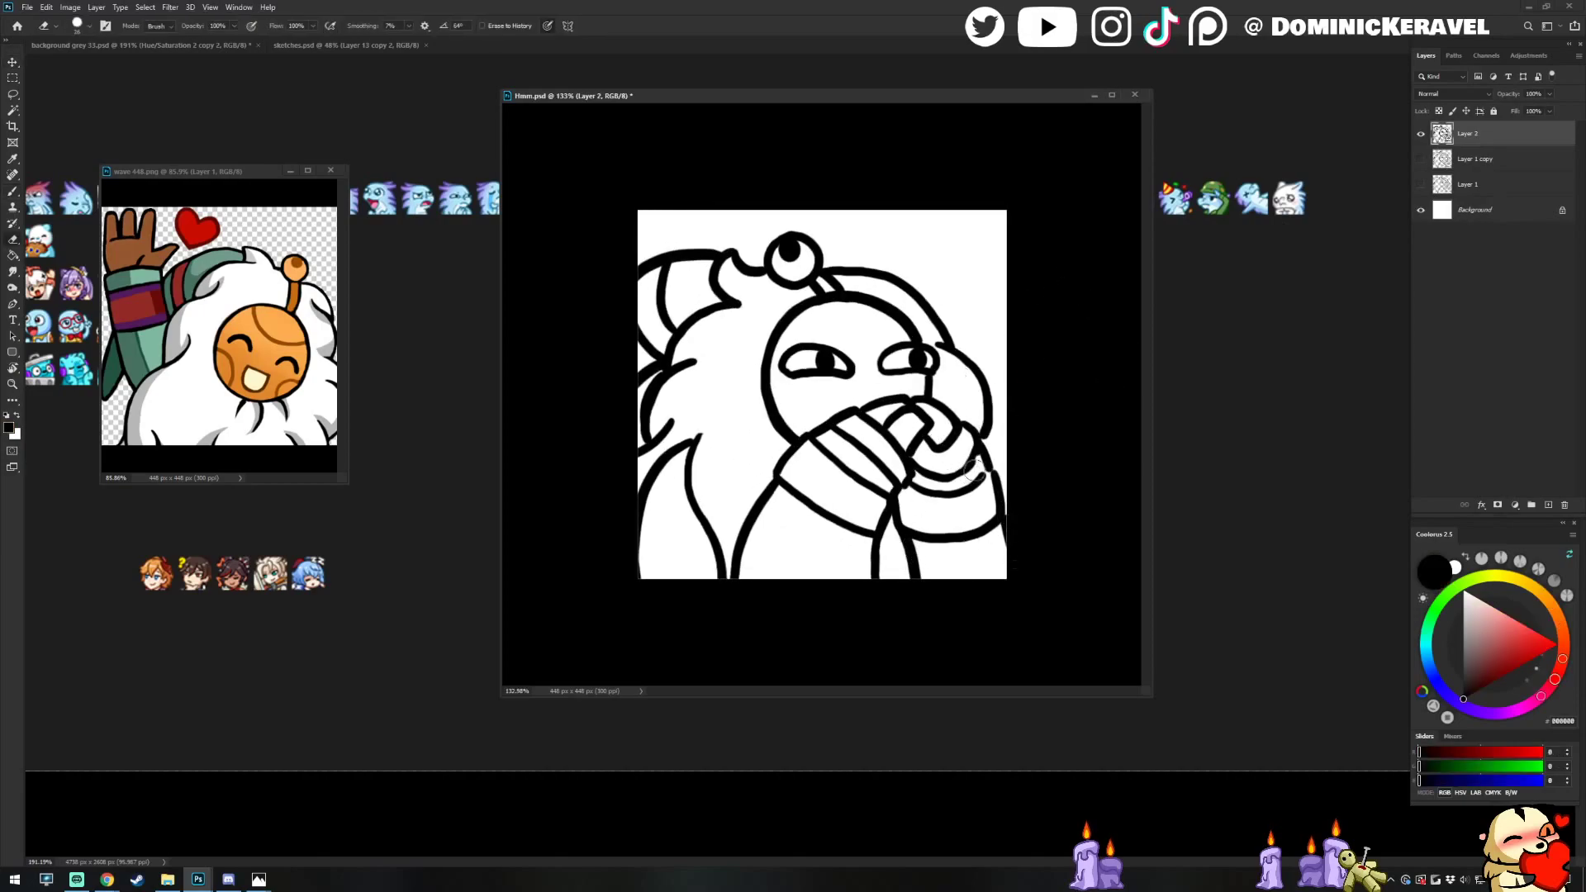
pyautogui.press('b')
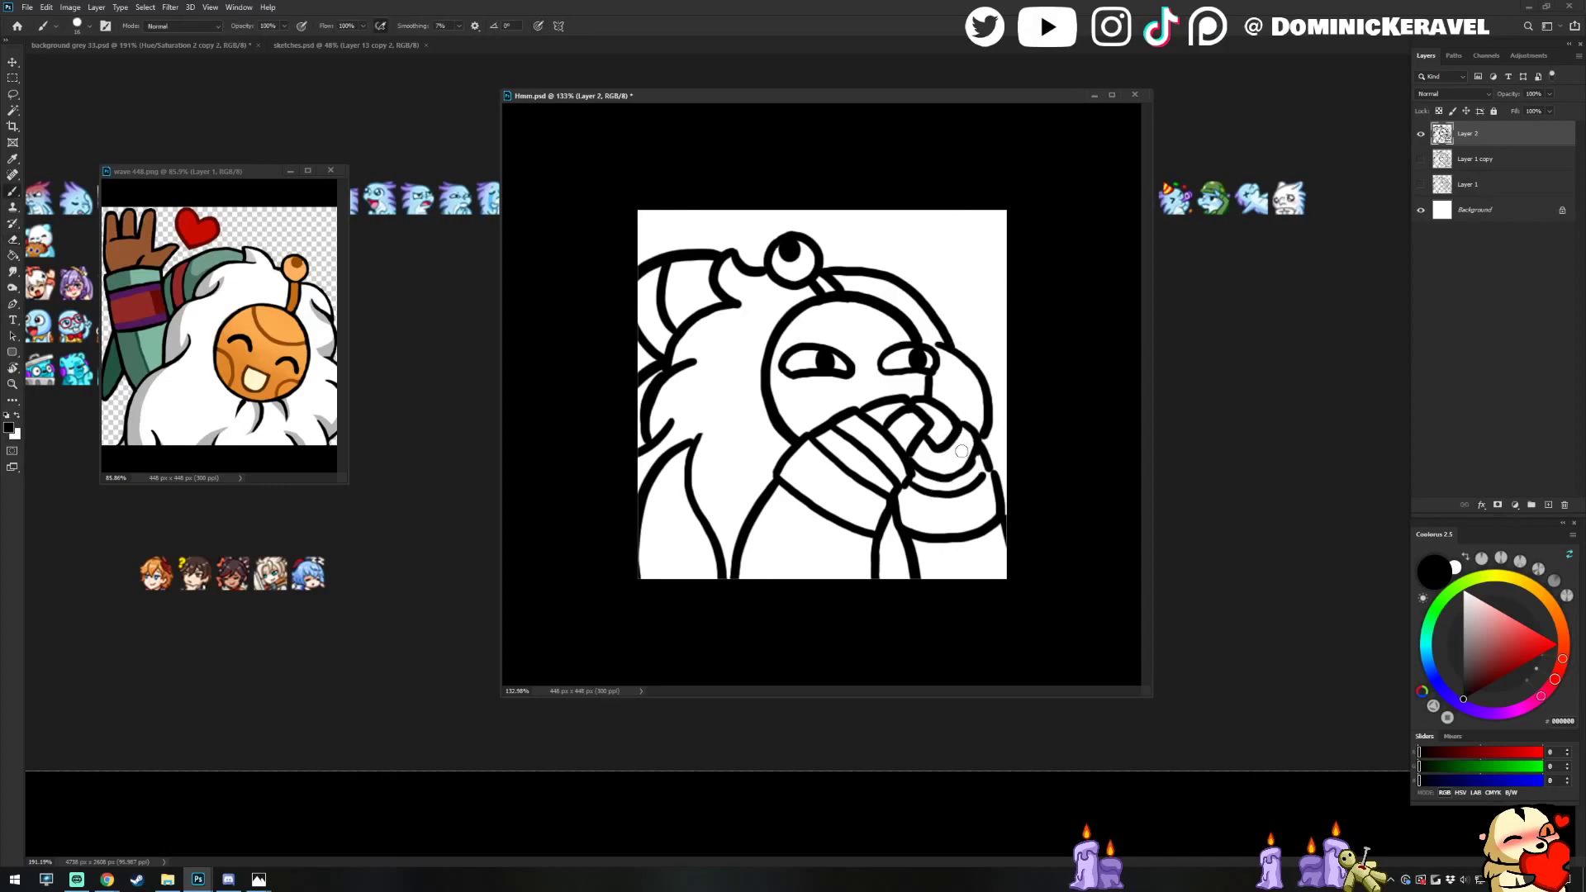
pyautogui.moveTo(972, 463)
pyautogui.mouseDown()
pyautogui.moveTo(983, 456)
pyautogui.moveTo(941, 483)
pyautogui.moveTo(996, 473)
pyautogui.mouseUp()
# Refine the outlines of the mane, the hair tuft and the rounded shape behind them with small eraser and brush touch-ups
pyautogui.press('e')
pyautogui.moveTo(673, 395)
pyautogui.mouseDown()
pyautogui.moveTo(657, 425)
pyautogui.moveTo(669, 390)
pyautogui.moveTo(661, 405)
pyautogui.mouseUp()
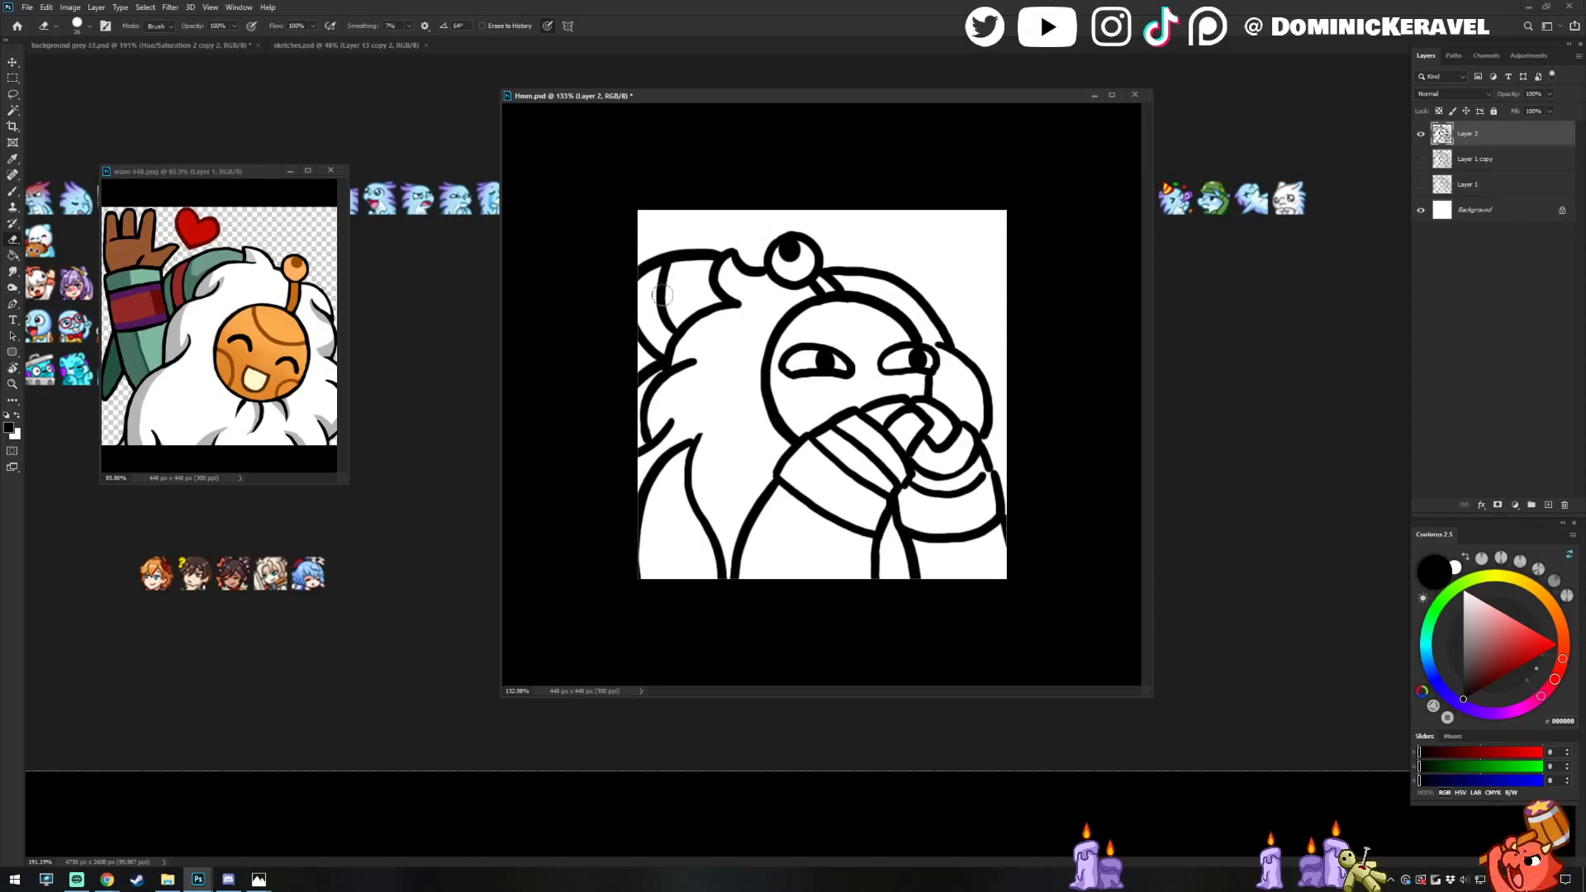
pyautogui.press('b')
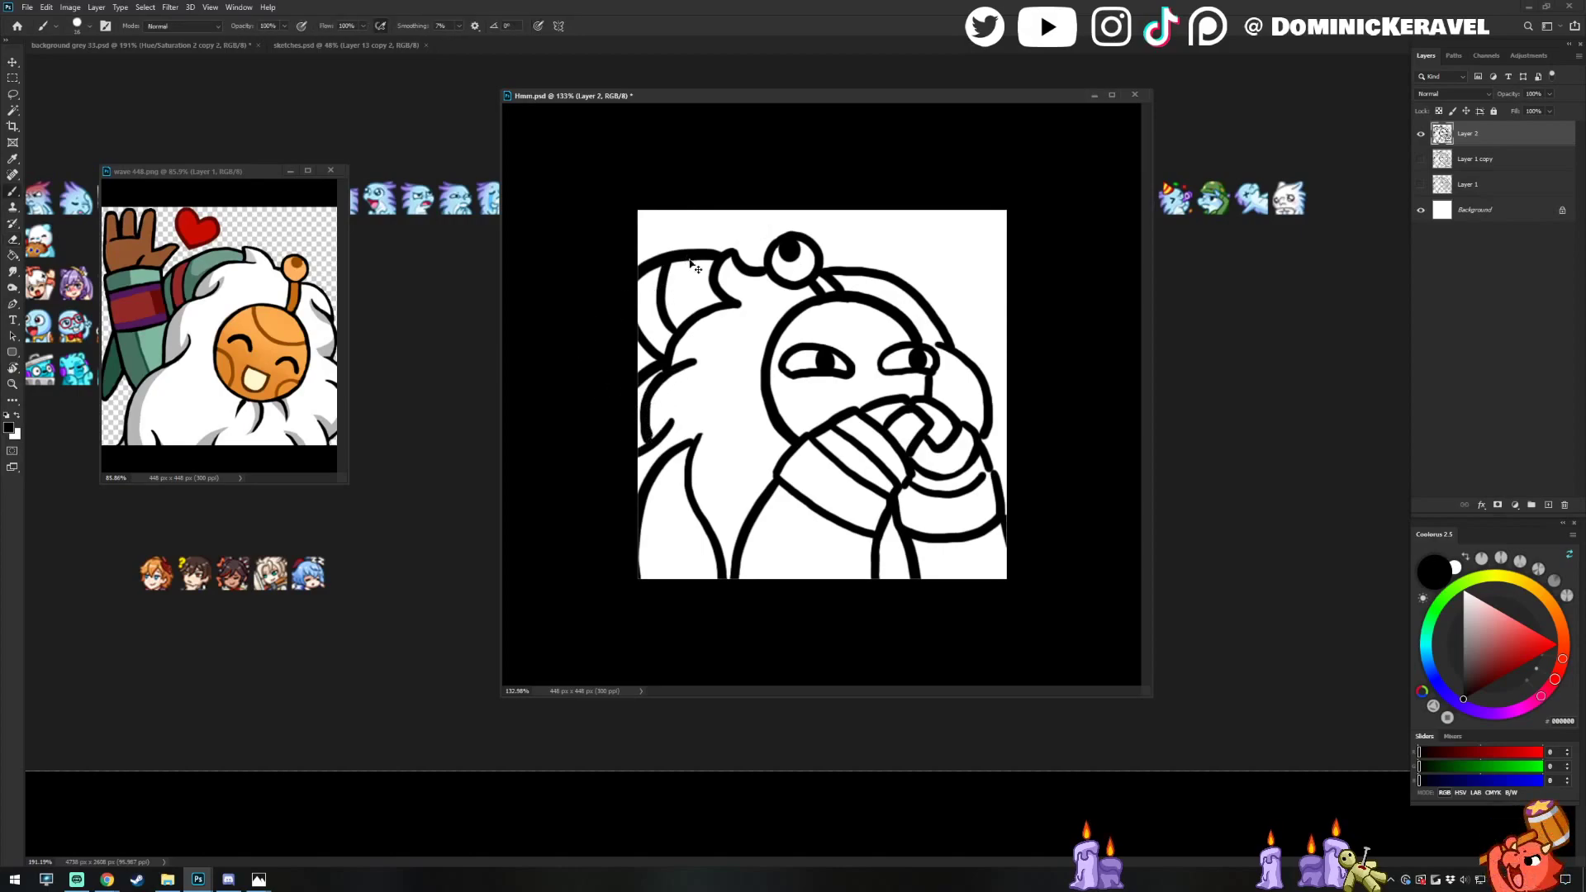
pyautogui.press('e')
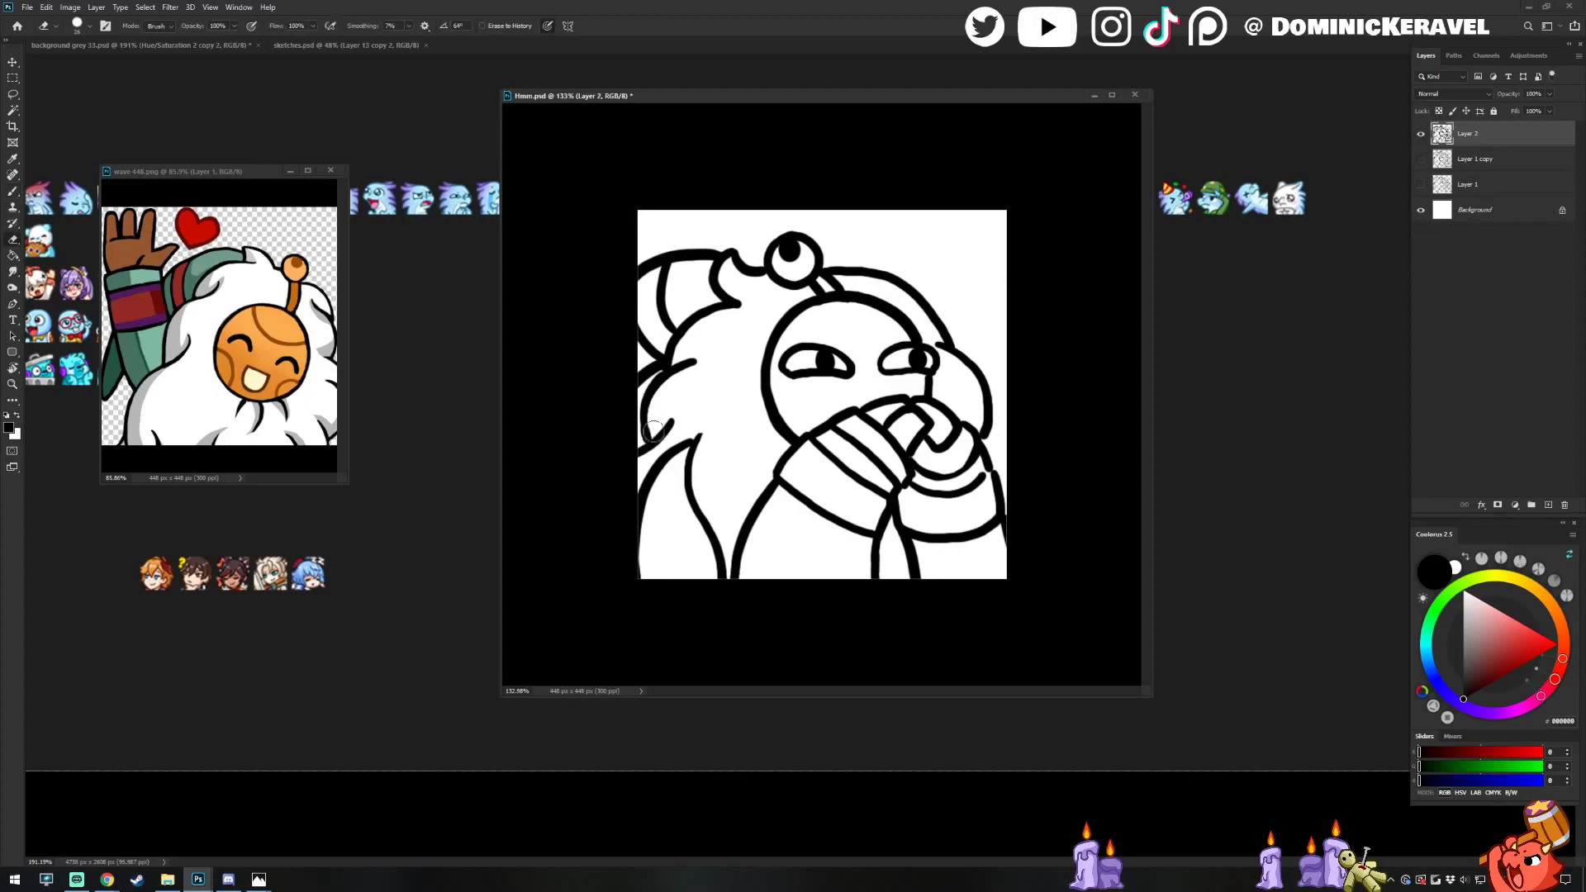
pyautogui.press('b')
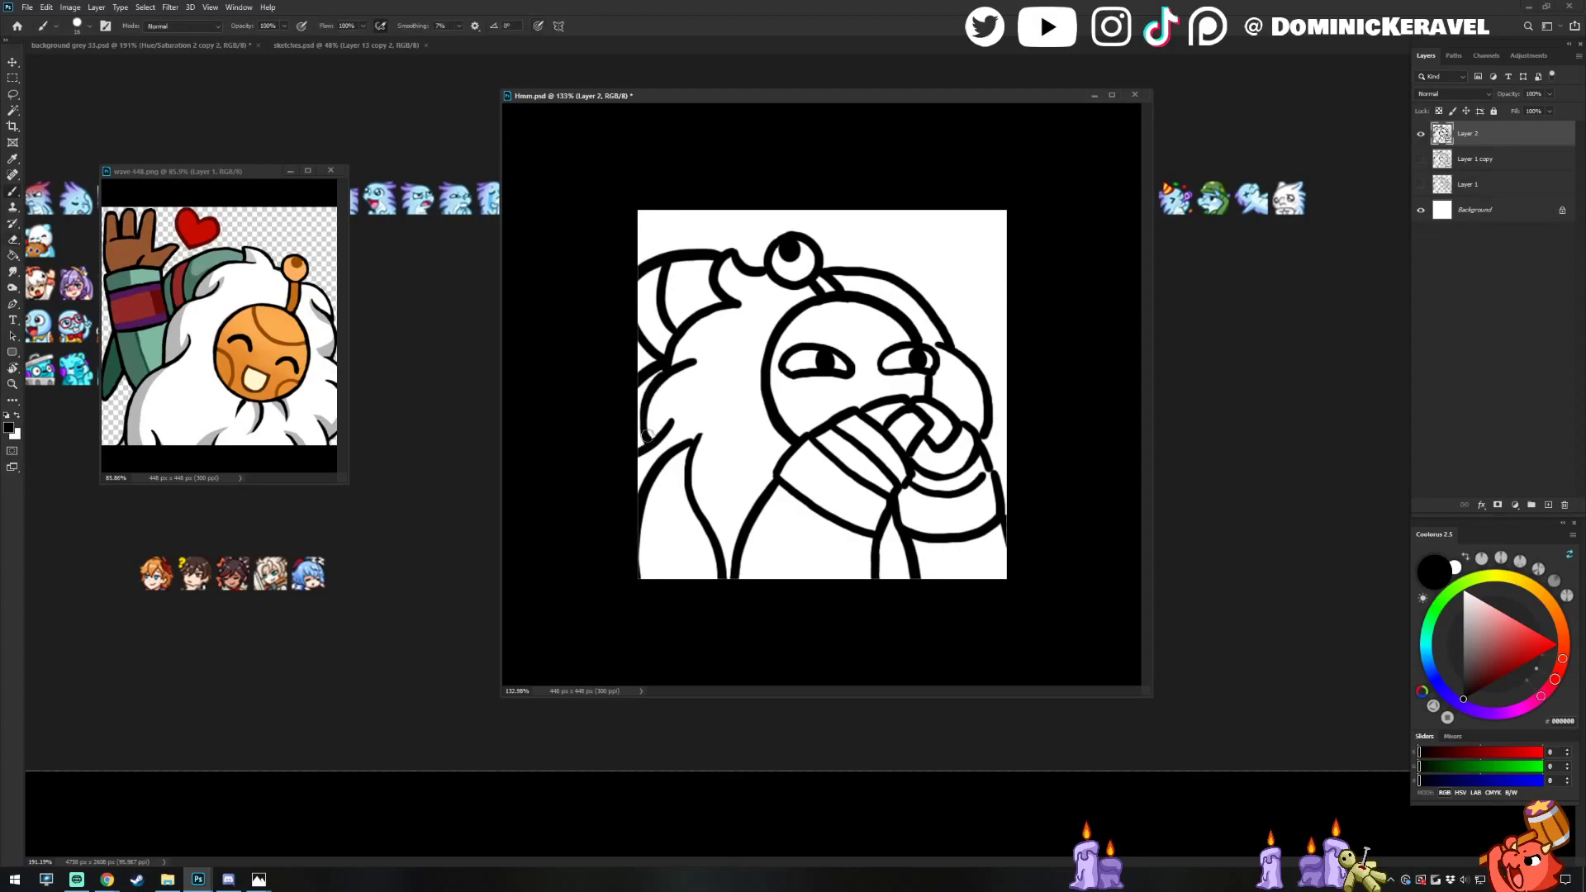
pyautogui.press('e')
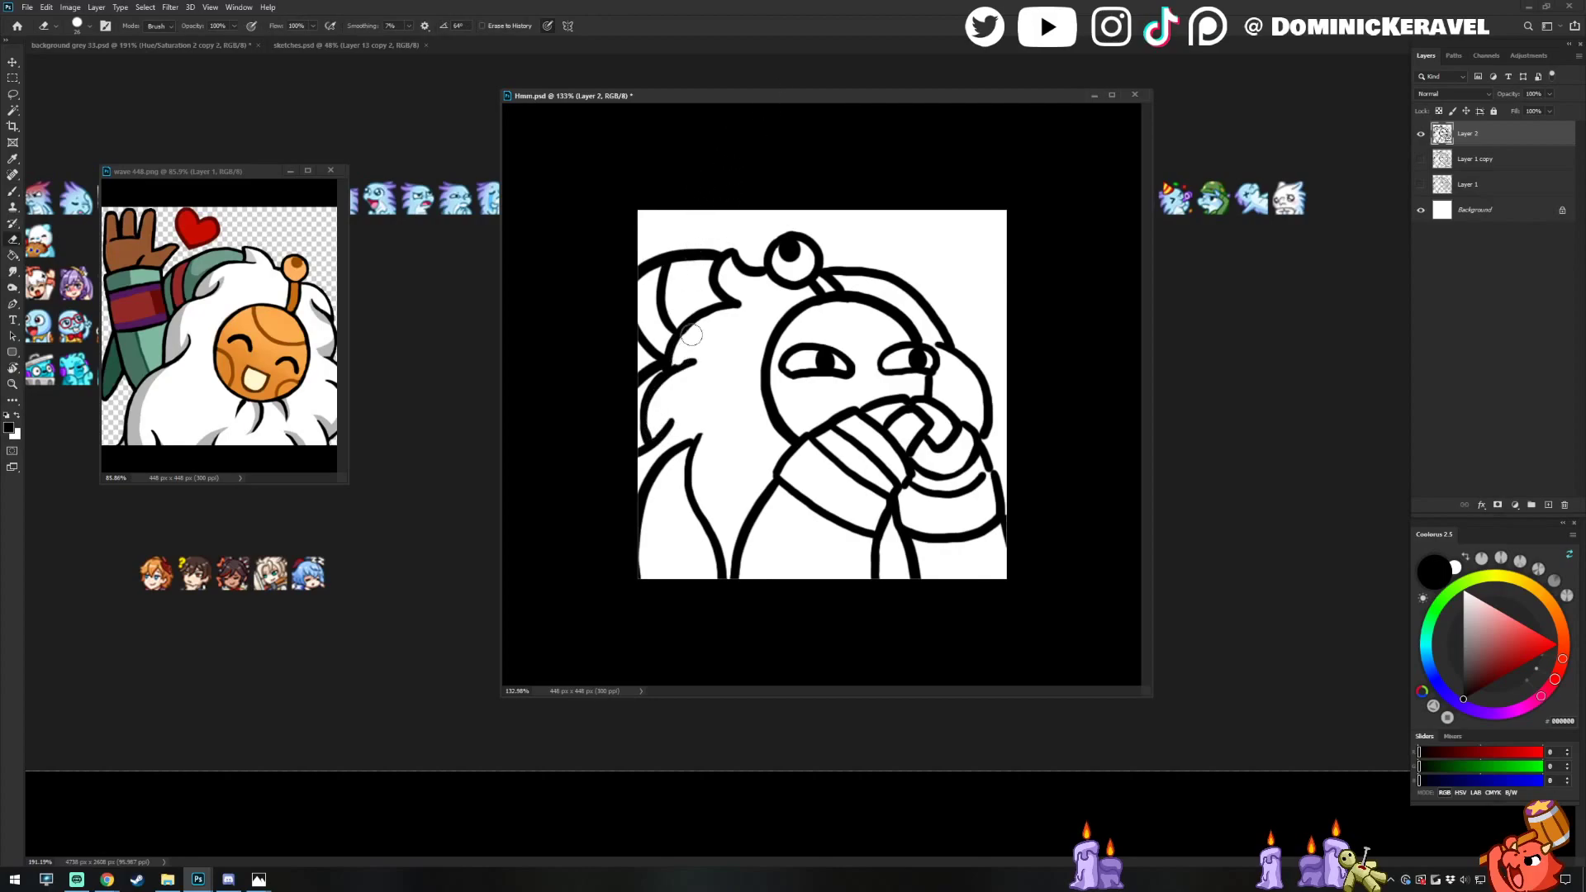
pyautogui.press('b')
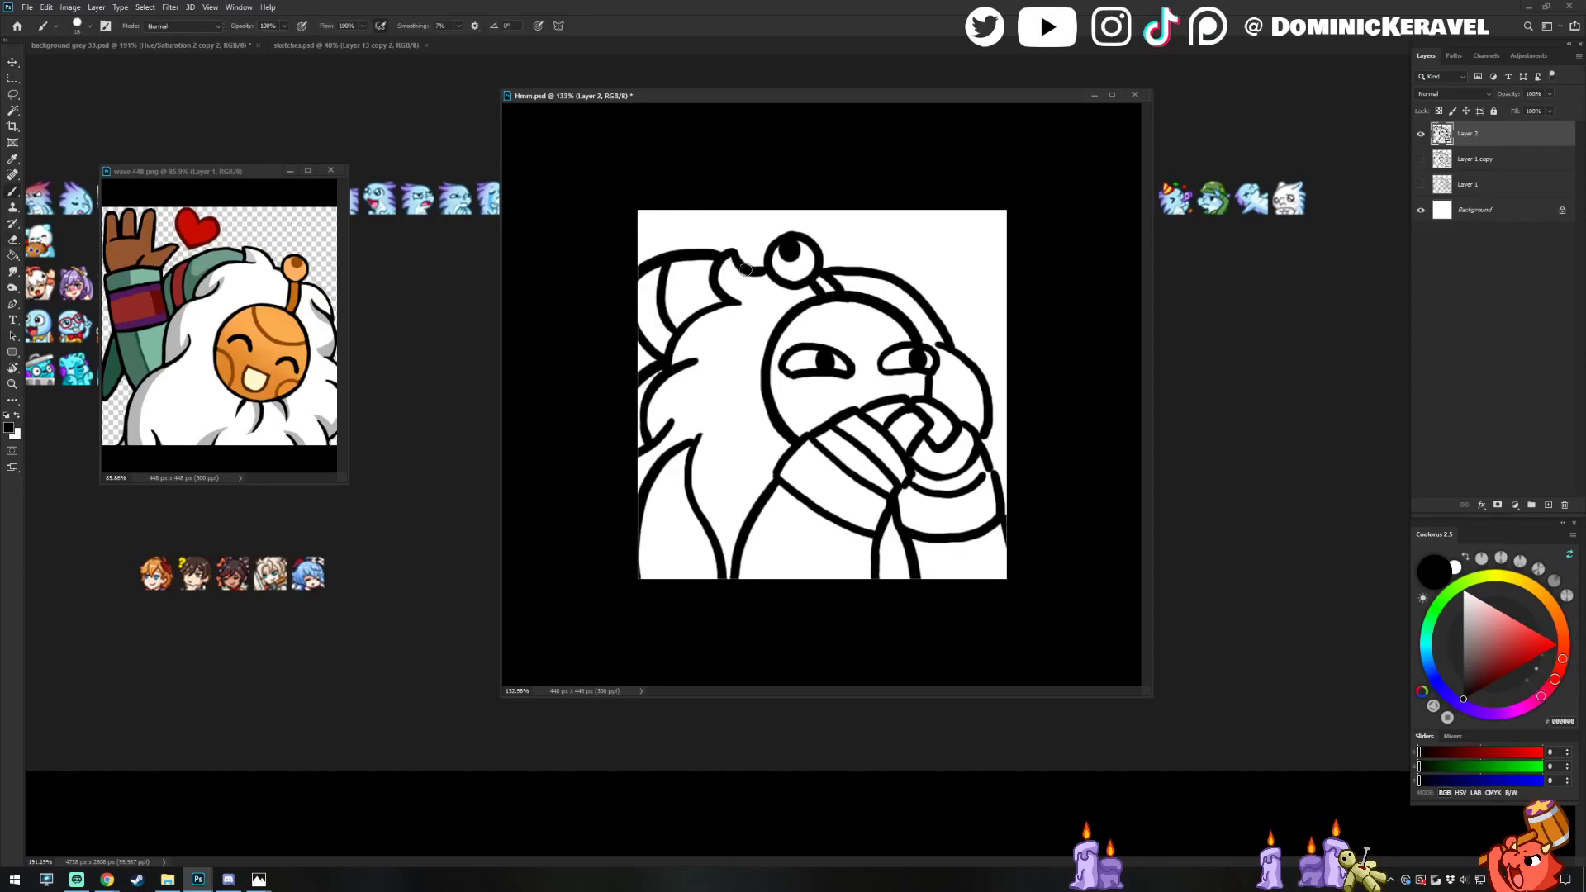
pyautogui.press('e')
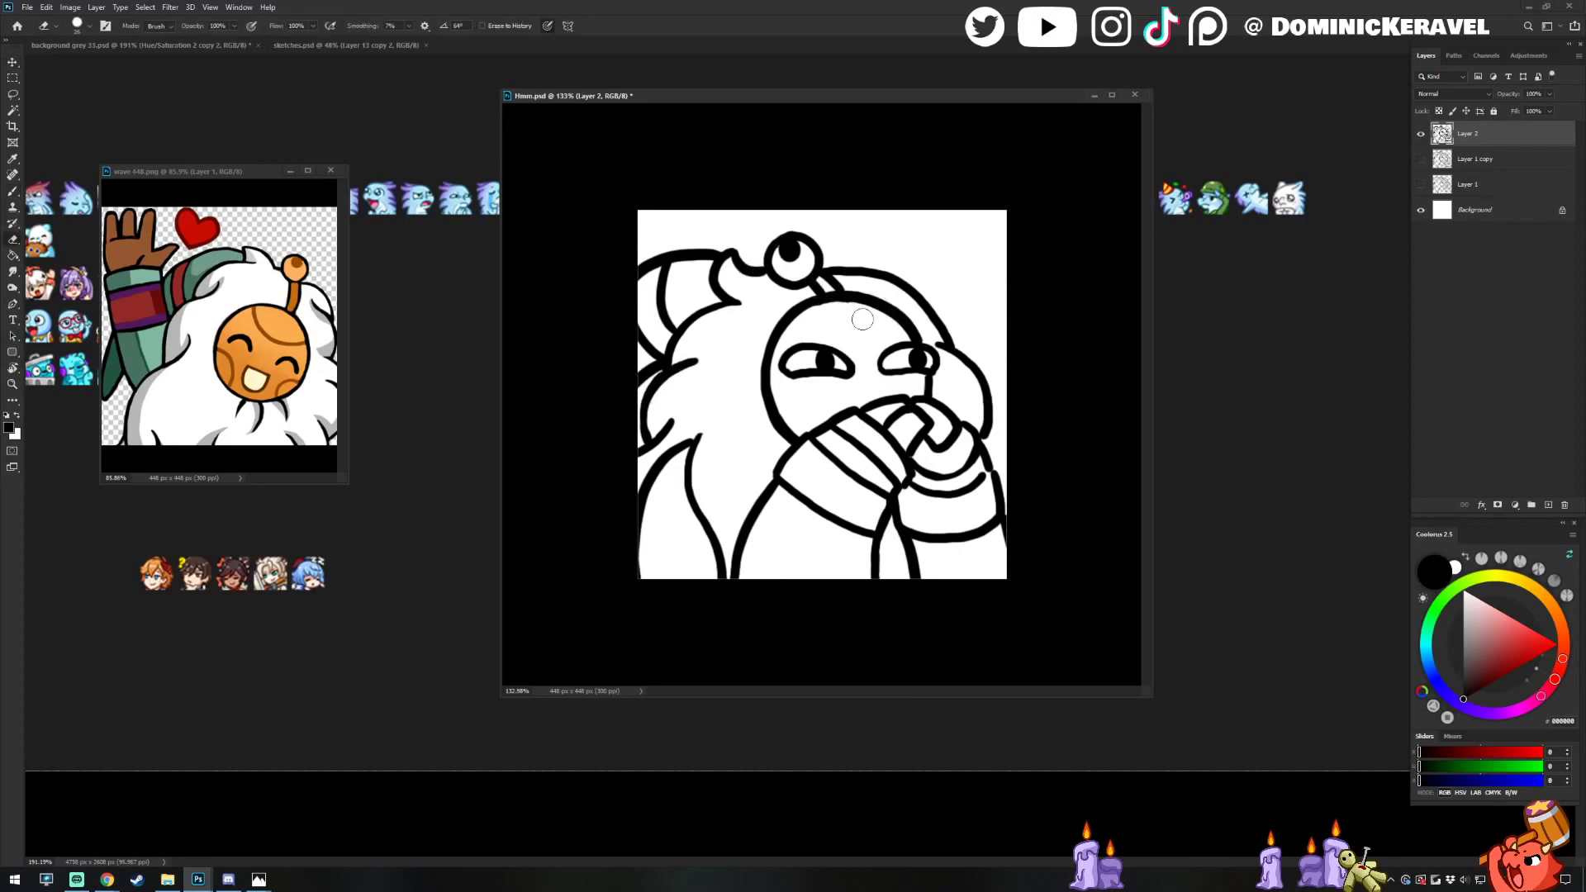
# Clean up the line art of the face outline, antenna base and raised hand with alternating eraser and brush touch-ups
pyautogui.press('v')
pyautogui.press('b')
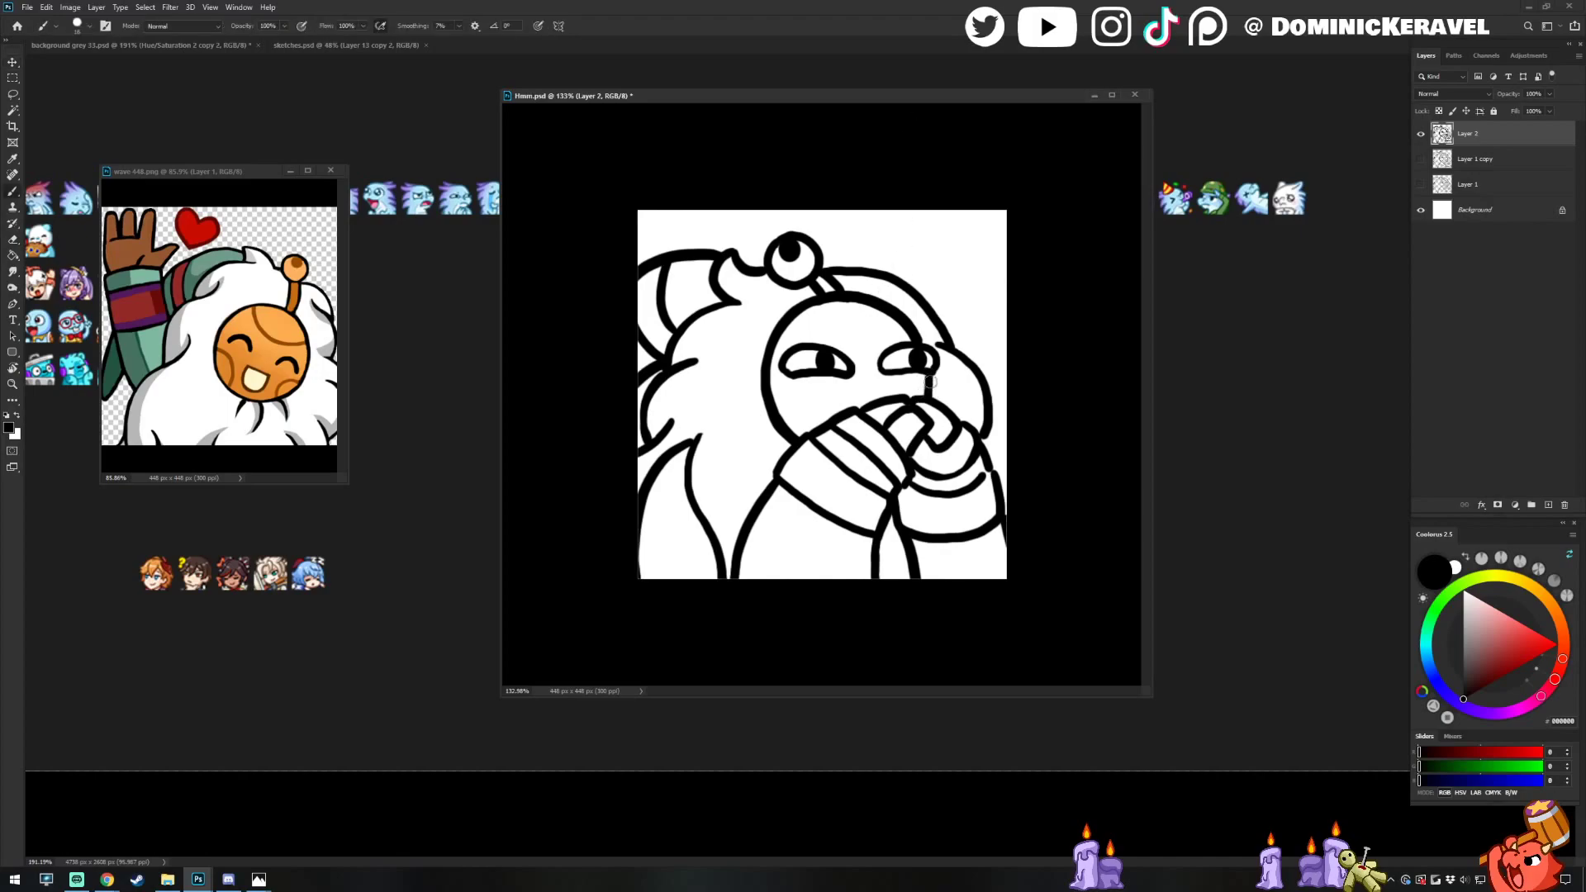
pyautogui.press('e')
pyautogui.press('v')
pyautogui.press('b')
pyautogui.press('v')
pyautogui.press('e')
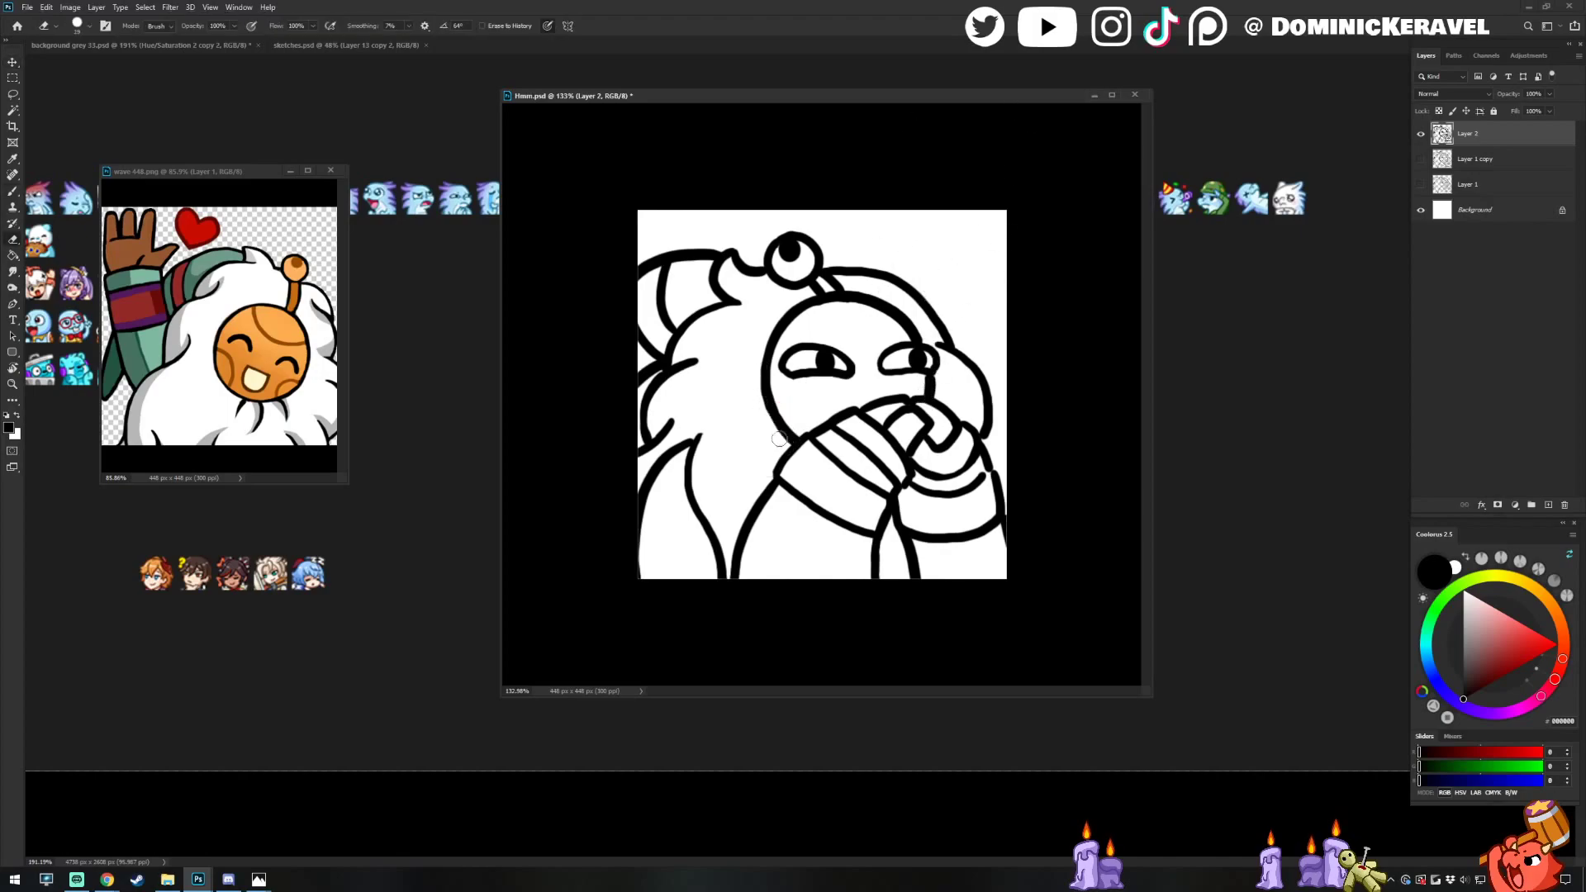
pyautogui.press('b')
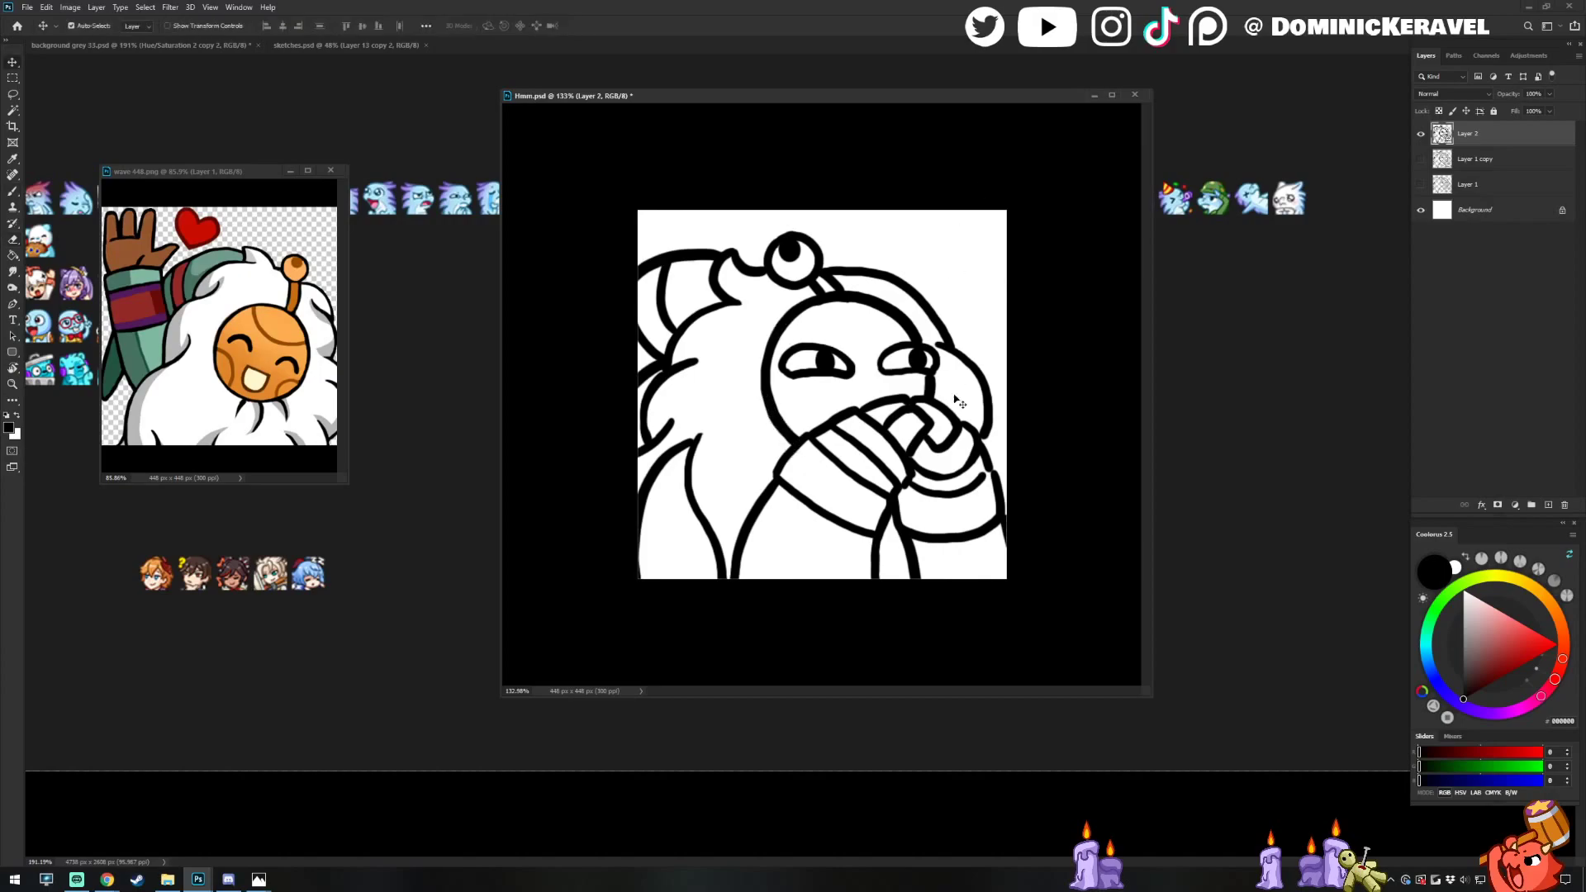
pyautogui.press('e')
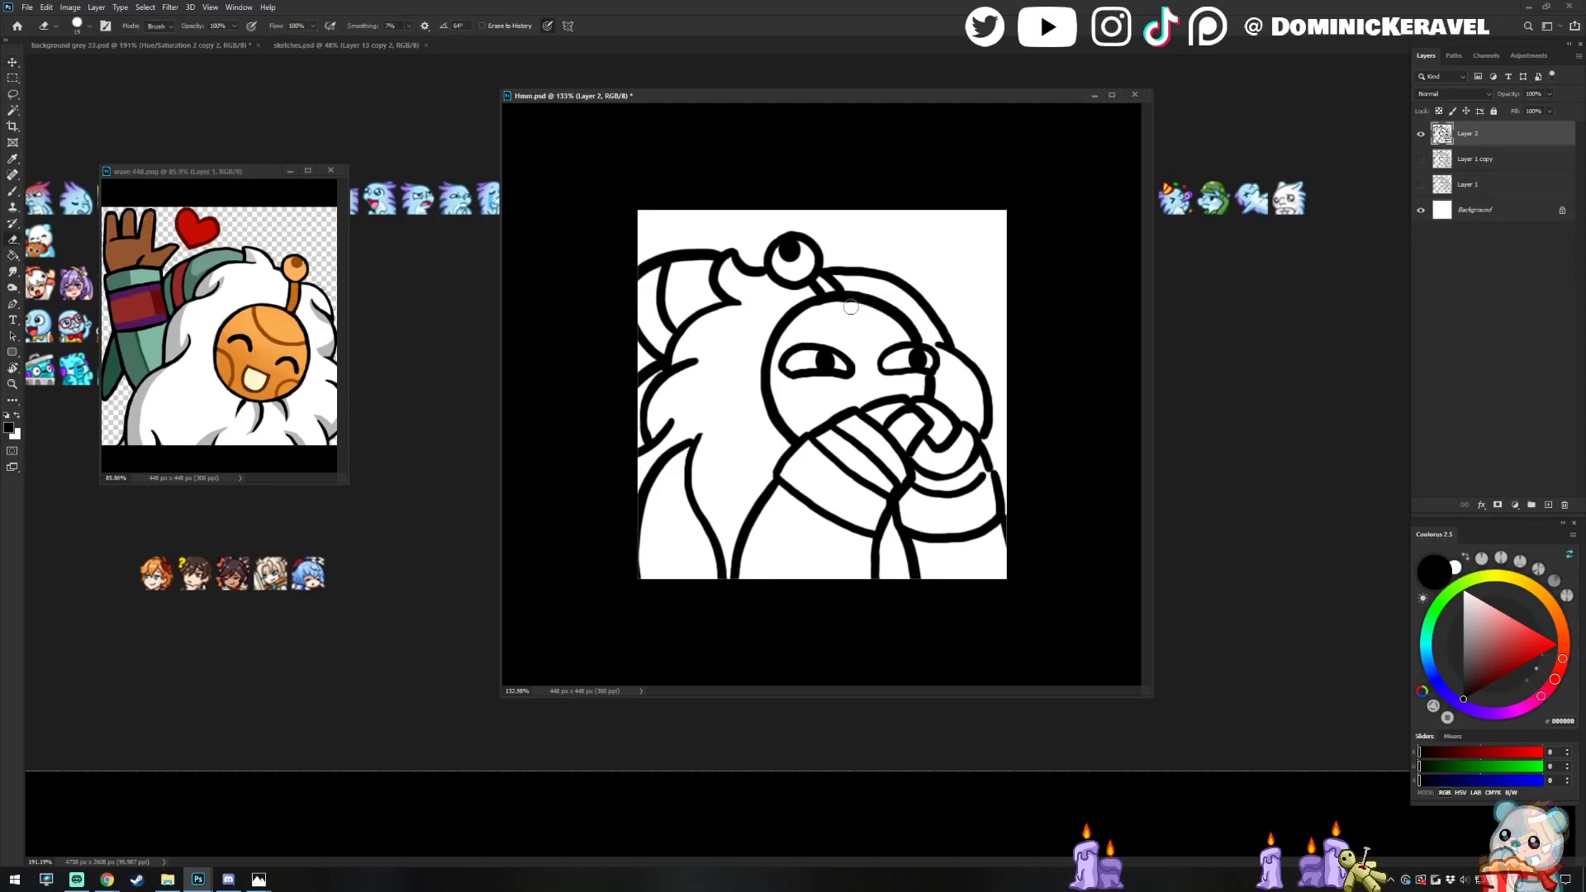
pyautogui.press('v')
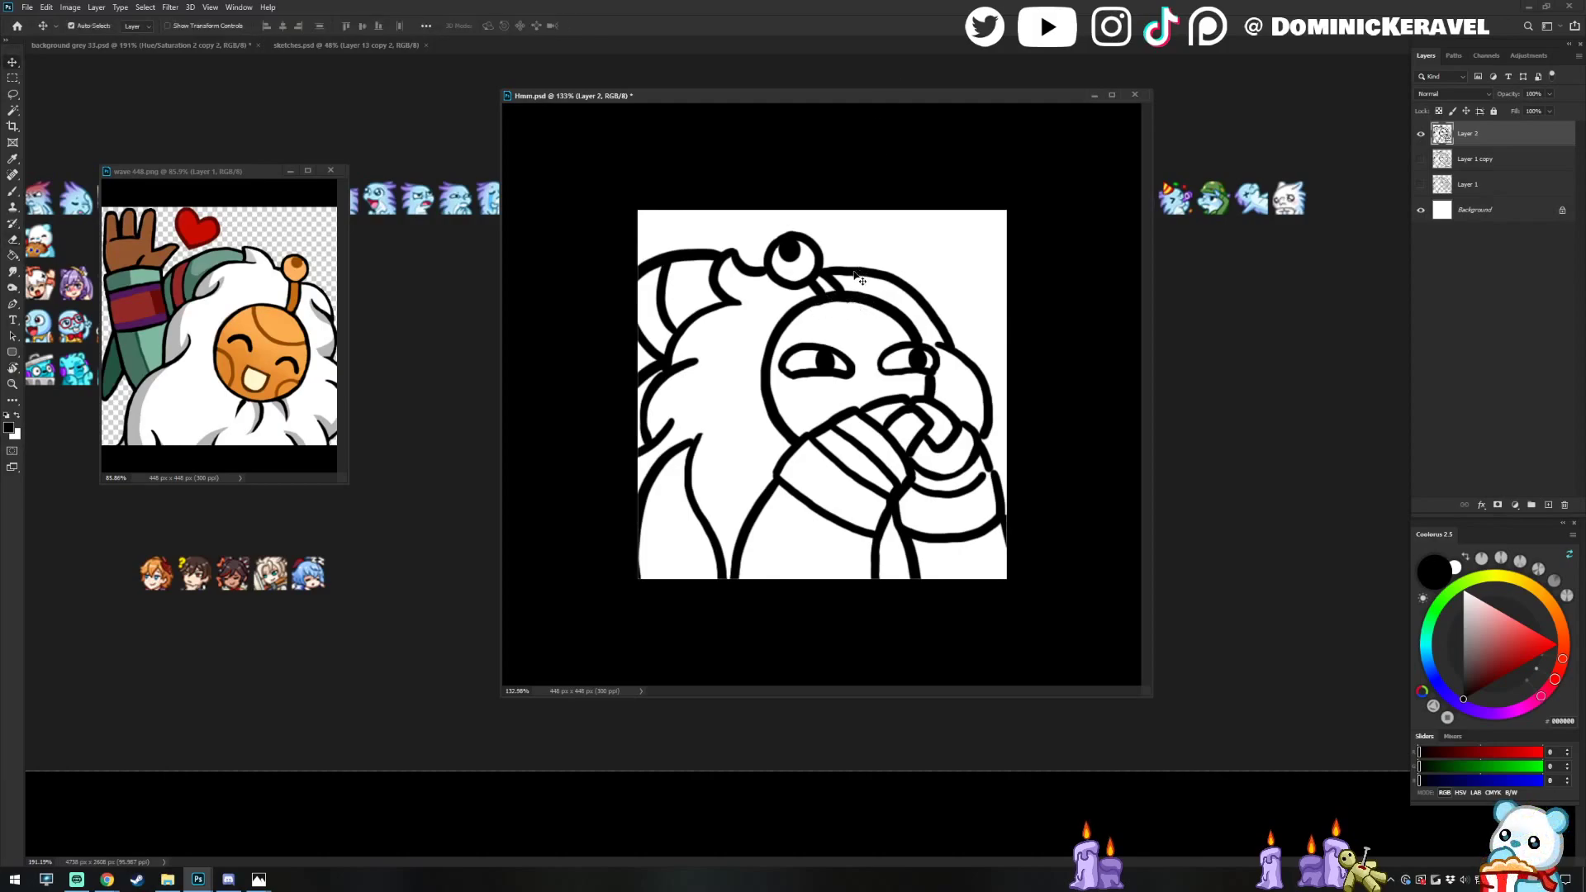
pyautogui.press('b')
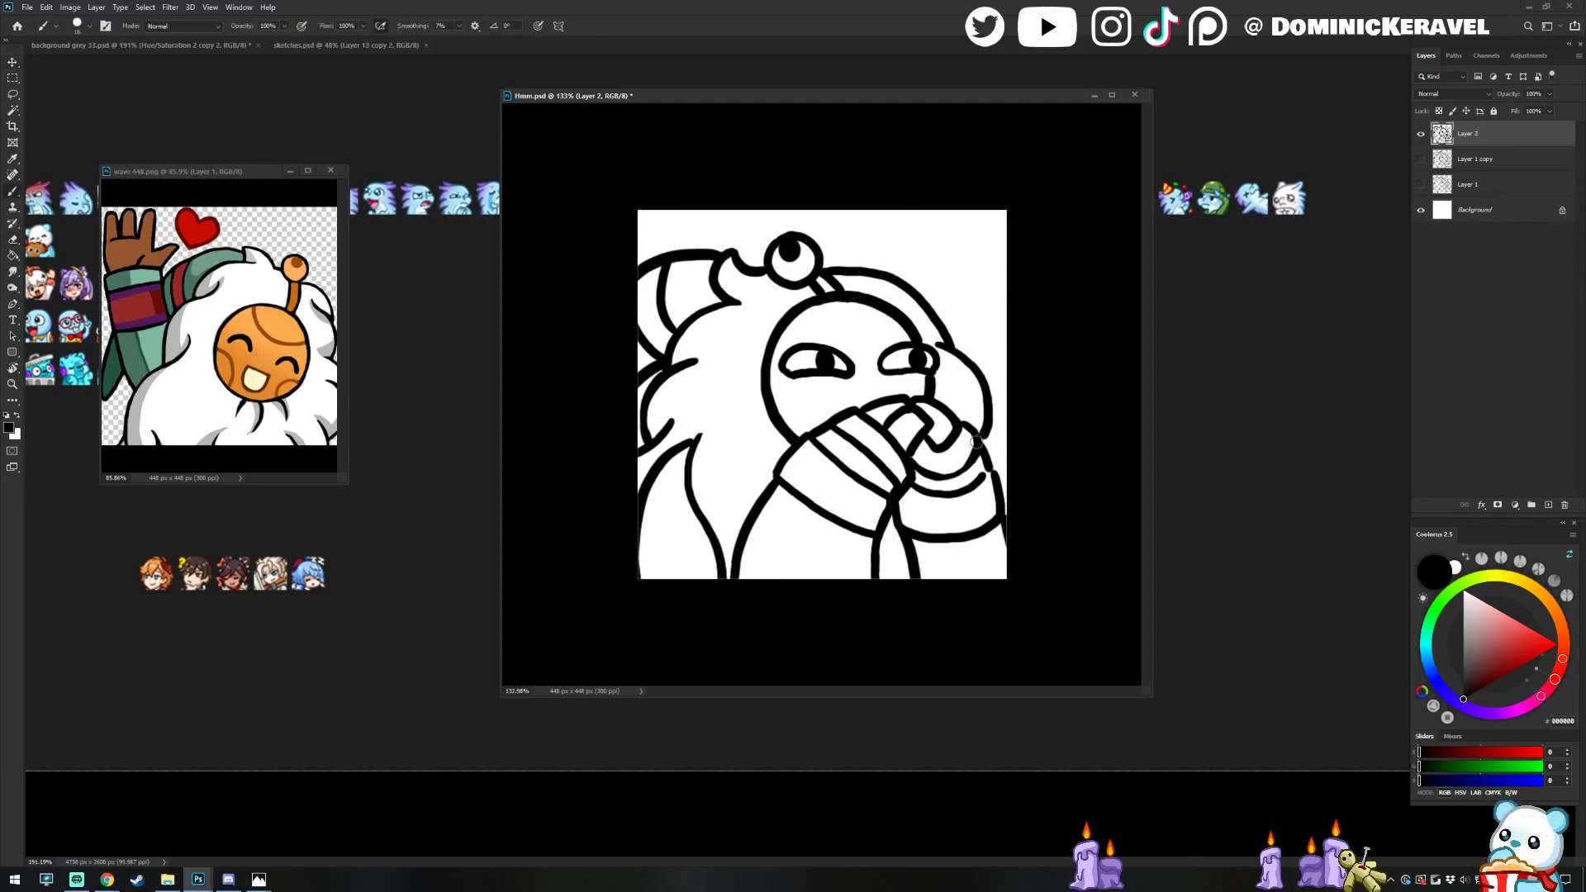
pyautogui.press('v')
pyautogui.press('b')
pyautogui.press('v')
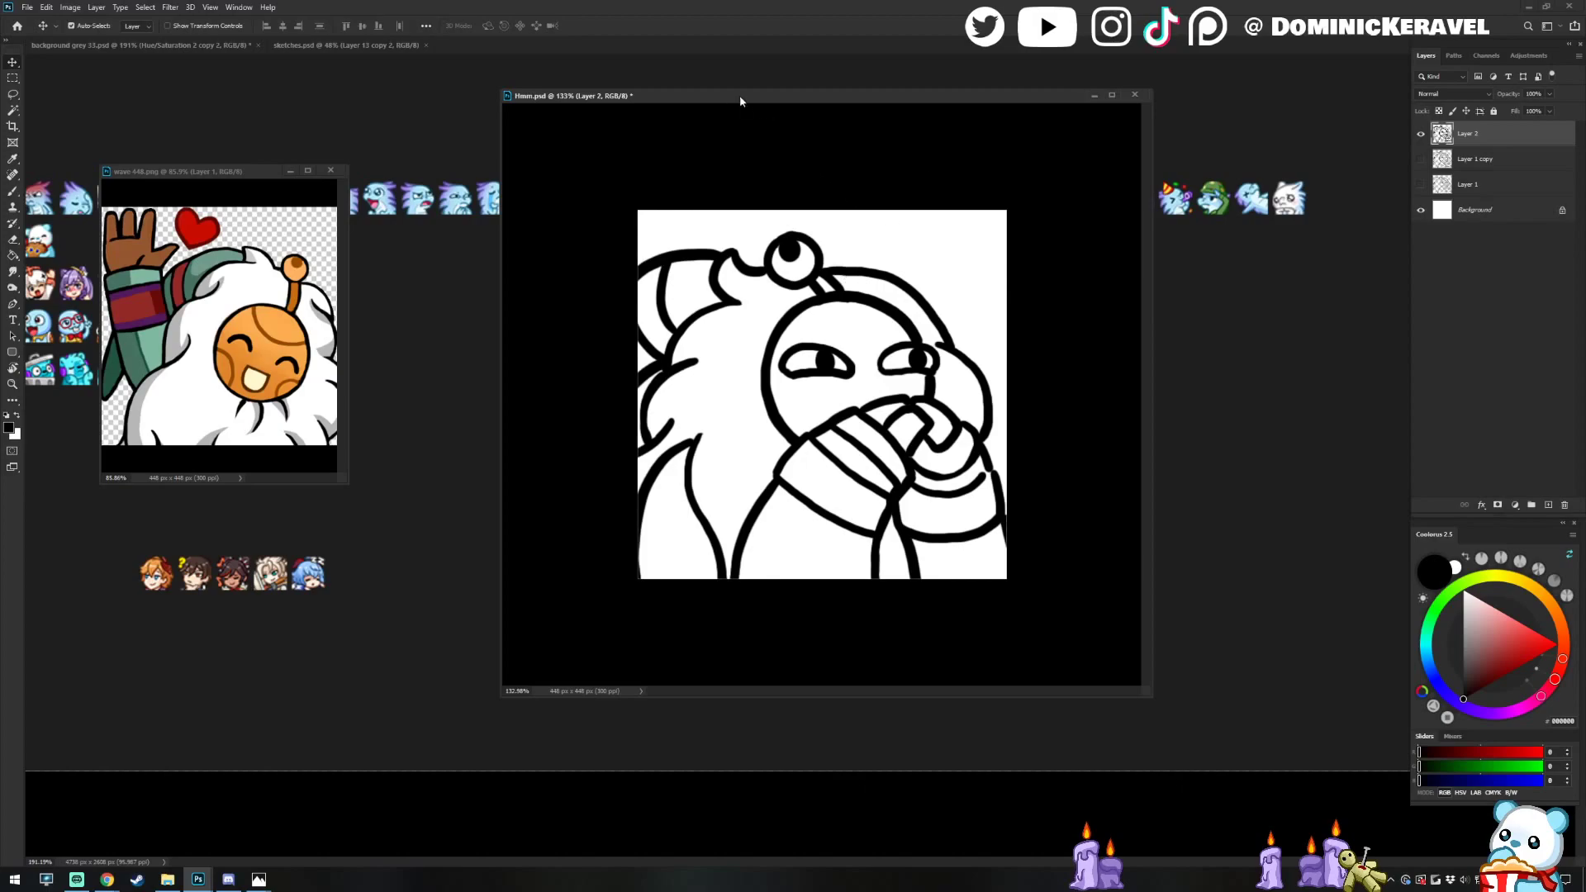
# Refine the outlines around both half-closed eyes with small eraser and brush corrections
pyautogui.moveTo(745, 105); pyautogui.dragTo(737, 100)
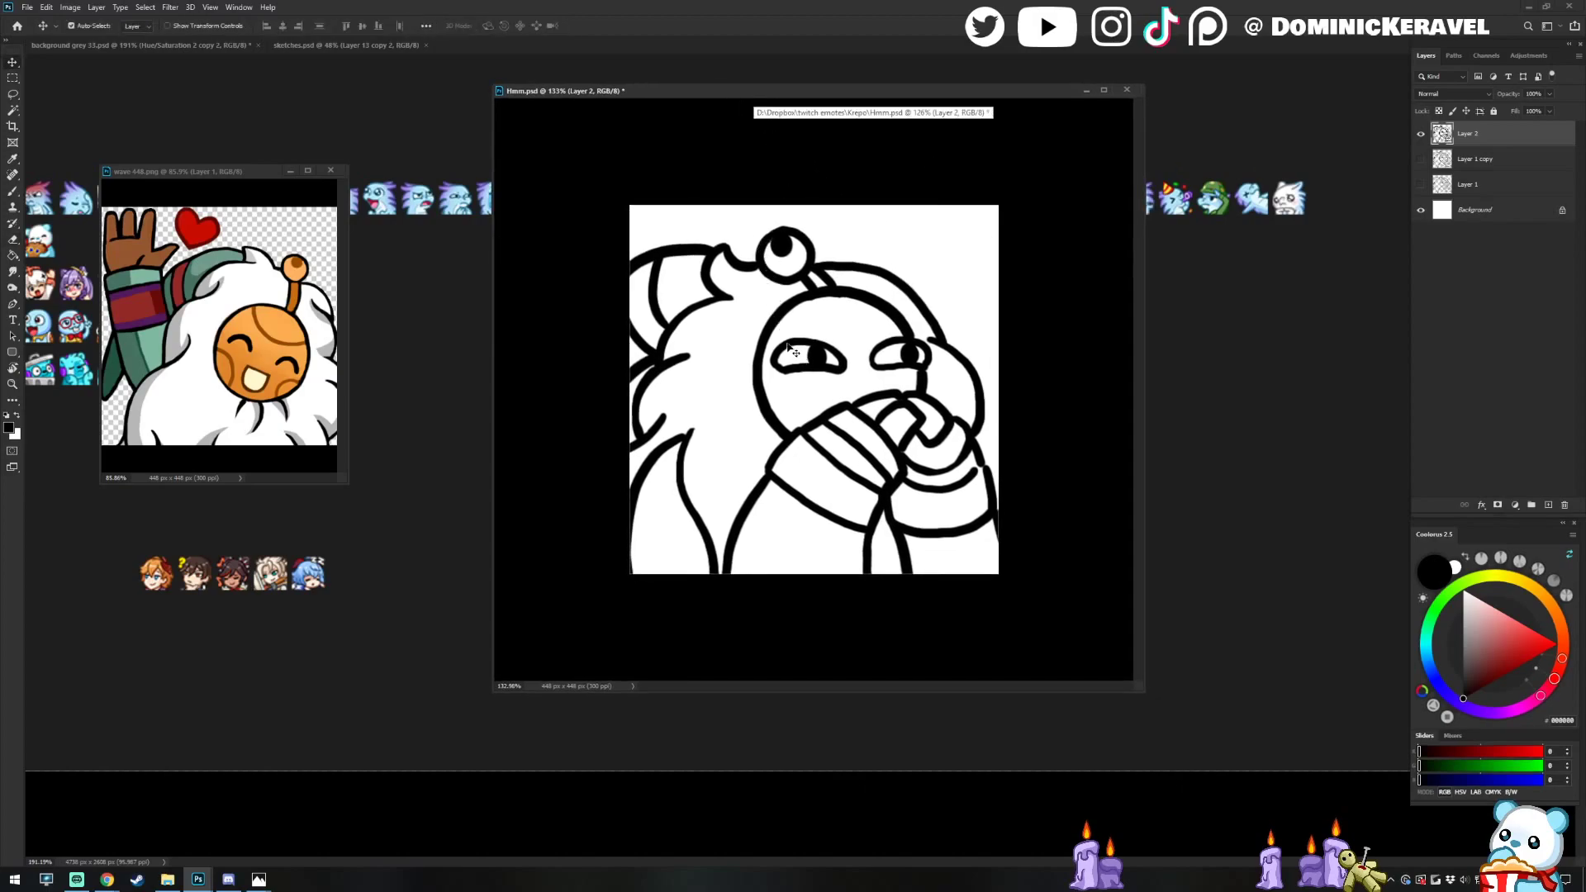
pyautogui.press('e')
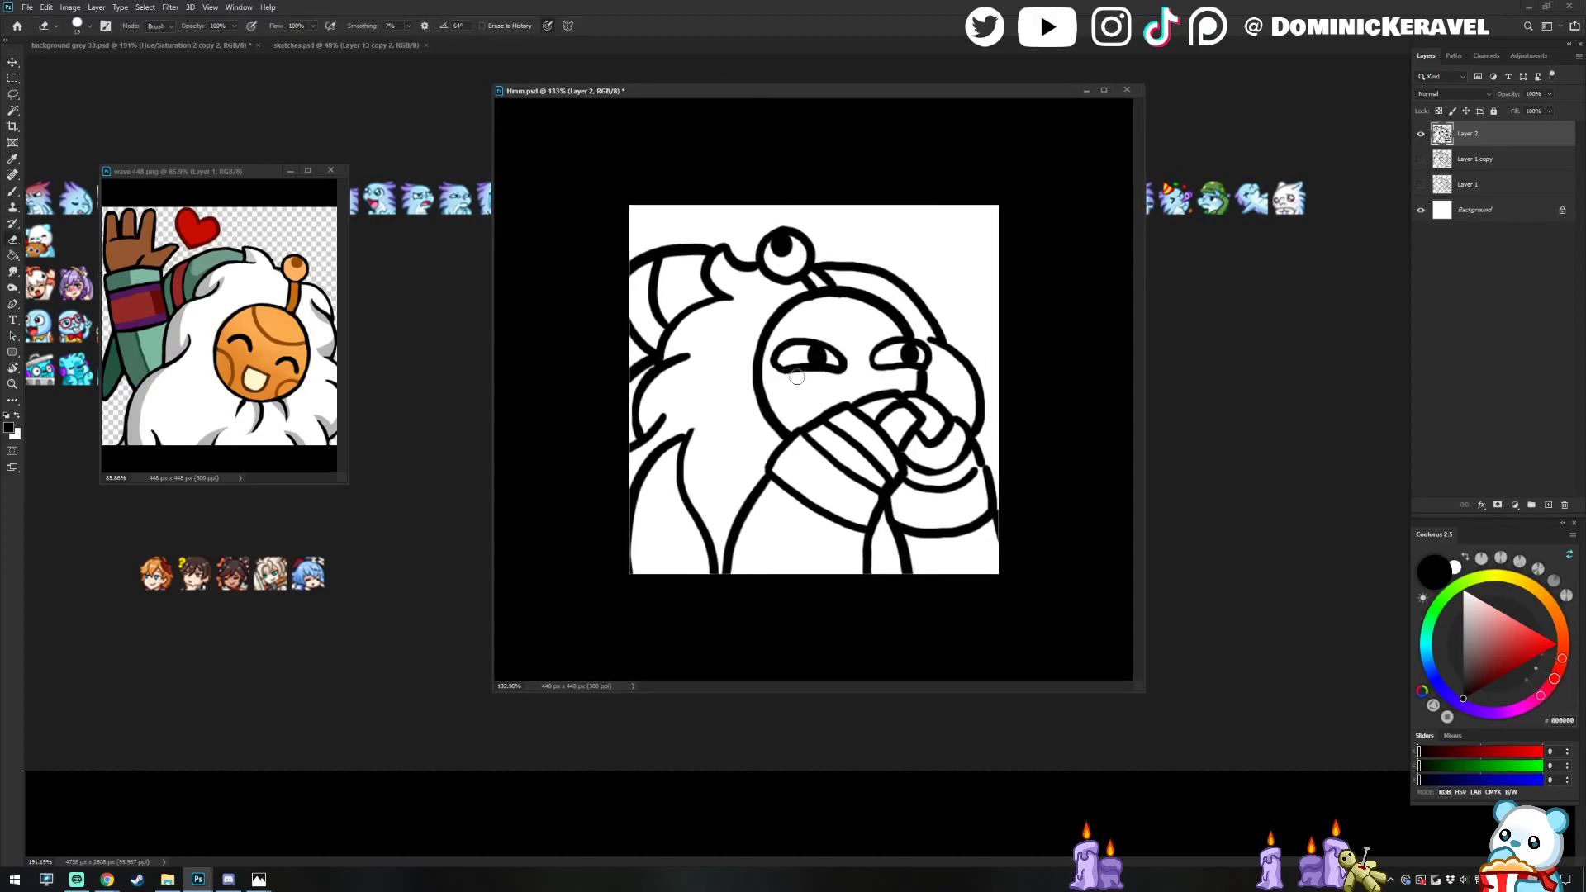
pyautogui.press('v')
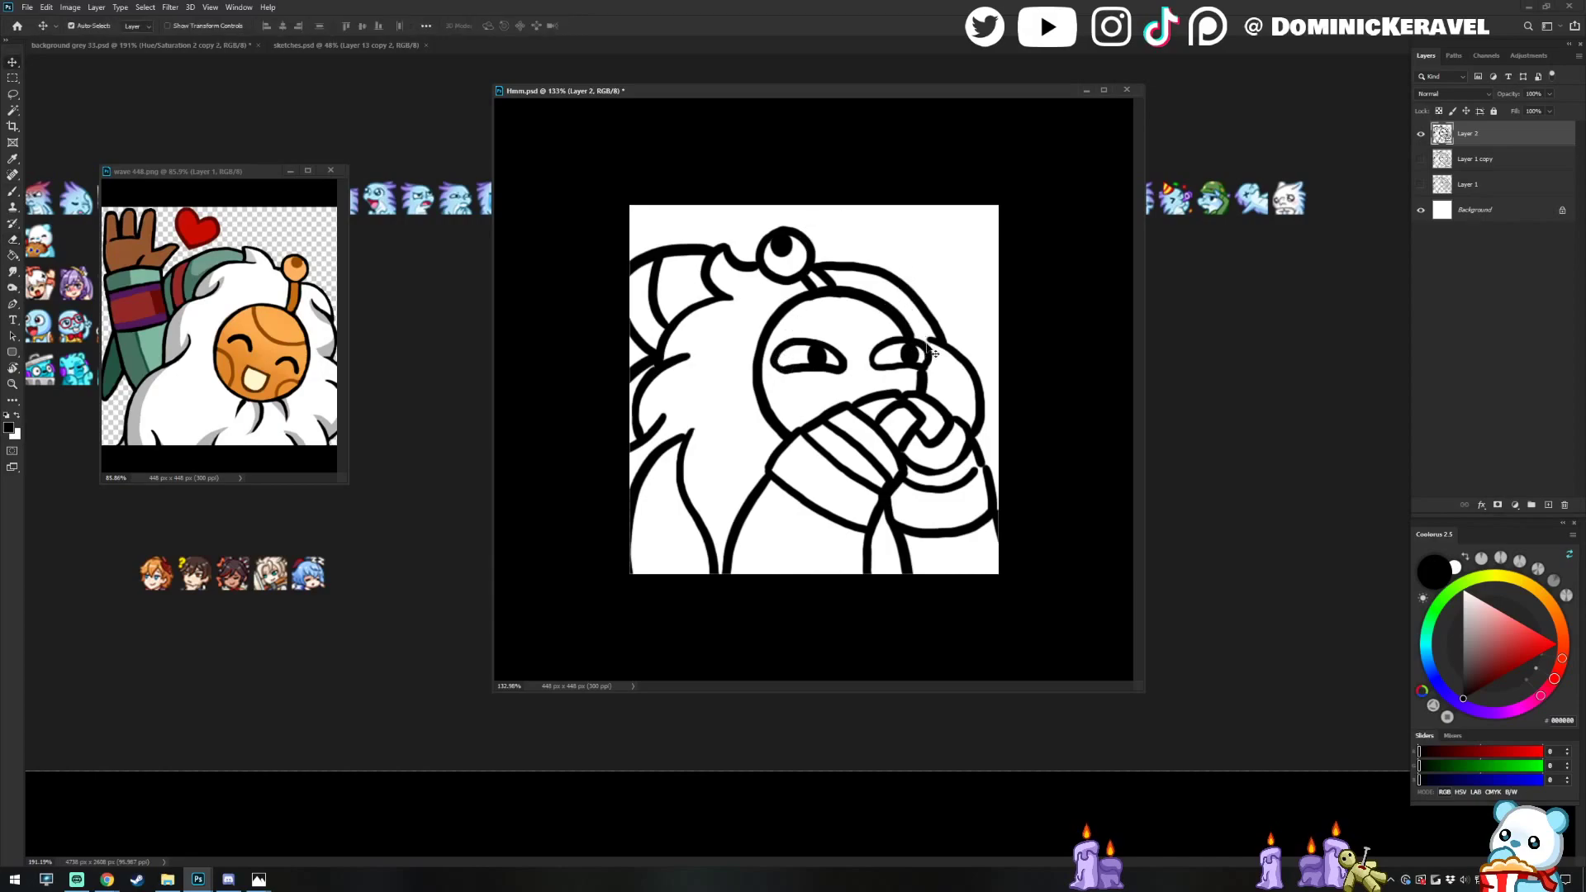
pyautogui.press('b')
pyautogui.press('v')
pyautogui.press('b')
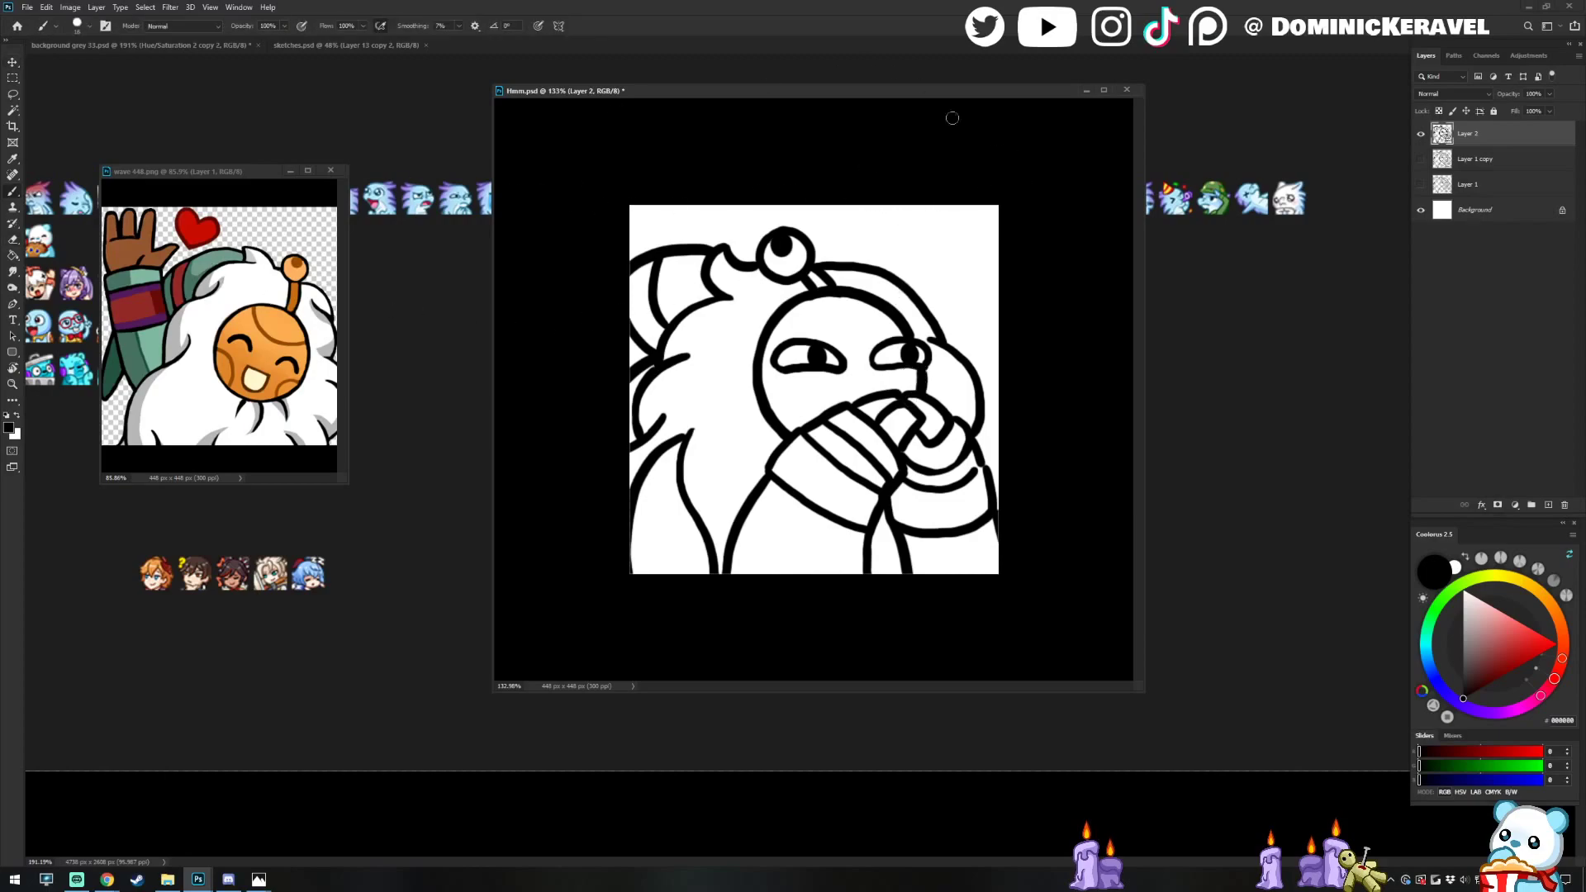
# Fill the Background layer with the dark grey sampled from the backdrop behind the emote window
pyautogui.keyDown('alt'); pyautogui.click(416, 368); pyautogui.keyUp('alt')
pyautogui.click(1481, 212)
pyautogui.press('g')
pyautogui.click(988, 263)
# Create a new layer above Layer 1 copy, directly beneath the line art
pyautogui.press('v')
pyautogui.click(1485, 169)
pyautogui.hotkey('ctrl', 'shift', 'n')
pyautogui.press('Return')
# Paint the white base colour over the hair, beard and fur areas on the new layer beneath the line art
pyautogui.press('b')
pyautogui.press('x')
pyautogui.moveTo(723, 266)
pyautogui.mouseDown()
pyautogui.moveTo(779, 285)
pyautogui.moveTo(789, 253)
pyautogui.moveTo(804, 344)
pyautogui.moveTo(785, 292)
pyautogui.moveTo(881, 302)
pyautogui.moveTo(814, 292)
pyautogui.moveTo(841, 315)
pyautogui.moveTo(847, 279)
pyautogui.moveTo(902, 321)
pyautogui.moveTo(919, 346)
pyautogui.moveTo(886, 310)
pyautogui.moveTo(948, 399)
pyautogui.moveTo(932, 372)
pyautogui.moveTo(949, 380)
pyautogui.moveTo(940, 366)
pyautogui.moveTo(946, 434)
pyautogui.moveTo(917, 388)
pyautogui.mouseUp()
pyautogui.keyDown('alt'); pyautogui.rightClick(829, 289); pyautogui.keyUp('alt')
pyautogui.moveTo(731, 314)
pyautogui.mouseDown()
pyautogui.moveTo(690, 349)
pyautogui.moveTo(703, 360)
pyautogui.moveTo(717, 276)
pyautogui.moveTo(693, 393)
pyautogui.moveTo(695, 372)
pyautogui.moveTo(660, 442)
pyautogui.moveTo(717, 332)
pyautogui.moveTo(653, 477)
pyautogui.moveTo(705, 393)
pyautogui.moveTo(740, 431)
pyautogui.moveTo(783, 390)
pyautogui.moveTo(720, 471)
pyautogui.moveTo(718, 553)
pyautogui.mouseUp()
pyautogui.moveTo(876, 496); pyautogui.dragTo(892, 570)
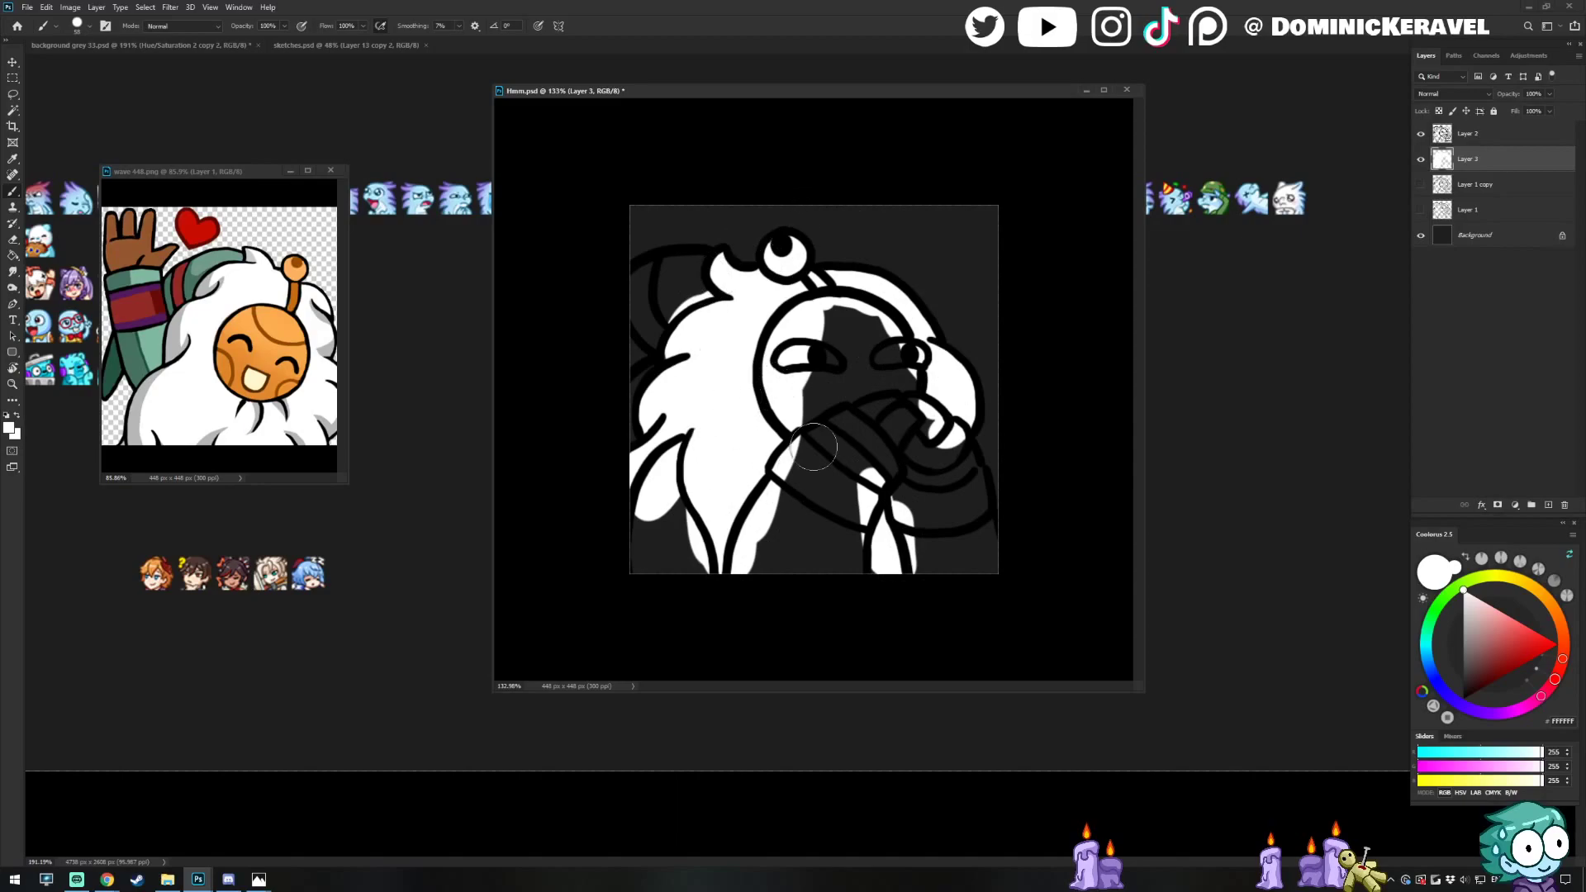
pyautogui.moveTo(717, 289); pyautogui.dragTo(764, 234)
# Paint the curved band behind the hair with the teal sampled from the reference emote and shade its lower edge darker teal
pyautogui.keyDown('alt'); pyautogui.click(220, 253); pyautogui.keyUp('alt')
pyautogui.moveTo(702, 261)
pyautogui.mouseDown()
pyautogui.moveTo(645, 284)
pyautogui.moveTo(669, 268)
pyautogui.moveTo(644, 291)
pyautogui.moveTo(691, 281)
pyautogui.moveTo(682, 263)
pyautogui.moveTo(640, 329)
pyautogui.moveTo(675, 315)
pyautogui.moveTo(619, 342)
pyautogui.mouseUp()
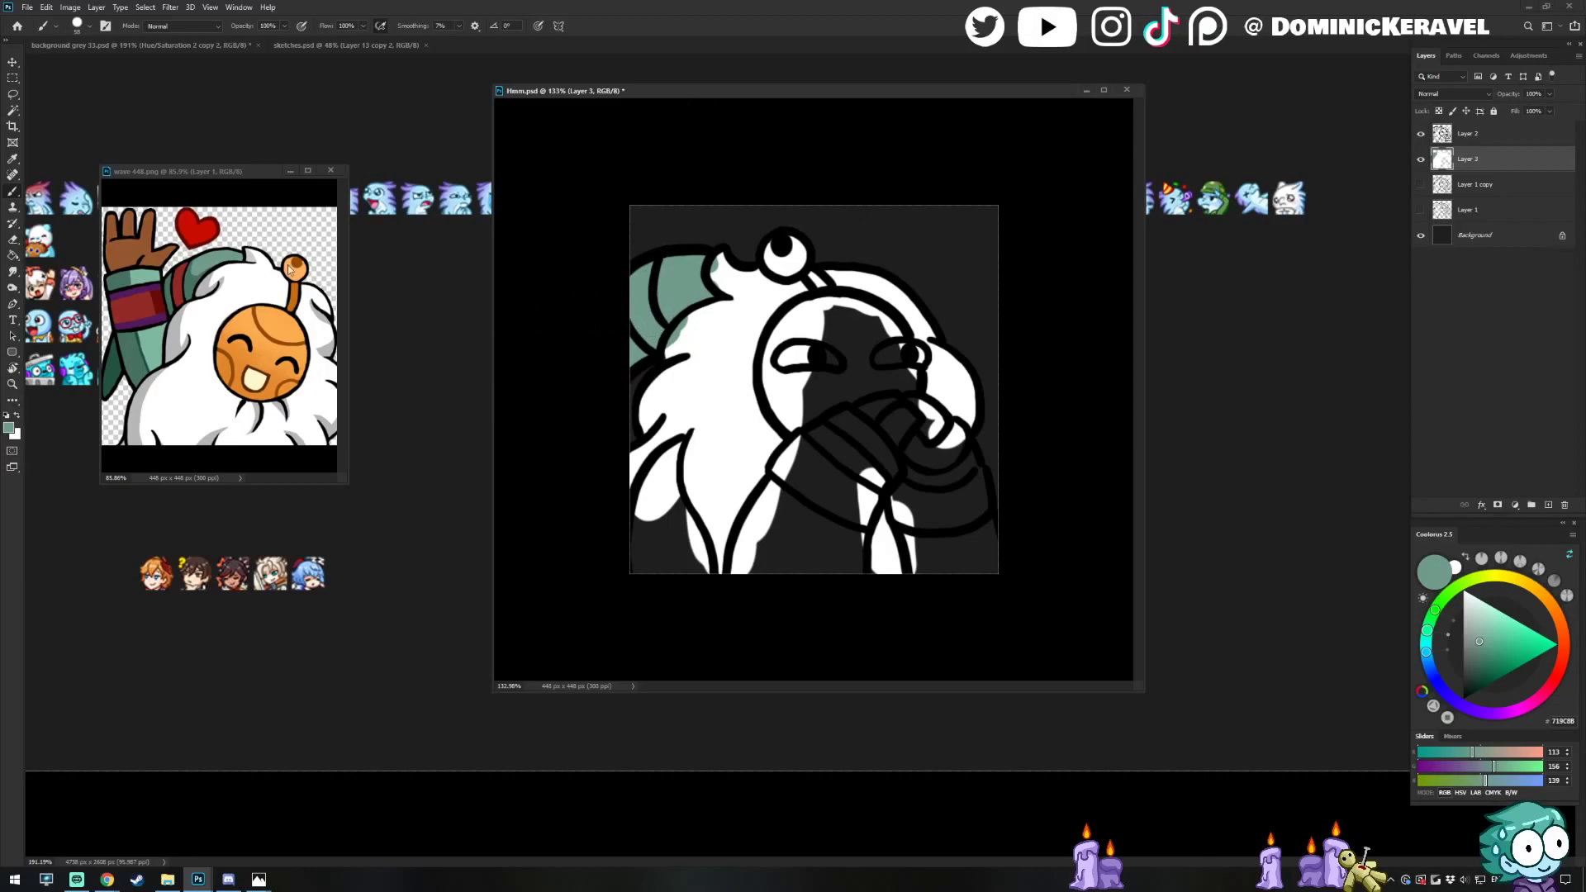
pyautogui.keyDown('alt'); pyautogui.click(191, 283); pyautogui.keyUp('alt')
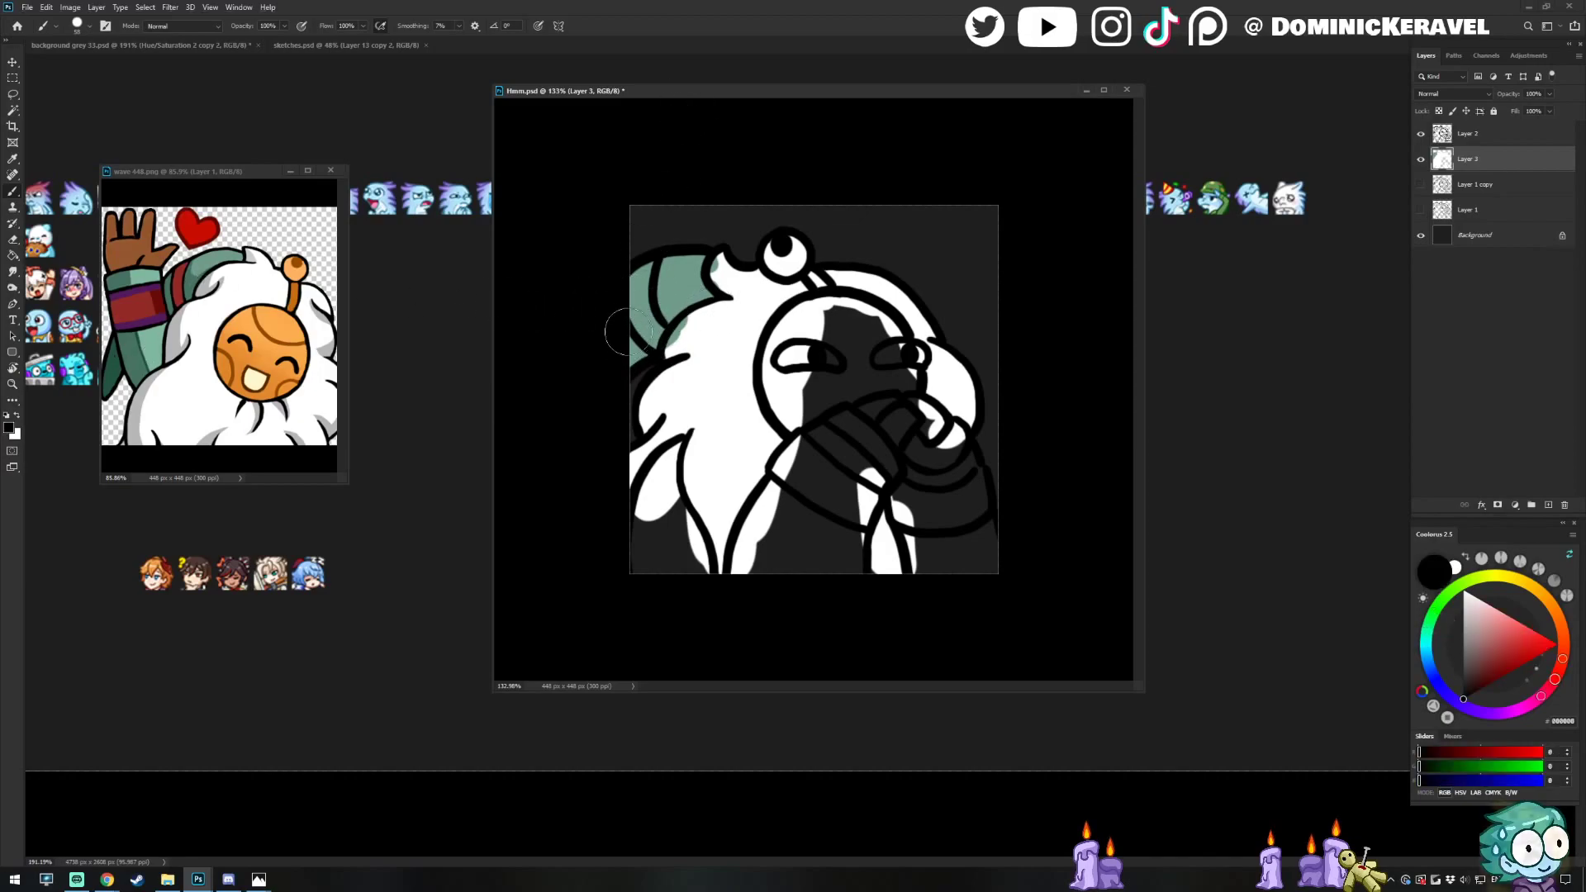
pyautogui.moveTo(621, 304); pyautogui.dragTo(712, 294)
pyautogui.hotkey('ctrl', 'z')
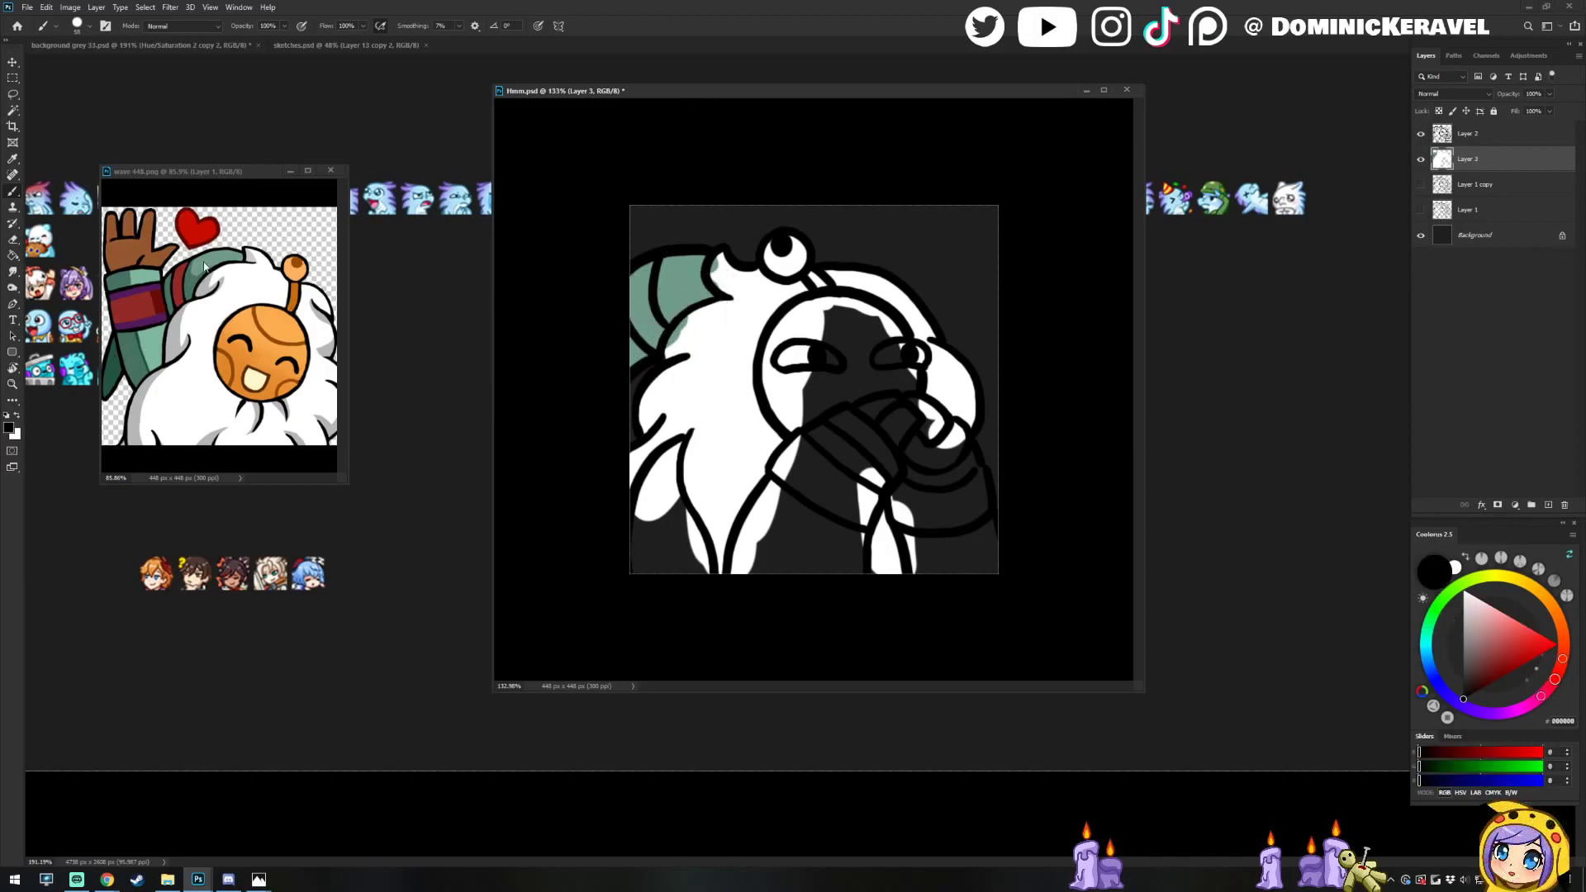
pyautogui.keyDown('alt'); pyautogui.click(200, 275); pyautogui.keyUp('alt')
pyautogui.moveTo(636, 322)
pyautogui.mouseDown()
pyautogui.moveTo(706, 298)
pyautogui.moveTo(648, 341)
pyautogui.mouseUp()
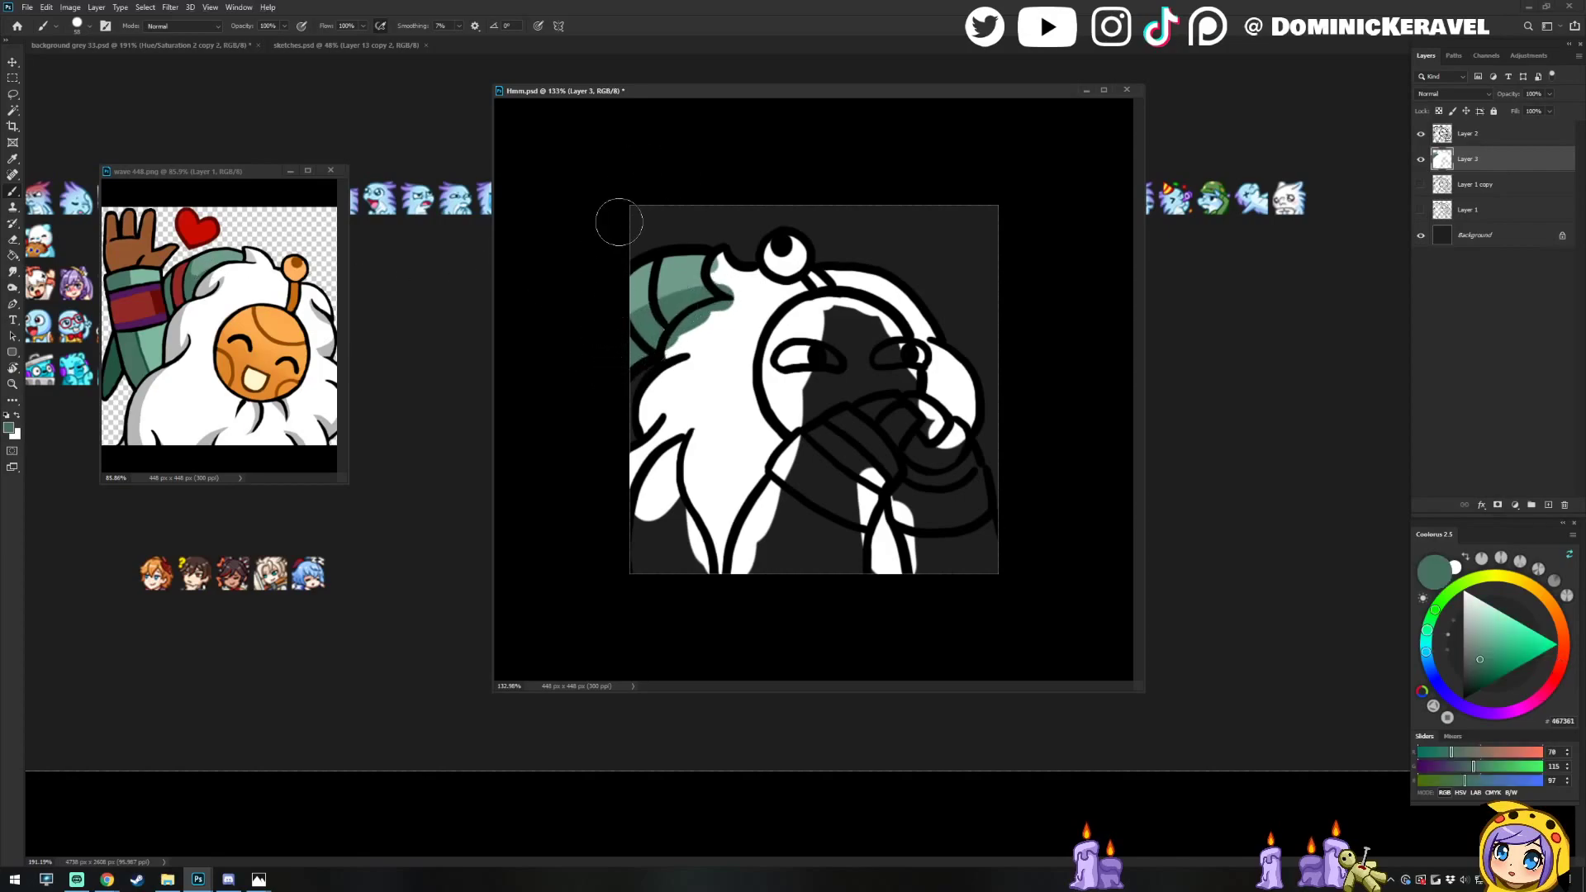
# Shade the outer edge of the white hair tufts with light grey, correcting the shadow shapes with white
pyautogui.keyDown('alt'); pyautogui.click(730, 285); pyautogui.keyUp('alt')
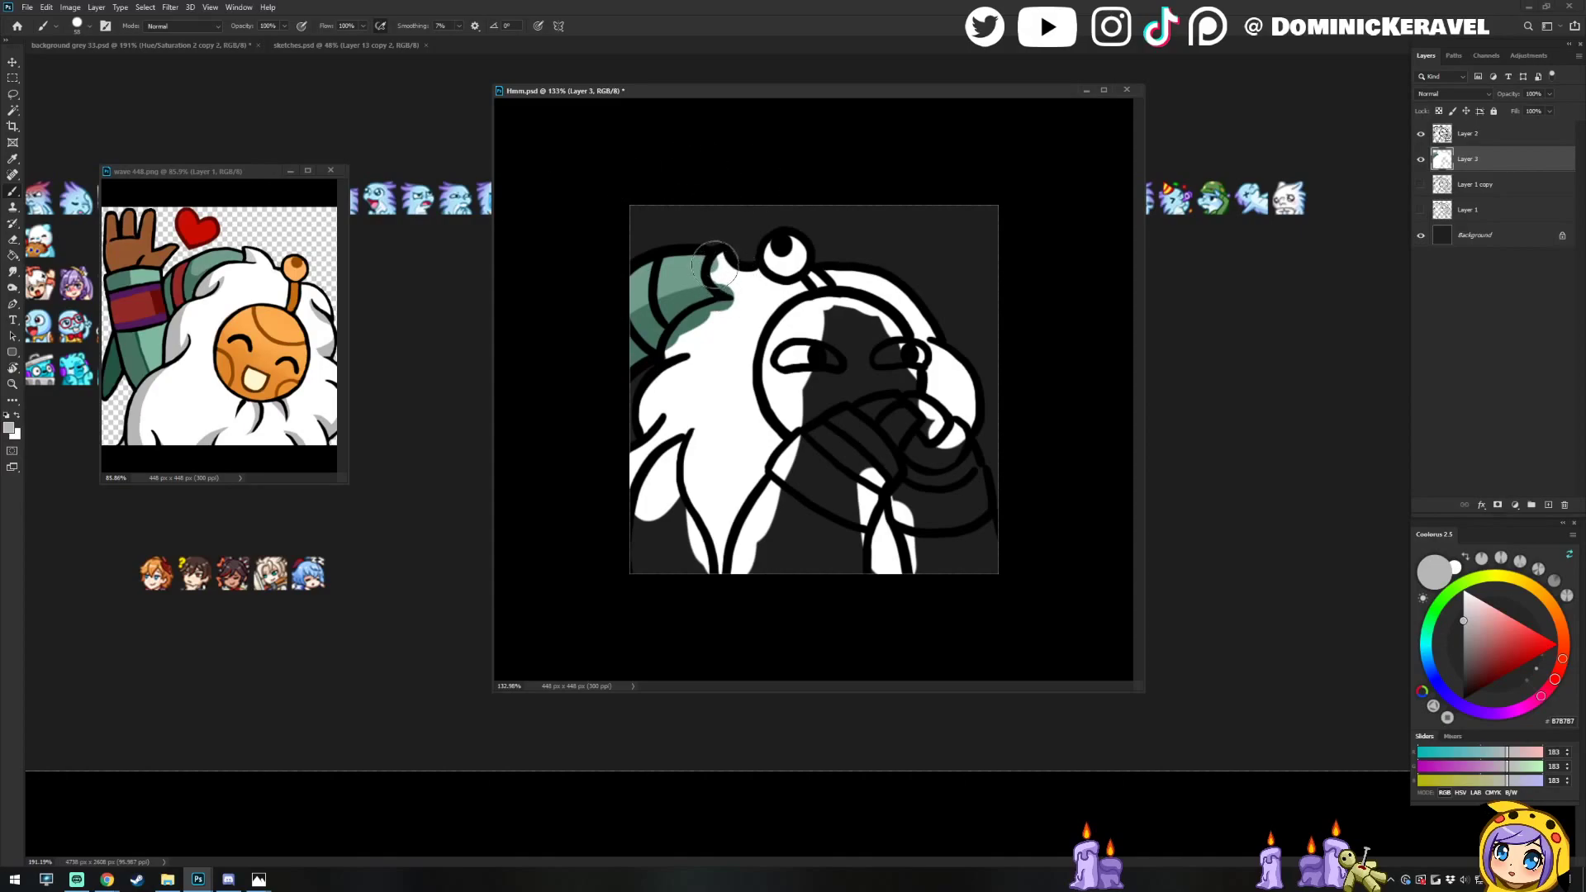
pyautogui.moveTo(719, 264)
pyautogui.mouseDown()
pyautogui.moveTo(751, 295)
pyautogui.moveTo(680, 300)
pyautogui.moveTo(723, 308)
pyautogui.moveTo(686, 329)
pyautogui.moveTo(725, 310)
pyautogui.moveTo(697, 335)
pyautogui.moveTo(731, 301)
pyautogui.moveTo(650, 377)
pyautogui.moveTo(723, 189)
pyautogui.moveTo(660, 256)
pyautogui.moveTo(668, 368)
pyautogui.moveTo(652, 385)
pyautogui.moveTo(675, 365)
pyautogui.moveTo(656, 436)
pyautogui.mouseUp()
pyautogui.press('x')
pyautogui.press('x')
pyautogui.press('x')
pyautogui.press('x')
pyautogui.press('x')
pyautogui.moveTo(696, 359)
pyautogui.mouseDown()
pyautogui.moveTo(671, 434)
pyautogui.moveTo(670, 365)
pyautogui.moveTo(649, 459)
pyautogui.moveTo(714, 274)
pyautogui.moveTo(677, 409)
pyautogui.moveTo(642, 423)
pyautogui.mouseUp()
pyautogui.press('x')
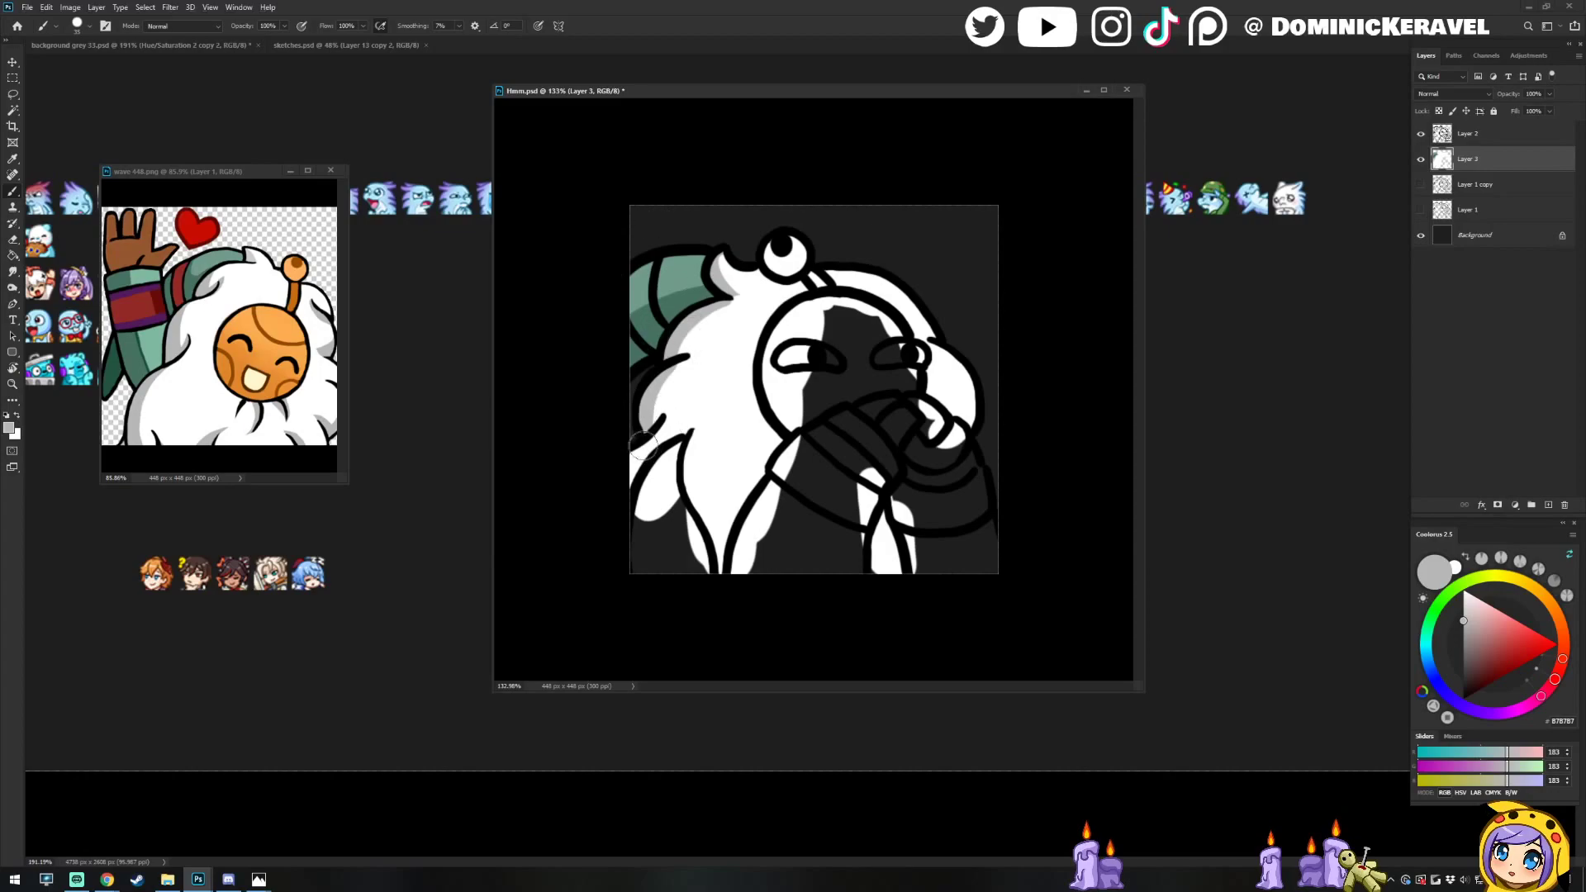
pyautogui.press('x')
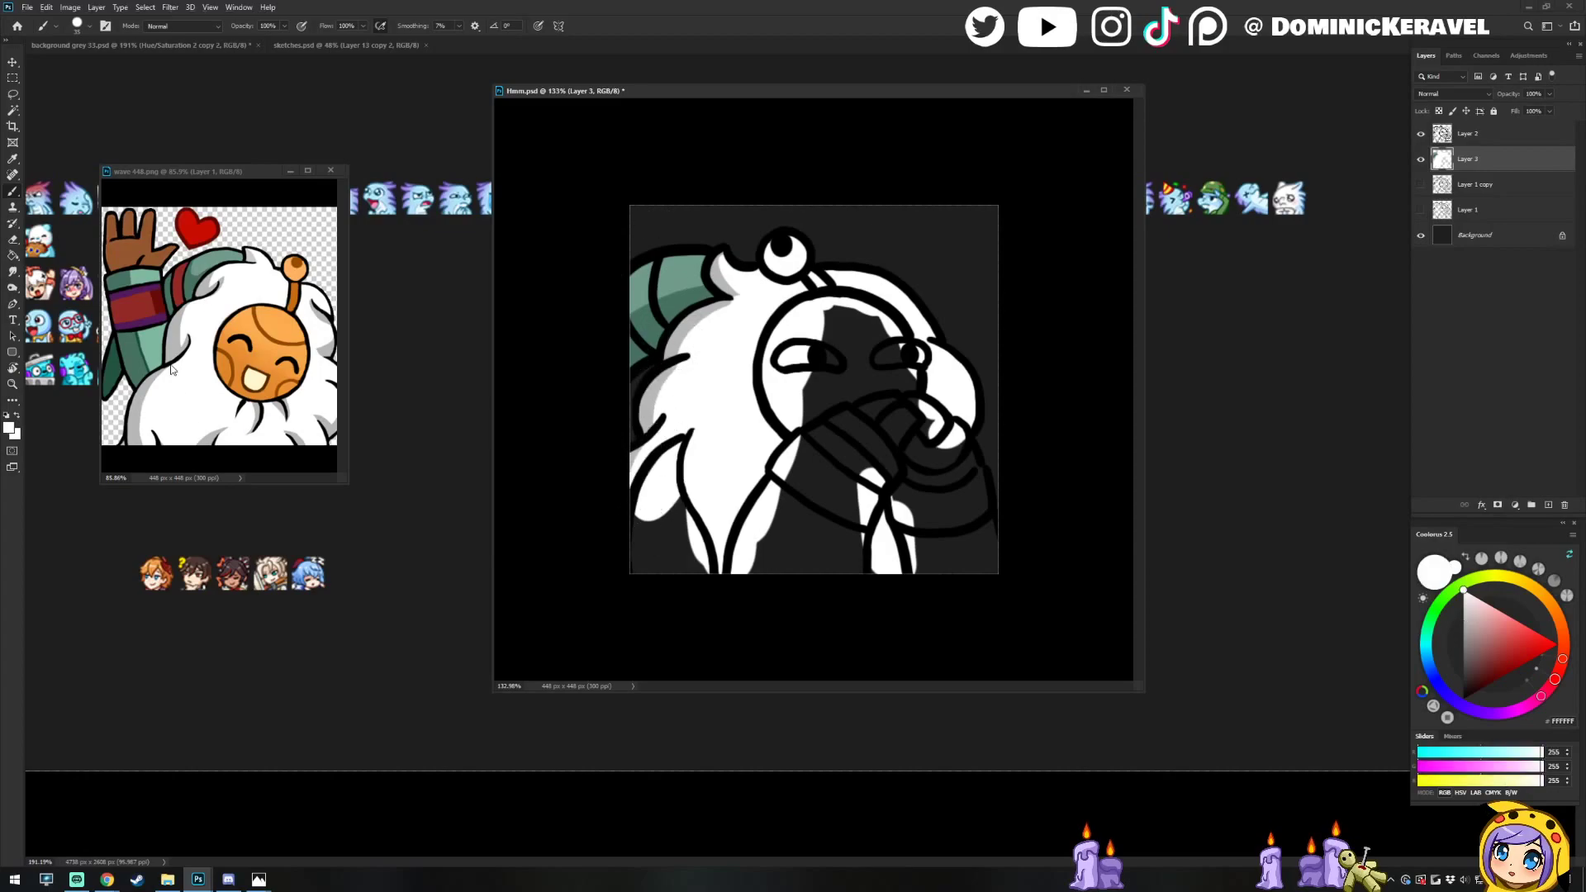
# Lasso pointed shadow shapes at the lower beard and fill them with the light grey sampled from the reference emote
pyautogui.keyDown('alt'); pyautogui.click(212, 440); pyautogui.keyUp('alt')
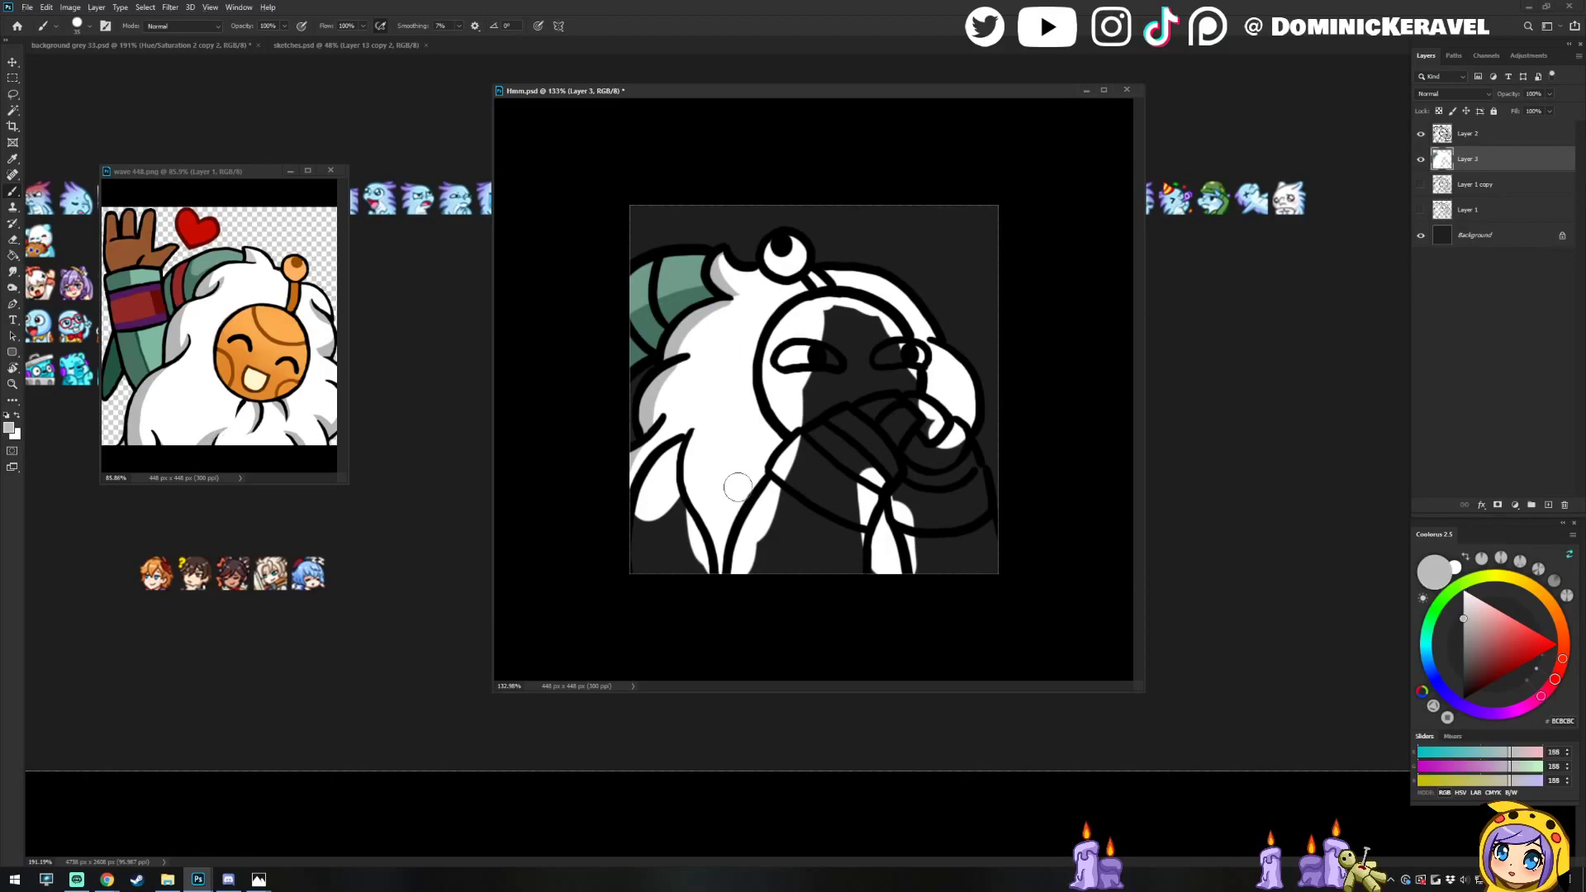
pyautogui.press('l')
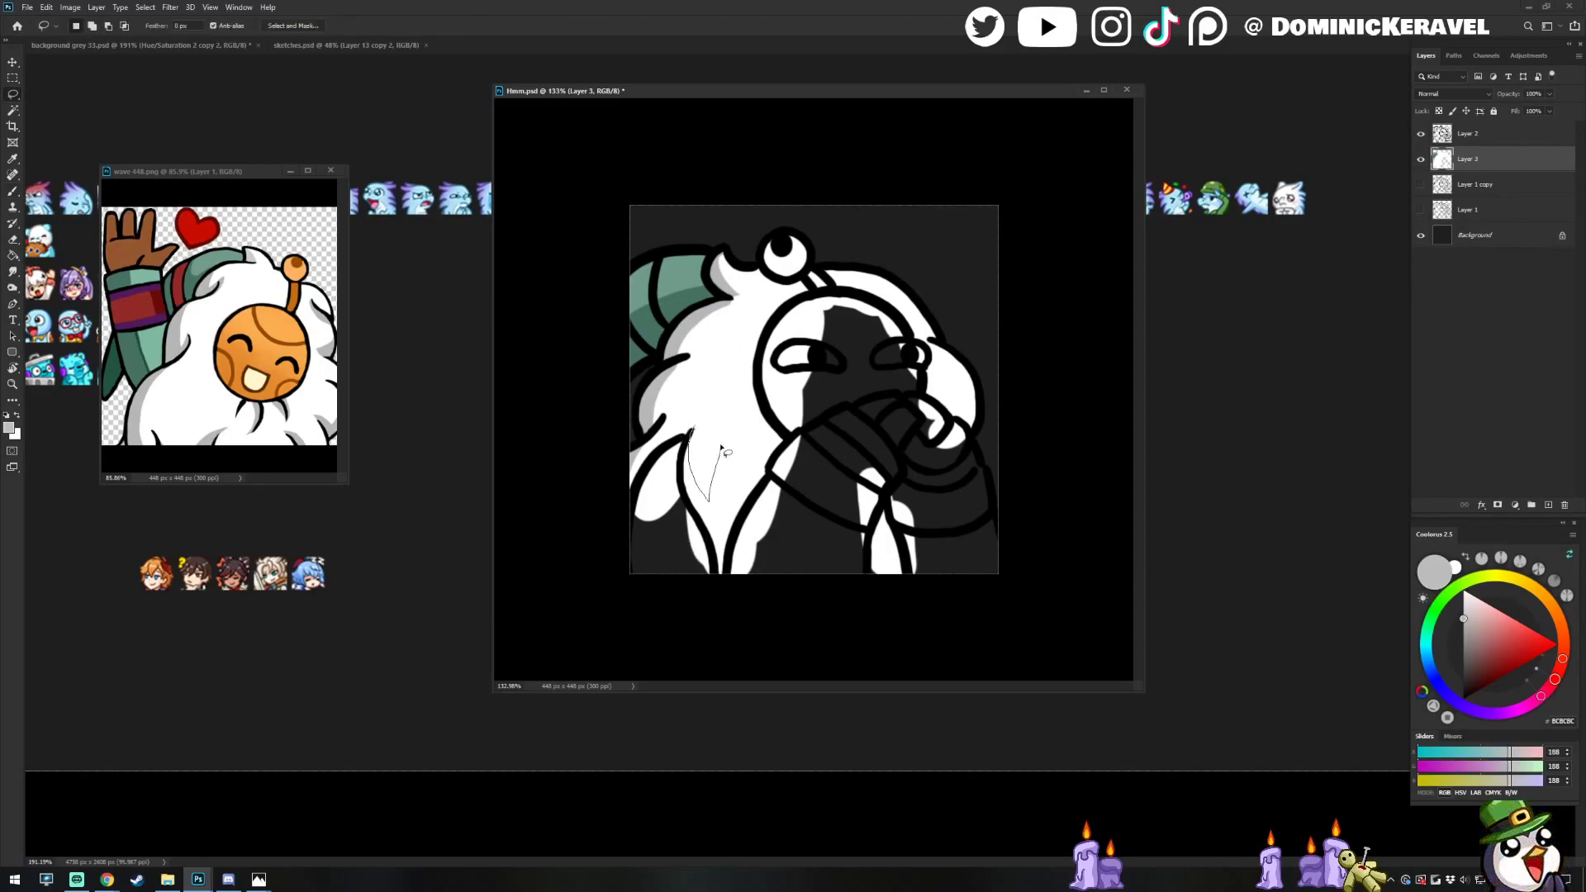
pyautogui.moveTo(735, 535)
pyautogui.mouseDown()
pyautogui.moveTo(746, 577)
pyautogui.moveTo(700, 574)
pyautogui.mouseUp()
pyautogui.moveTo(688, 450); pyautogui.dragTo(686, 447)
pyautogui.press('g')
pyautogui.click(702, 471)
pyautogui.hotkey('ctrl', 'd')
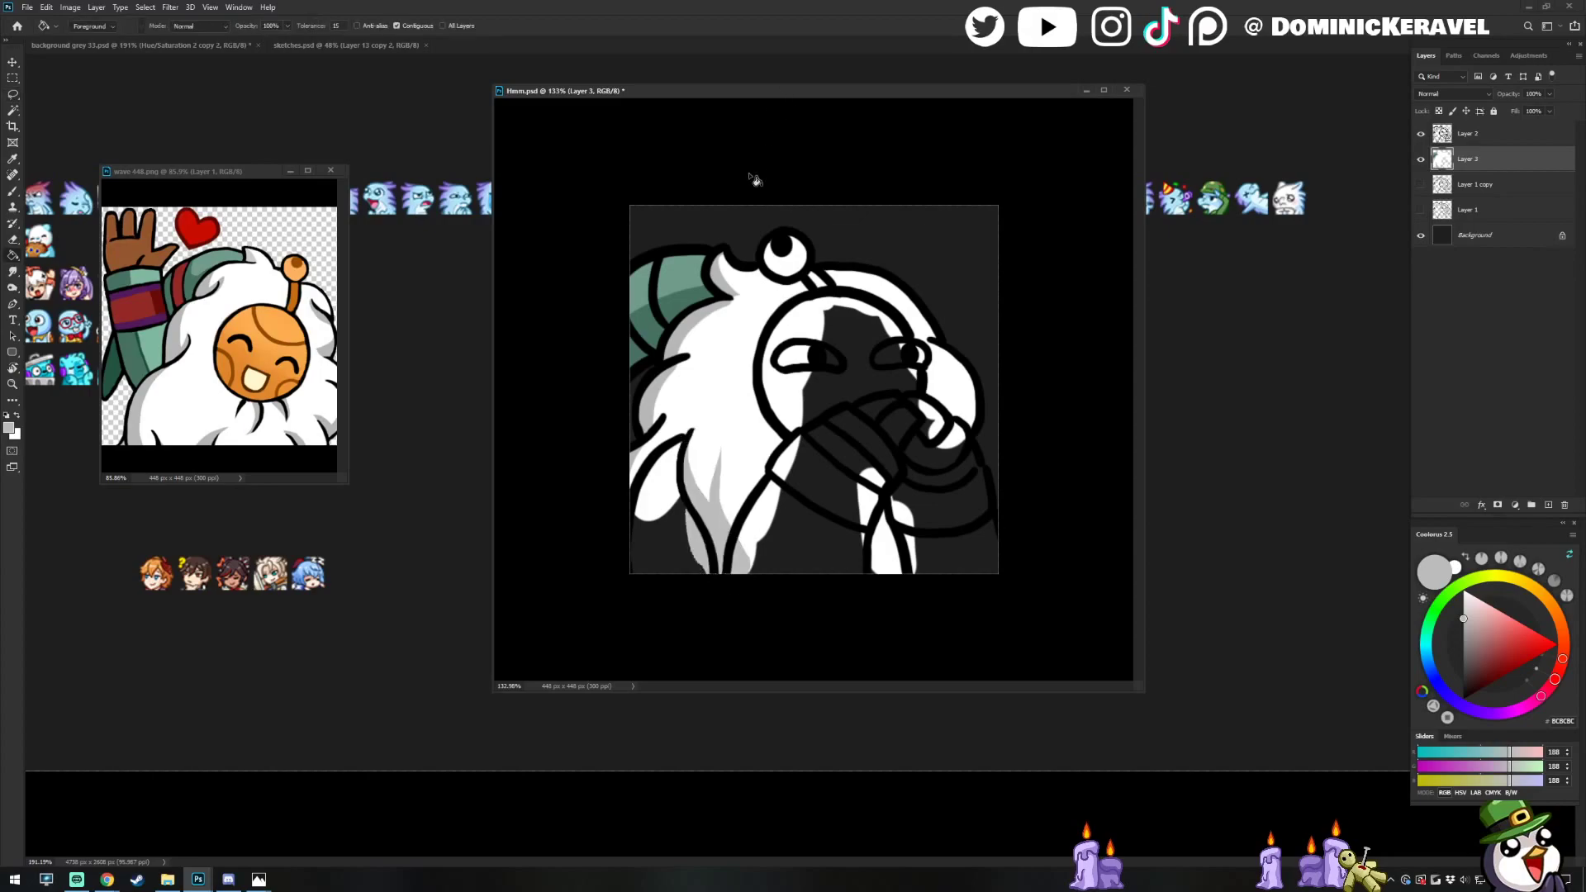
# Paint the outer side of the front sleeve and its cuff with dark teal sampled from the reference emote's arm
pyautogui.press('b')
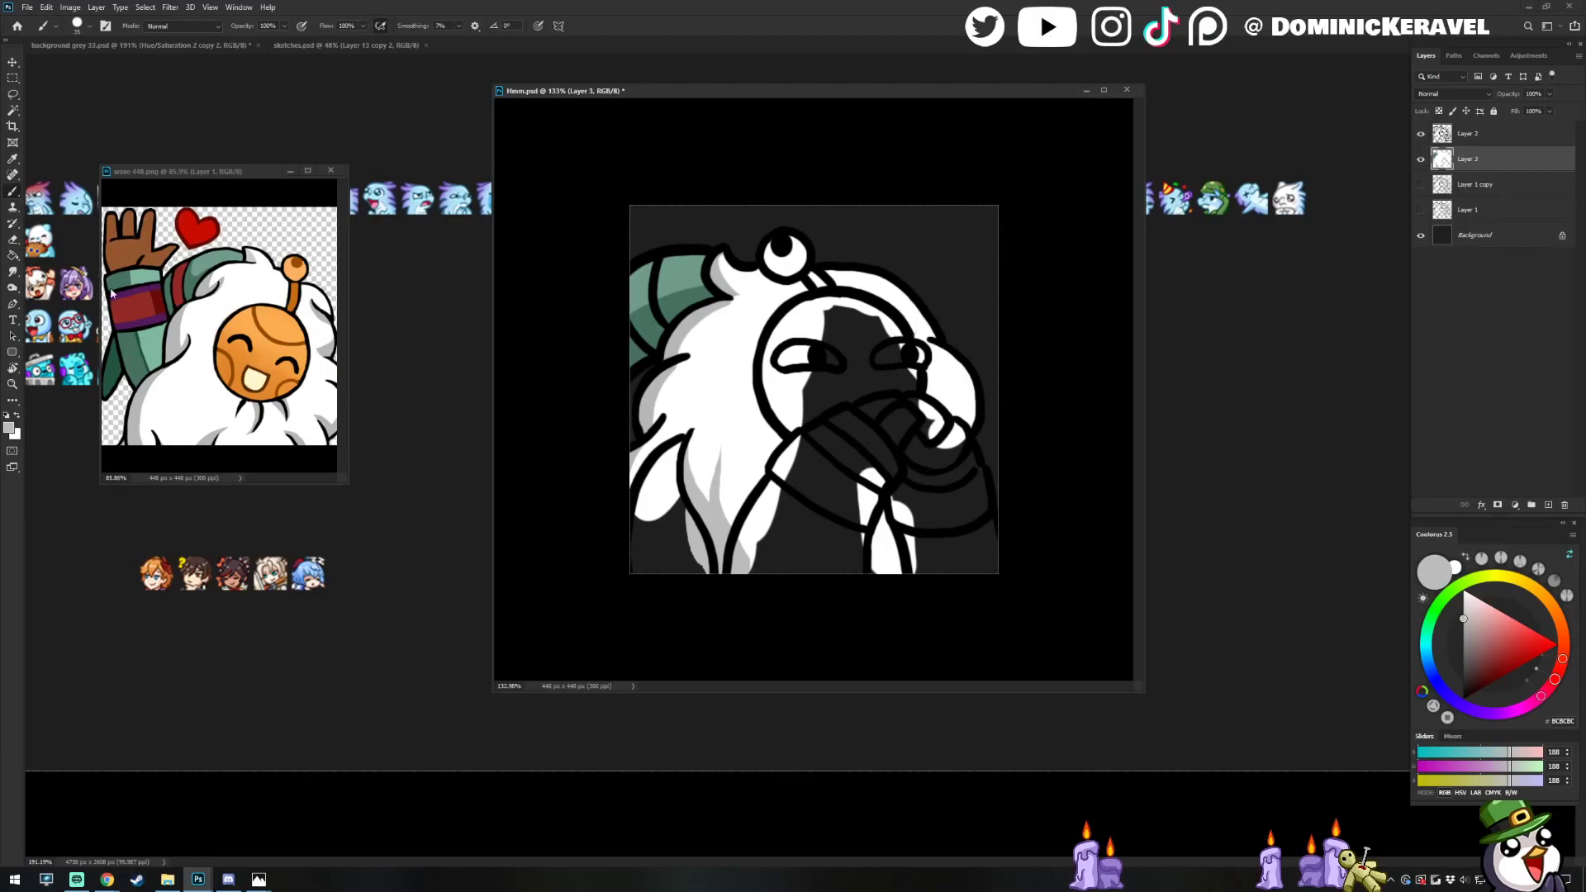
pyautogui.keyDown('alt'); pyautogui.click(143, 265); pyautogui.keyUp('alt')
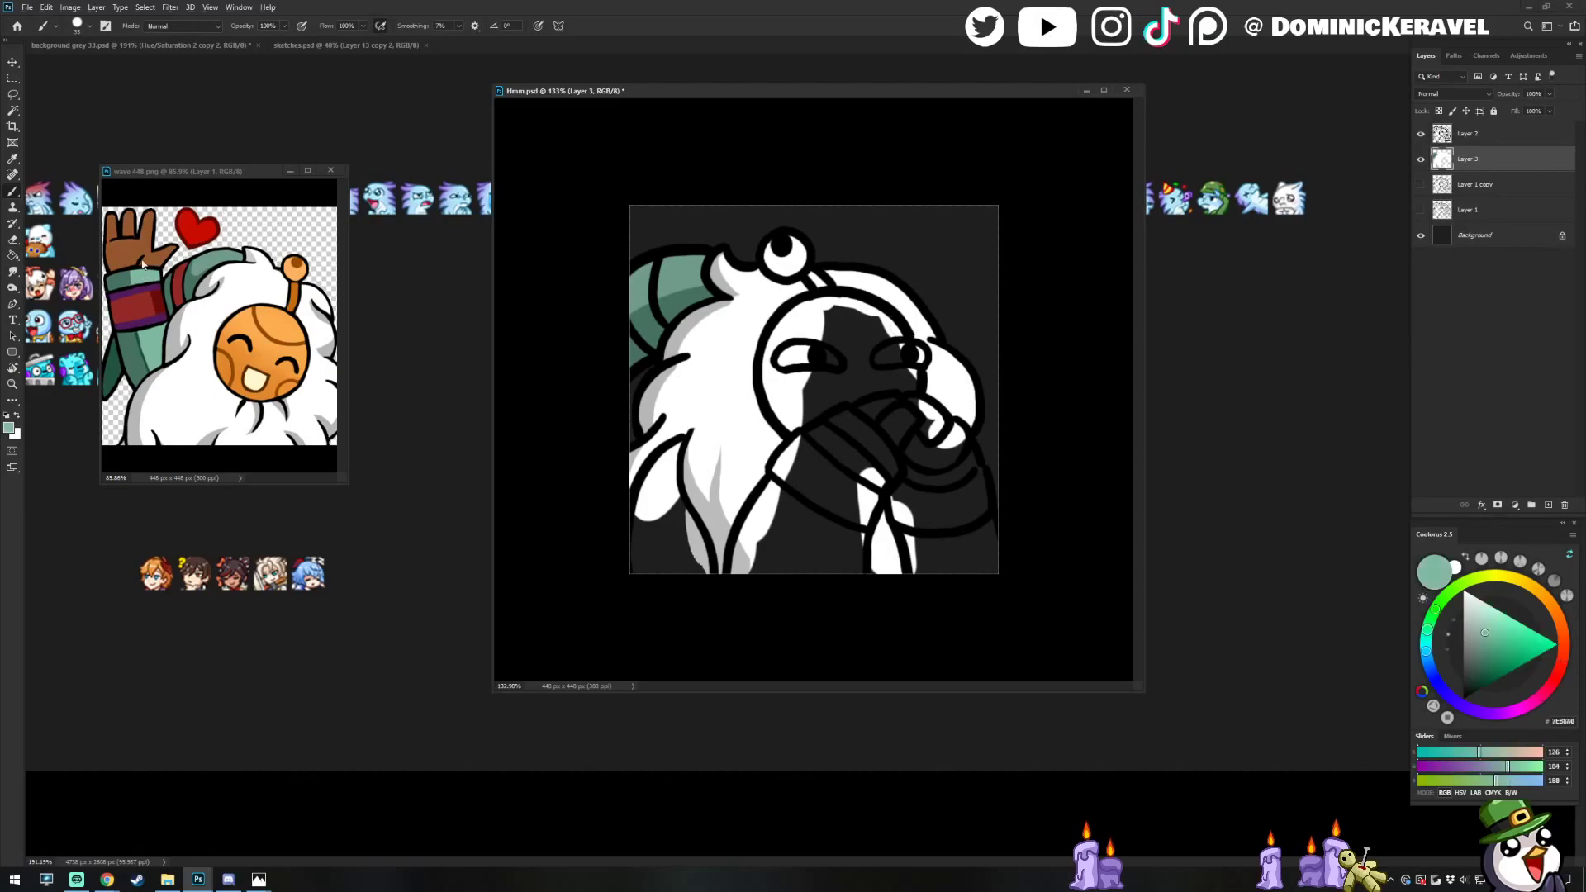
pyautogui.click(807, 494)
pyautogui.moveTo(776, 473); pyautogui.dragTo(806, 450)
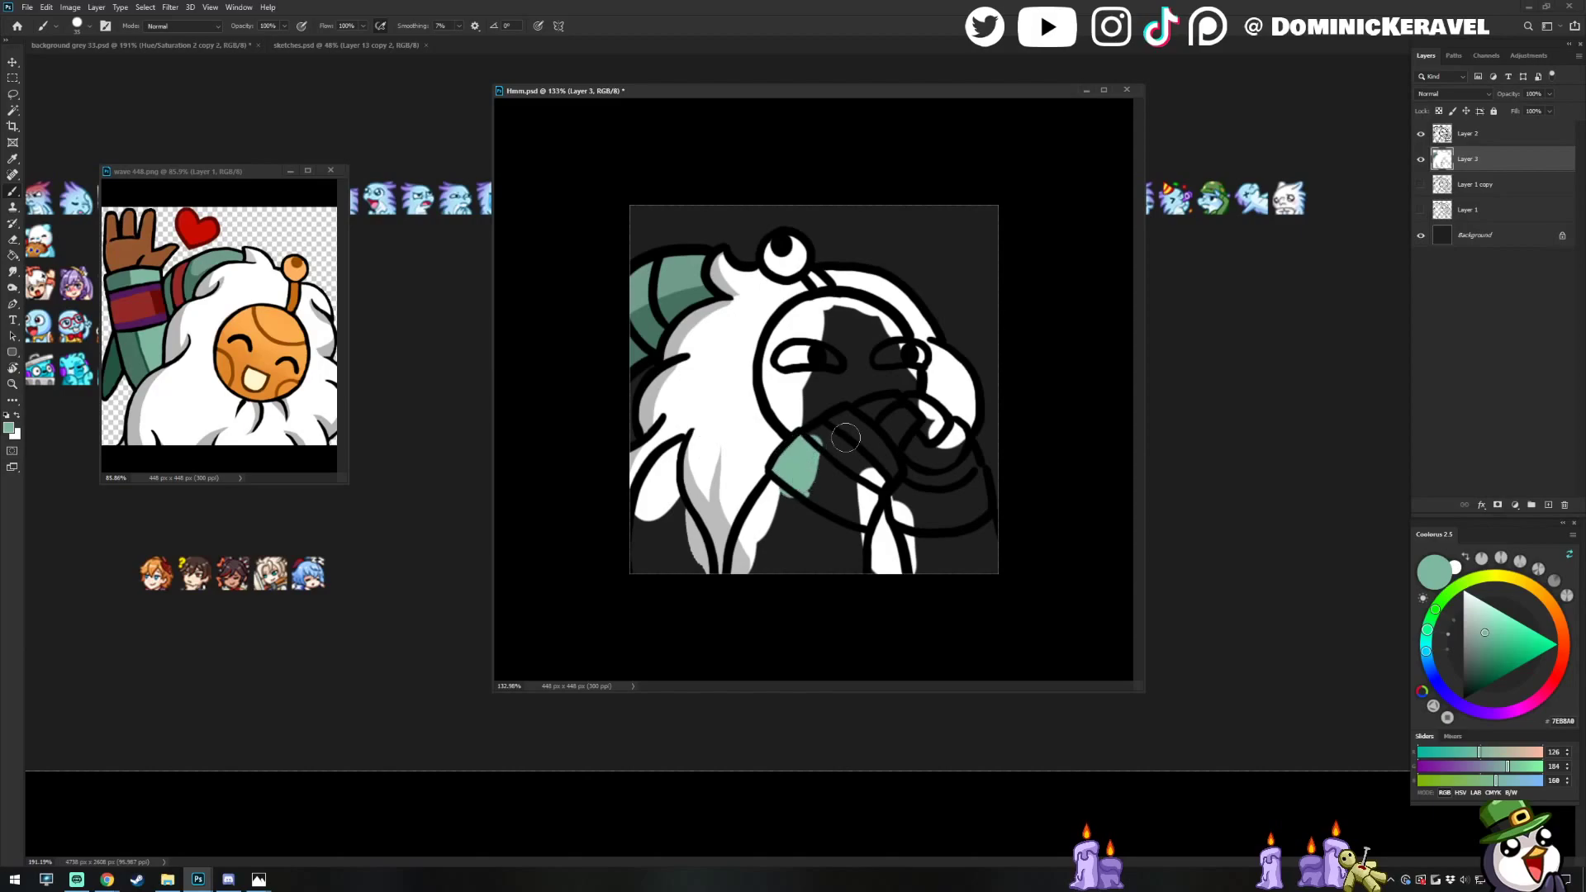
pyautogui.keyDown('alt'); pyautogui.click(142, 350); pyautogui.keyUp('alt')
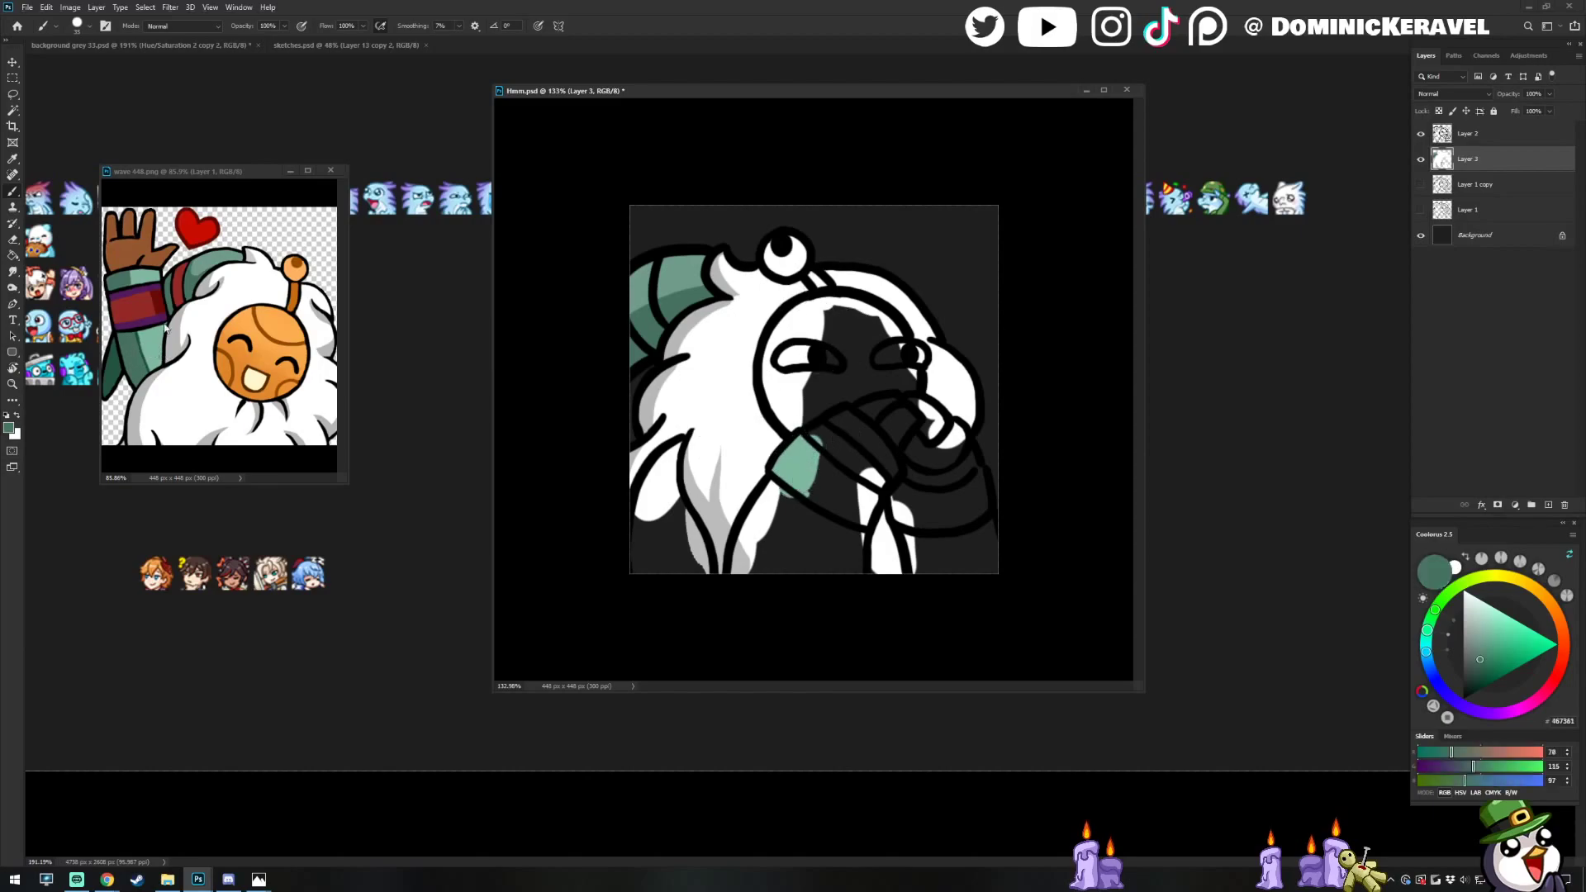
pyautogui.moveTo(781, 479); pyautogui.dragTo(742, 542)
pyautogui.moveTo(798, 438)
pyautogui.mouseDown()
pyautogui.moveTo(780, 483)
pyautogui.moveTo(814, 455)
pyautogui.moveTo(739, 624)
pyautogui.mouseUp()
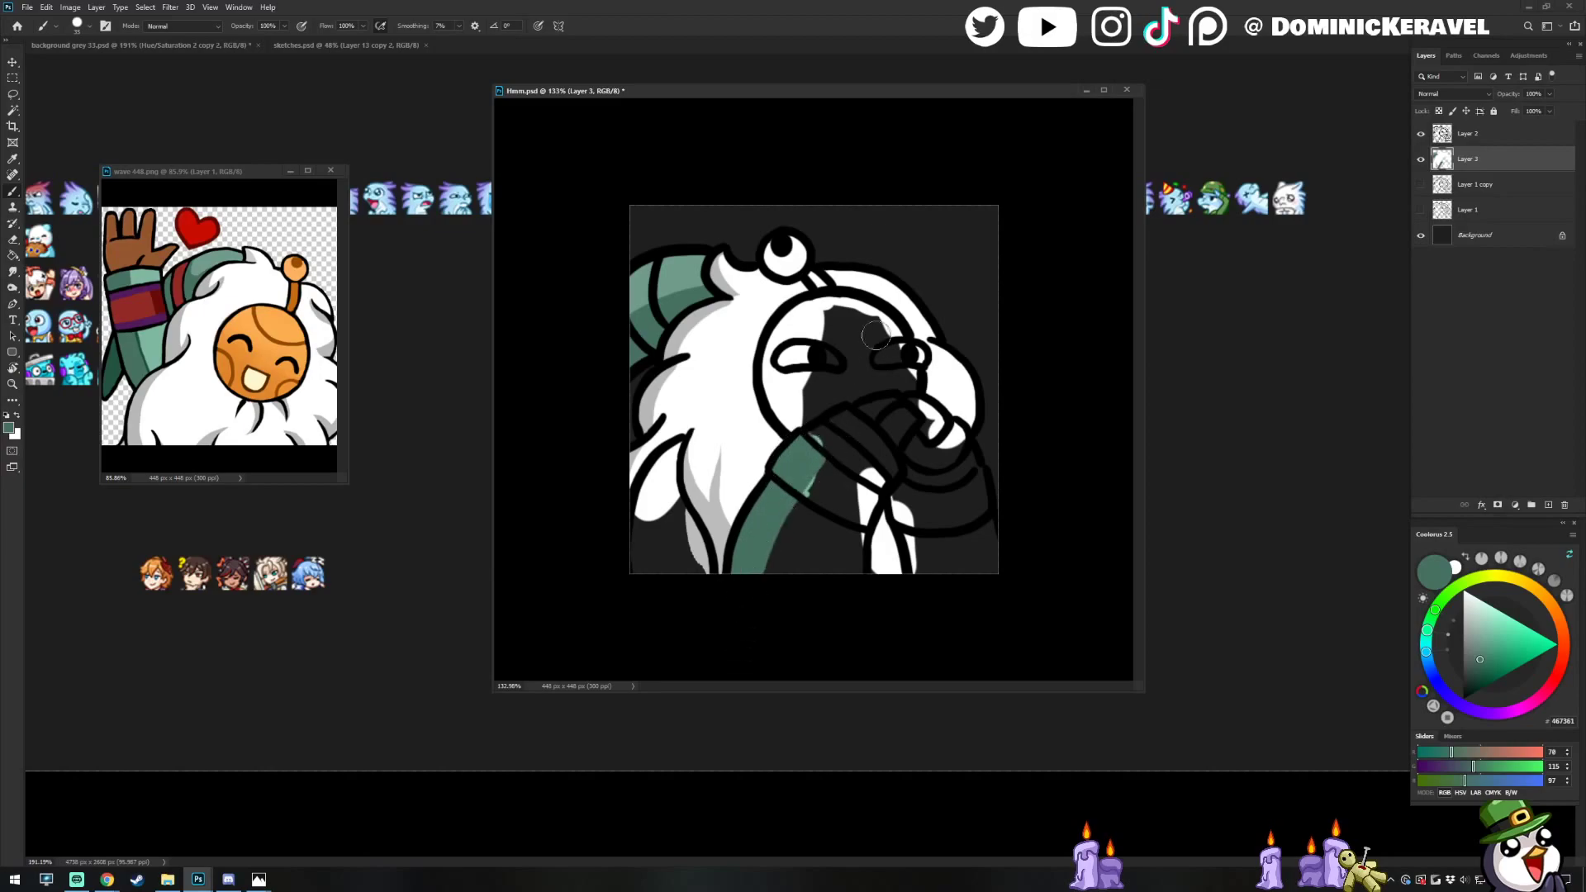
# Fill the rest of the front sleeve and cuff with the reference's light teal, keeping a dark teal shadow along the outer edge
pyautogui.keyDown('alt'); pyautogui.click(163, 334); pyautogui.keyUp('alt')
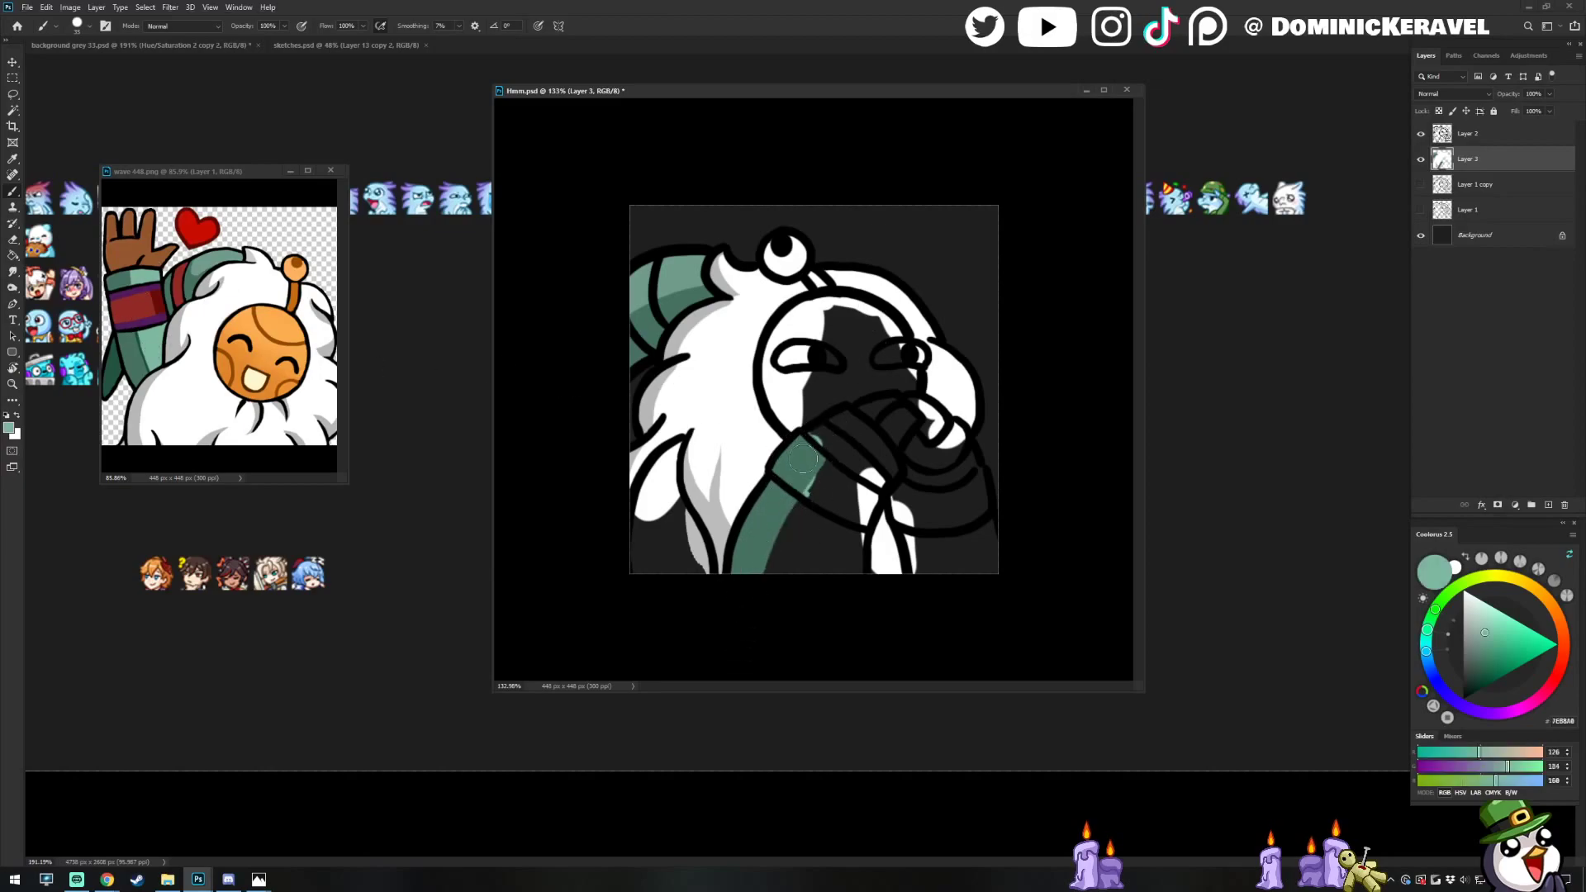
pyautogui.moveTo(828, 452); pyautogui.dragTo(771, 587)
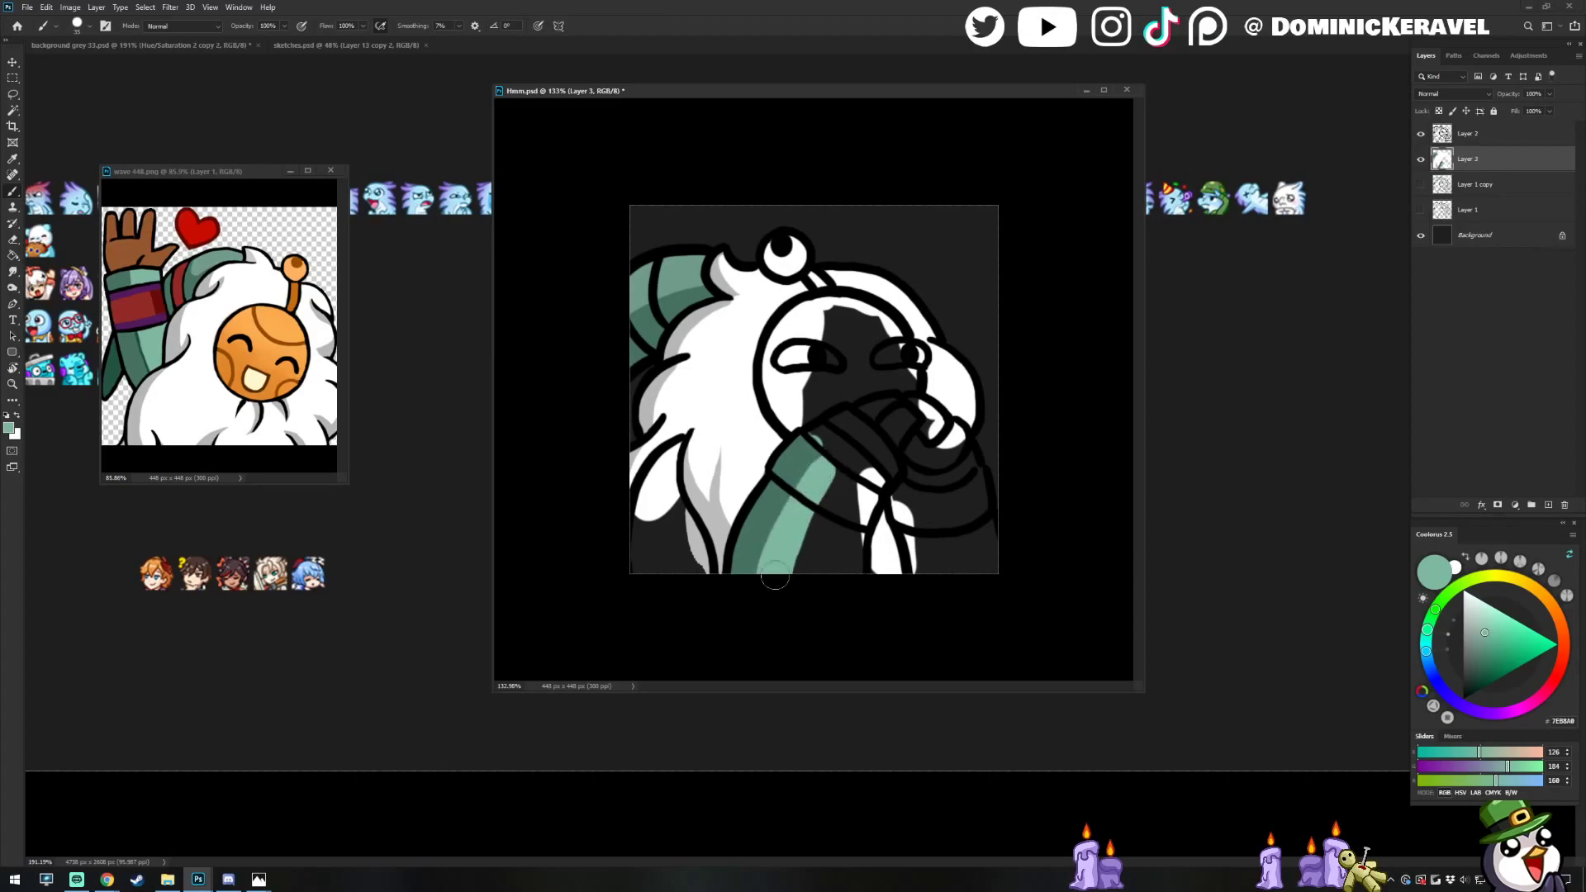
pyautogui.moveTo(826, 496)
pyautogui.mouseDown()
pyautogui.moveTo(860, 488)
pyautogui.moveTo(855, 516)
pyautogui.moveTo(789, 582)
pyautogui.moveTo(863, 515)
pyautogui.moveTo(750, 584)
pyautogui.mouseUp()
pyautogui.keyDown('alt'); pyautogui.click(812, 452); pyautogui.keyUp('alt')
pyautogui.keyDown('alt'); pyautogui.click(823, 489); pyautogui.keyUp('alt')
pyautogui.moveTo(835, 452); pyautogui.dragTo(773, 620)
pyautogui.press('v')
pyautogui.press('b')
pyautogui.keyDown('alt'); pyautogui.click(781, 518); pyautogui.keyUp('alt')
# Shift the floating Hmm.psd window slightly to the left and down
pyautogui.press('v')
pyautogui.click(113, 883)
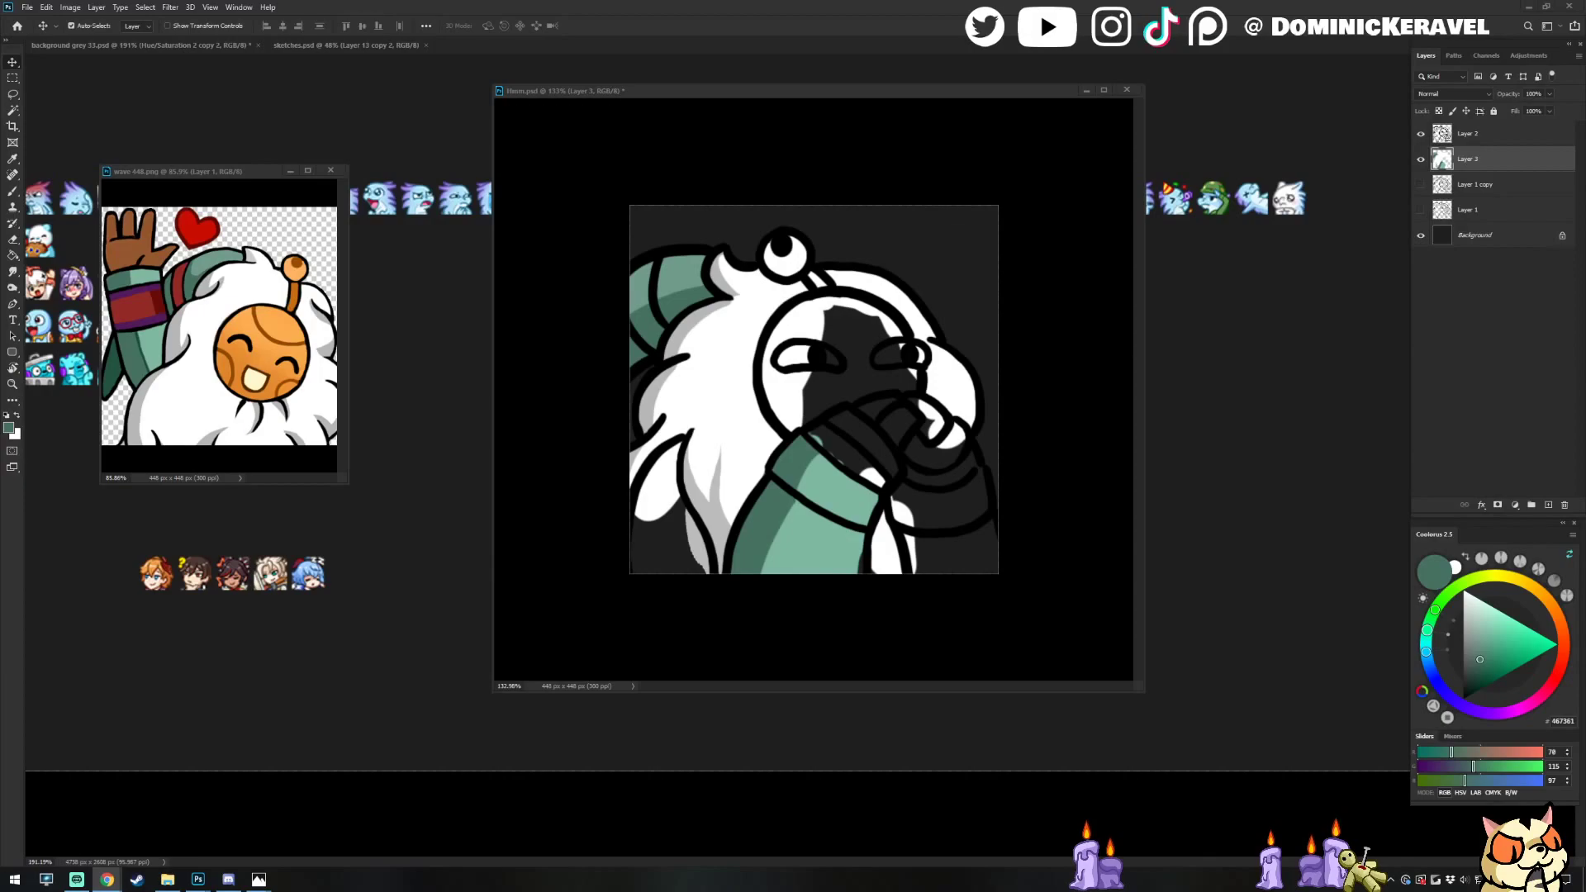
pyautogui.moveTo(641, 105); pyautogui.dragTo(636, 94)
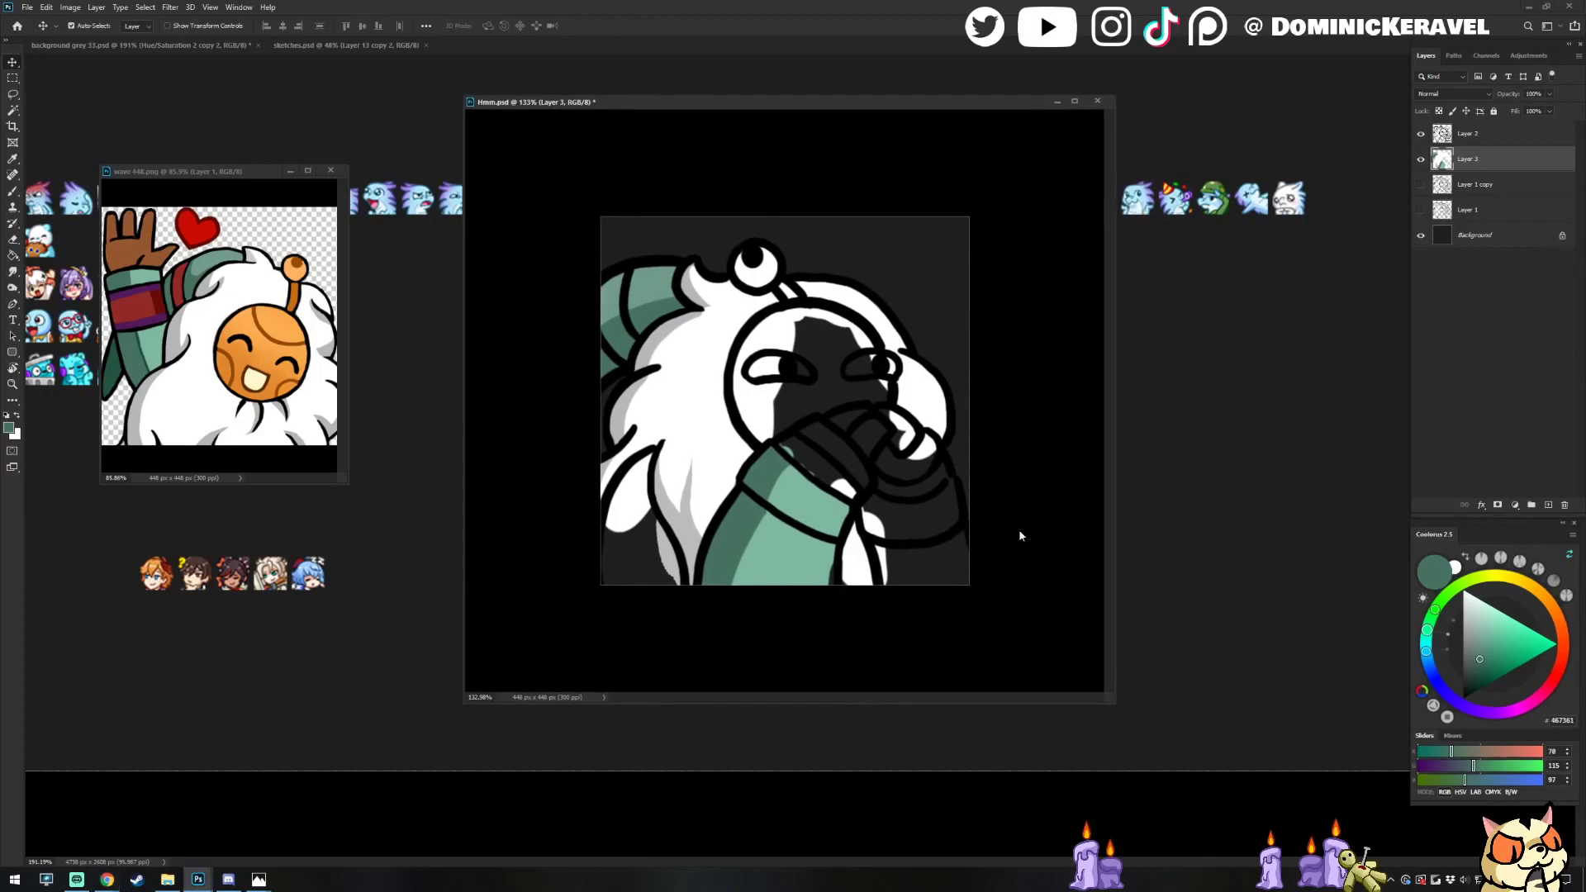
# Recolour the front sleeve's cuff with the red sampled from the reference armband and shade its outer end dark red
pyautogui.press('b')
pyautogui.keyDown('alt'); pyautogui.click(813, 487); pyautogui.keyUp('alt')
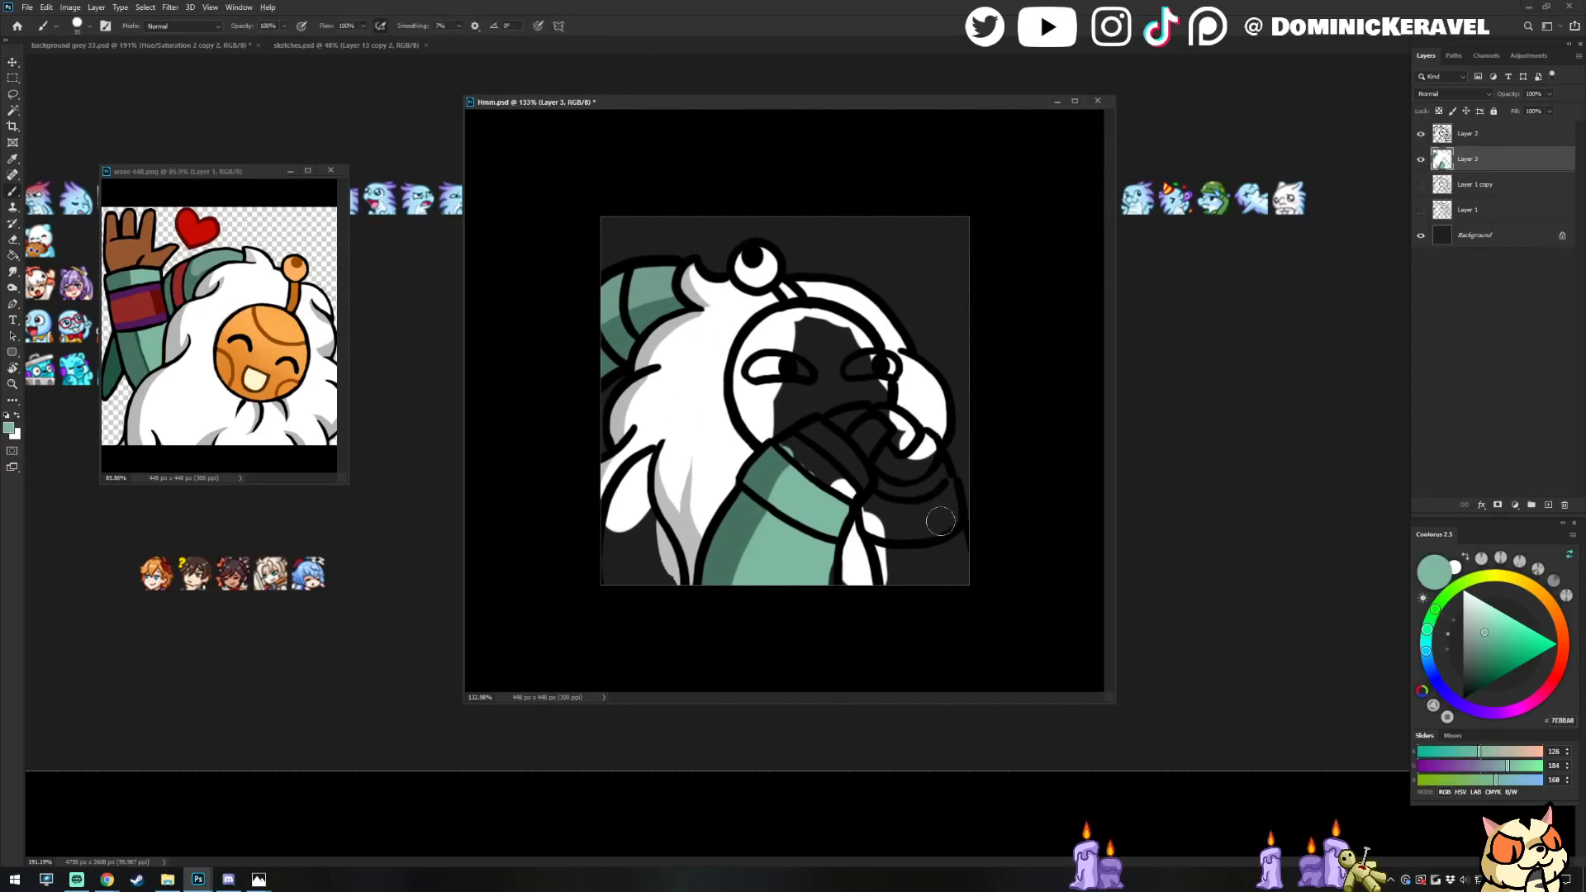
pyautogui.keyDown('alt'); pyautogui.click(132, 305); pyautogui.keyUp('alt')
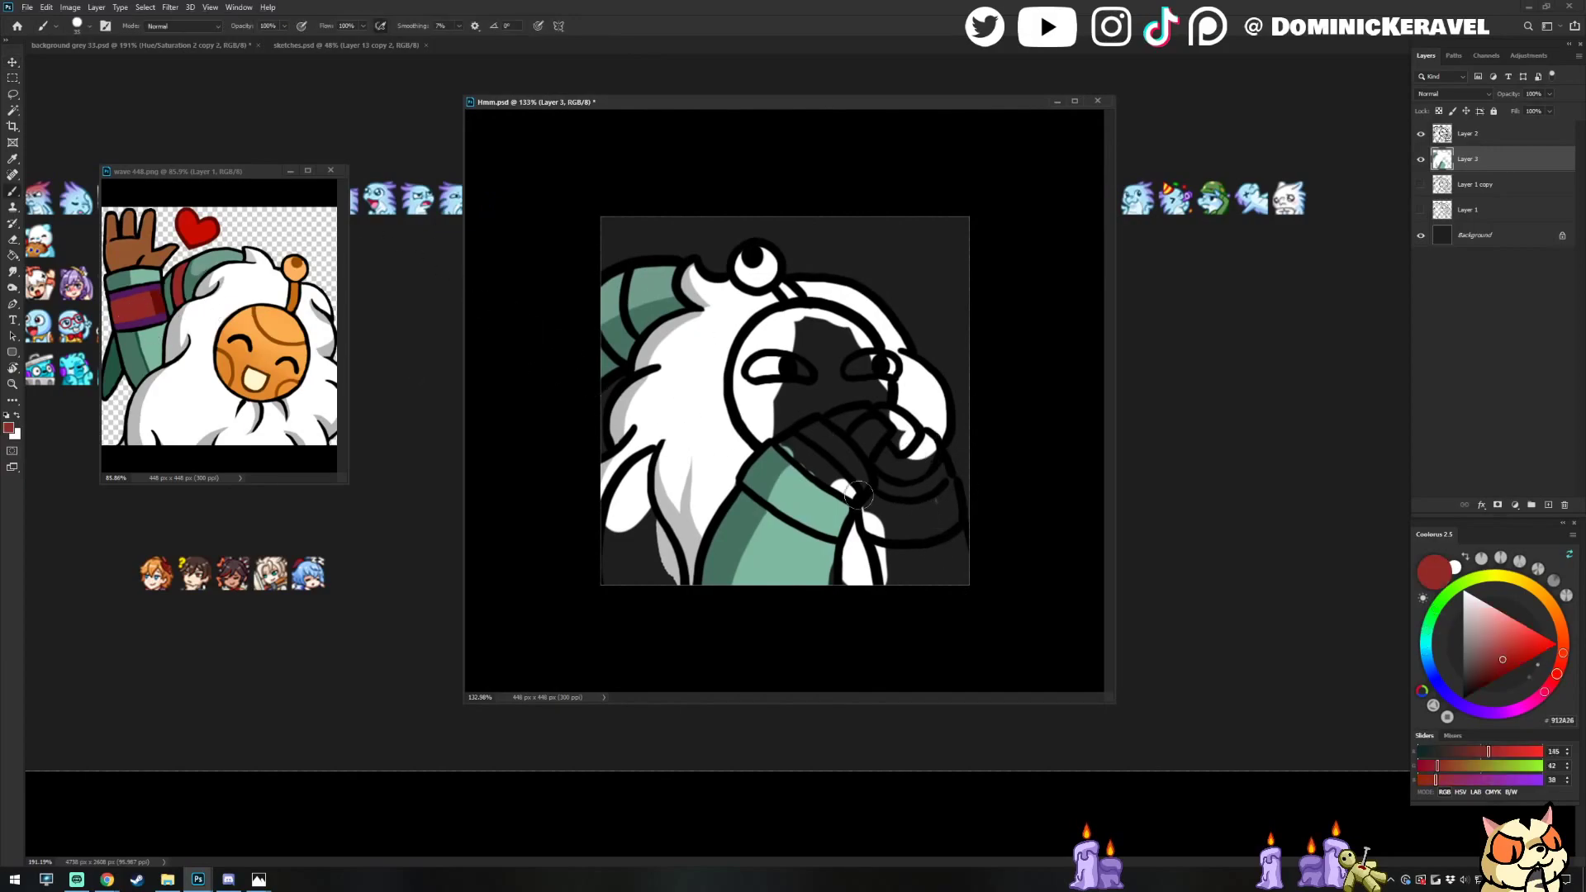
pyautogui.moveTo(781, 497)
pyautogui.mouseDown()
pyautogui.moveTo(773, 416)
pyautogui.moveTo(816, 513)
pyautogui.moveTo(801, 498)
pyautogui.moveTo(826, 525)
pyautogui.mouseUp()
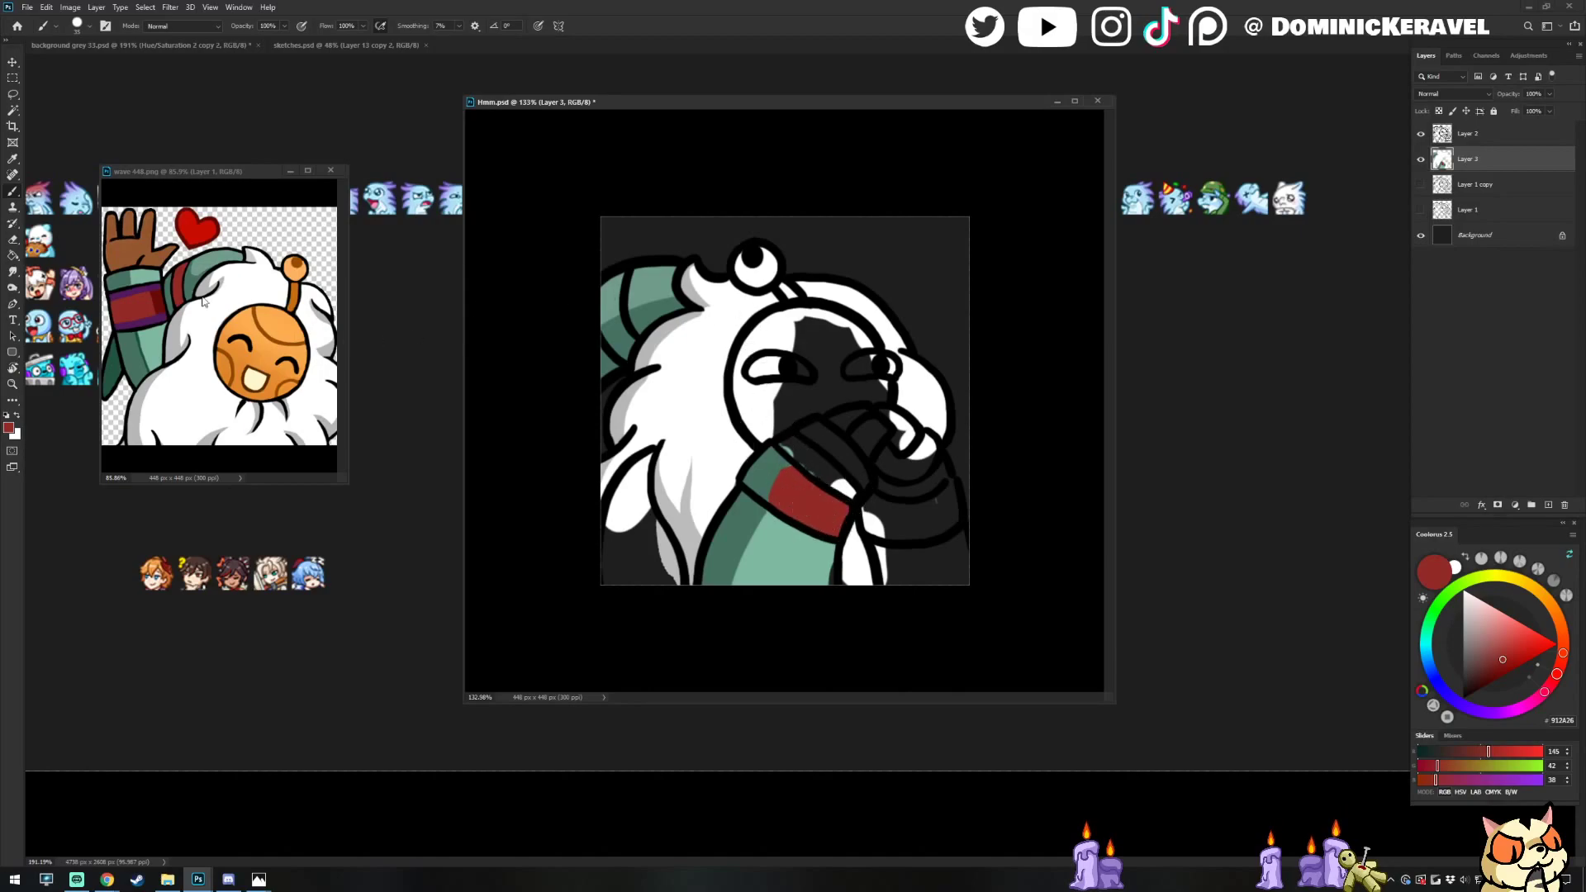
pyautogui.keyDown('alt'); pyautogui.click(163, 293); pyautogui.keyUp('alt')
pyautogui.moveTo(786, 467)
pyautogui.mouseDown()
pyautogui.moveTo(764, 483)
pyautogui.moveTo(756, 463)
pyautogui.moveTo(768, 478)
pyautogui.moveTo(781, 459)
pyautogui.mouseUp()
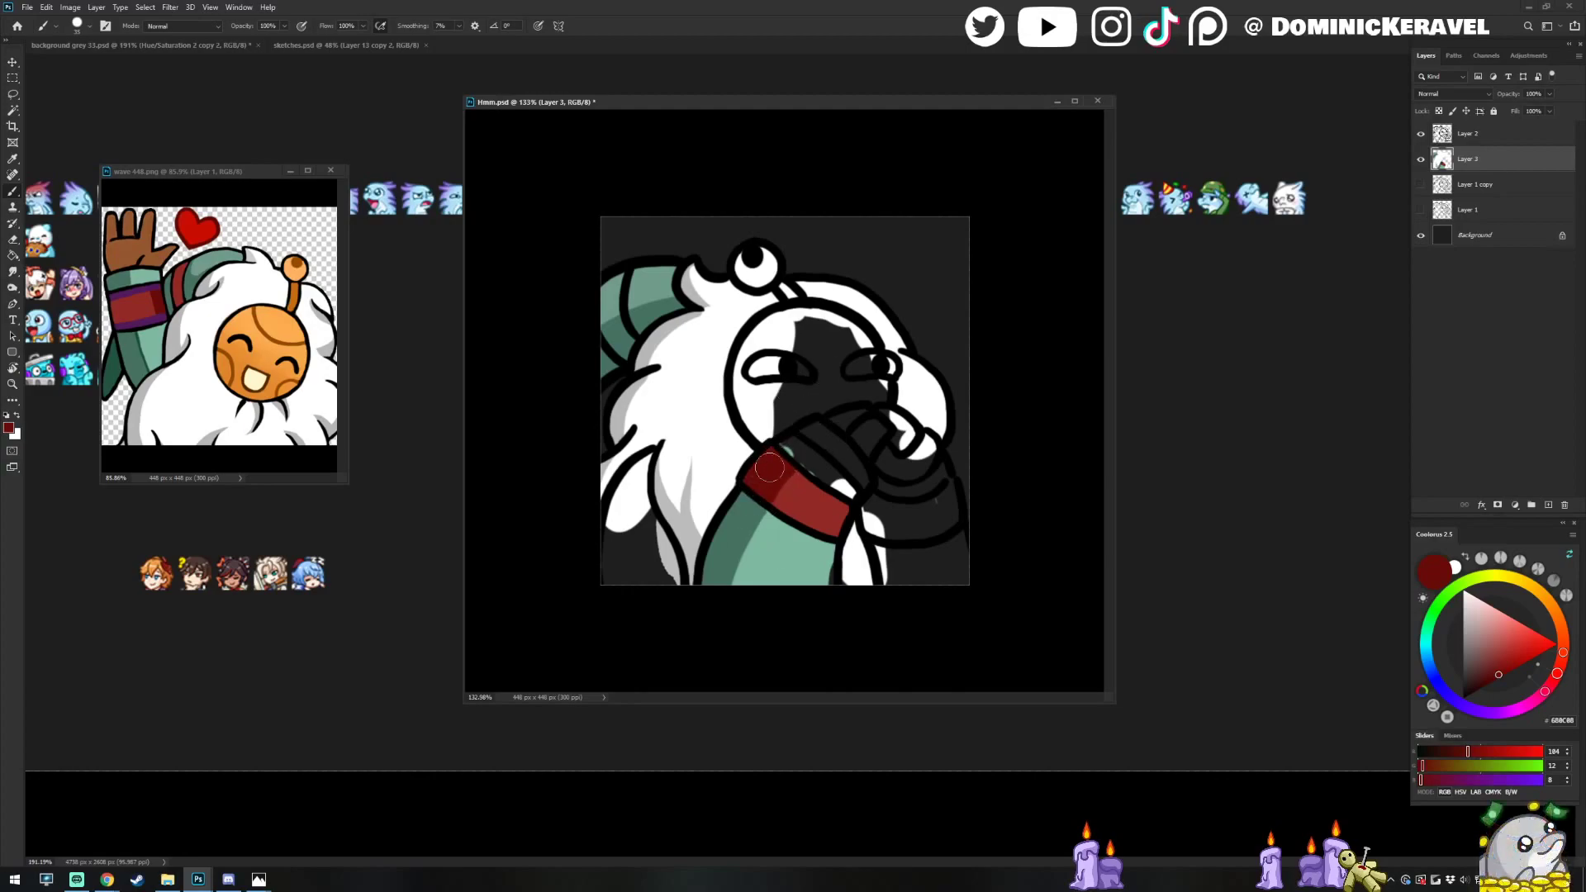
pyautogui.keyDown('alt'); pyautogui.click(794, 475); pyautogui.keyUp('alt')
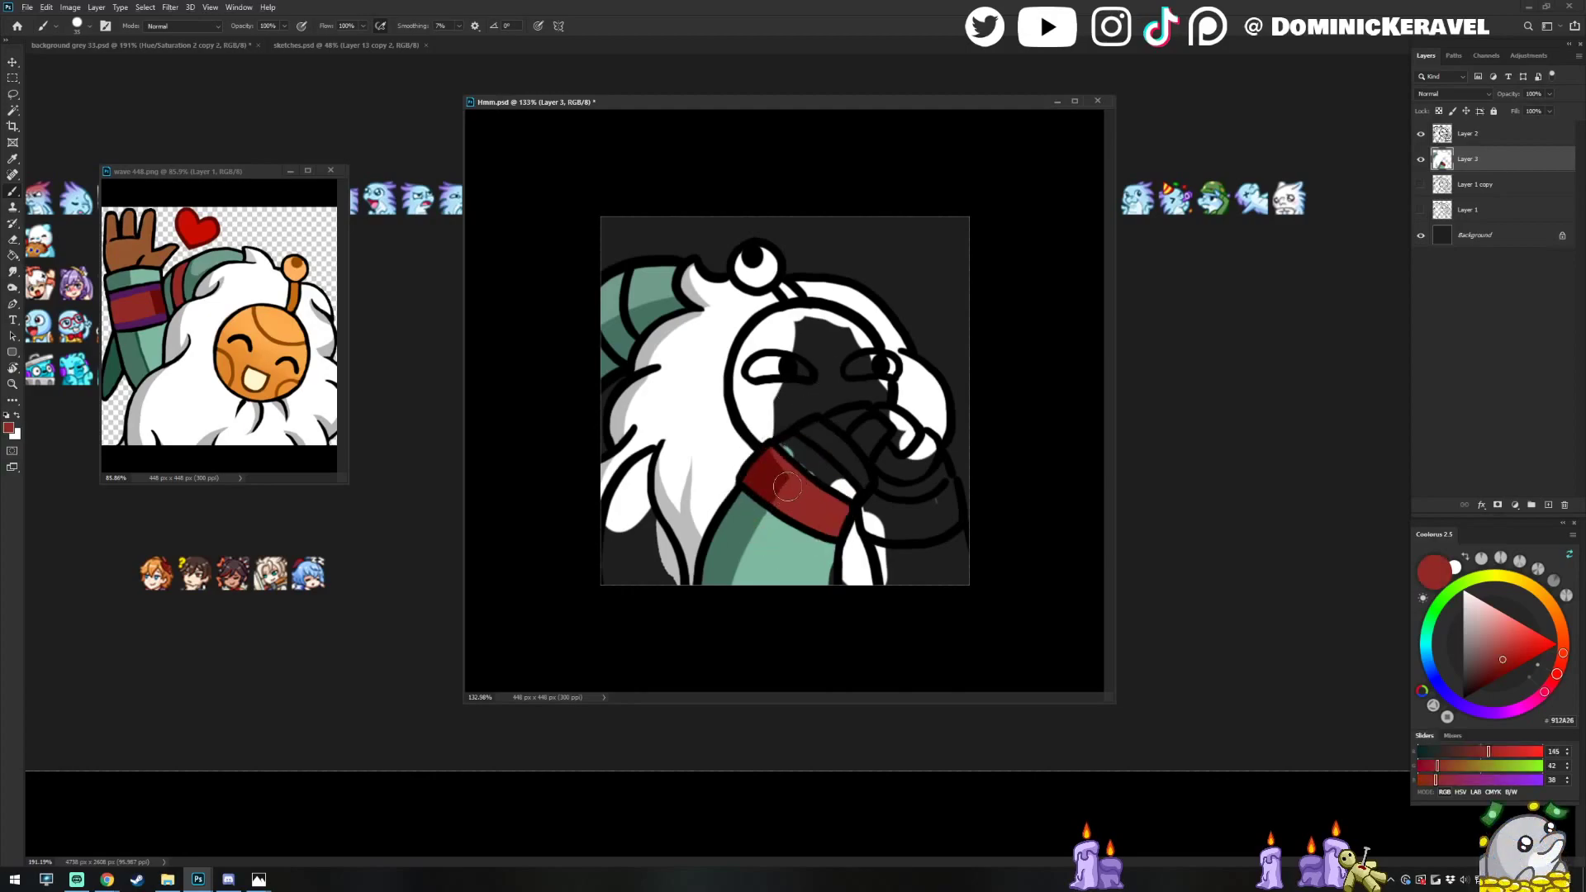
# Rework the front sleeve's shading below the red cuff using its own light and dark teal
pyautogui.keyDown('alt'); pyautogui.click(744, 525); pyautogui.keyUp('alt')
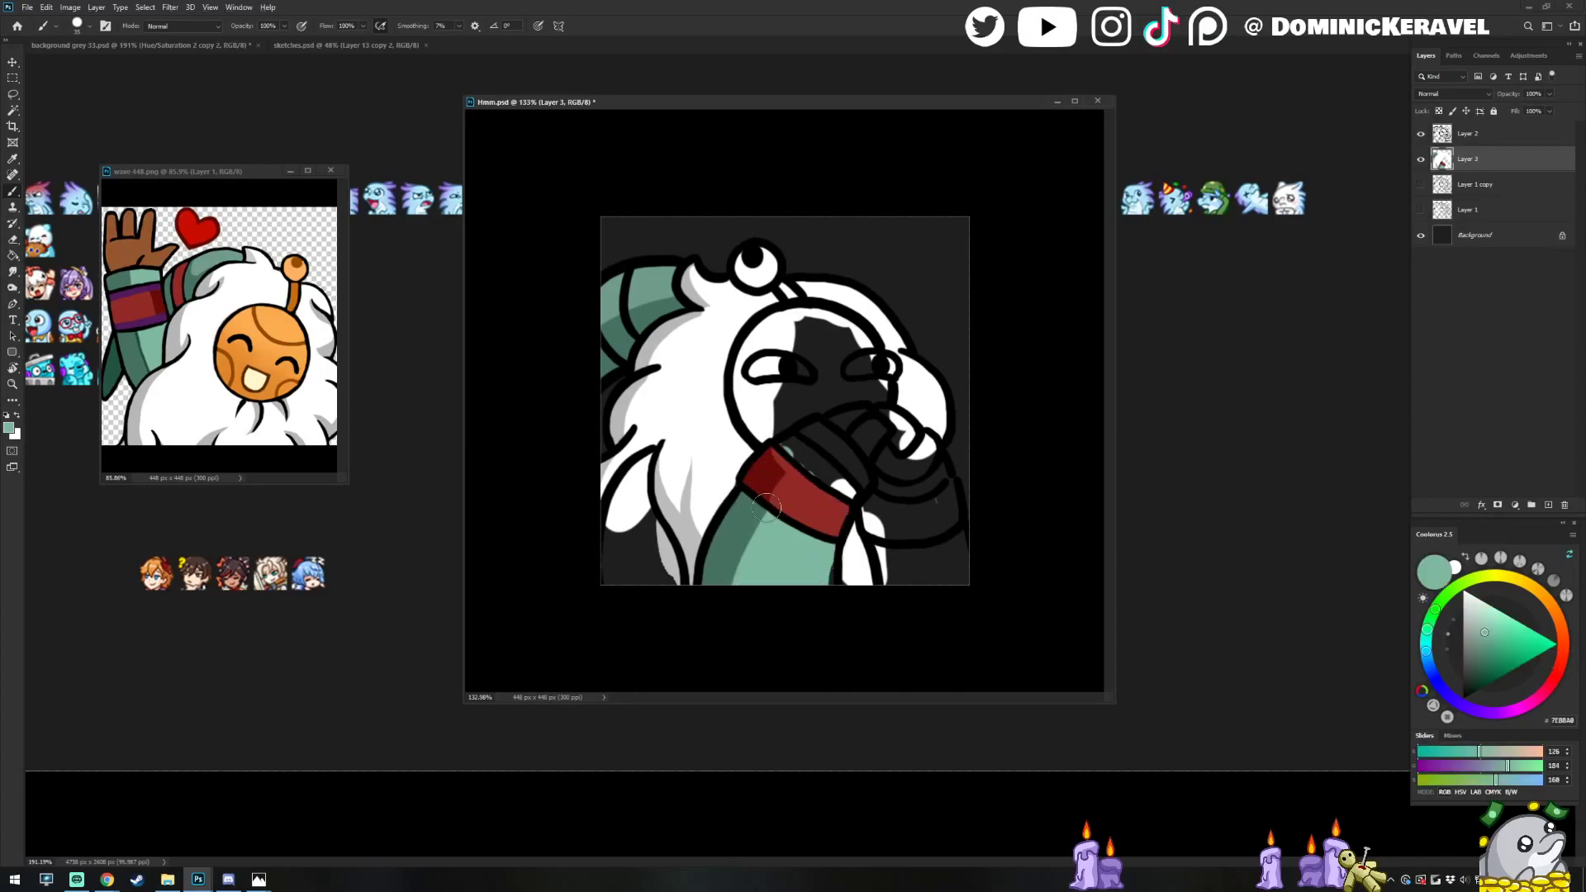
pyautogui.keyDown('alt'); pyautogui.click(728, 514); pyautogui.keyUp('alt')
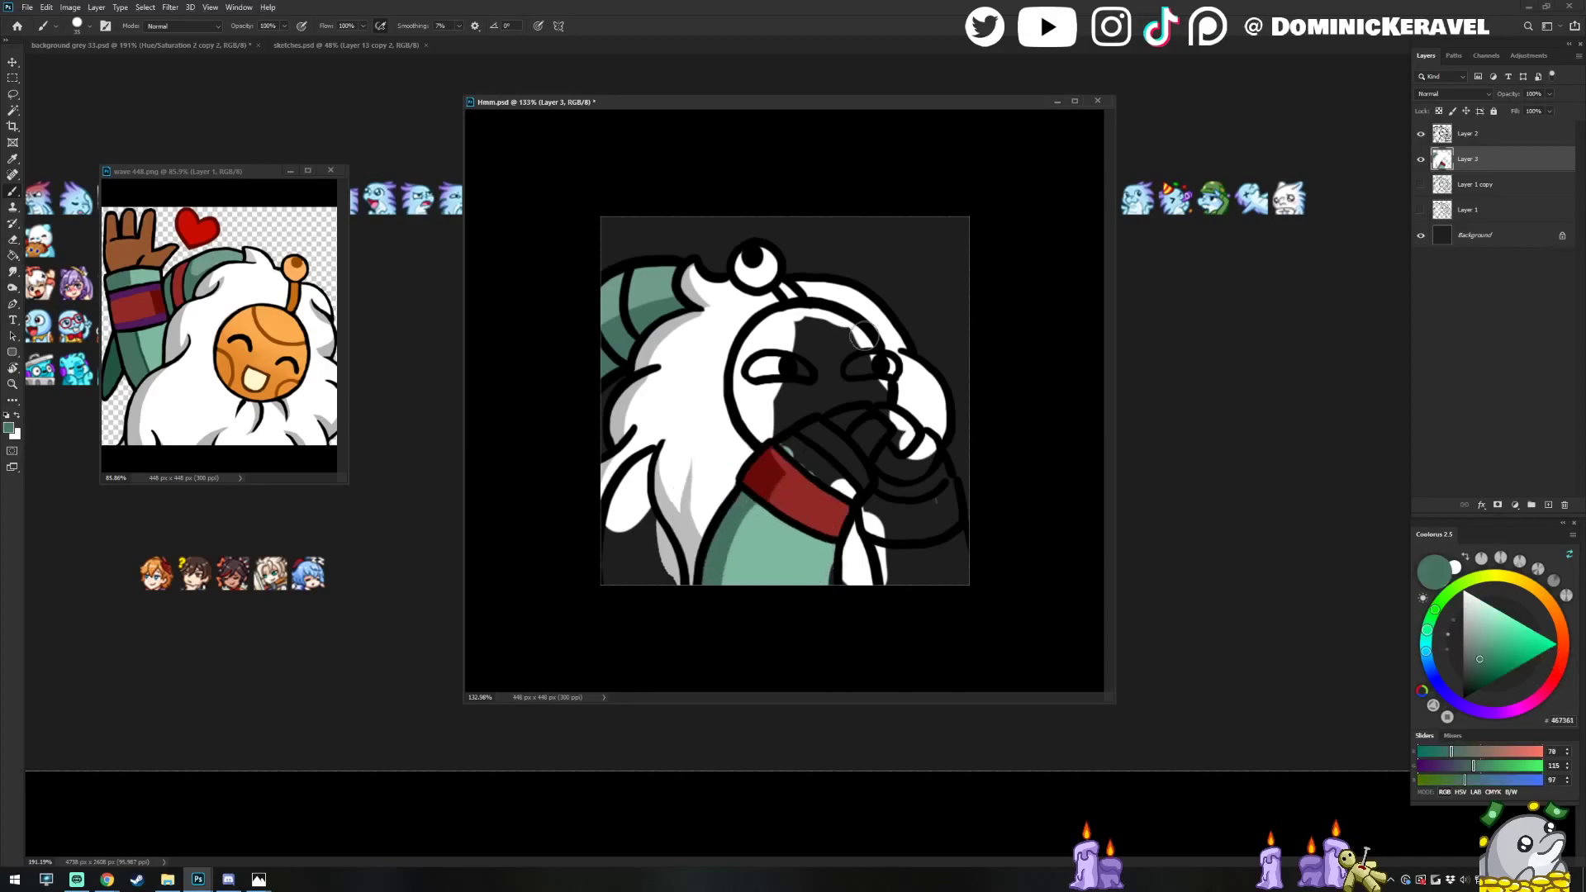
pyautogui.moveTo(748, 496); pyautogui.dragTo(830, 541)
# Paint the far sleeve with its cuff and the front arm's wrist band in light teal
pyautogui.keyDown('alt'); pyautogui.click(825, 537); pyautogui.keyUp('alt')
pyautogui.moveTo(886, 501)
pyautogui.mouseDown()
pyautogui.moveTo(884, 546)
pyautogui.moveTo(904, 535)
pyautogui.moveTo(914, 568)
pyautogui.moveTo(942, 531)
pyautogui.moveTo(950, 584)
pyautogui.moveTo(953, 490)
pyautogui.moveTo(922, 519)
pyautogui.moveTo(891, 516)
pyautogui.moveTo(924, 499)
pyautogui.moveTo(909, 459)
pyautogui.moveTo(878, 491)
pyautogui.moveTo(948, 477)
pyautogui.mouseUp()
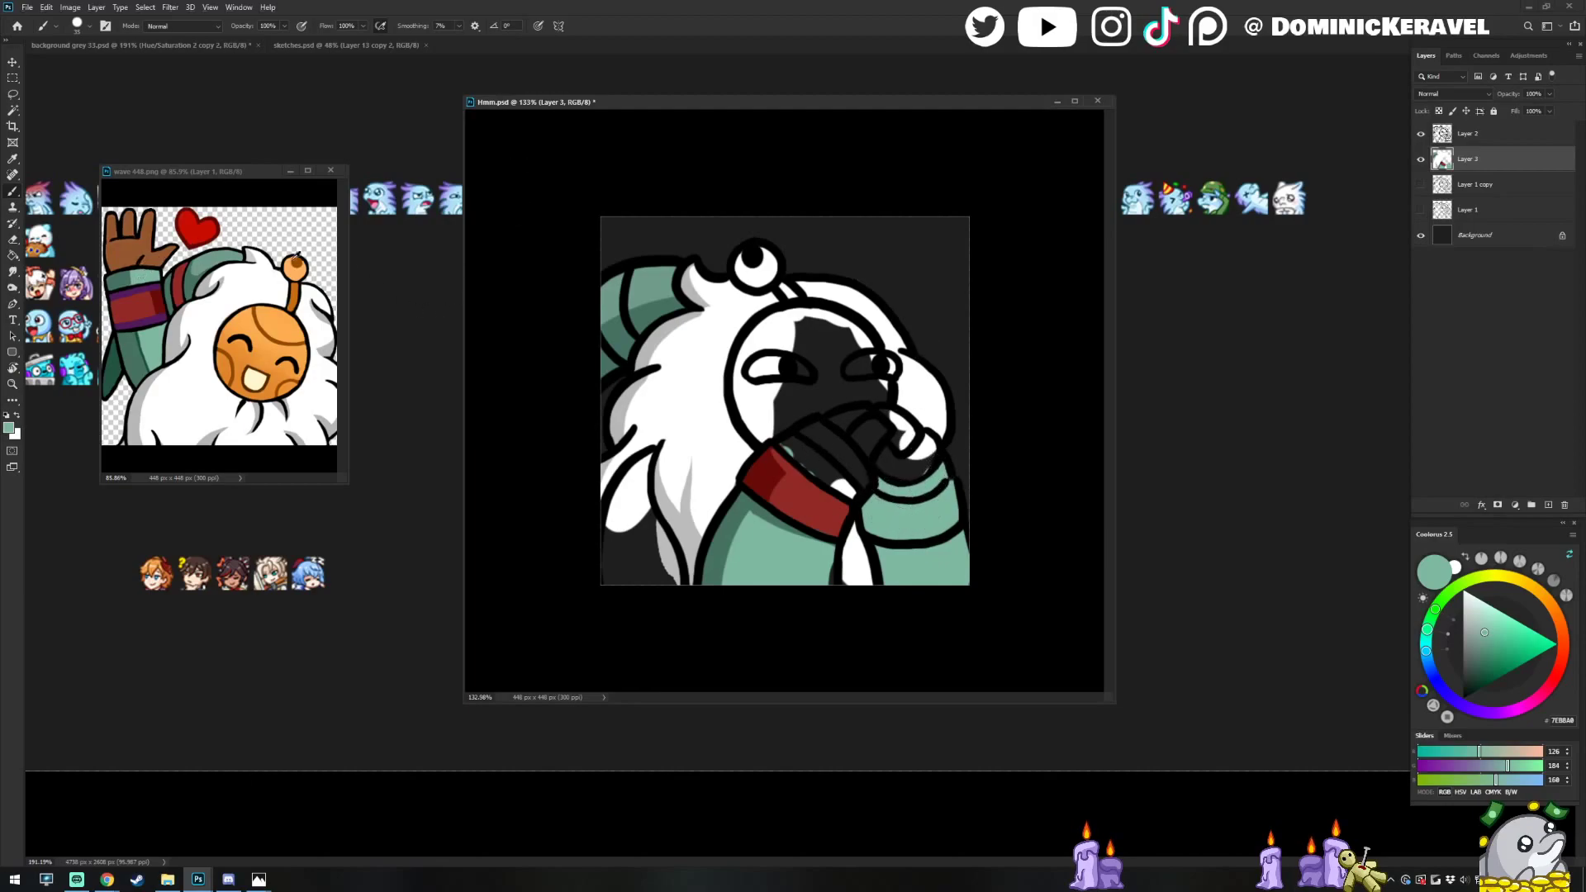
pyautogui.moveTo(807, 465)
pyautogui.mouseDown()
pyautogui.moveTo(797, 450)
pyautogui.moveTo(836, 475)
pyautogui.moveTo(792, 442)
pyautogui.mouseUp()
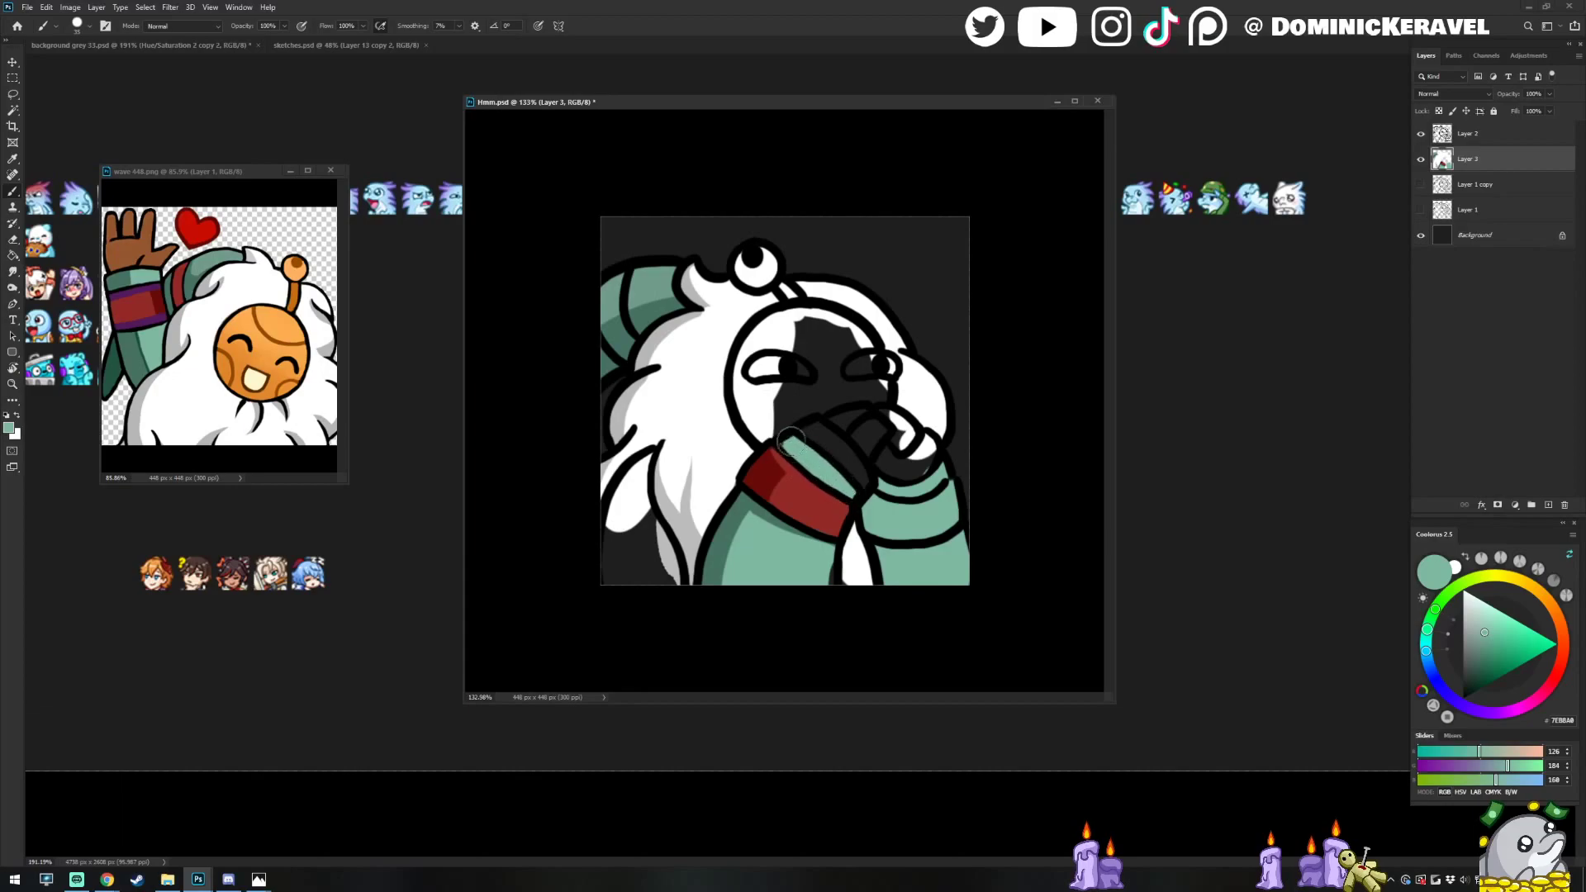
# Paint the far sleeve's cuff with the red sampled from the reference armband and shade its inner end dark red
pyautogui.keyDown('alt'); pyautogui.click(124, 276); pyautogui.keyUp('alt')
pyautogui.keyDown('alt'); pyautogui.click(787, 464); pyautogui.keyUp('alt')
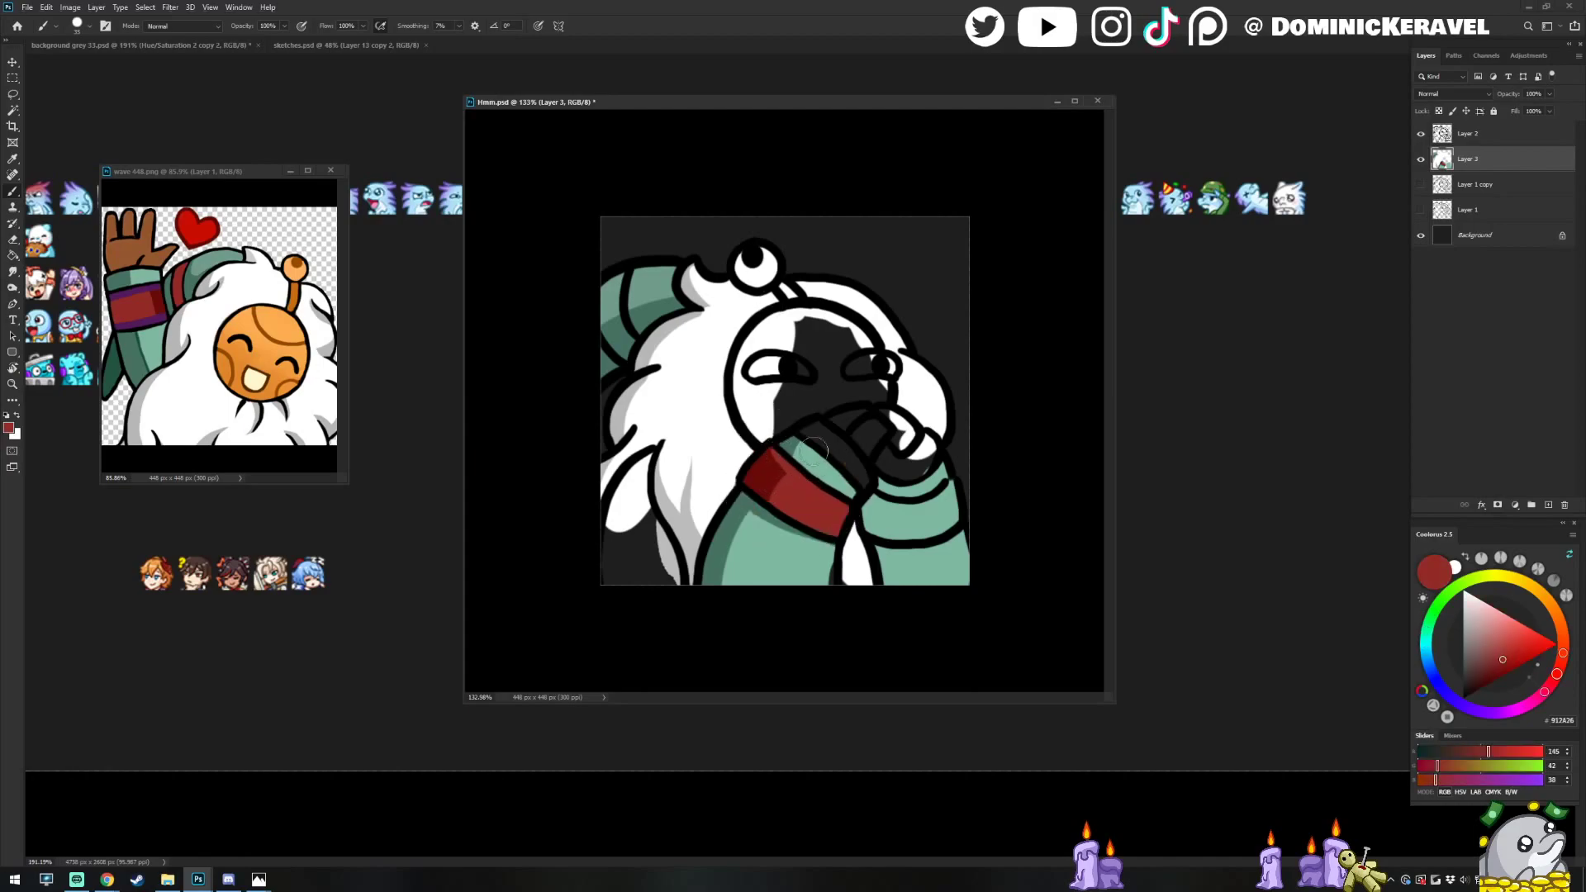
pyautogui.keyDown('alt'); pyautogui.click(195, 283); pyautogui.keyUp('alt')
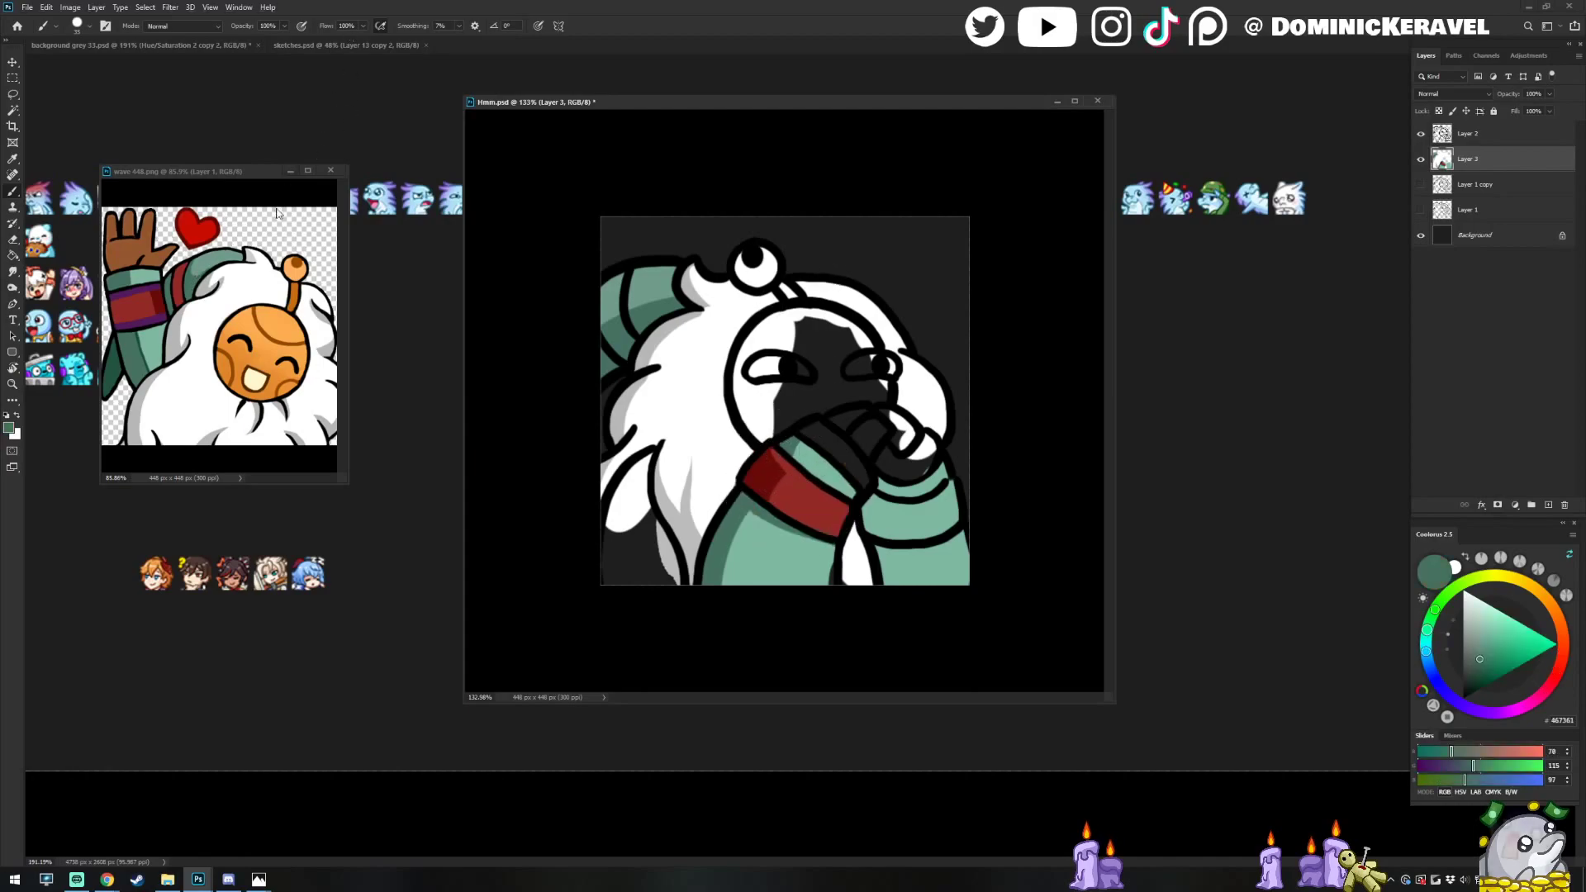
pyautogui.keyDown('alt'); pyautogui.click(209, 266); pyautogui.keyUp('alt')
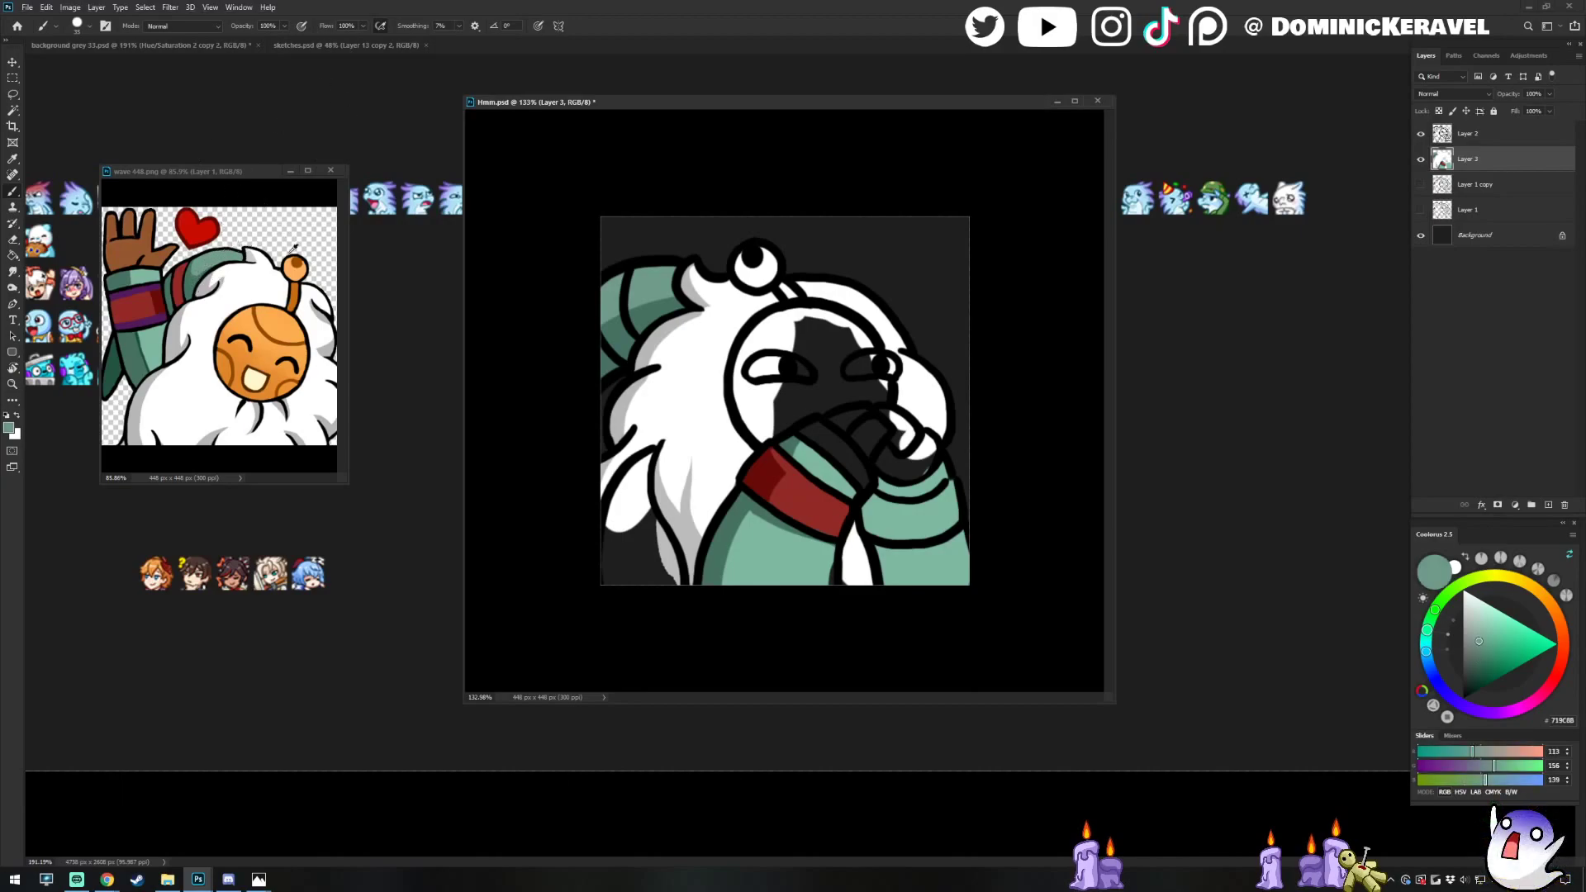
pyautogui.keyDown('alt'); pyautogui.click(154, 300); pyautogui.keyUp('alt')
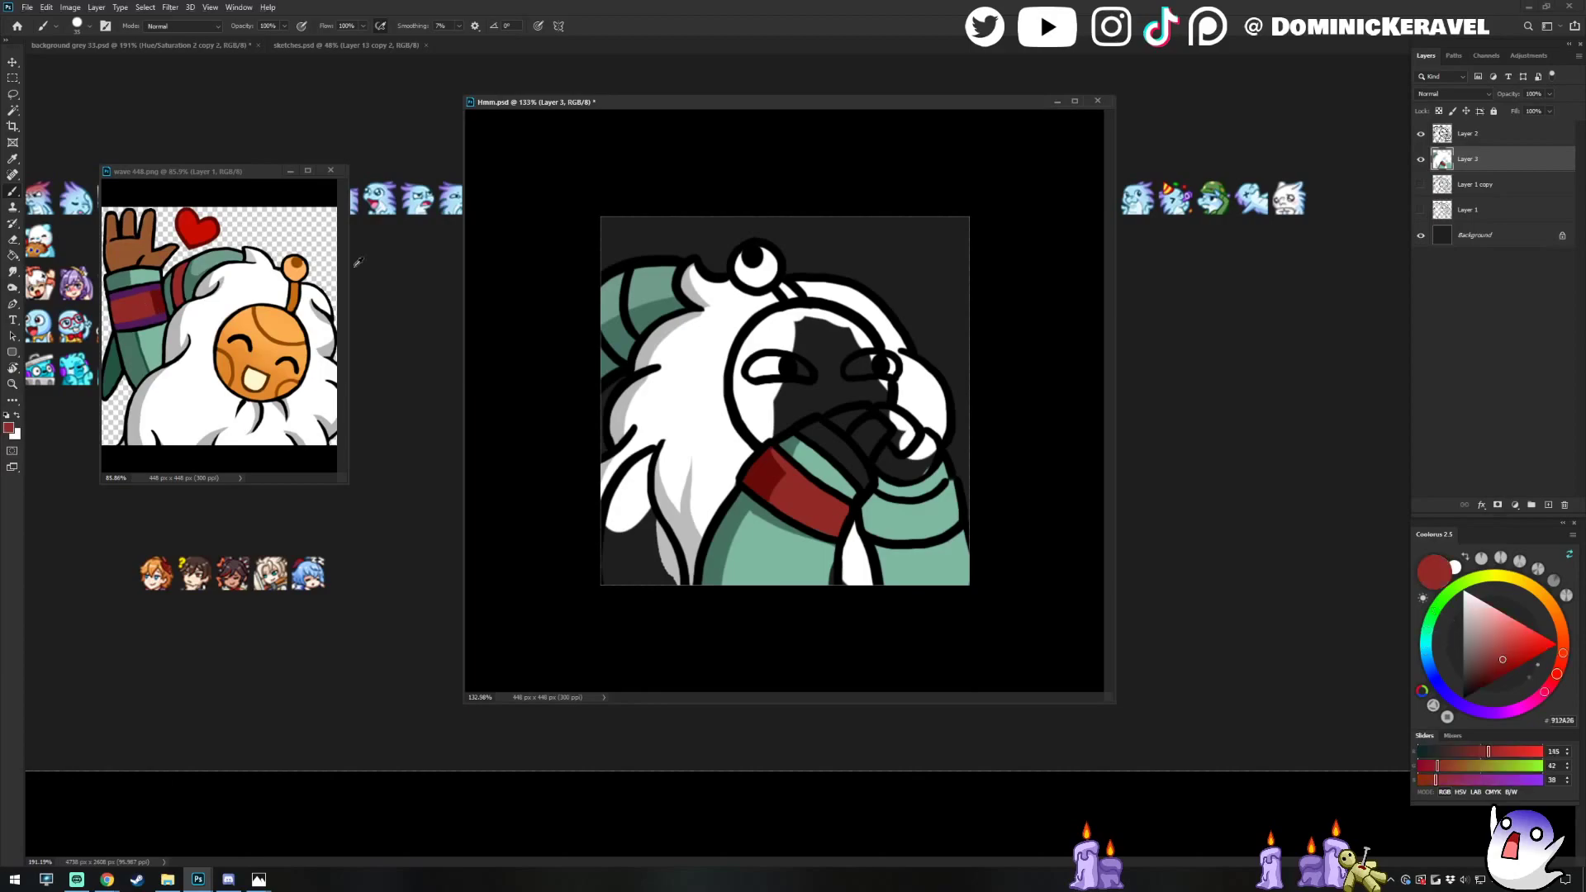
pyautogui.moveTo(952, 501)
pyautogui.mouseDown()
pyautogui.moveTo(883, 511)
pyautogui.moveTo(917, 508)
pyautogui.moveTo(894, 535)
pyautogui.moveTo(950, 528)
pyautogui.moveTo(951, 496)
pyautogui.moveTo(933, 502)
pyautogui.mouseUp()
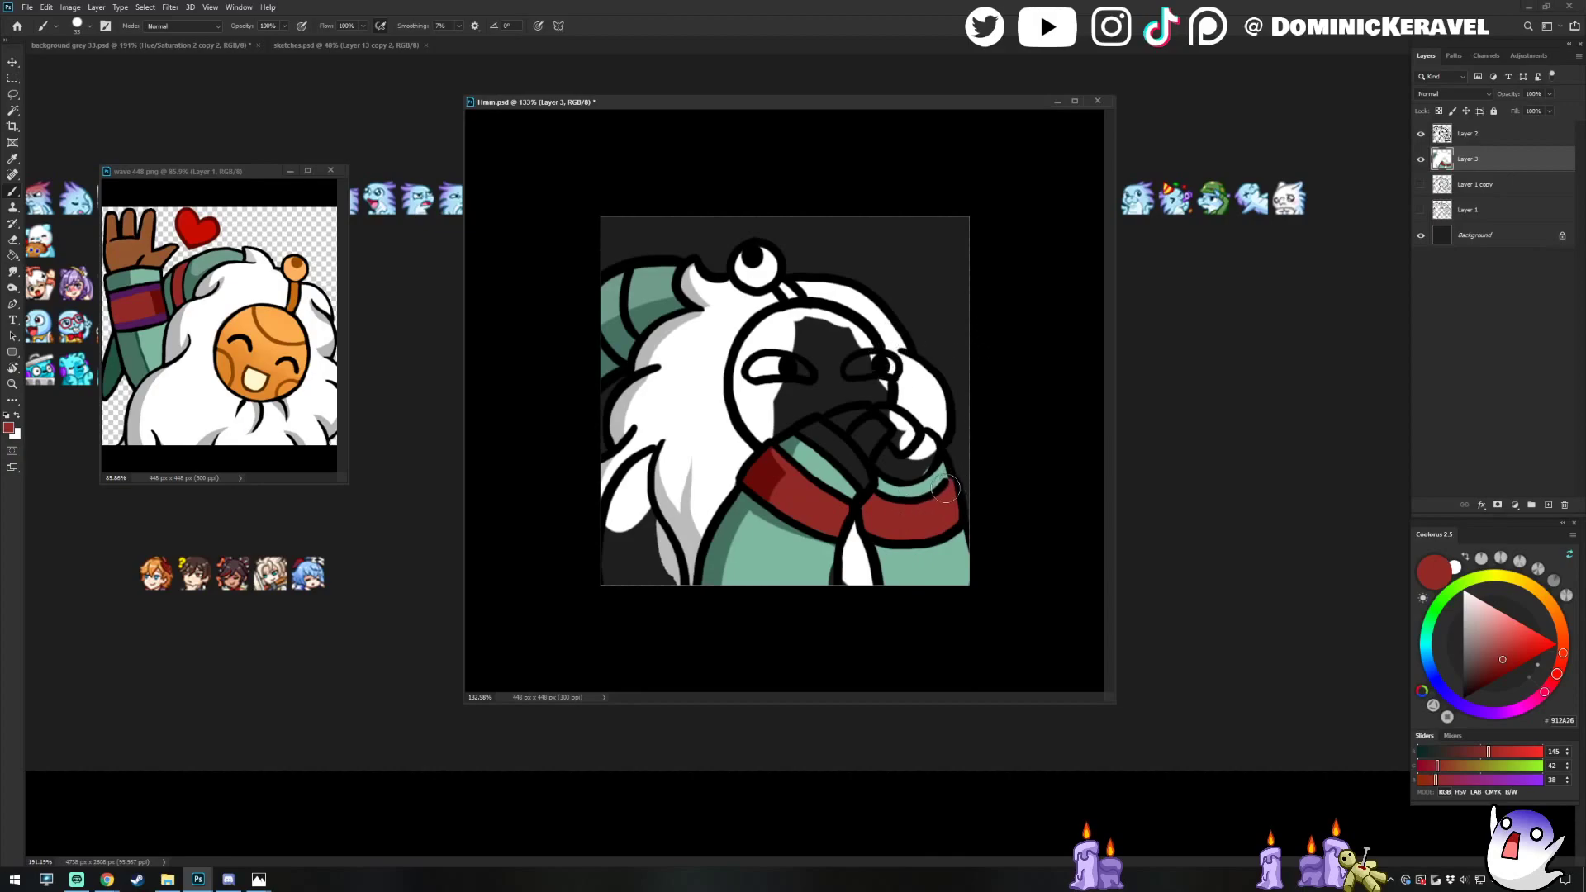
pyautogui.keyDown('alt'); pyautogui.click(160, 288); pyautogui.keyUp('alt')
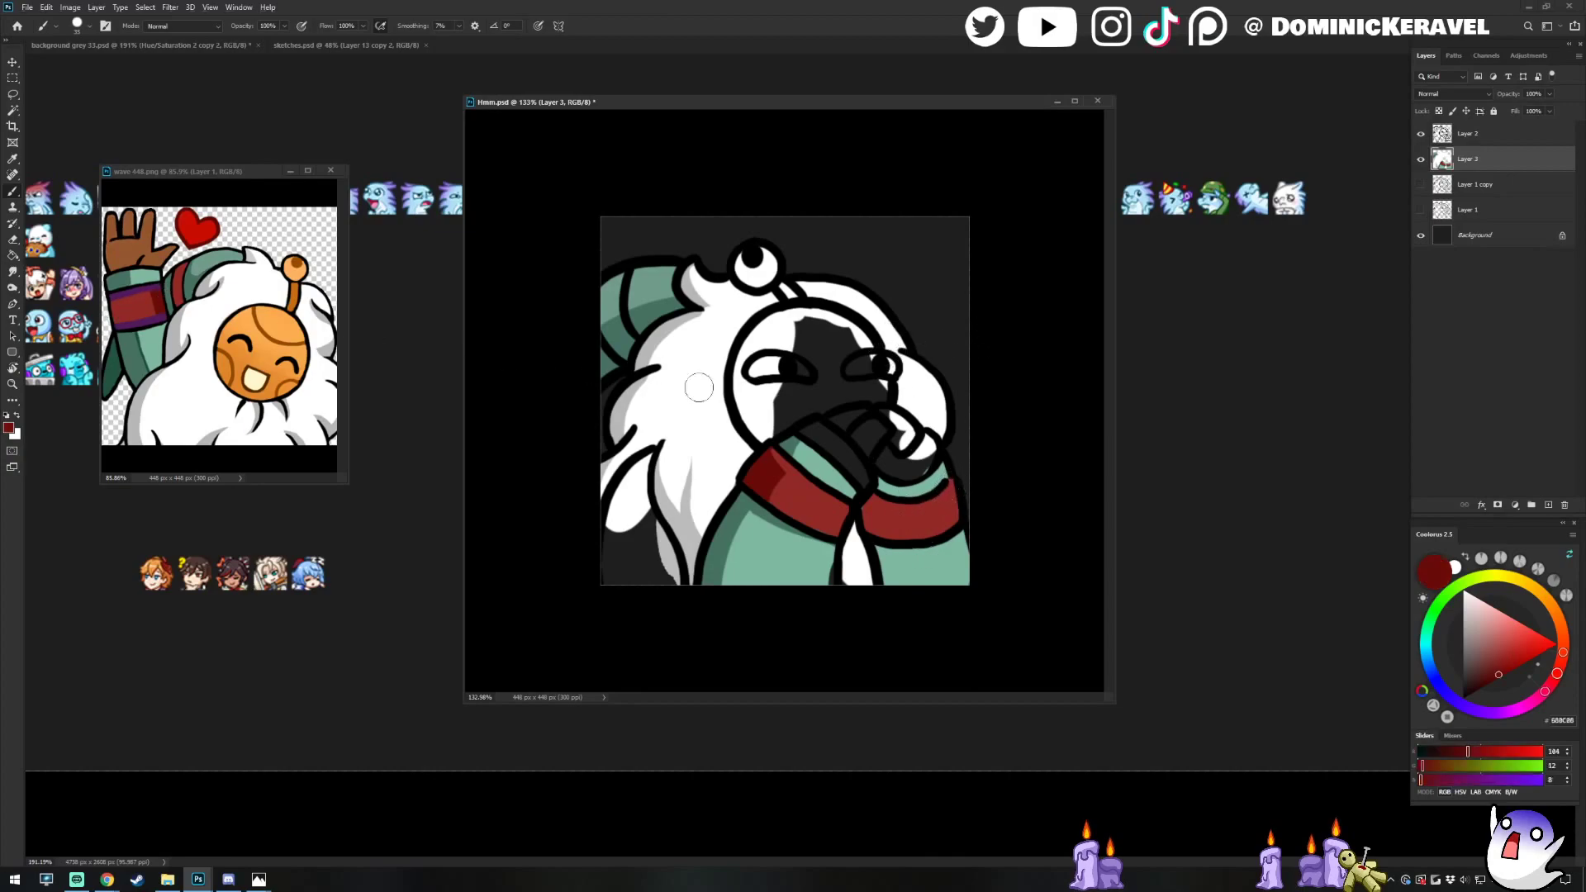
pyautogui.moveTo(873, 504)
pyautogui.mouseDown()
pyautogui.moveTo(892, 533)
pyautogui.moveTo(880, 497)
pyautogui.moveTo(868, 511)
pyautogui.moveTo(888, 535)
pyautogui.moveTo(882, 491)
pyautogui.moveTo(913, 499)
pyautogui.moveTo(904, 533)
pyautogui.mouseUp()
pyautogui.keyDown('alt'); pyautogui.click(896, 491); pyautogui.keyUp('alt')
pyautogui.keyDown('alt'); pyautogui.click(912, 521); pyautogui.keyUp('alt')
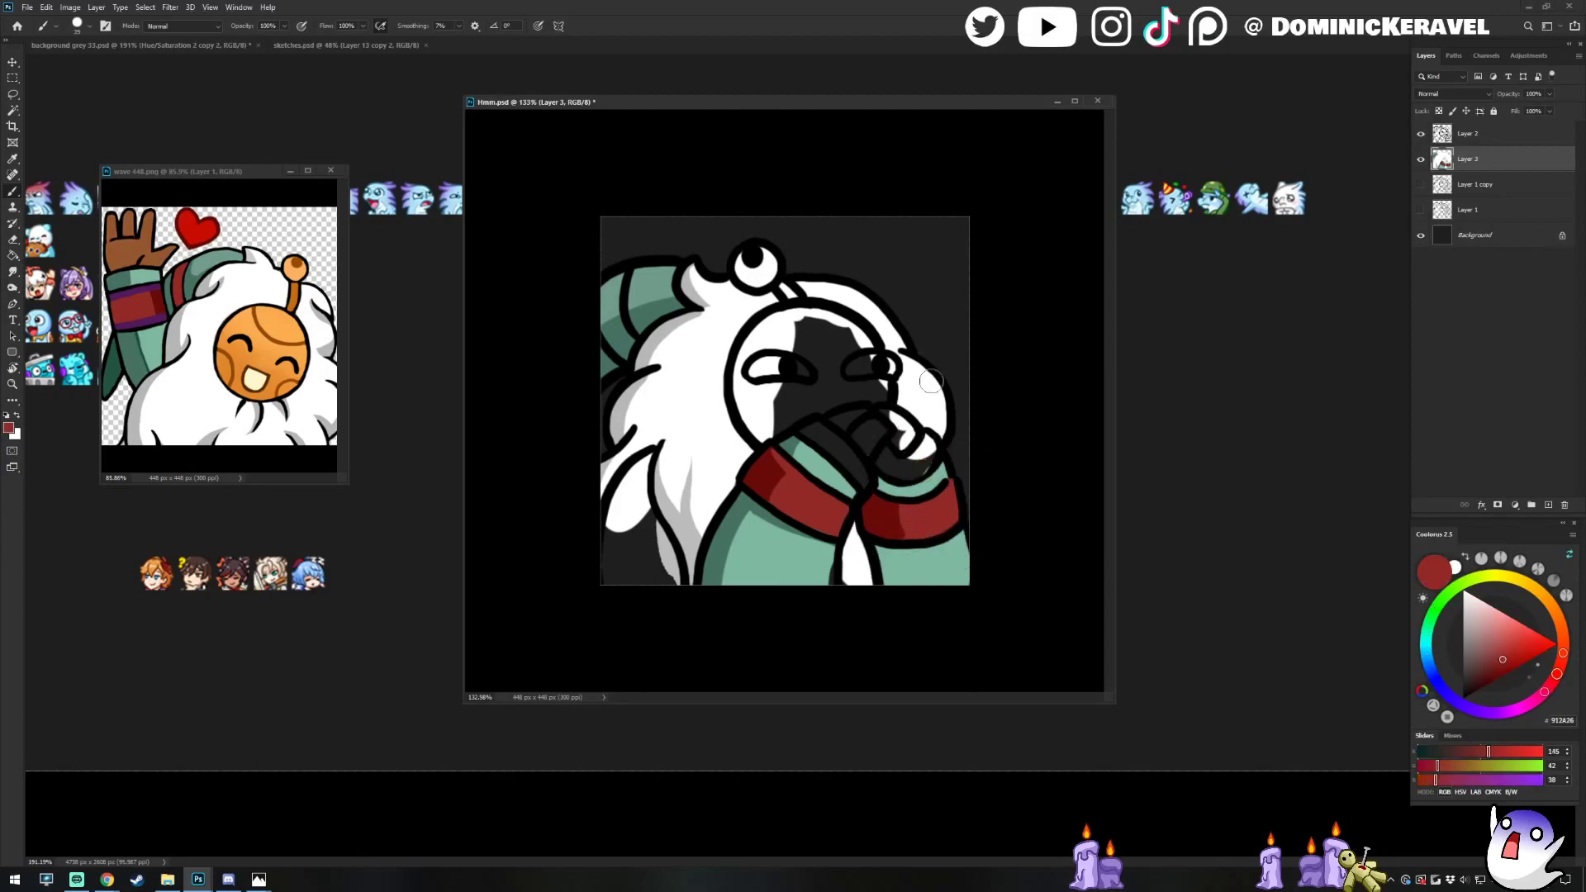
# Sample the brown of the reference hand, adjust it to #734529 and paint the hands over the mouth with it
pyautogui.keyDown('alt'); pyautogui.click(139, 248); pyautogui.keyUp('alt')
pyautogui.moveTo(1494, 659); pyautogui.dragTo(1491, 668)
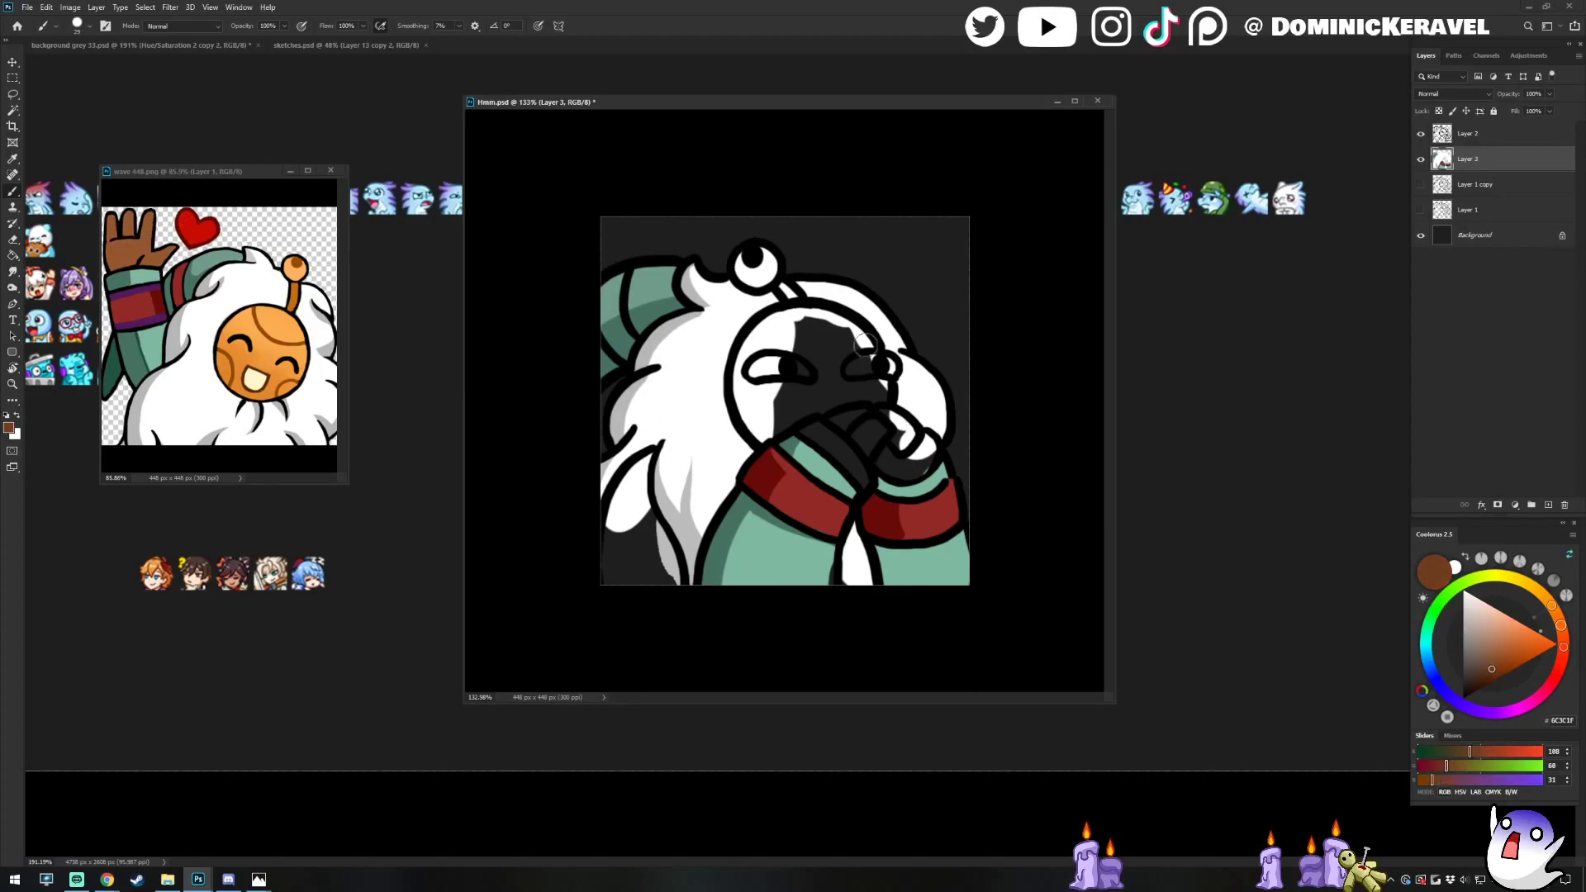
pyautogui.hotkey('alt', 'Tab')
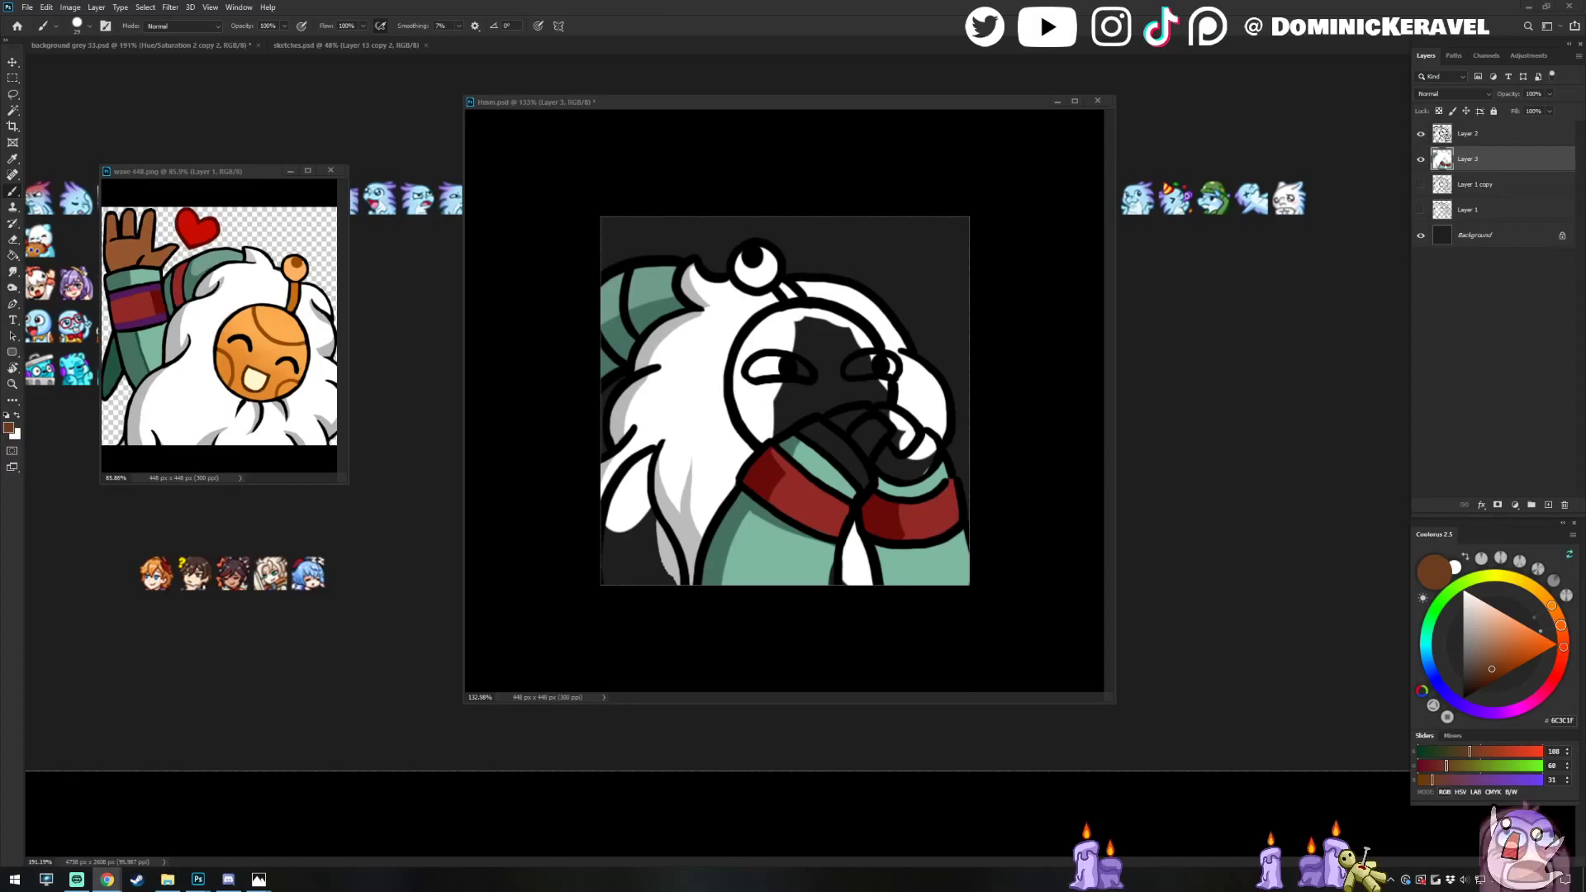
pyautogui.hotkey('alt', 'Tab')
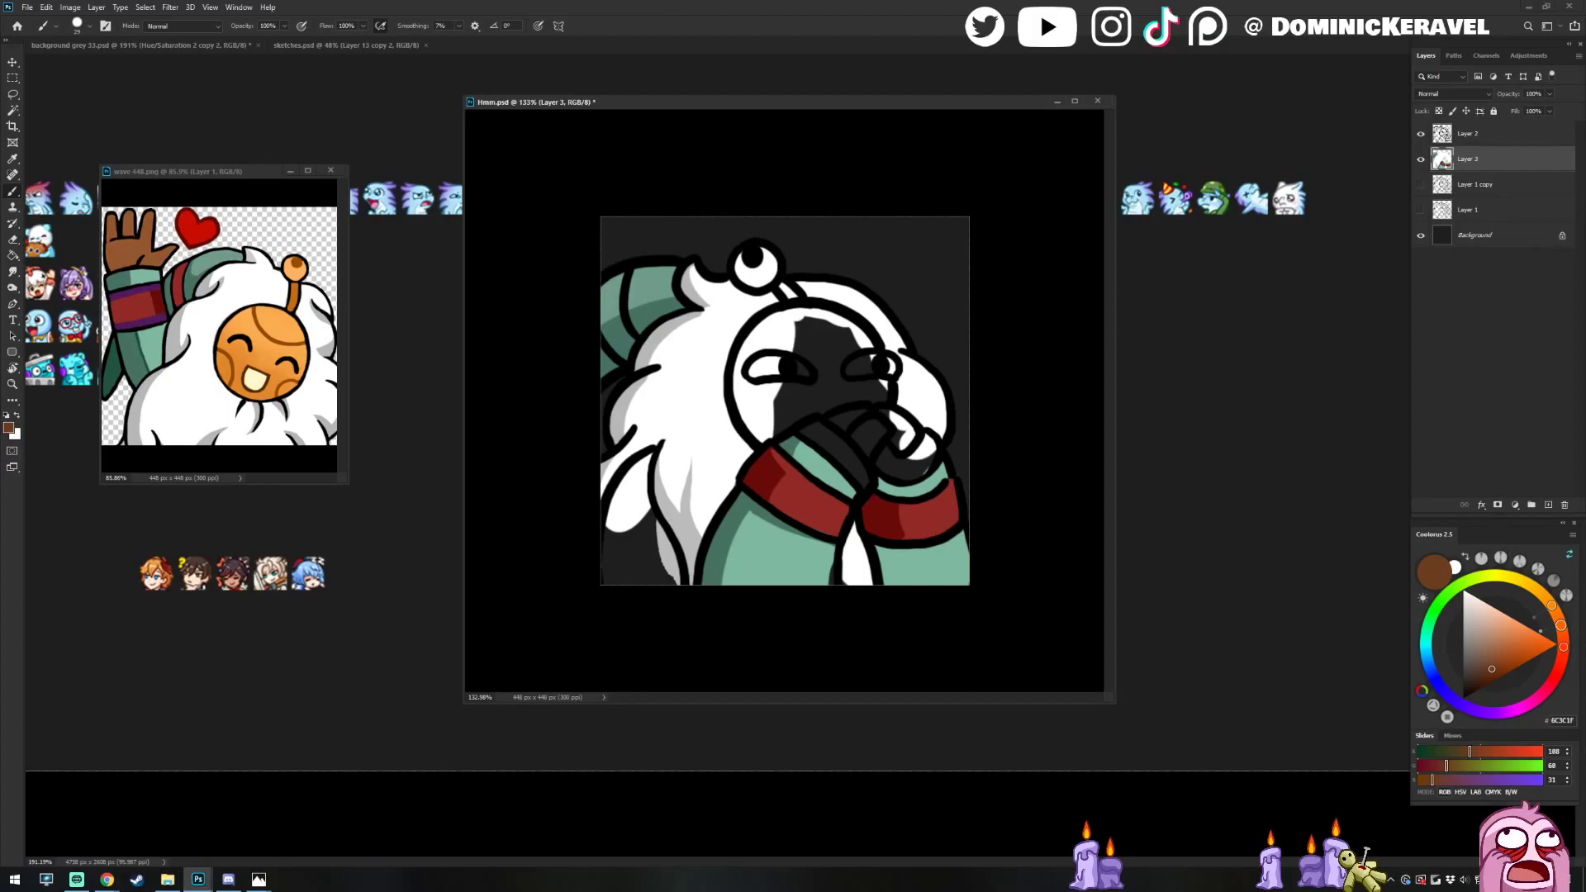
pyautogui.click(1494, 666)
pyautogui.click(1488, 667)
pyautogui.moveTo(833, 440)
pyautogui.mouseDown()
pyautogui.moveTo(873, 440)
pyautogui.moveTo(903, 422)
pyautogui.moveTo(878, 435)
pyautogui.moveTo(844, 422)
pyautogui.moveTo(894, 421)
pyautogui.moveTo(928, 450)
pyautogui.moveTo(857, 431)
pyautogui.moveTo(866, 448)
pyautogui.moveTo(941, 440)
pyautogui.mouseUp()
pyautogui.click(1491, 666)
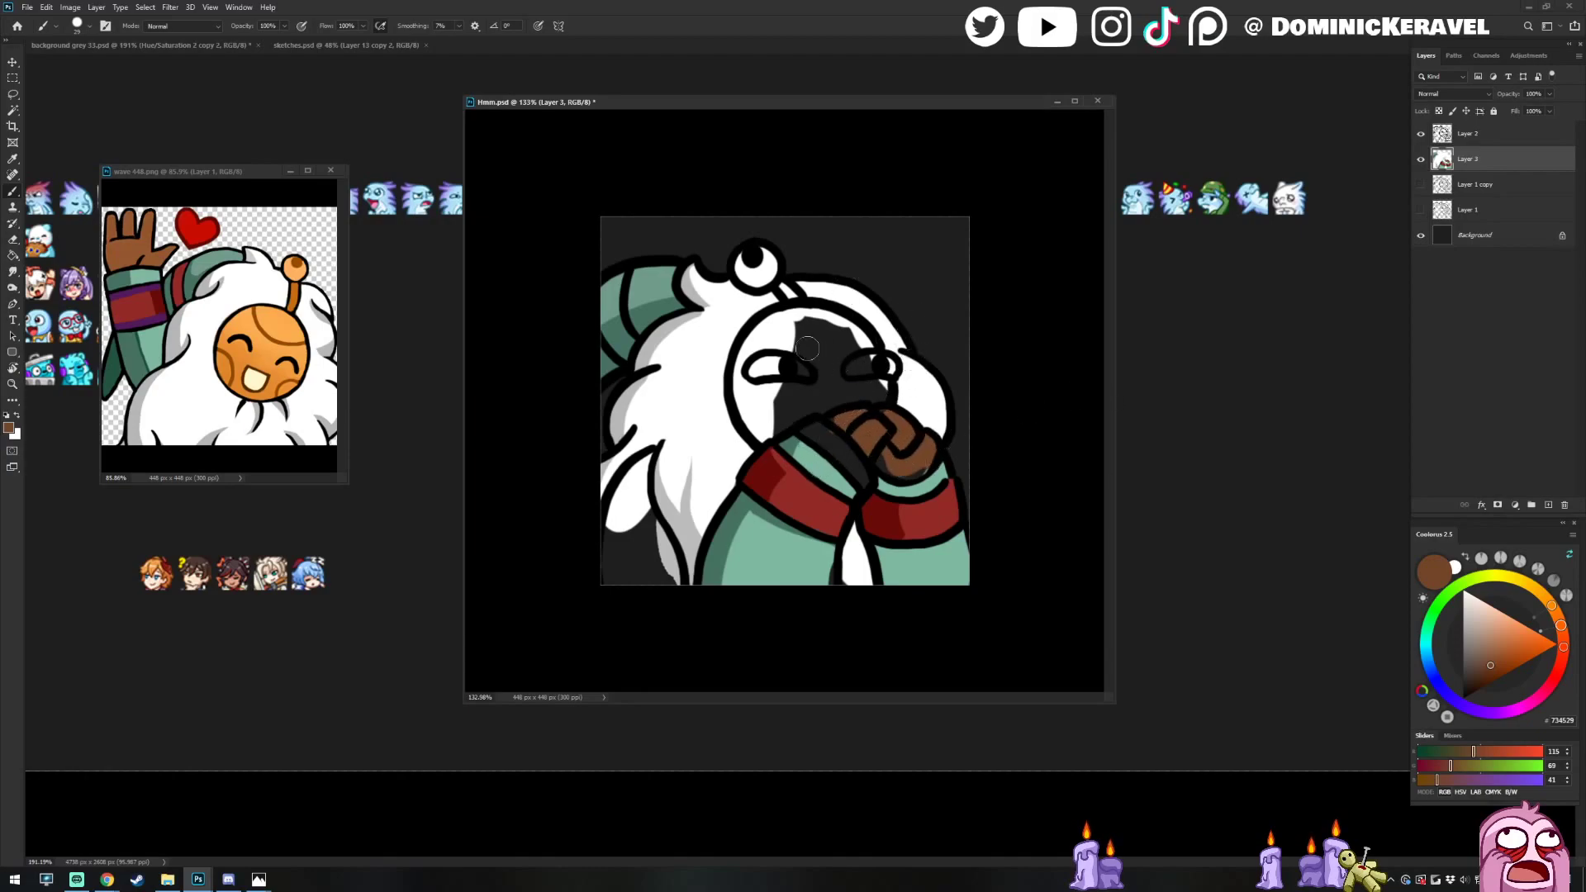
# Paint the front arm's outer wrist stripe, trying the reference armband's dark purple and settling on blue-violet #685DB9
pyautogui.keyDown('alt'); pyautogui.click(139, 286); pyautogui.keyUp('alt')
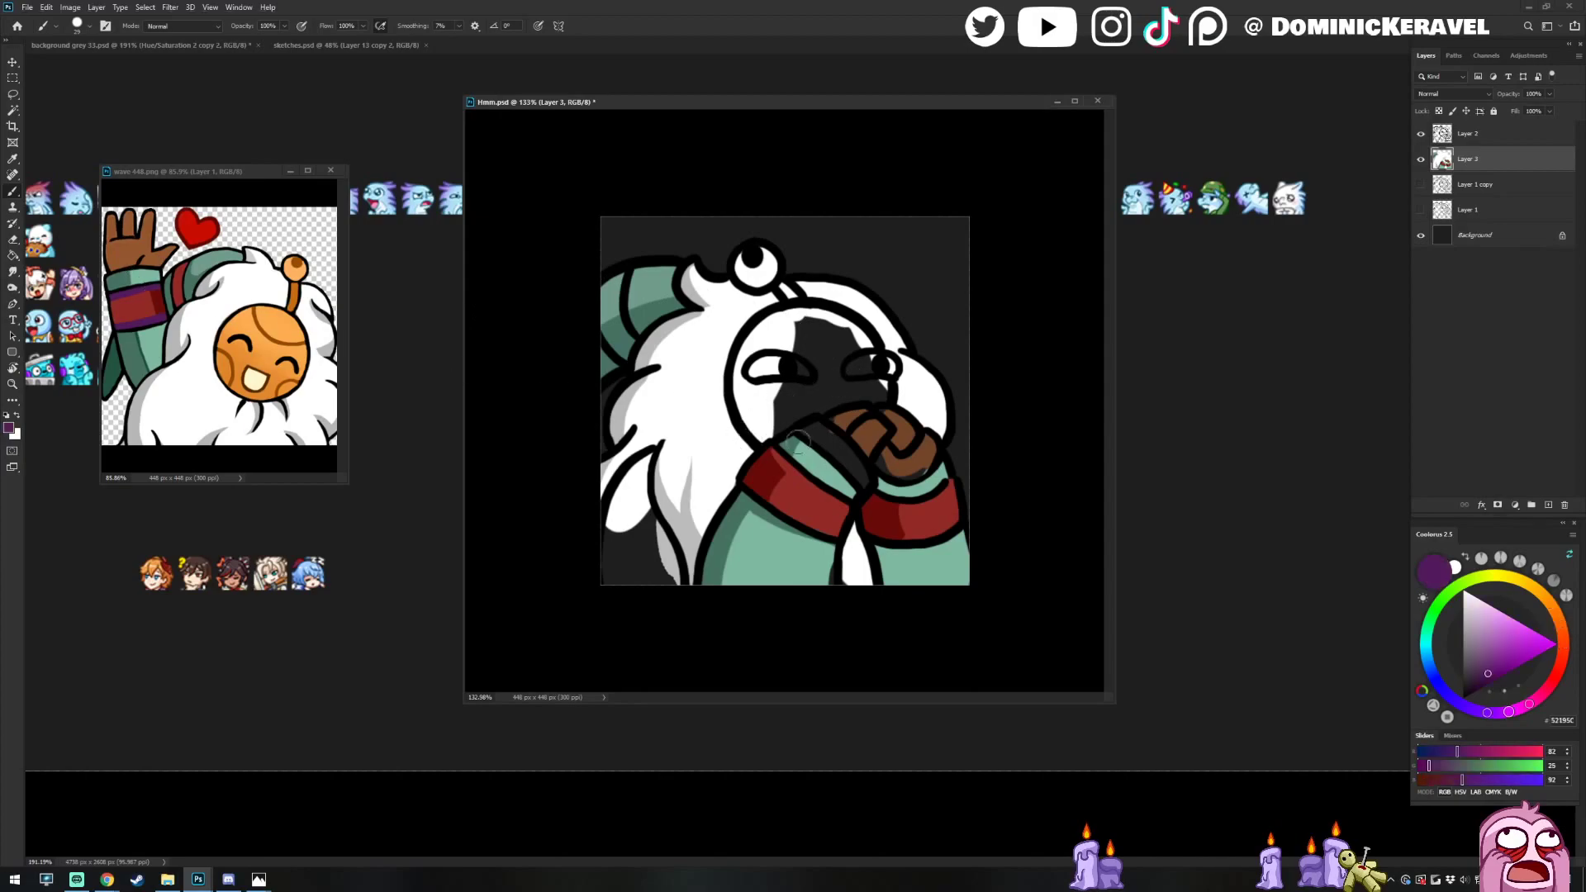
pyautogui.moveTo(803, 435); pyautogui.dragTo(866, 482)
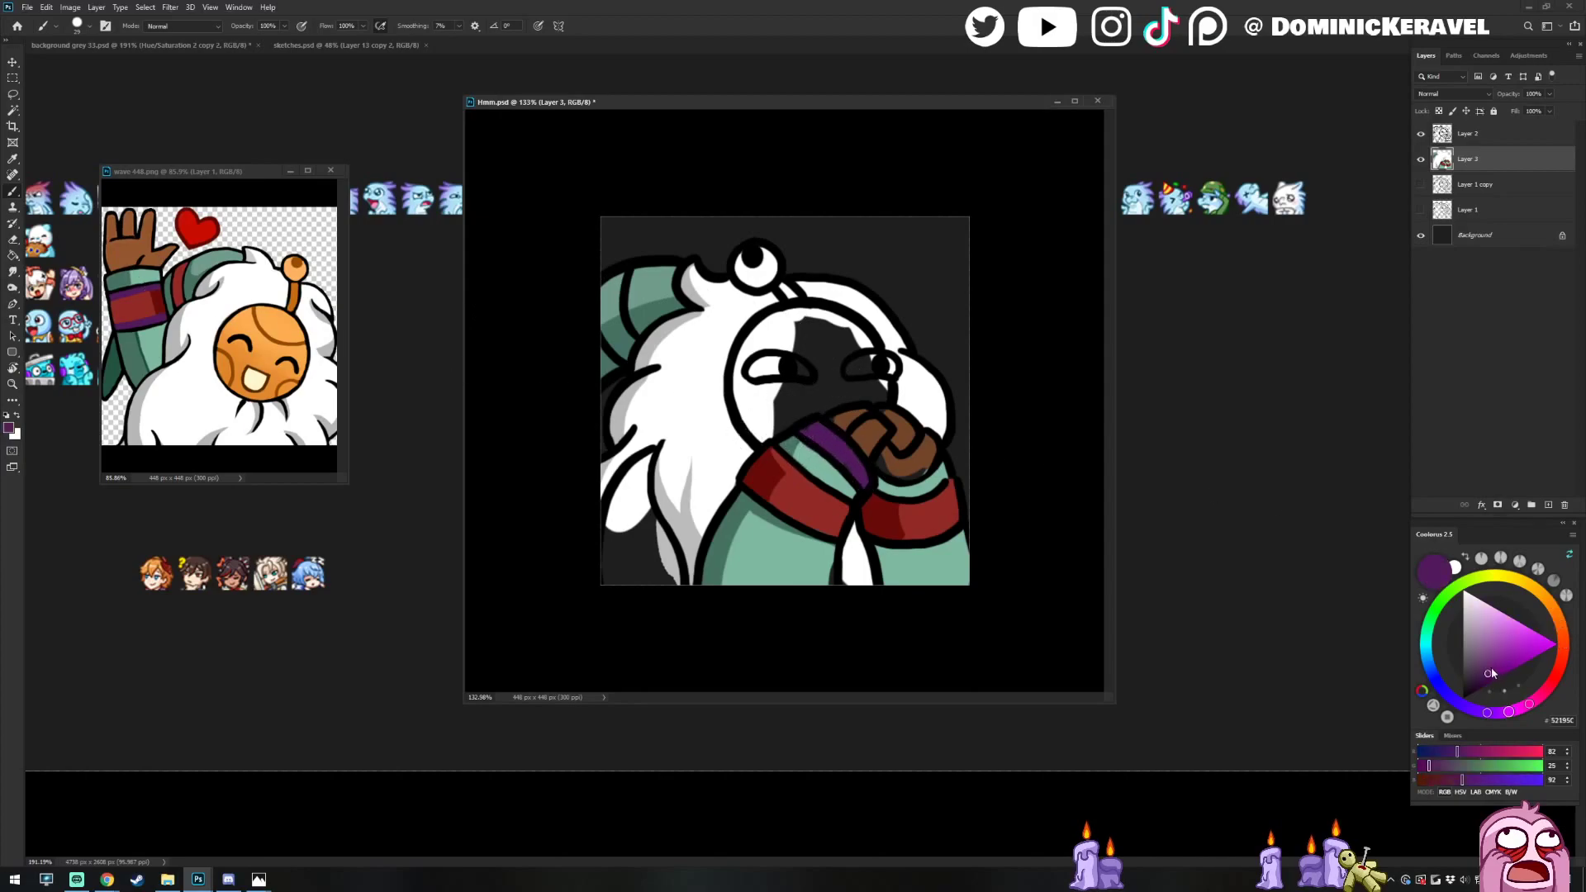
pyautogui.moveTo(1491, 673); pyautogui.dragTo(1495, 663)
pyautogui.click(1492, 714)
pyautogui.moveTo(1491, 719); pyautogui.dragTo(1477, 714)
pyautogui.moveTo(1500, 653); pyautogui.dragTo(1490, 652)
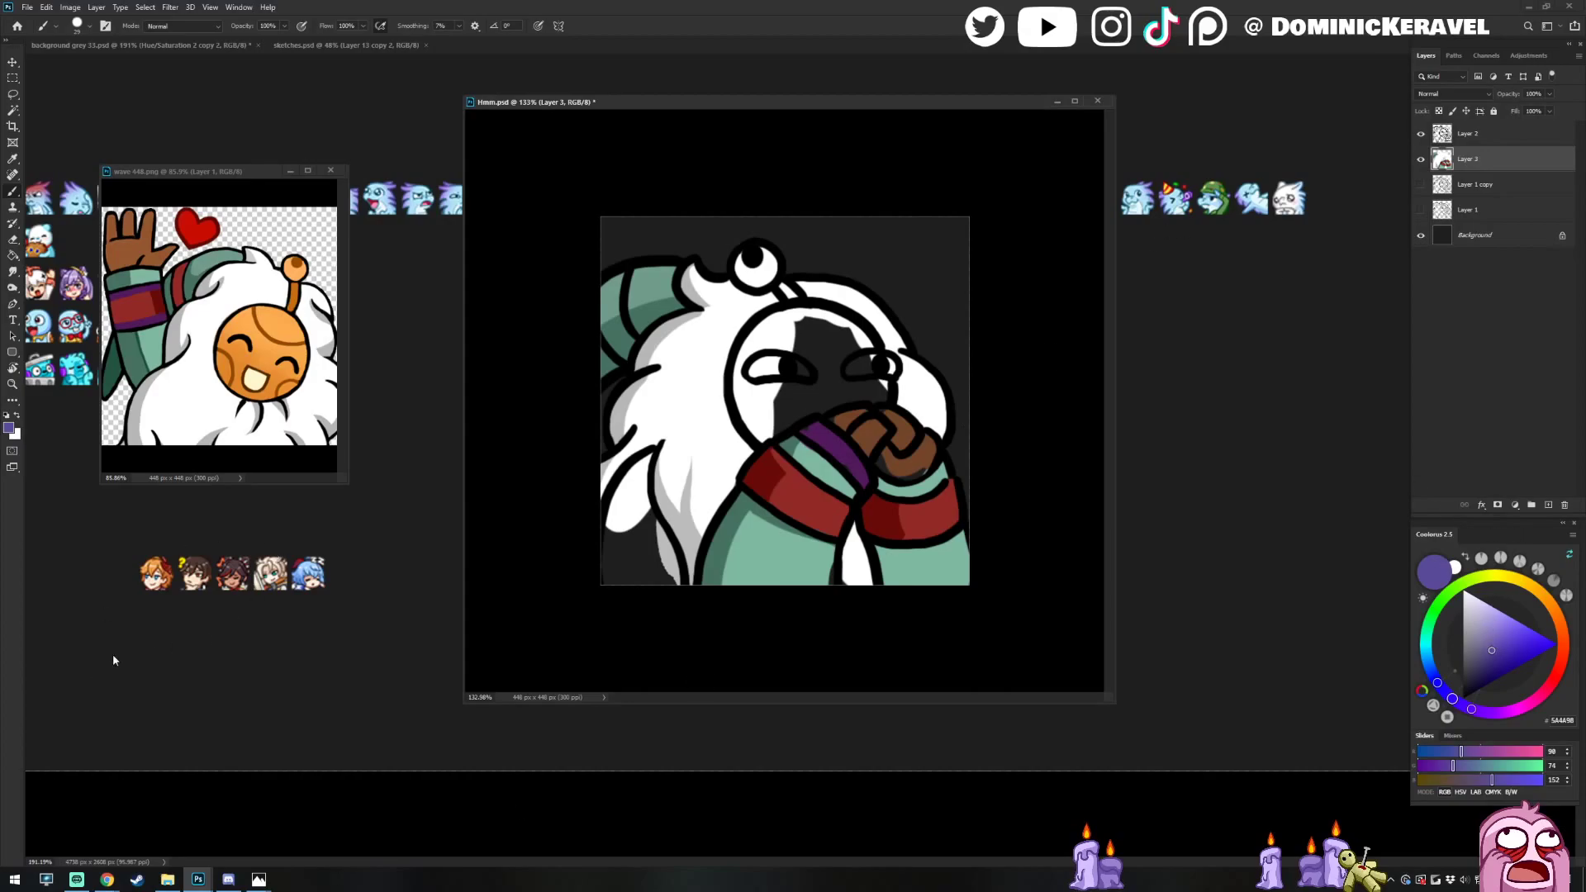
pyautogui.click(258, 880)
pyautogui.moveTo(1166, 145); pyautogui.dragTo(0, 364)
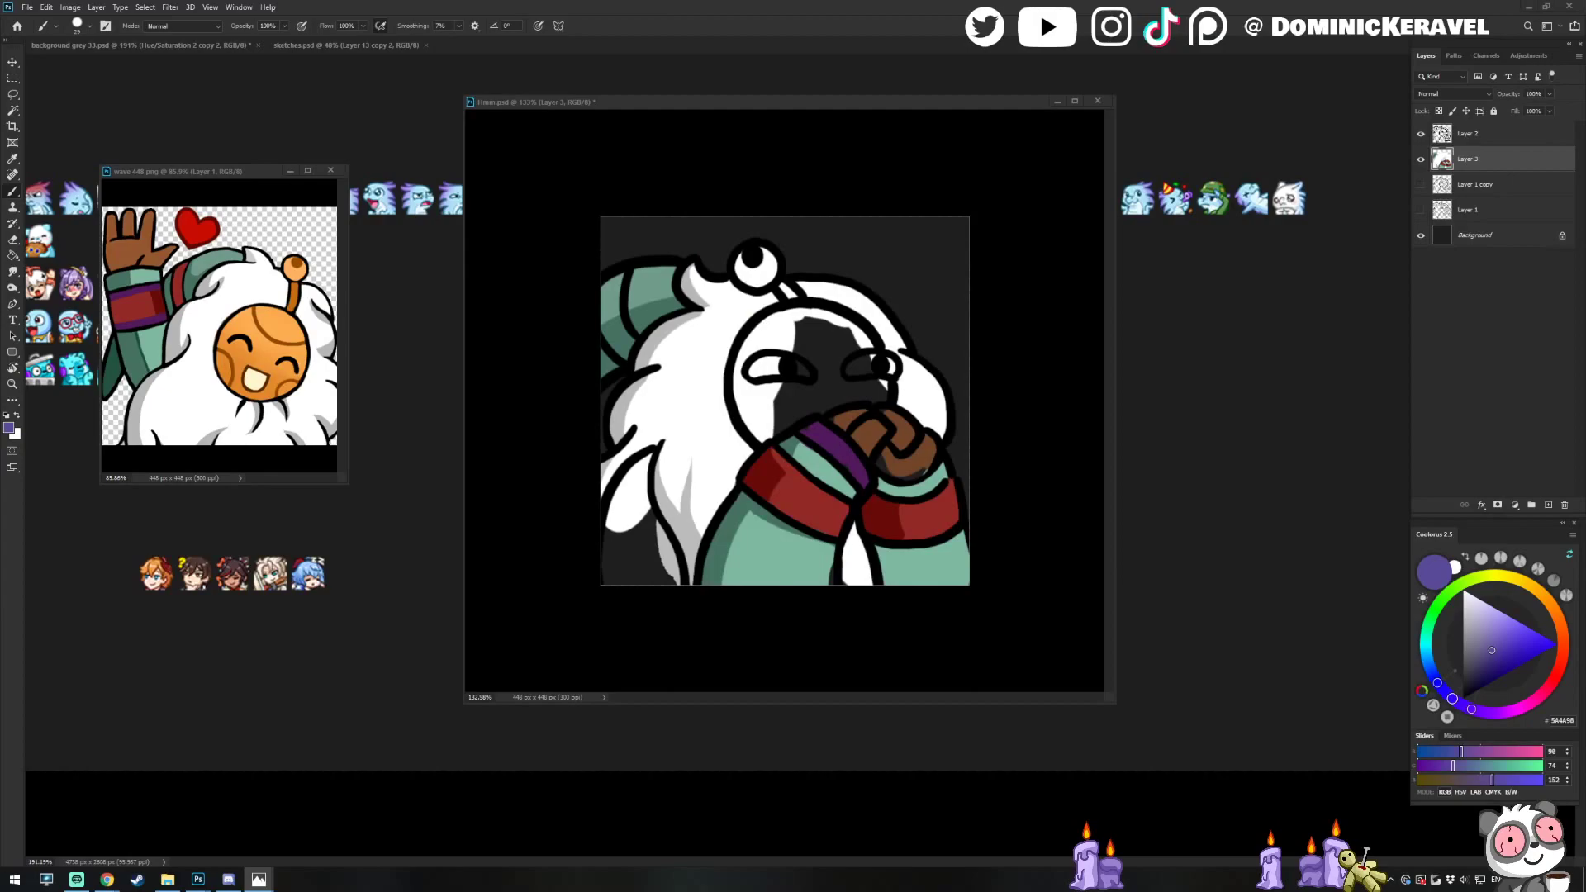
pyautogui.click(1437, 684)
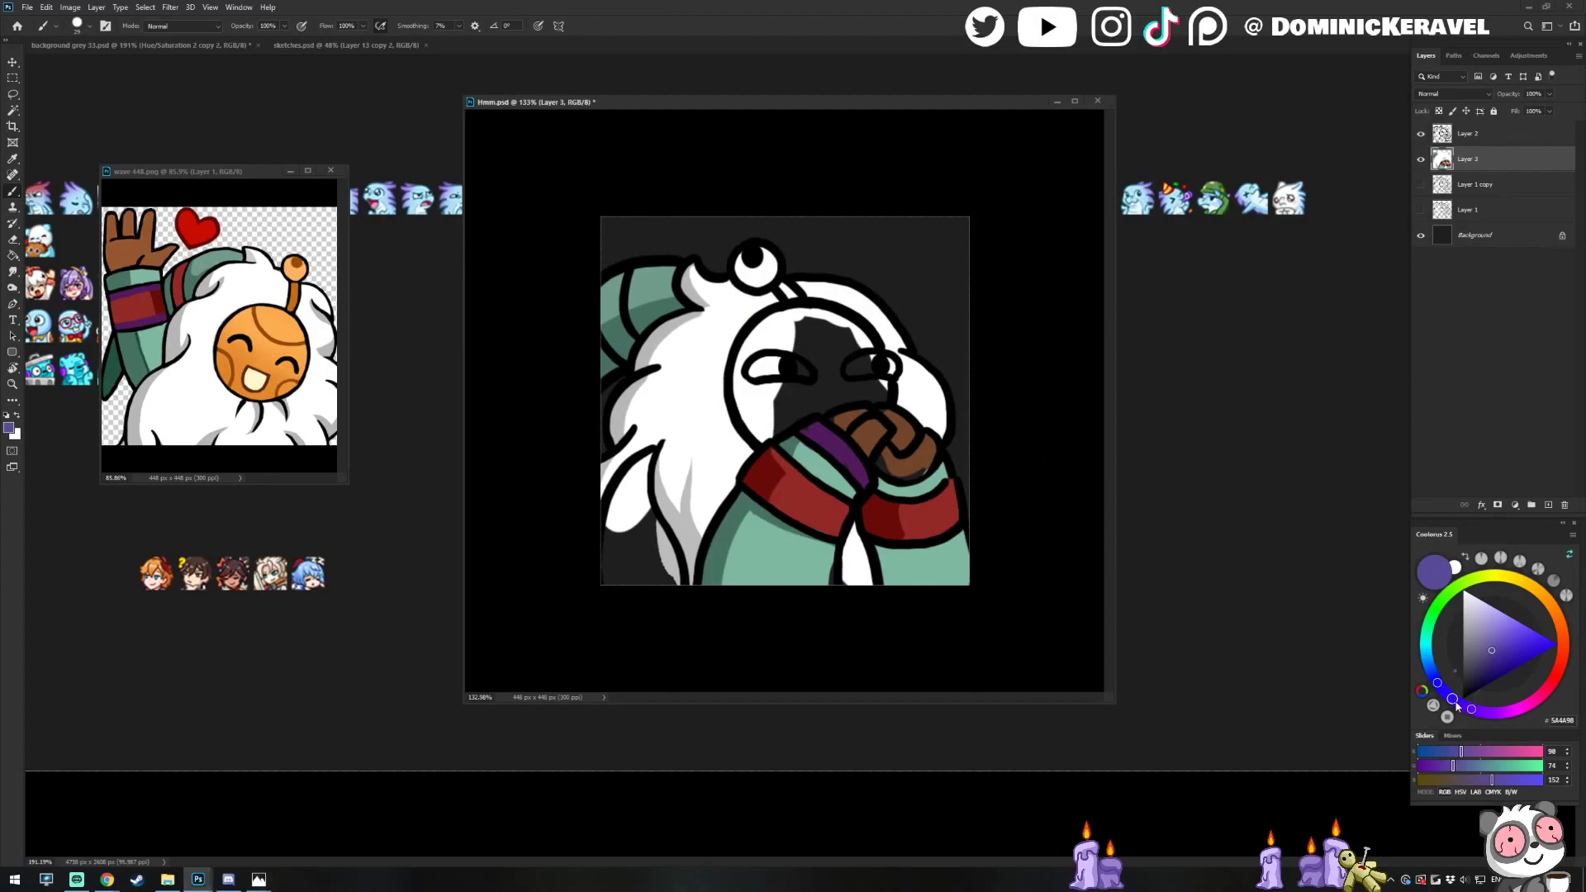
pyautogui.click(1497, 639)
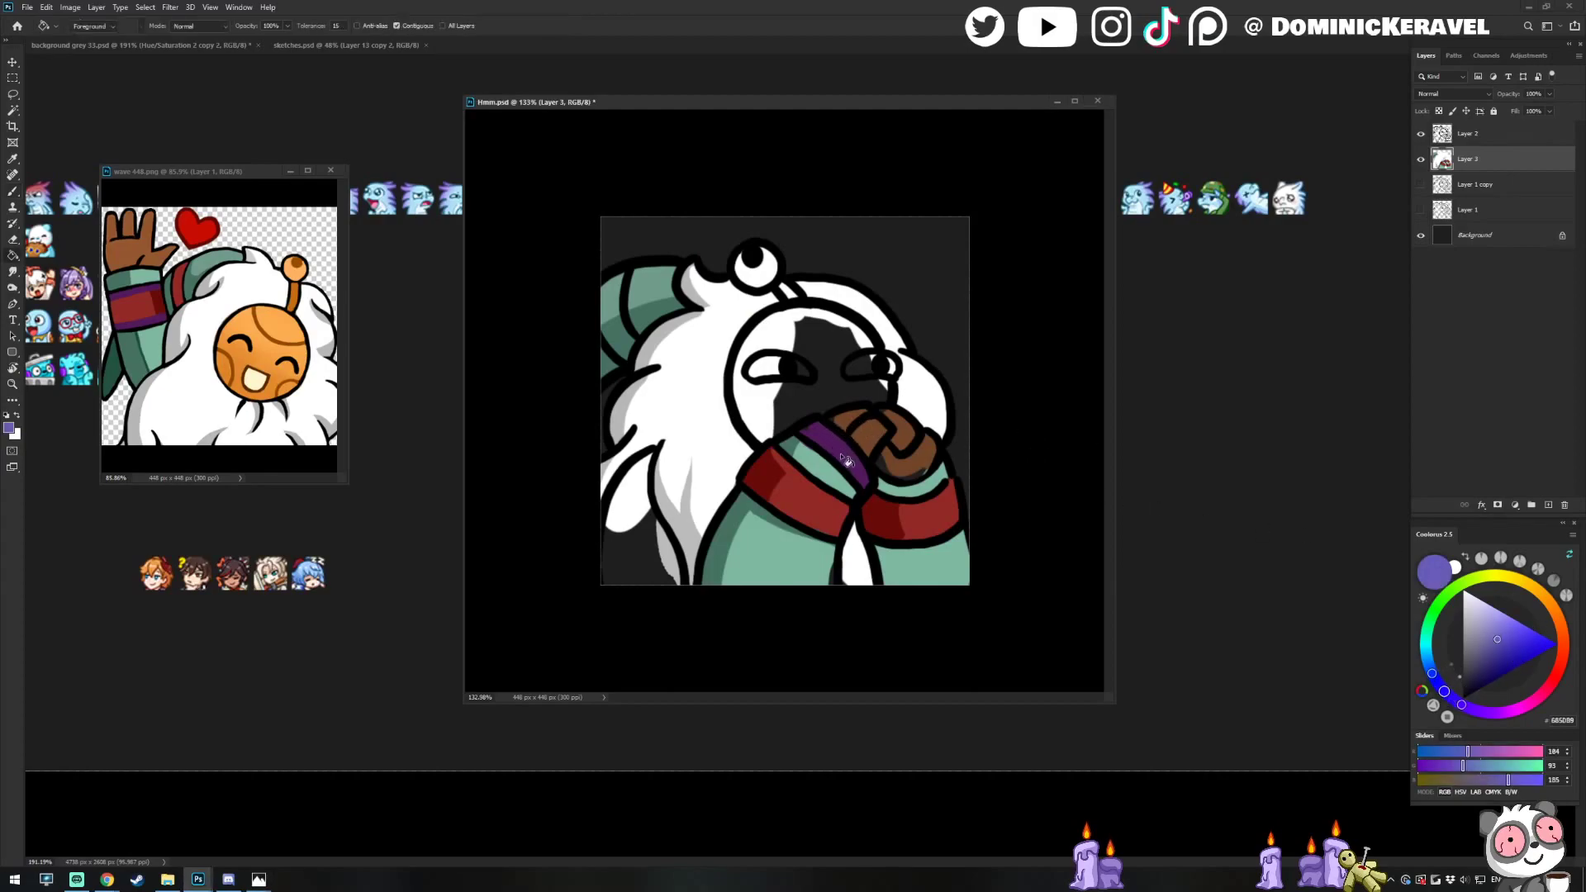
pyautogui.moveTo(865, 483); pyautogui.dragTo(814, 429)
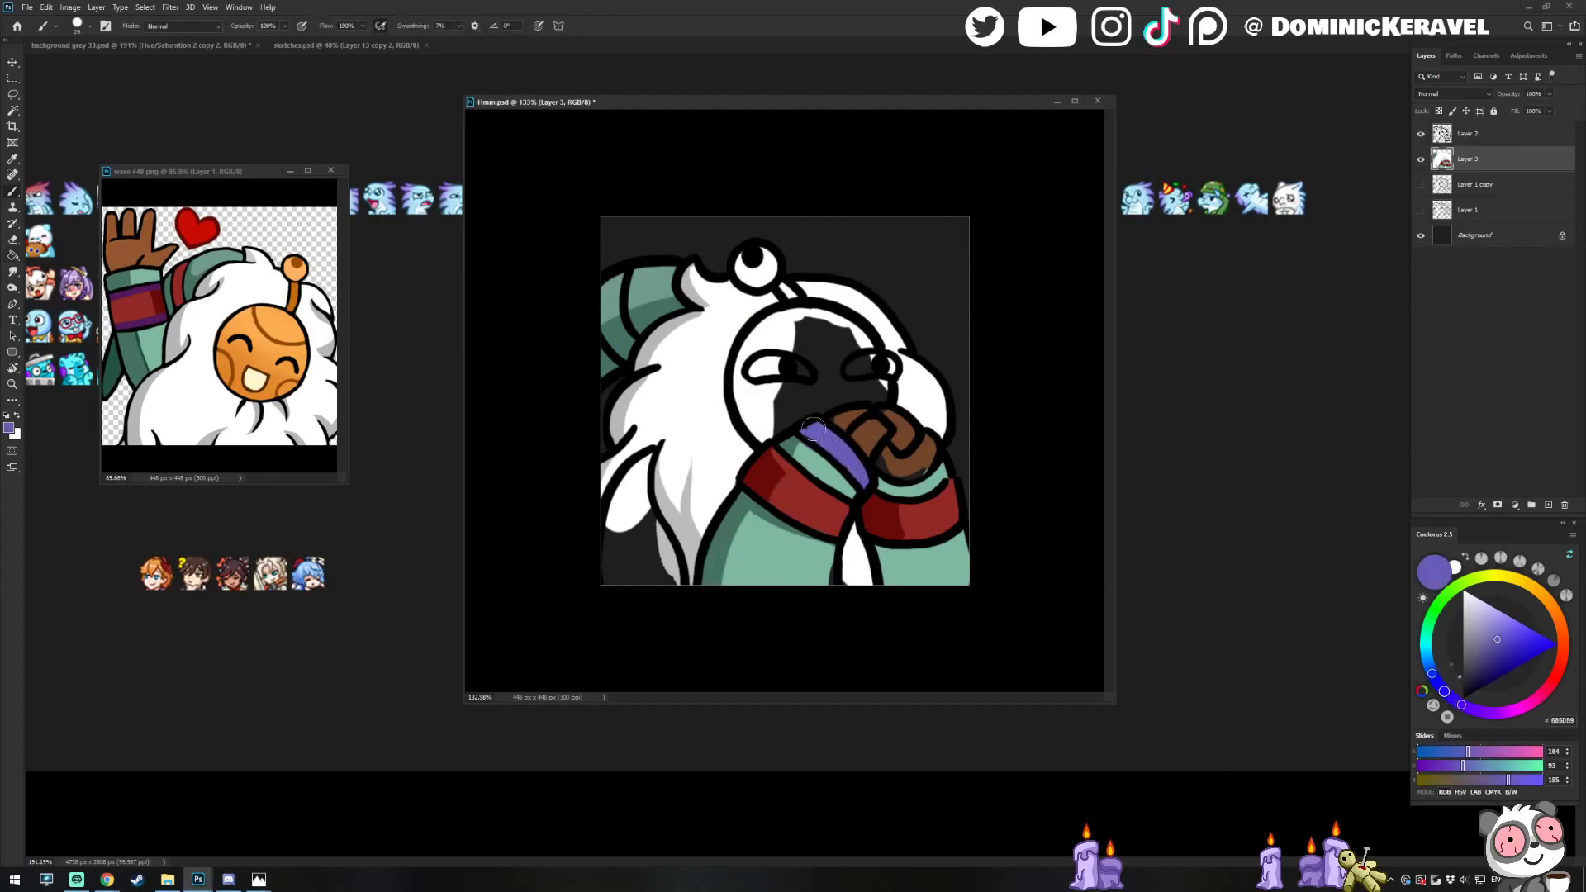
# Paint the far arm's wrist stripe blue-violet and fill the back of the far hand with the front sleeve's dark teal
pyautogui.keyDown('alt'); pyautogui.click(930, 457); pyautogui.keyUp('alt')
pyautogui.moveTo(922, 465)
pyautogui.mouseDown()
pyautogui.moveTo(876, 464)
pyautogui.moveTo(919, 463)
pyautogui.moveTo(928, 444)
pyautogui.mouseUp()
pyautogui.keyDown('alt'); pyautogui.click(929, 489); pyautogui.keyUp('alt')
pyautogui.hotkey('ctrl', 'z')
pyautogui.keyDown('alt'); pyautogui.click(841, 479); pyautogui.keyUp('alt')
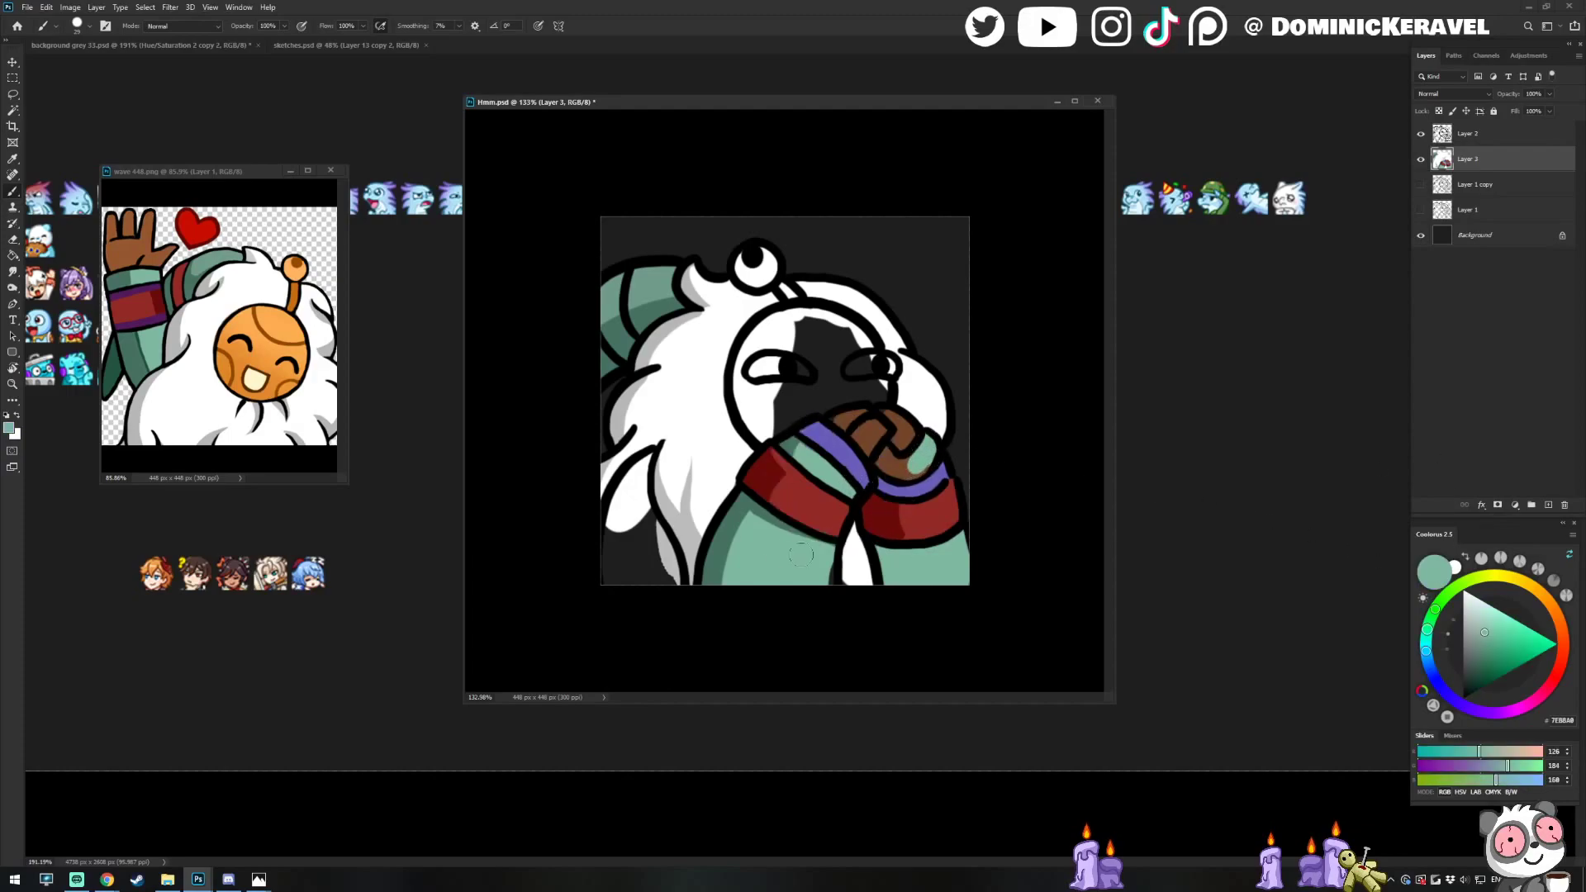
pyautogui.keyDown('alt'); pyautogui.click(746, 517); pyautogui.keyUp('alt')
pyautogui.press('g')
pyautogui.click(923, 457)
pyautogui.press('b')
pyautogui.moveTo(926, 462); pyautogui.dragTo(885, 455)
pyautogui.hotkey('ctrl', 'z')
# Highlight the brown fingers with lighter brown #996545 and touch up the far hand's outer edge in light teal
pyautogui.keyDown('alt'); pyautogui.click(910, 430); pyautogui.keyUp('alt')
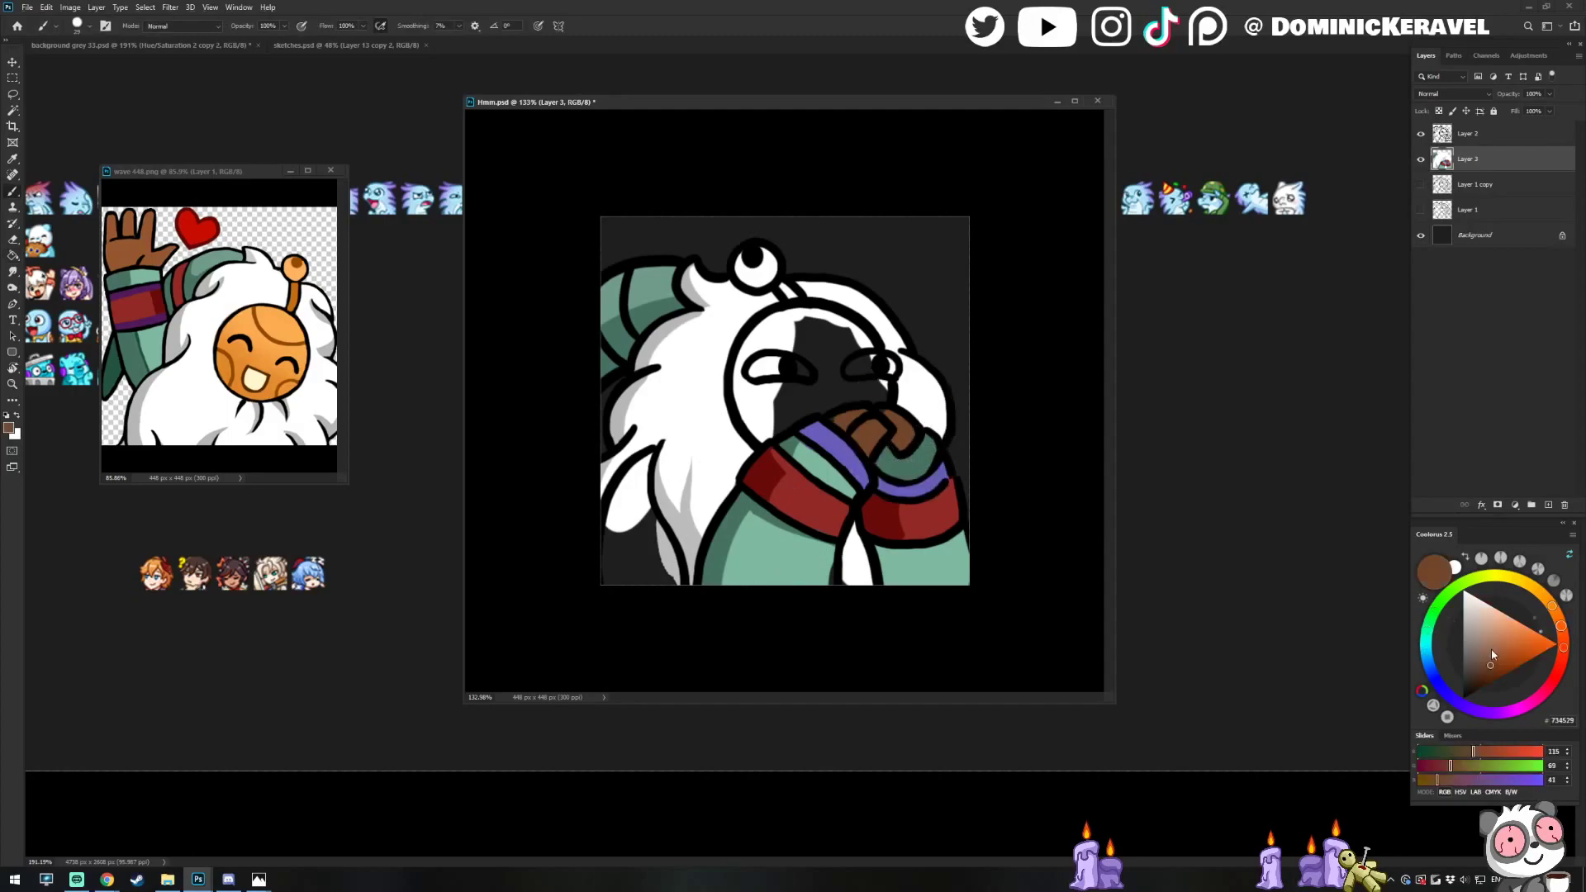
pyautogui.moveTo(890, 410)
pyautogui.mouseDown()
pyautogui.moveTo(915, 444)
pyautogui.moveTo(877, 424)
pyautogui.moveTo(908, 432)
pyautogui.moveTo(906, 469)
pyautogui.moveTo(881, 440)
pyautogui.mouseUp()
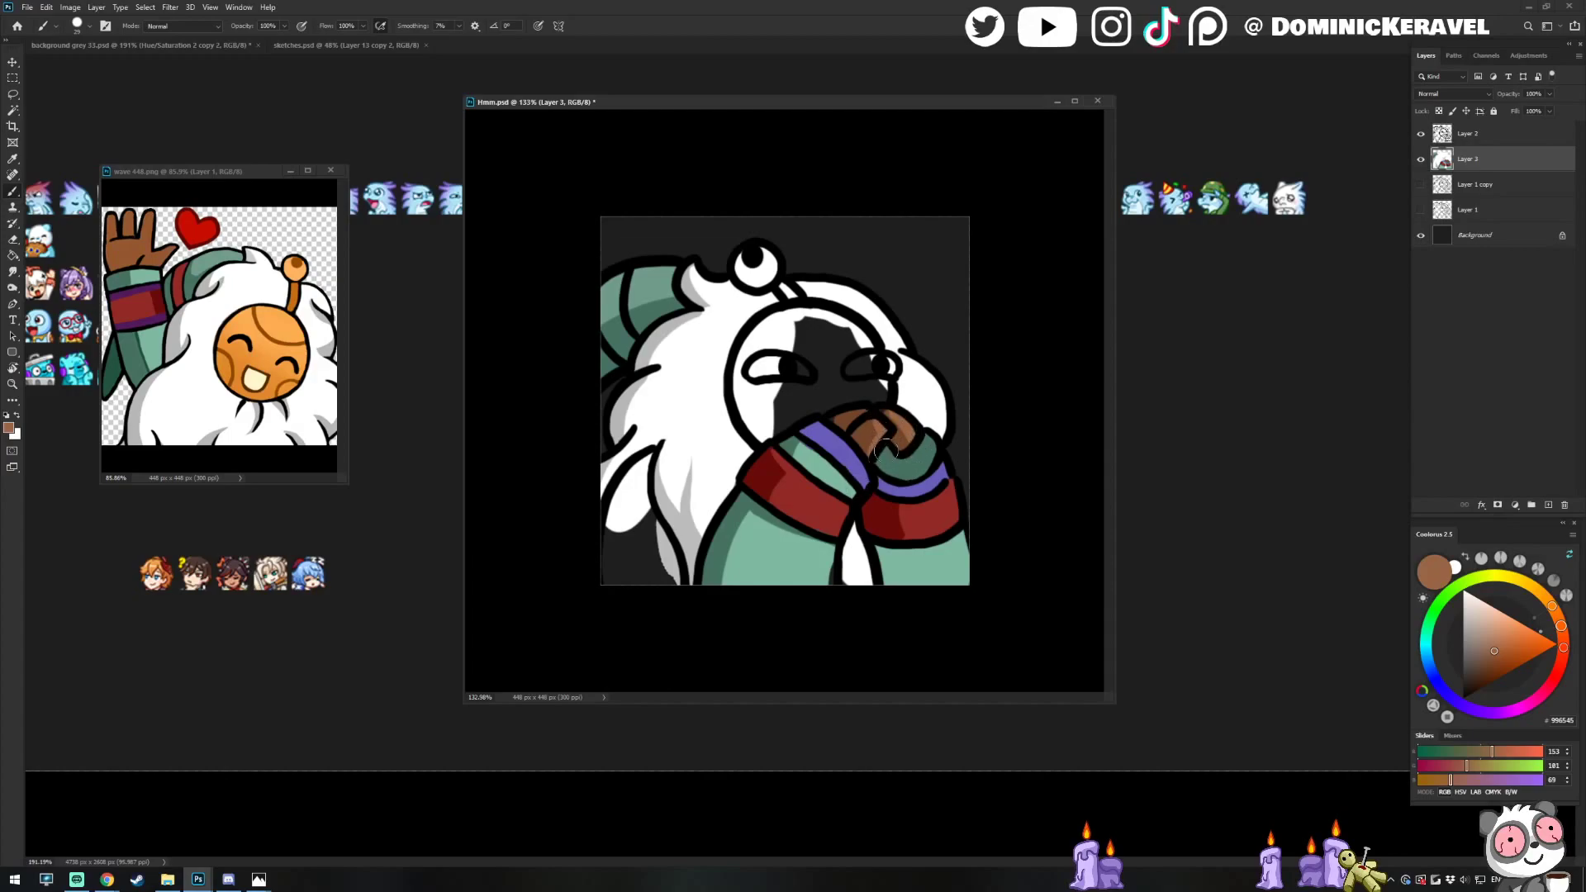
pyautogui.keyDown('alt'); pyautogui.click(912, 466); pyautogui.keyUp('alt')
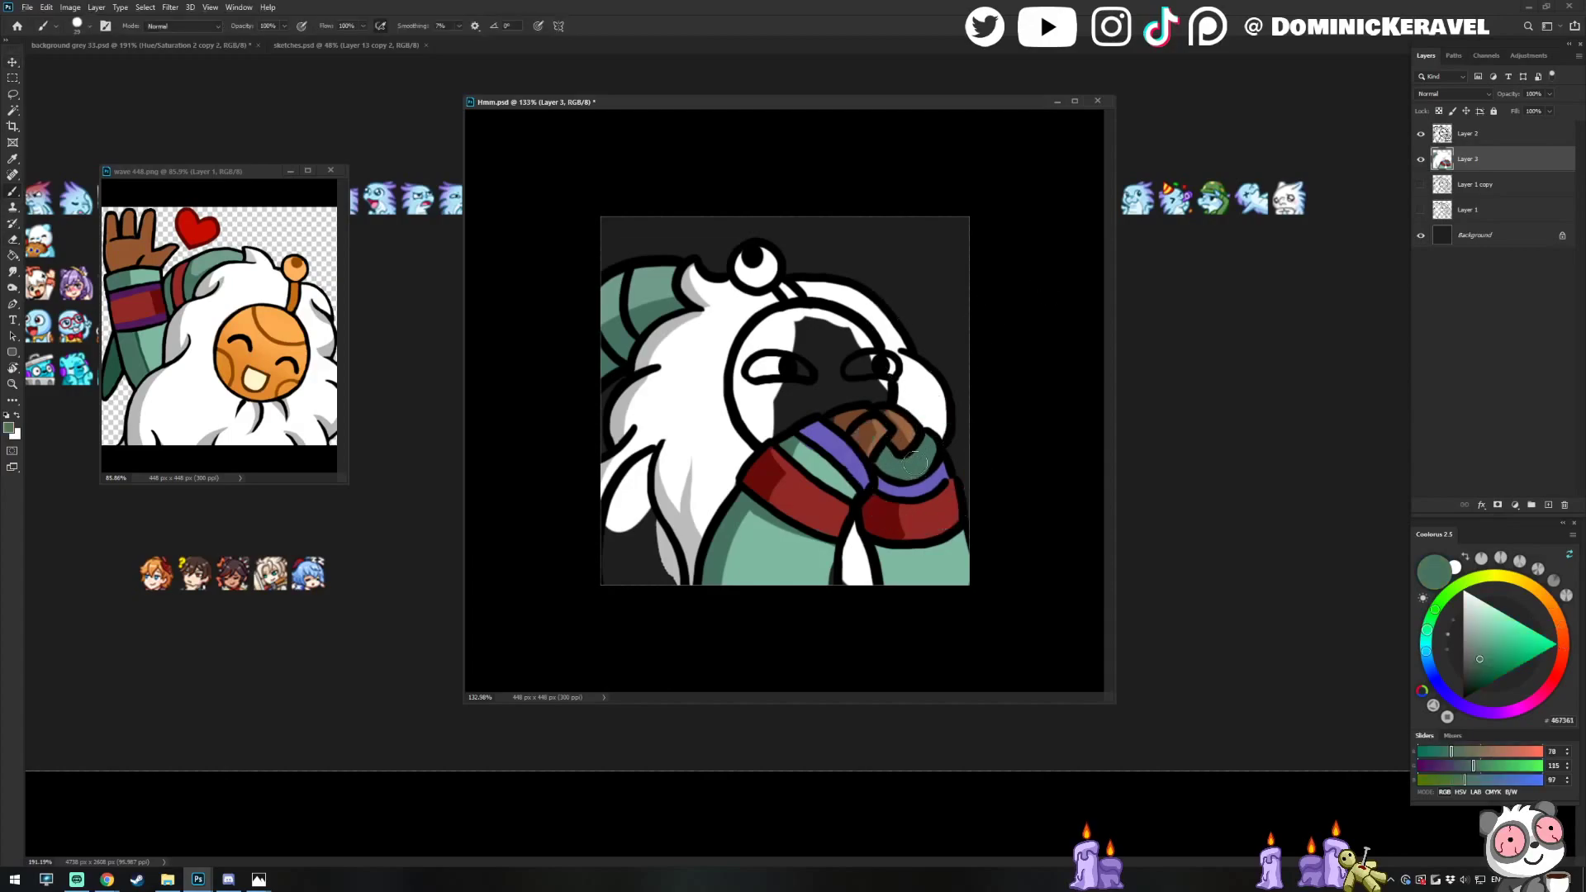
pyautogui.press('v')
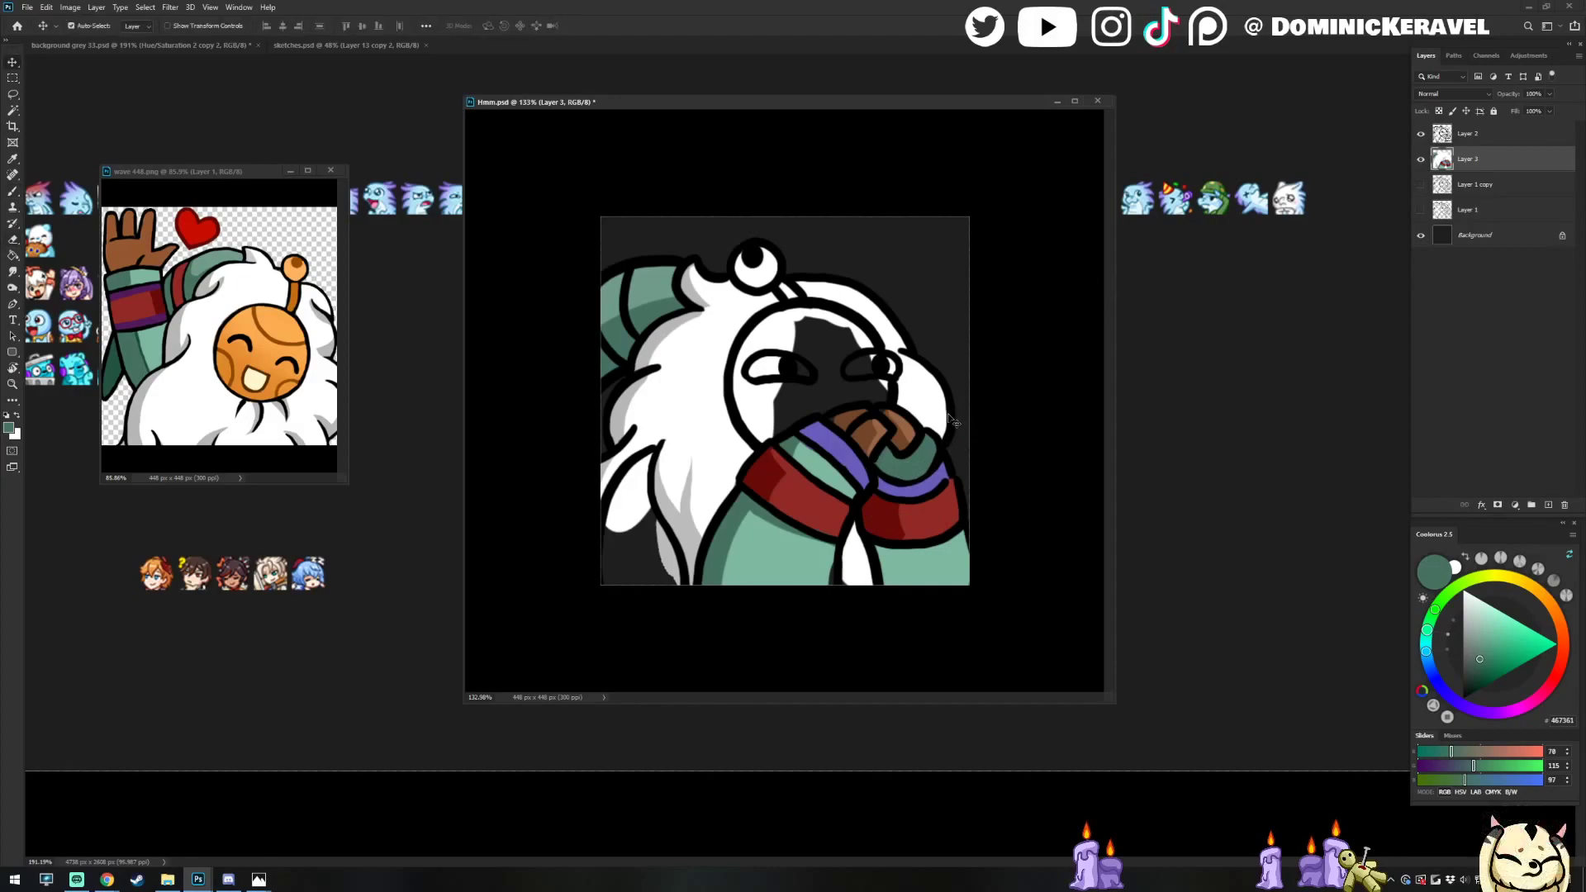
pyautogui.press('b')
pyautogui.keyDown('alt'); pyautogui.click(923, 447); pyautogui.keyUp('alt')
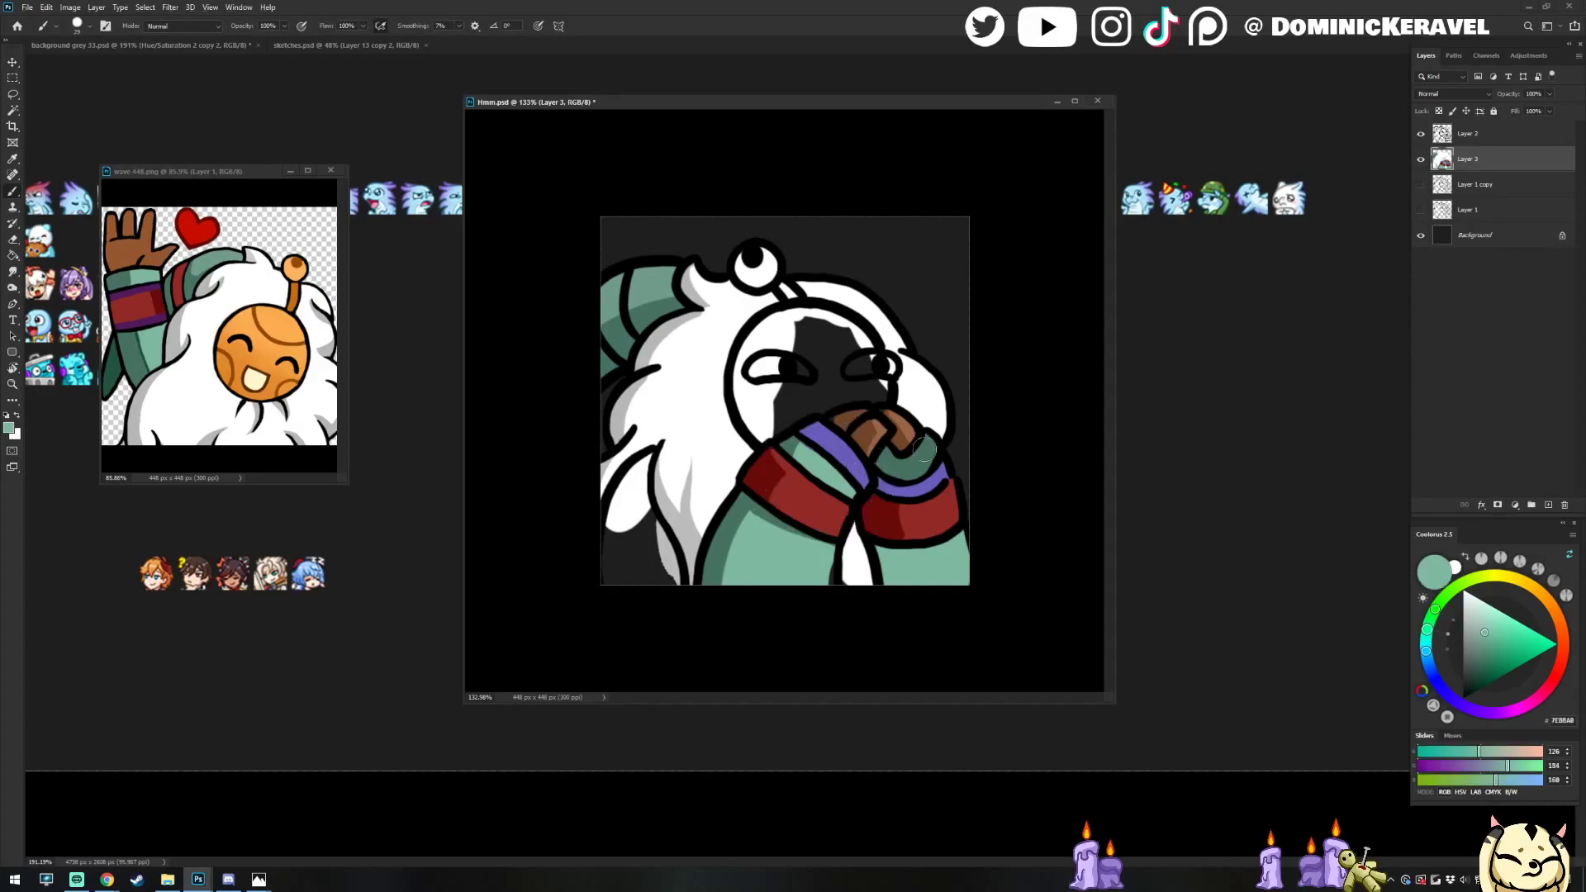
pyautogui.moveTo(932, 445); pyautogui.dragTo(937, 456)
# Shade the inner side of the far sleeve below its cuff dark teal and paint the beard gap between the sleeves grey
pyautogui.keyDown('alt'); pyautogui.click(922, 557); pyautogui.keyUp('alt')
pyautogui.moveTo(906, 556)
pyautogui.mouseDown()
pyautogui.moveTo(900, 591)
pyautogui.moveTo(884, 553)
pyautogui.moveTo(892, 599)
pyautogui.mouseUp()
pyautogui.keyDown('alt'); pyautogui.click(682, 519); pyautogui.keyUp('alt')
pyautogui.moveTo(859, 528); pyautogui.dragTo(857, 540)
pyautogui.press('v')
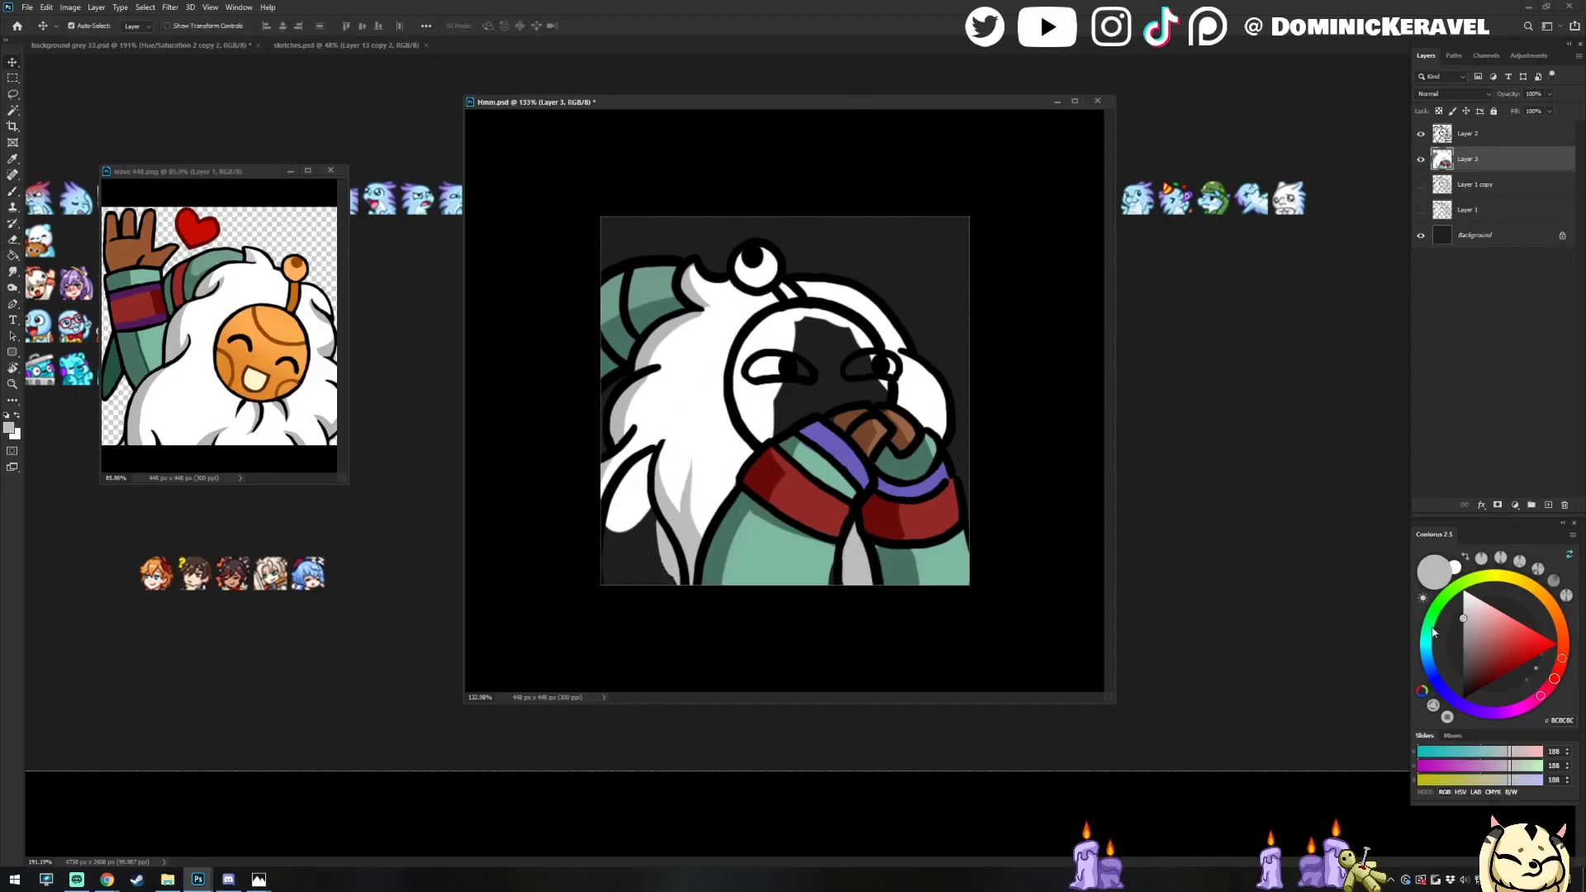
pyautogui.press('b')
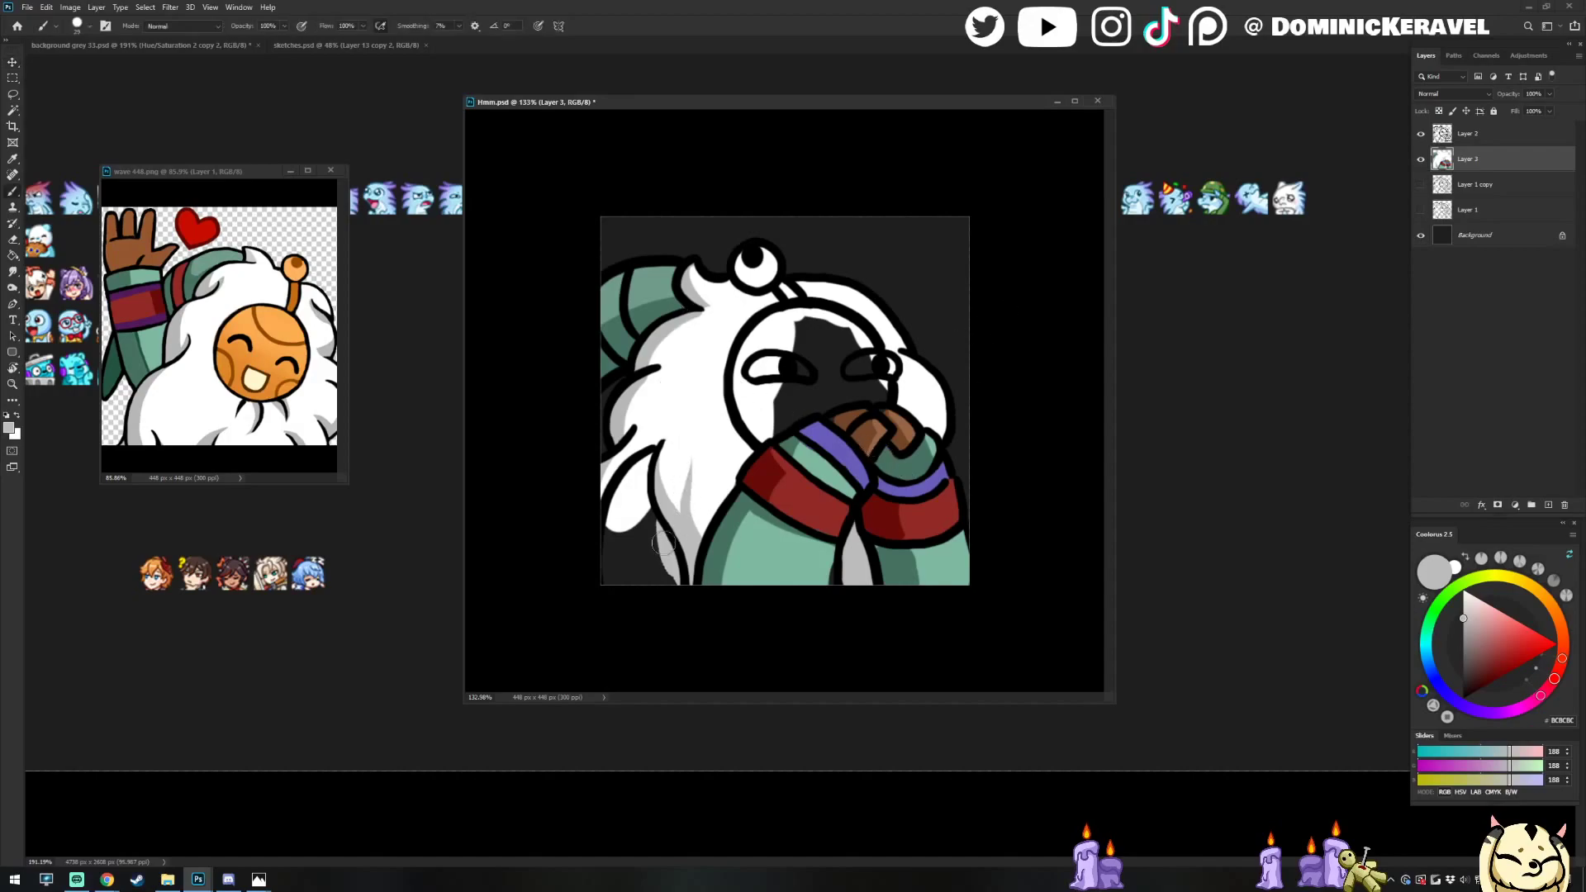
# Paint the empty sleeve area in the canvas's lower-left corner dark teal and cover it with the front sleeve's light teal
pyautogui.keyDown('alt'); pyautogui.click(742, 524); pyautogui.keyUp('alt')
pyautogui.moveTo(645, 450); pyautogui.dragTo(620, 545)
pyautogui.moveTo(627, 479)
pyautogui.mouseDown()
pyautogui.moveTo(611, 599)
pyautogui.moveTo(641, 485)
pyautogui.moveTo(665, 570)
pyautogui.mouseUp()
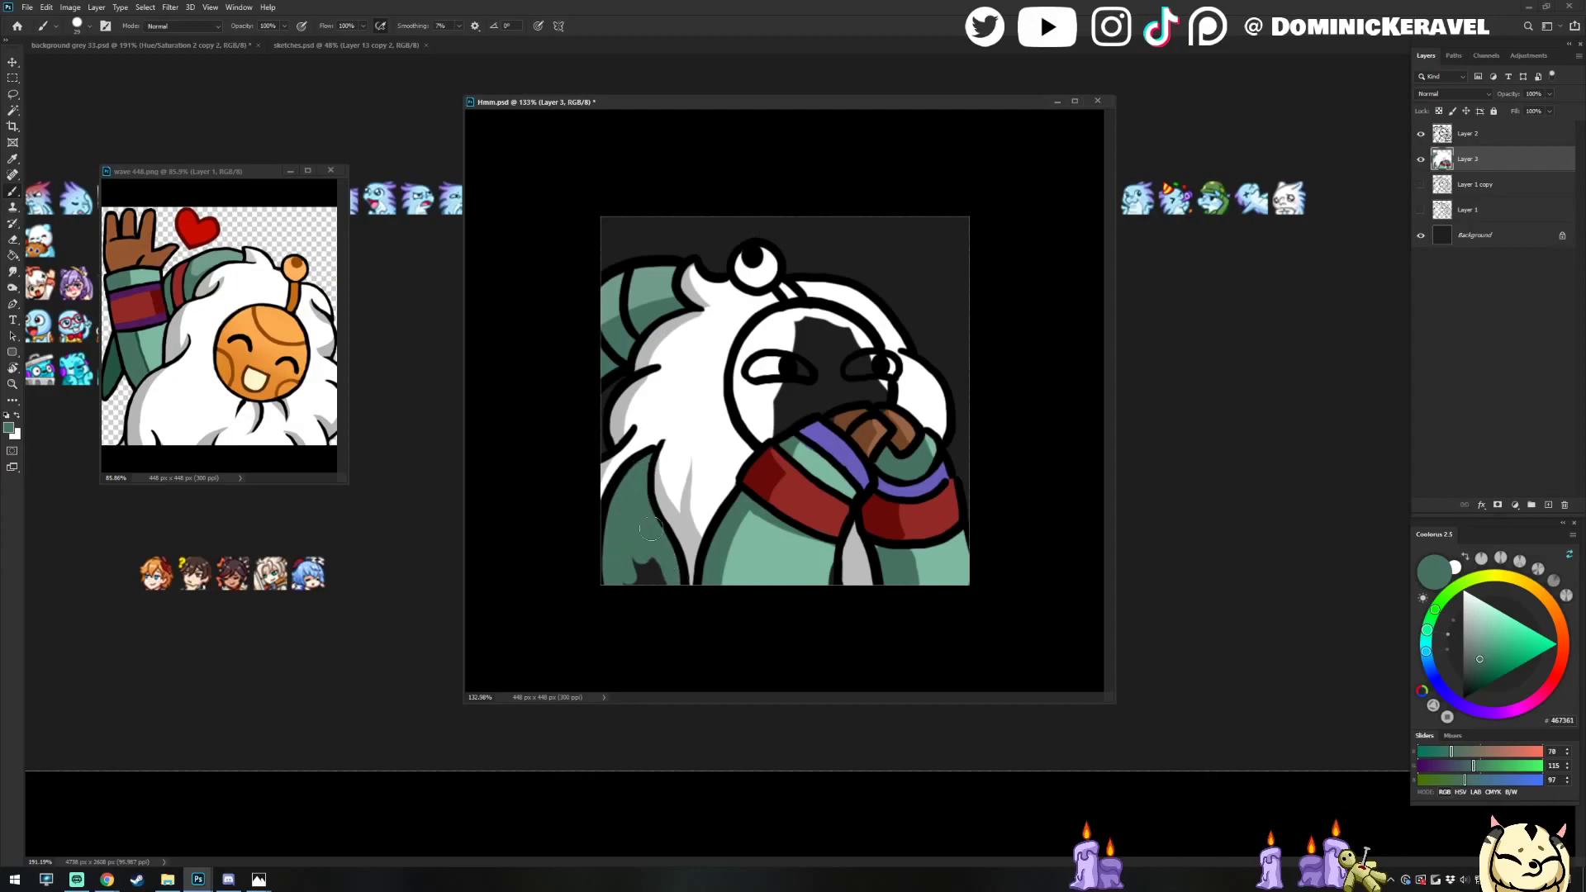
pyautogui.keyDown('alt'); pyautogui.click(782, 555); pyautogui.keyUp('alt')
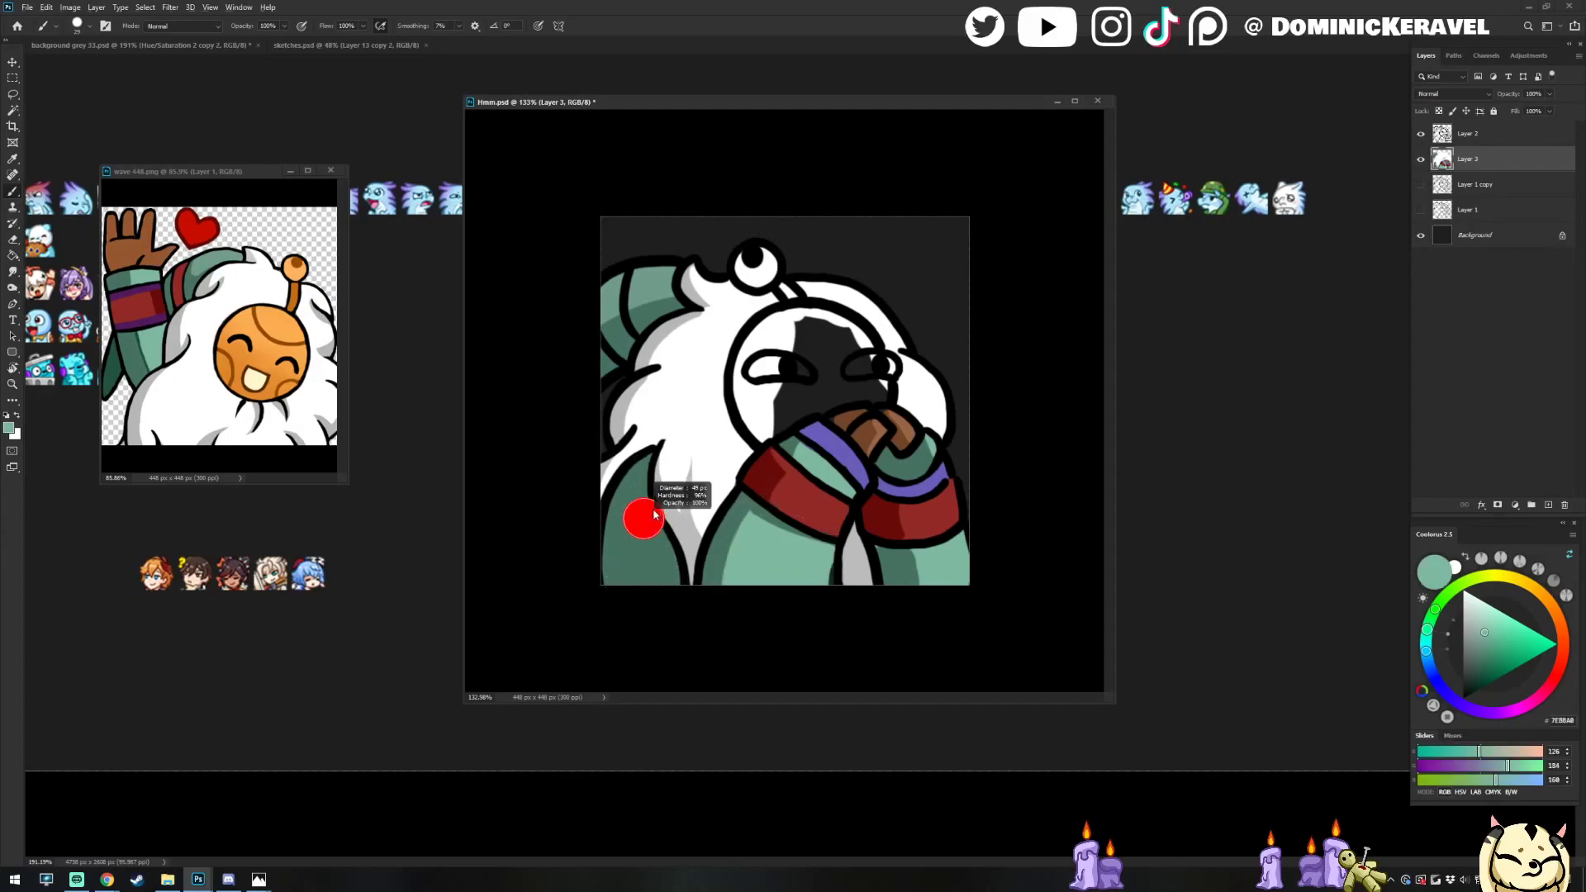
pyautogui.moveTo(648, 492)
pyautogui.mouseDown()
pyautogui.moveTo(629, 589)
pyautogui.moveTo(630, 511)
pyautogui.moveTo(642, 596)
pyautogui.moveTo(633, 510)
pyautogui.moveTo(649, 475)
pyautogui.mouseUp()
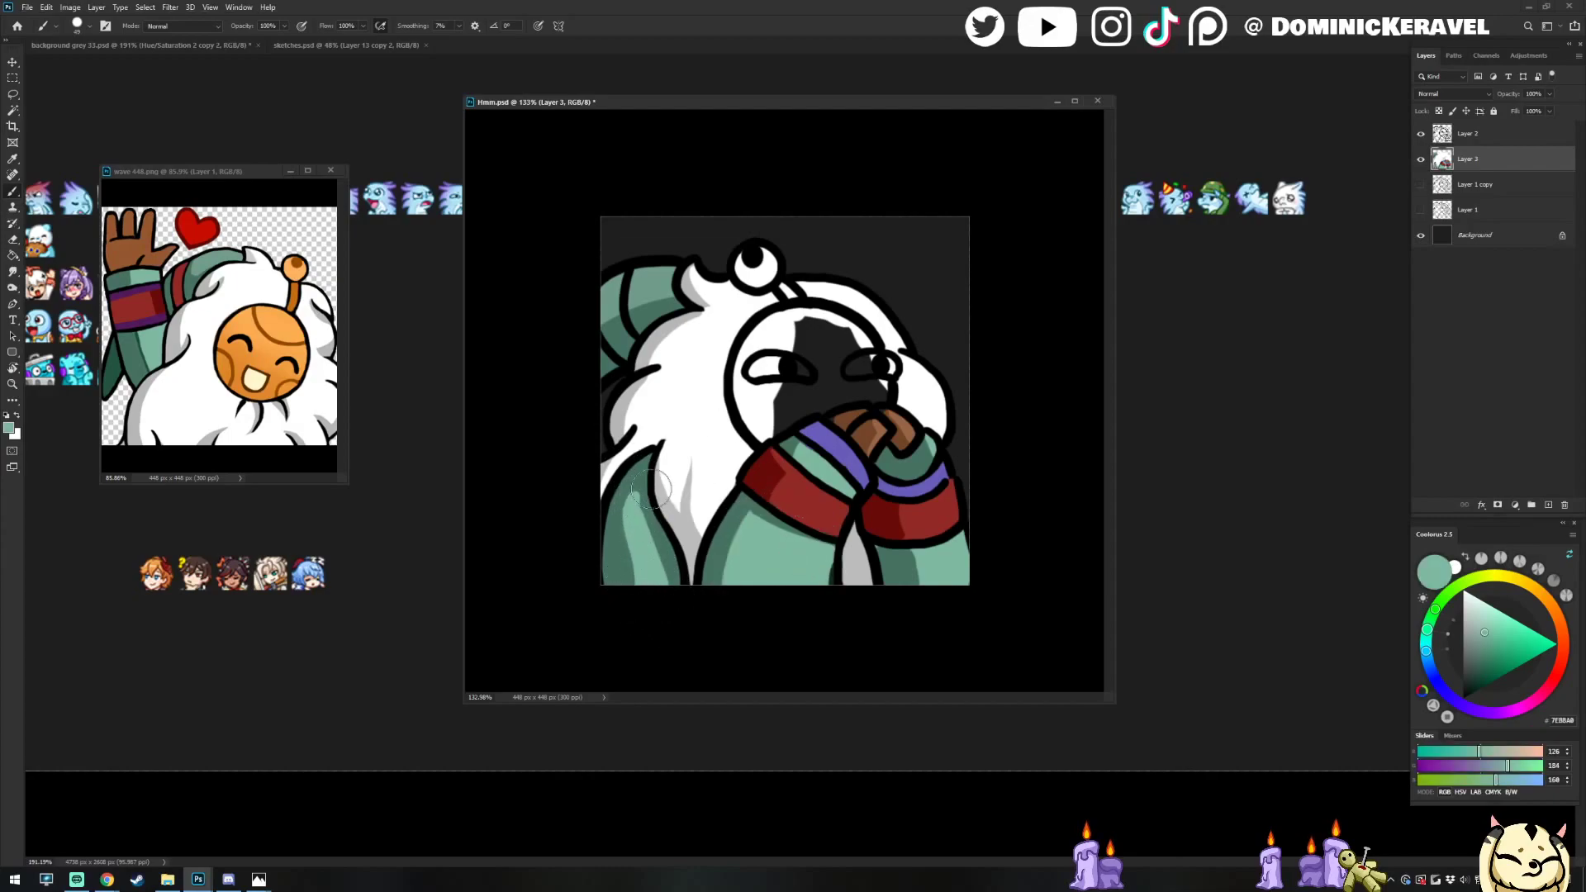
pyautogui.moveTo(631, 529)
pyautogui.mouseDown()
pyautogui.moveTo(653, 579)
pyautogui.moveTo(642, 489)
pyautogui.moveTo(644, 595)
pyautogui.mouseUp()
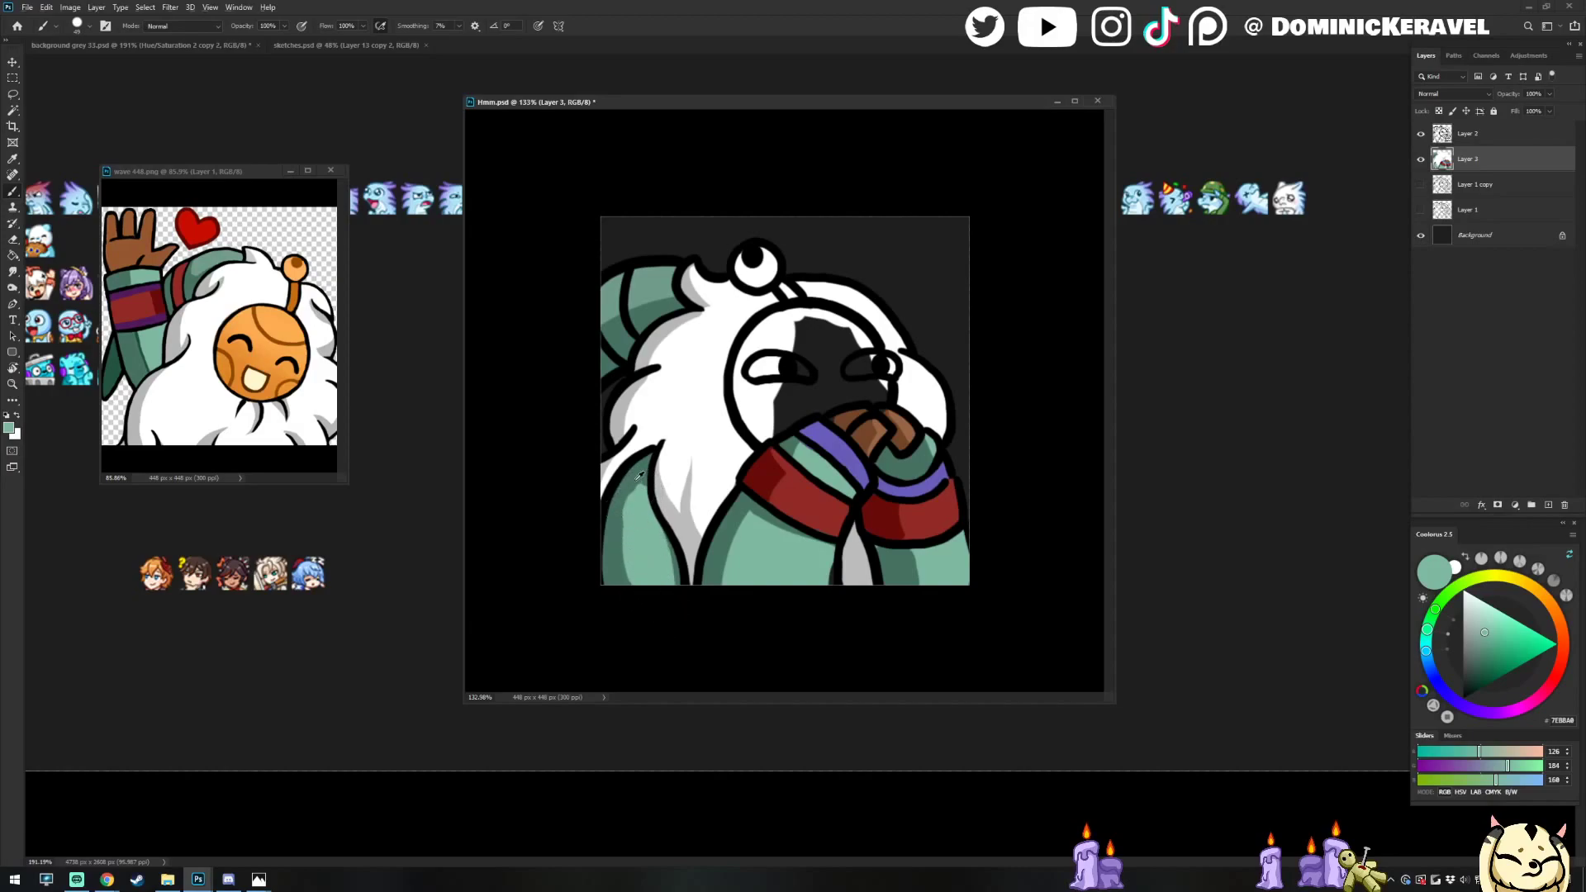
pyautogui.keyDown('alt'); pyautogui.click(636, 480); pyautogui.keyUp('alt')
pyautogui.moveTo(641, 489); pyautogui.dragTo(636, 583)
pyautogui.keyDown('alt'); pyautogui.click(648, 507); pyautogui.keyUp('alt')
pyautogui.moveTo(644, 474)
pyautogui.mouseDown()
pyautogui.moveTo(626, 562)
pyautogui.moveTo(634, 528)
pyautogui.mouseUp()
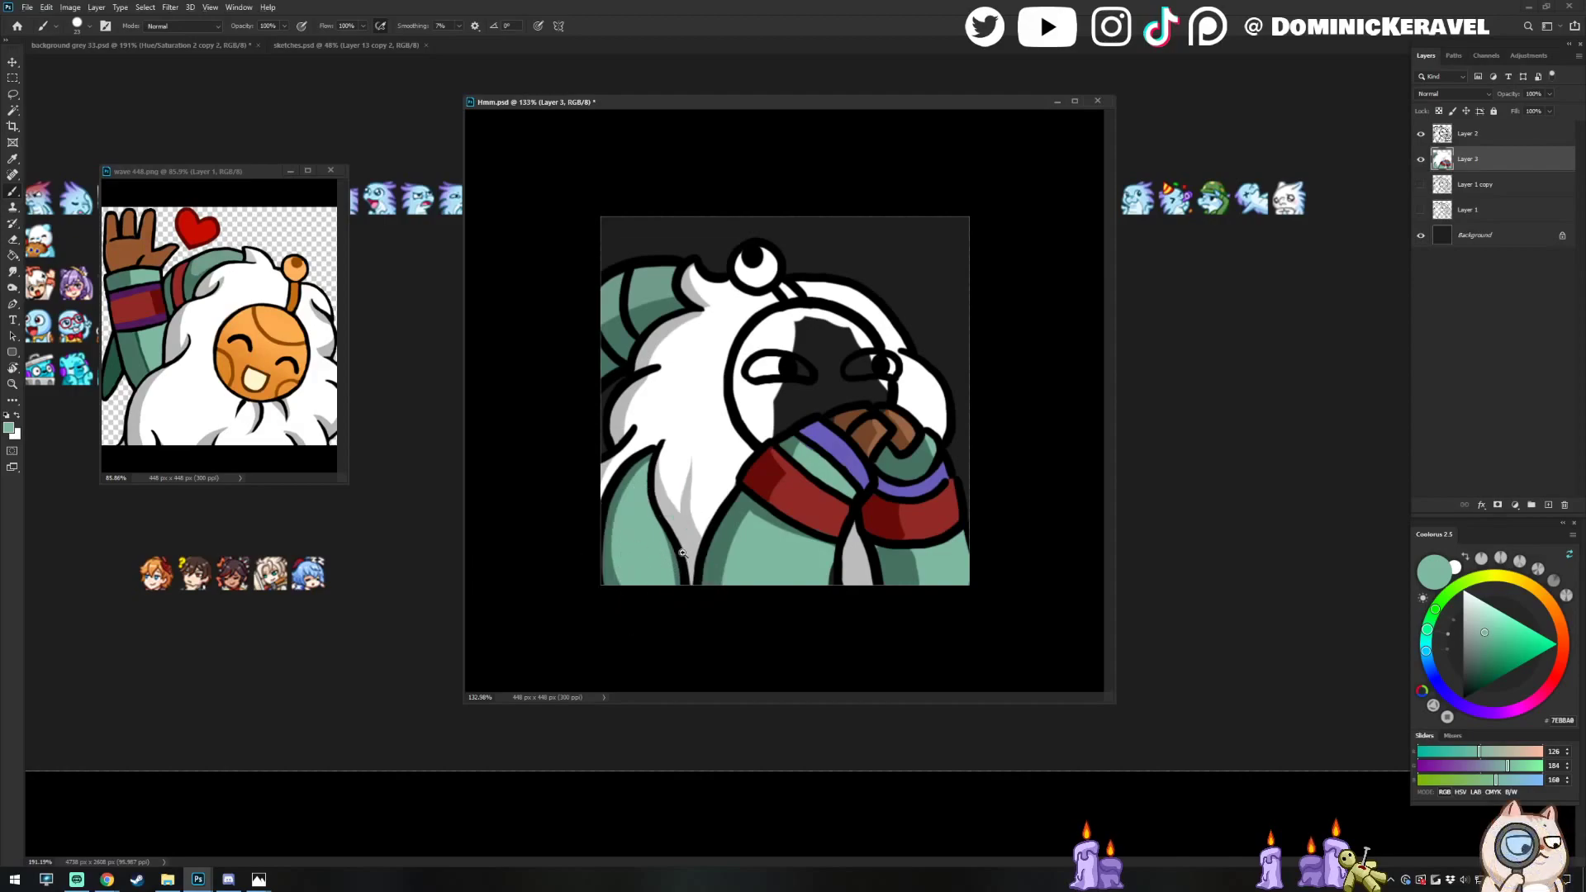
# Flip the canvas horizontally and shade the beard side of the rear sleeve with dark teal
pyautogui.scroll(-5, 611, 451)
pyautogui.press('v')
pyautogui.hotkey('ctrl', 'shift', 'h')
pyautogui.press('b')
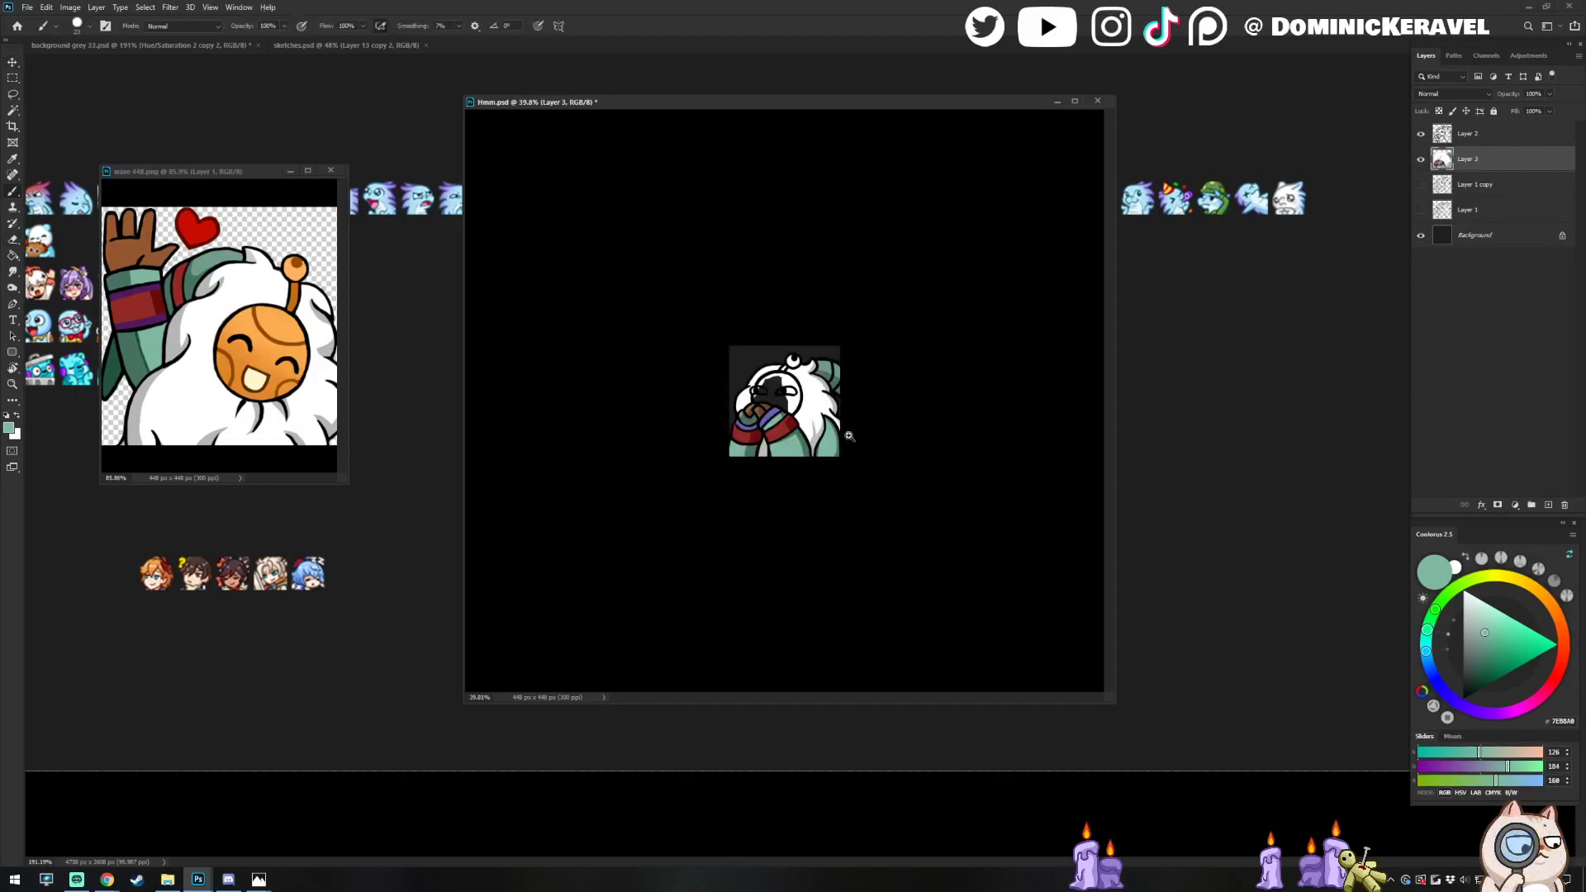
pyautogui.scroll(5, 851, 432)
pyautogui.keyDown('alt'); pyautogui.click(934, 501); pyautogui.keyUp('alt')
pyautogui.moveTo(928, 459); pyautogui.dragTo(912, 630)
pyautogui.moveTo(927, 497); pyautogui.dragTo(913, 597)
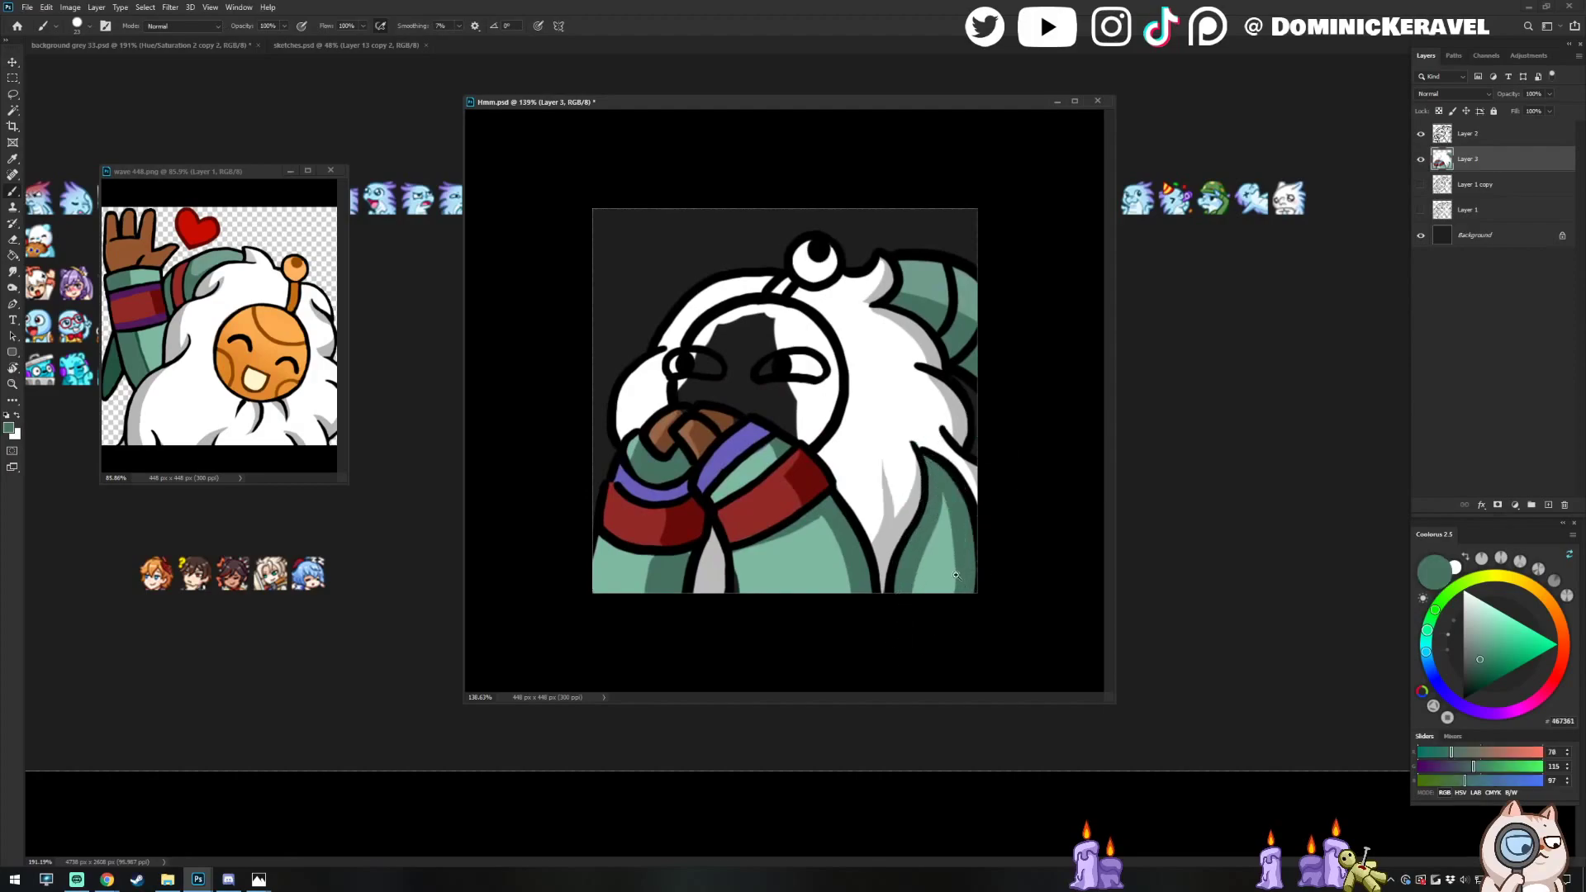
pyautogui.scroll(-4, 950, 434)
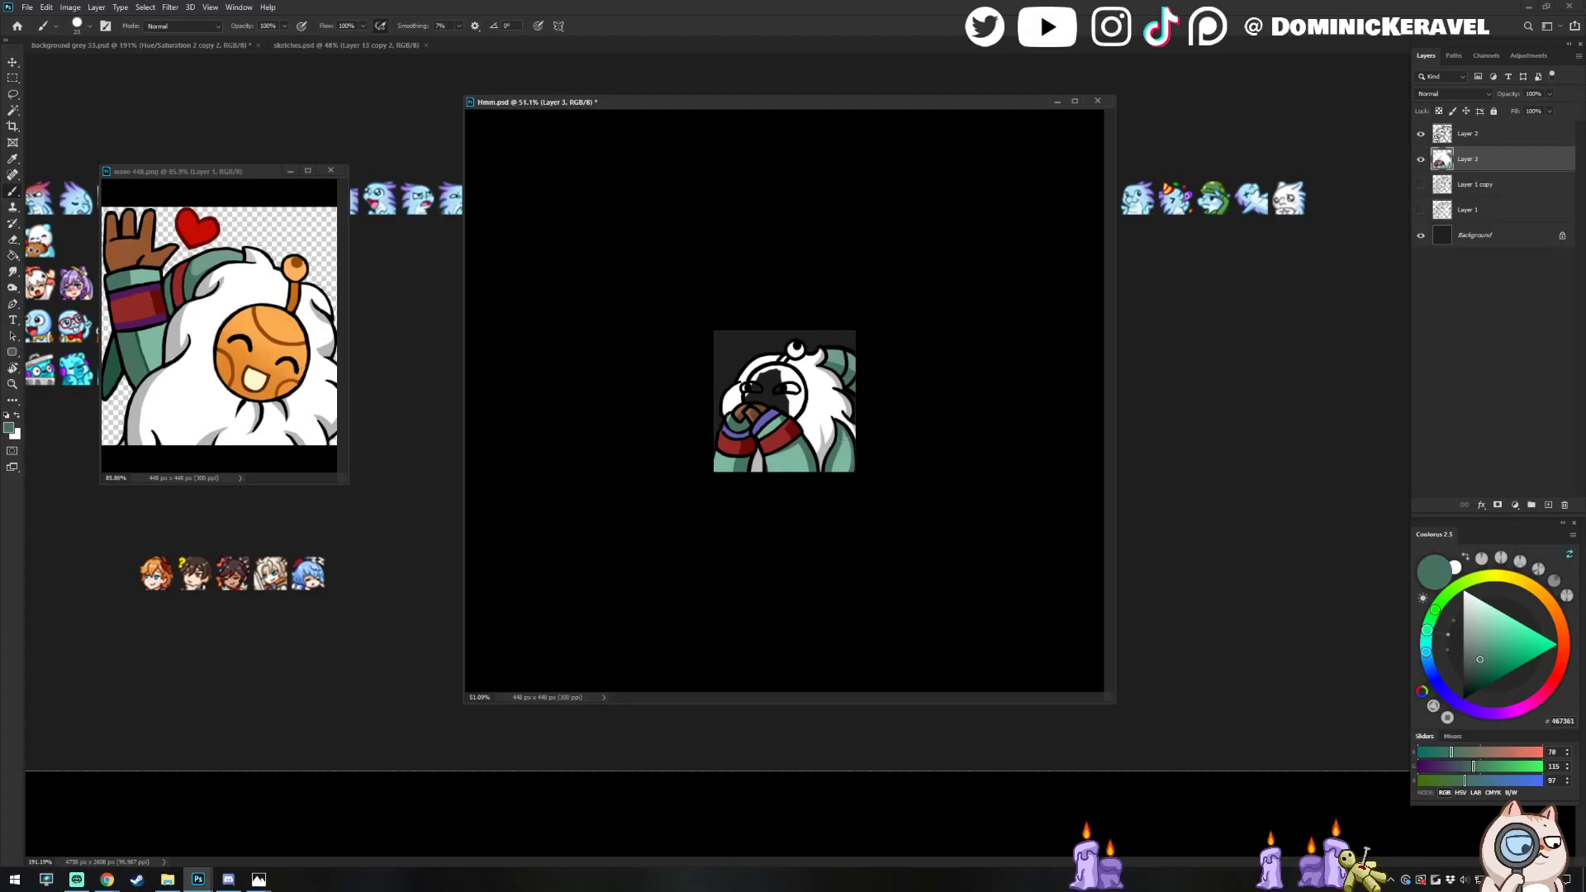
pyautogui.moveTo(849, 459); pyautogui.dragTo(860, 460)
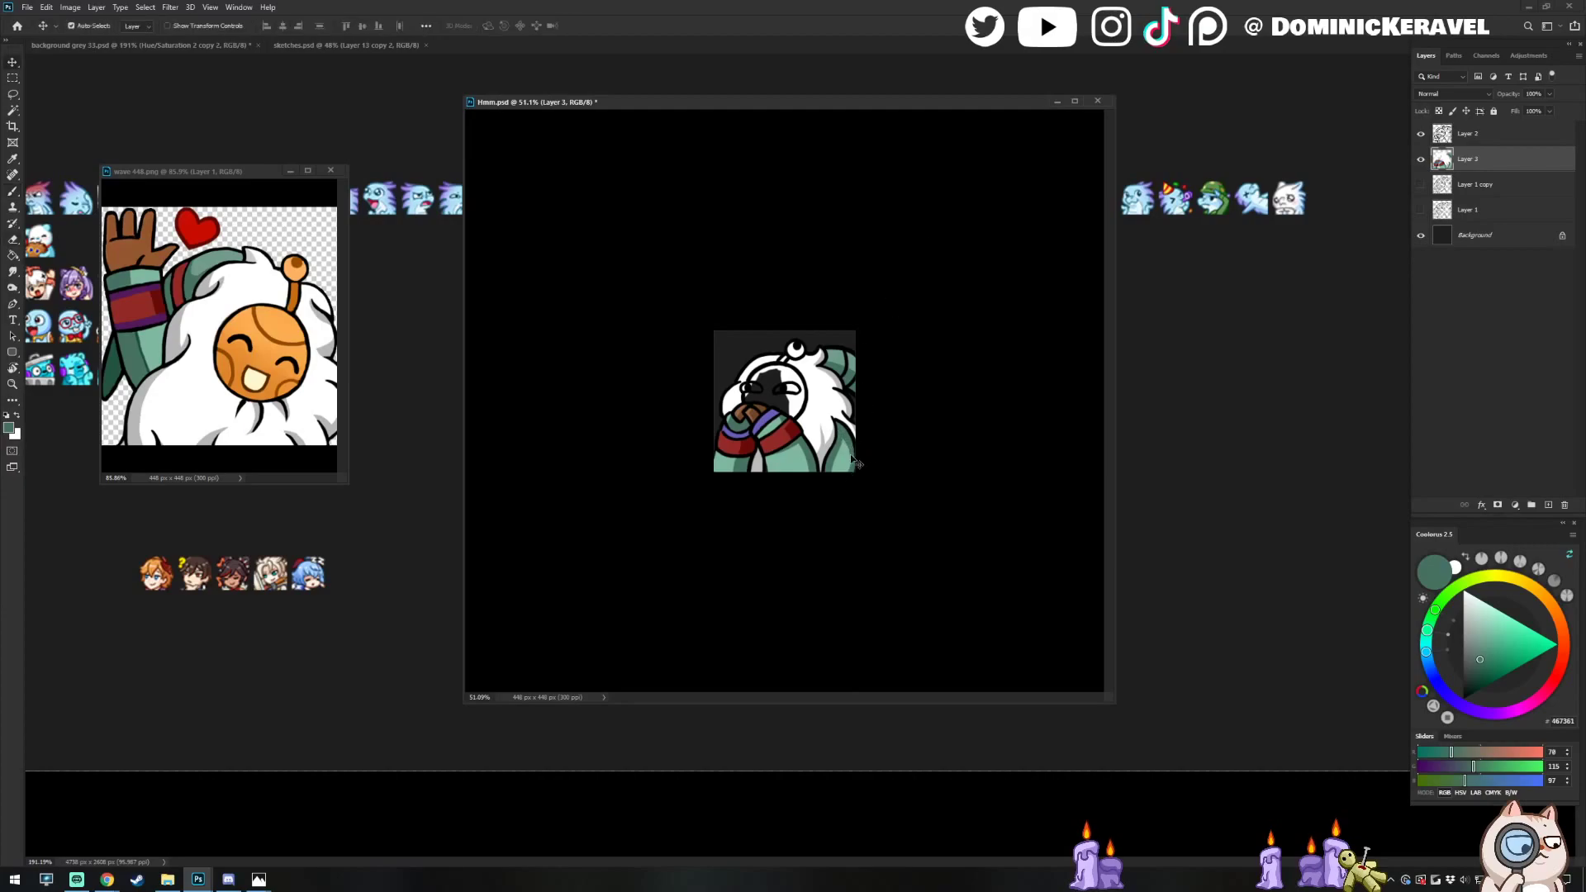
# Flip the canvas horizontally back to its original orientation
pyautogui.press('v')
pyautogui.press('b')
pyautogui.press('v')
pyautogui.moveTo(898, 361); pyautogui.dragTo(907, 403)
pyautogui.hotkey('ctrl', 'shift', 'h')
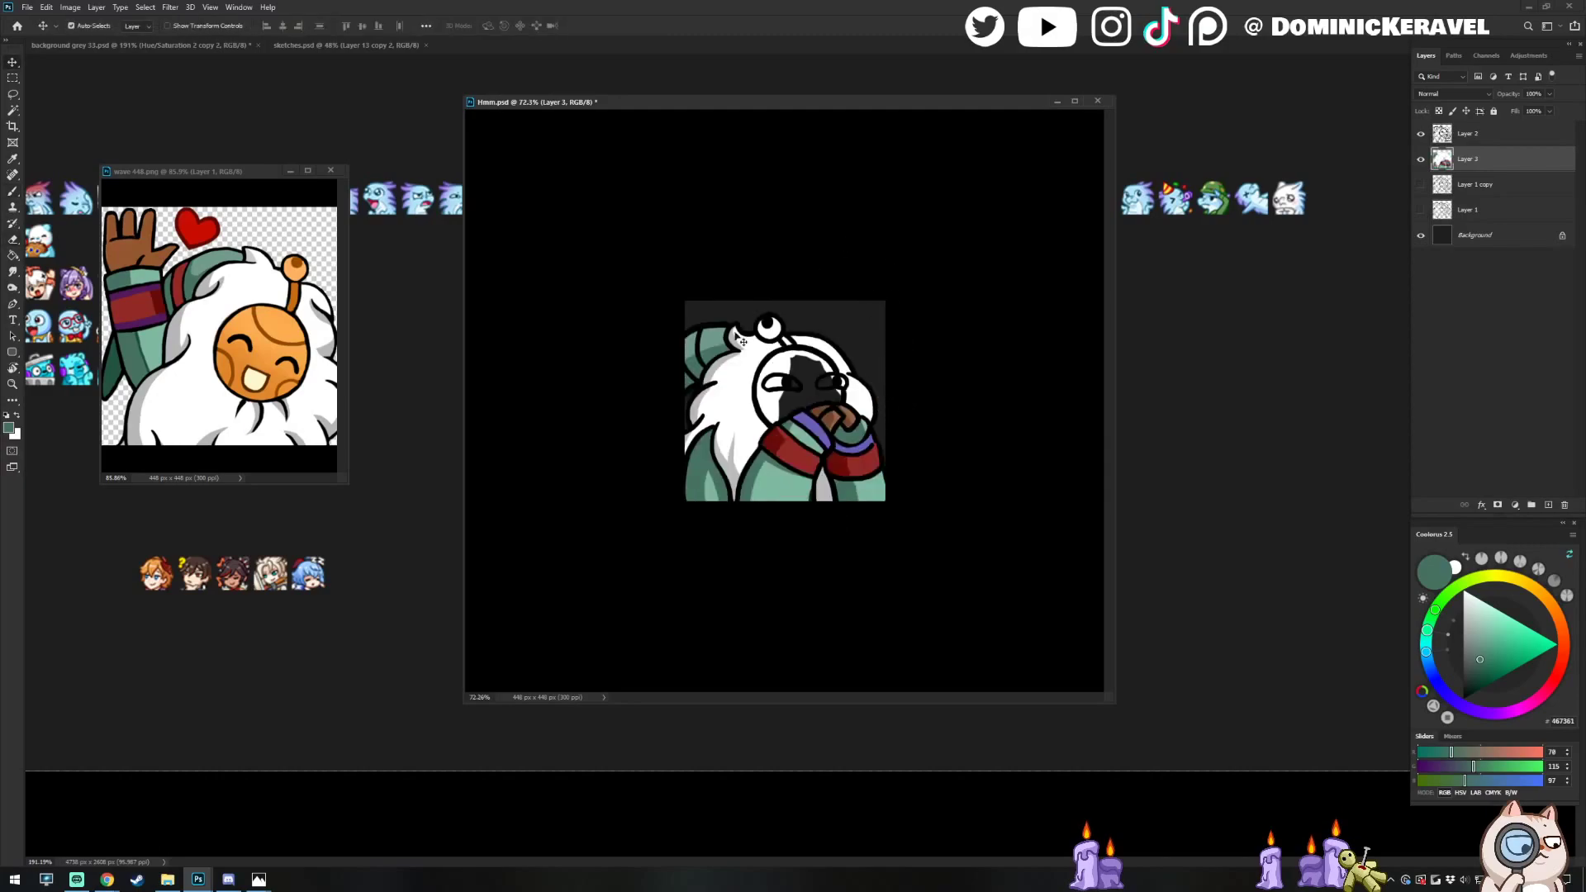
# Paint the dark face area solid light orange #FCAD50, sampled from the reference emote's face
pyautogui.press('b')
pyautogui.keyDown('alt'); pyautogui.click(161, 299); pyautogui.keyUp('alt')
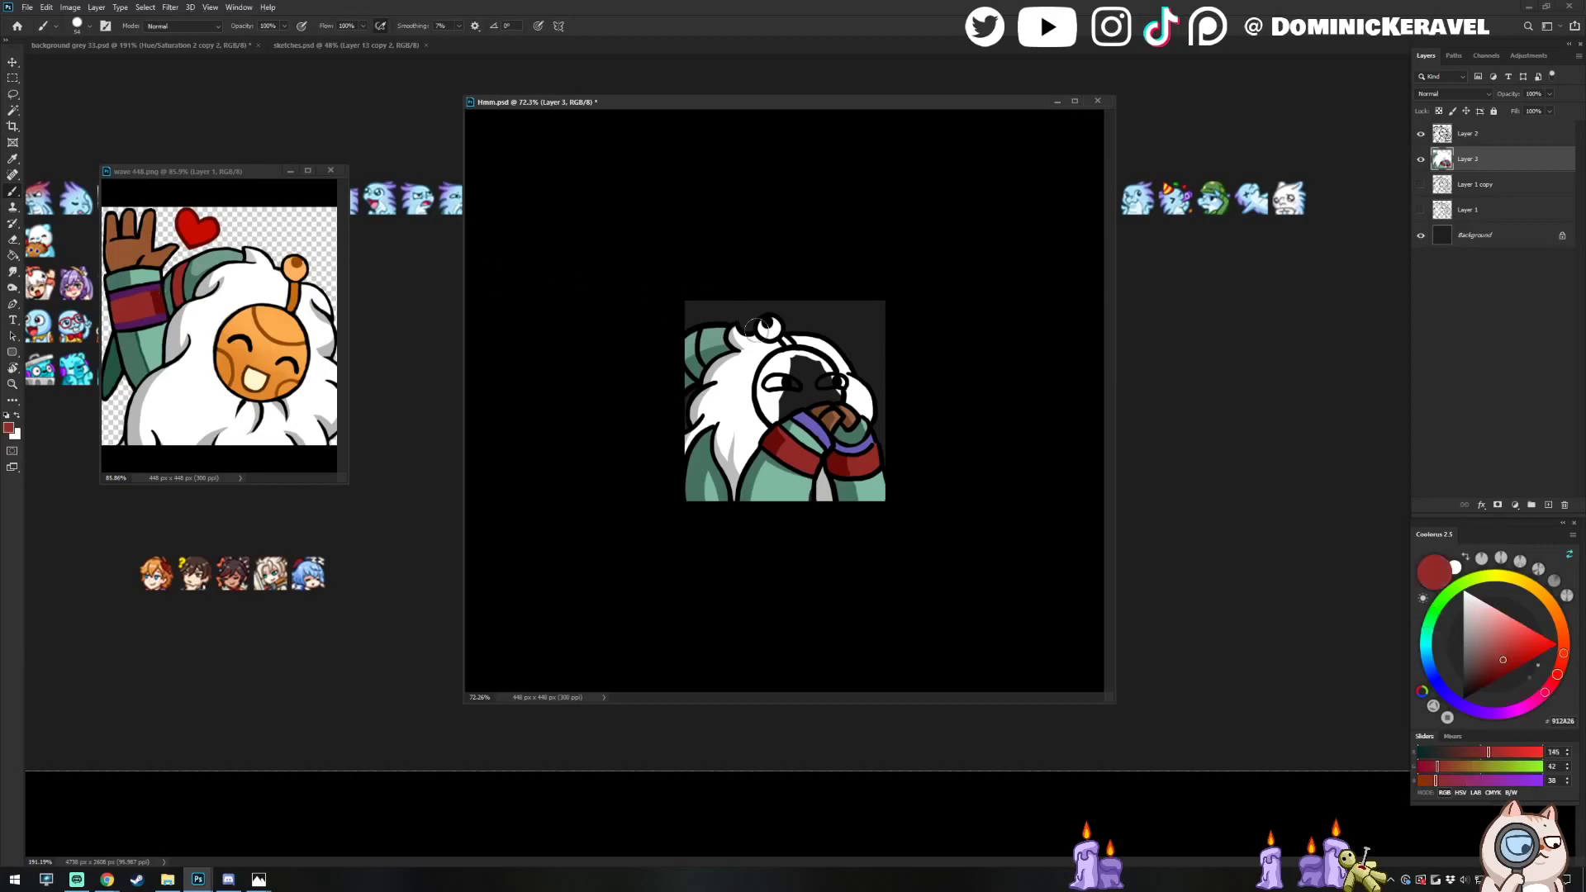
pyautogui.scroll(2, 737, 212)
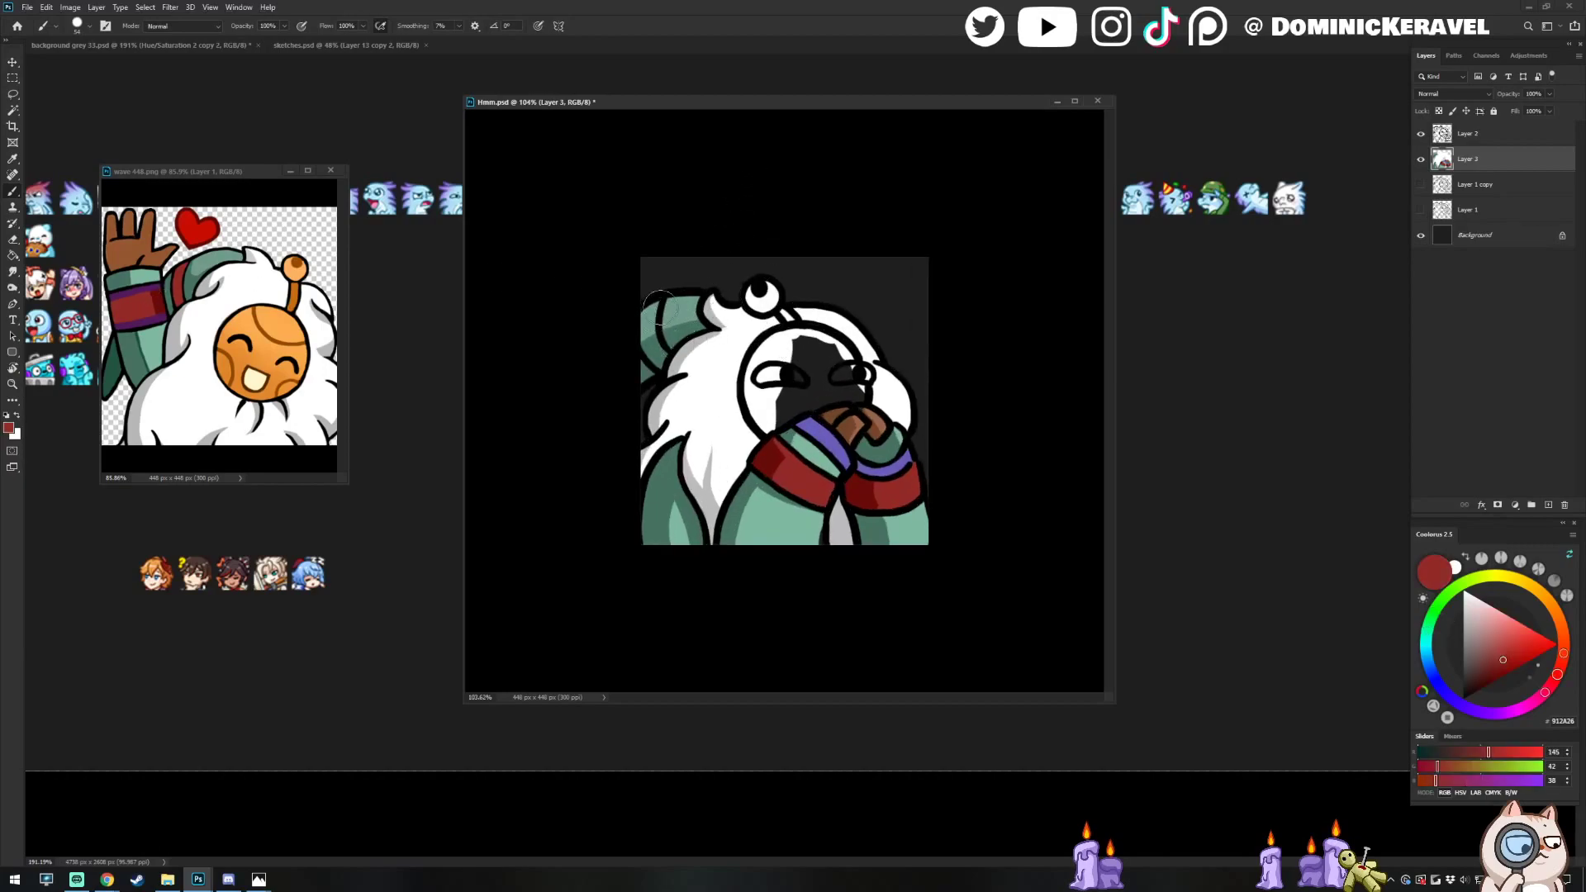
pyautogui.moveTo(726, 314); pyautogui.dragTo(705, 315)
pyautogui.keyDown('alt'); pyautogui.click(855, 419); pyautogui.keyUp('alt')
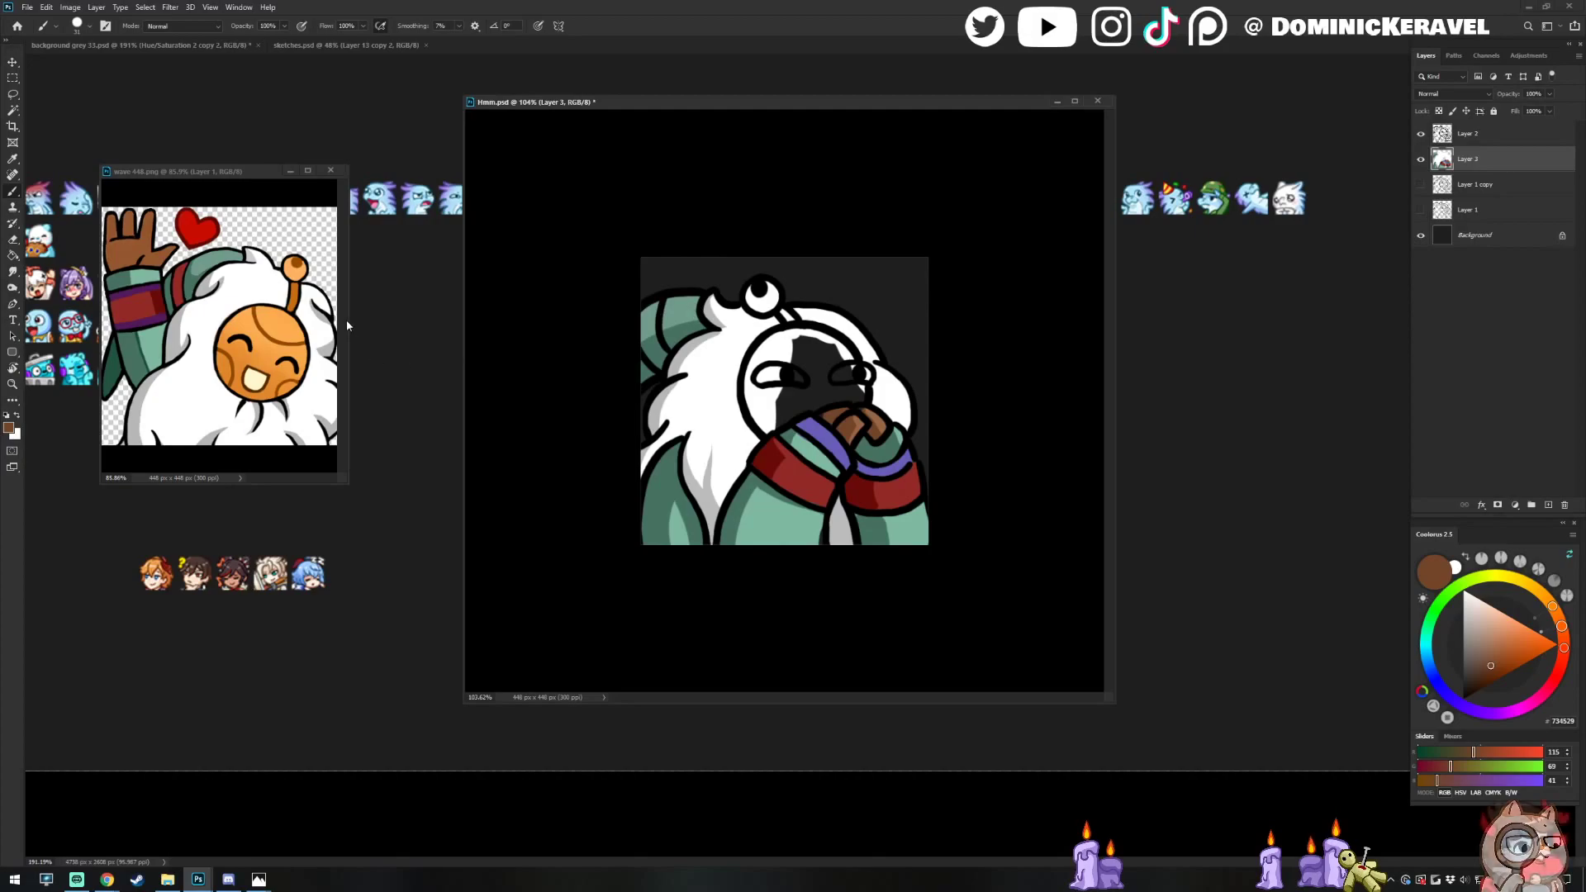
pyautogui.keyDown('alt'); pyautogui.click(281, 322); pyautogui.keyUp('alt')
pyautogui.moveTo(814, 338)
pyautogui.mouseDown()
pyautogui.moveTo(764, 346)
pyautogui.moveTo(838, 354)
pyautogui.moveTo(791, 361)
pyautogui.moveTo(832, 349)
pyautogui.moveTo(859, 373)
pyautogui.mouseUp()
pyautogui.moveTo(858, 389)
pyautogui.mouseDown()
pyautogui.moveTo(797, 367)
pyautogui.moveTo(797, 351)
pyautogui.moveTo(746, 371)
pyautogui.moveTo(755, 399)
pyautogui.moveTo(784, 375)
pyautogui.moveTo(758, 416)
pyautogui.moveTo(802, 394)
pyautogui.moveTo(768, 424)
pyautogui.moveTo(861, 392)
pyautogui.moveTo(793, 410)
pyautogui.mouseUp()
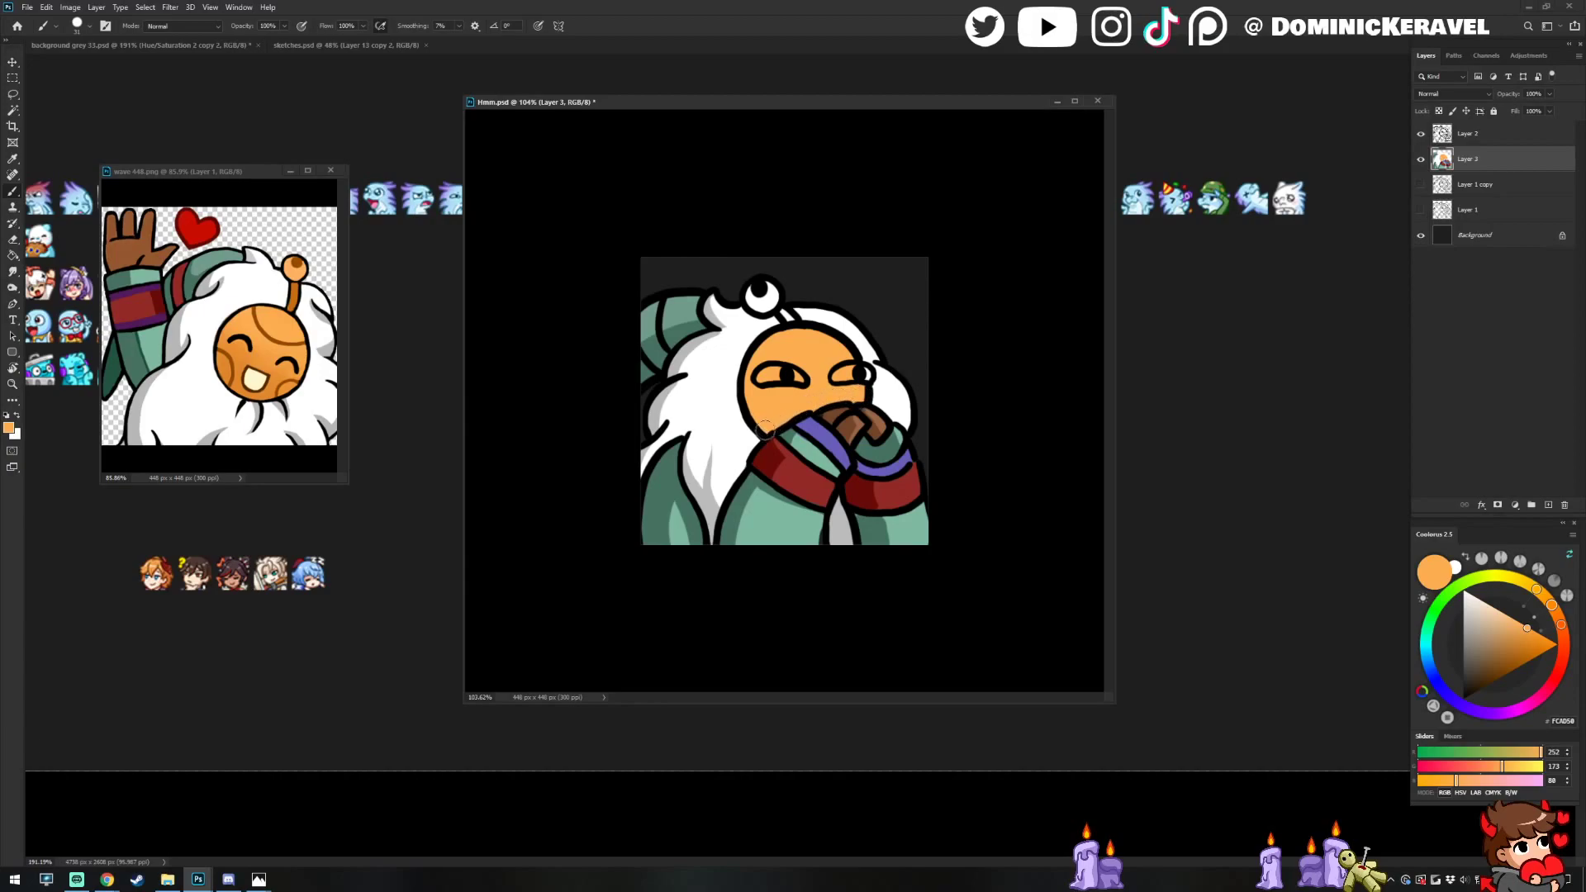
# Paint both eyes white around the pupils and move the reference emote's window slightly aside
pyautogui.keyDown('alt'); pyautogui.click(729, 366); pyautogui.keyUp('alt')
pyautogui.moveTo(265, 172)
pyautogui.mouseDown()
pyautogui.moveTo(282, 161)
pyautogui.moveTo(214, 137)
pyautogui.moveTo(221, 172)
pyautogui.mouseUp()
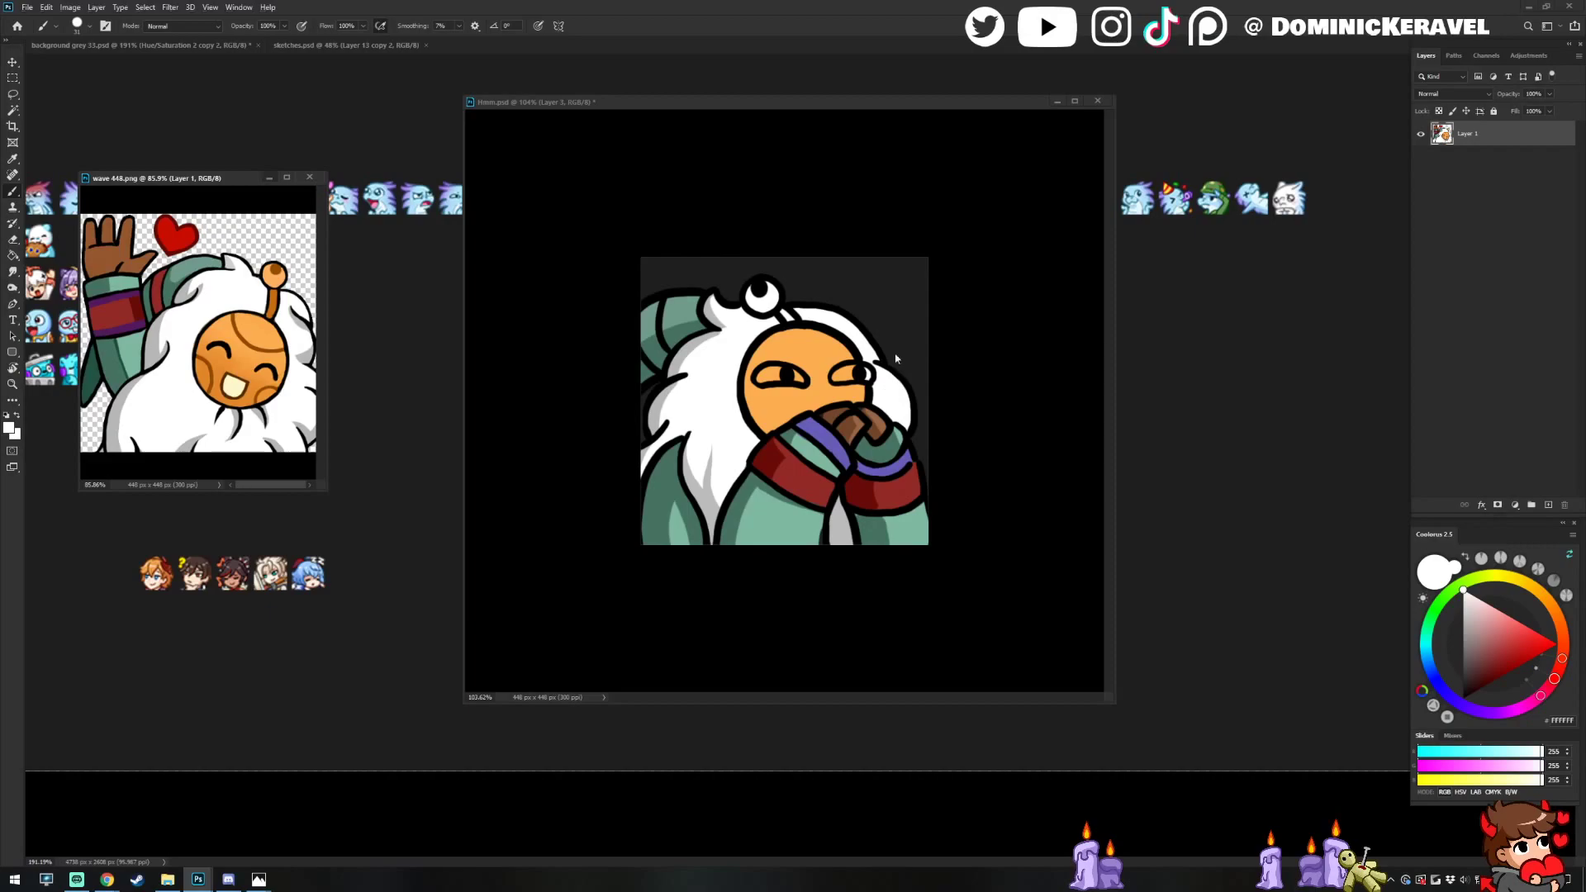
pyautogui.click(823, 343)
pyautogui.scroll(3, 770, 375)
pyautogui.click(770, 374)
pyautogui.moveTo(760, 358); pyautogui.dragTo(907, 354)
pyautogui.keyDown('alt'); pyautogui.click(878, 413); pyautogui.keyUp('alt')
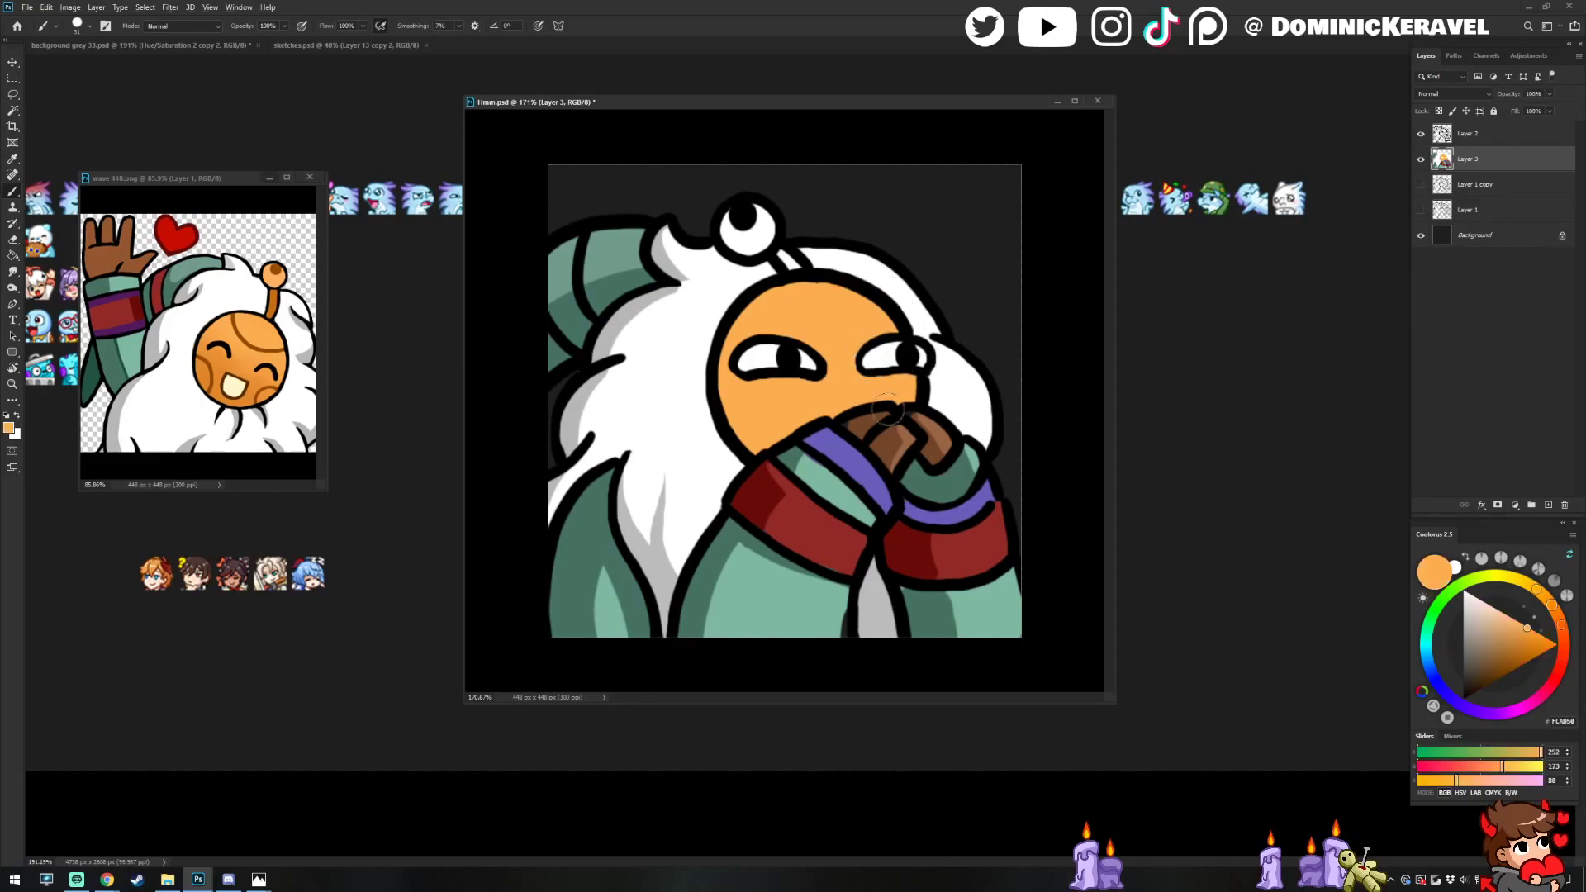
pyautogui.keyDown('alt'); pyautogui.click(890, 352); pyautogui.keyUp('alt')
pyautogui.press('v')
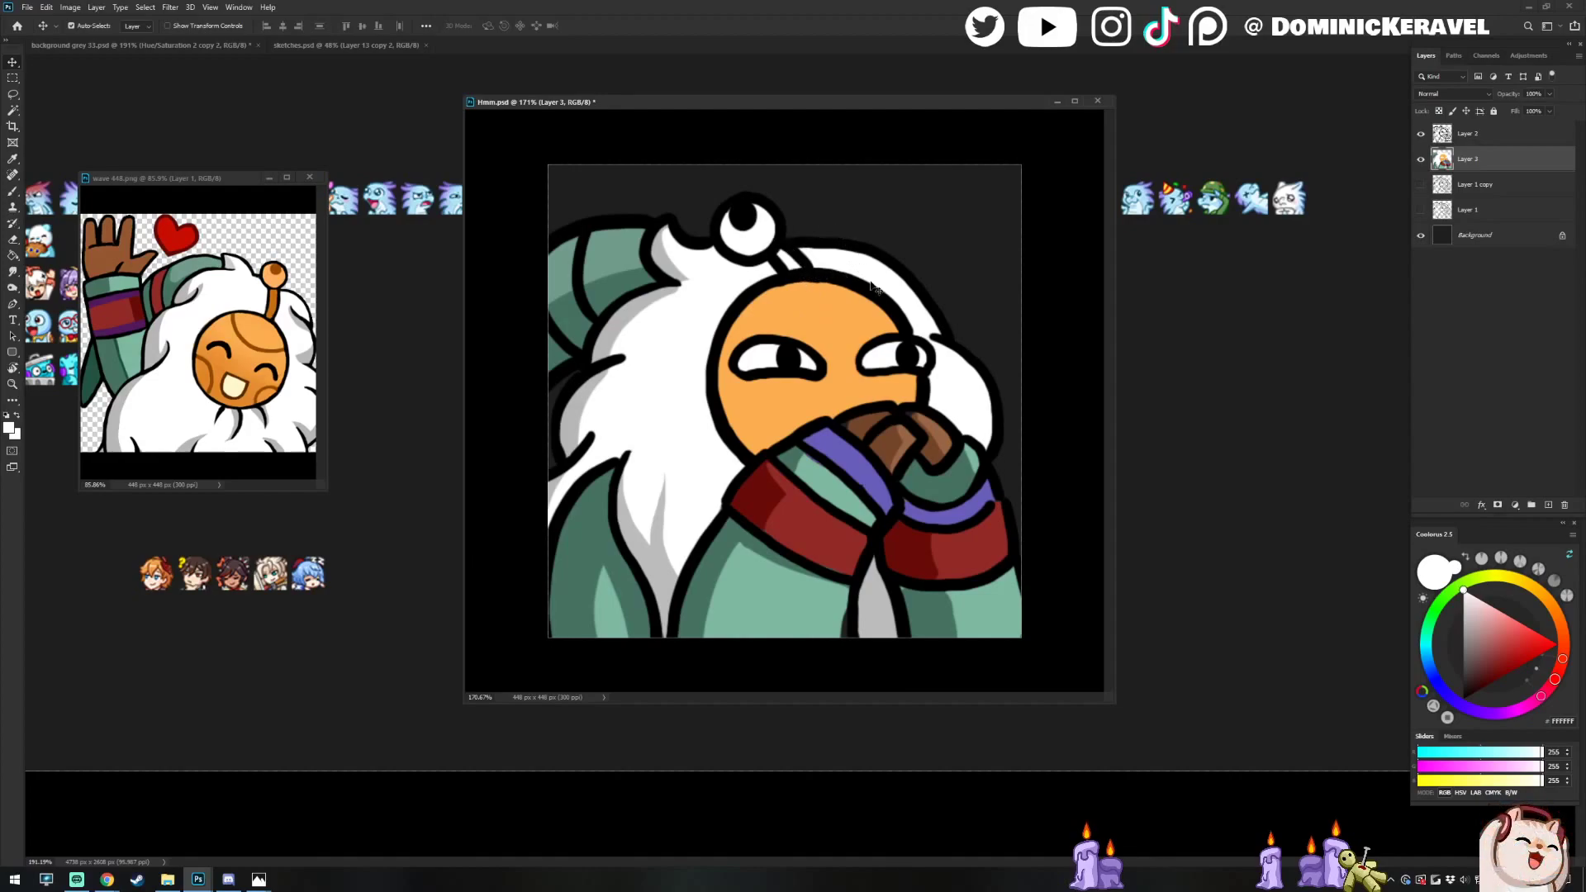
# Try painting dark brown #904900 markings across the forehead and cheek of the orange face
pyautogui.press('b')
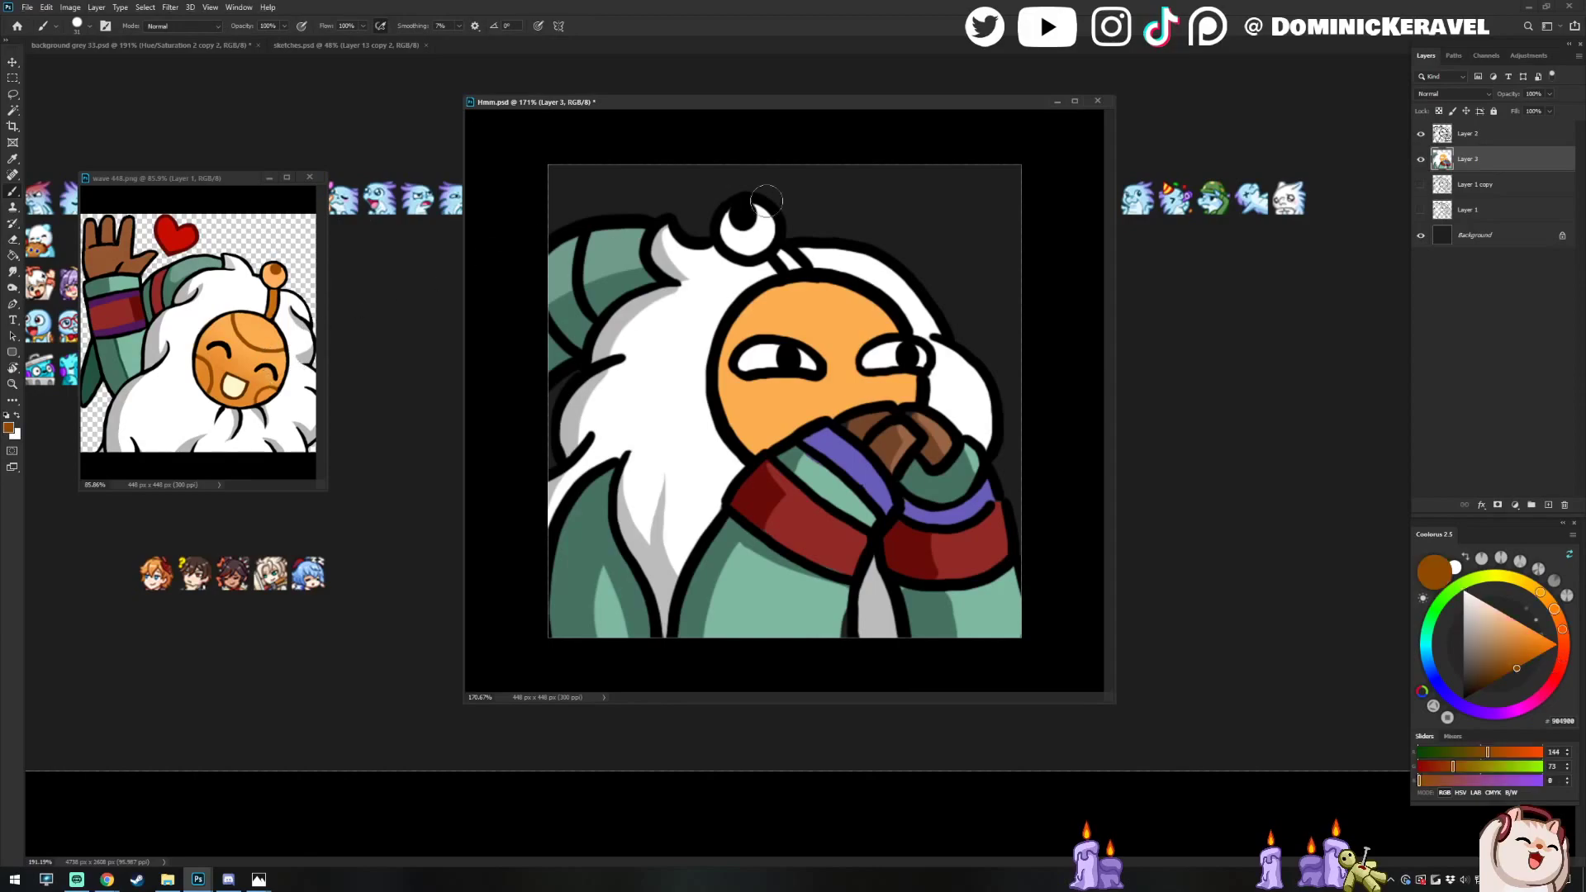
pyautogui.scroll(-4, 859, 324)
pyautogui.keyDown('alt'); pyautogui.rightClick(854, 330); pyautogui.keyUp('alt')
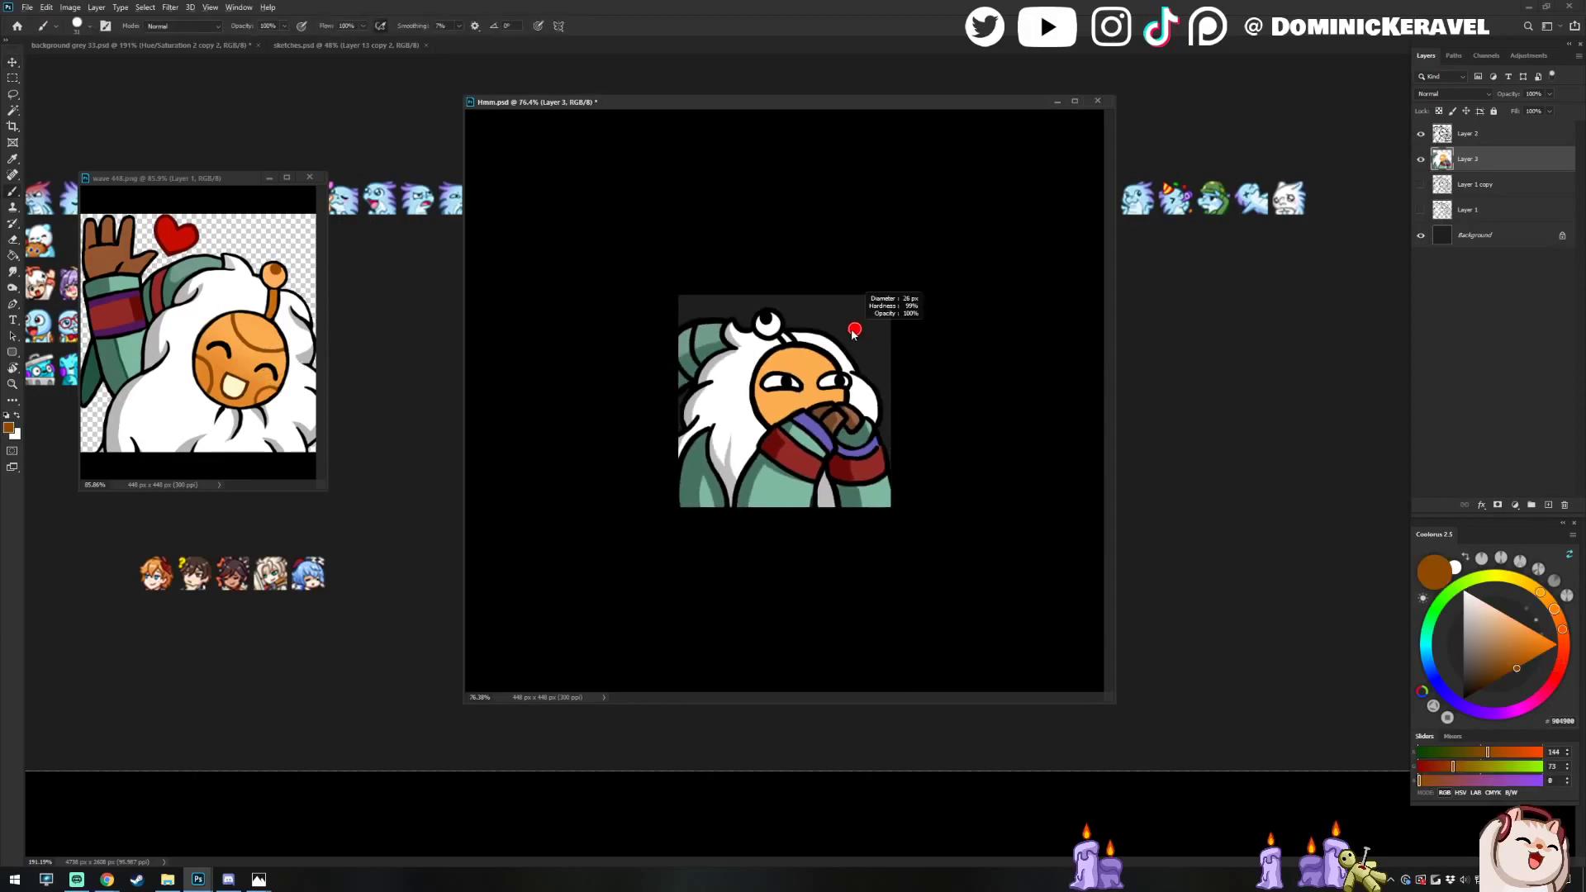
pyautogui.scroll(4, 846, 341)
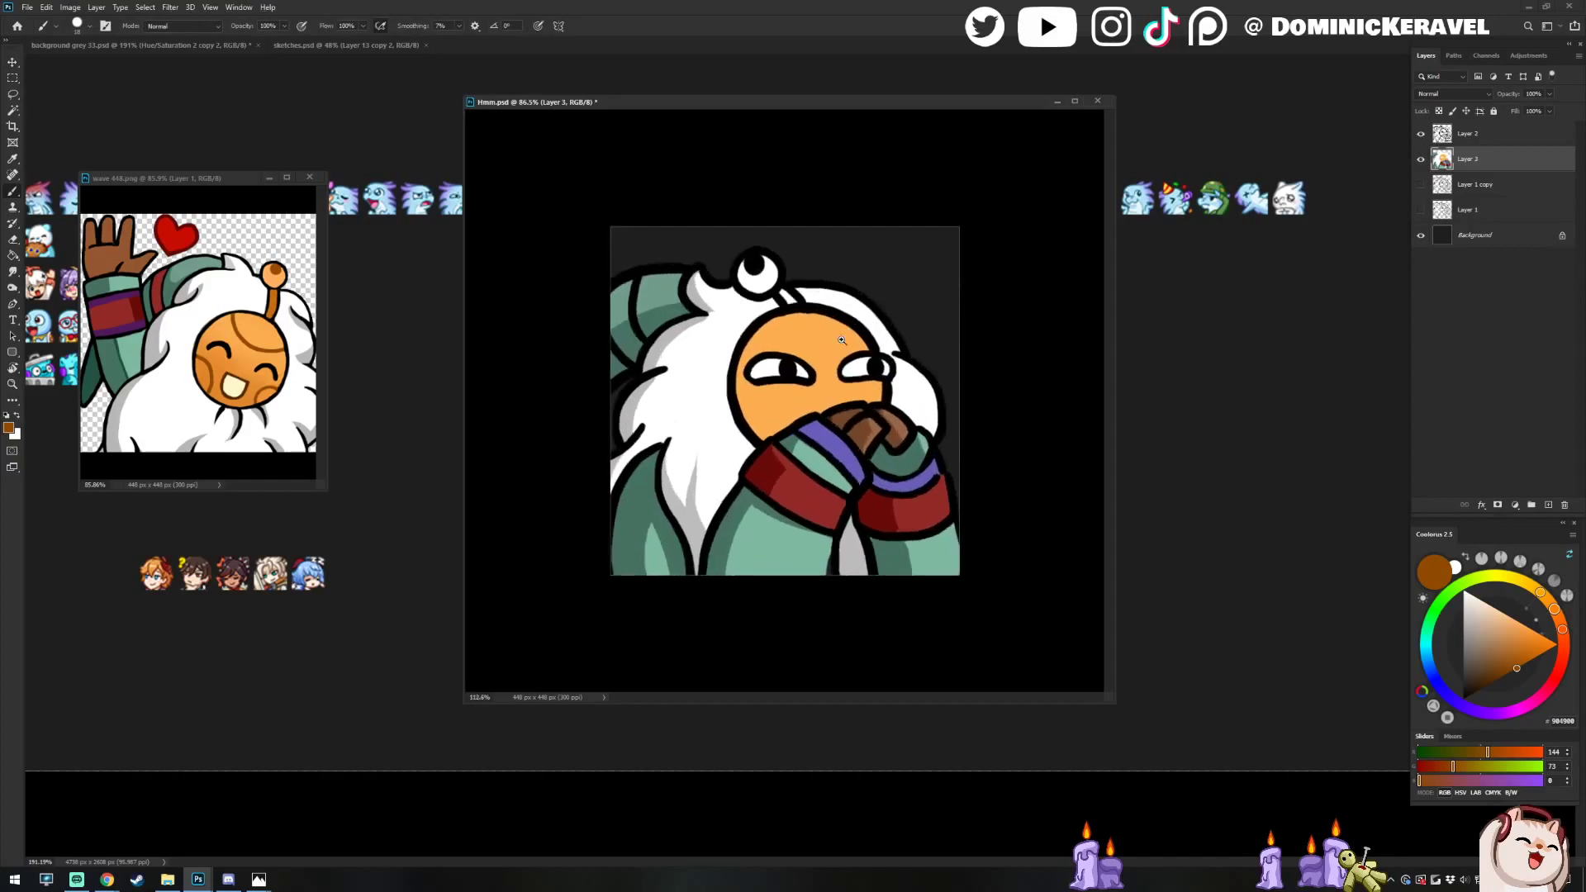
pyautogui.moveTo(760, 315)
pyautogui.mouseDown()
pyautogui.moveTo(824, 331)
pyautogui.moveTo(867, 319)
pyautogui.mouseUp()
pyautogui.moveTo(734, 400); pyautogui.dragTo(784, 428)
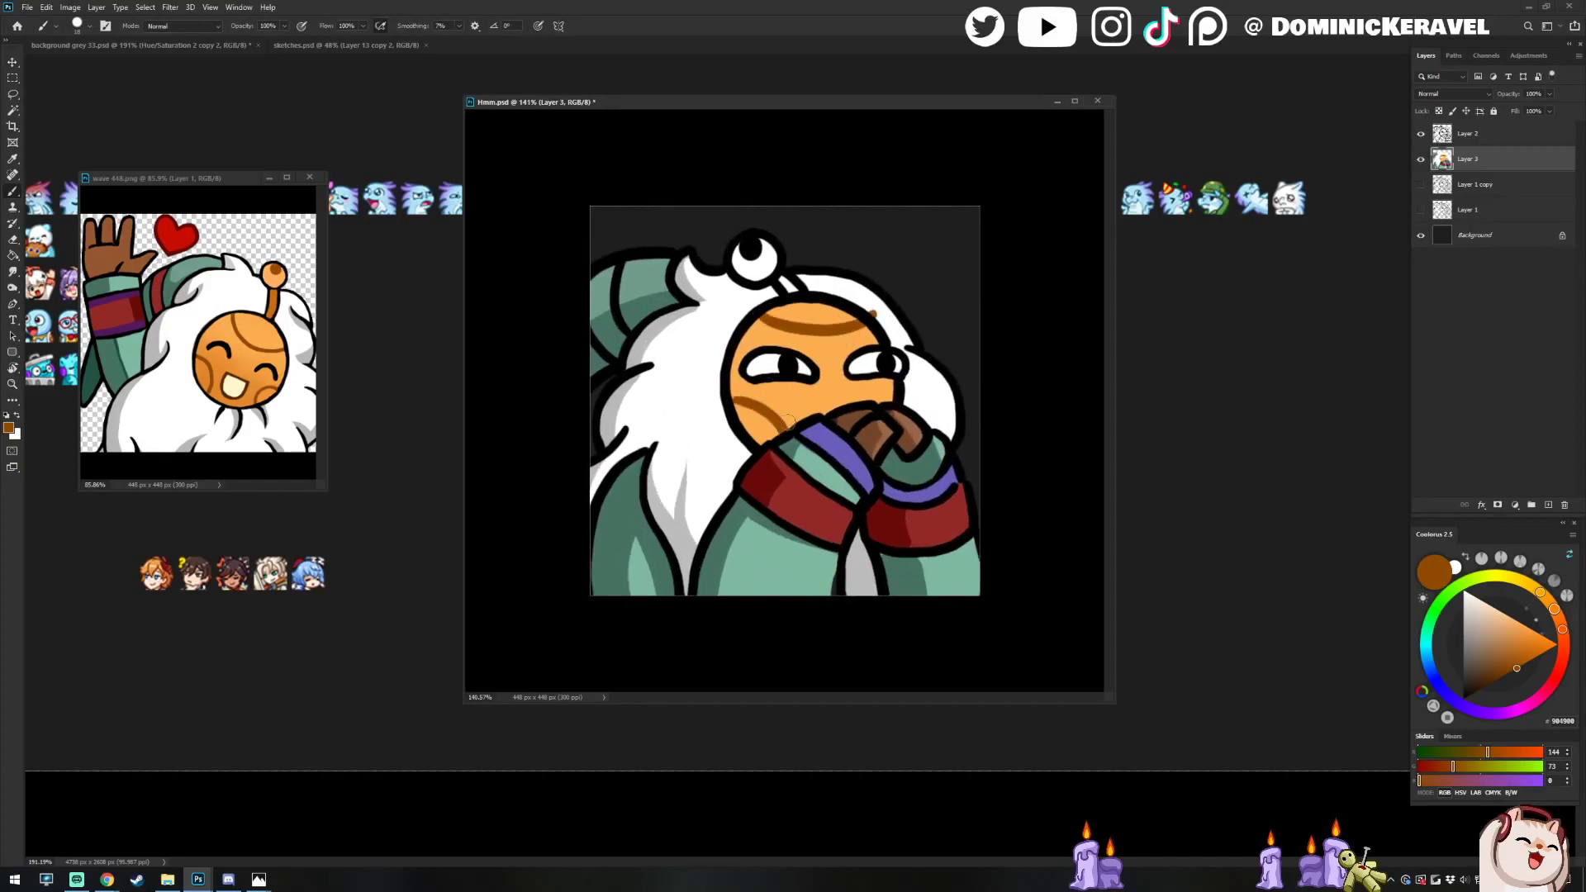
pyautogui.moveTo(891, 389); pyautogui.dragTo(876, 402)
pyautogui.hotkey('ctrl', 'z')
pyautogui.hotkey('ctrl', 'z')
pyautogui.hotkey('ctrl', 'z')
pyautogui.hotkey('ctrl', 'z')
# Paint darker orange #DA8726 patches on the forehead and on the cheek beside the front cuff
pyautogui.keyDown('alt'); pyautogui.click(818, 327); pyautogui.keyUp('alt')
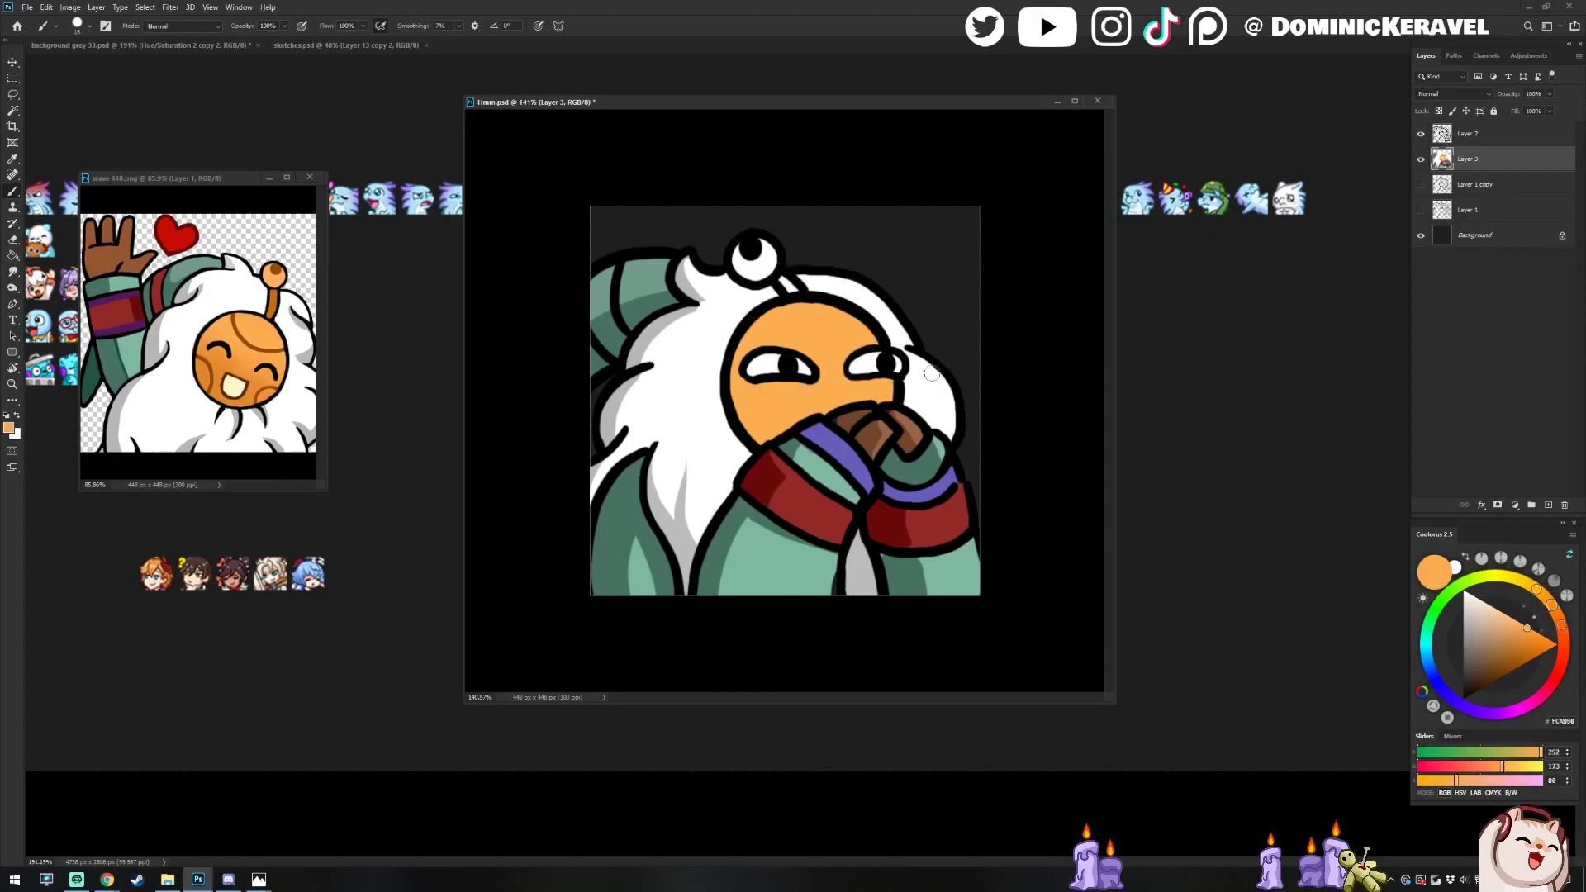
pyautogui.click(1530, 644)
pyautogui.moveTo(773, 320)
pyautogui.mouseDown()
pyautogui.moveTo(833, 318)
pyautogui.moveTo(809, 325)
pyautogui.moveTo(834, 309)
pyautogui.moveTo(773, 319)
pyautogui.moveTo(854, 314)
pyautogui.mouseUp()
pyautogui.moveTo(752, 412); pyautogui.dragTo(766, 438)
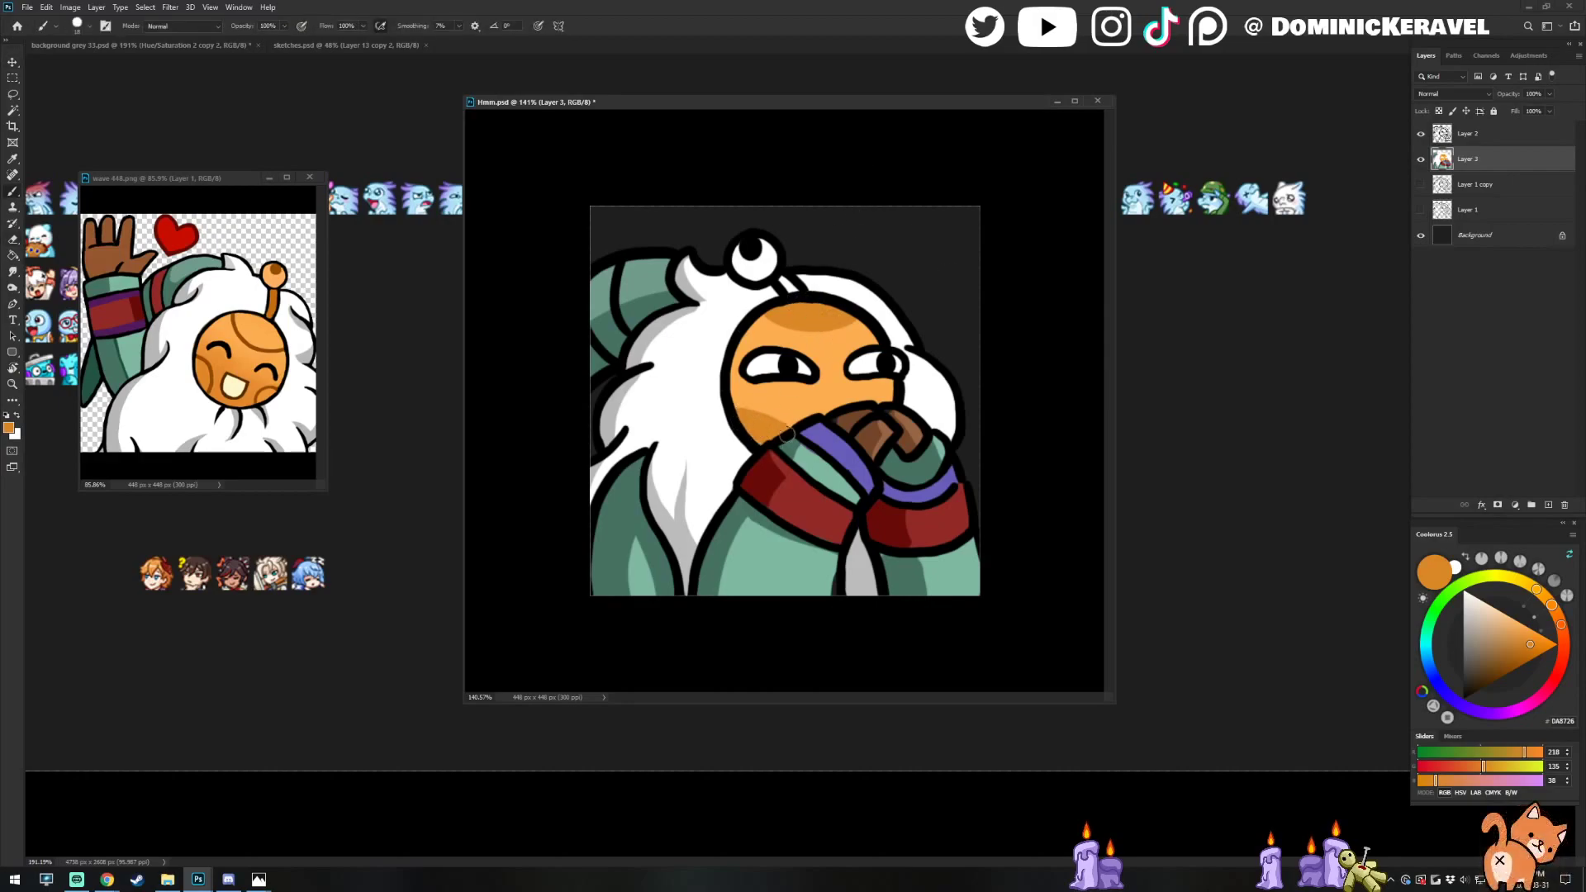
pyautogui.scroll(-5, 860, 339)
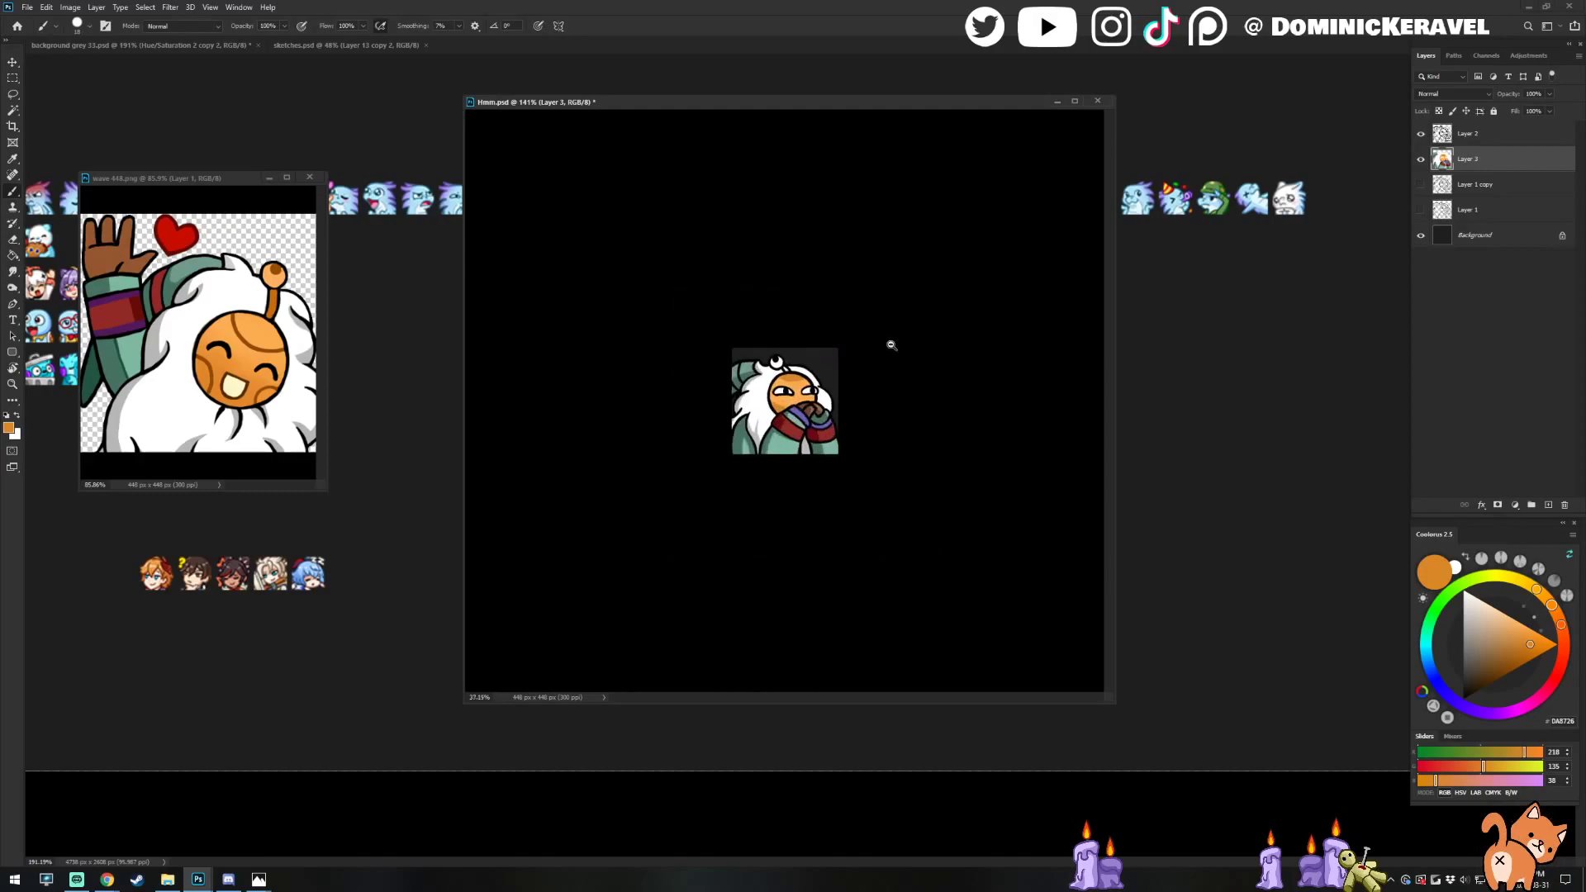
pyautogui.scroll(3, 891, 345)
# Outline the edges of the forehead and cheek patches with brown #A76314
pyautogui.click(1518, 659)
pyautogui.scroll(2, 787, 348)
pyautogui.moveTo(772, 329); pyautogui.dragTo(856, 341)
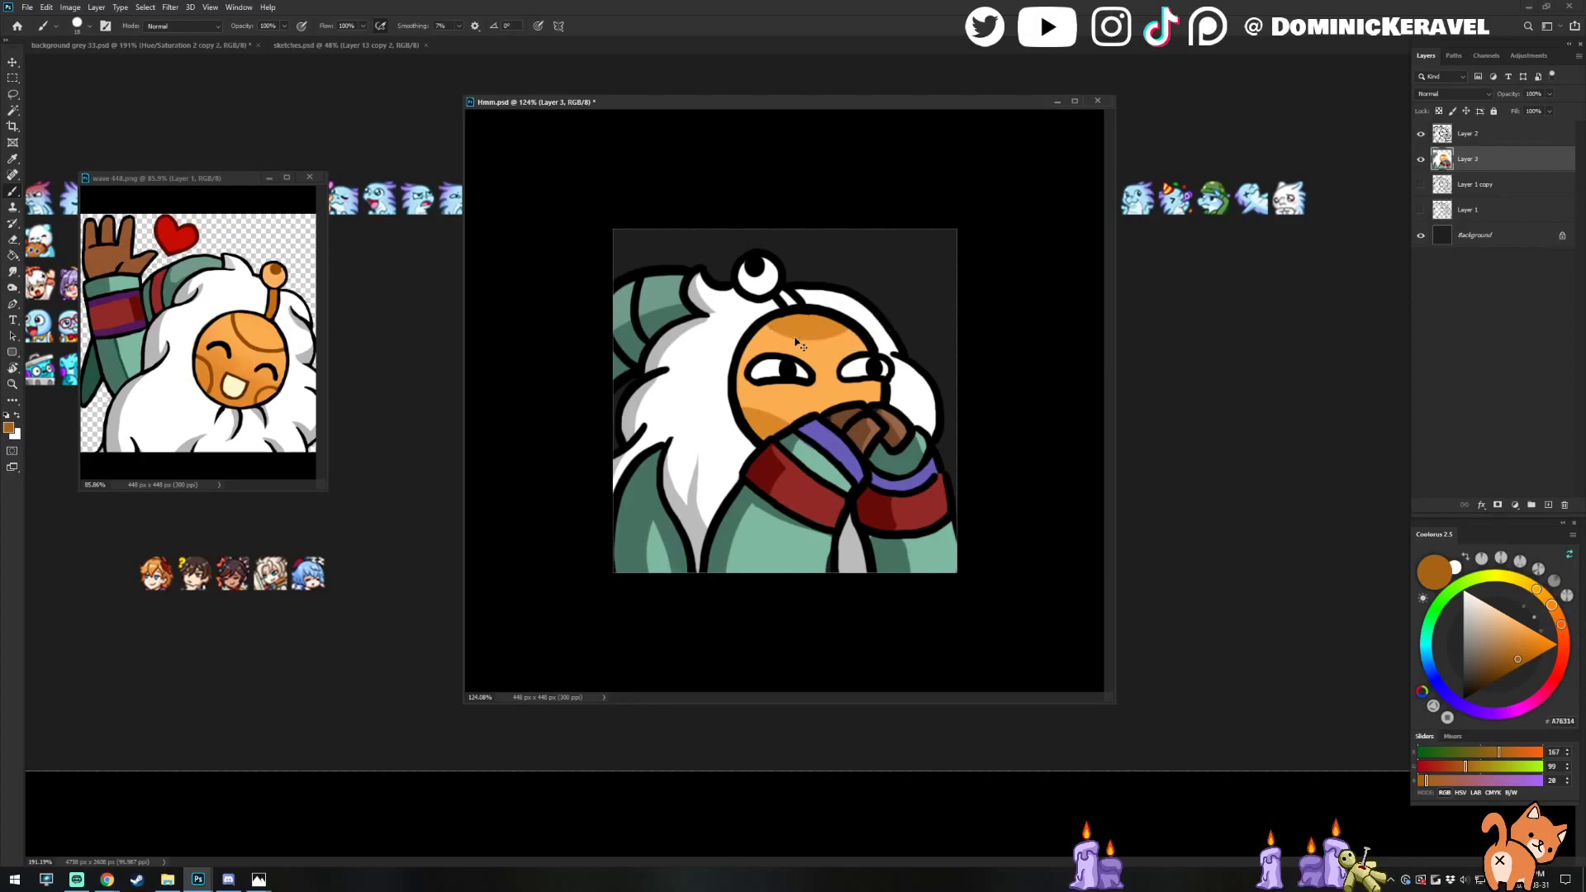
pyautogui.scroll(-5, 774, 342)
pyautogui.scroll(1, 774, 342)
pyautogui.scroll(4, 774, 342)
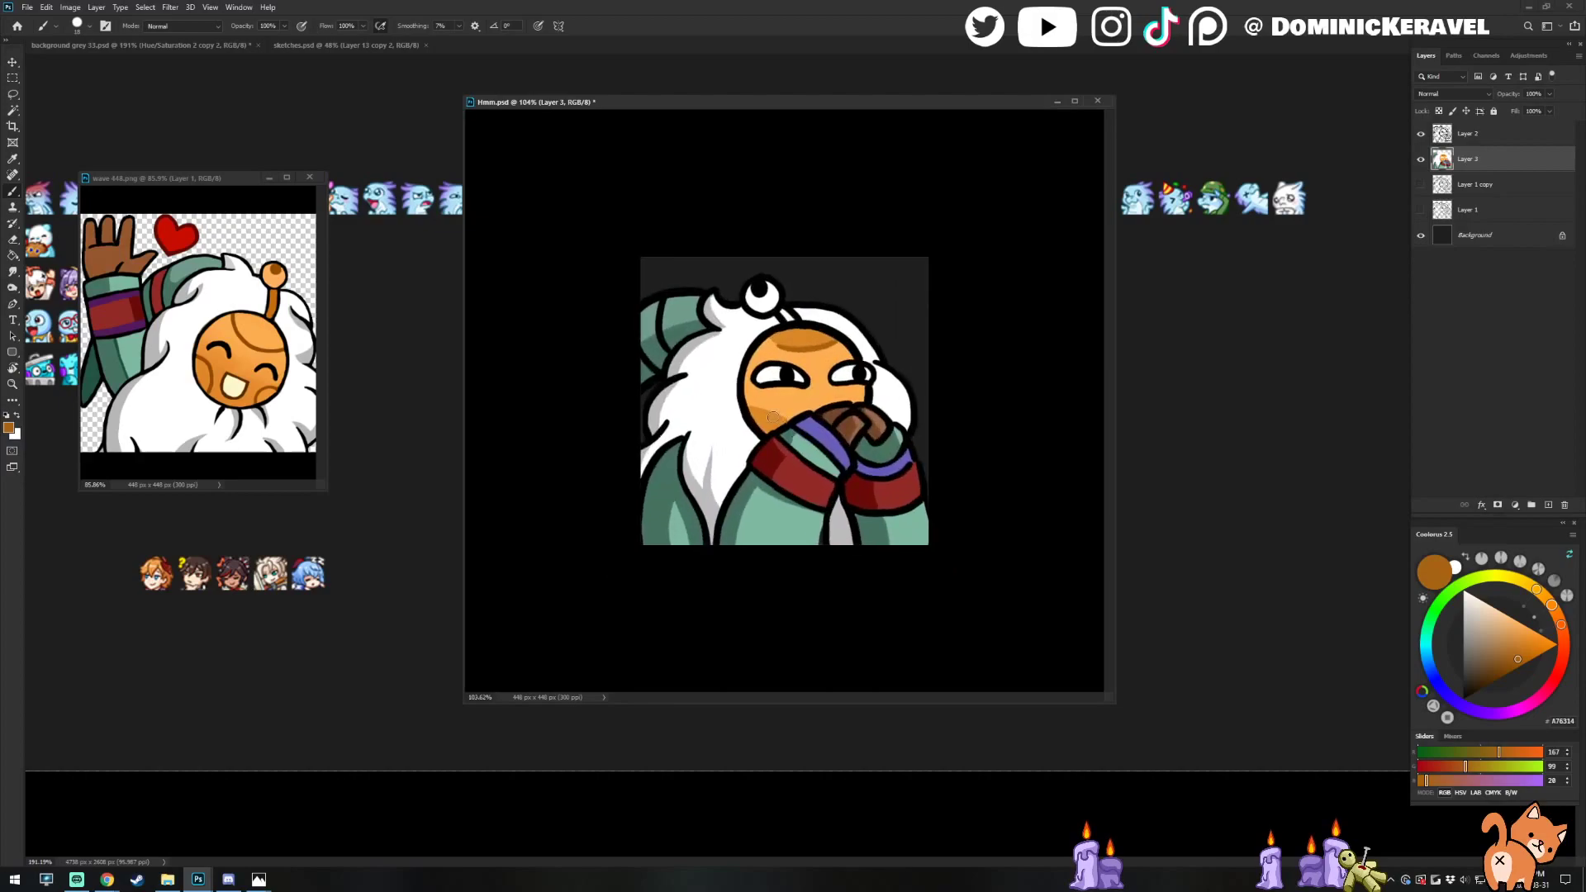
pyautogui.scroll(-4, 799, 431)
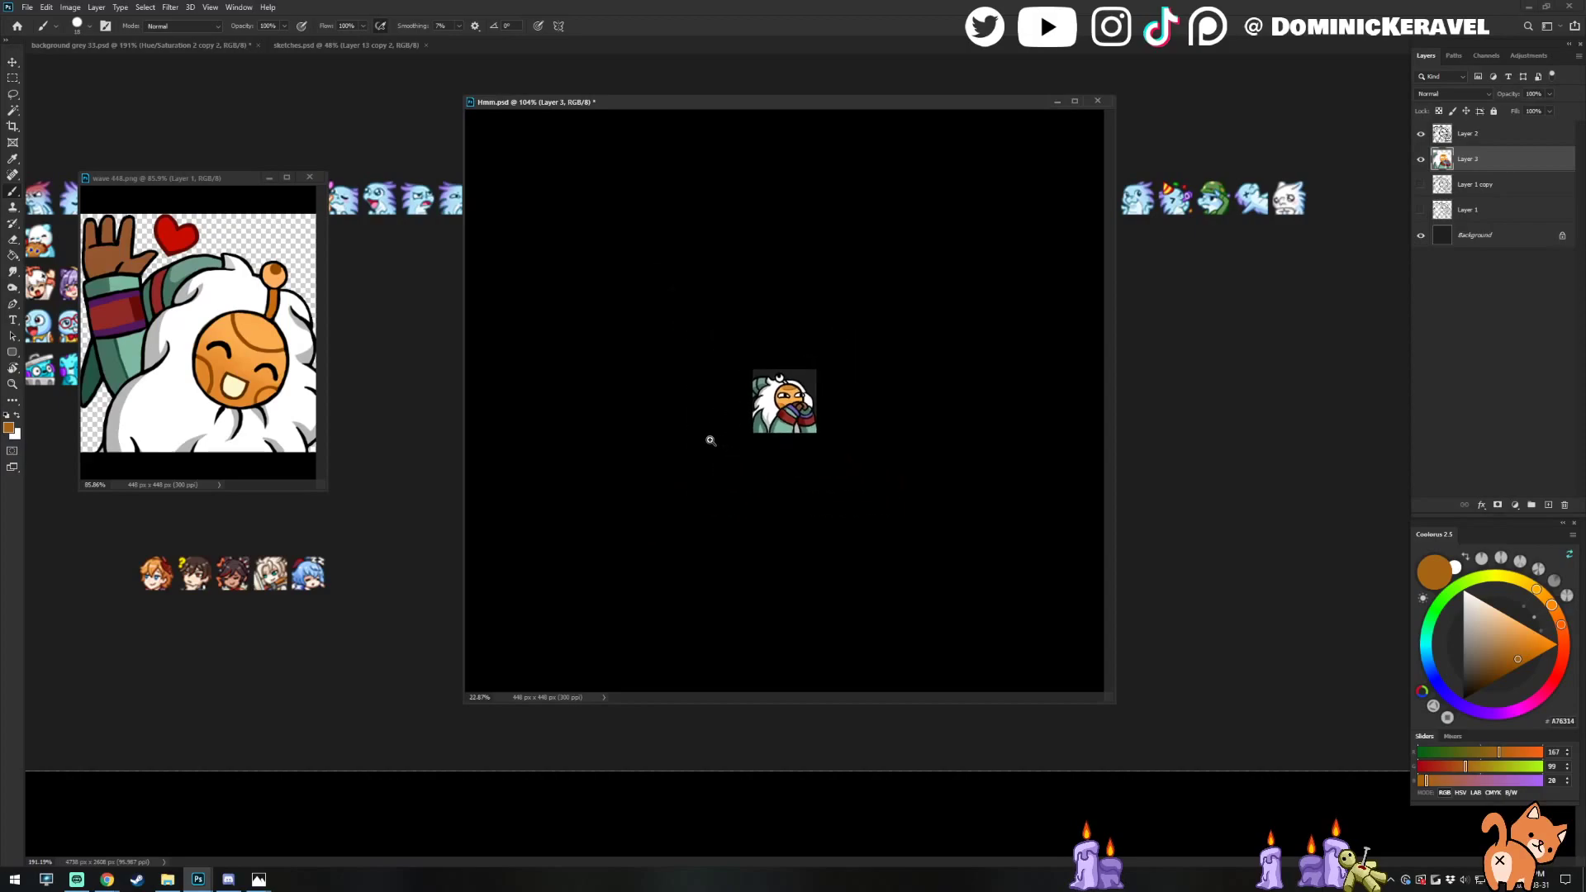
pyautogui.scroll(5, 711, 441)
# Paint the antenna ball light orange #FCAD50 and its stalk brown #734529
pyautogui.press('v')
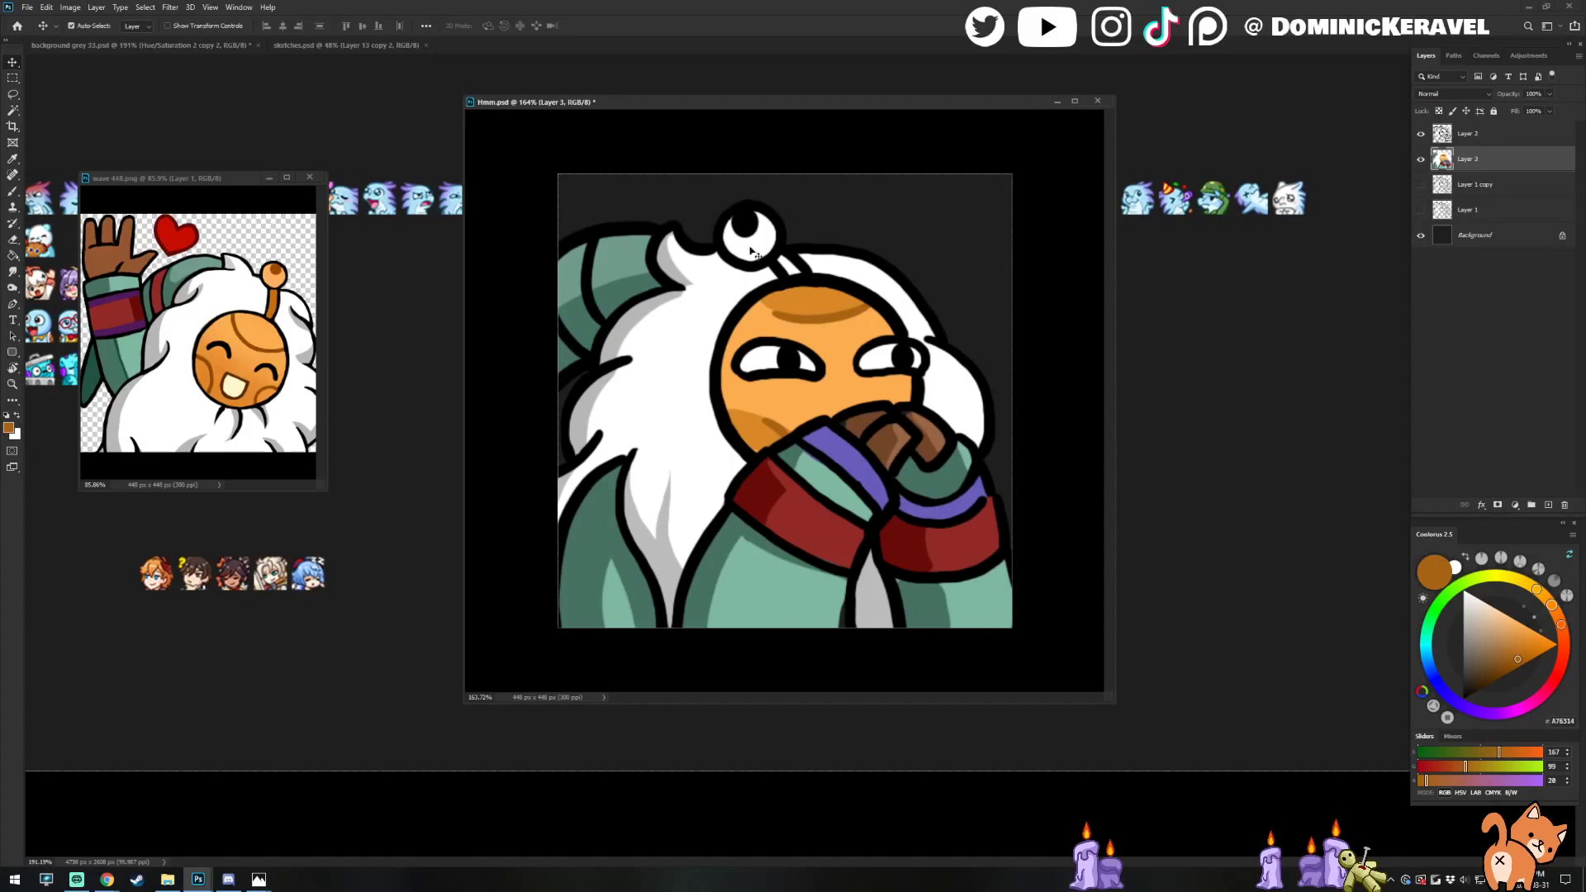
pyautogui.press('b')
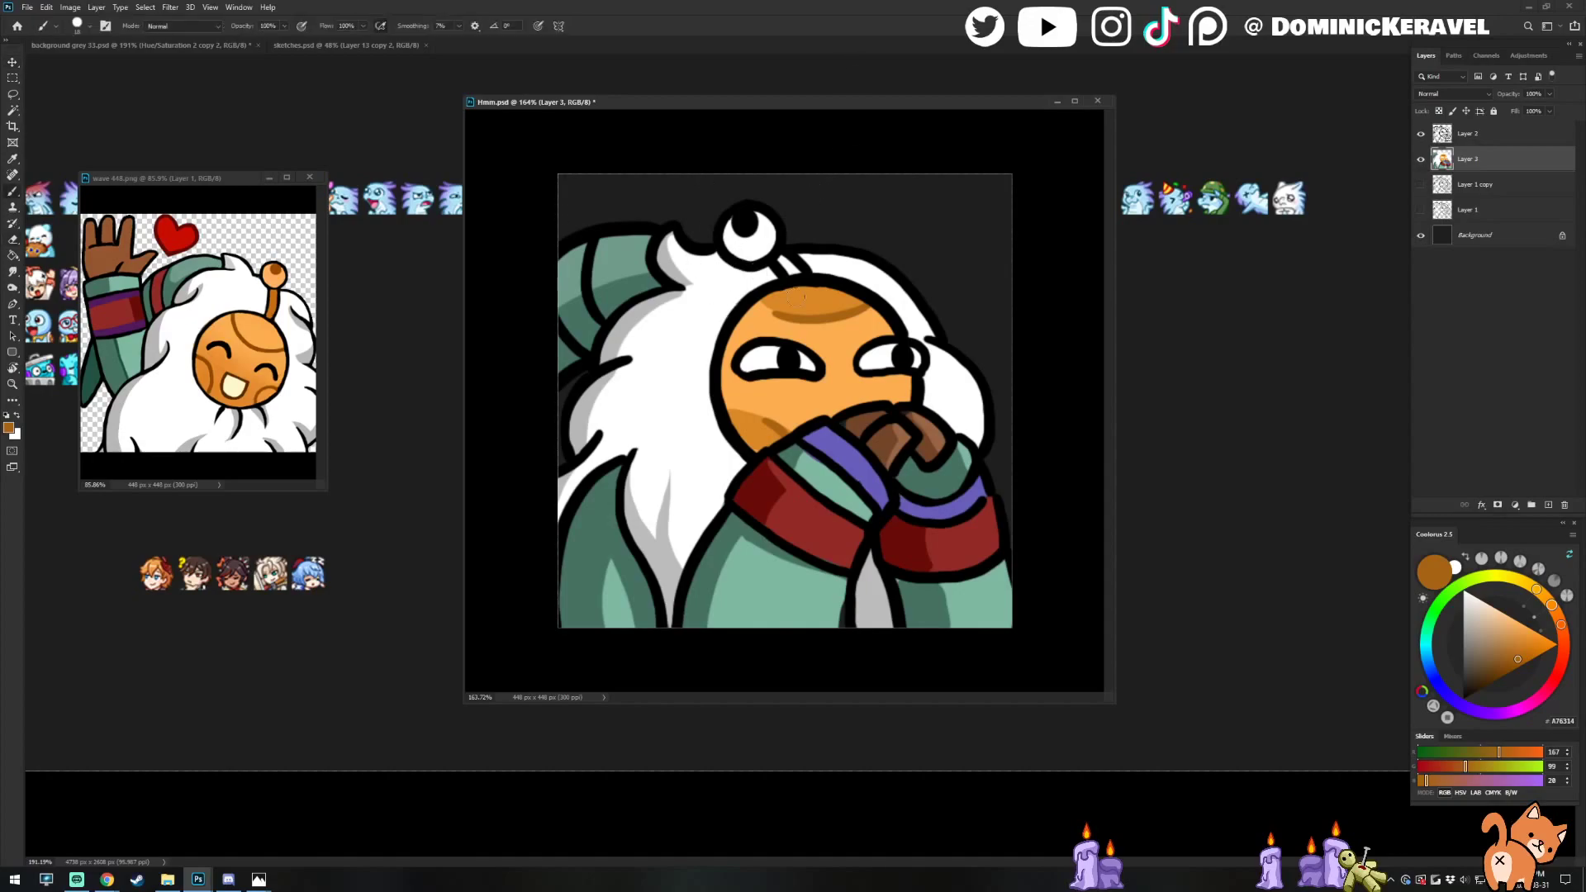
pyautogui.keyDown('alt'); pyautogui.click(820, 298); pyautogui.keyUp('alt')
pyautogui.keyDown('alt'); pyautogui.click(769, 276); pyautogui.keyUp('alt')
pyautogui.moveTo(731, 235)
pyautogui.mouseDown()
pyautogui.moveTo(751, 250)
pyautogui.moveTo(766, 236)
pyautogui.mouseUp()
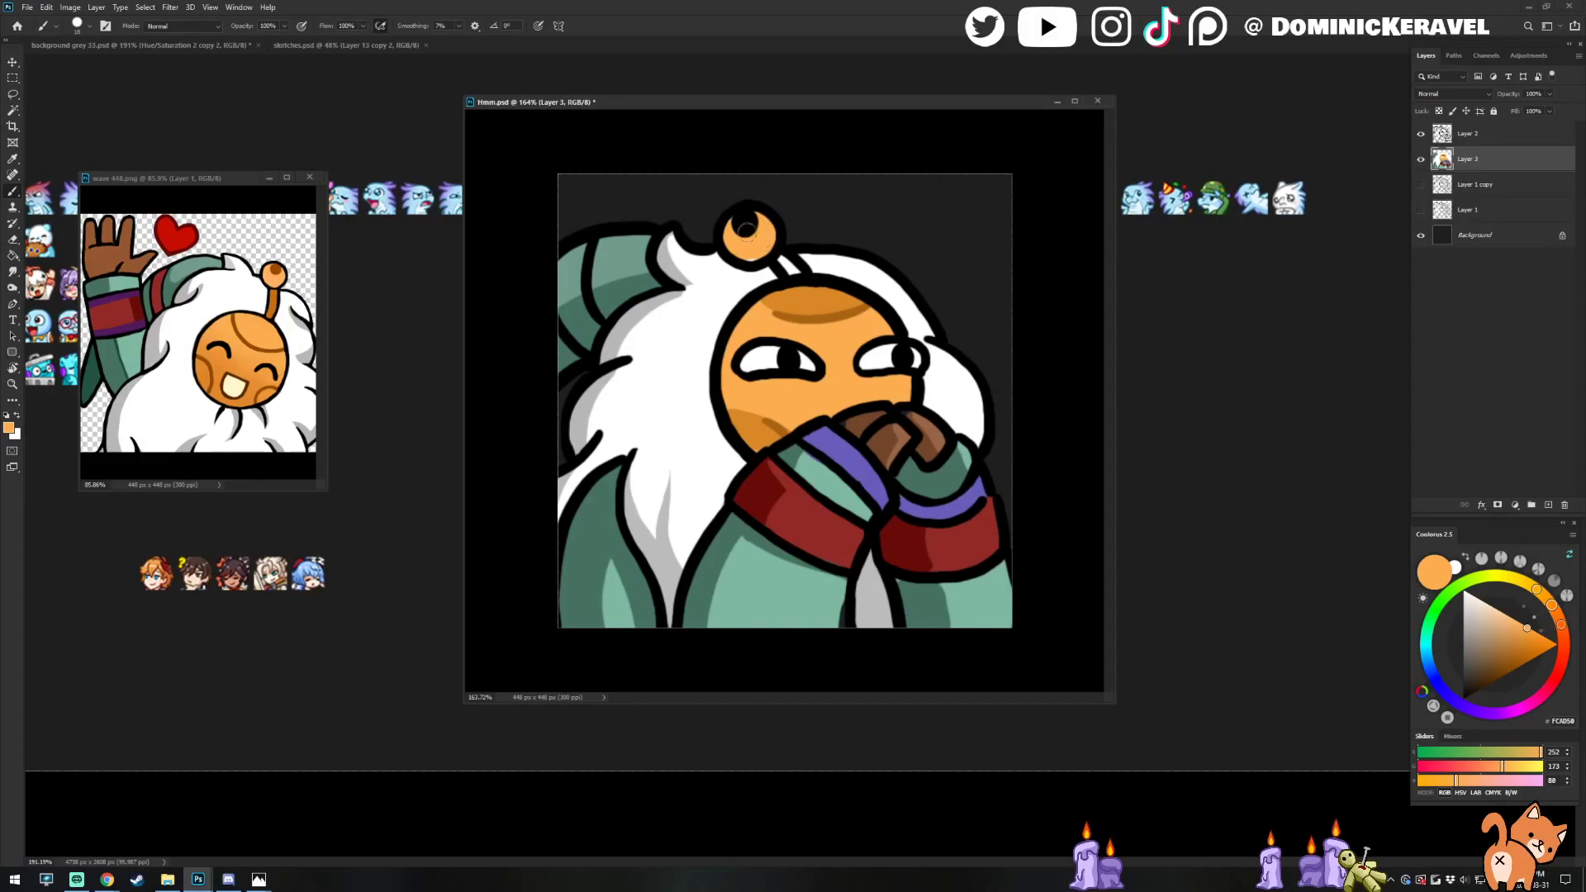
pyautogui.keyDown('alt'); pyautogui.click(860, 416); pyautogui.keyUp('alt')
pyautogui.moveTo(780, 258); pyautogui.dragTo(788, 264)
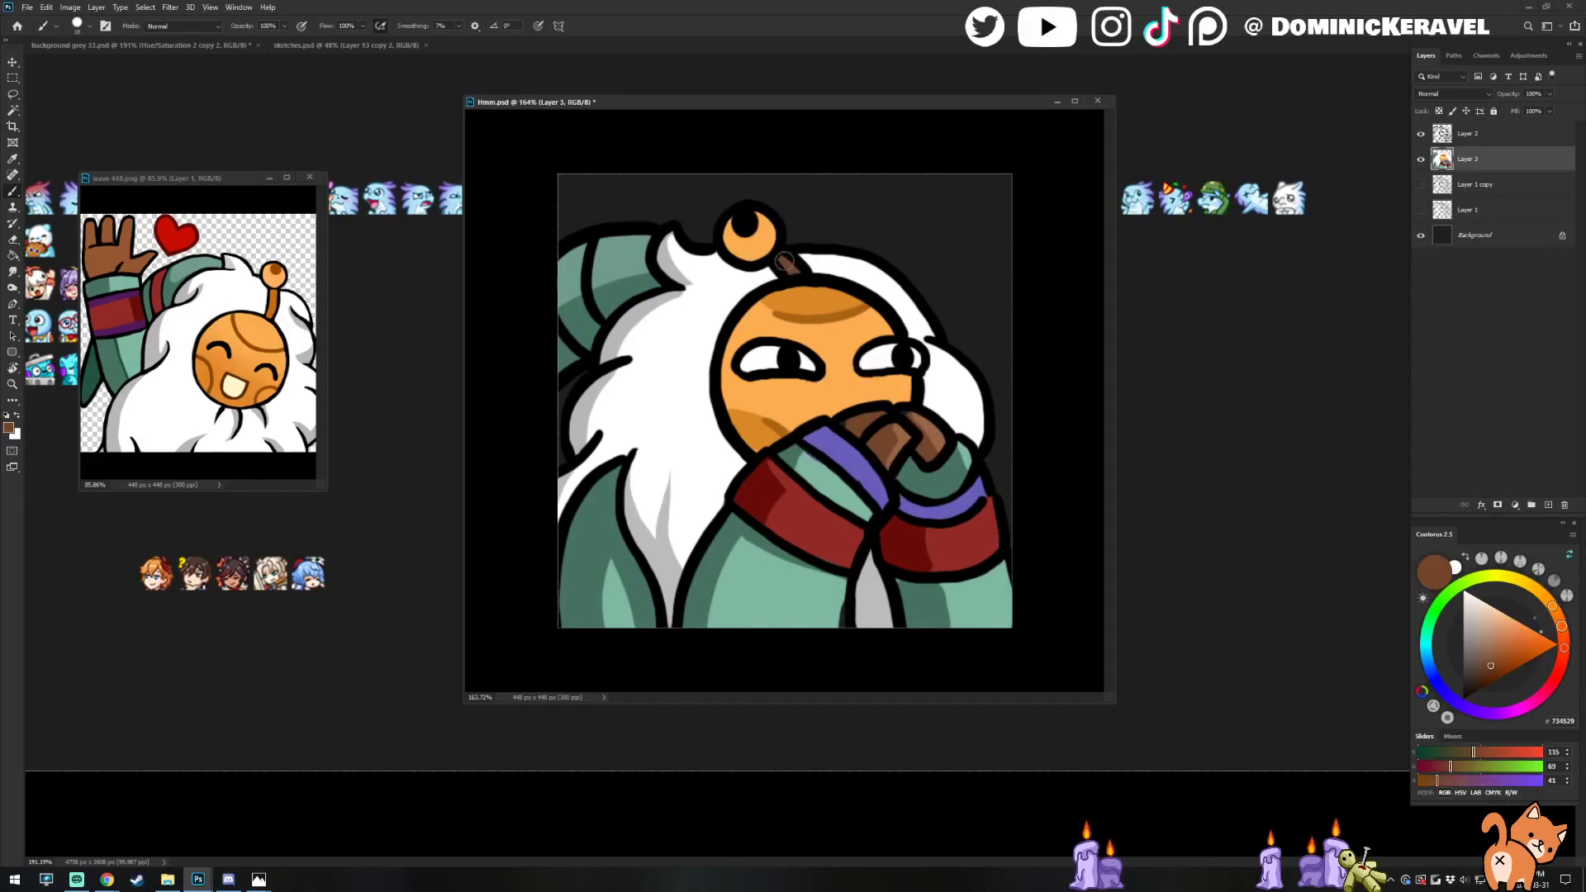
# Highlight the antenna ball's lower edge with pale orange #FFCF96, sample the beard's shadow grey and save the document
pyautogui.keyDown('alt'); pyautogui.click(750, 235); pyautogui.keyUp('alt')
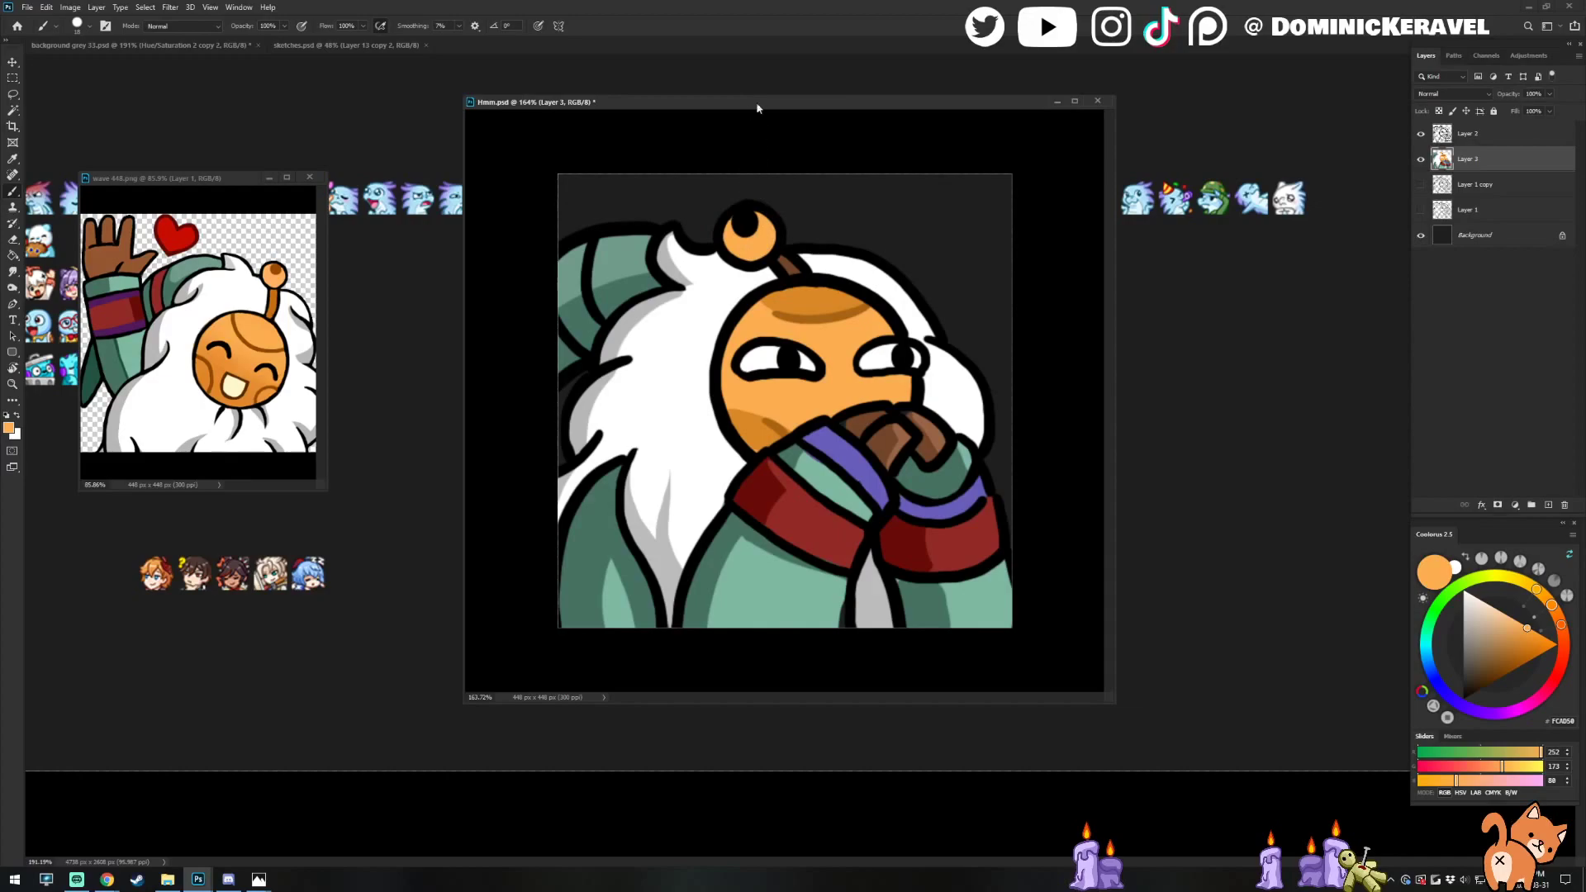
pyautogui.click(1502, 612)
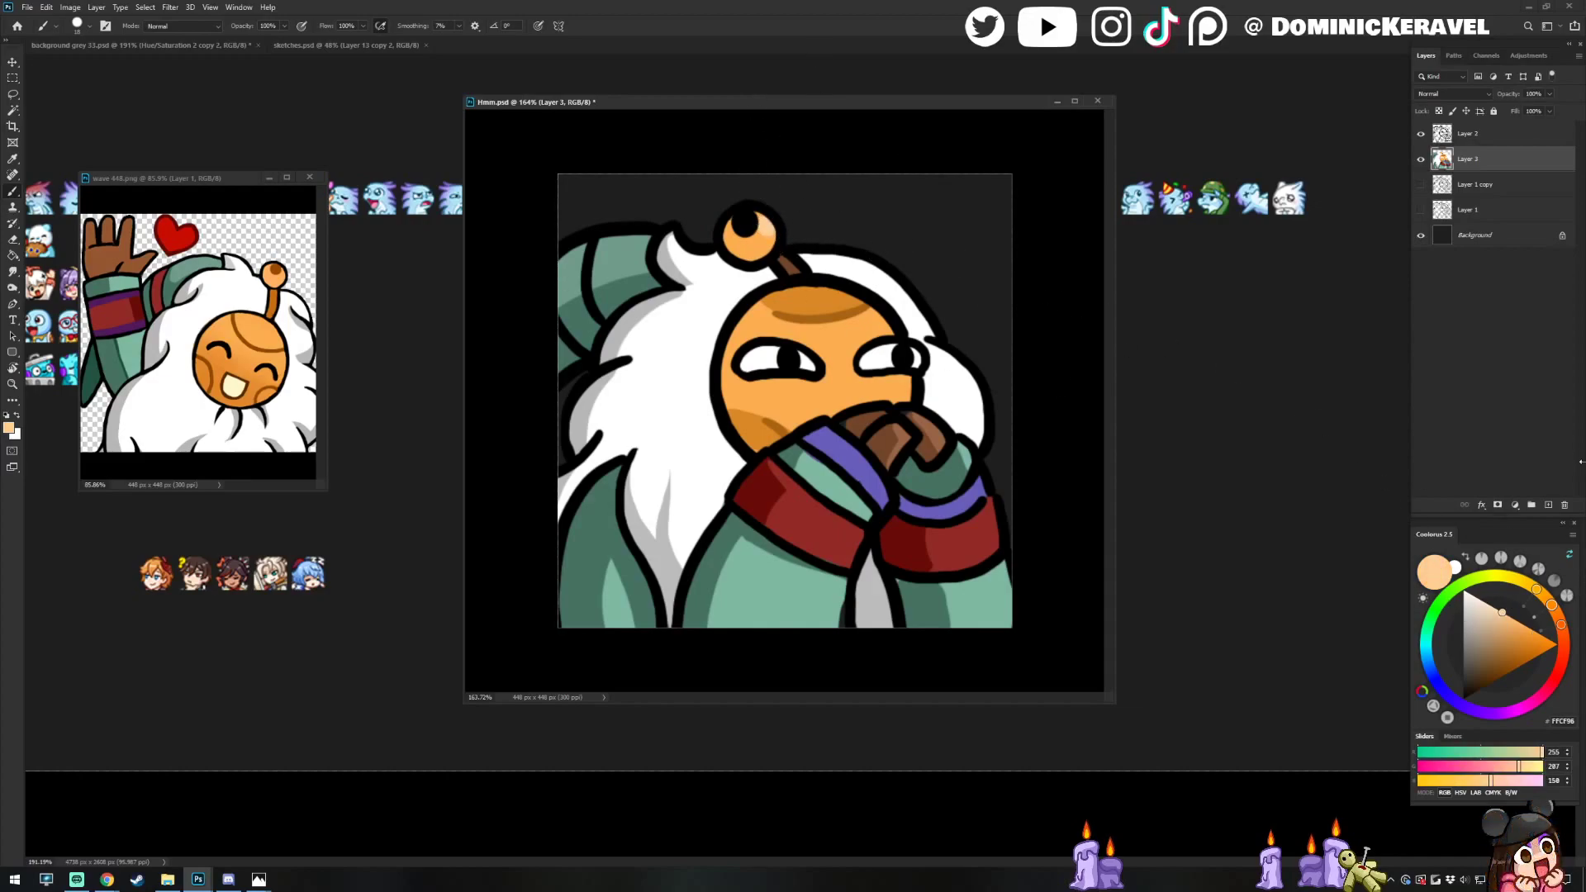
pyautogui.press('v')
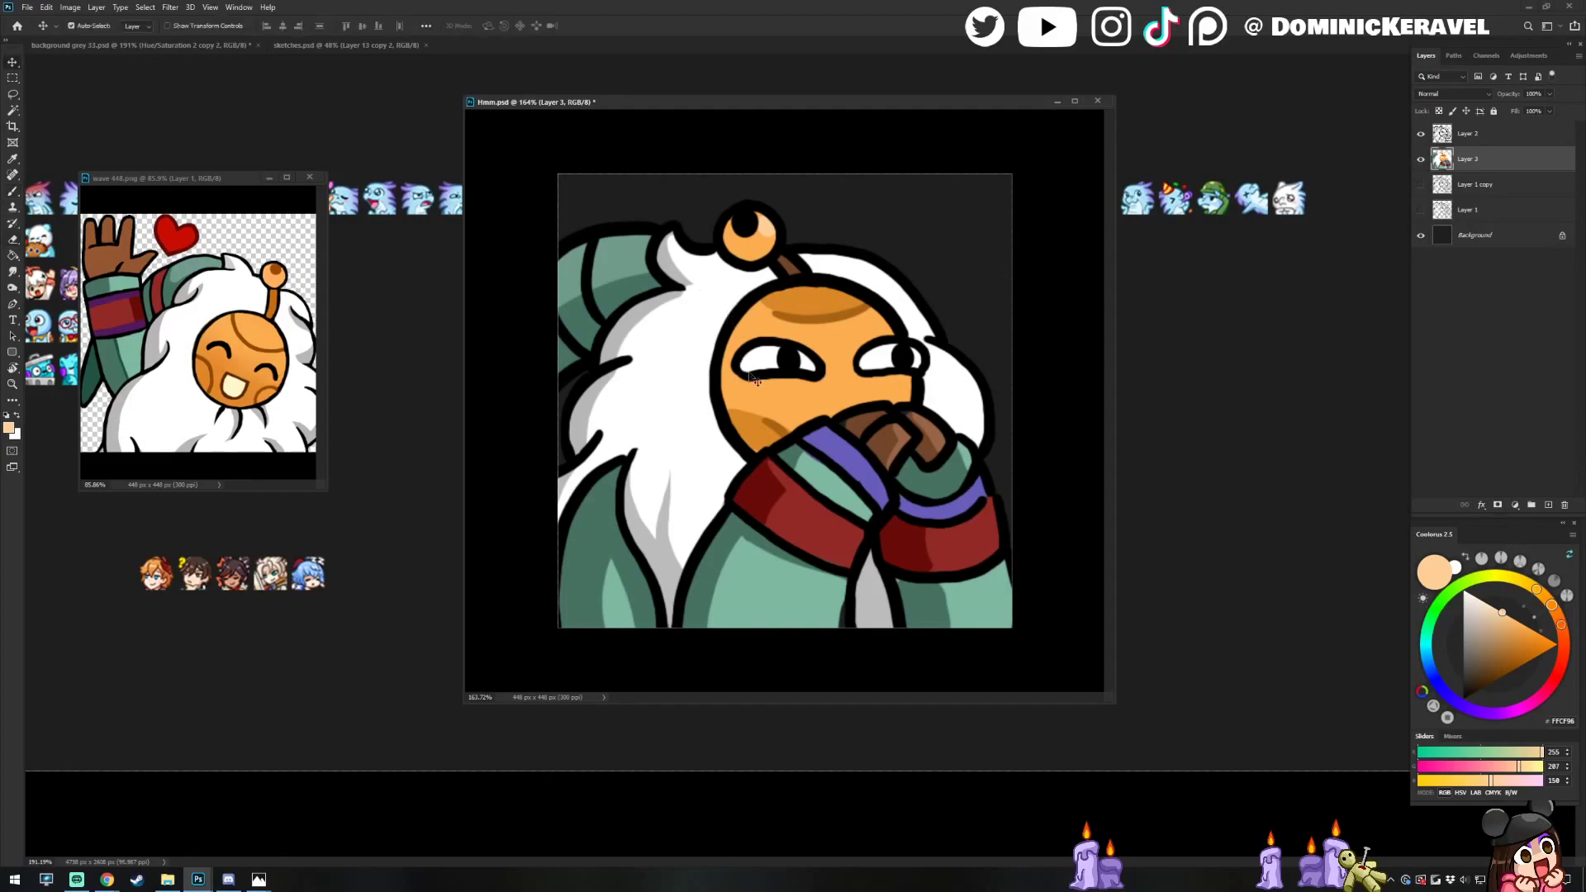
pyautogui.press('i')
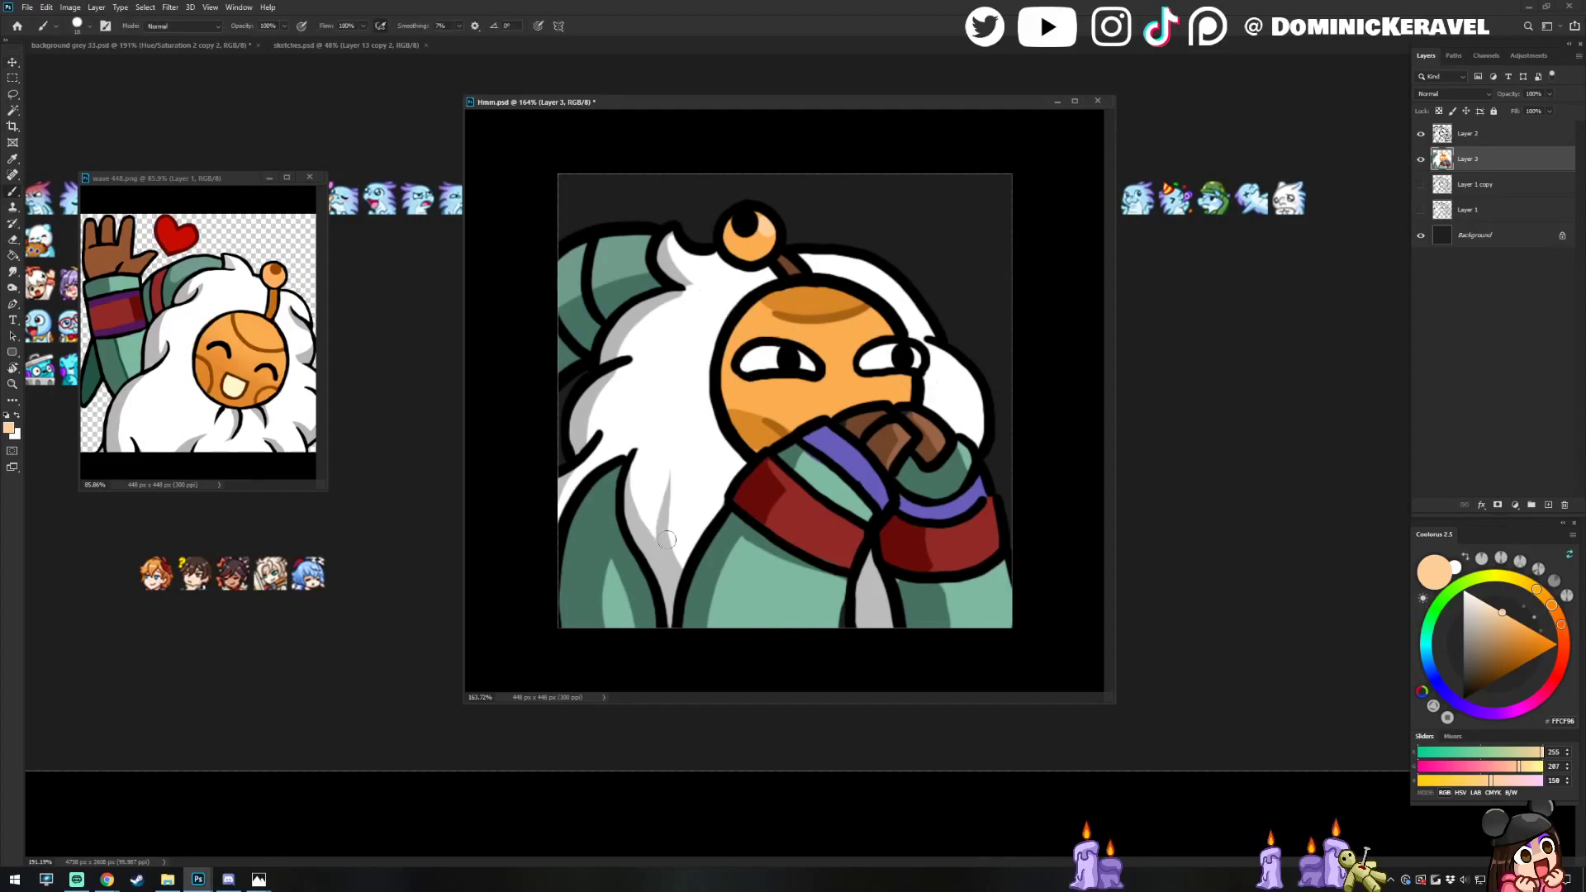
pyautogui.click(668, 539)
pyautogui.scroll(-3, 795, 173)
pyautogui.press('v')
pyautogui.hotkey('ctrl', 's')
# Shade the hair beside the rear upper sleeve with pointed grey #BCBCBC strands and touch up their edges in white
pyautogui.press('l')
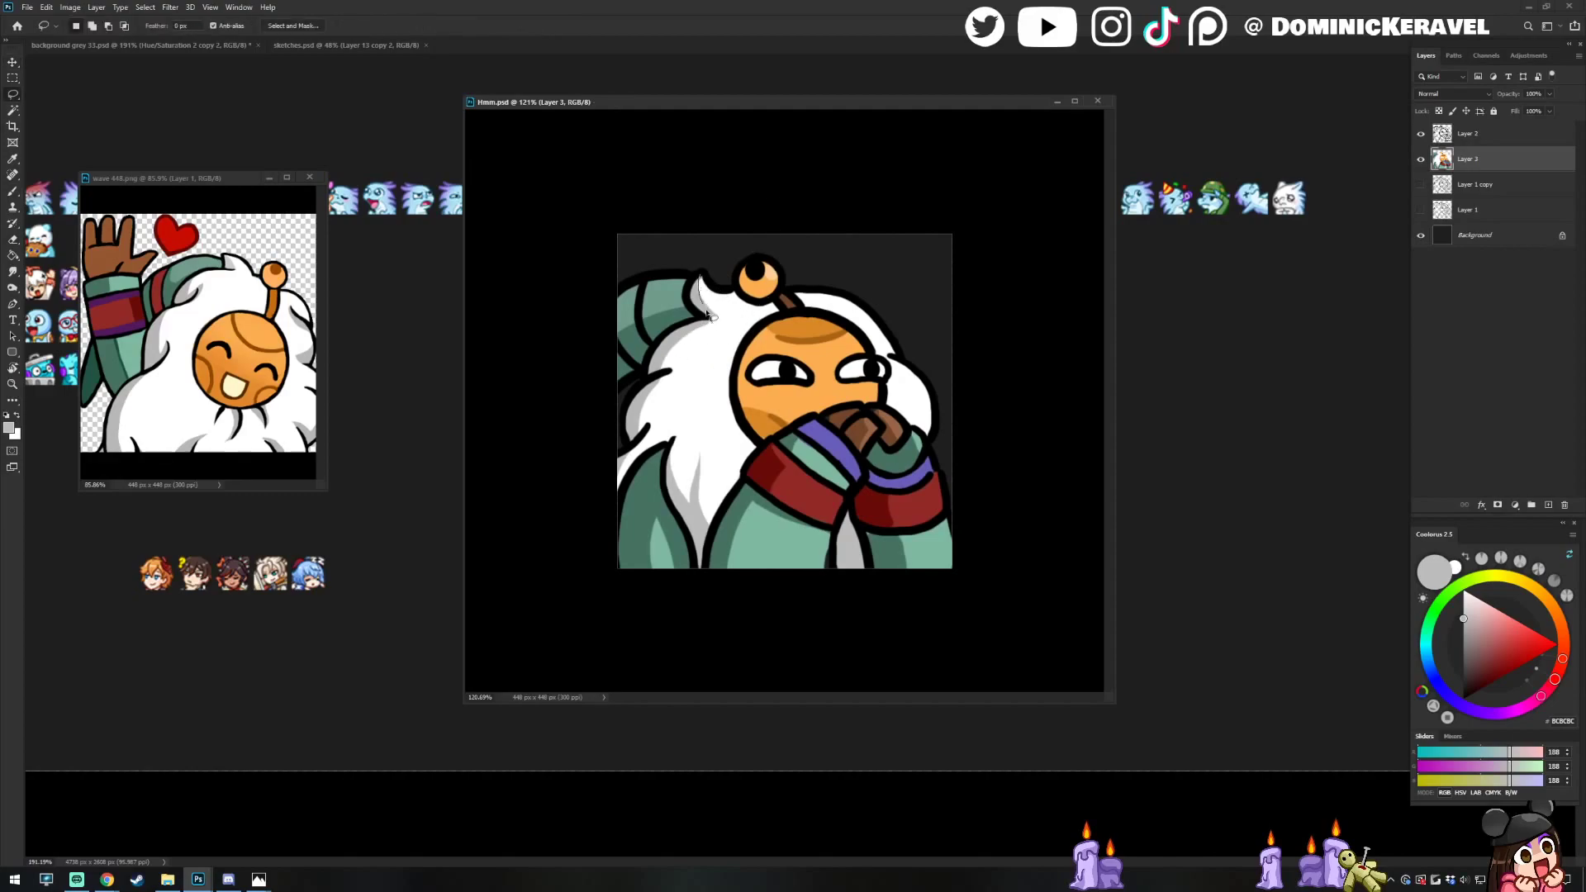
pyautogui.moveTo(717, 322)
pyautogui.mouseDown()
pyautogui.moveTo(706, 271)
pyautogui.moveTo(699, 298)
pyautogui.moveTo(717, 321)
pyautogui.moveTo(671, 367)
pyautogui.moveTo(713, 347)
pyautogui.moveTo(656, 394)
pyautogui.moveTo(638, 437)
pyautogui.moveTo(686, 401)
pyautogui.moveTo(622, 441)
pyautogui.moveTo(631, 321)
pyautogui.moveTo(692, 377)
pyautogui.moveTo(687, 332)
pyautogui.moveTo(660, 374)
pyautogui.mouseUp()
pyautogui.press('b')
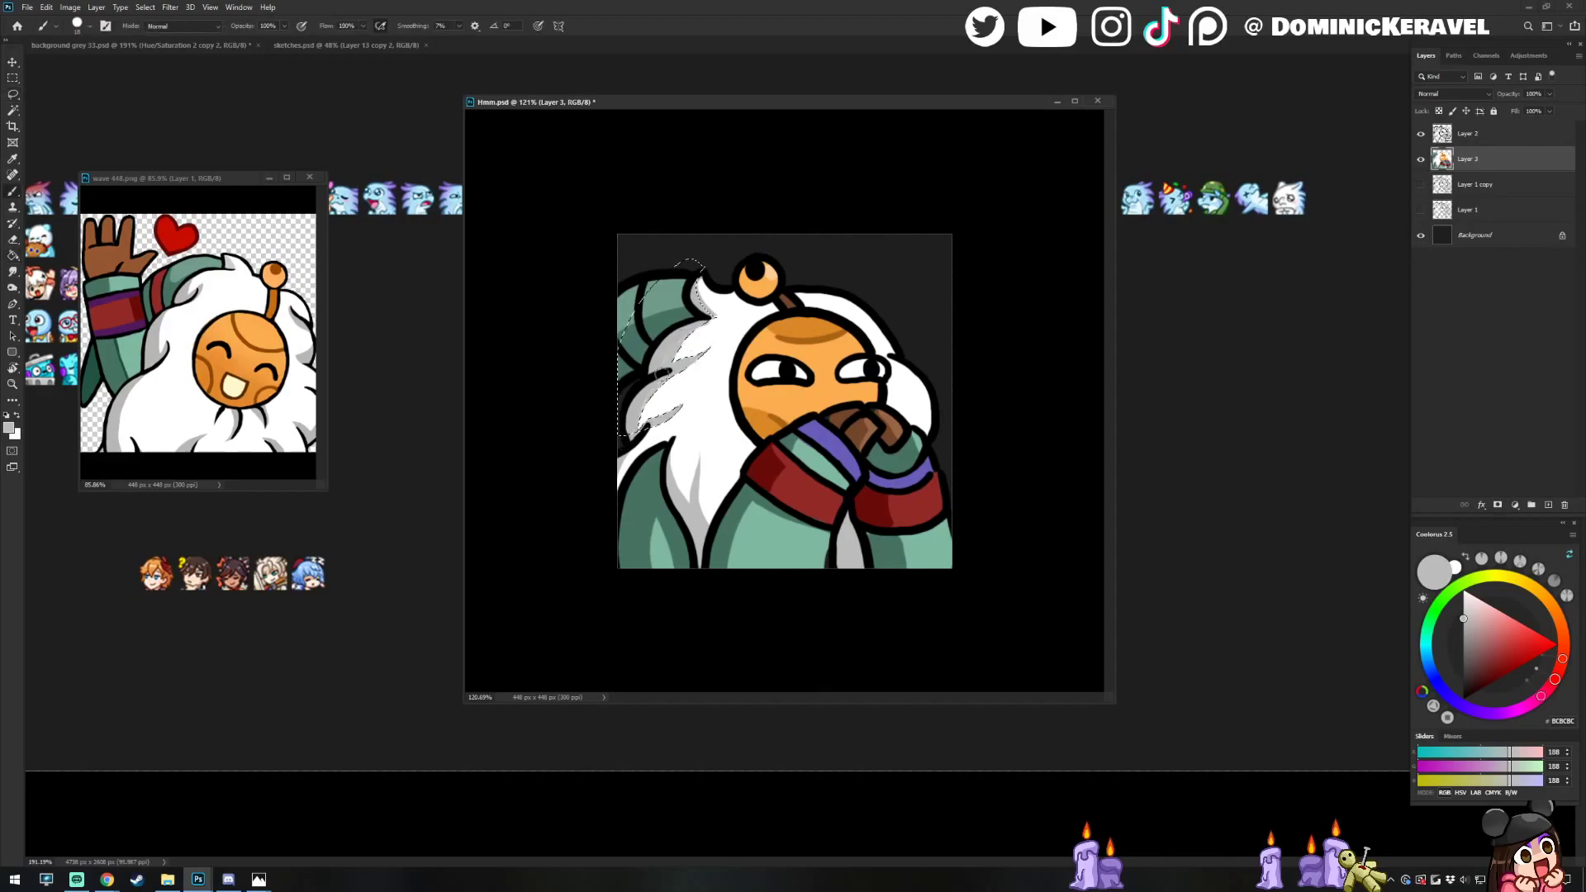
pyautogui.hotkey('ctrl', 'd')
pyautogui.keyDown('alt'); pyautogui.click(678, 406); pyautogui.keyUp('alt')
pyautogui.moveTo(697, 399); pyautogui.dragTo(651, 414)
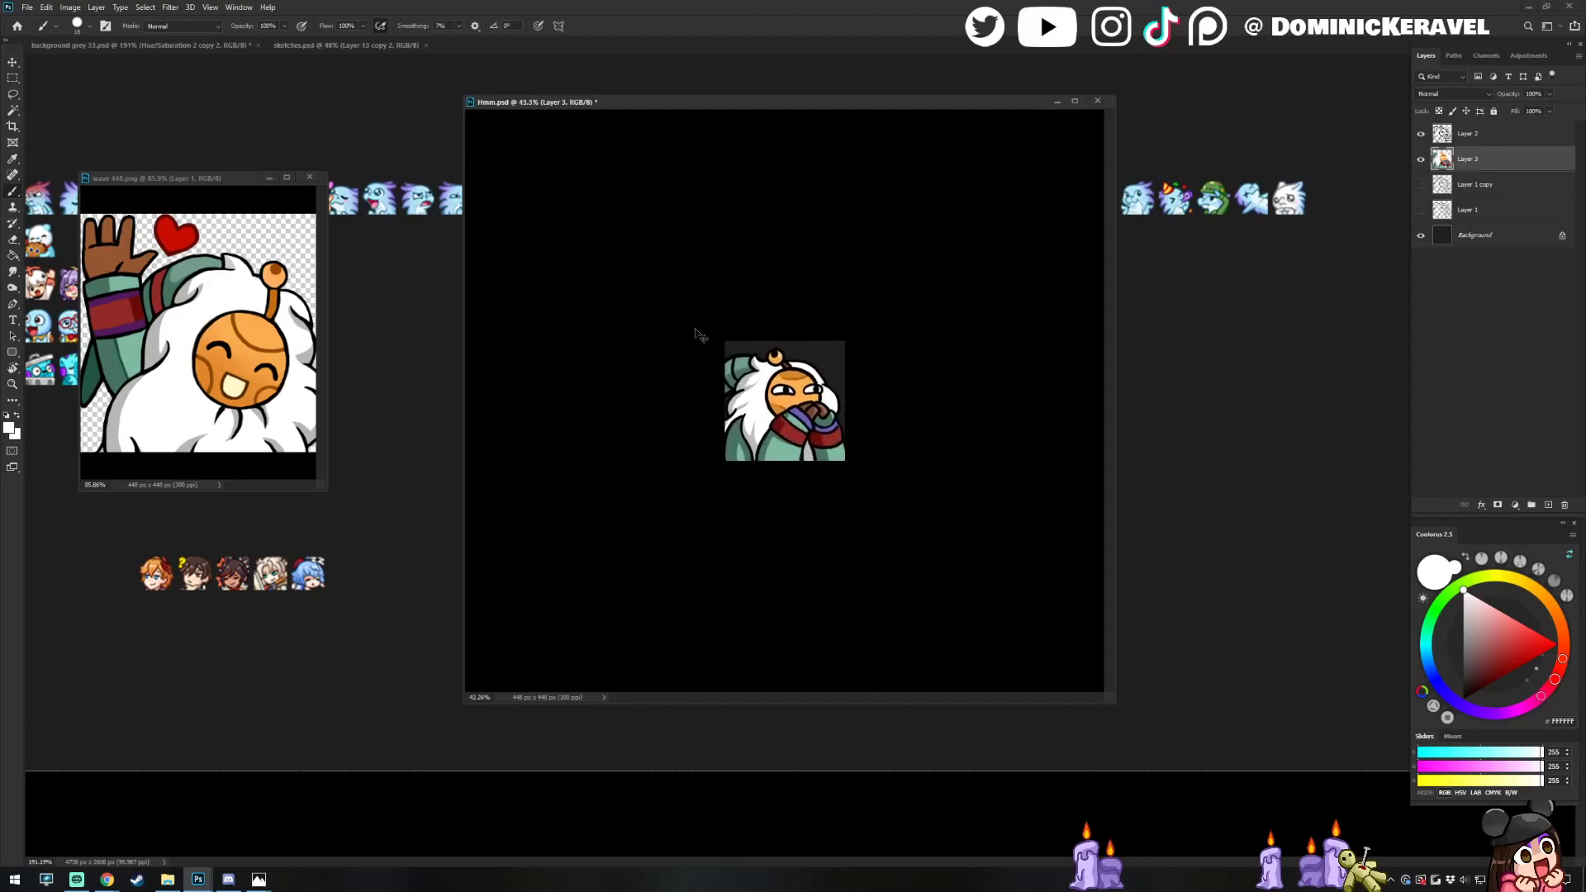
pyautogui.moveTo(880, 323); pyautogui.dragTo(933, 327)
# Reshape the lower beard shadow between the sleeves into pointed strands using lasso selections, white brushwork and a grey #BCBCBC fill
pyautogui.press('l')
pyautogui.moveTo(658, 455)
pyautogui.mouseDown()
pyautogui.moveTo(692, 423)
pyautogui.moveTo(690, 488)
pyautogui.moveTo(713, 441)
pyautogui.mouseUp()
pyautogui.press('b')
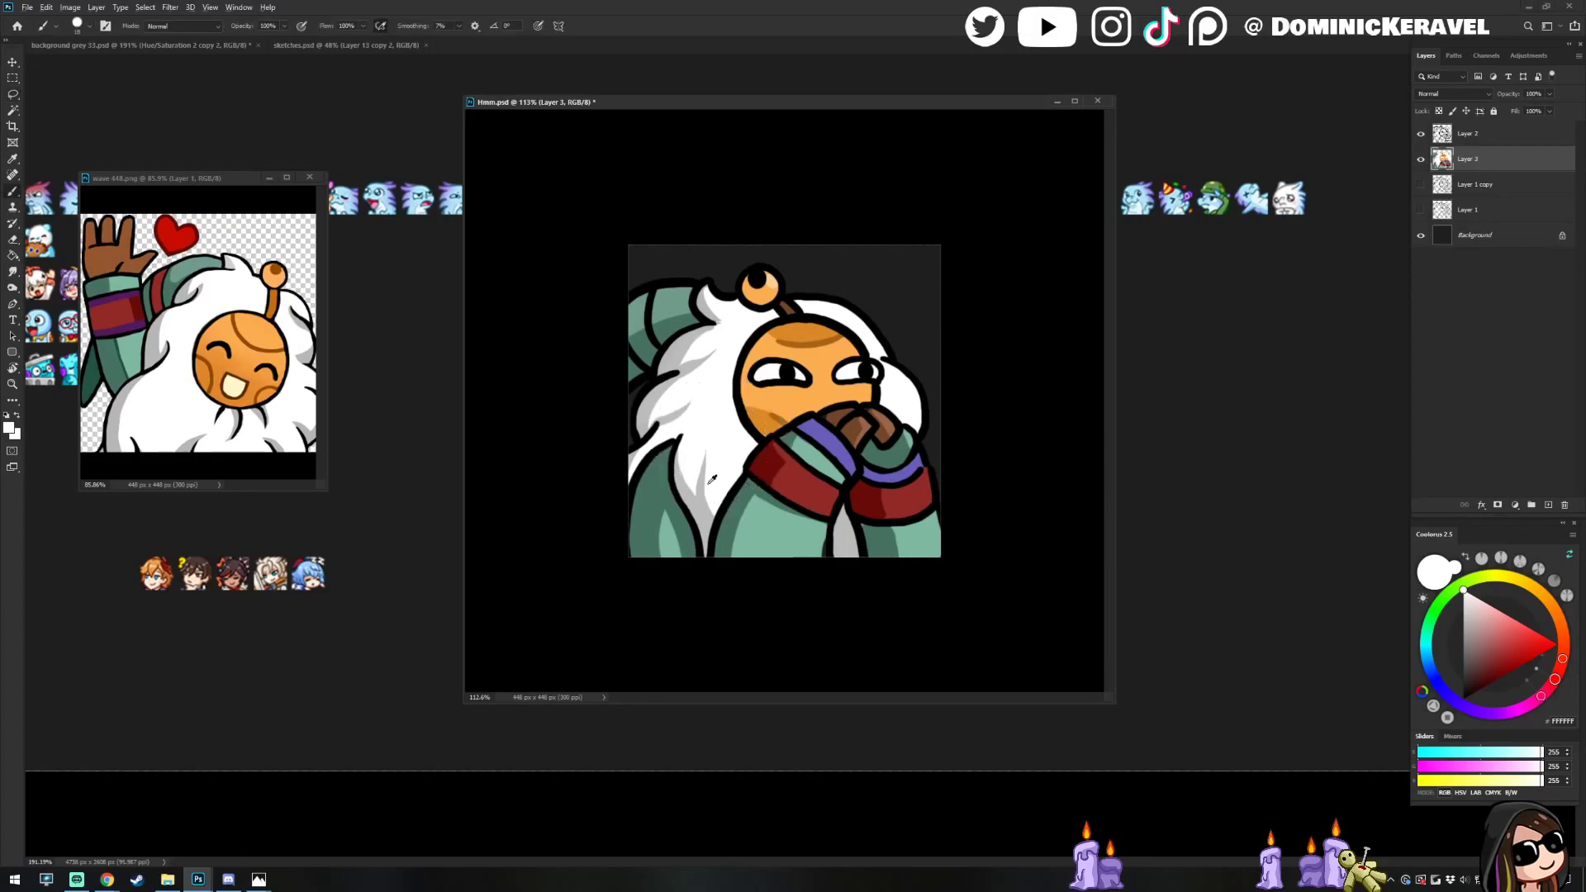
pyautogui.press('l')
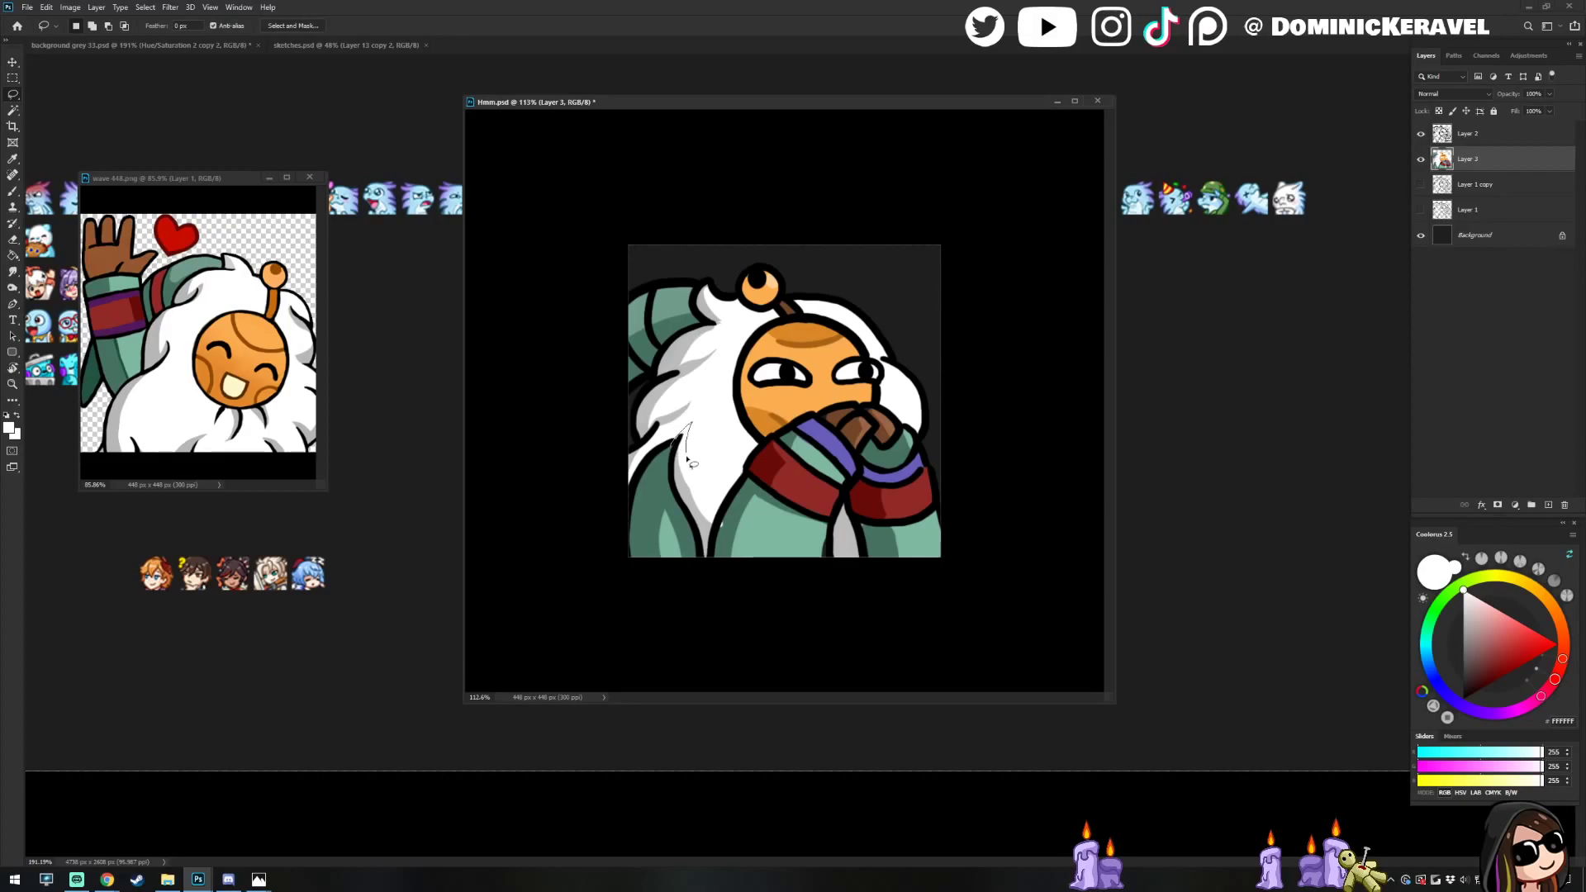
pyautogui.moveTo(703, 479)
pyautogui.mouseDown()
pyautogui.moveTo(713, 425)
pyautogui.moveTo(725, 512)
pyautogui.moveTo(718, 545)
pyautogui.mouseUp()
pyautogui.press('g')
pyautogui.keyDown('alt'); pyautogui.click(709, 516); pyautogui.keyUp('alt')
pyautogui.click(702, 496)
pyautogui.moveTo(703, 520)
pyautogui.mouseDown()
pyautogui.moveTo(646, 529)
pyautogui.moveTo(684, 354)
pyautogui.mouseUp()
pyautogui.press('b')
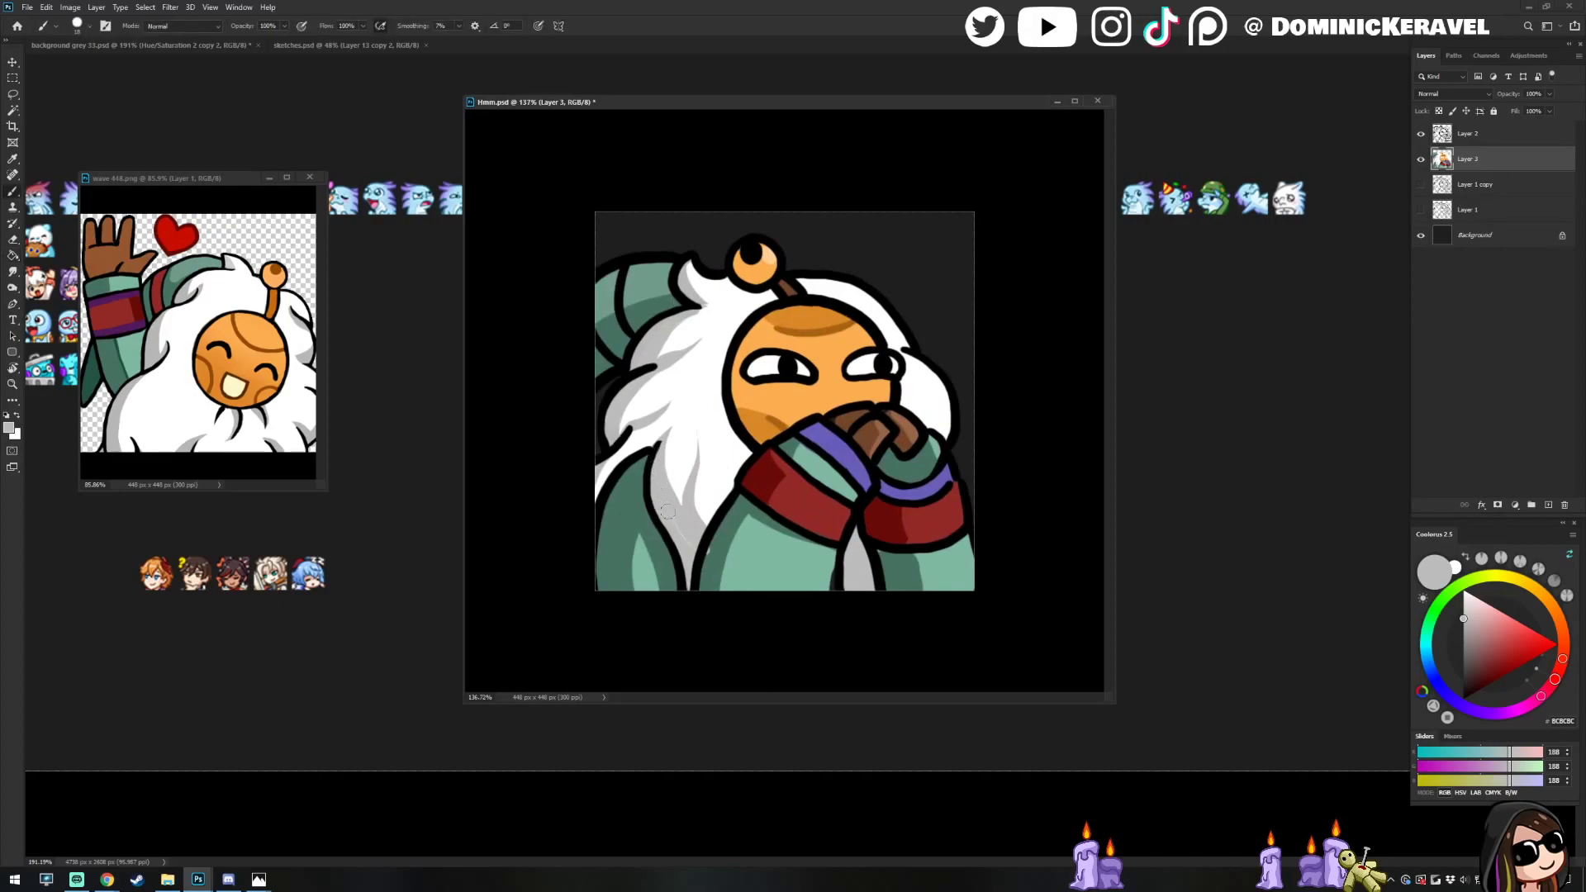
# Refine the beard's grey shading and the front cuff's dark red shadow, and save the document
pyautogui.keyDown('alt'); pyautogui.click(716, 540); pyautogui.keyUp('alt')
pyautogui.keyDown('alt'); pyautogui.click(689, 541); pyautogui.keyUp('alt')
pyautogui.moveTo(708, 366); pyautogui.dragTo(720, 393)
pyautogui.hotkey('ctrl', 'z')
pyautogui.keyDown('alt'); pyautogui.click(759, 482); pyautogui.keyUp('alt')
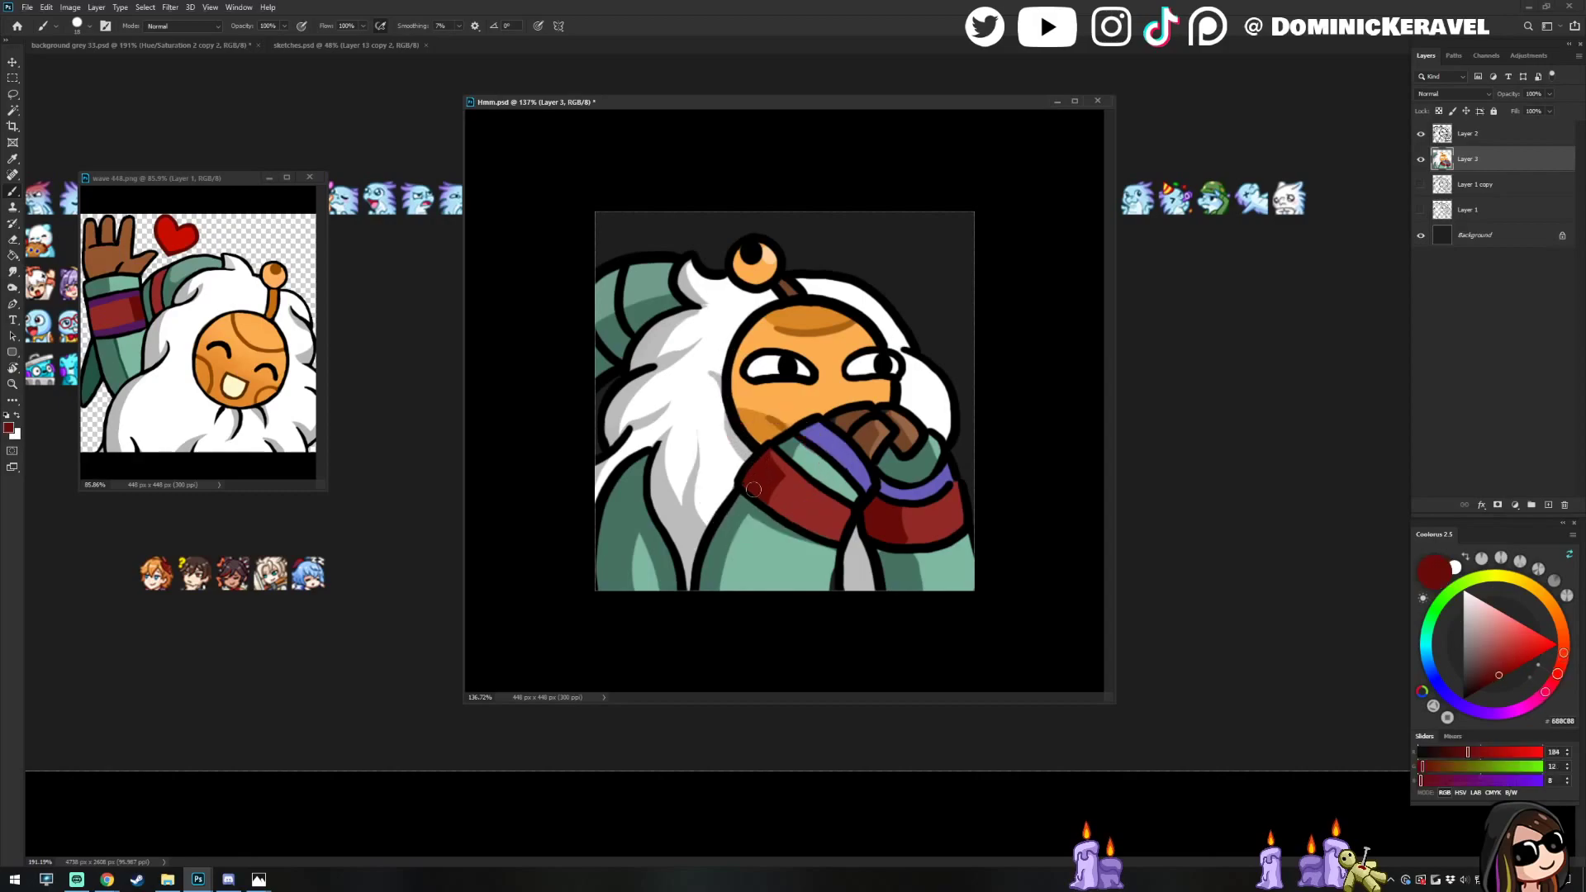
pyautogui.scroll(-4, 804, 301)
pyautogui.press('e')
pyautogui.press('b')
pyautogui.scroll(2, 728, 384)
pyautogui.keyDown('alt'); pyautogui.click(728, 384); pyautogui.keyUp('alt')
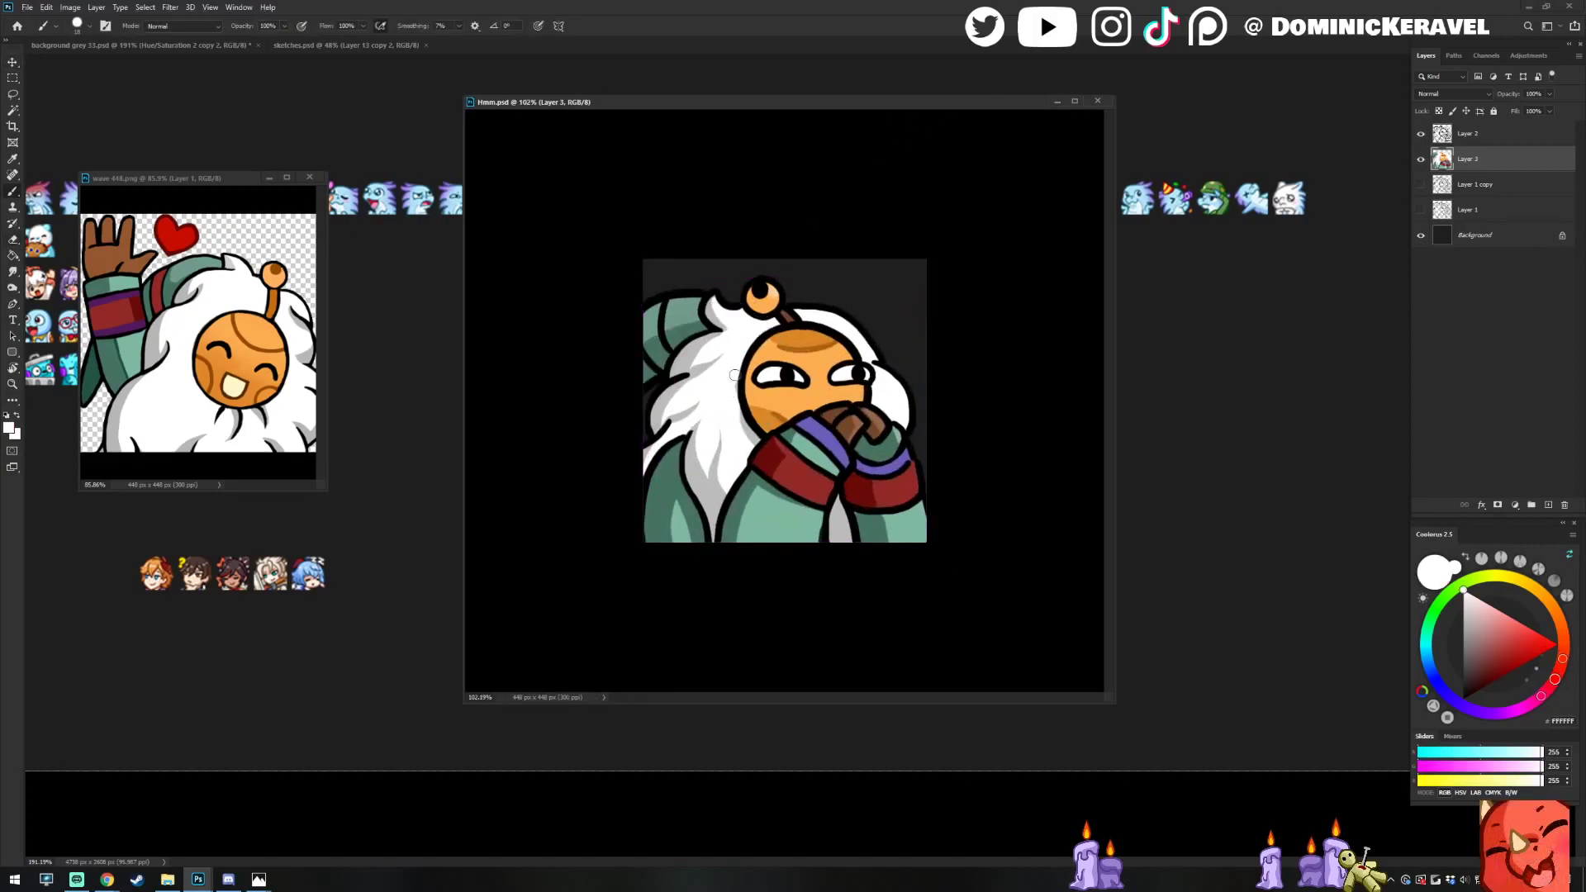
pyautogui.press('v')
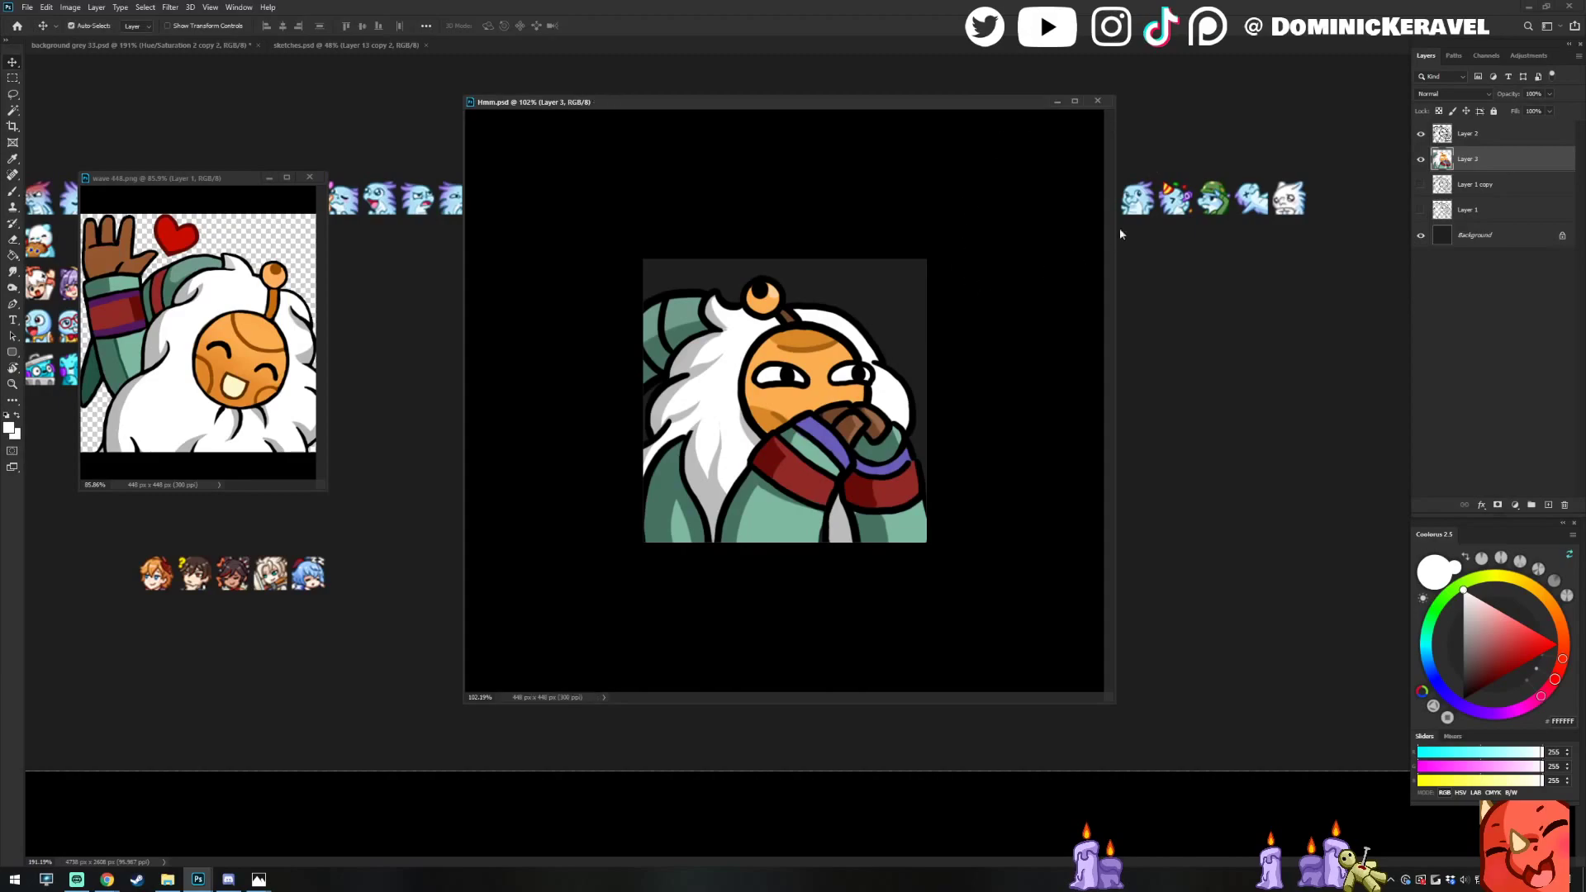
# Choose dark brown #623500 as the brush colour and select the line art on Layer 2 with its transparent pixels locked
pyautogui.press('b')
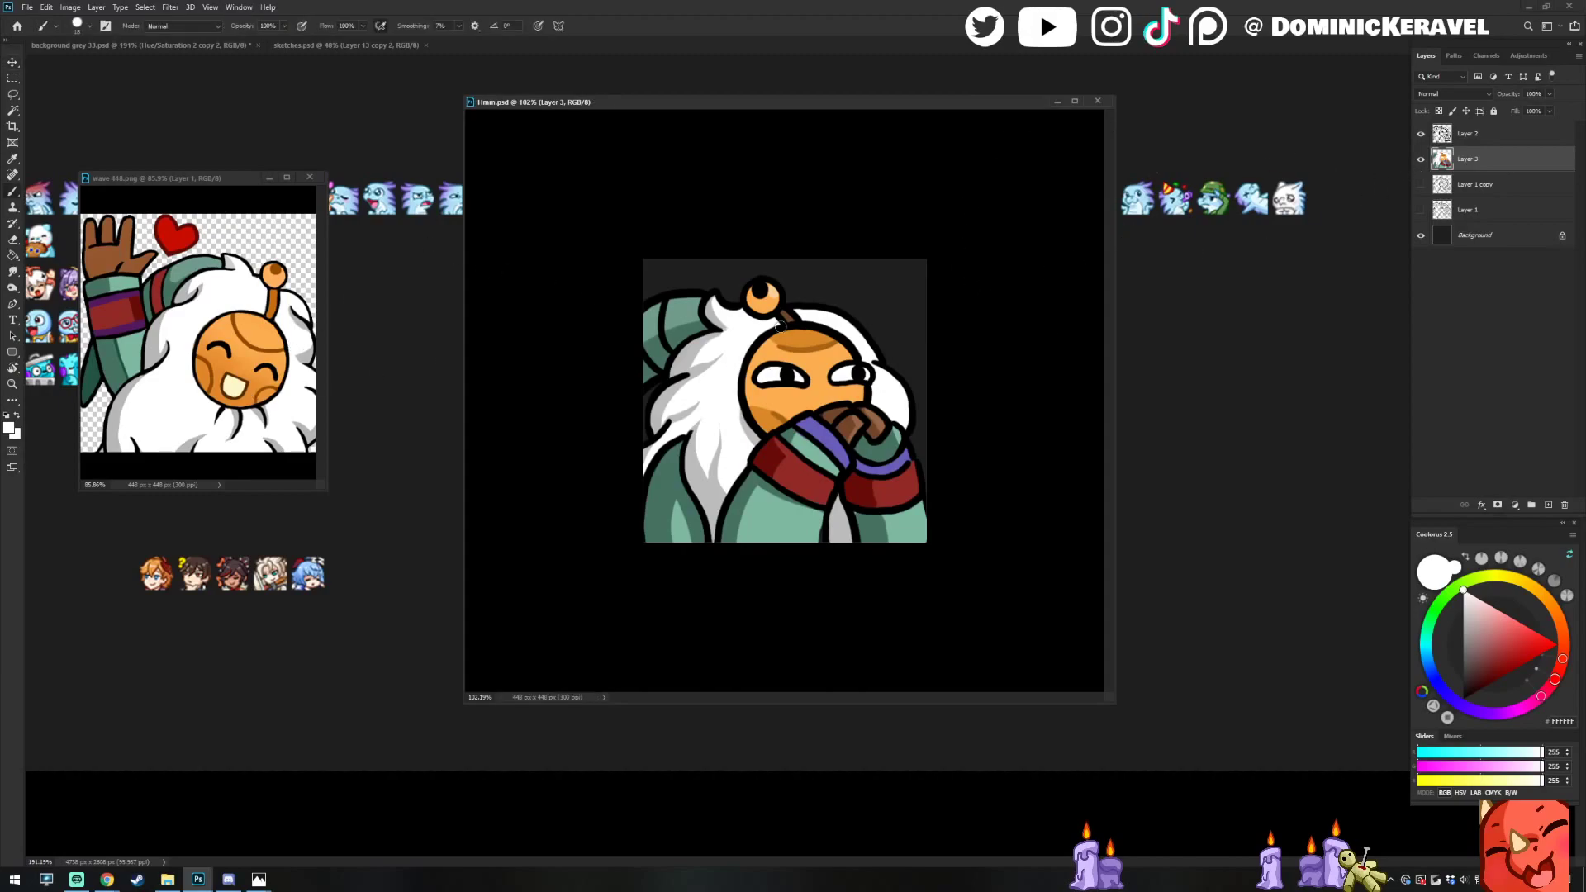
pyautogui.keyDown('alt'); pyautogui.click(803, 333); pyautogui.keyUp('alt')
pyautogui.click(1502, 678)
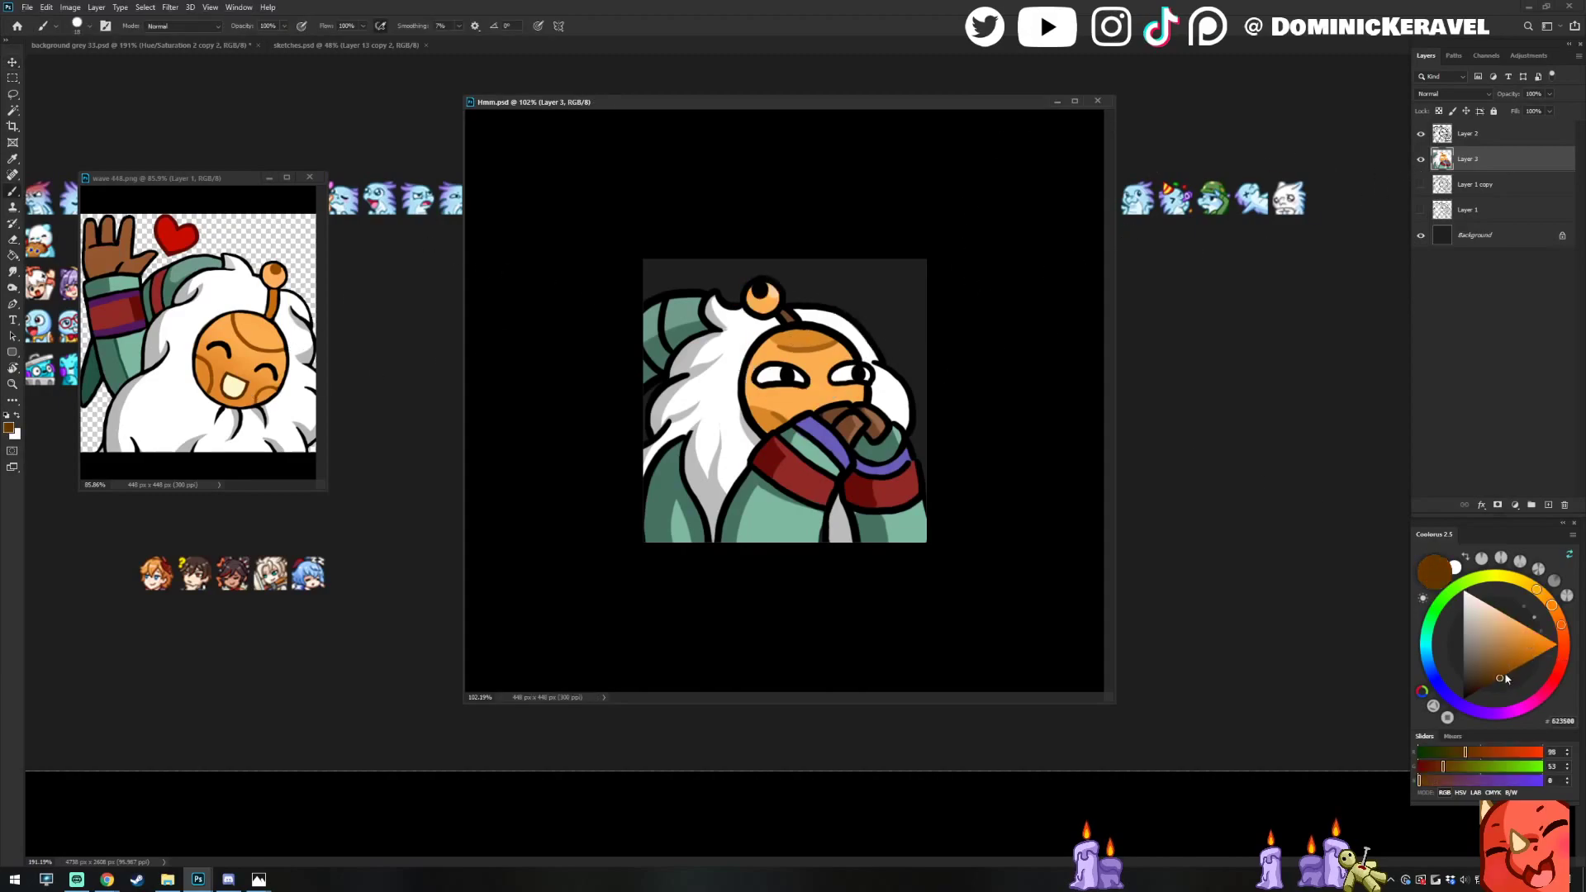
pyautogui.click(1442, 132)
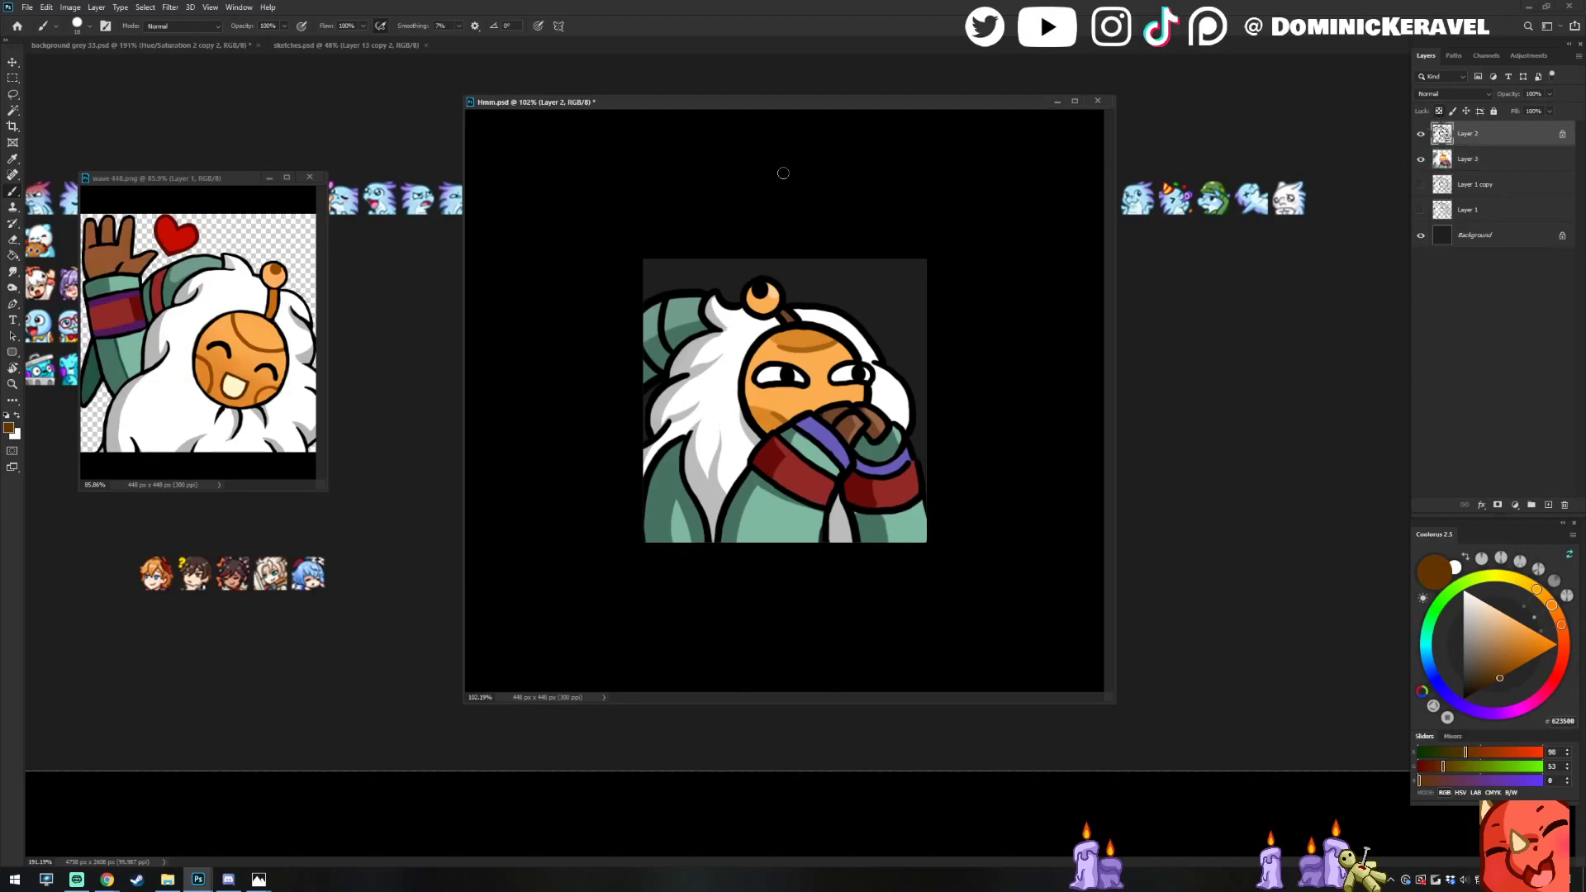
# Fill the character's connected black outlines and eye outlines on Layer 2 with brown #623500
pyautogui.press('g')
pyautogui.click(837, 333)
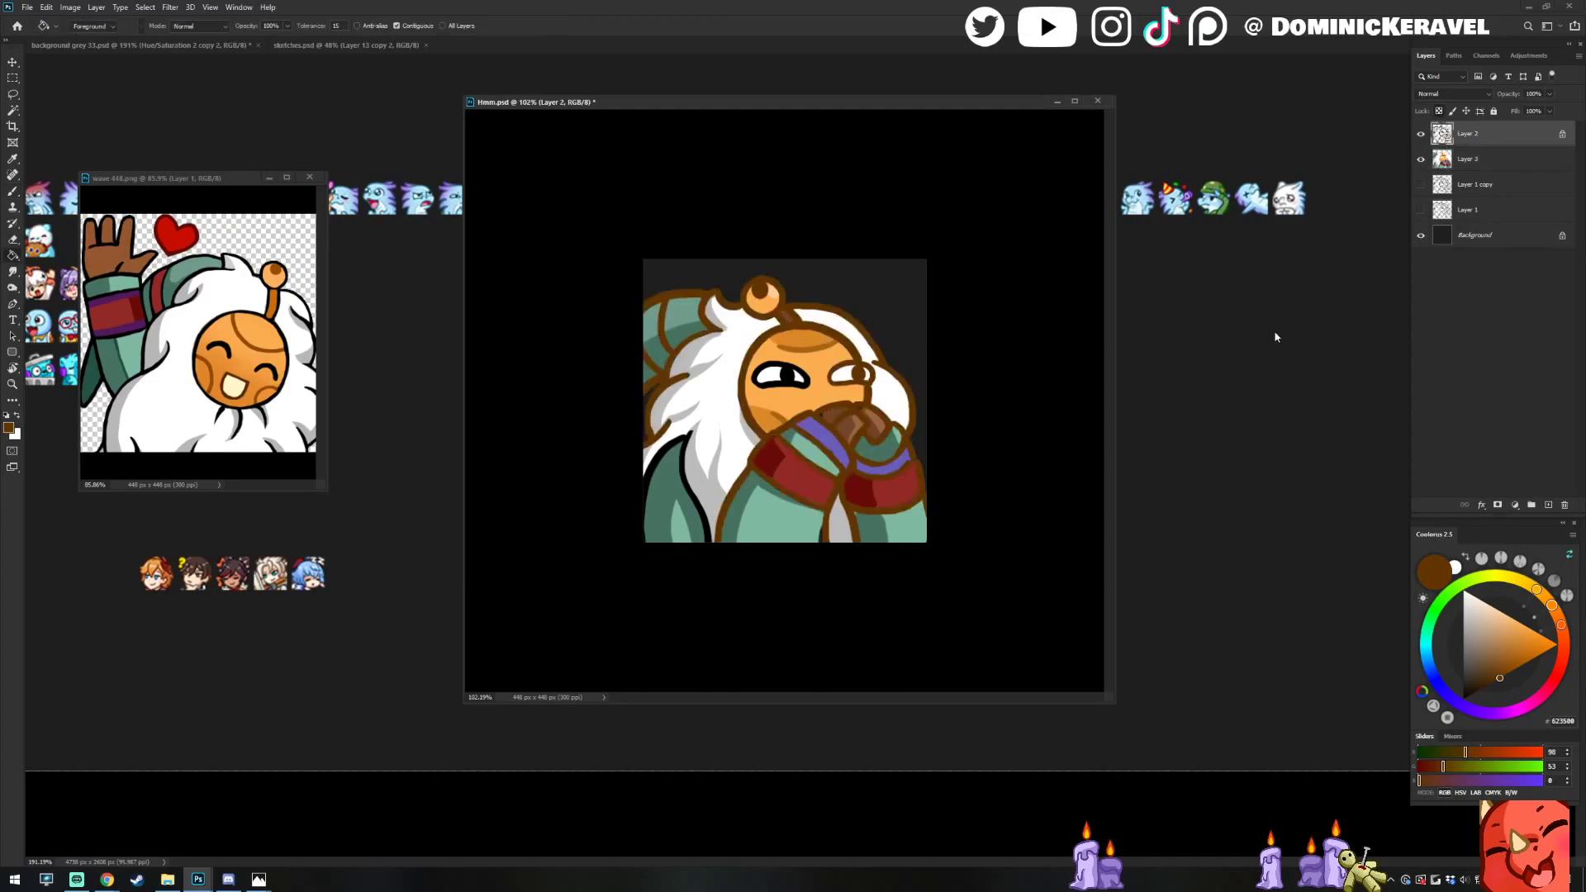
pyautogui.click(779, 388)
pyautogui.scroll(3, 1201, 410)
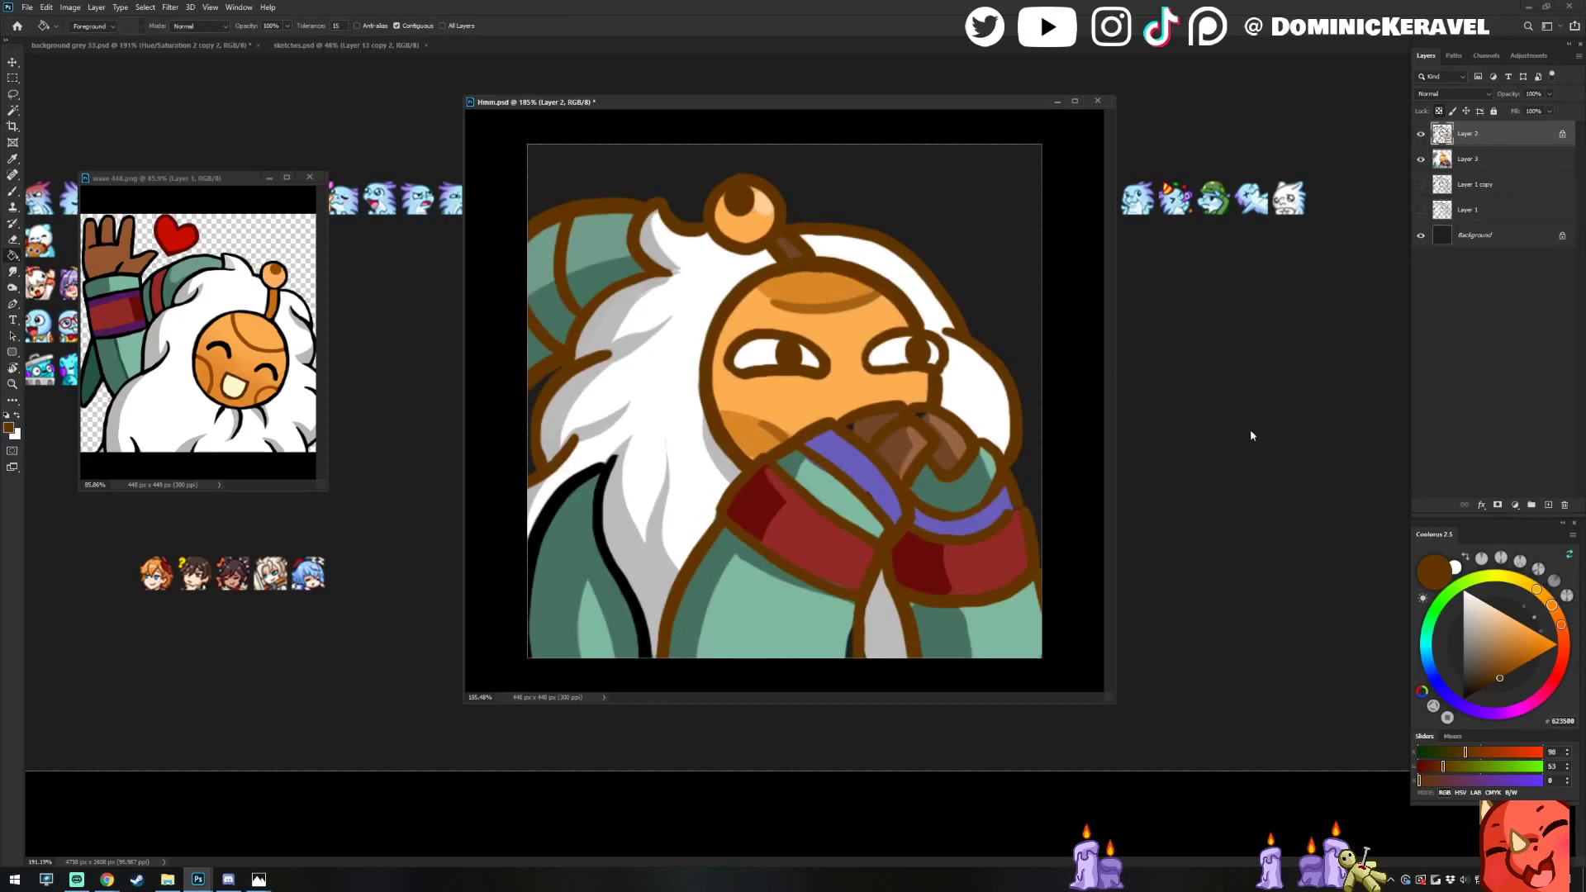
# Recolour both eye outlines on Layer 2 with the darker, muted brown #3F280E
pyautogui.click(1480, 690)
pyautogui.press('b')
pyautogui.moveTo(737, 371)
pyautogui.mouseDown()
pyautogui.moveTo(793, 338)
pyautogui.moveTo(731, 351)
pyautogui.moveTo(805, 361)
pyautogui.mouseUp()
pyautogui.scroll(-6, 1021, 354)
pyautogui.scroll(5, 1022, 354)
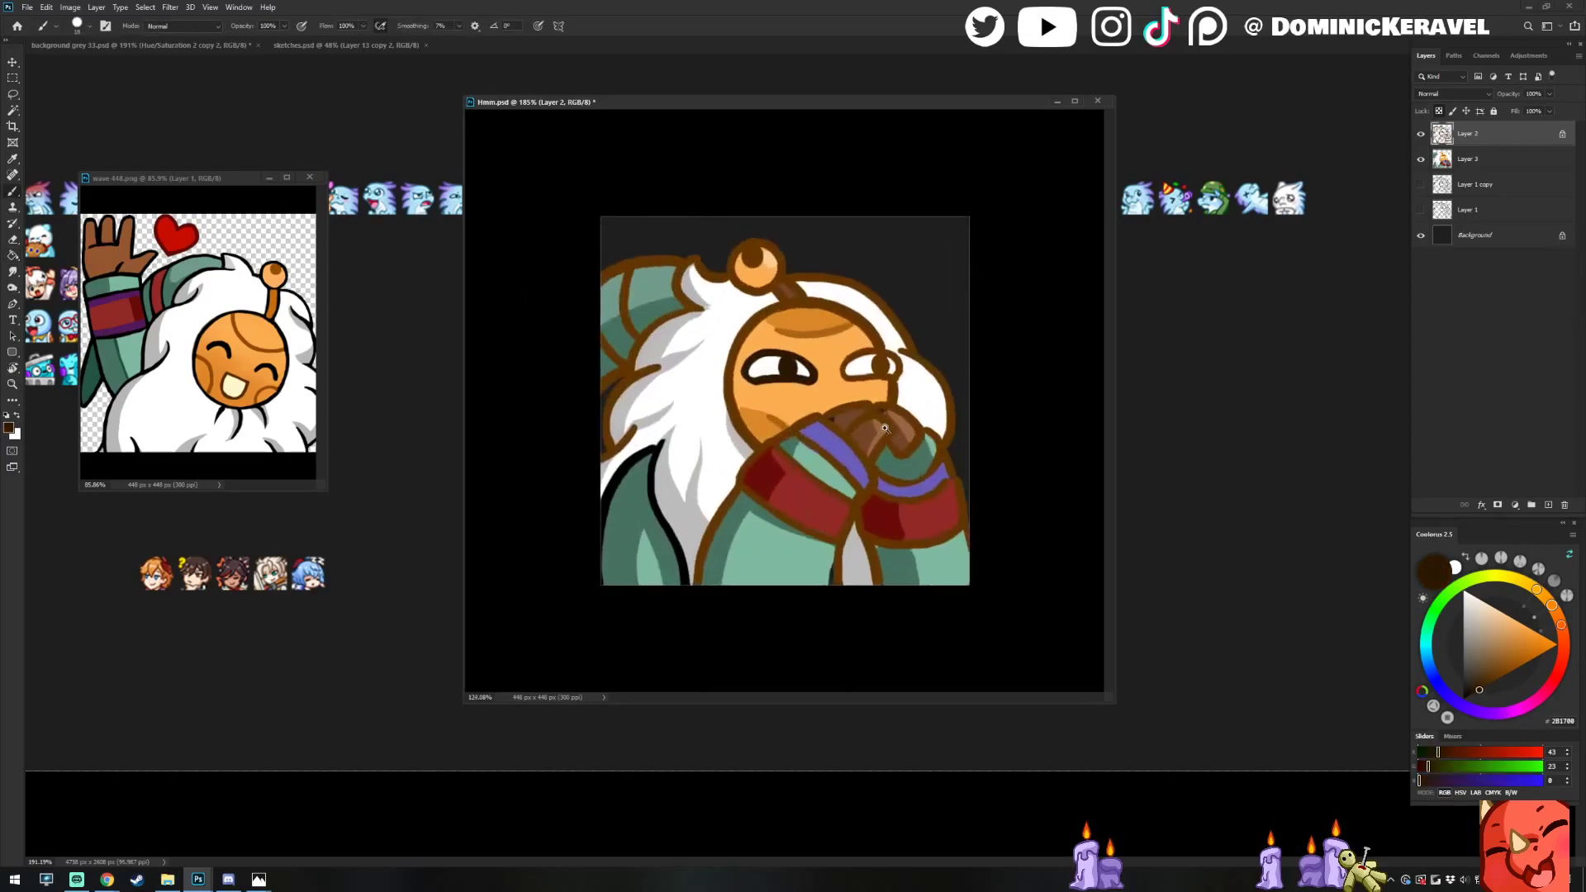
pyautogui.click(1481, 683)
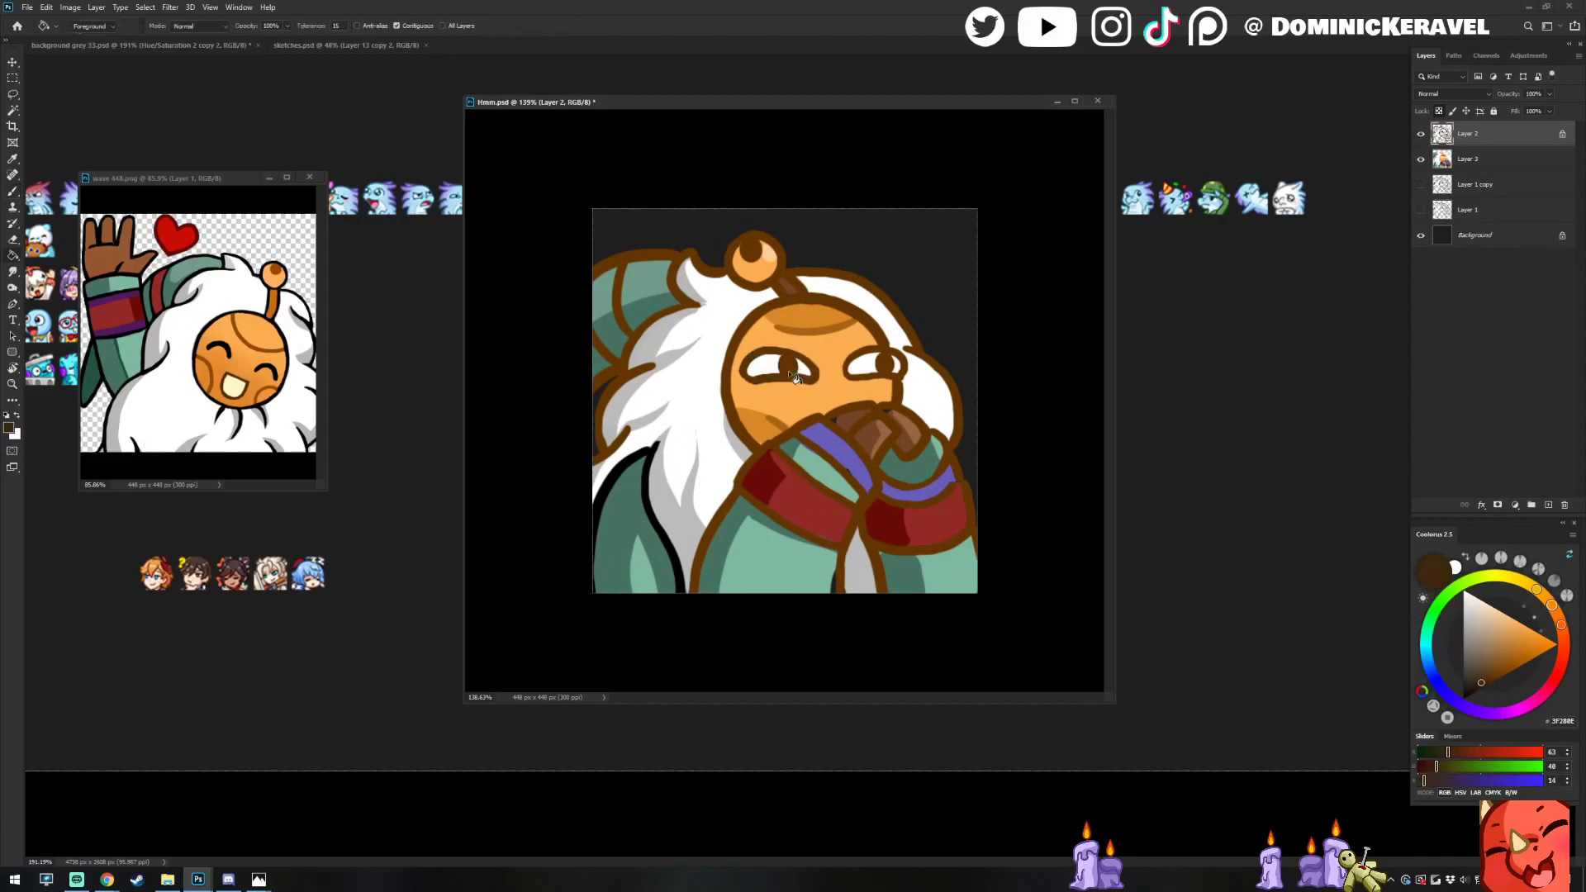
pyautogui.moveTo(864, 361)
pyautogui.mouseDown()
pyautogui.moveTo(900, 369)
pyautogui.moveTo(854, 379)
pyautogui.mouseUp()
# Paint the pupils of both eyes solid black on Layer 2
pyautogui.click(1464, 699)
pyautogui.moveTo(785, 338); pyautogui.dragTo(839, 350)
pyautogui.moveTo(798, 426)
pyautogui.mouseDown()
pyautogui.moveTo(751, 418)
pyautogui.moveTo(807, 432)
pyautogui.moveTo(761, 432)
pyautogui.moveTo(766, 449)
pyautogui.mouseUp()
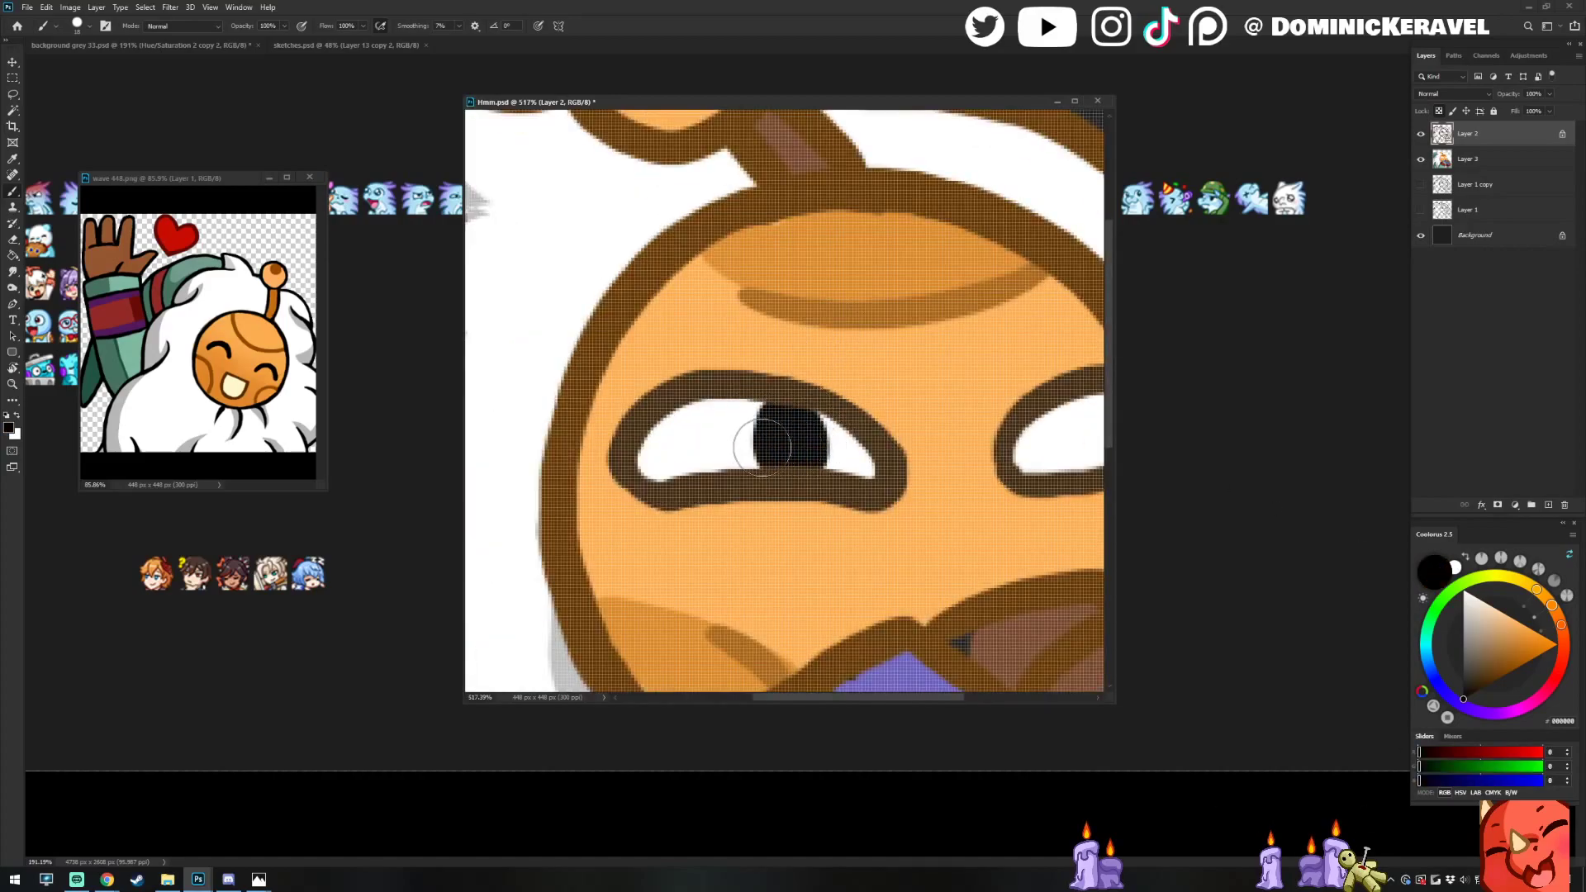
pyautogui.hscroll(5, 827, 438)
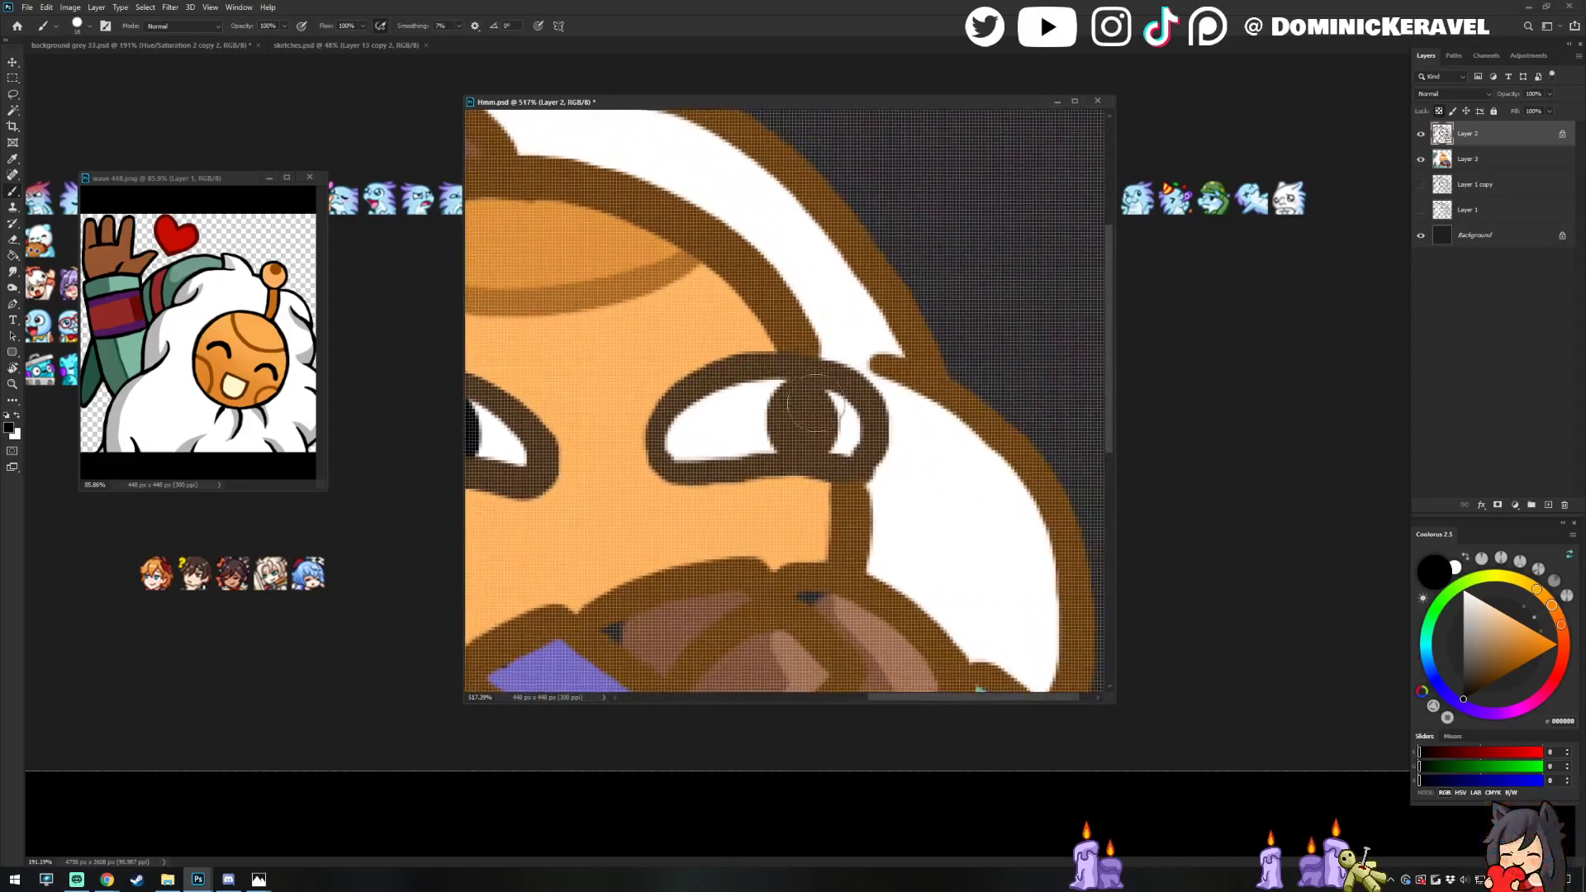
pyautogui.moveTo(772, 392)
pyautogui.mouseDown()
pyautogui.moveTo(836, 415)
pyautogui.moveTo(808, 428)
pyautogui.moveTo(833, 423)
pyautogui.moveTo(769, 438)
pyautogui.moveTo(837, 441)
pyautogui.moveTo(760, 447)
pyautogui.moveTo(836, 444)
pyautogui.mouseUp()
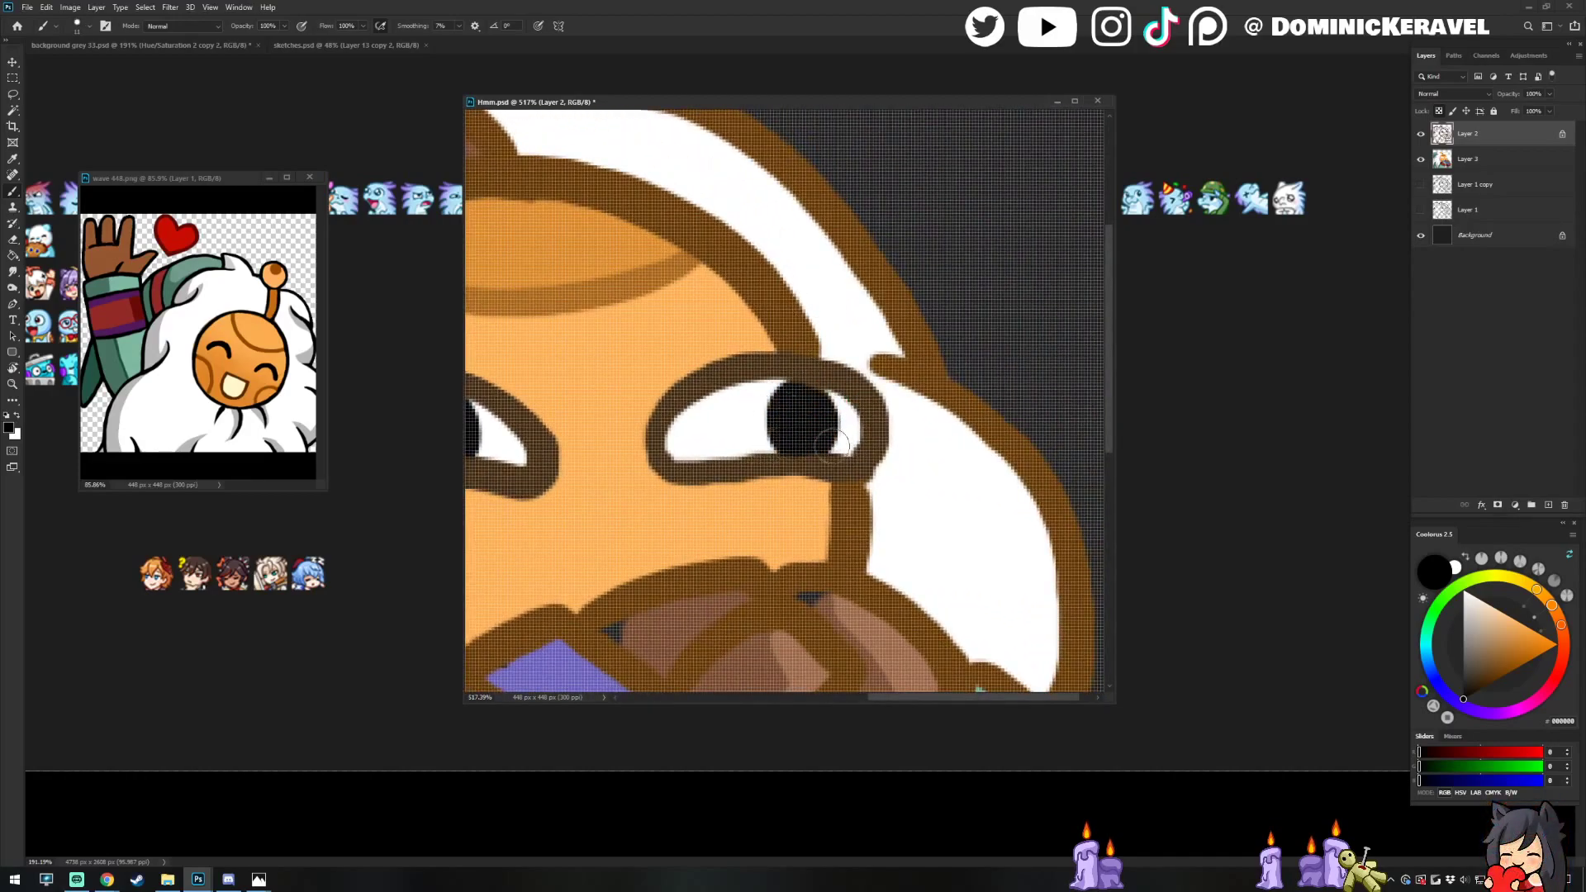
pyautogui.scroll(-8, 814, 384)
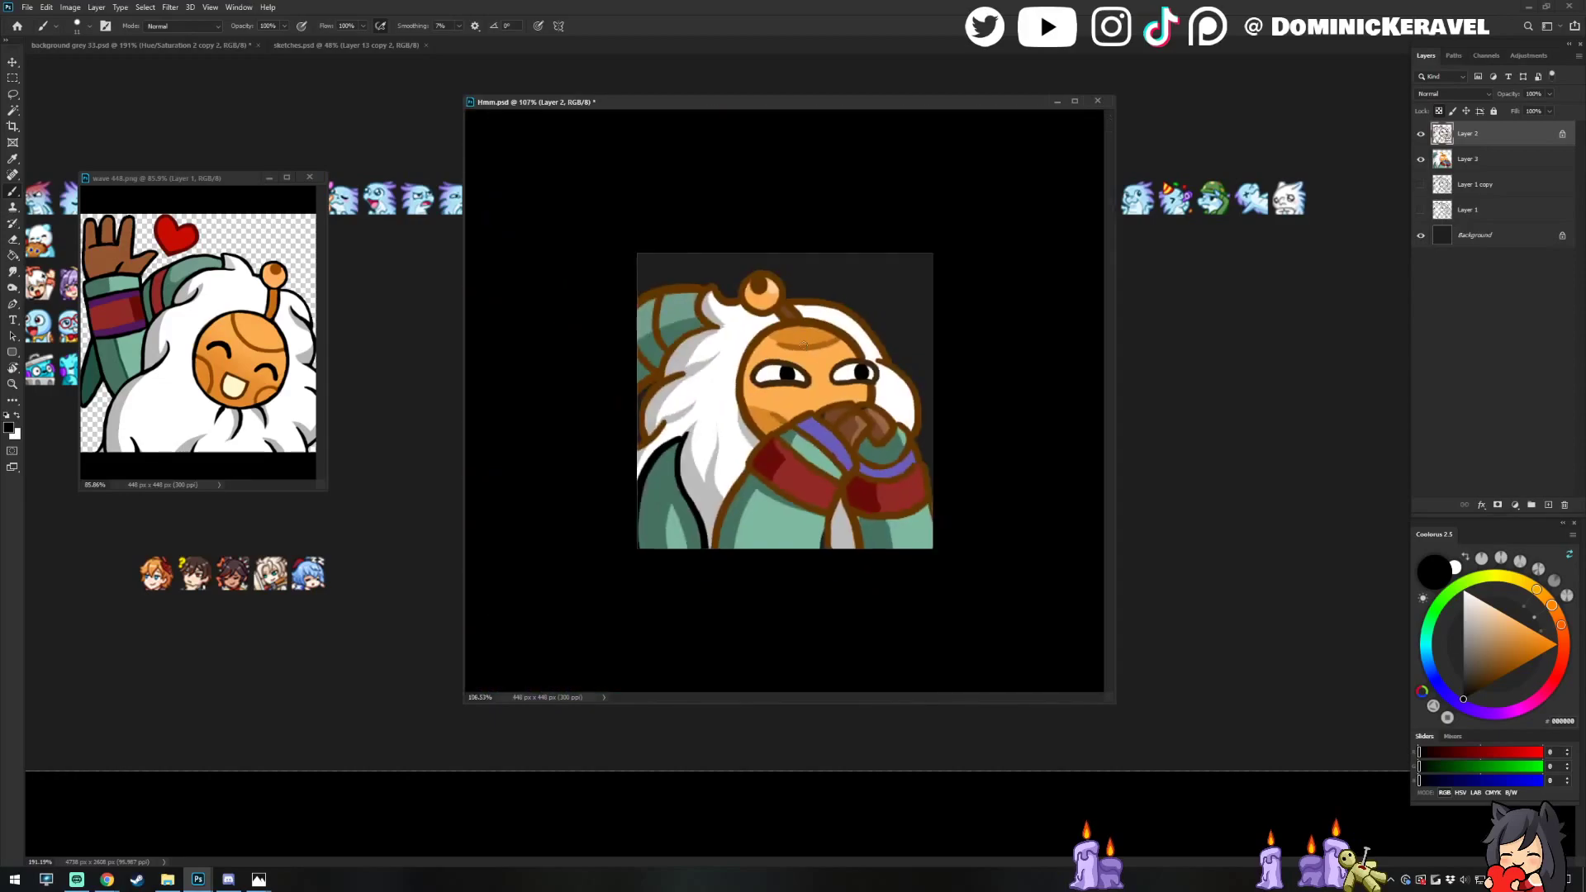
# Touch up the unfilled gaps in the hands, purple cuff and red sleeve band on Layer 3 with colours sampled from each area
pyautogui.keyDown('alt'); pyautogui.click(855, 417); pyautogui.keyUp('alt')
pyautogui.scroll(4, 847, 420)
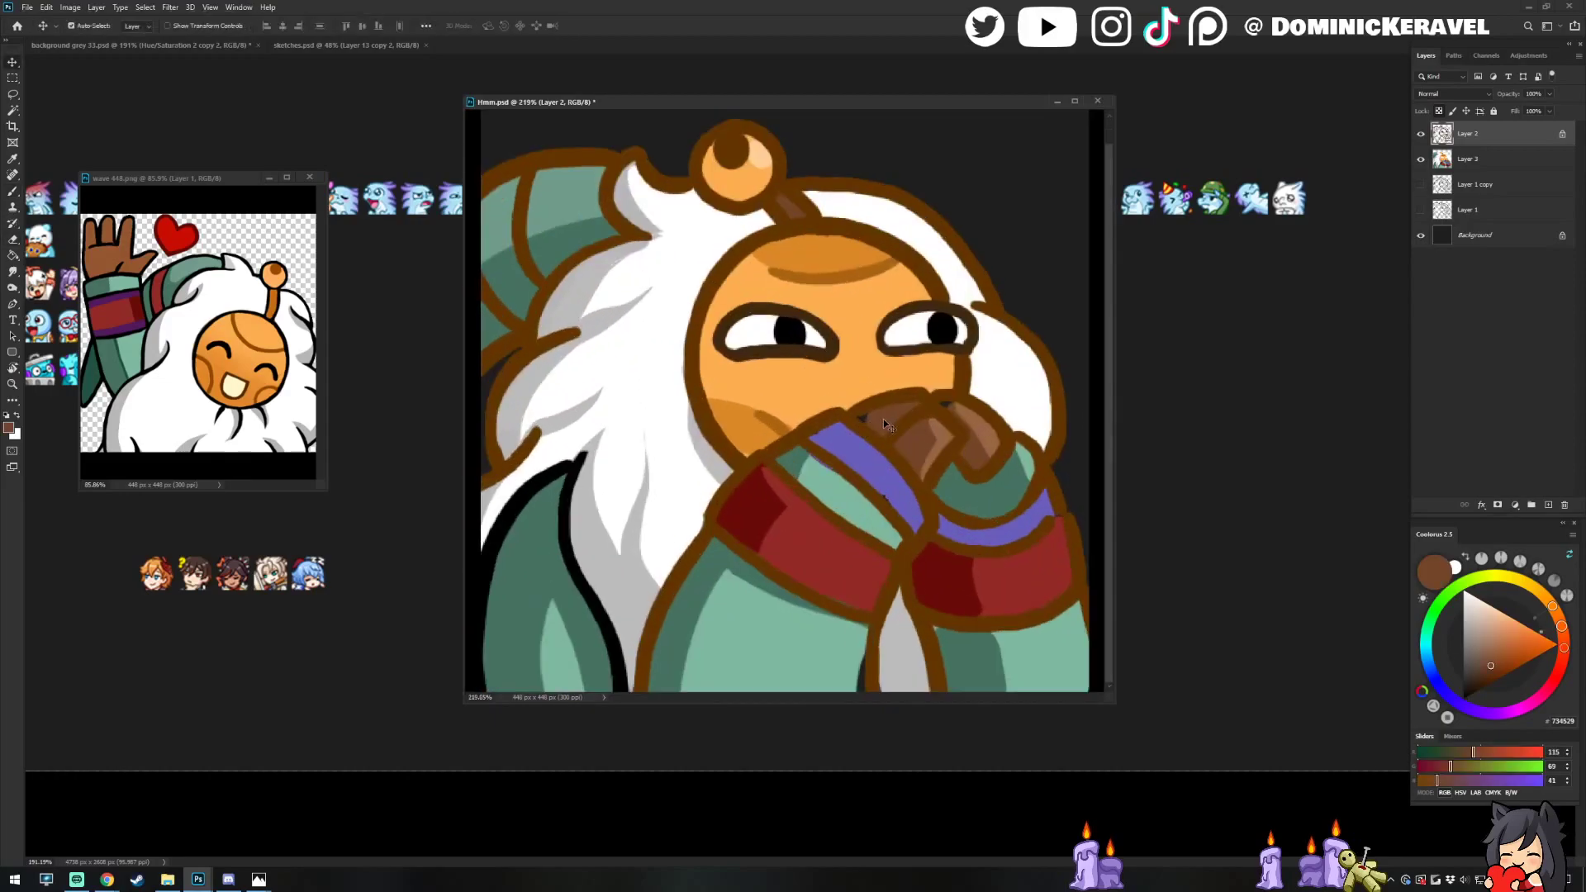
pyautogui.click(882, 419)
pyautogui.press('b')
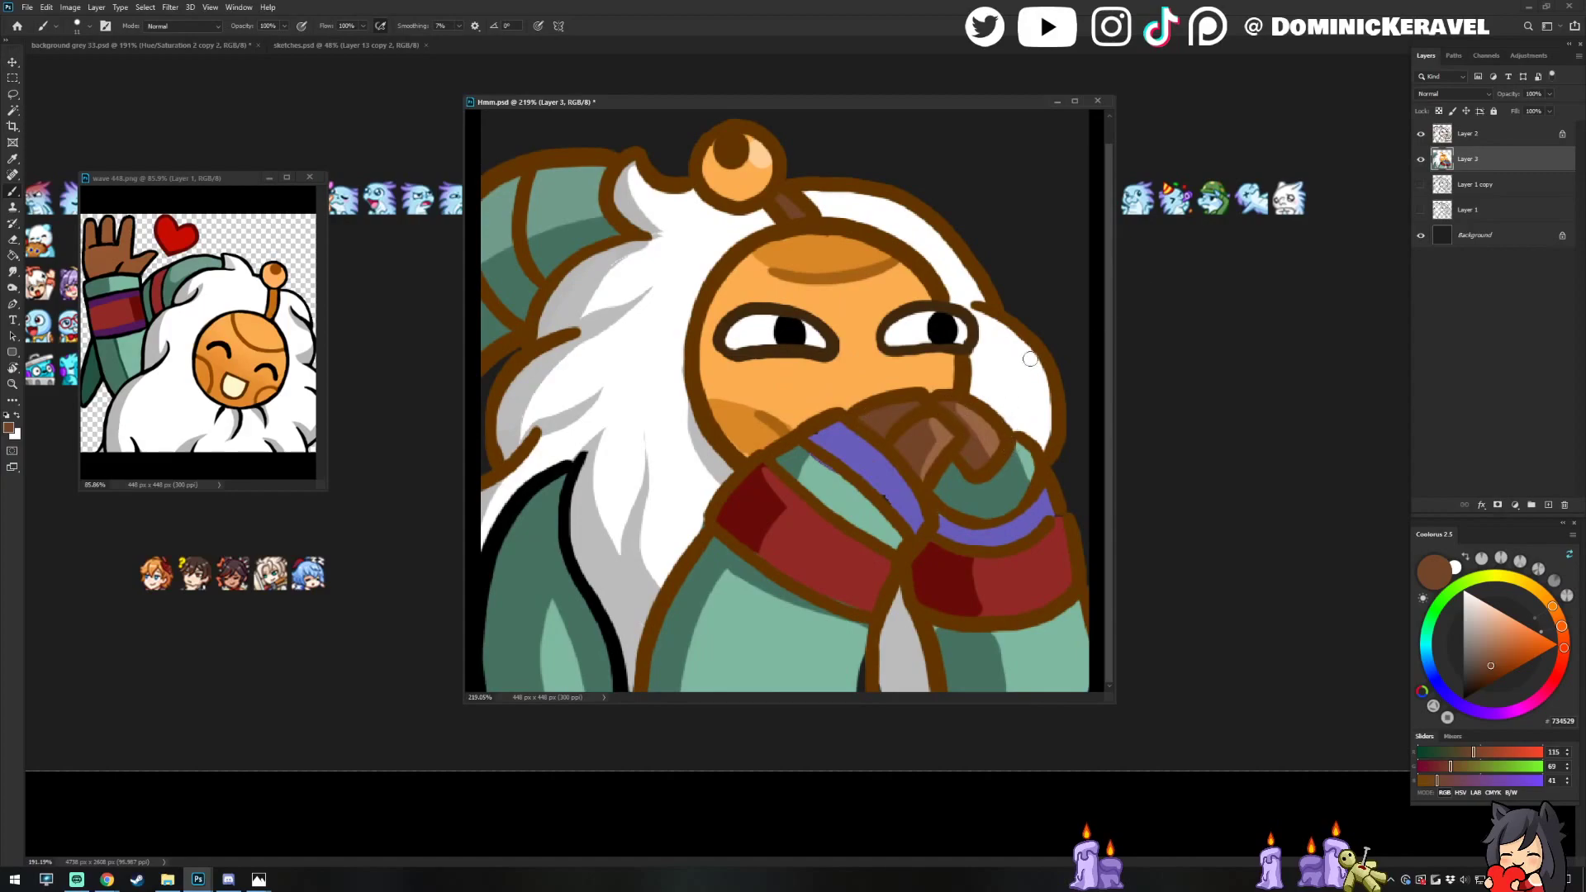
pyautogui.keyDown('alt'); pyautogui.click(874, 484); pyautogui.keyUp('alt')
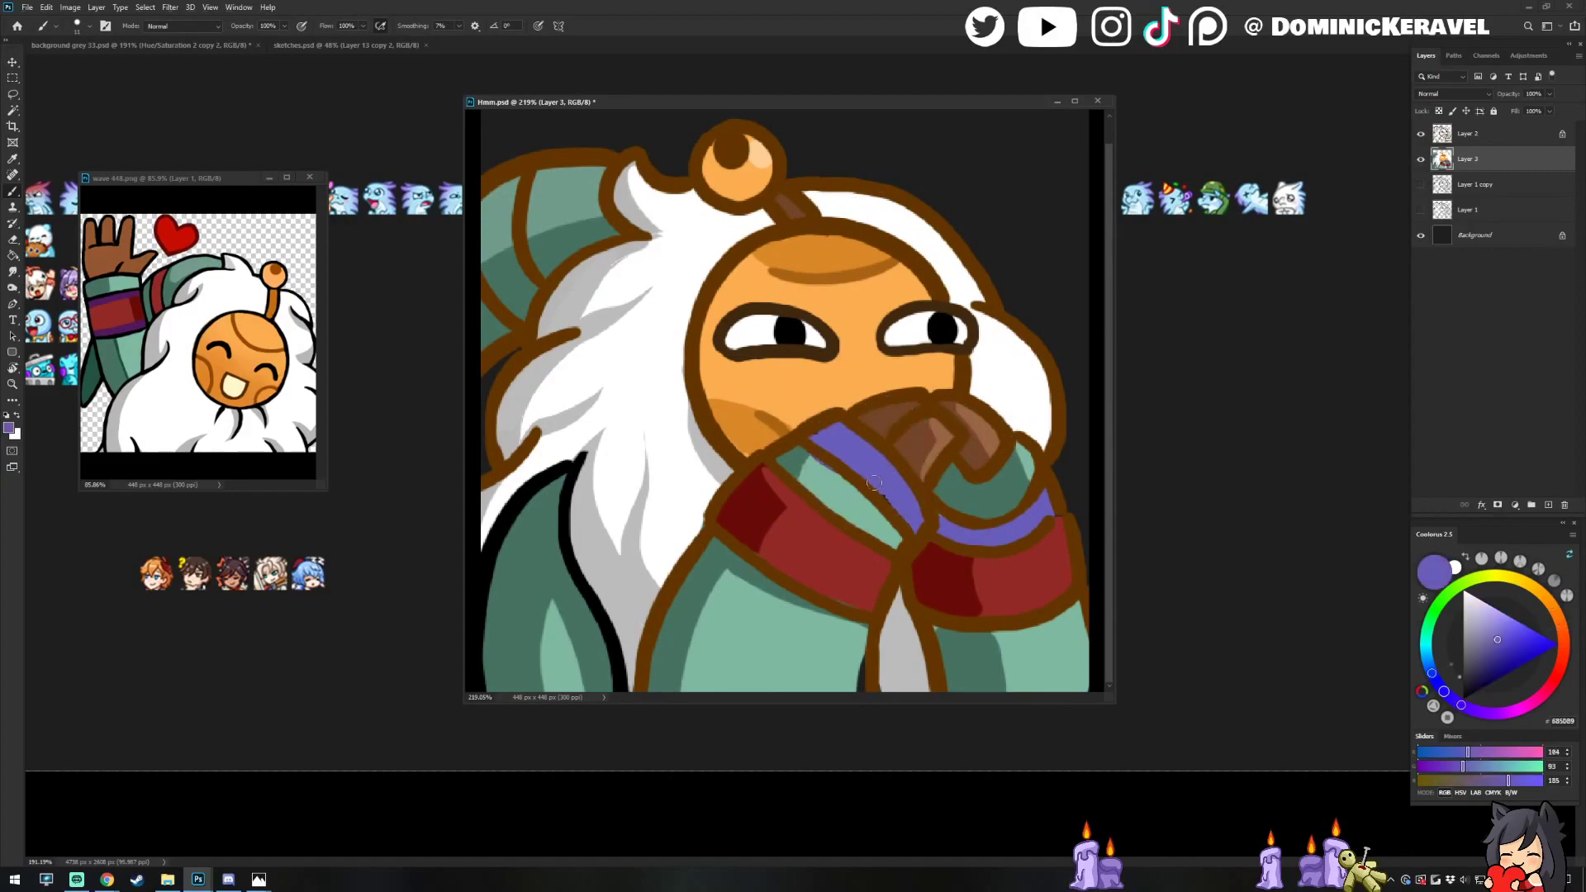
pyautogui.keyDown('alt'); pyautogui.click(1066, 514); pyautogui.keyUp('alt')
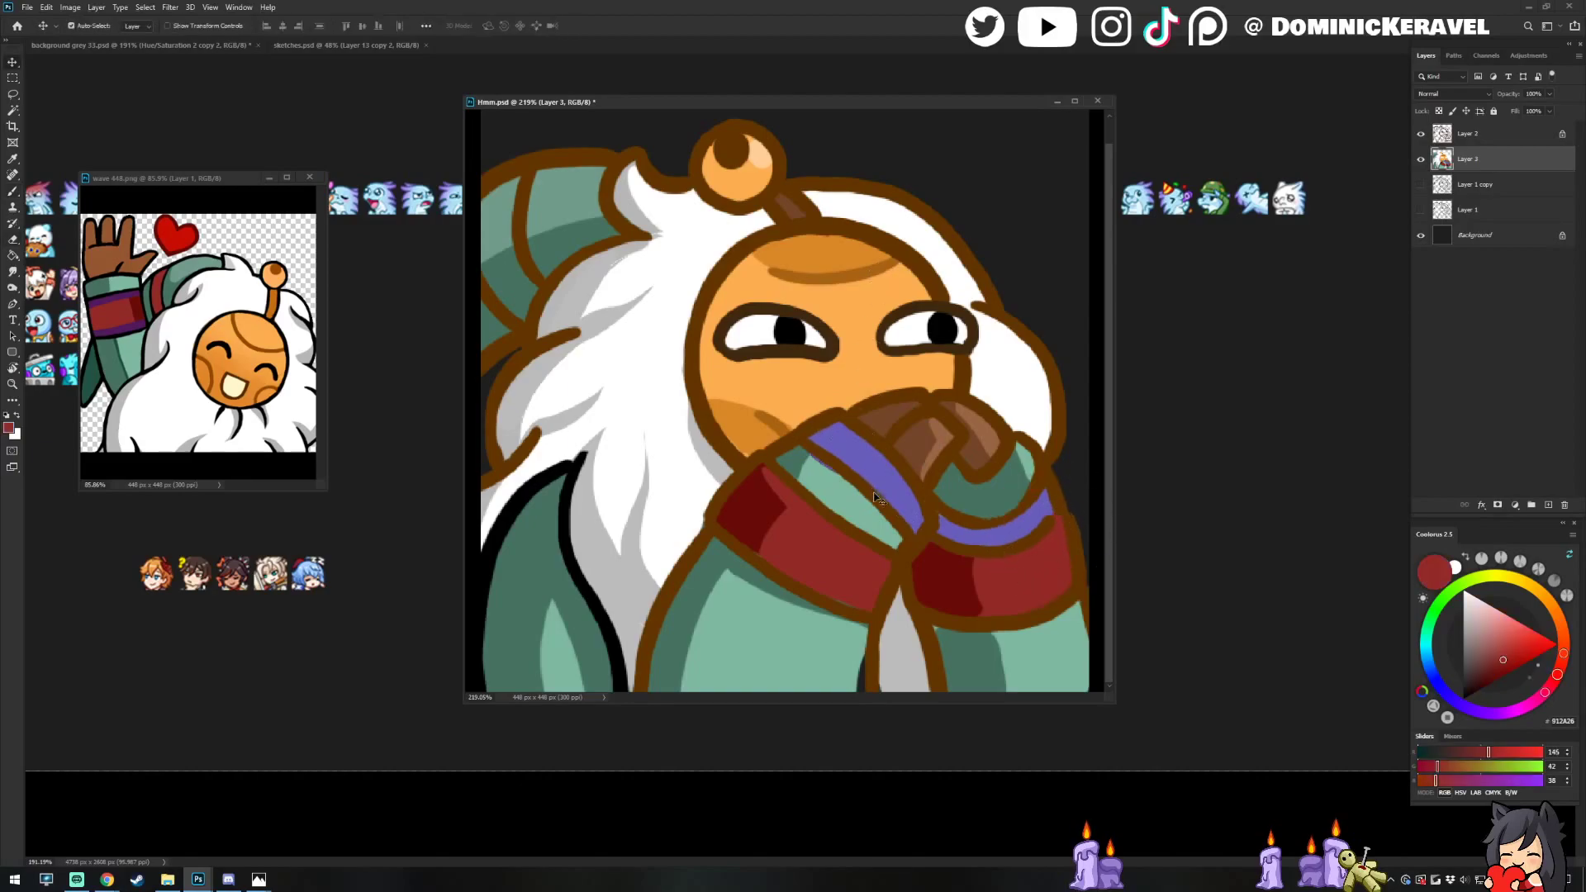
# Erase the stray hair colour around the outline at the left edge of the hair on Layer 3
pyautogui.moveTo(616, 350); pyautogui.dragTo(687, 372)
pyautogui.moveTo(607, 211); pyautogui.dragTo(1066, 379)
pyautogui.moveTo(578, 289); pyautogui.dragTo(901, 337)
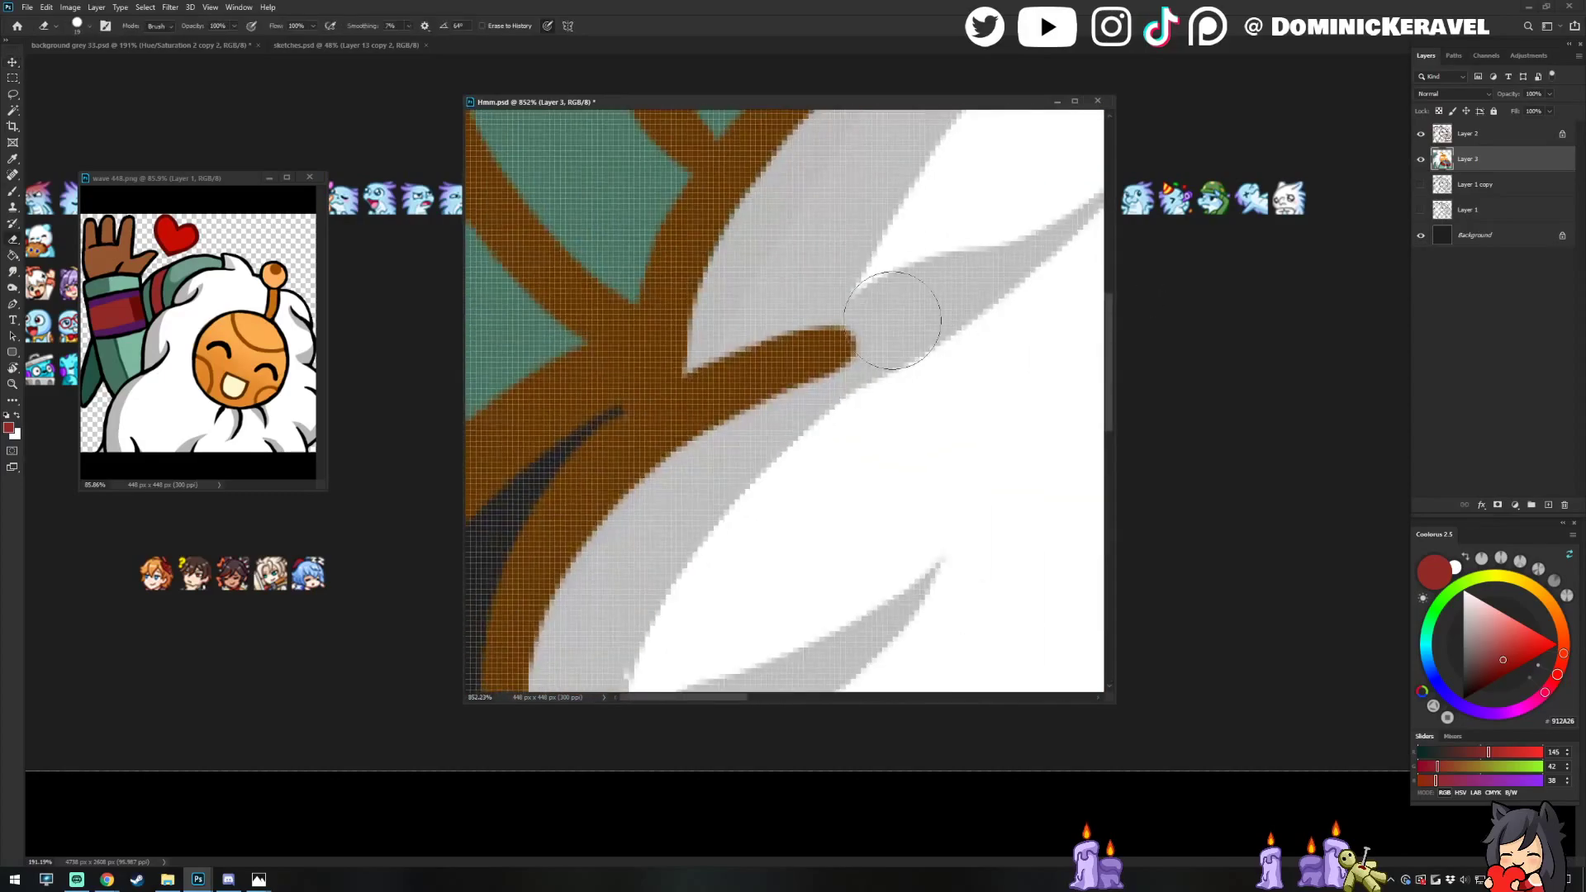
pyautogui.moveTo(704, 368)
pyautogui.mouseDown()
pyautogui.moveTo(760, 383)
pyautogui.moveTo(696, 383)
pyautogui.moveTo(784, 396)
pyautogui.moveTo(726, 388)
pyautogui.moveTo(824, 370)
pyautogui.mouseUp()
pyautogui.press('v')
pyautogui.scroll(-2, 890, 342)
pyautogui.scroll(1, 894, 353)
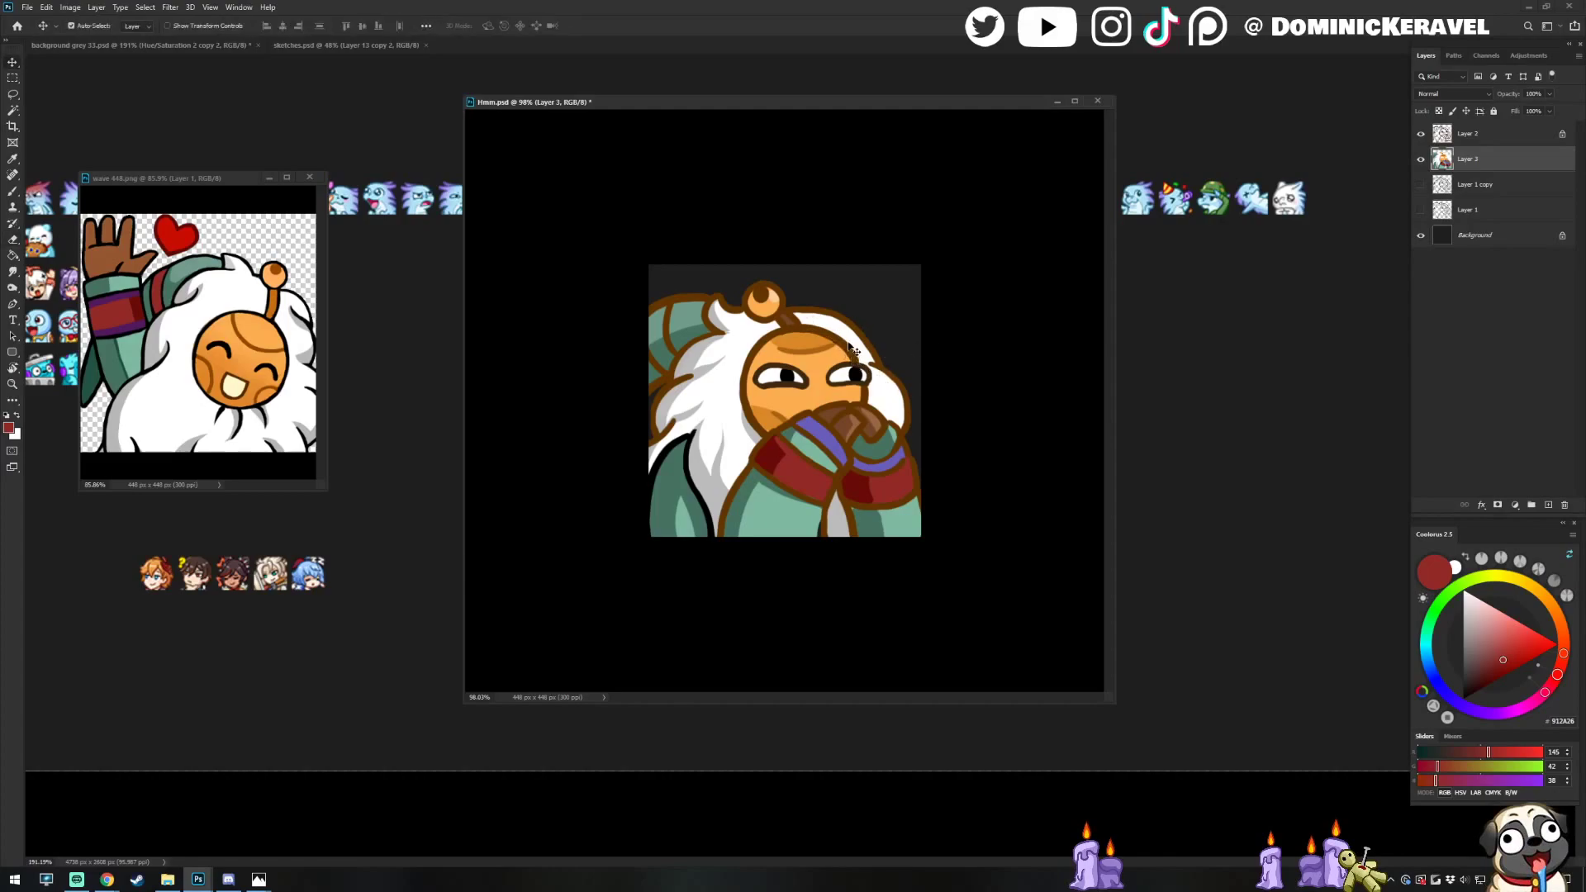
pyautogui.scroll(4, 876, 371)
pyautogui.scroll(-3, 855, 387)
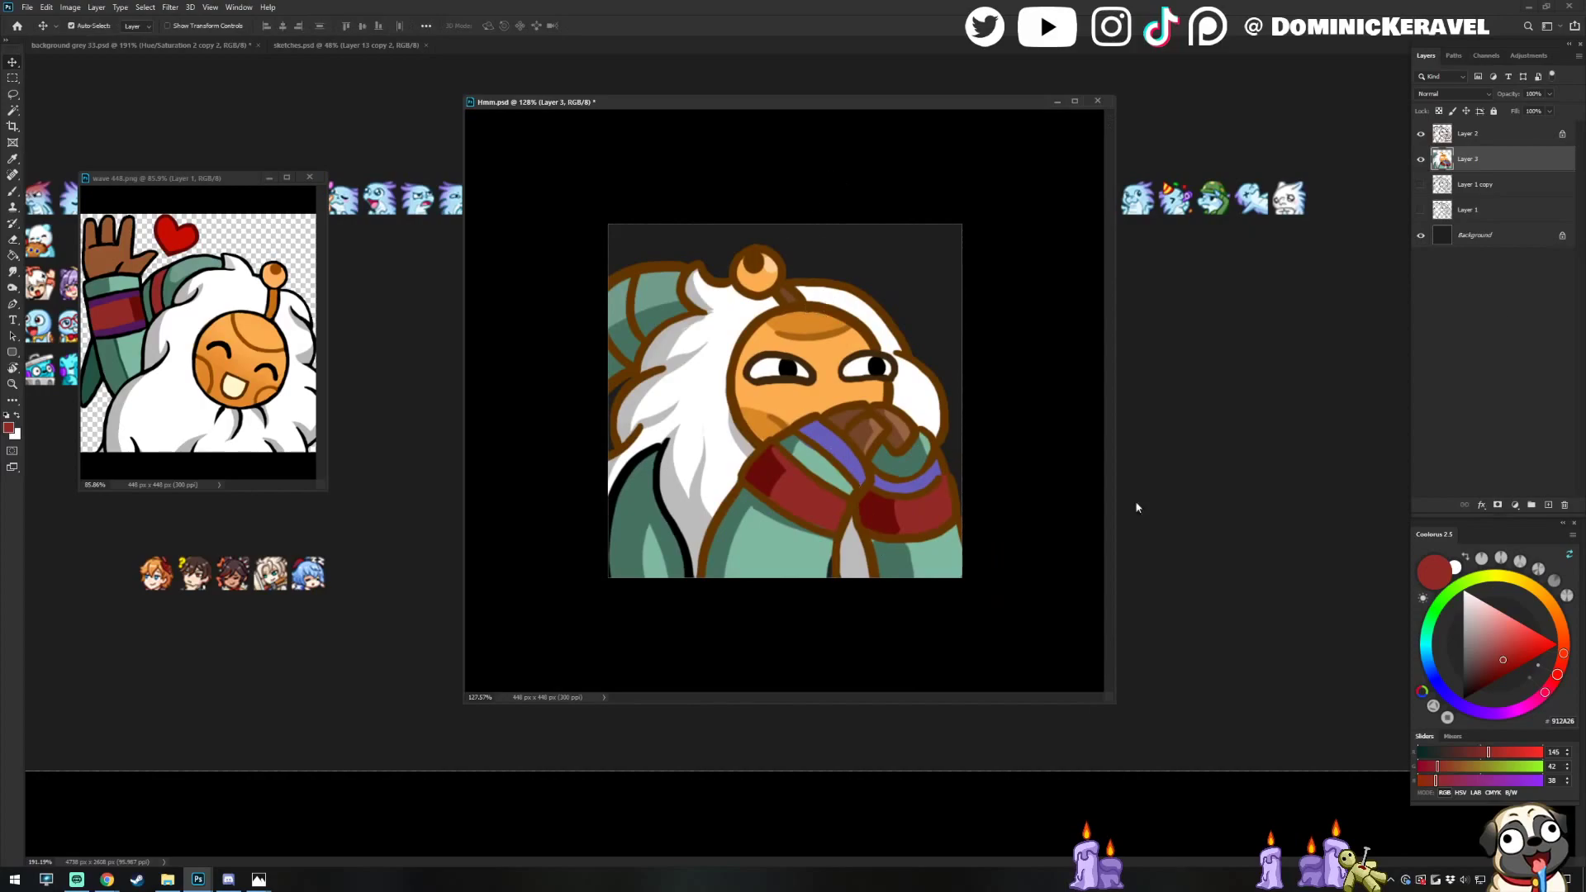
pyautogui.hotkey('alt', 'Tab')
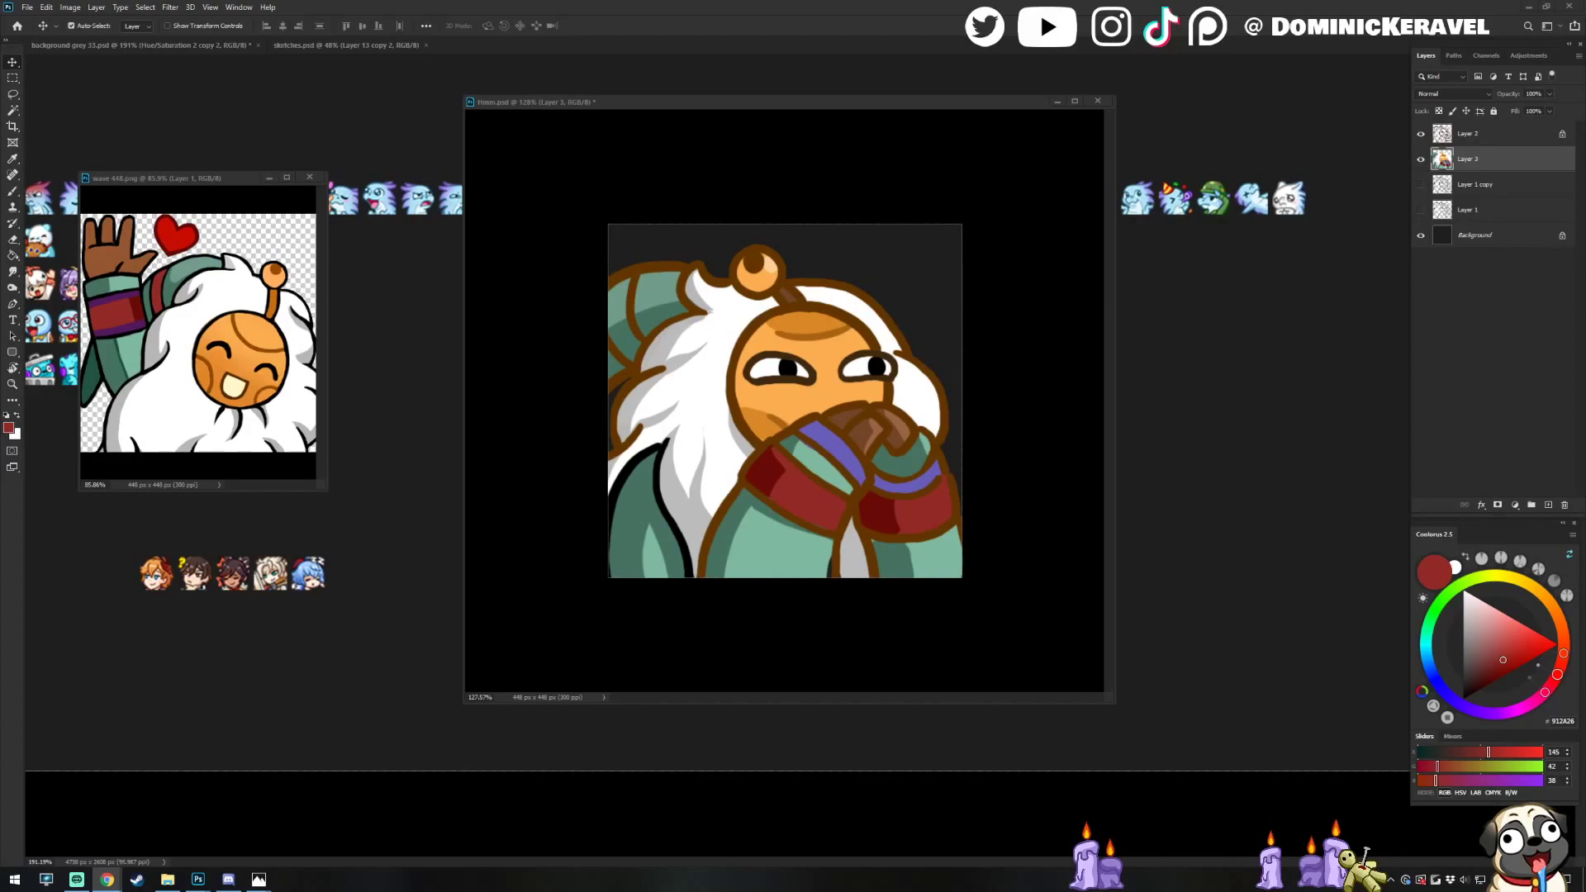
pyautogui.moveTo(704, 100); pyautogui.dragTo(710, 107)
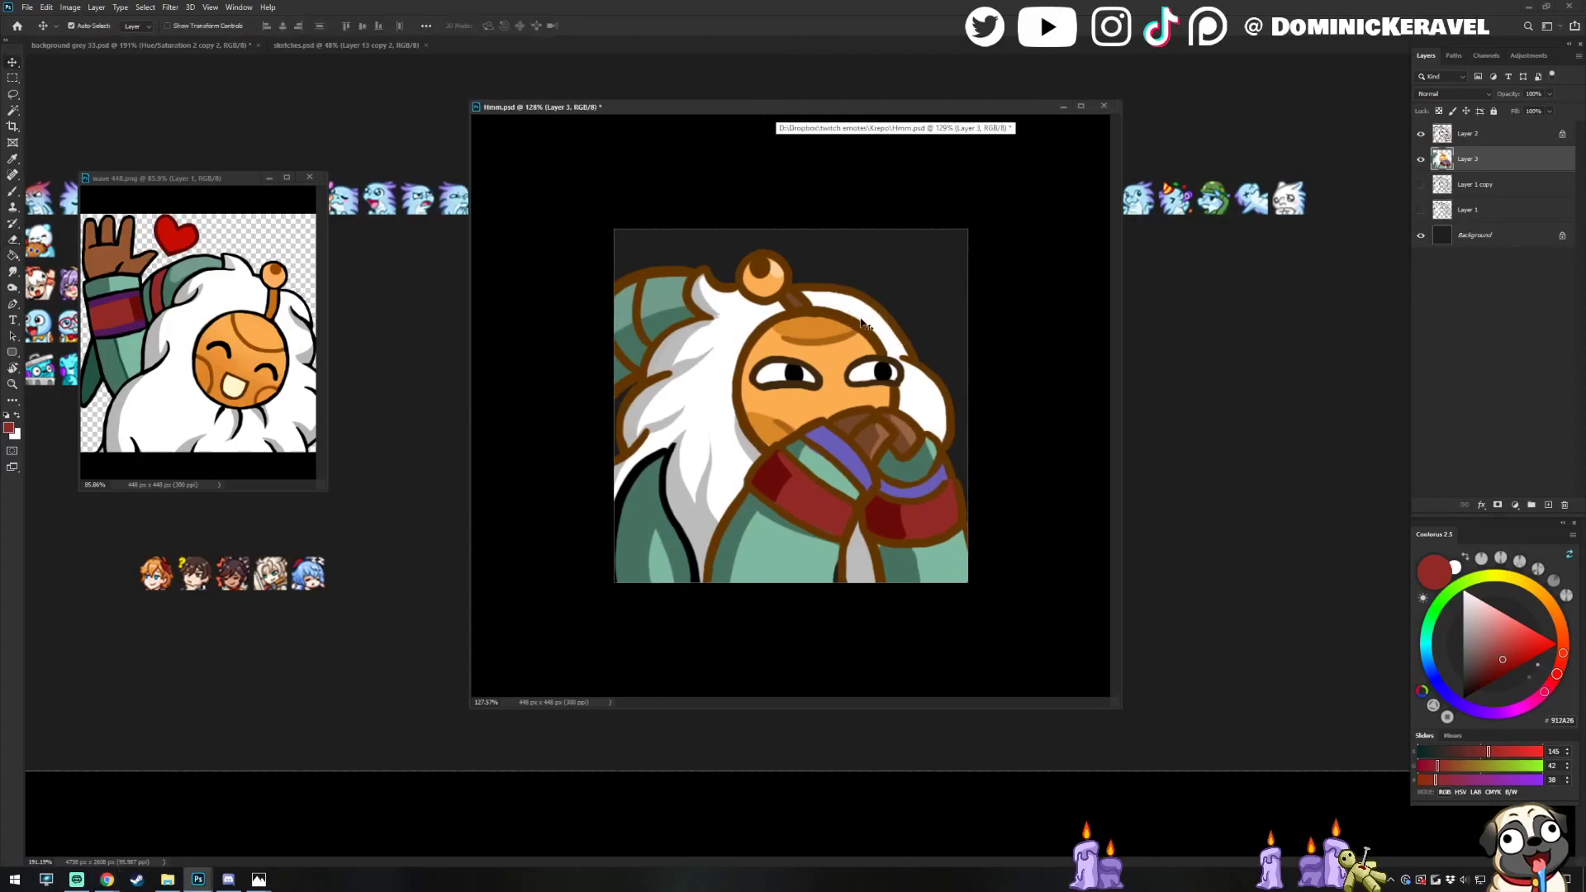
pyautogui.click(817, 320)
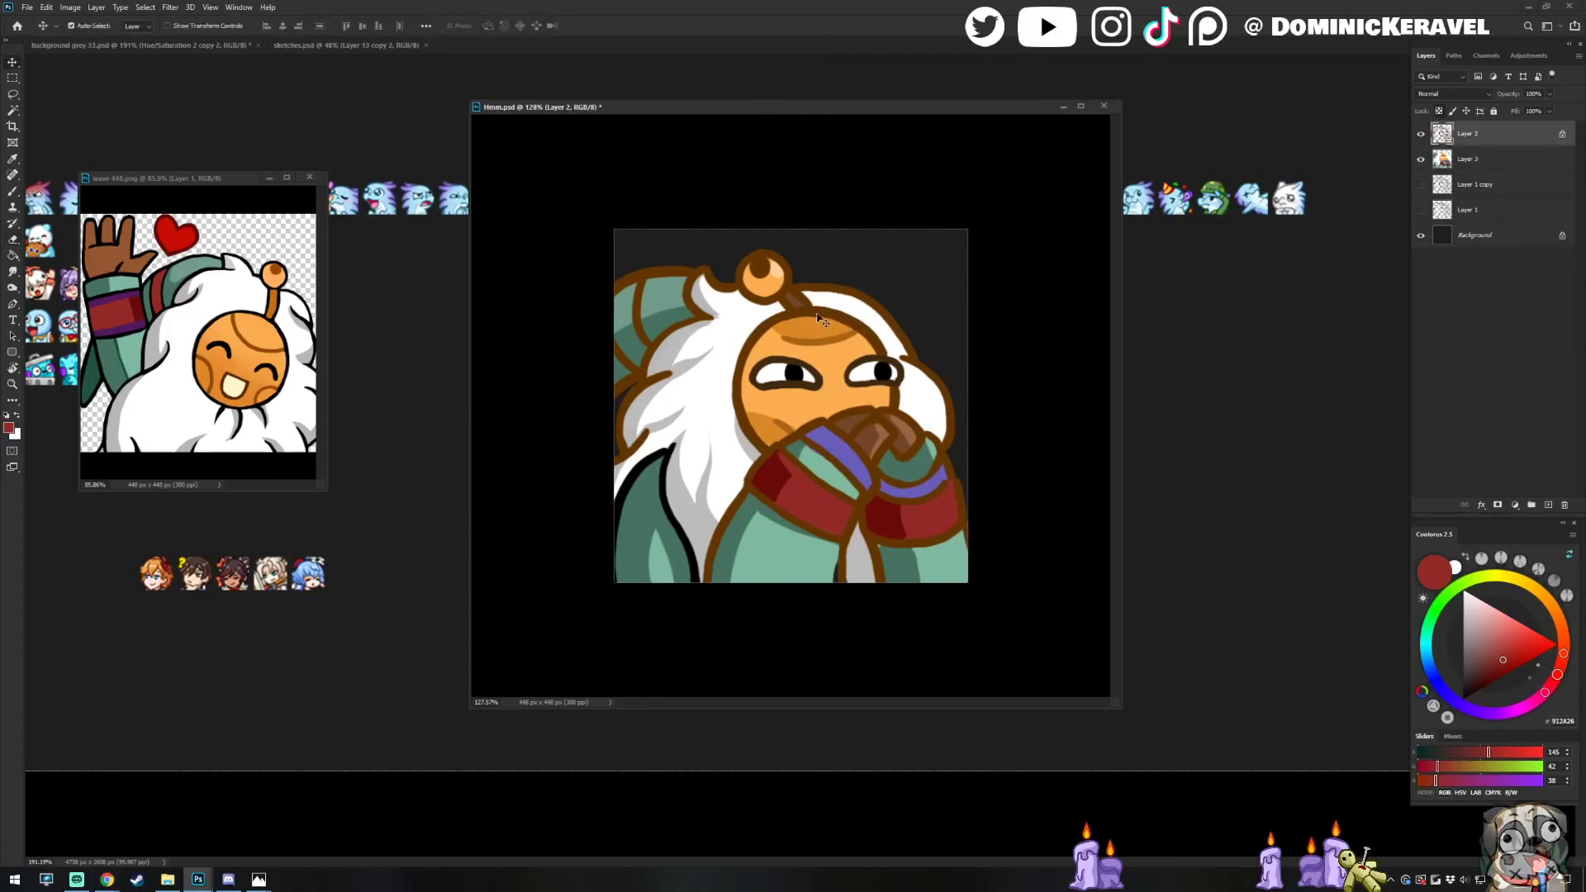
pyautogui.press('b')
pyautogui.keyDown('alt'); pyautogui.click(825, 308); pyautogui.keyUp('alt')
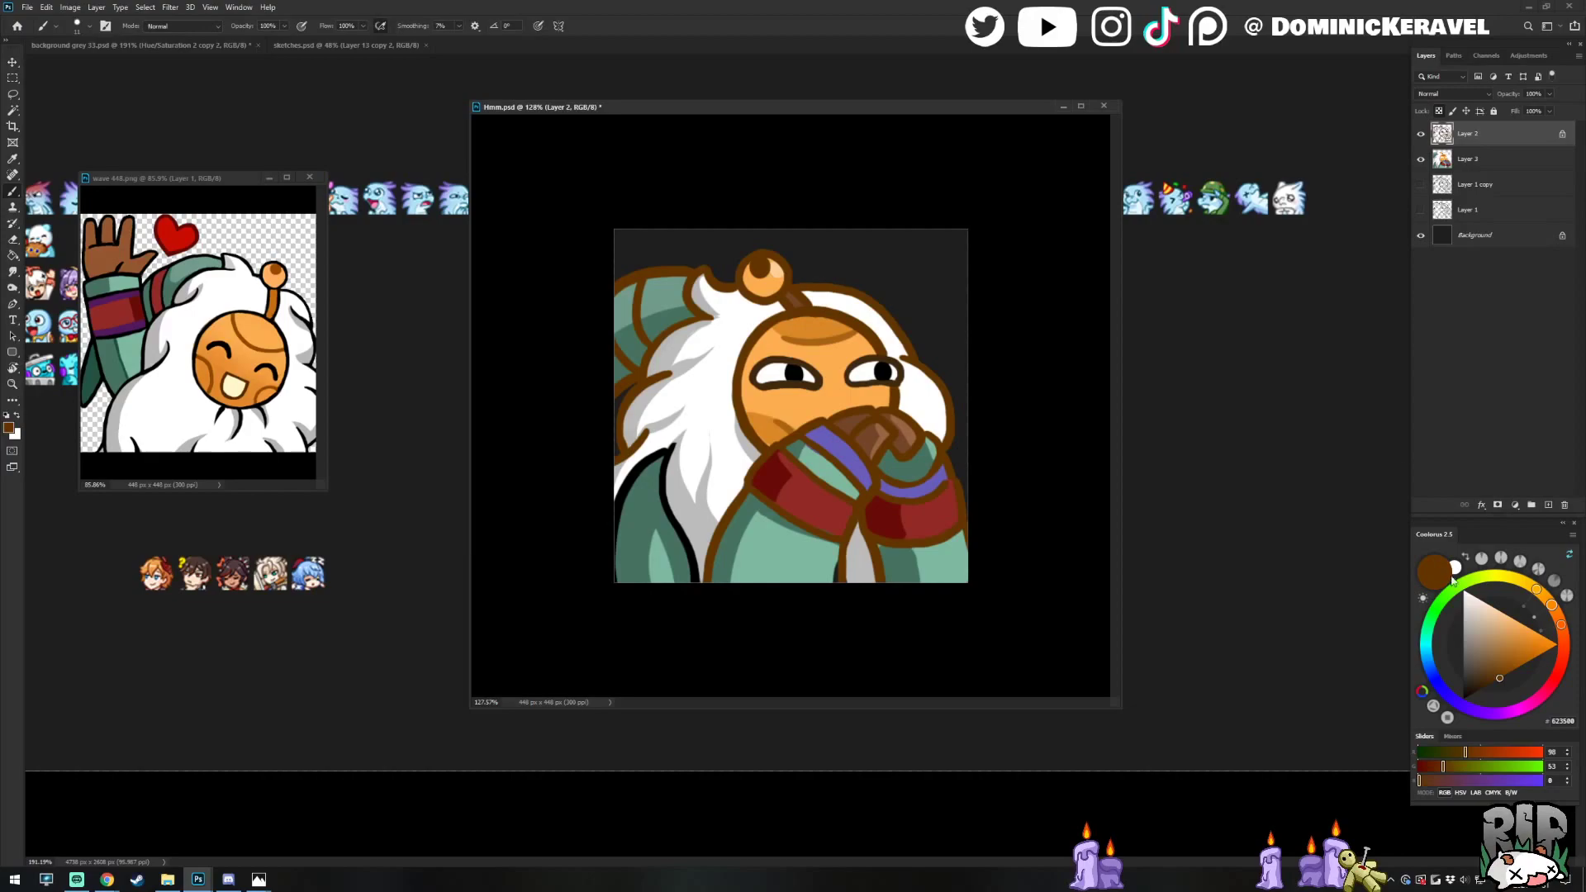
# Reposition and enlarge the document window of the thinking emote
pyautogui.moveTo(800, 106)
pyautogui.mouseDown()
pyautogui.moveTo(826, 118)
pyautogui.moveTo(833, 190)
pyautogui.moveTo(808, 161)
pyautogui.moveTo(831, 166)
pyautogui.moveTo(740, 141)
pyautogui.moveTo(882, 138)
pyautogui.moveTo(803, 136)
pyautogui.moveTo(848, 122)
pyautogui.mouseUp()
pyautogui.press('v')
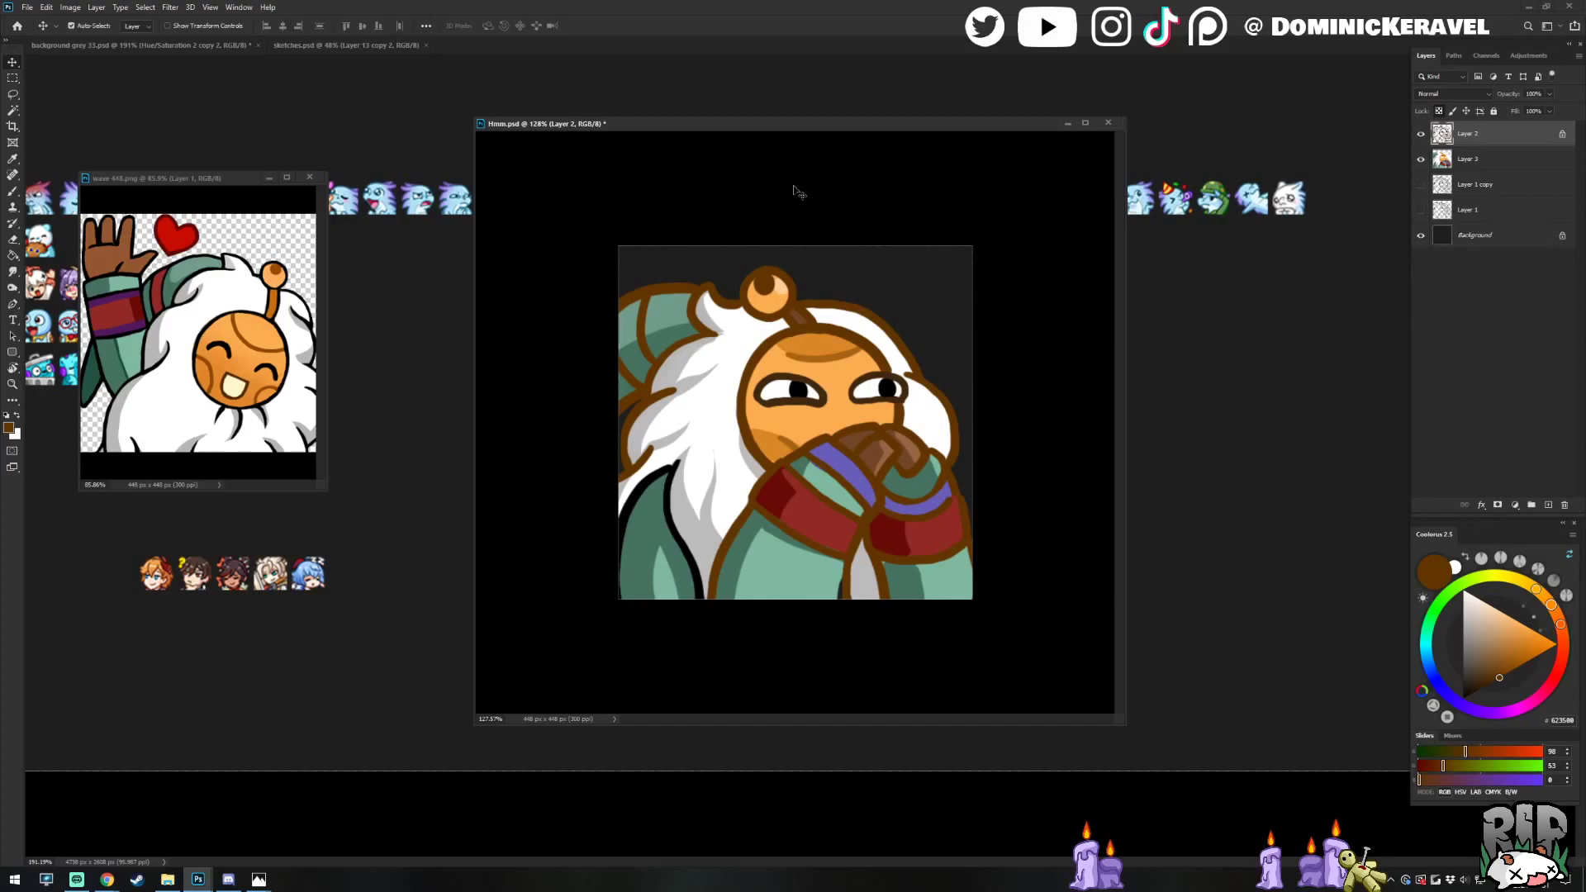
pyautogui.moveTo(790, 131); pyautogui.dragTo(781, 122)
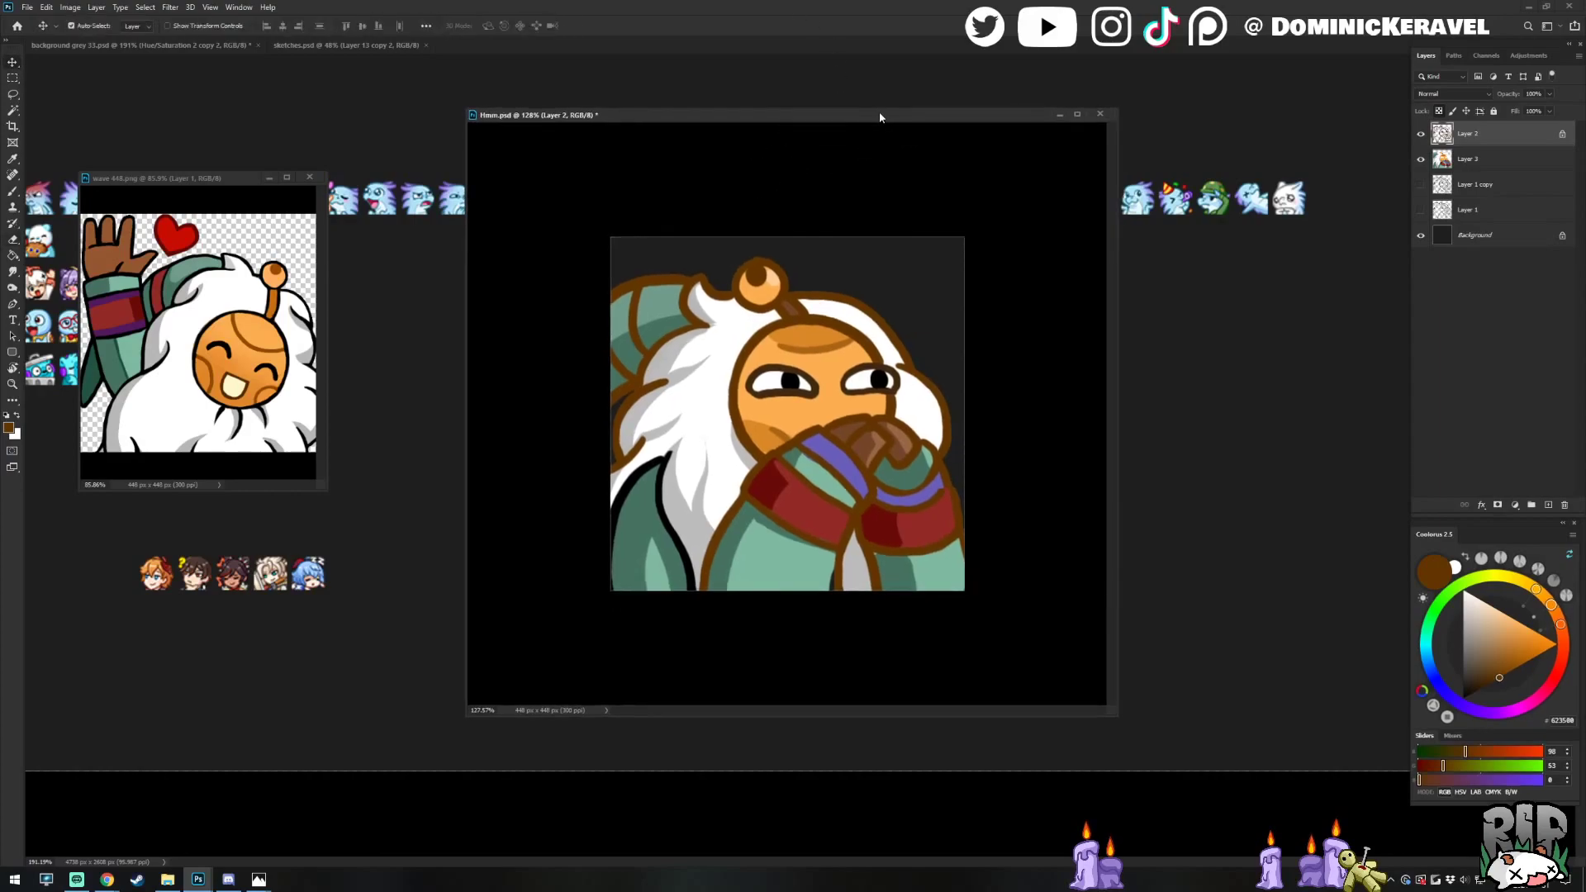
pyautogui.moveTo(881, 117); pyautogui.dragTo(870, 111)
# Fill the gap at the inner edge of the front sleeve on Layer 3 with the sleeve's light green #7EB8A0
pyautogui.scroll(2, 785, 413)
pyautogui.scroll(2, 1082, 676)
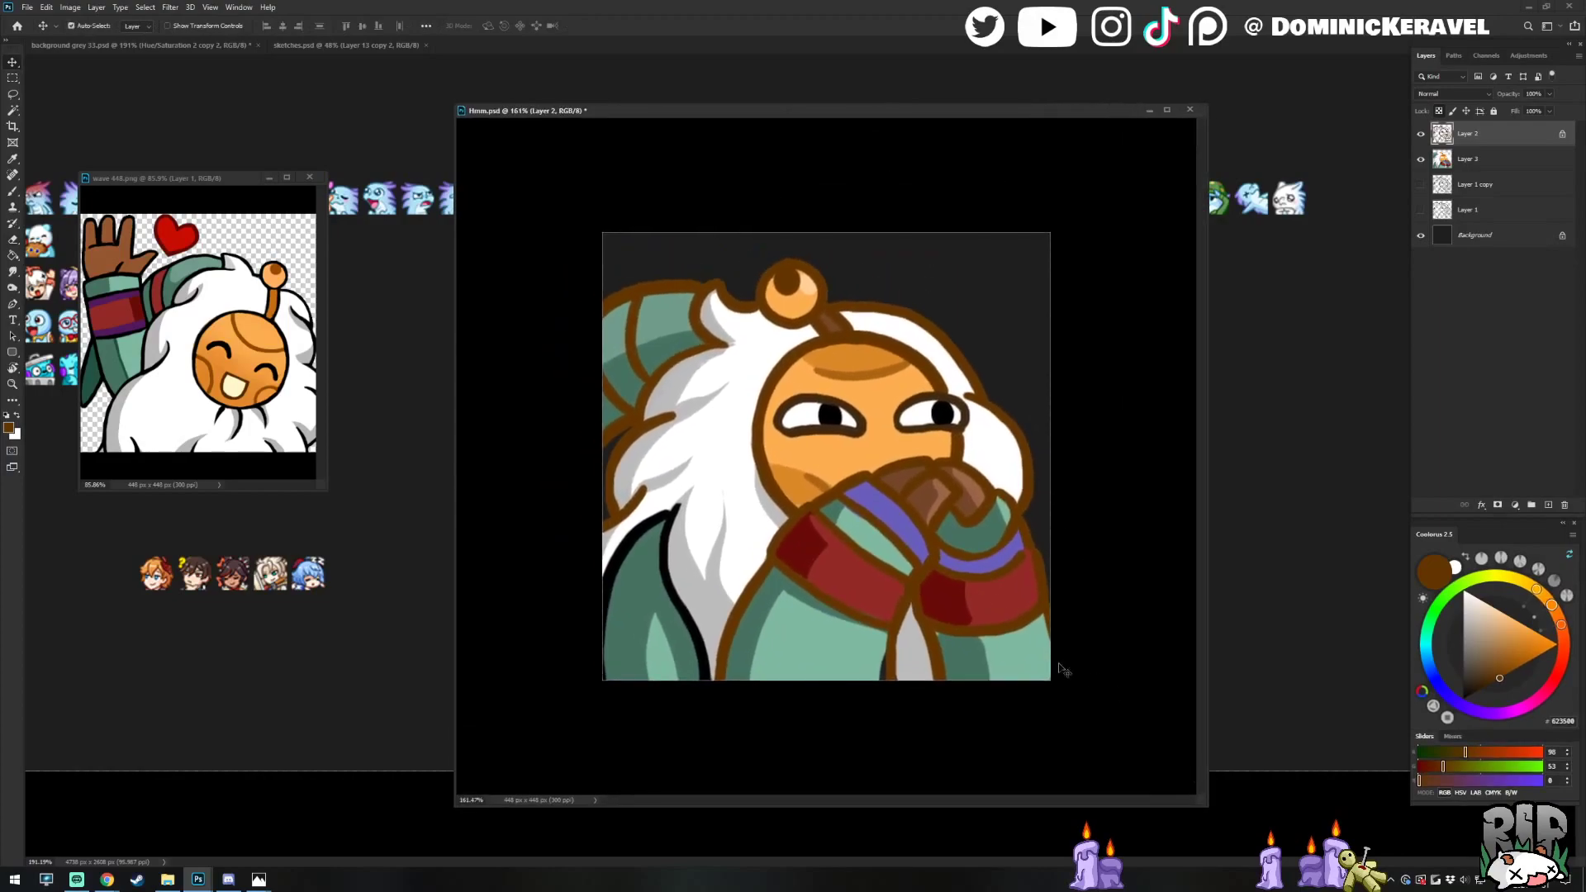
pyautogui.click(901, 721)
pyautogui.press('b')
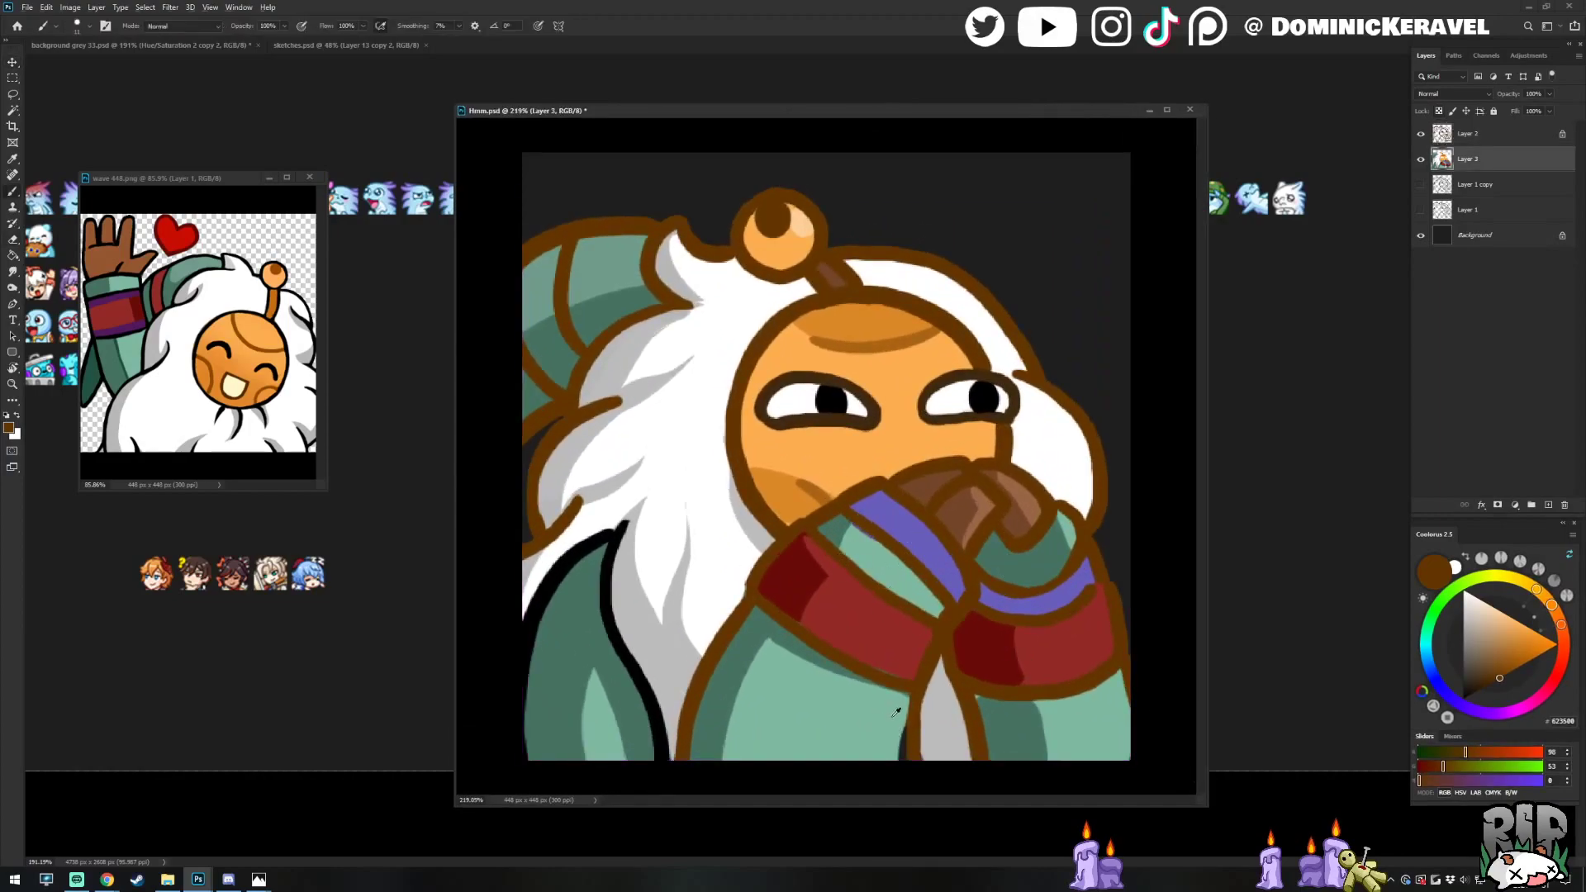
pyautogui.keyDown('alt'); pyautogui.click(901, 721); pyautogui.keyUp('alt')
pyautogui.moveTo(907, 703); pyautogui.dragTo(905, 772)
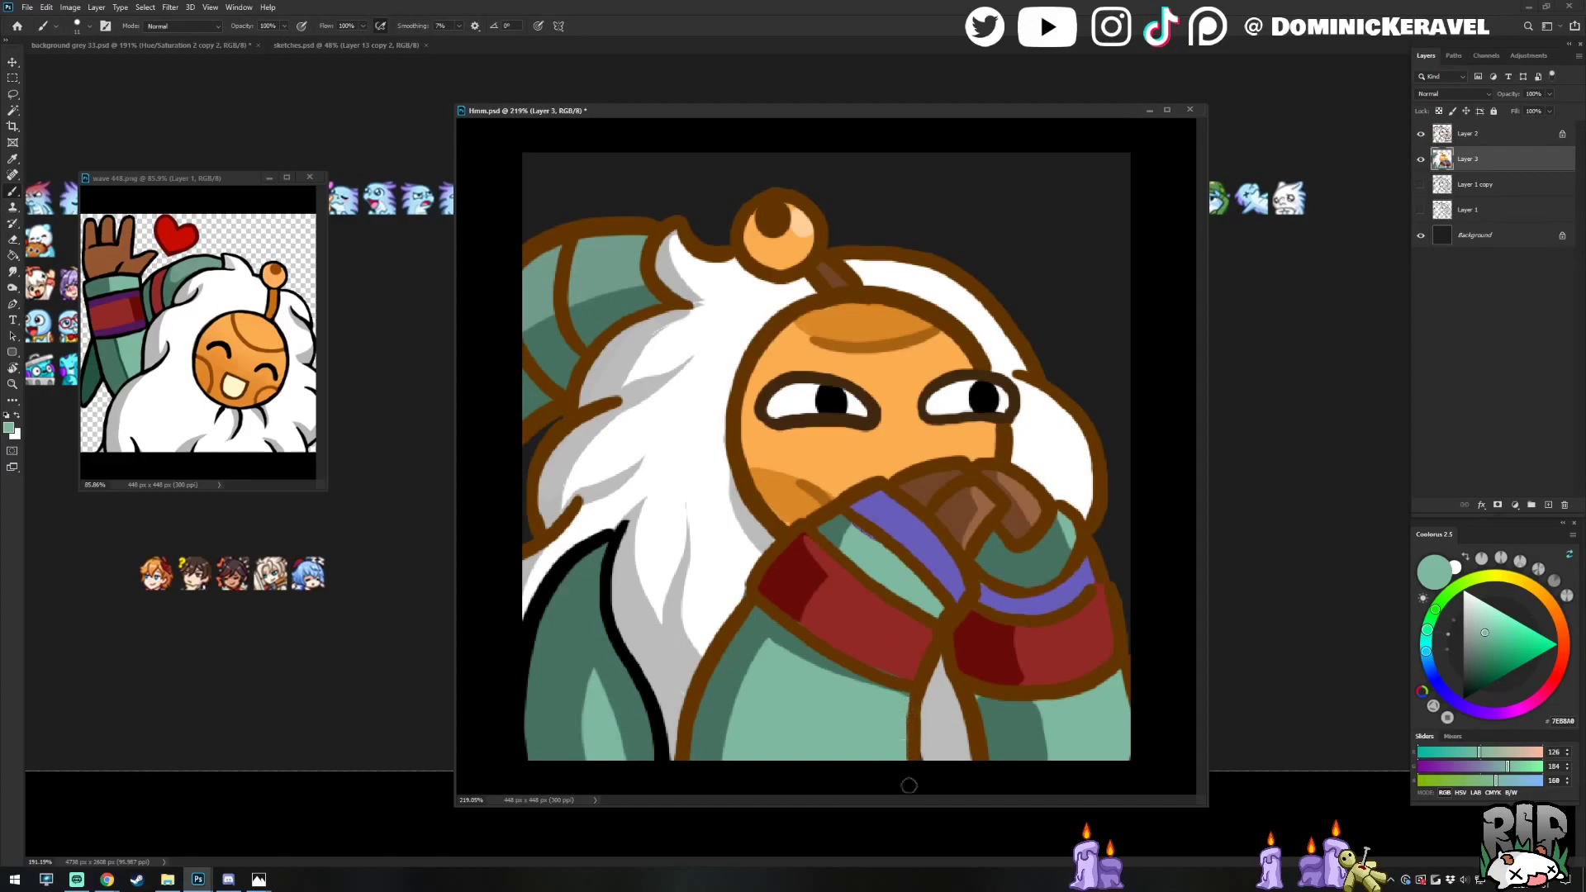
# Set the brush colour to mid grey #727272 and paint the hair outline just beside the antenna on Layer 2
pyautogui.press('x')
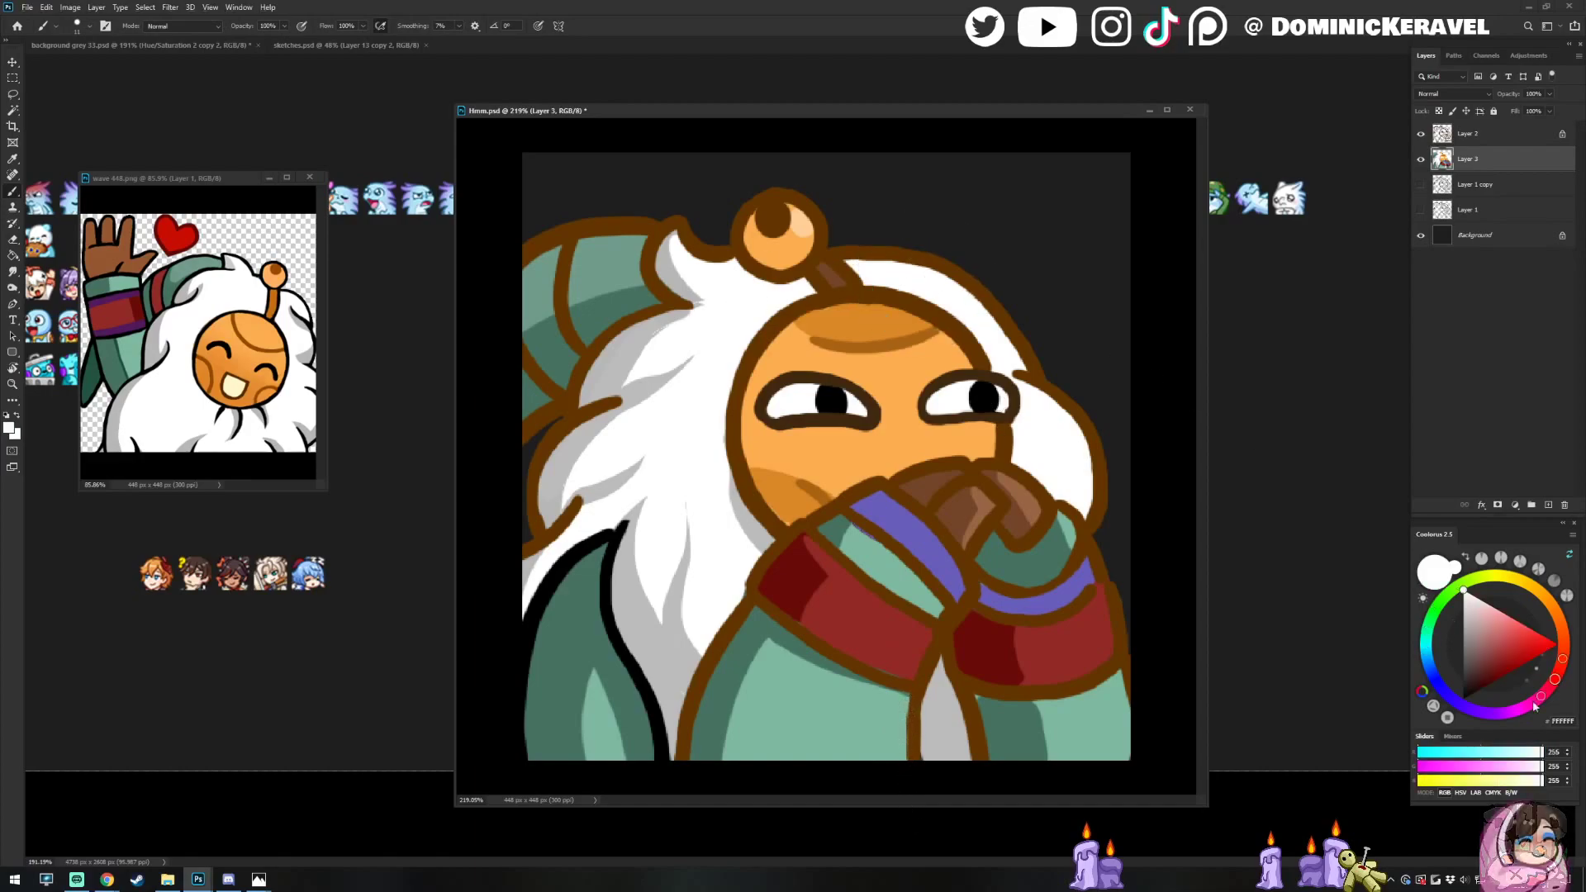
pyautogui.moveTo(1484, 627); pyautogui.dragTo(1463, 650)
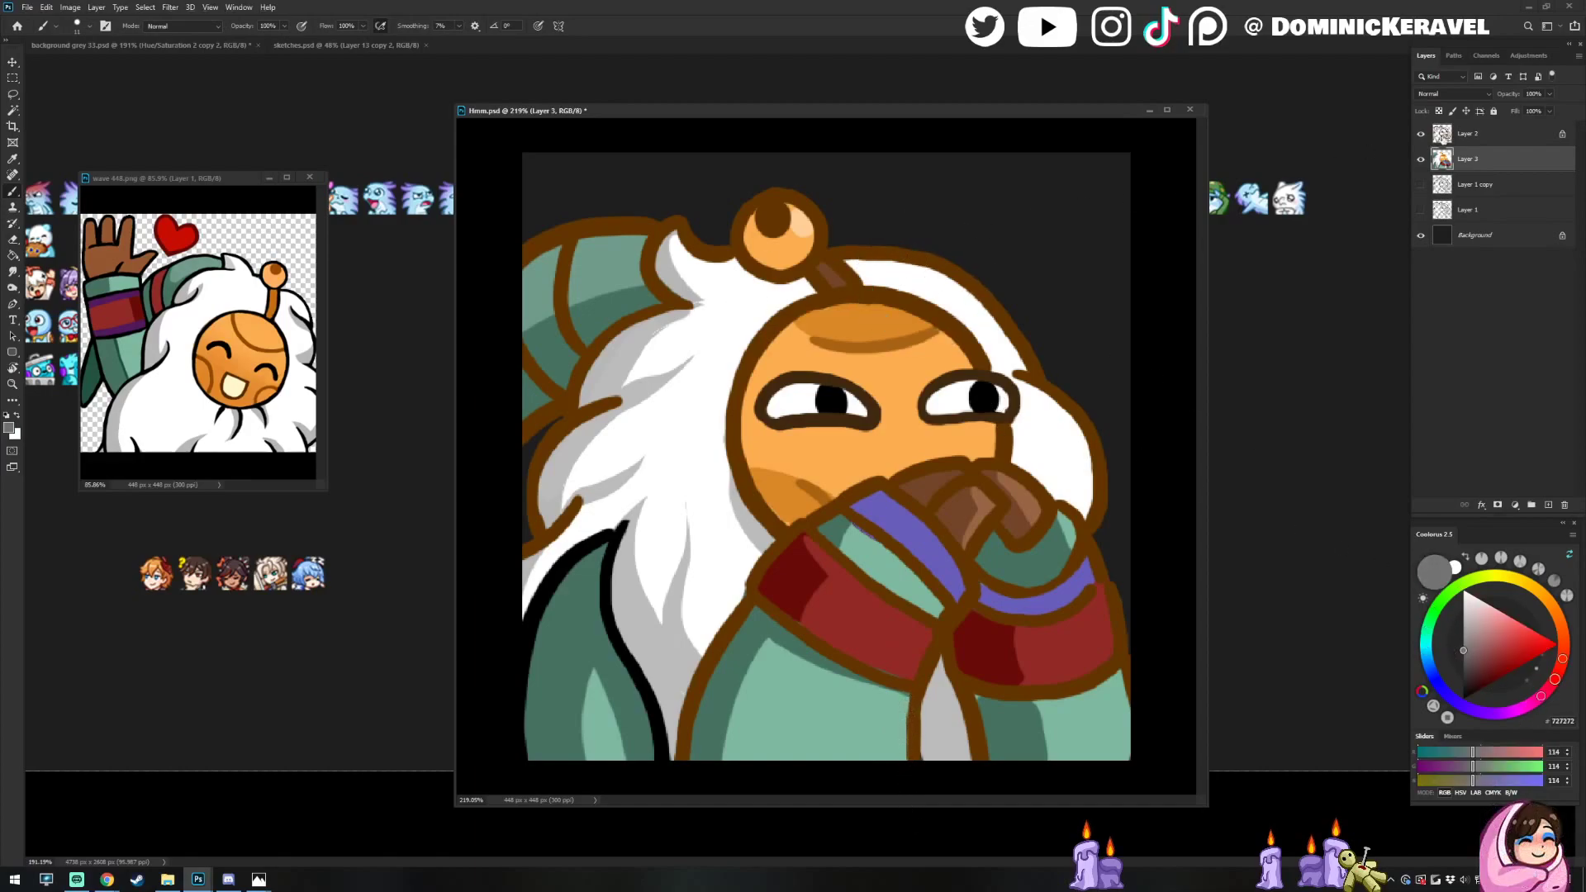
pyautogui.click(1466, 135)
pyautogui.scroll(-3, 888, 261)
pyautogui.keyDown('alt'); pyautogui.rightClick(892, 311); pyautogui.keyUp('alt')
pyautogui.moveTo(836, 307); pyautogui.dragTo(895, 311)
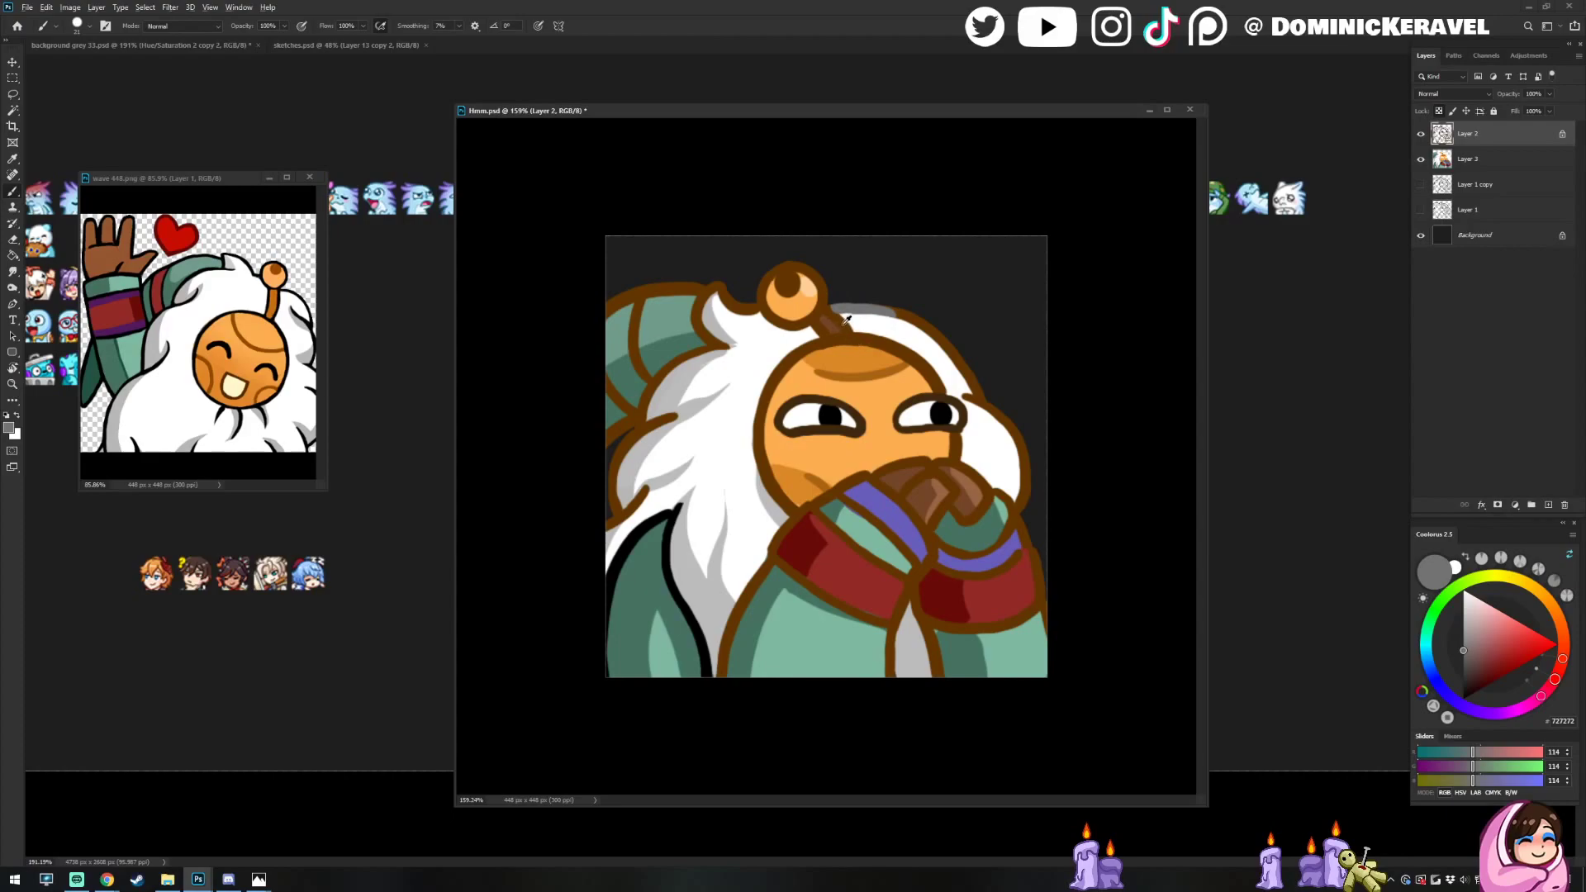
# Recolour the antenna stalk's outline on Layer 2 dark brown, cleaning up where it meets the grey hair outline
pyautogui.keyDown('alt'); pyautogui.click(847, 321); pyautogui.keyUp('alt')
pyautogui.moveTo(848, 328)
pyautogui.mouseDown()
pyautogui.moveTo(822, 329)
pyautogui.moveTo(831, 316)
pyautogui.mouseUp()
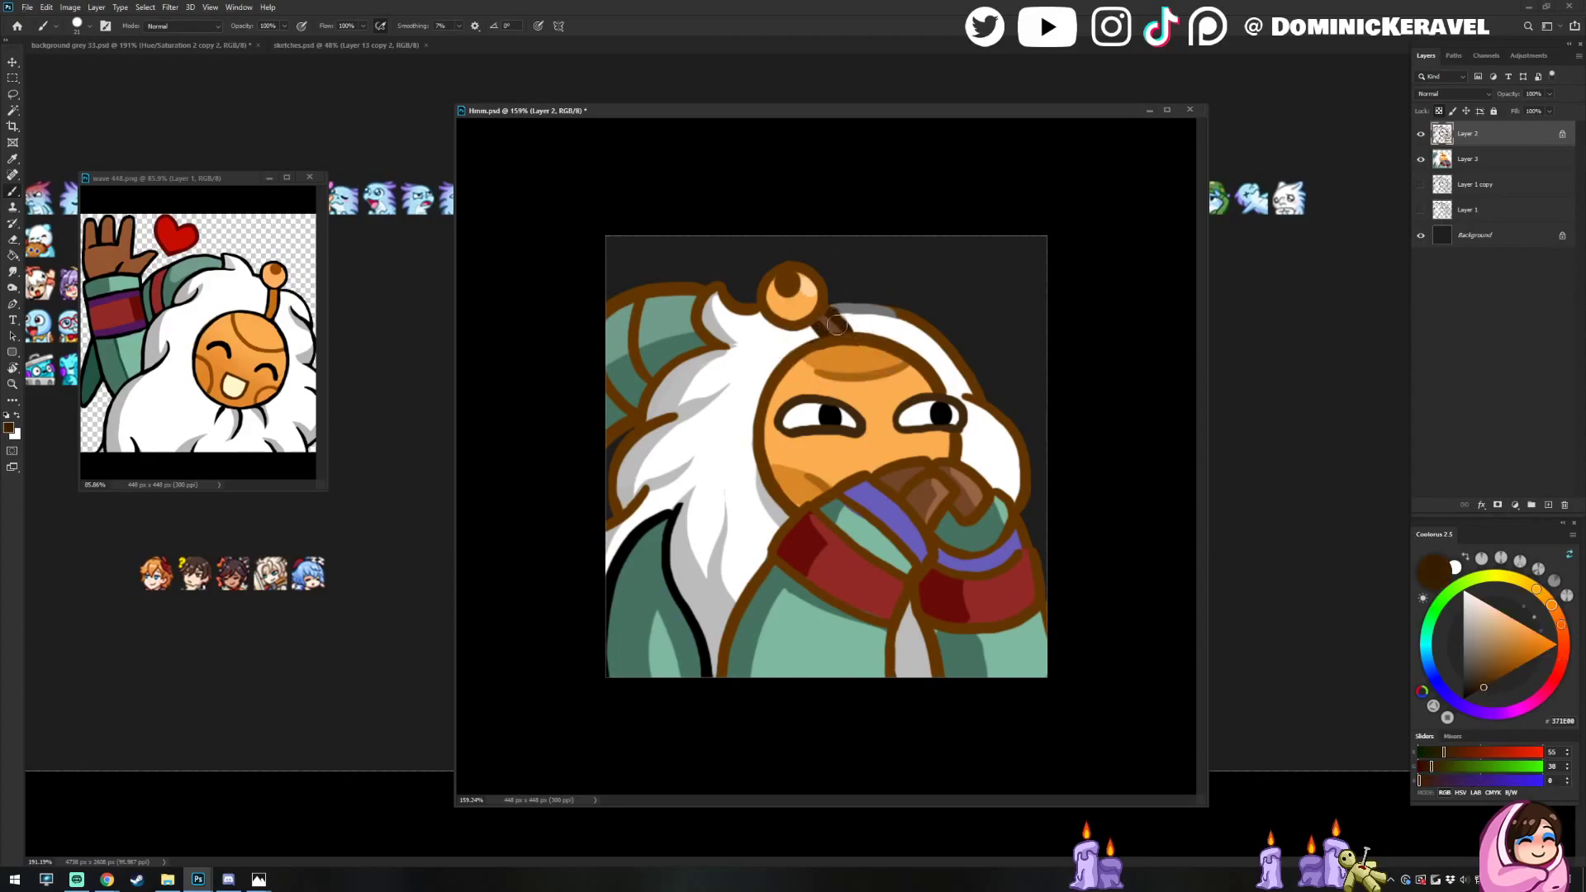
pyautogui.keyDown('alt'); pyautogui.click(840, 309); pyautogui.keyUp('alt')
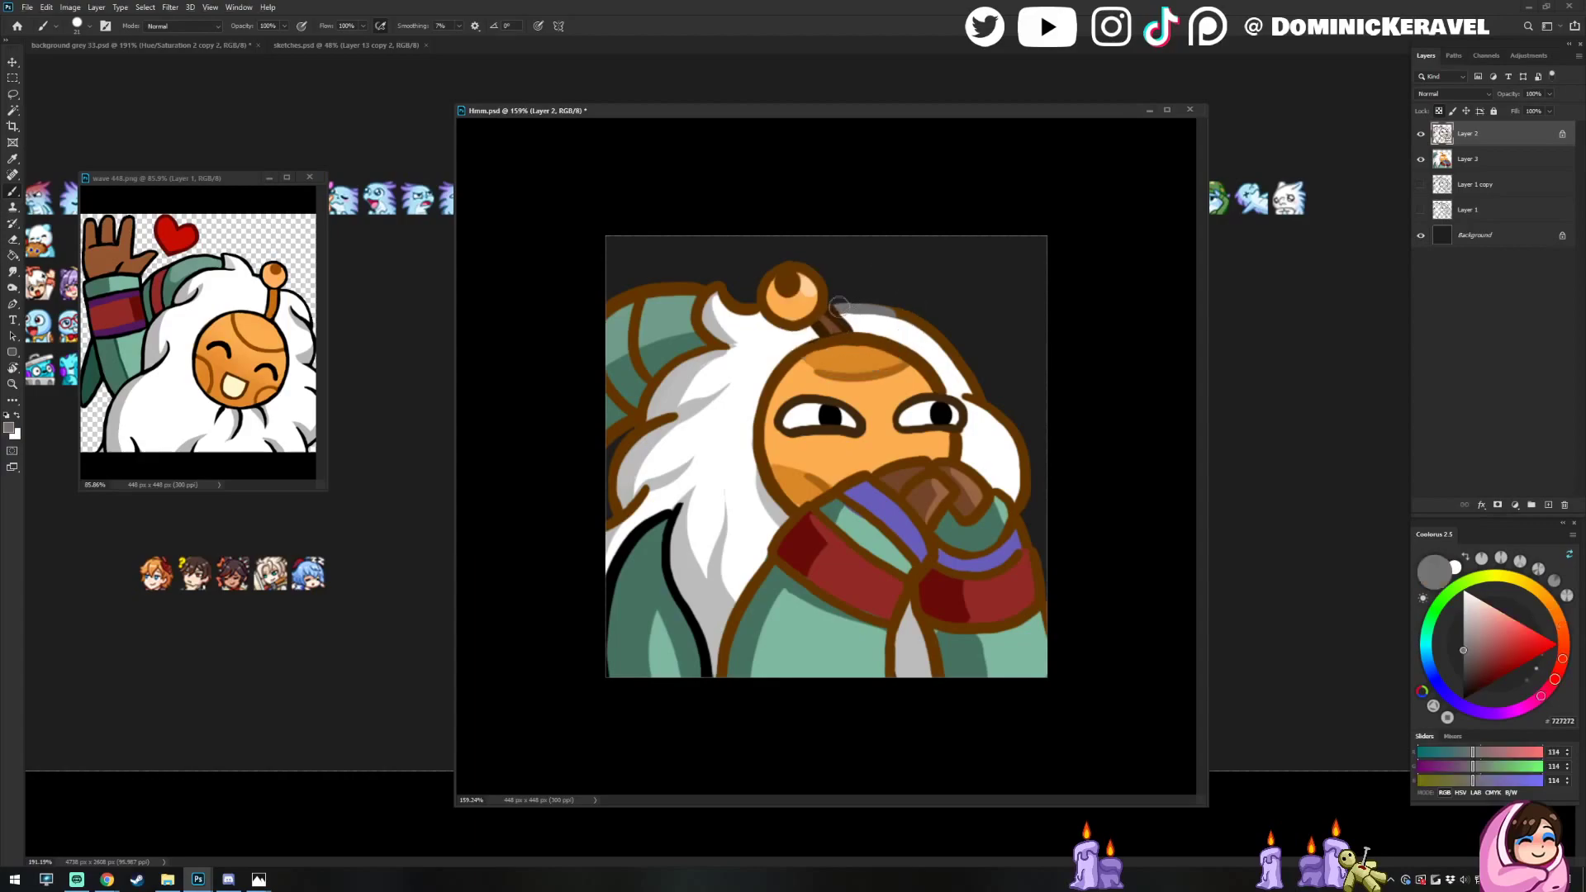
pyautogui.keyDown('alt'); pyautogui.click(830, 316); pyautogui.keyUp('alt')
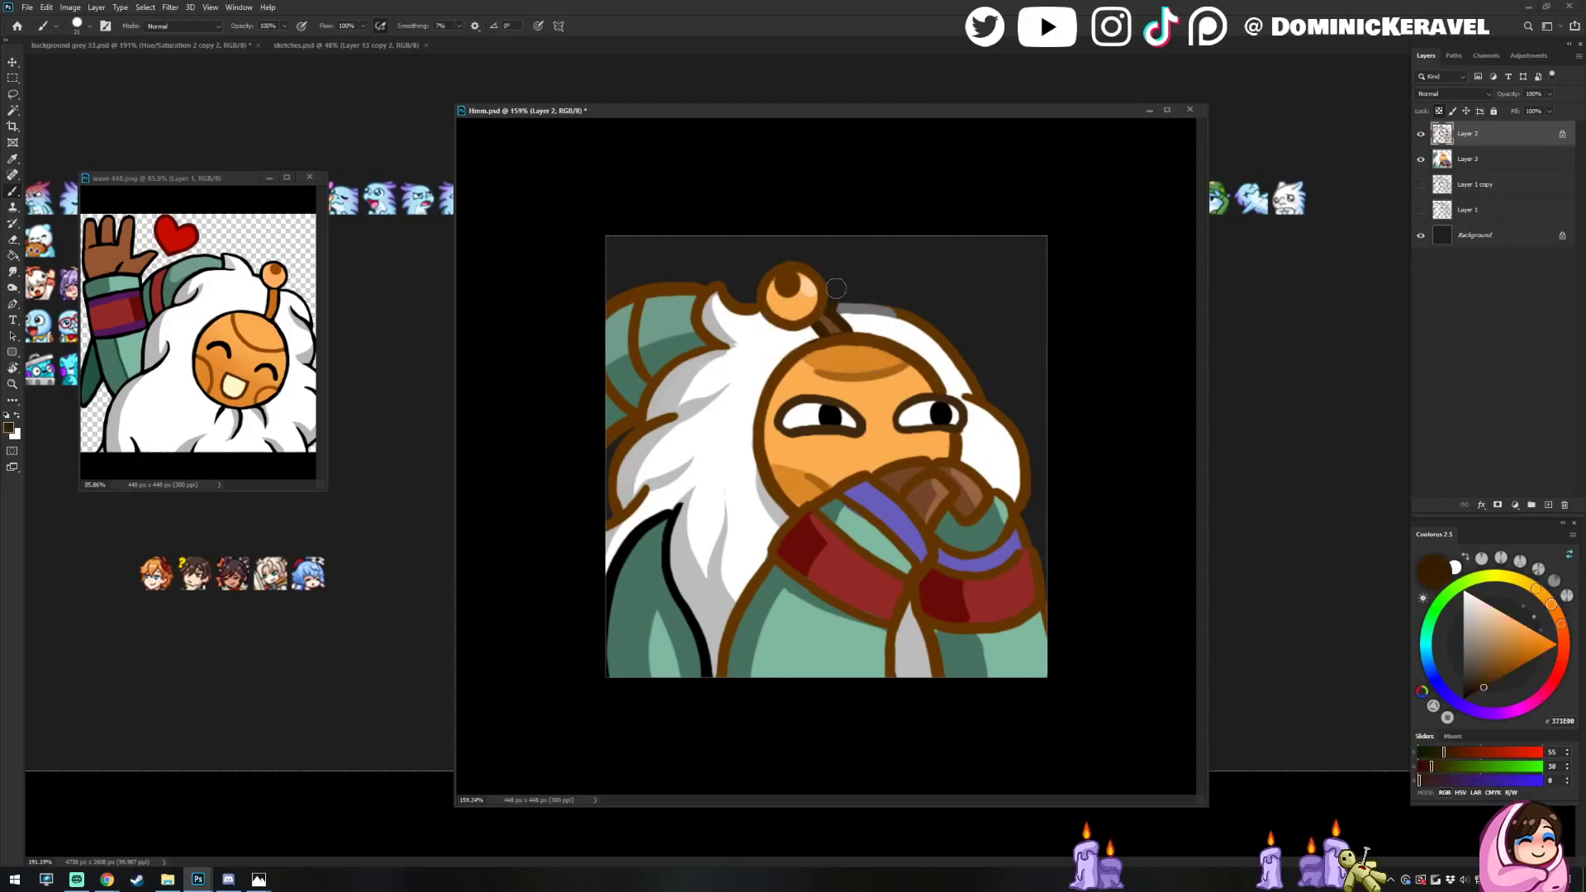
# Paint the remaining hair outlines on both sides of the head on Layer 2 with the sampled grey #727272
pyautogui.keyDown('alt'); pyautogui.click(856, 304); pyautogui.keyUp('alt')
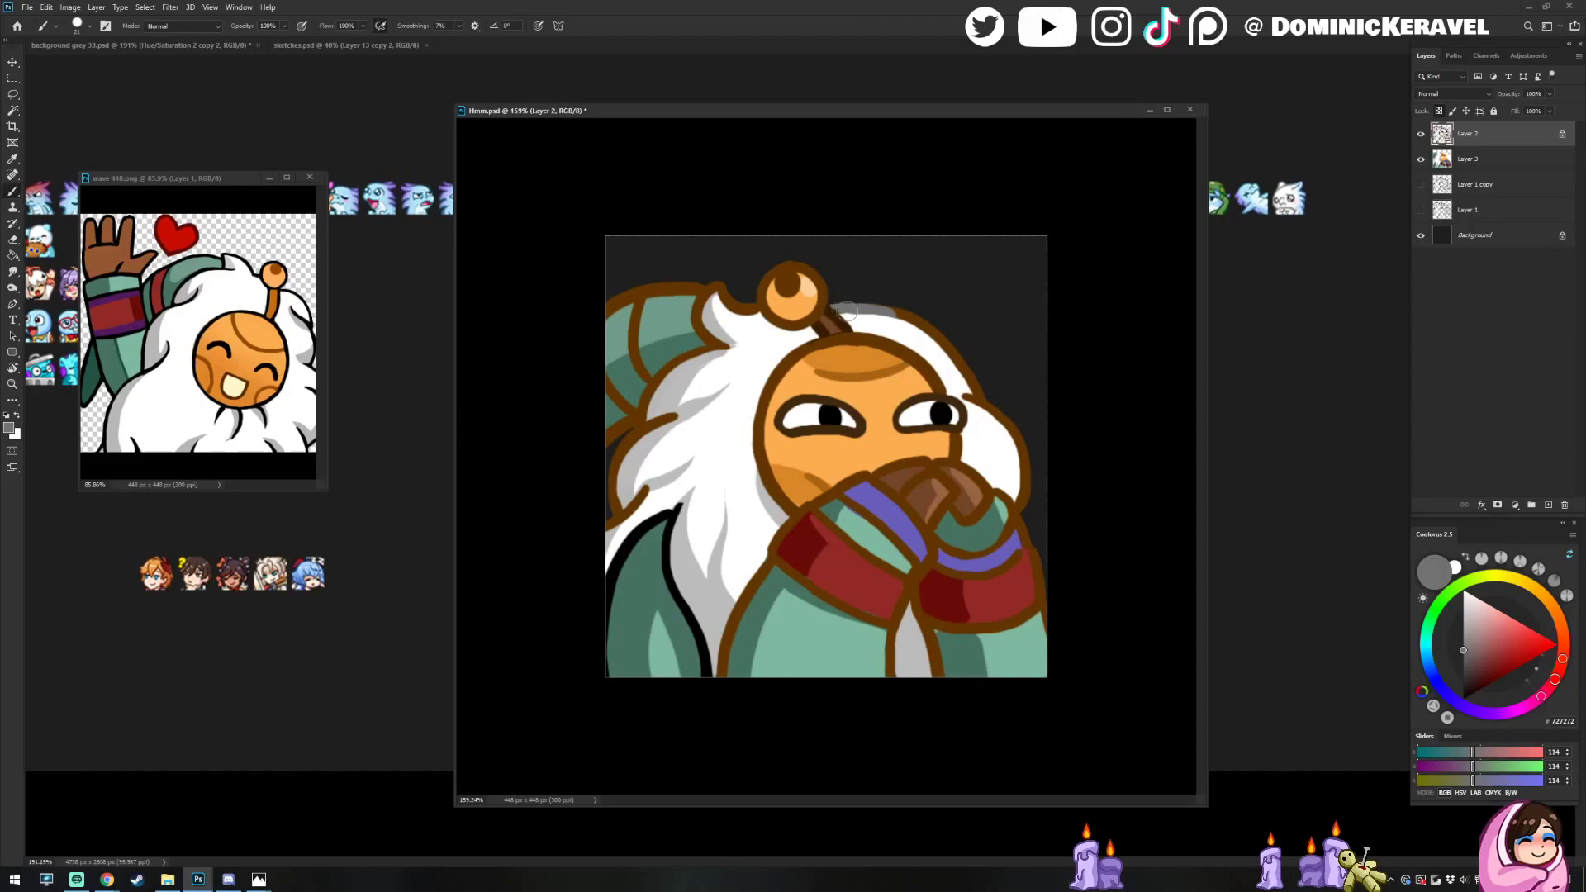
pyautogui.moveTo(872, 302)
pyautogui.mouseDown()
pyautogui.moveTo(960, 362)
pyautogui.moveTo(1023, 445)
pyautogui.moveTo(1028, 495)
pyautogui.mouseUp()
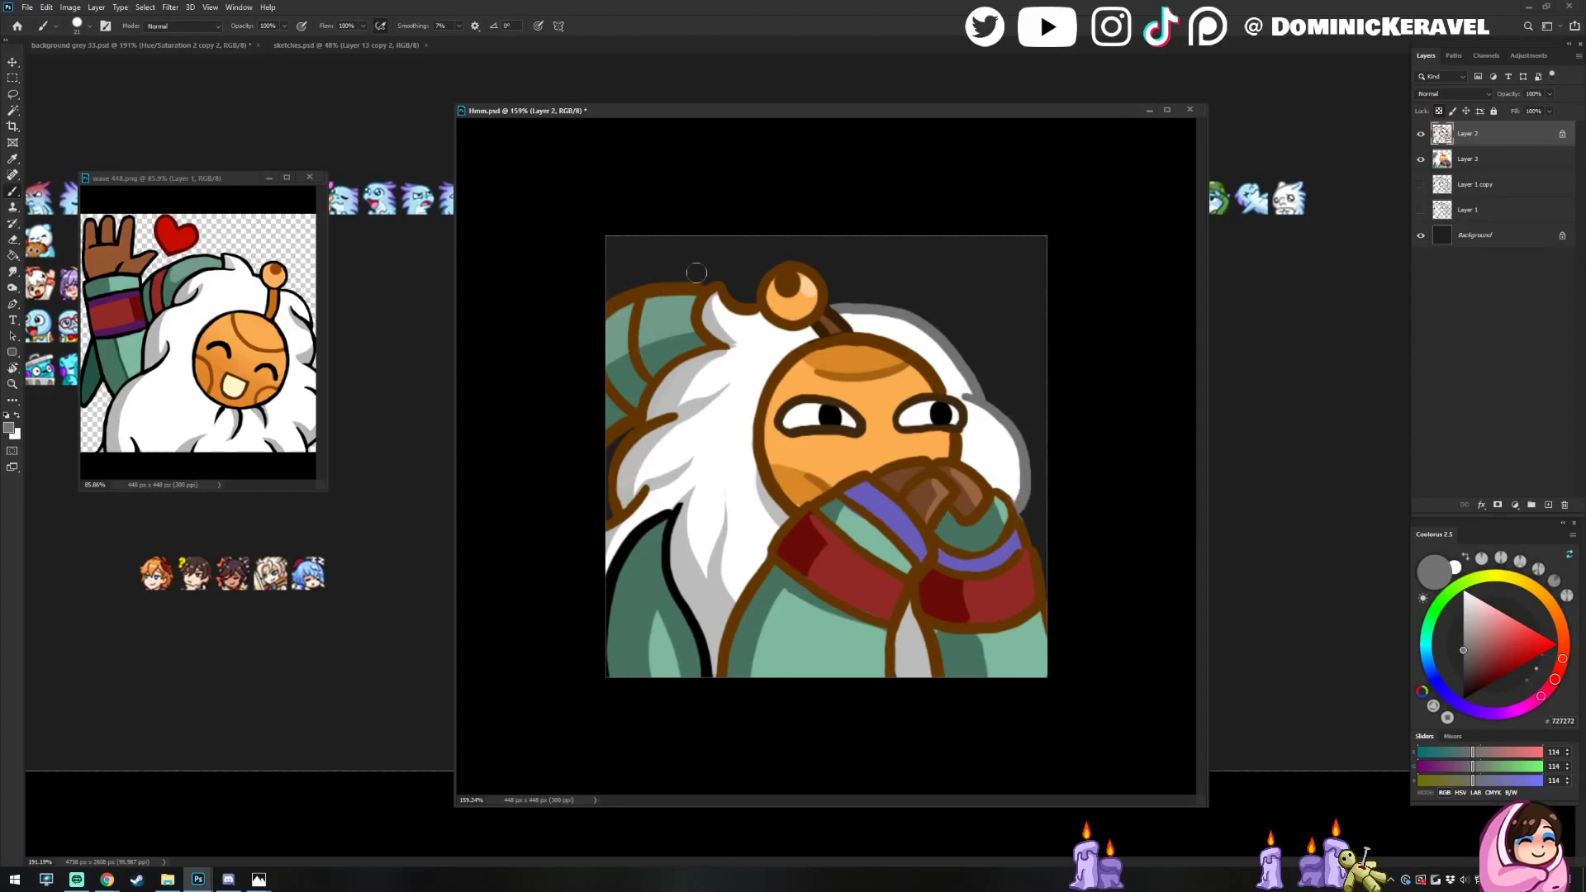
pyautogui.moveTo(746, 299)
pyautogui.mouseDown()
pyautogui.moveTo(698, 313)
pyautogui.moveTo(718, 348)
pyautogui.moveTo(733, 321)
pyautogui.moveTo(642, 399)
pyautogui.moveTo(678, 363)
pyautogui.moveTo(652, 382)
pyautogui.moveTo(648, 420)
pyautogui.moveTo(684, 356)
pyautogui.moveTo(649, 397)
pyautogui.moveTo(649, 442)
pyautogui.moveTo(672, 420)
pyautogui.moveTo(654, 441)
pyautogui.moveTo(652, 420)
pyautogui.moveTo(640, 429)
pyautogui.moveTo(609, 469)
pyautogui.moveTo(653, 424)
pyautogui.moveTo(611, 472)
pyautogui.moveTo(618, 504)
pyautogui.moveTo(648, 485)
pyautogui.moveTo(613, 520)
pyautogui.mouseUp()
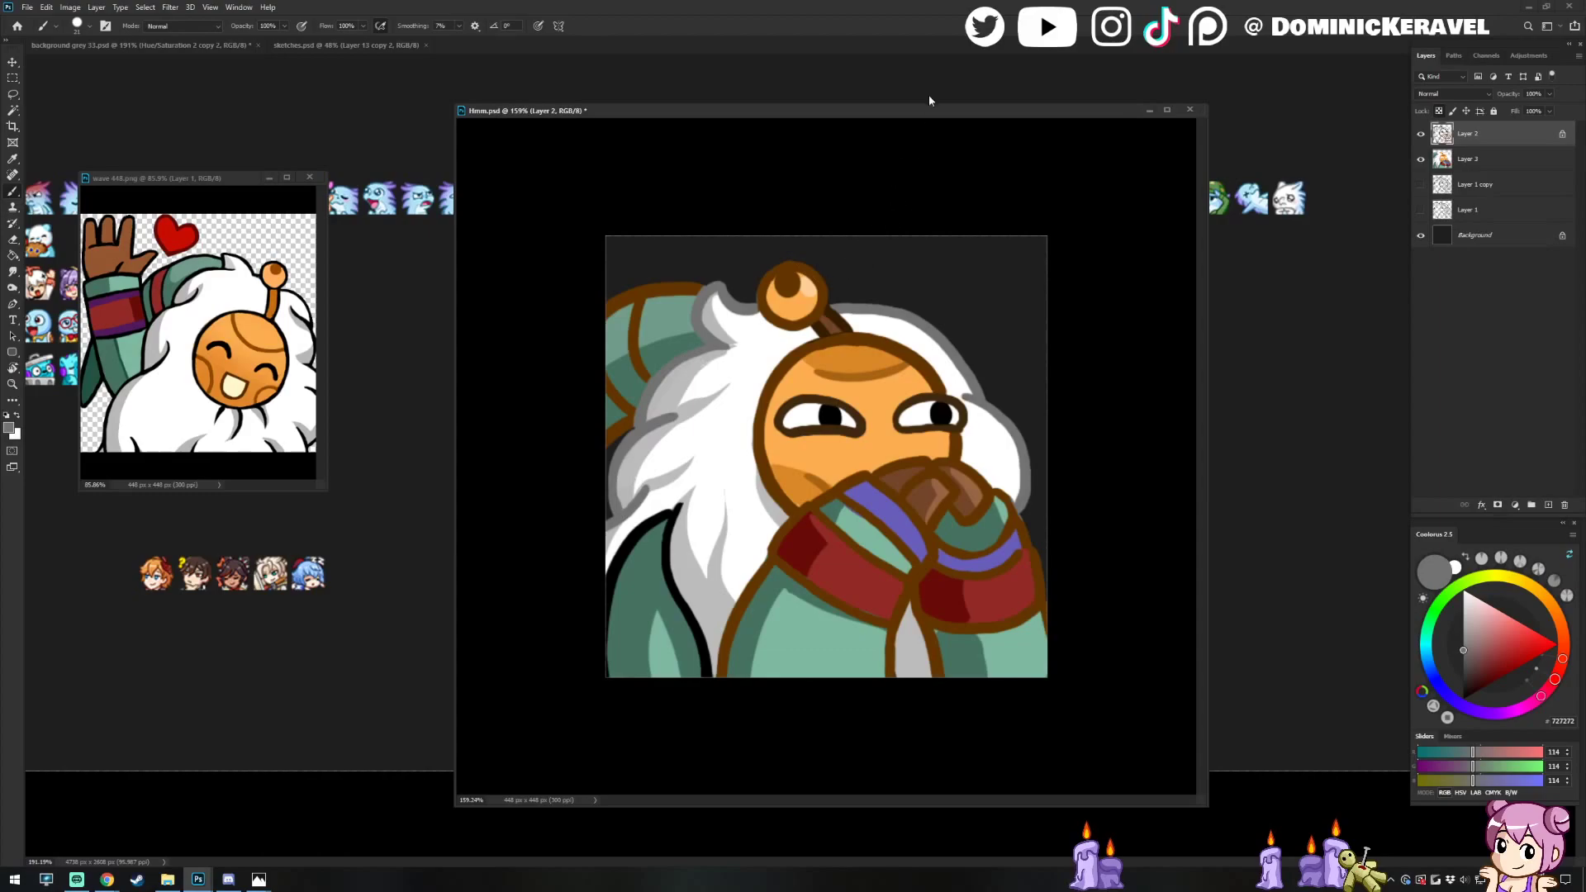
# Fill the black outline of the rear sleeve at the canvas's lower-left corner on Layer 2 with dark green #0E3626
pyautogui.hotkey('alt', '[')
pyautogui.keyDown('alt'); pyautogui.click(732, 478); pyautogui.keyUp('alt')
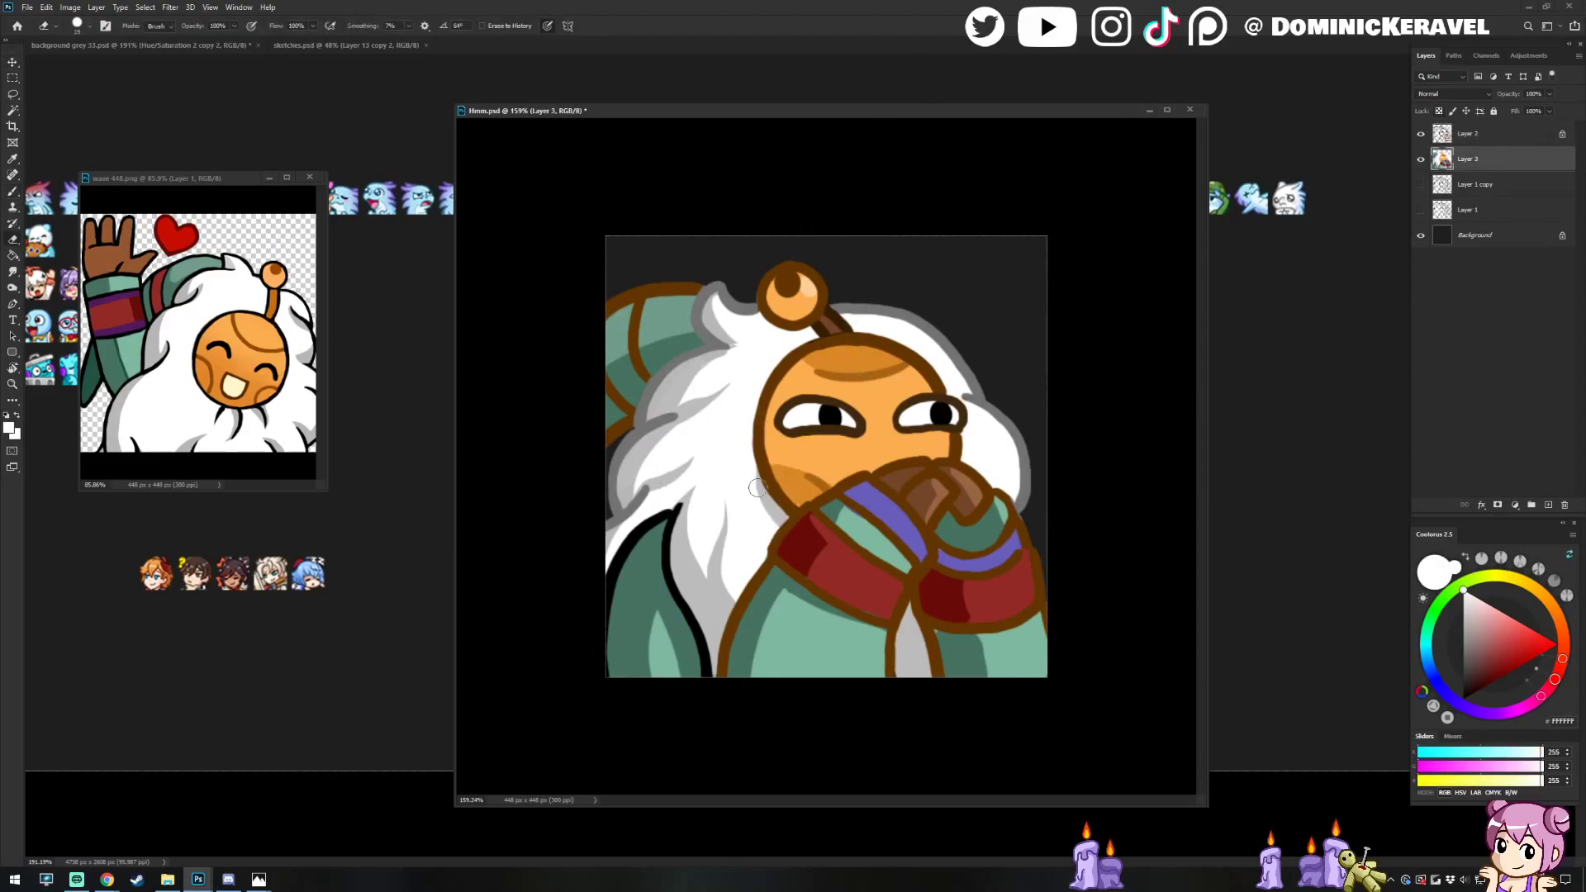
pyautogui.keyDown('alt'); pyautogui.click(641, 575); pyautogui.keyUp('alt')
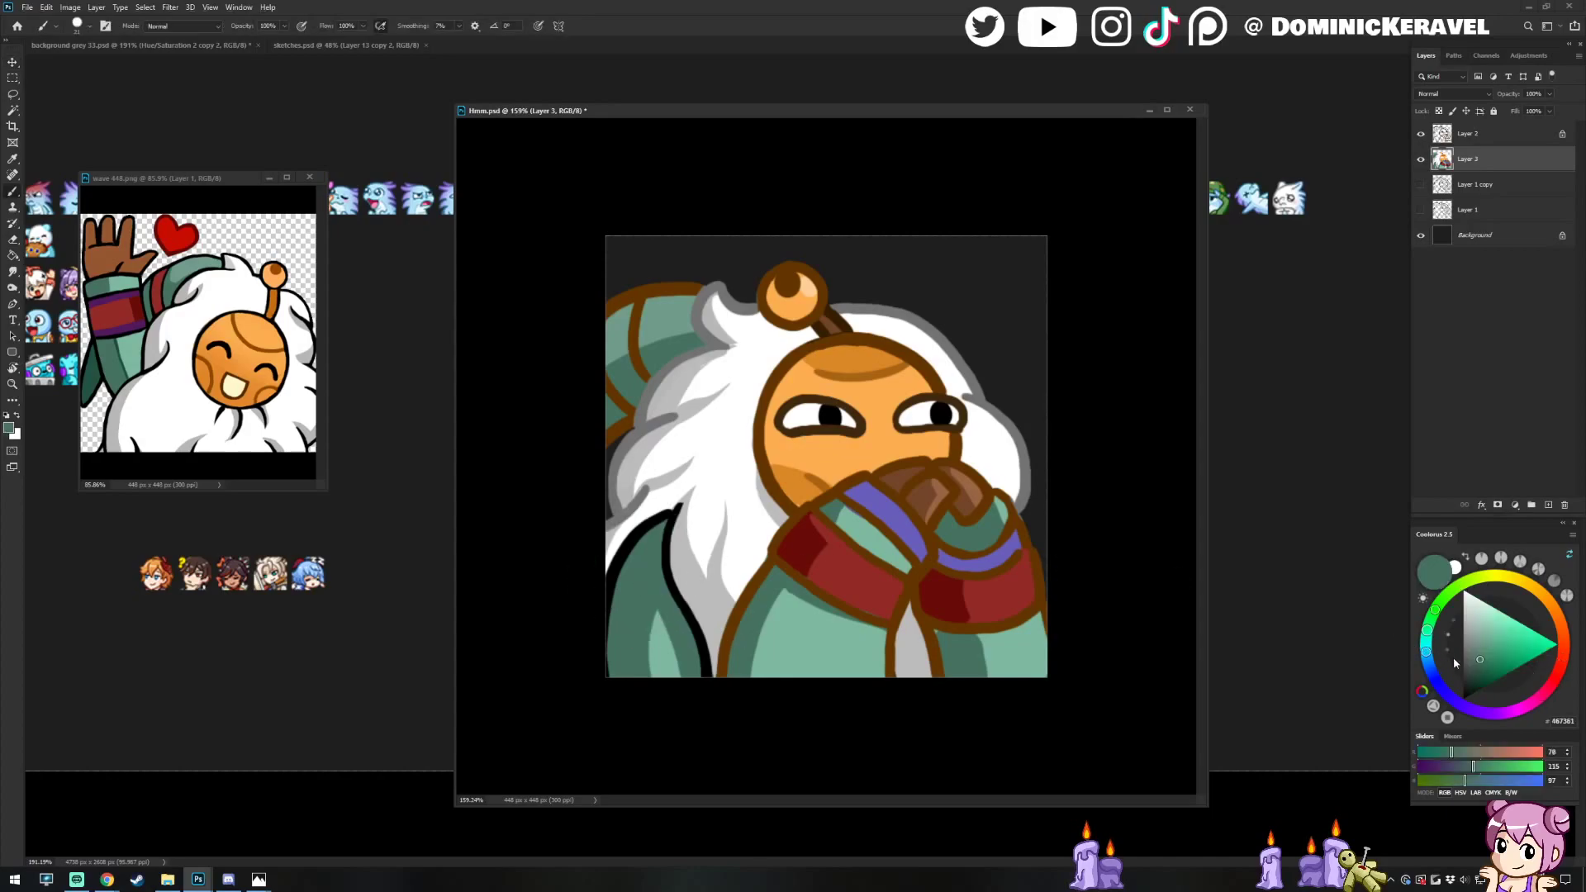
pyautogui.moveTo(1485, 677); pyautogui.dragTo(1478, 684)
pyautogui.press('g')
pyautogui.click(634, 547)
pyautogui.hotkey('ctrl', 'z')
pyautogui.click(632, 543)
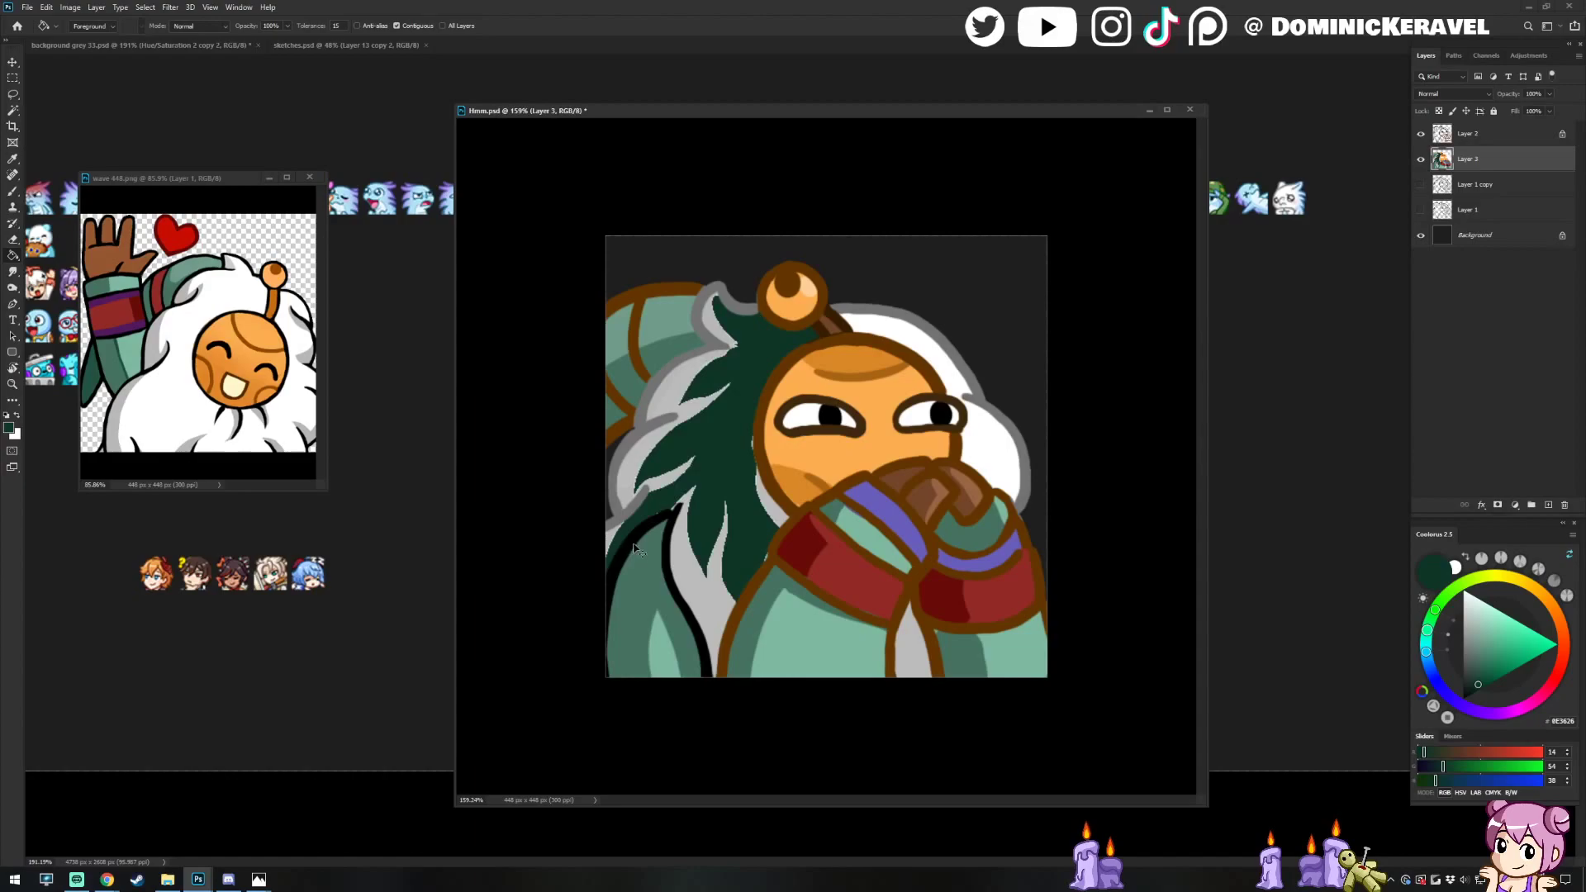
pyautogui.hotkey('ctrl', 'z')
pyautogui.keyDown('ctrl'); pyautogui.click(633, 541); pyautogui.keyUp('ctrl')
pyautogui.click(634, 545)
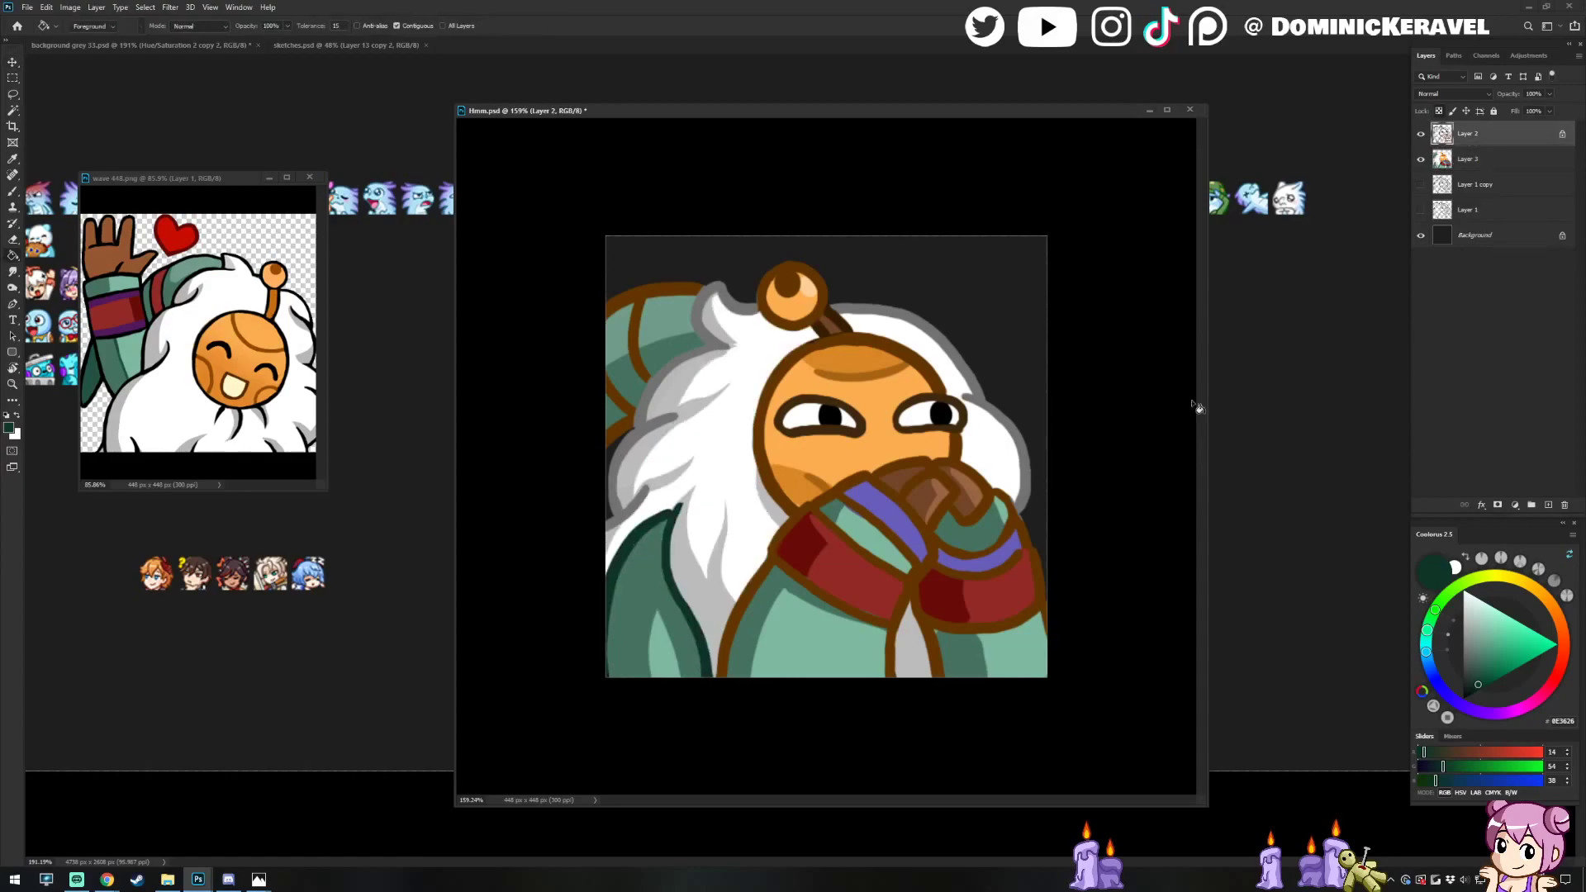
# Paint the outlines of both front sleeves on Layer 2 dark green #0E3626, including the cuff edge beside the hands
pyautogui.moveTo(755, 606); pyautogui.dragTo(716, 605)
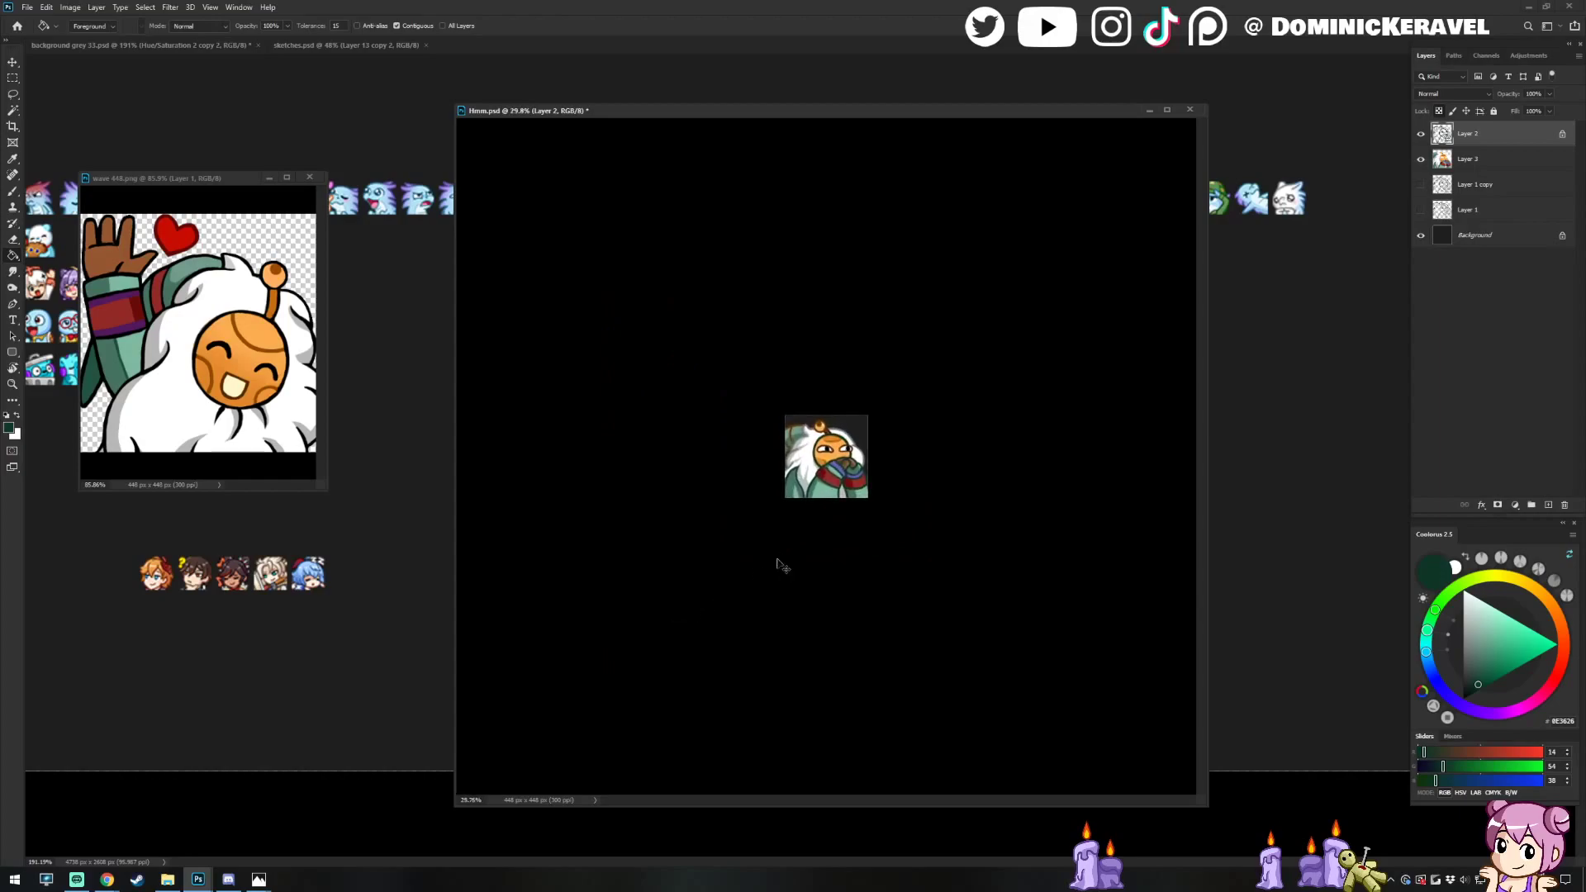
pyautogui.hotkey('ctrl', 'z')
pyautogui.moveTo(867, 556); pyautogui.dragTo(930, 570)
pyautogui.press('b')
pyautogui.moveTo(775, 539); pyautogui.dragTo(739, 648)
pyautogui.moveTo(875, 598)
pyautogui.mouseDown()
pyautogui.moveTo(874, 628)
pyautogui.moveTo(912, 628)
pyautogui.mouseUp()
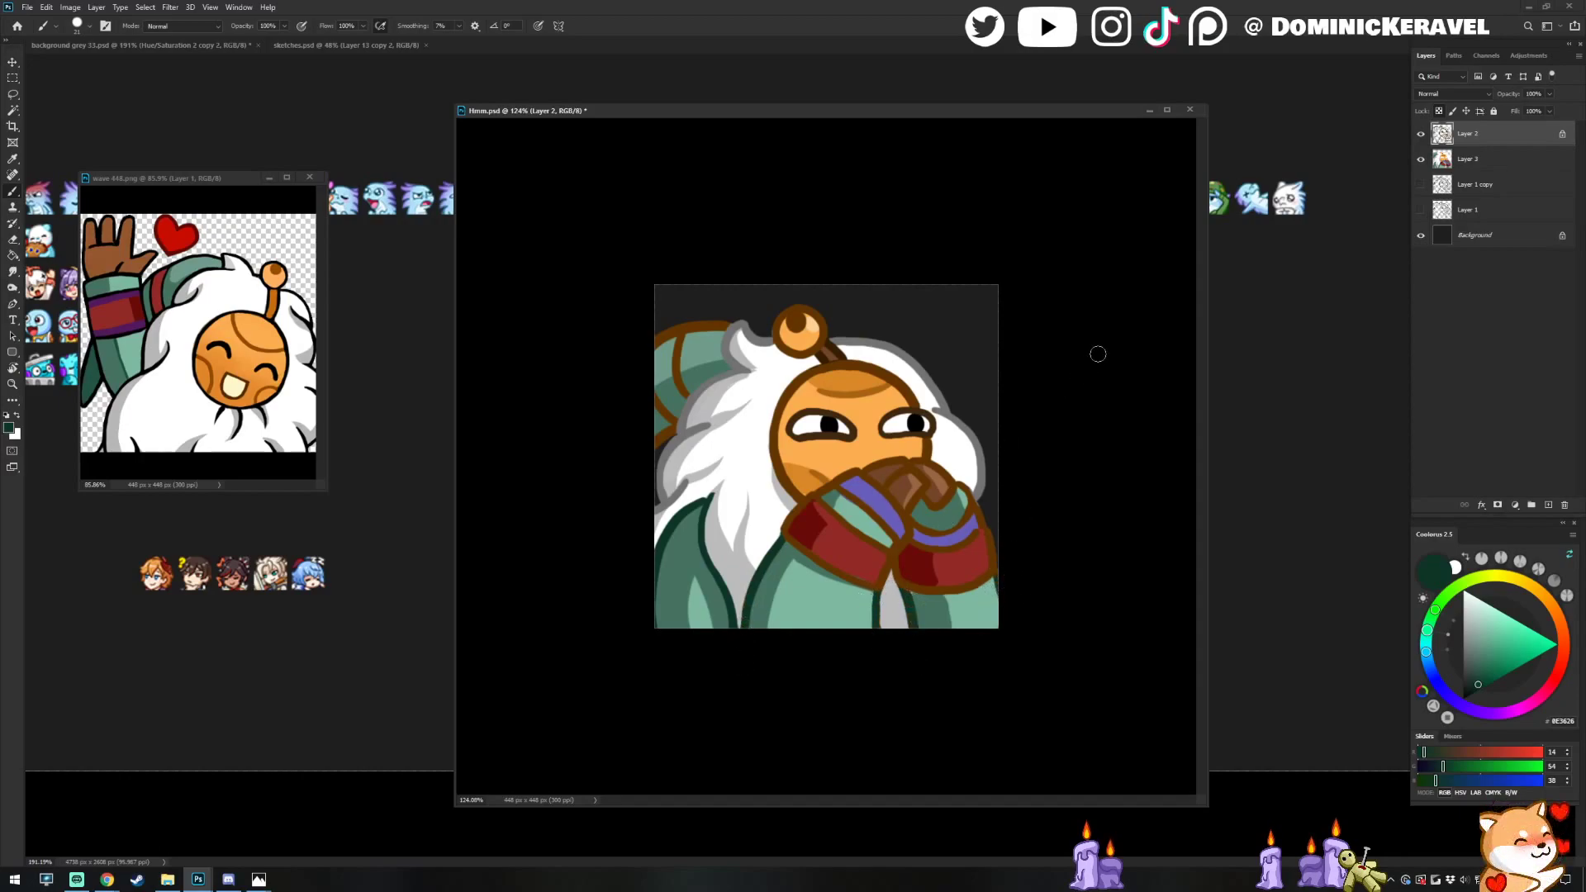
pyautogui.scroll(3, 1098, 354)
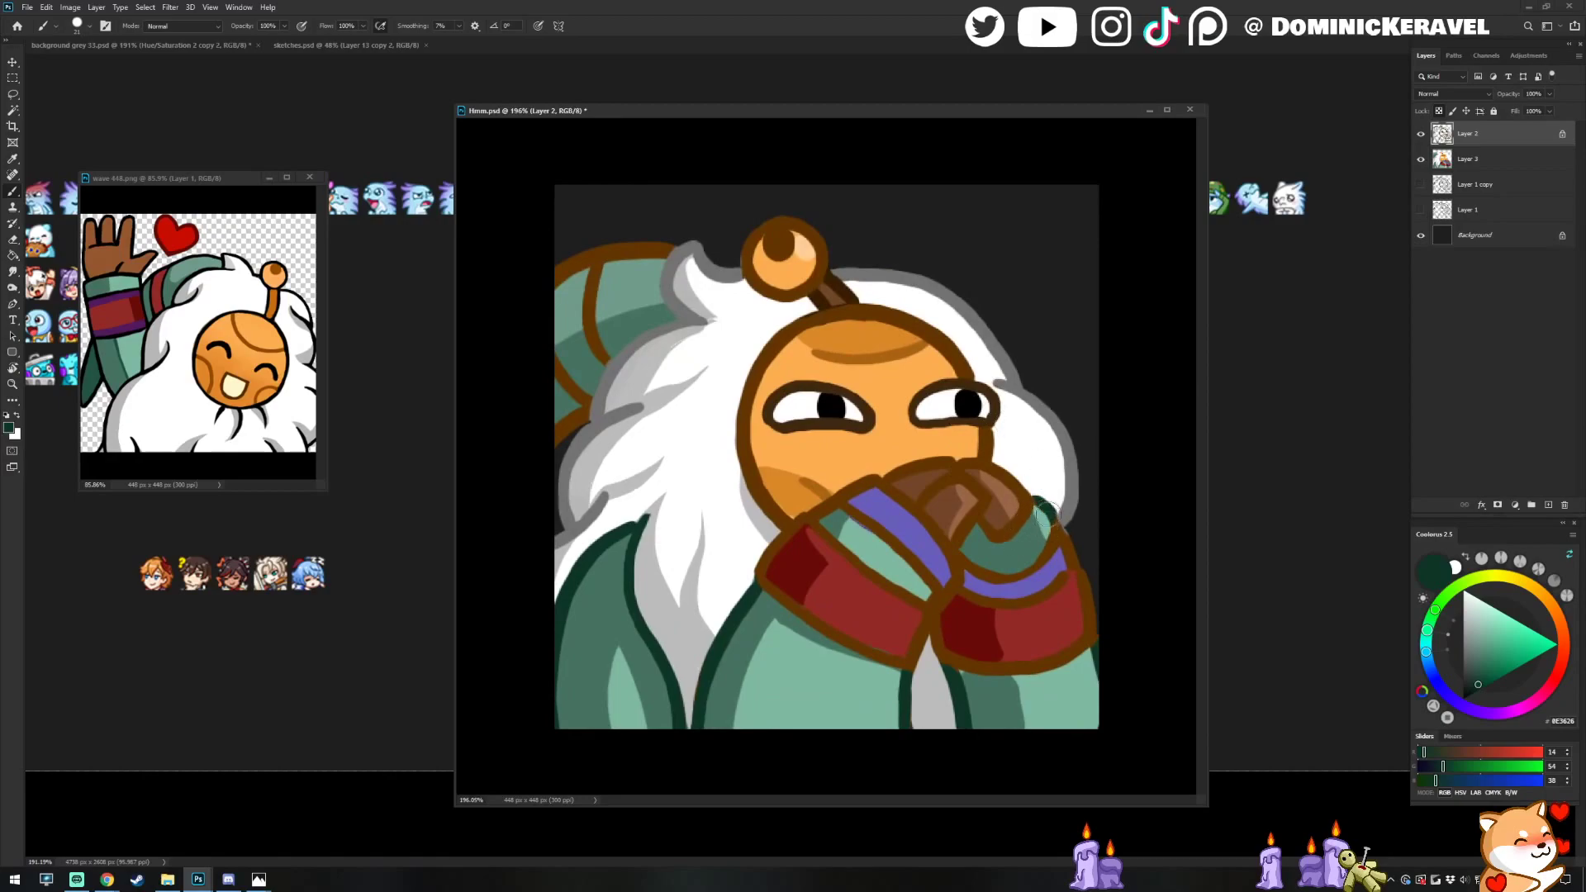
pyautogui.moveTo(1034, 496); pyautogui.dragTo(1057, 523)
# Paint the outline of the right cuff's purple band dark blue #201668, tidying where it meets the green and grey outlines
pyautogui.keyDown('alt'); pyautogui.click(1054, 565); pyautogui.keyUp('alt')
pyautogui.click(1494, 671)
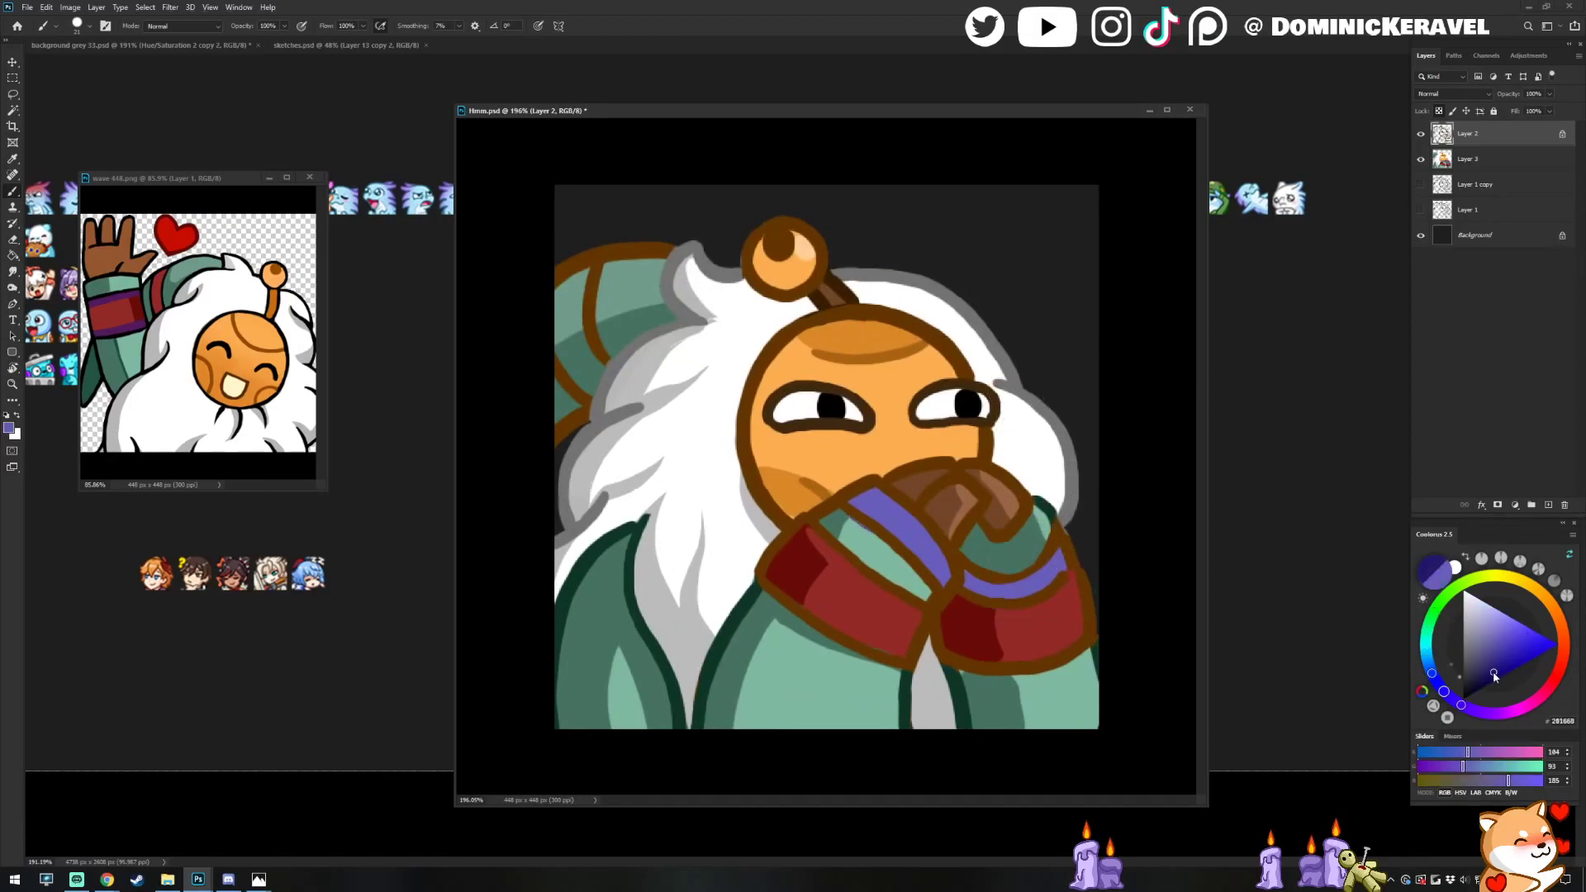
pyautogui.moveTo(962, 558)
pyautogui.mouseDown()
pyautogui.moveTo(997, 576)
pyautogui.moveTo(1054, 533)
pyautogui.moveTo(1078, 570)
pyautogui.mouseUp()
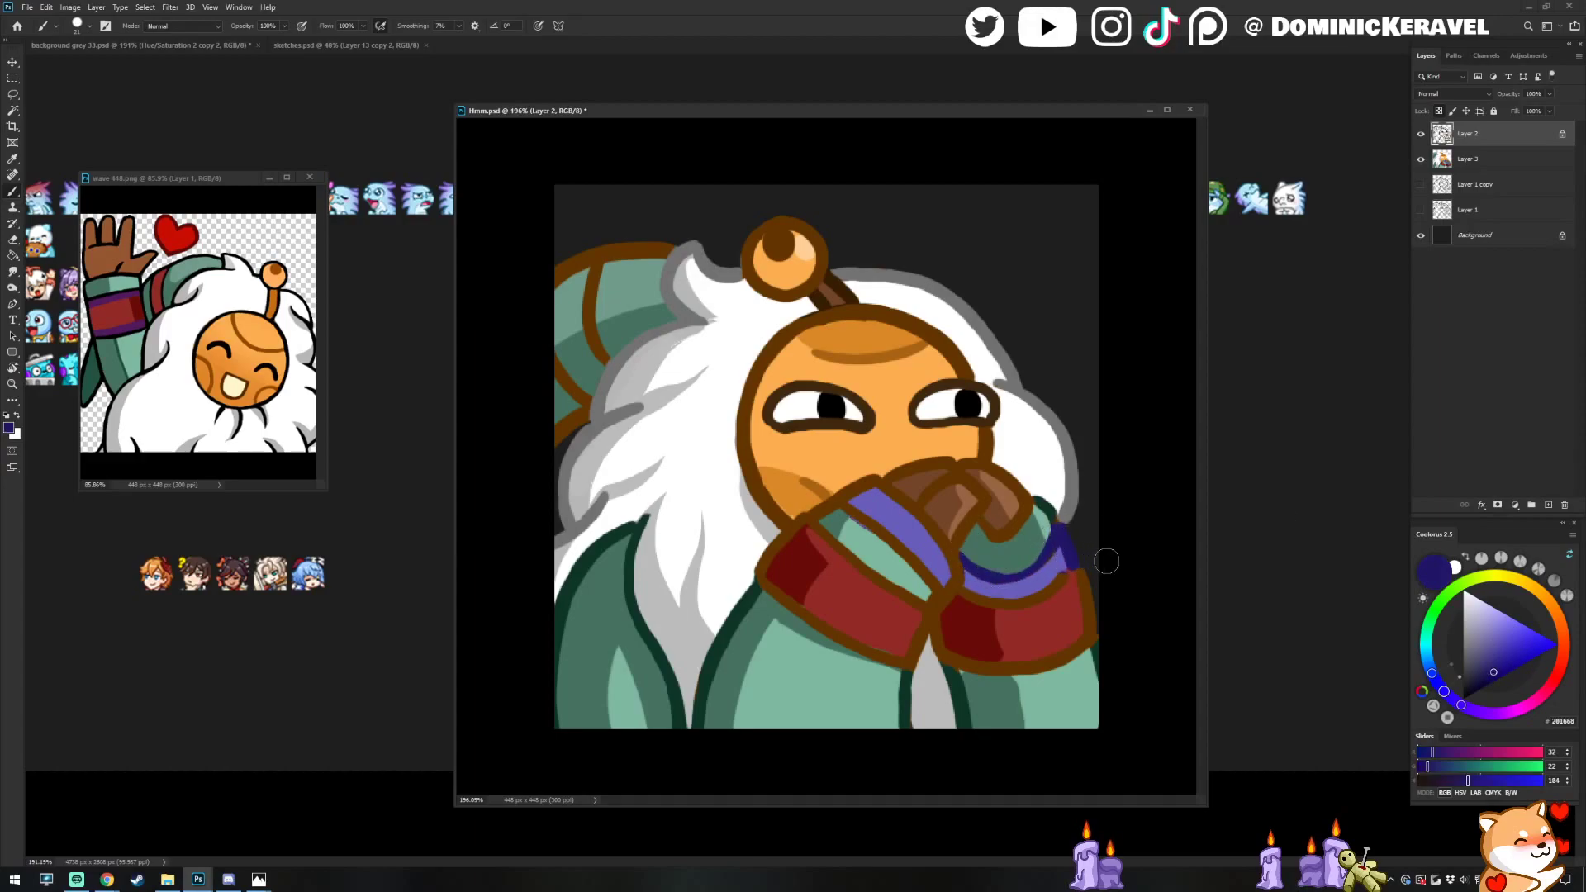
pyautogui.keyDown('alt'); pyautogui.click(1054, 500); pyautogui.keyUp('alt')
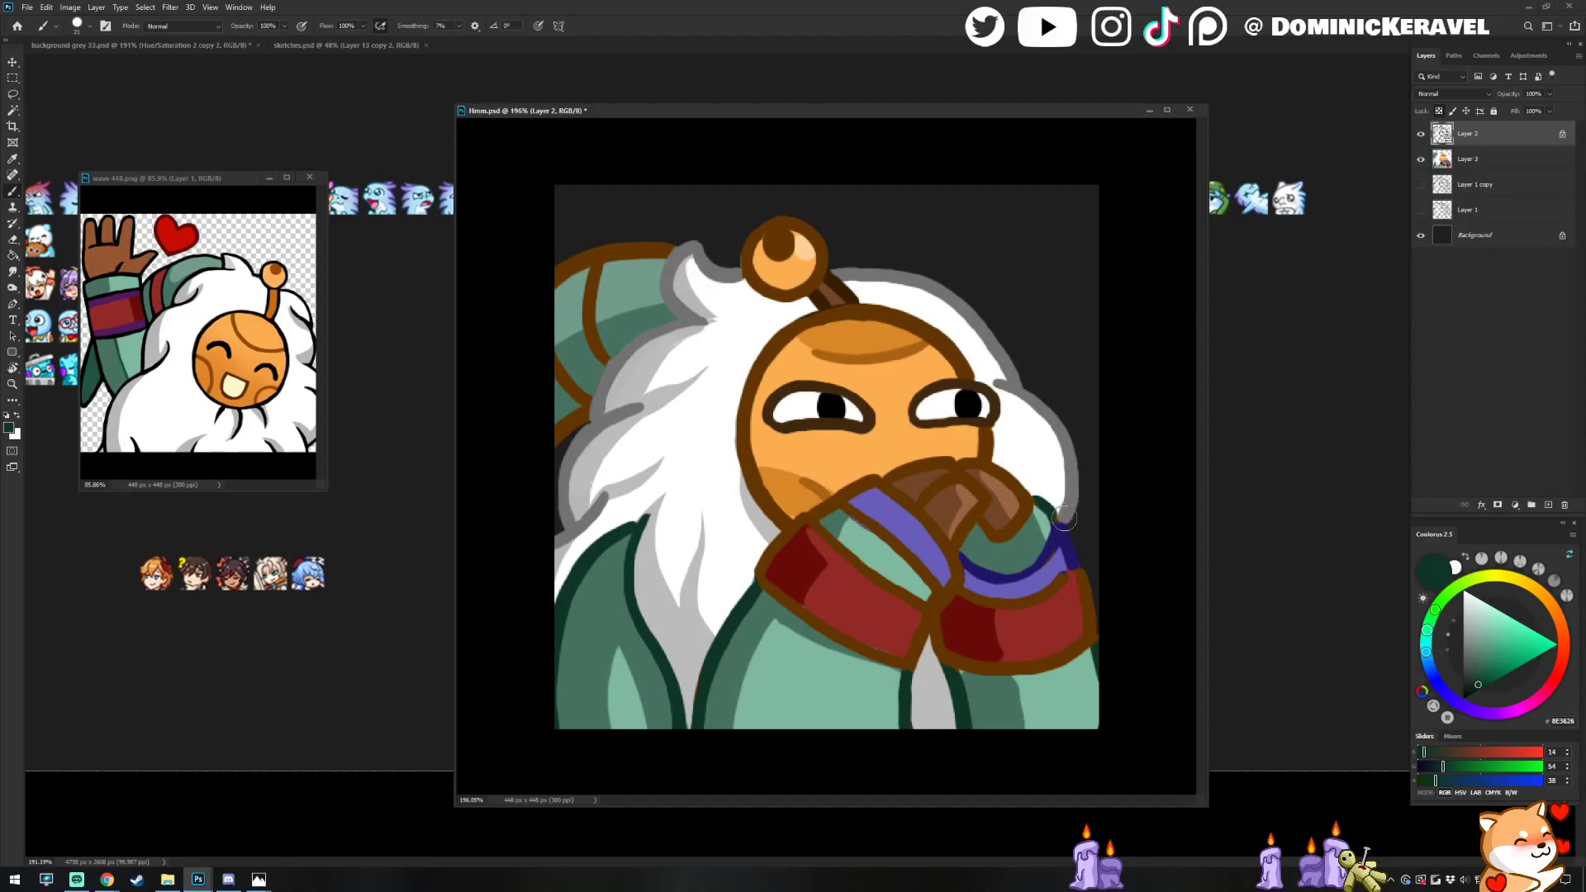
pyautogui.keyDown('alt'); pyautogui.click(1069, 517); pyautogui.keyUp('alt')
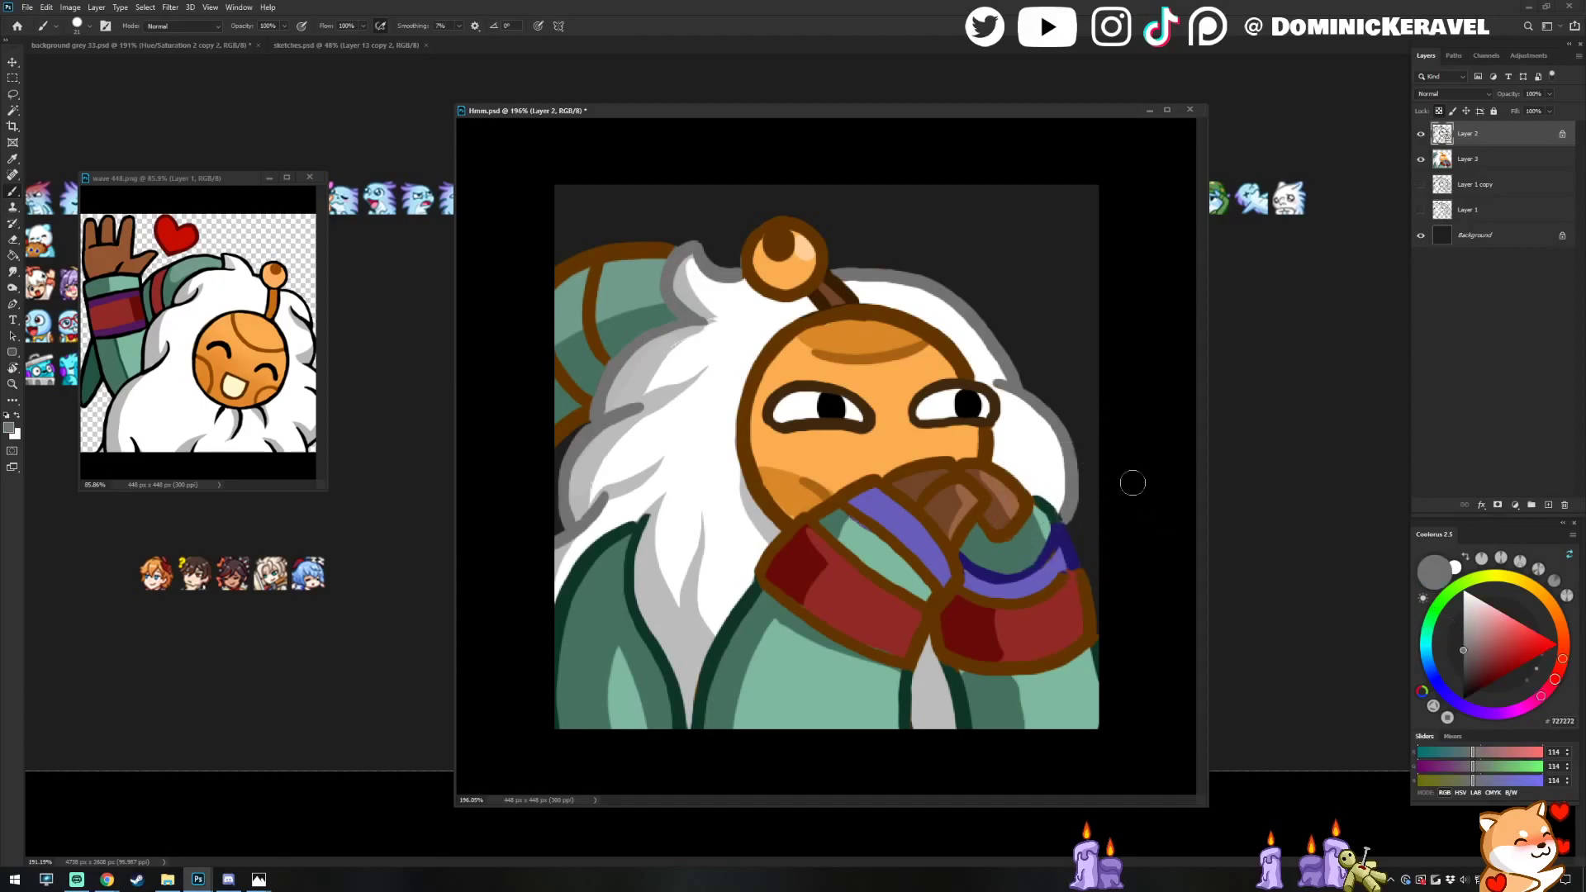
# Paint the outlines of the red bands on both front sleeves dark red #501311 on Layer 2
pyautogui.keyDown('alt'); pyautogui.click(1039, 598); pyautogui.keyUp('alt')
pyautogui.moveTo(1486, 674)
pyautogui.mouseDown()
pyautogui.moveTo(1478, 695)
pyautogui.moveTo(1486, 678)
pyautogui.mouseUp()
pyautogui.hotkey('alt', 'BackSpace')
pyautogui.hotkey('ctrl', 'z')
pyautogui.press('g')
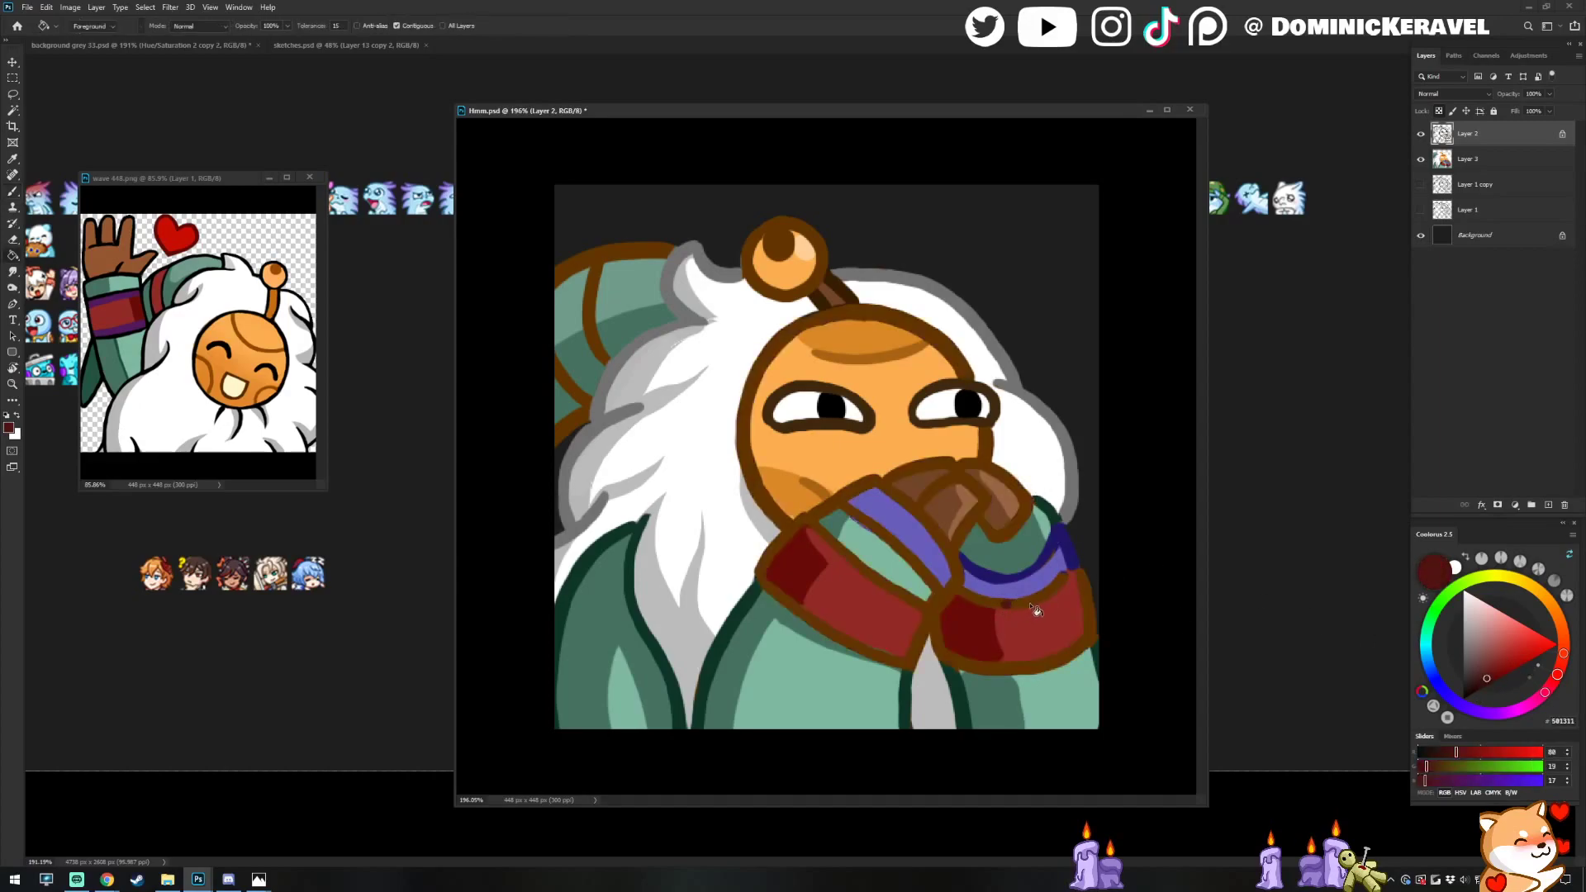
pyautogui.click(1036, 608)
pyautogui.hotkey('ctrl', 'z')
pyautogui.press('b')
pyautogui.moveTo(965, 602)
pyautogui.mouseDown()
pyautogui.moveTo(1010, 612)
pyautogui.moveTo(1079, 571)
pyautogui.moveTo(1093, 633)
pyautogui.moveTo(1007, 669)
pyautogui.moveTo(957, 662)
pyautogui.moveTo(934, 617)
pyautogui.mouseUp()
pyautogui.moveTo(833, 555)
pyautogui.mouseDown()
pyautogui.moveTo(918, 606)
pyautogui.moveTo(909, 663)
pyautogui.moveTo(772, 585)
pyautogui.moveTo(788, 479)
pyautogui.moveTo(797, 539)
pyautogui.moveTo(780, 542)
pyautogui.moveTo(801, 519)
pyautogui.moveTo(868, 576)
pyautogui.mouseUp()
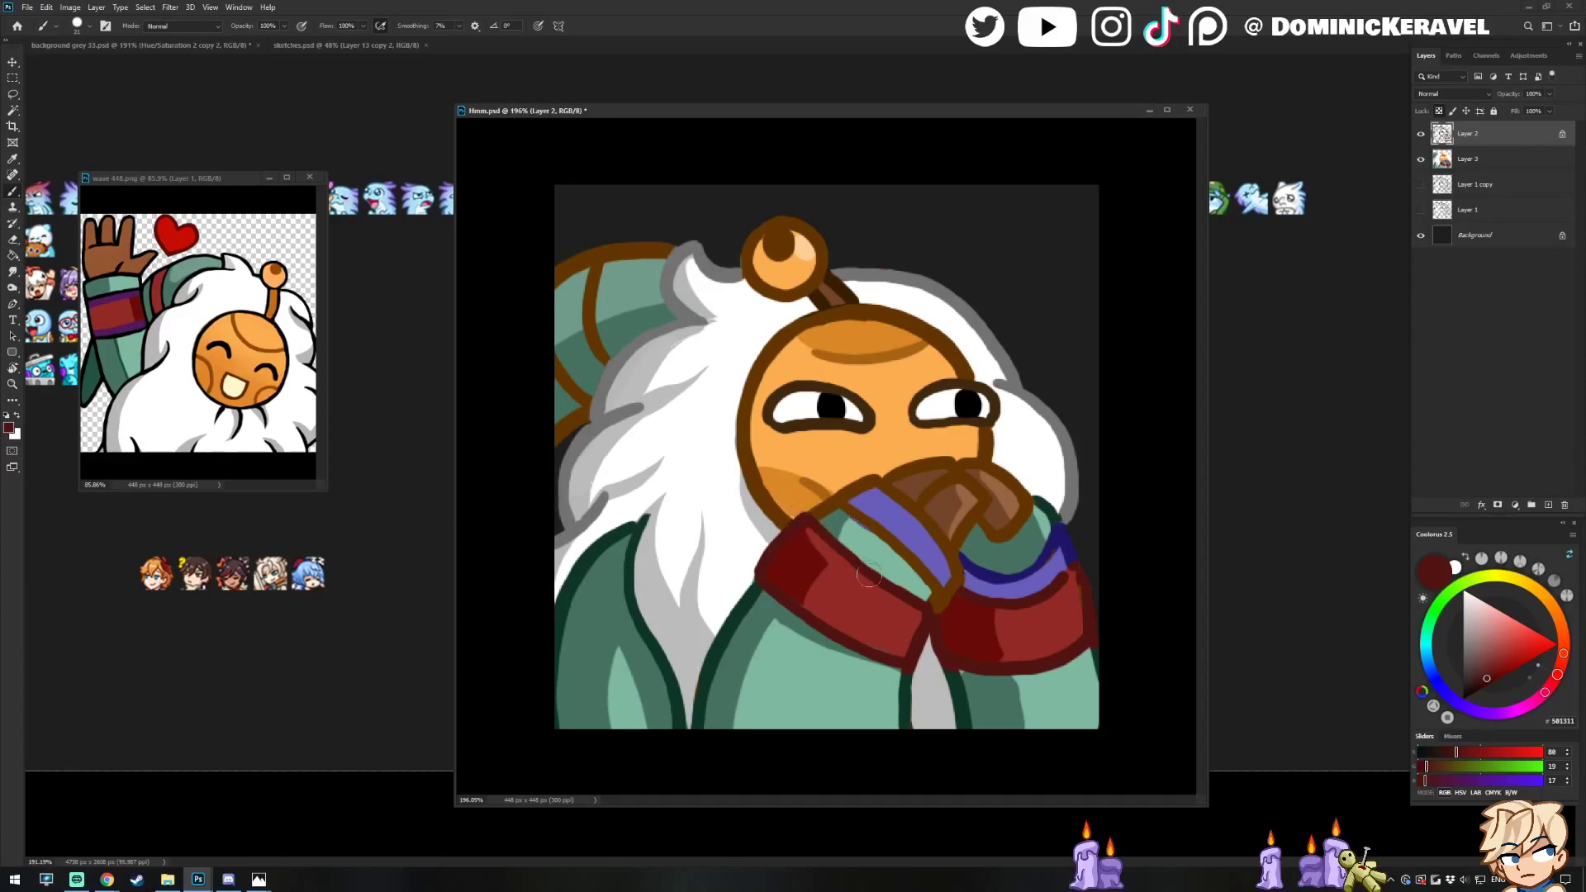
# Outline the left cuff's light green stripe in dark green #0E3626 and its purple band in dark blue #201668
pyautogui.keyDown('alt'); pyautogui.click(747, 599); pyautogui.keyUp('alt')
pyautogui.moveTo(842, 496); pyautogui.dragTo(946, 618)
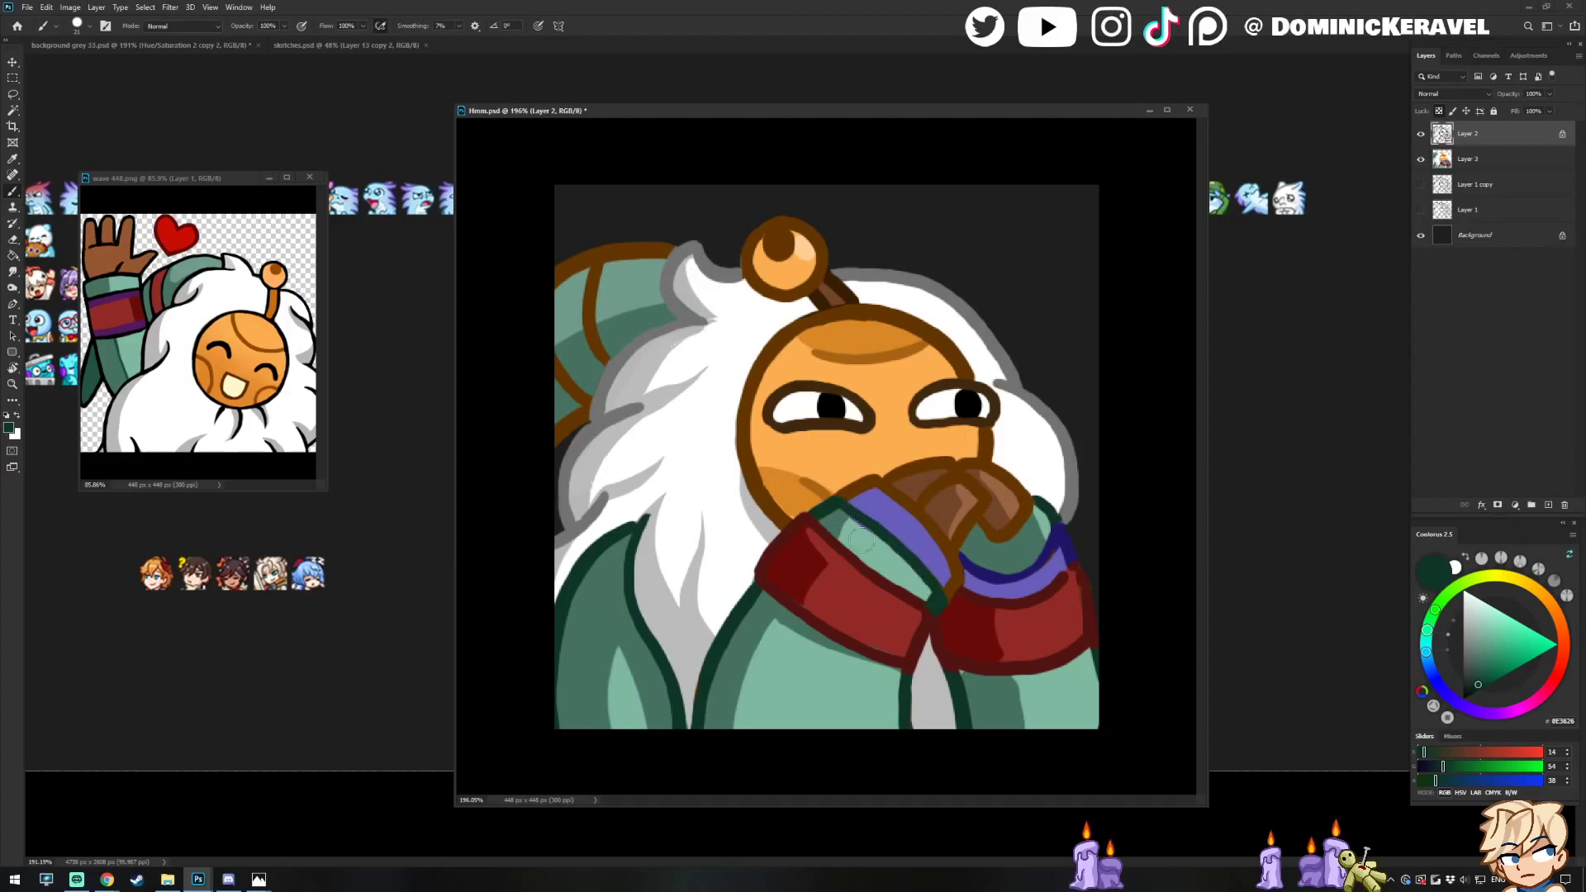
pyautogui.keyDown('alt'); pyautogui.click(921, 614); pyautogui.keyUp('alt')
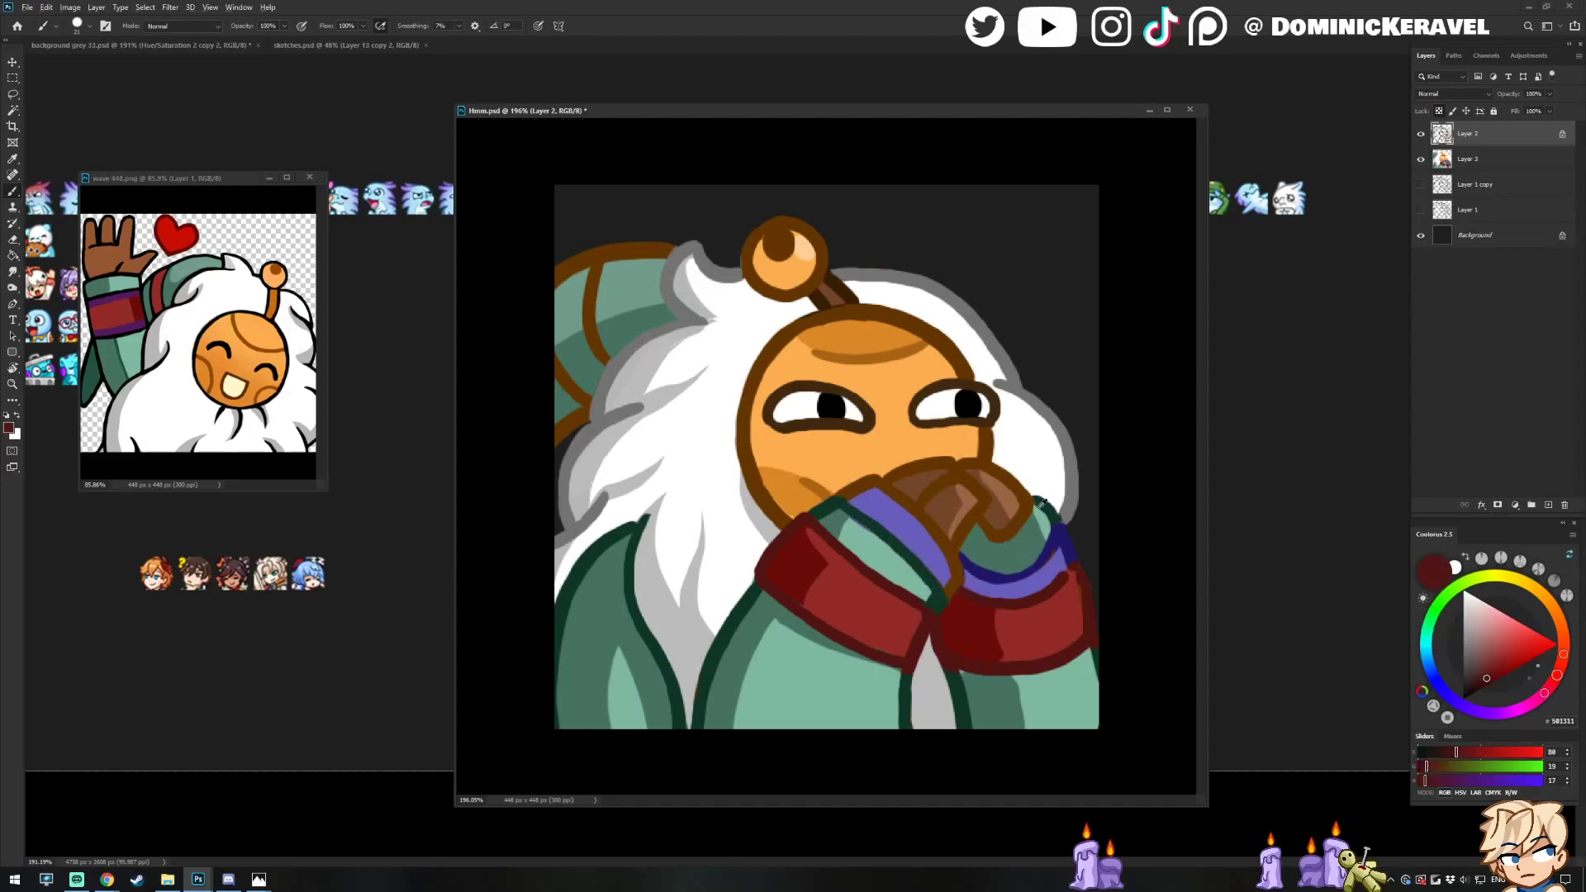
pyautogui.keyDown('alt'); pyautogui.click(1003, 569); pyautogui.keyUp('alt')
pyautogui.moveTo(854, 496)
pyautogui.mouseDown()
pyautogui.moveTo(839, 487)
pyautogui.moveTo(884, 484)
pyautogui.moveTo(959, 570)
pyautogui.moveTo(946, 589)
pyautogui.moveTo(947, 556)
pyautogui.mouseUp()
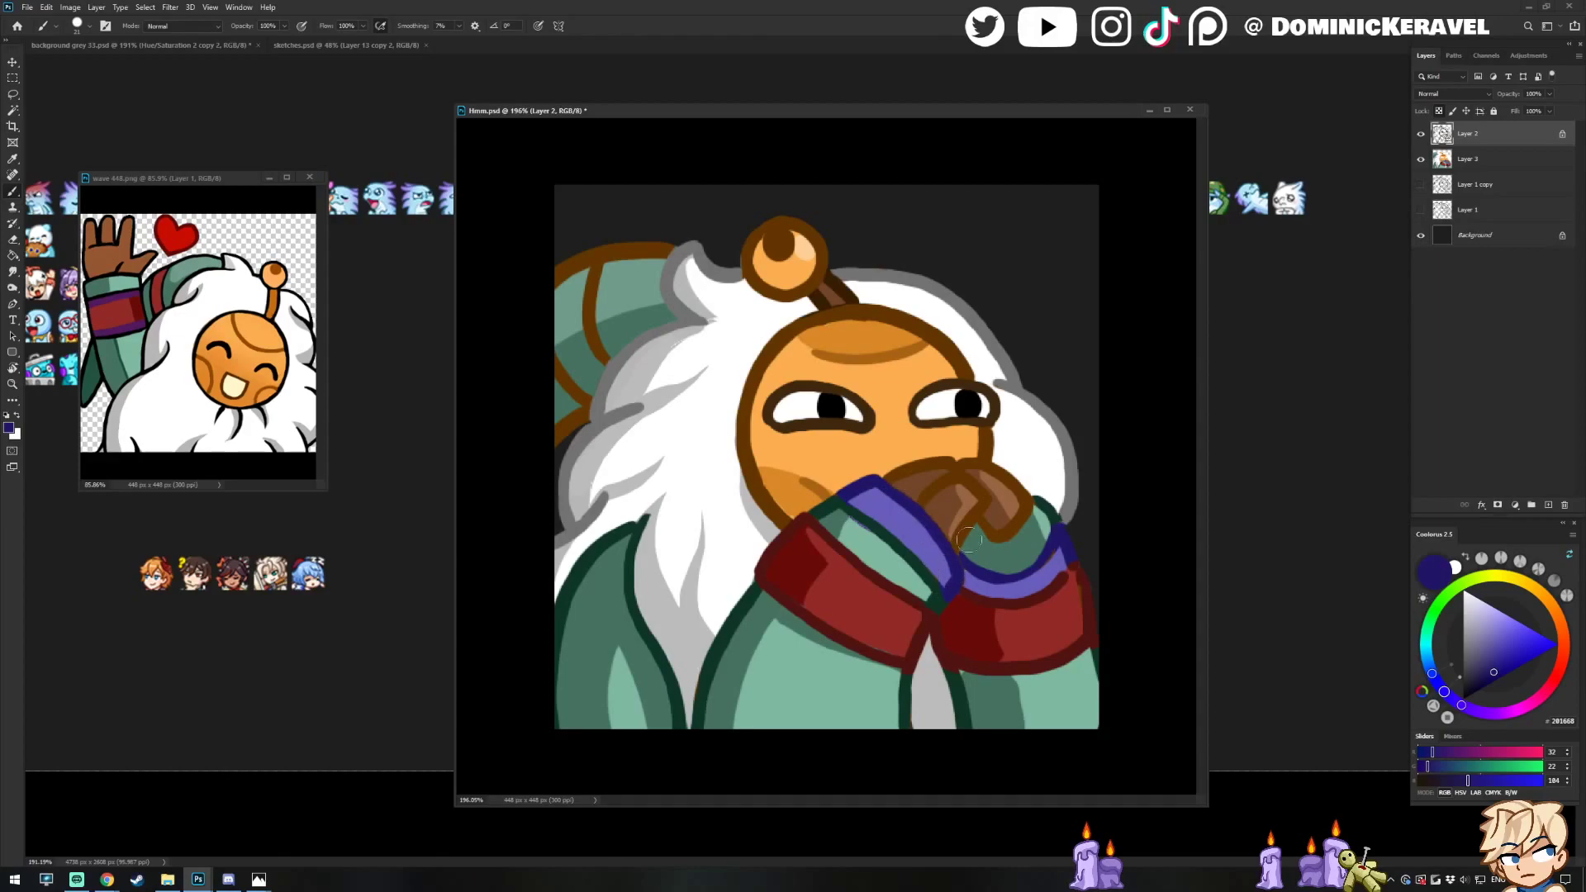
# Paint the hands' outlines on Layer 2 with the antenna stalk's dark brown and touch up the face outline beside the eye
pyautogui.keyDown('alt'); pyautogui.click(847, 289); pyautogui.keyUp('alt')
pyautogui.moveTo(890, 479); pyautogui.dragTo(990, 445)
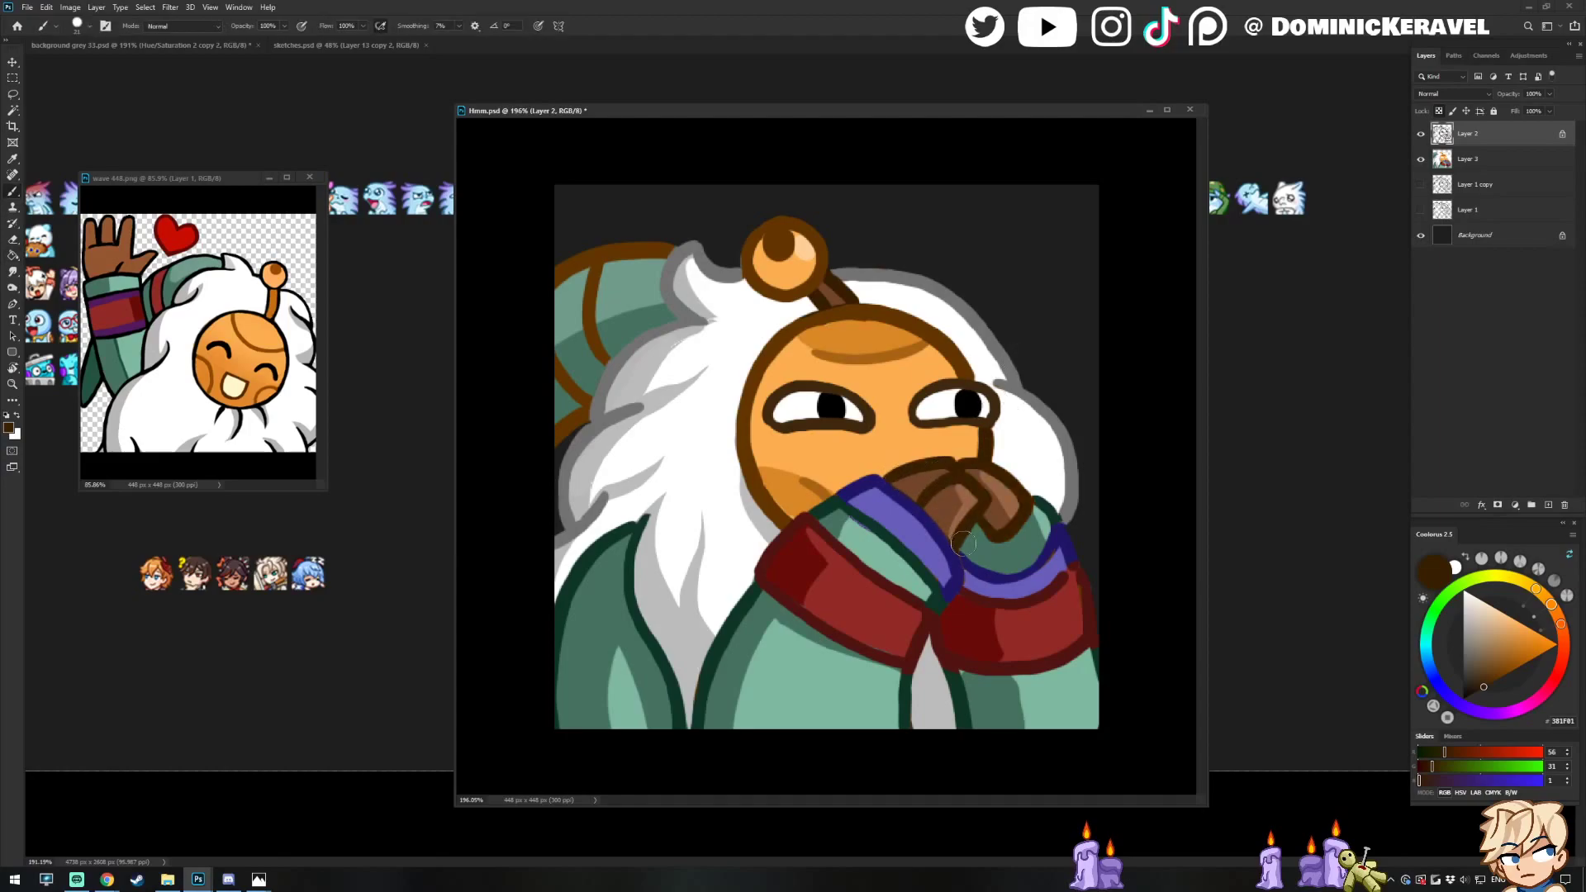
pyautogui.keyDown('alt'); pyautogui.click(960, 358); pyautogui.keyUp('alt')
pyautogui.moveTo(992, 429)
pyautogui.mouseDown()
pyautogui.moveTo(989, 456)
pyautogui.moveTo(950, 452)
pyautogui.mouseUp()
pyautogui.keyDown('alt'); pyautogui.click(998, 411); pyautogui.keyUp('alt')
pyautogui.hotkey('ctrl', 'space')
pyautogui.keyDown('shift'); pyautogui.click(1478, 161); pyautogui.keyUp('shift')
pyautogui.hotkey('ctrl', 'e')
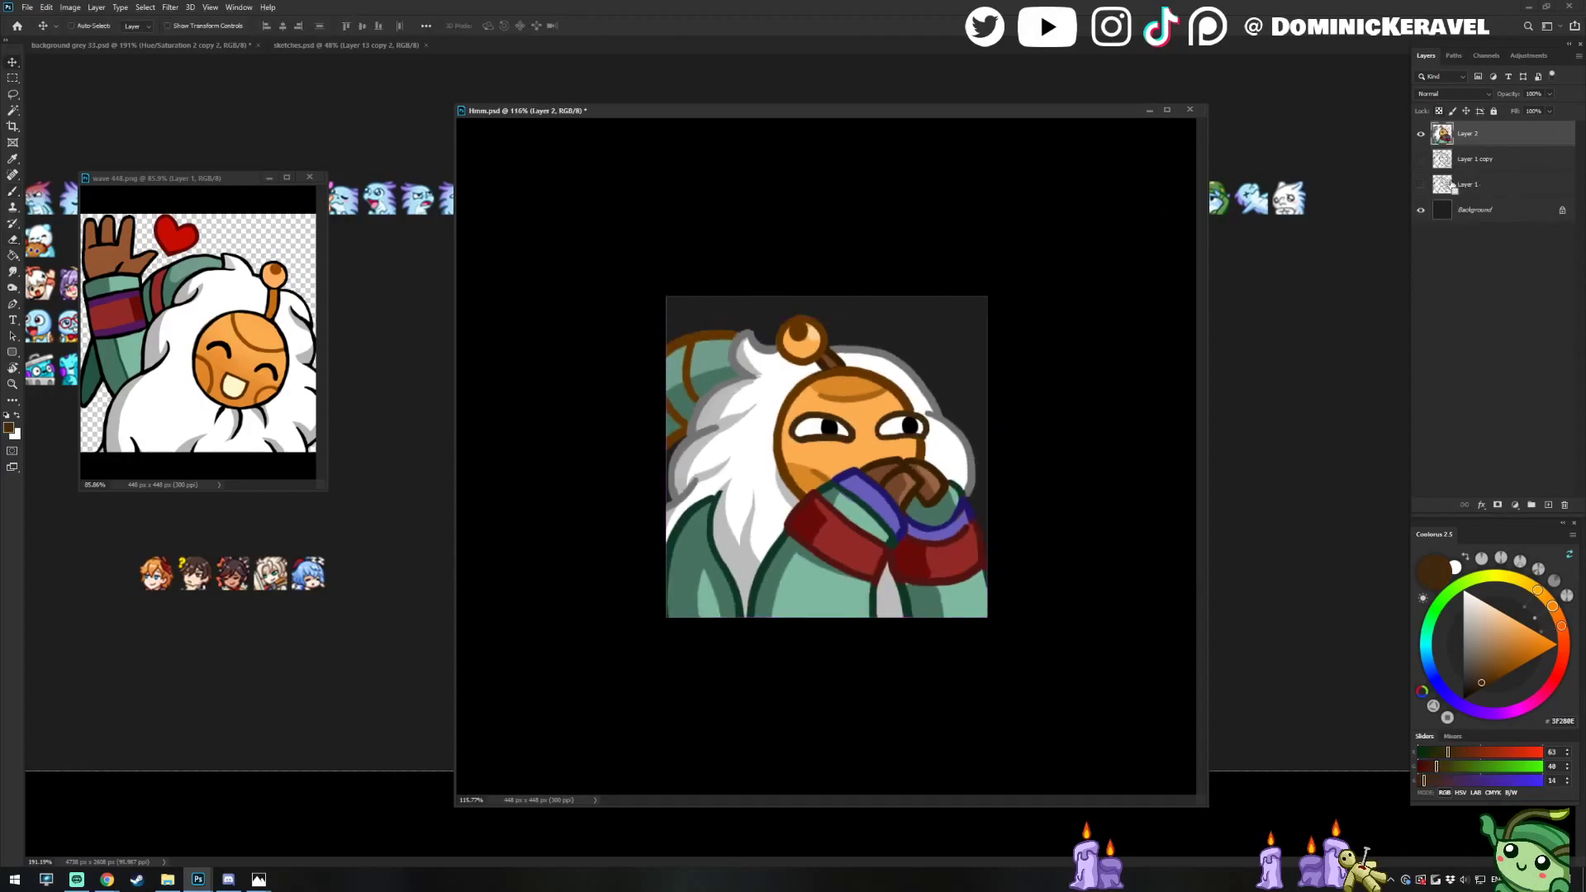
pyautogui.hotkey('ctrl', 'z')
pyautogui.hotkey('ctrl', 'v')
pyautogui.hotkey('ctrl', 'v')
pyautogui.click(1421, 160)
pyautogui.hotkey('ctrl', 't')
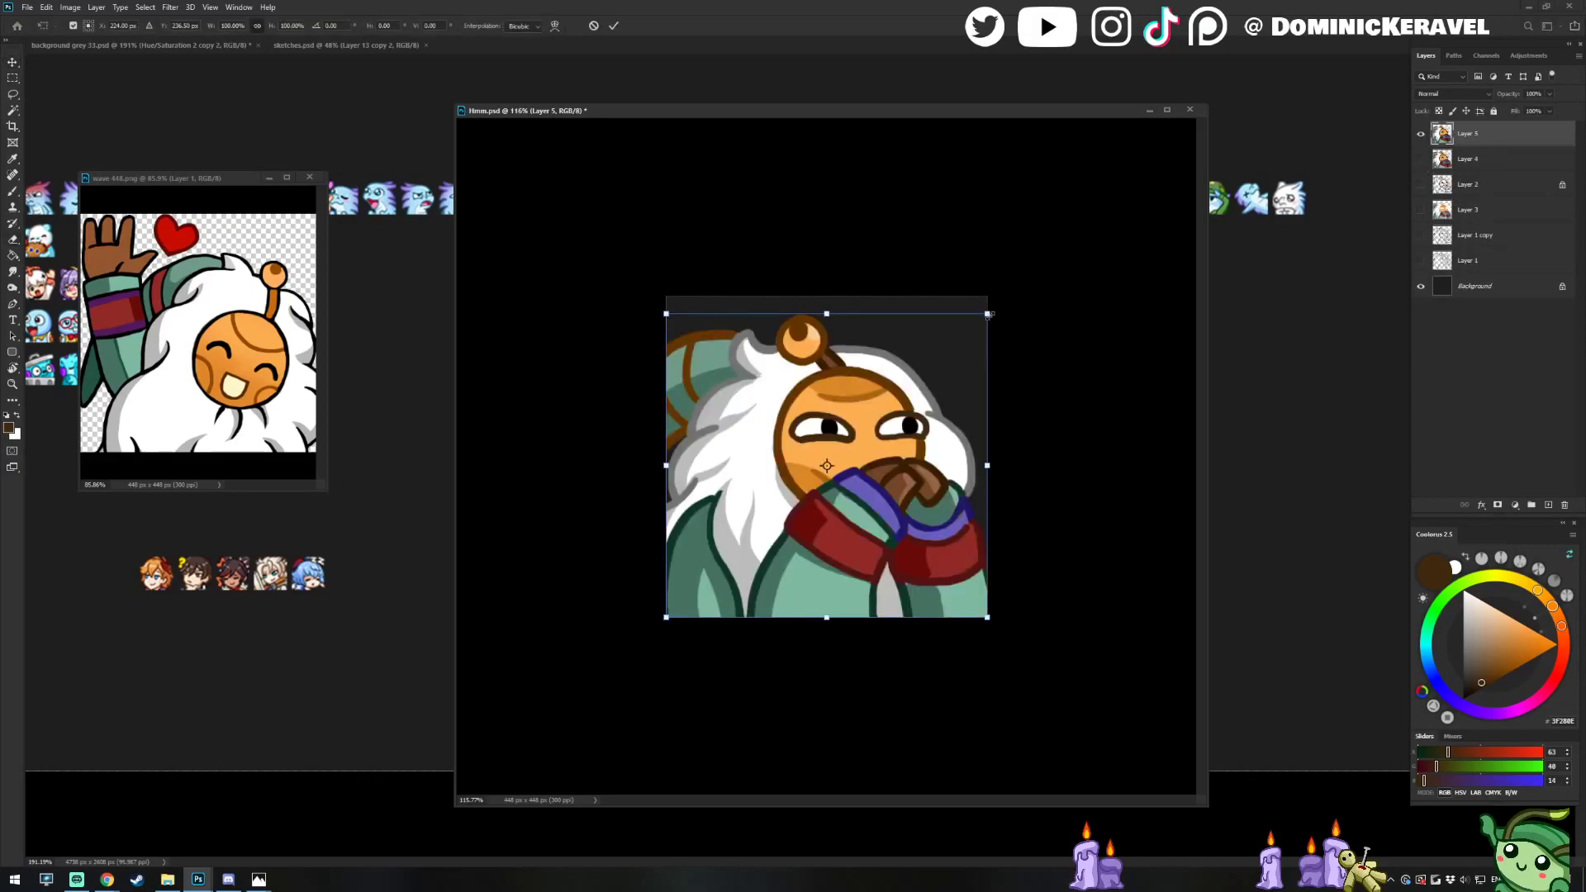
pyautogui.moveTo(989, 313); pyautogui.dragTo(1009, 285)
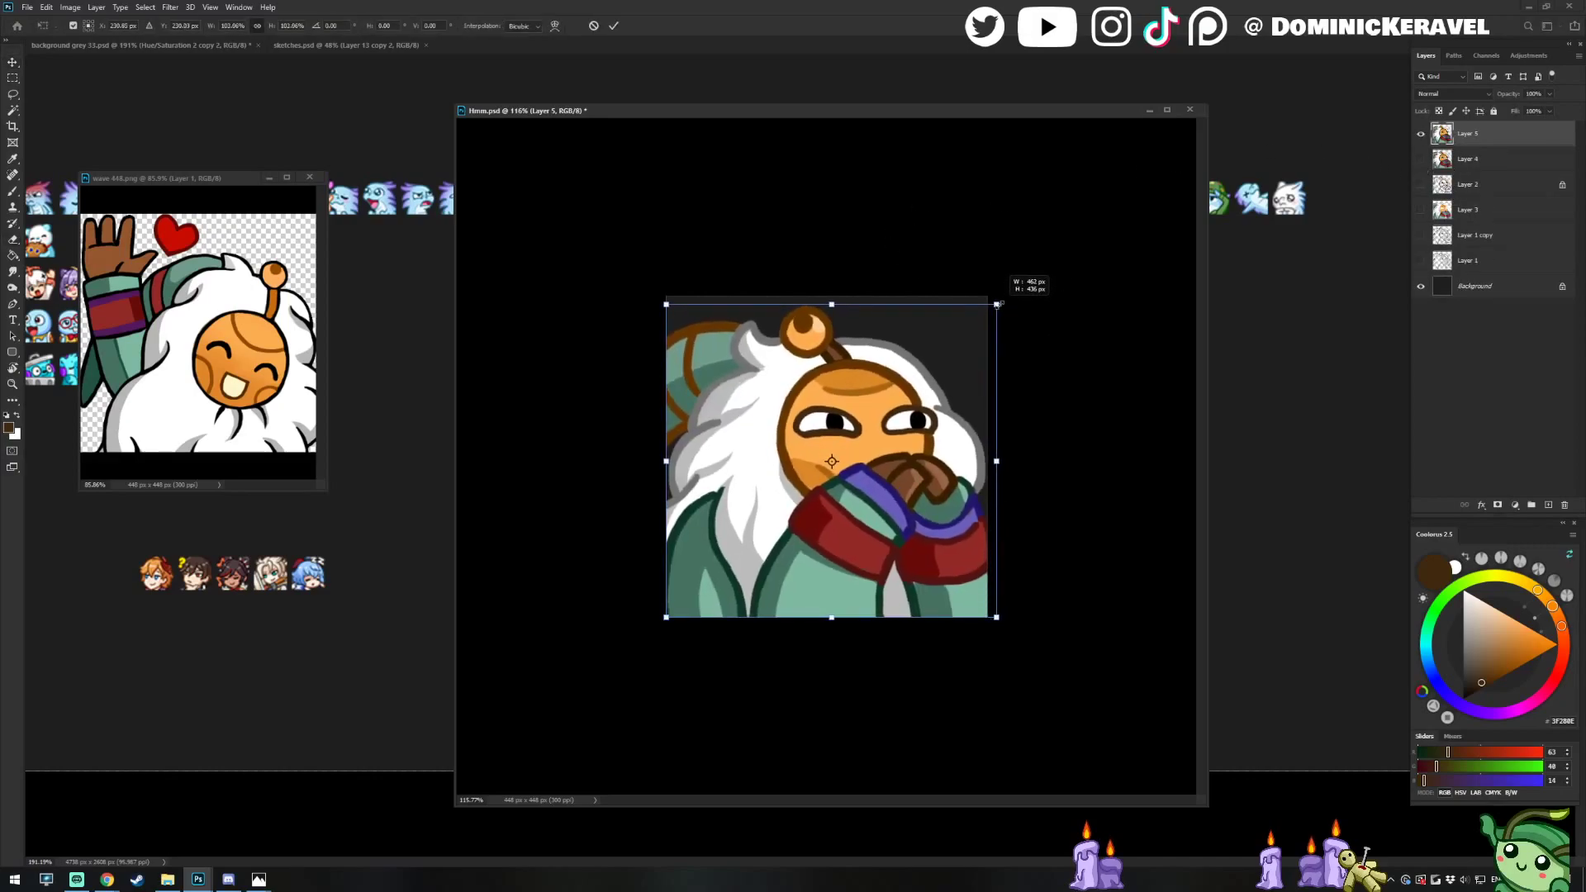
pyautogui.press('Escape')
pyautogui.press('Delete')
pyautogui.press('Delete')
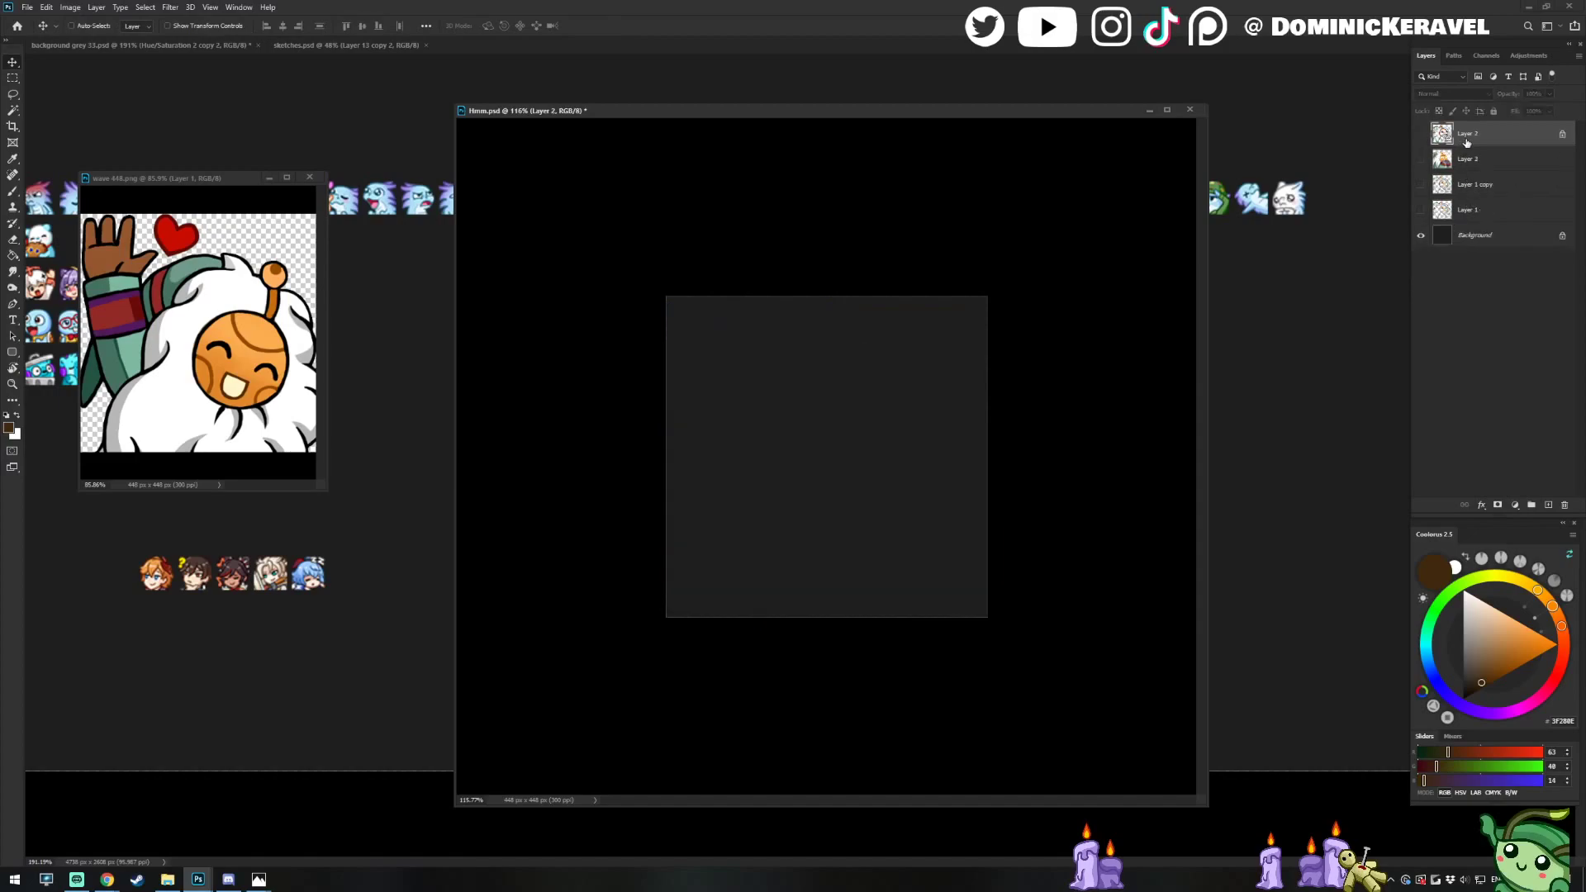
pyautogui.click(1421, 159)
pyautogui.click(1420, 133)
# Fill the brown outlines of the sleeve behind the hair on Layer 2 with the sampled dark green #0E3626 and save the file
pyautogui.press('b')
pyautogui.keyDown('alt'); pyautogui.click(692, 506); pyautogui.keyUp('alt')
pyautogui.press('g')
pyautogui.click(715, 332)
pyautogui.click(682, 440)
pyautogui.press('v')
pyautogui.hotkey('ctrl', 's')
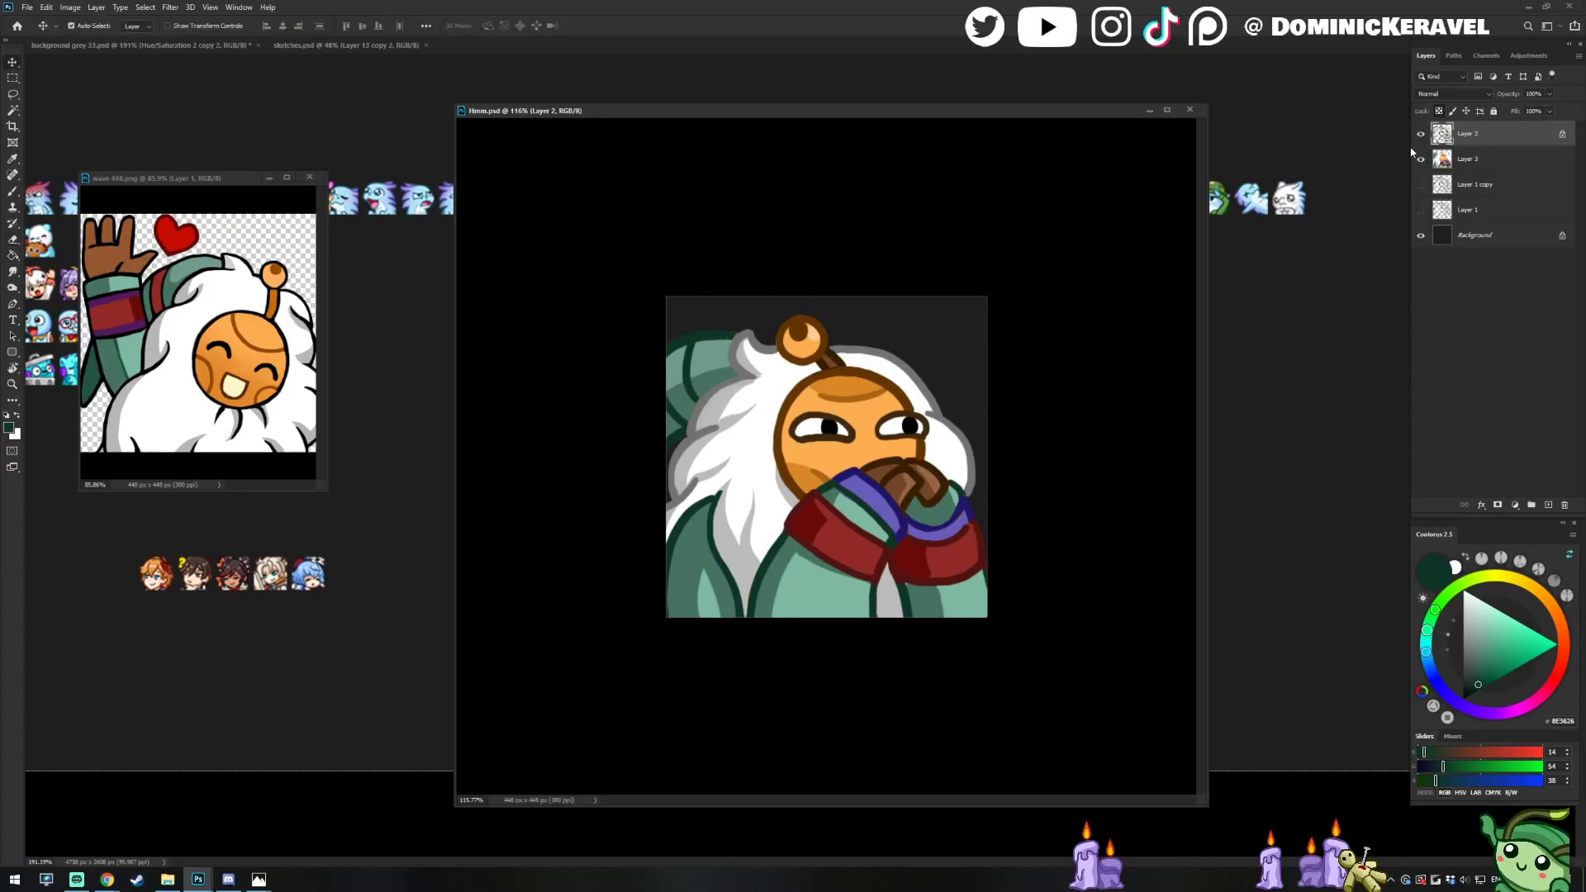
# Paint a brown #734529 band across the sleeve behind the hair on Layer 3, tidying its edge against the hair
pyautogui.press('b')
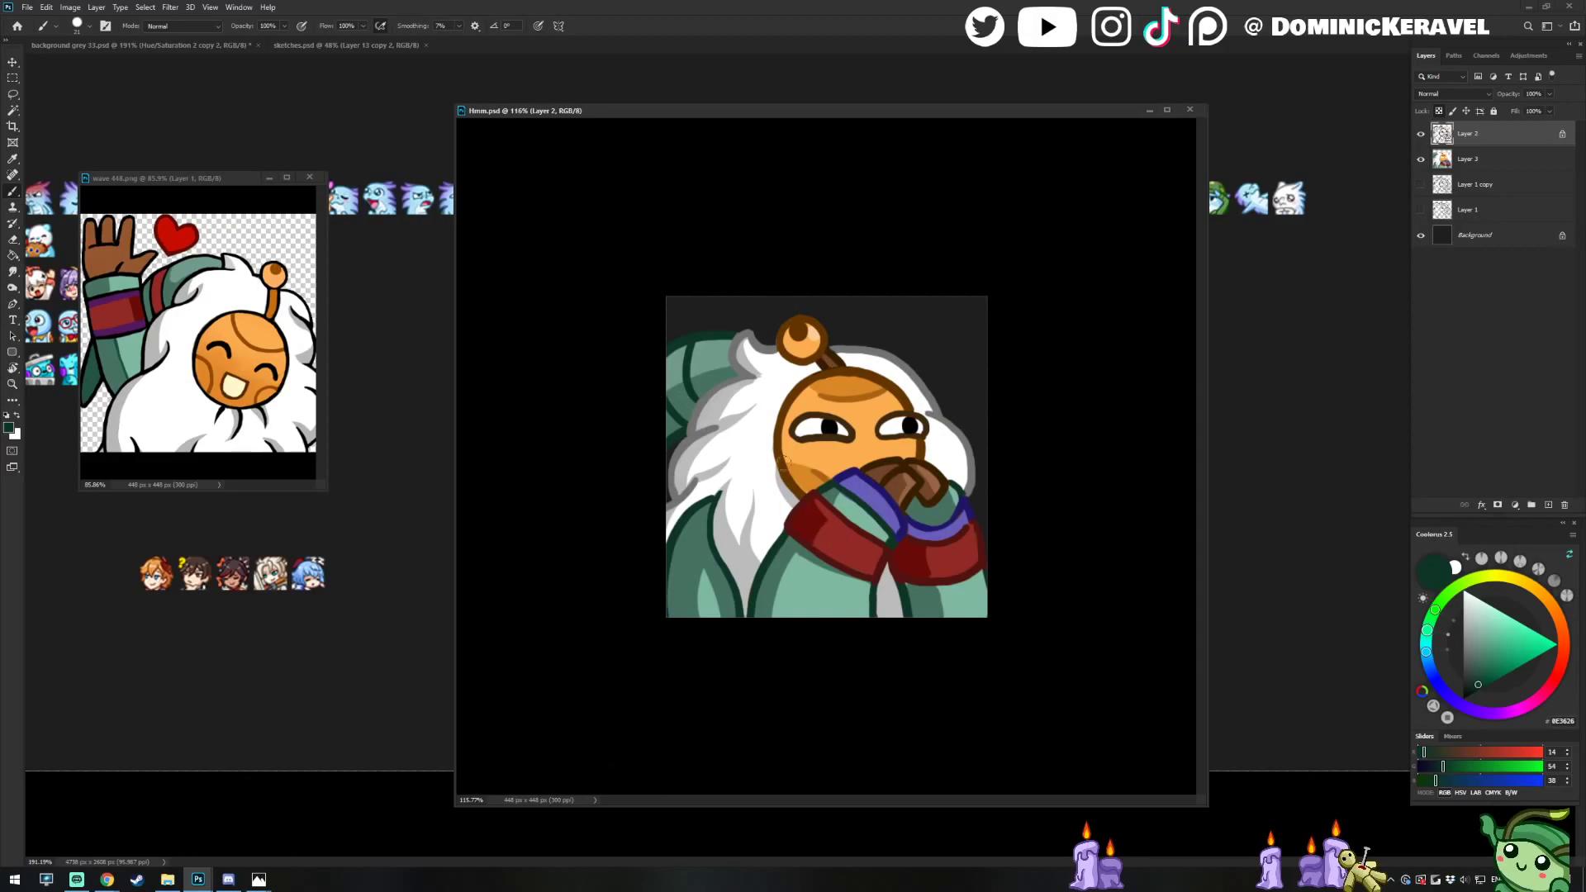
pyautogui.keyDown('alt'); pyautogui.click(831, 353); pyautogui.keyUp('alt')
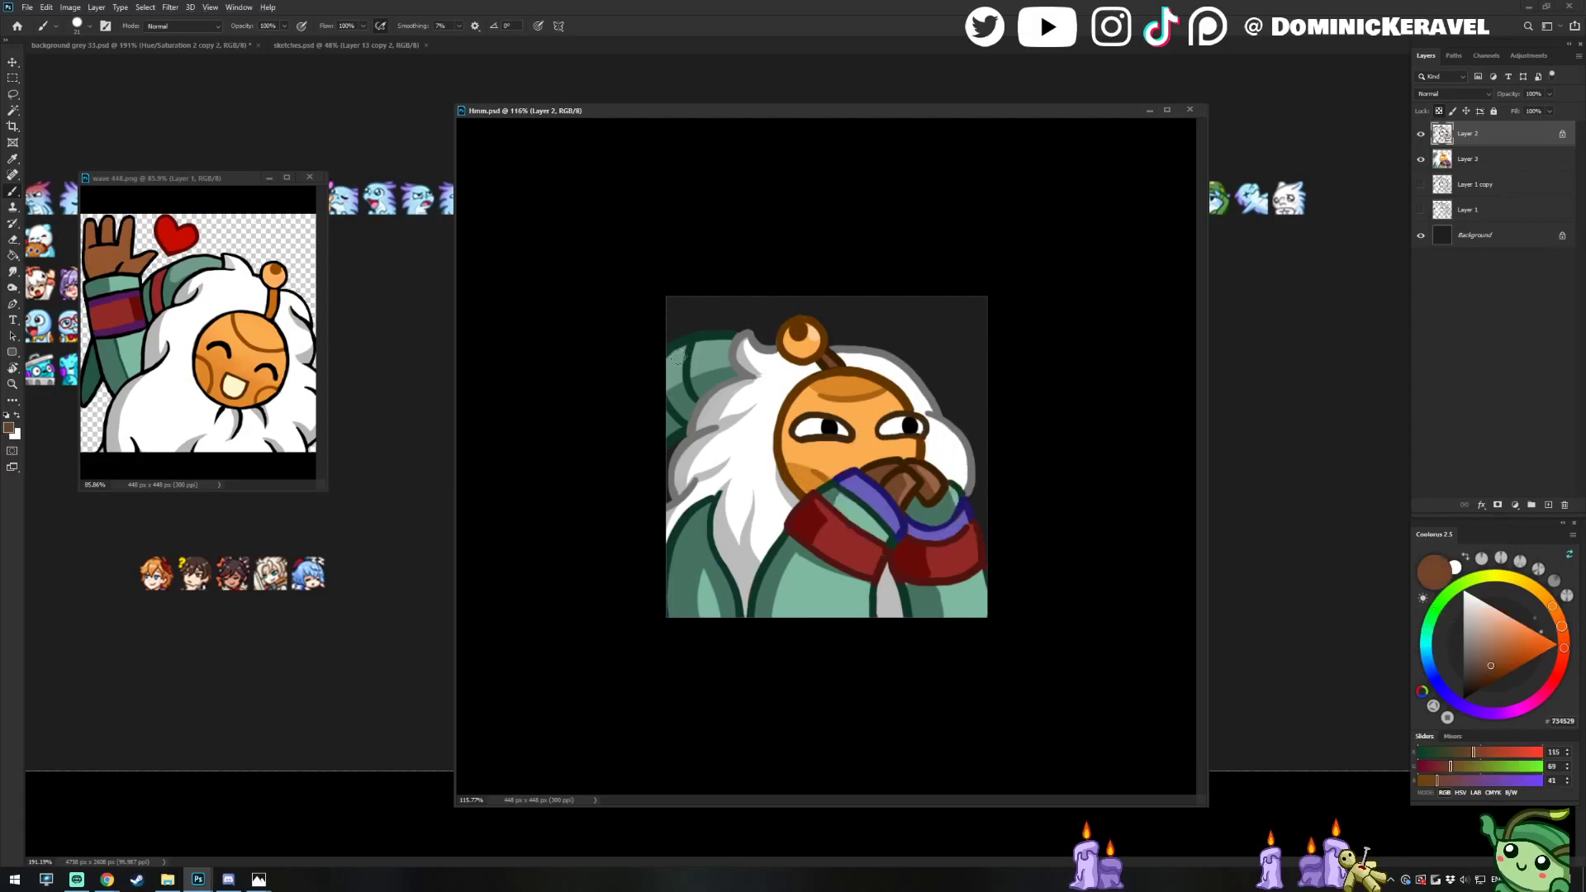
pyautogui.hotkey('alt', '[')
pyautogui.moveTo(676, 353)
pyautogui.mouseDown()
pyautogui.moveTo(682, 413)
pyautogui.moveTo(693, 394)
pyautogui.mouseUp()
pyautogui.click(1486, 677)
pyautogui.keyDown('alt'); pyautogui.click(707, 402); pyautogui.keyUp('alt')
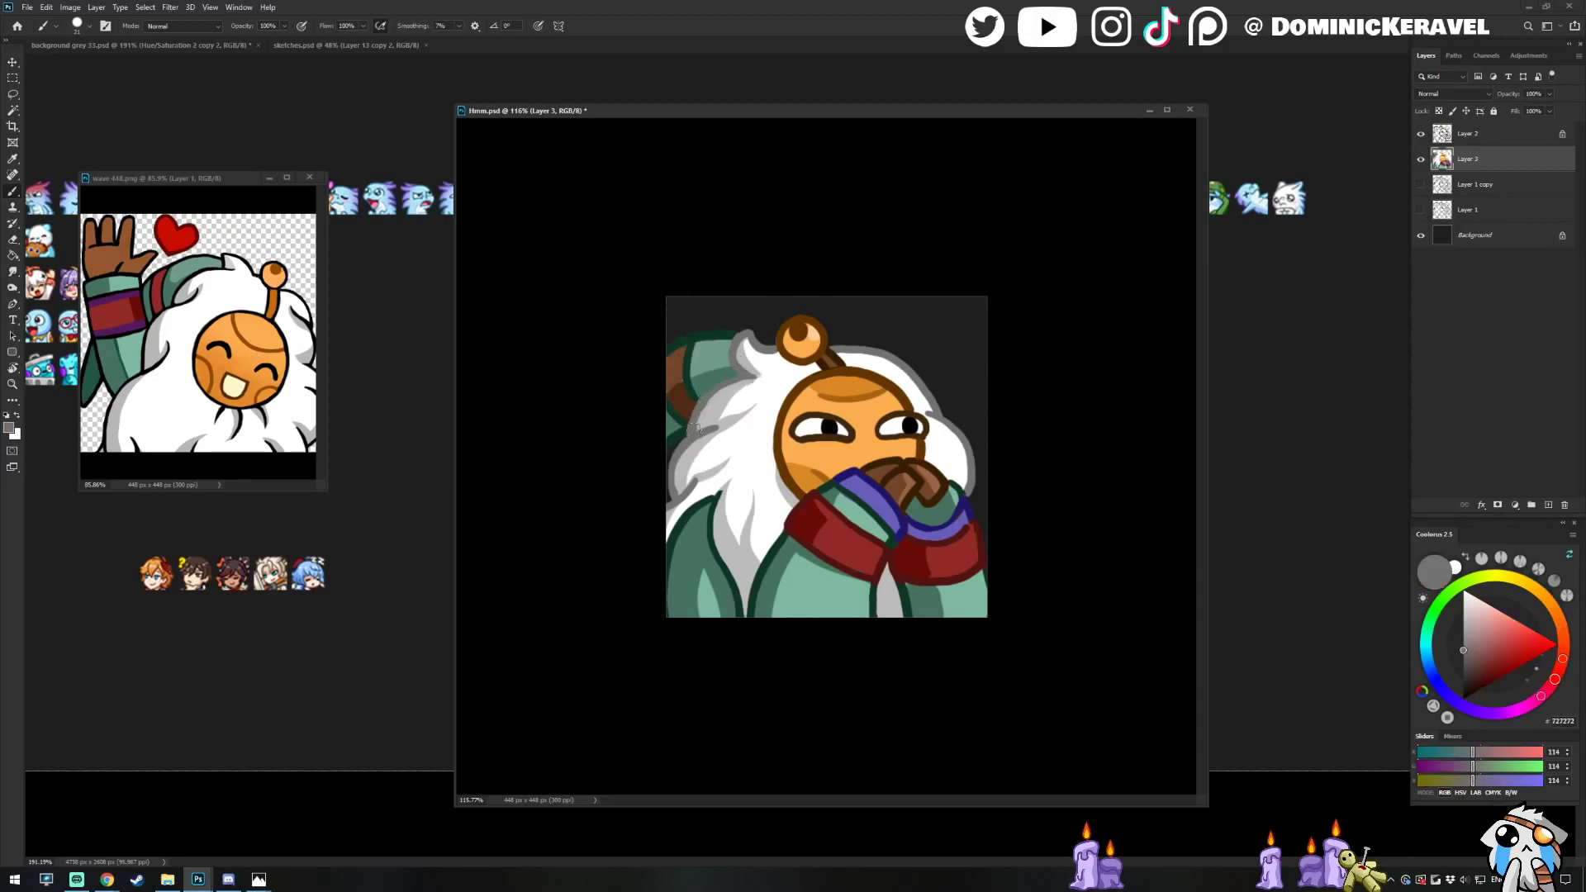
pyautogui.moveTo(701, 418); pyautogui.dragTo(691, 429)
# Shade the lower part of the back sleeve's brown band on Layer 3 with darker brown #613215
pyautogui.keyDown('alt'); pyautogui.click(671, 388); pyautogui.keyUp('alt')
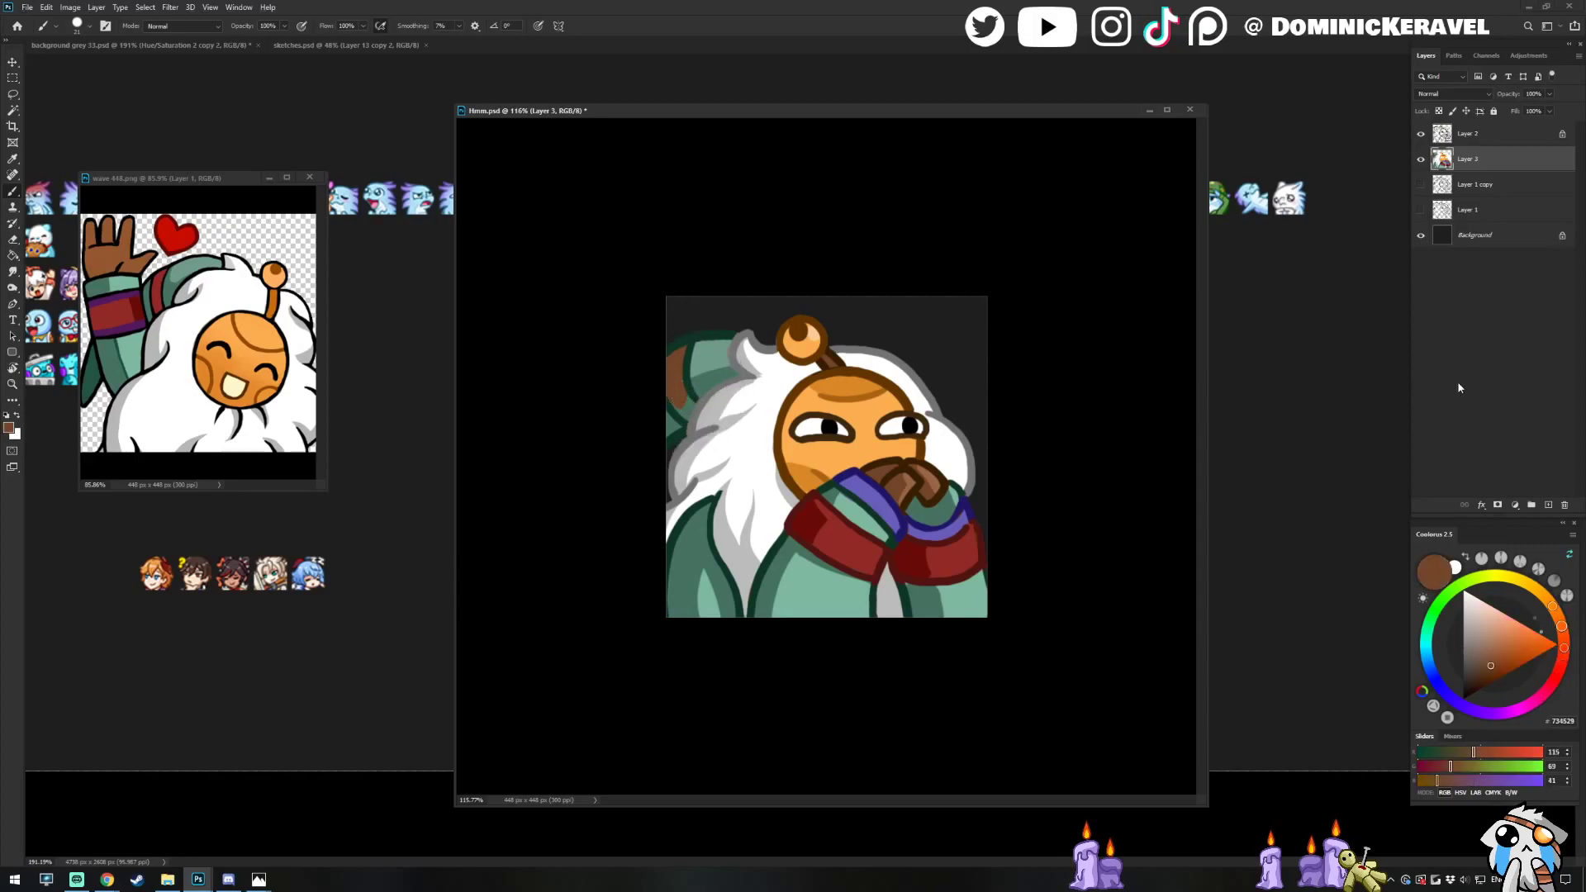
pyautogui.click(1491, 674)
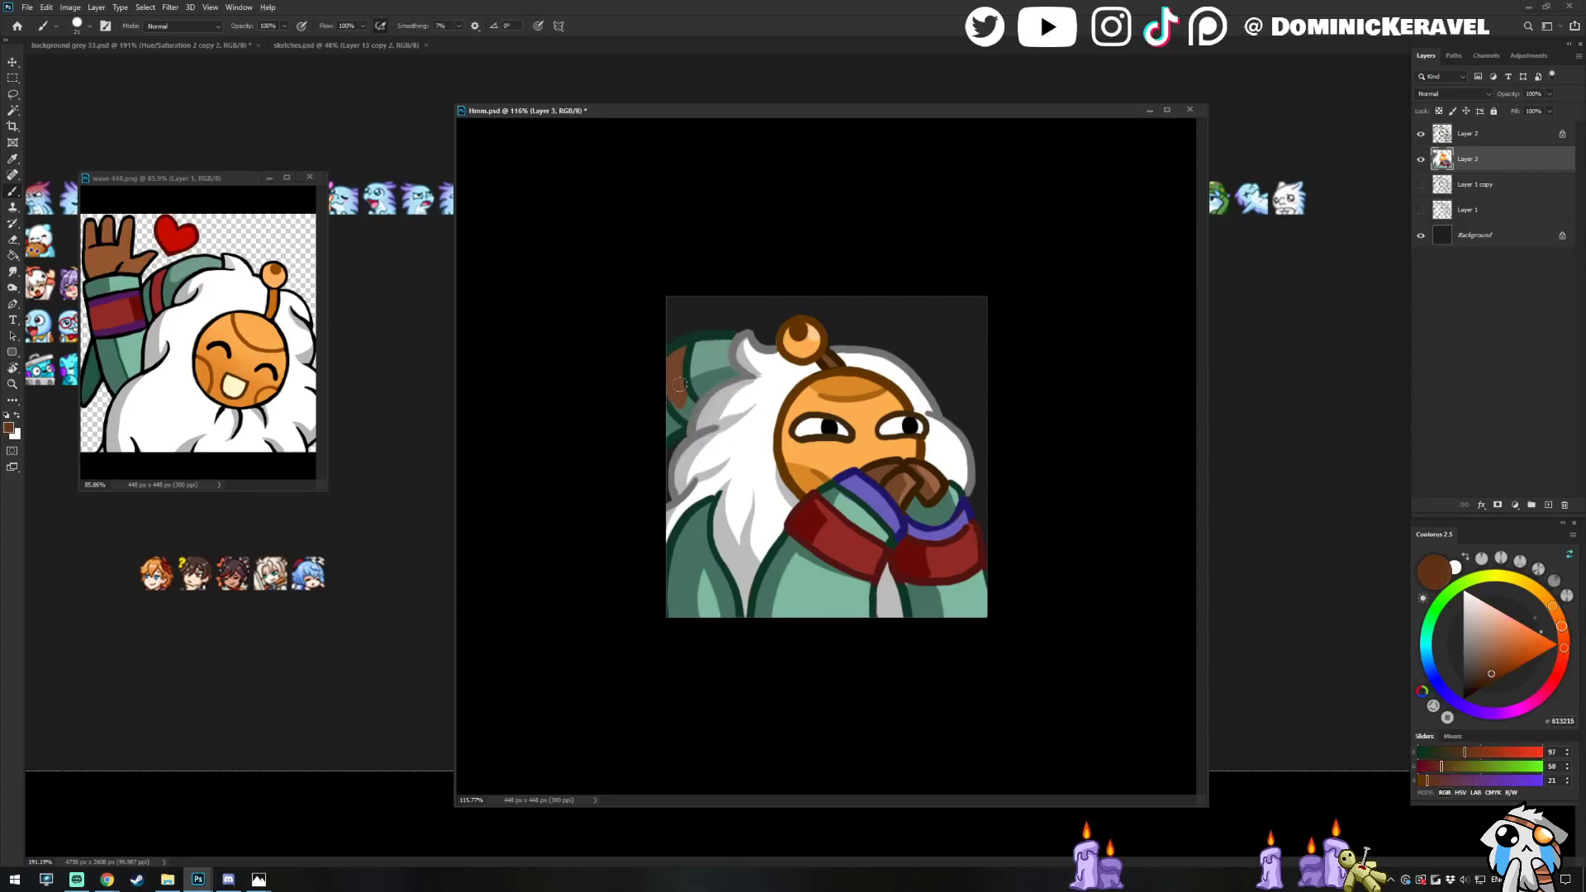
pyautogui.moveTo(679, 389); pyautogui.dragTo(682, 419)
pyautogui.keyDown('alt'); pyautogui.click(675, 377); pyautogui.keyUp('alt')
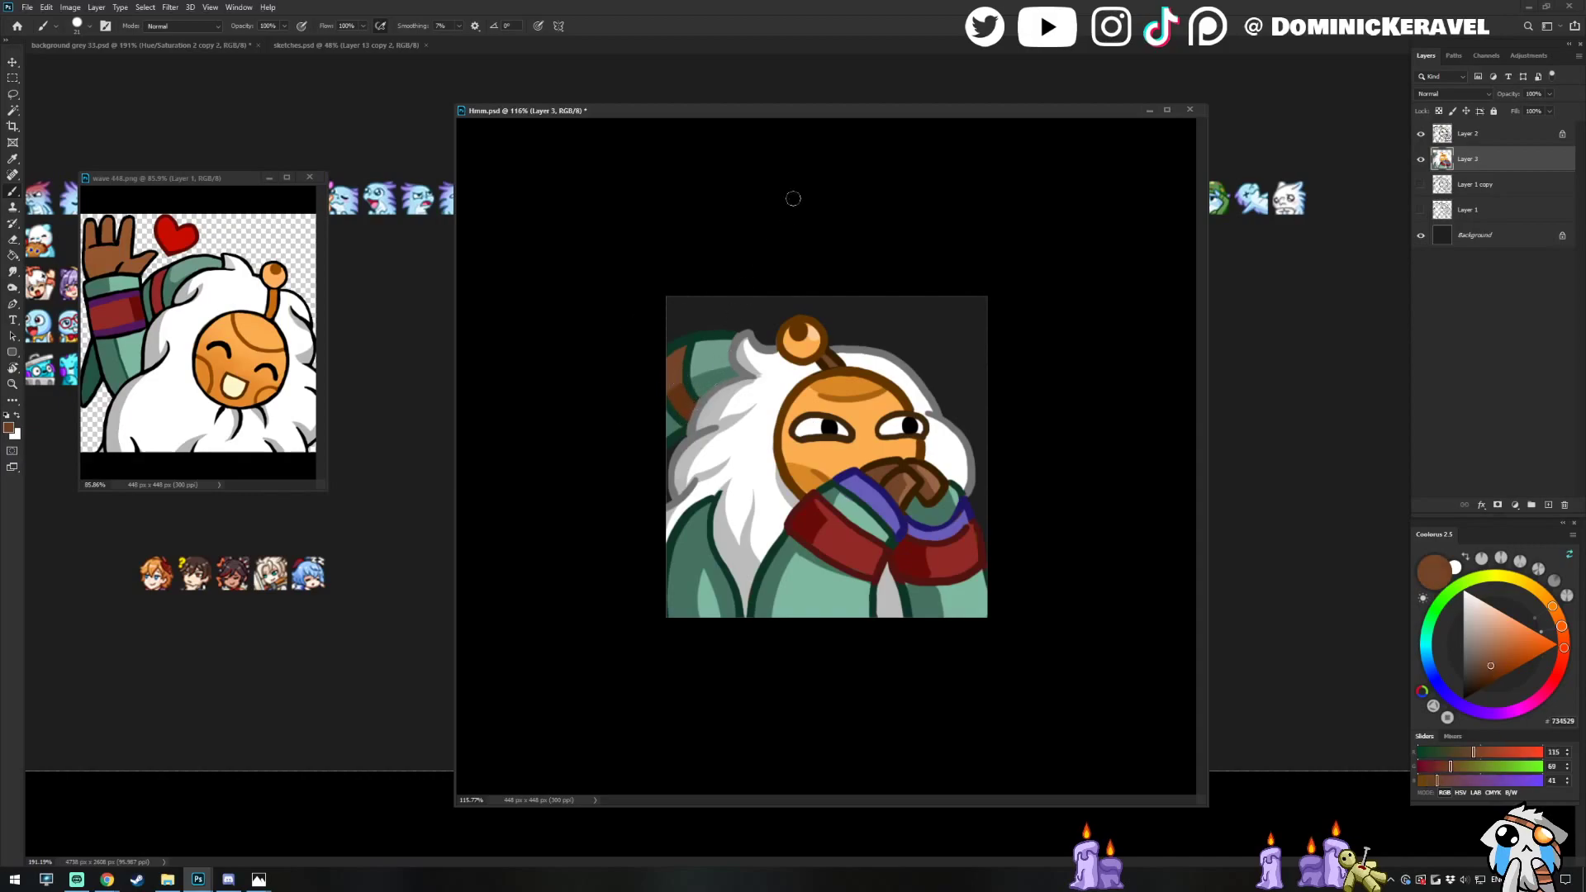
pyautogui.keyDown('alt'); pyautogui.click(706, 410); pyautogui.keyUp('alt')
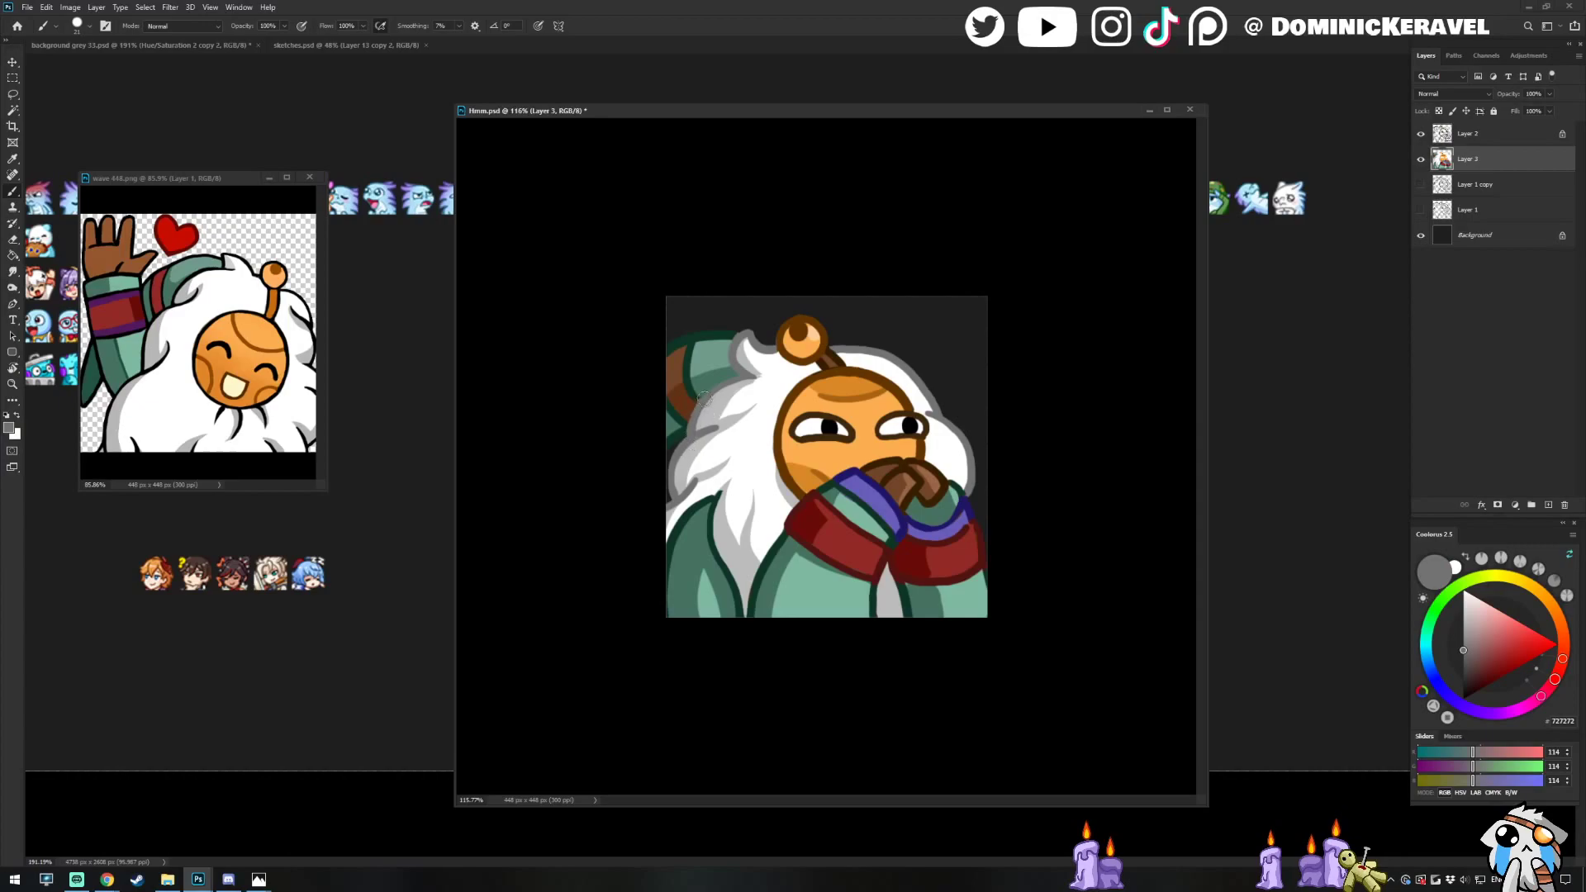
pyautogui.press('v')
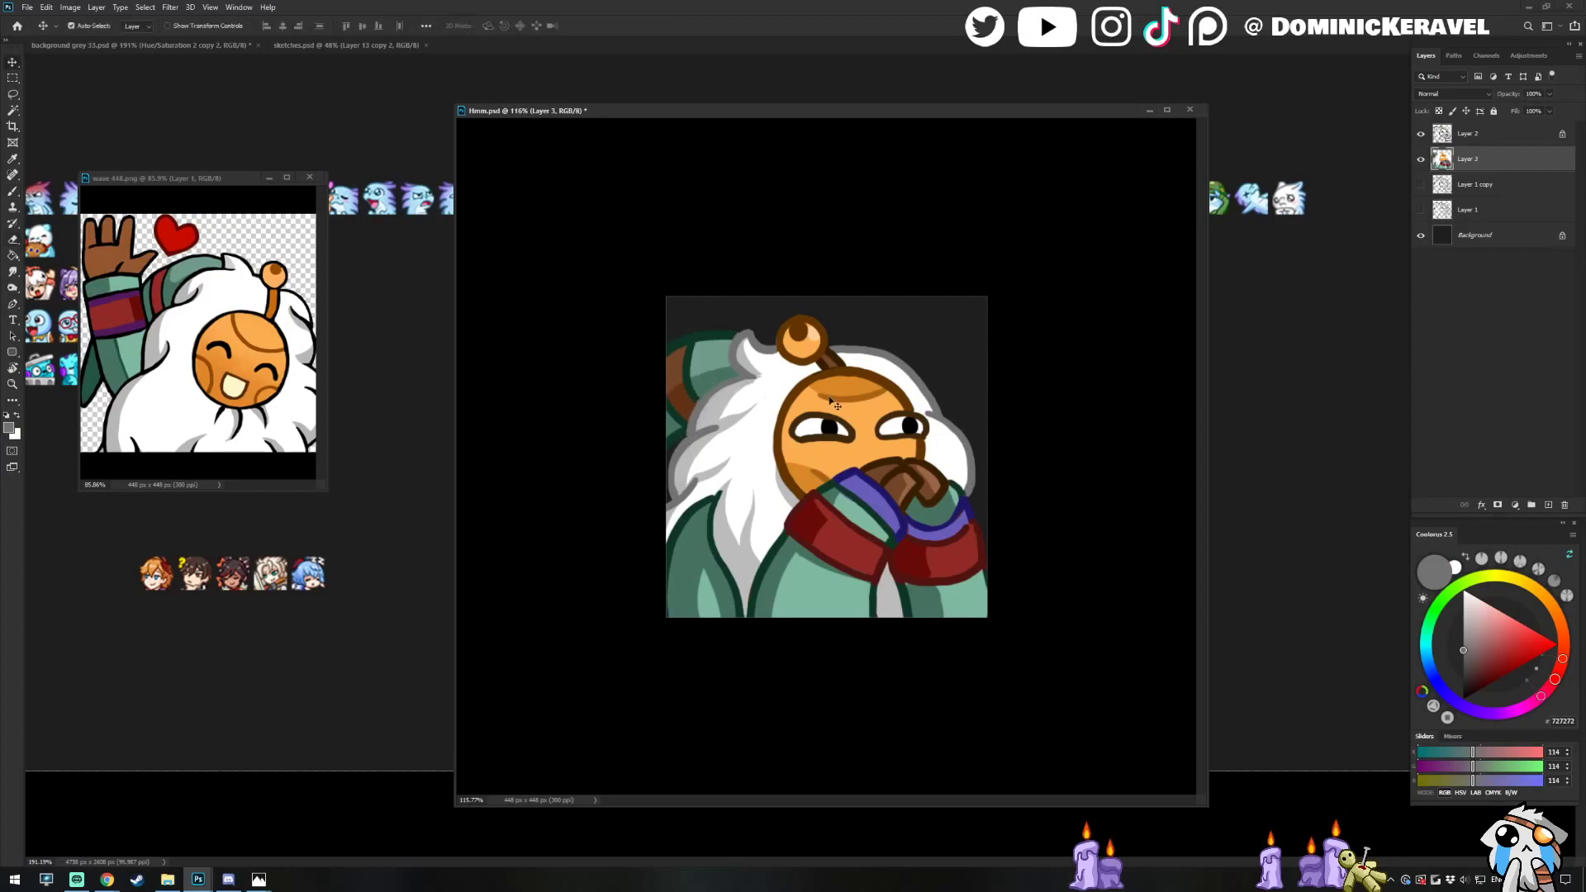
# Paint the outlines around the back sleeve's brown band on Layer 2 very dark brown #341400 and sample the adjoining hair outline's grey
pyautogui.press('b')
pyautogui.keyDown('alt'); pyautogui.click(690, 393); pyautogui.keyUp('alt')
pyautogui.moveTo(1483, 679); pyautogui.dragTo(1483, 693)
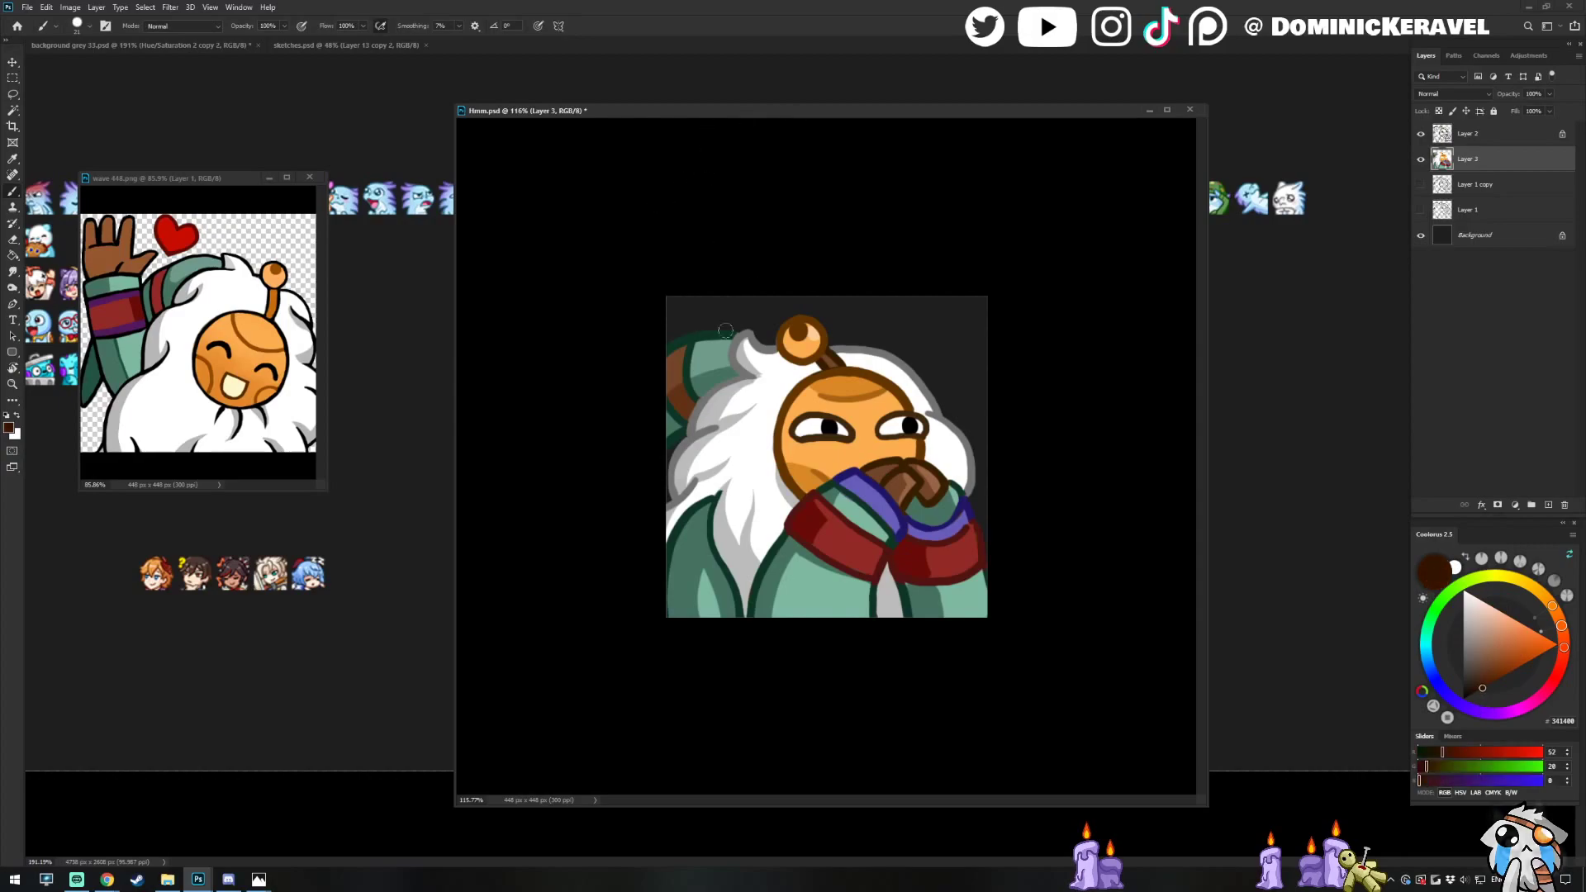
pyautogui.hotkey('alt', ']')
pyautogui.moveTo(680, 359)
pyautogui.mouseDown()
pyautogui.moveTo(682, 423)
pyautogui.moveTo(661, 397)
pyautogui.moveTo(680, 339)
pyautogui.mouseUp()
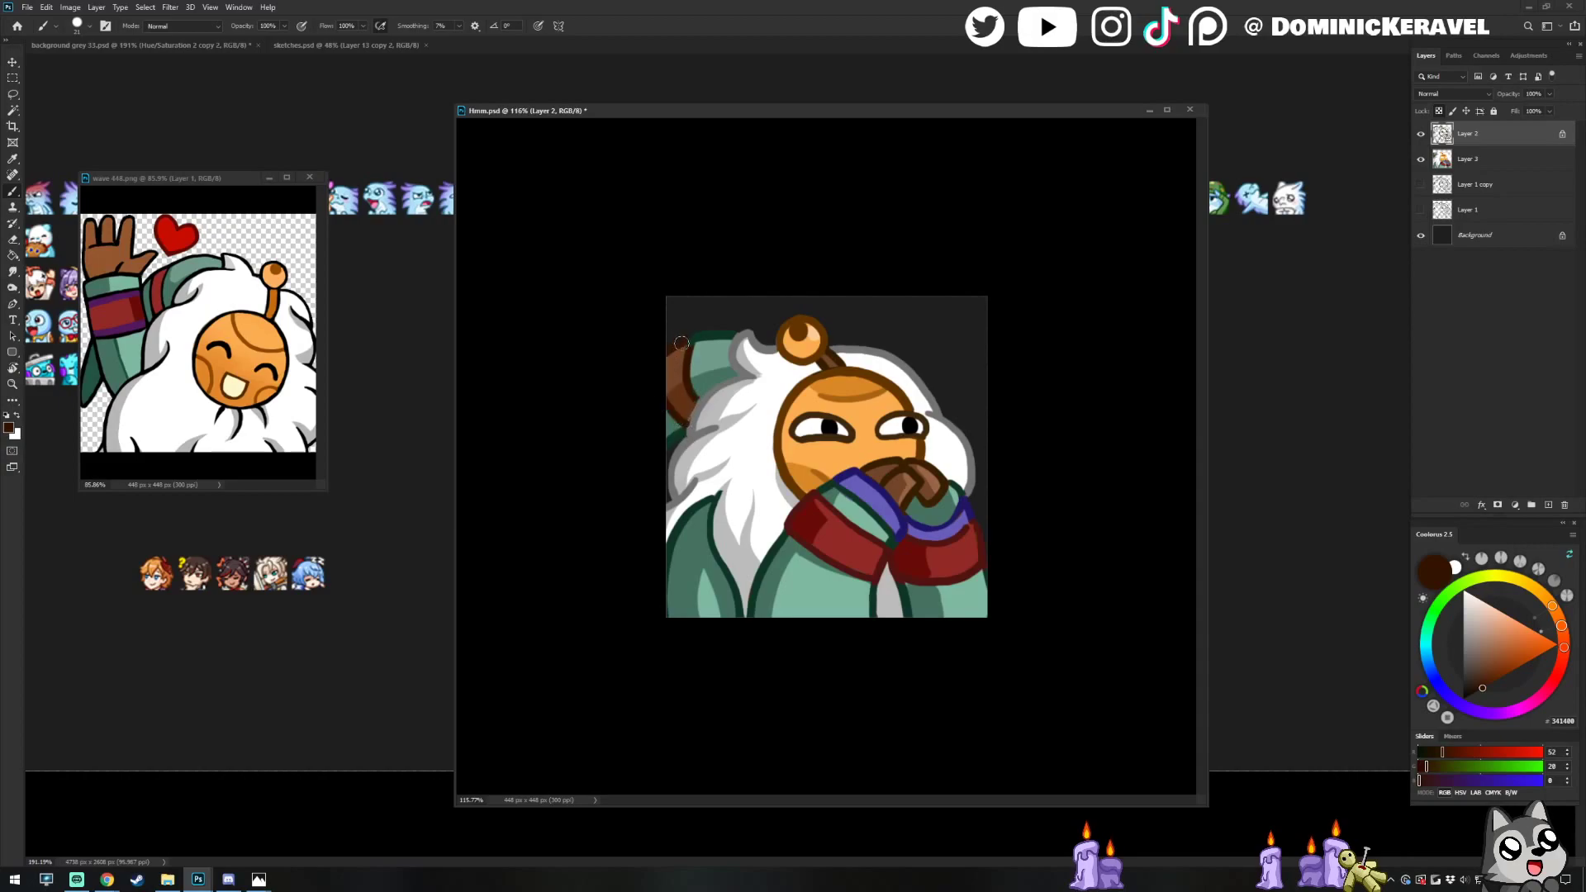
pyautogui.press('e')
pyautogui.press('b')
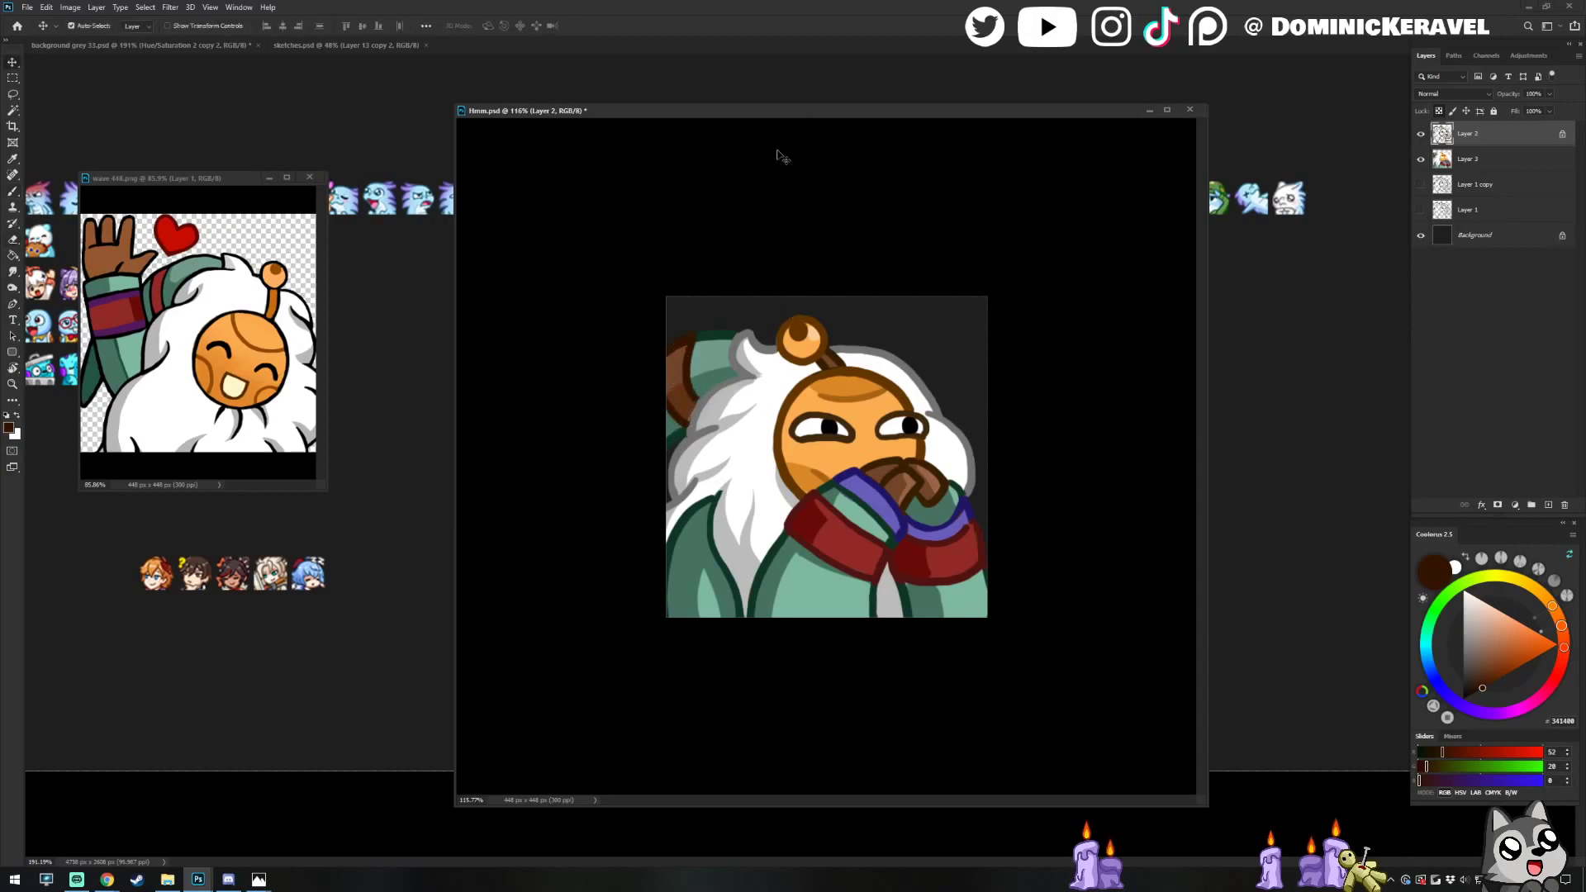
pyautogui.hotkey('ctrl', '+')
pyautogui.keyDown('alt'); pyautogui.click(542, 354); pyautogui.keyUp('alt')
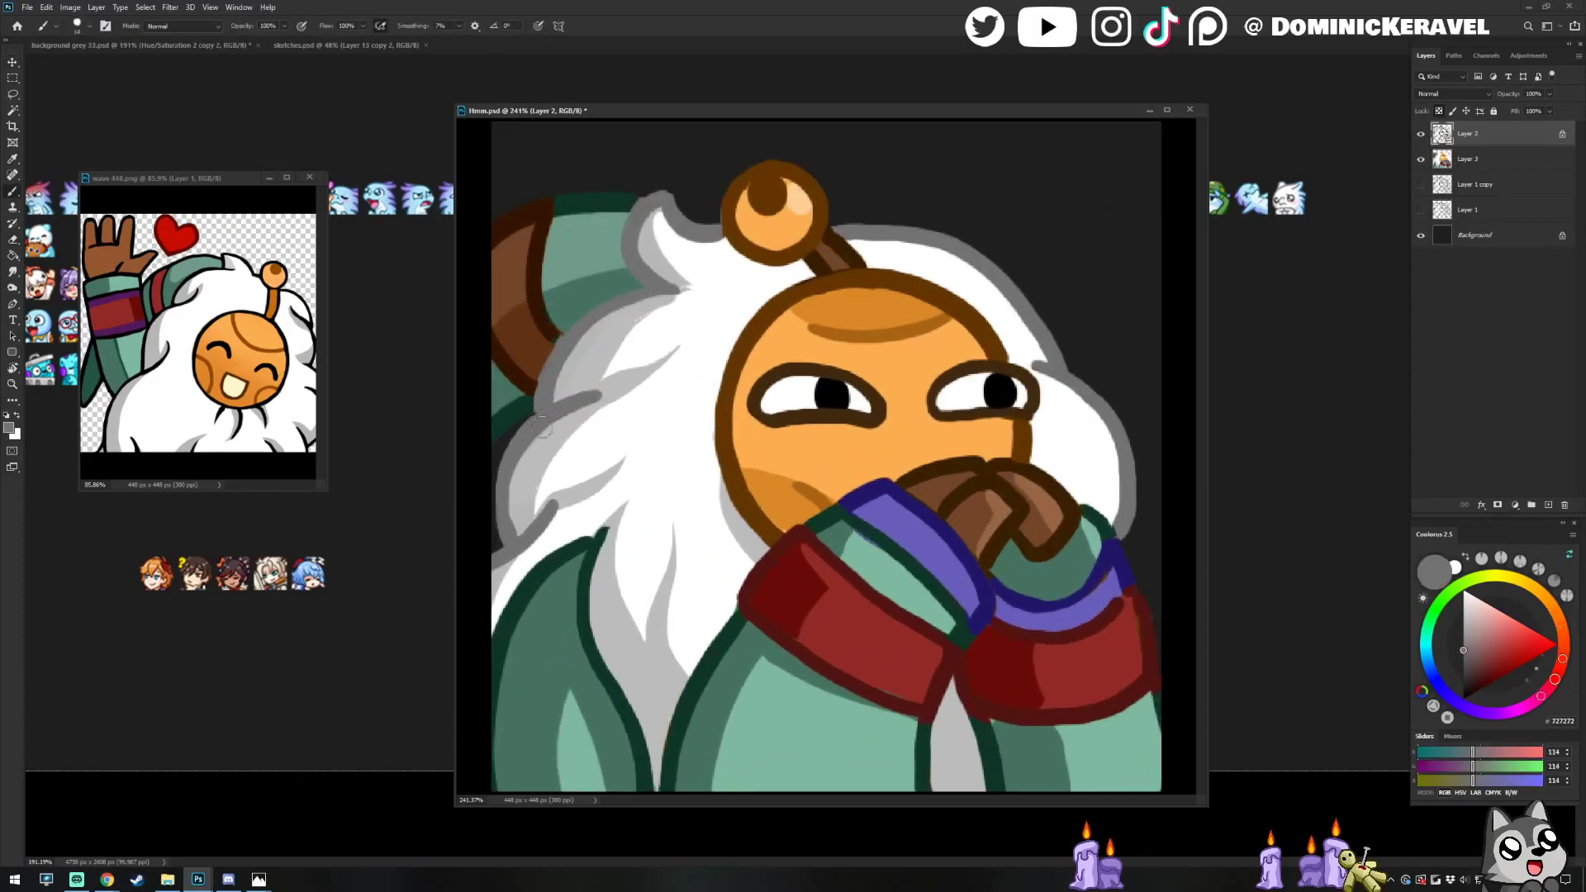
pyautogui.hotkey('alt', 'shift', '[')
pyautogui.hotkey('ctrl', 'e')
pyautogui.hotkey('ctrl', 'a')
pyautogui.hotkey('ctrl', 'd')
pyautogui.scroll(-3, 940, 332)
pyautogui.hotkey('ctrl', 'z')
pyautogui.hotkey('ctrl', 'z')
pyautogui.hotkey('ctrl', 'z')
# Hide Layer 2 and Layer 3
pyautogui.moveTo(1421, 160); pyautogui.dragTo(1421, 141)
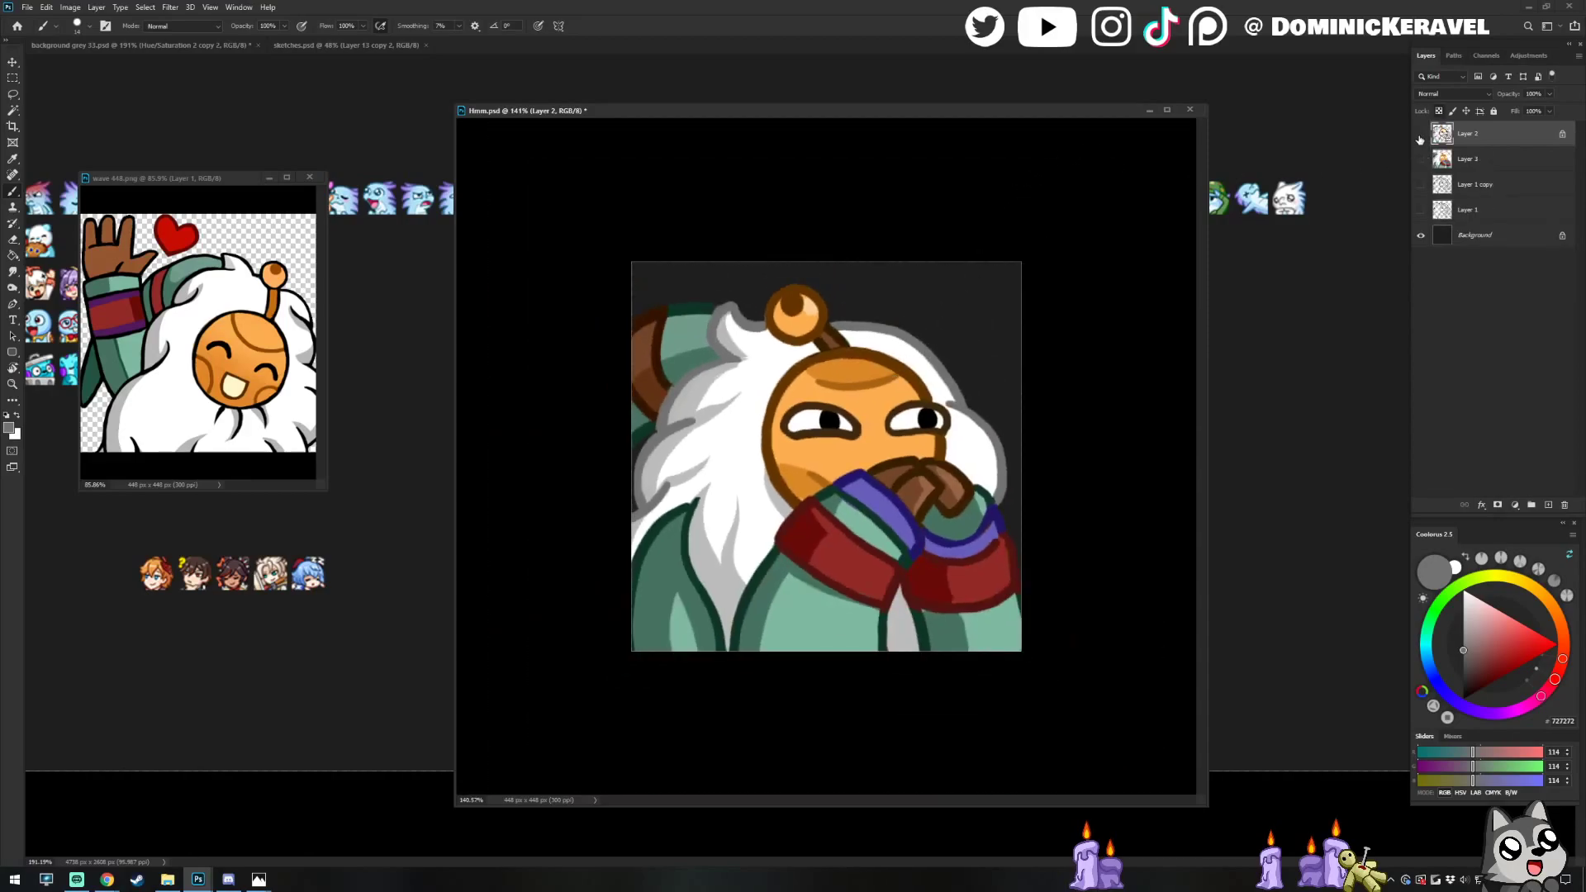
# Paste the flattened thinking emote as two new layers, keep only the upper one visible, and save the document
pyautogui.hotkey('ctrl', 'v')
pyautogui.hotkey('ctrl', 'v')
pyautogui.click(1421, 160)
pyautogui.press('v')
pyautogui.hotkey('ctrl', 's')
pyautogui.press('b')
pyautogui.scroll(-4, 998, 338)
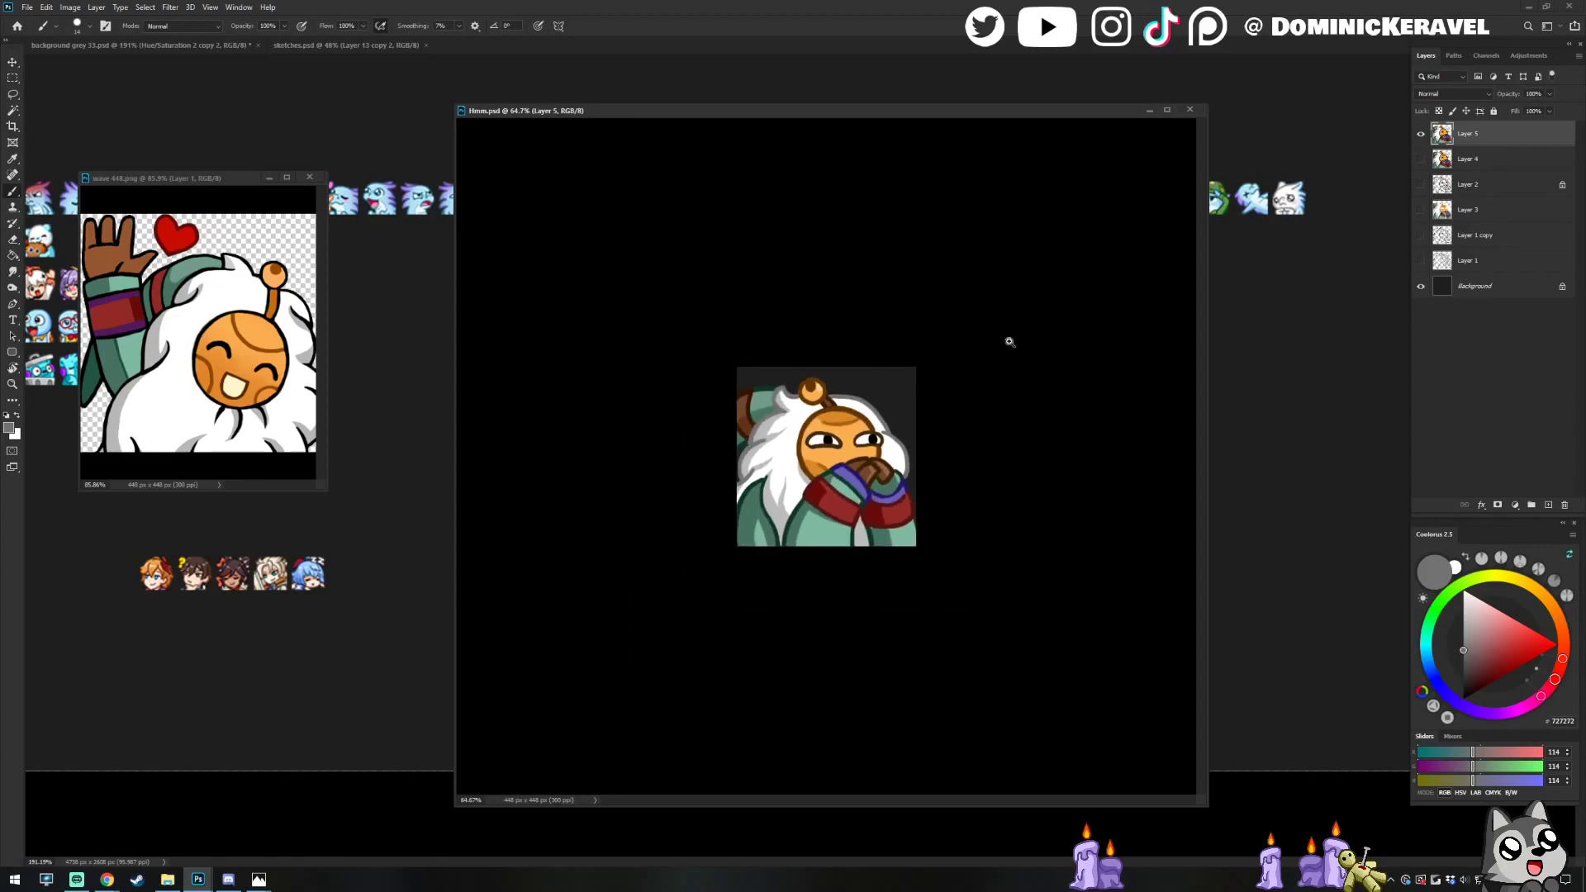
# Duplicate the top flattened emote layer, hide the original, and enlarge the copy to about 105%
pyautogui.scroll(2, 998, 338)
pyautogui.hotkey('ctrl', 't')
pyautogui.press('Return')
pyautogui.hotkey('ctrl', 'j')
pyautogui.hotkey('ctrl', 't')
pyautogui.moveTo(958, 345); pyautogui.dragTo(962, 337)
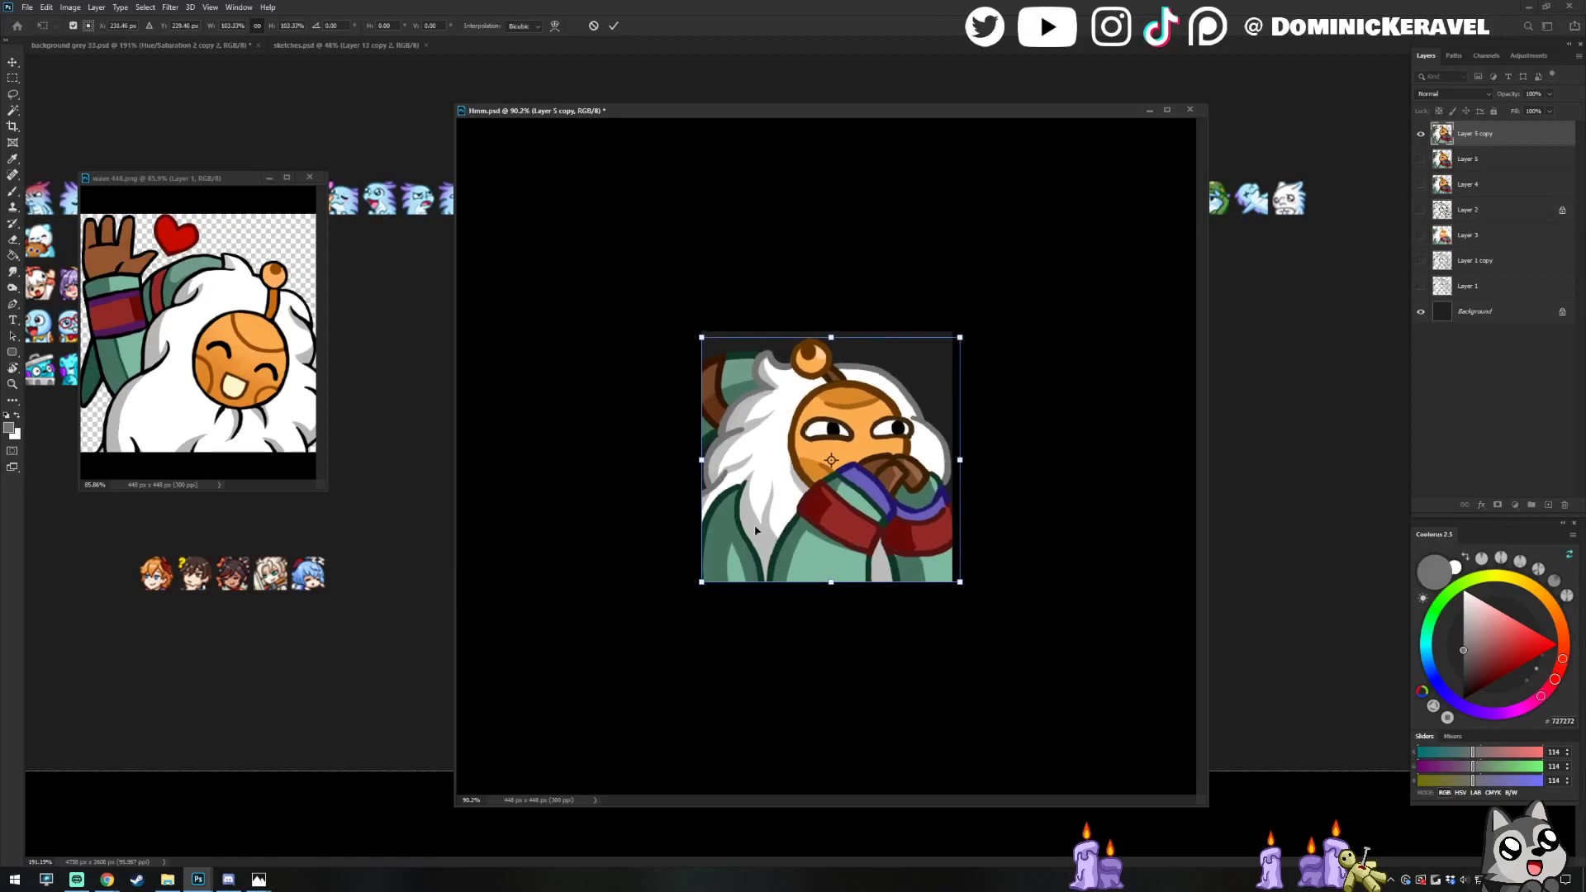
pyautogui.moveTo(700, 583); pyautogui.dragTo(697, 586)
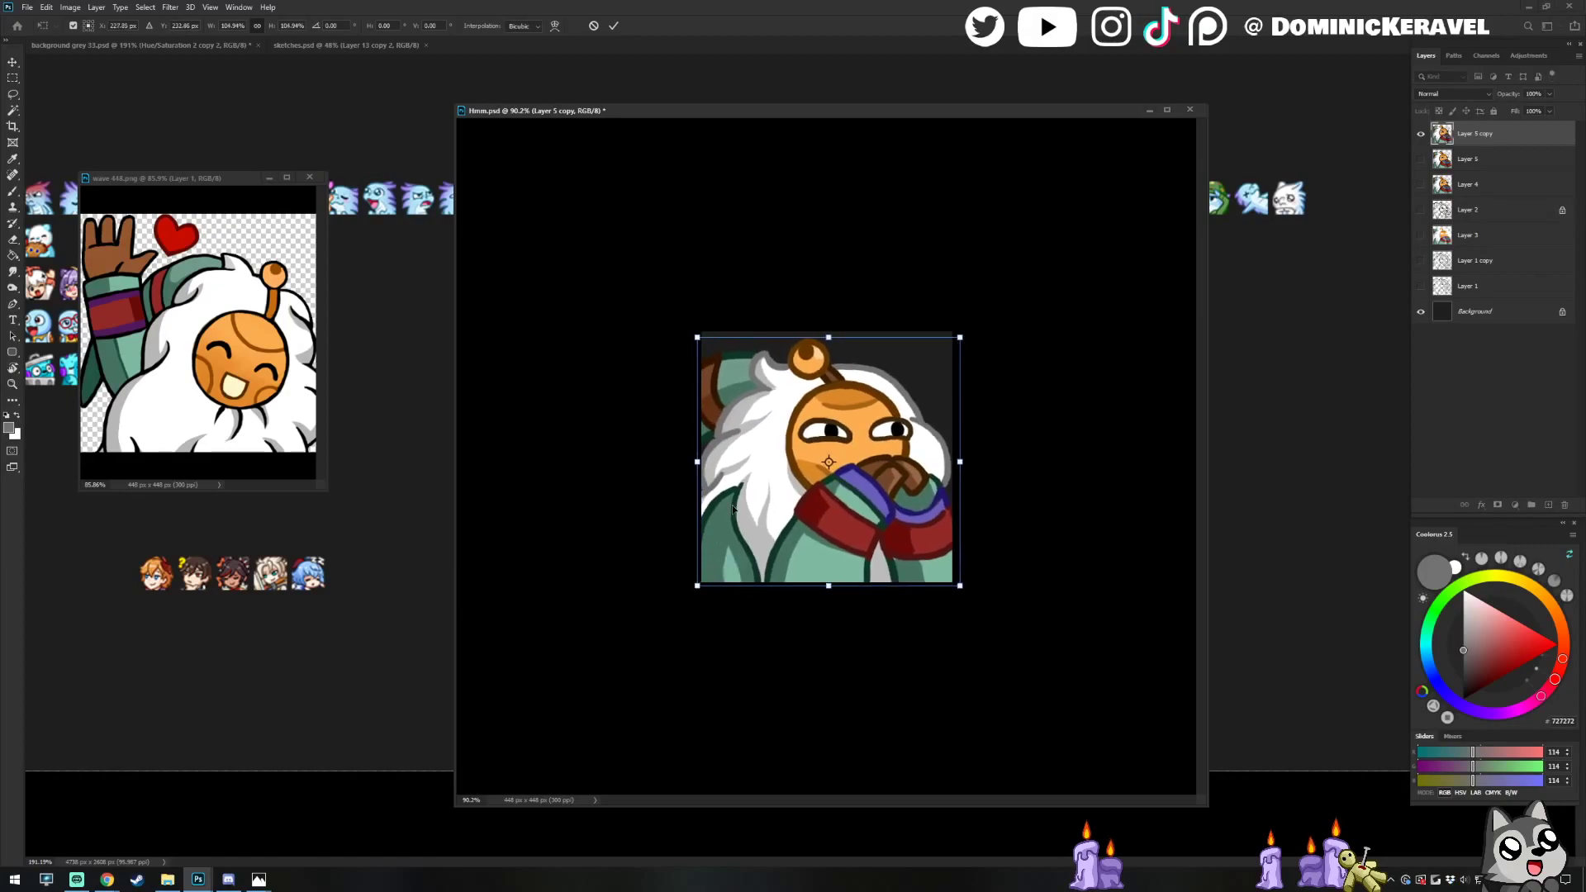
pyautogui.press('Return')
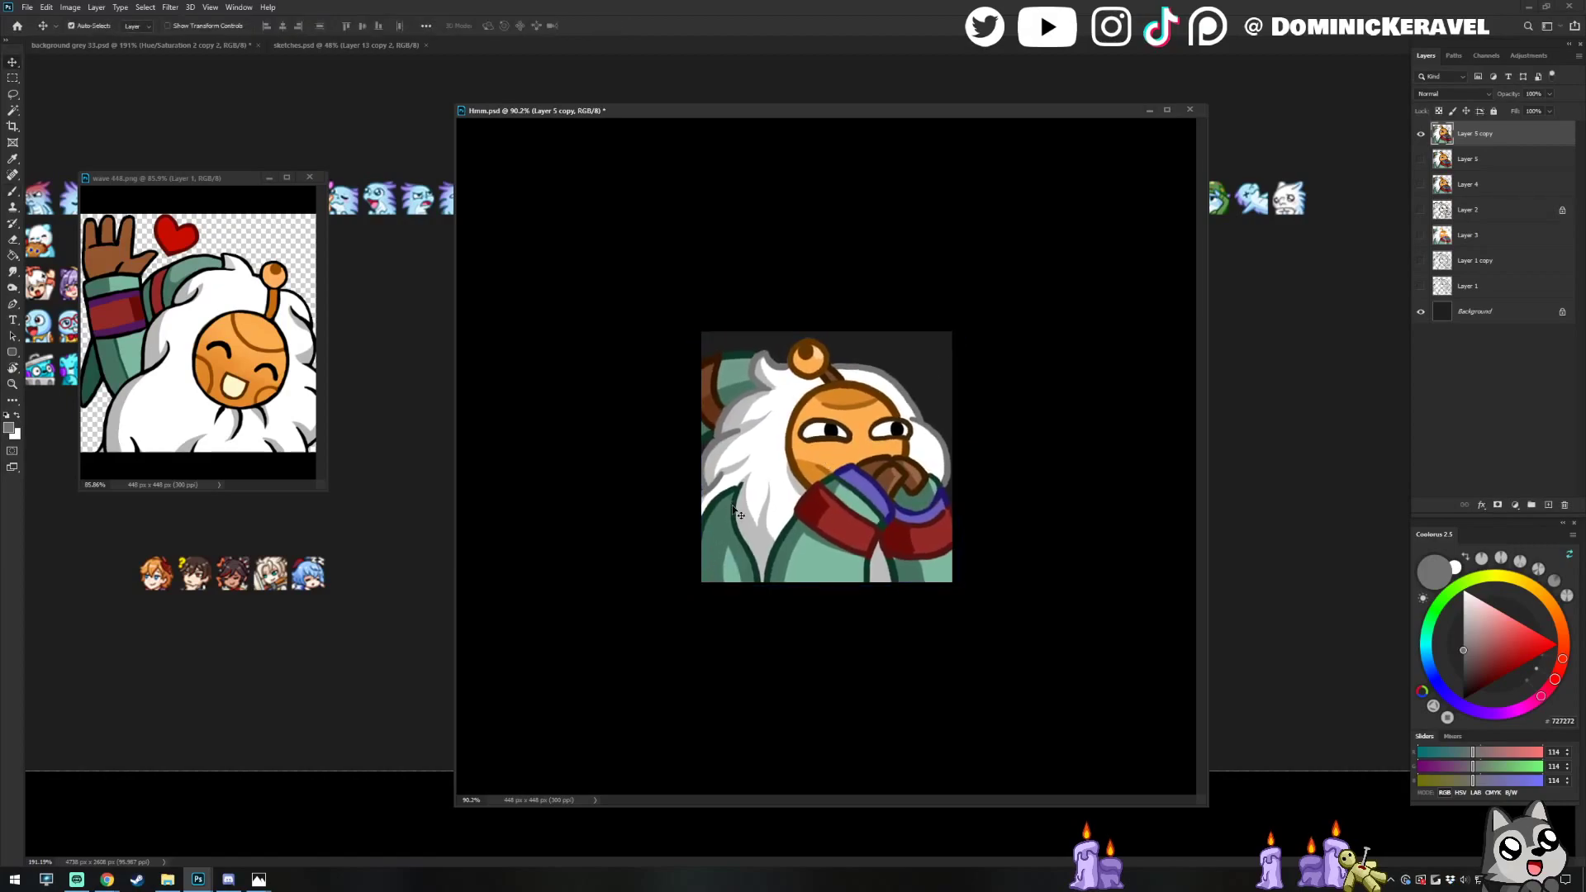
# Resize the image to 28 × 28 pixels and copy the tiny emote into background grey 33.psd
pyautogui.hotkey('ctrl', 'alt', 'i')
pyautogui.write('28')
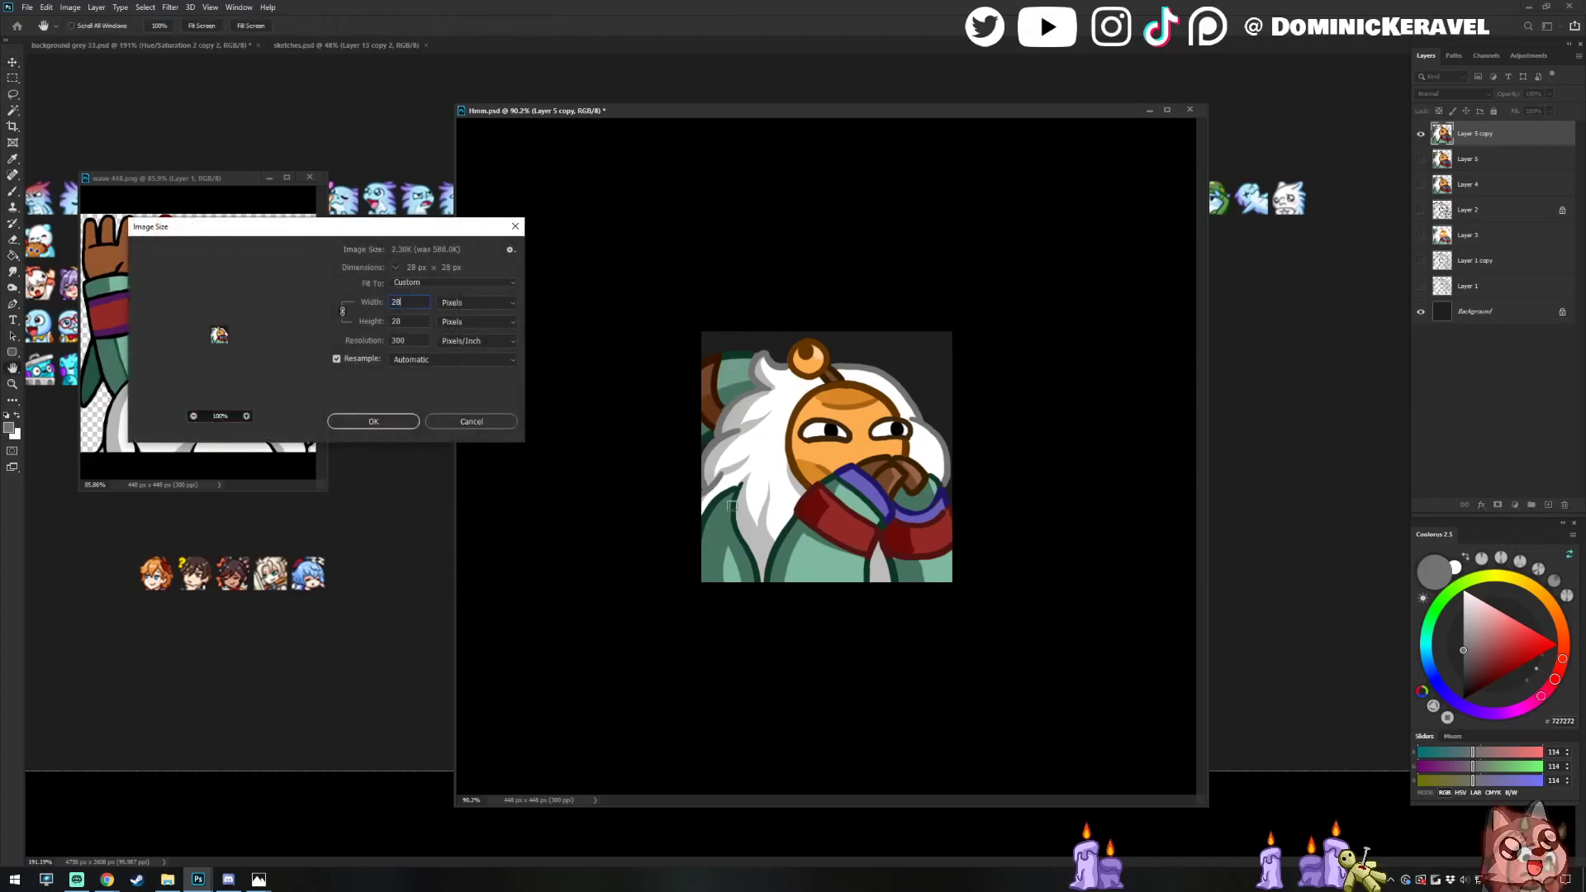
pyautogui.press('Return')
pyautogui.moveTo(843, 475); pyautogui.dragTo(400, 542)
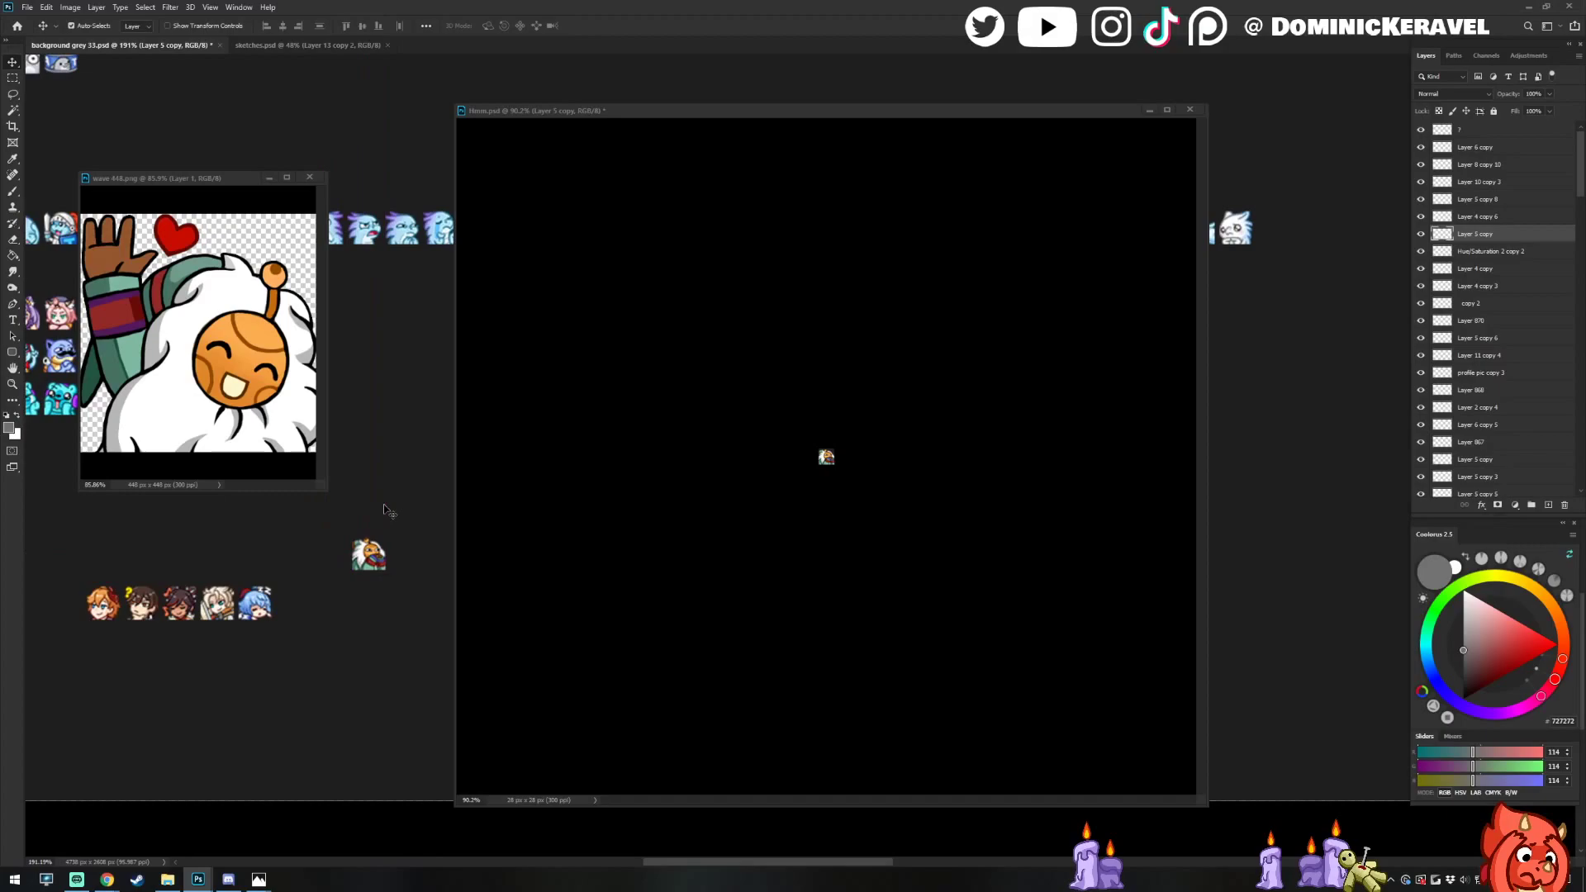
# Move the waving reference and emote windows aside and bring the small emote into view on the background sheet
pyautogui.moveTo(225, 182); pyautogui.dragTo(195, 133)
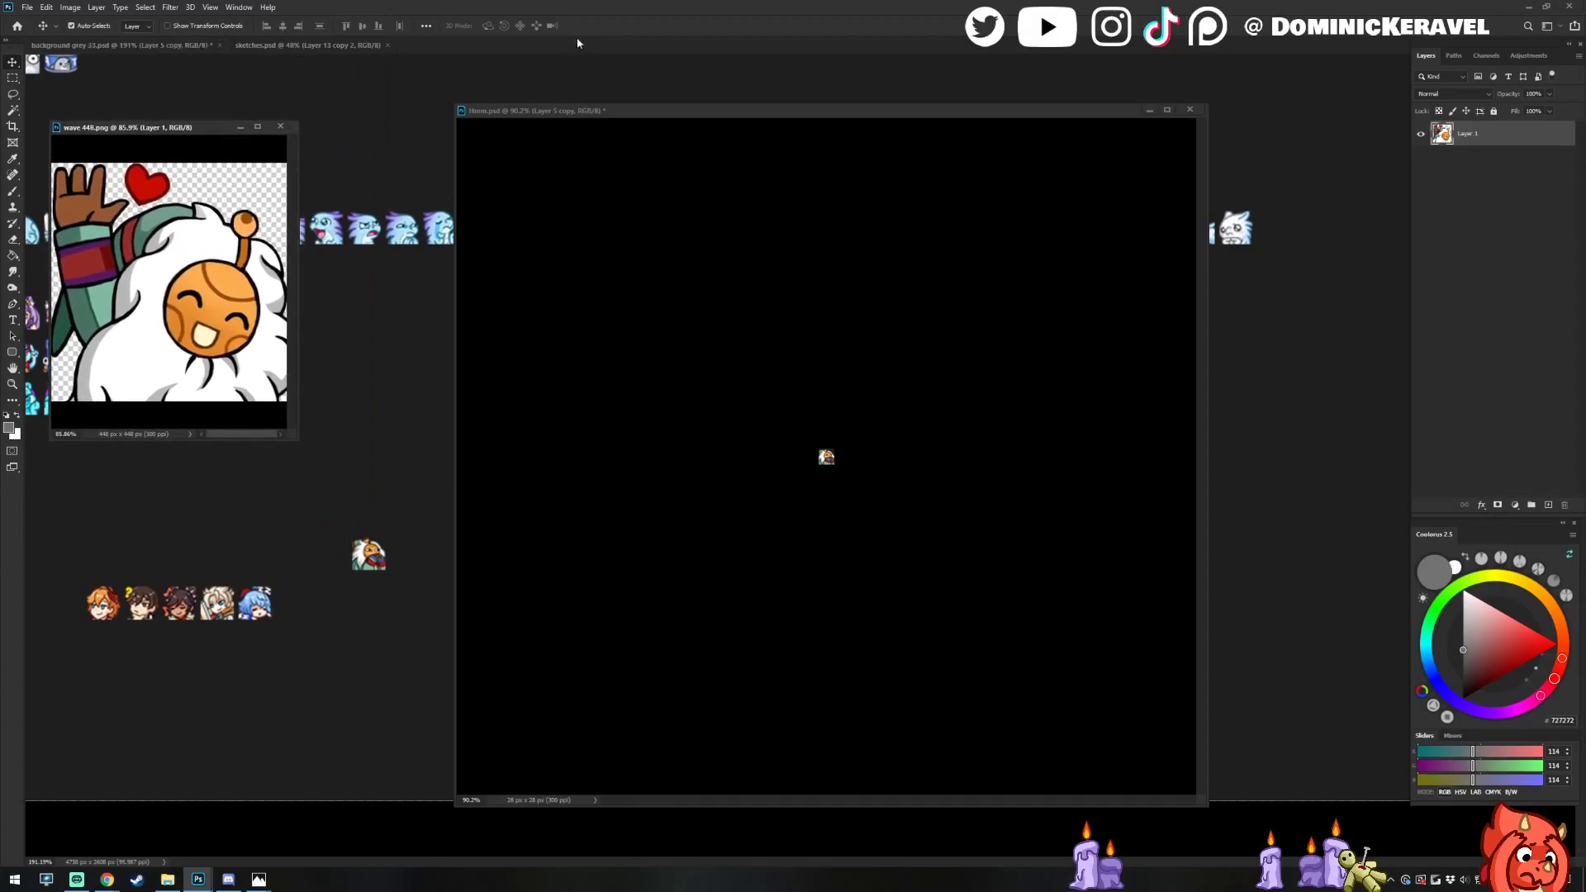
pyautogui.moveTo(619, 114); pyautogui.dragTo(840, 133)
pyautogui.click(432, 467)
pyautogui.moveTo(418, 471); pyautogui.dragTo(439, 452)
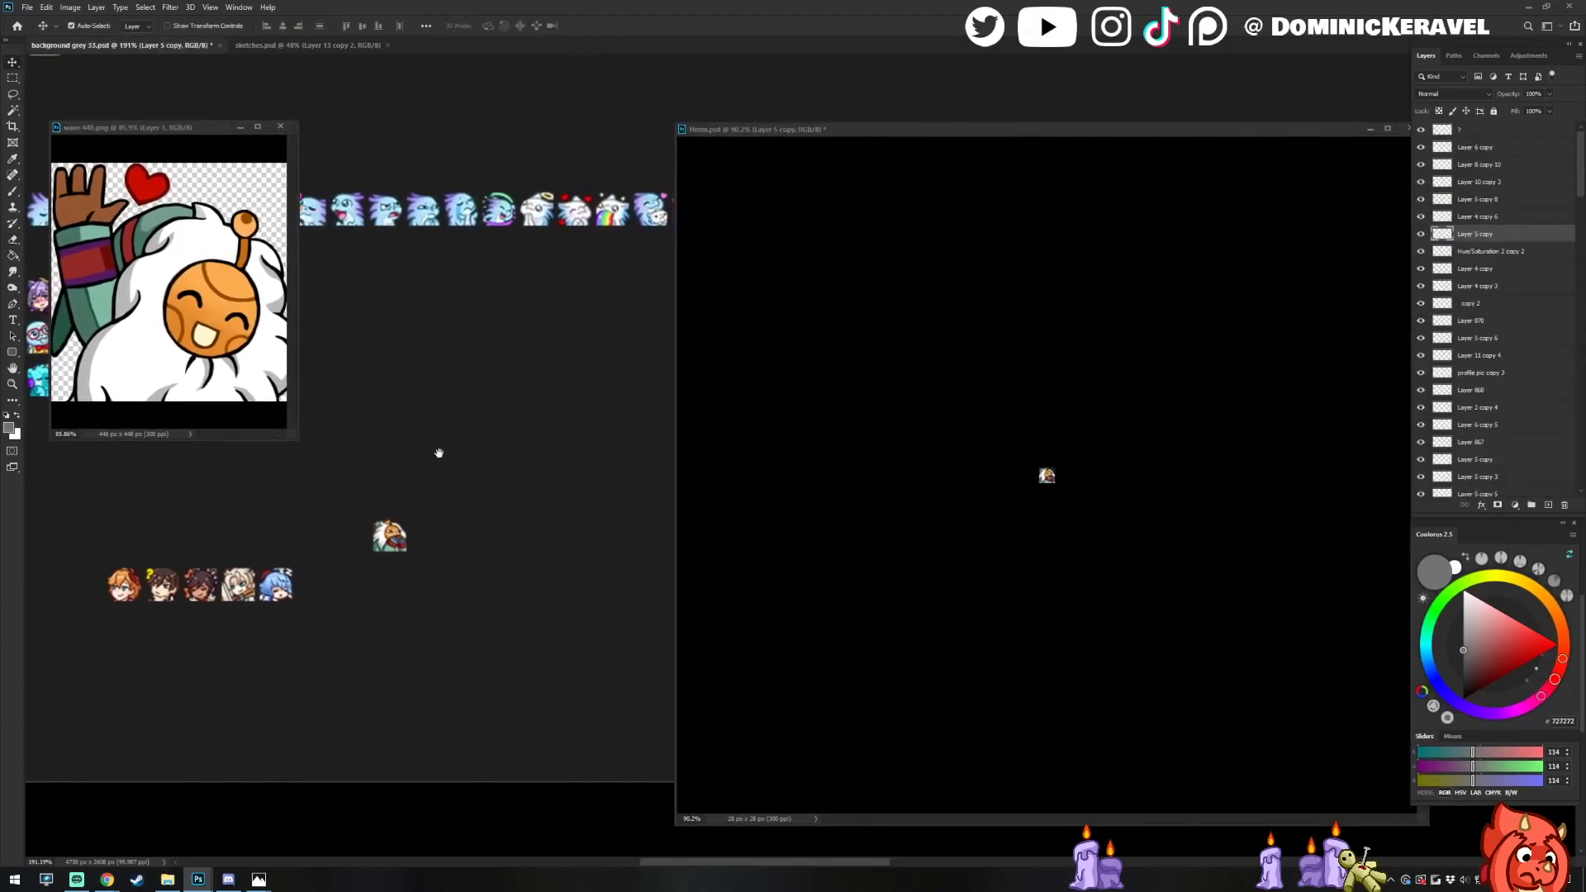
# Circle the small emote on the background sheet with a grey brush stroke and undo the stroke
pyautogui.scroll(1, 475, 506)
pyautogui.scroll(2, 475, 507)
pyautogui.press('b')
pyautogui.moveTo(395, 498); pyautogui.dragTo(418, 502)
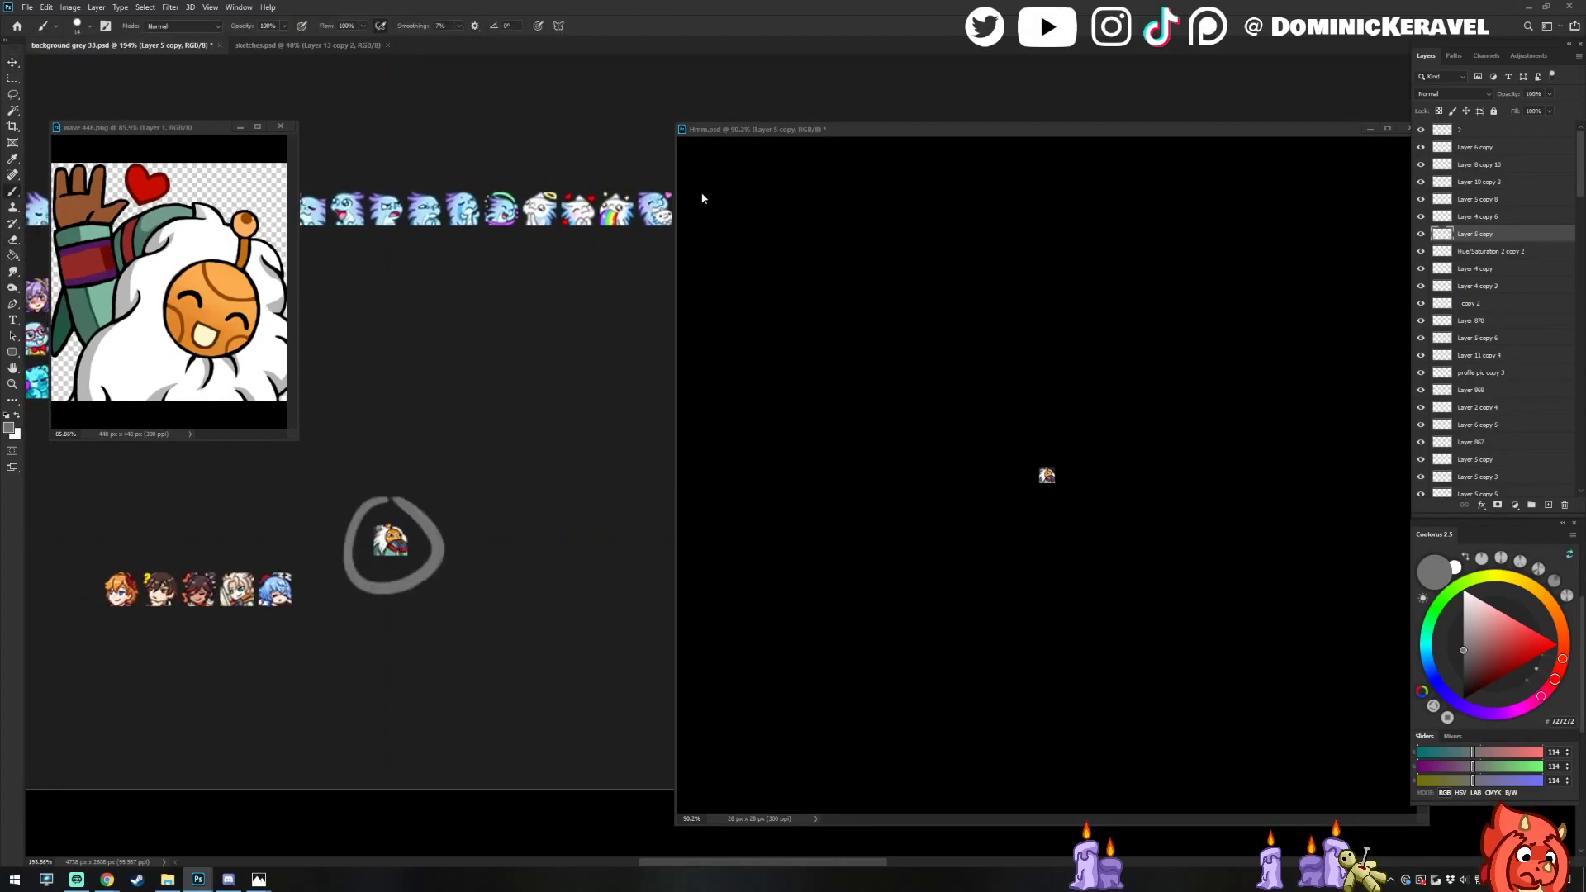
pyautogui.hotkey('ctrl', 'z')
# Return to the Hmm.psd window and undo its resize to 28 × 28 pixels
pyautogui.press('v')
pyautogui.moveTo(819, 130); pyautogui.dragTo(738, 116)
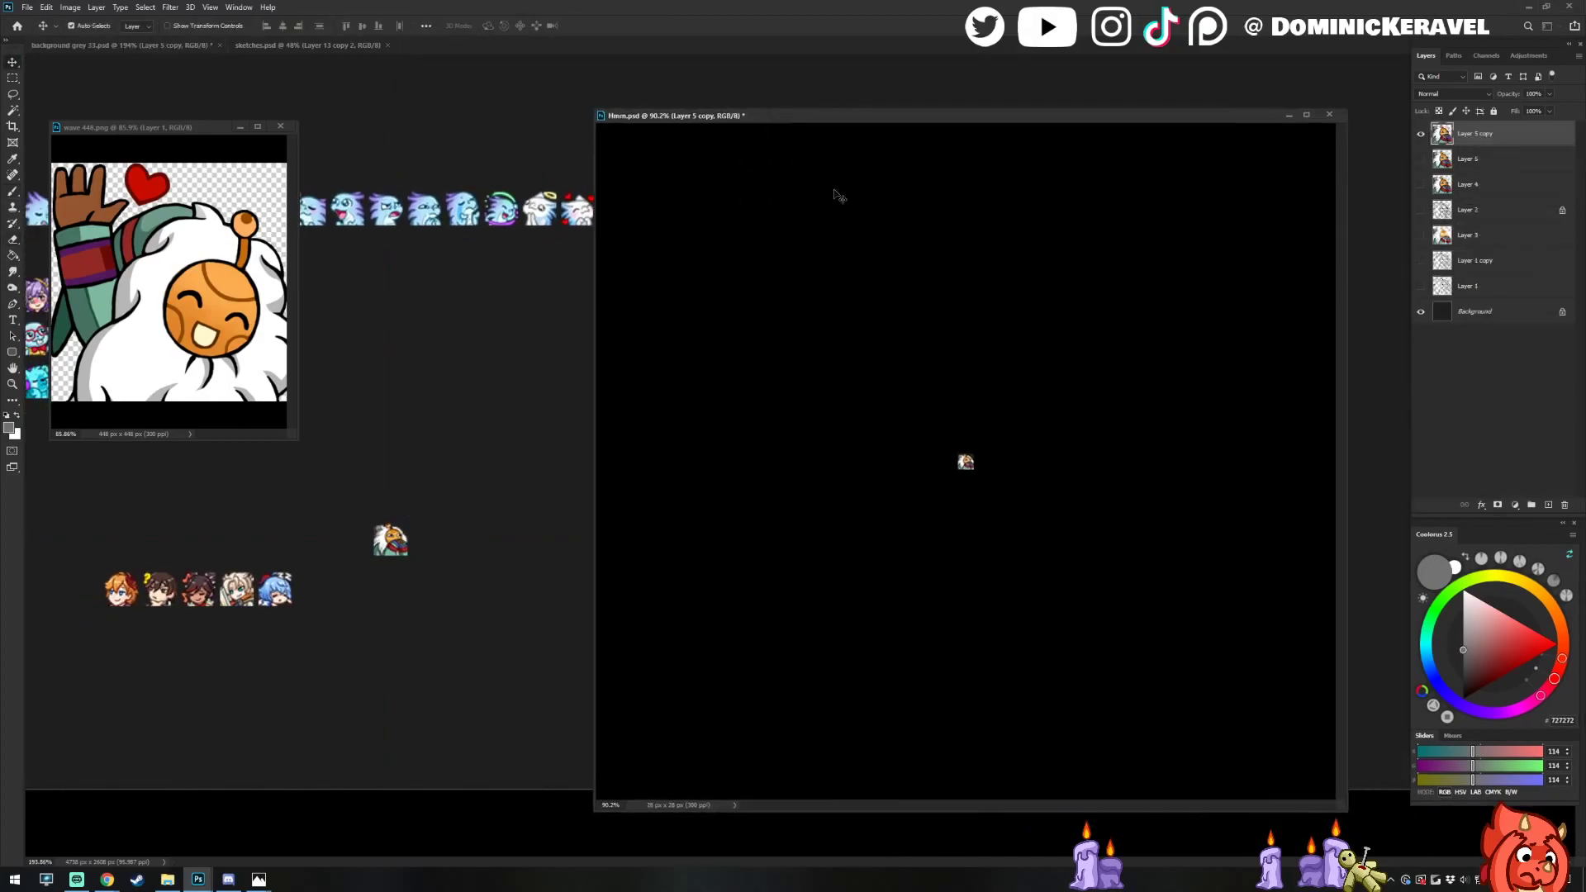
pyautogui.click(826, 176)
pyautogui.hotkey('ctrl', 'z')
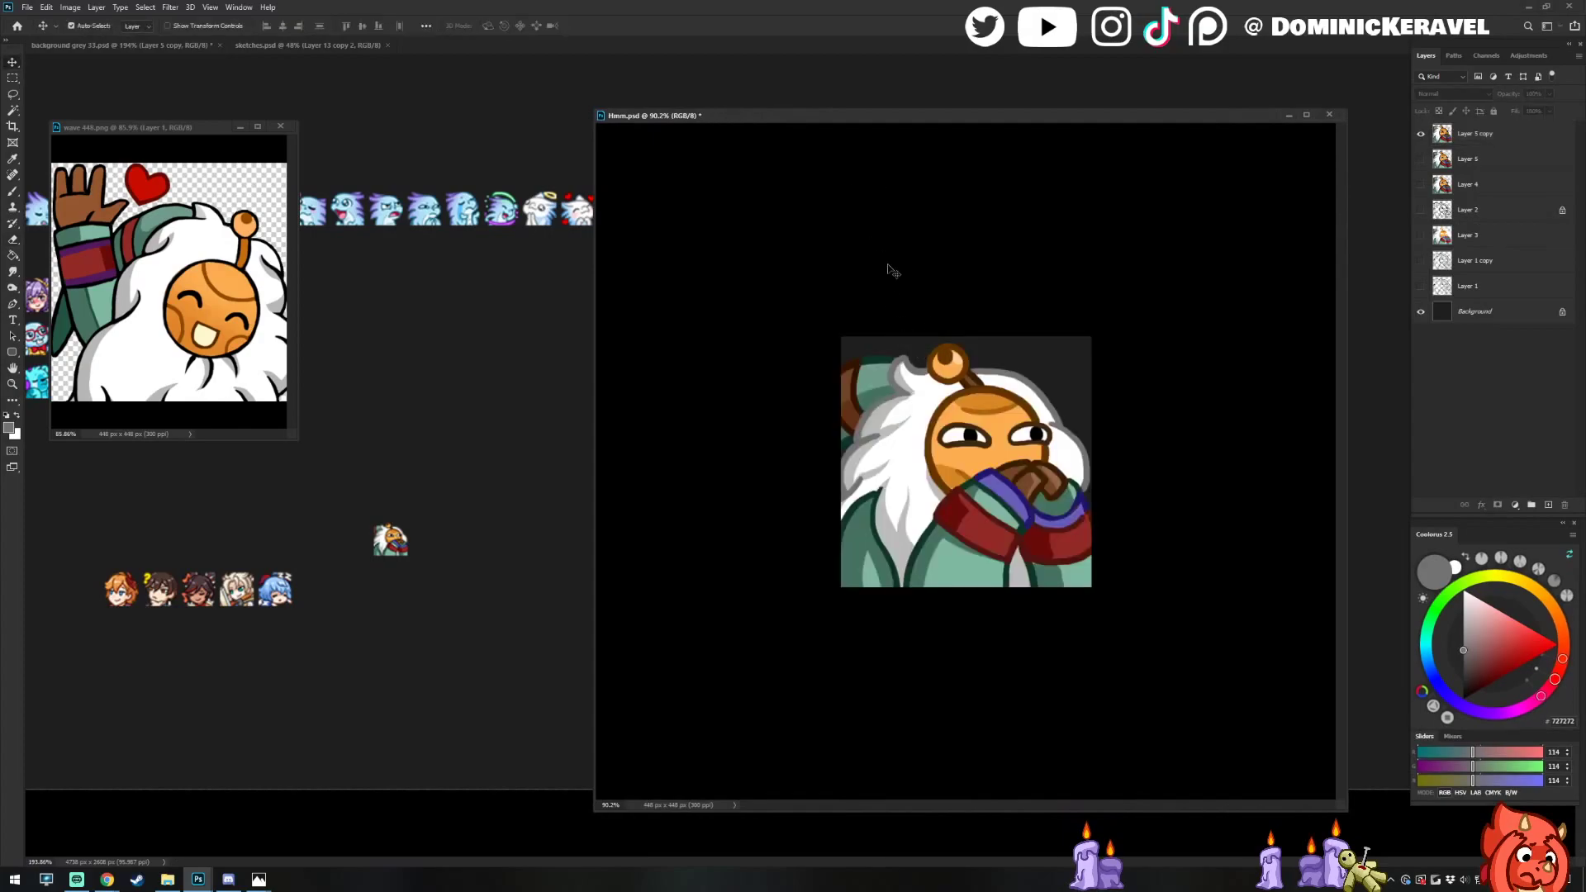
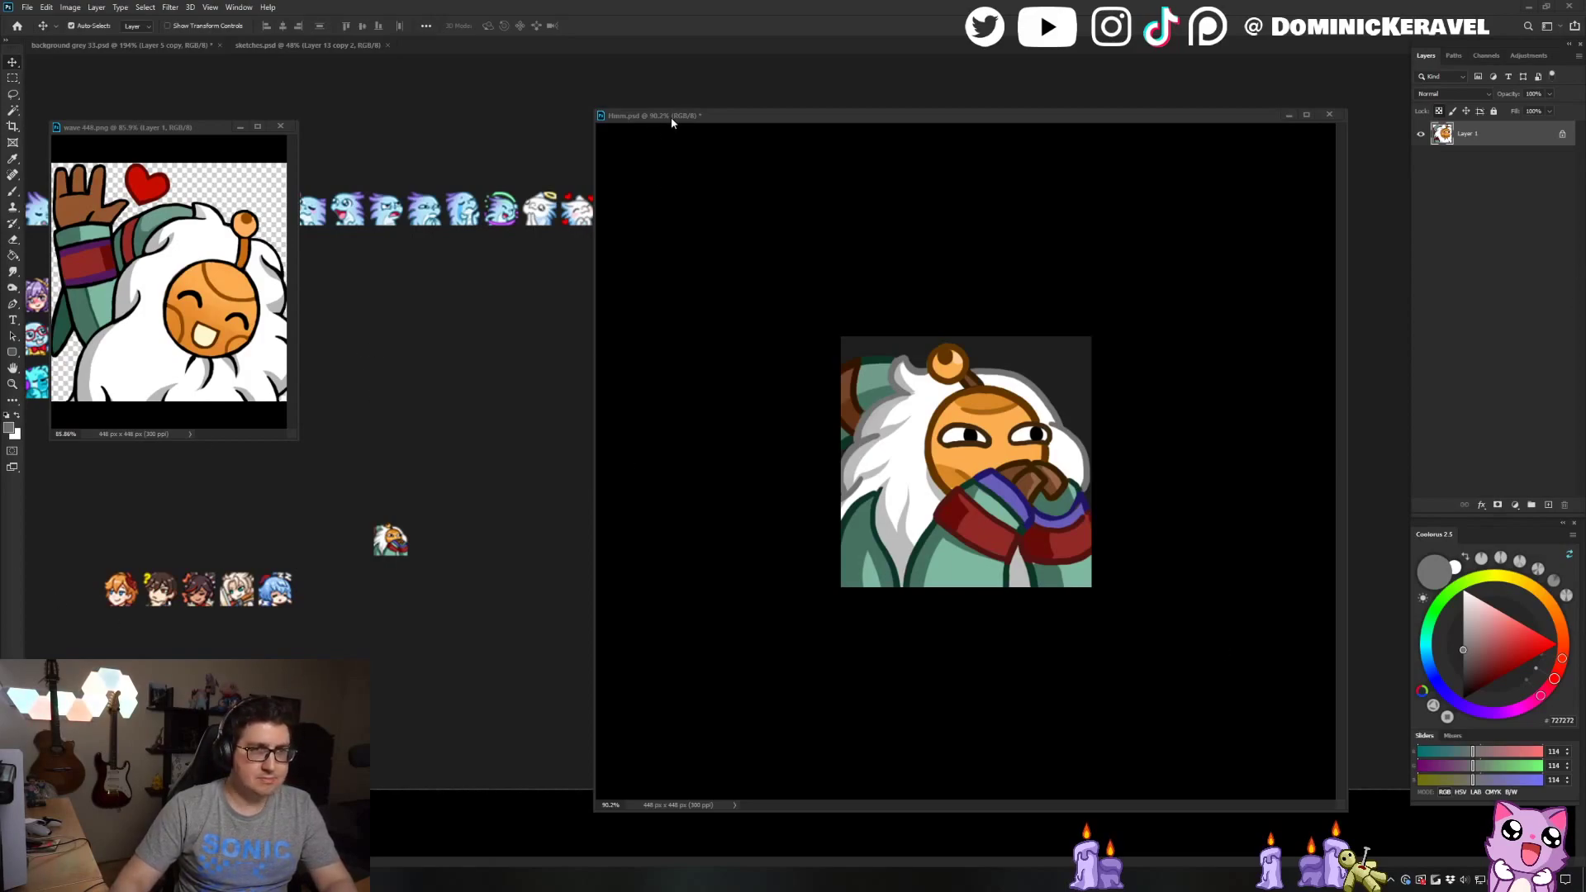
# Examine how the small thinking emote reads at chat size beside the other emotes on the background sheet
pyautogui.moveTo(672, 121); pyautogui.dragTo(580, 94)
pyautogui.click(450, 341)
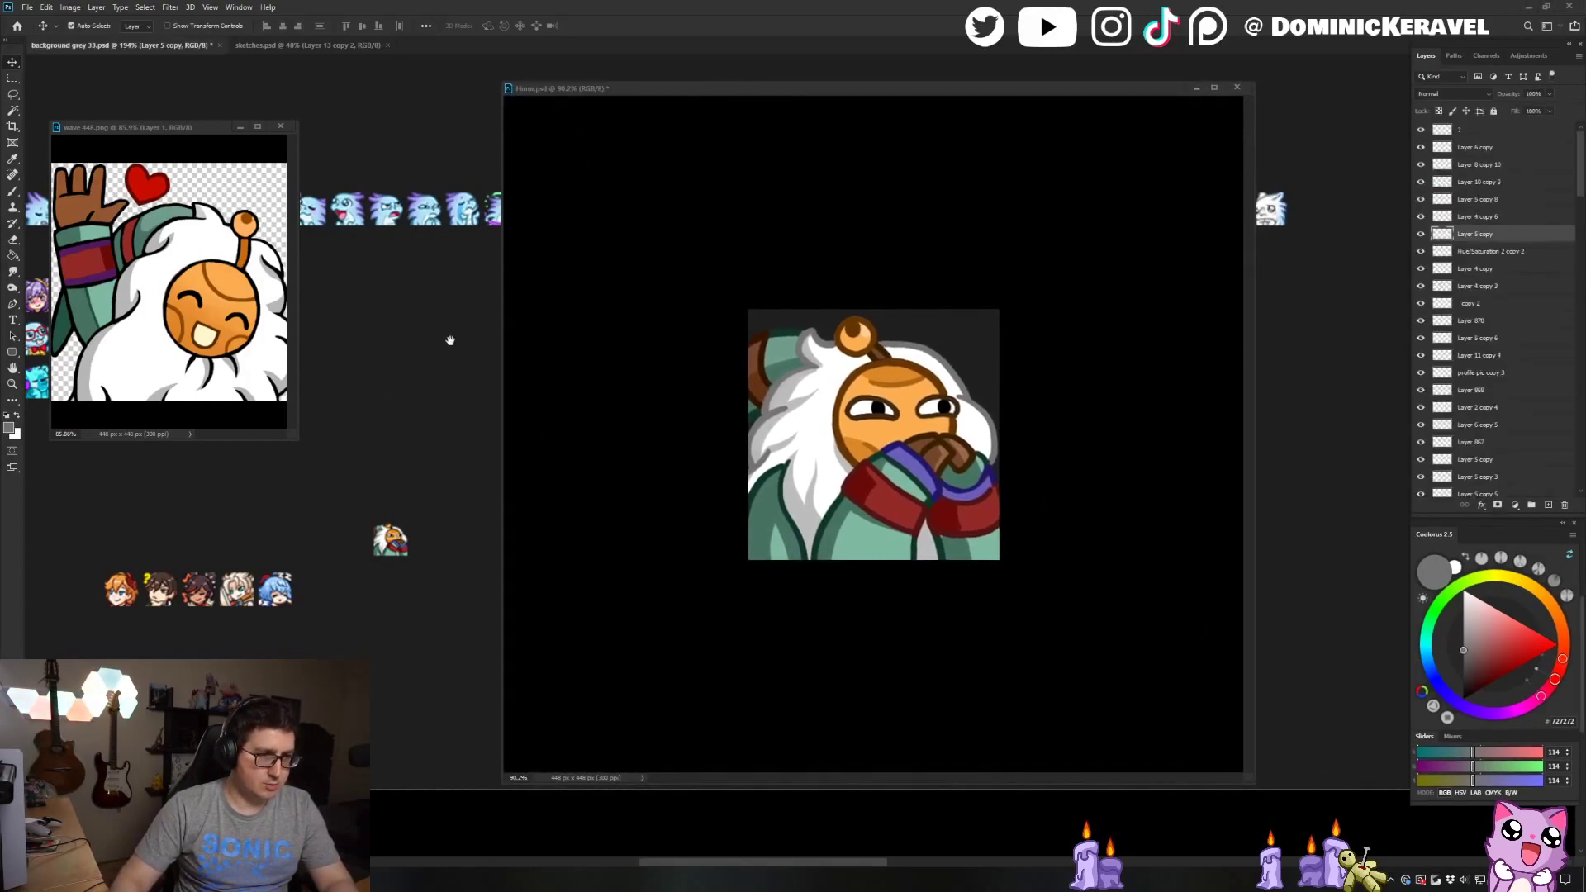
pyautogui.moveTo(451, 340); pyautogui.dragTo(442, 411)
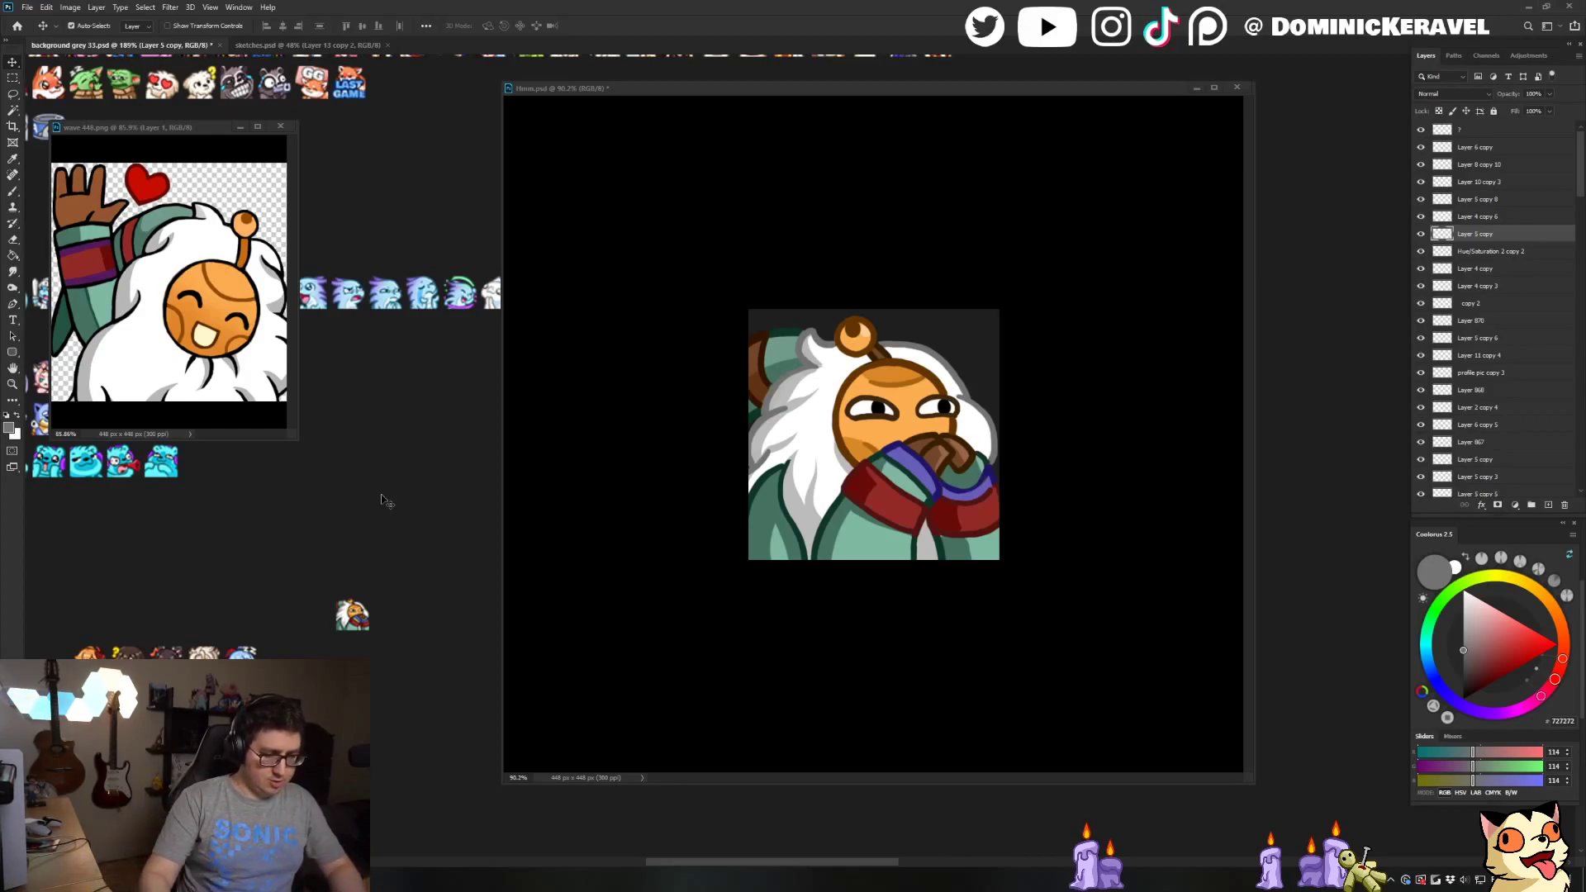
pyautogui.click(441, 557)
pyautogui.moveTo(405, 578); pyautogui.dragTo(383, 523)
pyautogui.press('b')
pyautogui.click(346, 535)
pyautogui.click(773, 319)
pyautogui.press('v')
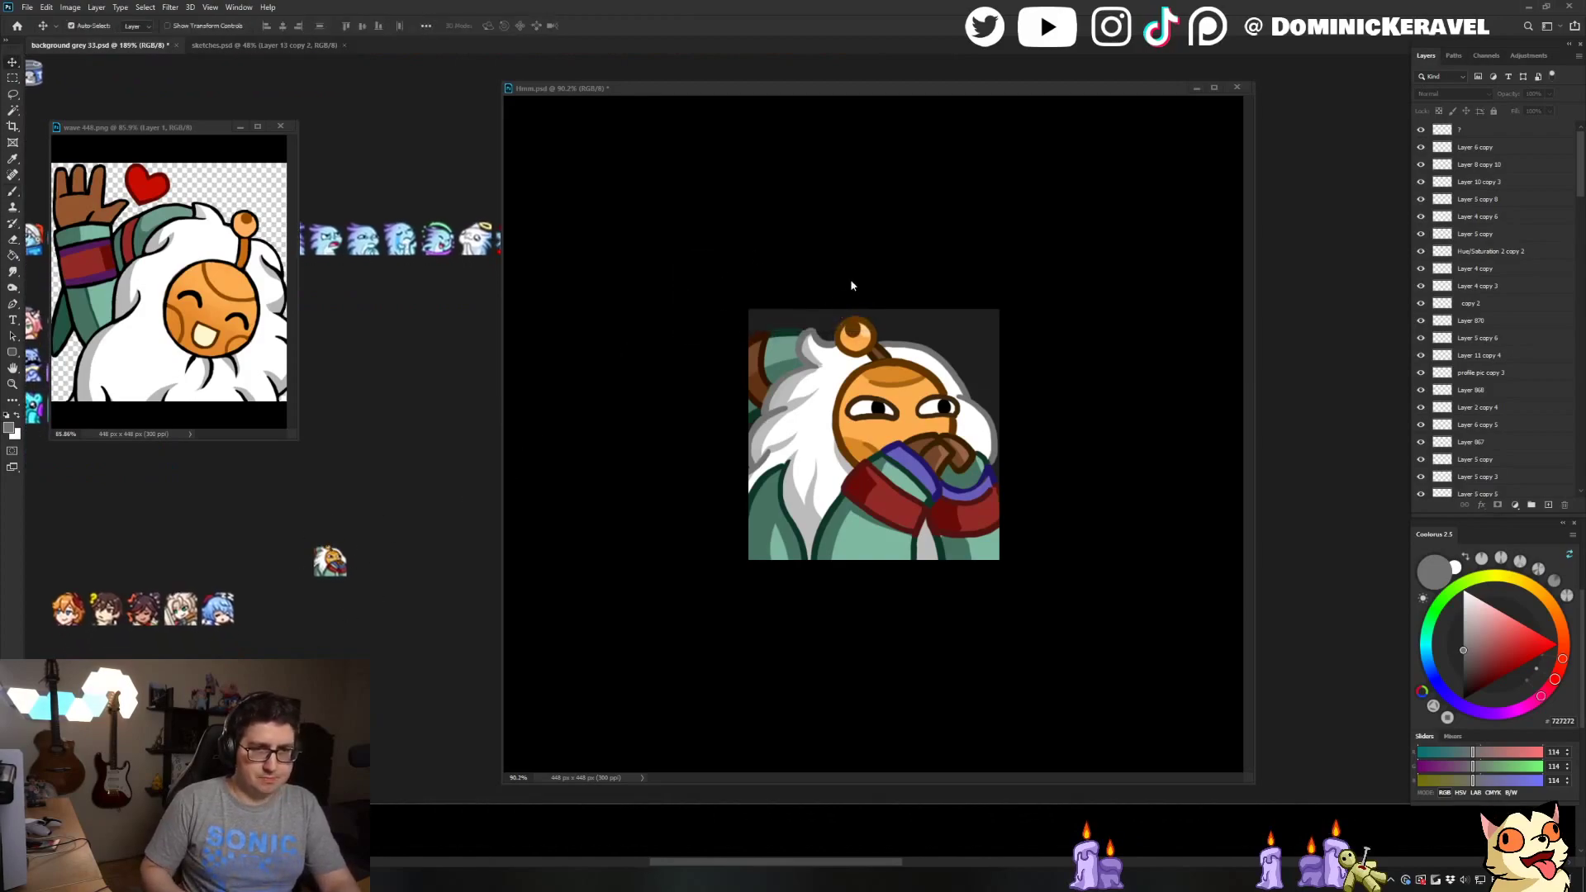
# Duplicate the Layer 5 copy layer in Hmm.psd and leave only the new duplicate visible above the background
pyautogui.moveTo(779, 92); pyautogui.dragTo(761, 88)
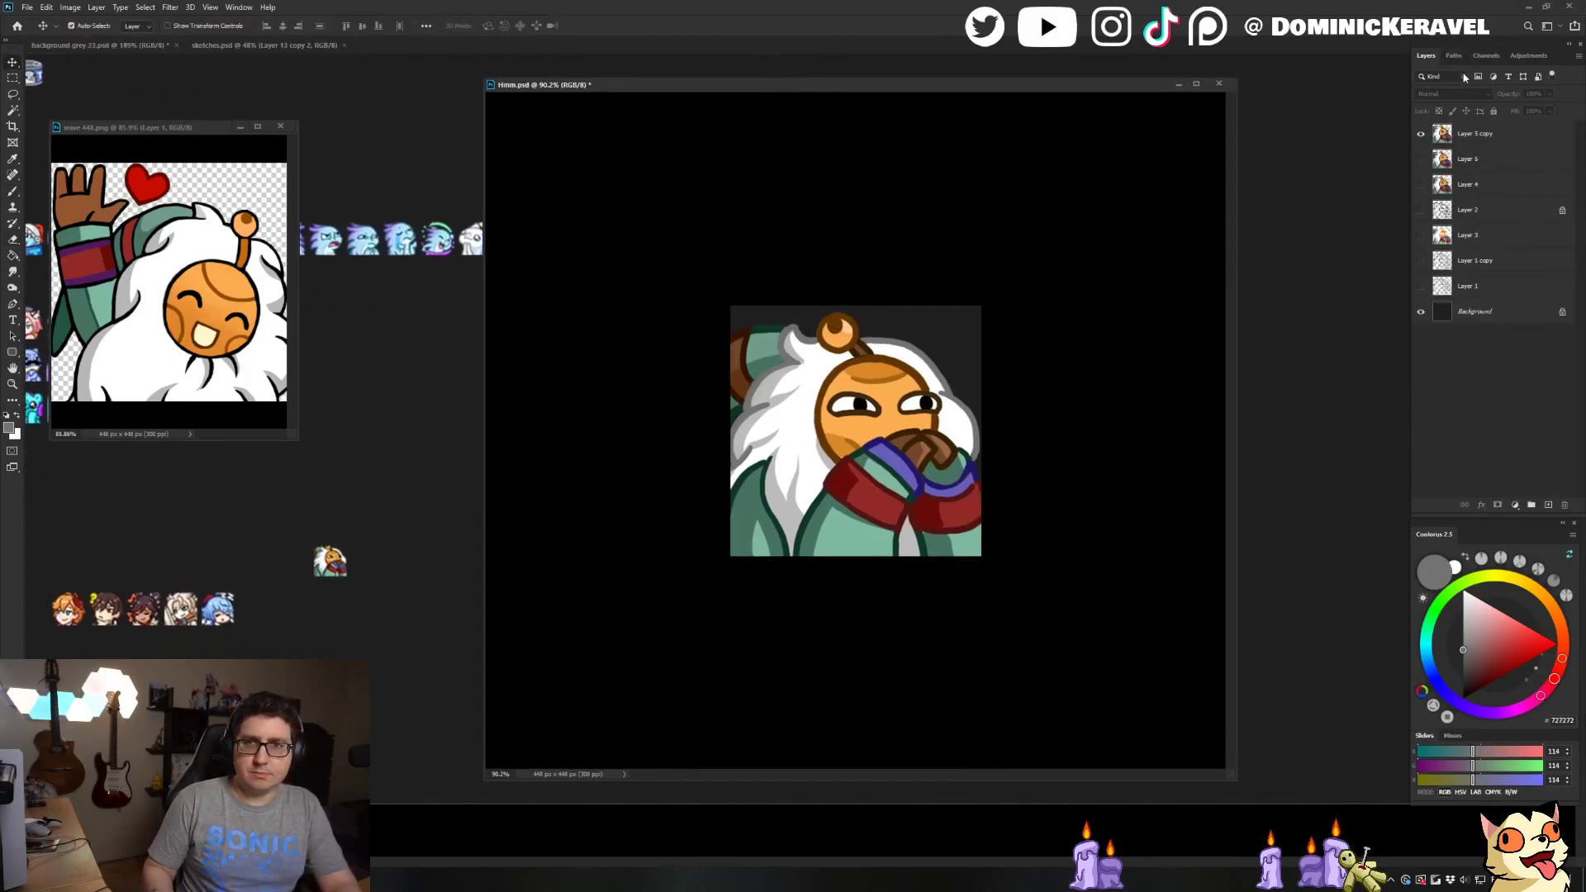
pyautogui.click(1477, 142)
pyautogui.hotkey('ctrl', 'j')
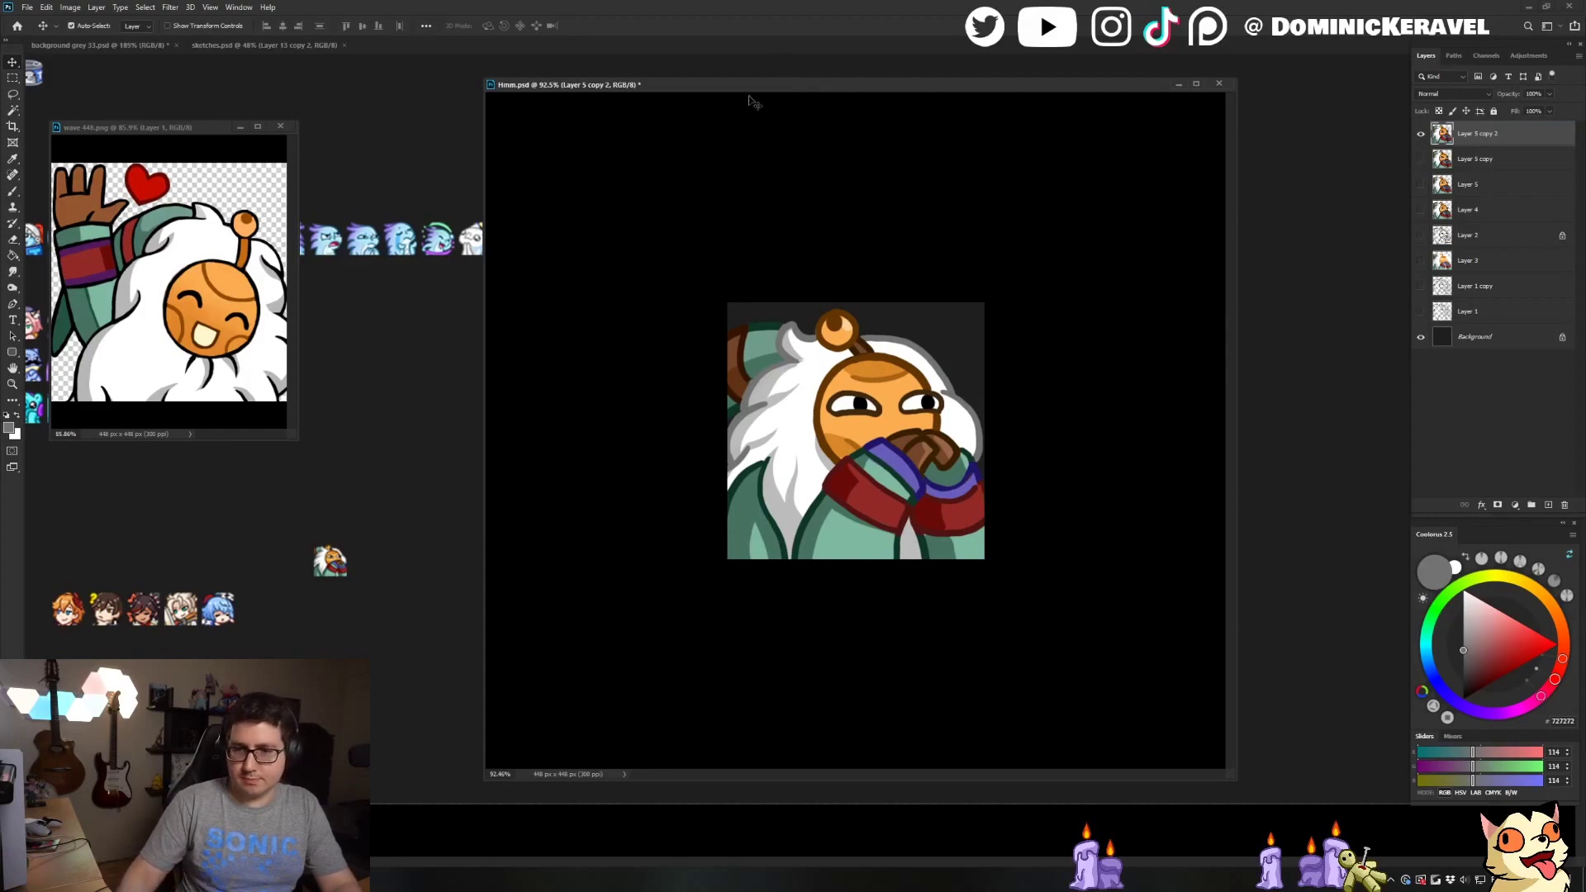
pyautogui.hotkey('ctrl', 'u')
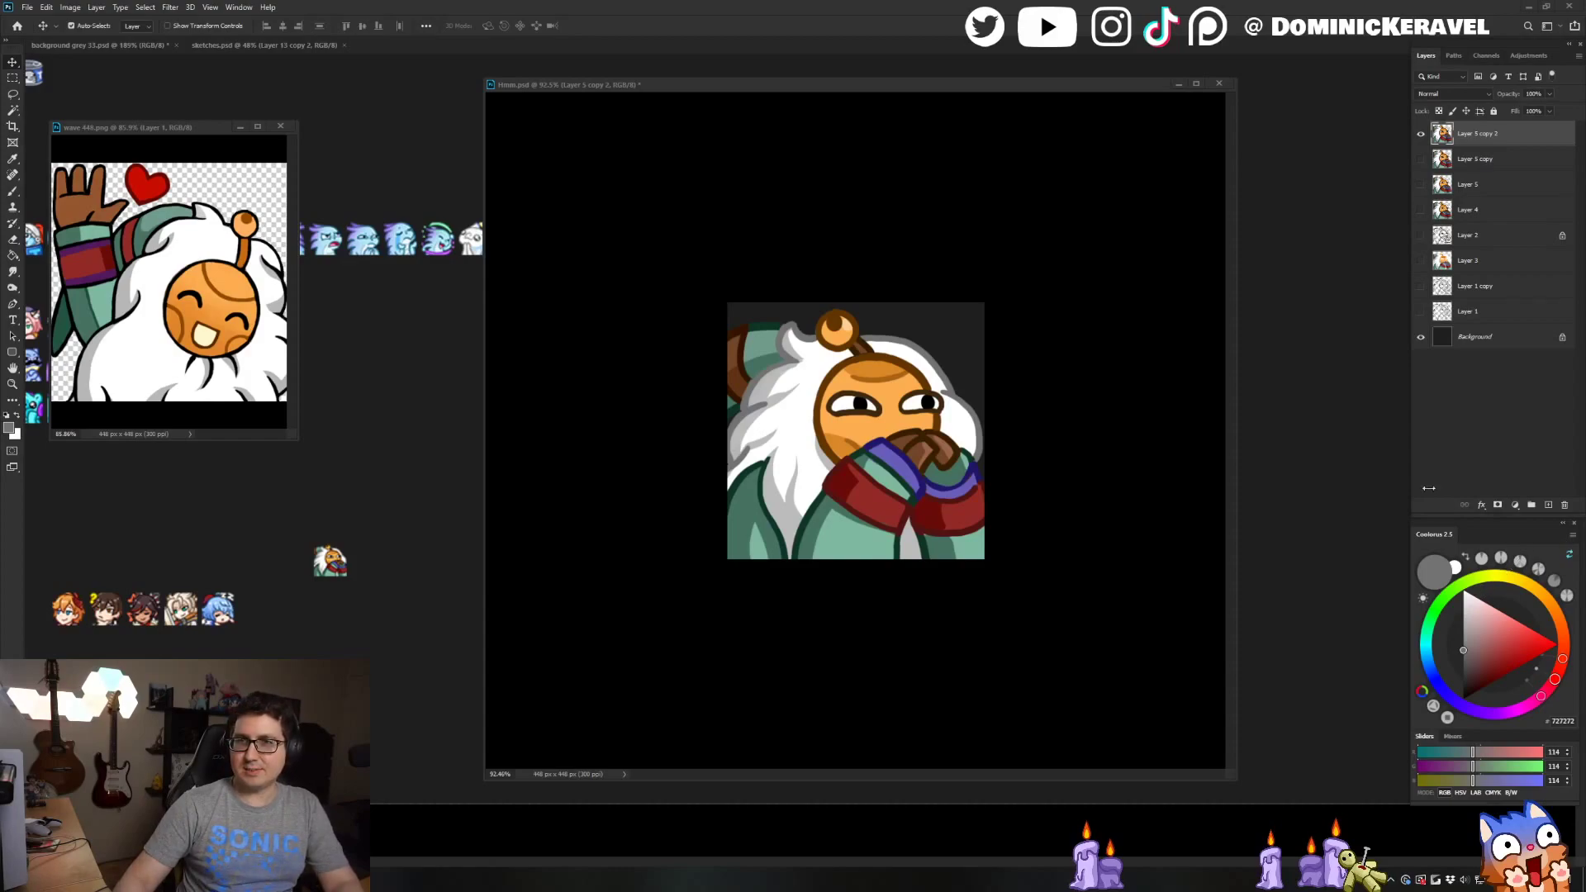
pyautogui.click(932, 227)
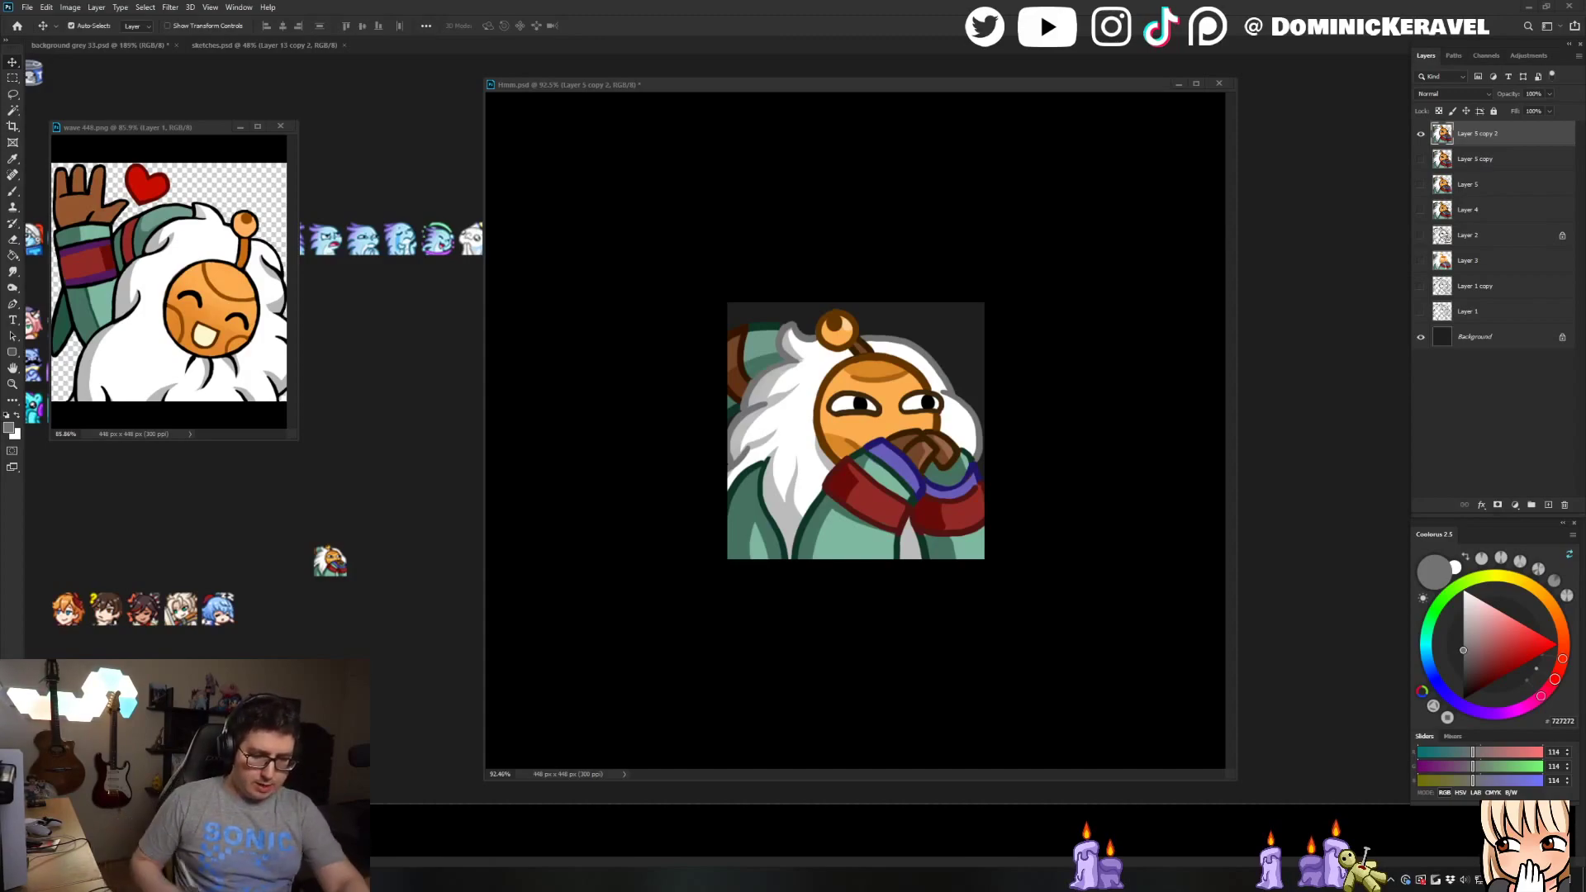
# Touch up the outlines and fills beneath the front red cuff on Layer 5 copy 2 with sampled greens, grey #BCBCBC and dark red
pyautogui.moveTo(608, 96); pyautogui.dragTo(614, 106)
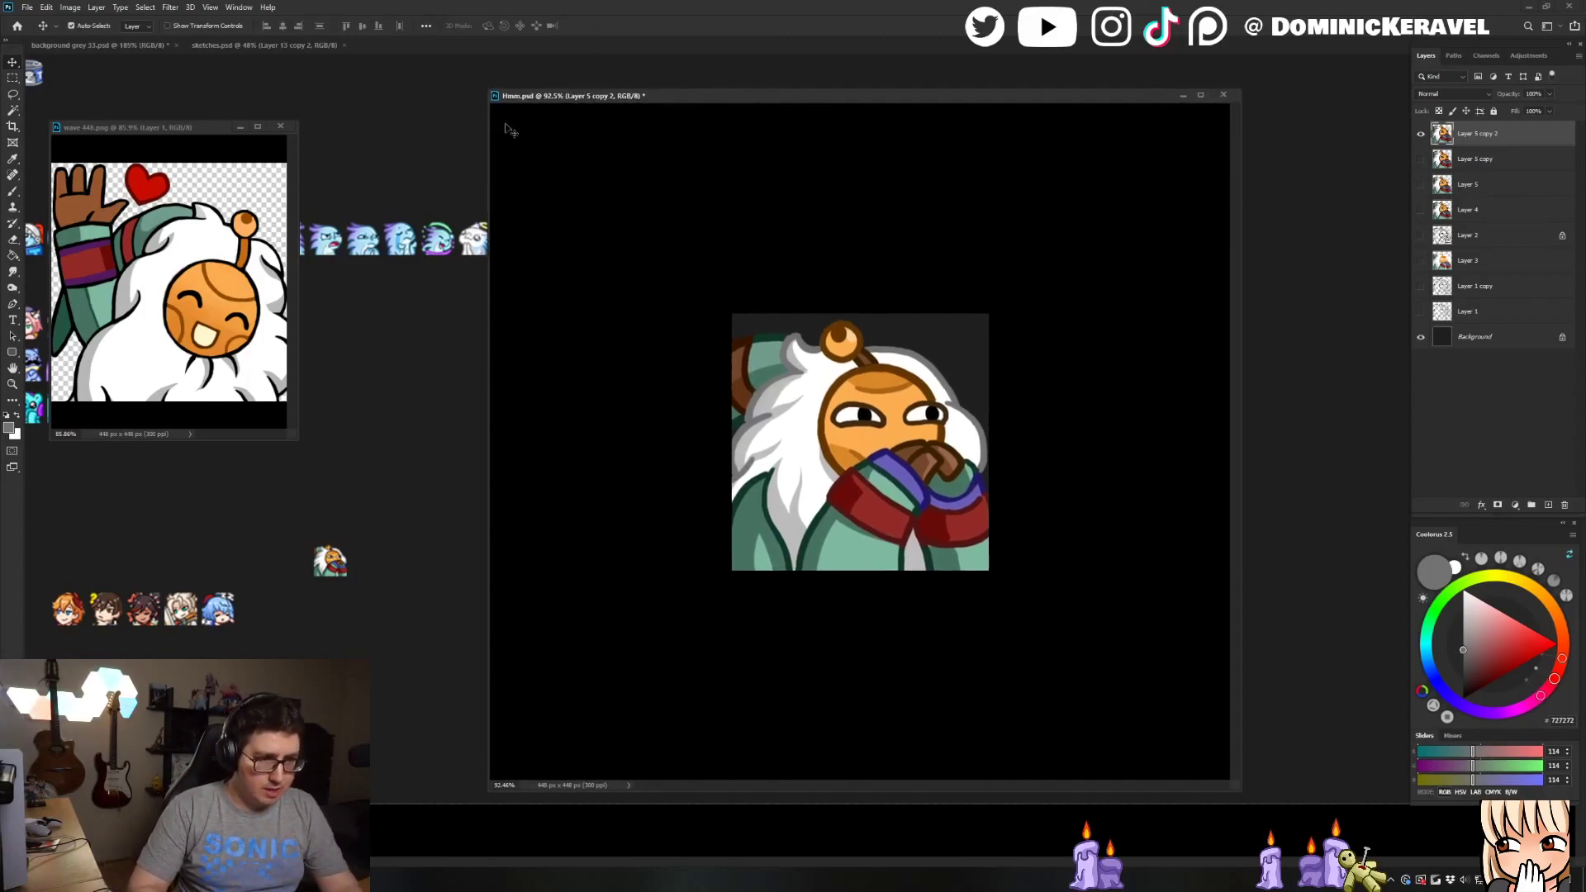
pyautogui.press('e')
pyautogui.press('v')
pyautogui.scroll(3, 925, 376)
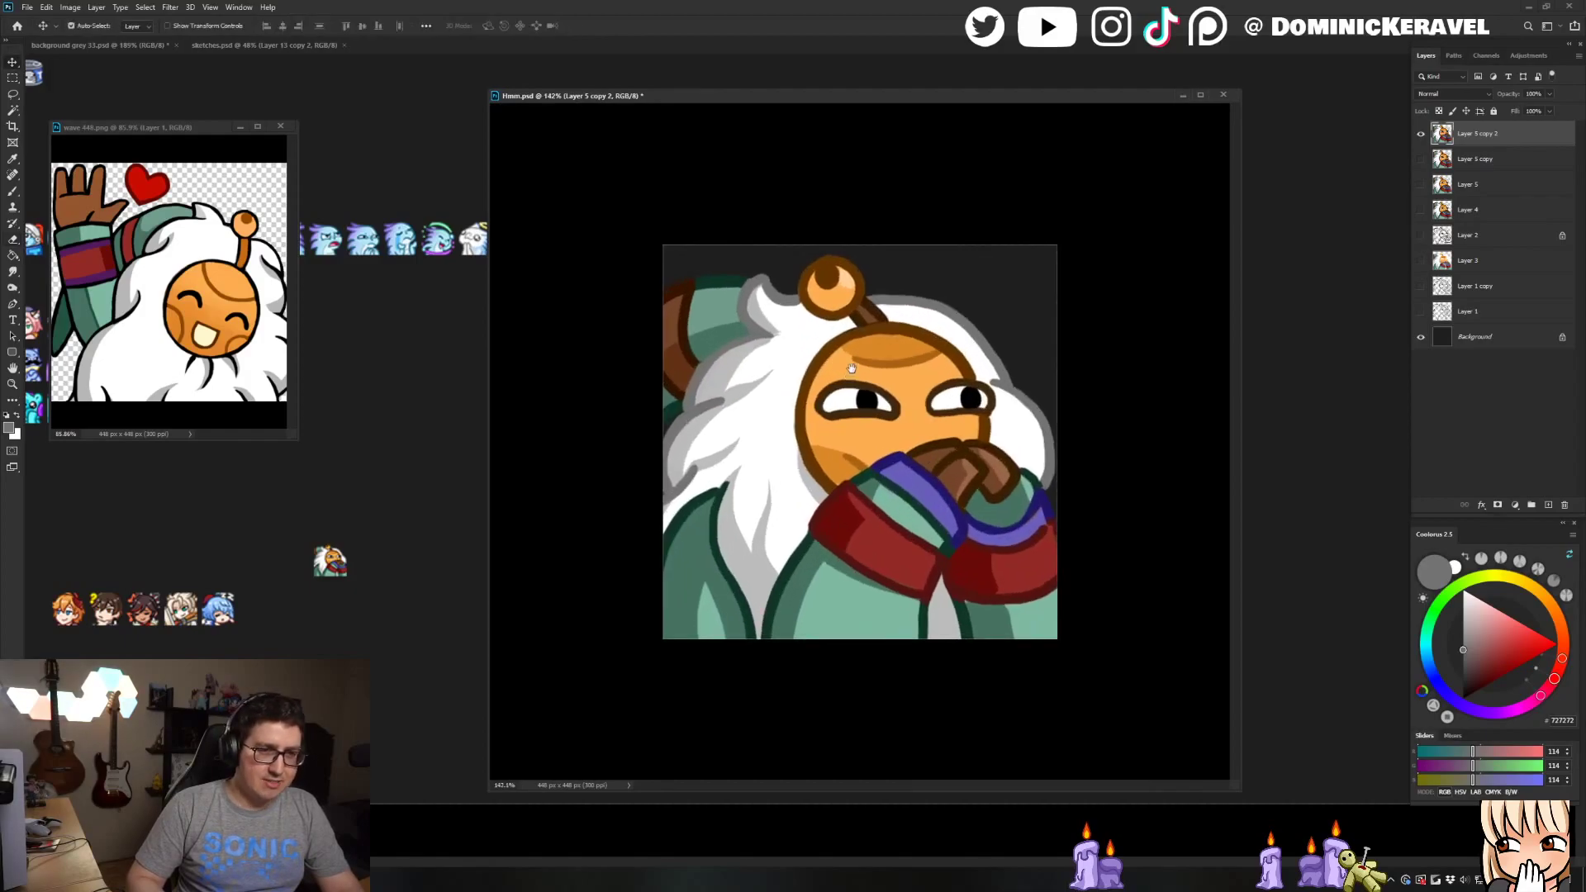
pyautogui.scroll(2, 995, 395)
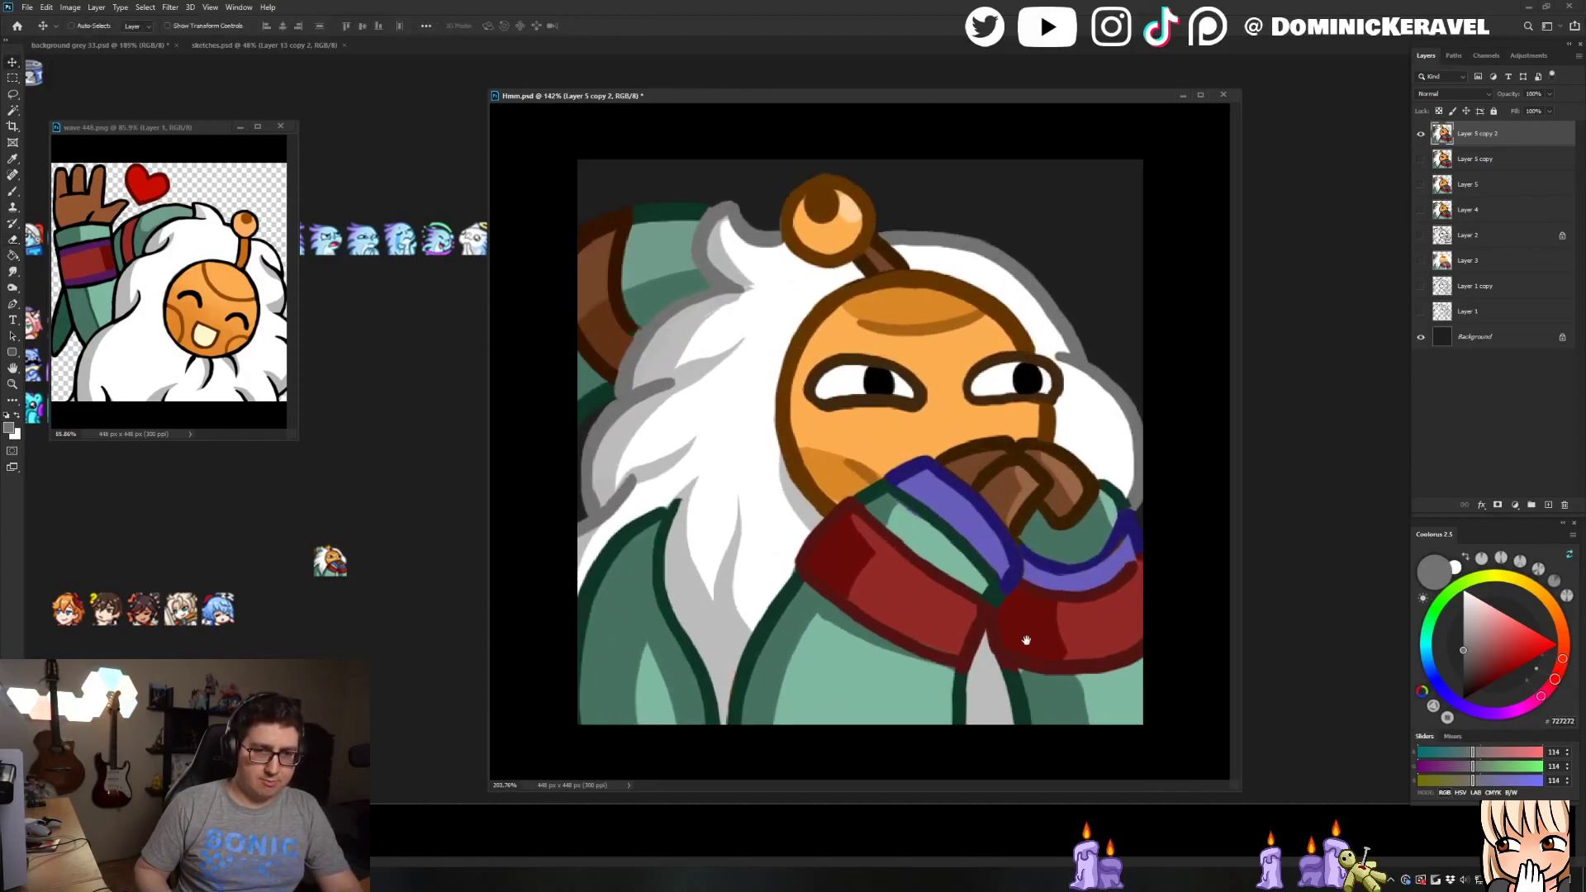
pyautogui.press('b')
pyautogui.scroll(1, 1045, 678)
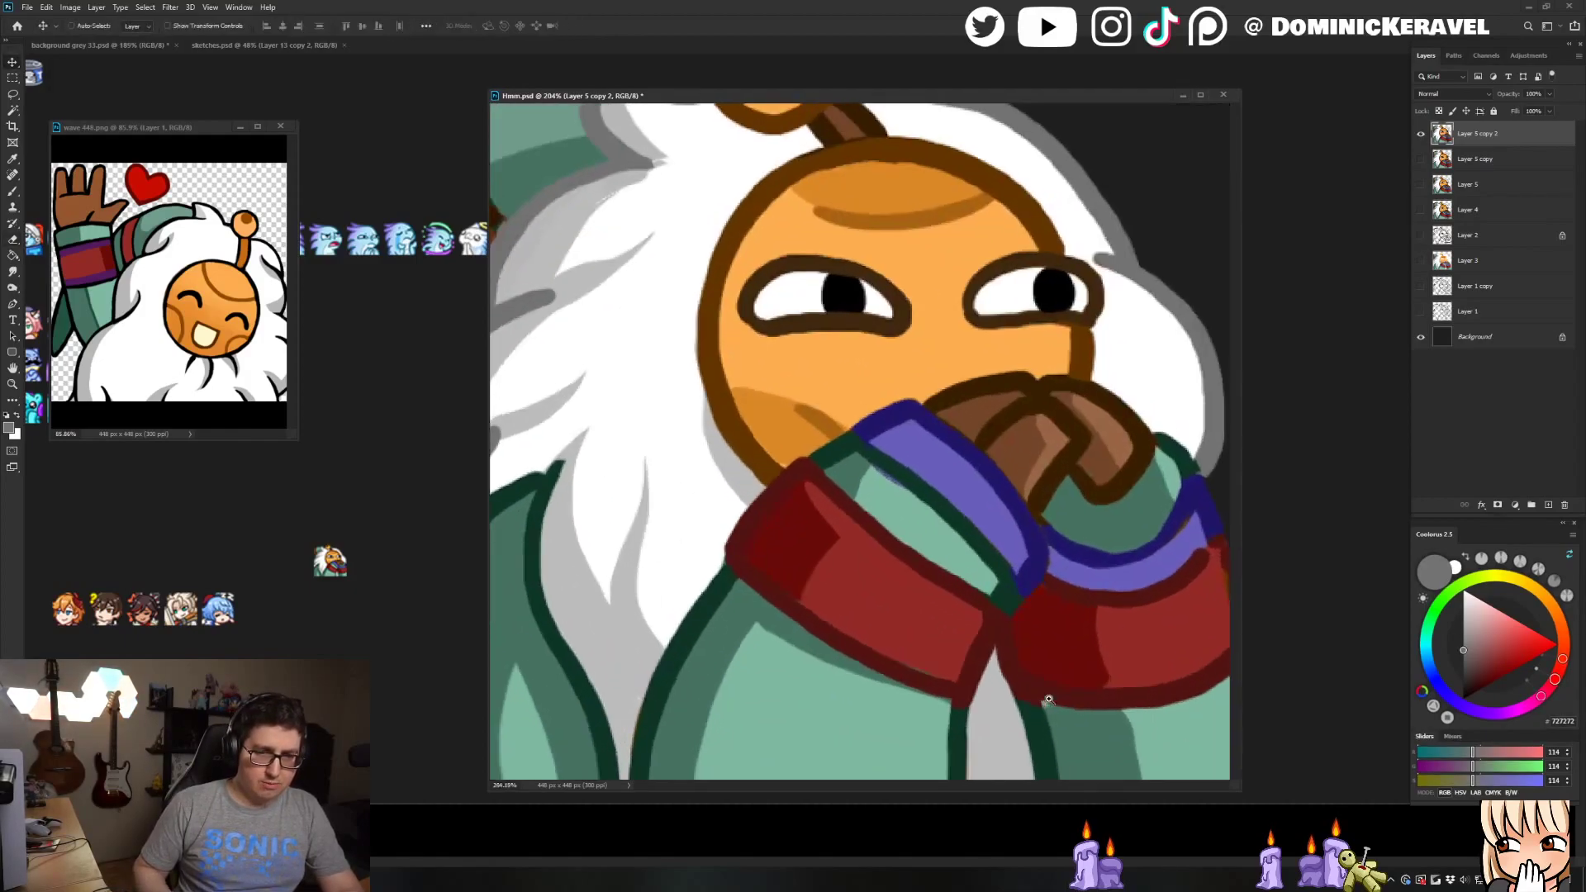
pyautogui.keyDown('alt'); pyautogui.click(1057, 717); pyautogui.keyUp('alt')
pyautogui.moveTo(1058, 717); pyautogui.dragTo(1057, 703)
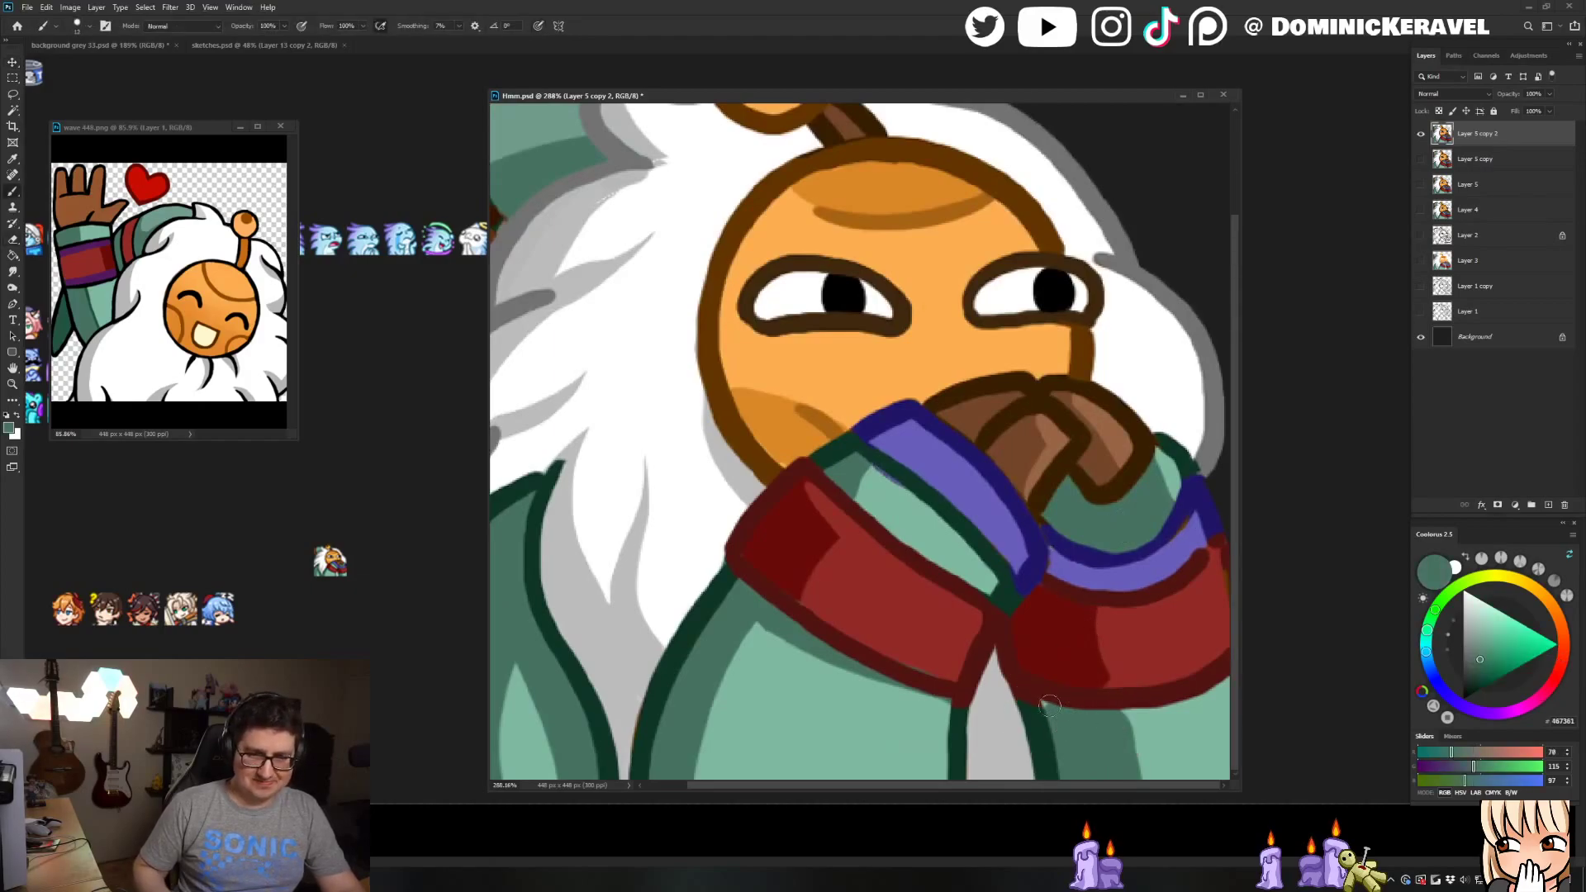
pyautogui.keyDown('alt'); pyautogui.click(1039, 703); pyautogui.keyUp('alt')
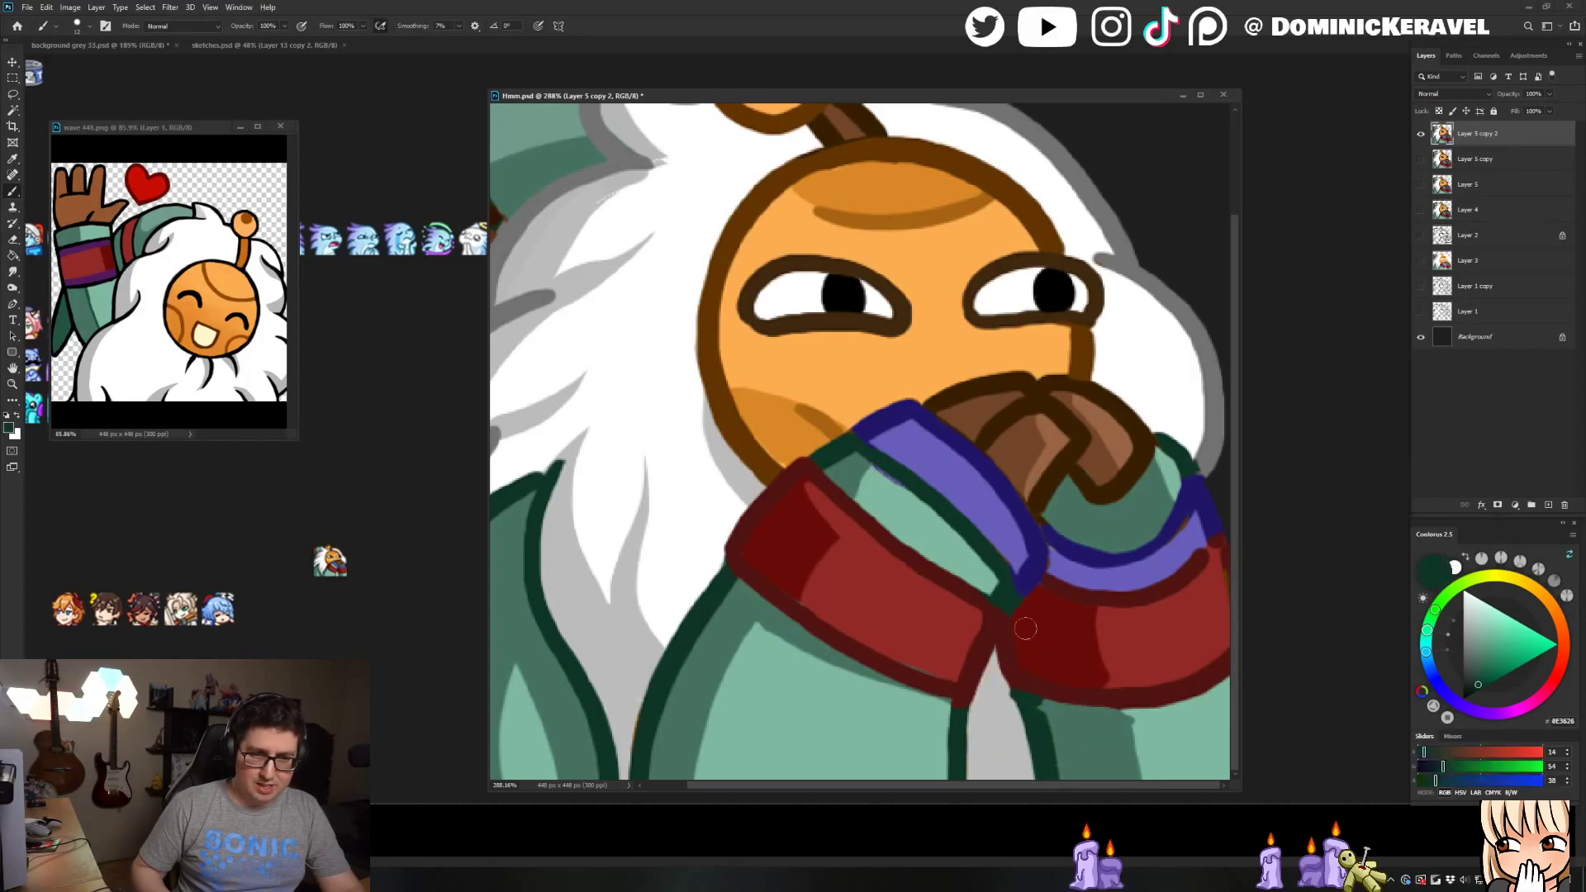
pyautogui.keyDown('alt'); pyautogui.click(1005, 710); pyautogui.keyUp('alt')
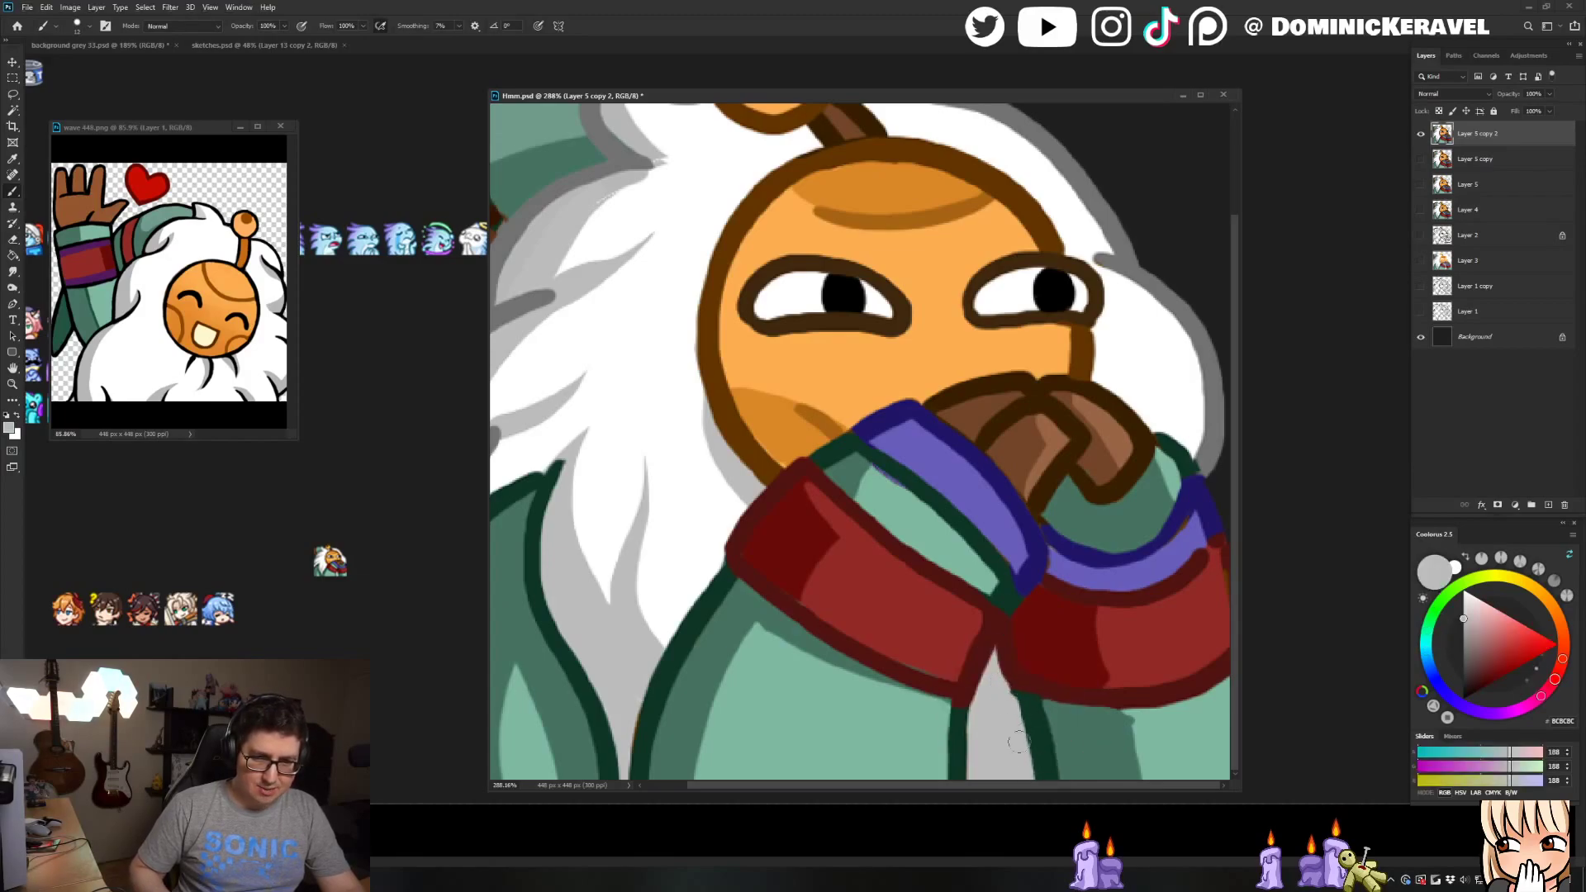
pyautogui.keyDown('alt'); pyautogui.click(1043, 682); pyautogui.keyUp('alt')
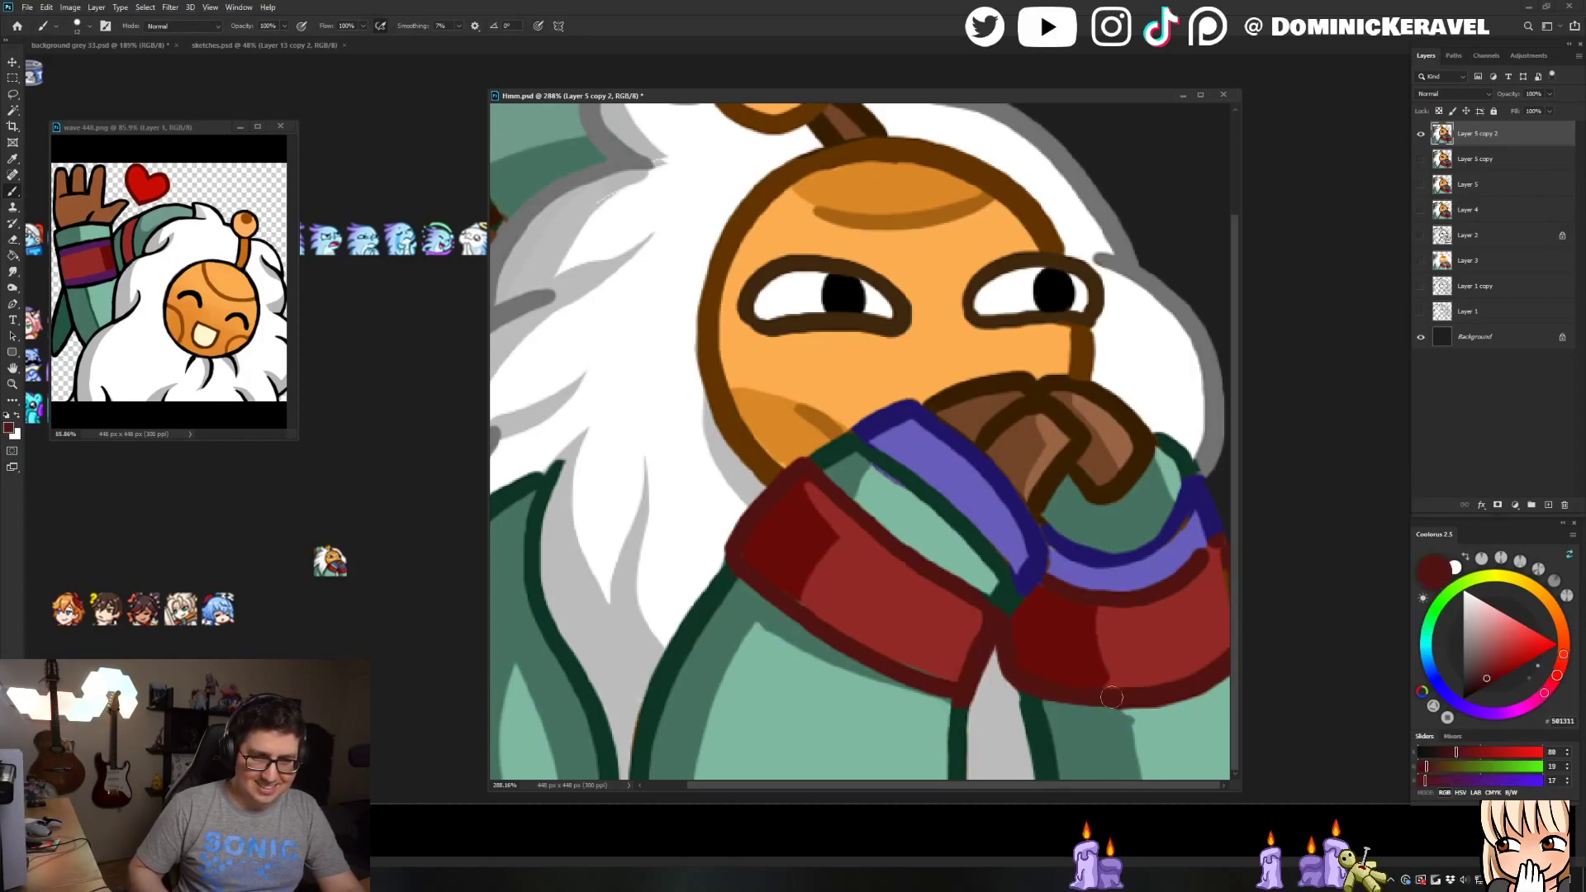
pyautogui.keyDown('alt'); pyautogui.click(1128, 720); pyautogui.keyUp('alt')
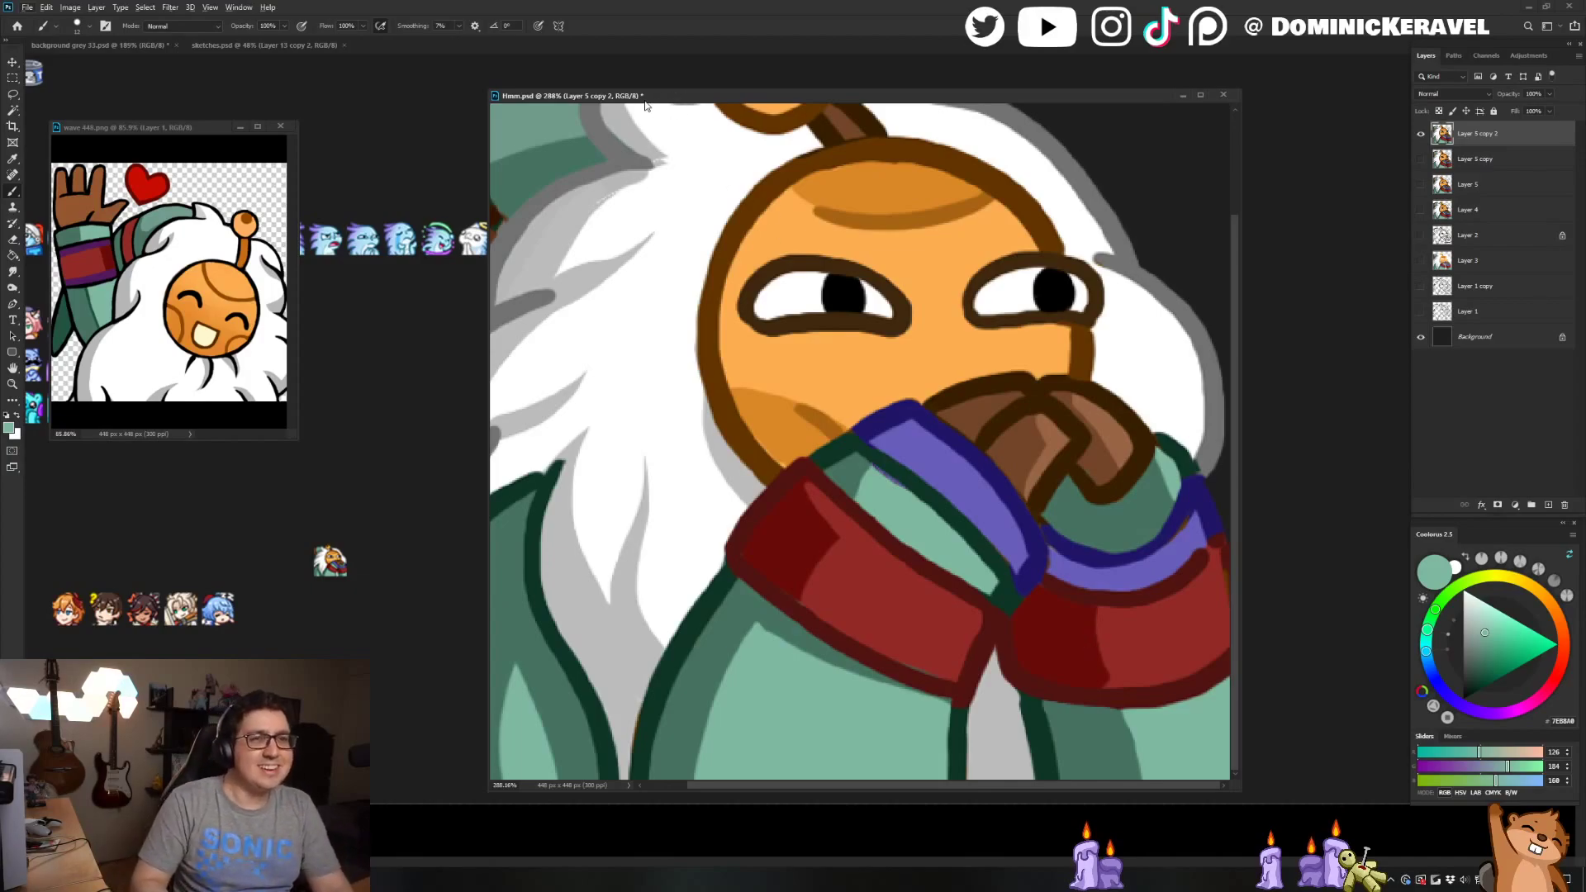
# Clean up the grey hair shading beside the back sleeve on Layer 5 copy 2 using sampled grey #BCBCBC
pyautogui.moveTo(649, 96); pyautogui.dragTo(644, 95)
pyautogui.moveTo(699, 197); pyautogui.dragTo(759, 318)
pyautogui.keyDown('alt'); pyautogui.click(696, 270); pyautogui.keyUp('alt')
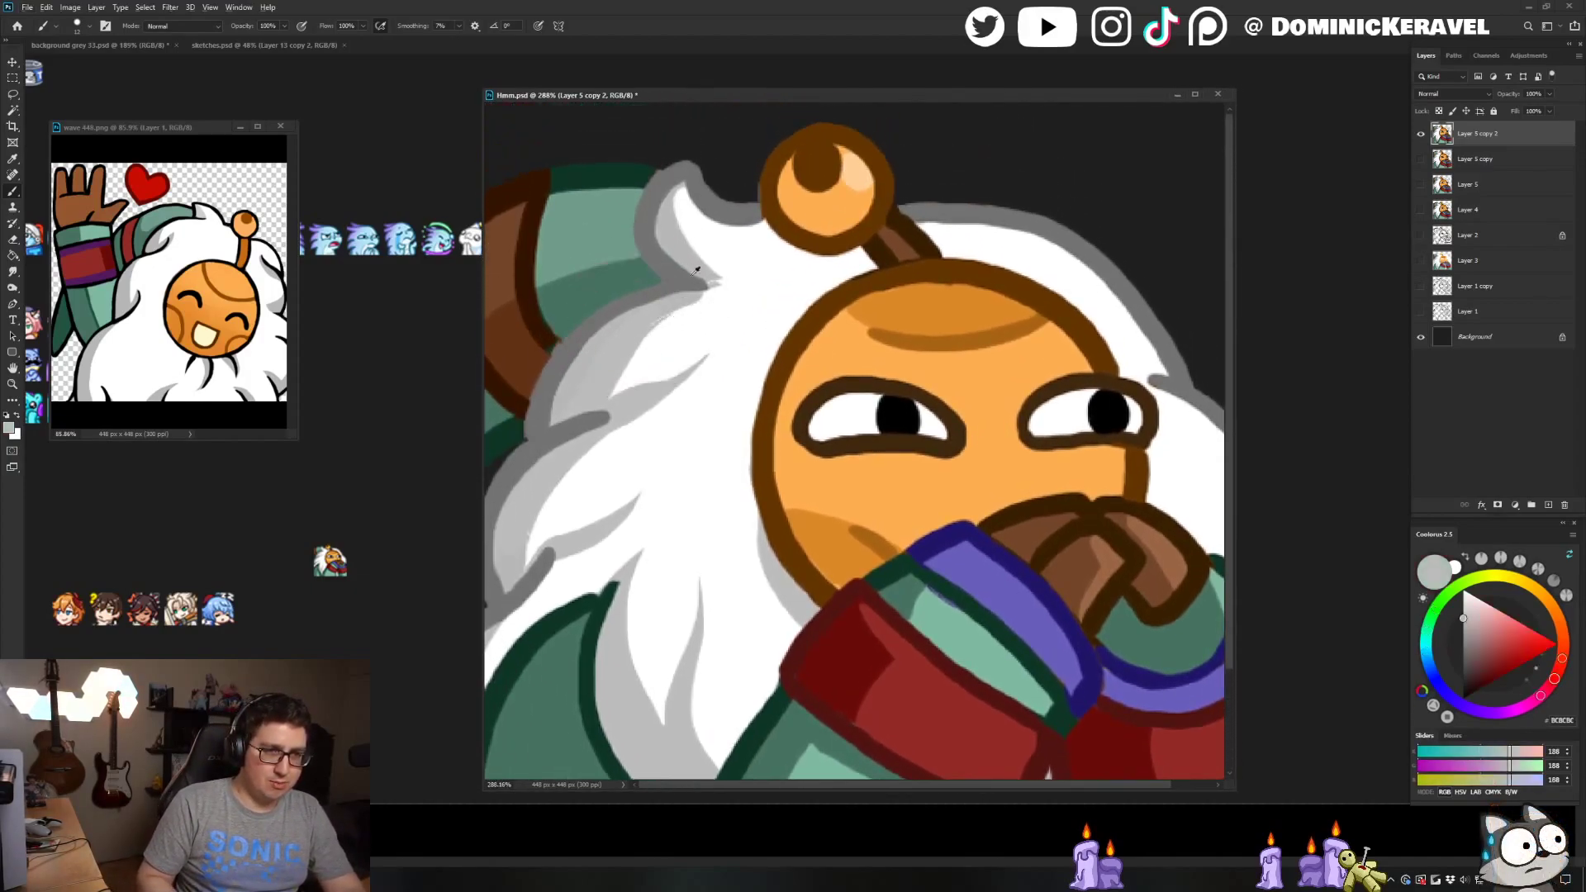
pyautogui.scroll(2, 660, 313)
pyautogui.press('g')
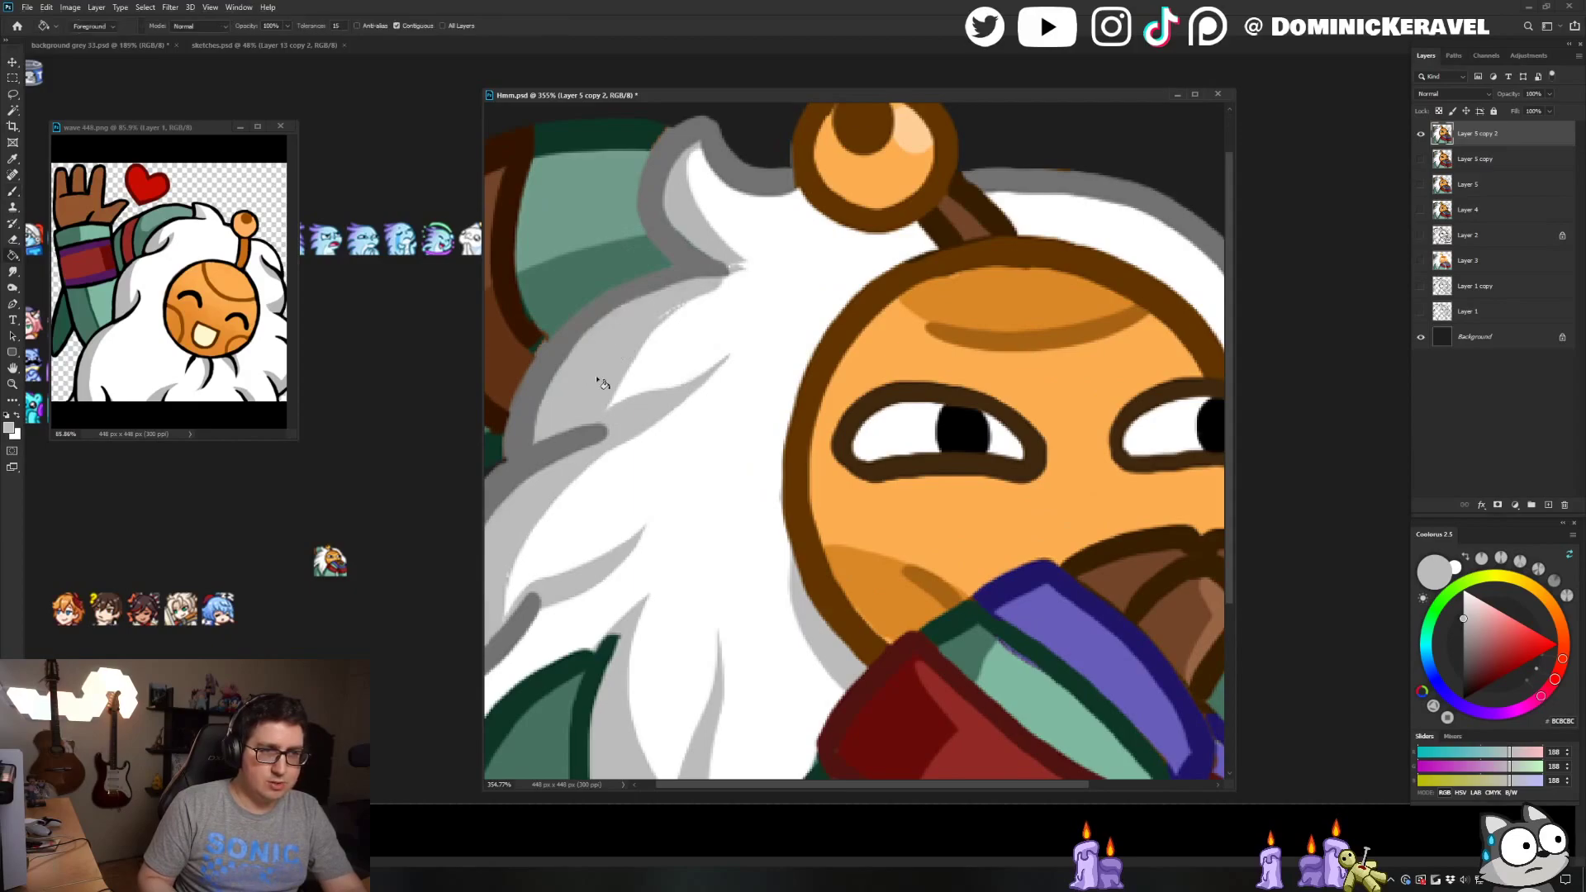
pyautogui.press('b')
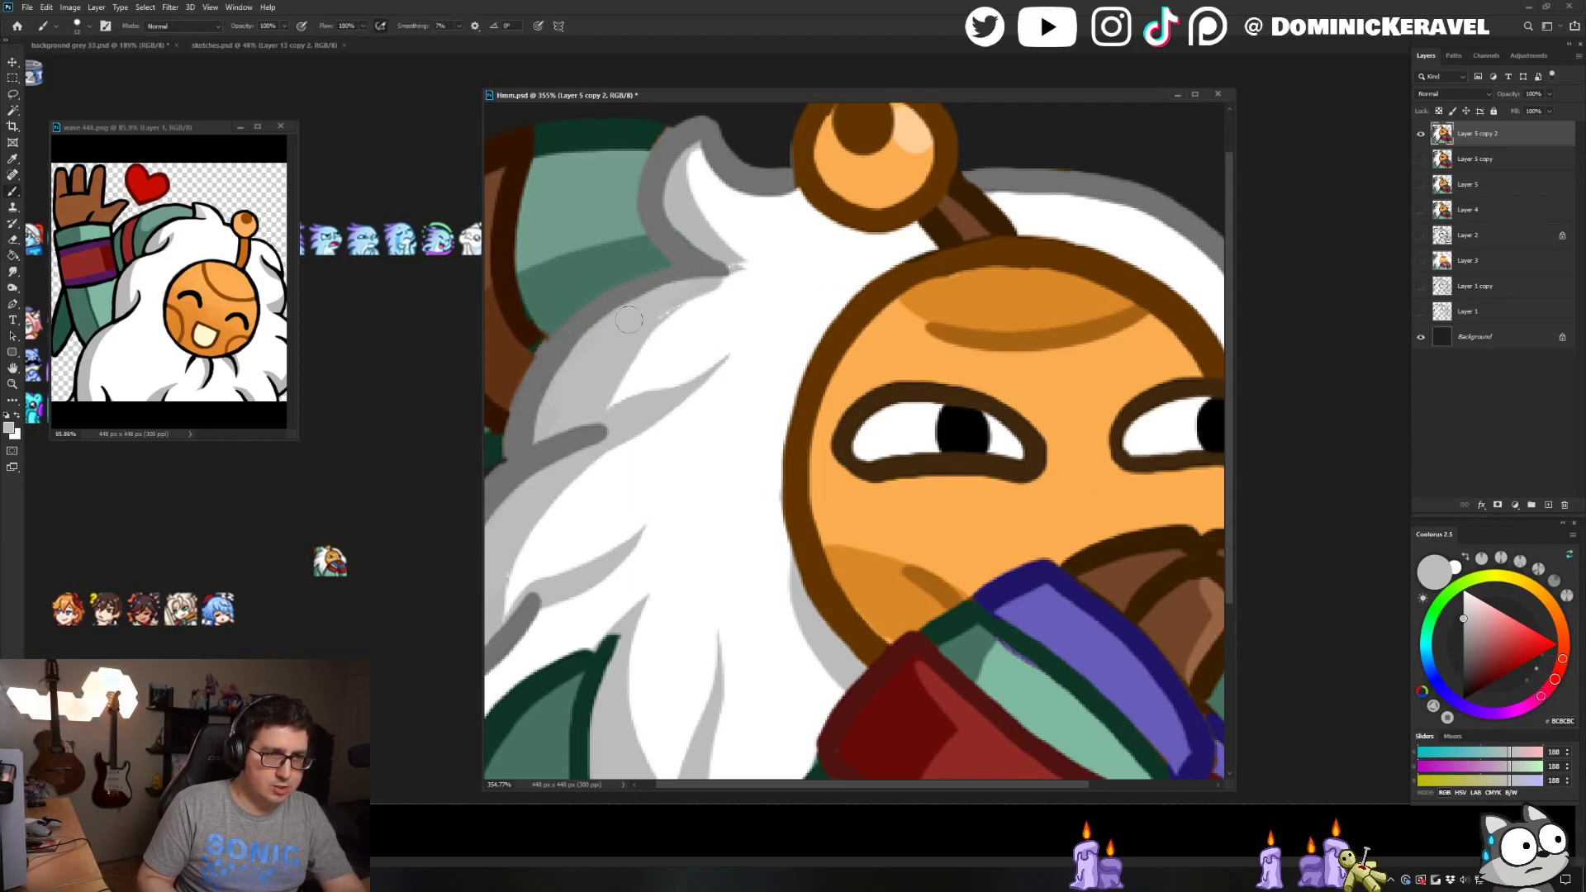
pyautogui.keyDown('alt'); pyautogui.click(530, 333); pyautogui.keyUp('alt')
pyautogui.moveTo(667, 298); pyautogui.dragTo(697, 357)
pyautogui.keyDown('alt'); pyautogui.click(727, 350); pyautogui.keyUp('alt')
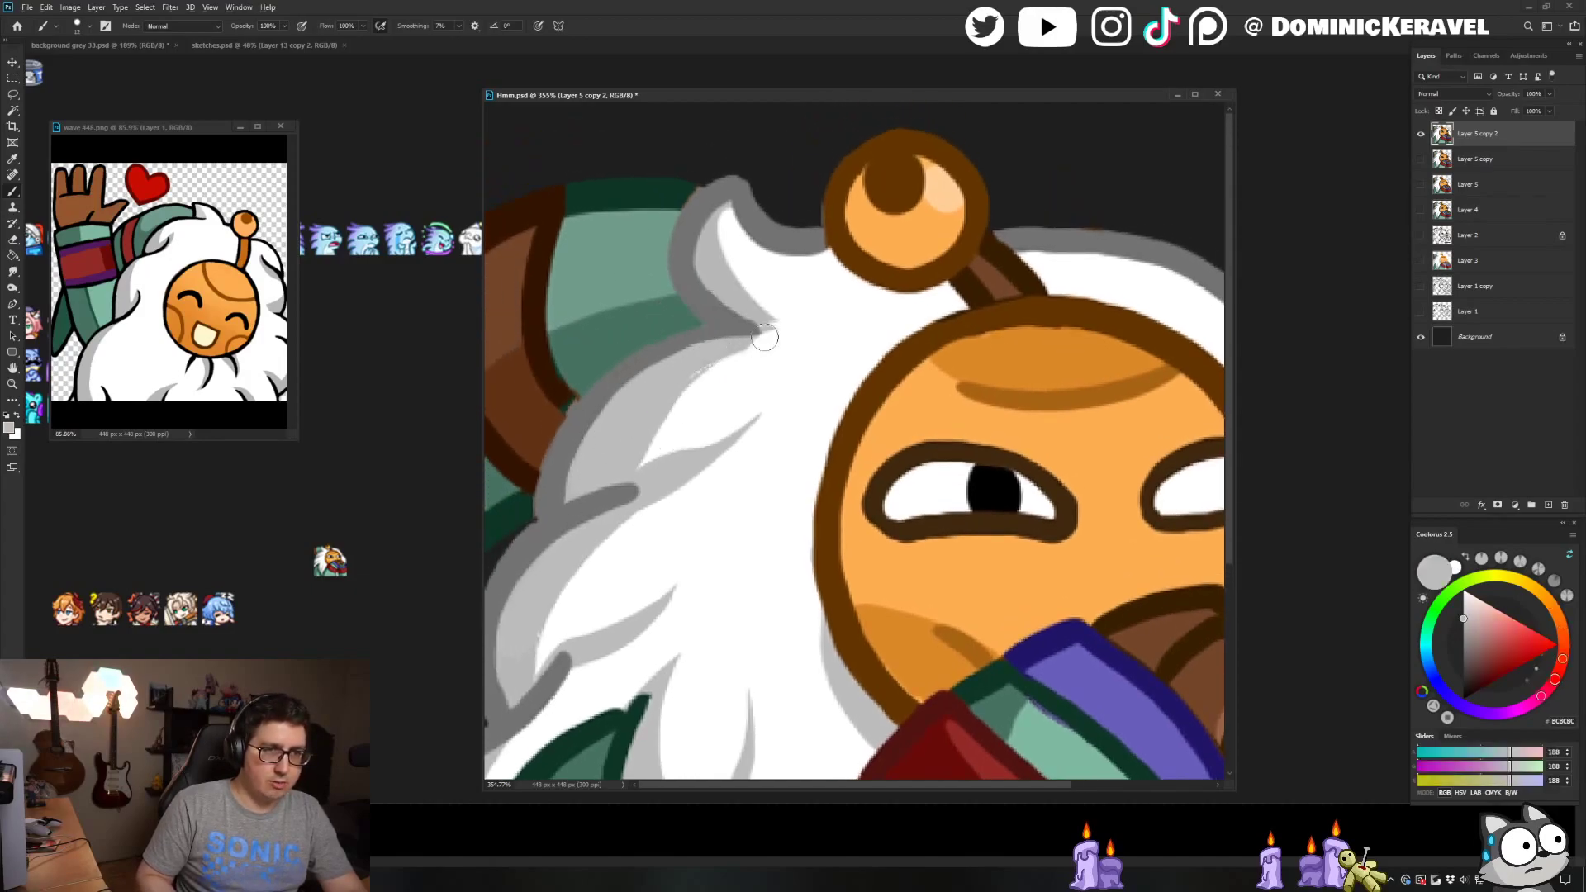
# Refine the edges around the upper hair tuft beside the sleeve with sampled white #FFFFFF, dark green #0E3626 and greys including #727272
pyautogui.keyDown('alt'); pyautogui.click(760, 355); pyautogui.keyUp('alt')
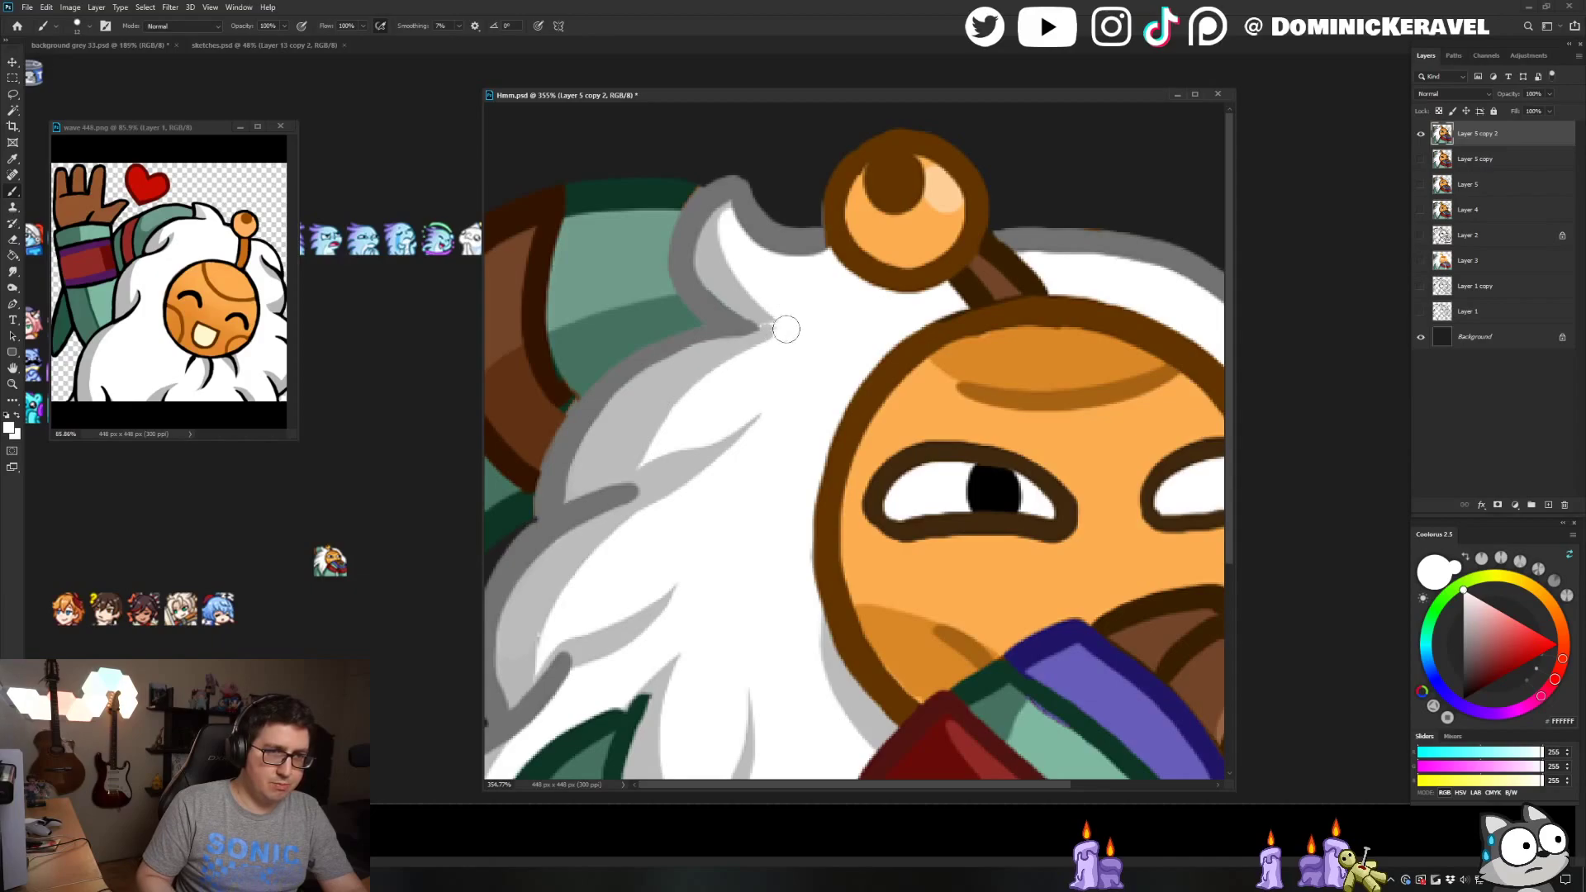
pyautogui.moveTo(783, 332); pyautogui.dragTo(657, 429)
pyautogui.moveTo(772, 337)
pyautogui.mouseDown()
pyautogui.moveTo(708, 378)
pyautogui.moveTo(671, 437)
pyautogui.mouseUp()
pyautogui.keyDown('alt'); pyautogui.click(768, 326); pyautogui.keyUp('alt')
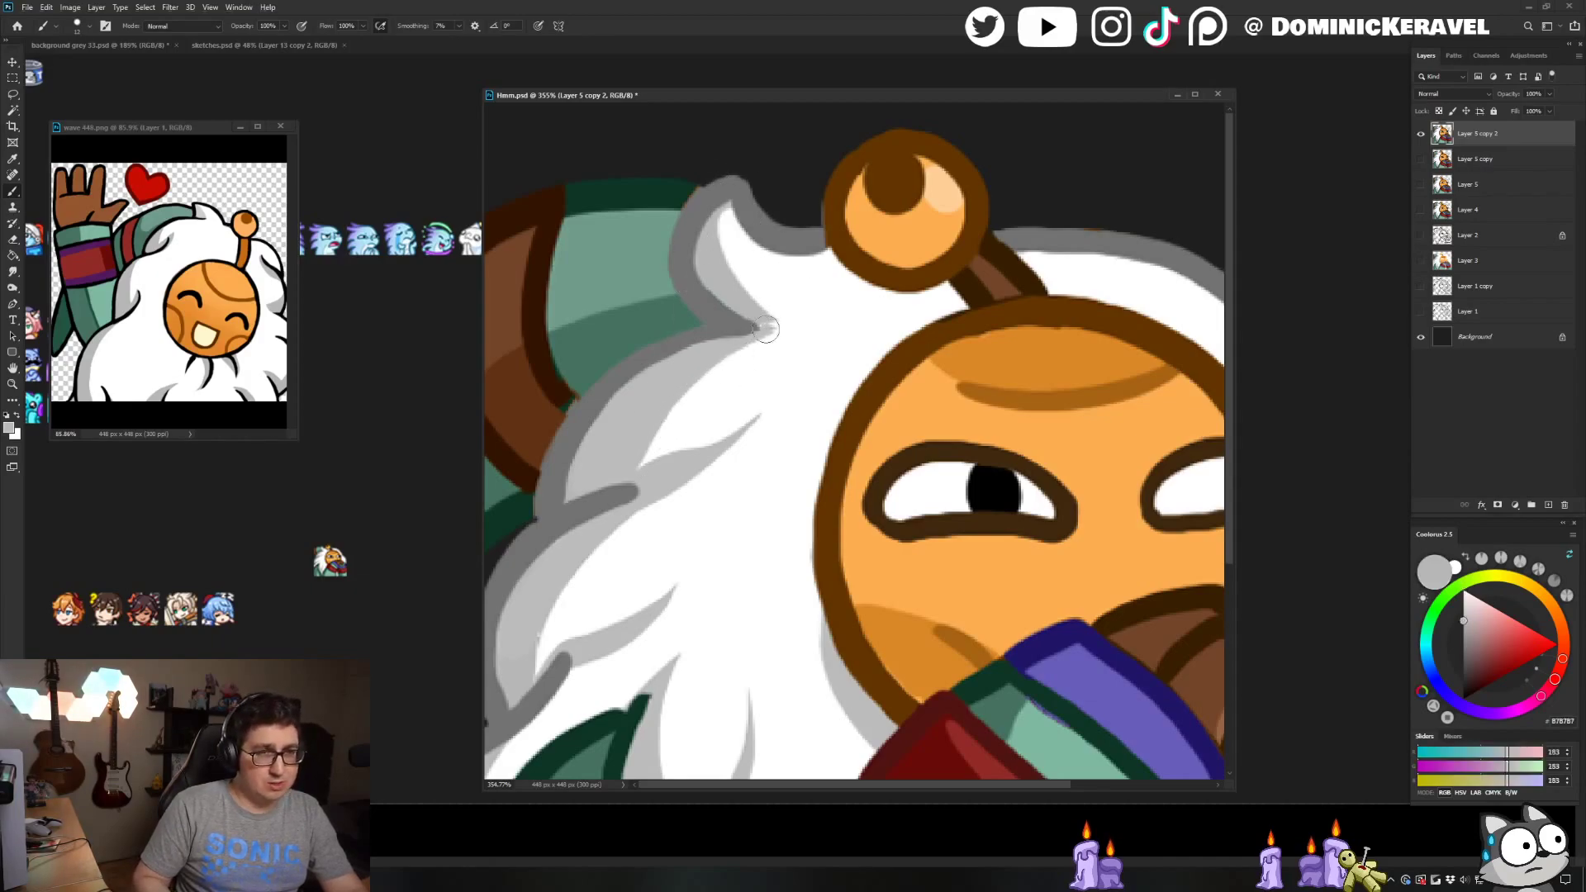
pyautogui.keyDown('alt'); pyautogui.click(796, 322); pyautogui.keyUp('alt')
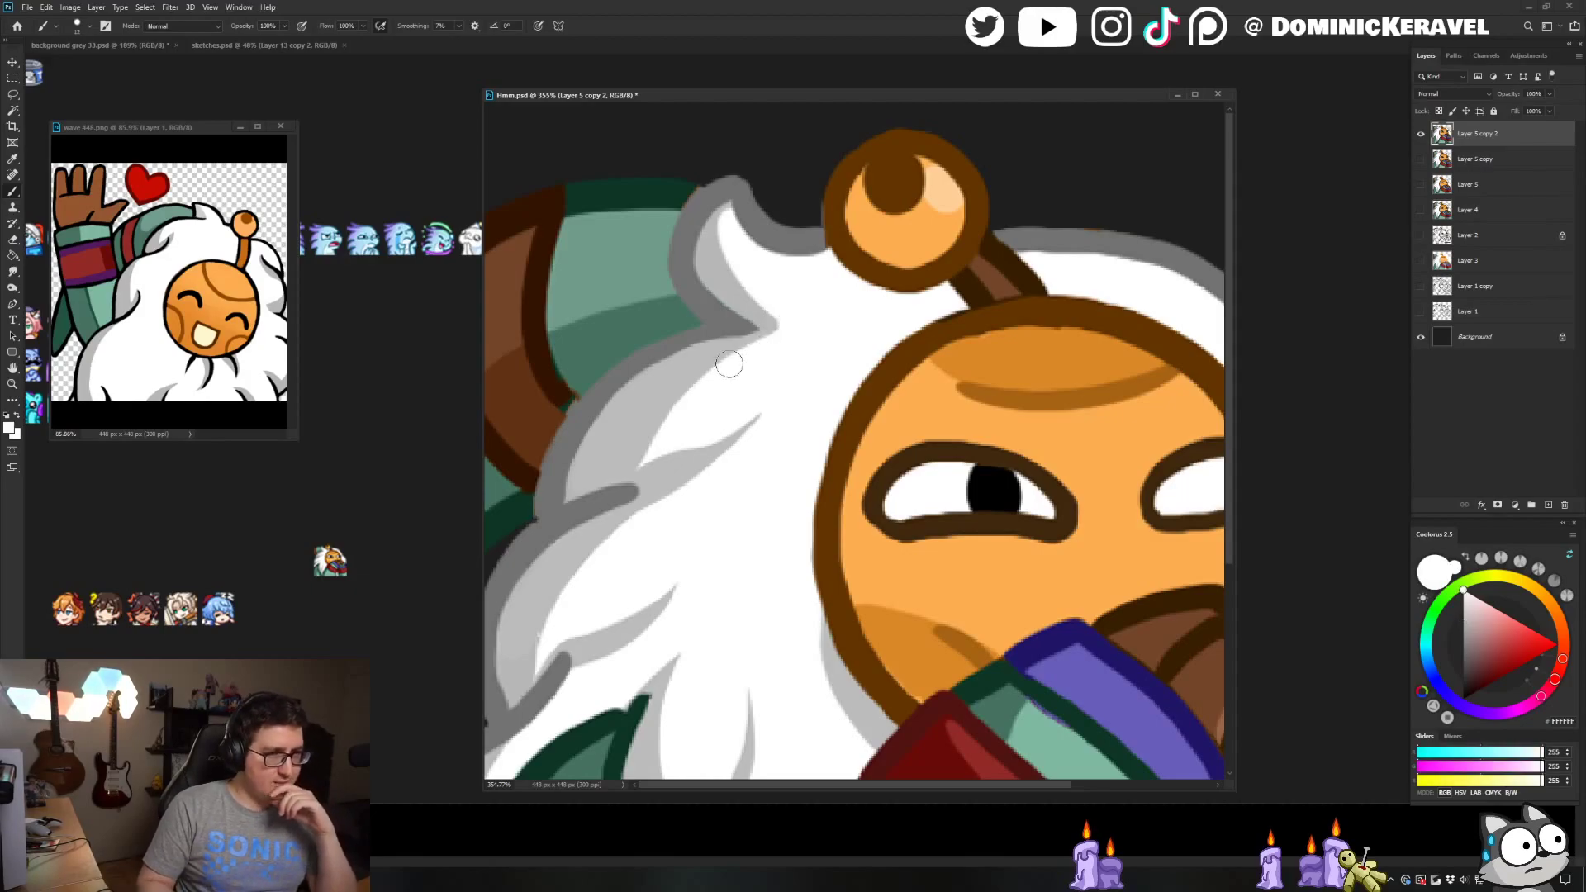
pyautogui.keyDown('alt'); pyautogui.click(674, 195); pyautogui.keyUp('alt')
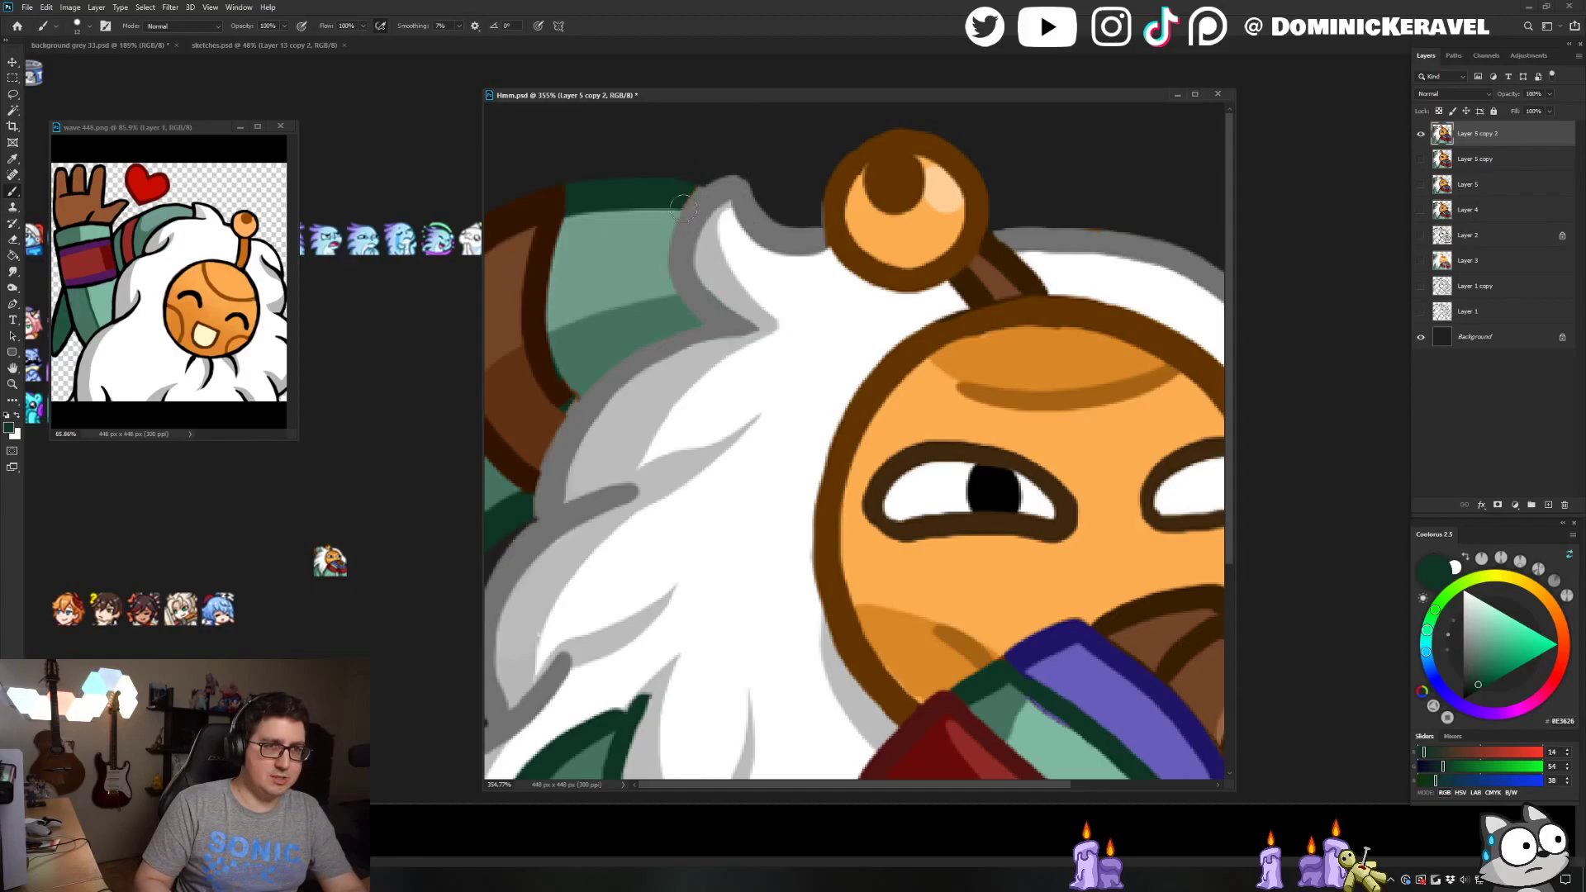
pyautogui.keyDown('alt'); pyautogui.click(699, 198); pyautogui.keyUp('alt')
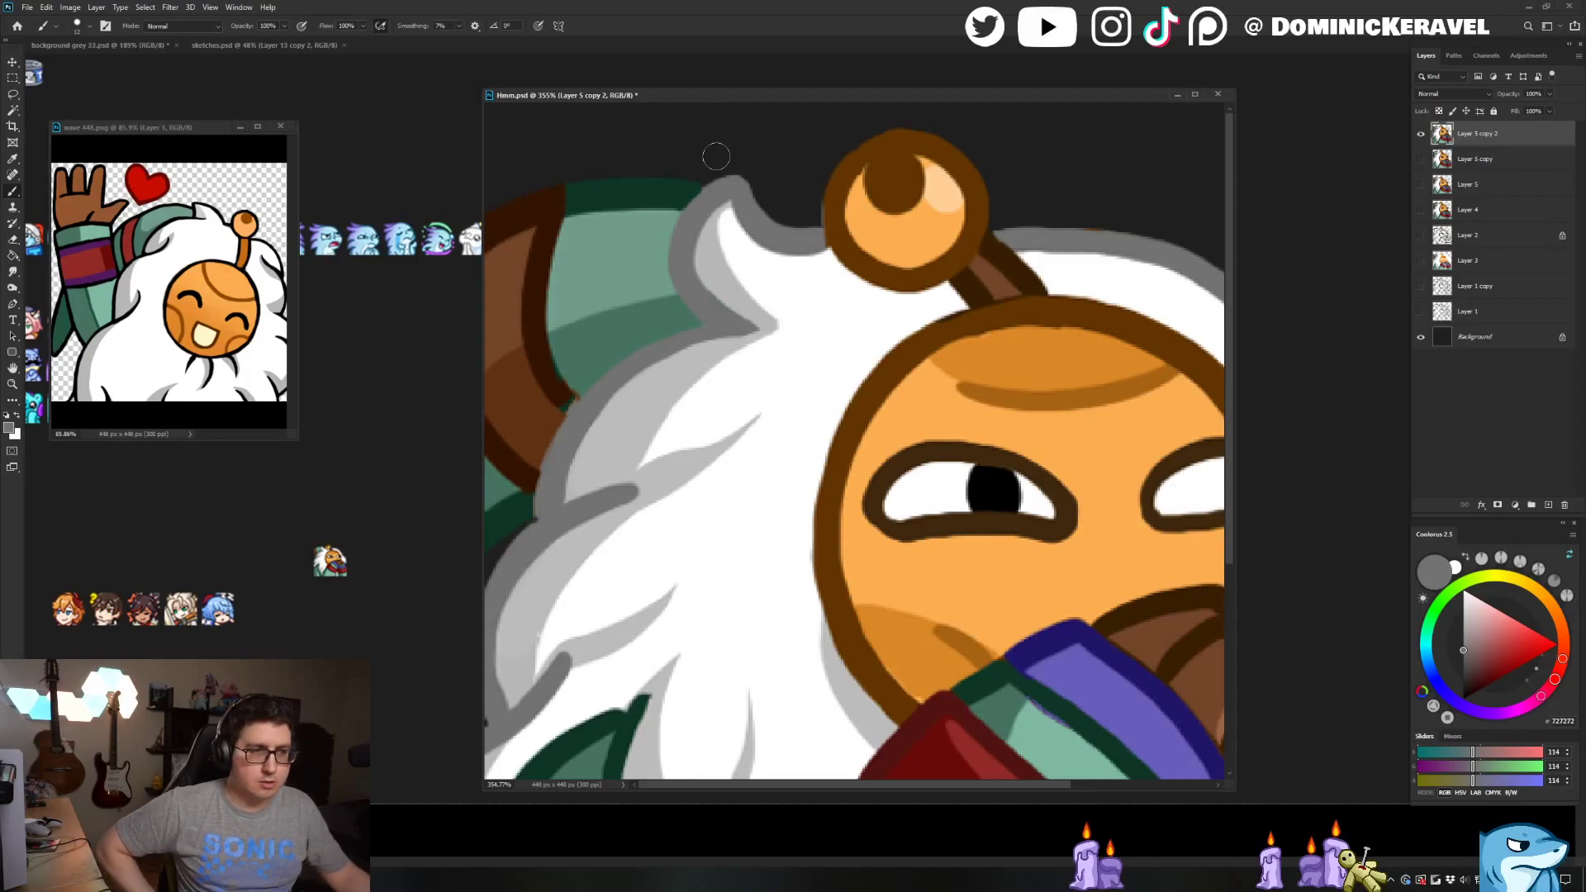
# Clean up the antenna stalk and its join with the head outline using sampled dark brown #371E00, brown #623500 and adjacent colours
pyautogui.moveTo(726, 97); pyautogui.dragTo(716, 90)
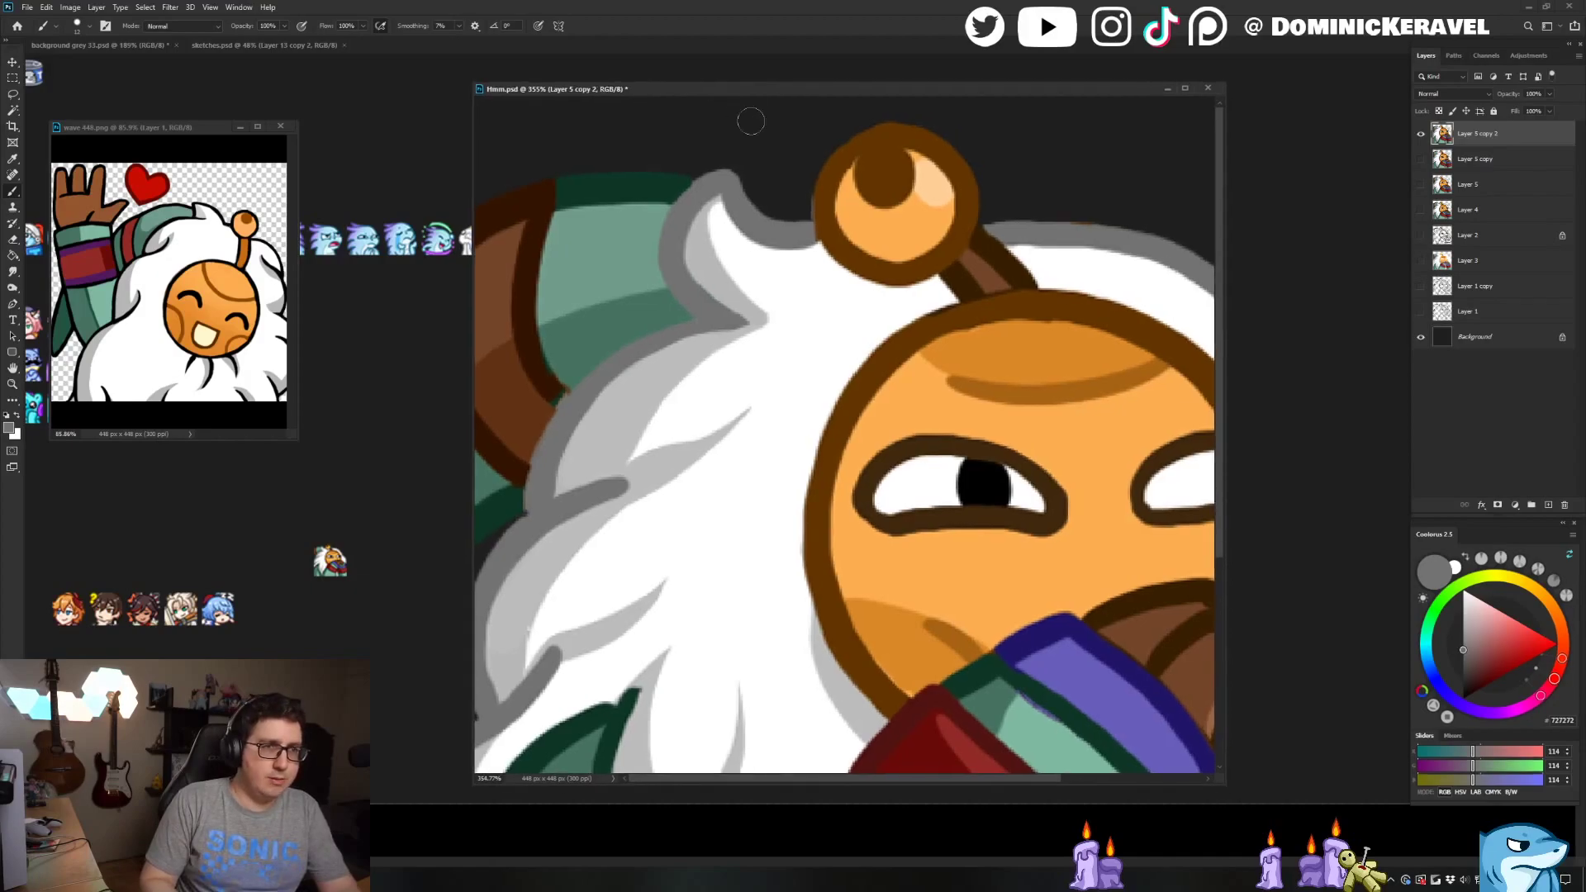
pyautogui.moveTo(917, 181); pyautogui.dragTo(879, 192)
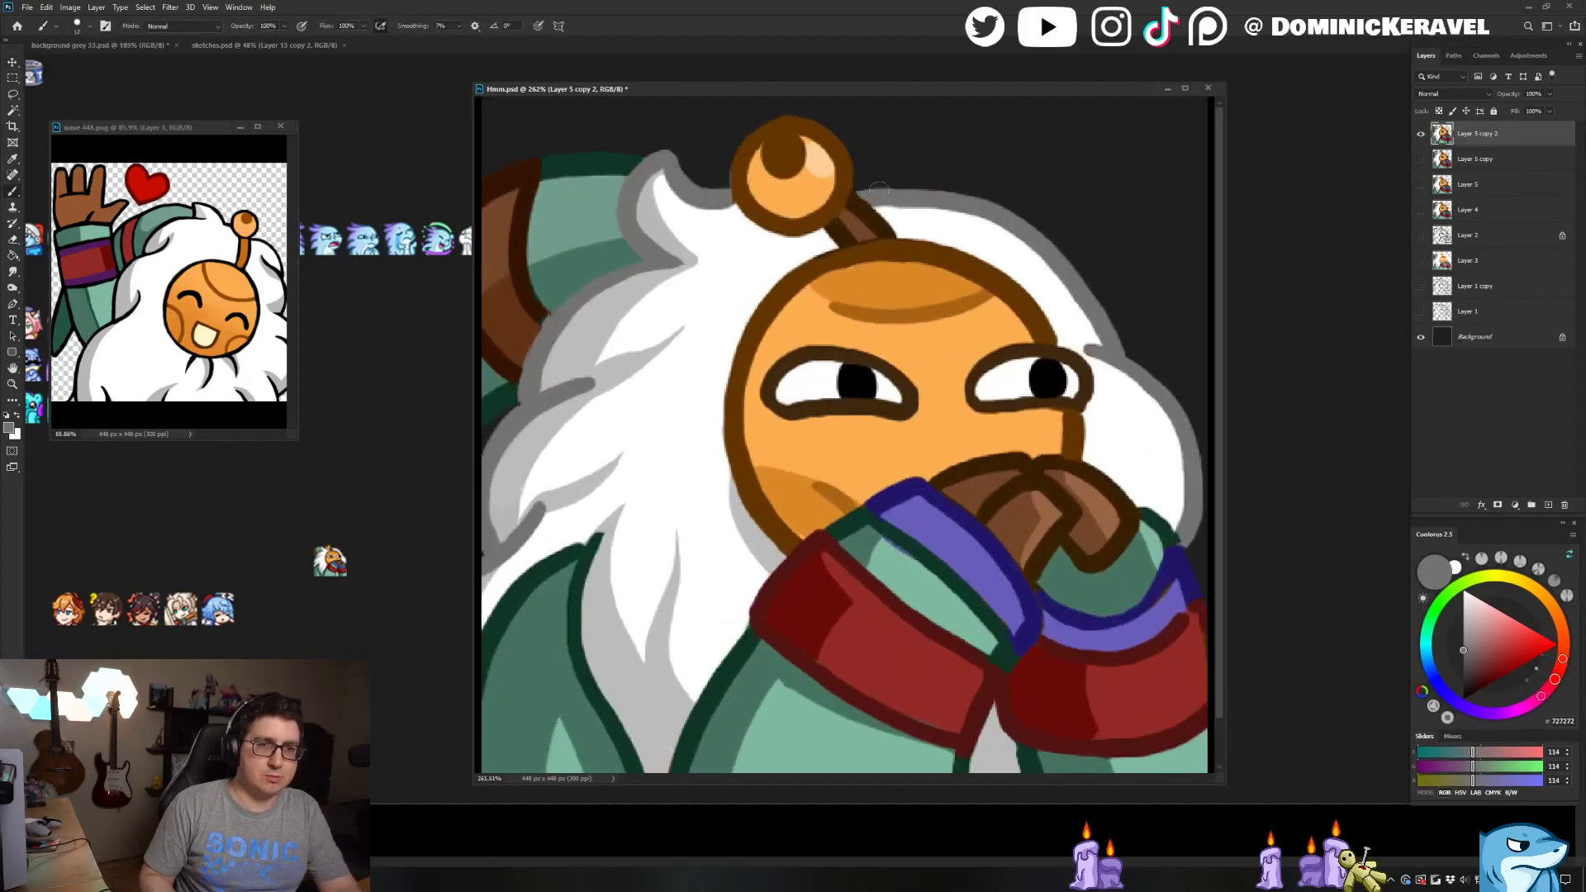
pyautogui.keyDown('alt'); pyautogui.click(867, 235); pyautogui.keyUp('alt')
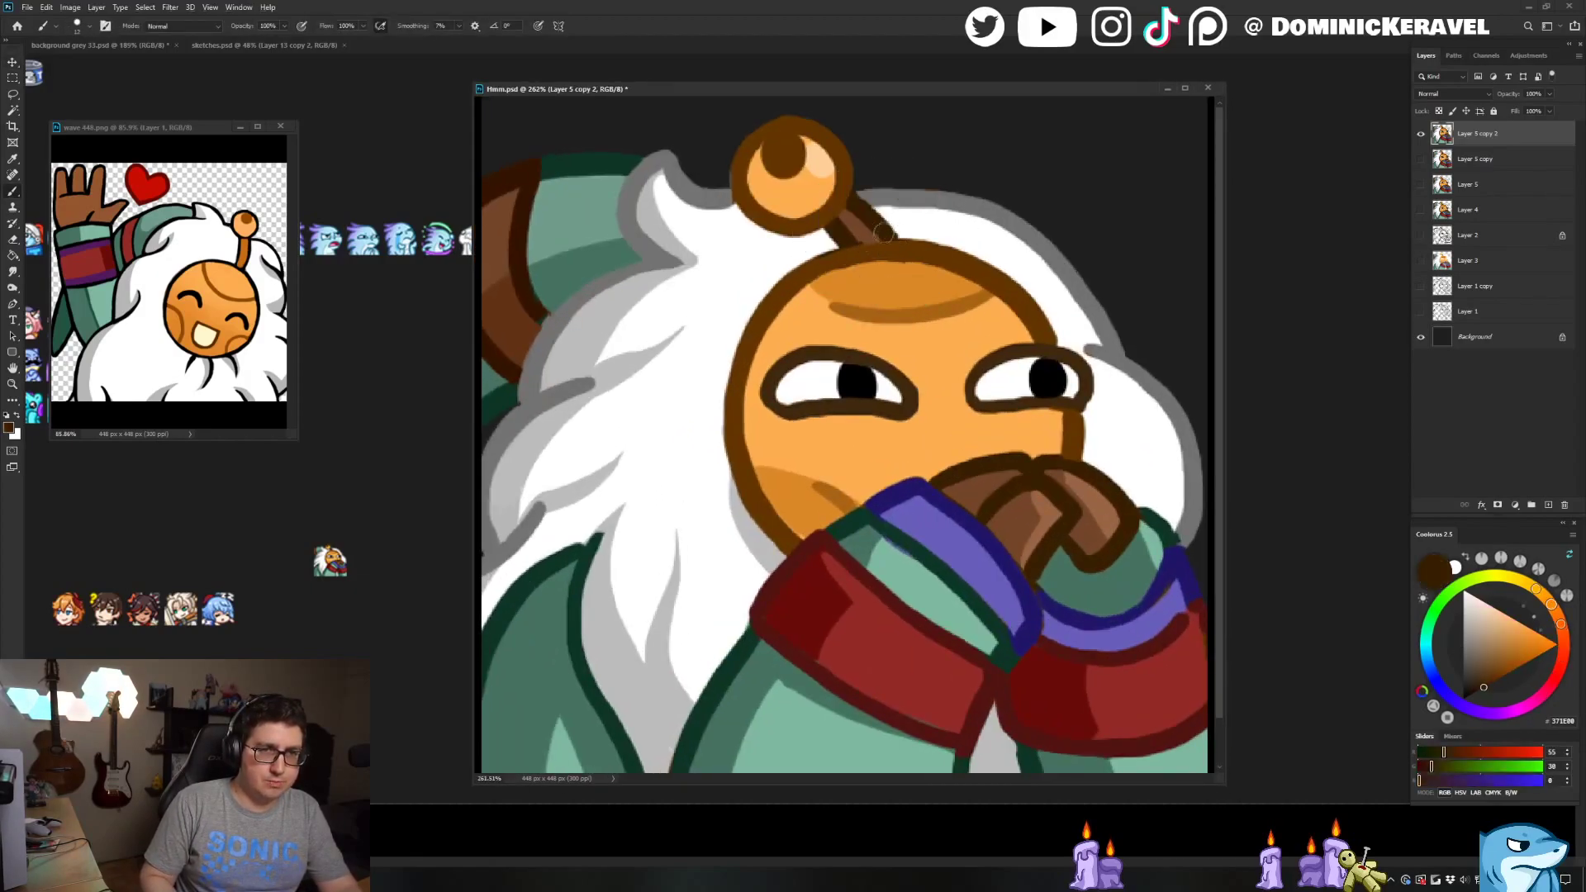
pyautogui.keyDown('alt'); pyautogui.click(868, 233); pyautogui.keyUp('alt')
pyautogui.moveTo(849, 214)
pyautogui.mouseDown()
pyautogui.moveTo(874, 234)
pyautogui.moveTo(851, 239)
pyautogui.moveTo(889, 229)
pyautogui.moveTo(840, 247)
pyautogui.moveTo(855, 244)
pyautogui.mouseUp()
pyautogui.keyDown('alt'); pyautogui.click(879, 215); pyautogui.keyUp('alt')
pyautogui.hotkey('ctrl', 'z')
pyautogui.keyDown('alt'); pyautogui.click(874, 218); pyautogui.keyUp('alt')
pyautogui.keyDown('alt'); pyautogui.click(839, 228); pyautogui.keyUp('alt')
pyautogui.keyDown('alt'); pyautogui.click(913, 245); pyautogui.keyUp('alt')
pyautogui.keyDown('alt'); pyautogui.click(816, 247); pyautogui.keyUp('alt')
pyautogui.keyDown('alt'); pyautogui.click(844, 235); pyautogui.keyUp('alt')
pyautogui.keyDown('alt'); pyautogui.click(873, 249); pyautogui.keyUp('alt')
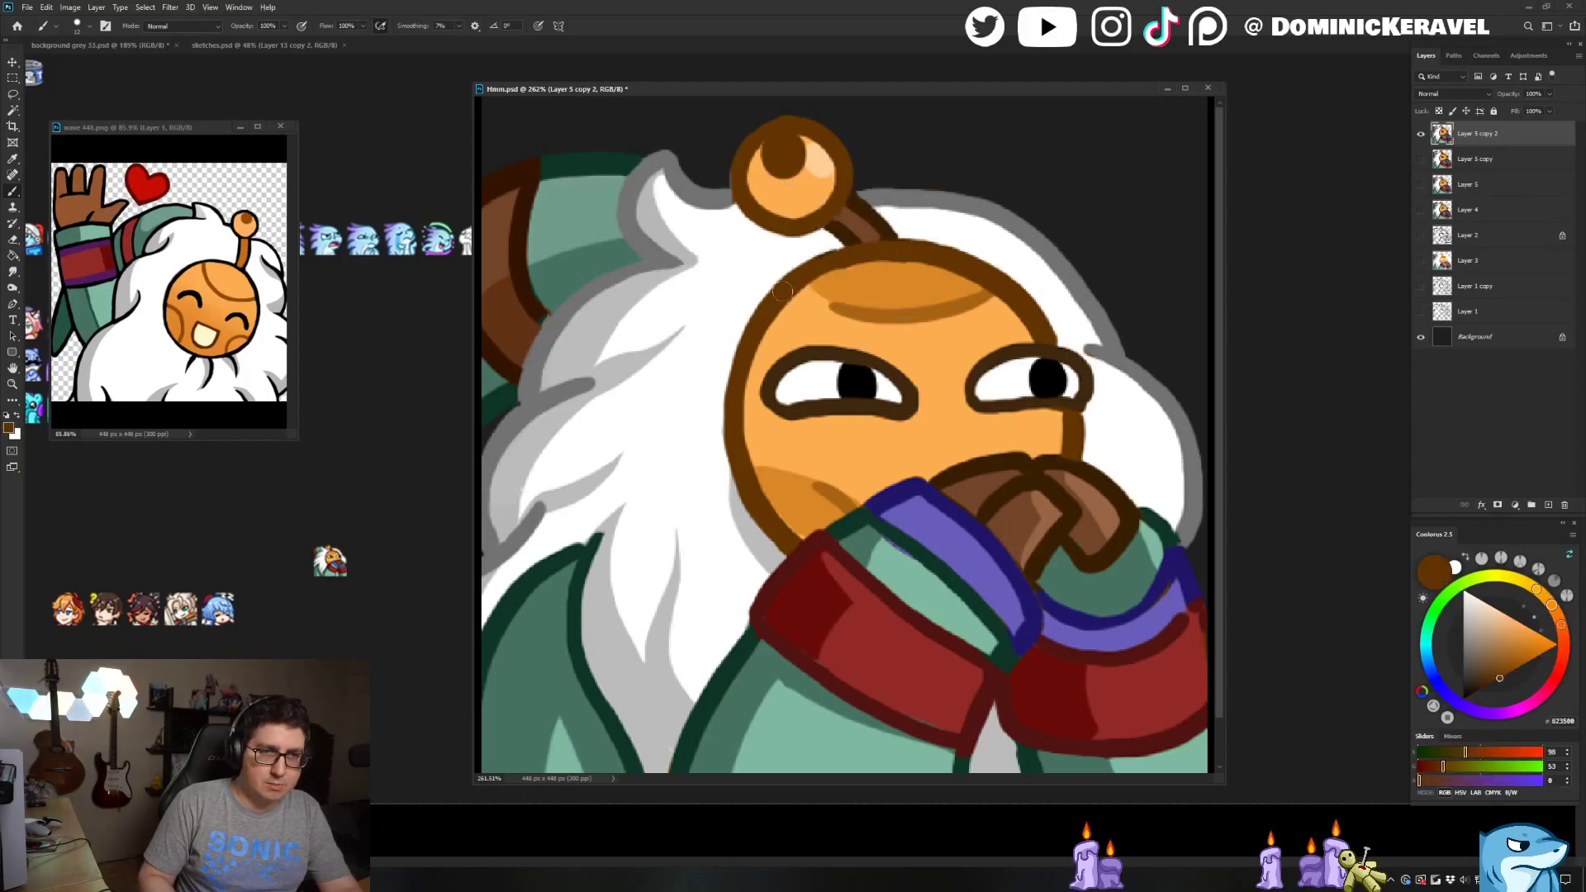
# Touch up the forehead edge and the outline of the antenna ball with sampled orange #DA8726, grey #727272 and brown #623500
pyautogui.keyDown('alt'); pyautogui.click(847, 278); pyautogui.keyUp('alt')
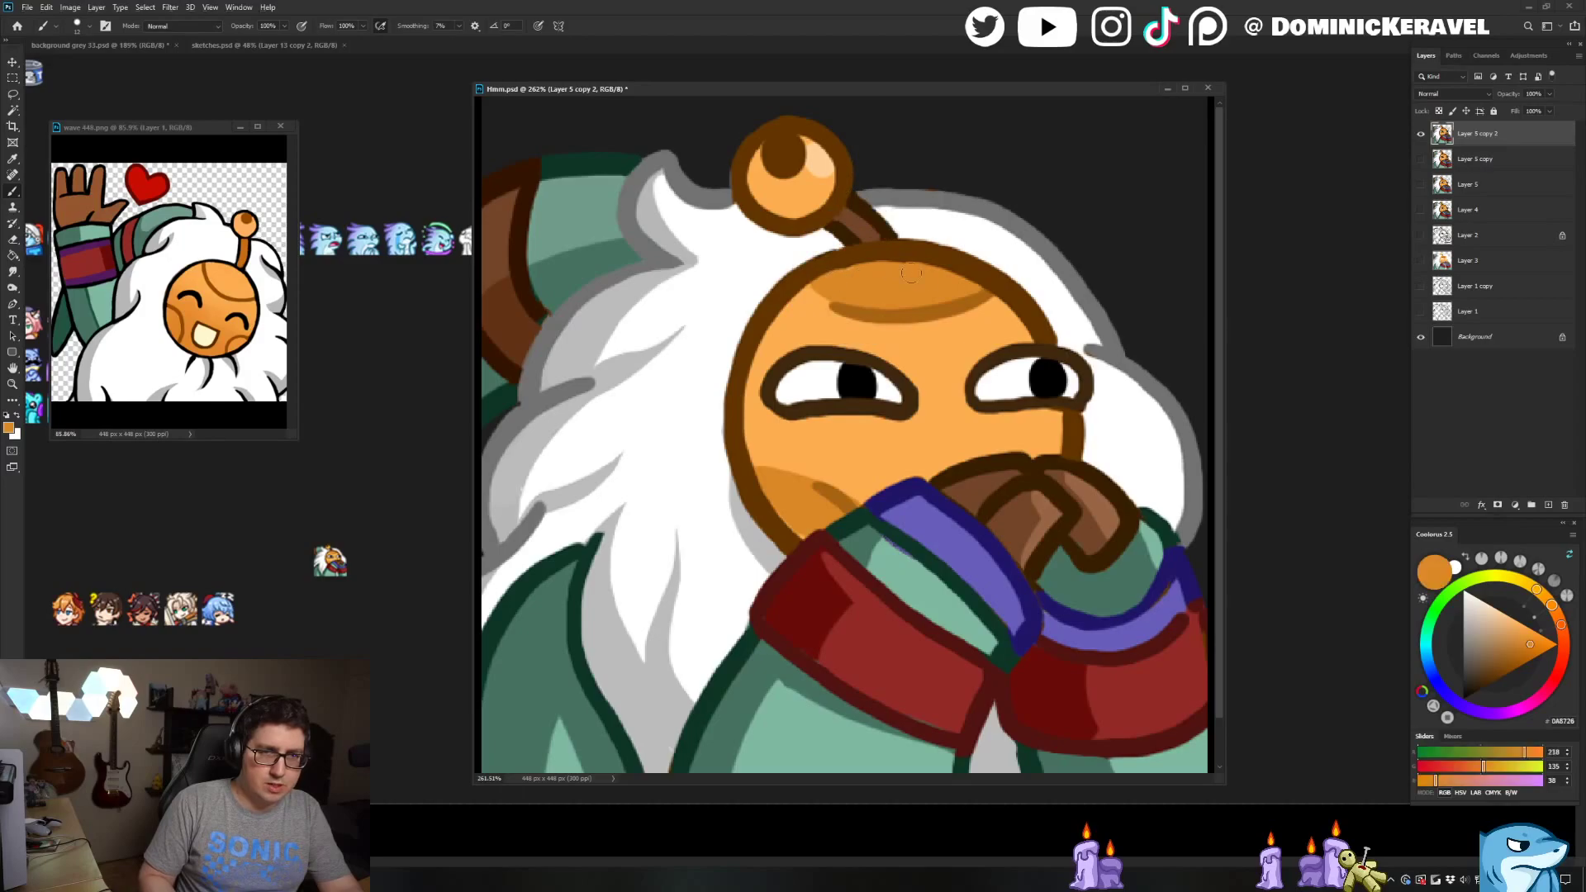
pyautogui.keyDown('alt'); pyautogui.click(859, 252); pyautogui.keyUp('alt')
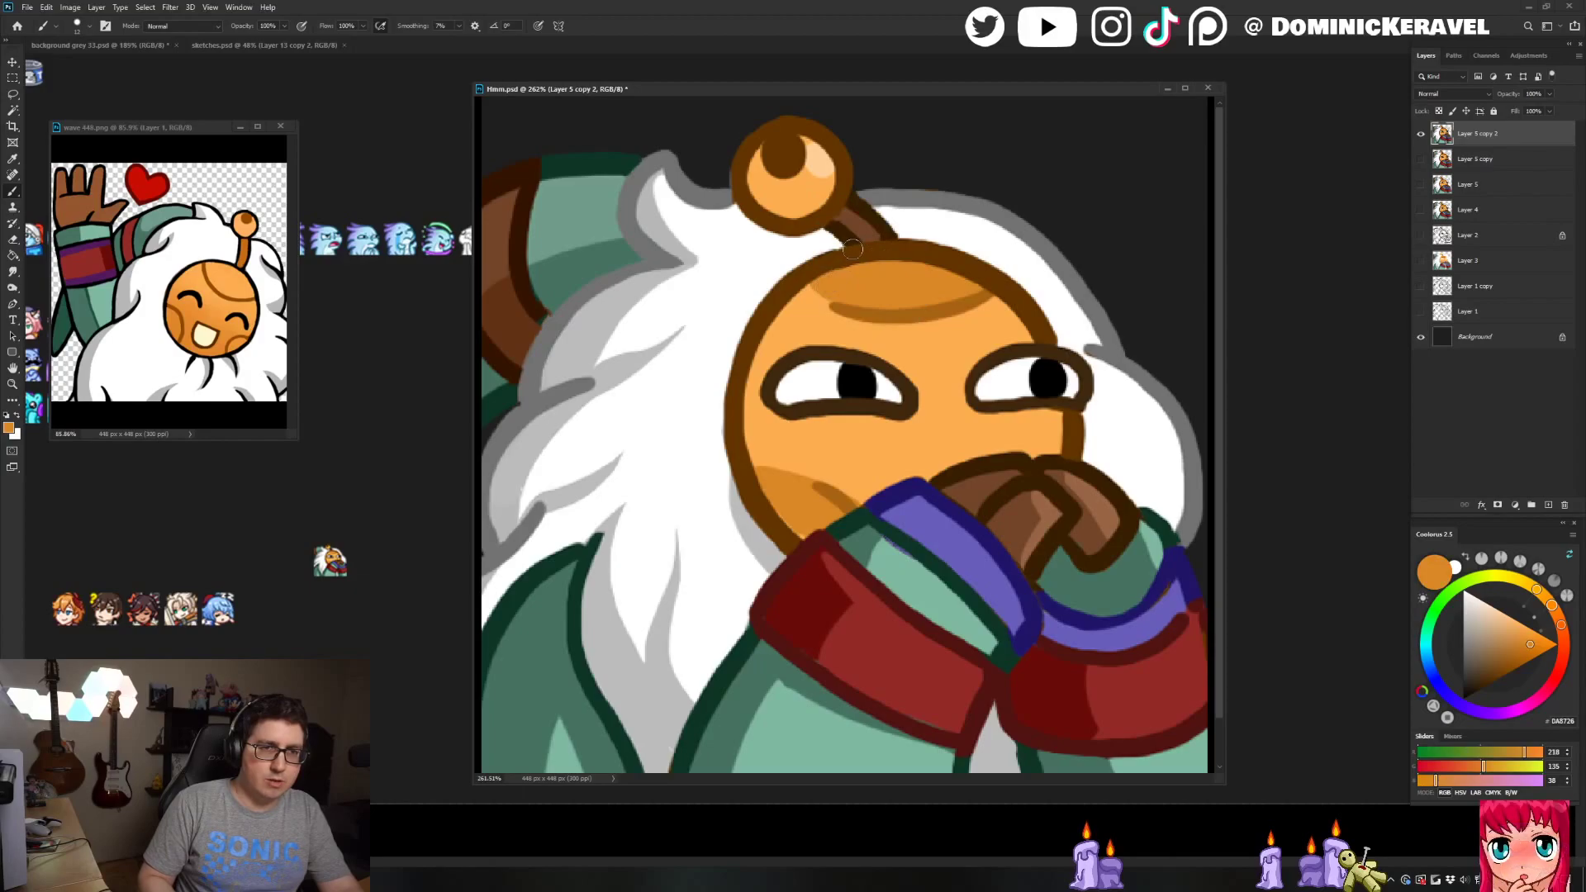
pyautogui.keyDown('alt'); pyautogui.click(730, 197); pyautogui.keyUp('alt')
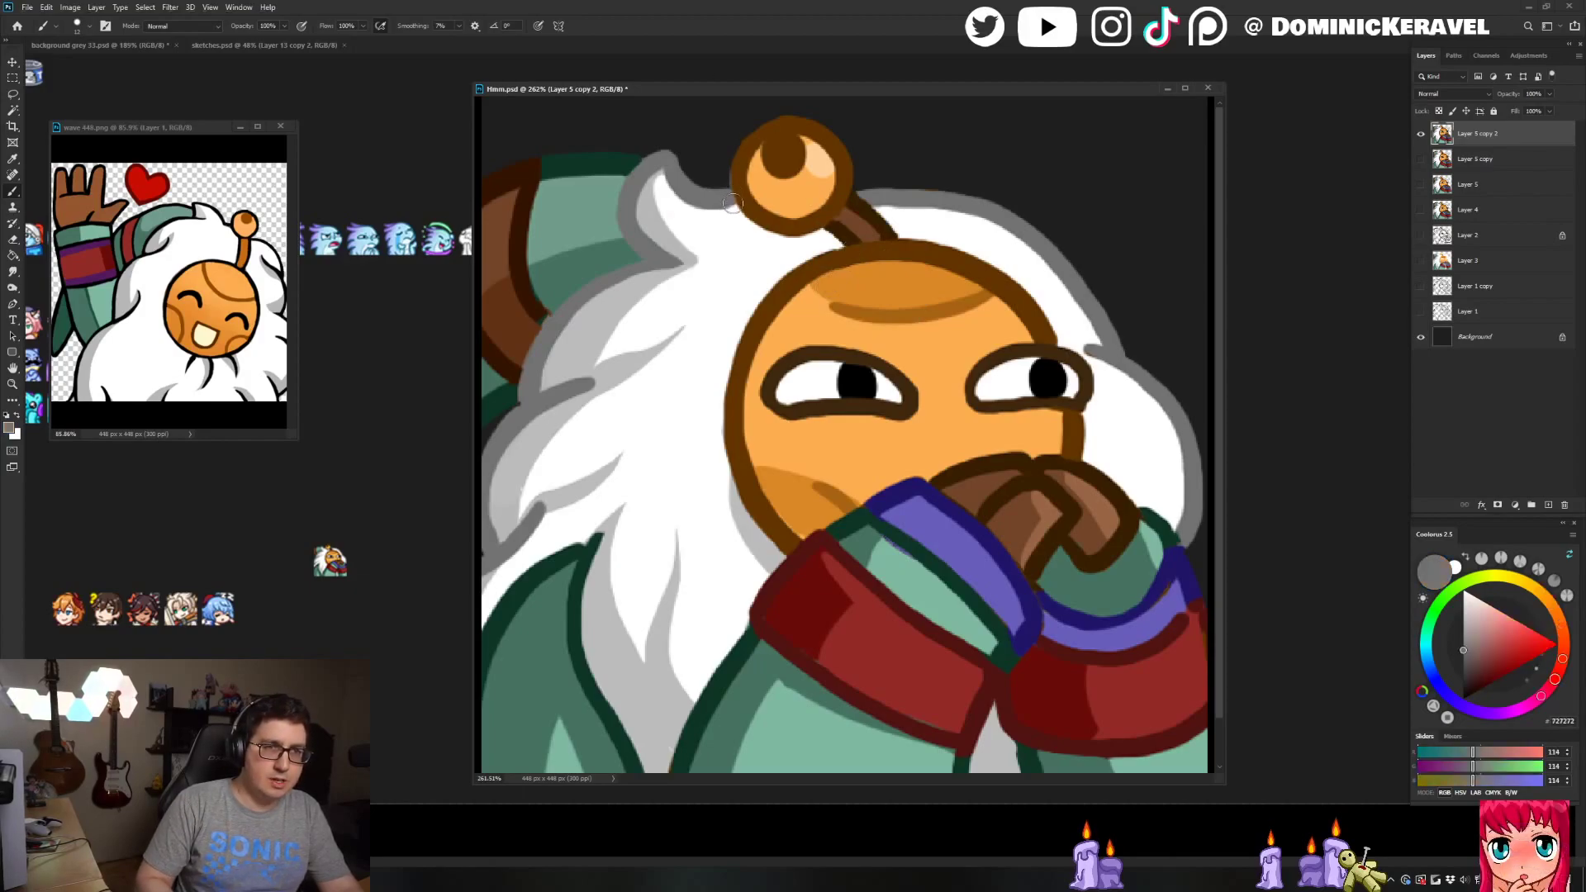
pyautogui.keyDown('alt'); pyautogui.click(741, 169); pyautogui.keyUp('alt')
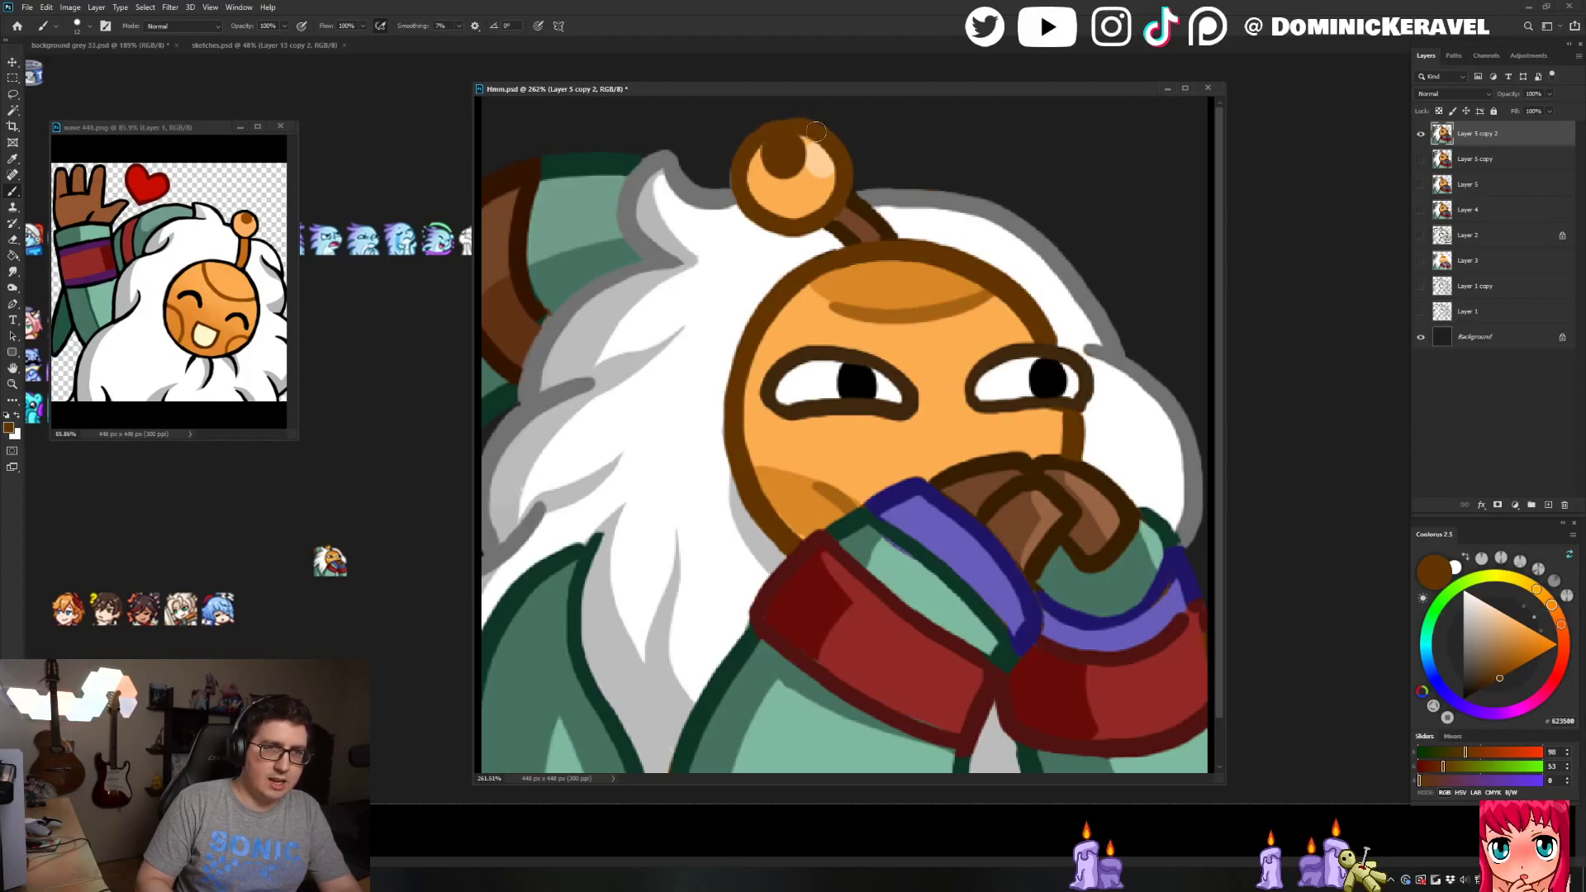
pyautogui.moveTo(783, 155); pyautogui.dragTo(774, 128)
# Smooth the upper head outline against the white hair using sampled brown #623500 and white #FFFFFF
pyautogui.press('v')
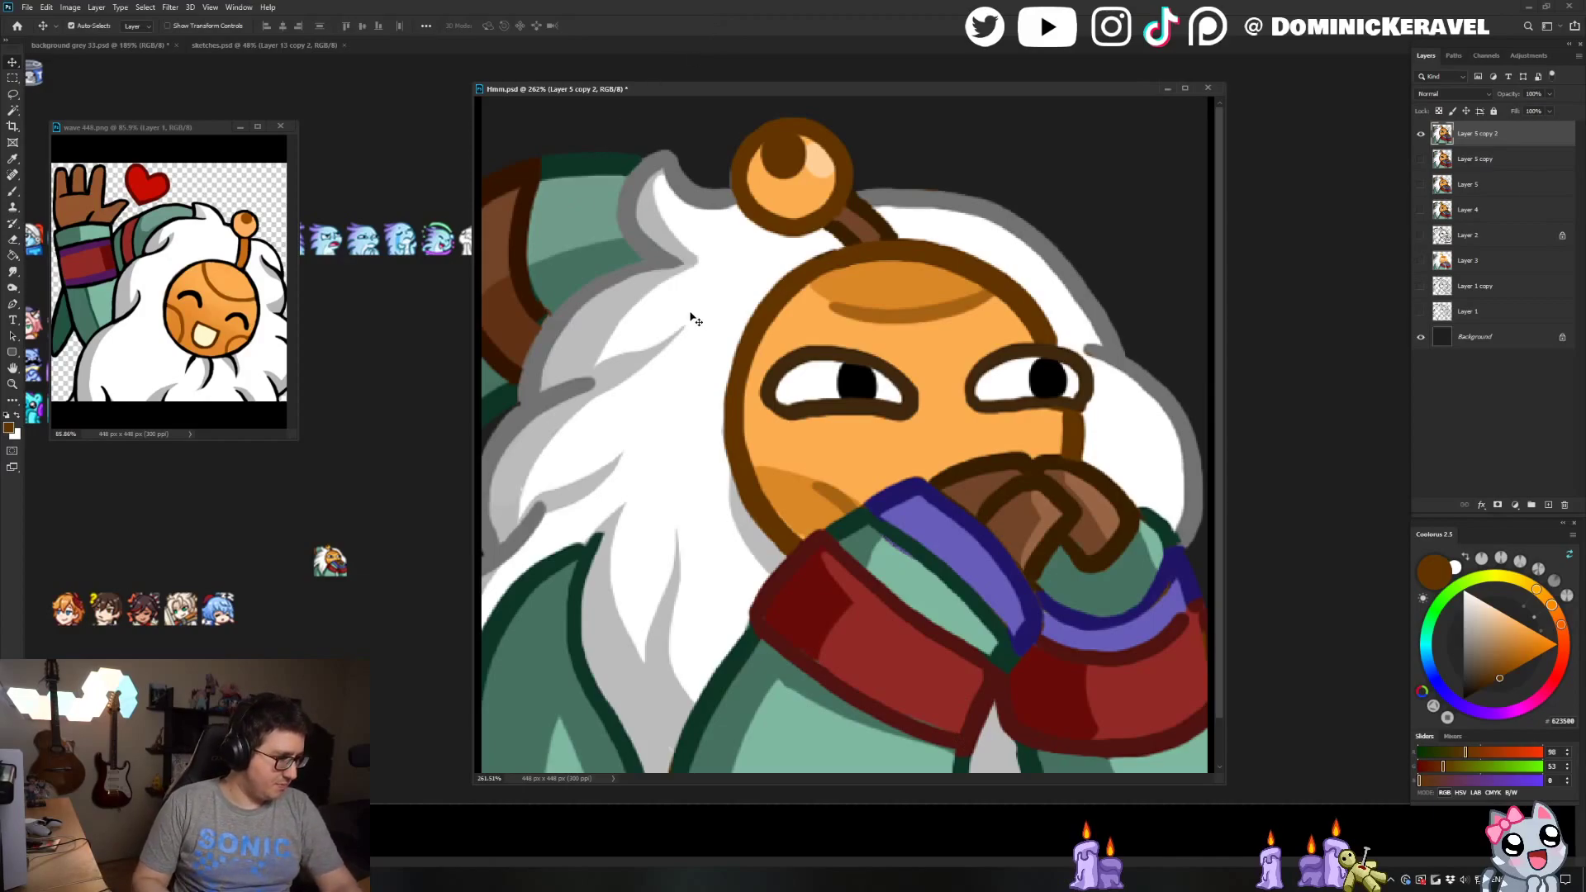
pyautogui.click(740, 78)
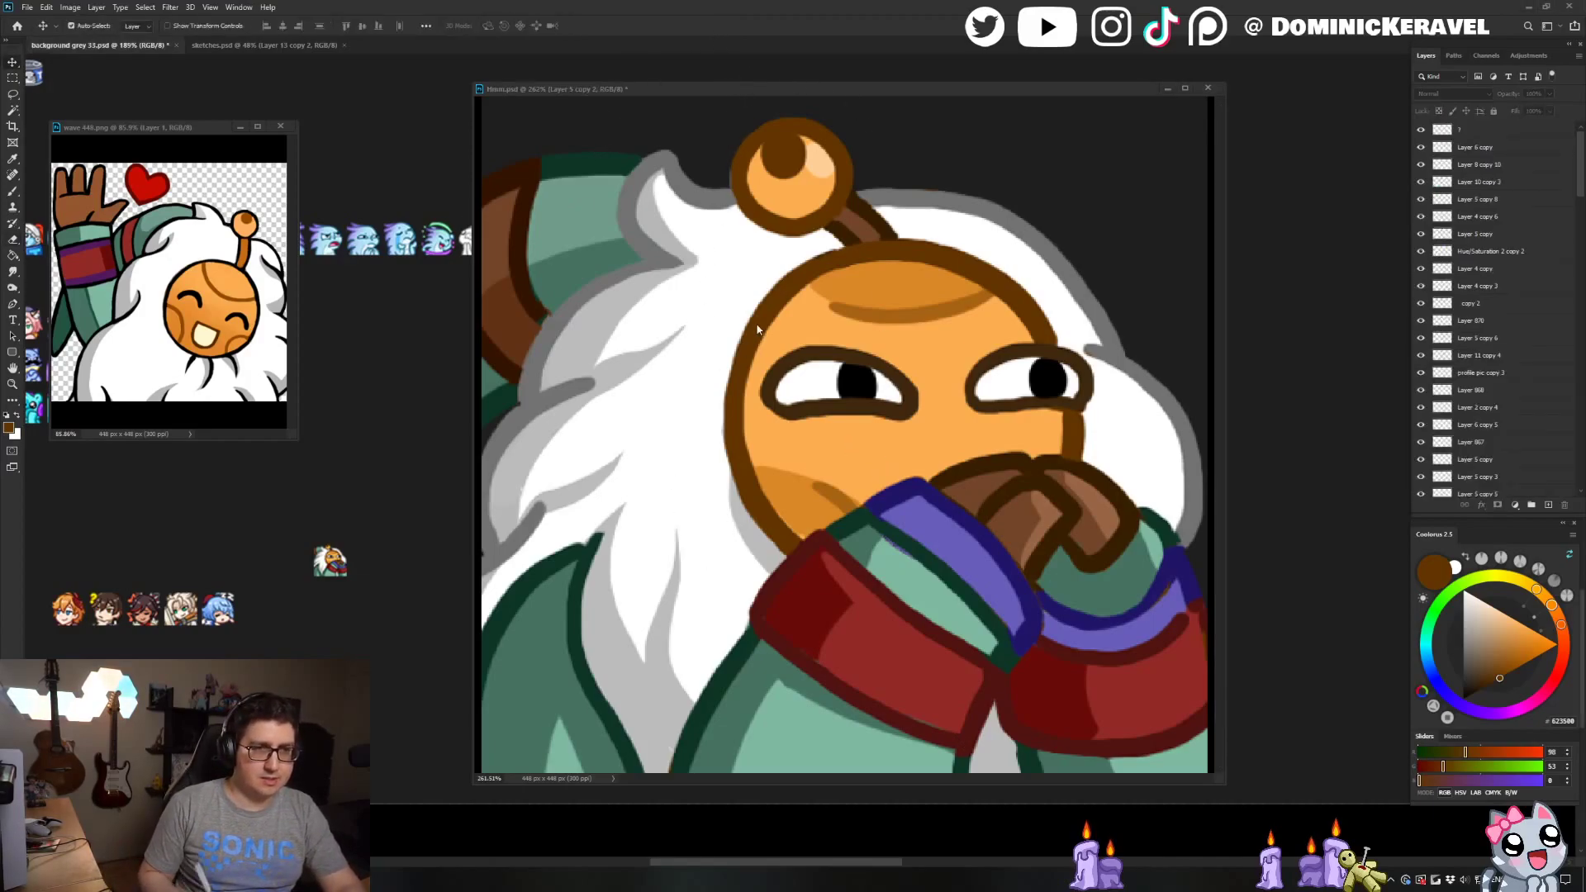
pyautogui.click(826, 301)
pyautogui.press('b')
pyautogui.press('x')
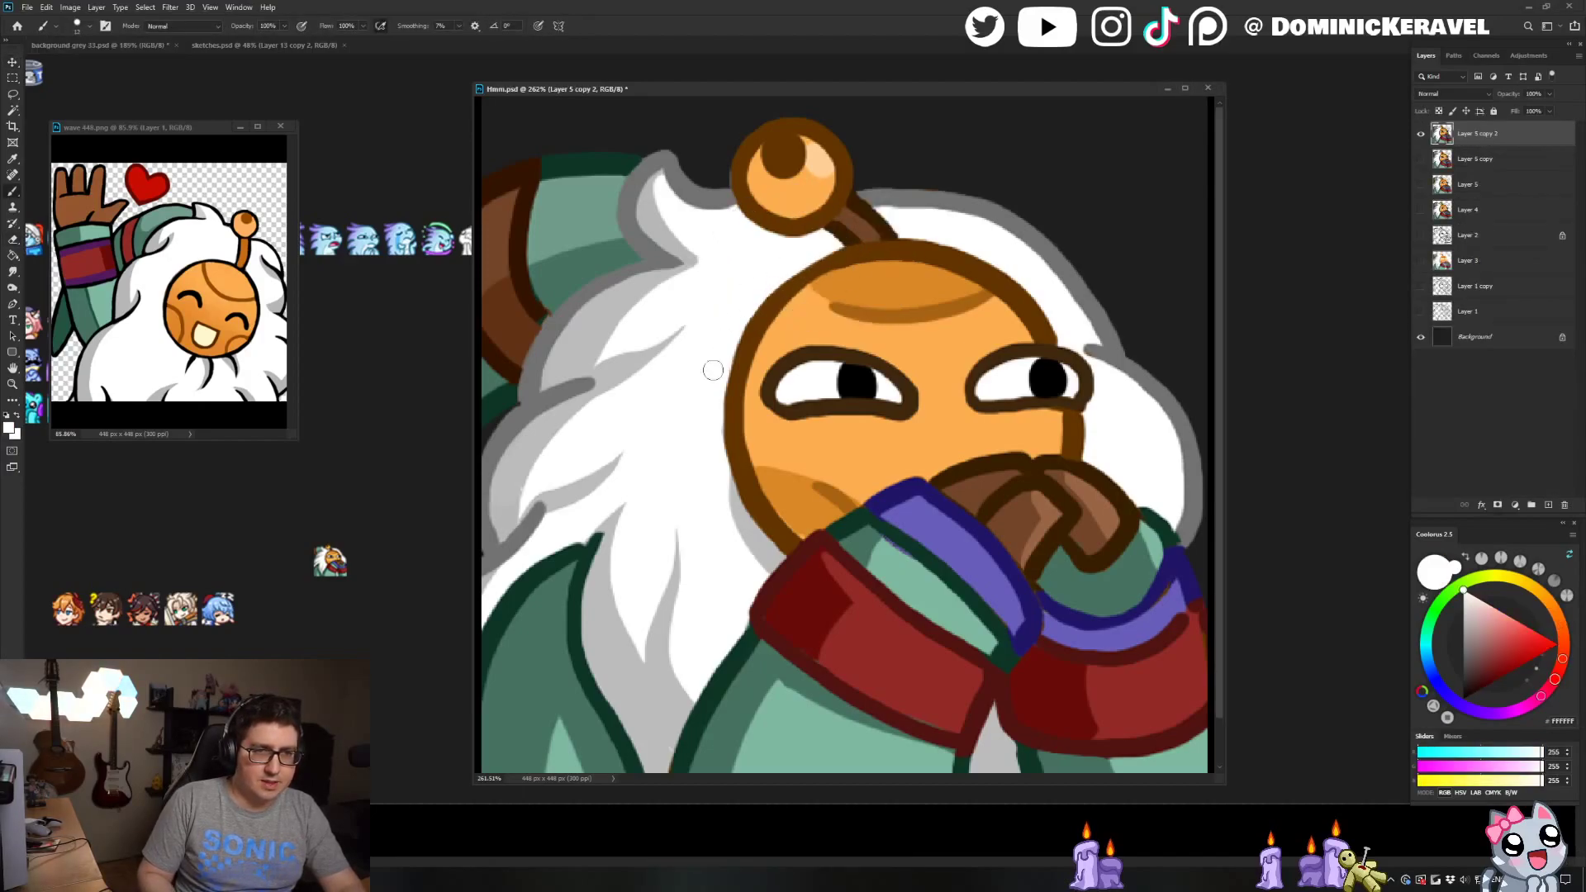
pyautogui.keyDown('alt'); pyautogui.click(860, 257); pyautogui.keyUp('alt')
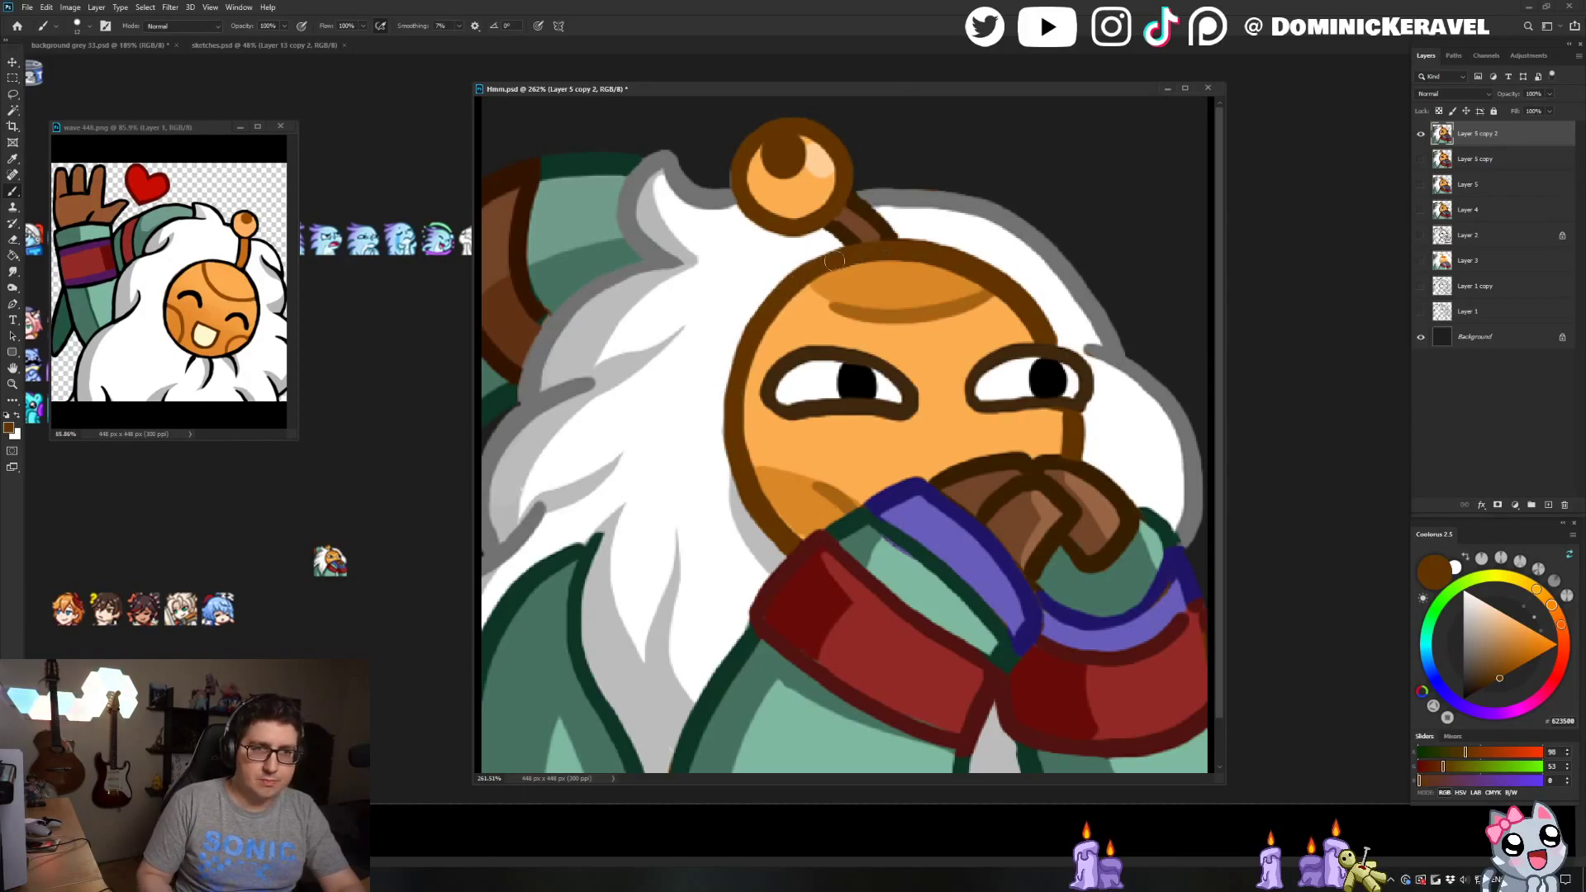
pyautogui.keyDown('alt'); pyautogui.click(791, 261); pyautogui.keyUp('alt')
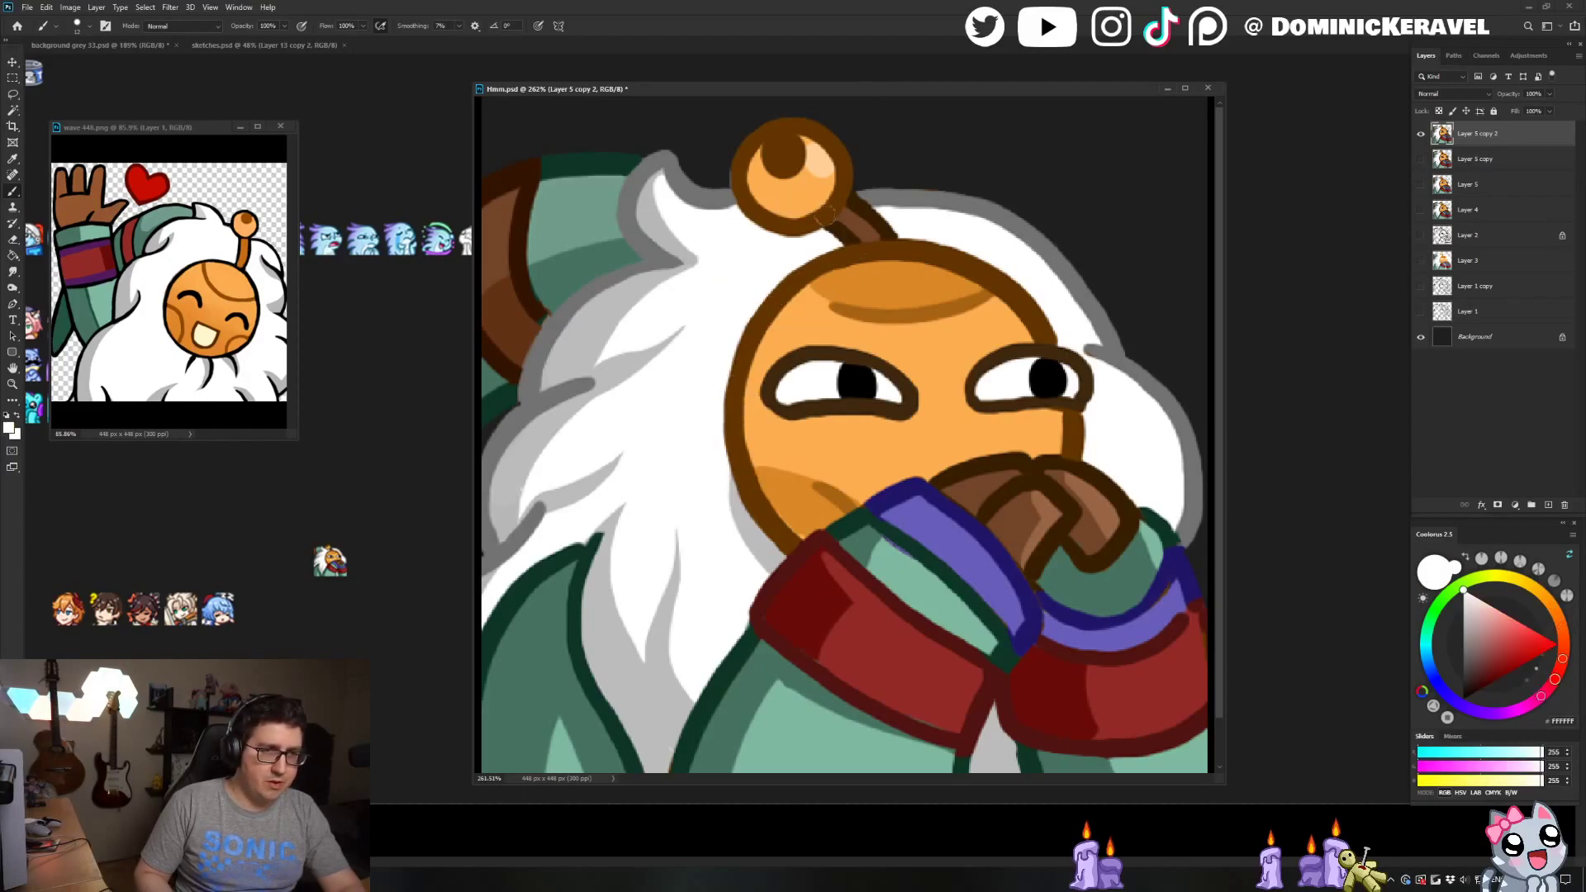
pyautogui.press('v')
pyautogui.press('b')
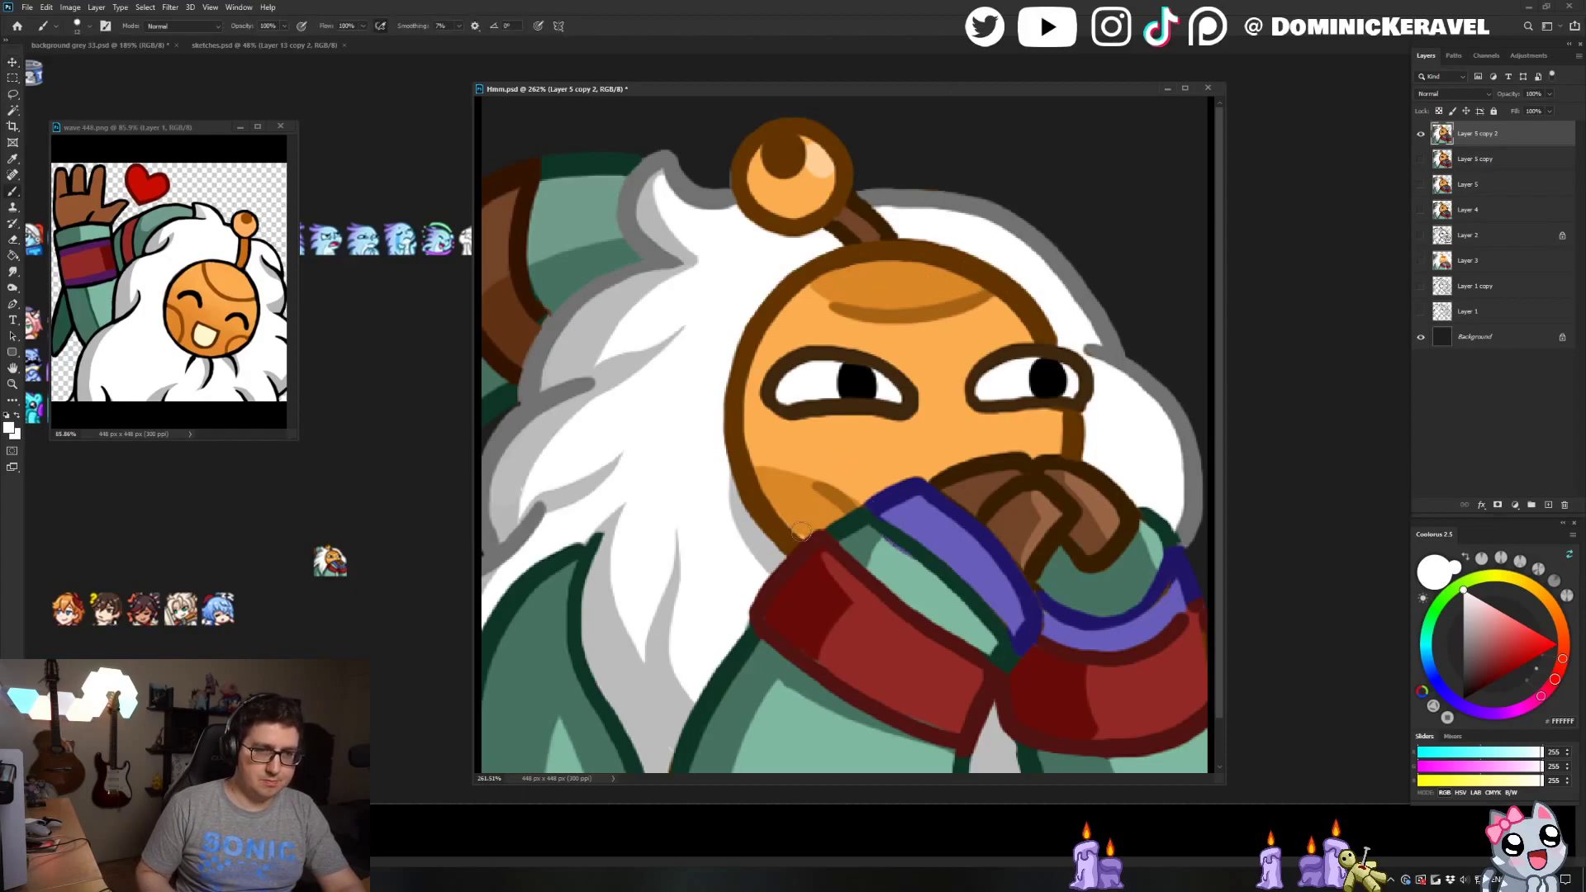
# Clean up the lower face edge and the front red cuff's outline with orange #DA8726, dark red #581311, green #0E3626 and red #912A26
pyautogui.keyDown('alt'); pyautogui.click(798, 522); pyautogui.keyUp('alt')
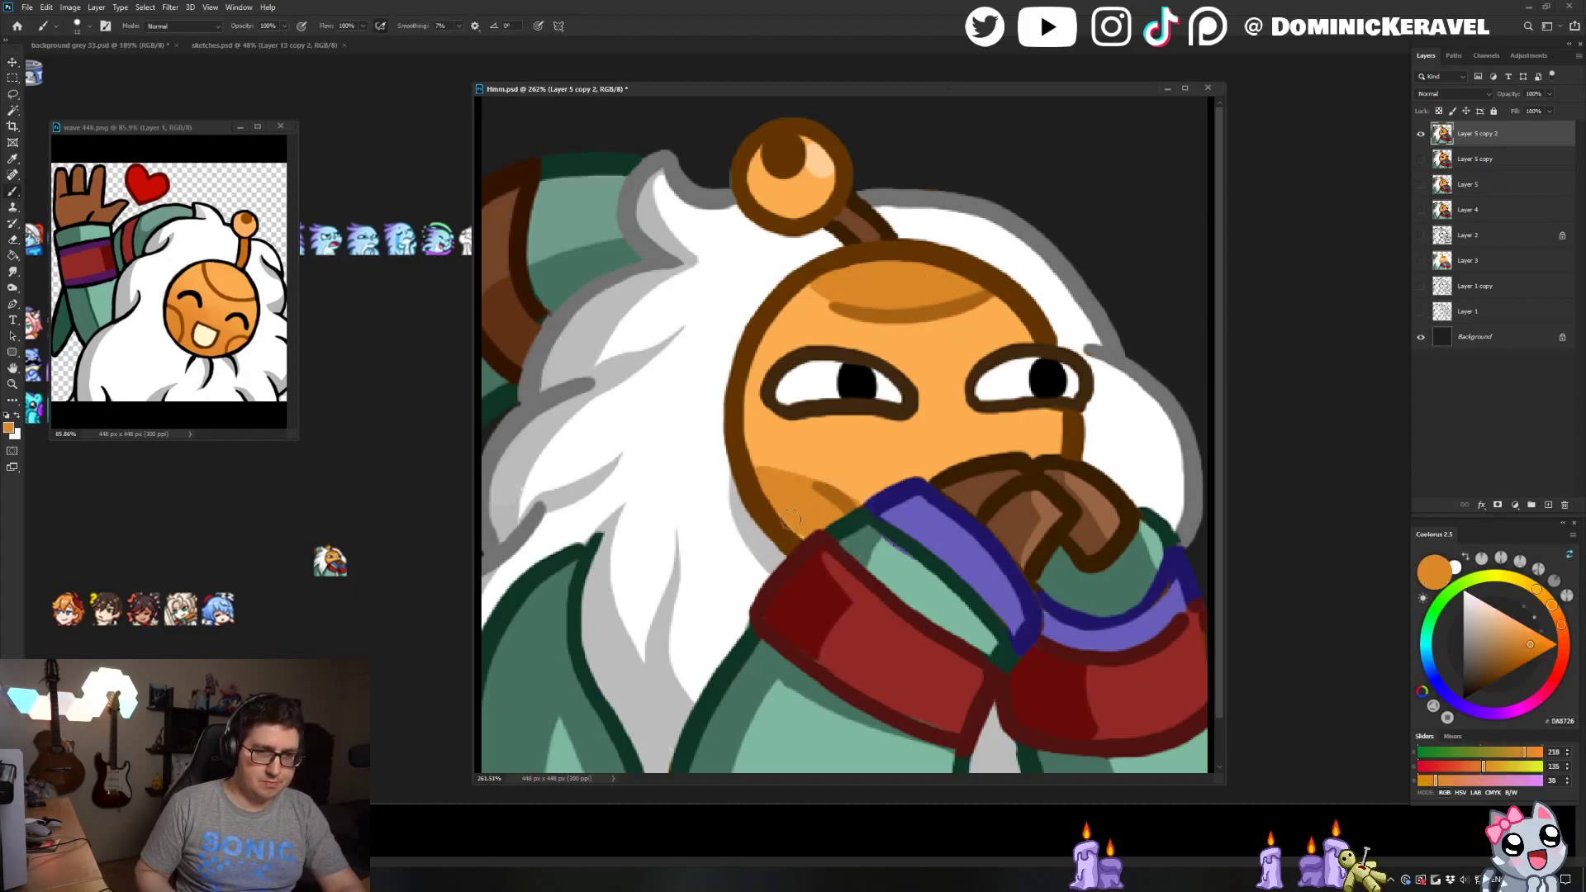
pyautogui.keyDown('alt'); pyautogui.click(788, 561); pyautogui.keyUp('alt')
pyautogui.scroll(-2, 812, 551)
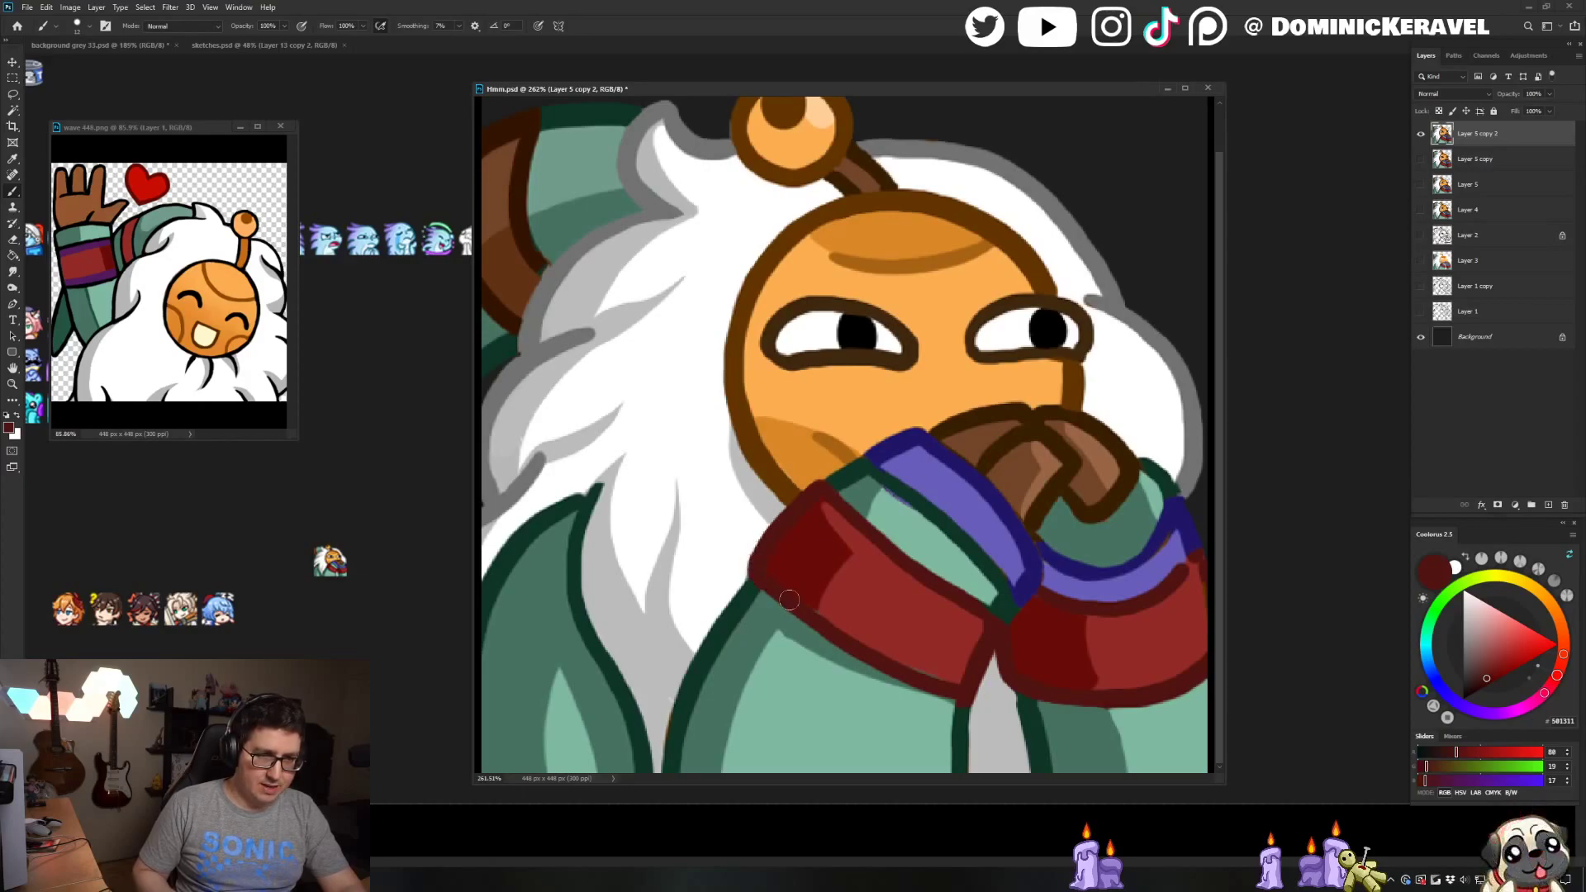
pyautogui.keyDown('alt'); pyautogui.click(958, 704); pyautogui.keyUp('alt')
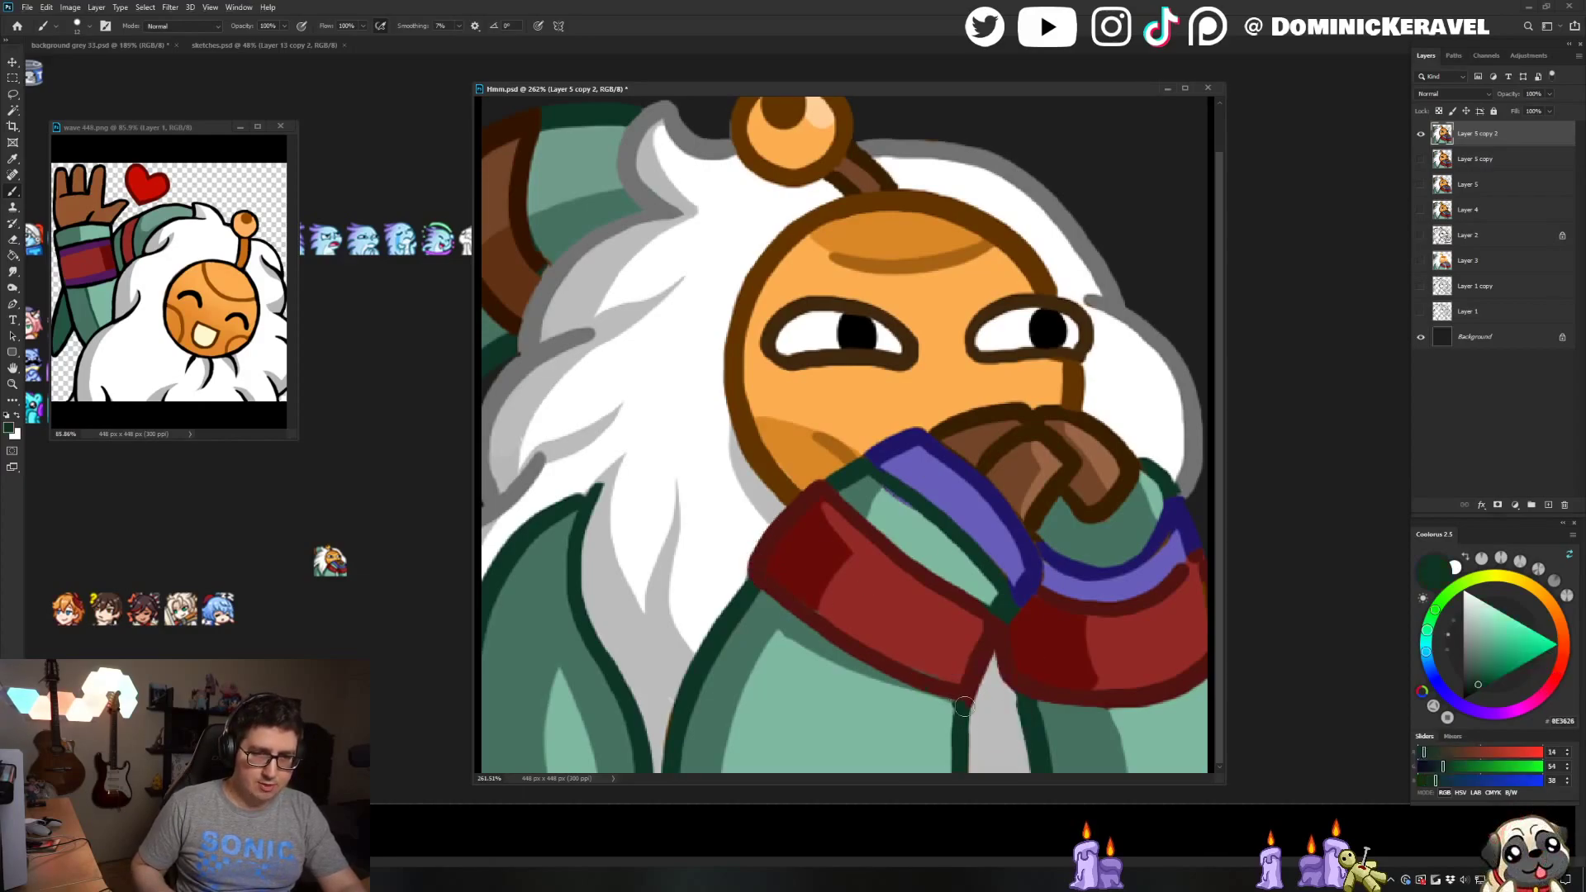
pyautogui.keyDown('alt'); pyautogui.click(958, 704); pyautogui.keyUp('alt')
pyautogui.keyDown('alt'); pyautogui.click(958, 681); pyautogui.keyUp('alt')
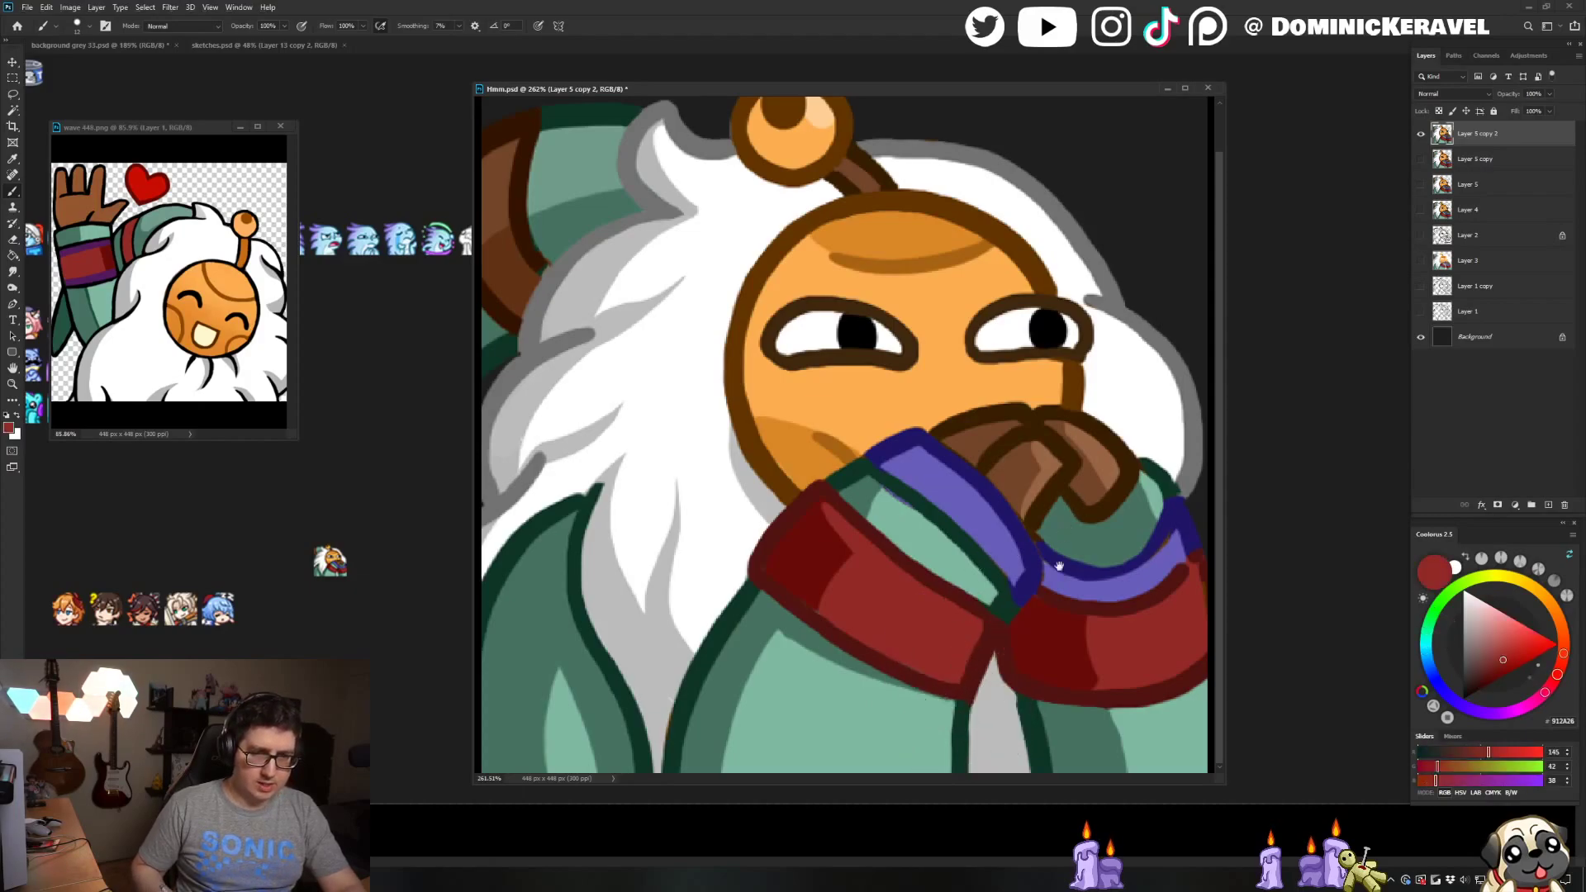
pyautogui.keyDown('alt'); pyautogui.click(960, 688); pyautogui.keyUp('alt')
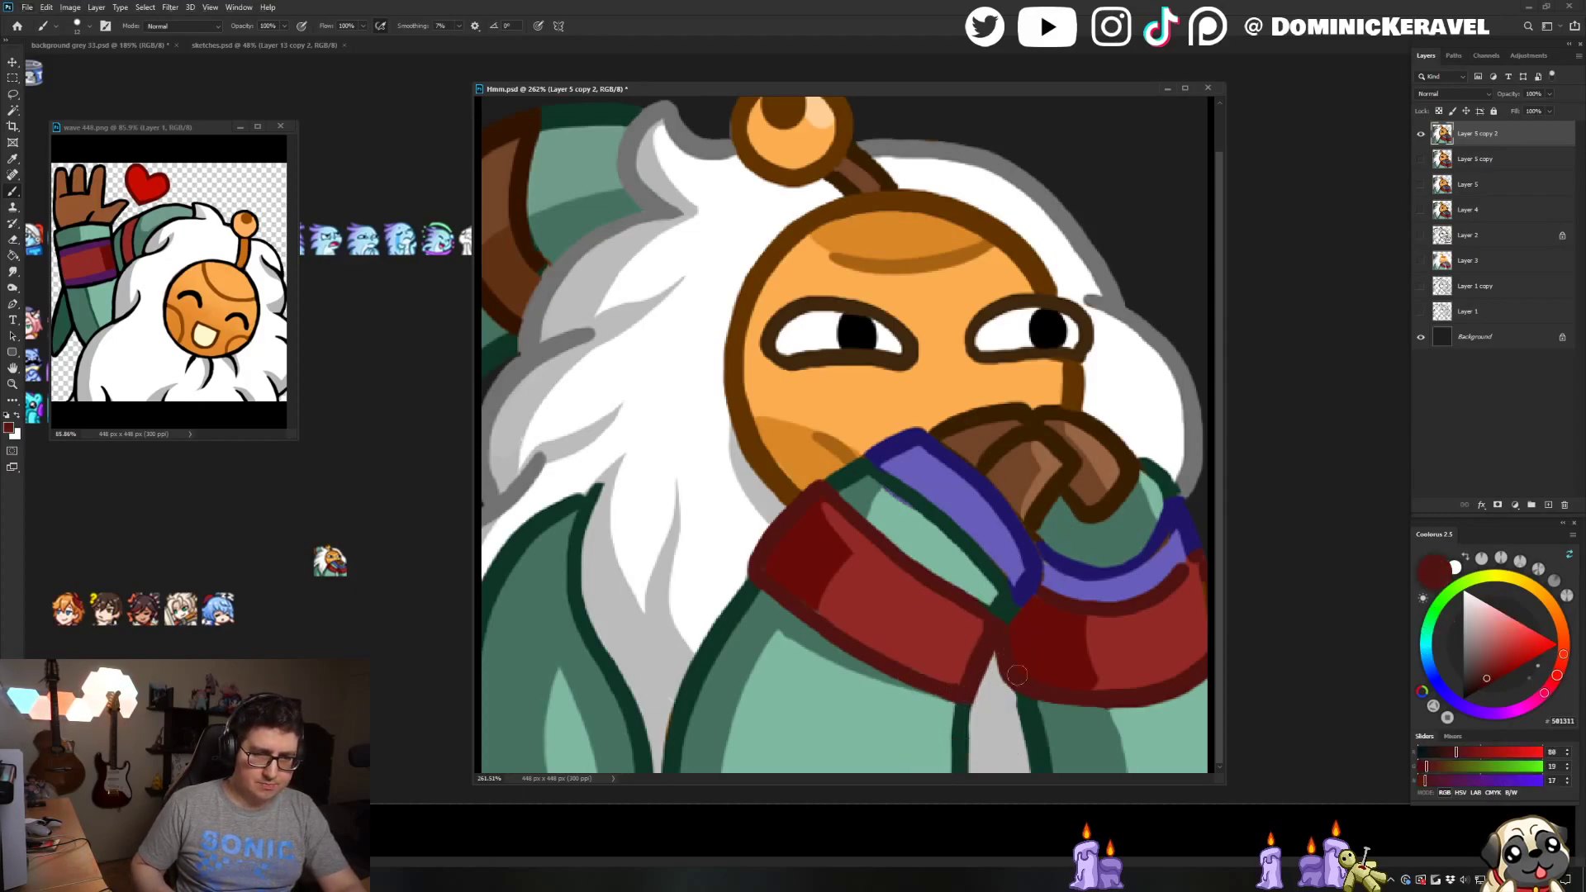
# Touch up the purple trim and its outlines on both sleeves with sampled dark blue #201668 and purple #685DB9
pyautogui.keyDown('alt'); pyautogui.click(1009, 590); pyautogui.keyUp('alt')
pyautogui.keyDown('alt'); pyautogui.click(1049, 578); pyautogui.keyUp('alt')
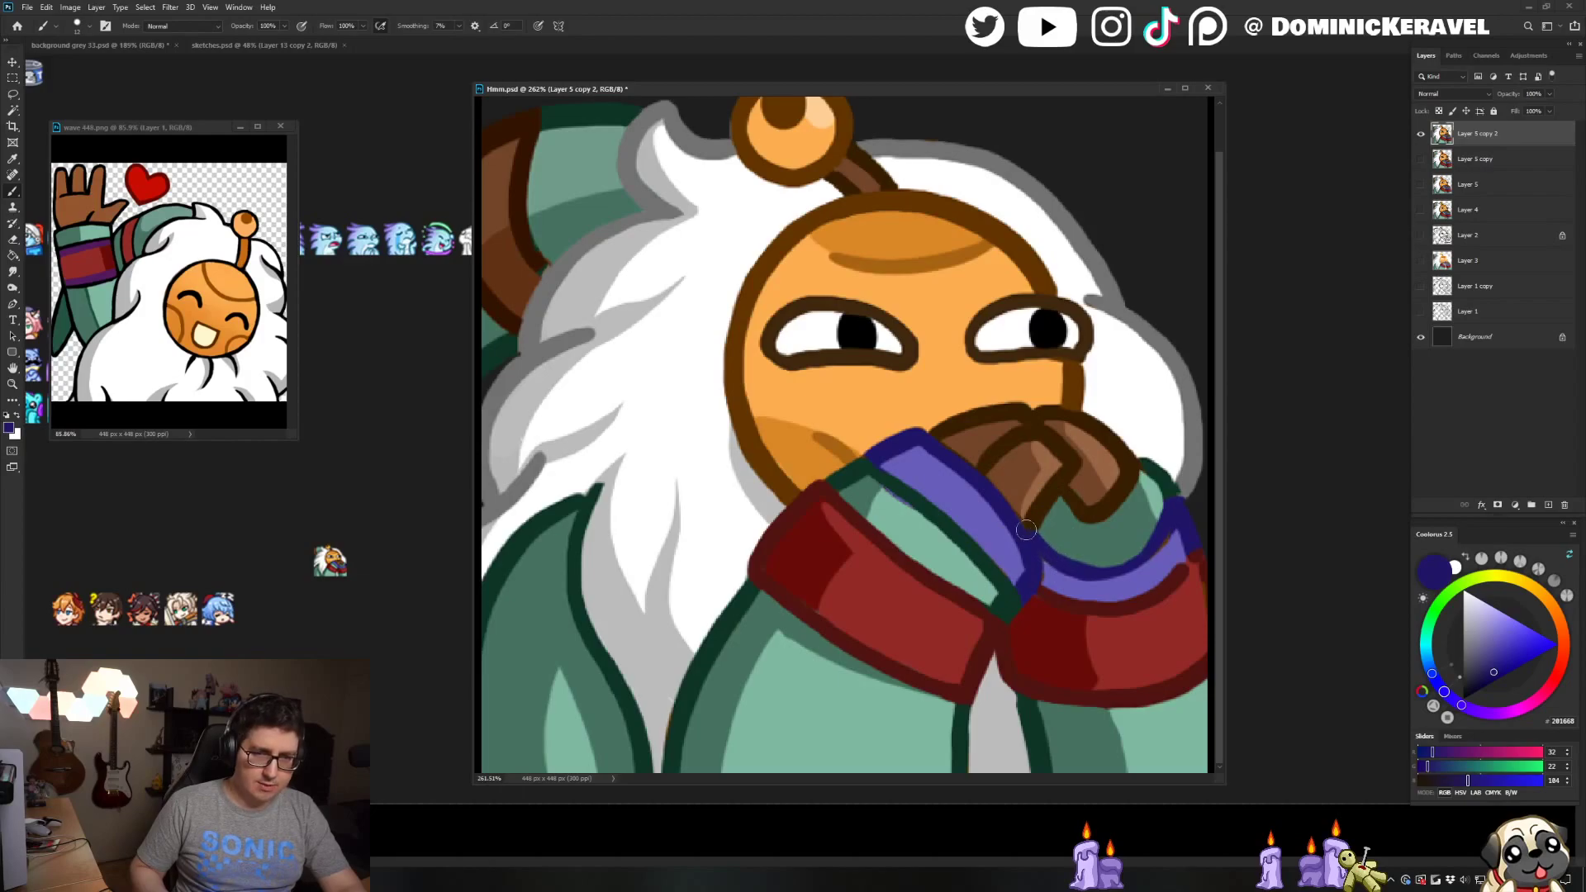
pyautogui.keyDown('alt'); pyautogui.click(1173, 535); pyautogui.keyUp('alt')
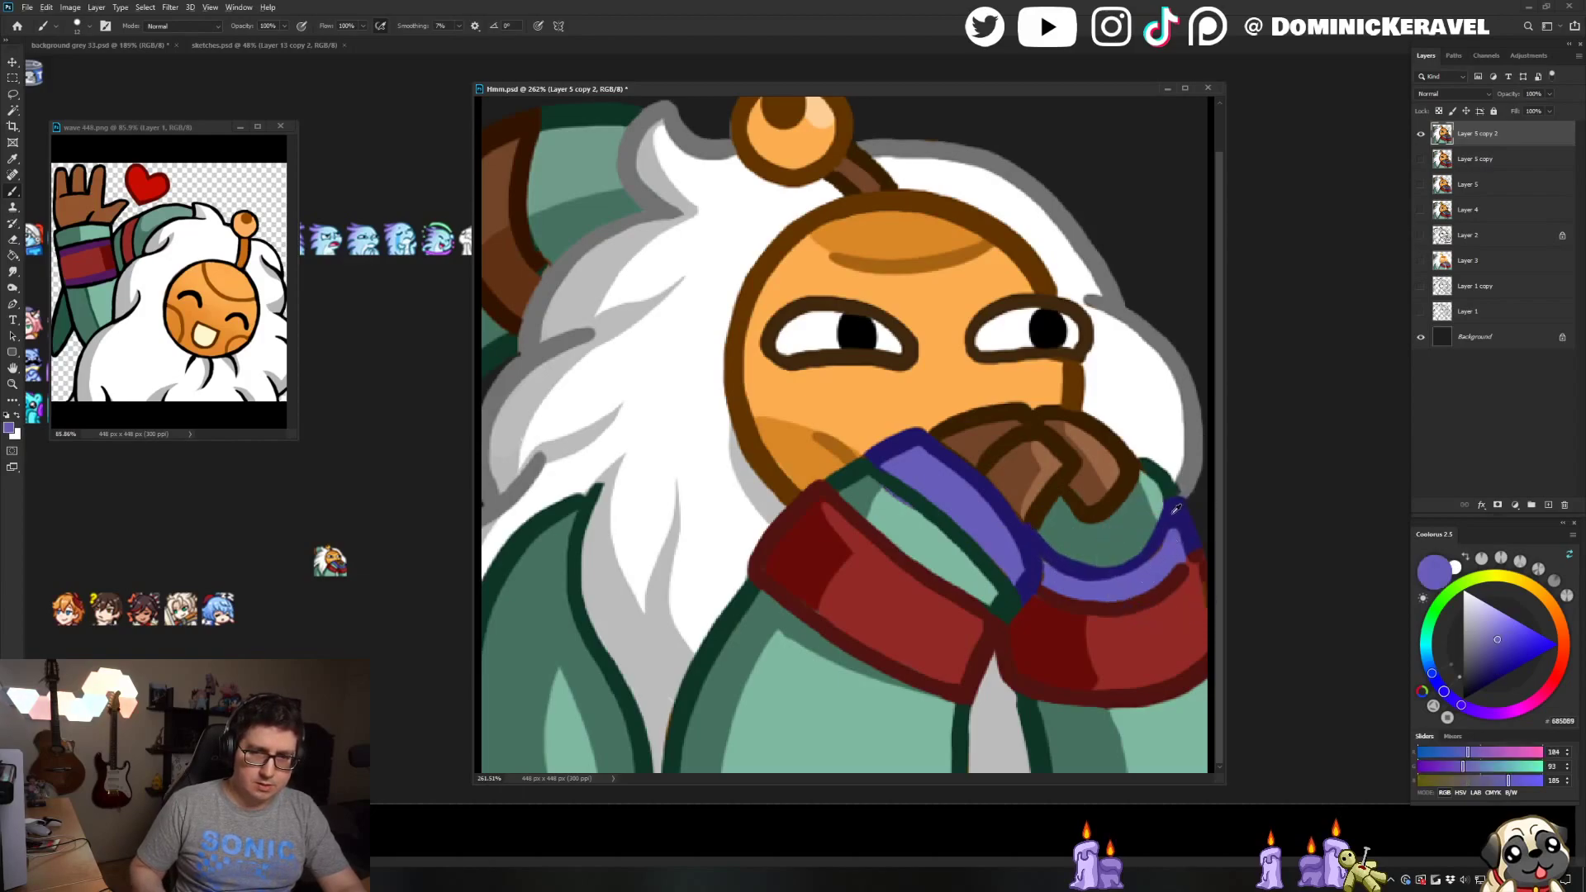
pyautogui.keyDown('alt'); pyautogui.click(1177, 508); pyautogui.keyUp('alt')
pyautogui.keyDown('alt'); pyautogui.click(1188, 490); pyautogui.keyUp('alt')
pyautogui.keyDown('alt'); pyautogui.click(1186, 494); pyautogui.keyUp('alt')
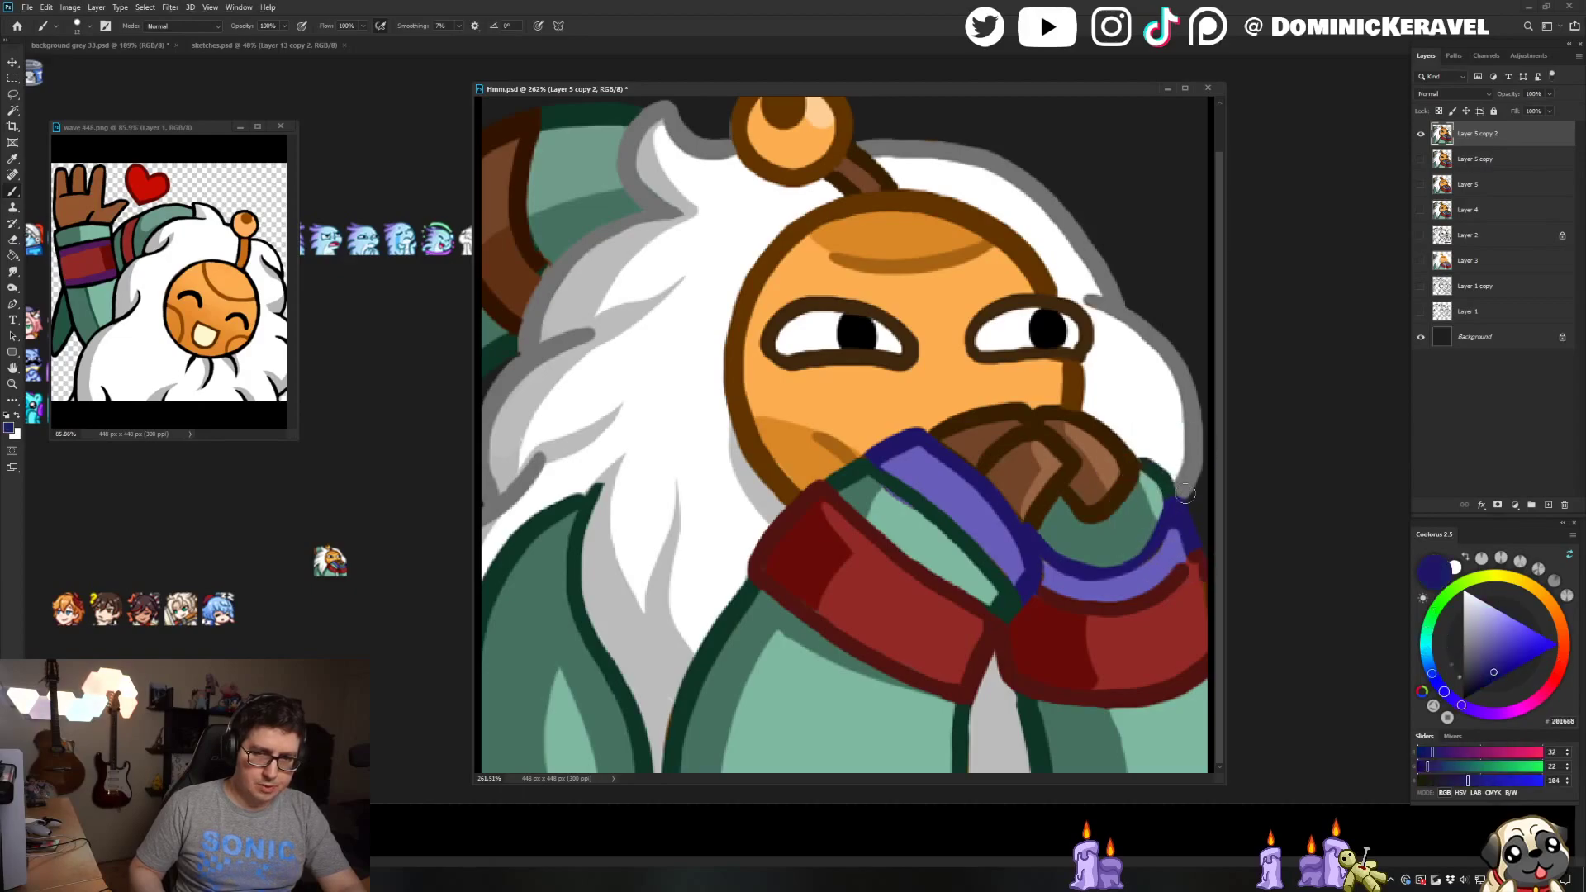
# Clean up the green band between the purple trim and the front red cuff with sampled light green #7EB8A0 and dark green #0E3626
pyautogui.press('v')
pyautogui.press('b')
pyautogui.keyDown('alt'); pyautogui.click(891, 500); pyautogui.keyUp('alt')
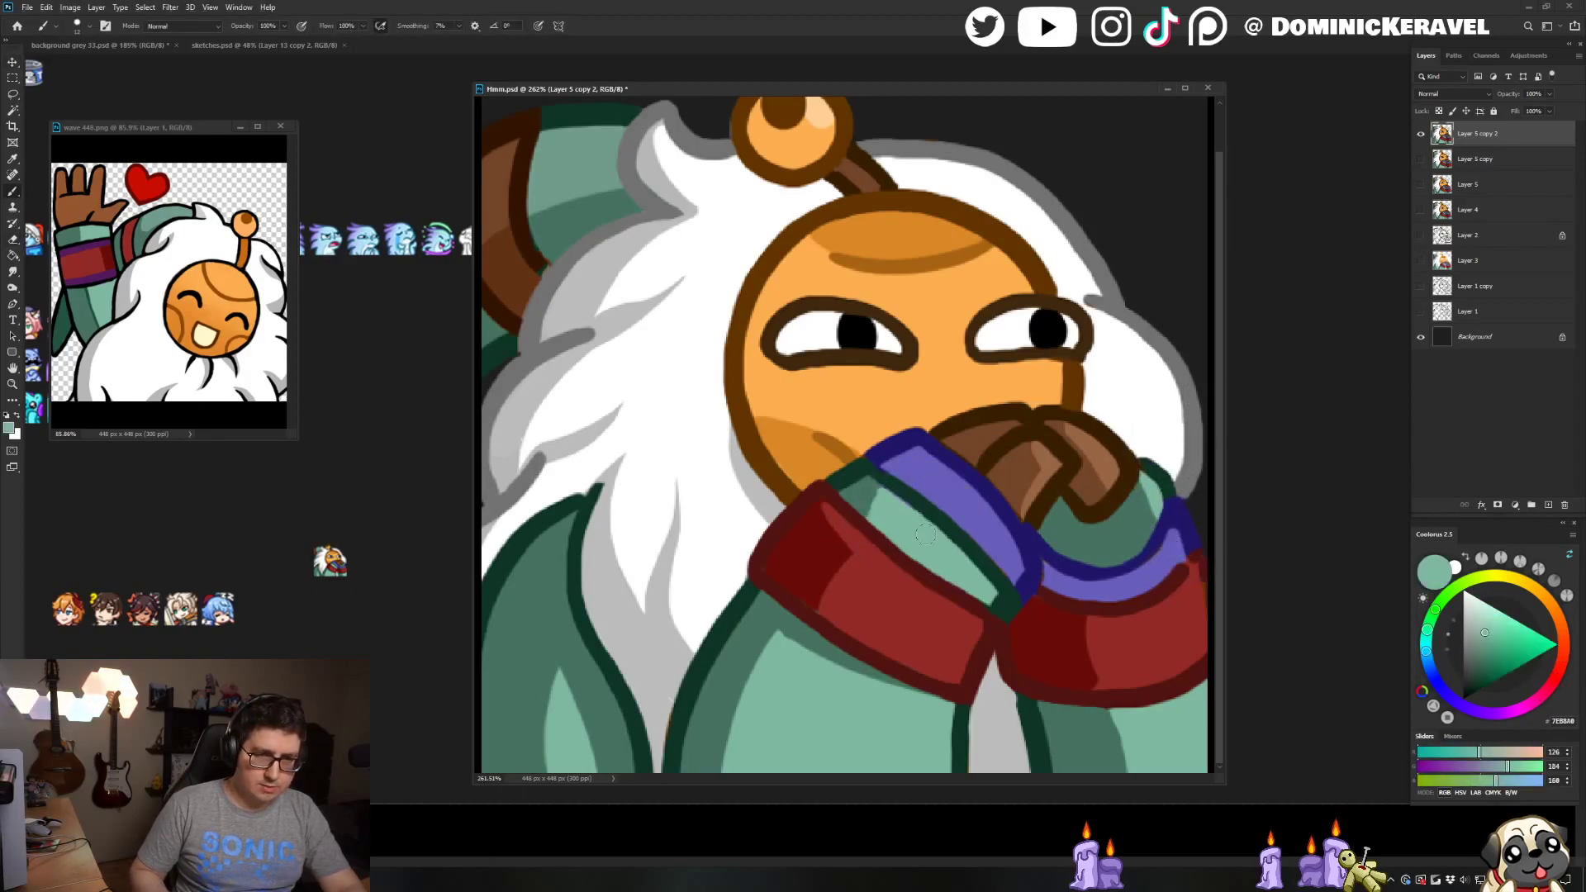
pyautogui.keyDown('alt'); pyautogui.click(870, 498); pyautogui.keyUp('alt')
pyautogui.keyDown('alt'); pyautogui.click(882, 499); pyautogui.keyUp('alt')
pyautogui.keyDown('alt'); pyautogui.click(876, 471); pyautogui.keyUp('alt')
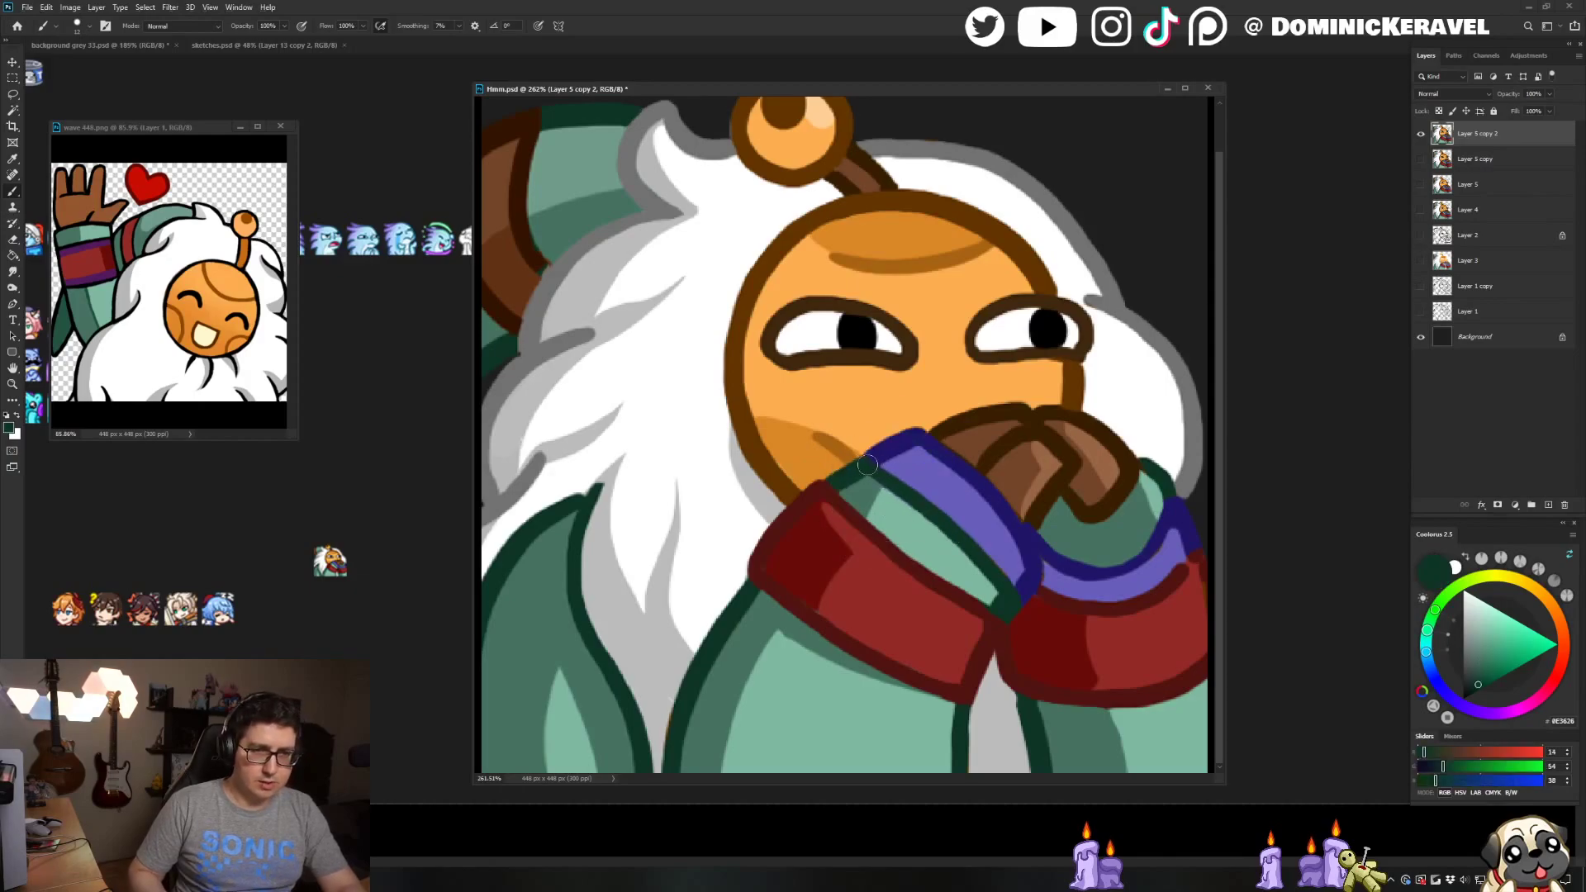
pyautogui.press('v')
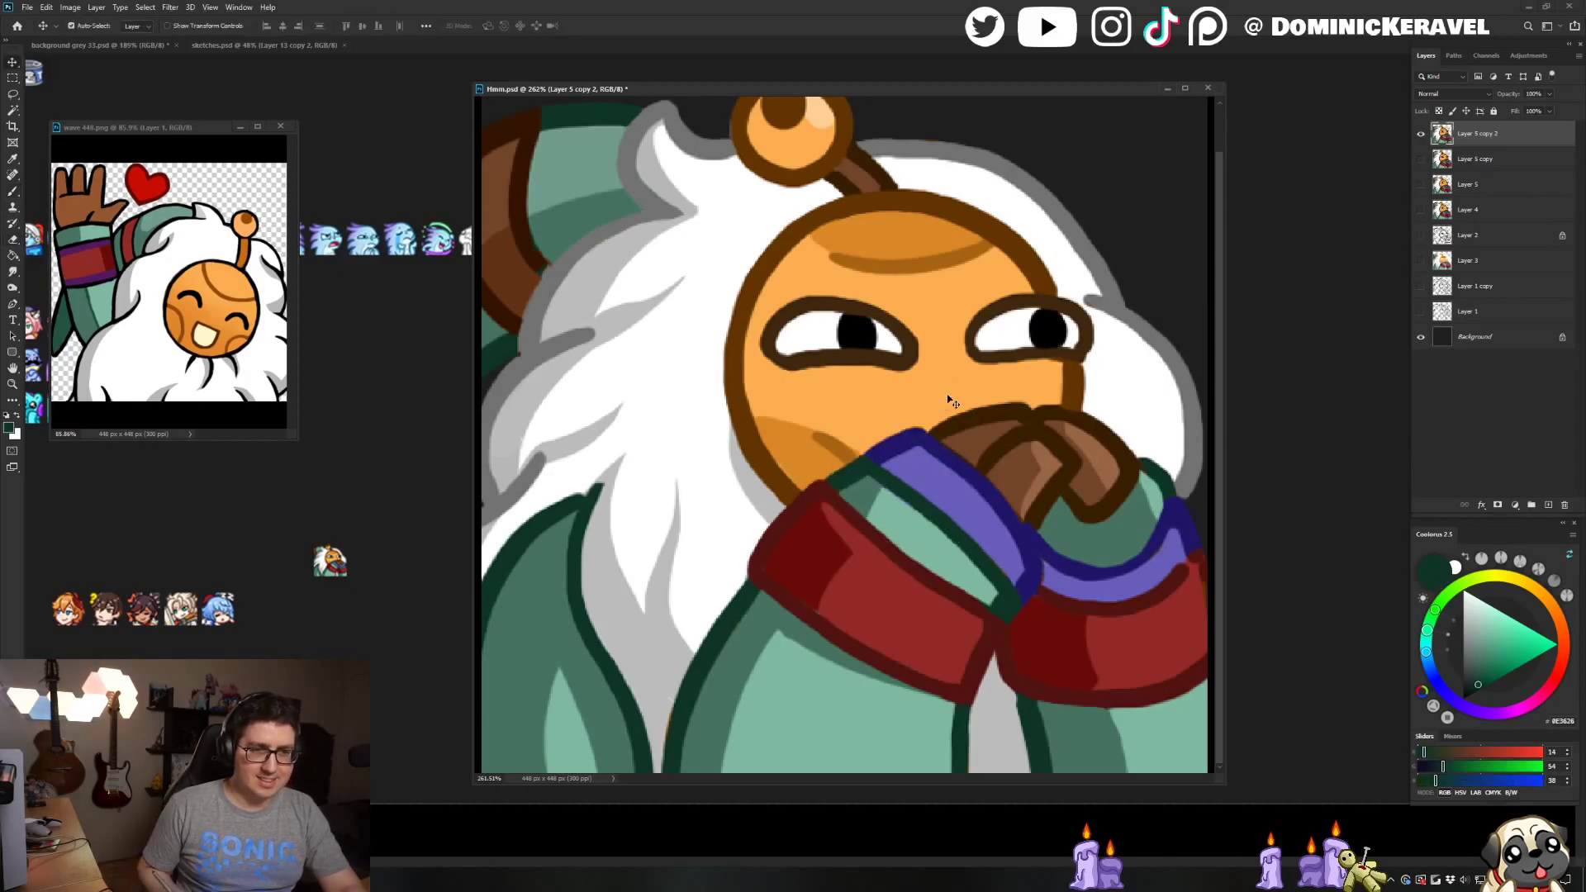
# Hide the Background layer and add a new empty layer directly beneath Layer 5 copy 2
pyautogui.click(1421, 337)
pyautogui.click(1421, 340)
pyautogui.click(1421, 339)
pyautogui.click(1491, 167)
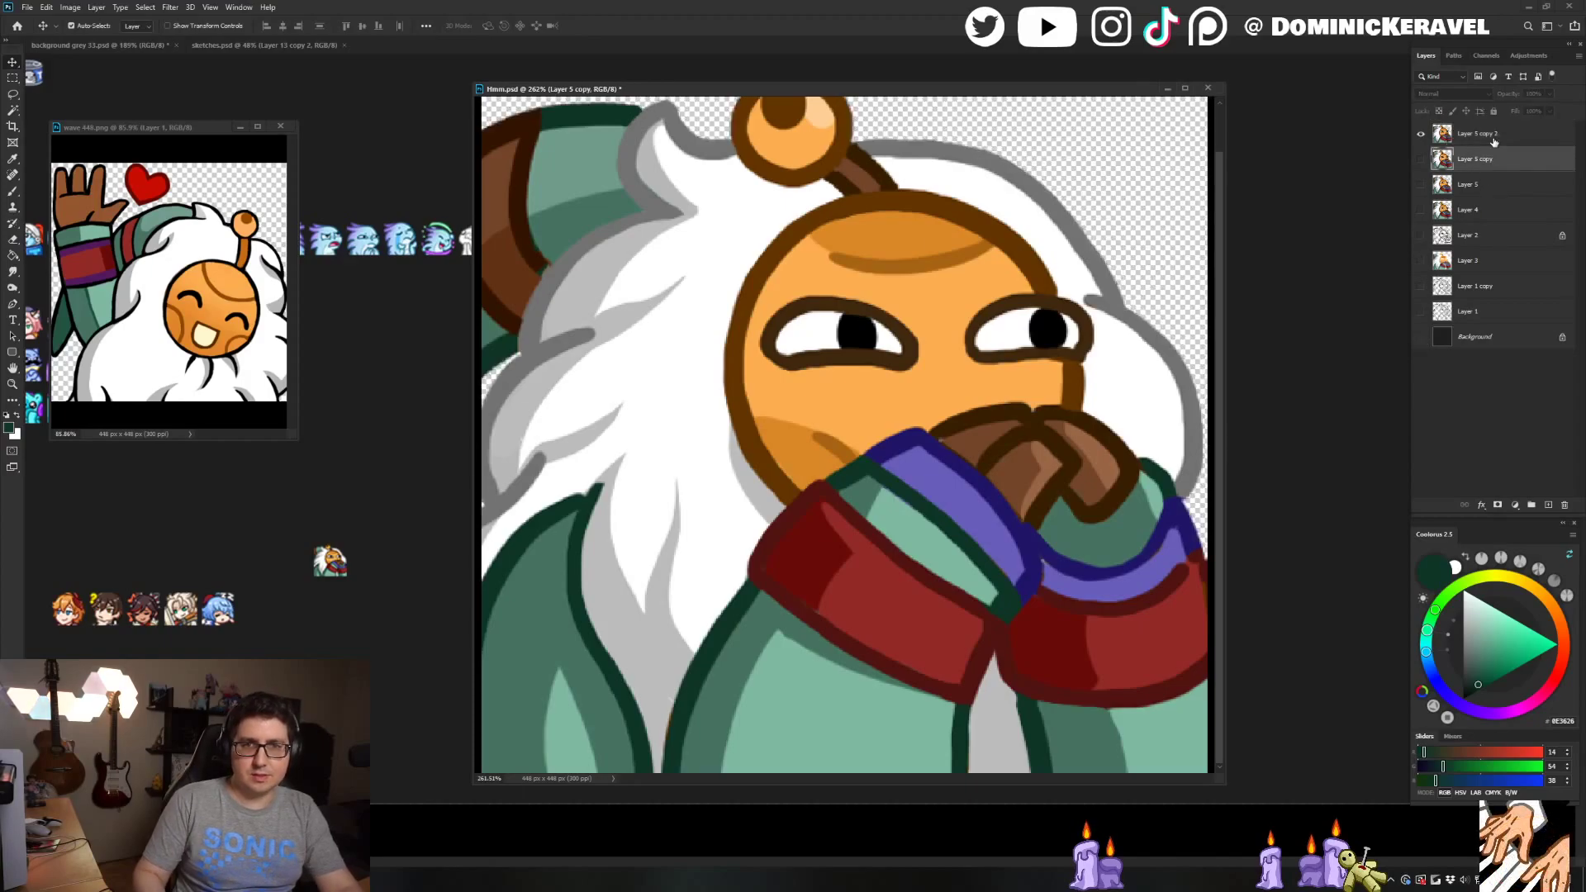
pyautogui.hotkey('ctrl', 'shift', 'n')
pyautogui.press('Return')
# Fill the gaps beneath the hands and front cuffs on the new layer with sampled brown #734529, dark brown, dark blue #201668 and dark green #0E3626
pyautogui.press('b')
pyautogui.keyDown('alt'); pyautogui.click(969, 422); pyautogui.keyUp('alt')
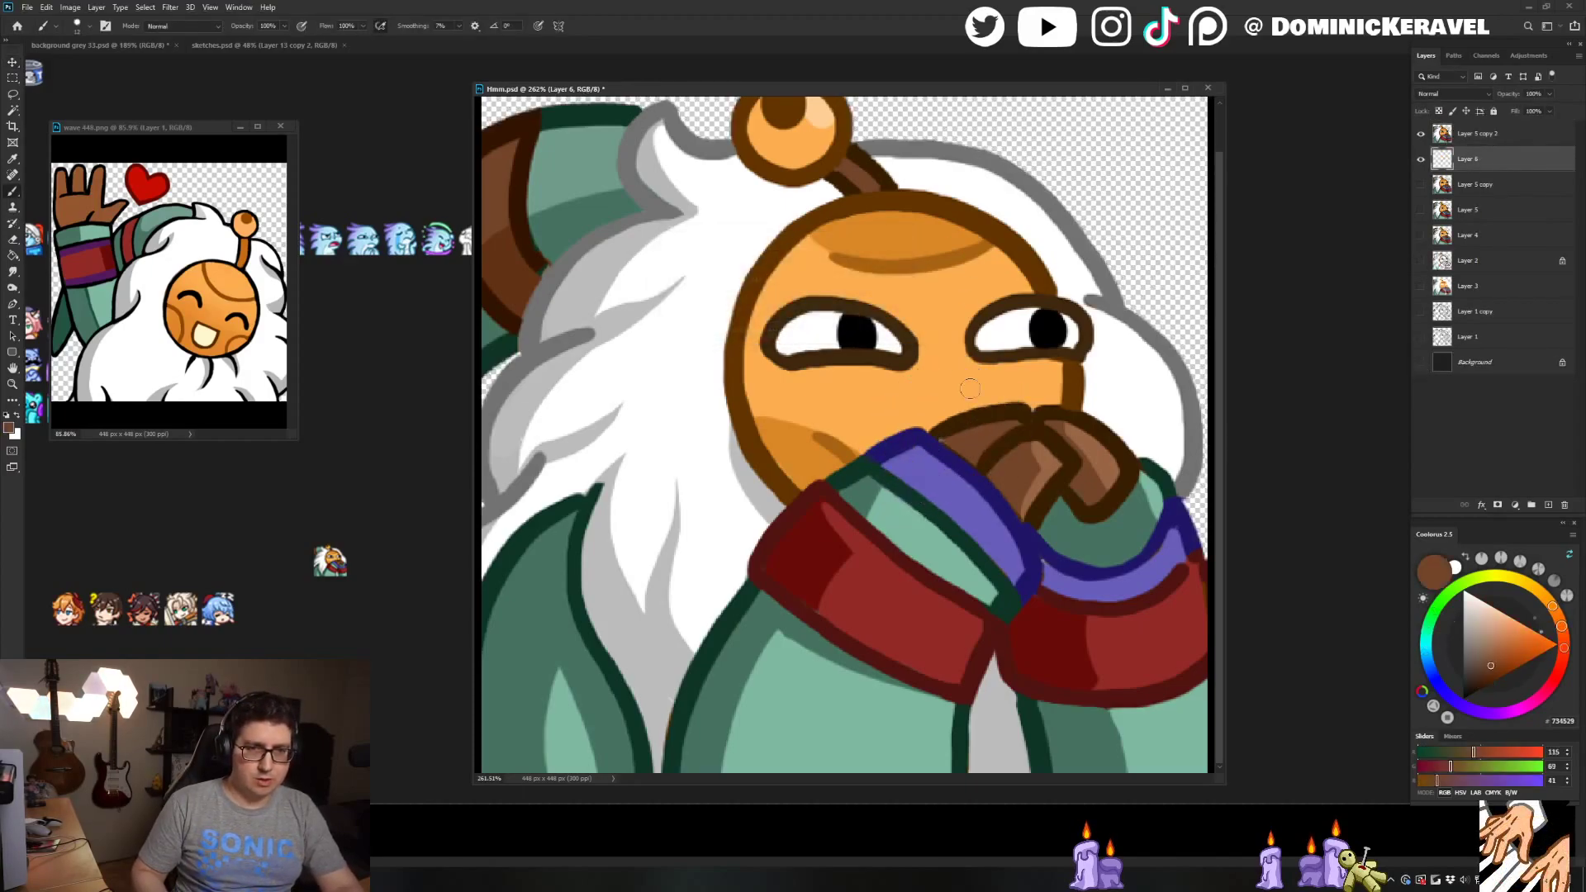
pyautogui.press(']')
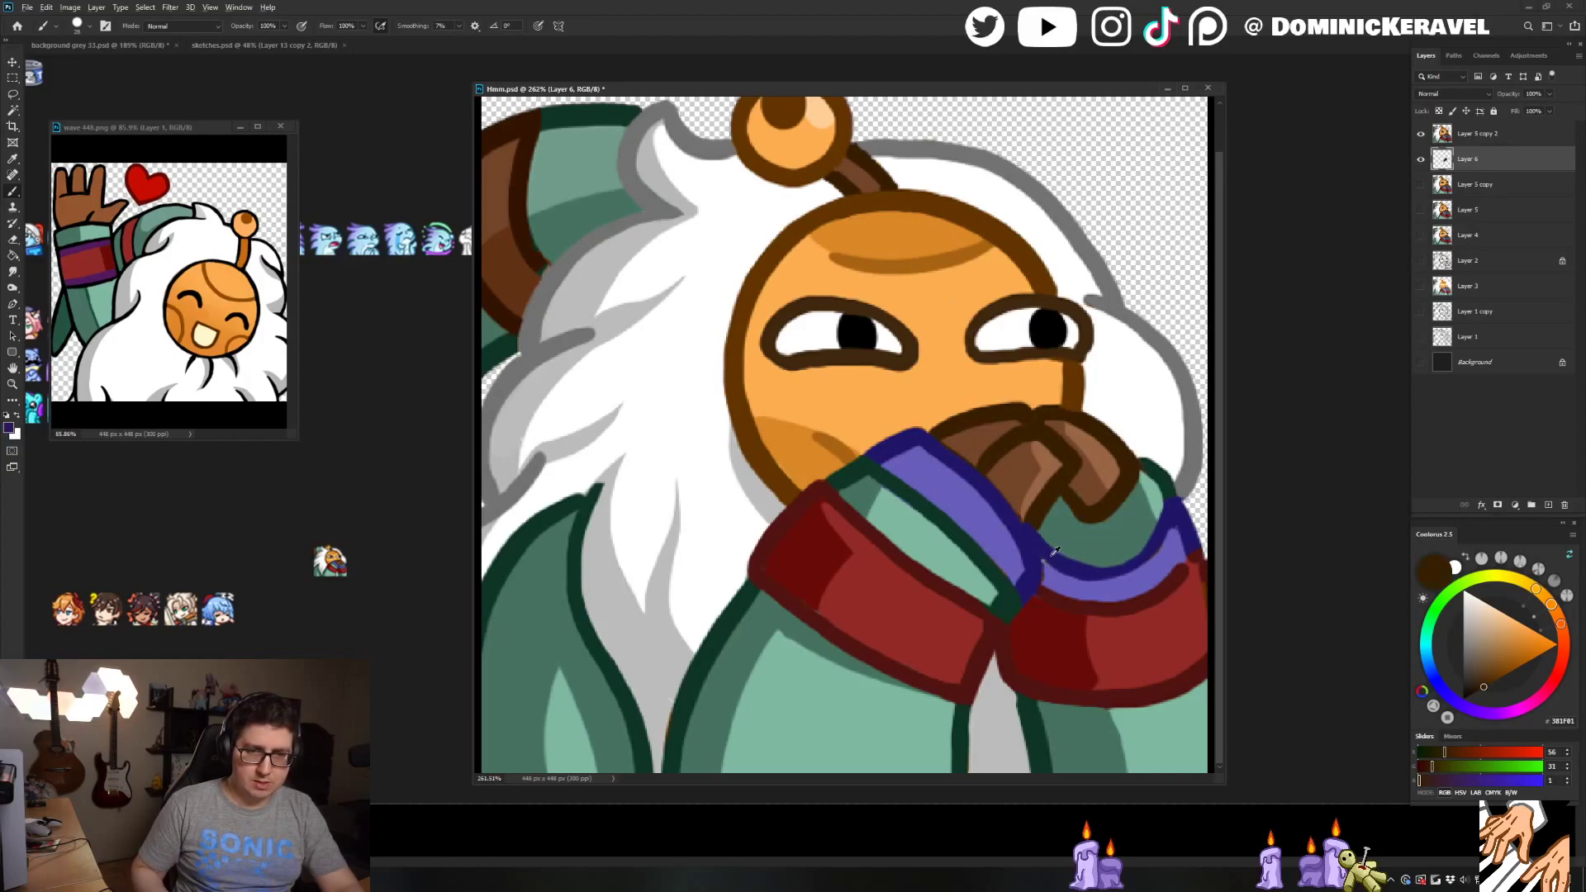
pyautogui.keyDown('alt'); pyautogui.click(1109, 597); pyautogui.keyUp('alt')
pyautogui.keyDown('alt'); pyautogui.click(1157, 518); pyautogui.keyUp('alt')
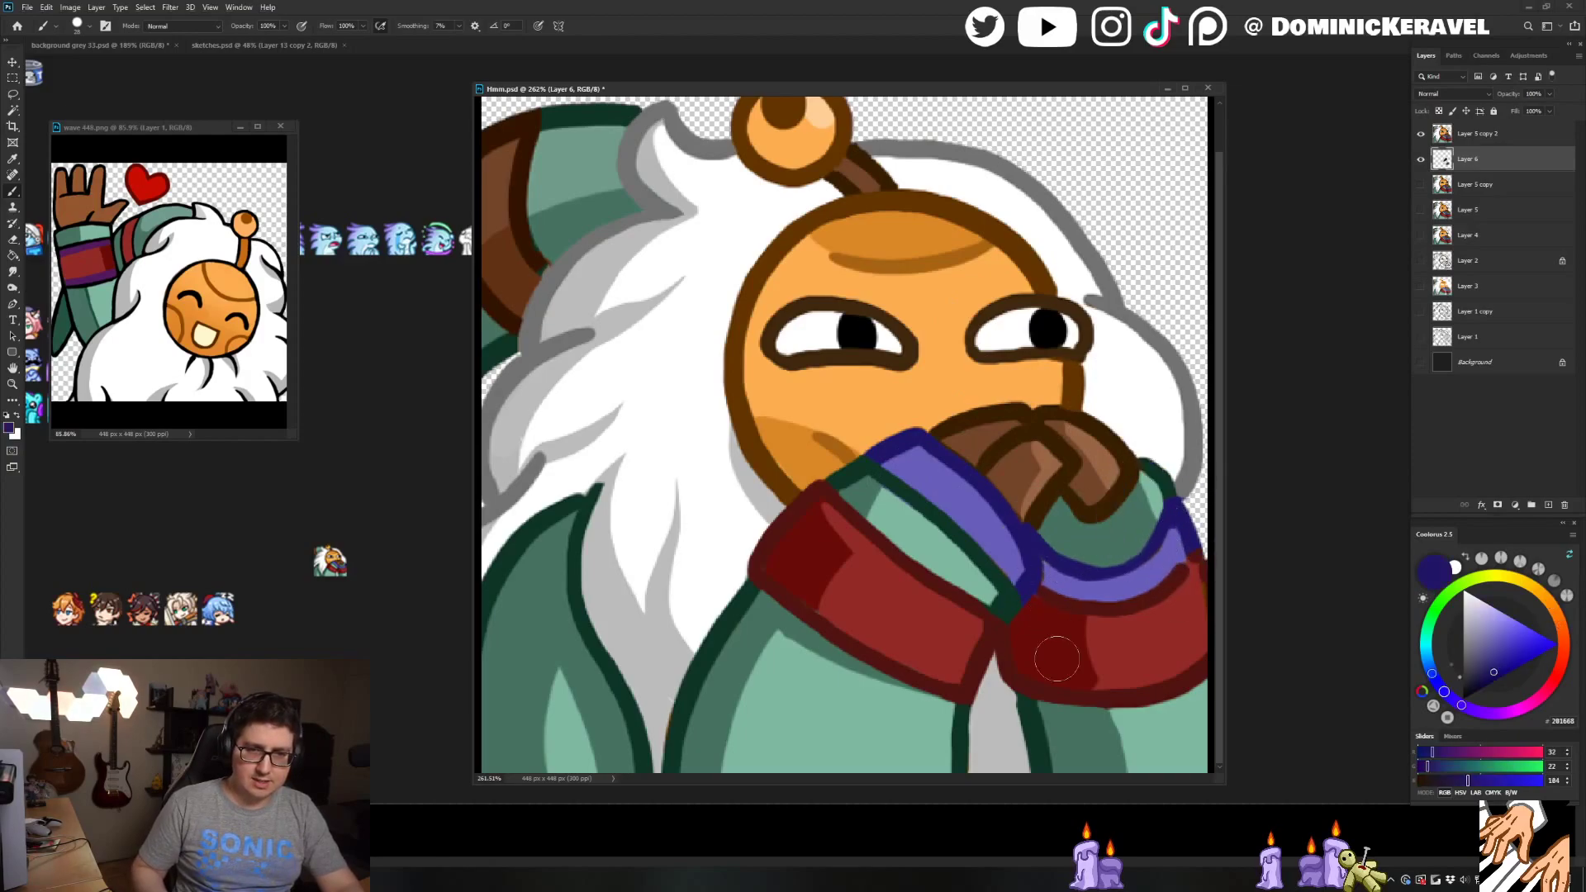
pyautogui.keyDown('alt'); pyautogui.click(1038, 730); pyautogui.keyUp('alt')
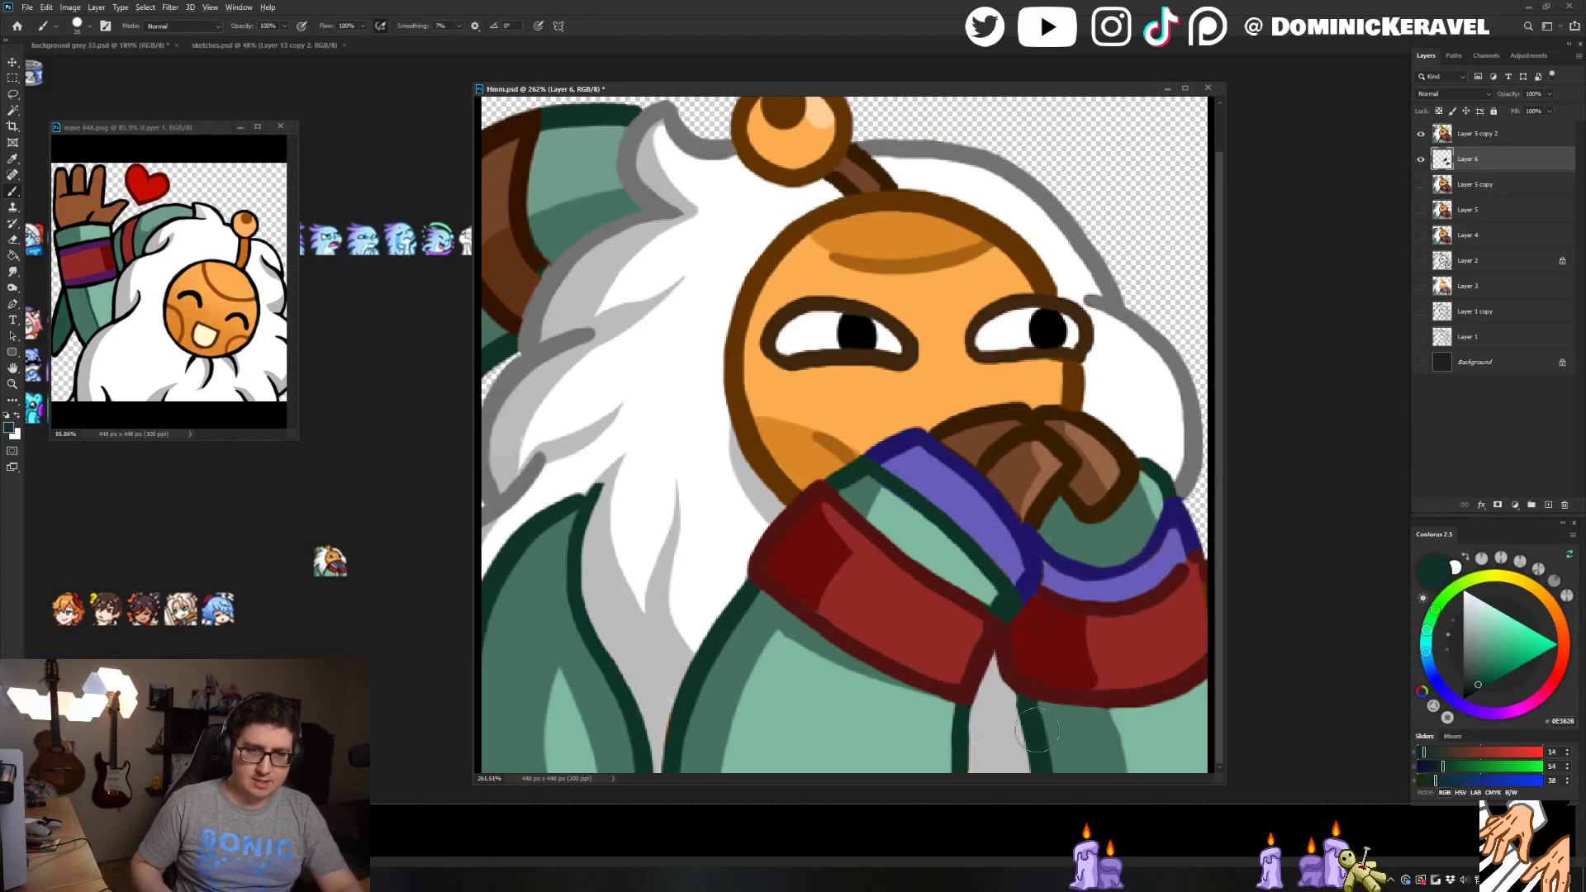
# Fill the gaps beneath the raised sleeve beside the hair tuft and the lower sleeve's tip with sampled dark greens #12382A and #0E3626
pyautogui.keyDown('alt'); pyautogui.click(841, 128); pyautogui.keyUp('alt')
pyautogui.keyDown('alt'); pyautogui.click(627, 116); pyautogui.keyUp('alt')
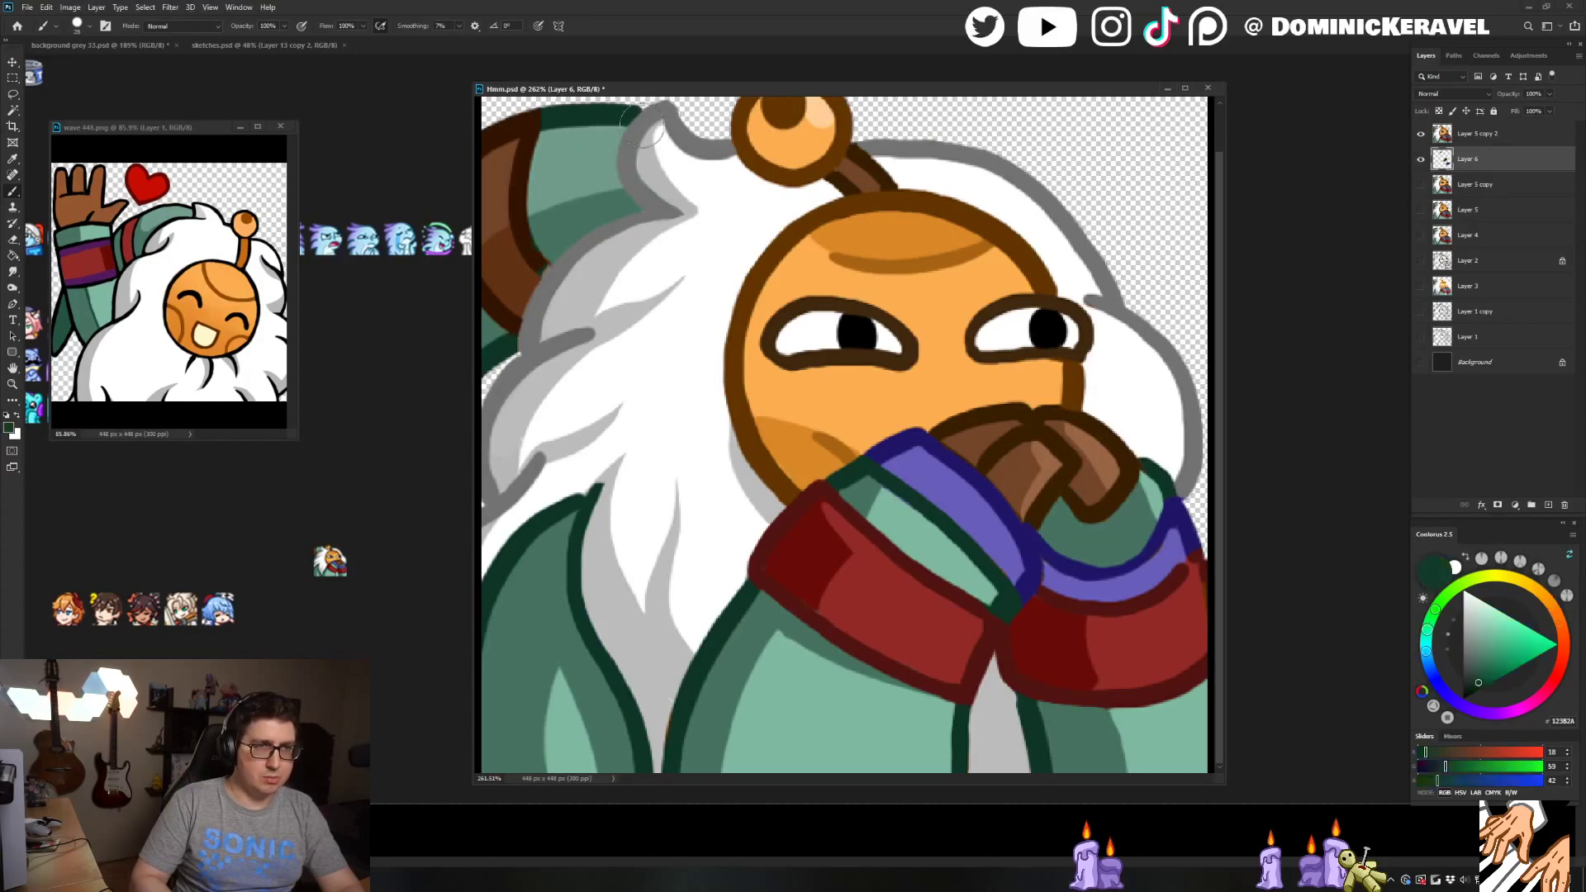
pyautogui.moveTo(643, 123); pyautogui.dragTo(595, 114)
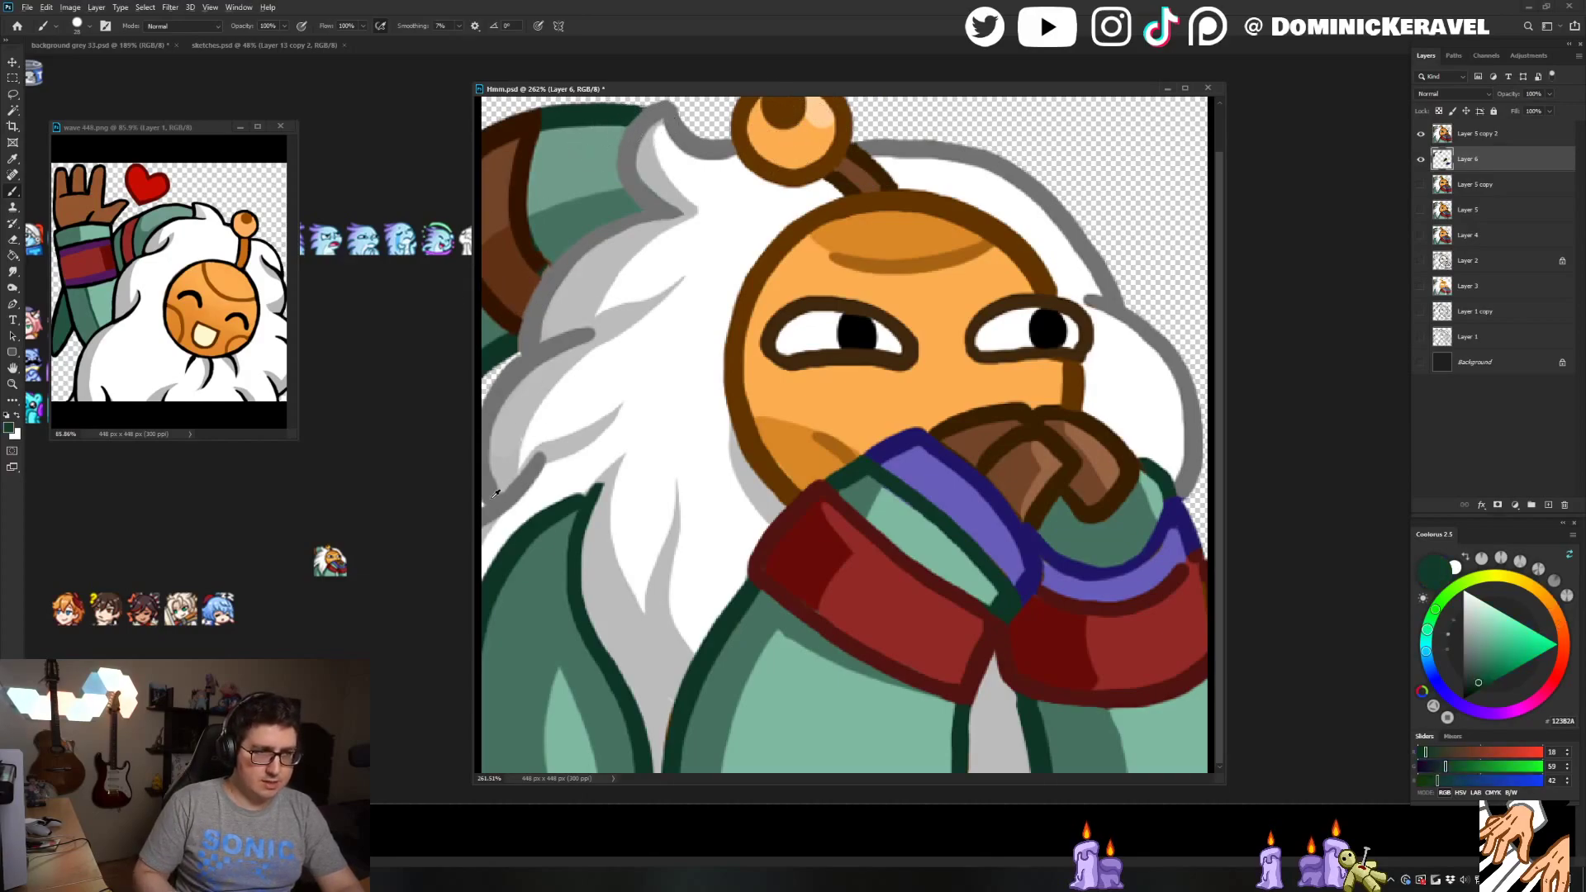
pyautogui.keyDown('alt'); pyautogui.click(558, 522); pyautogui.keyUp('alt')
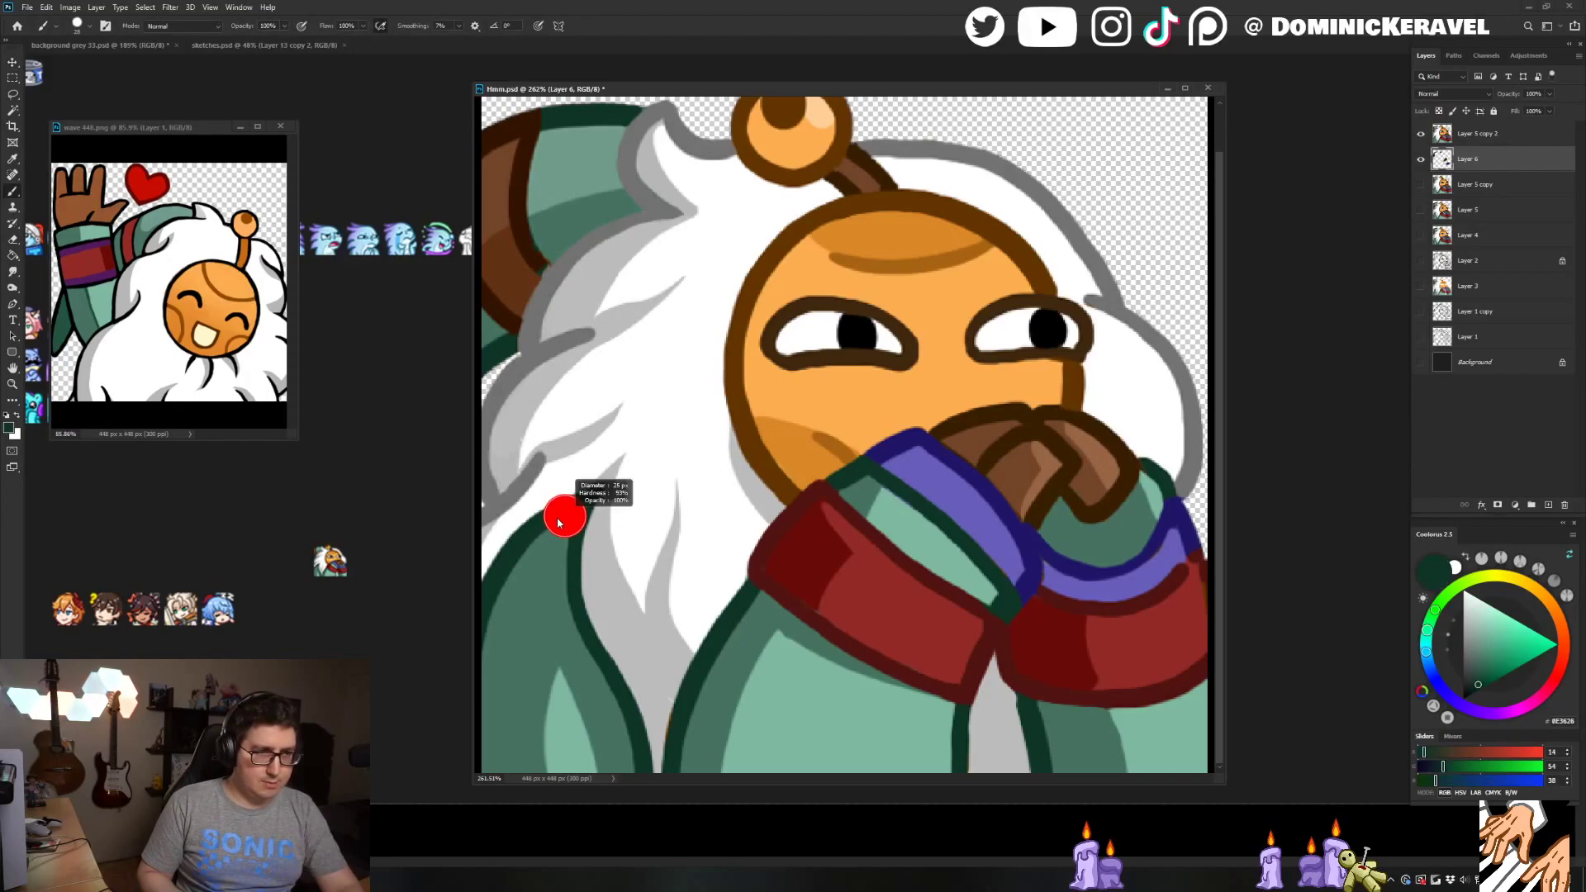
# Fill beneath the purple trim junction with sampled dark blue #201668 and merge the fill layer with Layer 5 copy 2
pyautogui.press('v')
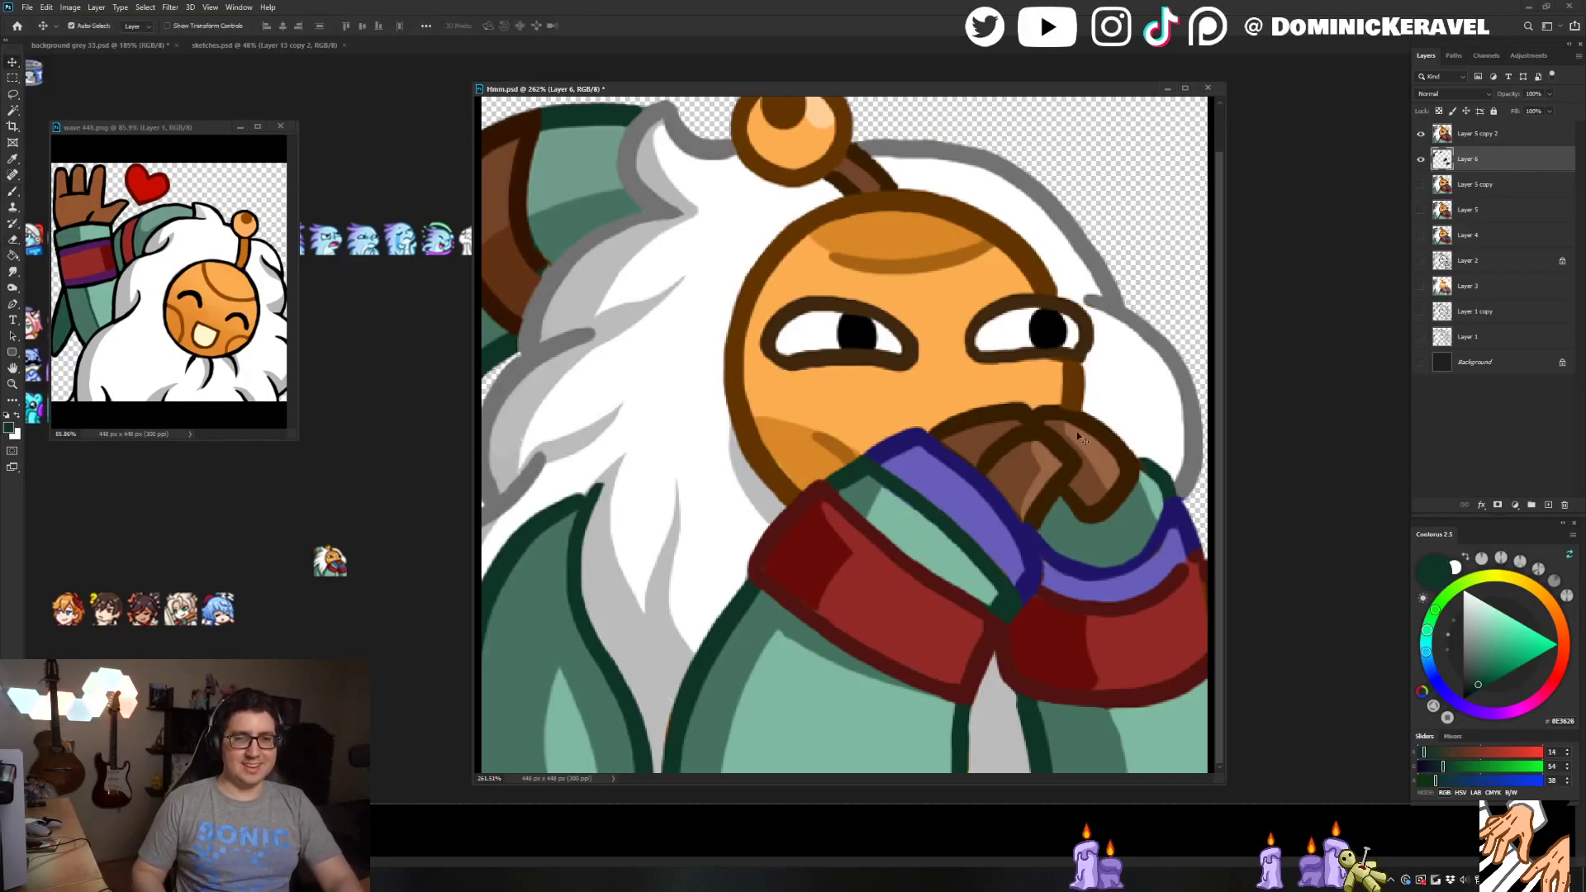
pyautogui.press('b')
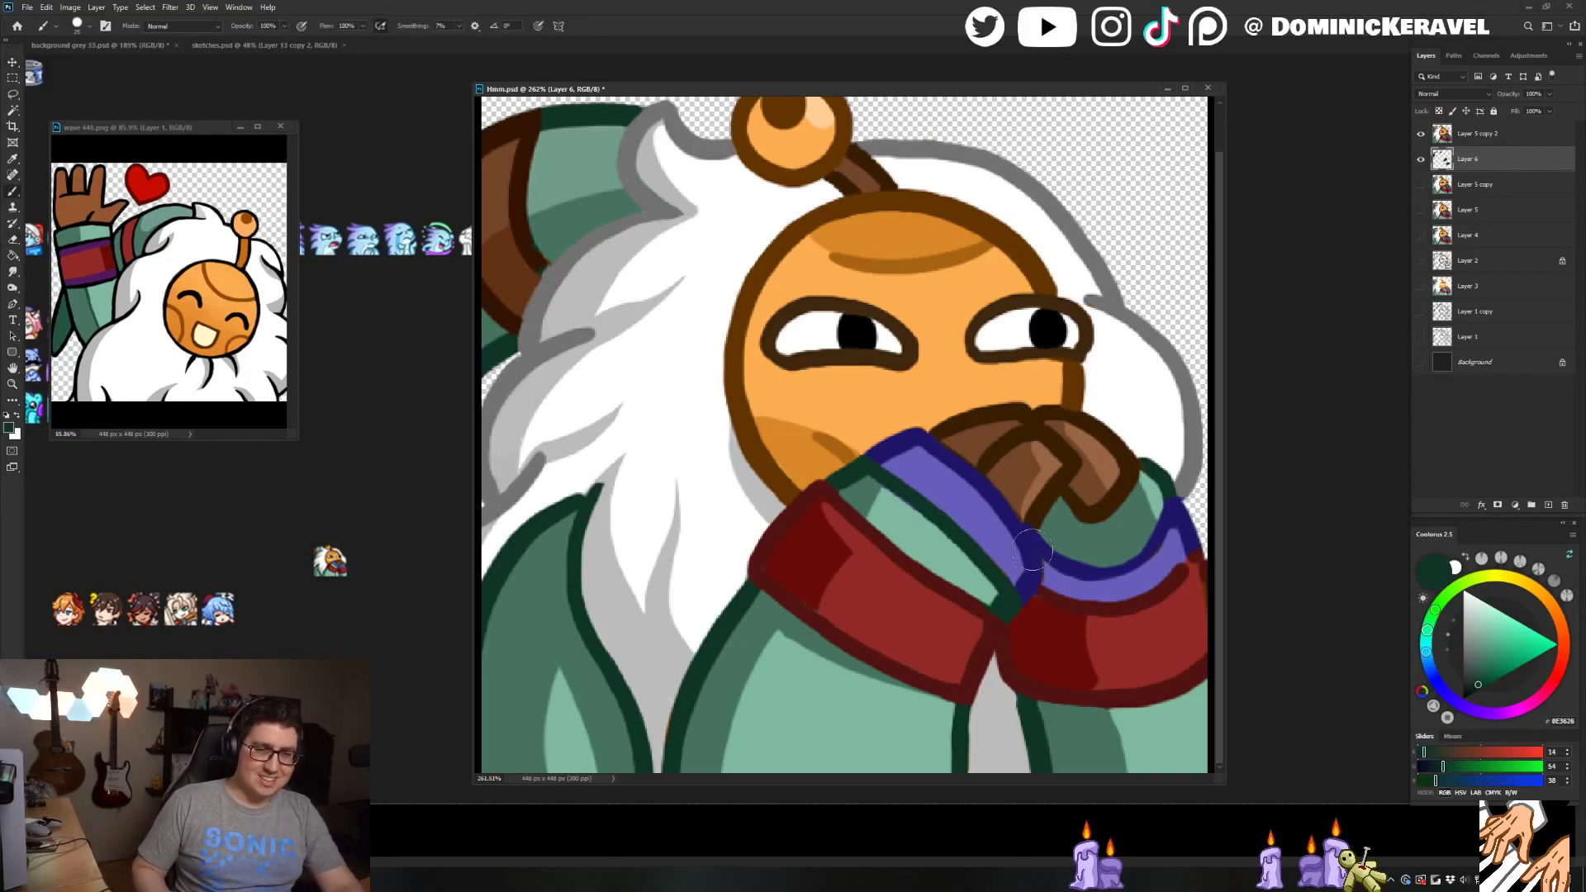
pyautogui.keyDown('alt'); pyautogui.click(1035, 552); pyautogui.keyUp('alt')
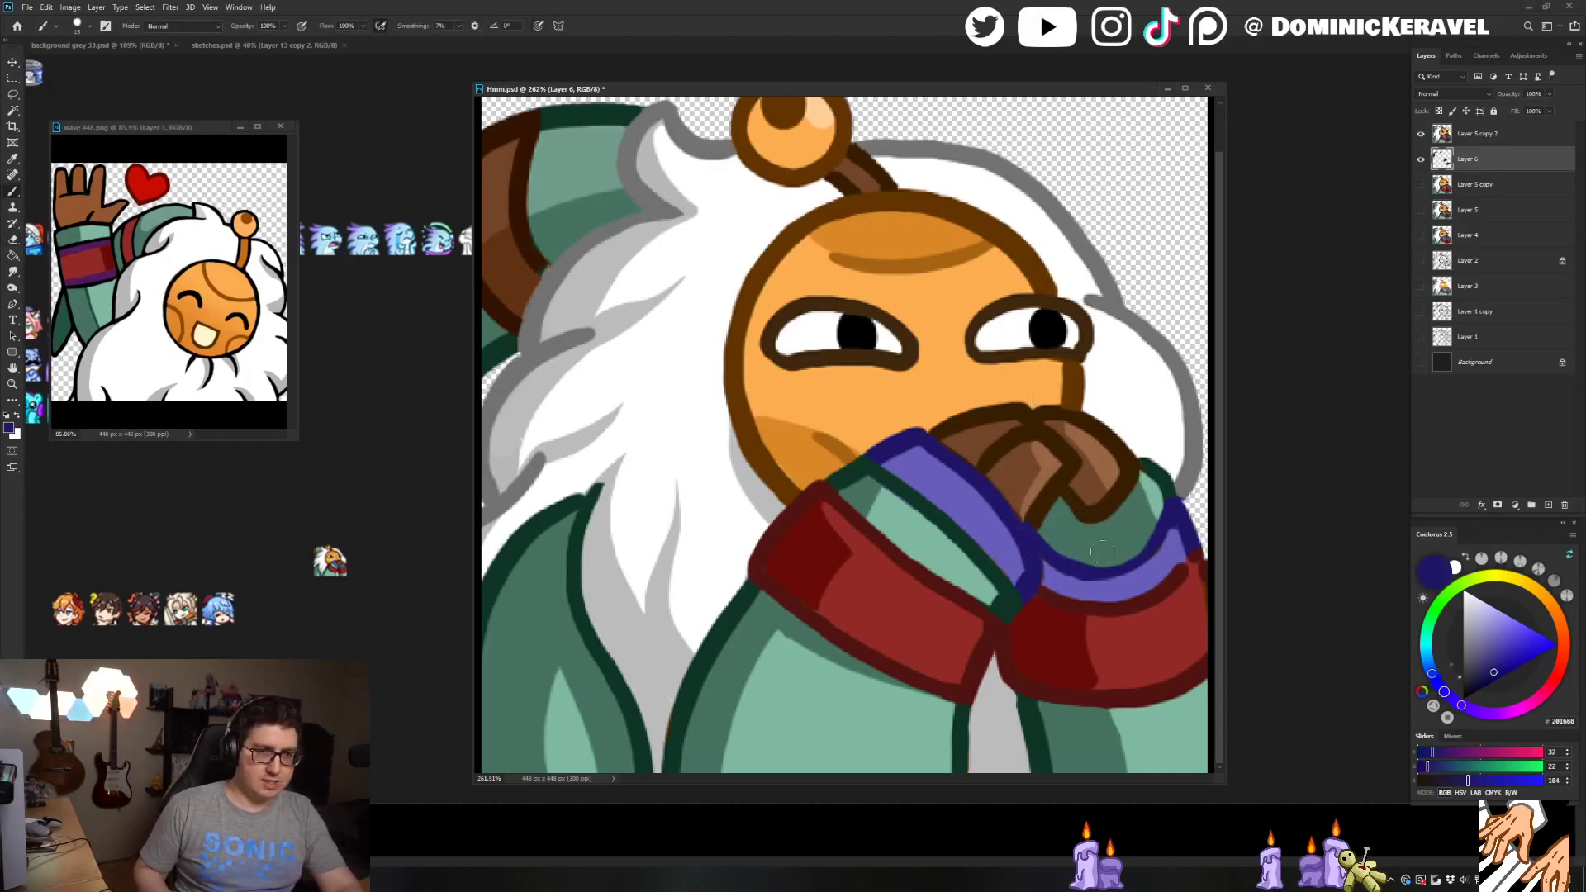
pyautogui.keyDown('shift'); pyautogui.click(1485, 130); pyautogui.keyUp('shift')
pyautogui.hotkey('ctrl', 'e')
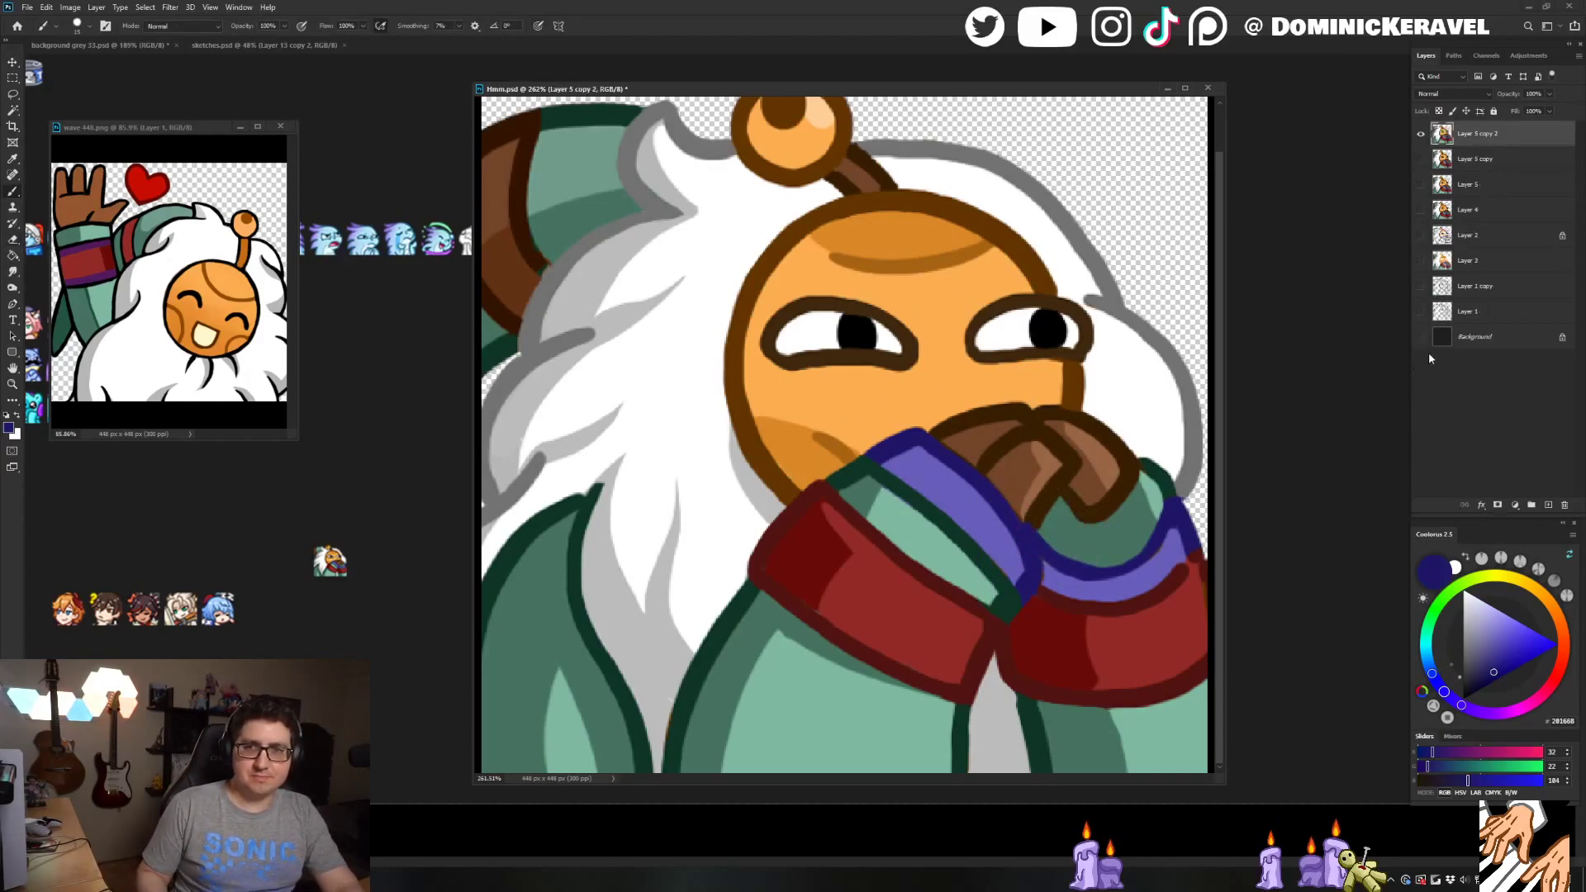
# Compare the merged artwork against the dark Background layer and transparency, leaving the Background hidden
pyautogui.click(1421, 337)
pyautogui.click(1421, 337)
pyautogui.click(1421, 337)
pyautogui.click(1440, 337)
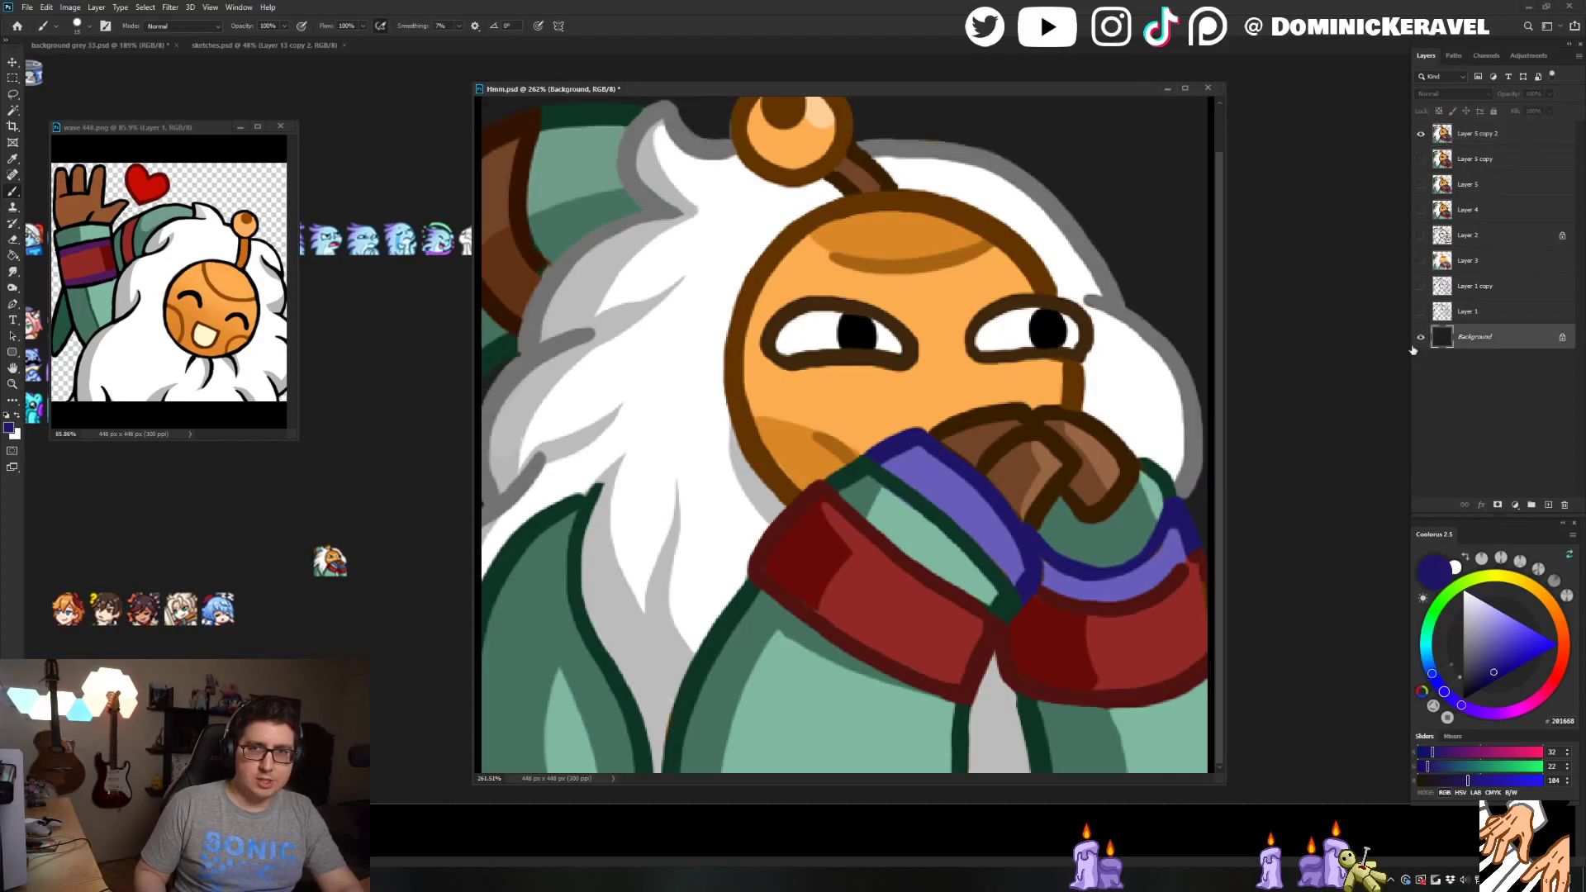
pyautogui.click(1421, 337)
pyautogui.click(1421, 337)
pyautogui.click(1420, 337)
pyautogui.click(1421, 337)
pyautogui.click(1421, 337)
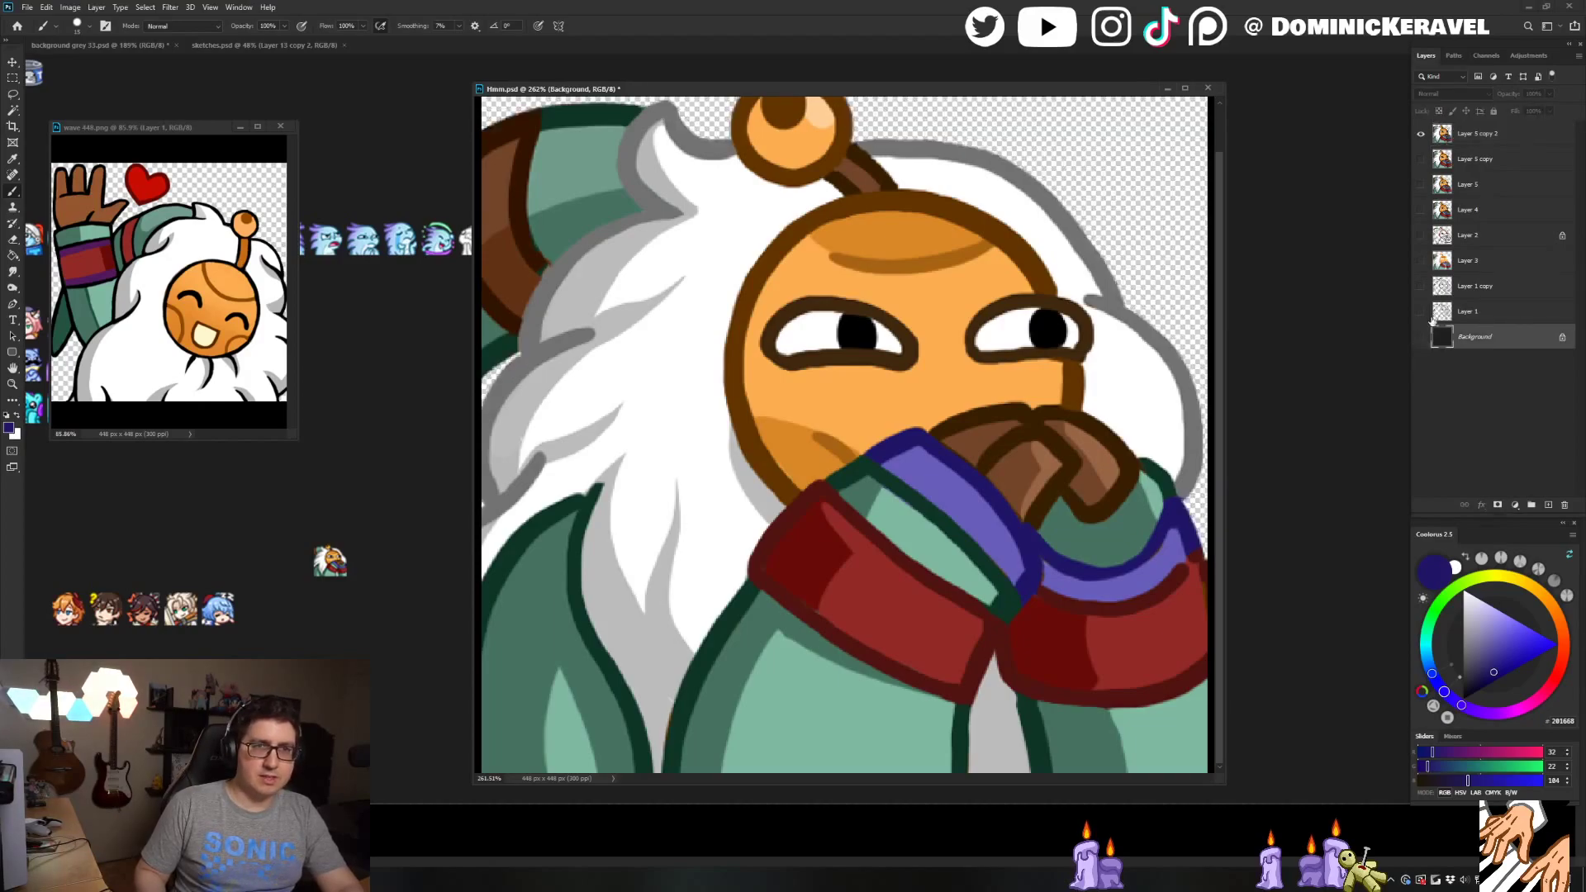
# Add a layer beneath Layer 5 copy 2, fill behind the upper hair outline with sampled gray #727272, and merge both layers
pyautogui.click(1515, 155)
pyautogui.hotkey('ctrl', 'shift', 'n')
pyautogui.press('Return')
pyautogui.keyDown('alt'); pyautogui.click(873, 157); pyautogui.keyUp('alt')
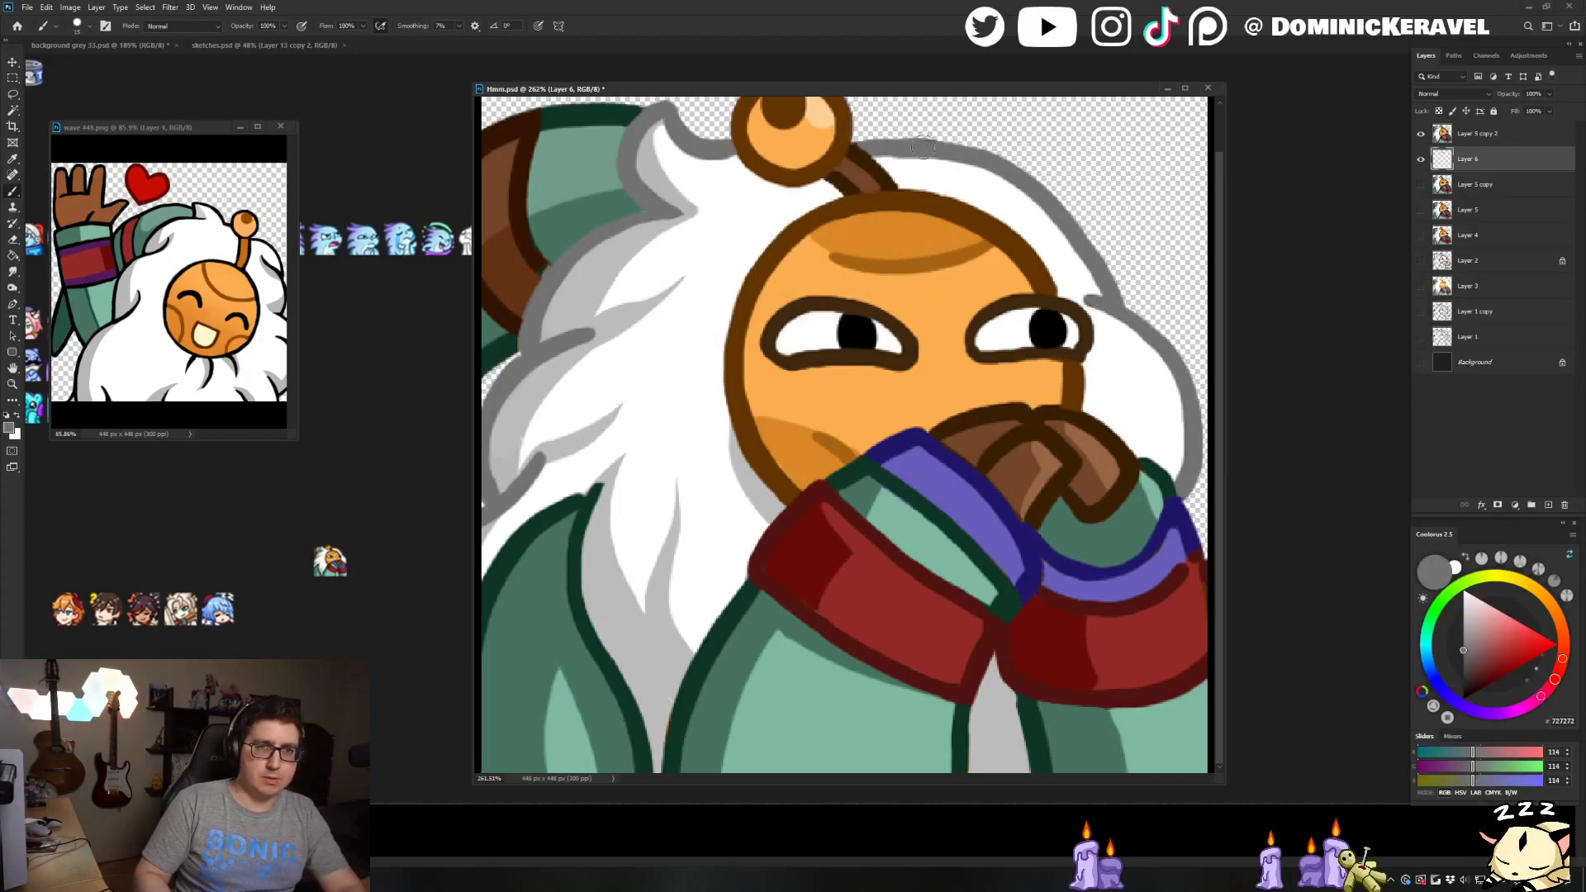
pyautogui.keyDown('shift'); pyautogui.click(1484, 140); pyautogui.keyUp('shift')
pyautogui.hotkey('ctrl', 'e')
# Touch up the antenna stalk and adjoining hair outline with sampled white, dark brown, gray #727272, brown #734529 and face-outline brown
pyautogui.keyDown('alt'); pyautogui.click(933, 164); pyautogui.keyUp('alt')
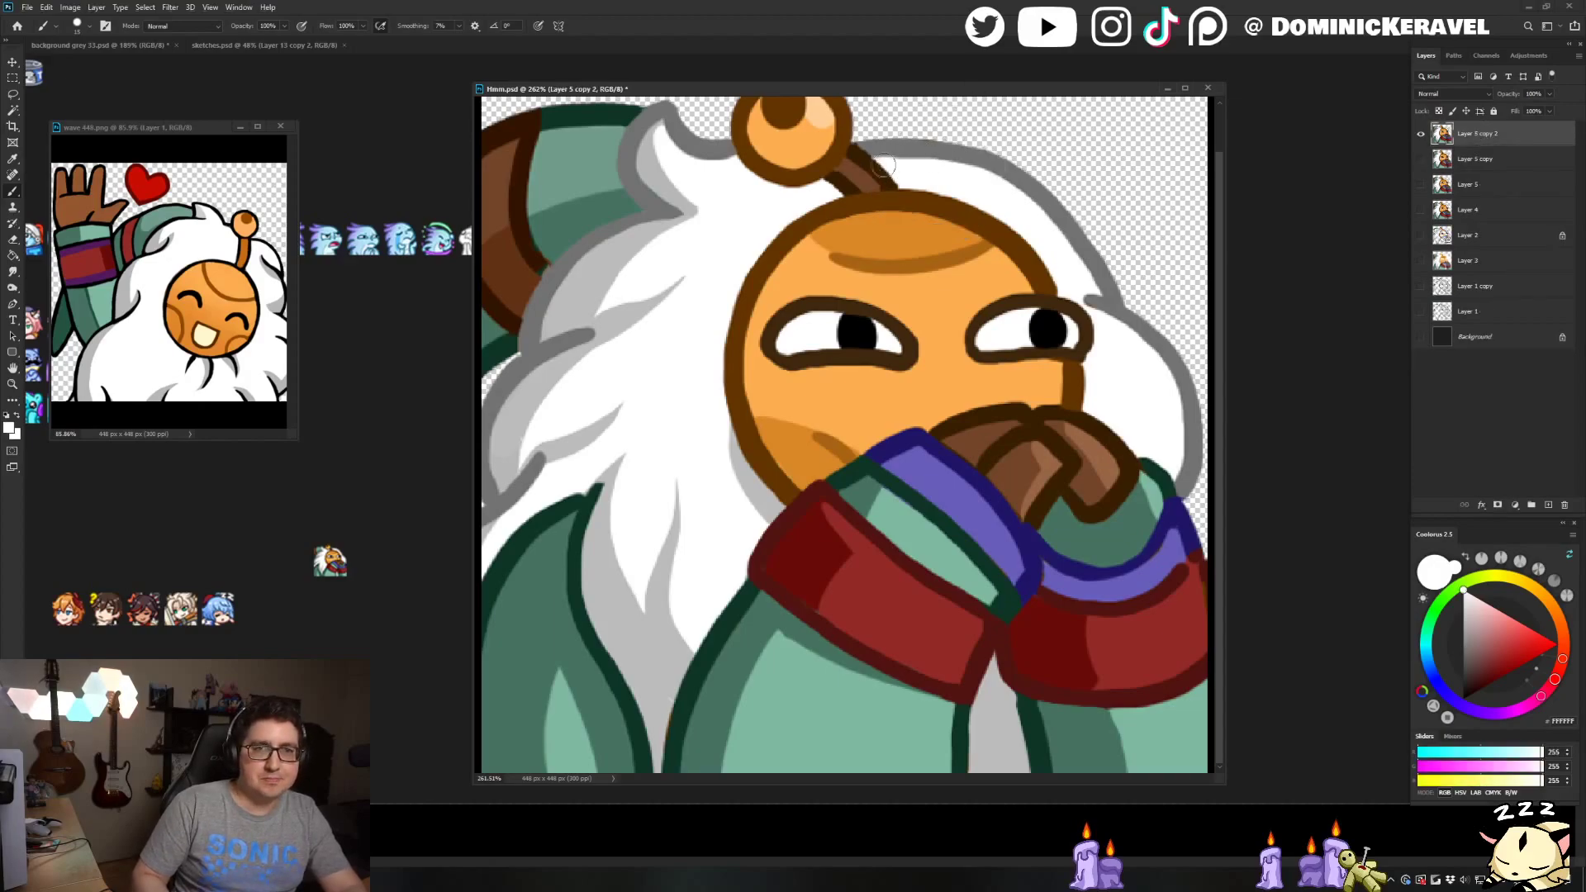
pyautogui.moveTo(882, 166); pyautogui.dragTo(929, 168)
pyautogui.keyDown('alt'); pyautogui.click(878, 174); pyautogui.keyUp('alt')
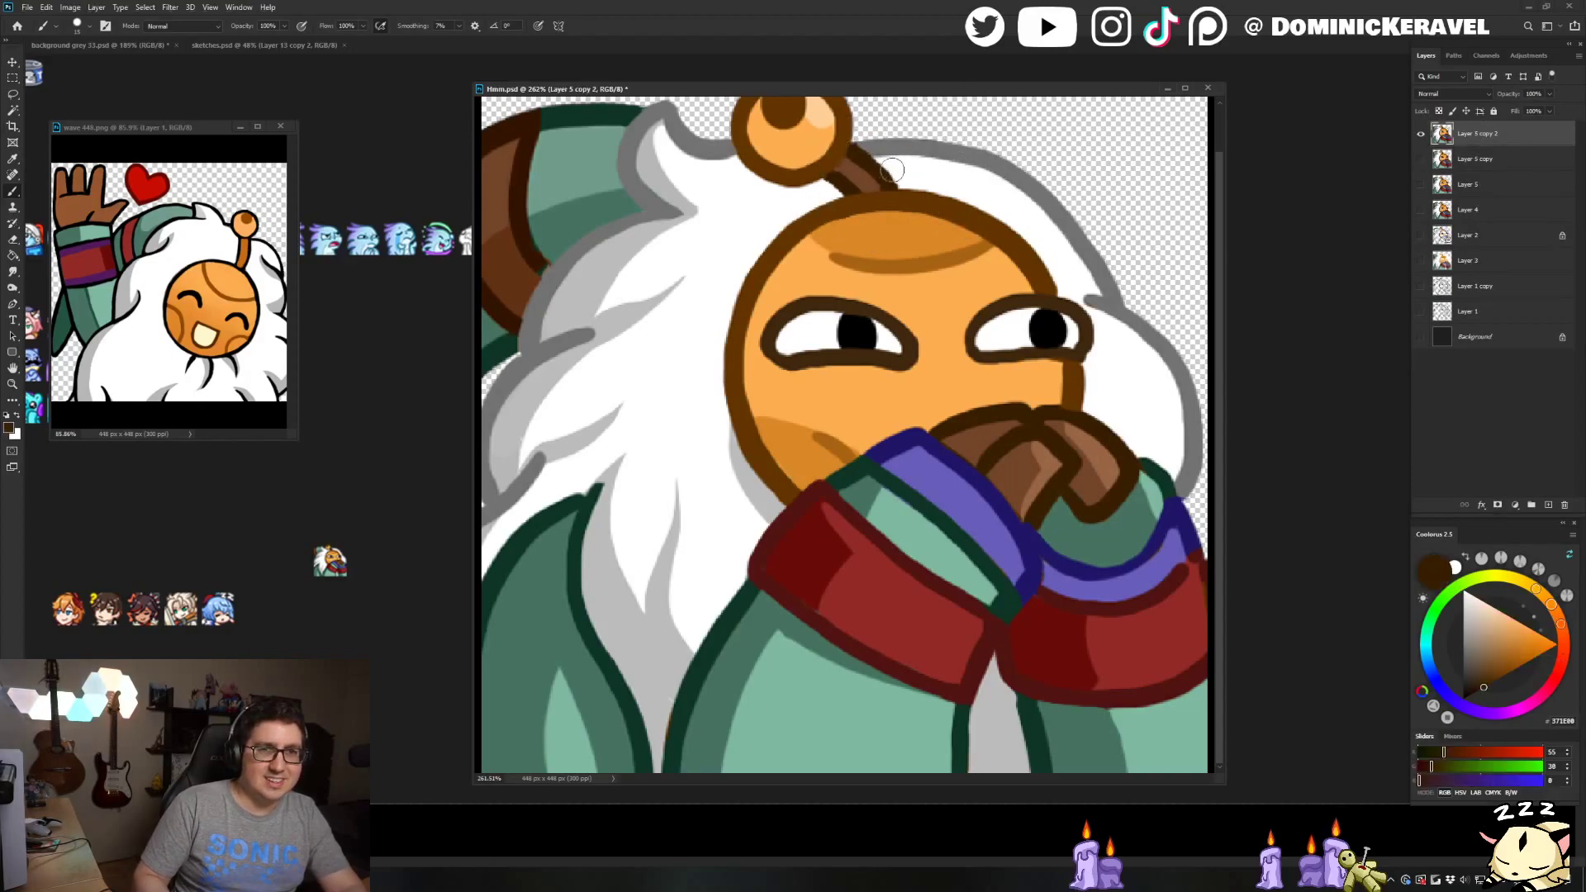
pyautogui.keyDown('alt'); pyautogui.click(876, 153); pyautogui.keyUp('alt')
pyautogui.keyDown('alt'); pyautogui.click(874, 142); pyautogui.keyUp('alt')
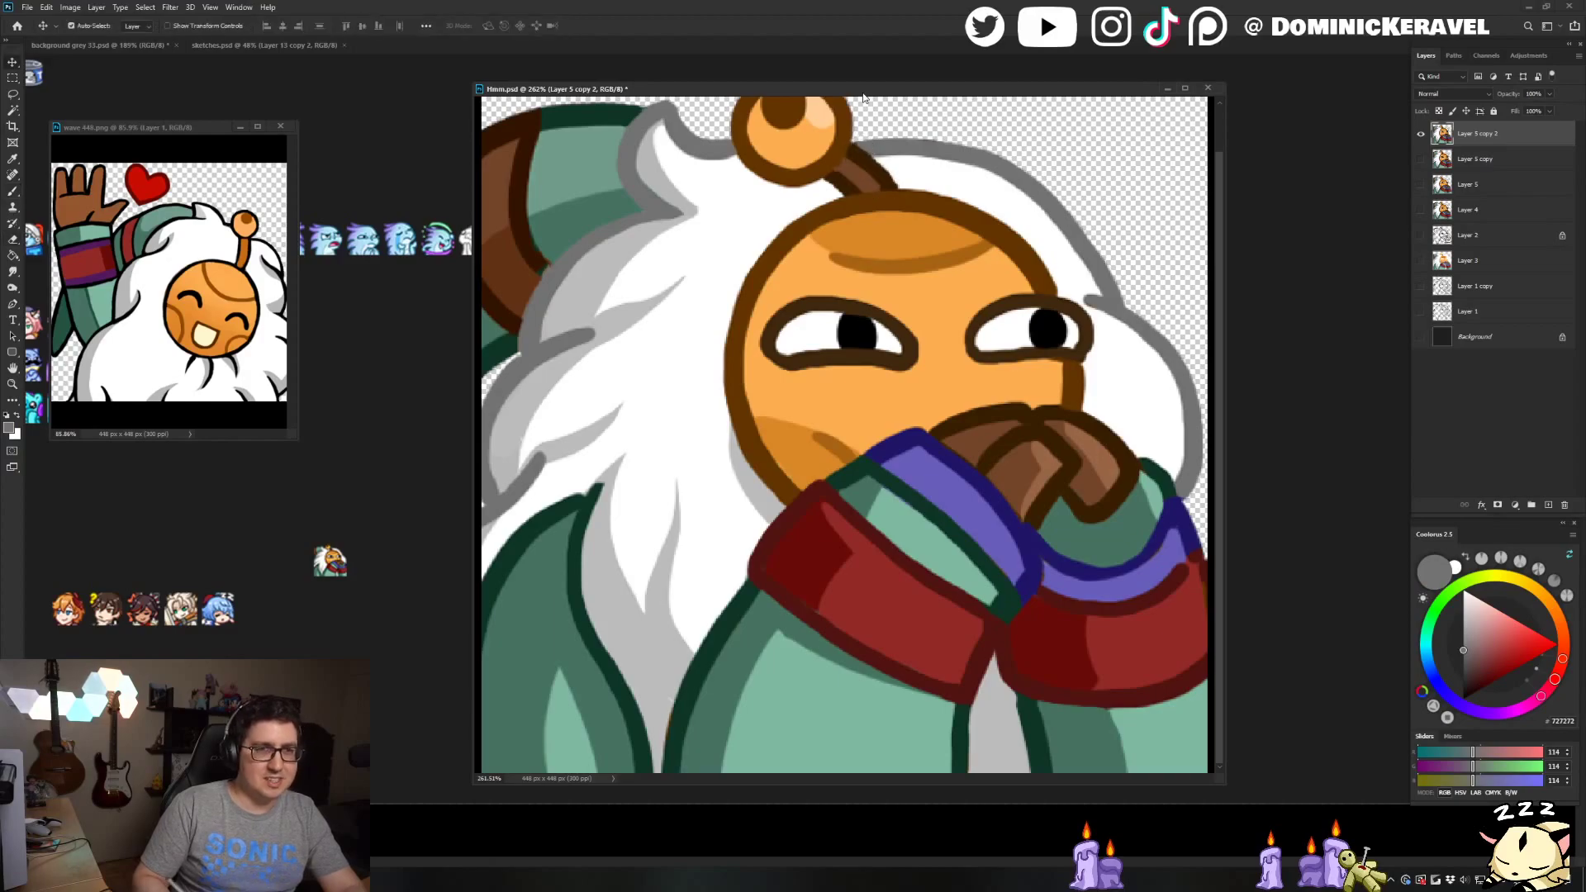
pyautogui.keyDown('alt'); pyautogui.click(845, 167); pyautogui.keyUp('alt')
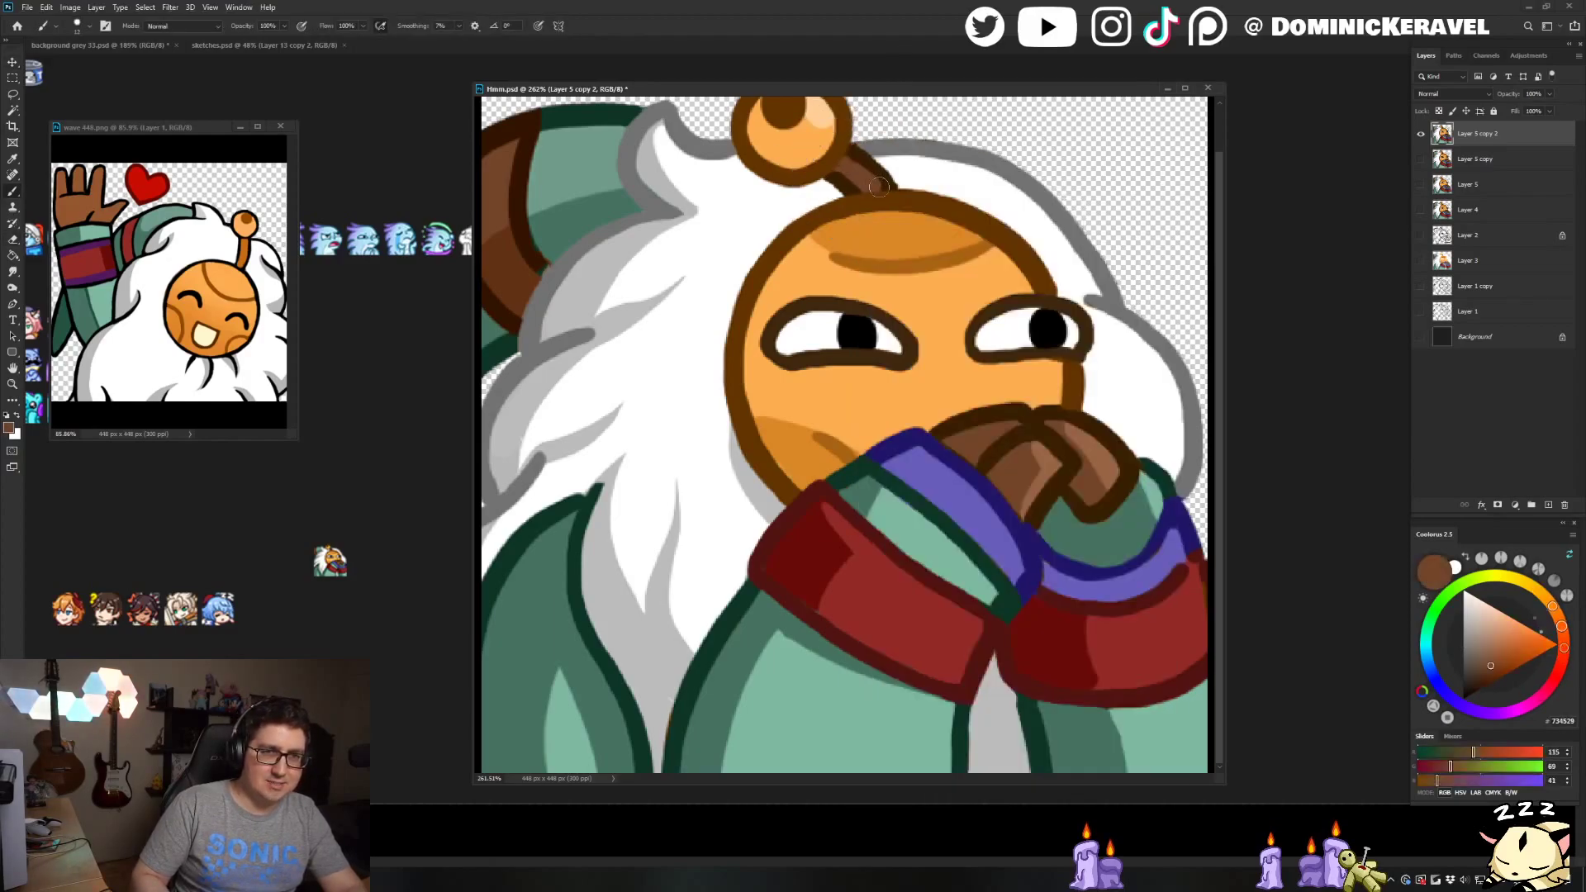
pyautogui.keyDown('alt'); pyautogui.click(867, 159); pyautogui.keyUp('alt')
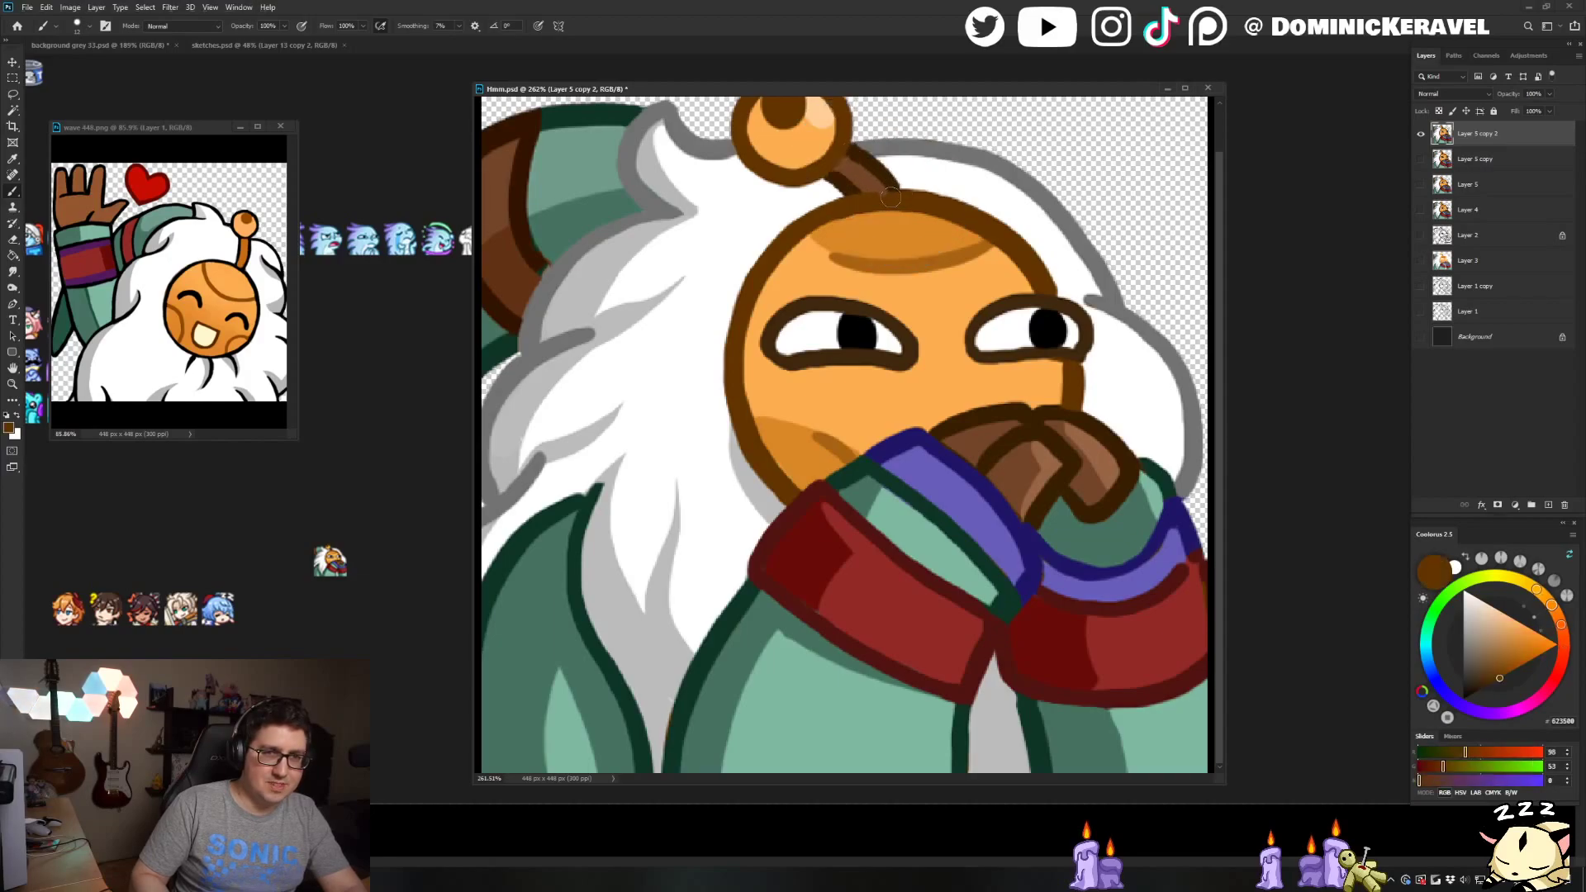
# Clean up the corner where the raised arm's brown band meets the hair with sampled dark brown #341C00, gray #727272 and green #4E7361
pyautogui.press('v')
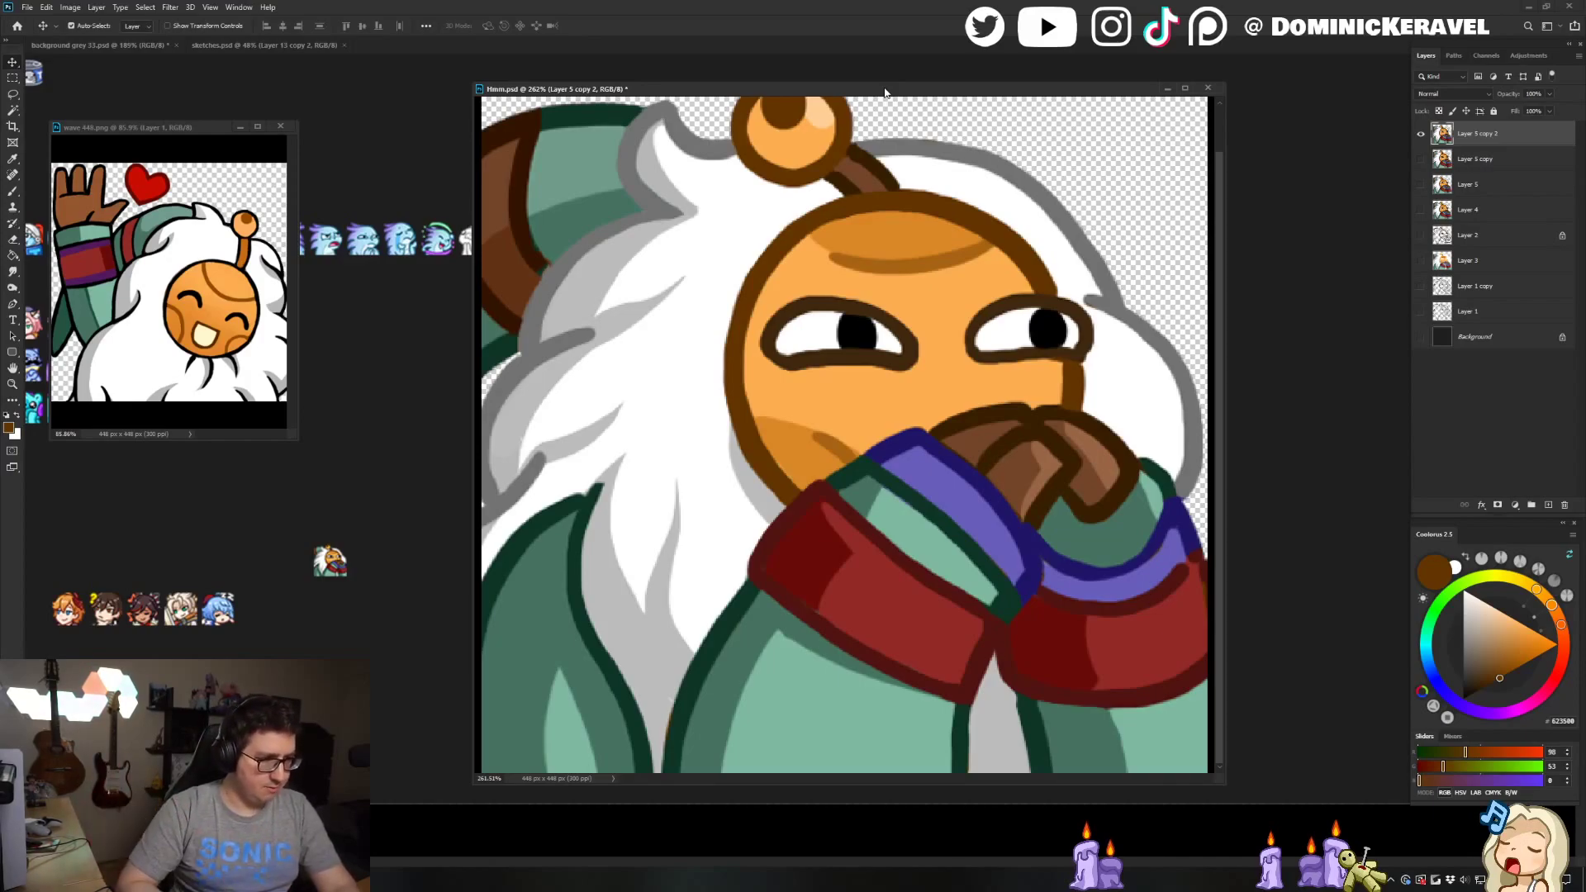
pyautogui.press('e')
pyautogui.moveTo(602, 81)
pyautogui.mouseDown()
pyautogui.moveTo(643, 81)
pyautogui.moveTo(679, 34)
pyautogui.mouseUp()
pyautogui.press('v')
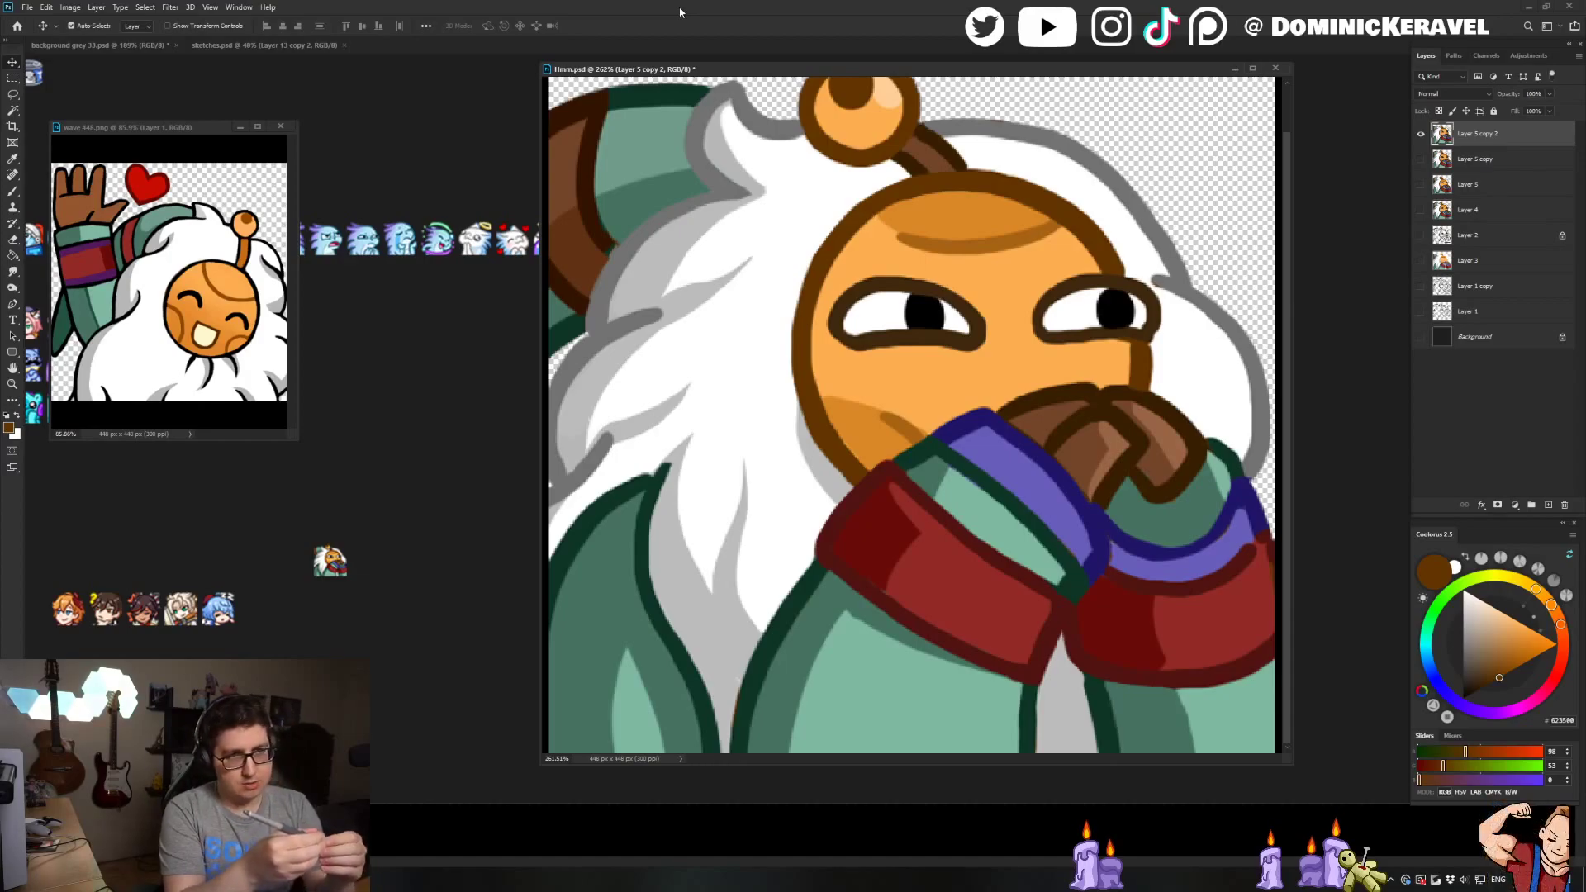
pyautogui.press('b')
pyautogui.keyDown('alt'); pyautogui.click(616, 240); pyautogui.keyUp('alt')
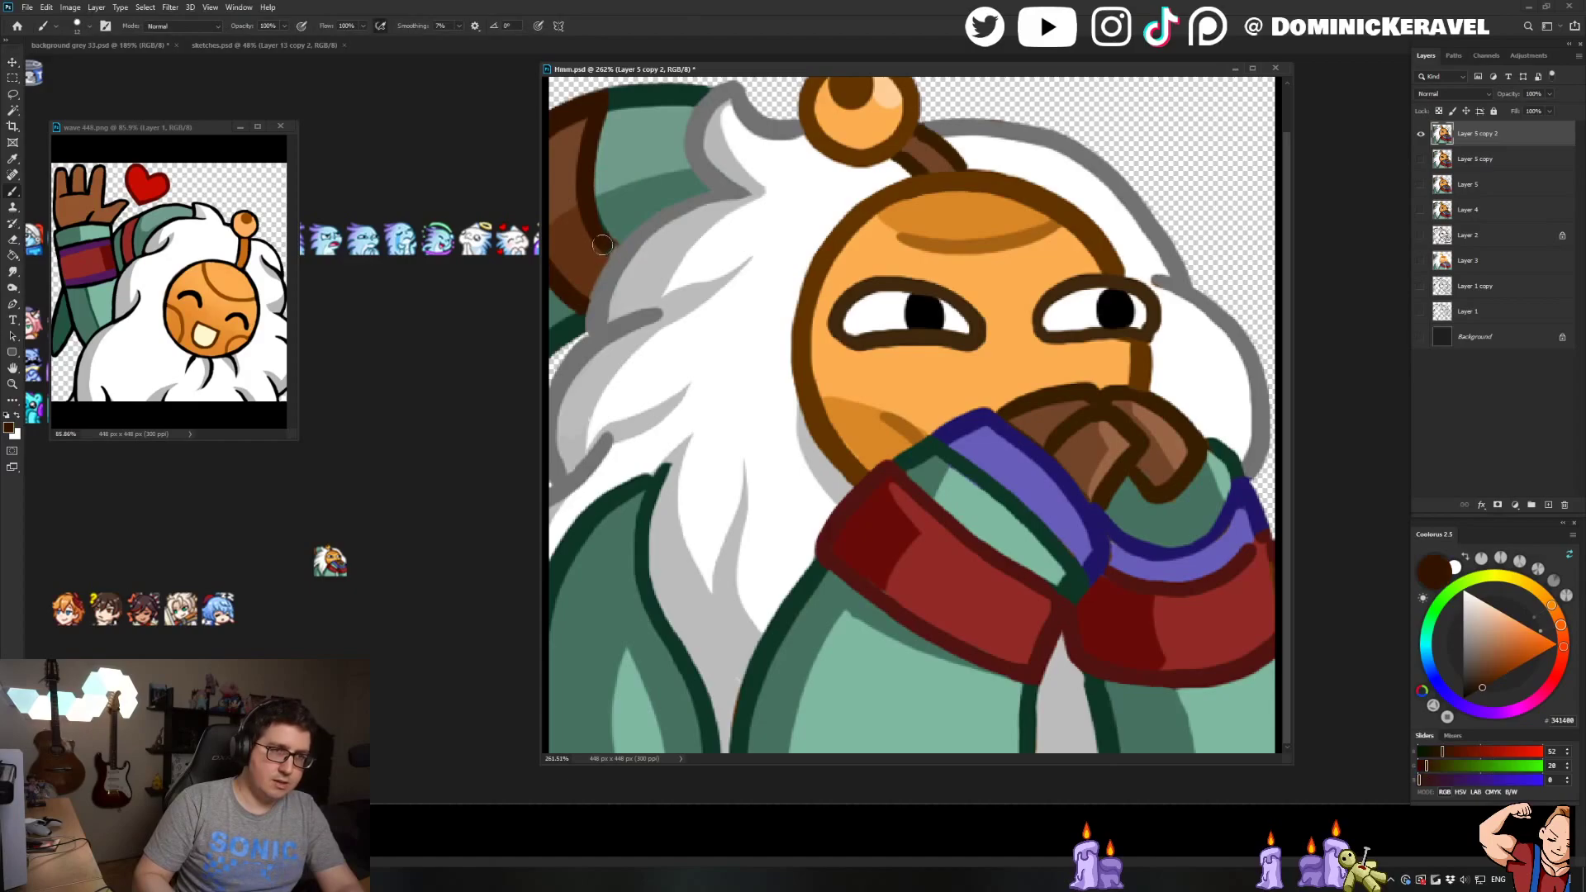
pyautogui.keyDown('alt'); pyautogui.click(610, 203); pyautogui.keyUp('alt')
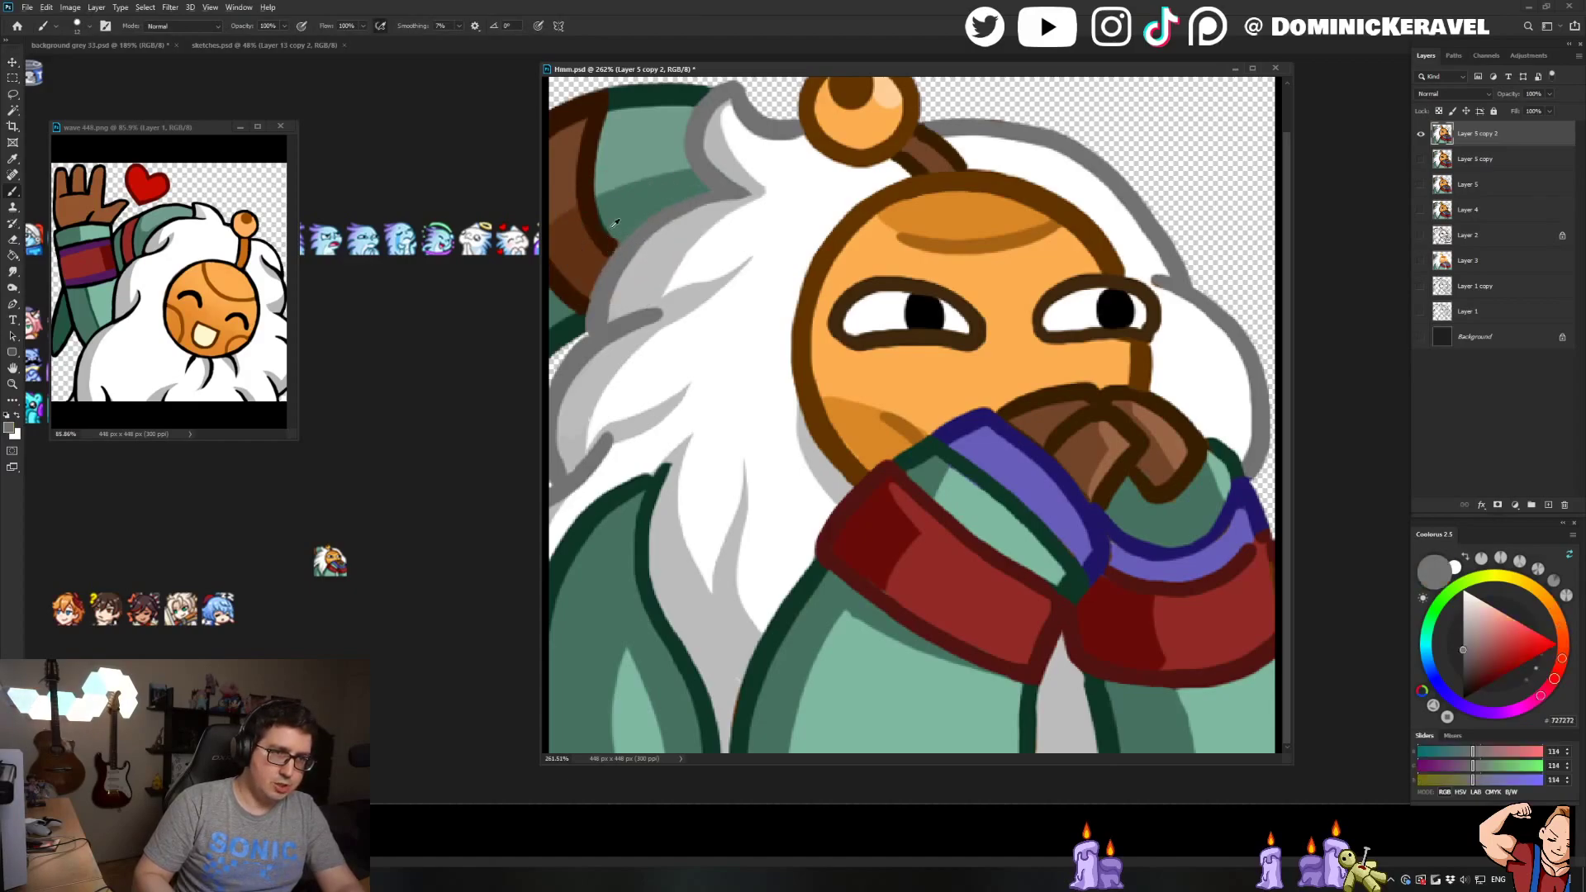
pyautogui.moveTo(603, 209); pyautogui.dragTo(617, 240)
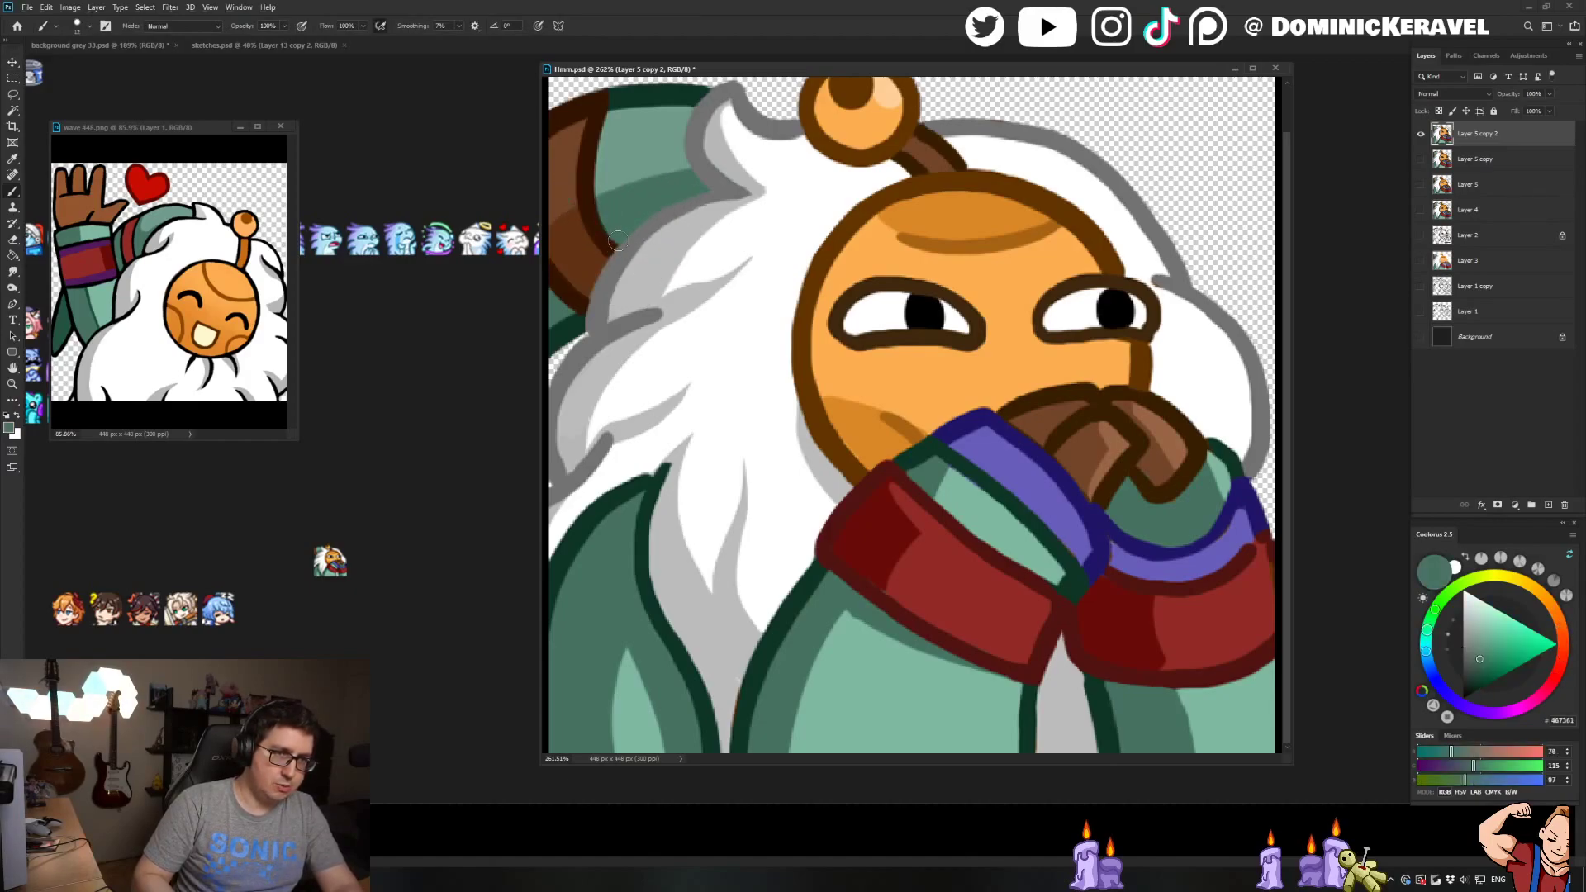
pyautogui.keyDown('alt'); pyautogui.click(628, 242); pyautogui.keyUp('alt')
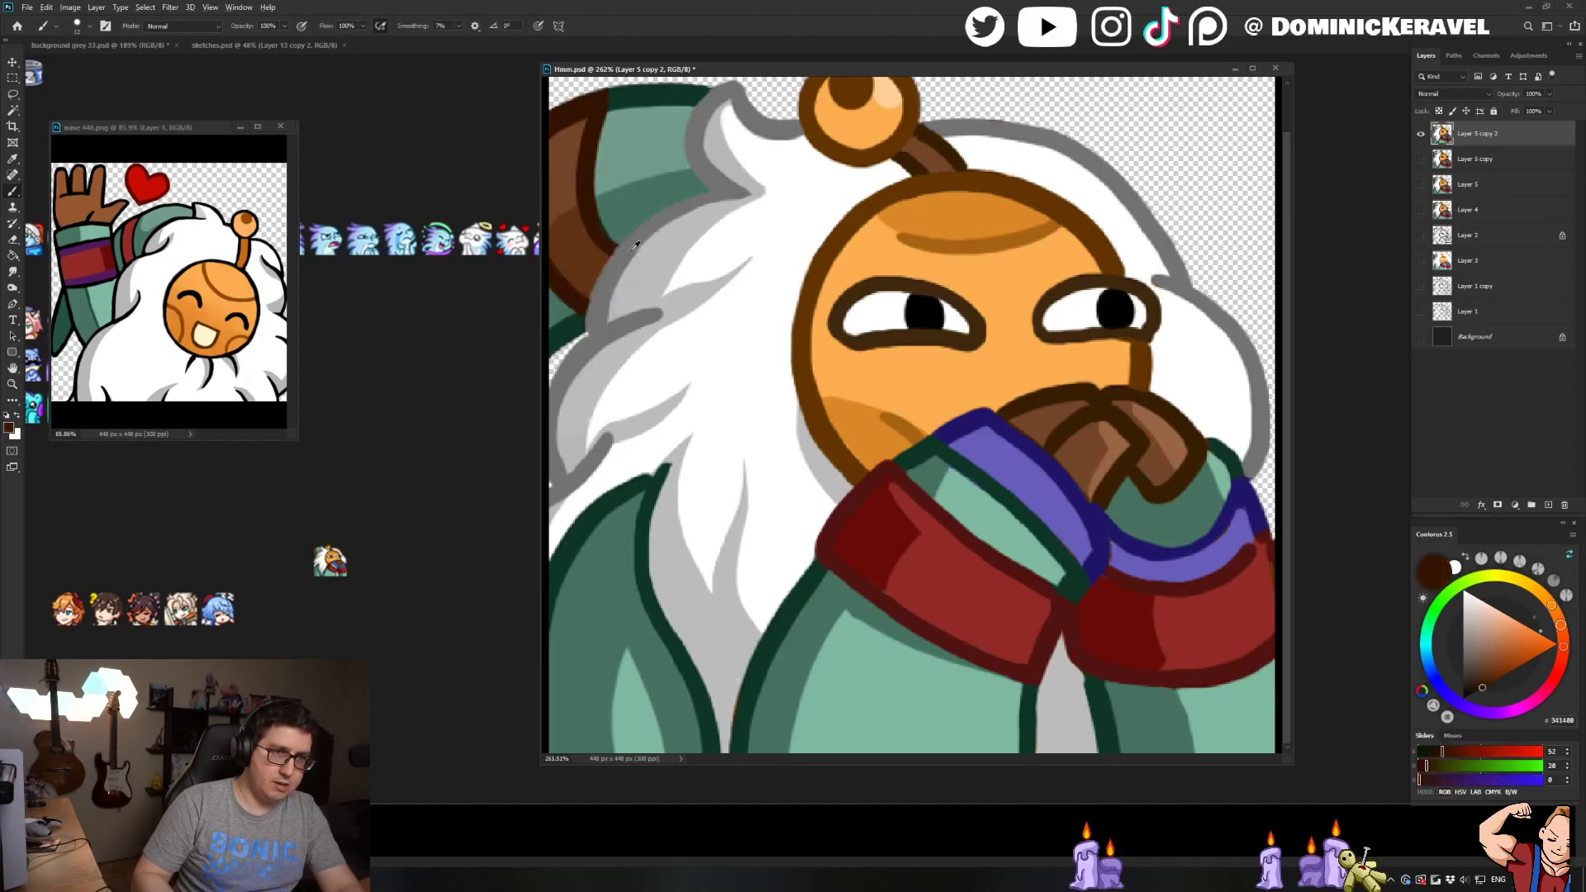
pyautogui.moveTo(610, 240); pyautogui.dragTo(593, 265)
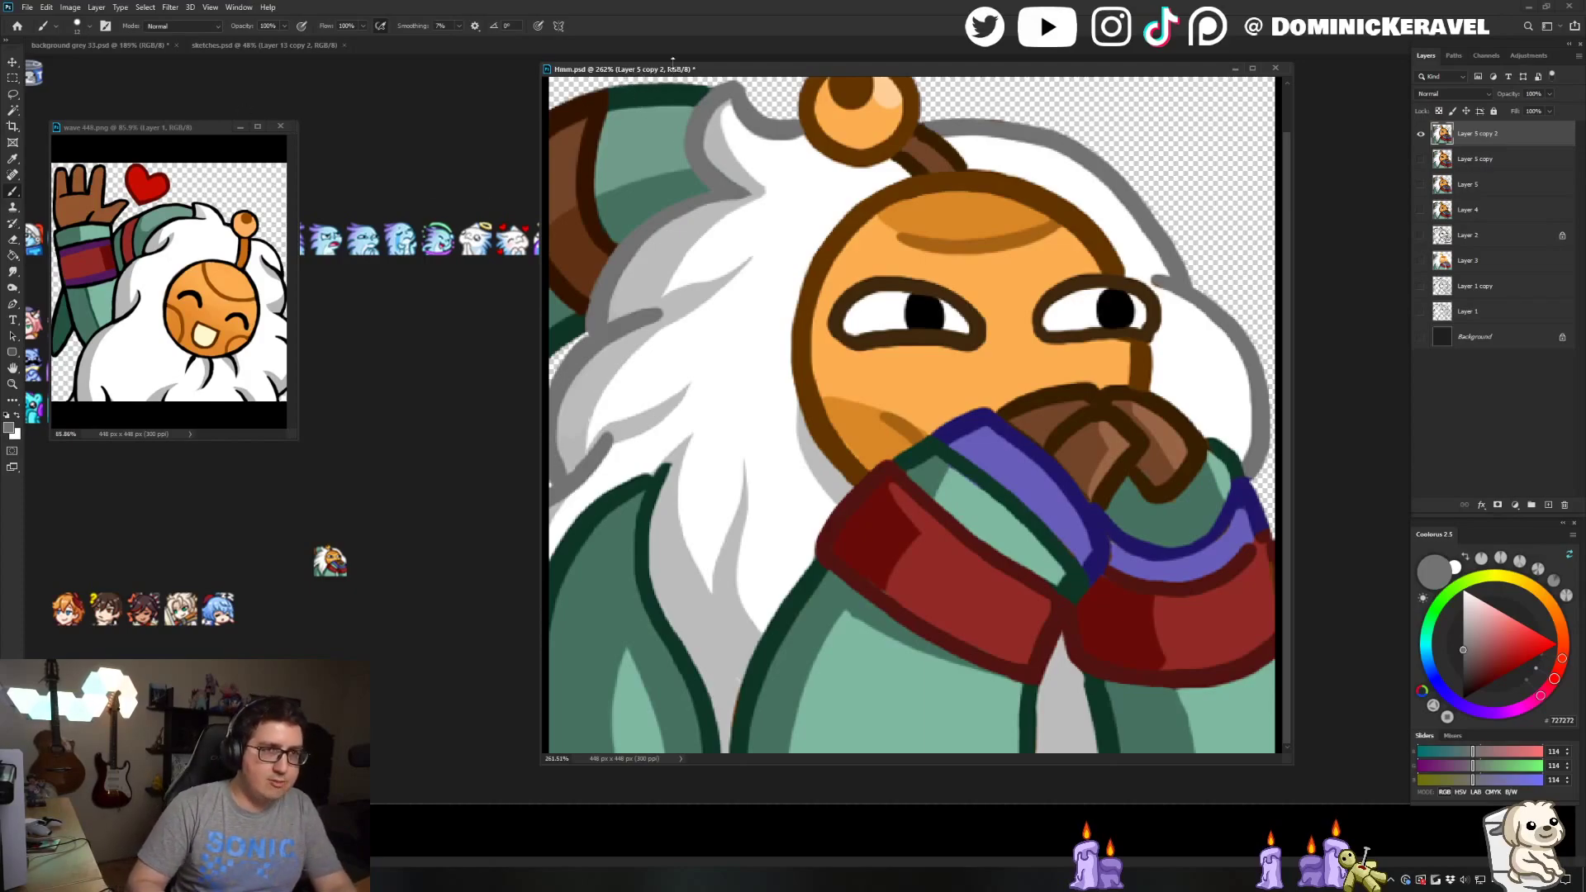
pyautogui.moveTo(675, 69); pyautogui.dragTo(656, 71)
pyautogui.press('v')
pyautogui.scroll(-2, 615, 101)
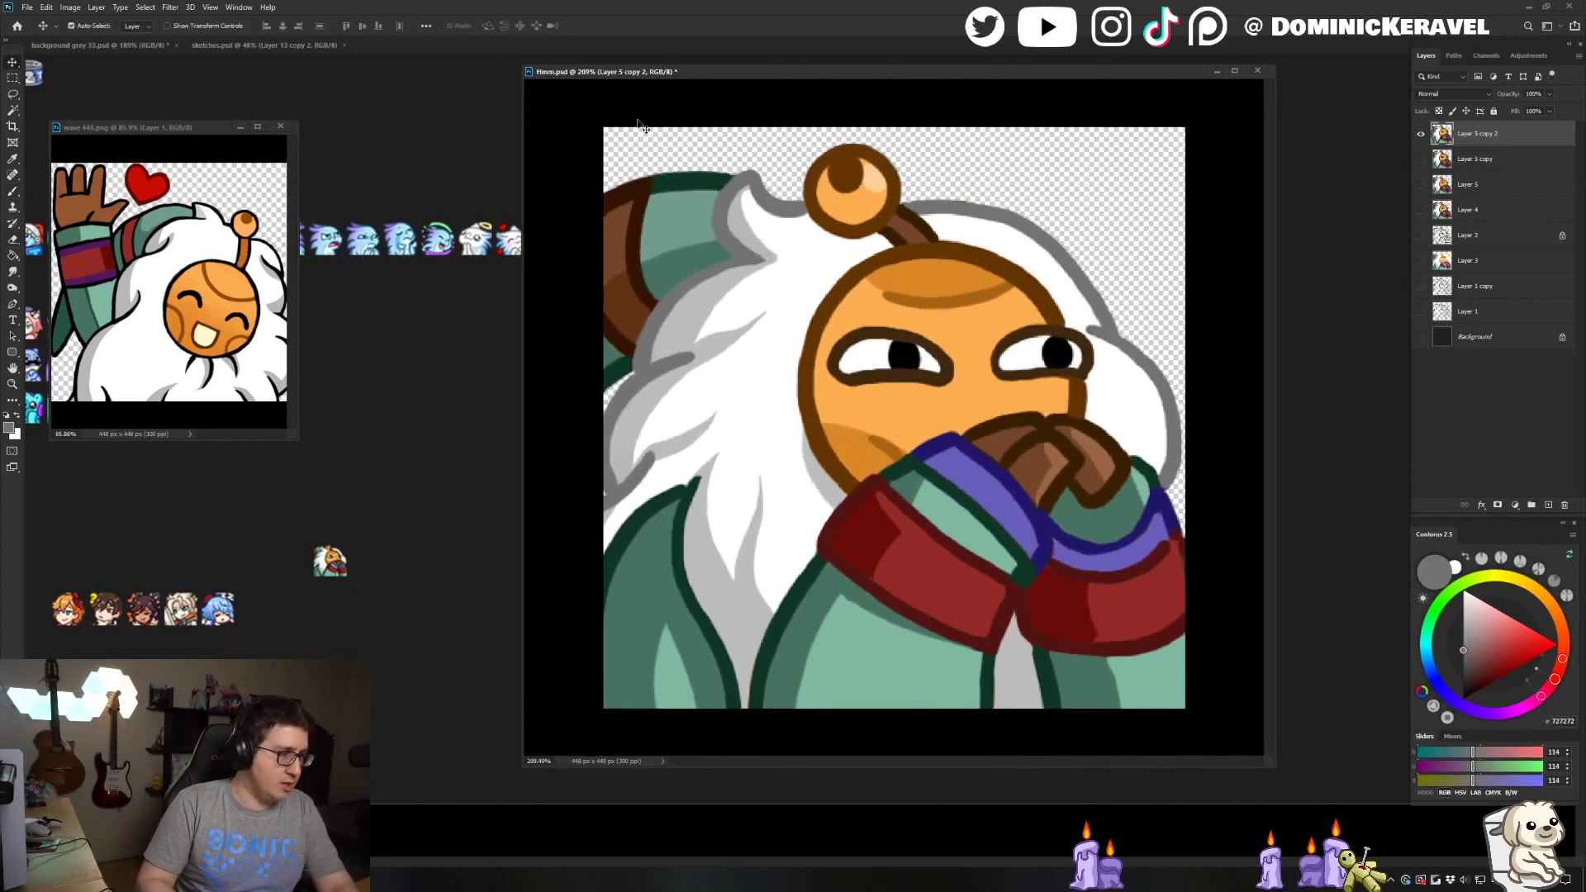
pyautogui.press('d')
pyautogui.moveTo(666, 81); pyautogui.dragTo(650, 94)
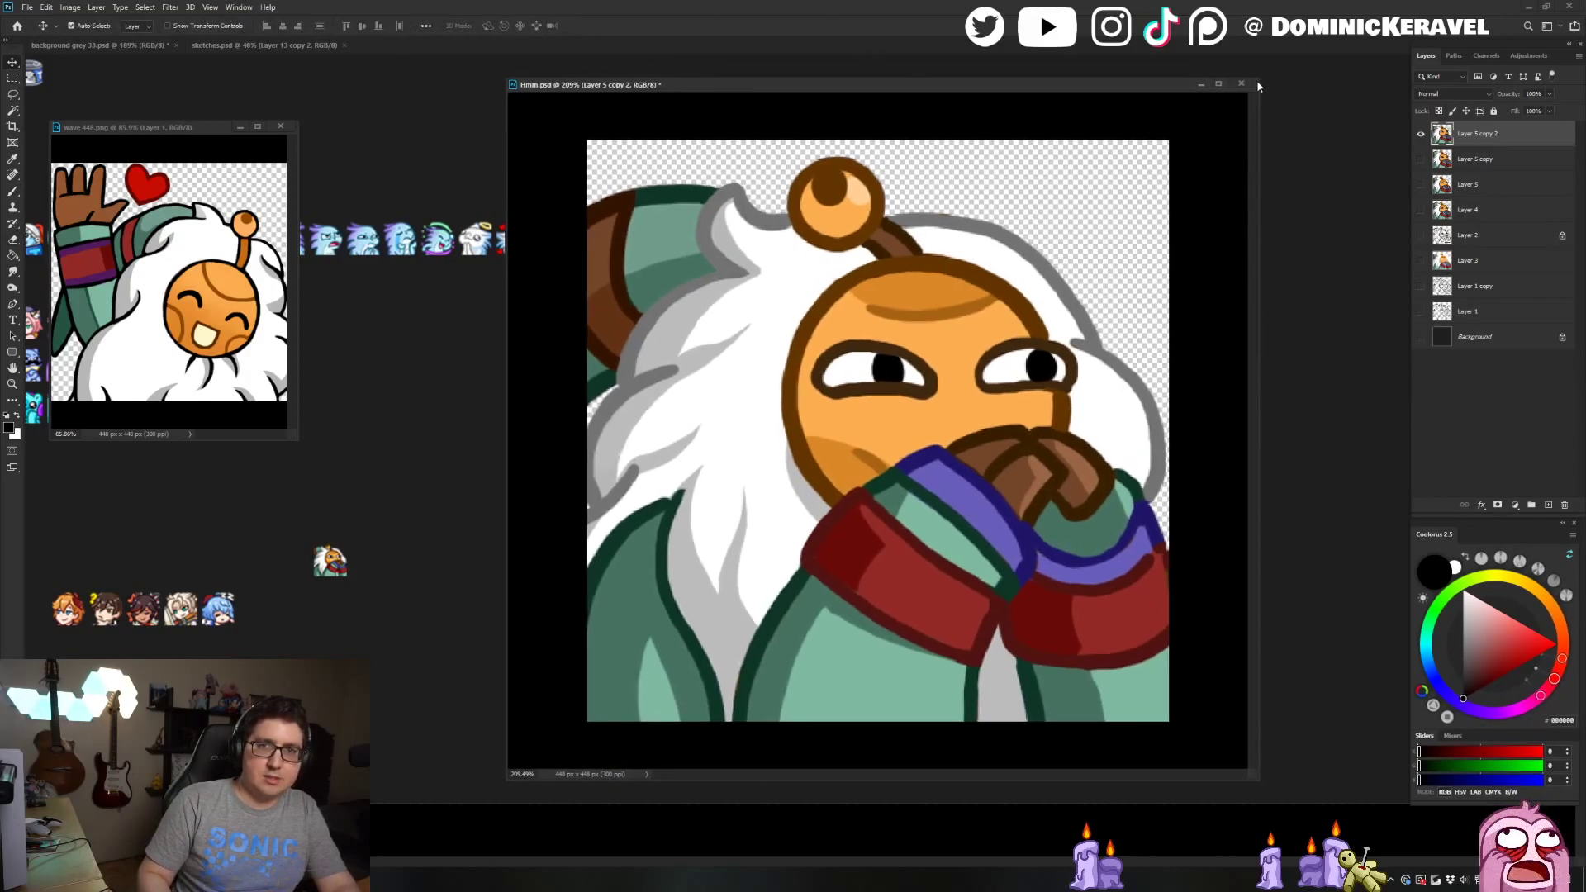
pyautogui.moveTo(1256, 80); pyautogui.dragTo(1243, 61)
pyautogui.moveTo(982, 70); pyautogui.dragTo(996, 68)
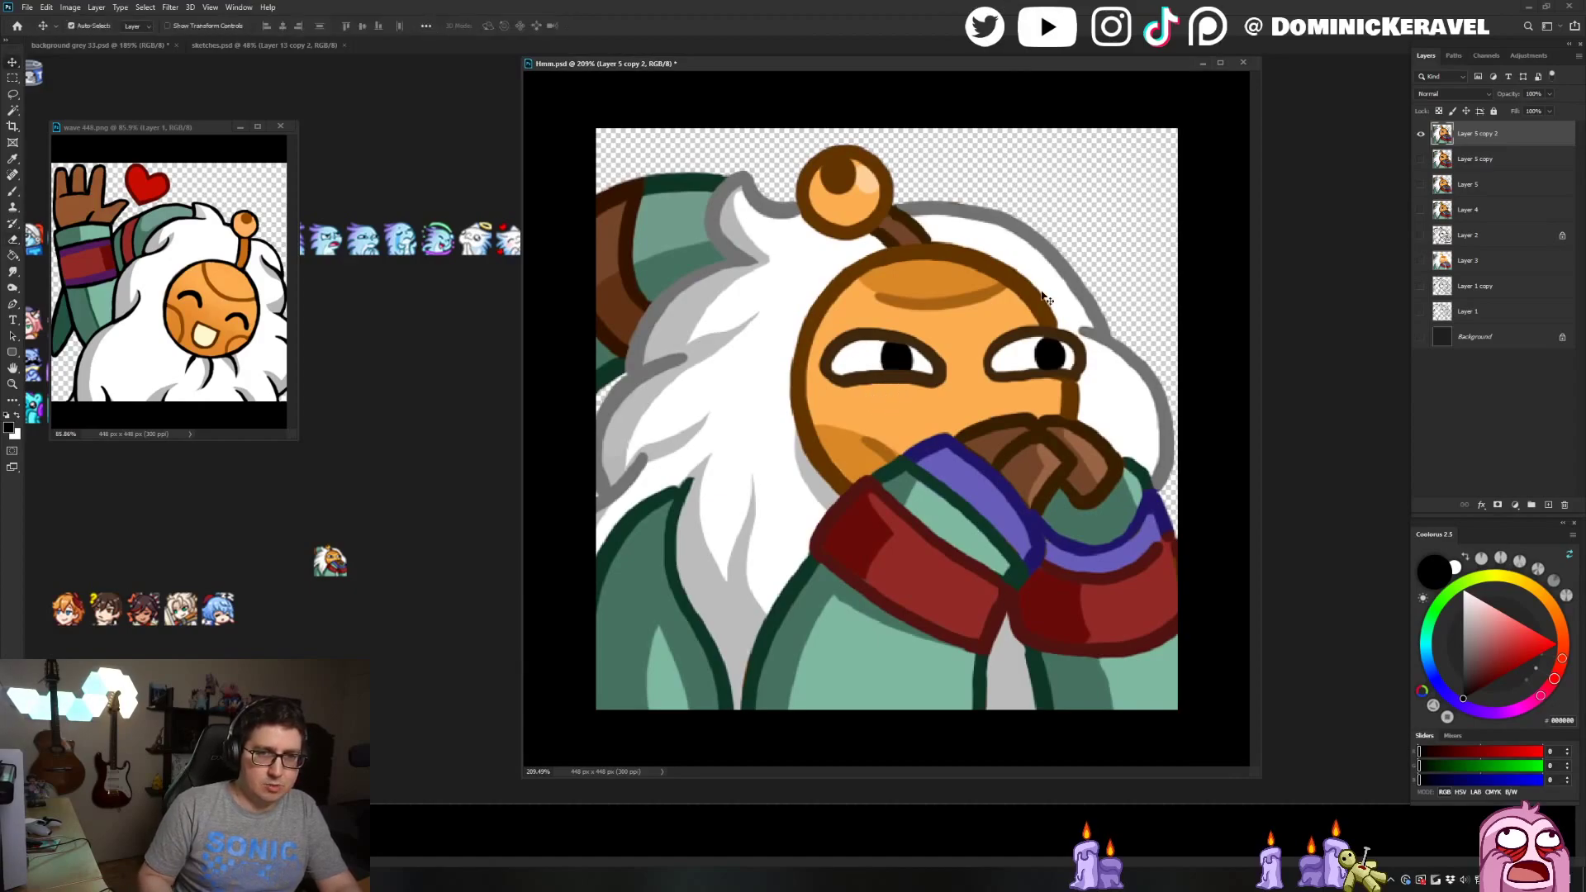
# Refine the gray hair outline beside the antenna stalk using a smaller brush and sampled gray #727272
pyautogui.press('b')
pyautogui.keyDown('alt'); pyautogui.click(918, 204); pyautogui.keyUp('alt')
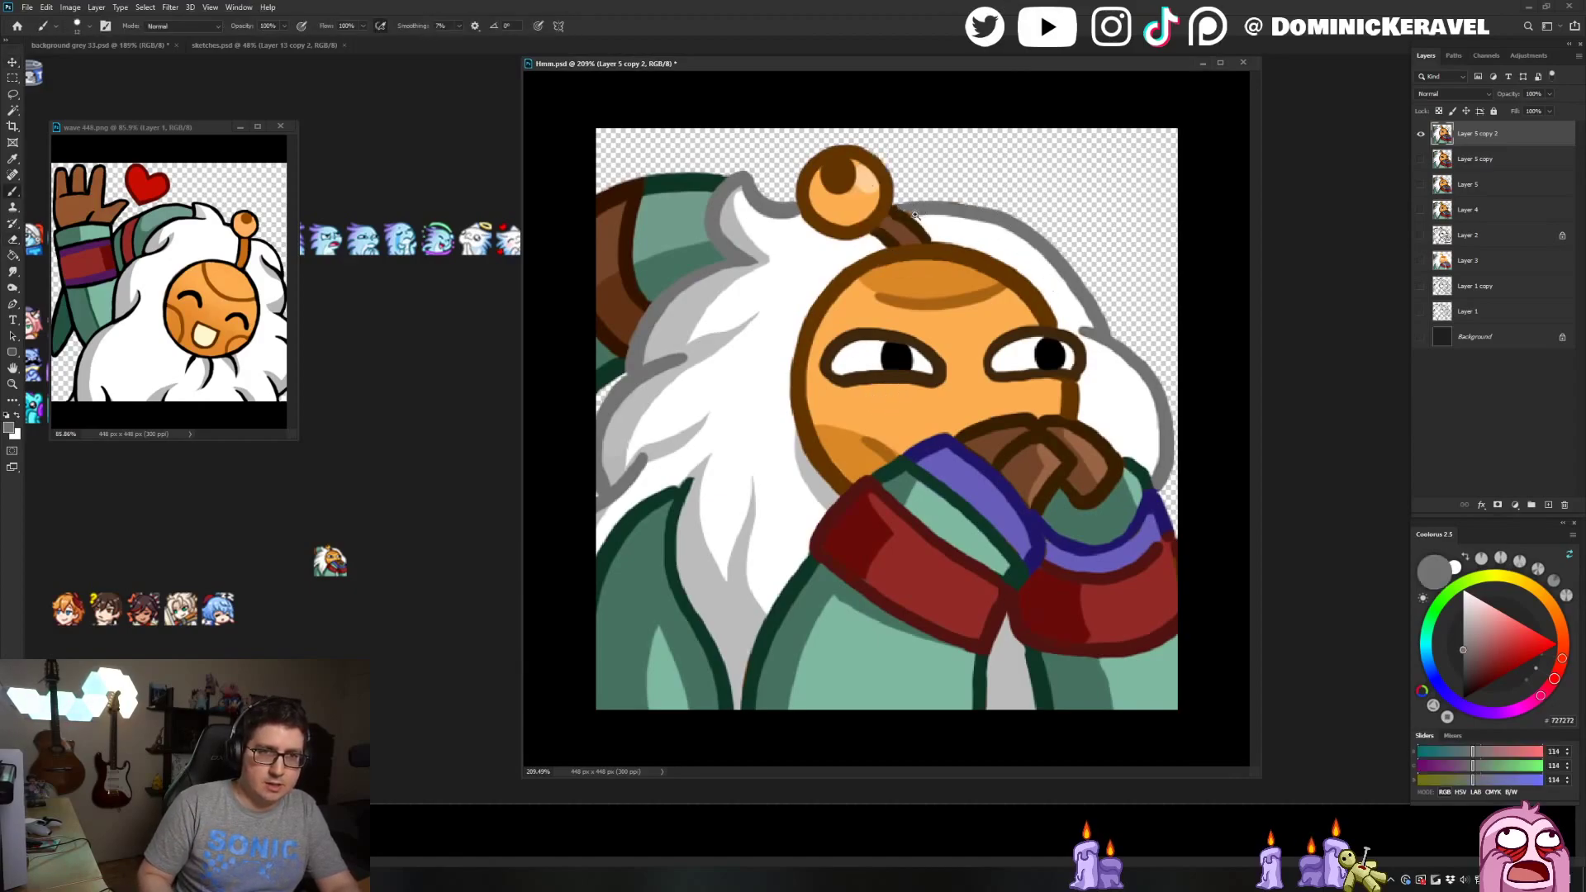
pyautogui.scroll(2, 917, 203)
pyautogui.keyDown('alt'); pyautogui.rightClick(917, 196); pyautogui.keyUp('alt')
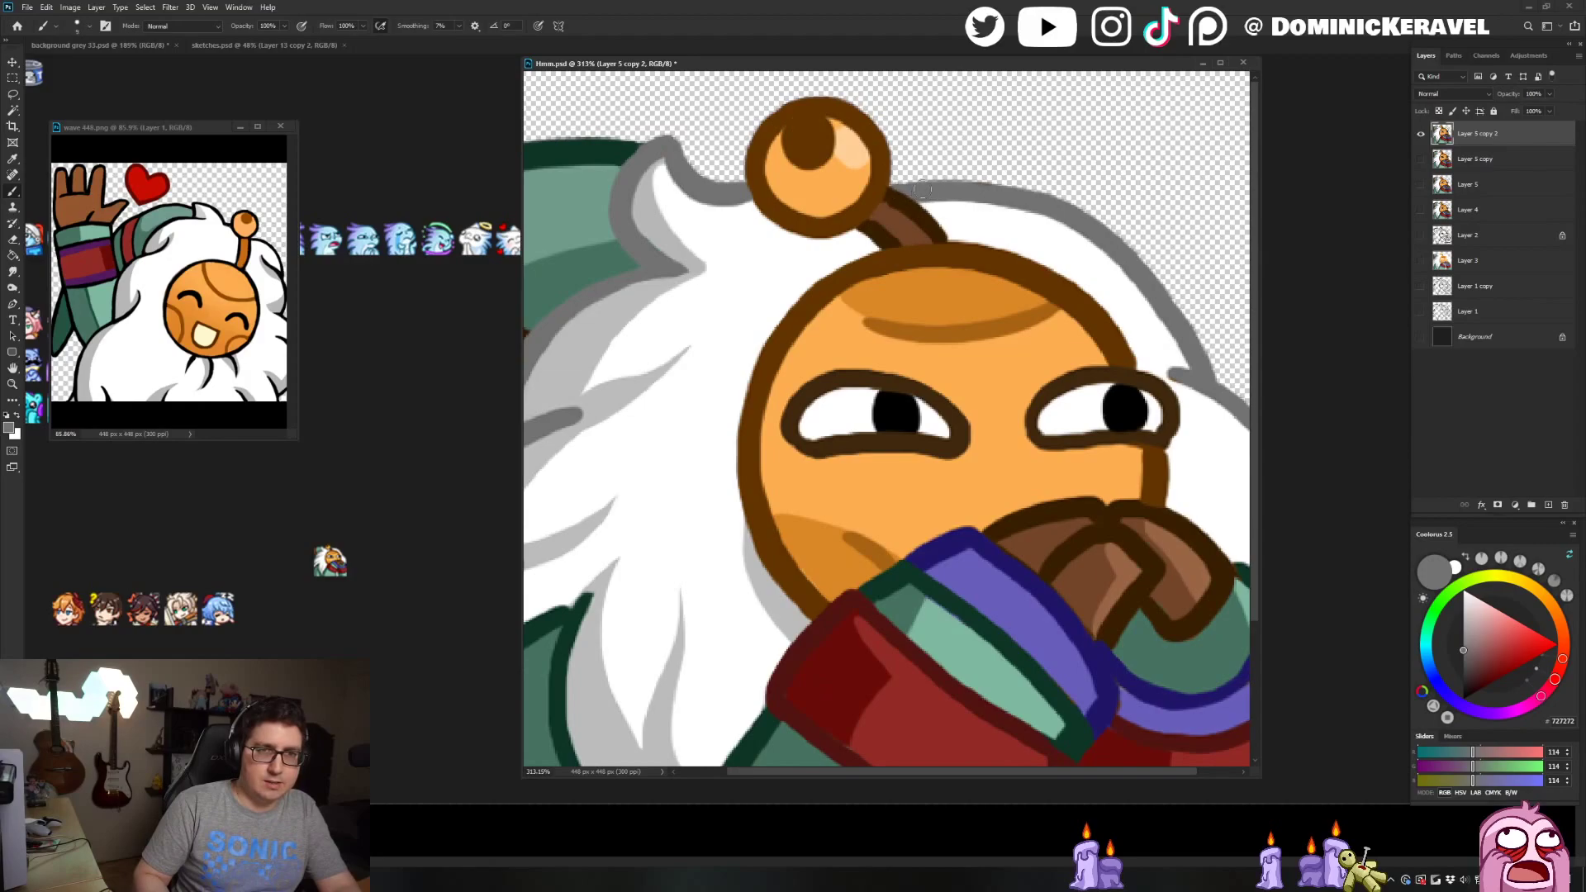
pyautogui.moveTo(894, 180)
pyautogui.mouseDown()
pyautogui.moveTo(1012, 184)
pyautogui.moveTo(1045, 204)
pyautogui.mouseUp()
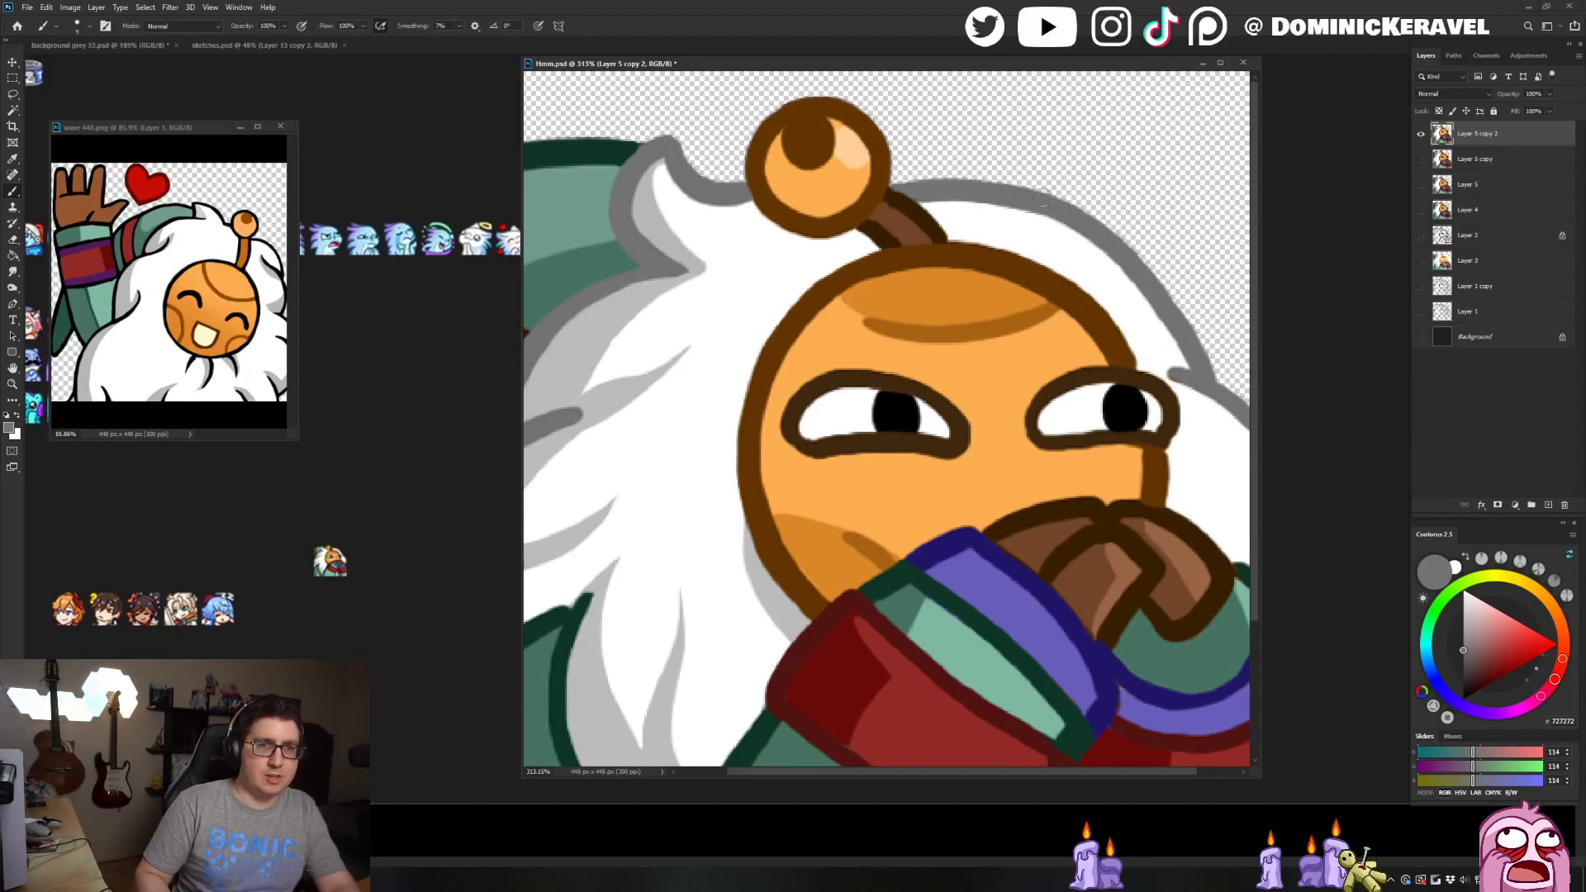
# Scale the flattened artwork on Layer 5 copy 2 up proportionally to about 101.4% with Free Transform
pyautogui.press('v')
pyautogui.scroll(-2, 892, 223)
pyautogui.hotkey('ctrl', 't')
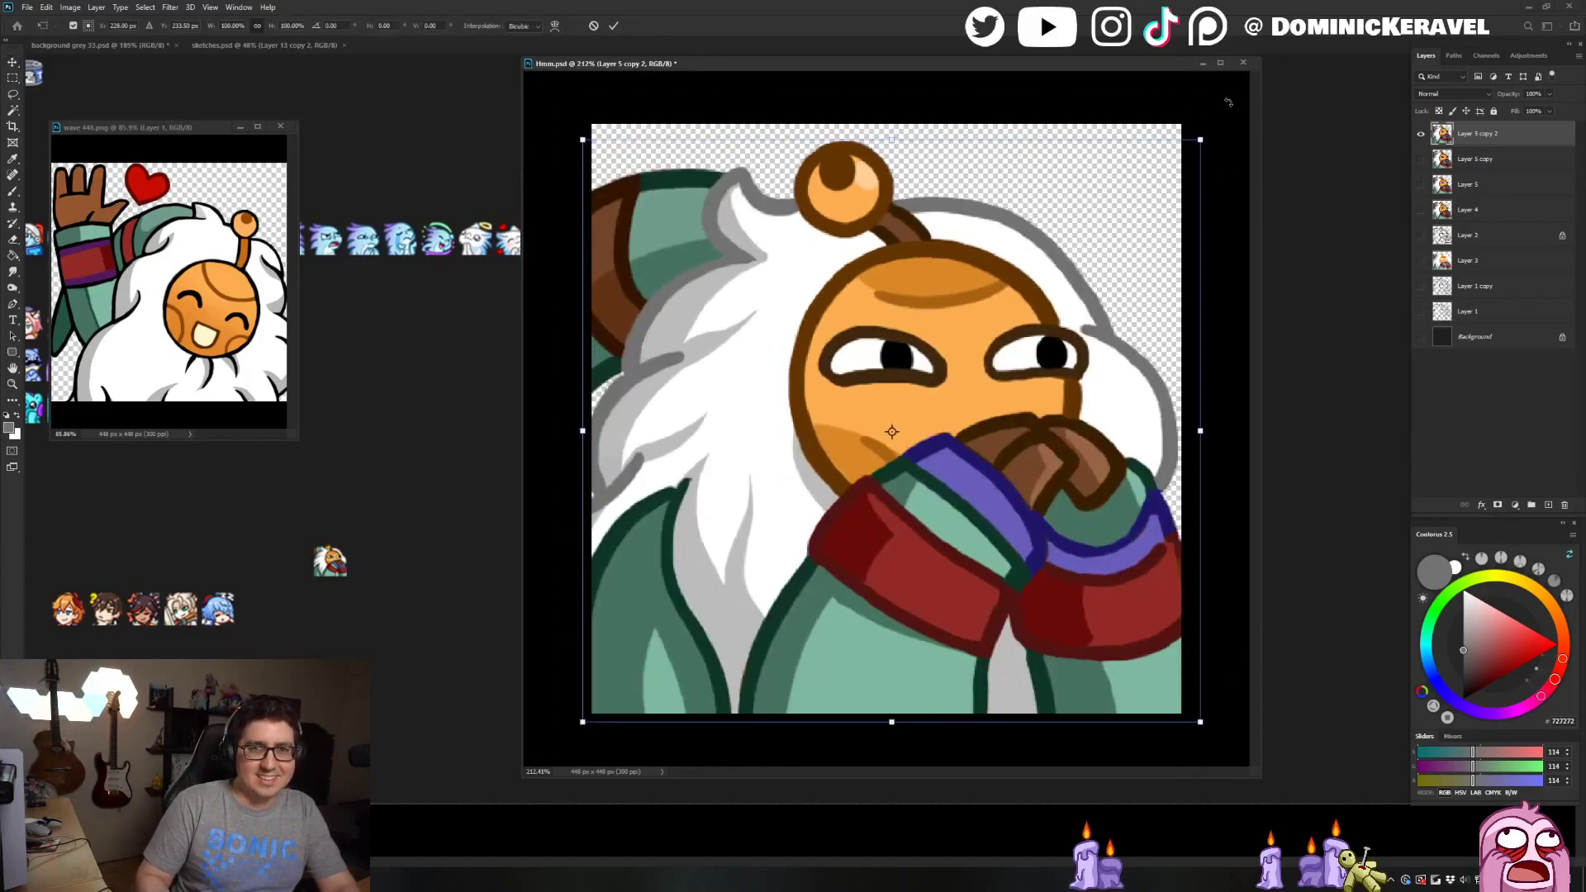
pyautogui.press('Escape')
pyautogui.moveTo(1223, 127); pyautogui.dragTo(1211, 136)
pyautogui.hotkey('ctrl', 't')
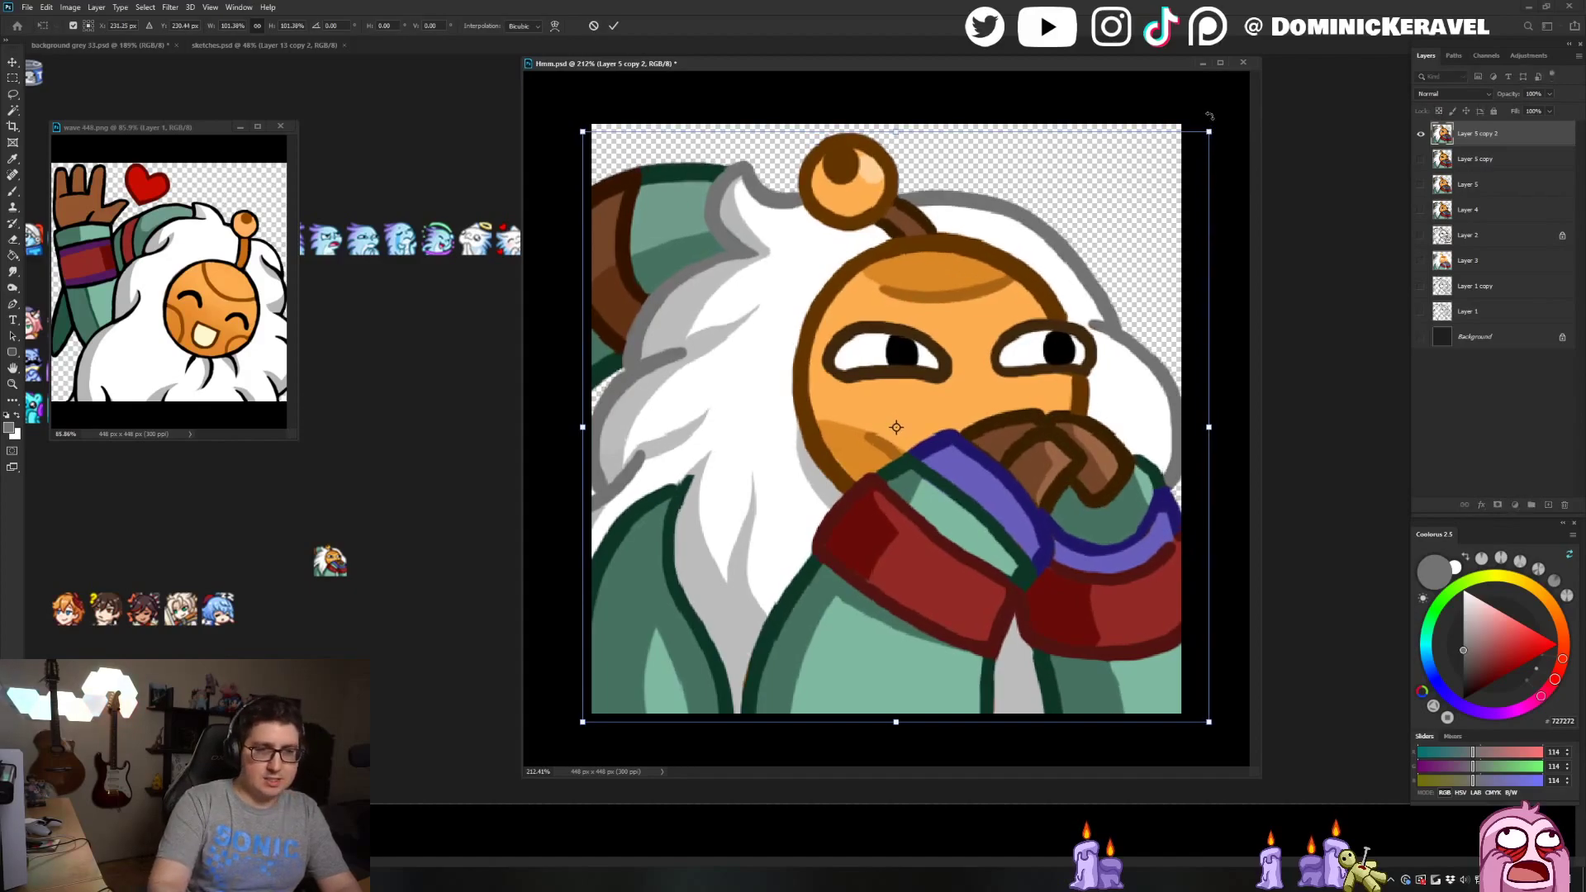
pyautogui.press('Return')
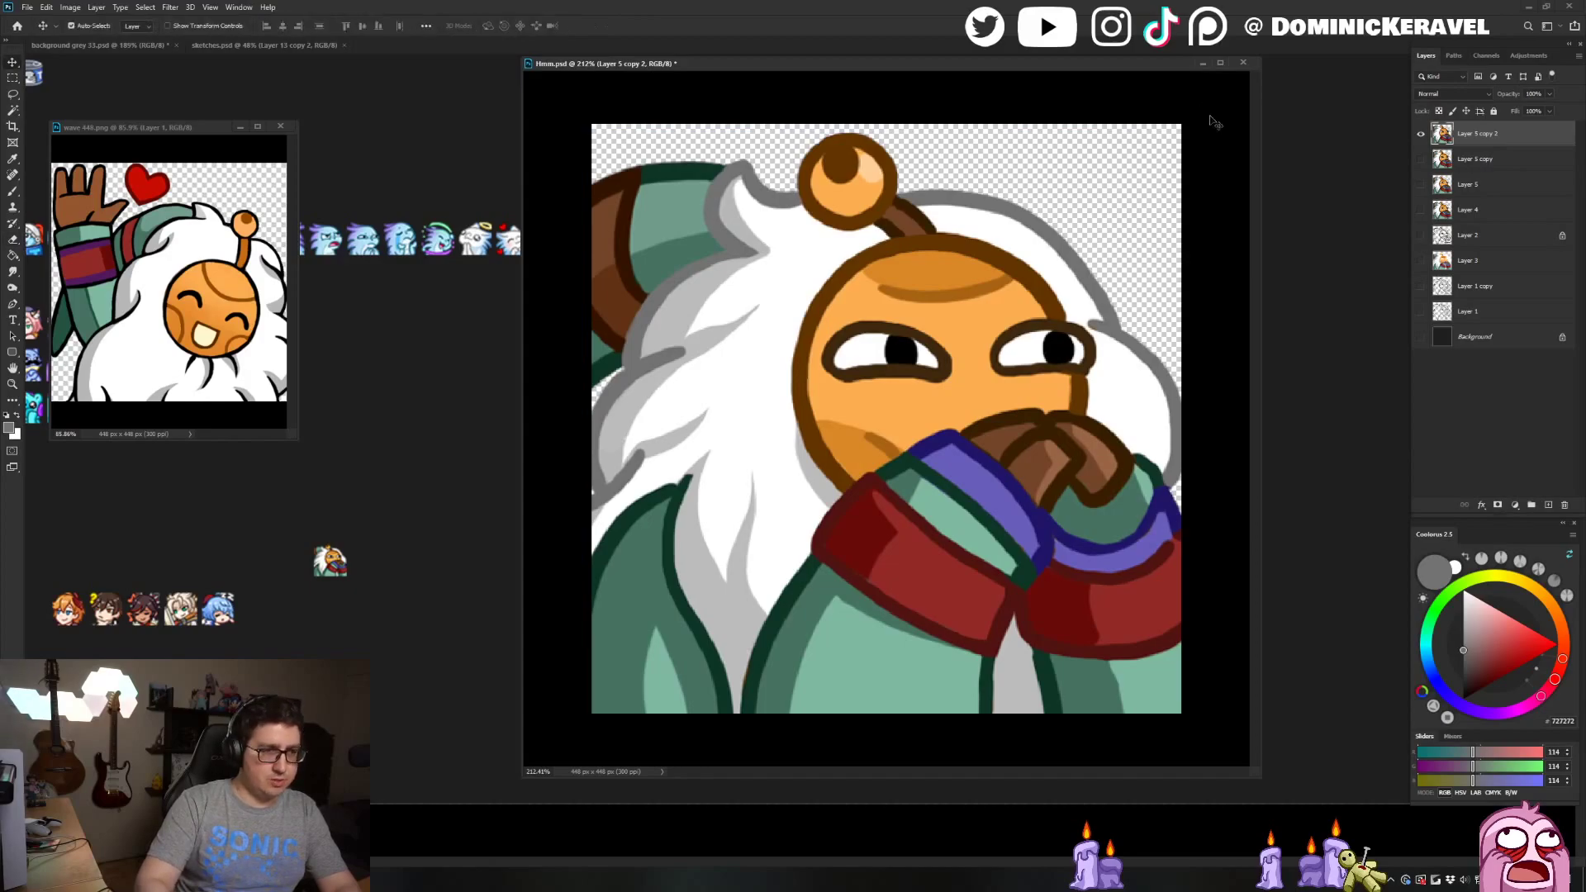
# Toggle the last scaling of the flattened artwork off and on to compare both versions
pyautogui.hotkey('ctrl', 'z')
pyautogui.hotkey('ctrl', 'shift', 'z')
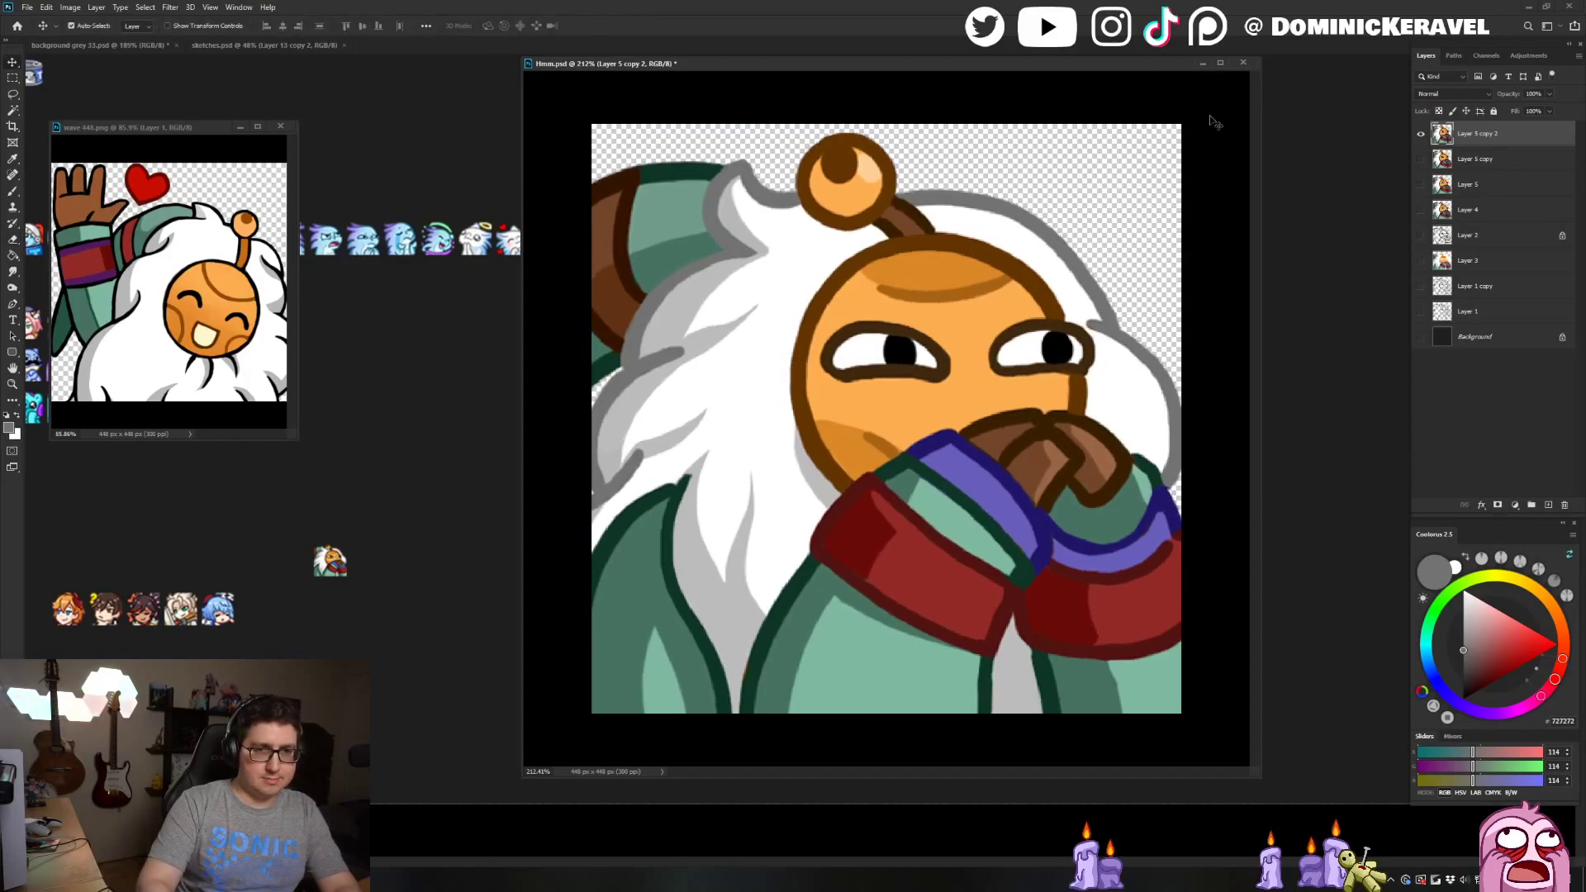
pyautogui.hotkey('ctrl', 'z')
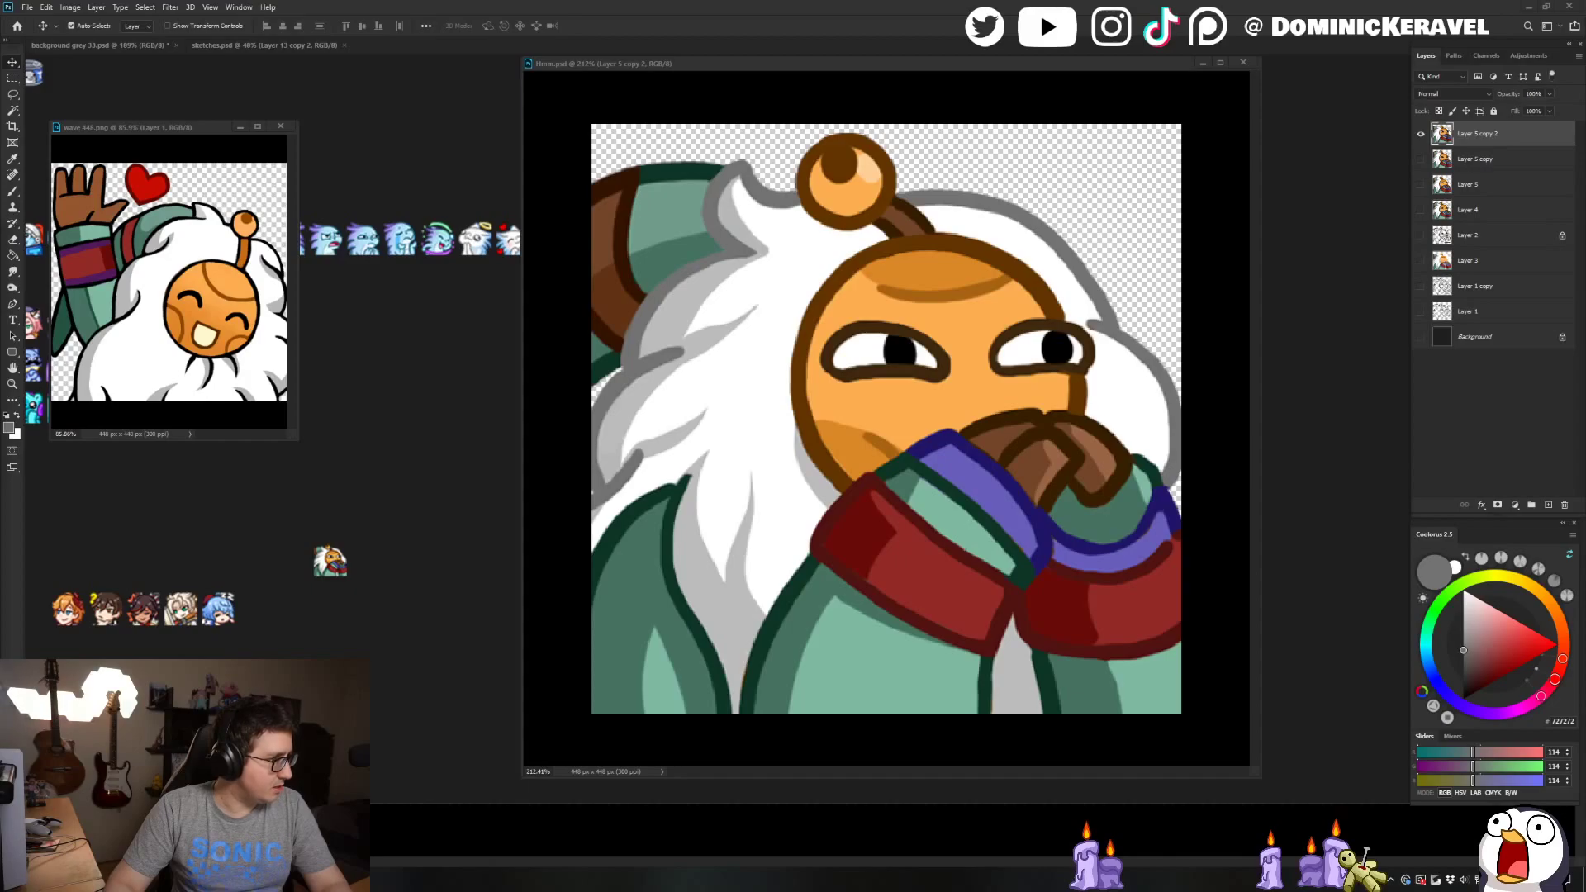
# Look through the channel's uploaded videos in YouTube Studio in the browser and close that page
pyautogui.hotkey('alt', 'Tab')
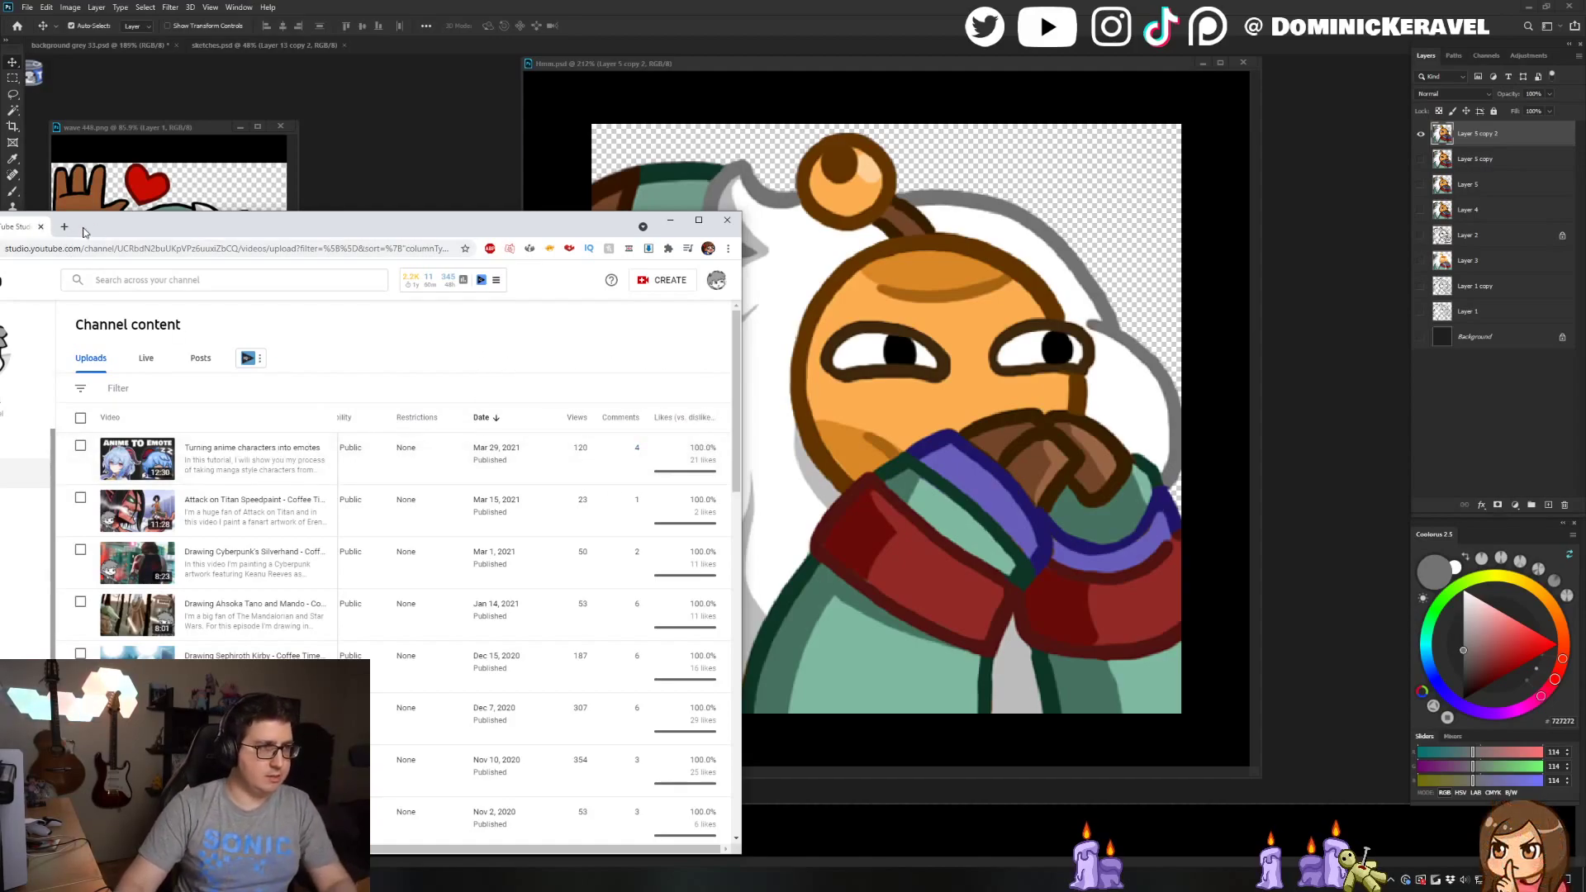
pyautogui.click(670, 220)
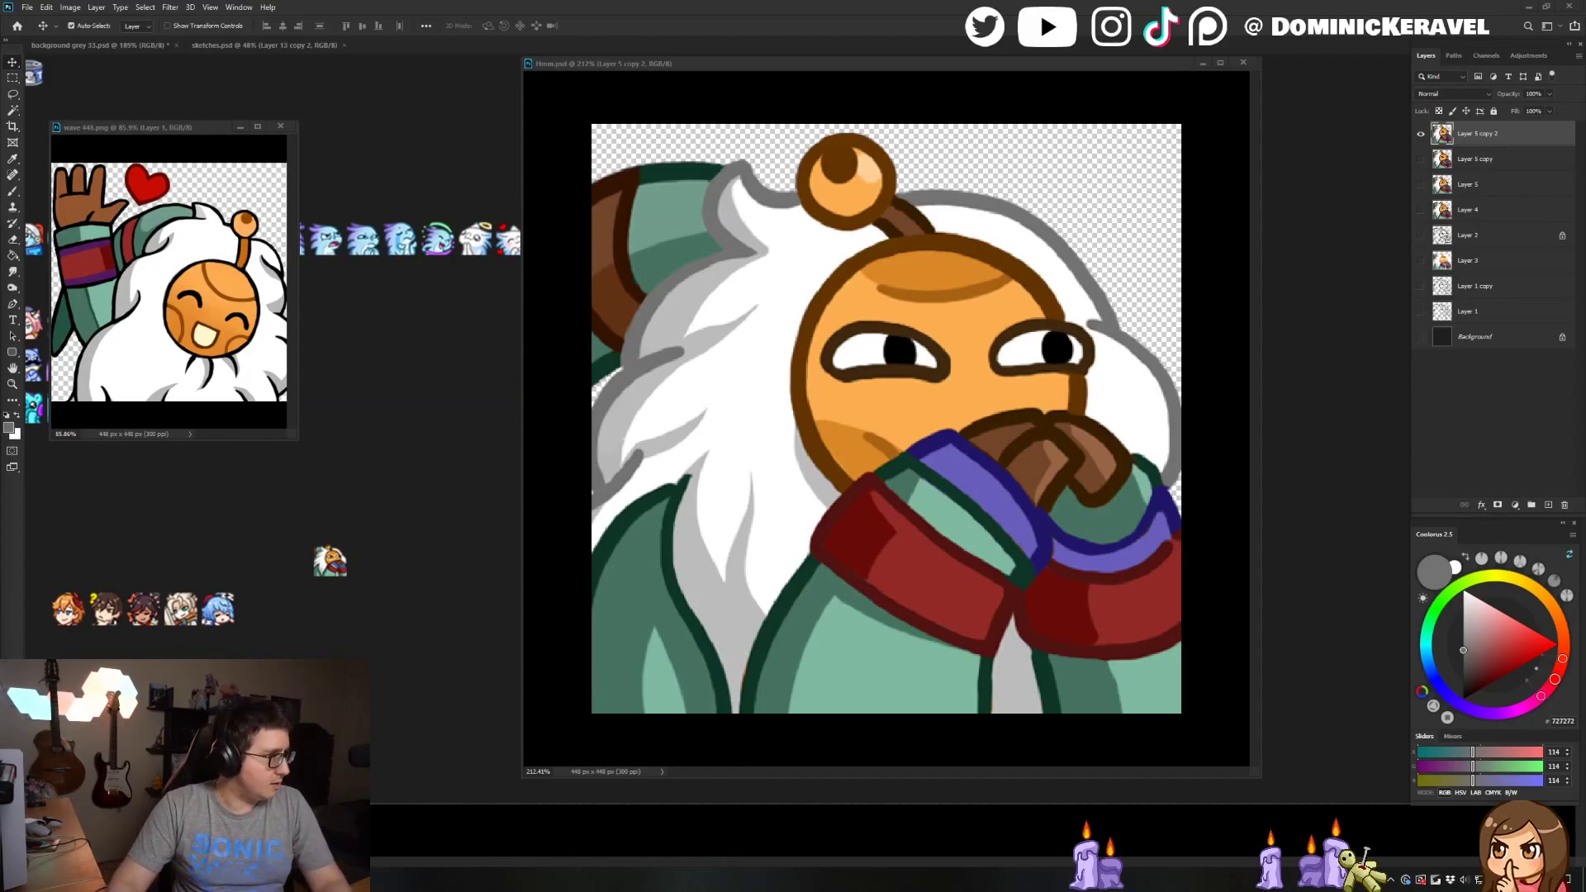
pyautogui.hotkey('alt', 'Tab')
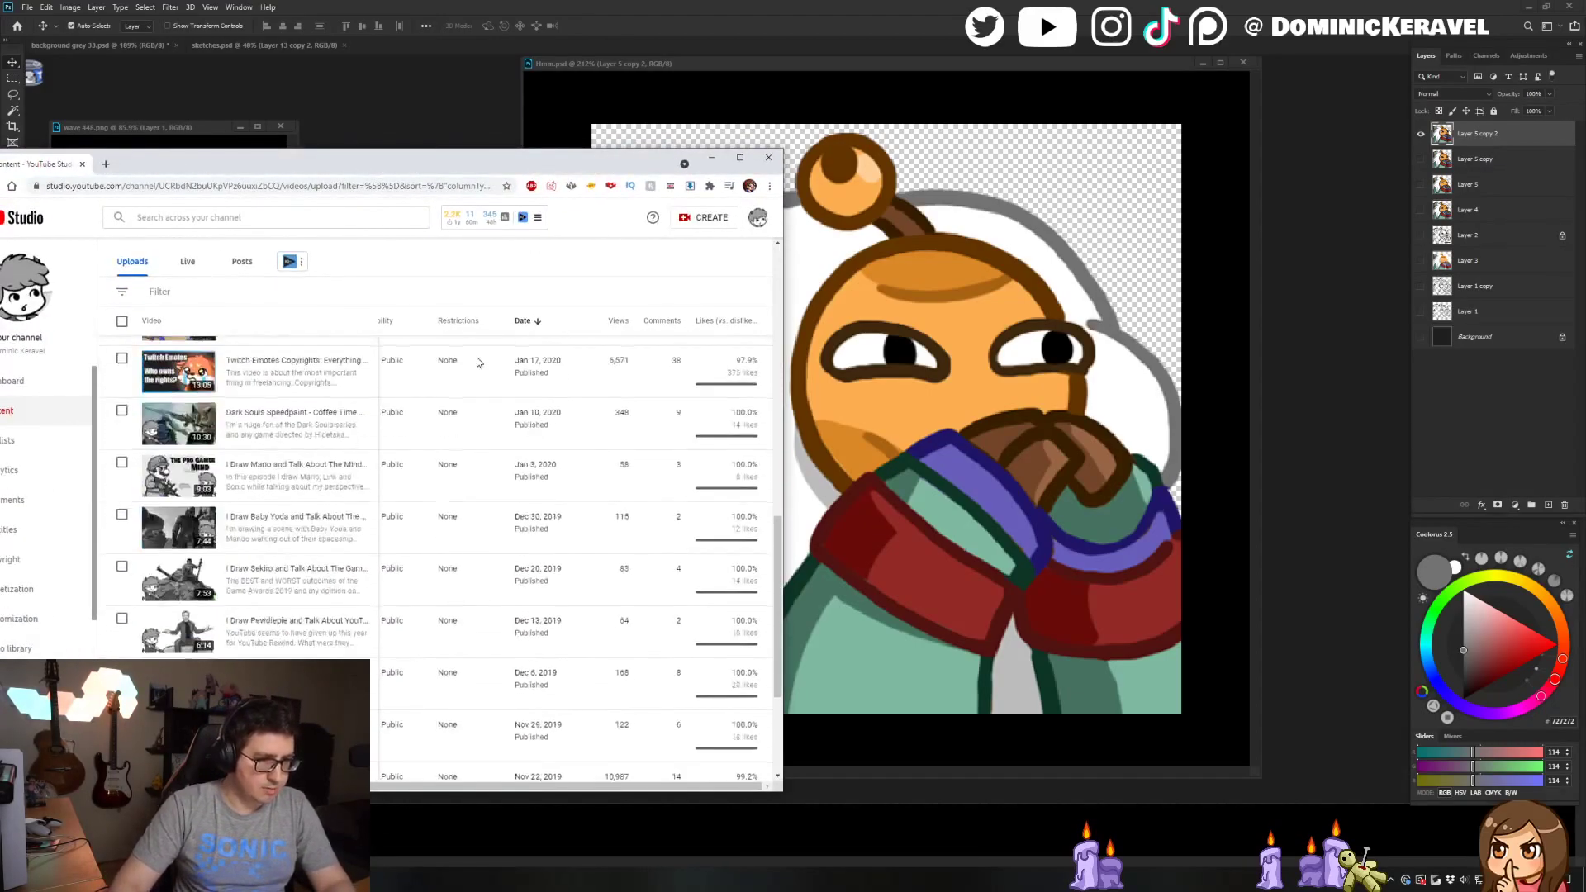
pyautogui.scroll(-5, 477, 361)
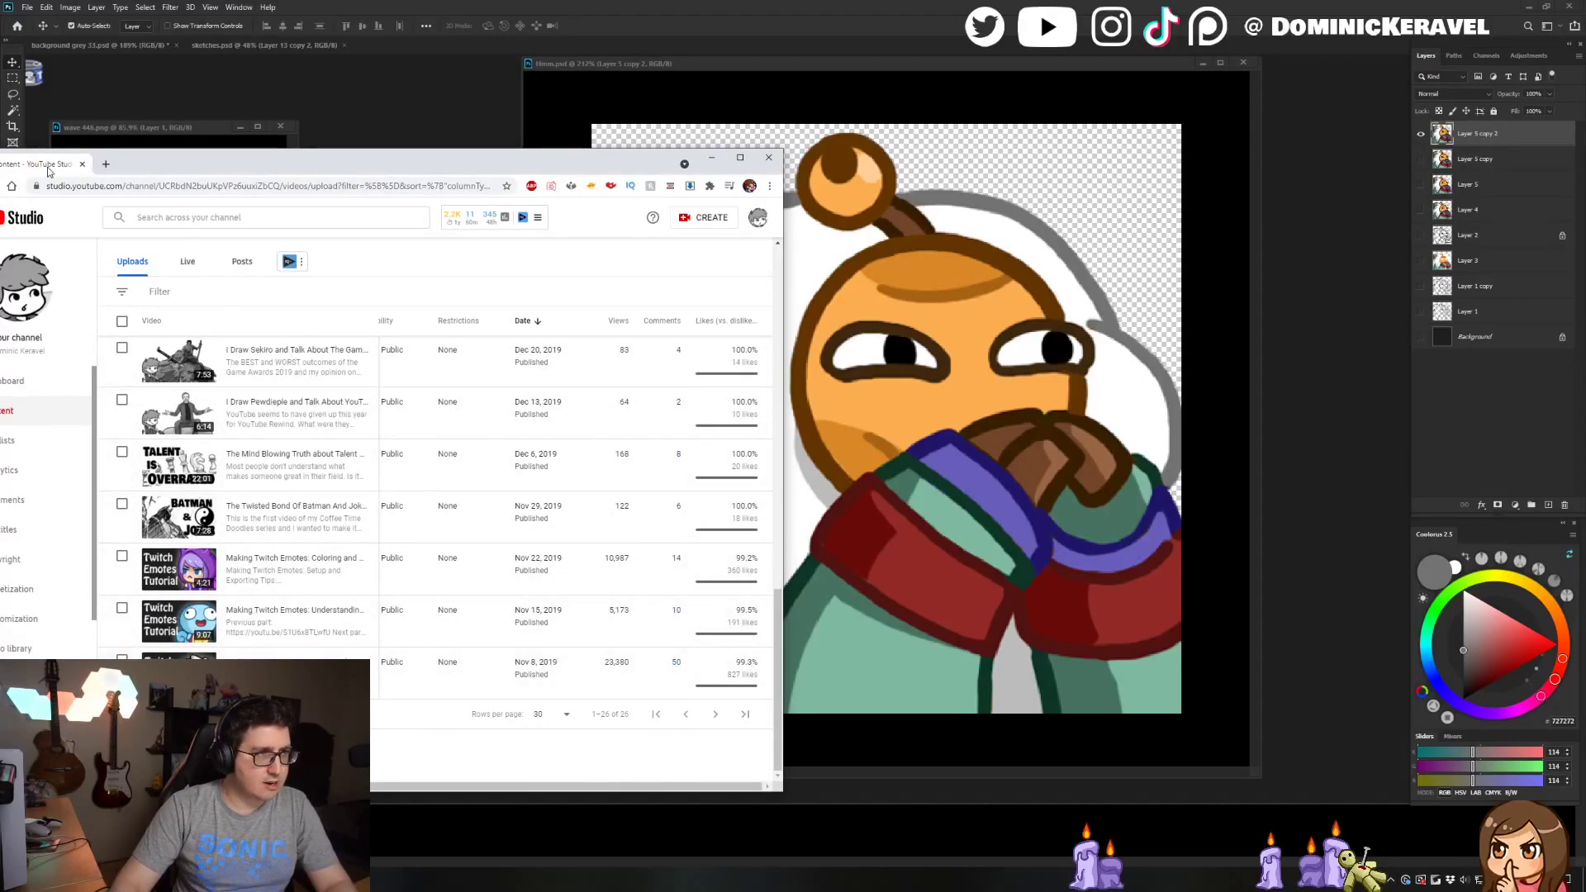
pyautogui.hotkey('alt', 'Tab')
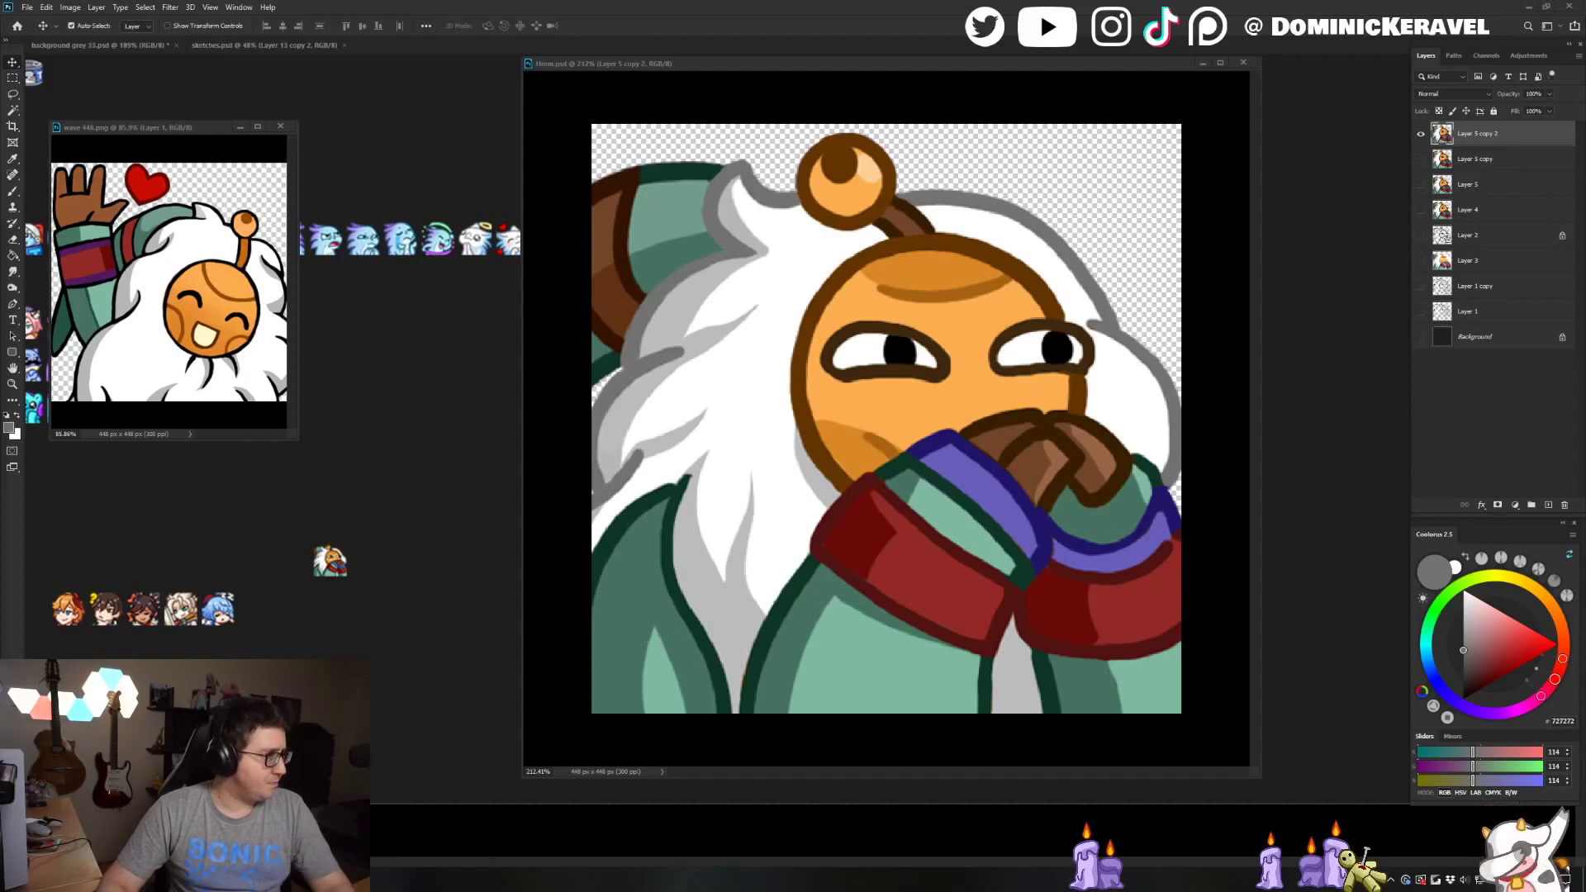
pyautogui.moveTo(1585, 331); pyautogui.dragTo(66, 319)
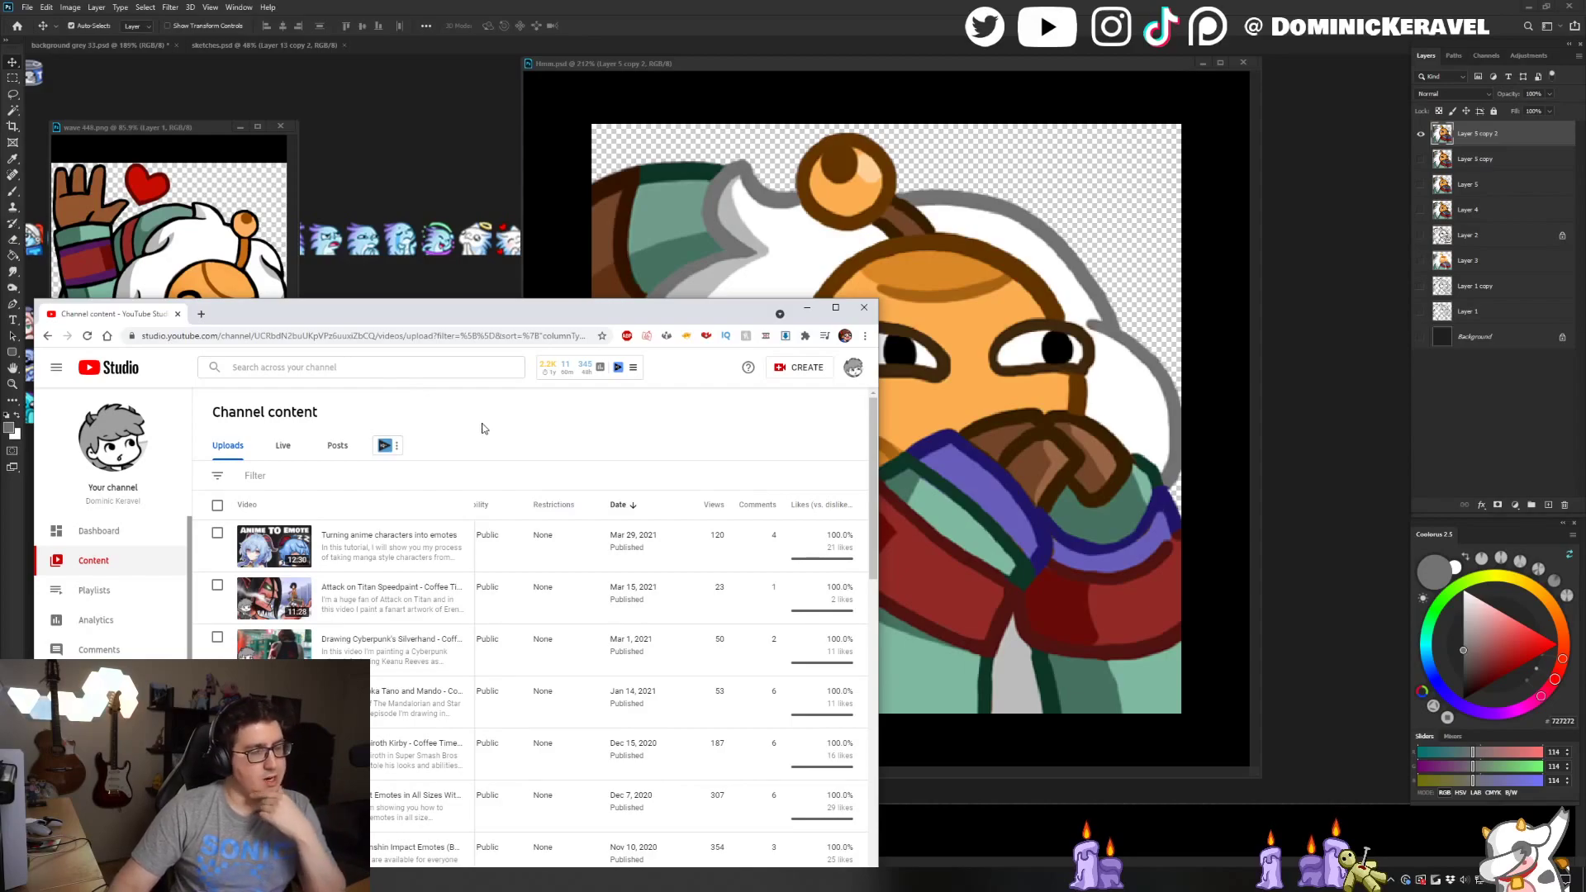
pyautogui.rightClick(457, 425)
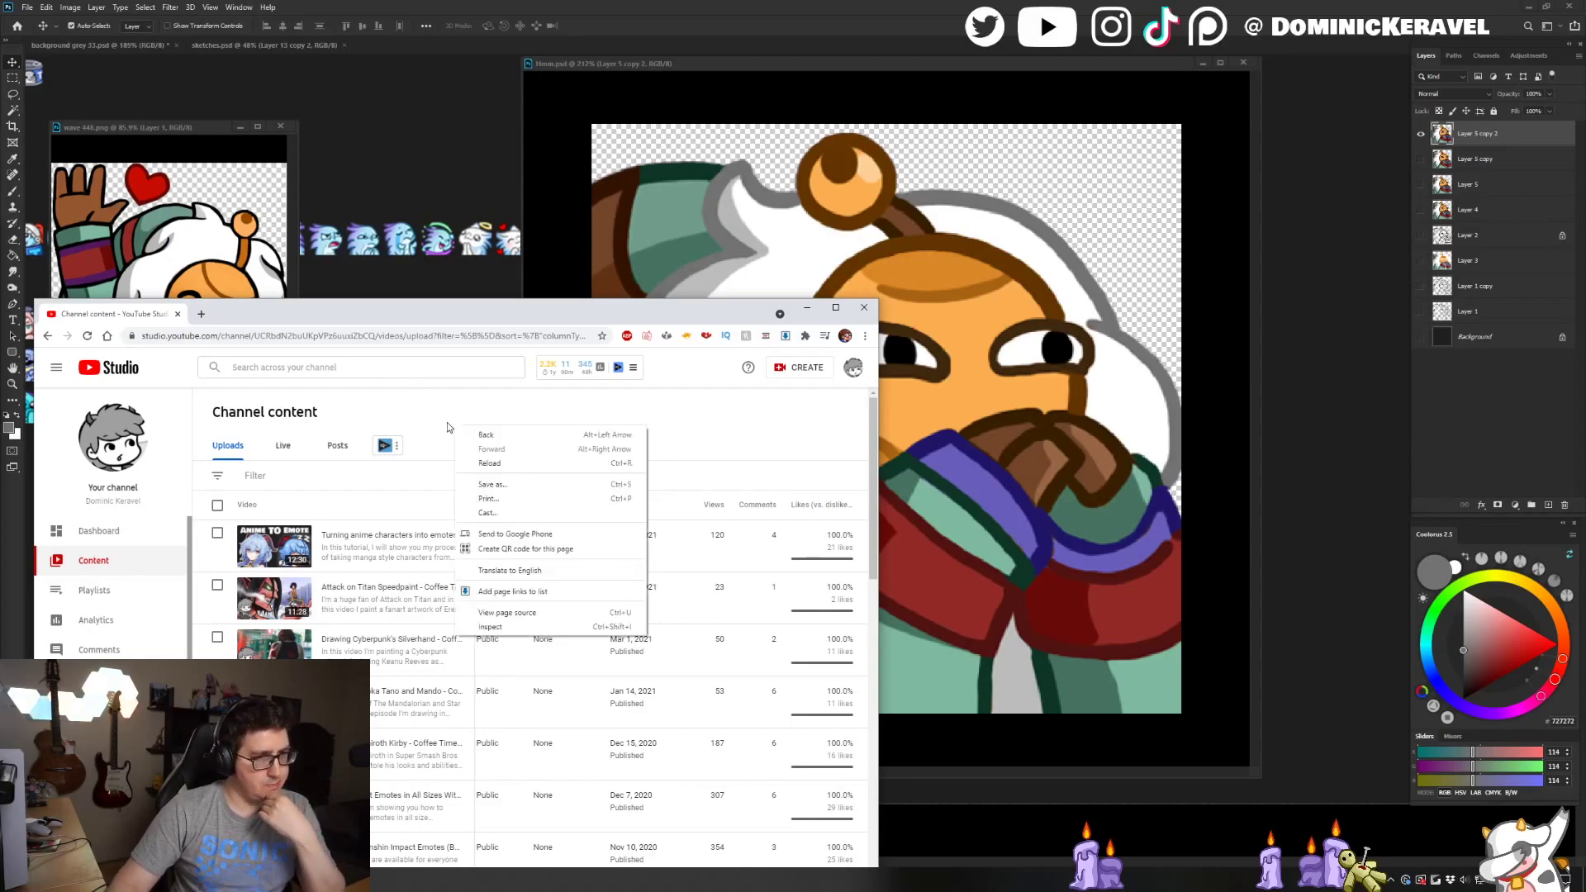
pyautogui.click(446, 421)
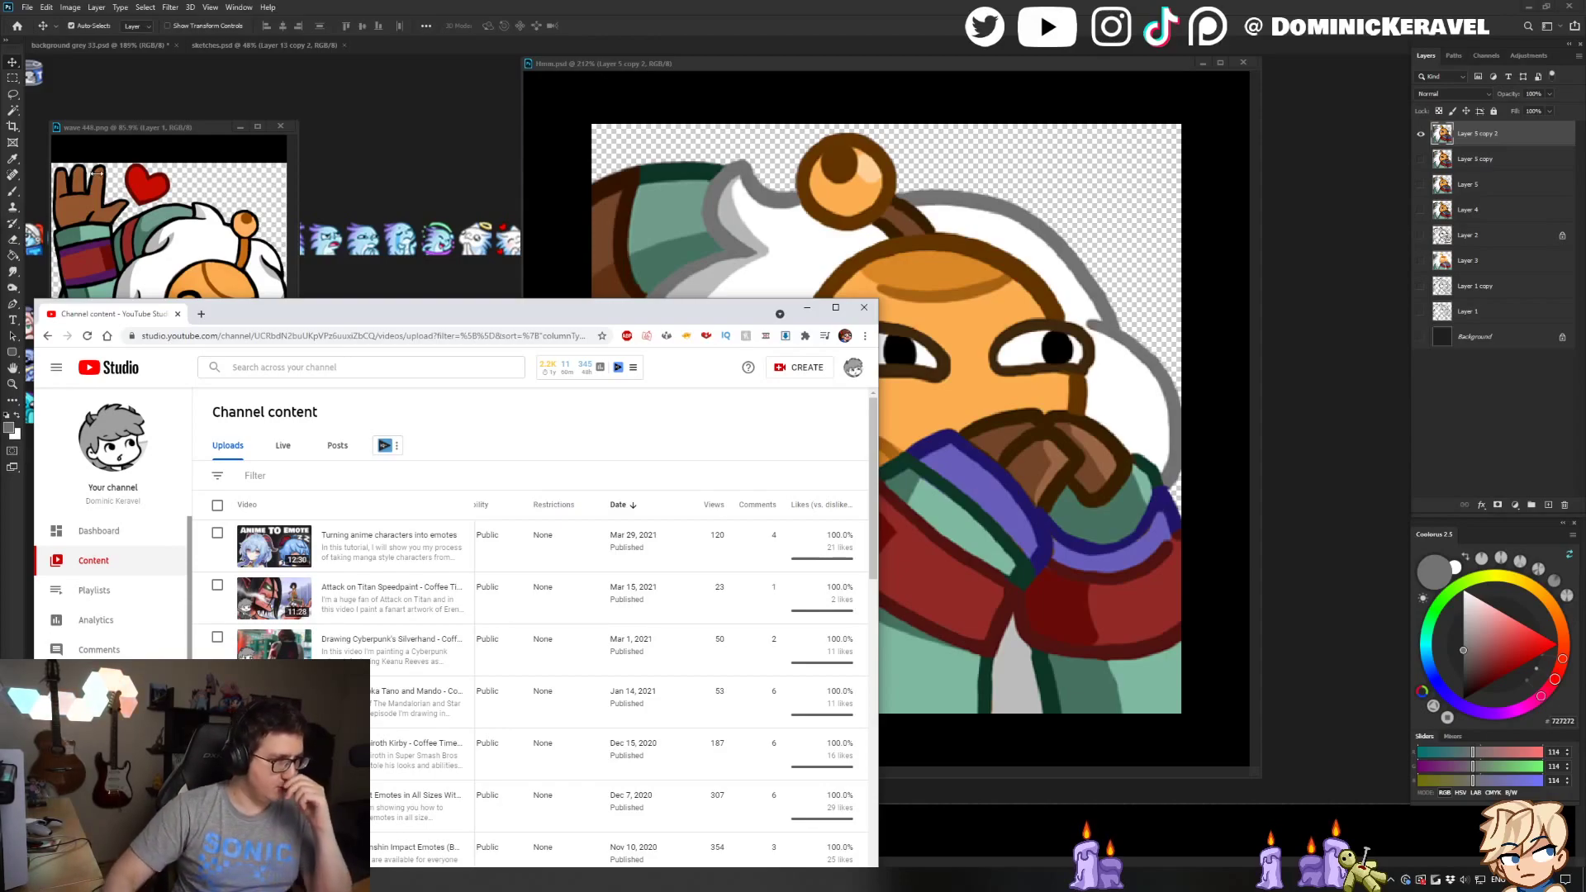
pyautogui.moveTo(273, 319); pyautogui.dragTo(245, 294)
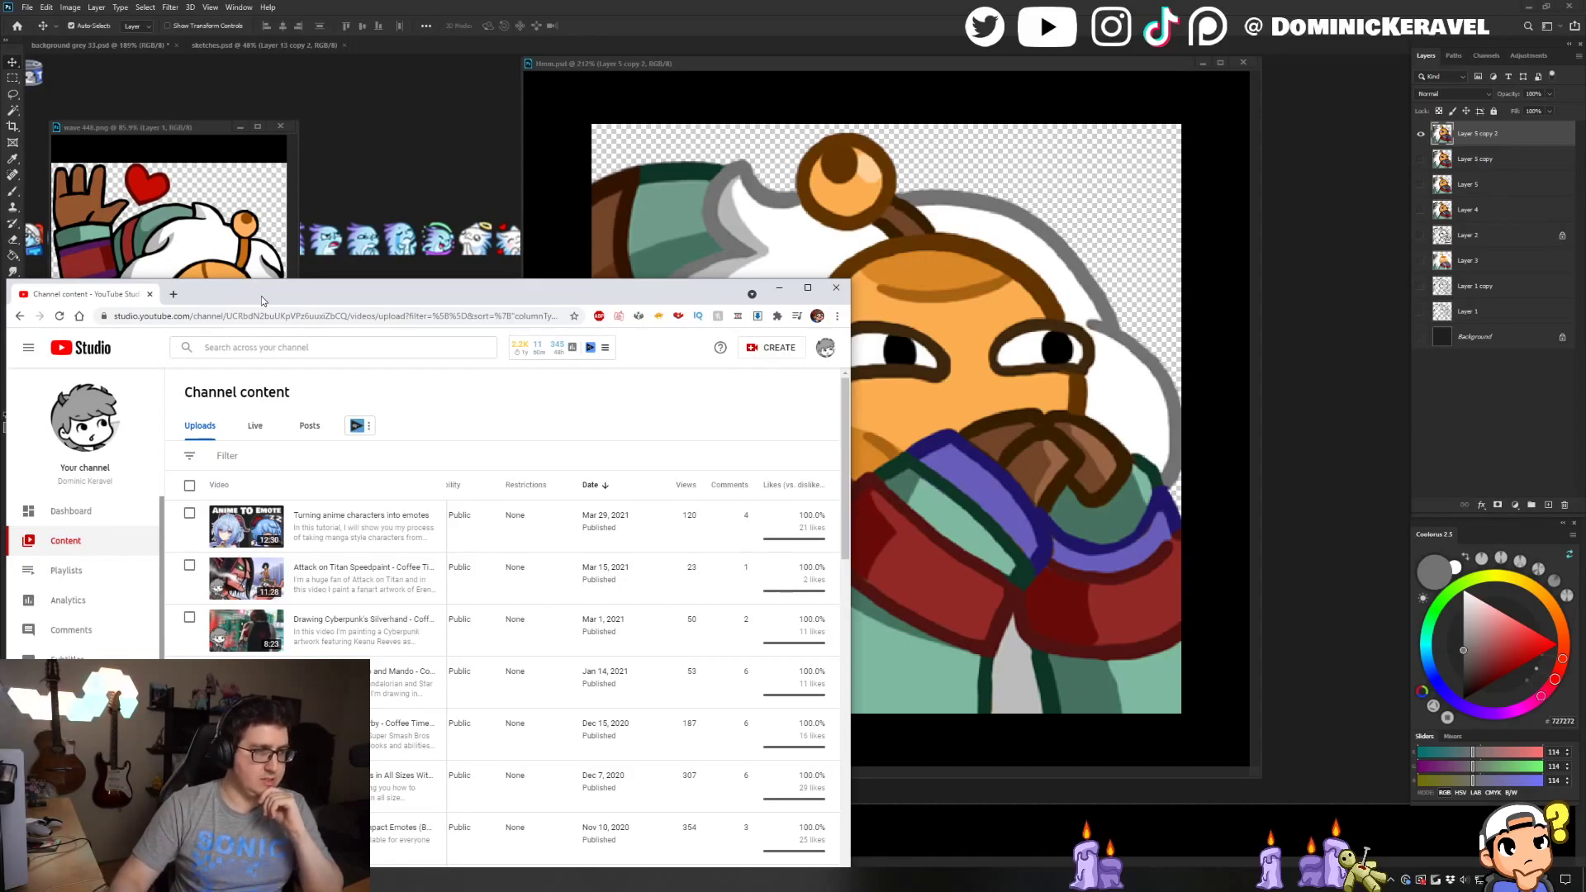
pyautogui.moveTo(257, 293); pyautogui.dragTo(254, 291)
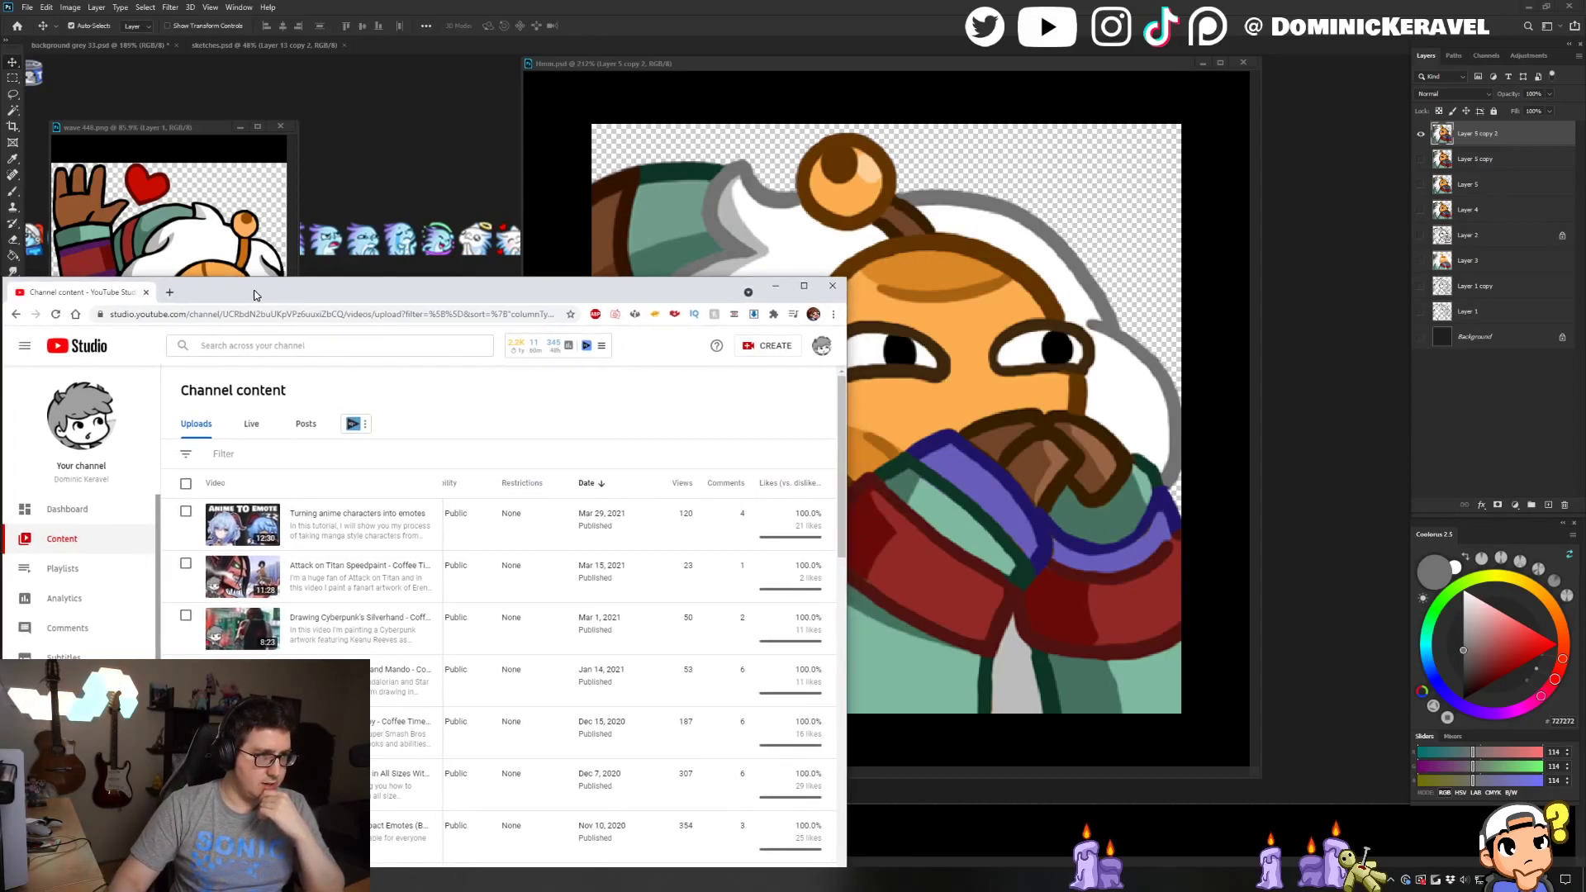
pyautogui.middleClick(83, 292)
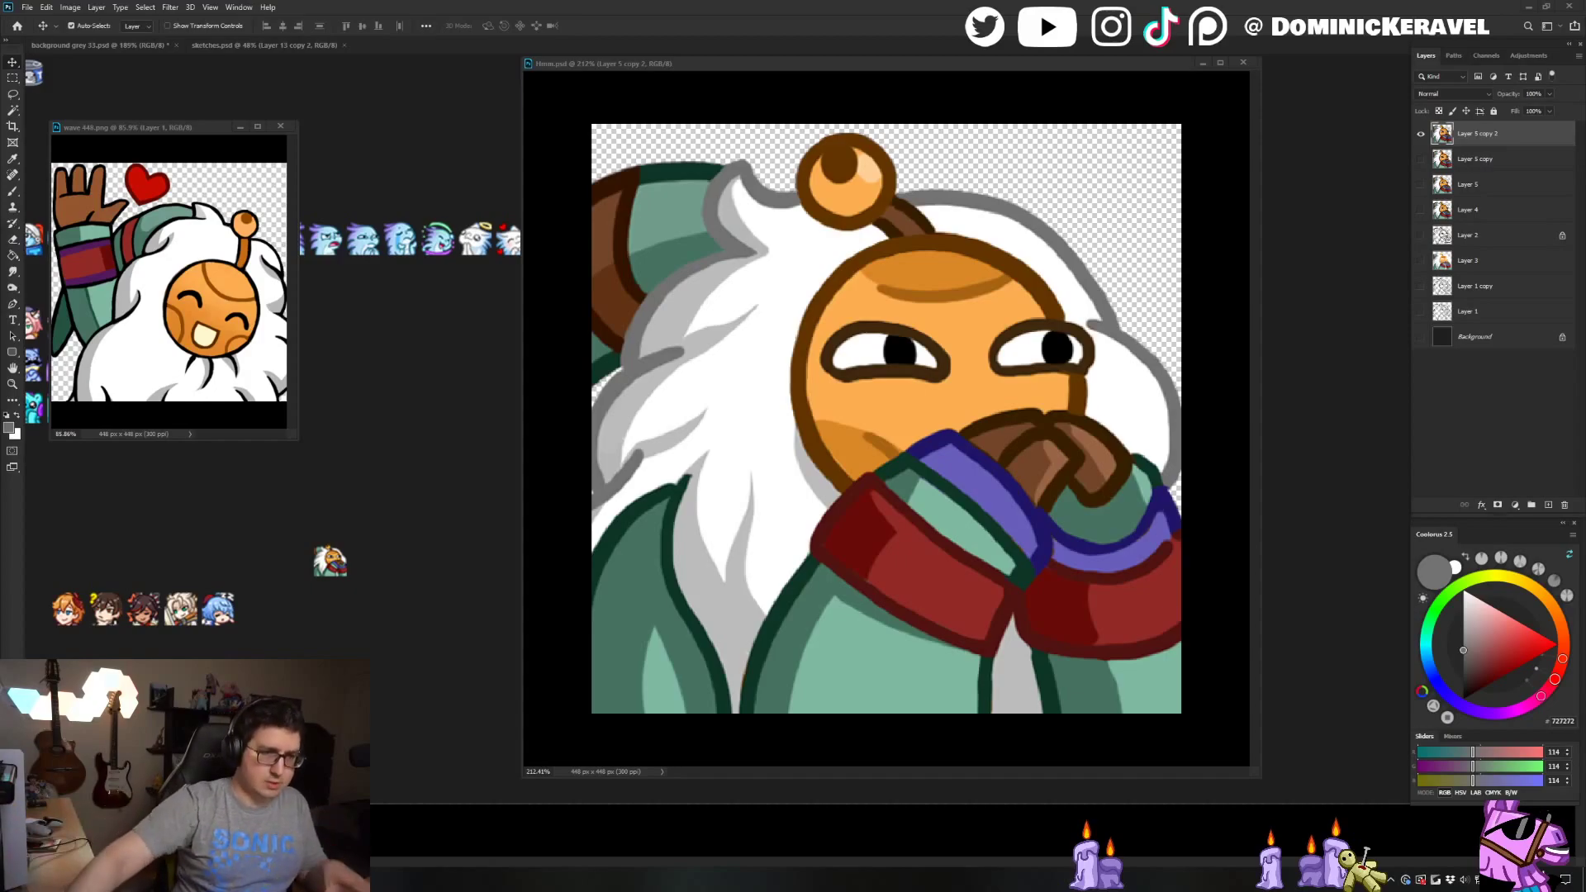
# Lock the transparent pixels of Layer 5 copy 2 and fill the gray hair outlines with darker gray #5D5D5D using the Paint Bucket
pyautogui.moveTo(691, 73)
pyautogui.mouseDown()
pyautogui.moveTo(694, 102)
pyautogui.moveTo(712, 97)
pyautogui.mouseUp()
pyautogui.hotkey('ctrl', 'space')
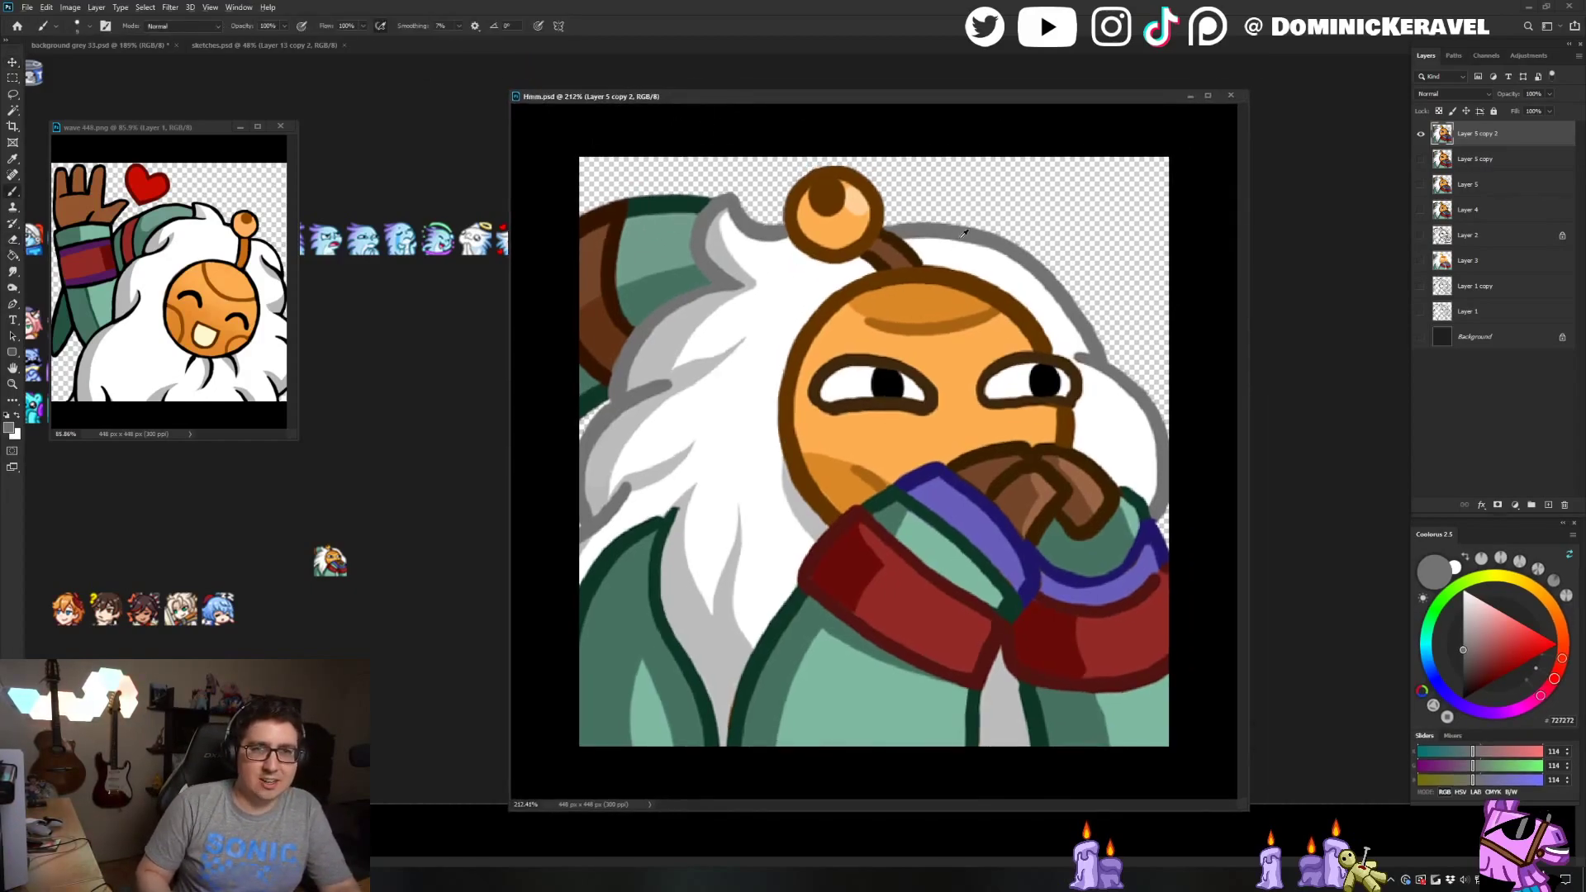
pyautogui.click(696, 441)
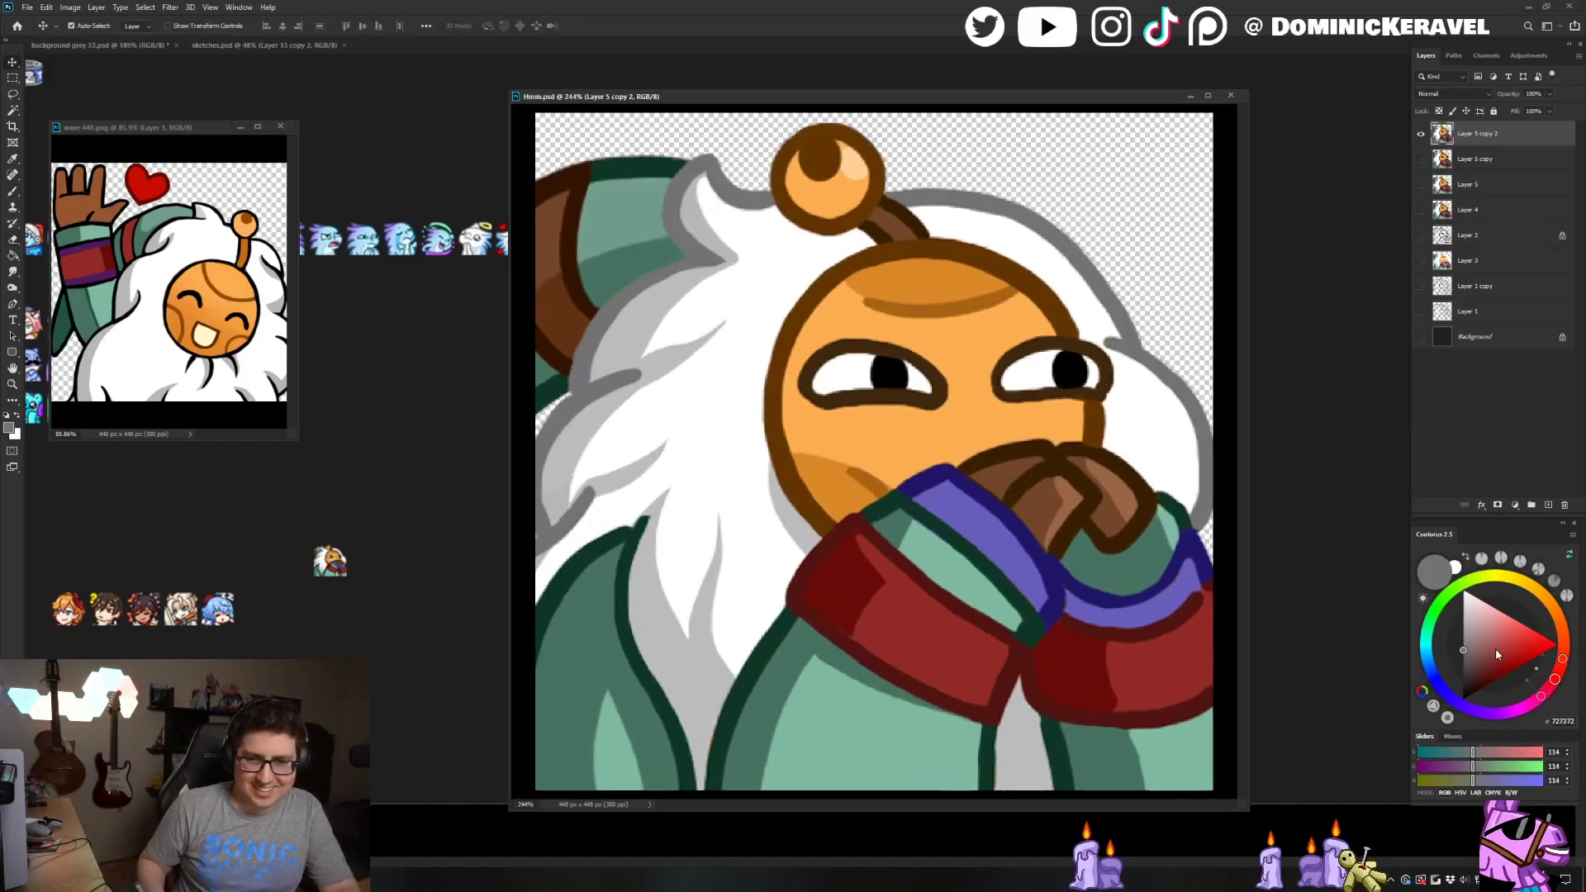
pyautogui.click(1463, 658)
pyautogui.click(1439, 111)
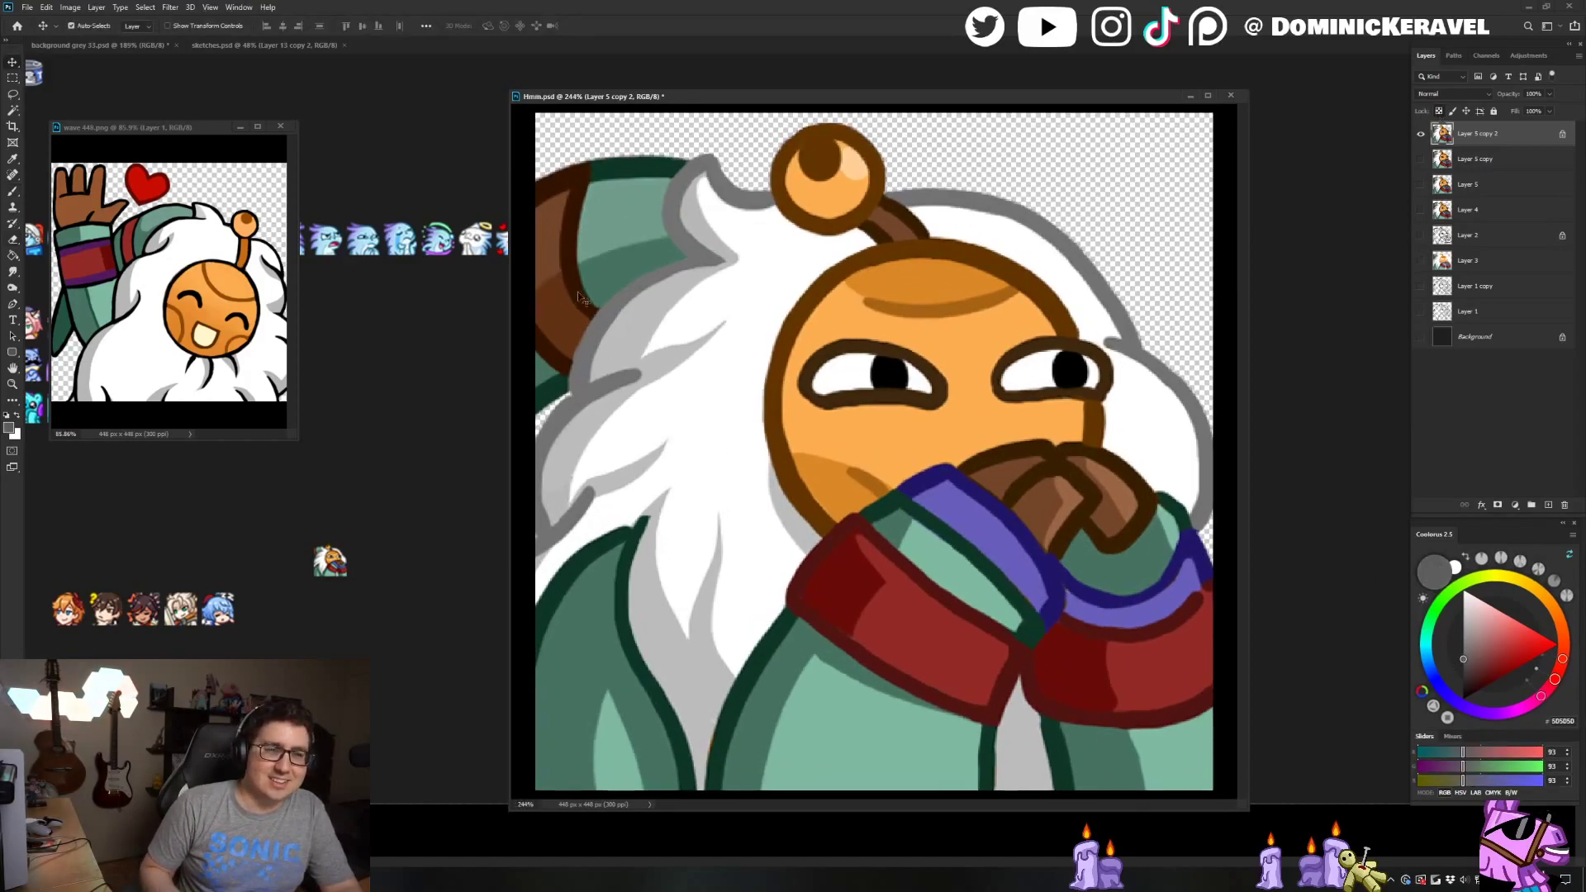
pyautogui.press('g')
pyautogui.click(592, 349)
pyautogui.click(994, 213)
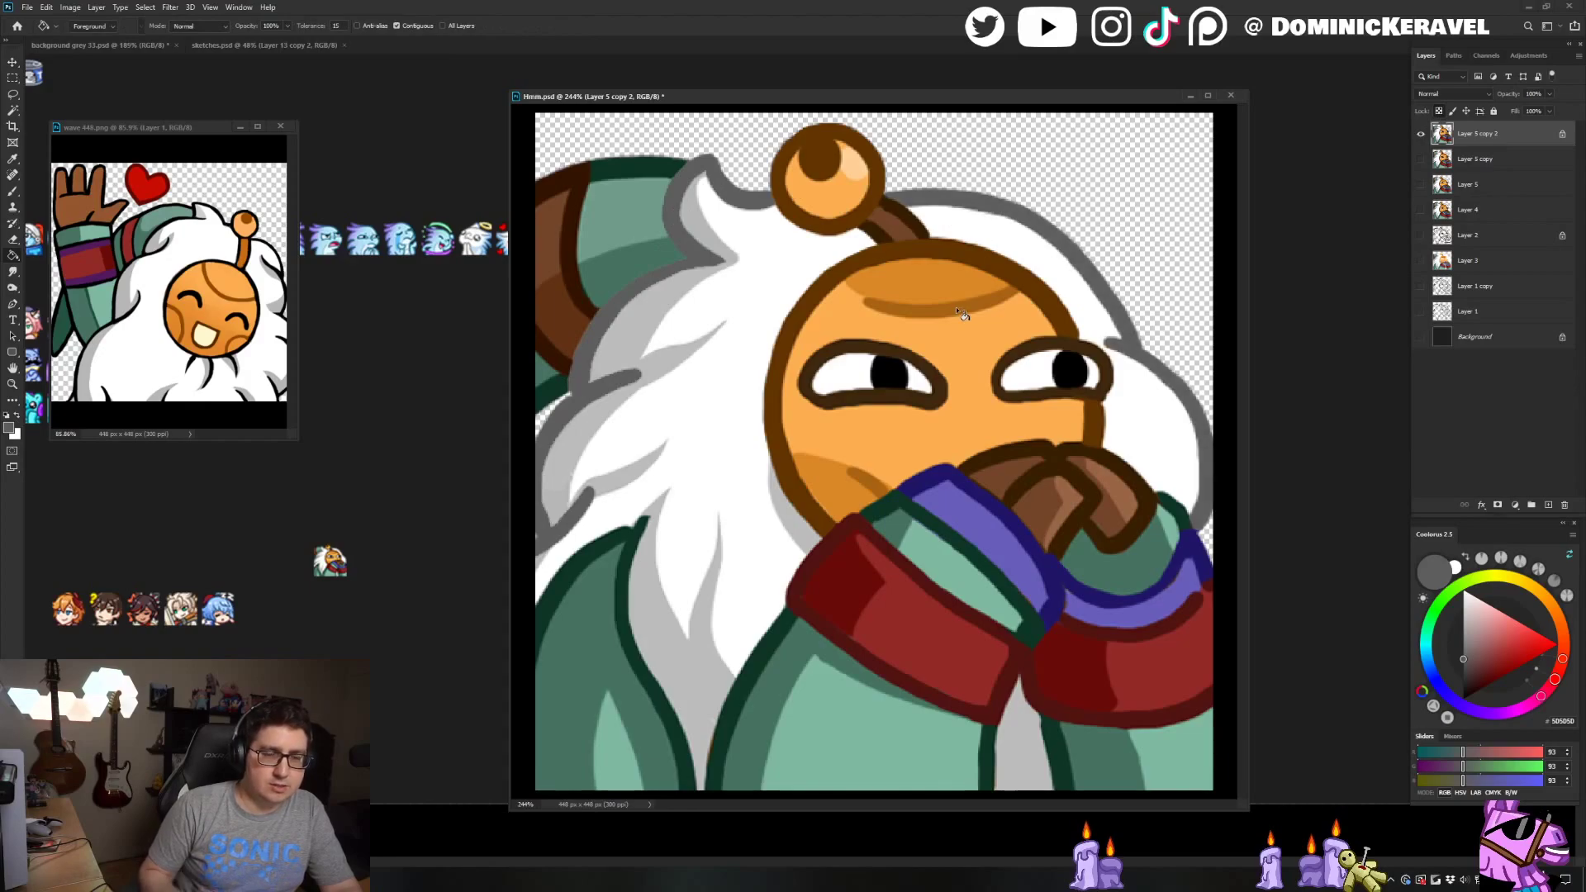
# Touch up the hair outline above the raised arm's side with the Brush, sampling shading gray #B7B7B7 and outline gray #5D5D5D
pyautogui.press('b')
pyautogui.keyDown('alt'); pyautogui.click(573, 442); pyautogui.keyUp('alt')
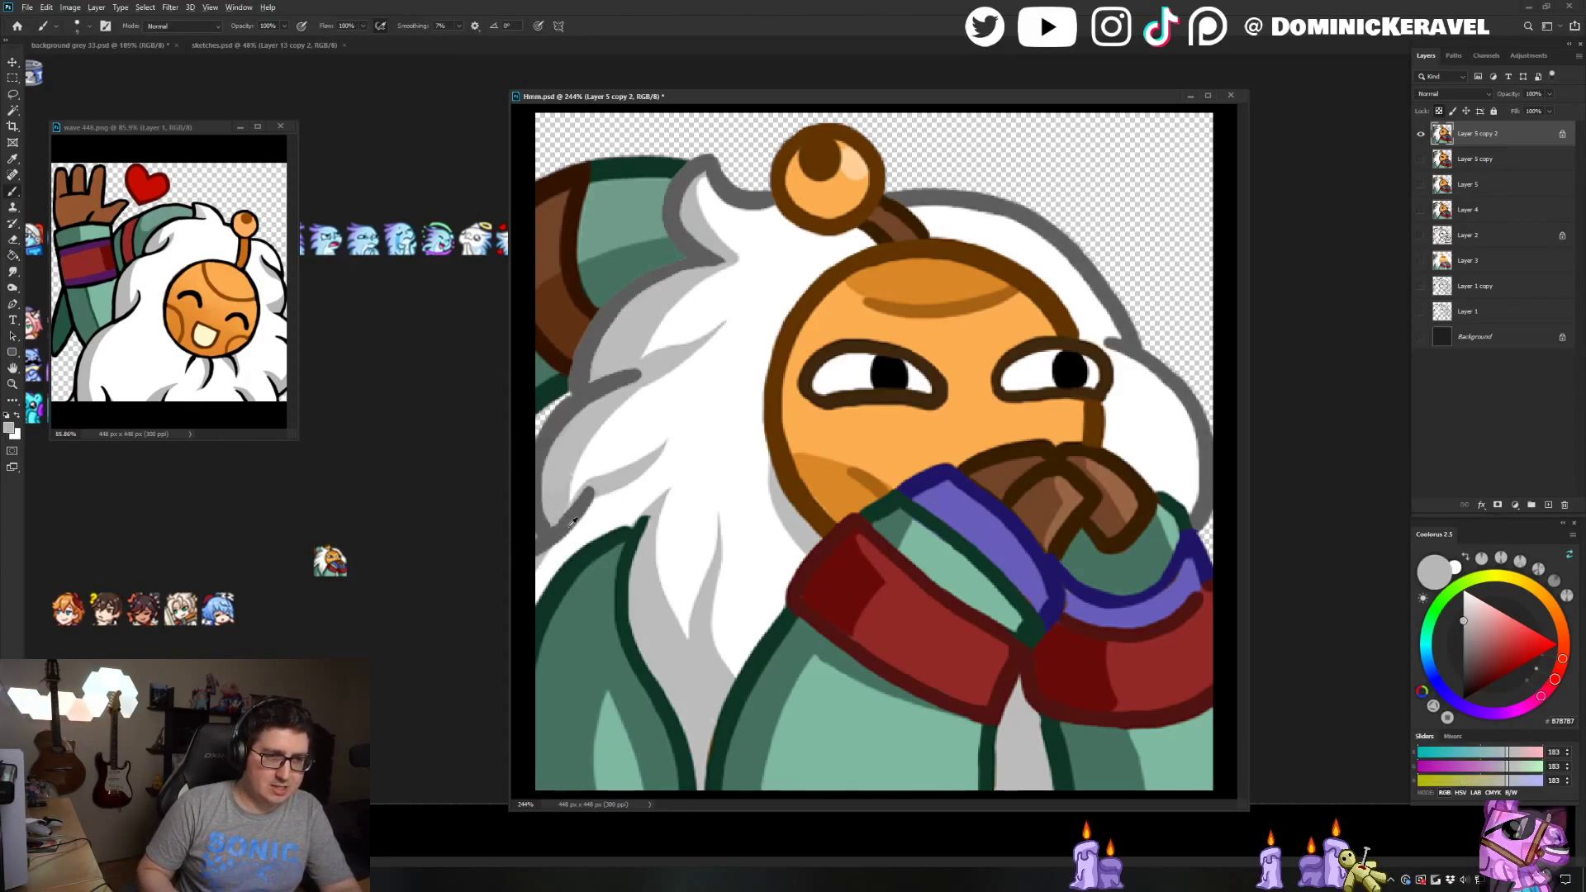
pyautogui.keyDown('alt'); pyautogui.click(549, 501); pyautogui.keyUp('alt')
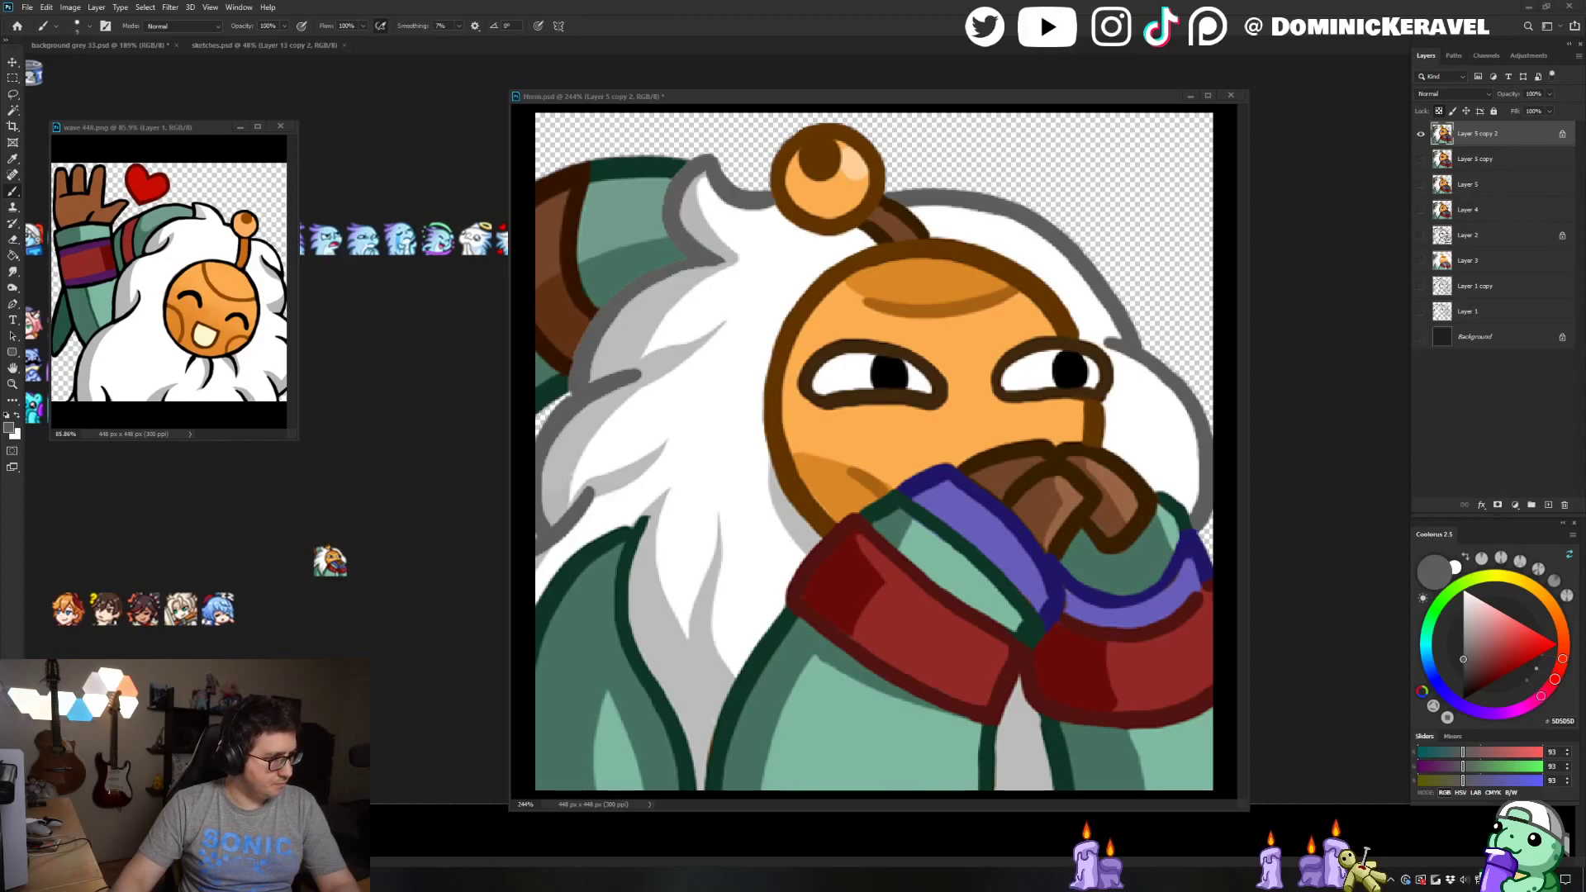
pyautogui.moveTo(638, 104); pyautogui.dragTo(640, 103)
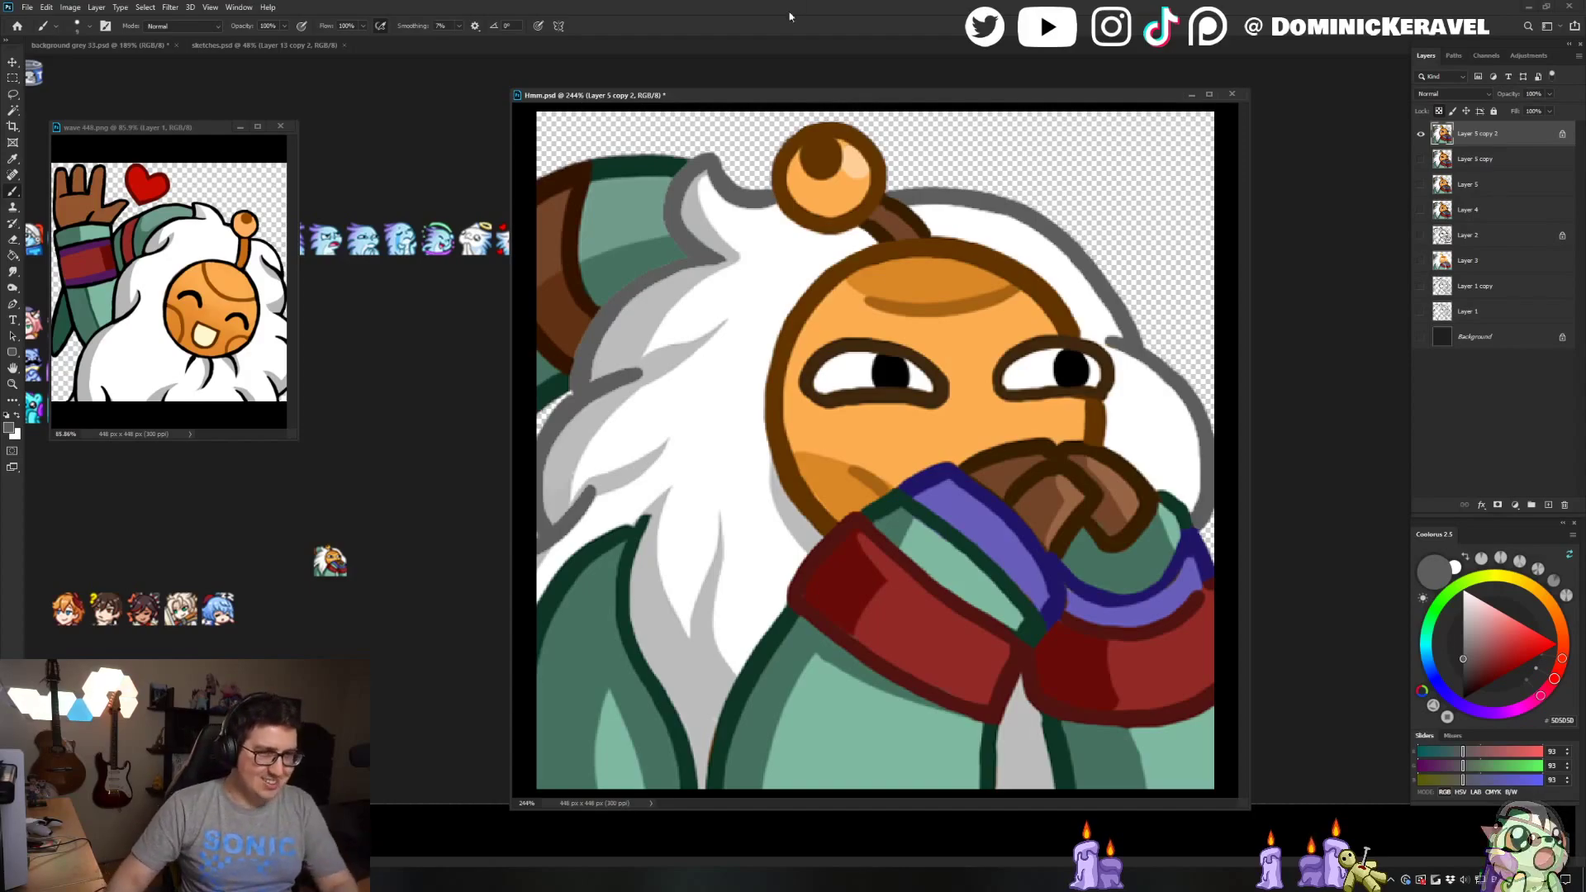
pyautogui.moveTo(772, 101)
pyautogui.mouseDown()
pyautogui.moveTo(799, 107)
pyautogui.moveTo(782, 104)
pyautogui.mouseUp()
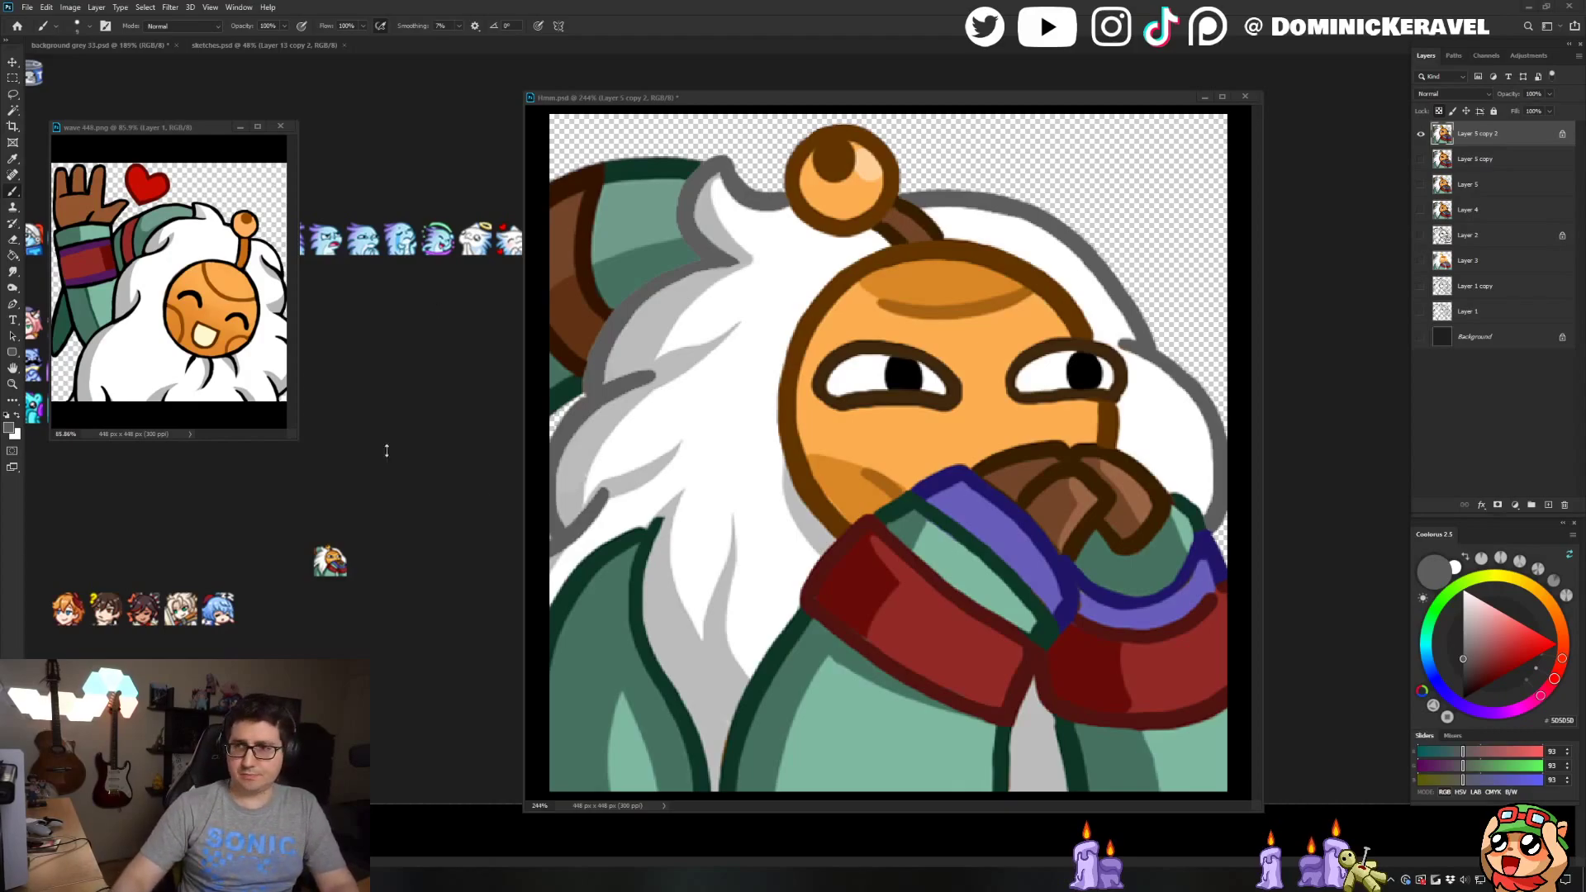
pyautogui.moveTo(883, 99); pyautogui.dragTo(786, 73)
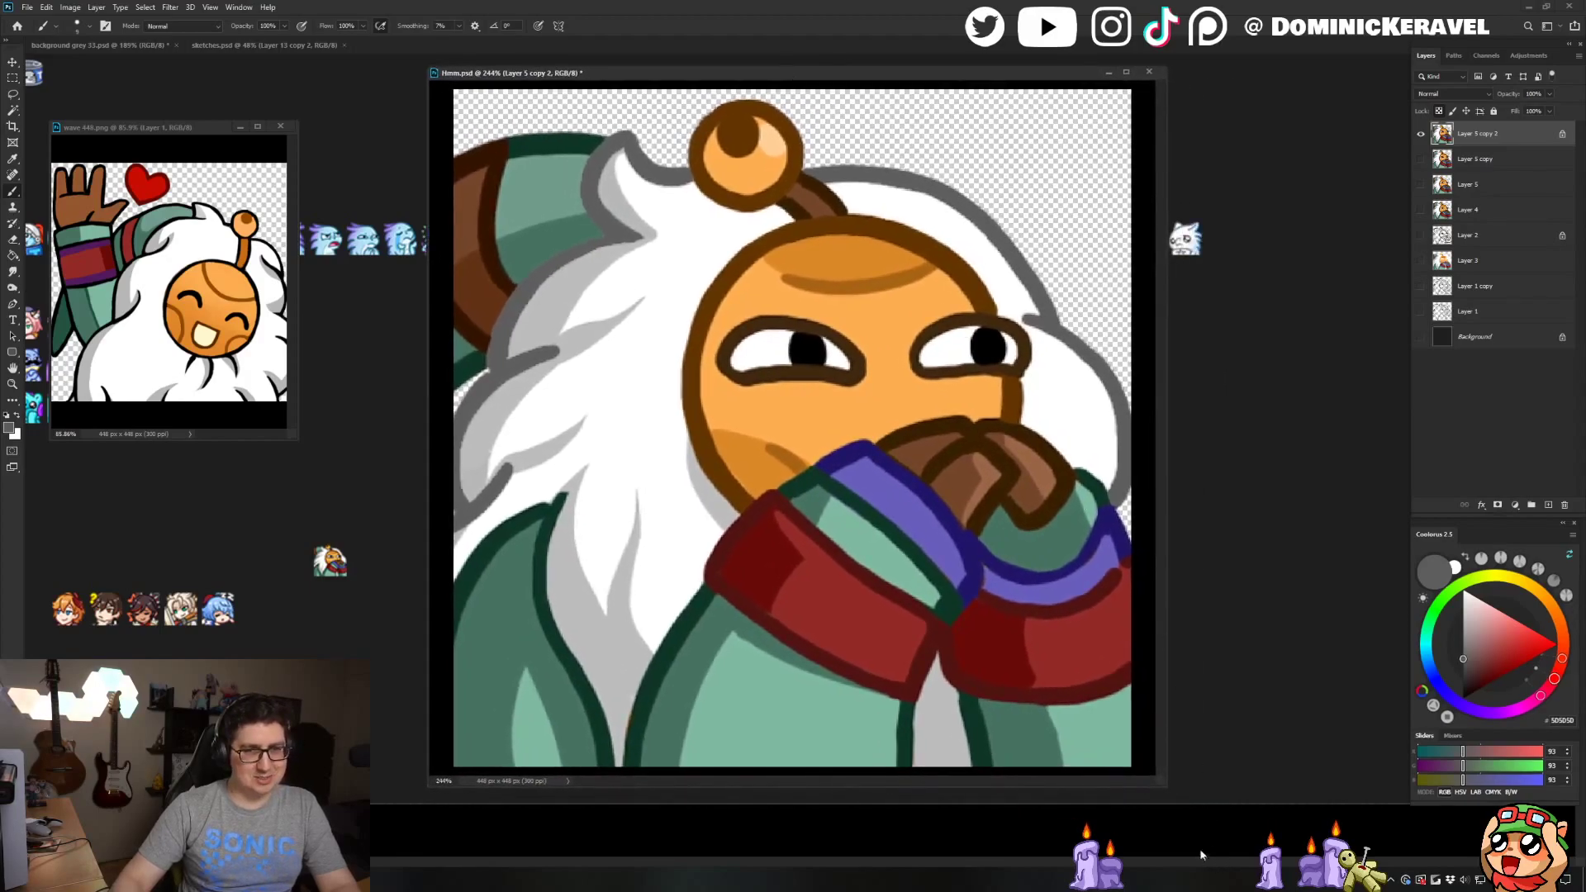
pyautogui.moveTo(1165, 789); pyautogui.dragTo(1234, 867)
pyautogui.scroll(-3, 826, 240)
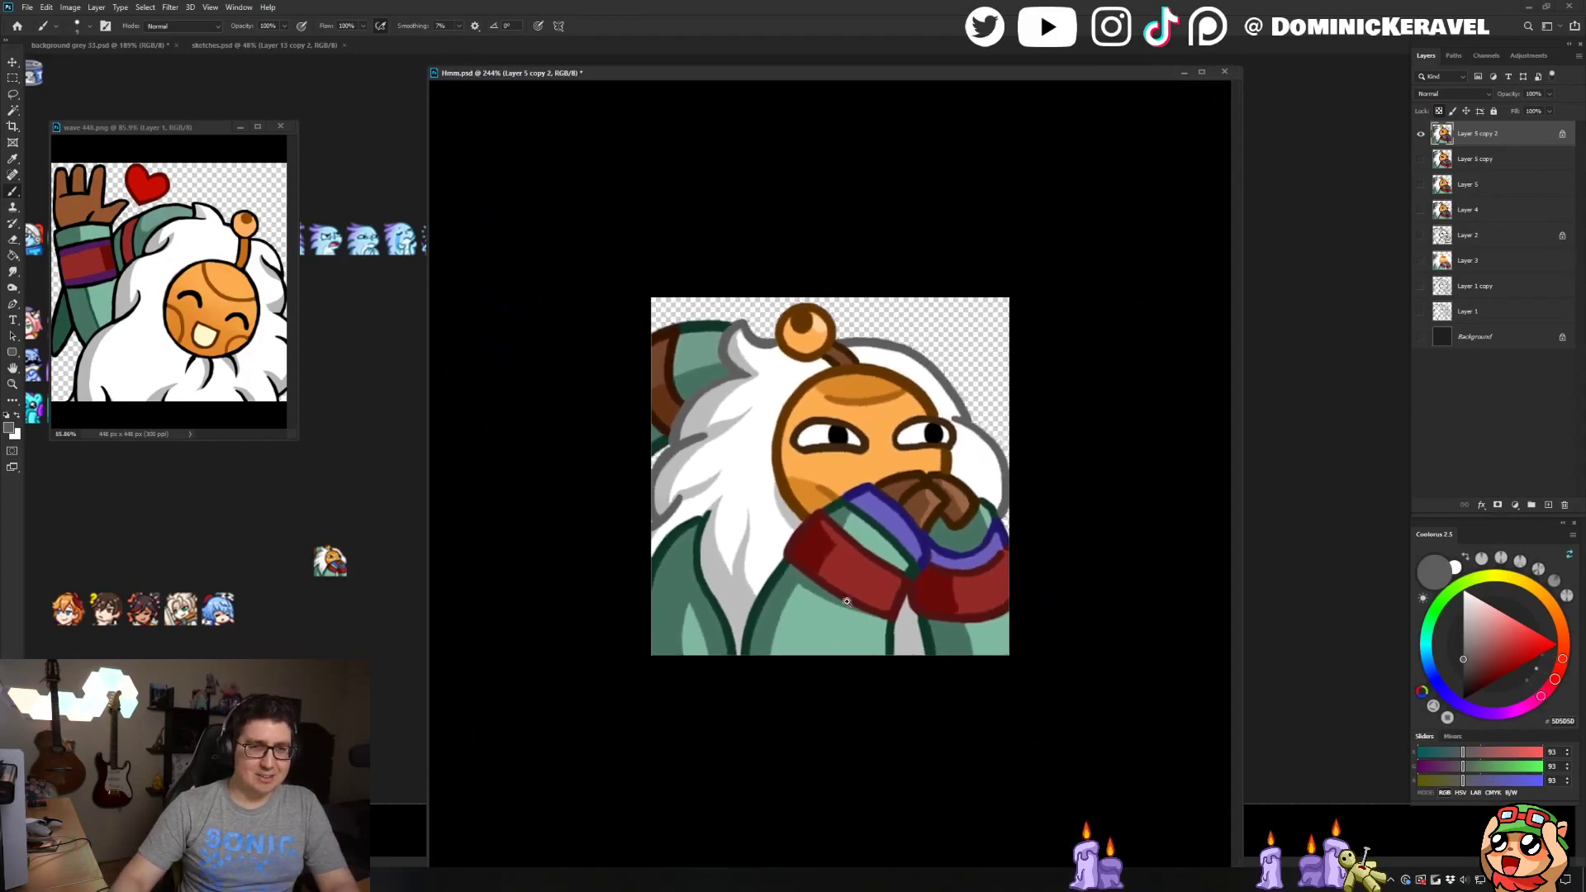
pyautogui.scroll(2, 826, 240)
pyautogui.press('v')
pyautogui.moveTo(793, 76); pyautogui.dragTo(864, 73)
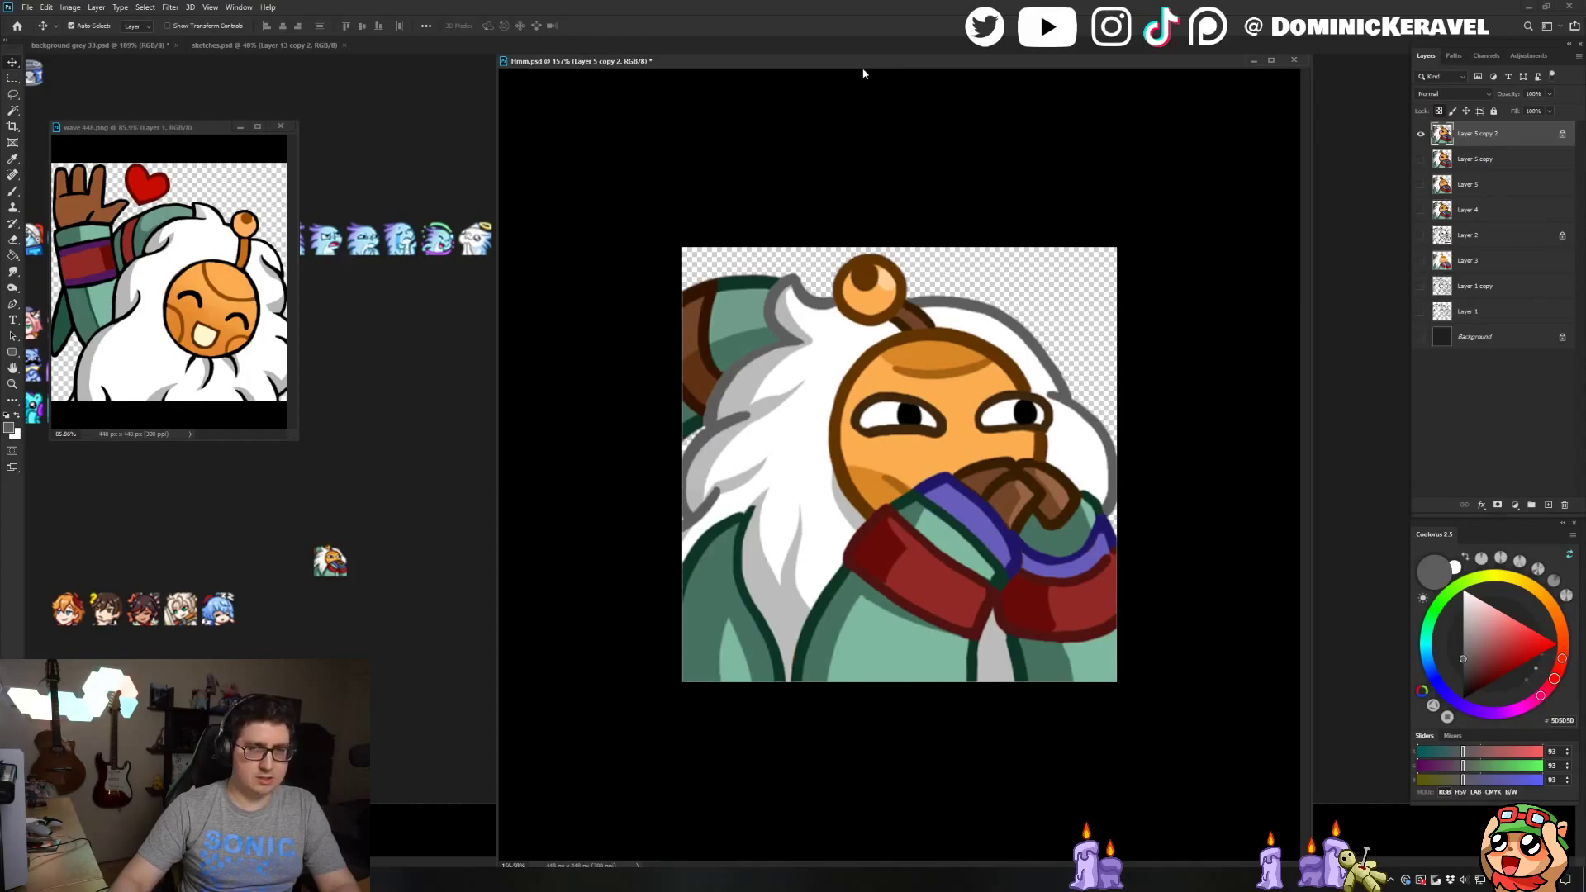
pyautogui.moveTo(857, 62); pyautogui.dragTo(866, 71)
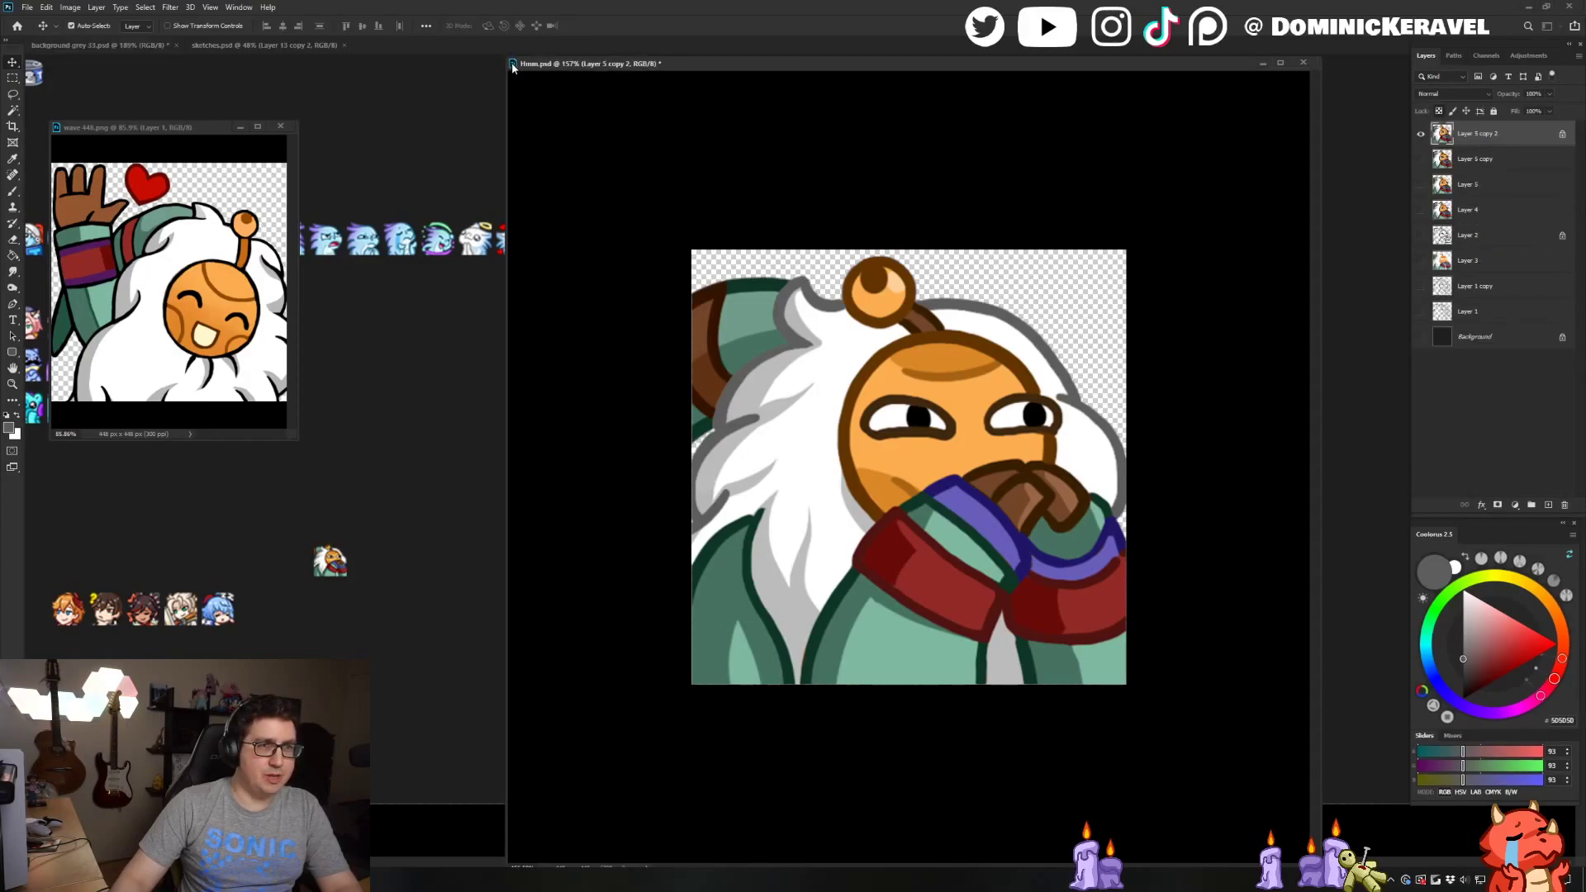
# Resize and reposition the emote's document window, leaving the empty area around the small emote preview in the background document uncovered
pyautogui.moveTo(509, 62); pyautogui.dragTo(666, 257)
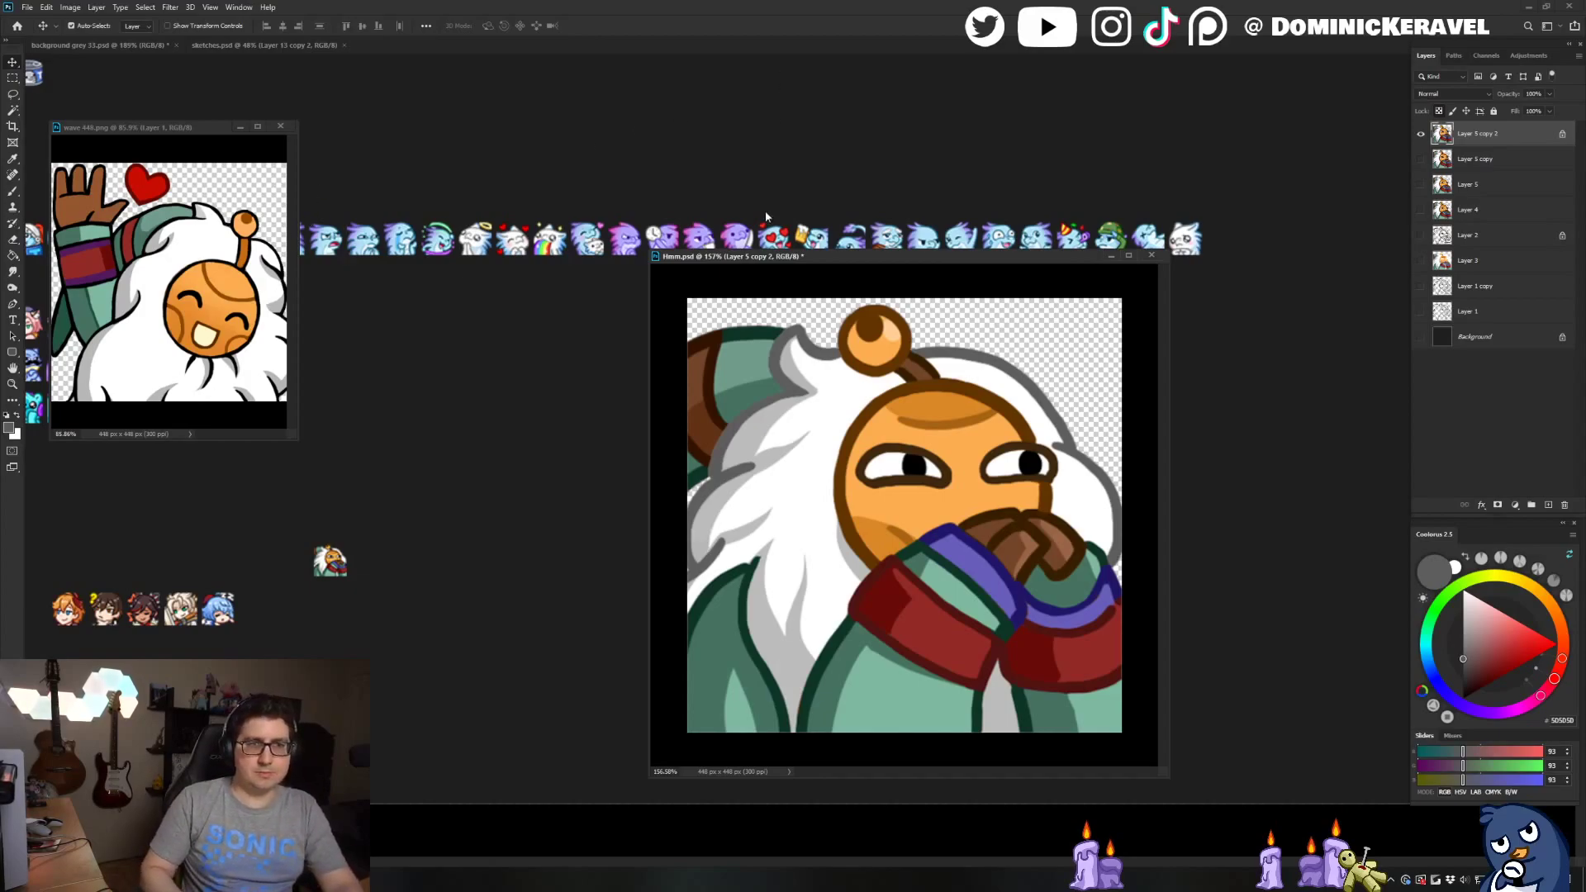
pyautogui.moveTo(826, 252); pyautogui.dragTo(738, 123)
pyautogui.moveTo(843, 122); pyautogui.dragTo(843, 112)
pyautogui.press('e')
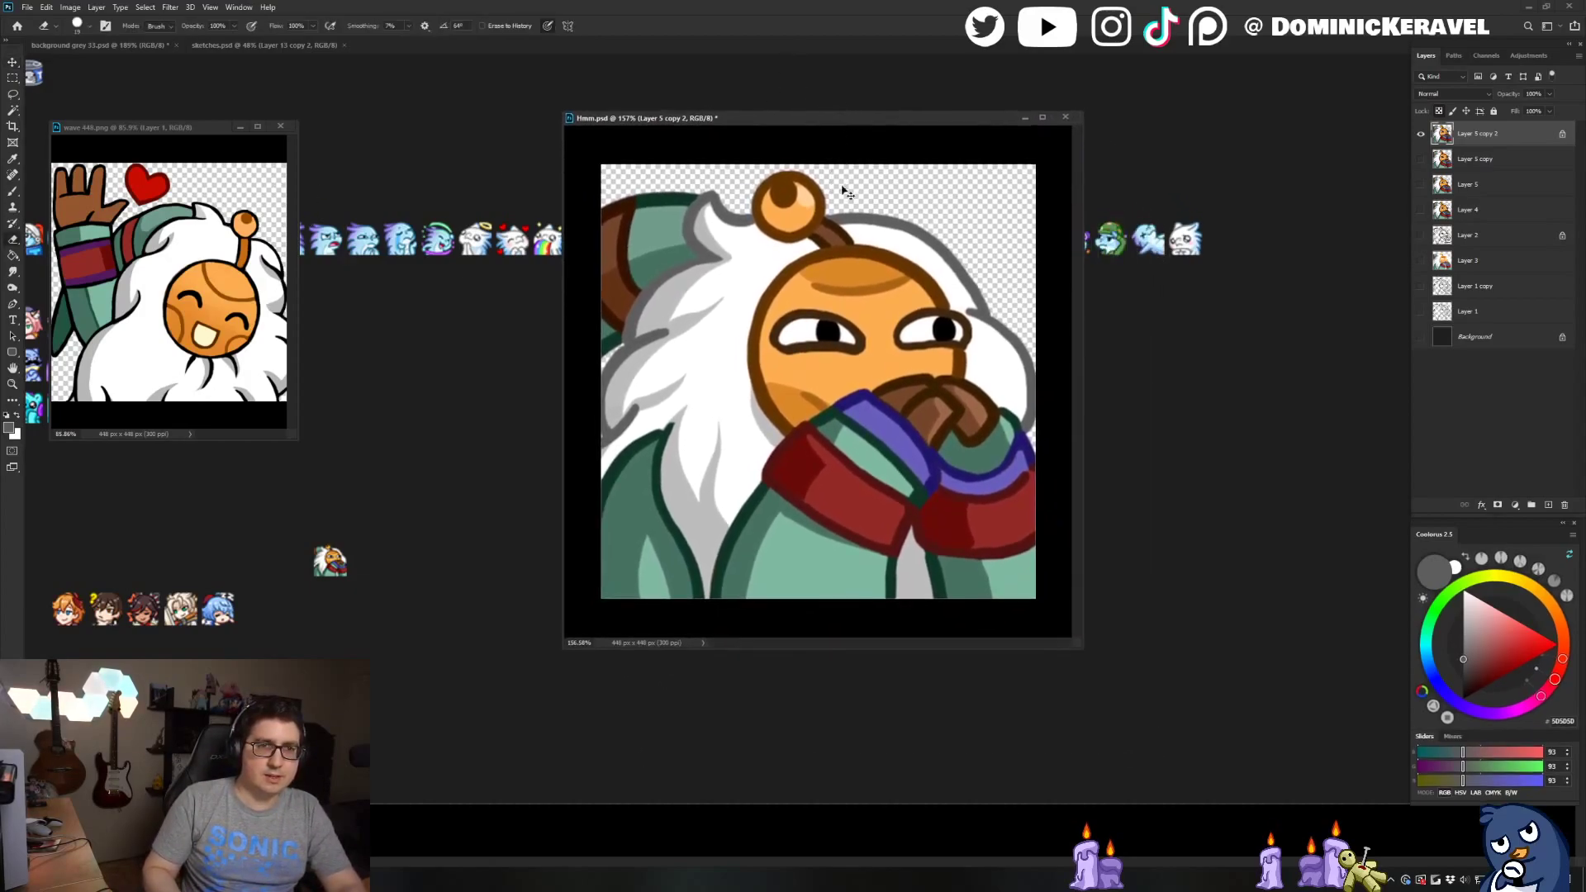
pyautogui.press('v')
pyautogui.moveTo(1084, 650); pyautogui.dragTo(1276, 828)
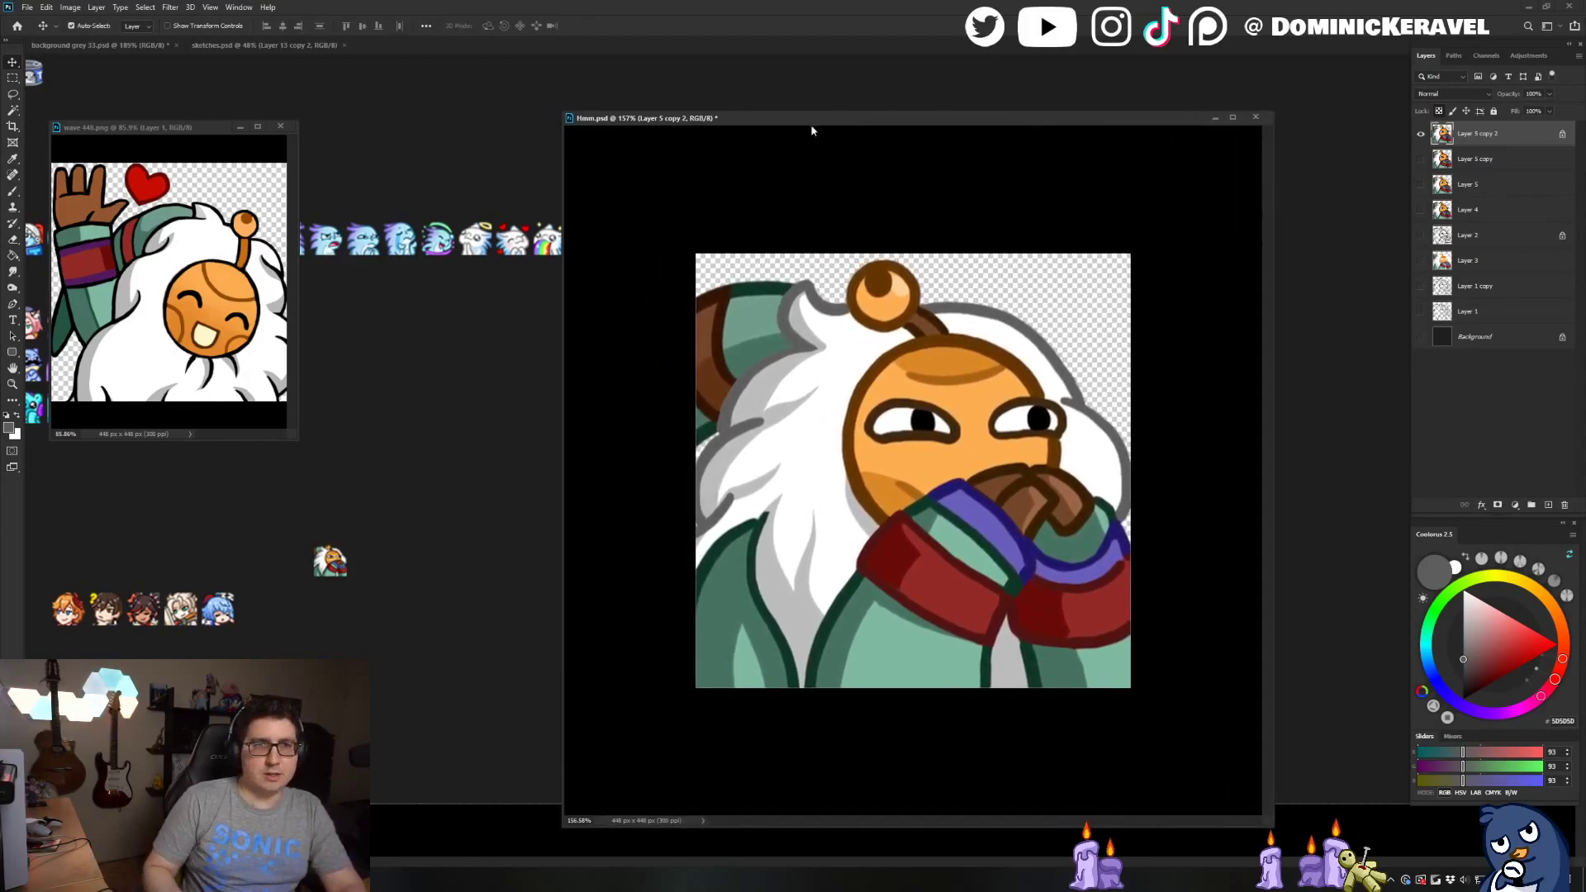
pyautogui.moveTo(812, 129); pyautogui.dragTo(789, 125)
pyautogui.scroll(2, 991, 165)
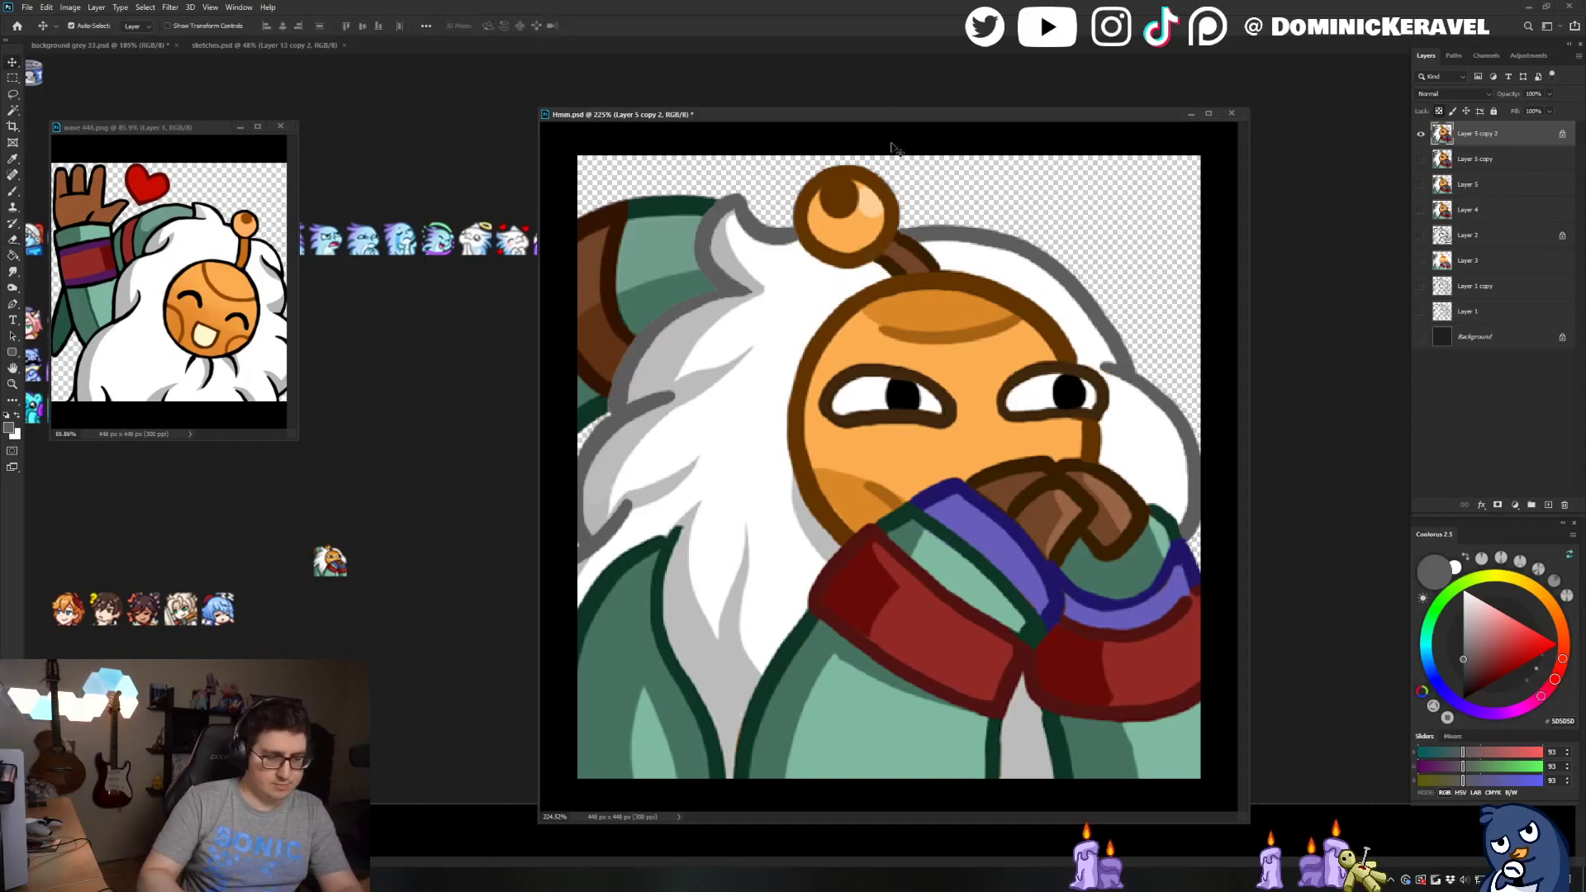
# Resize the emote to 28 px, place a copy beside the earlier preview in the background document, and undo the resizing
pyautogui.hotkey('ctrl', 'alt', 'i')
pyautogui.write('28')
pyautogui.press('Return')
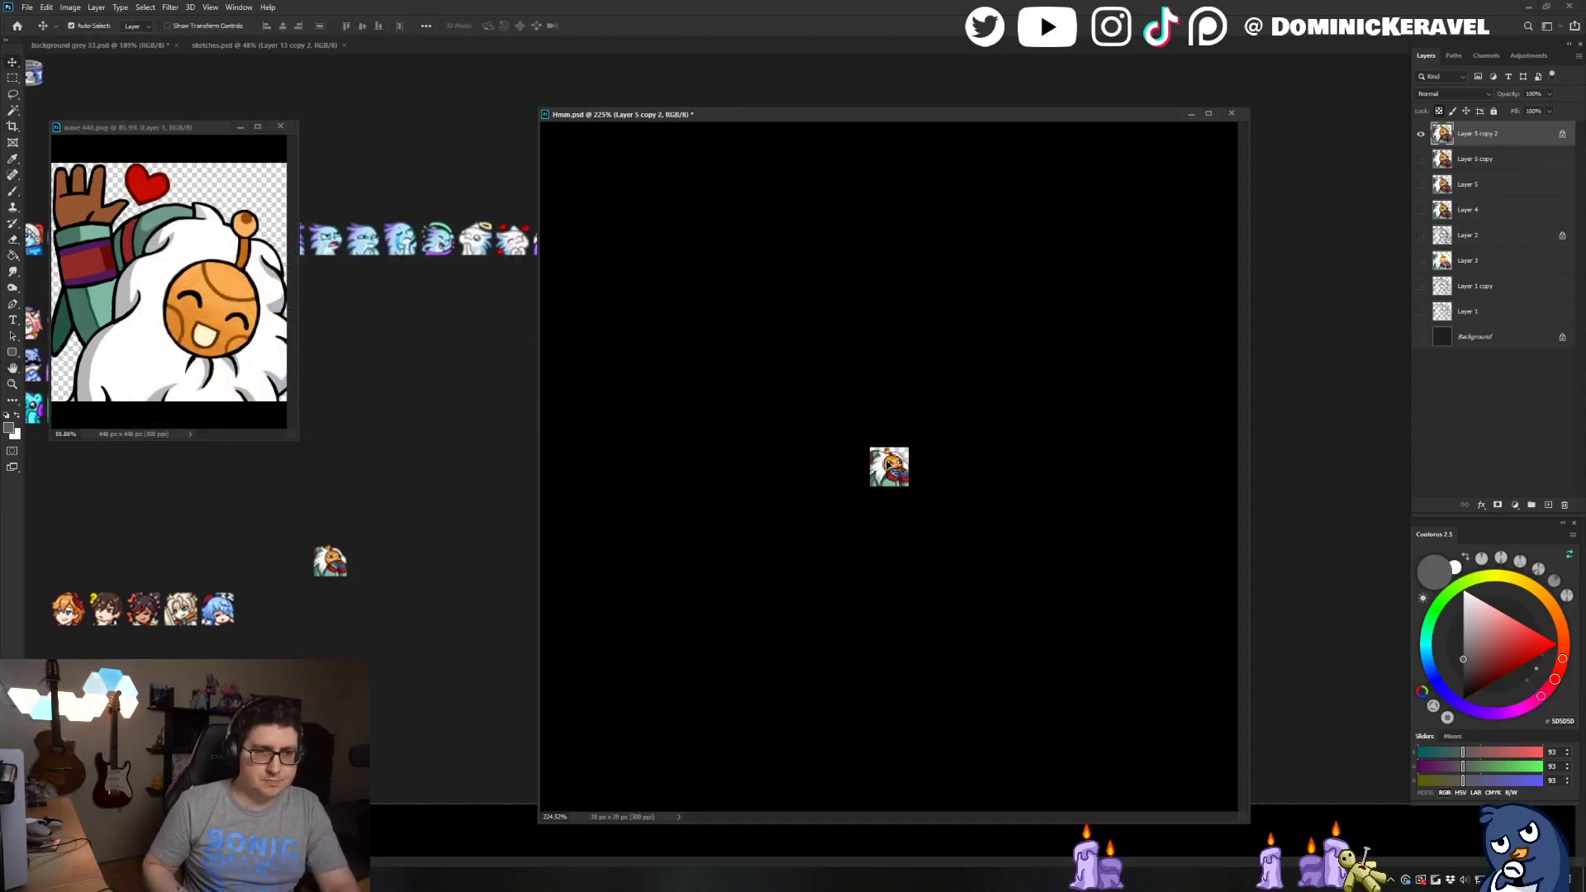
pyautogui.moveTo(888, 465); pyautogui.dragTo(442, 567)
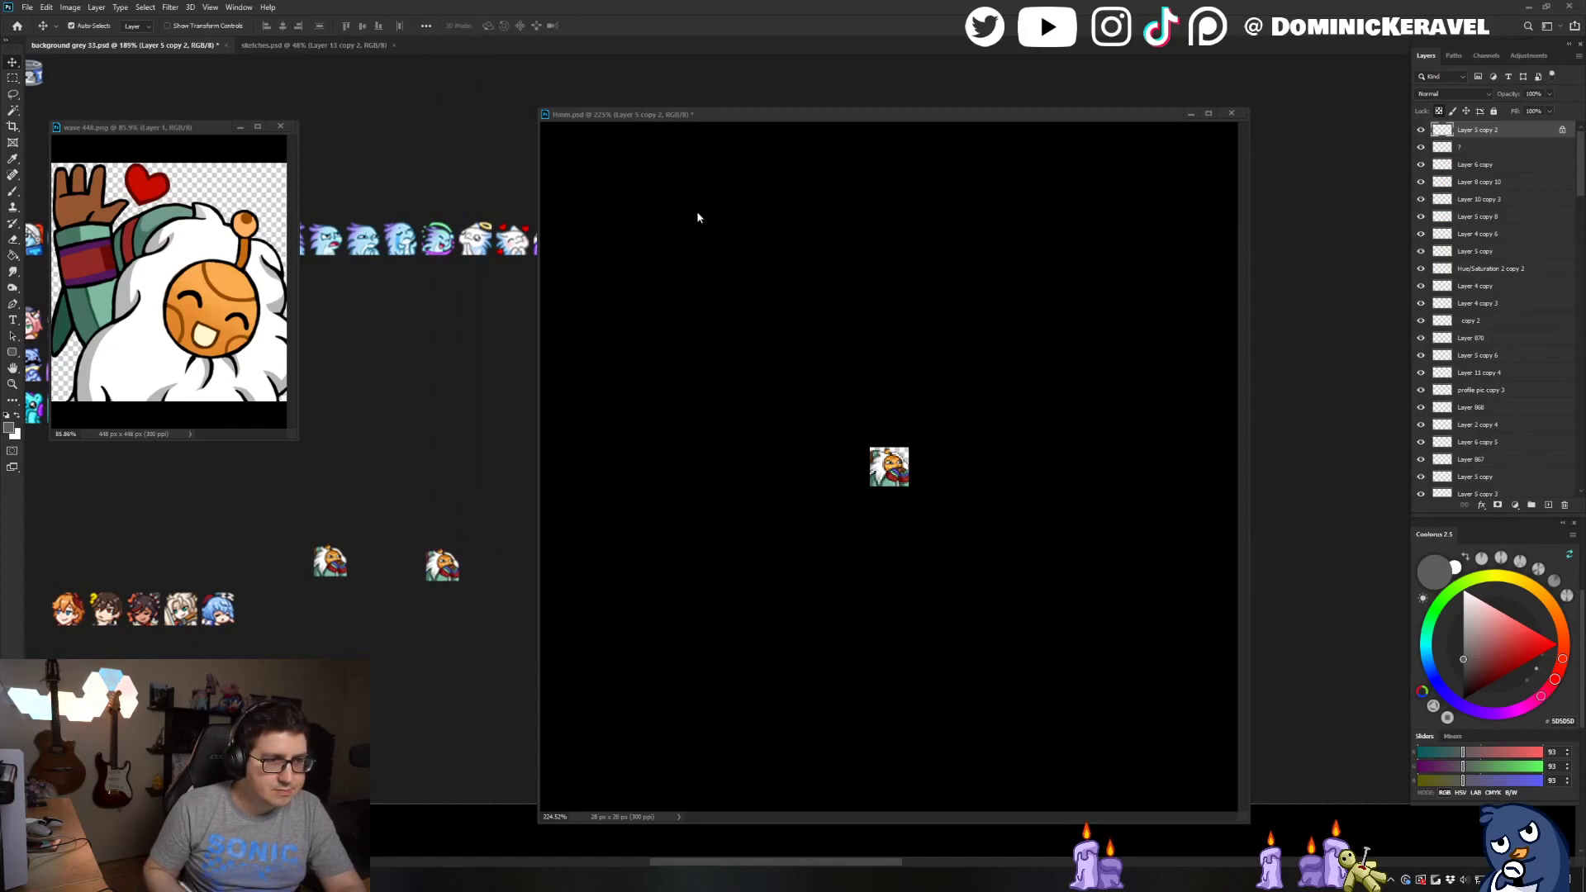
pyautogui.click(725, 401)
pyautogui.hotkey('ctrl', 'z')
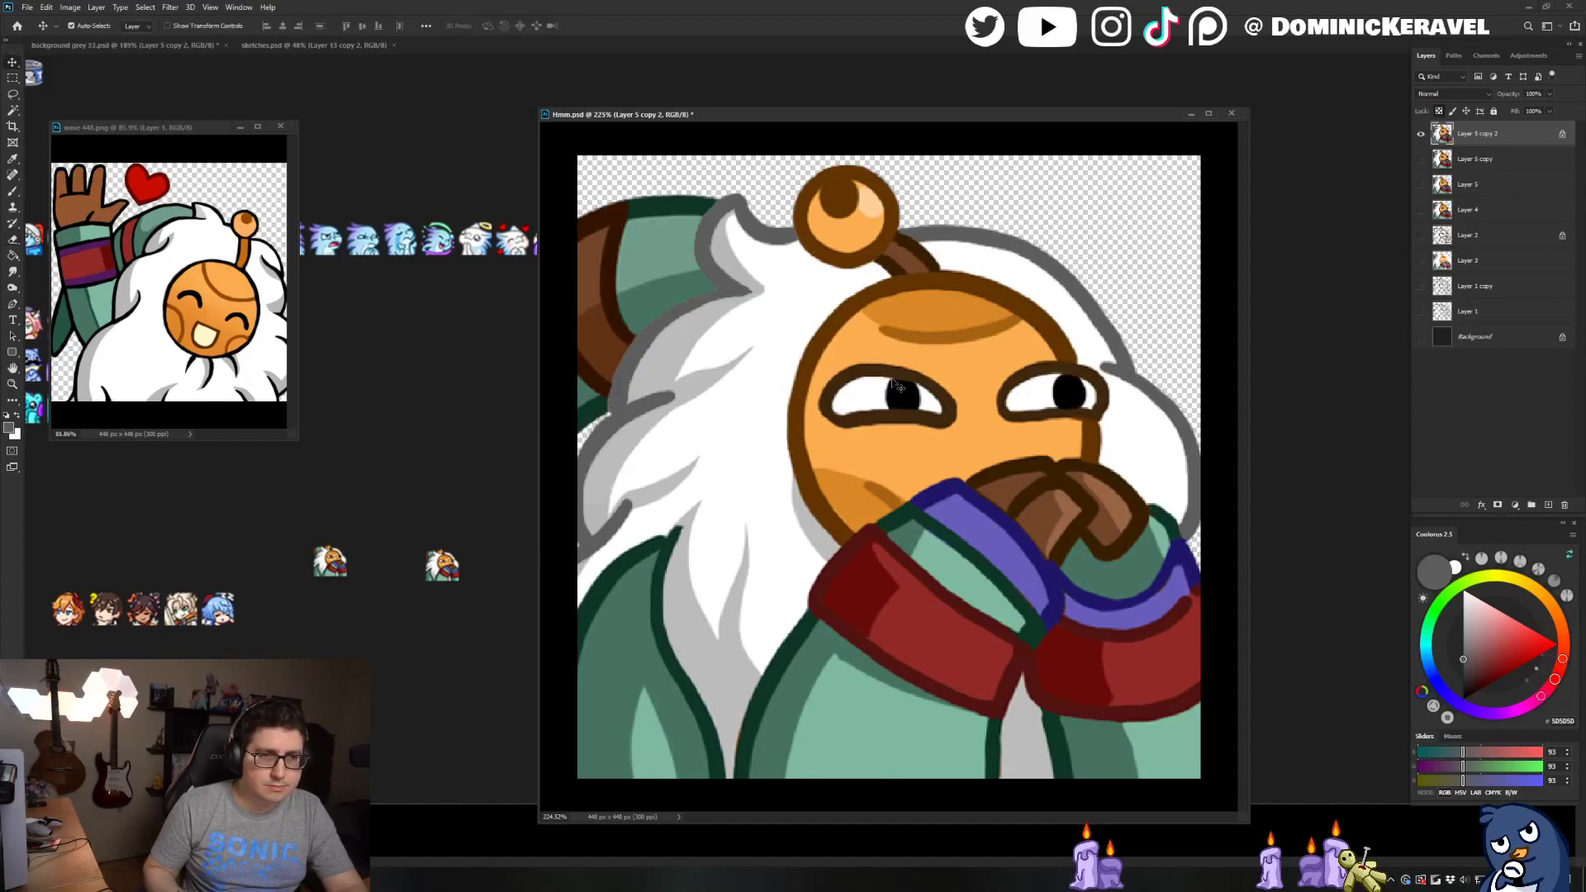
# Duplicate Layer 5 copy 2 and scale the duplicate up slightly beyond the canvas's upper-left corner with Free Transform
pyautogui.scroll(-1, 903, 379)
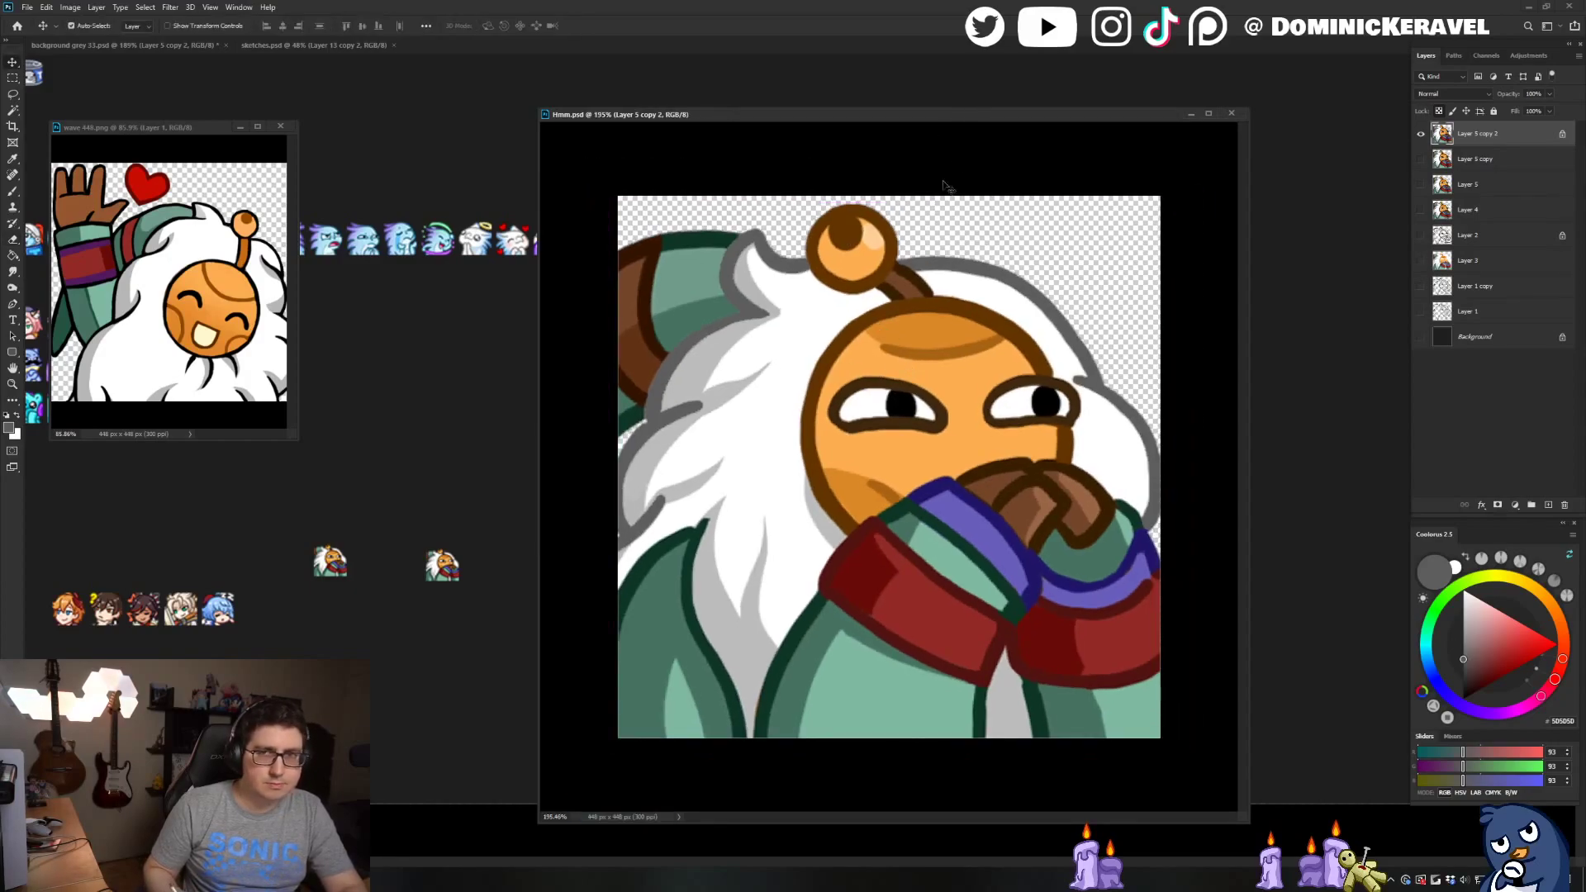
pyautogui.hotkey('ctrl', 'j')
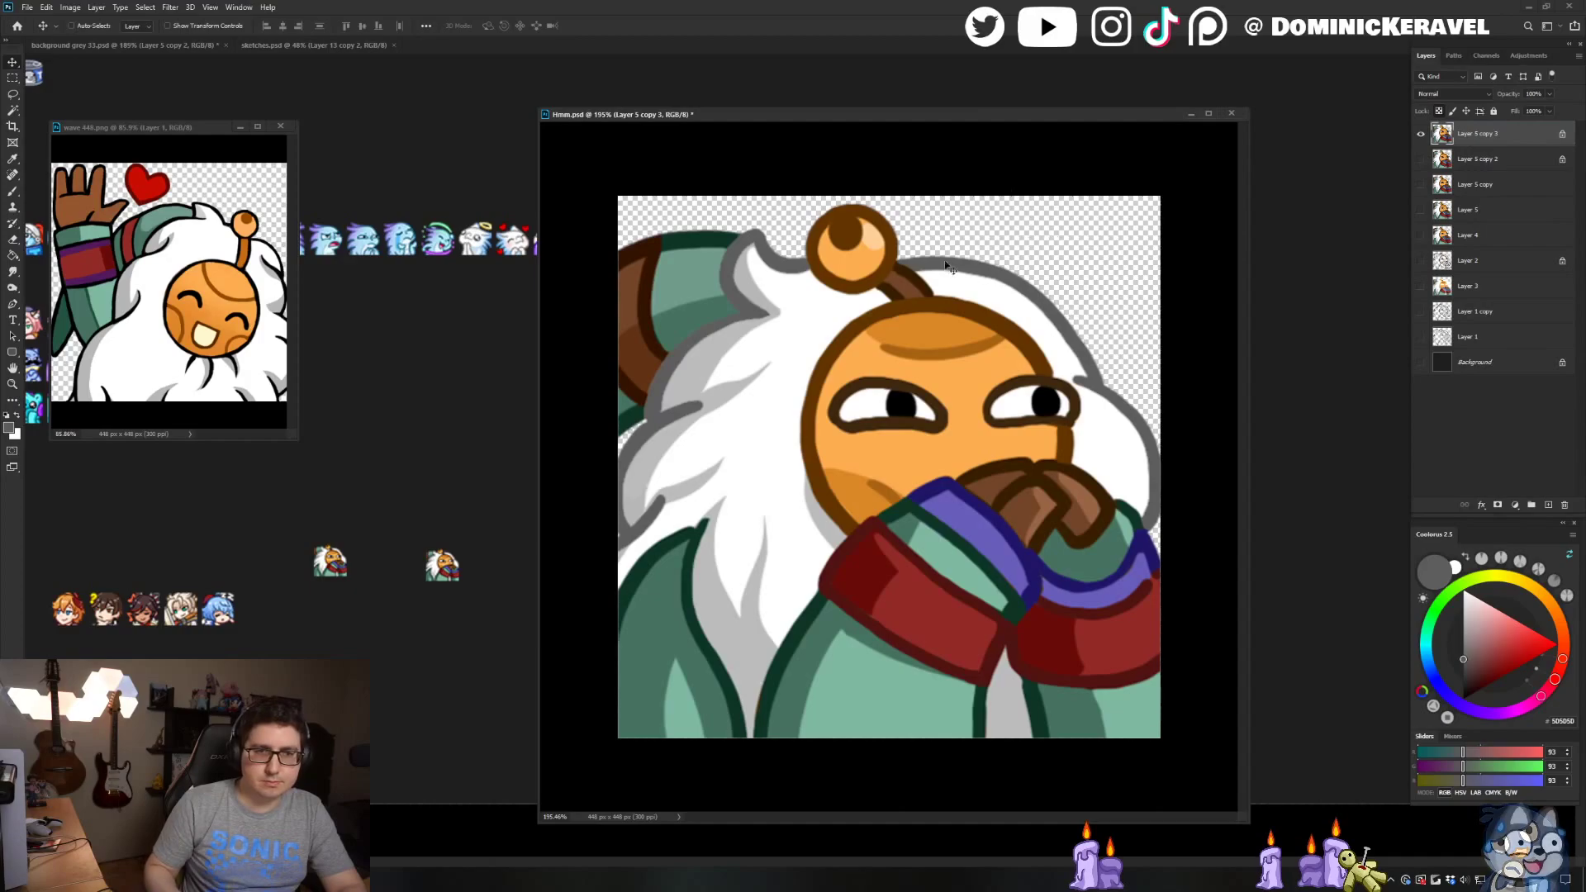
pyautogui.hotkey('ctrl', 't')
pyautogui.moveTo(608, 202); pyautogui.dragTo(593, 190)
pyautogui.press('Return')
# Resize the emote to 28 px, place a copy beside the earlier previews in the background document, and undo the resizing
pyautogui.hotkey('ctrl', 'alt', 'i')
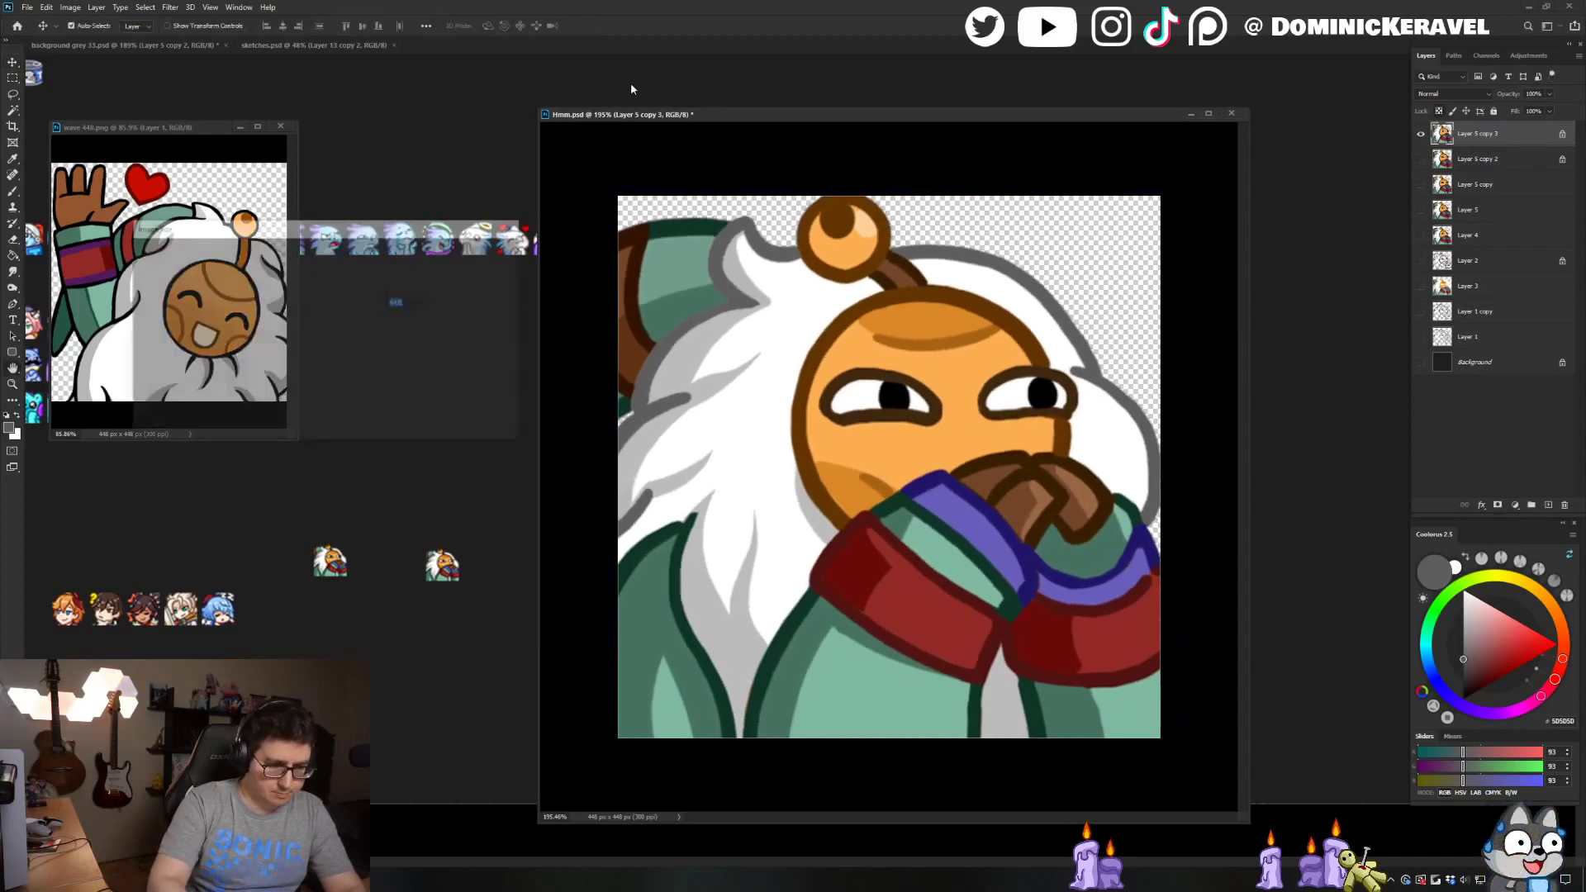
pyautogui.write('30')
pyautogui.press('Return')
pyautogui.moveTo(869, 433); pyautogui.dragTo(485, 531)
pyautogui.moveTo(437, 462); pyautogui.dragTo(425, 620)
pyautogui.click(694, 393)
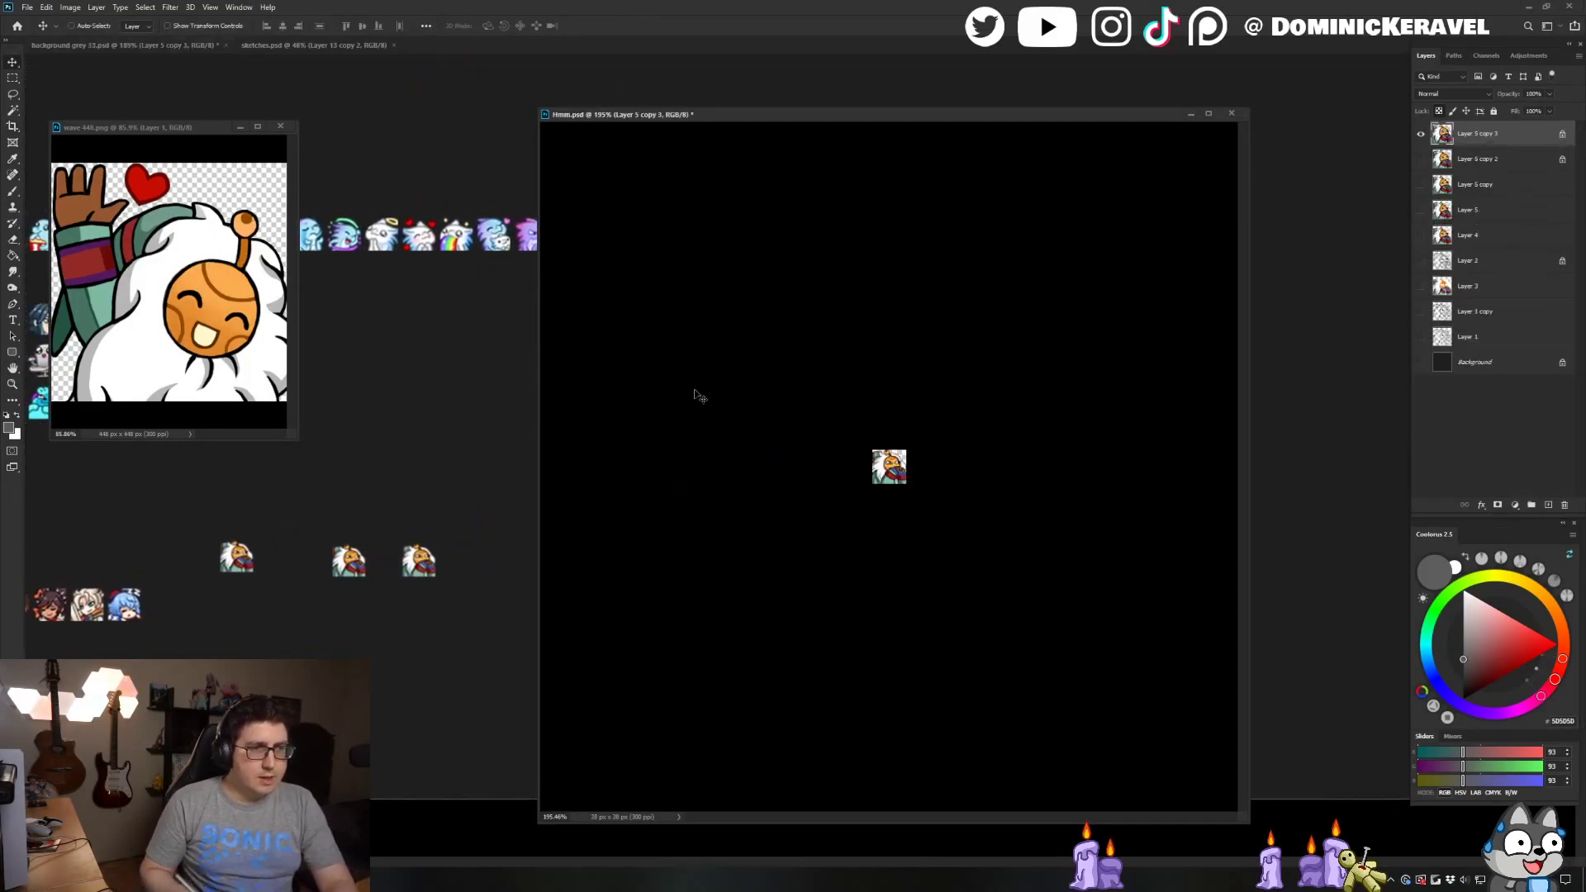
pyautogui.hotkey('ctrl', 'z')
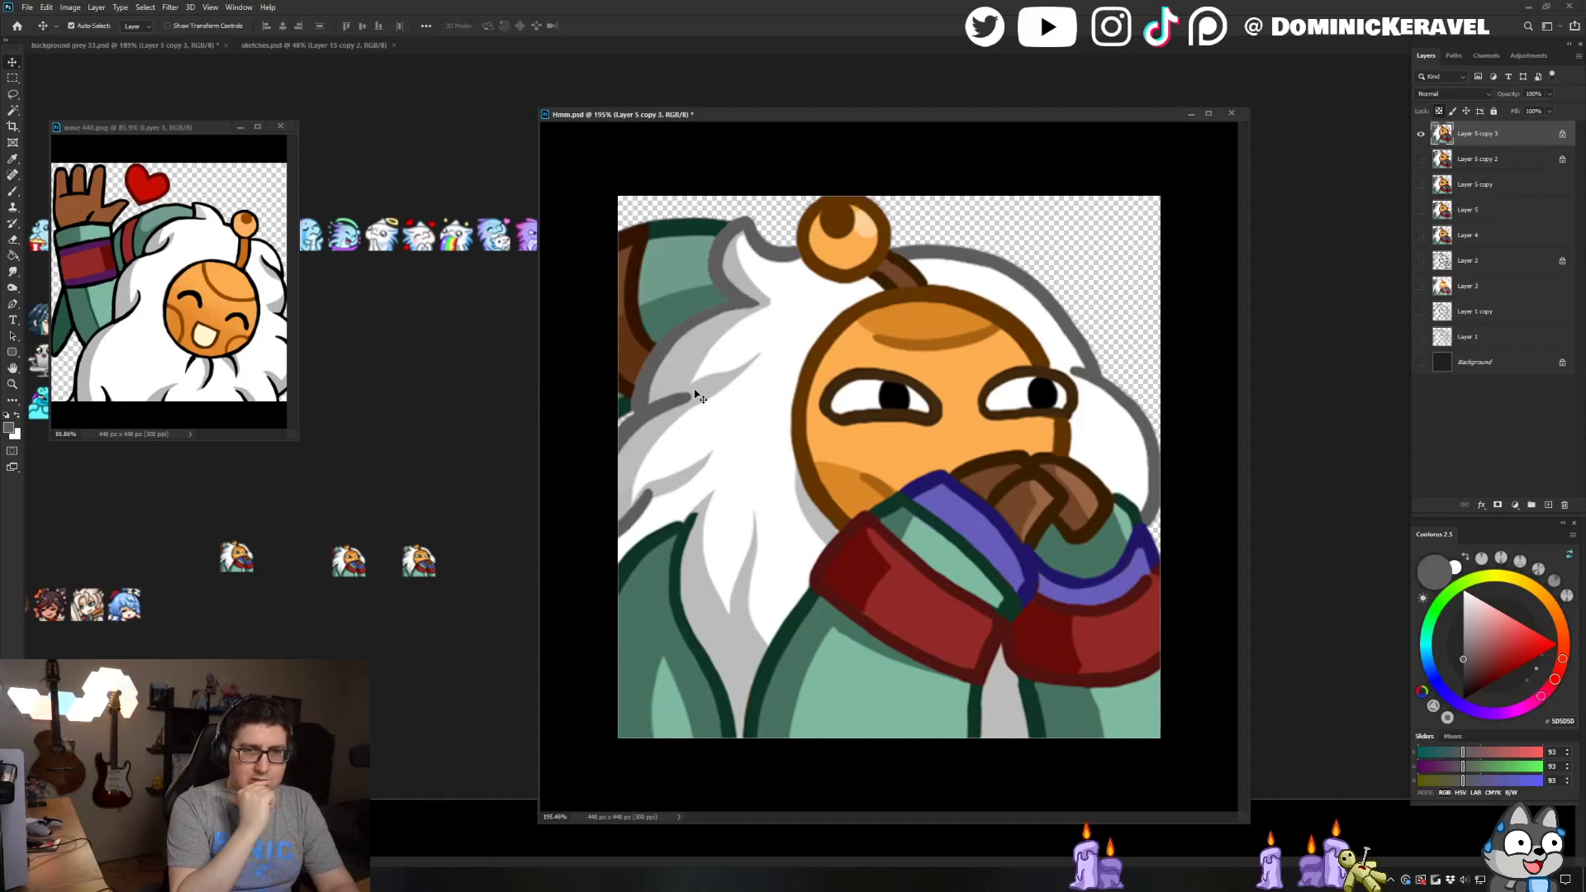
# Touch up the outer edge of the right eye with the Brush, sampling outline brown #3F280E and white #FFFFFF
pyautogui.press('e')
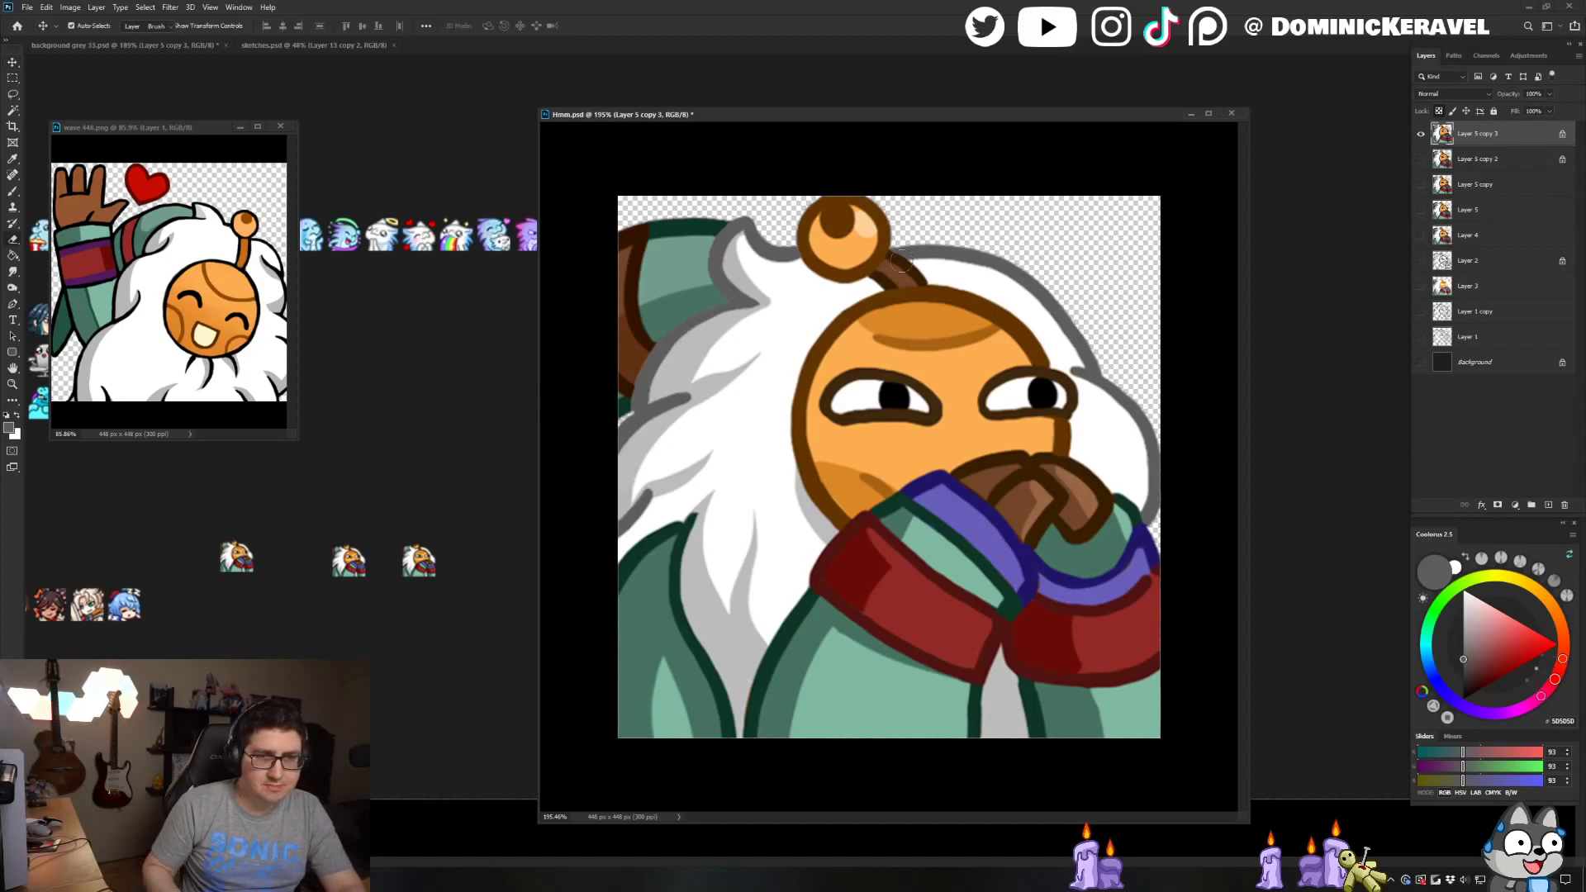
pyautogui.press('v')
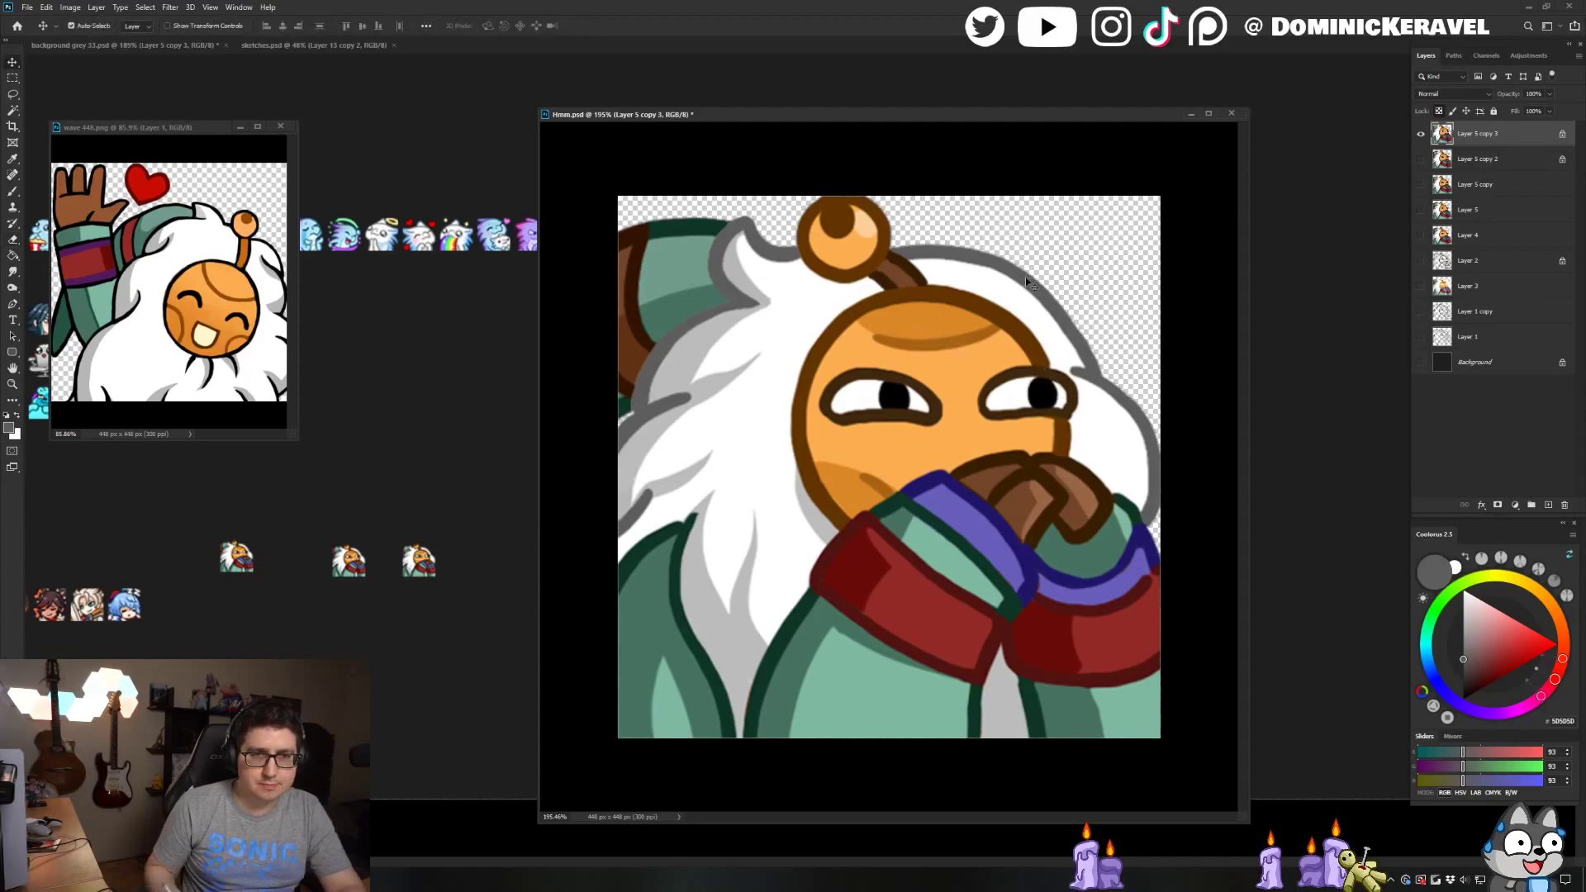
pyautogui.hotkey('ctrl', '0')
pyautogui.press('b')
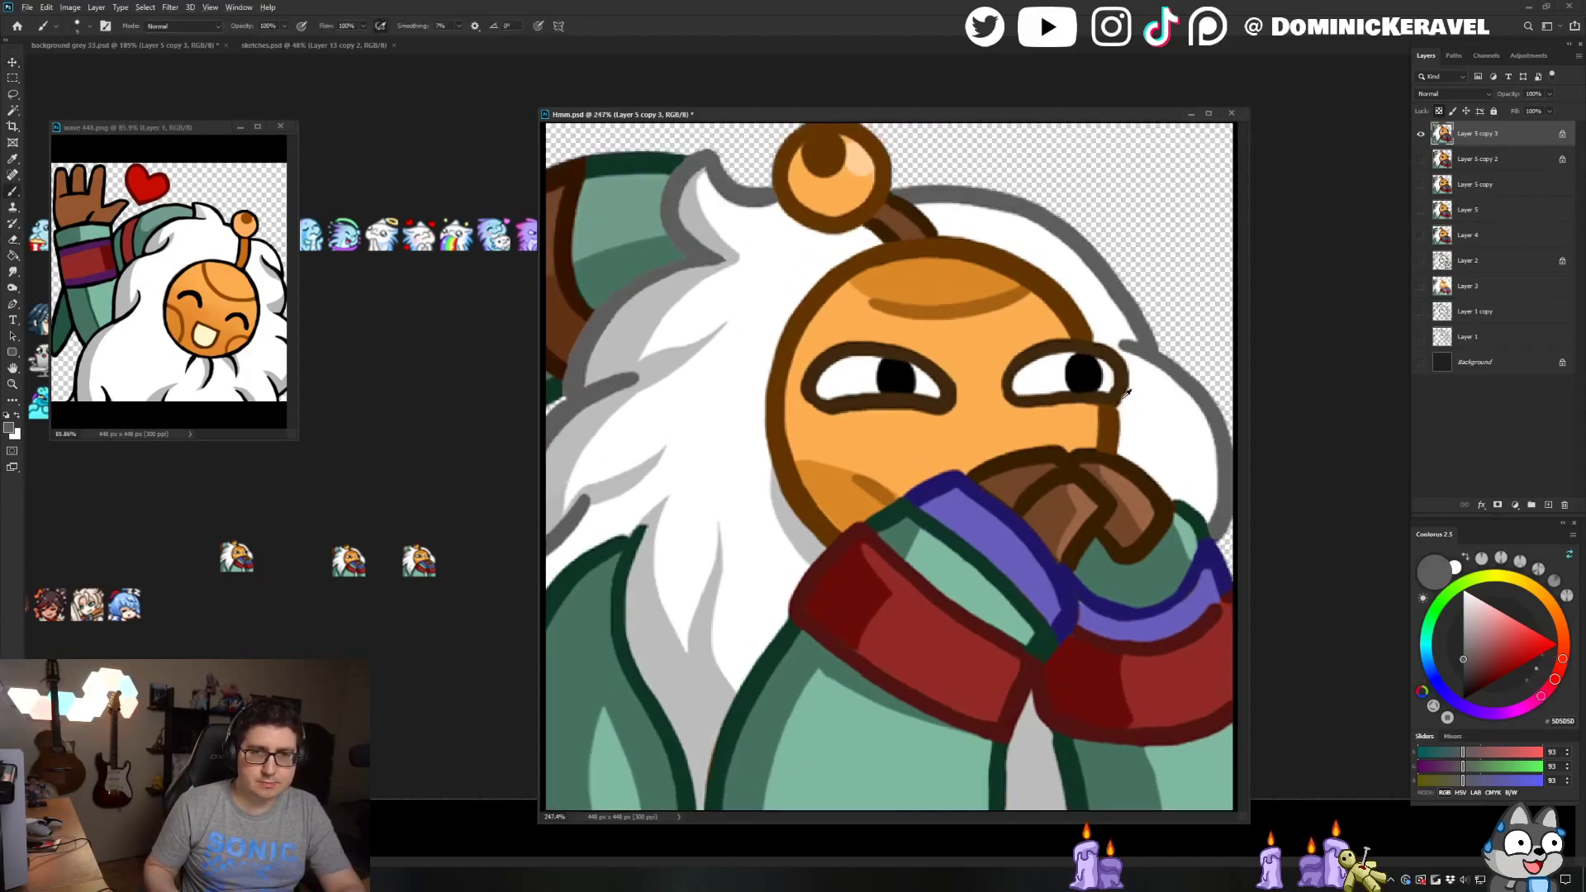
pyautogui.keyDown('alt'); pyautogui.click(1121, 391); pyautogui.keyUp('alt')
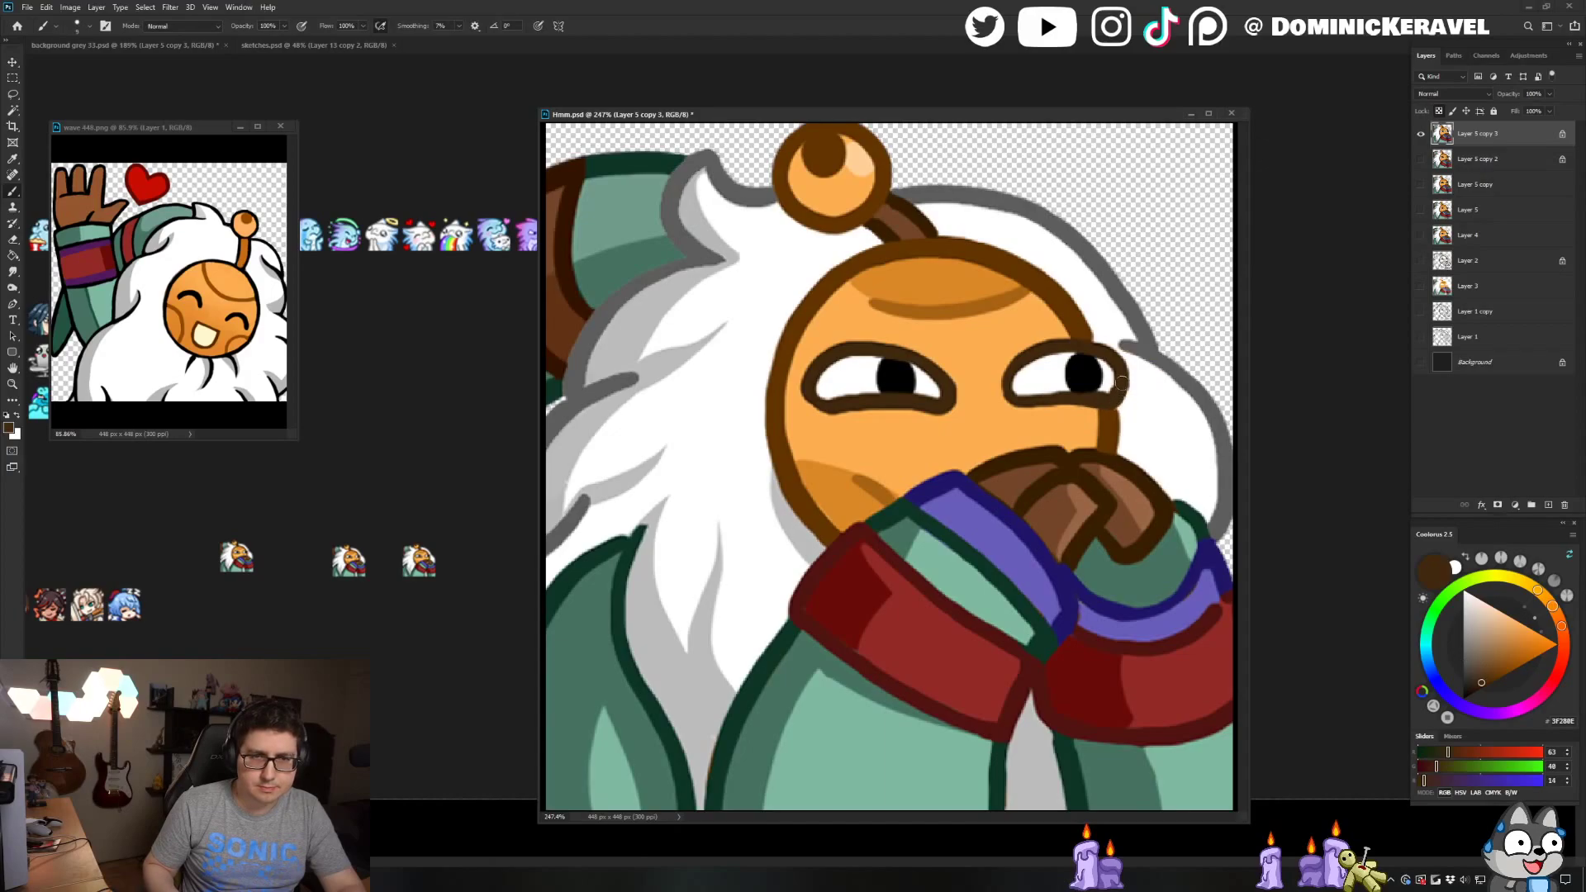
pyautogui.keyDown('alt'); pyautogui.click(1094, 372); pyautogui.keyUp('alt')
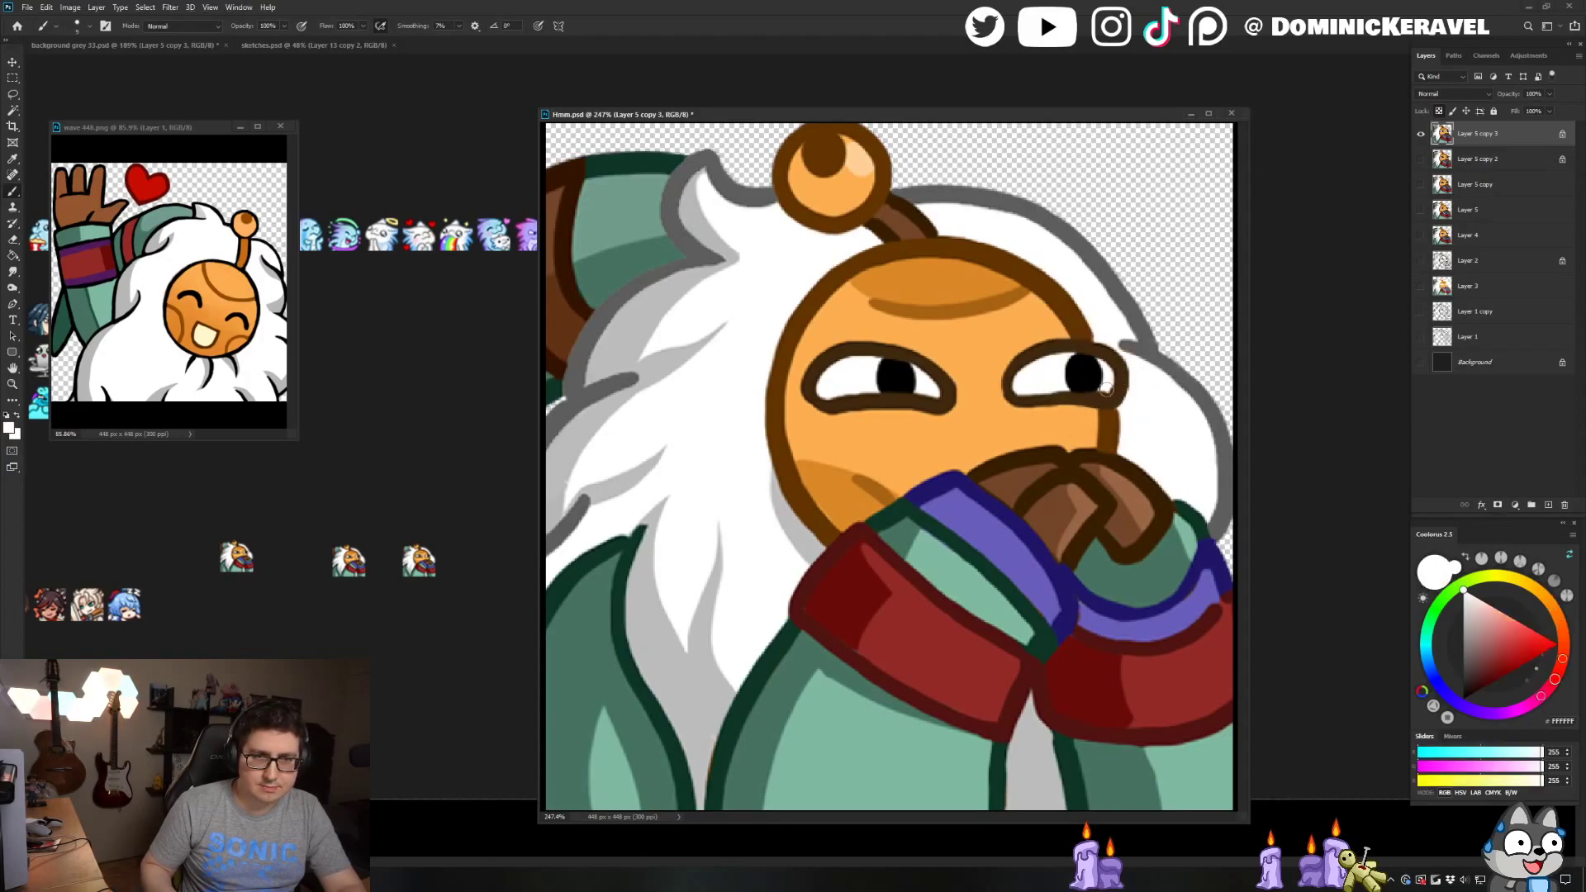
pyautogui.keyDown('alt'); pyautogui.click(1116, 351); pyautogui.keyUp('alt')
pyautogui.keyDown('alt'); pyautogui.click(1119, 362); pyautogui.keyUp('alt')
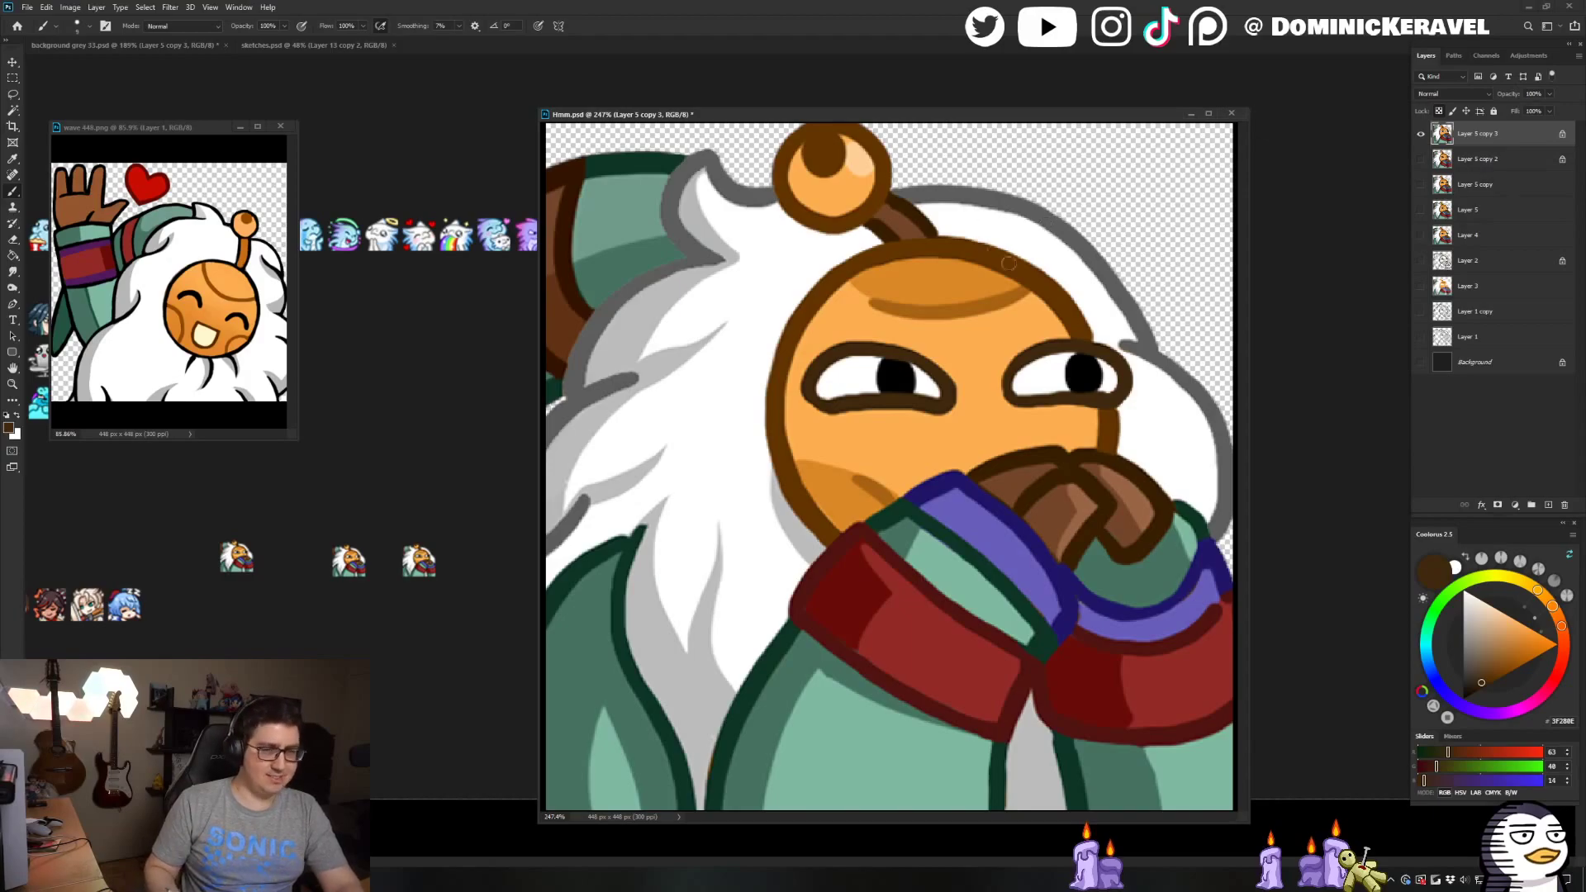
# Clean up the left eye's outline with the Brush, sampling dark brown #351D01, face orange #FCAD58 and outline brown #3F280E
pyautogui.keyDown('alt'); pyautogui.click(846, 398); pyautogui.keyUp('alt')
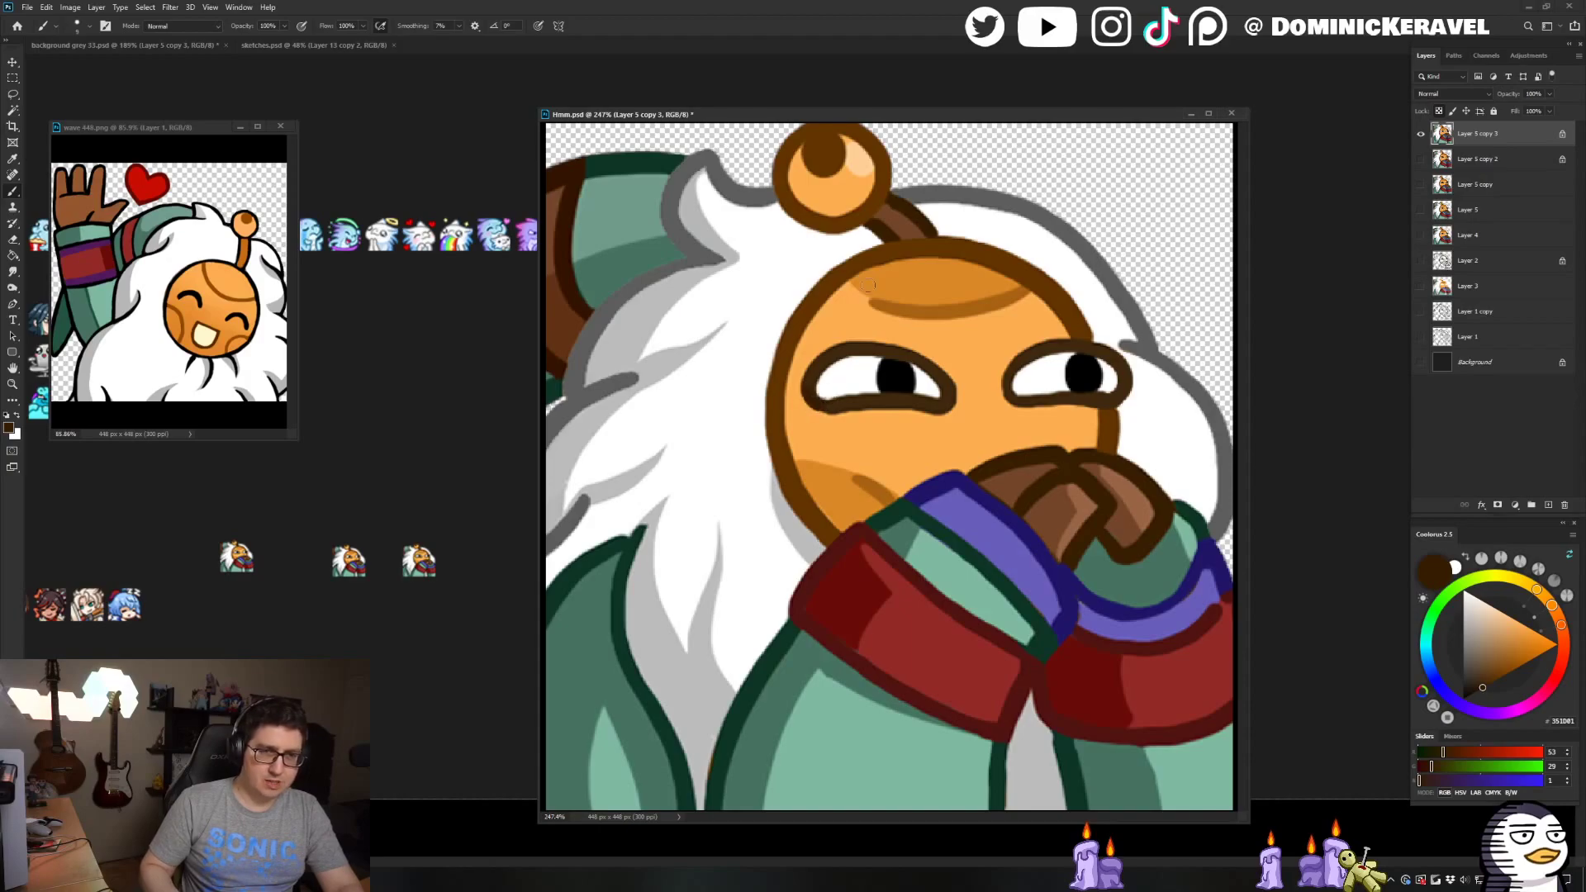
pyautogui.keyDown('alt'); pyautogui.click(816, 417); pyautogui.keyUp('alt')
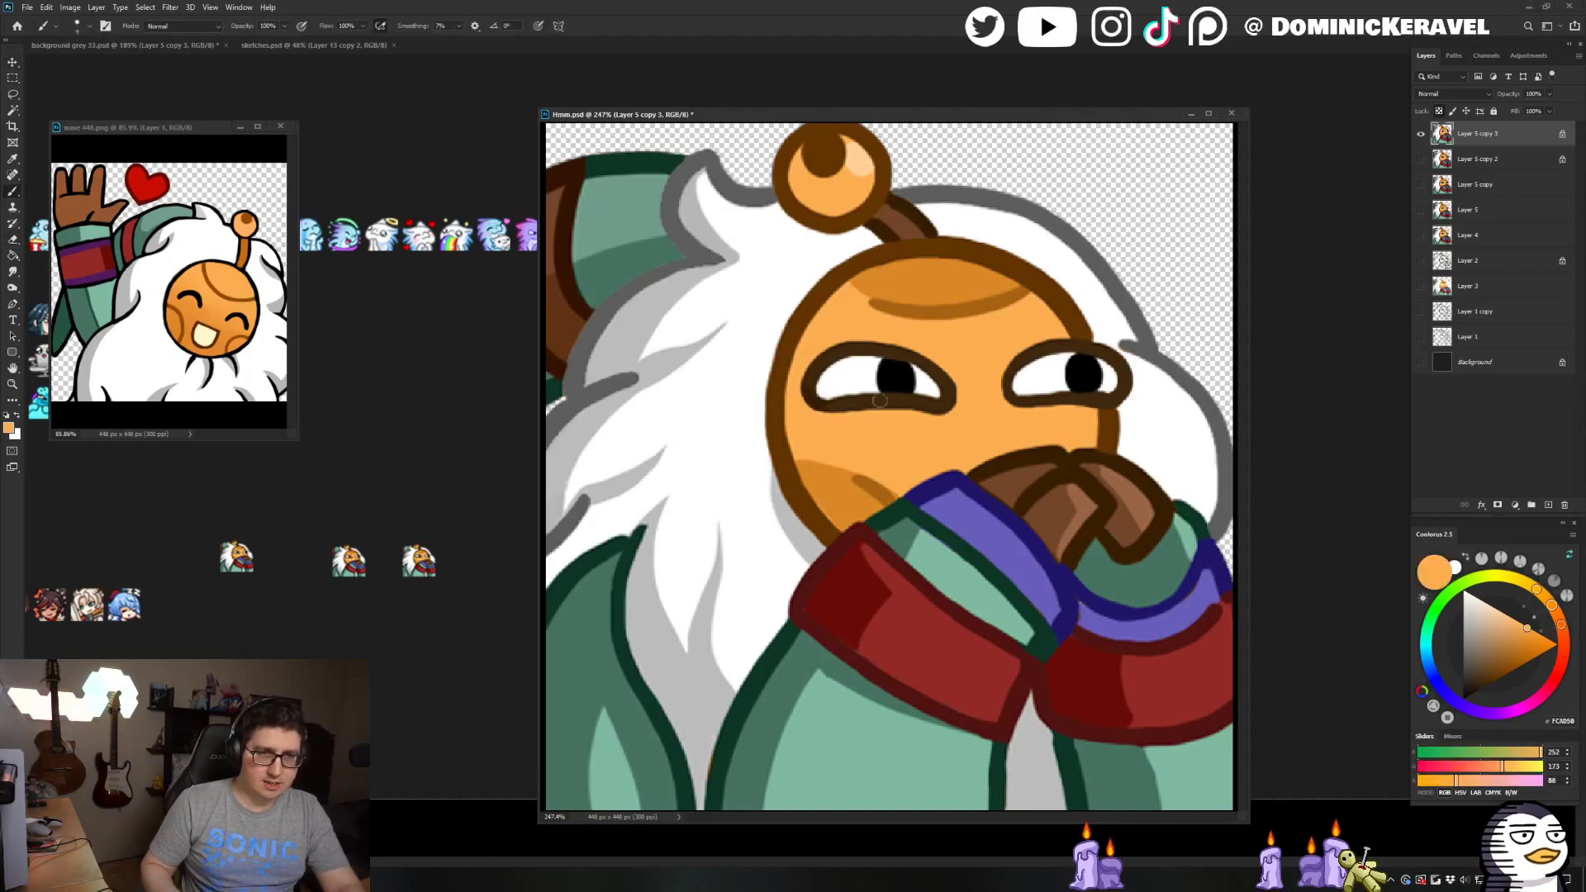
pyautogui.keyDown('alt'); pyautogui.click(950, 358); pyautogui.keyUp('alt')
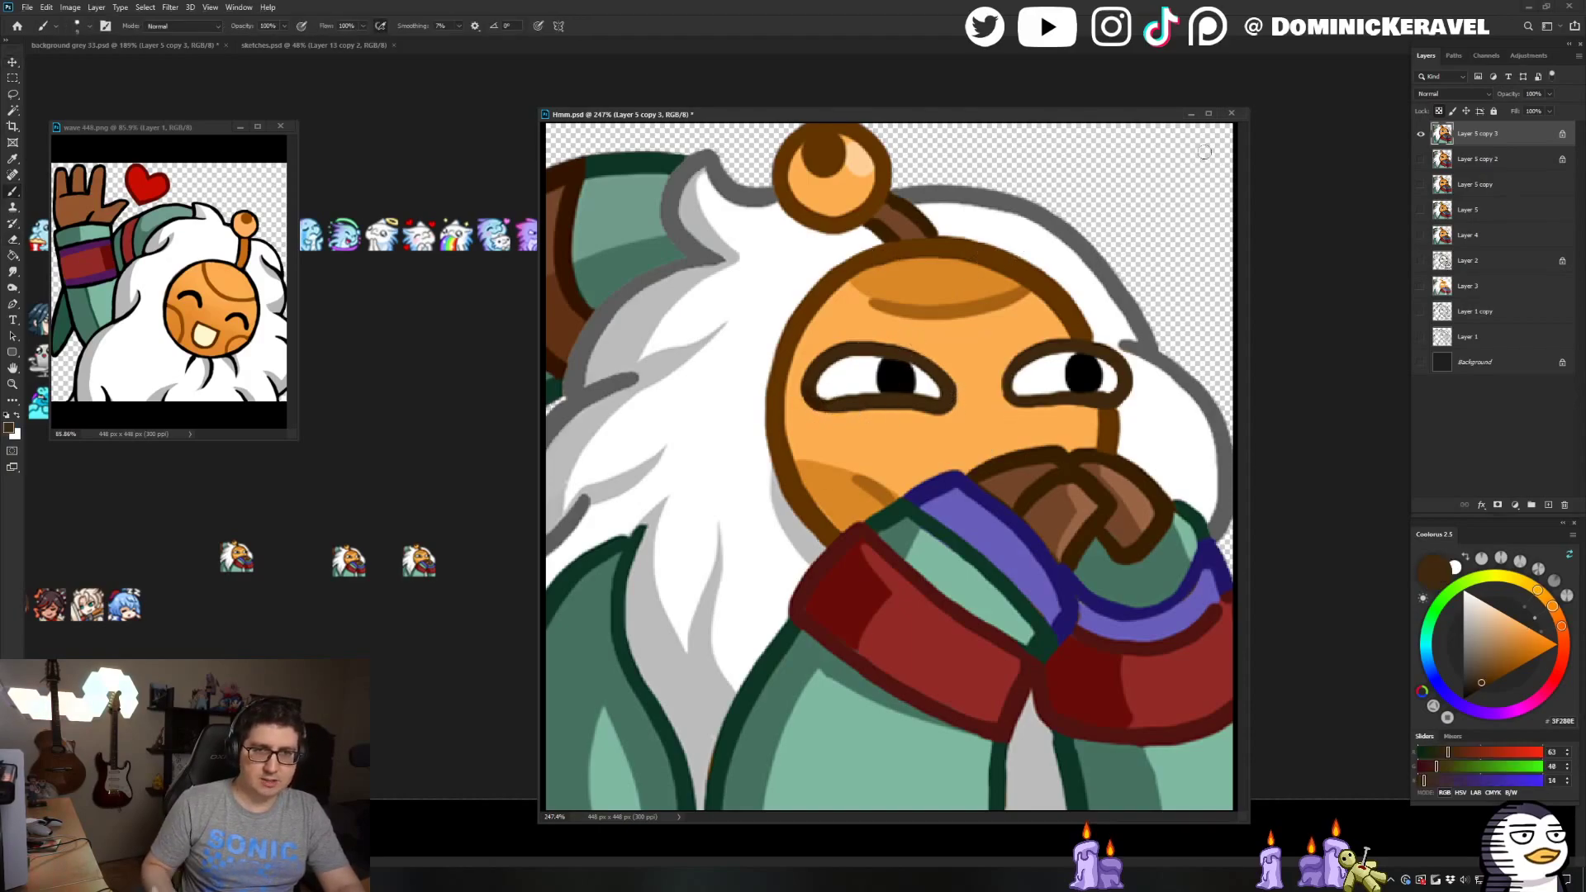
# Thicken and round the outline at the right eye's outer lower corner using sampled brown #3F280E and white
pyautogui.keyDown('alt'); pyautogui.click(1110, 385); pyautogui.keyUp('alt')
pyautogui.moveTo(1109, 394)
pyautogui.mouseDown()
pyautogui.moveTo(1104, 364)
pyautogui.moveTo(1129, 398)
pyautogui.mouseUp()
pyautogui.keyDown('alt'); pyautogui.click(1110, 394); pyautogui.keyUp('alt')
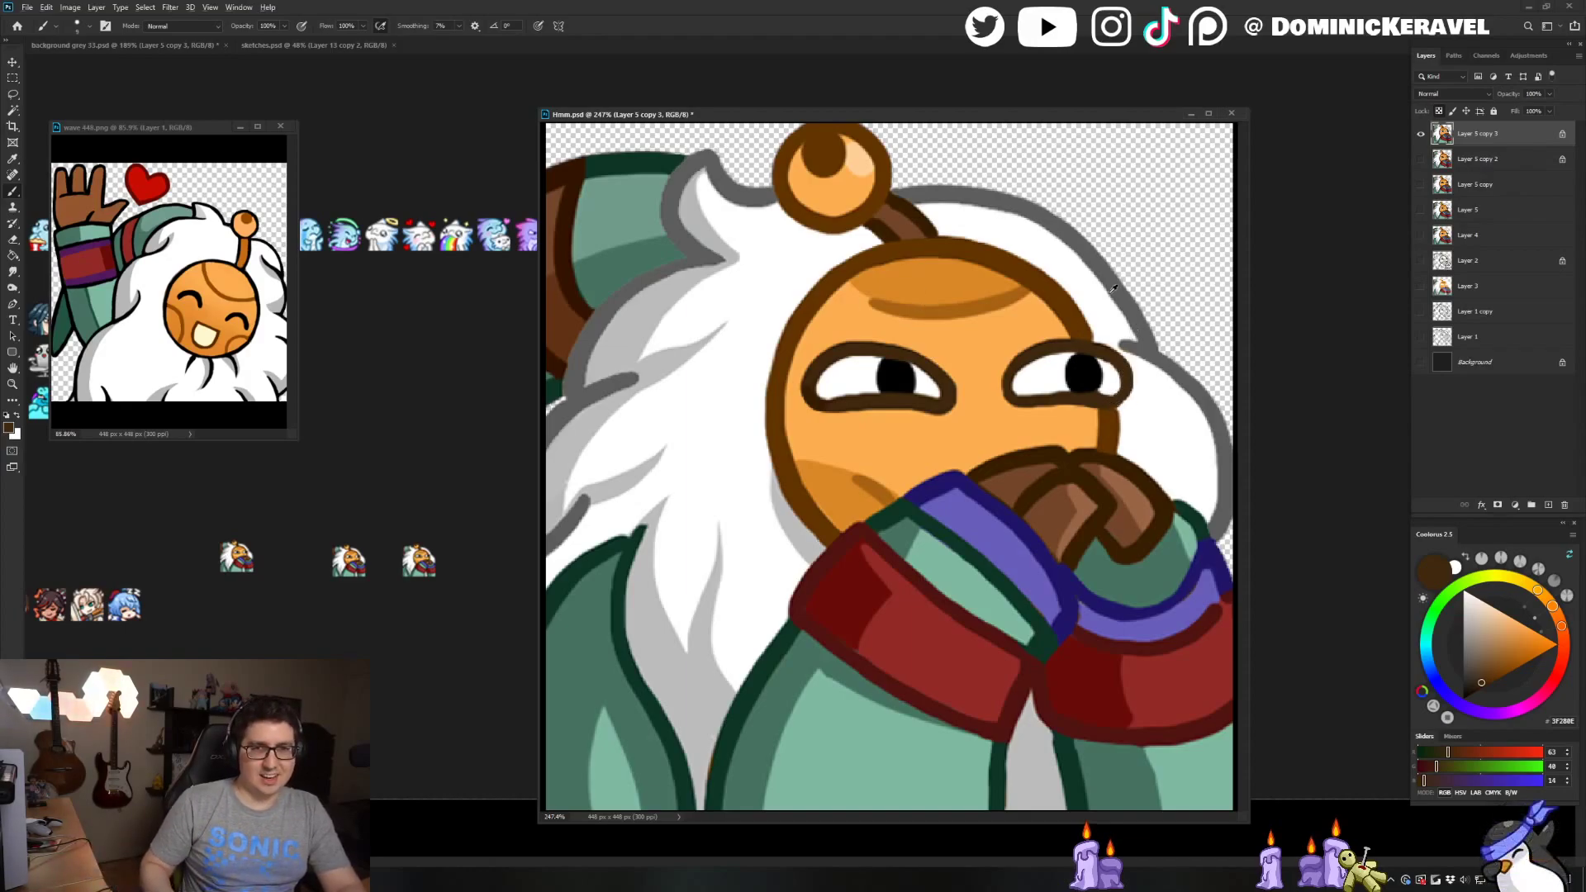
pyautogui.keyDown('alt'); pyautogui.click(1117, 357); pyautogui.keyUp('alt')
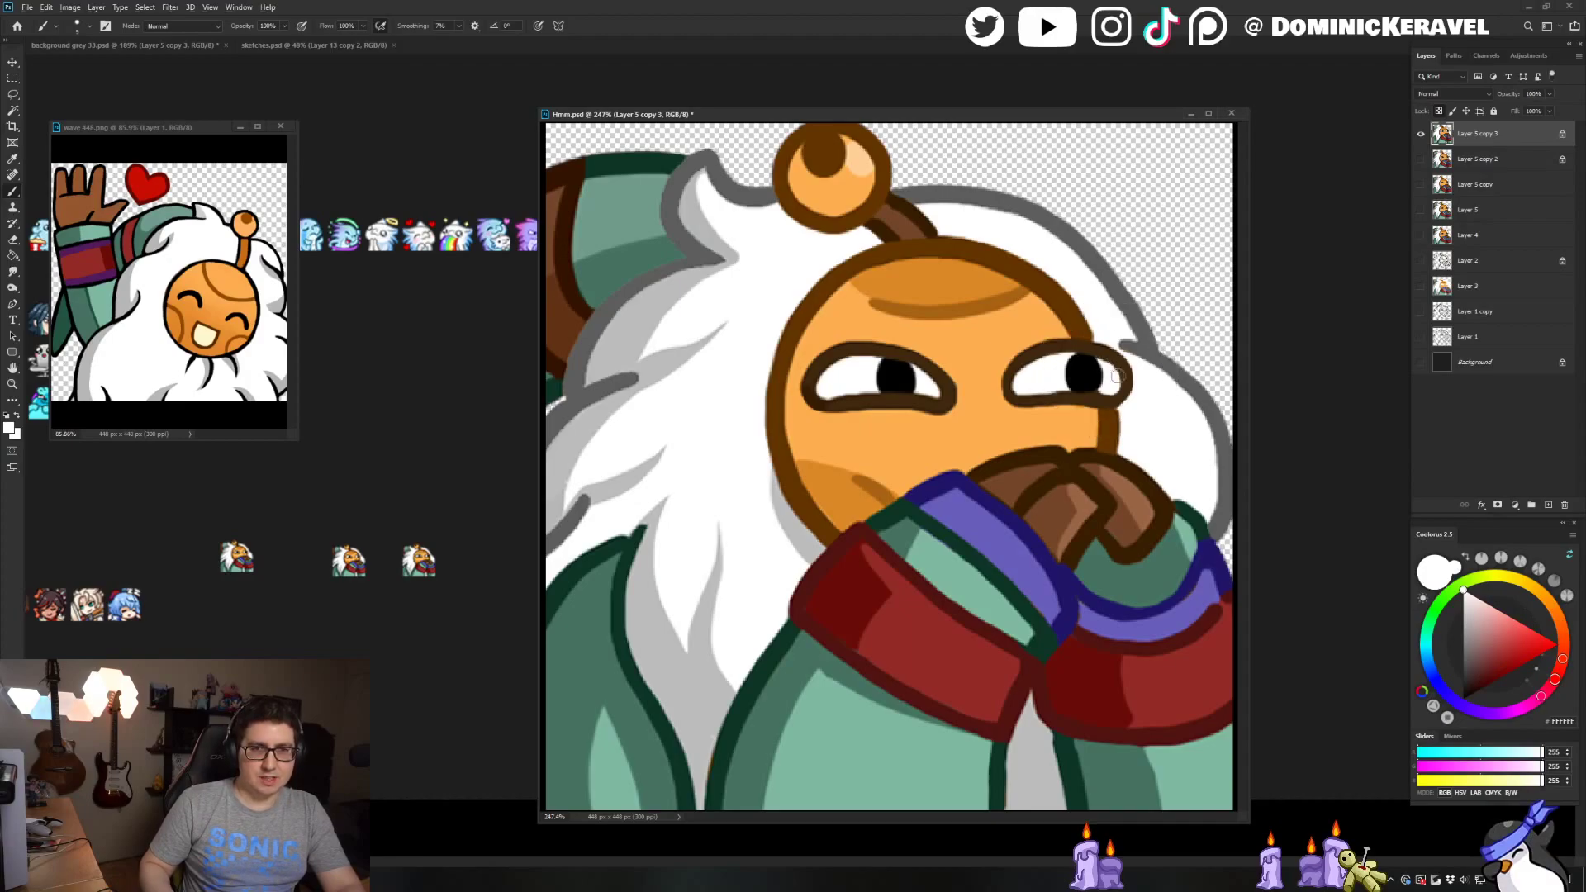
pyautogui.keyDown('alt'); pyautogui.click(1117, 379); pyautogui.keyUp('alt')
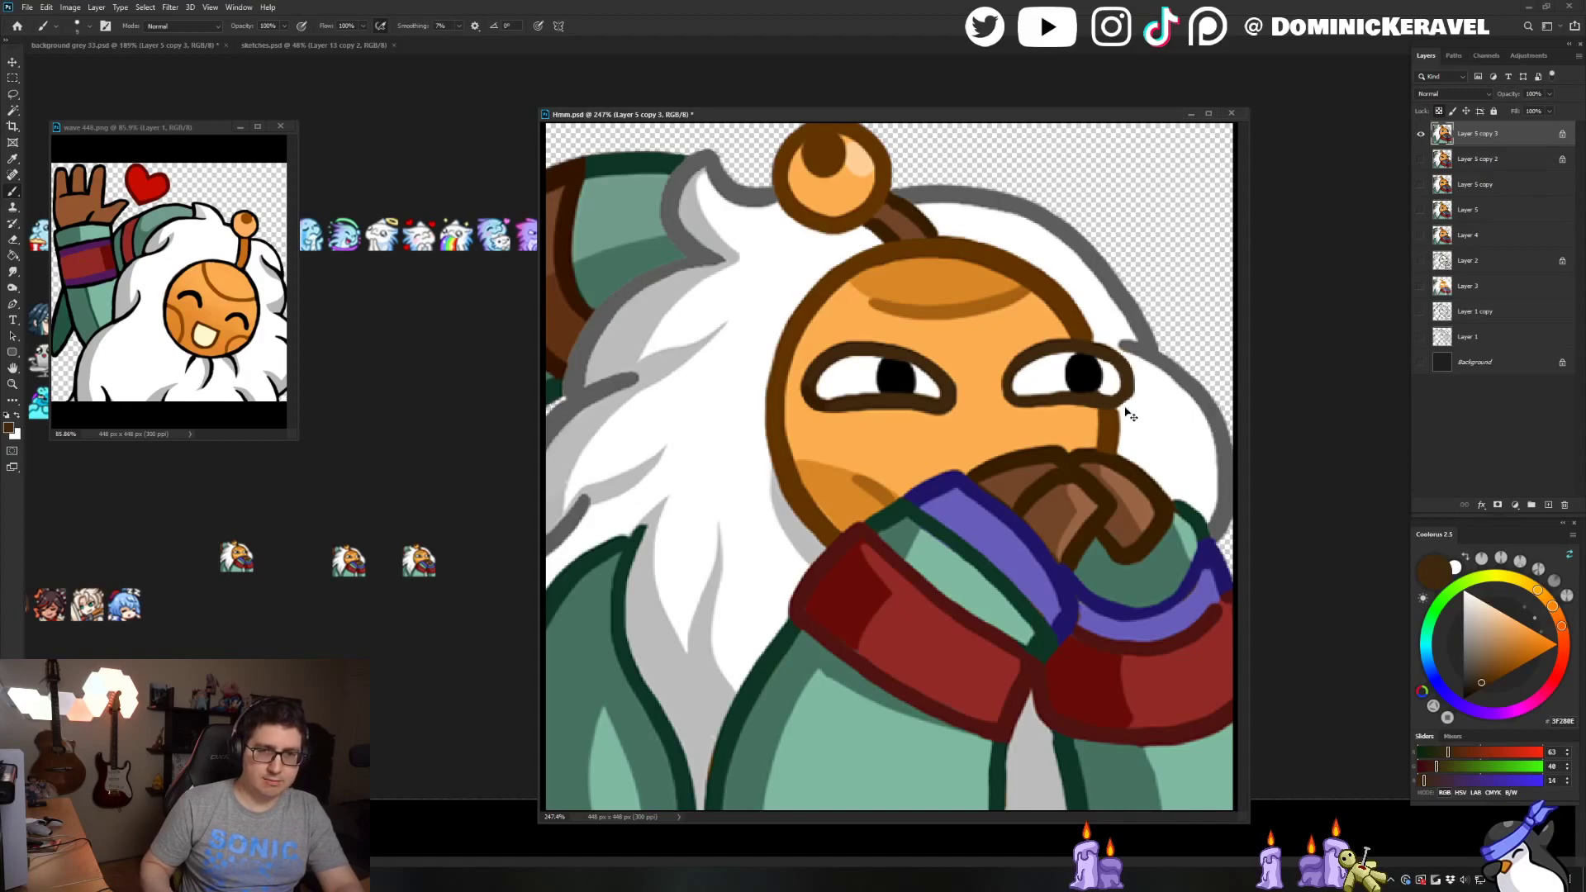
pyautogui.press('e')
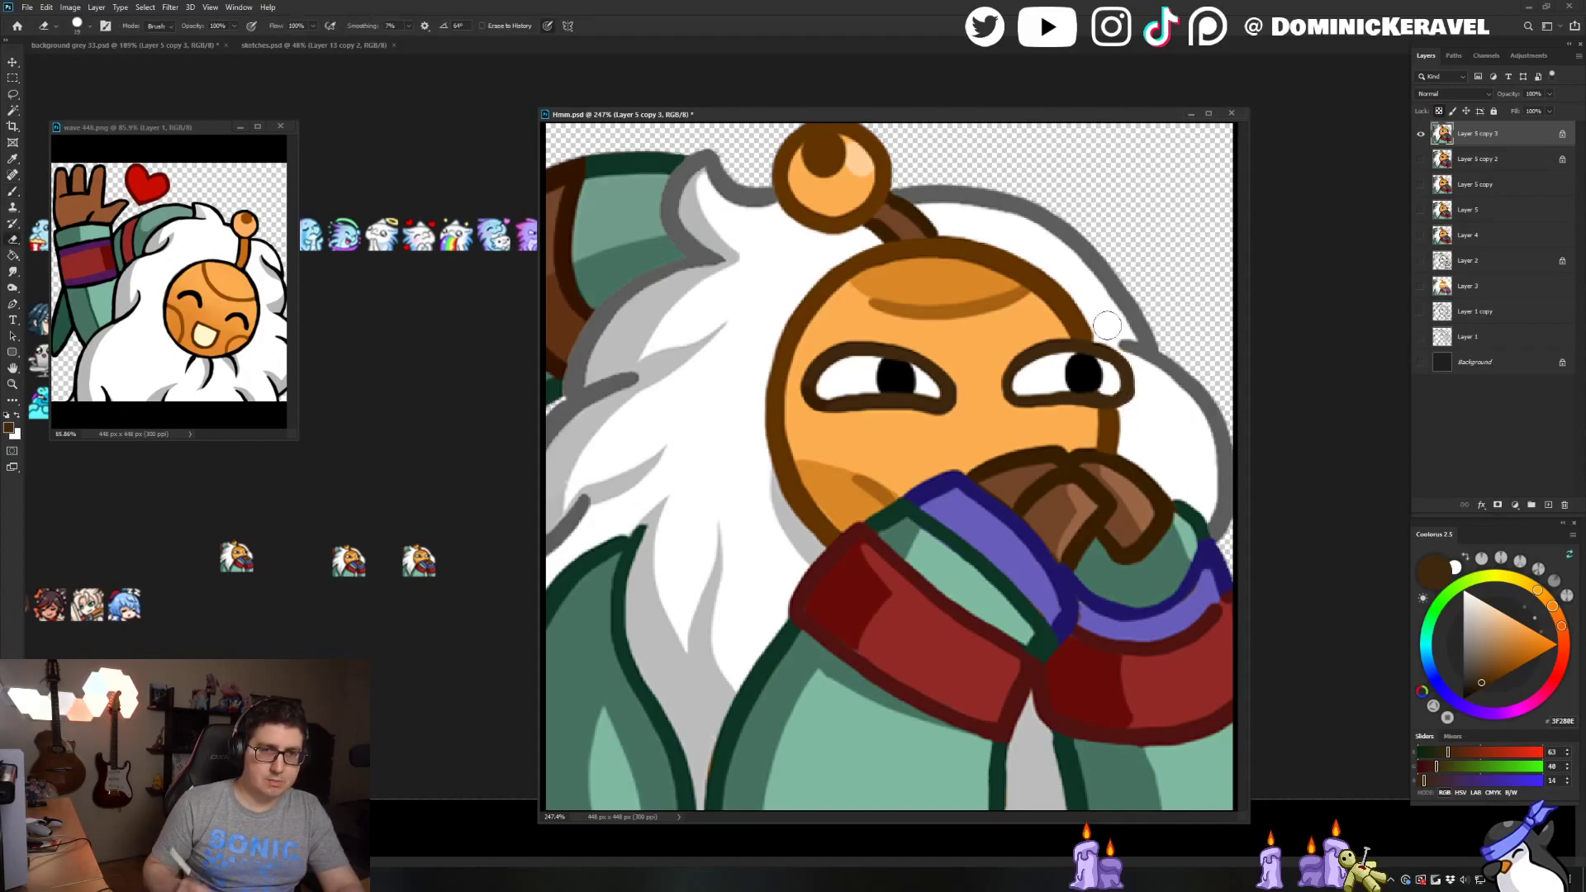
pyautogui.press('v')
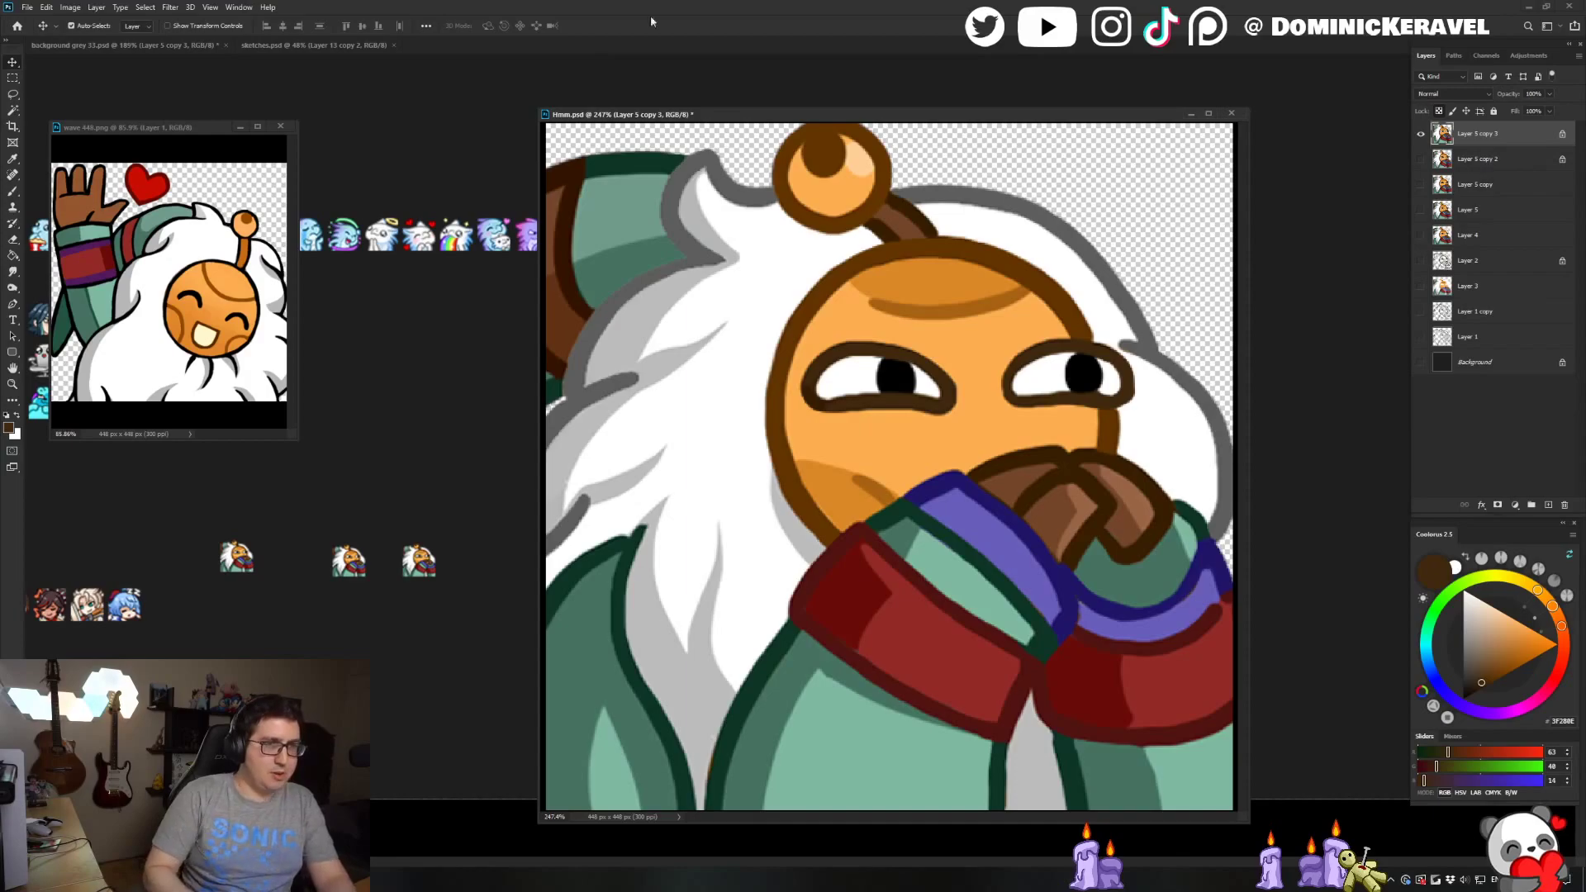
# Repaint the hair outline beside the raised arm's brown cuff with the Brush, using the cuff's brown and outline gray #5D5D5D
pyautogui.moveTo(683, 114)
pyautogui.mouseDown()
pyautogui.moveTo(669, 85)
pyautogui.moveTo(664, 112)
pyautogui.mouseUp()
pyautogui.press('b')
pyautogui.keyDown('alt'); pyautogui.click(743, 190); pyautogui.keyUp('alt')
pyautogui.scroll(-4, 743, 191)
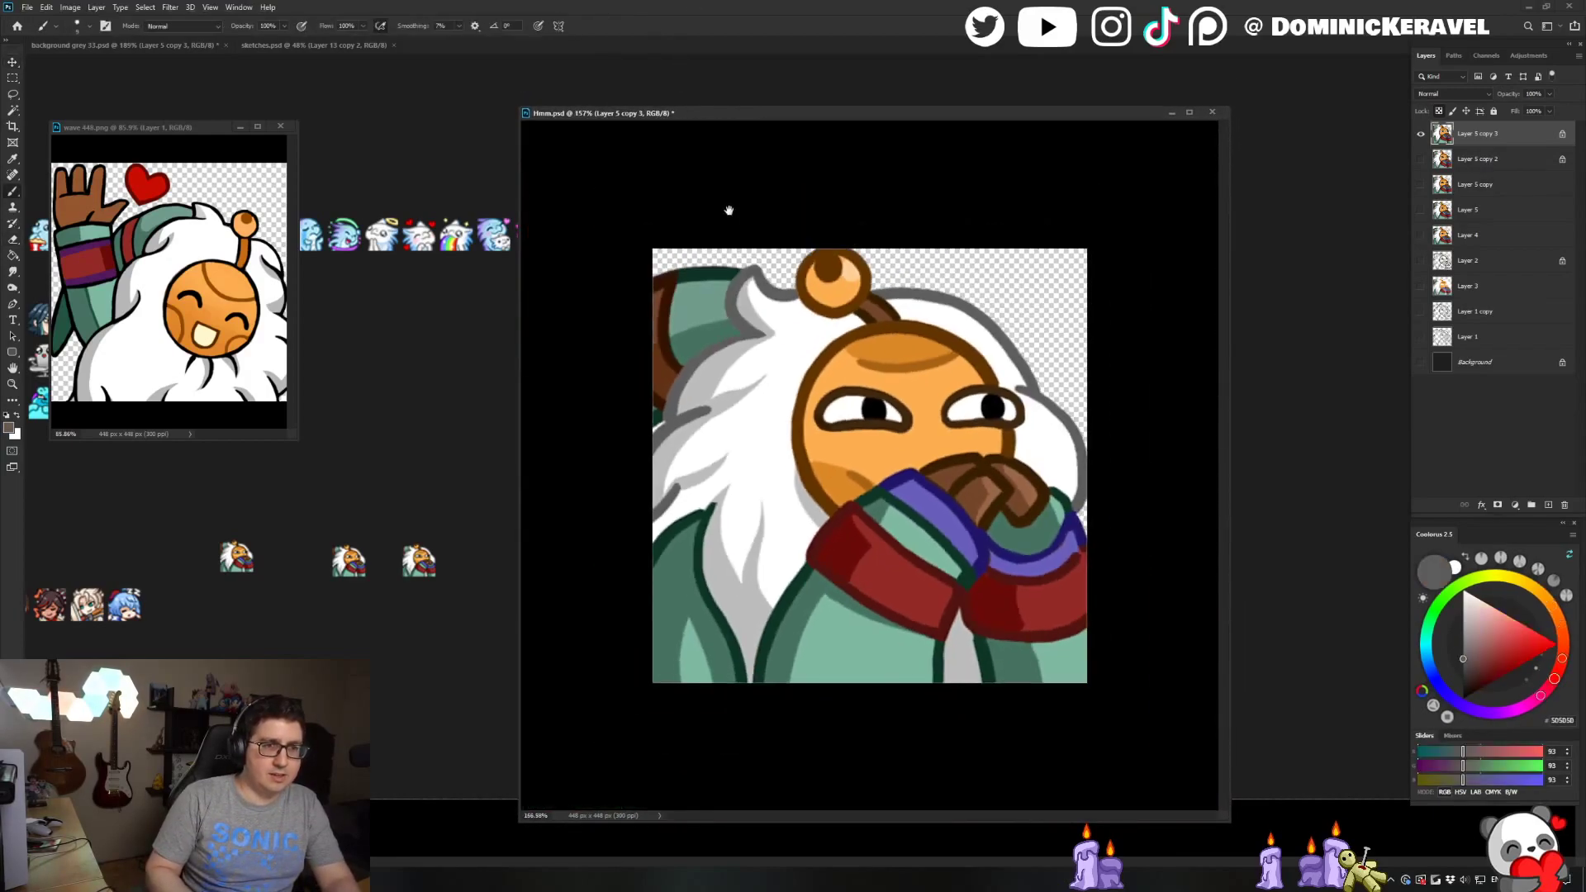
pyautogui.scroll(4, 730, 208)
pyautogui.press('v')
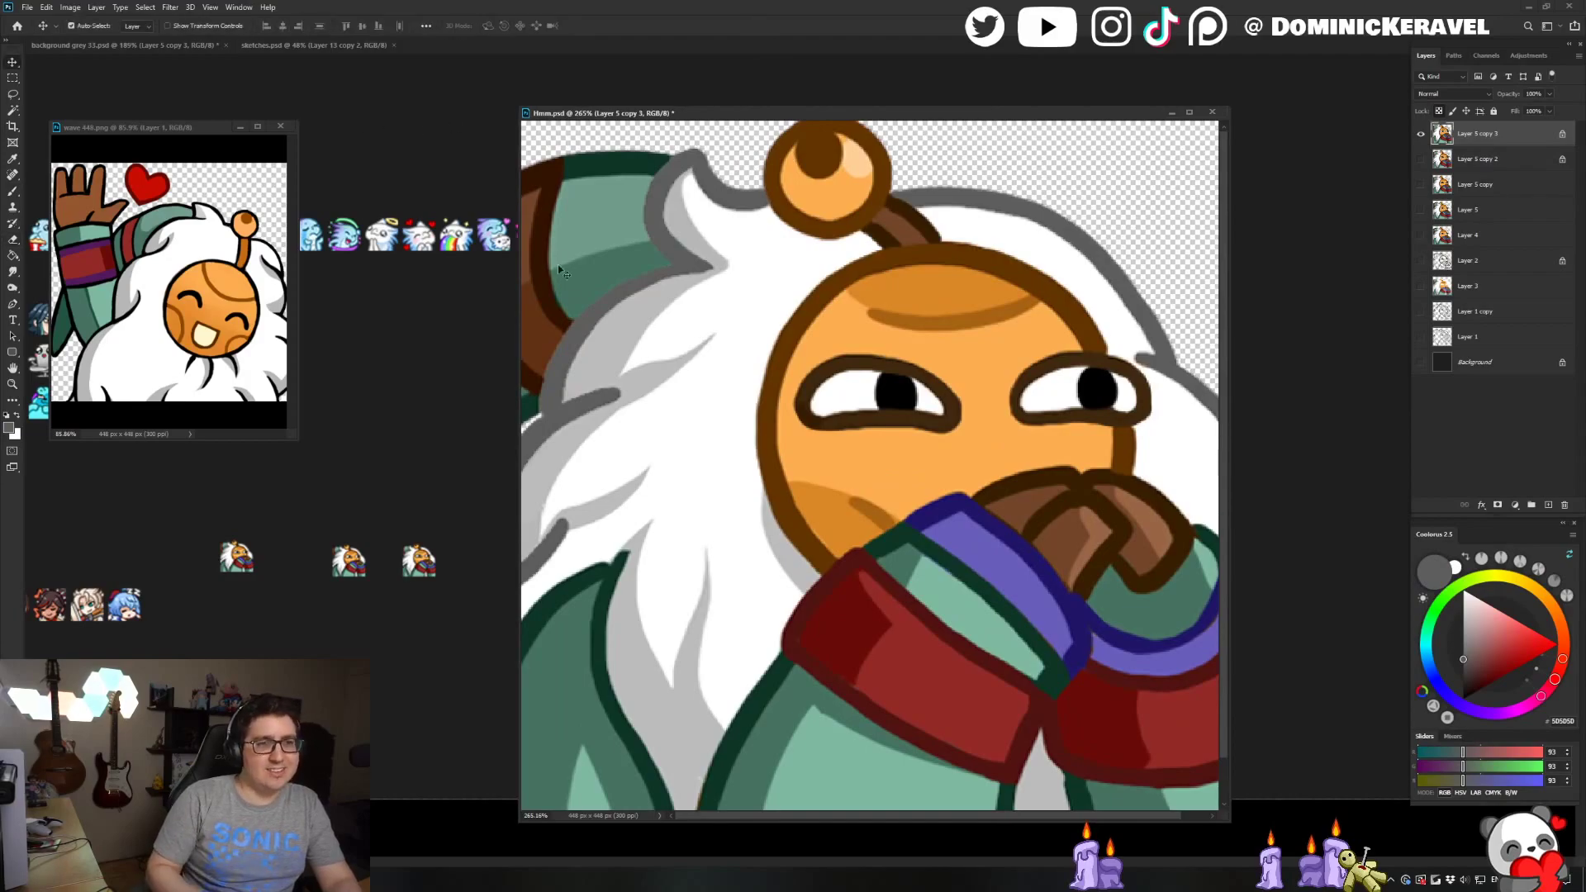
pyautogui.press('b')
pyautogui.keyDown('alt'); pyautogui.click(551, 347); pyautogui.keyUp('alt')
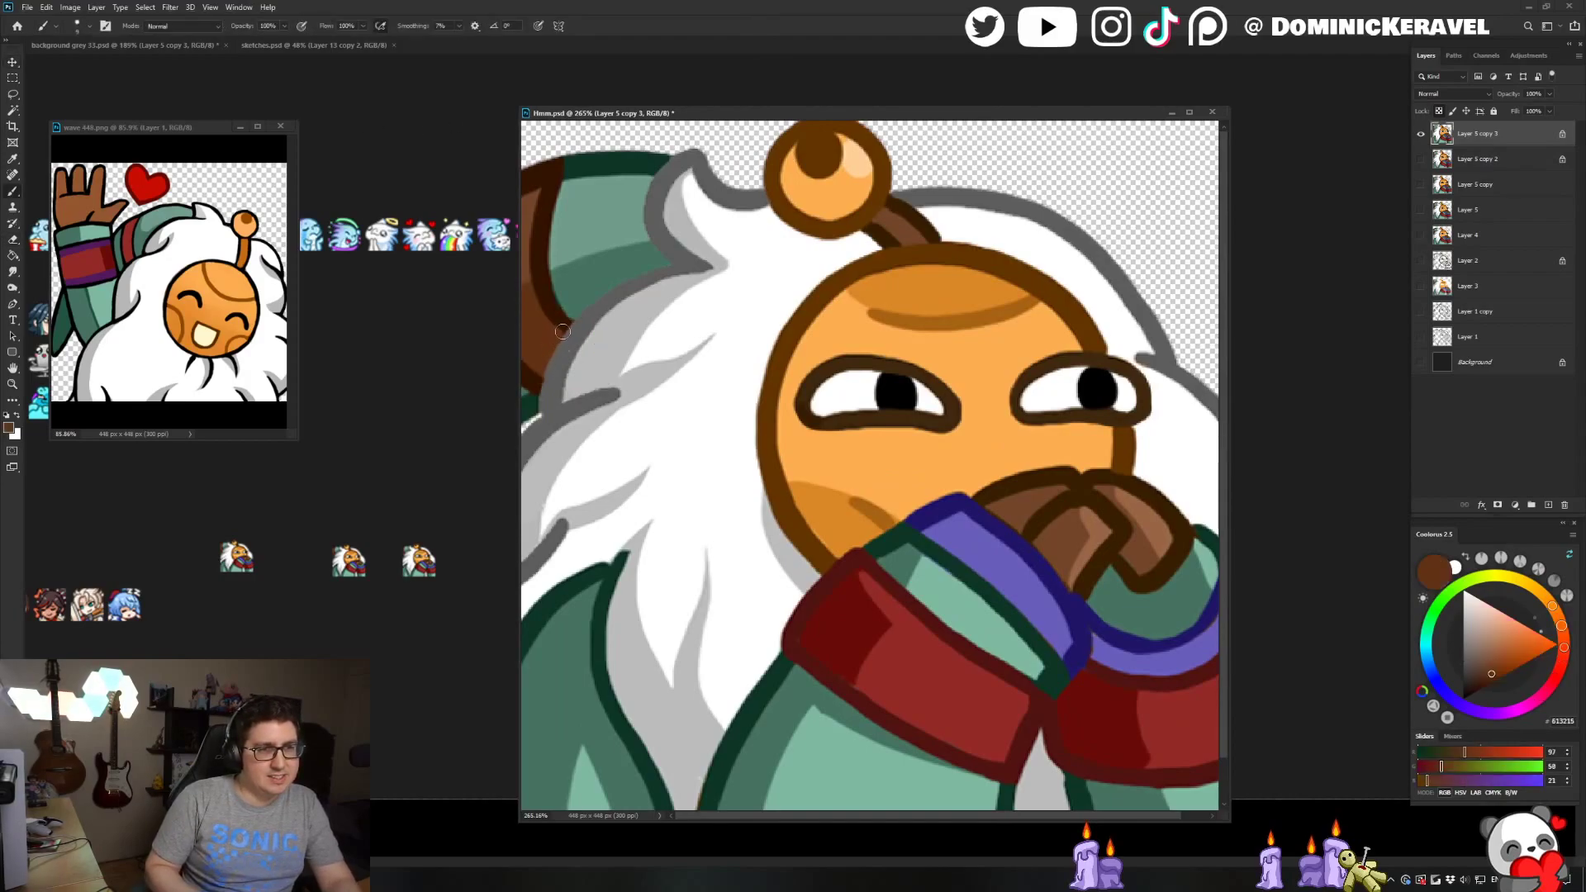
pyautogui.keyDown('alt'); pyautogui.click(539, 385); pyautogui.keyUp('alt')
pyautogui.keyDown('alt'); pyautogui.click(551, 407); pyautogui.keyUp('alt')
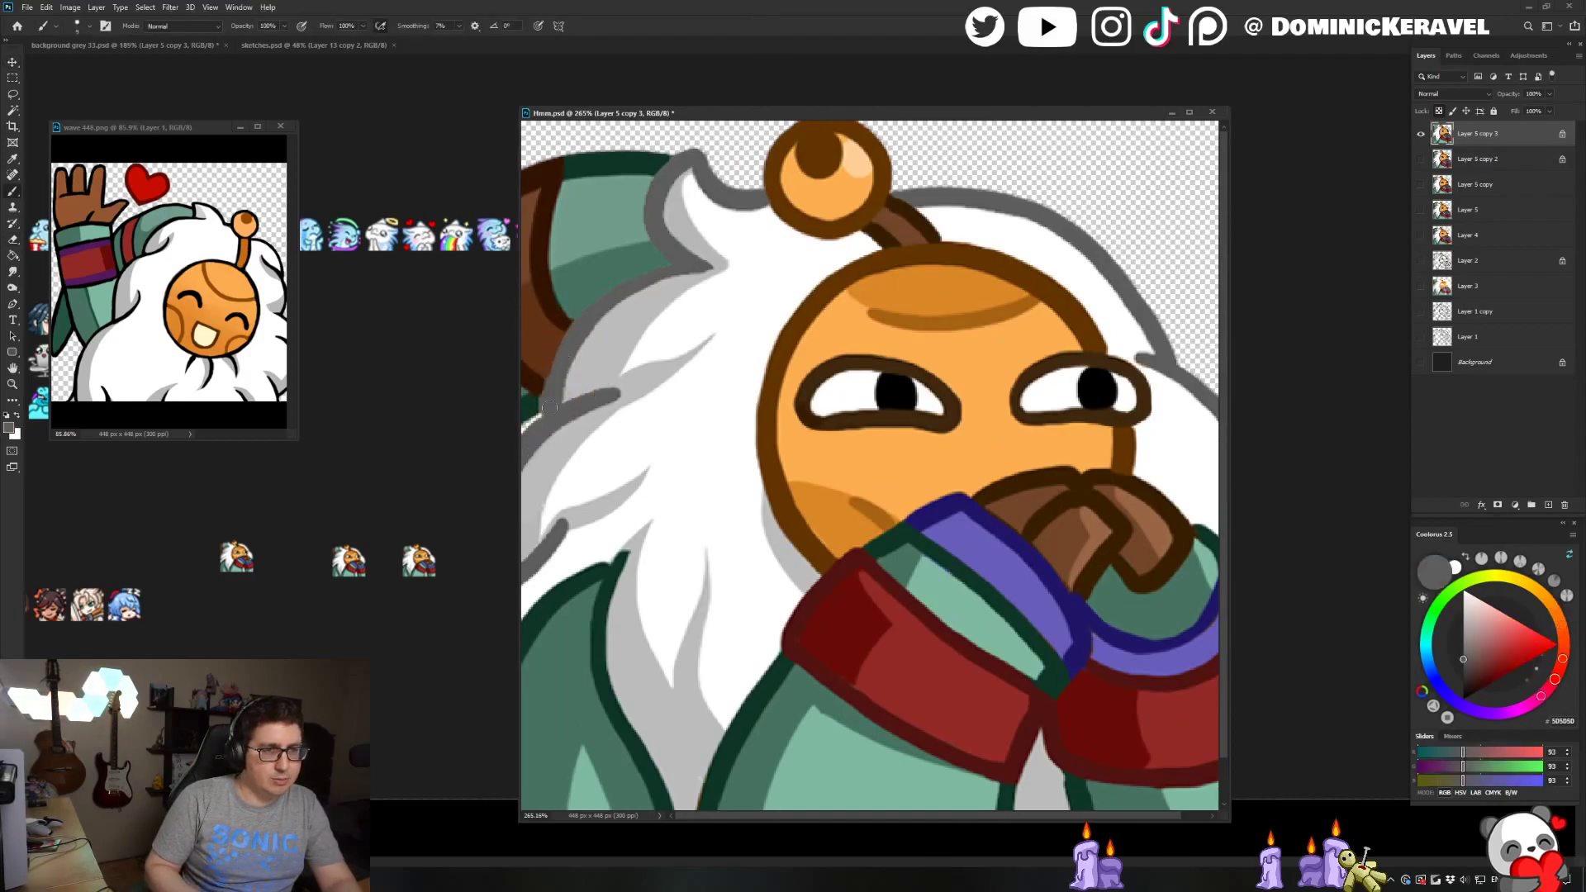
pyautogui.moveTo(577, 327); pyautogui.dragTo(552, 417)
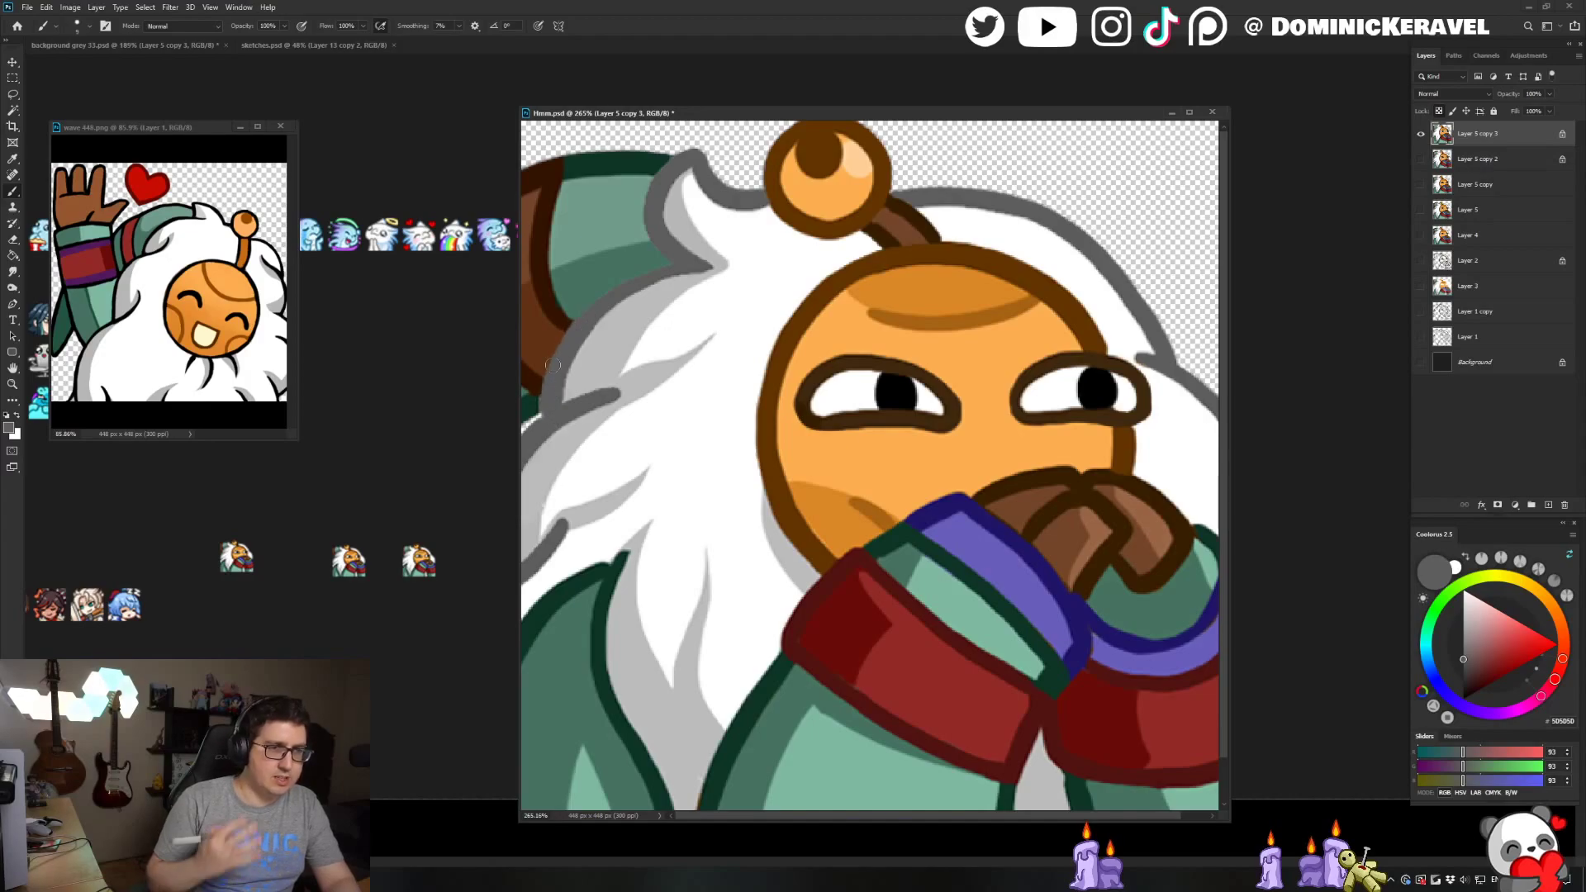
pyautogui.press('e')
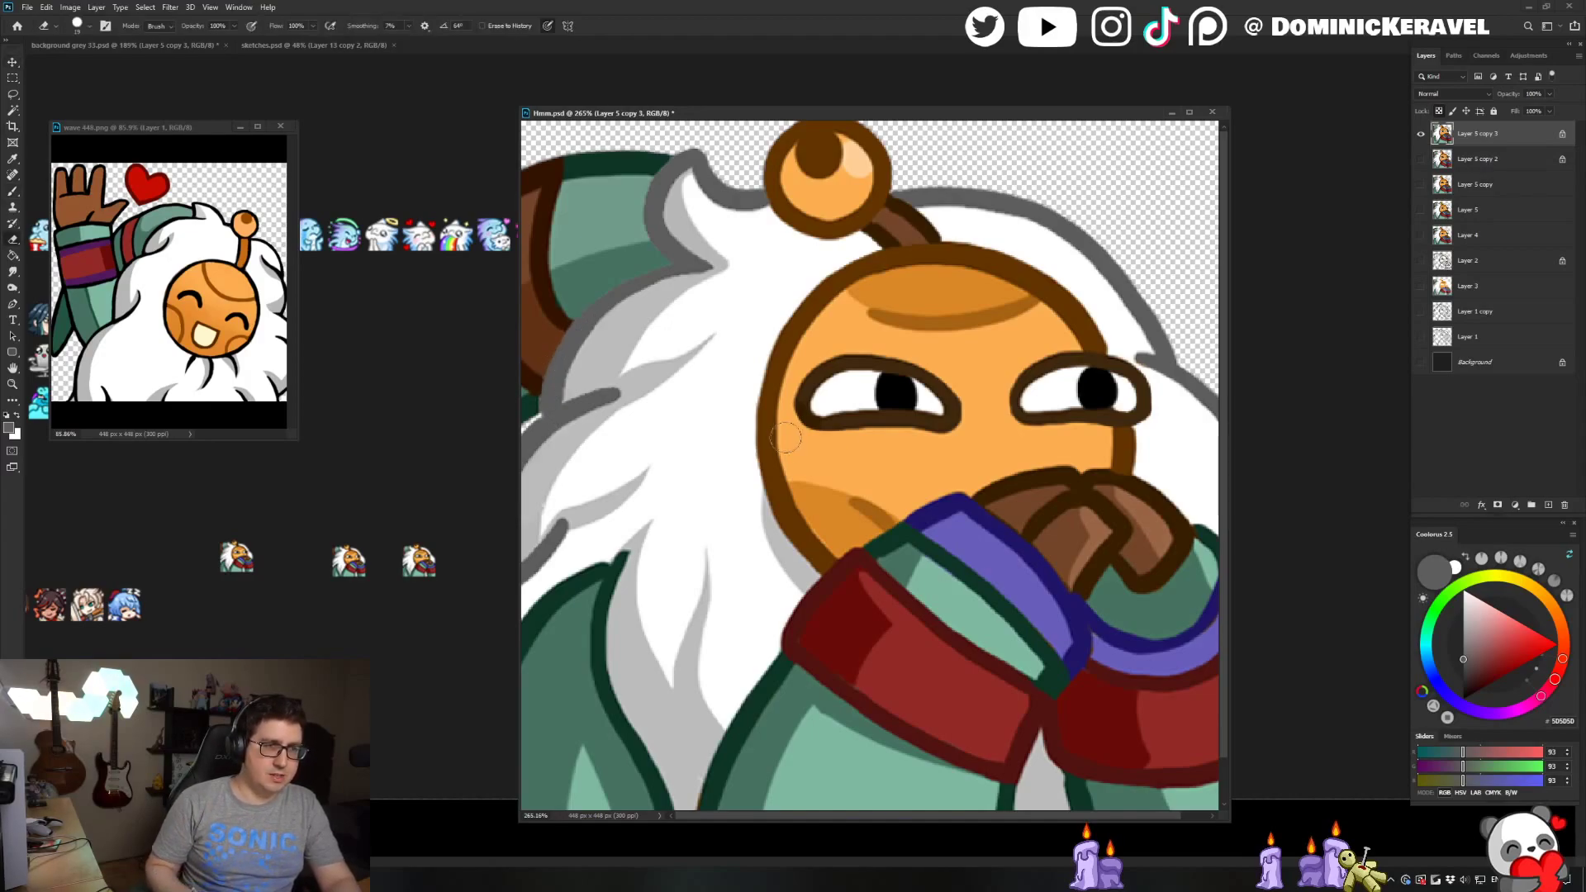
pyautogui.press('v')
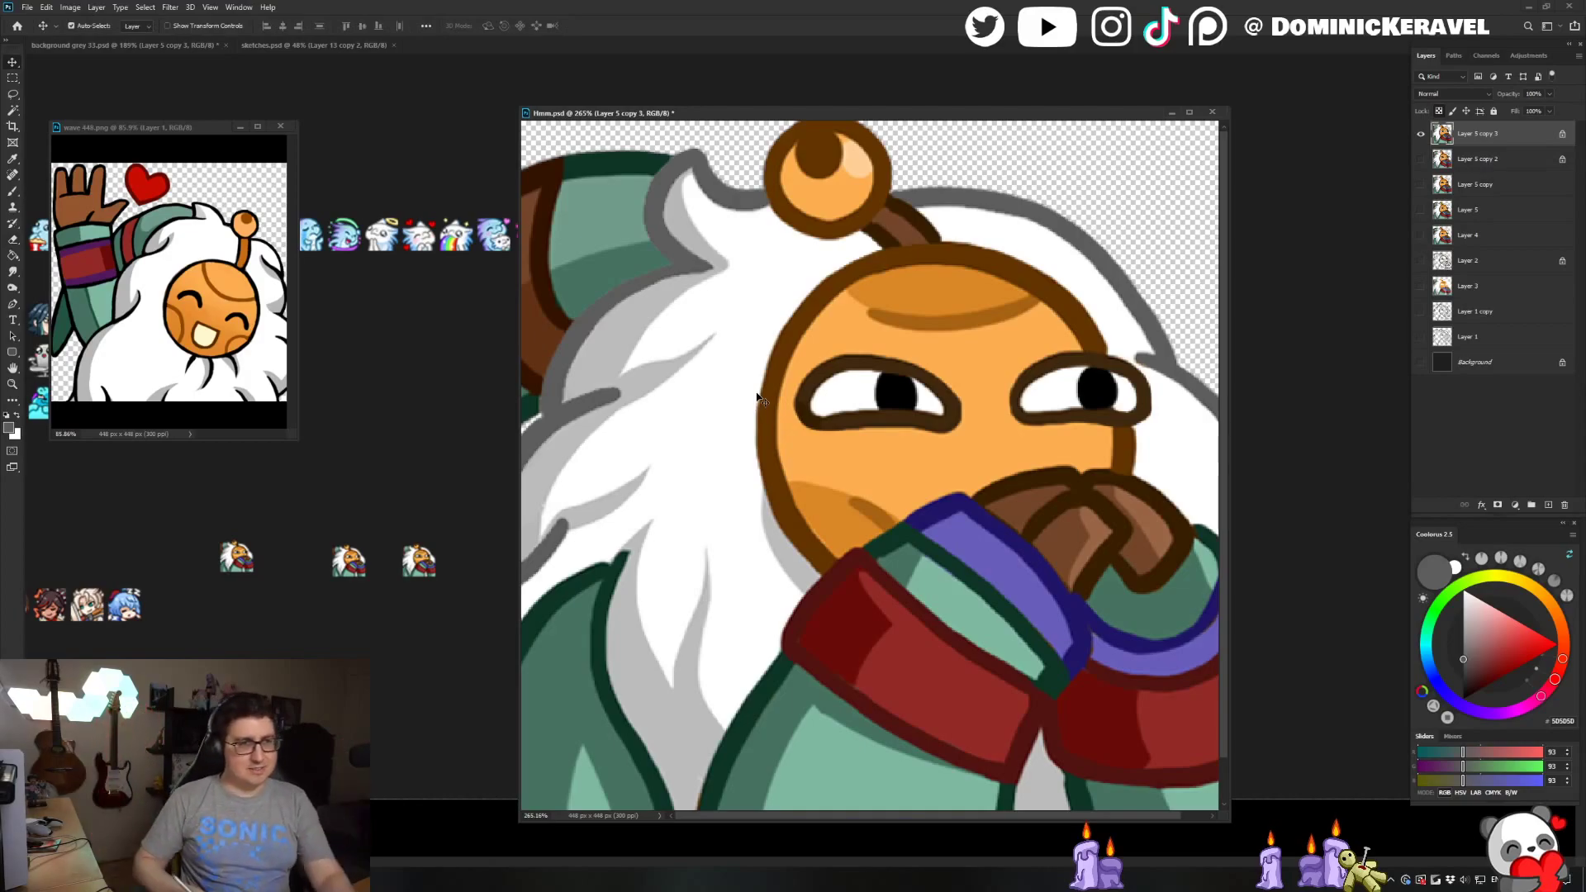
# Smooth the hair outline below the raised arm's sleeve, sampling dark green #0E3626, hair shading #BCBCBC and outline gray #5D5D5D
pyautogui.press('b')
pyautogui.keyDown('alt'); pyautogui.click(535, 402); pyautogui.keyUp('alt')
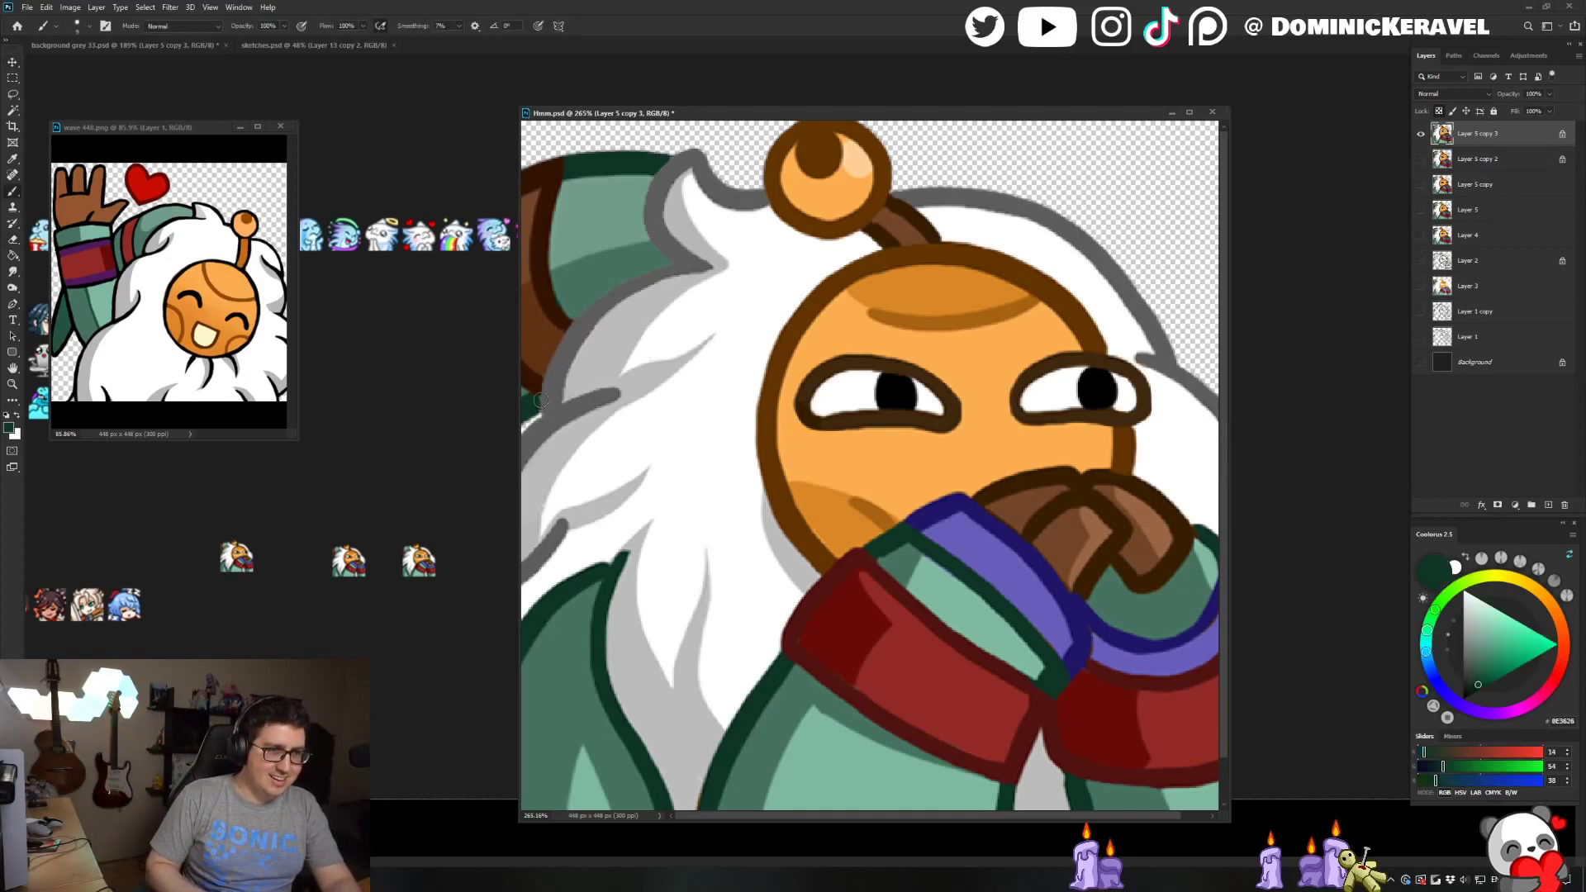
pyautogui.keyDown('alt'); pyautogui.click(550, 394); pyautogui.keyUp('alt')
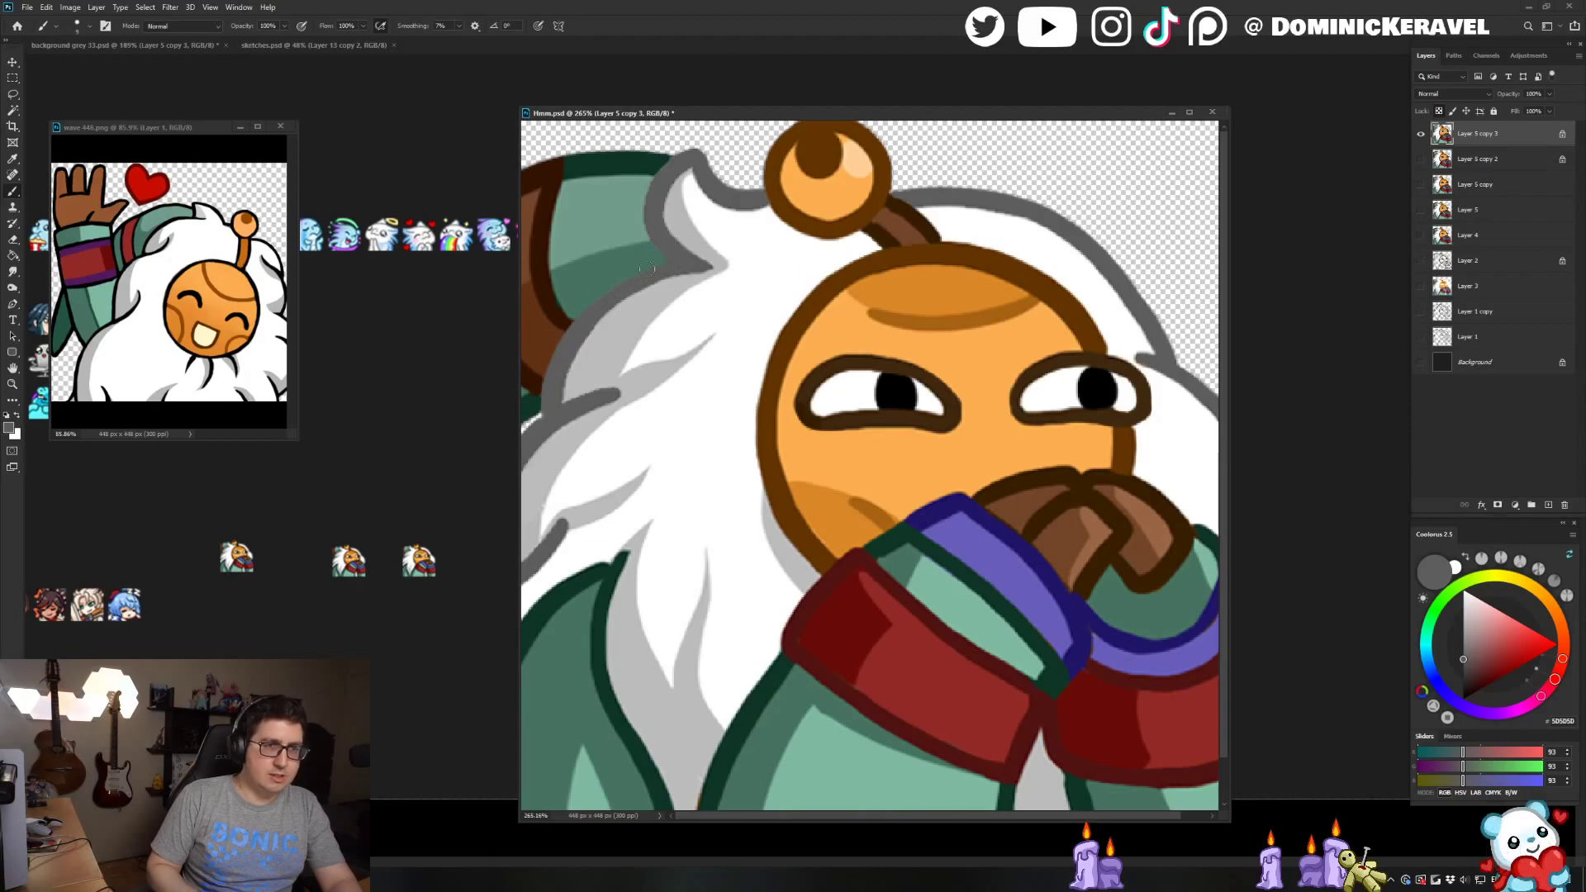
pyautogui.keyDown('alt'); pyautogui.click(653, 299); pyautogui.keyUp('alt')
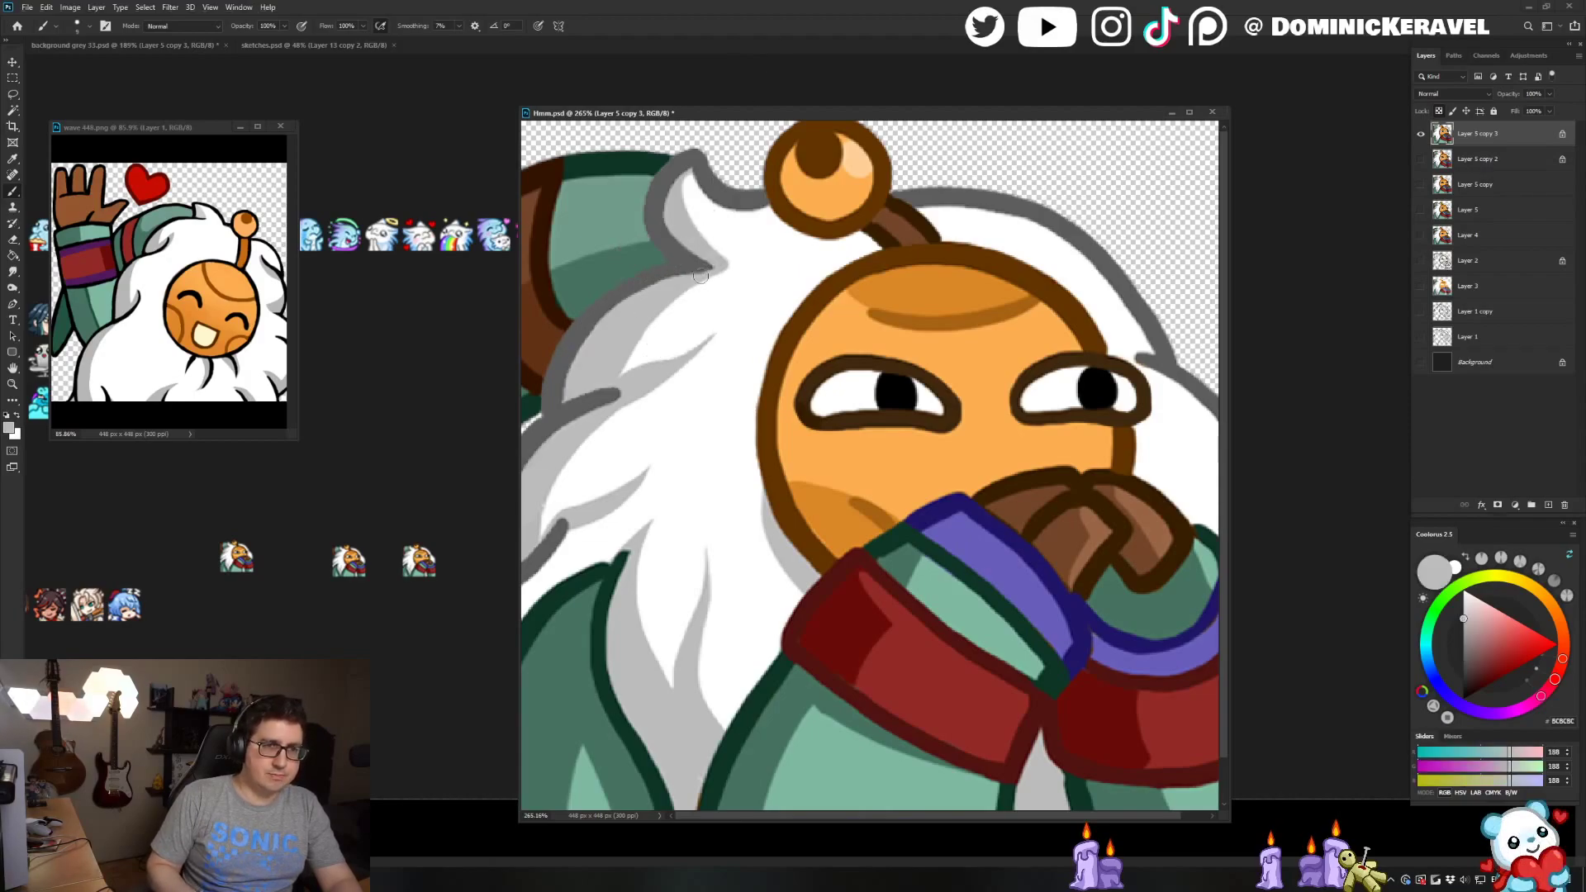
pyautogui.keyDown('alt'); pyautogui.click(669, 270); pyautogui.keyUp('alt')
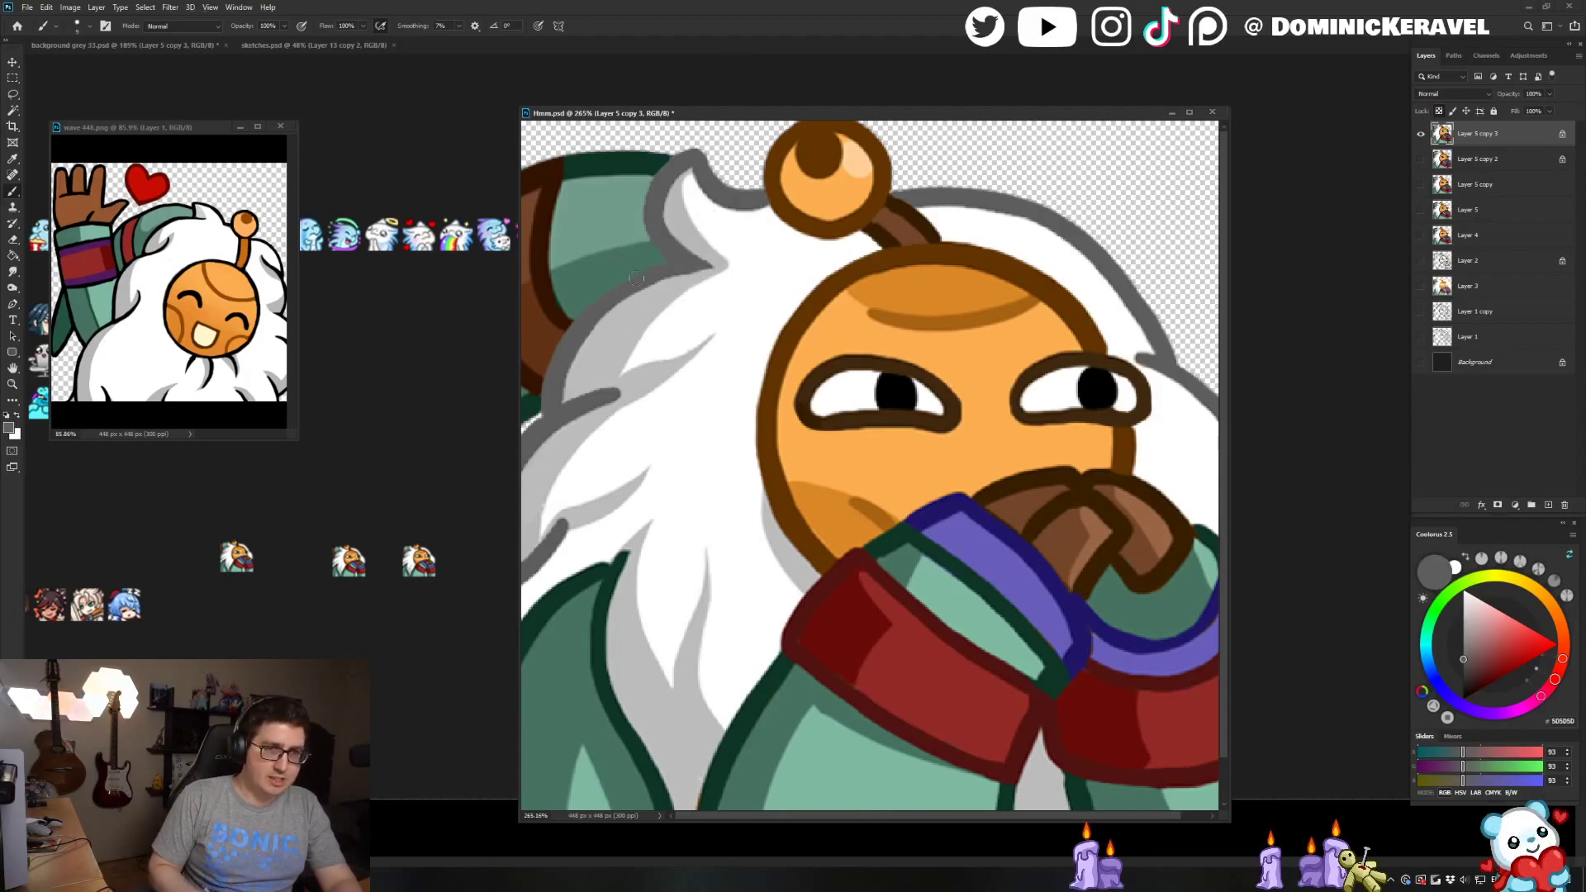
pyautogui.moveTo(636, 279); pyautogui.dragTo(564, 365)
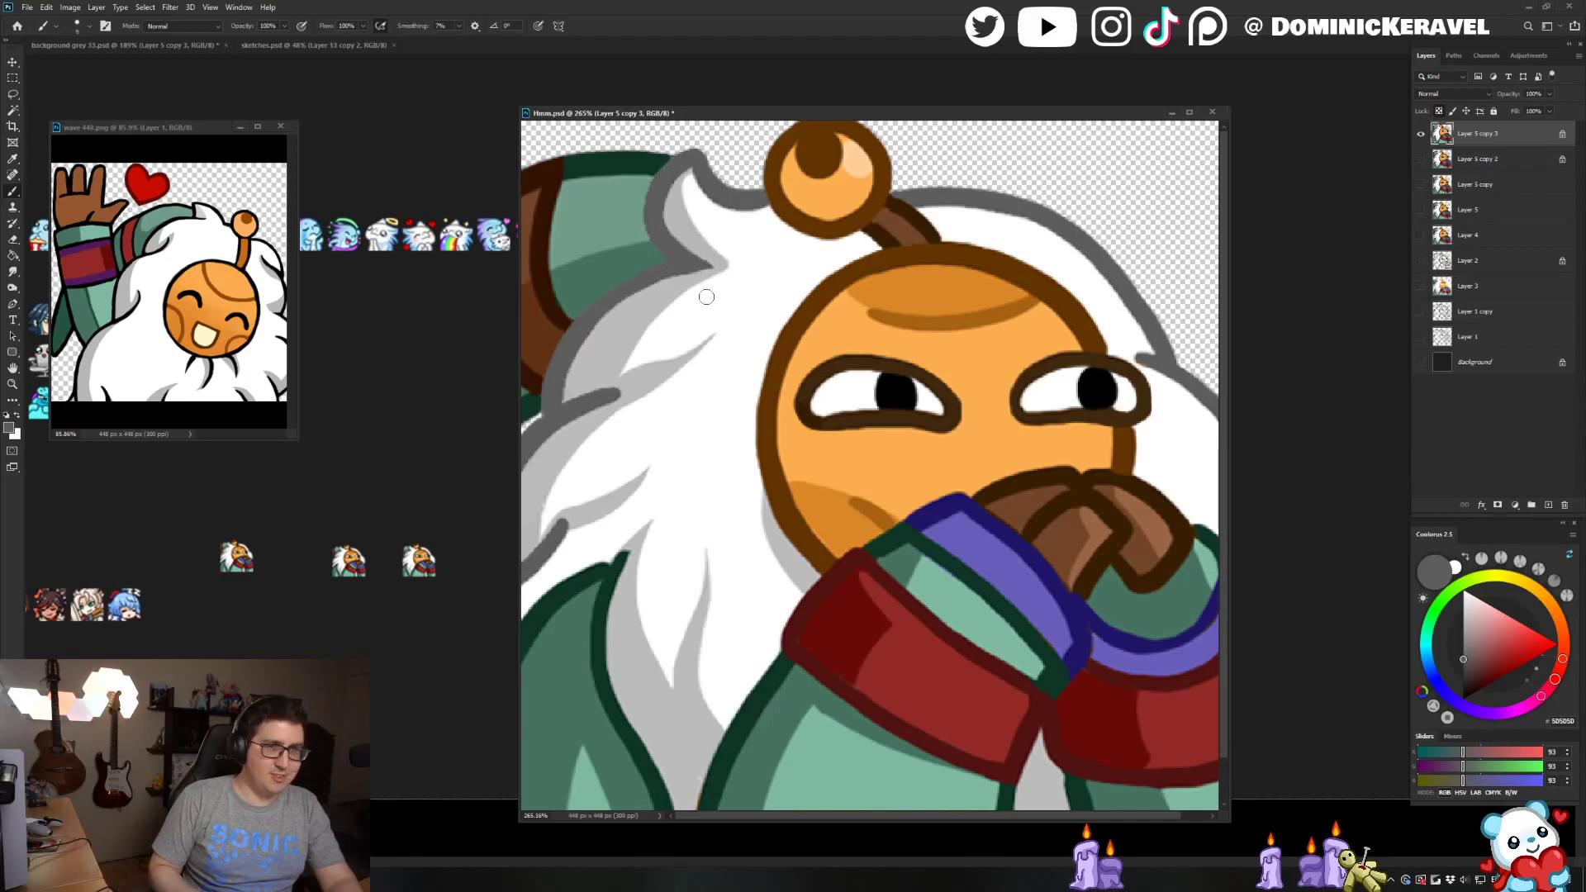
pyautogui.moveTo(711, 266); pyautogui.dragTo(666, 279)
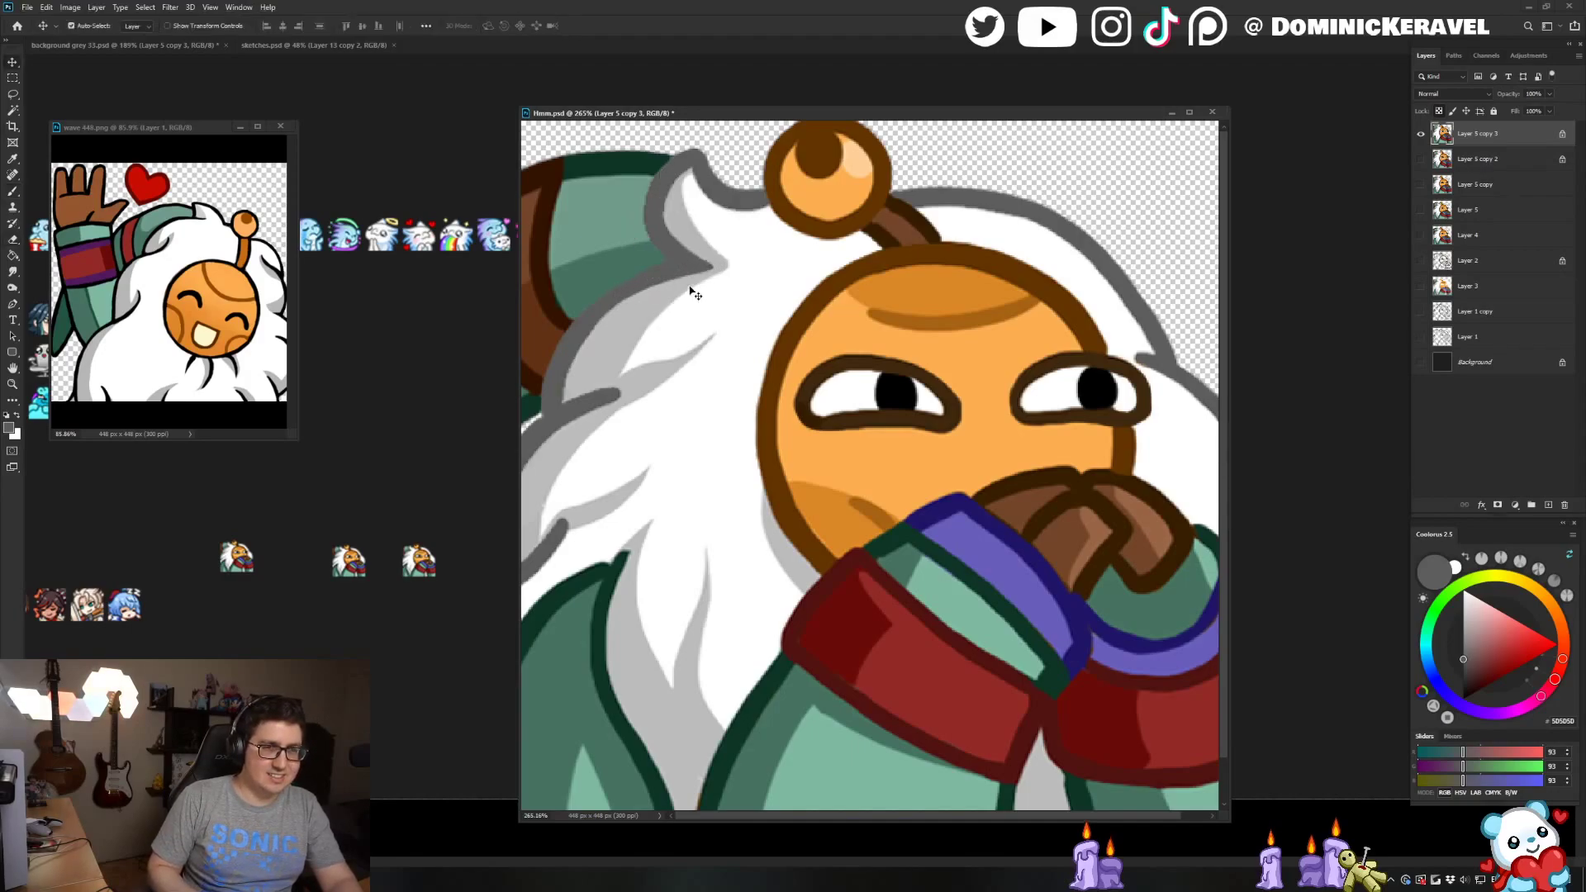
# Touch up the sleeve's edge along the hair outline with the sampled gray and sleeve green, and save the document
pyautogui.keyDown('alt'); pyautogui.click(655, 275); pyautogui.keyUp('alt')
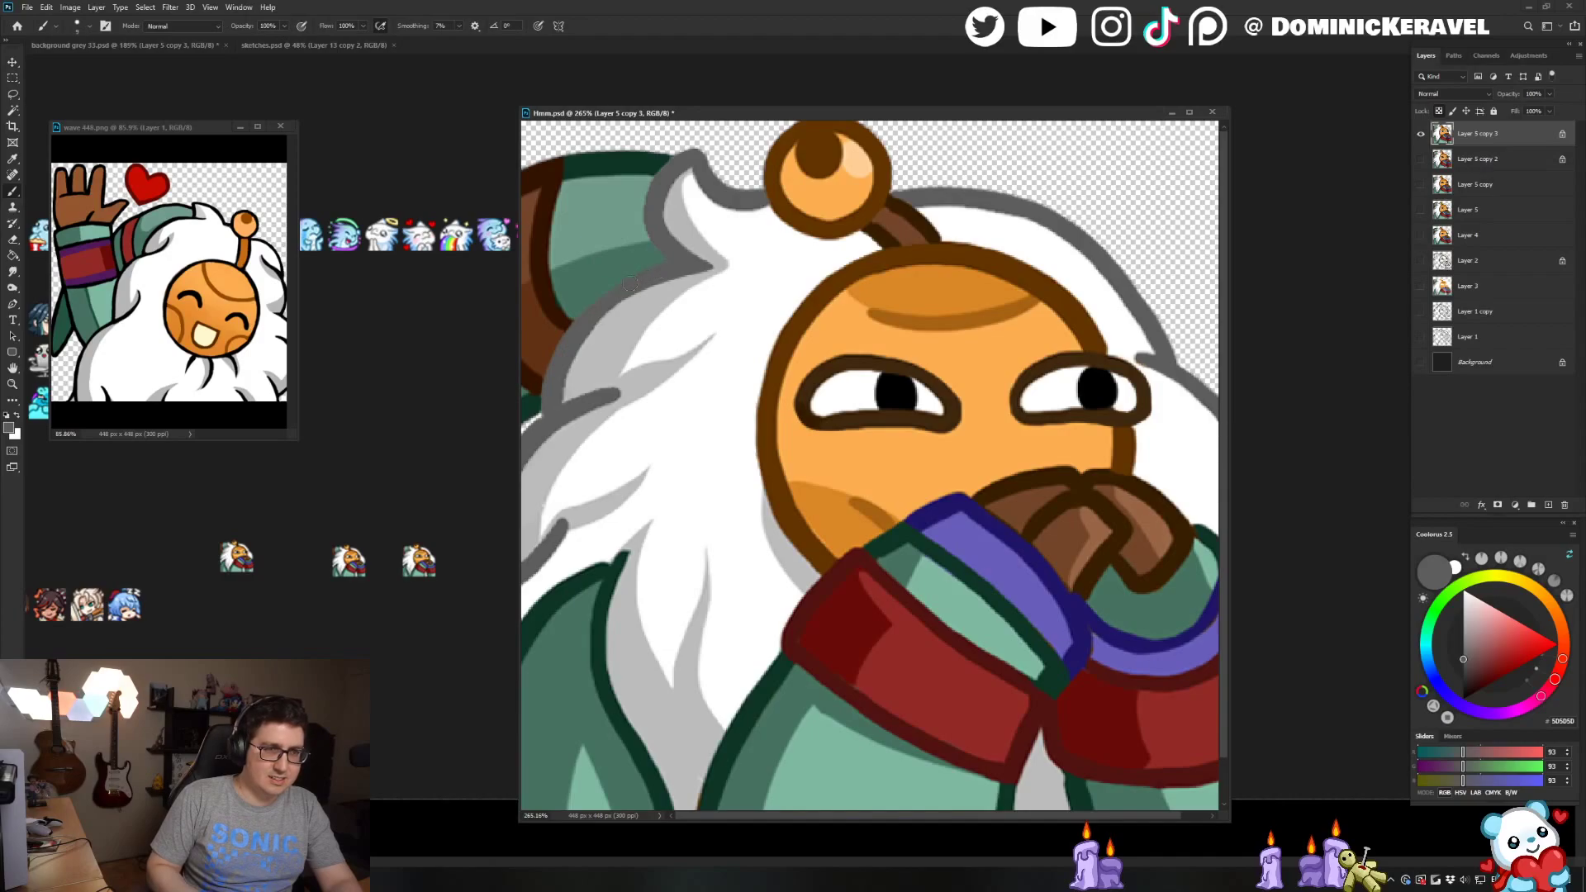
pyautogui.keyDown('alt'); pyautogui.click(572, 271); pyautogui.keyUp('alt')
pyautogui.press('e')
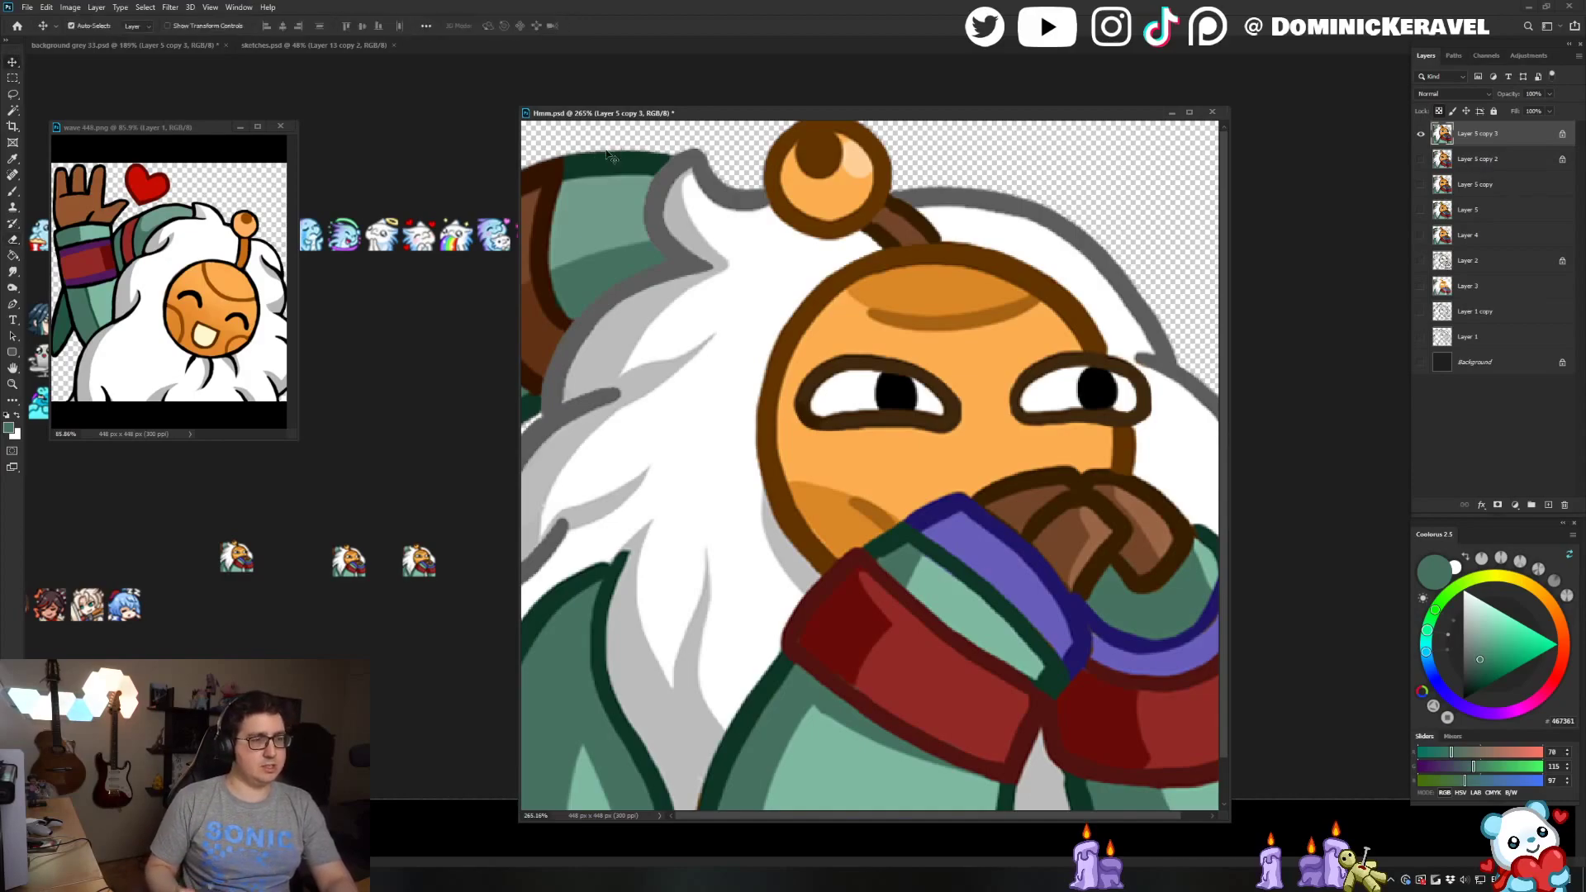
pyautogui.press('v')
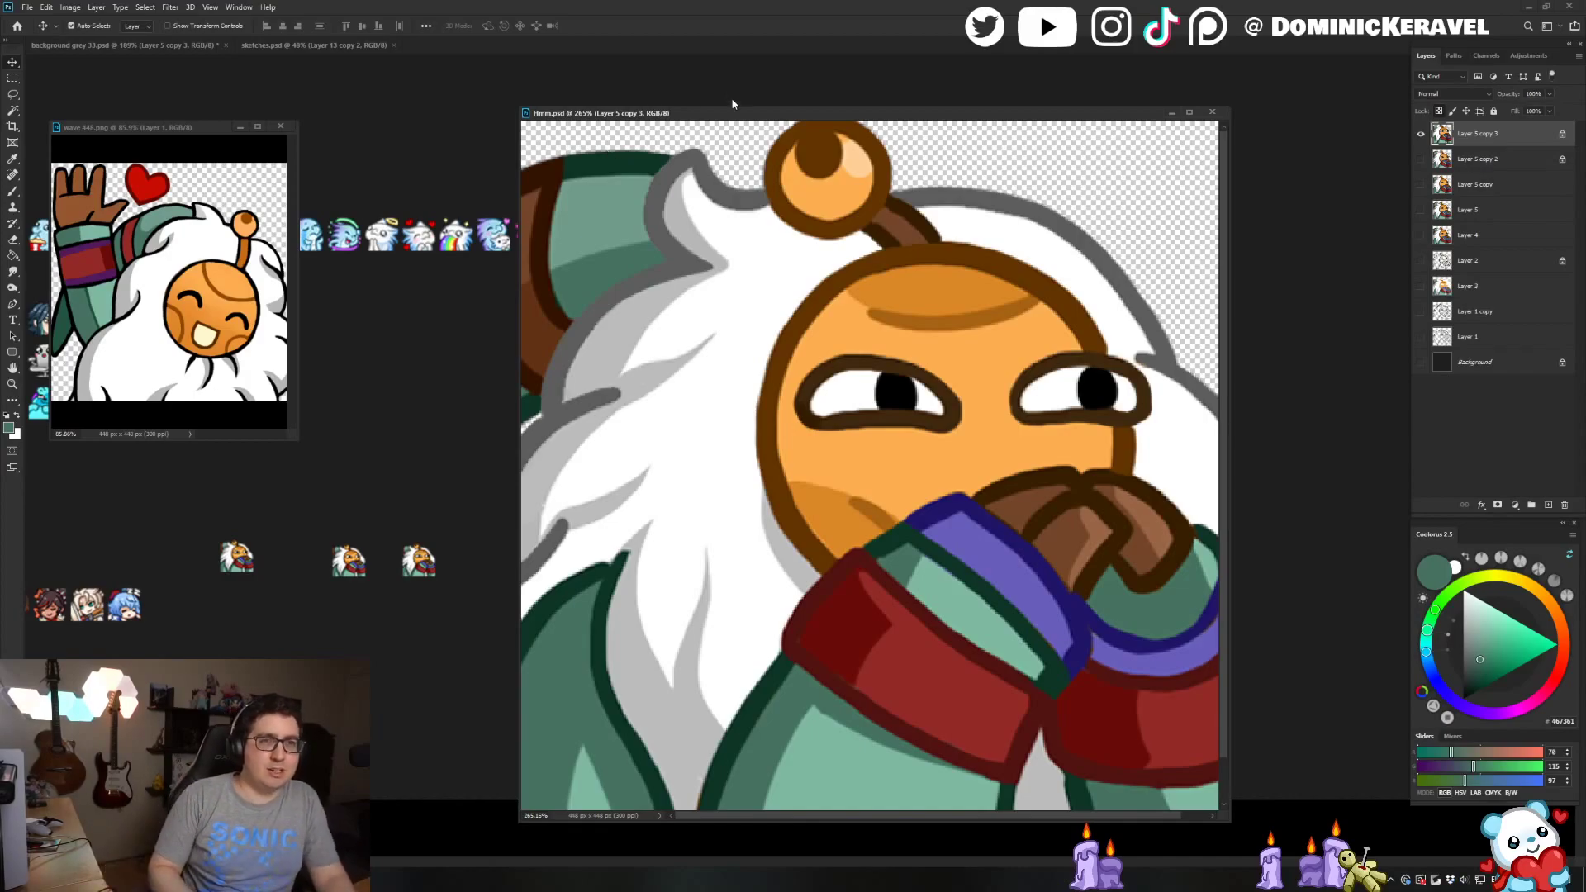
# Touch up the antenna stalk and its joint with the orb using the Brush and sampled browns #321700, #371E00 and #603400
pyautogui.moveTo(730, 106); pyautogui.dragTo(726, 97)
pyautogui.press('b')
pyautogui.keyDown('alt'); pyautogui.click(903, 199); pyautogui.keyUp('alt')
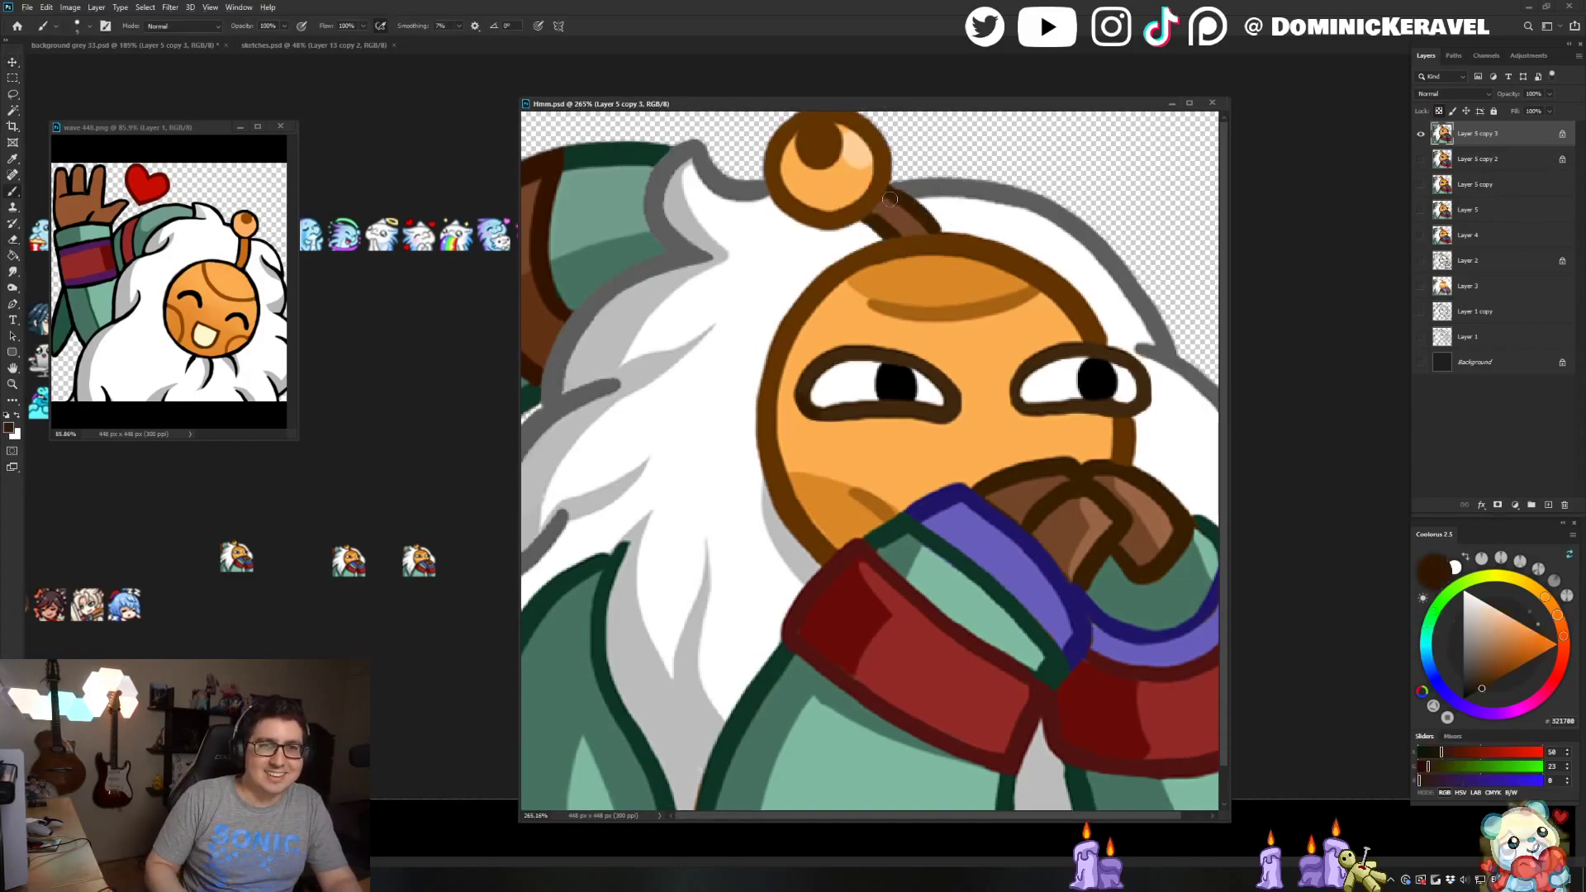
pyautogui.keyDown('alt'); pyautogui.click(877, 172); pyautogui.keyUp('alt')
pyautogui.keyDown('alt'); pyautogui.click(909, 201); pyautogui.keyUp('alt')
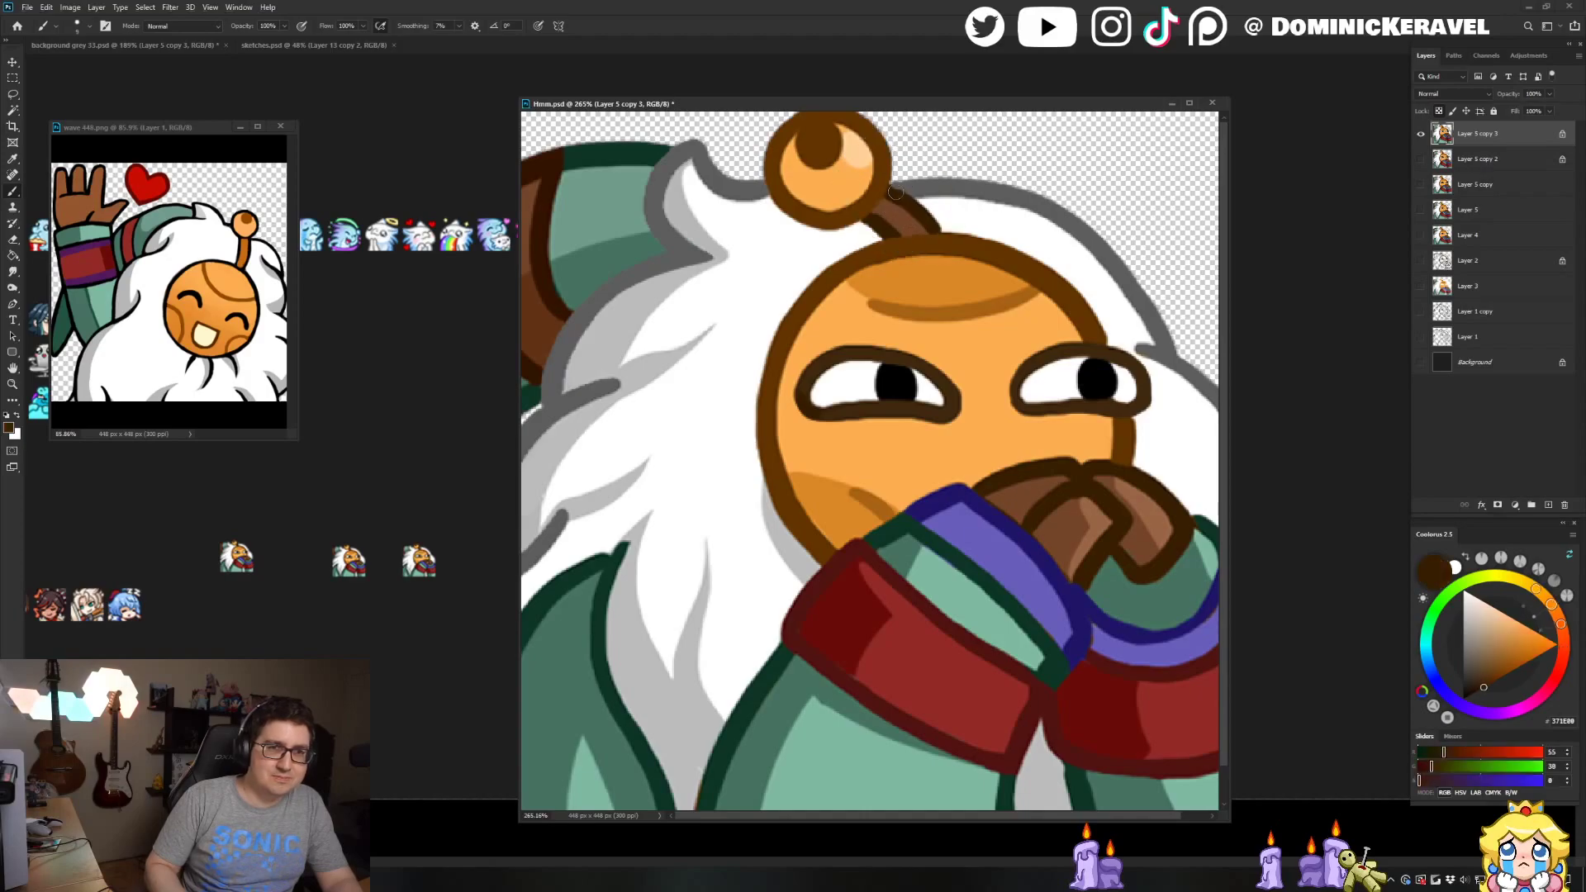
pyautogui.keyDown('alt'); pyautogui.click(883, 170); pyautogui.keyUp('alt')
pyautogui.press('v')
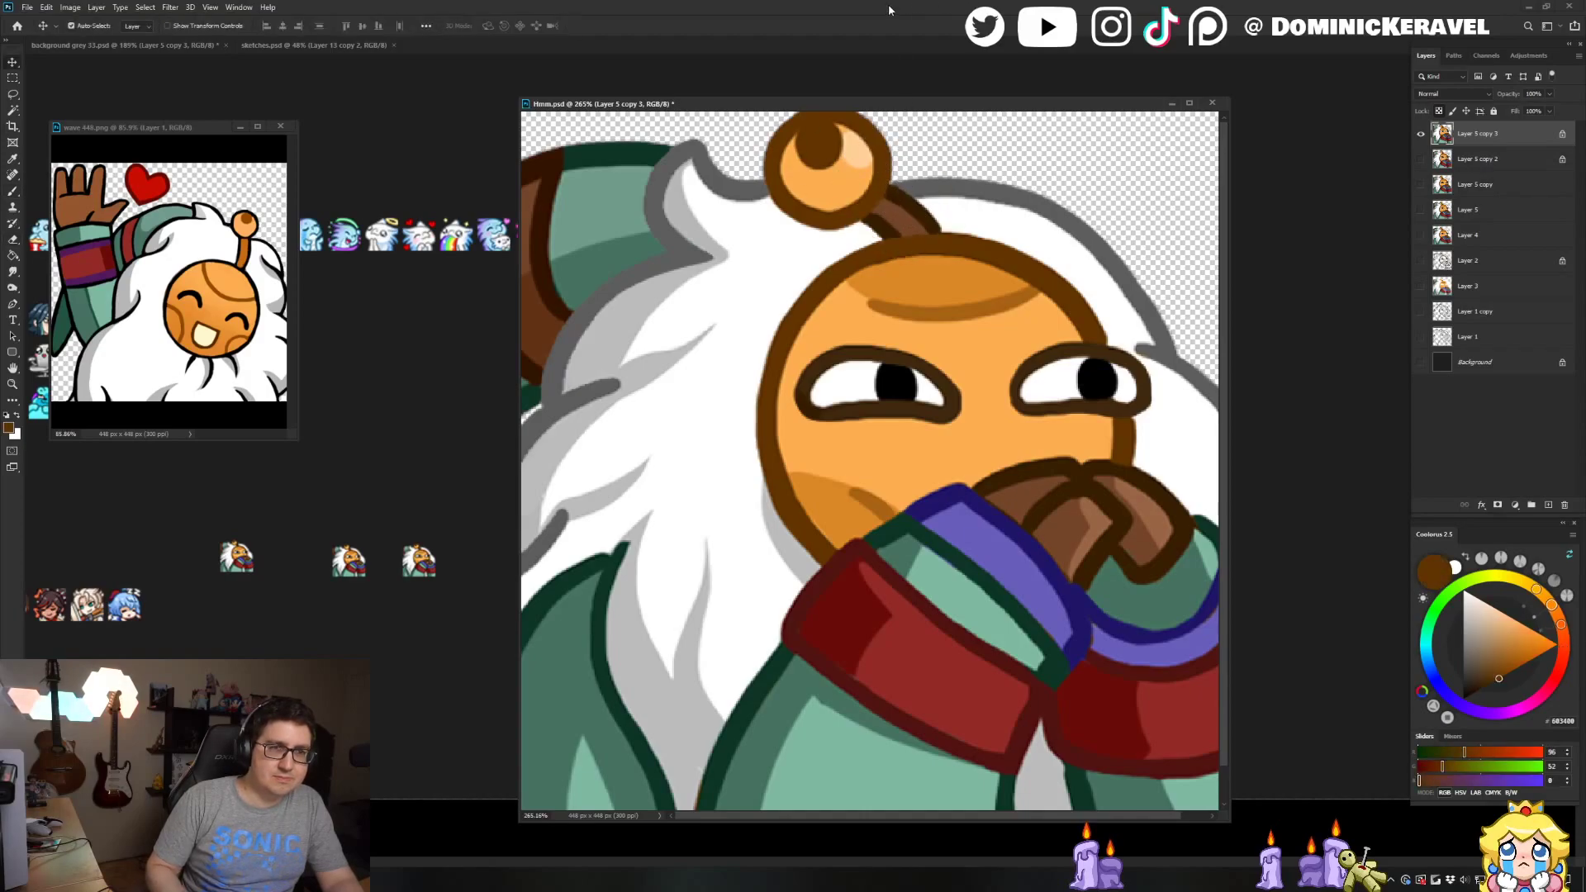
# Compare the emote with and without the dark Background layer, and leave that layer visible
pyautogui.press('b')
pyautogui.click(1421, 363)
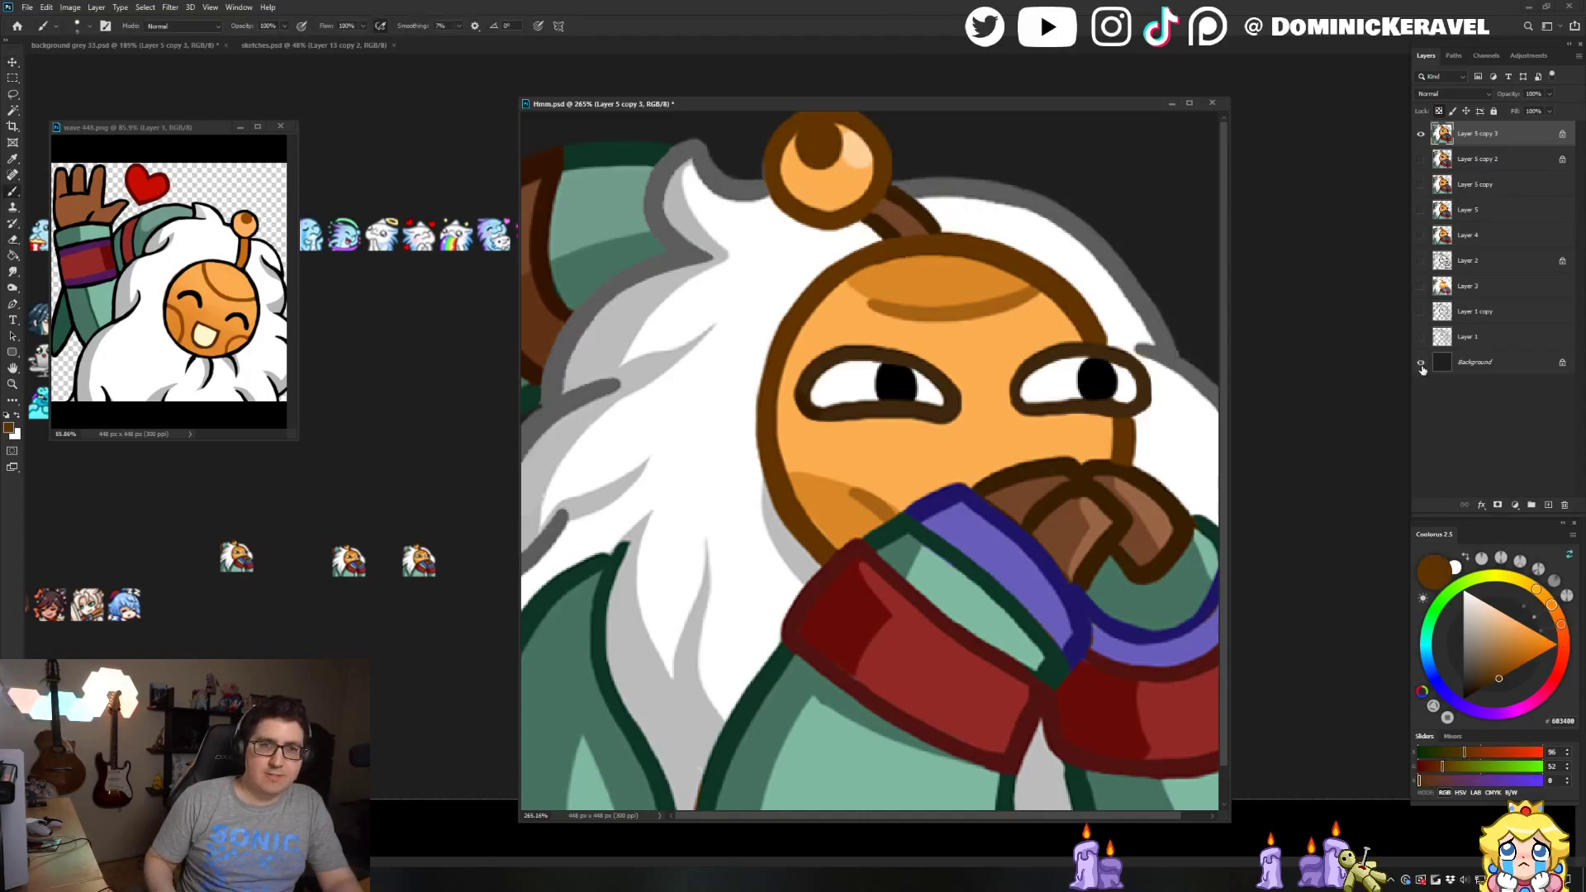
pyautogui.click(1421, 364)
pyautogui.click(1420, 363)
pyautogui.click(1421, 364)
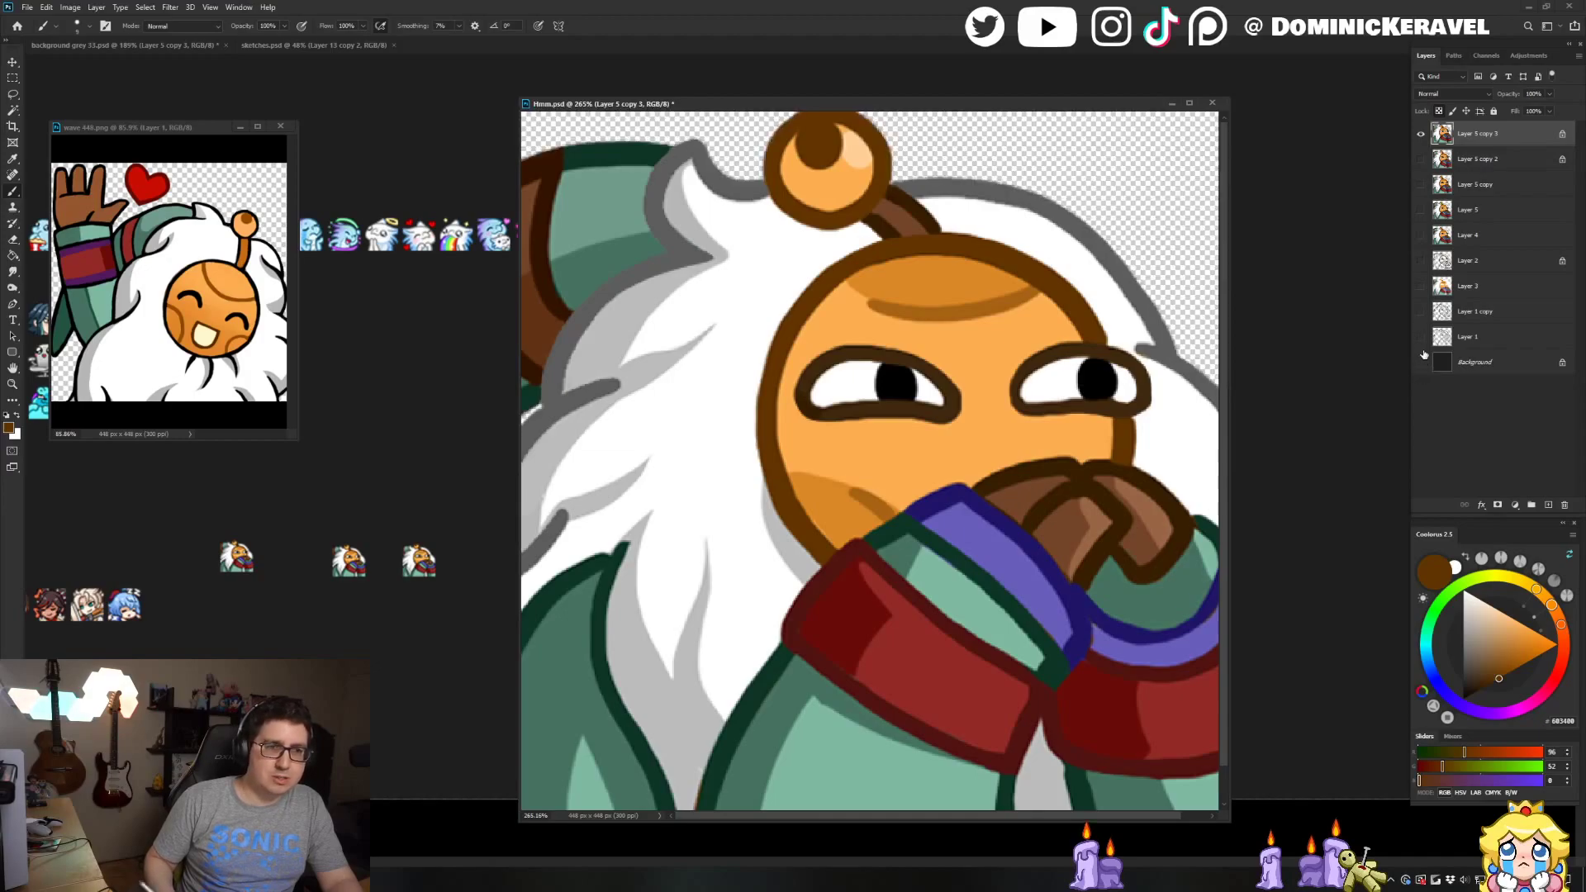
pyautogui.press('e')
pyautogui.press('v')
pyautogui.click(1421, 363)
pyautogui.press('b')
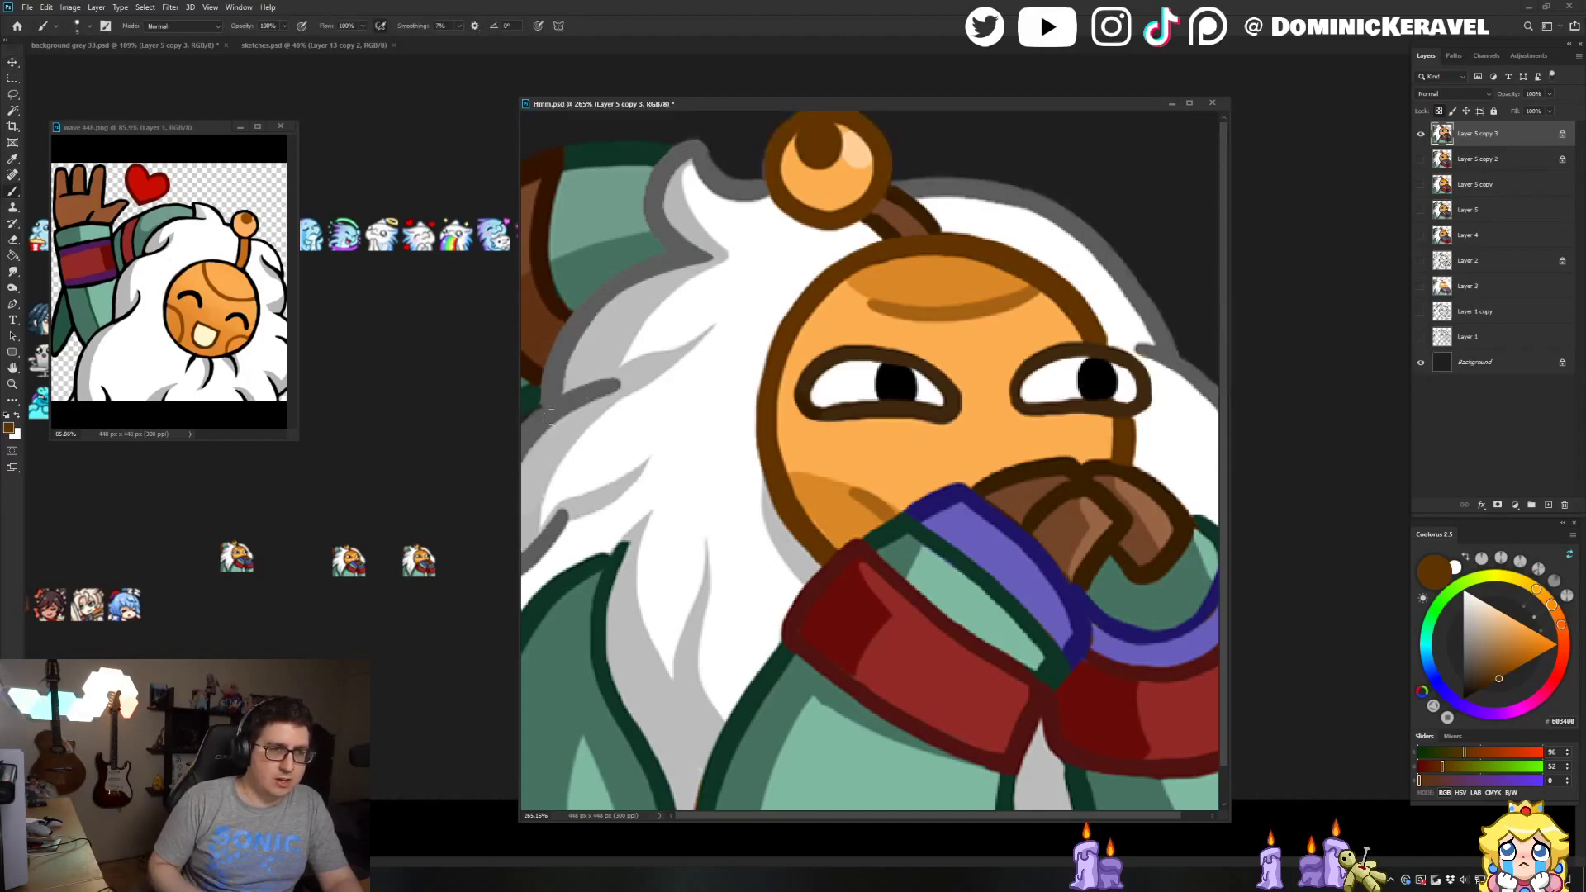
# Clean up the hair outline below the raised arm's cuff with sampled gray #5D5D5D and the Eraser
pyautogui.keyDown('alt'); pyautogui.click(545, 401); pyautogui.keyUp('alt')
pyautogui.keyDown('alt'); pyautogui.click(547, 397); pyautogui.keyUp('alt')
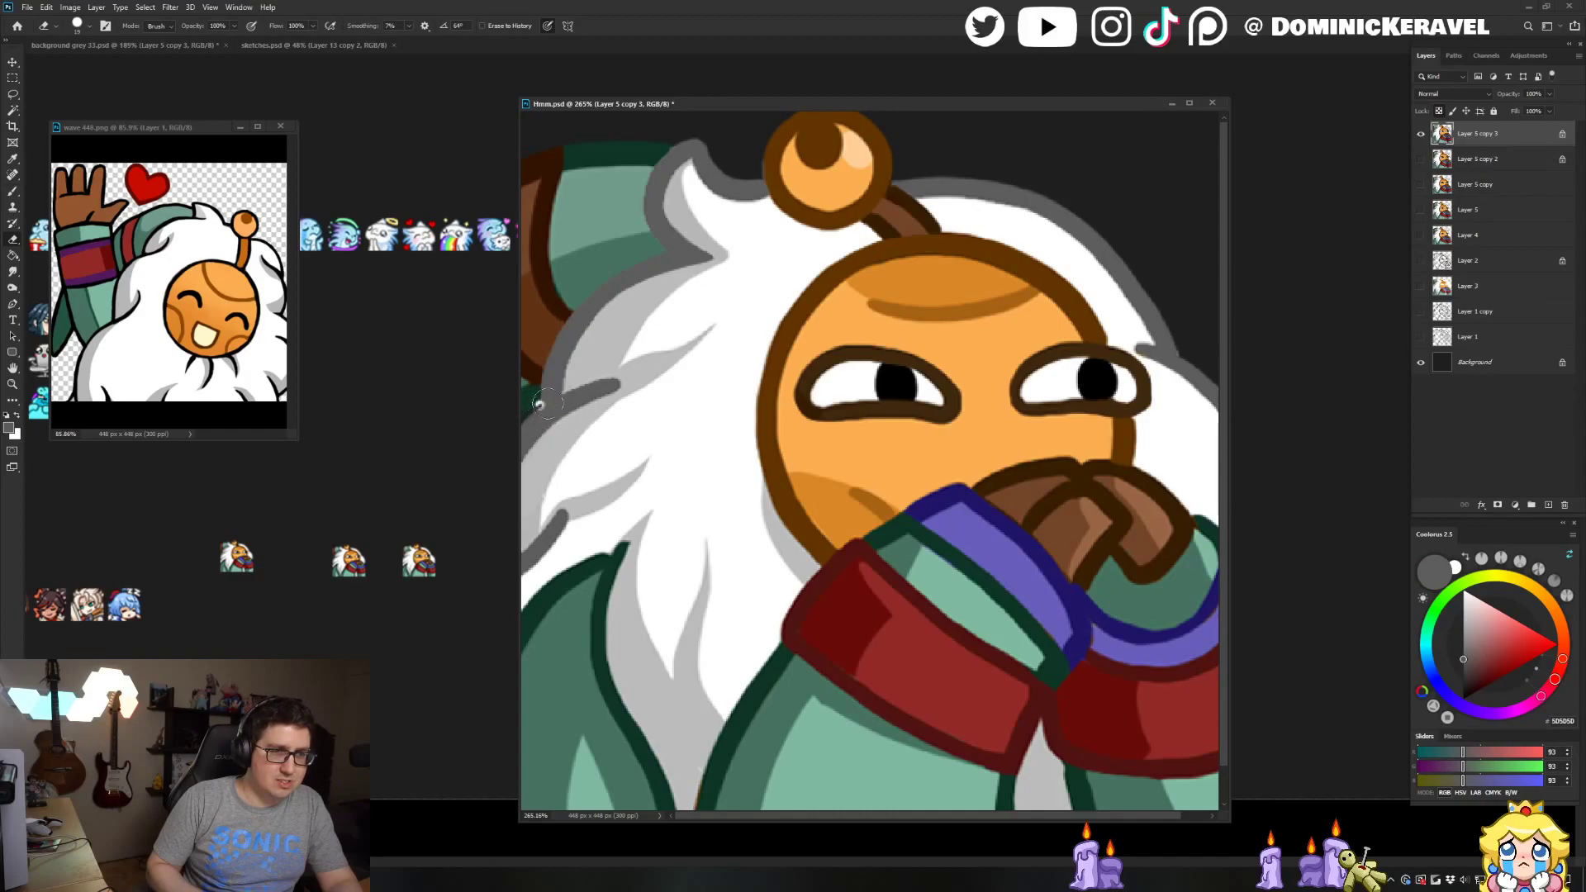
pyautogui.press('e')
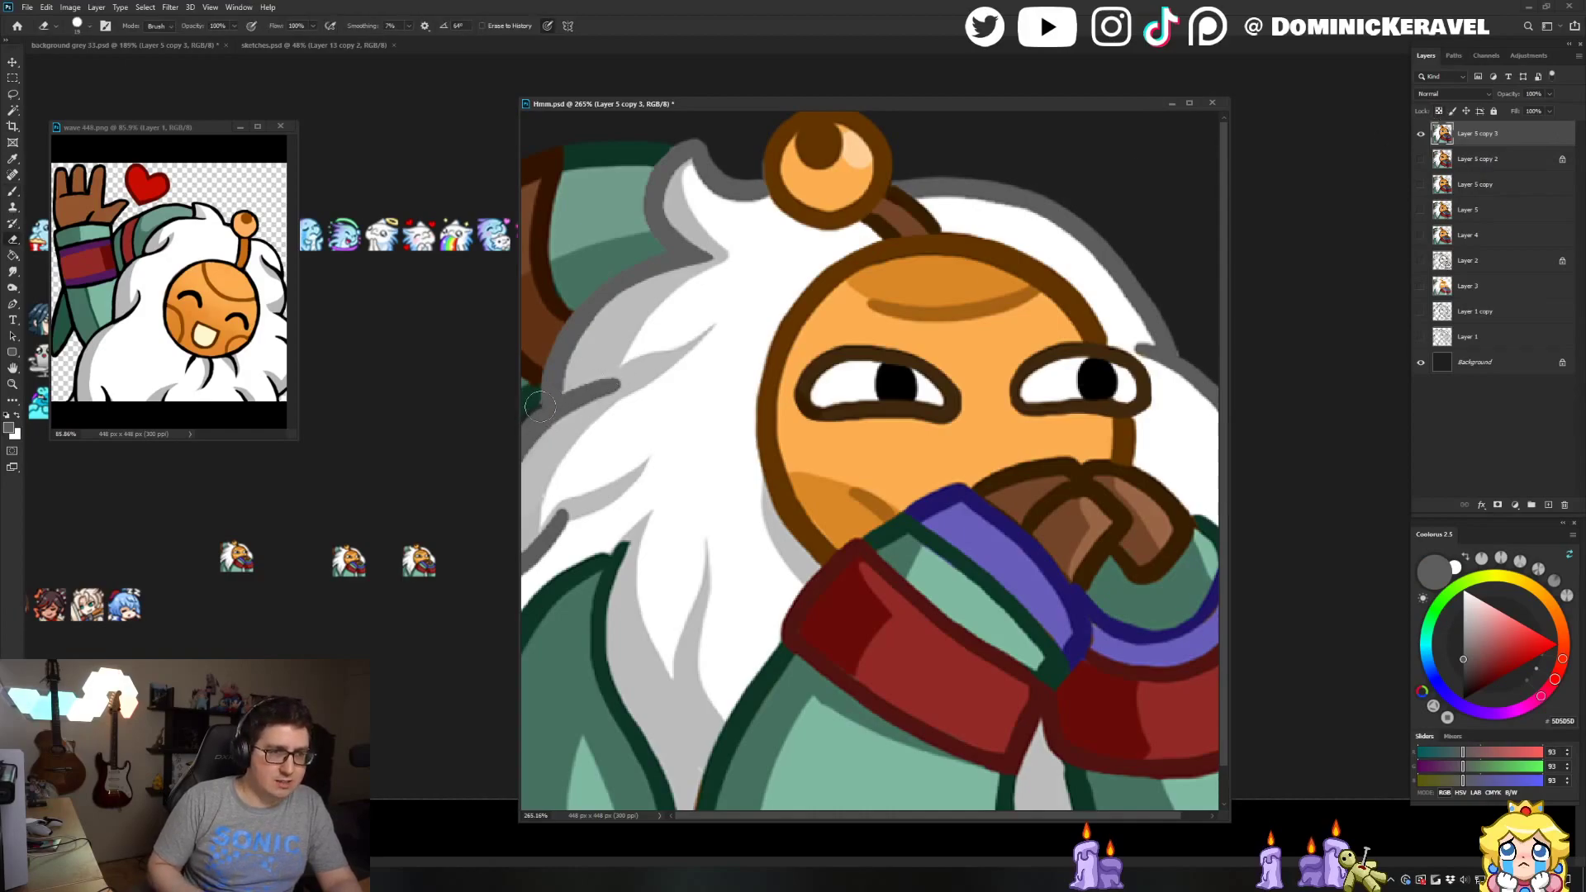
pyautogui.press('b')
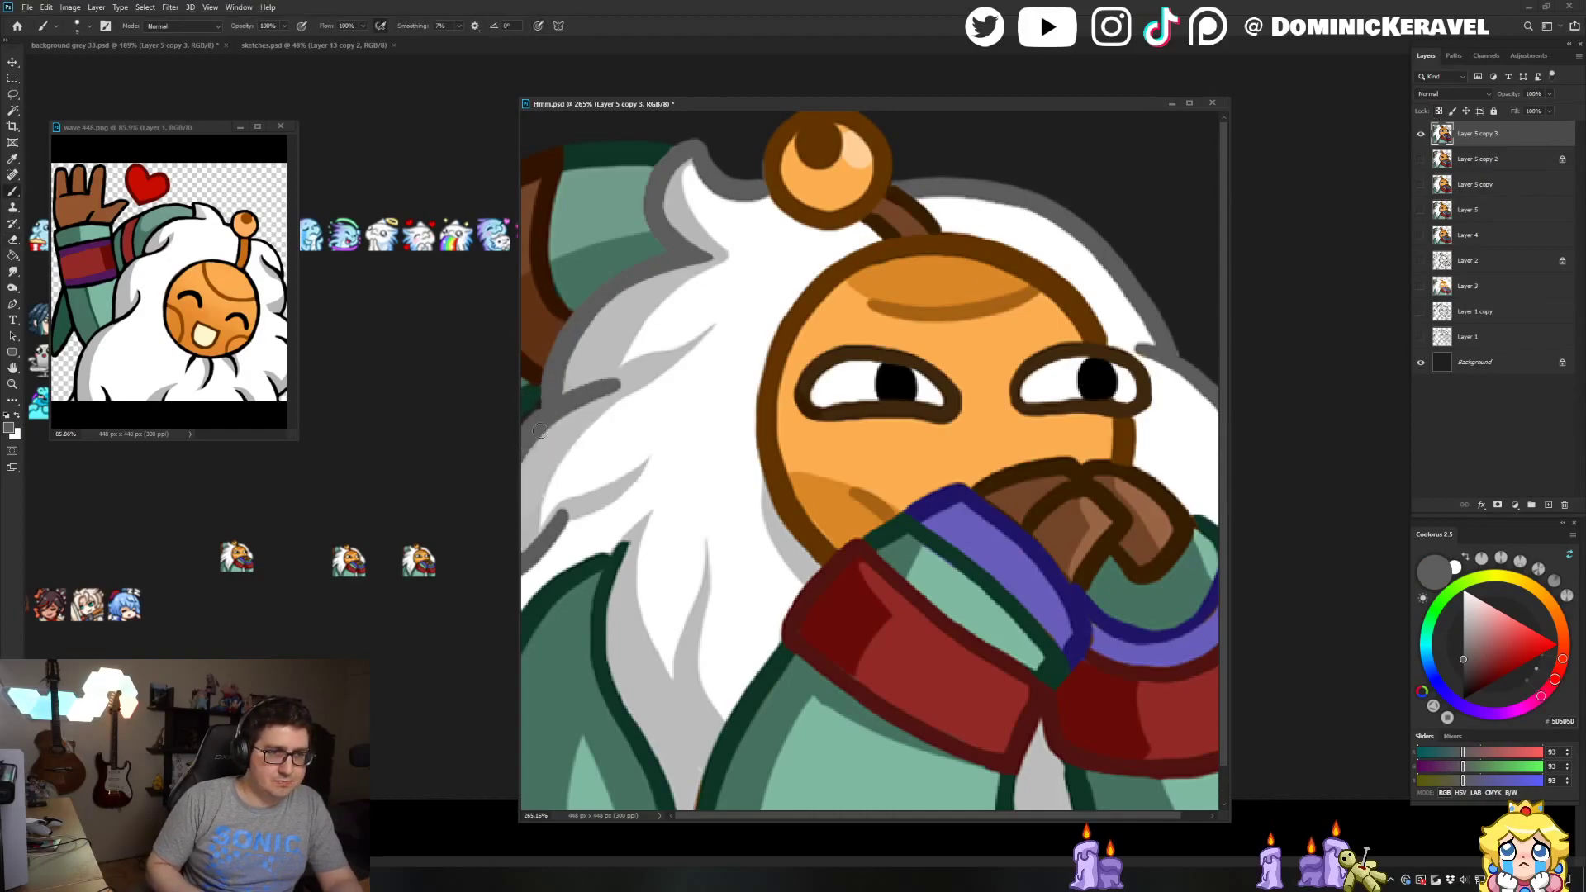
pyautogui.keyDown('alt'); pyautogui.click(533, 404); pyautogui.keyUp('alt')
pyautogui.moveTo(533, 407)
pyautogui.mouseDown()
pyautogui.moveTo(557, 386)
pyautogui.moveTo(549, 411)
pyautogui.moveTo(524, 385)
pyautogui.moveTo(564, 373)
pyautogui.moveTo(546, 403)
pyautogui.mouseUp()
pyautogui.keyDown('alt'); pyautogui.click(545, 396); pyautogui.keyUp('alt')
pyautogui.hotkey('ctrl', 'z')
pyautogui.hotkey('ctrl', 'z')
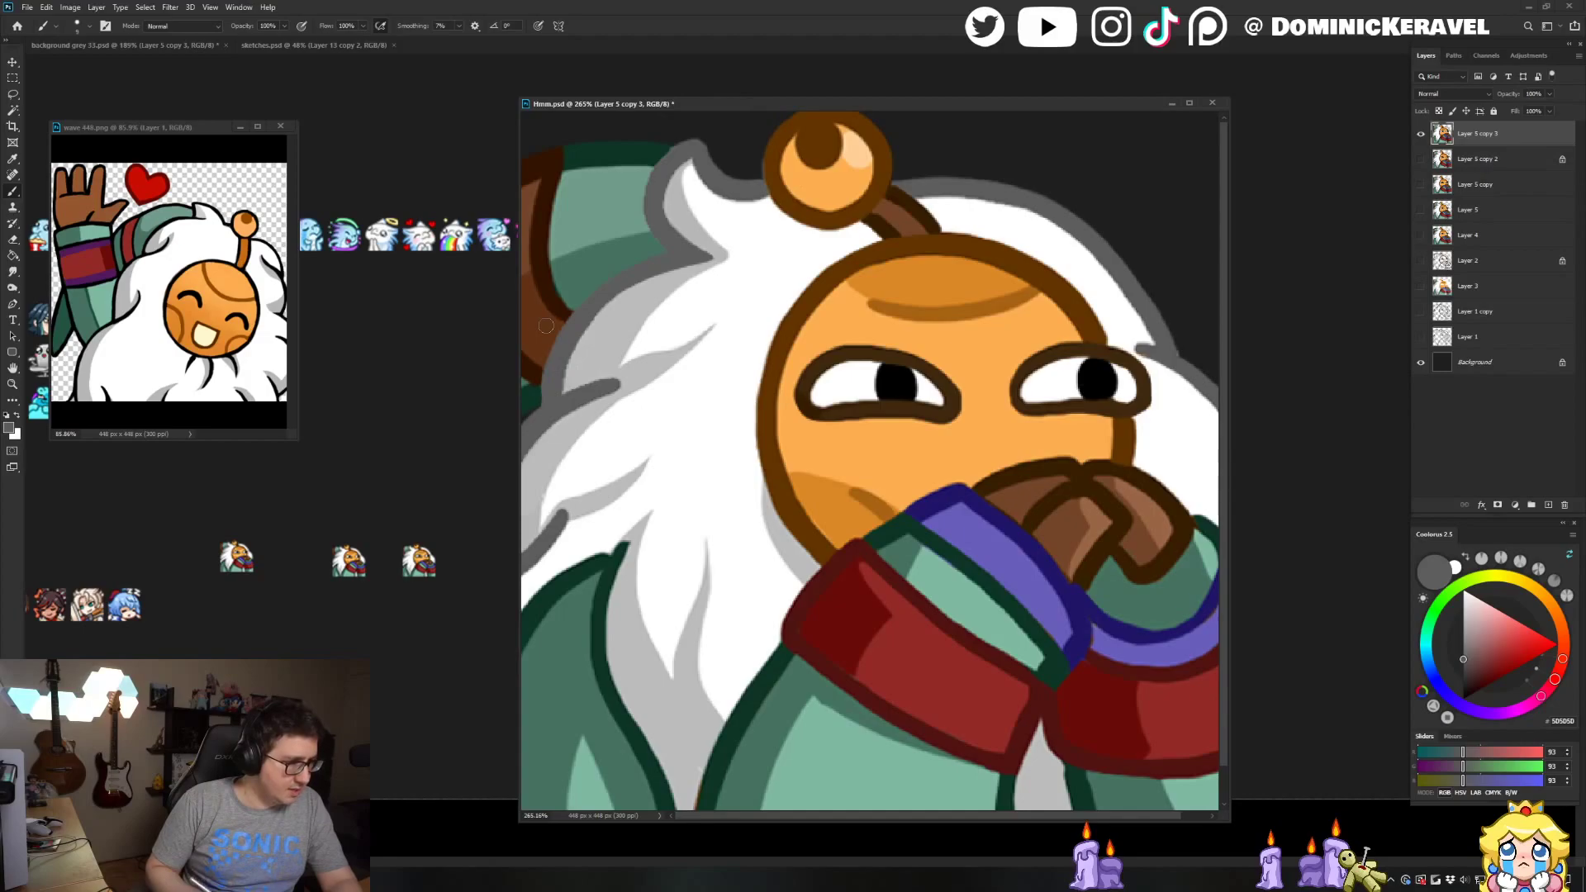
# Touch up the raised arm's cuff edge along the hair with sampled brown #341C00 and outline gray #5D5D5D, and save the document
pyautogui.press('v')
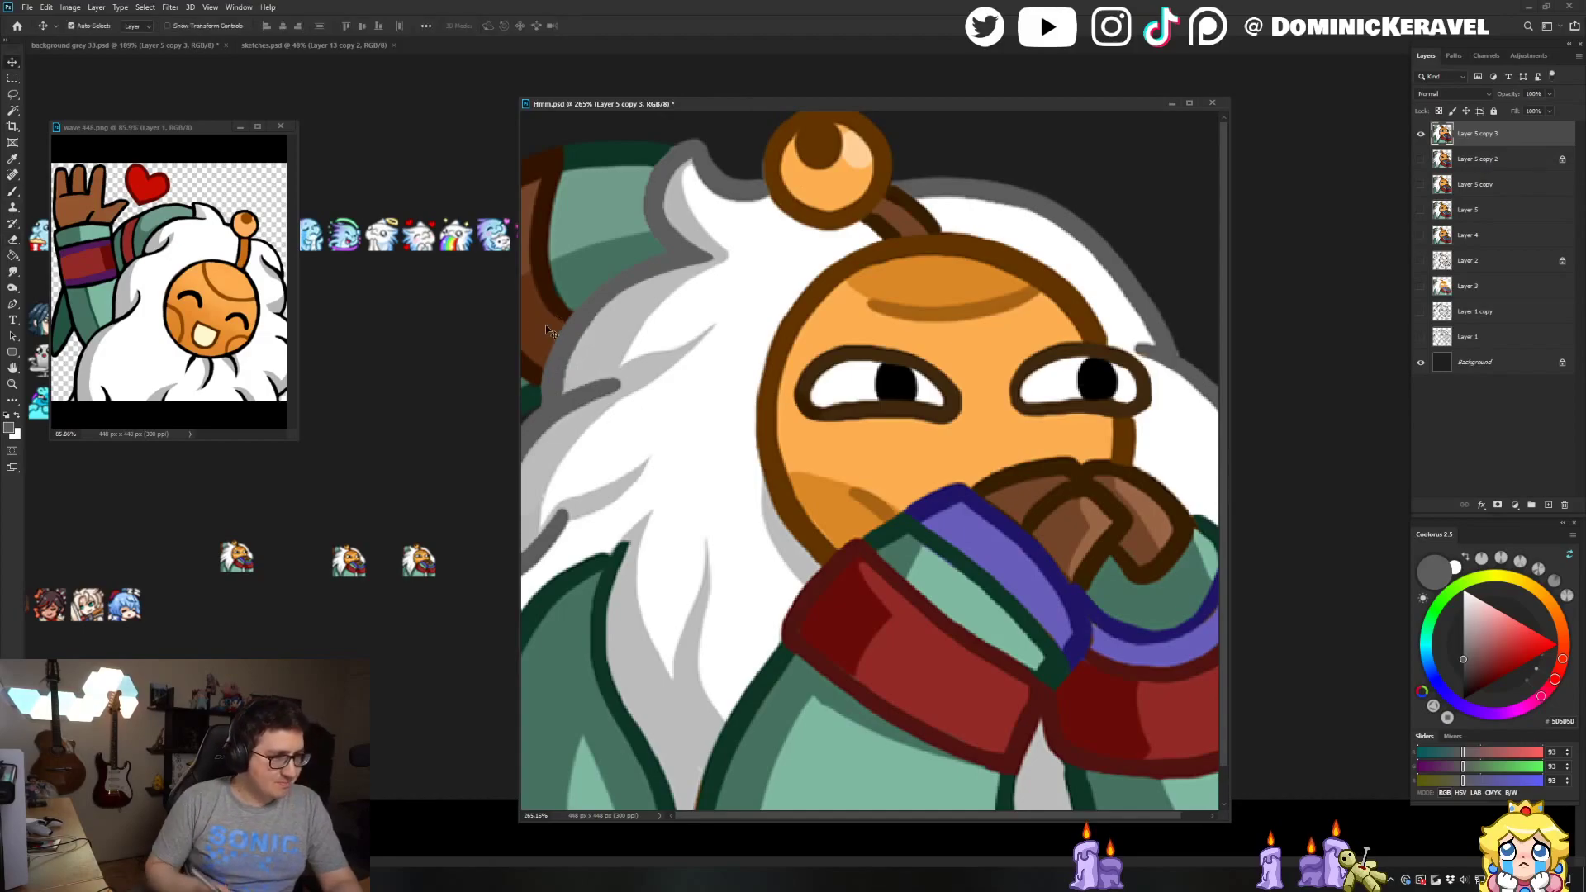
pyautogui.press('b')
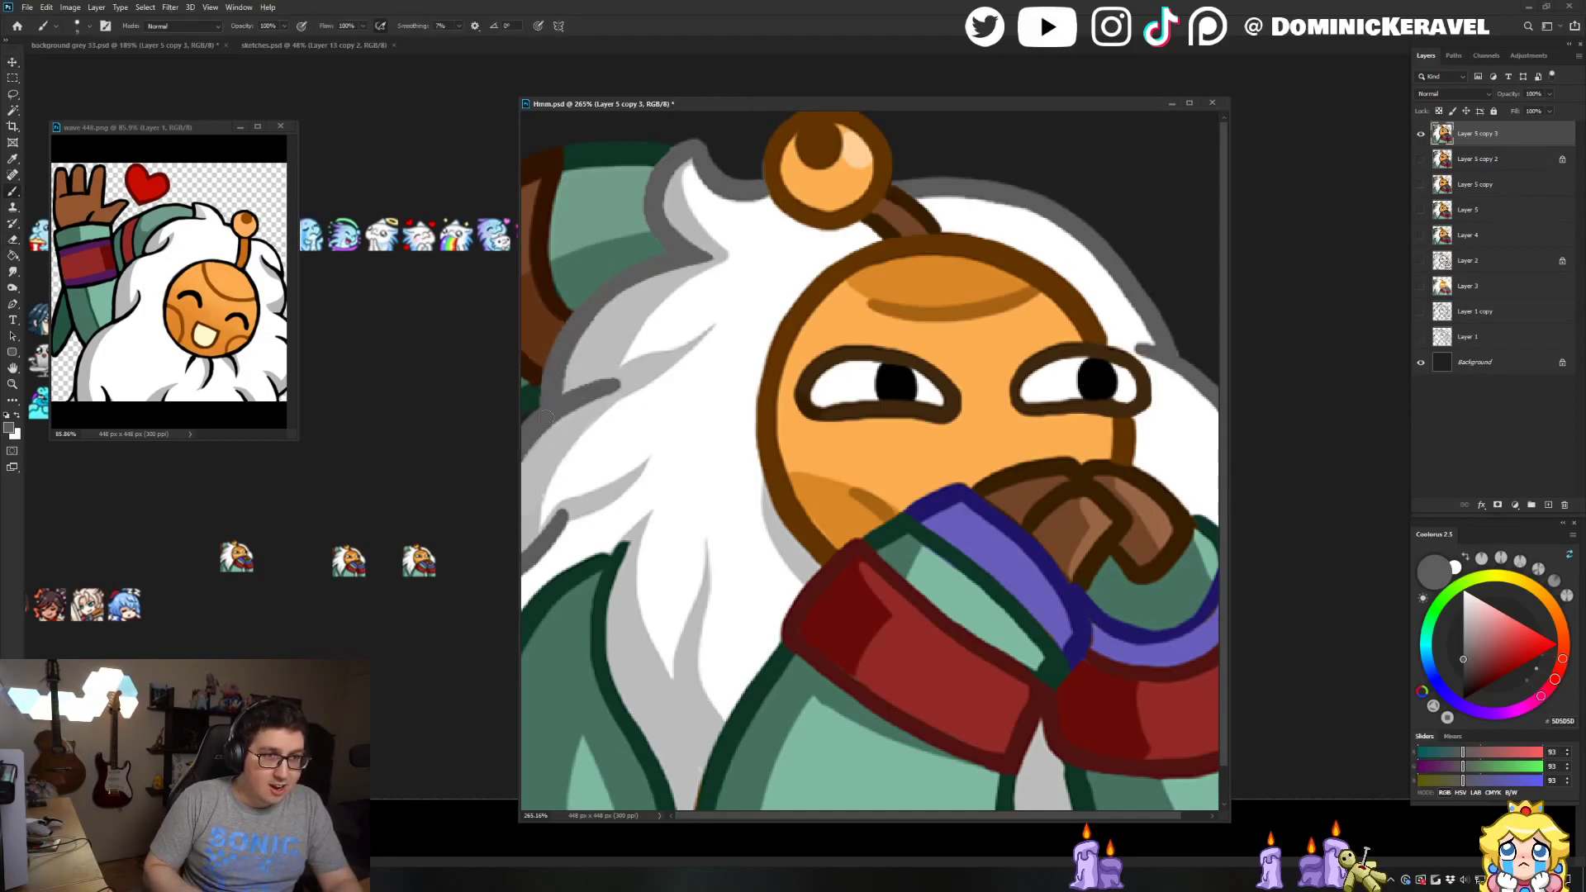
pyautogui.keyDown('alt'); pyautogui.click(538, 366); pyautogui.keyUp('alt')
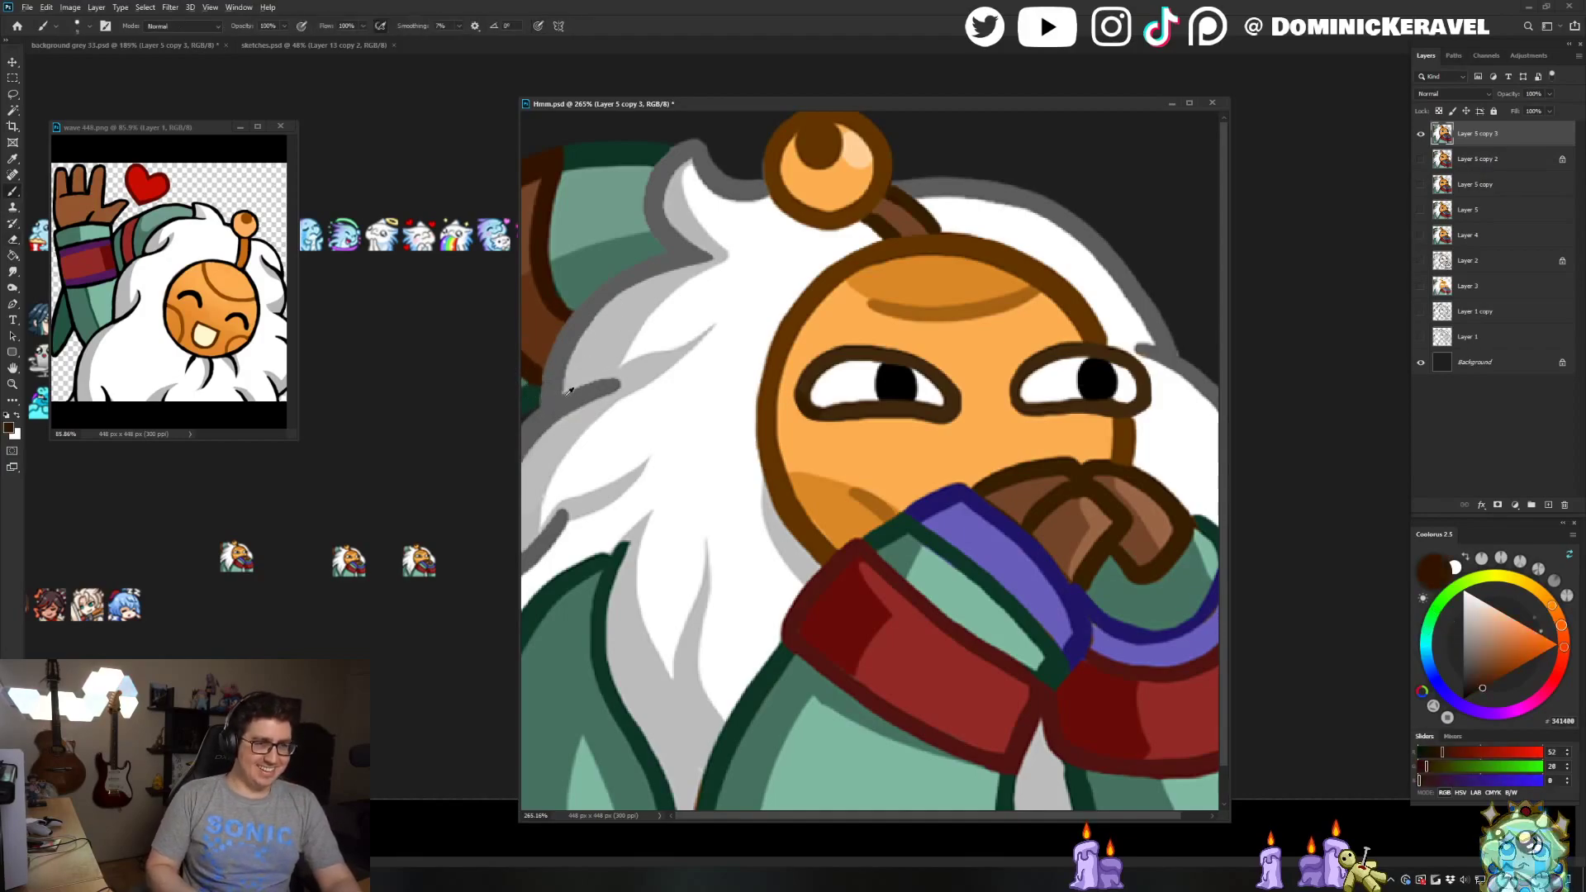
pyautogui.keyDown('alt'); pyautogui.click(552, 365); pyautogui.keyUp('alt')
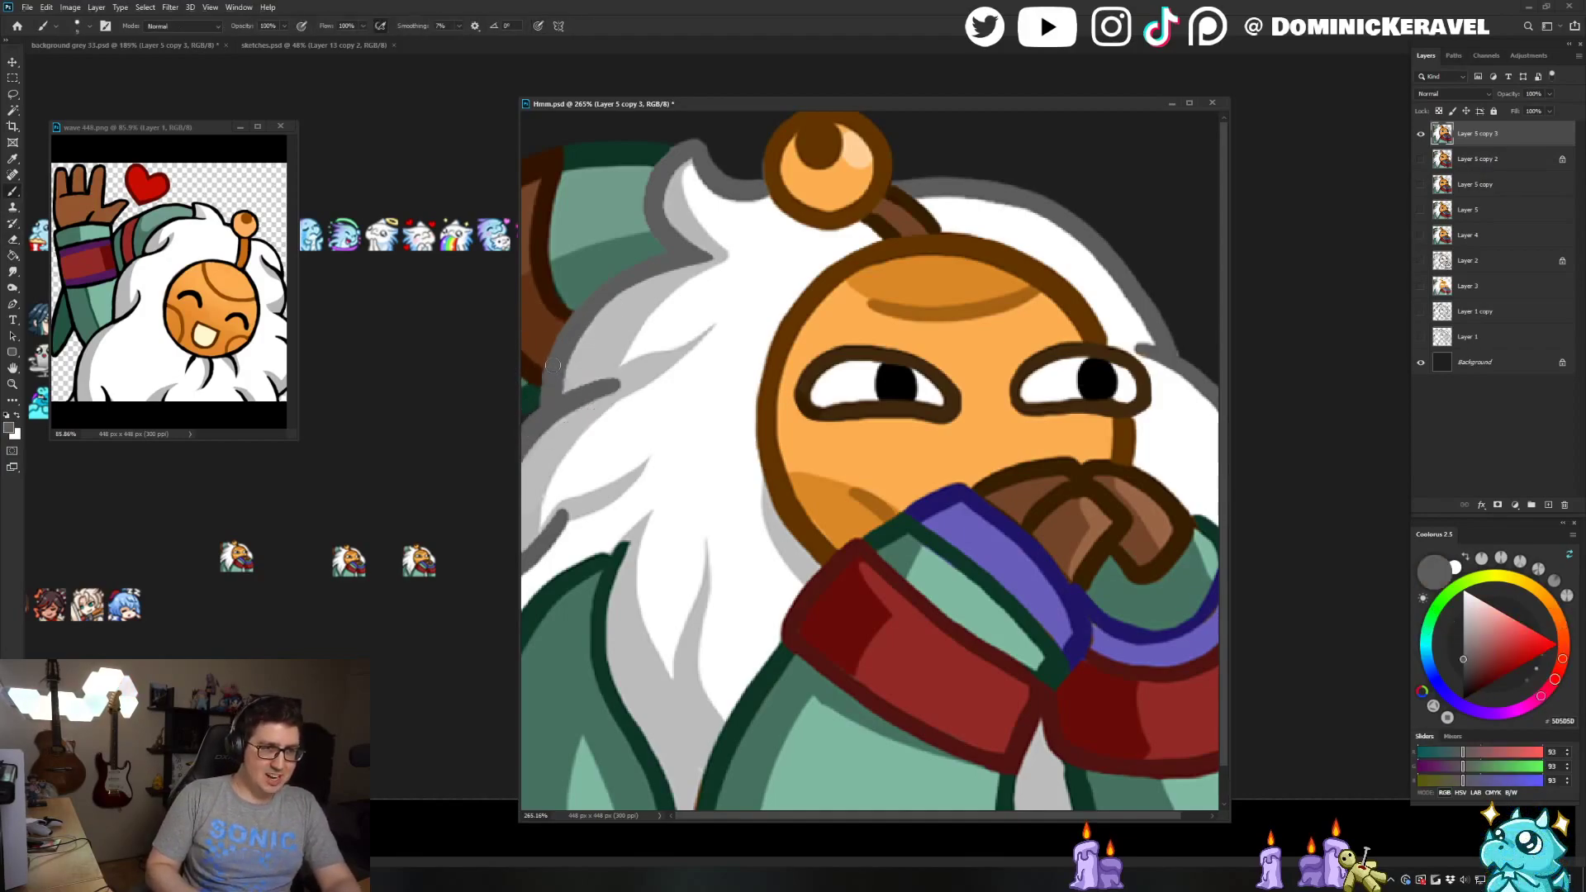
pyautogui.press('v')
pyautogui.hotkey('ctrl', 's')
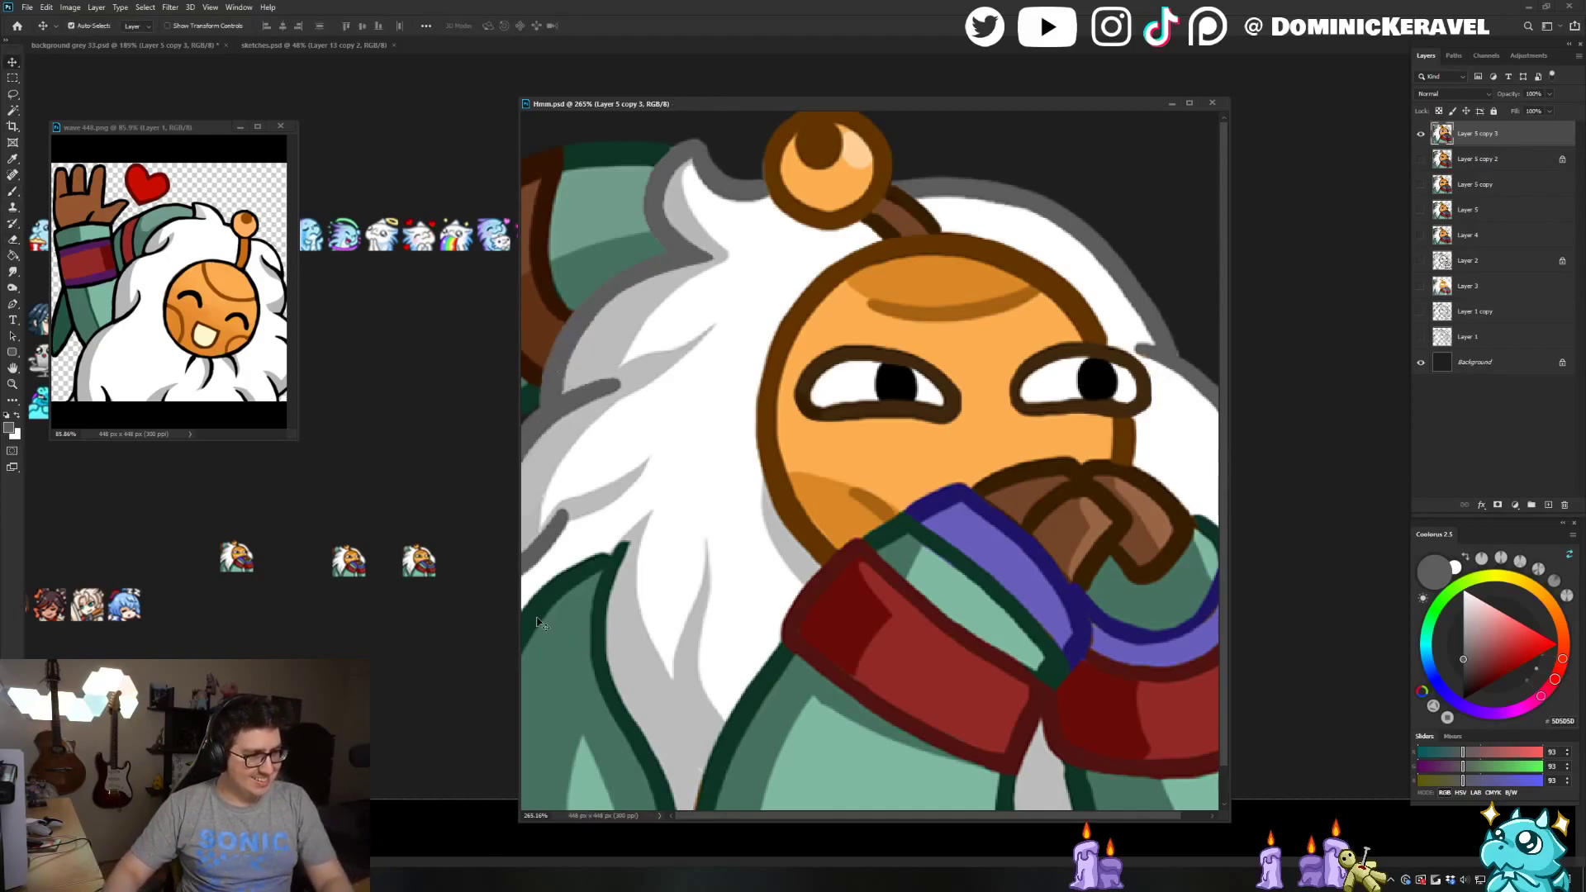
# Refine where the raised sleeve's upper outline meets the hair tuft, using sampled dark green #0E3626 and outline gray #5D5D5D
pyautogui.moveTo(654, 112); pyautogui.dragTo(737, 5)
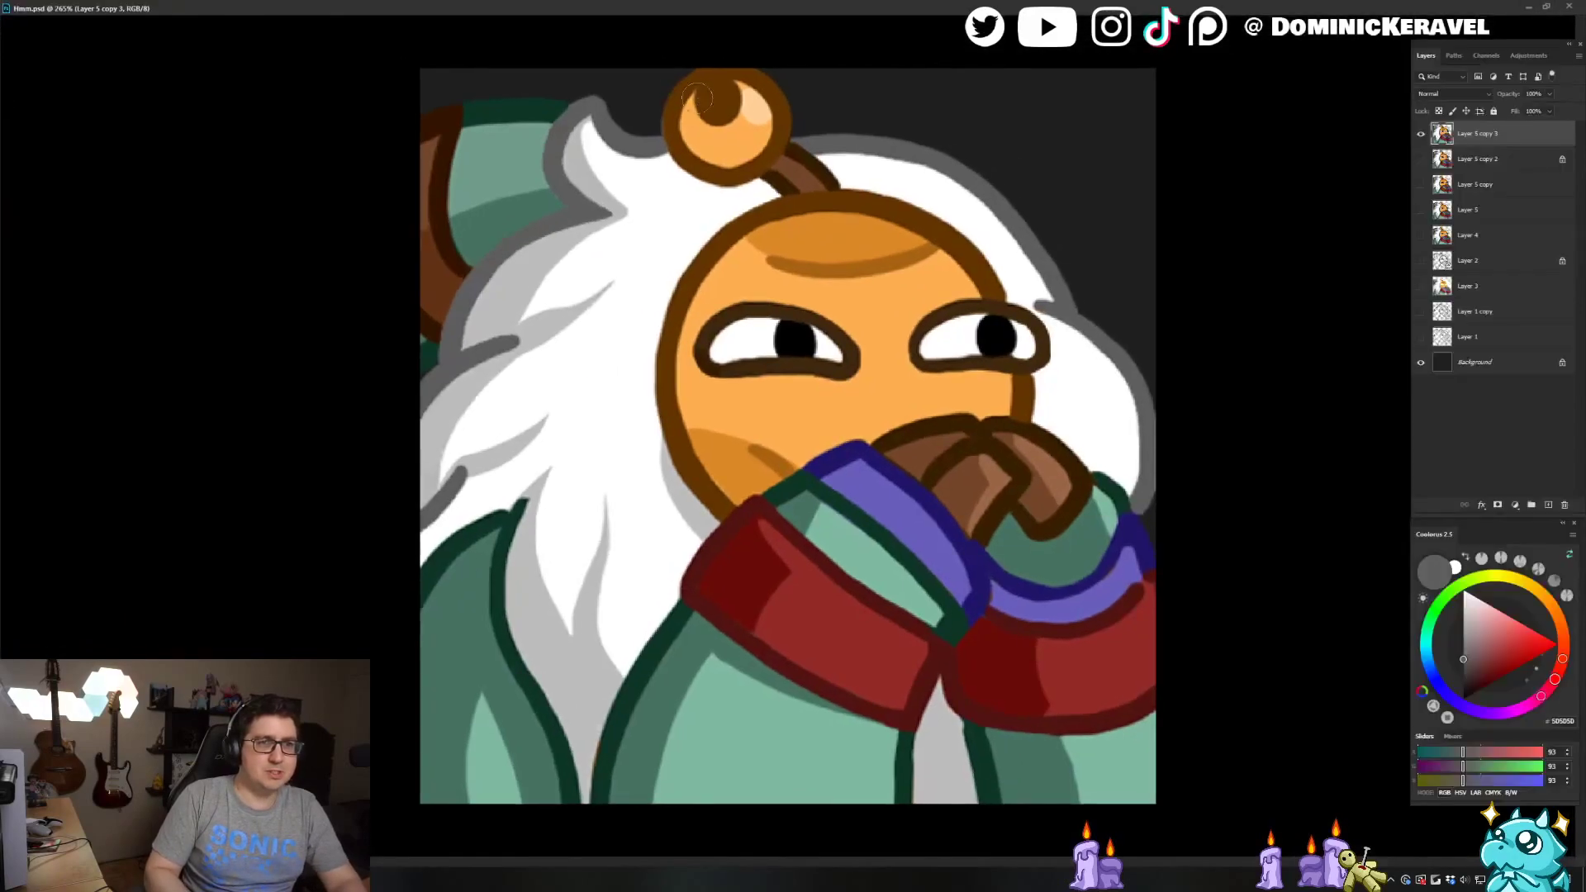
pyautogui.doubleClick(740, 18)
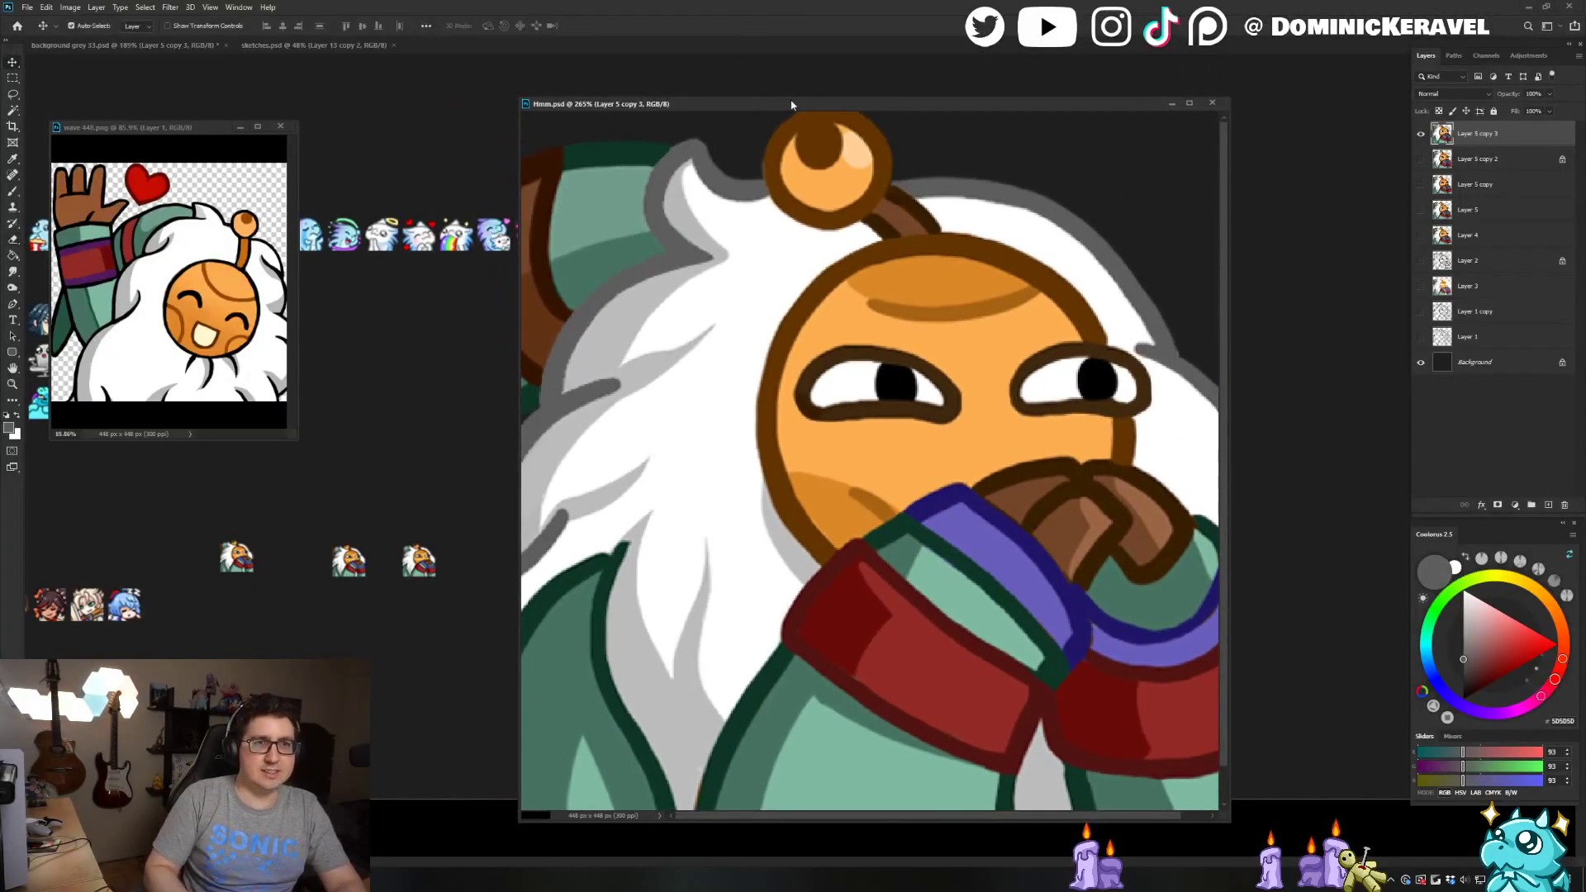
pyautogui.keyDown('alt'); pyautogui.click(656, 153); pyautogui.keyUp('alt')
pyautogui.moveTo(660, 149); pyautogui.dragTo(670, 143)
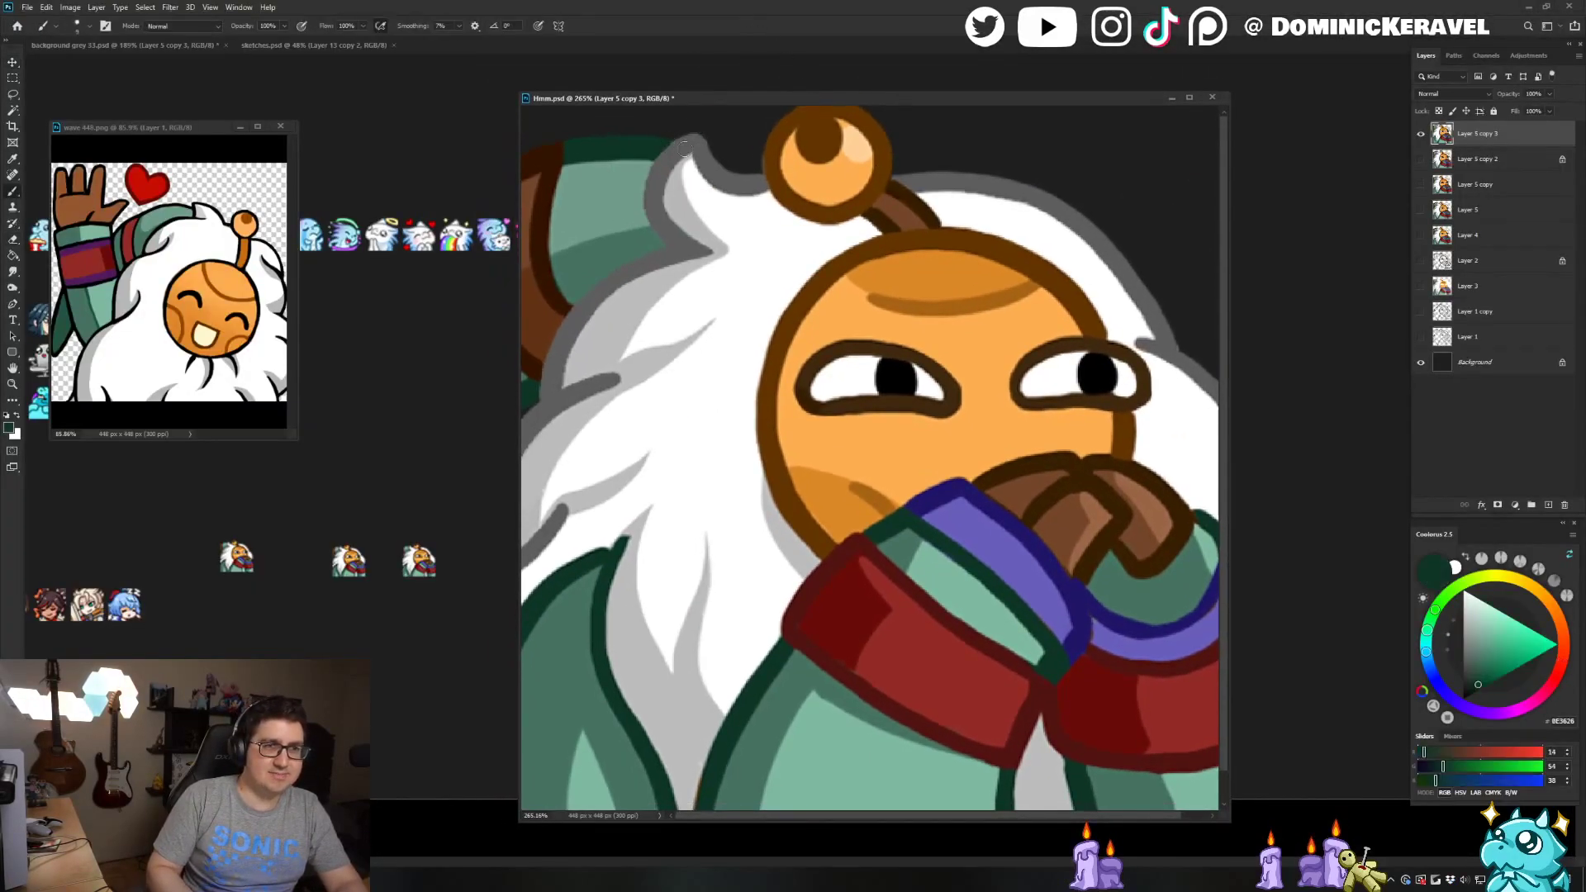
pyautogui.keyDown('alt'); pyautogui.click(683, 144); pyautogui.keyUp('alt')
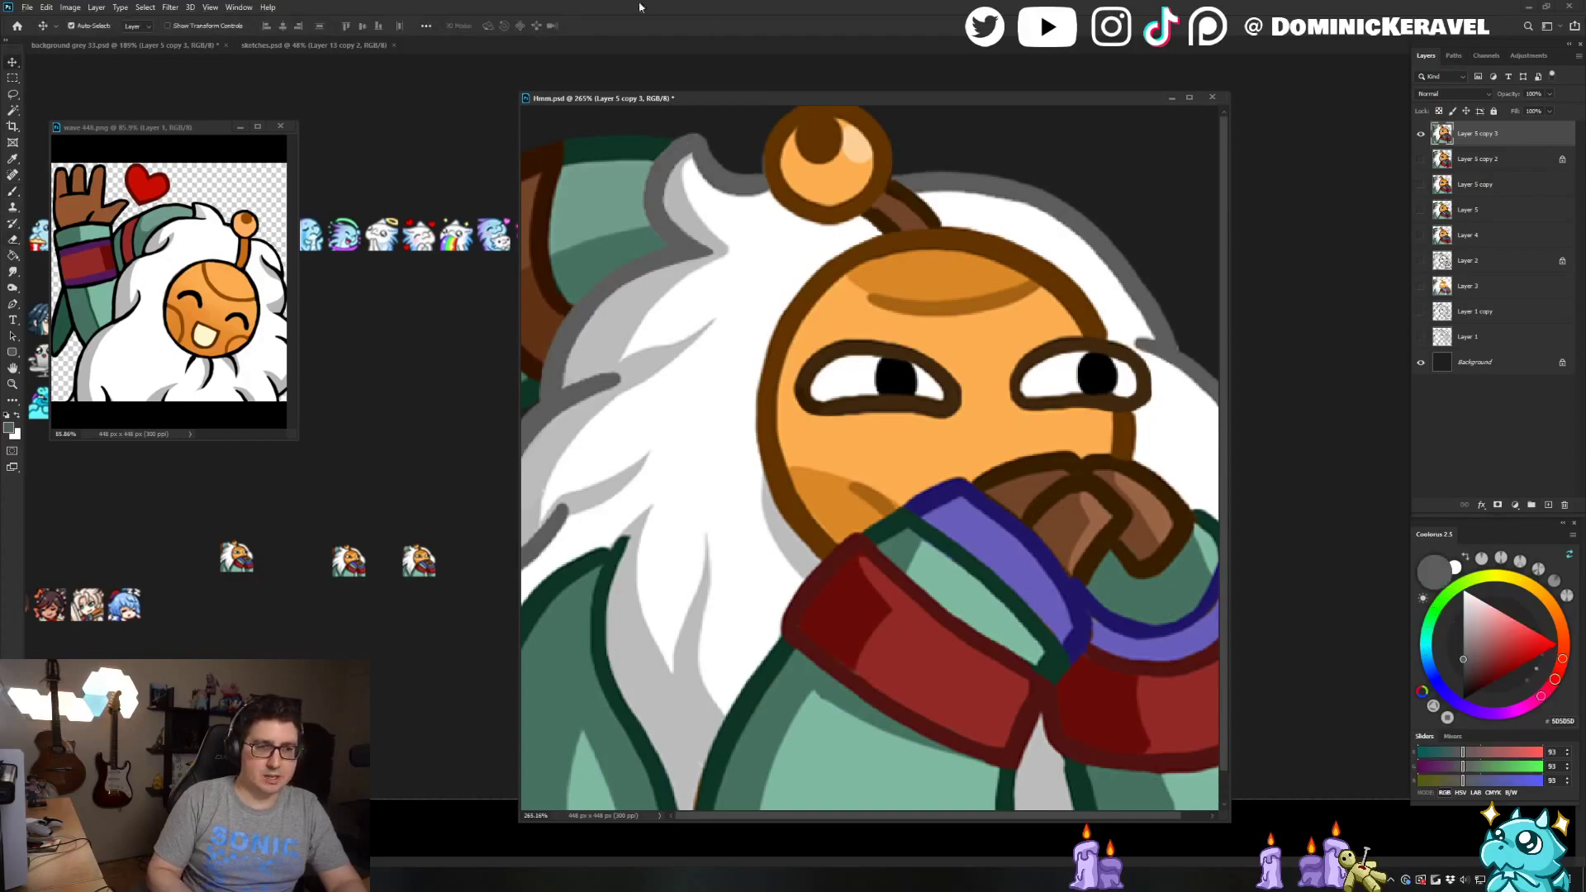
# Touch up the hair's shaded areas beside the lower sleeve with sampled light gray #BCBCBC and white
pyautogui.press('b')
pyautogui.keyDown('alt'); pyautogui.click(545, 479); pyautogui.keyUp('alt')
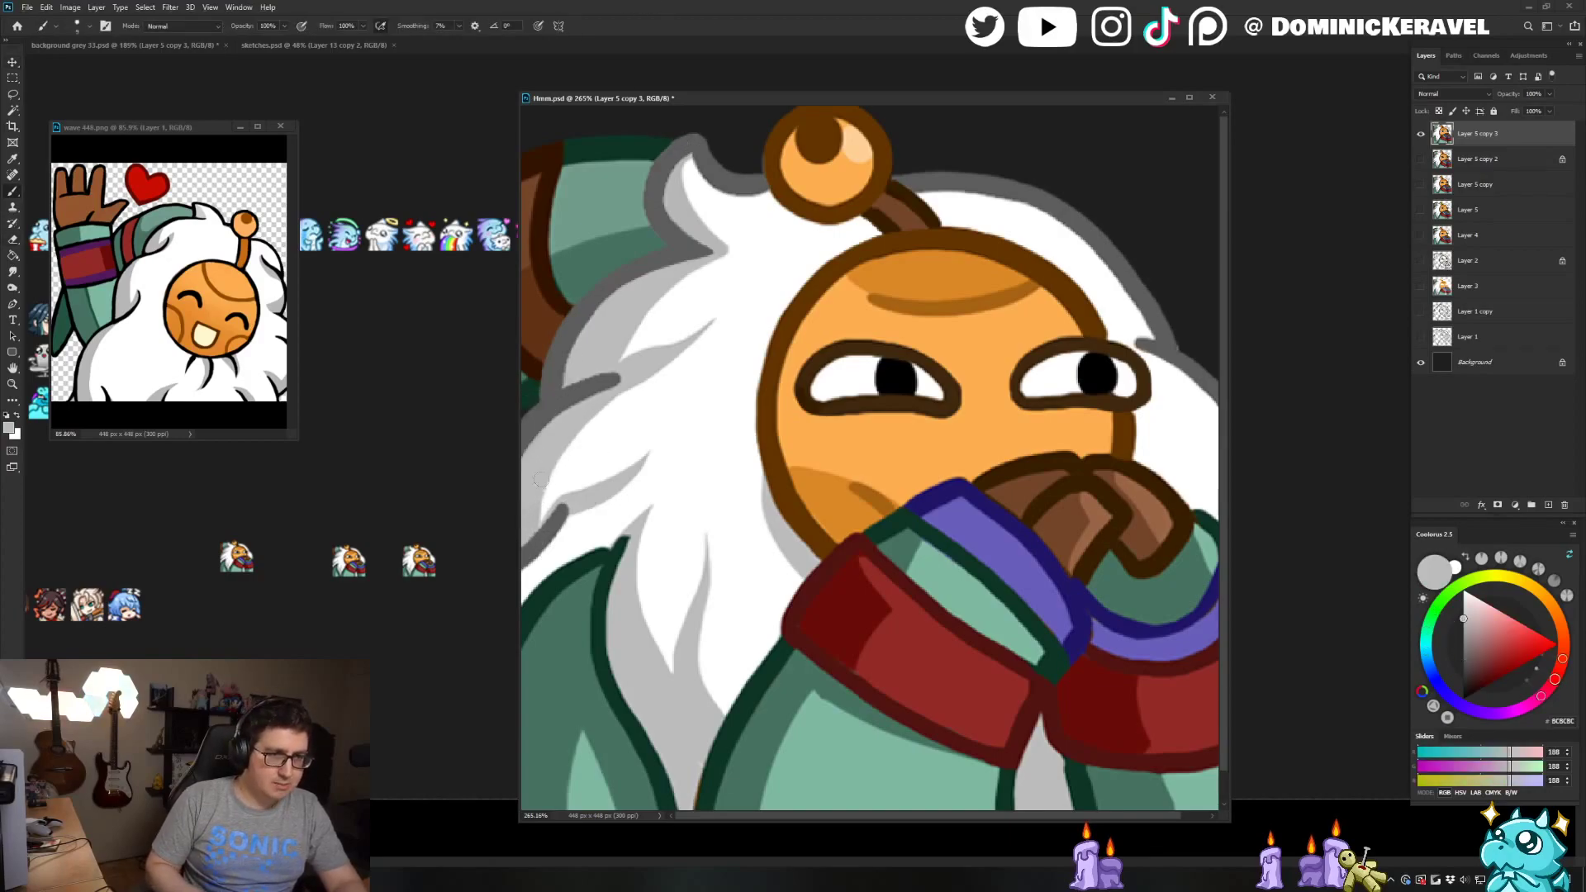
pyautogui.keyDown('alt'); pyautogui.click(684, 491); pyautogui.keyUp('alt')
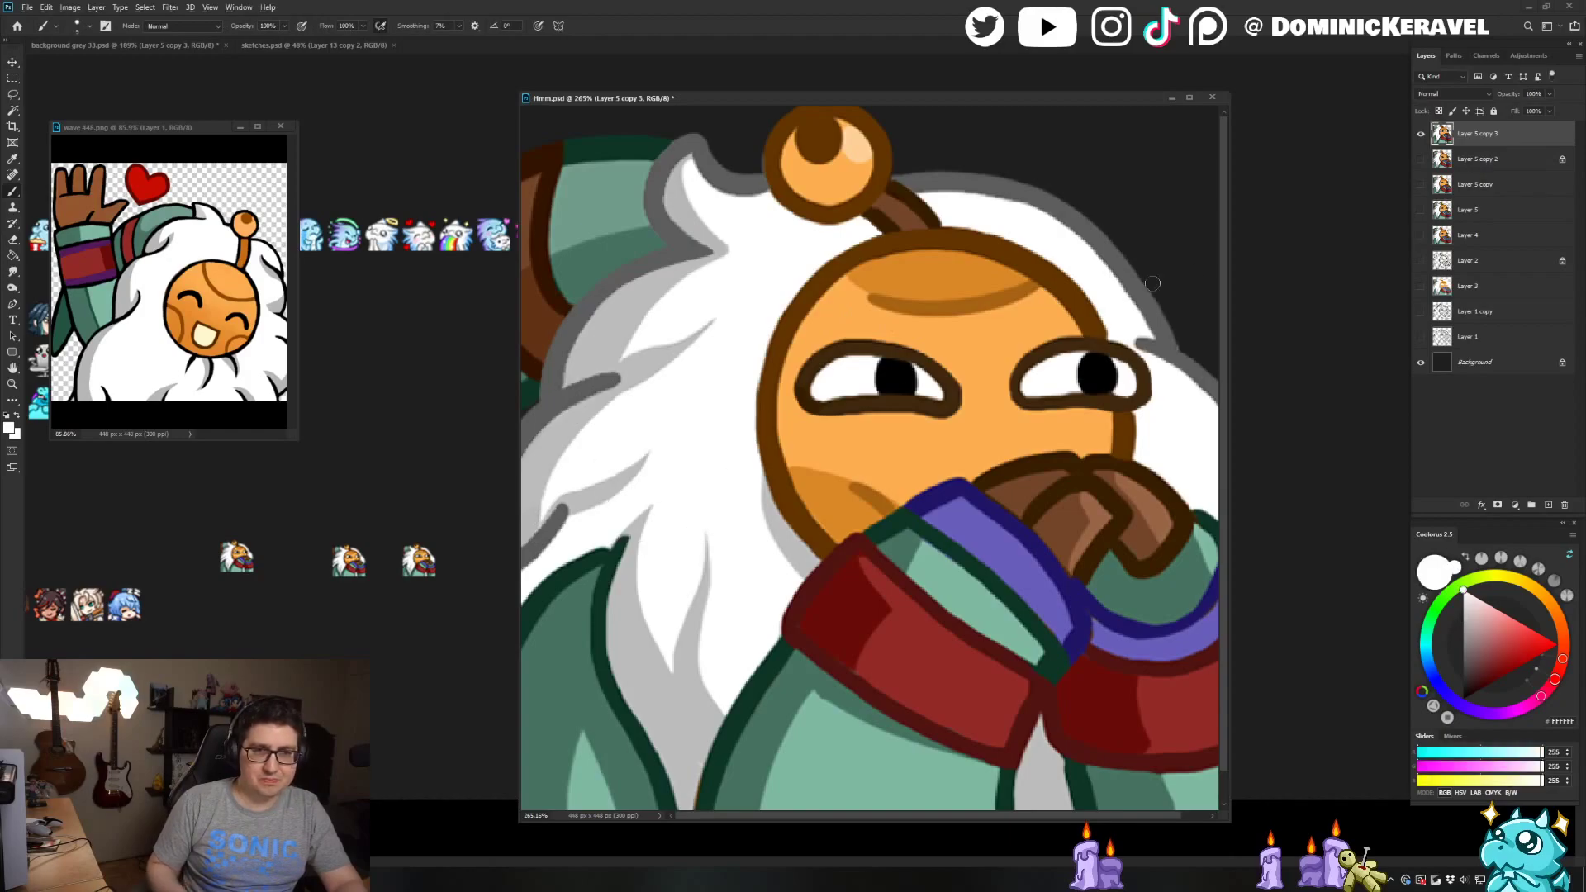
pyautogui.keyDown('alt'); pyautogui.click(634, 552); pyautogui.keyUp('alt')
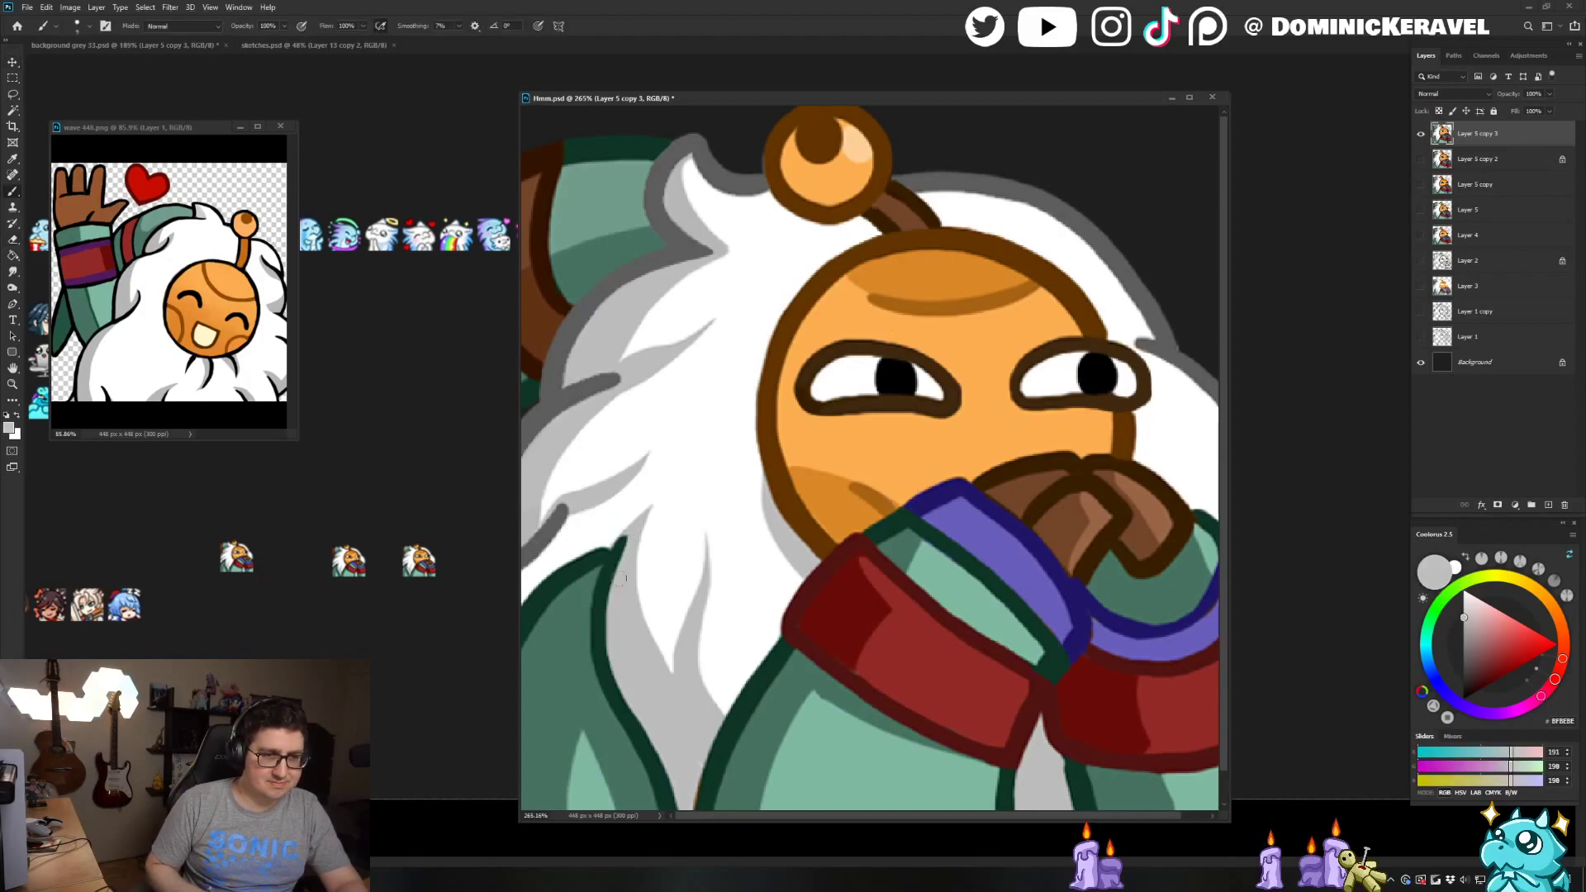
# Clean up the lower sleeves around the red cuffs with sampled greens #4E7361 and #7EB8A0 and hair gray #BCBCBC
pyautogui.keyDown('alt'); pyautogui.click(842, 677); pyautogui.keyUp('alt')
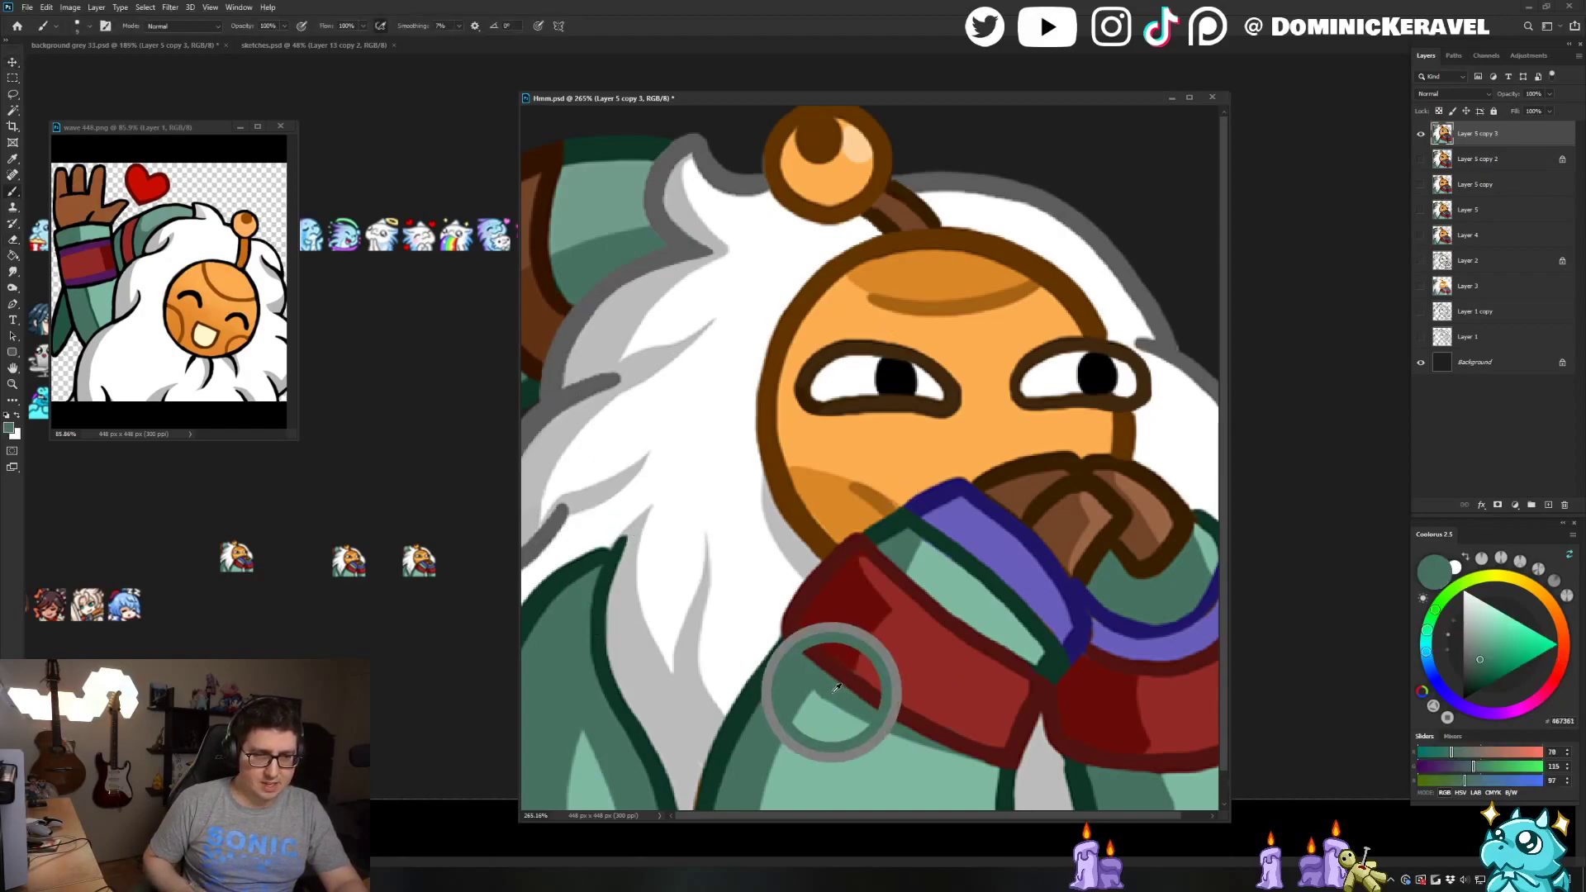
pyautogui.keyDown('alt'); pyautogui.click(1062, 777); pyautogui.keyUp('alt')
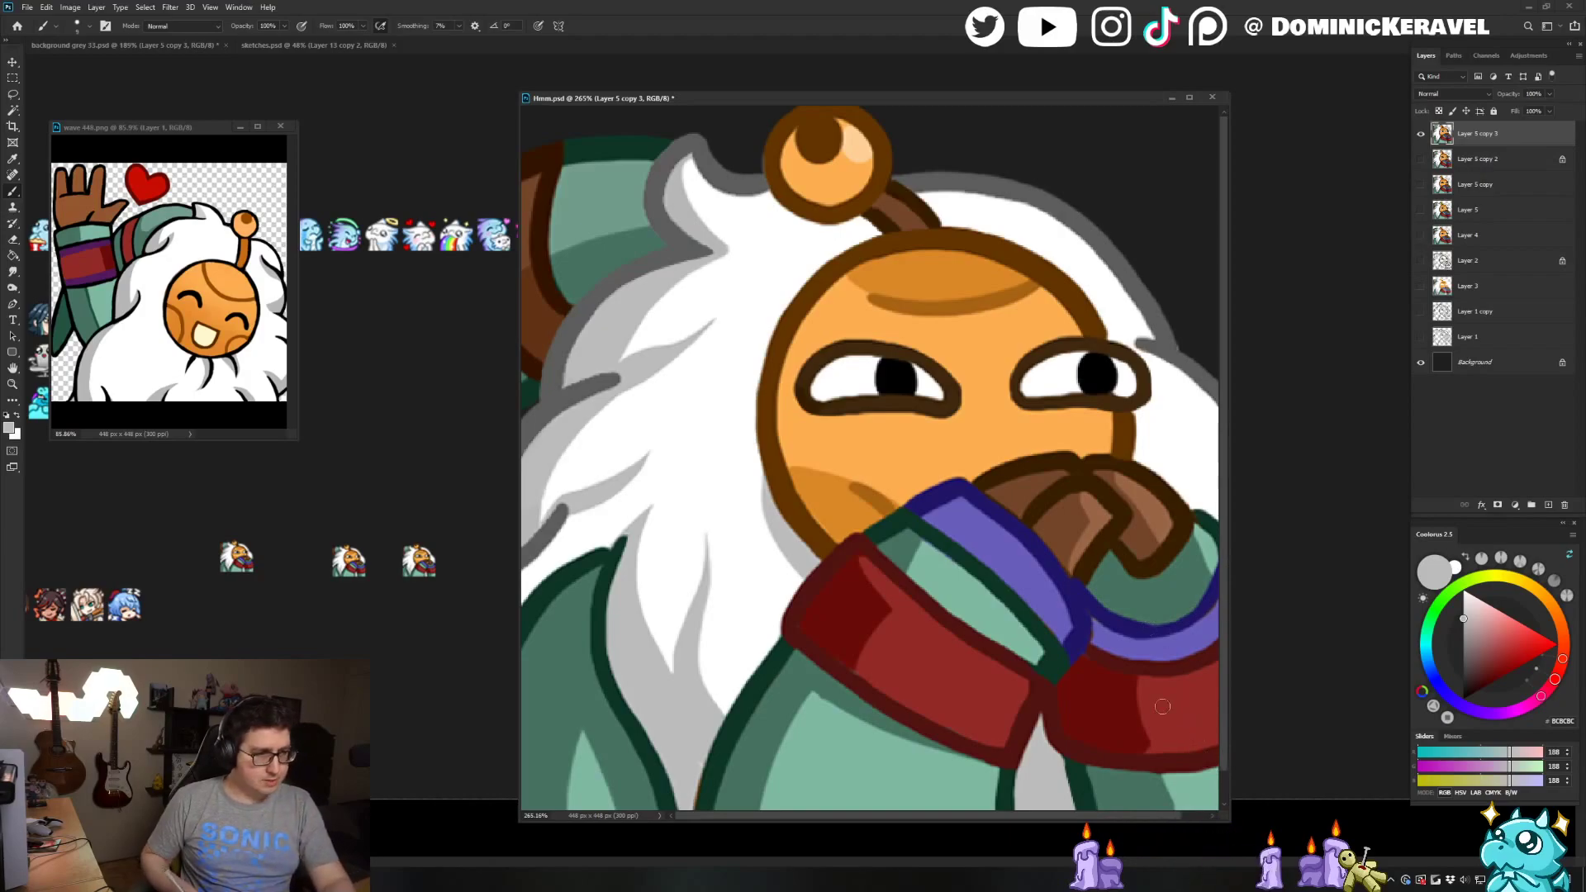
pyautogui.keyDown('alt'); pyautogui.click(1188, 789); pyautogui.keyUp('alt')
pyautogui.moveTo(1188, 789); pyautogui.dragTo(1160, 760)
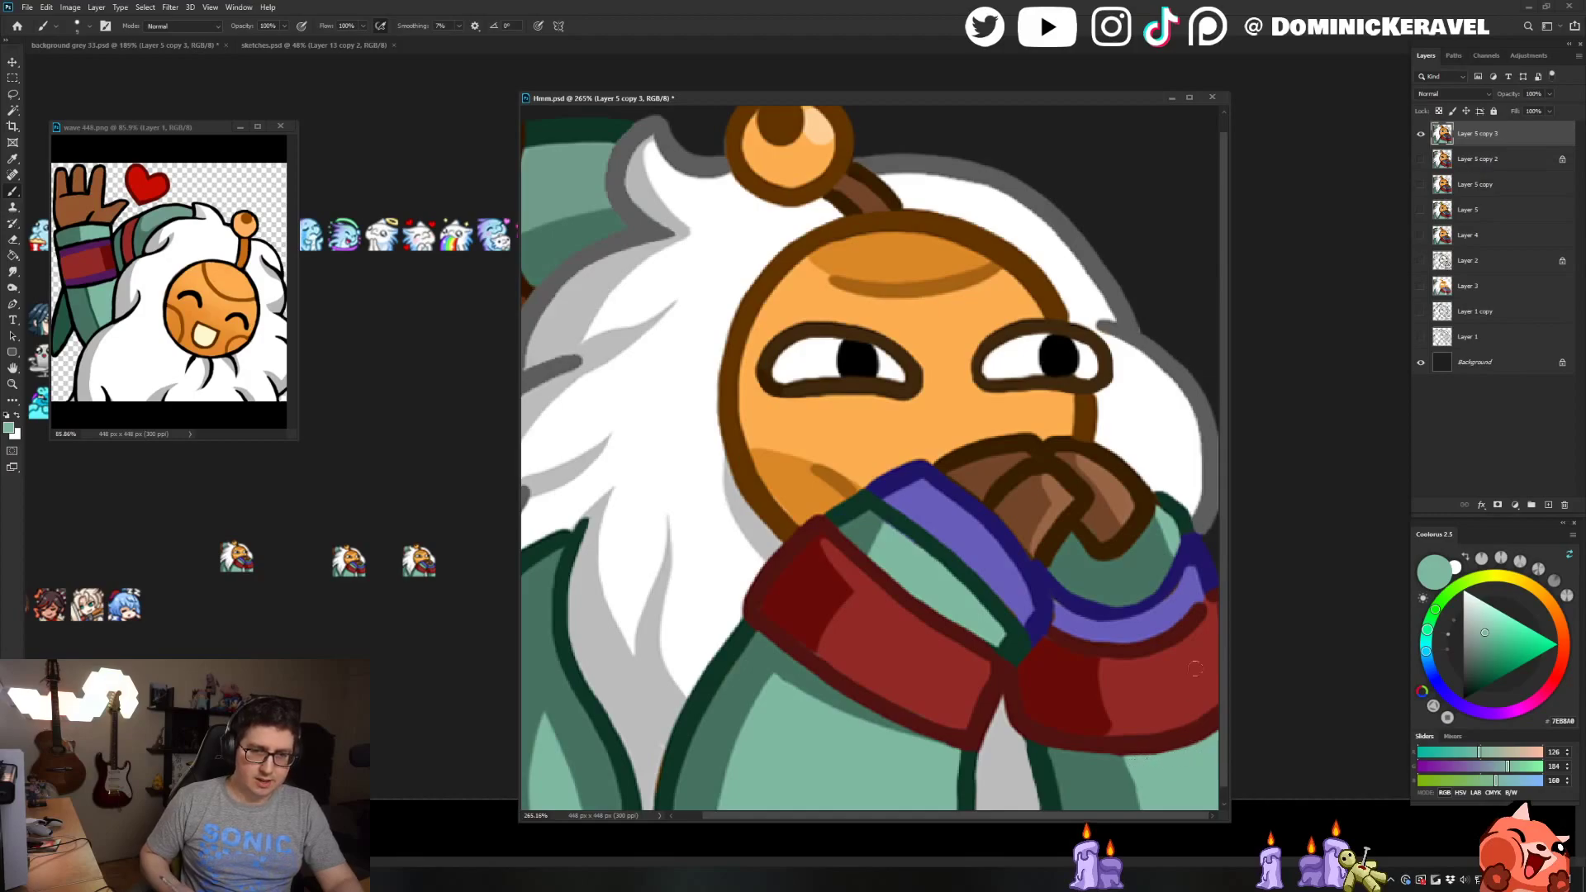
# Touch up the red cuff's outline with dark red #581311 and the blue band's outline with #201668, and save the document
pyautogui.keyDown('alt'); pyautogui.click(1141, 736); pyautogui.keyUp('alt')
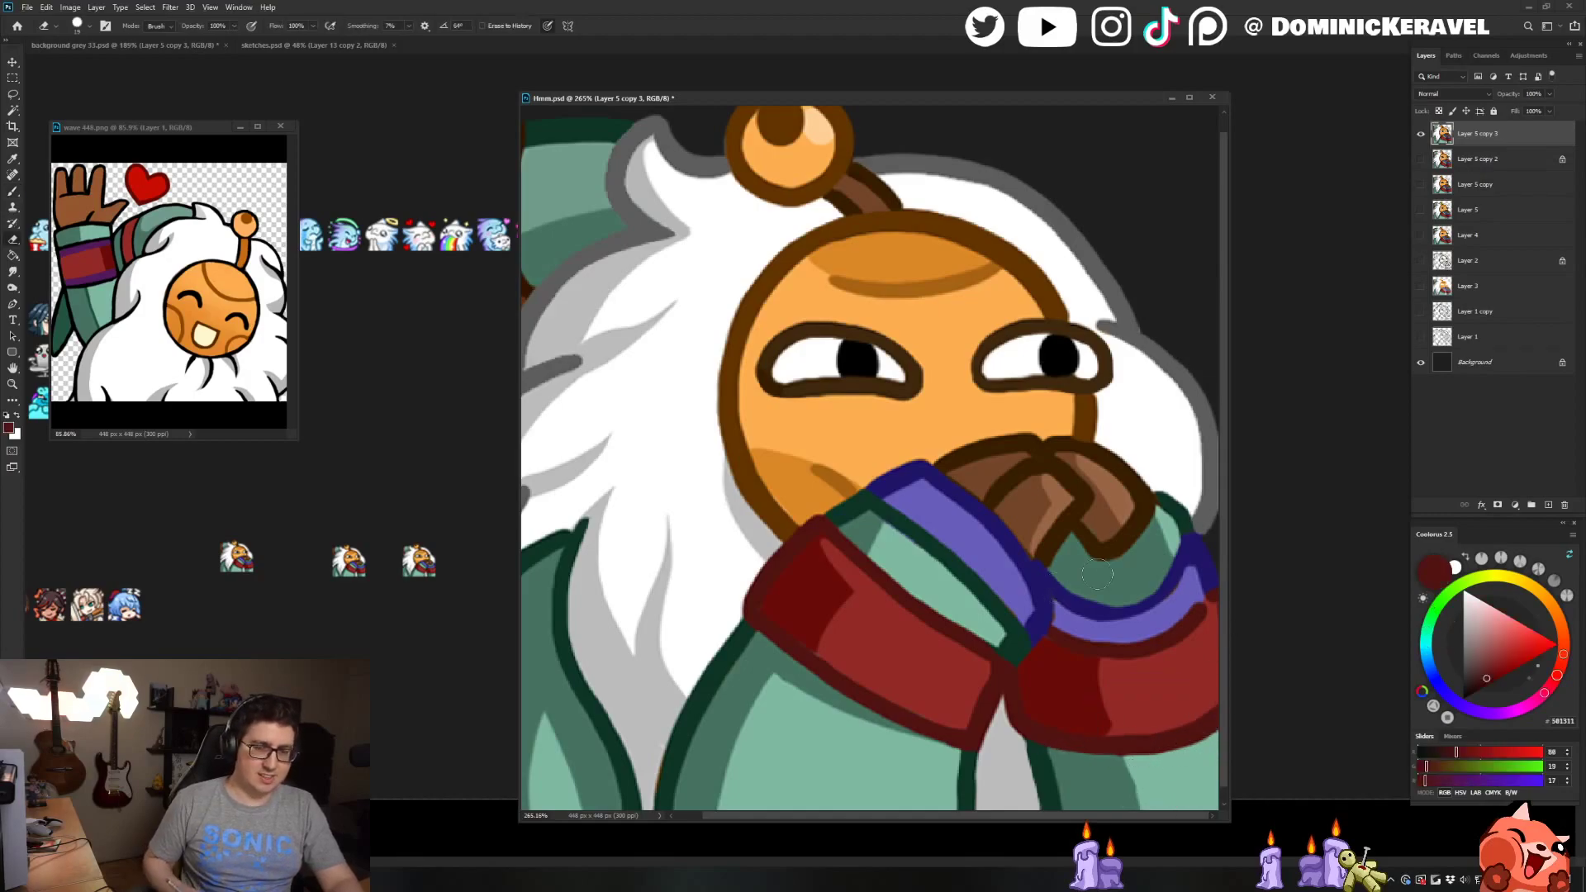
pyautogui.press('v')
pyautogui.press('b')
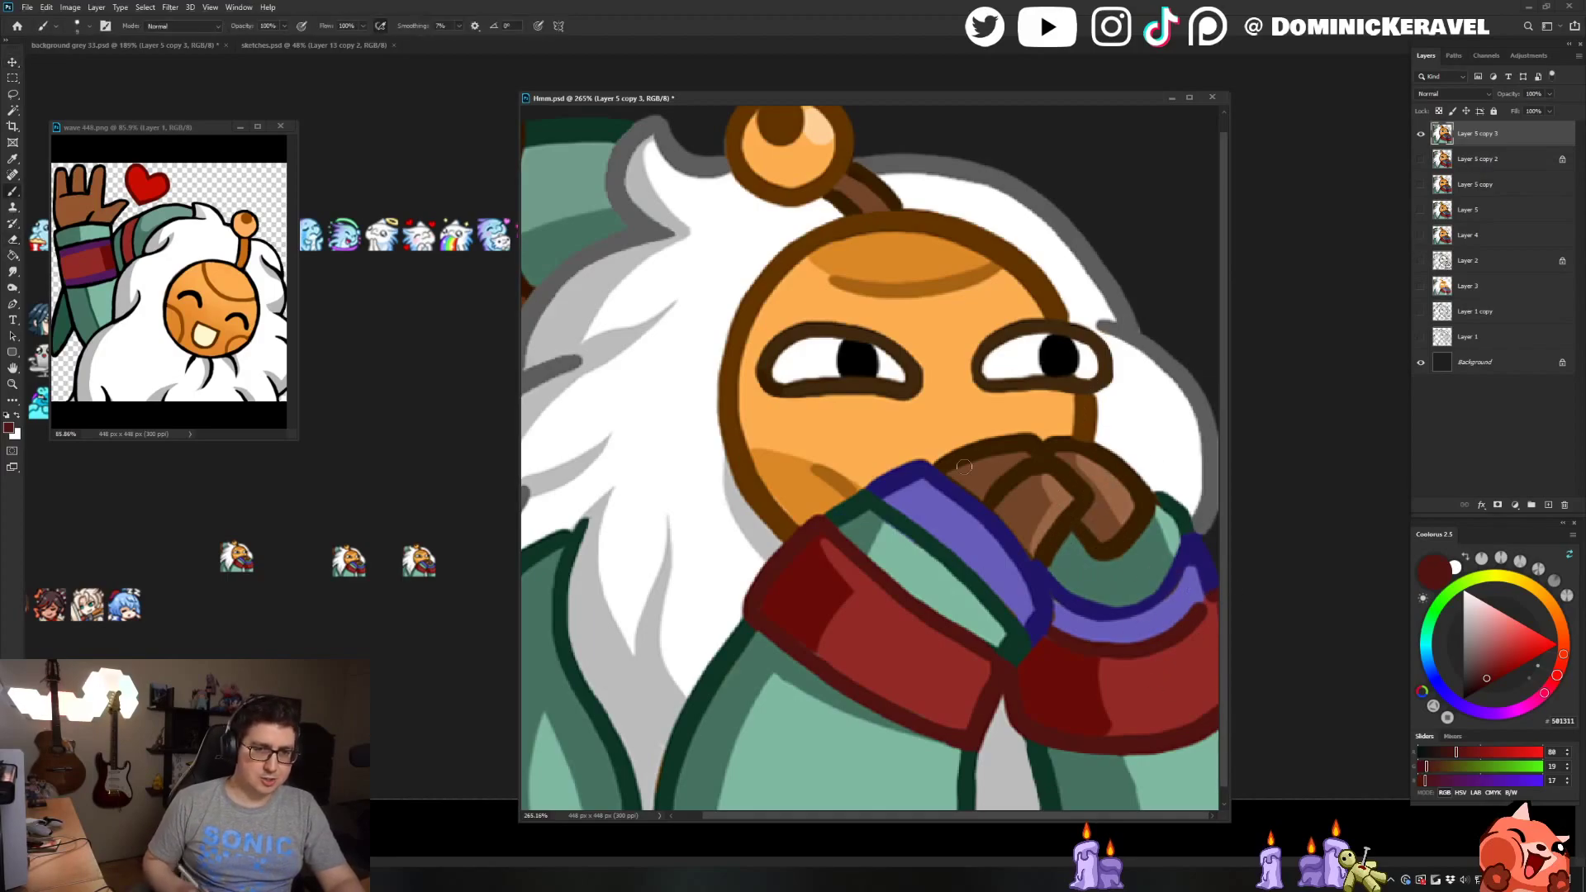
pyautogui.keyDown('alt'); pyautogui.click(1047, 596); pyautogui.keyUp('alt')
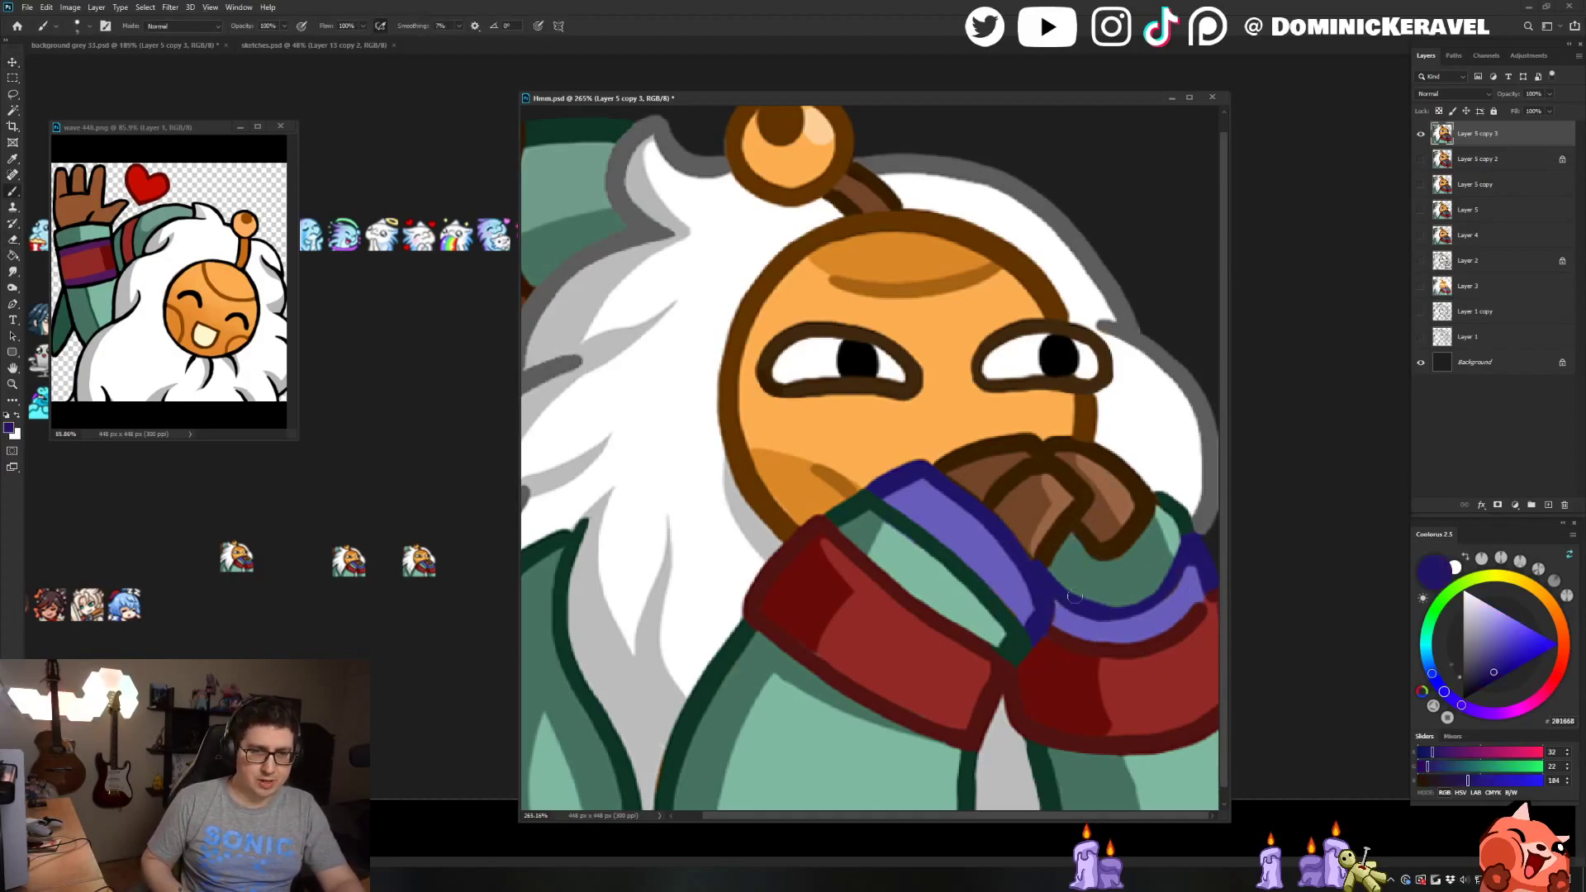
pyautogui.press('v')
pyautogui.hotkey('ctrl', 's')
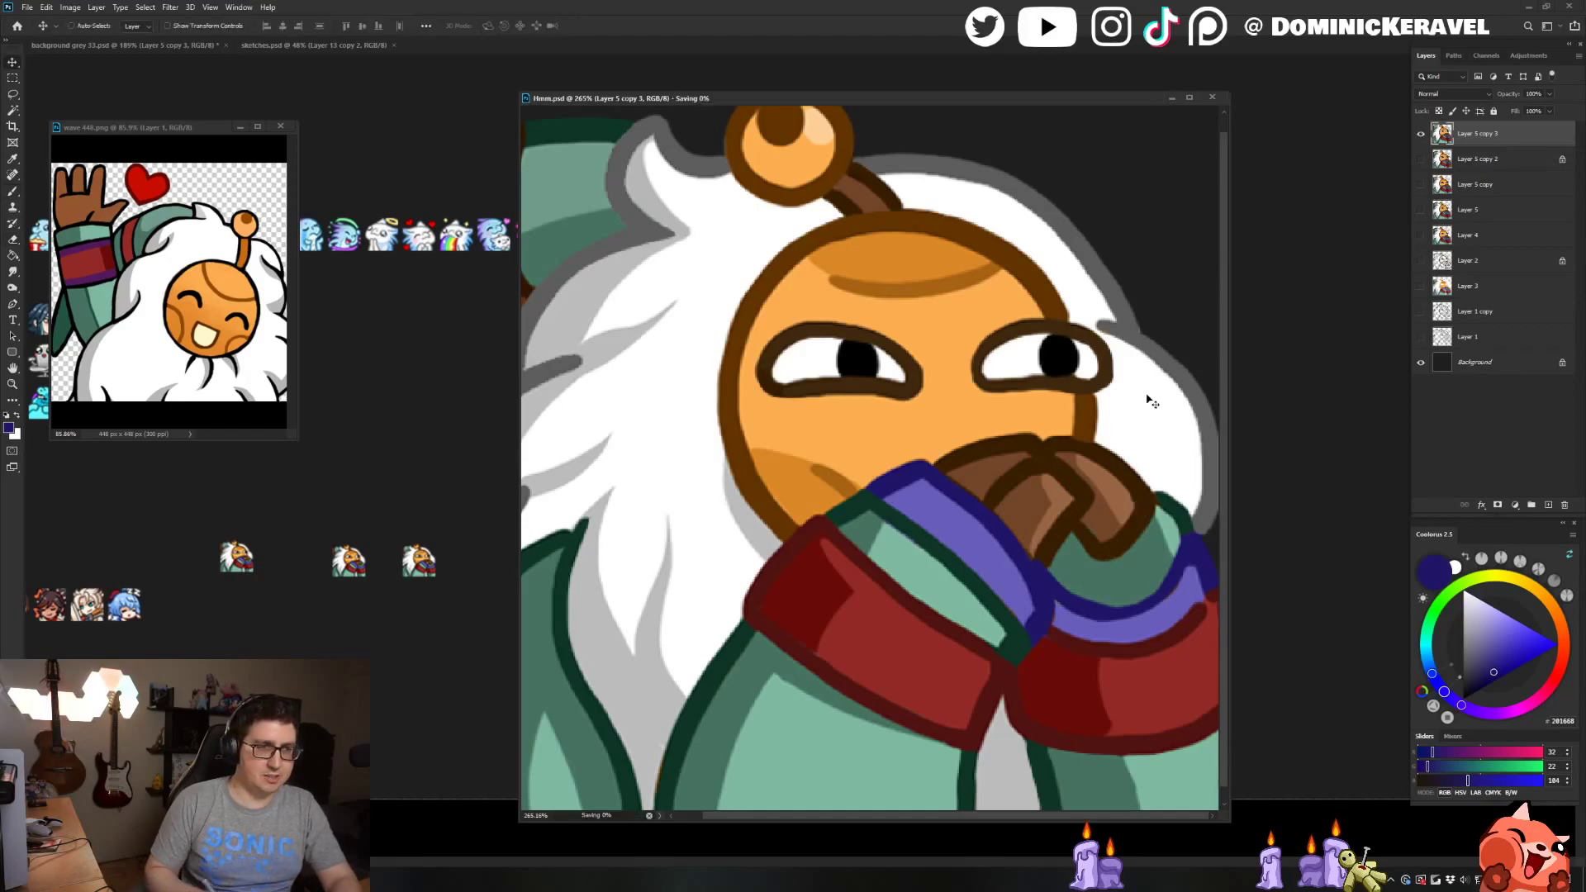
# Clean up the hair outline with sampled gray #5D5D5D and the Eraser, and save the document
pyautogui.press('b')
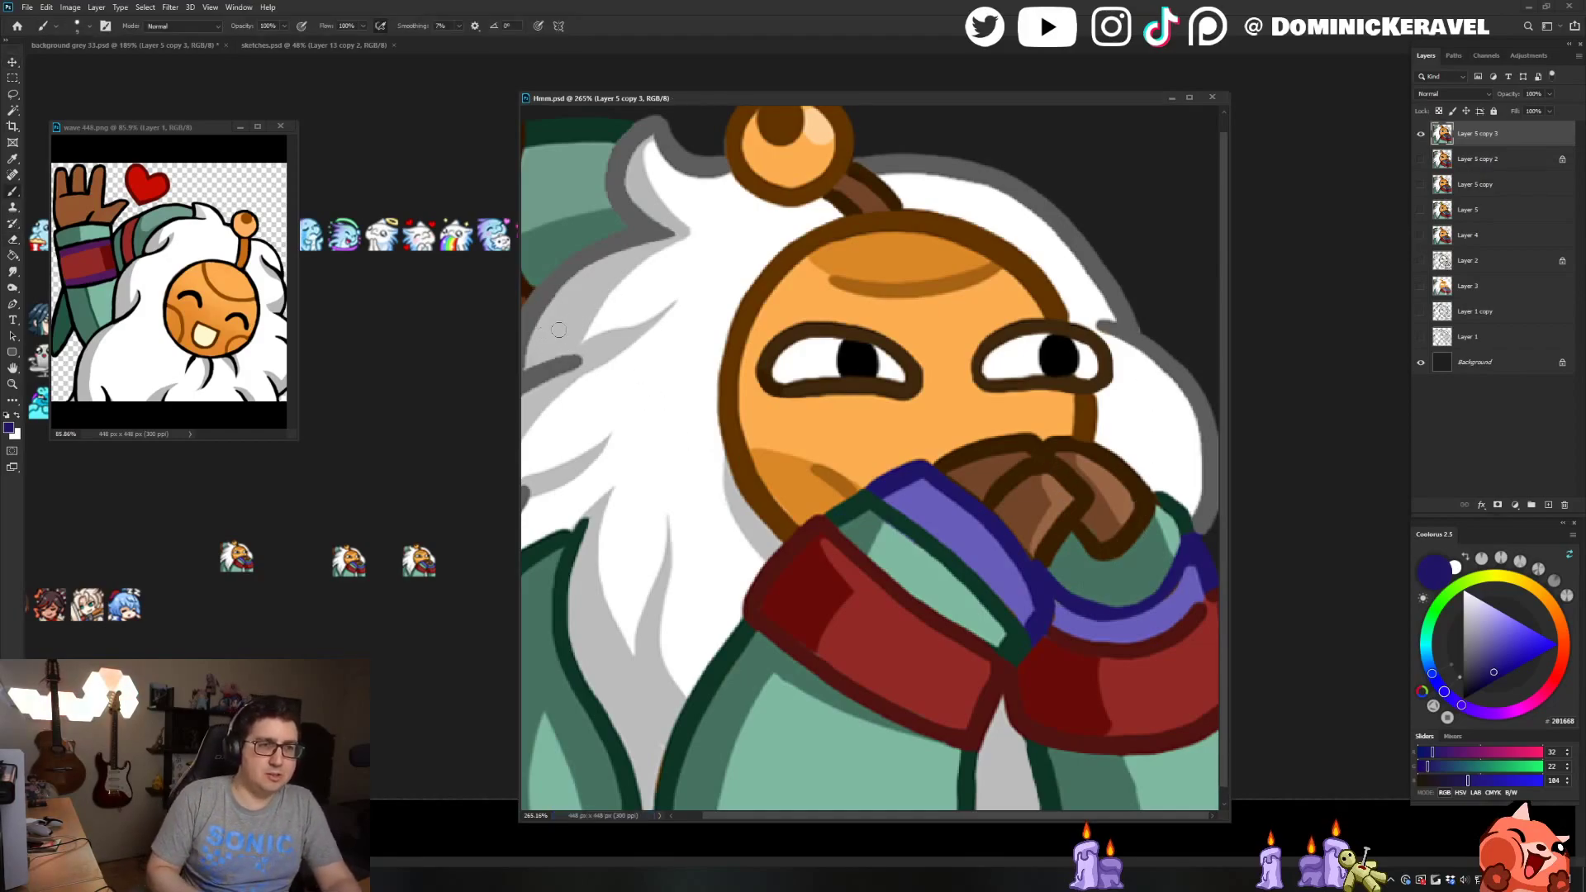
pyautogui.keyDown('alt'); pyautogui.click(525, 341); pyautogui.keyUp('alt')
pyautogui.press('v')
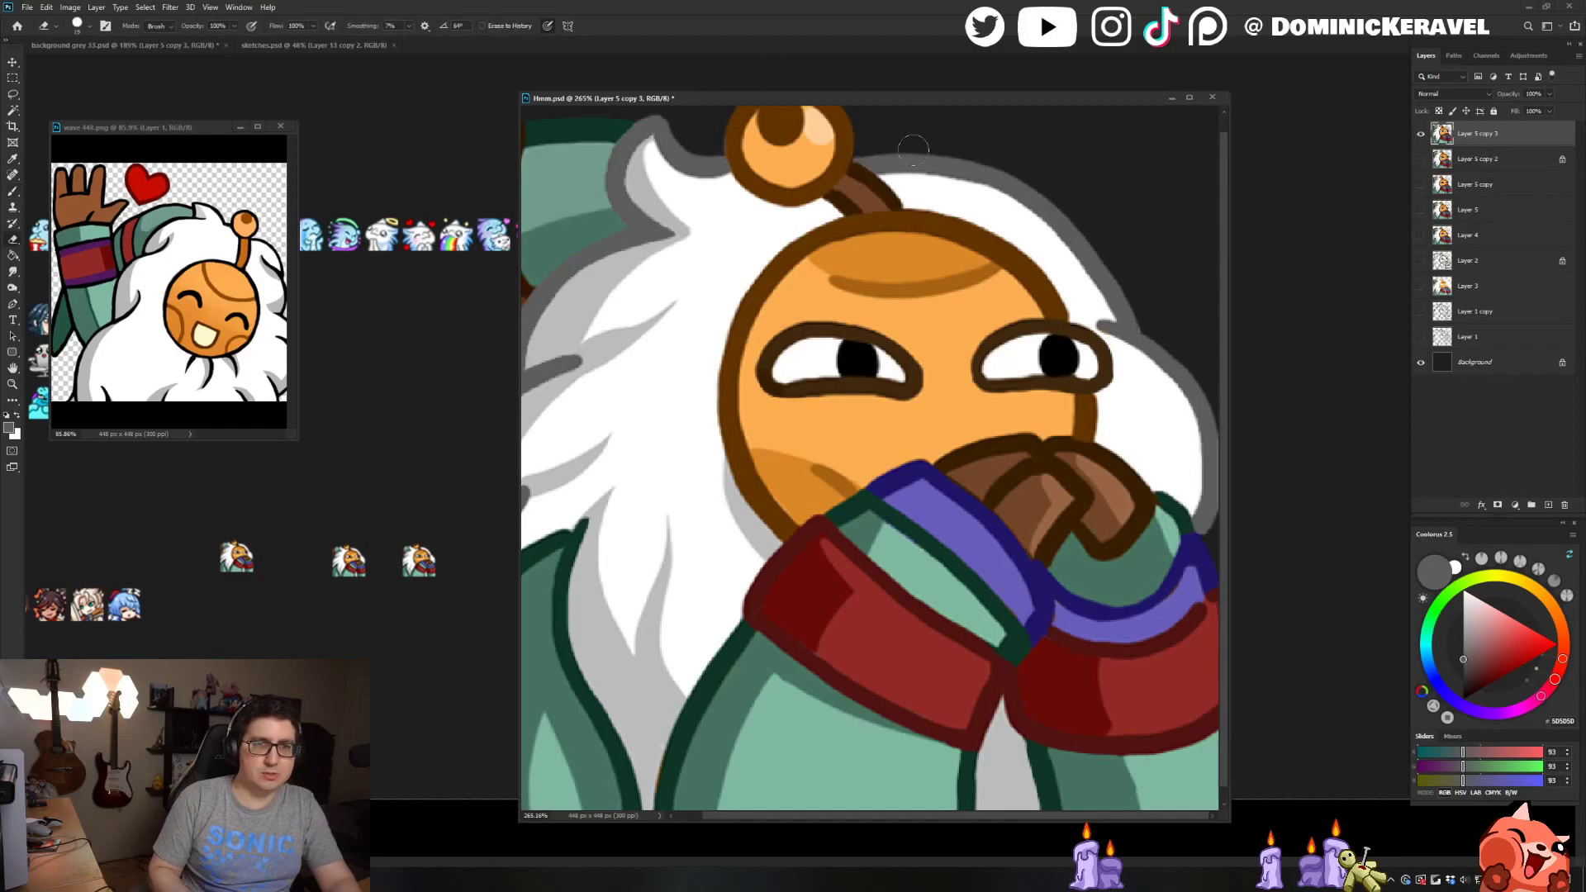
pyautogui.scroll(-3, 870, 158)
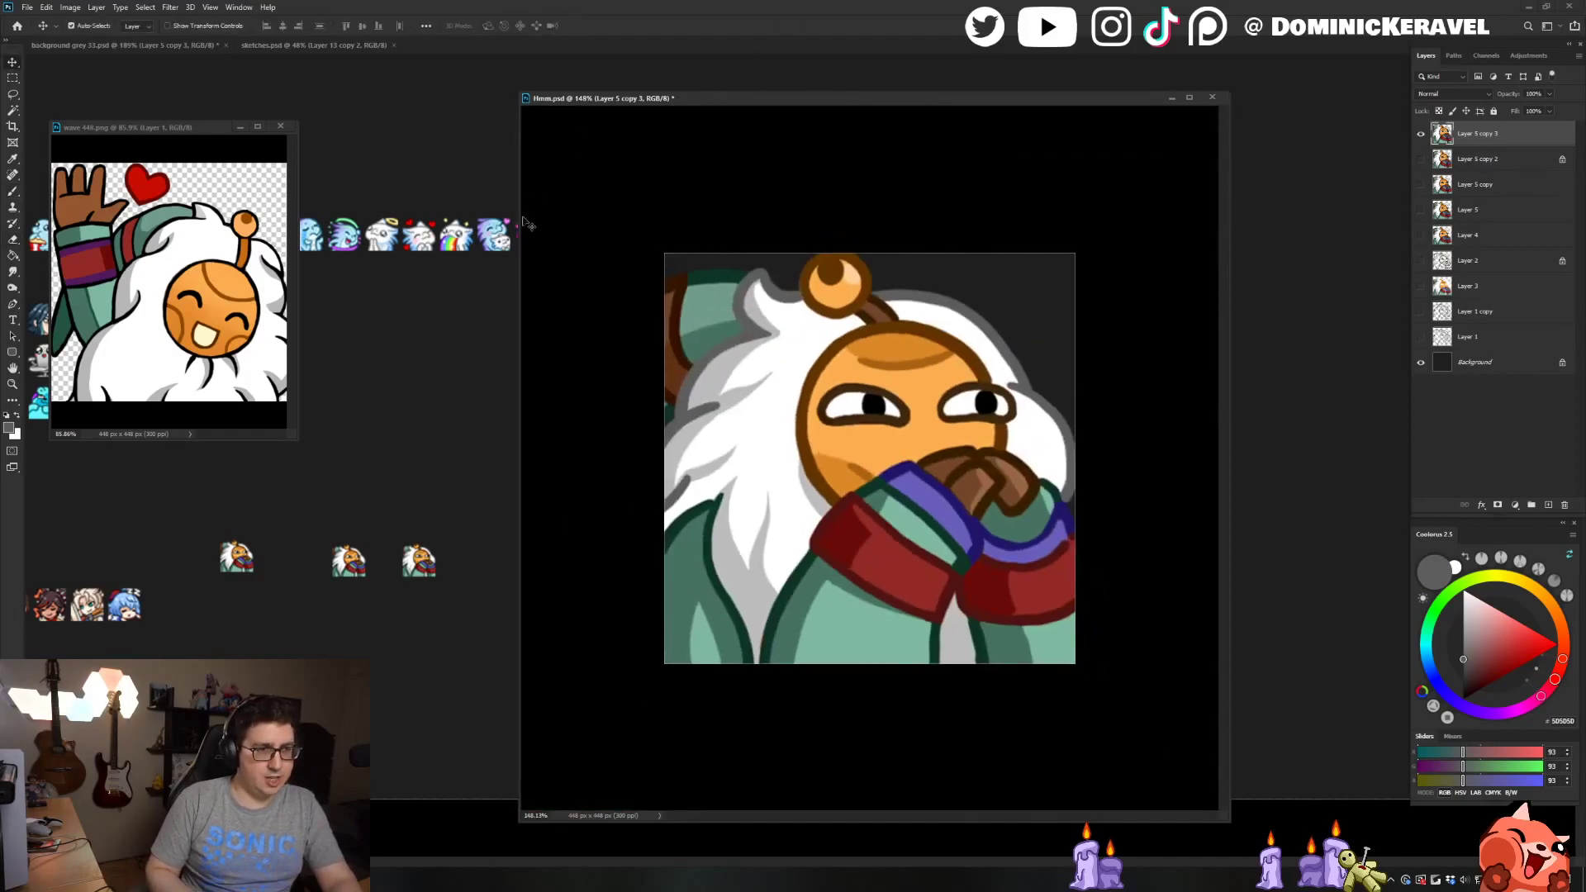
pyautogui.press('b')
pyautogui.hotkey('ctrl', 's')
pyautogui.press('v')
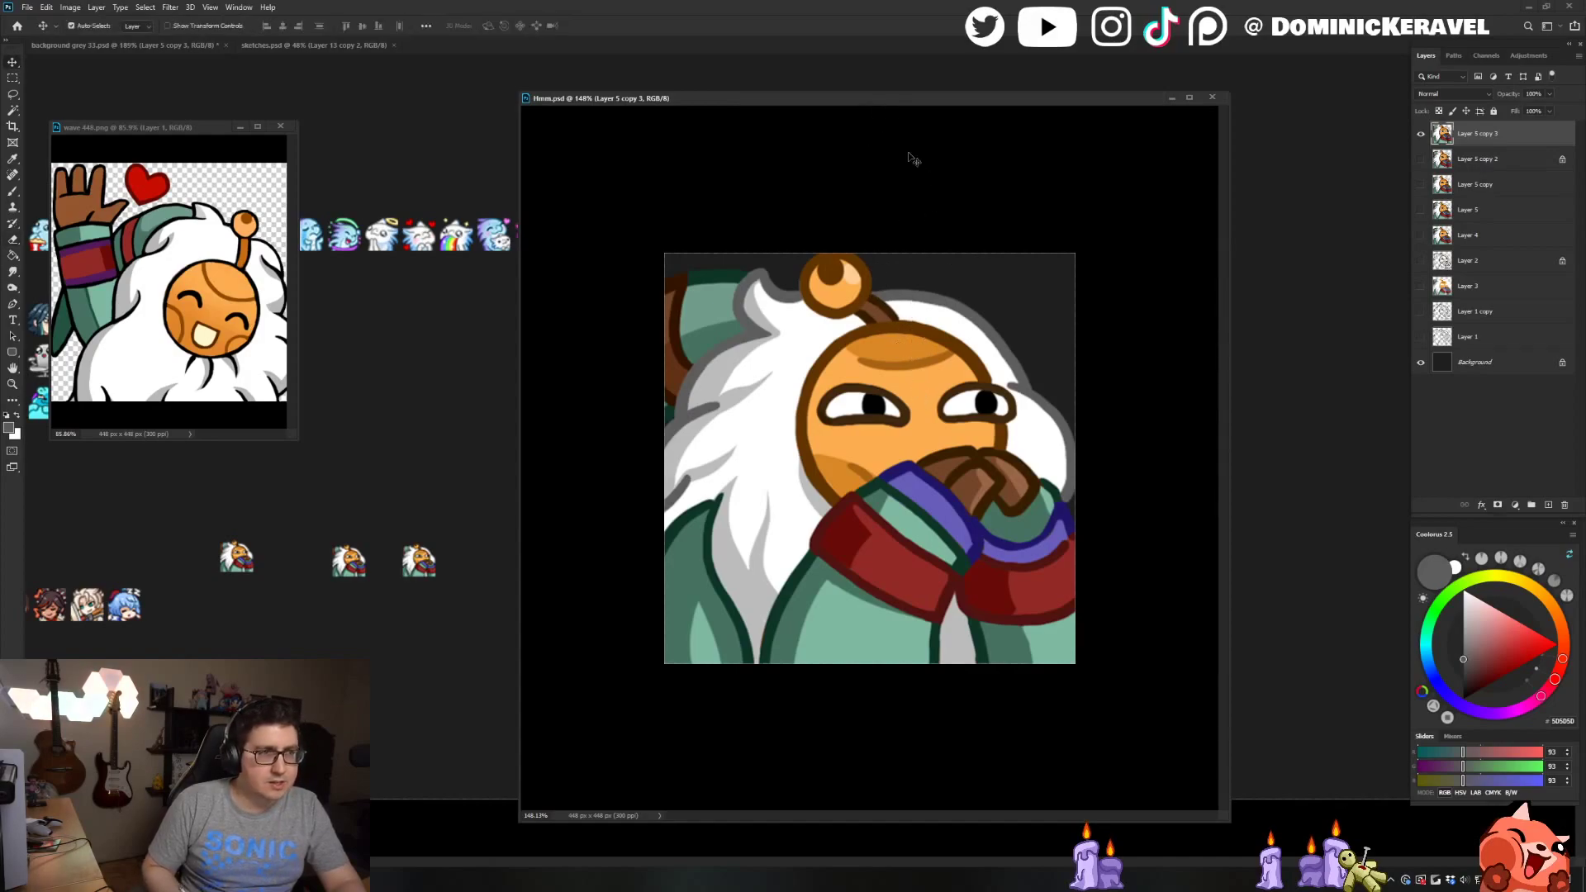
# Check the thinking emote's mirrored view at a small size, and undo the flip
pyautogui.moveTo(162, 125)
pyautogui.mouseDown()
pyautogui.moveTo(208, 161)
pyautogui.moveTo(147, 168)
pyautogui.moveTo(157, 182)
pyautogui.moveTo(159, 102)
pyautogui.mouseUp()
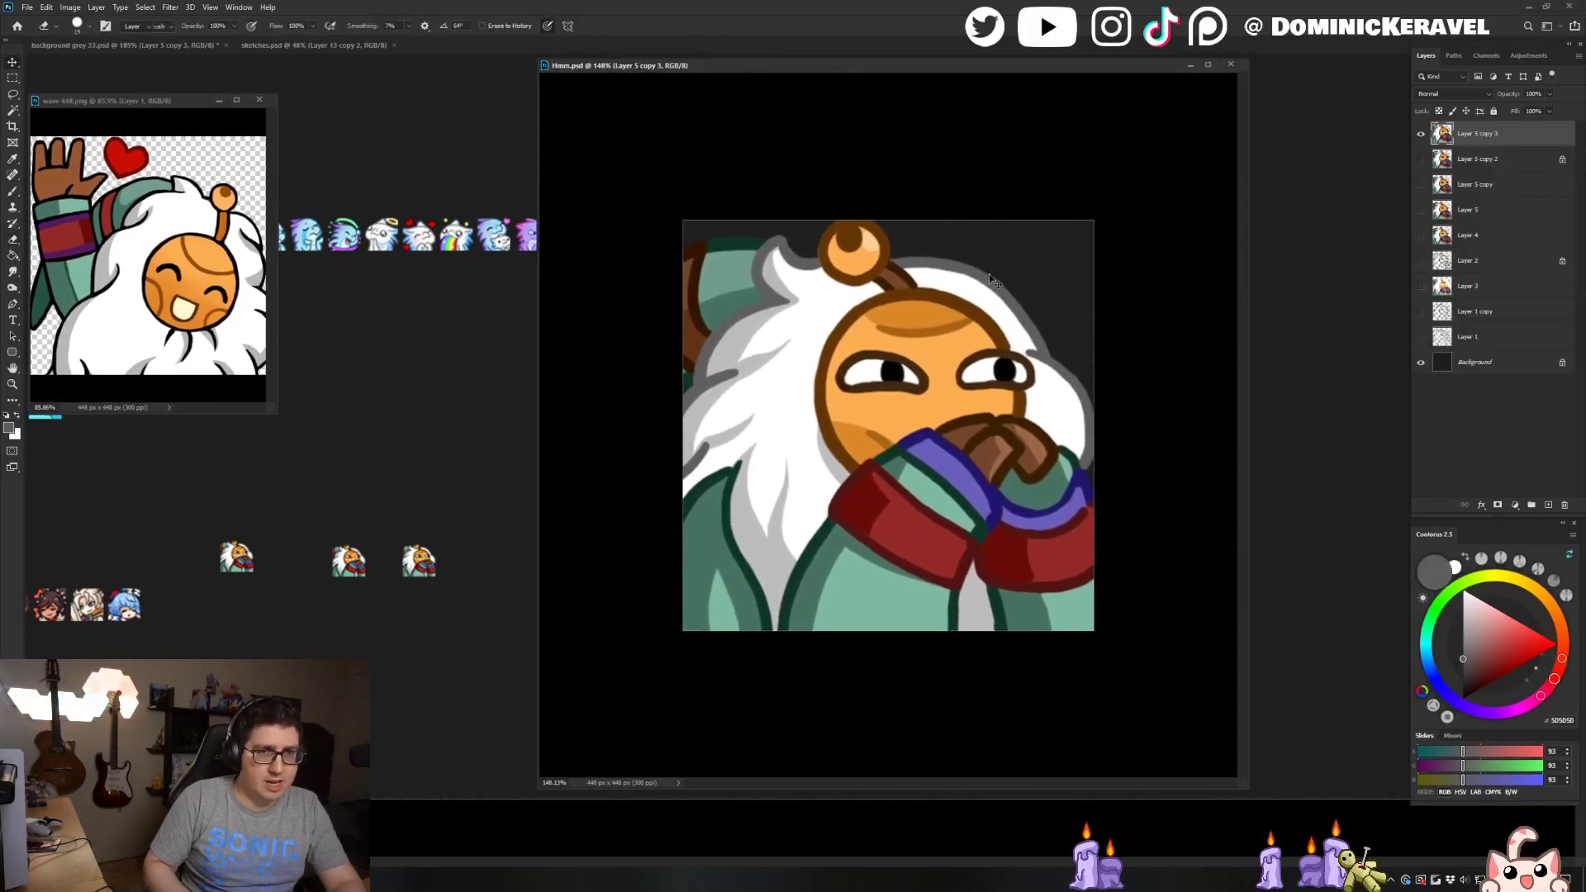
pyautogui.scroll(-5, 989, 274)
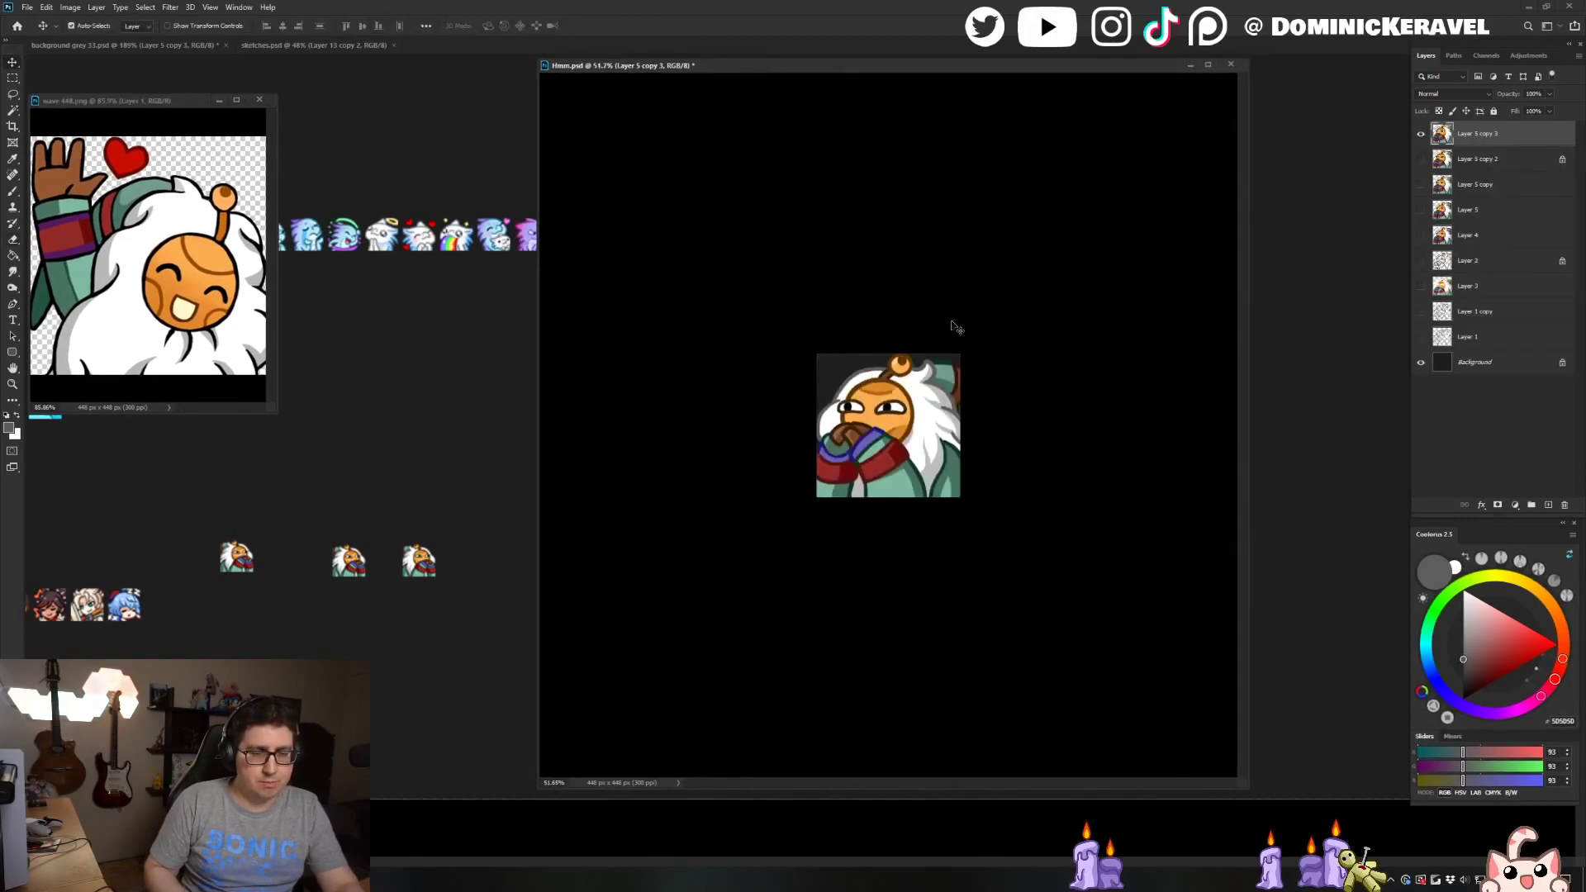
pyautogui.hotkey('ctrl', 'z')
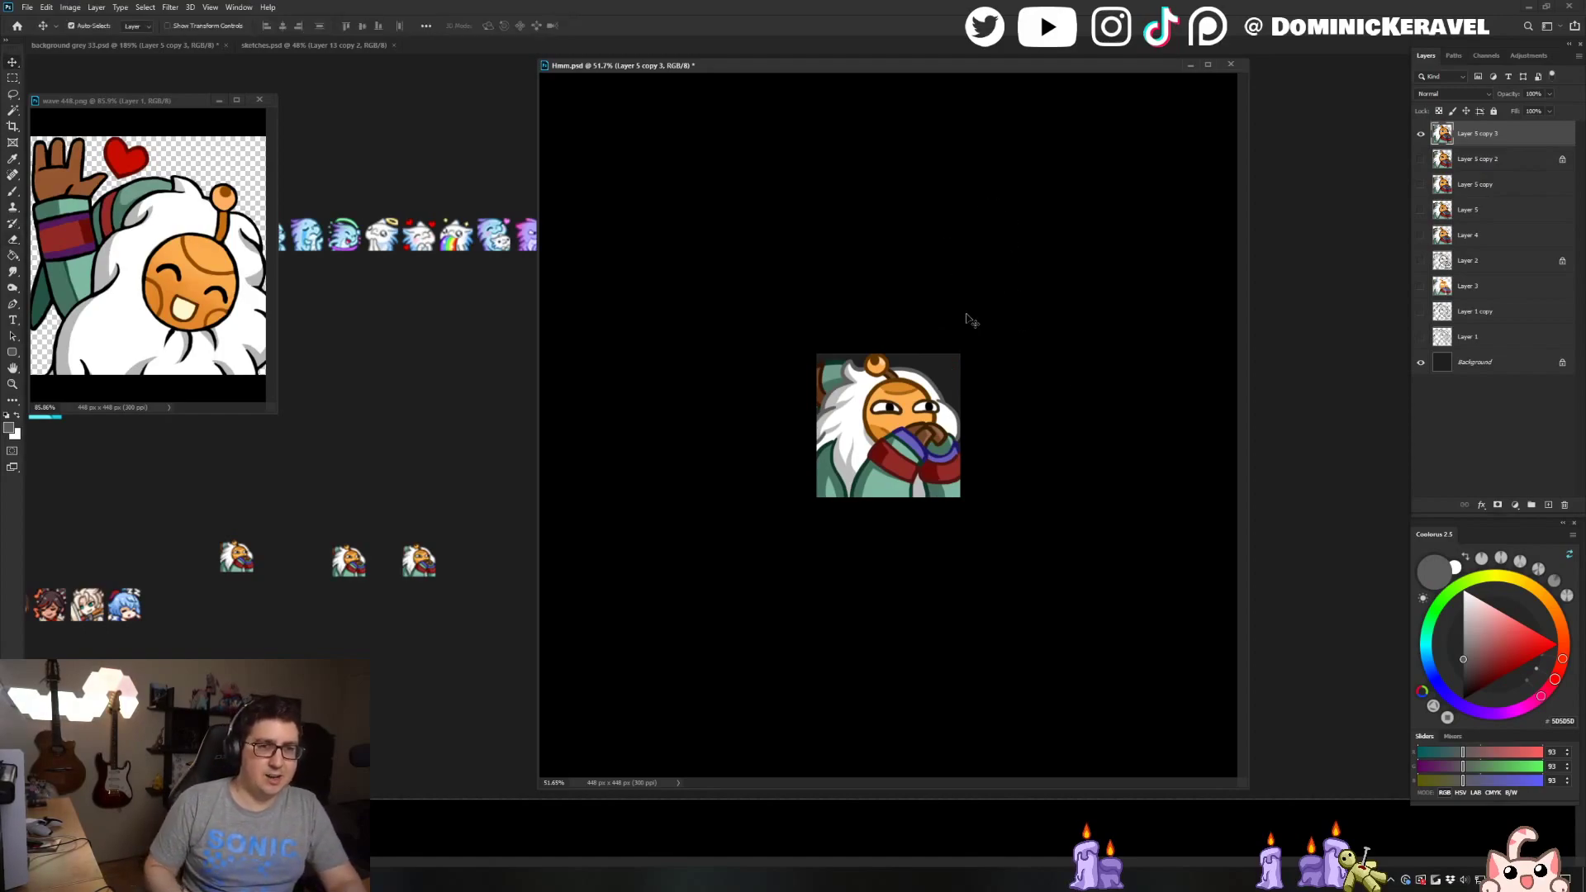
pyautogui.scroll(5, 1007, 422)
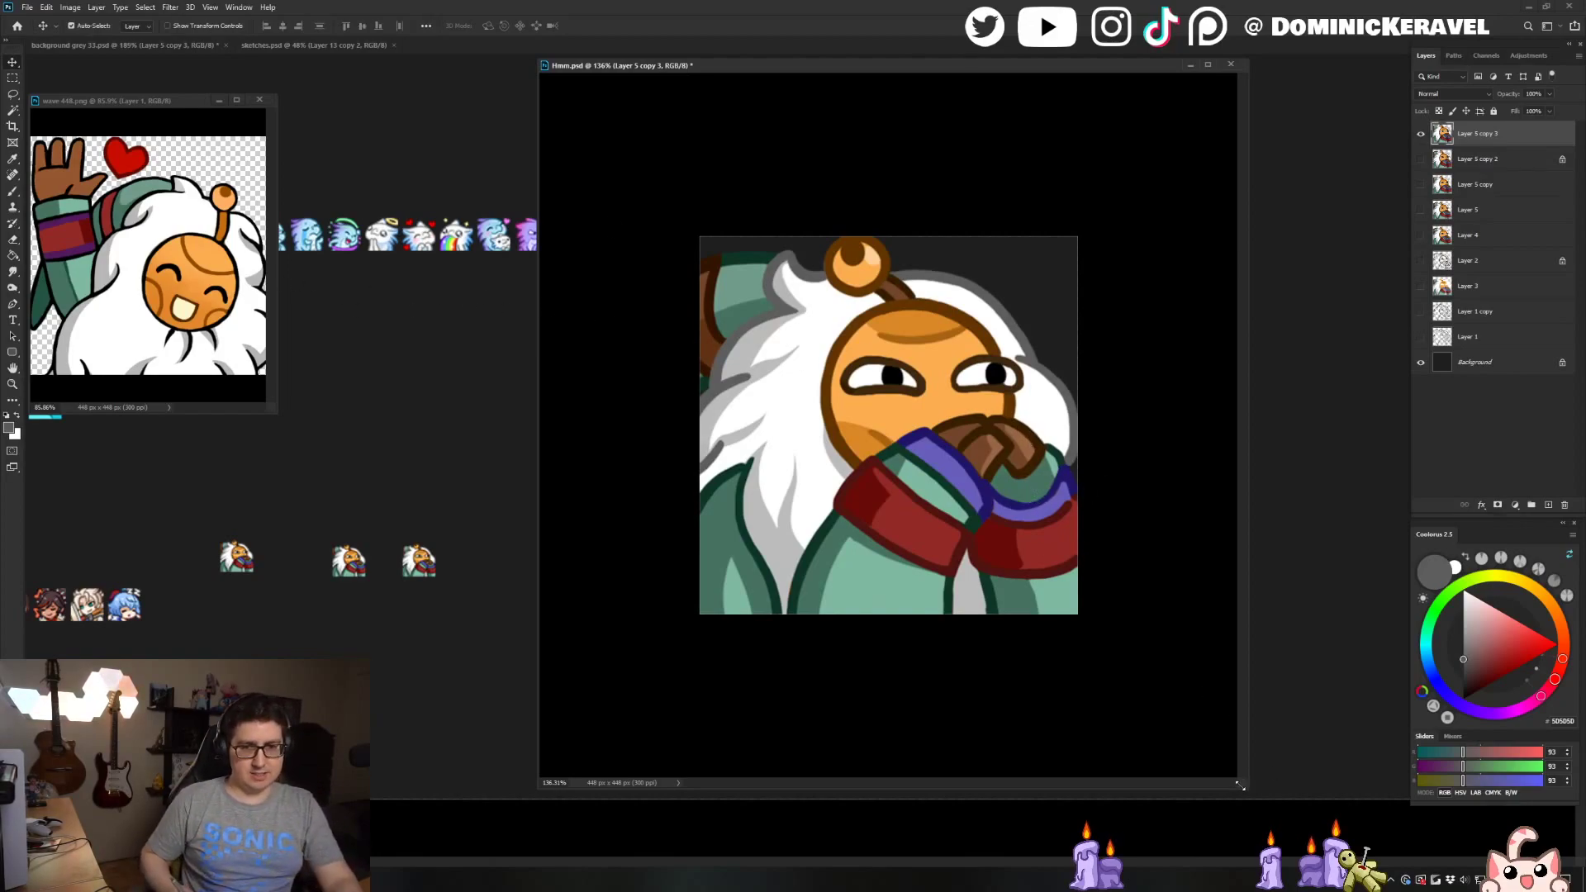
pyautogui.moveTo(1239, 786); pyautogui.dragTo(1314, 841)
# Place a 28 px copy of the waving emote above the small thinking emotes on the gray background, and undo the source image's resize
pyautogui.click(208, 119)
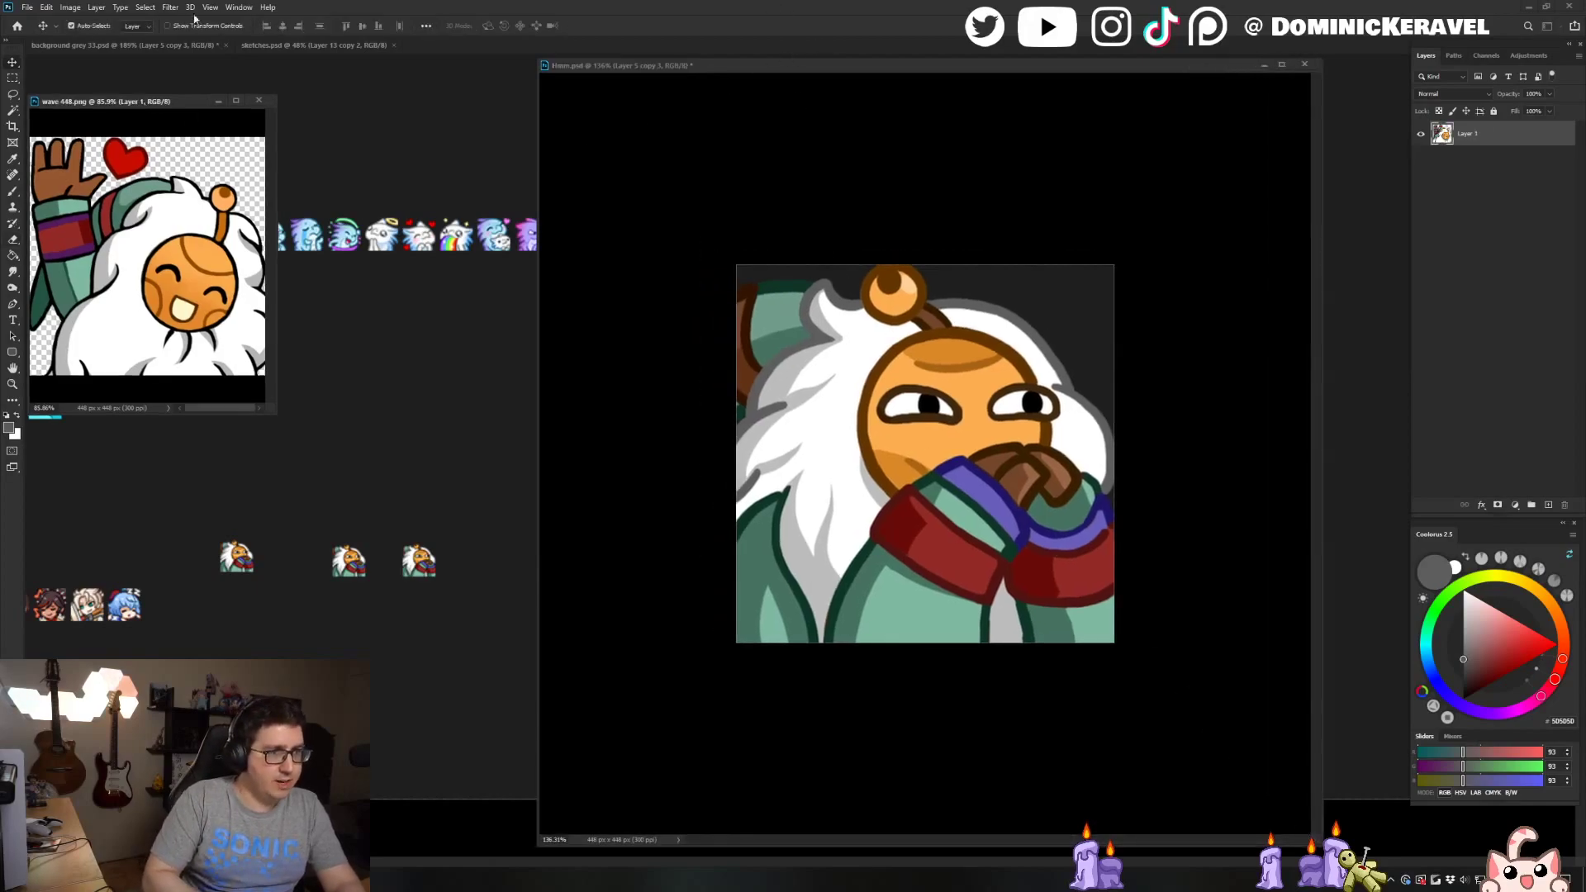
pyautogui.hotkey('ctrl', 'alt', 'i')
pyautogui.write('28')
pyautogui.press('Return')
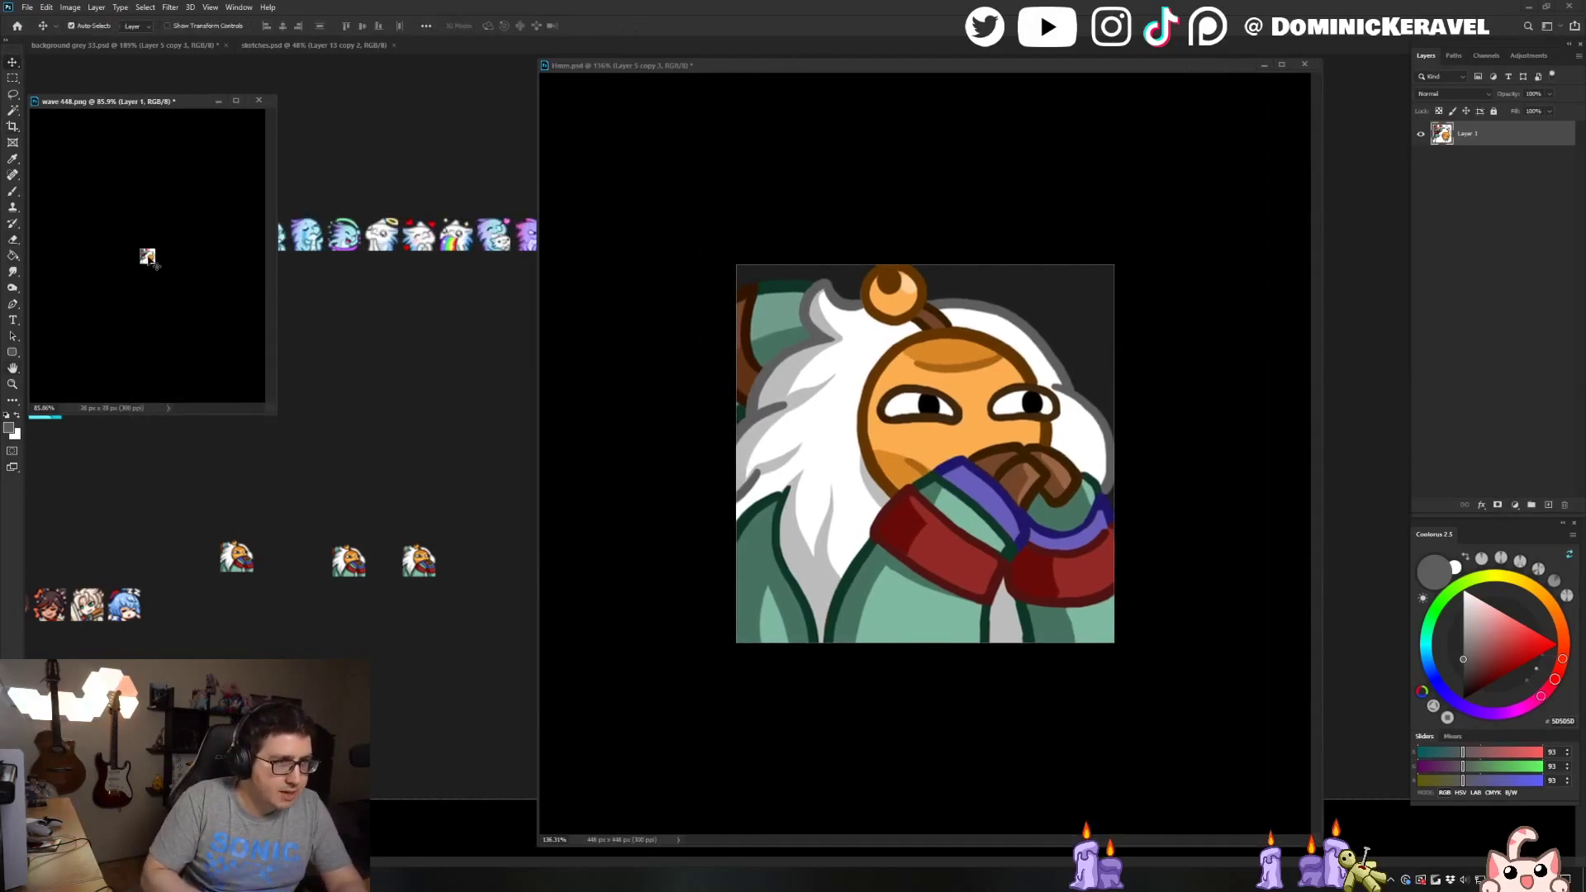
pyautogui.moveTo(147, 256); pyautogui.dragTo(352, 479)
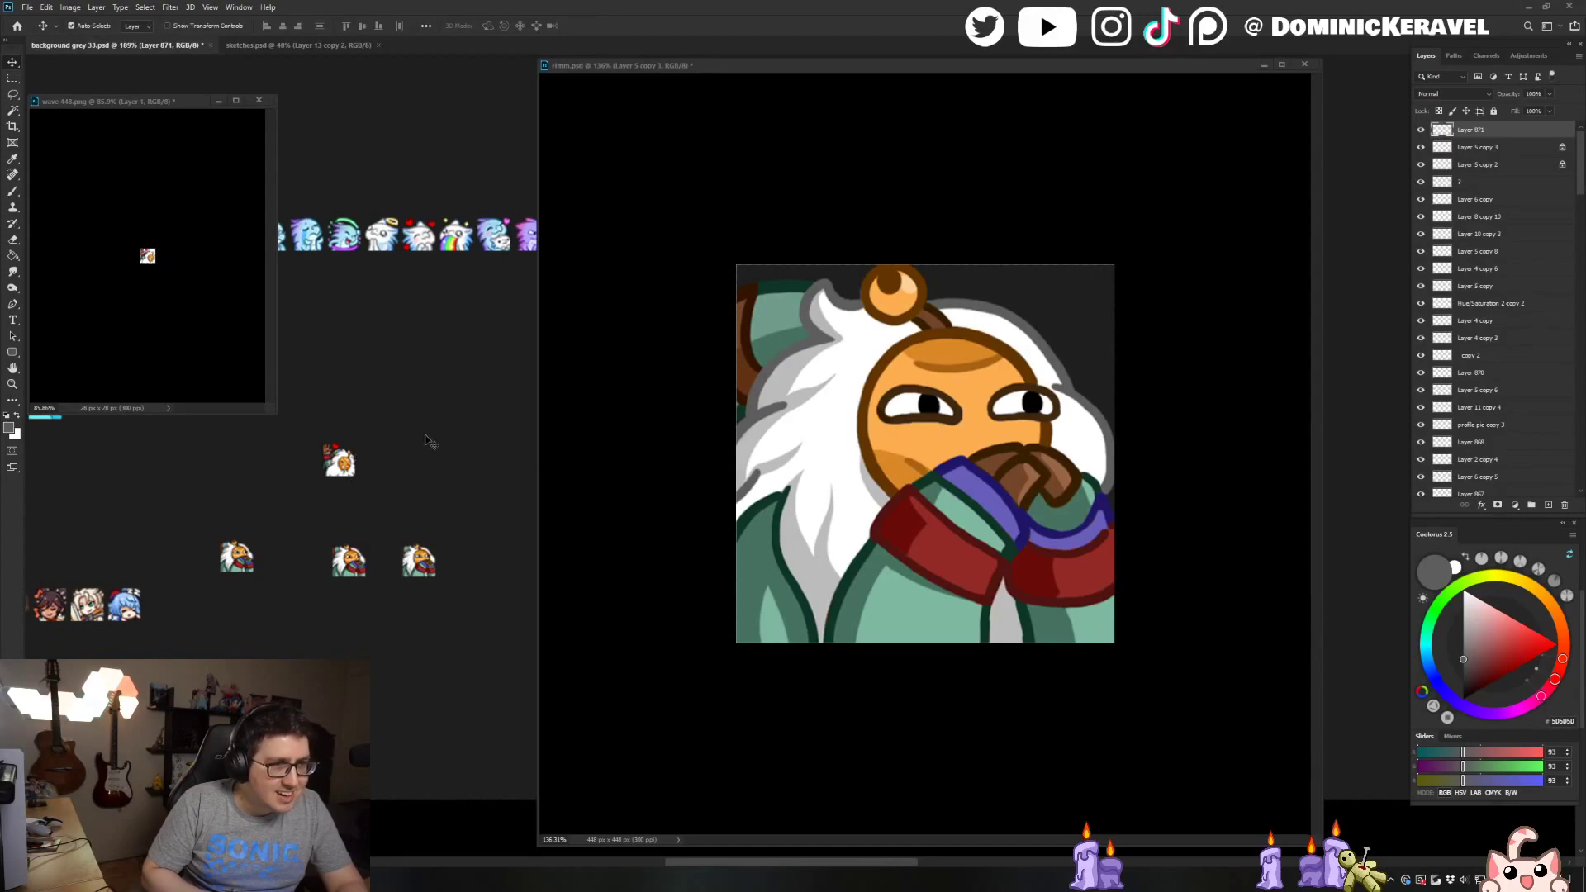
pyautogui.click(165, 371)
pyautogui.hotkey('ctrl', 'z')
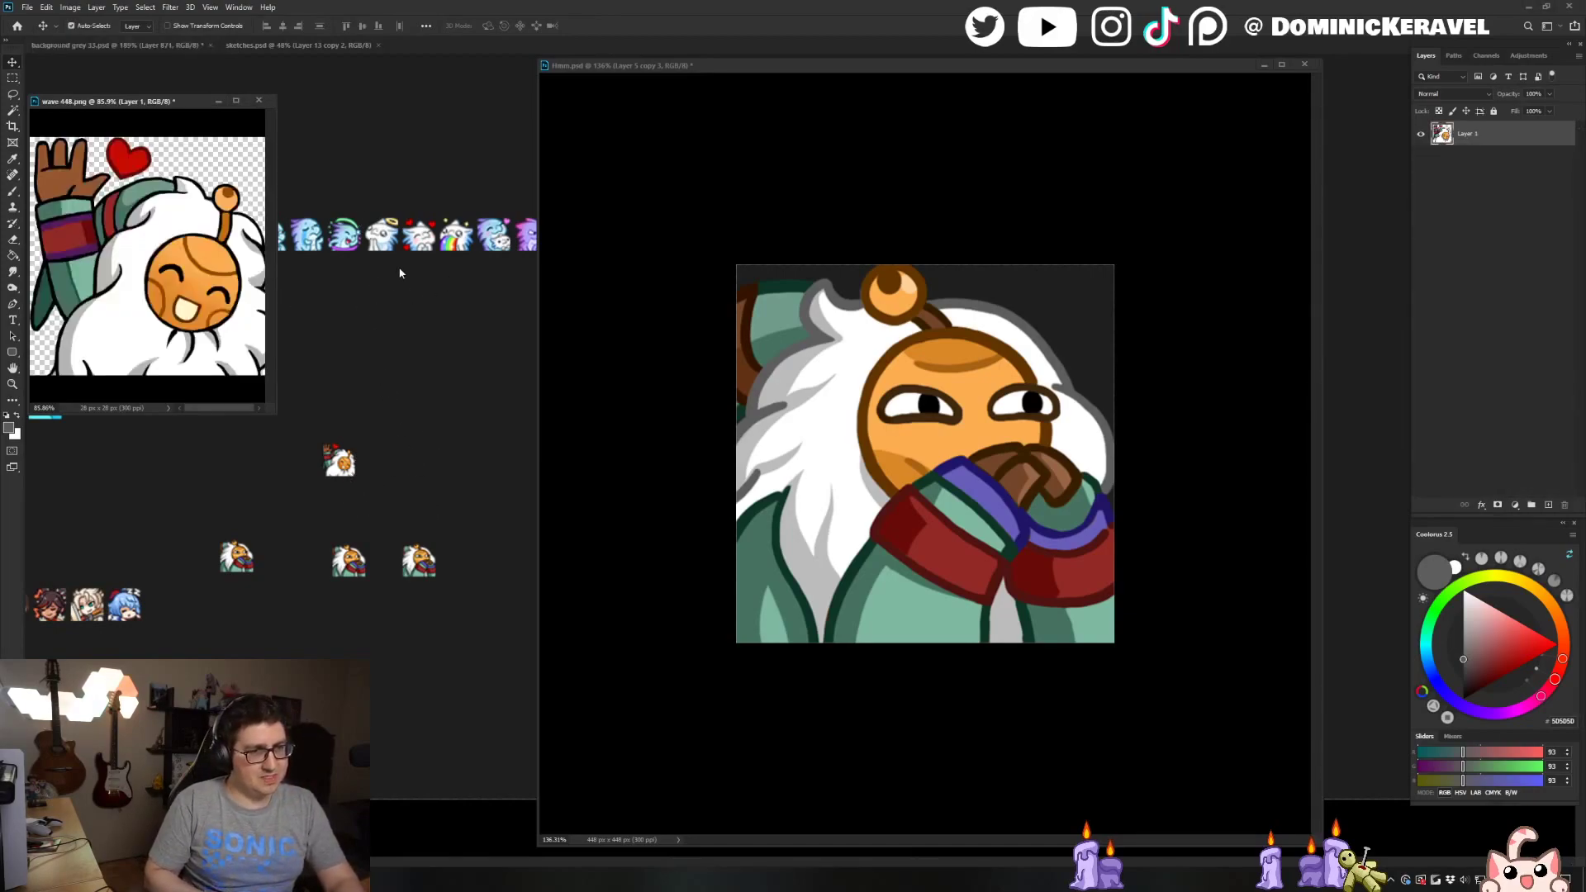
# Duplicate the thinking emote's top layer, Layer 5 copy 3, in Hmm.psd
pyautogui.click(892, 192)
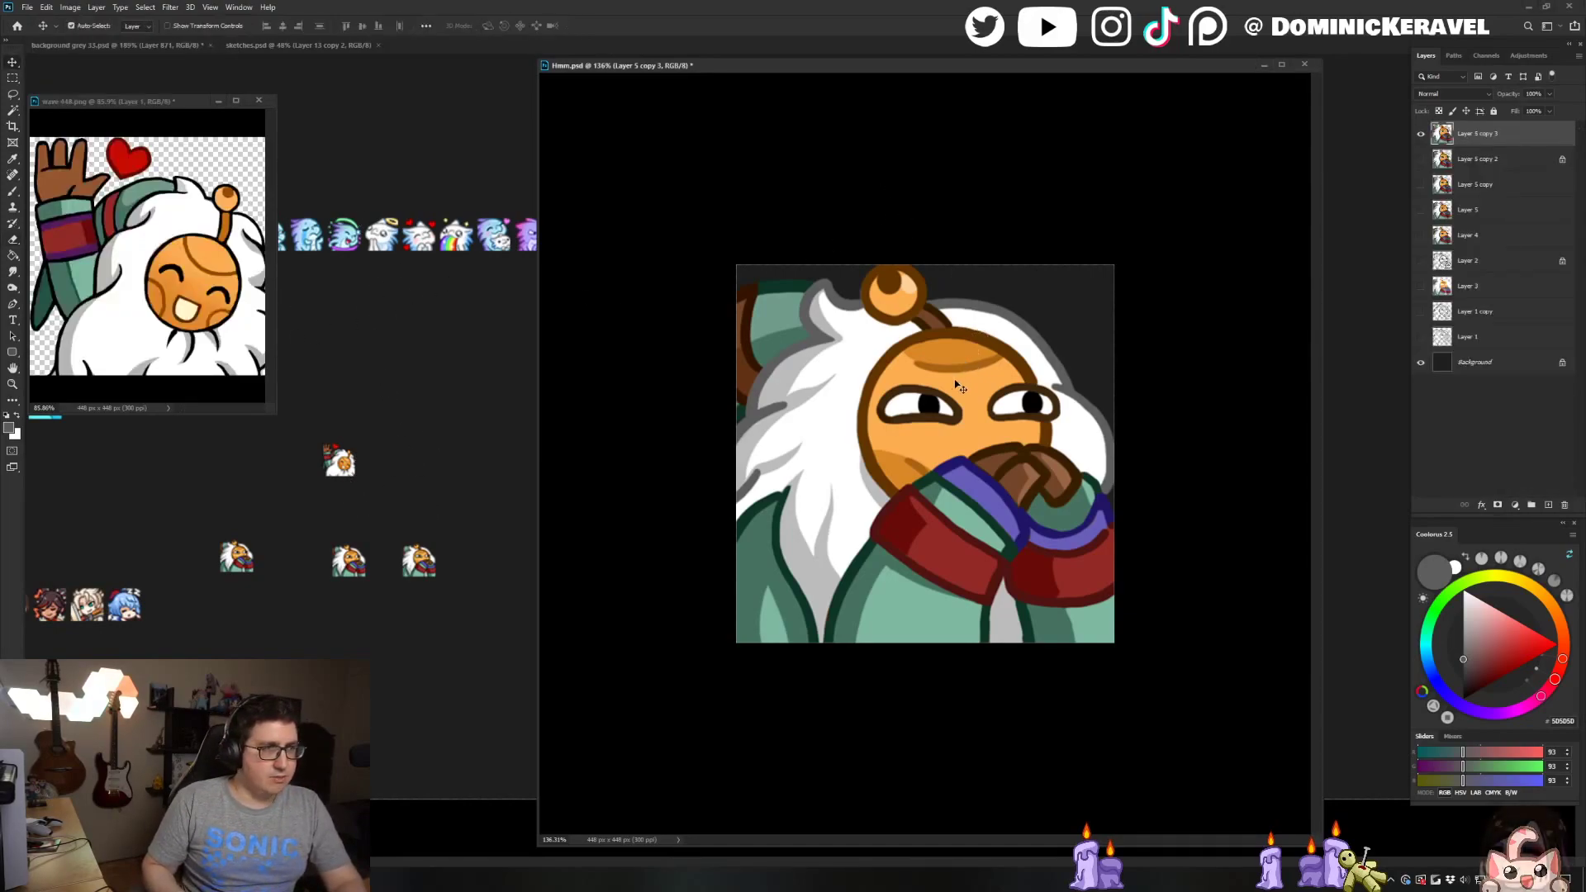
pyautogui.scroll(-2, 1003, 264)
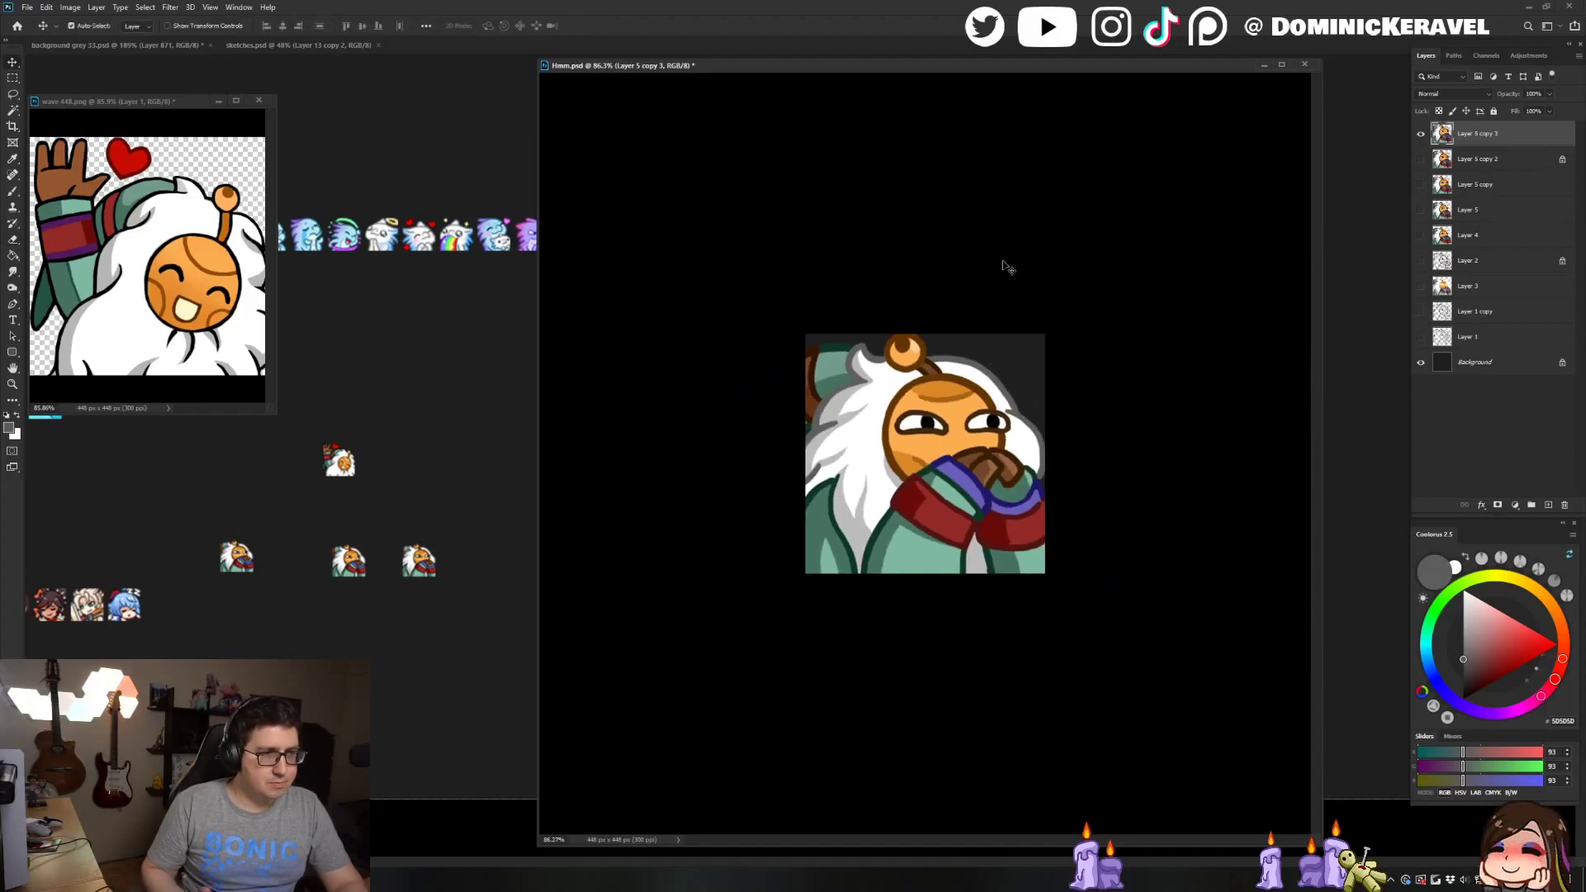
pyautogui.scroll(1, 1045, 406)
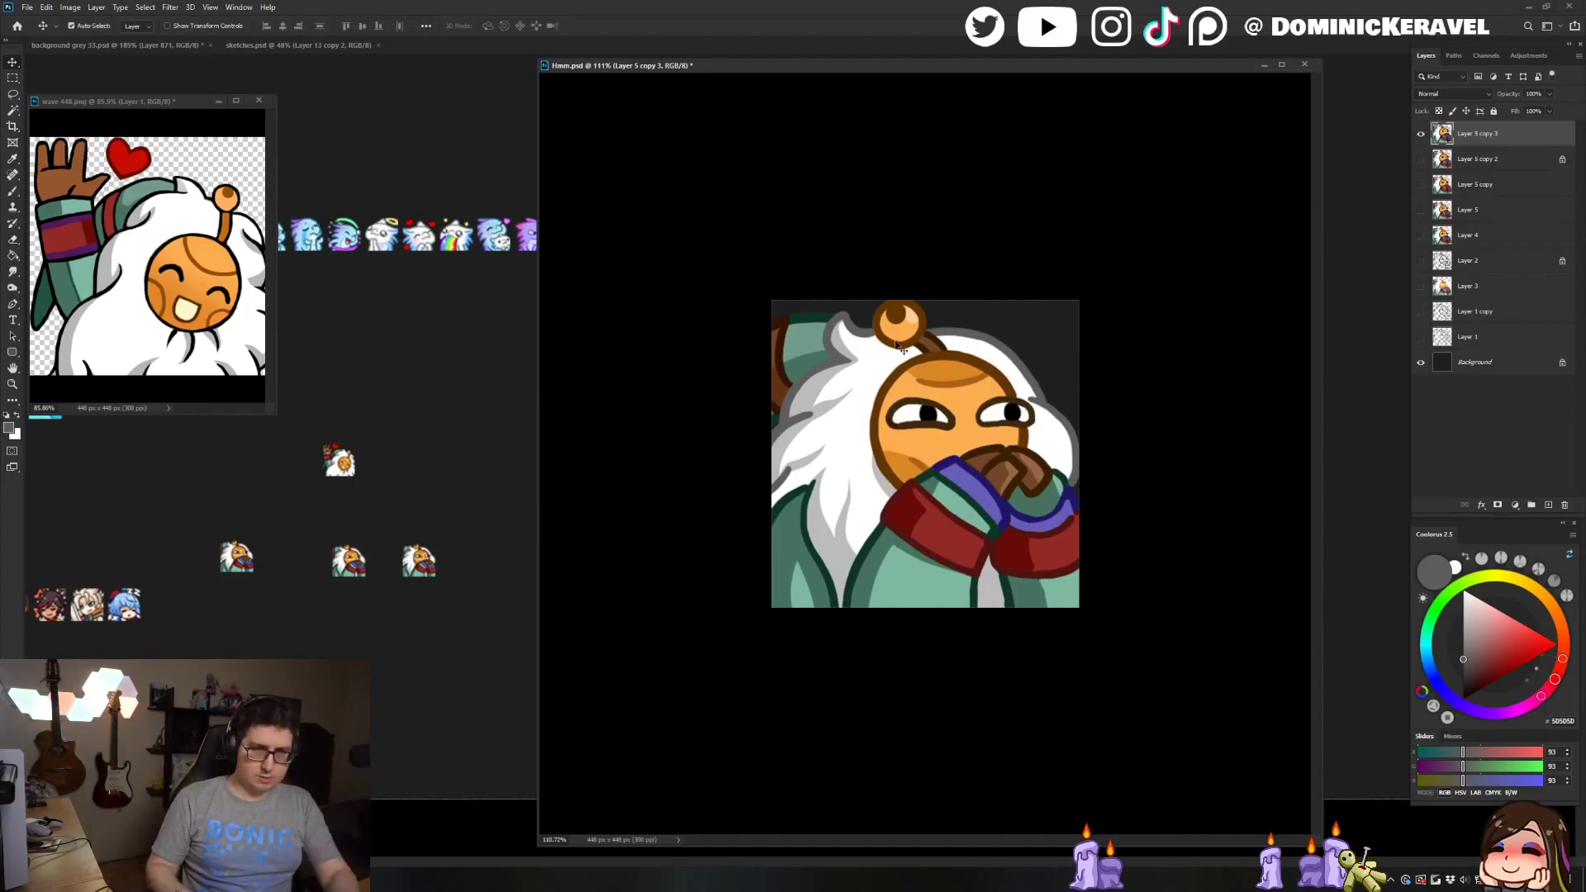
pyautogui.hotkey('ctrl', 't')
pyautogui.moveTo(773, 591); pyautogui.dragTo(688, 648)
pyautogui.press('Return')
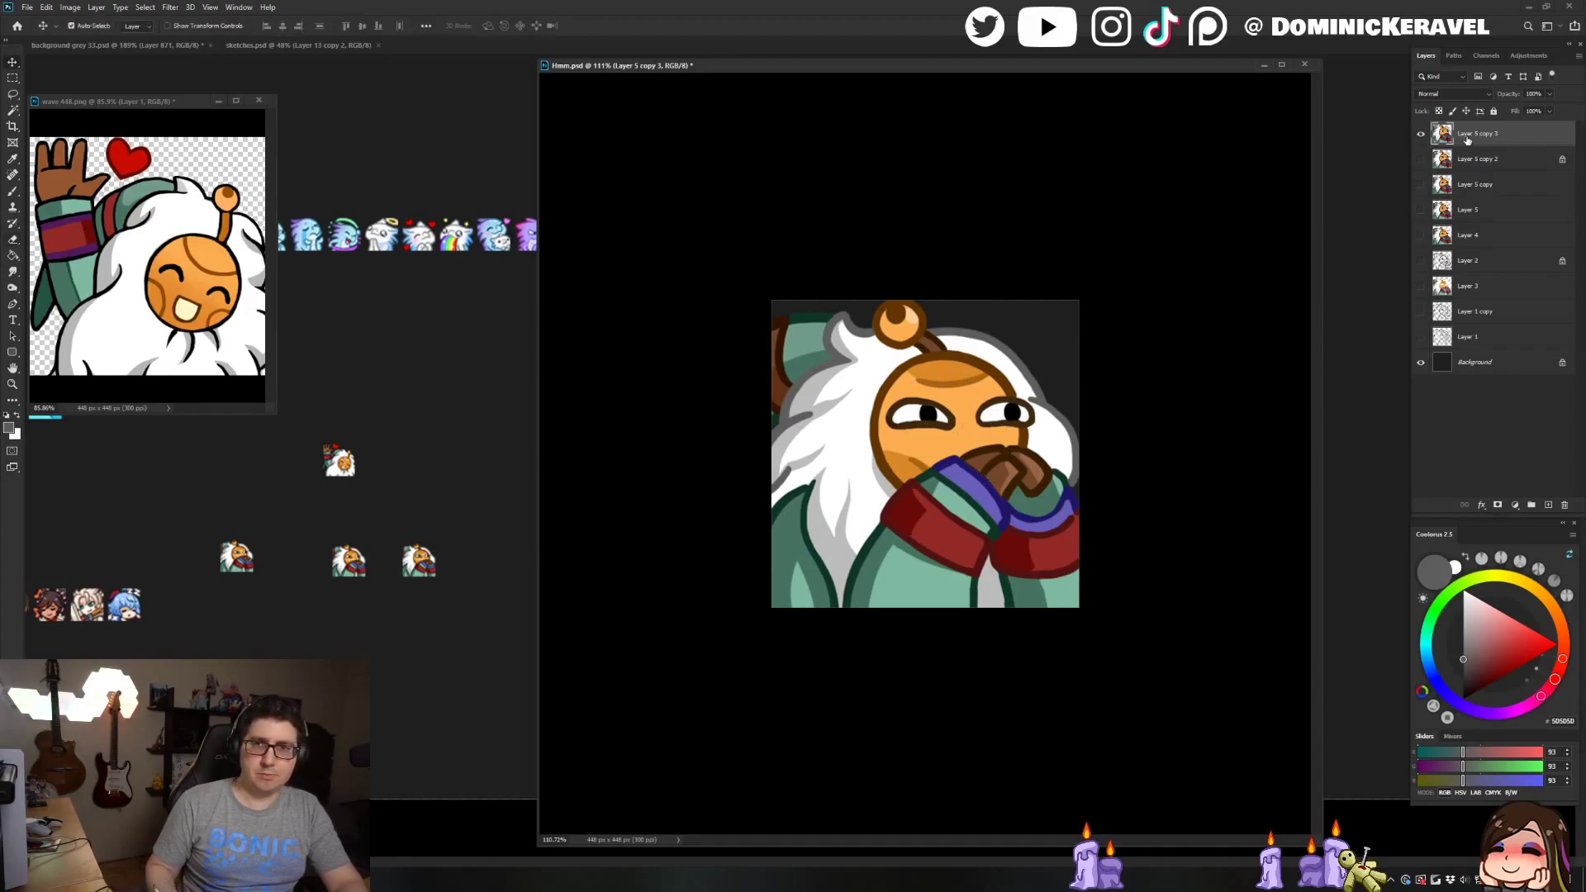
pyautogui.hotkey('ctrl', 'j')
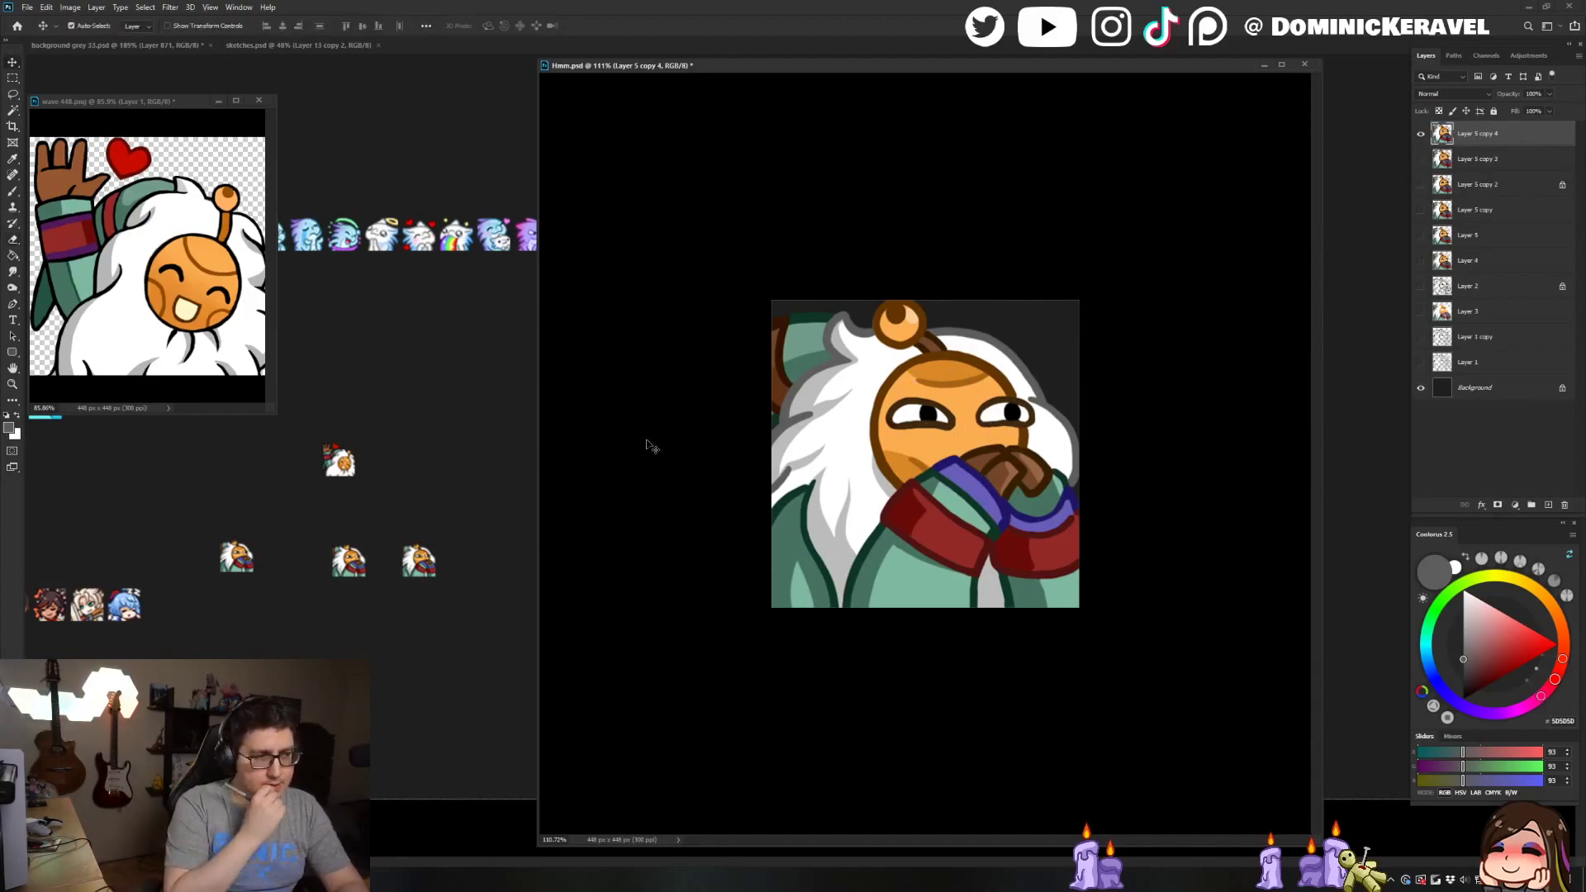
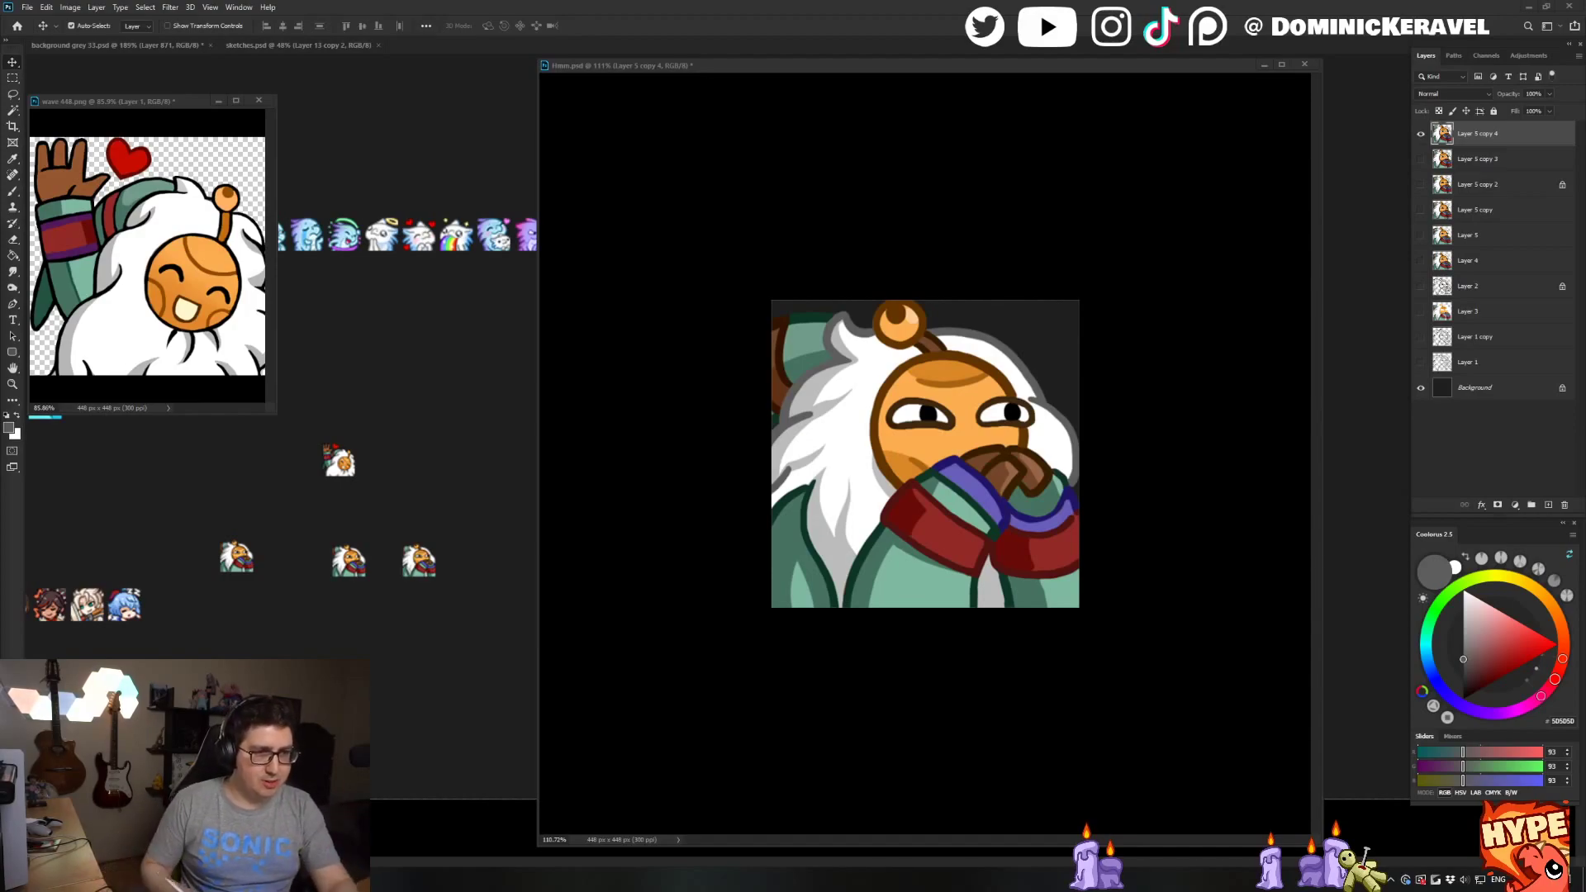
# Shift the last small thinking emote slightly farther from its neighbor on the gray background, and reposition the Hmm.psd window
pyautogui.click(463, 551)
pyautogui.moveTo(480, 486); pyautogui.dragTo(420, 458)
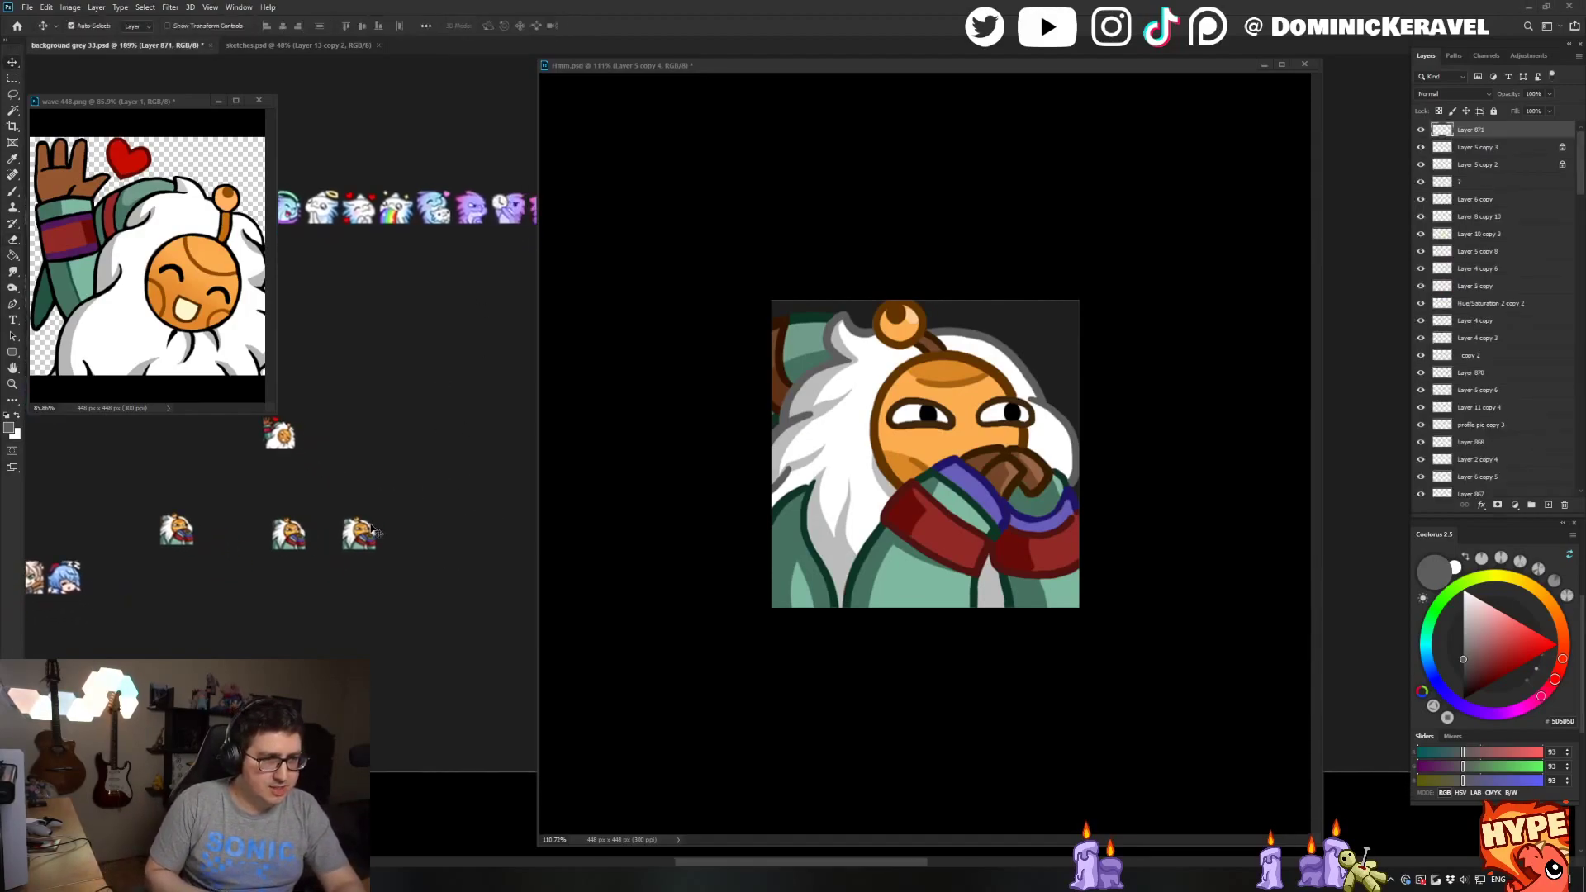
pyautogui.moveTo(360, 532); pyautogui.dragTo(373, 535)
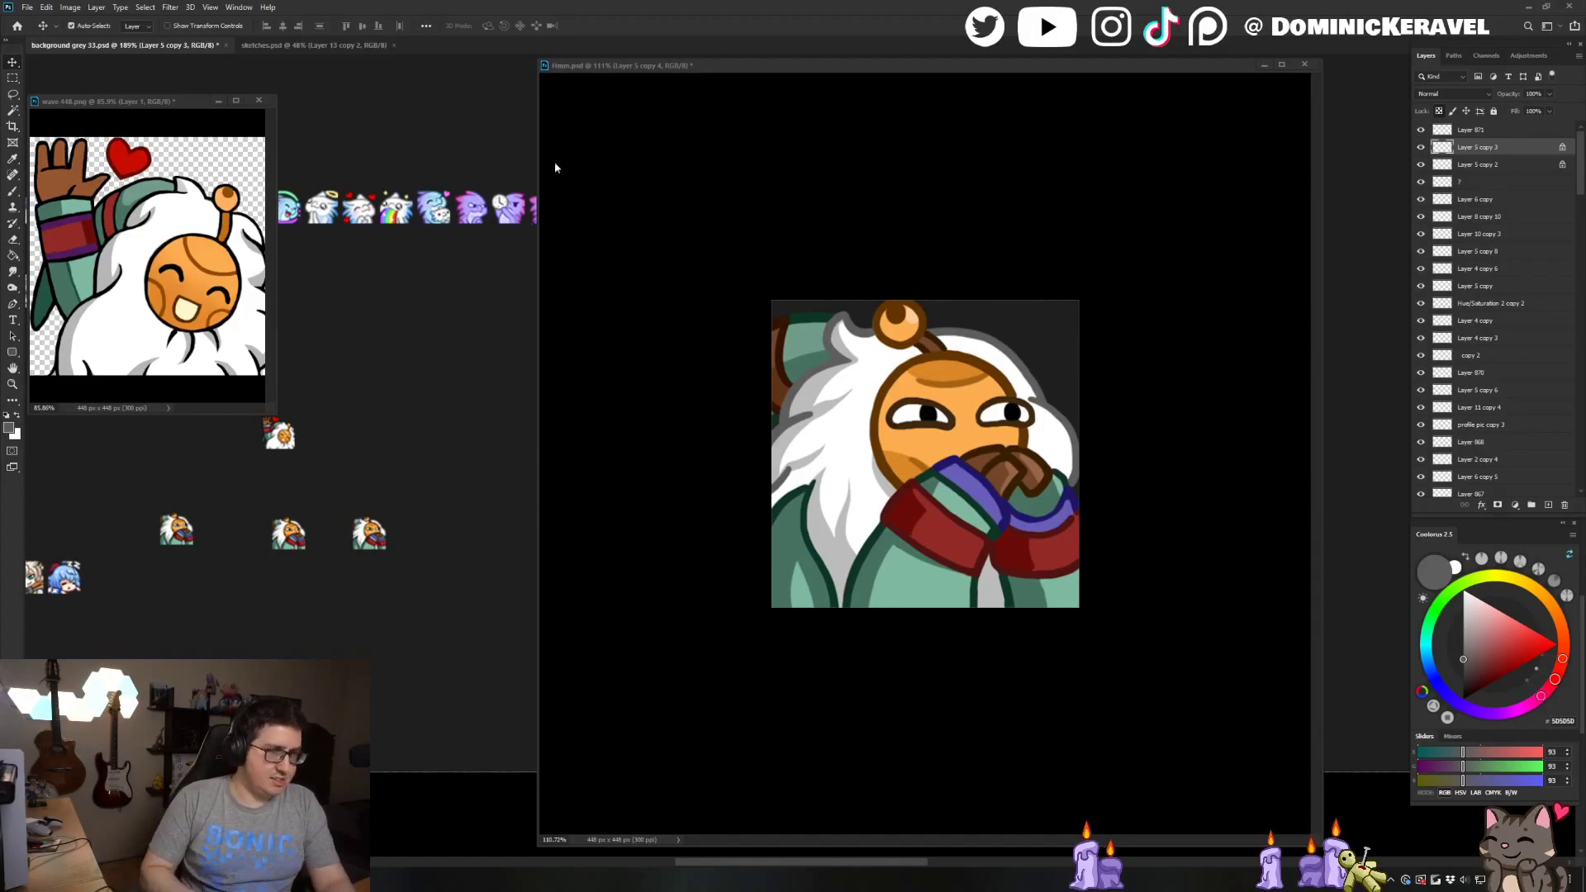
pyautogui.moveTo(544, 65); pyautogui.dragTo(621, 247)
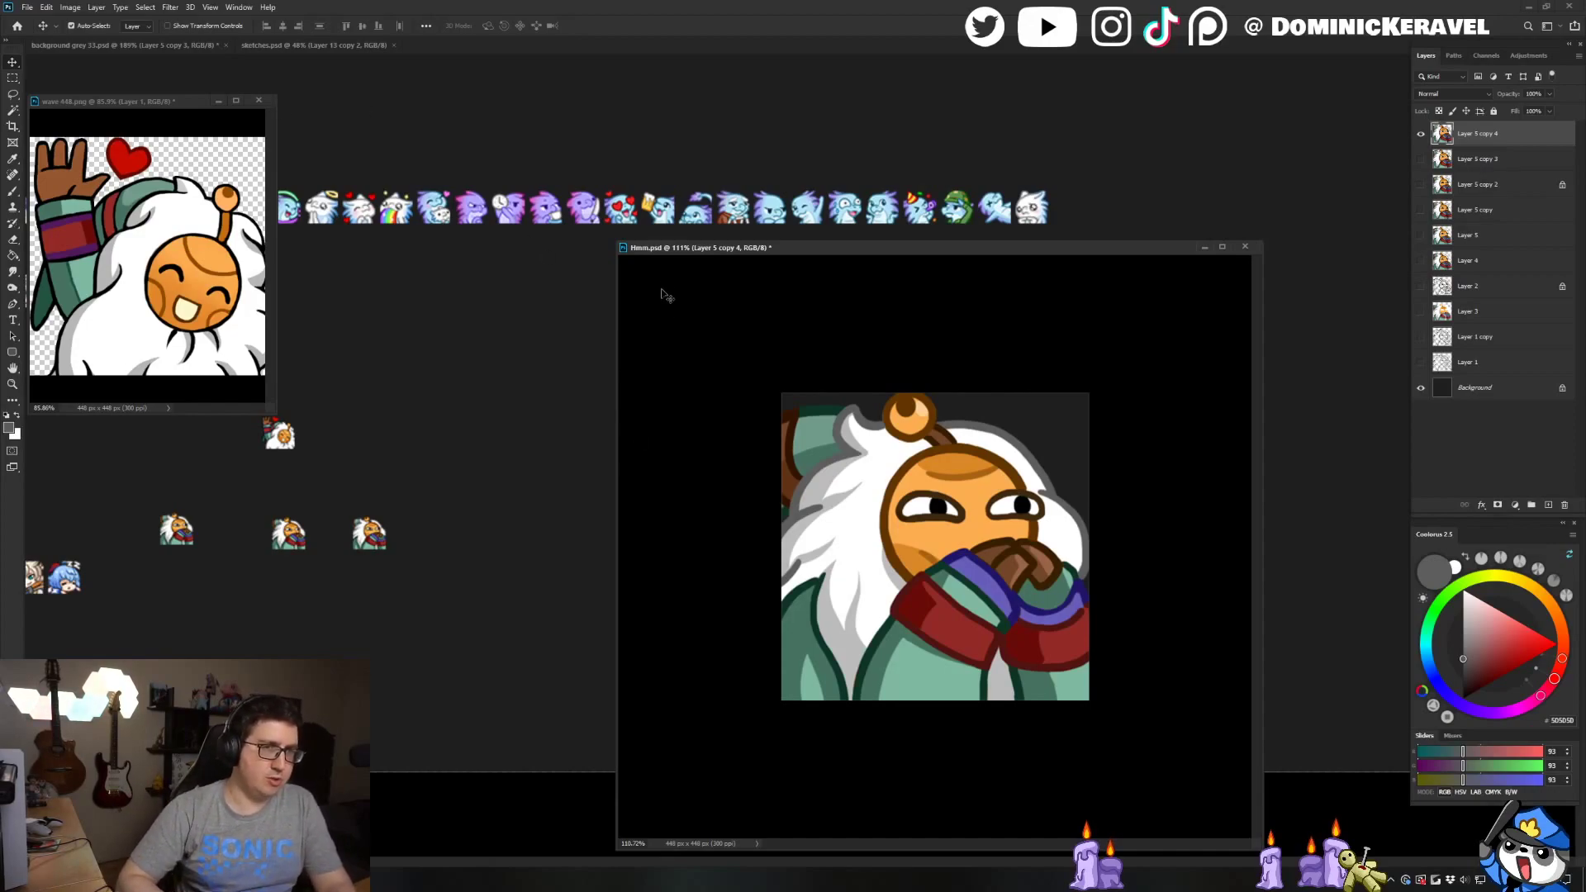
pyautogui.moveTo(665, 254); pyautogui.dragTo(633, 181)
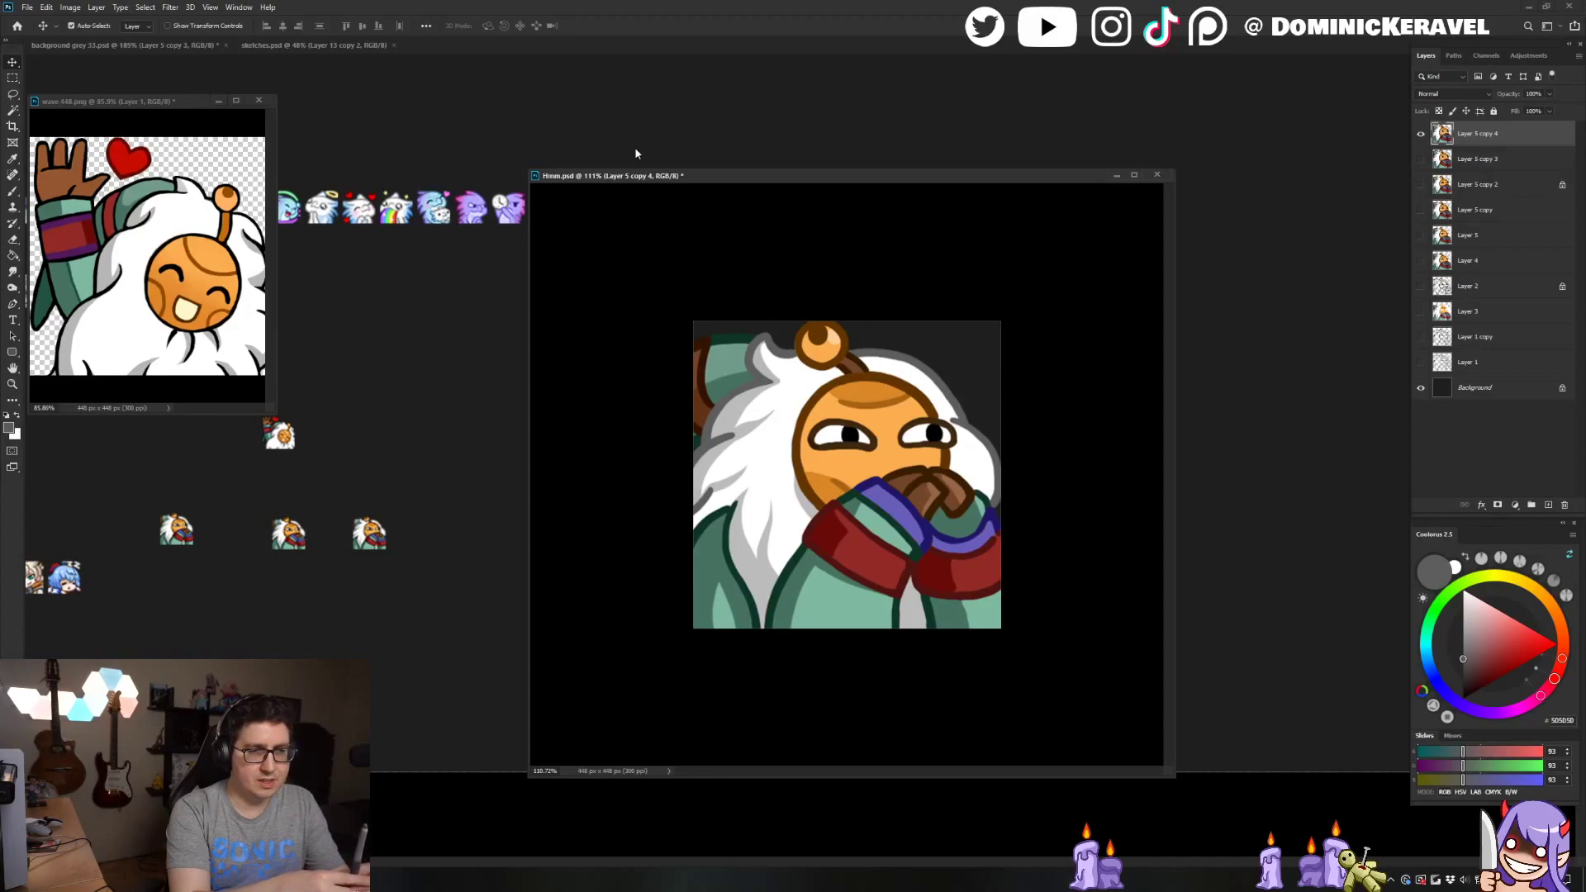
pyautogui.moveTo(652, 175); pyautogui.dragTo(651, 117)
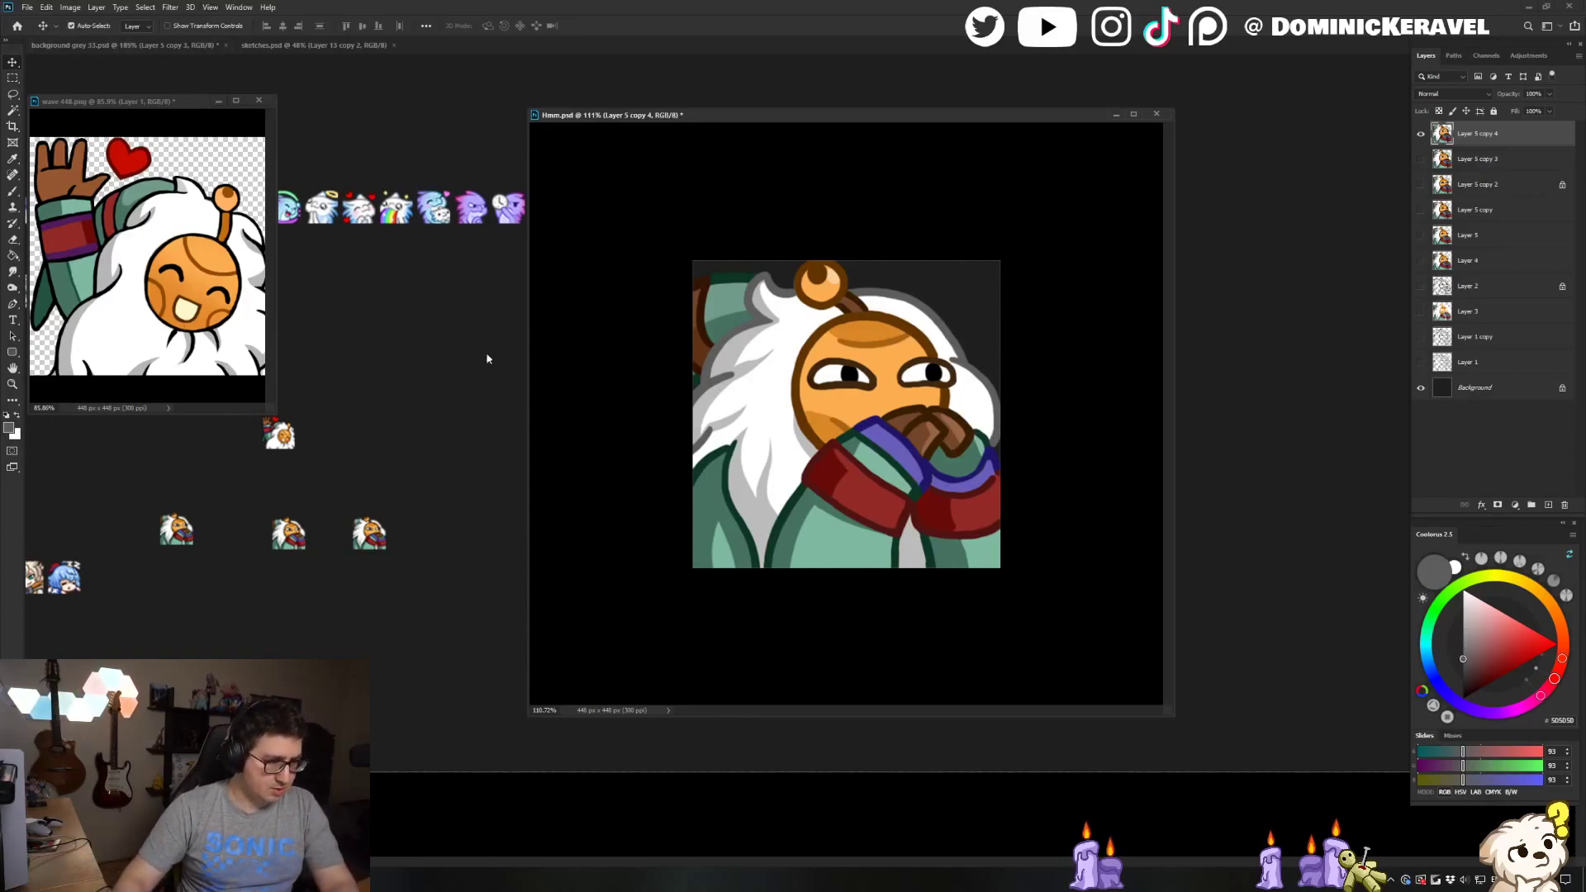
# Examine the small thinking emotes and the small waving emote on the gray background at different magnifications
pyautogui.click(378, 651)
pyautogui.moveTo(379, 651); pyautogui.dragTo(345, 652)
pyautogui.moveTo(420, 560); pyautogui.dragTo(431, 643)
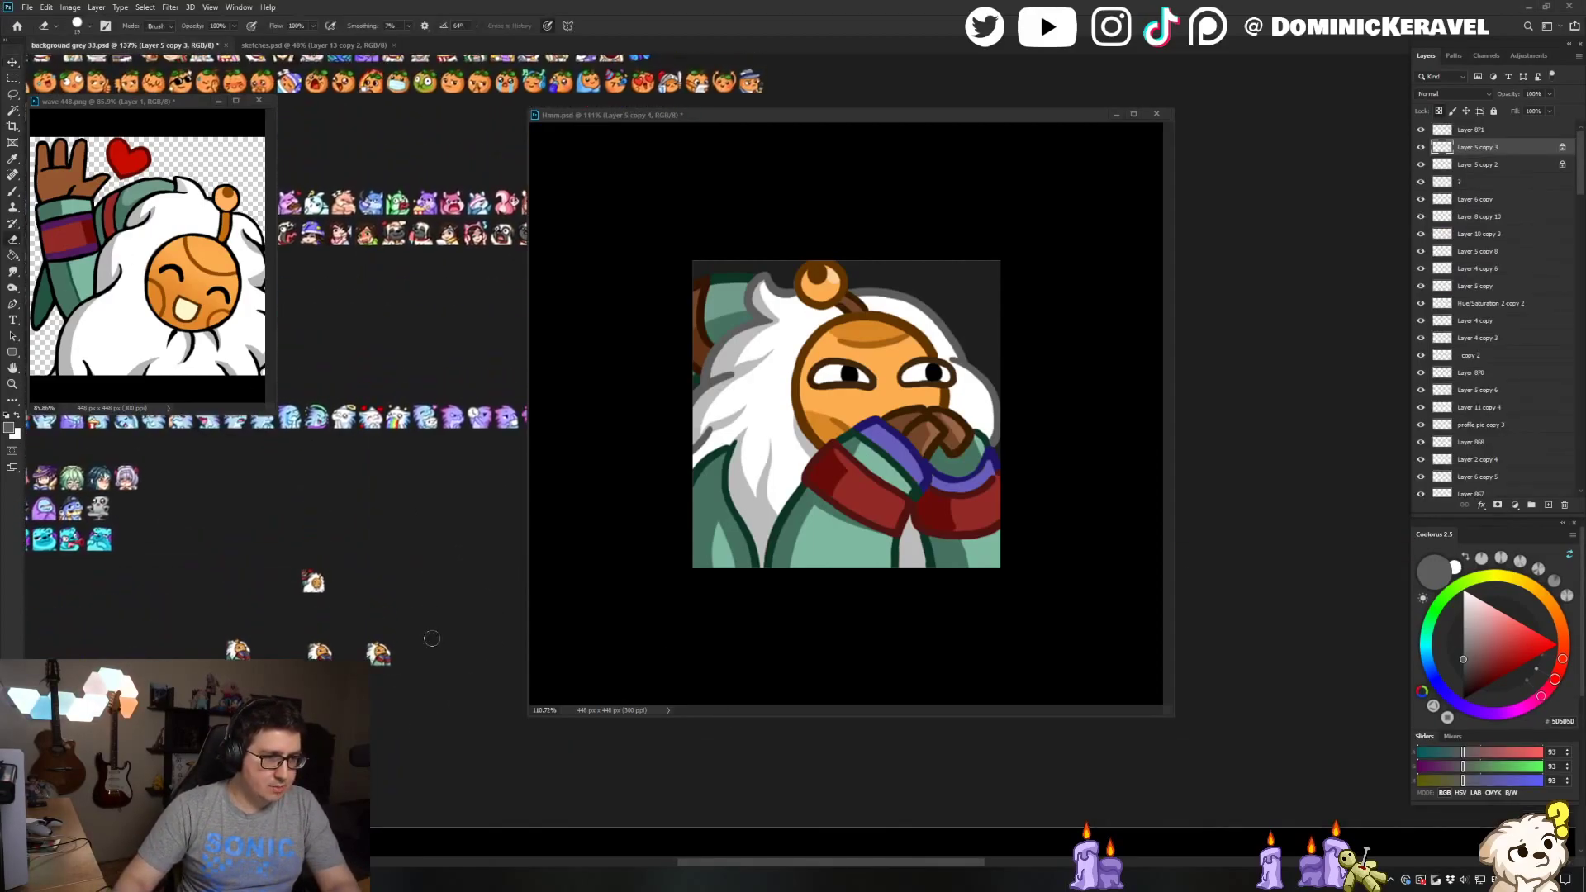
pyautogui.moveTo(387, 746)
pyautogui.mouseDown()
pyautogui.moveTo(369, 747)
pyautogui.moveTo(417, 730)
pyautogui.mouseUp()
pyautogui.moveTo(381, 707); pyautogui.dragTo(466, 756)
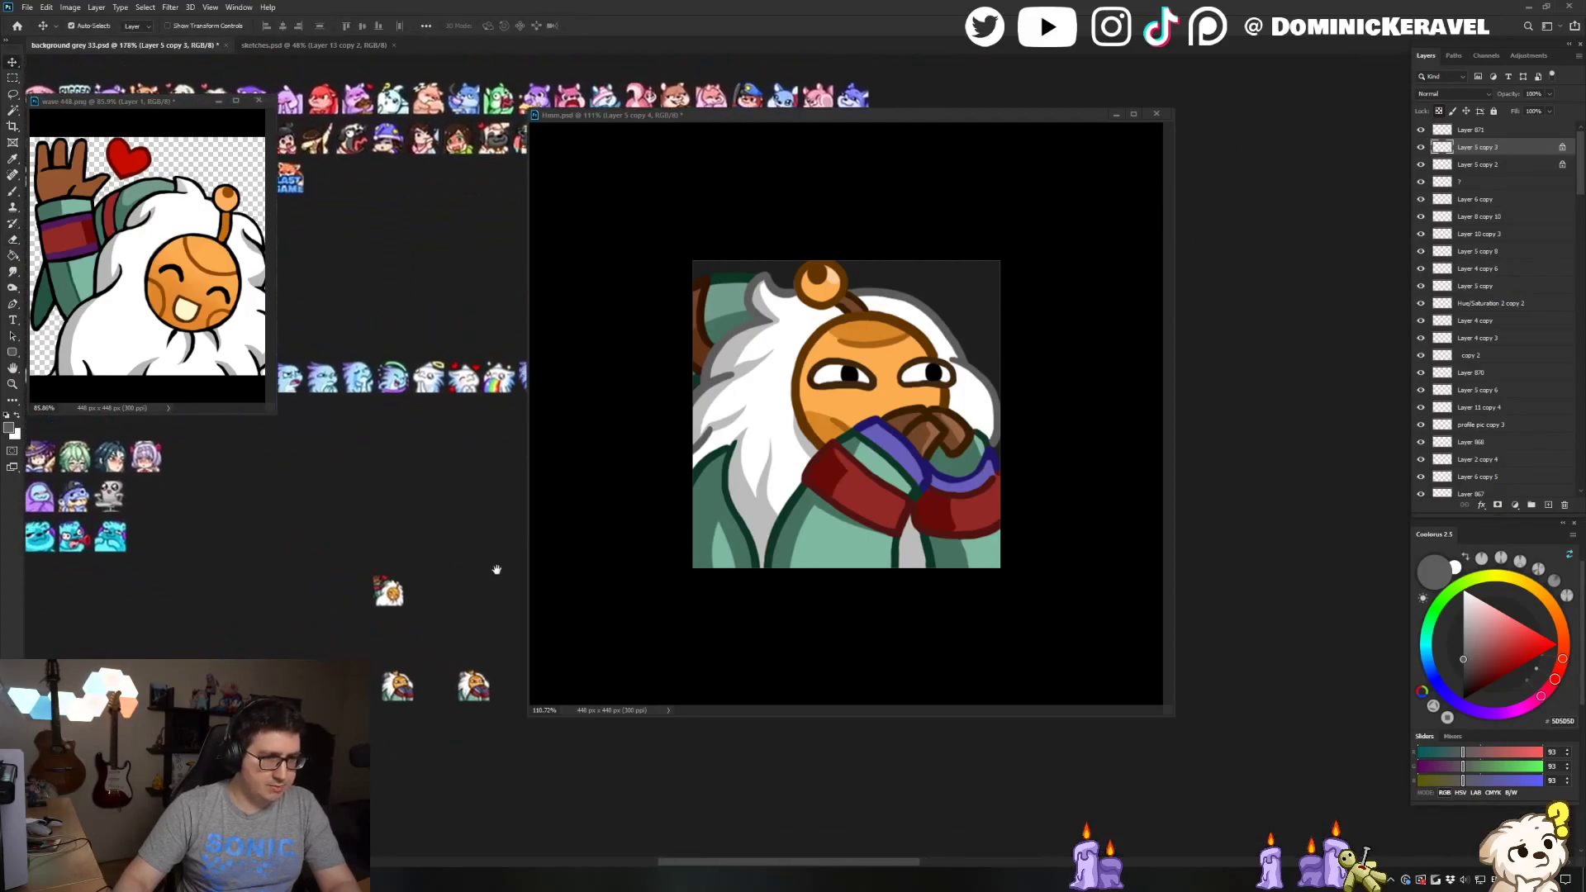
pyautogui.moveTo(496, 570); pyautogui.dragTo(468, 578)
pyautogui.press('e')
pyautogui.press('v')
pyautogui.click(445, 699)
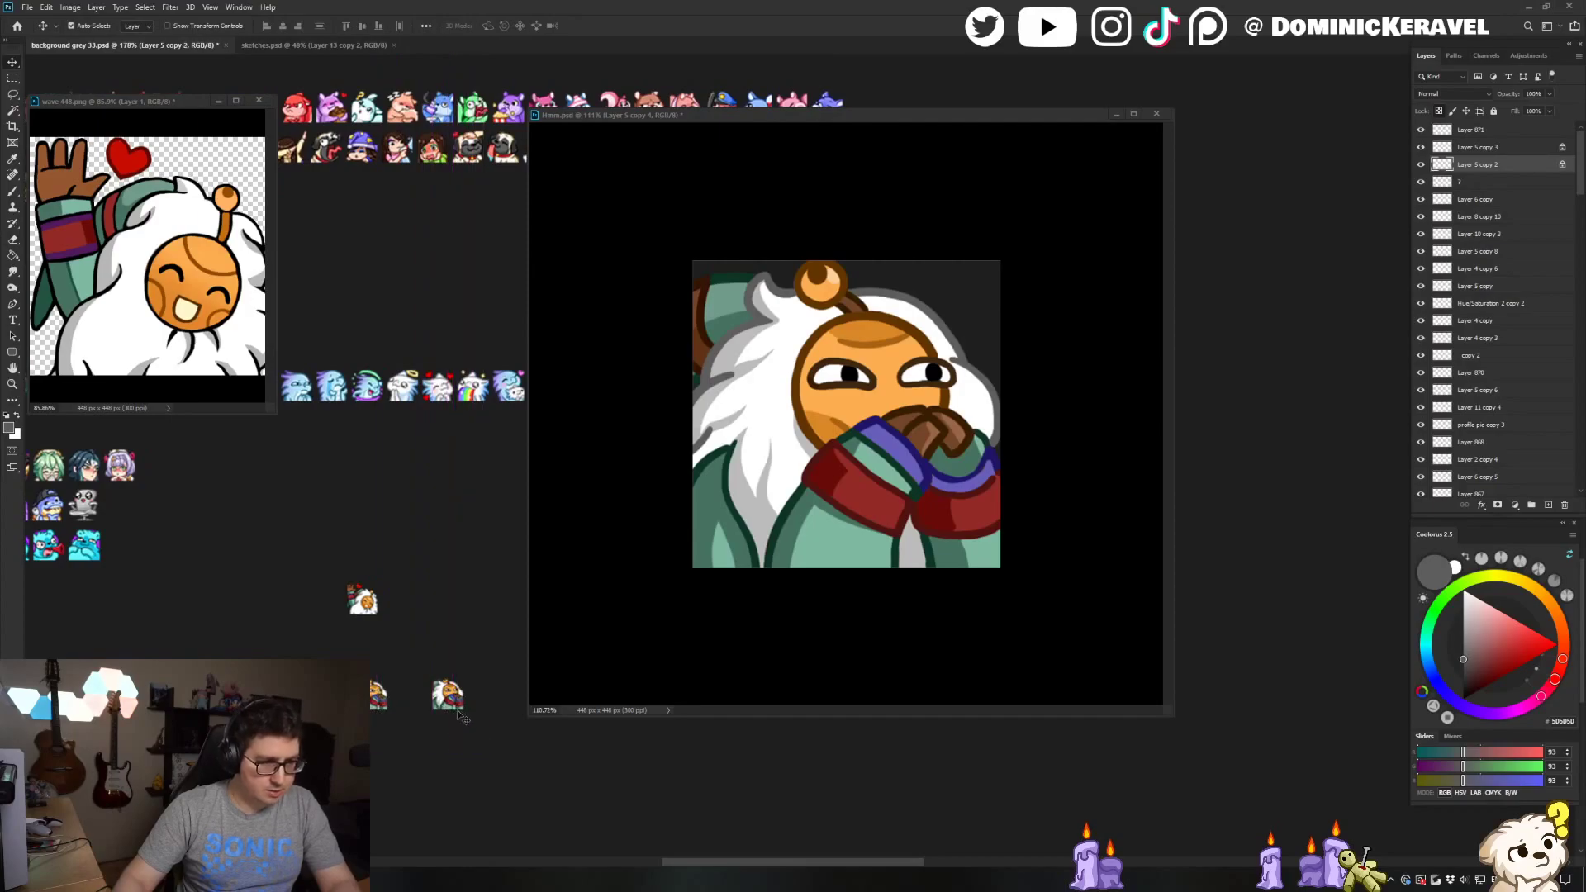
pyautogui.moveTo(476, 735)
pyautogui.mouseDown()
pyautogui.moveTo(373, 685)
pyautogui.moveTo(440, 691)
pyautogui.moveTo(404, 639)
pyautogui.mouseUp()
pyautogui.click(451, 645)
pyautogui.press('e')
pyautogui.press('v')
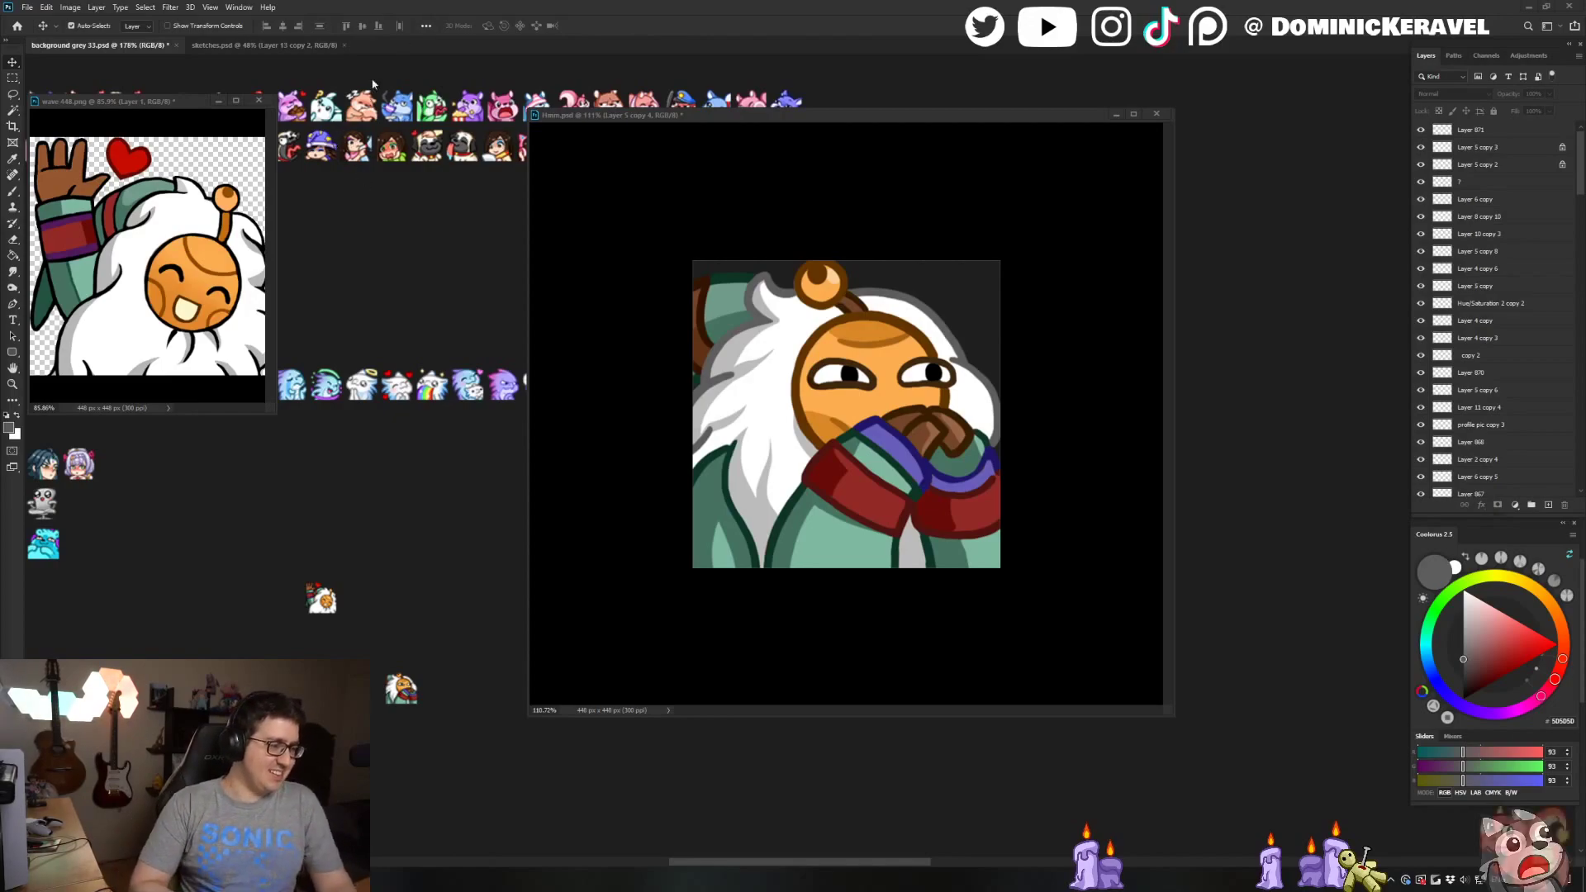
# Reposition the Hmm.psd window to compare the large thinking emote with the small emotes on the gray background
pyautogui.moveTo(646, 116); pyautogui.dragTo(682, 194)
pyautogui.click(481, 241)
pyautogui.moveTo(480, 279); pyautogui.dragTo(481, 234)
pyautogui.press('e')
pyautogui.press('v')
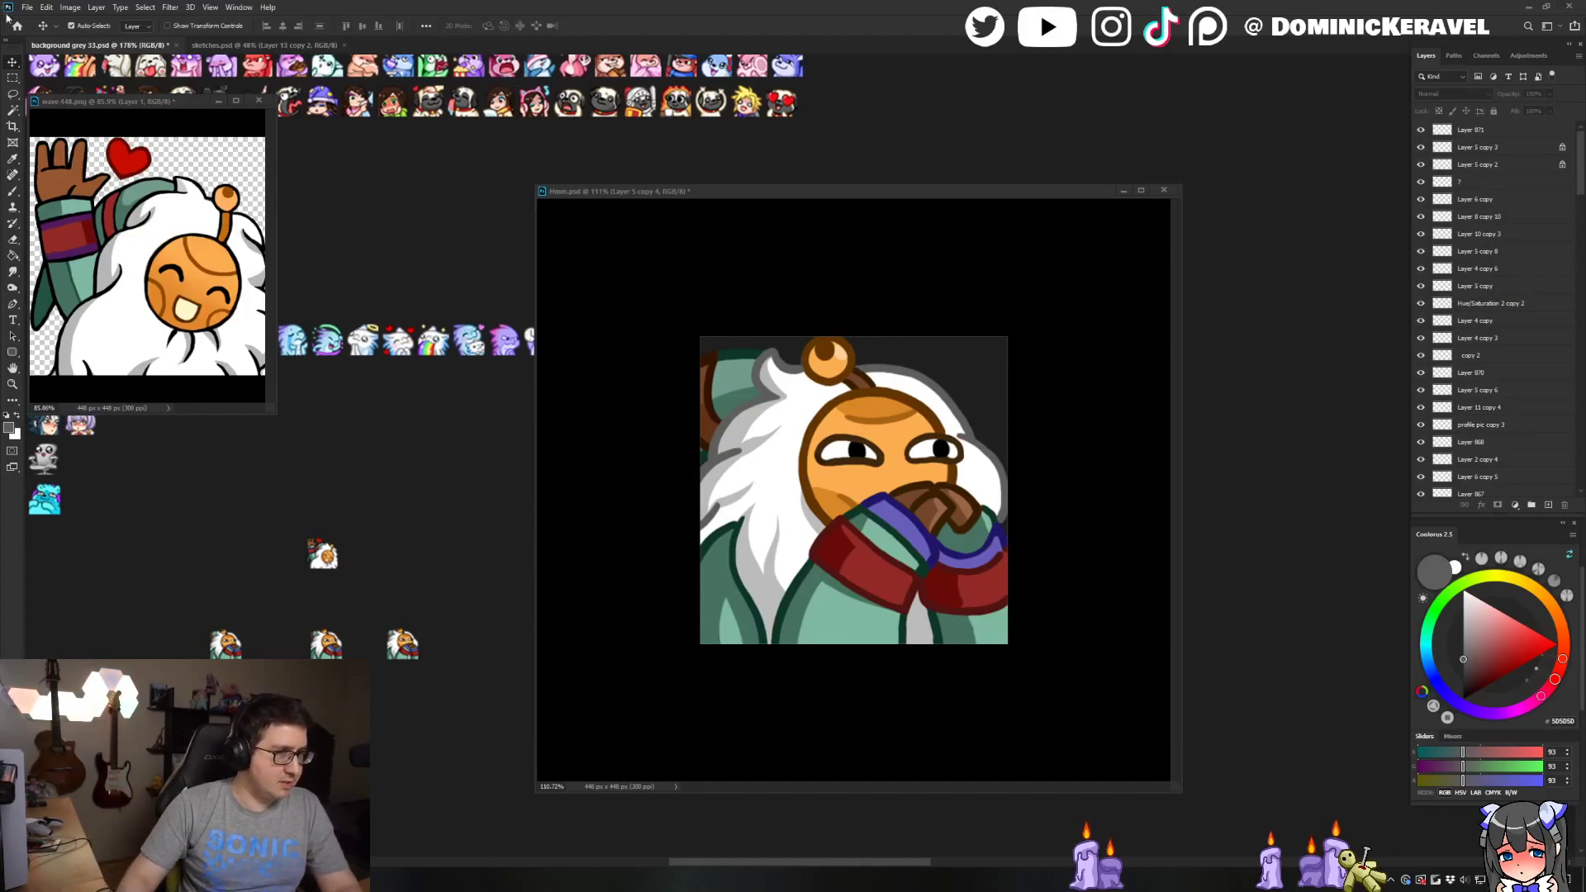
pyautogui.moveTo(840, 192); pyautogui.dragTo(864, 156)
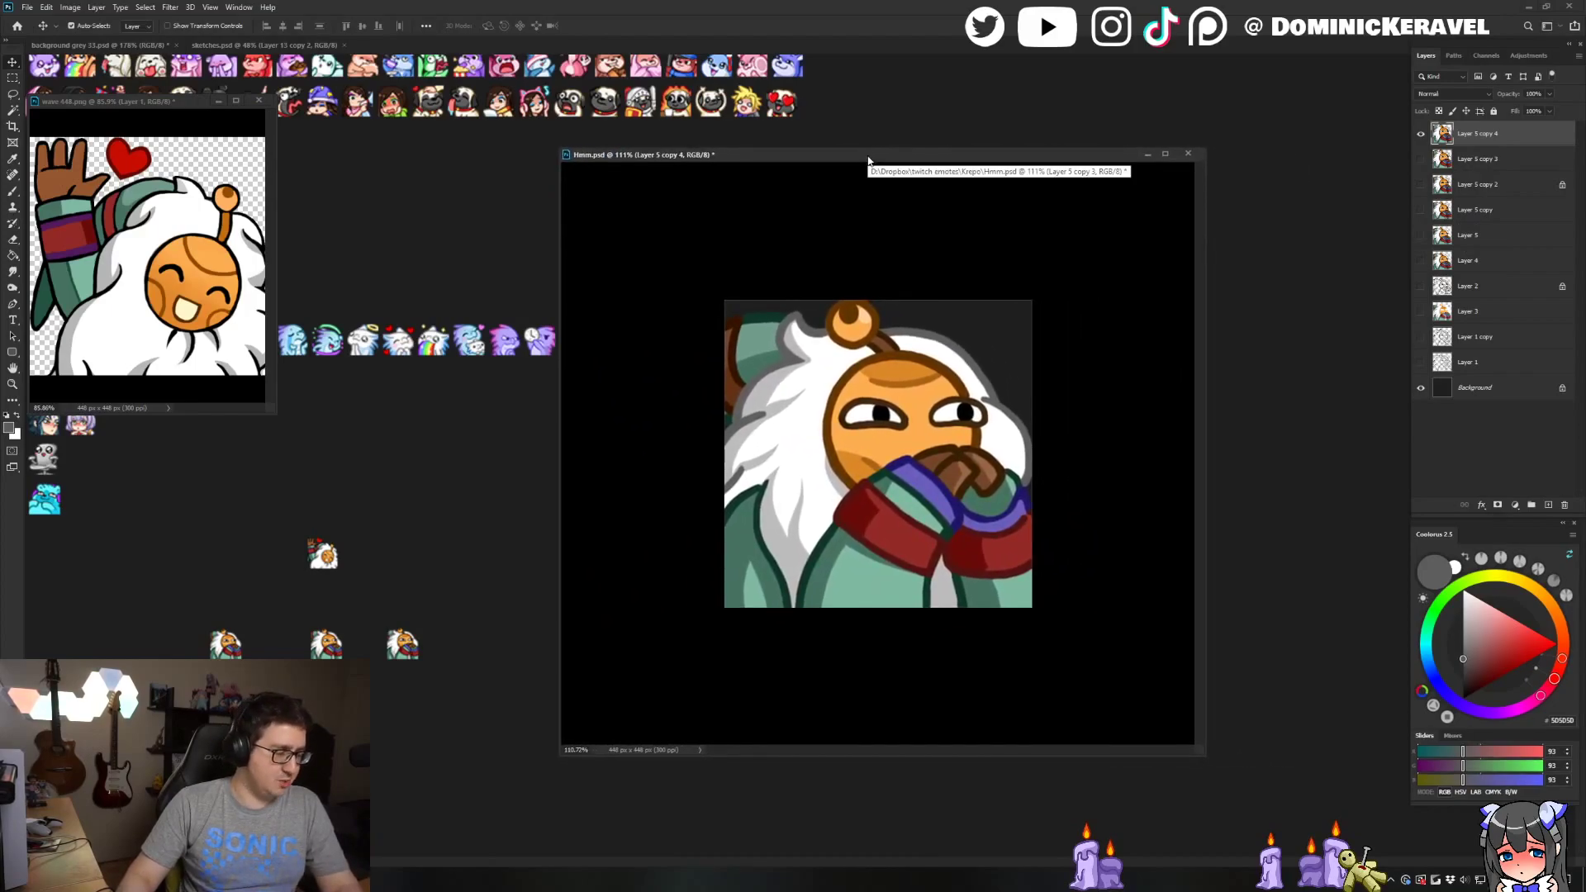
pyautogui.moveTo(868, 160); pyautogui.dragTo(864, 148)
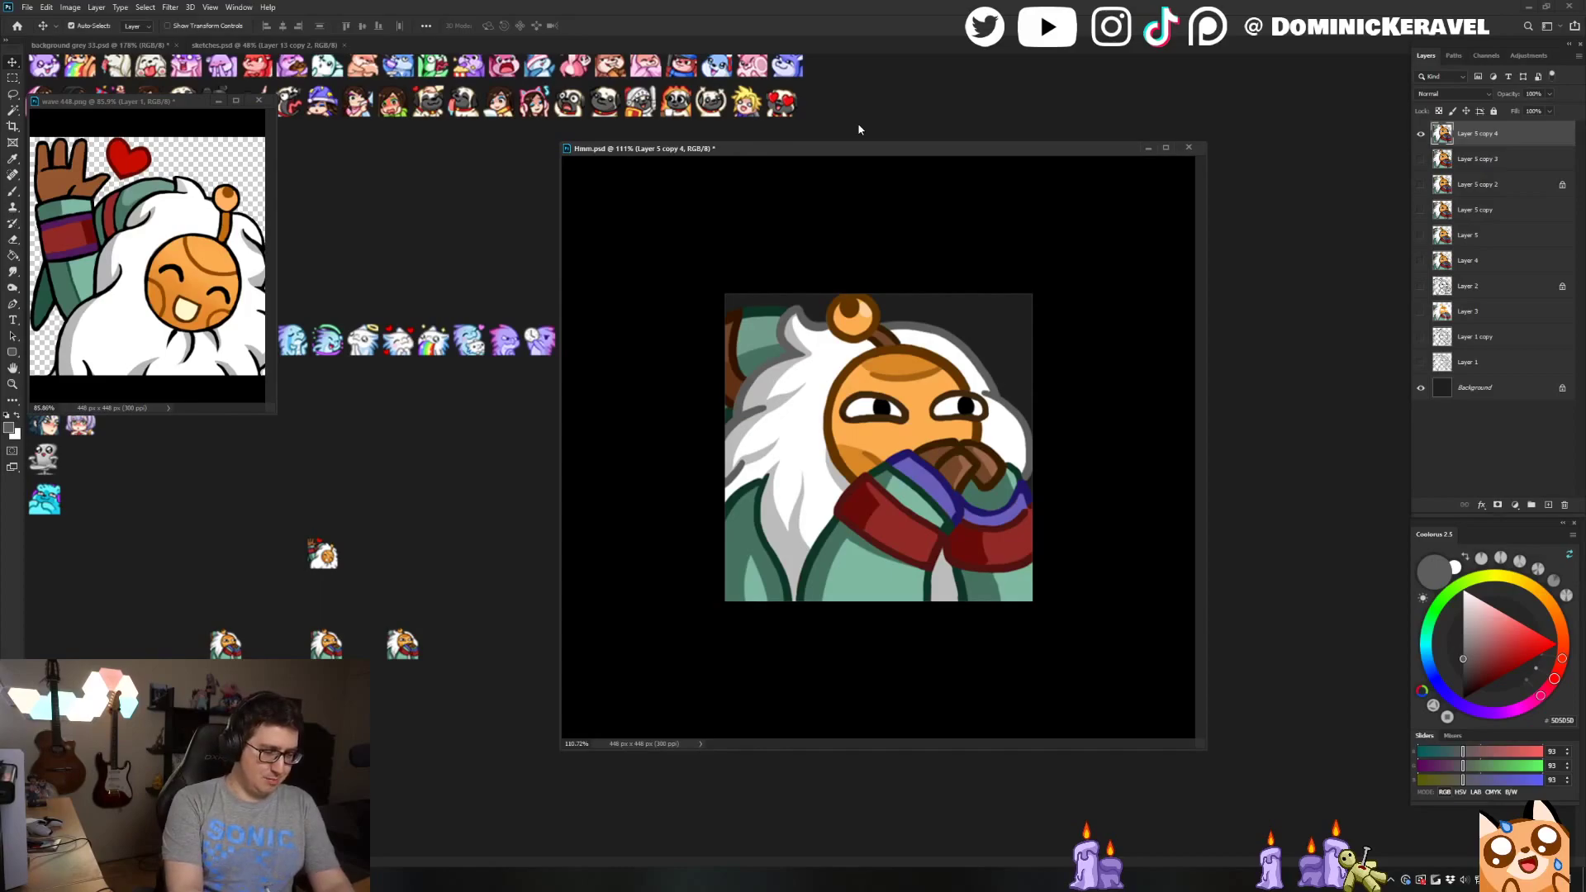
pyautogui.moveTo(706, 154); pyautogui.dragTo(765, 161)
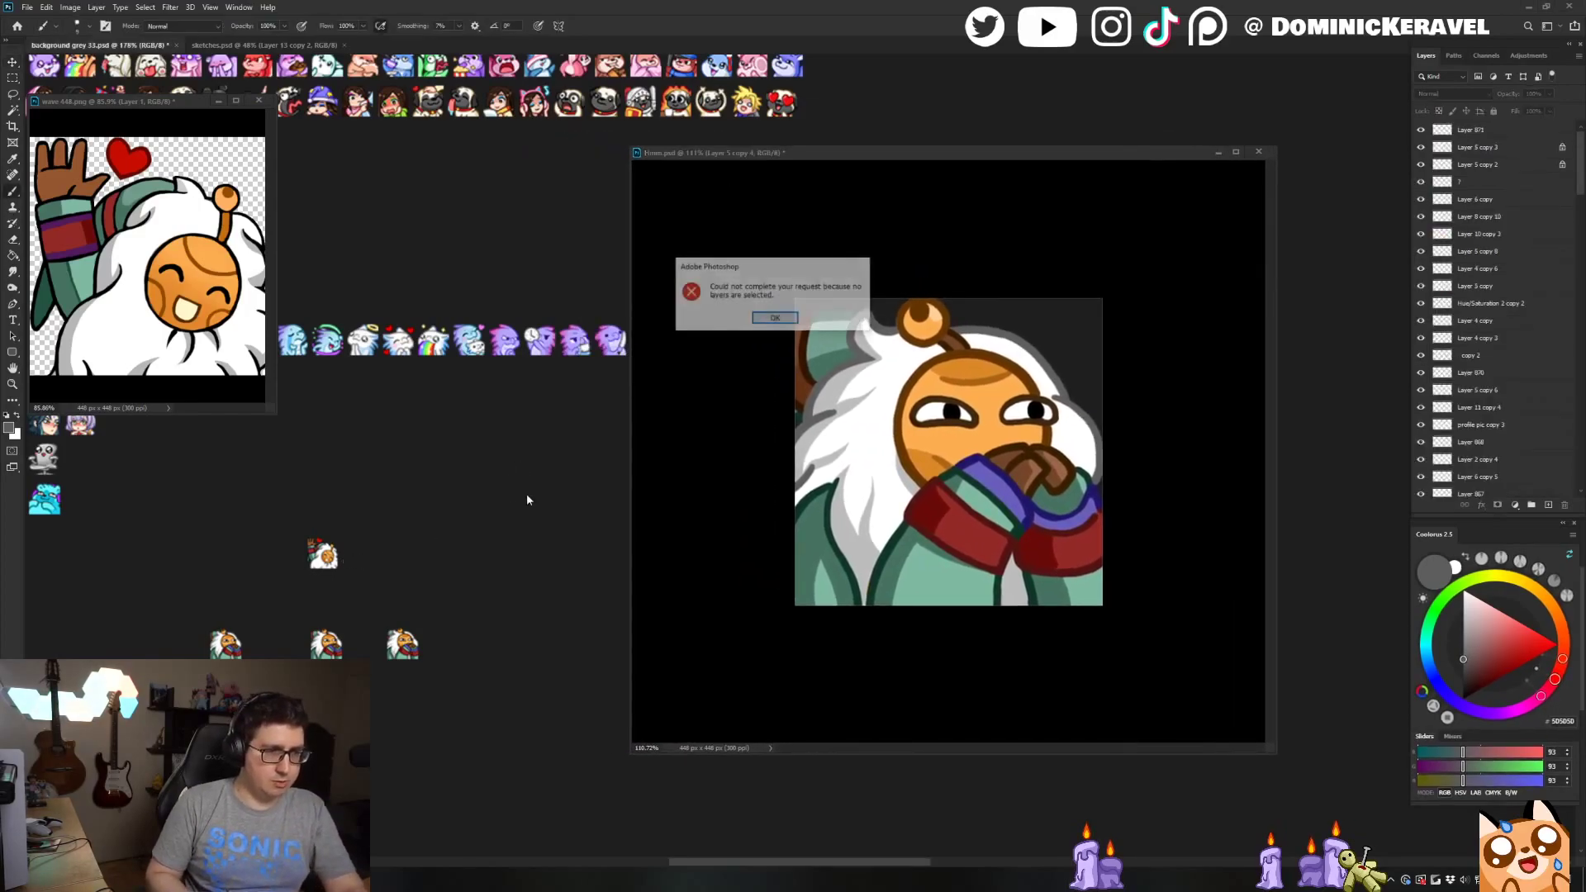
pyautogui.press('Return')
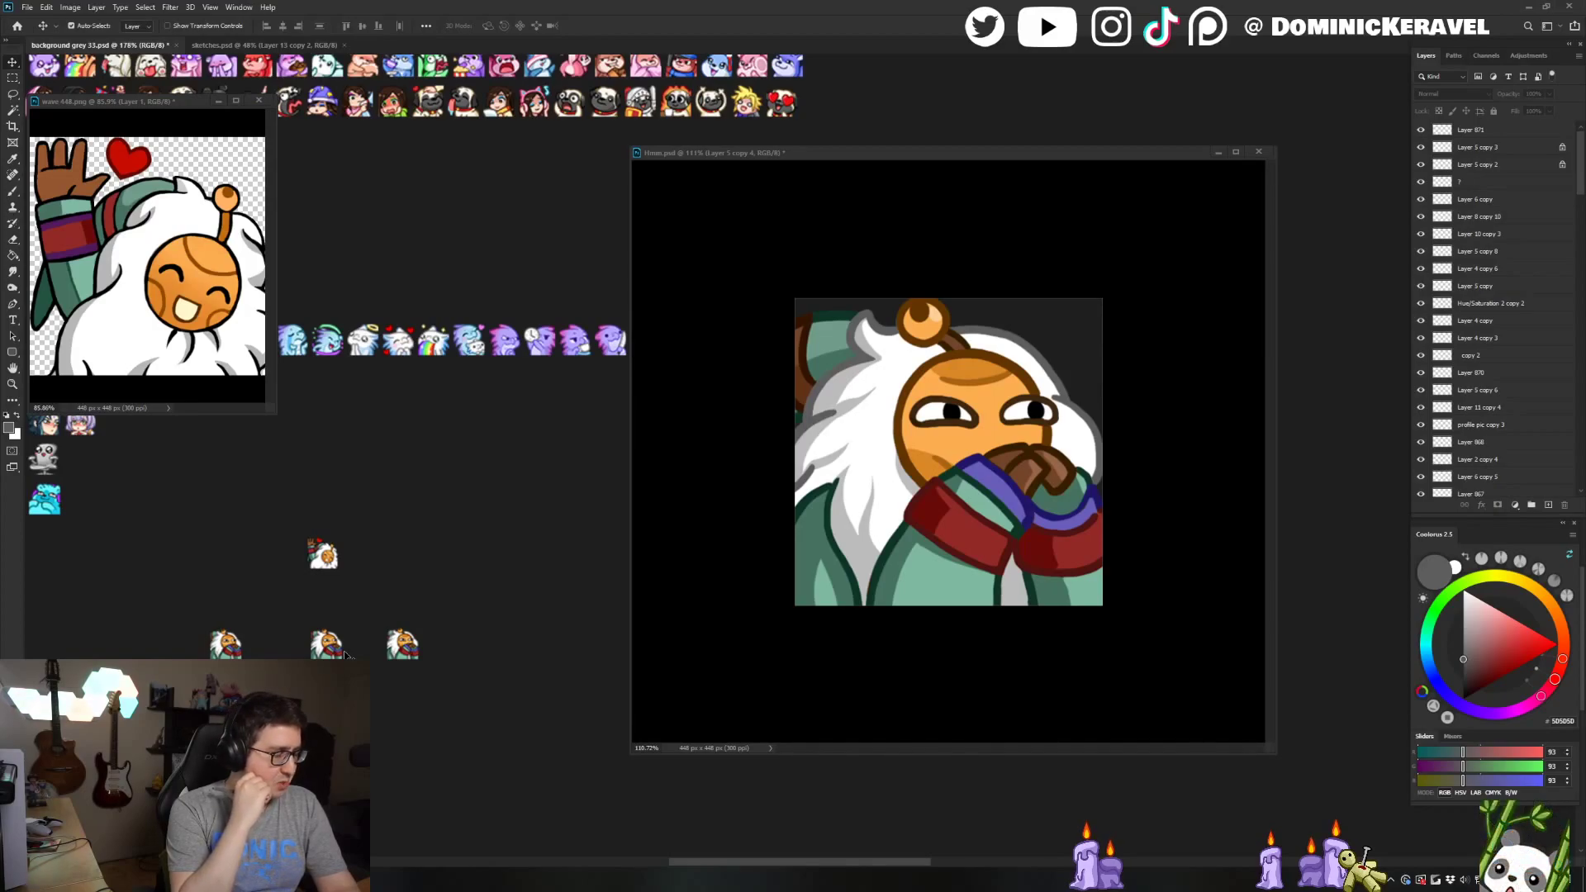
pyautogui.moveTo(715, 153); pyautogui.dragTo(727, 156)
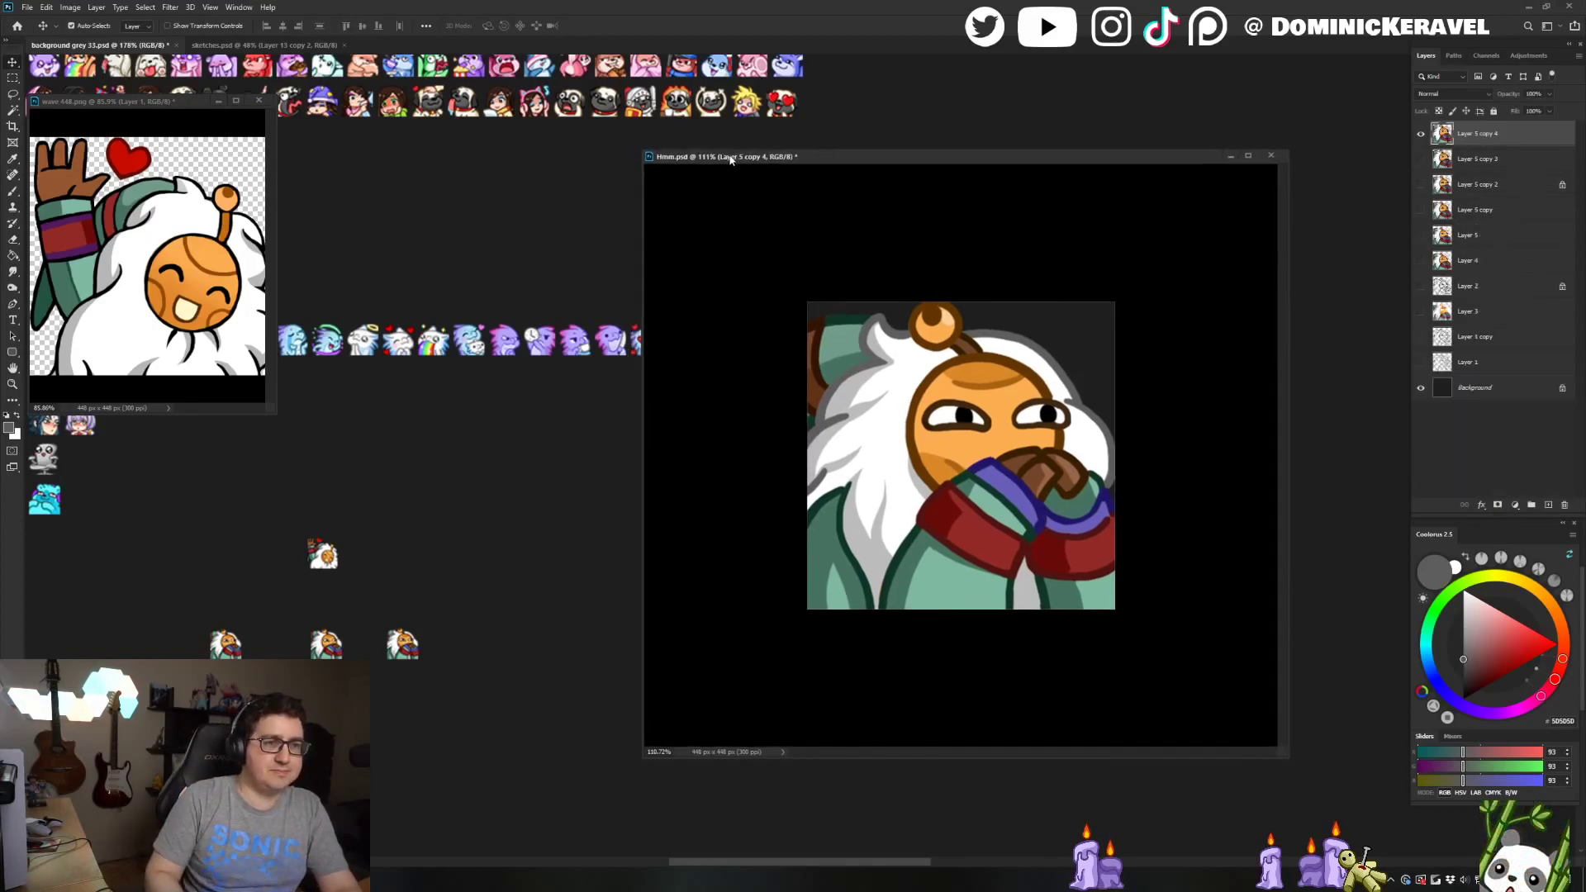
# Review the row of small thinking emotes on the gray background, and save that document
pyautogui.click(416, 646)
pyautogui.hscroll(2, 416, 646)
pyautogui.scroll(-1, 404, 620)
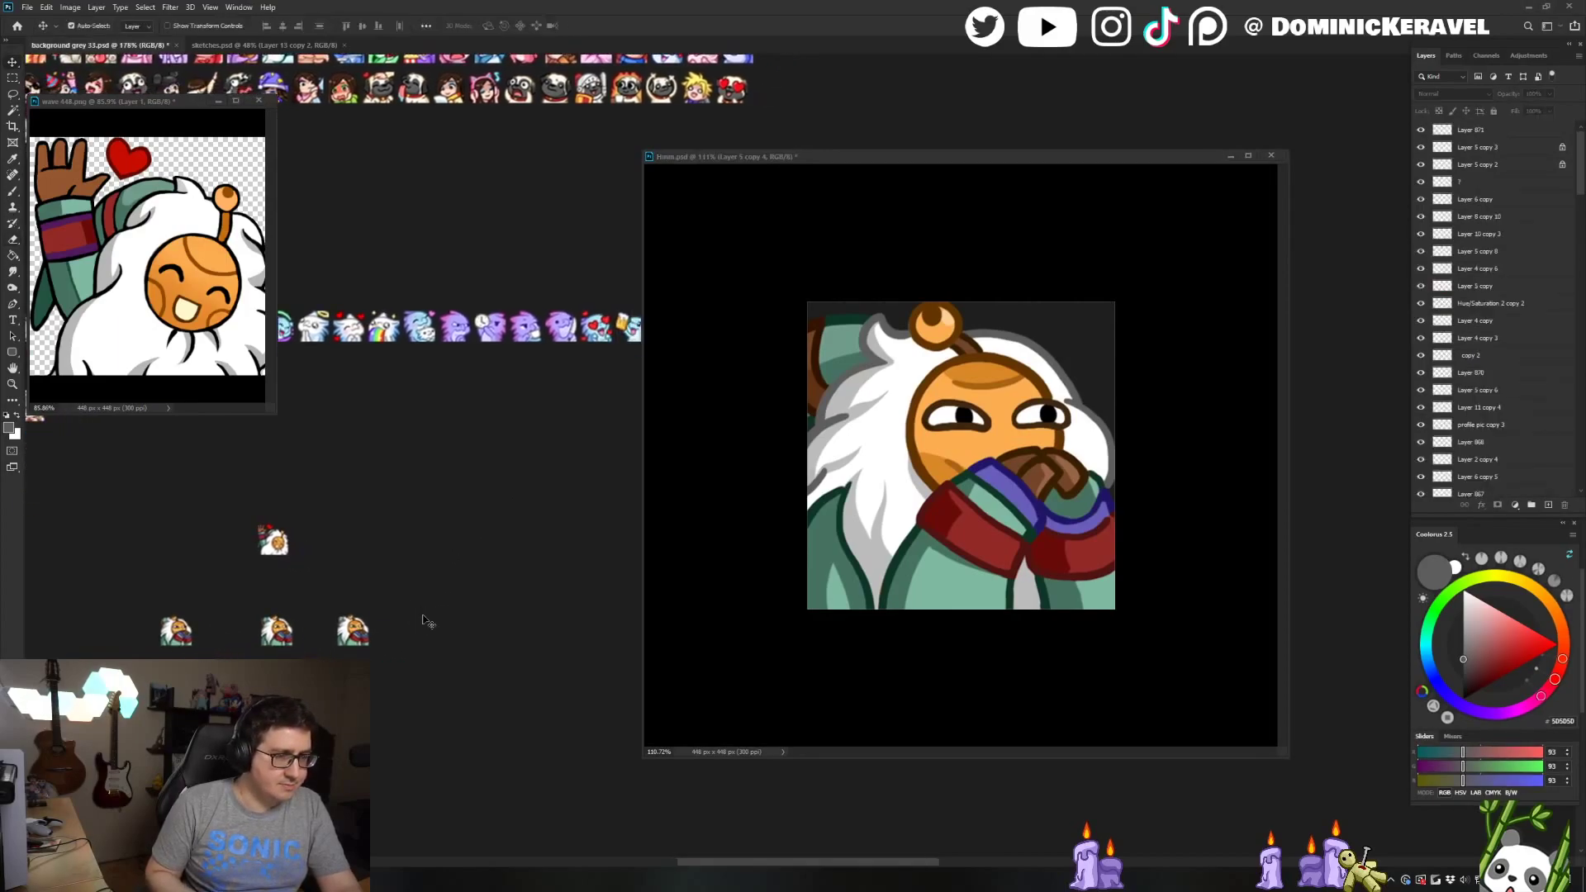
pyautogui.hotkey('ctrl', 's')
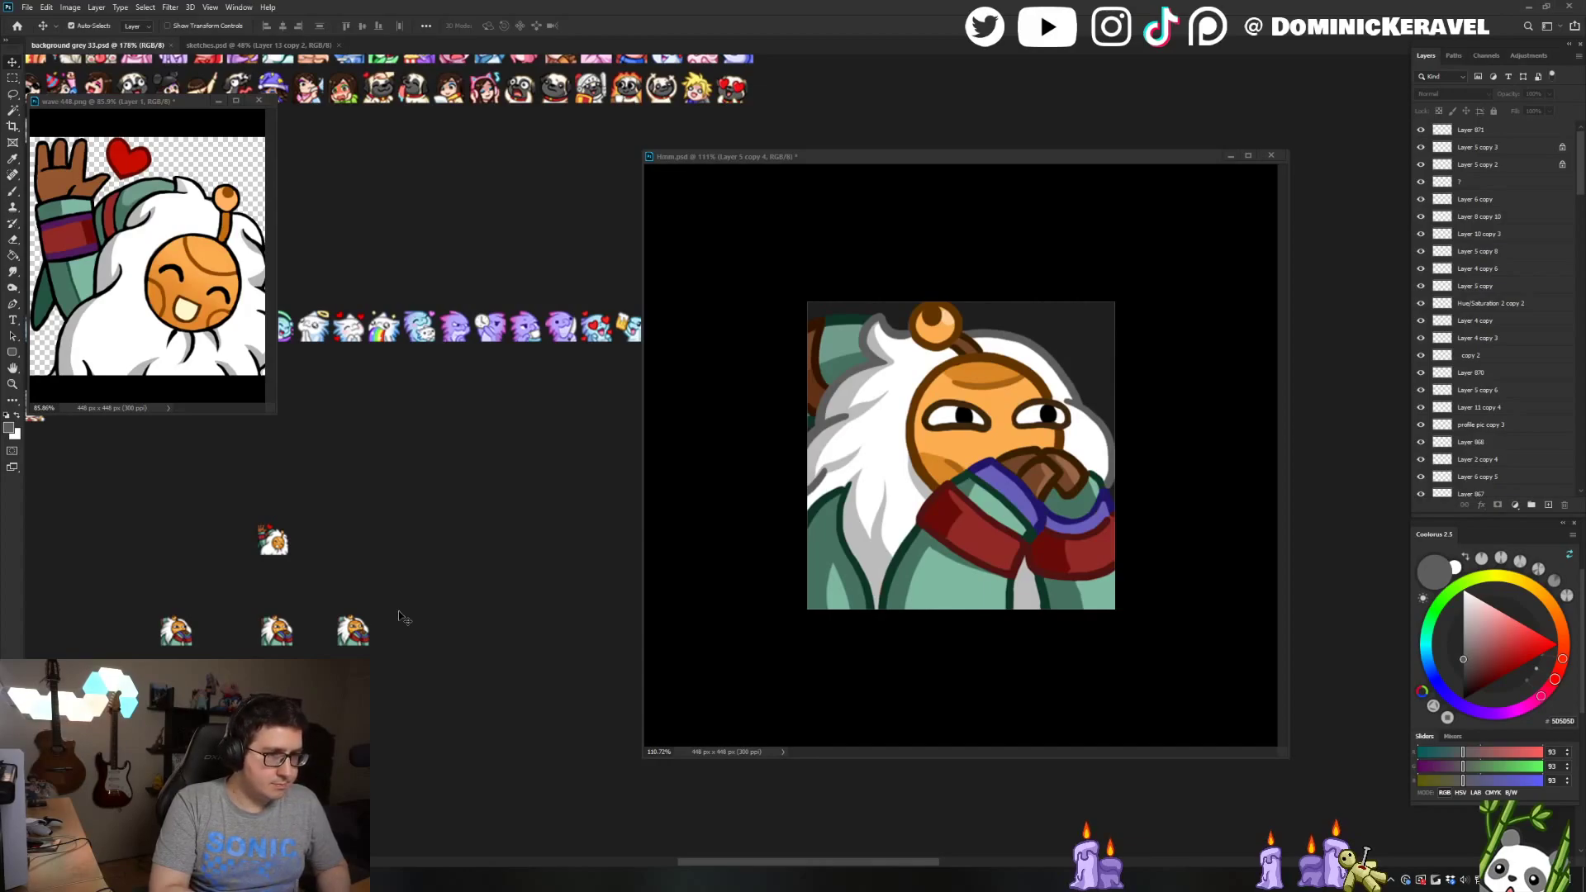
# Move the Hmm.psd window closer to the small emotes and enlarge it around the thinking emote
pyautogui.moveTo(739, 157); pyautogui.dragTo(651, 144)
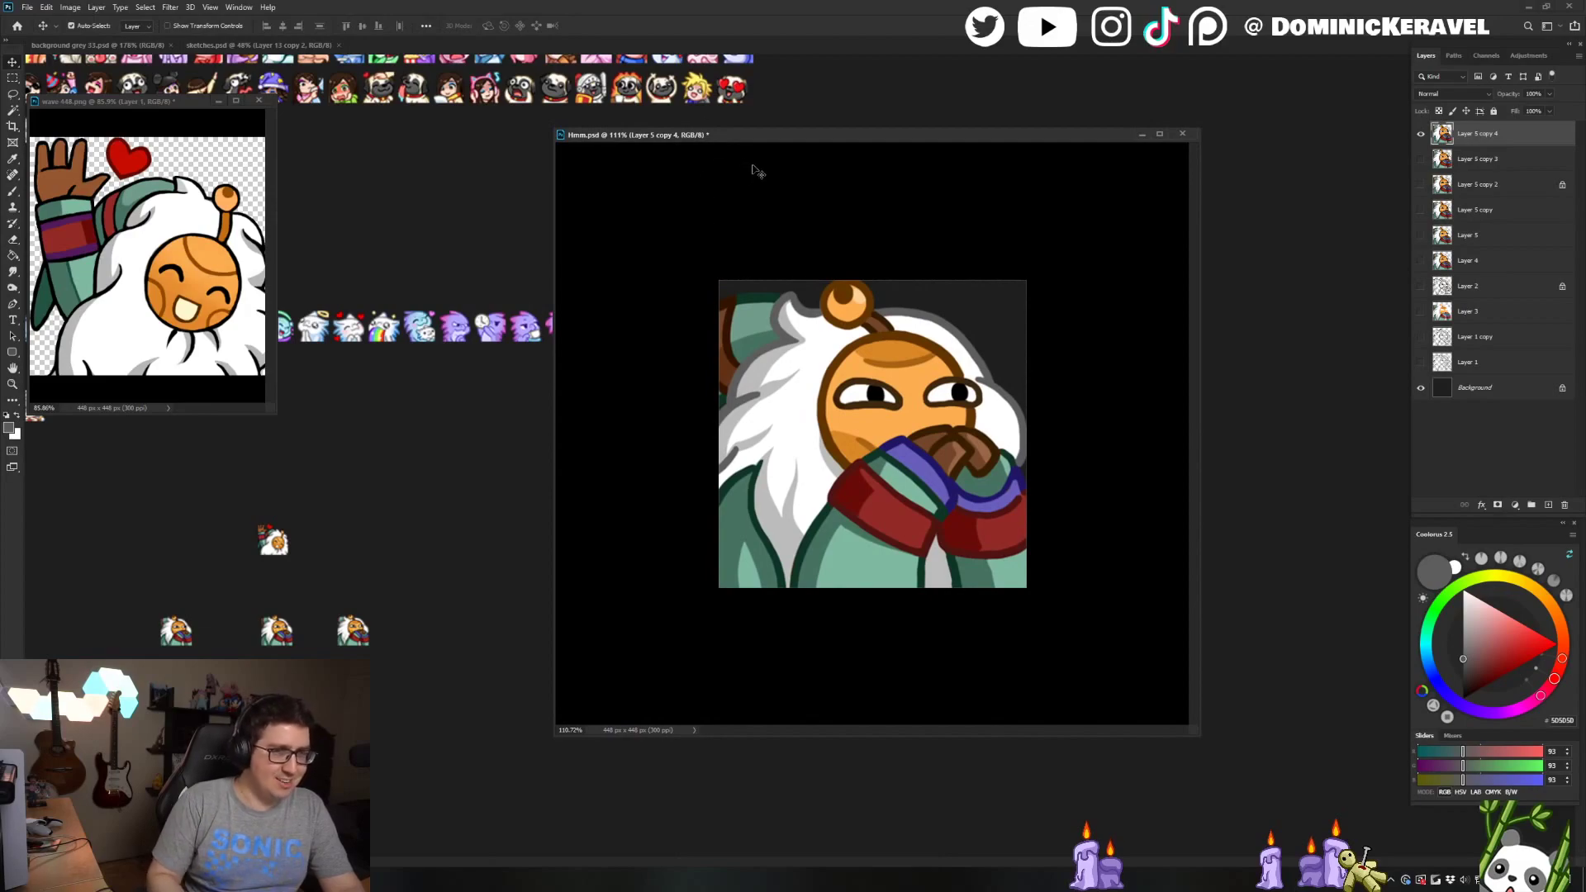
pyautogui.moveTo(751, 165); pyautogui.dragTo(749, 197)
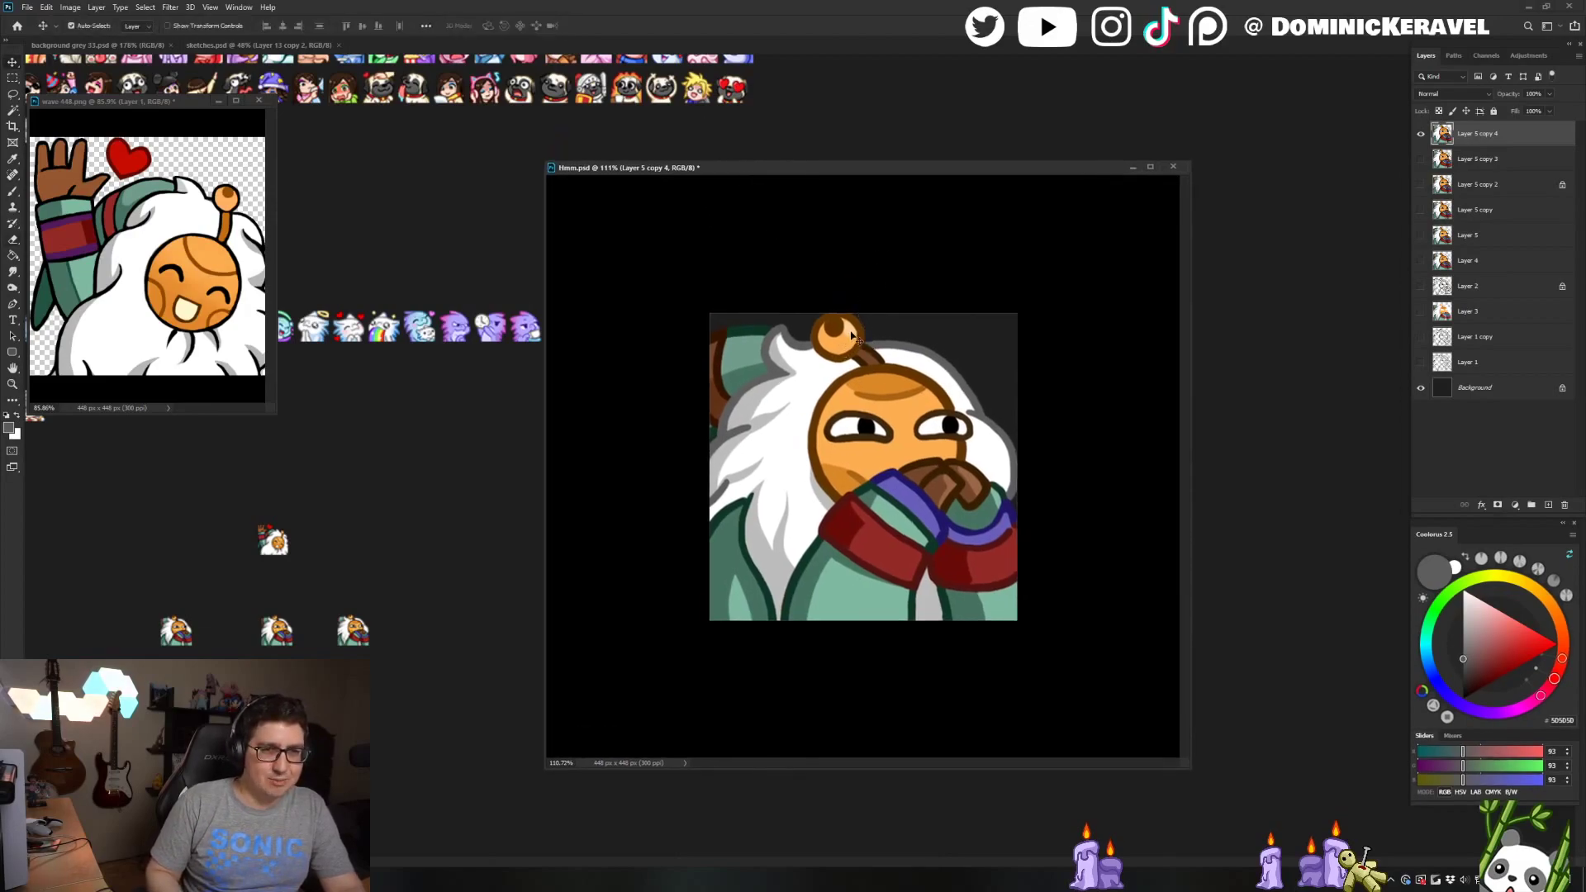
pyautogui.scroll(2, 842, 332)
pyautogui.moveTo(1193, 771); pyautogui.dragTo(1276, 856)
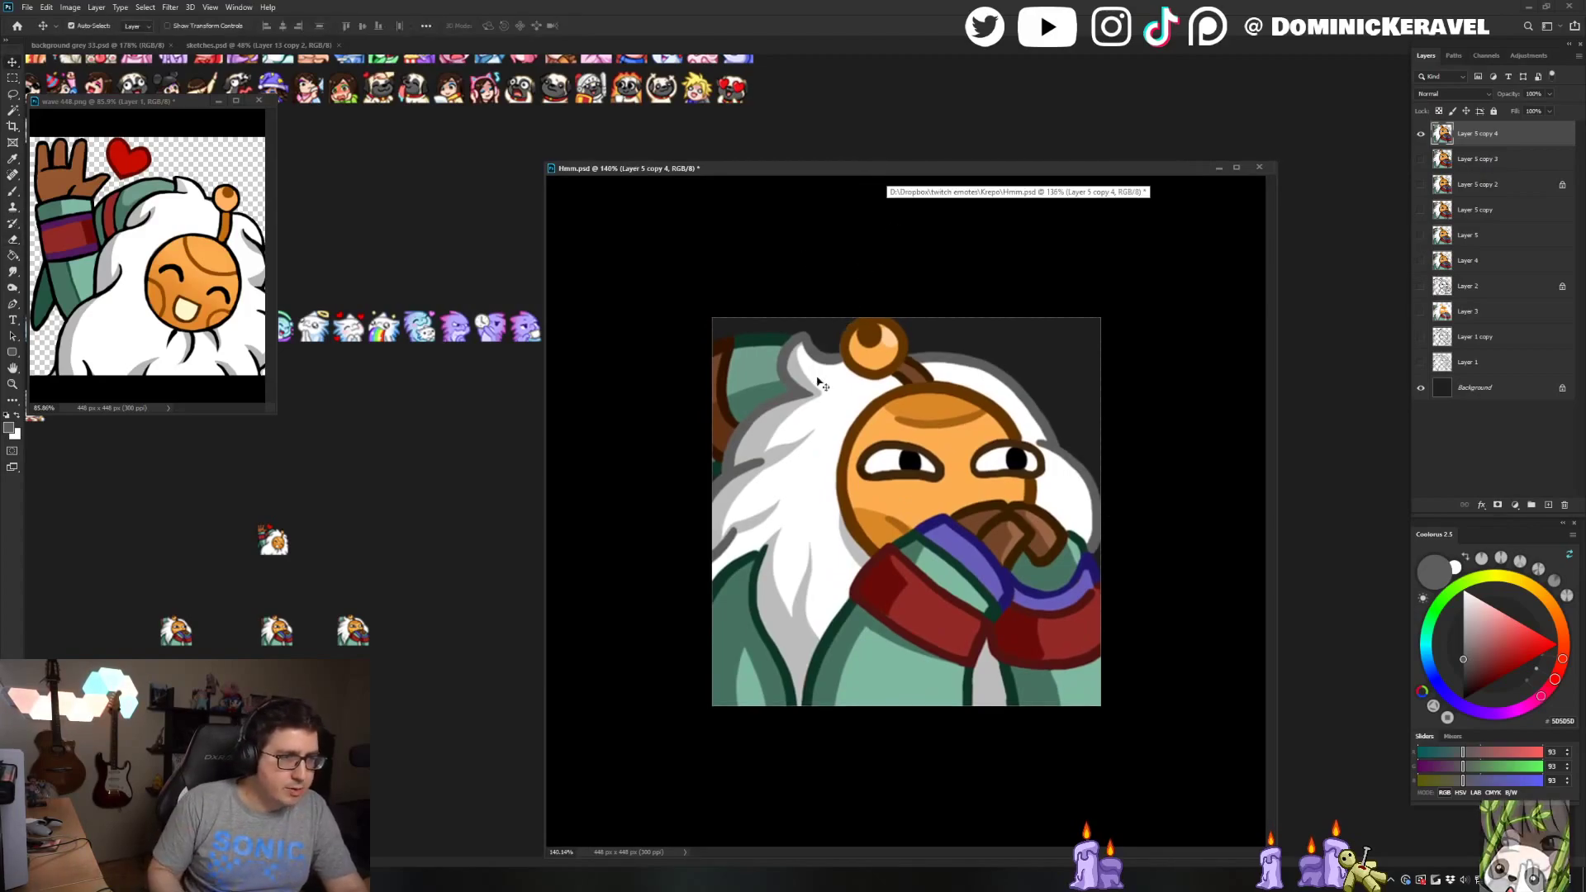
# Resize the Hmm.psd image to 28 × 28 px and copy the thinking emote onto the gray background document
pyautogui.press('h')
pyautogui.hotkey('ctrl', 'alt', 'i')
pyautogui.press('Return')
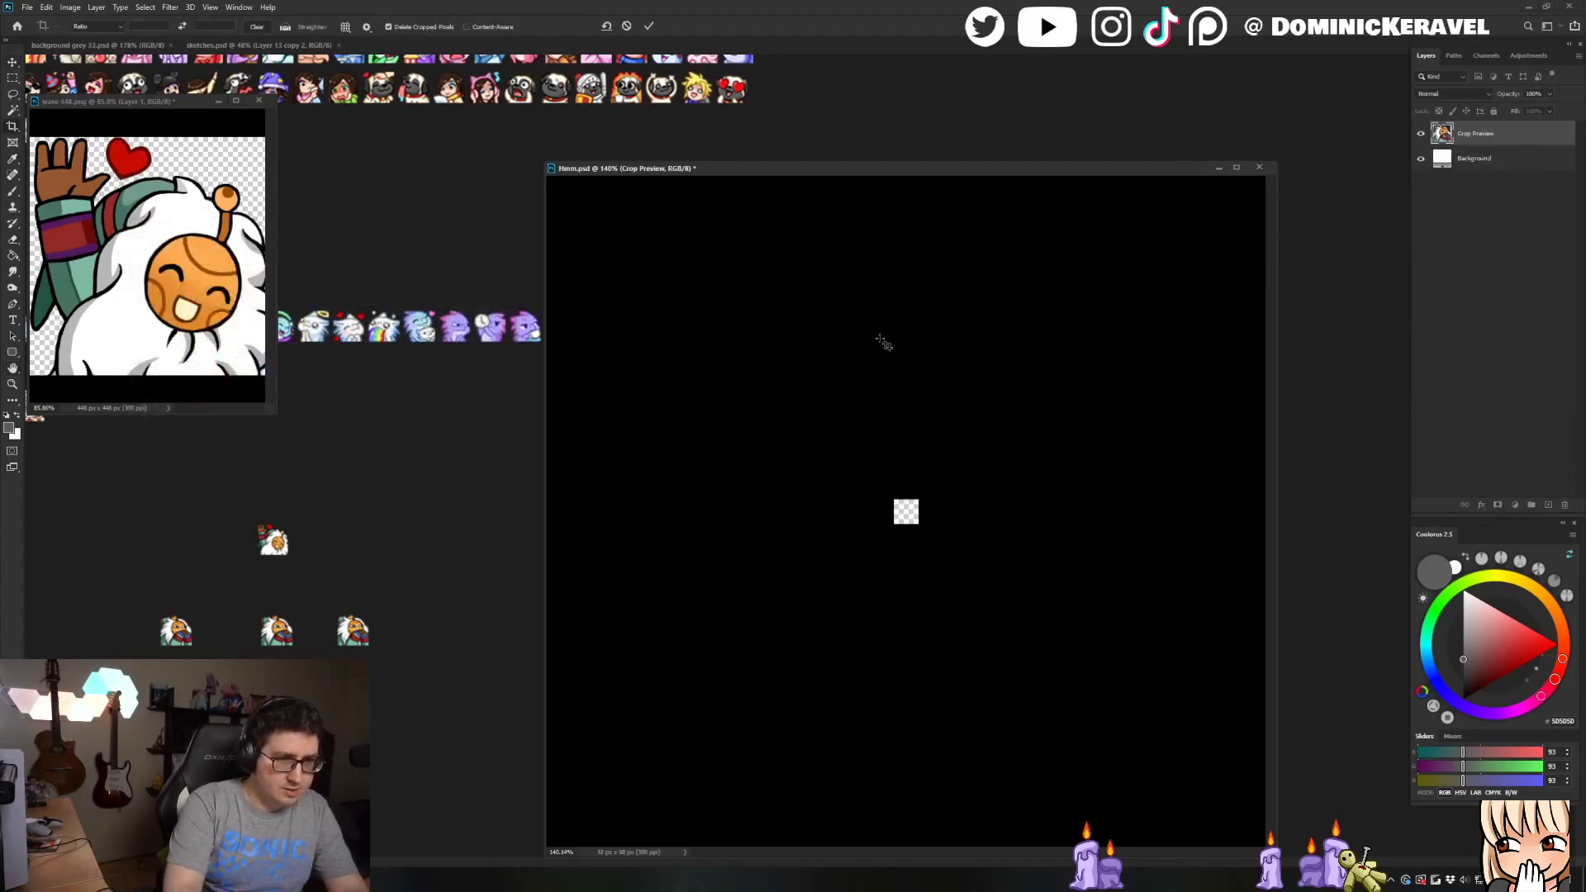
pyautogui.press('v')
pyautogui.moveTo(906, 511)
pyautogui.mouseDown()
pyautogui.moveTo(488, 567)
pyautogui.moveTo(470, 632)
pyautogui.mouseUp()
# Delete the older small thinking emotes and arrange the new small copy beside the small waving emote
pyautogui.press('e')
pyautogui.press('v')
pyautogui.moveTo(401, 698); pyautogui.dragTo(133, 576)
pyautogui.press('Delete')
pyautogui.moveTo(470, 632); pyautogui.dragTo(248, 661)
pyautogui.moveTo(274, 542); pyautogui.dragTo(181, 527)
pyautogui.moveTo(294, 587); pyautogui.dragTo(313, 563)
pyautogui.moveTo(270, 649); pyautogui.dragTo(308, 527)
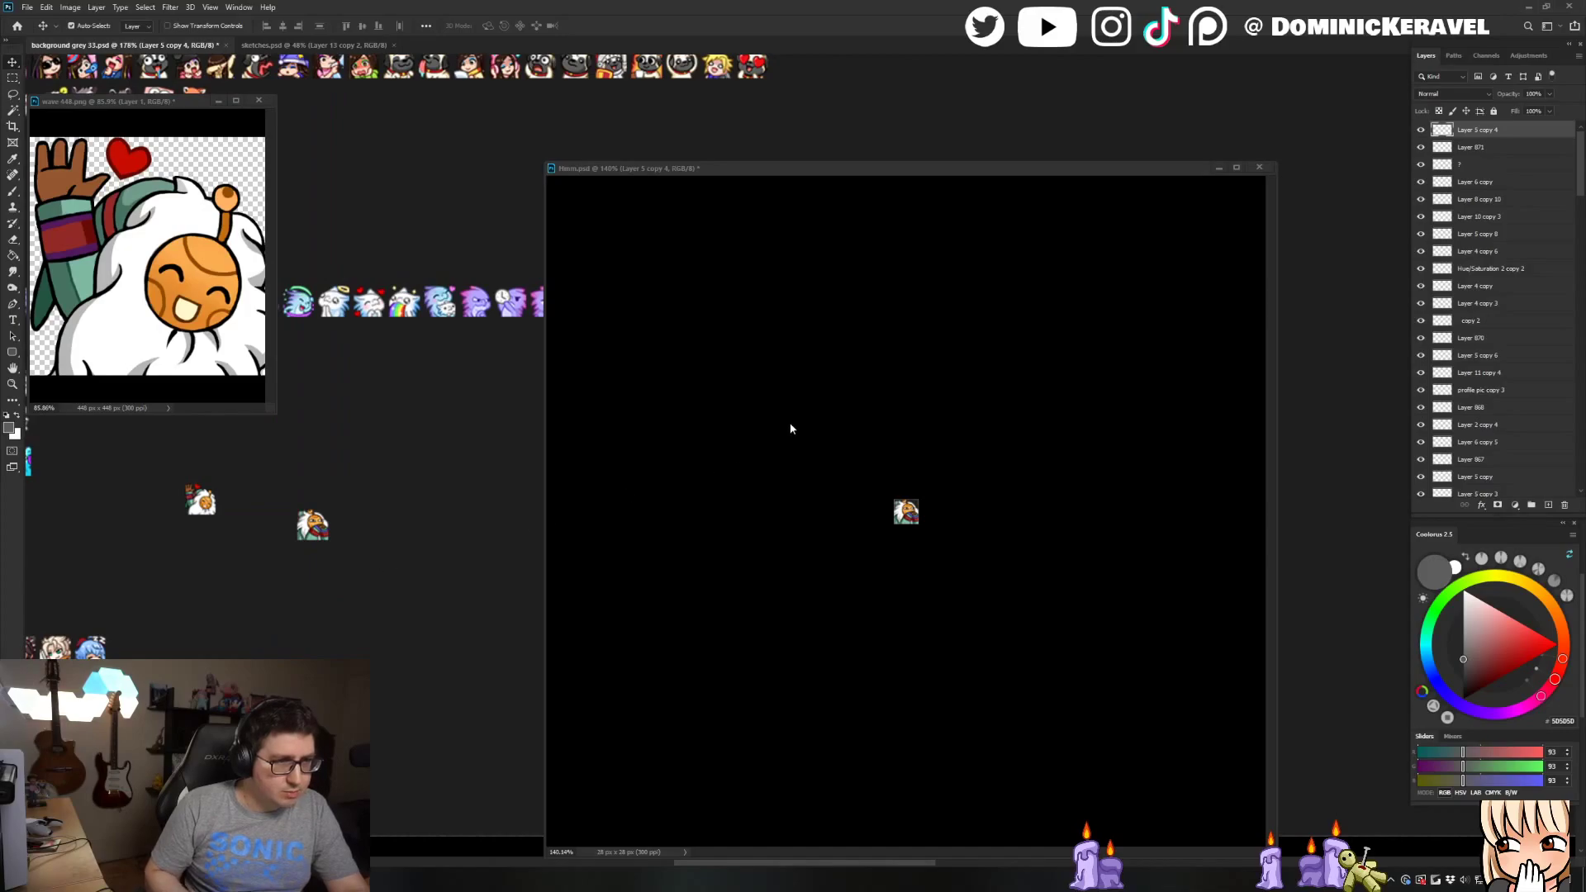
# Undo the resizing of Hmm.psd and move the waving emote's window out of the workspace
pyautogui.click(790, 428)
pyautogui.hotkey('ctrl', 'z')
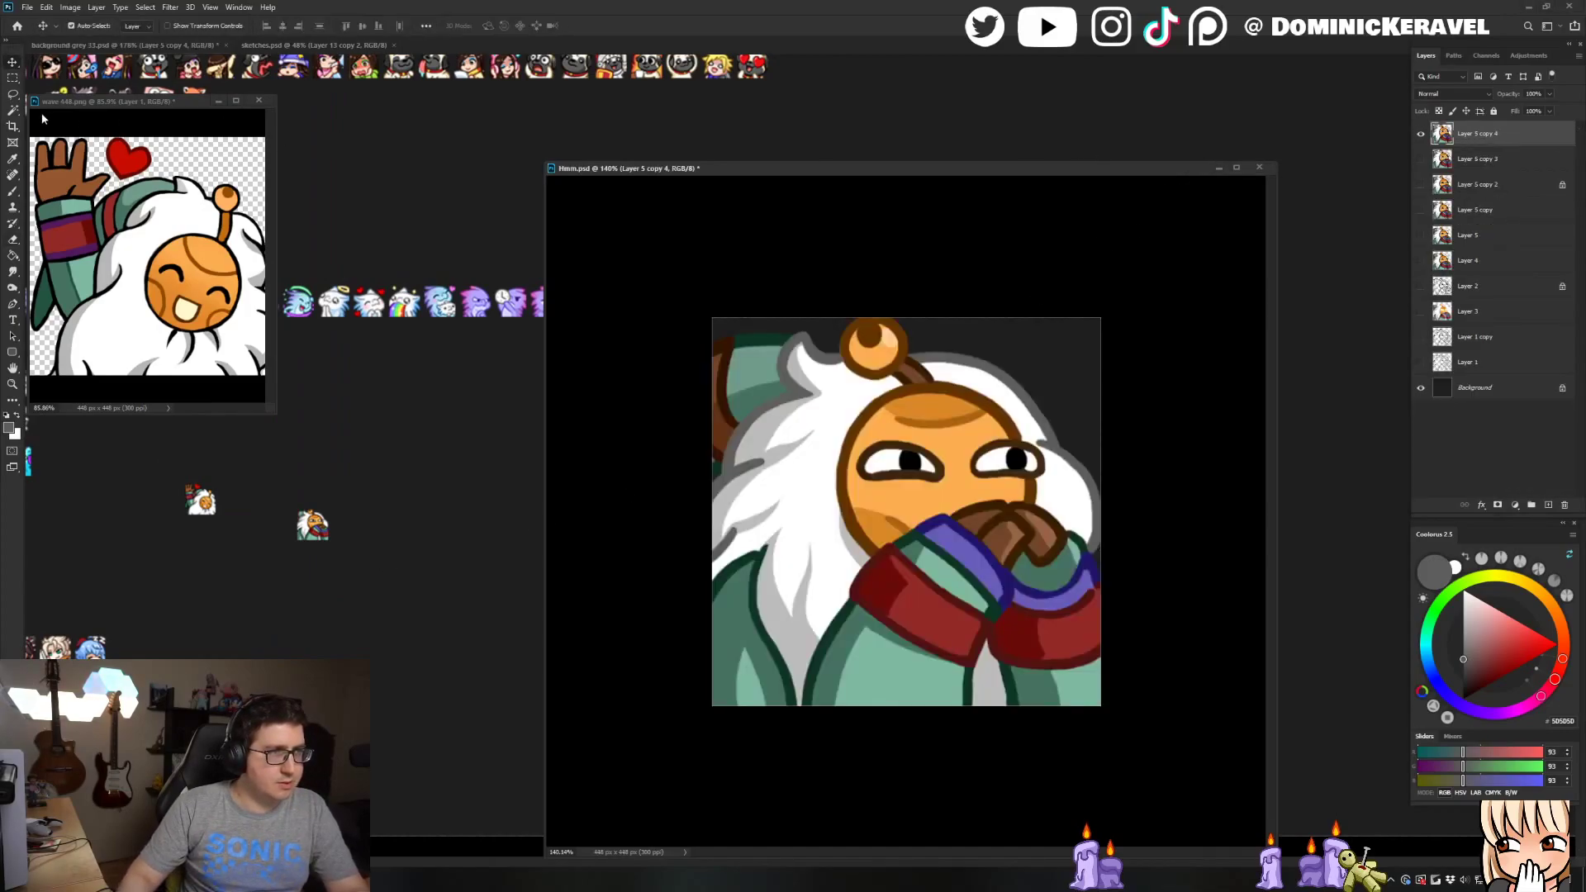
pyautogui.moveTo(129, 104); pyautogui.dragTo(0, 106)
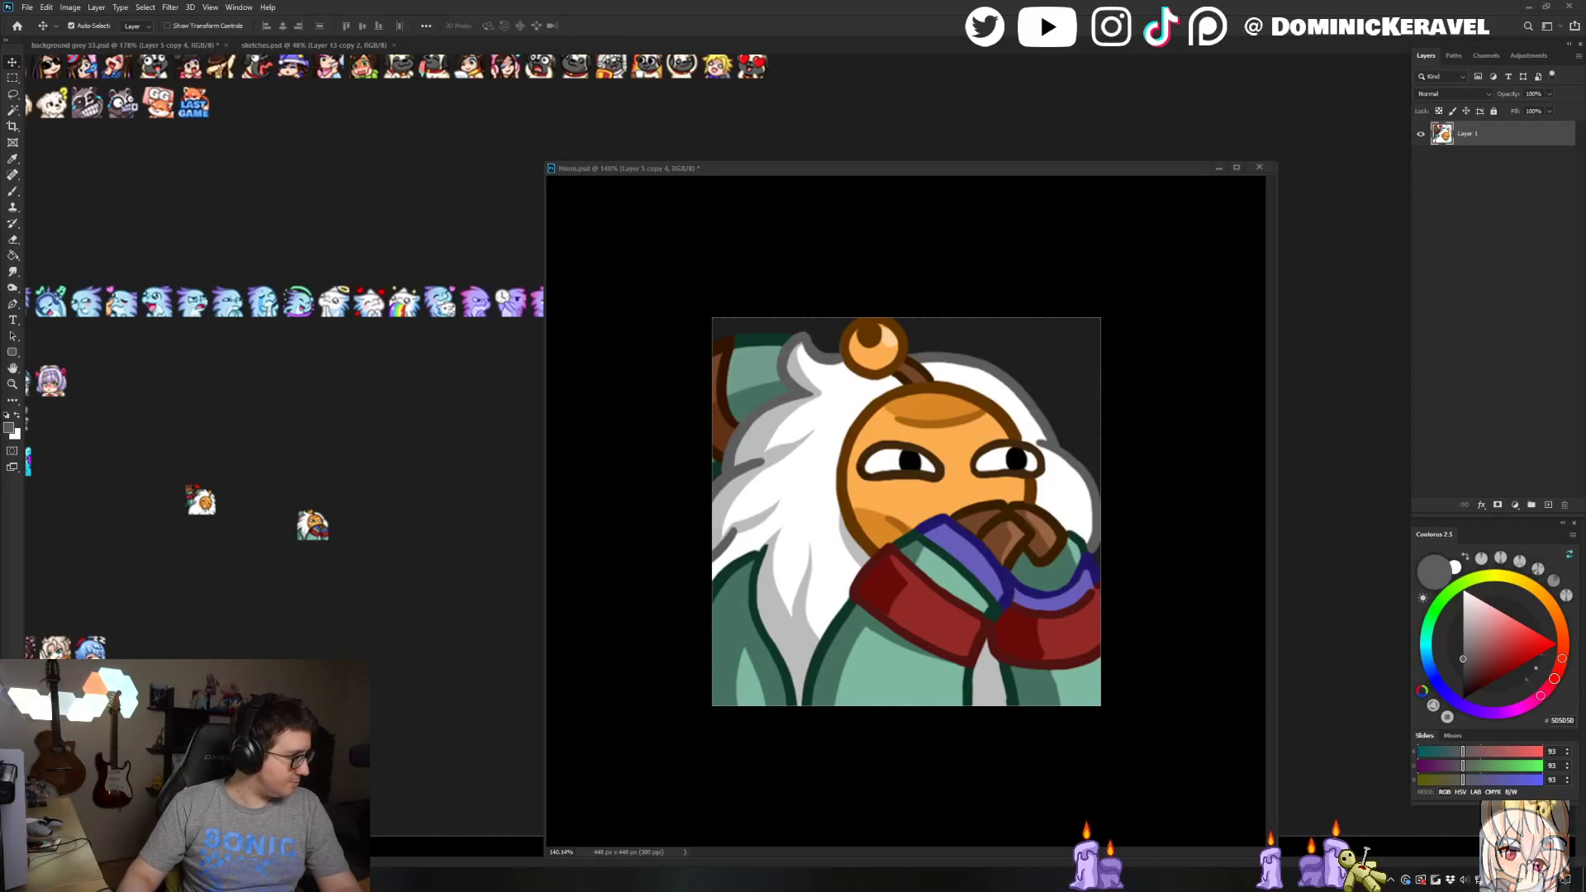
pyautogui.press('XF86AudioLowerVolume')
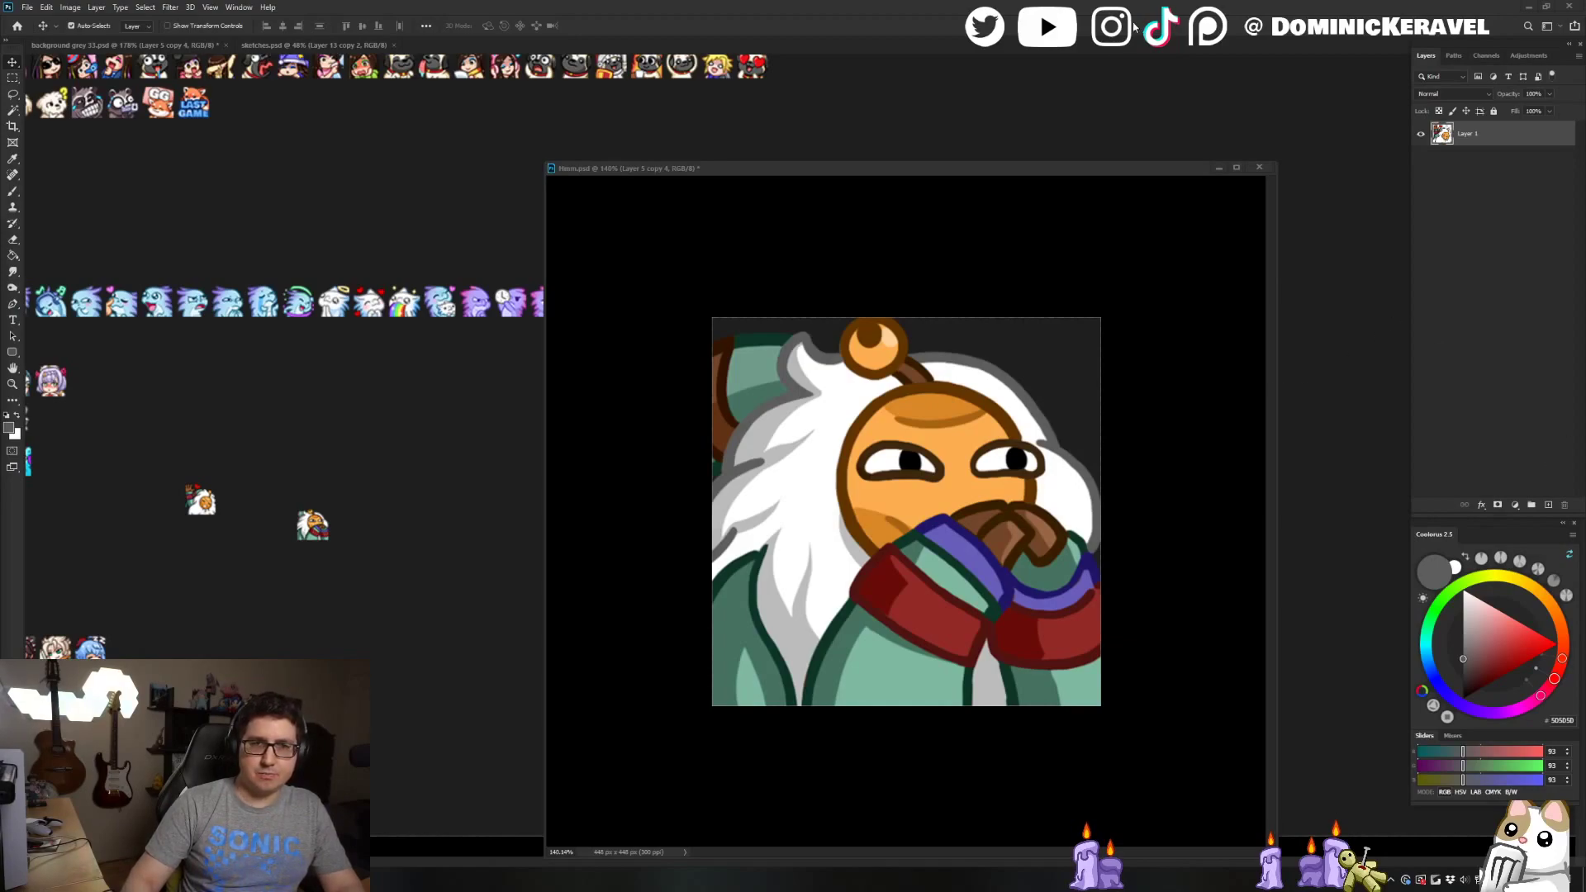
# Adjust the Hmm.psd window's size and position, and review the large thinking emote in windowed and full-screen views
pyautogui.moveTo(1007, 161); pyautogui.dragTo(994, 101)
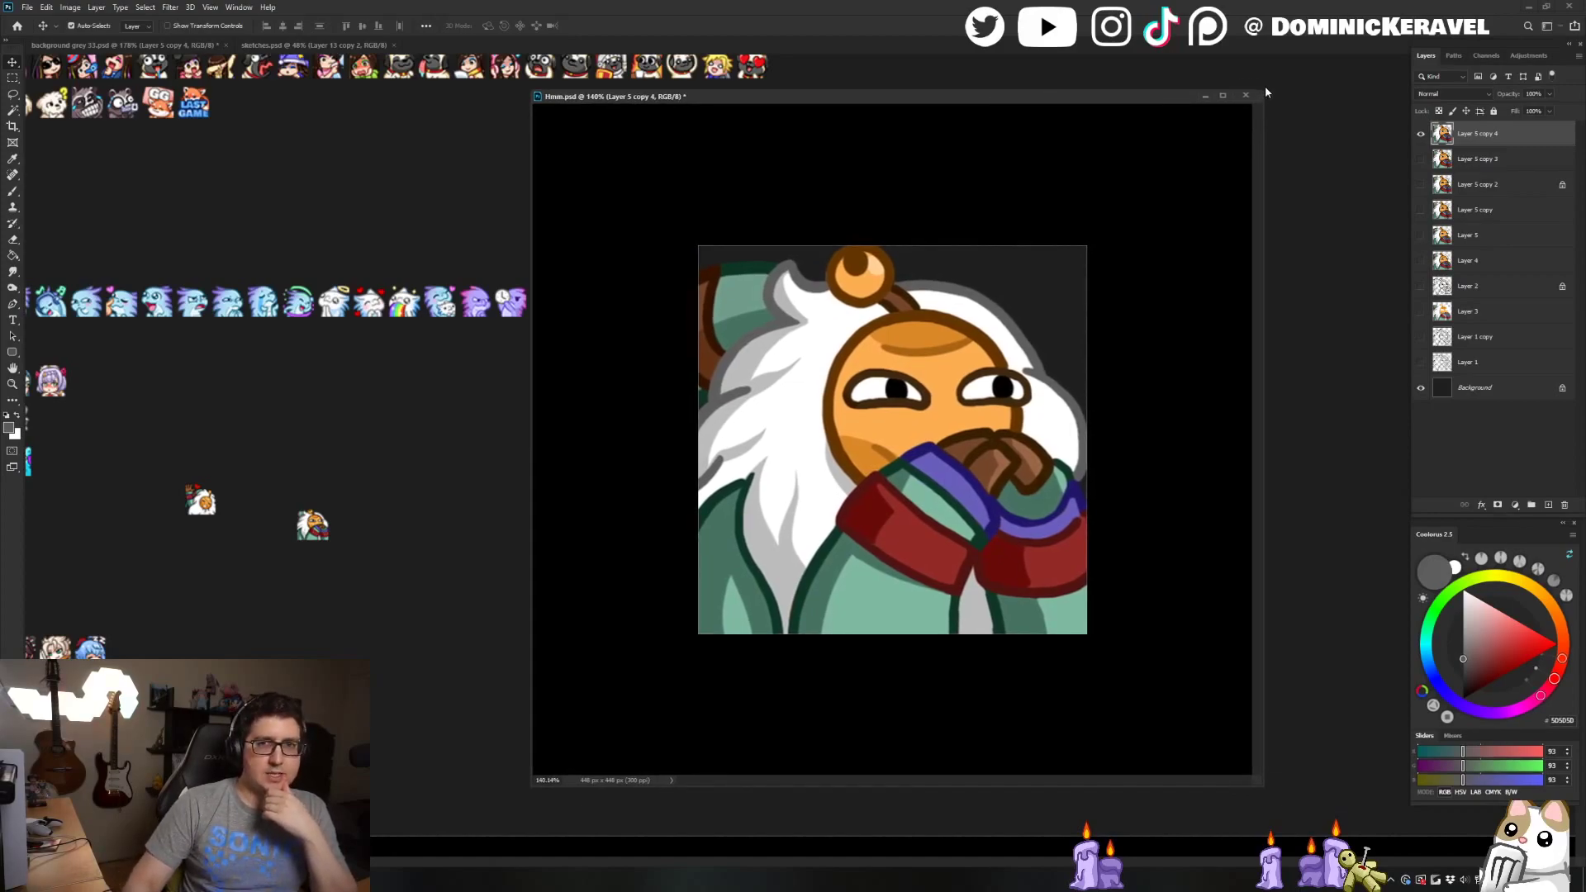
pyautogui.moveTo(1262, 89); pyautogui.dragTo(1161, 195)
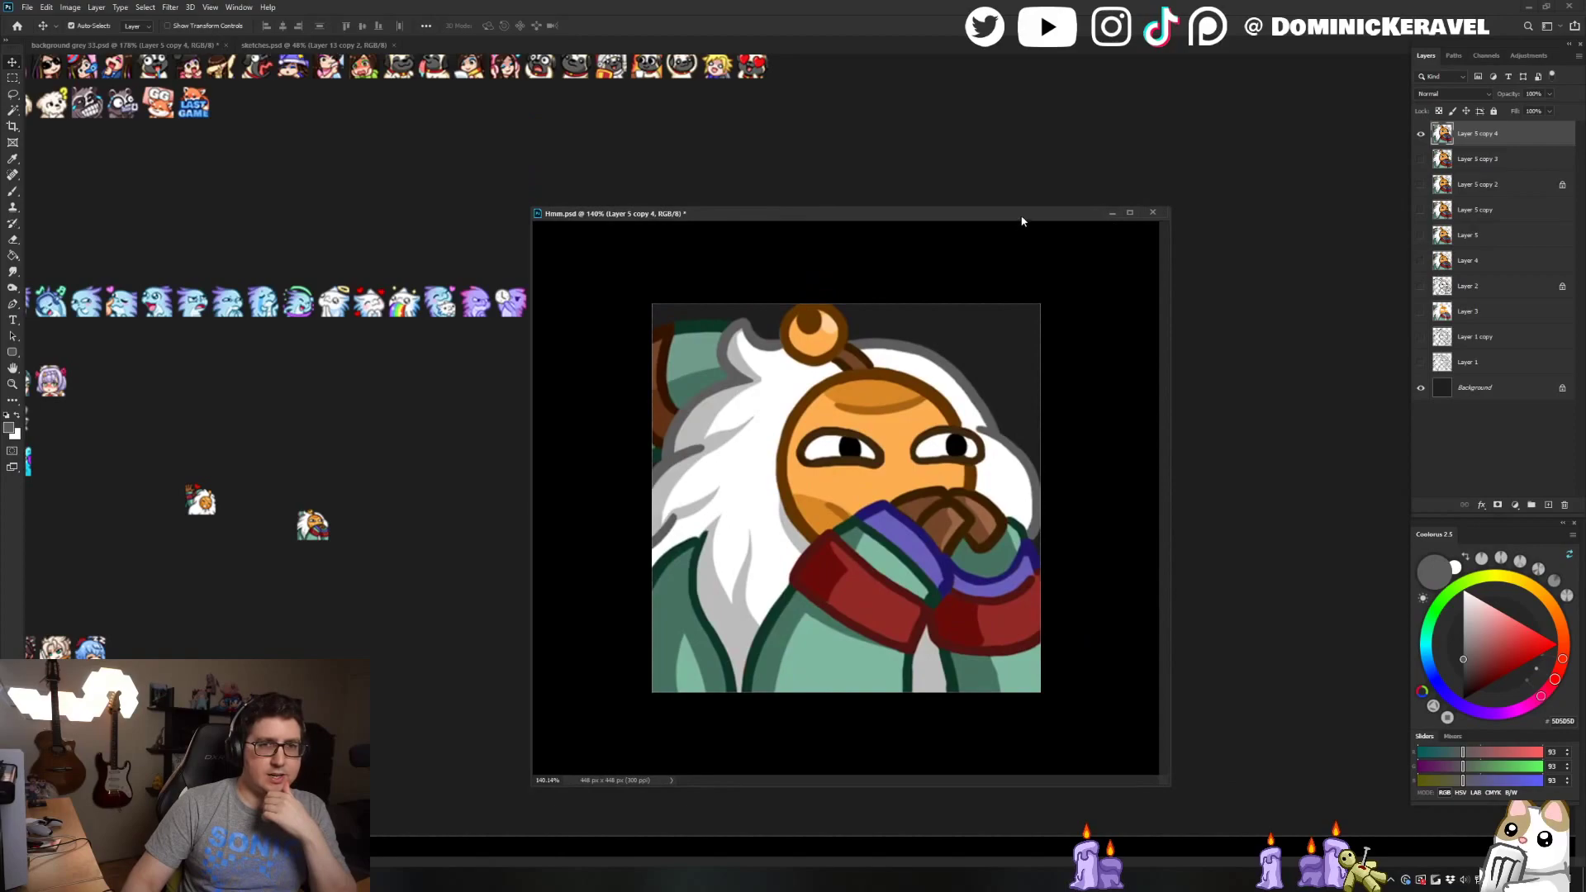
pyautogui.moveTo(1023, 208); pyautogui.dragTo(1022, 134)
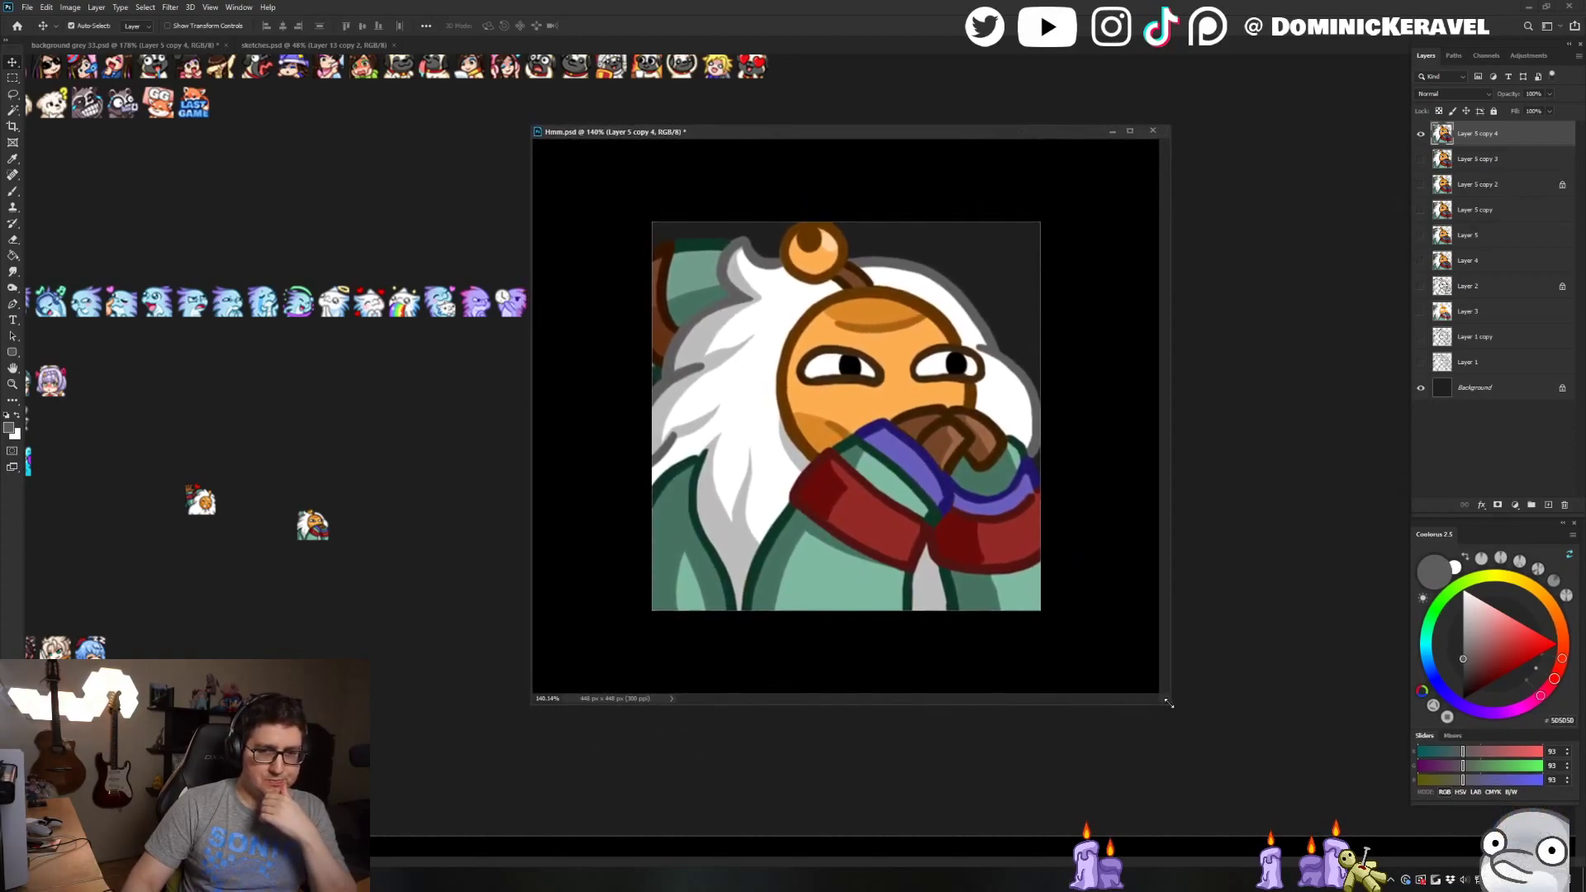
pyautogui.moveTo(1168, 702); pyautogui.dragTo(1254, 826)
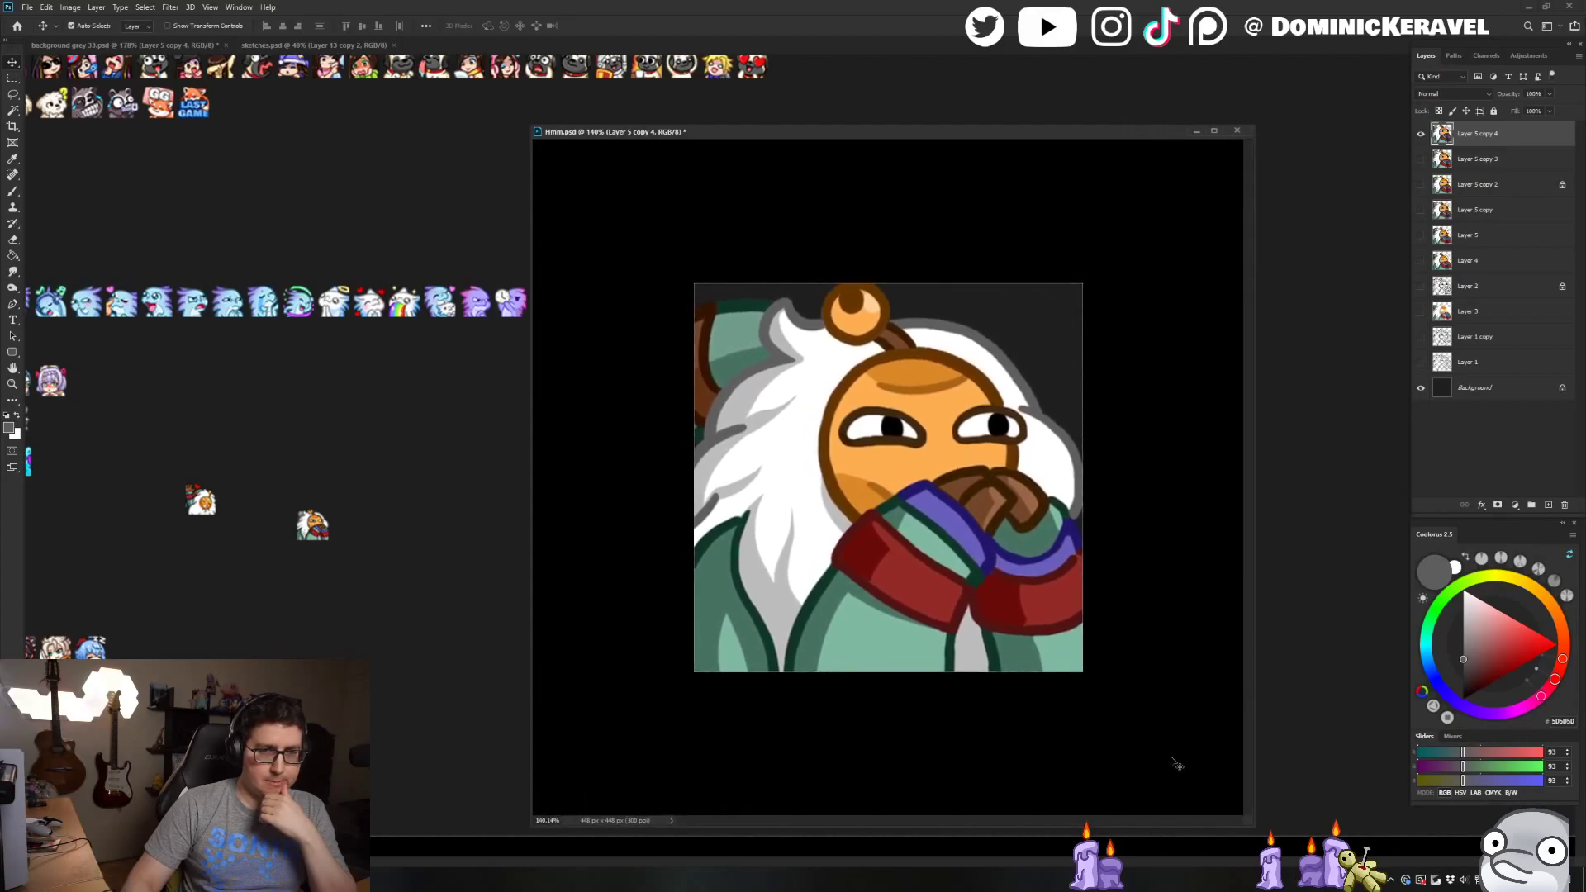
pyautogui.click(1174, 764)
pyautogui.press('f')
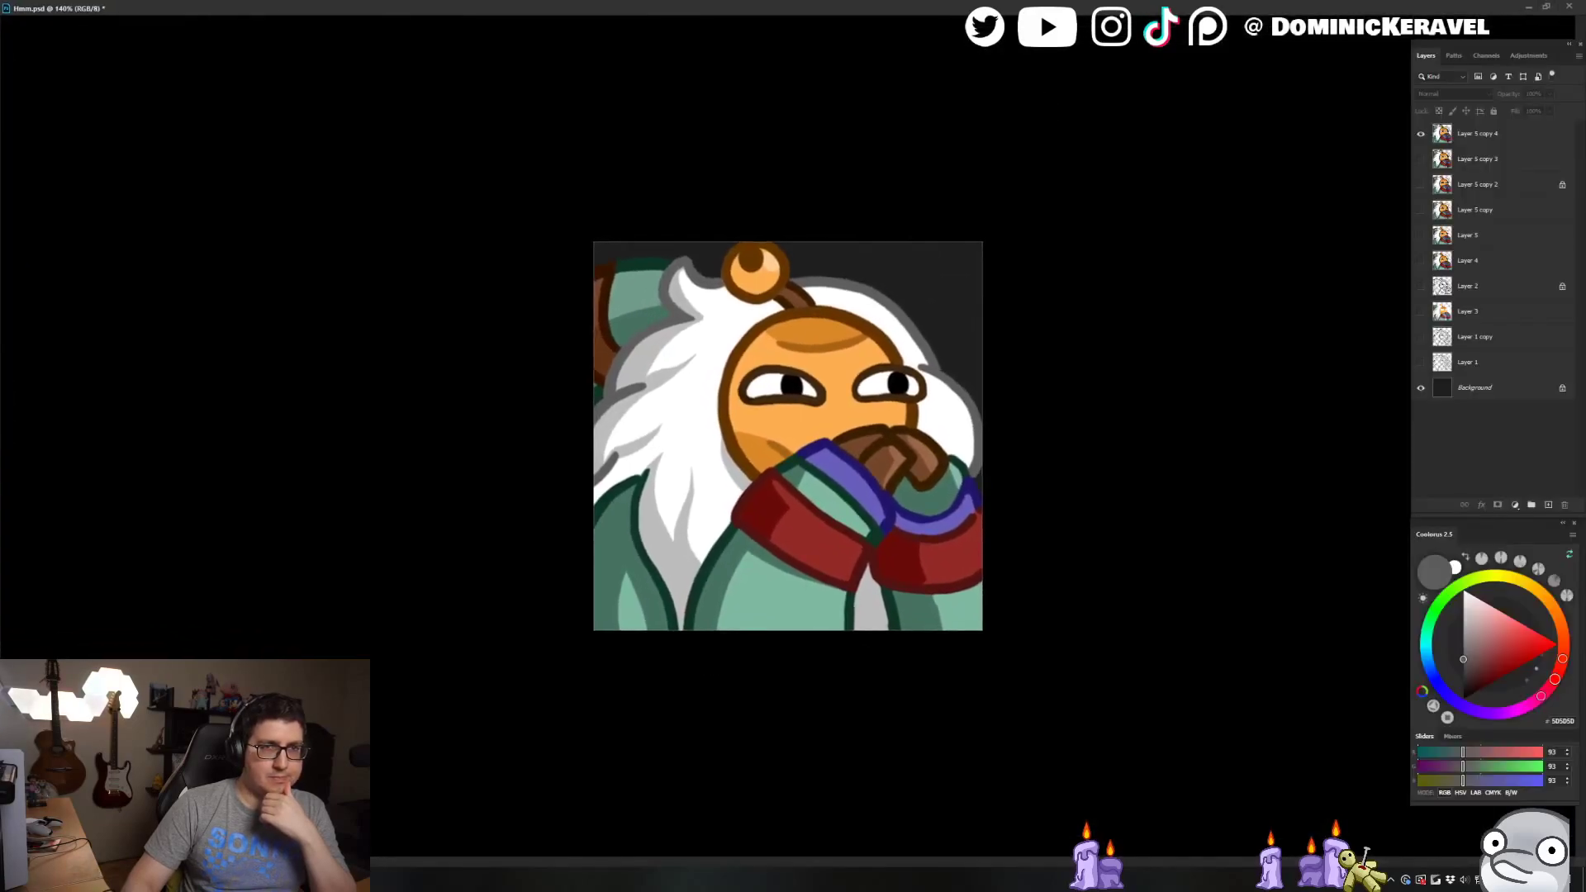
pyautogui.press('f')
pyautogui.moveTo(826, 130); pyautogui.dragTo(826, 117)
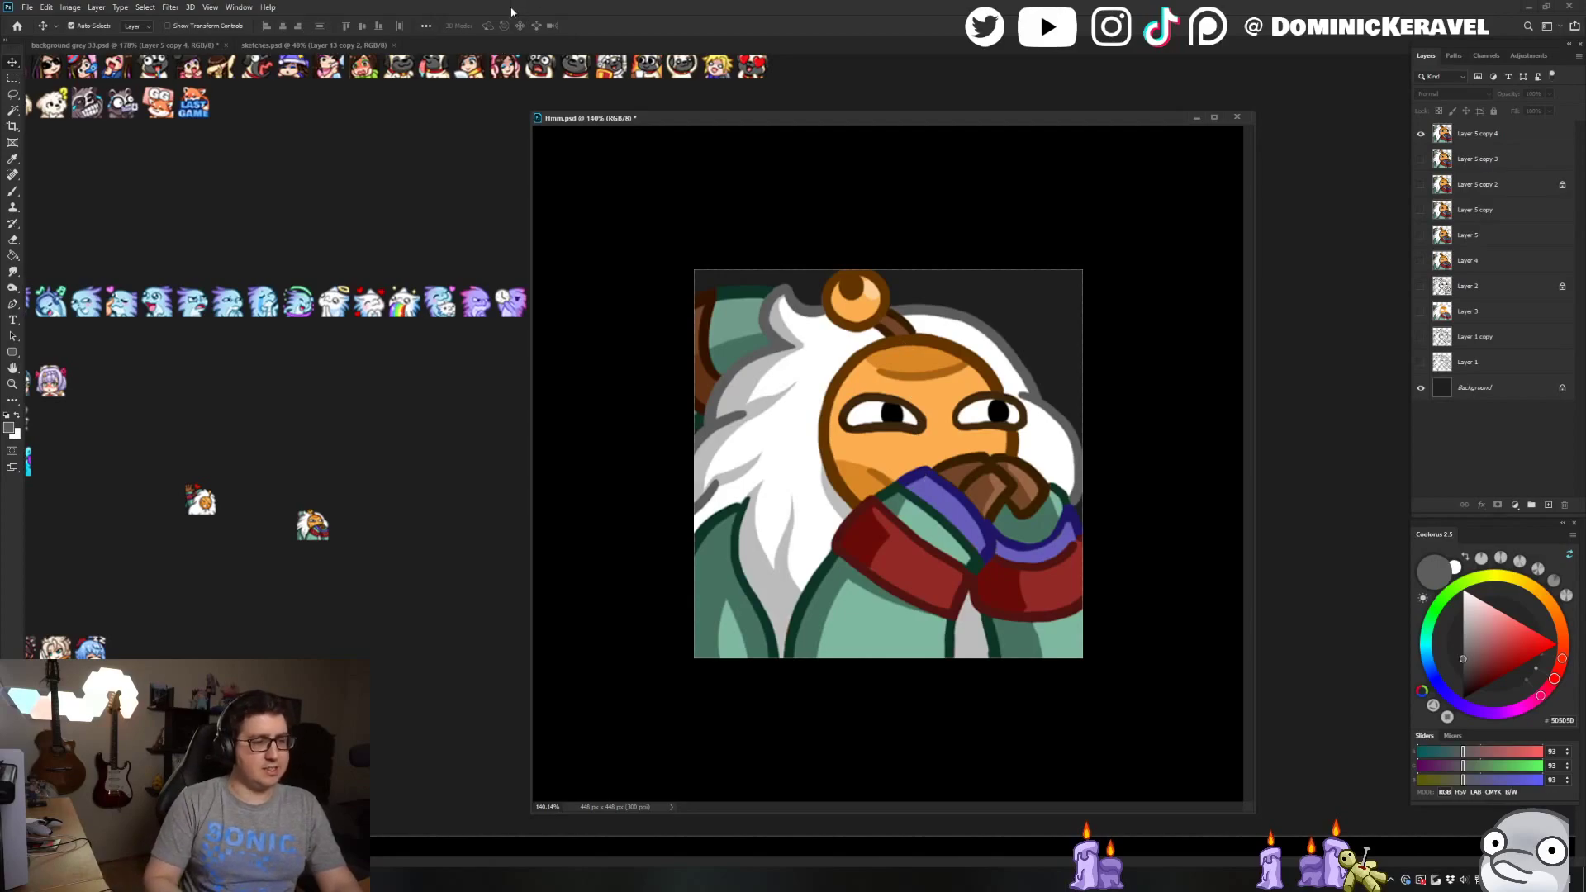
pyautogui.moveTo(700, 118); pyautogui.dragTo(697, 101)
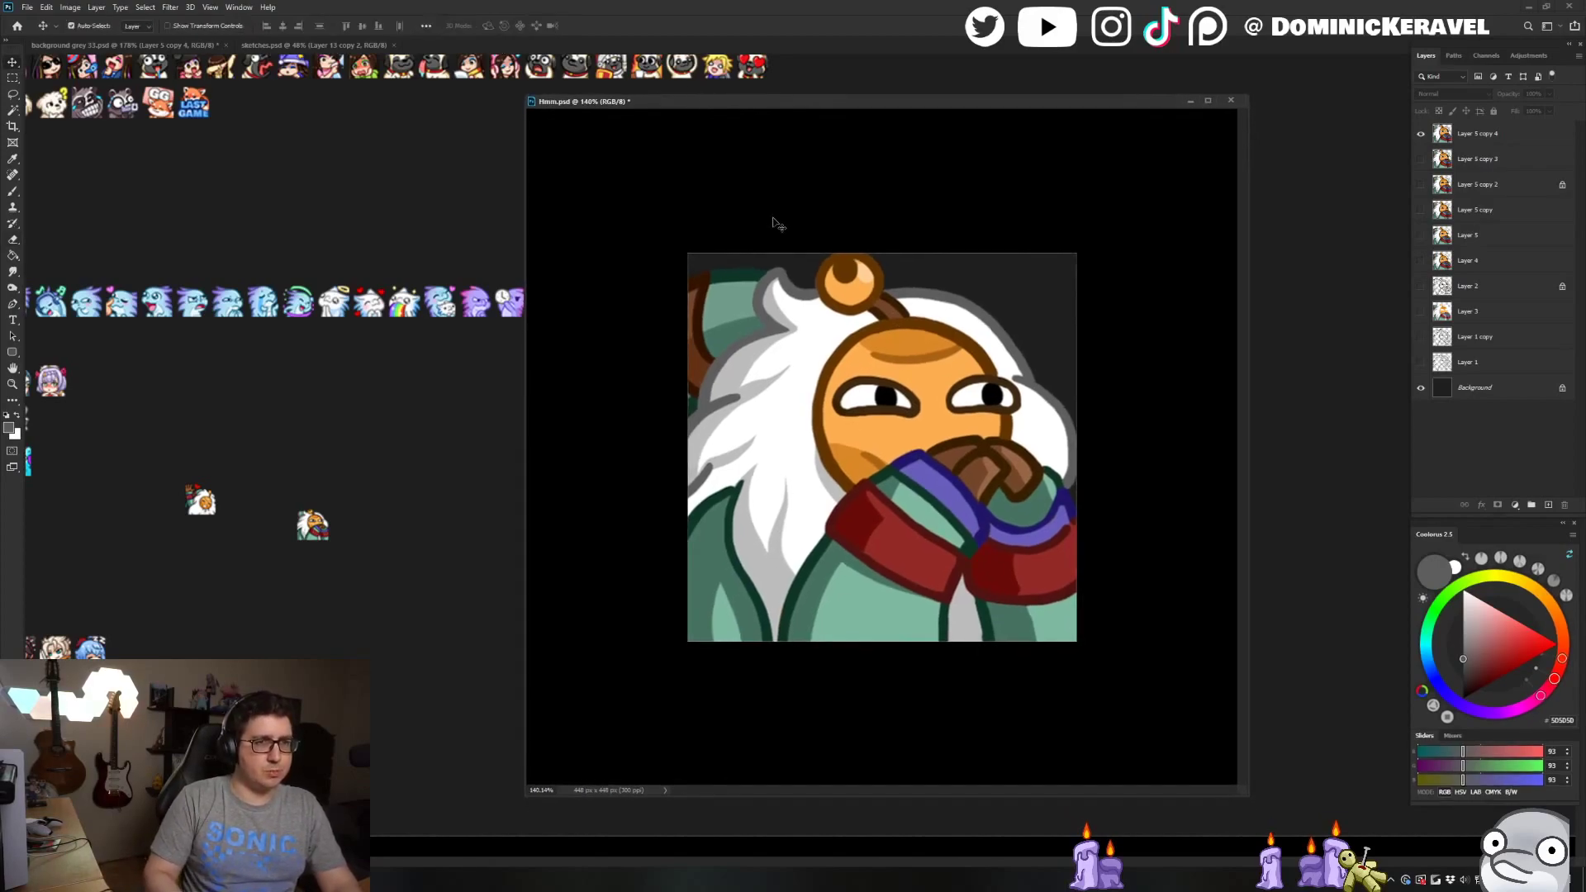
pyautogui.scroll(-2, 790, 206)
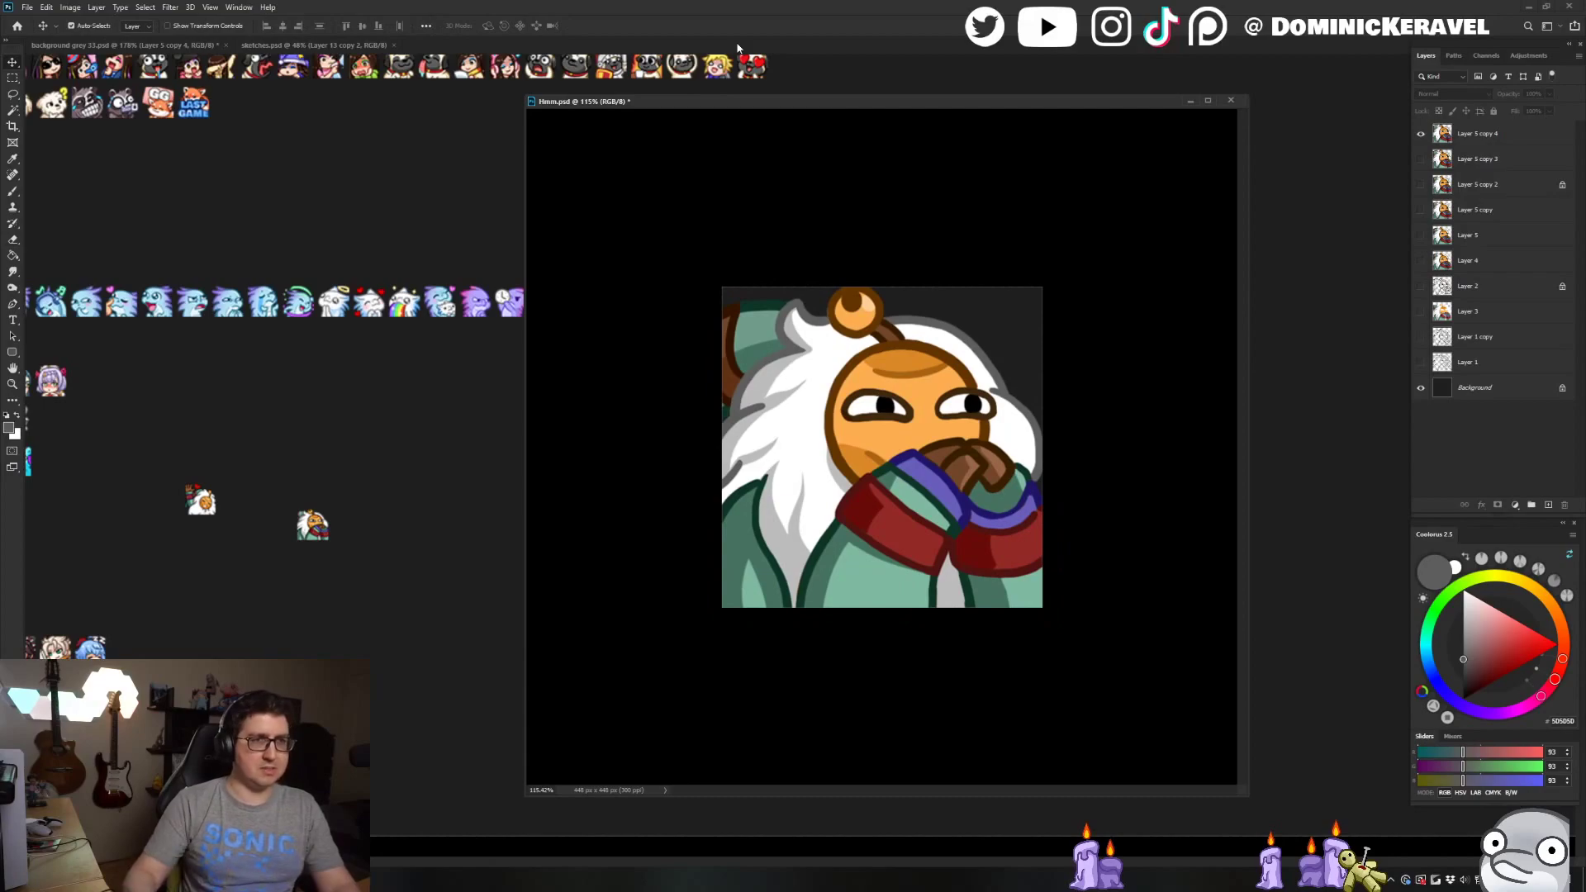
pyautogui.moveTo(920, 102); pyautogui.dragTo(929, 102)
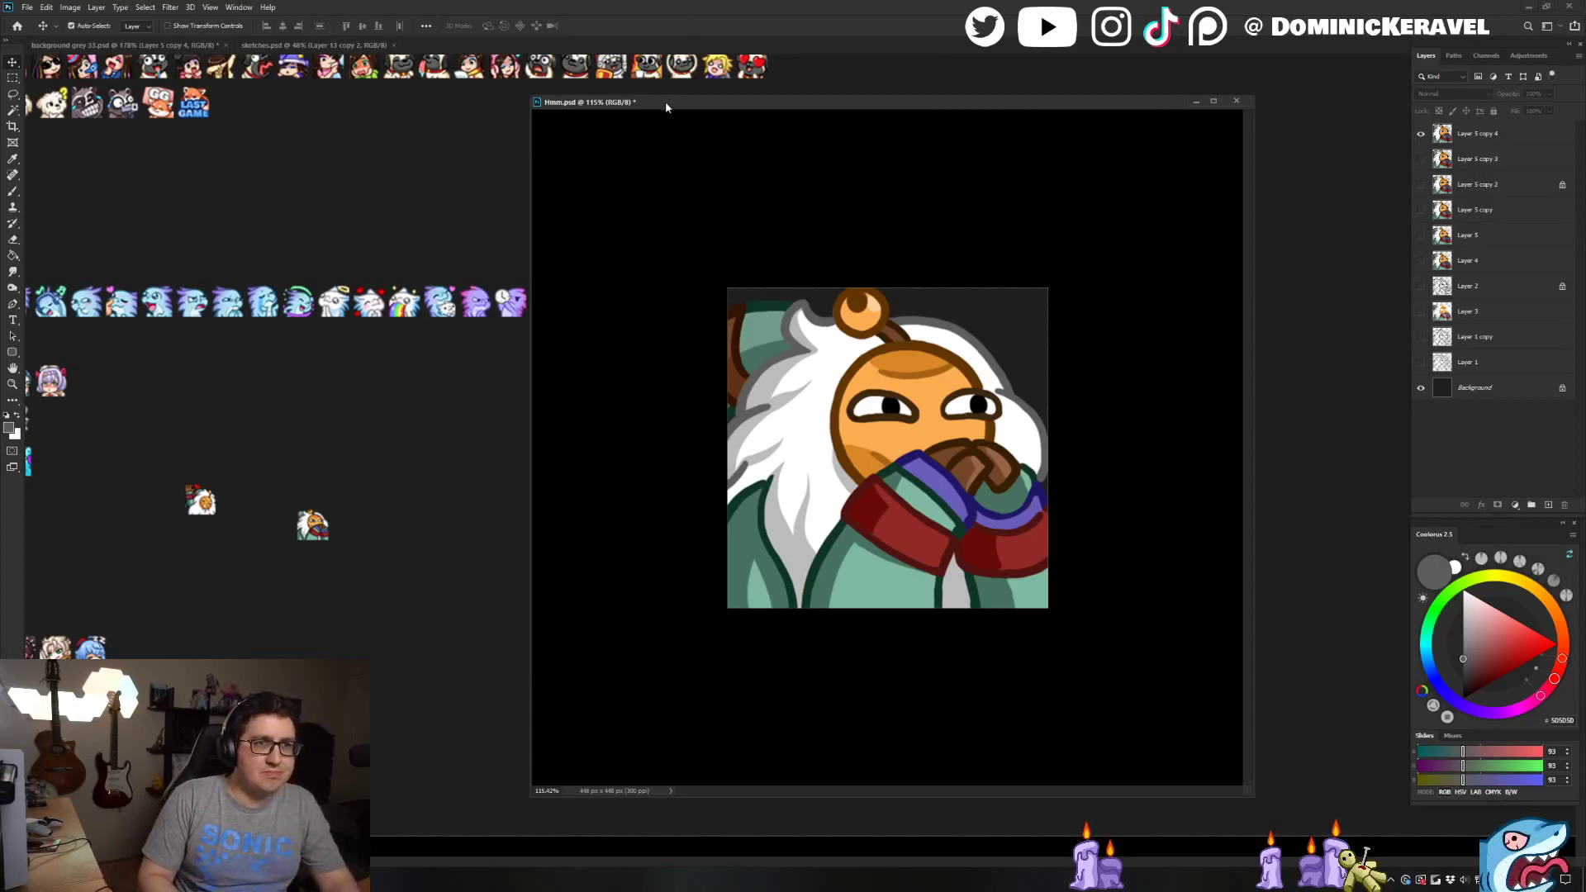
# Save Hmm.psd and shrink its window around the reduced thinking emote, placing it aside as a reference
pyautogui.moveTo(666, 102); pyautogui.dragTo(685, 93)
pyautogui.click(449, 213)
pyautogui.moveTo(458, 198); pyautogui.dragTo(432, 206)
pyautogui.moveTo(934, 90); pyautogui.dragTo(912, 83)
pyautogui.moveTo(1019, 271); pyautogui.dragTo(942, 274)
pyautogui.hotkey('ctrl', 's')
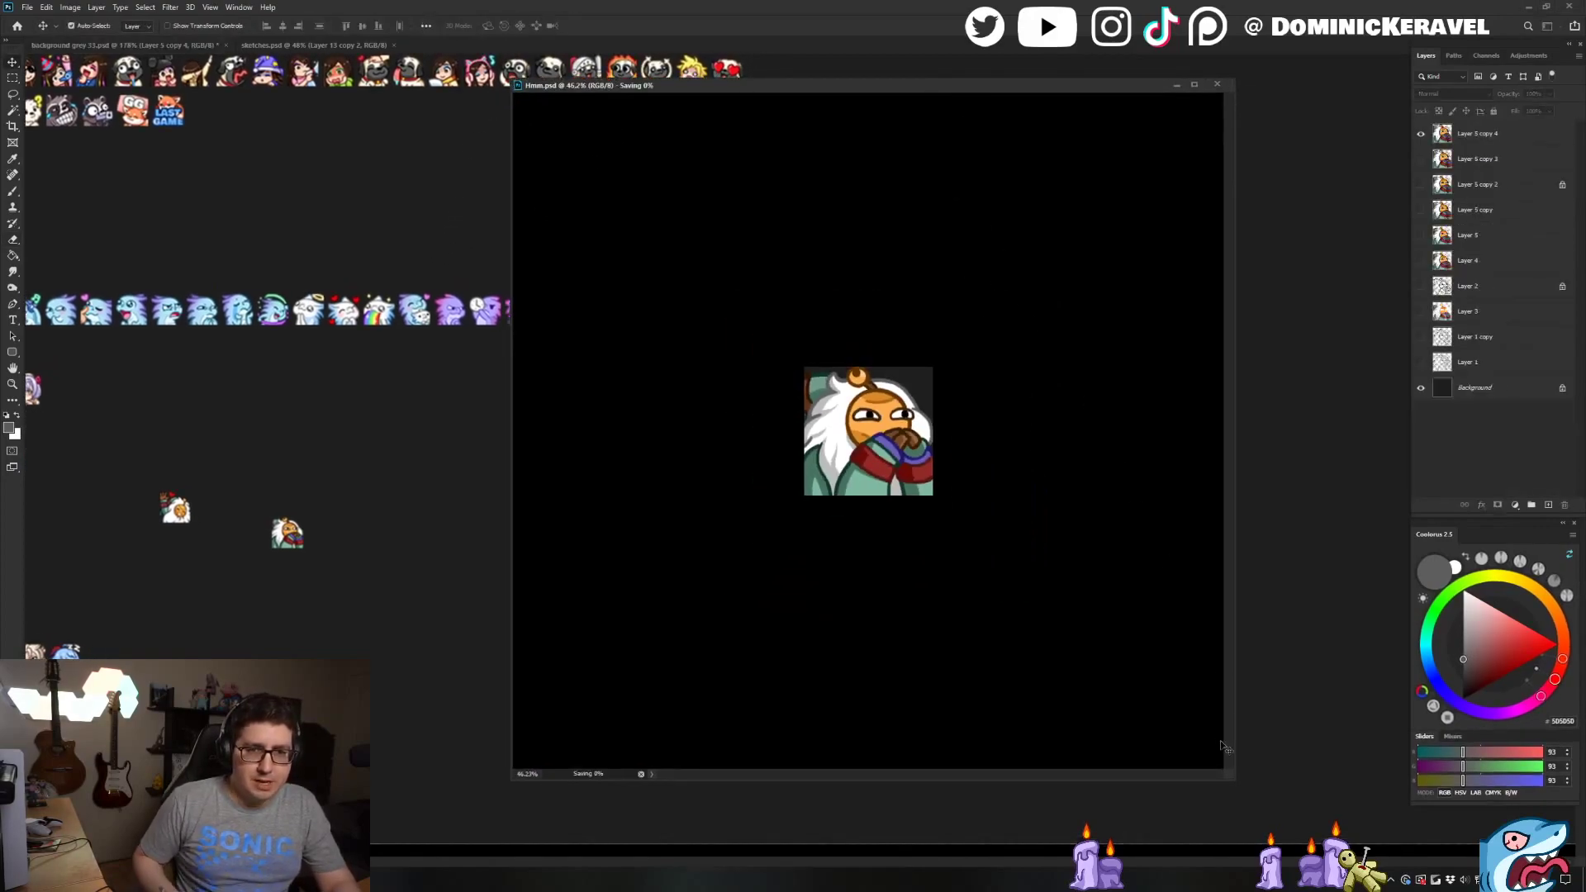
pyautogui.moveTo(1223, 745); pyautogui.dragTo(790, 351)
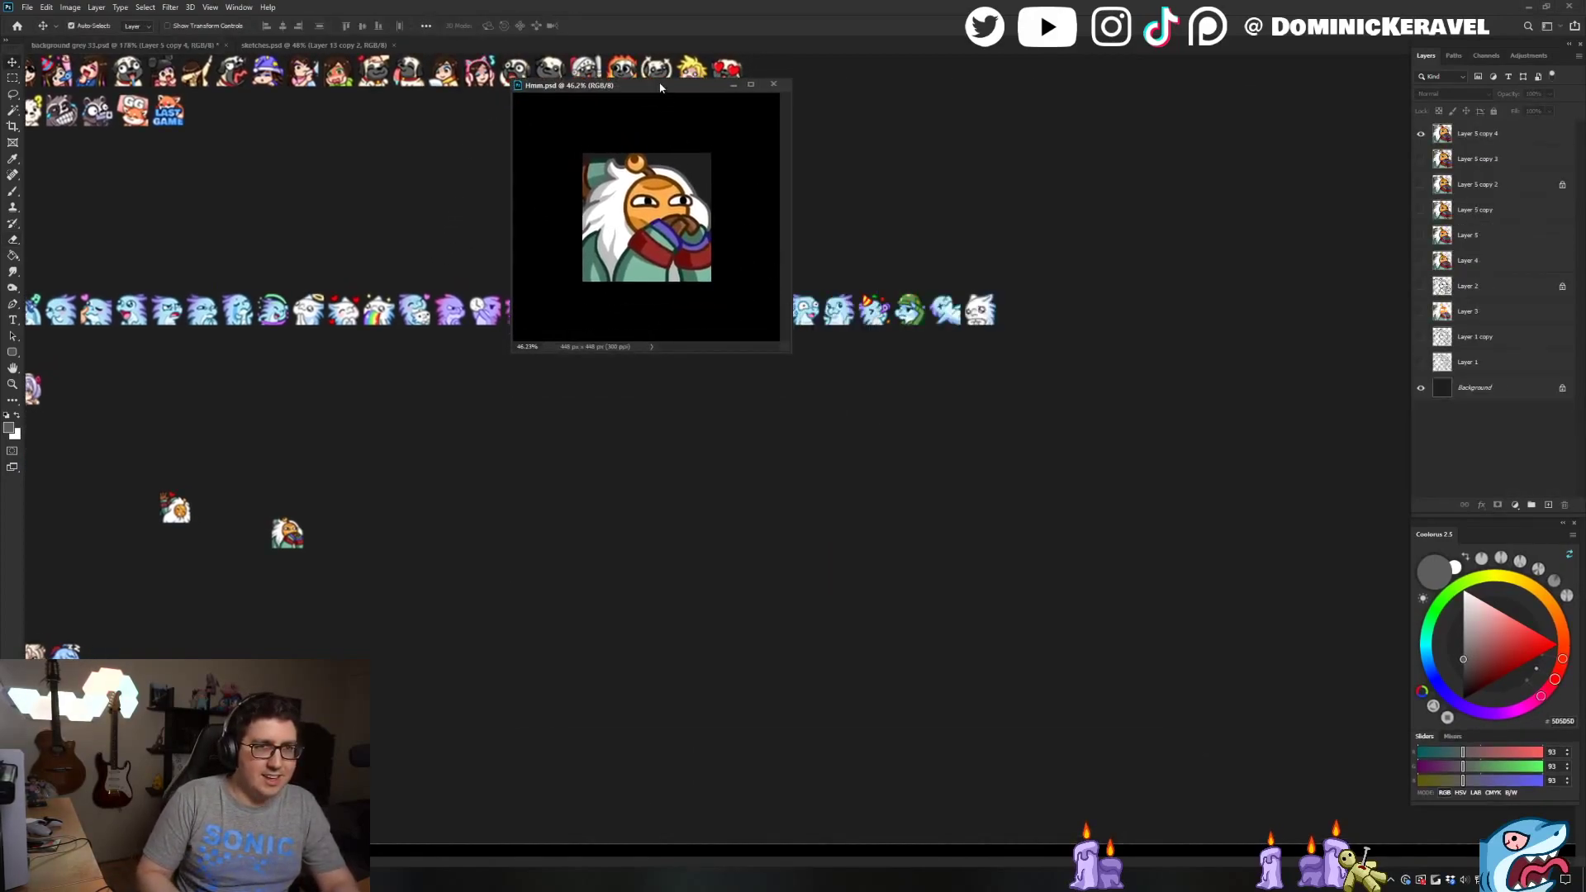
pyautogui.moveTo(660, 86); pyautogui.dragTo(1256, 87)
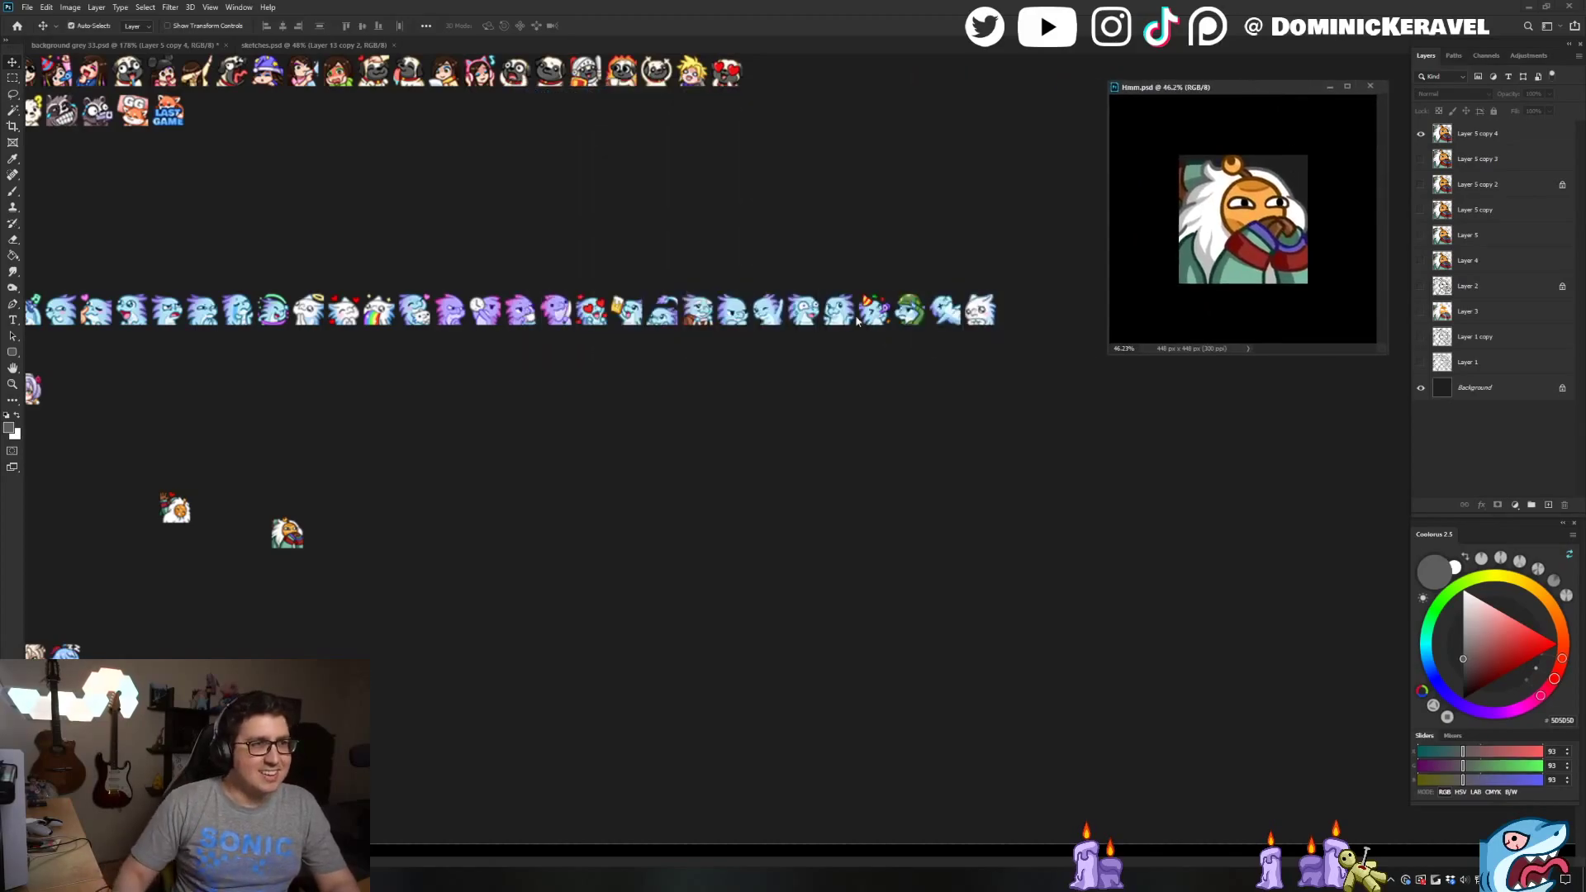
# Switch to sketches.psd, look over the emote sketch grid, and reset the colors to default black and white
pyautogui.click(303, 45)
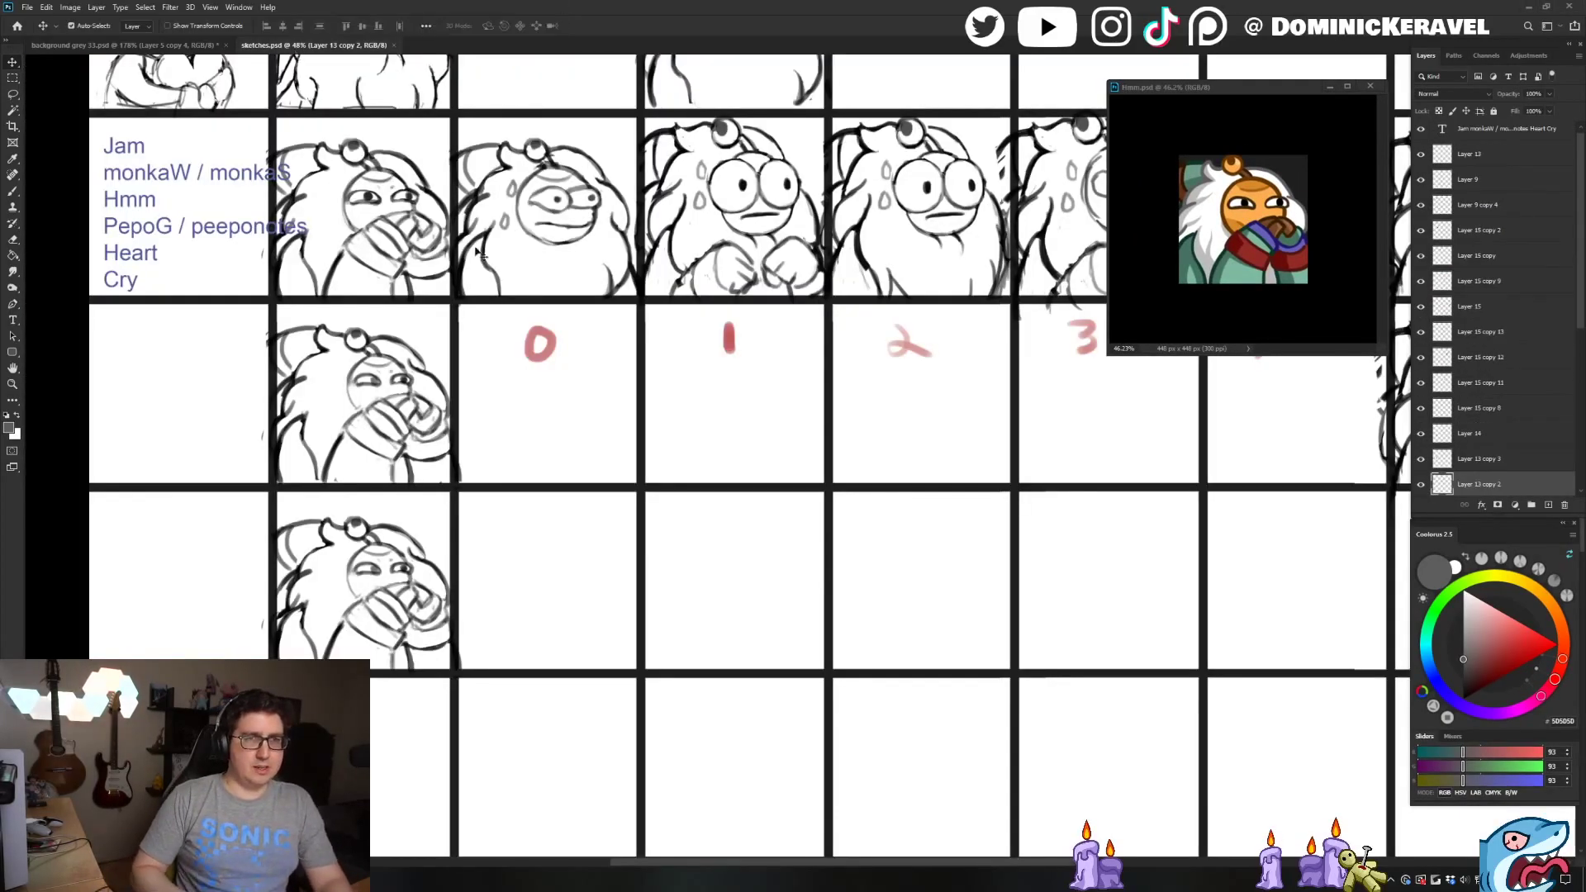
pyautogui.scroll(-4, 855, 234)
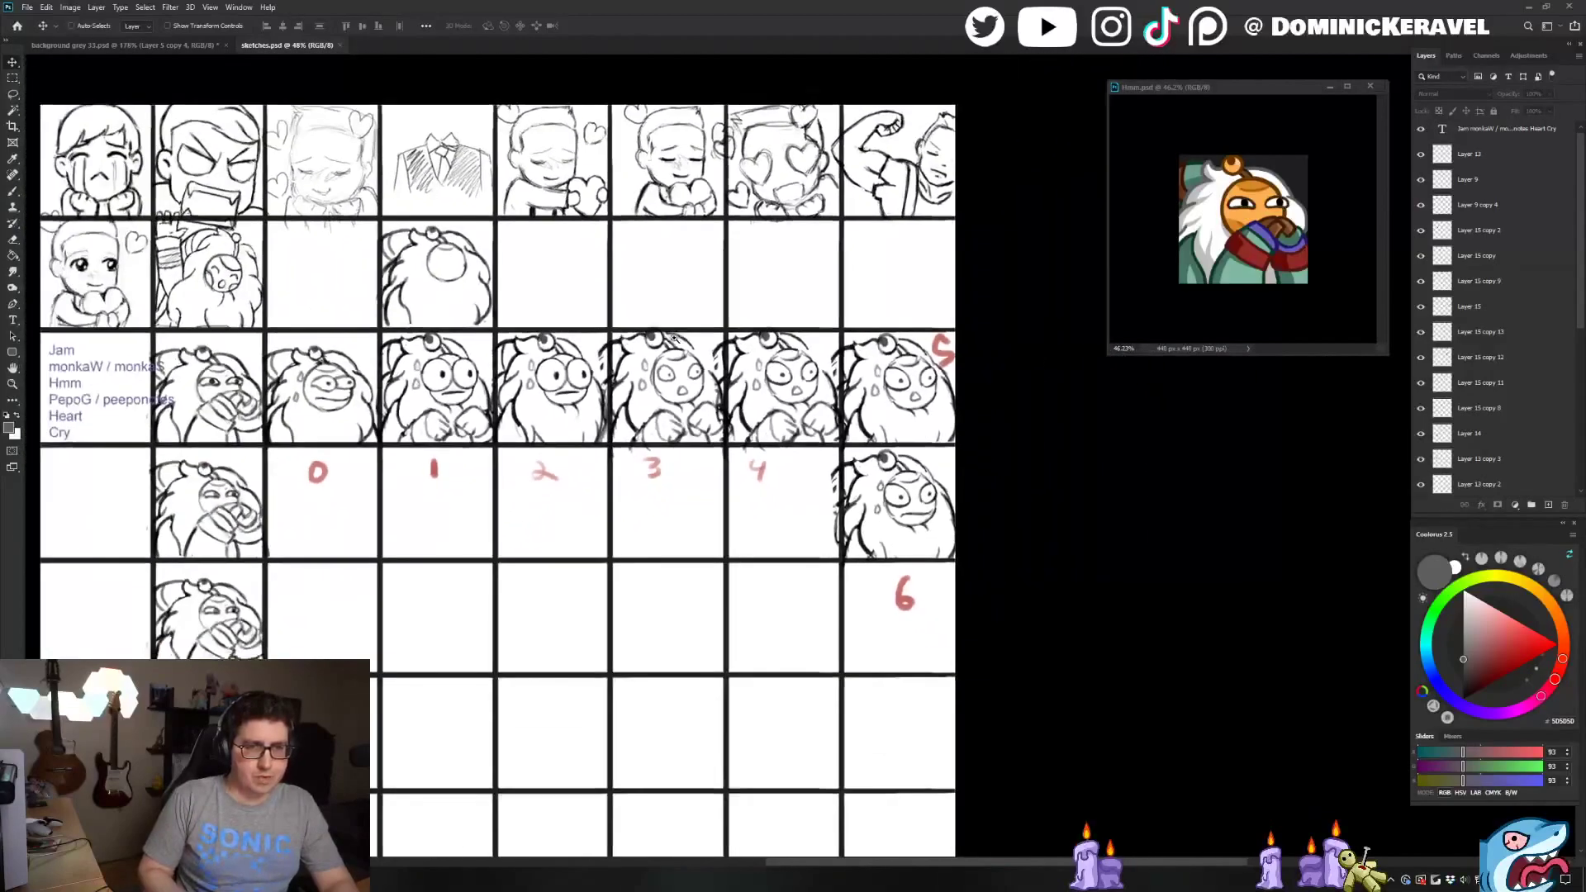
pyautogui.scroll(3, 776, 297)
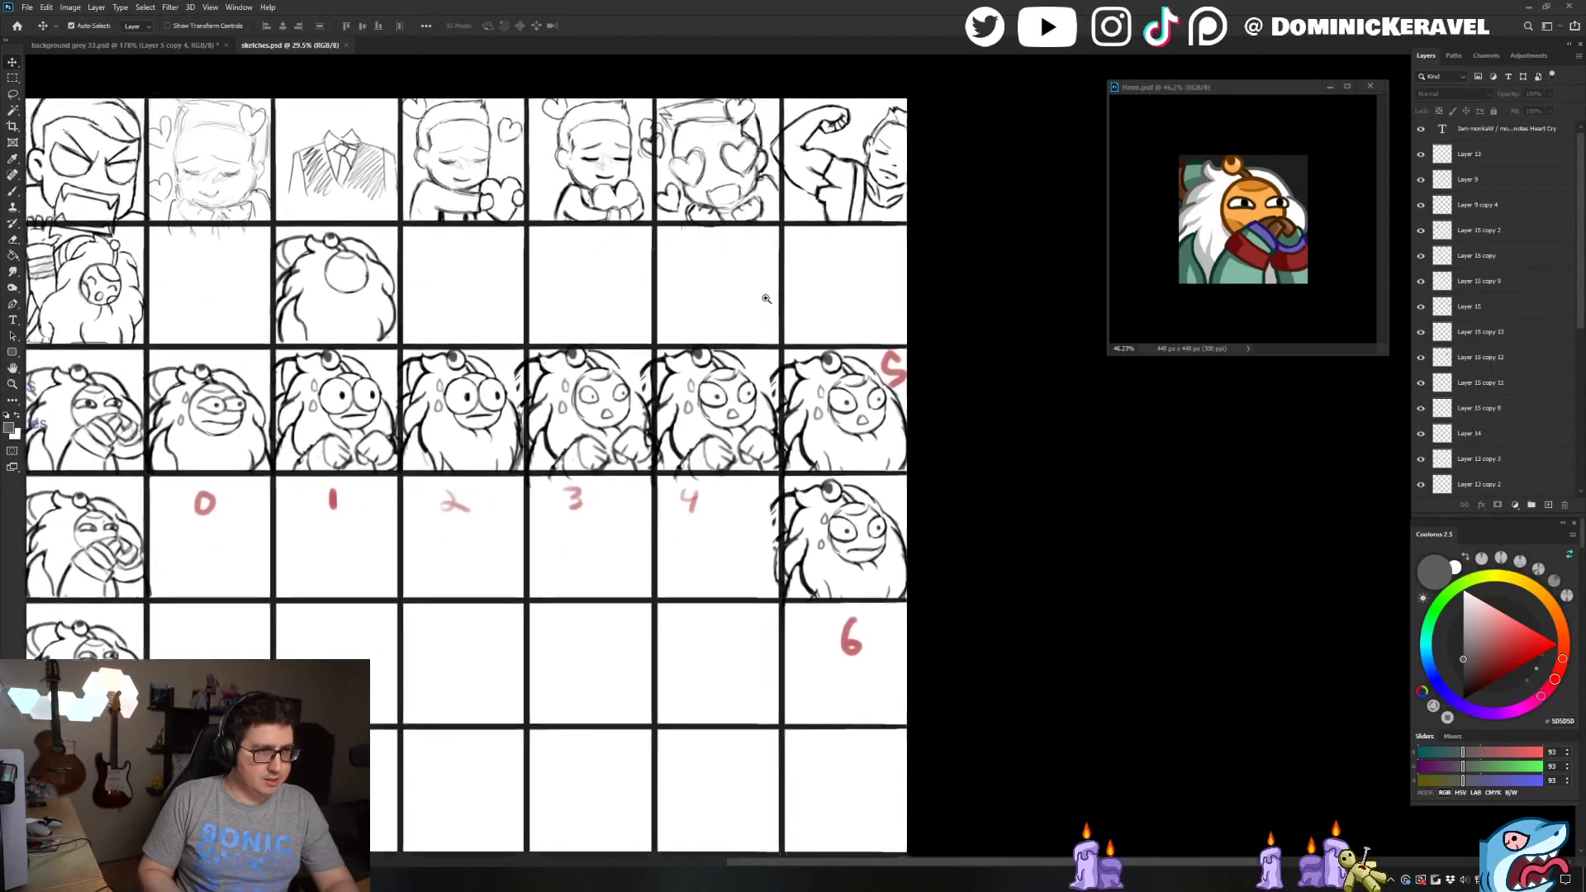
pyautogui.moveTo(779, 299); pyautogui.dragTo(820, 290)
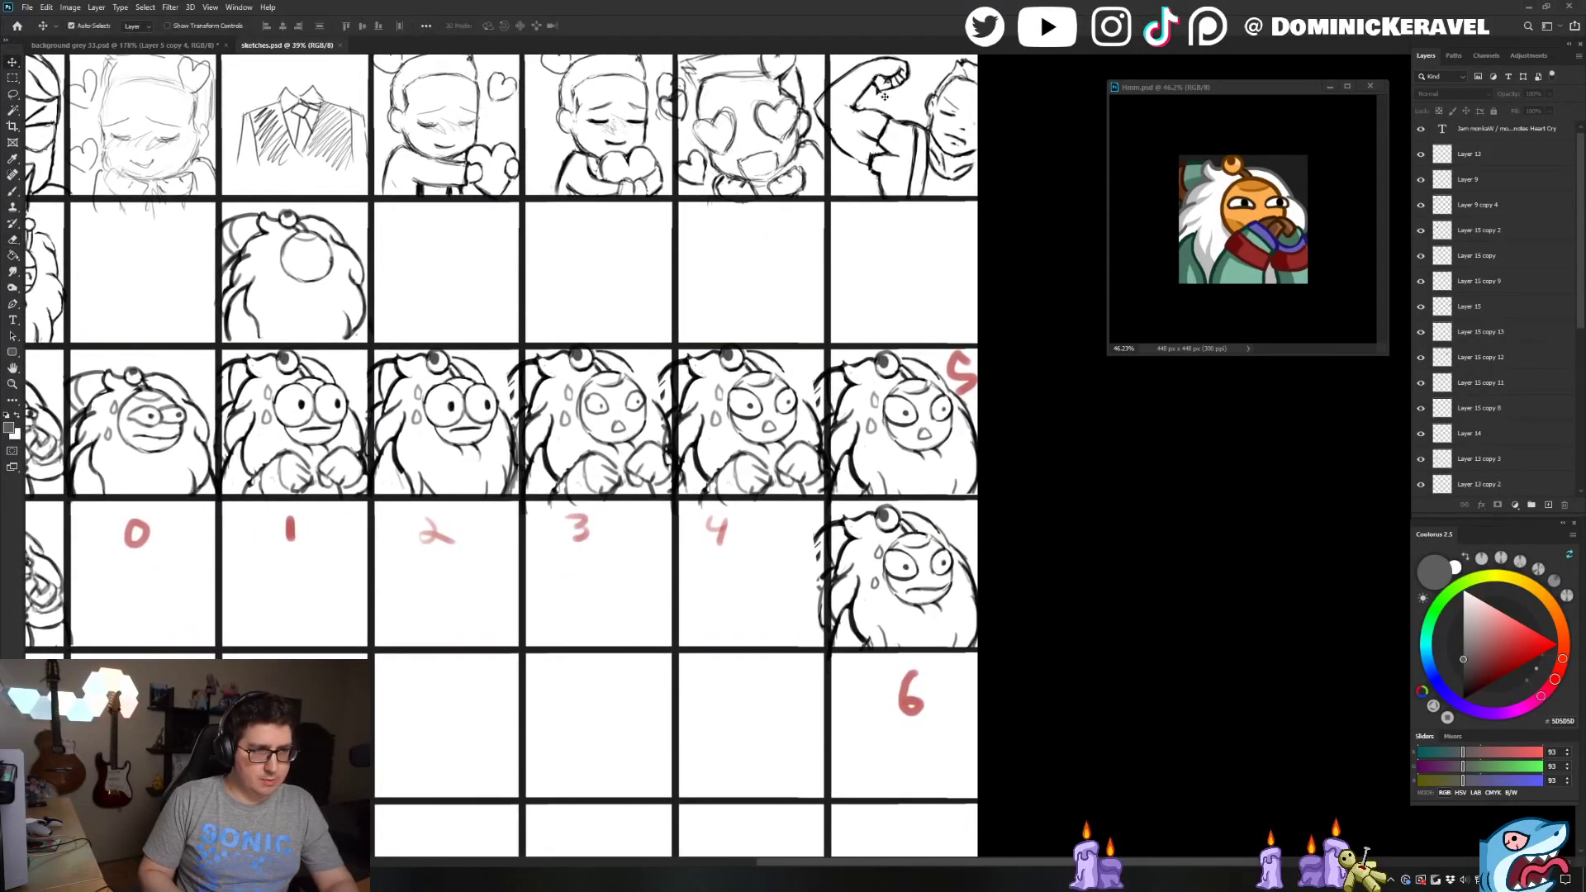
pyautogui.scroll(1, 758, 241)
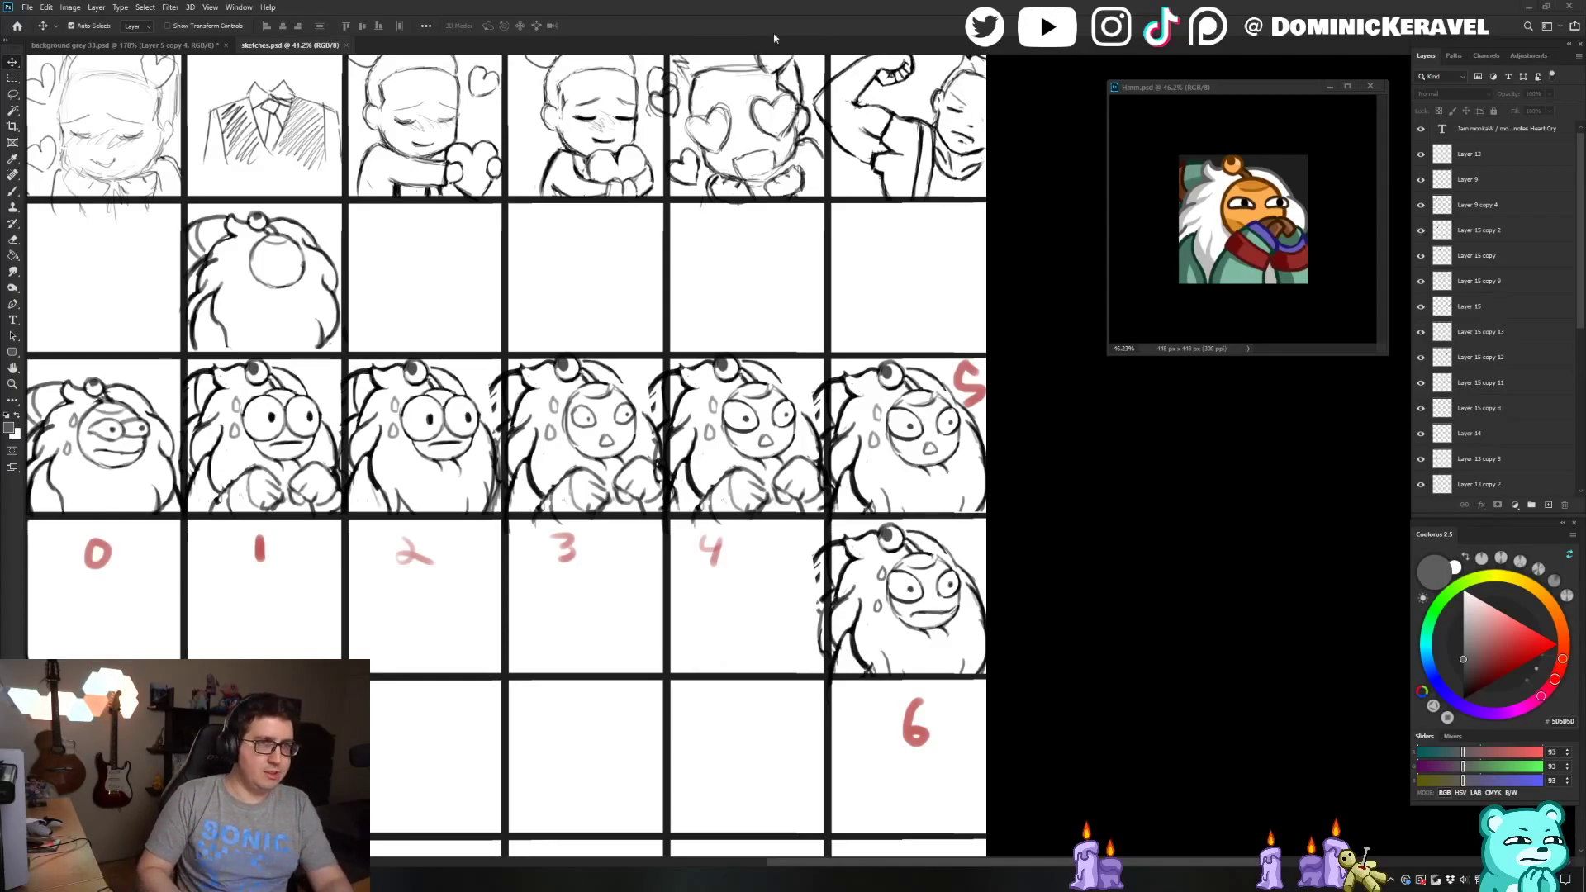
pyautogui.press('e')
pyautogui.press('d')
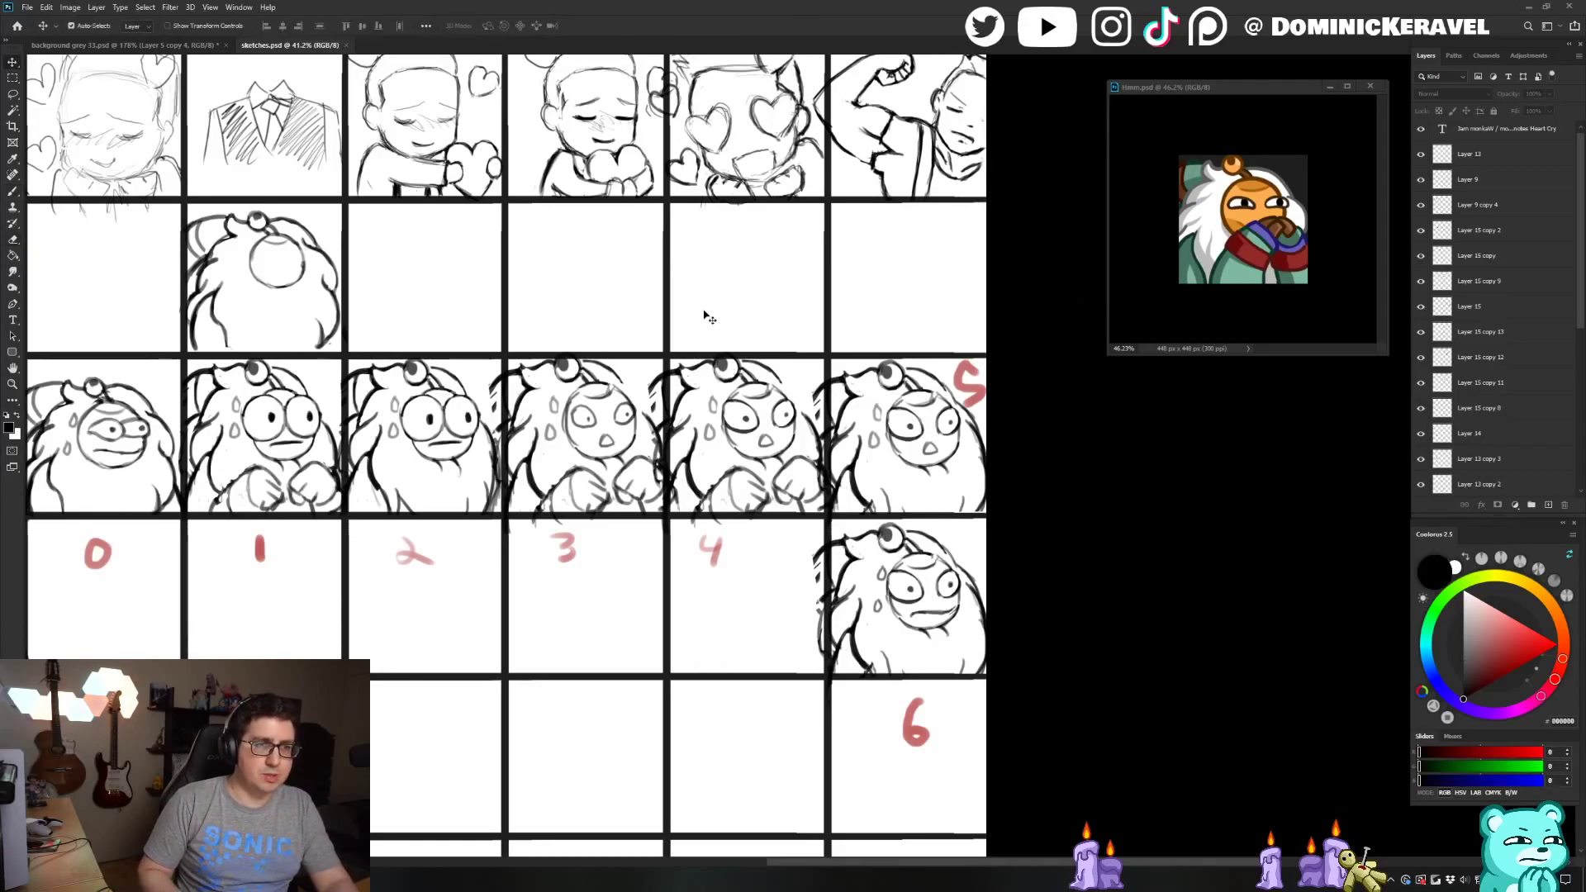
pyautogui.moveTo(708, 312); pyautogui.dragTo(762, 314)
pyautogui.press('v')
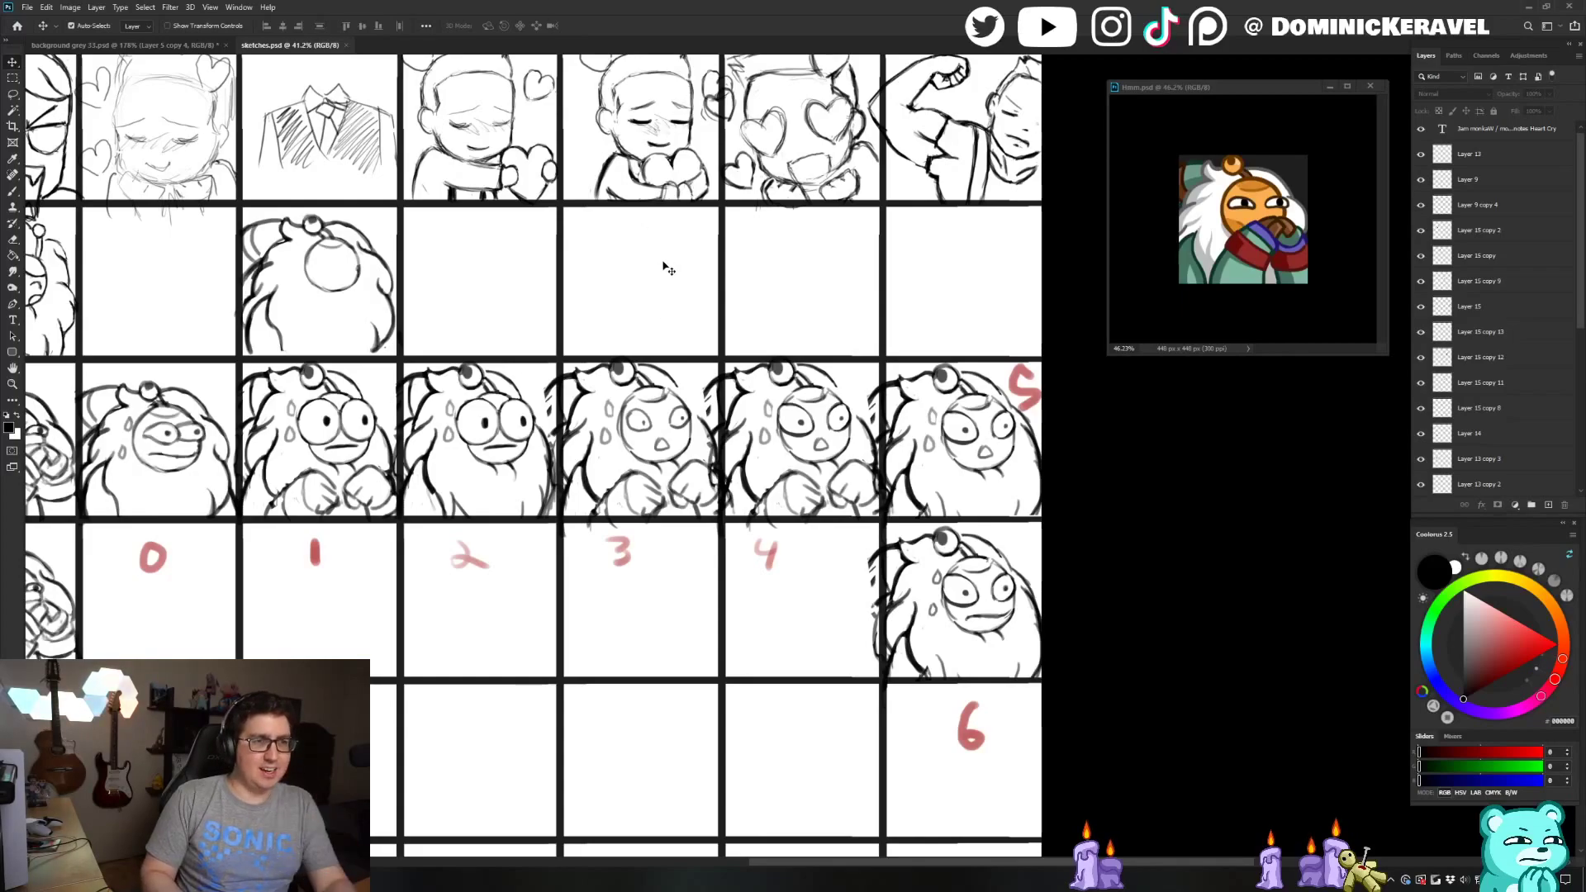
# Examine the character sketches numbered 0 to 6, up close and within the whole sketch sheet
pyautogui.moveTo(662, 261)
pyautogui.mouseDown()
pyautogui.moveTo(708, 251)
pyautogui.moveTo(644, 243)
pyautogui.moveTo(716, 240)
pyautogui.mouseUp()
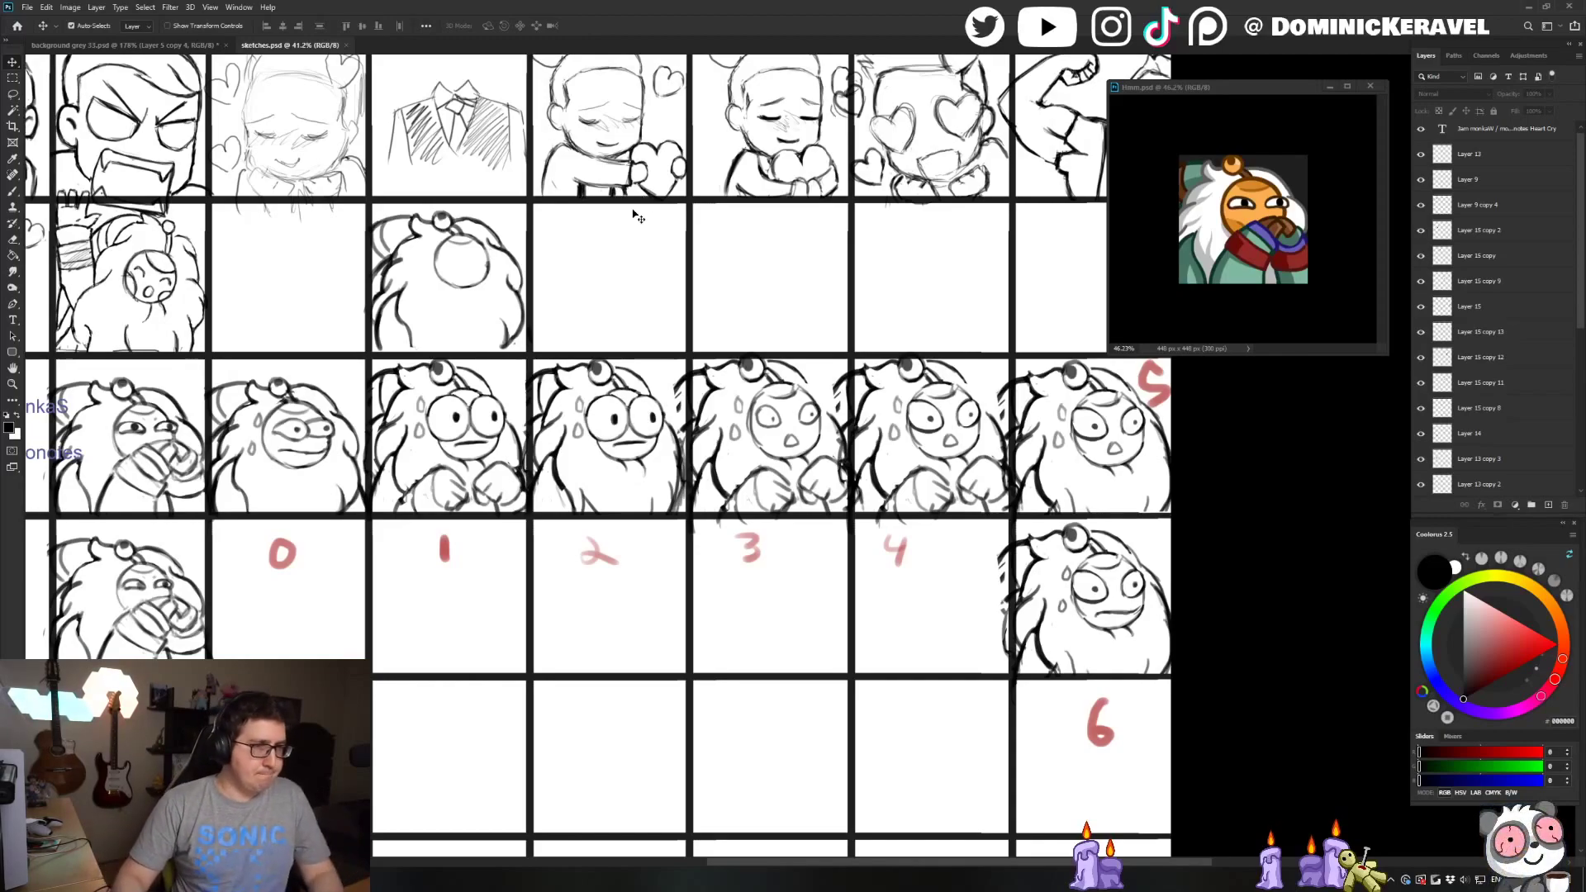
pyautogui.scroll(-2, 682, 311)
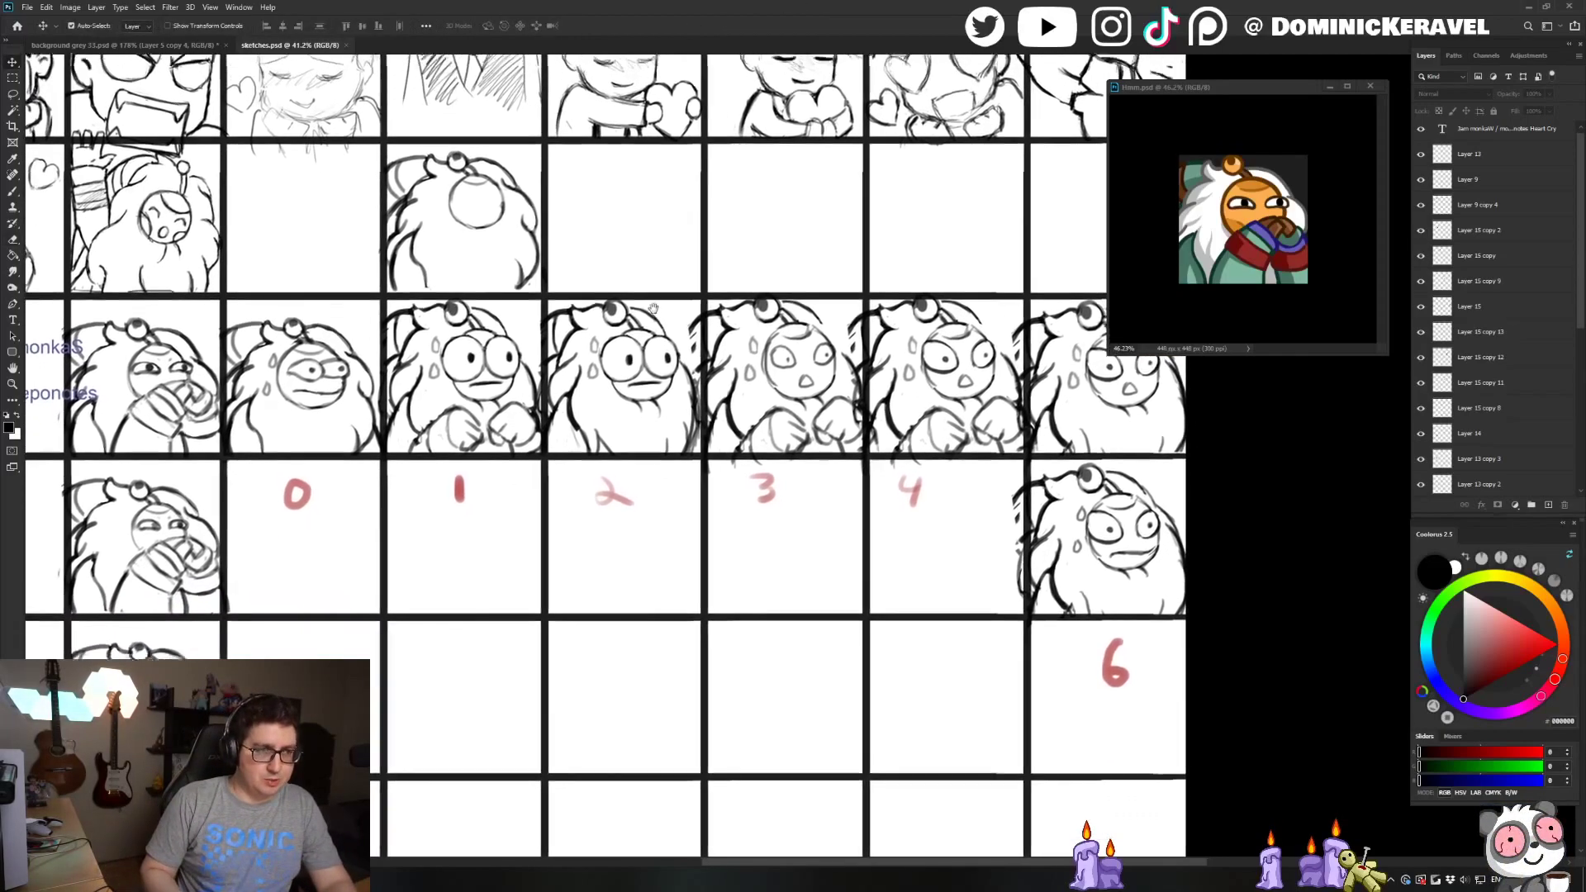
pyautogui.press('e')
pyautogui.press('v')
pyautogui.hscroll(1, 694, 272)
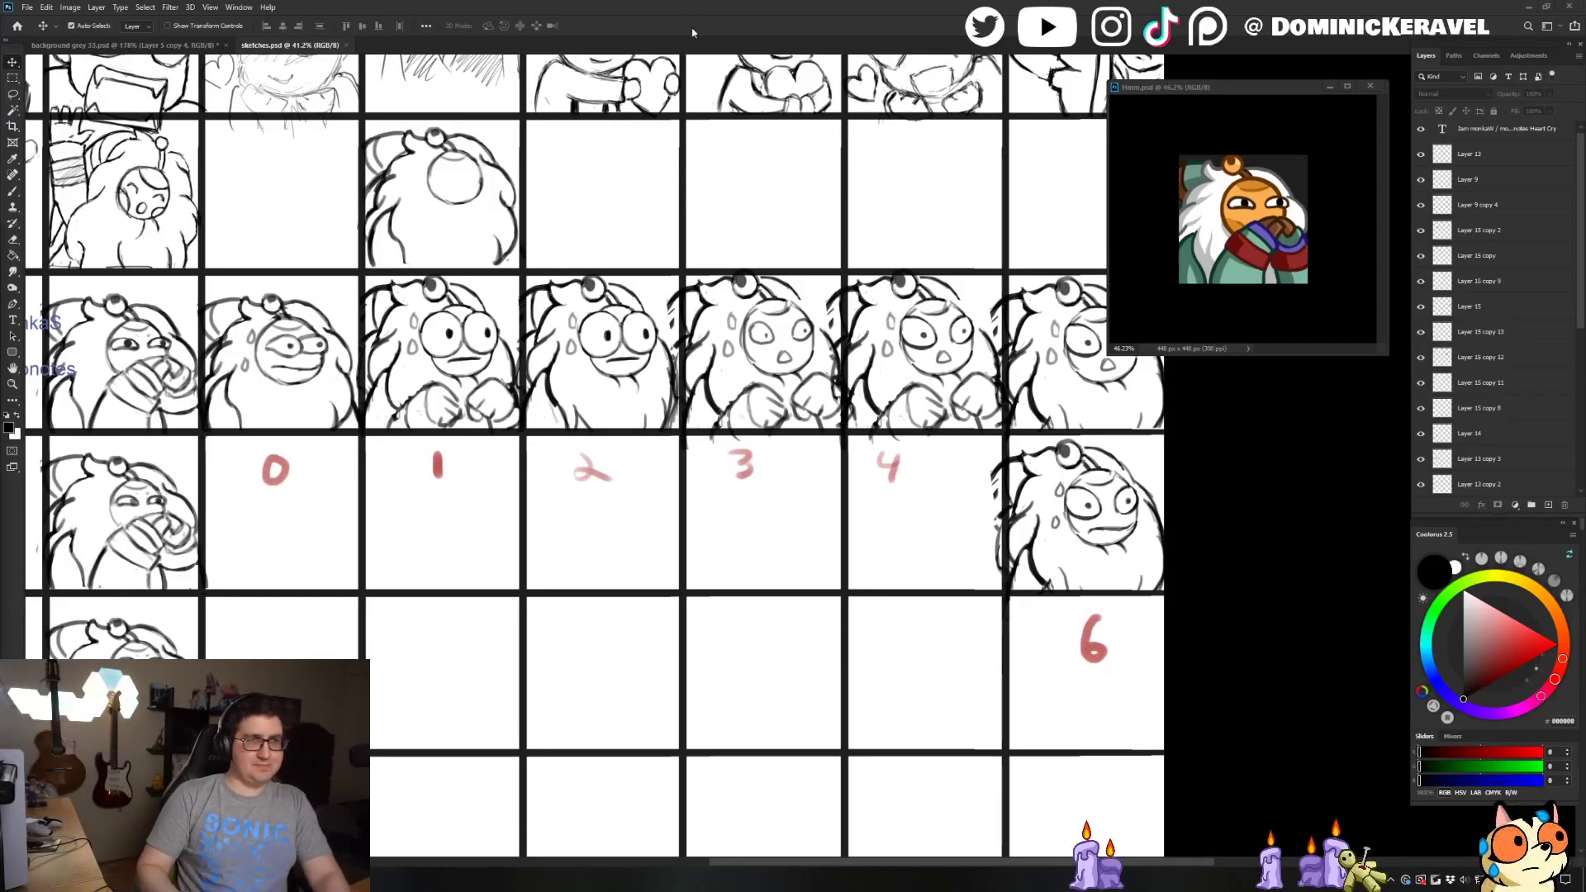
pyautogui.moveTo(749, 329); pyautogui.dragTo(663, 302)
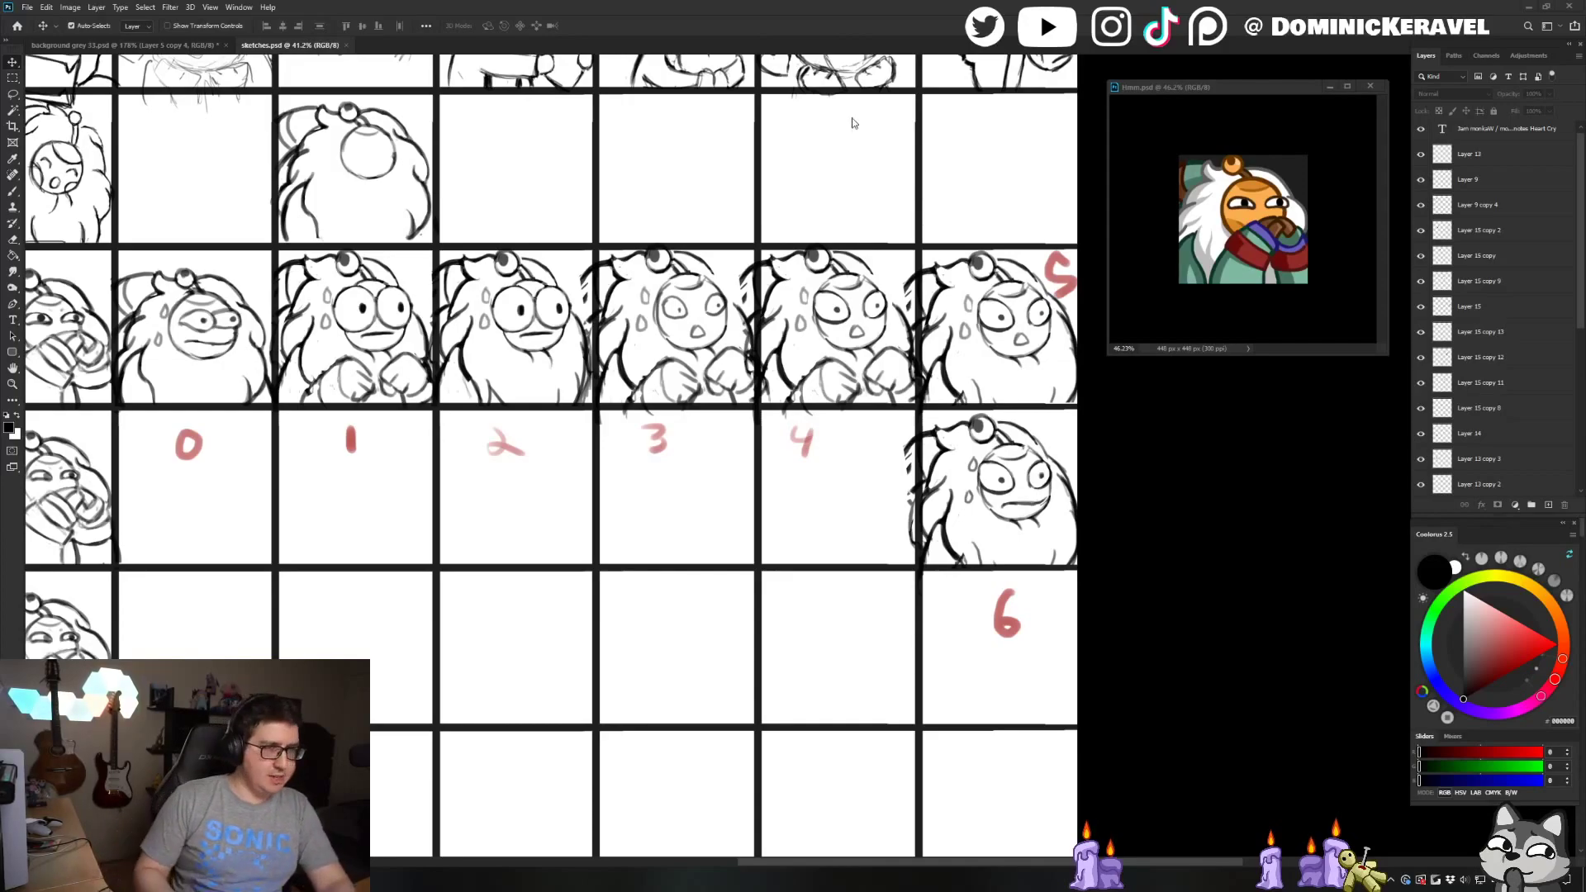
pyautogui.moveTo(684, 171); pyautogui.dragTo(753, 210)
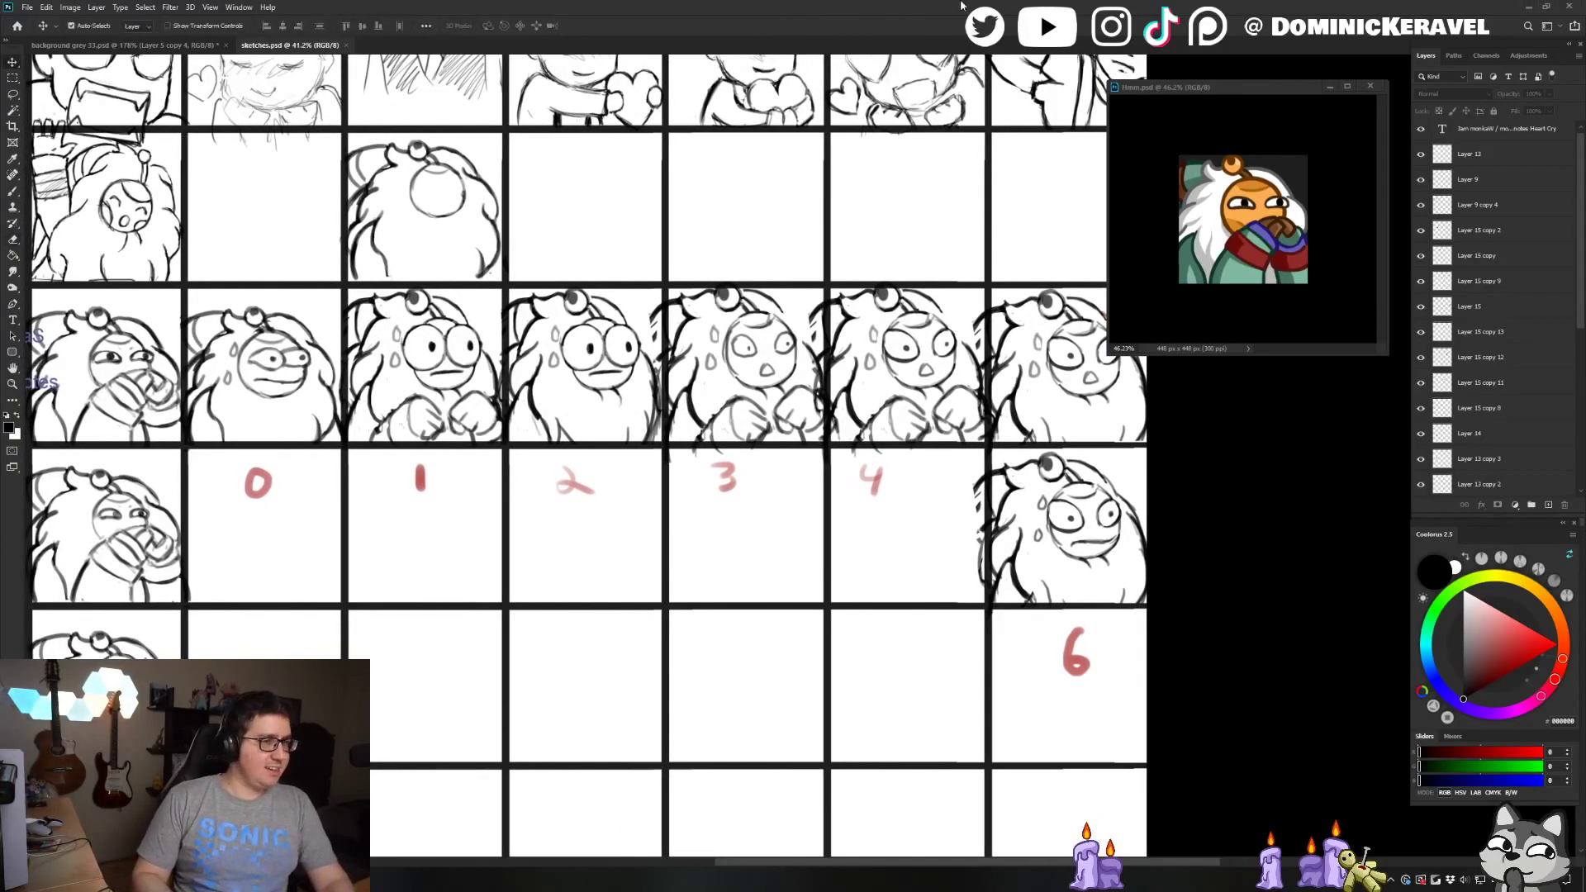
pyautogui.scroll(-3, 835, 178)
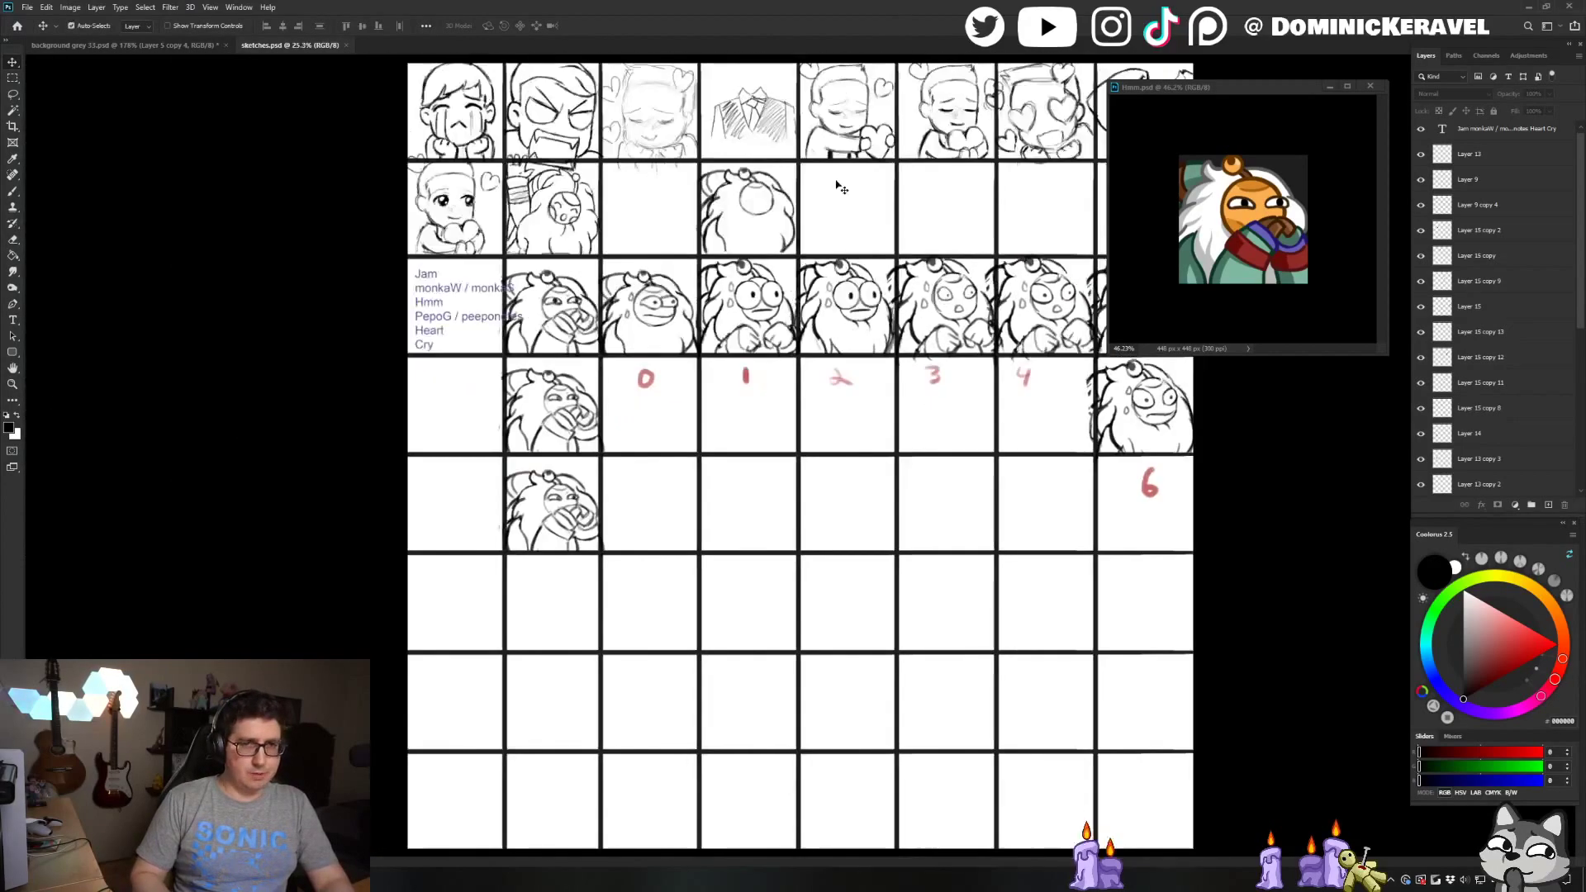
pyautogui.scroll(3, 835, 178)
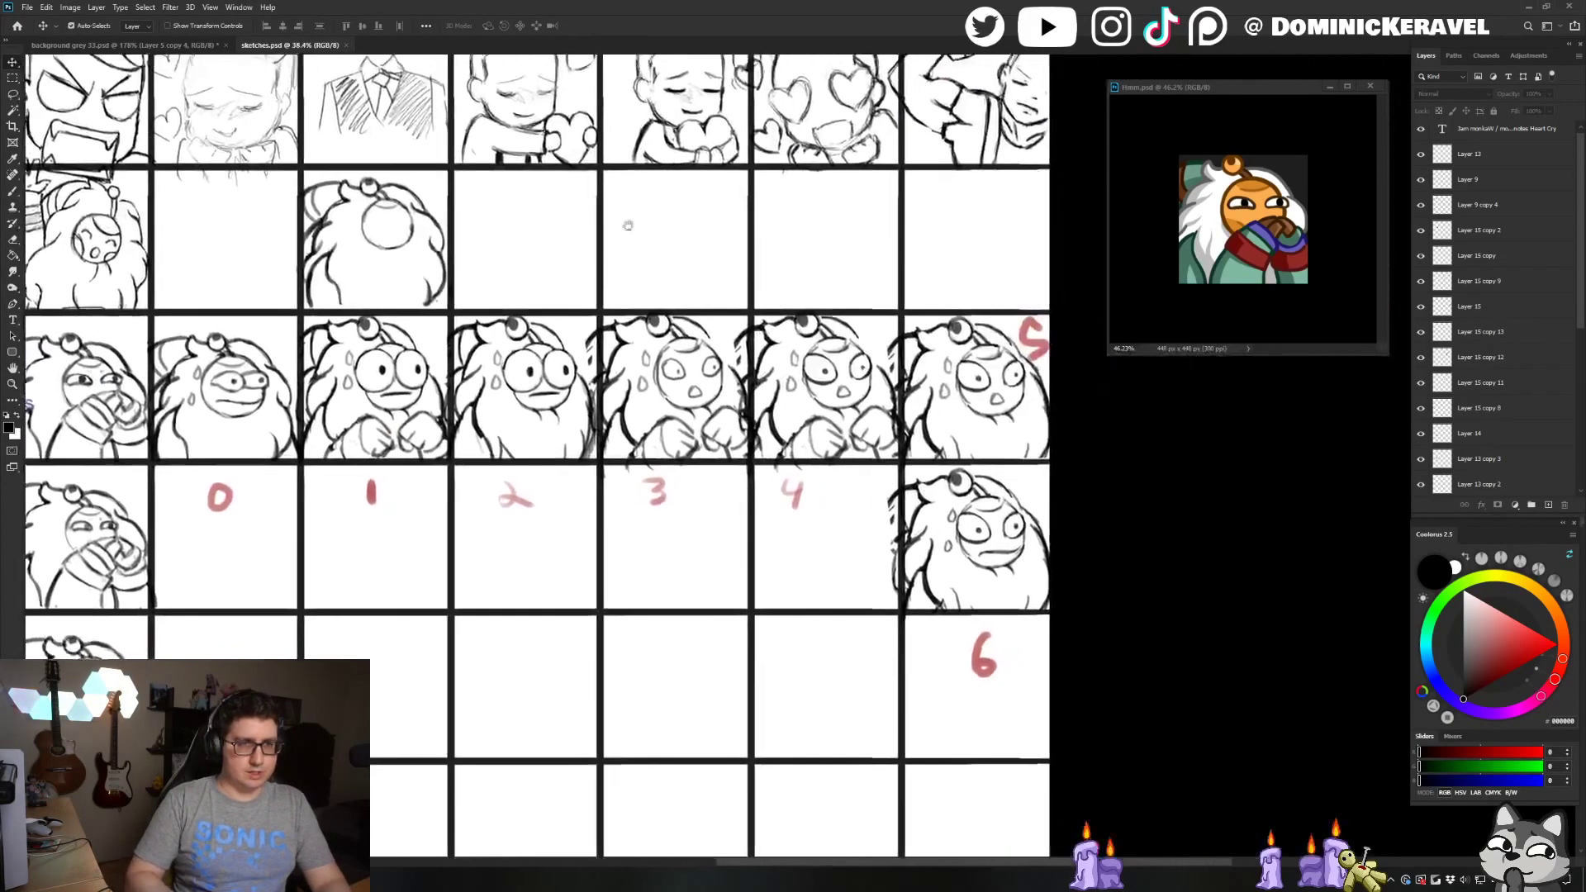
pyautogui.scroll(-2, 741, 224)
pyautogui.scroll(-1, 741, 224)
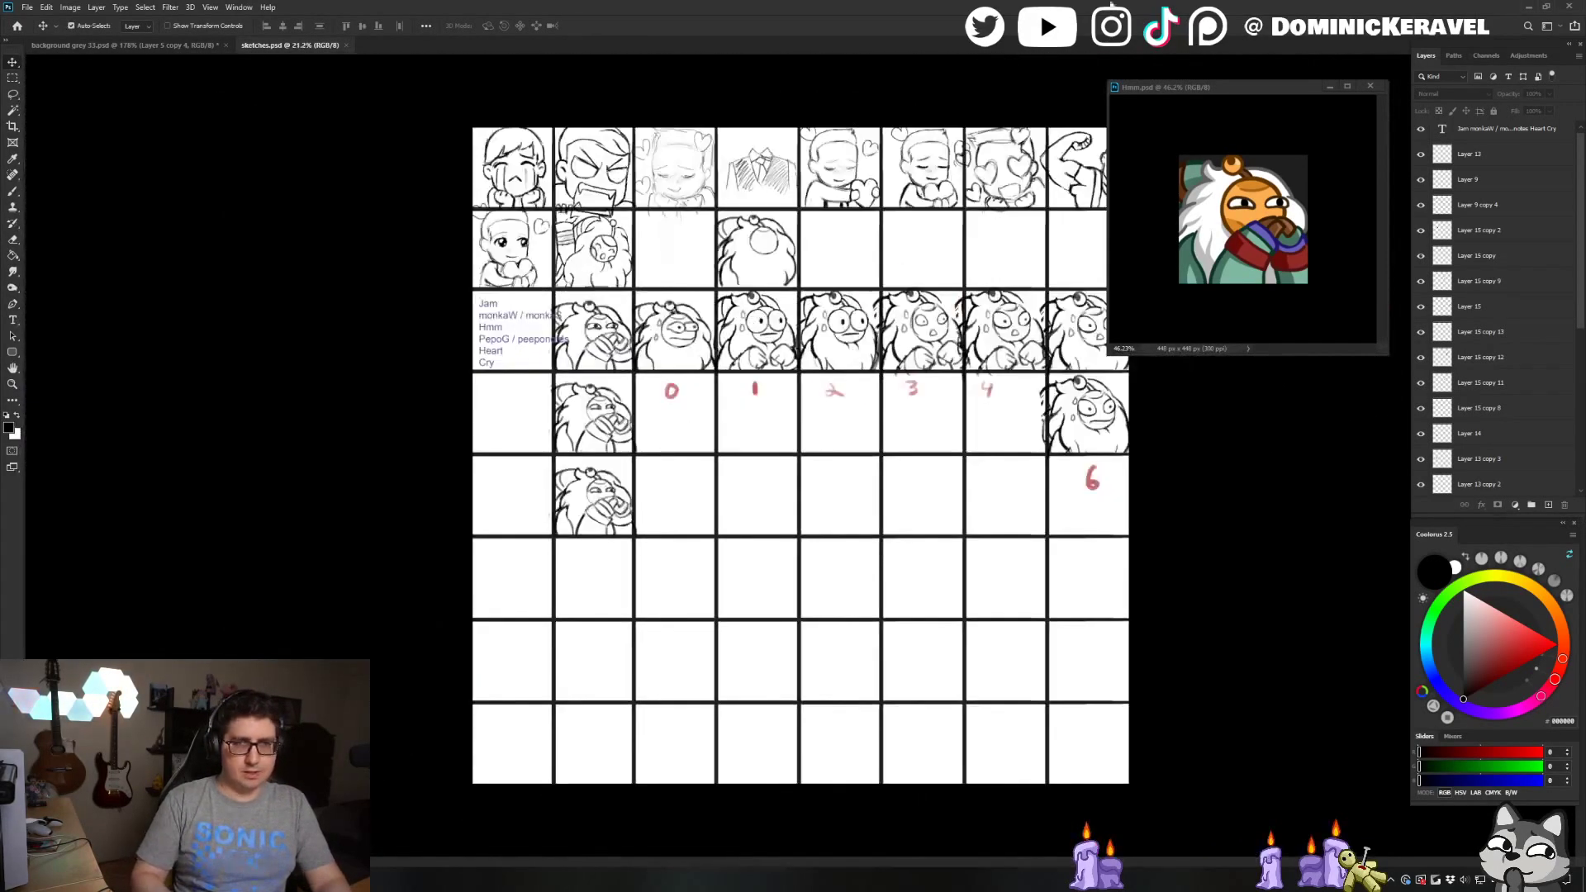
# Shrink the Hmm.psd reference window further so it clears the sketch grid, and return to sketches.psd
pyautogui.click(1107, 78)
pyautogui.moveTo(1107, 78); pyautogui.dragTo(1285, 52)
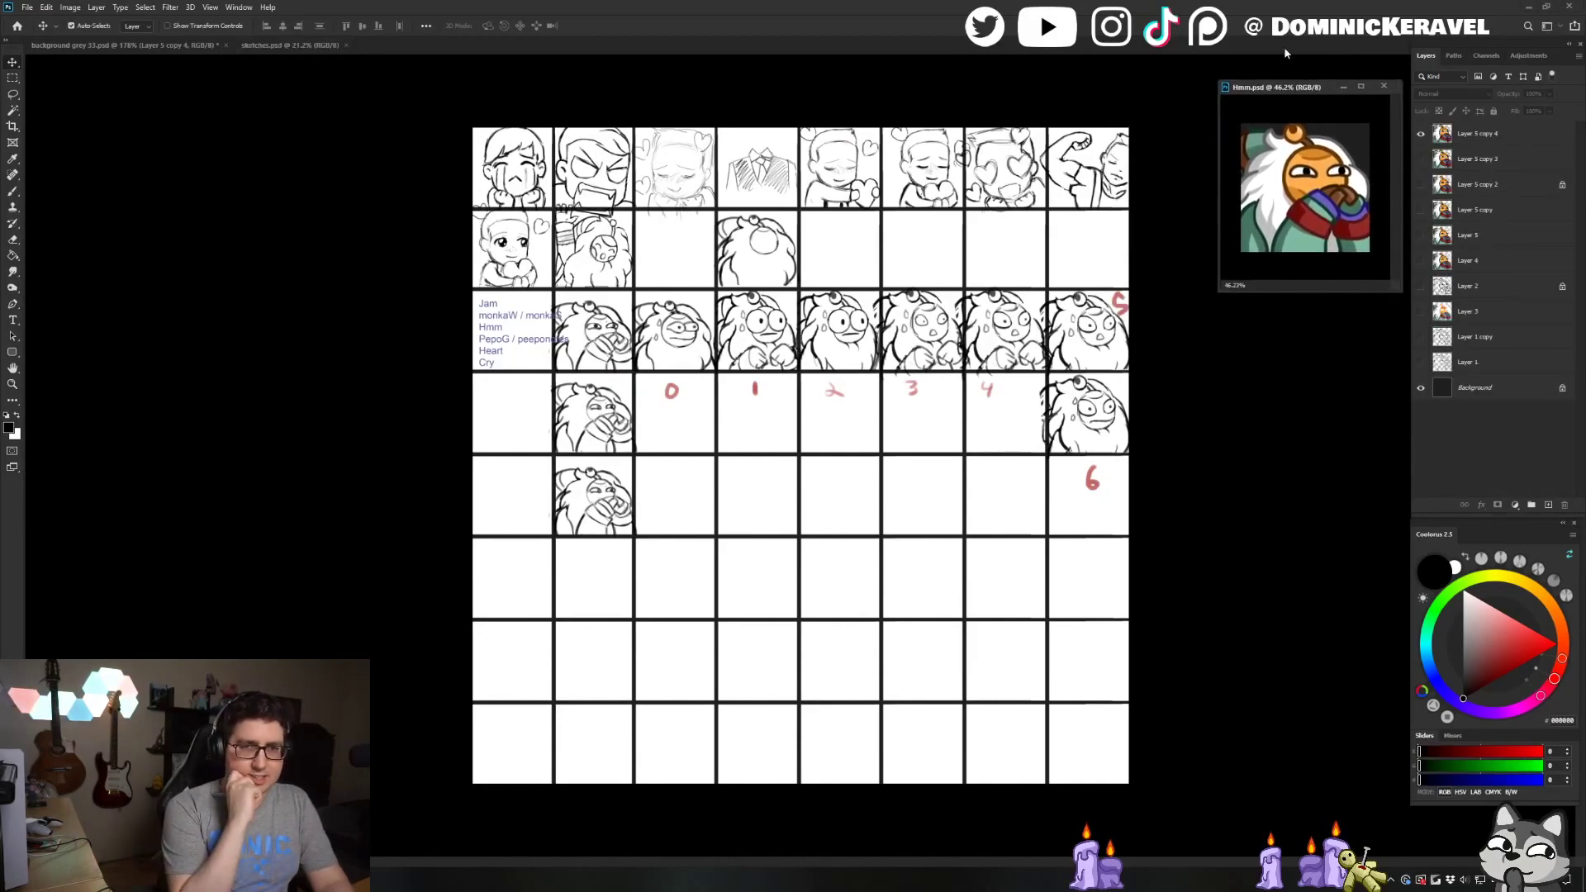
pyautogui.click(1035, 458)
pyautogui.scroll(2, 1034, 458)
pyautogui.moveTo(1034, 458); pyautogui.dragTo(937, 484)
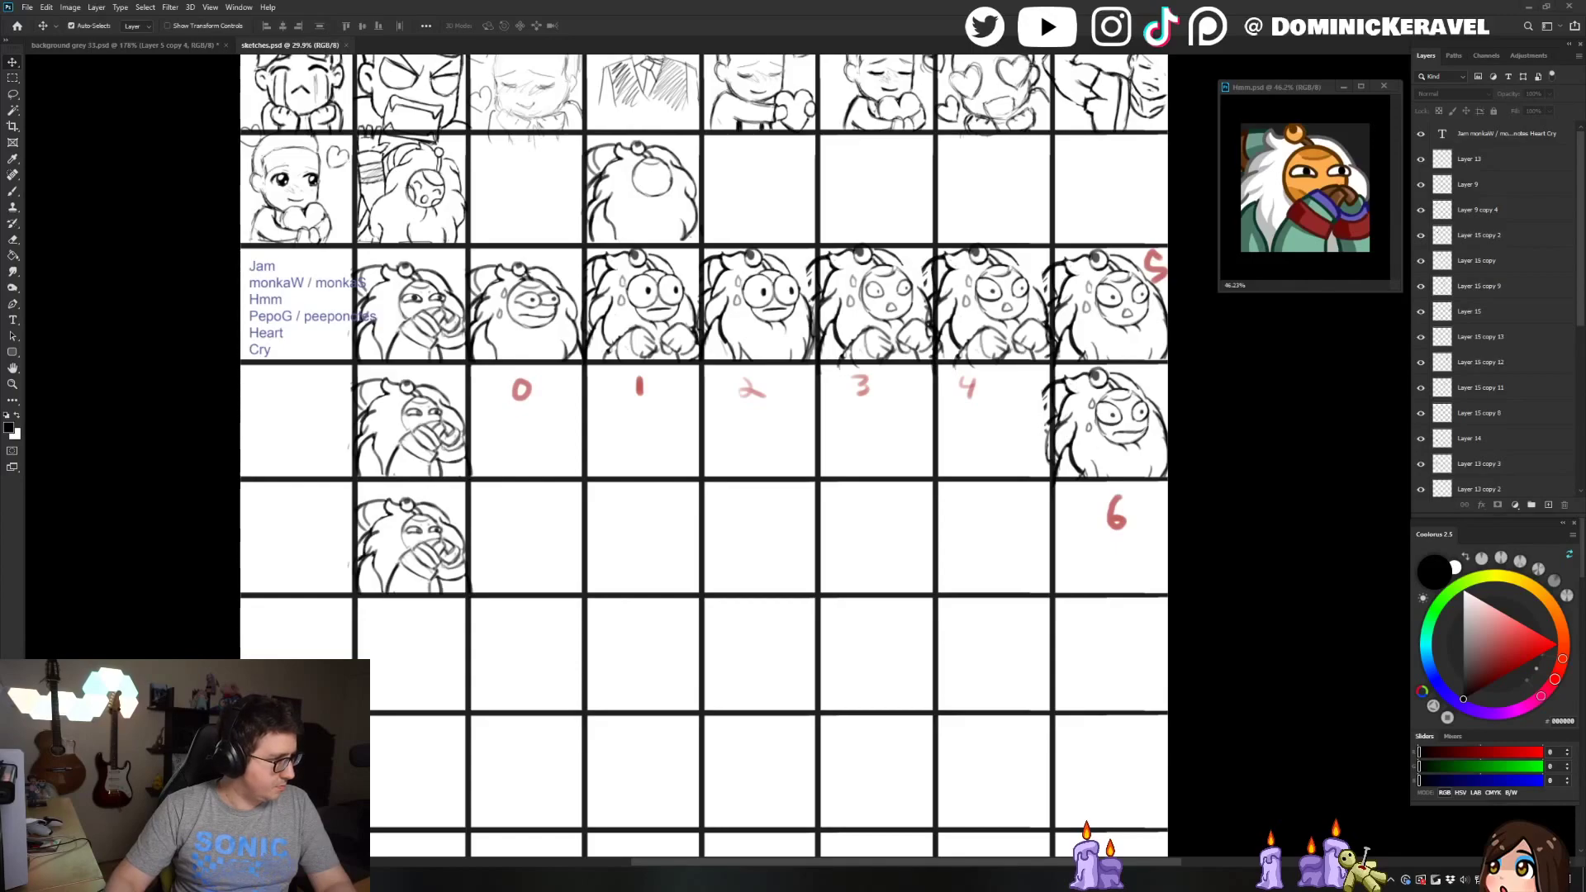
# Bring up the full-body character reference image, look at it beside the sketches, and minimize it
pyautogui.moveTo(713, 889); pyautogui.dragTo(755, 289)
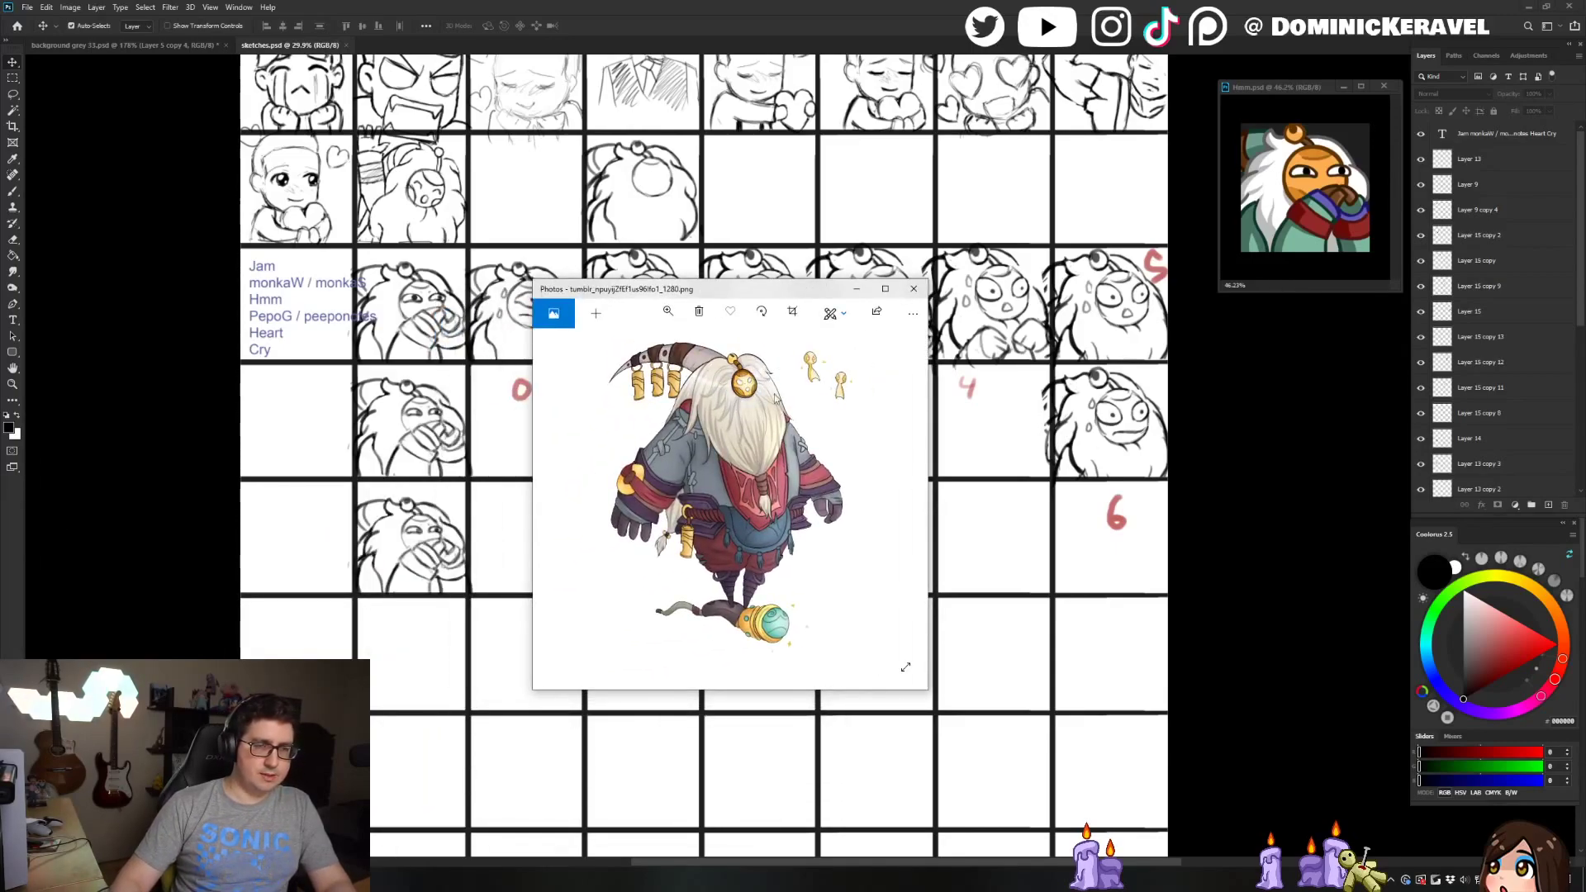
pyautogui.moveTo(808, 292); pyautogui.dragTo(606, 454)
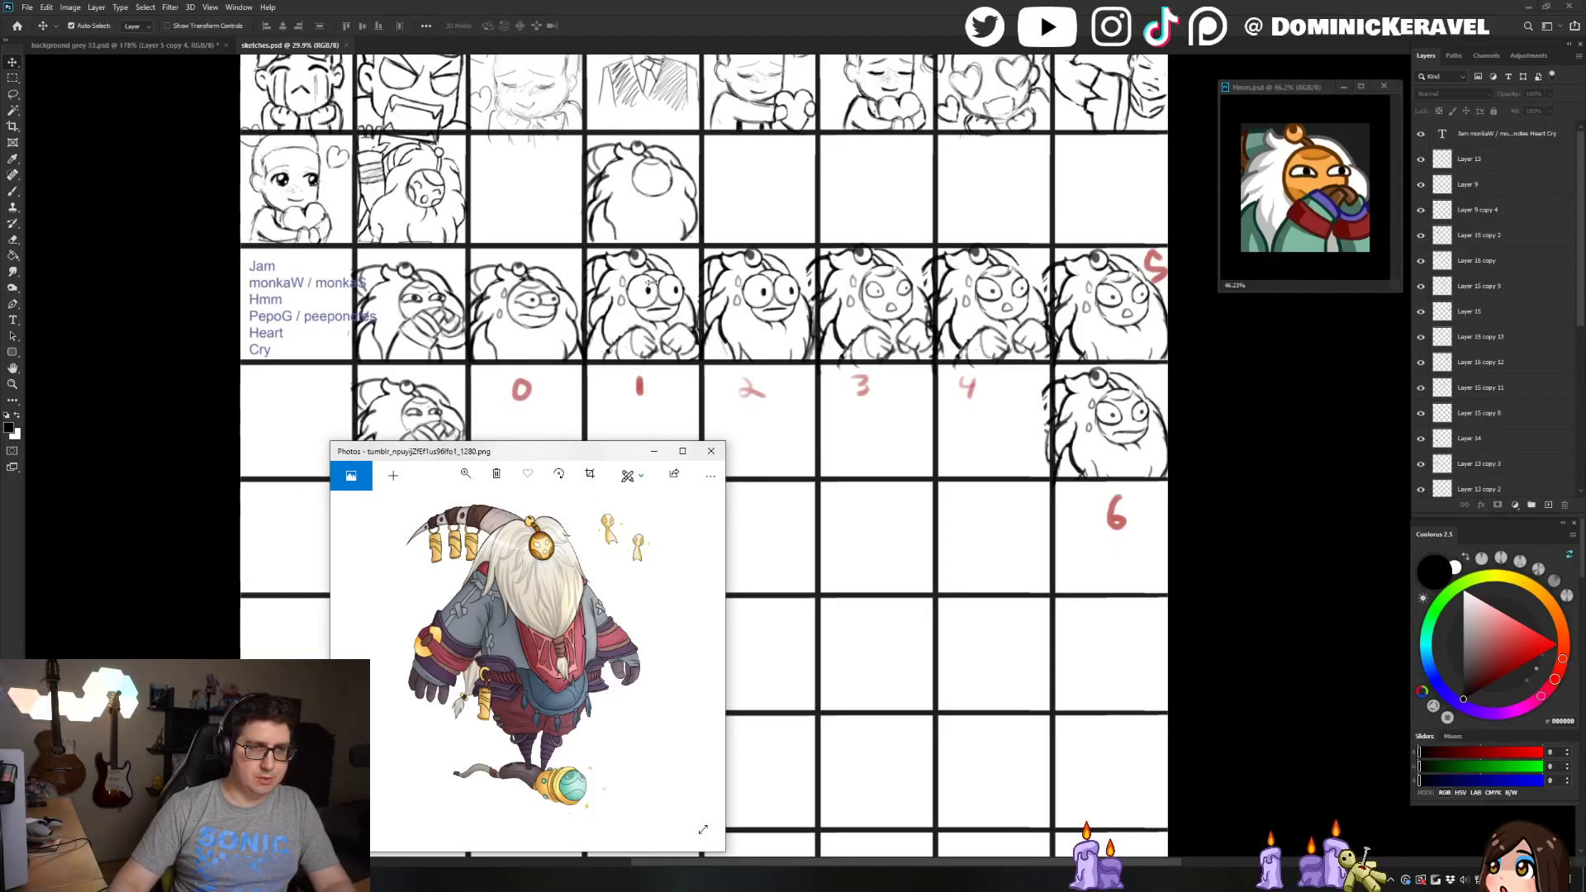
pyautogui.click(654, 452)
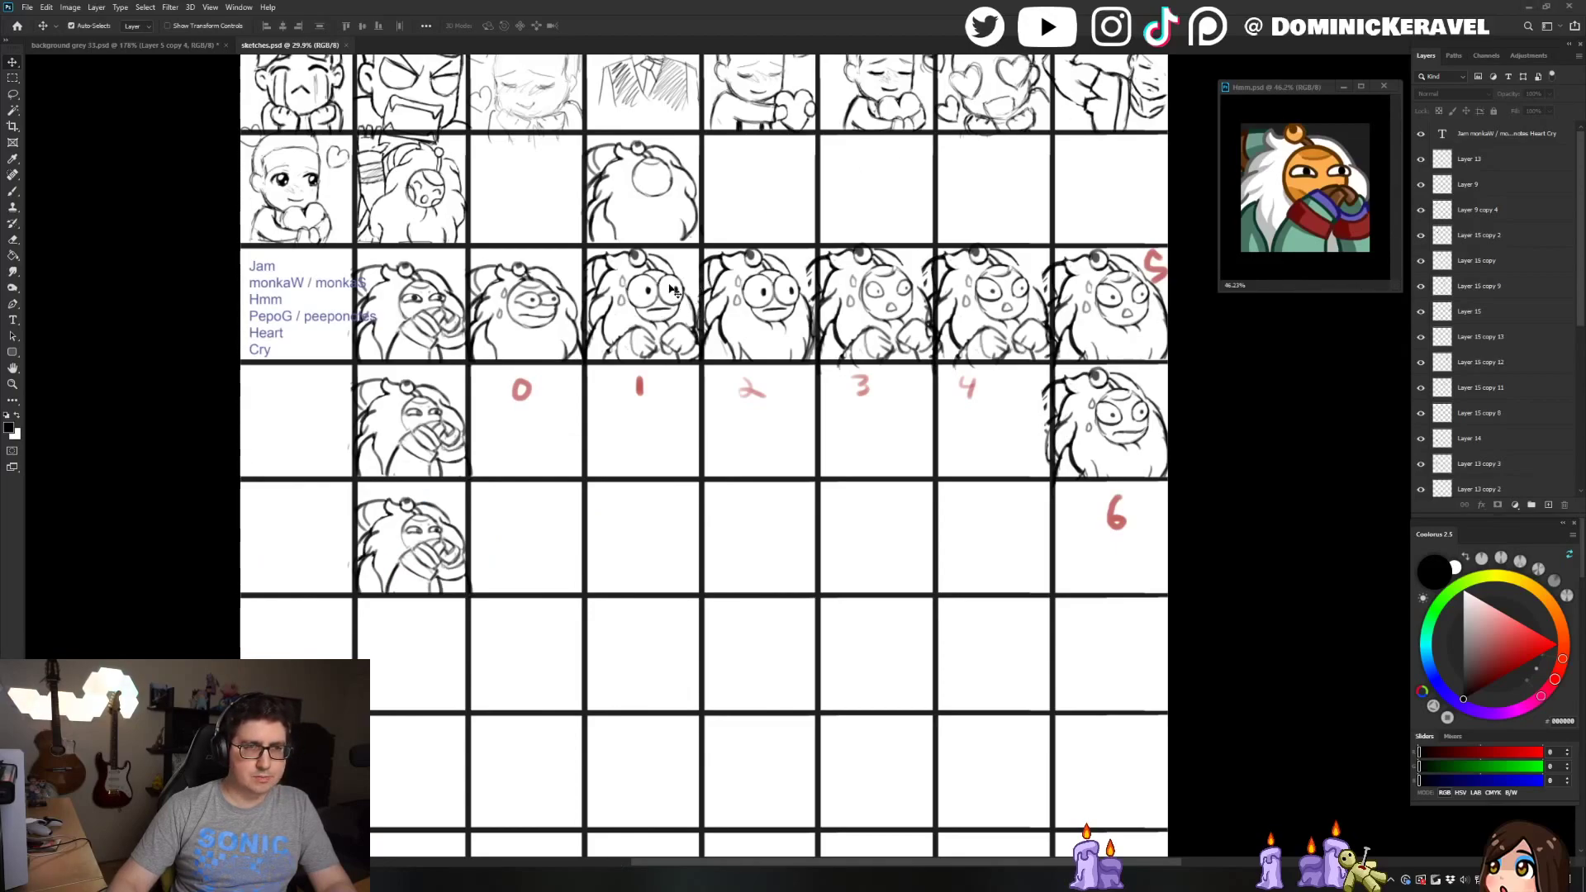
pyautogui.scroll(1, 698, 276)
pyautogui.scroll(1, 698, 277)
pyautogui.press('b')
pyautogui.click(728, 367)
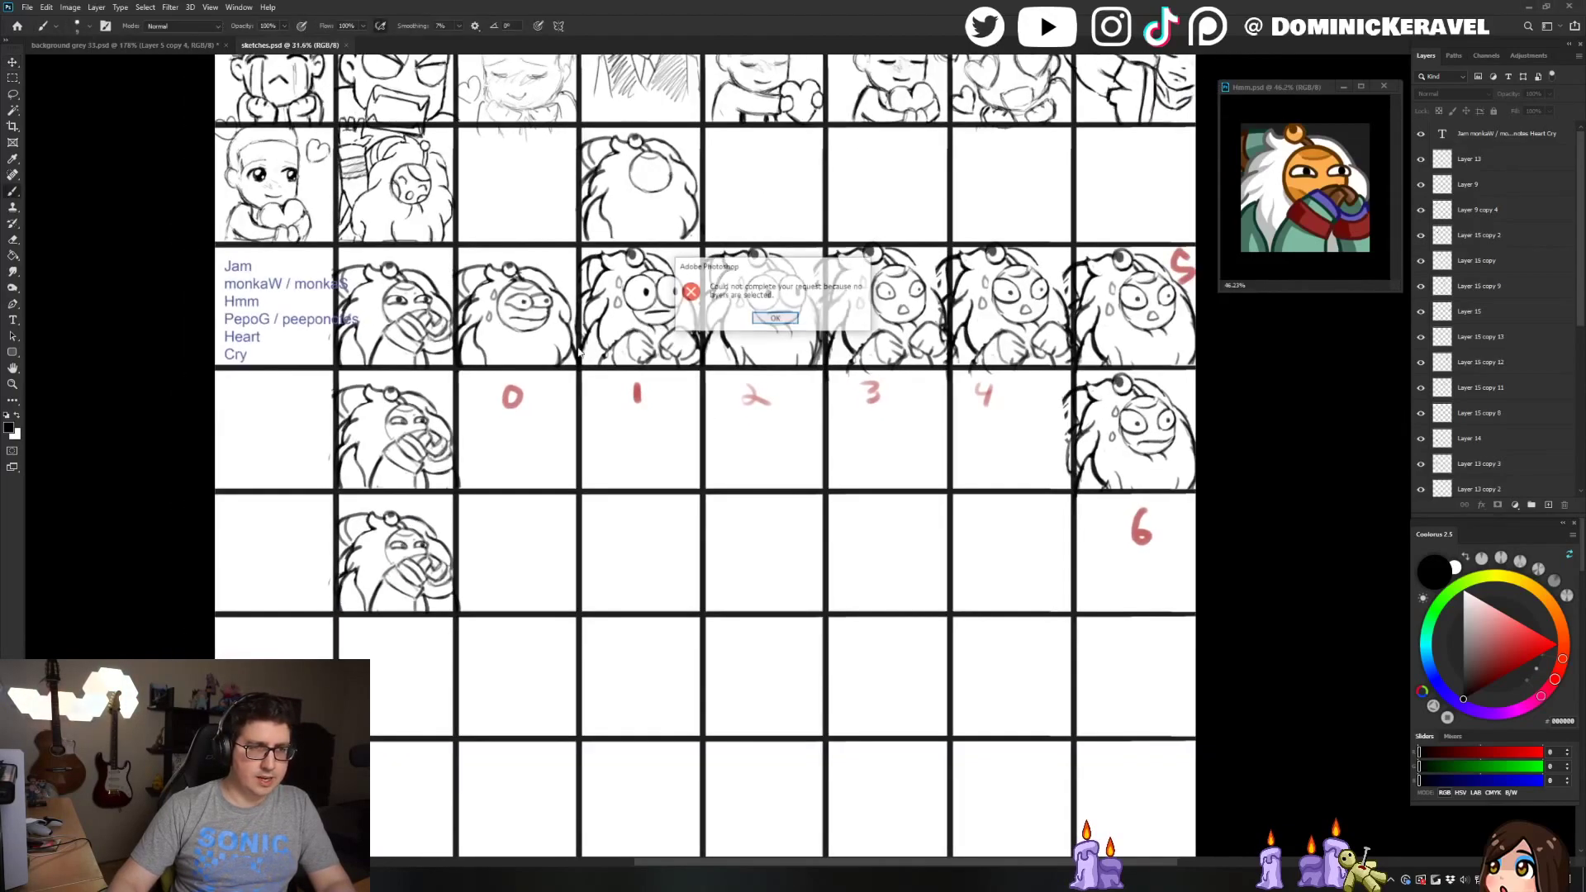
pyautogui.press('Return')
pyautogui.keyDown('ctrl'); pyautogui.click(699, 345); pyautogui.keyUp('ctrl')
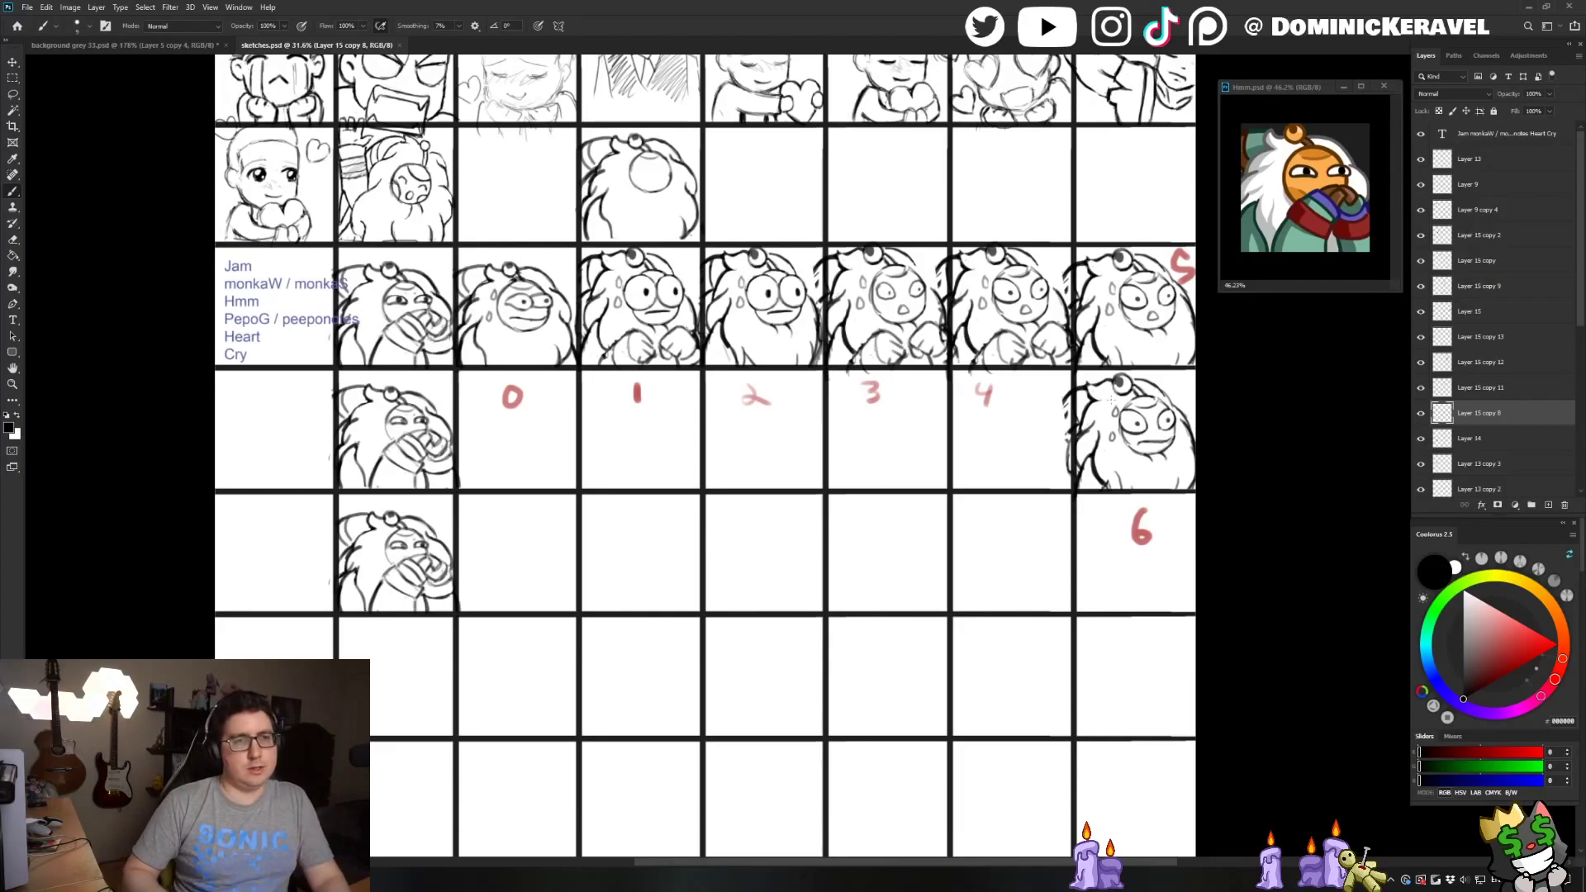
pyautogui.press('v')
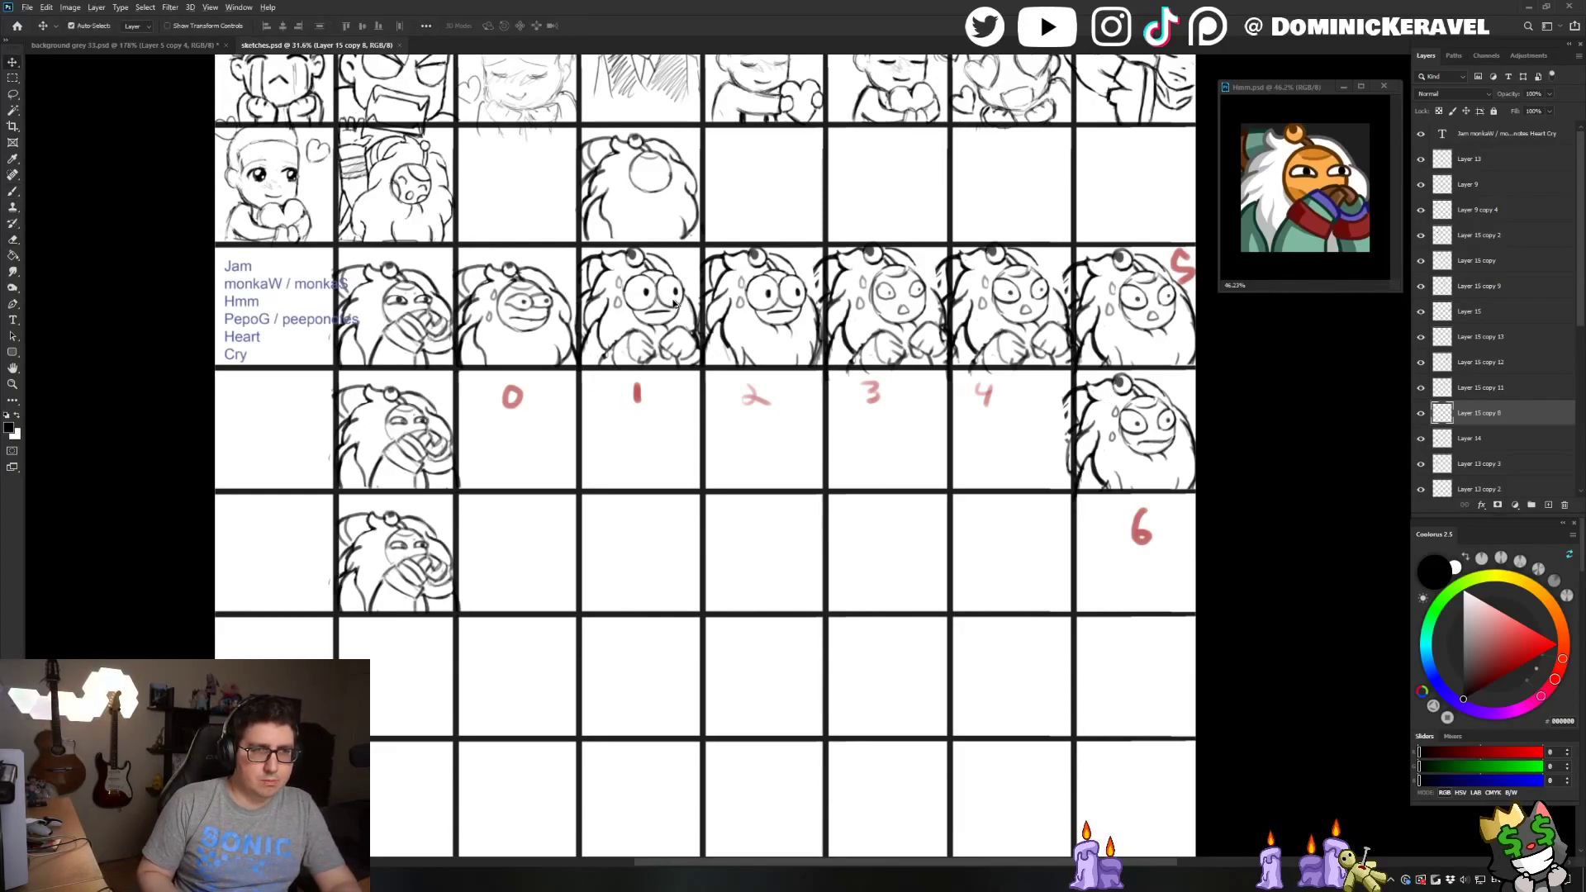
pyautogui.click(1529, 286)
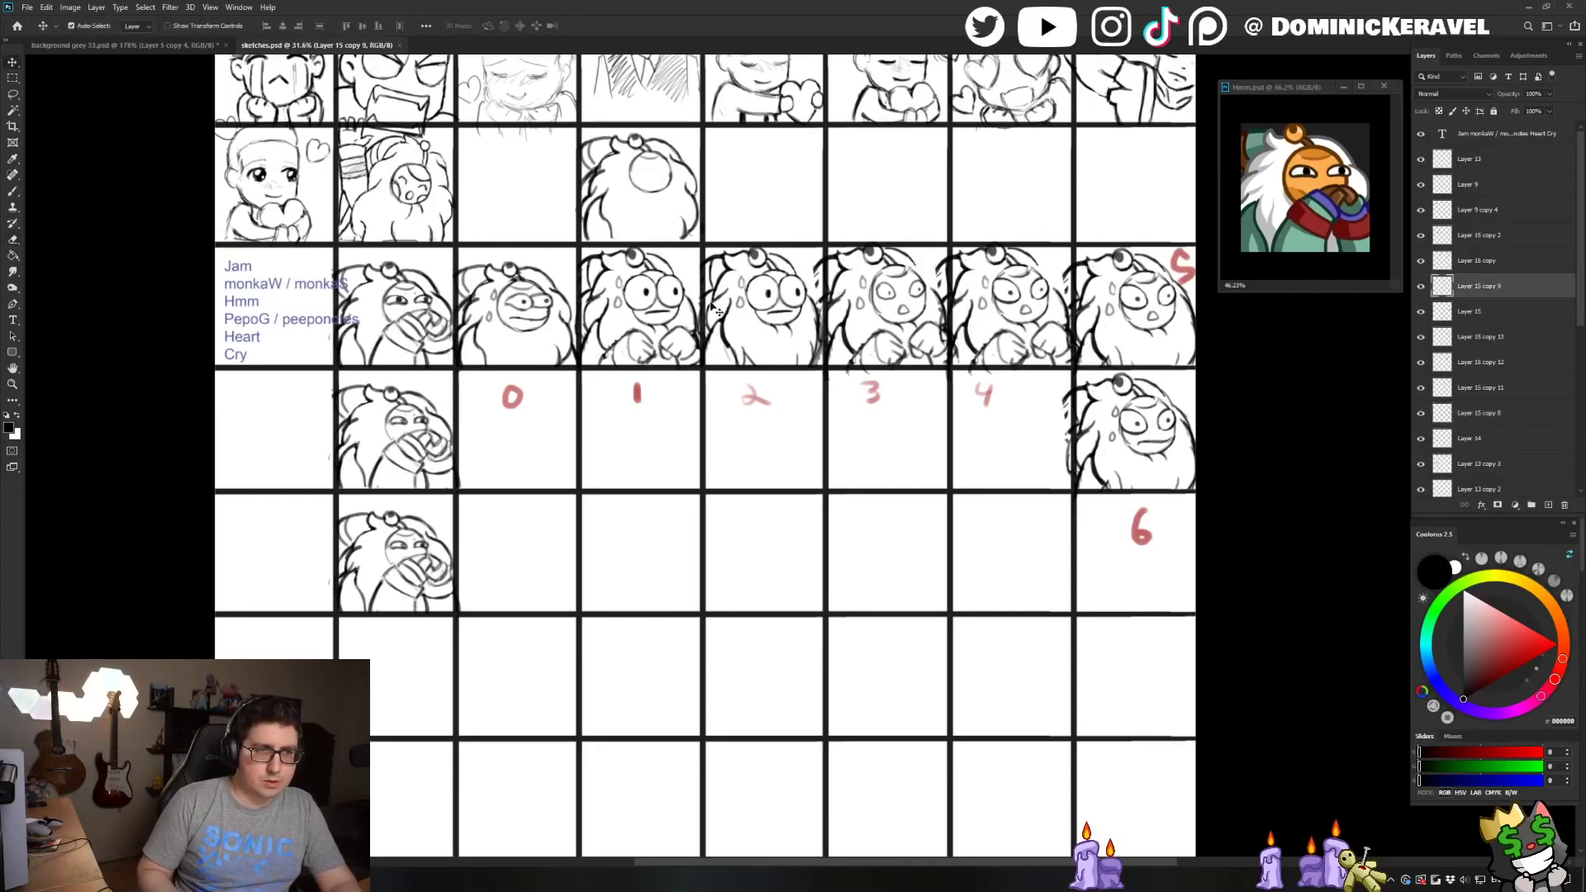
pyautogui.moveTo(686, 299); pyautogui.dragTo(686, 359)
pyautogui.hotkey('ctrl', 'z')
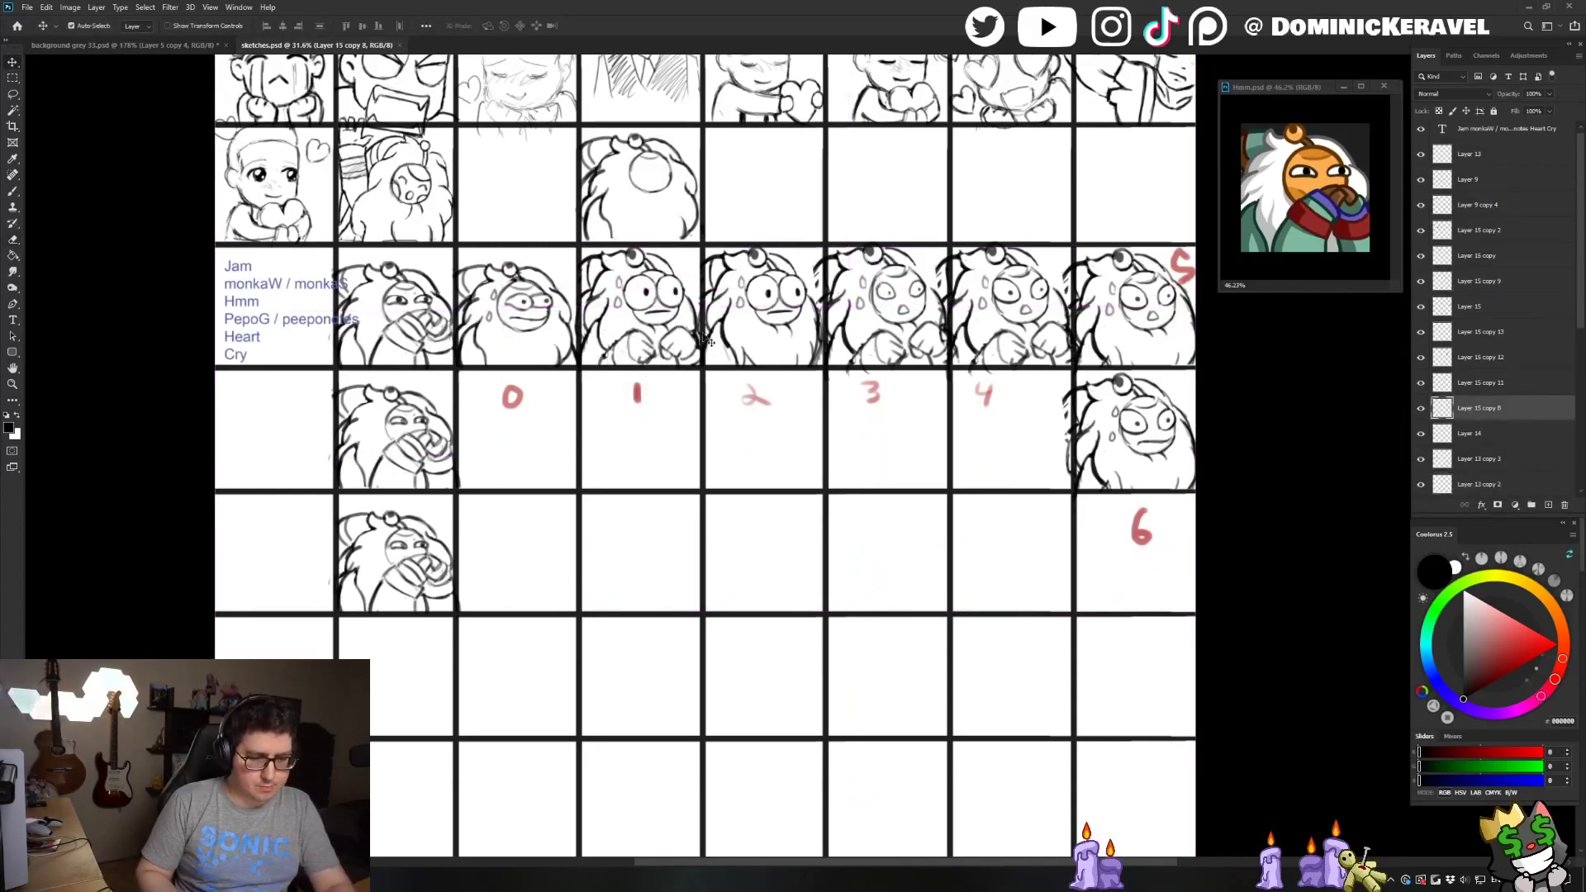
pyautogui.press('k')
pyautogui.moveTo(688, 247)
pyautogui.mouseDown()
pyautogui.moveTo(717, 369)
pyautogui.moveTo(640, 375)
pyautogui.moveTo(582, 322)
pyautogui.moveTo(777, 248)
pyautogui.mouseUp()
pyautogui.hotkey('ctrl', 'z')
# Duplicate sketch 1 into the cell two rows below it and place a copy of sketch 6 in the adjoining cell
pyautogui.press('l')
pyautogui.hotkey('ctrl', 'j')
pyautogui.press('v')
pyautogui.moveTo(677, 314)
pyautogui.mouseDown()
pyautogui.moveTo(698, 489)
pyautogui.moveTo(683, 555)
pyautogui.mouseUp()
pyautogui.moveTo(1169, 424); pyautogui.dragTo(799, 549)
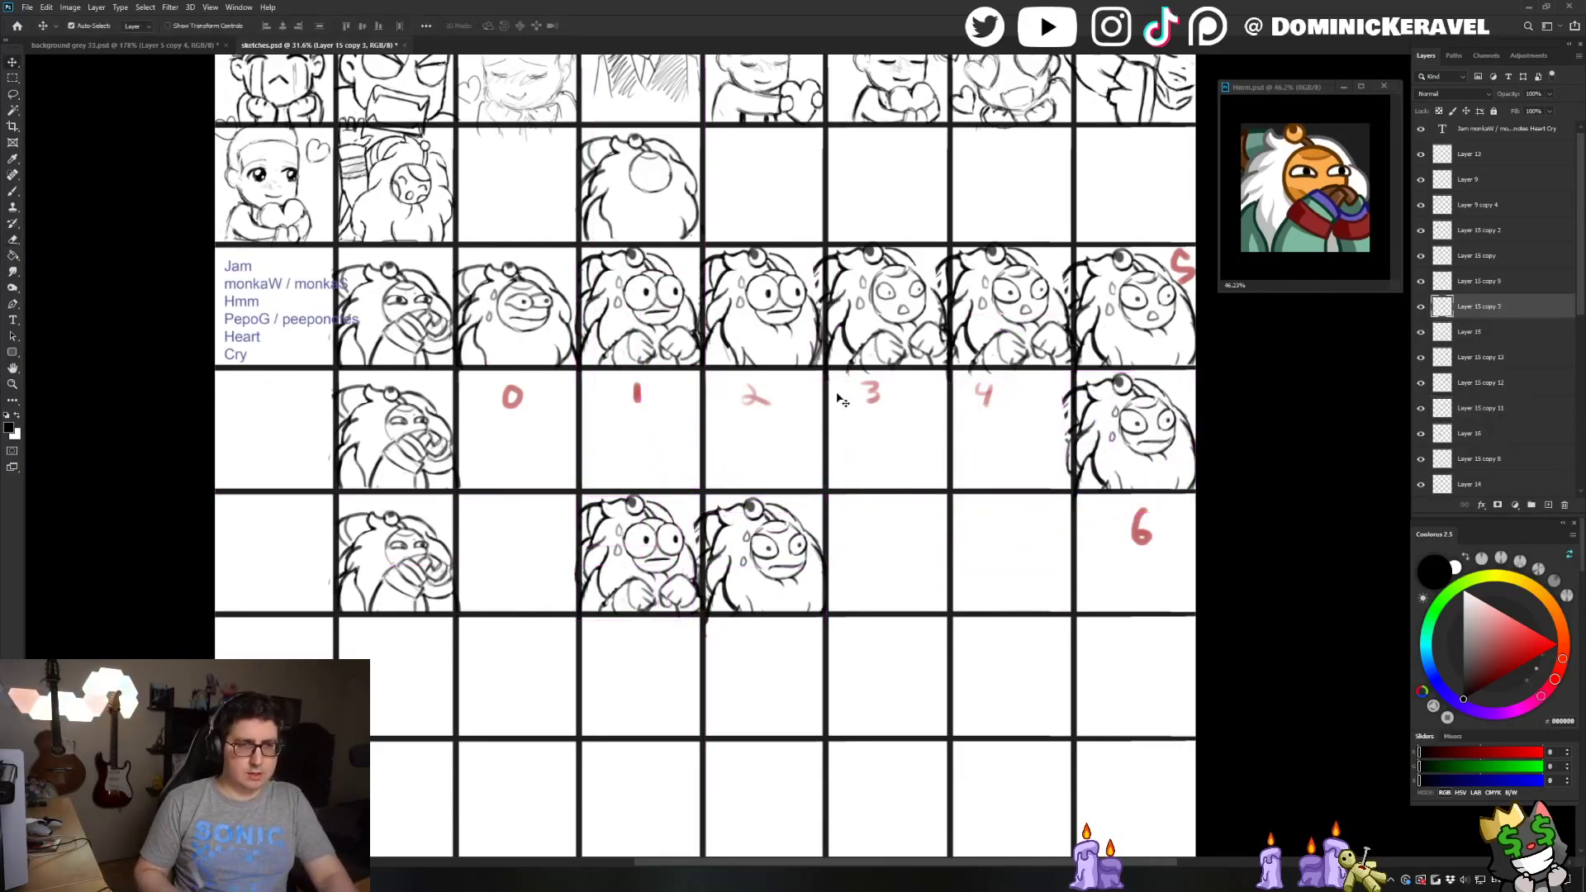
# Copy the clasped hands from the duplicated sketch 1 onto the copy of sketch 6 beside it
pyautogui.click(679, 545)
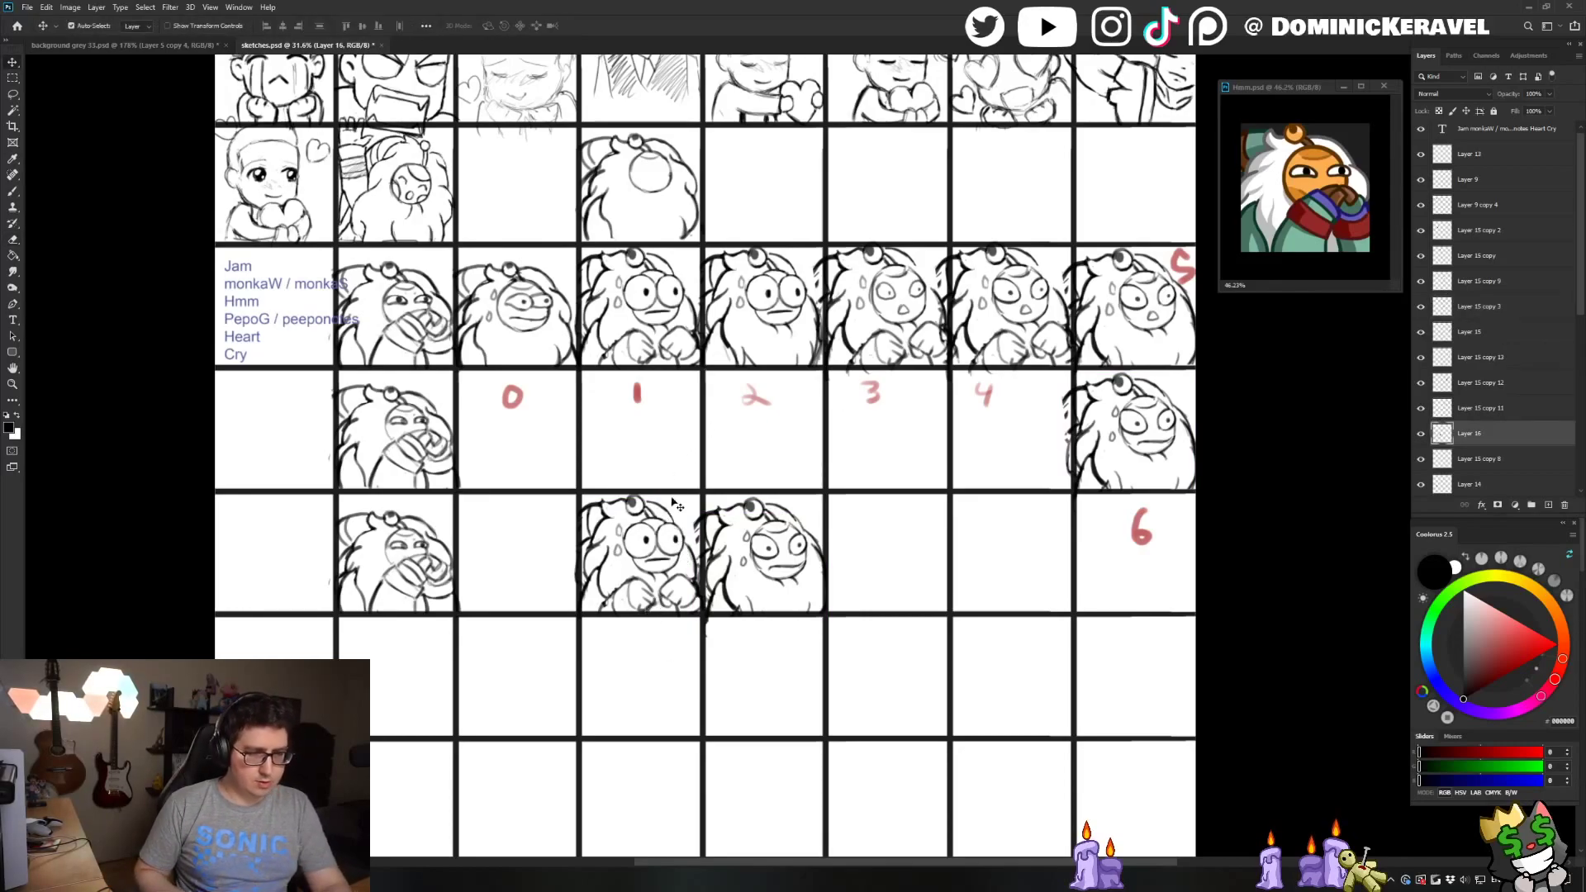
pyautogui.press('l')
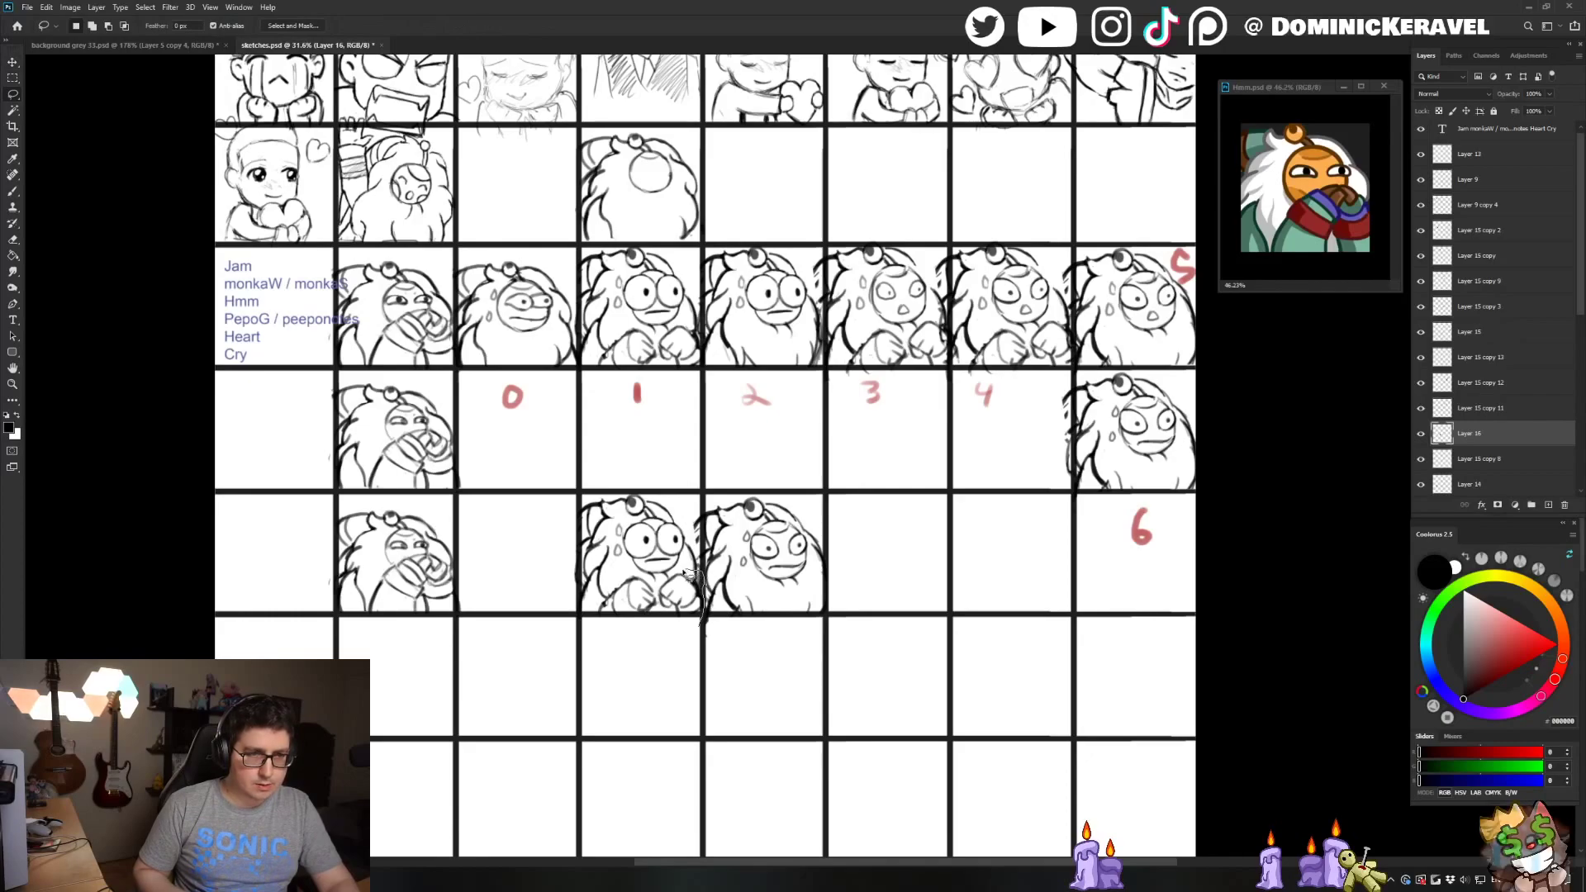
pyautogui.moveTo(694, 576)
pyautogui.mouseDown()
pyautogui.moveTo(611, 597)
pyautogui.moveTo(674, 643)
pyautogui.moveTo(709, 629)
pyautogui.moveTo(698, 596)
pyautogui.moveTo(790, 593)
pyautogui.moveTo(825, 570)
pyautogui.moveTo(793, 592)
pyautogui.mouseUp()
pyautogui.hotkey('ctrl', 'j')
pyautogui.press('v')
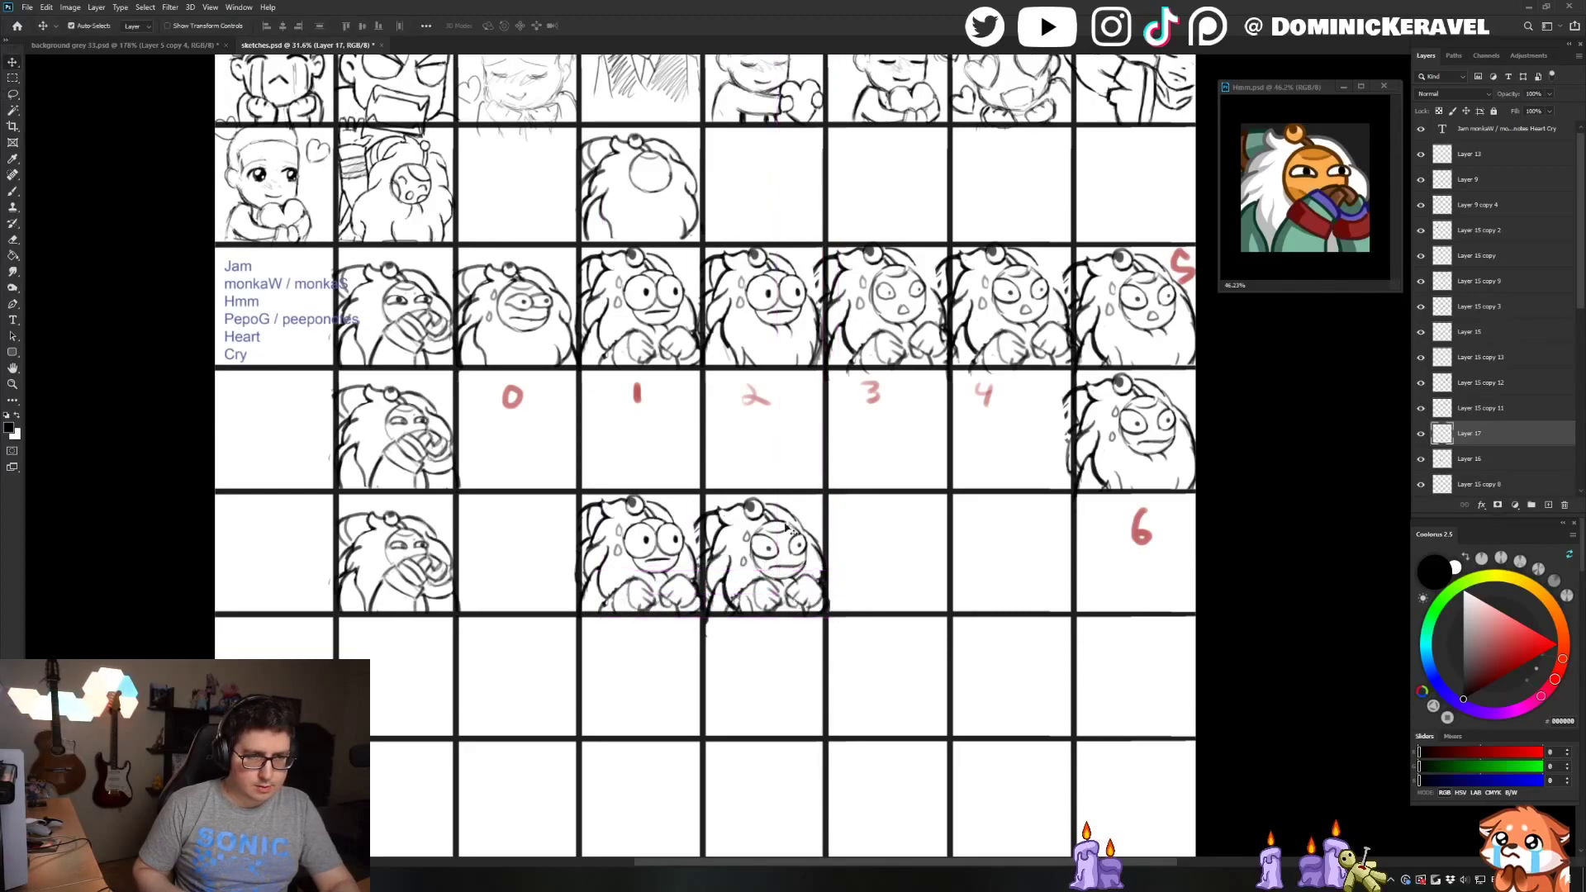
# Nudge the copy of sketch 6 slightly upward relative to its added hands
pyautogui.click(796, 544)
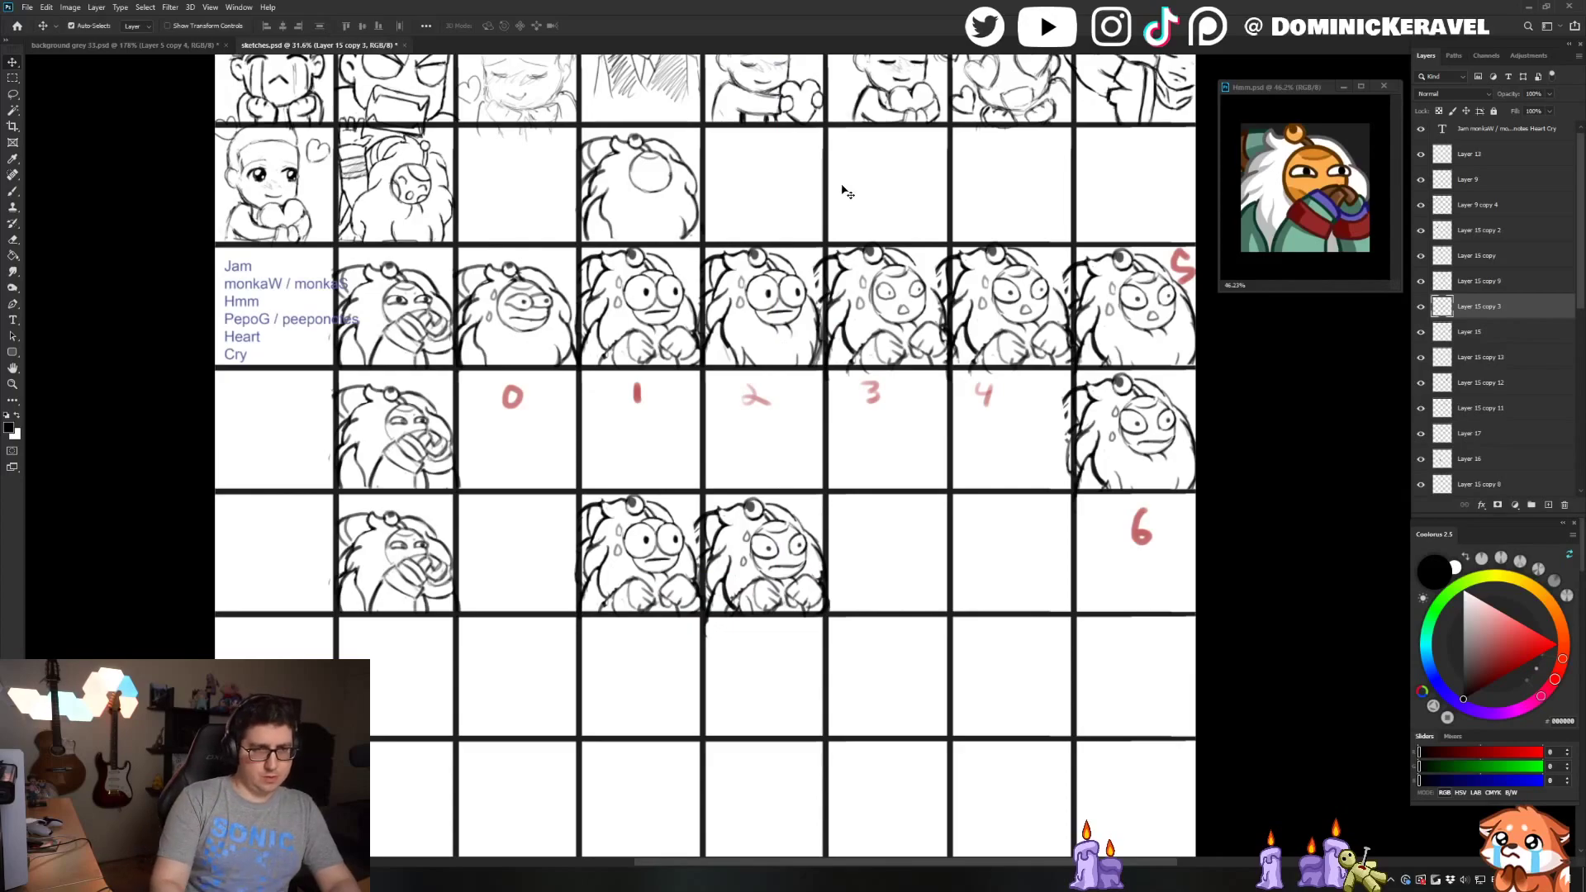
pyautogui.hotkey('shift', 'Up')
pyautogui.hotkey('shift', 'Up')
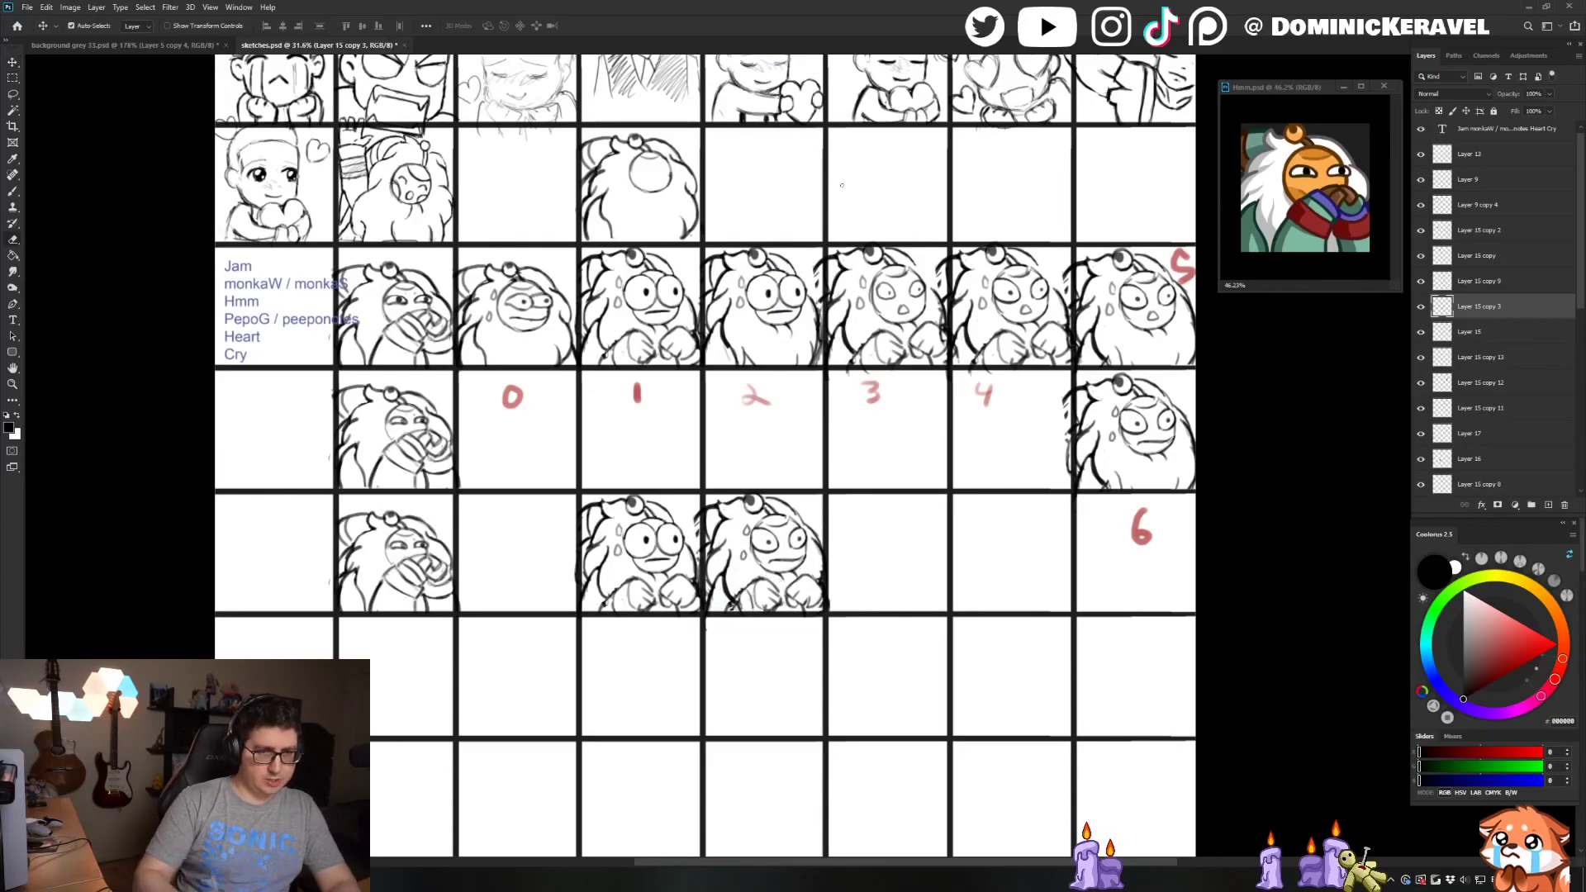
pyautogui.click(772, 545)
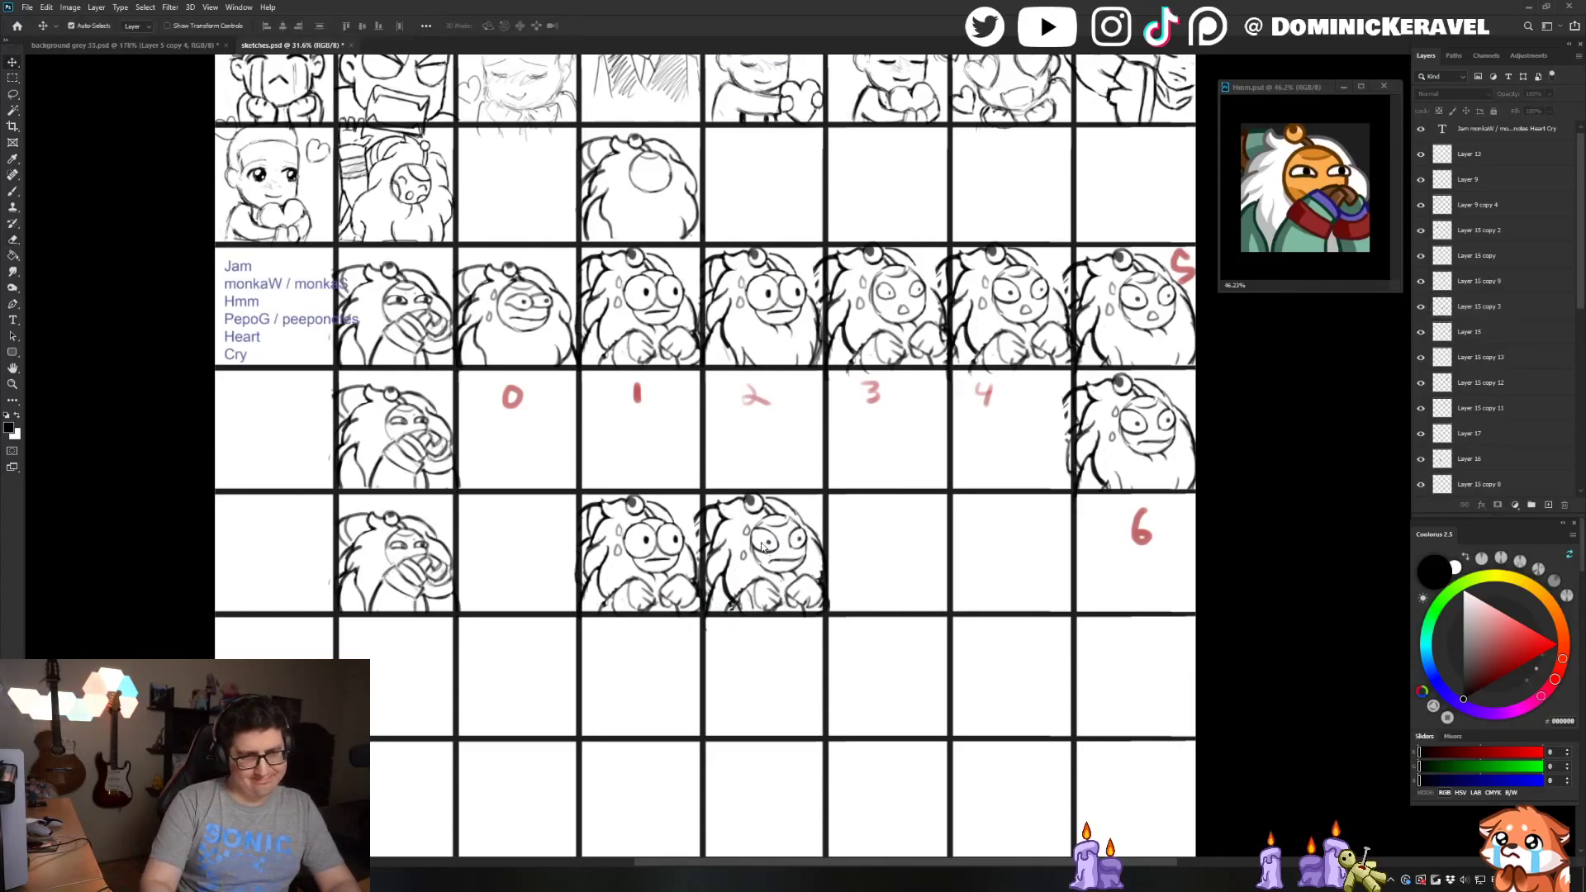
pyautogui.click(754, 396)
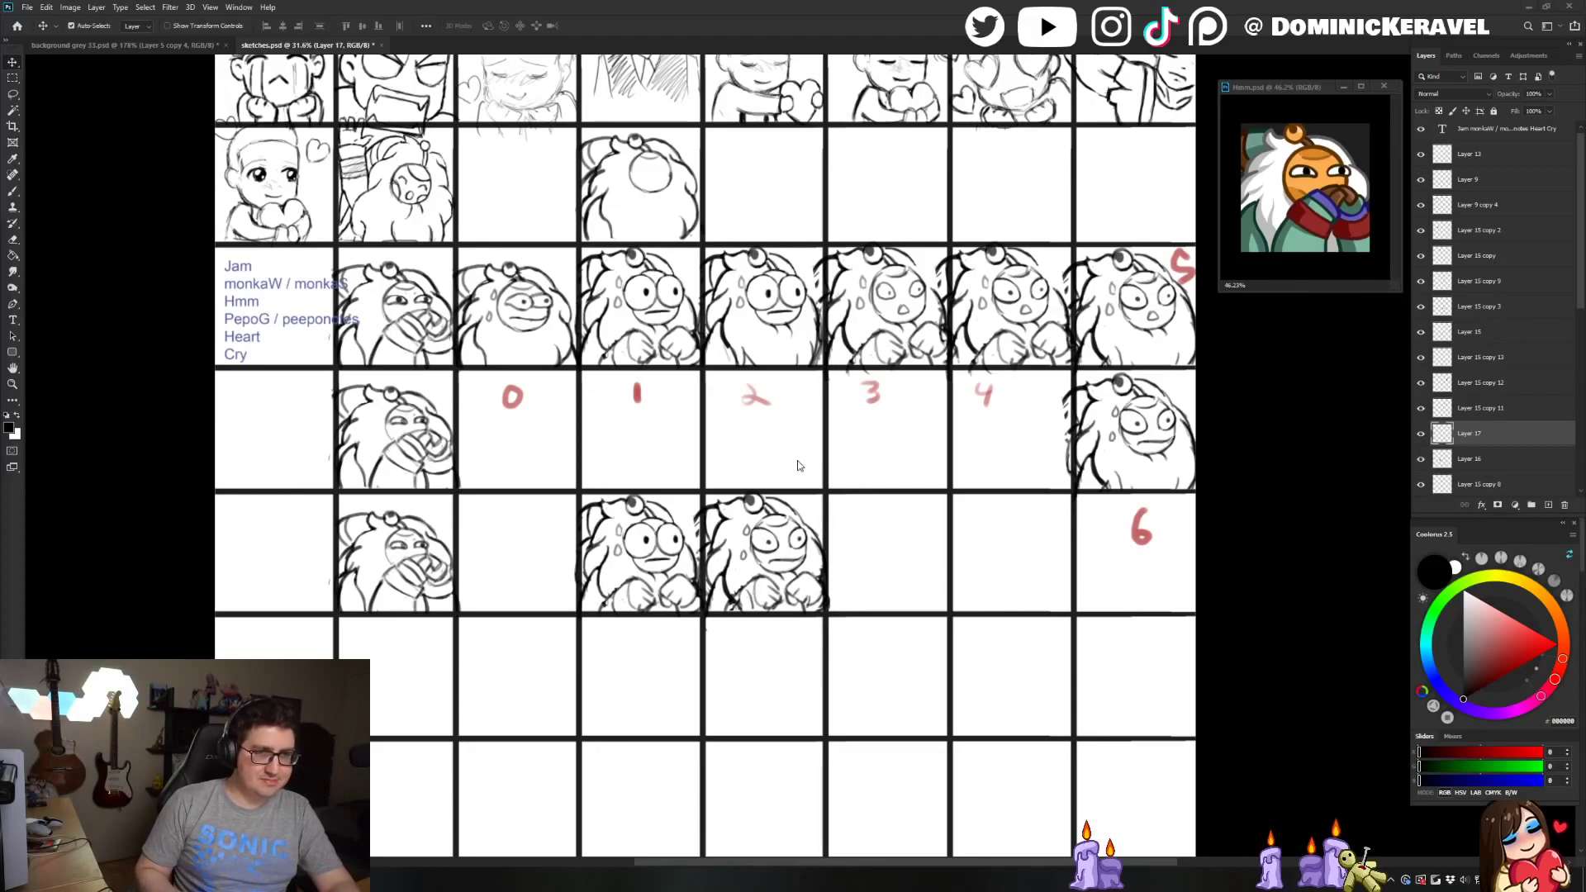
pyautogui.click(759, 502)
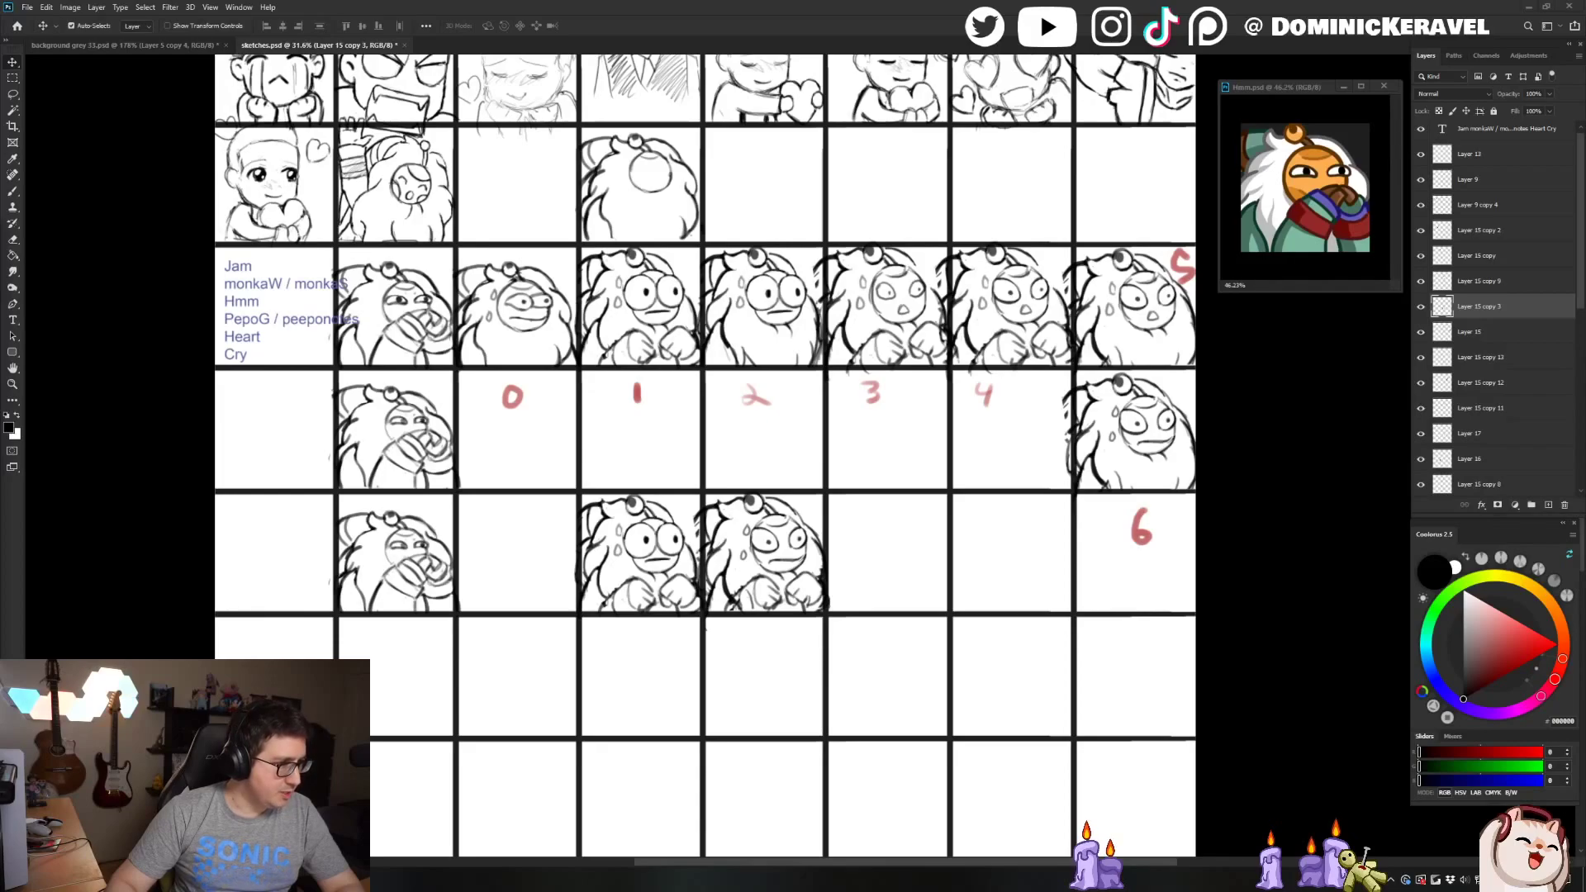
# Switch to the Twitch chat window, look over the viewer's profile card and moderation history, and move the window off the canvas
pyautogui.hotkey('alt', 'Tab')
pyautogui.moveTo(405, 192); pyautogui.dragTo(278, 218)
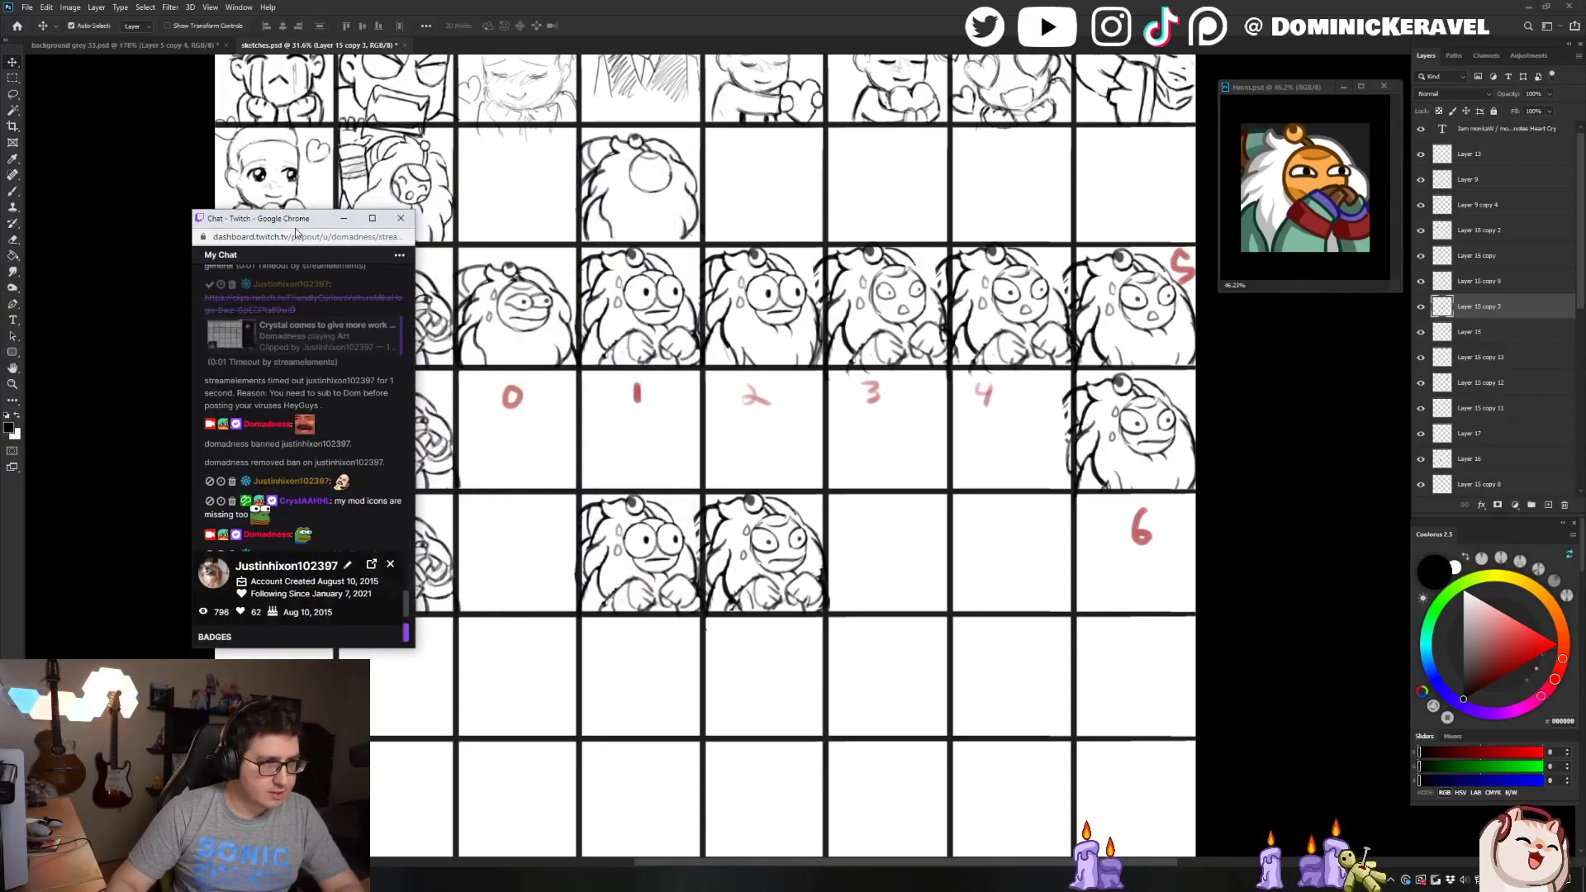
pyautogui.hotkey('alt', 'Tab')
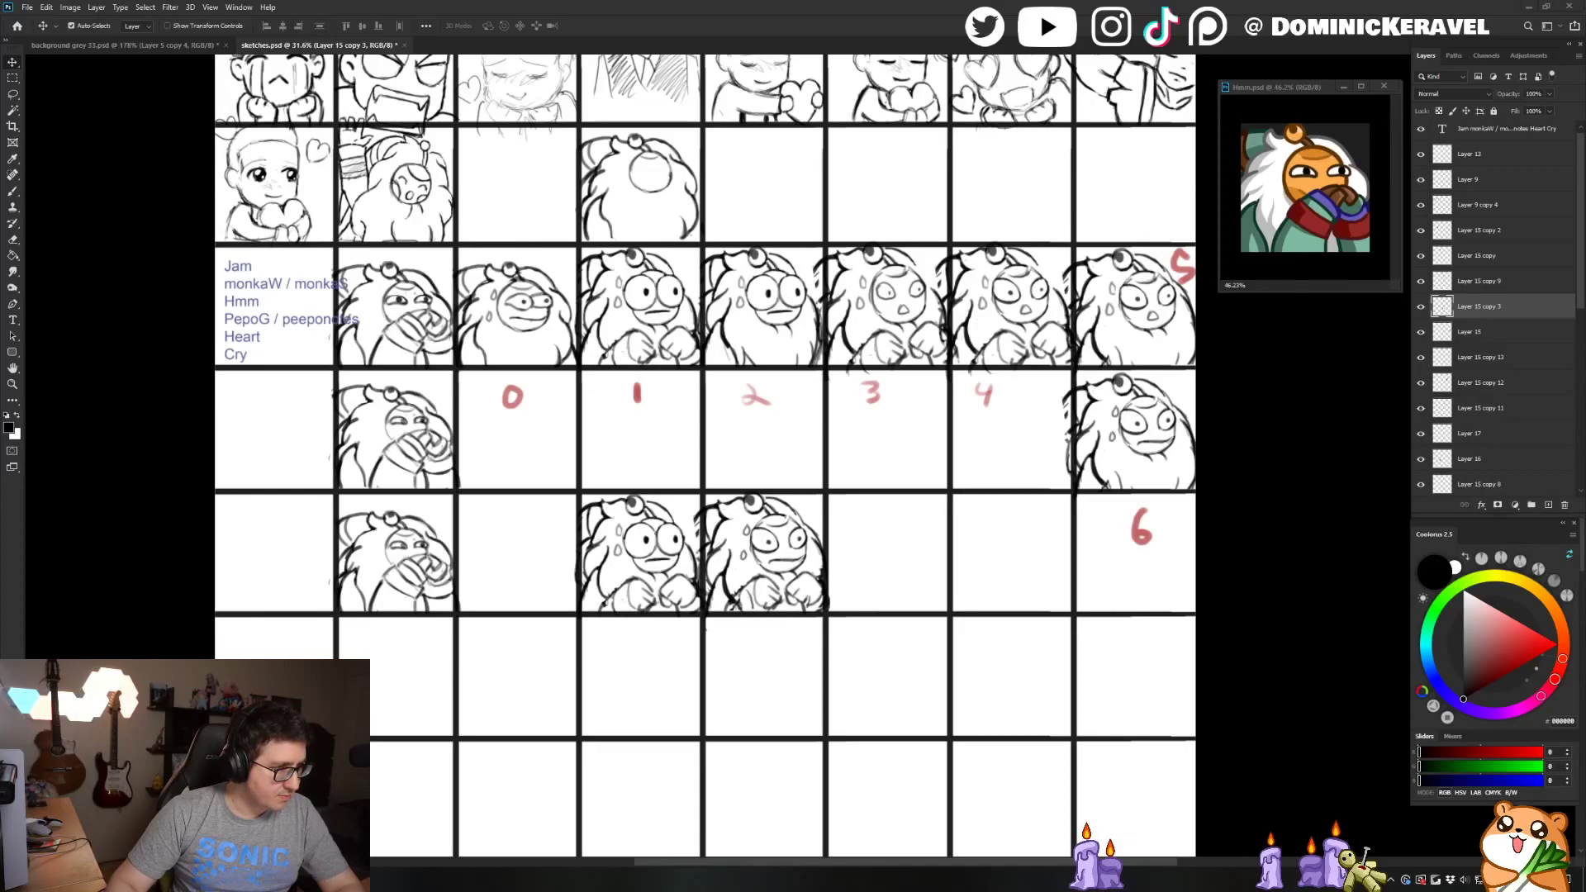
pyautogui.moveTo(301, 321); pyautogui.dragTo(264, 294)
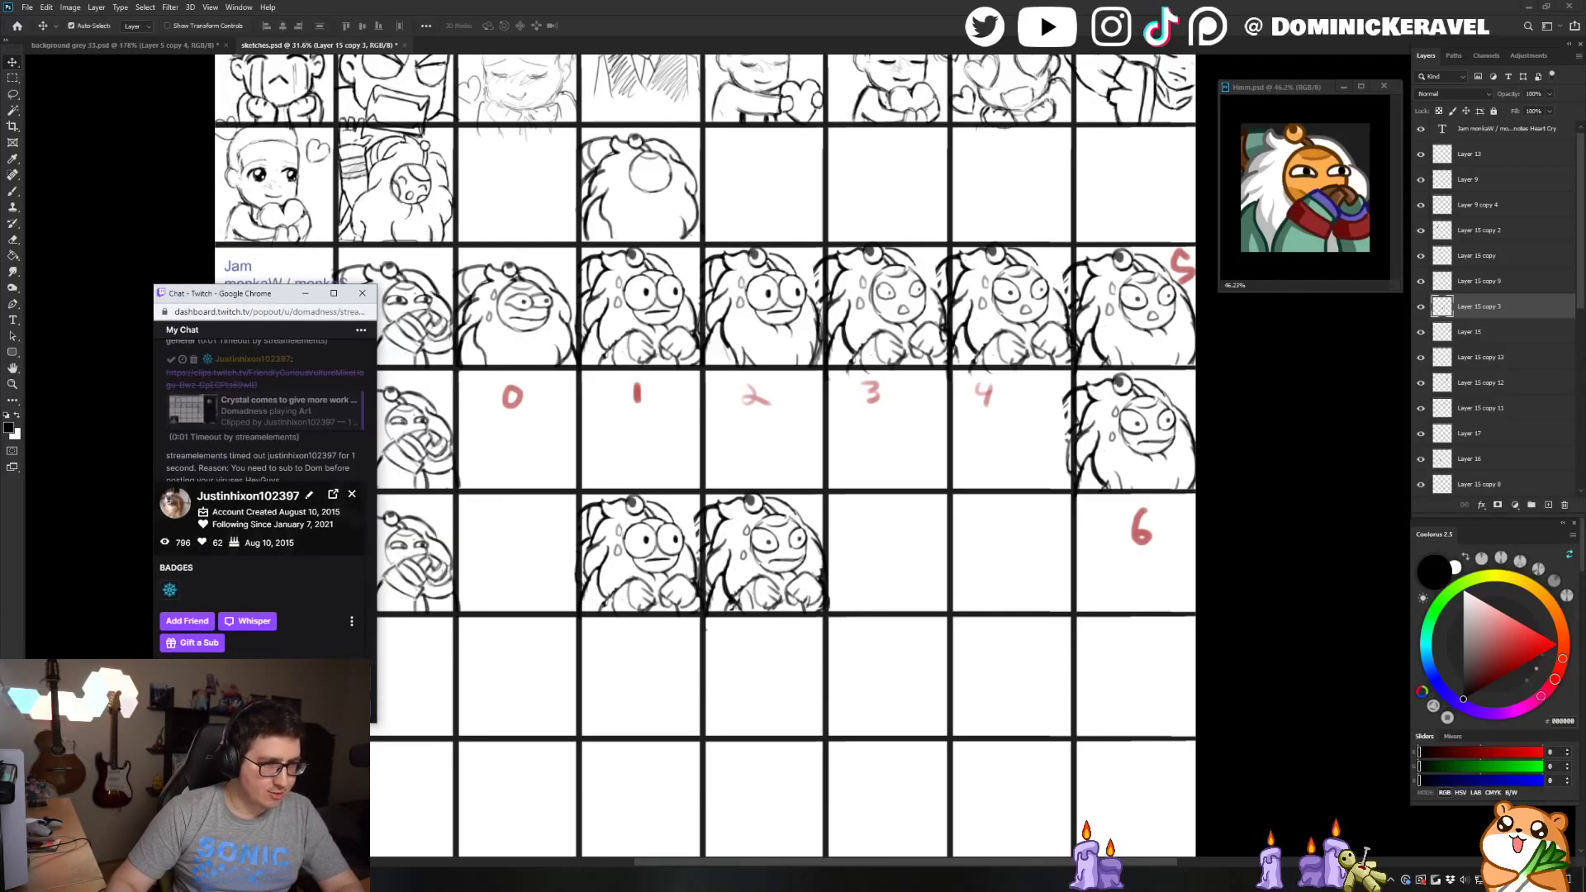
pyautogui.moveTo(263, 296); pyautogui.dragTo(0, 297)
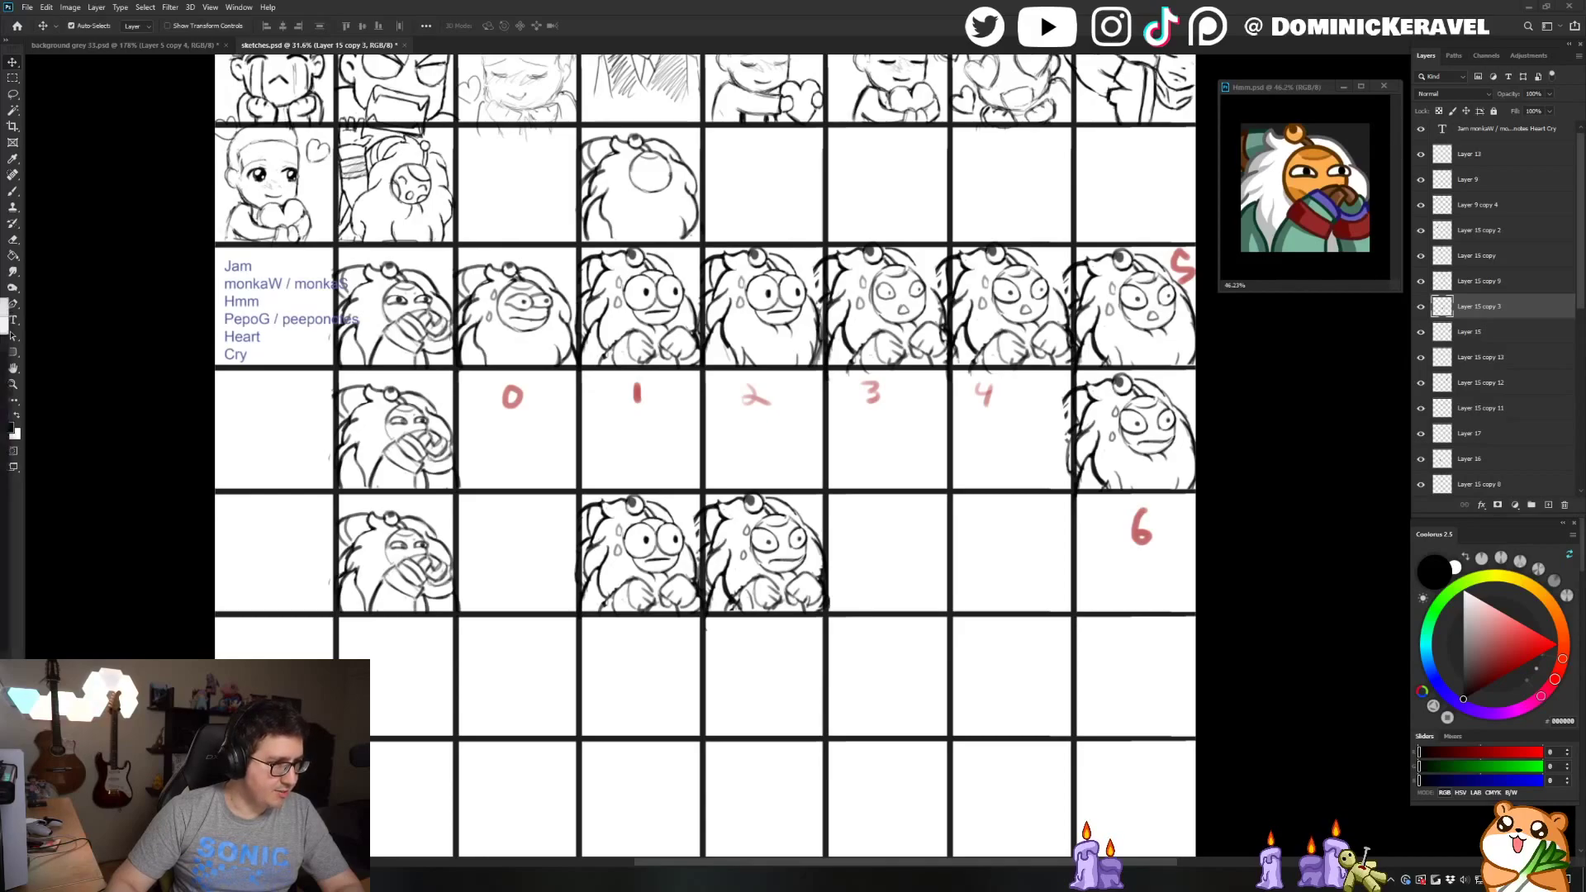
pyautogui.moveTo(8, 479)
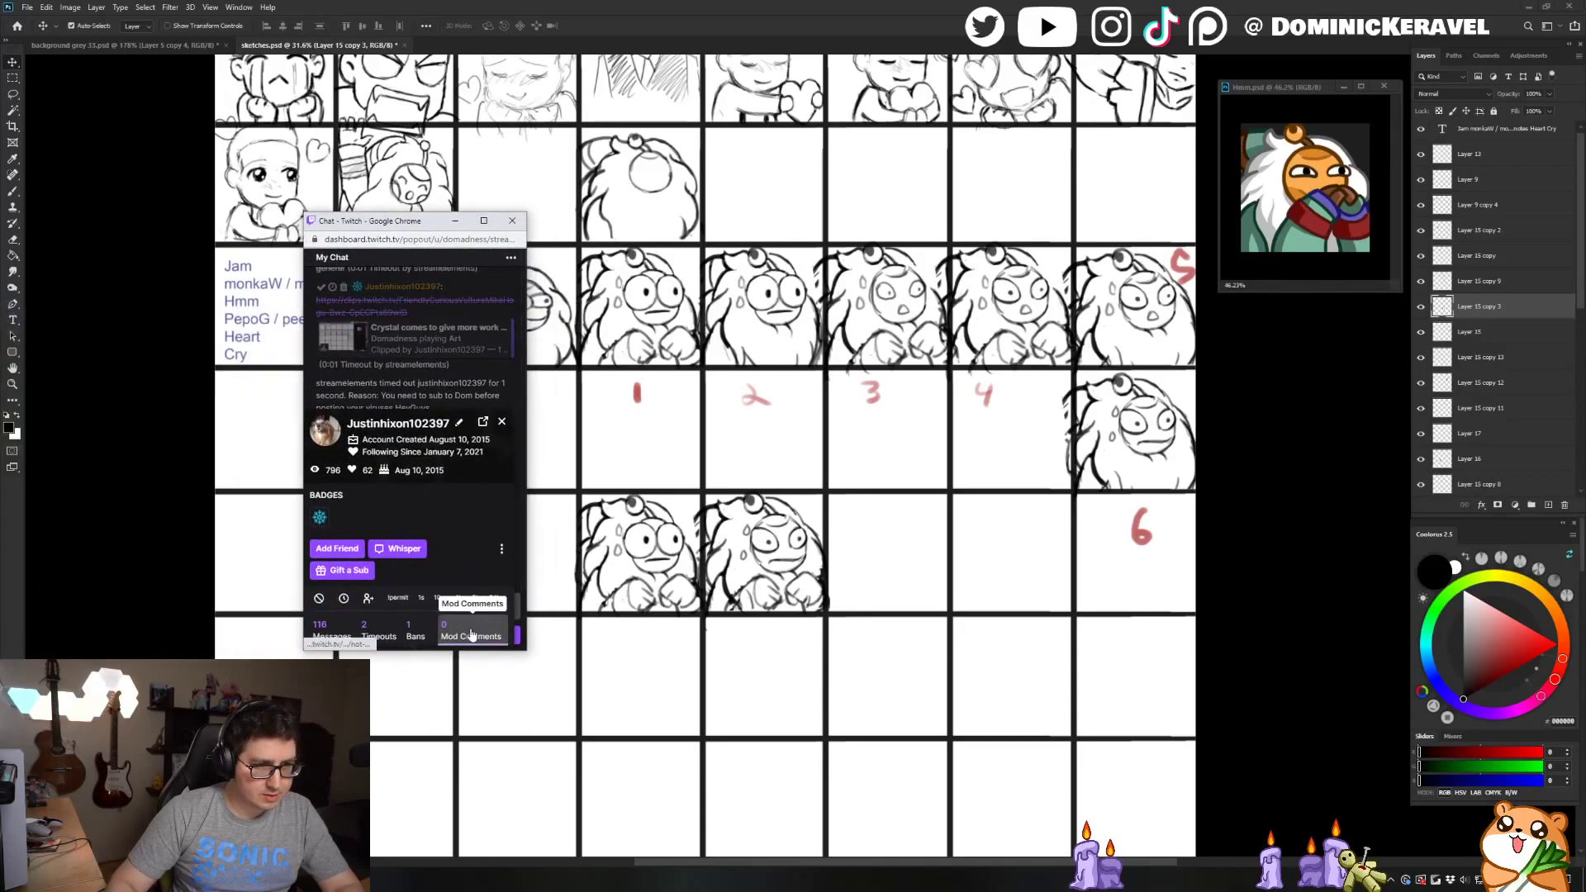
pyautogui.click(502, 422)
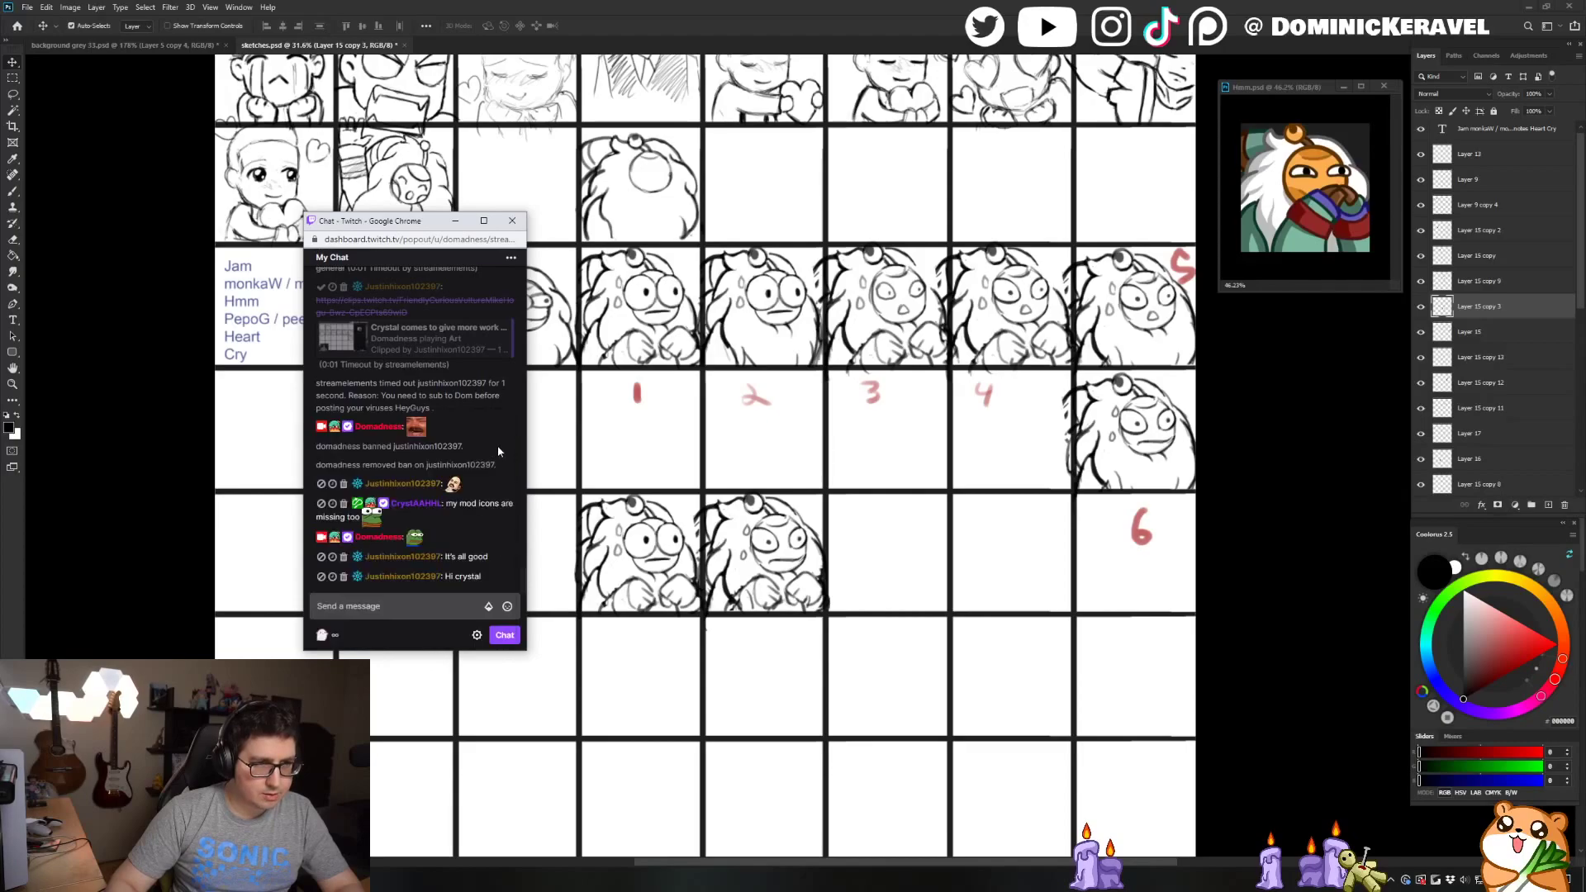
pyautogui.click(417, 557)
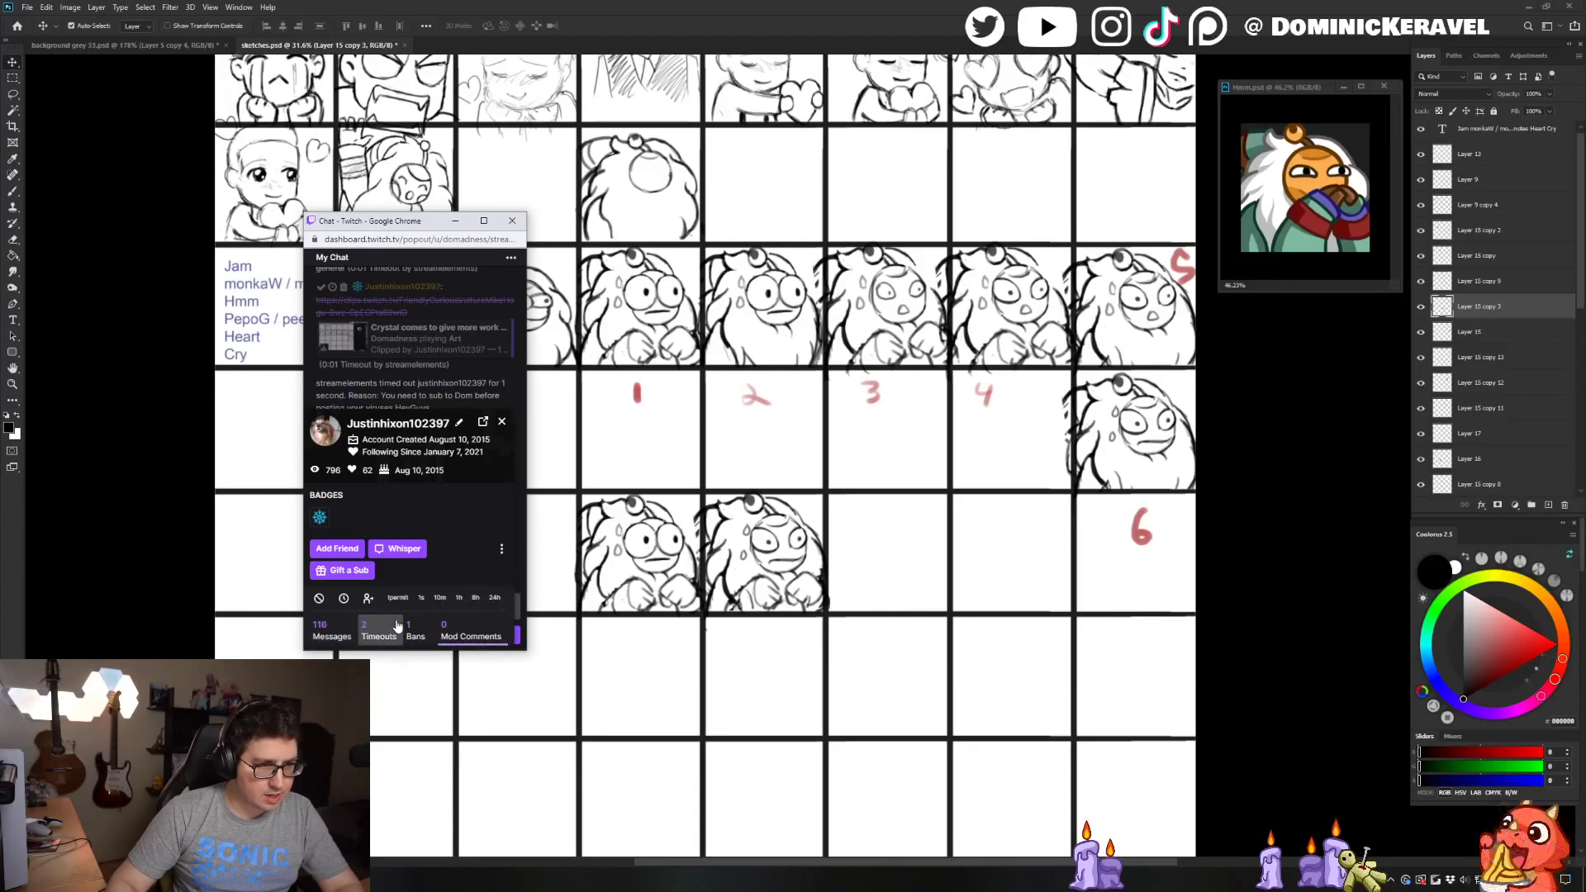
pyautogui.click(502, 554)
pyautogui.click(501, 552)
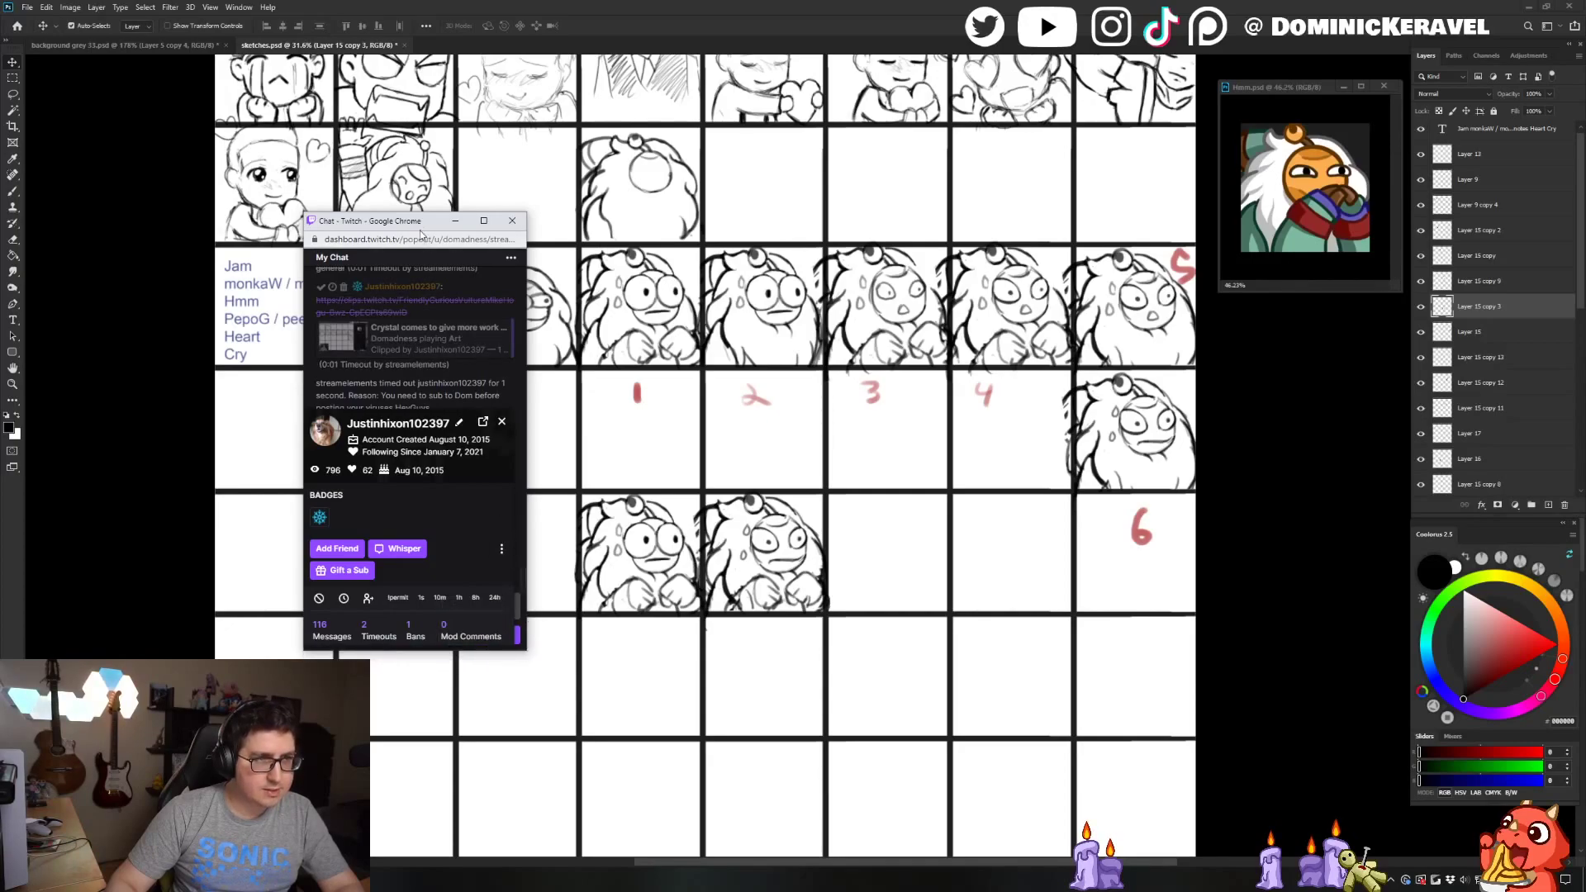
pyautogui.moveTo(418, 222)
pyautogui.mouseDown()
pyautogui.moveTo(392, 204)
pyautogui.moveTo(0, 306)
pyautogui.mouseUp()
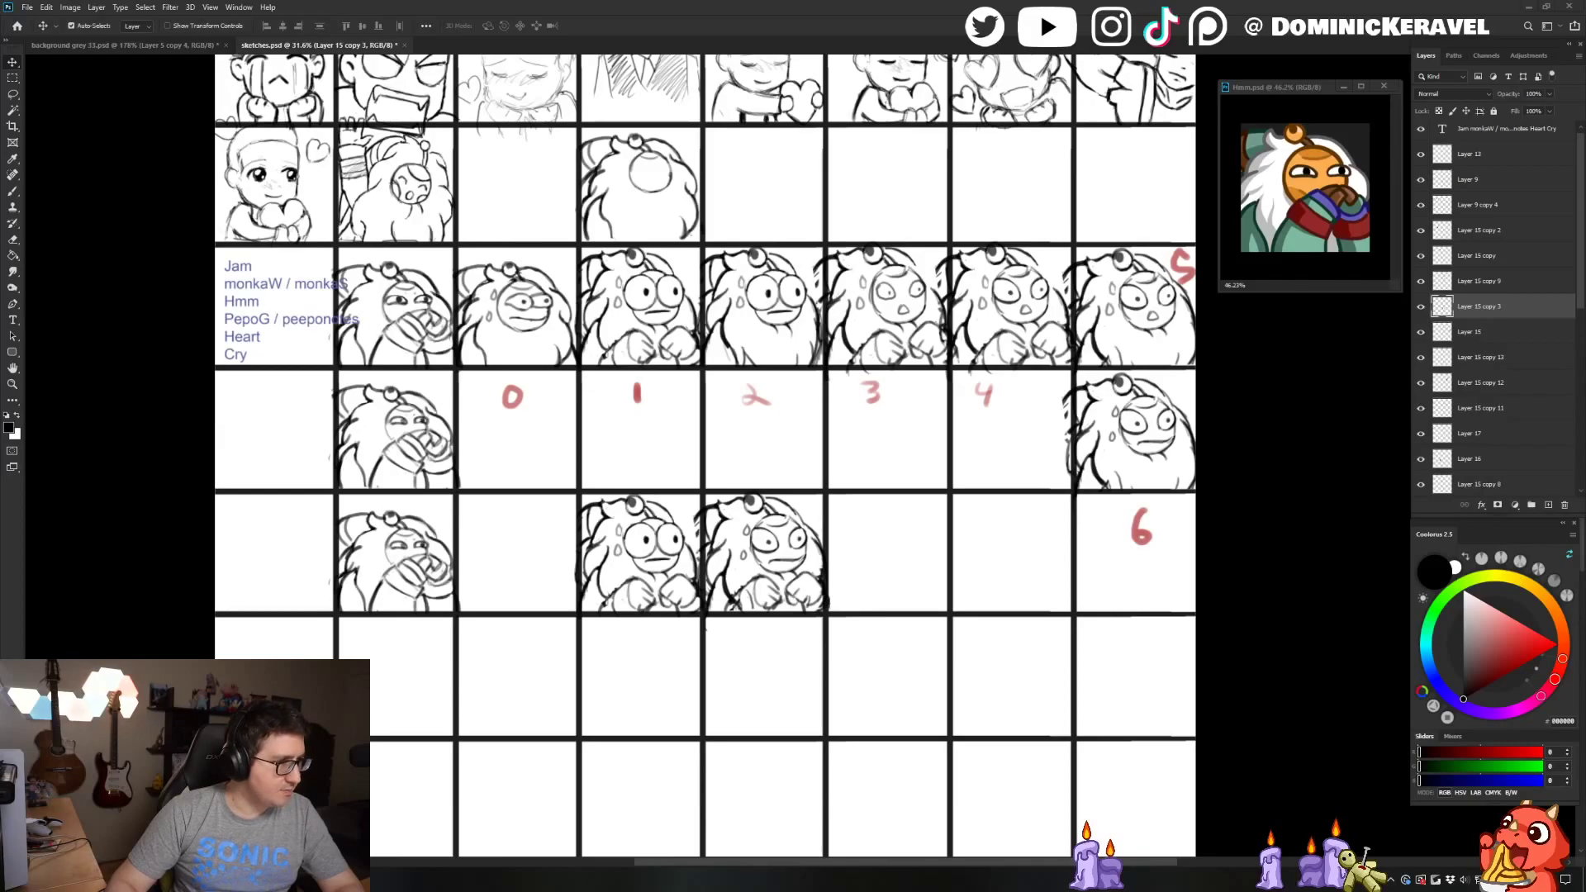
# Add the mod comment "I accidentally banned him KEKW" to the viewer's profile card and move the chat window out of view
pyautogui.click(136, 878)
pyautogui.click(368, 663)
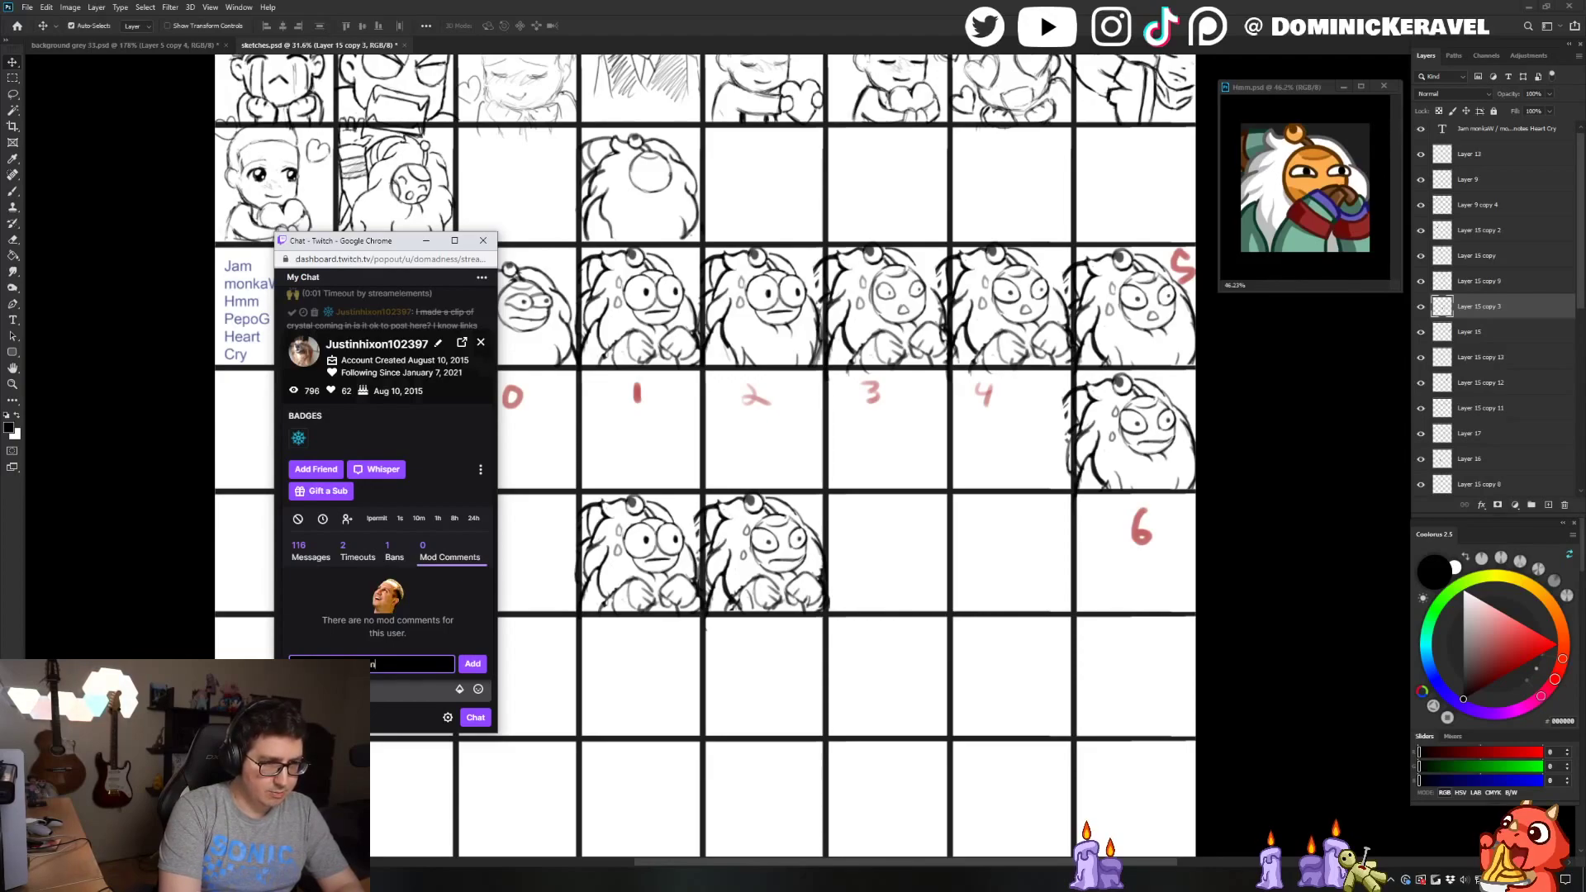
pyautogui.write('nned him KEKW')
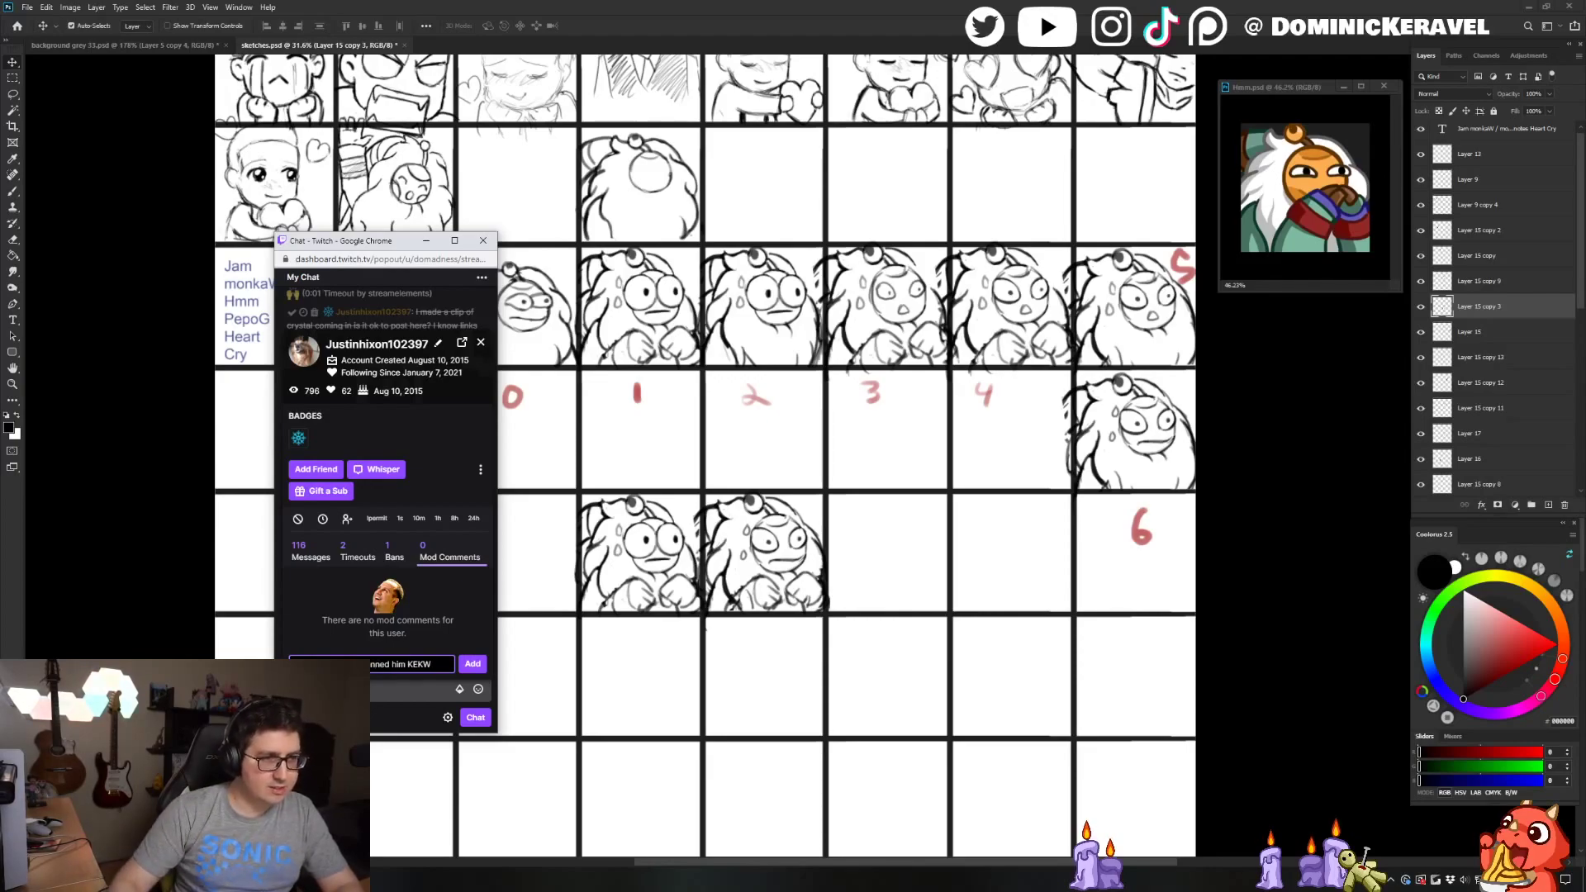
pyautogui.click(473, 664)
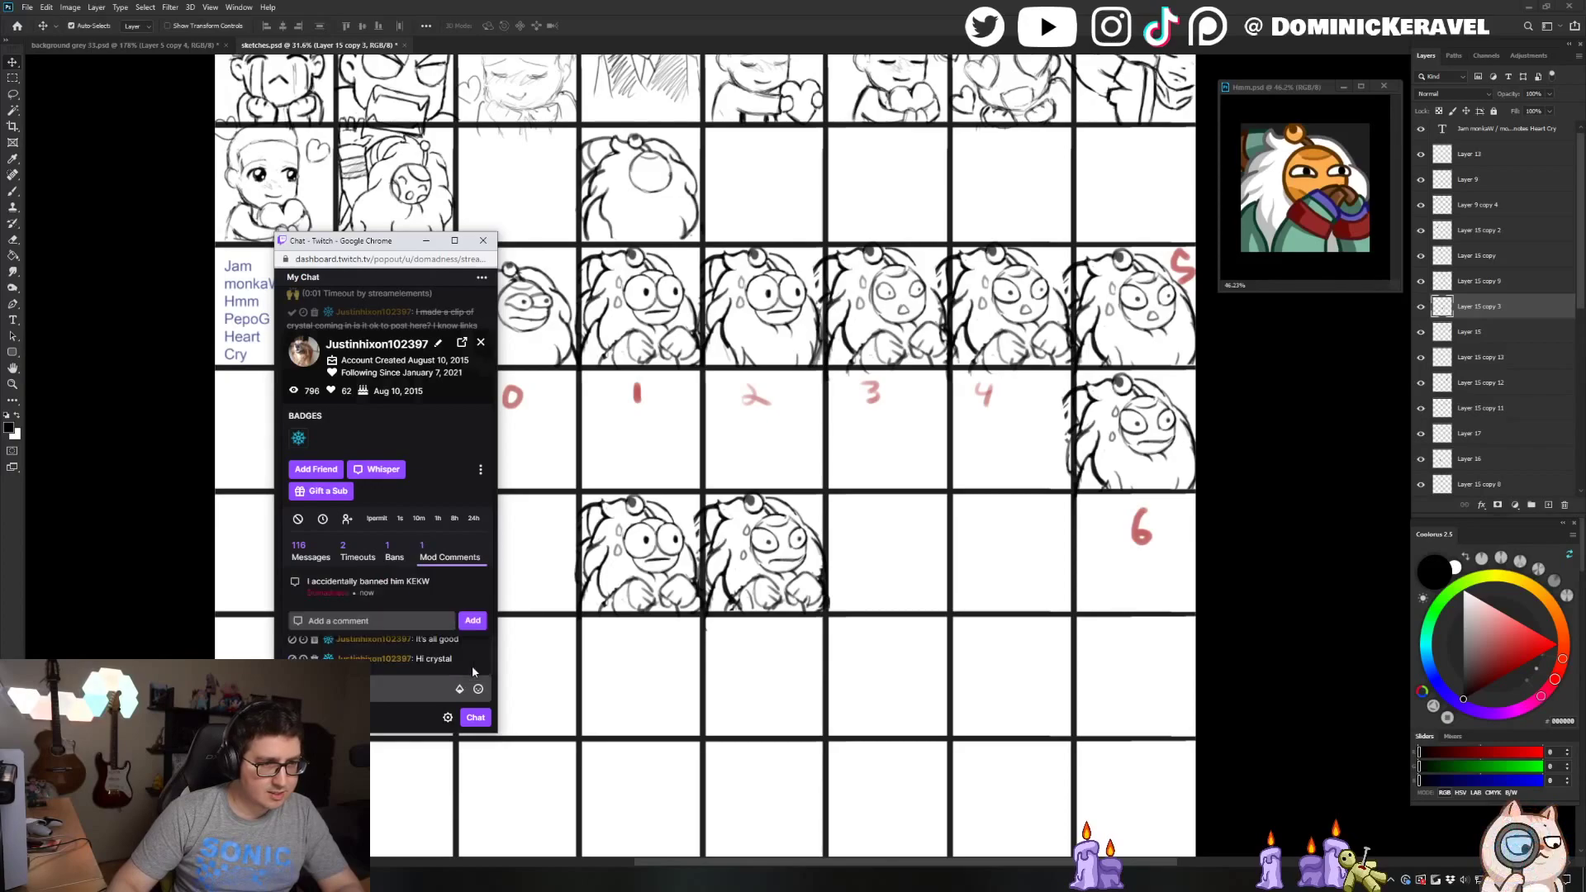
pyautogui.moveTo(432, 592)
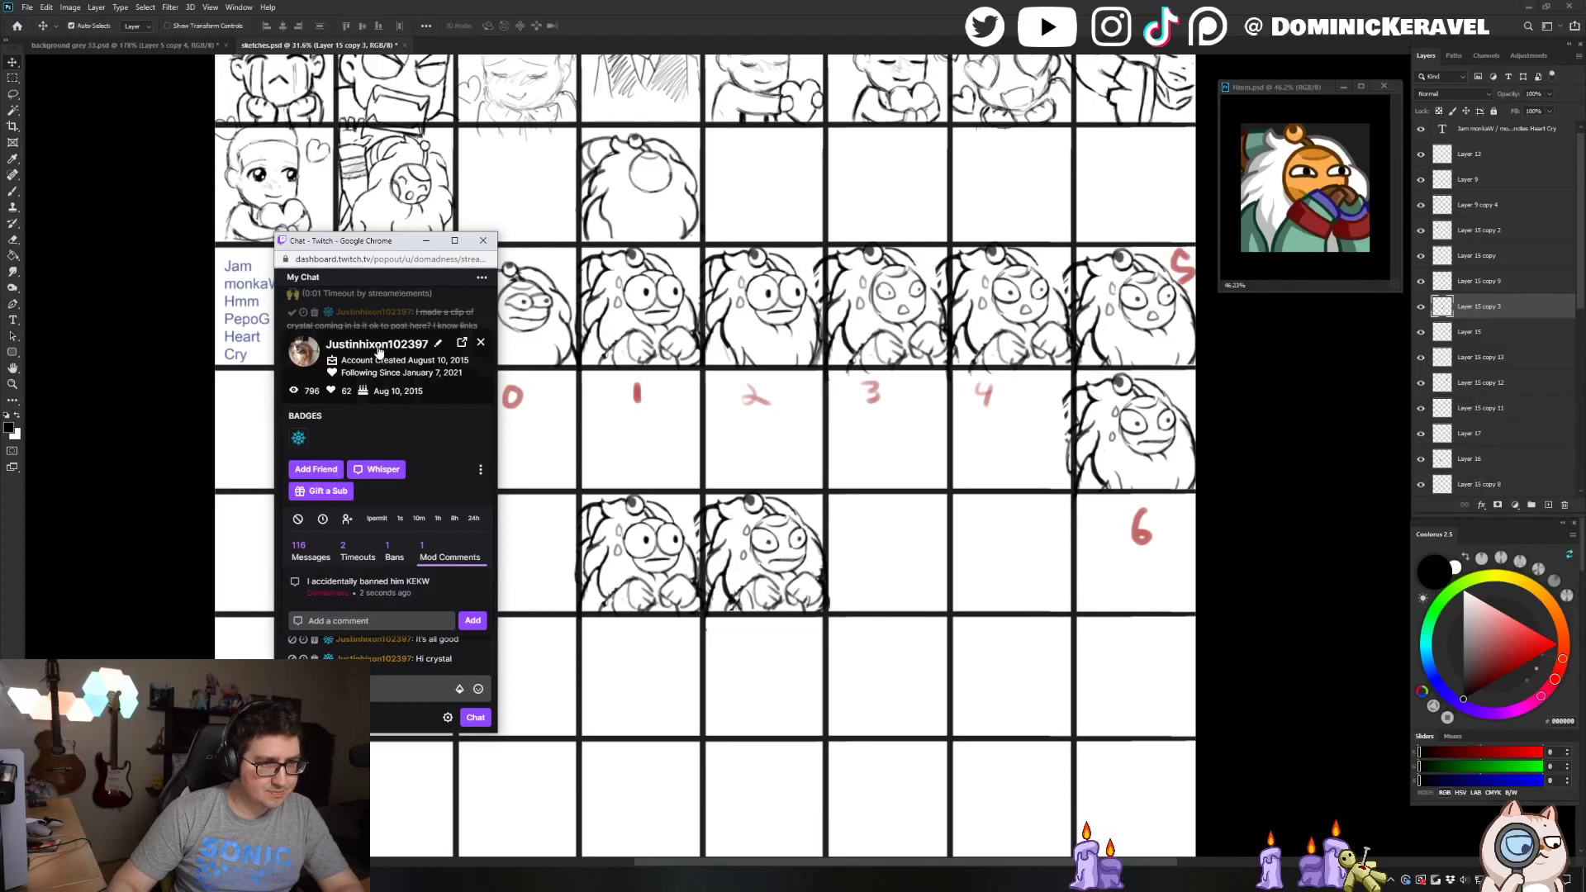
pyautogui.moveTo(379, 241); pyautogui.dragTo(0, 242)
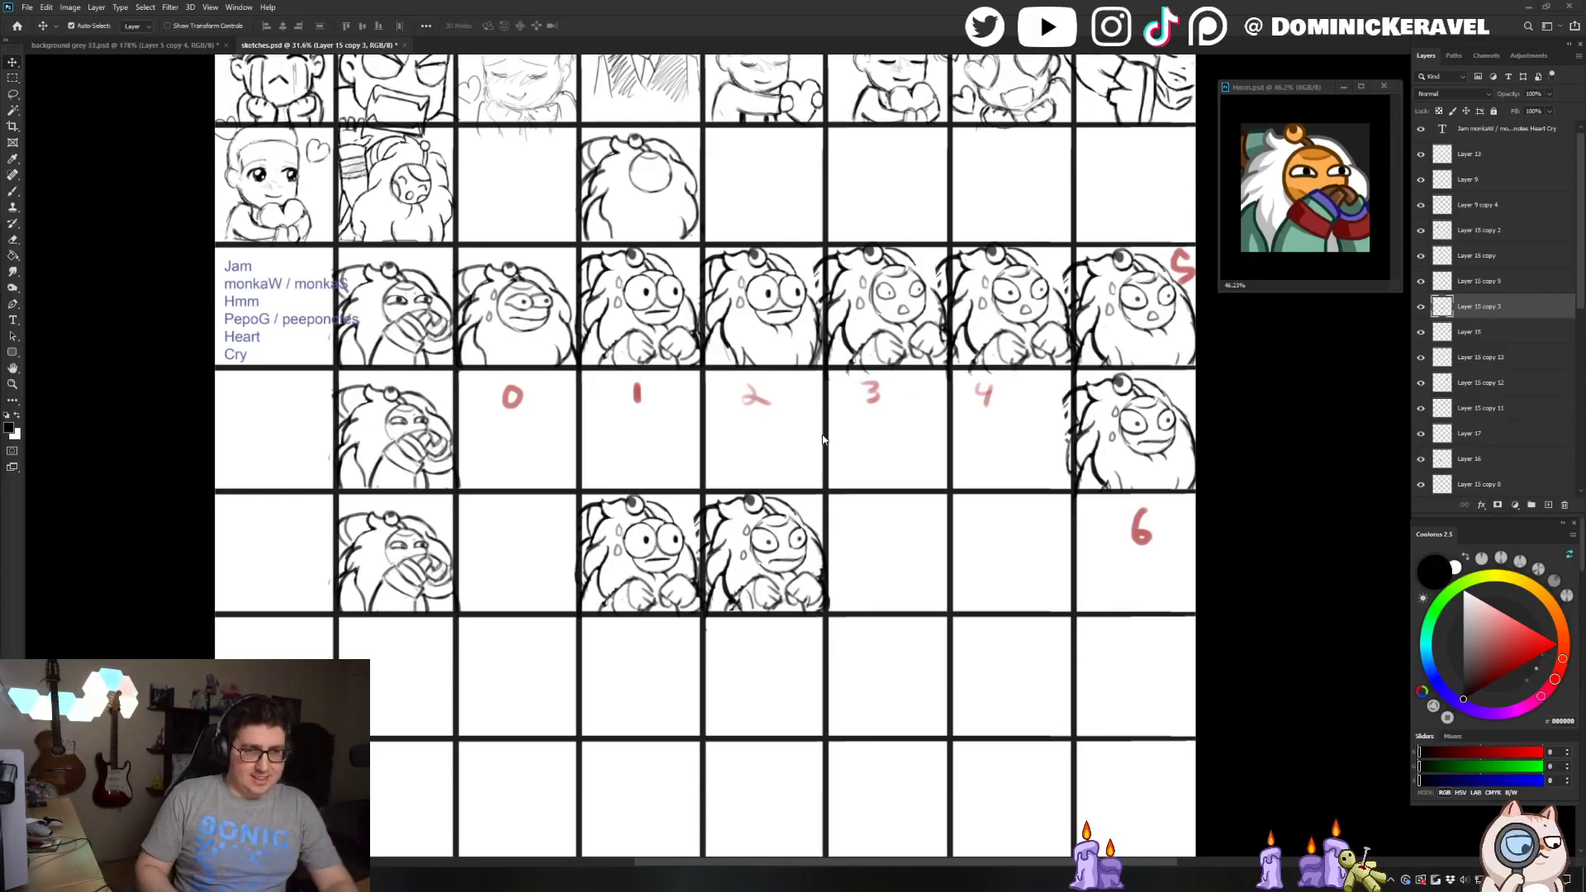
# Place another handless copy of sketch 6 in the empty cell beside the two combined sketch copies
pyautogui.hotkey('ctrl', '-')
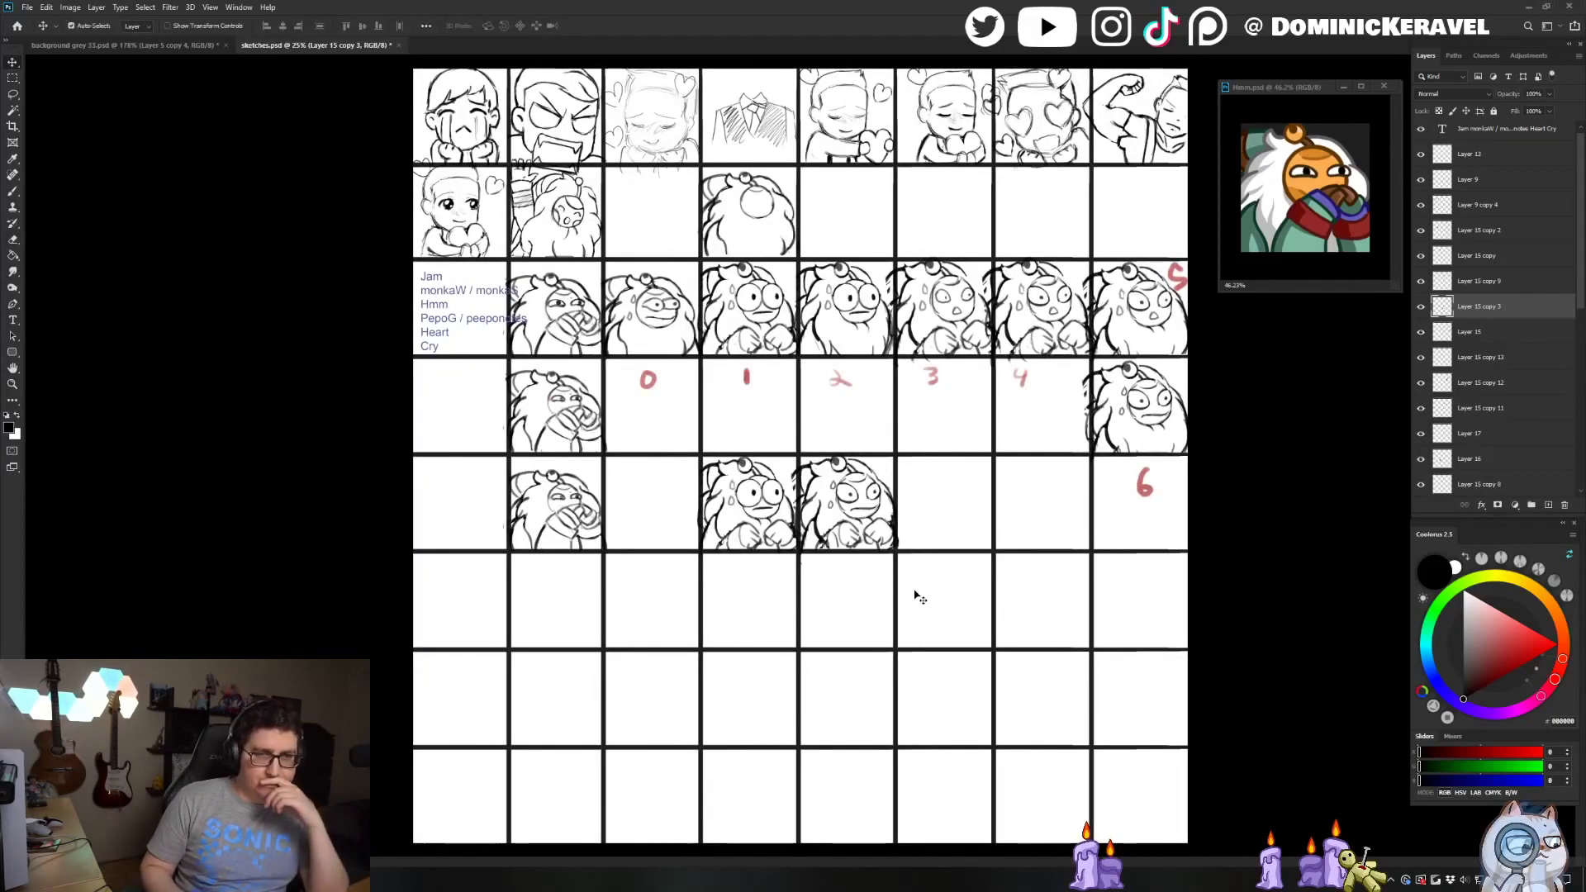
pyautogui.scroll(1, 915, 524)
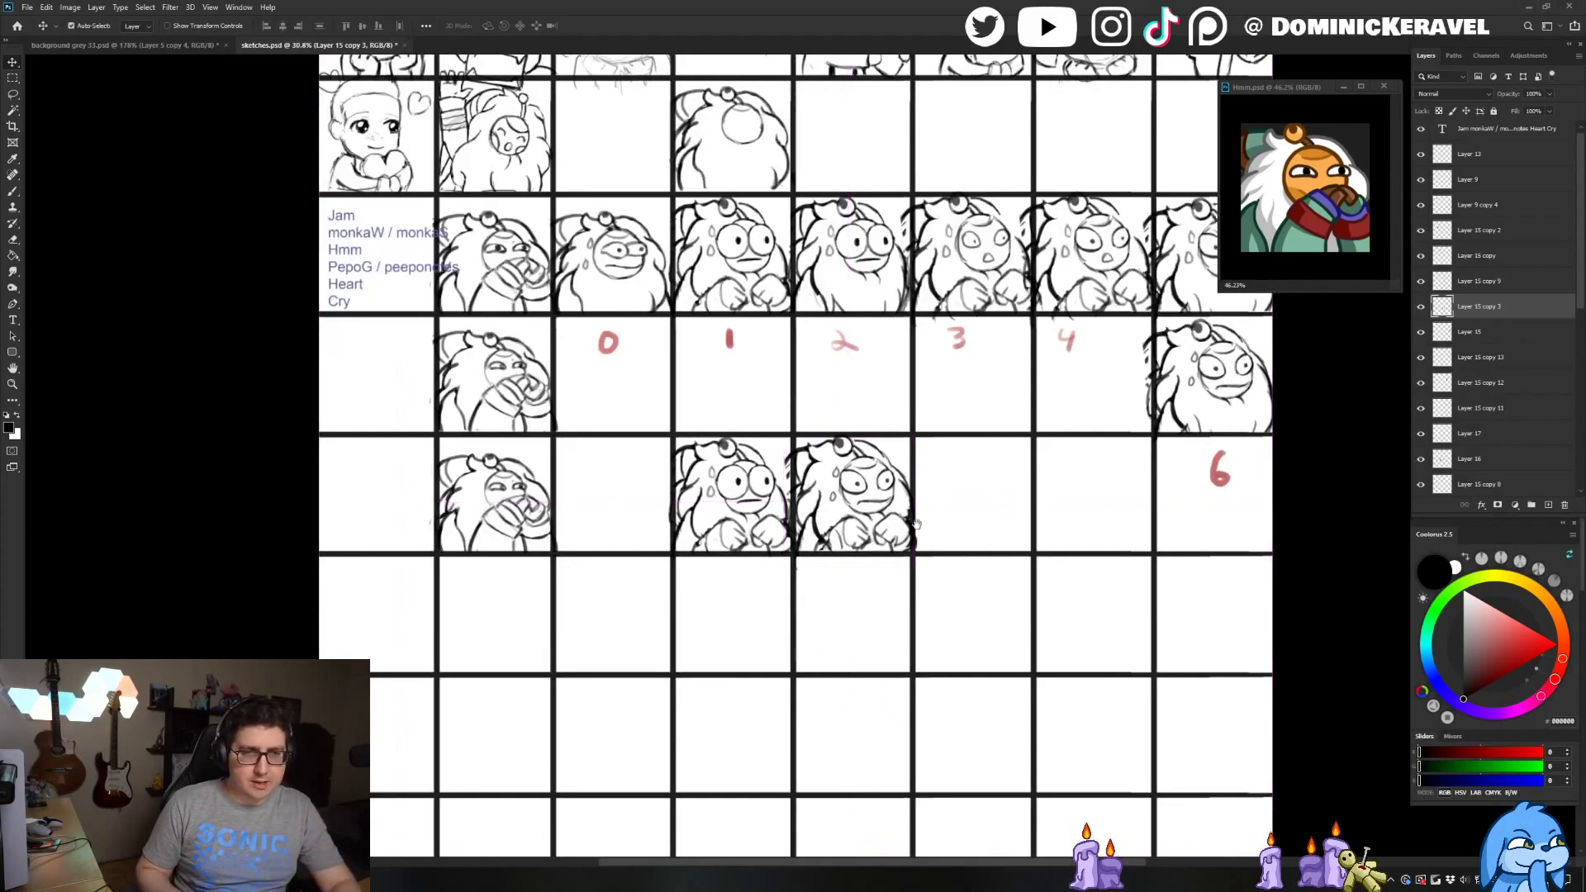
pyautogui.moveTo(915, 525)
pyautogui.mouseDown()
pyautogui.moveTo(735, 533)
pyautogui.moveTo(839, 487)
pyautogui.moveTo(713, 501)
pyautogui.mouseUp()
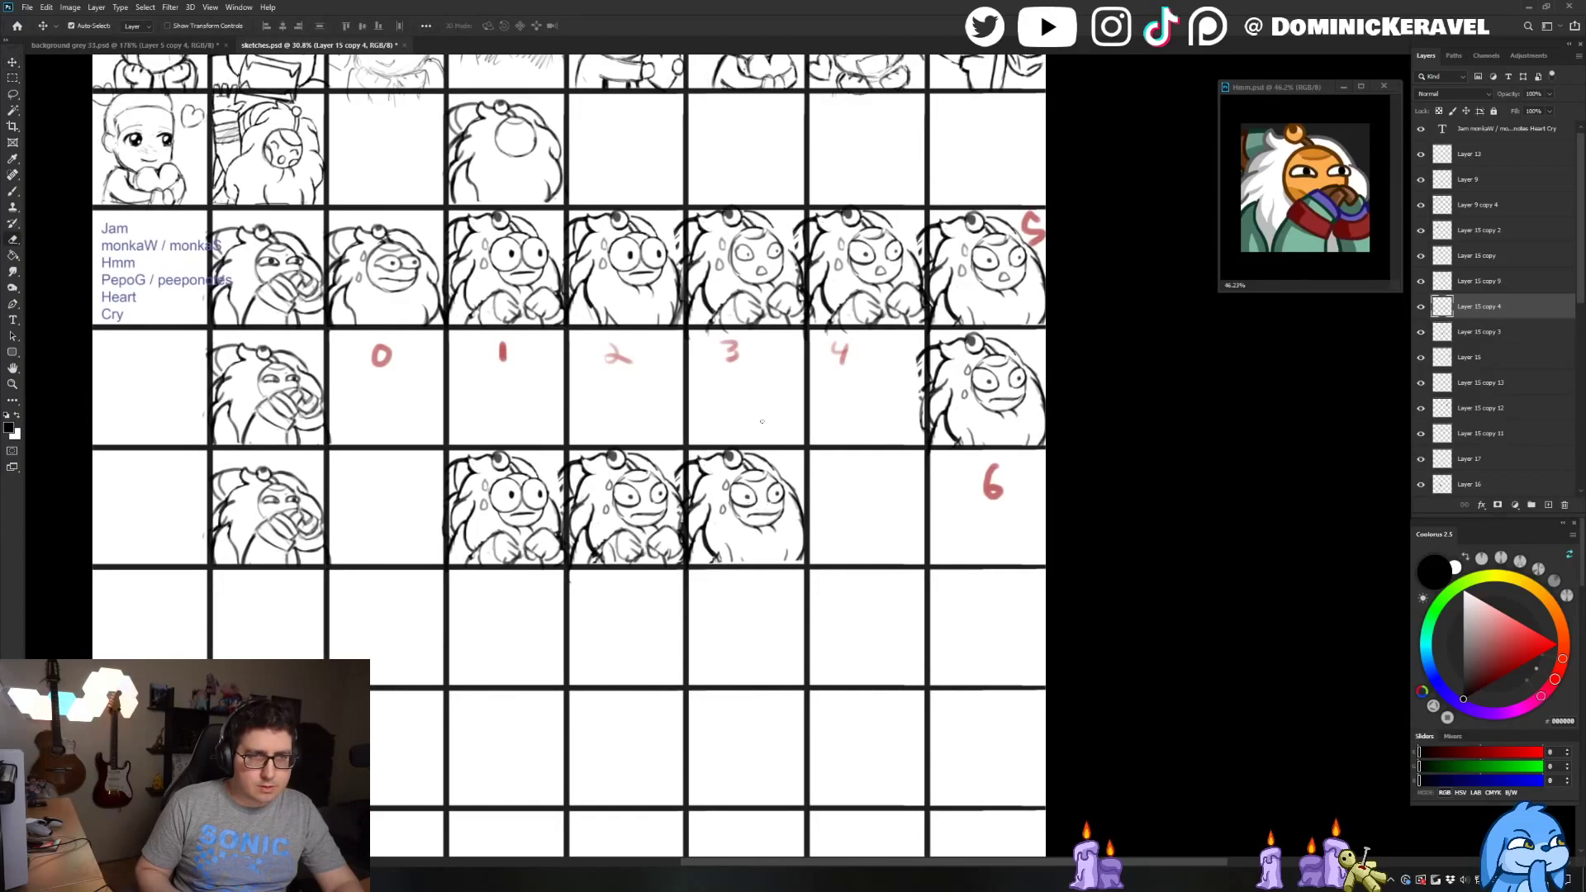
pyautogui.scroll(-3, 847, 266)
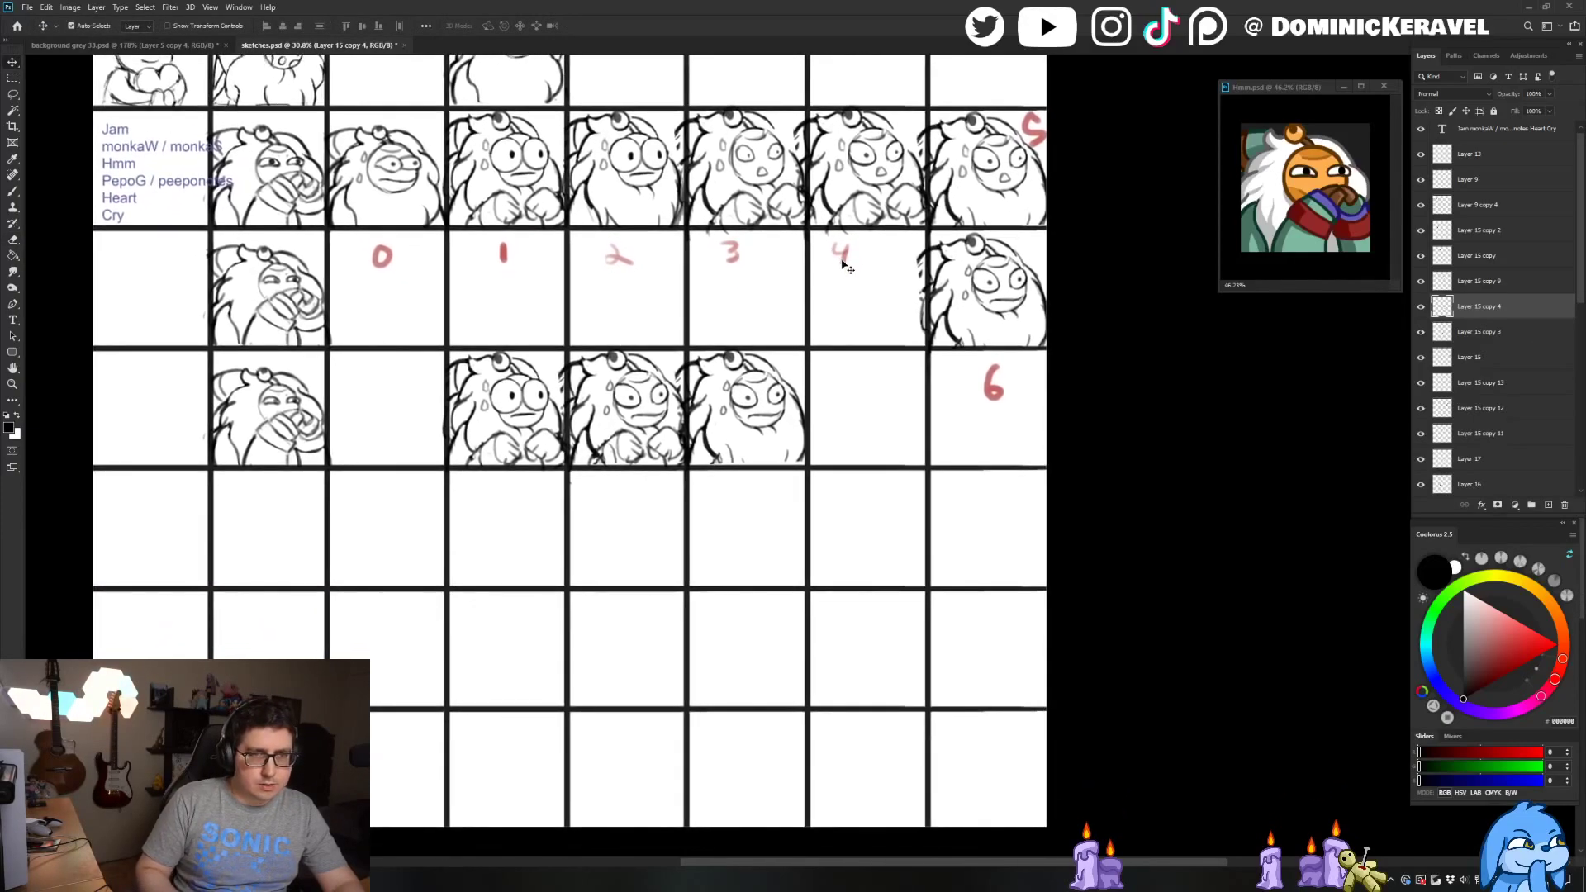
# Erase the old red numbers 0 through 6 from the sketch sheet
pyautogui.click(847, 266)
pyautogui.press('e')
pyautogui.moveTo(841, 252); pyautogui.dragTo(844, 263)
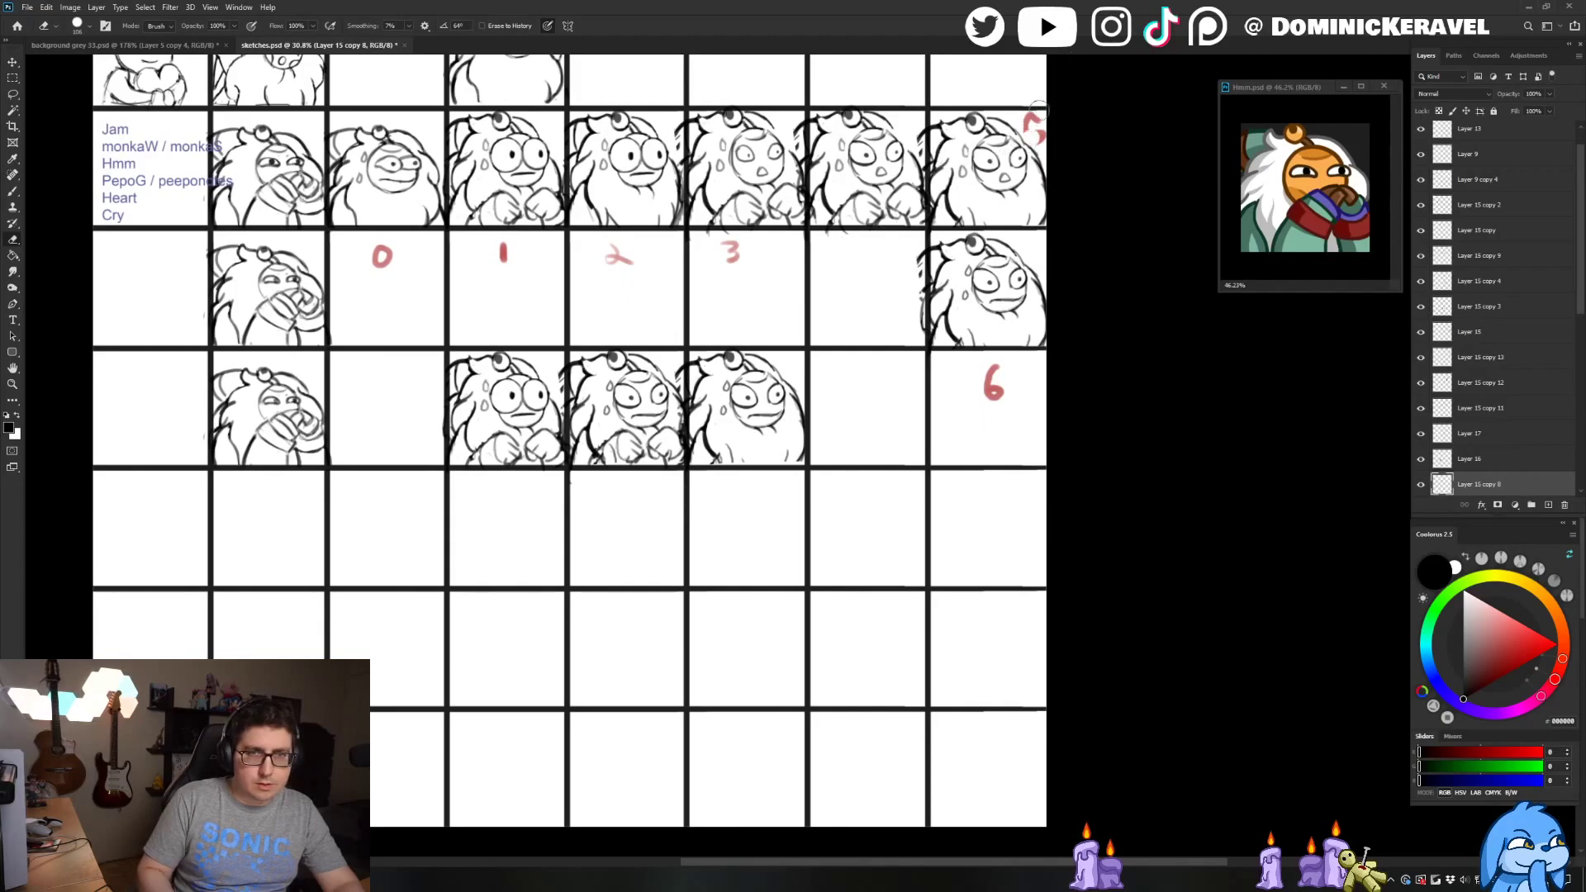
pyautogui.moveTo(1031, 117); pyautogui.dragTo(1036, 142)
pyautogui.moveTo(990, 368)
pyautogui.mouseDown()
pyautogui.moveTo(1009, 339)
pyautogui.moveTo(988, 388)
pyautogui.mouseUp()
pyautogui.moveTo(727, 243)
pyautogui.mouseDown()
pyautogui.moveTo(735, 258)
pyautogui.moveTo(598, 281)
pyautogui.moveTo(531, 249)
pyautogui.moveTo(405, 255)
pyautogui.mouseUp()
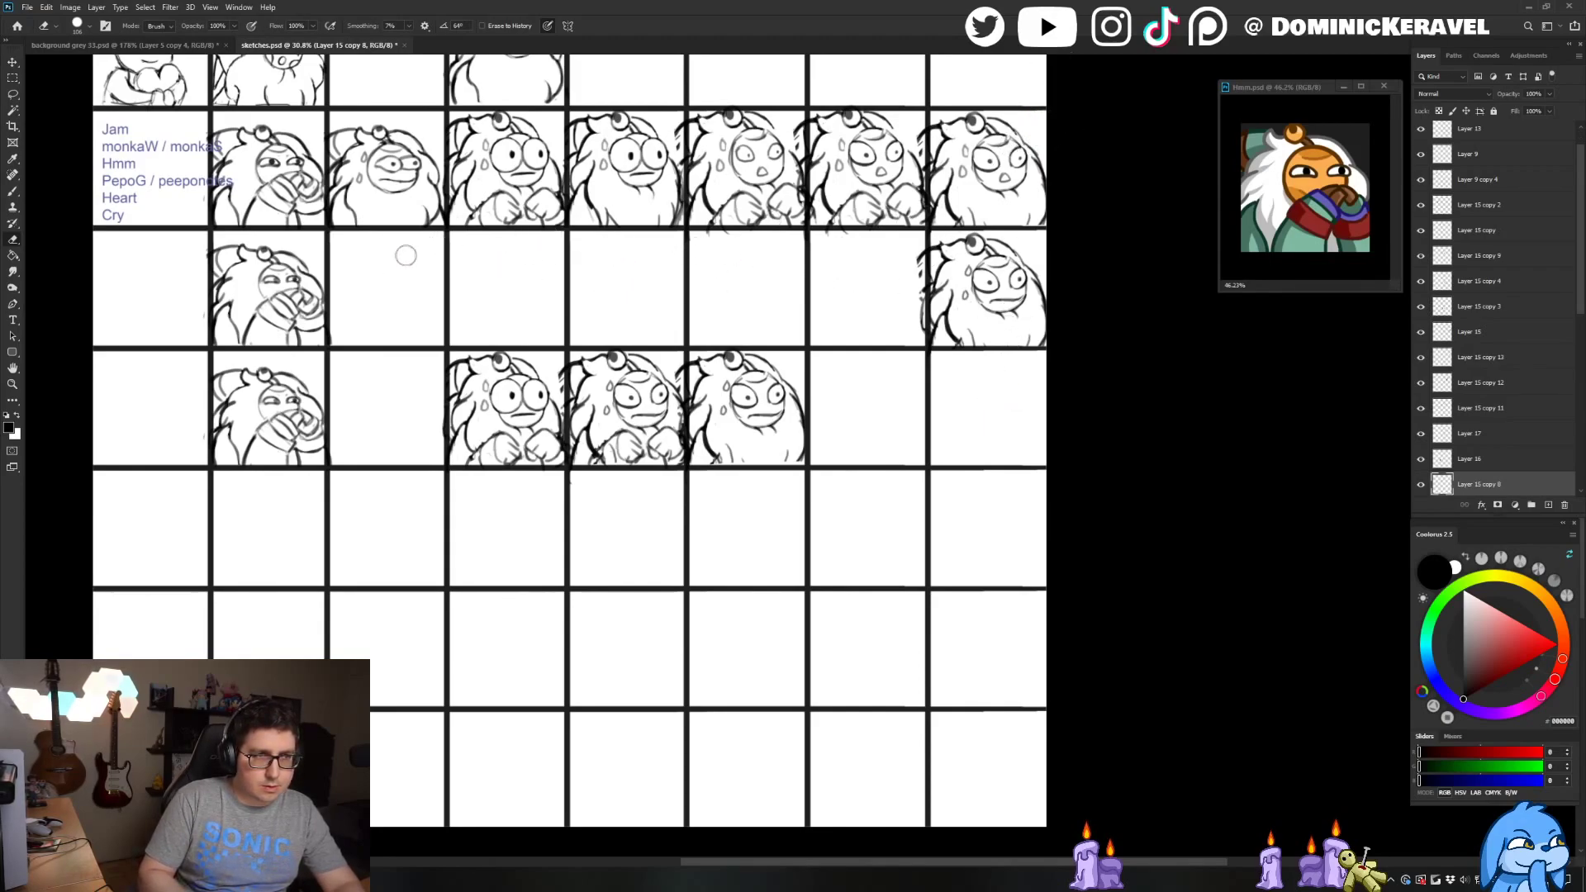
pyautogui.press('v')
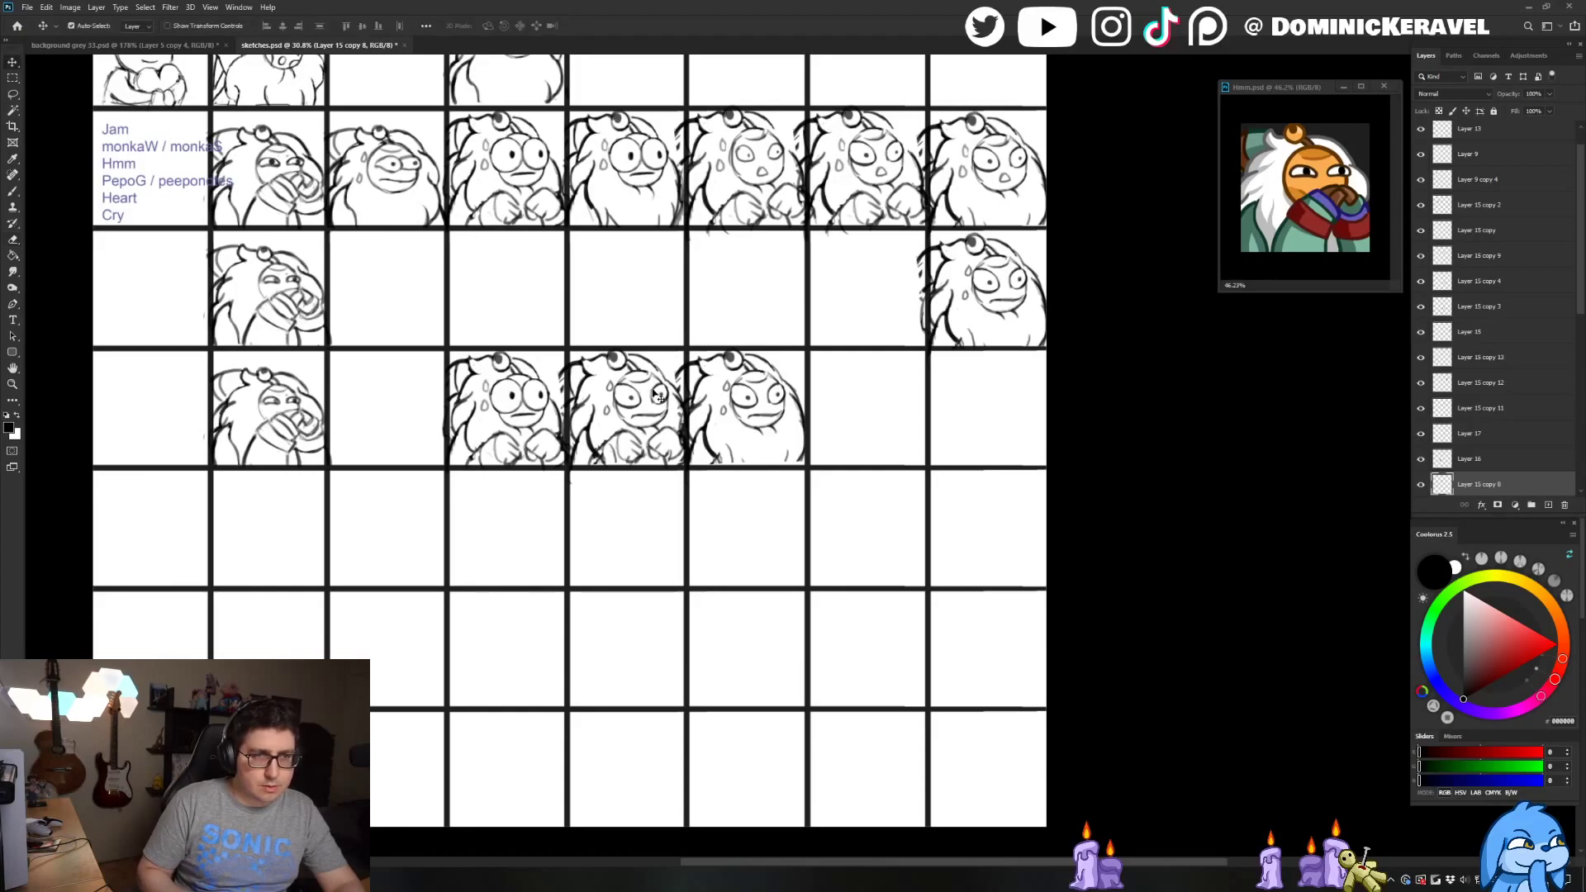
# Write the numbers 1, 2 and 3 in dark red beneath the three recombined sketches, on the third sketch's layer
pyautogui.click(783, 402)
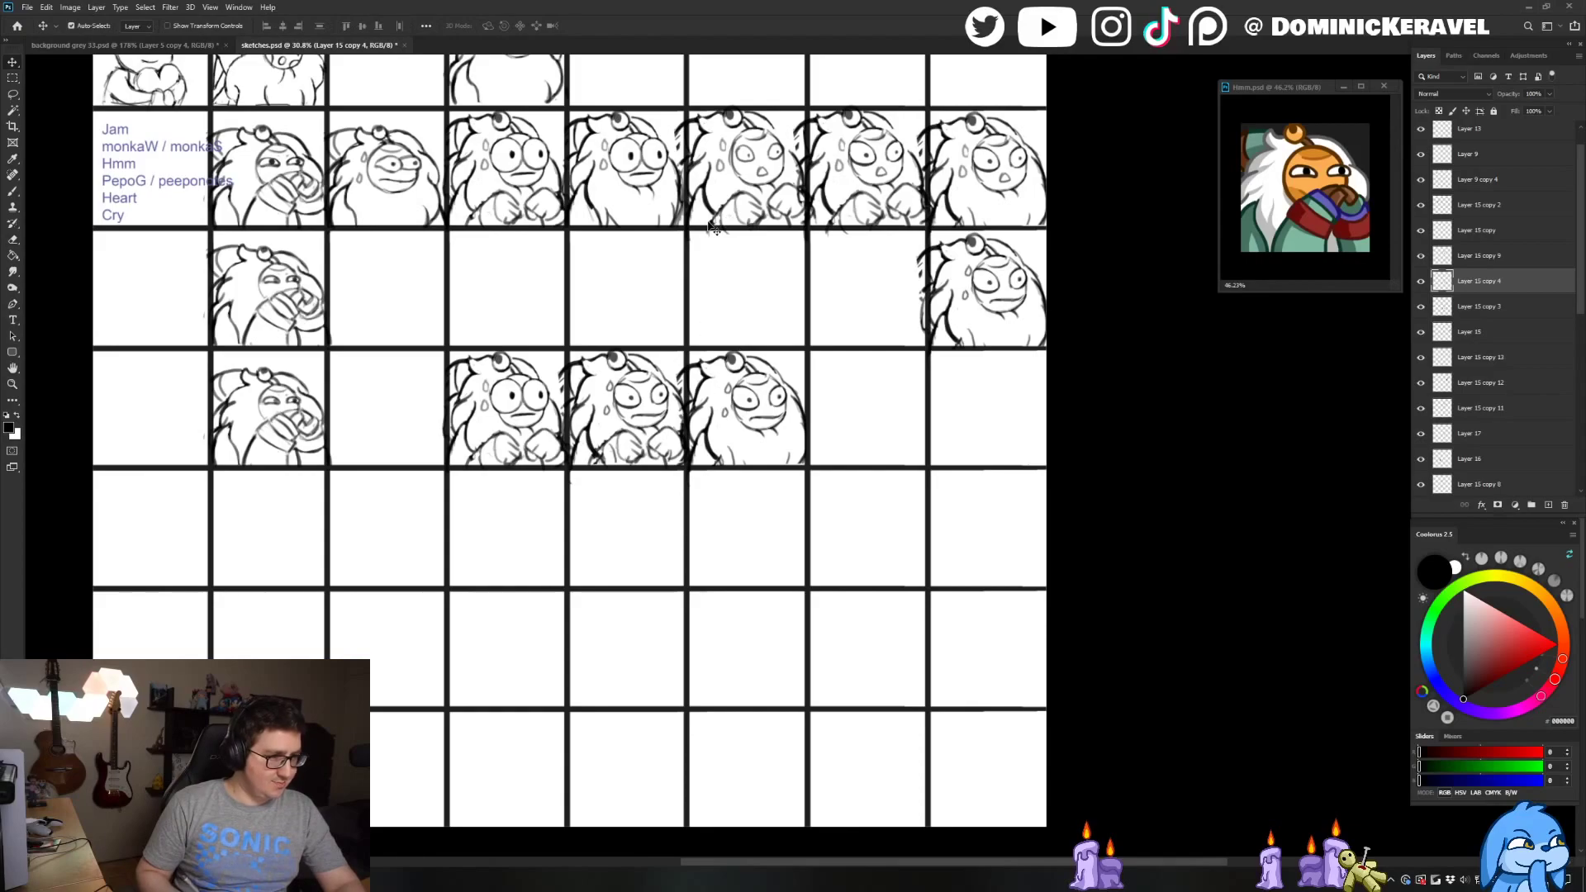
pyautogui.click(1518, 667)
pyautogui.press('b')
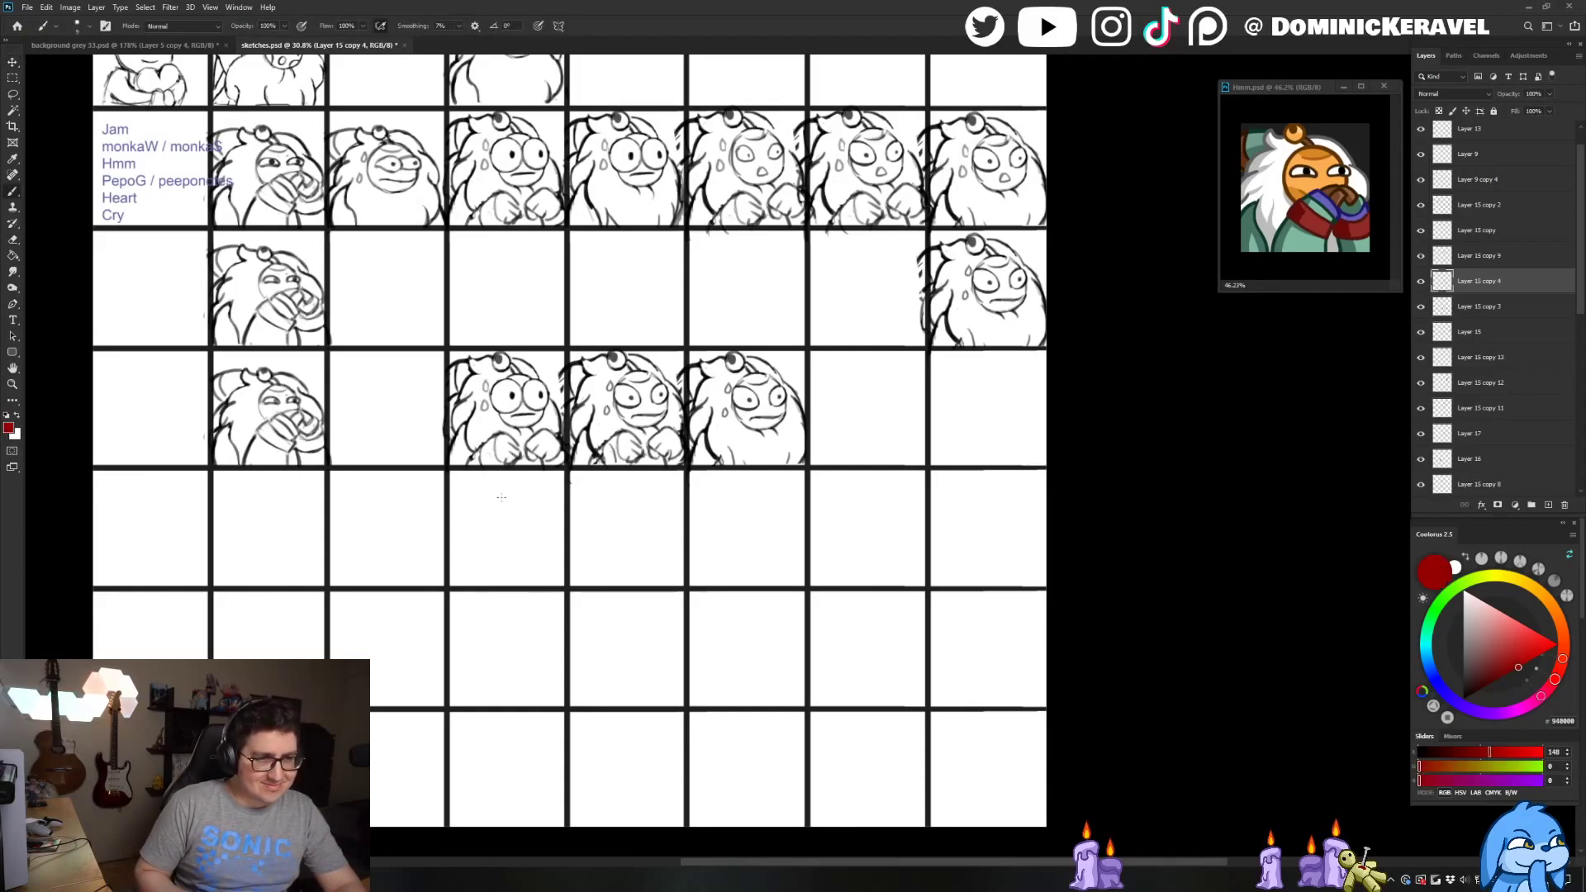
pyautogui.moveTo(508, 489); pyautogui.dragTo(506, 521)
pyautogui.moveTo(620, 493); pyautogui.dragTo(641, 509)
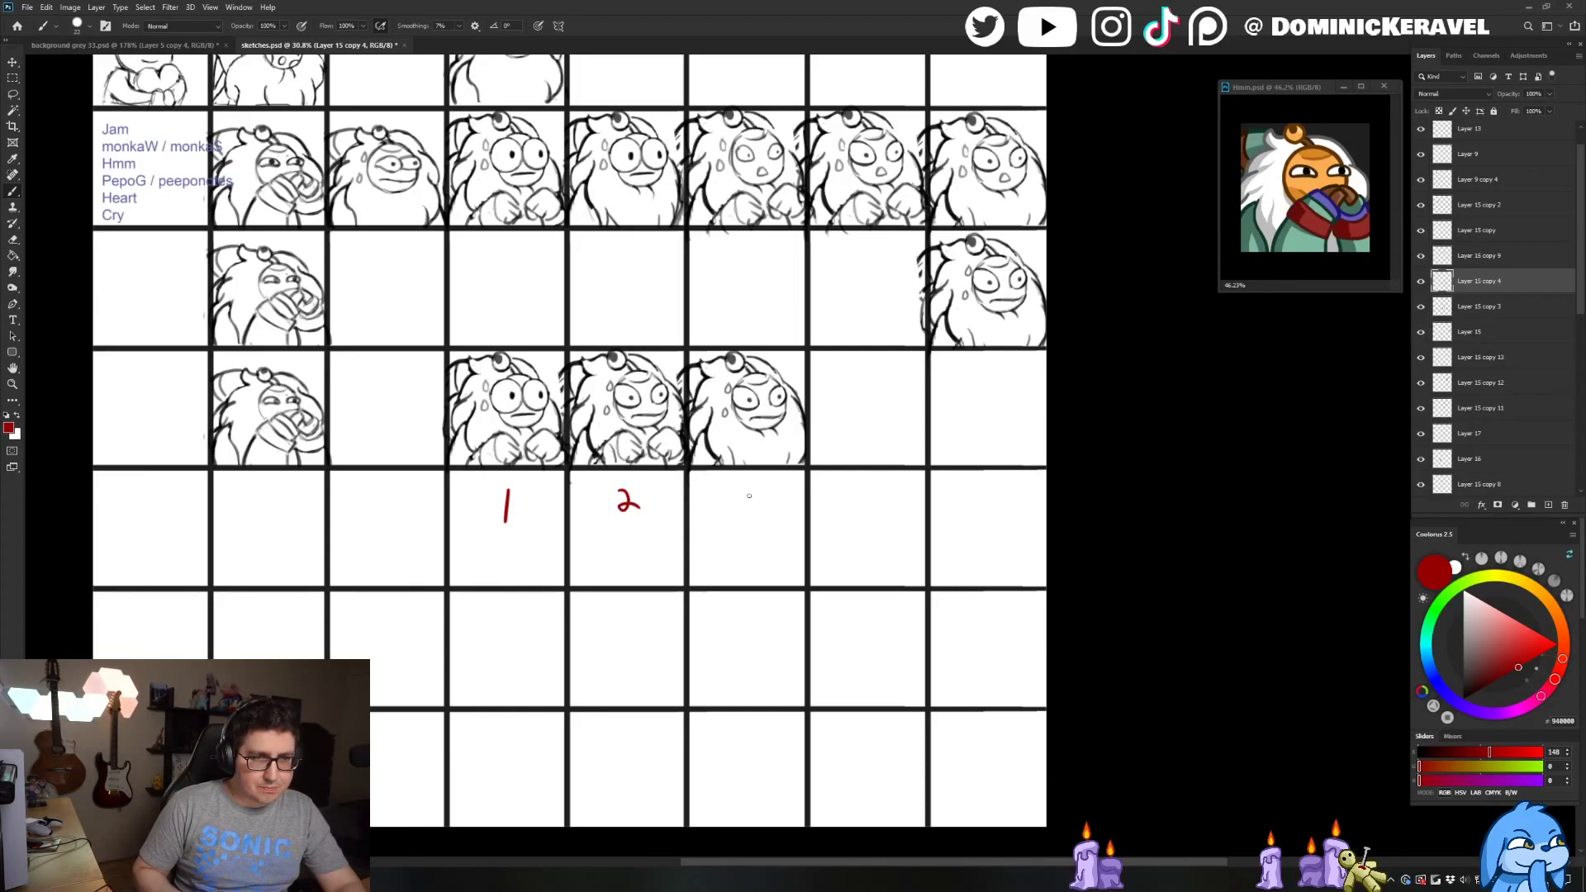
pyautogui.moveTo(738, 491); pyautogui.dragTo(743, 515)
pyautogui.press('v')
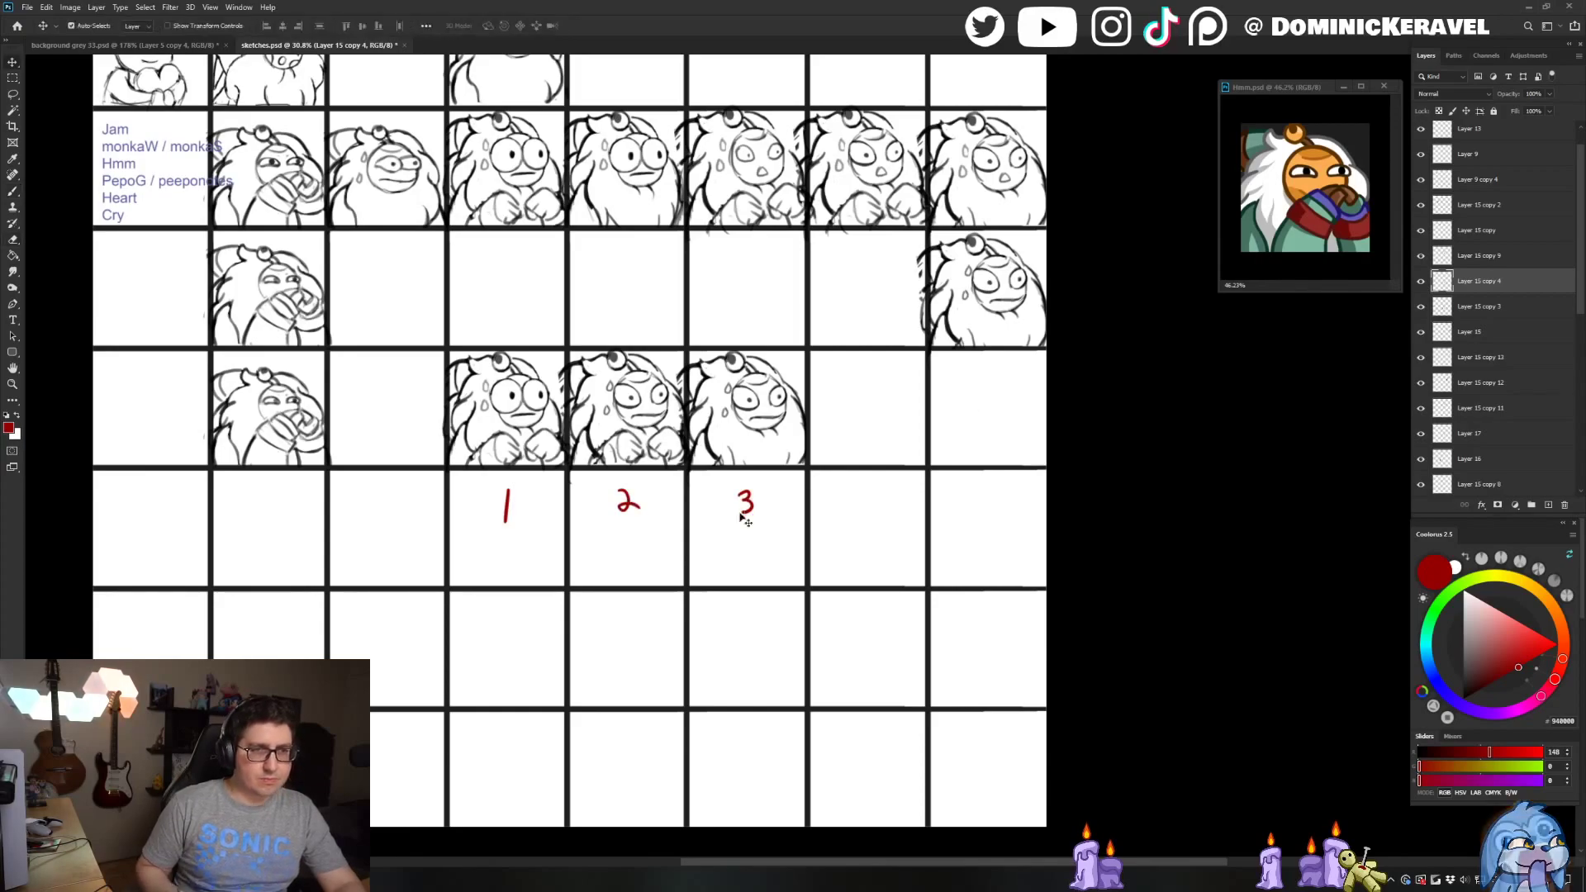
pyautogui.click(600, 464)
pyautogui.press('e')
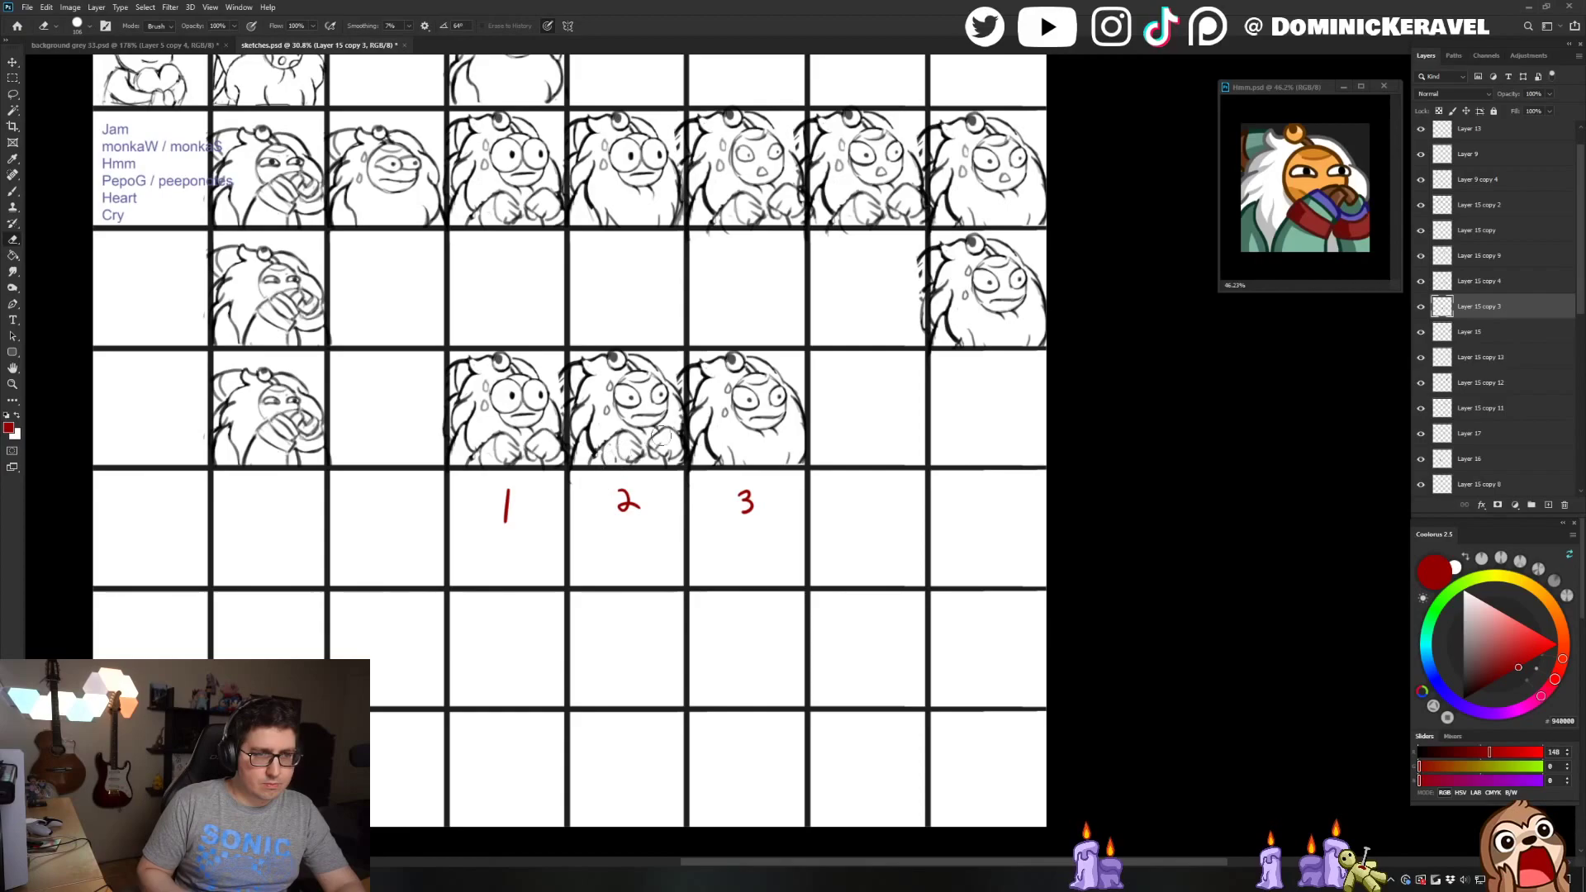
pyautogui.press('v')
# Capture a screen image of the three recombined sketches together with their red numbers 1 to 3
pyautogui.scroll(-1, 626, 325)
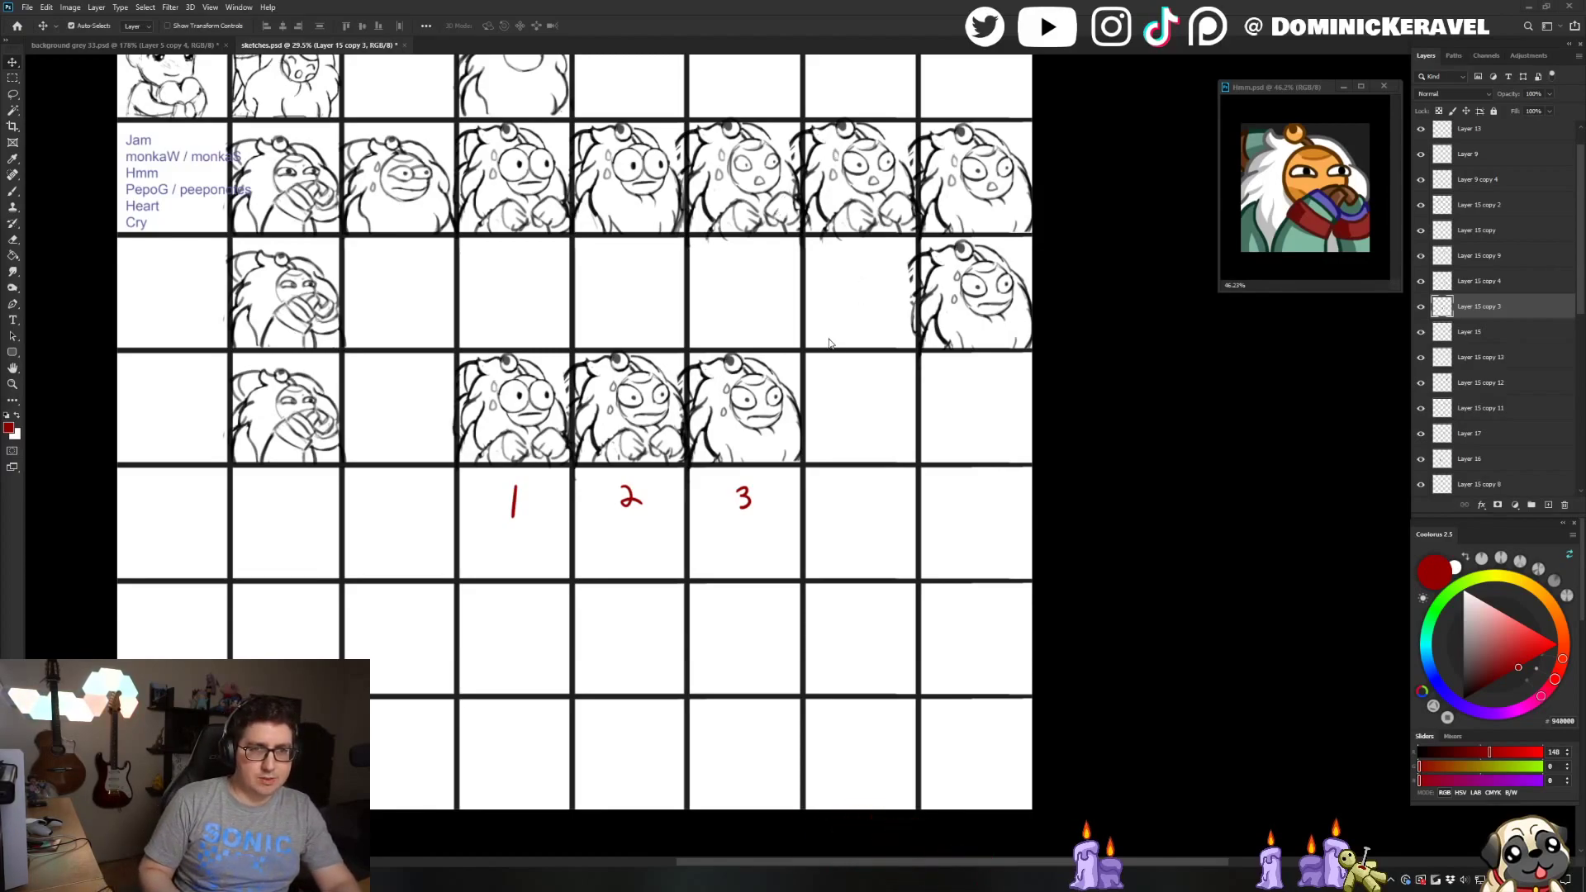
pyautogui.click(1452, 882)
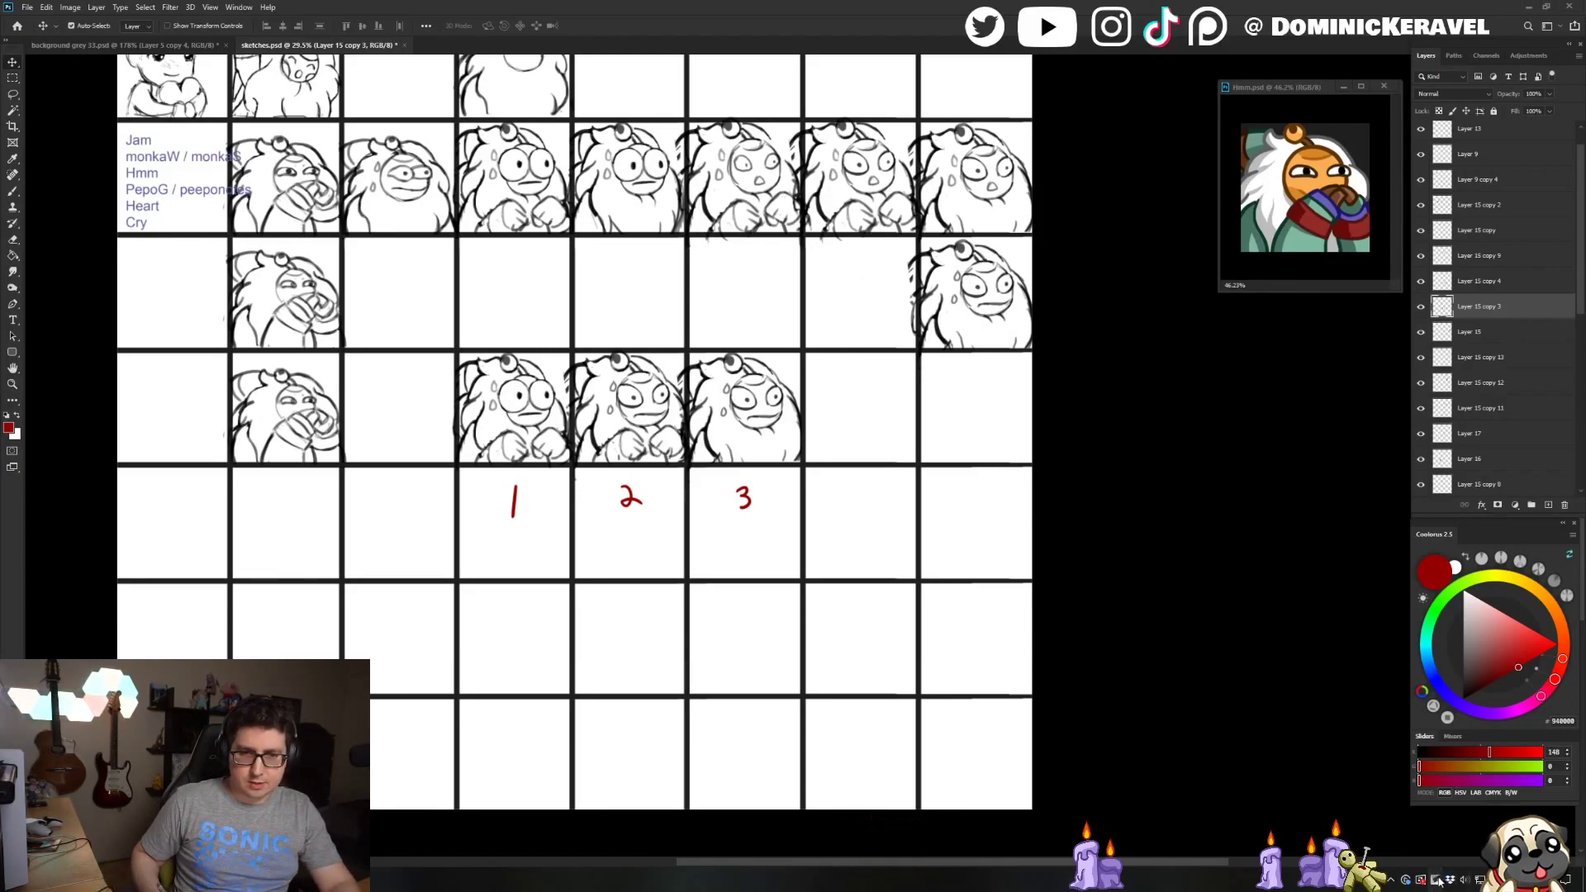
pyautogui.moveTo(411, 316); pyautogui.dragTo(833, 565)
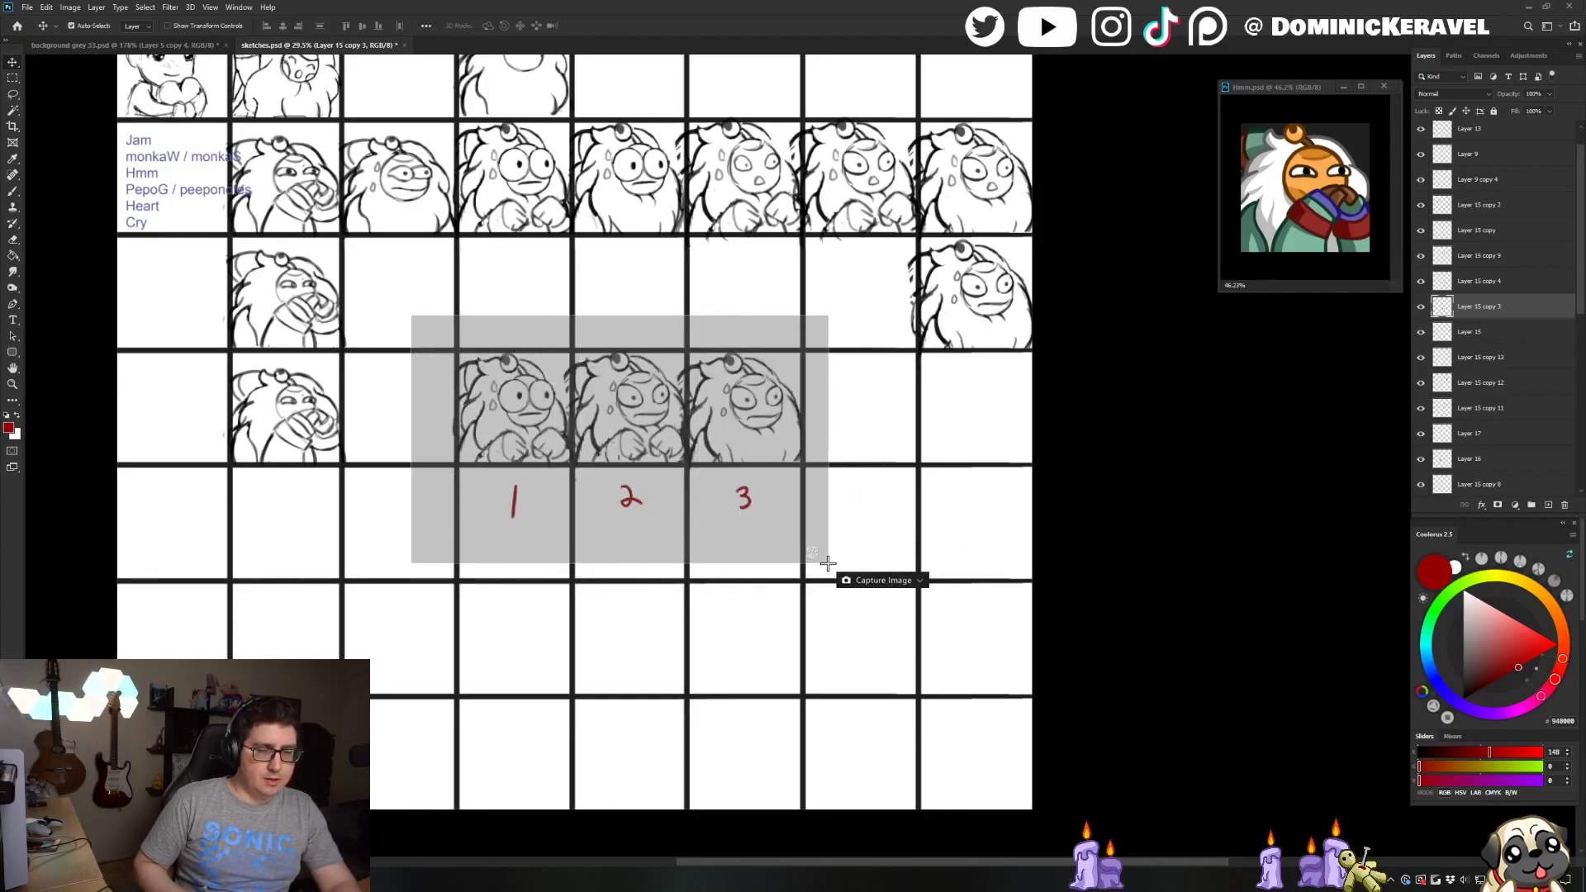
pyautogui.click(878, 589)
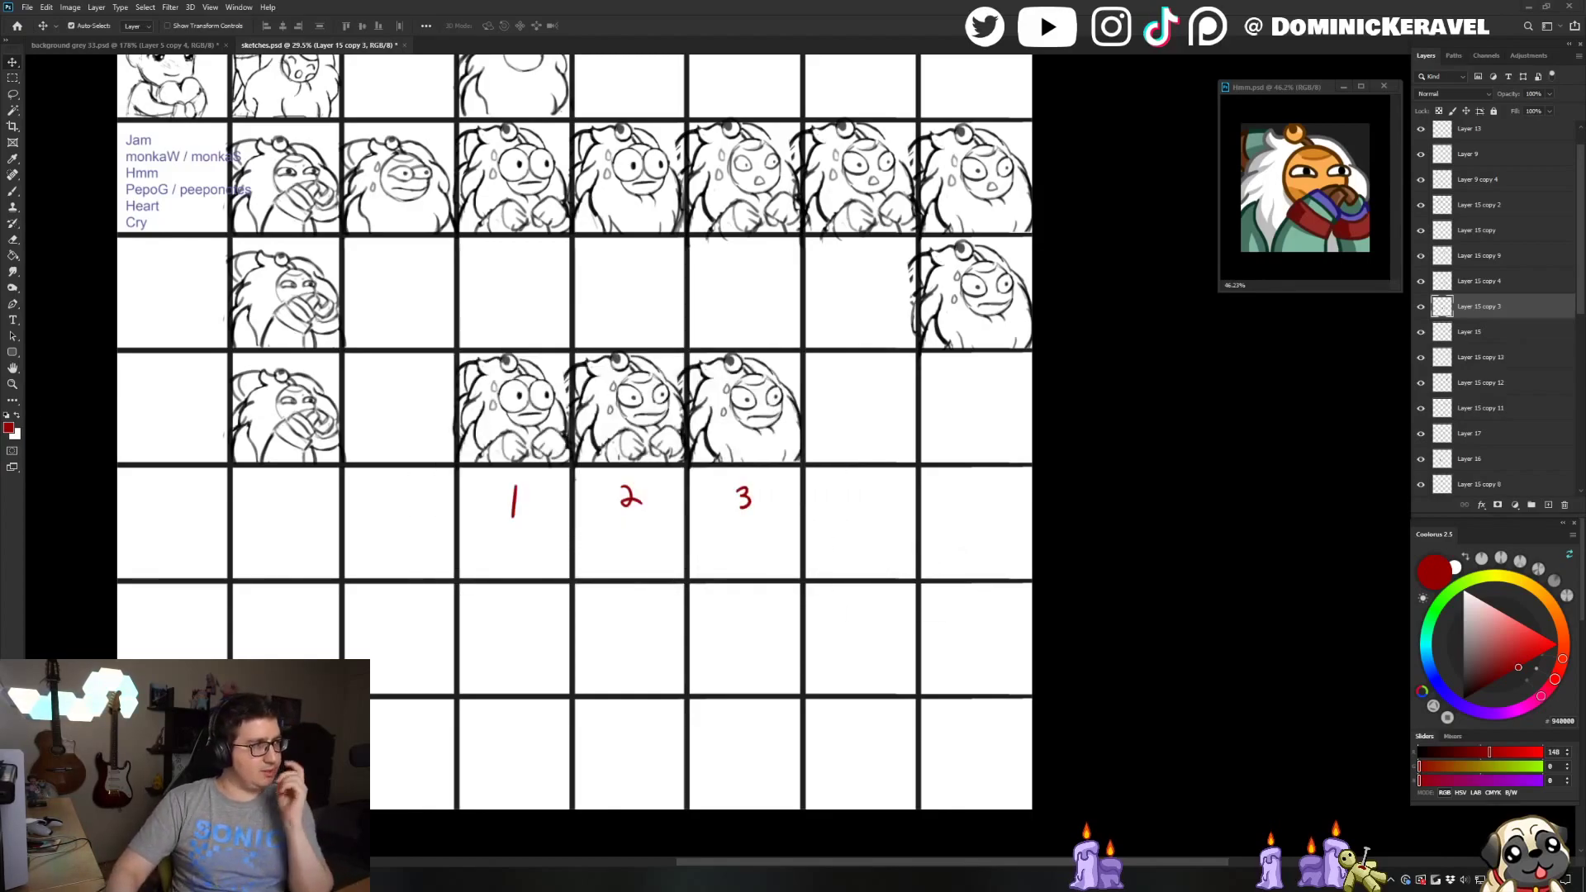
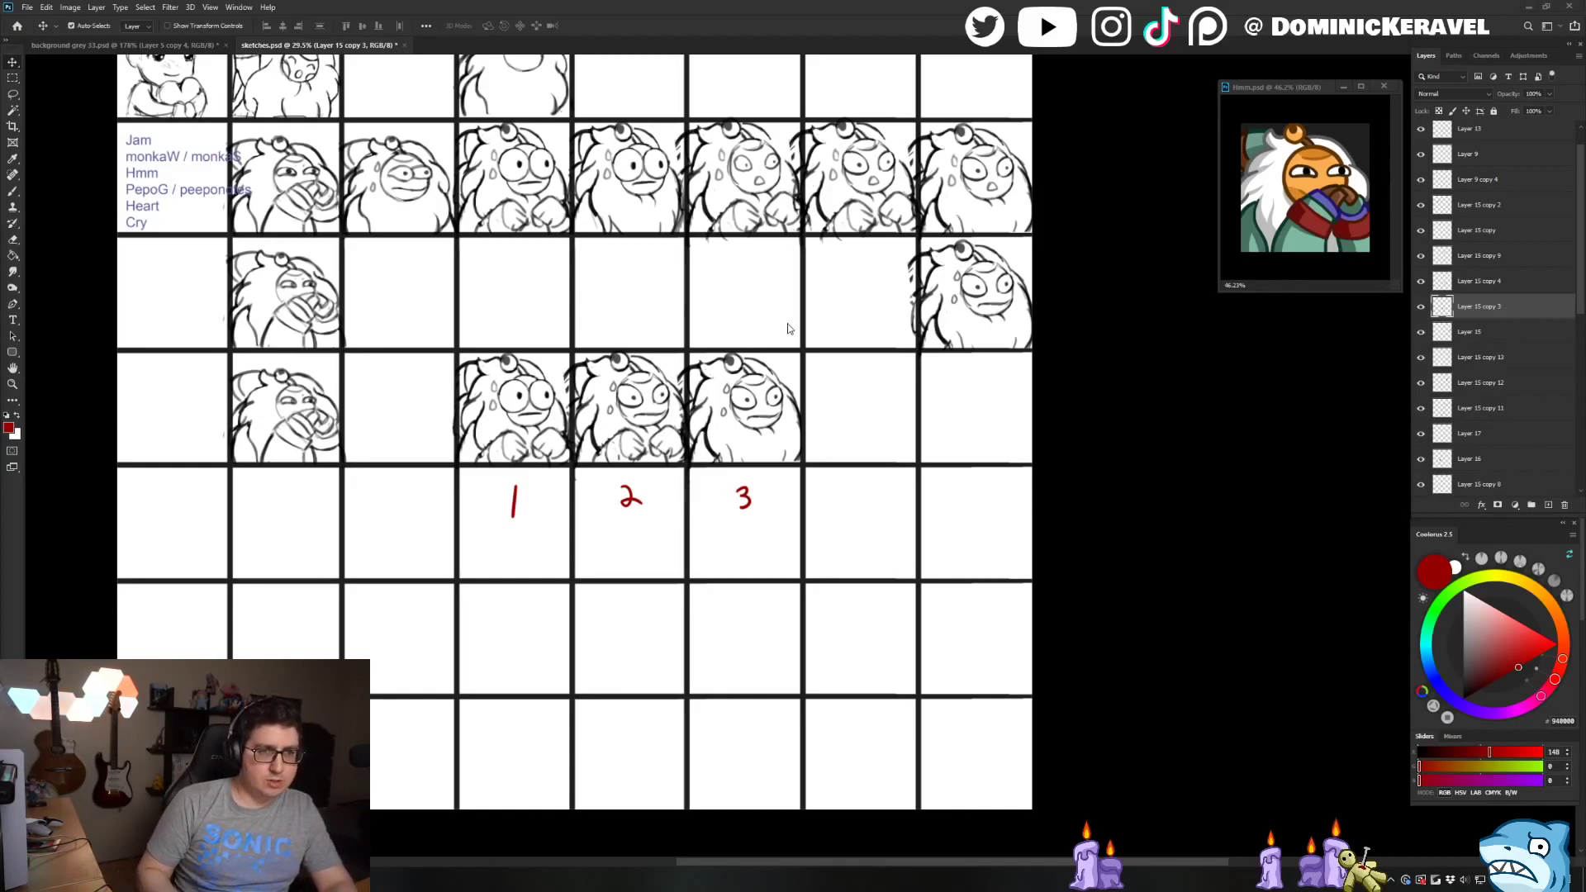
pyautogui.moveTo(785, 326)
pyautogui.mouseDown()
pyautogui.moveTo(813, 223)
pyautogui.moveTo(815, 330)
pyautogui.moveTo(849, 300)
pyautogui.mouseUp()
pyautogui.press('e')
pyautogui.press('v')
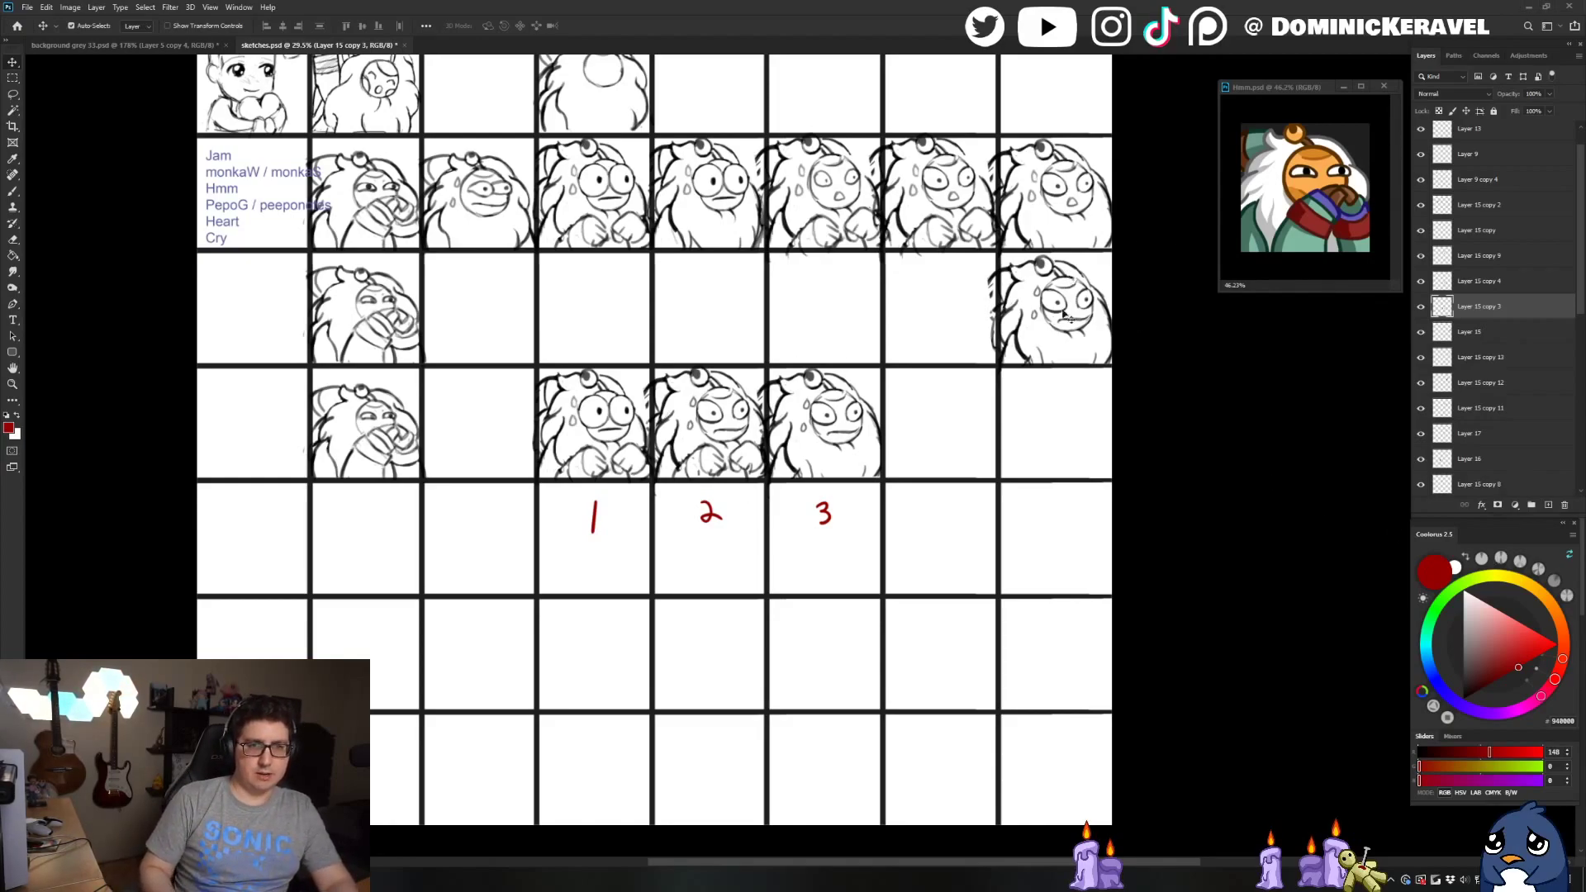
pyautogui.click(640, 247)
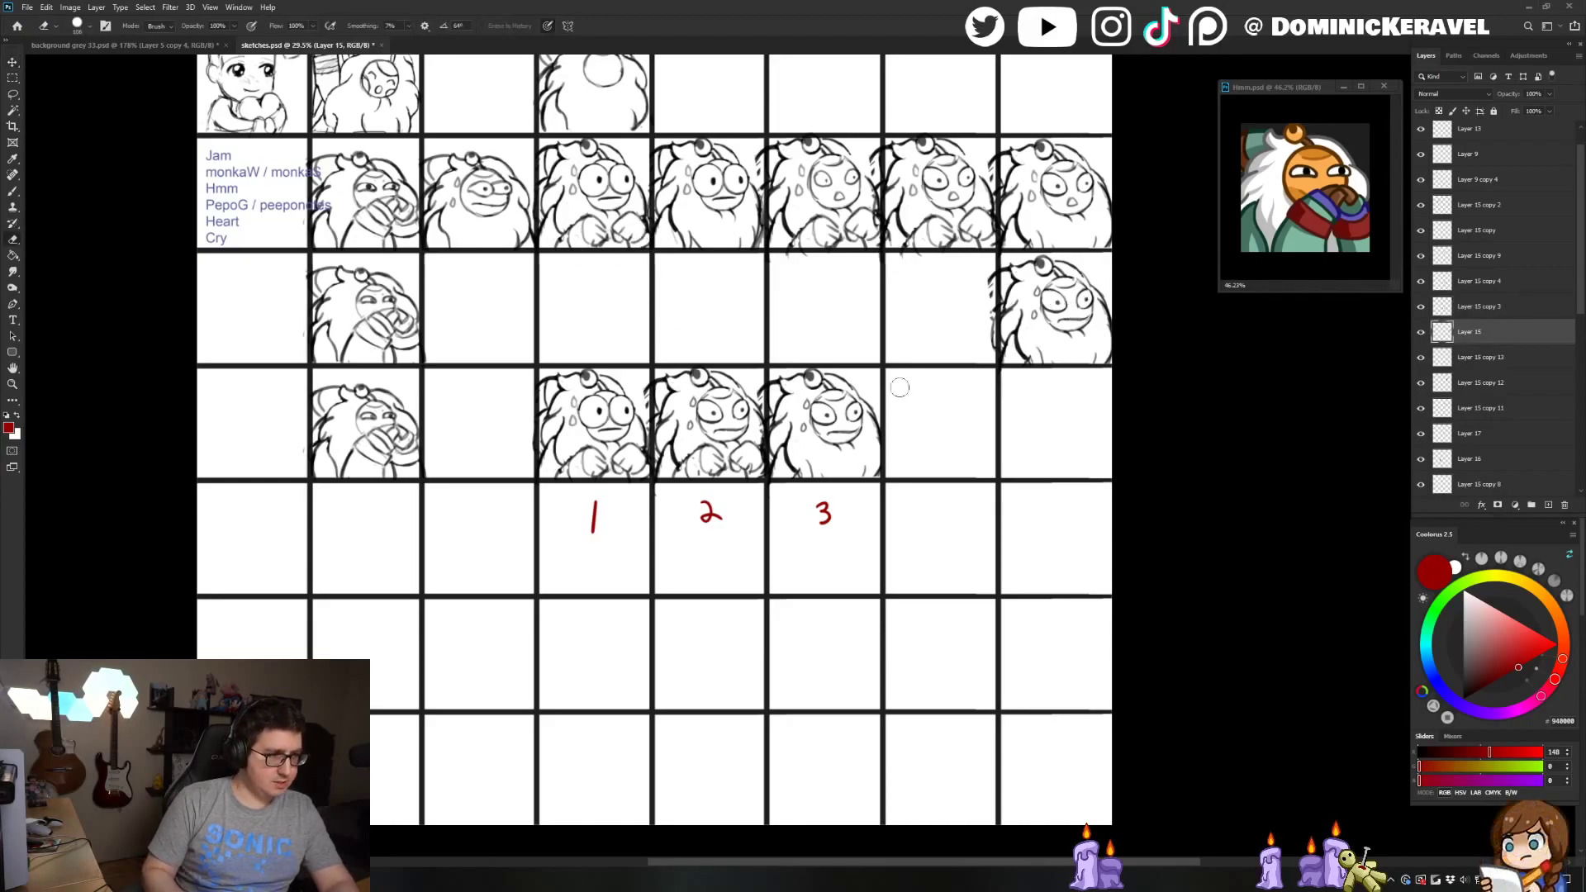
pyautogui.moveTo(895, 389); pyautogui.dragTo(868, 391)
pyautogui.press('e')
pyautogui.press('v')
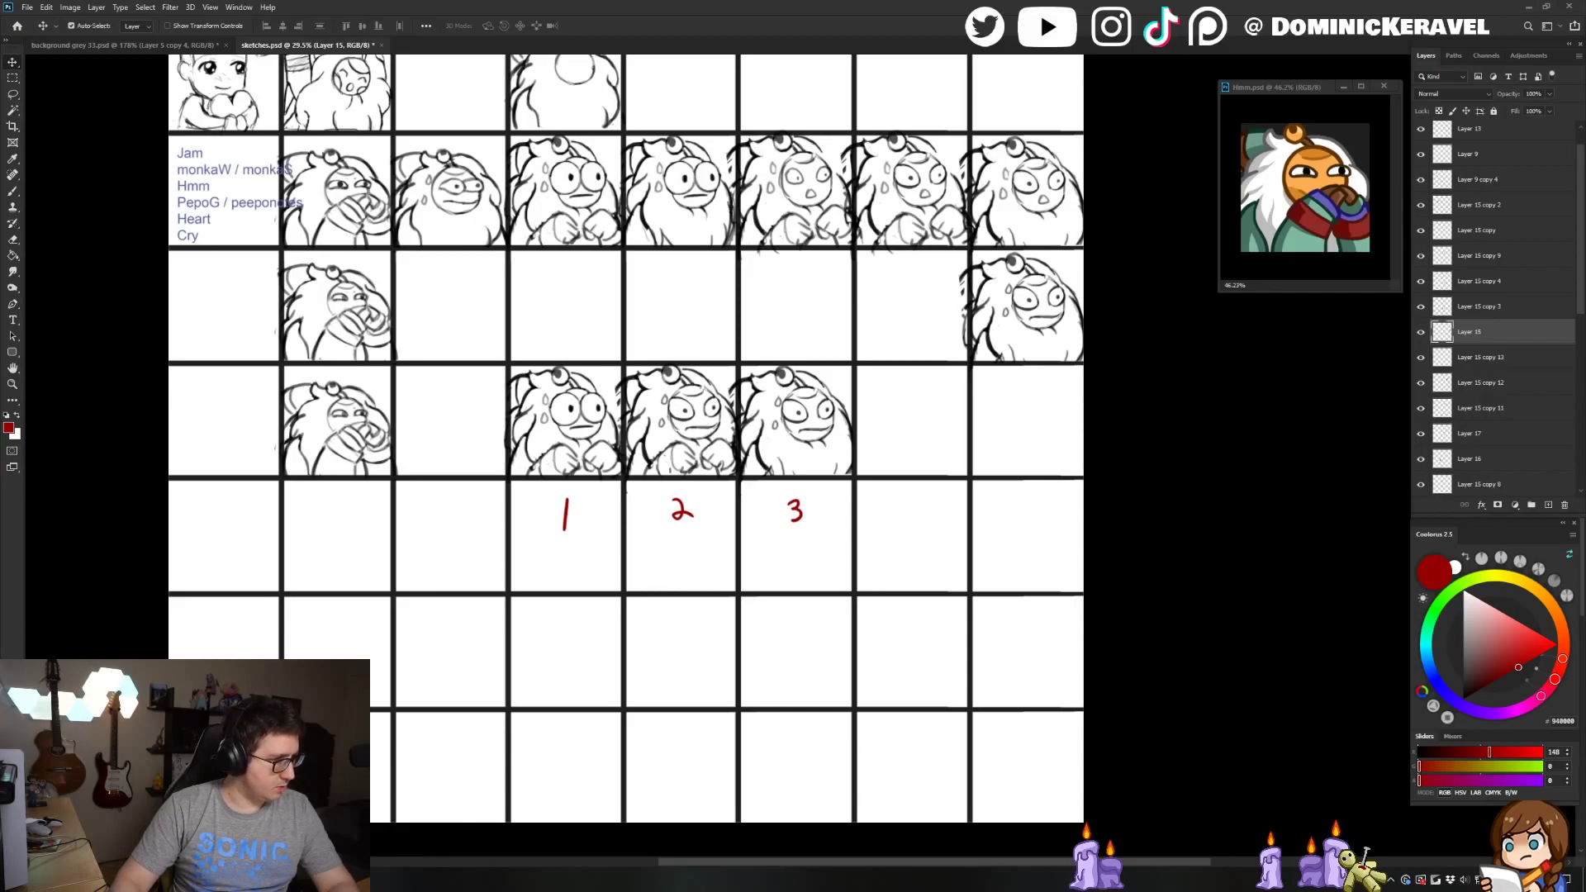
# Examine the character reference image, enlarging the head ornament and hair, and return it to best fit before moving it off the sketches
pyautogui.moveTo(648, 340); pyautogui.dragTo(428, 255)
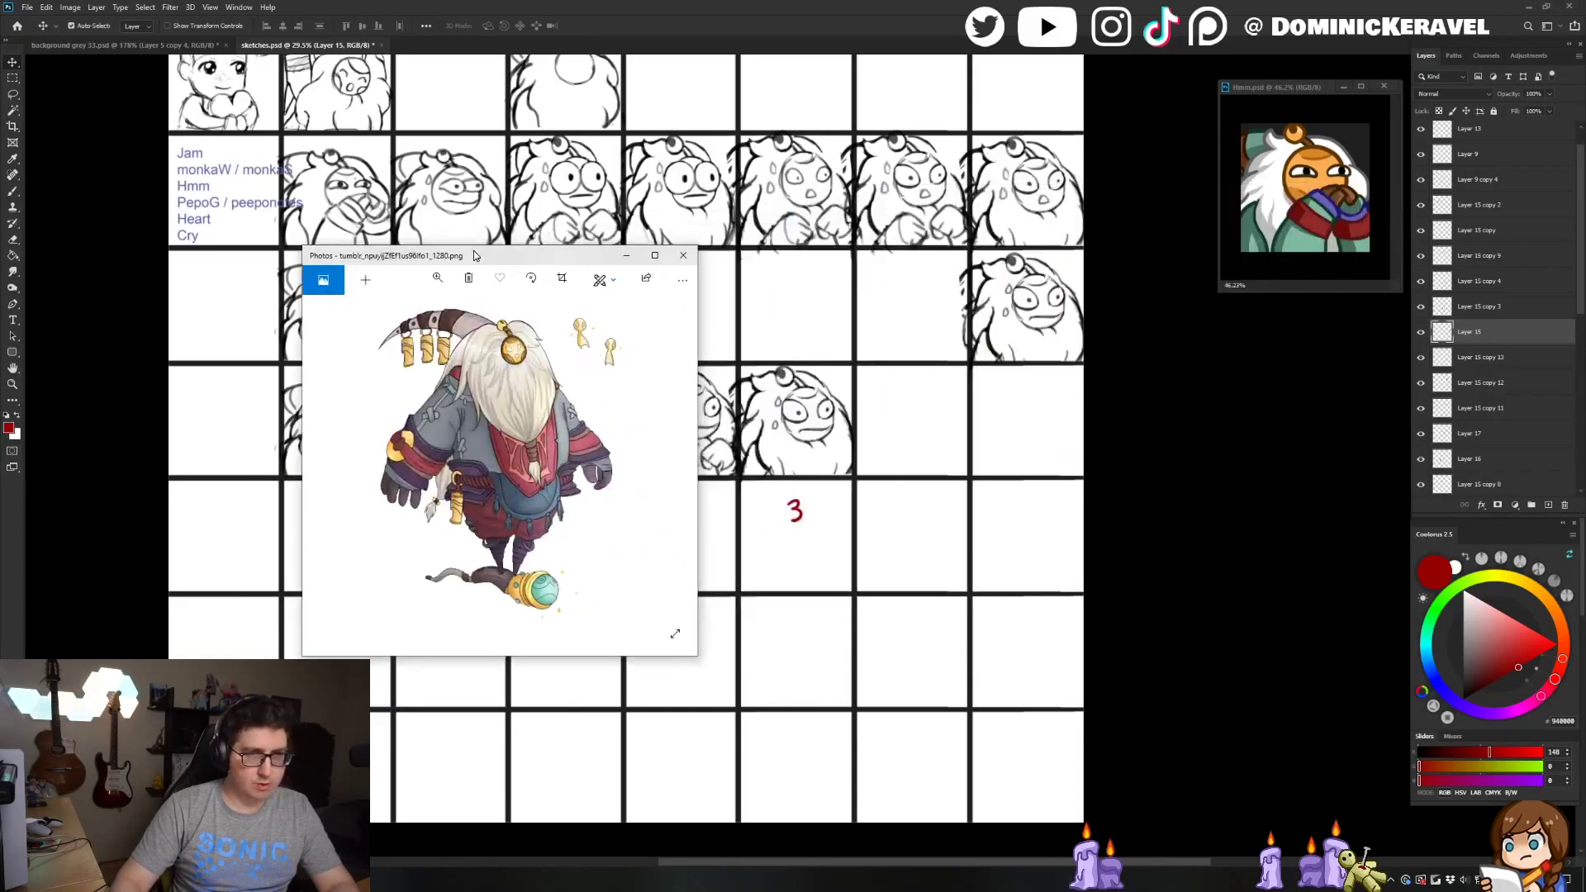
pyautogui.click(440, 280)
pyautogui.moveTo(388, 312); pyautogui.dragTo(410, 311)
pyautogui.scroll(2, 539, 600)
pyautogui.scroll(-3, 538, 601)
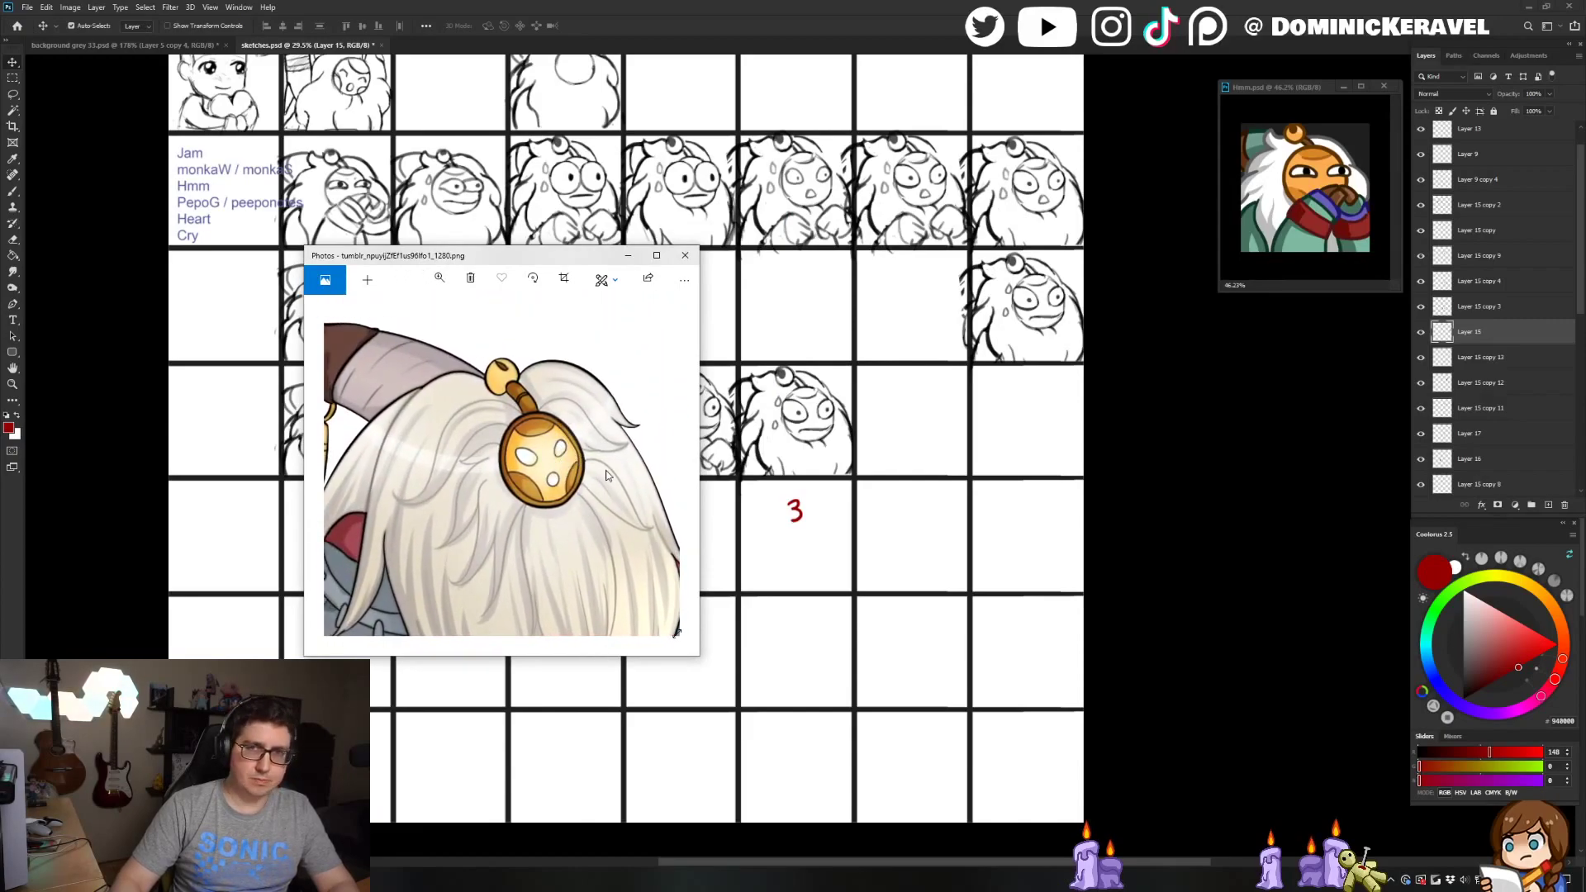
pyautogui.moveTo(607, 475); pyautogui.dragTo(558, 405)
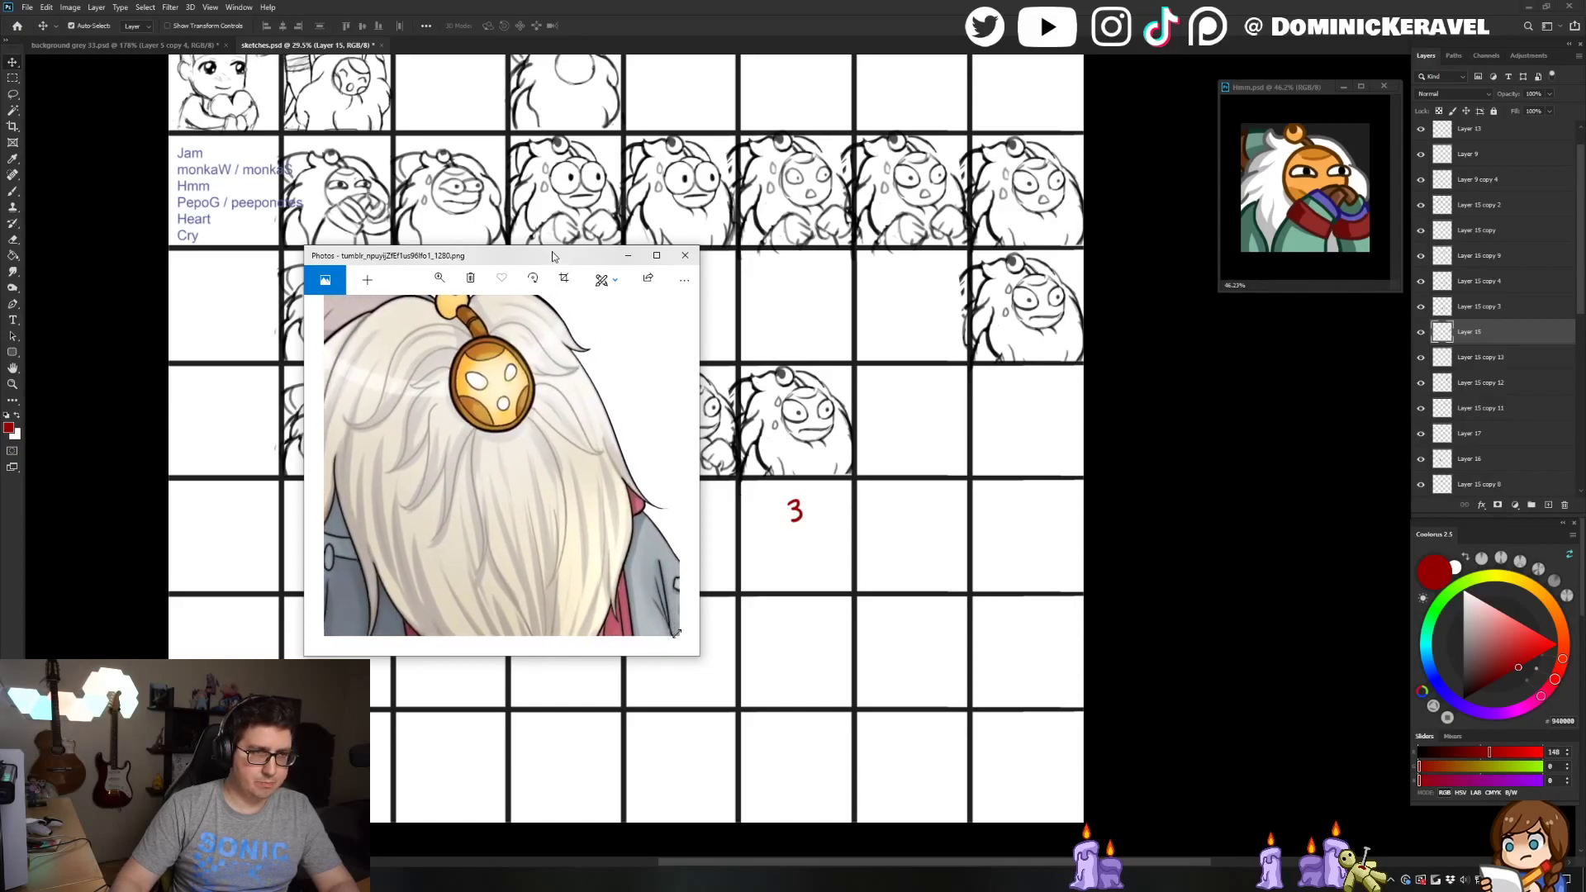
pyautogui.moveTo(552, 255); pyautogui.dragTo(521, 224)
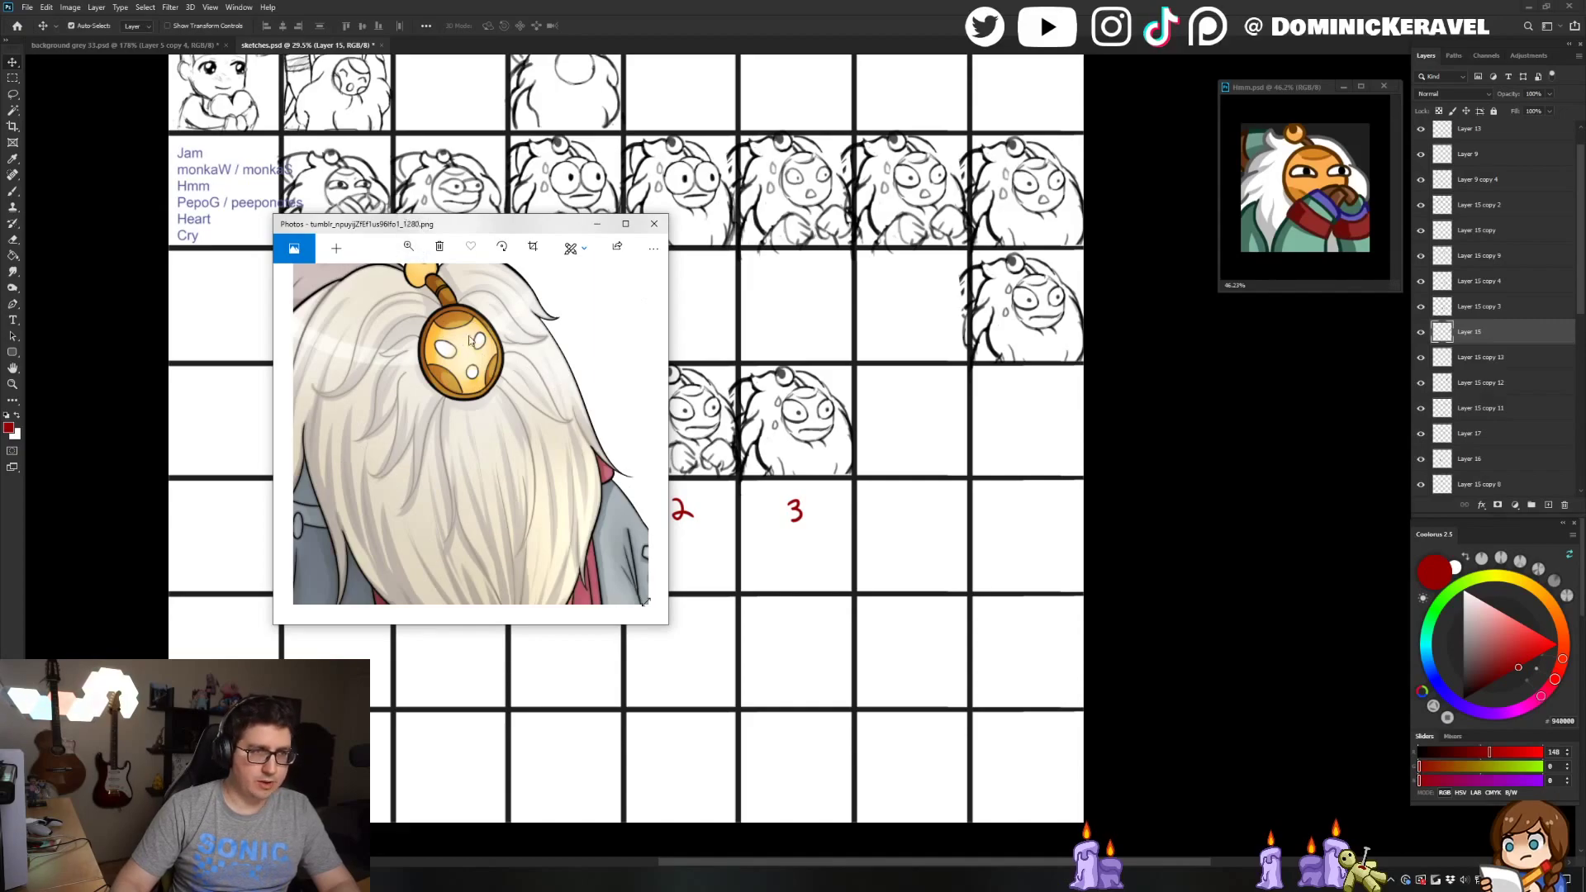
pyautogui.click(408, 246)
pyautogui.moveTo(459, 277); pyautogui.dragTo(355, 276)
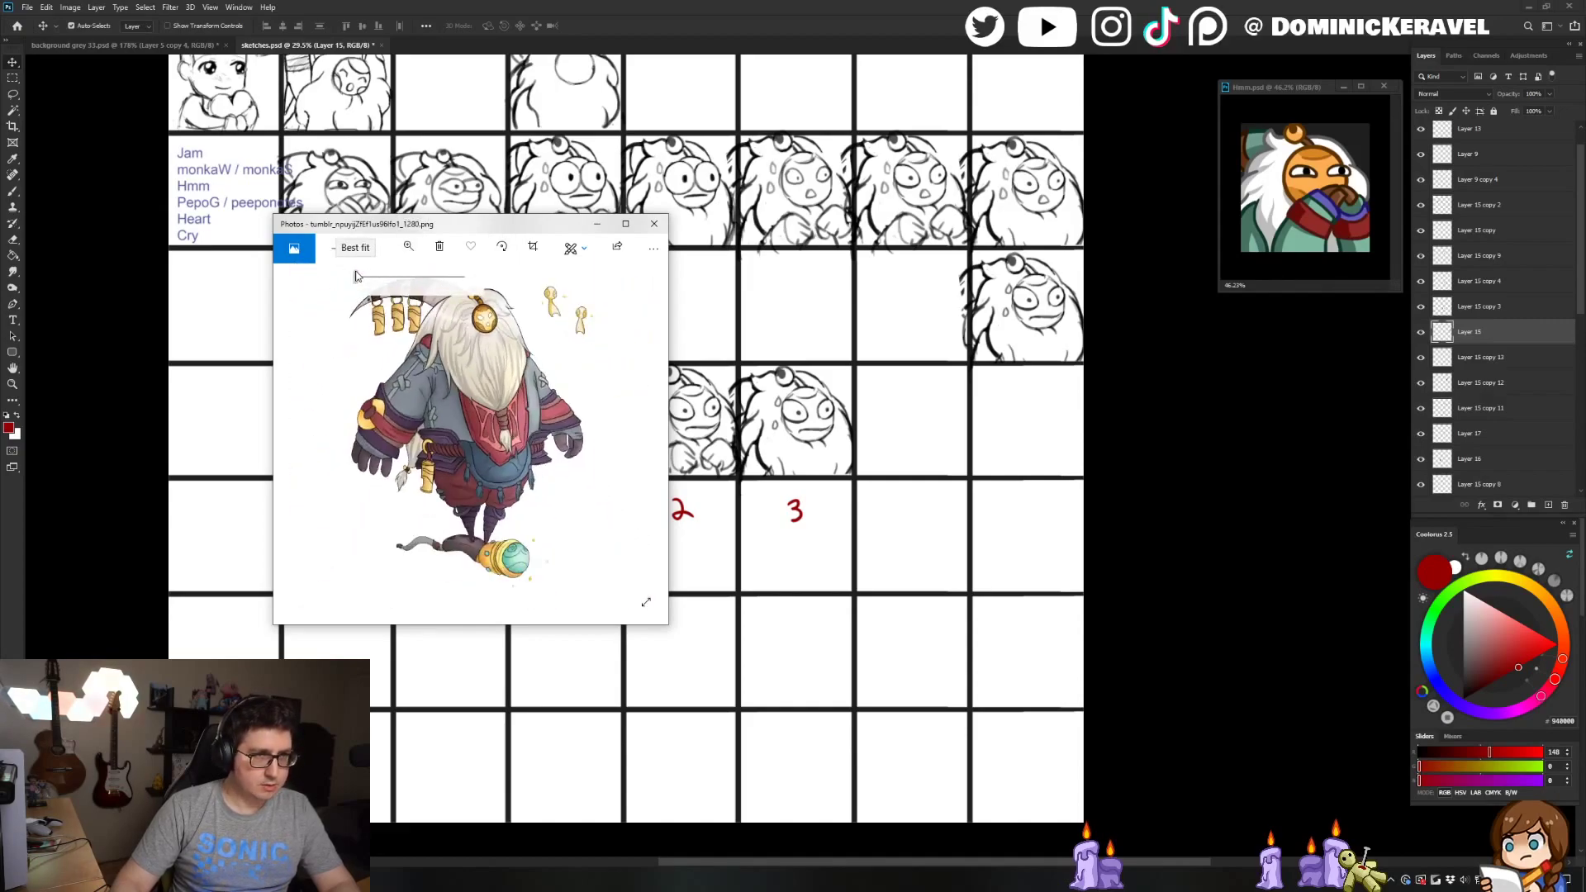
pyautogui.moveTo(471, 230); pyautogui.dragTo(0, 525)
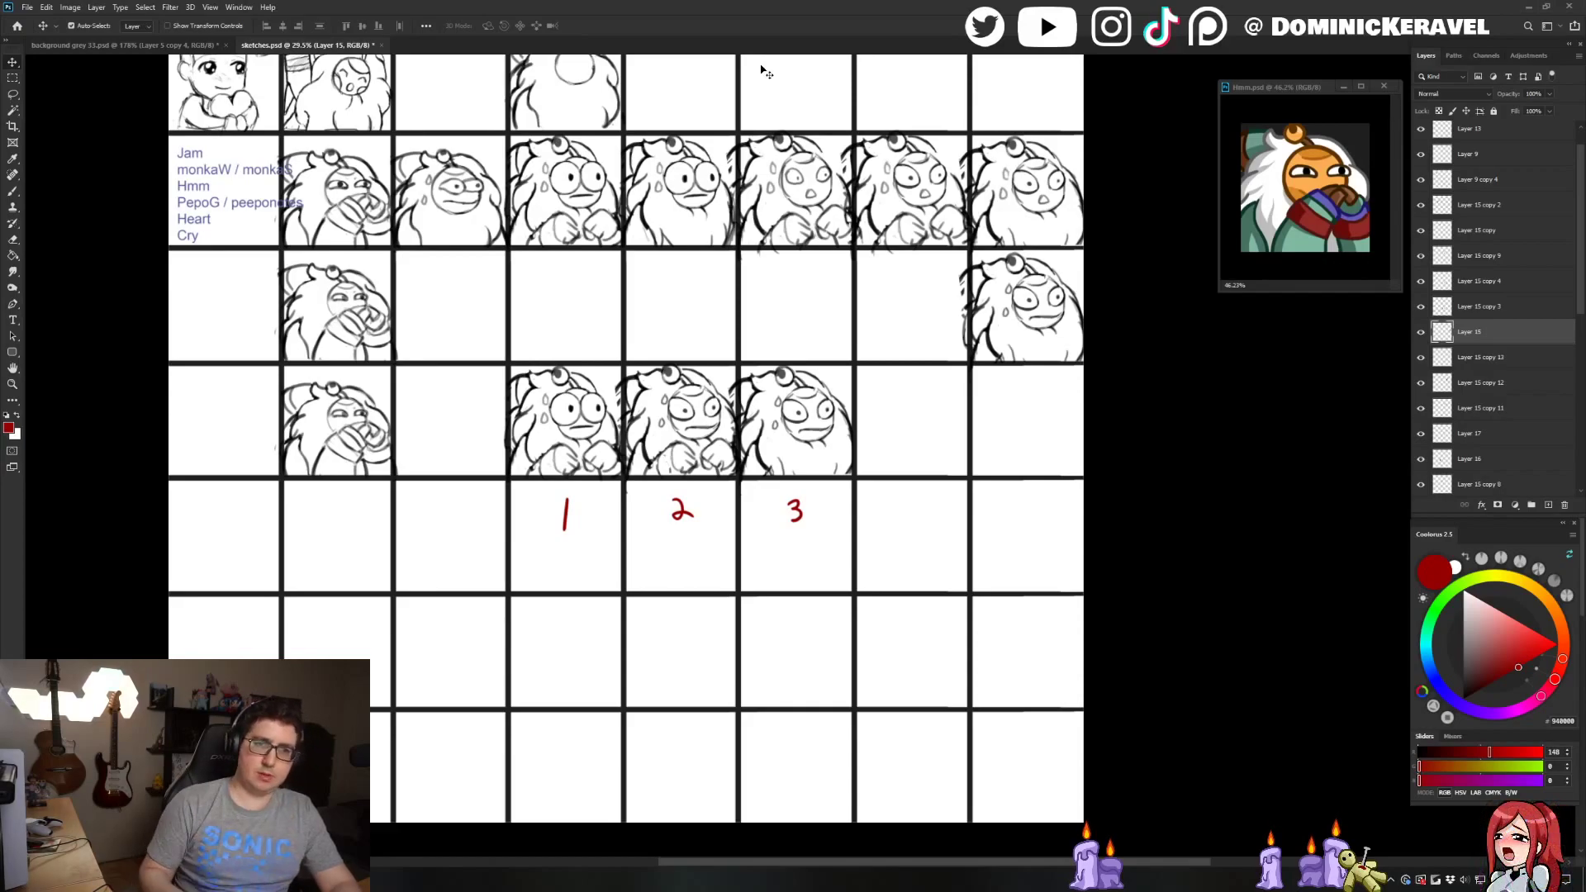
pyautogui.scroll(-5, 914, 300)
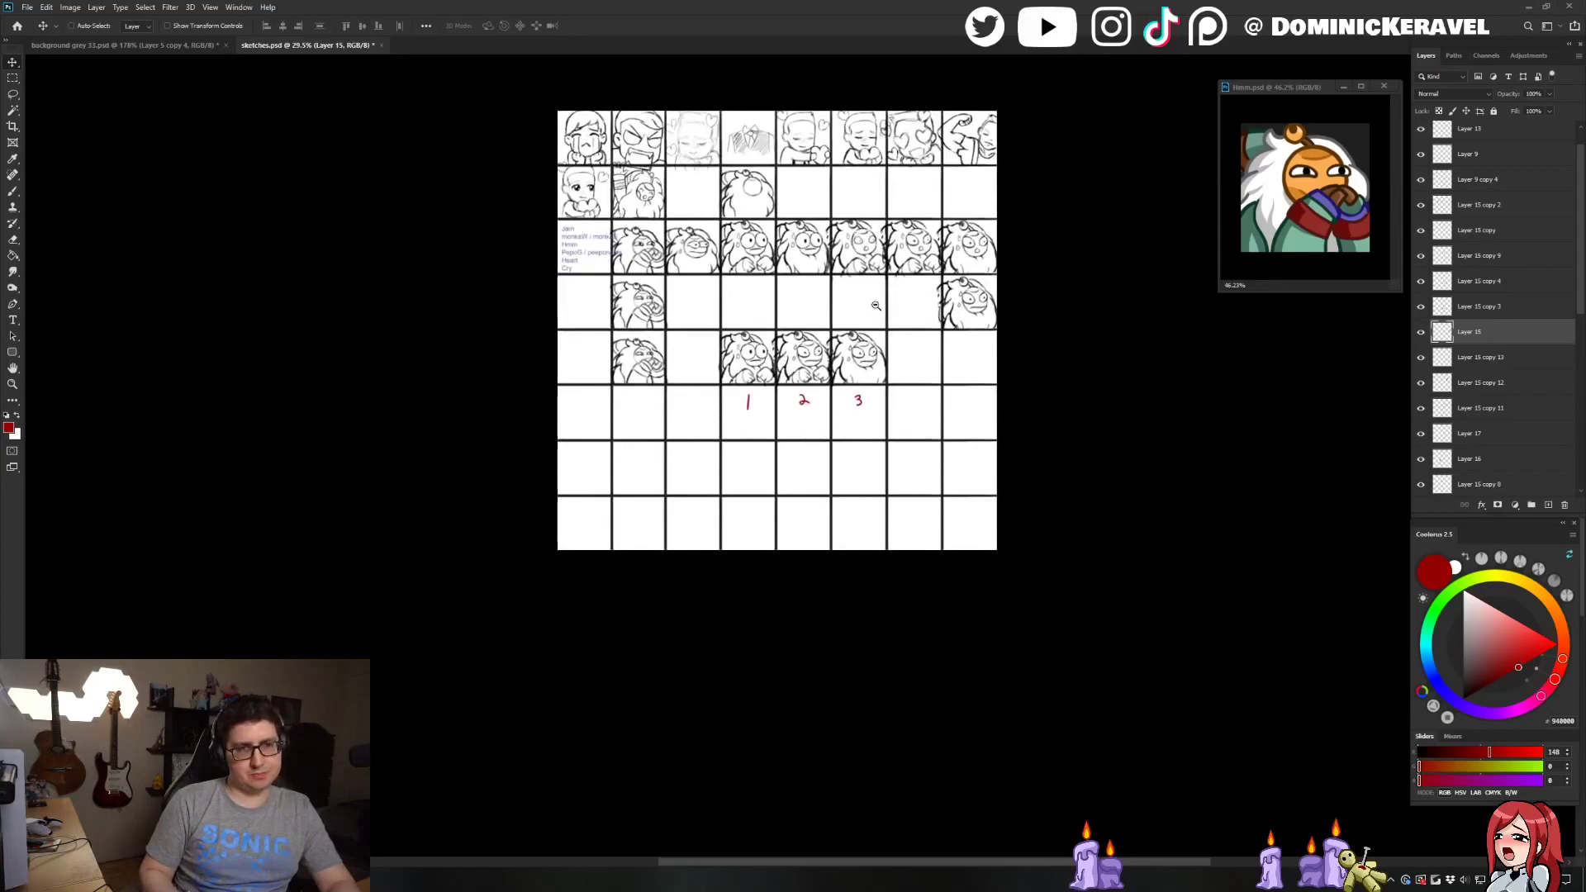
pyautogui.scroll(1, 879, 305)
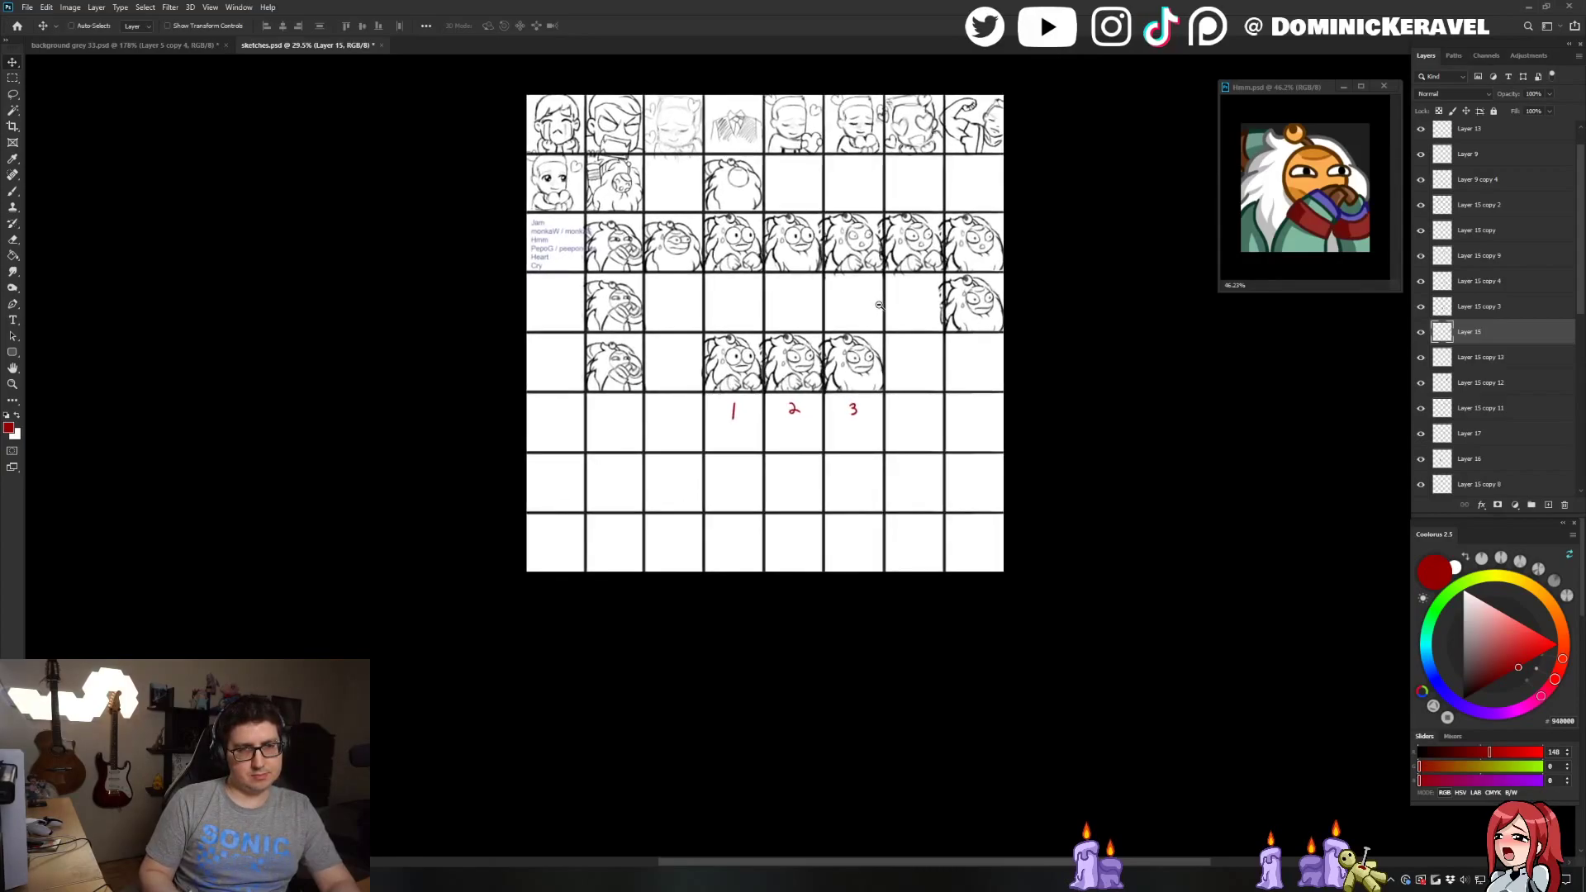
pyautogui.scroll(4, 879, 305)
pyautogui.moveTo(638, 455)
pyautogui.mouseDown()
pyautogui.moveTo(636, 438)
pyautogui.moveTo(574, 508)
pyautogui.mouseUp()
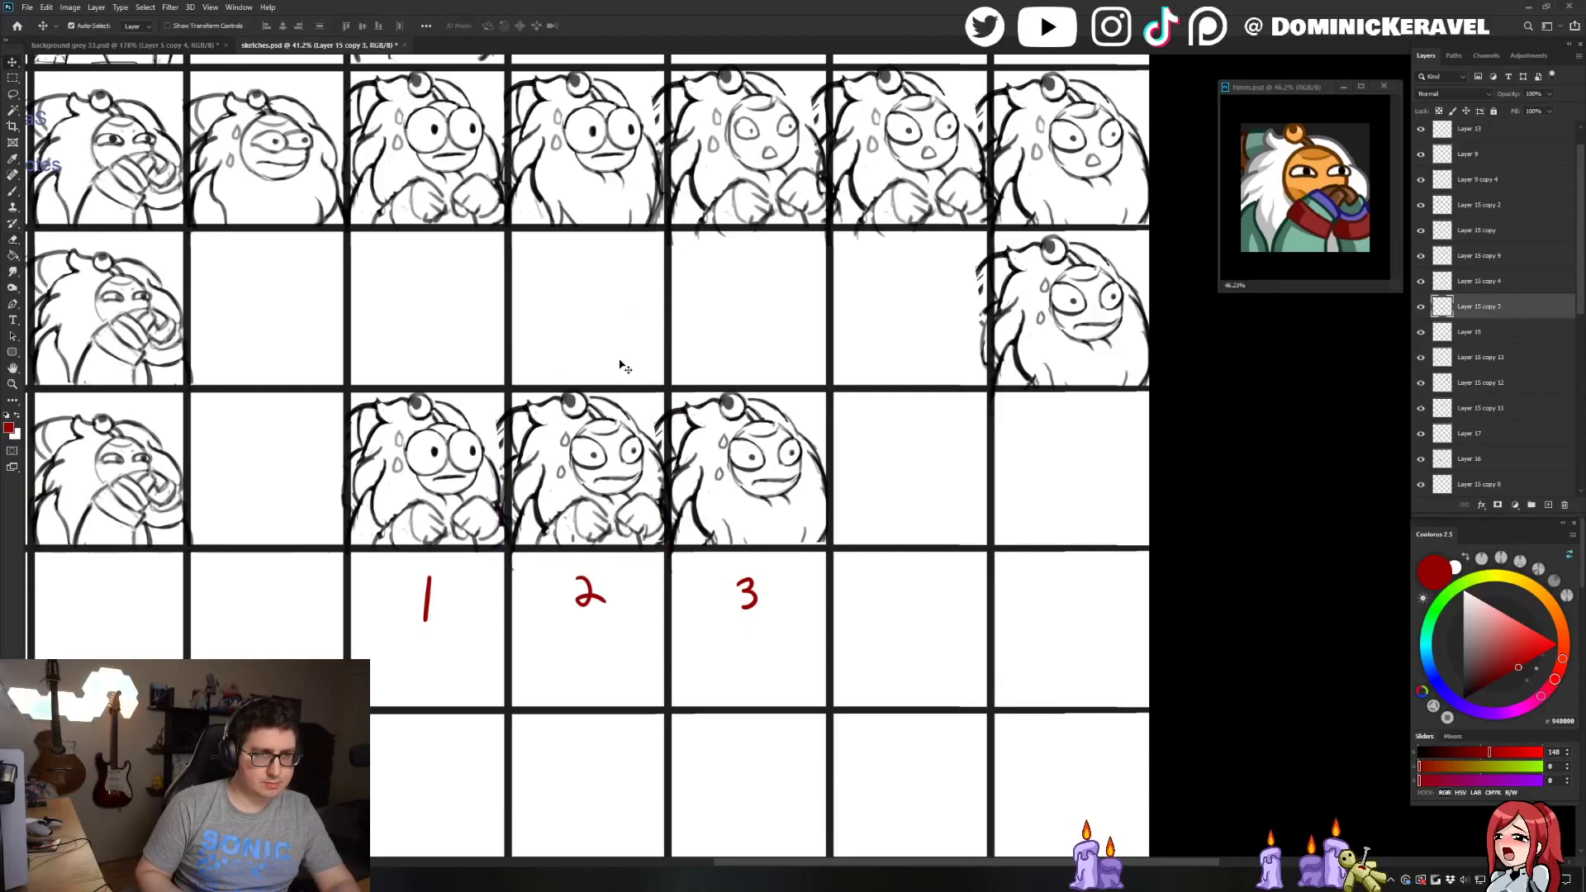
pyautogui.moveTo(625, 367); pyautogui.dragTo(541, 504)
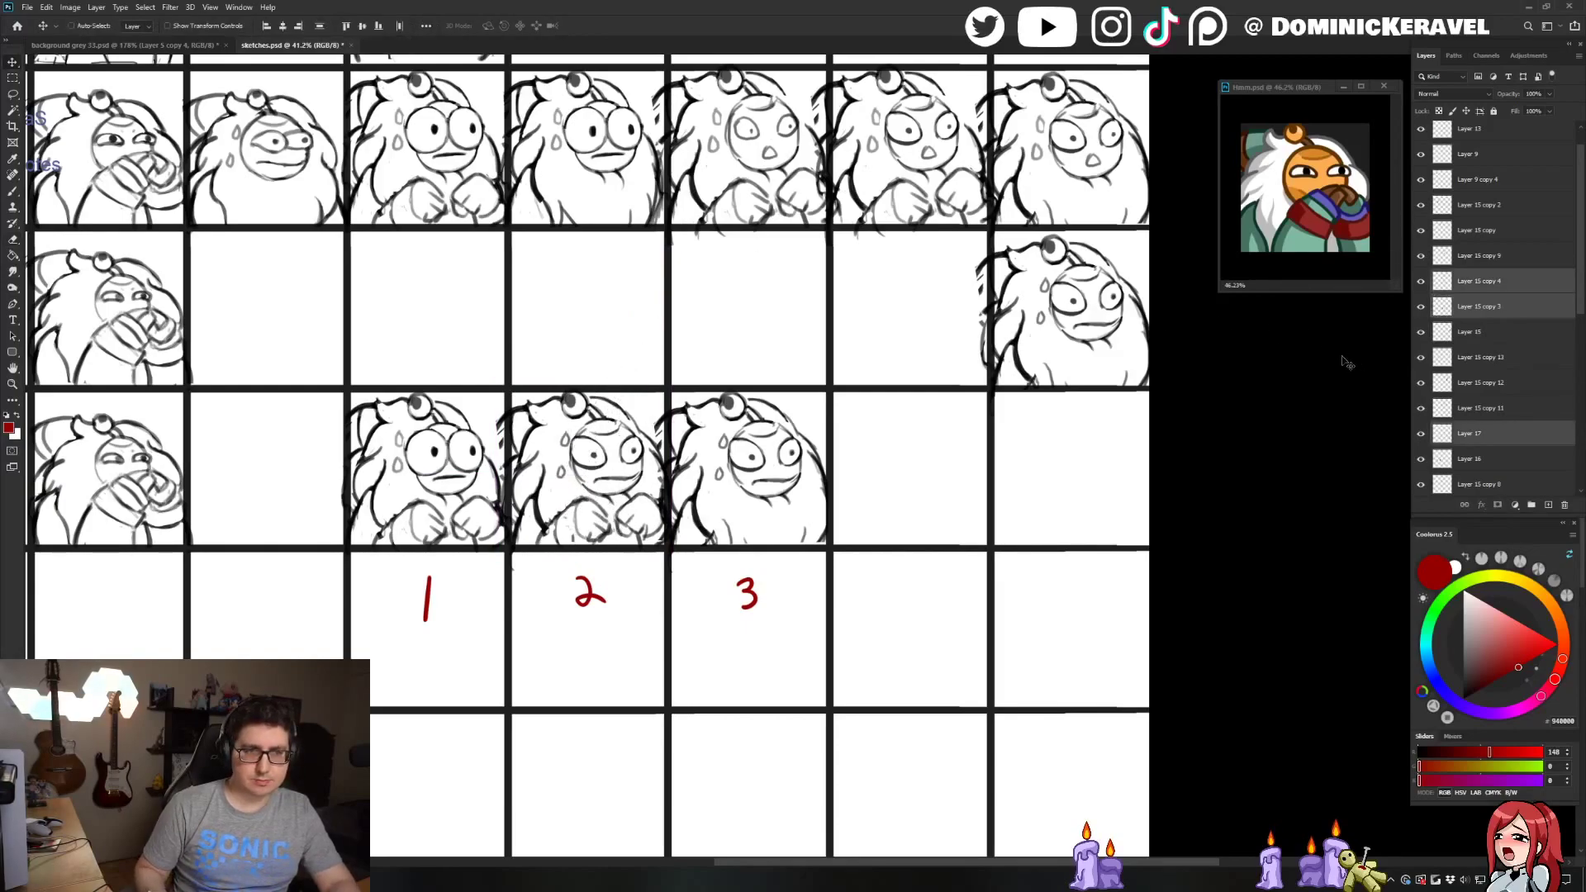
pyautogui.hotkey('ctrl', 'e')
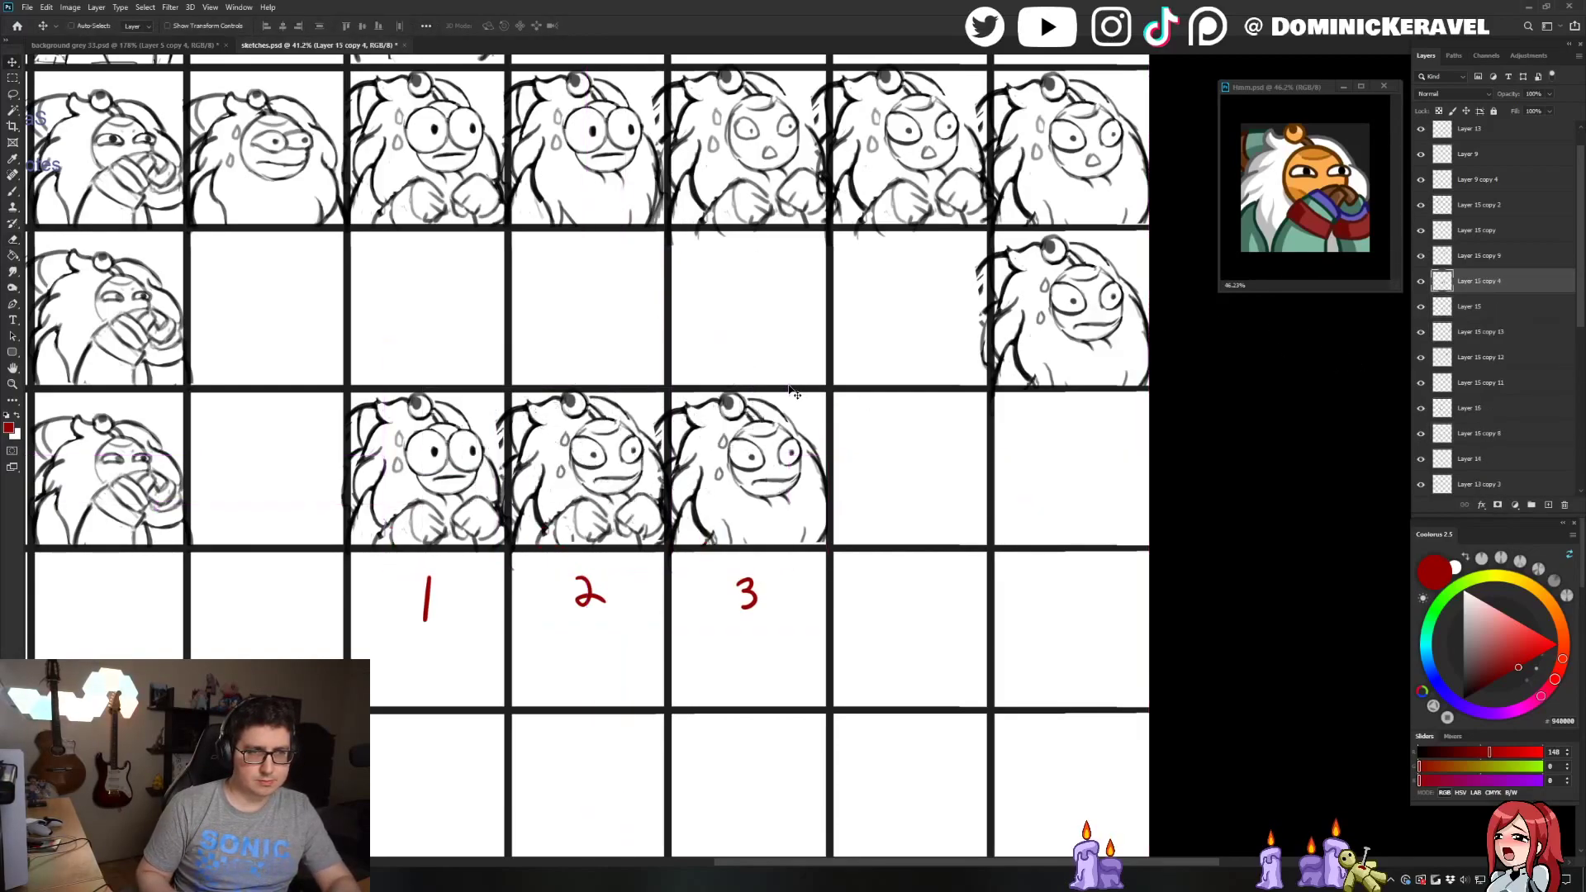
pyautogui.hotkey('ctrl', 'z')
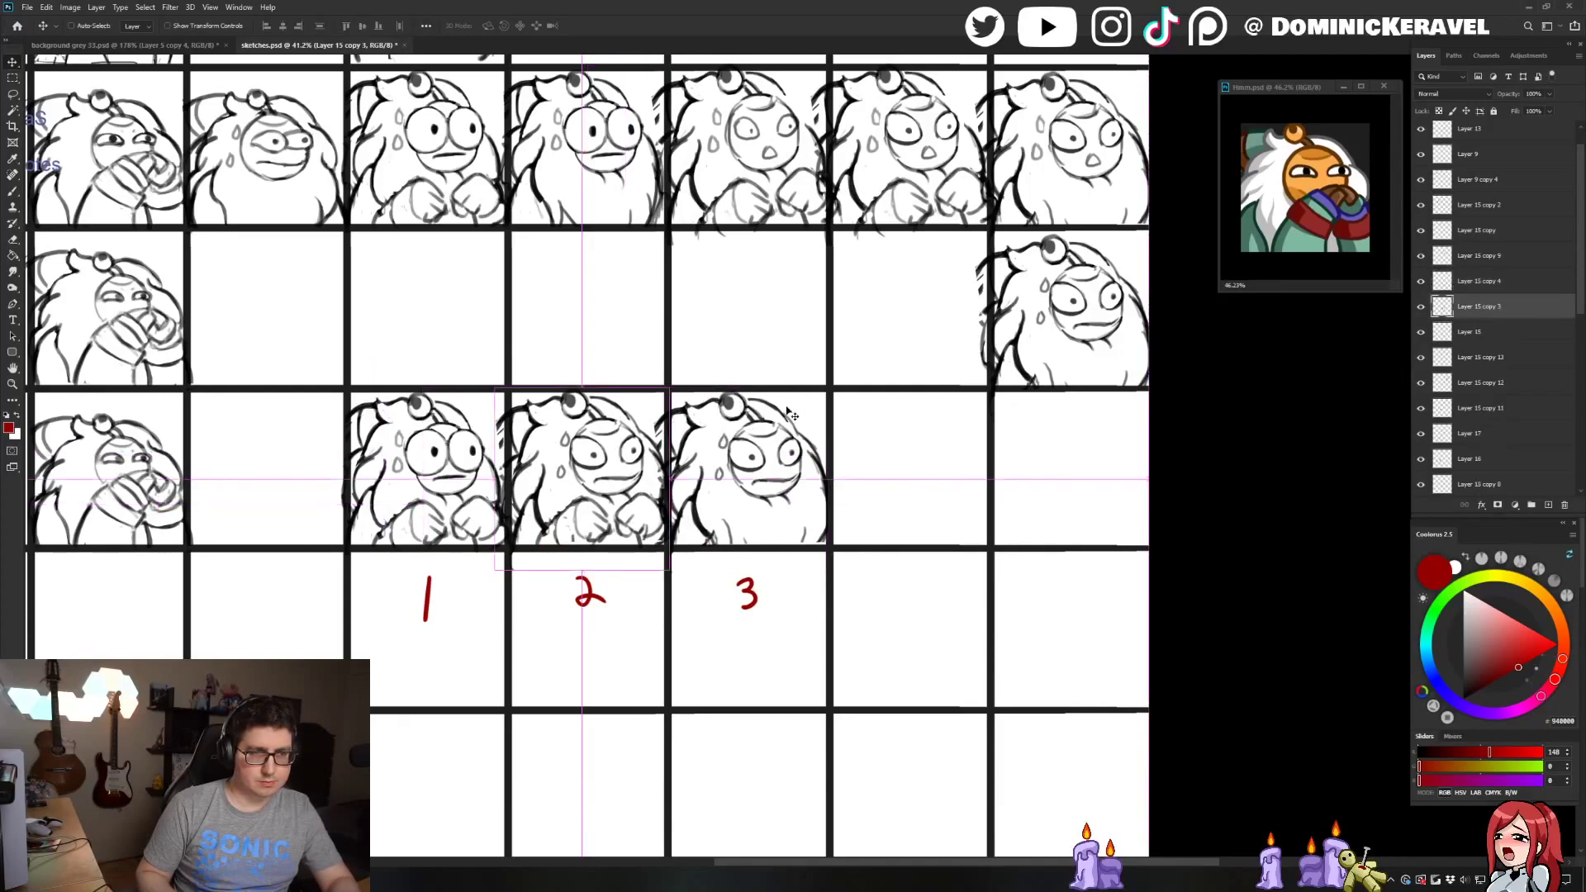
# Duplicate the sketch layer of frame 2, trim the copy, and place it in the empty cell directly above
pyautogui.hotkey('ctrl', 'j')
pyautogui.moveTo(578, 417)
pyautogui.mouseDown()
pyautogui.moveTo(563, 357)
pyautogui.moveTo(608, 181)
pyautogui.mouseUp()
pyautogui.press('l')
pyautogui.moveTo(831, 334)
pyautogui.mouseDown()
pyautogui.moveTo(402, 347)
pyautogui.moveTo(827, 384)
pyautogui.mouseUp()
pyautogui.press('Delete')
pyautogui.hotkey('ctrl', 'd')
pyautogui.press('v')
pyautogui.moveTo(642, 223); pyautogui.dragTo(644, 290)
# Delete the surplus neighbouring sketch from the duplicated layer
pyautogui.press('l')
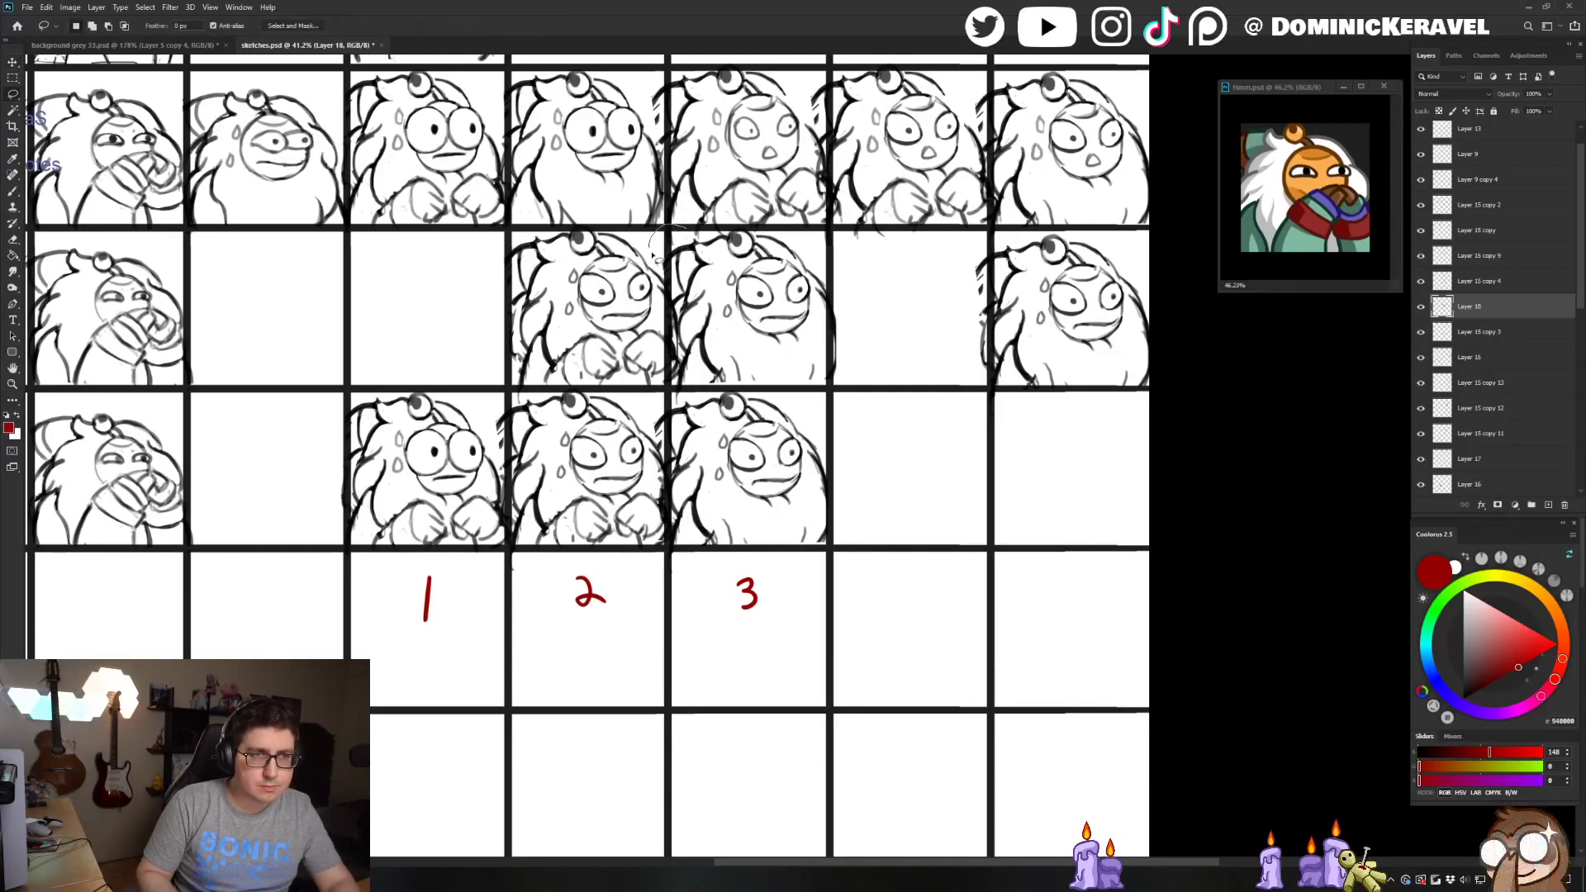
pyautogui.moveTo(681, 355)
pyautogui.mouseDown()
pyautogui.moveTo(686, 409)
pyautogui.moveTo(830, 244)
pyautogui.moveTo(657, 231)
pyautogui.mouseUp()
pyautogui.press('Delete')
pyautogui.press('v')
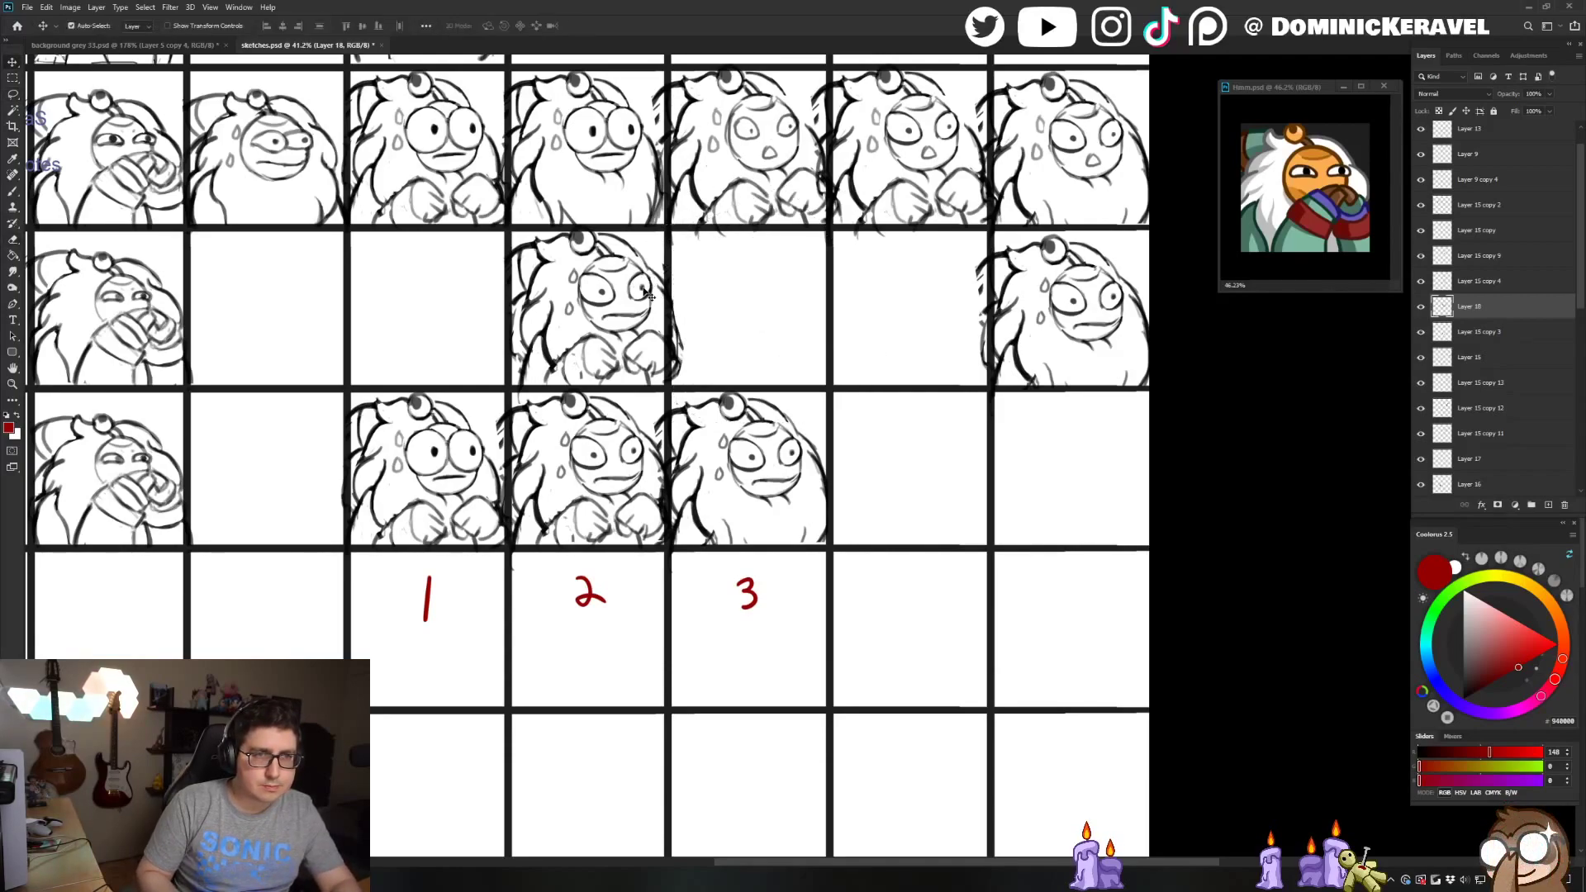
# Adjust the duplicate's horizontal position in the cell above frame 2 and save the sketch sheet
pyautogui.hotkey('shift', 'Left')
pyautogui.hotkey('shift', 'Left')
pyautogui.hotkey('shift', 'Left')
pyautogui.press('e')
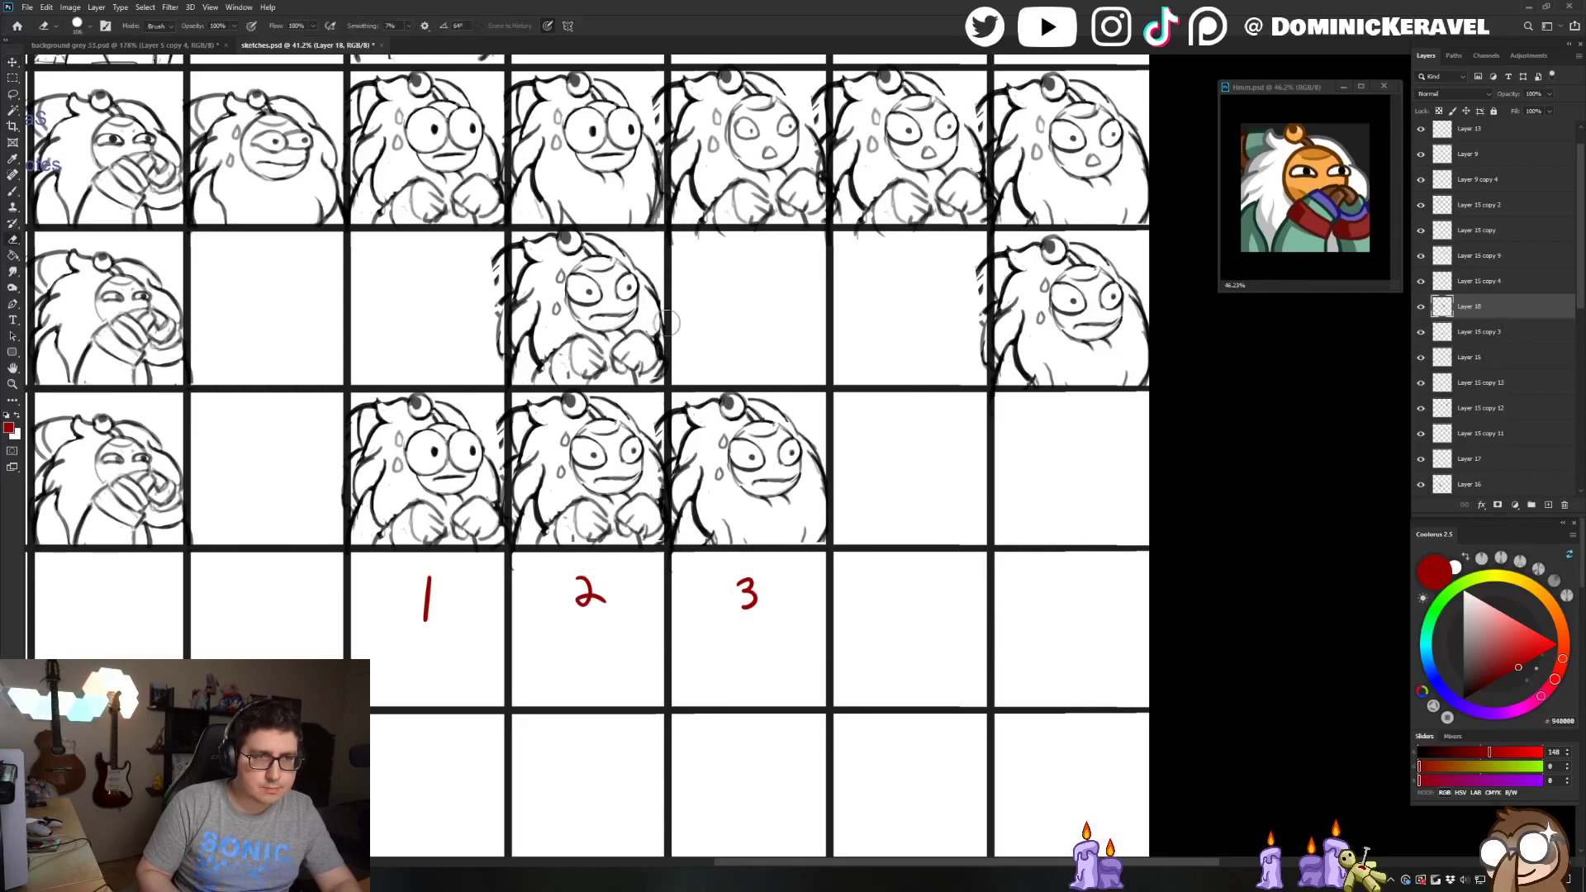
pyautogui.press('v')
pyautogui.press('e')
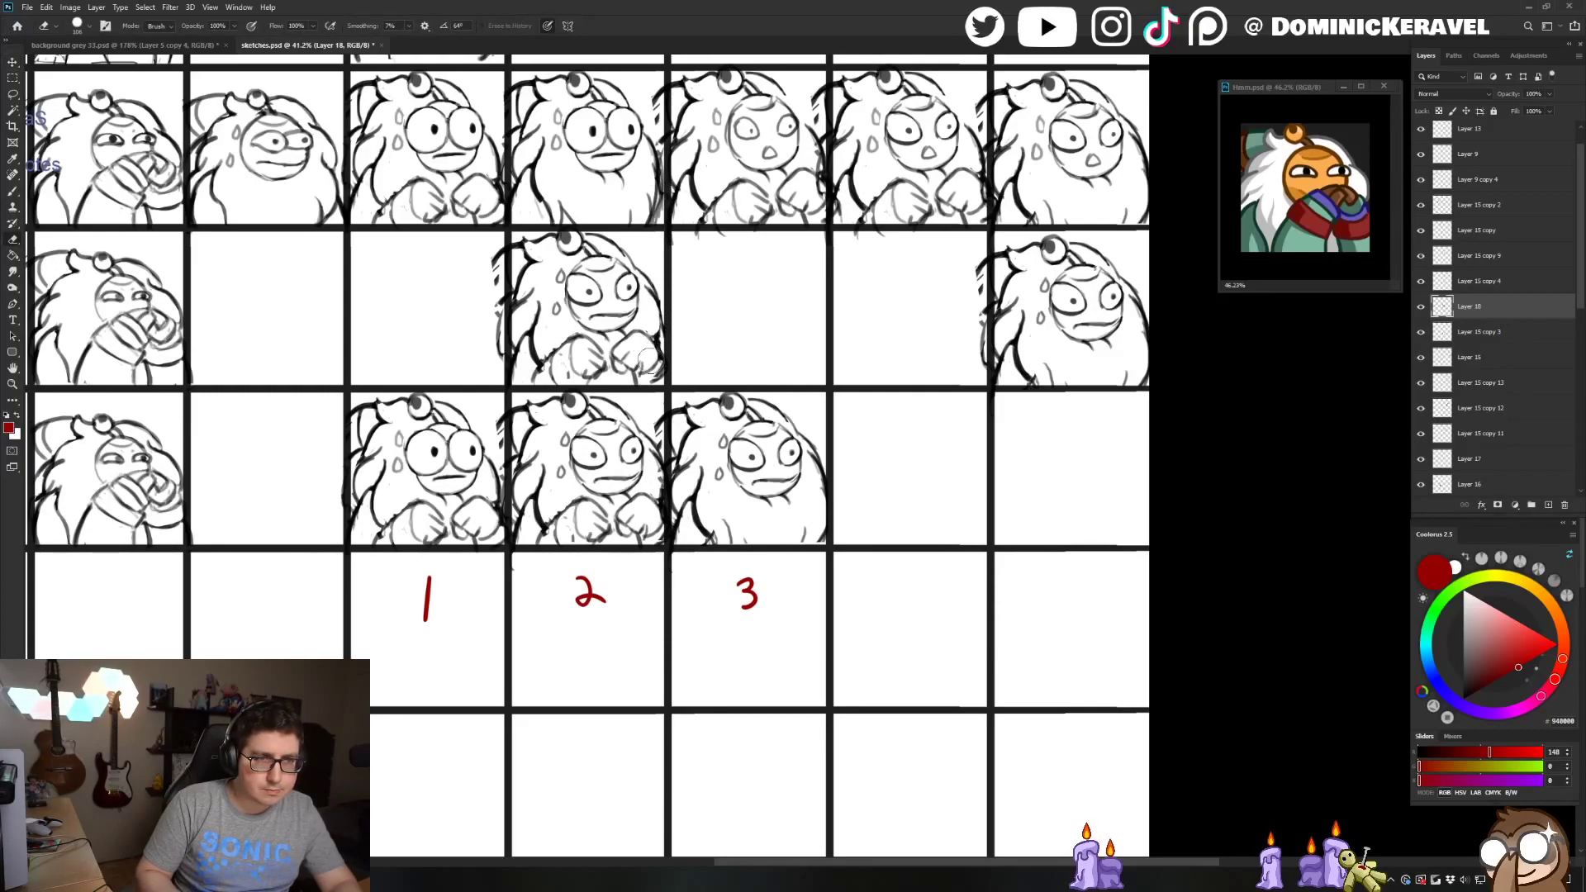
pyautogui.press('v')
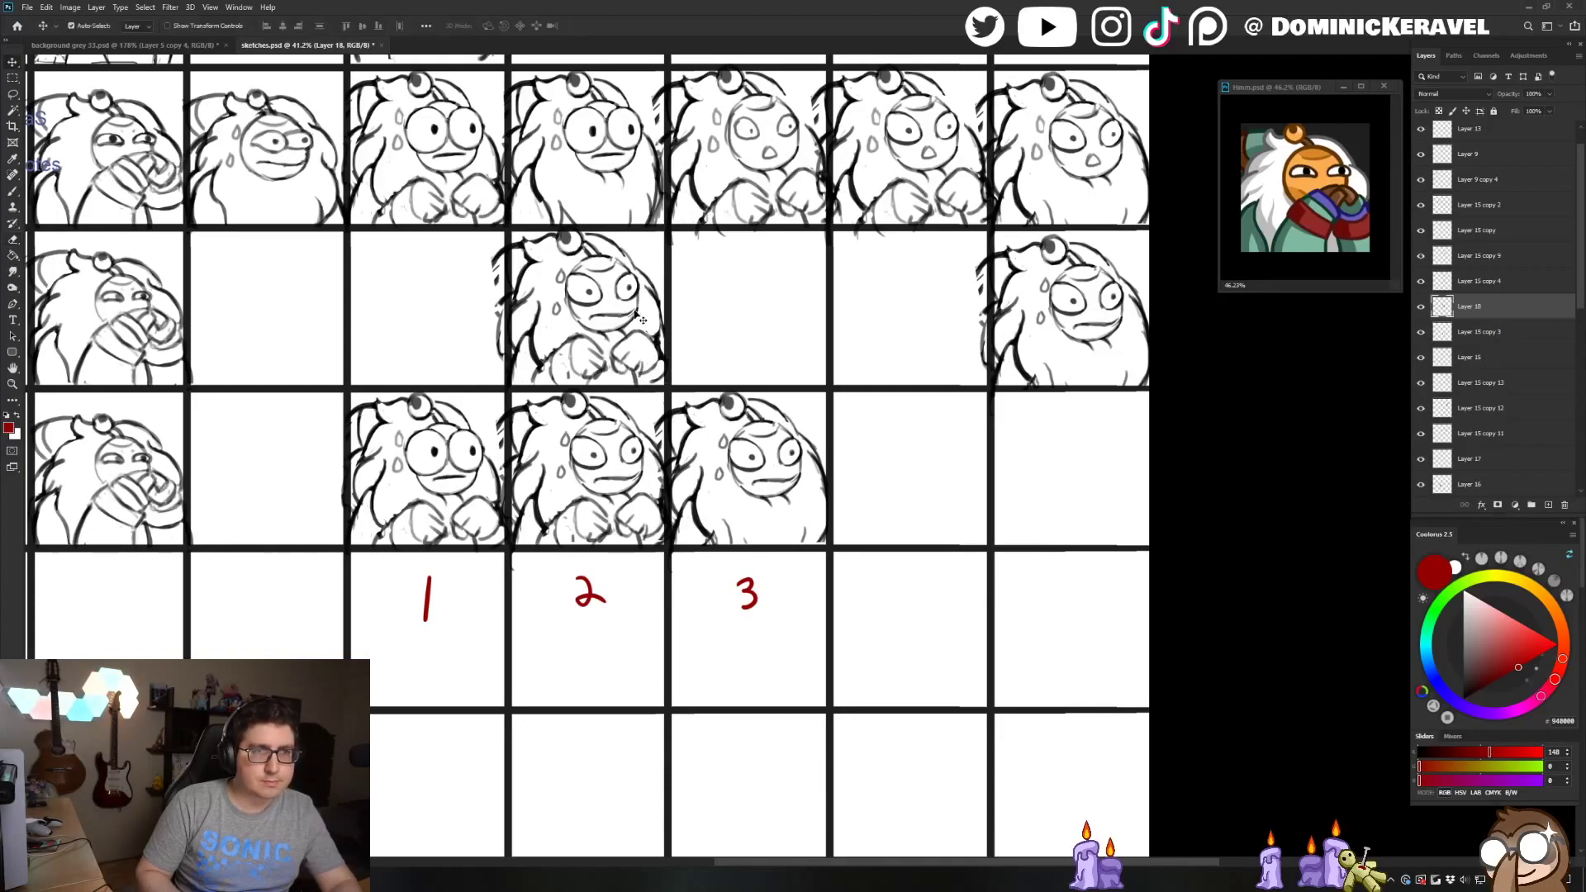
pyautogui.moveTo(632, 290); pyautogui.dragTo(640, 291)
pyautogui.hotkey('ctrl', 's')
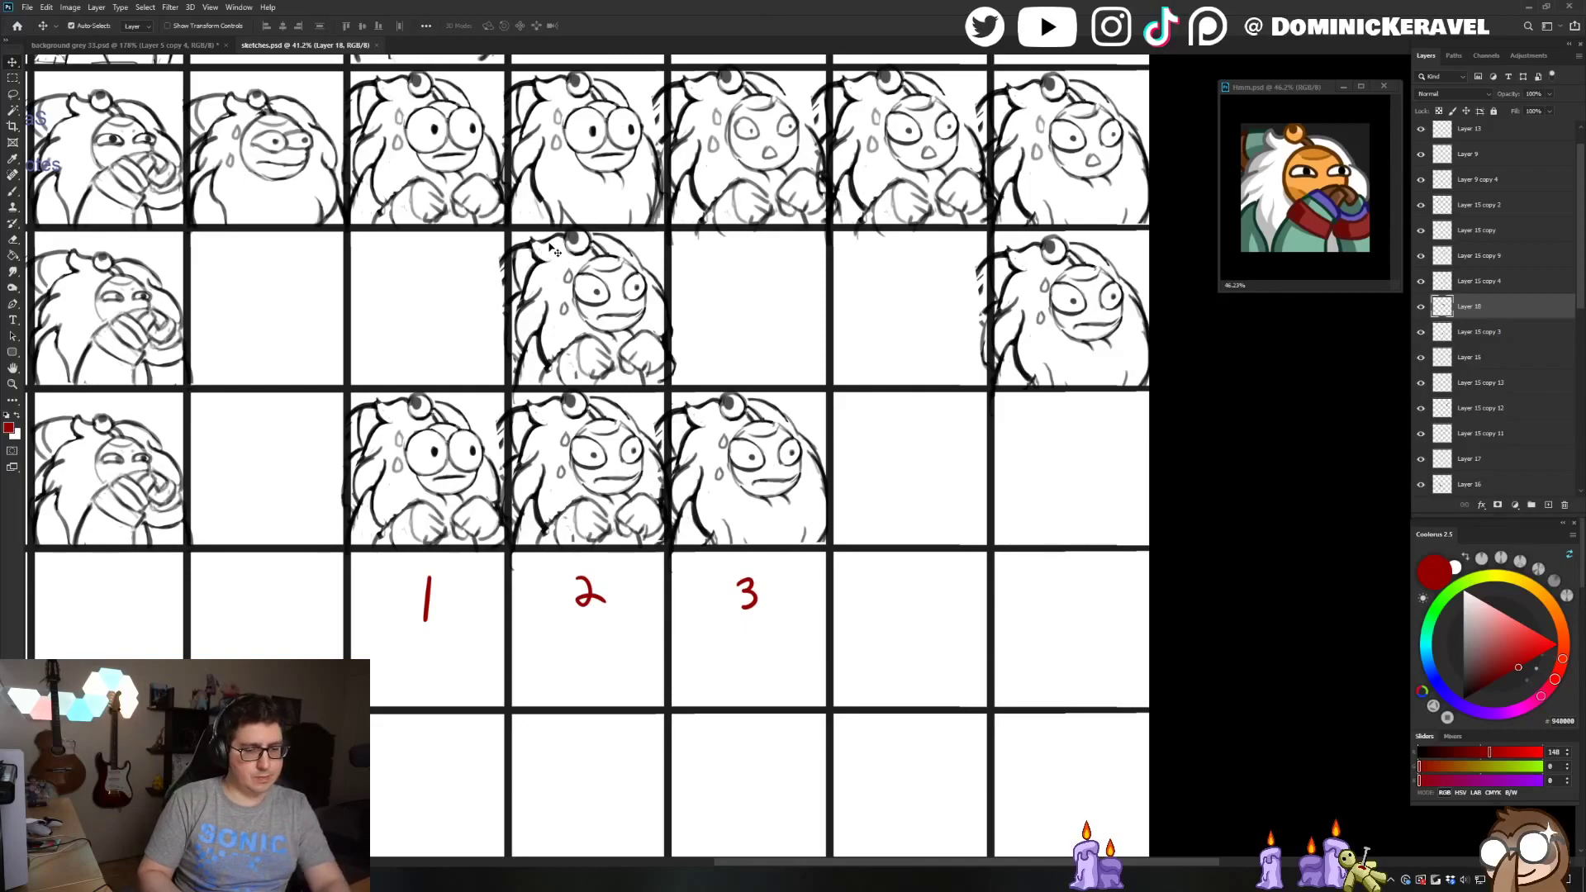
# Copy the duplicated frame 2 sketch and paste it into a new 448 × 448 px document at 300 ppi
pyautogui.press('l')
pyautogui.moveTo(618, 200)
pyautogui.mouseDown()
pyautogui.moveTo(454, 299)
pyautogui.moveTo(678, 177)
pyautogui.mouseUp()
pyautogui.hotkey('ctrl', 'd')
pyautogui.scroll(-7, 694, 174)
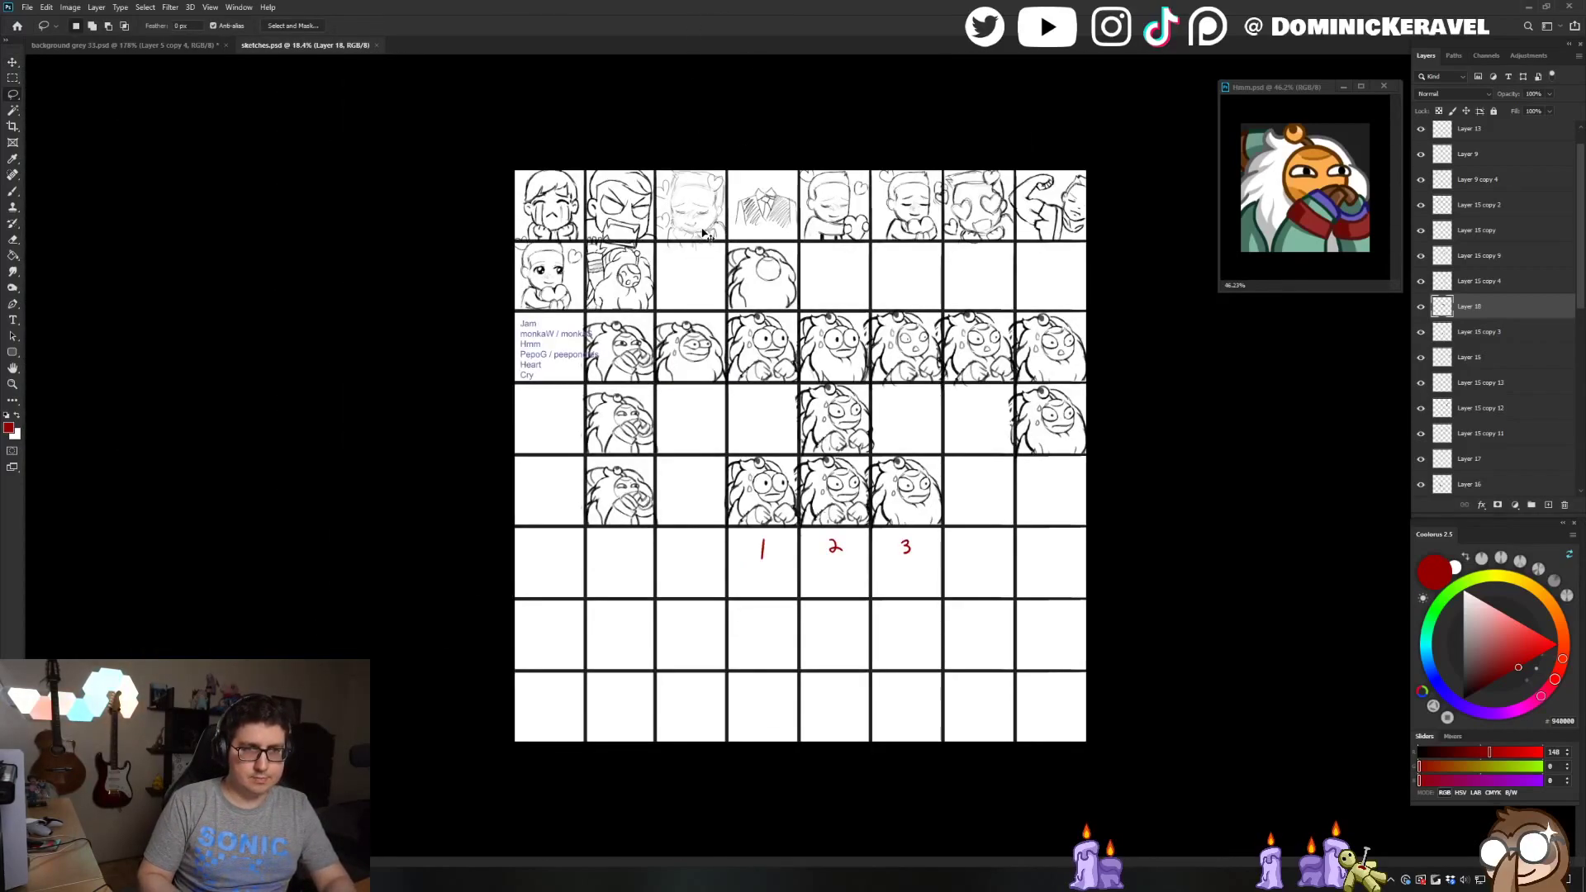
pyautogui.hotkey('ctrl', 'n')
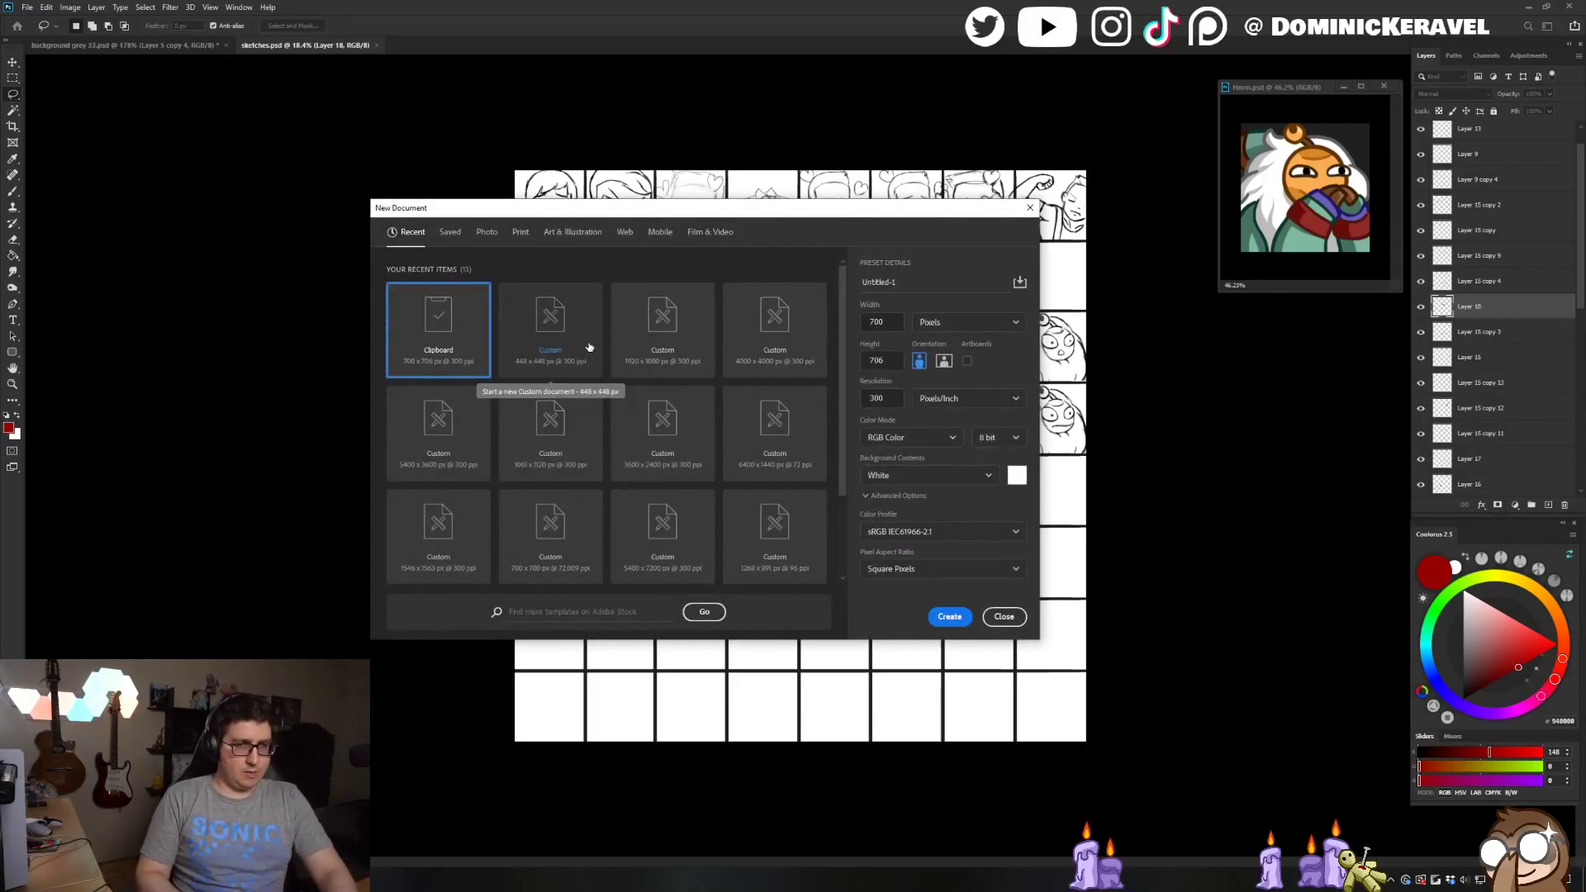
pyautogui.doubleClick(551, 326)
pyautogui.hotkey('ctrl', 'v')
# Scale the pasted sketch to about 68% and position it so the head ornament and hands fit within the canvas
pyautogui.hotkey('ctrl', 't')
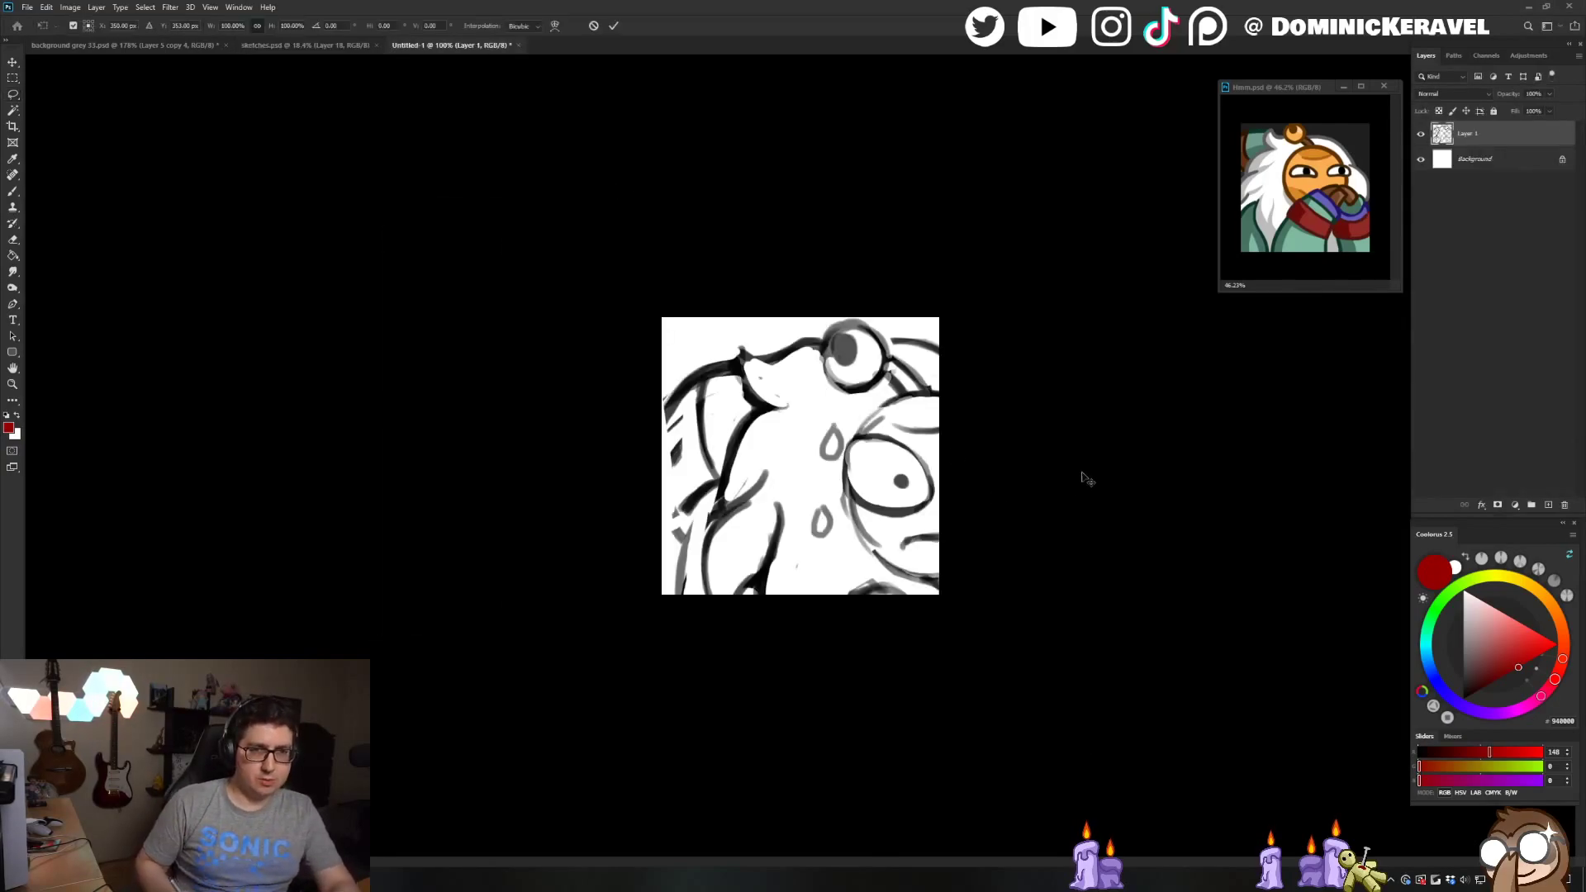
pyautogui.moveTo(1094, 754)
pyautogui.mouseDown()
pyautogui.moveTo(935, 592)
pyautogui.moveTo(944, 602)
pyautogui.mouseUp()
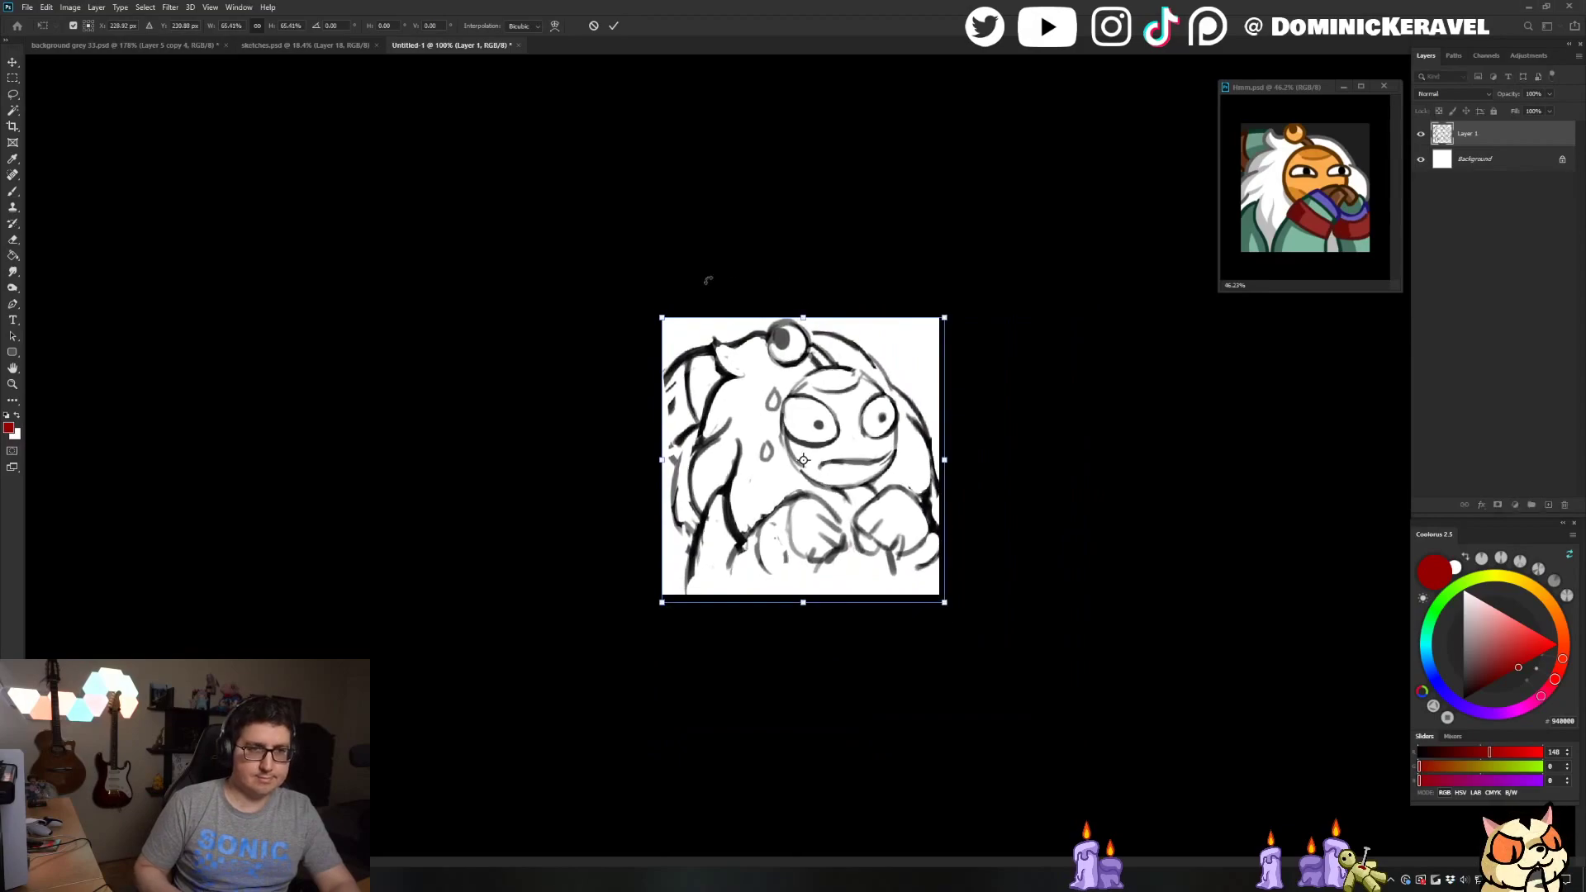
pyautogui.moveTo(661, 316); pyautogui.dragTo(648, 304)
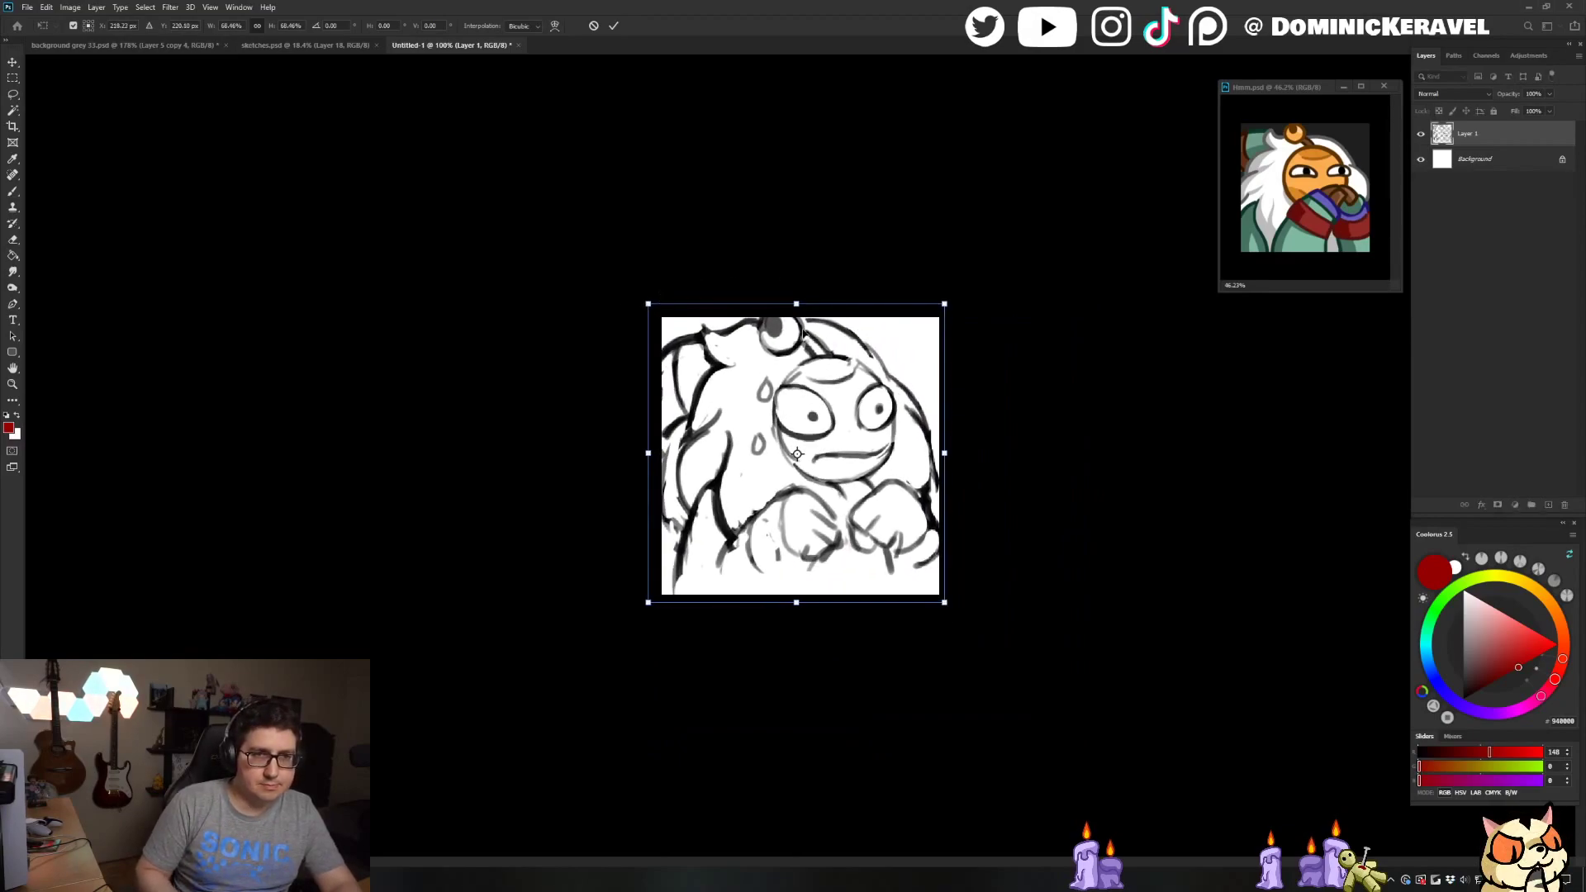
pyautogui.moveTo(803, 333); pyautogui.dragTo(783, 374)
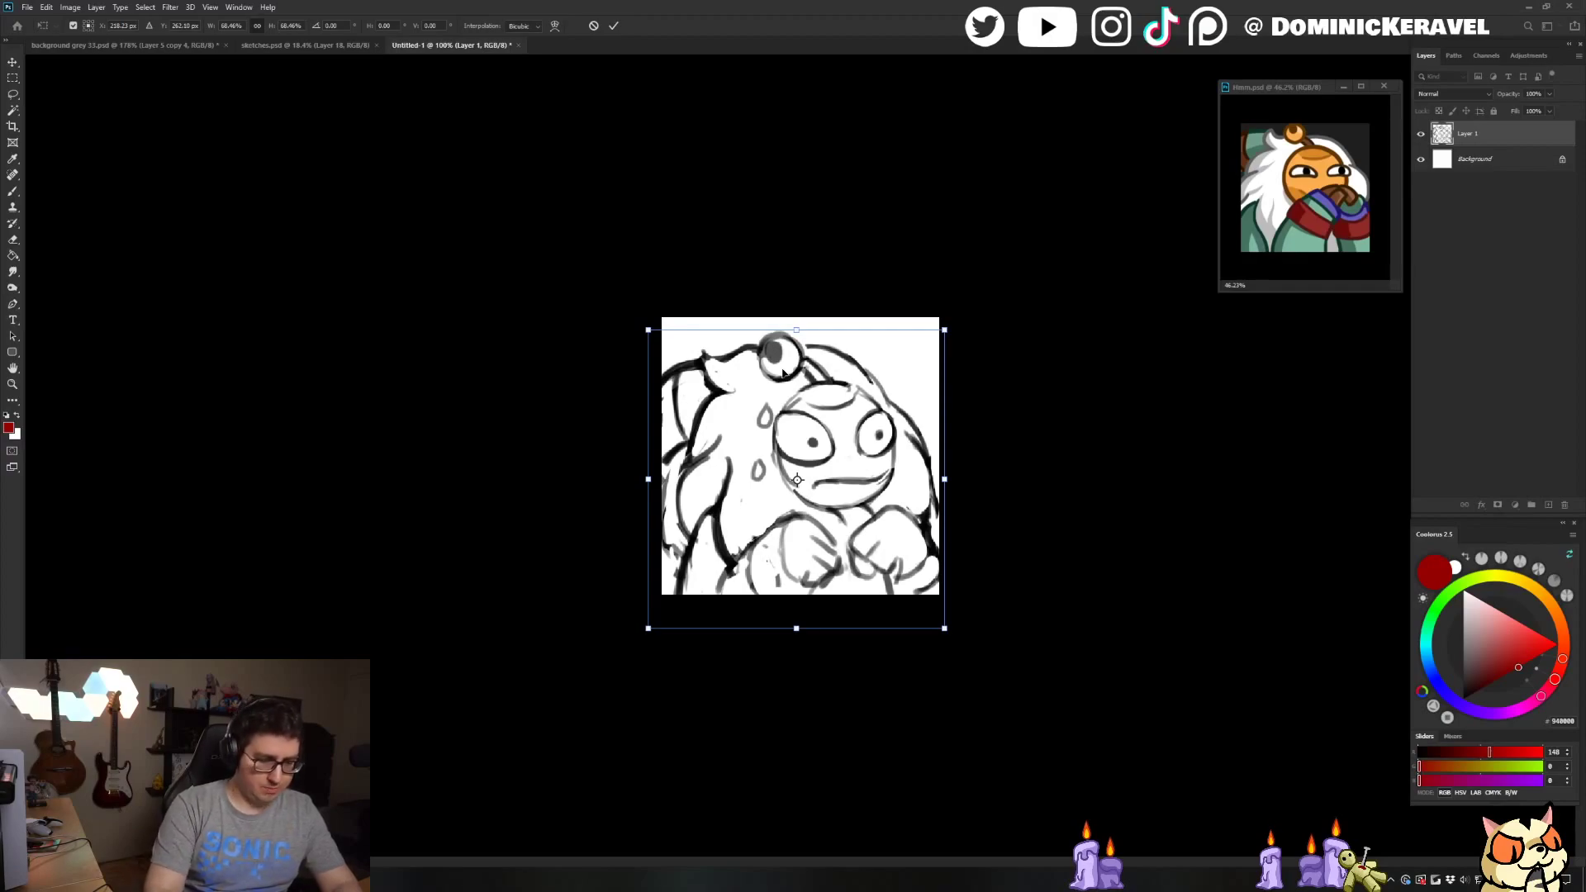
pyautogui.press('Return')
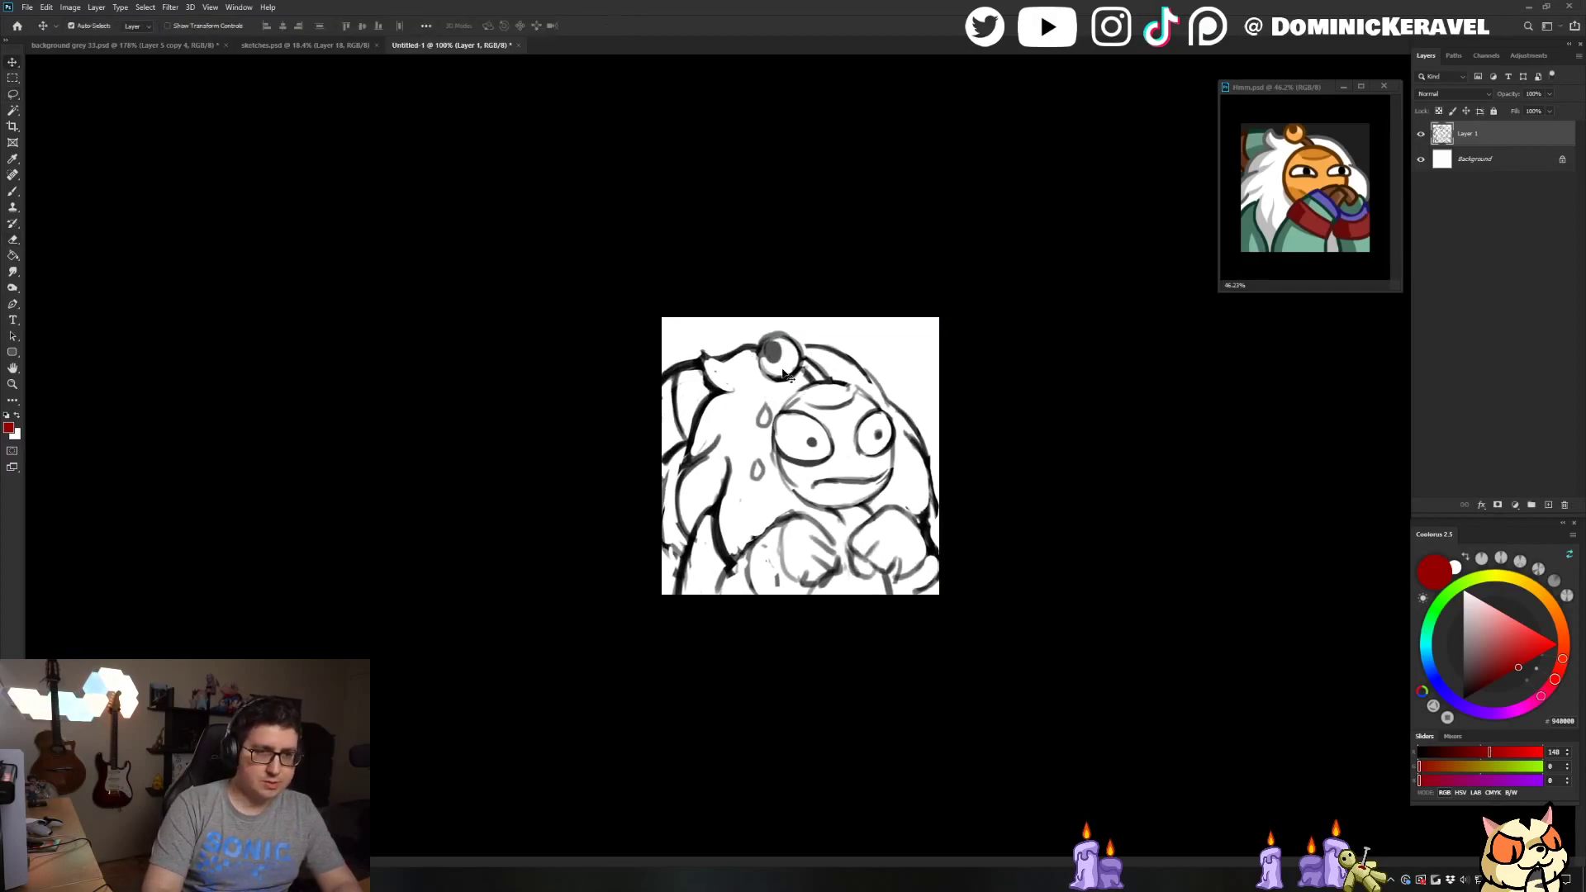
pyautogui.moveTo(783, 374); pyautogui.dragTo(784, 375)
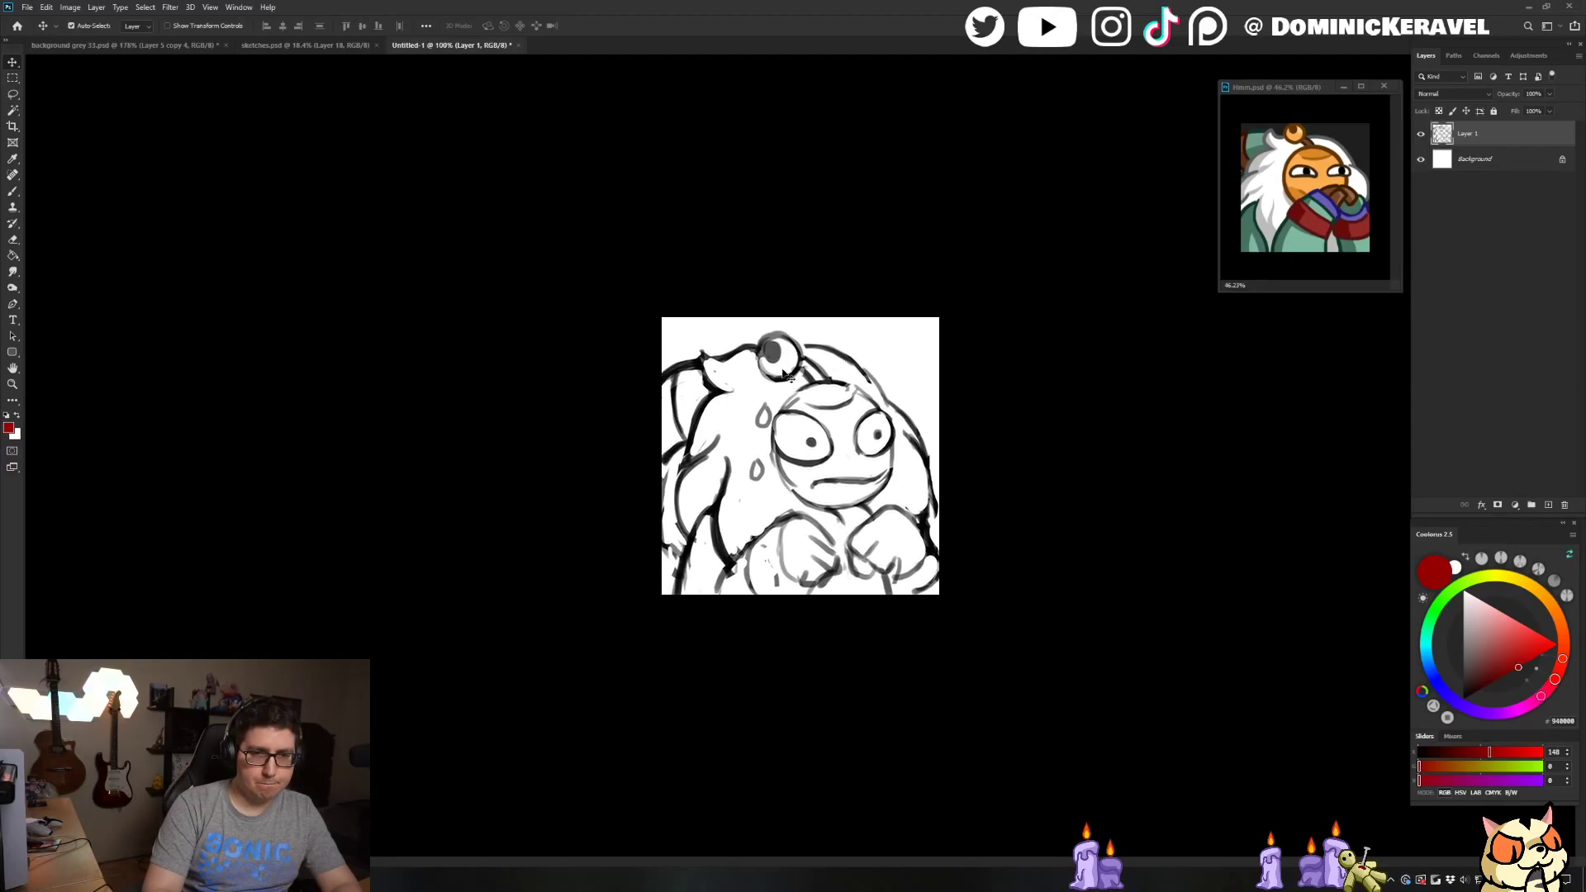
# Float the new document in its own window, save it as S in Photoshop format, and place it over the sheet's upper rows
pyautogui.press('b')
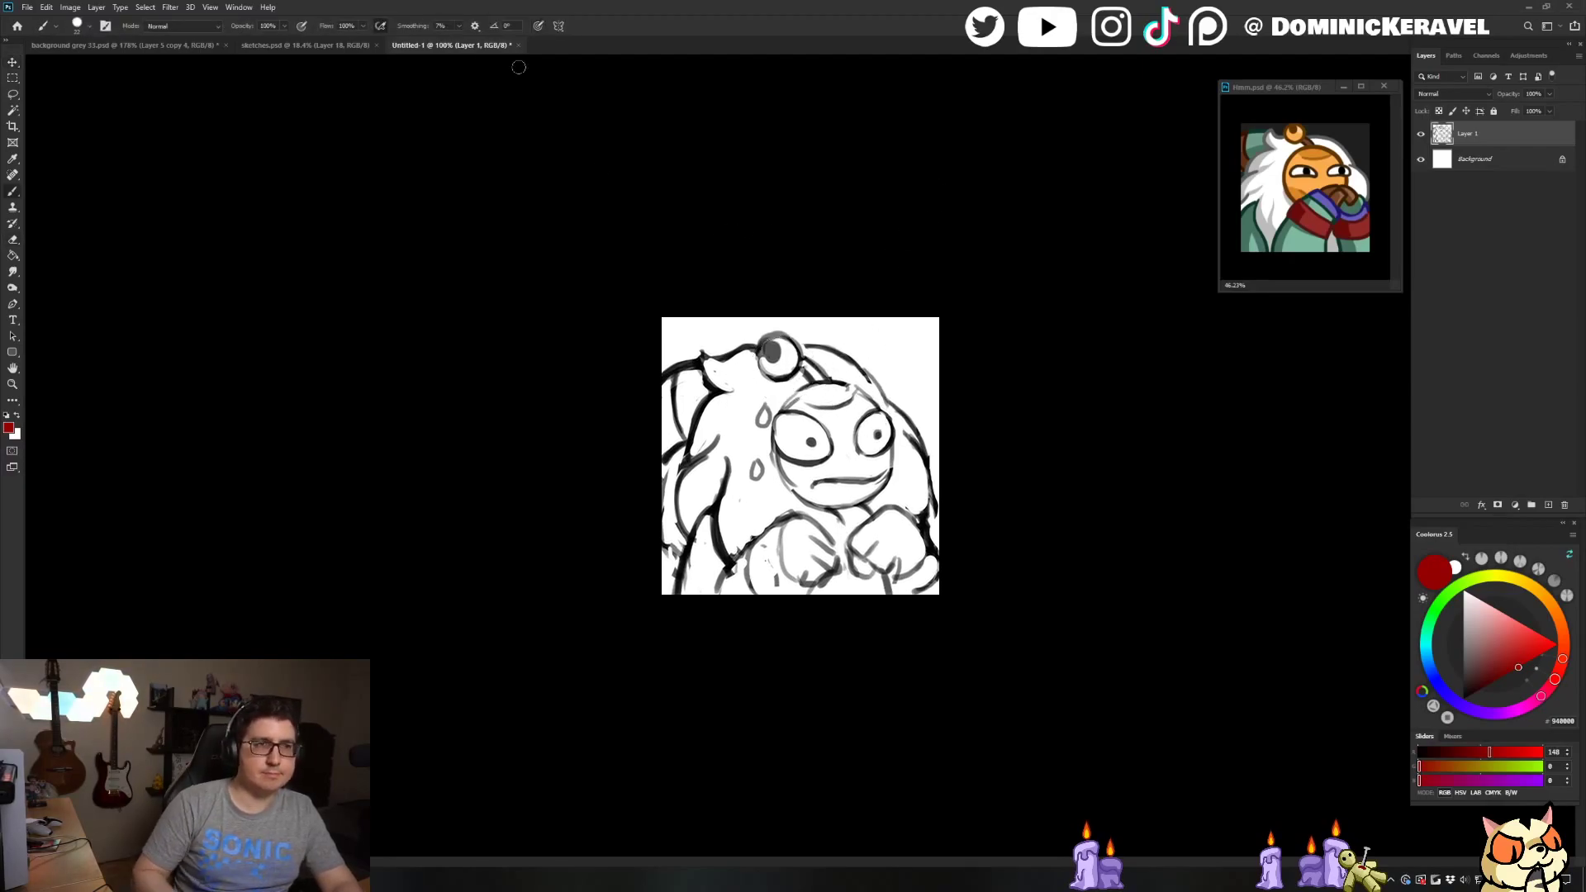
pyautogui.moveTo(459, 45); pyautogui.dragTo(561, 252)
pyautogui.hotkey('ctrl', 's')
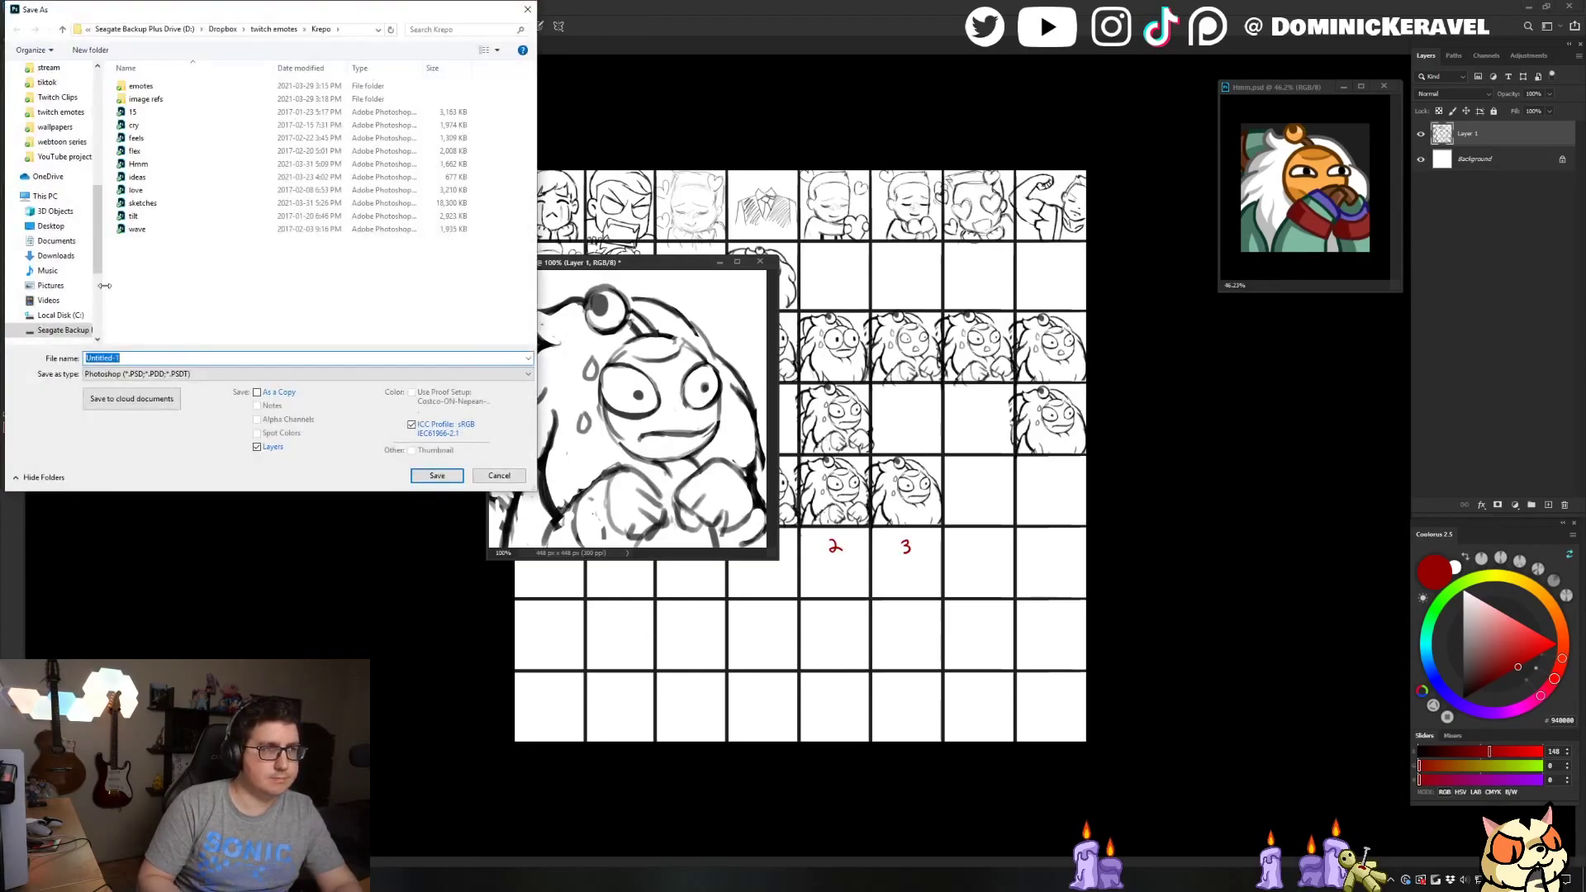
pyautogui.write('5')
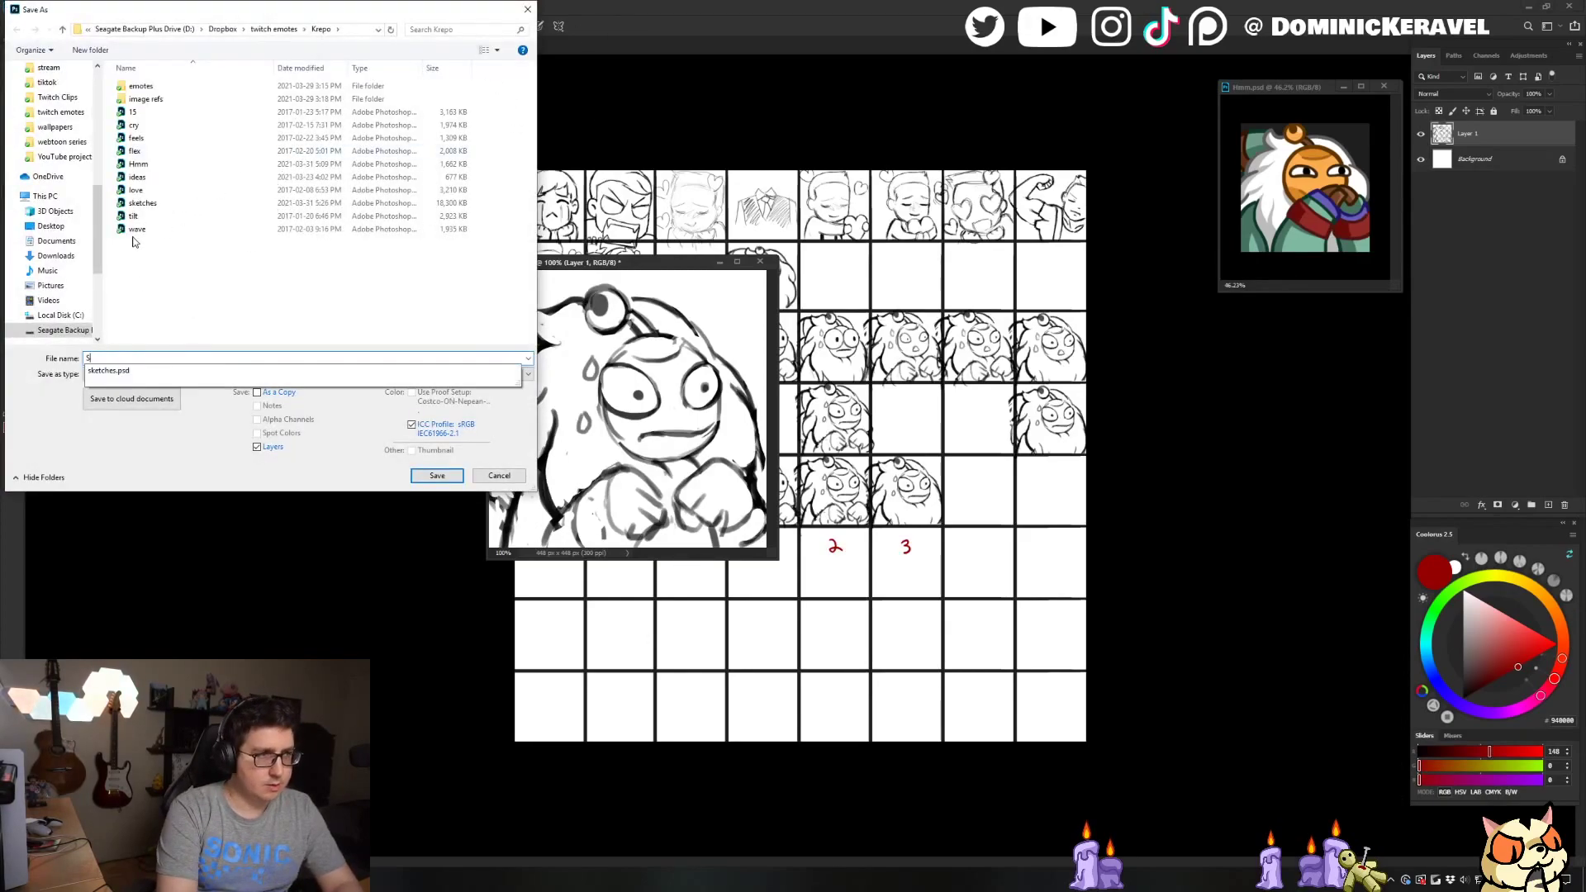
pyautogui.press('Return')
pyautogui.click(630, 225)
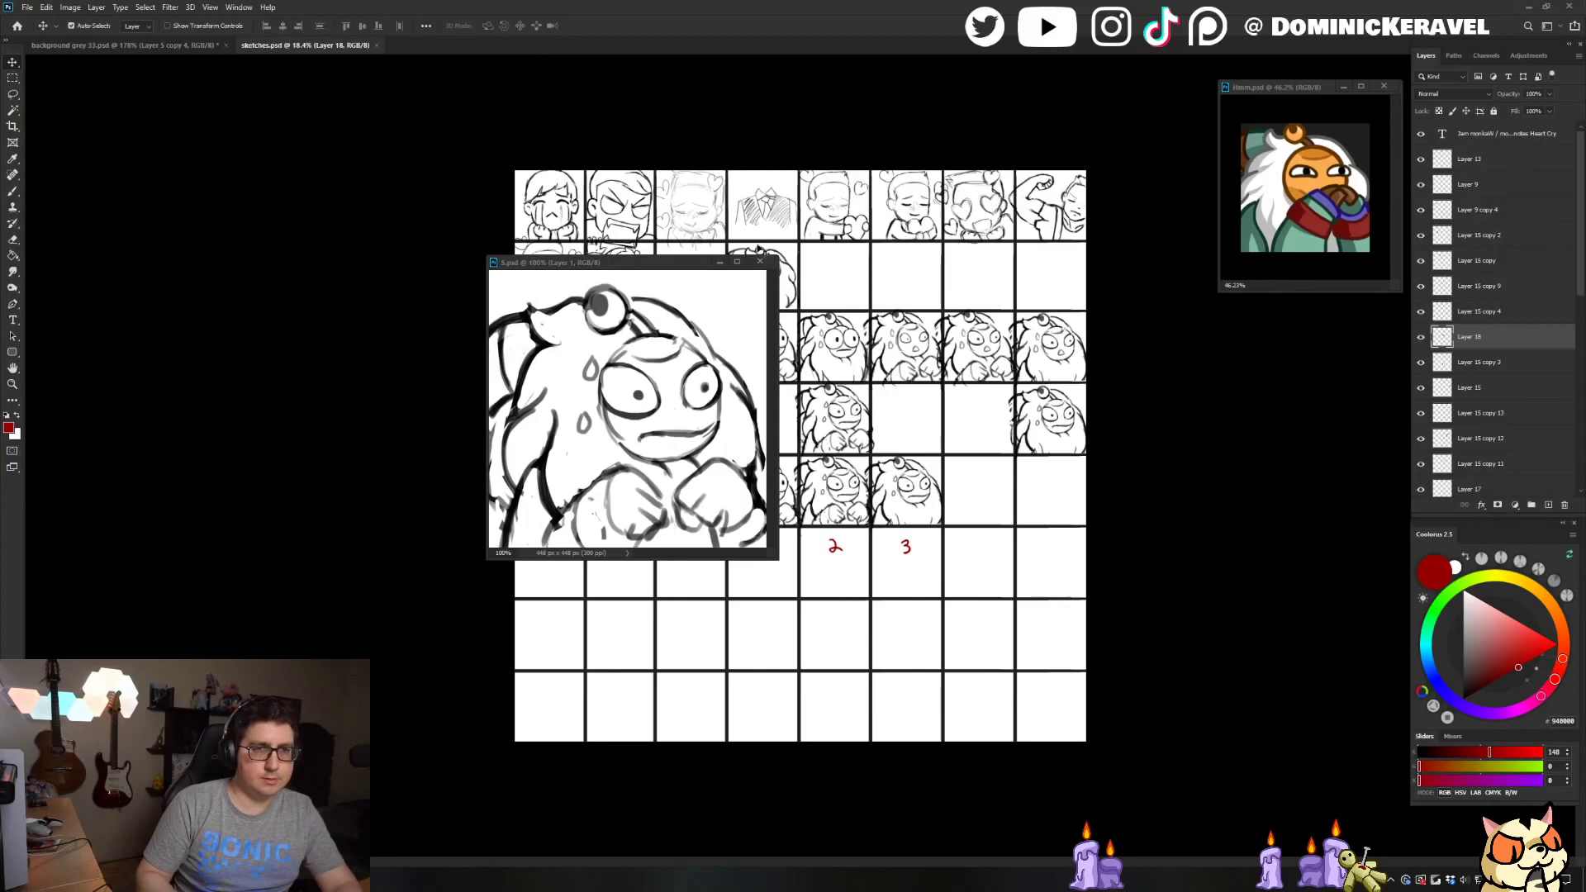
pyautogui.moveTo(628, 269); pyautogui.dragTo(887, 117)
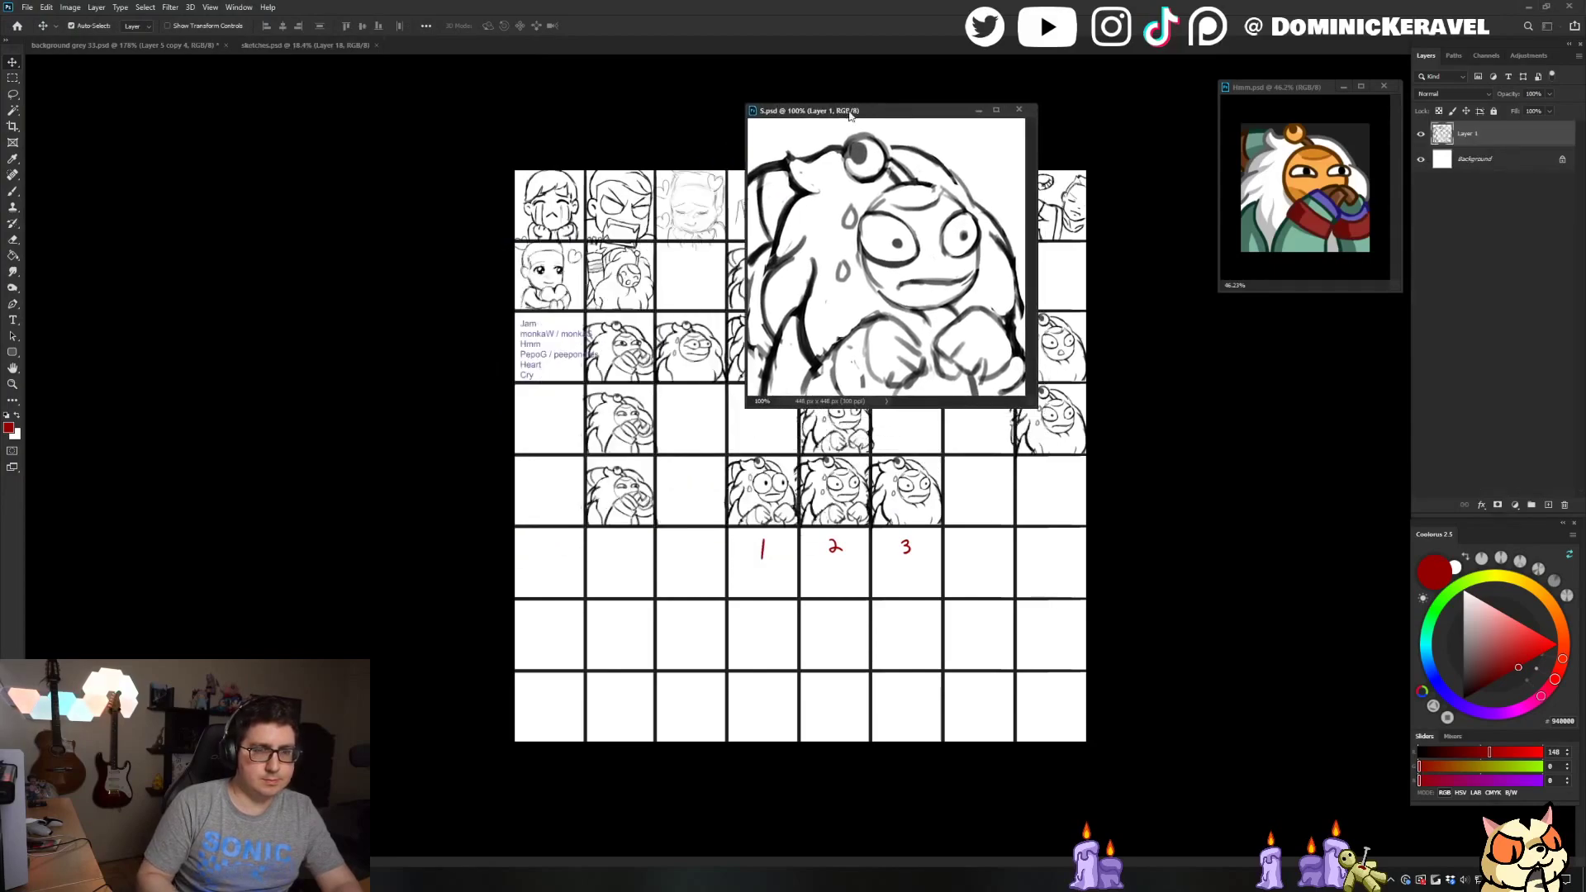
# Inspect the sketches around frames 1–3 on the sheet and reset the drawing colours to default black and white
pyautogui.click(733, 495)
pyautogui.moveTo(699, 504); pyautogui.dragTo(826, 471)
pyautogui.moveTo(948, 276)
pyautogui.mouseDown()
pyautogui.moveTo(788, 443)
pyautogui.moveTo(637, 514)
pyautogui.mouseUp()
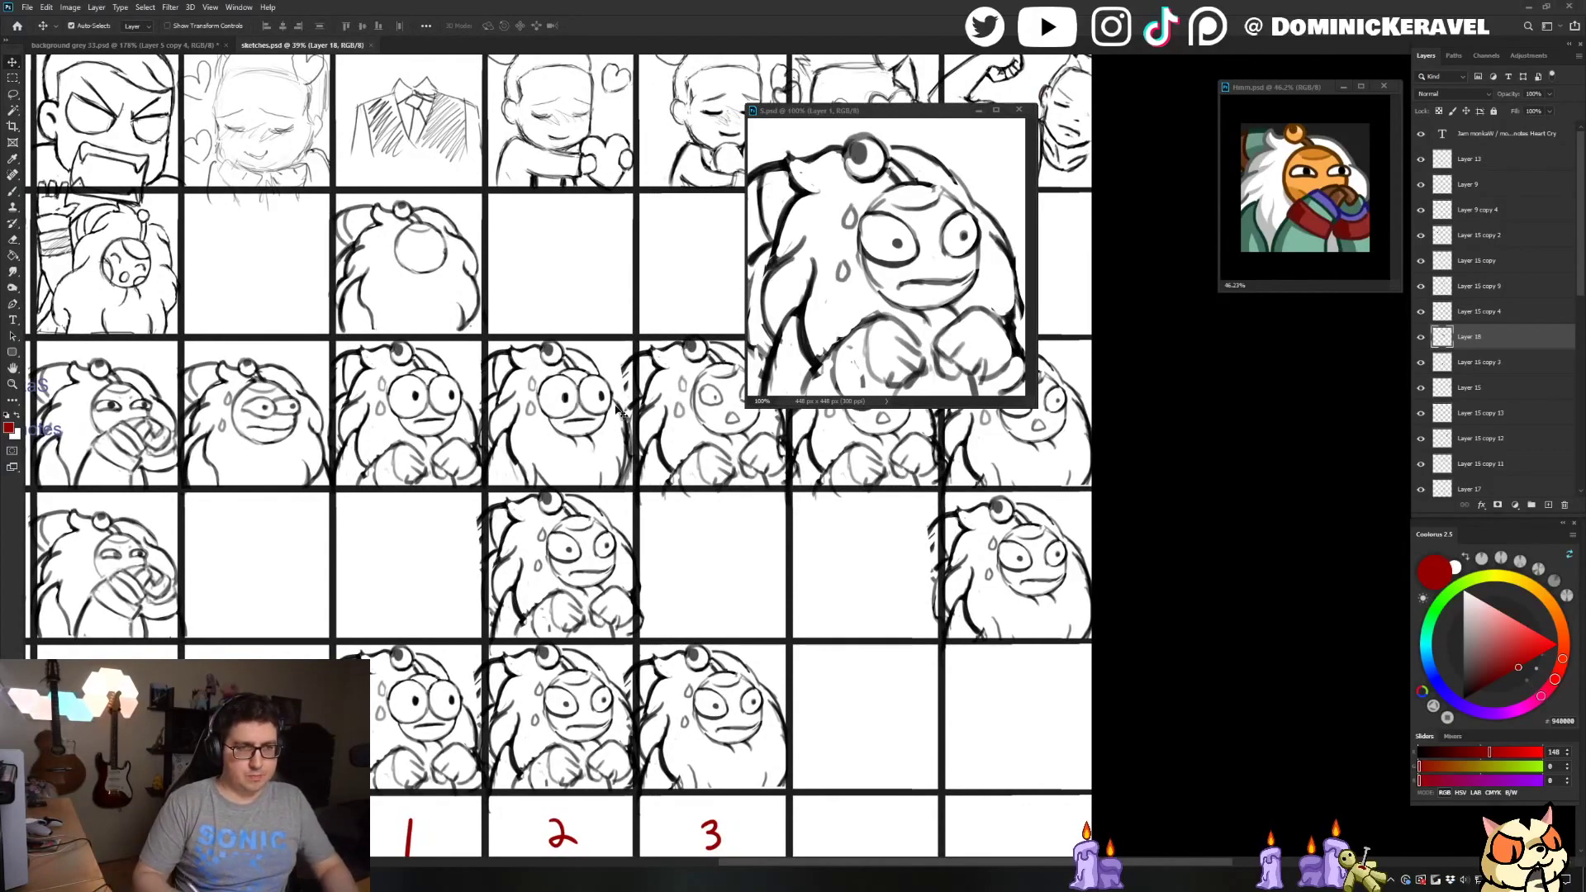
pyautogui.moveTo(494, 400)
pyautogui.mouseDown()
pyautogui.moveTo(505, 342)
pyautogui.moveTo(489, 349)
pyautogui.moveTo(572, 402)
pyautogui.mouseUp()
pyautogui.press('b')
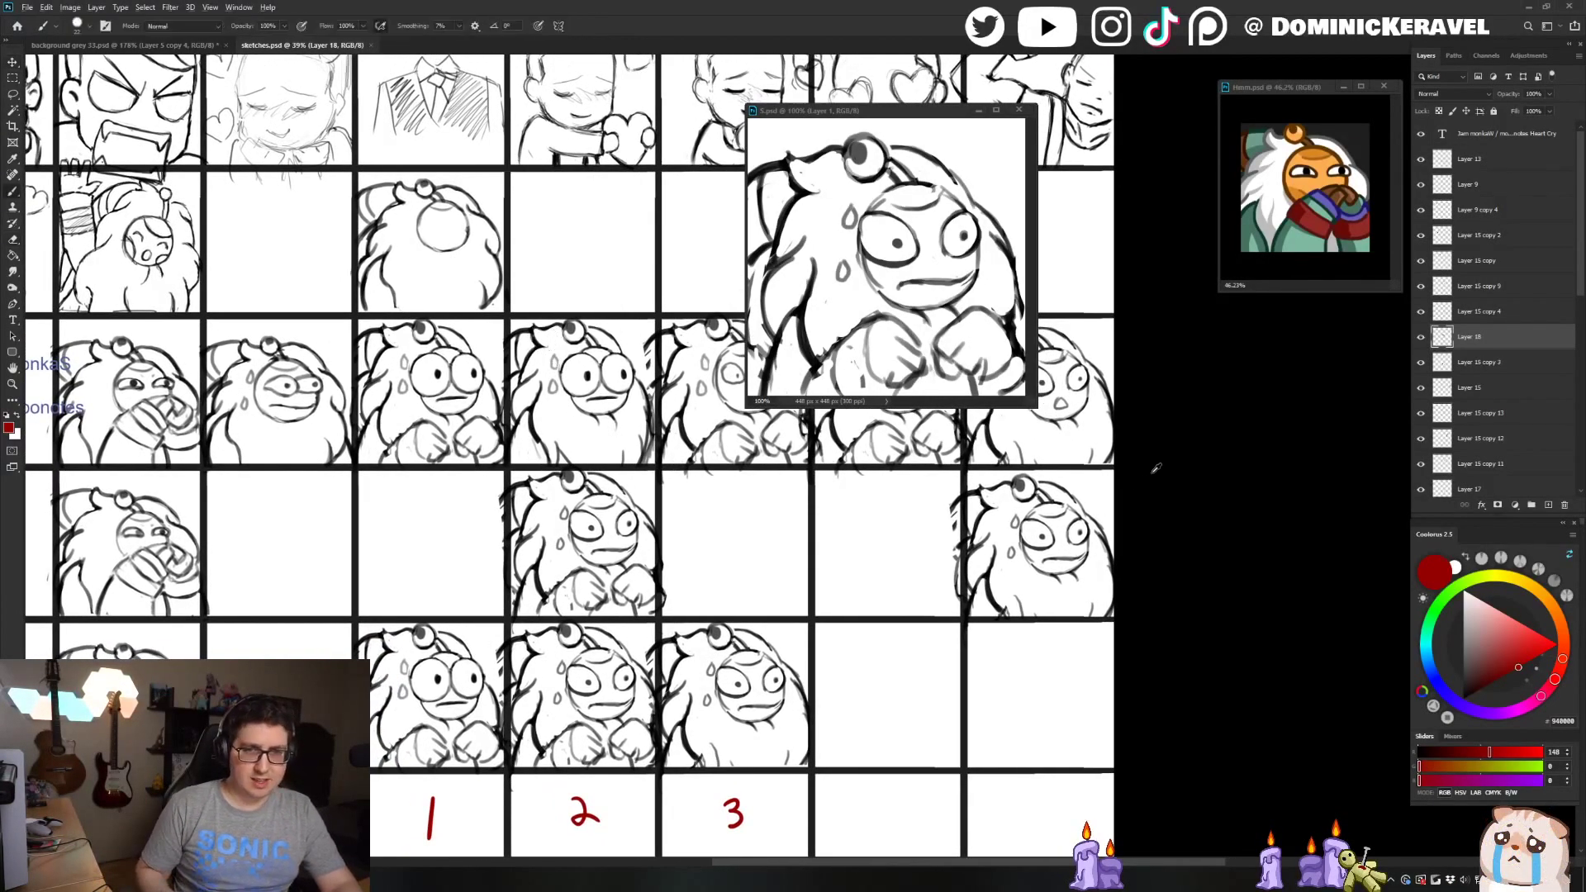
pyautogui.press('d')
pyautogui.press('v')
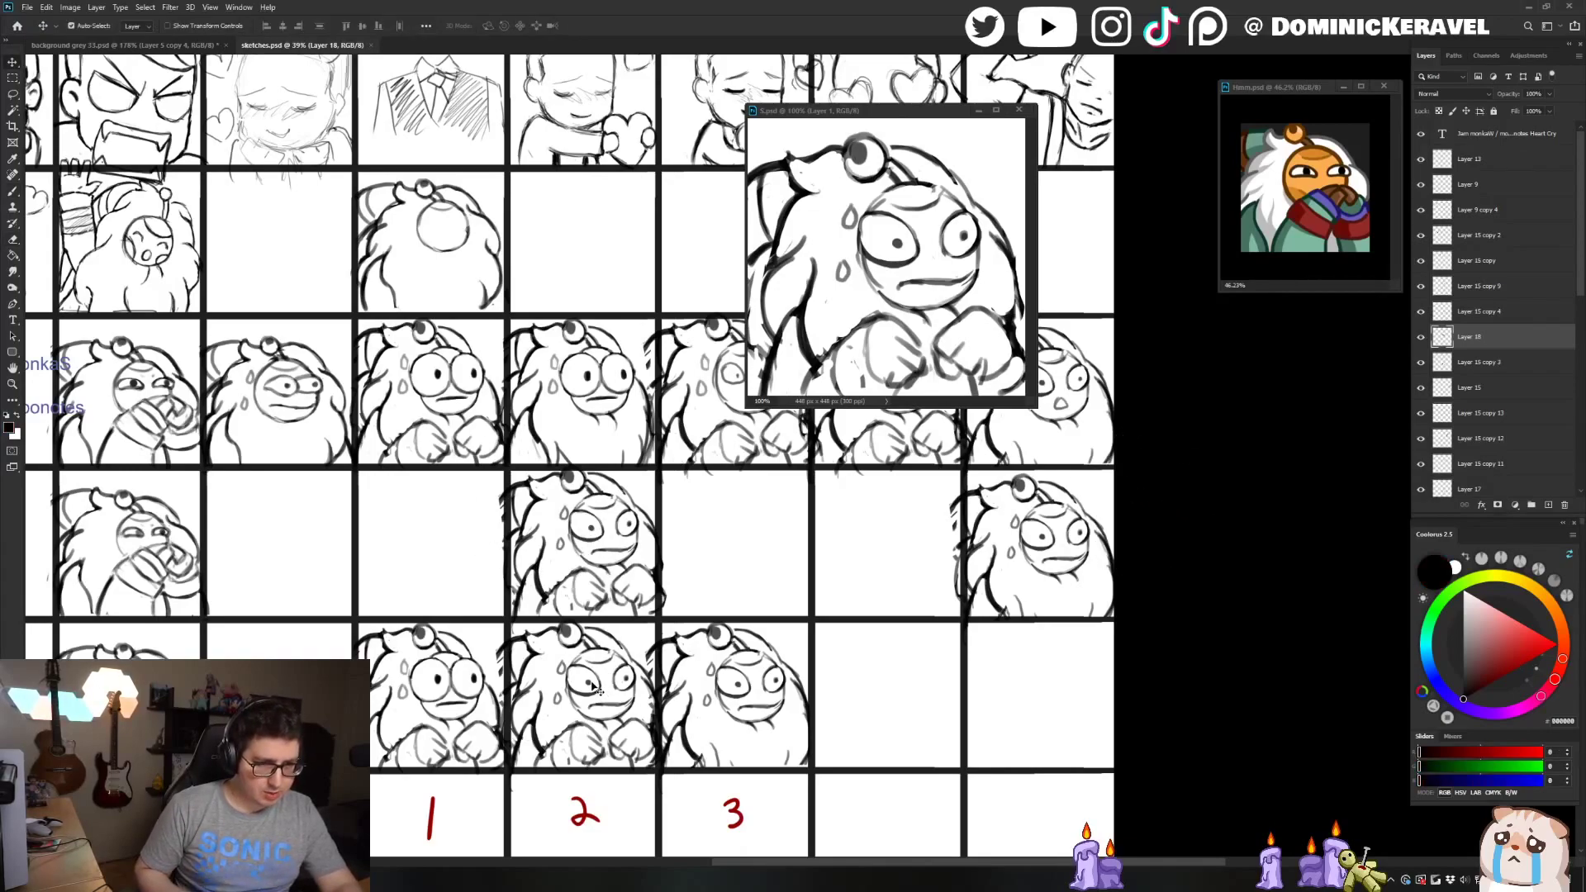
# Enlarge the floating S.psd window, magnify its canvas to about 195%, and place it beside the coloured reference
pyautogui.moveTo(871, 112); pyautogui.dragTo(710, 111)
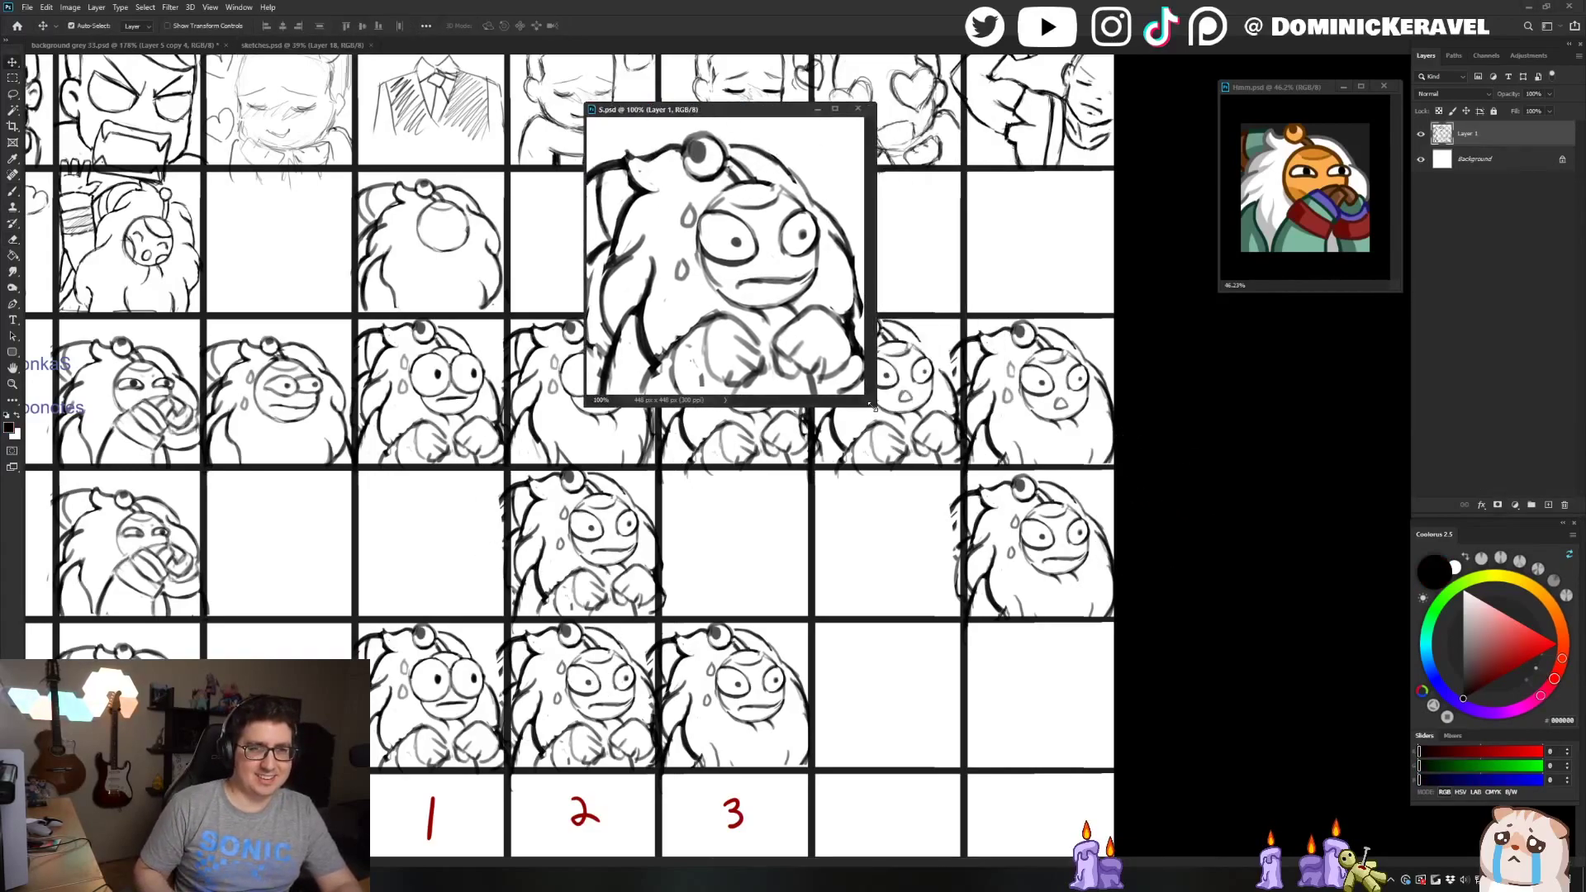
pyautogui.moveTo(872, 405)
pyautogui.mouseDown()
pyautogui.moveTo(950, 527)
pyautogui.moveTo(1281, 787)
pyautogui.moveTo(1327, 864)
pyautogui.mouseUp()
pyautogui.press('e')
pyautogui.hotkey('ctrl', '+')
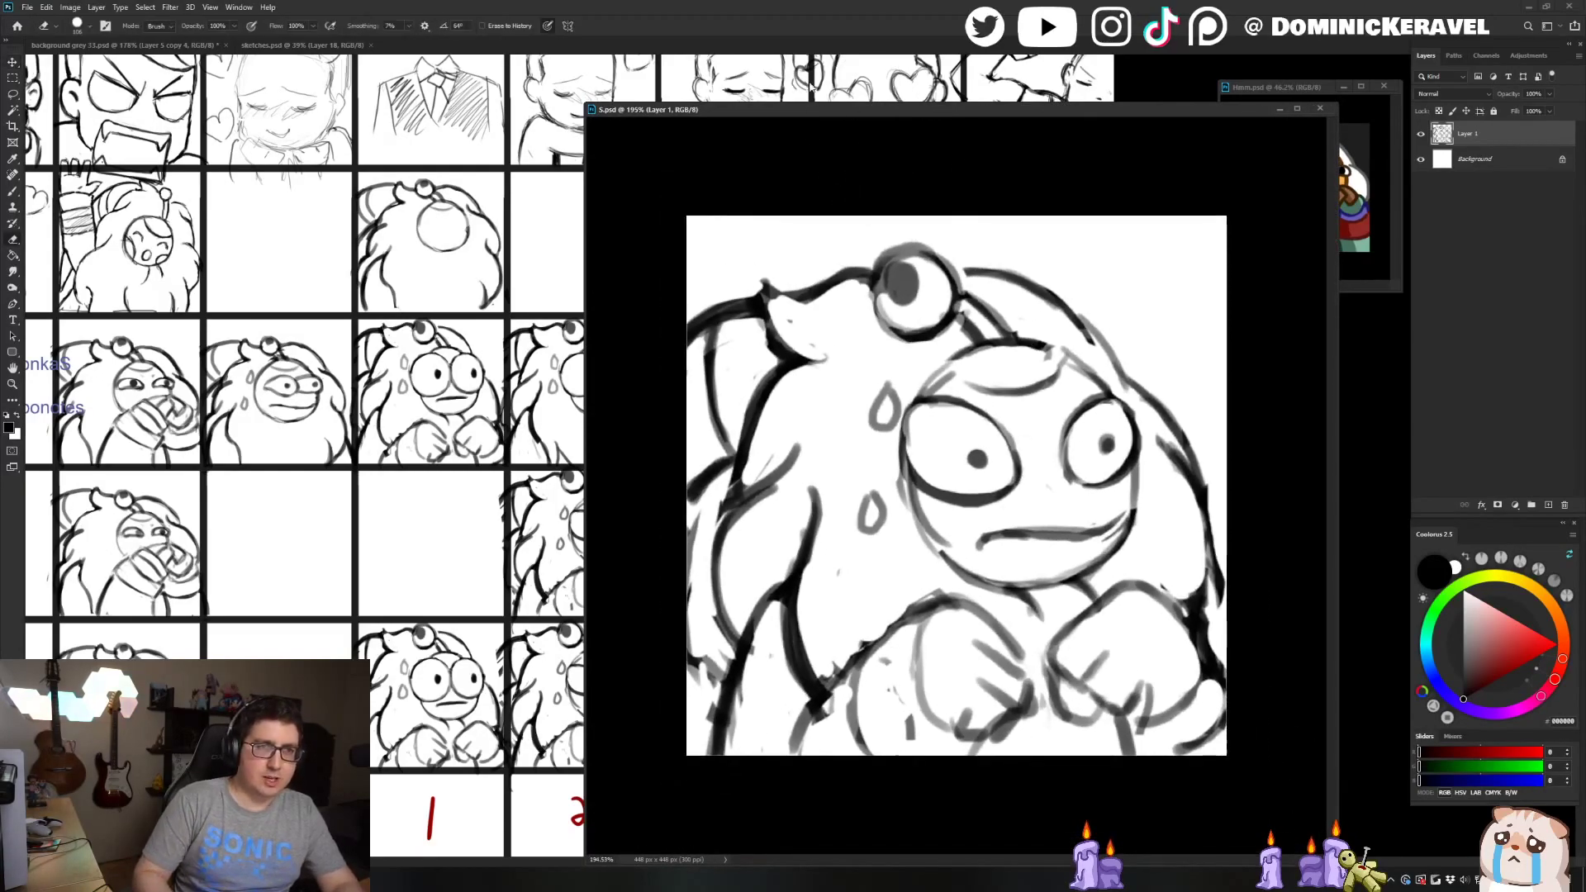
pyautogui.press('v')
pyautogui.moveTo(822, 106); pyautogui.dragTo(725, 98)
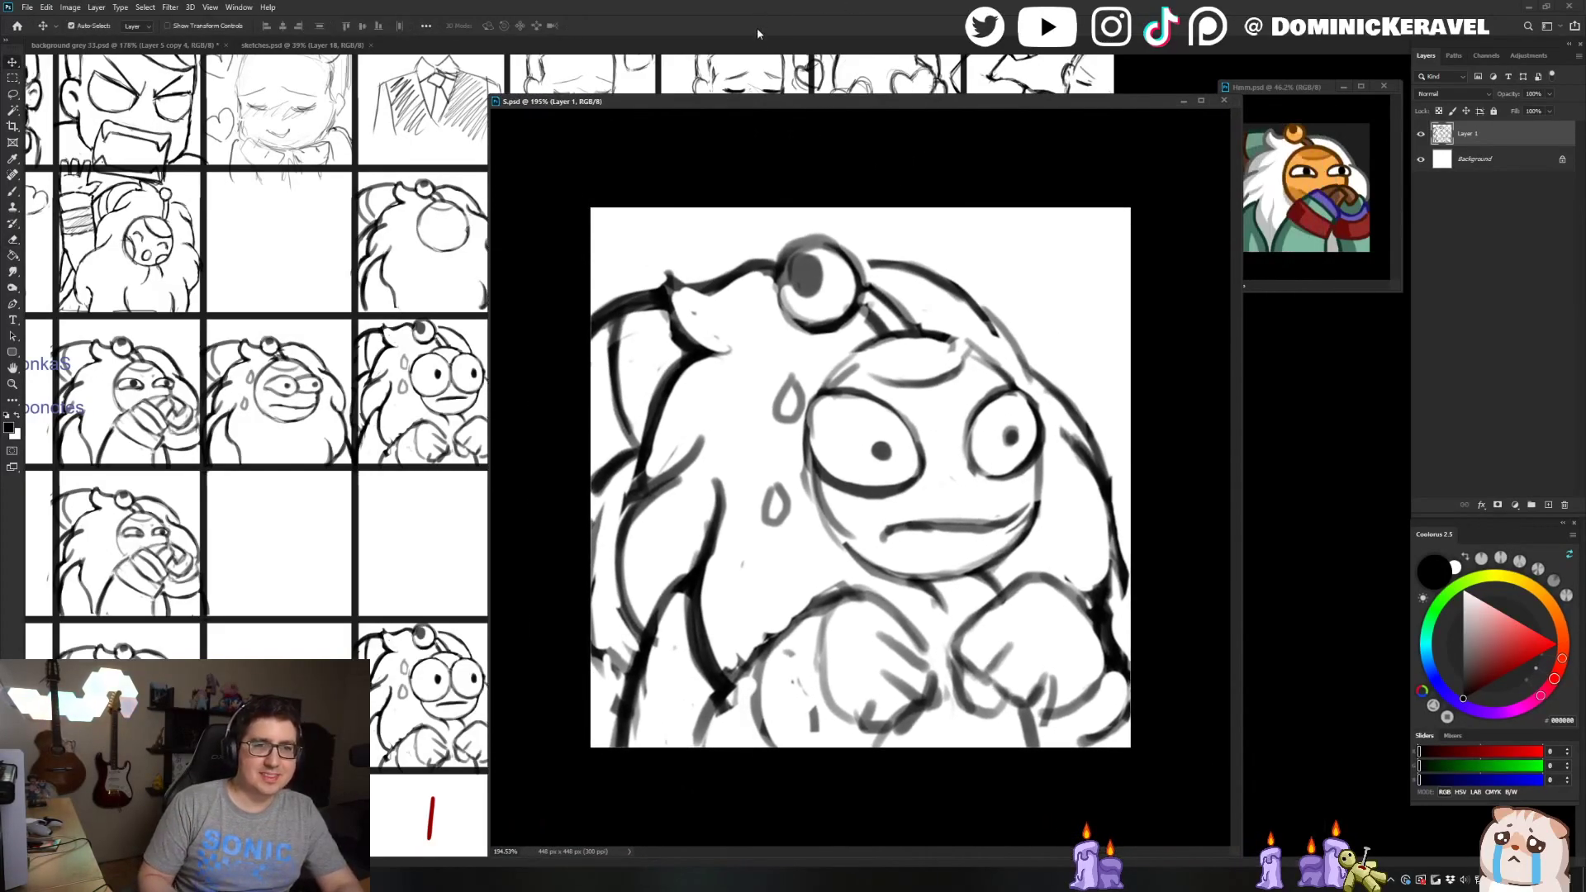
pyautogui.press('e')
pyautogui.moveTo(1016, 101); pyautogui.dragTo(986, 97)
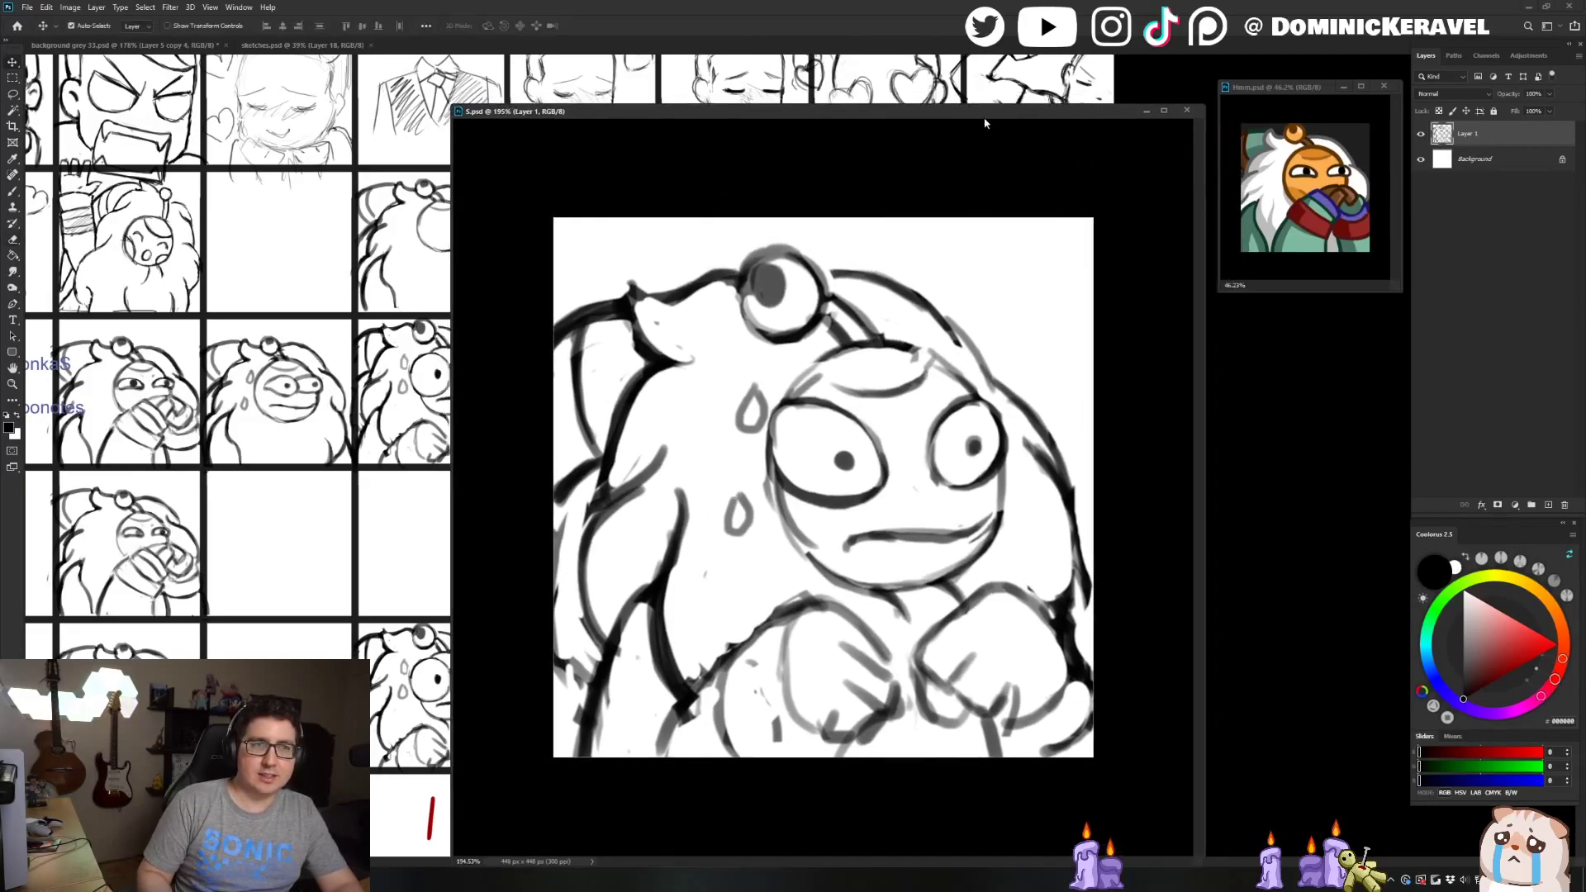
pyautogui.press('v')
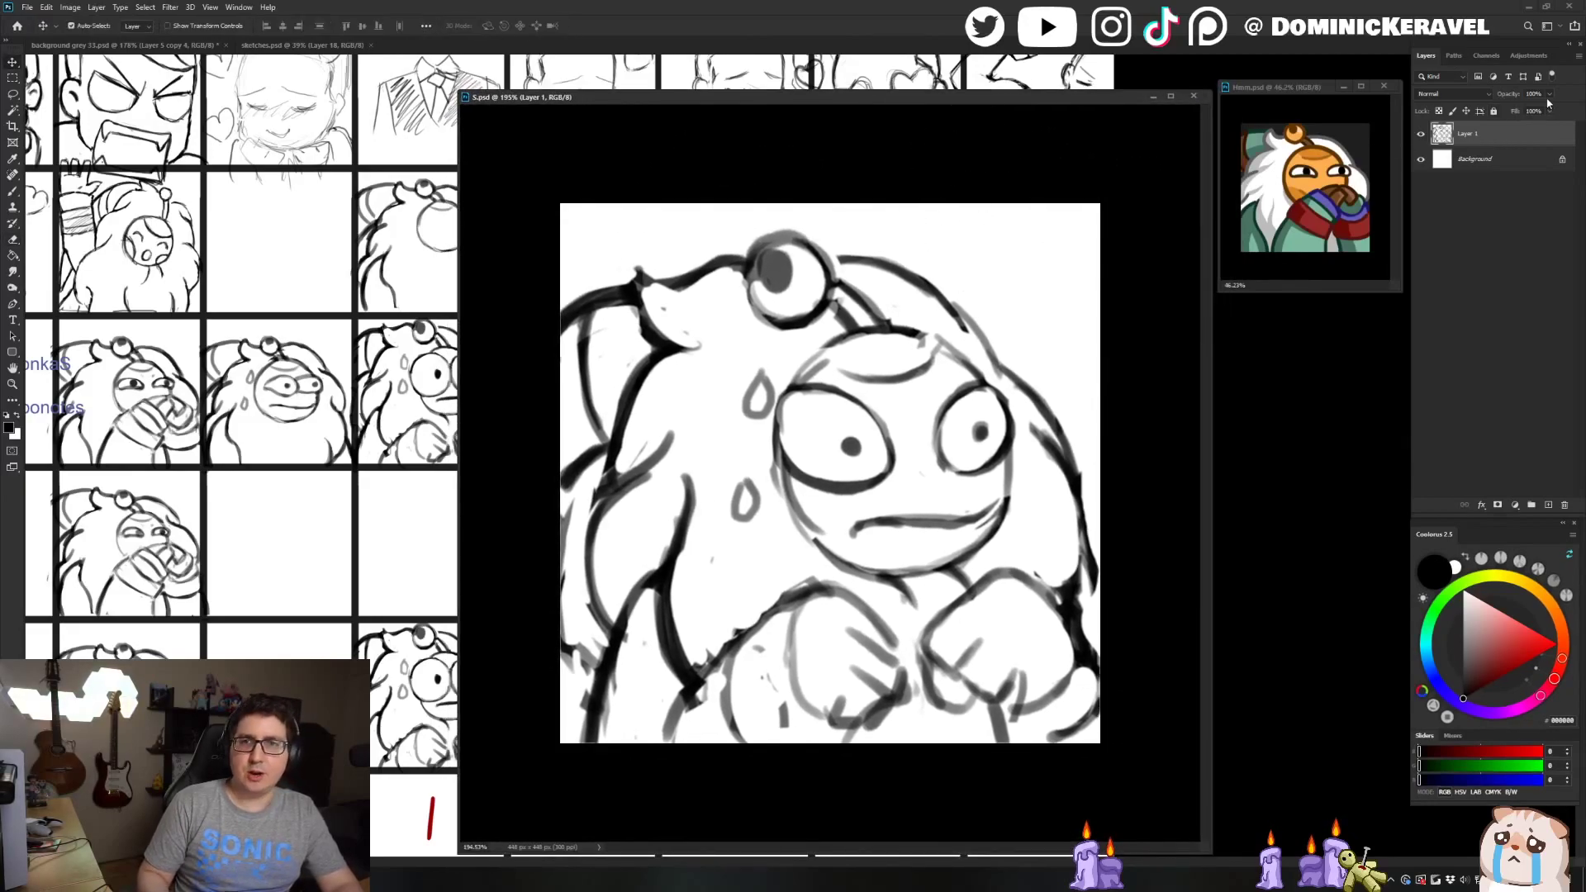
# Lower the sketch layer's opacity to 64% and choose the Clean Line Brush
pyautogui.moveTo(1549, 95); pyautogui.dragTo(1507, 130)
pyautogui.press('b')
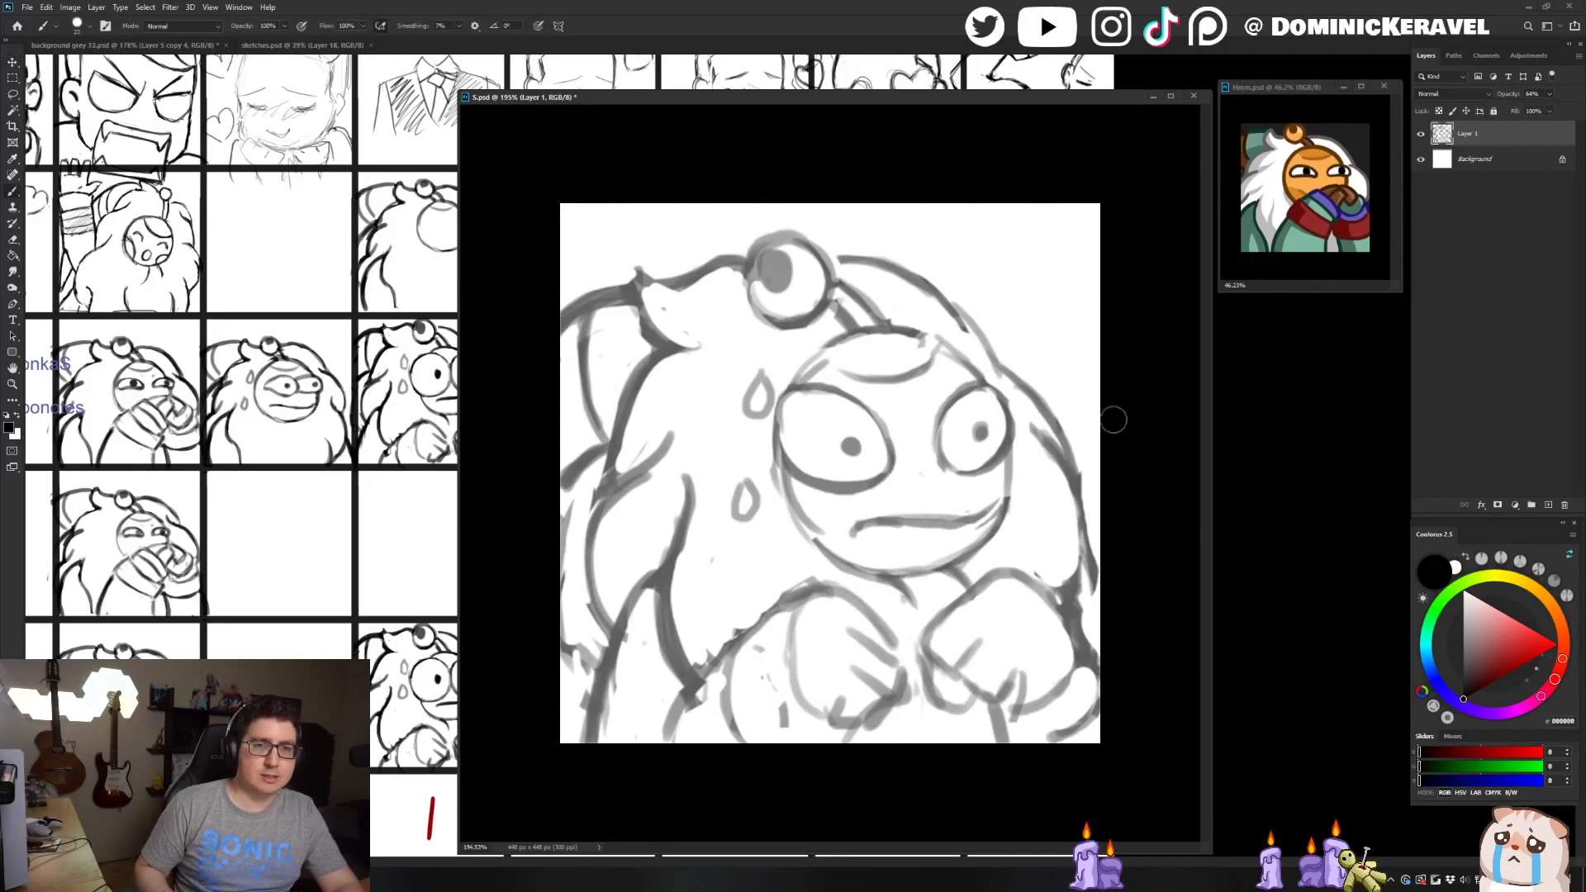
pyautogui.rightClick(747, 420)
pyautogui.doubleClick(981, 590)
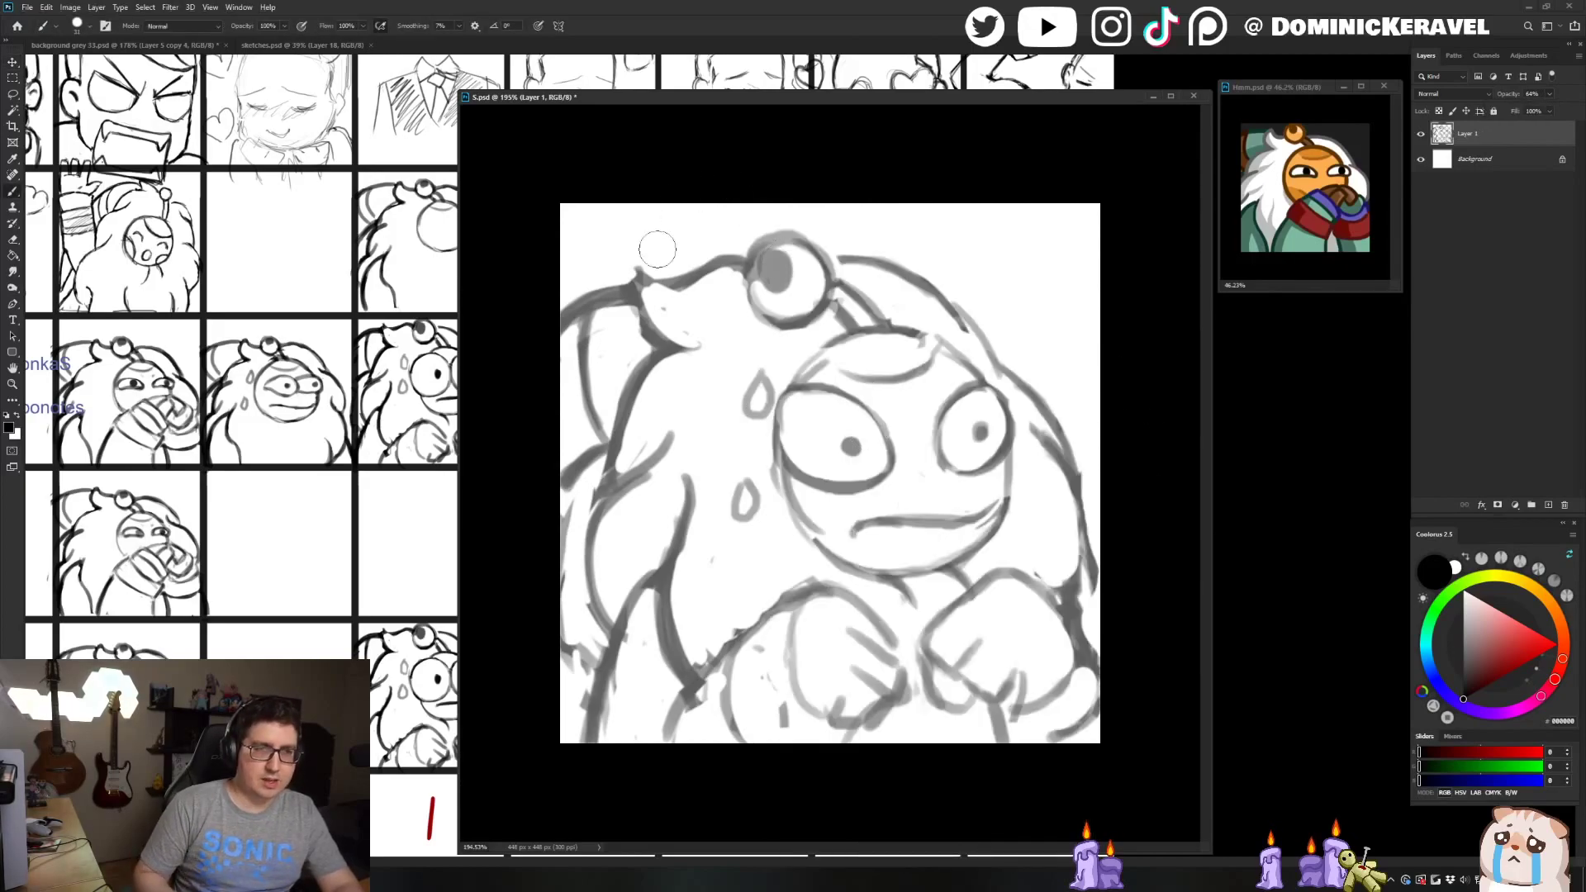
pyautogui.press('e')
pyautogui.press('b')
pyautogui.press('e')
pyautogui.moveTo(702, 277); pyautogui.dragTo(655, 320)
pyautogui.press('b')
pyautogui.press('e')
pyautogui.press('v')
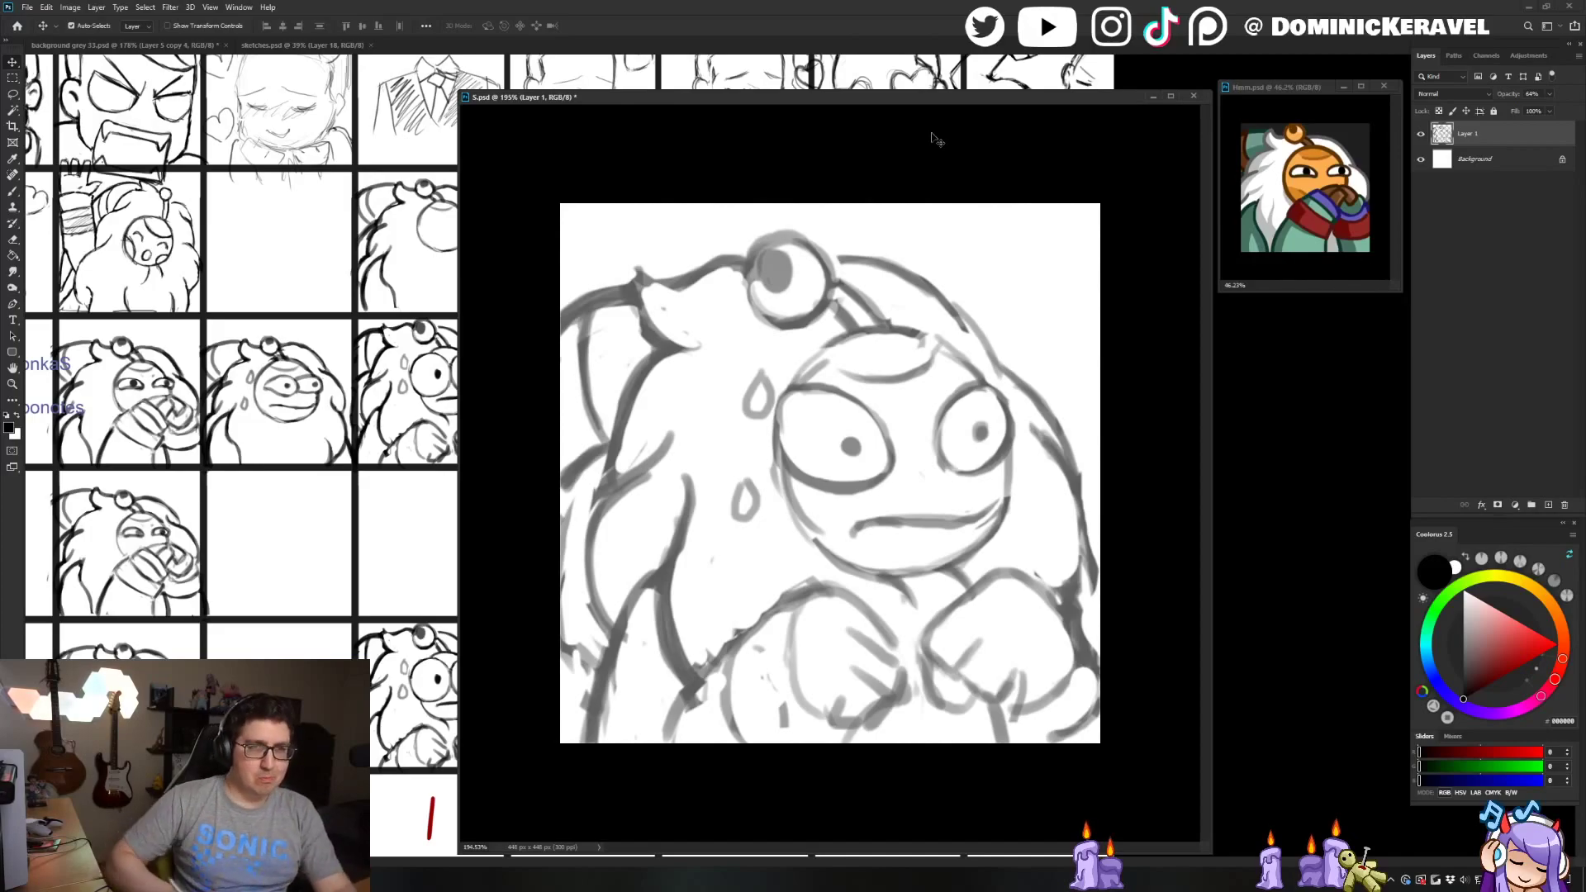
# Bring up the background grey 33 document behind the floating windows and reposition the S and coloured reference windows over it
pyautogui.moveTo(768, 97); pyautogui.dragTo(772, 105)
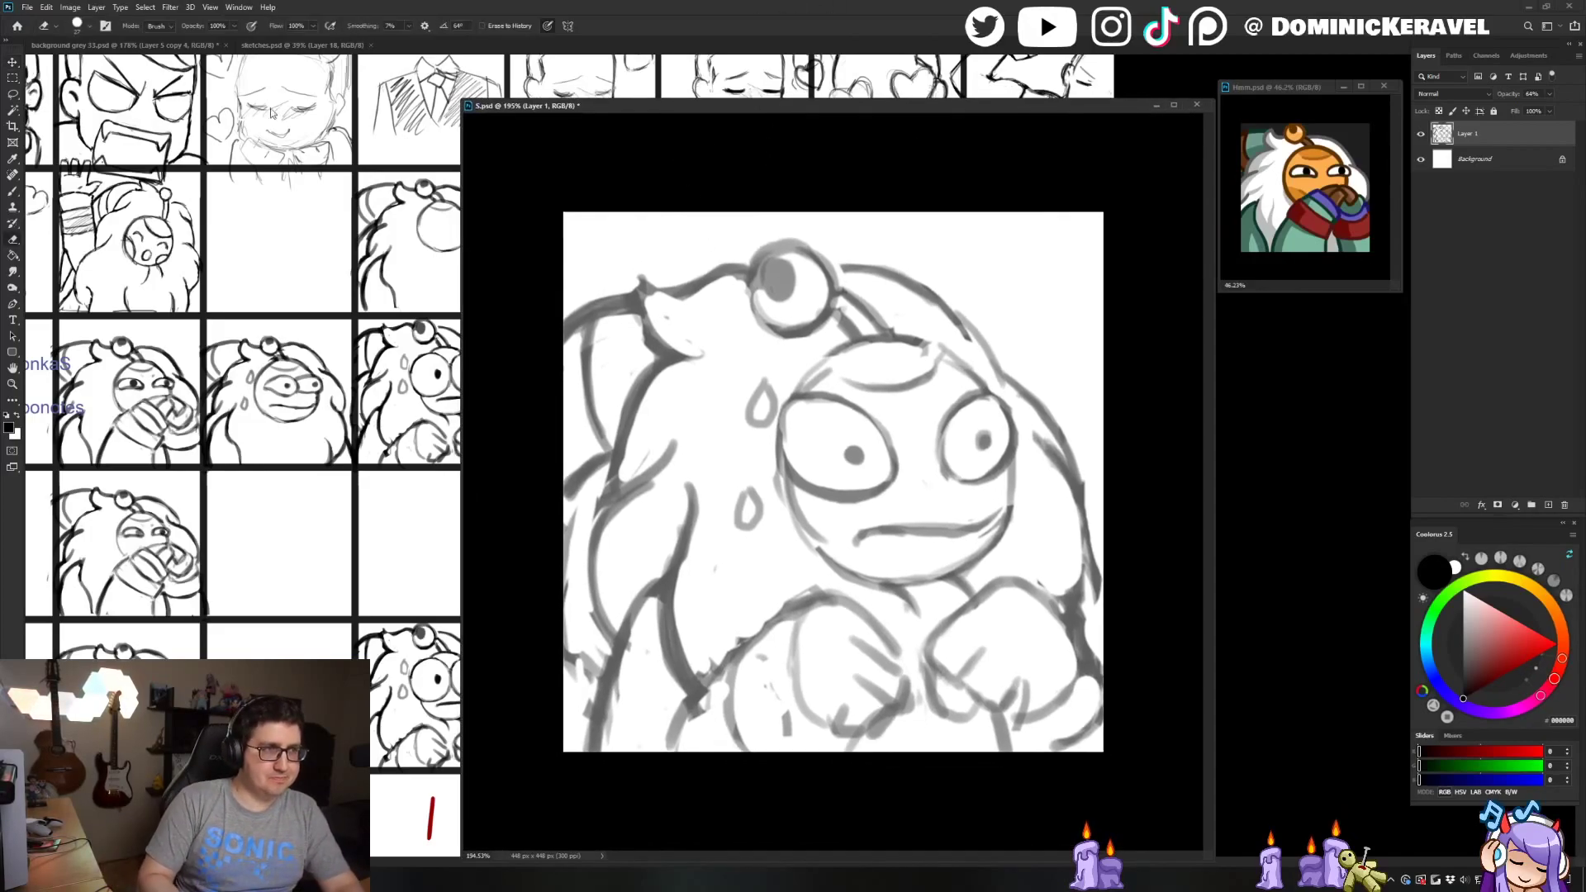
pyautogui.click(331, 142)
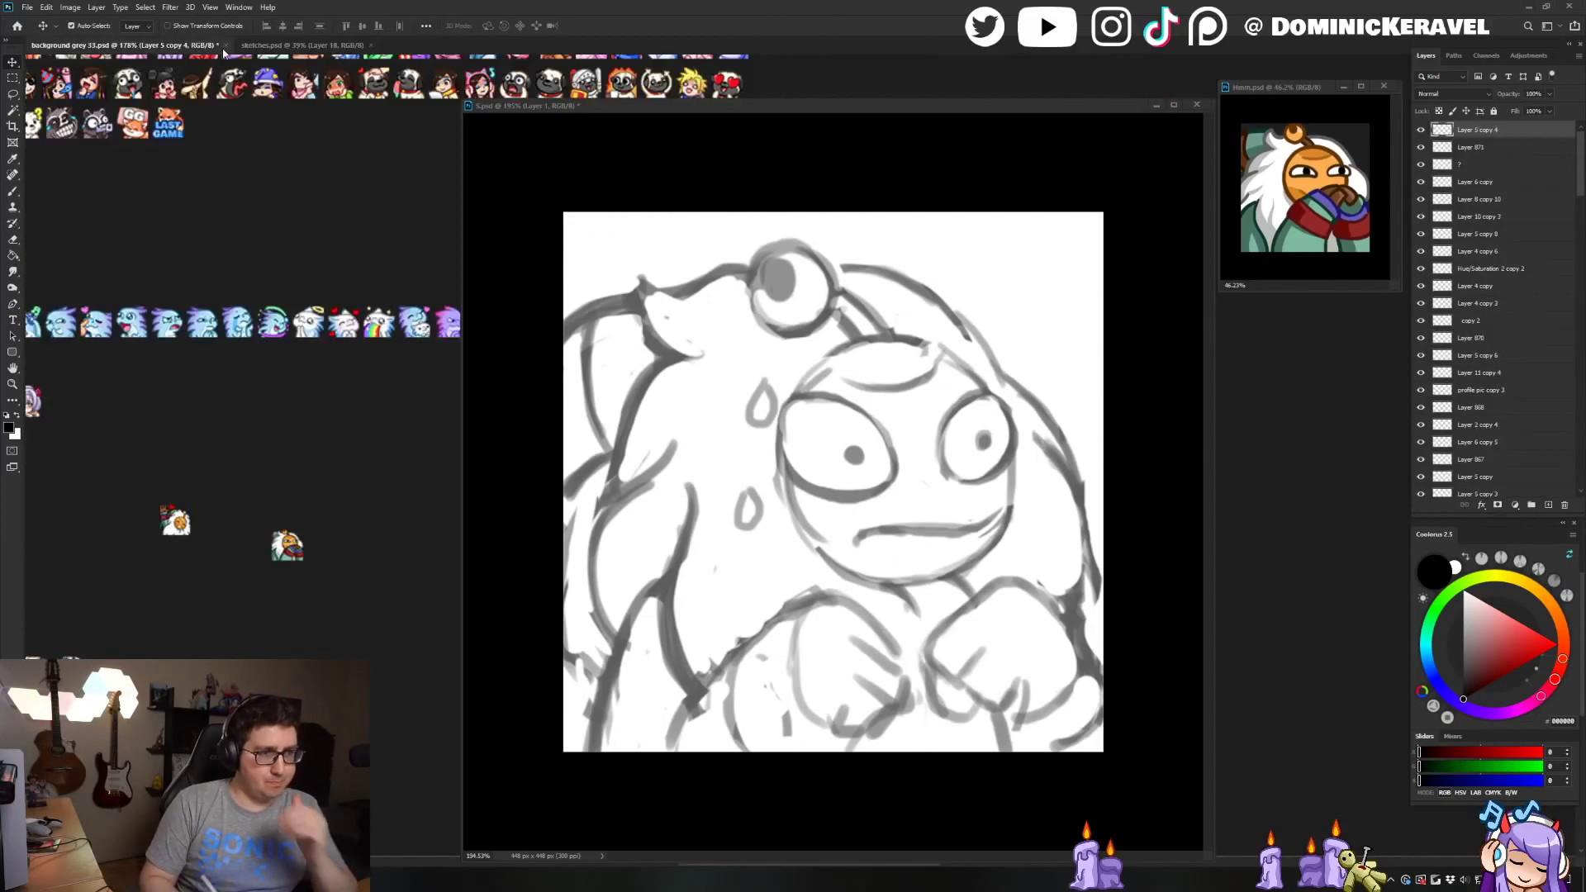
pyautogui.scroll(-1, 291, 436)
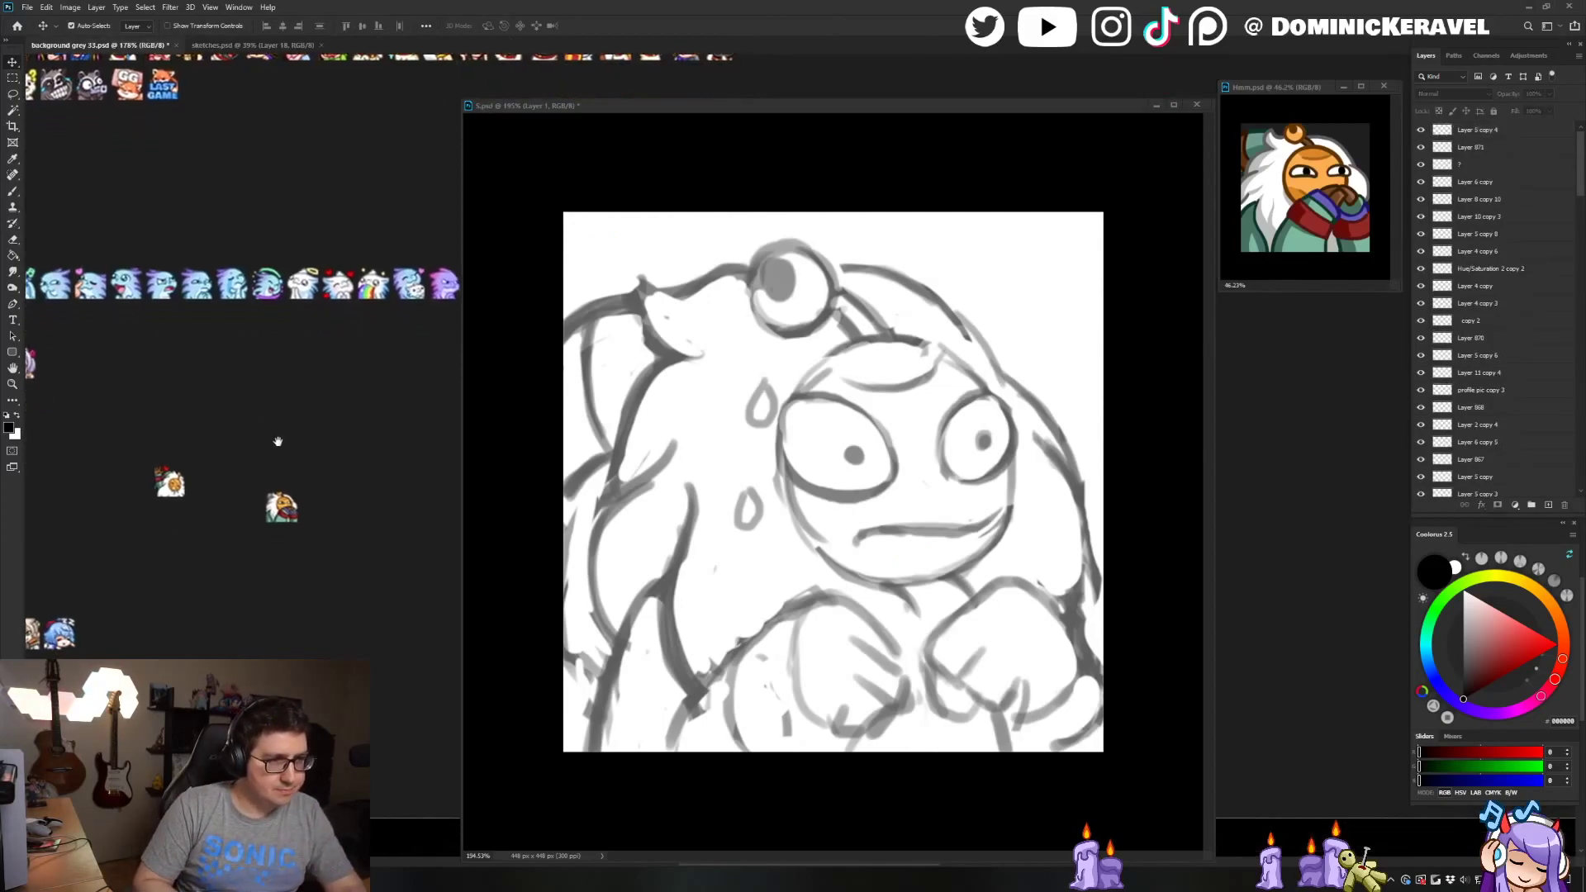
pyautogui.moveTo(290, 507); pyautogui.dragTo(275, 473)
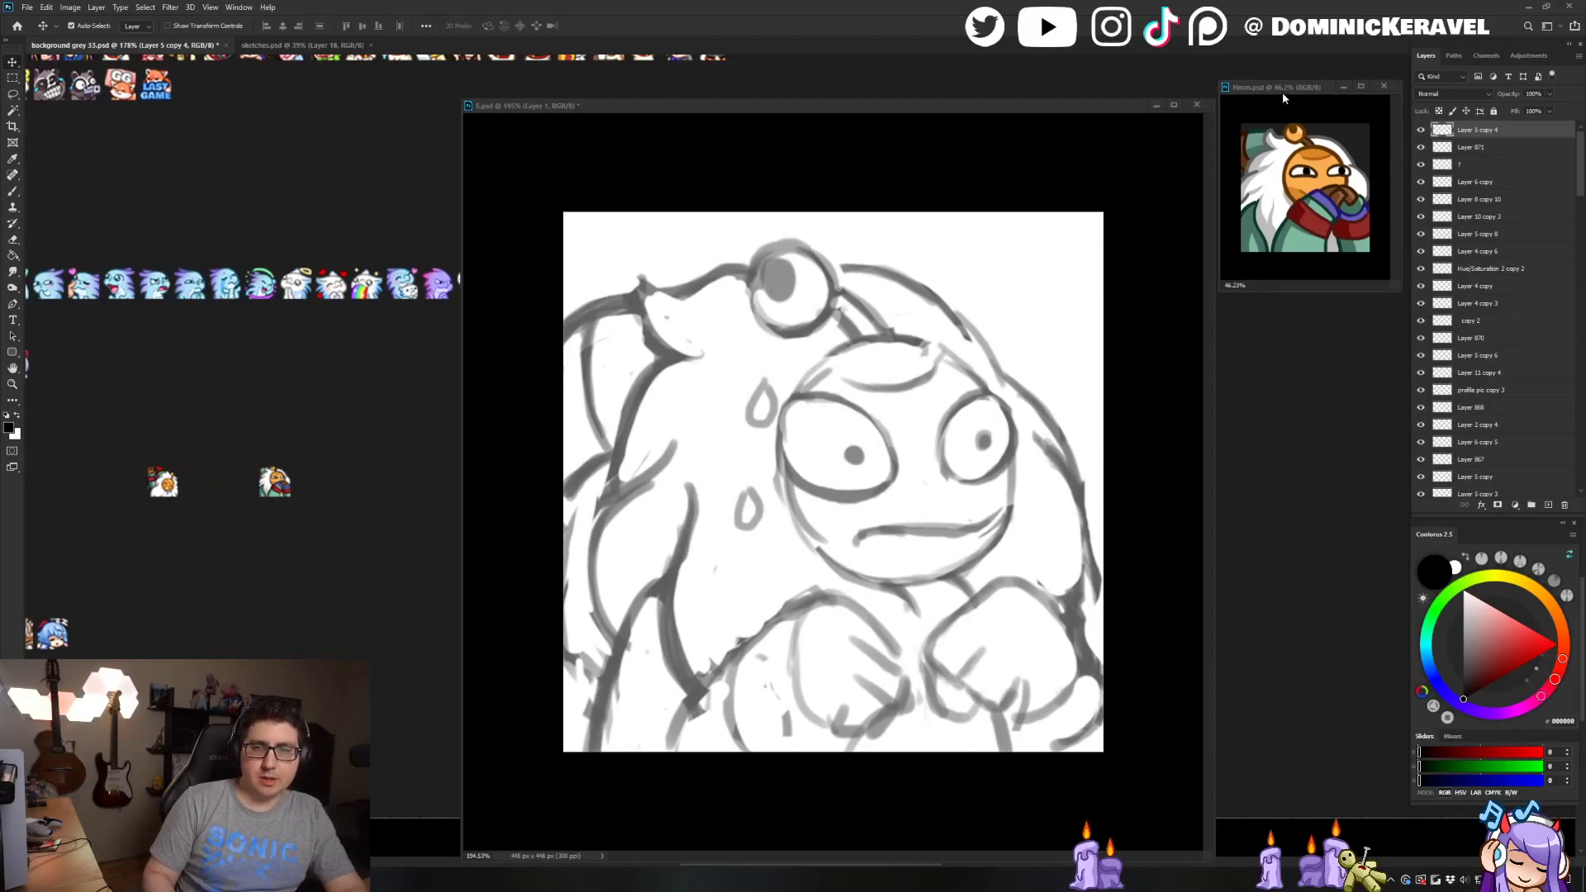
pyautogui.moveTo(1283, 93); pyautogui.dragTo(1297, 87)
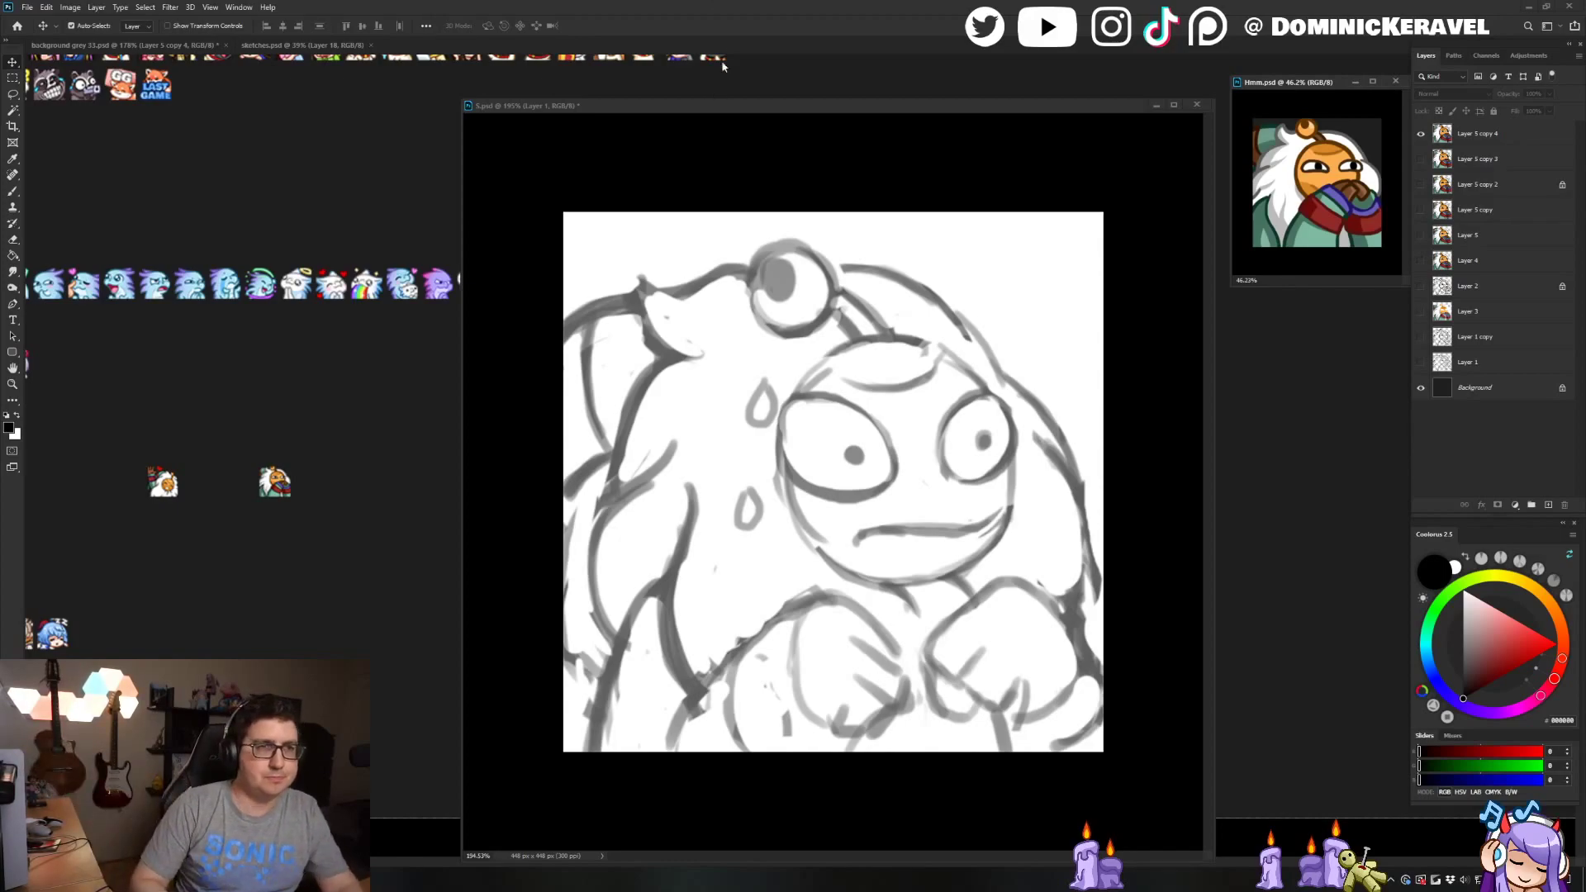
pyautogui.moveTo(743, 106); pyautogui.dragTo(715, 106)
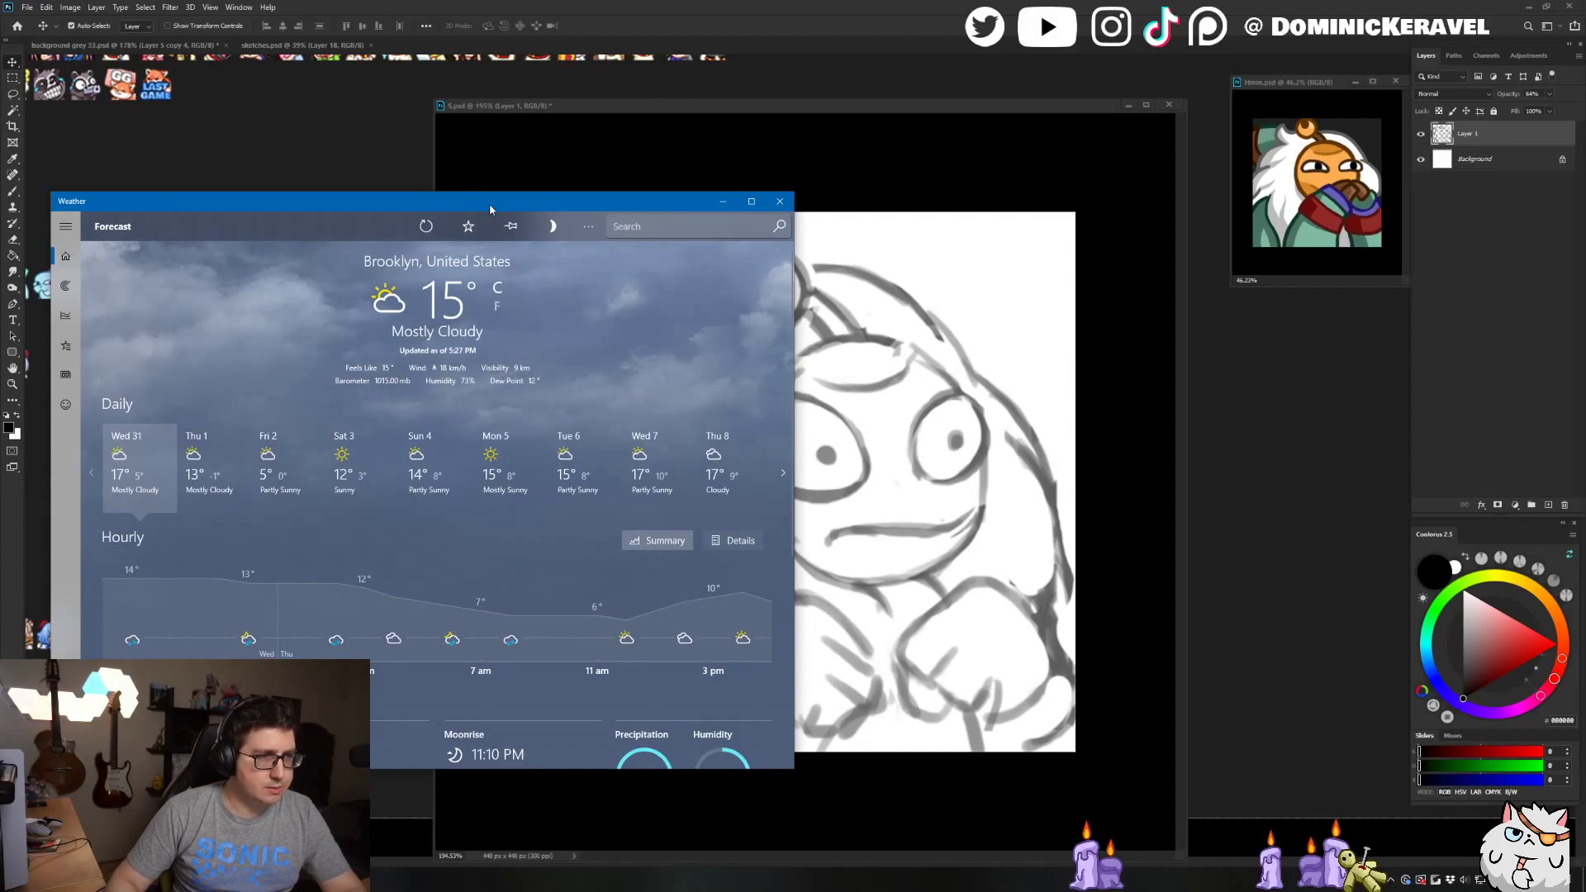
# Close the Weather window and shift the S.psd window slightly away from the coloured reference
pyautogui.moveTo(489, 203); pyautogui.dragTo(488, 204)
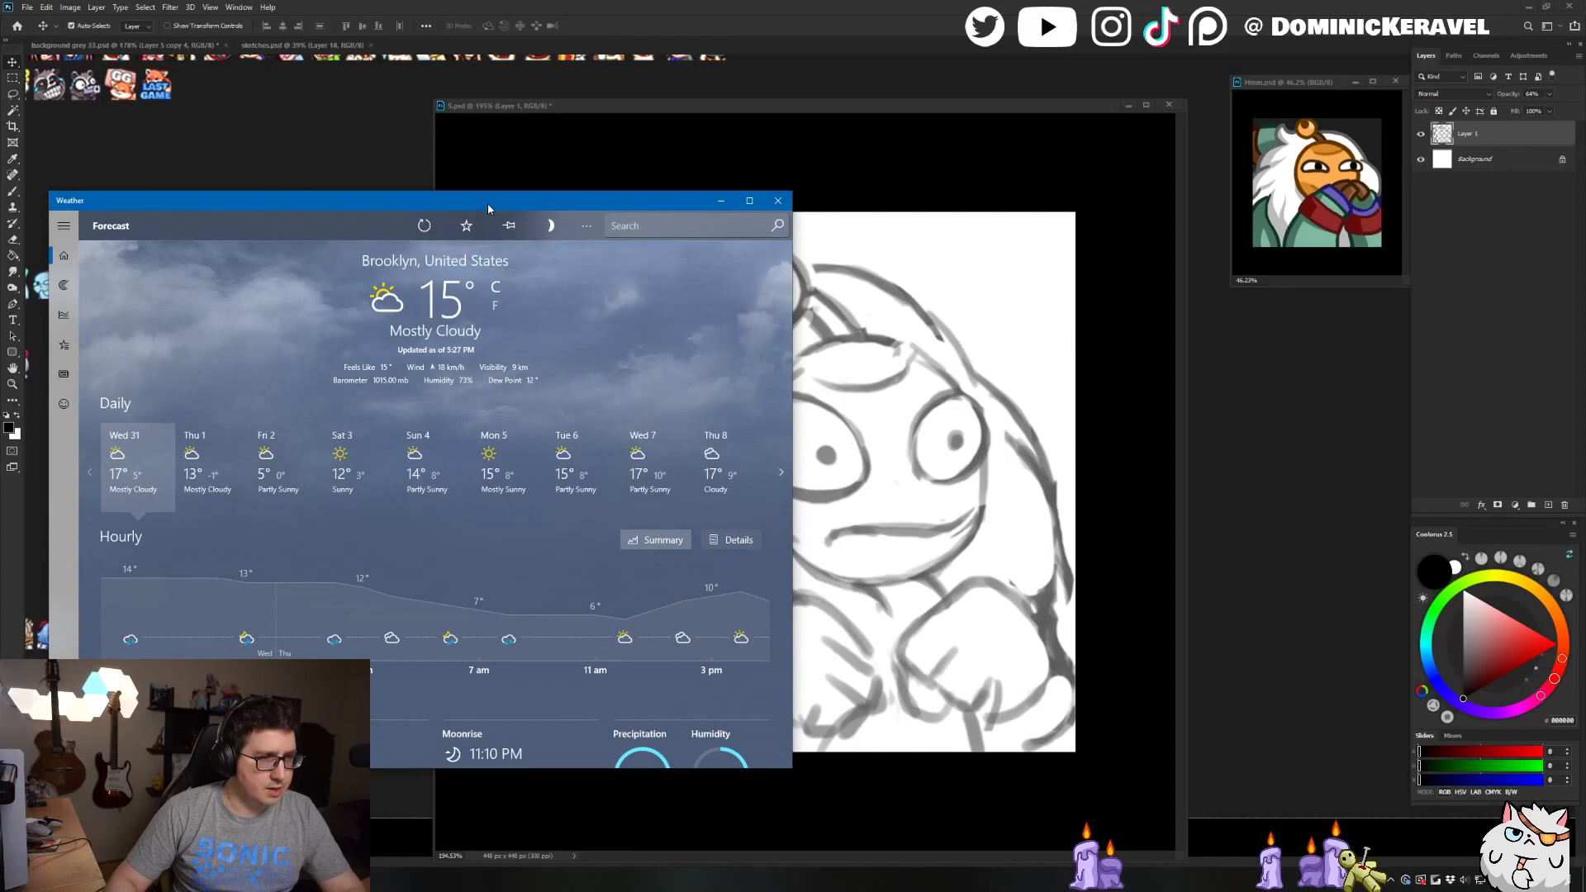
pyautogui.hotkey('alt', 'F4')
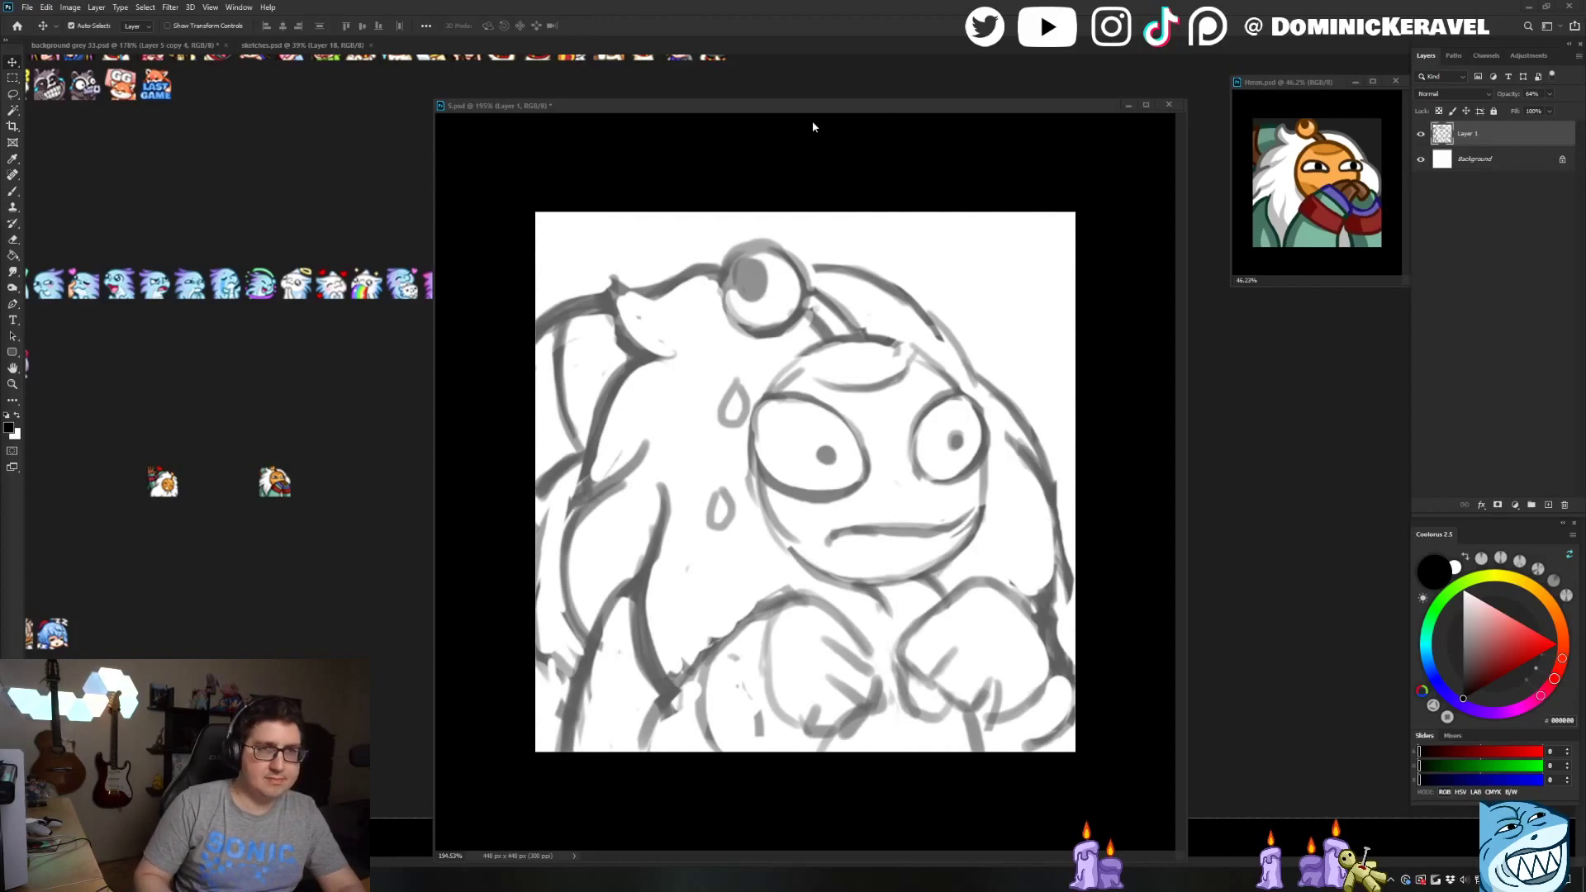
pyautogui.moveTo(805, 104); pyautogui.dragTo(790, 92)
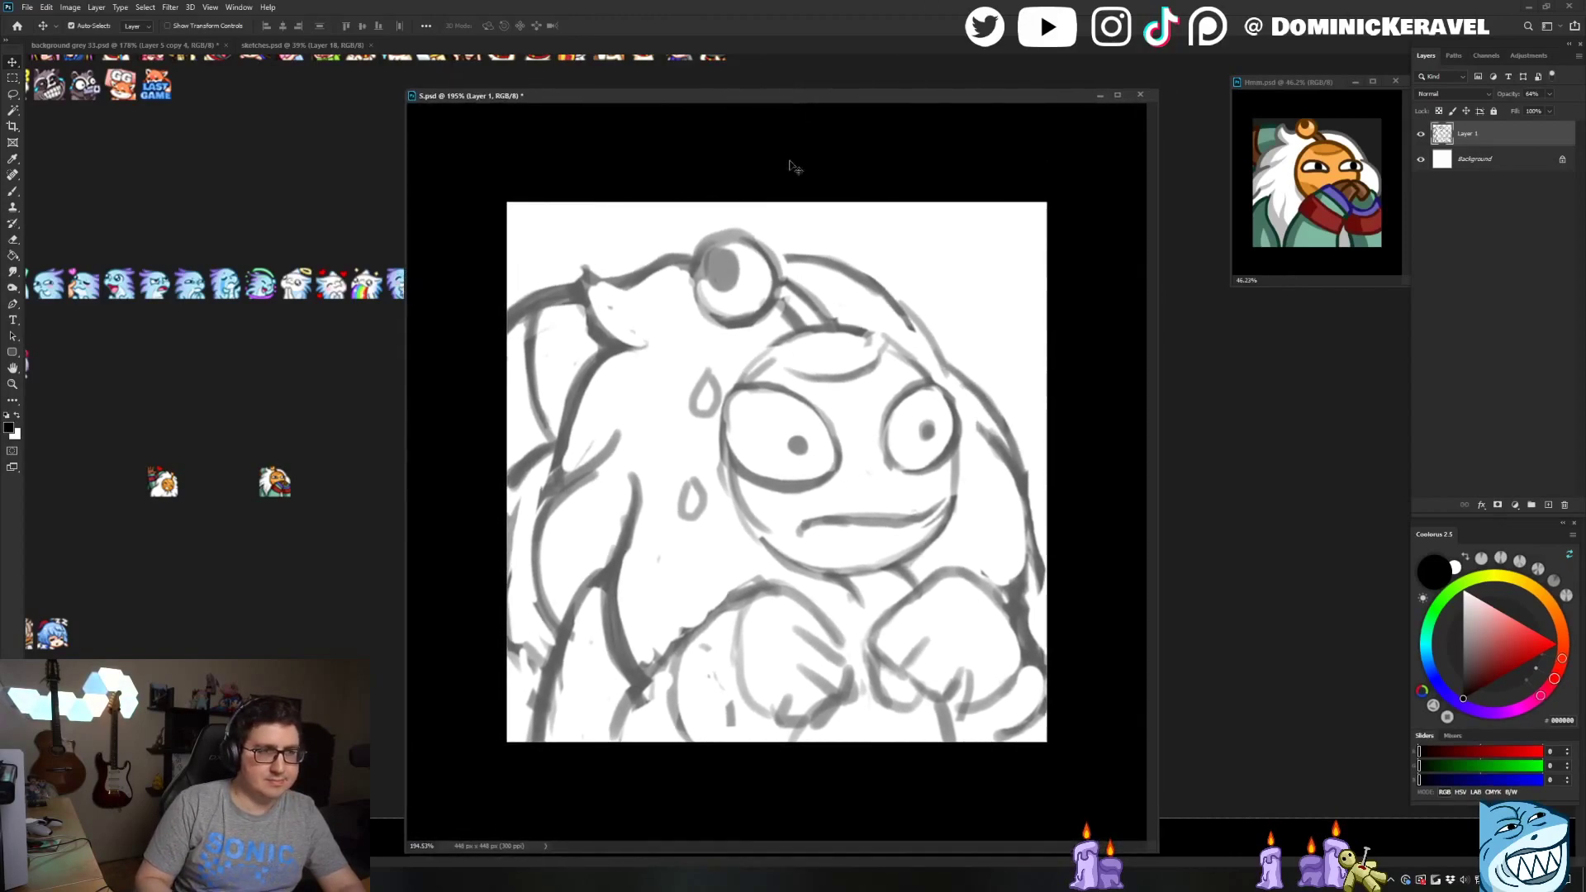
# Select the Clean Line Brush from the Dom Brushes EMOTES set and add a new layer above the faded sketch
pyautogui.press('b')
pyautogui.scroll(-2, 880, 354)
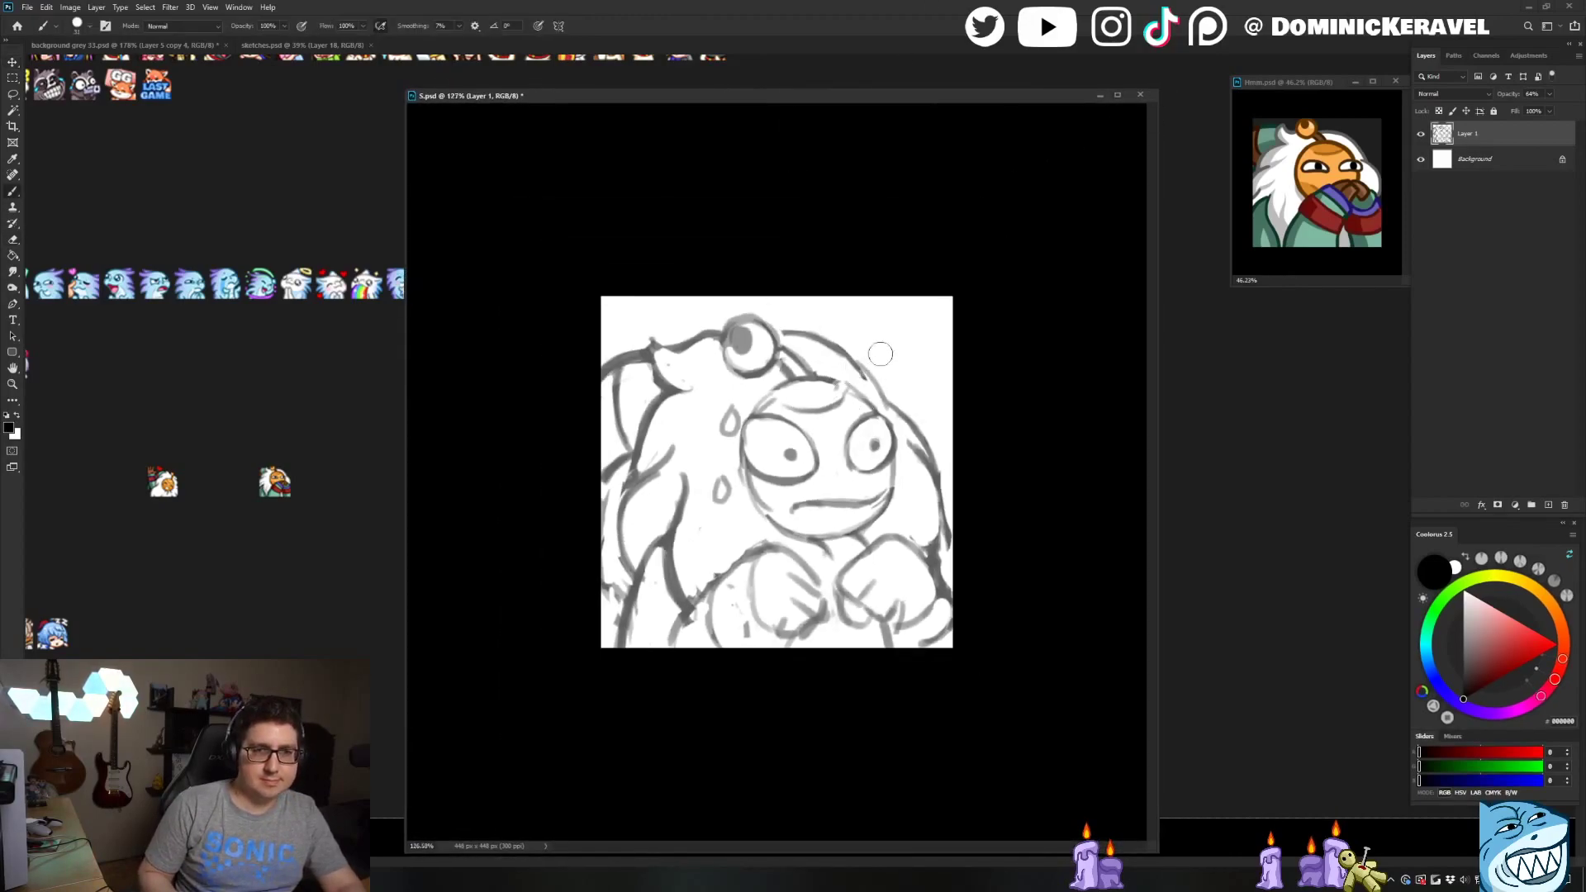
pyautogui.rightClick(798, 400)
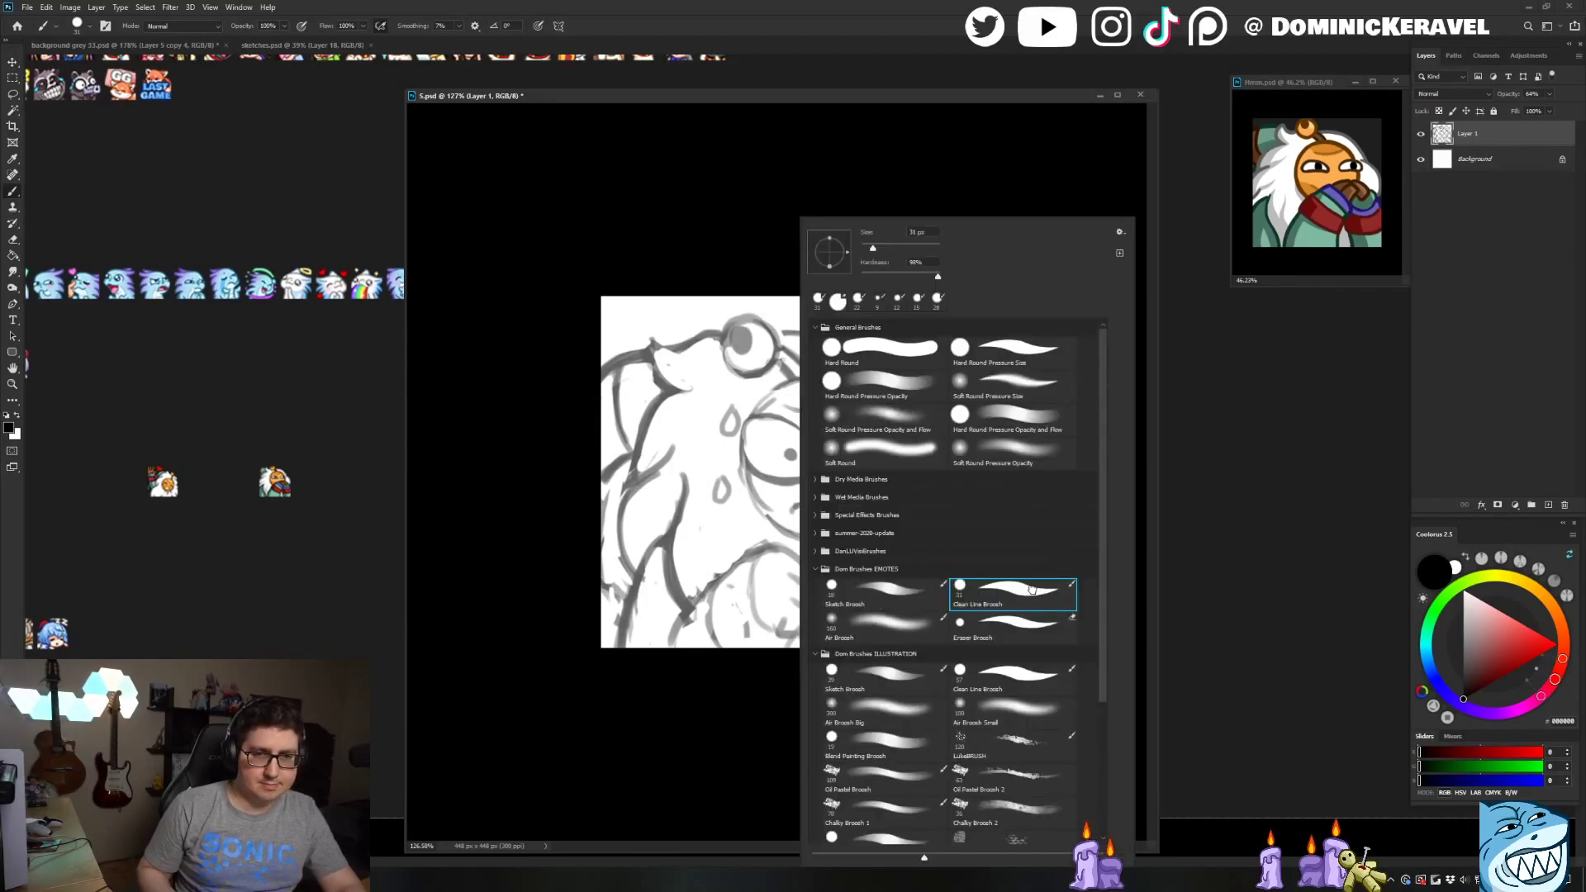
pyautogui.doubleClick(1032, 588)
pyautogui.hotkey('ctrl', 'shift', 'n')
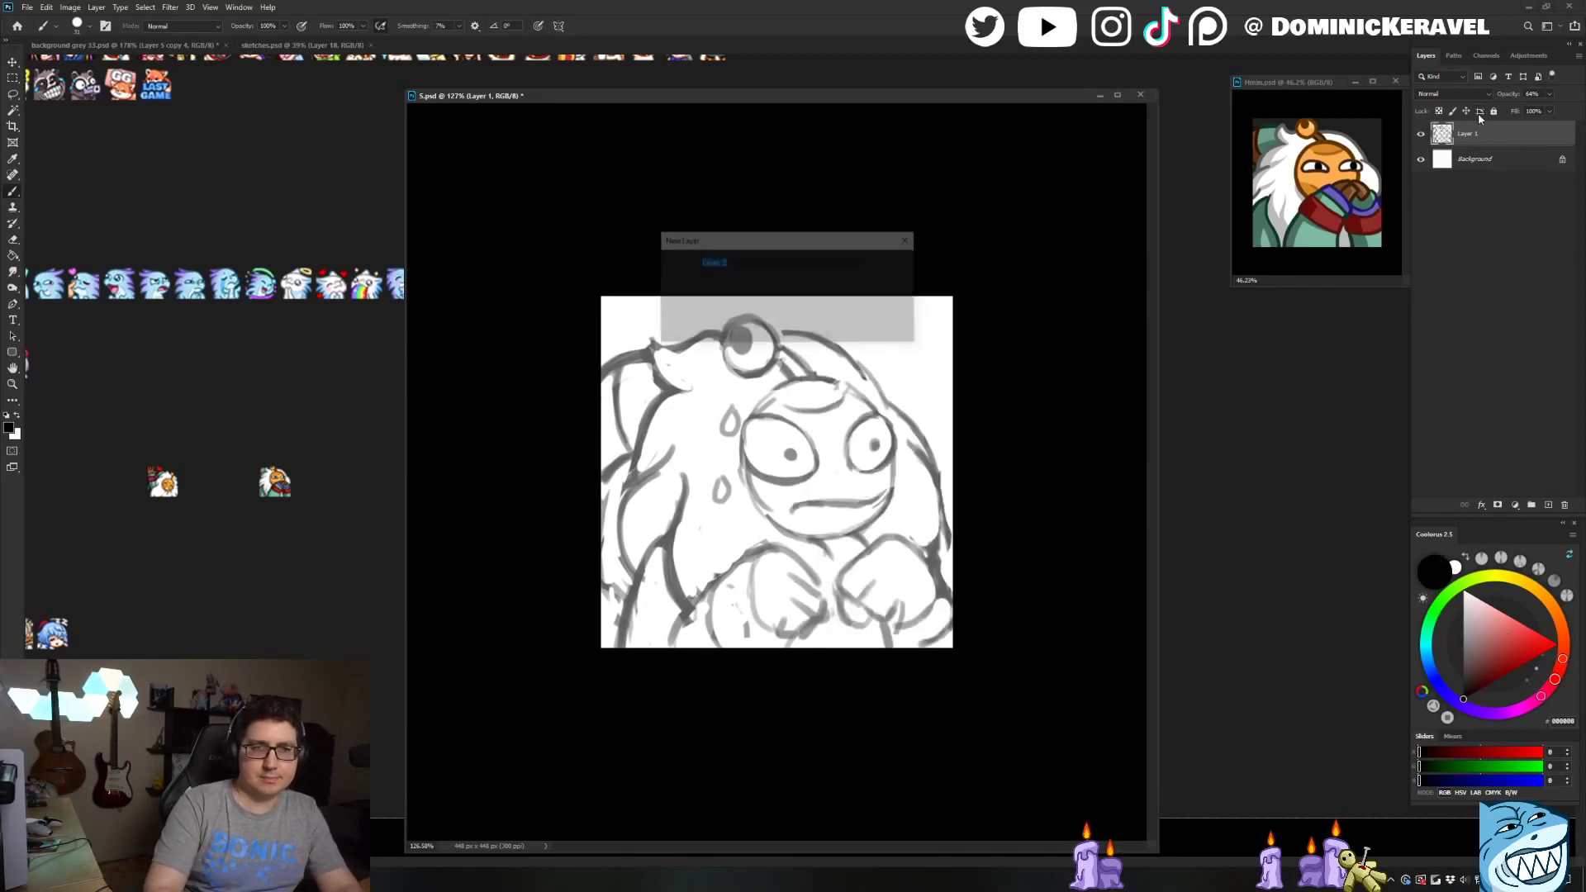
pyautogui.press('Return')
pyautogui.press('v')
pyautogui.press('b')
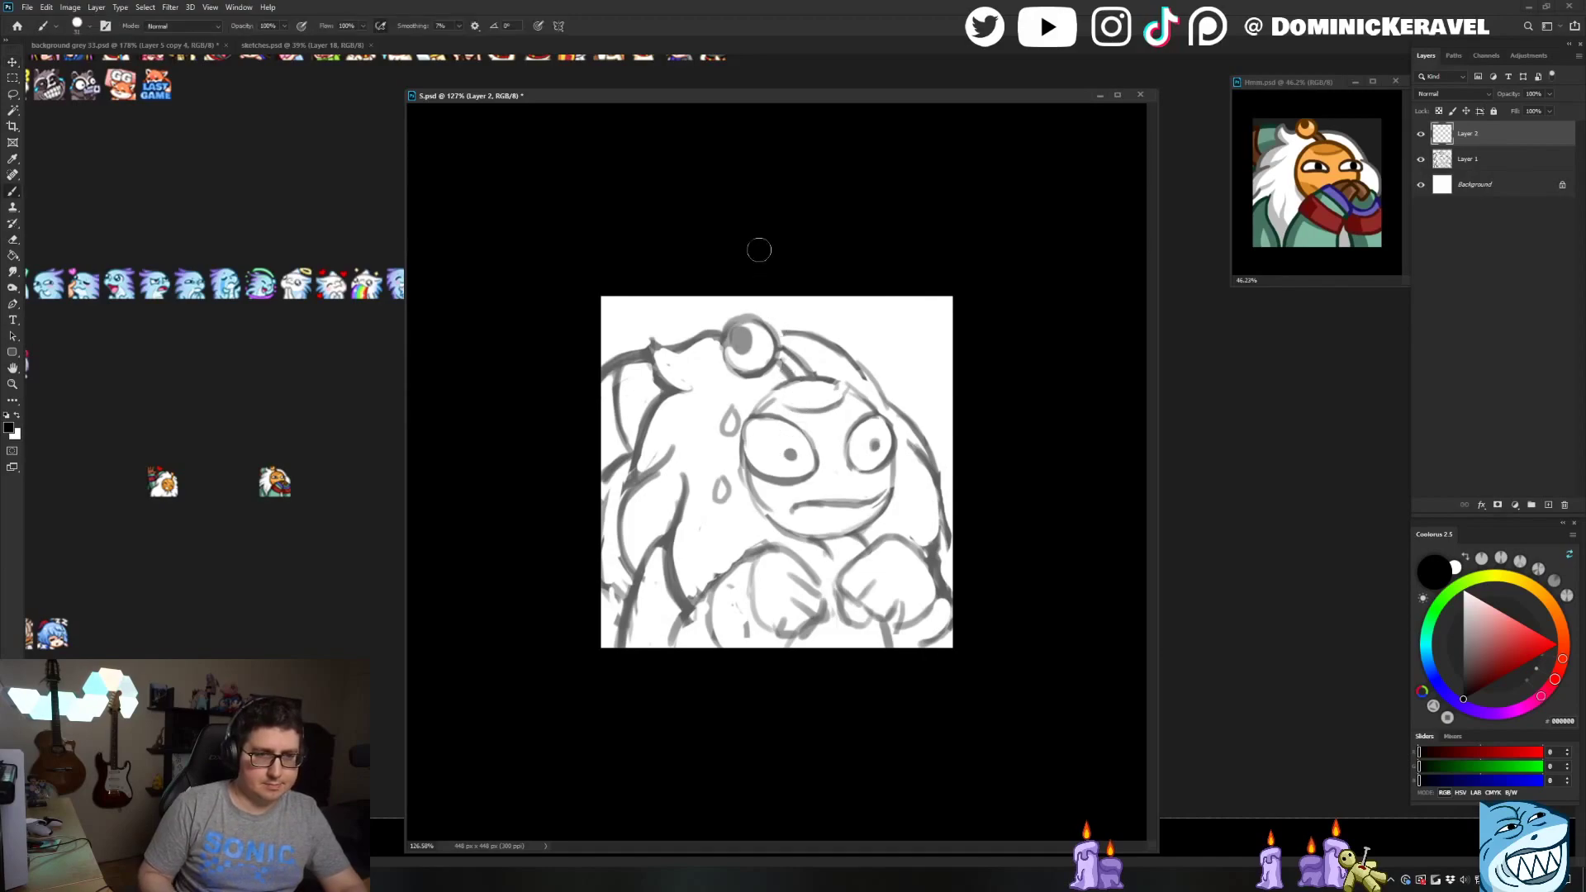
# Ink the upper arc of the face outline in black on the new layer with a smaller brush
pyautogui.keyDown('alt'); pyautogui.rightClick(853, 431); pyautogui.keyUp('alt')
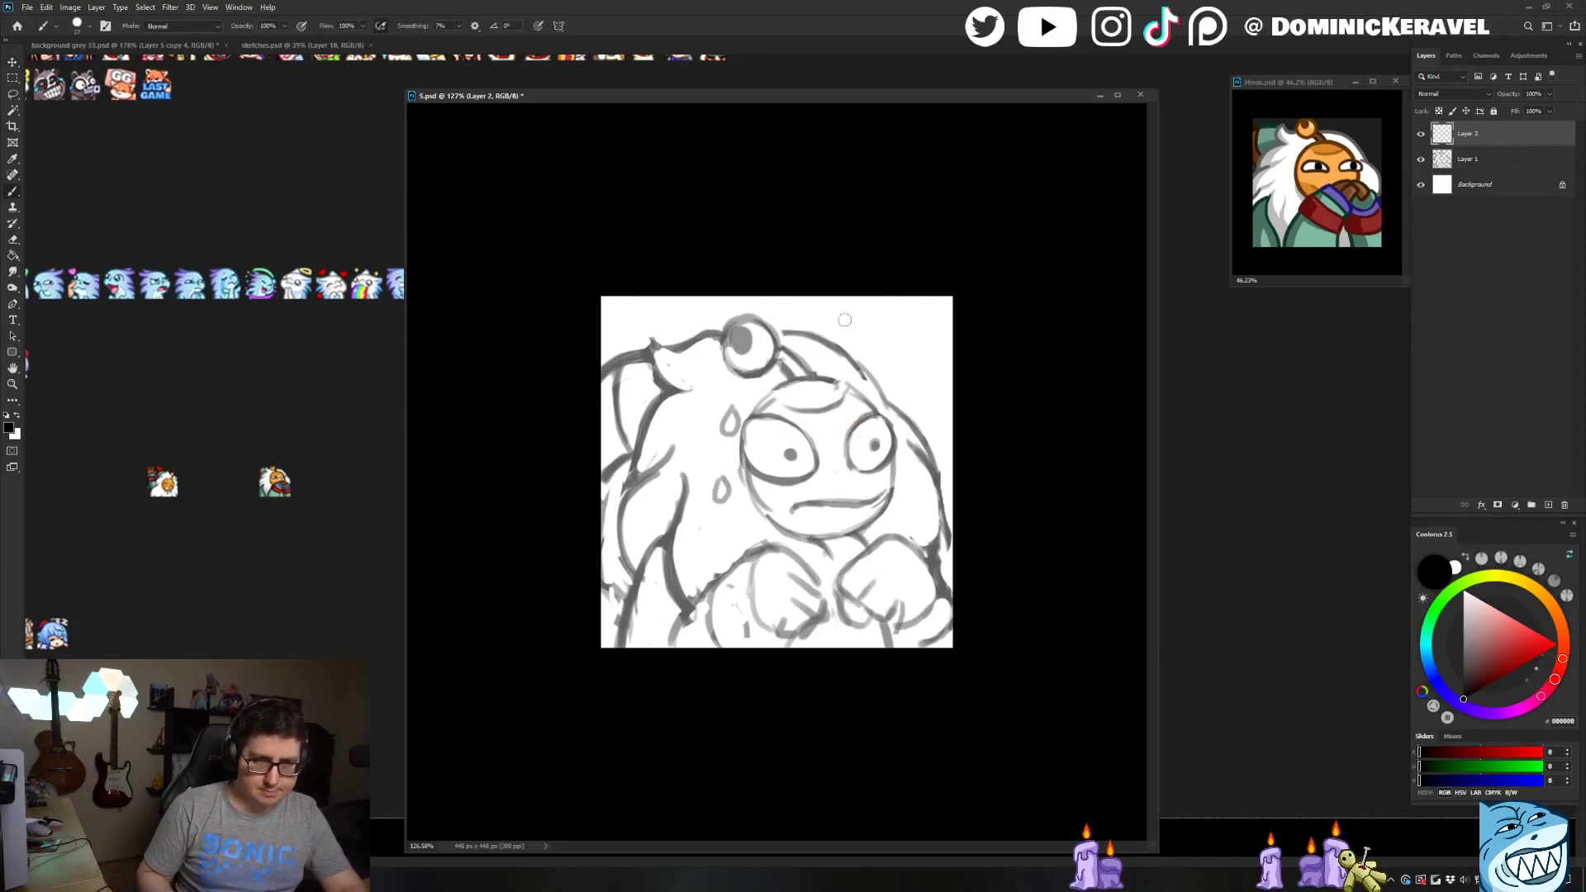
pyautogui.moveTo(754, 411)
pyautogui.mouseDown()
pyautogui.moveTo(794, 388)
pyautogui.moveTo(757, 412)
pyautogui.moveTo(807, 382)
pyautogui.moveTo(883, 414)
pyautogui.mouseUp()
pyautogui.hotkey('ctrl', 'z')
pyautogui.hotkey('ctrl', 'z')
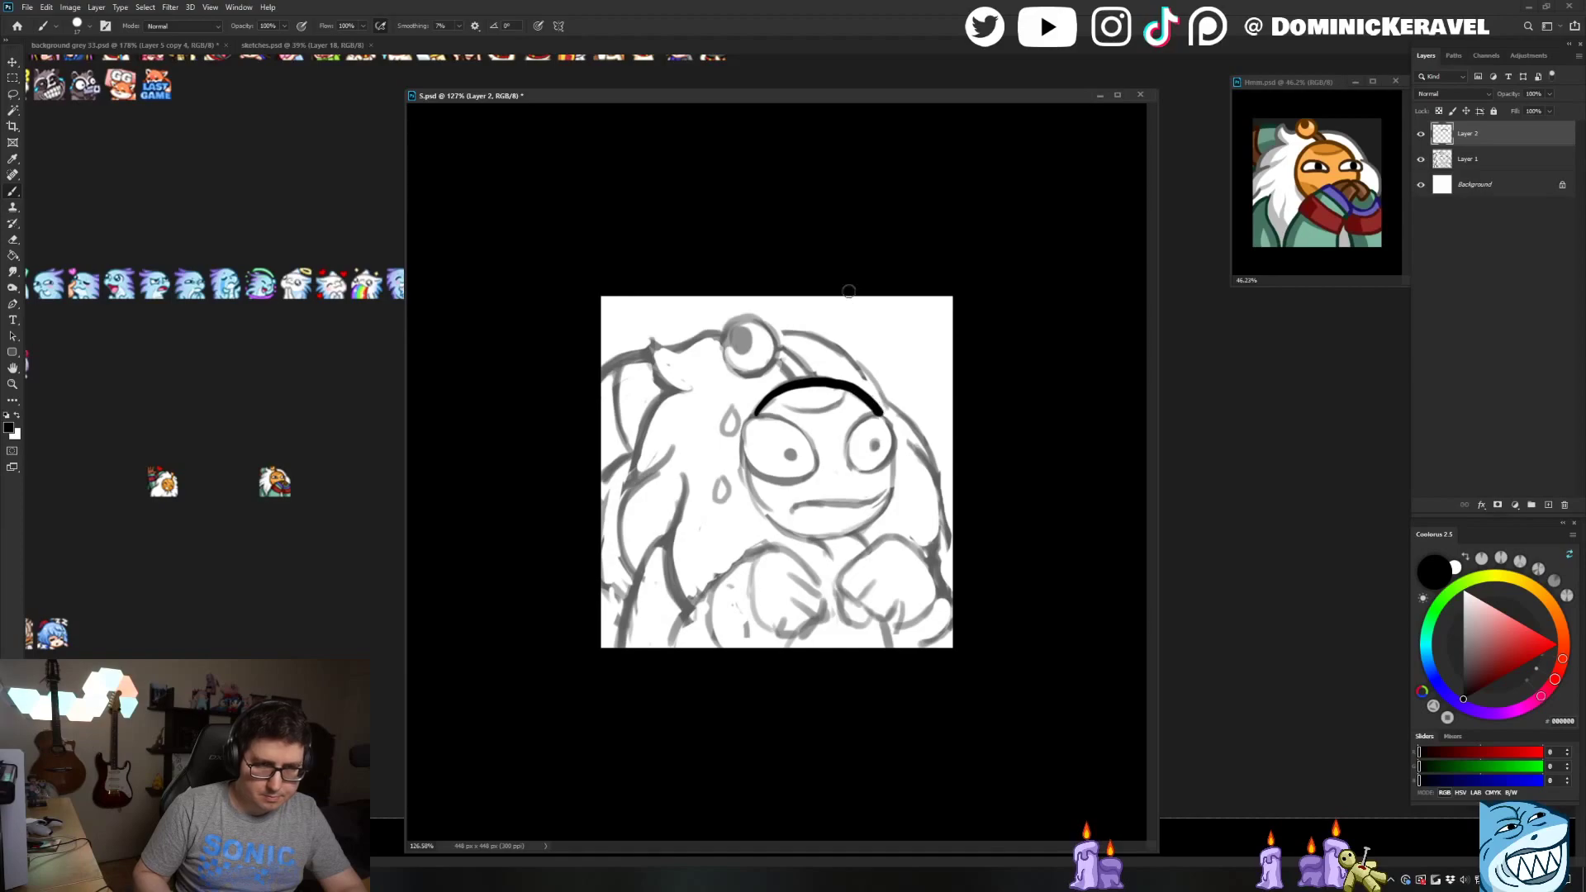
# Trim the outer edge of the forehead arc with a small eraser and restroke its right half
pyautogui.press('e')
pyautogui.keyDown('alt'); pyautogui.rightClick(846, 378); pyautogui.keyUp('alt')
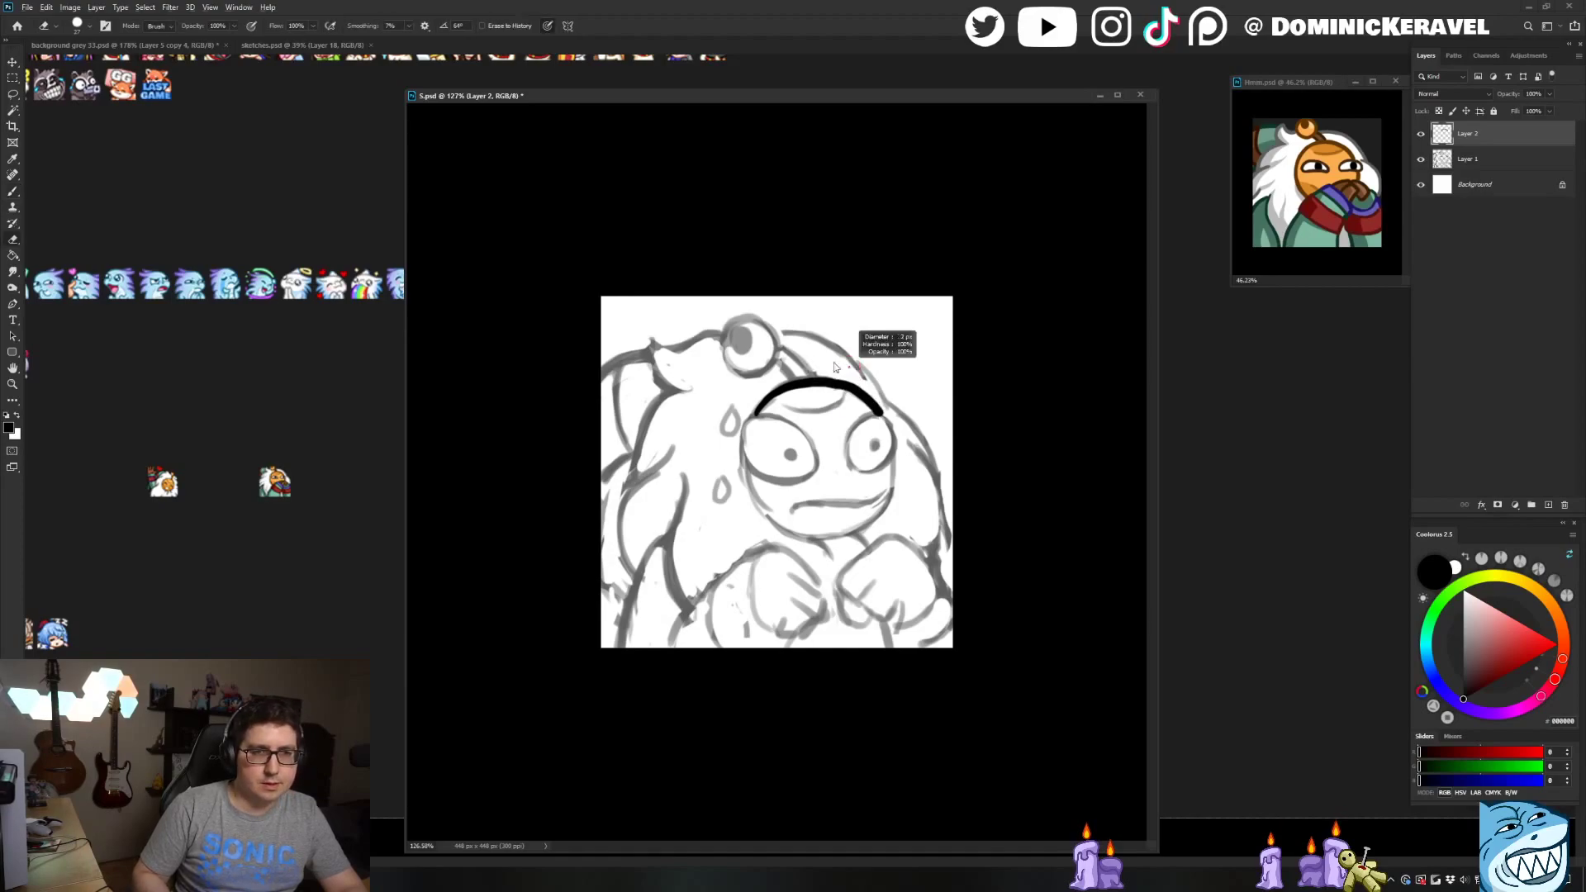
pyautogui.moveTo(816, 373)
pyautogui.mouseDown()
pyautogui.moveTo(849, 379)
pyautogui.moveTo(888, 420)
pyautogui.mouseUp()
pyautogui.press('b')
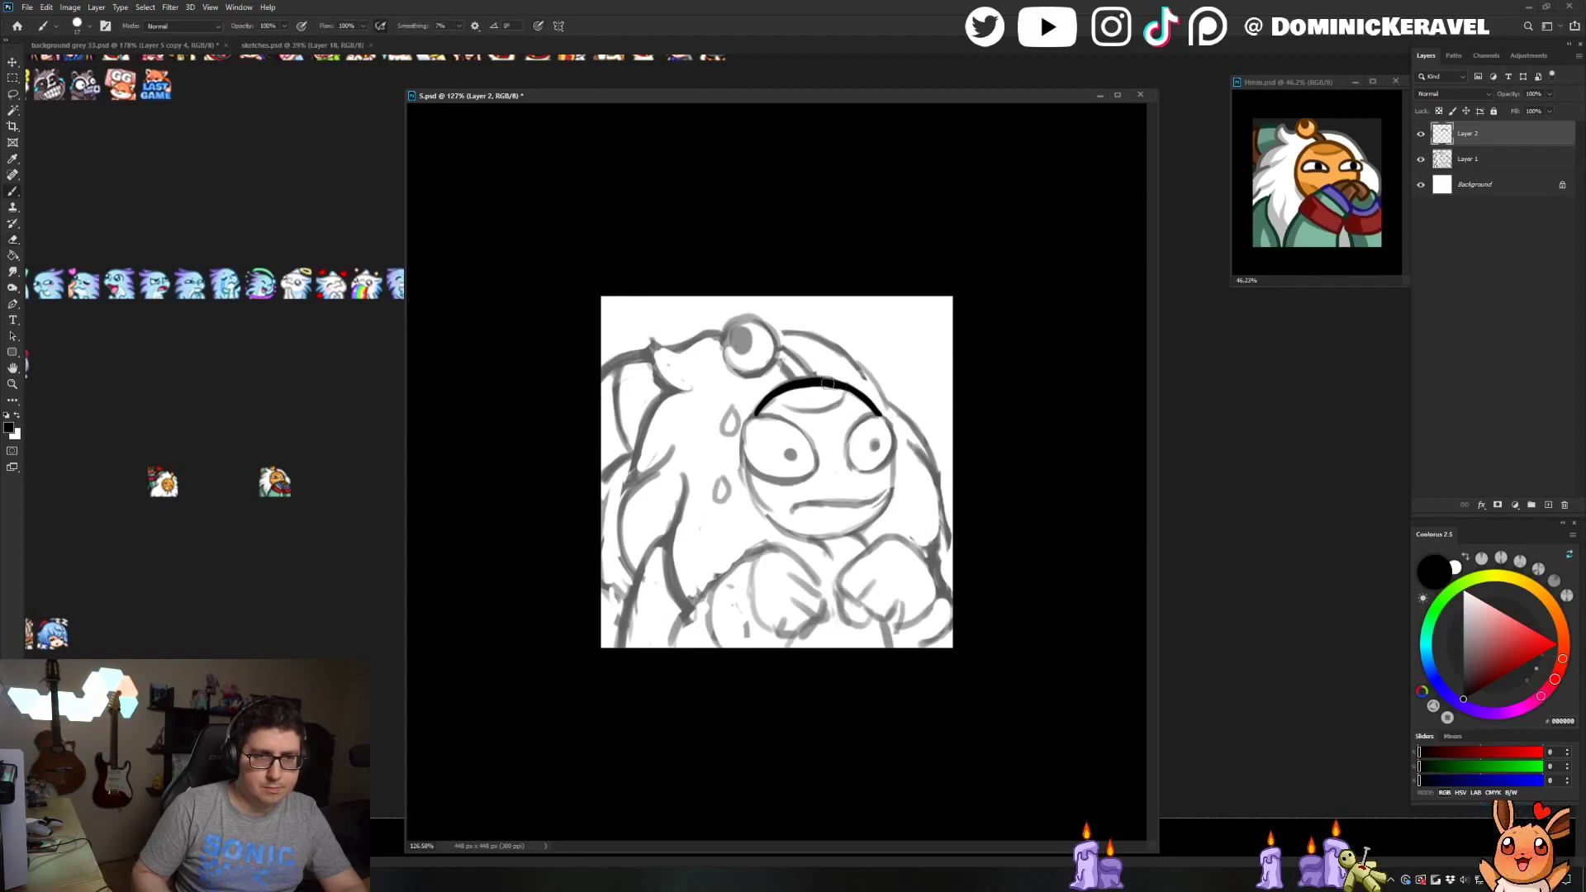
pyautogui.moveTo(824, 378); pyautogui.dragTo(865, 402)
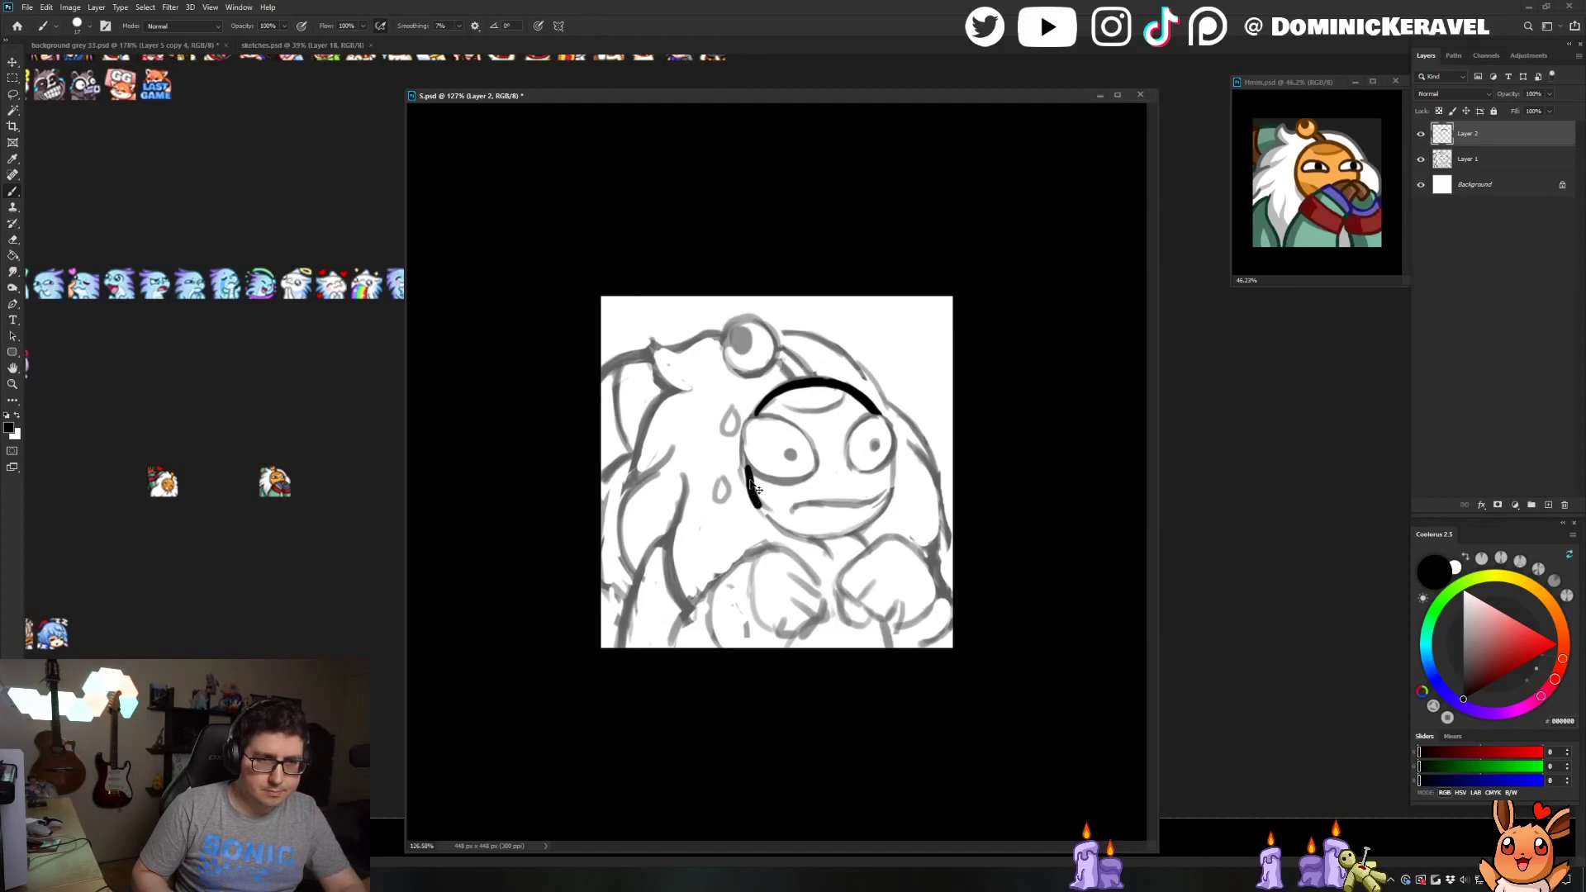
# Ink the lower face outline from below the left eye, around the chin, up to the right eye
pyautogui.moveTo(747, 472)
pyautogui.mouseDown()
pyautogui.moveTo(772, 522)
pyautogui.moveTo(828, 535)
pyautogui.mouseUp()
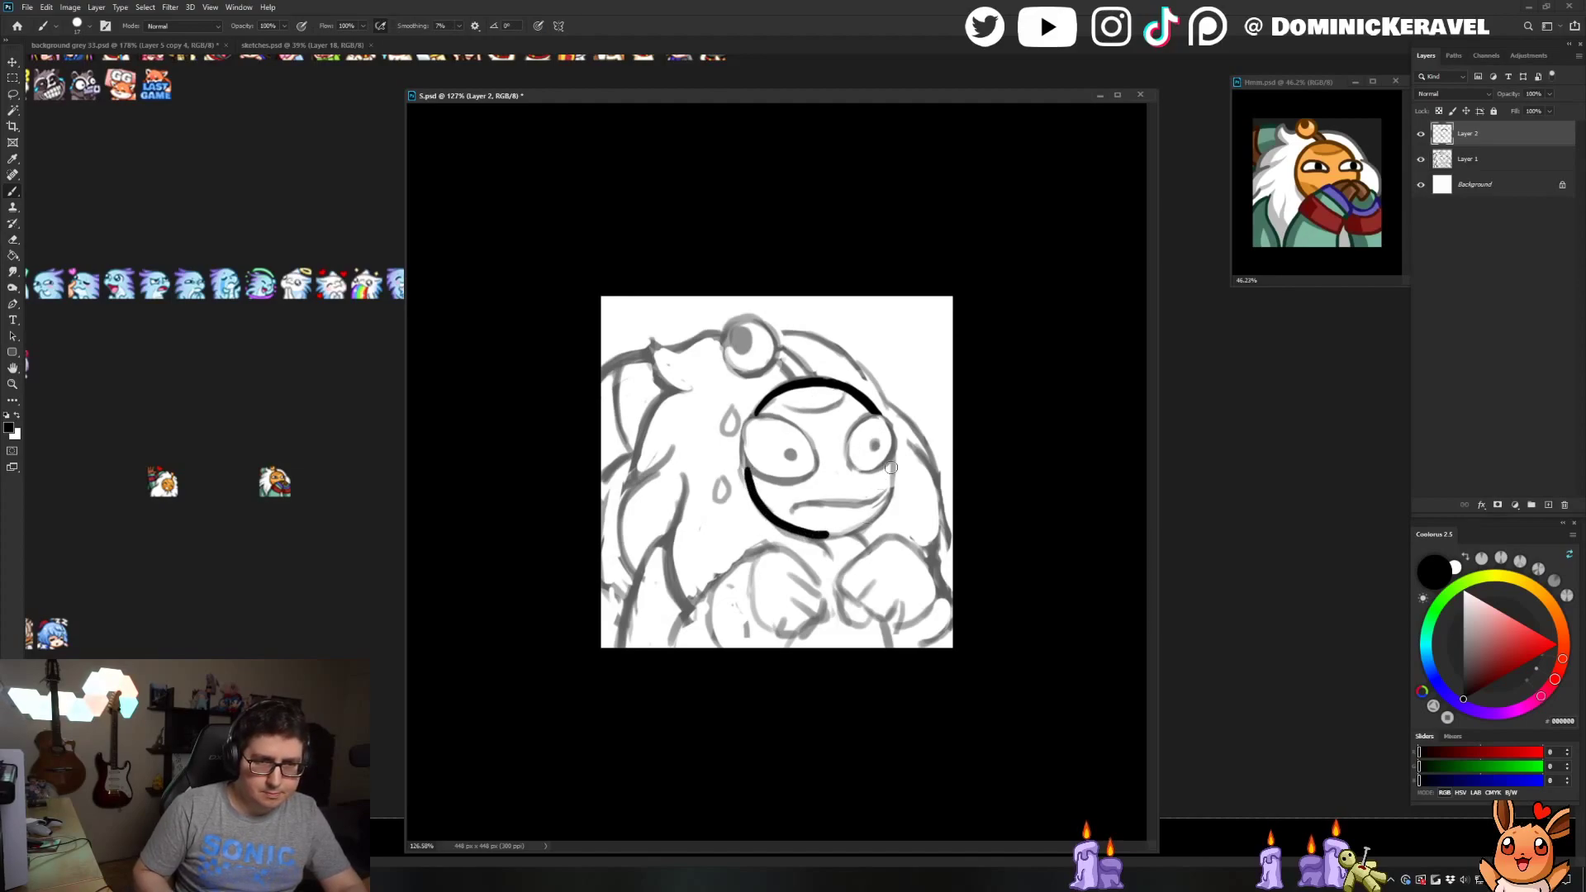
pyautogui.moveTo(893, 461)
pyautogui.mouseDown()
pyautogui.moveTo(895, 495)
pyautogui.moveTo(816, 535)
pyautogui.mouseUp()
pyautogui.press('e')
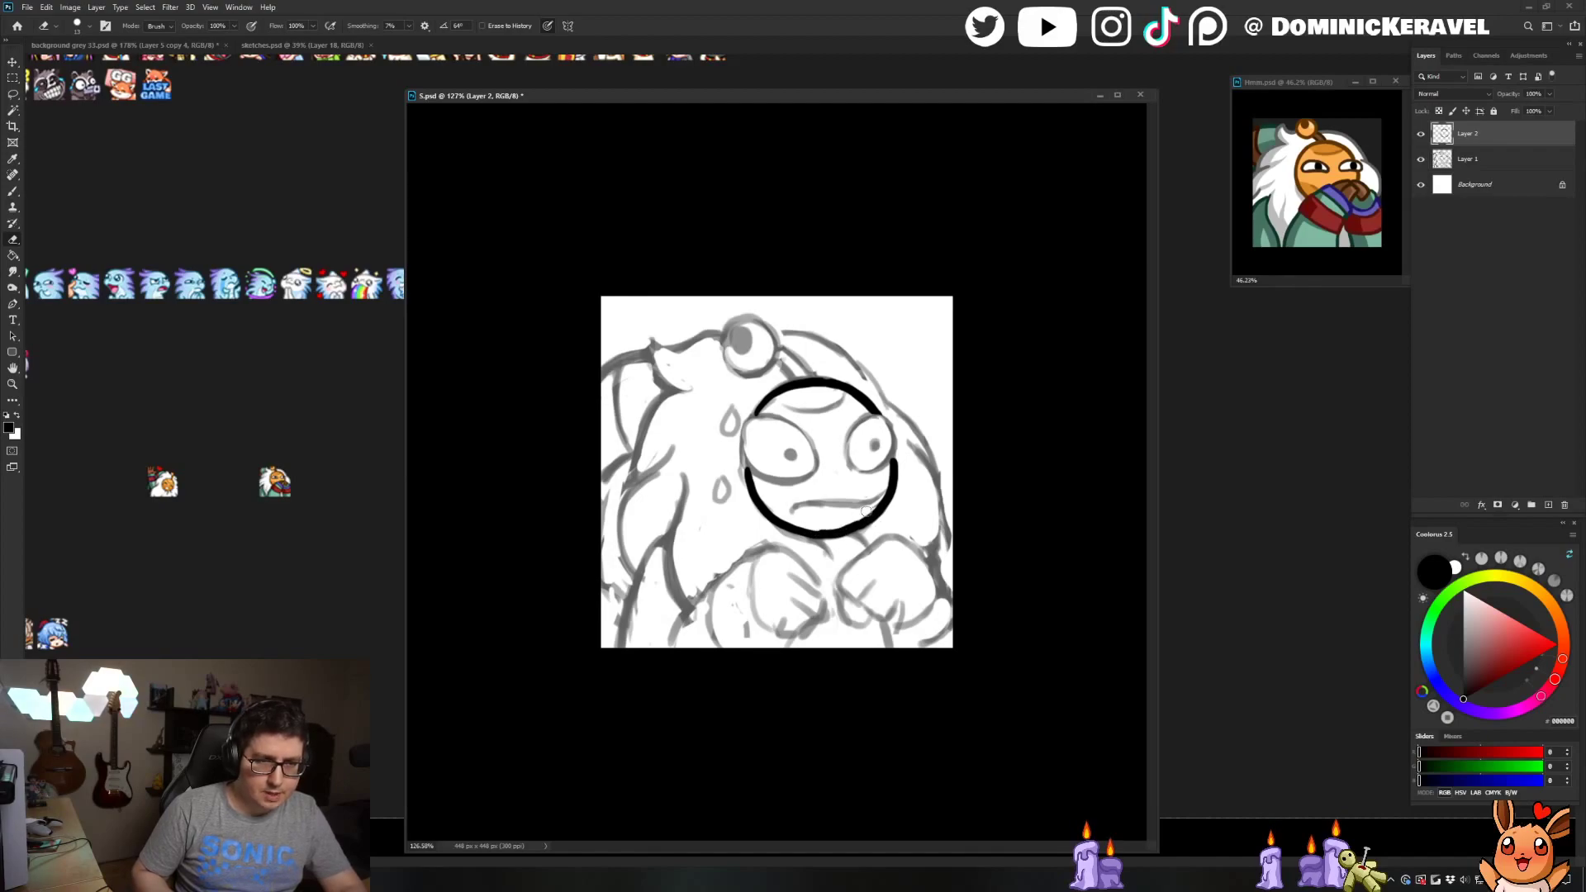
pyautogui.press('b')
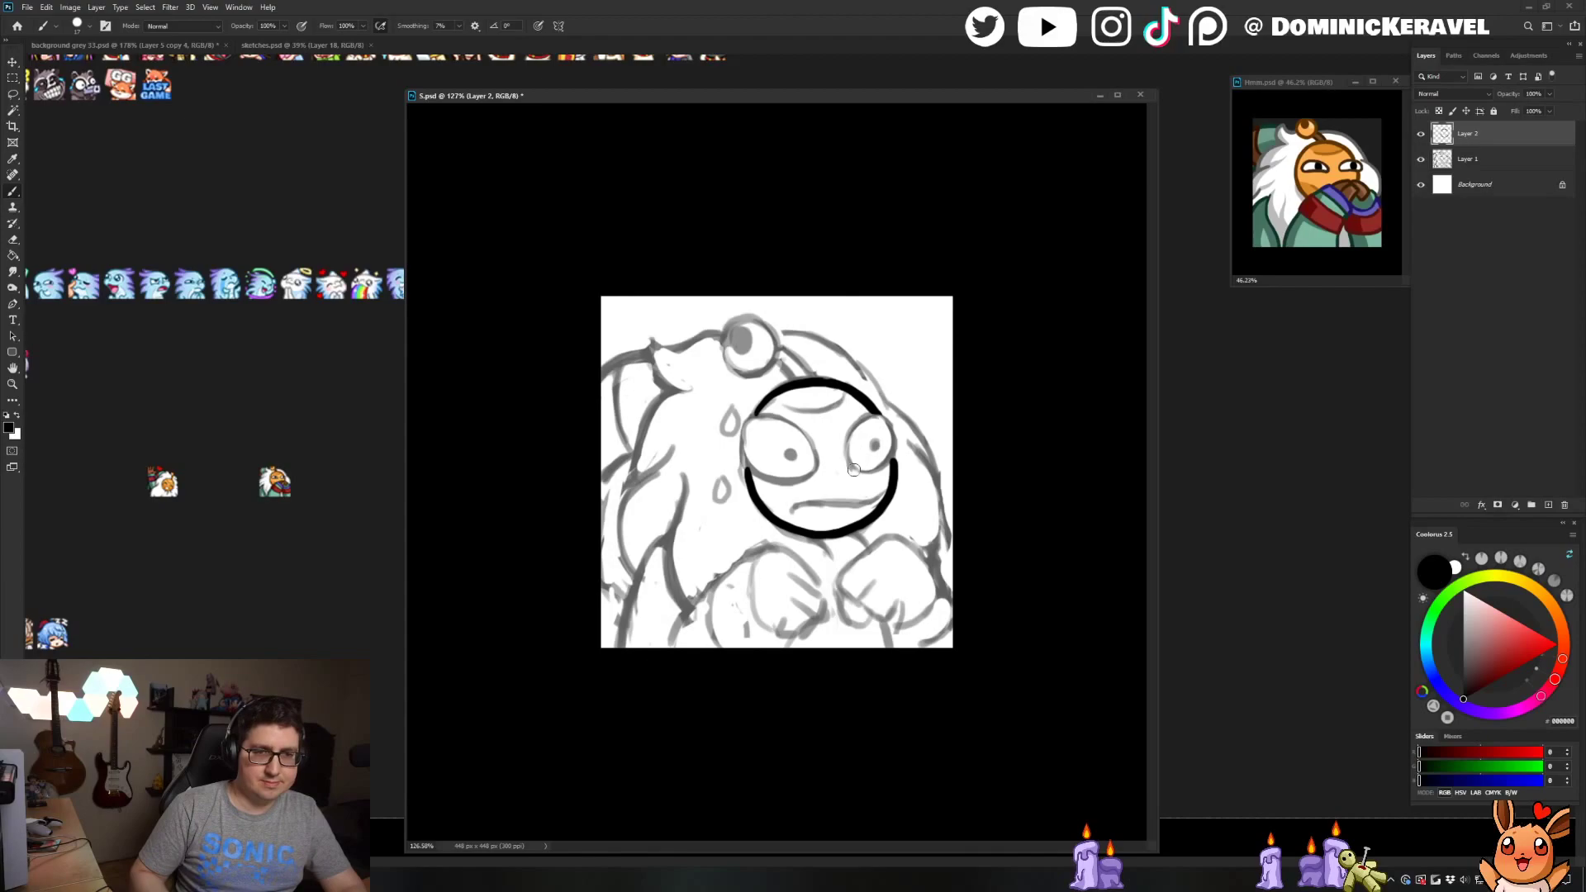
# Ink the right eye's outline in black, redoing its outer curve, and fill in its pupil dot
pyautogui.moveTo(854, 470)
pyautogui.mouseDown()
pyautogui.moveTo(841, 437)
pyautogui.moveTo(874, 415)
pyautogui.mouseUp()
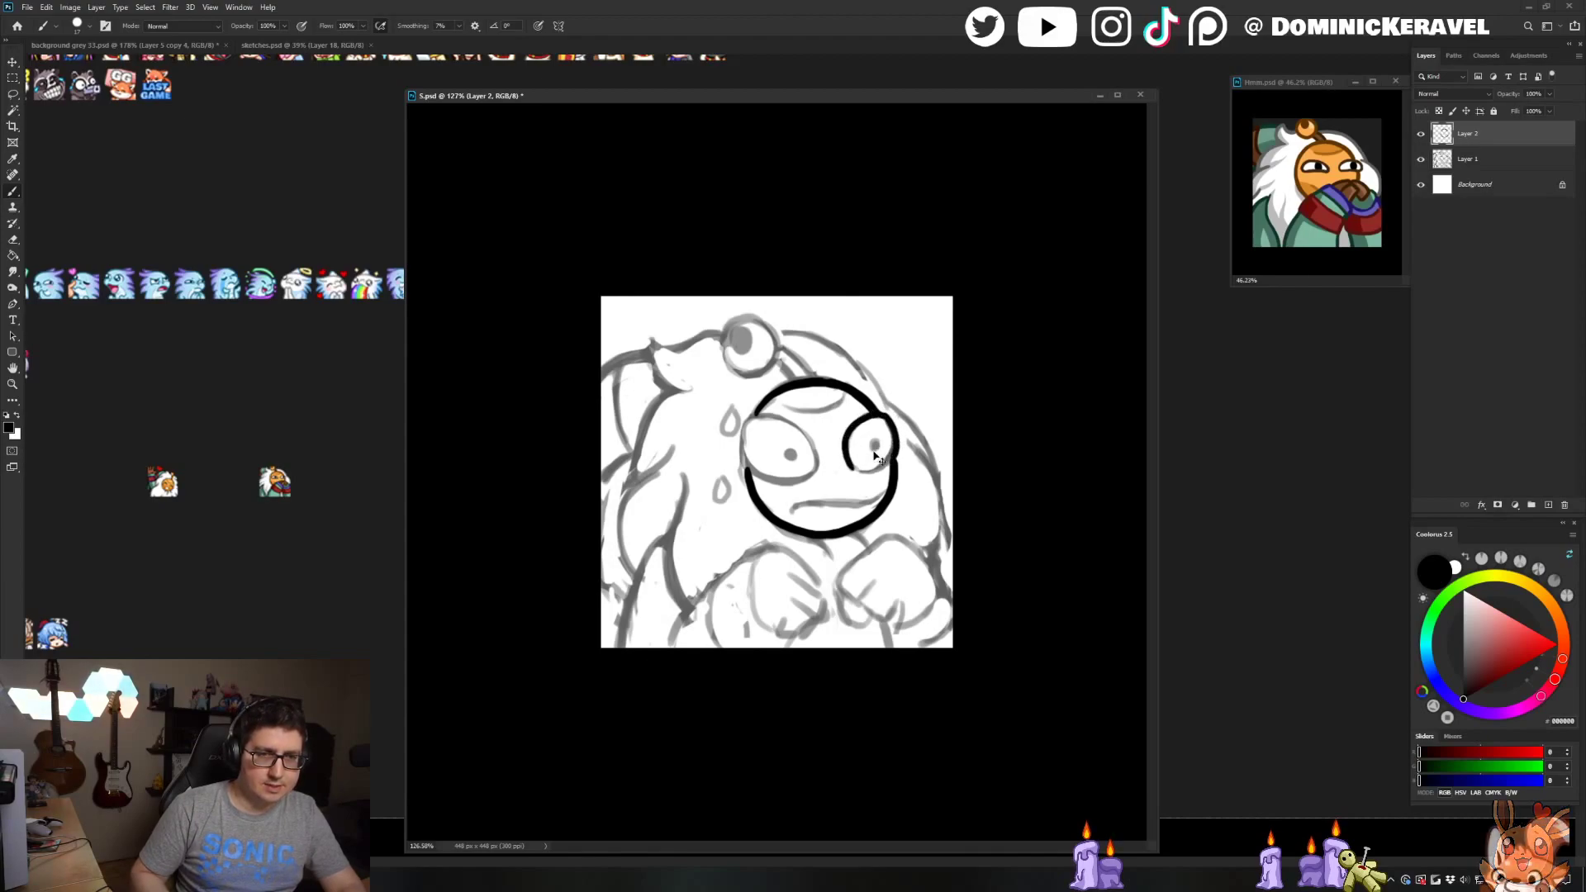
pyautogui.hotkey('ctrl', 'z')
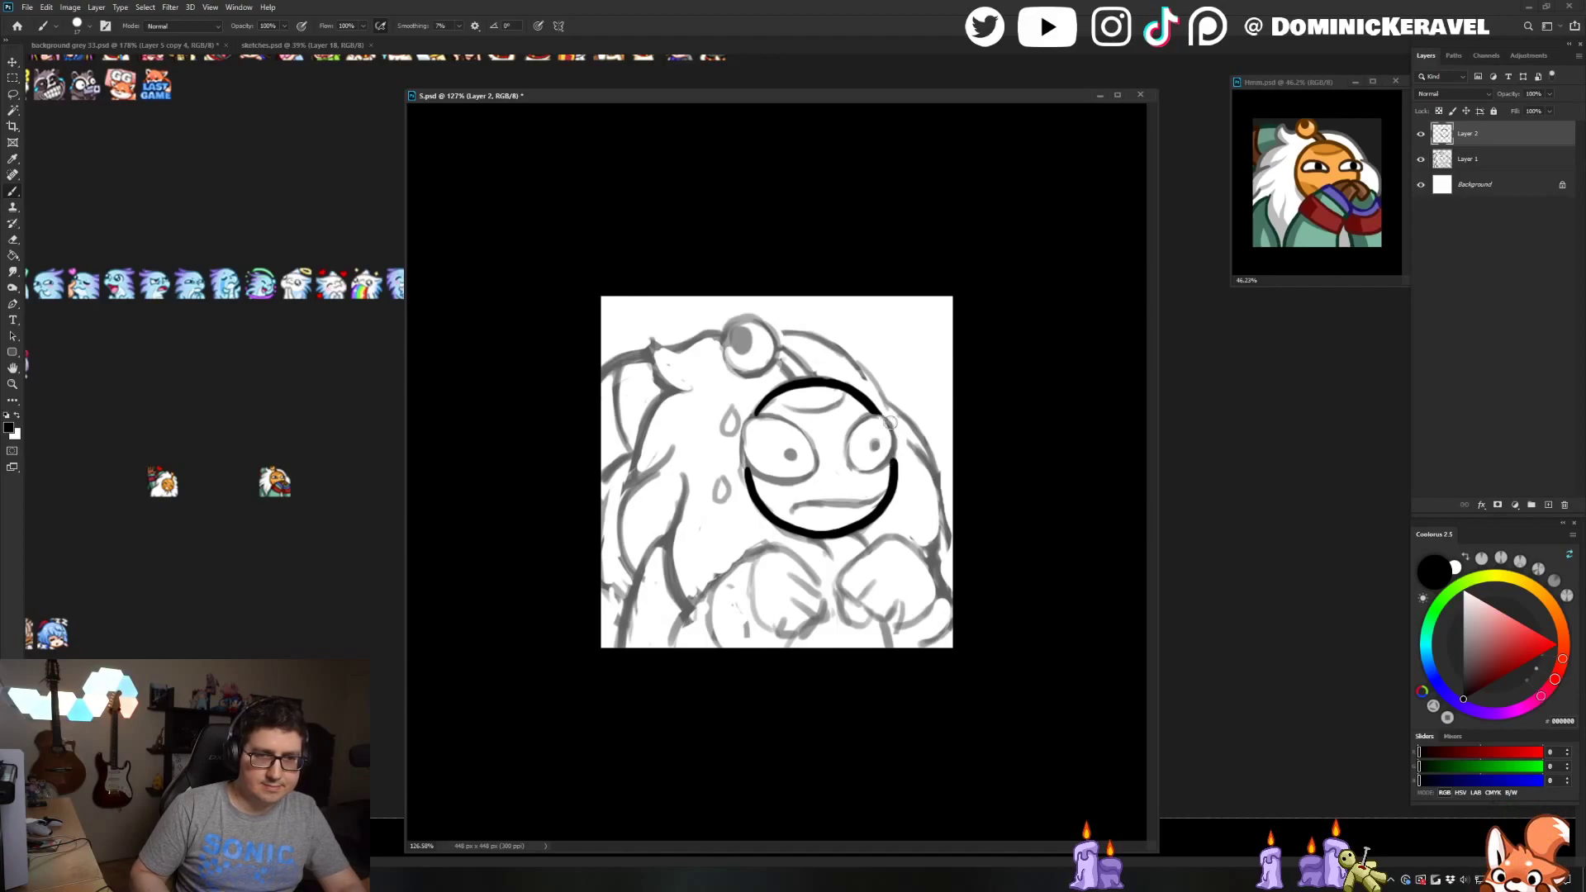
pyautogui.moveTo(885, 419)
pyautogui.mouseDown()
pyautogui.moveTo(893, 473)
pyautogui.moveTo(851, 476)
pyautogui.mouseUp()
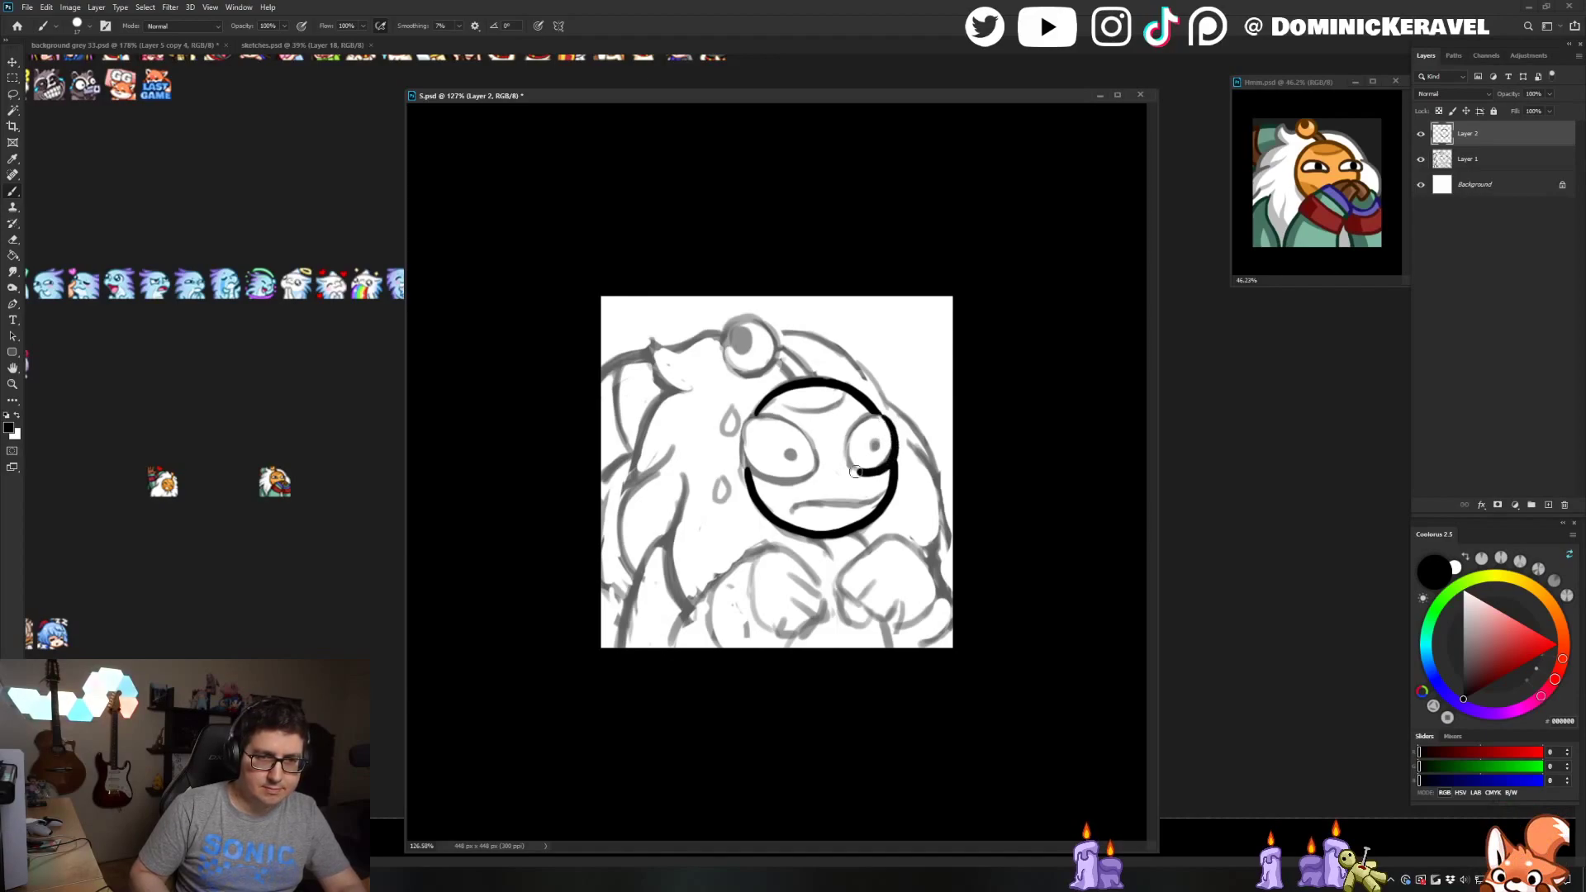
pyautogui.hotkey('ctrl', 'z')
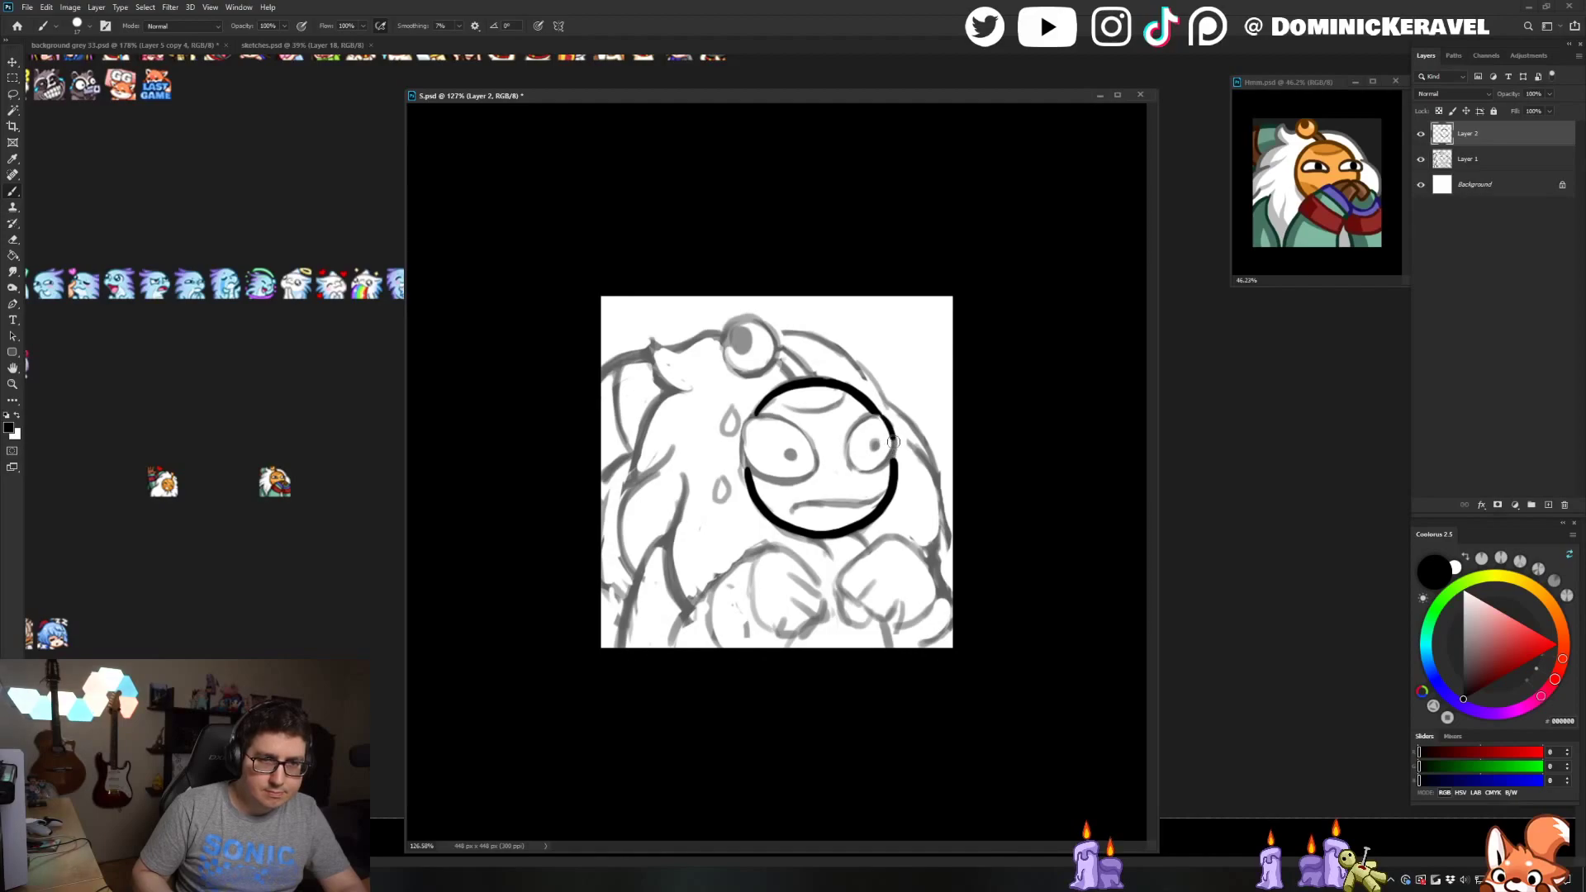
pyautogui.moveTo(893, 442)
pyautogui.mouseDown()
pyautogui.moveTo(889, 465)
pyautogui.moveTo(855, 474)
pyautogui.mouseUp()
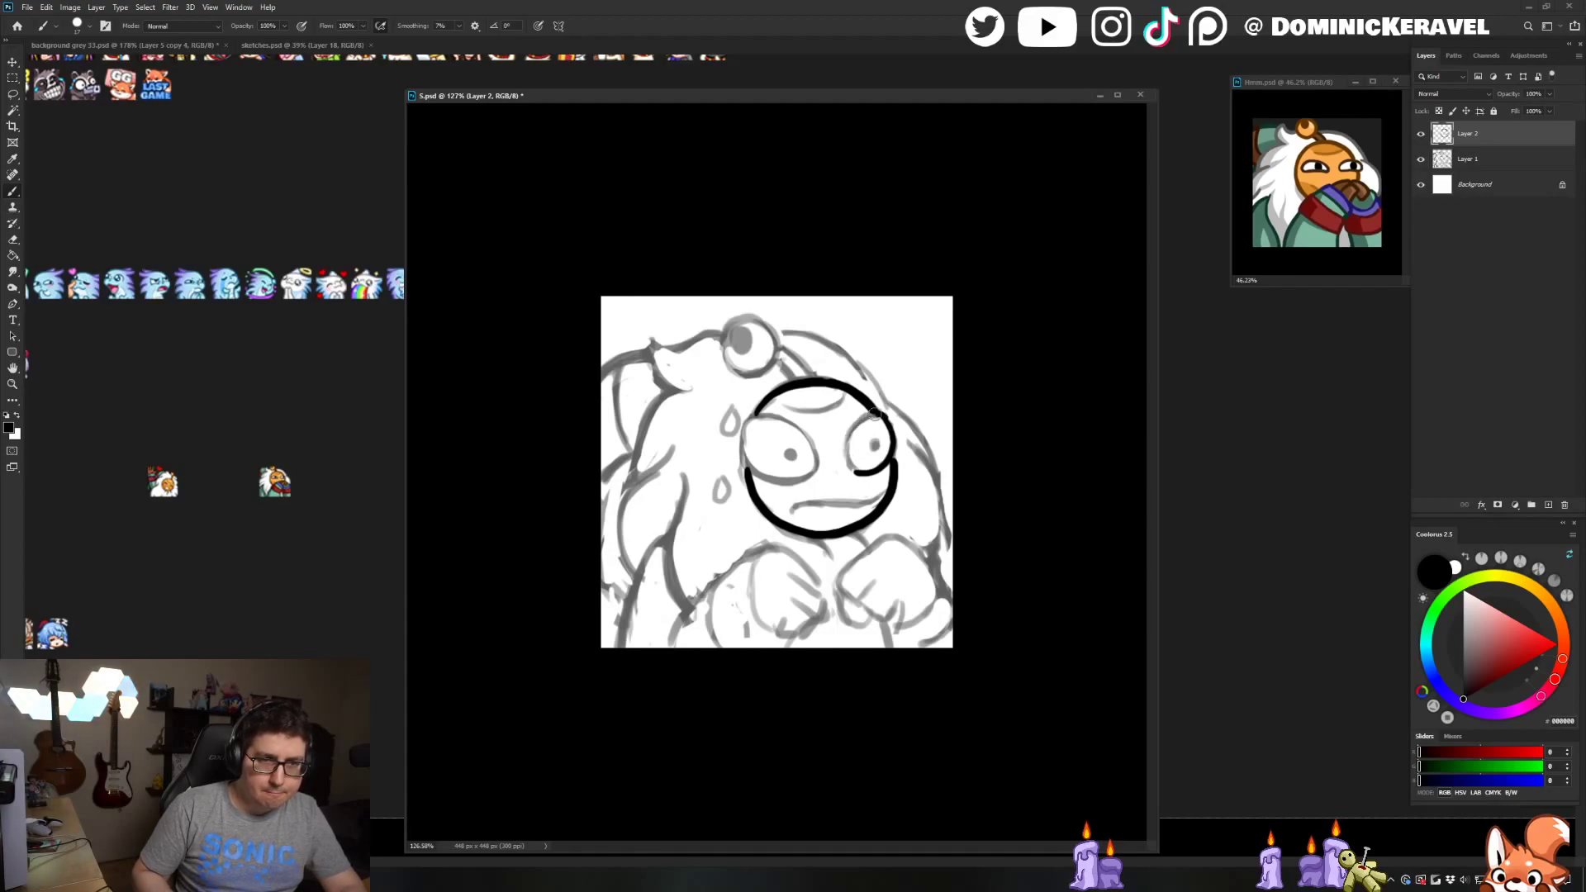
pyautogui.moveTo(852, 426); pyautogui.dragTo(849, 464)
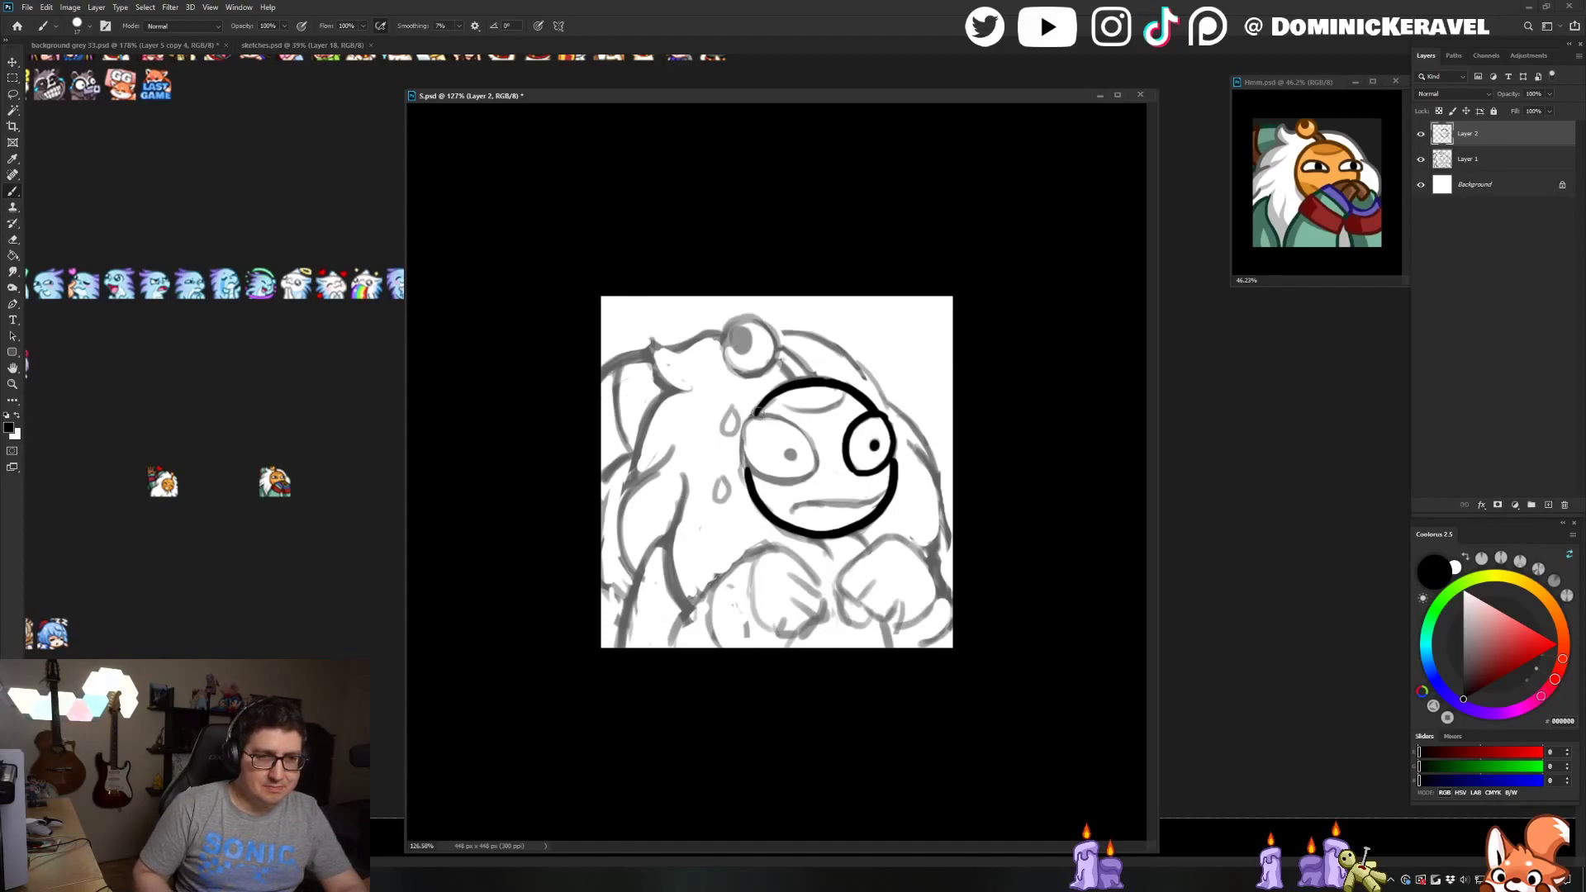
# Ink the left eye's outline in black from the upper lid around the bottom and add its pupil dot
pyautogui.moveTo(742, 425); pyautogui.dragTo(786, 422)
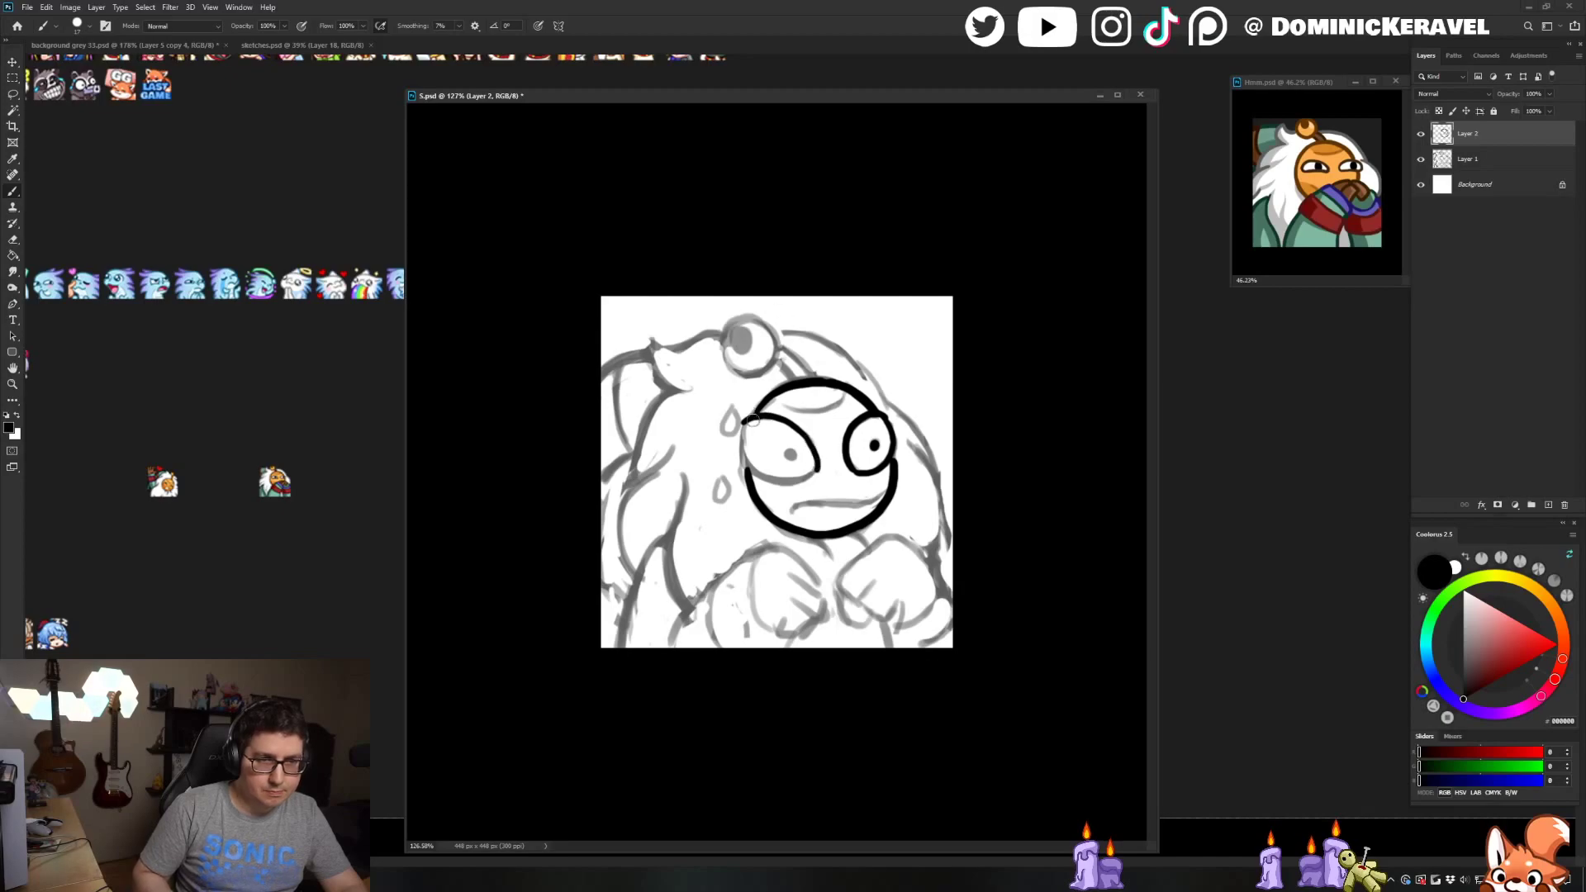
pyautogui.press('e')
pyautogui.press('b')
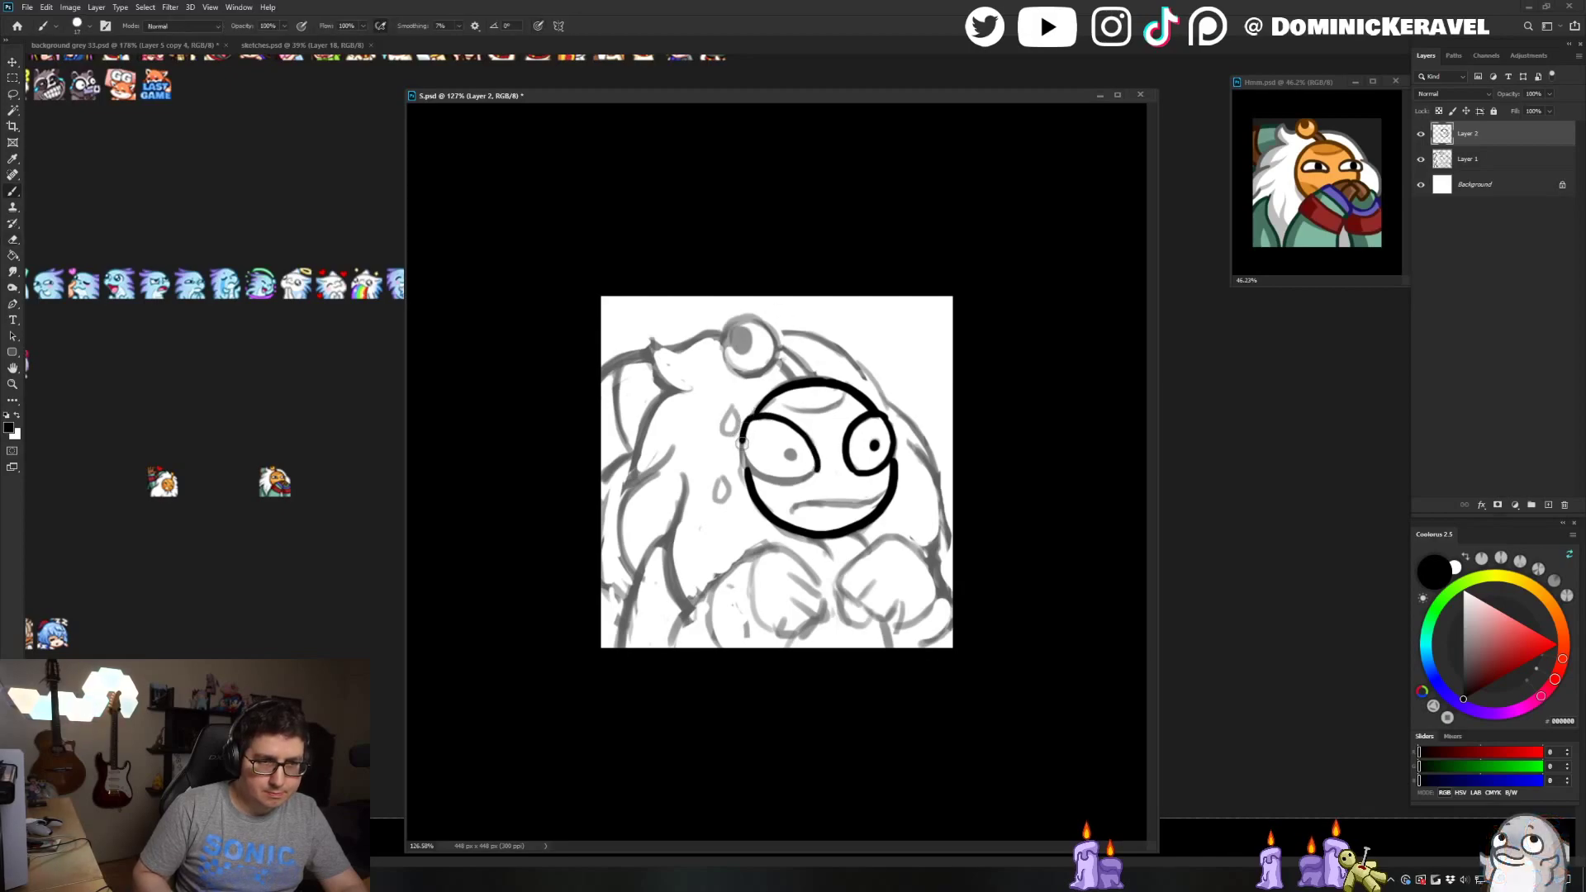
pyautogui.moveTo(753, 425)
pyautogui.mouseDown()
pyautogui.moveTo(738, 443)
pyautogui.moveTo(767, 482)
pyautogui.moveTo(805, 478)
pyautogui.mouseUp()
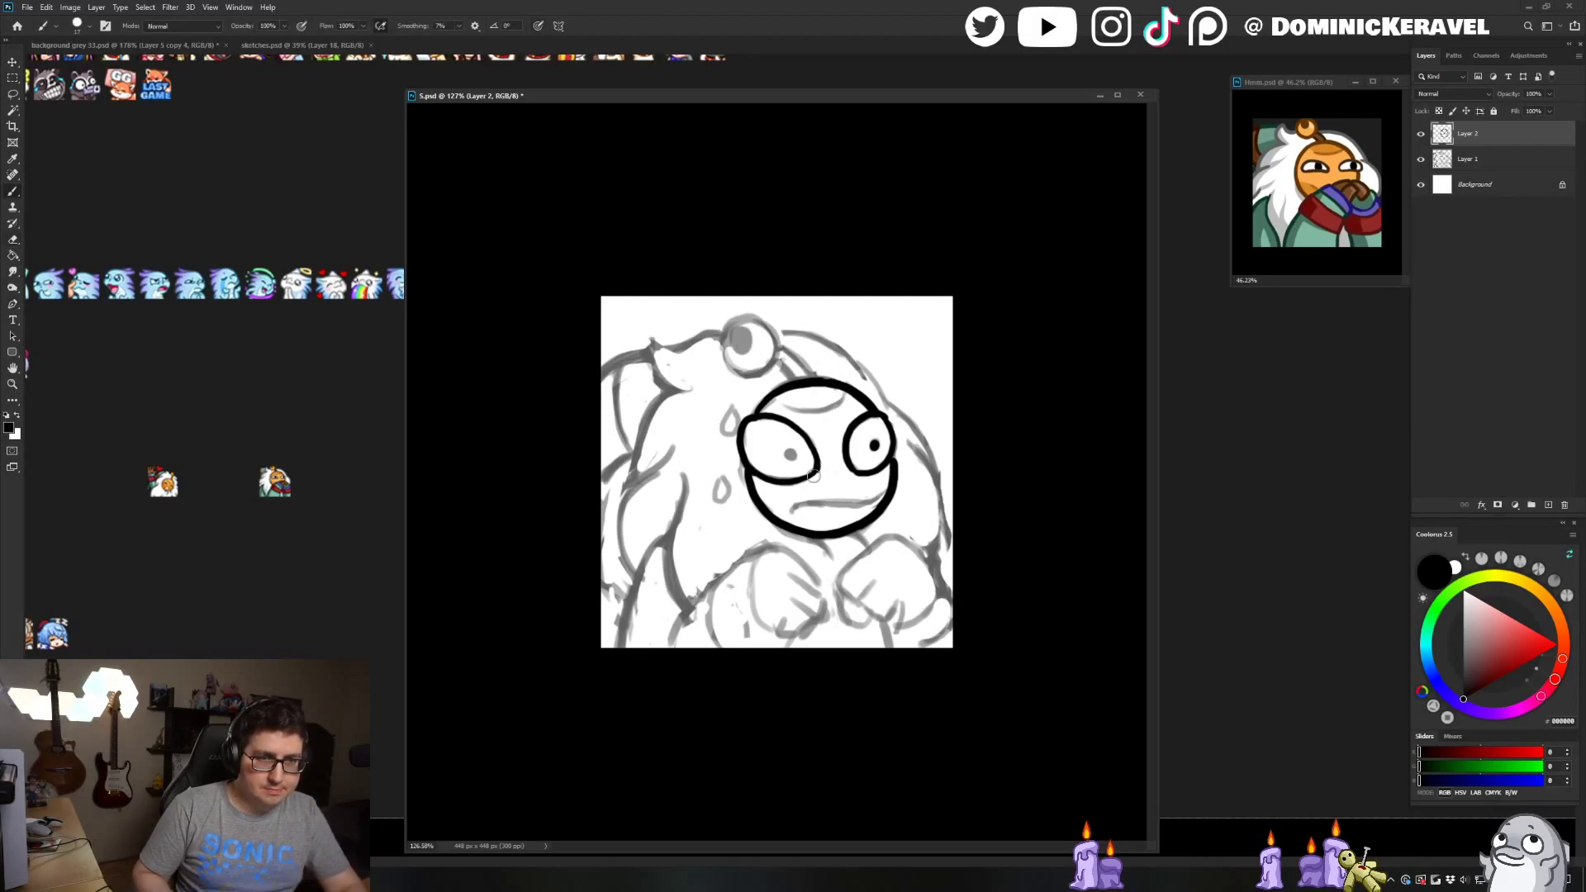
pyautogui.press('e')
pyautogui.press('b')
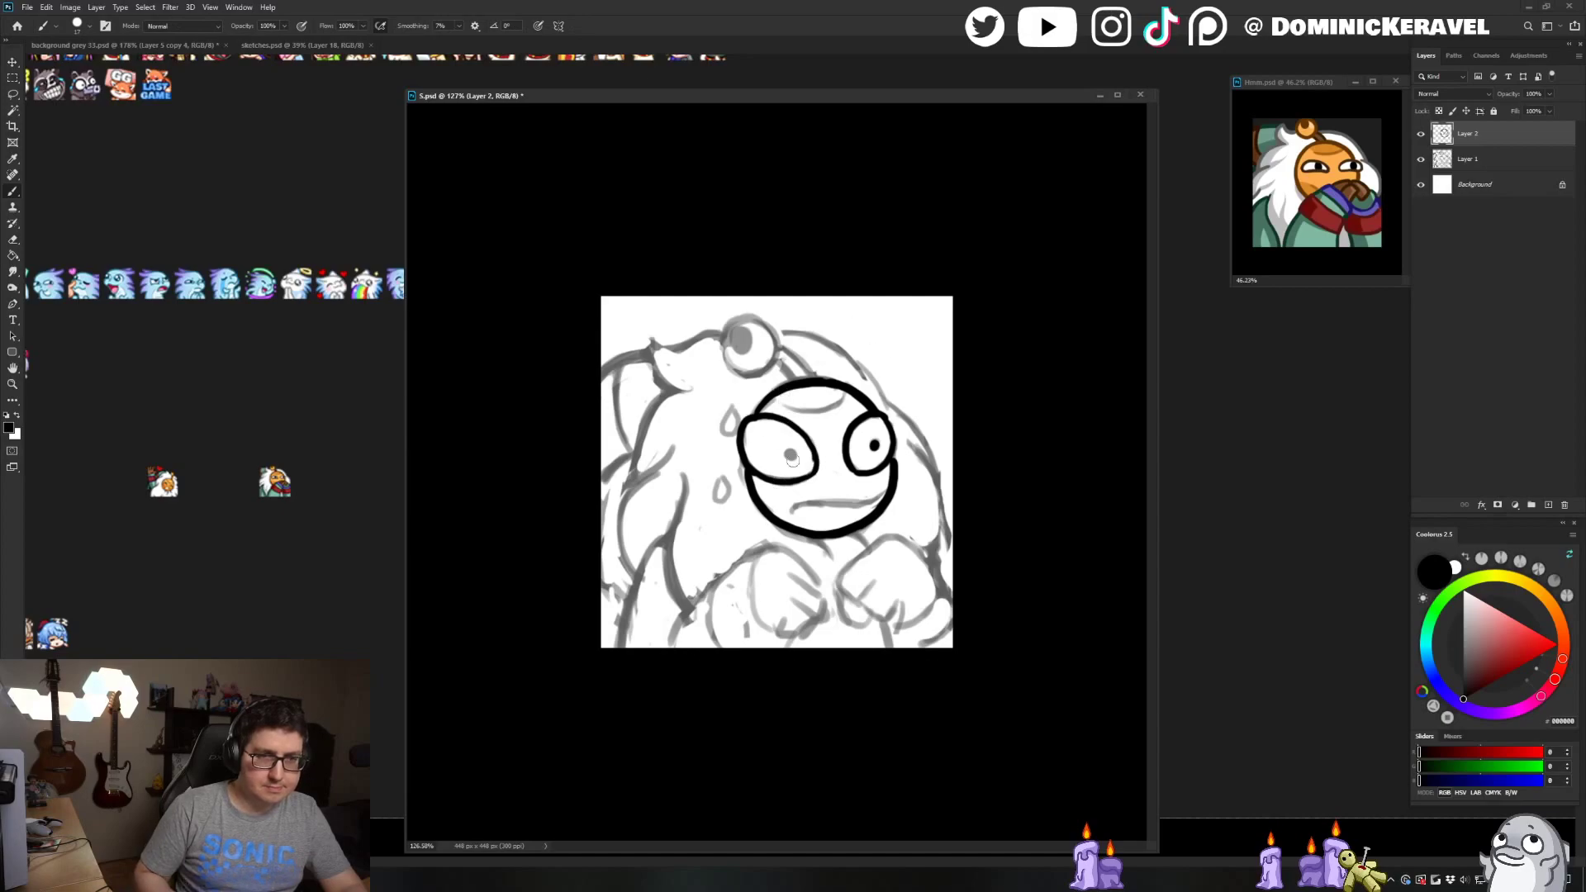
pyautogui.press('e')
pyautogui.press('b')
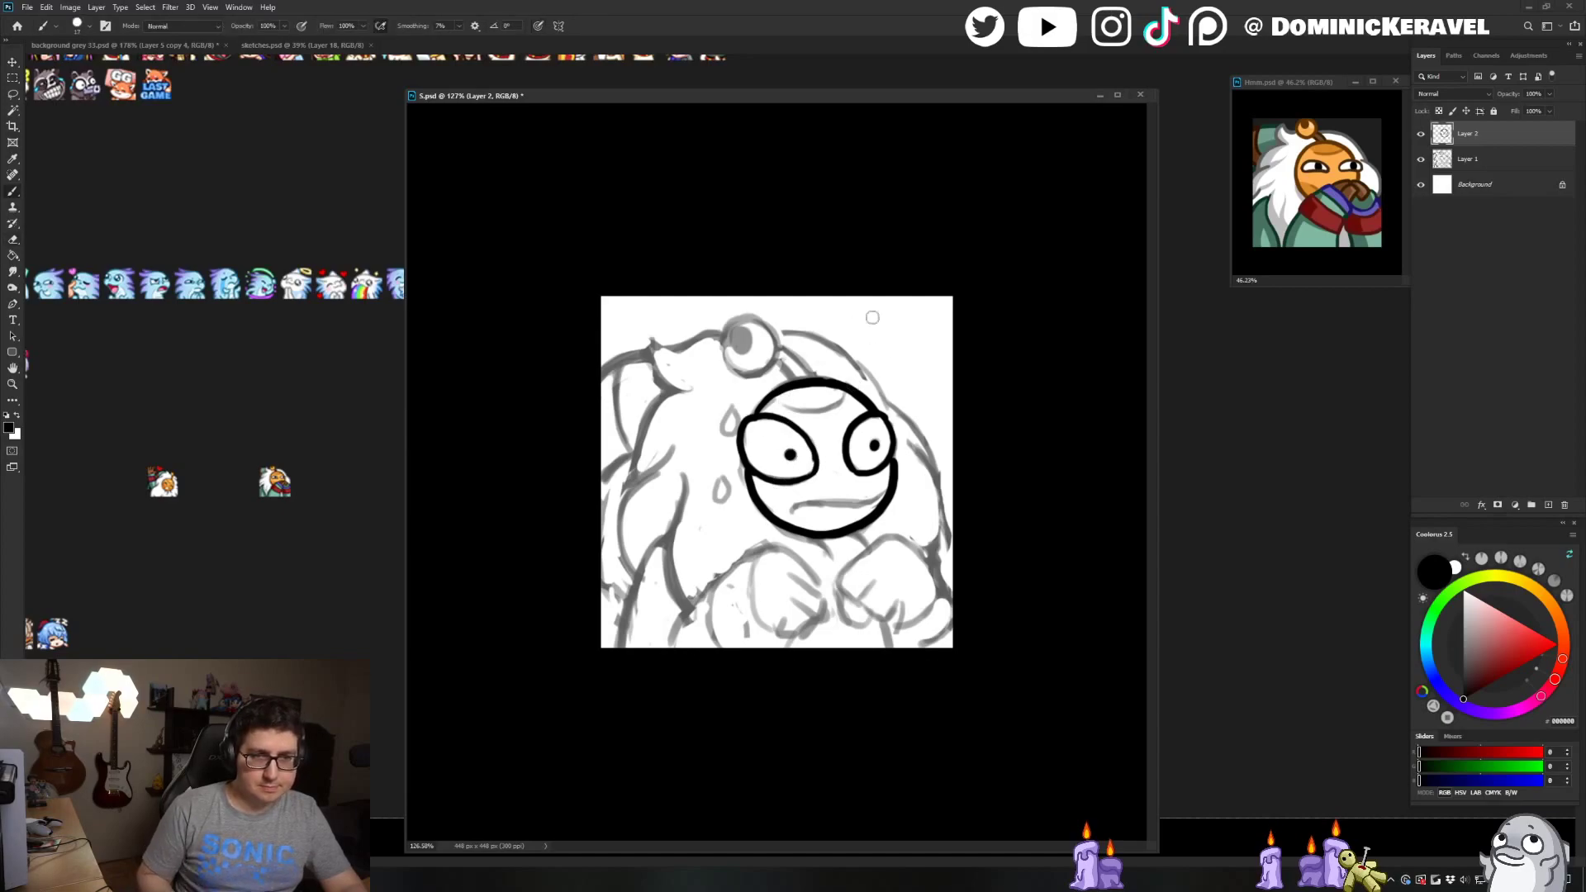
# Restroke the upper edge of the right eye's outline where it meets the forehead arc
pyautogui.press('e')
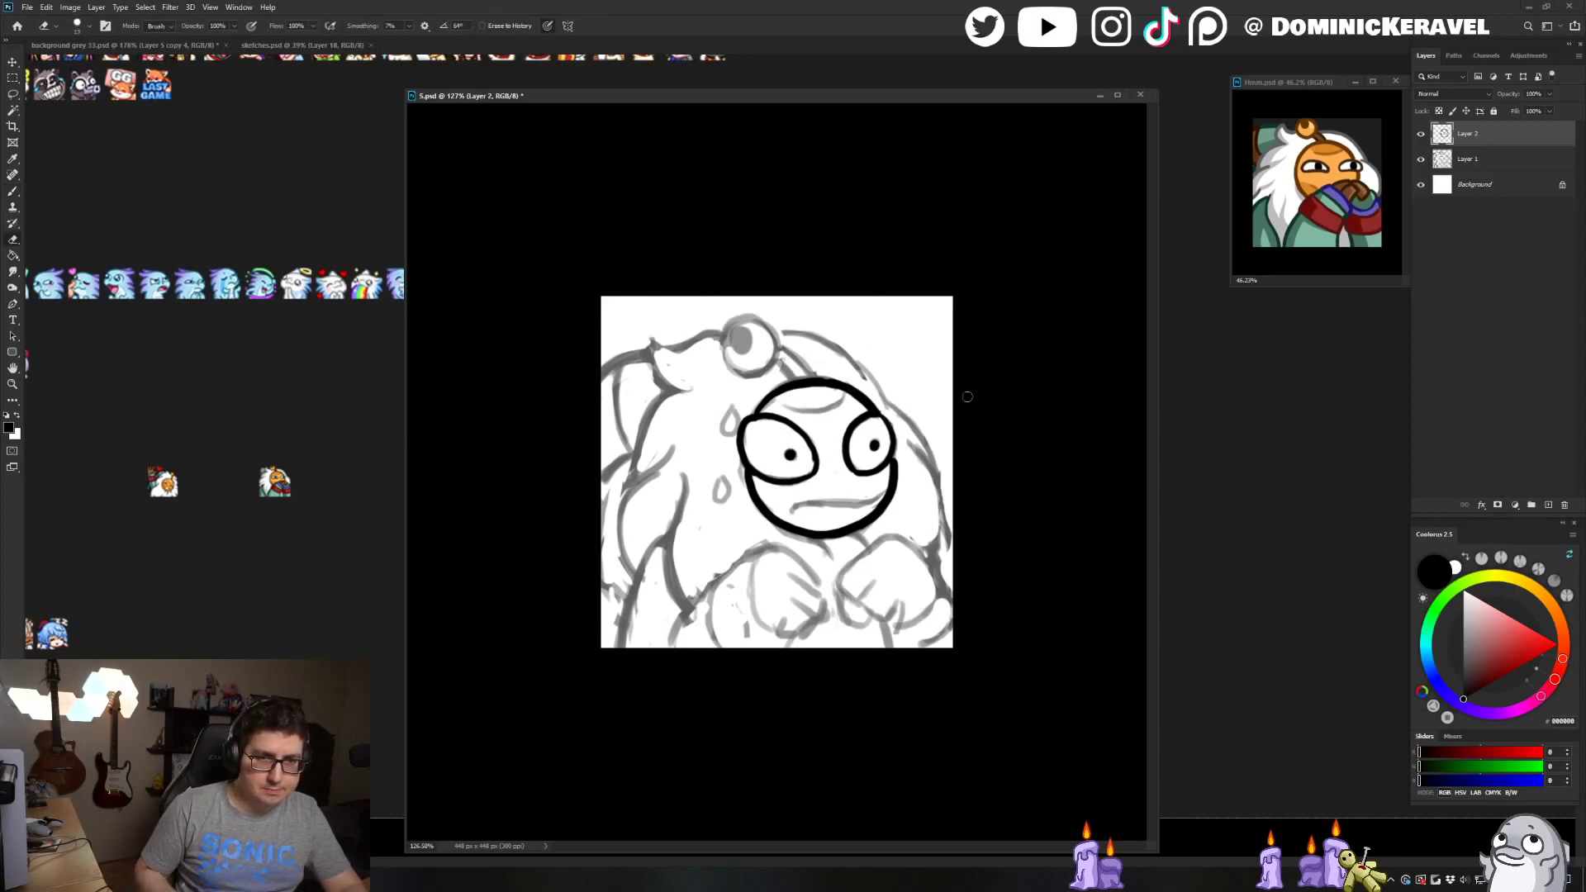
pyautogui.press('b')
pyautogui.moveTo(874, 416); pyautogui.dragTo(890, 429)
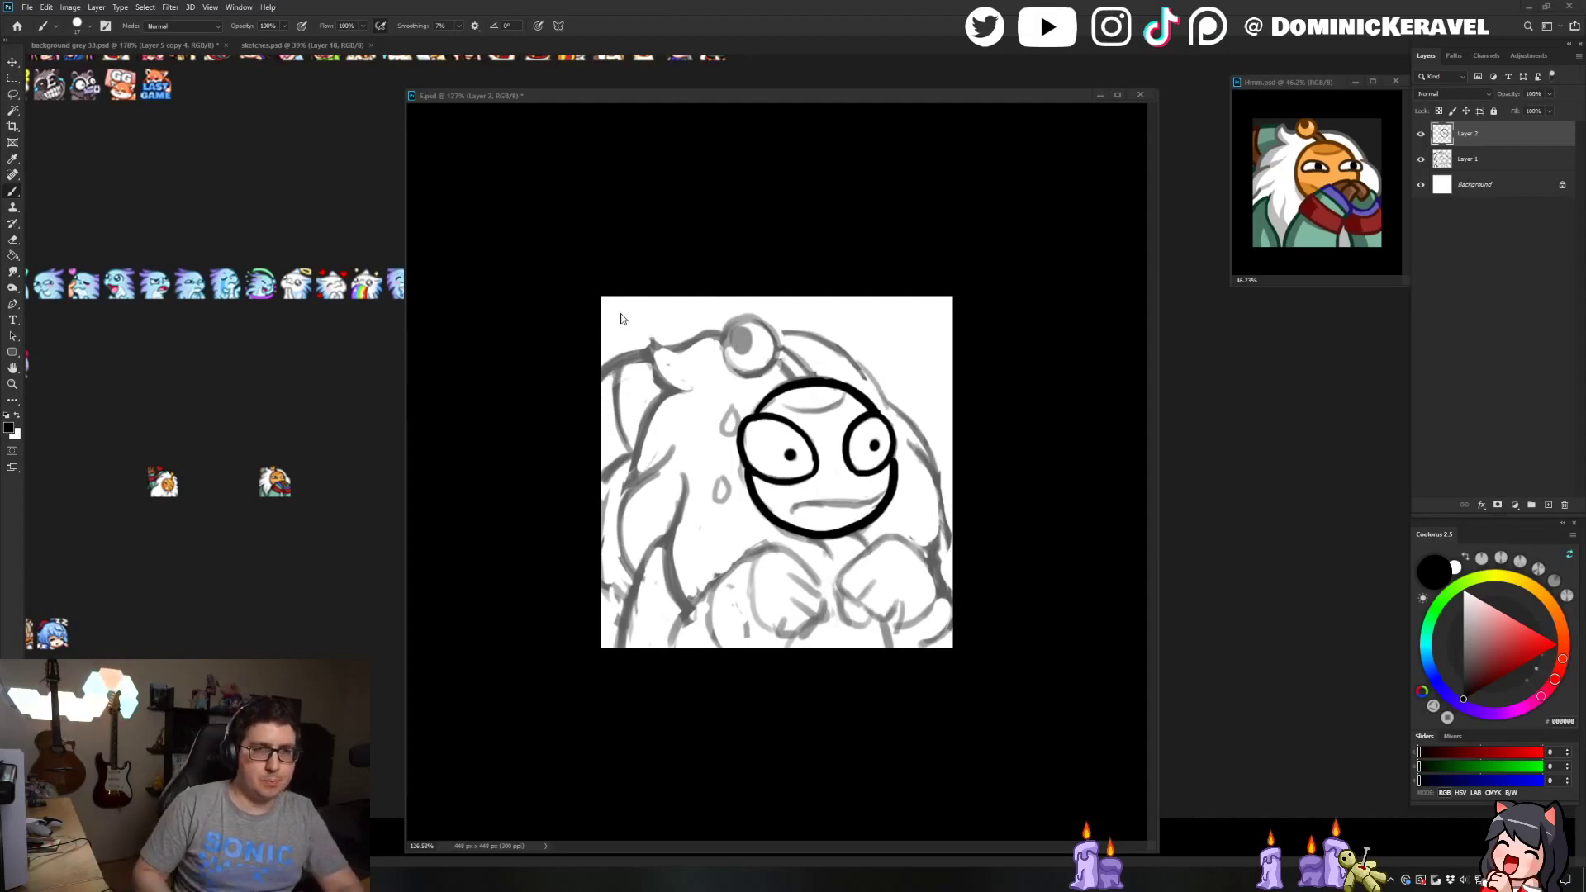
# Refine the left eye's outline along its upper lid and inner curve with alternating eraser and brush touch-ups
pyautogui.moveTo(790, 95); pyautogui.dragTo(791, 92)
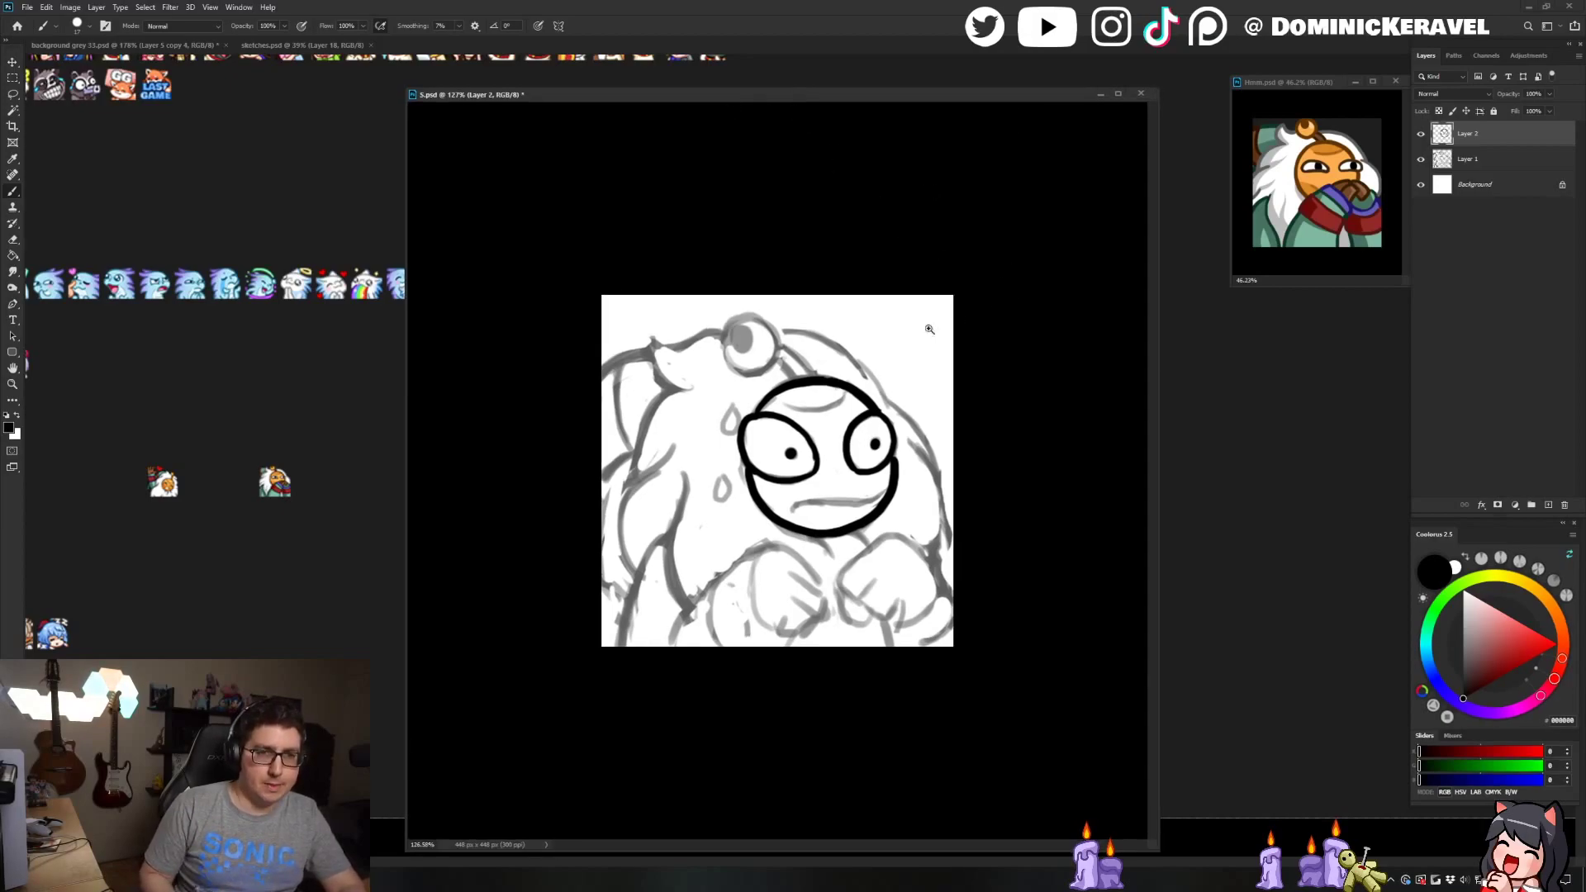
pyautogui.scroll(2, 929, 328)
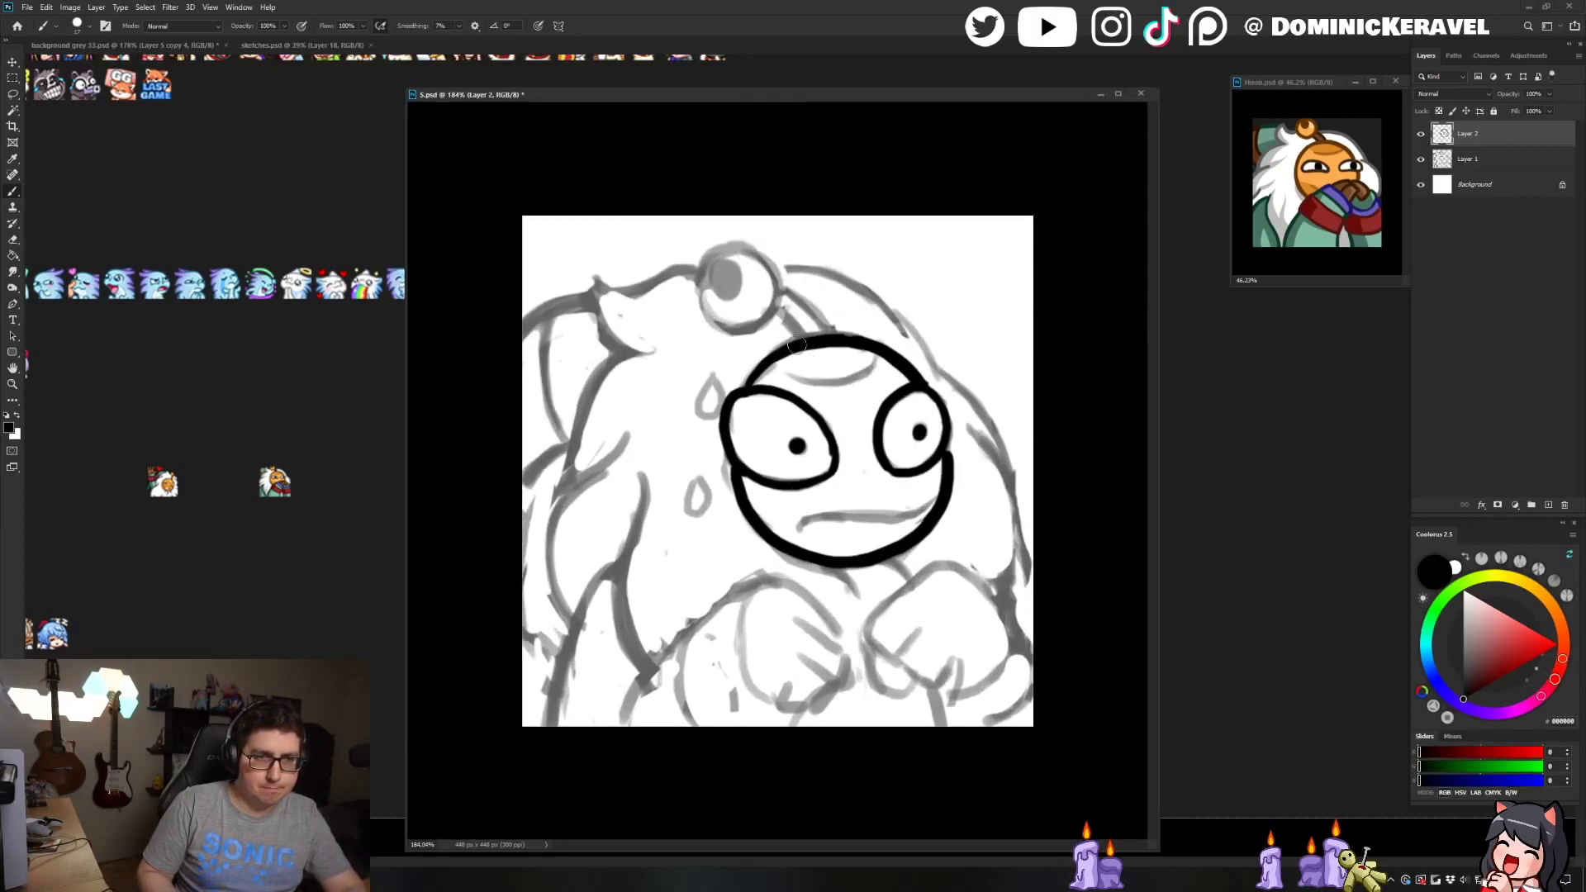
pyautogui.press('e')
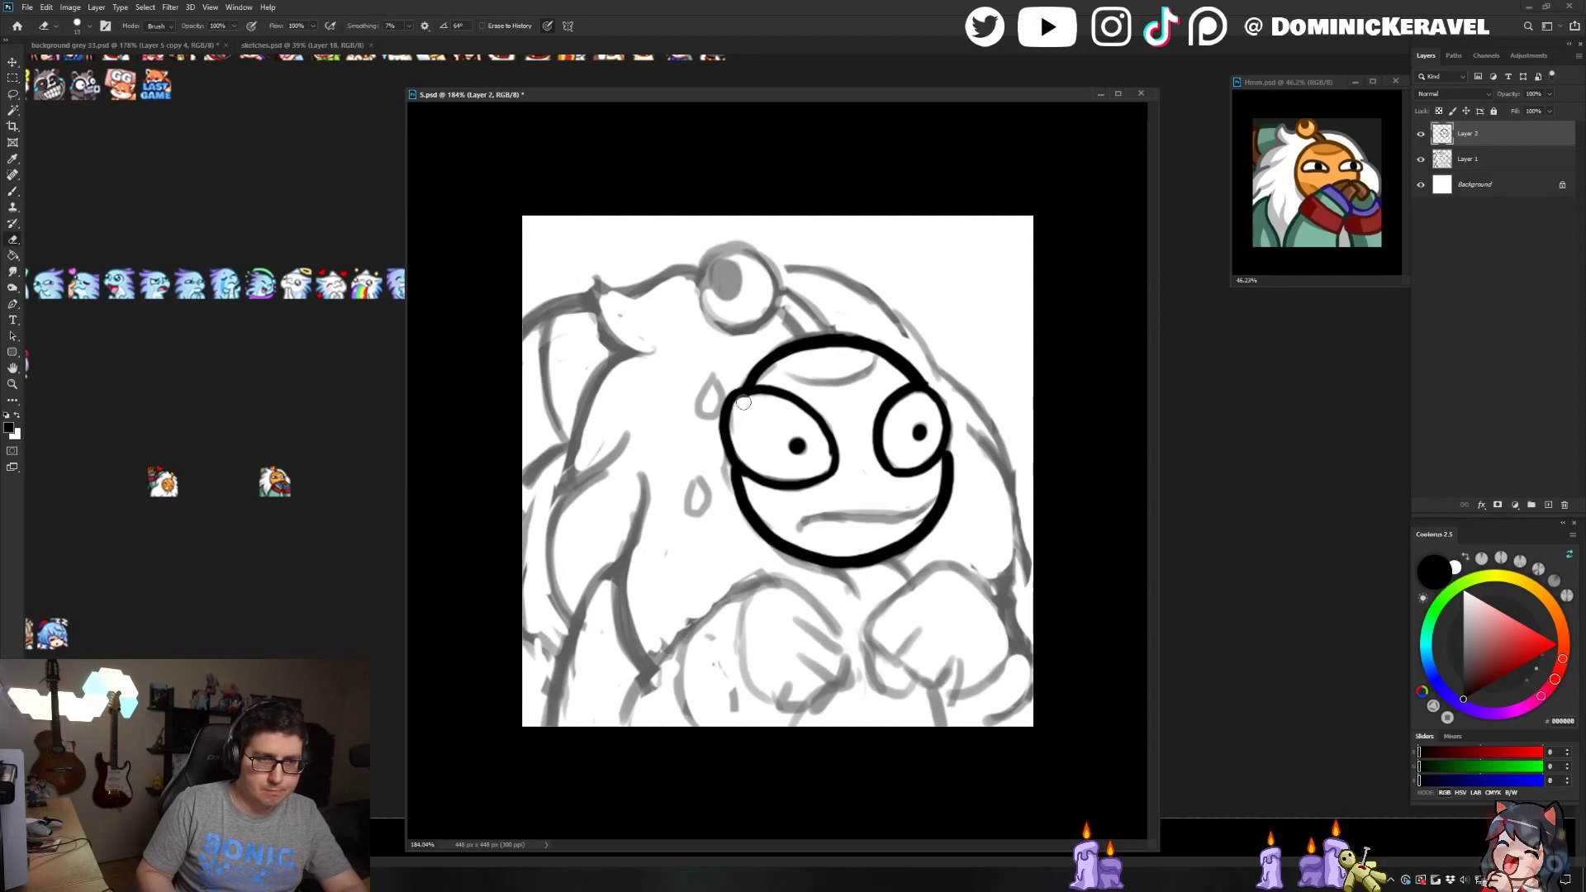
pyautogui.press('b')
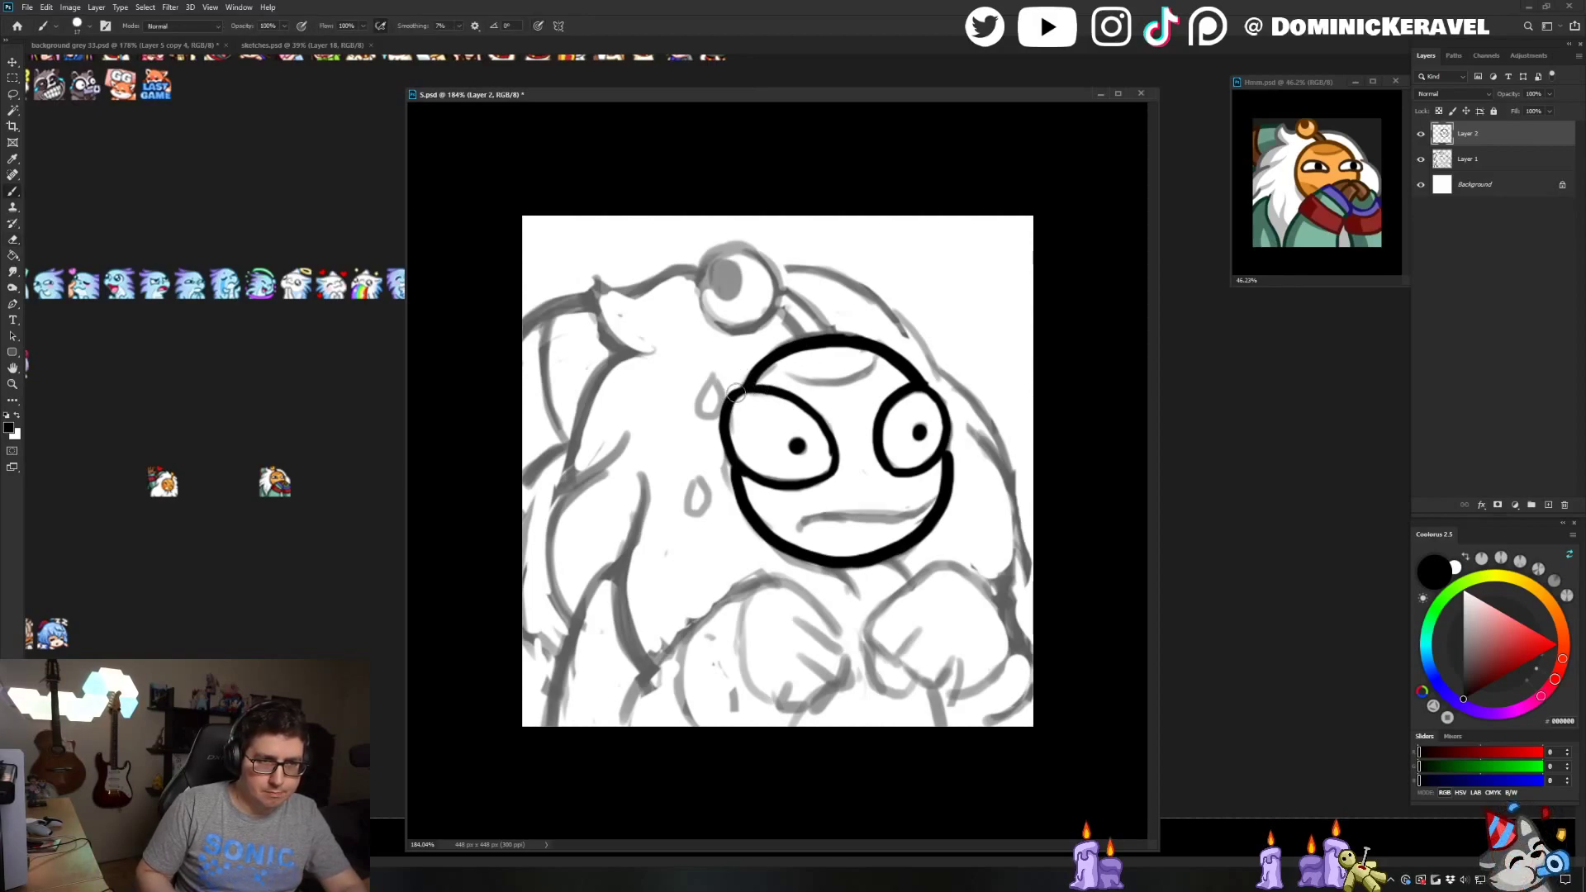
pyautogui.press('e')
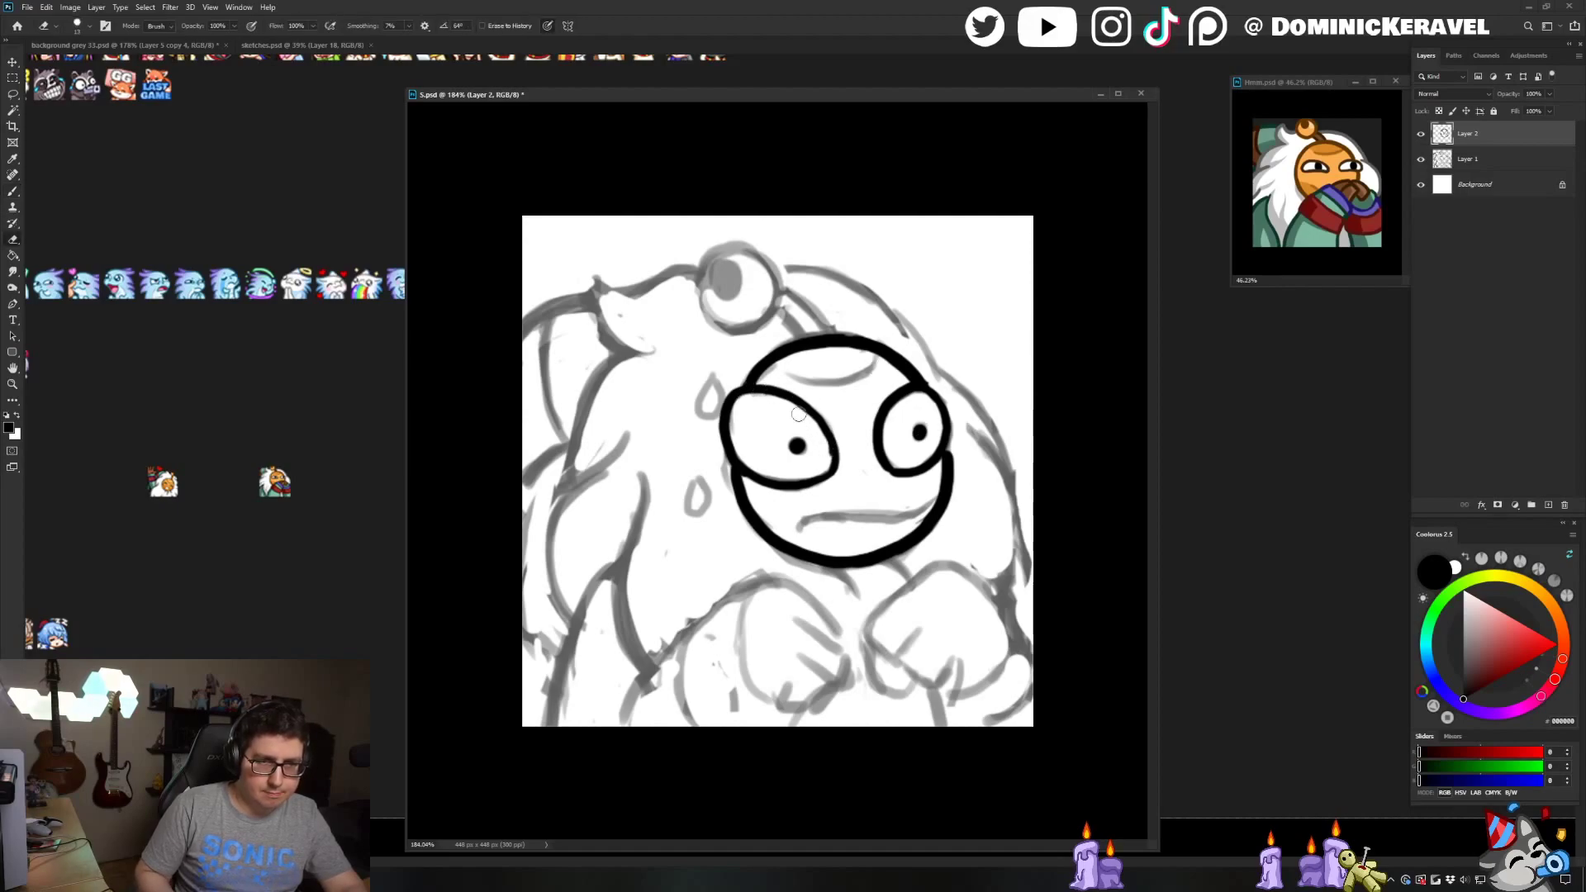
pyautogui.press('b')
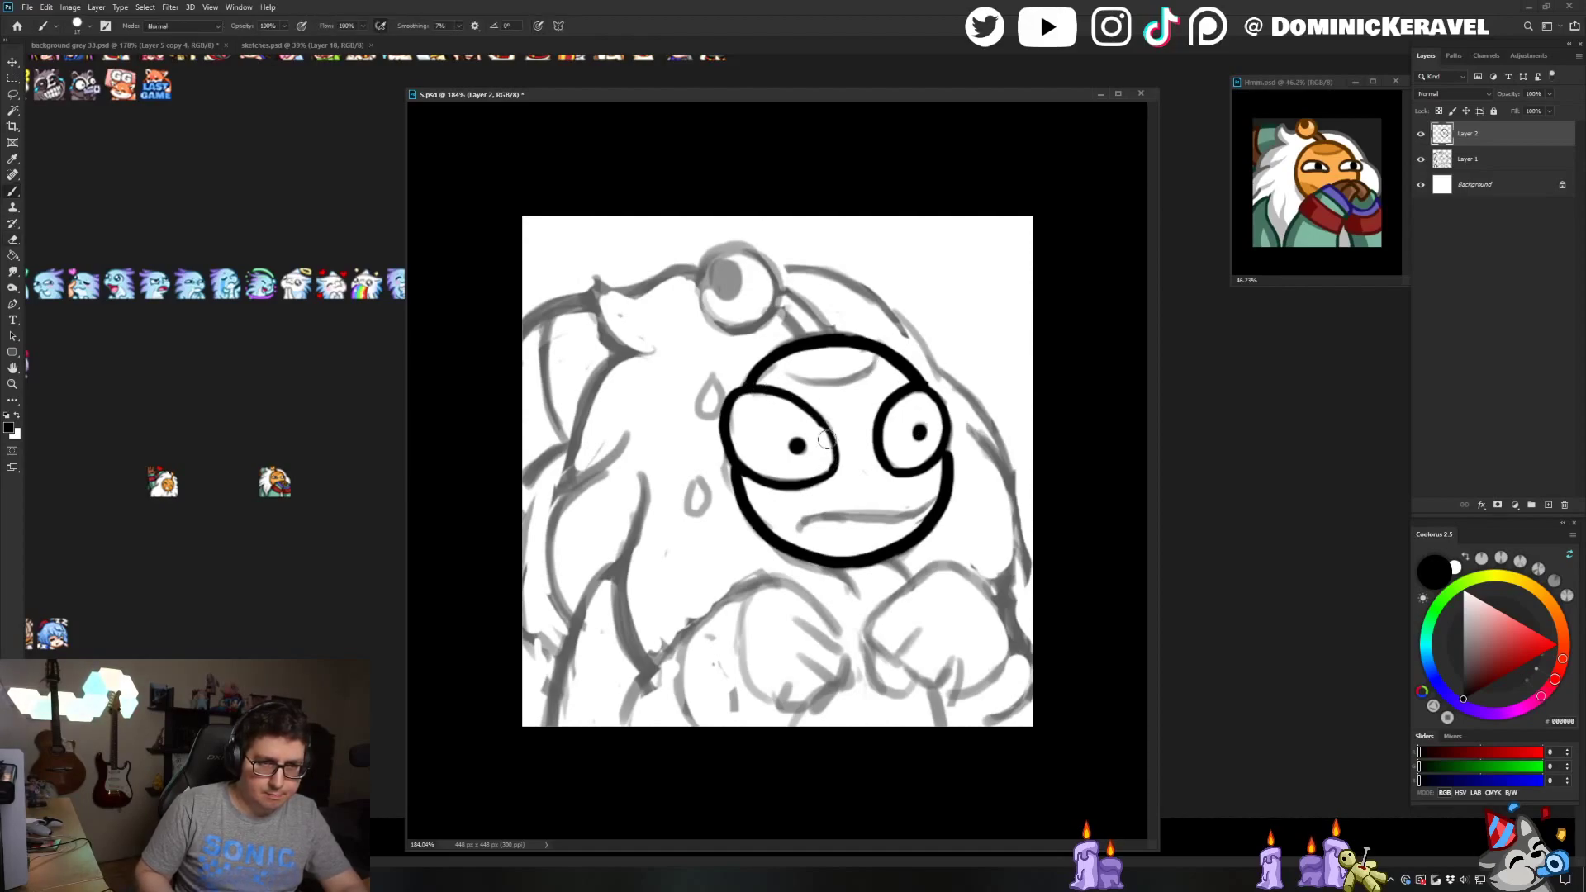
pyautogui.press('e')
pyautogui.press('b')
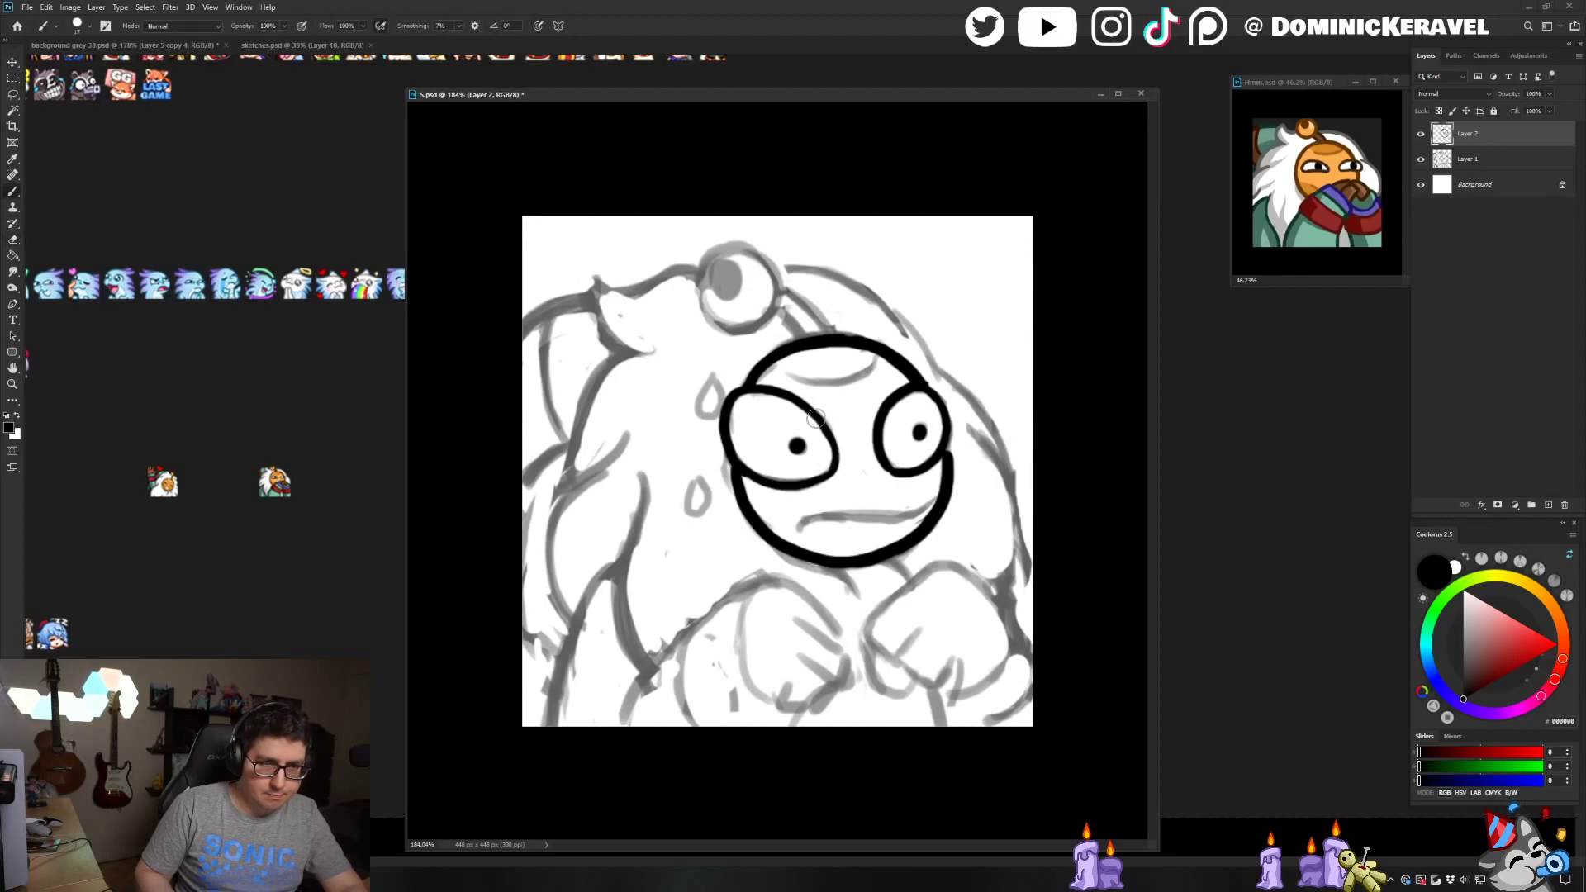
pyautogui.press('e')
pyautogui.press('b')
pyautogui.press('e')
pyautogui.press('b')
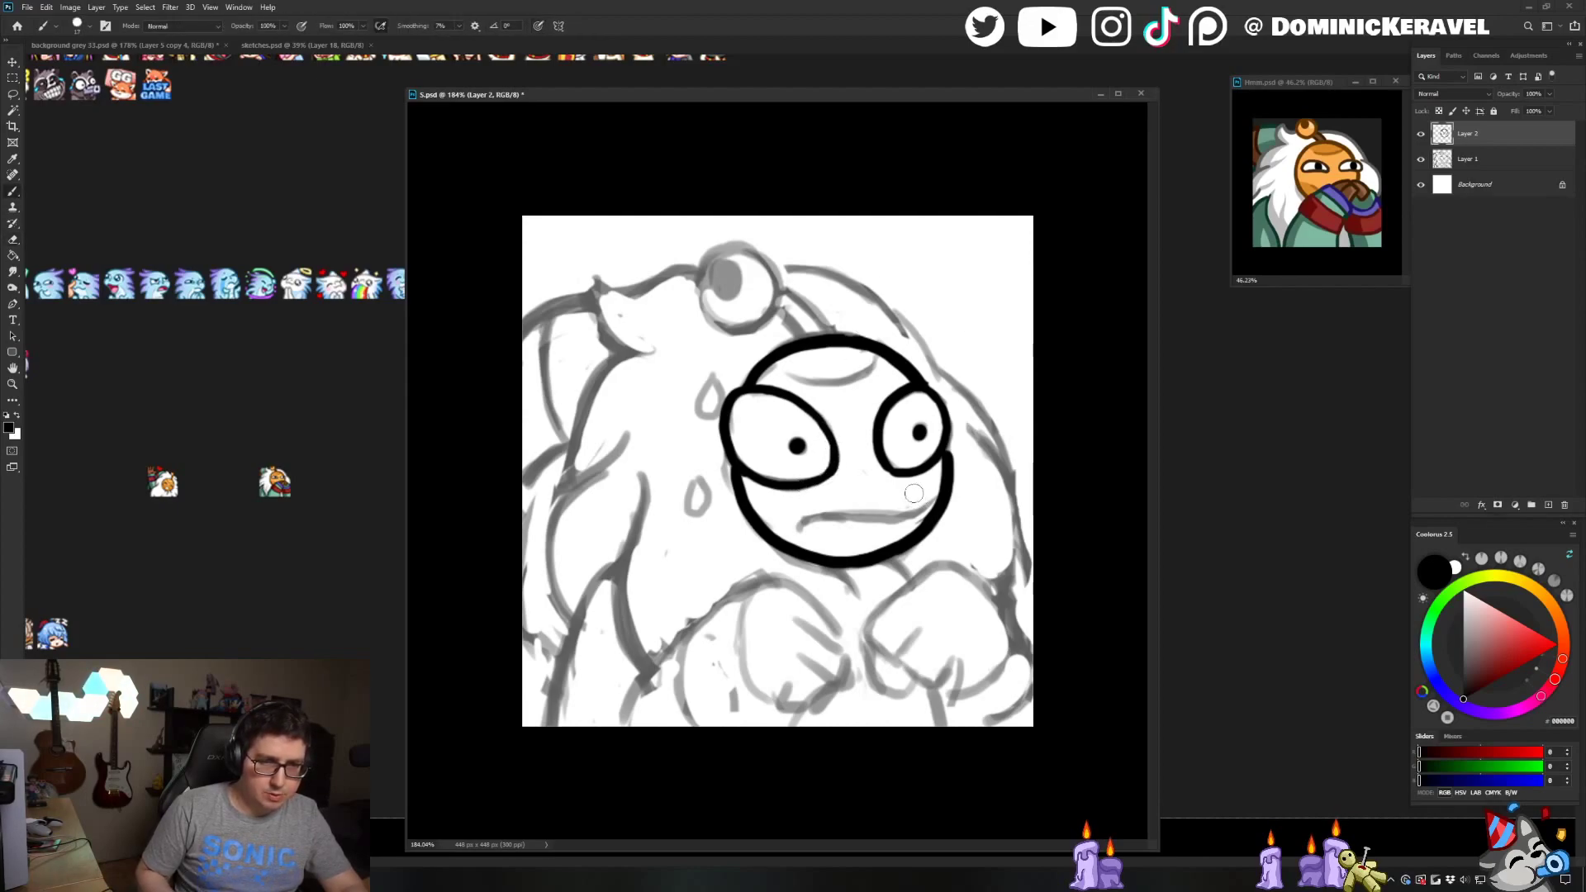
# Clean up the lower edge of the right eye's outline with small eraser and brush touch-ups
pyautogui.press('e')
pyautogui.press('b')
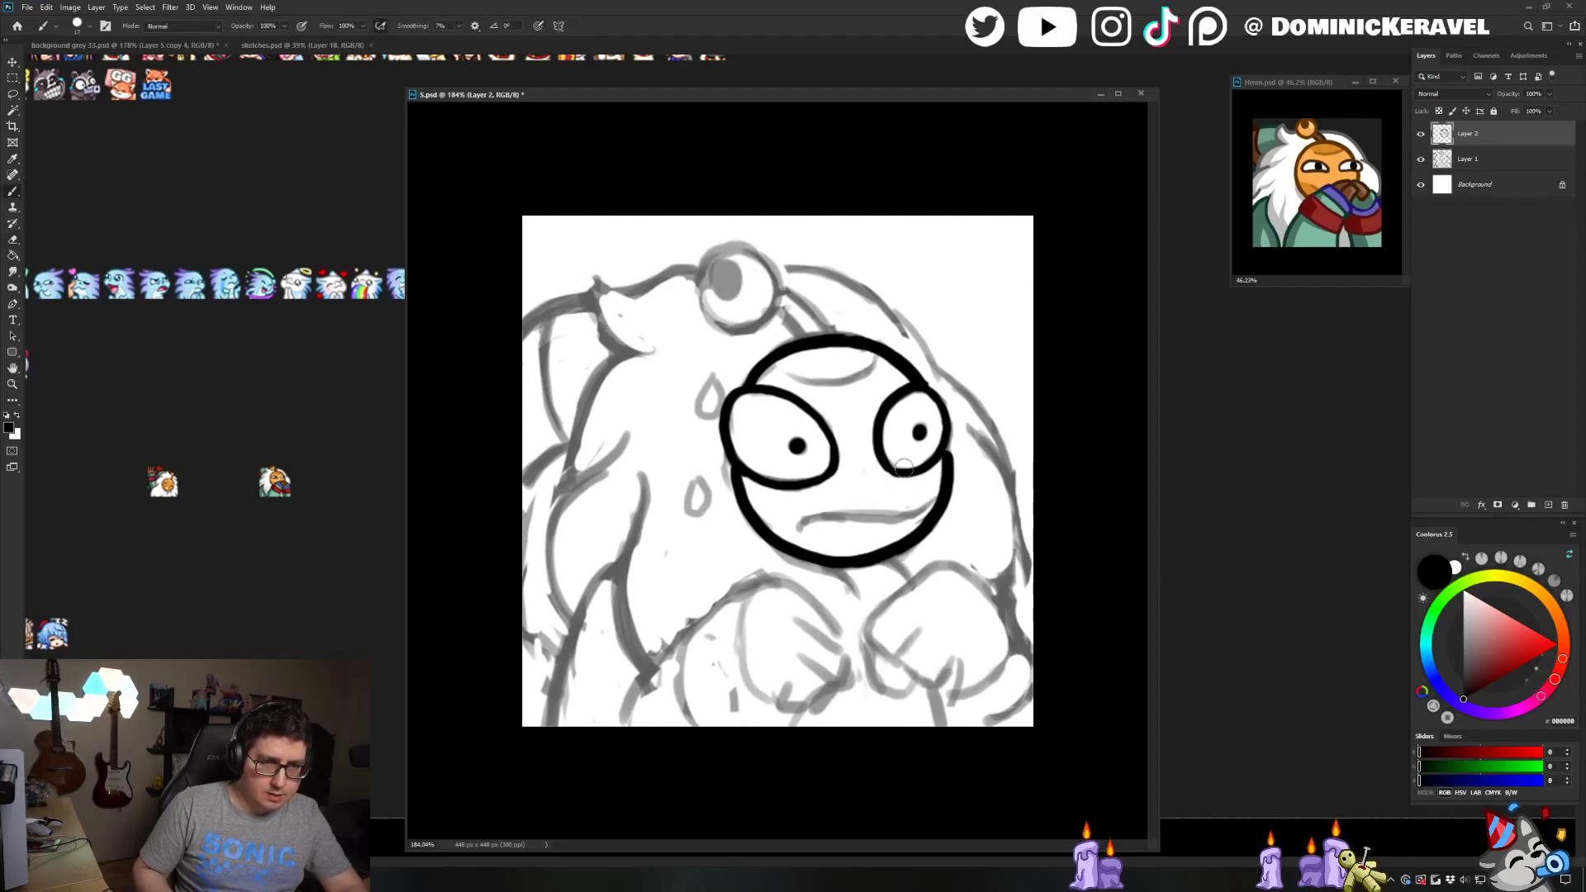
pyautogui.press('e')
pyautogui.press('b')
pyautogui.press('e')
pyautogui.press('b')
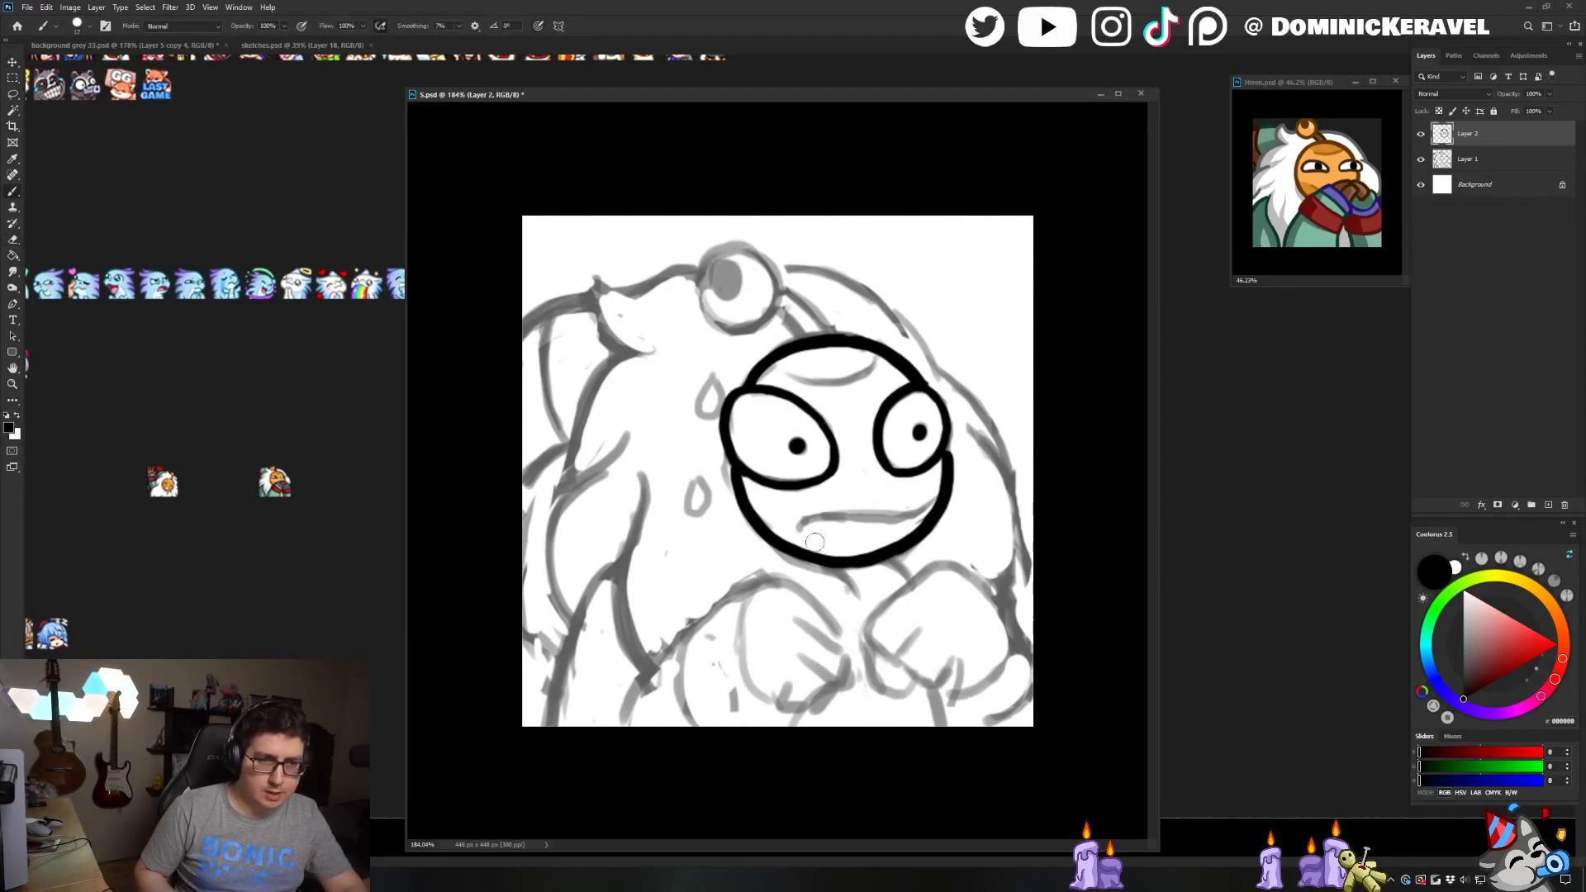
# Ink the wavy mouth line from its downturned left corner across to the right side of the face outline
pyautogui.moveTo(809, 523); pyautogui.dragTo(942, 500)
pyautogui.hotkey('ctrl', 'z')
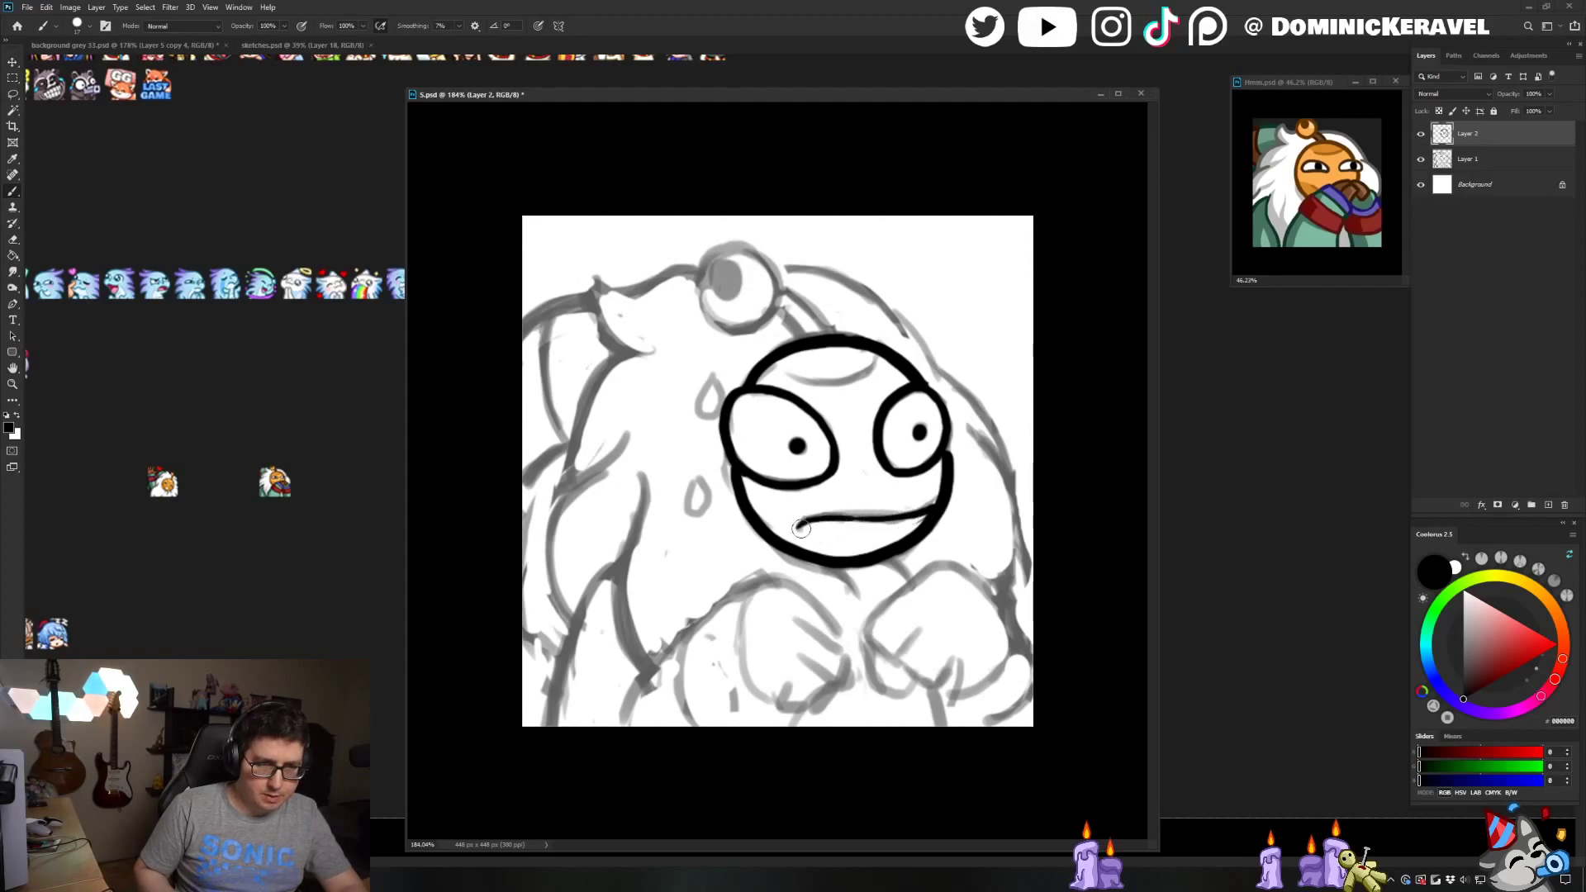
pyautogui.moveTo(800, 528); pyautogui.dragTo(883, 518)
pyautogui.hotkey('ctrl', 'z')
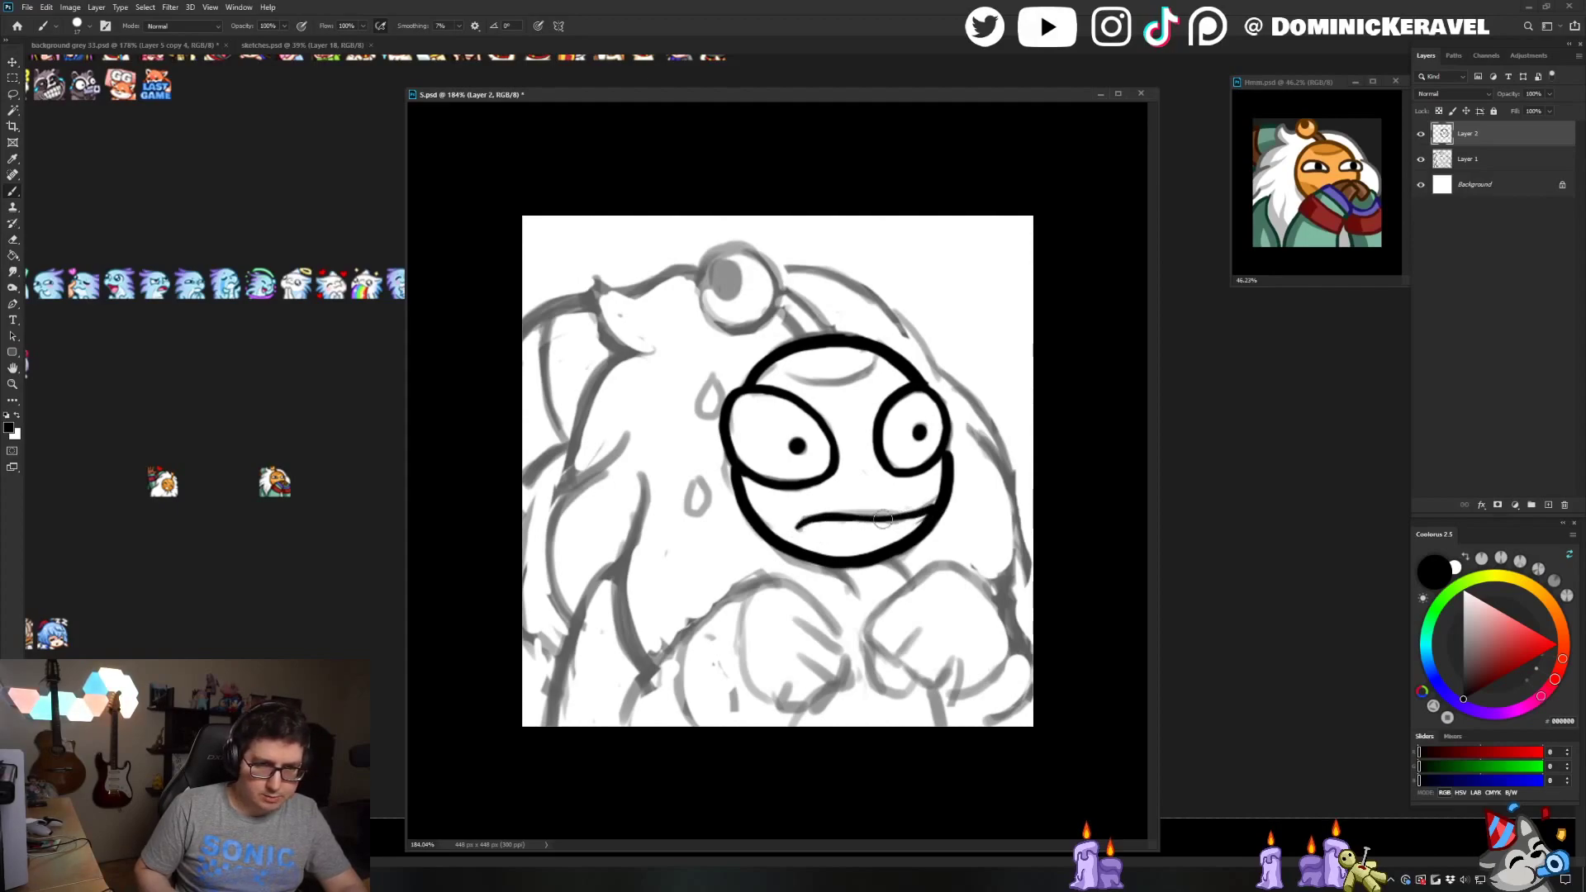
pyautogui.press('v')
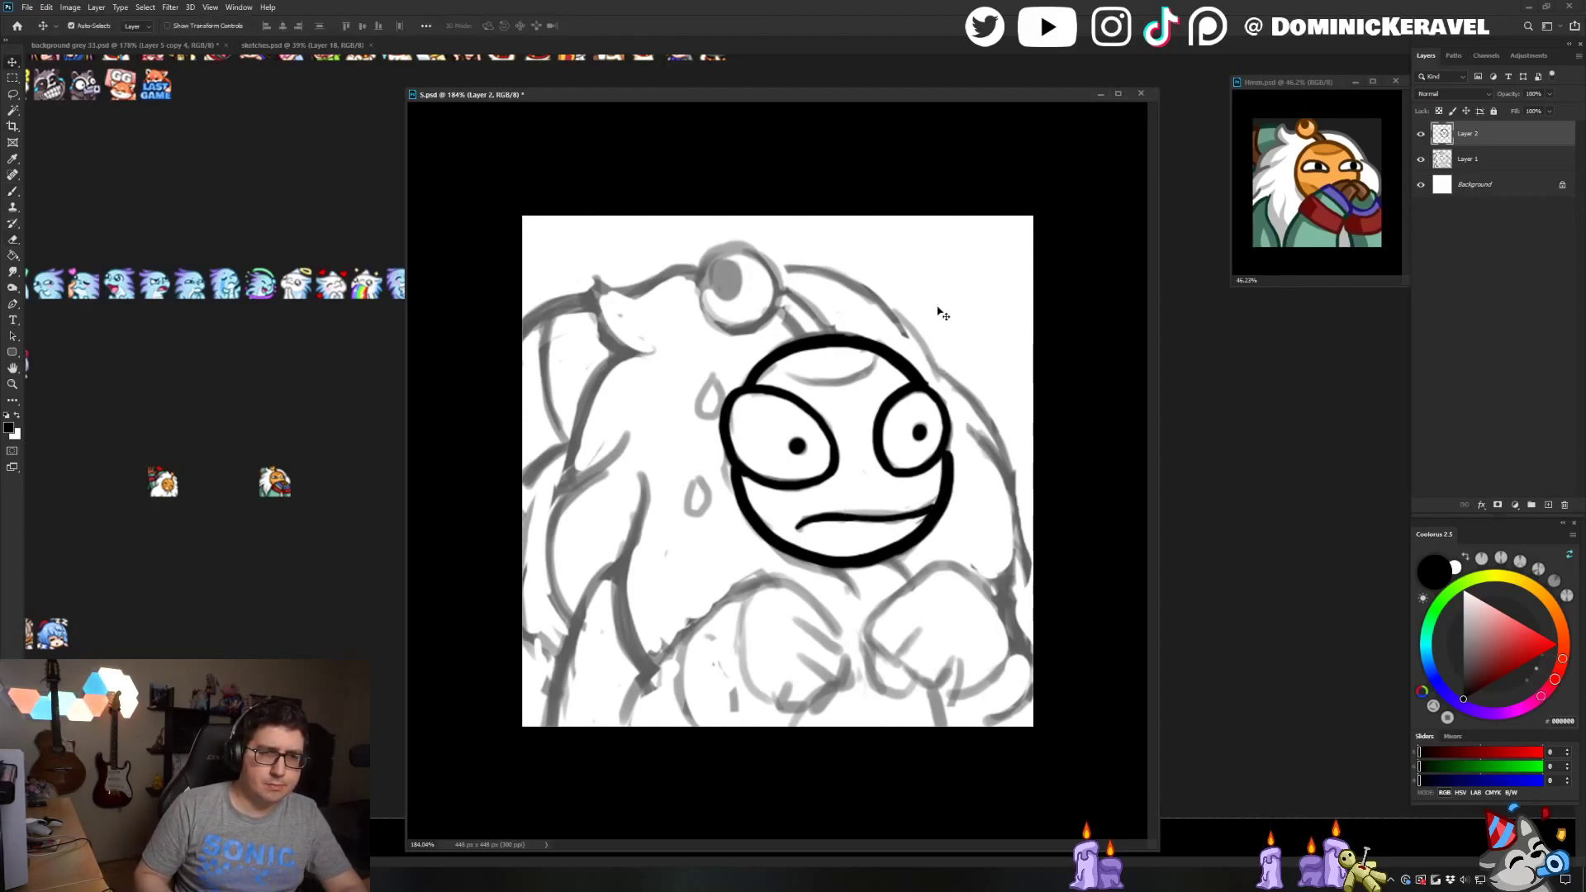
pyautogui.press('b')
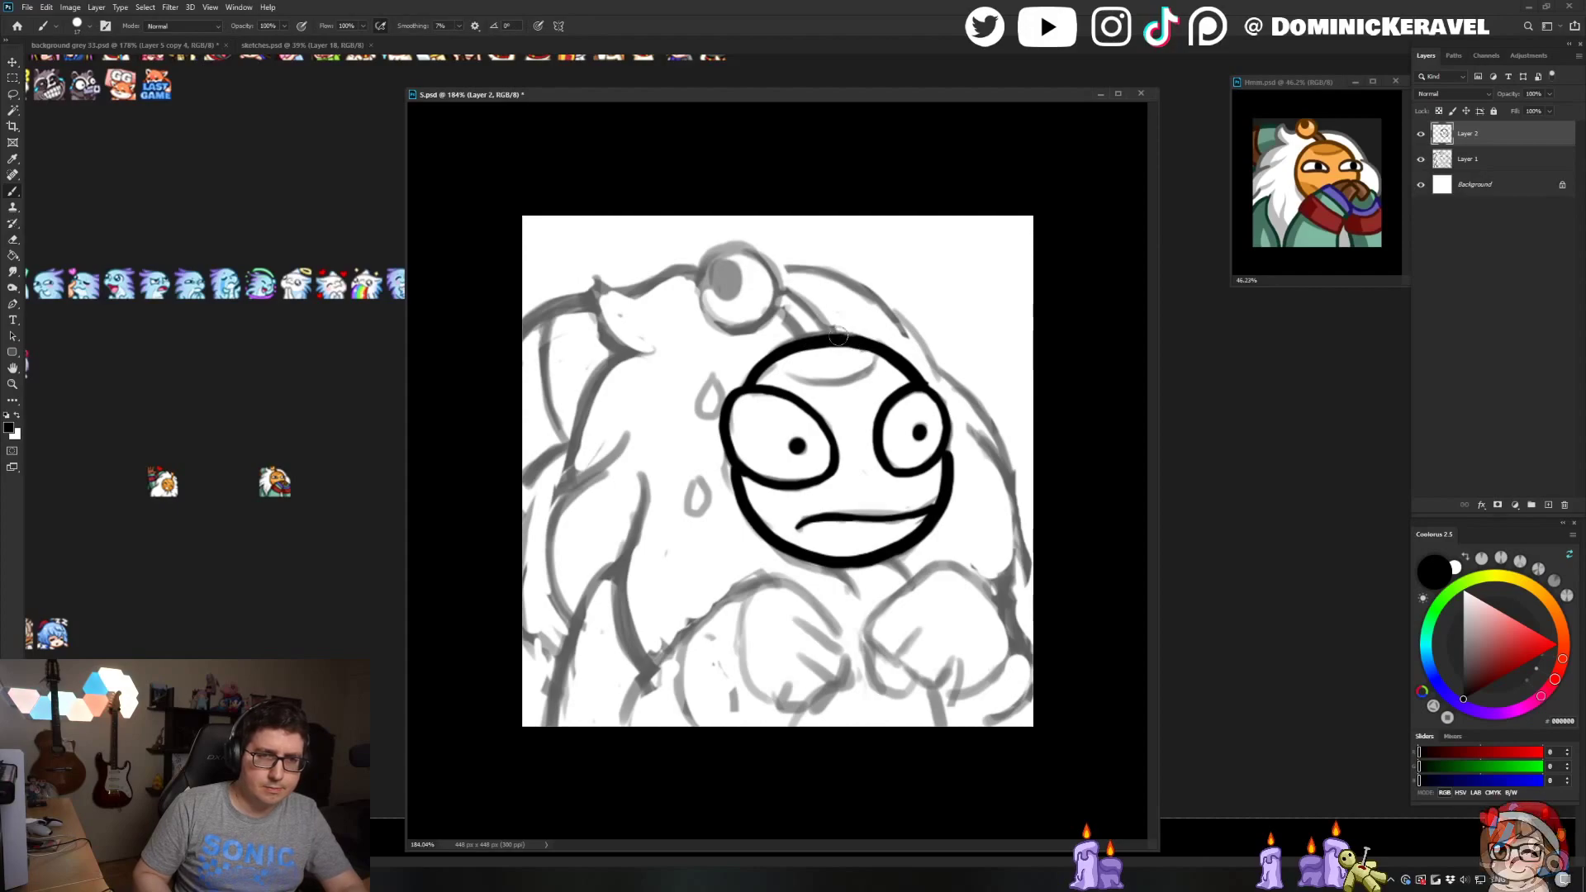
pyautogui.press('e')
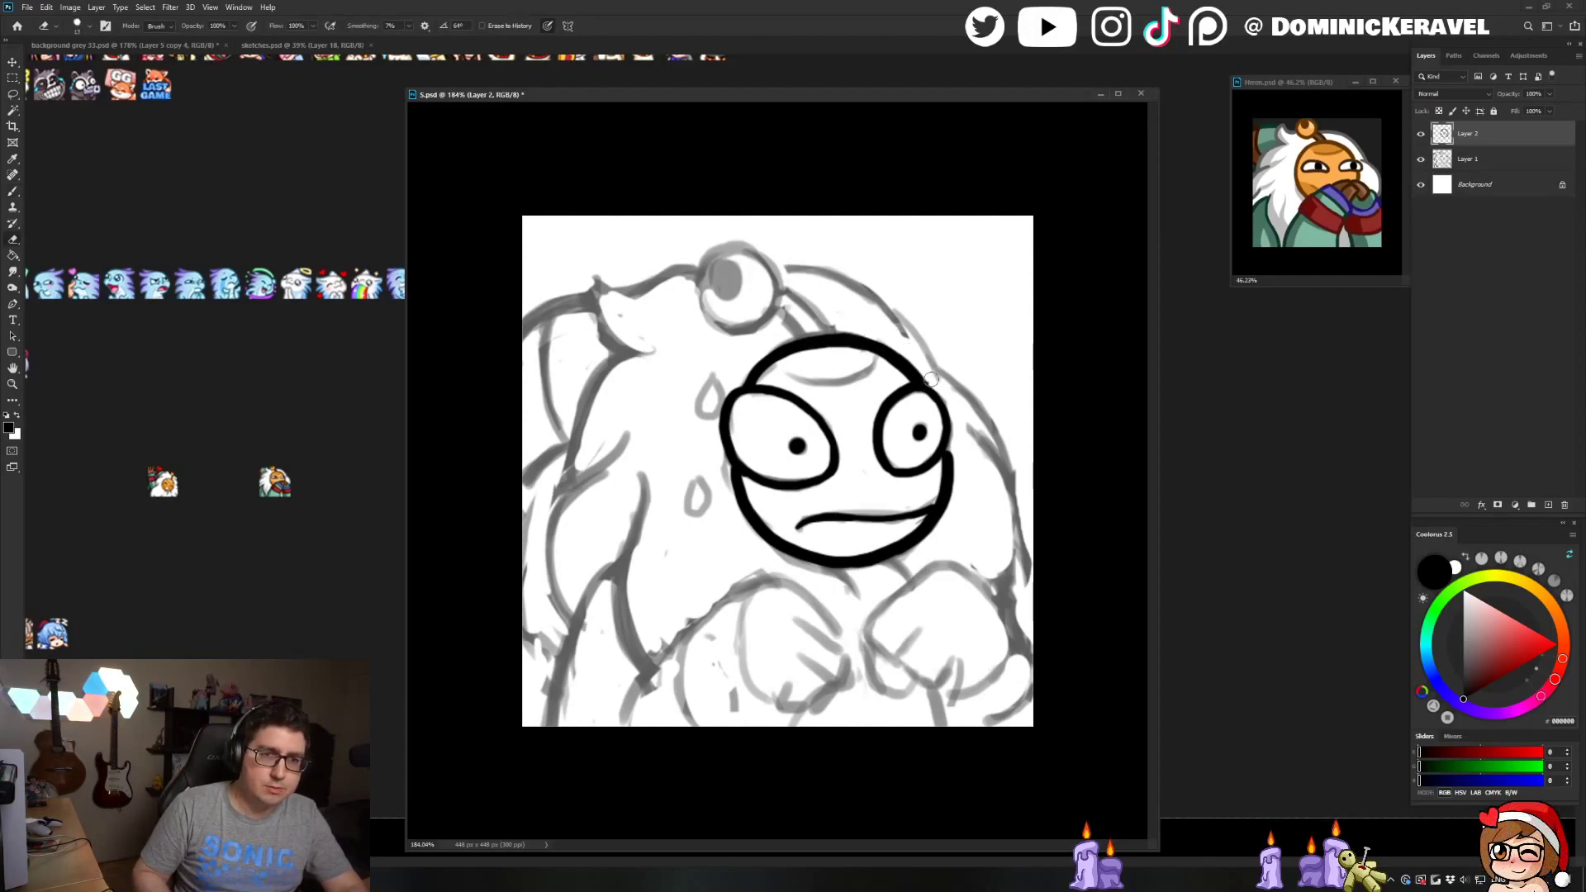
pyautogui.press('b')
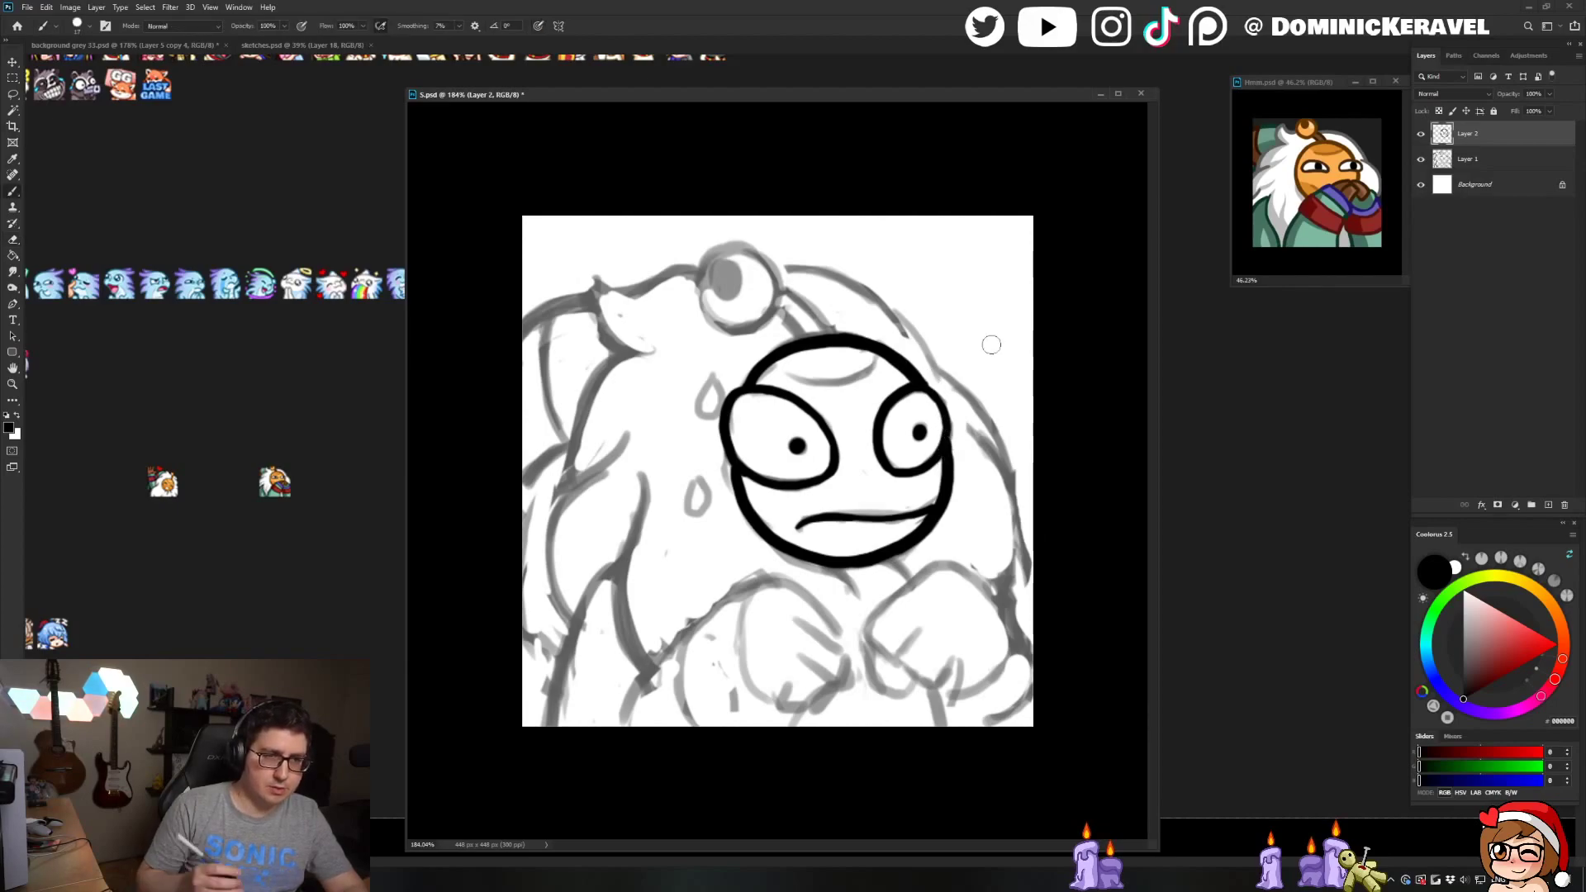
pyautogui.press('e')
pyautogui.press('b')
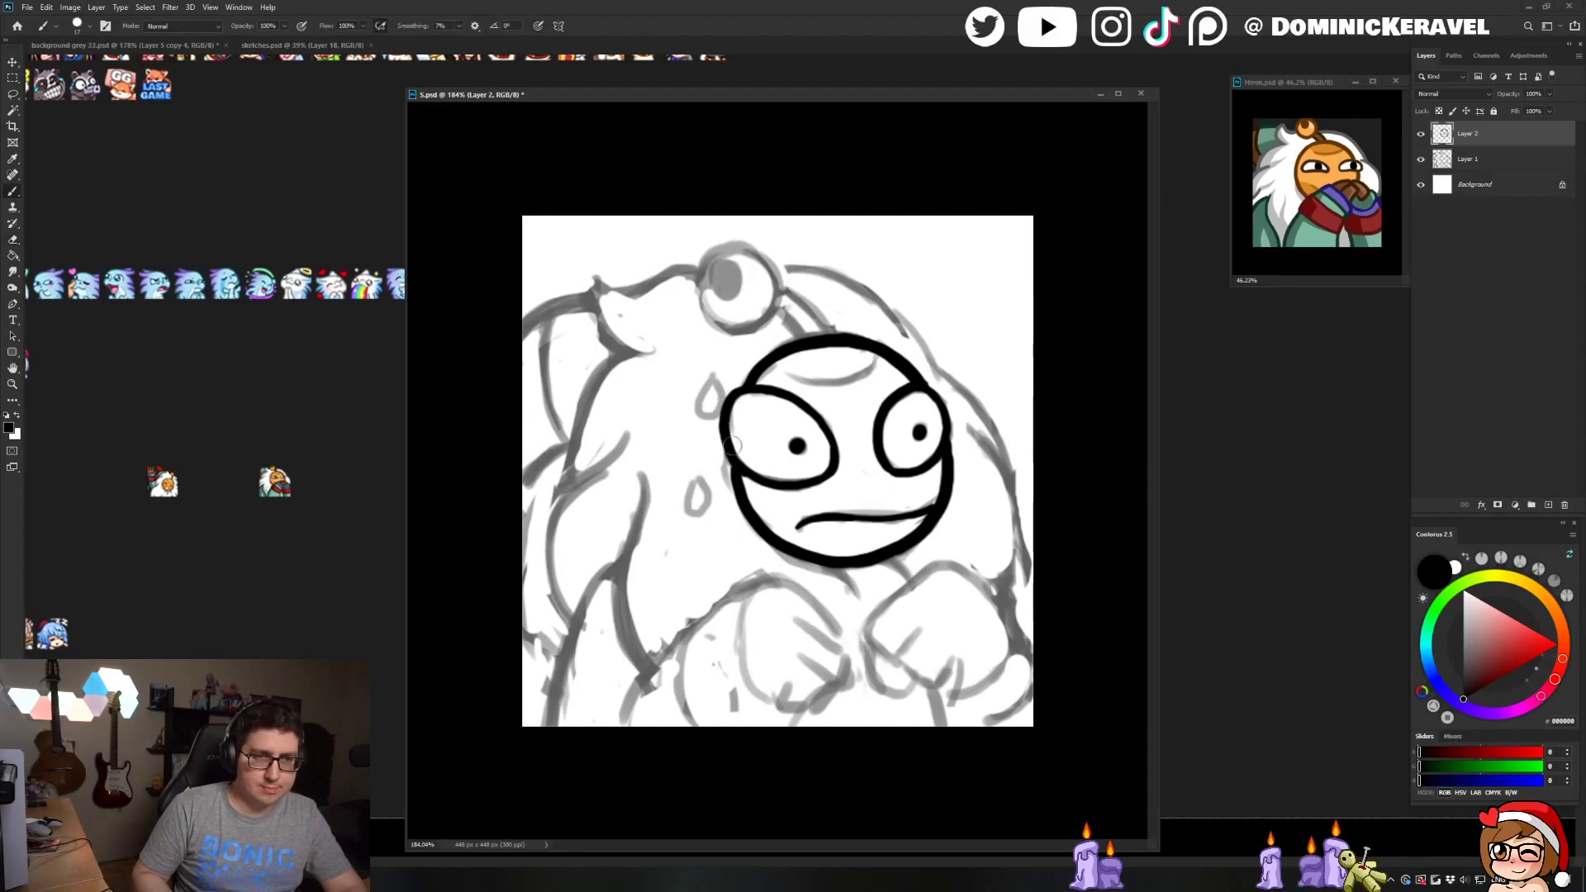
pyautogui.press('e')
pyautogui.press('v')
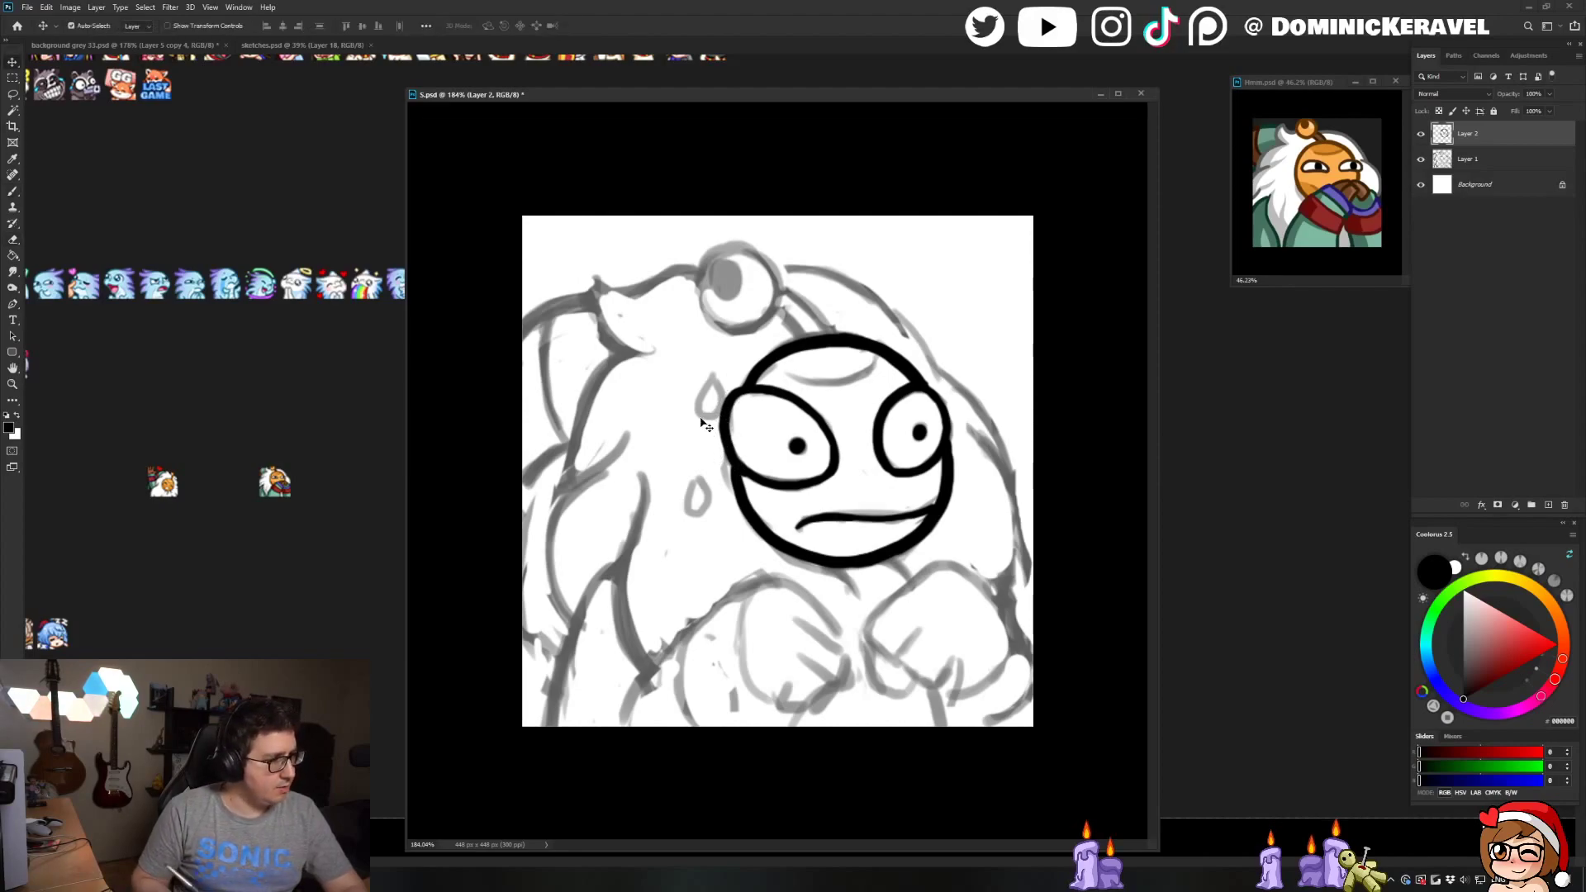
# Ink the two short curved lines of the antenna stalk between the forehead and the round tip
pyautogui.press('b')
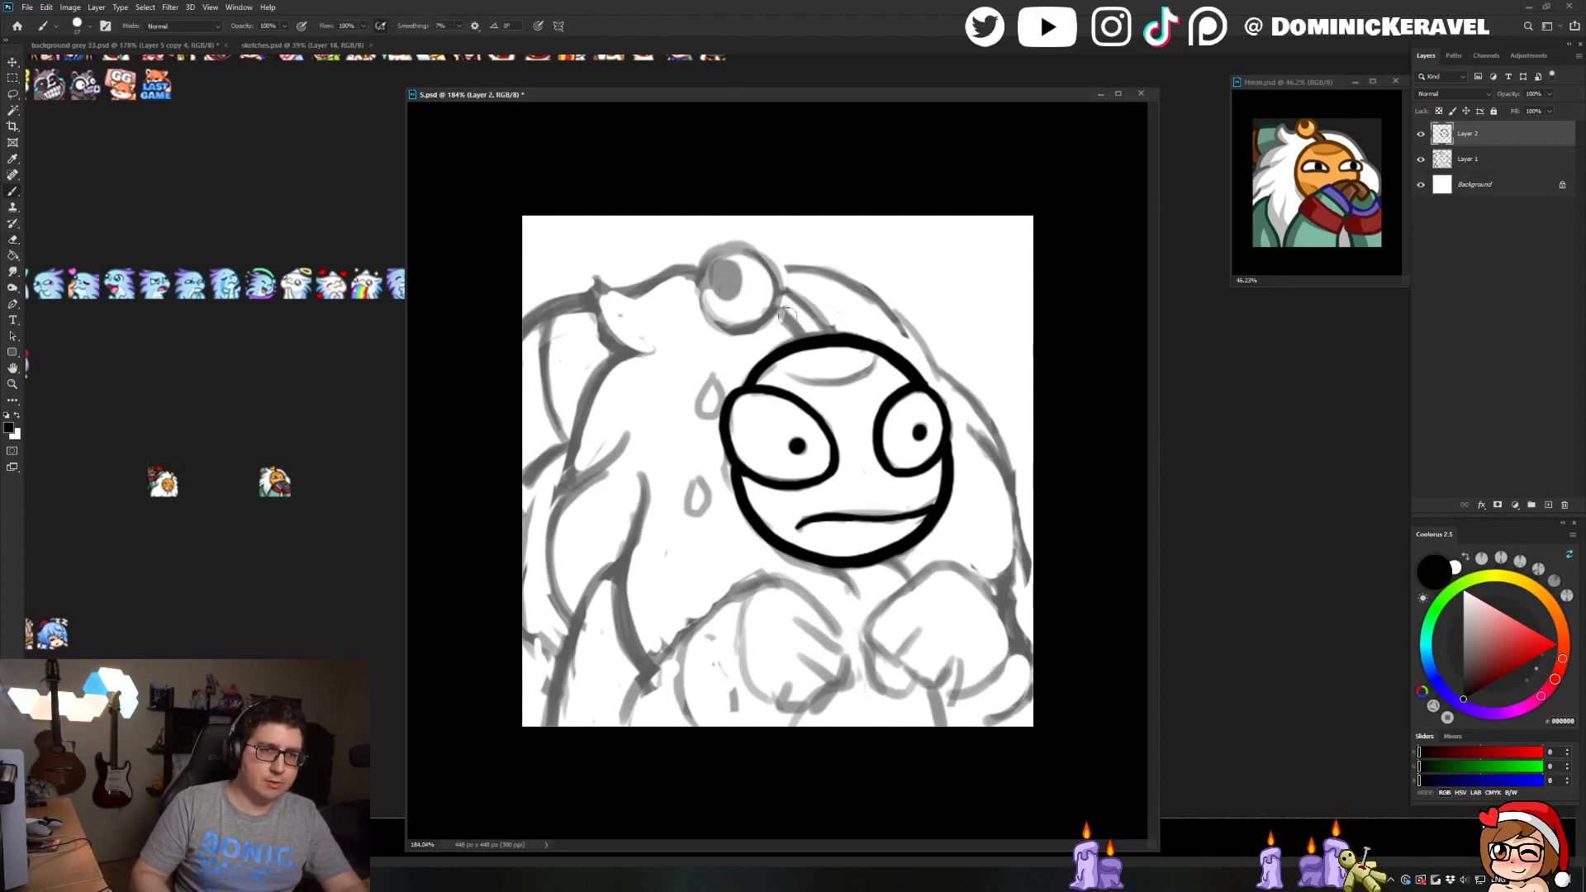
pyautogui.moveTo(774, 307)
pyautogui.mouseDown()
pyautogui.moveTo(830, 337)
pyautogui.moveTo(818, 290)
pyautogui.mouseUp()
pyautogui.hotkey('ctrl', 'z')
pyautogui.hotkey('ctrl', 'z')
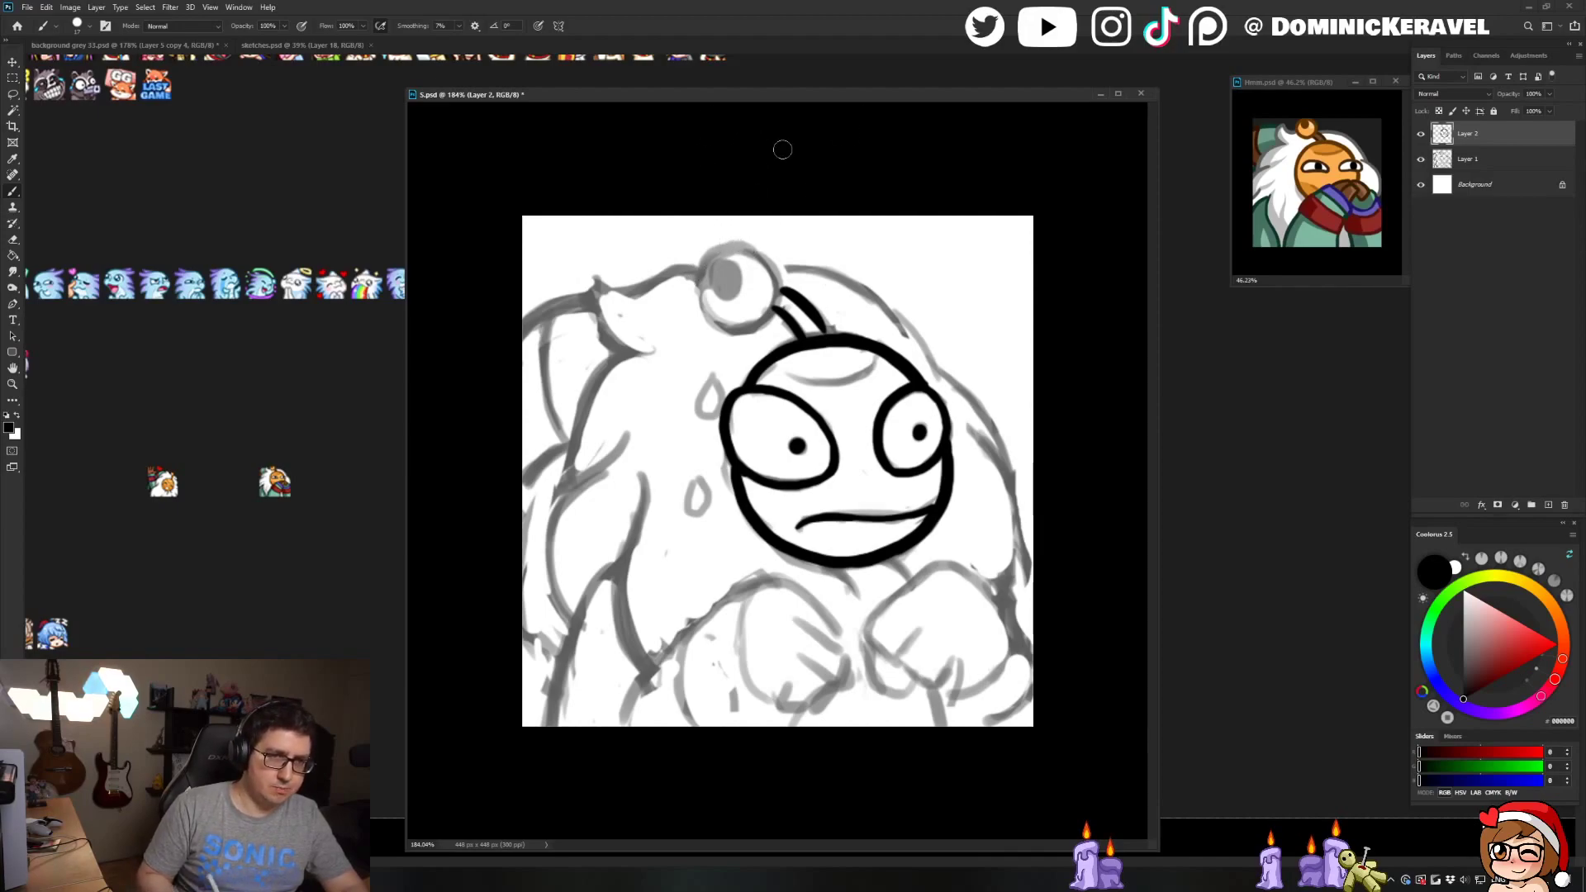
pyautogui.moveTo(721, 248)
pyautogui.mouseDown()
pyautogui.moveTo(712, 314)
pyautogui.moveTo(694, 266)
pyautogui.moveTo(715, 316)
pyautogui.mouseUp()
pyautogui.hotkey('ctrl', 'z')
pyautogui.hotkey('ctrl', 'z')
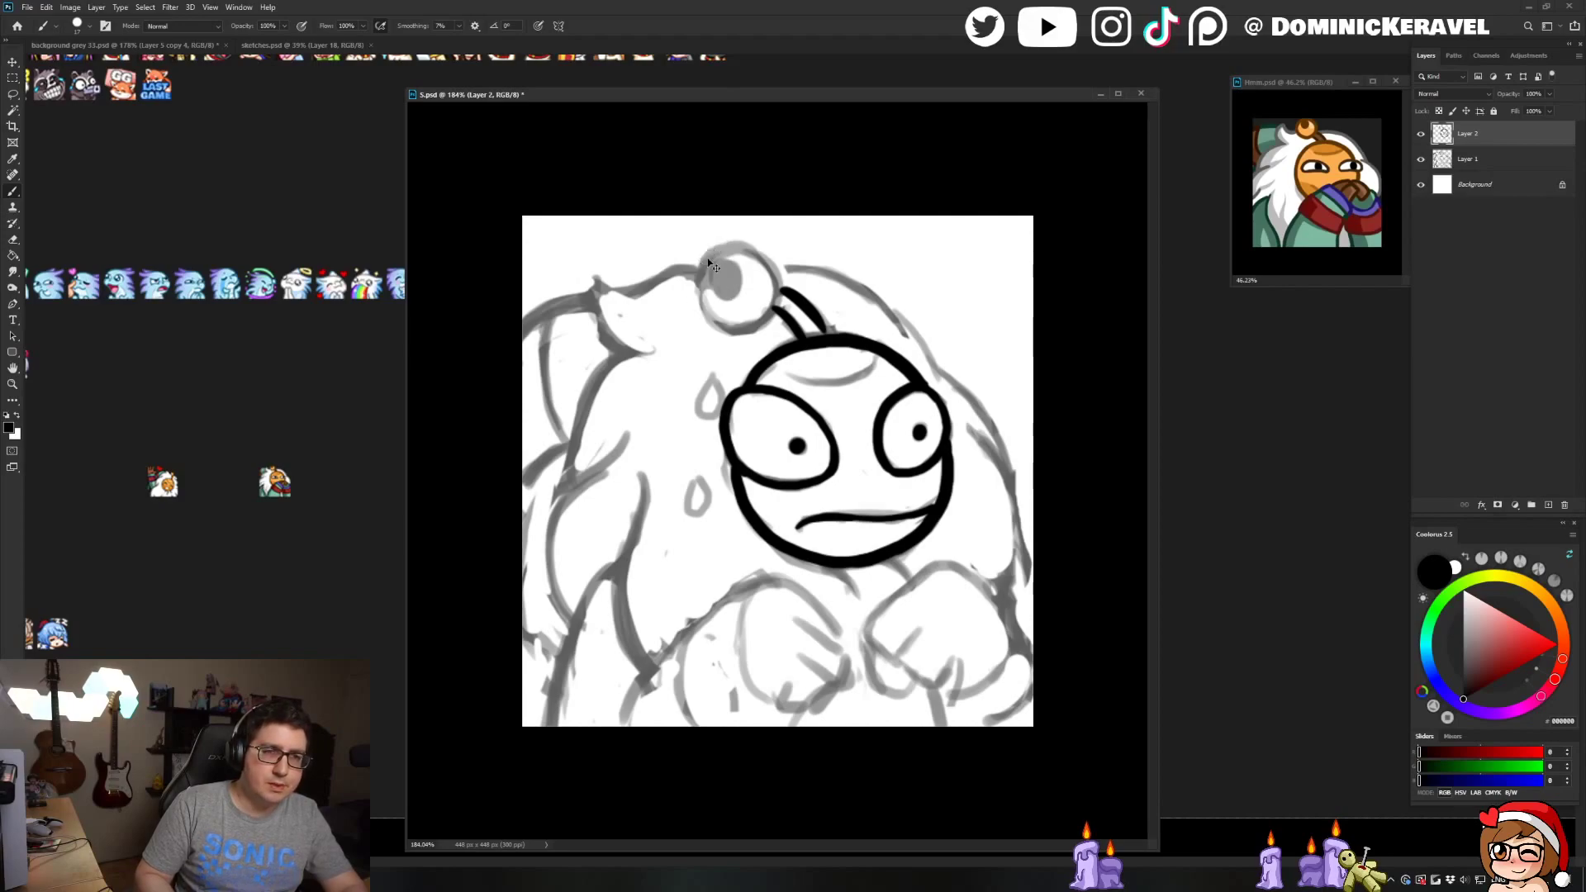
pyautogui.moveTo(712, 248)
pyautogui.mouseDown()
pyautogui.moveTo(705, 308)
pyautogui.moveTo(713, 247)
pyautogui.moveTo(698, 288)
pyautogui.moveTo(749, 320)
pyautogui.mouseUp()
pyautogui.hotkey('ctrl', 'z')
pyautogui.hotkey('ctrl', 'z')
# Ink the antenna's round tip as a closed black circle joined to the top of the stalk
pyautogui.moveTo(712, 248)
pyautogui.mouseDown()
pyautogui.moveTo(696, 288)
pyautogui.moveTo(709, 315)
pyautogui.moveTo(774, 309)
pyautogui.mouseUp()
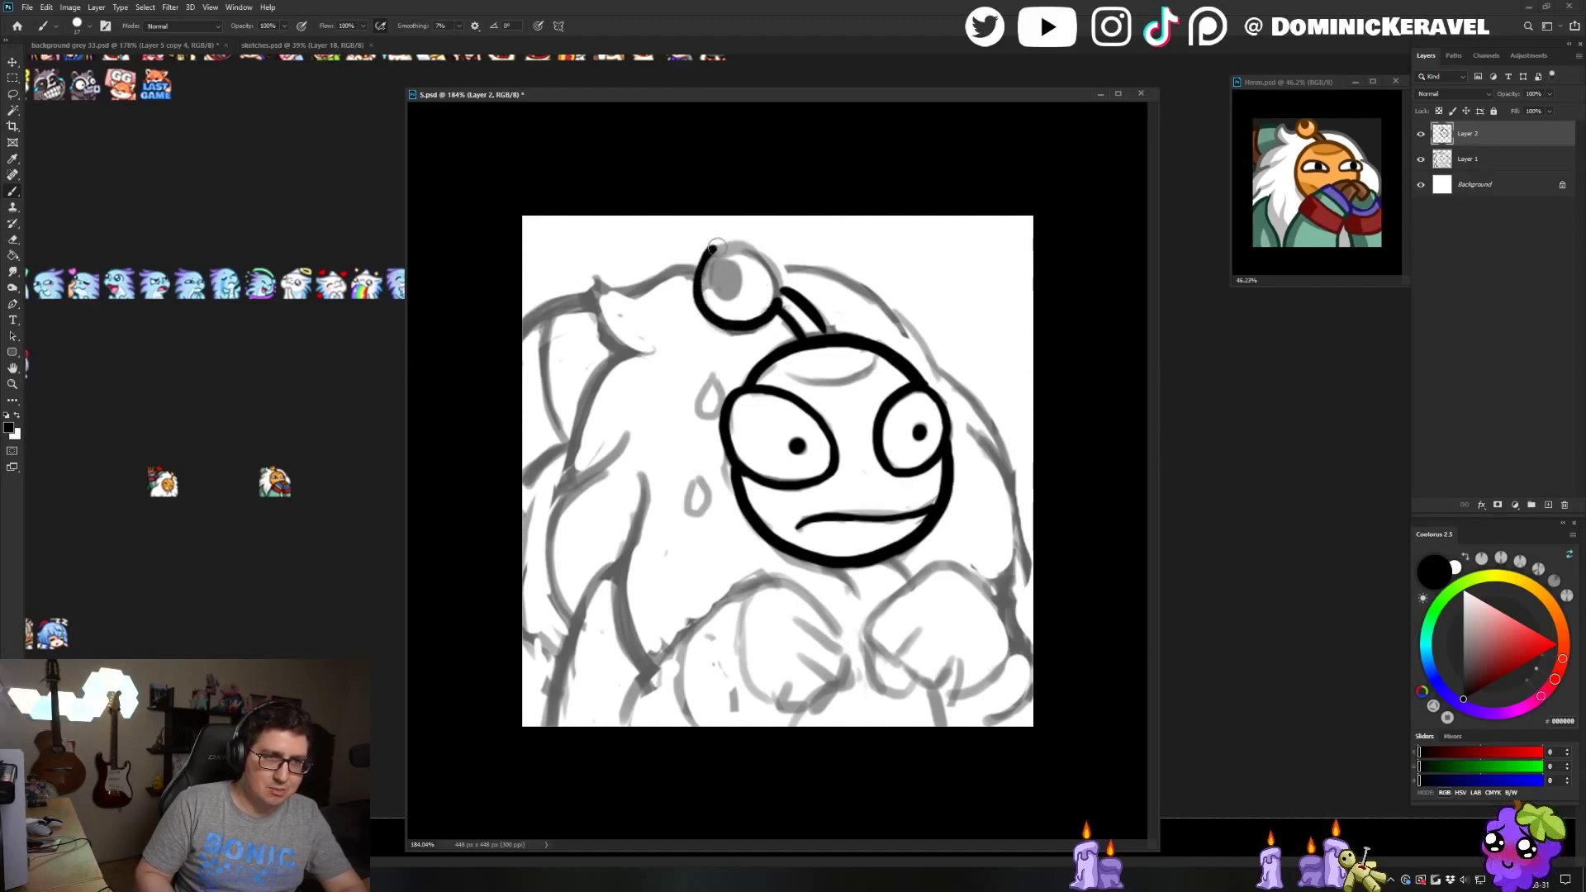
pyautogui.moveTo(698, 263)
pyautogui.mouseDown()
pyautogui.moveTo(746, 246)
pyautogui.moveTo(776, 273)
pyautogui.moveTo(704, 263)
pyautogui.moveTo(771, 267)
pyautogui.mouseUp()
pyautogui.hotkey('ctrl', 'z')
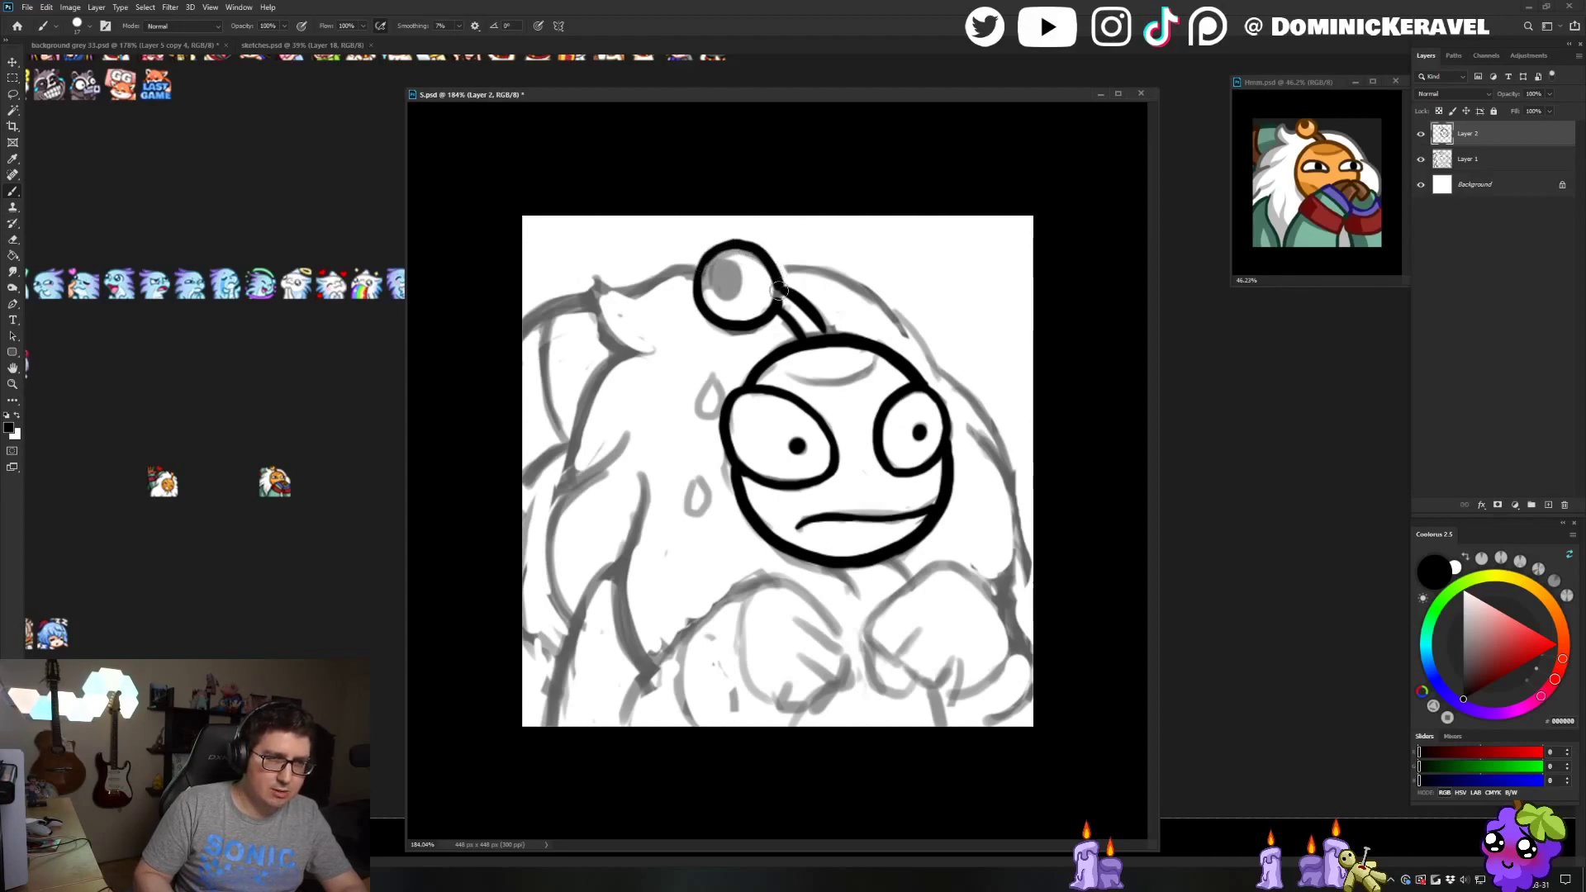
pyautogui.press('e')
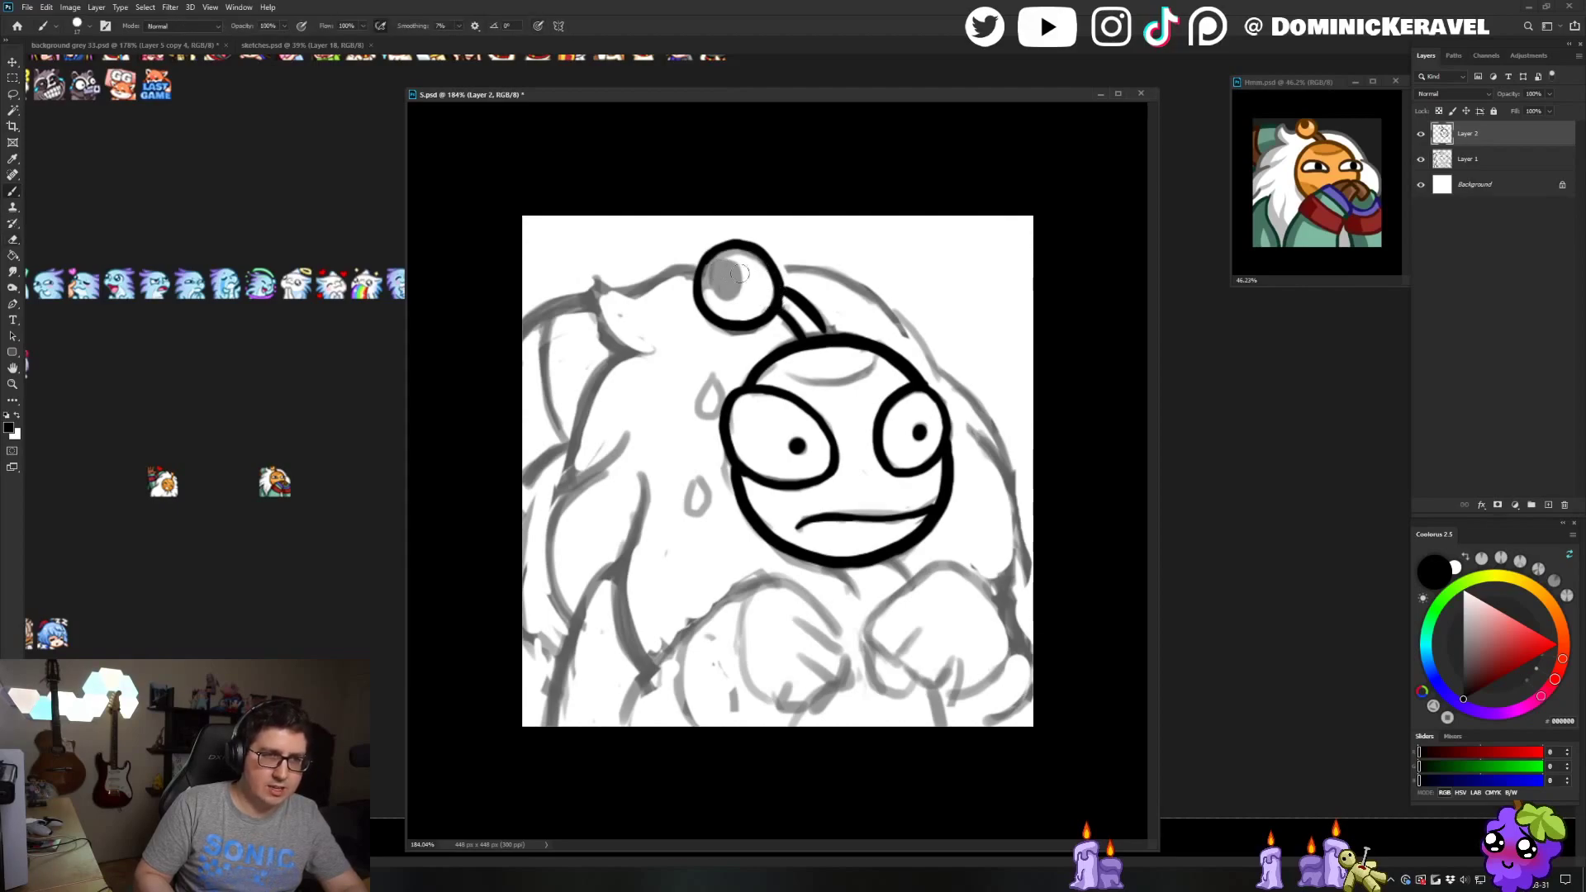
pyautogui.press('b')
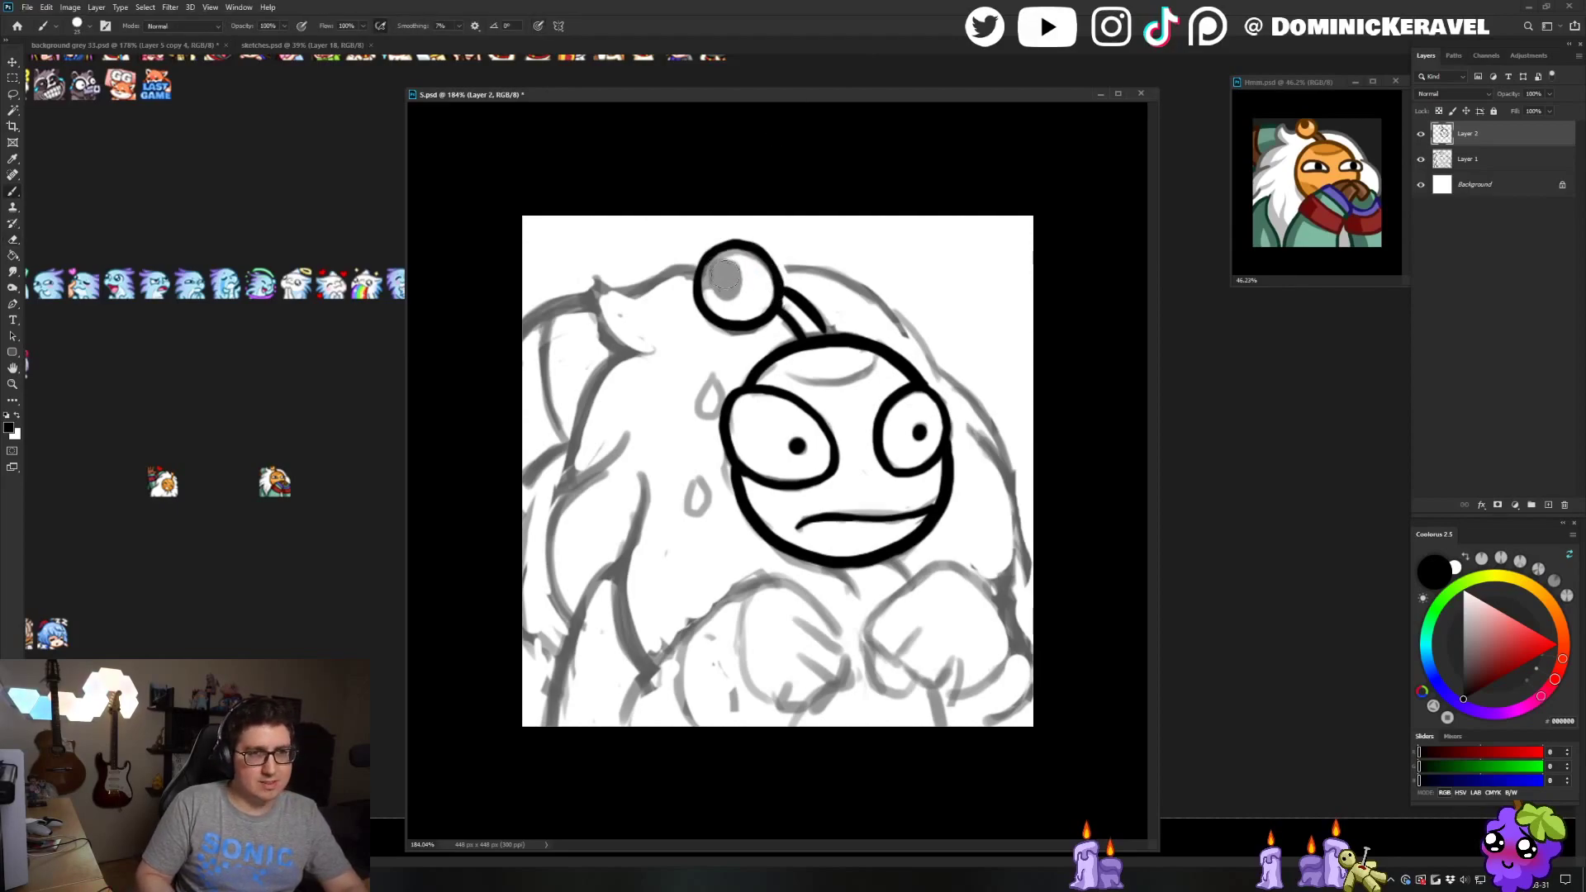
# Fill in the round spot at the upper left inside the antenna tip with solid black
pyautogui.click(721, 270)
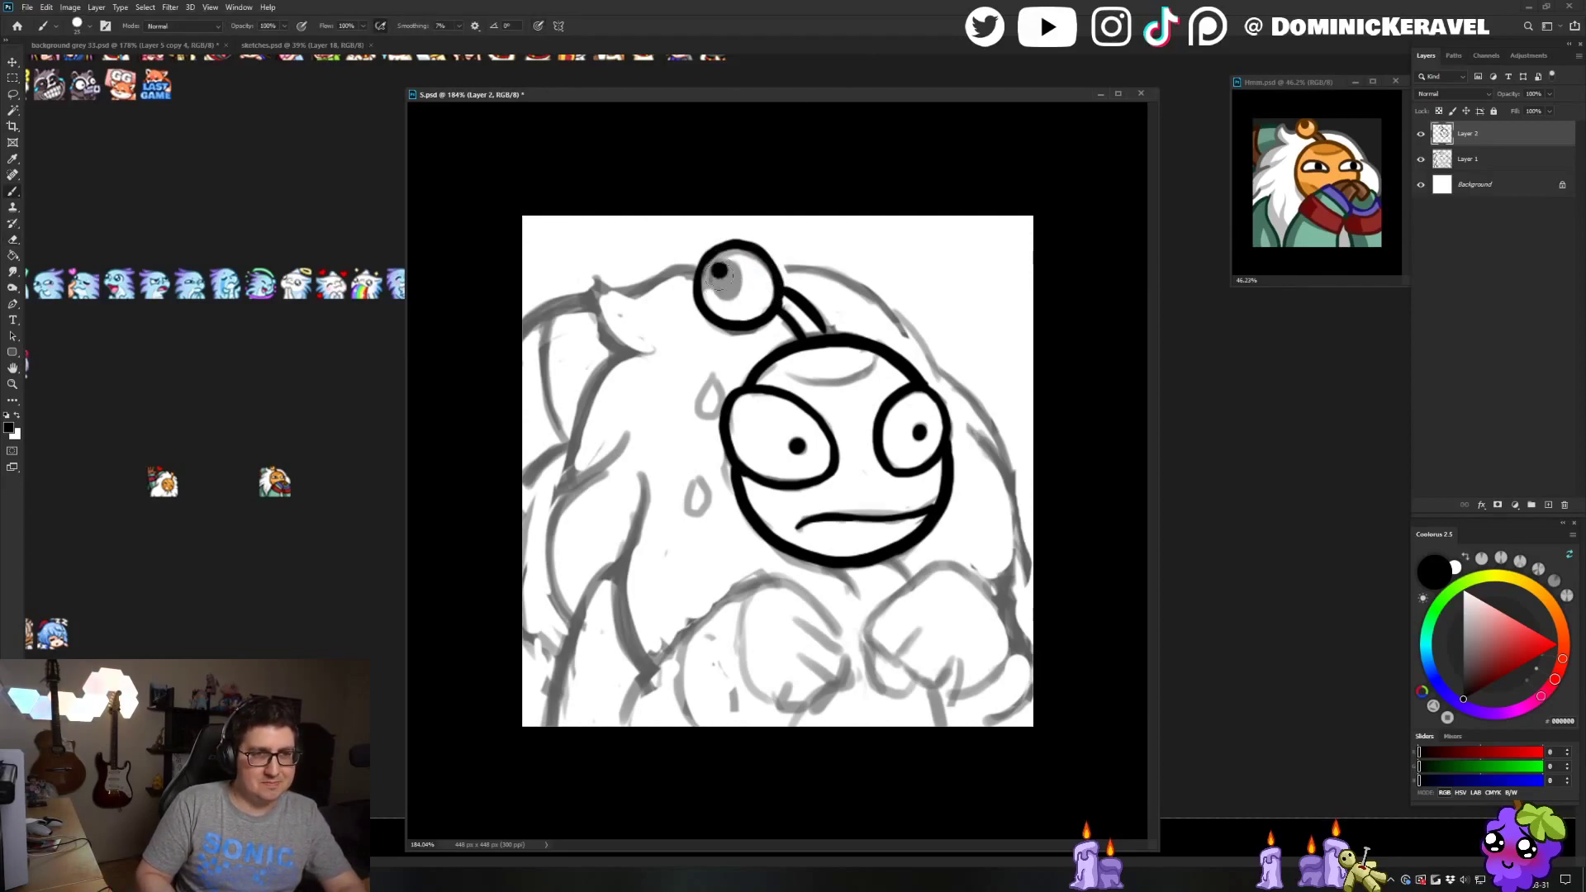
pyautogui.moveTo(721, 279); pyautogui.dragTo(721, 277)
pyautogui.press('v')
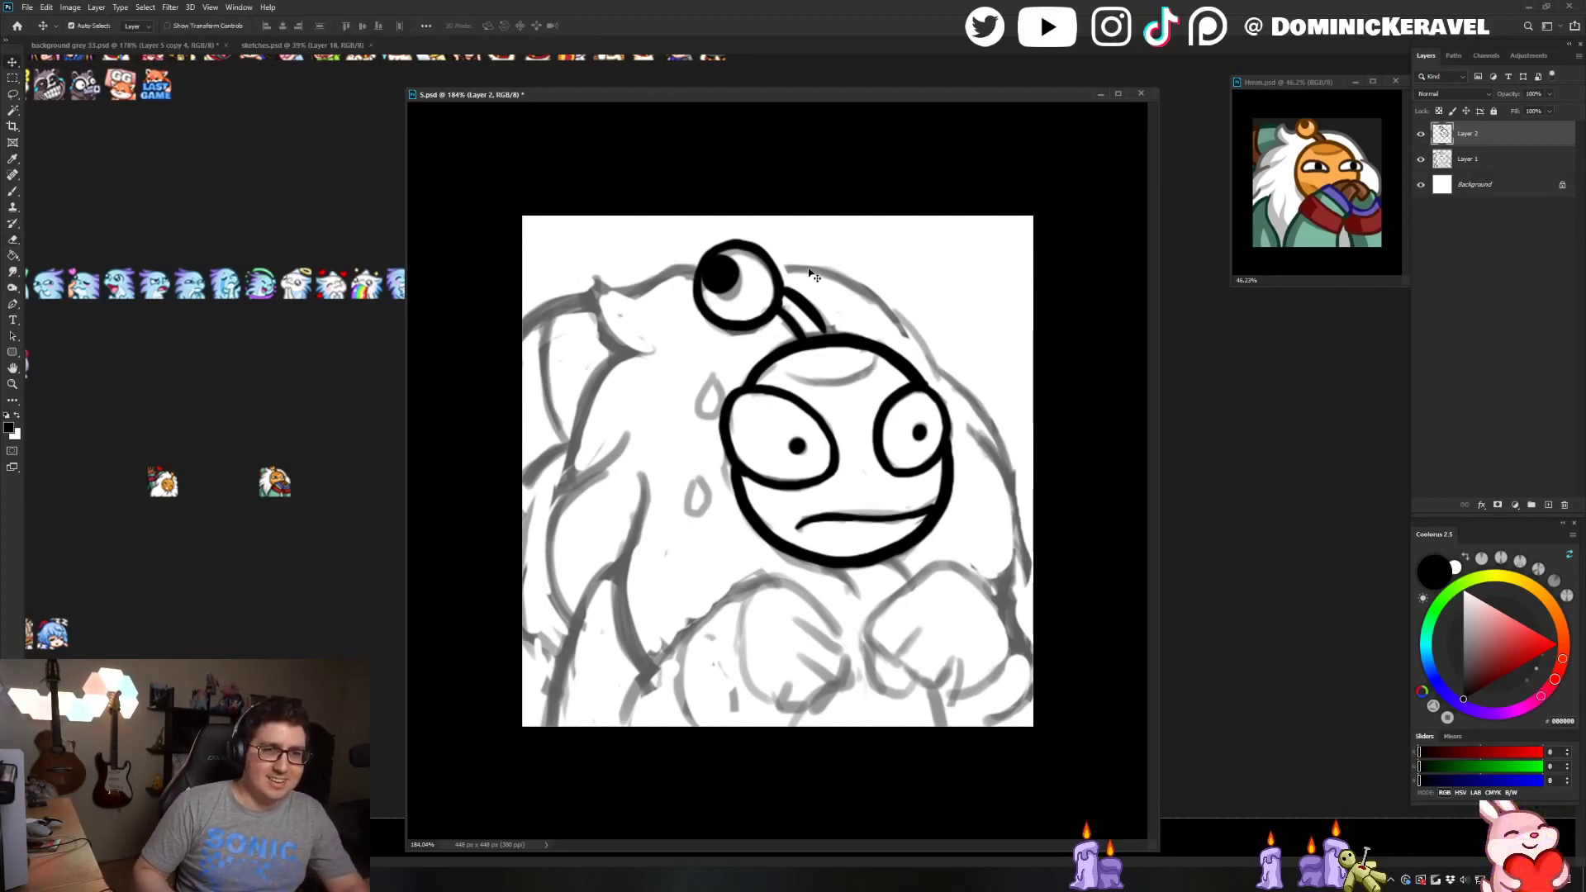
# Ink the two short curved neck lines beneath the chin with the brush
pyautogui.press('b')
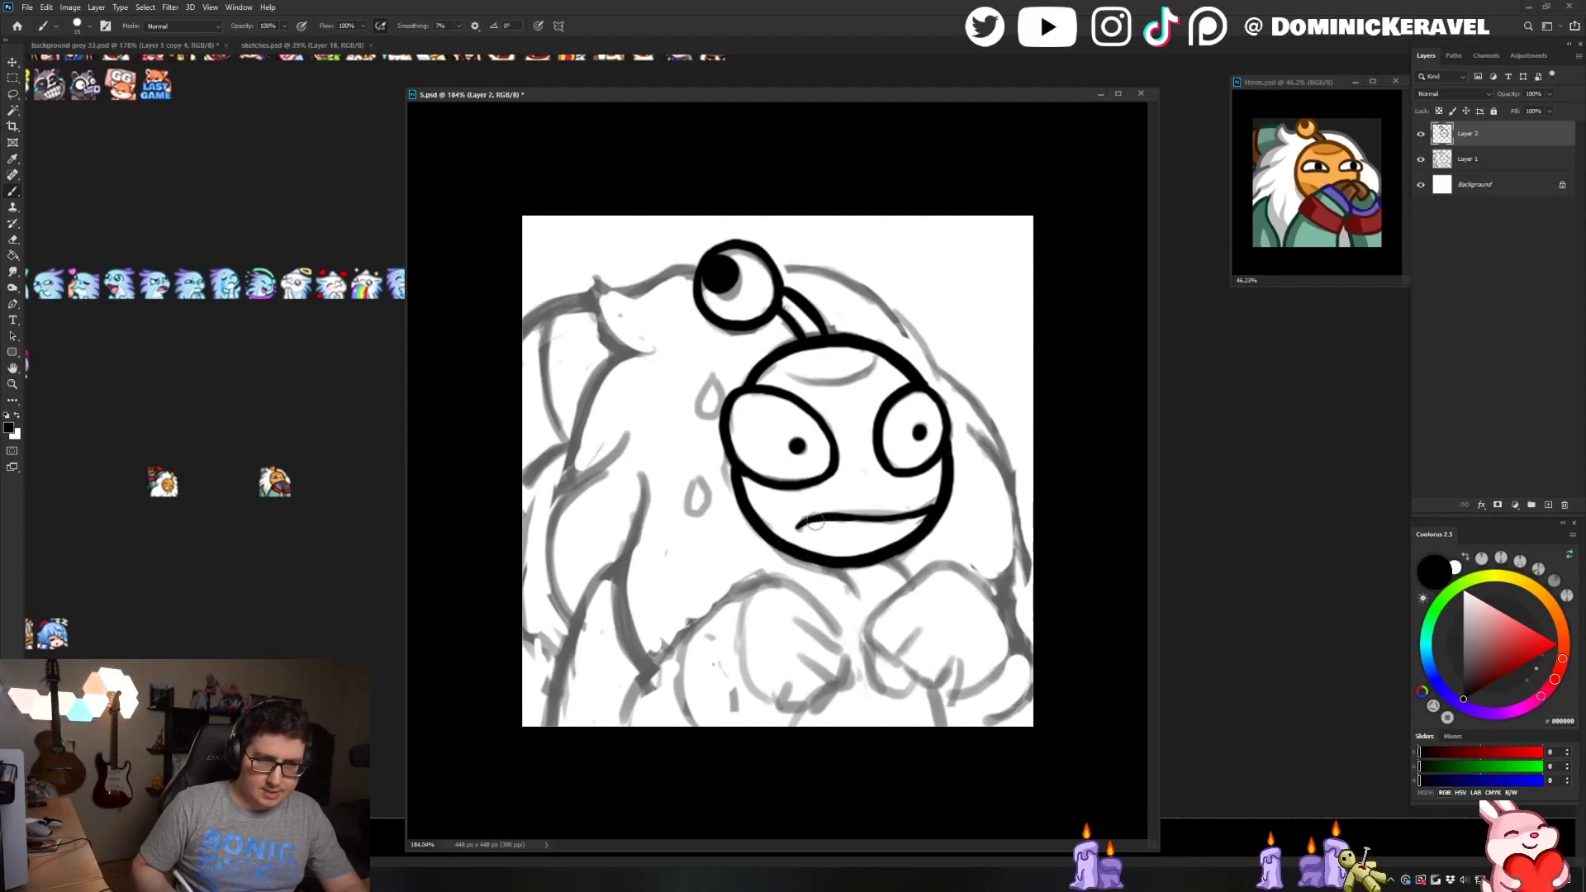
pyautogui.press(']')
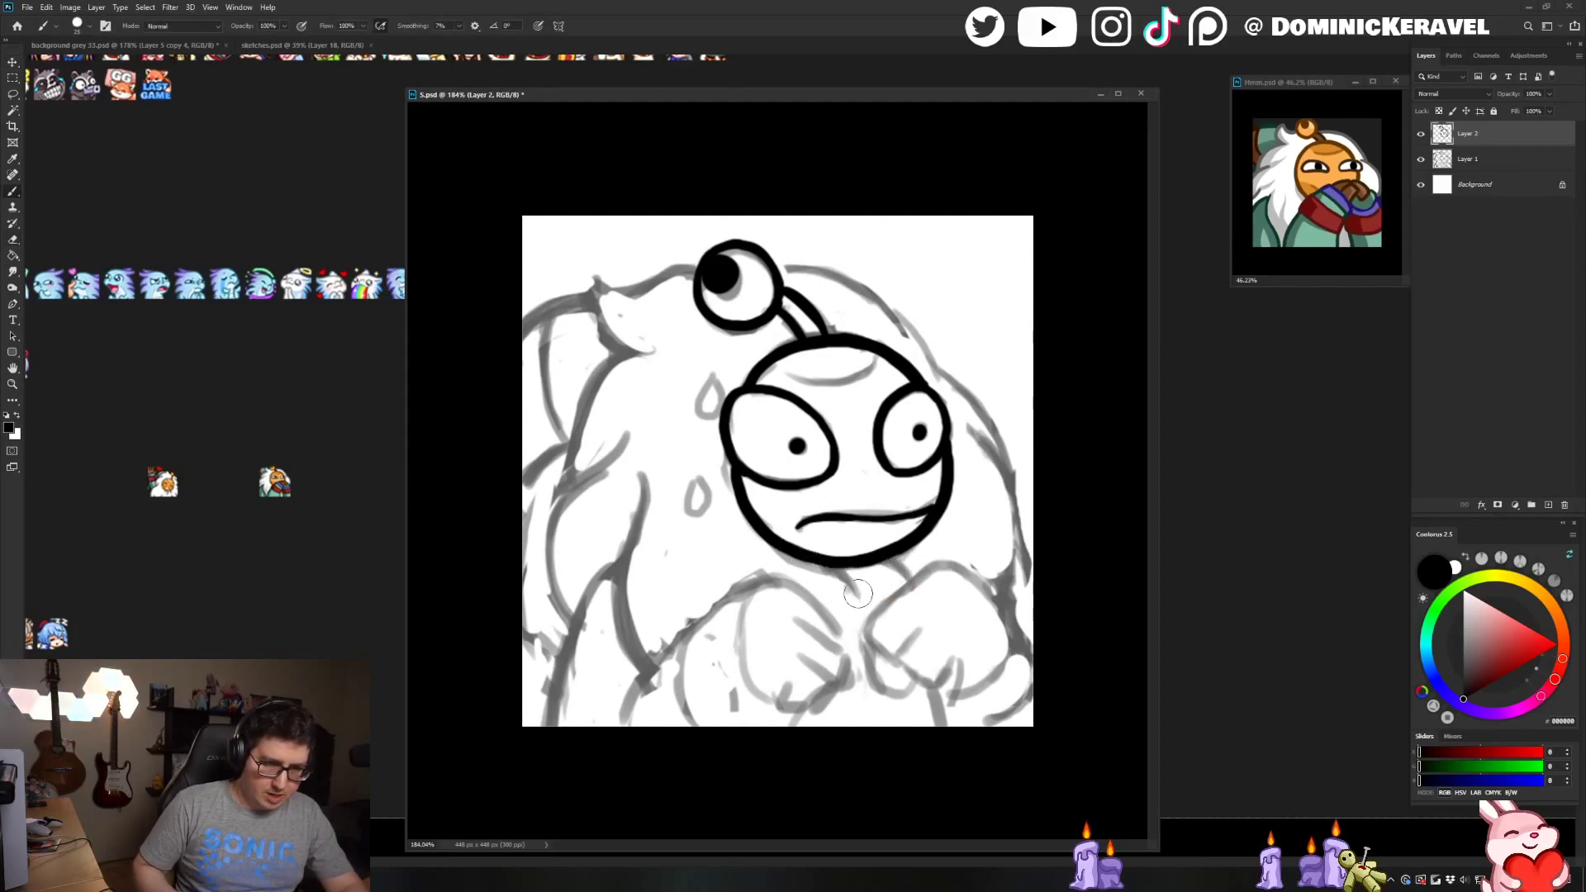
pyautogui.moveTo(830, 565); pyautogui.dragTo(909, 582)
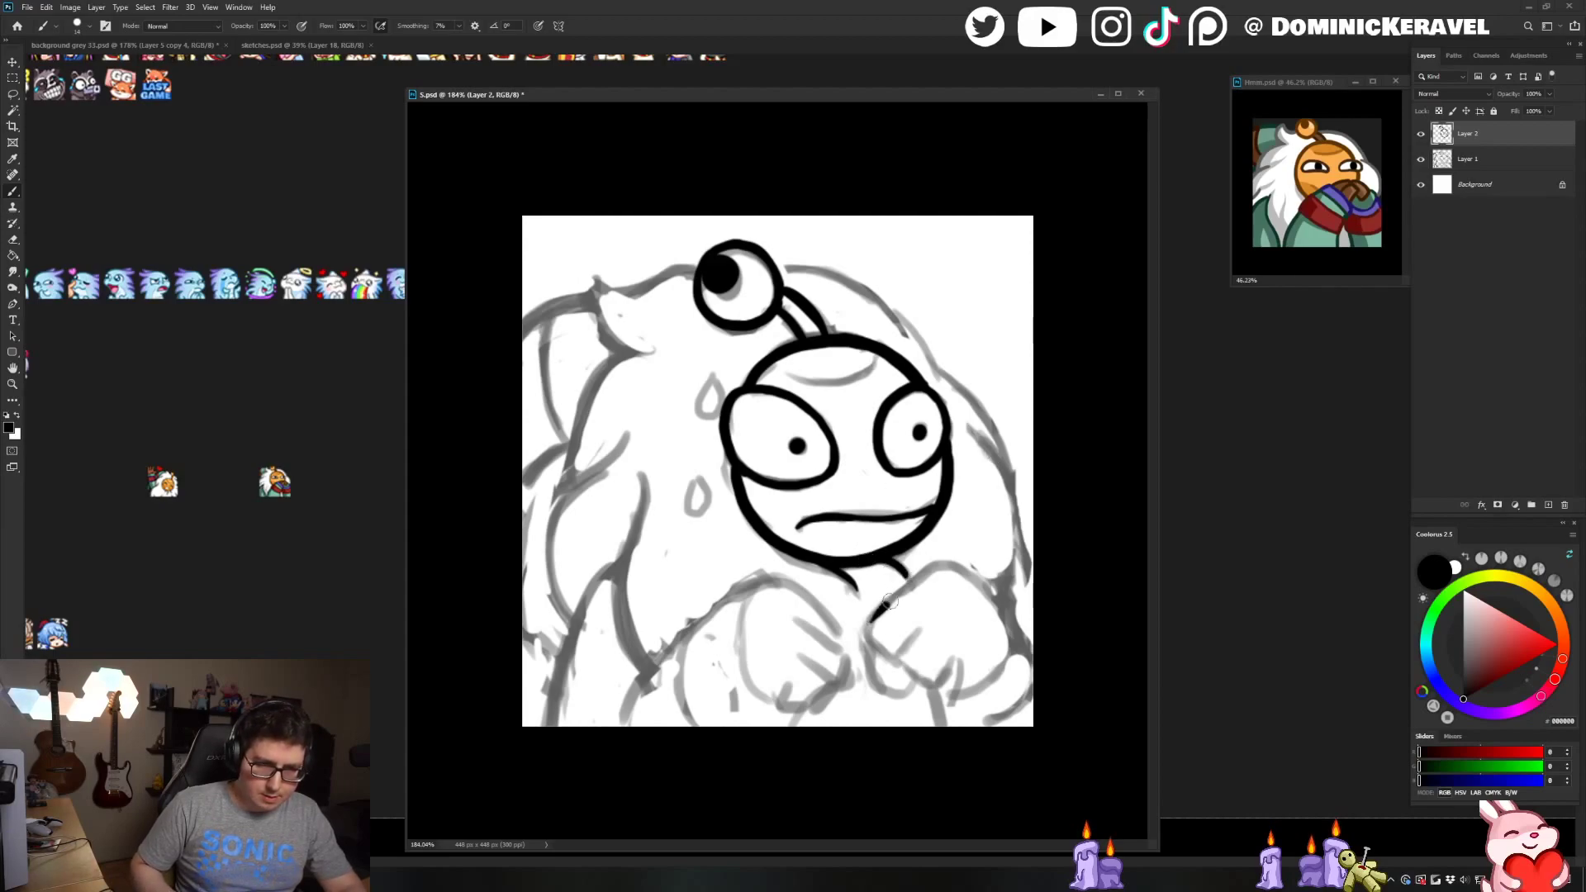
# Ink the right fist's outline over the knuckles and down the outer side, with the finger divisions along its lower edge
pyautogui.moveTo(871, 618); pyautogui.dragTo(929, 568)
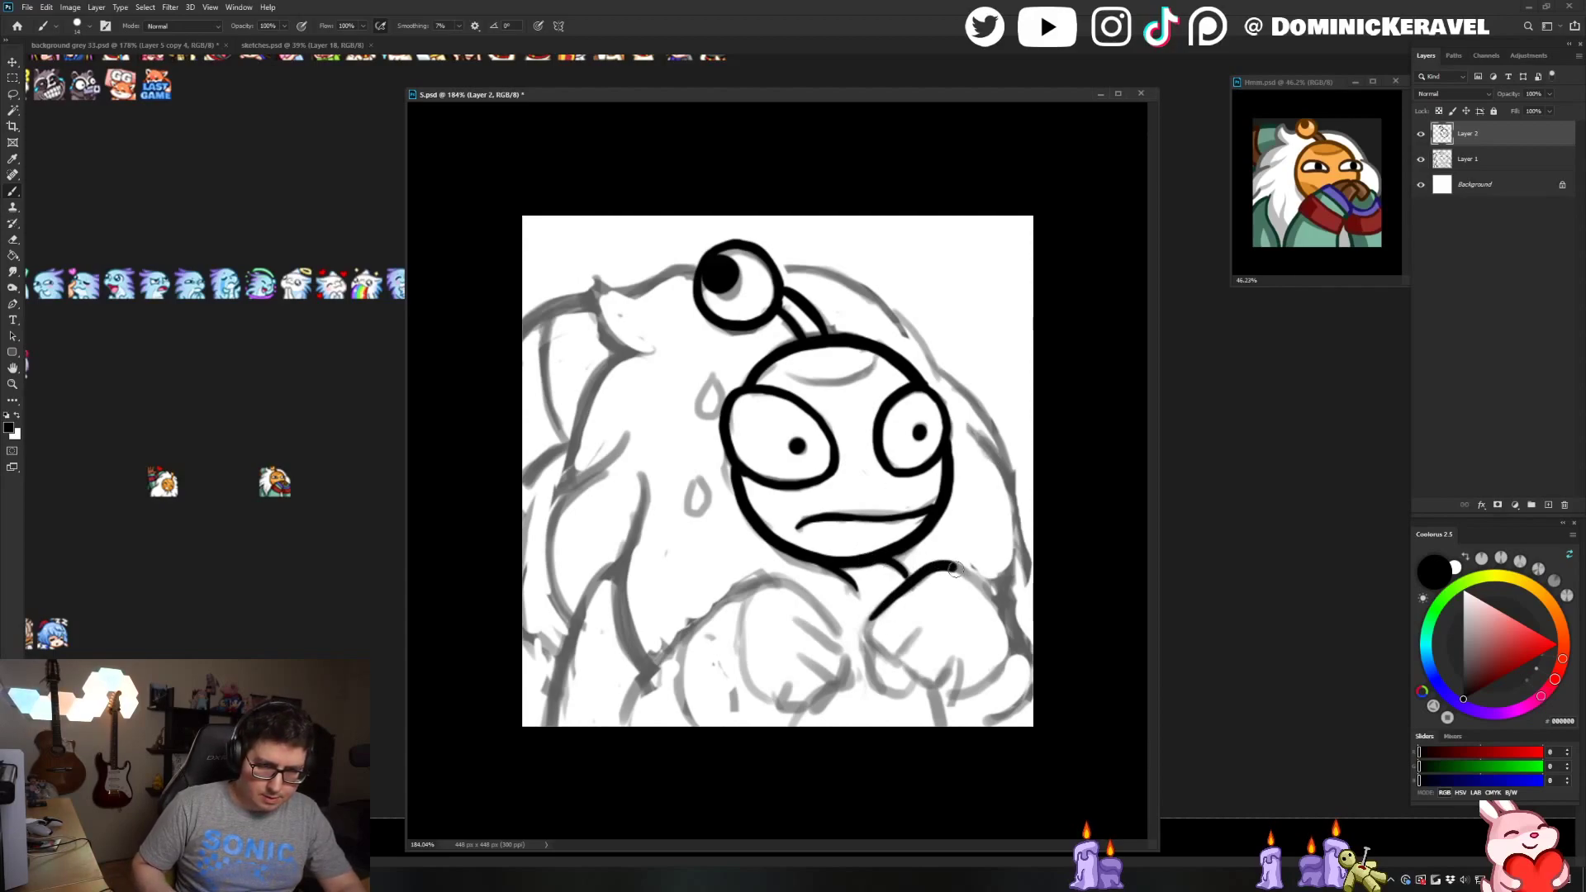
pyautogui.moveTo(998, 617); pyautogui.dragTo(1003, 676)
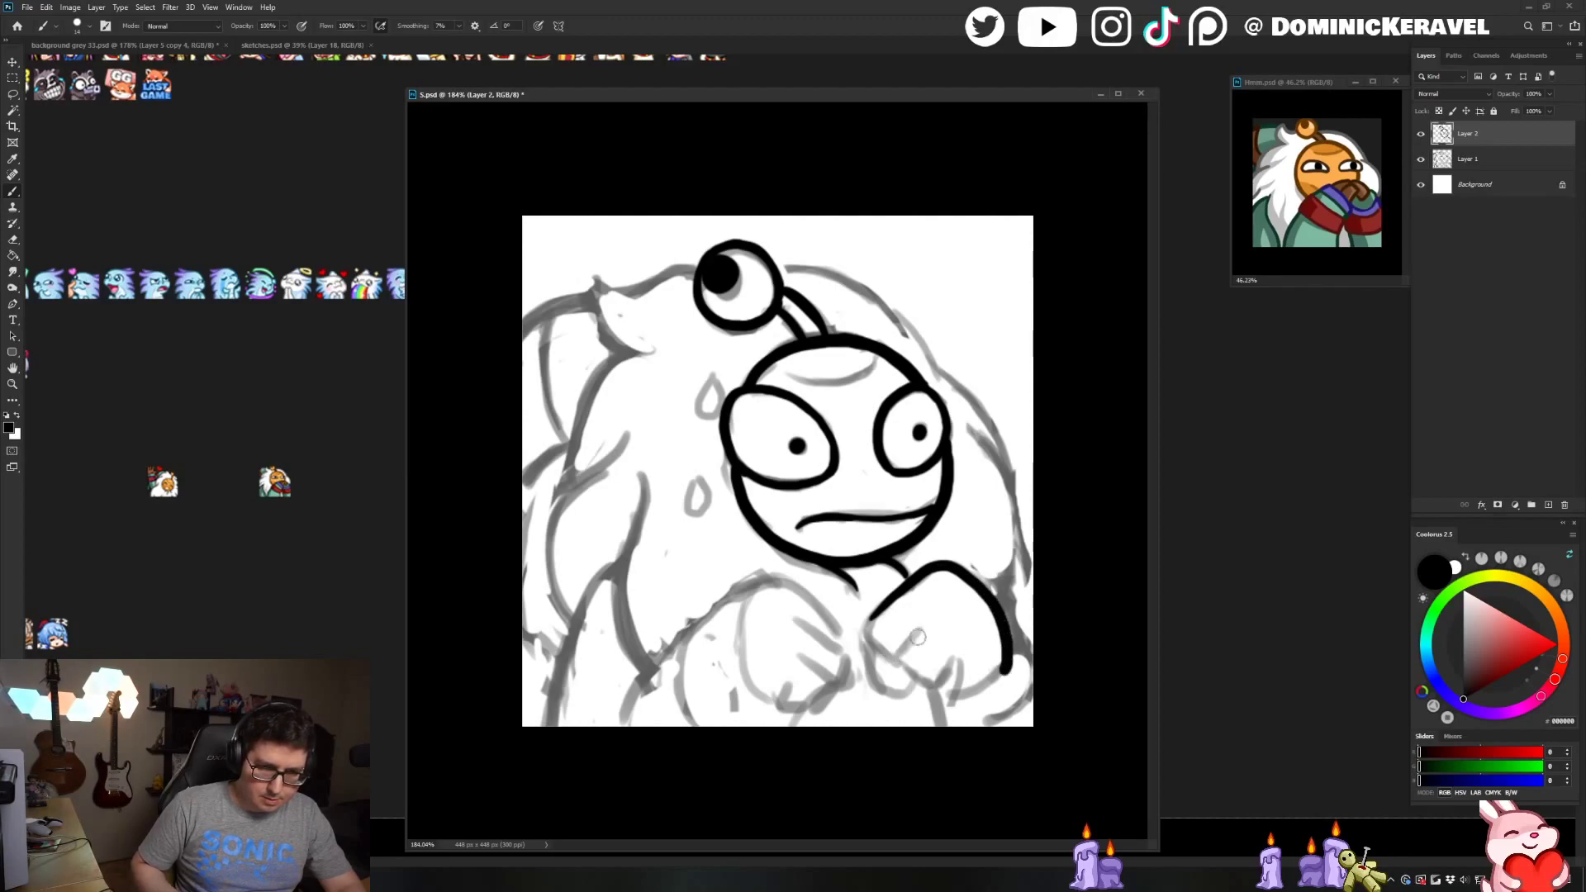
pyautogui.moveTo(910, 643); pyautogui.dragTo(894, 656)
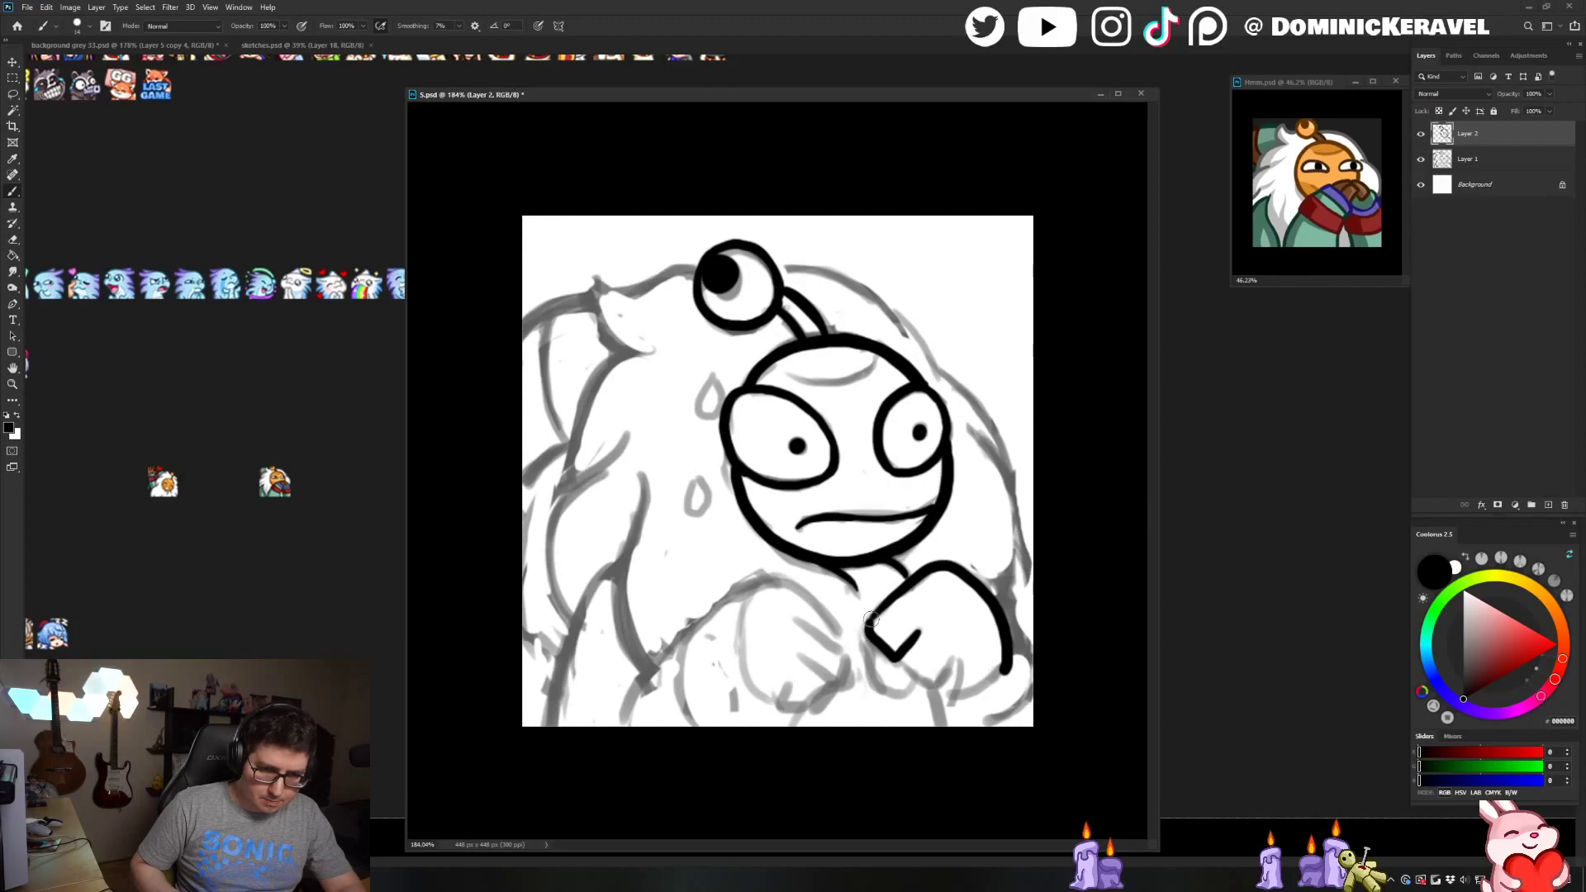
pyautogui.moveTo(894, 657)
pyautogui.mouseDown()
pyautogui.moveTo(921, 679)
pyautogui.moveTo(963, 662)
pyautogui.moveTo(957, 692)
pyautogui.mouseUp()
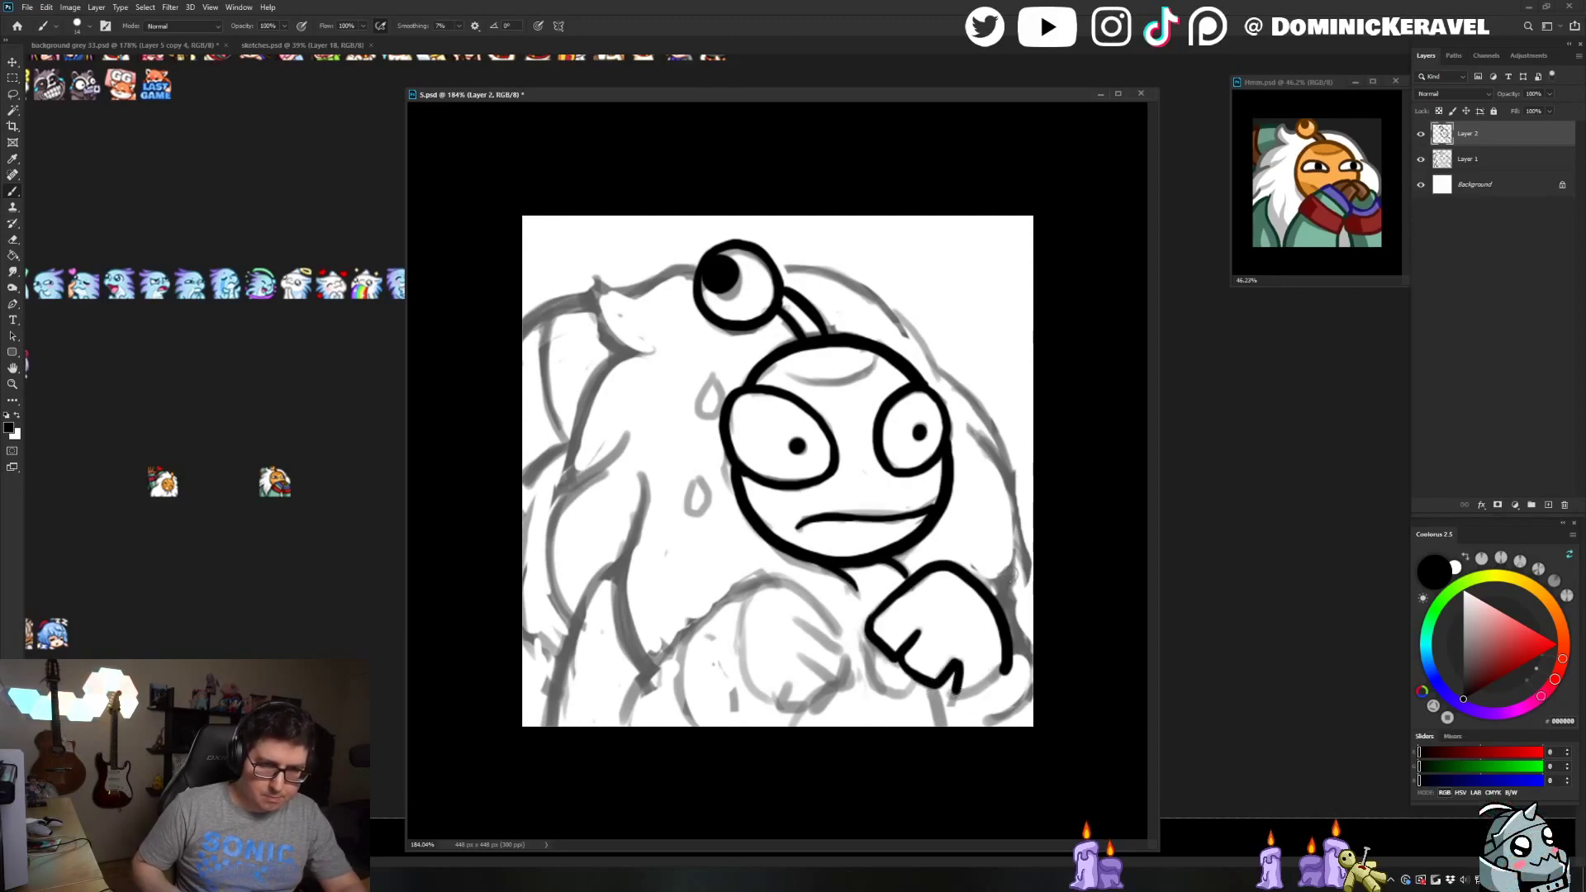
# Ink the digit tucked under the right fist, close the fist's underside and outline the curved cuff around its wrist
pyautogui.moveTo(874, 643); pyautogui.dragTo(902, 694)
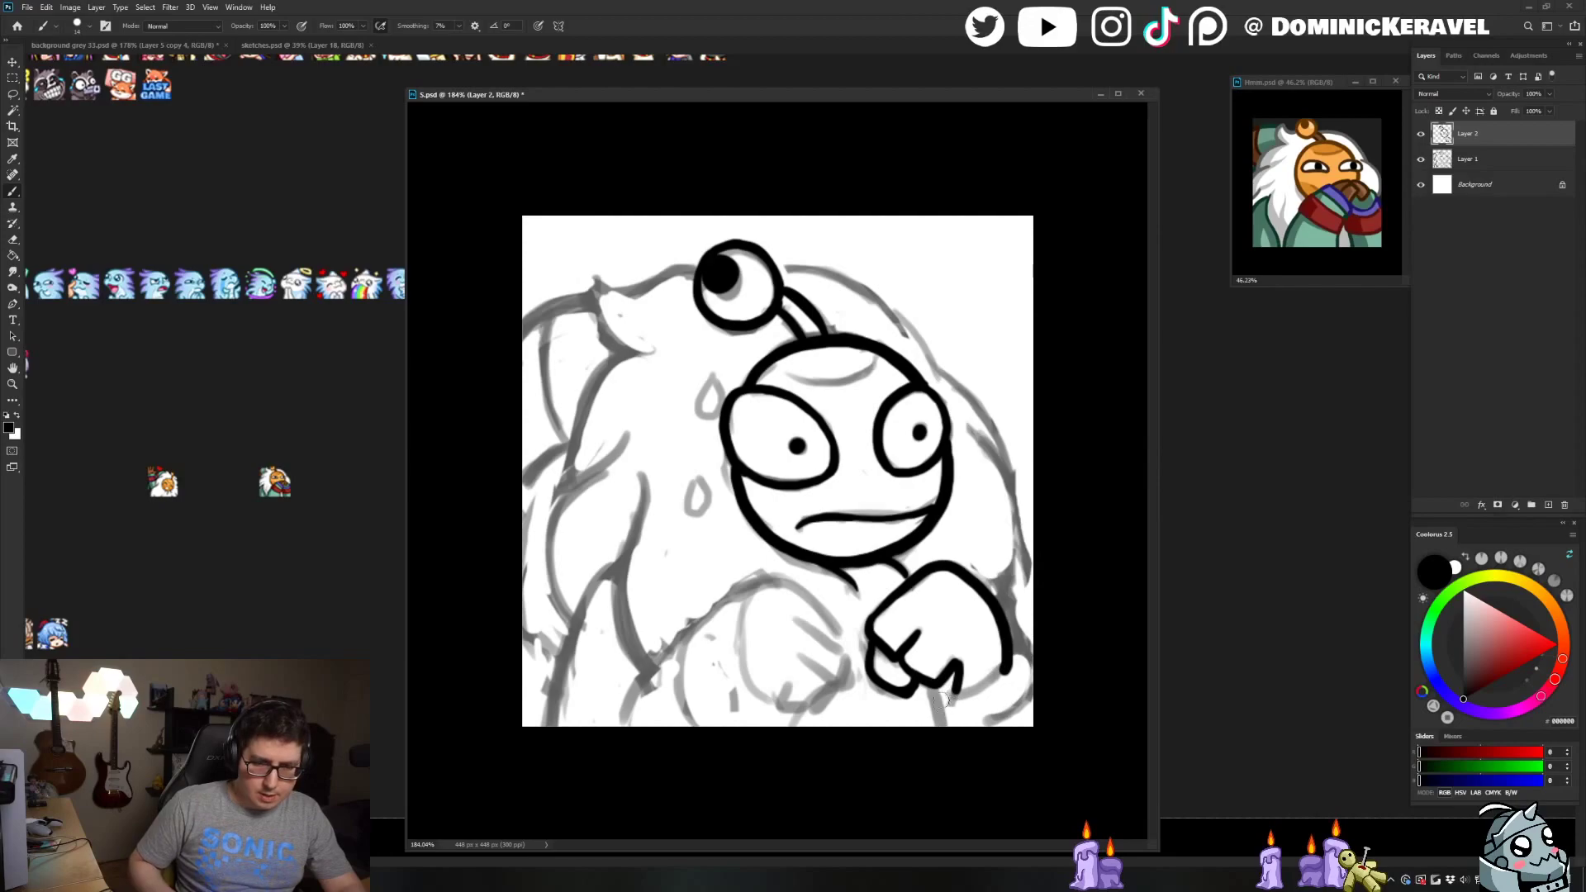
pyautogui.moveTo(932, 693)
pyautogui.mouseDown()
pyautogui.moveTo(1003, 665)
pyautogui.moveTo(931, 703)
pyautogui.moveTo(963, 732)
pyautogui.mouseUp()
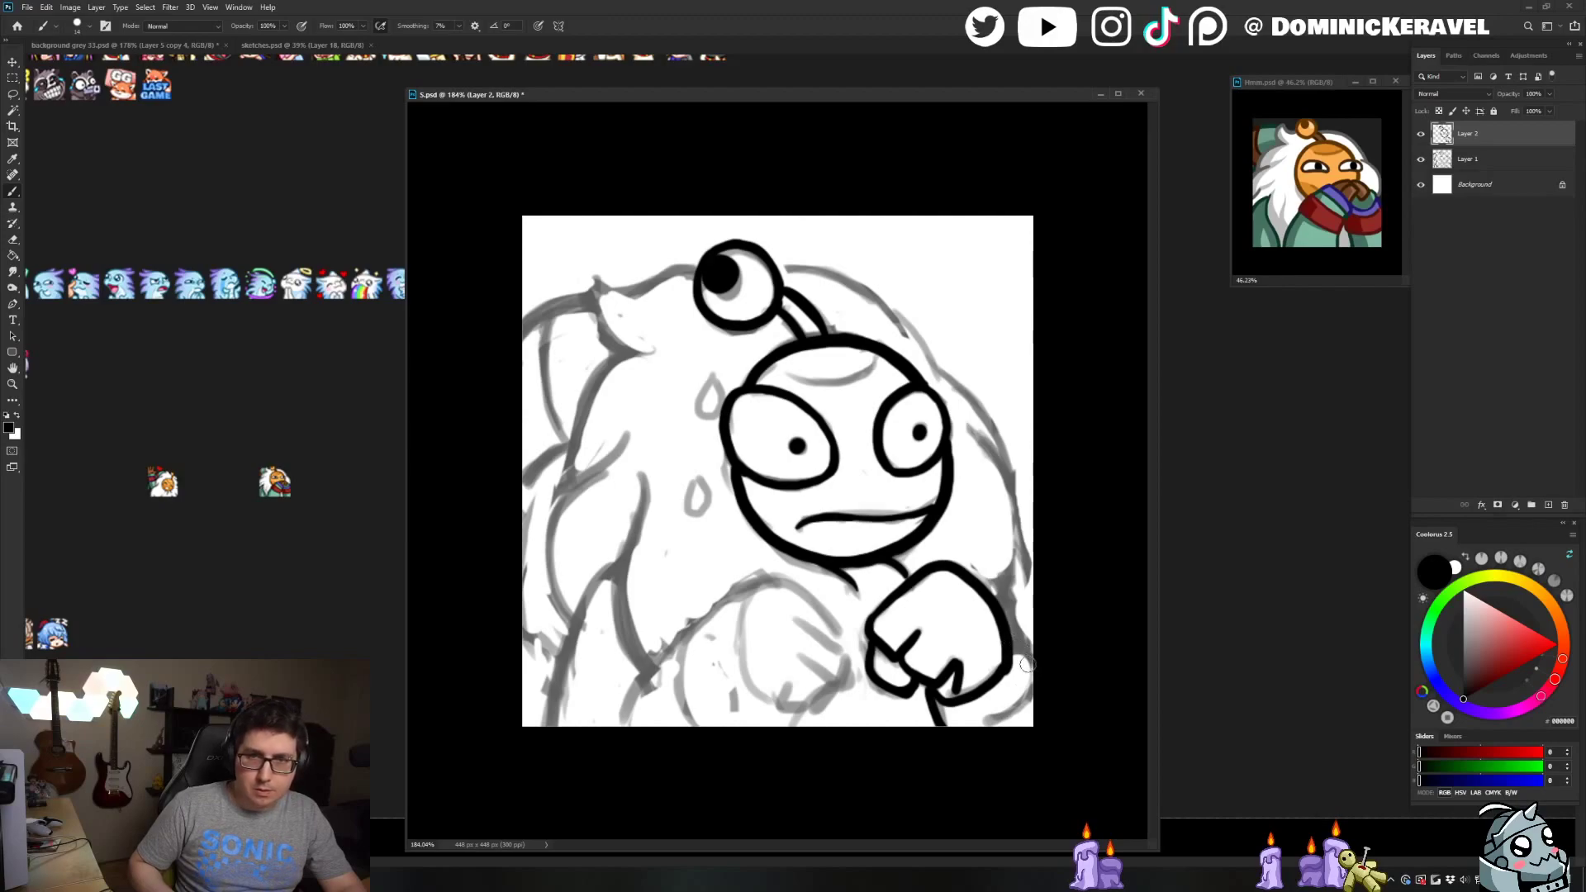
pyautogui.moveTo(1018, 644)
pyautogui.mouseDown()
pyautogui.moveTo(1027, 680)
pyautogui.moveTo(1001, 709)
pyautogui.moveTo(942, 727)
pyautogui.mouseUp()
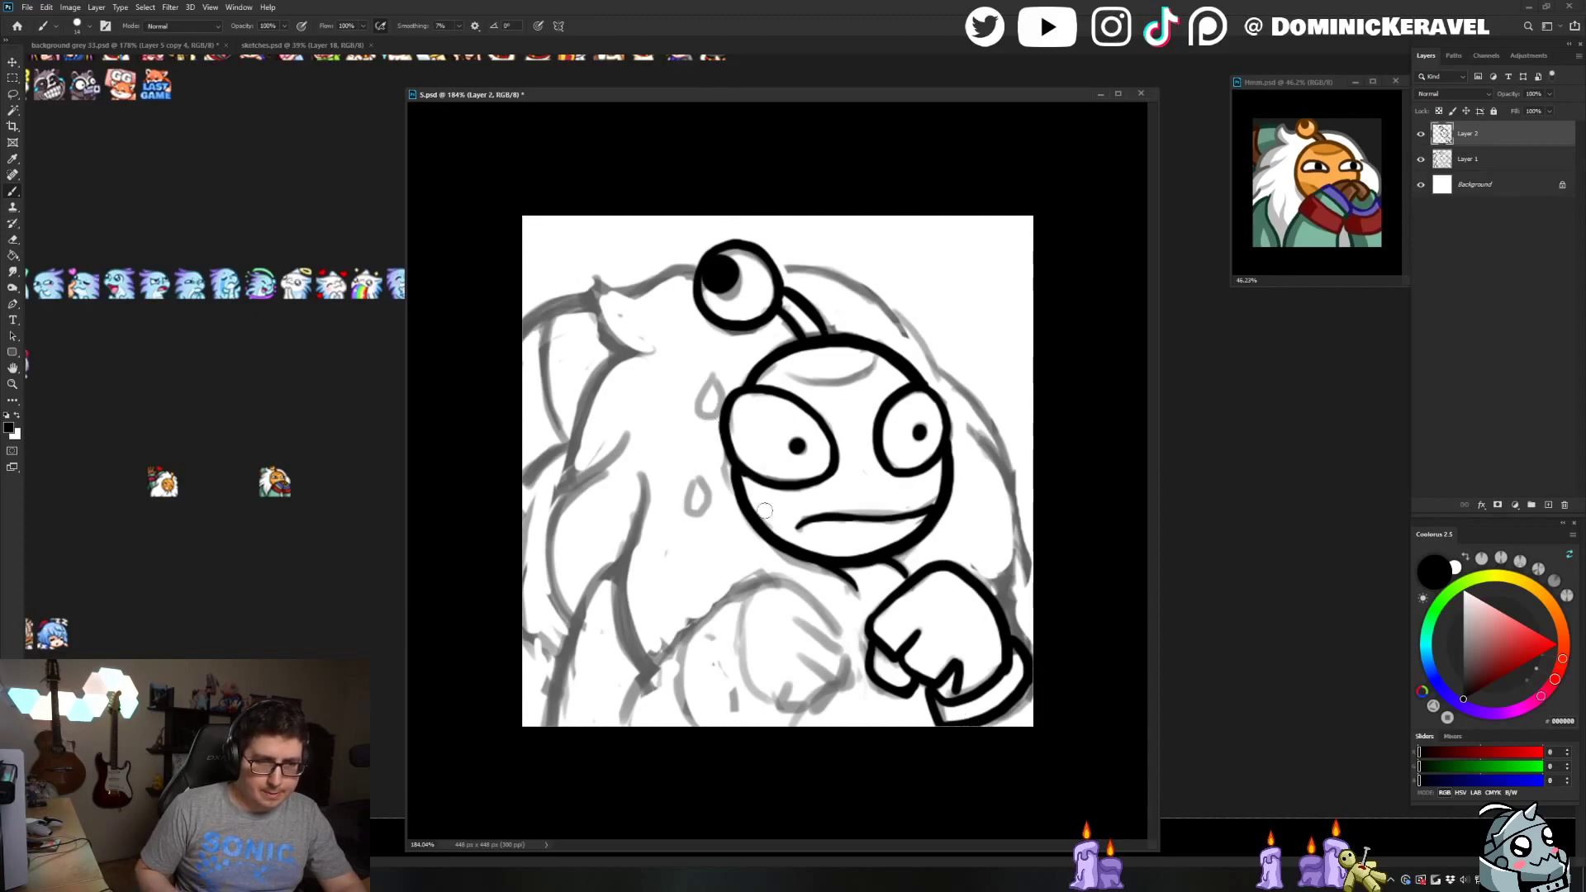
# Ink the left fist with its curved back edge, bent fingers and rounded top line, redrawing the top line once
pyautogui.moveTo(750, 583)
pyautogui.mouseDown()
pyautogui.moveTo(767, 694)
pyautogui.moveTo(812, 711)
pyautogui.moveTo(824, 675)
pyautogui.mouseUp()
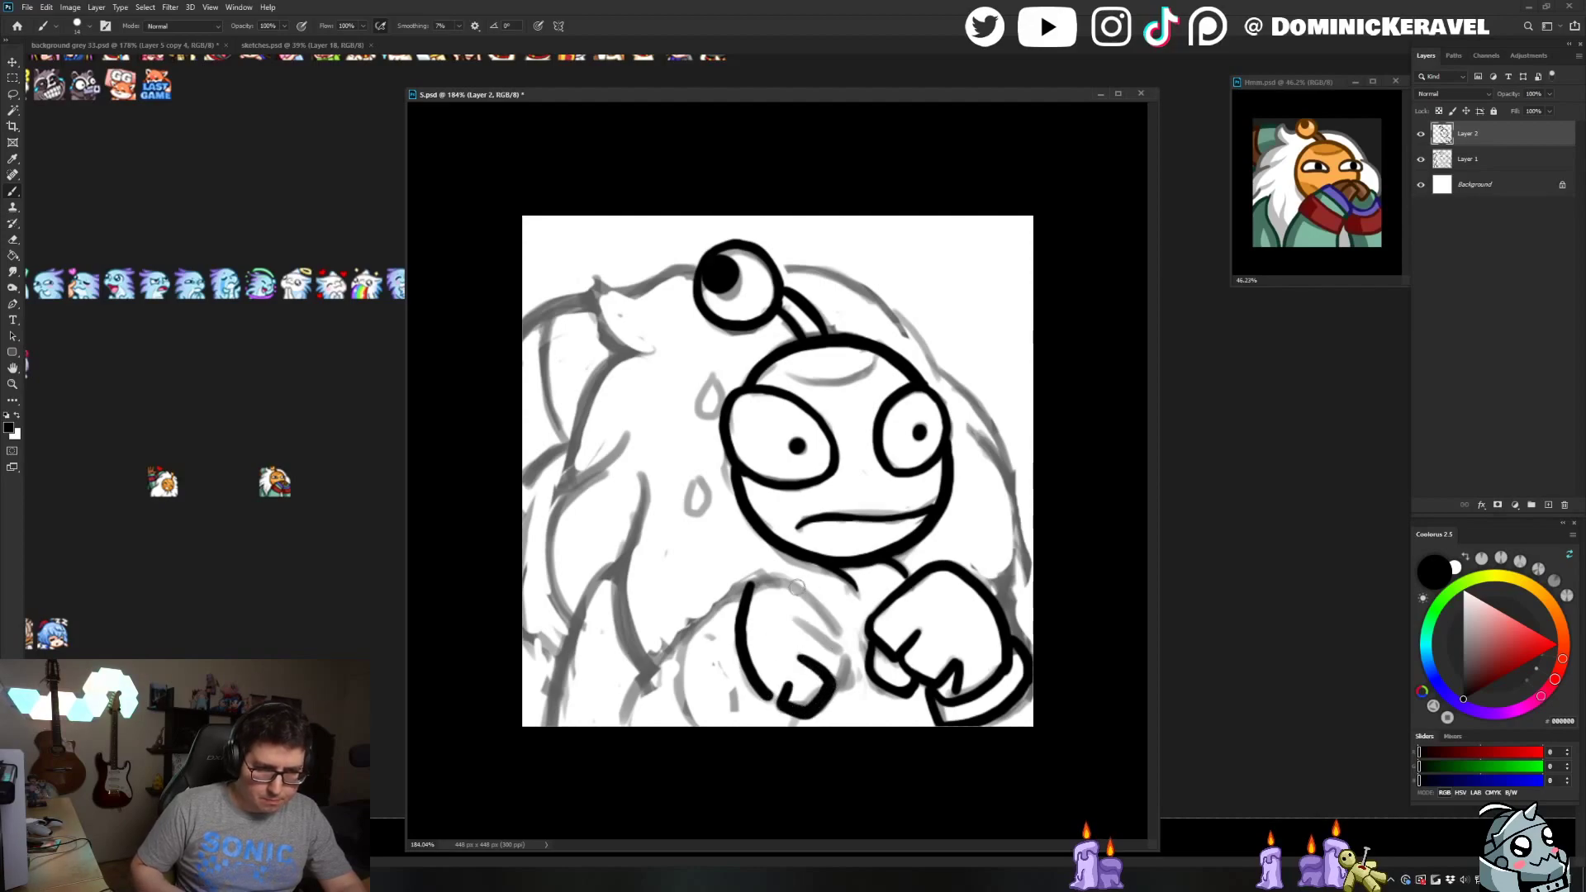
pyautogui.moveTo(797, 619)
pyautogui.mouseDown()
pyautogui.moveTo(841, 651)
pyautogui.moveTo(833, 682)
pyautogui.mouseUp()
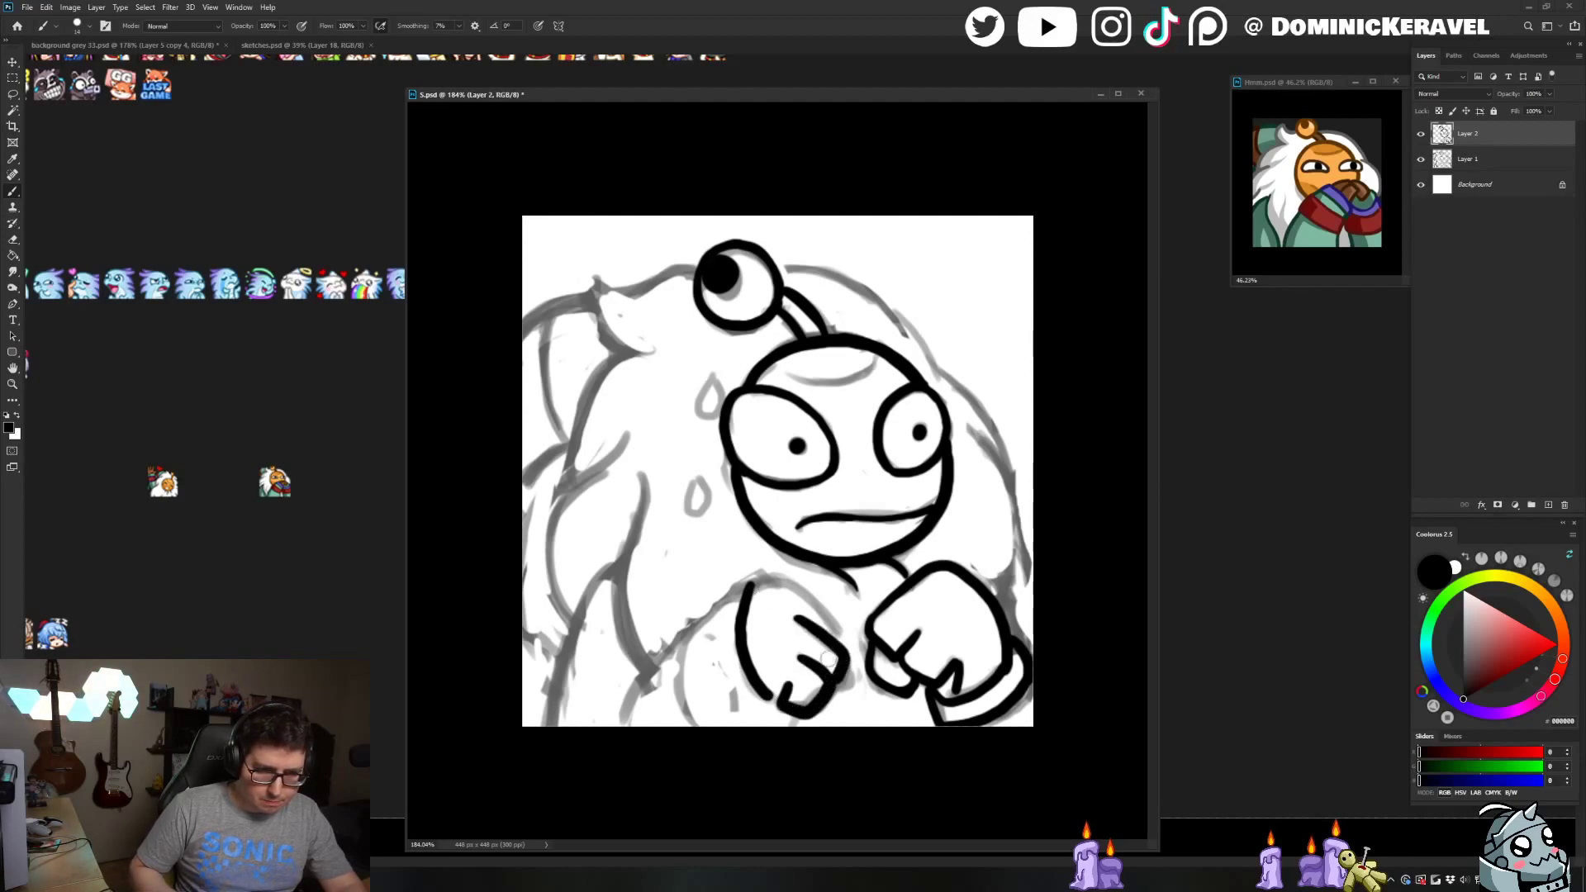
pyautogui.moveTo(750, 587)
pyautogui.mouseDown()
pyautogui.moveTo(789, 583)
pyautogui.moveTo(828, 621)
pyautogui.mouseUp()
pyautogui.hotkey('ctrl', 'z')
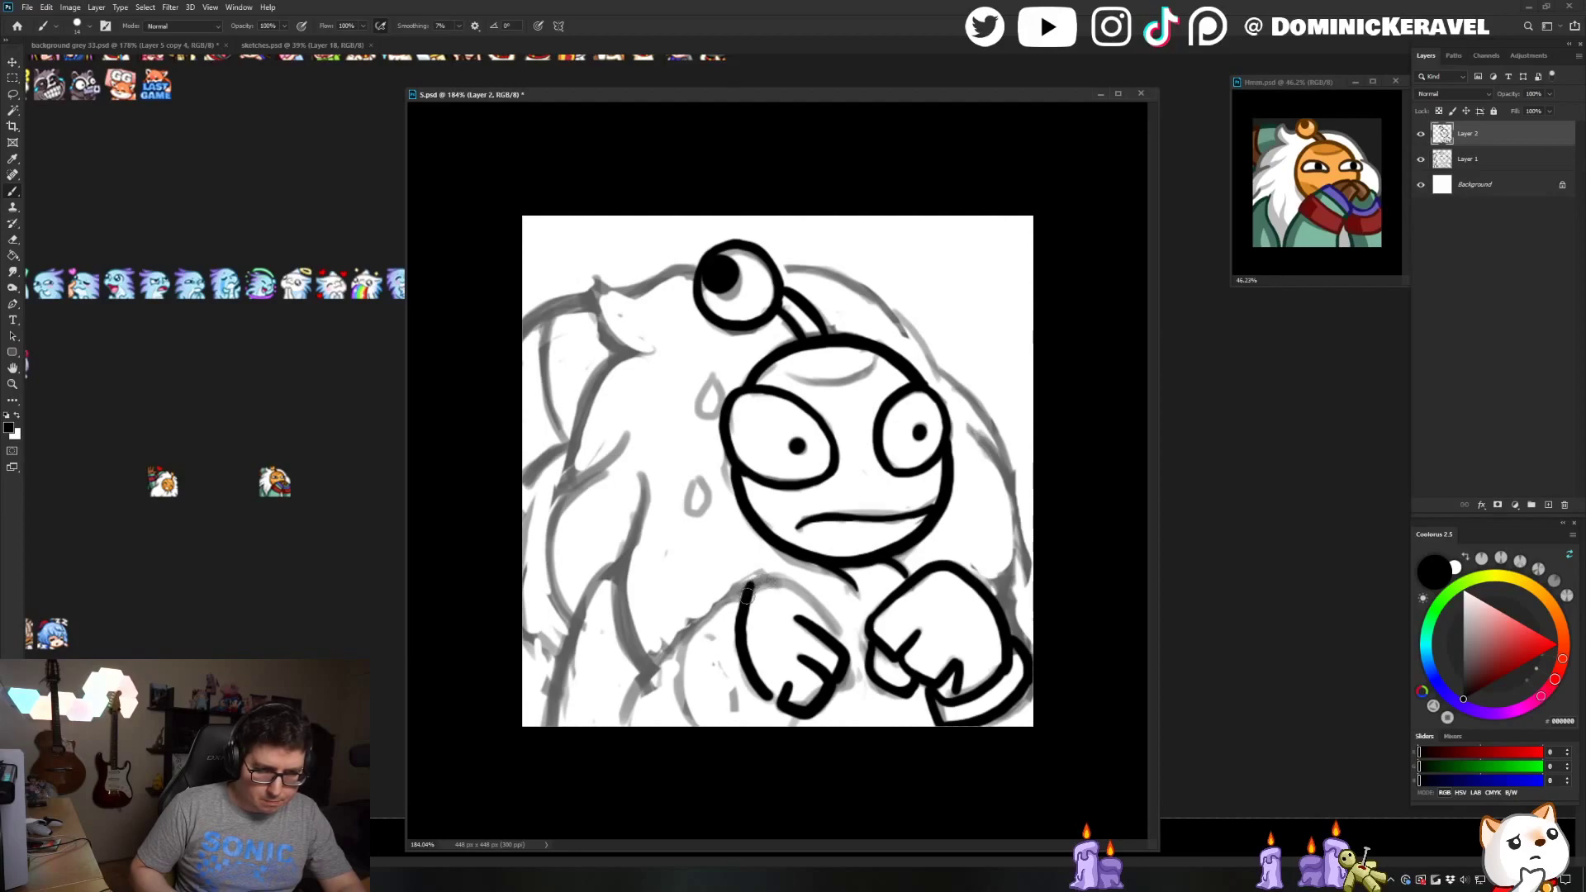
pyautogui.moveTo(799, 589); pyautogui.dragTo(825, 612)
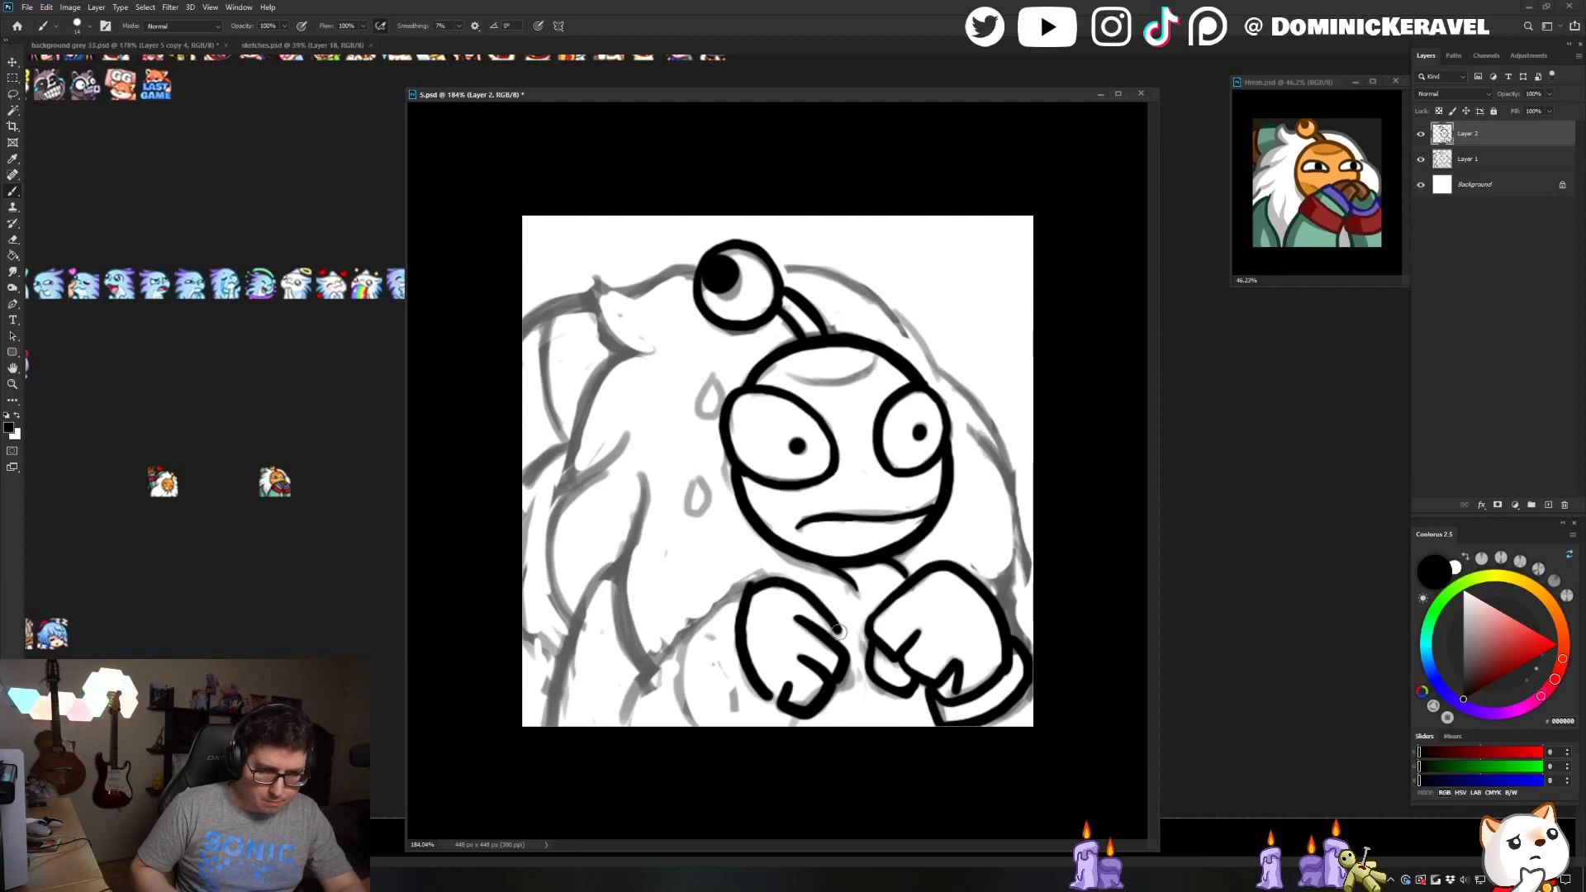
# Ink the left sleeve with the cuff curve behind the fist, a short line under the fingers and the outer arm curve
pyautogui.press('v')
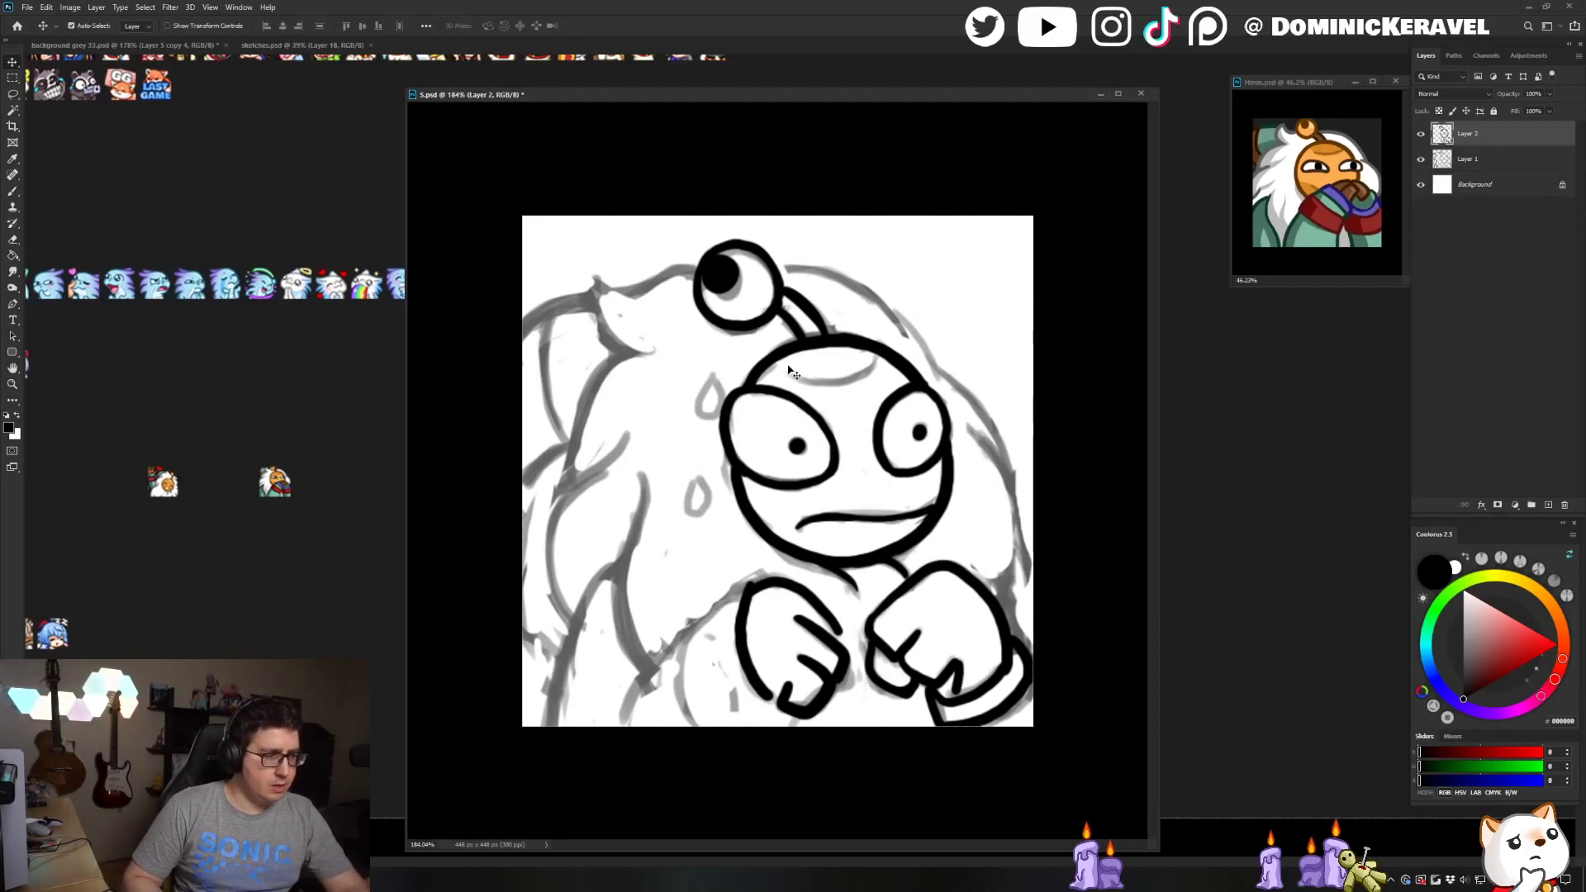
pyautogui.press('b')
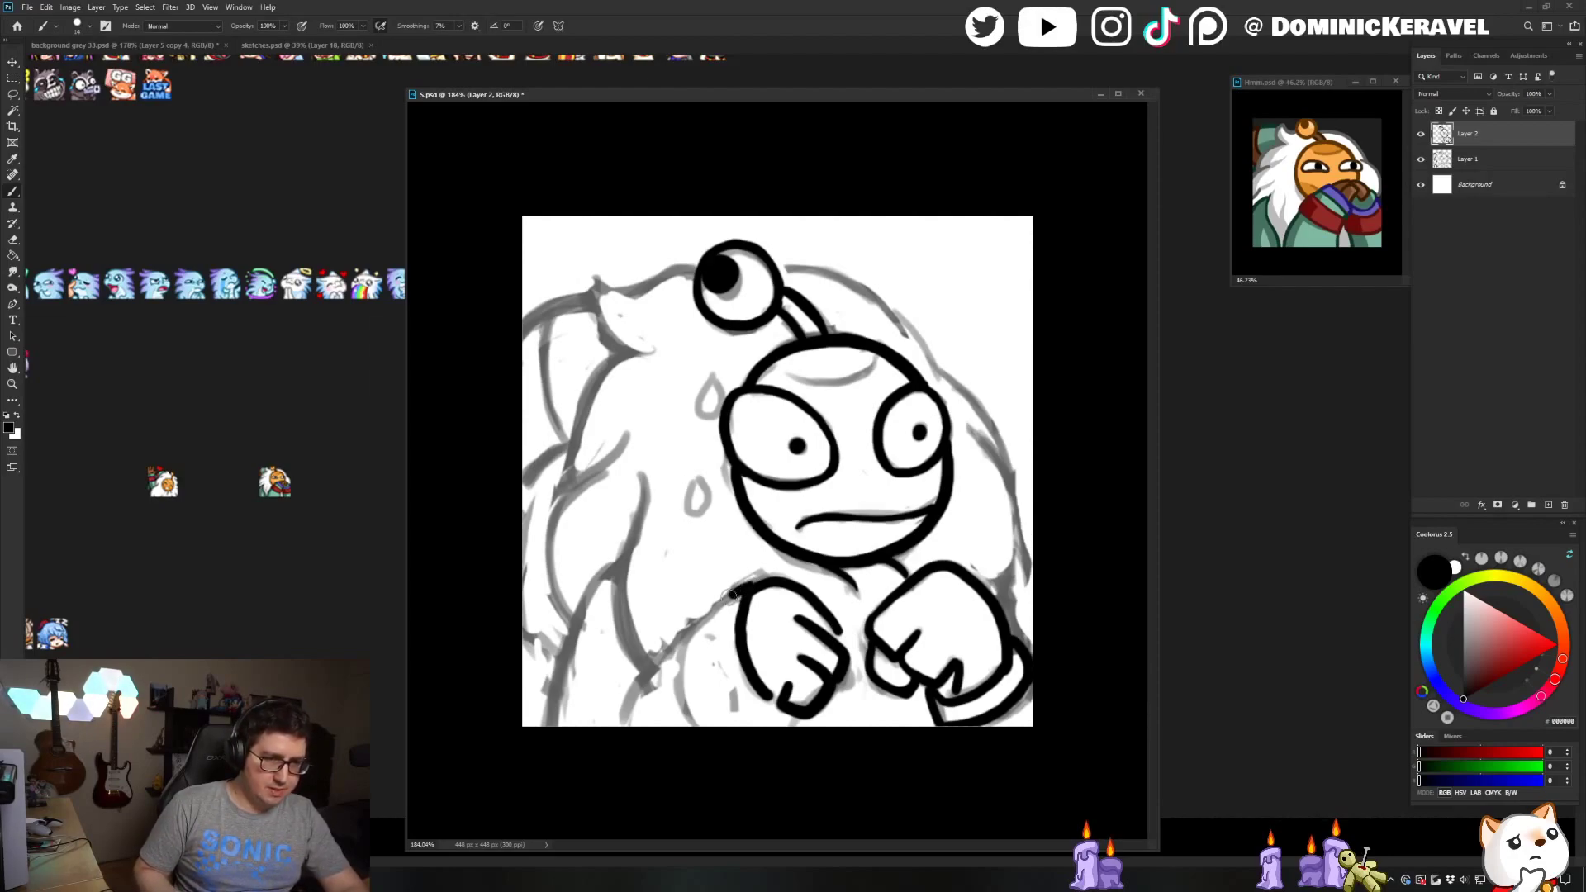
pyautogui.moveTo(731, 594)
pyautogui.mouseDown()
pyautogui.moveTo(683, 639)
pyautogui.moveTo(692, 727)
pyautogui.mouseUp()
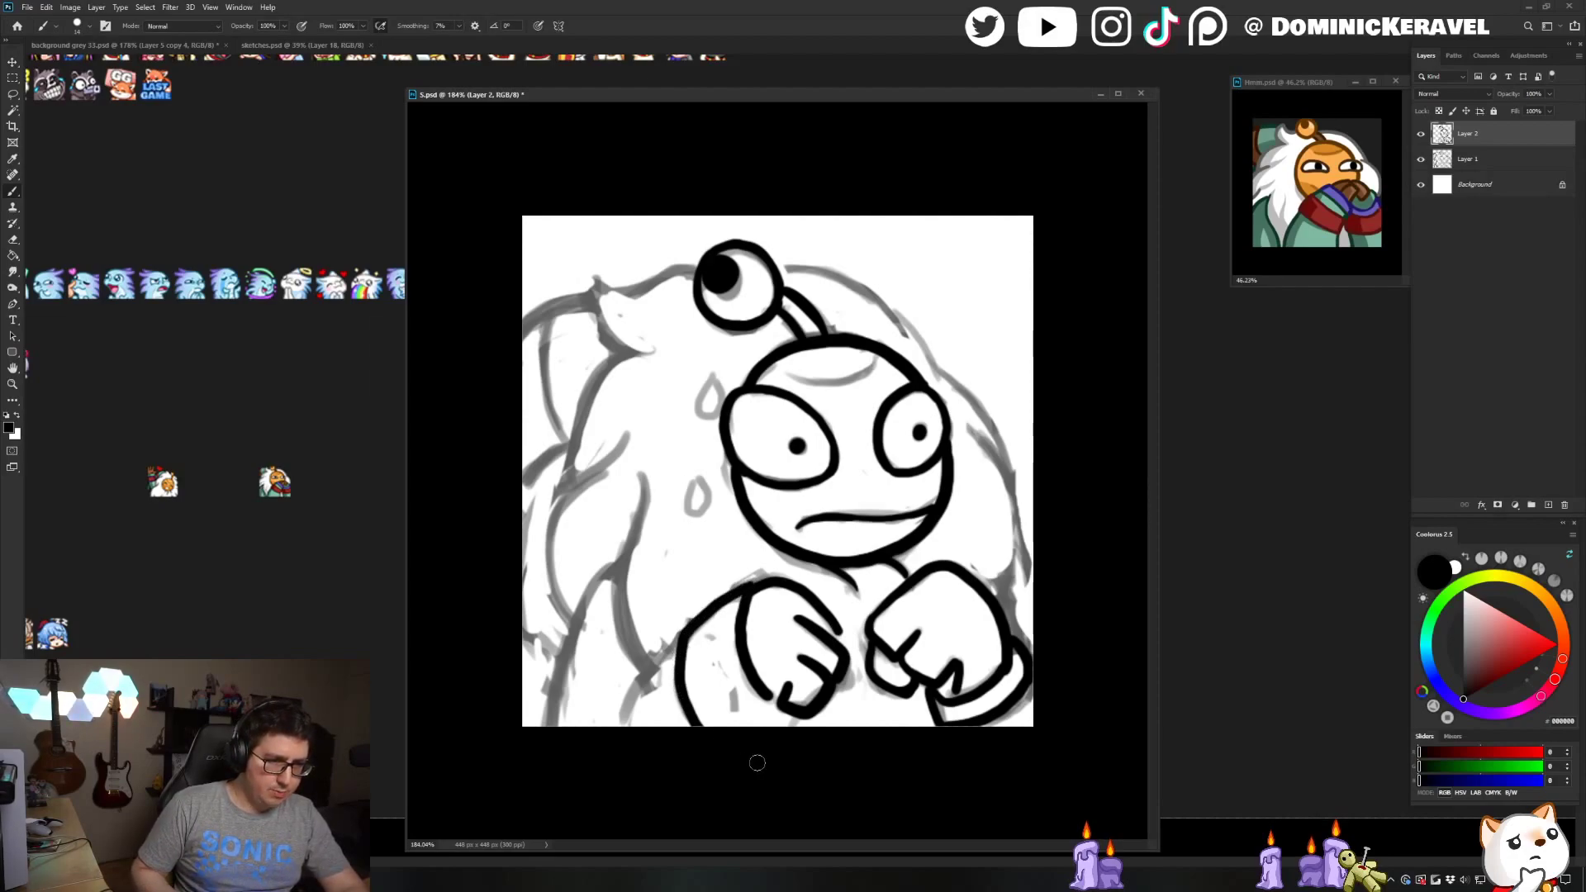
pyautogui.moveTo(791, 717); pyautogui.dragTo(786, 729)
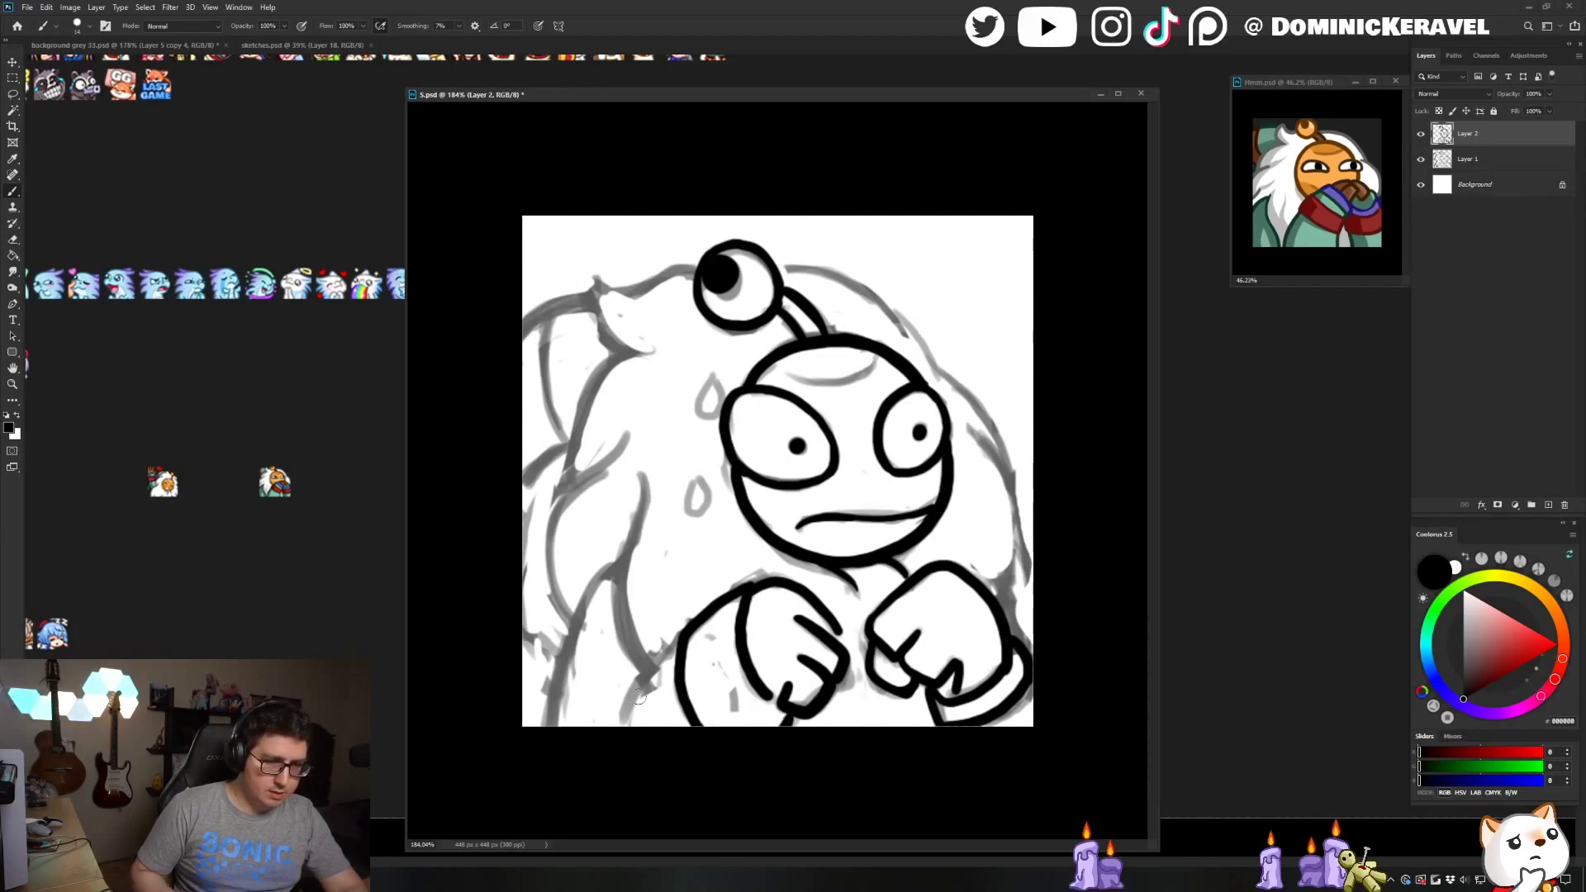
pyautogui.moveTo(624, 721); pyautogui.dragTo(682, 638)
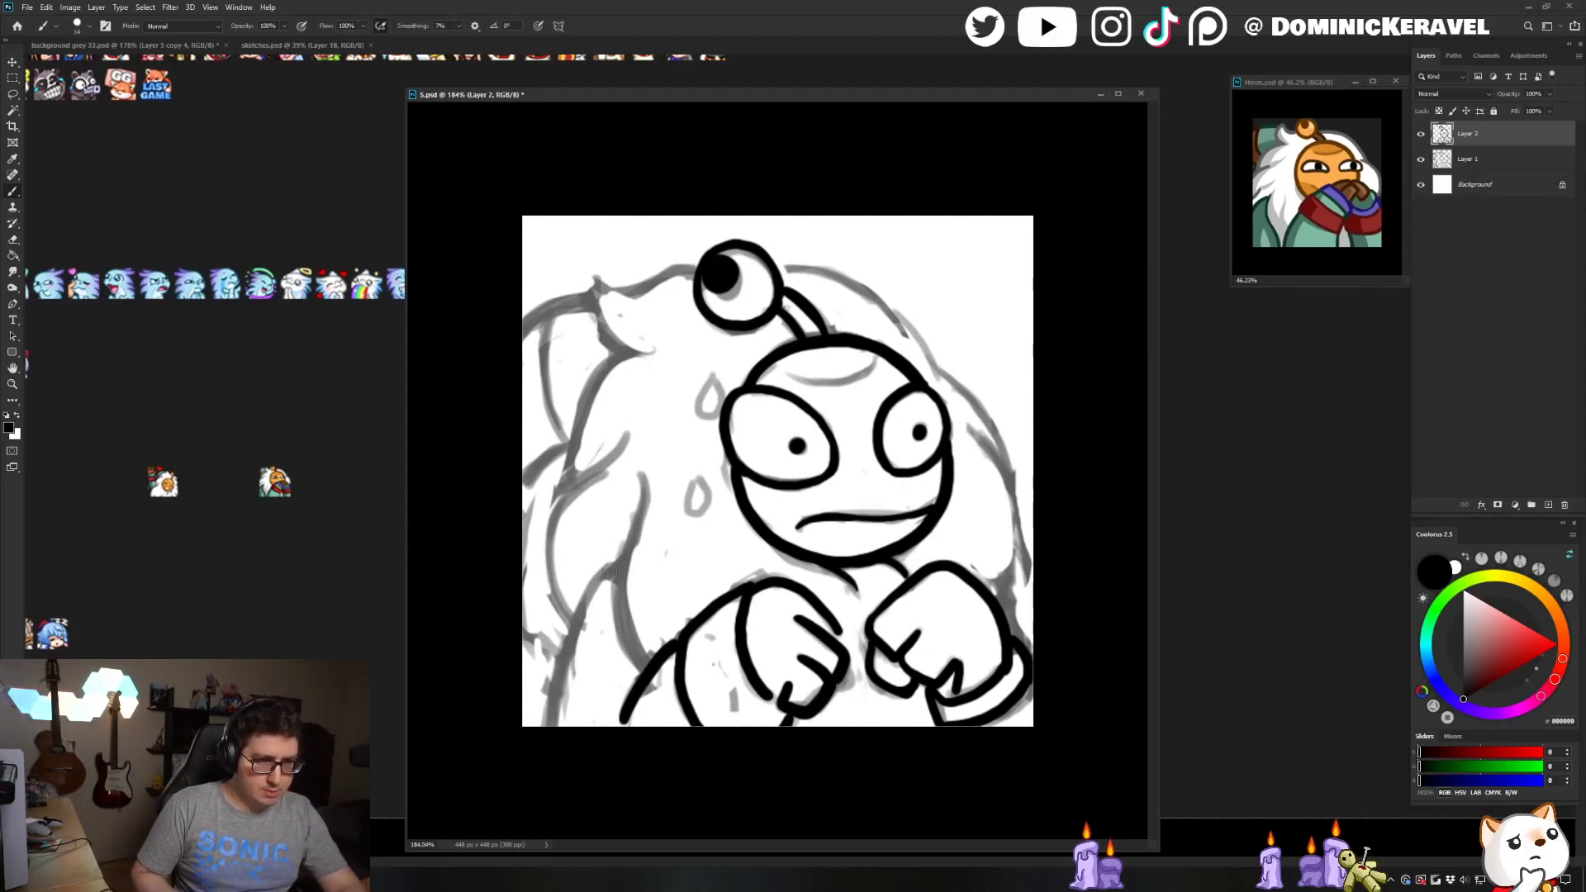
# Ink the lower-left hair locks: the strand sweeping to the bottom edge, the curve beside it and the bulging lock above
pyautogui.moveTo(611, 569); pyautogui.dragTo(541, 727)
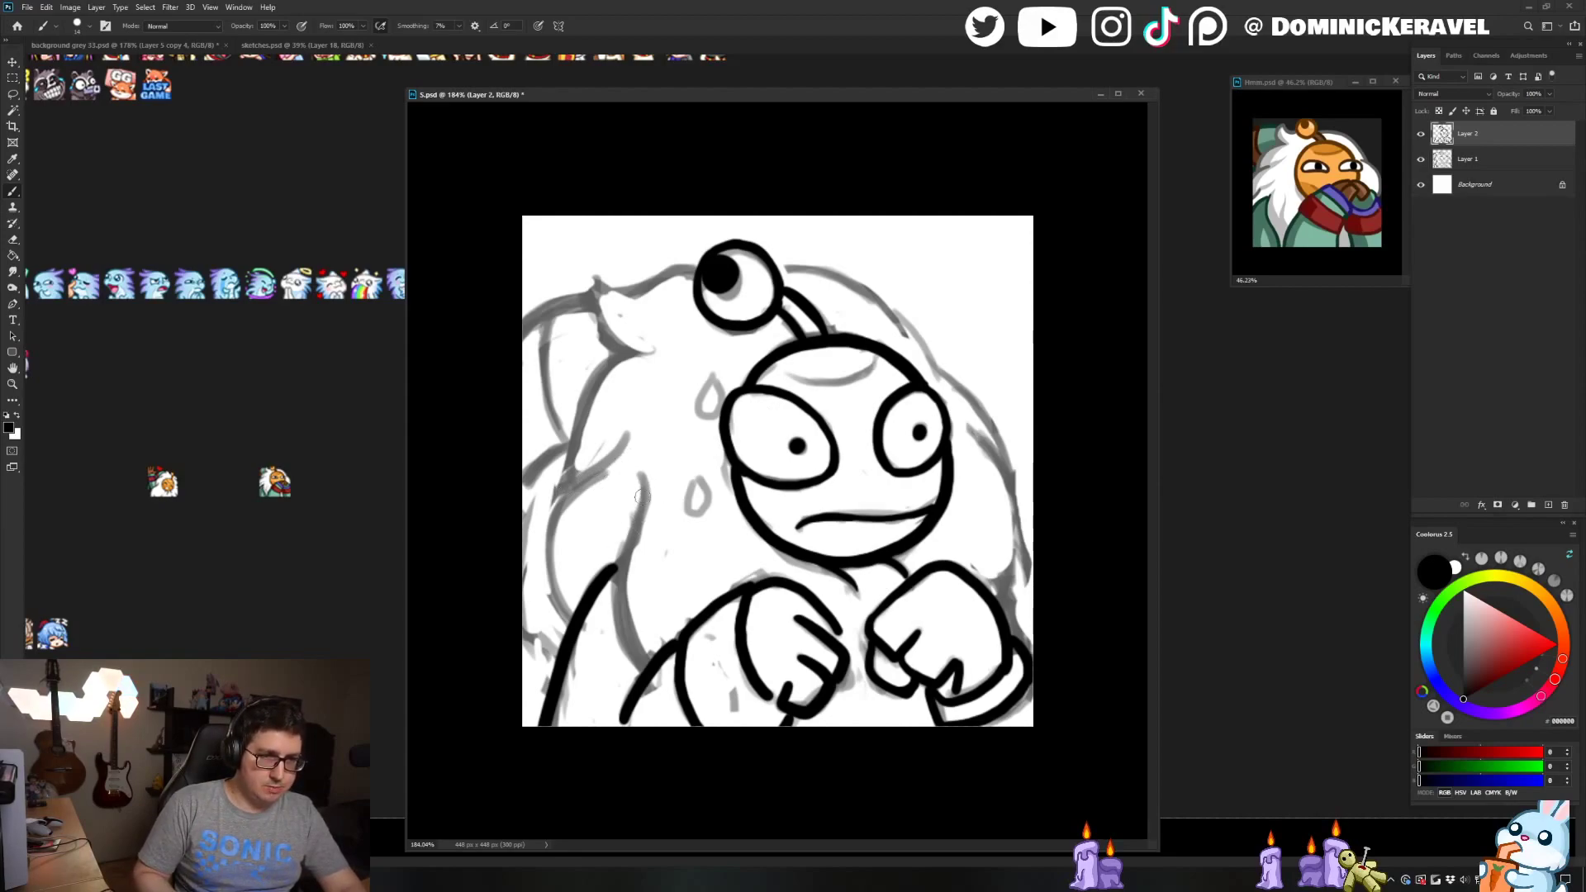
pyautogui.moveTo(639, 479)
pyautogui.mouseDown()
pyautogui.moveTo(617, 587)
pyautogui.moveTo(633, 653)
pyautogui.mouseUp()
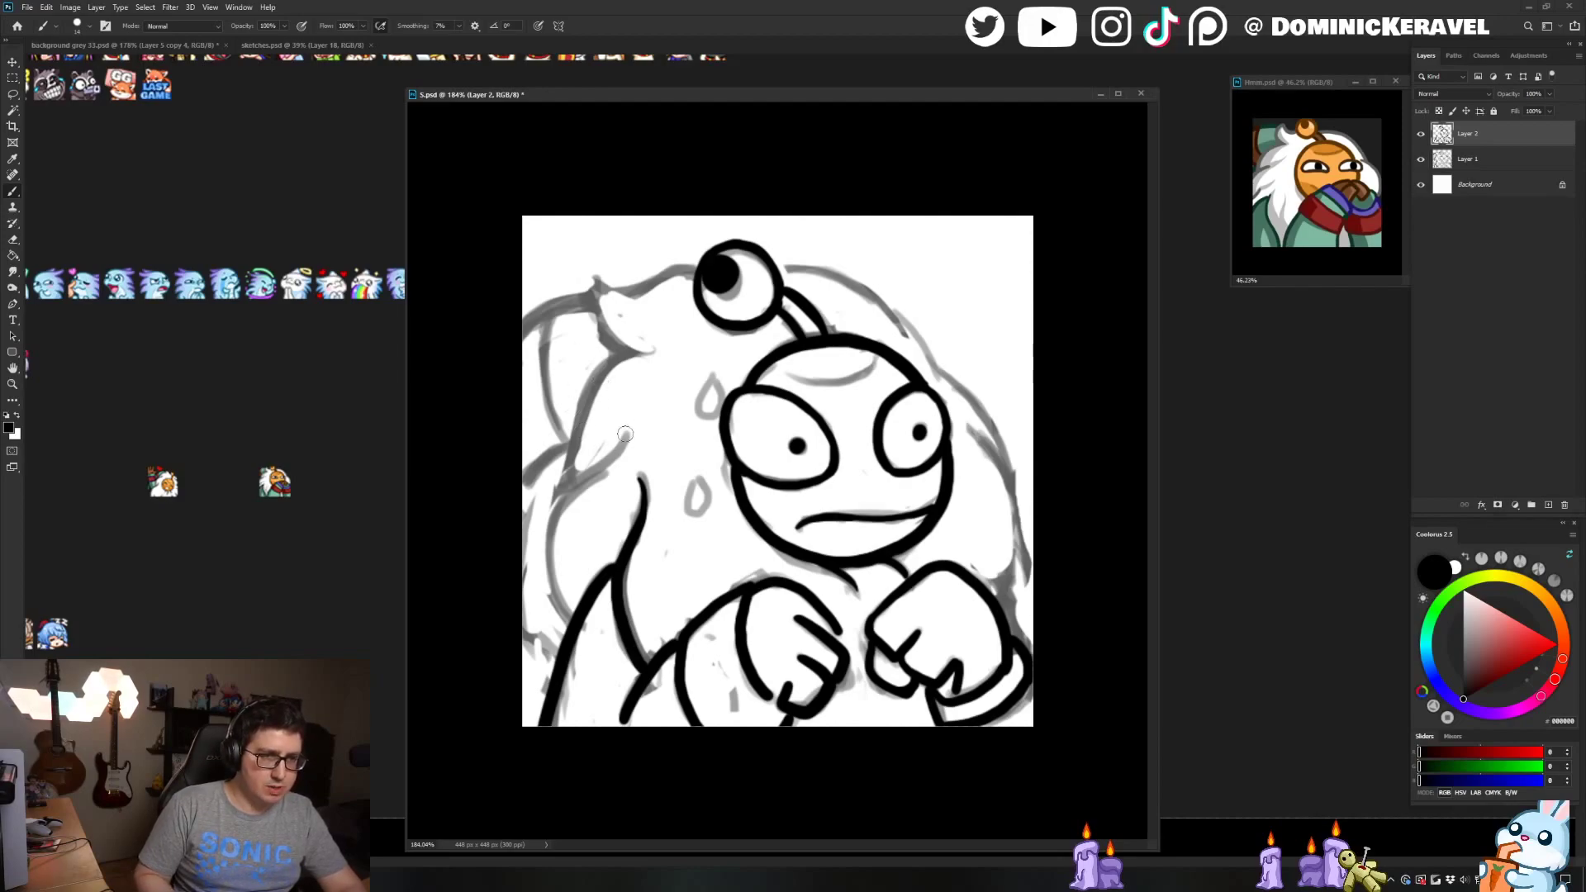
pyautogui.moveTo(627, 436)
pyautogui.mouseDown()
pyautogui.moveTo(561, 506)
pyautogui.moveTo(552, 594)
pyautogui.mouseUp()
pyautogui.hotkey('ctrl', 'z')
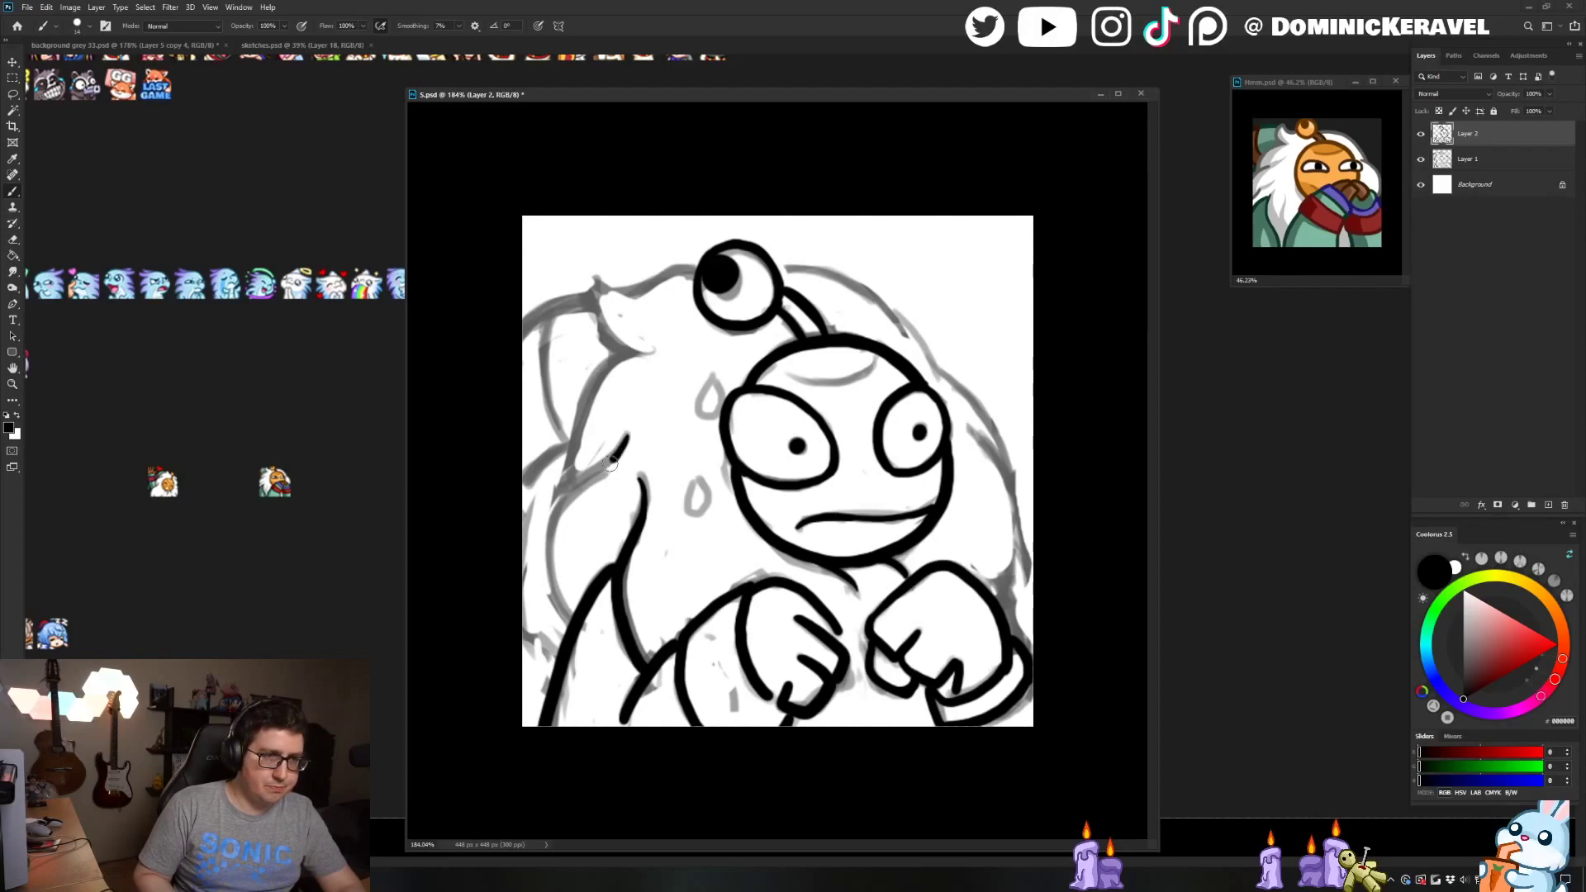
pyautogui.moveTo(609, 463)
pyautogui.mouseDown()
pyautogui.moveTo(547, 514)
pyautogui.moveTo(537, 587)
pyautogui.mouseUp()
pyautogui.hotkey('ctrl', 'z')
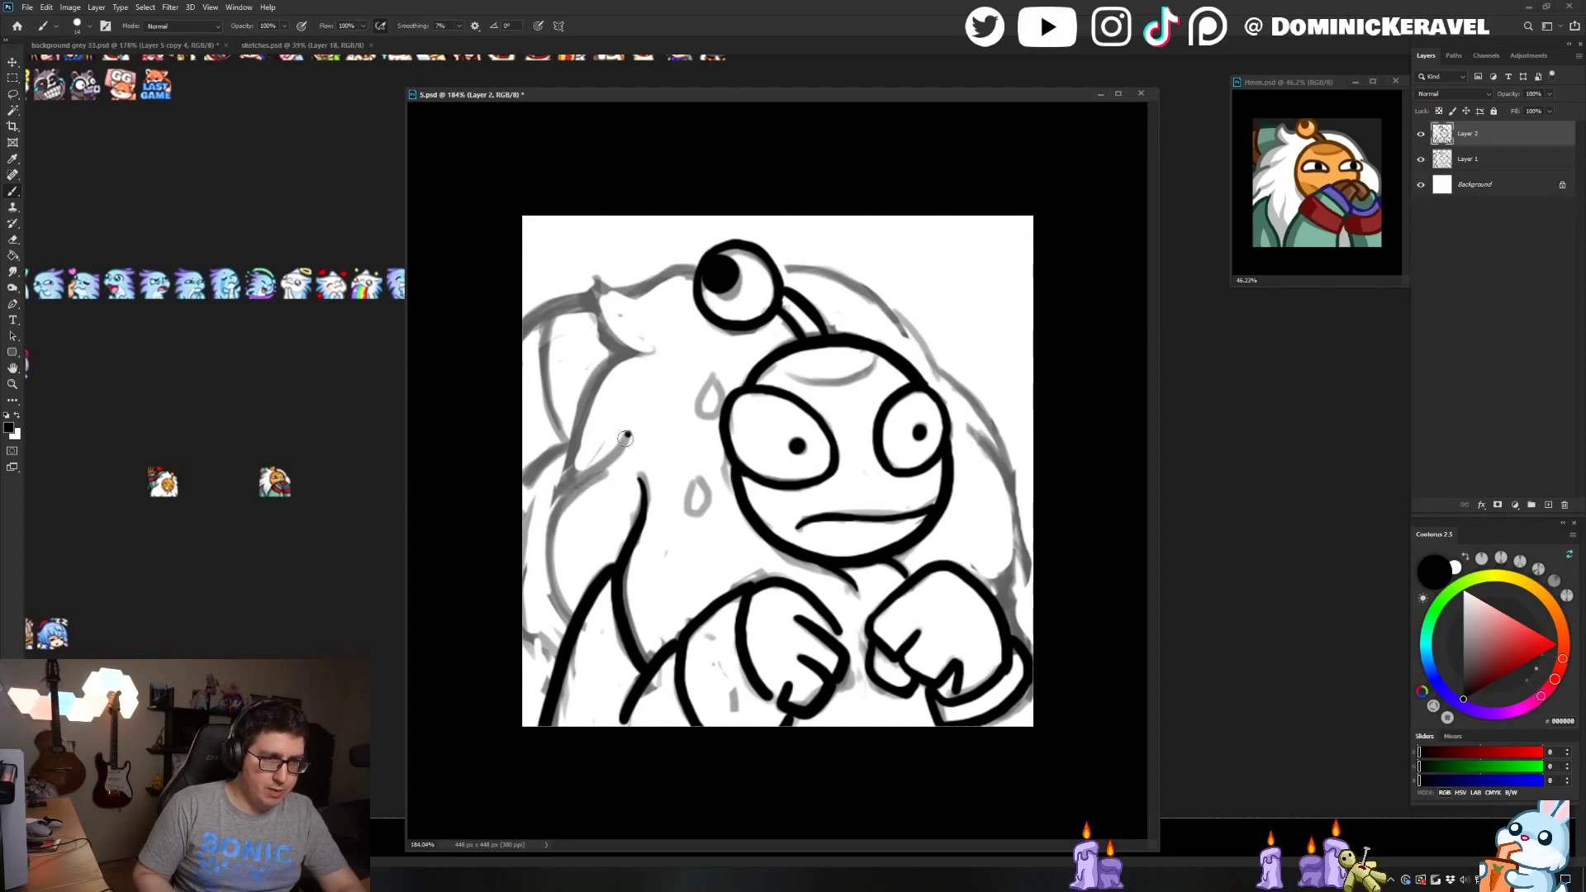
pyautogui.moveTo(625, 437)
pyautogui.mouseDown()
pyautogui.moveTo(571, 491)
pyautogui.moveTo(545, 567)
pyautogui.moveTo(572, 629)
pyautogui.mouseUp()
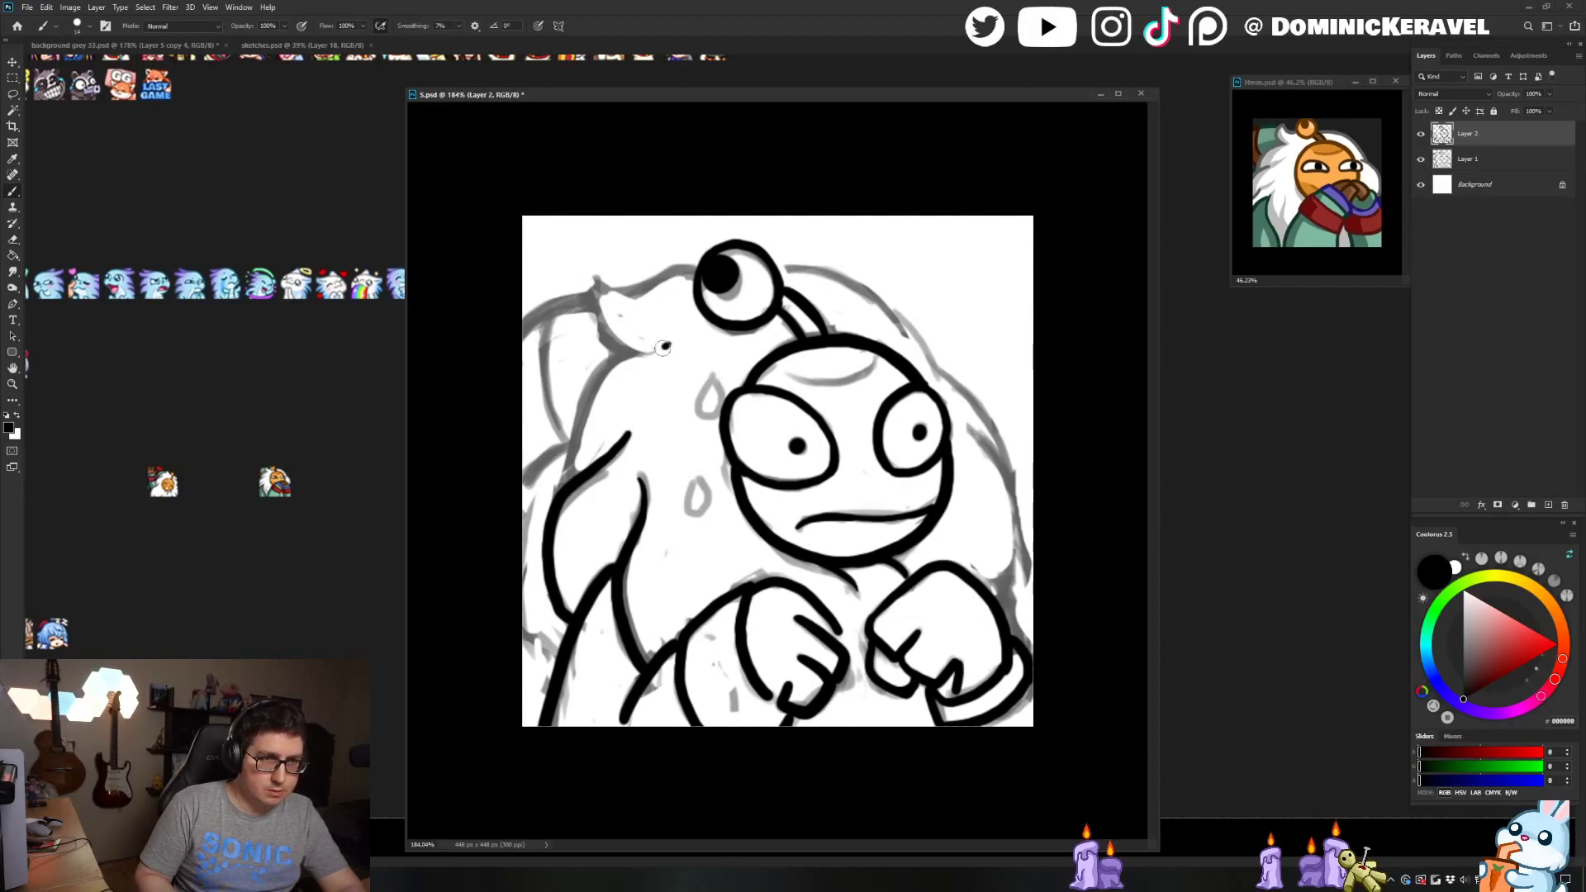
pyautogui.moveTo(664, 347)
pyautogui.mouseDown()
pyautogui.moveTo(581, 398)
pyautogui.moveTo(566, 489)
pyautogui.mouseUp()
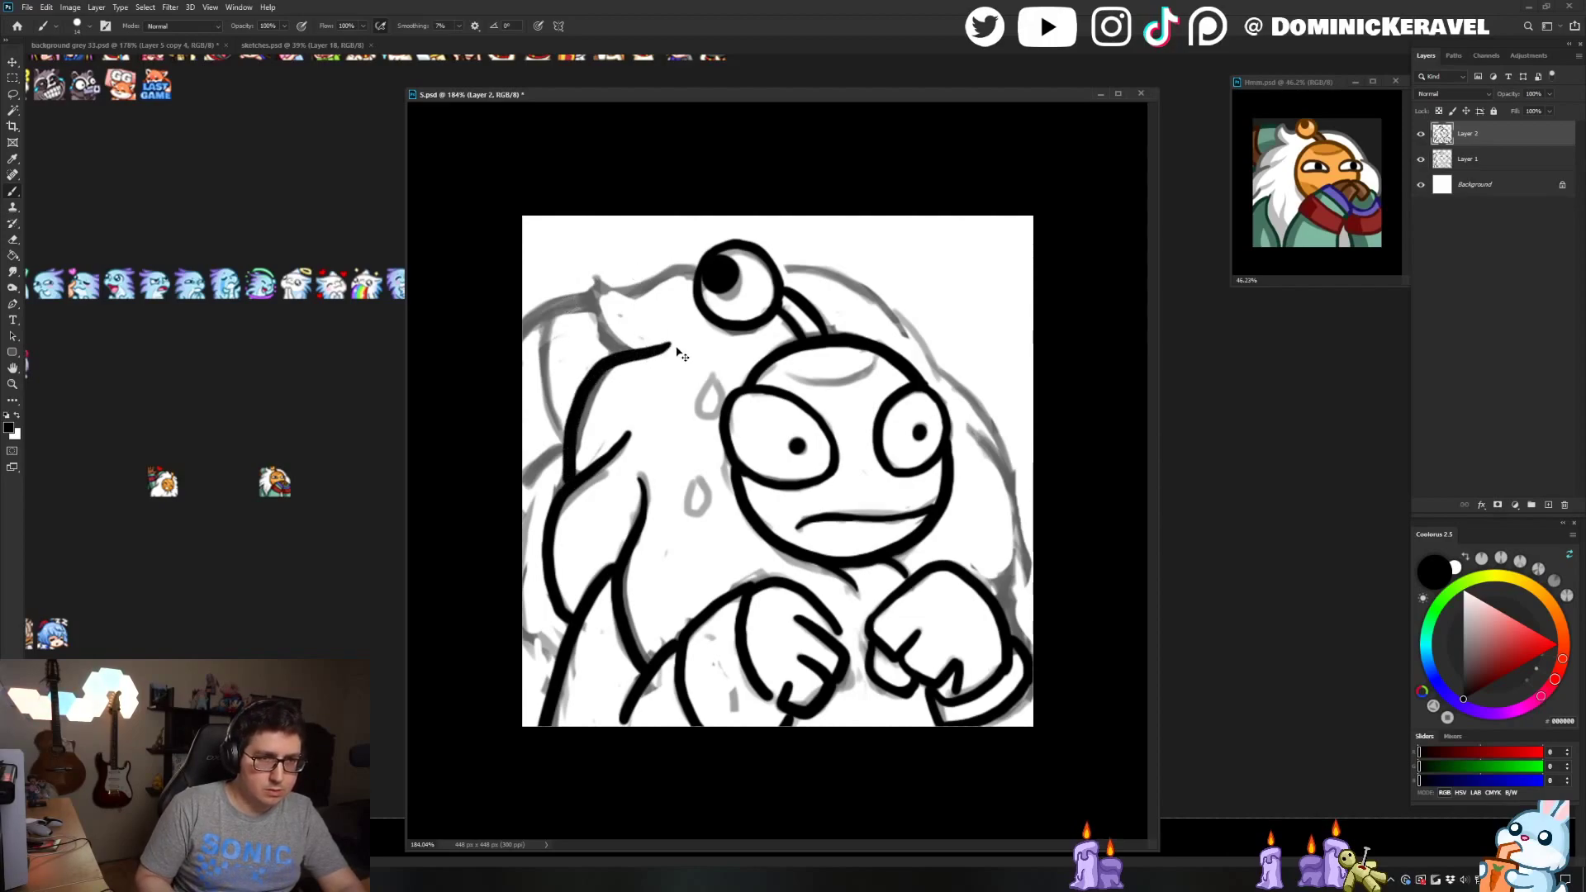
pyautogui.hotkey('ctrl', 'z')
pyautogui.moveTo(670, 345); pyautogui.dragTo(627, 364)
pyautogui.hotkey('ctrl', 'z')
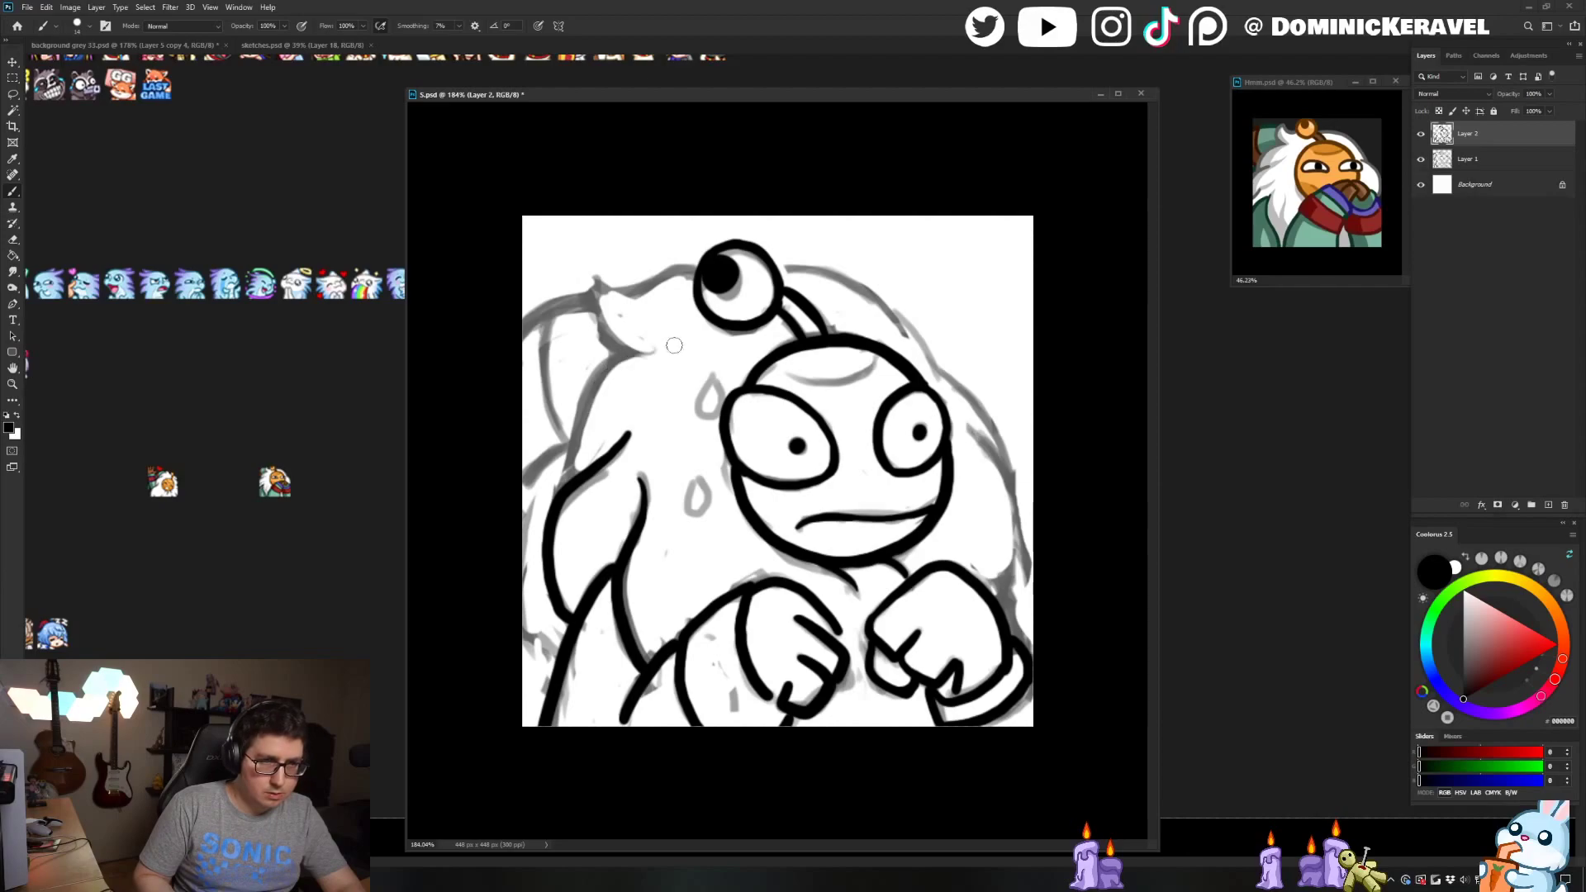
# Ink the long upper-left hair lock curving from below the antenna tip down to the bulging lock
pyautogui.moveTo(684, 339)
pyautogui.mouseDown()
pyautogui.moveTo(598, 378)
pyautogui.moveTo(554, 498)
pyautogui.mouseUp()
pyautogui.hotkey('ctrl', 'z')
pyautogui.scroll(-5, 562, 429)
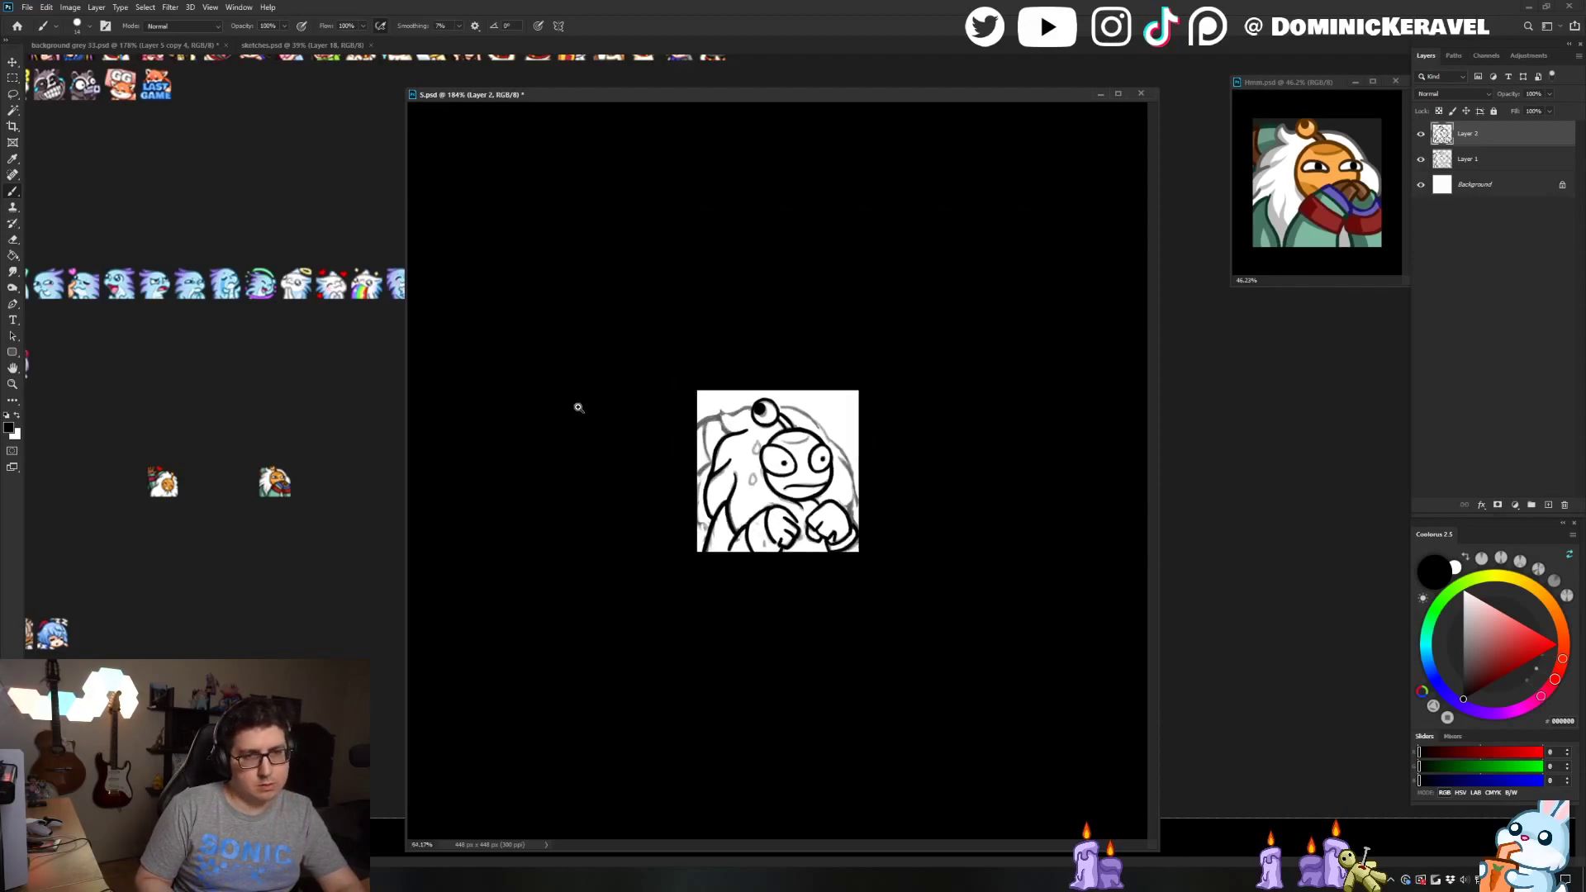
pyautogui.scroll(4, 559, 414)
pyautogui.scroll(3, 656, 311)
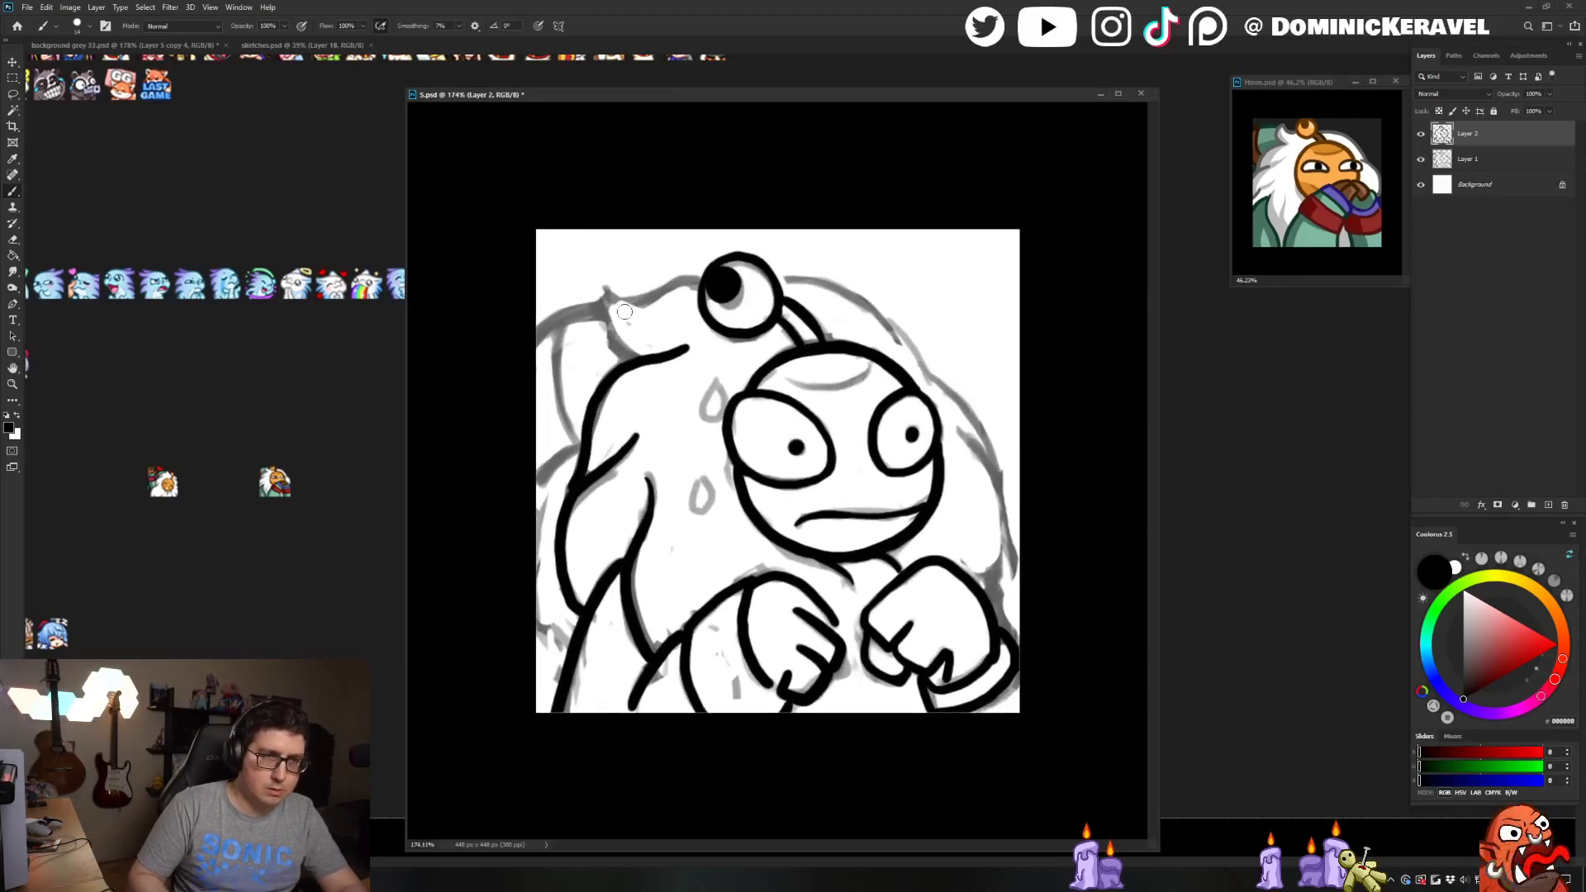
# Ink the pointed hair tuft left of the antenna and the outer hair outline over the head down to the right fist
pyautogui.moveTo(604, 287)
pyautogui.mouseDown()
pyautogui.moveTo(602, 328)
pyautogui.moveTo(648, 362)
pyautogui.mouseUp()
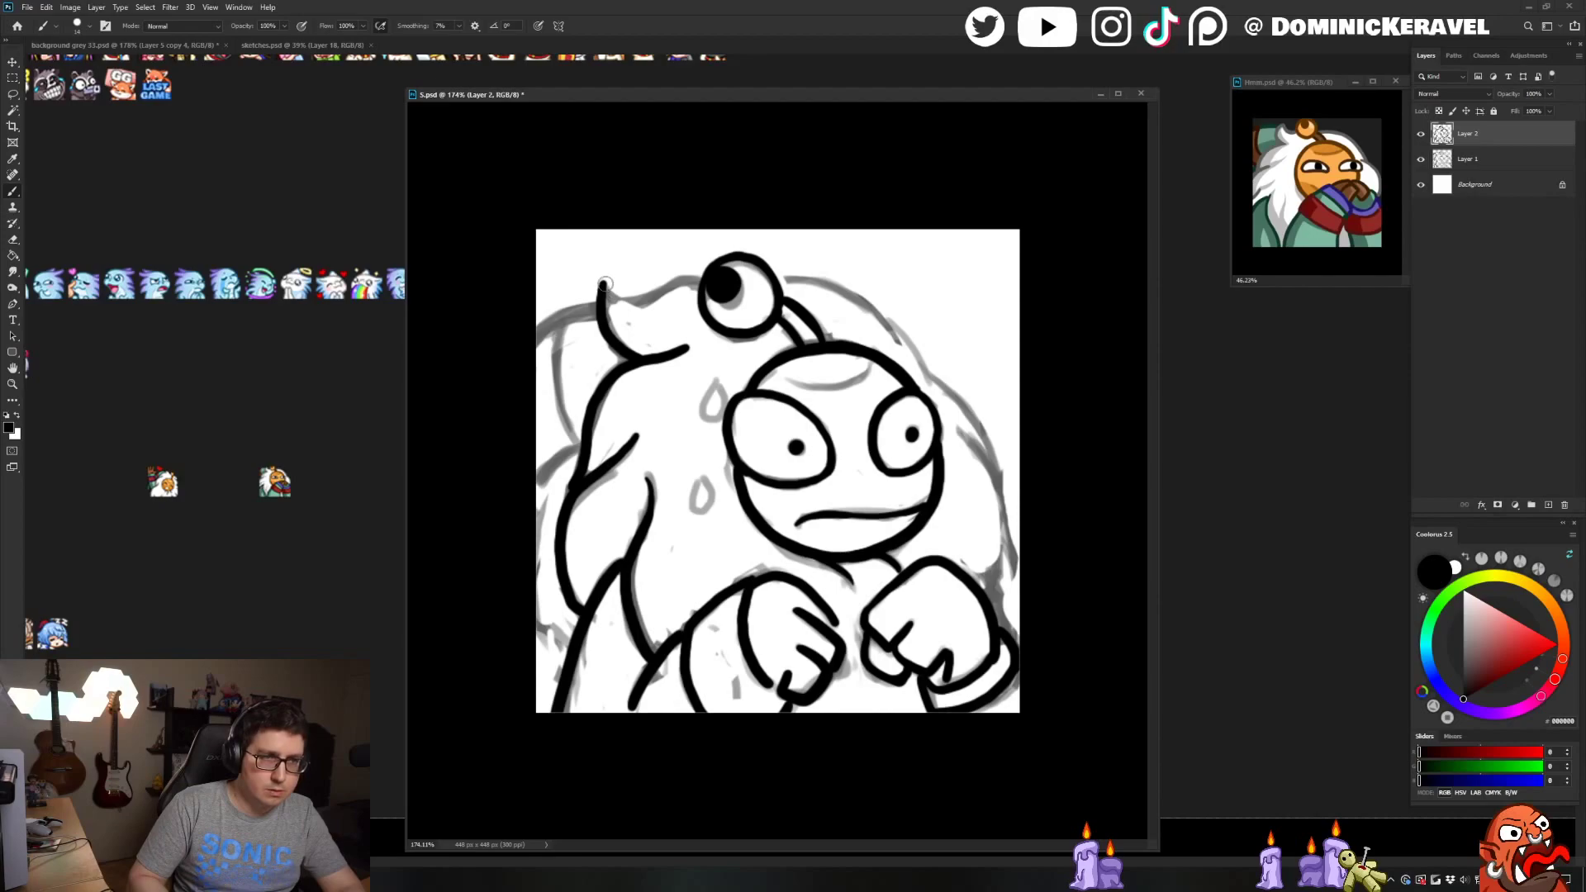
pyautogui.moveTo(605, 285)
pyautogui.mouseDown()
pyautogui.moveTo(643, 302)
pyautogui.moveTo(692, 281)
pyautogui.moveTo(830, 276)
pyautogui.moveTo(888, 316)
pyautogui.moveTo(1001, 467)
pyautogui.moveTo(994, 589)
pyautogui.mouseUp()
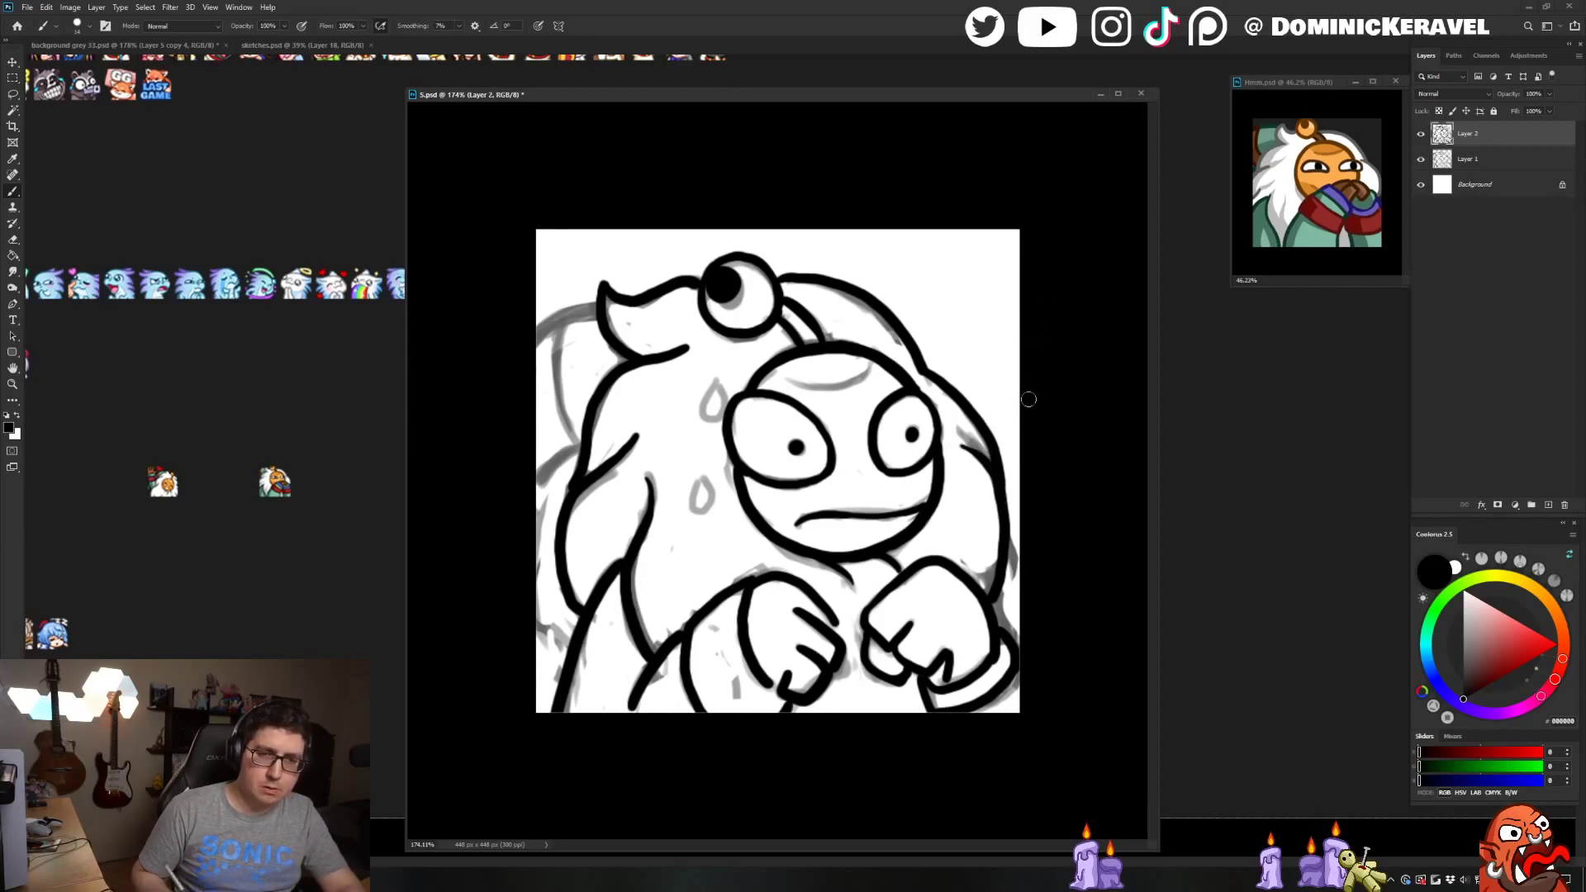
pyautogui.press('v')
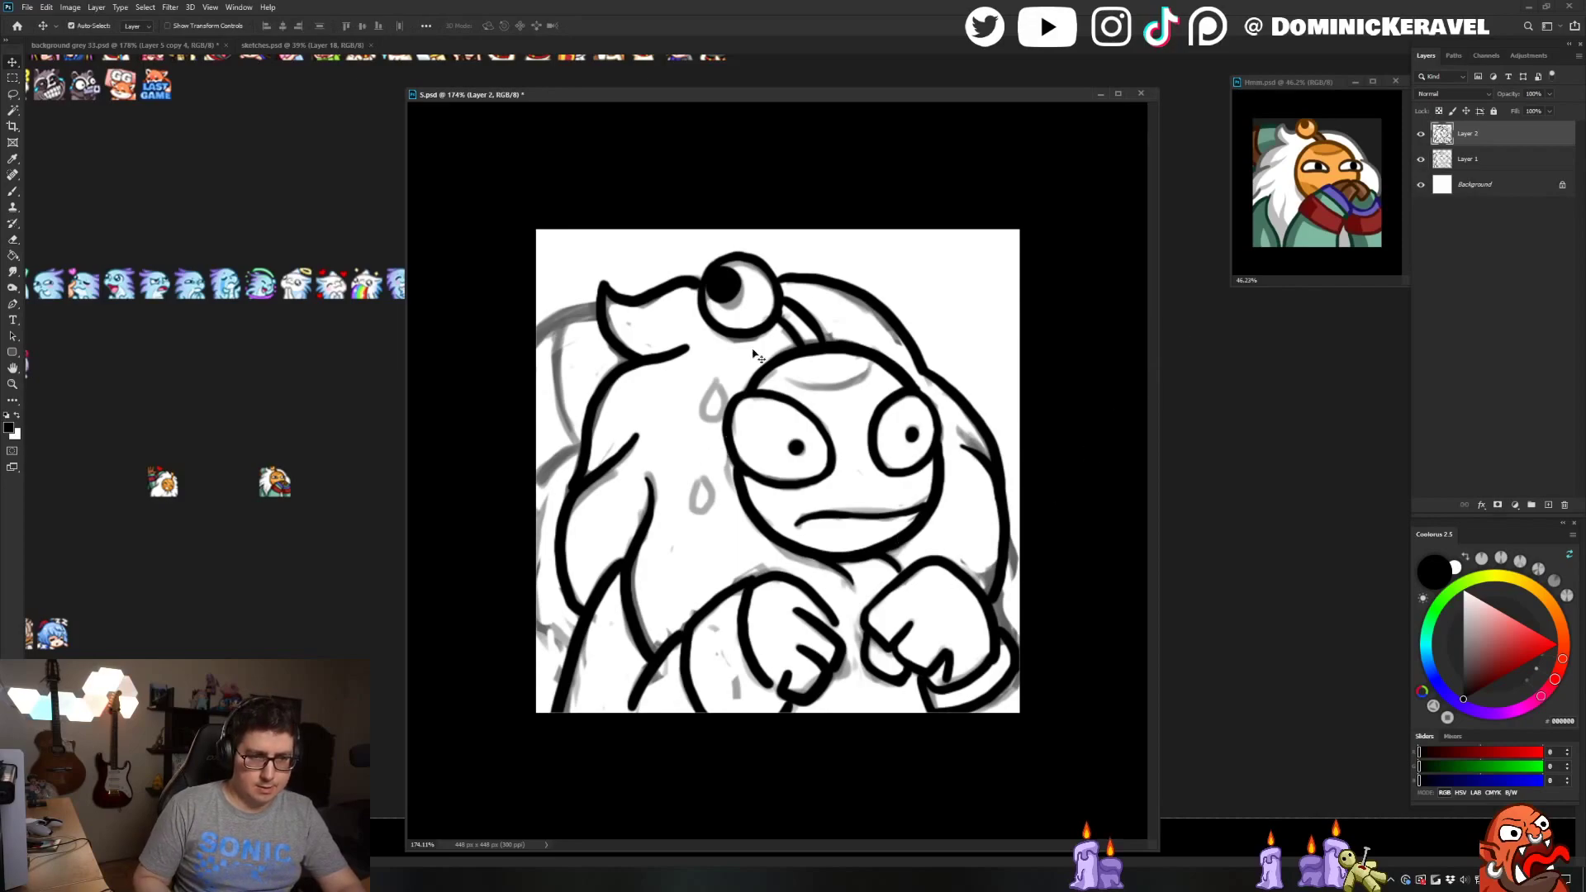
pyautogui.press('b')
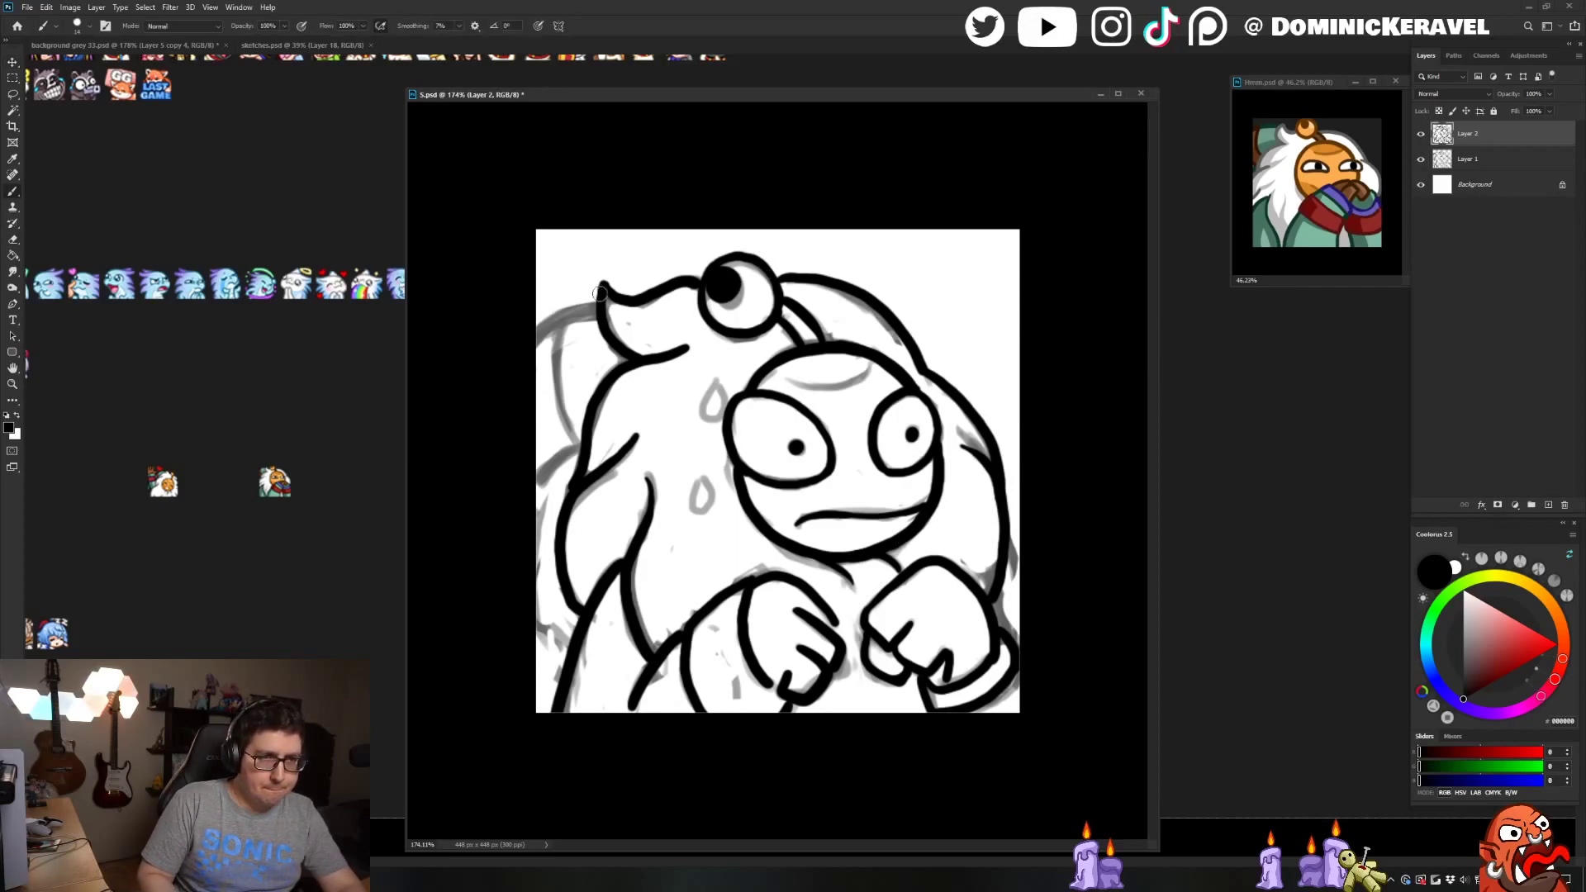
# Ink the two curved lines behind the left hair out to the canvas edge, redrawing each line as needed
pyautogui.moveTo(598, 295)
pyautogui.mouseDown()
pyautogui.moveTo(535, 323)
pyautogui.moveTo(538, 310)
pyautogui.mouseUp()
pyautogui.hotkey('ctrl', 'z')
pyautogui.hotkey('ctrl', 'z')
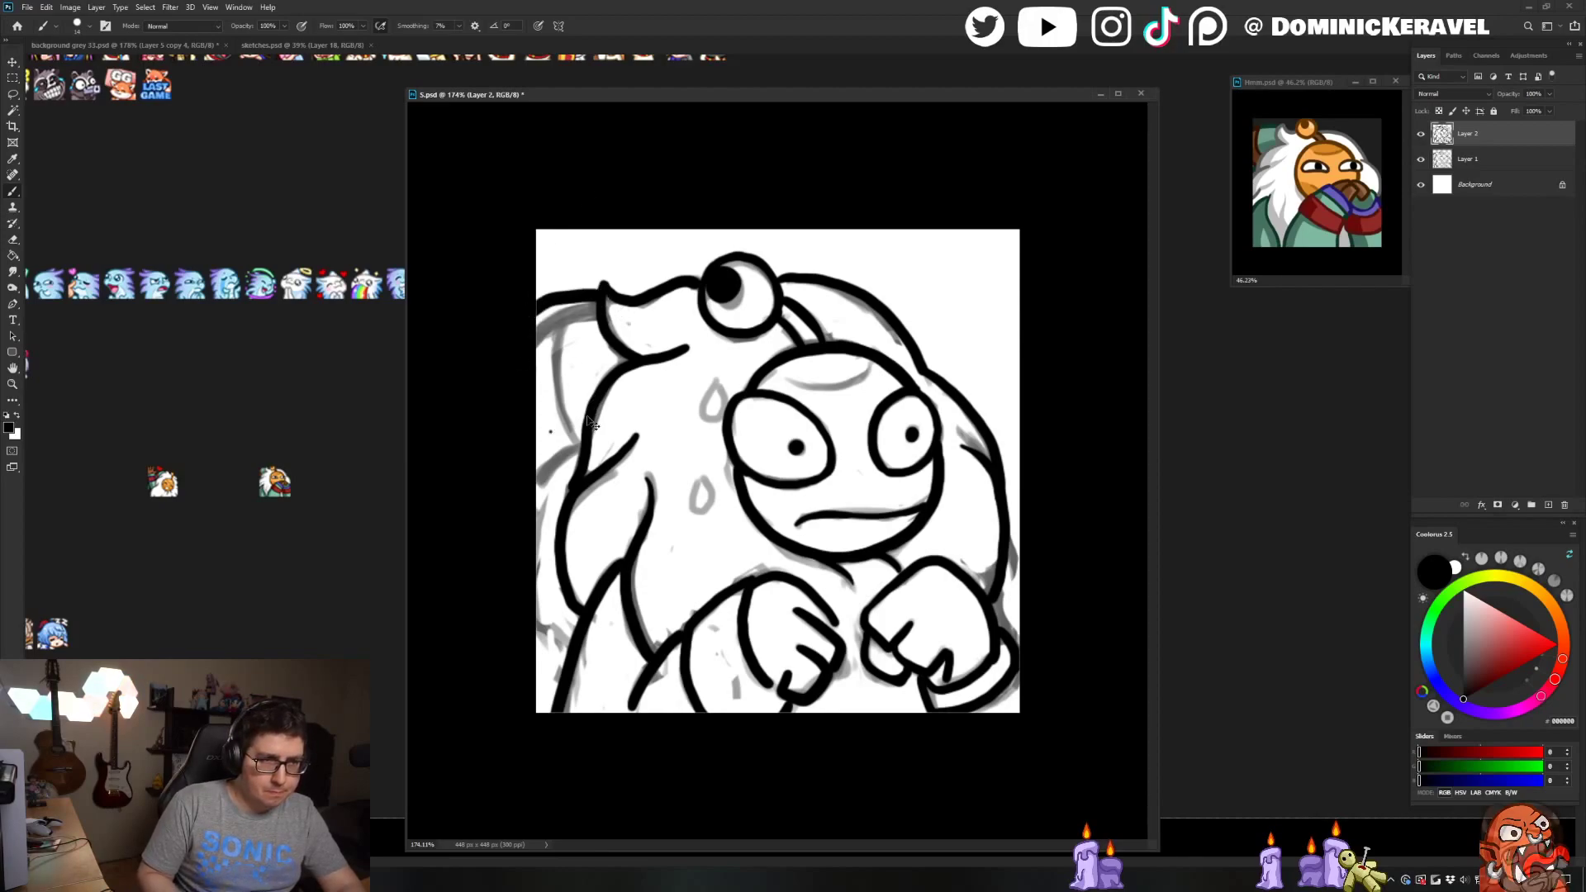
pyautogui.press('e')
pyautogui.press('b')
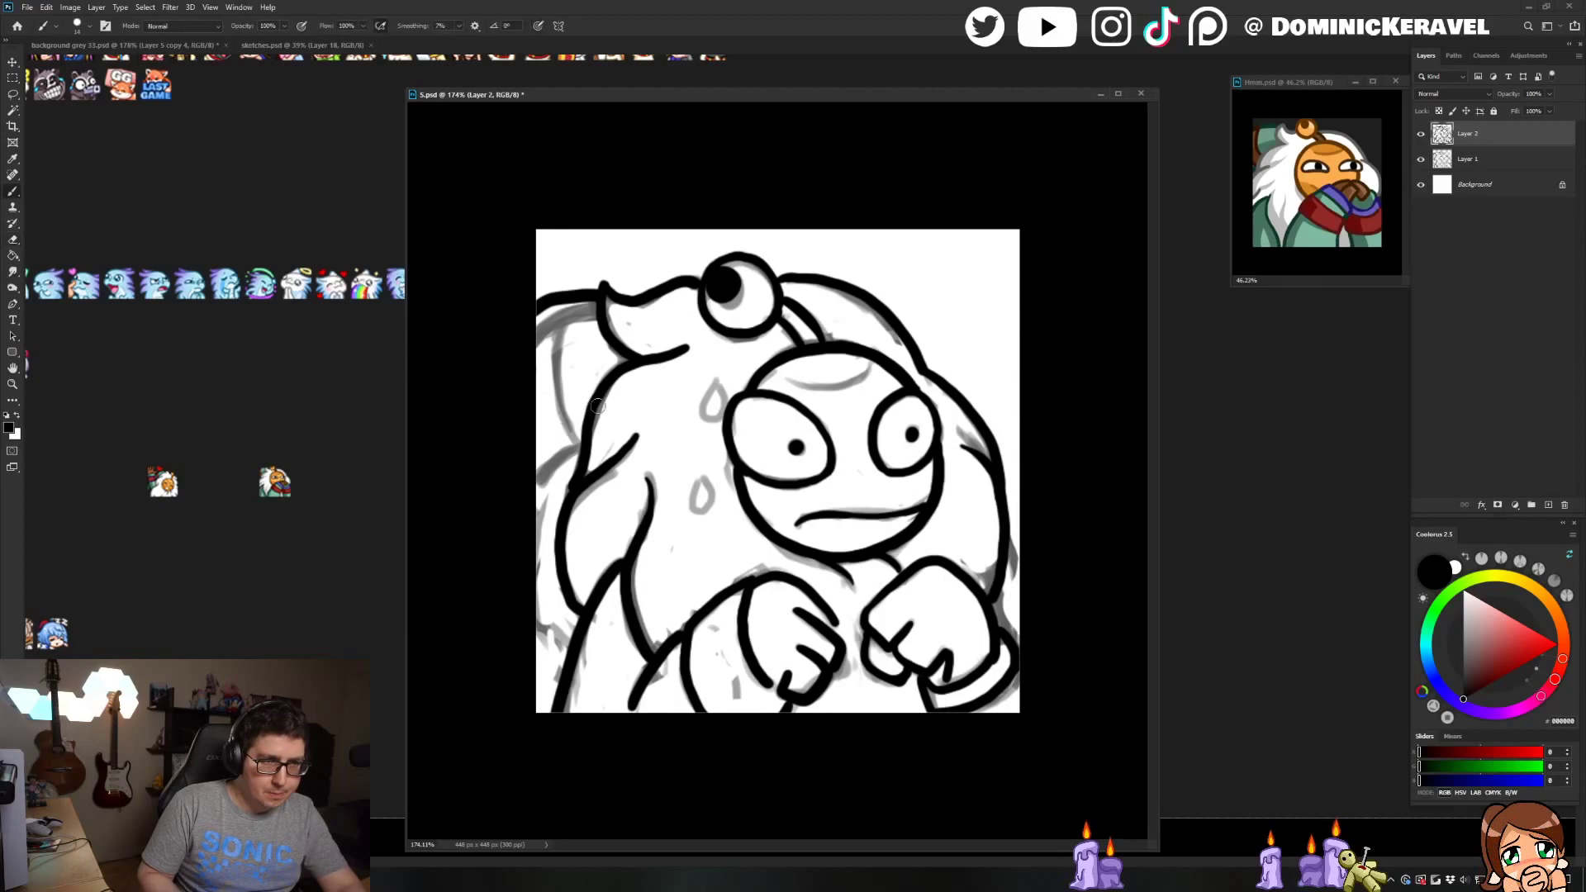
pyautogui.moveTo(591, 405); pyautogui.dragTo(536, 452)
pyautogui.hotkey('ctrl', 'z')
pyautogui.moveTo(588, 407); pyautogui.dragTo(537, 454)
pyautogui.press('v')
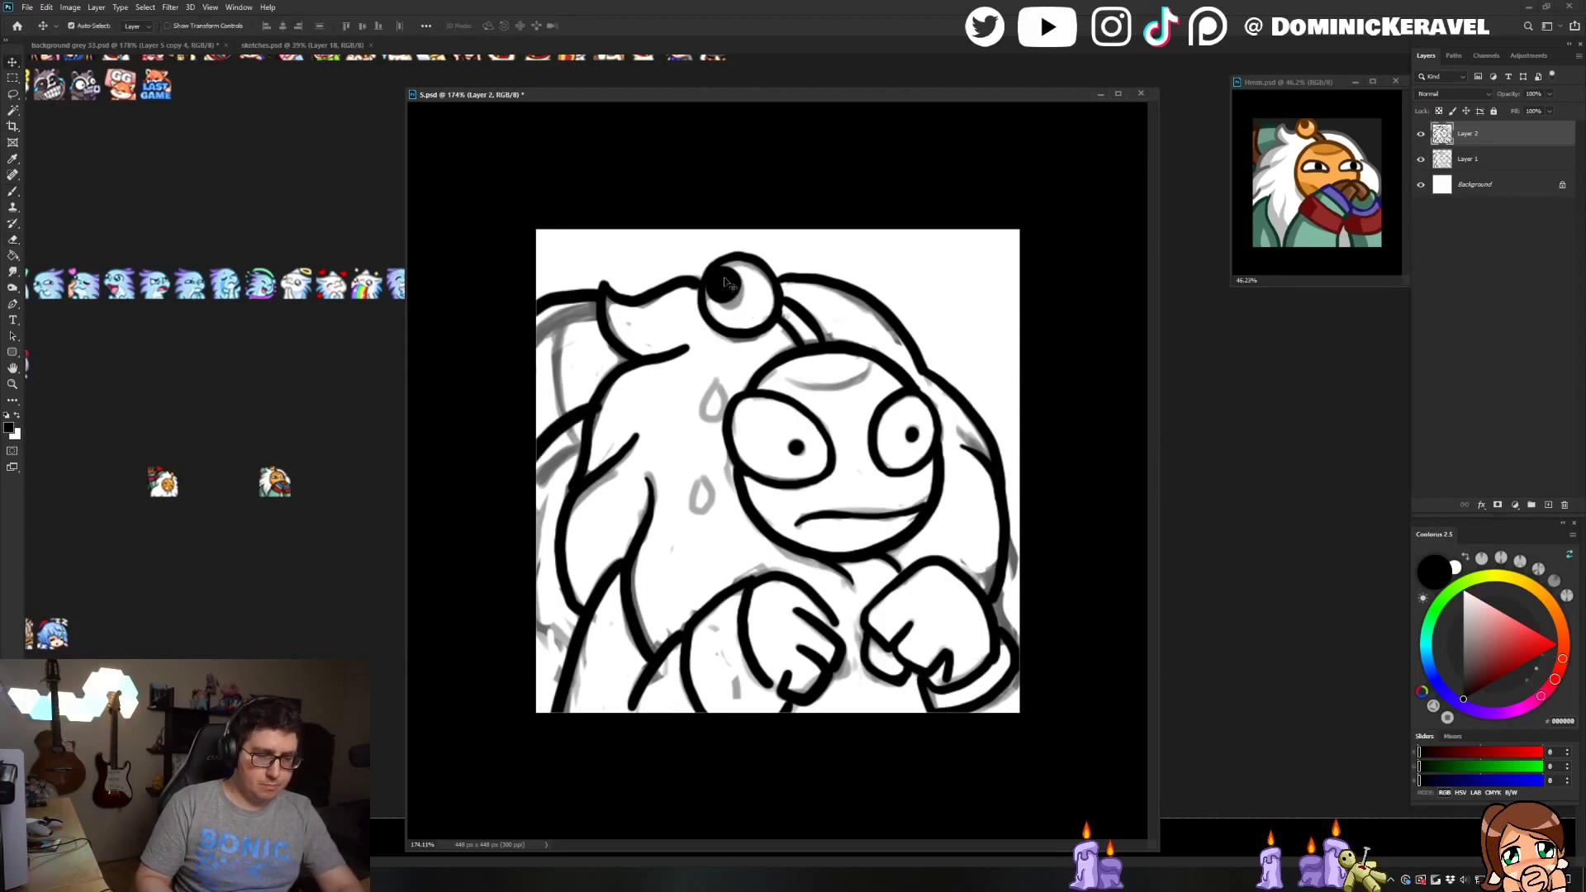
# Lasso the pointed hair tuft, rotate it about 15° clockwise so its tip rises, and clear the selection
pyautogui.press('l')
pyautogui.moveTo(701, 266); pyautogui.dragTo(652, 360)
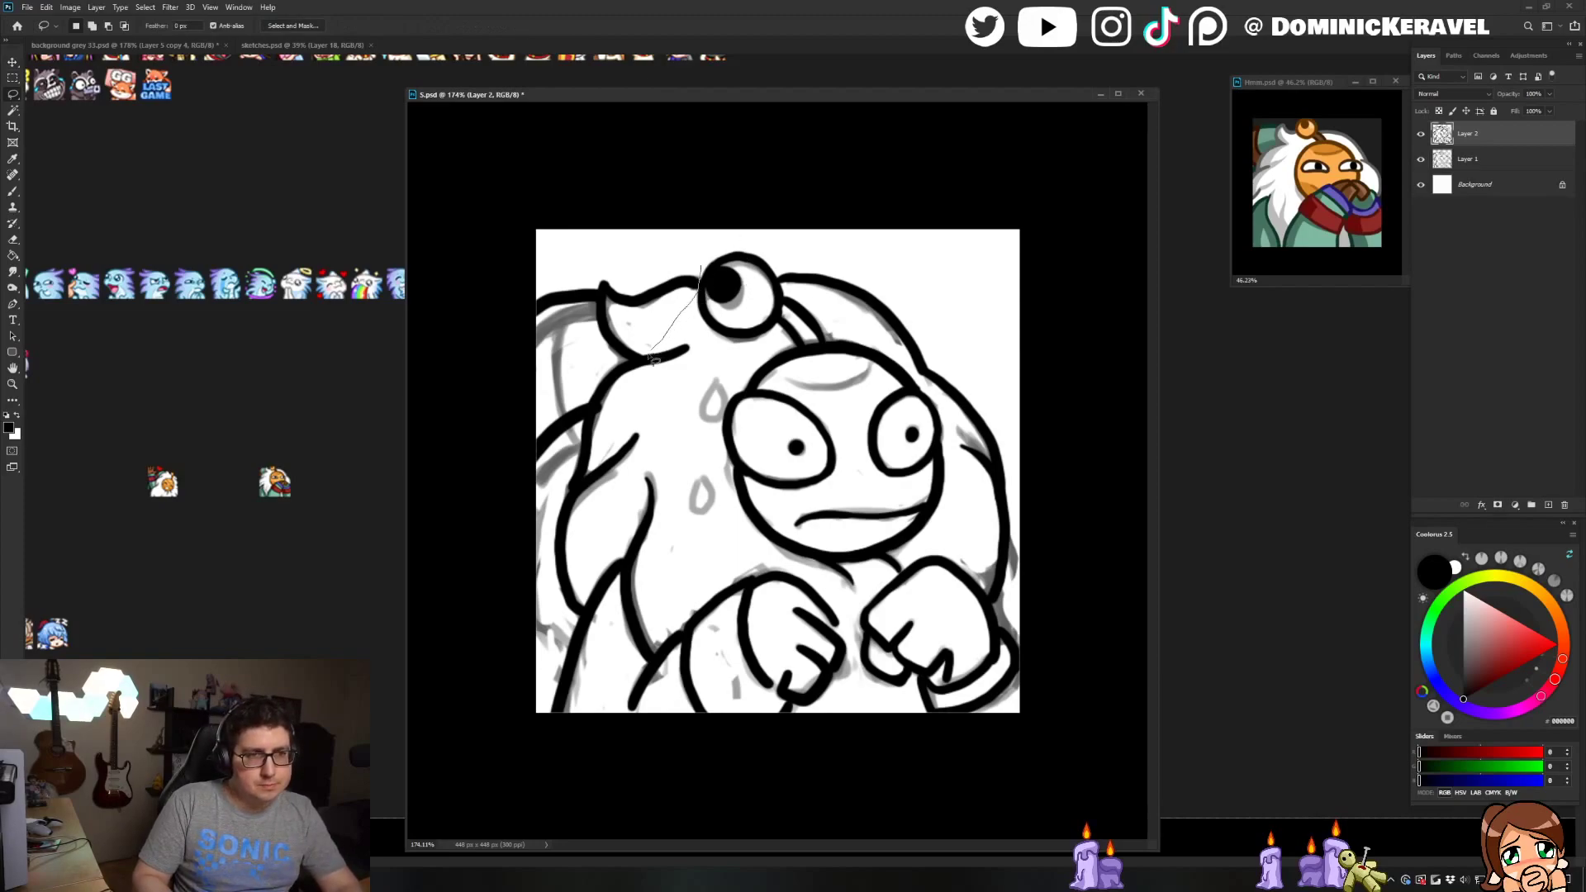
pyautogui.hotkey('ctrl', 't')
pyautogui.moveTo(607, 263)
pyautogui.mouseDown()
pyautogui.moveTo(603, 219)
pyautogui.moveTo(706, 108)
pyautogui.mouseUp()
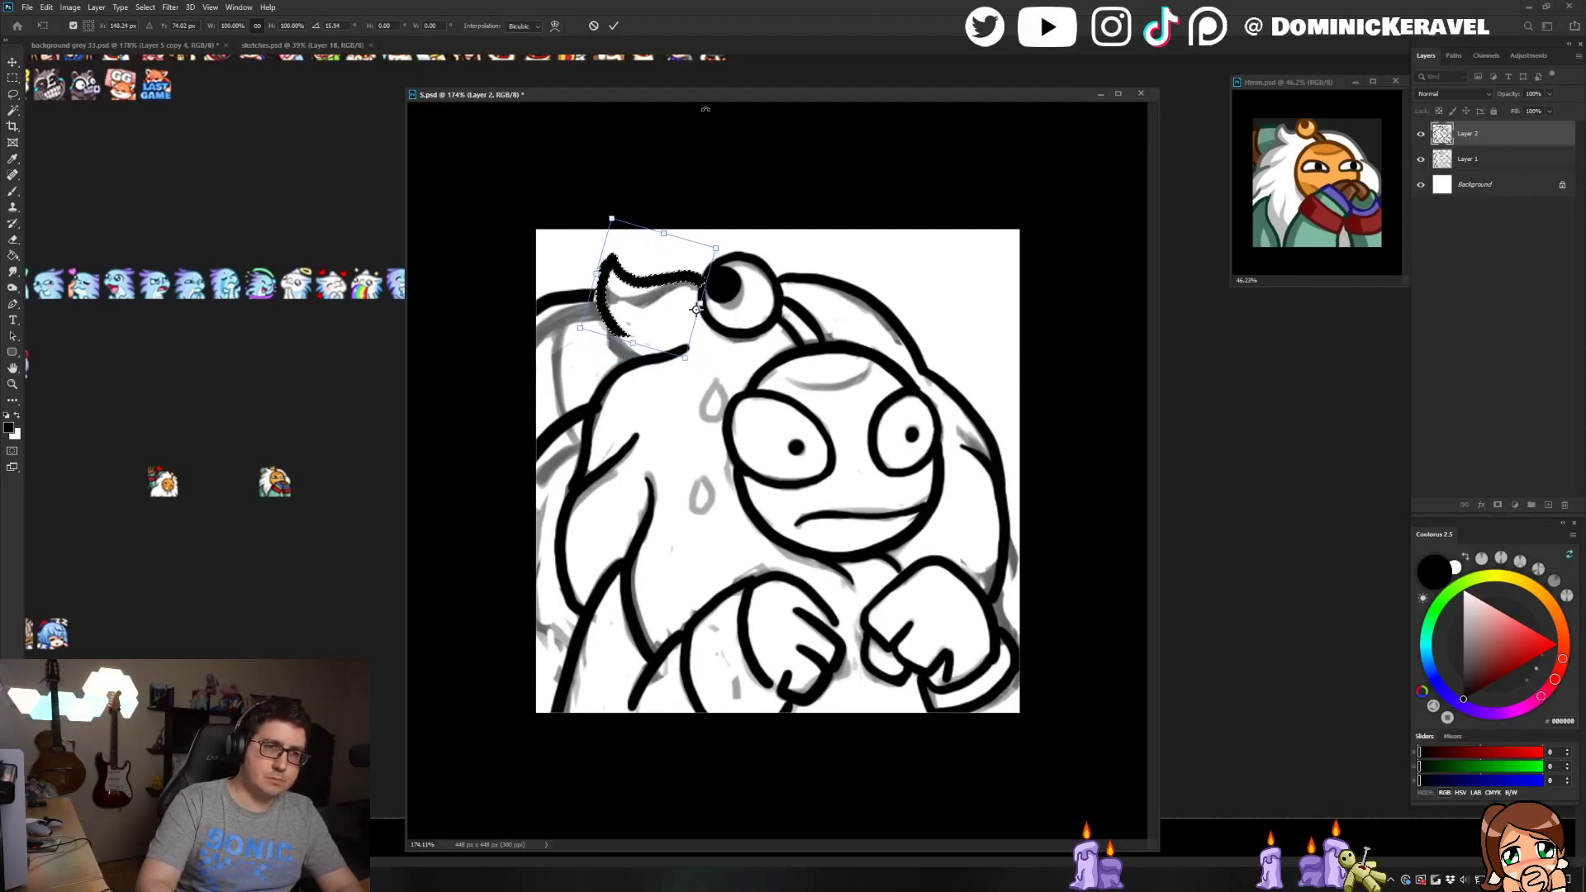
pyautogui.press('Return')
pyautogui.hotkey('ctrl', 'd')
# Redraw the curve joining the raised tuft to the long left hair lock and erase the leftover old line beneath it
pyautogui.press('b')
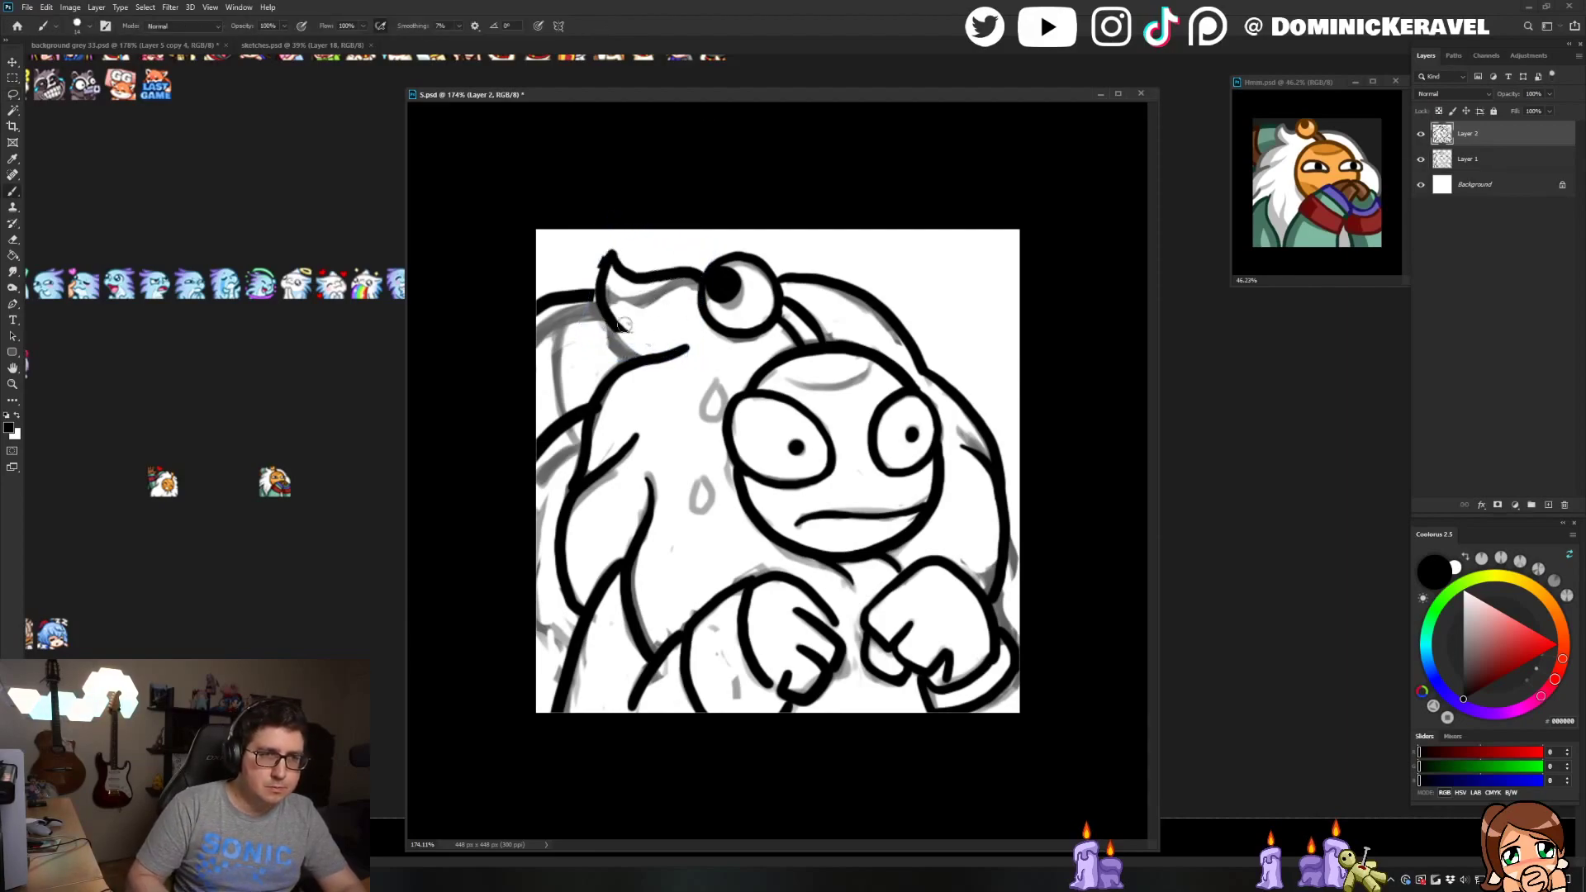
pyautogui.moveTo(601, 279)
pyautogui.mouseDown()
pyautogui.moveTo(643, 359)
pyautogui.moveTo(614, 273)
pyautogui.moveTo(604, 330)
pyautogui.moveTo(645, 362)
pyautogui.moveTo(614, 300)
pyautogui.moveTo(621, 339)
pyautogui.moveTo(587, 311)
pyautogui.moveTo(678, 346)
pyautogui.moveTo(674, 324)
pyautogui.moveTo(684, 348)
pyautogui.moveTo(648, 368)
pyautogui.moveTo(648, 345)
pyautogui.moveTo(589, 402)
pyautogui.mouseUp()
pyautogui.press('e')
pyautogui.press('b')
pyautogui.press('e')
pyautogui.press('b')
pyautogui.press('e')
pyautogui.press('b')
pyautogui.press('e')
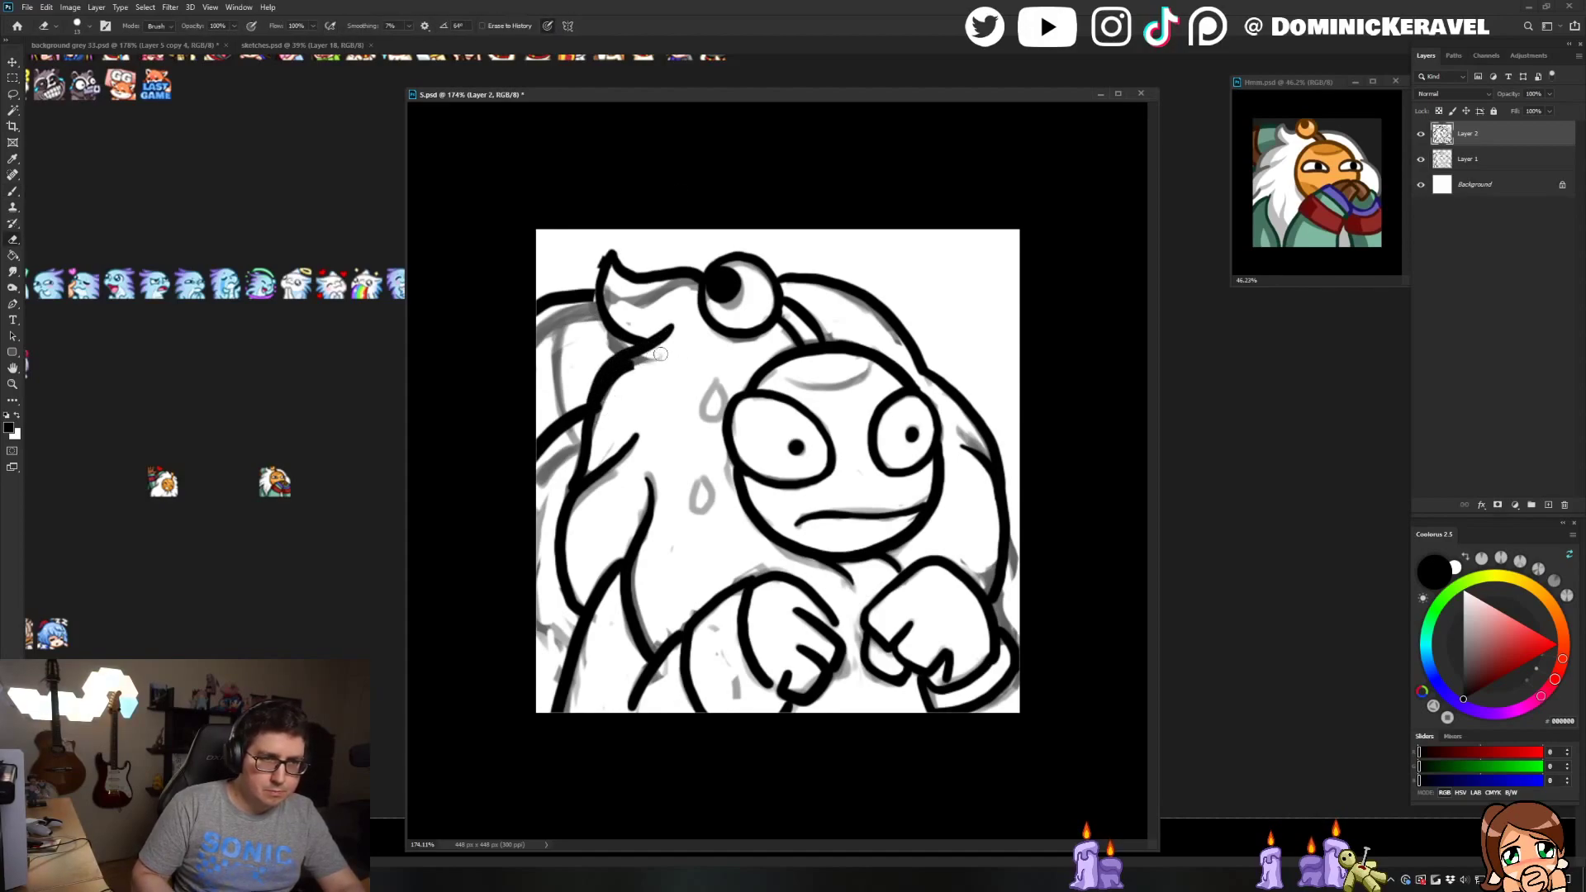
pyautogui.moveTo(660, 353); pyautogui.dragTo(602, 412)
pyautogui.press('b')
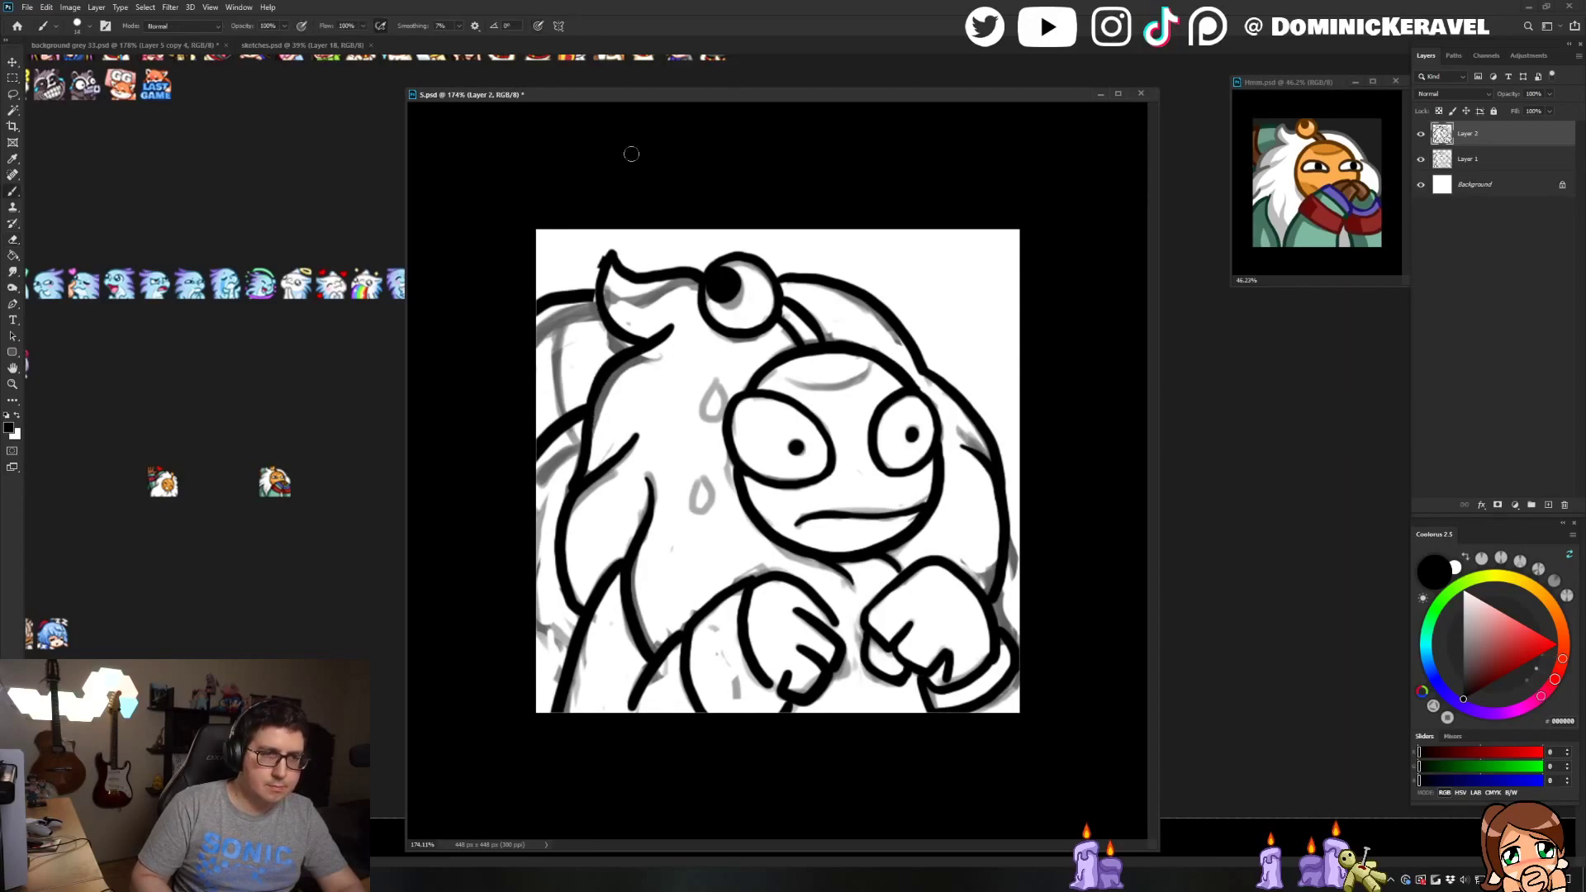
# Touch up the raised tuft's tip and the line beside it with small Brush and Eraser strokes, undoing one stroke
pyautogui.press('e')
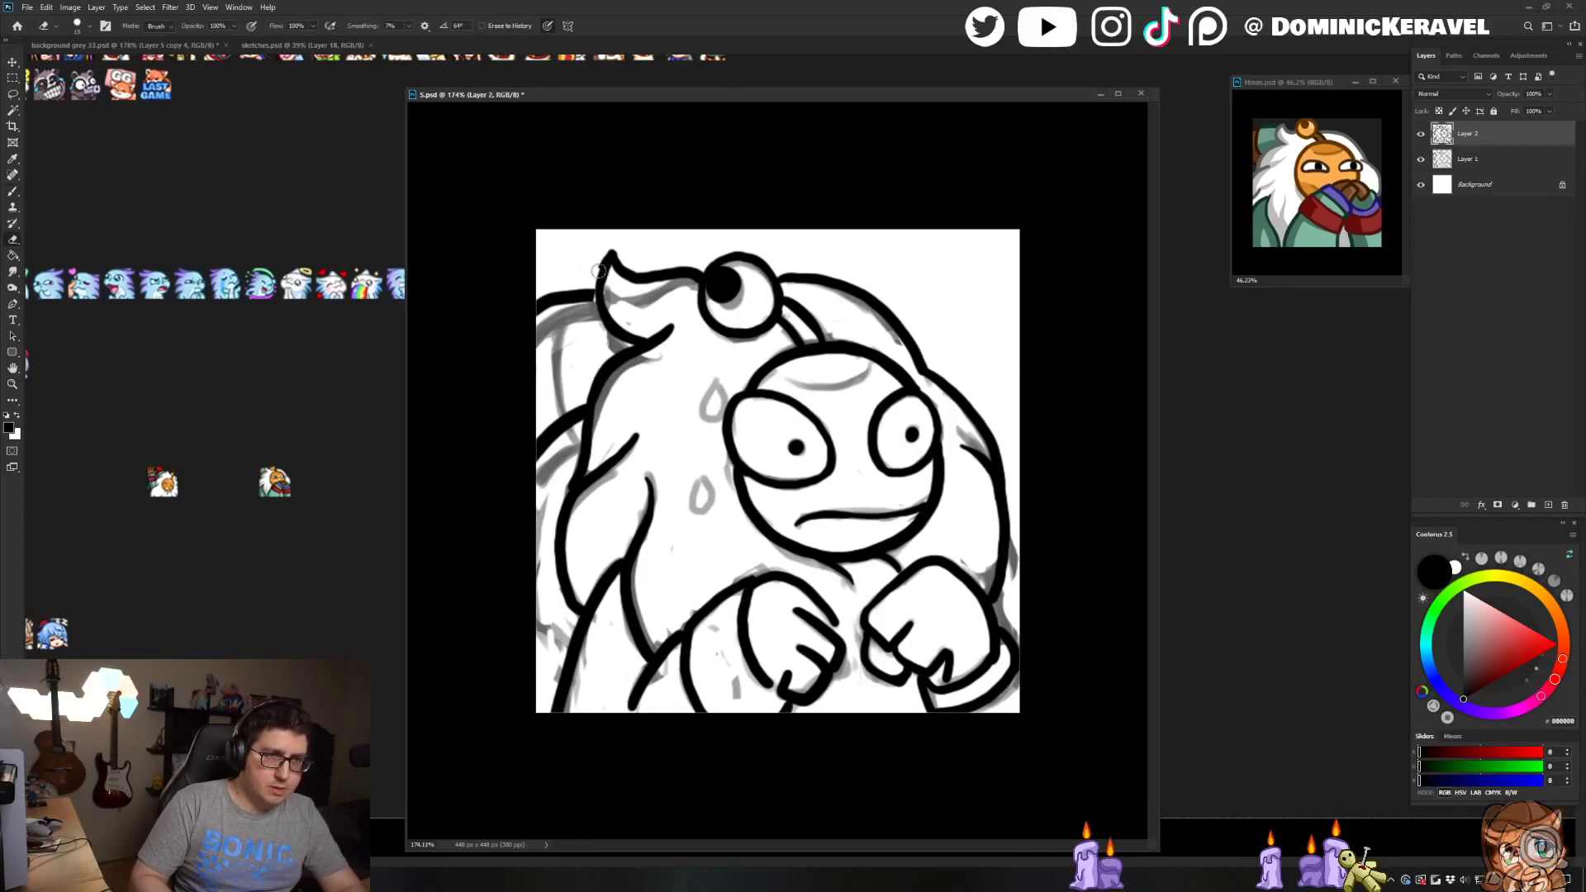
pyautogui.press('b')
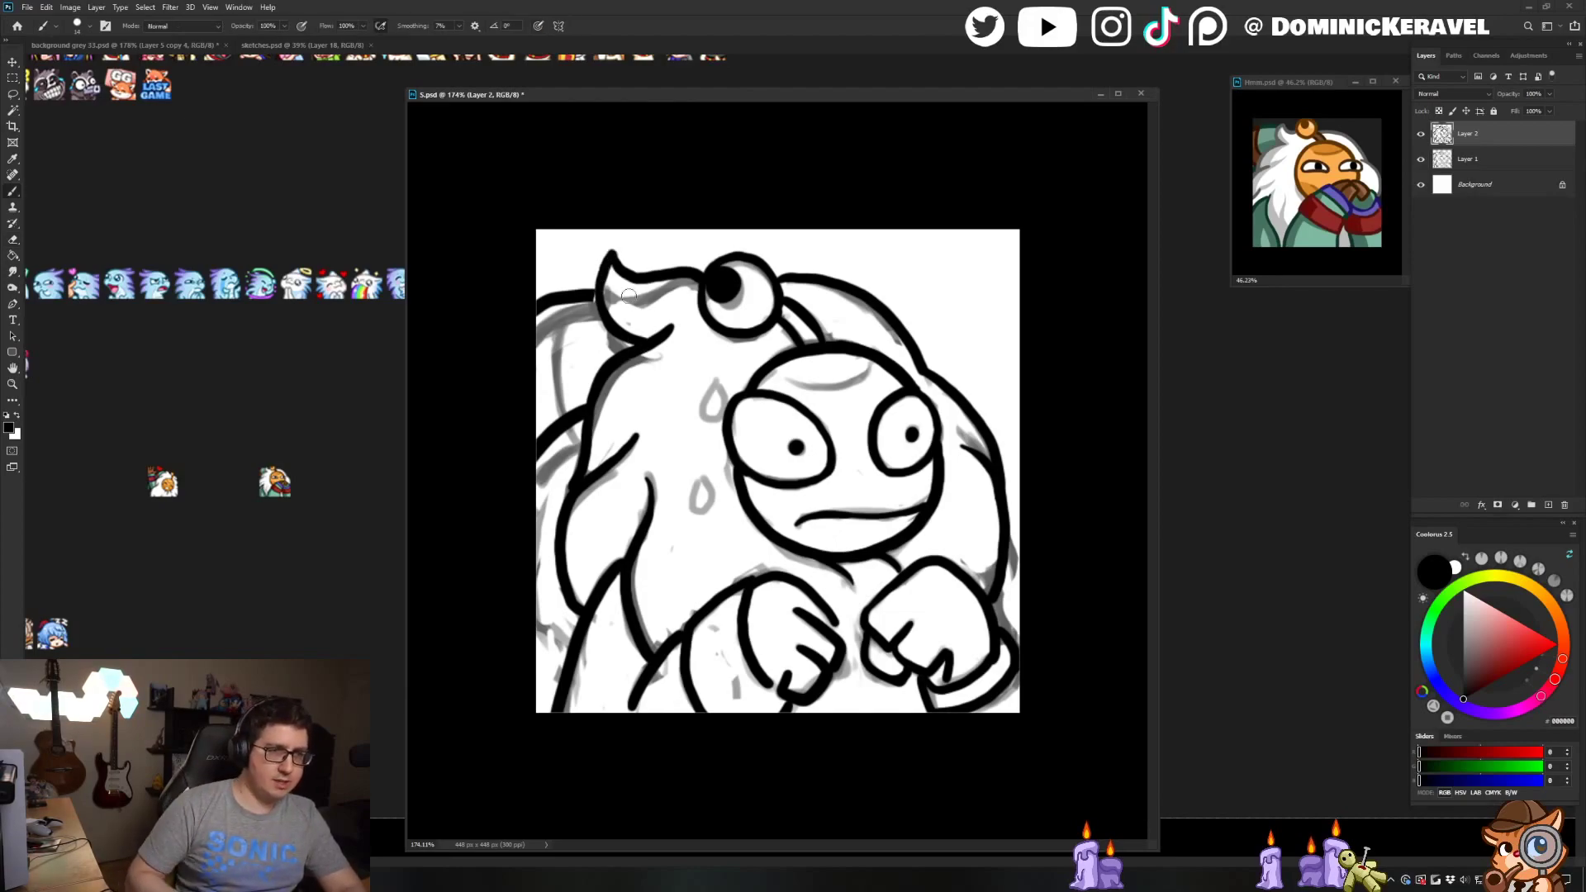
pyautogui.moveTo(646, 328); pyautogui.dragTo(622, 342)
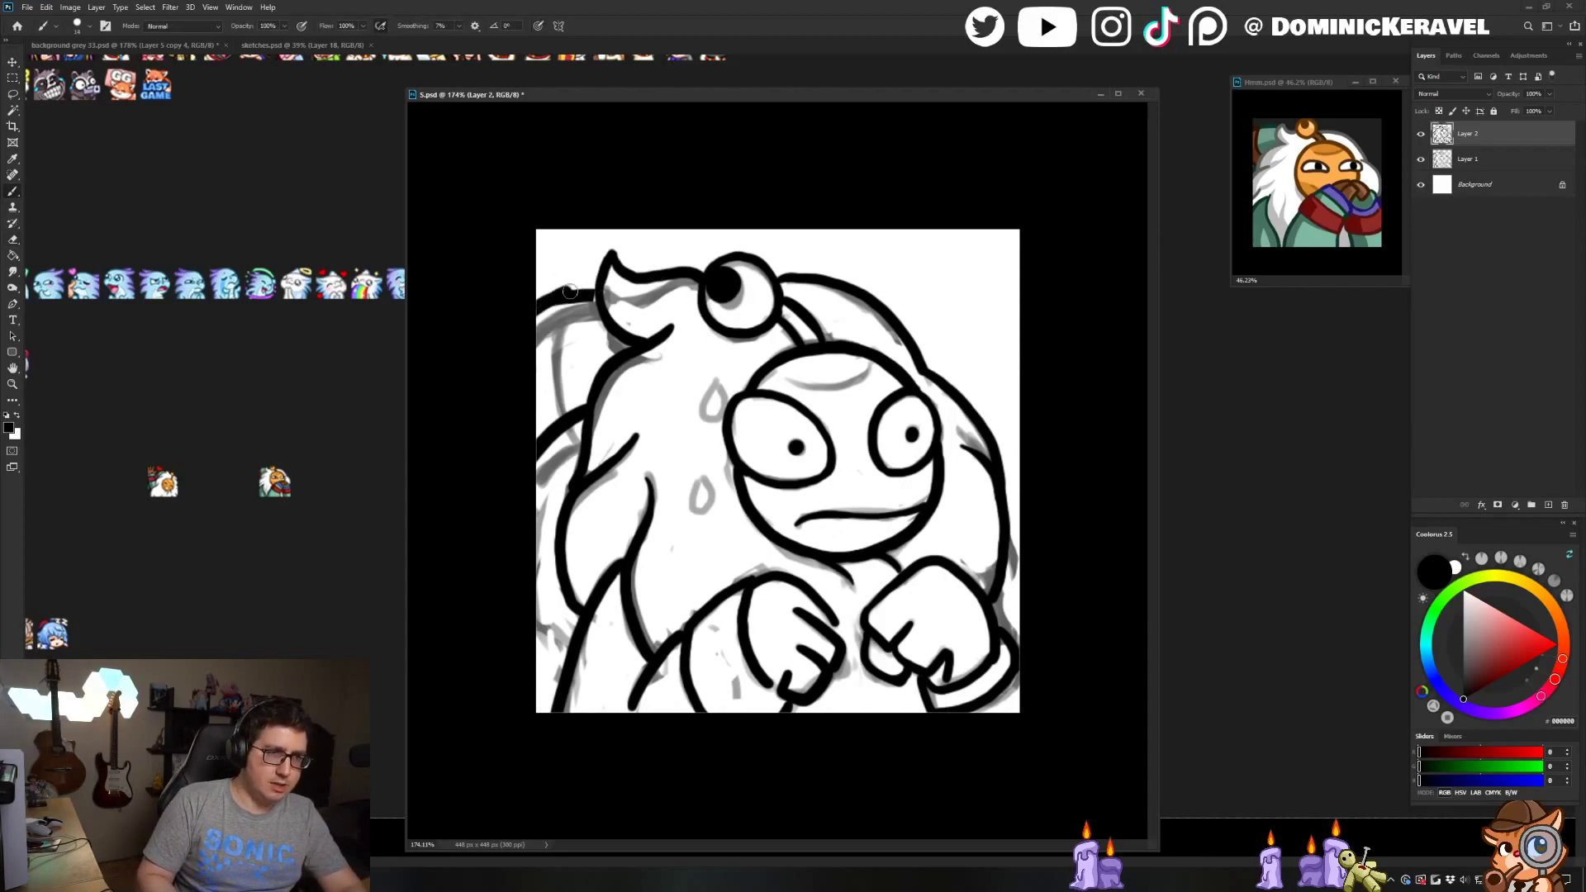
pyautogui.hotkey('ctrl', 'z')
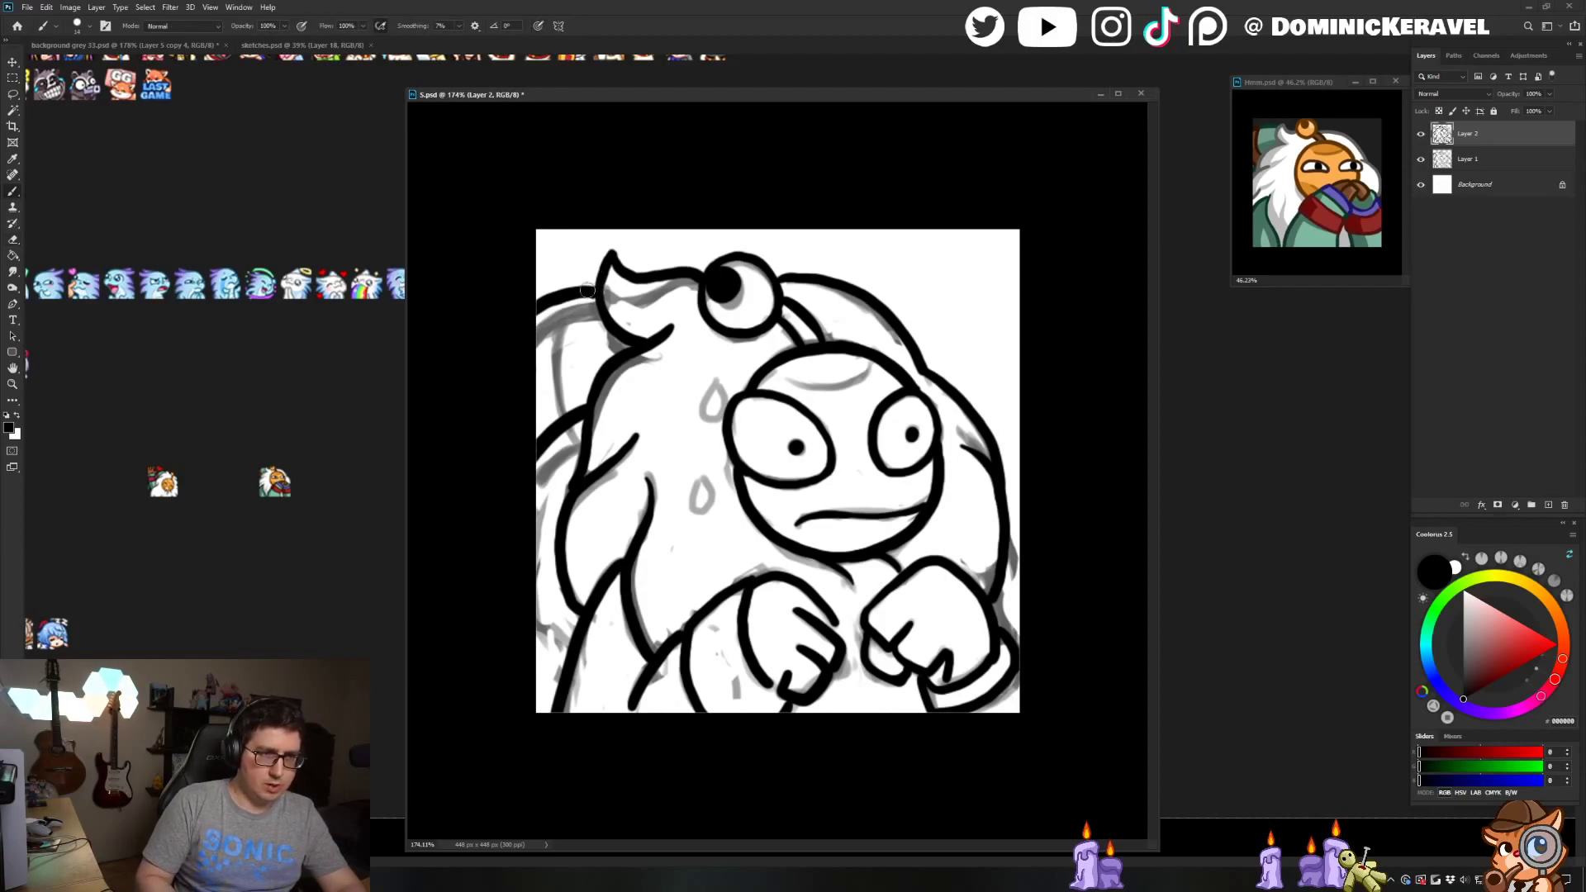
pyautogui.moveTo(585, 295); pyautogui.dragTo(586, 292)
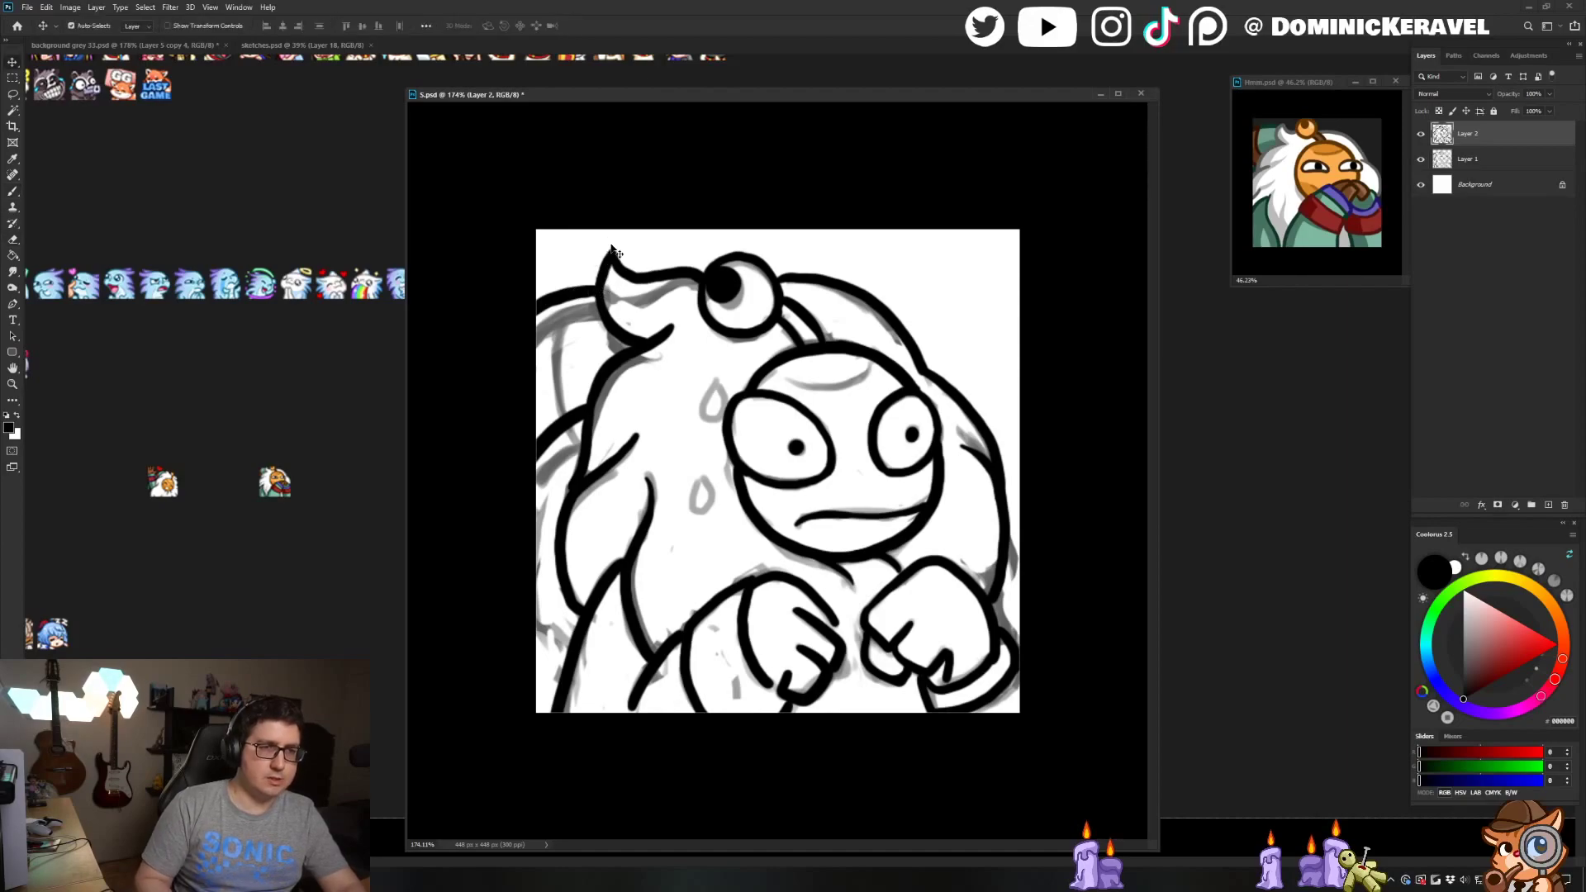
pyautogui.press('e')
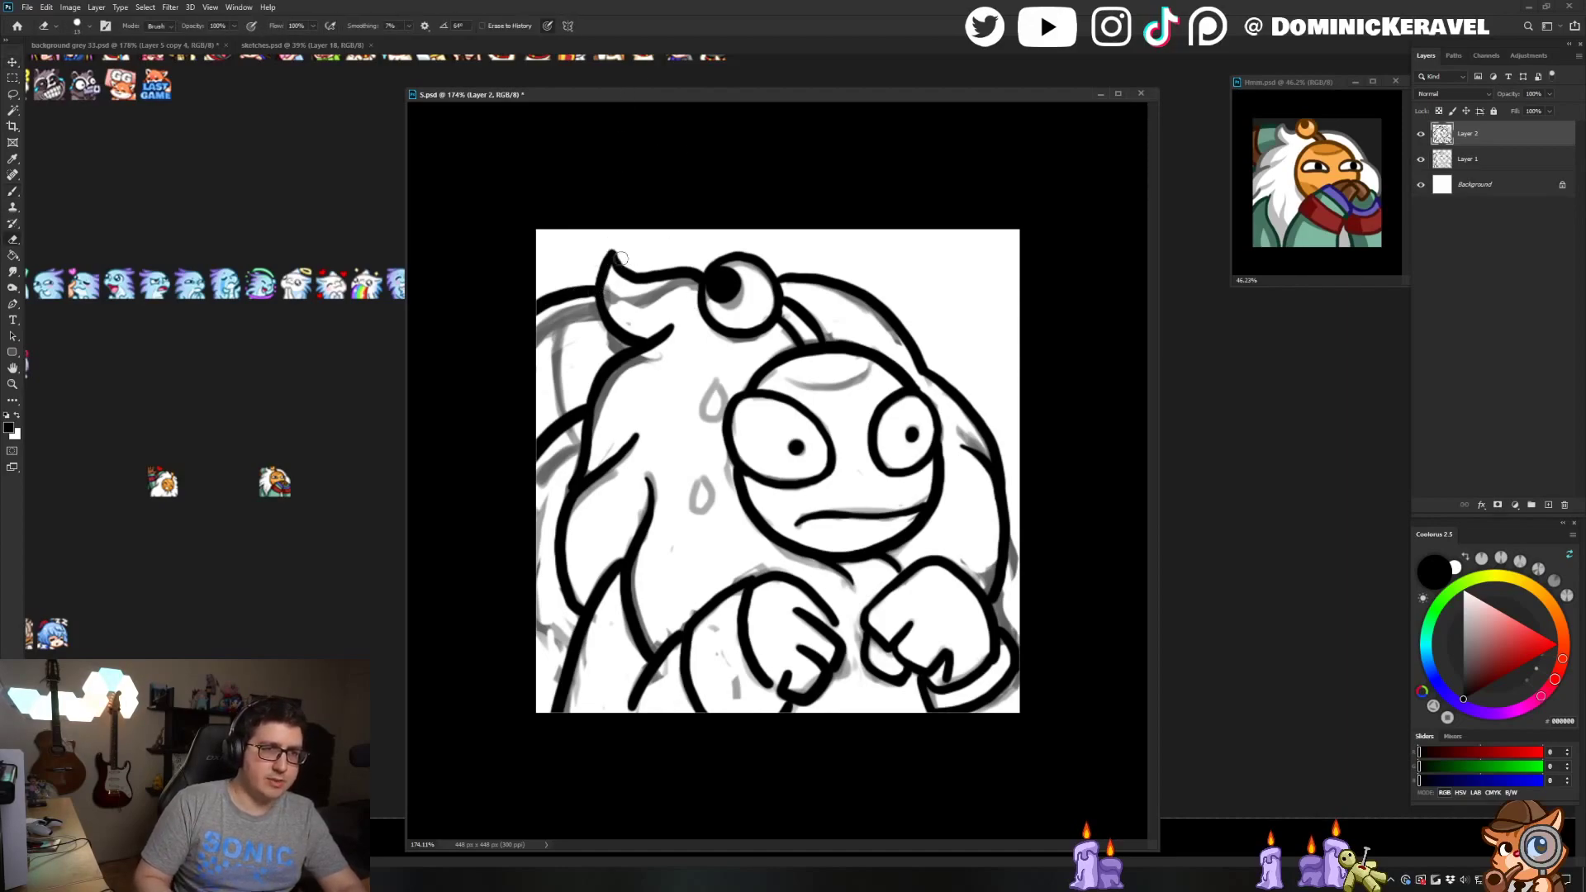
pyautogui.press('b')
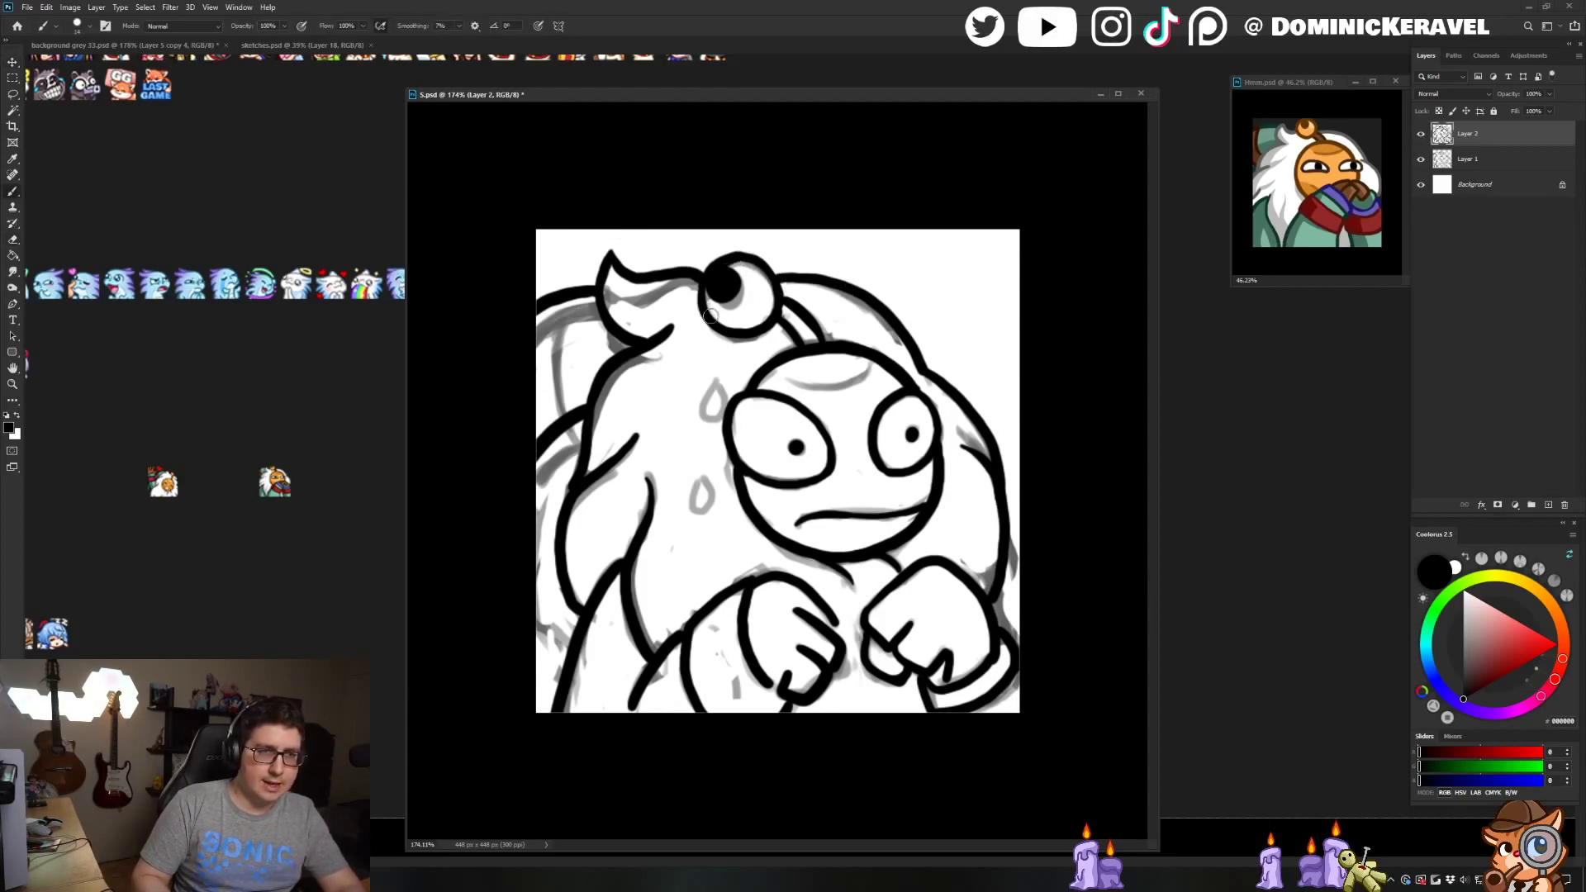
pyautogui.press('v')
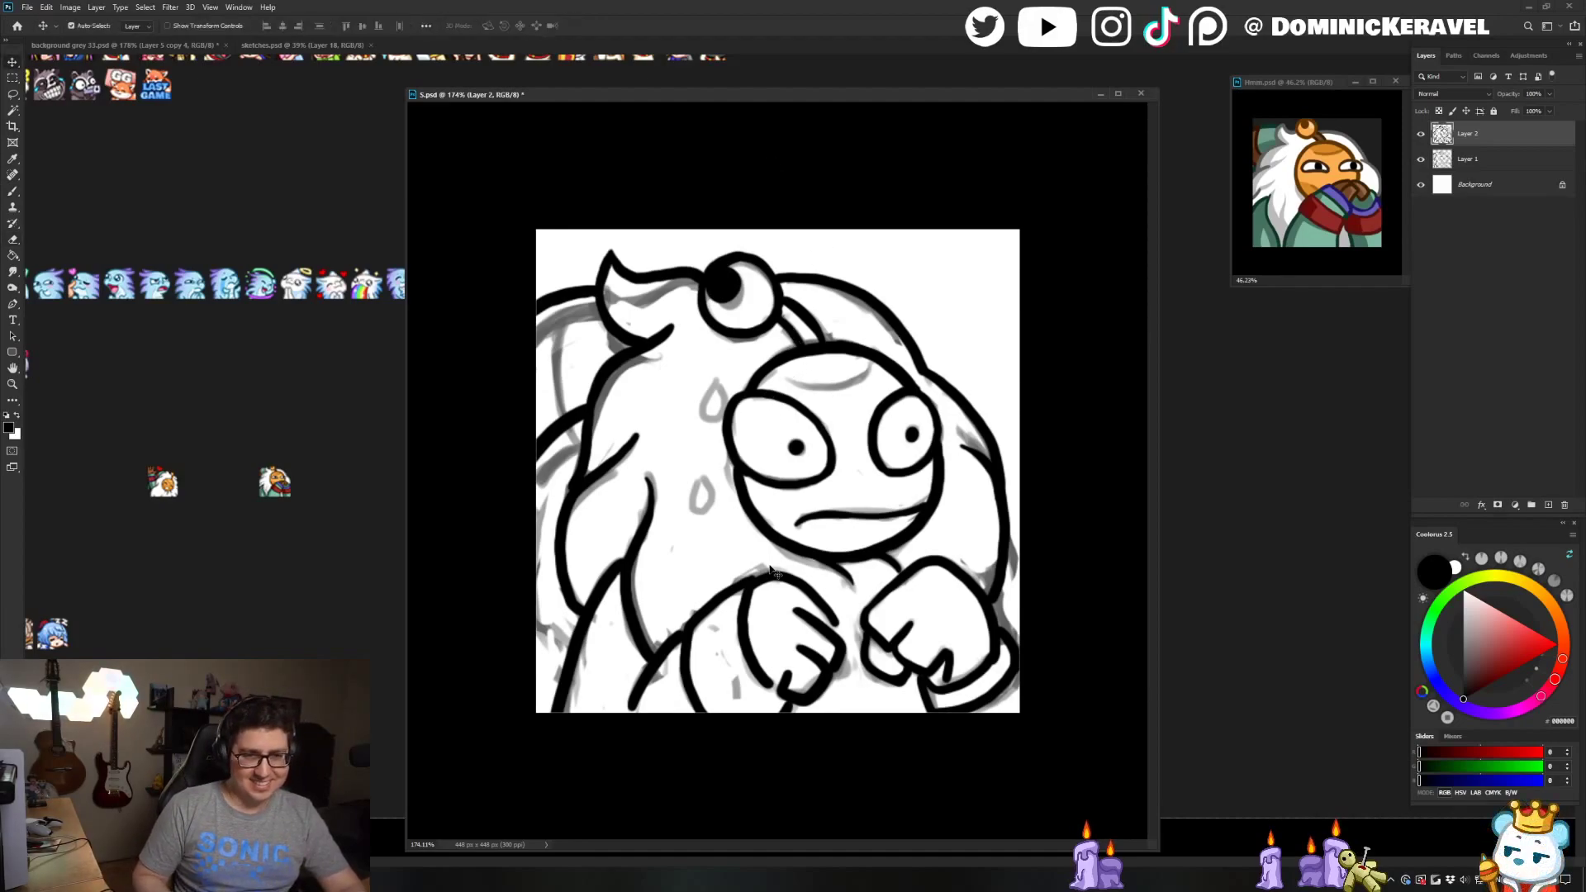
pyautogui.moveTo(791, 546); pyautogui.dragTo(752, 547)
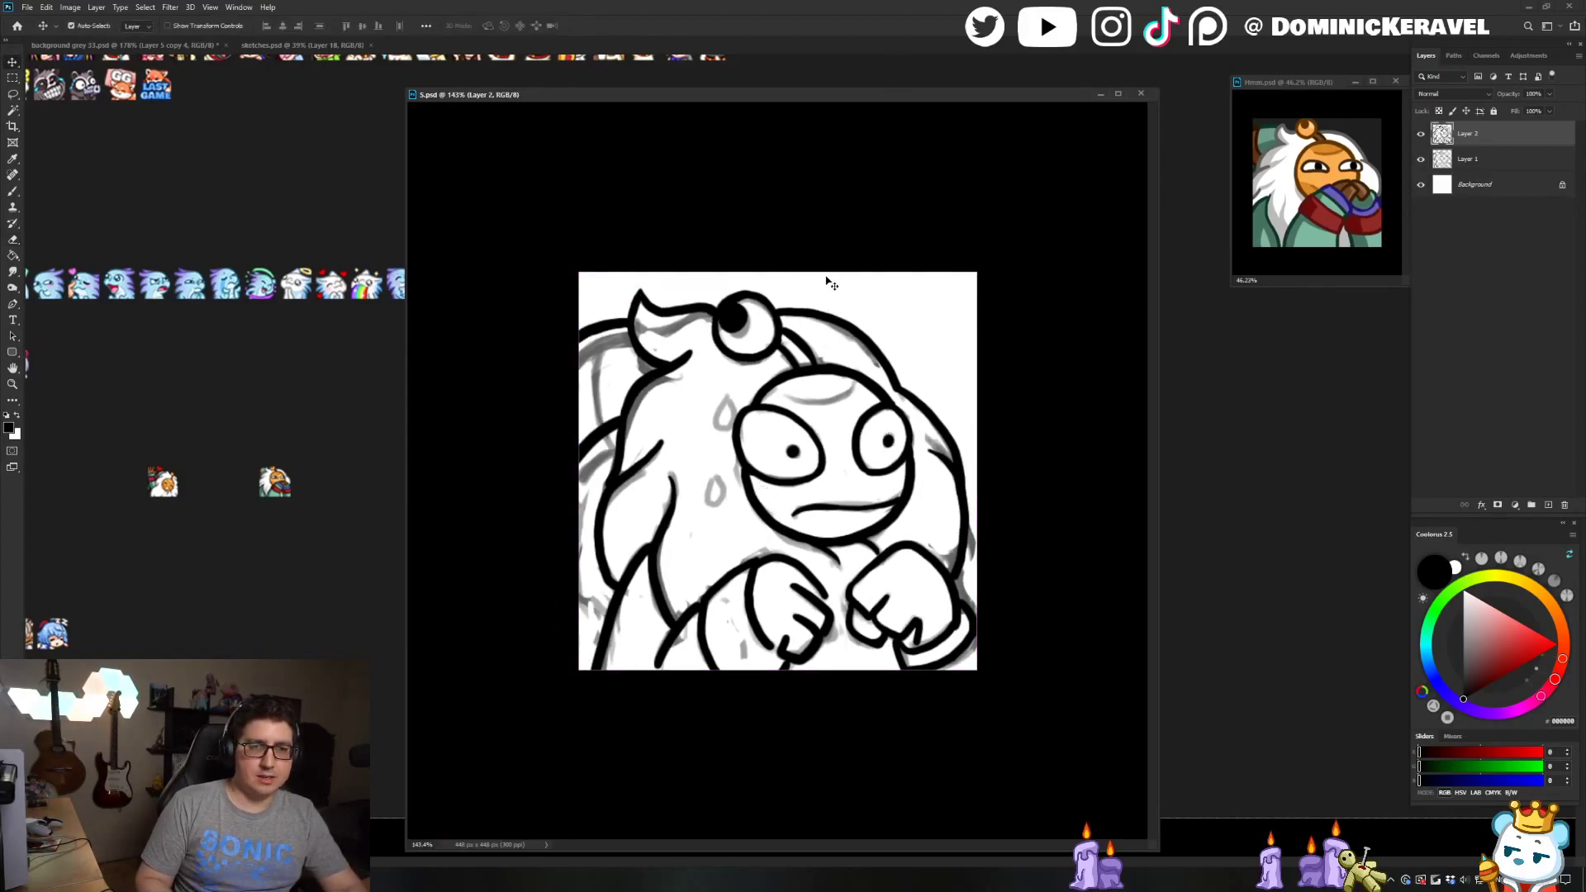
pyautogui.hotkey('ctrl', '+')
pyautogui.press('b')
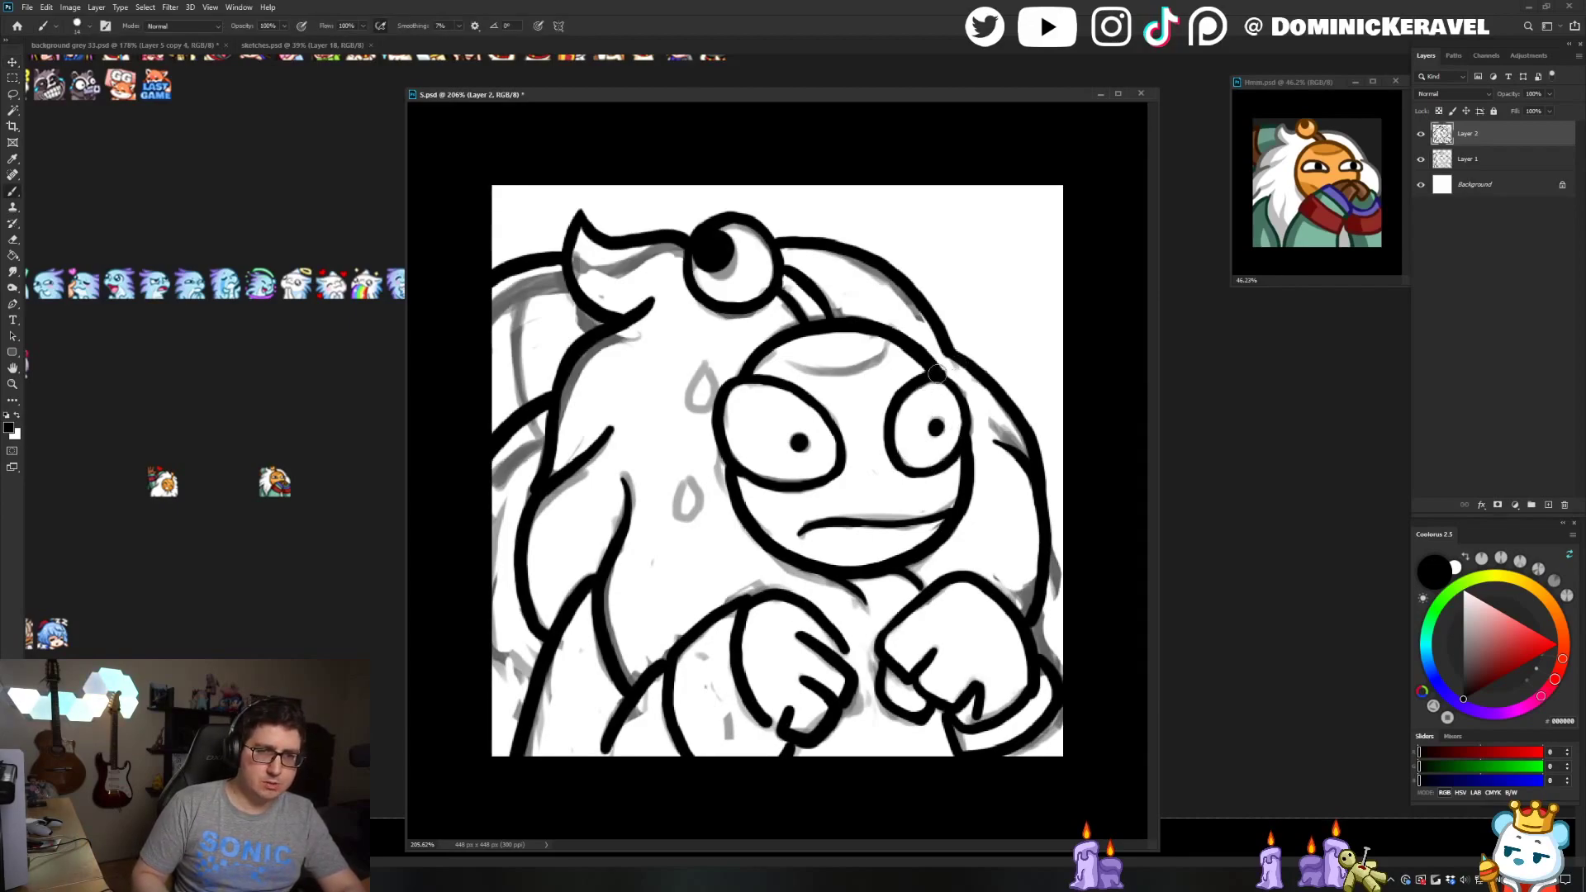
pyautogui.press('v')
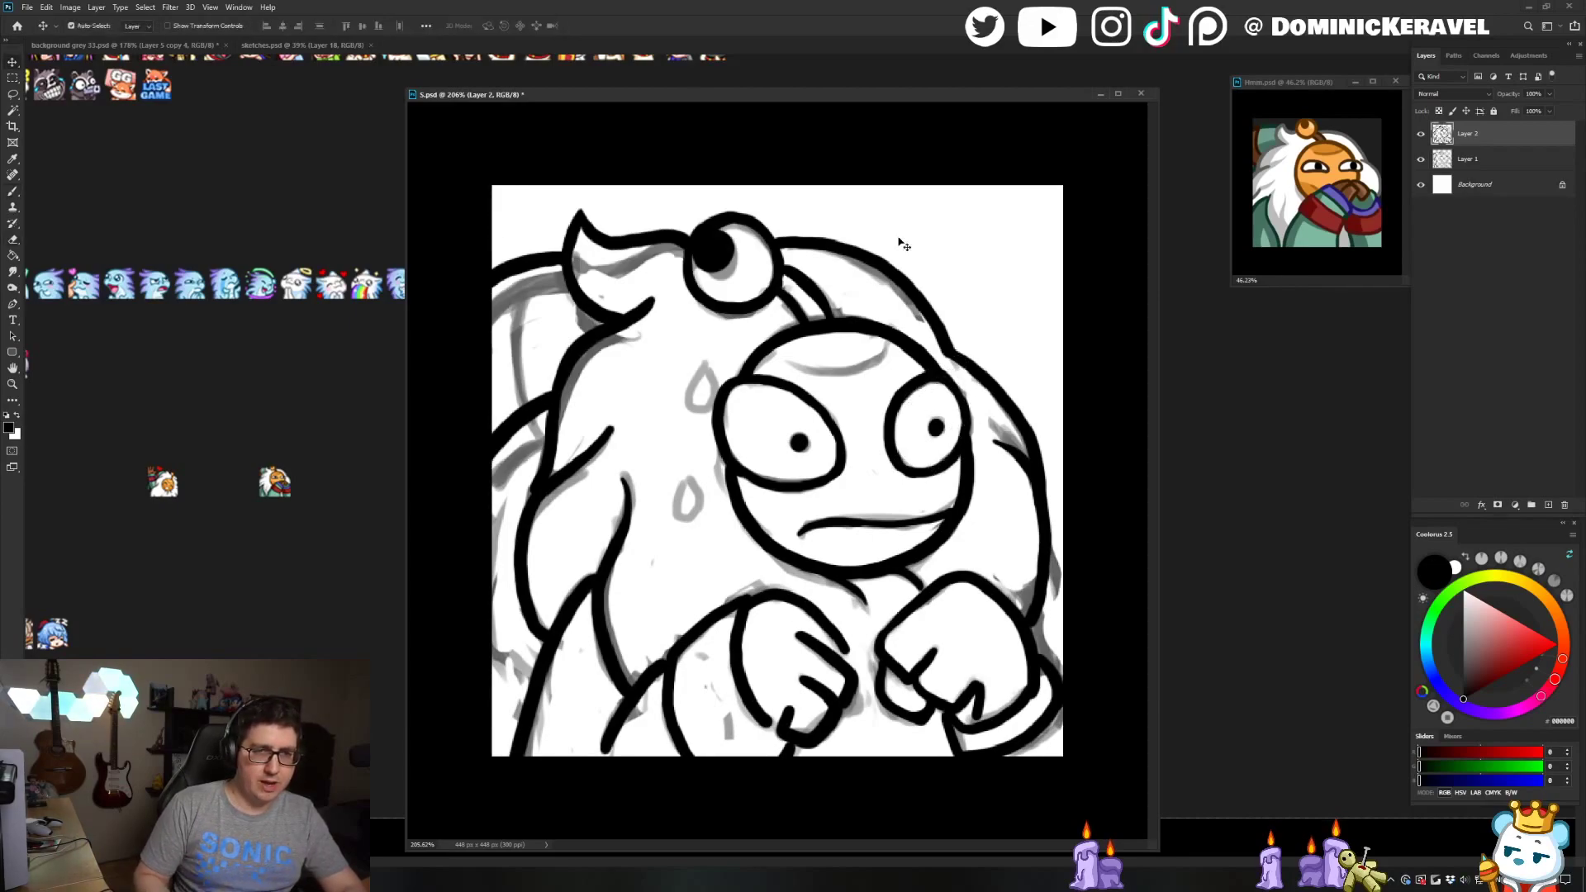
pyautogui.press('b')
pyautogui.press('e')
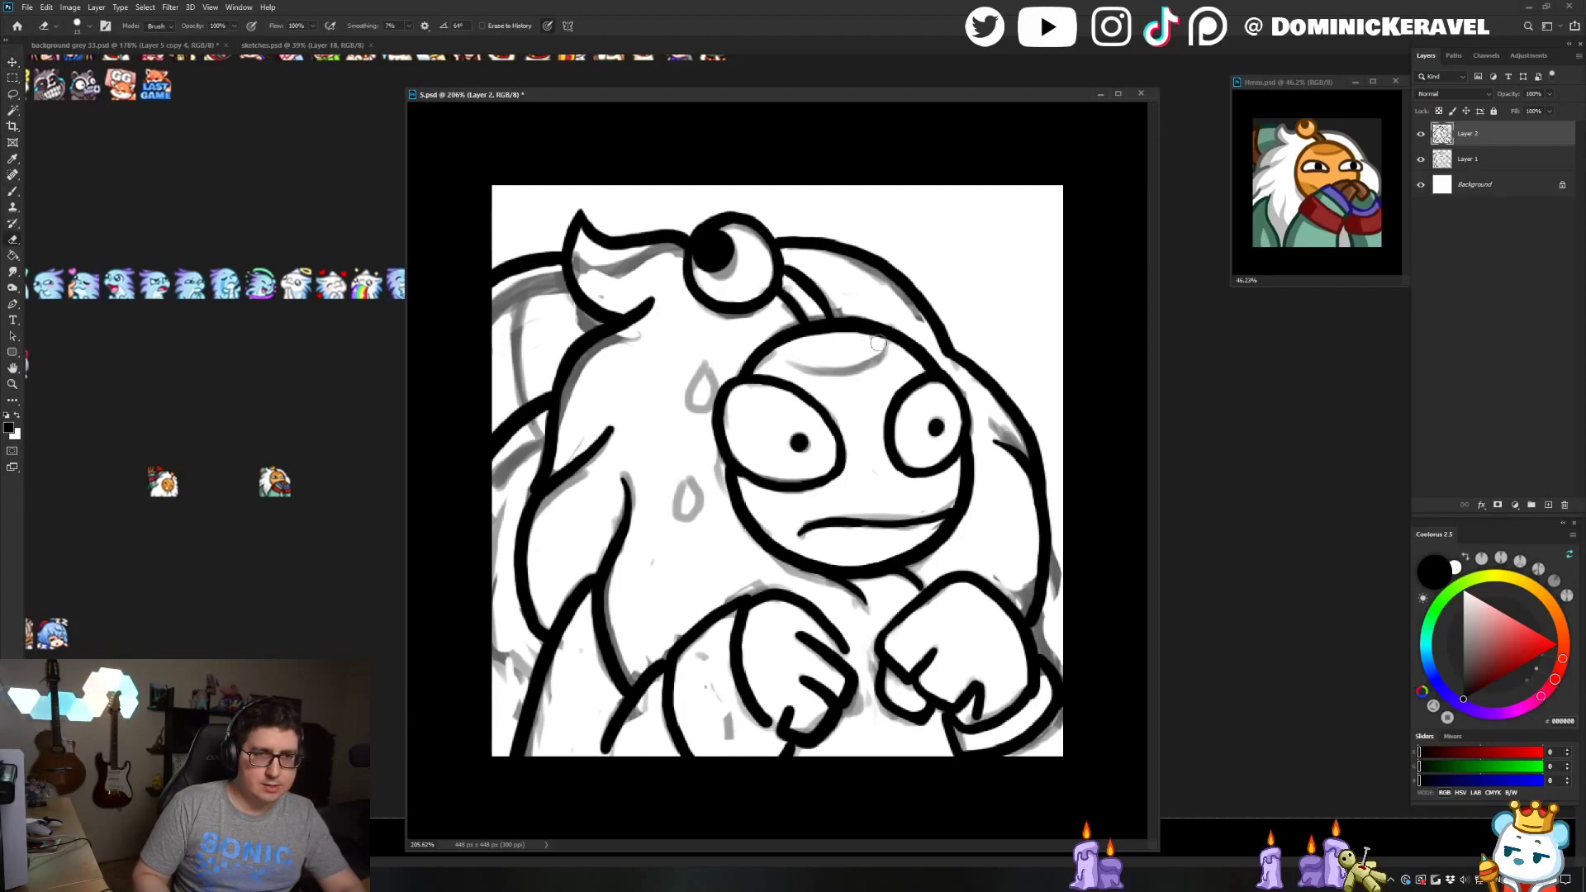
pyautogui.press('b')
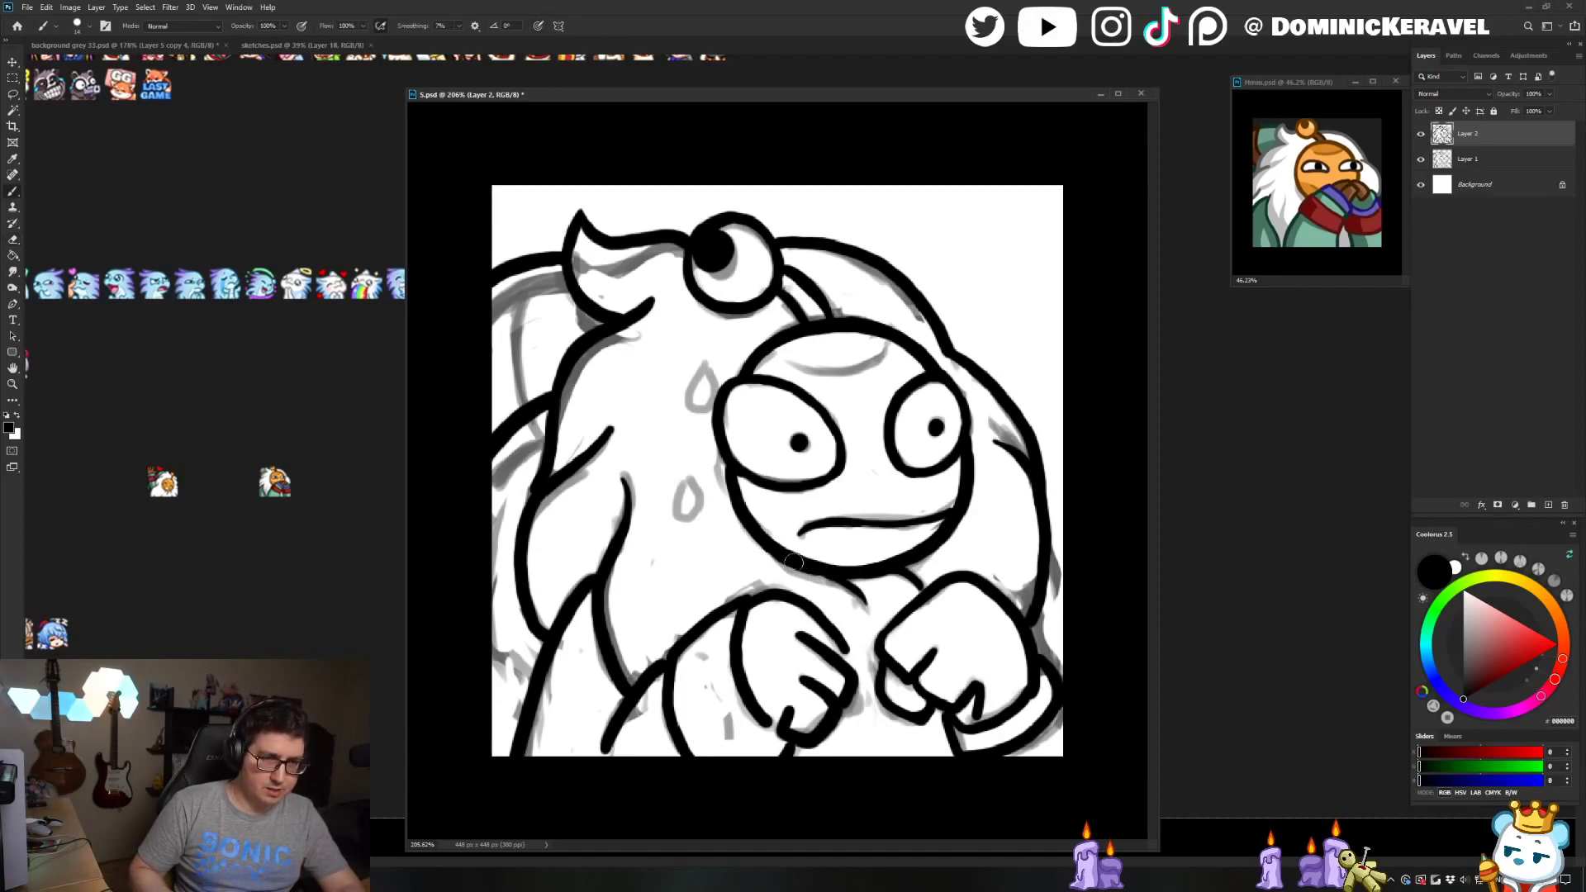
pyautogui.press('e')
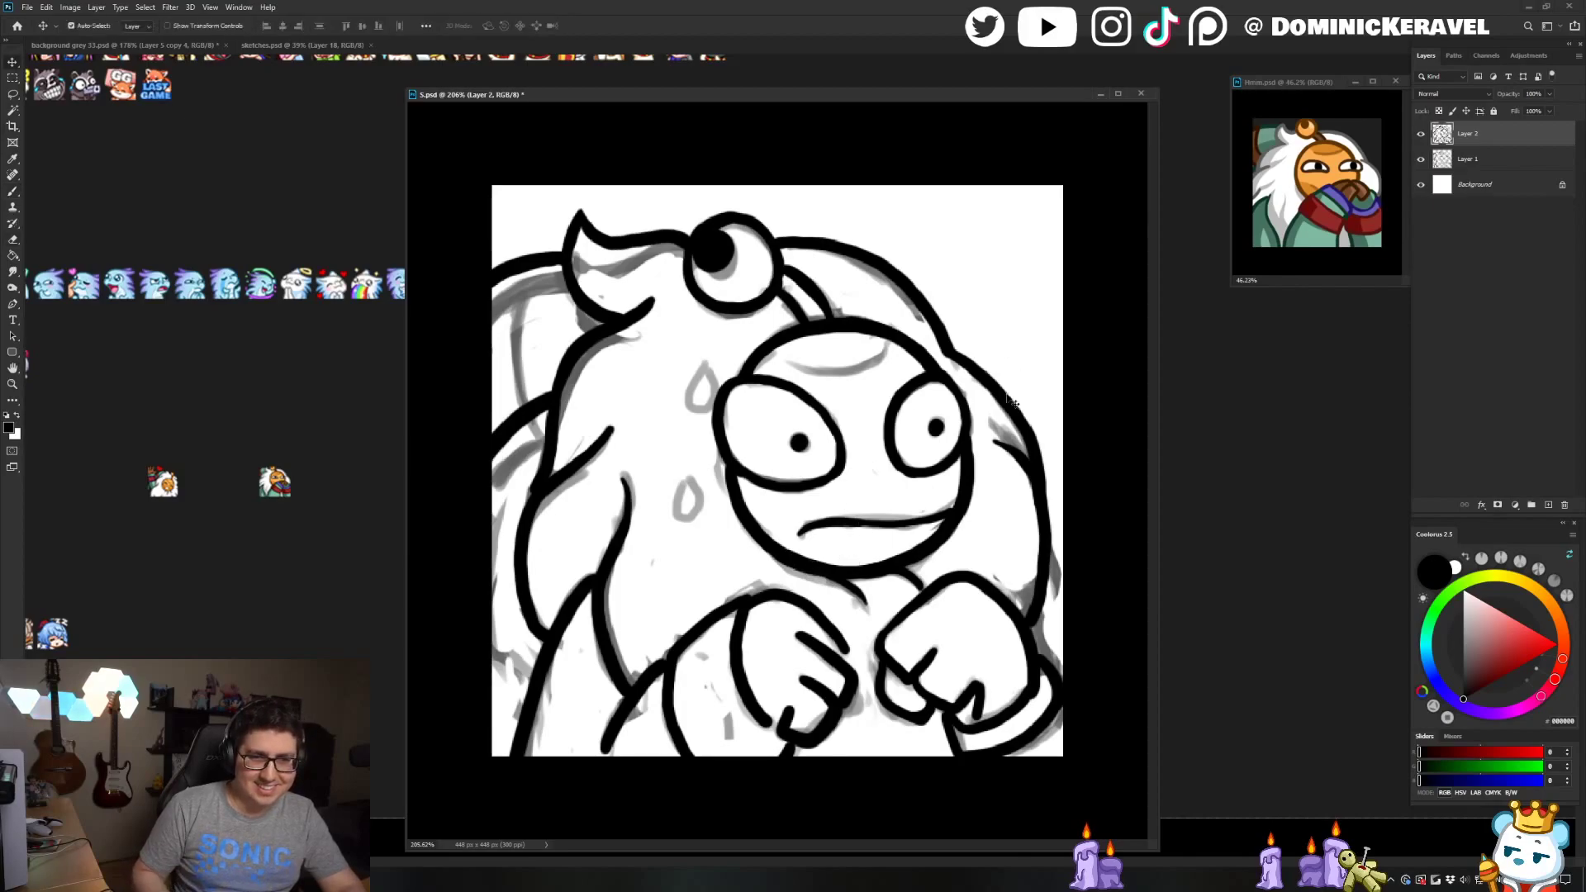
# Hide the sketch on Layer 1 and thin the face outline below the right eye with the Eraser, redoing the stroke once
pyautogui.click(1421, 158)
pyautogui.press('v')
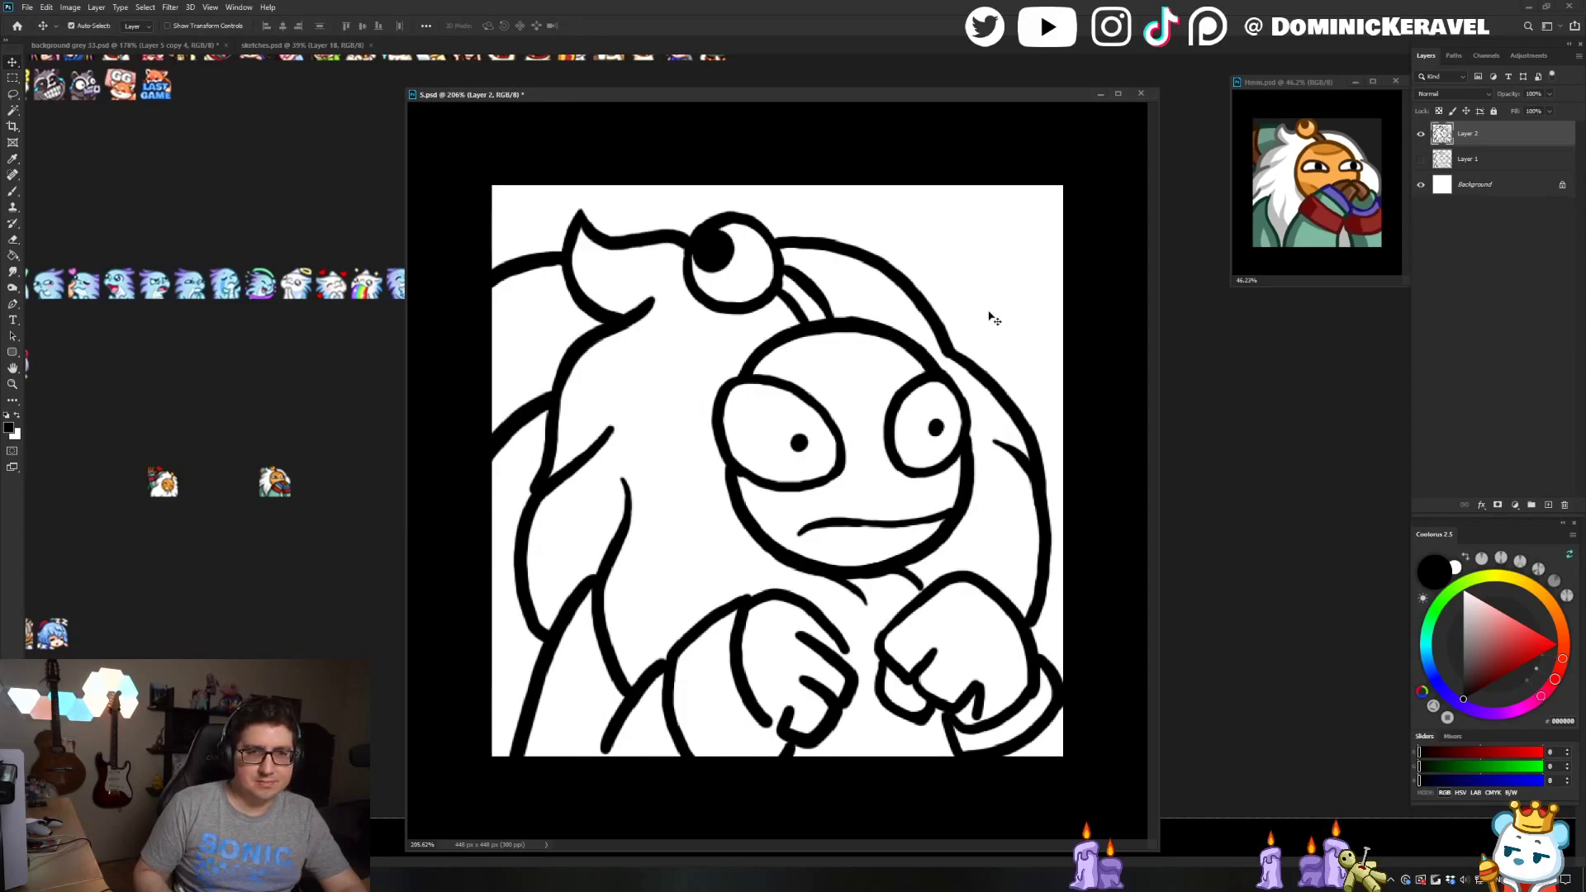
pyautogui.press('e')
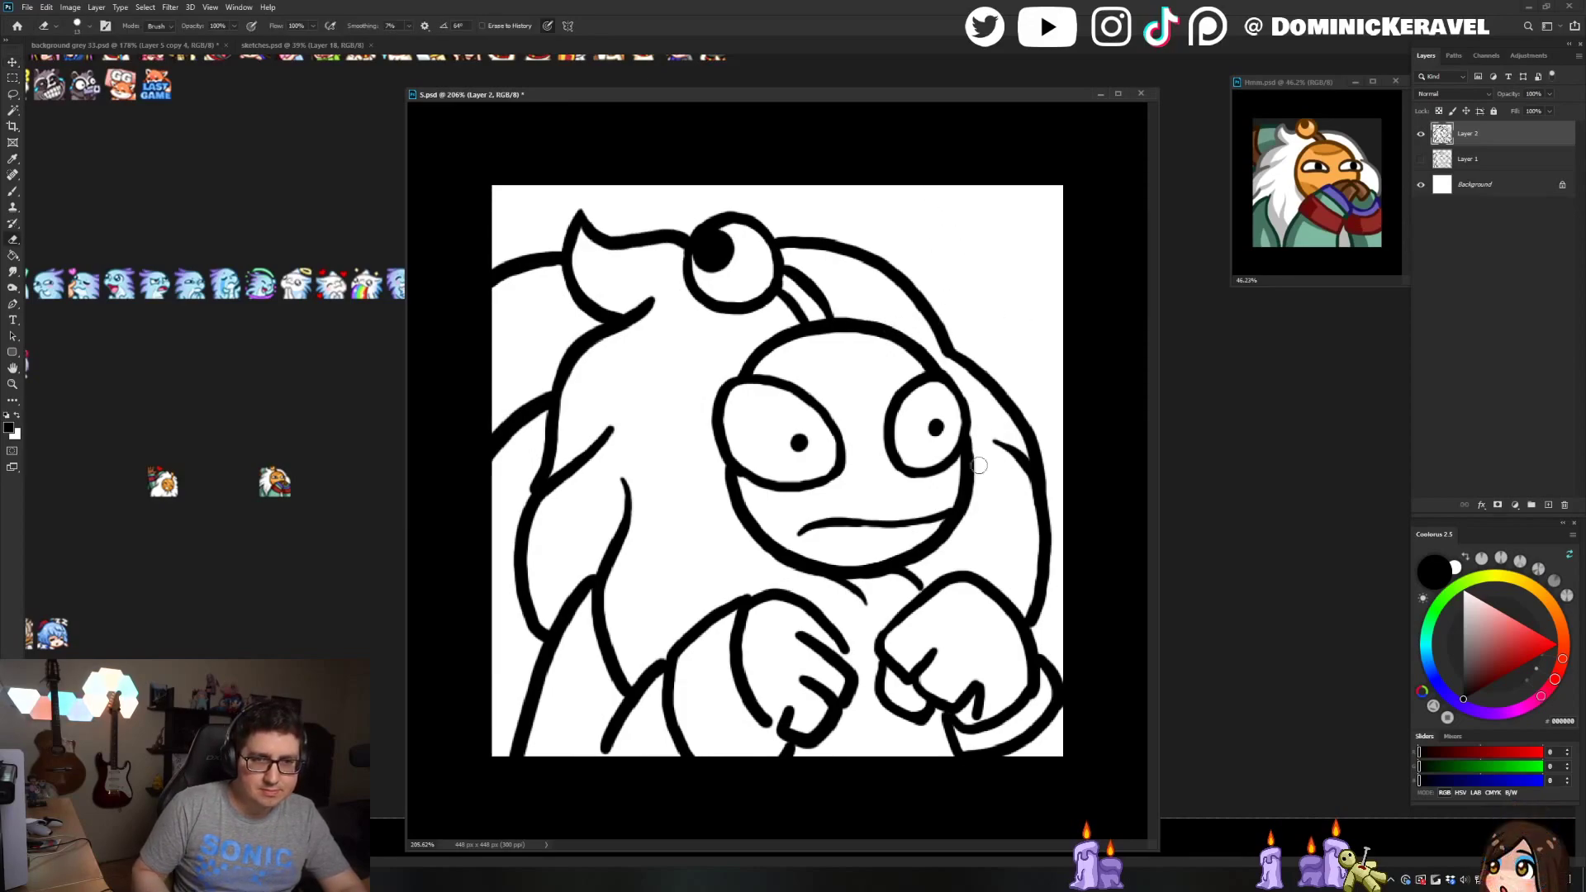
pyautogui.moveTo(974, 450); pyautogui.dragTo(971, 513)
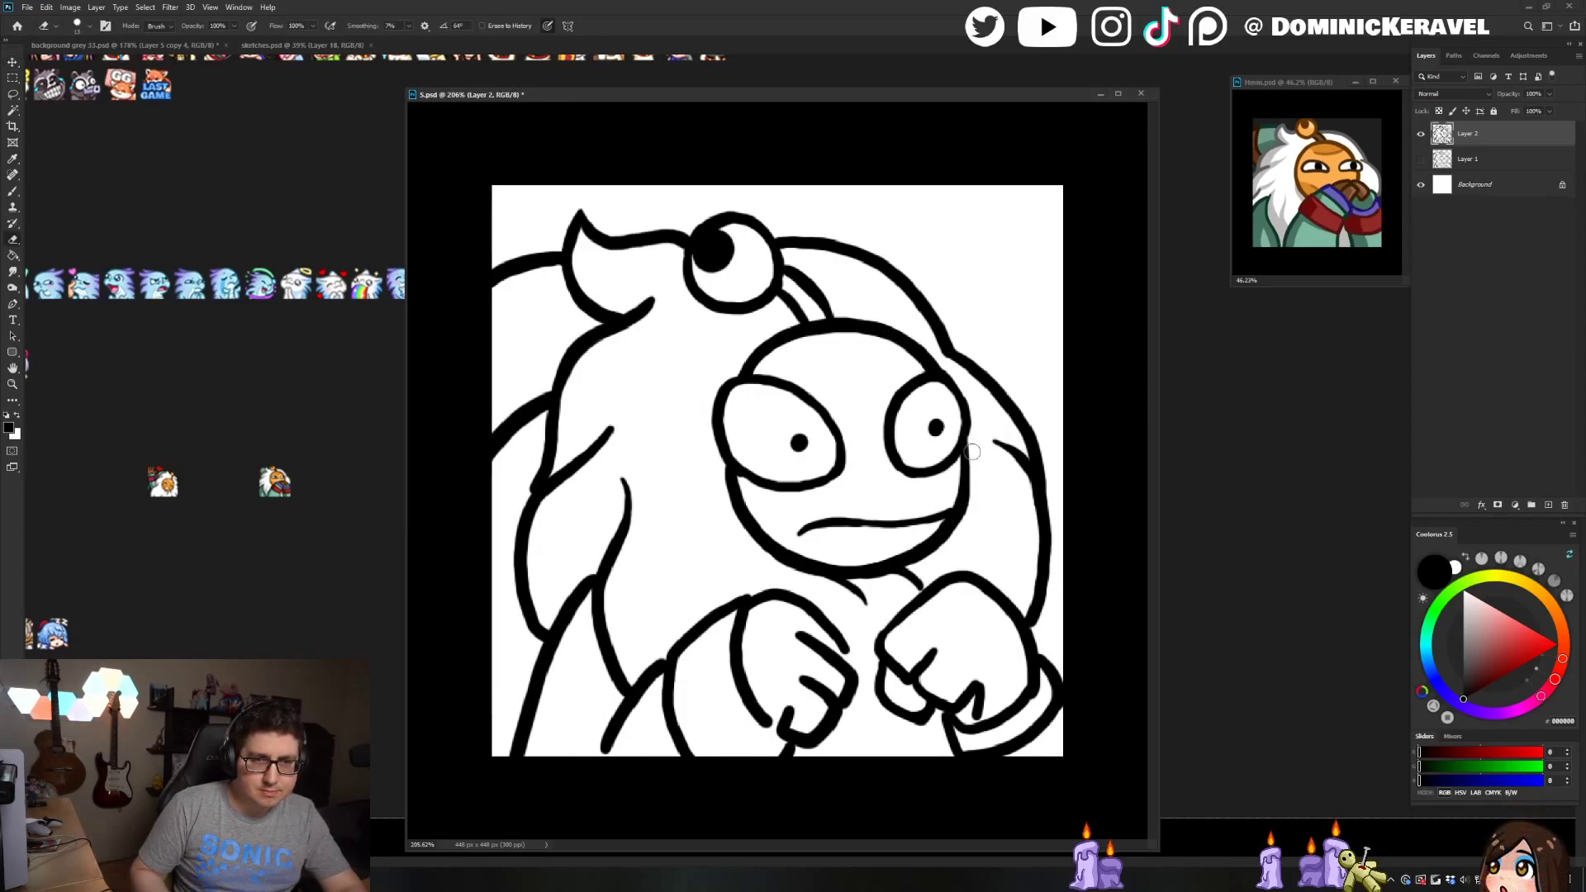
pyautogui.hotkey('ctrl', 'z')
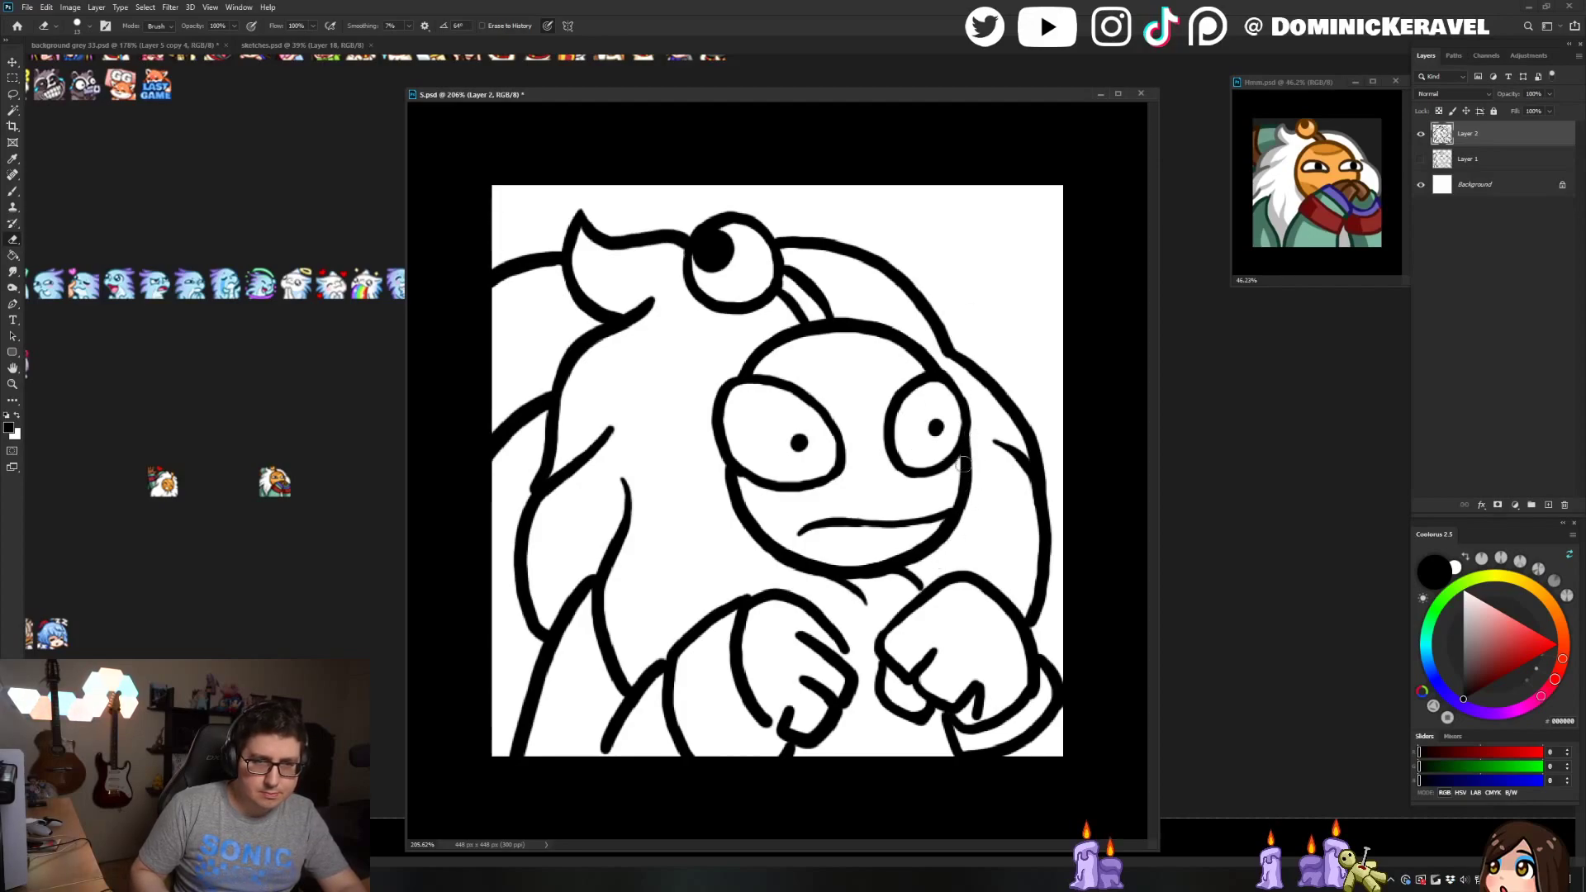
pyautogui.press('b')
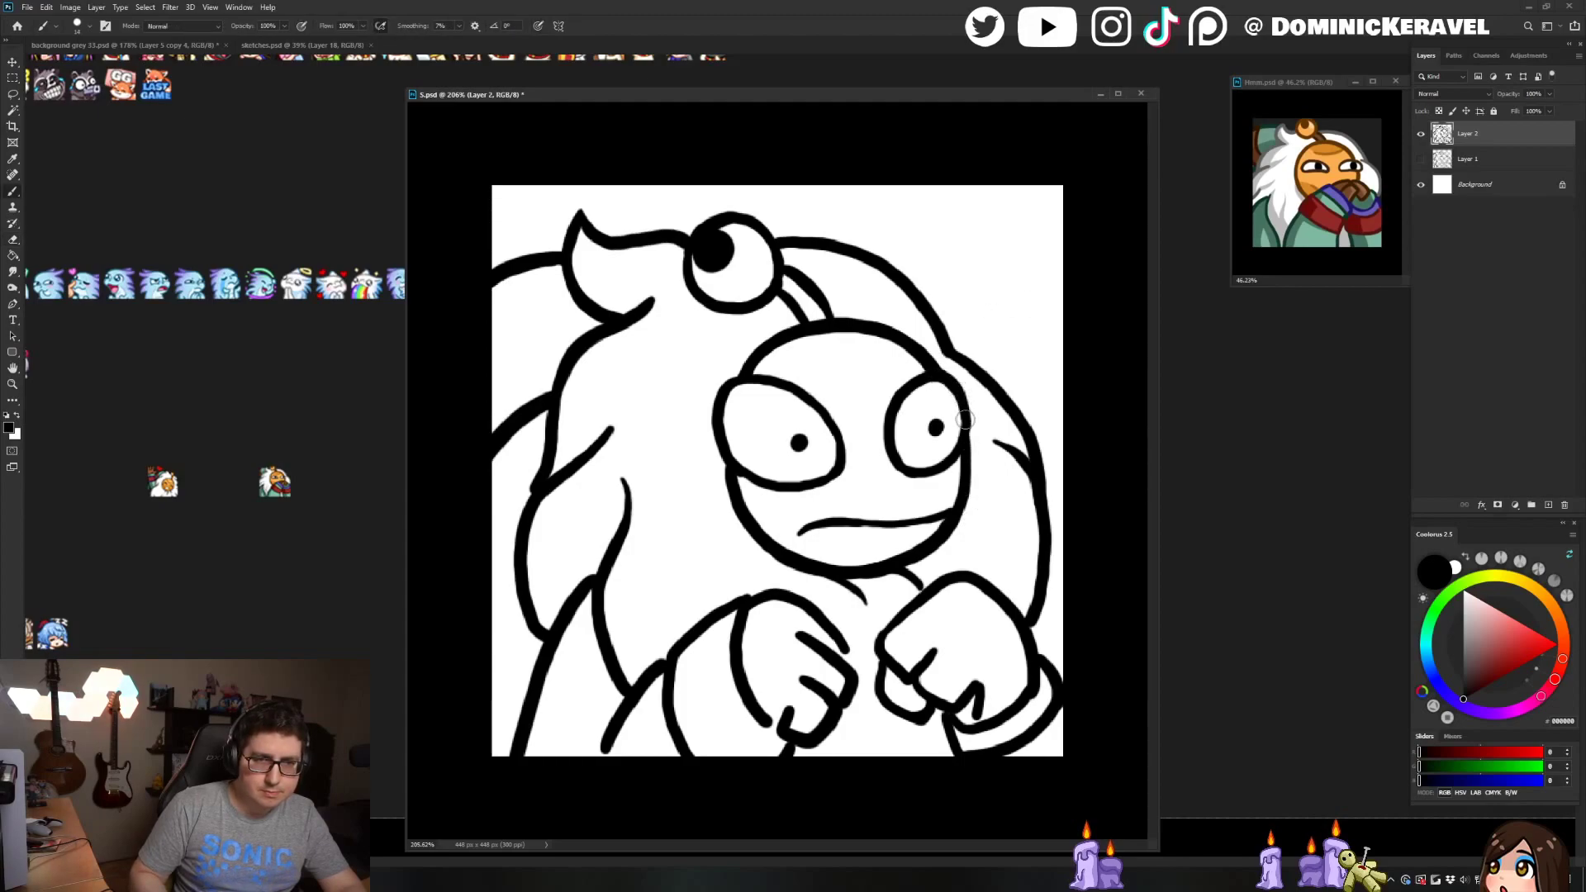
pyautogui.press('e')
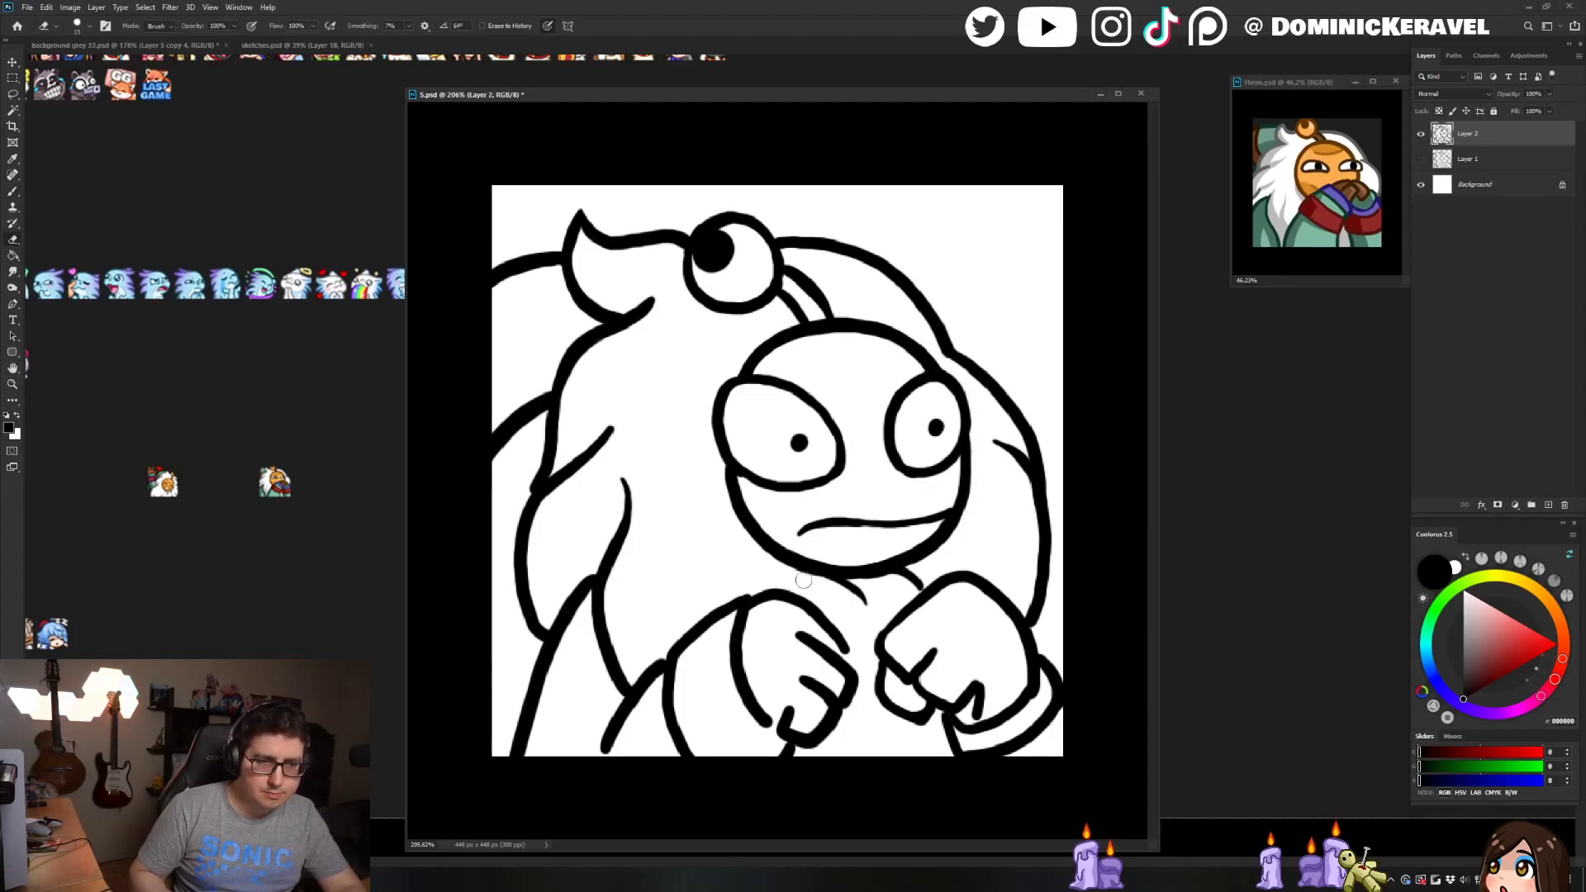
# Save the document and trim the outline of the bulging lower-left hair lock with the Eraser
pyautogui.press('v')
pyautogui.hotkey('ctrl', 's')
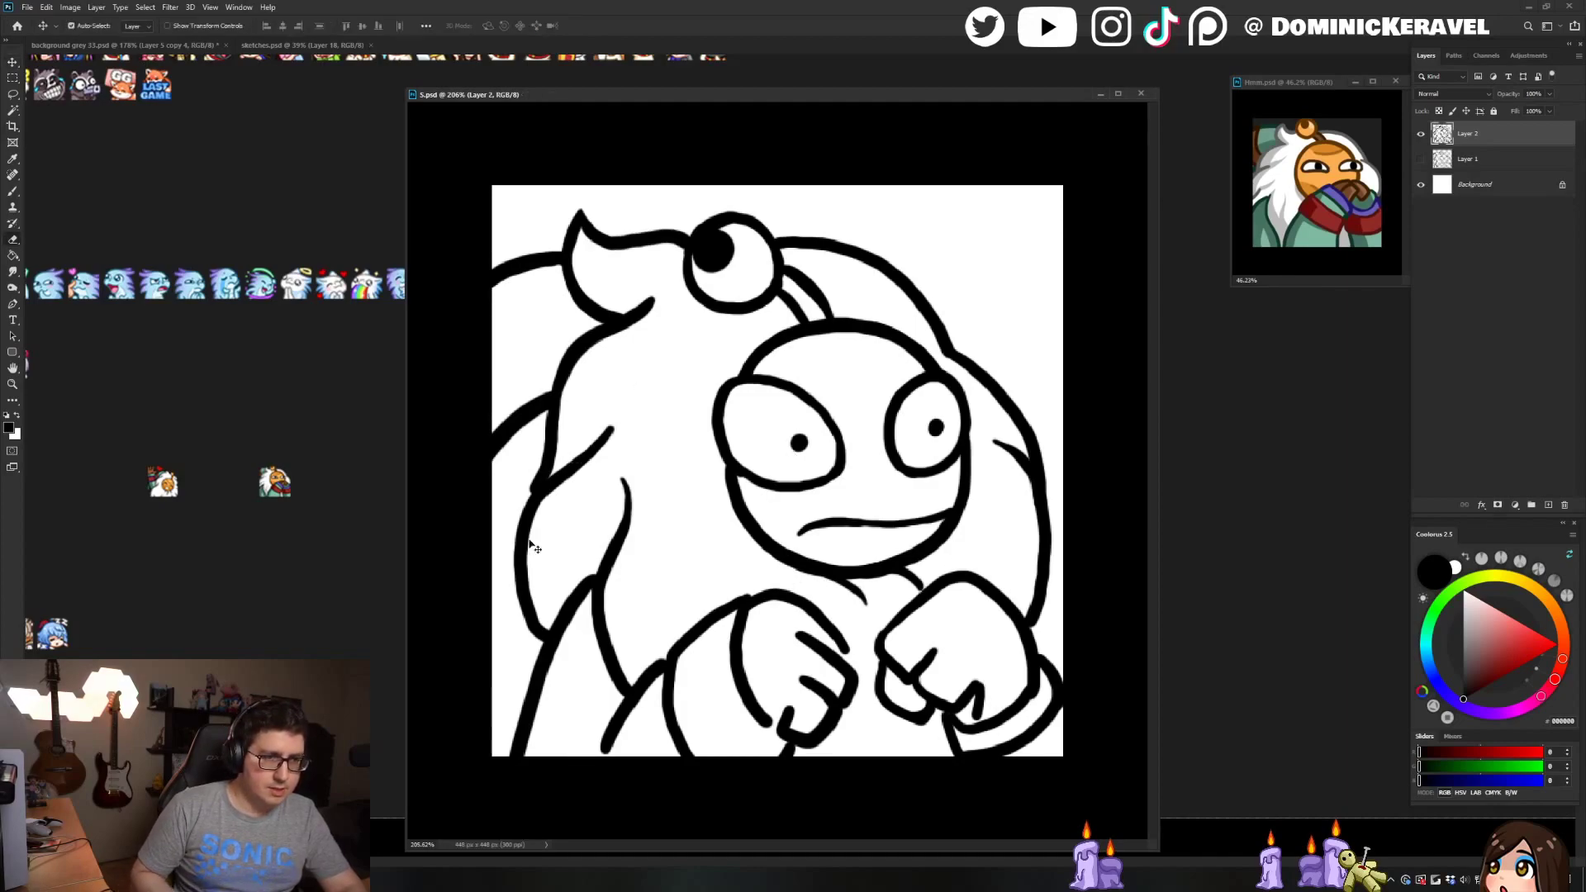
pyautogui.press('e')
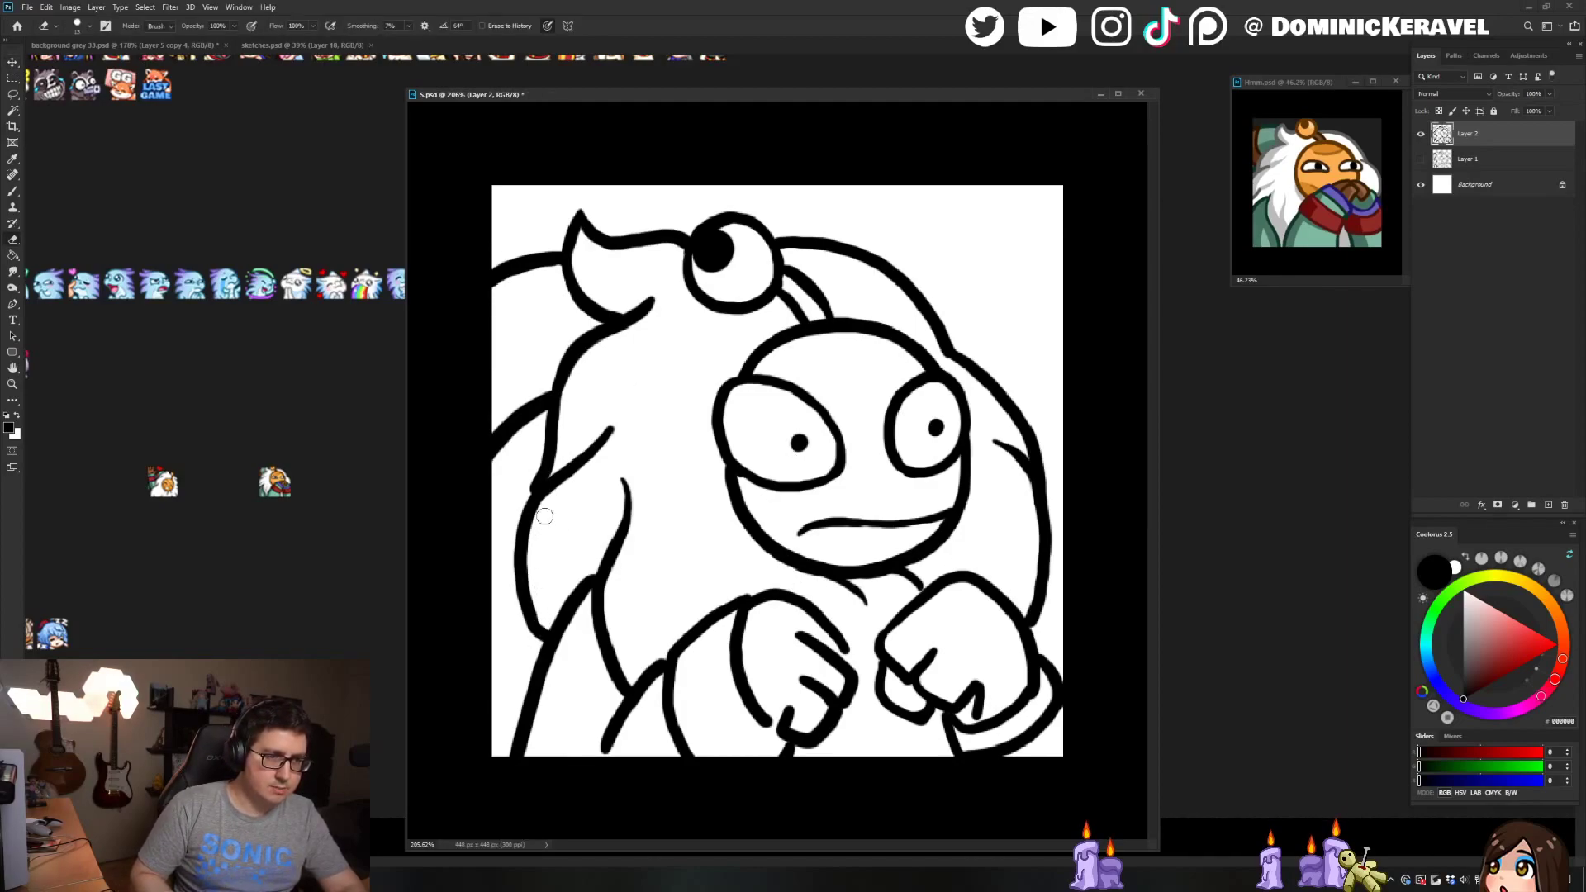
pyautogui.moveTo(542, 623)
pyautogui.mouseDown()
pyautogui.moveTo(538, 529)
pyautogui.moveTo(531, 544)
pyautogui.mouseUp()
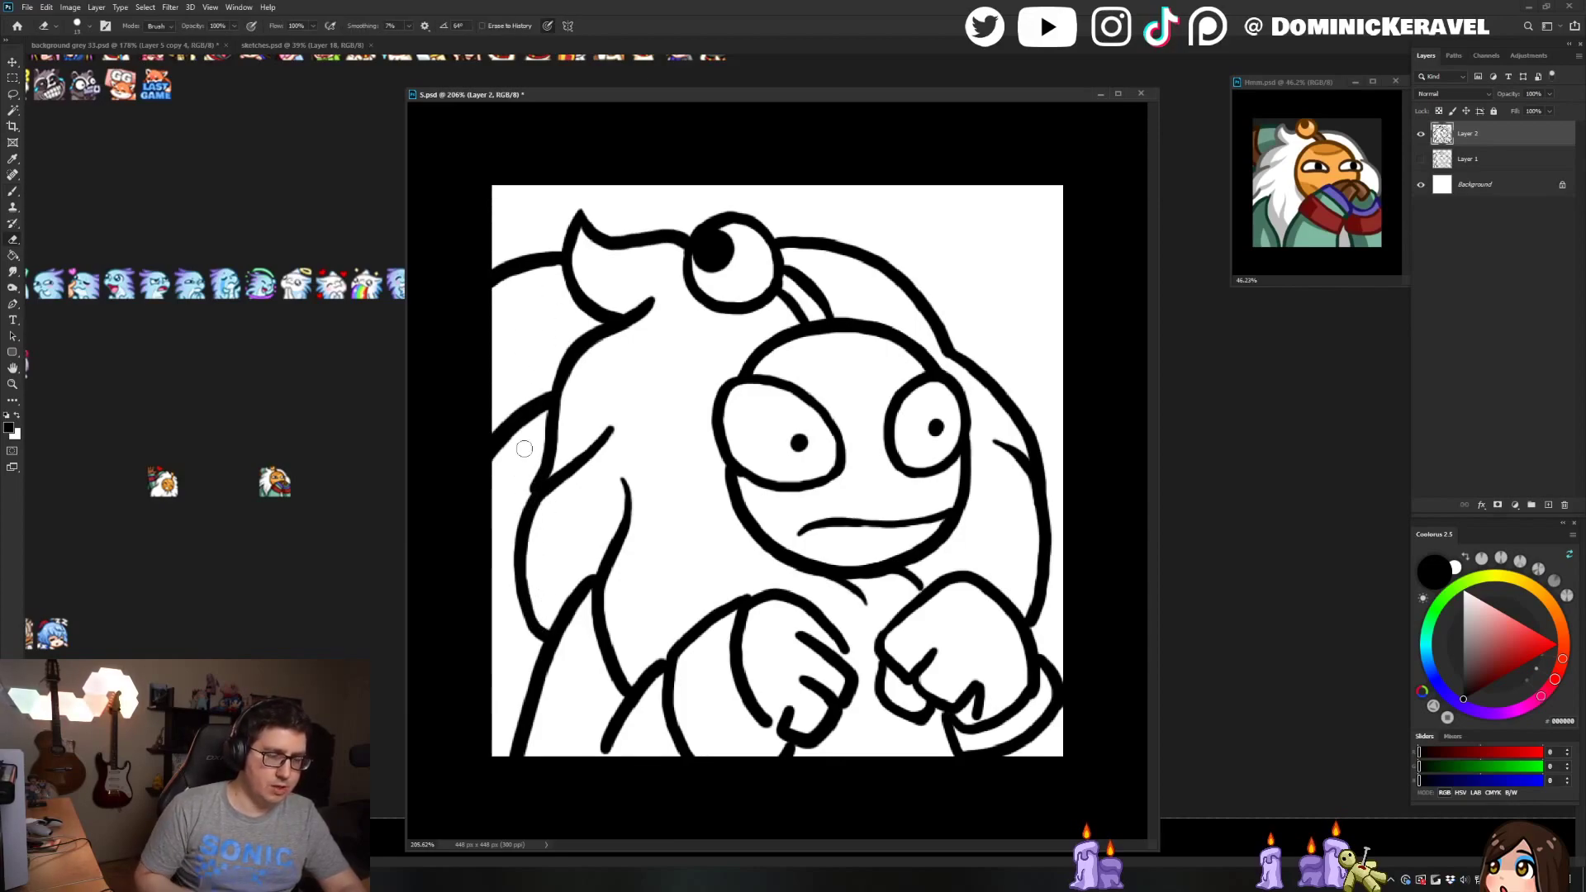
# Refine the lower tip of the bulging left hair lock and its junction with the sleeve line using Brush and Eraser strokes
pyautogui.press('b')
pyautogui.moveTo(528, 596); pyautogui.dragTo(548, 639)
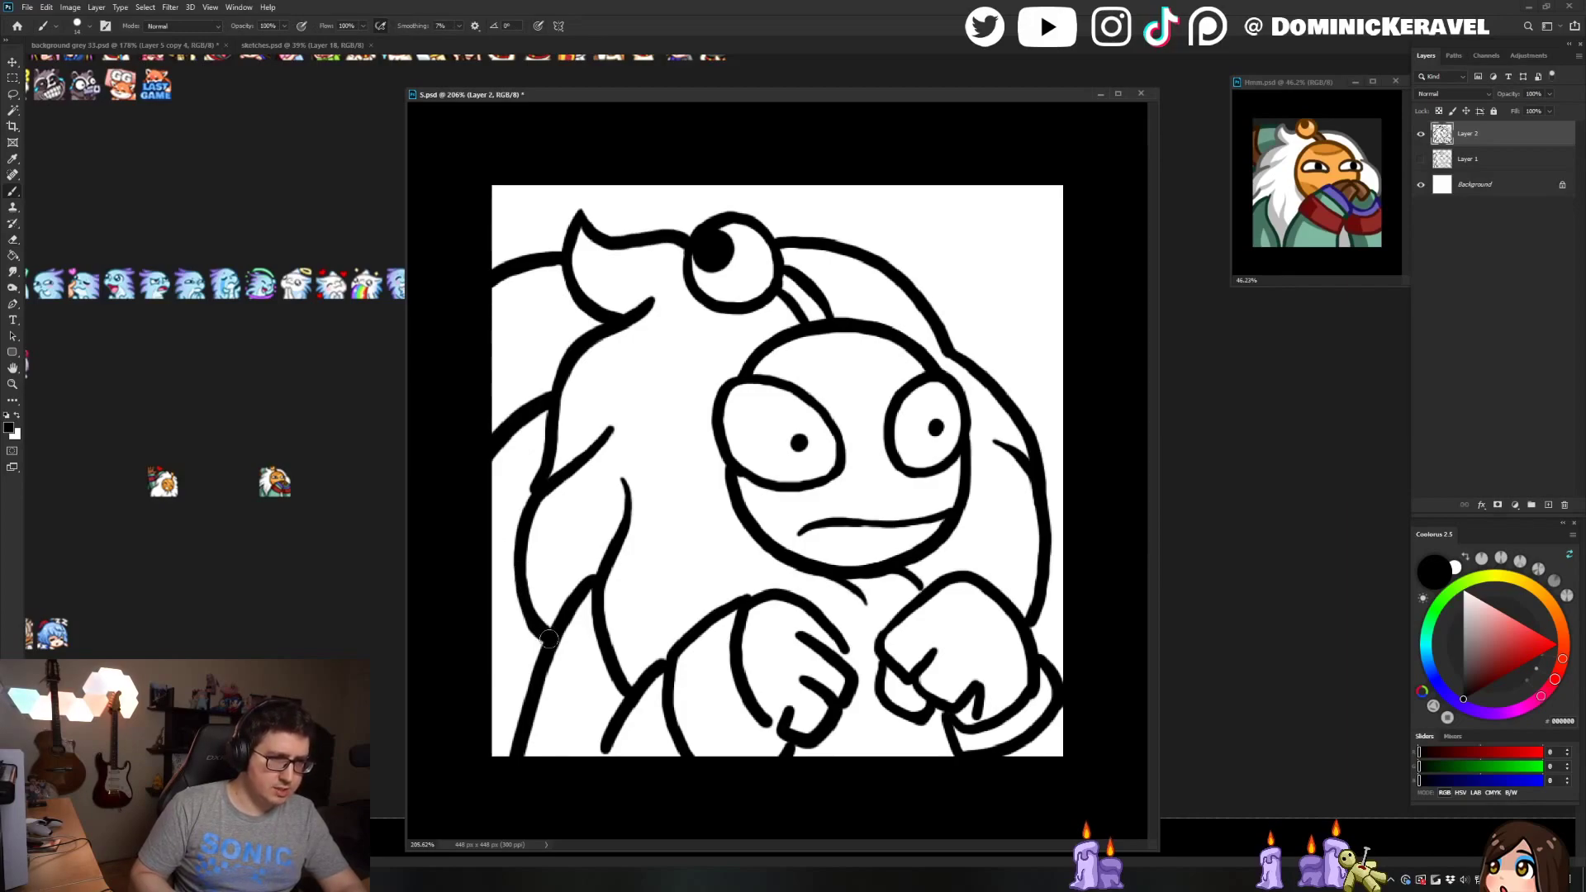
pyautogui.press('e')
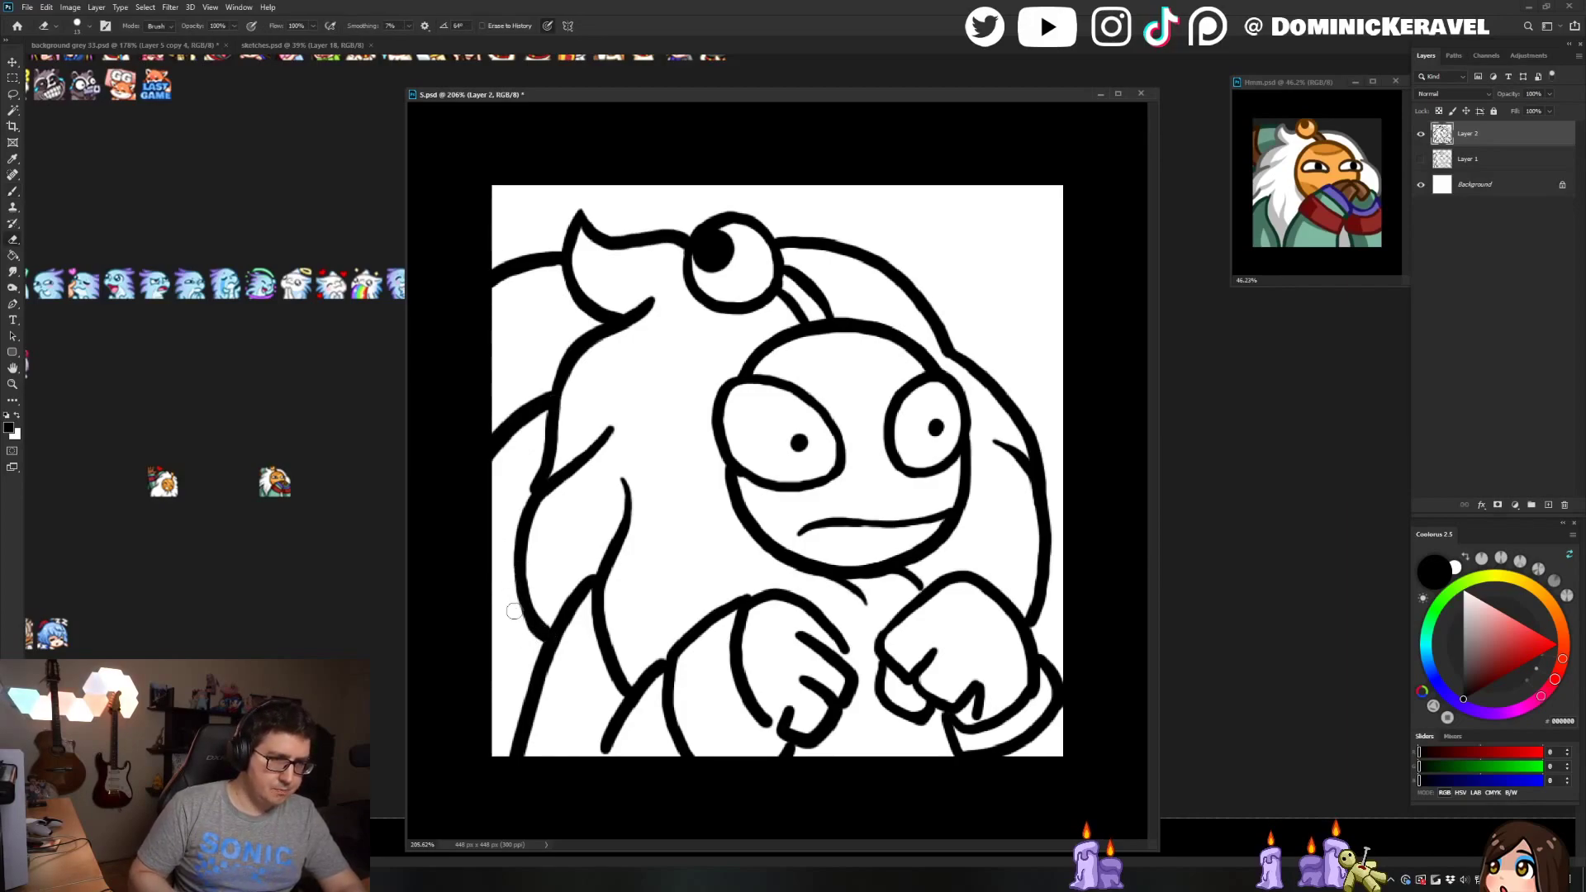
pyautogui.moveTo(522, 610); pyautogui.dragTo(533, 638)
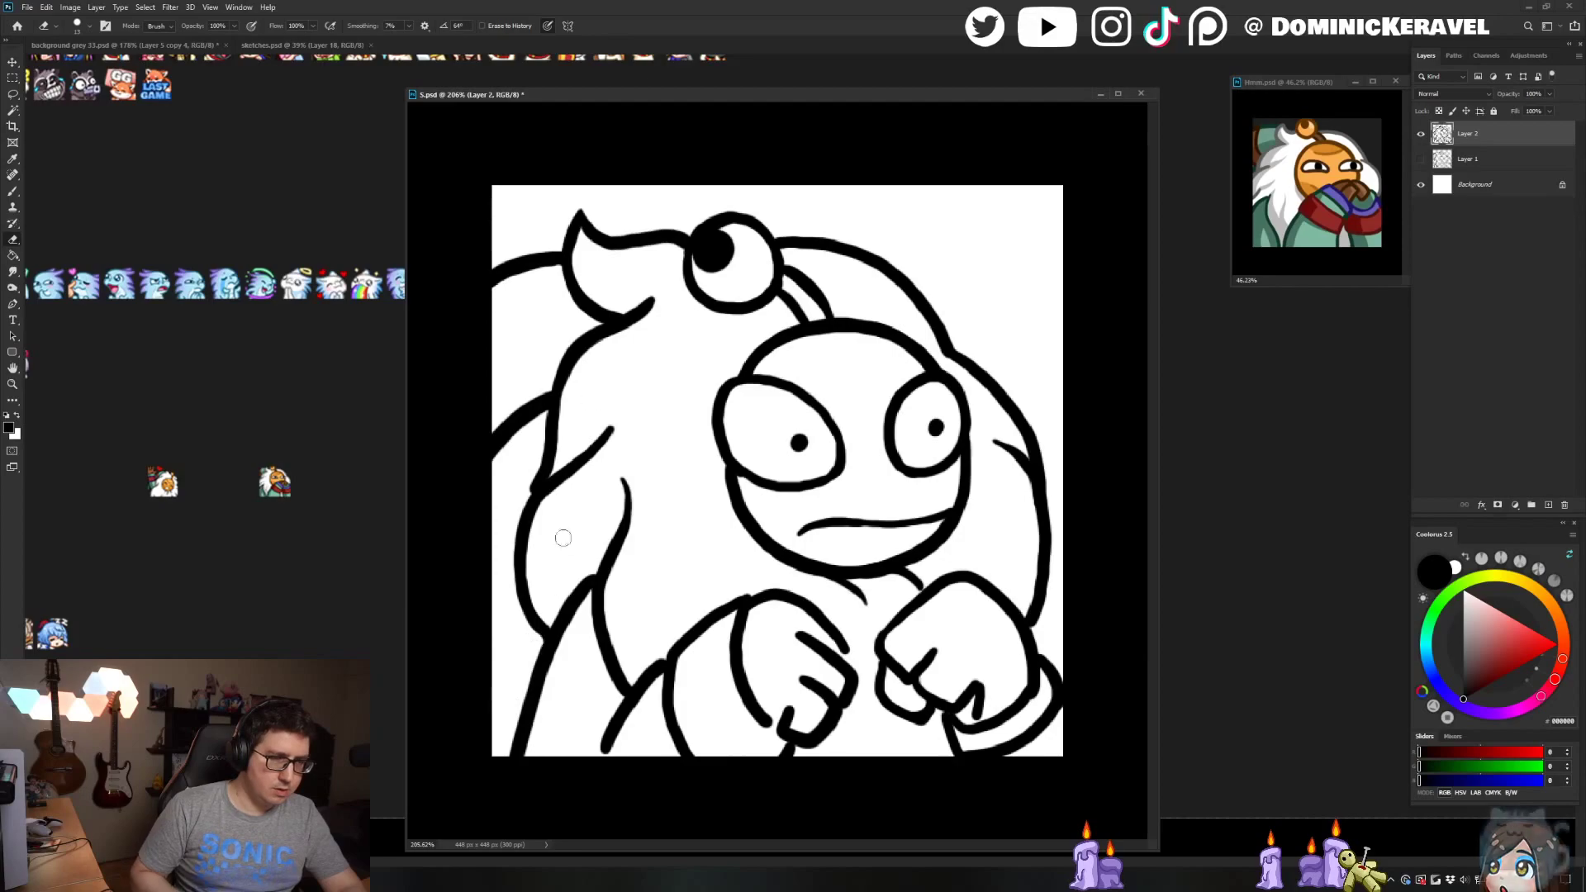
pyautogui.press('b')
pyautogui.moveTo(554, 643); pyautogui.dragTo(533, 686)
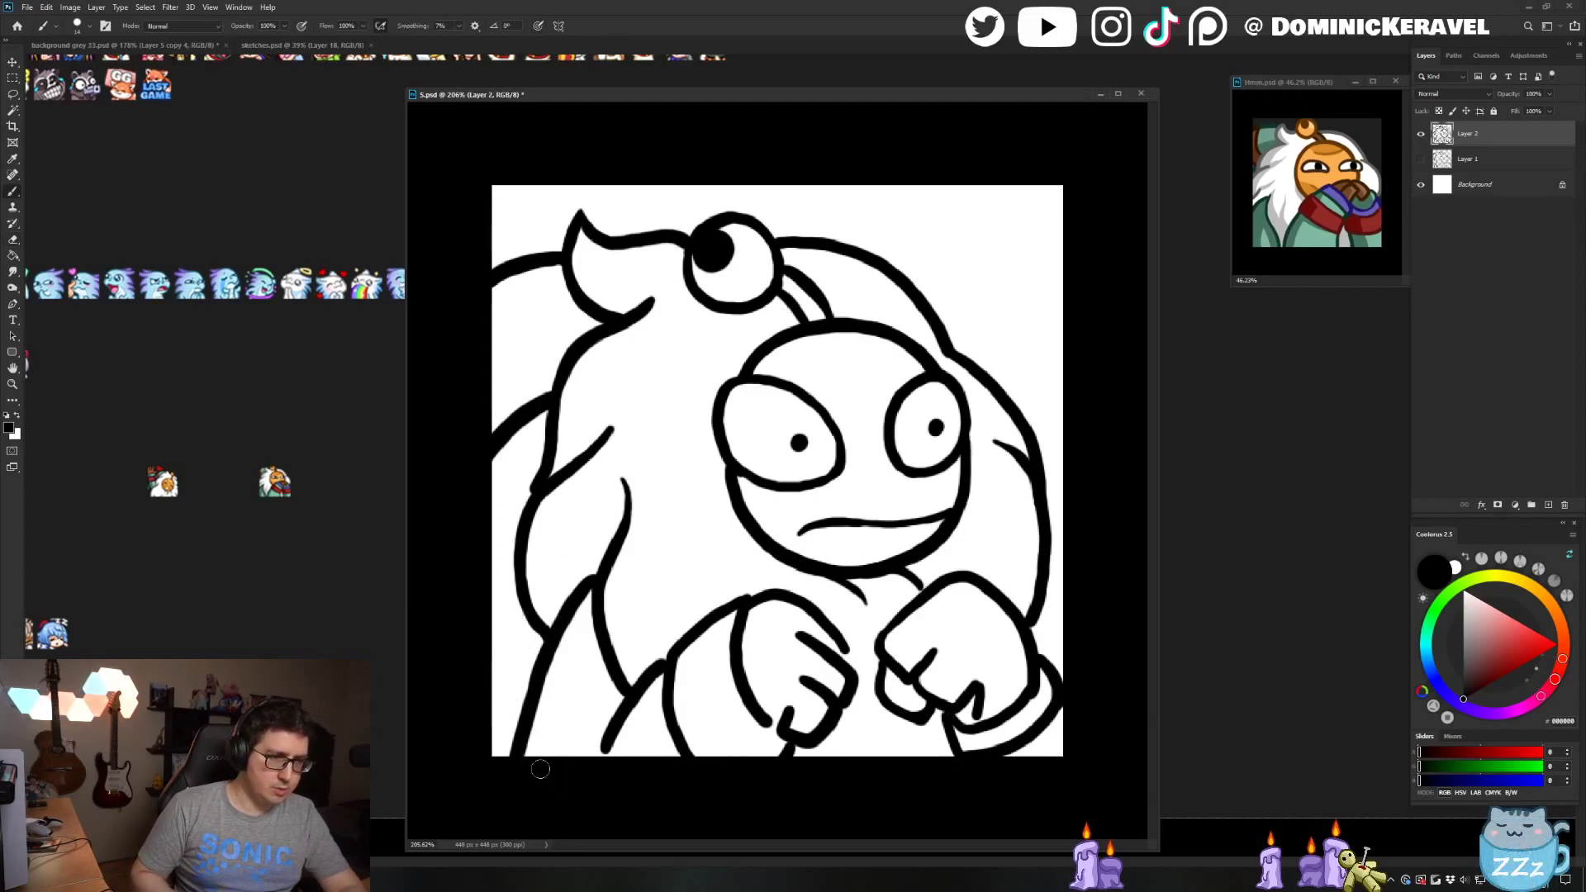
pyautogui.press('v')
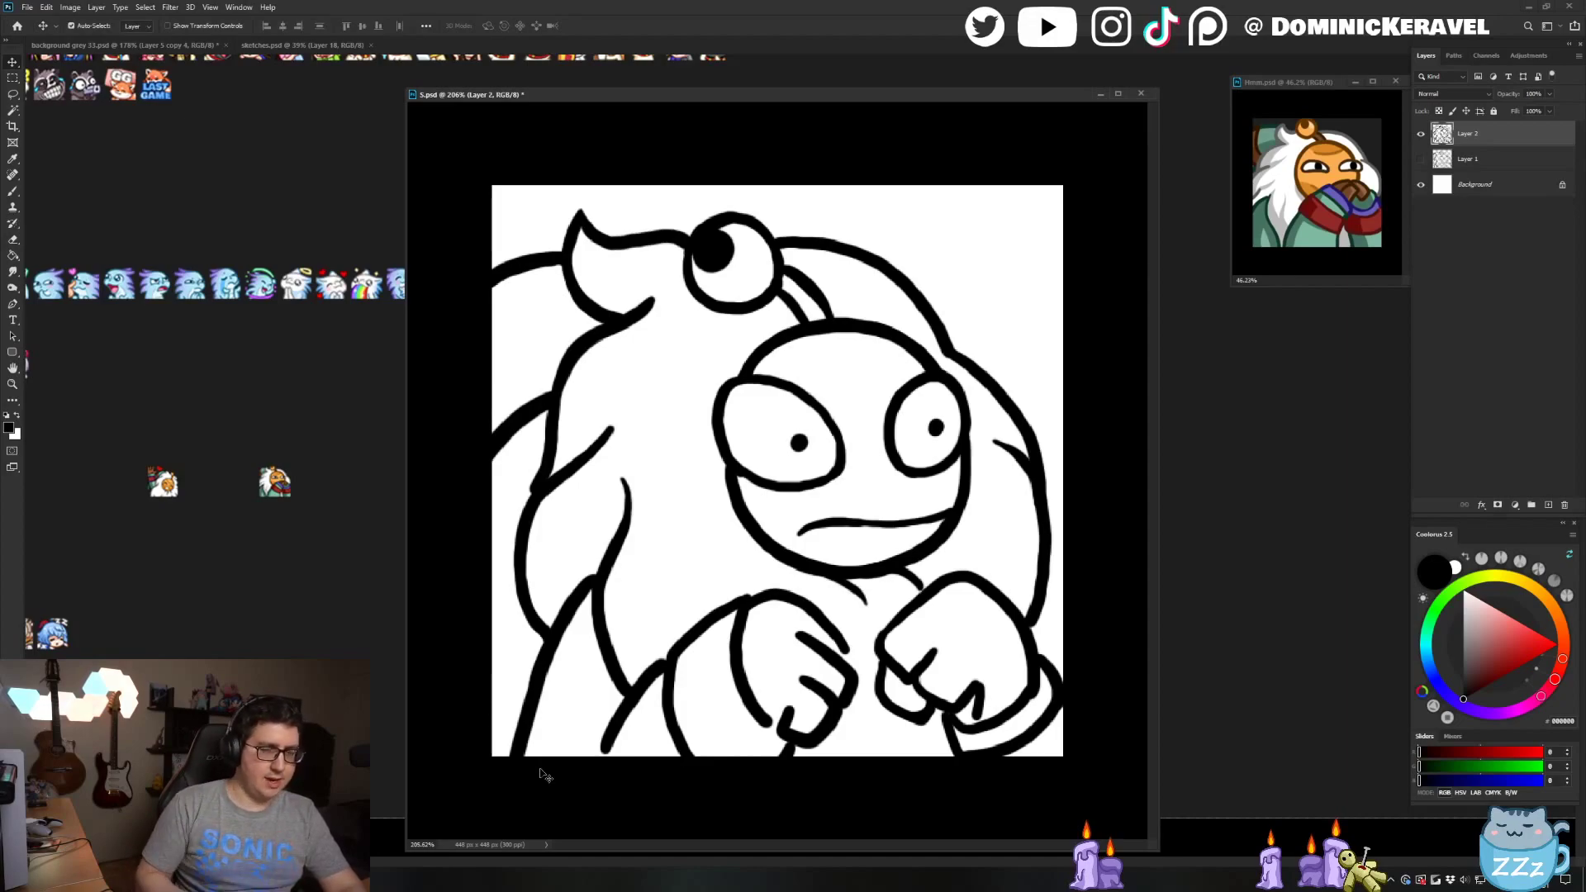
# Touch up the antenna stalk's lines with the Eraser, undo the last stroke and save the document
pyautogui.press('b')
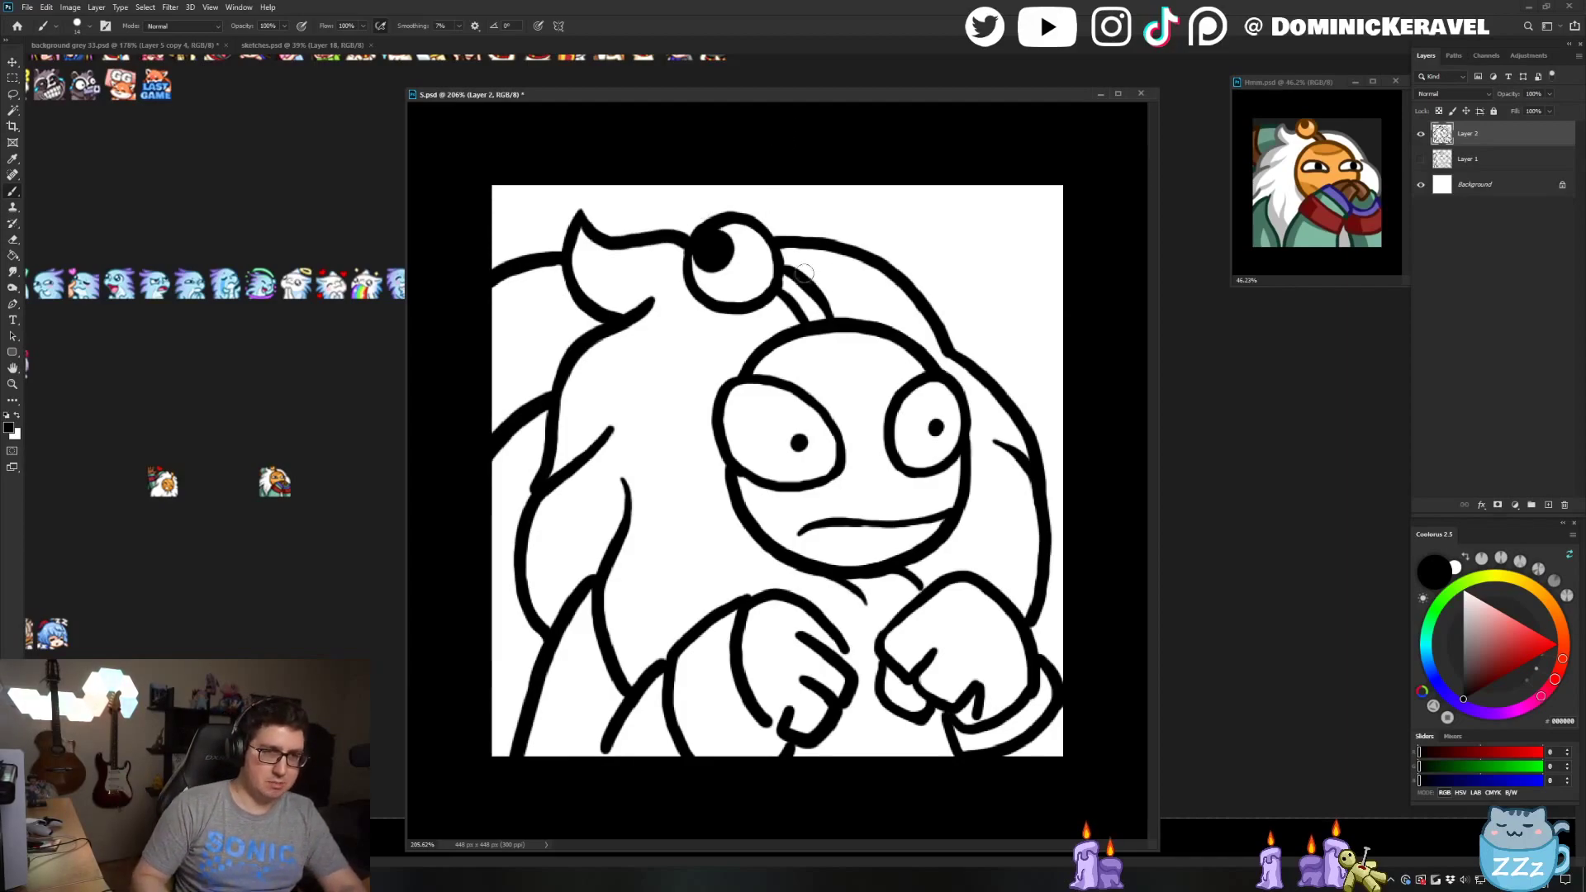
pyautogui.press('v')
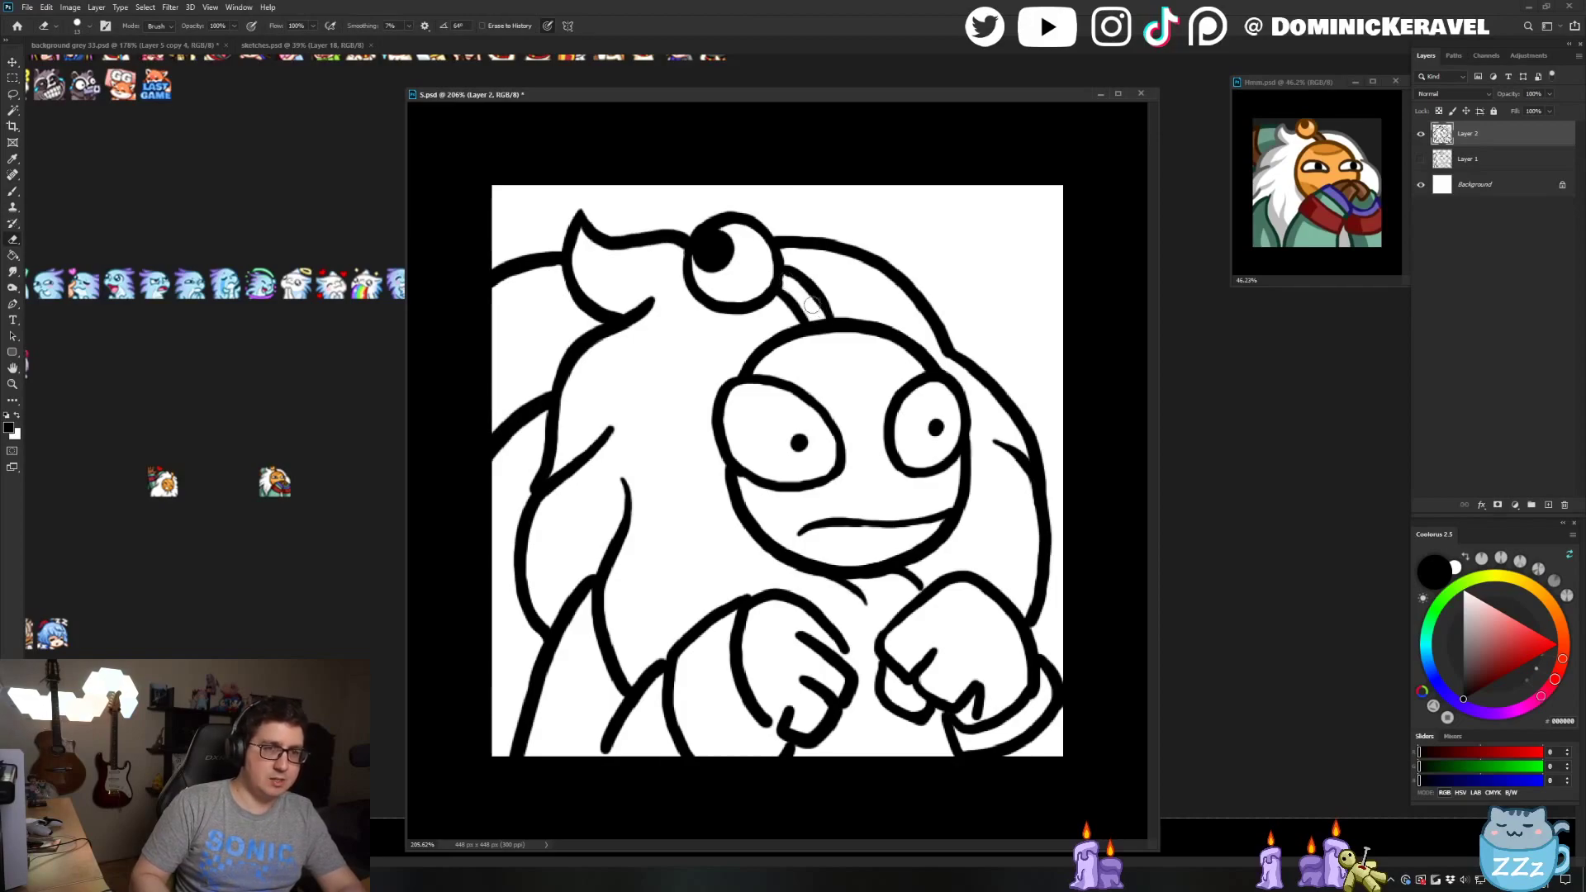
pyautogui.press('b')
pyautogui.press('e')
pyautogui.moveTo(788, 283); pyautogui.dragTo(829, 316)
pyautogui.press('b')
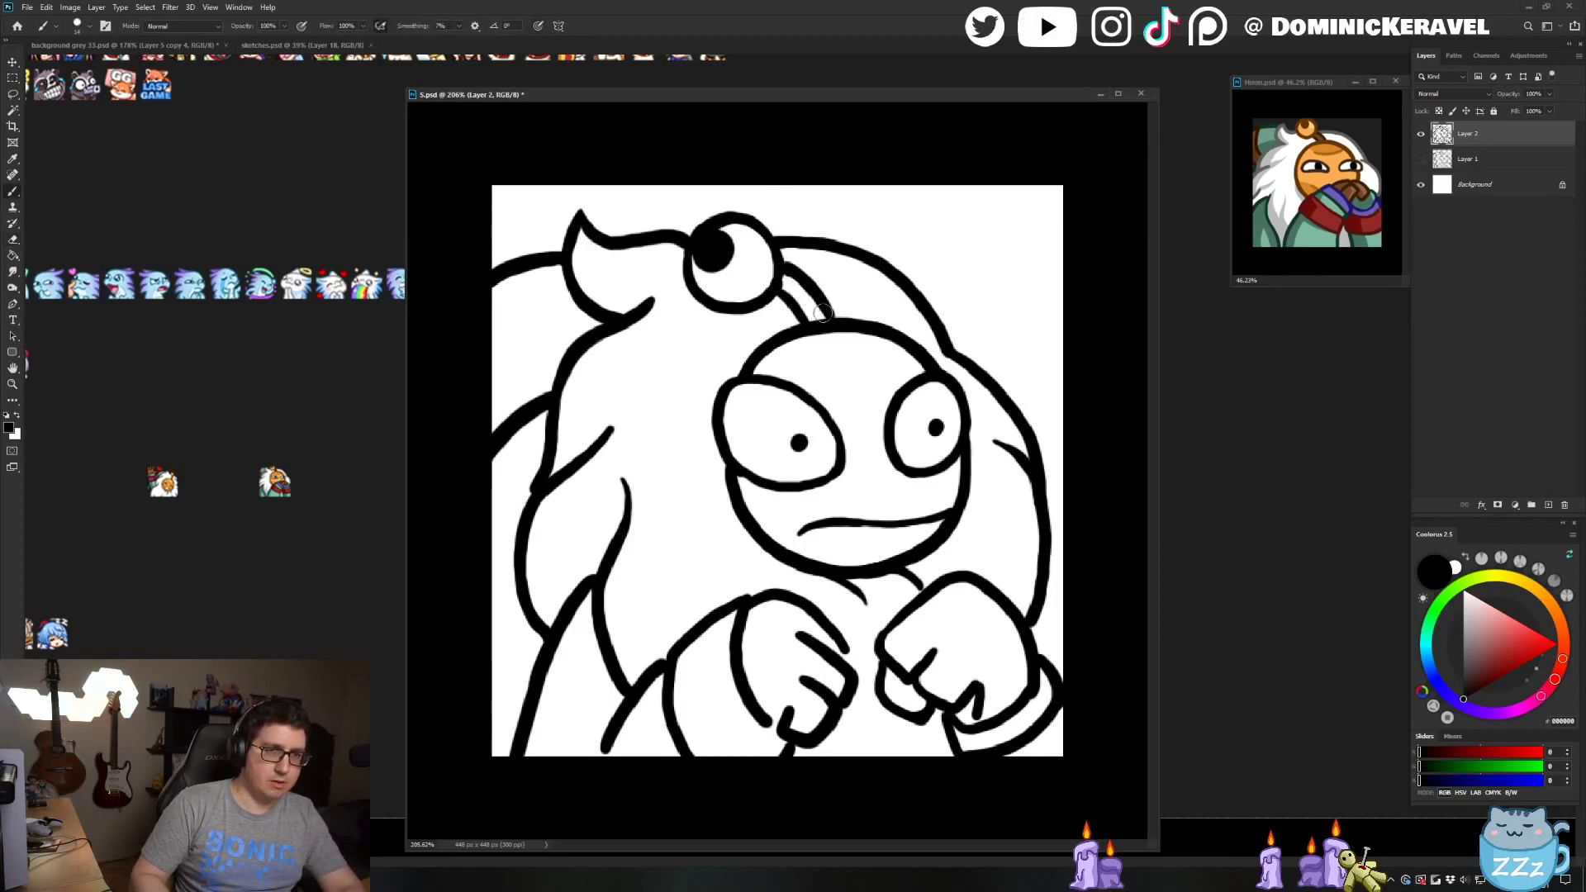
pyautogui.hotkey('ctrl', 'z')
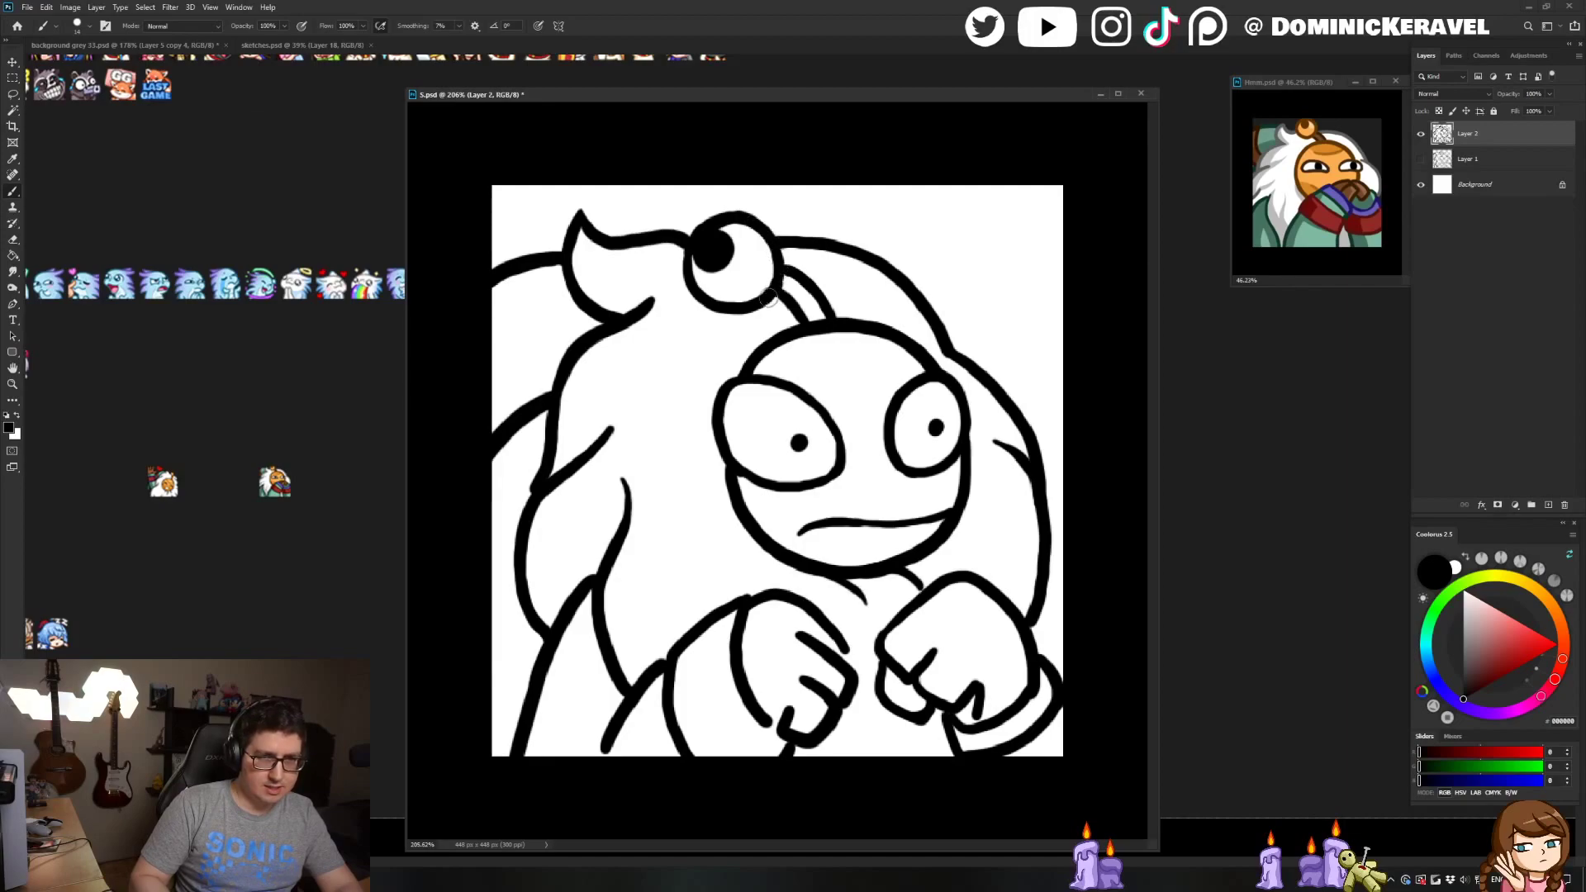
pyautogui.press('v')
pyautogui.hotkey('ctrl', 's')
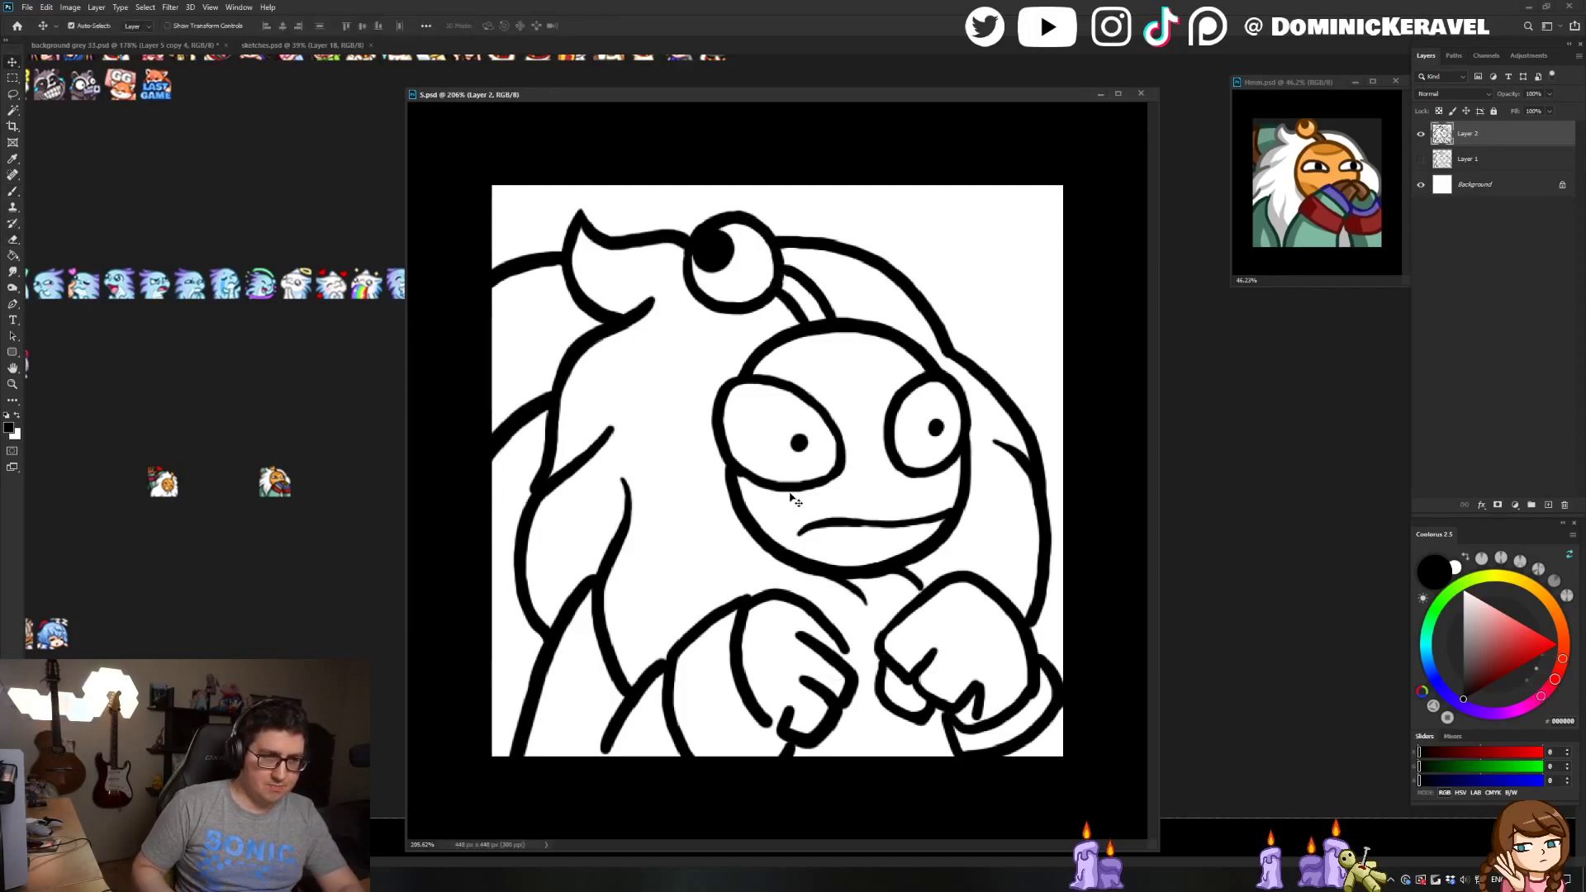
# Lengthen the short hair strand line beside the right eye with a Brush stroke and save the document
pyautogui.press('b')
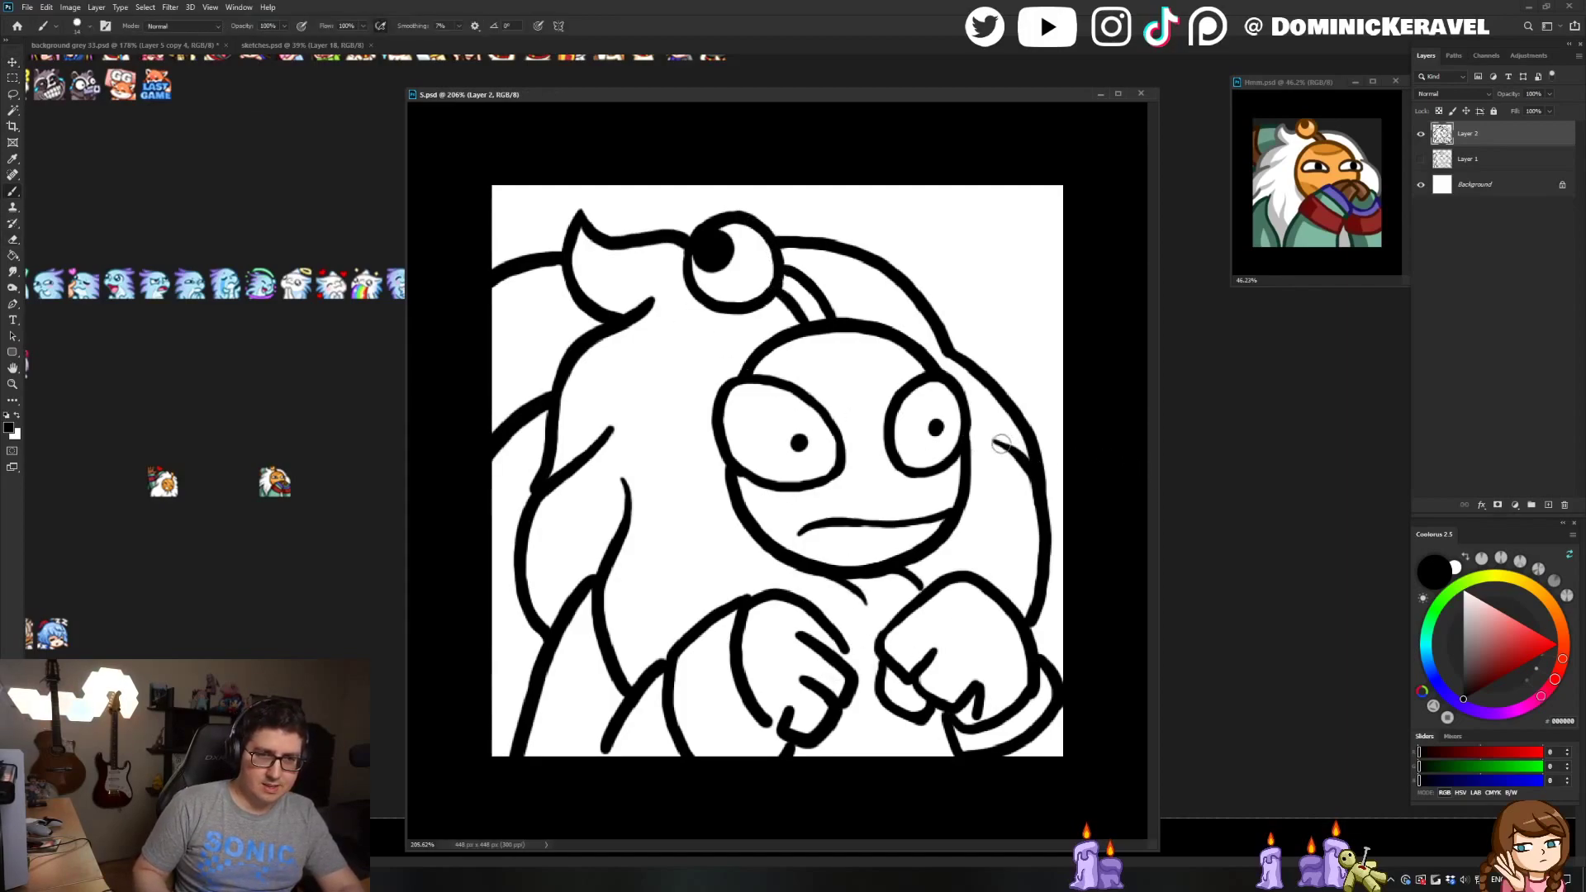
pyautogui.moveTo(992, 441); pyautogui.dragTo(1032, 472)
pyautogui.press('v')
pyautogui.hotkey('ctrl', 's')
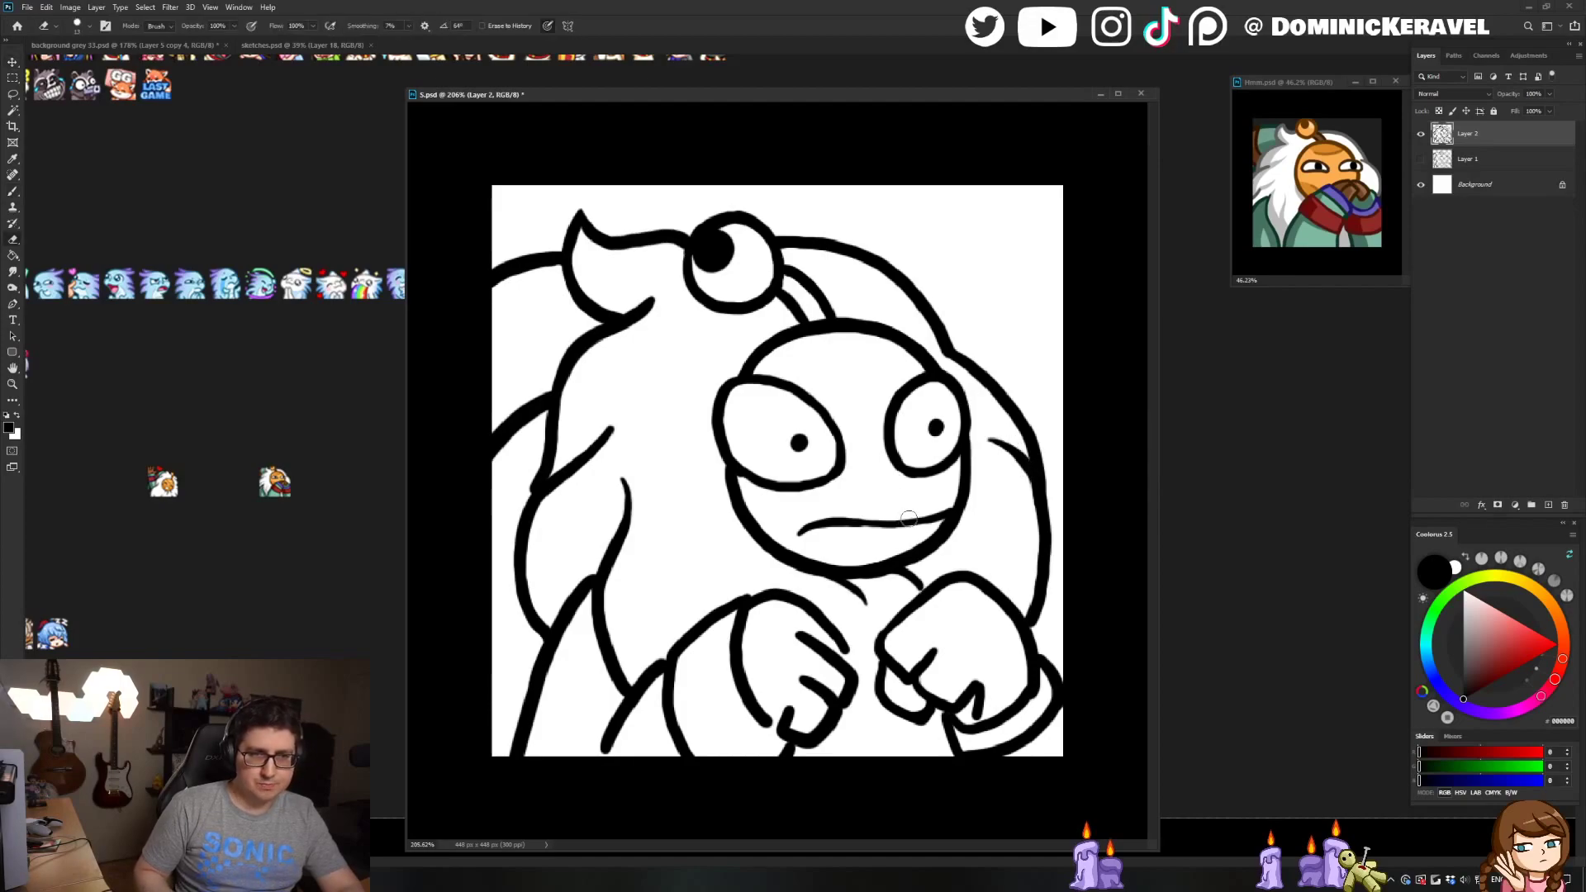
pyautogui.press('b')
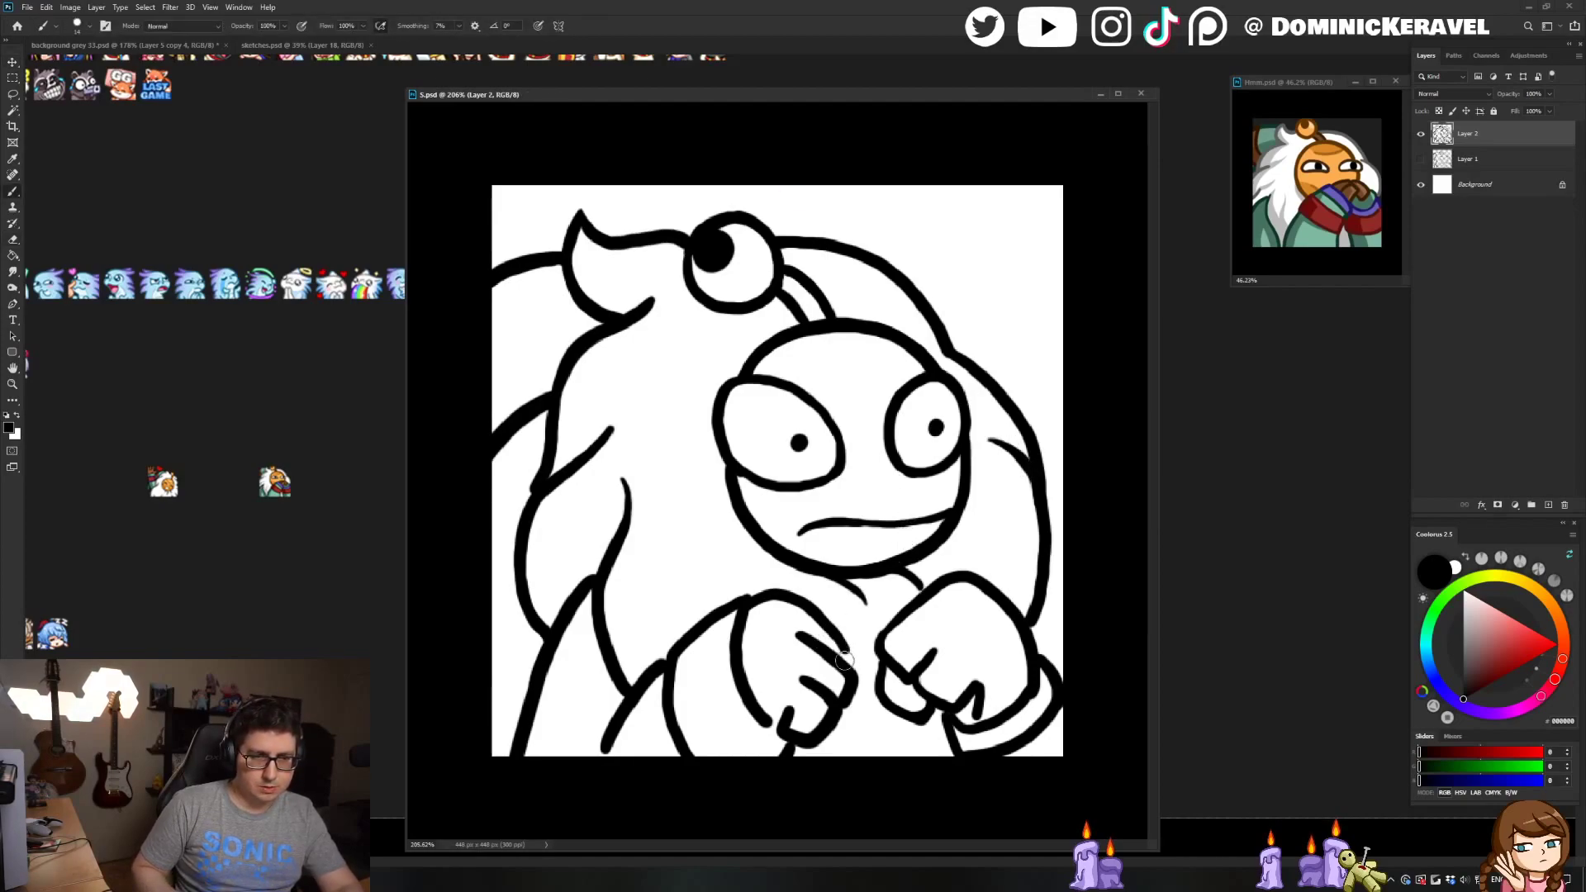
pyautogui.press('v')
pyautogui.hotkey('ctrl', 's')
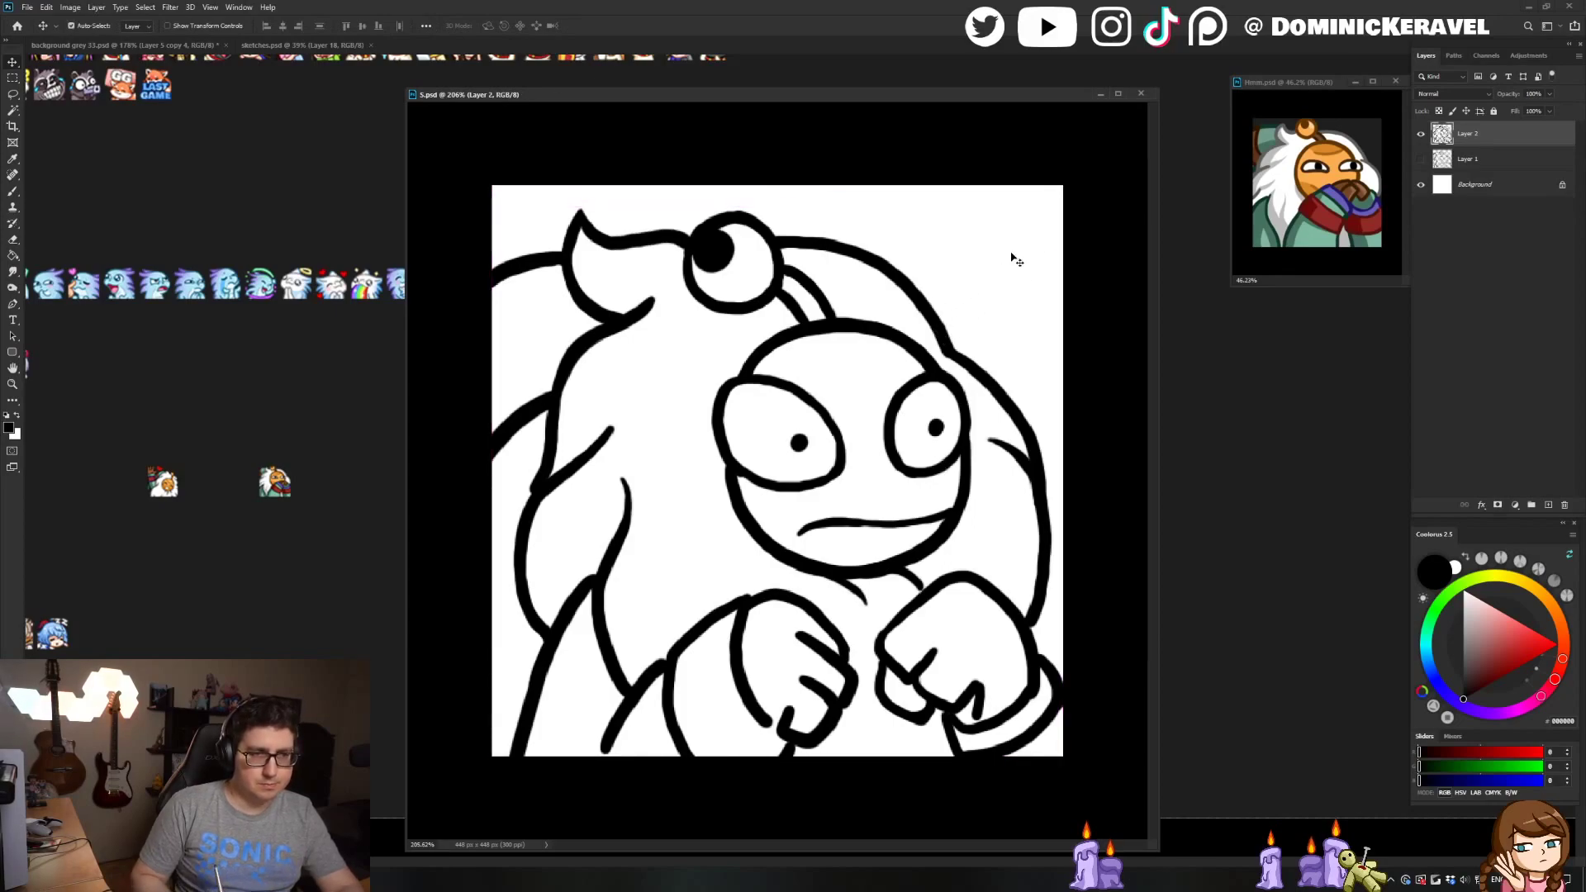
# Rework the outer sleeve line below the lower-left hair lock by thickening it with the Brush and trimming its inner edge
pyautogui.press('b')
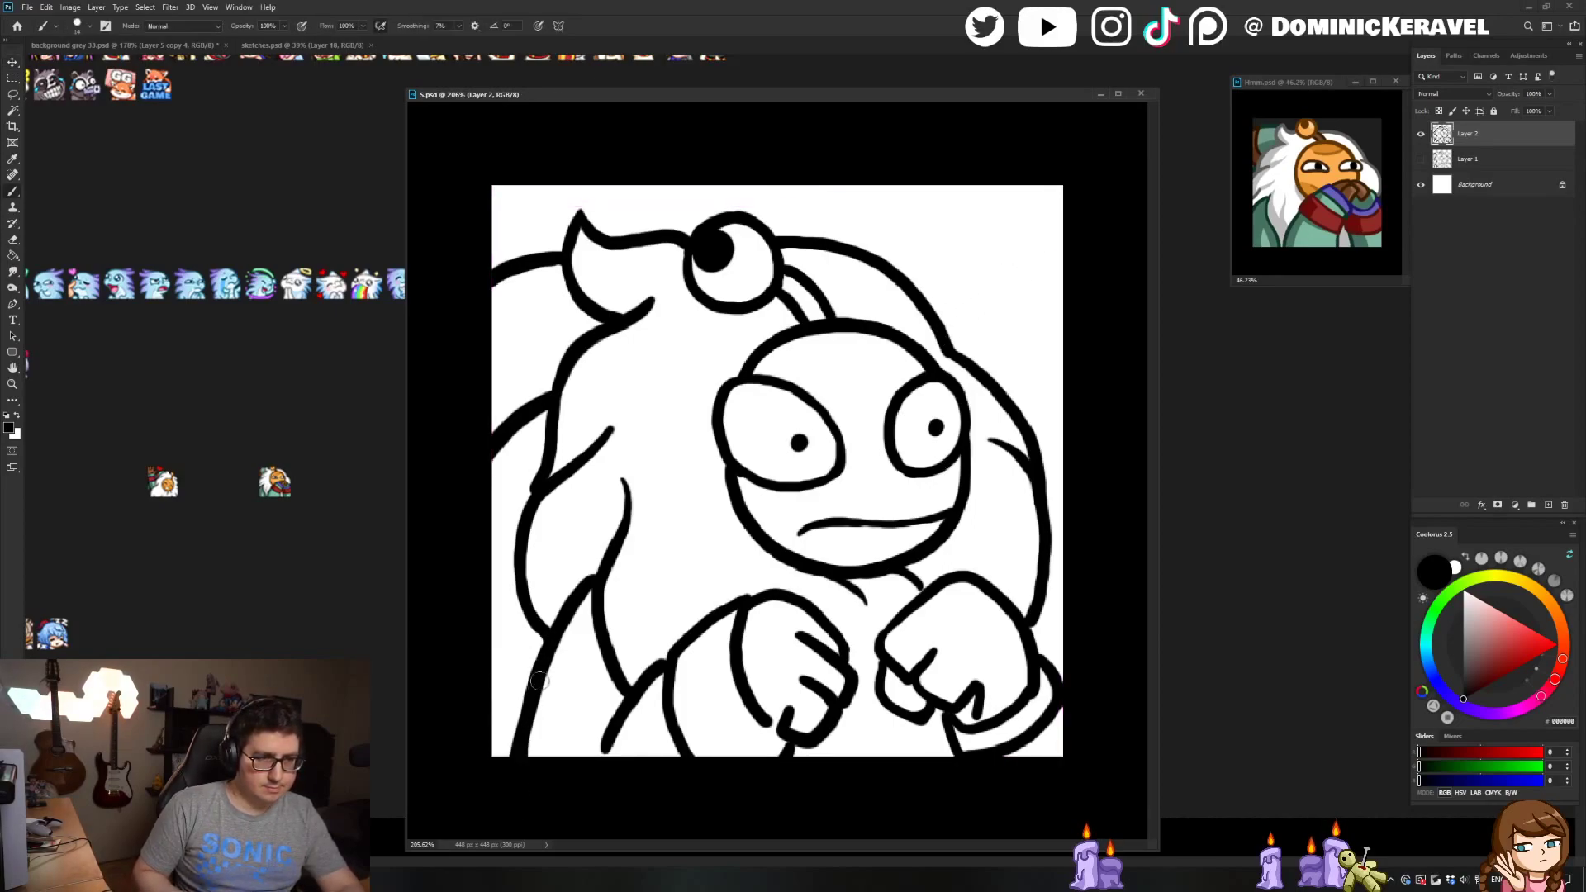
pyautogui.press('e')
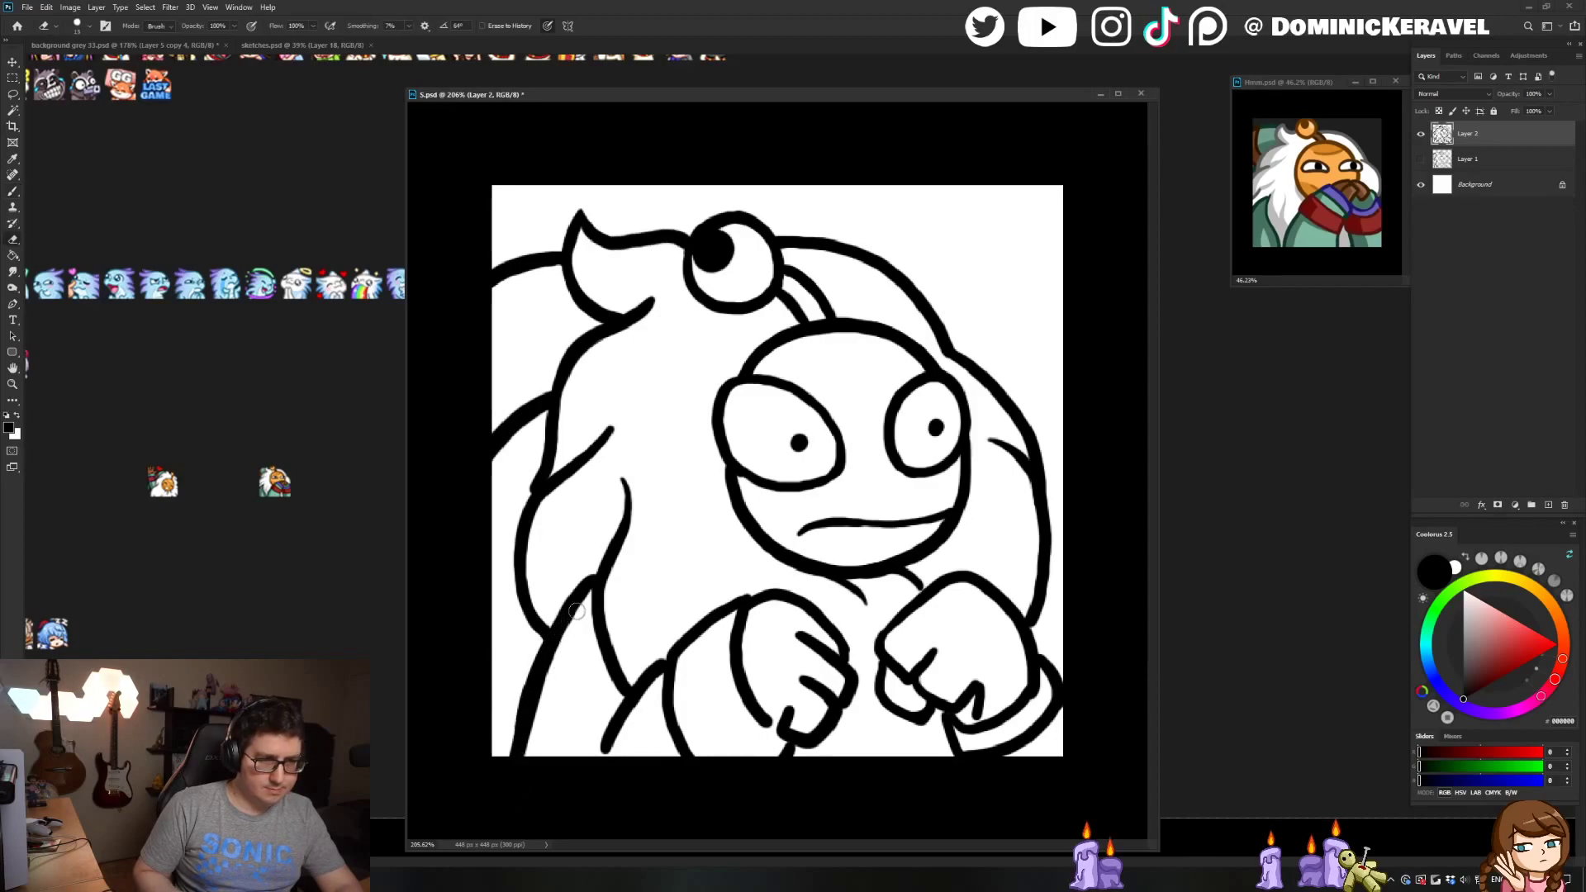
pyautogui.press('b')
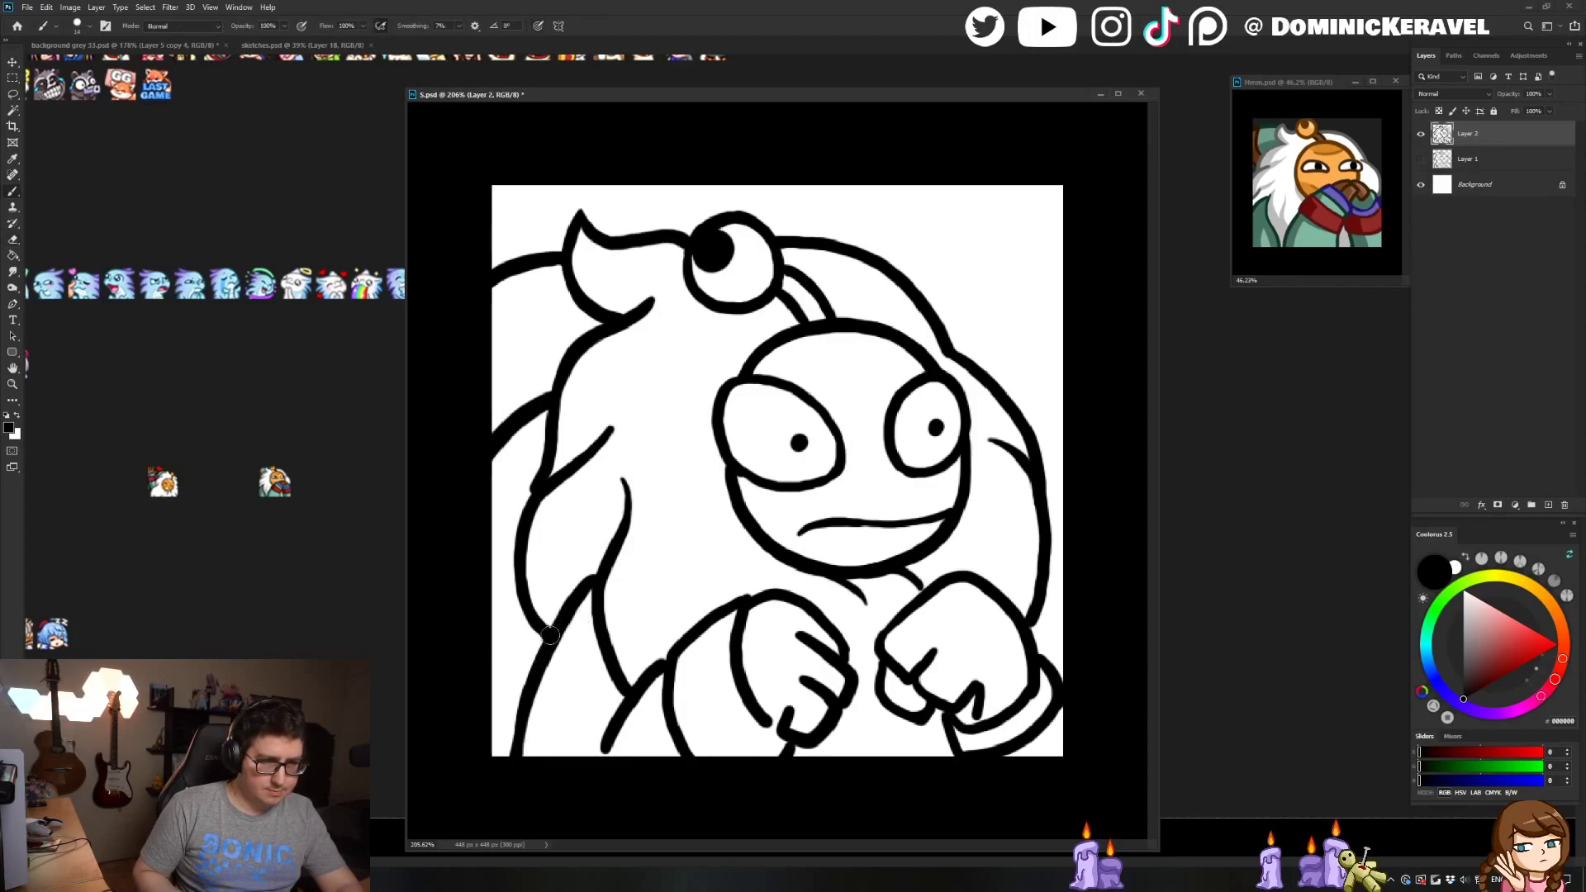
pyautogui.press('v')
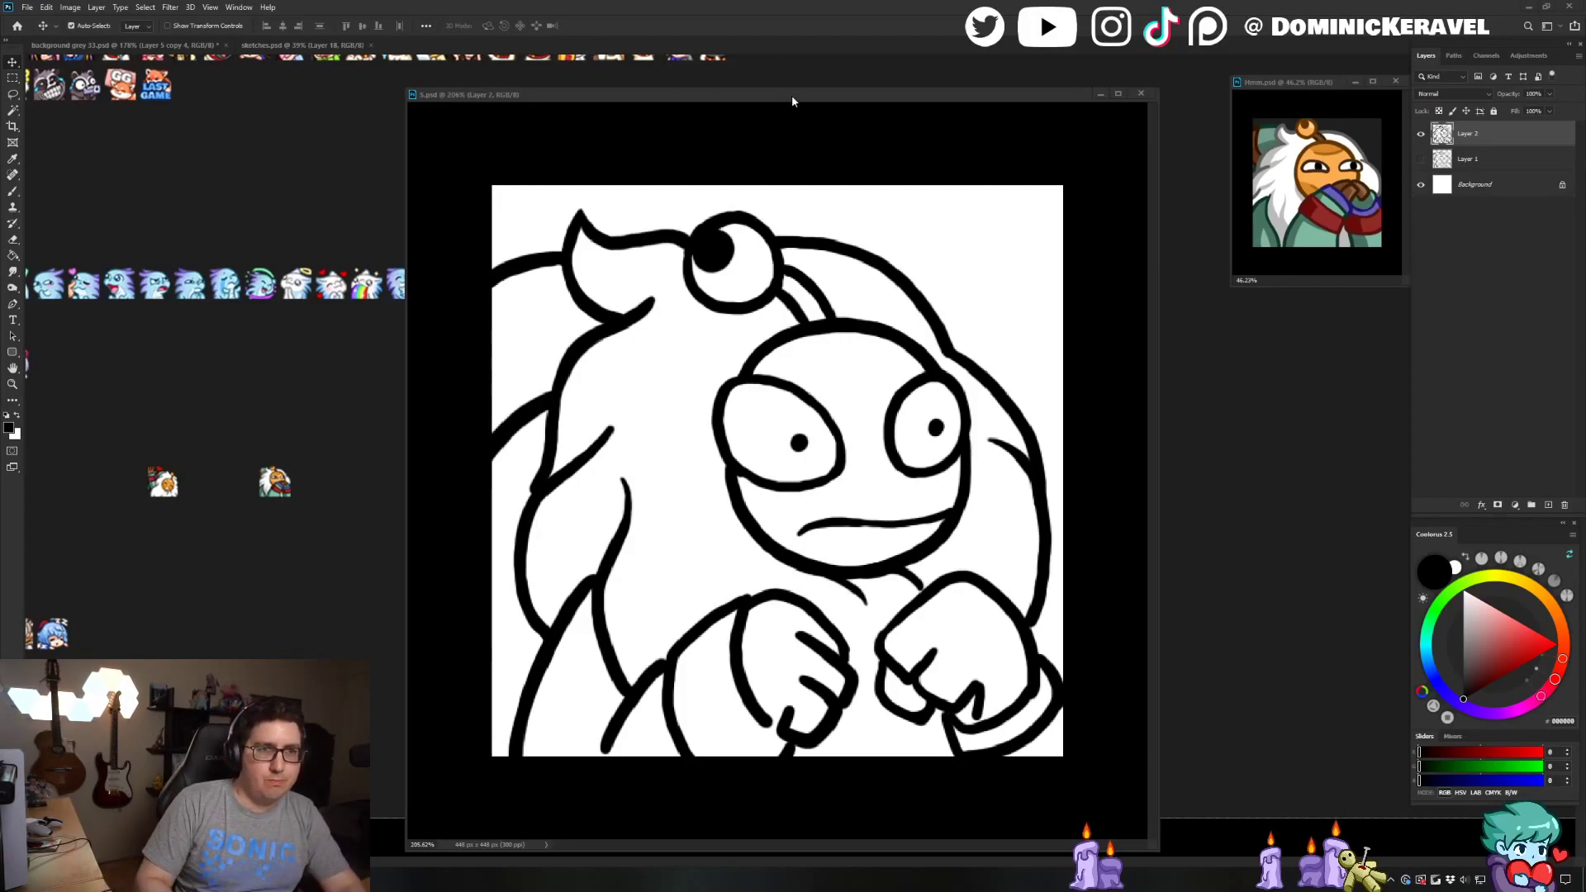
# Touch up the hair outline just right of the antenna ball with the Brush, reposition the document window and save
pyautogui.moveTo(792, 96); pyautogui.dragTo(763, 96)
pyautogui.press('b')
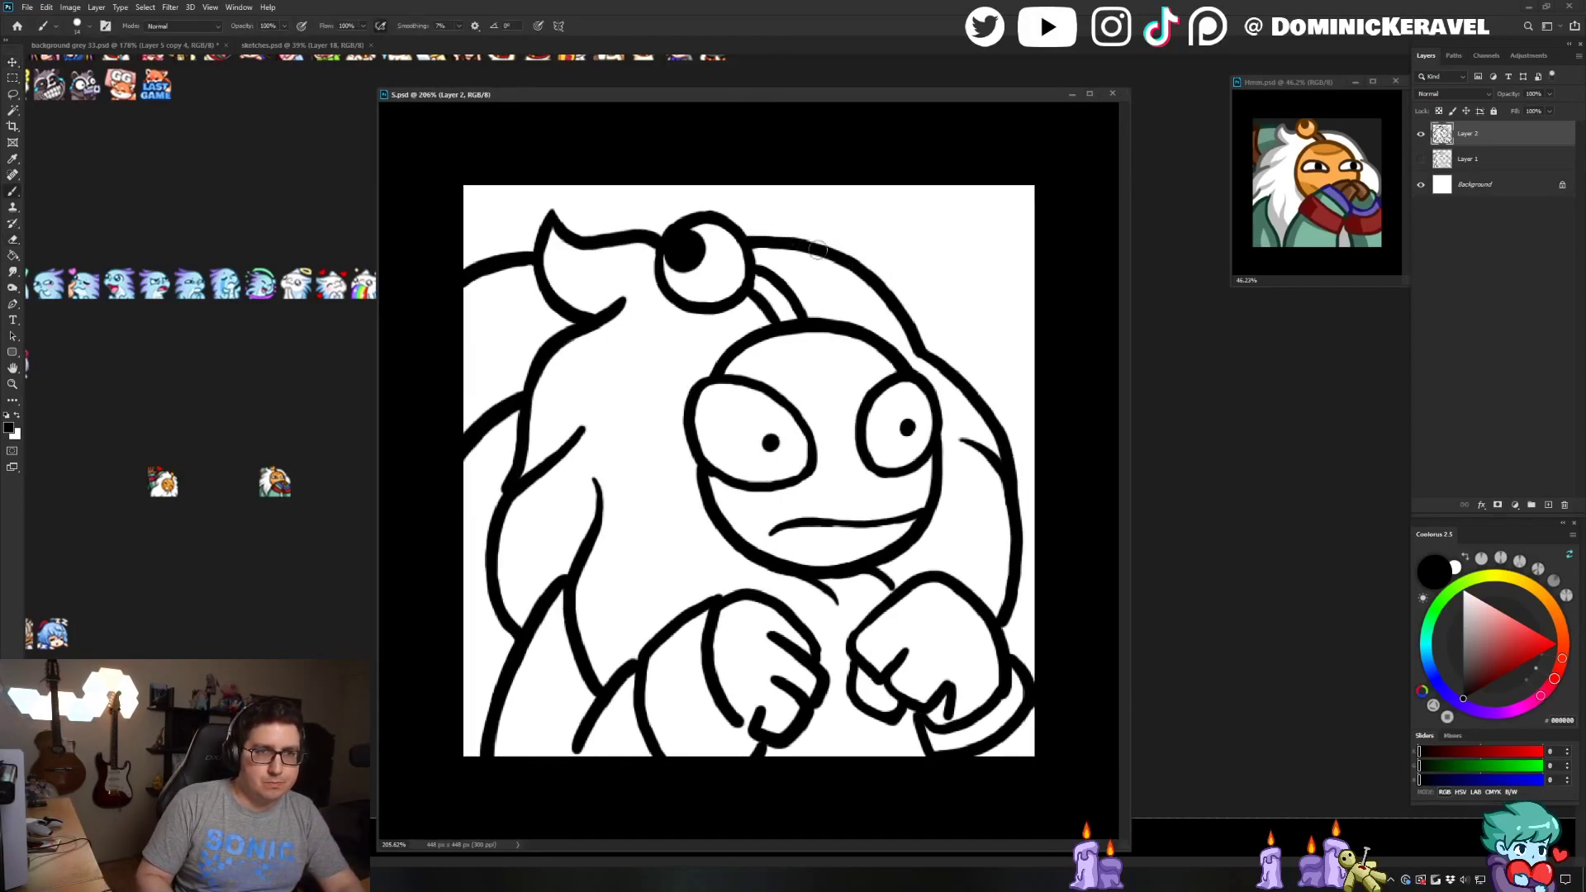
pyautogui.moveTo(817, 249); pyautogui.dragTo(837, 255)
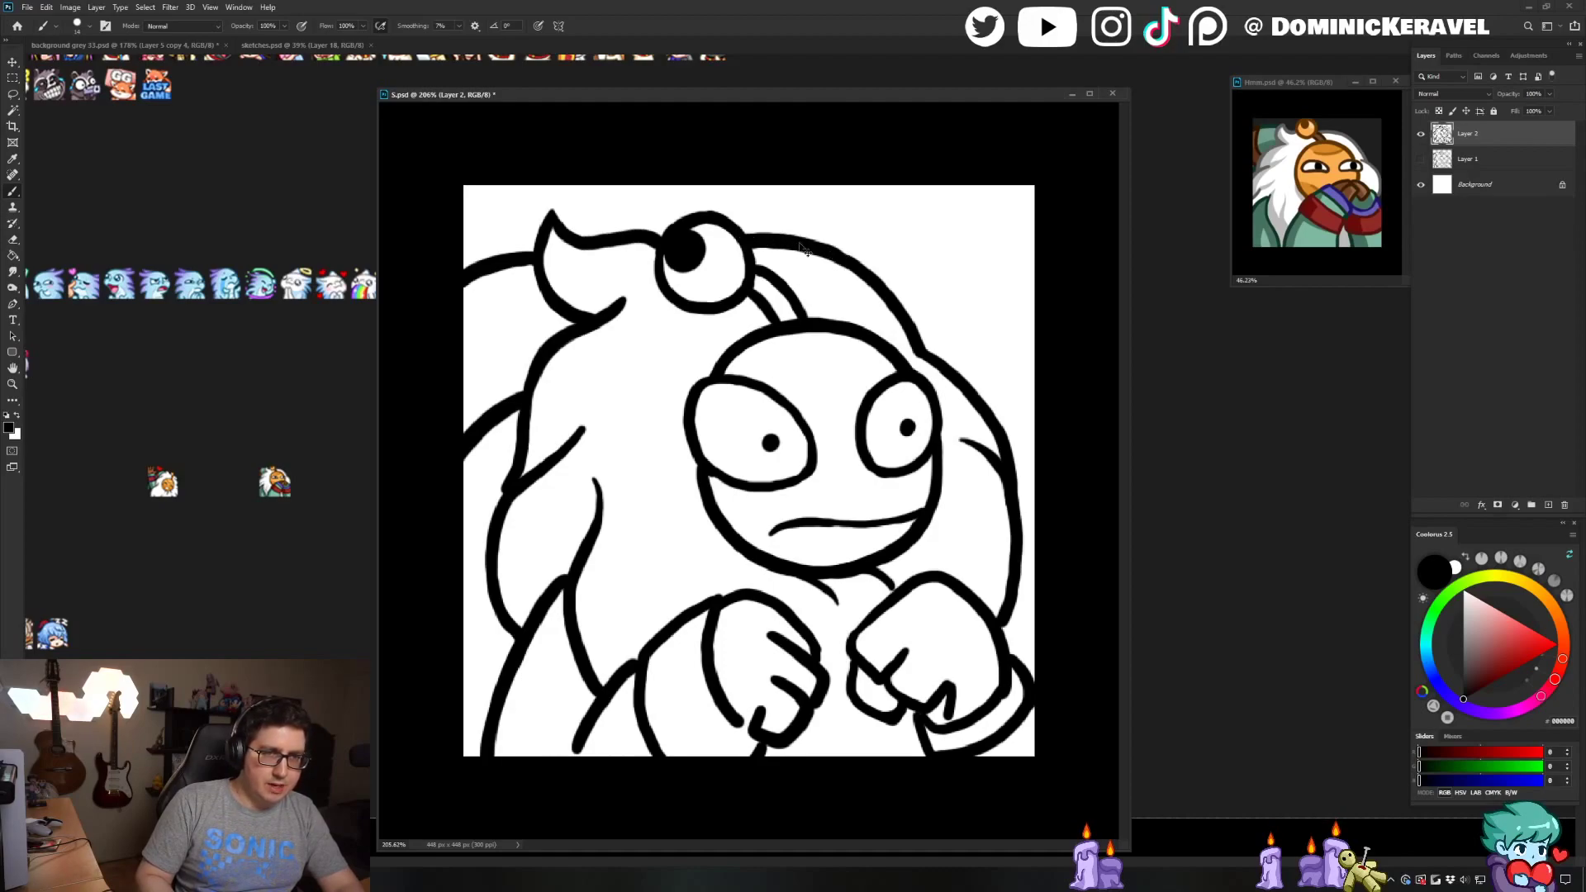
pyautogui.press('v')
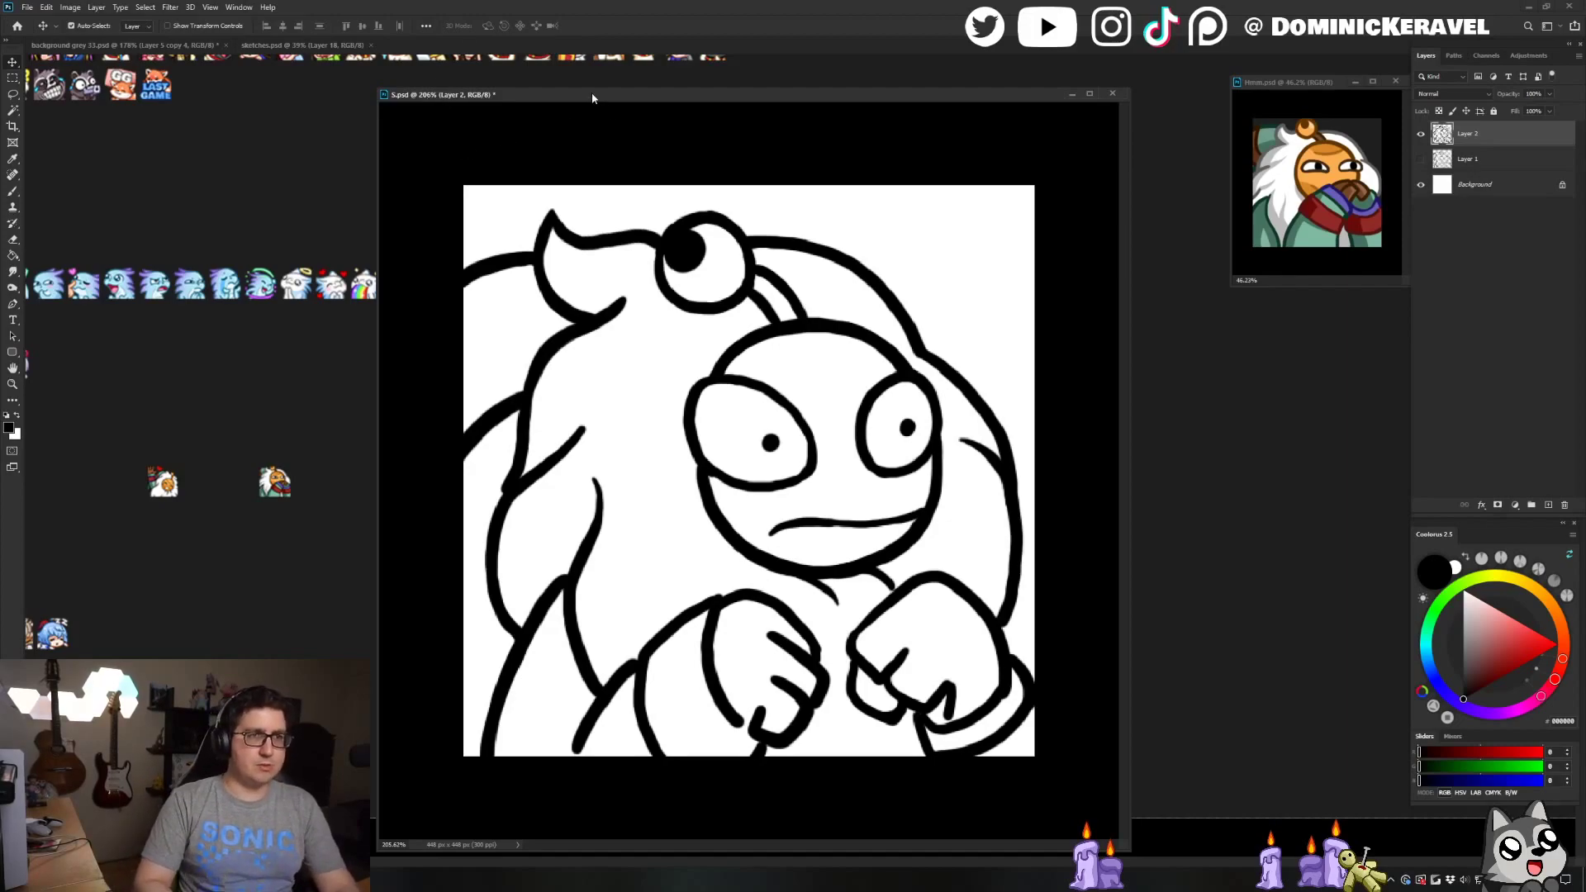
pyautogui.moveTo(593, 99); pyautogui.dragTo(628, 84)
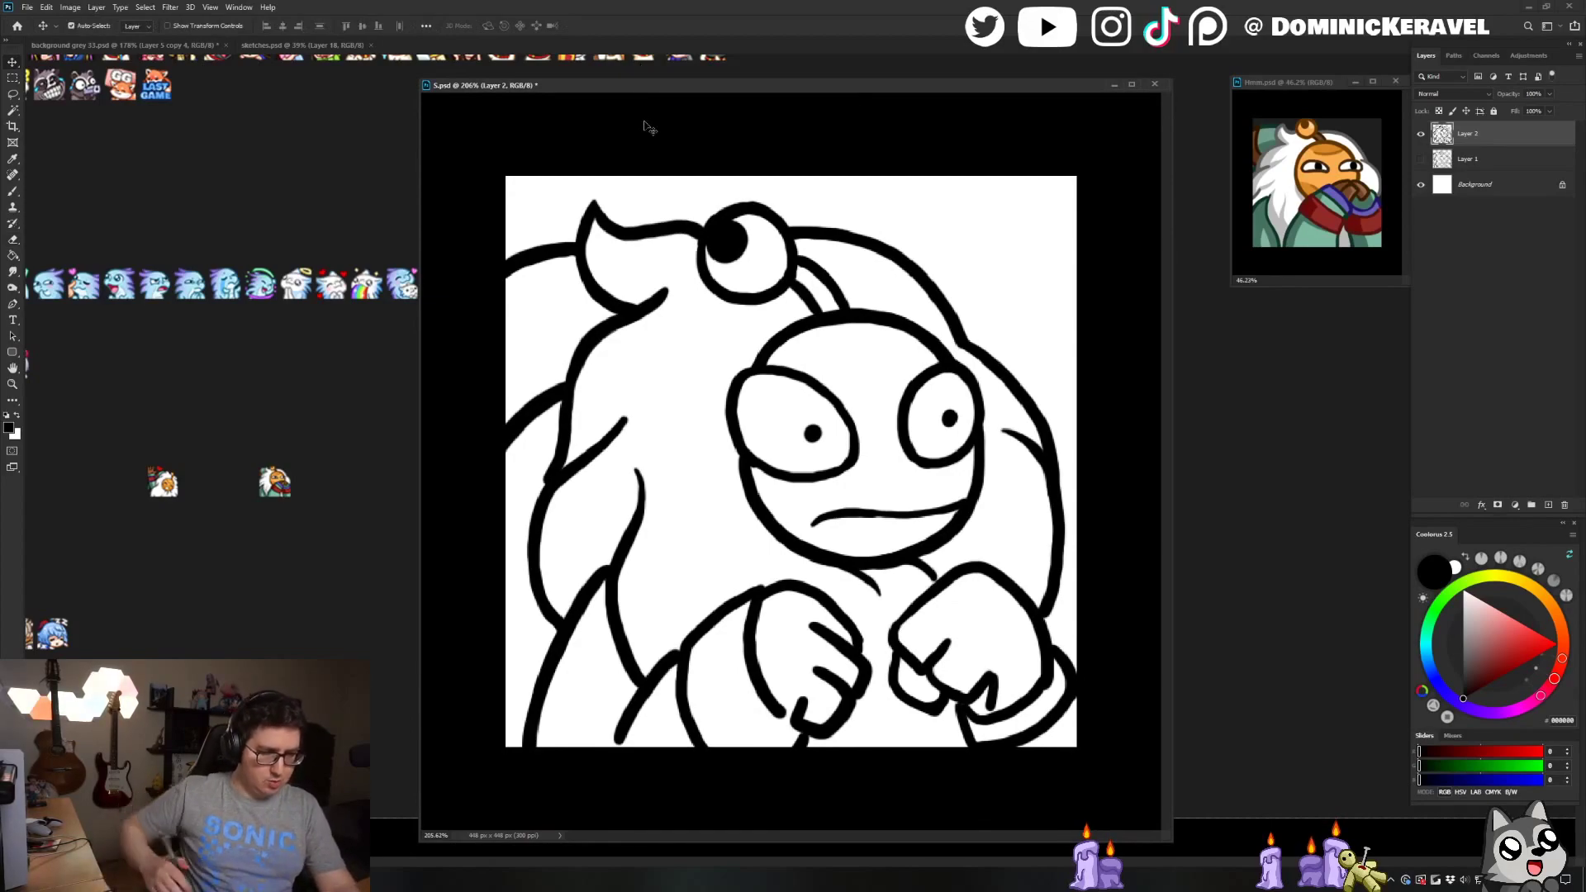
pyautogui.press('b')
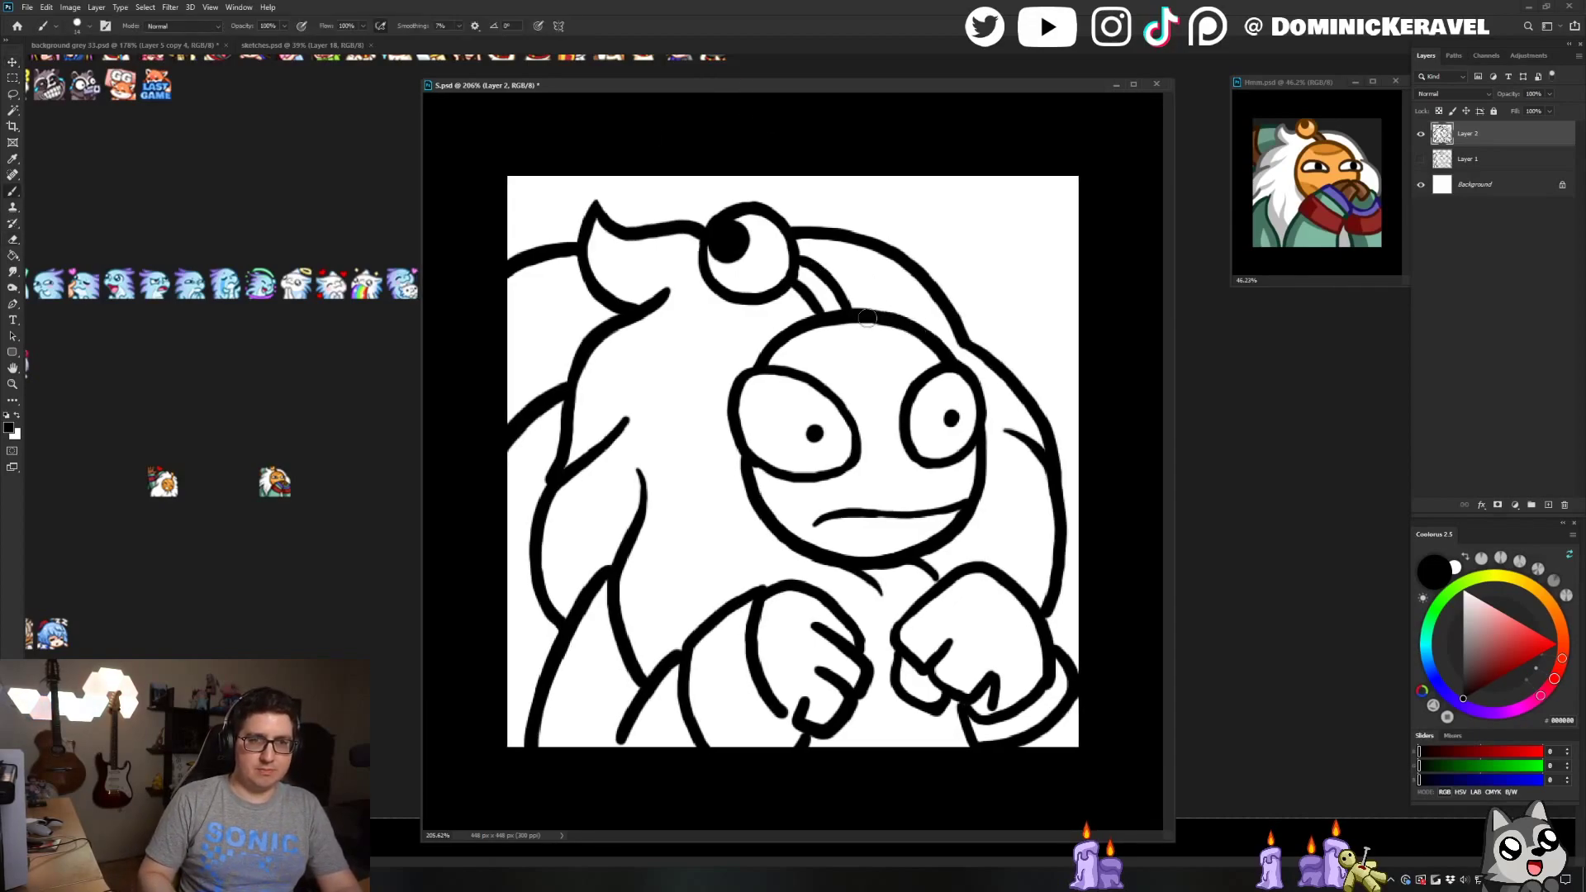
pyautogui.press('v')
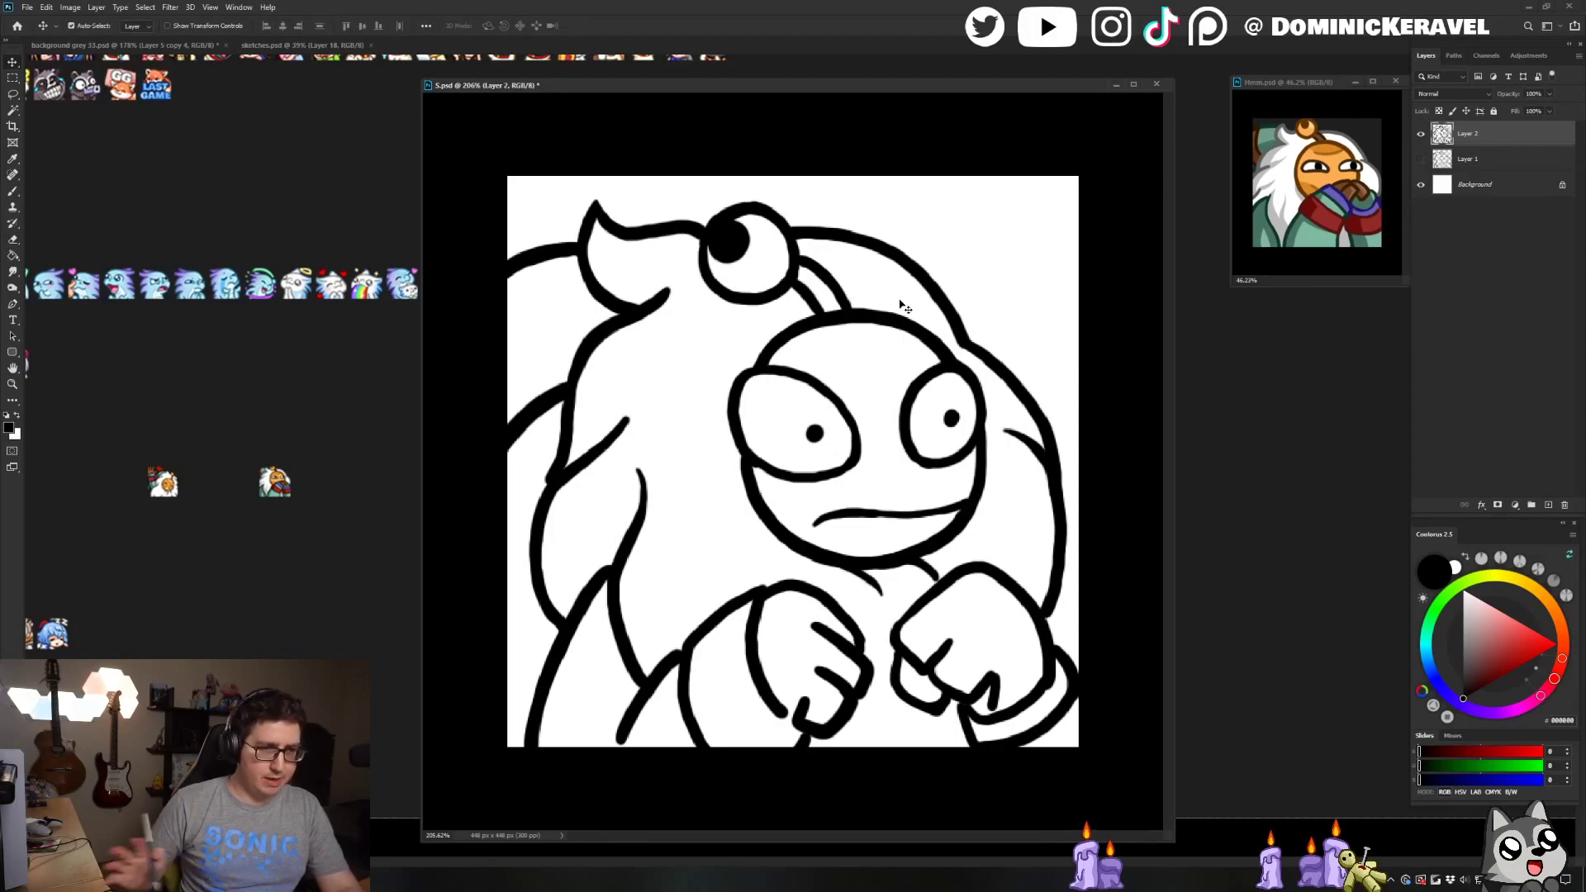
pyautogui.hotkey('ctrl', 's')
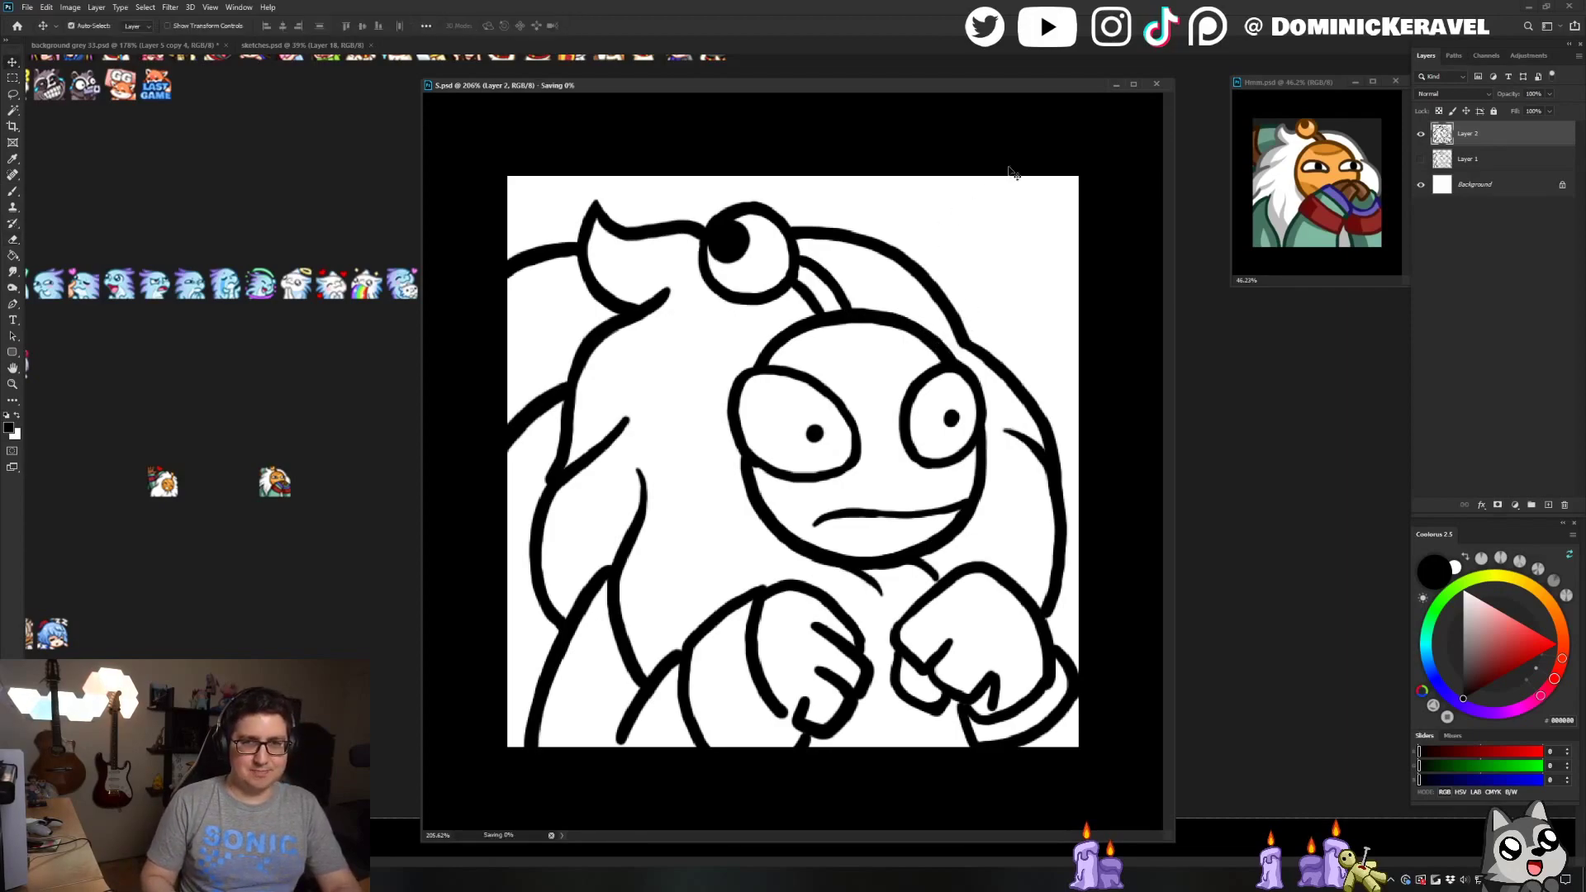
# Fill the Background layer with the dark grey #1E1E1E sampled from the workspace, reselect the line art layer and save
pyautogui.press('b')
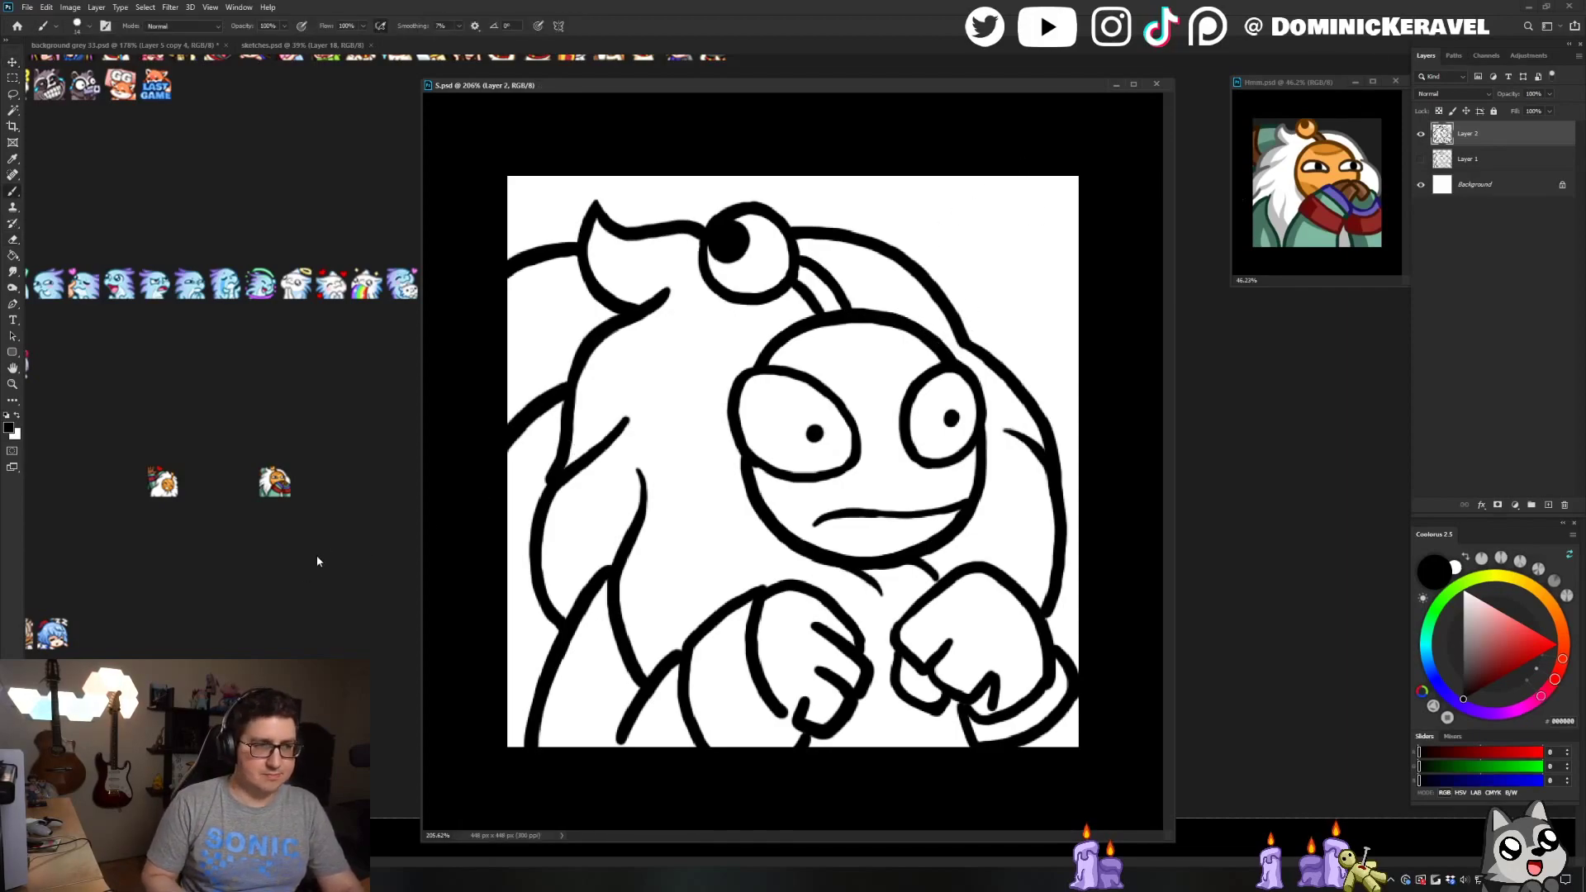
pyautogui.keyDown('alt'); pyautogui.click(318, 562); pyautogui.keyUp('alt')
pyautogui.click(1480, 190)
pyautogui.press('g')
pyautogui.click(967, 324)
pyautogui.press('e')
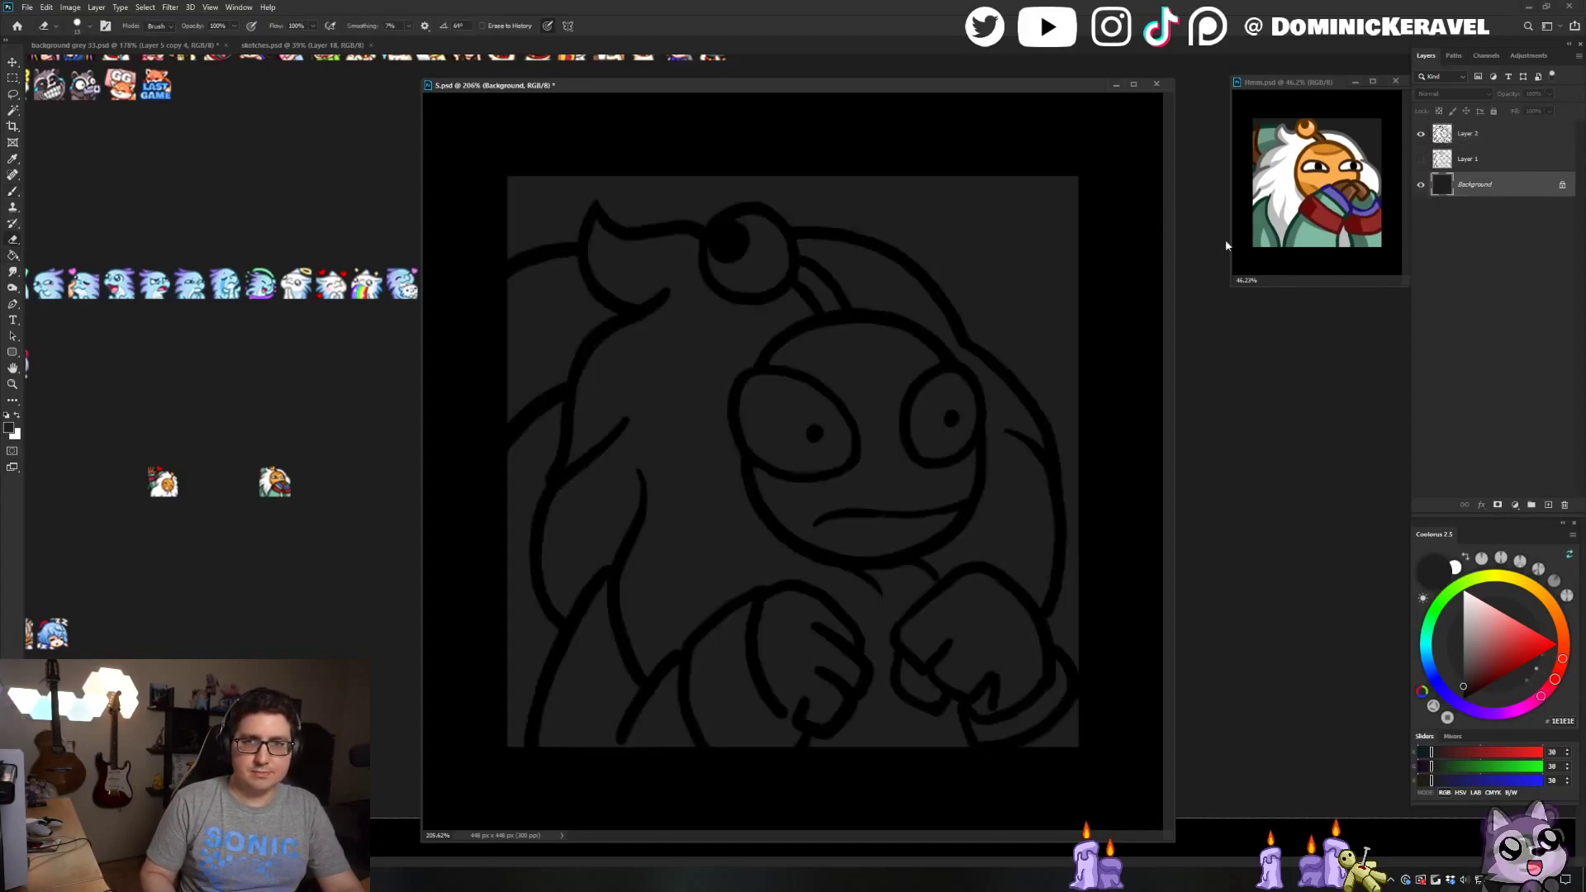
pyautogui.press('v')
pyautogui.click(1000, 324)
pyautogui.hotkey('ctrl', 's')
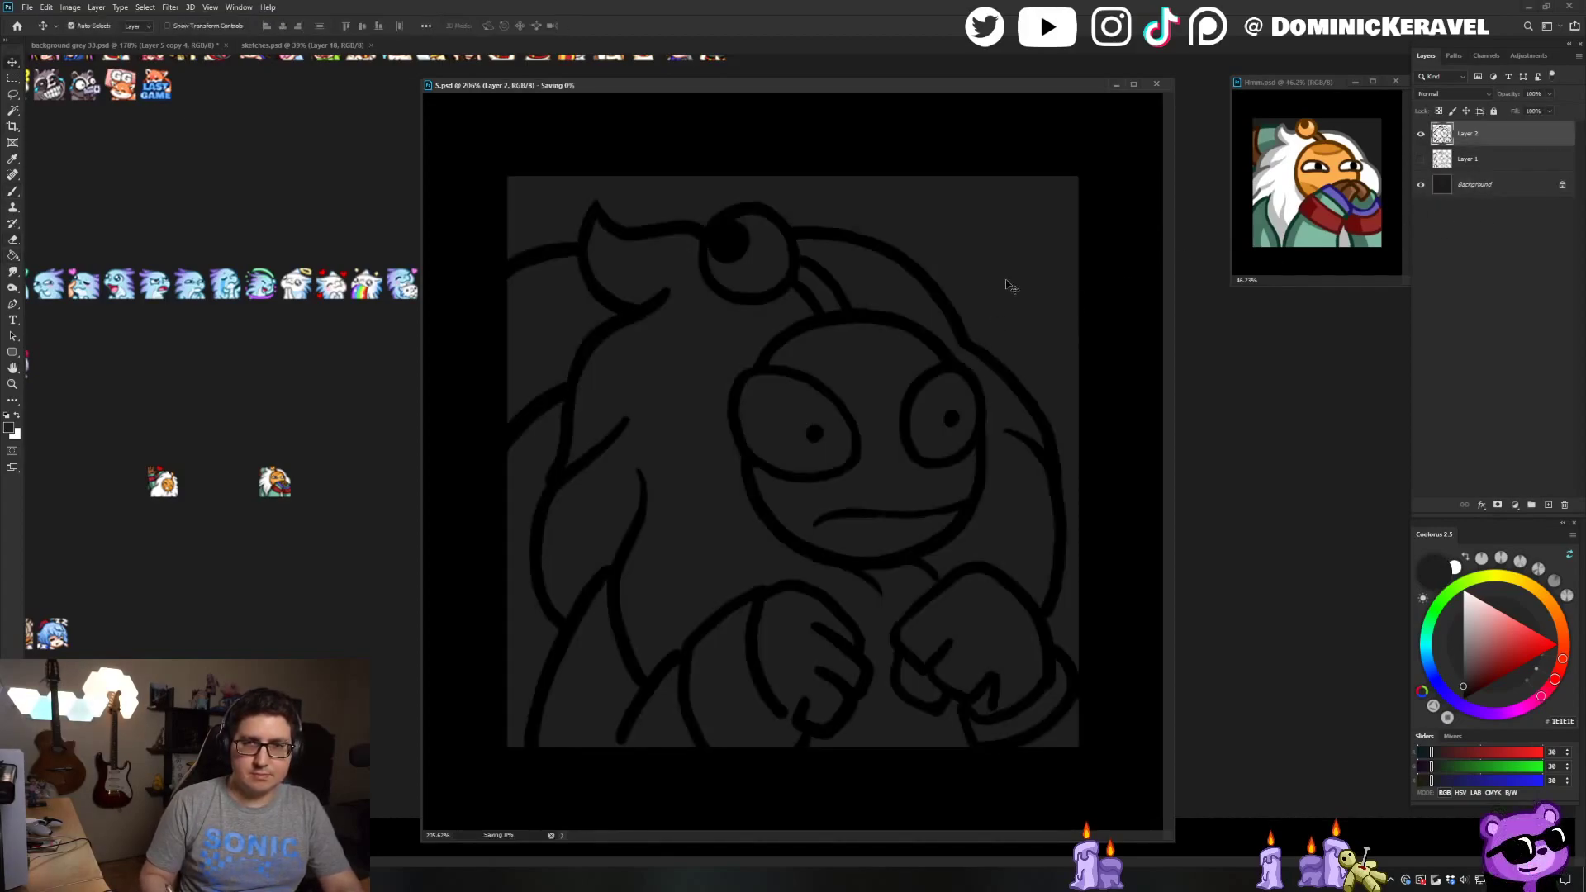
# Add a new layer between Layer 1 and the line art and paint the raised tuft and right-side hair white #FFFFFF
pyautogui.press('b')
pyautogui.press('x')
pyautogui.click(1470, 164)
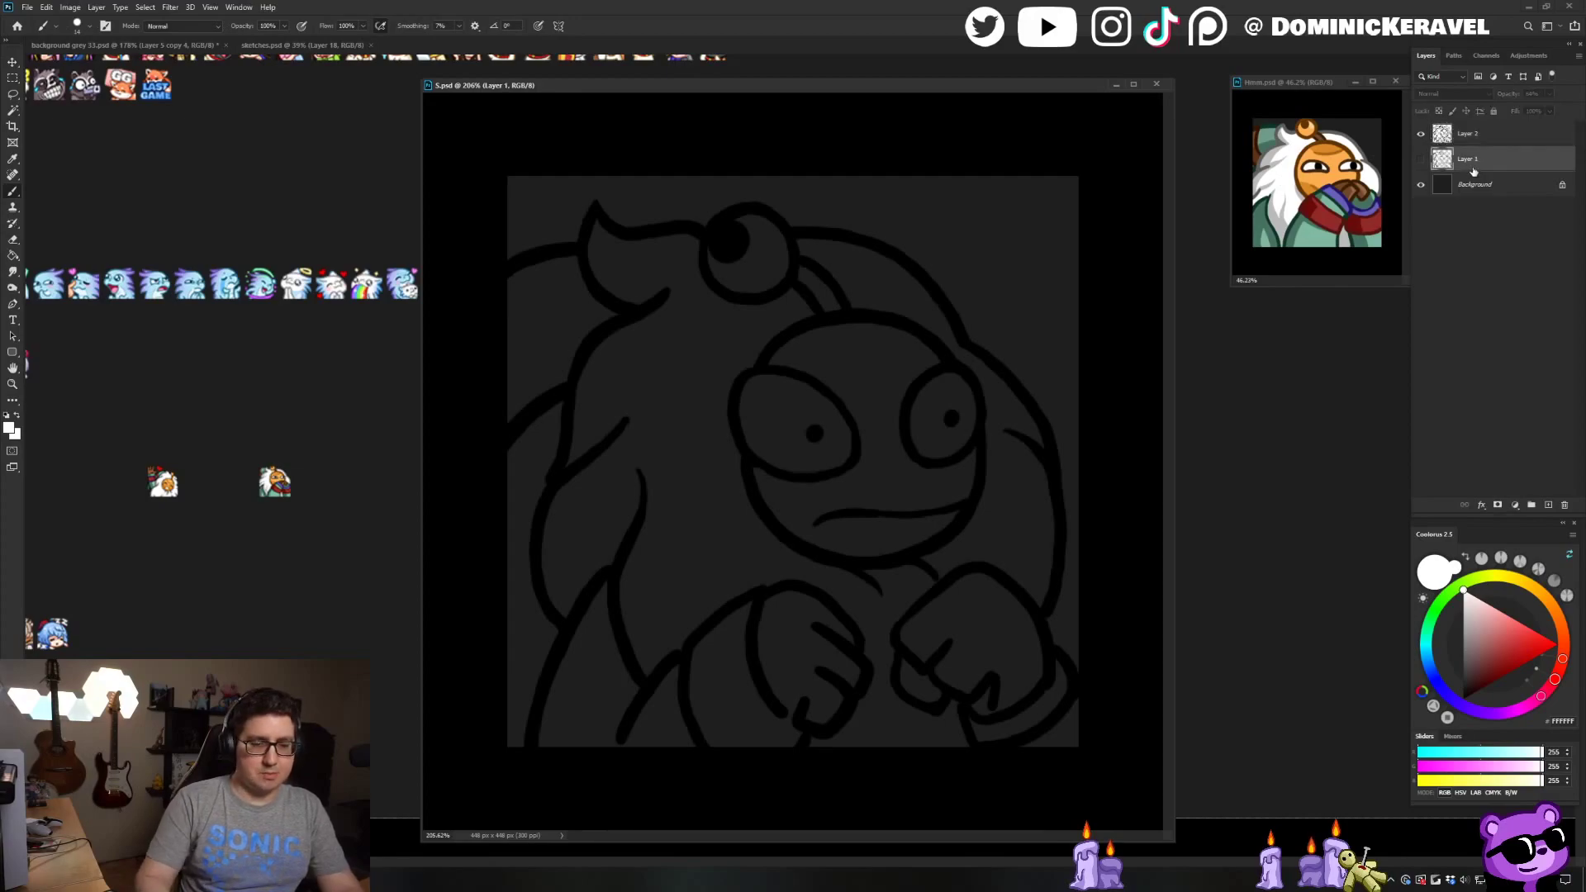
pyautogui.hotkey('ctrl', 'shift', 'alt', 'n')
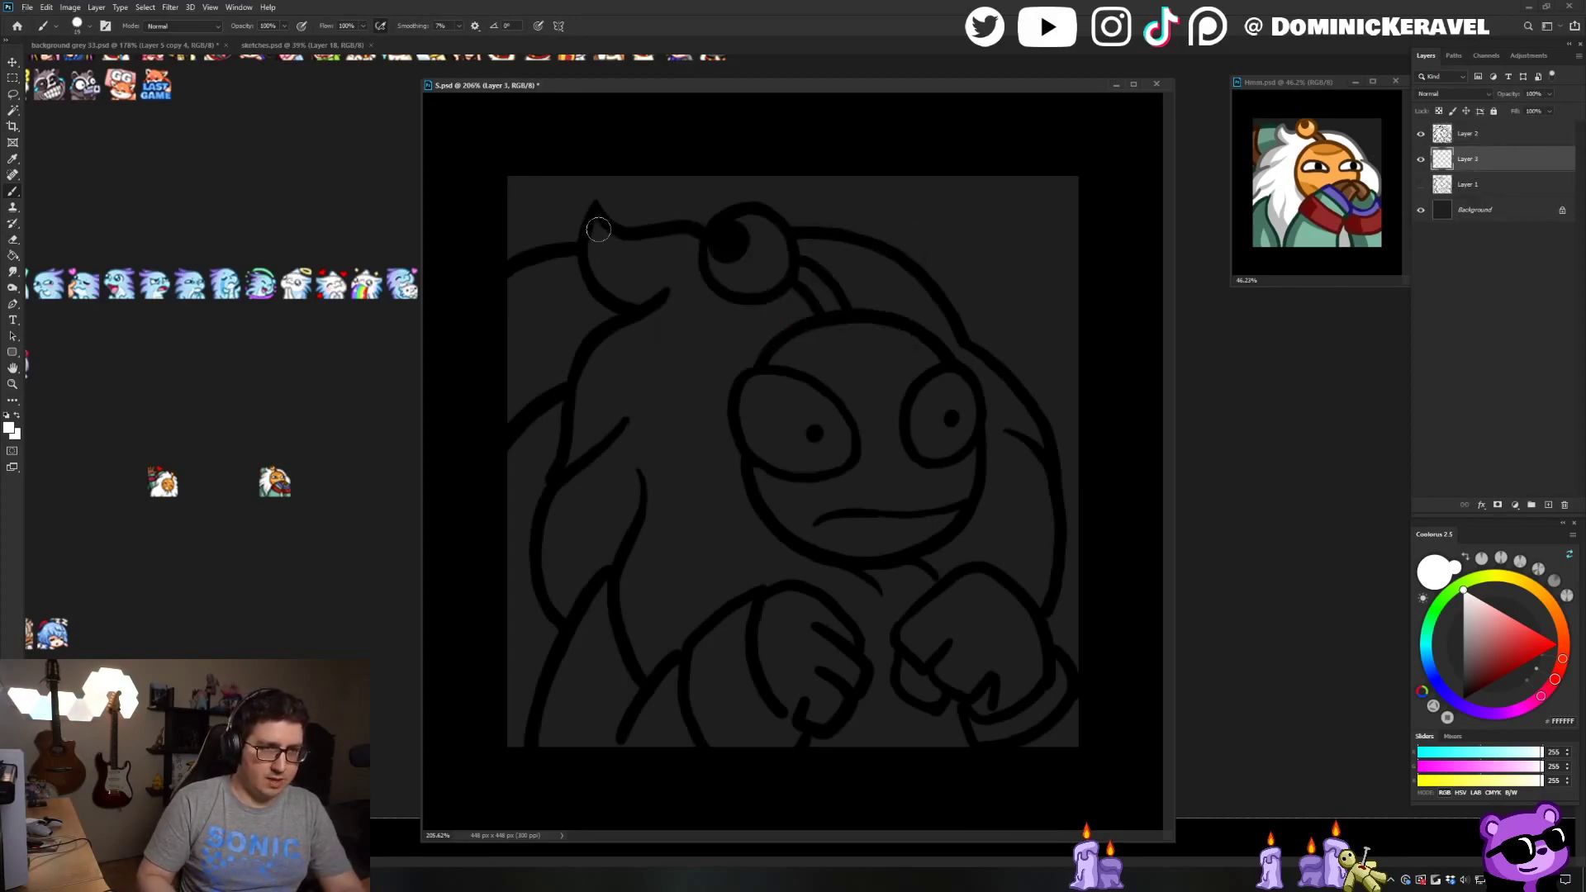
pyautogui.moveTo(598, 229)
pyautogui.mouseDown()
pyautogui.moveTo(612, 248)
pyautogui.moveTo(595, 240)
pyautogui.moveTo(693, 253)
pyautogui.moveTo(603, 285)
pyautogui.moveTo(681, 302)
pyautogui.mouseUp()
pyautogui.moveTo(764, 265)
pyautogui.mouseDown()
pyautogui.moveTo(897, 276)
pyautogui.moveTo(934, 368)
pyautogui.moveTo(1020, 417)
pyautogui.moveTo(1036, 529)
pyautogui.moveTo(1024, 616)
pyautogui.moveTo(999, 649)
pyautogui.mouseUp()
pyautogui.press('e')
pyautogui.press('b')
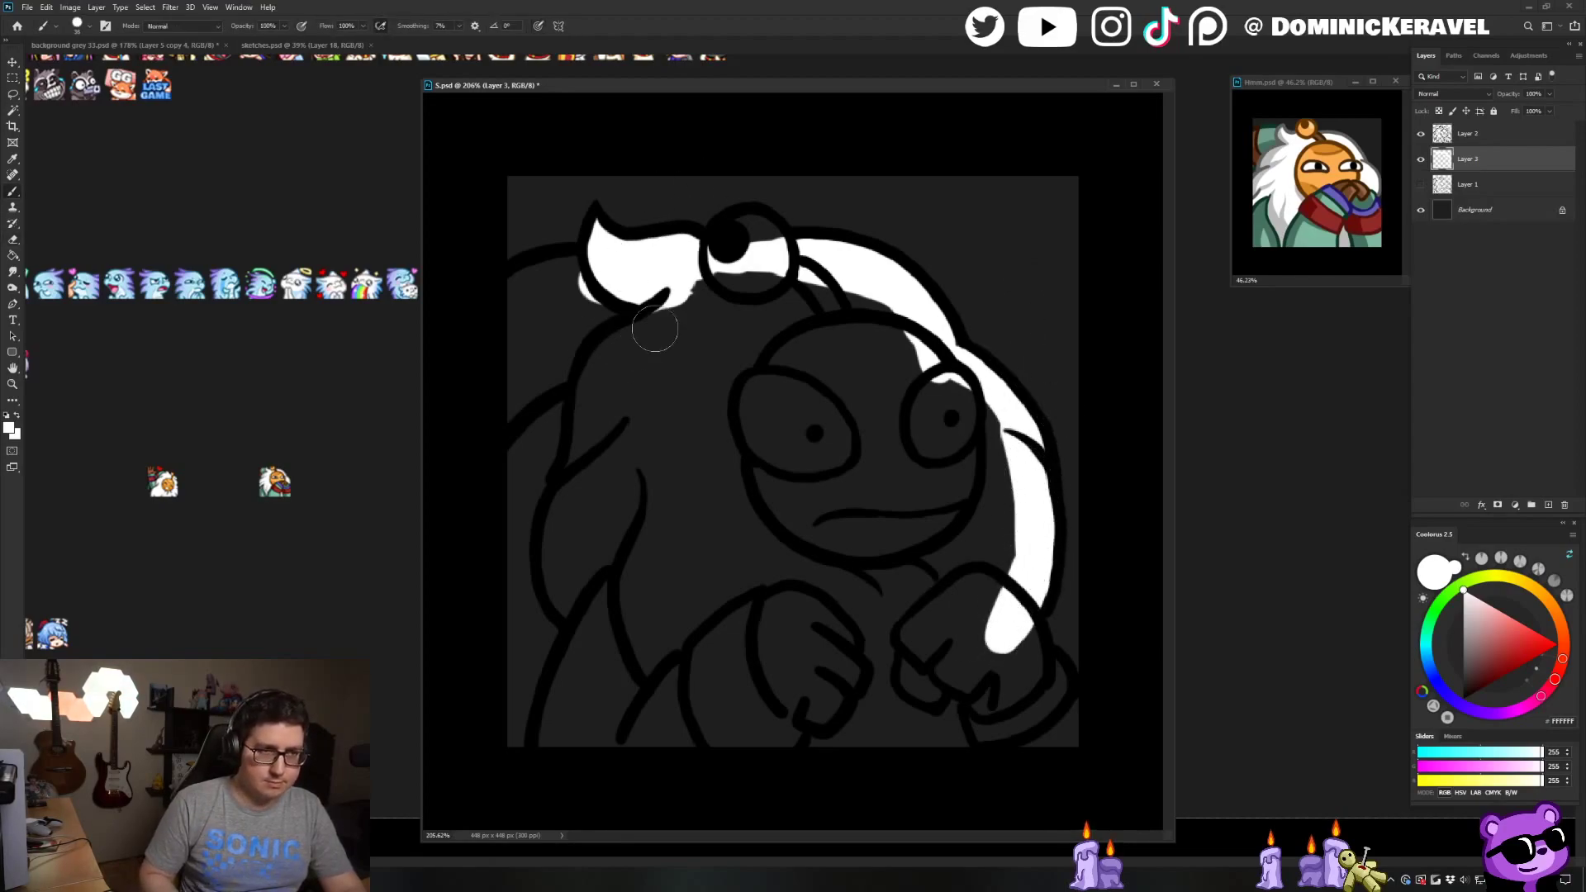
# Paint white along the left hair locks, across the chest and fists, and around the lower face to enclose the silhouette
pyautogui.moveTo(655, 329)
pyautogui.mouseDown()
pyautogui.moveTo(601, 368)
pyautogui.moveTo(561, 496)
pyautogui.mouseUp()
pyautogui.moveTo(620, 331); pyautogui.dragTo(639, 365)
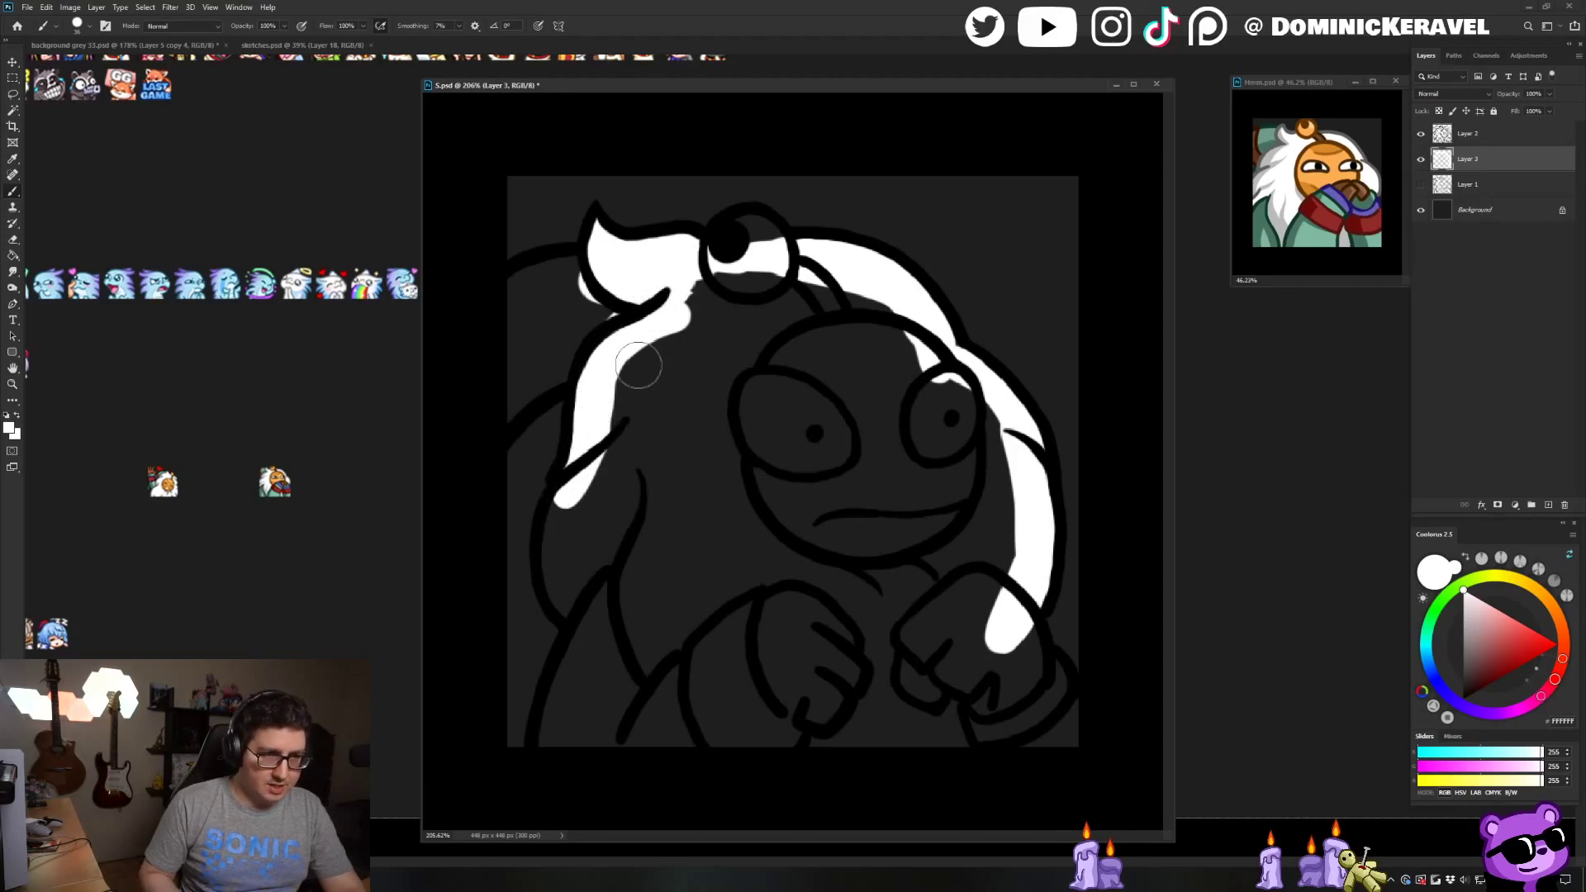
pyautogui.moveTo(599, 496)
pyautogui.mouseDown()
pyautogui.moveTo(601, 435)
pyautogui.moveTo(589, 595)
pyautogui.moveTo(565, 596)
pyautogui.moveTo(587, 458)
pyautogui.moveTo(610, 464)
pyautogui.moveTo(587, 567)
pyautogui.moveTo(668, 462)
pyautogui.moveTo(609, 581)
pyautogui.moveTo(651, 542)
pyautogui.moveTo(664, 651)
pyautogui.moveTo(765, 554)
pyautogui.moveTo(775, 588)
pyautogui.moveTo(893, 565)
pyautogui.moveTo(777, 722)
pyautogui.moveTo(905, 626)
pyautogui.moveTo(884, 595)
pyautogui.moveTo(887, 745)
pyautogui.moveTo(932, 755)
pyautogui.moveTo(965, 522)
pyautogui.moveTo(905, 561)
pyautogui.moveTo(942, 583)
pyautogui.moveTo(997, 514)
pyautogui.moveTo(981, 564)
pyautogui.moveTo(987, 467)
pyautogui.mouseUp()
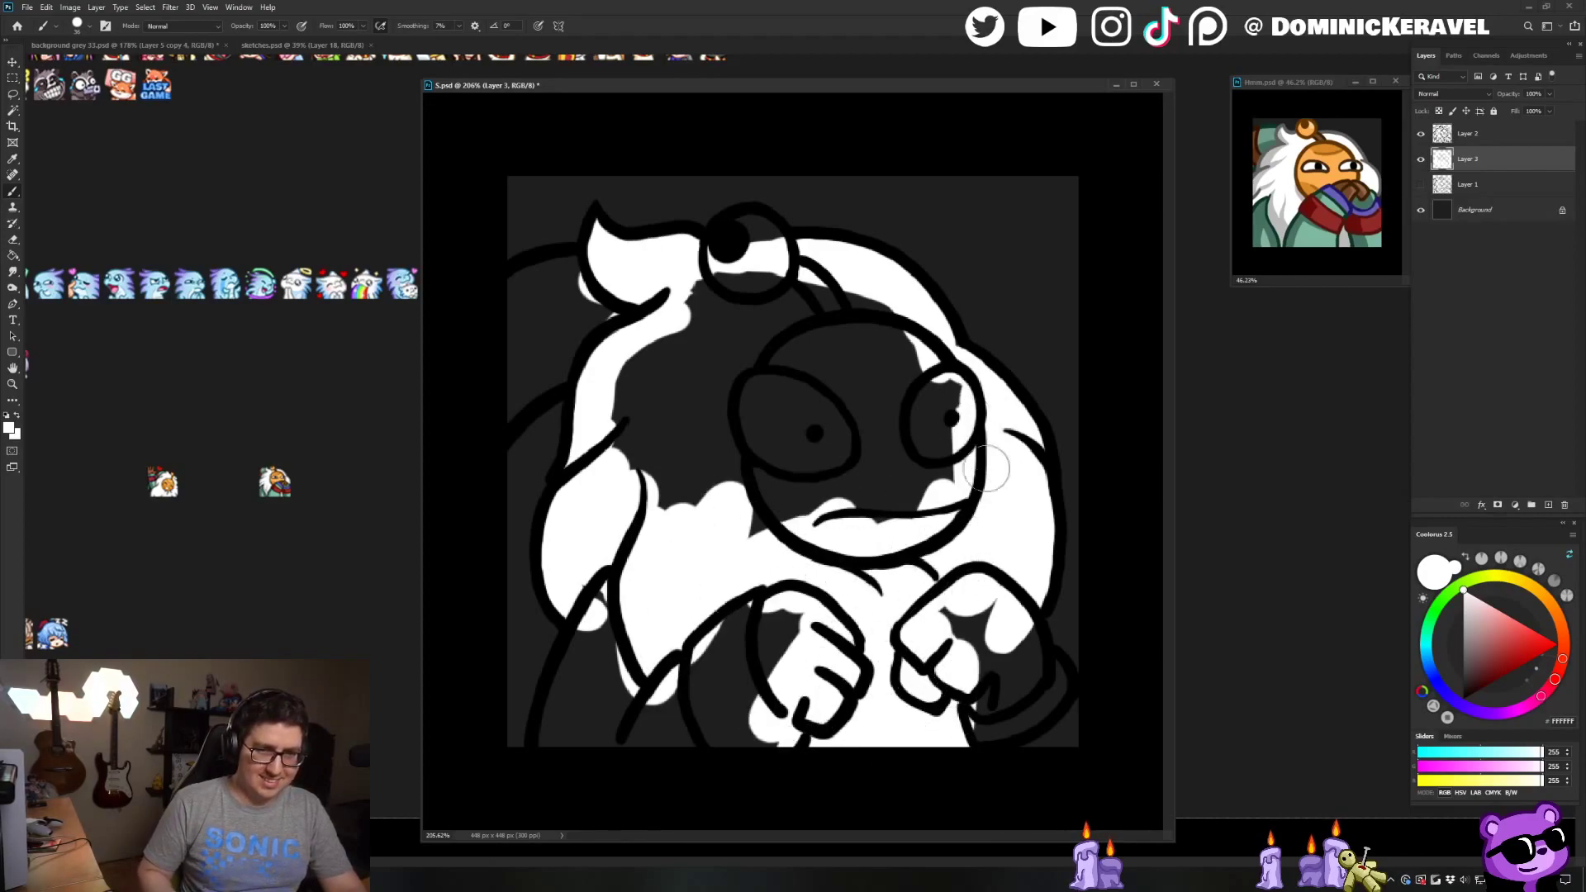
# Fill the enclosed hair and face area with white and brush over the leftover seams
pyautogui.press('g')
pyautogui.click(731, 322)
pyautogui.press('b')
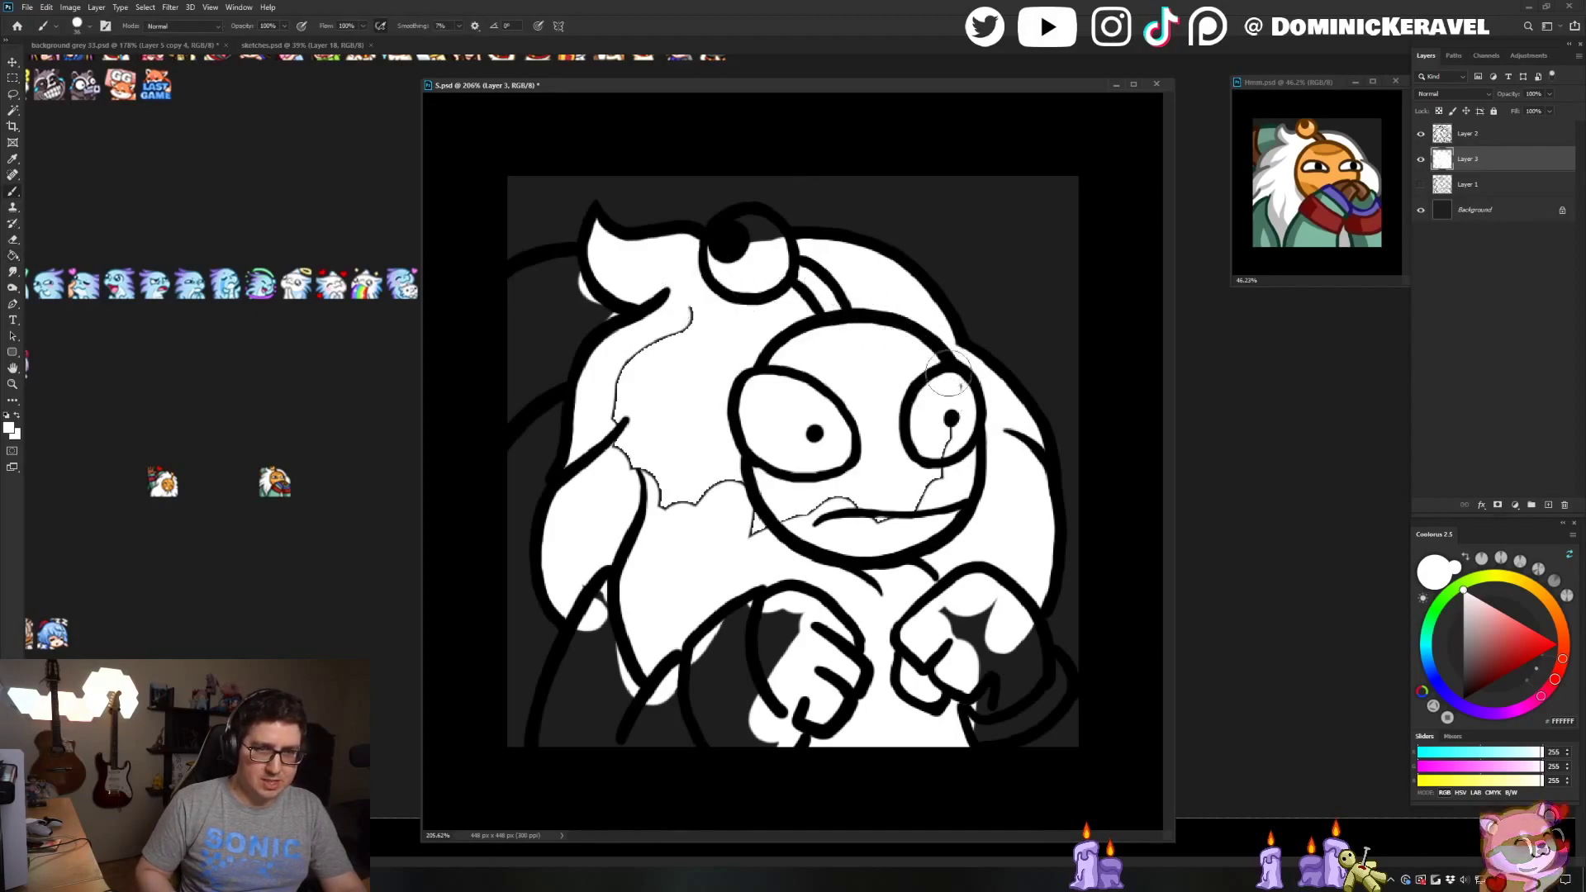
pyautogui.moveTo(949, 376)
pyautogui.mouseDown()
pyautogui.moveTo(890, 535)
pyautogui.moveTo(778, 500)
pyautogui.moveTo(701, 518)
pyautogui.moveTo(615, 457)
pyautogui.moveTo(684, 308)
pyautogui.moveTo(671, 351)
pyautogui.mouseUp()
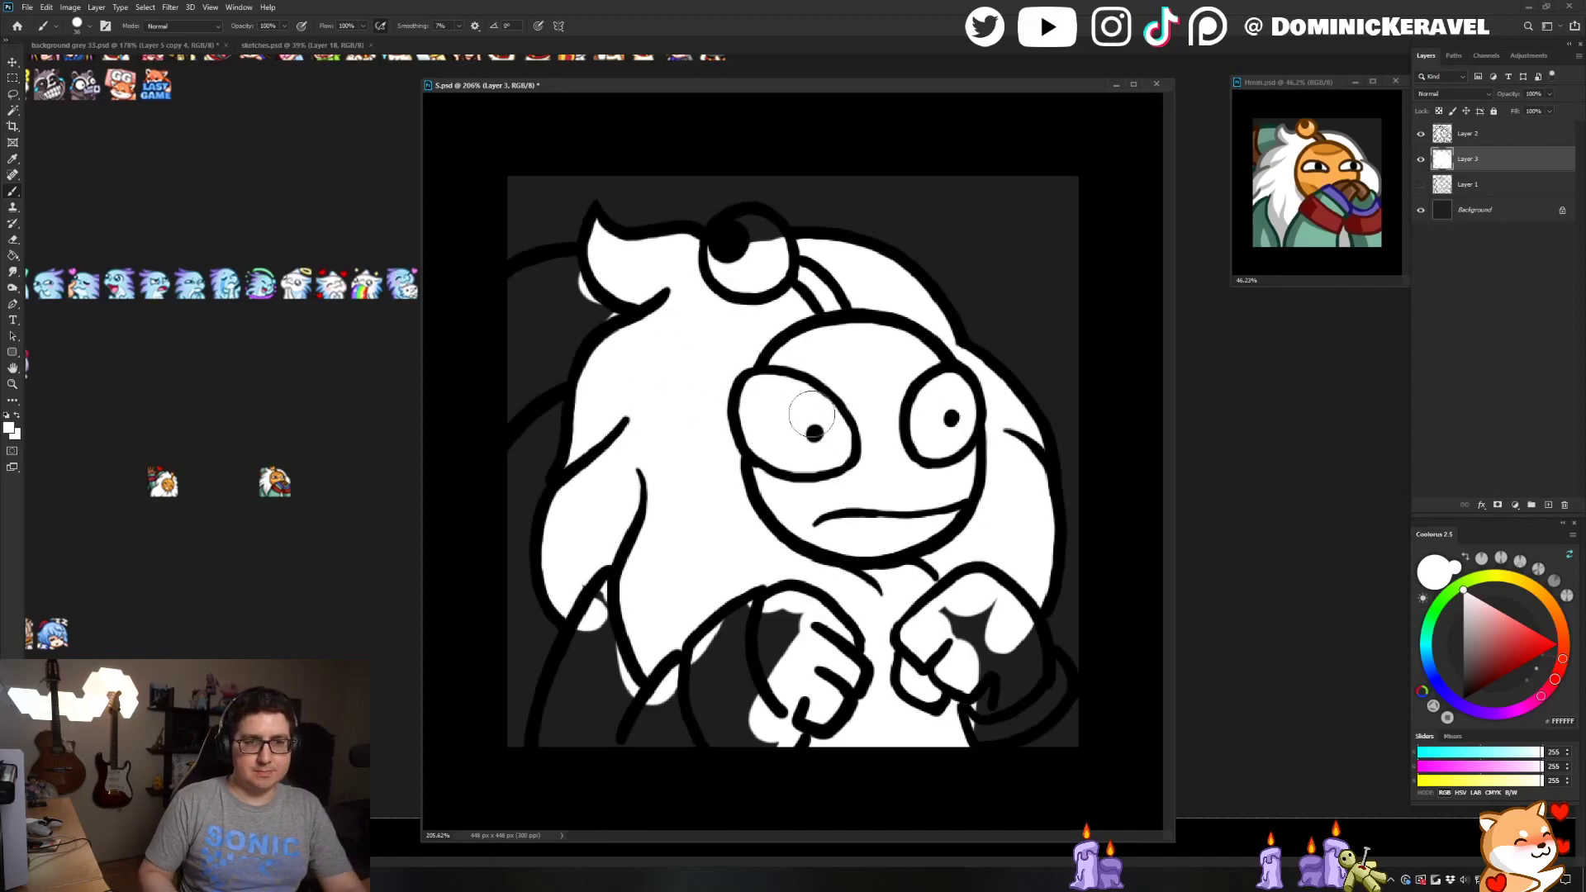
# Paint both fists brown #734529 and fill the right cuff purple and its sleeve red #912A26, sampling the colours from the reference emote
pyautogui.keyDown('alt'); pyautogui.click(1355, 192); pyautogui.keyUp('alt')
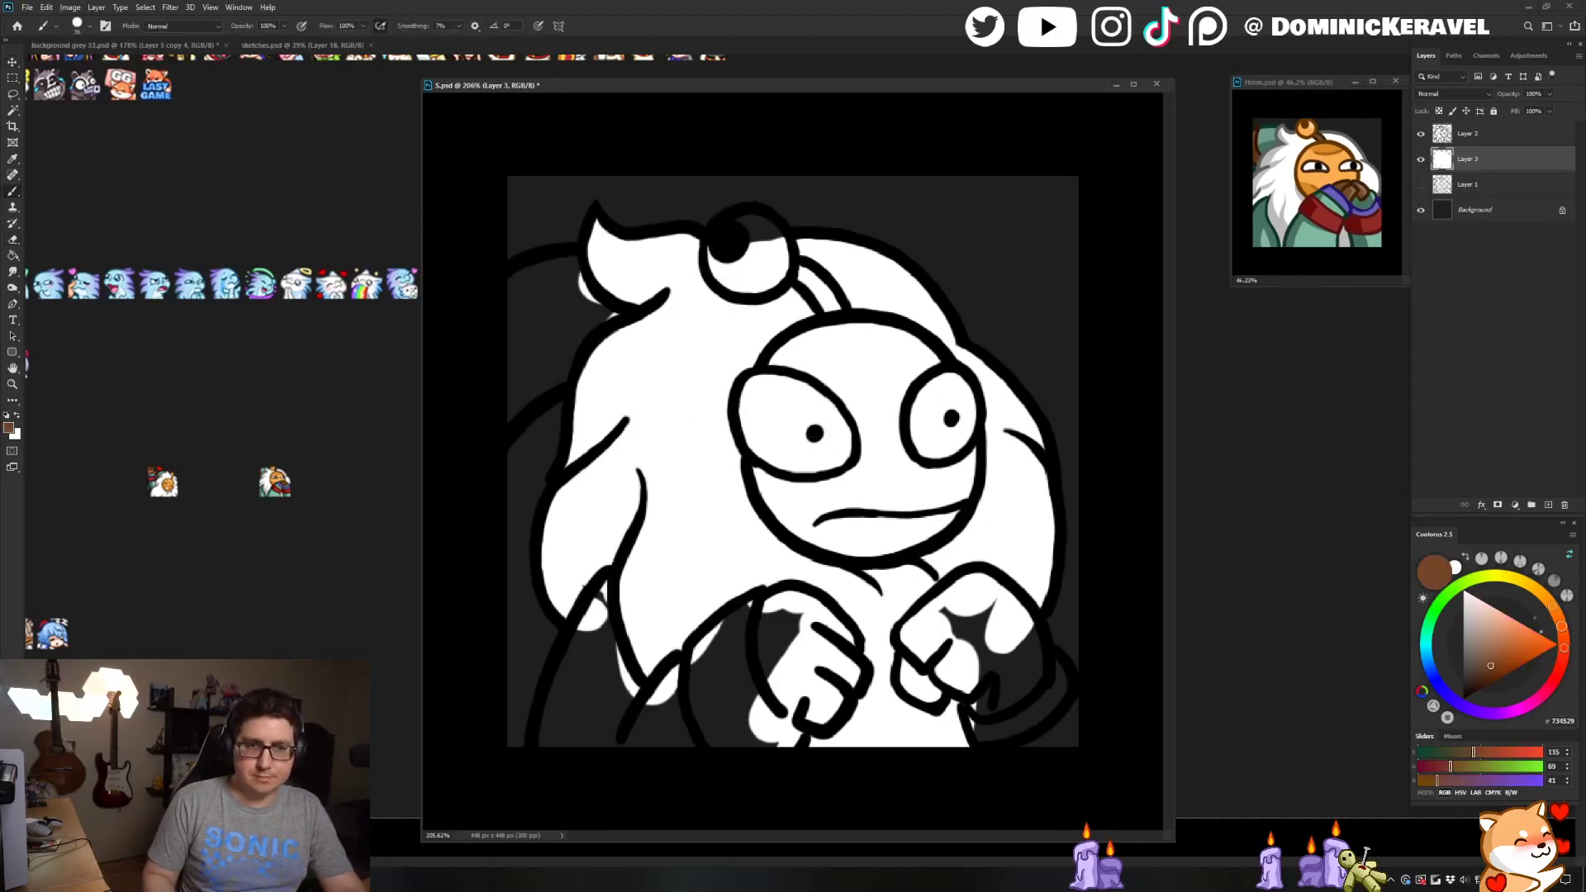
pyautogui.moveTo(773, 620)
pyautogui.mouseDown()
pyautogui.moveTo(795, 674)
pyautogui.moveTo(807, 624)
pyautogui.moveTo(834, 634)
pyautogui.moveTo(813, 637)
pyautogui.moveTo(818, 696)
pyautogui.mouseUp()
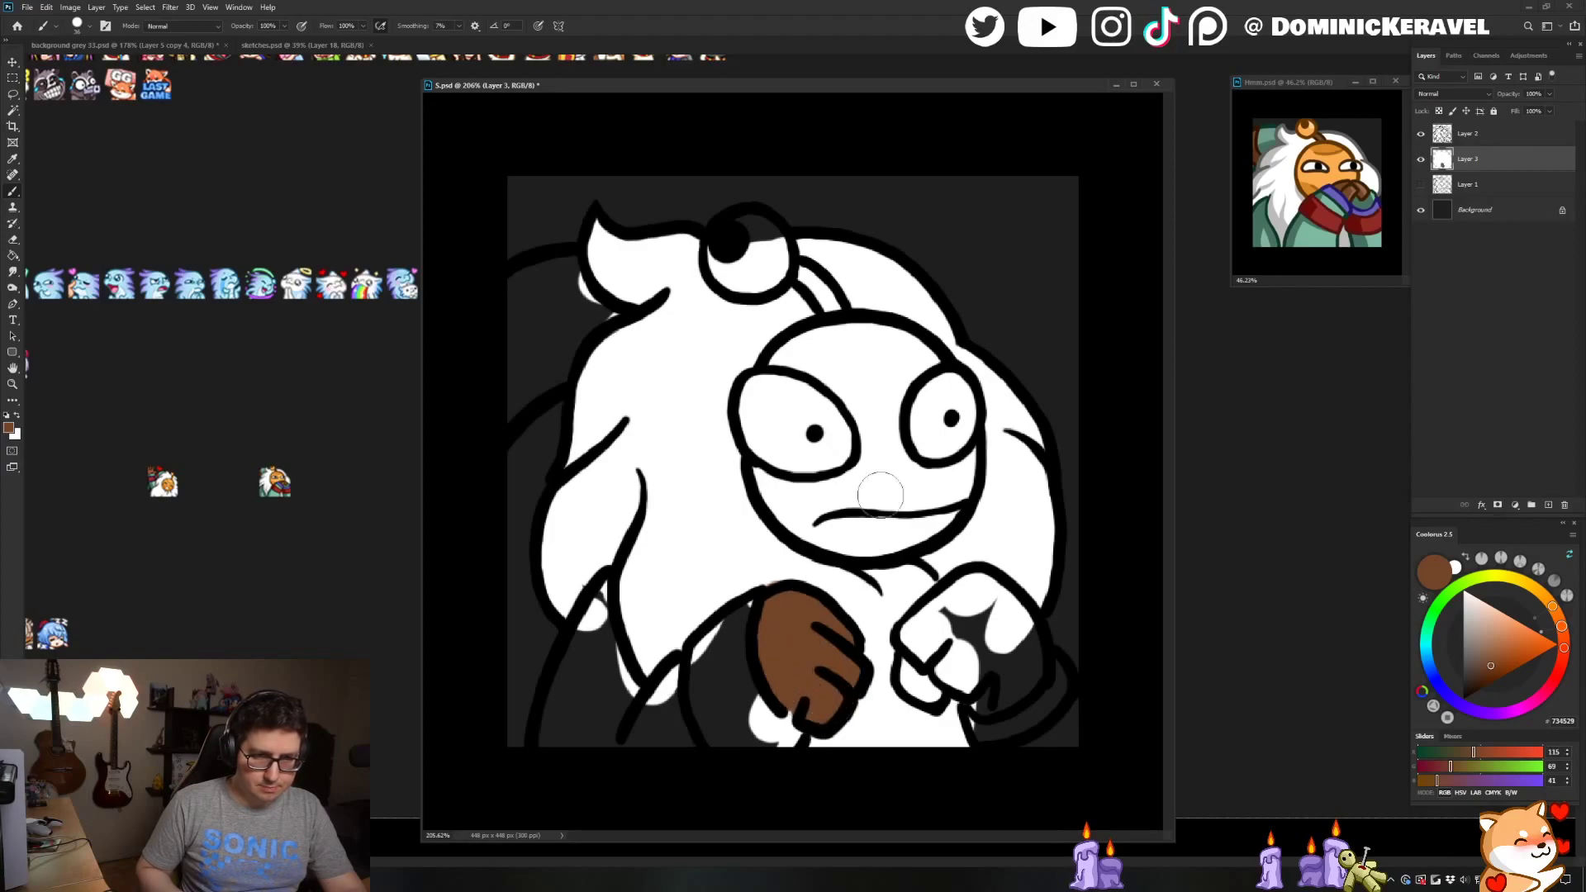
pyautogui.moveTo(950, 628)
pyautogui.mouseDown()
pyautogui.moveTo(914, 637)
pyautogui.moveTo(980, 582)
pyautogui.moveTo(1020, 654)
pyautogui.moveTo(1009, 607)
pyautogui.moveTo(1020, 626)
pyautogui.moveTo(1017, 667)
pyautogui.moveTo(985, 644)
pyautogui.moveTo(932, 690)
pyautogui.moveTo(911, 683)
pyautogui.moveTo(923, 692)
pyautogui.moveTo(987, 694)
pyautogui.moveTo(1038, 749)
pyautogui.moveTo(1065, 733)
pyautogui.mouseUp()
pyautogui.keyDown('alt'); pyautogui.click(1031, 682); pyautogui.keyUp('alt')
pyautogui.keyDown('alt'); pyautogui.click(1338, 216); pyautogui.keyUp('alt')
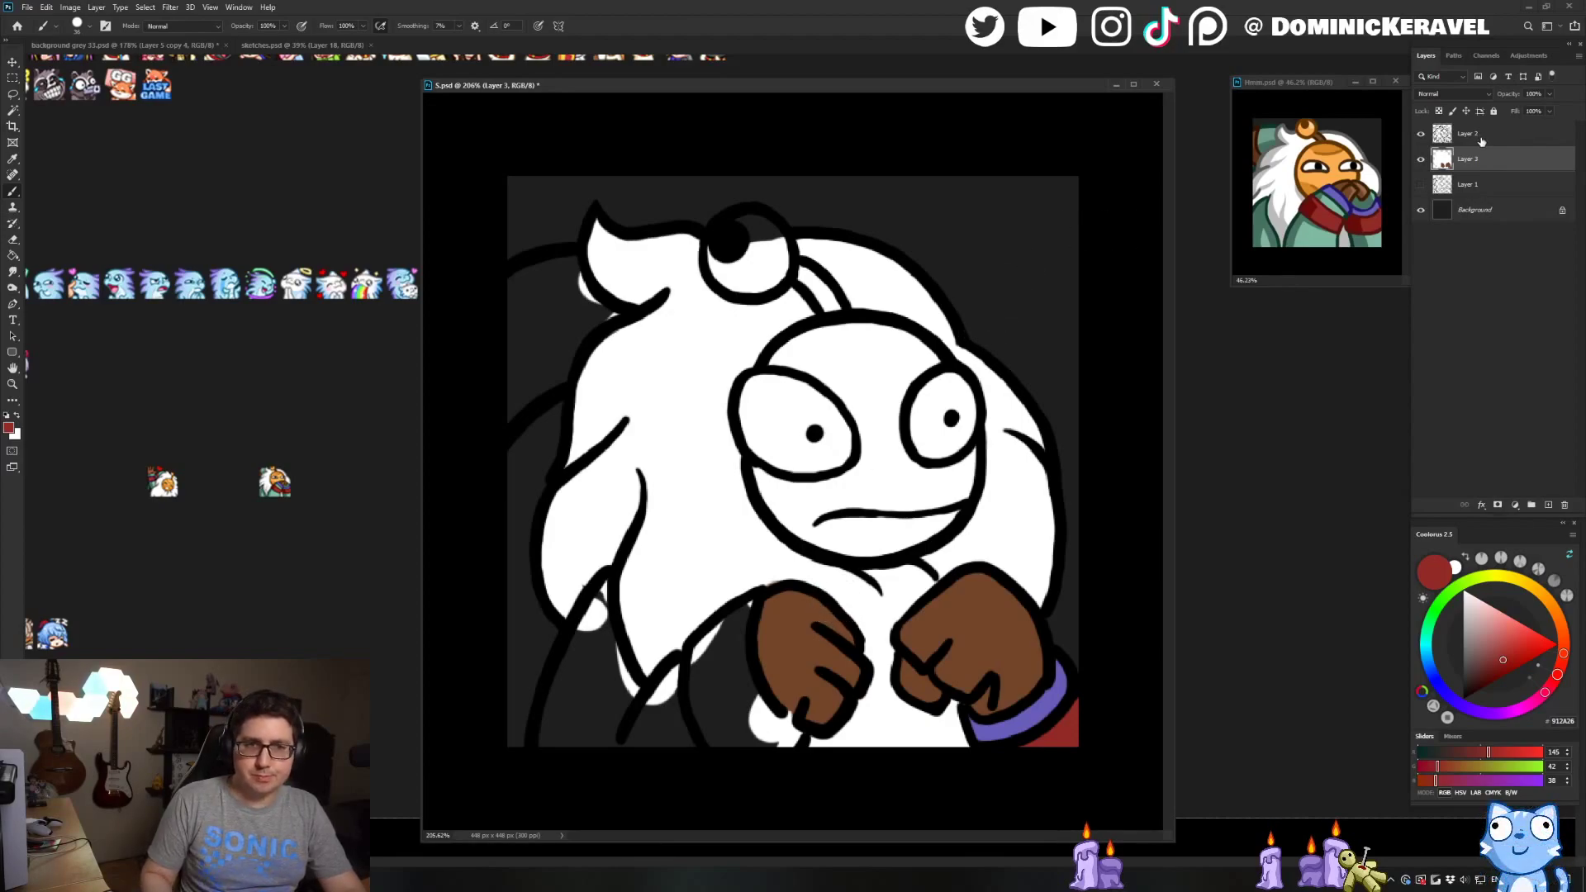
# Draw the curved cuff edge beside the left fist in black #000000 on the line art layer
pyautogui.keyDown('alt'); pyautogui.click(698, 545); pyautogui.keyUp('alt')
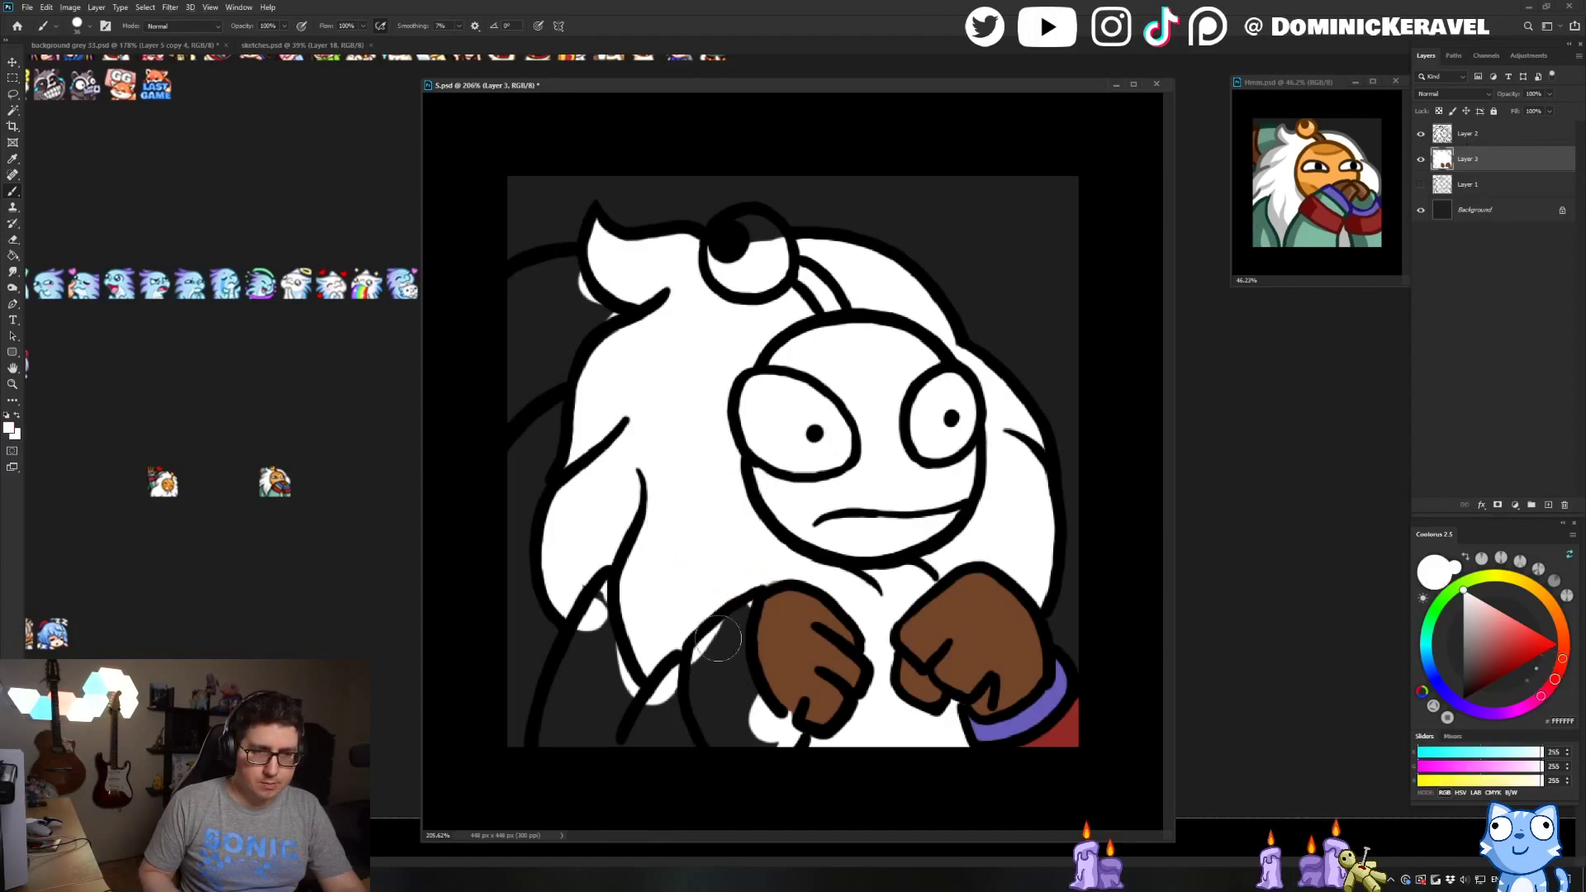
pyautogui.click(1477, 132)
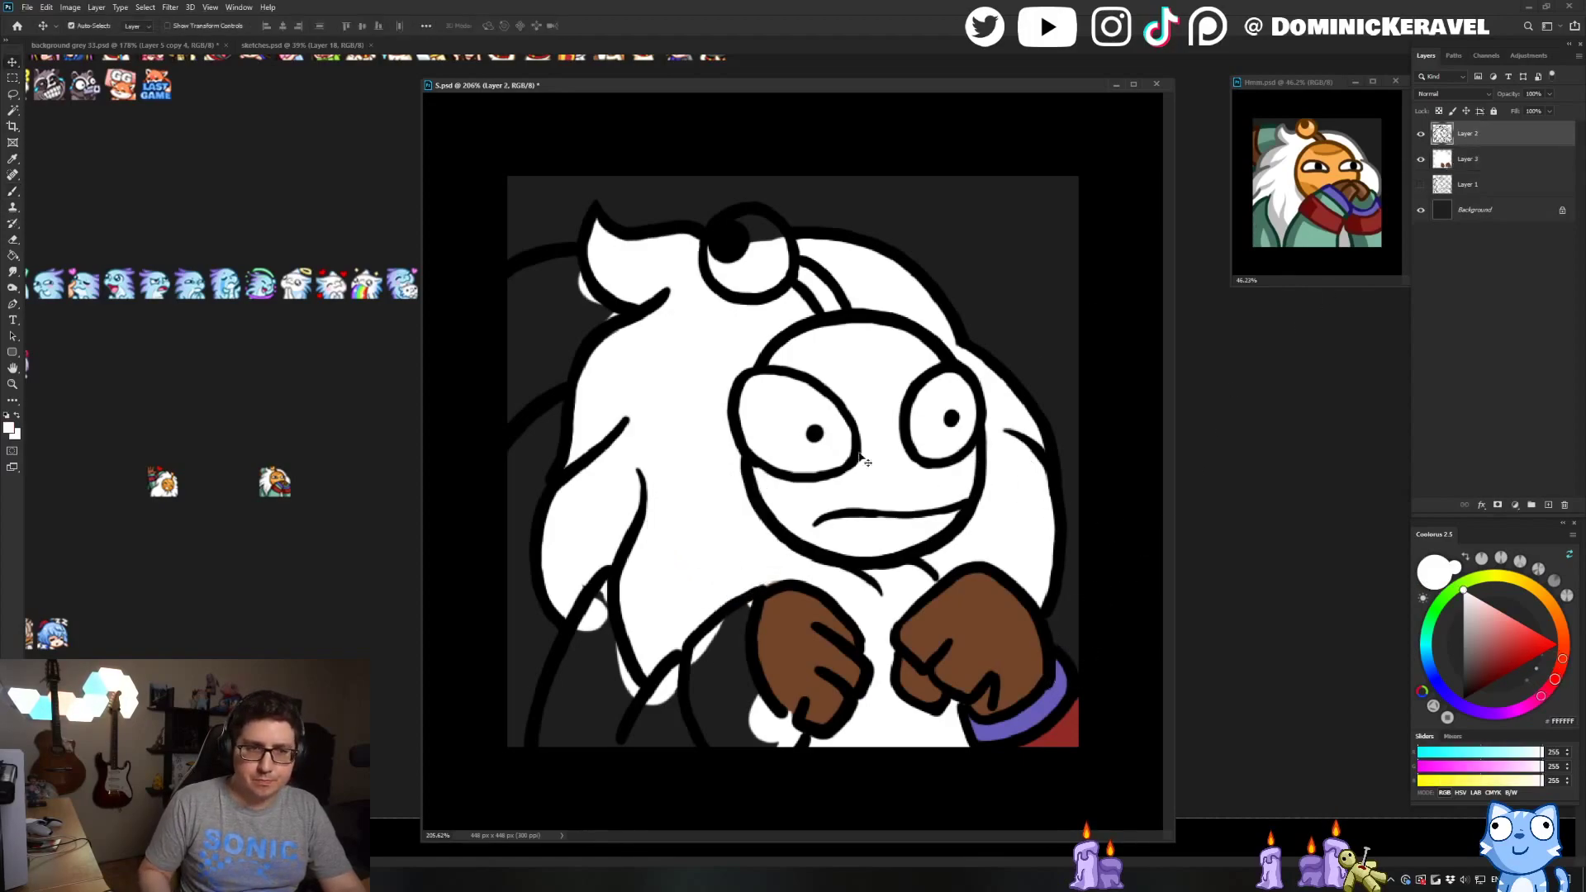
pyautogui.keyDown('alt'); pyautogui.click(769, 702); pyautogui.keyUp('alt')
pyautogui.keyDown('alt'); pyautogui.rightClick(758, 647); pyautogui.keyUp('alt')
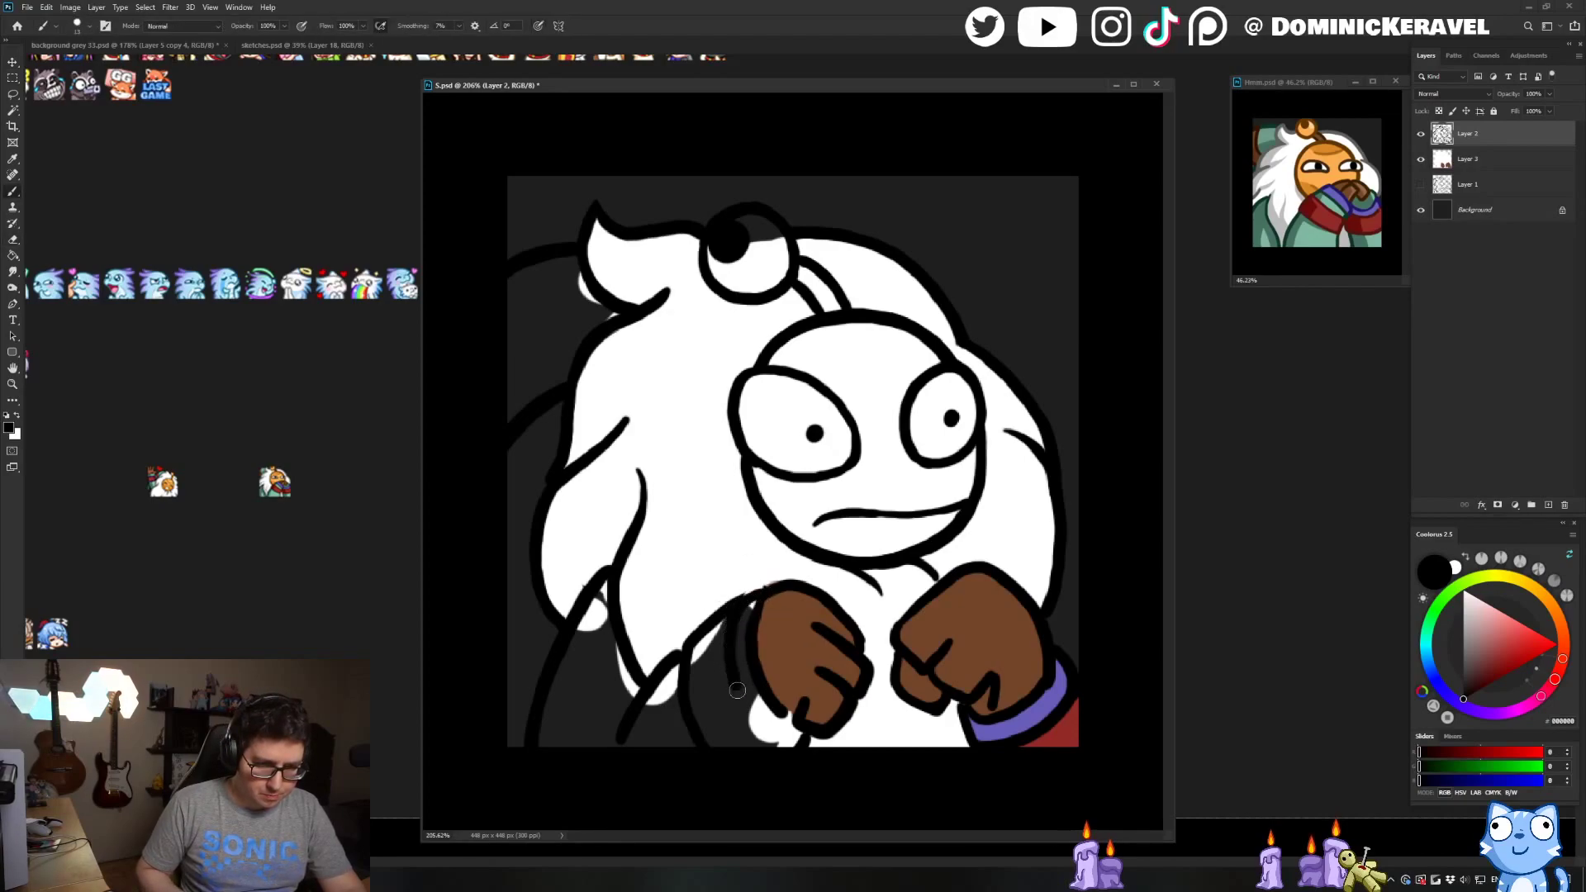
pyautogui.hotkey('ctrl', 'z')
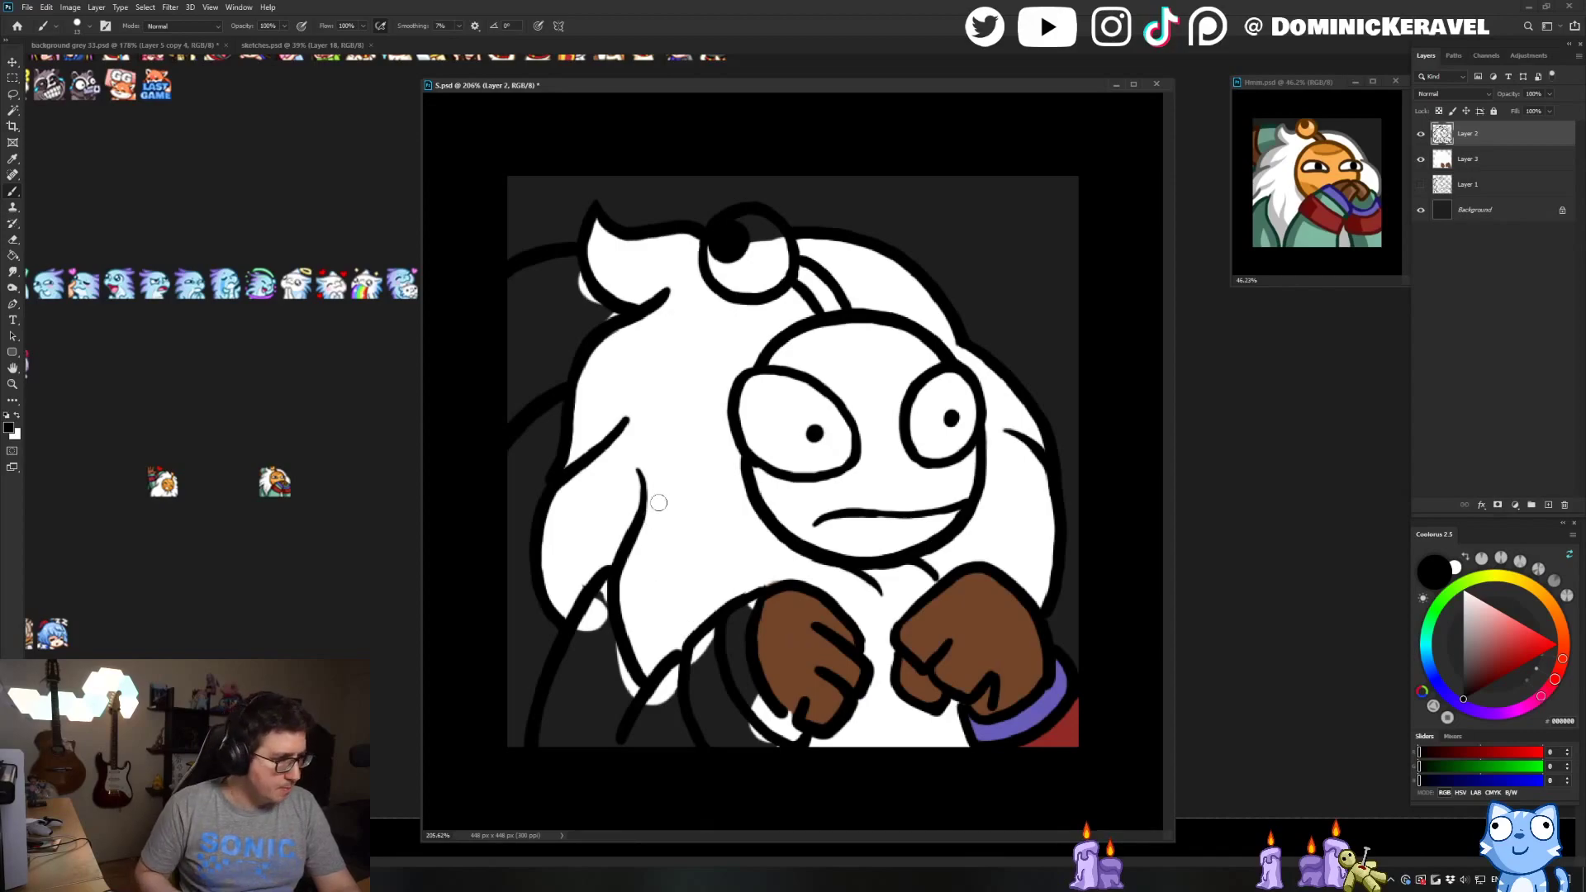
# Draw the left sleeve's outer edge and a second cuff band line, erasing the old line and untidy joins
pyautogui.moveTo(668, 665)
pyautogui.mouseDown()
pyautogui.moveTo(654, 745)
pyautogui.moveTo(673, 708)
pyautogui.moveTo(646, 713)
pyautogui.moveTo(647, 687)
pyautogui.moveTo(641, 748)
pyautogui.mouseUp()
pyautogui.press('e')
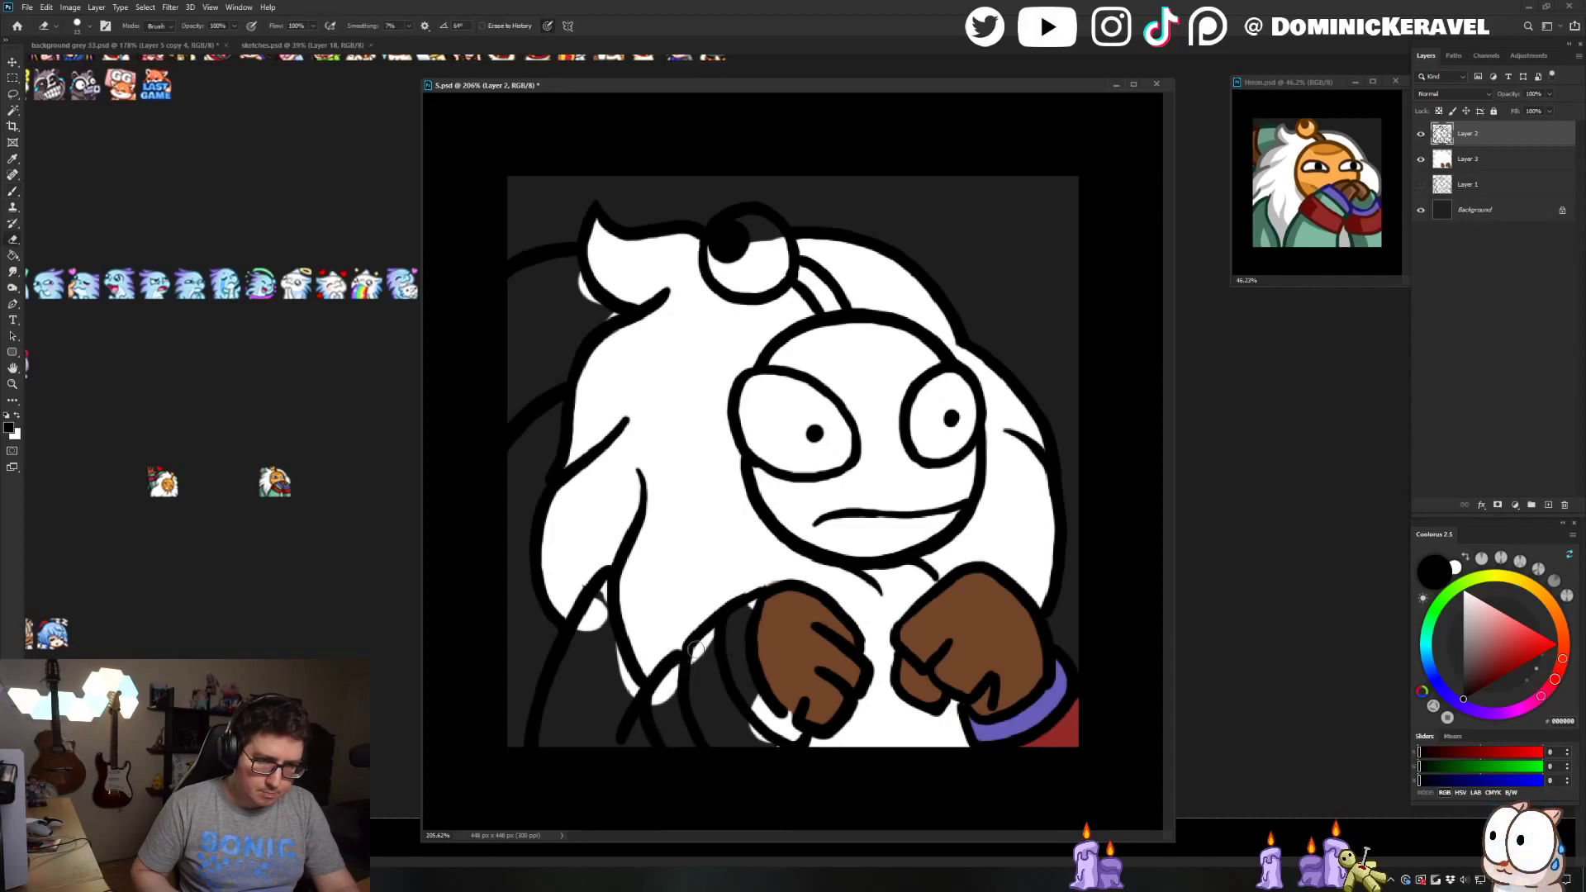
pyautogui.moveTo(687, 658)
pyautogui.mouseDown()
pyautogui.moveTo(725, 731)
pyautogui.moveTo(787, 780)
pyautogui.moveTo(681, 708)
pyautogui.moveTo(681, 688)
pyautogui.moveTo(702, 736)
pyautogui.mouseUp()
pyautogui.press('b')
pyautogui.press('e')
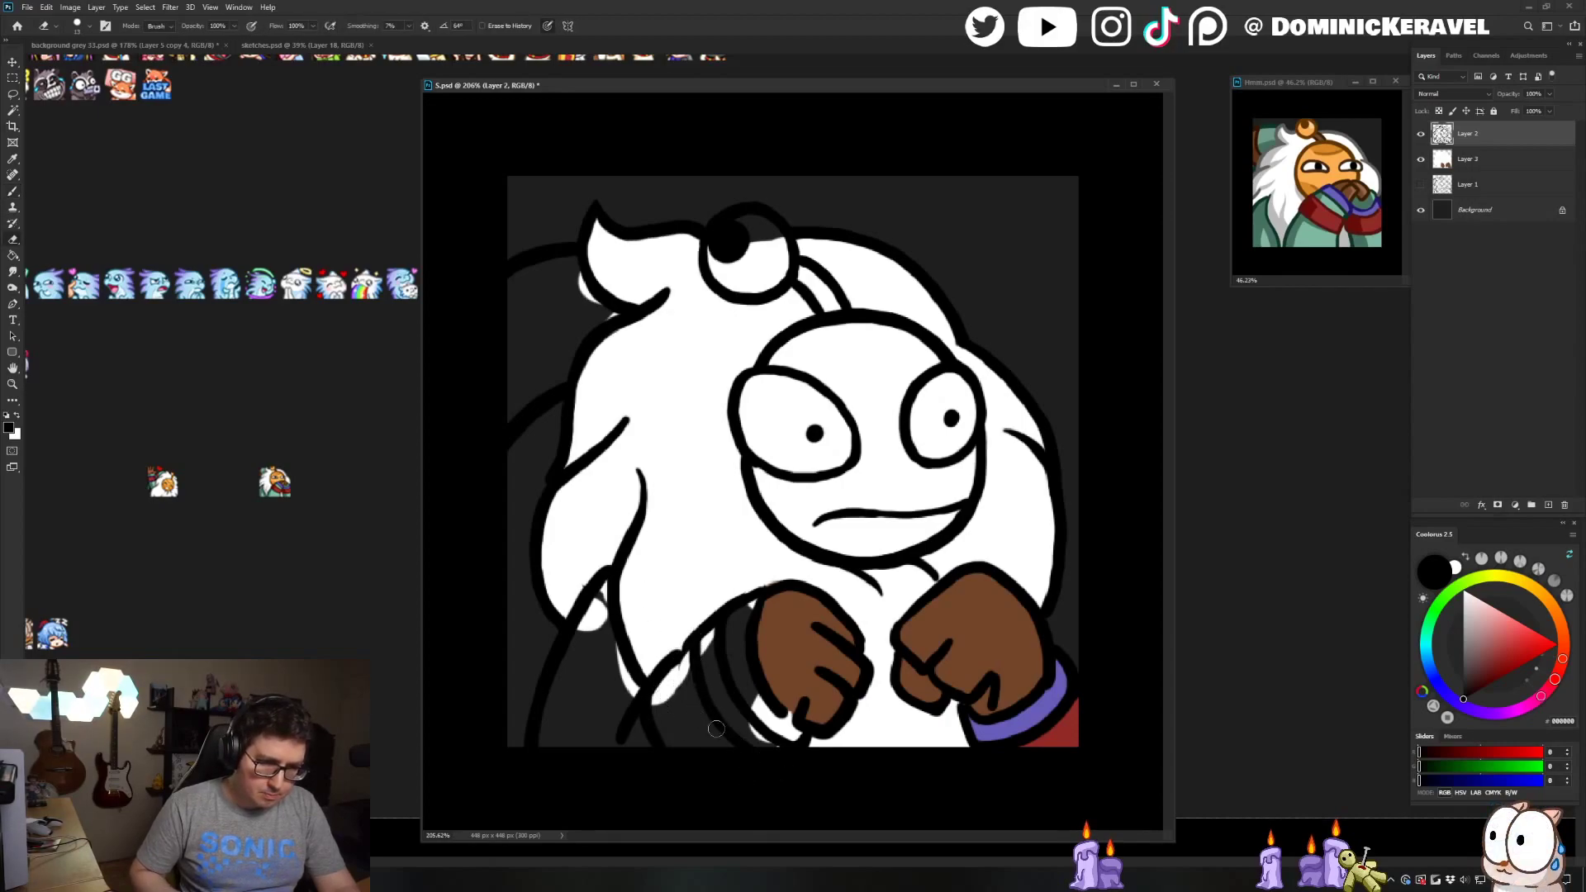
pyautogui.press('b')
pyautogui.moveTo(692, 637); pyautogui.dragTo(684, 658)
pyautogui.press('e')
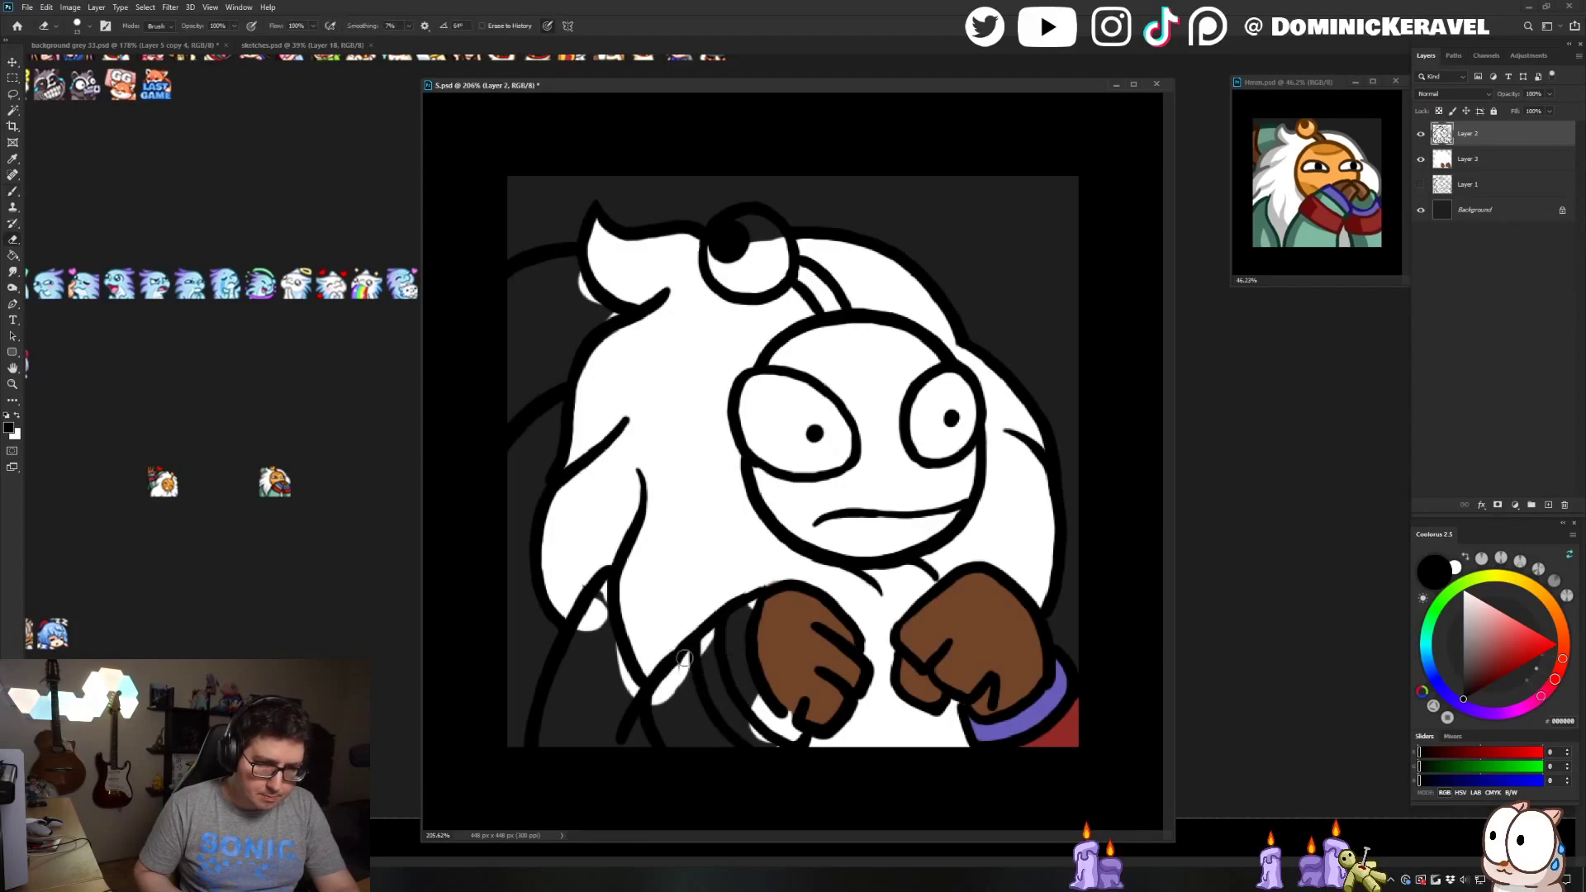
# Select the colour layer and fill the left cuff with the purple sampled from the right cuff
pyautogui.press('v')
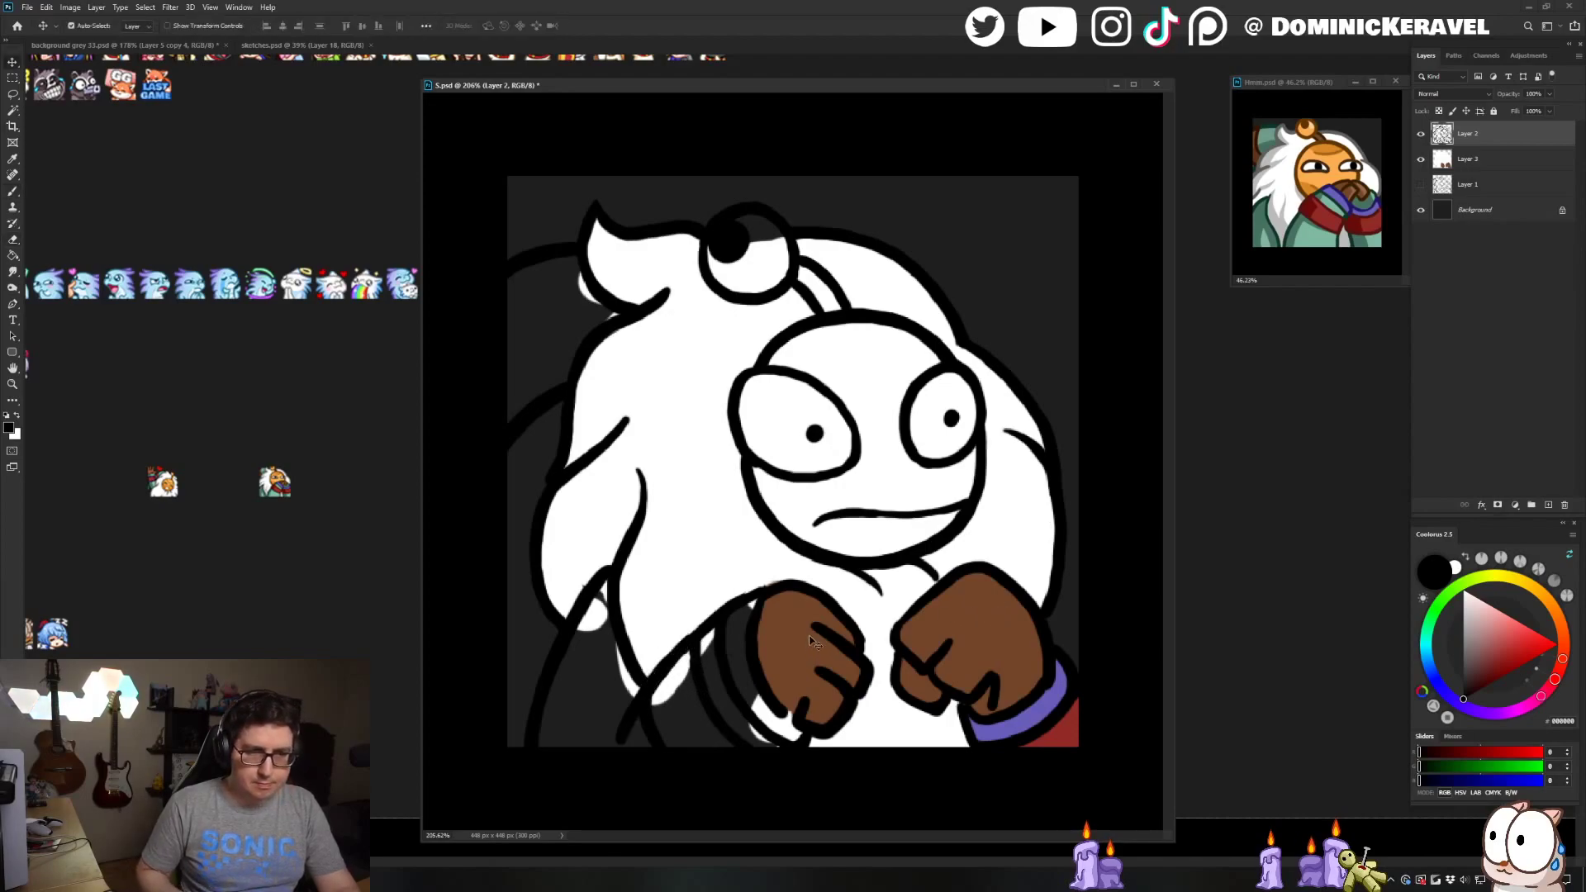
pyautogui.click(711, 541)
pyautogui.press('b')
pyautogui.keyDown('alt'); pyautogui.click(1058, 724); pyautogui.keyUp('alt')
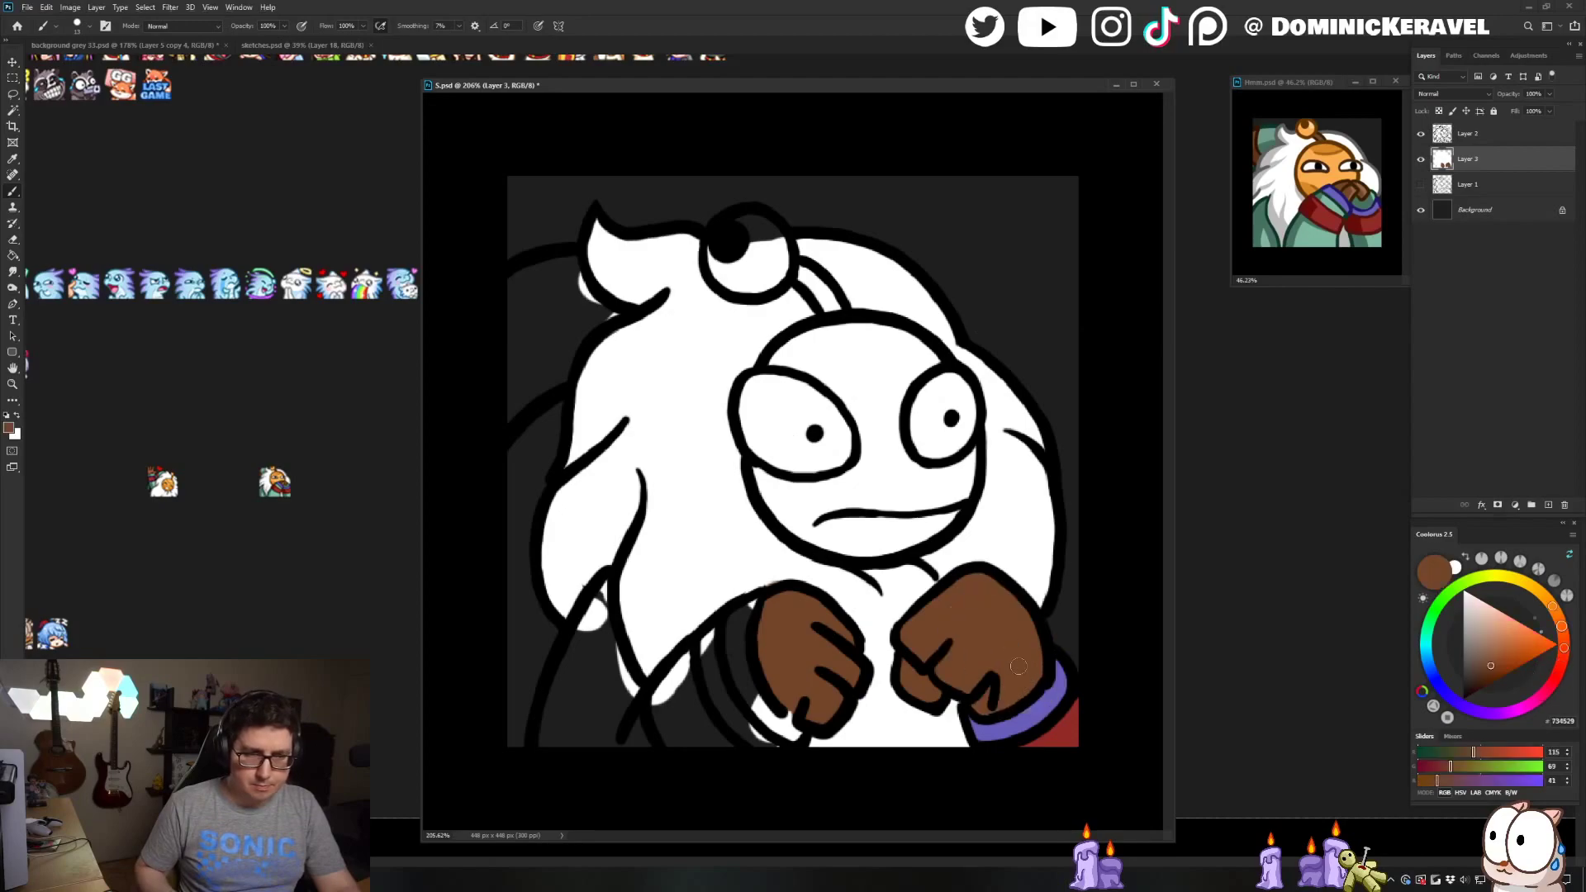
pyautogui.keyDown('alt'); pyautogui.click(1048, 691); pyautogui.keyUp('alt')
pyautogui.moveTo(751, 596)
pyautogui.mouseDown()
pyautogui.moveTo(751, 703)
pyautogui.moveTo(740, 668)
pyautogui.moveTo(812, 718)
pyautogui.mouseUp()
pyautogui.keyDown('alt'); pyautogui.click(796, 700); pyautogui.keyUp('alt')
# Paint the band behind the left purple cuff teal #7EBAA1 and shade its lower part with darker teal #467361
pyautogui.keyDown('alt'); pyautogui.click(1061, 729); pyautogui.keyUp('alt')
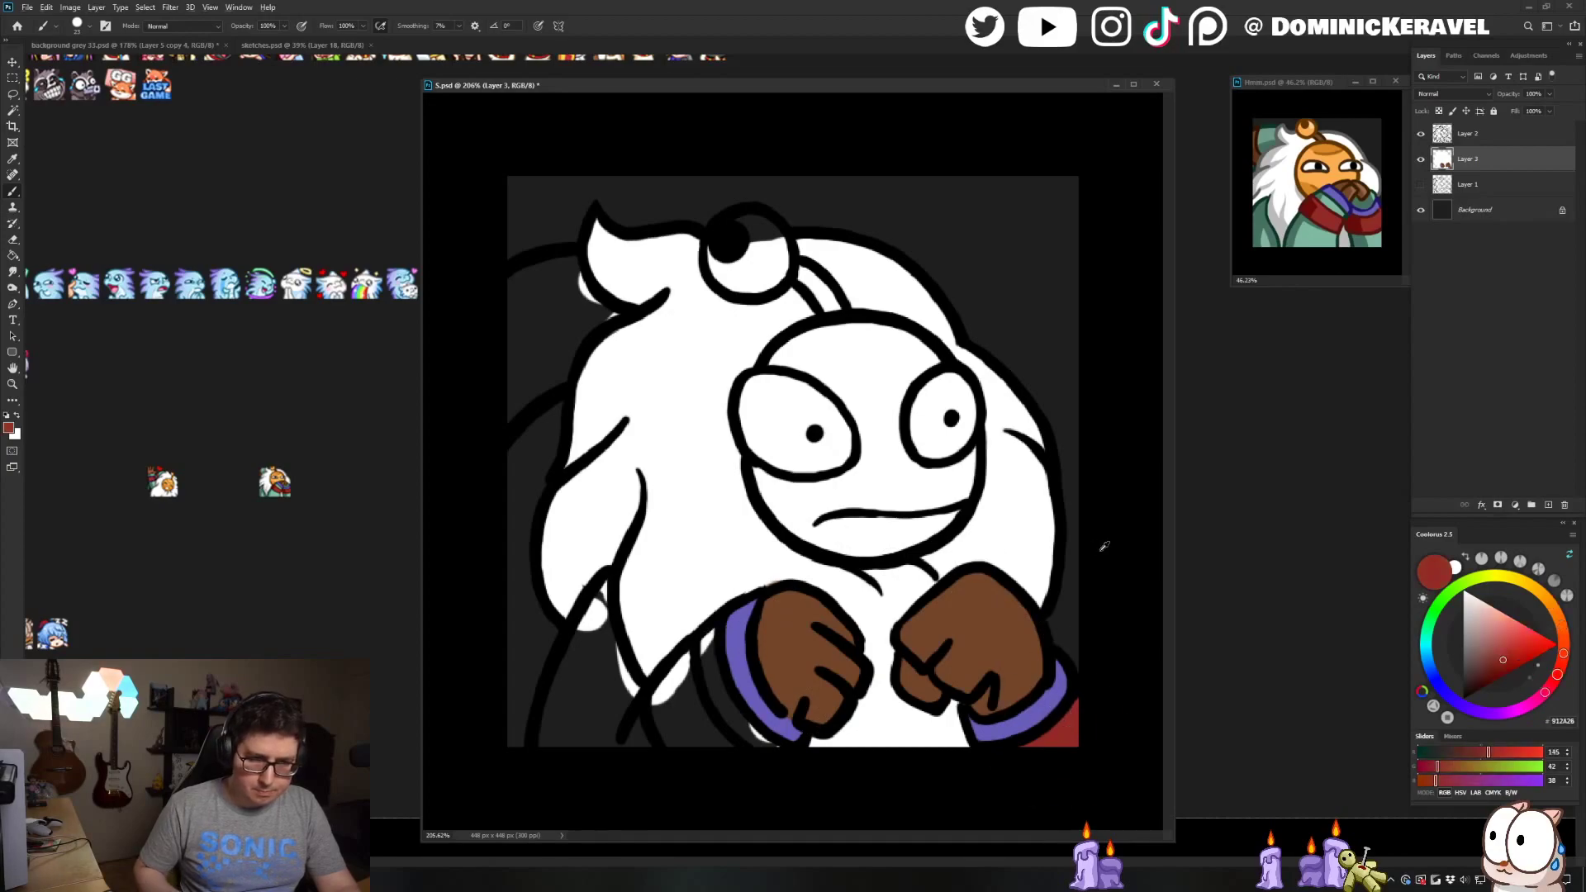
pyautogui.keyDown('alt'); pyautogui.click(1334, 199); pyautogui.keyUp('alt')
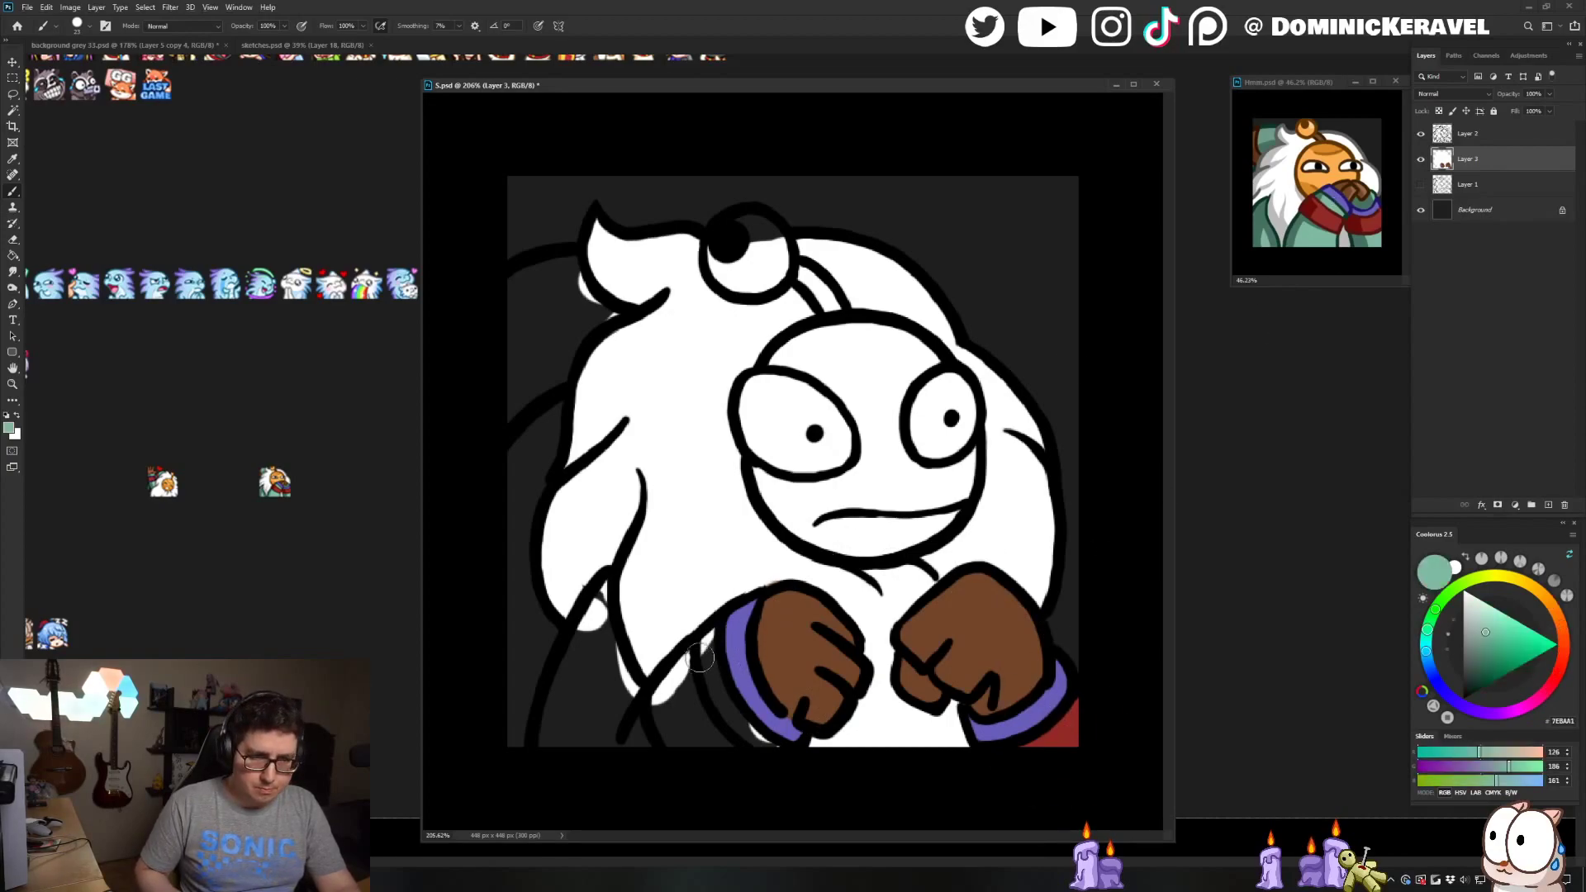
pyautogui.moveTo(700, 657)
pyautogui.mouseDown()
pyautogui.moveTo(682, 690)
pyautogui.moveTo(711, 653)
pyautogui.moveTo(744, 727)
pyautogui.moveTo(748, 700)
pyautogui.mouseUp()
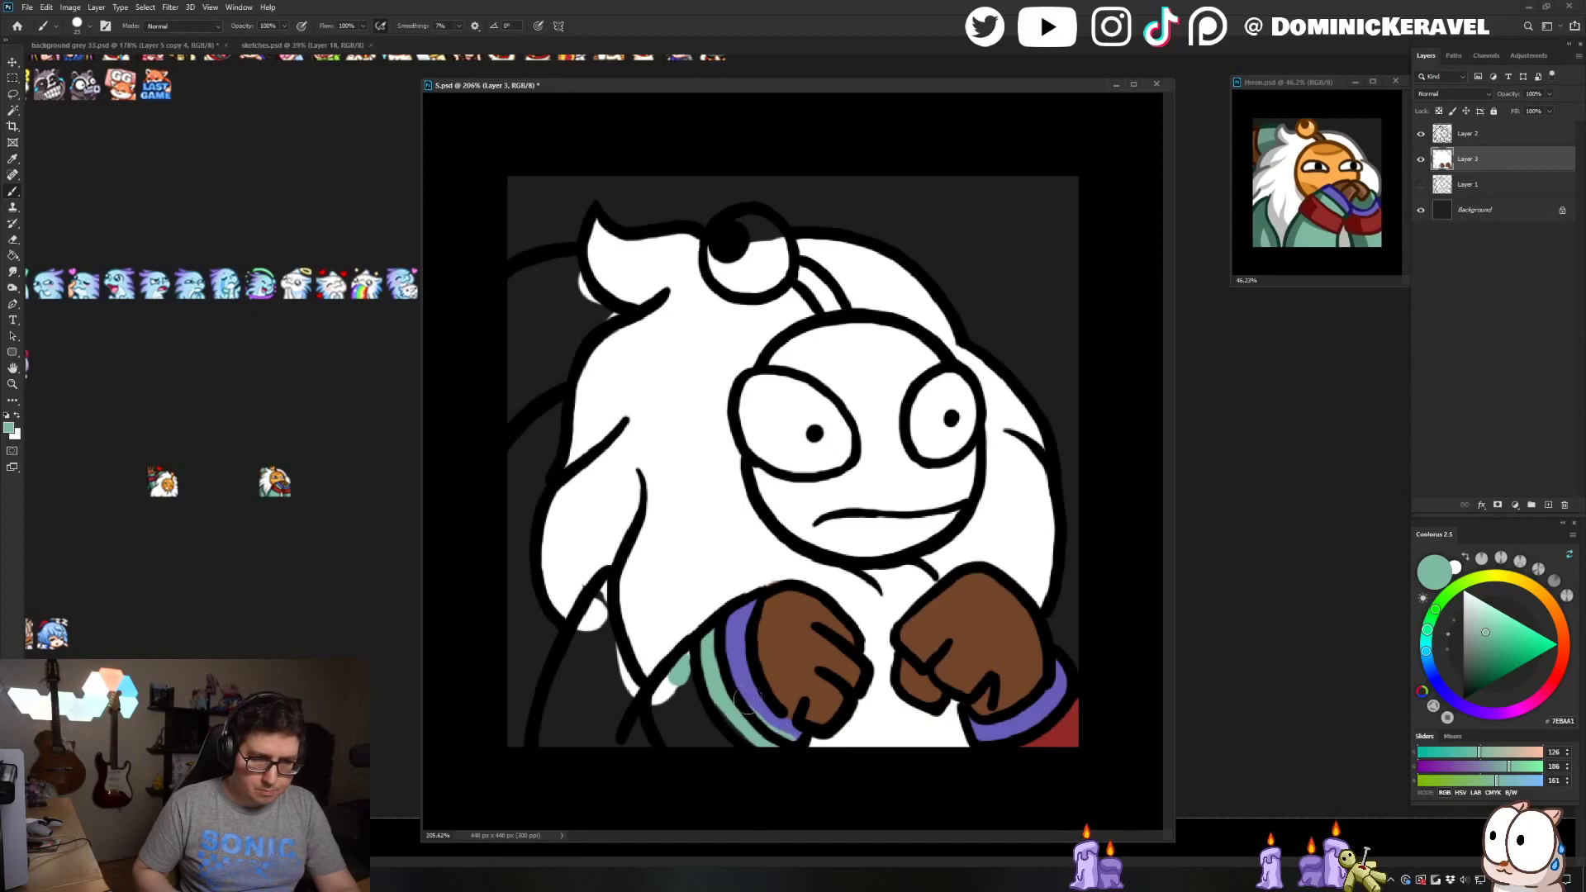
pyautogui.keyDown('alt'); pyautogui.click(1377, 198); pyautogui.keyUp('alt')
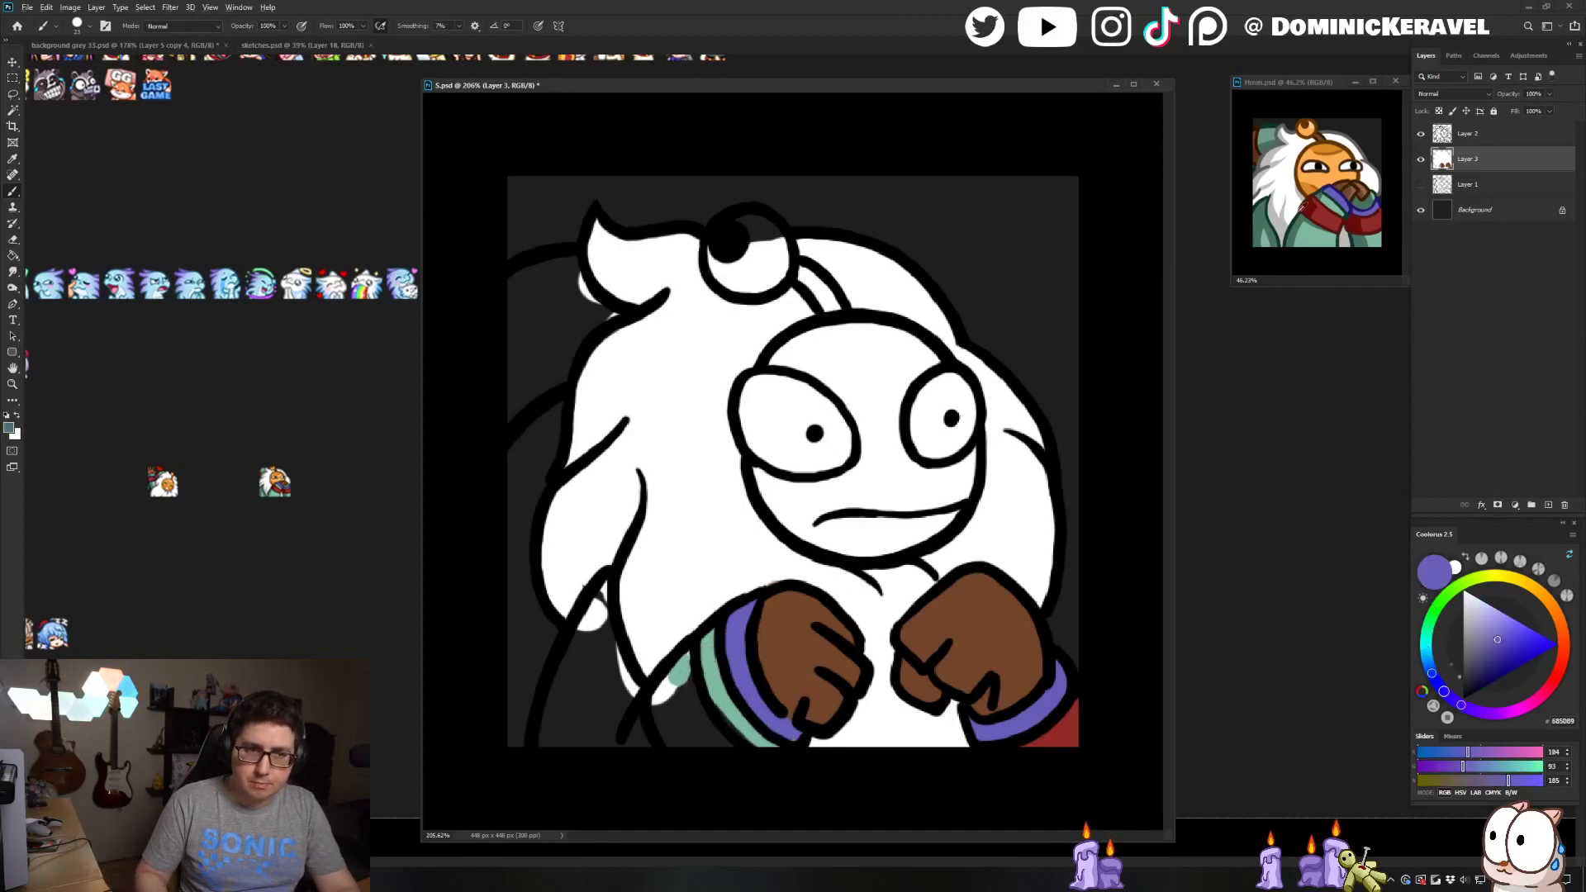
pyautogui.keyDown('alt'); pyautogui.click(1300, 211); pyautogui.keyUp('alt')
pyautogui.moveTo(704, 690); pyautogui.dragTo(790, 754)
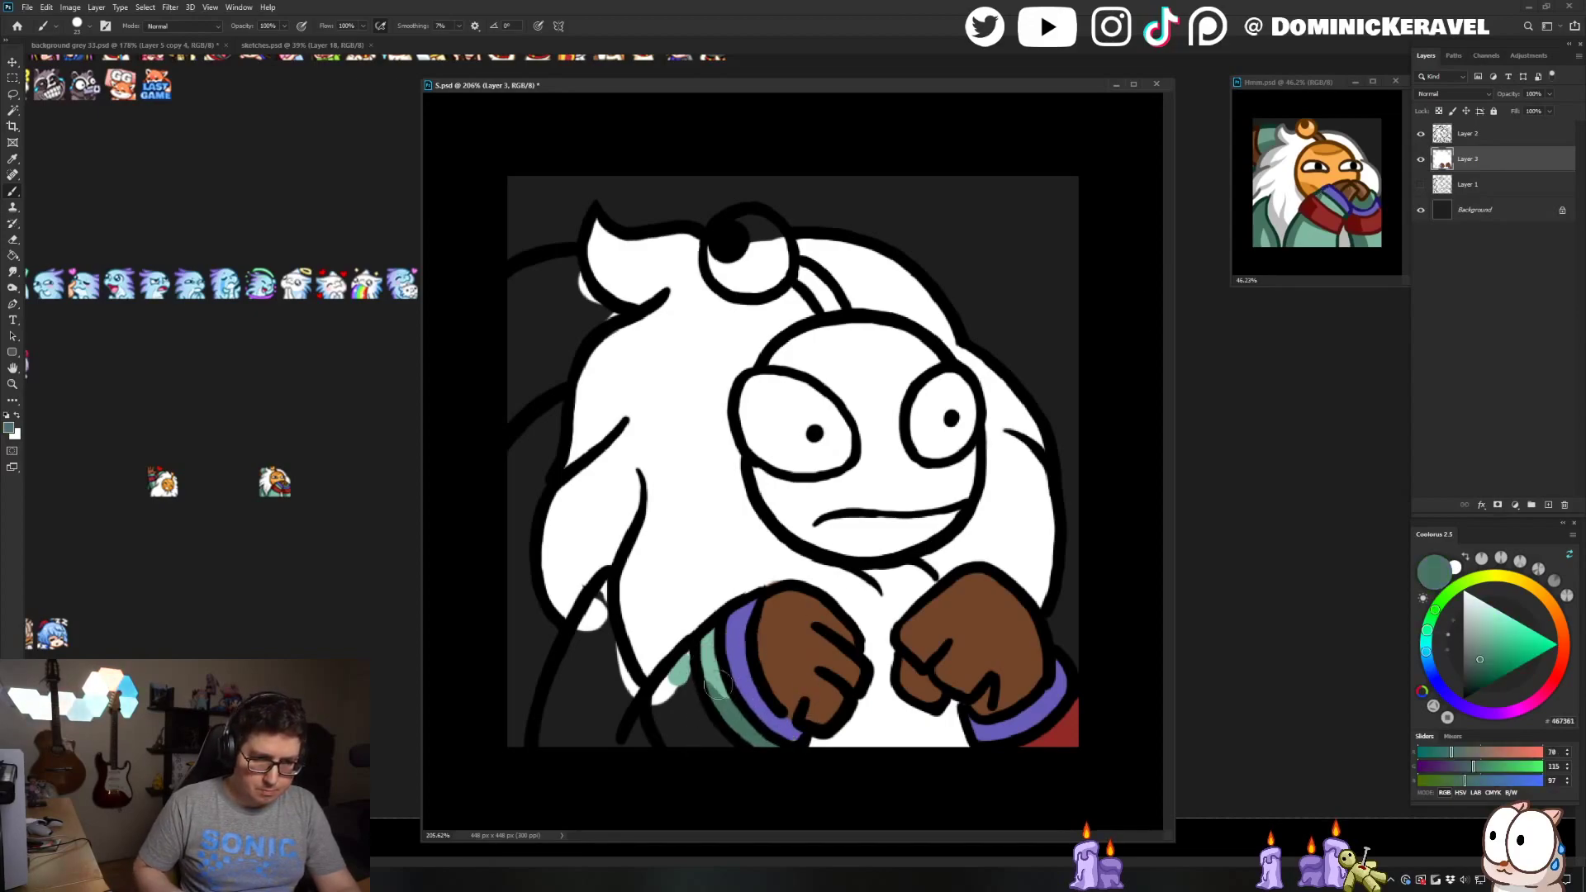
pyautogui.moveTo(712, 646)
pyautogui.mouseDown()
pyautogui.moveTo(704, 684)
pyautogui.moveTo(715, 661)
pyautogui.mouseUp()
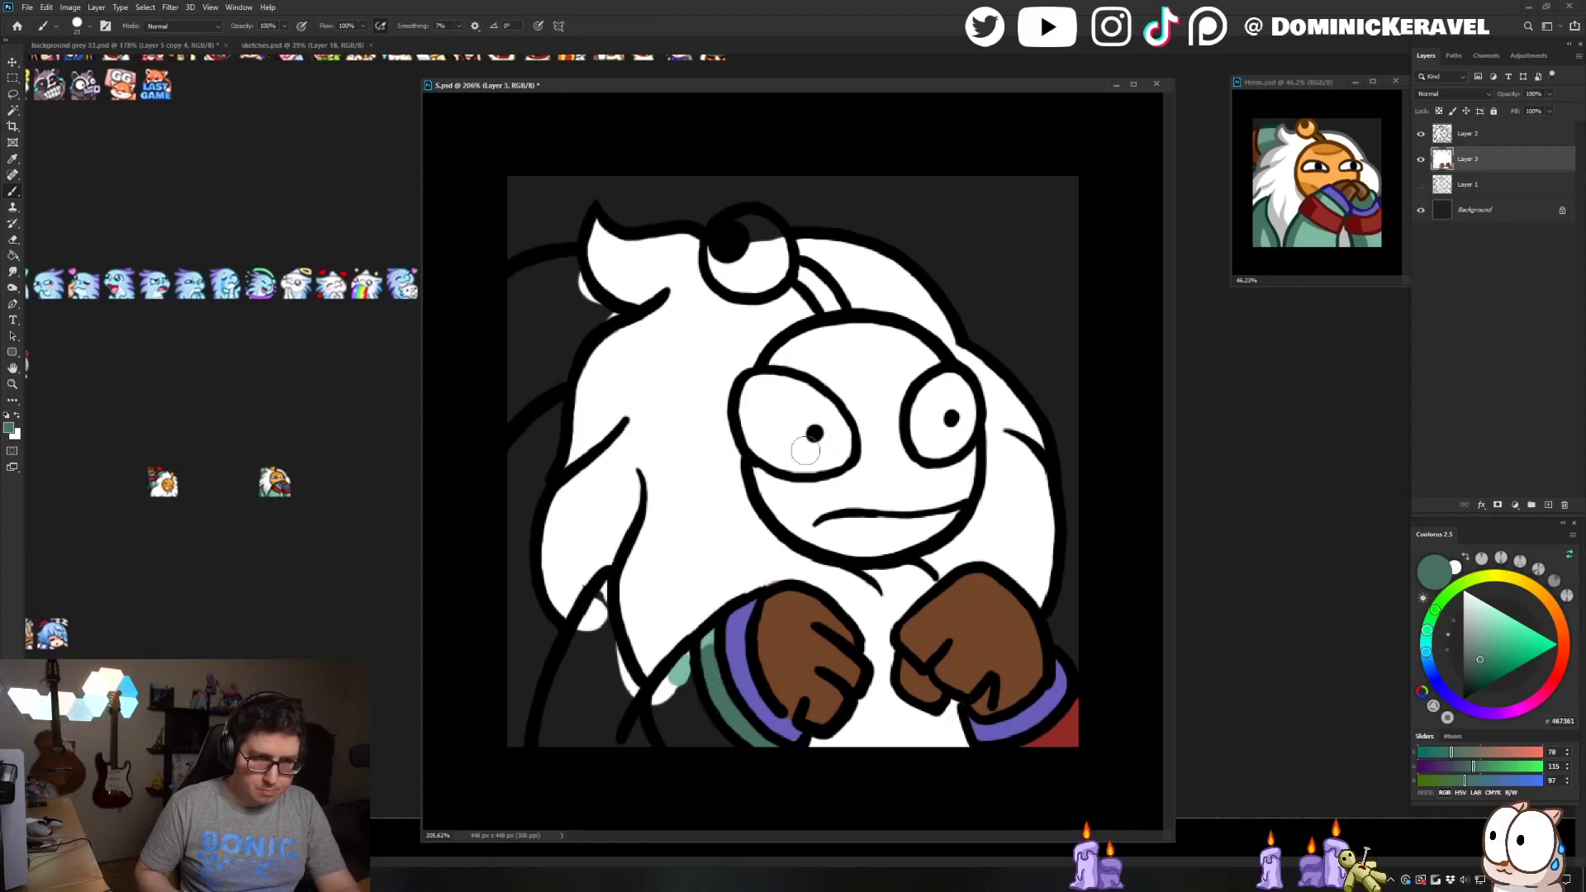
# Fill the left sleeve with red #912A26 and shade its lower part with dark red #680C08 sampled from the reference
pyautogui.keyDown('alt'); pyautogui.click(693, 652); pyautogui.keyUp('alt')
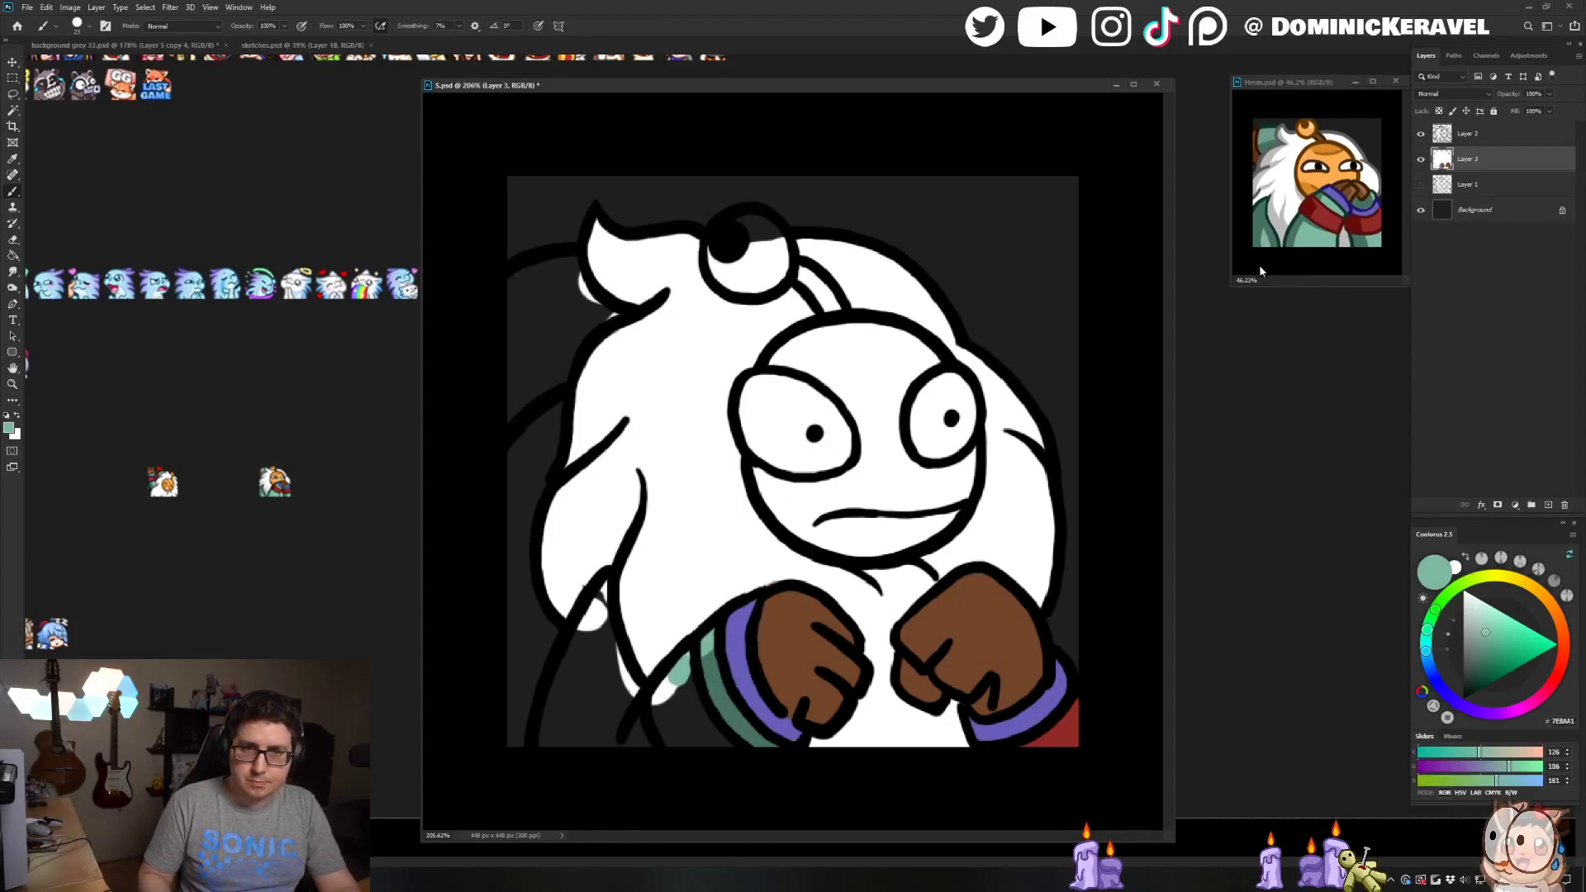
pyautogui.keyDown('alt'); pyautogui.click(1326, 210); pyautogui.keyUp('alt')
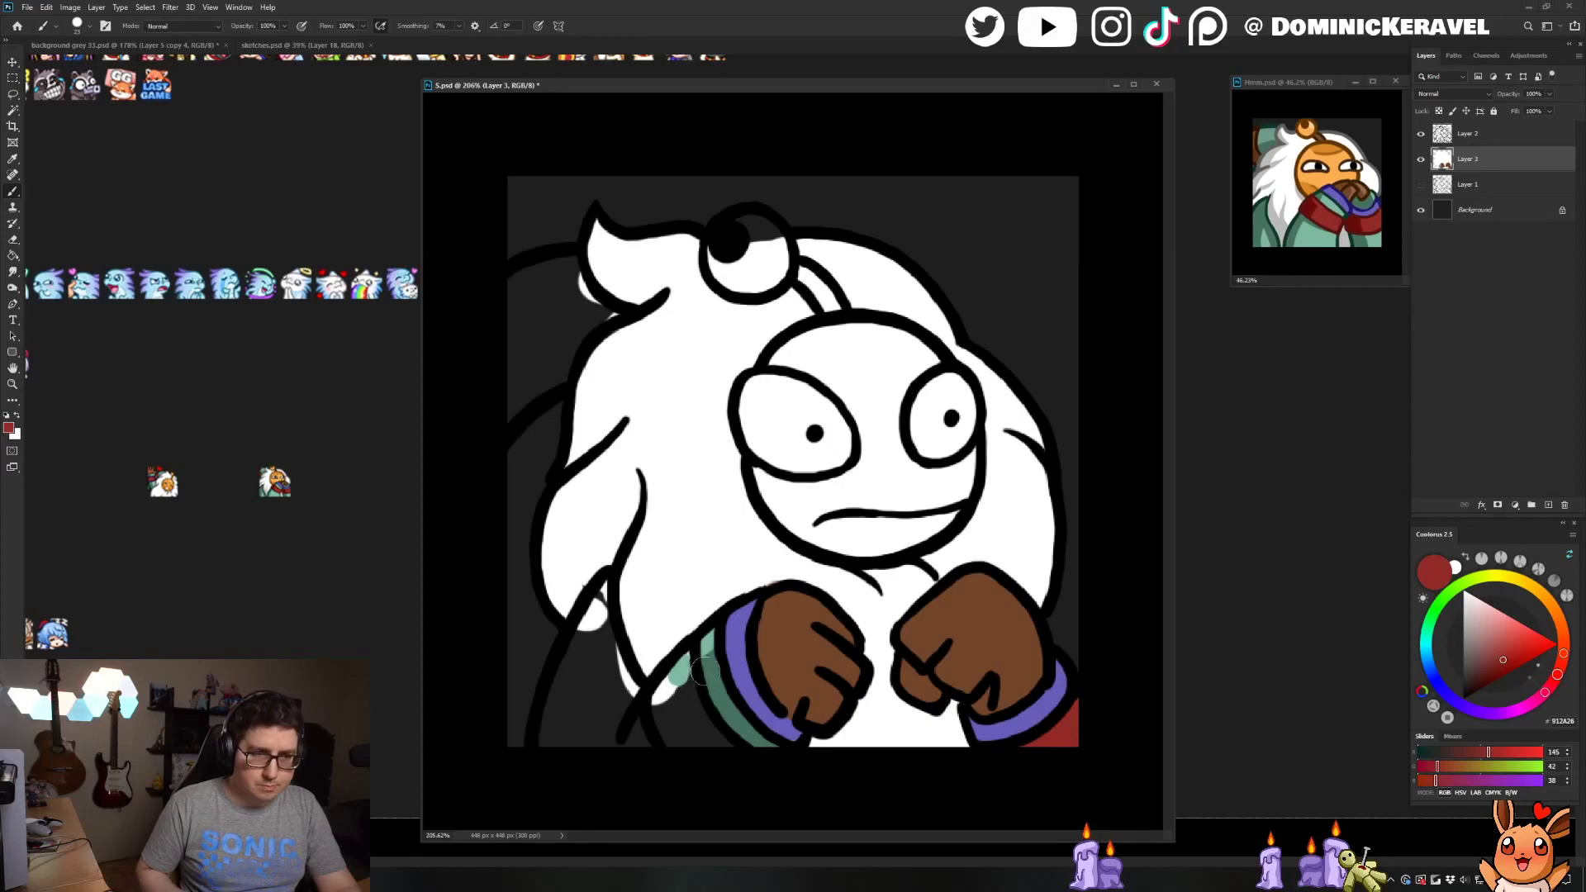
pyautogui.moveTo(694, 648)
pyautogui.mouseDown()
pyautogui.moveTo(659, 704)
pyautogui.moveTo(674, 742)
pyautogui.moveTo(683, 683)
pyautogui.mouseUp()
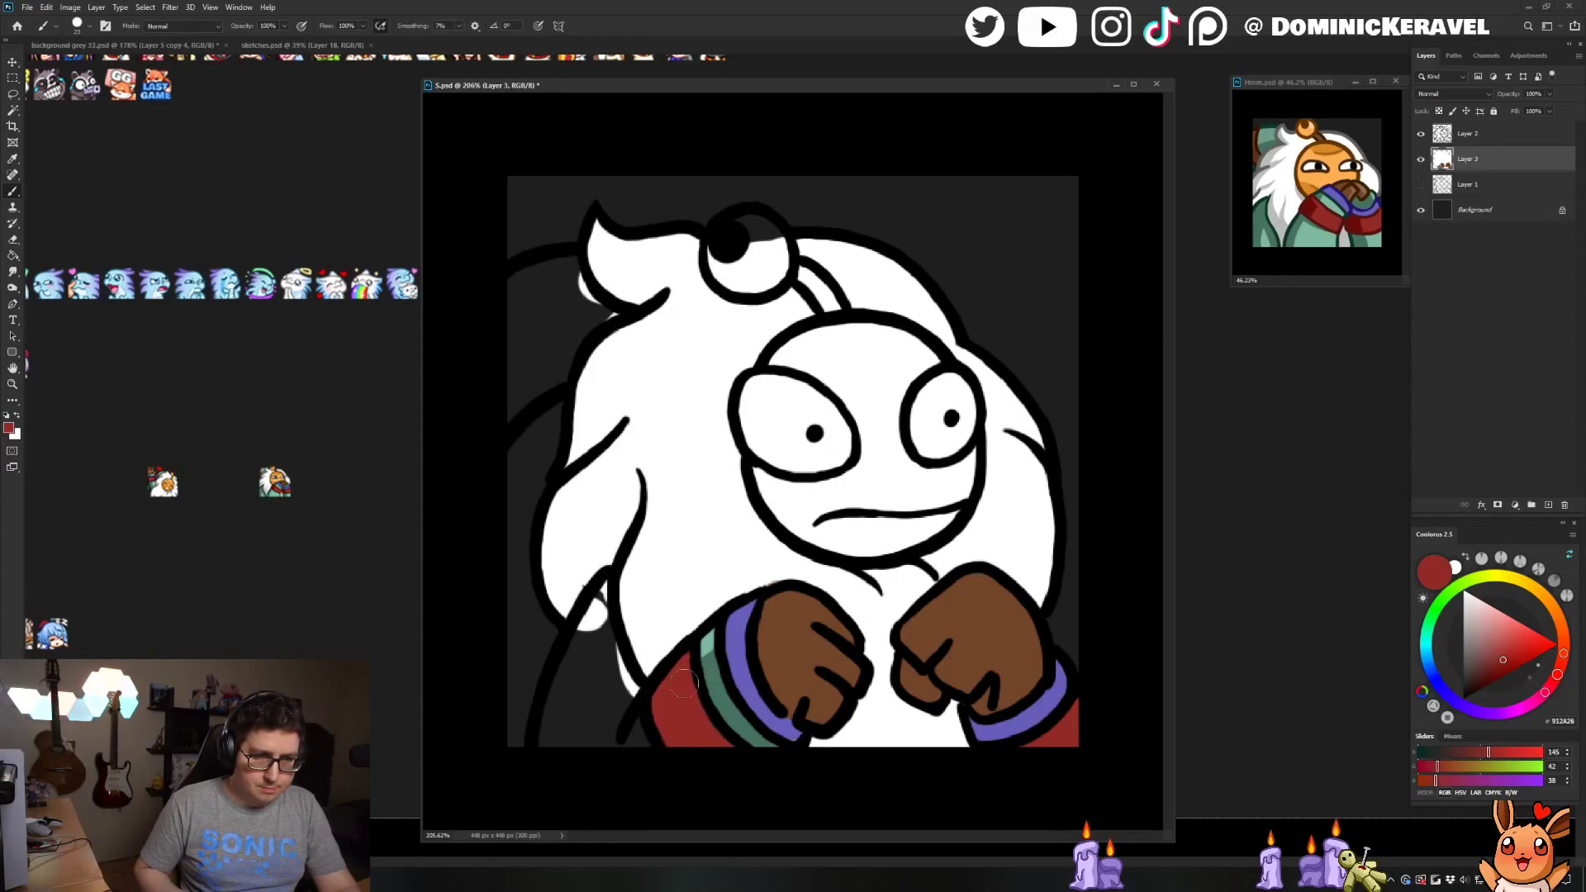
pyautogui.keyDown('alt'); pyautogui.click(1318, 207); pyautogui.keyUp('alt')
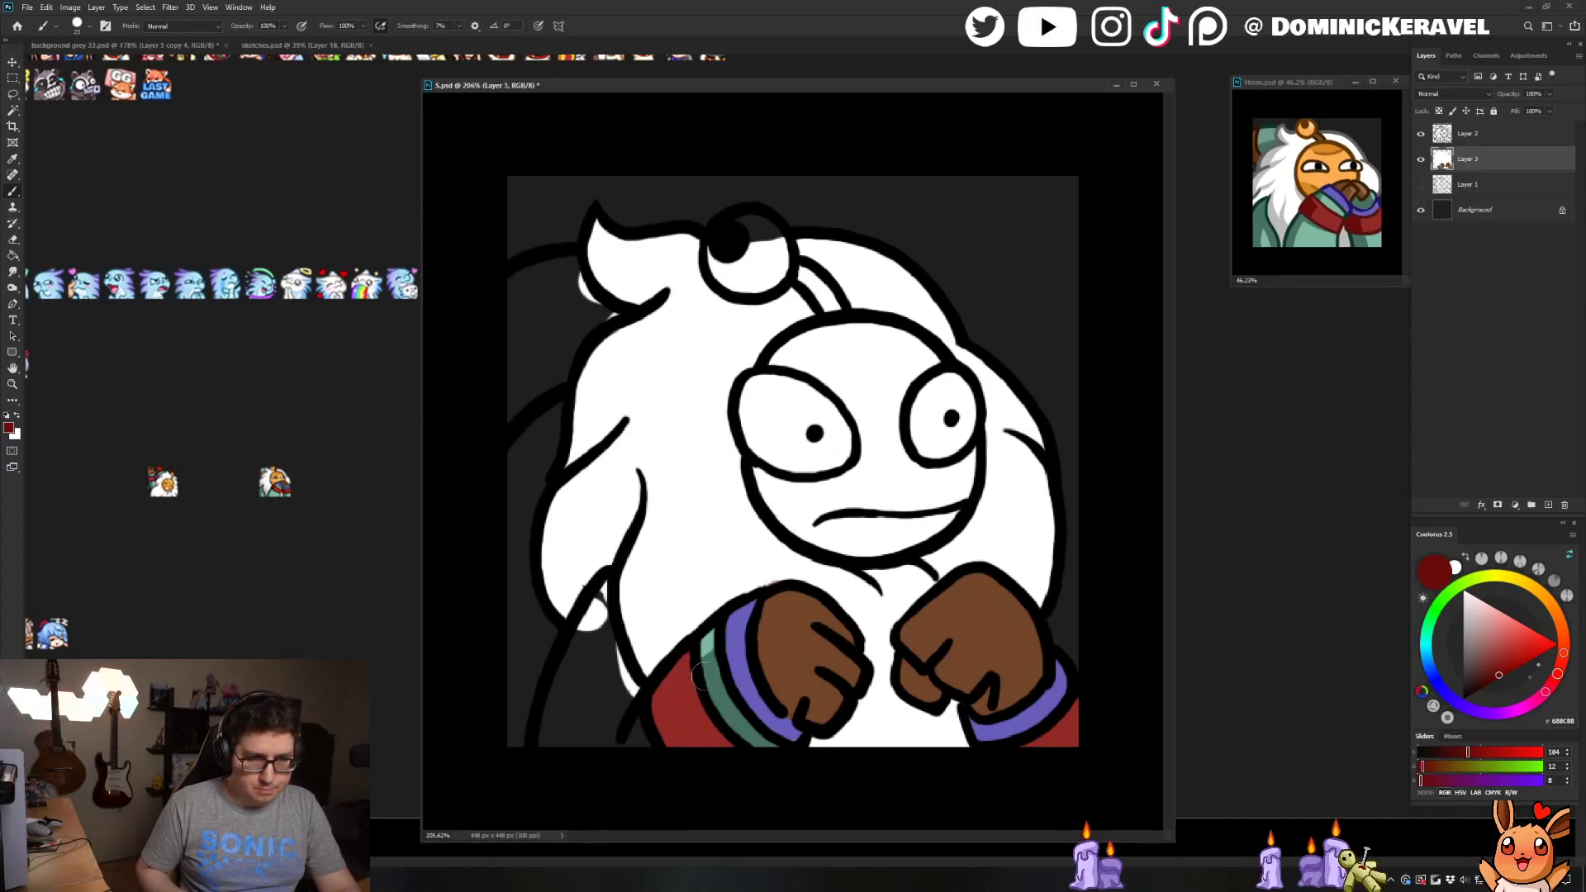
pyautogui.moveTo(681, 696)
pyautogui.mouseDown()
pyautogui.moveTo(682, 734)
pyautogui.moveTo(754, 768)
pyautogui.mouseUp()
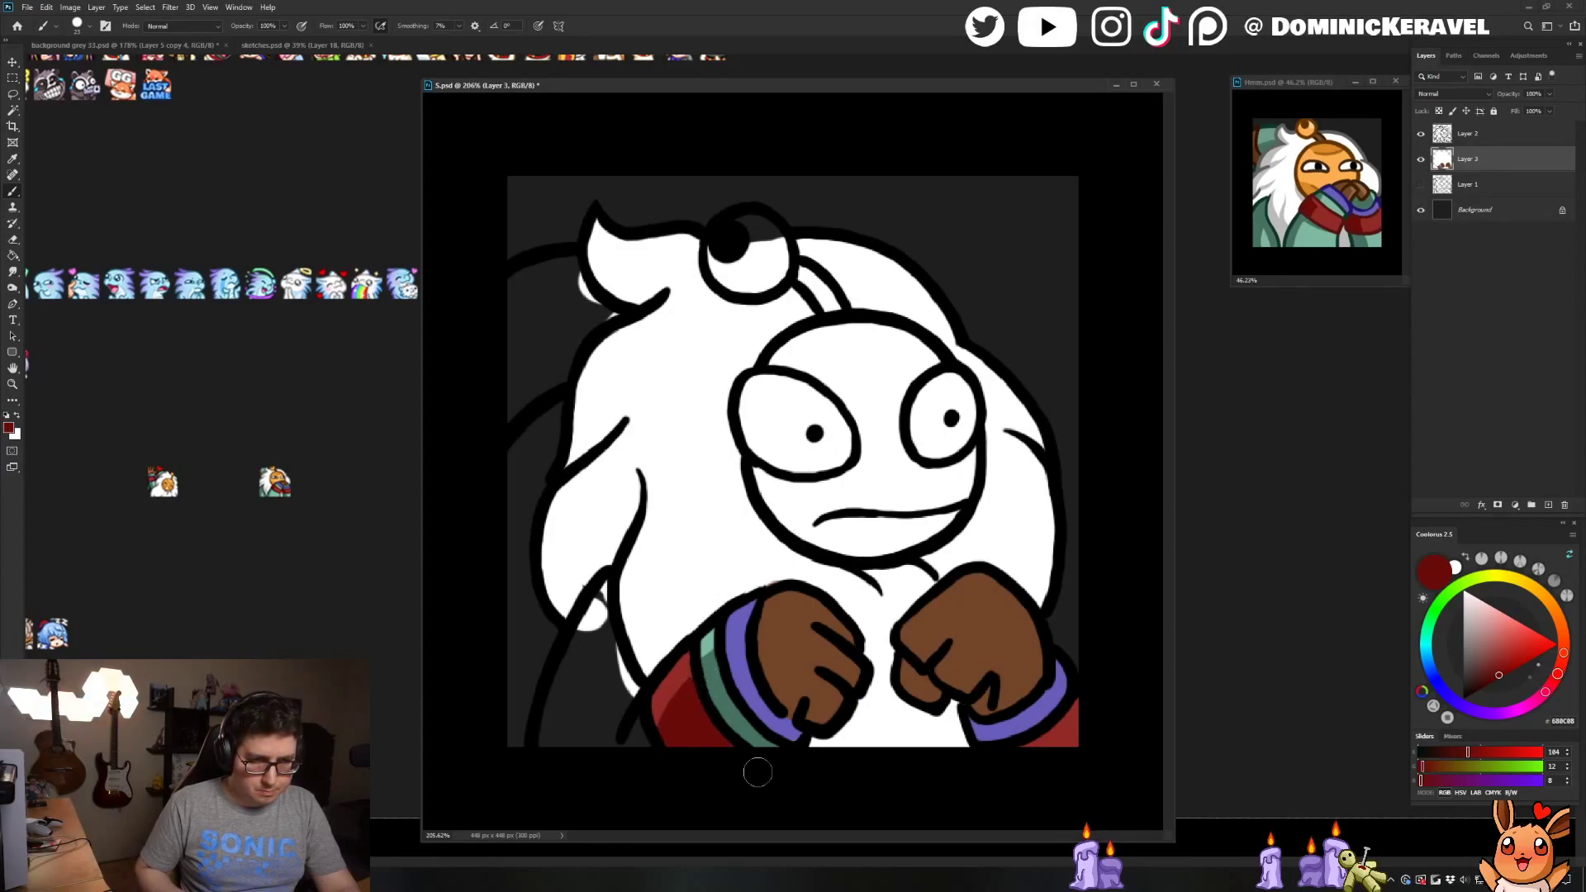
pyautogui.keyDown('alt'); pyautogui.click(705, 651); pyautogui.keyUp('alt')
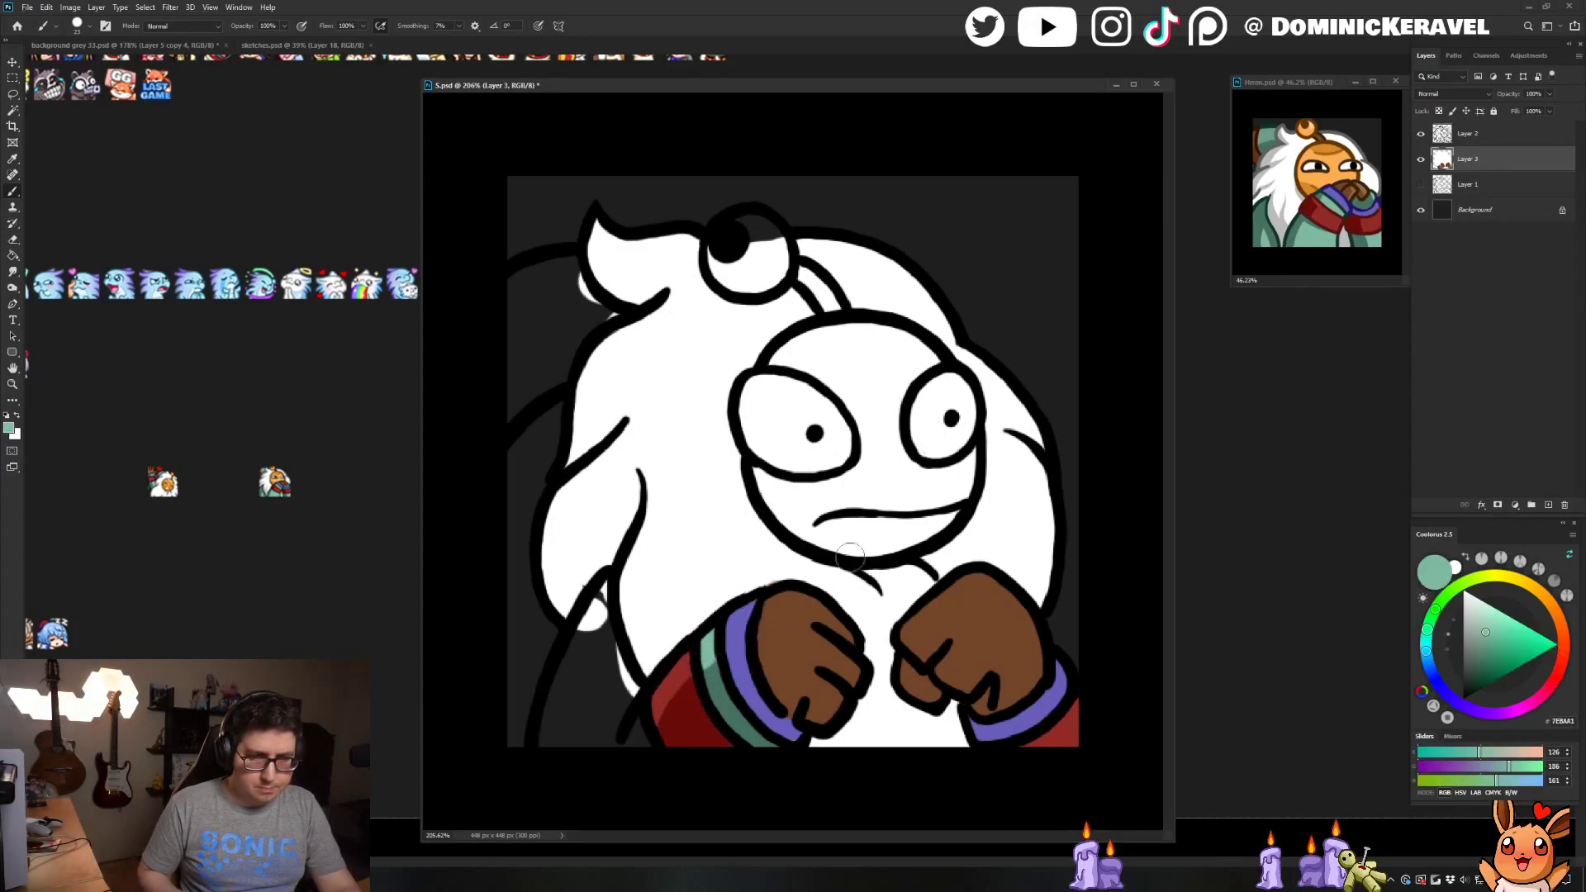
# Paint light brown #996545 highlights along the top and fingers of the left fist
pyautogui.keyDown('alt'); pyautogui.click(1367, 184); pyautogui.keyUp('alt')
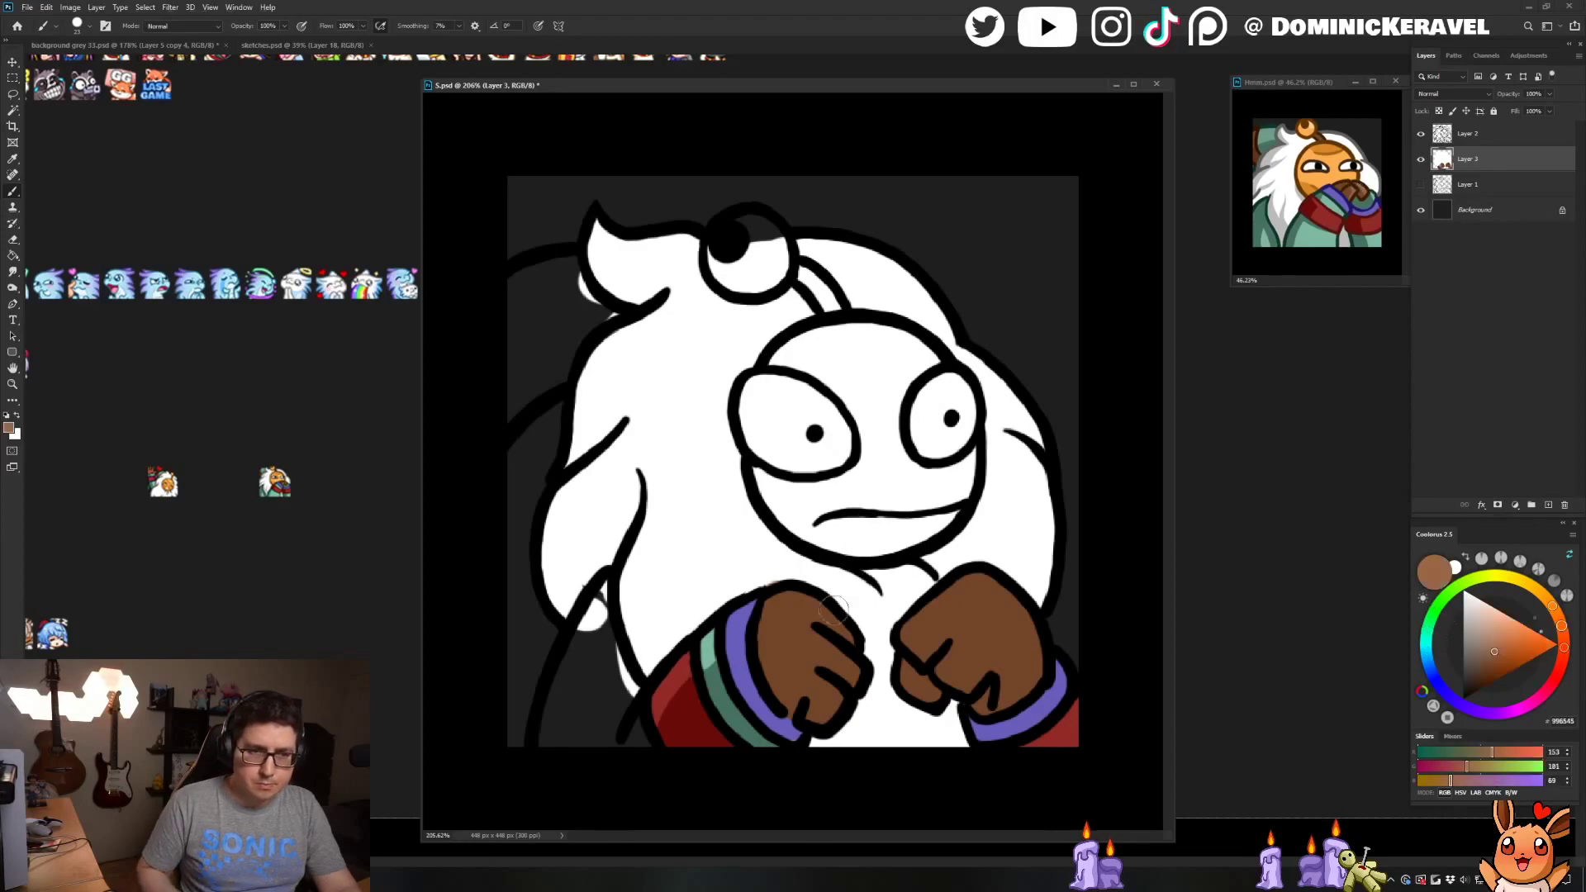
pyautogui.moveTo(764, 607)
pyautogui.mouseDown()
pyautogui.moveTo(845, 635)
pyautogui.moveTo(880, 598)
pyautogui.moveTo(810, 622)
pyautogui.moveTo(774, 607)
pyautogui.moveTo(863, 672)
pyautogui.moveTo(837, 697)
pyautogui.moveTo(820, 680)
pyautogui.moveTo(826, 735)
pyautogui.mouseUp()
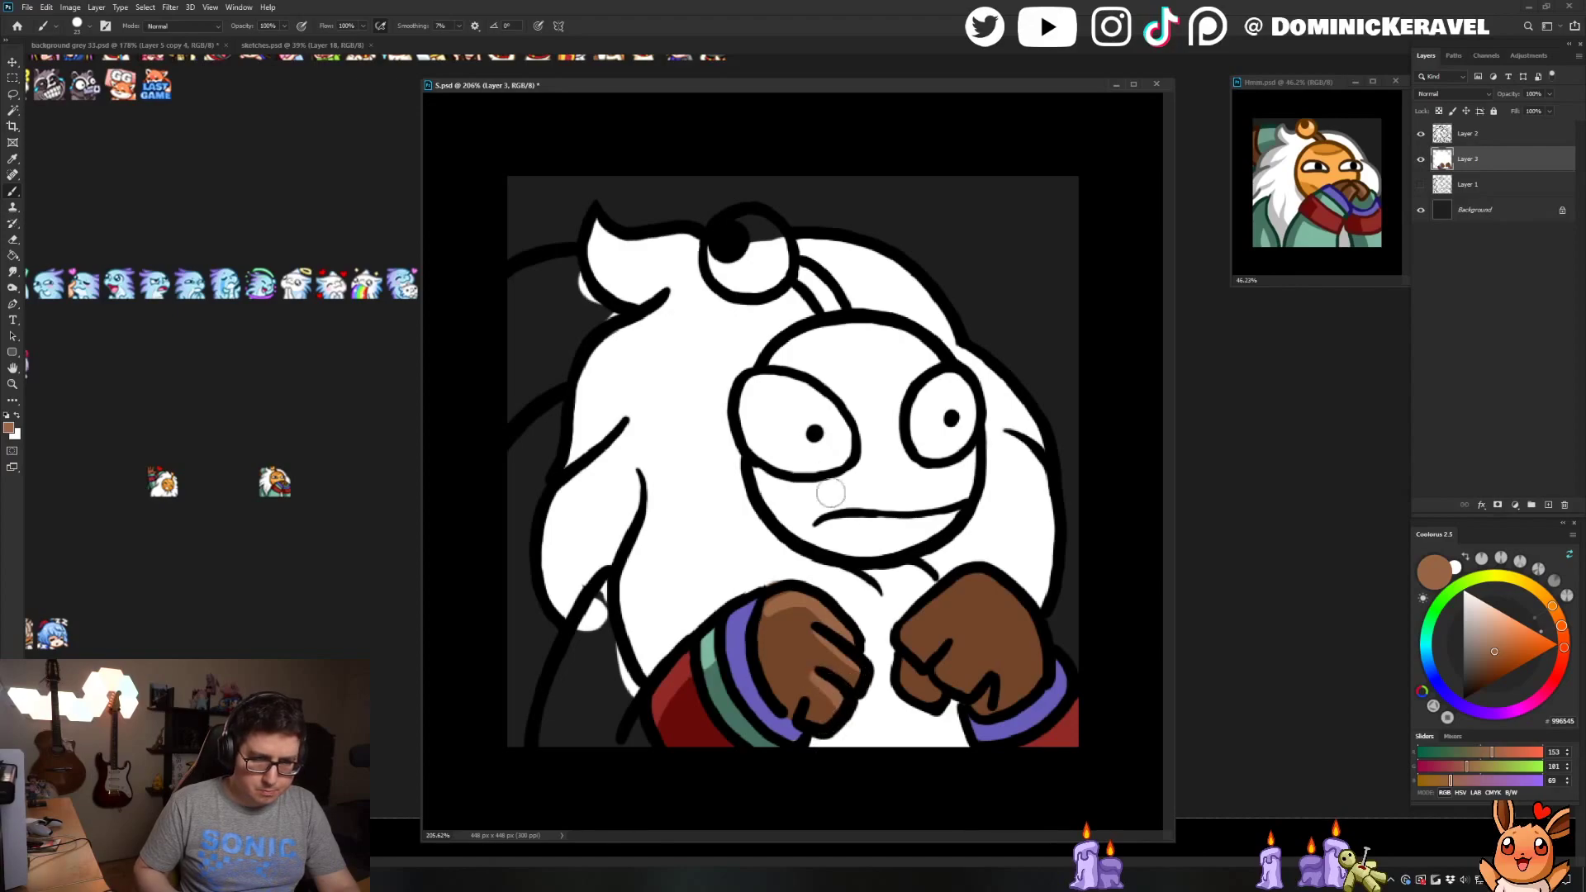
pyautogui.keyDown('alt'); pyautogui.click(774, 601); pyautogui.keyUp('alt')
pyautogui.keyDown('alt'); pyautogui.click(779, 599); pyautogui.keyUp('alt')
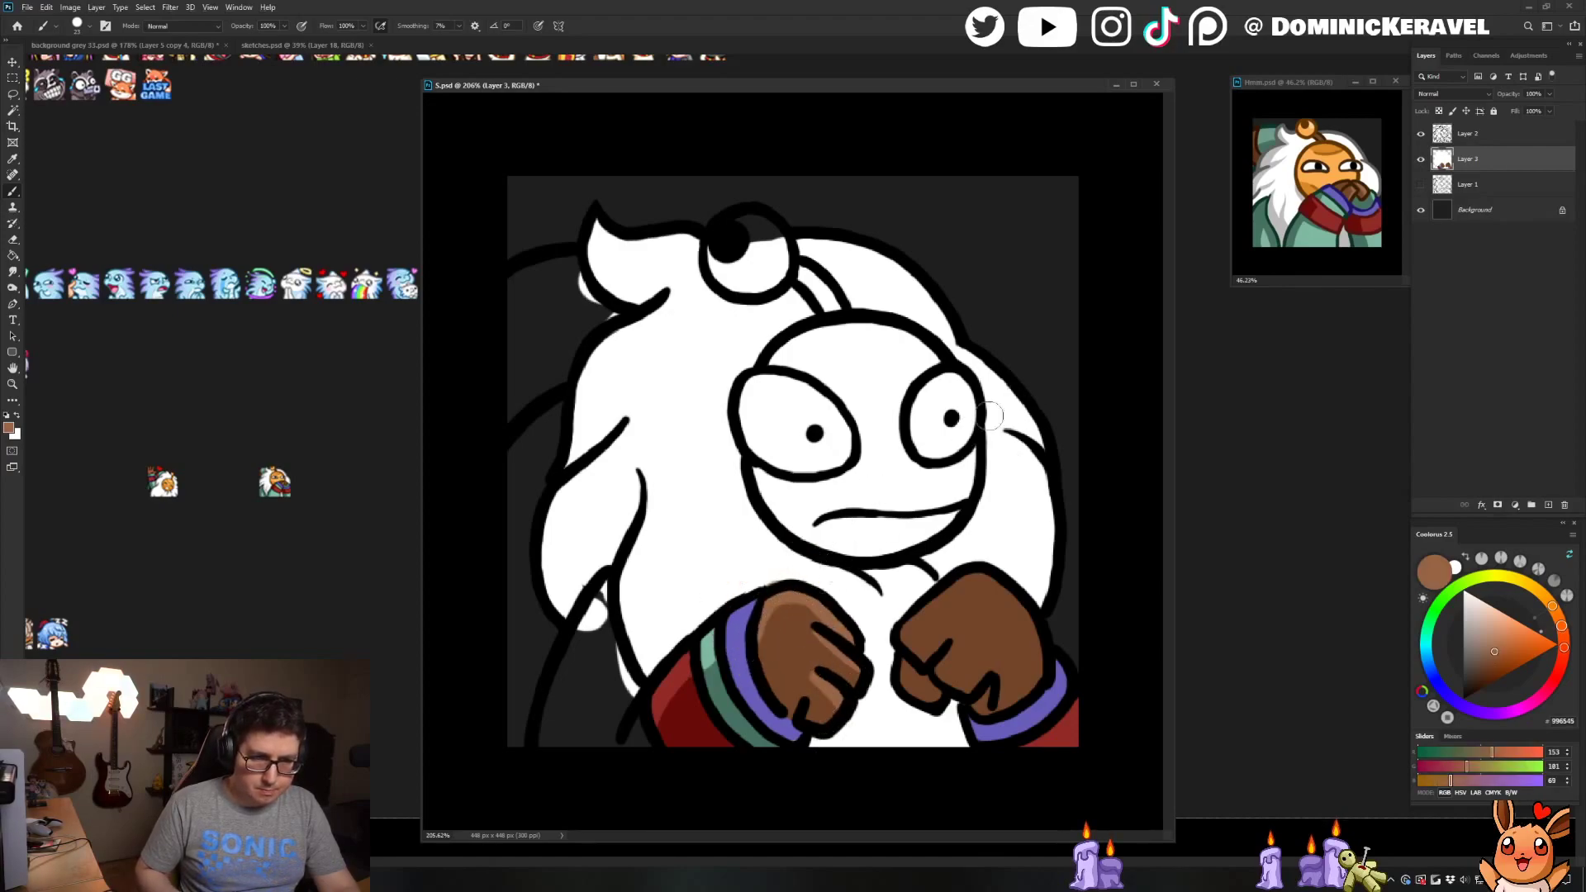
# Paint light brown #996545 highlights across the back, knuckles and fingers of the right fist, redoing the unwanted stroke
pyautogui.moveTo(899, 632)
pyautogui.mouseDown()
pyautogui.moveTo(975, 572)
pyautogui.moveTo(1031, 659)
pyautogui.mouseUp()
pyautogui.hotkey('ctrl', 'z')
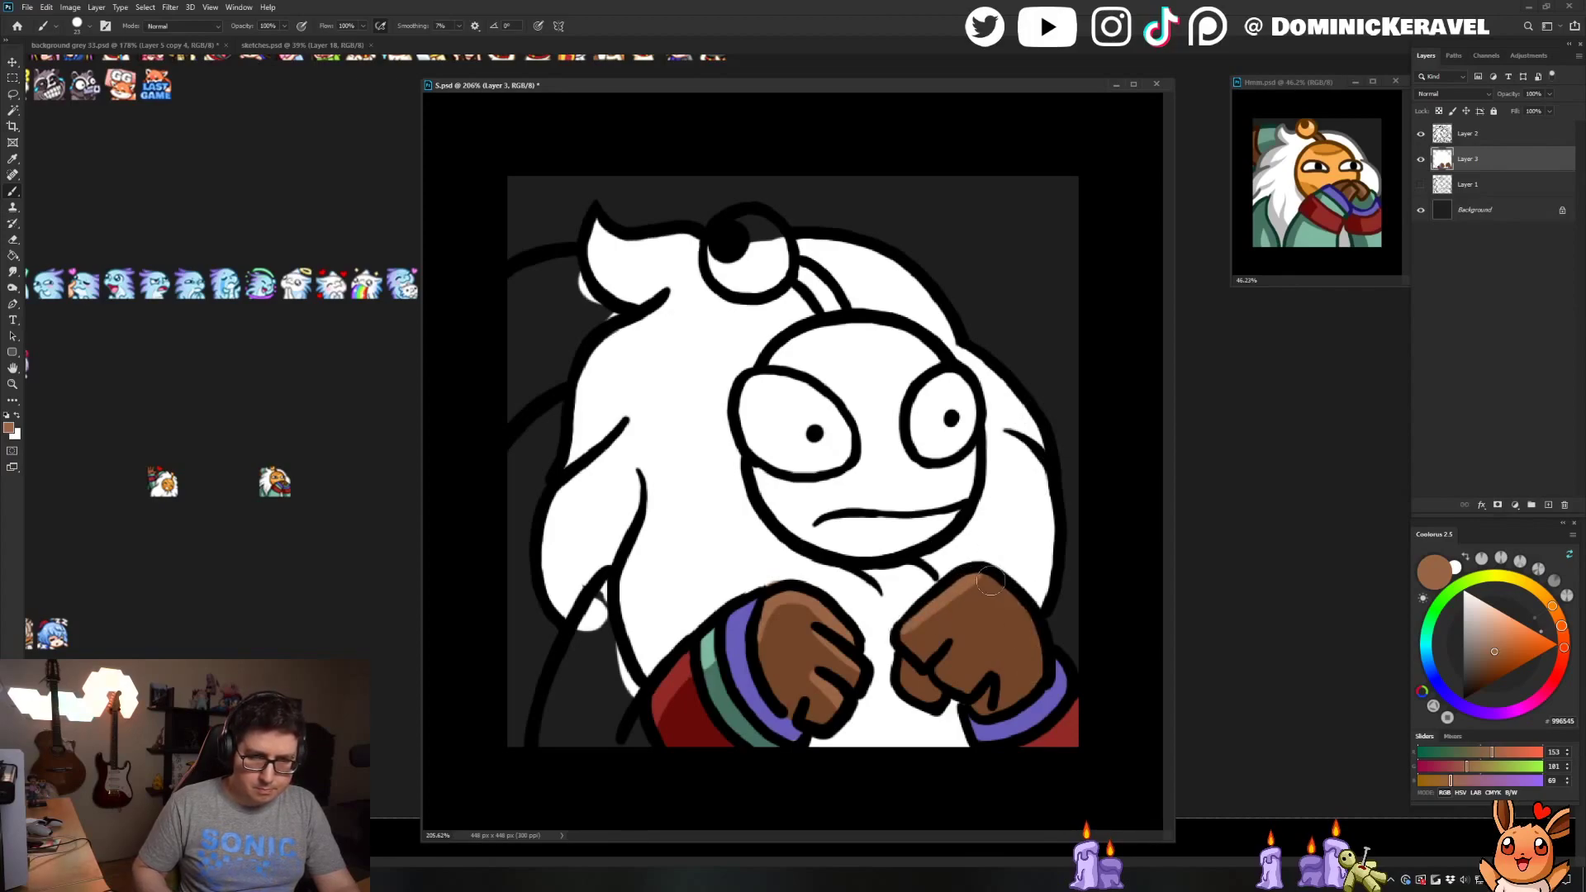
pyautogui.moveTo(983, 583)
pyautogui.mouseDown()
pyautogui.moveTo(1027, 617)
pyautogui.moveTo(1037, 661)
pyautogui.mouseUp()
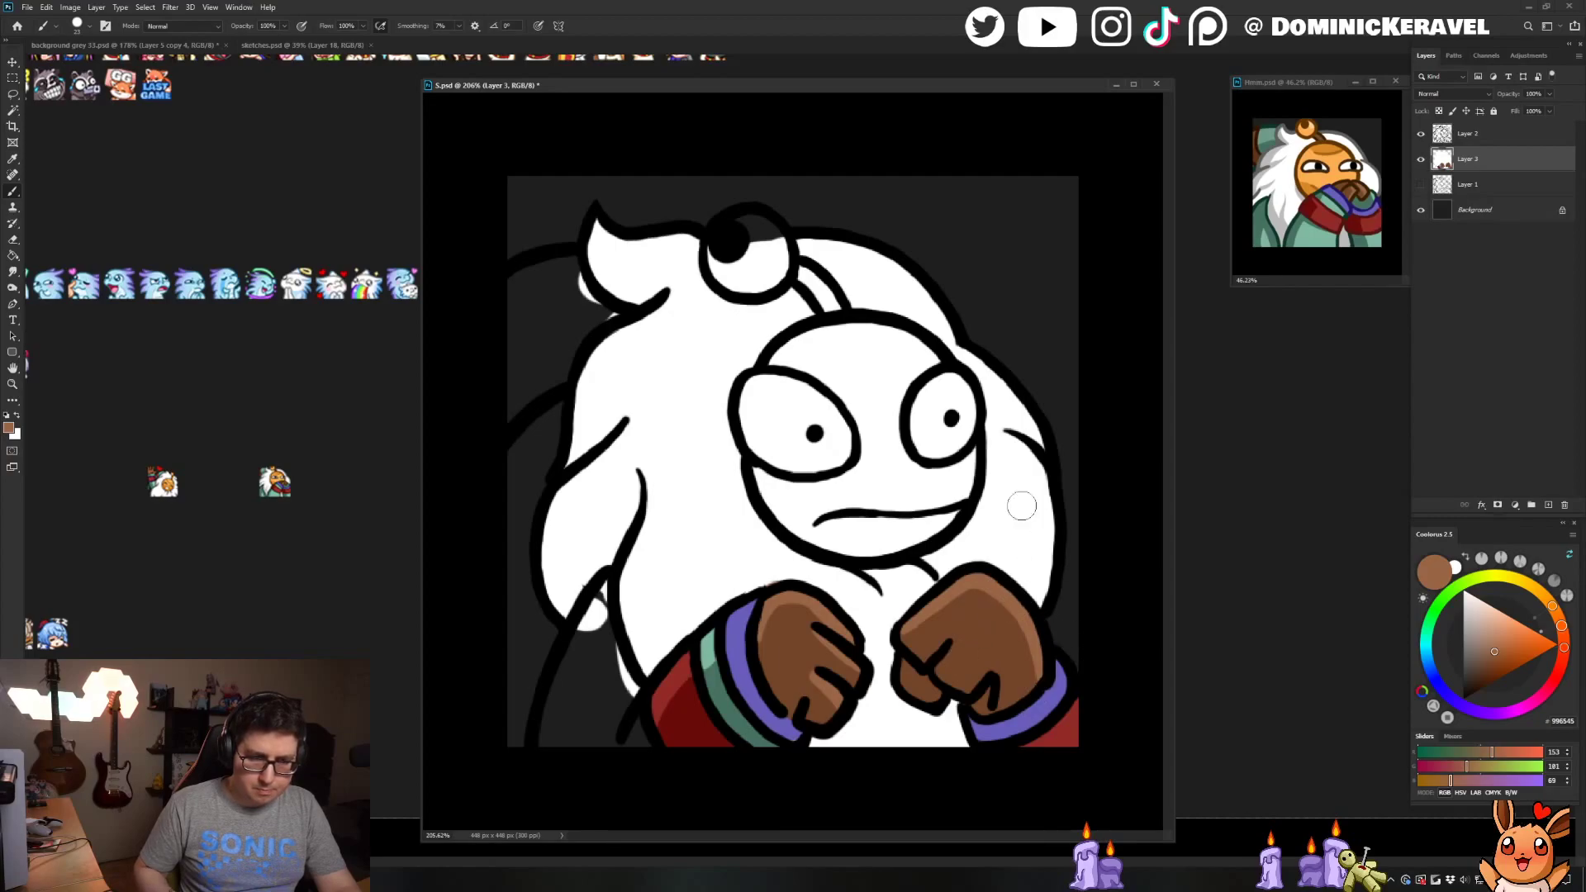
pyautogui.moveTo(941, 601)
pyautogui.mouseDown()
pyautogui.moveTo(1004, 589)
pyautogui.moveTo(1033, 694)
pyautogui.mouseUp()
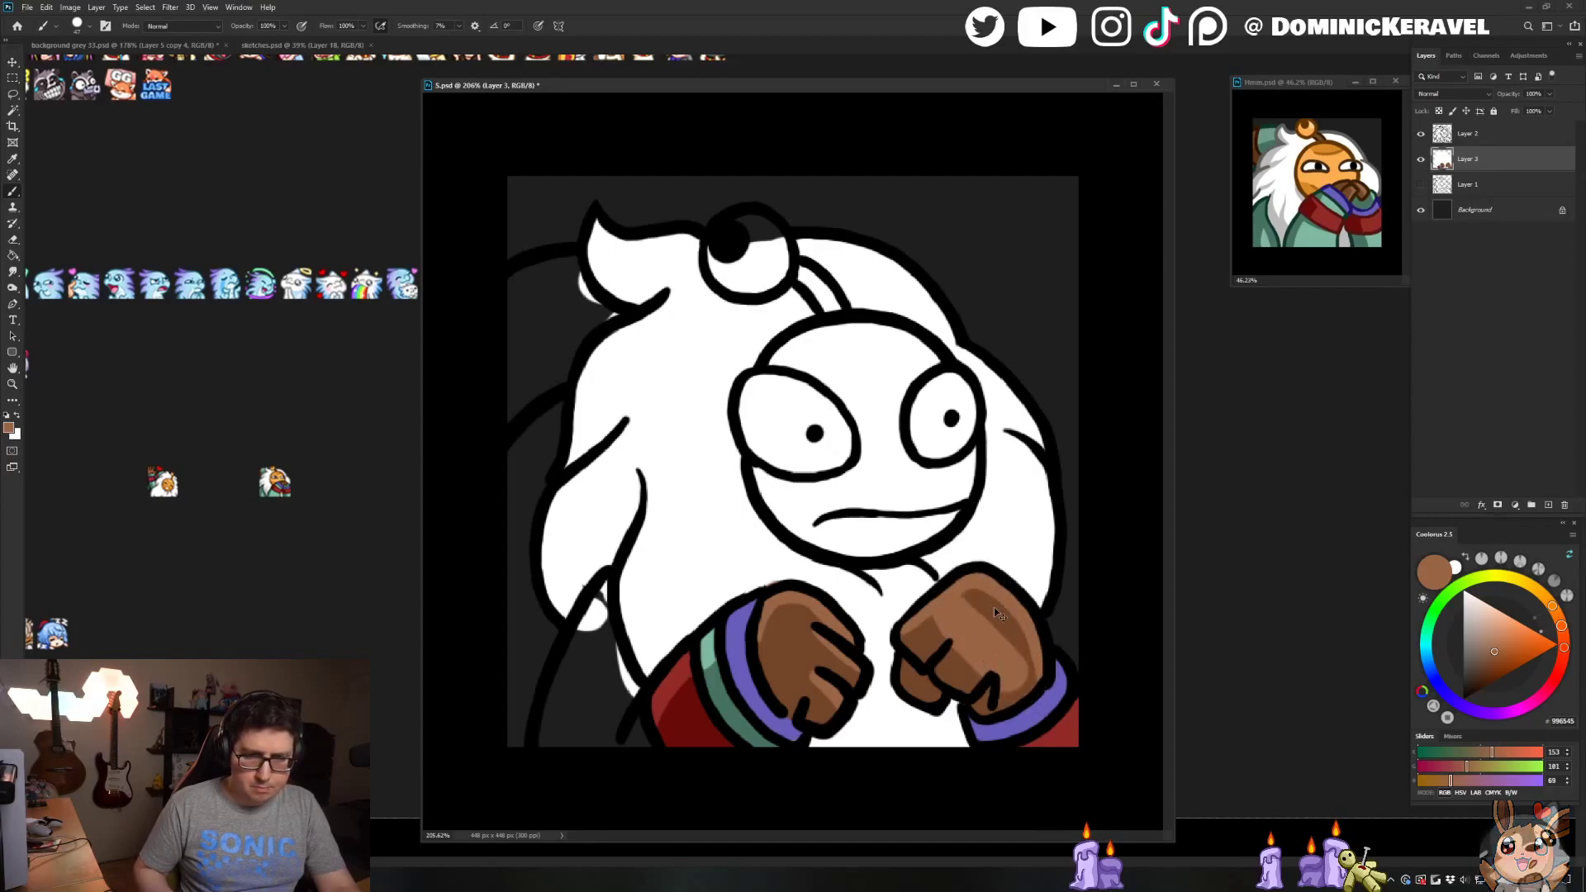
pyautogui.moveTo(995, 615); pyautogui.dragTo(949, 693)
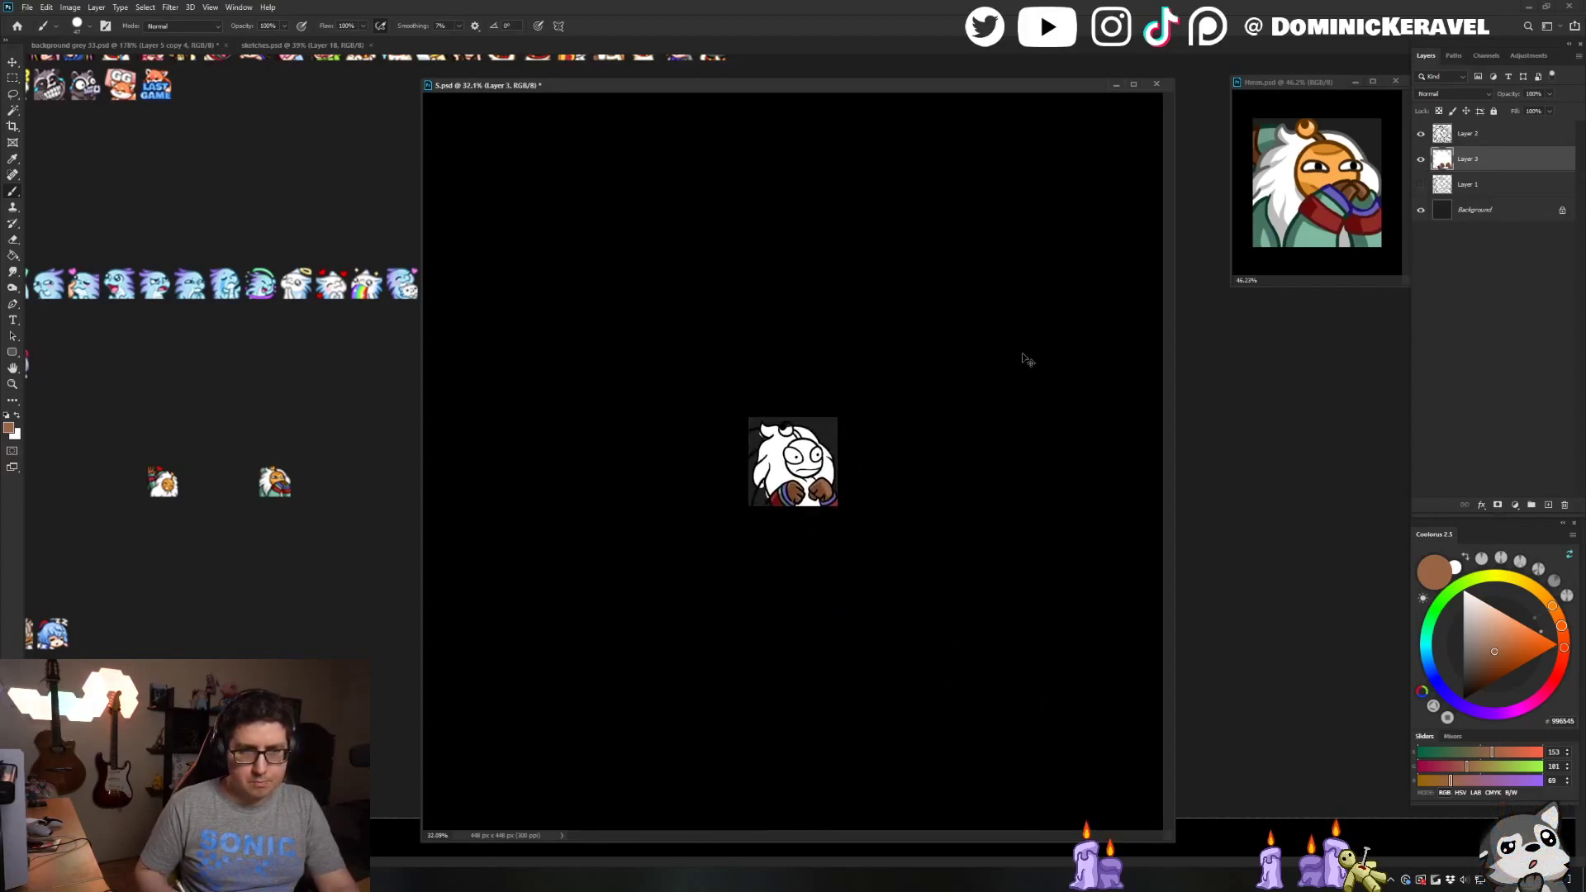
pyautogui.moveTo(910, 559); pyautogui.dragTo(933, 522)
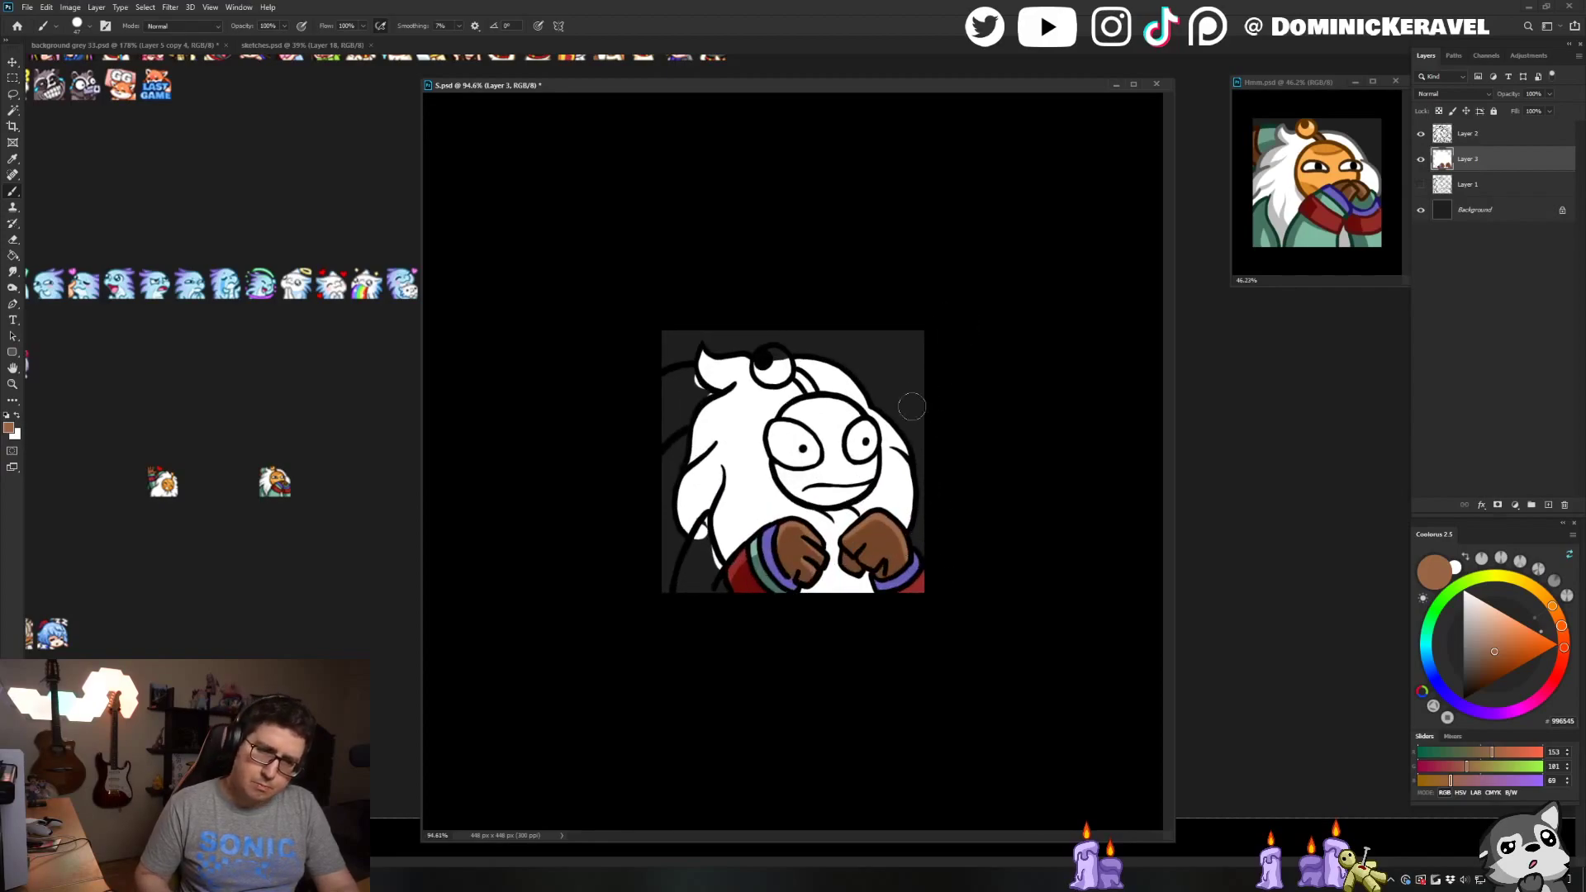
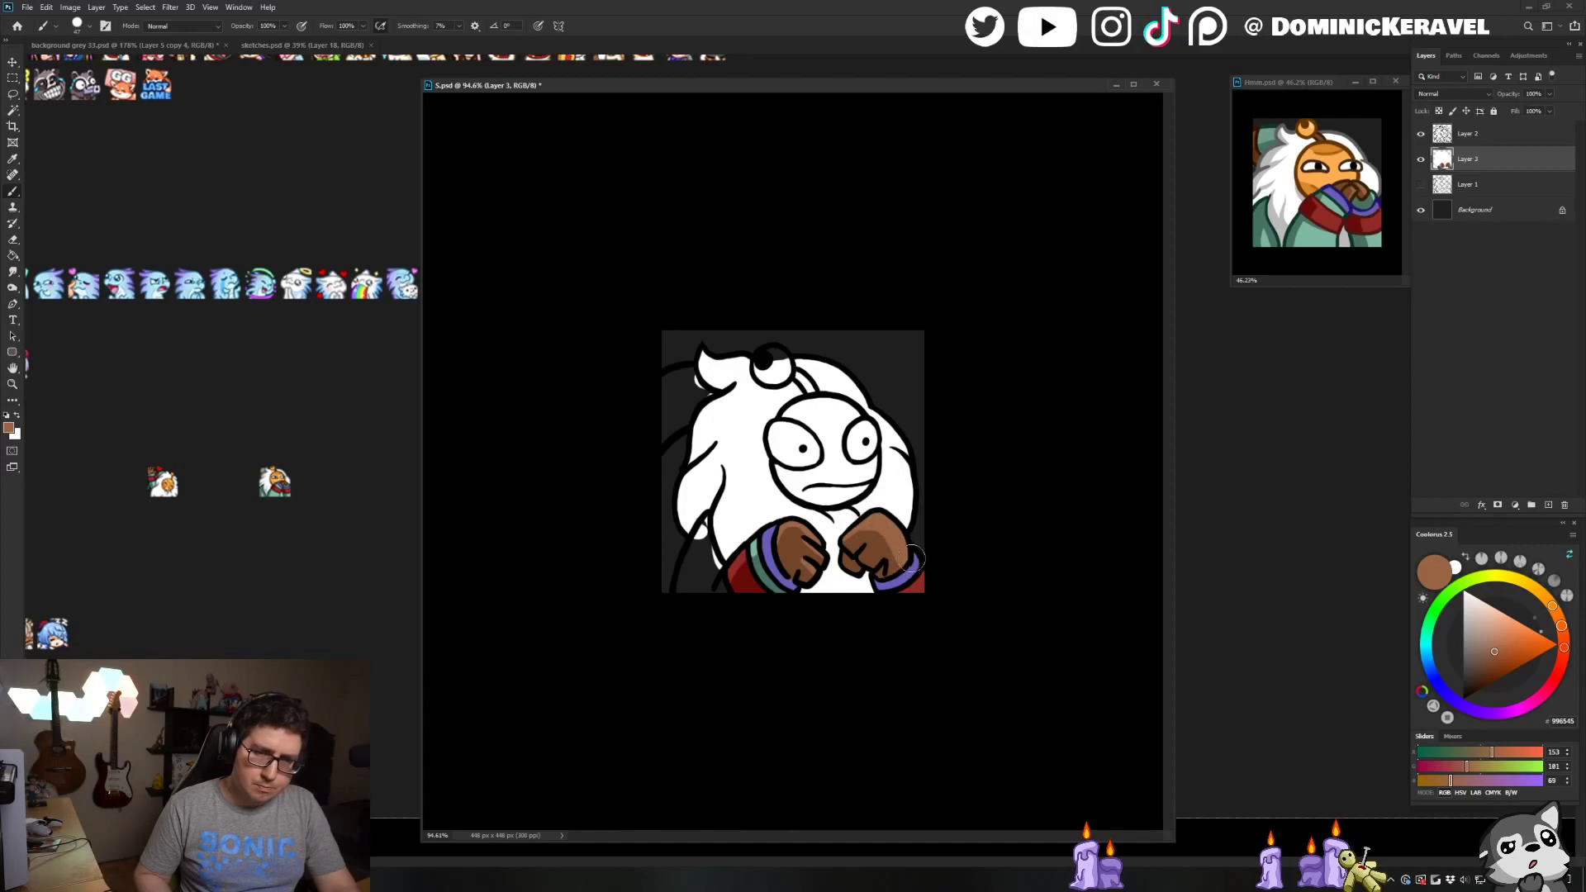
pyautogui.moveTo(906, 568)
pyautogui.mouseDown()
pyautogui.moveTo(839, 564)
pyautogui.moveTo(890, 558)
pyautogui.mouseUp()
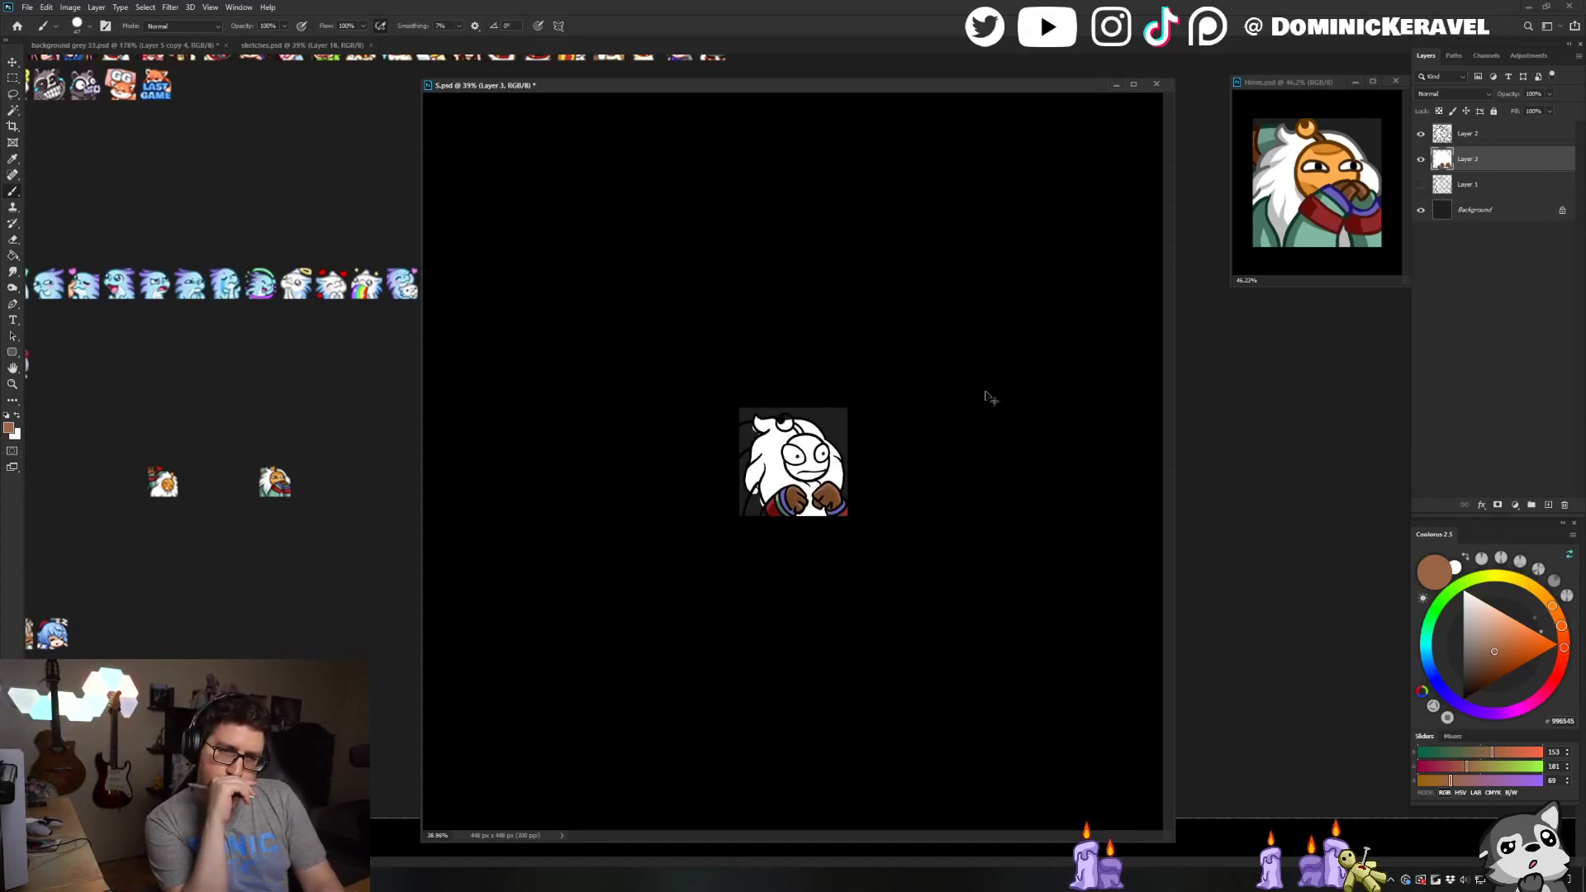
pyautogui.press('v')
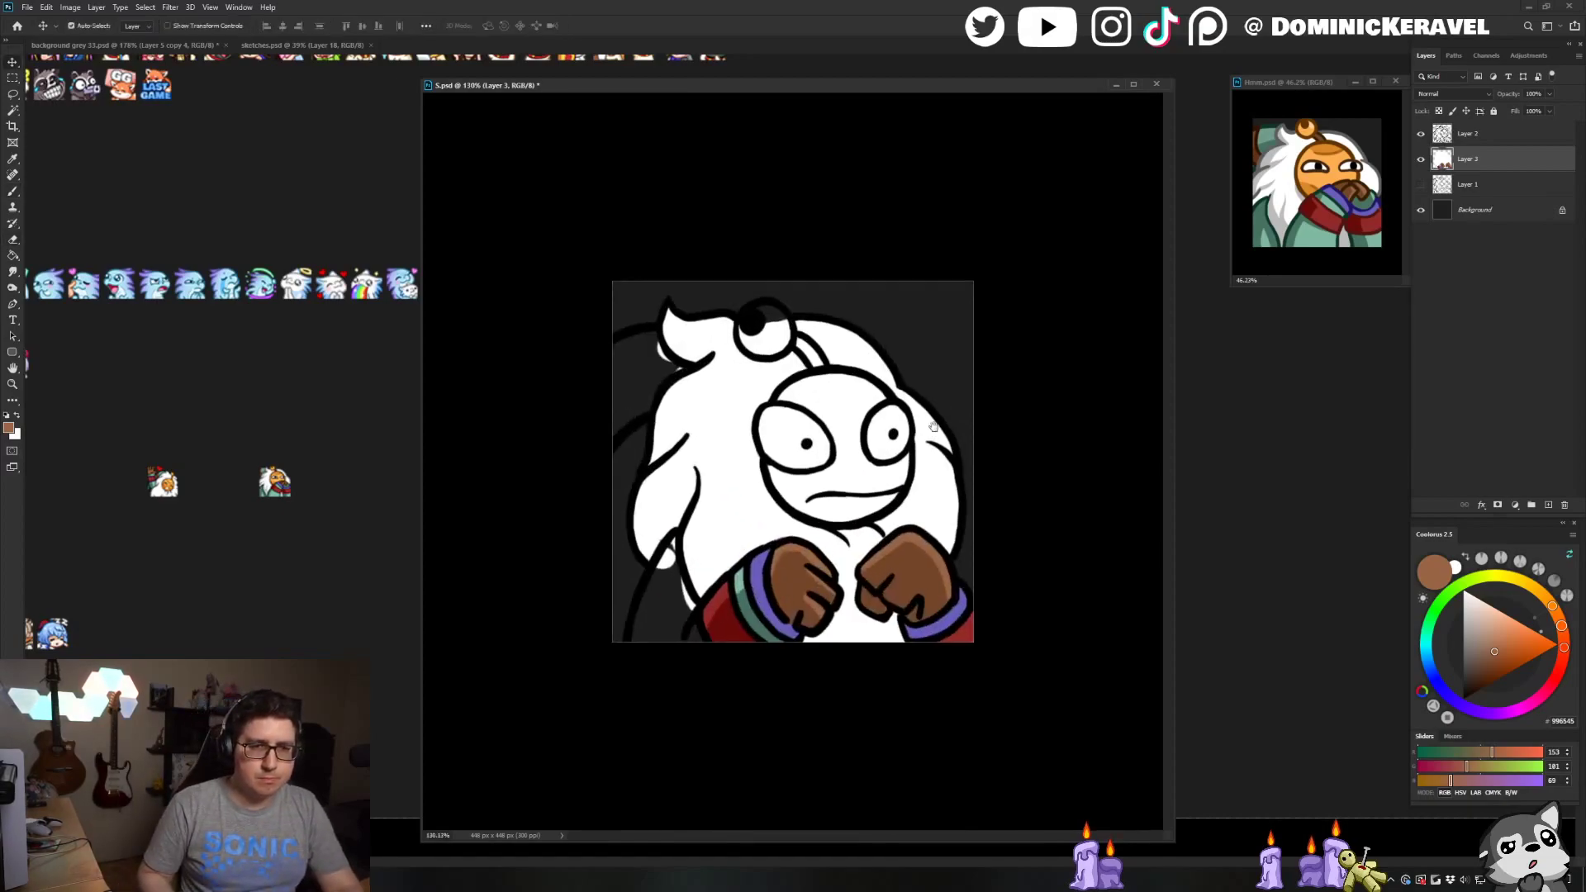
# Paint the band behind the right purple cuff dark teal #467361, sampled from the left band, and save the document
pyautogui.scroll(5, 934, 580)
pyautogui.press('b')
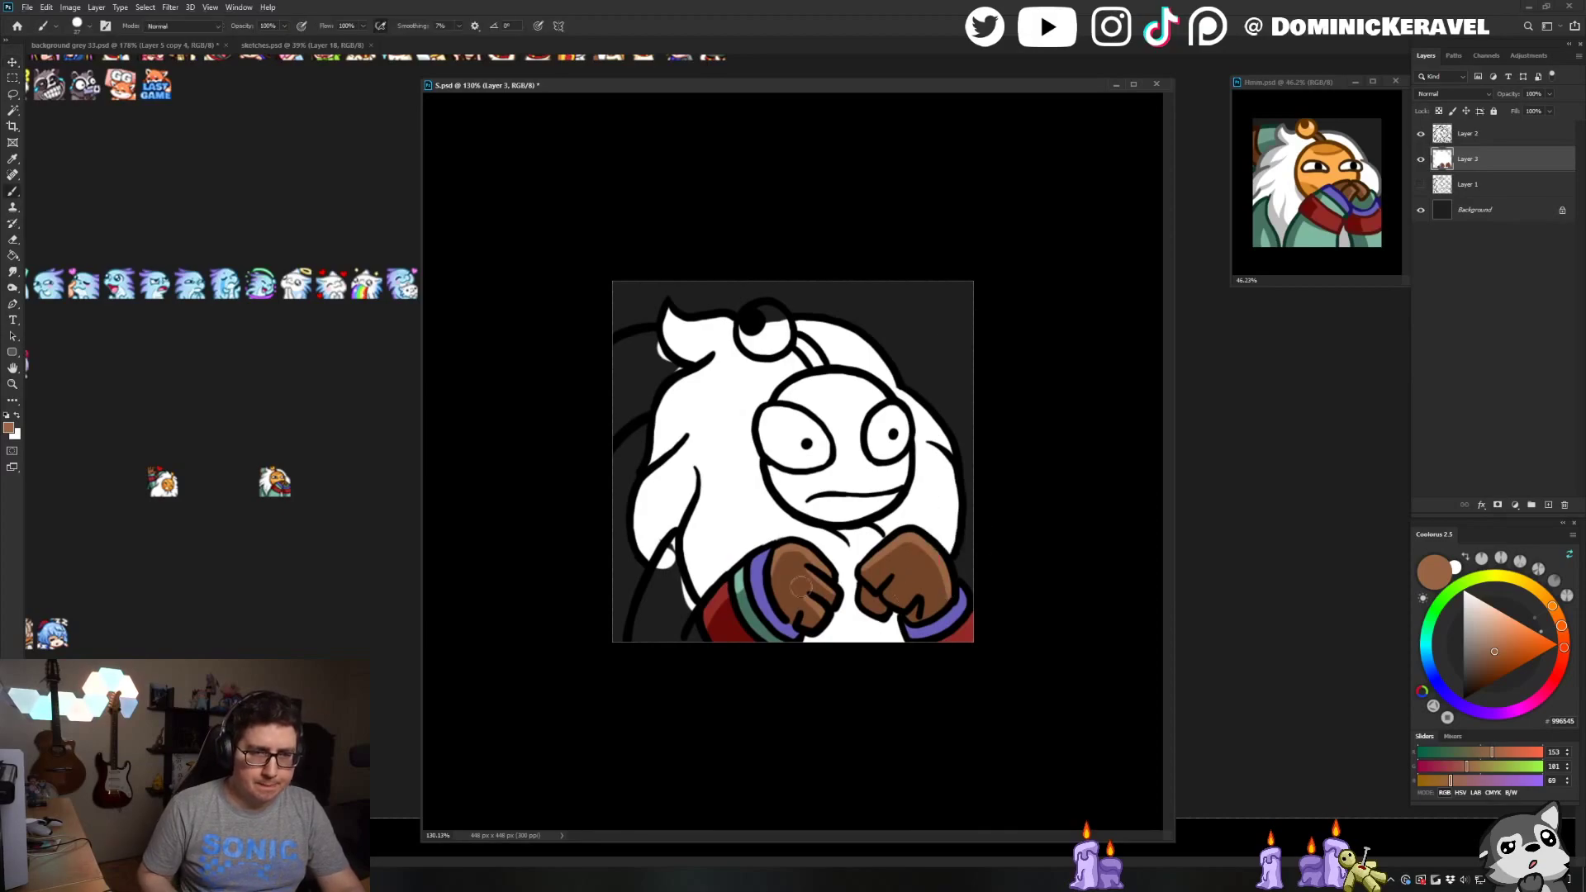
pyautogui.keyDown('alt'); pyautogui.click(757, 613); pyautogui.keyUp('alt')
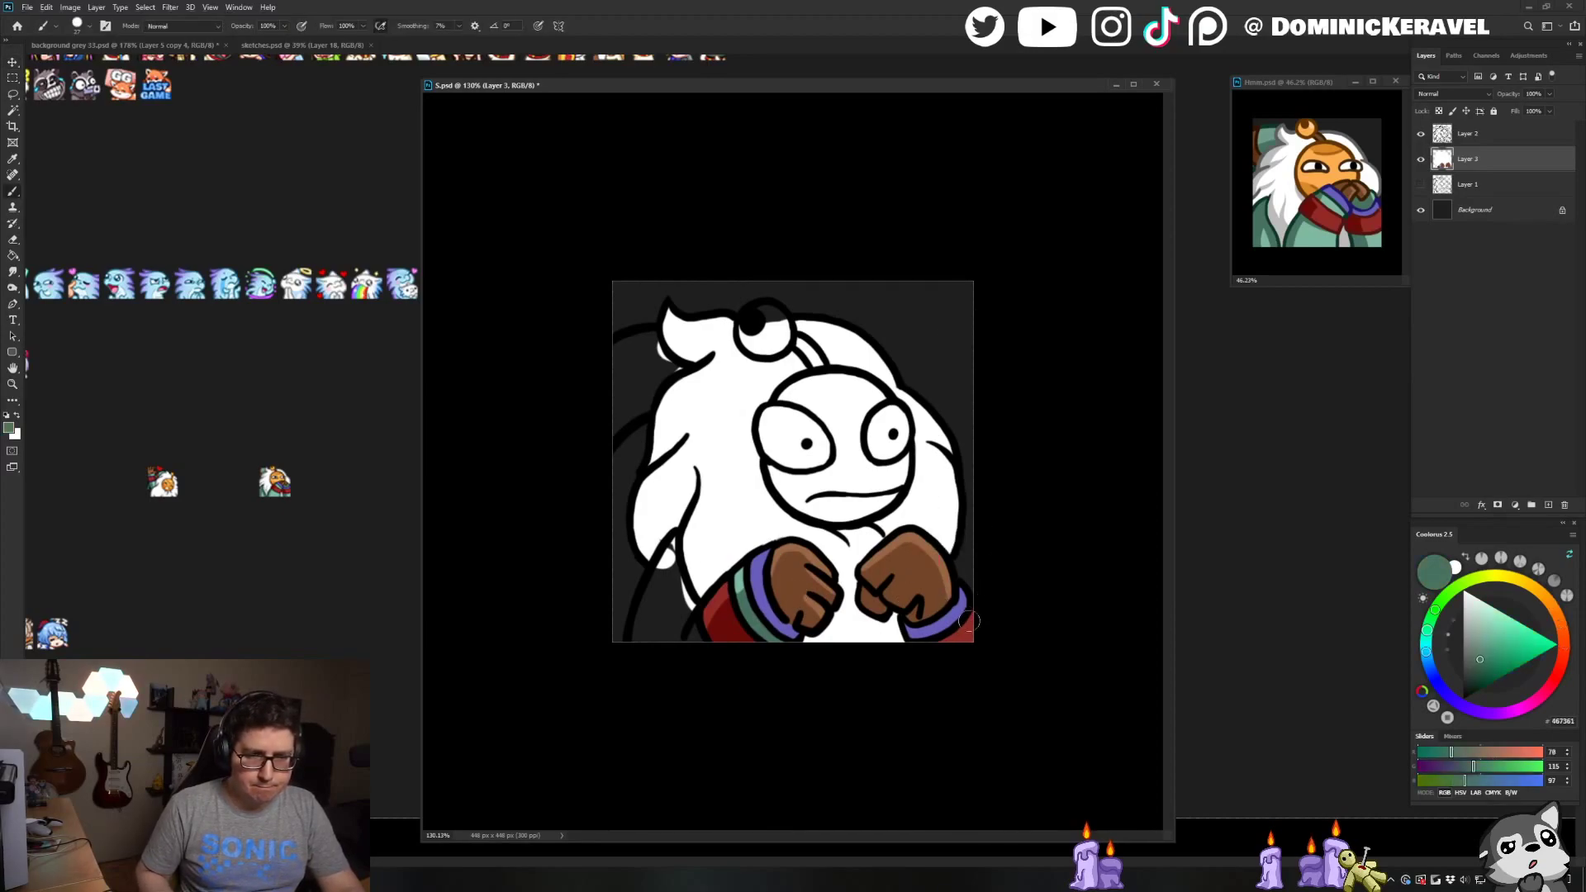
pyautogui.moveTo(968, 621); pyautogui.dragTo(967, 633)
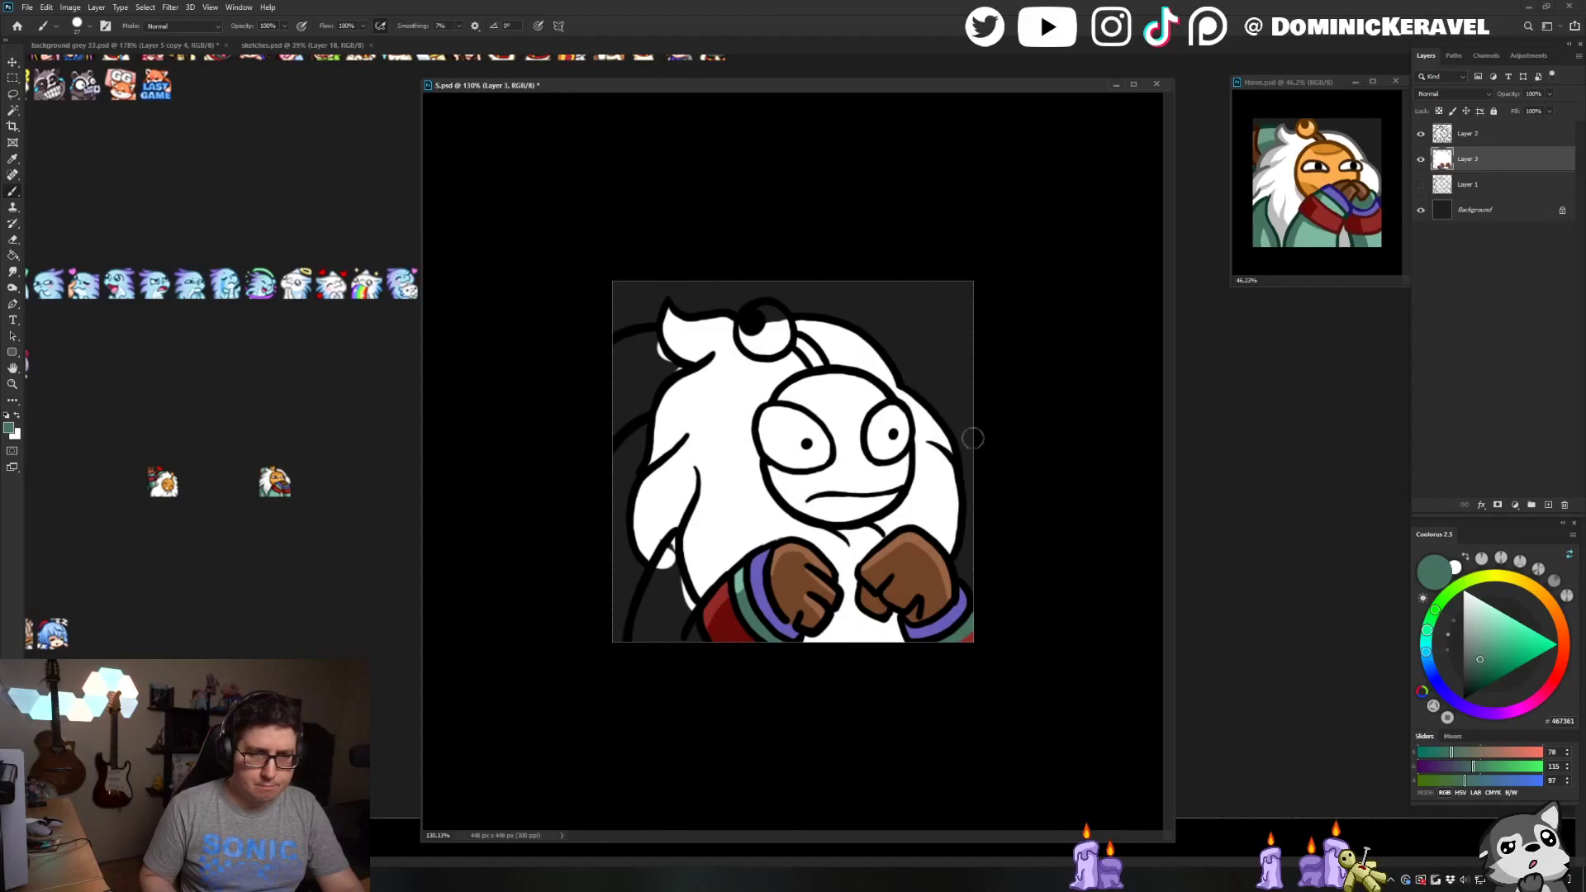
pyautogui.press('v')
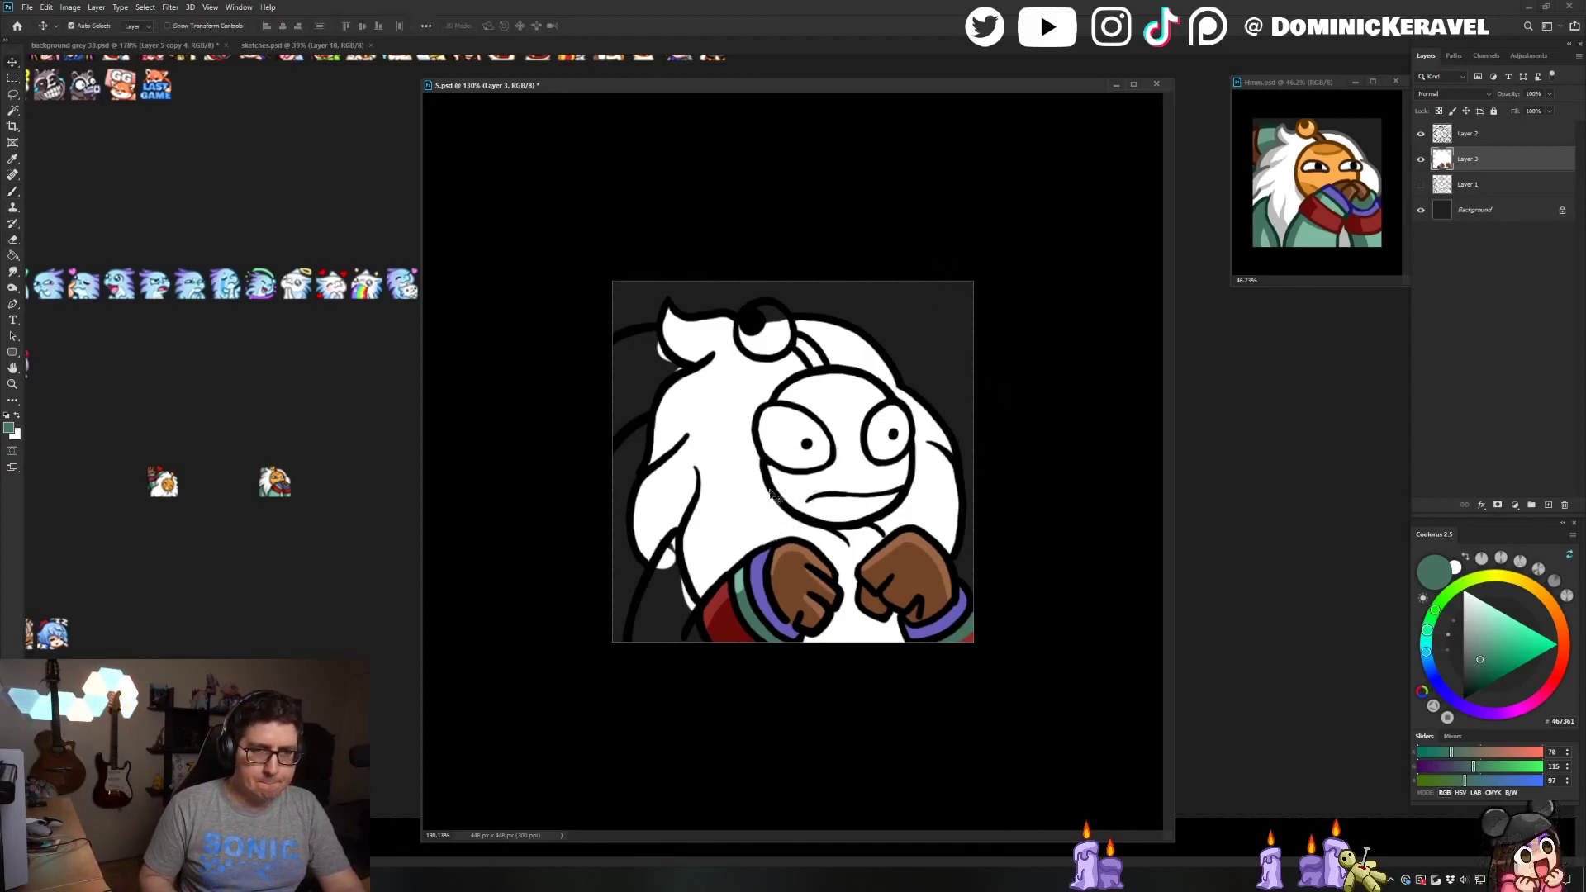
pyautogui.hotkey('ctrl', 's')
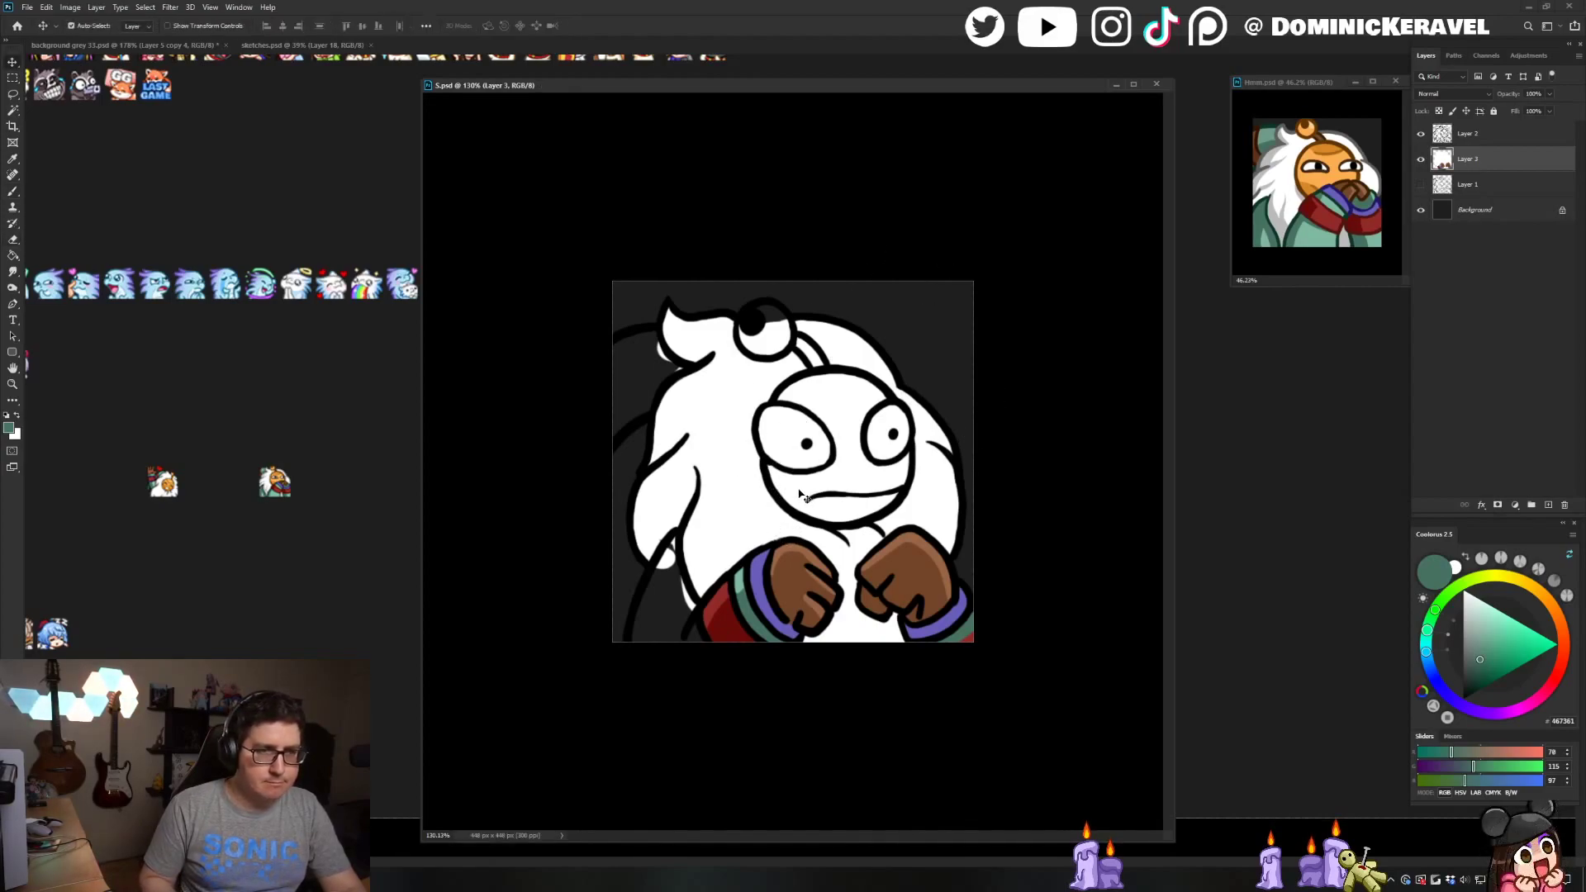
# Fill the robe's left shoulder with dark teal #467361 and paint a light teal highlight sampled from the reference down its middle
pyautogui.press('b')
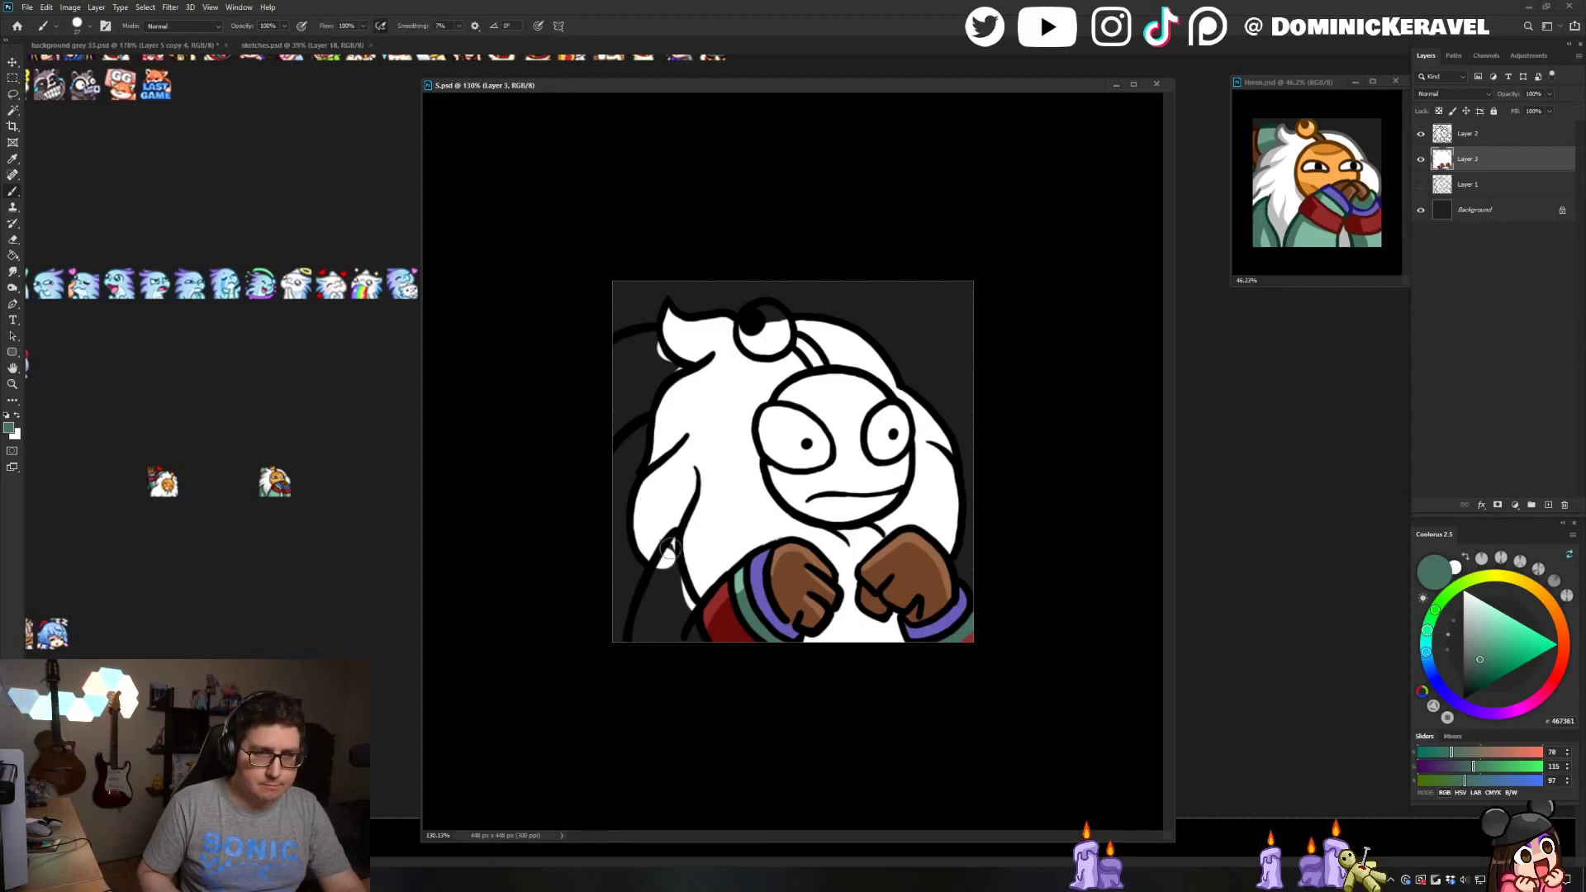
pyautogui.moveTo(669, 550)
pyautogui.mouseDown()
pyautogui.moveTo(646, 637)
pyautogui.moveTo(669, 557)
pyautogui.moveTo(694, 651)
pyautogui.mouseUp()
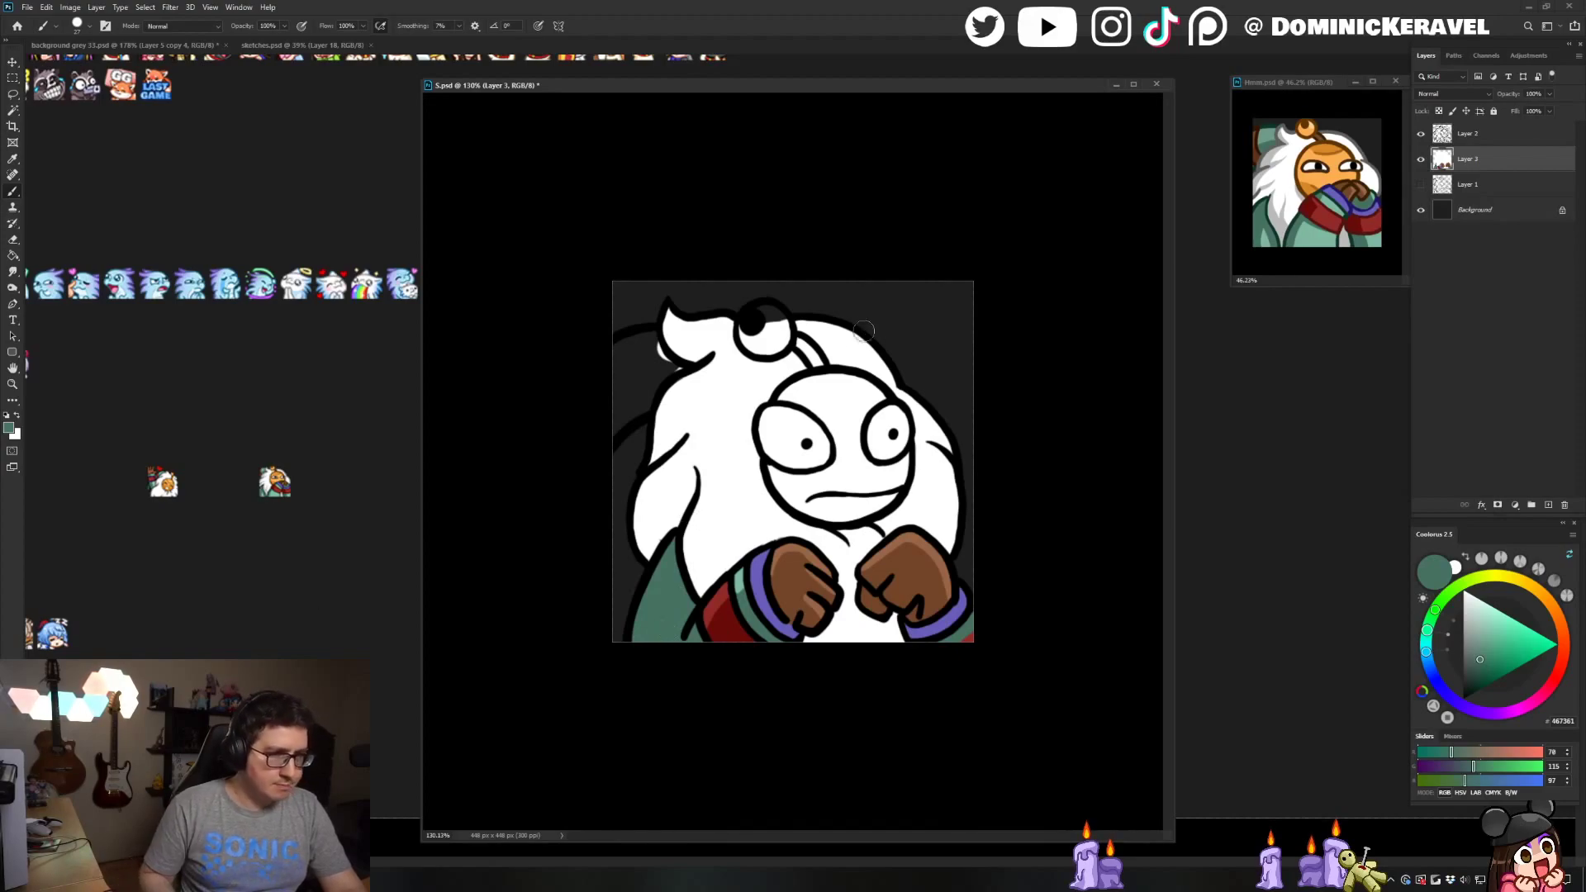
pyautogui.keyDown('alt'); pyautogui.click(1305, 226); pyautogui.keyUp('alt')
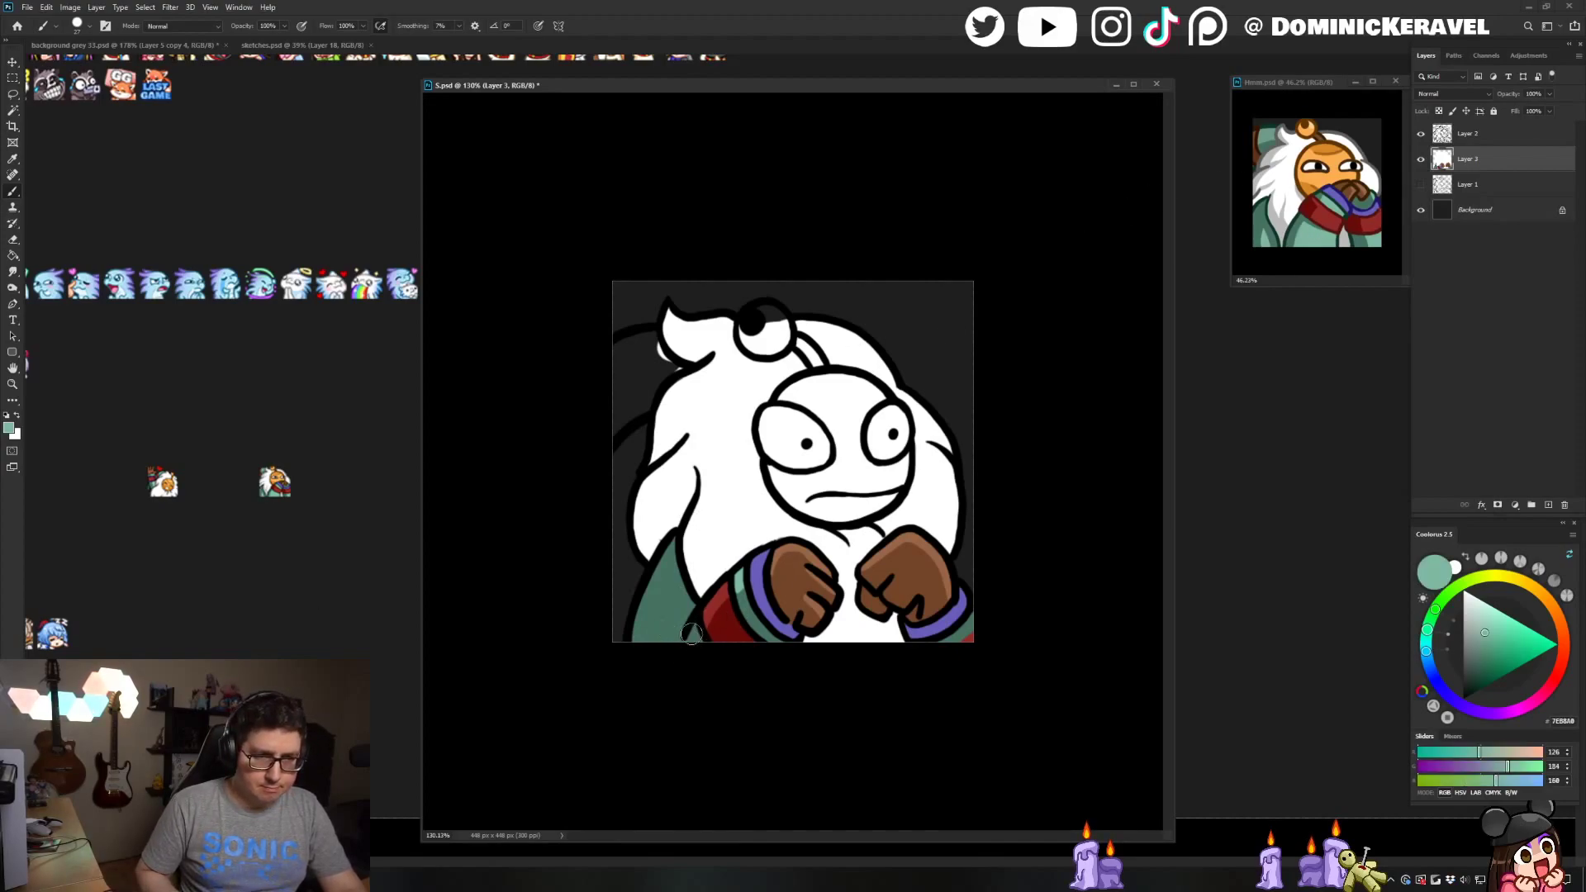
pyautogui.moveTo(655, 594); pyautogui.dragTo(664, 606)
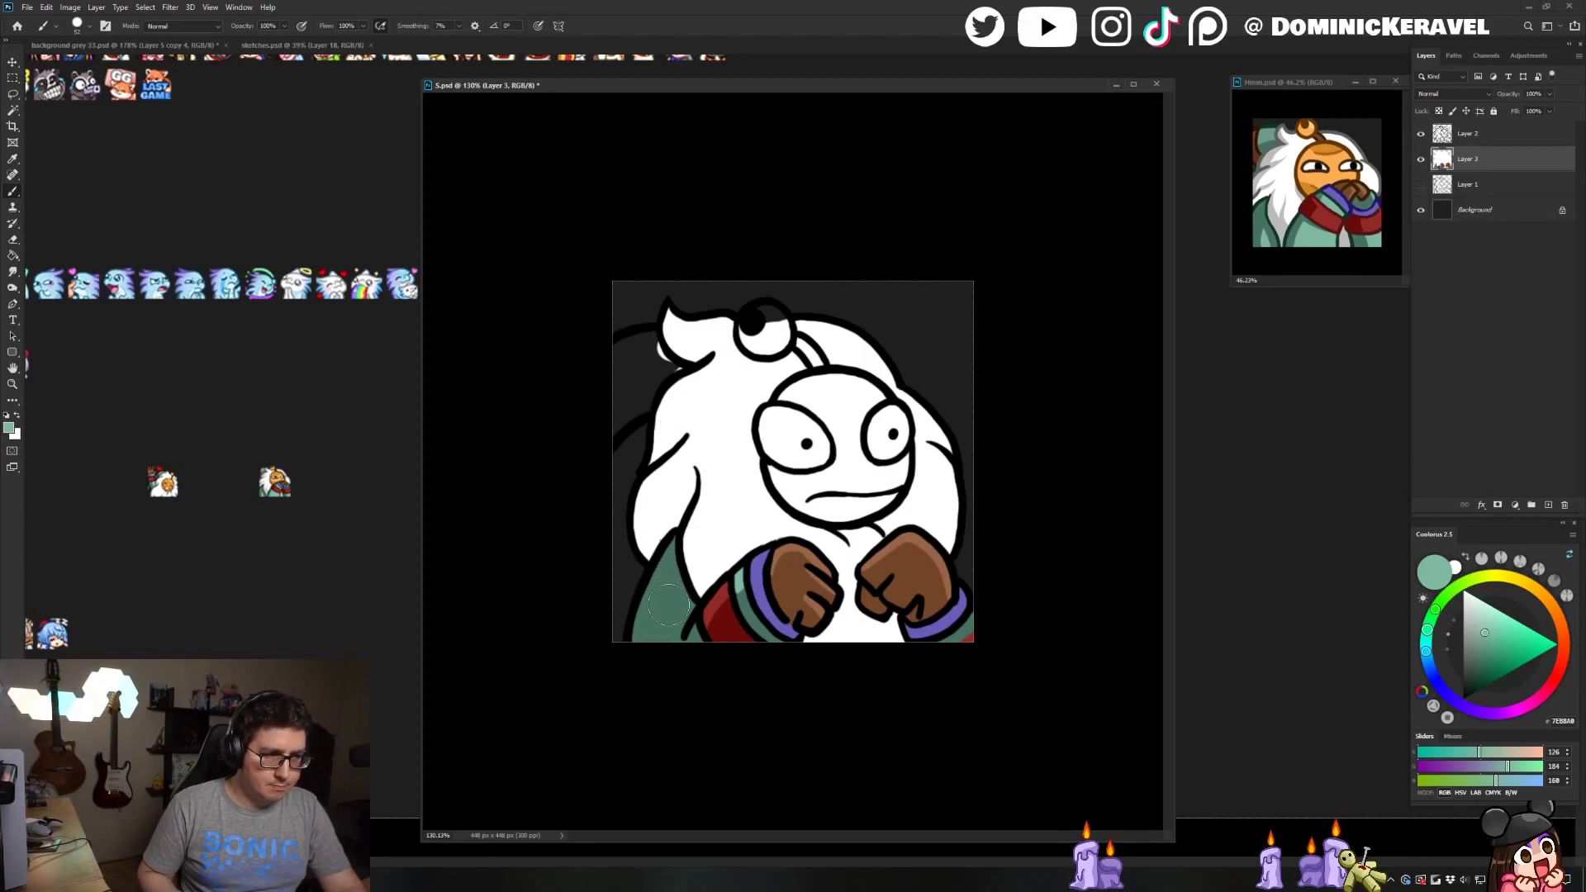
pyautogui.moveTo(668, 600)
pyautogui.mouseDown()
pyautogui.moveTo(651, 652)
pyautogui.moveTo(665, 610)
pyautogui.mouseUp()
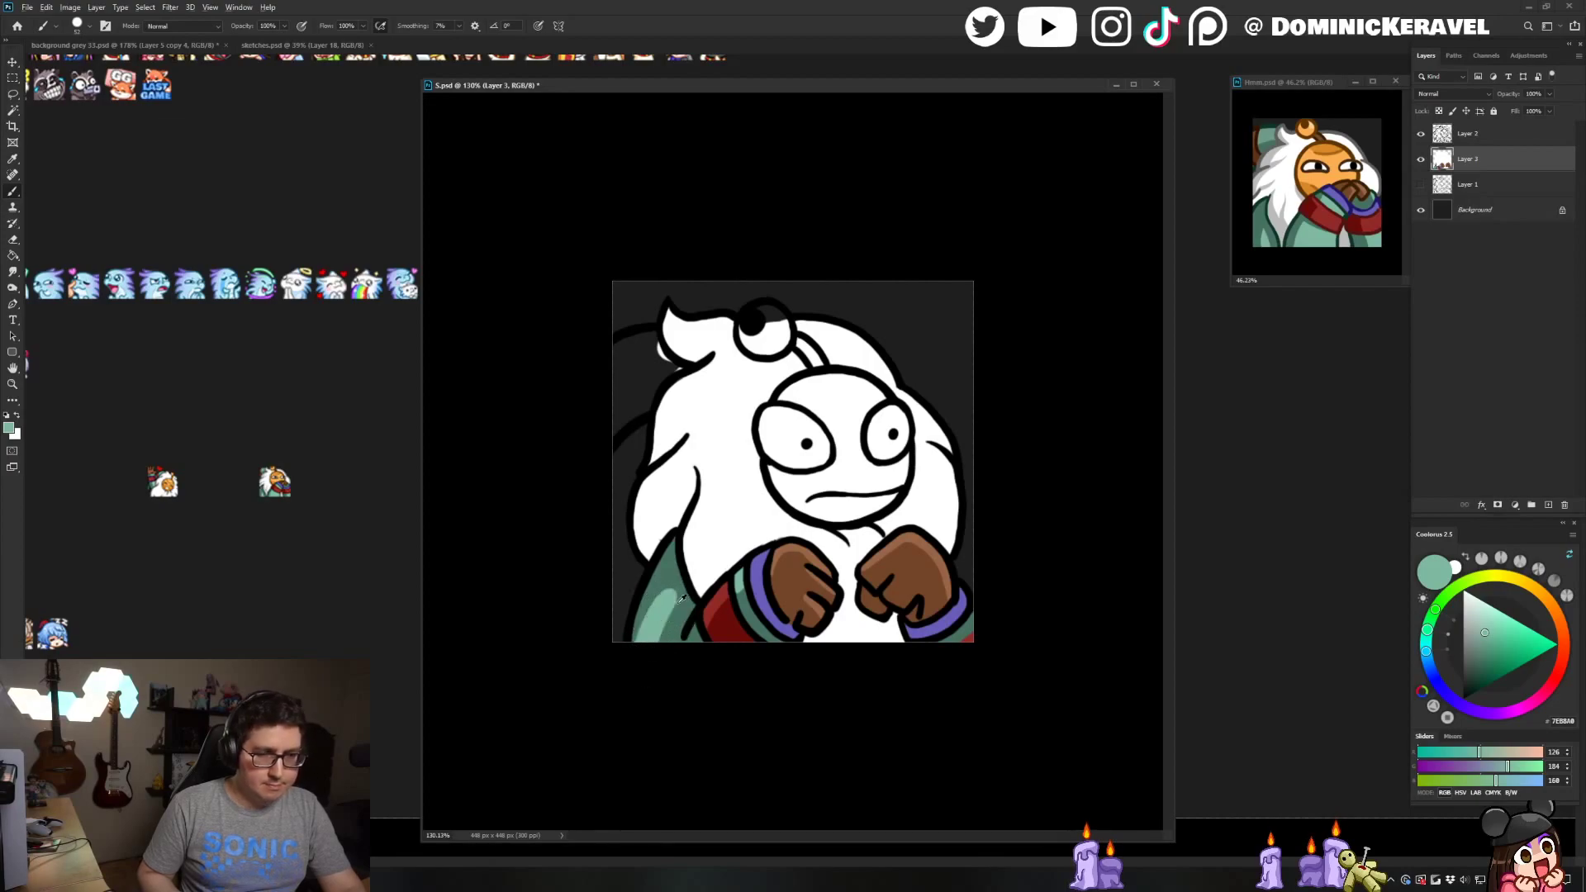
# Refine the edges of the left shoulder's highlight, alternating between dark teal #467361 and the light teal
pyautogui.keyDown('alt'); pyautogui.click(661, 589); pyautogui.keyUp('alt')
pyautogui.moveTo(661, 588); pyautogui.dragTo(672, 588)
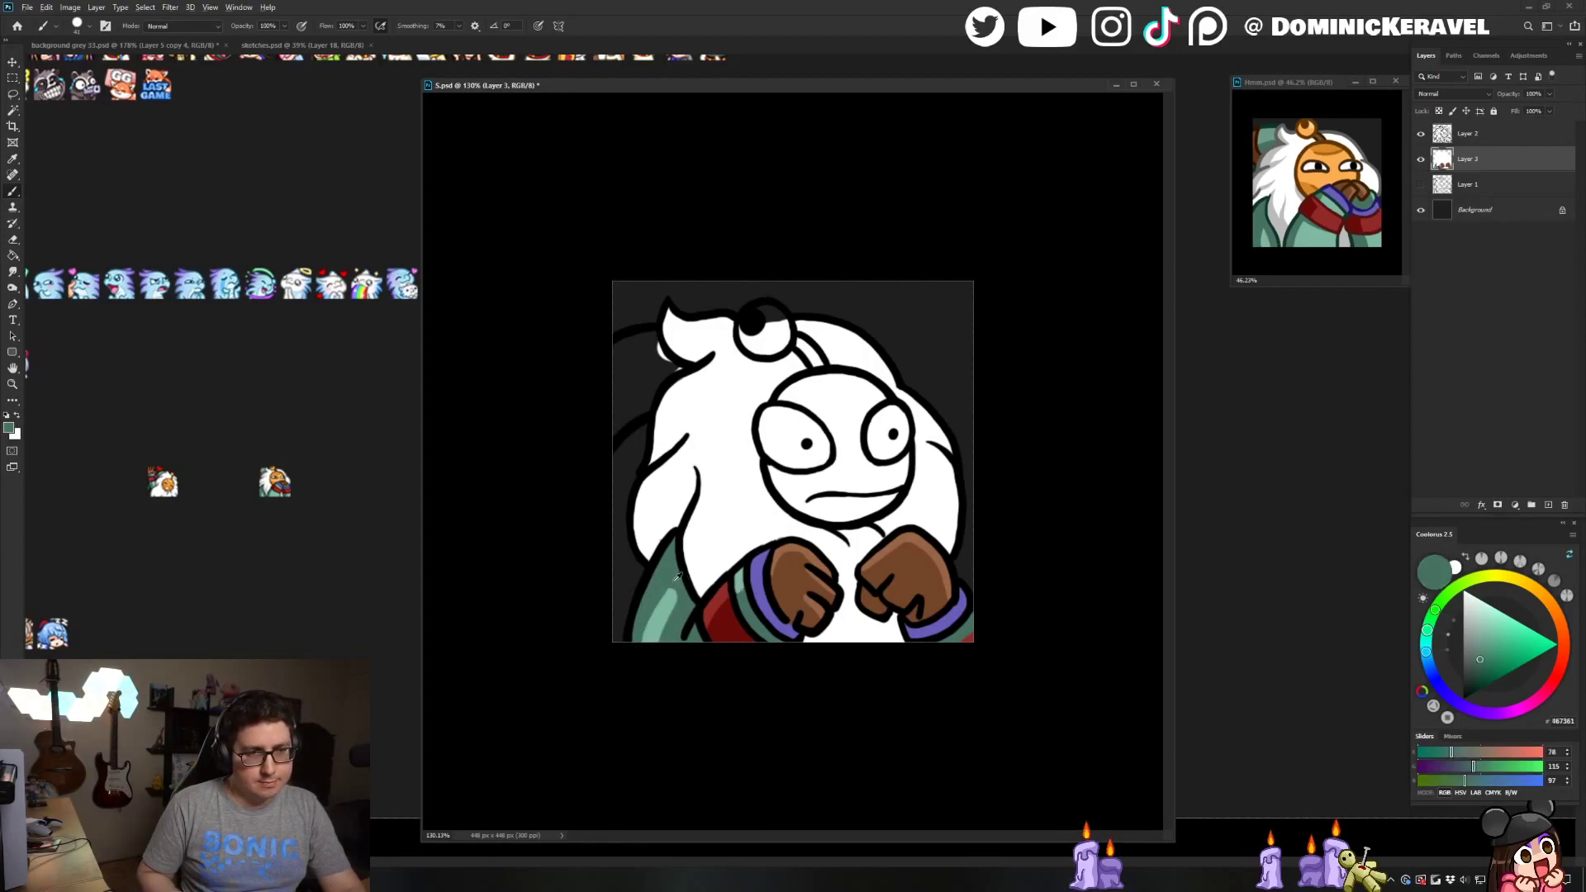
pyautogui.keyDown('alt'); pyautogui.click(648, 623); pyautogui.keyUp('alt')
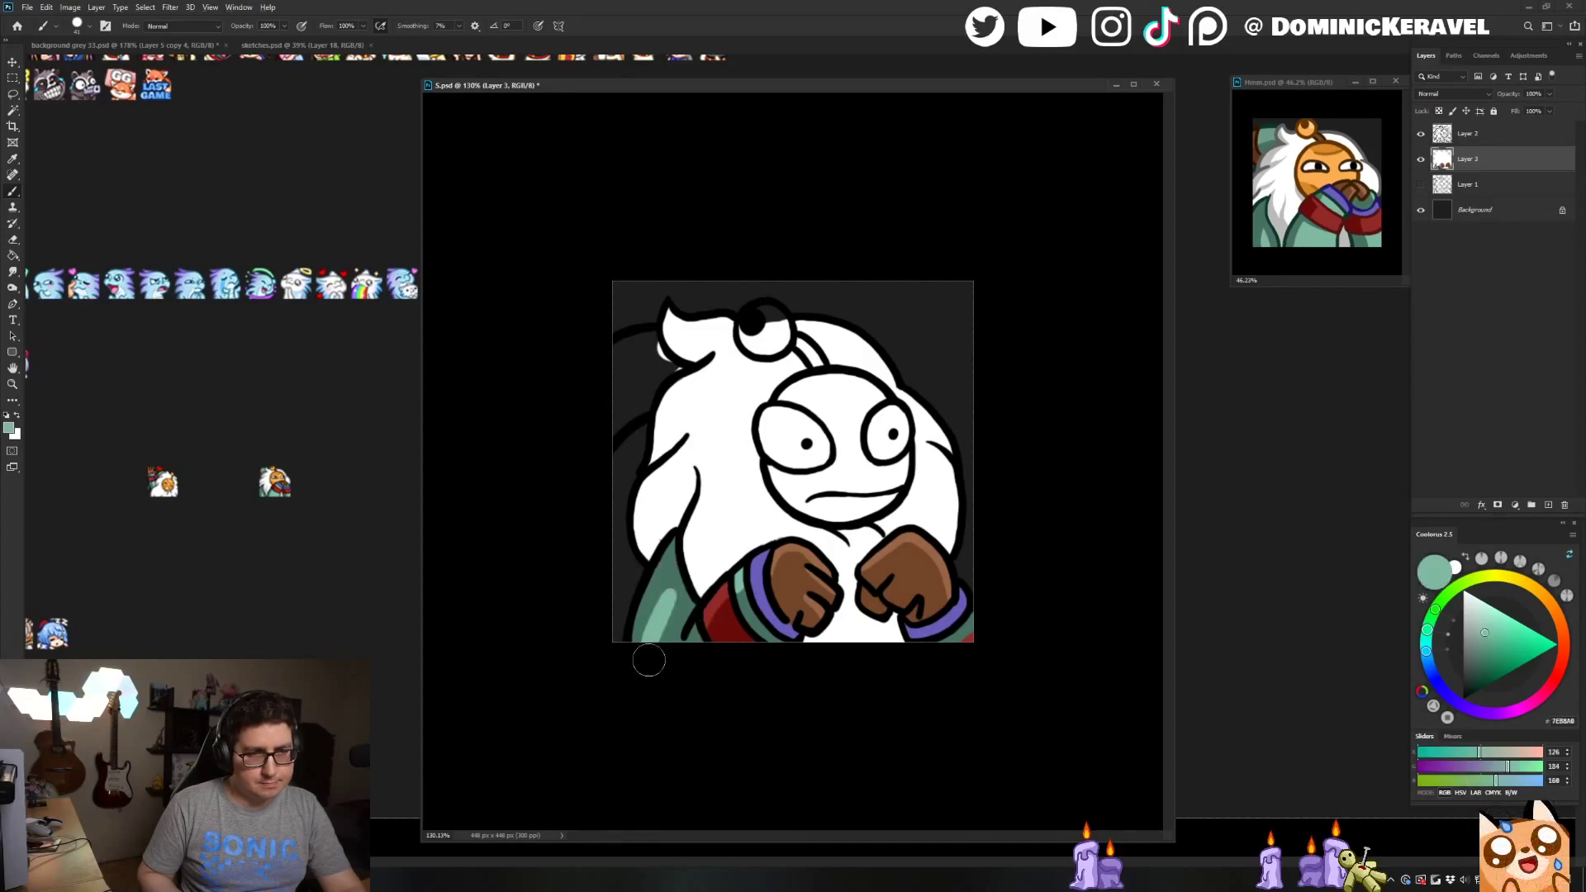
pyautogui.moveTo(652, 661)
pyautogui.mouseDown()
pyautogui.moveTo(634, 614)
pyautogui.moveTo(668, 616)
pyautogui.mouseUp()
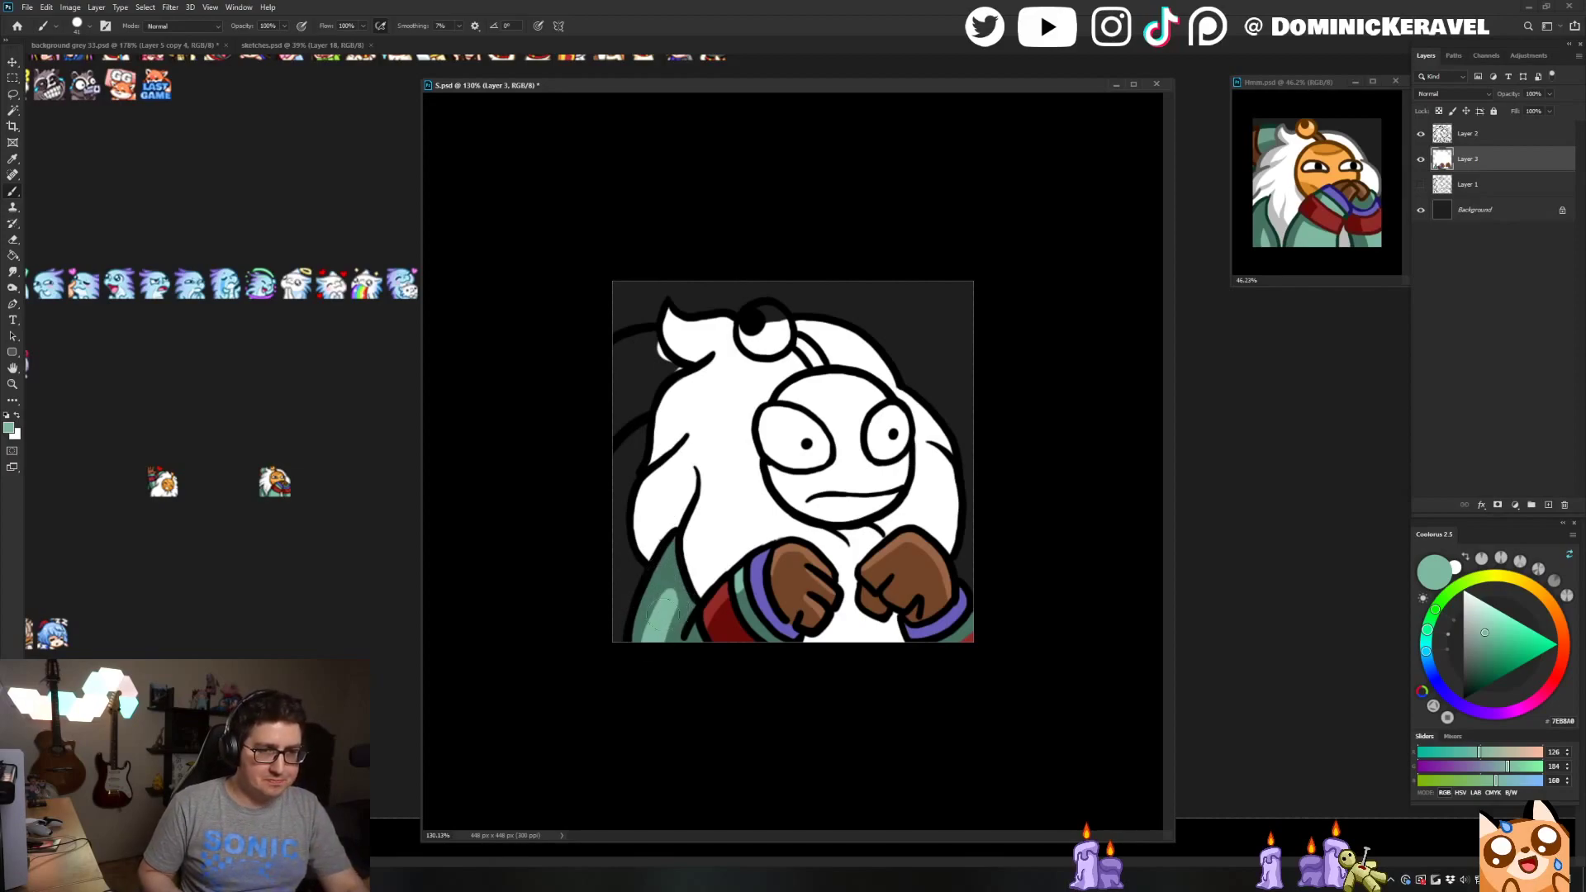
pyautogui.keyDown('alt'); pyautogui.click(676, 589); pyautogui.keyUp('alt')
pyautogui.keyDown('alt'); pyautogui.click(665, 610); pyautogui.keyUp('alt')
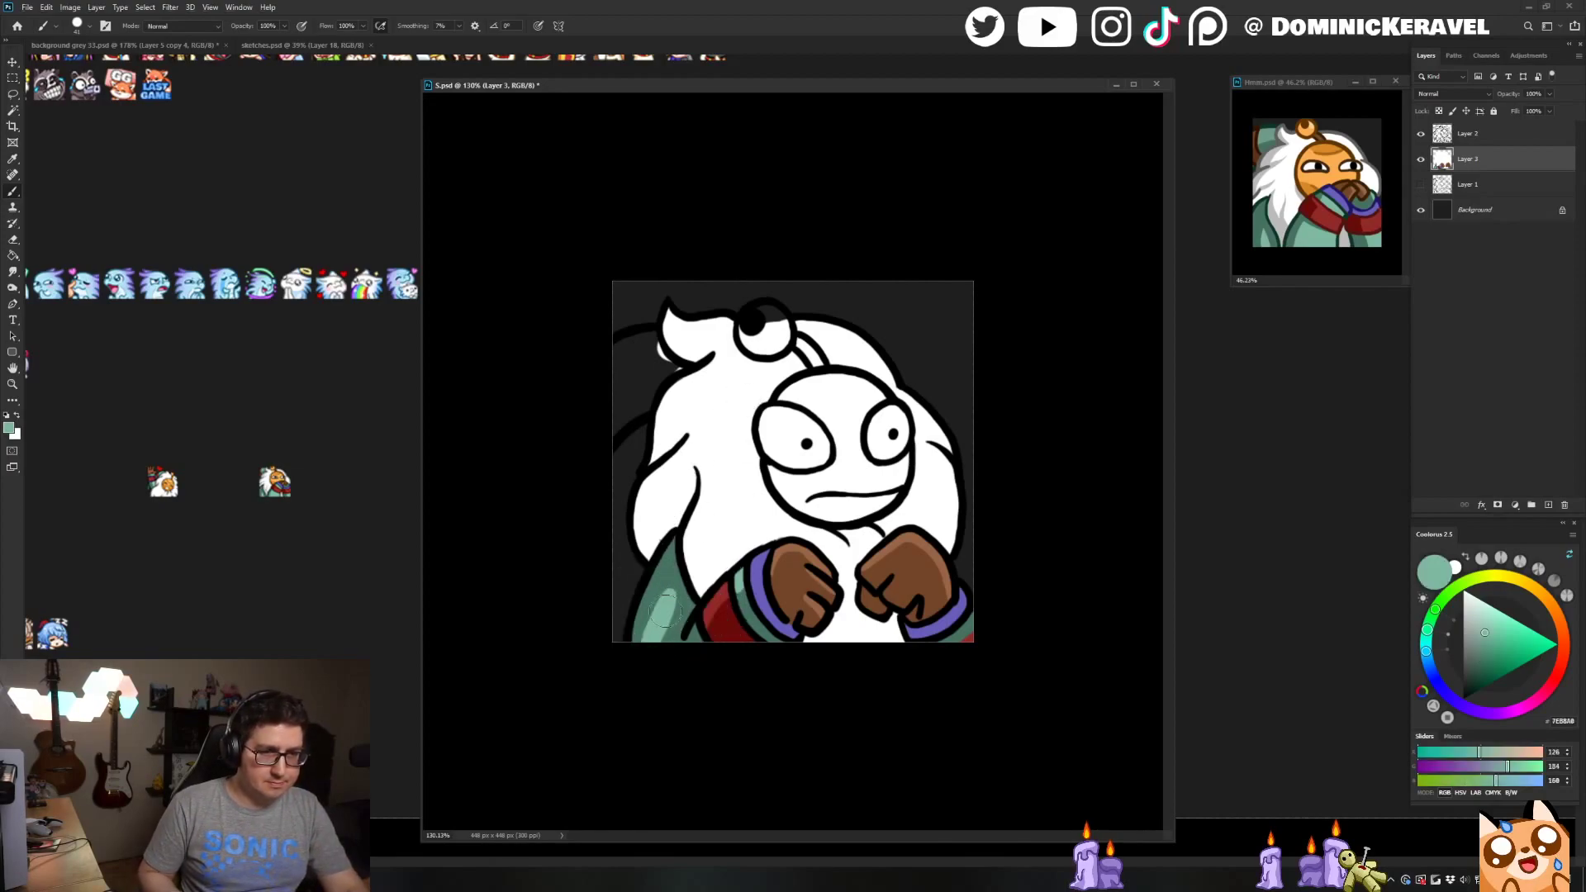
pyautogui.moveTo(669, 602); pyautogui.dragTo(681, 572)
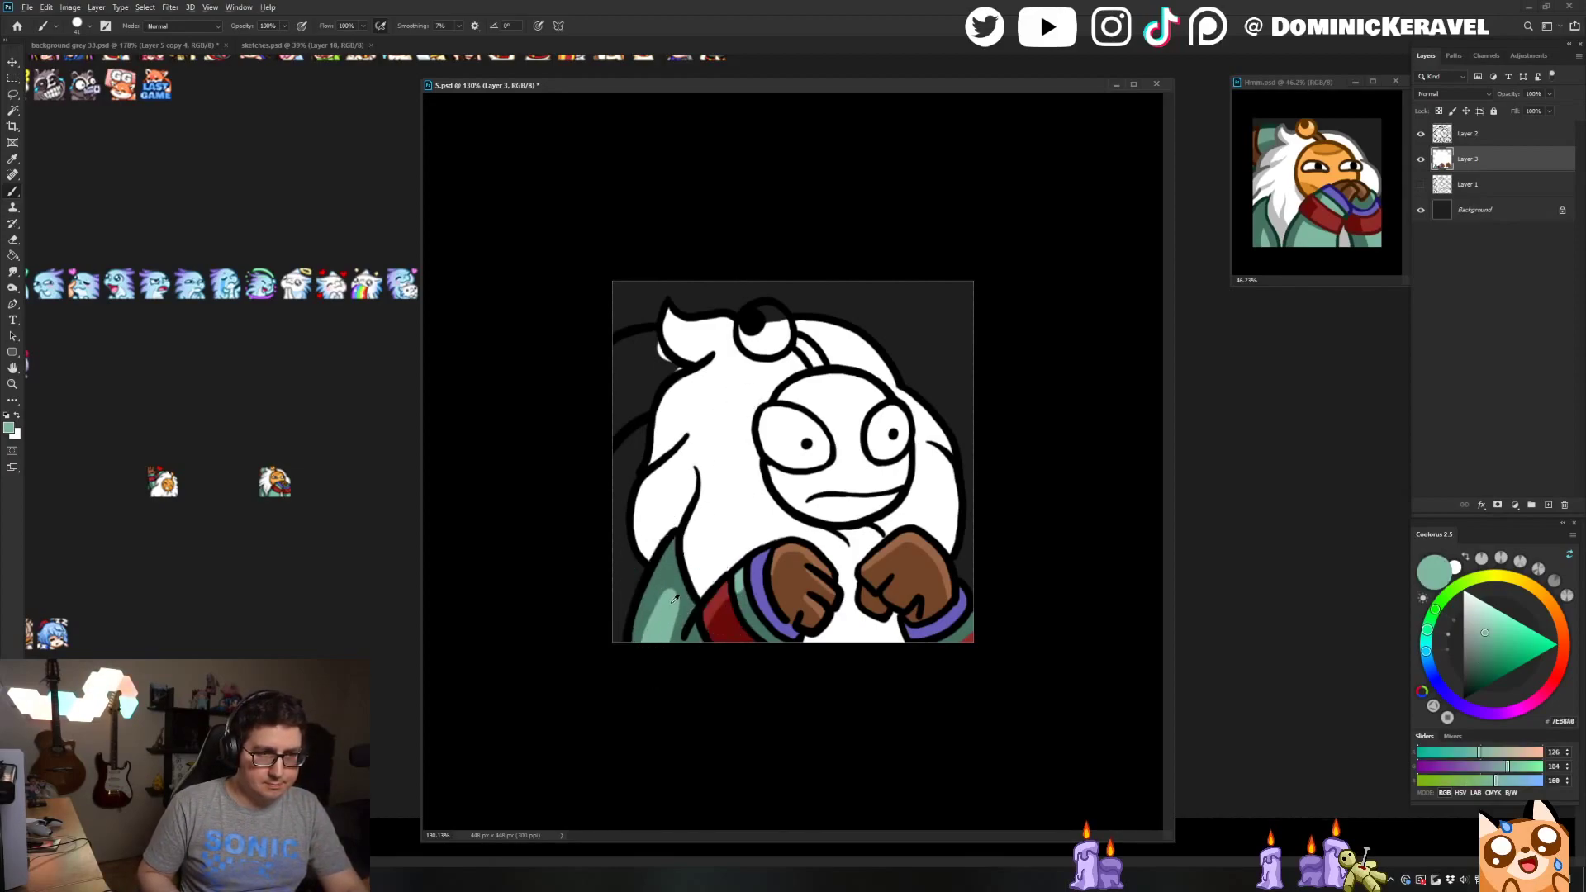
pyautogui.press('[')
pyautogui.press('[')
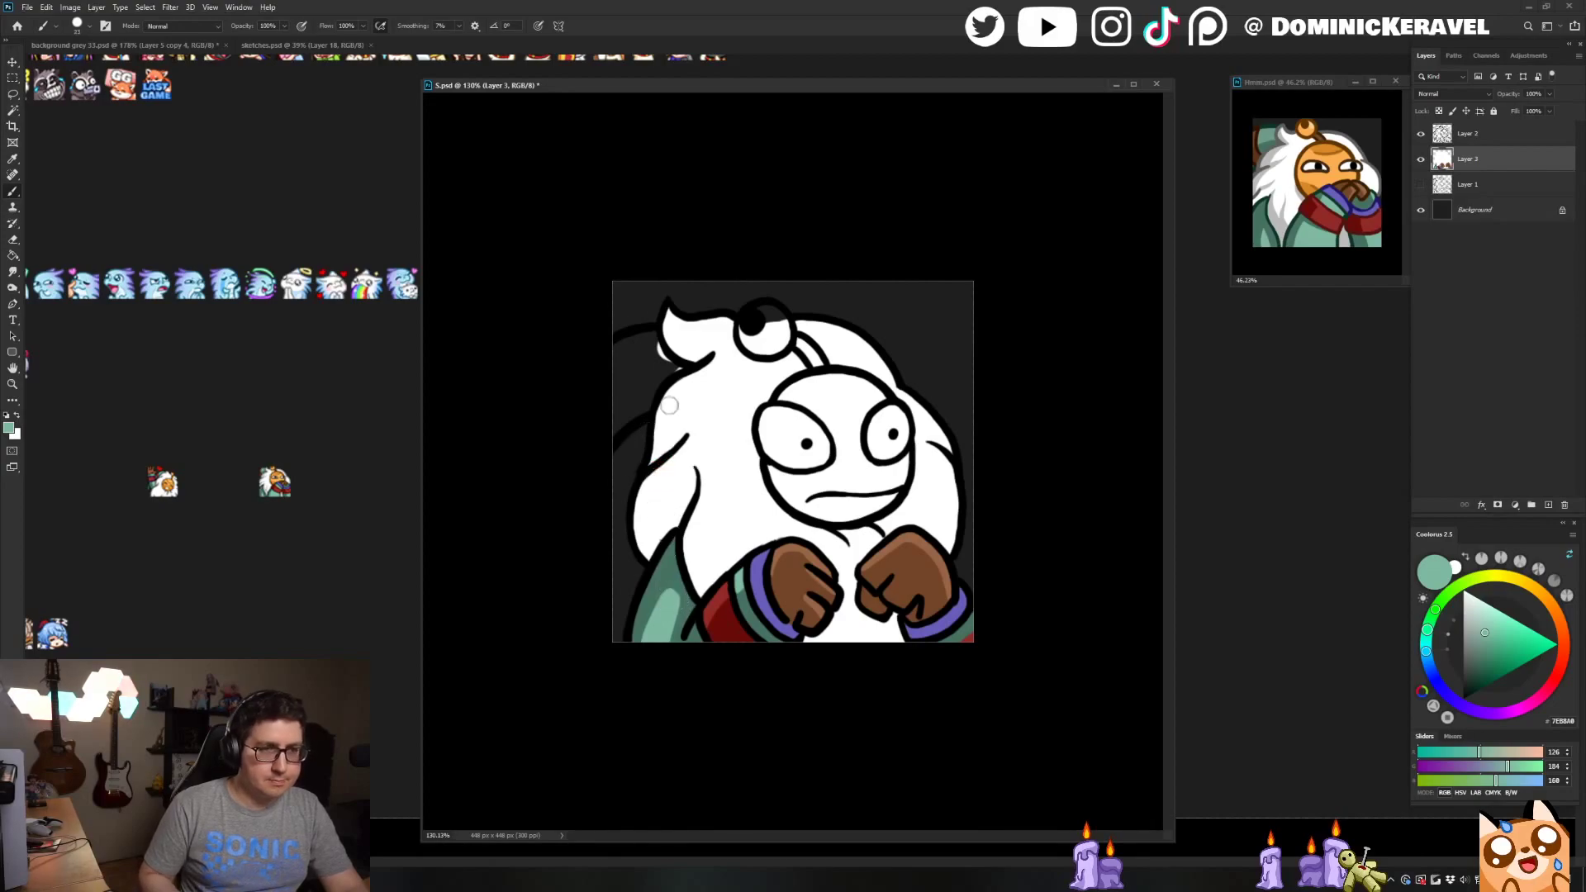
# Fill the curved shape behind the hair's upper left with dark teal #467361 and paint a light teal highlight along its top
pyautogui.keyDown('alt'); pyautogui.click(686, 573); pyautogui.keyUp('alt')
pyautogui.moveTo(613, 351)
pyautogui.mouseDown()
pyautogui.moveTo(651, 333)
pyautogui.moveTo(681, 369)
pyautogui.moveTo(606, 428)
pyautogui.moveTo(649, 383)
pyautogui.moveTo(651, 354)
pyautogui.moveTo(606, 375)
pyautogui.mouseUp()
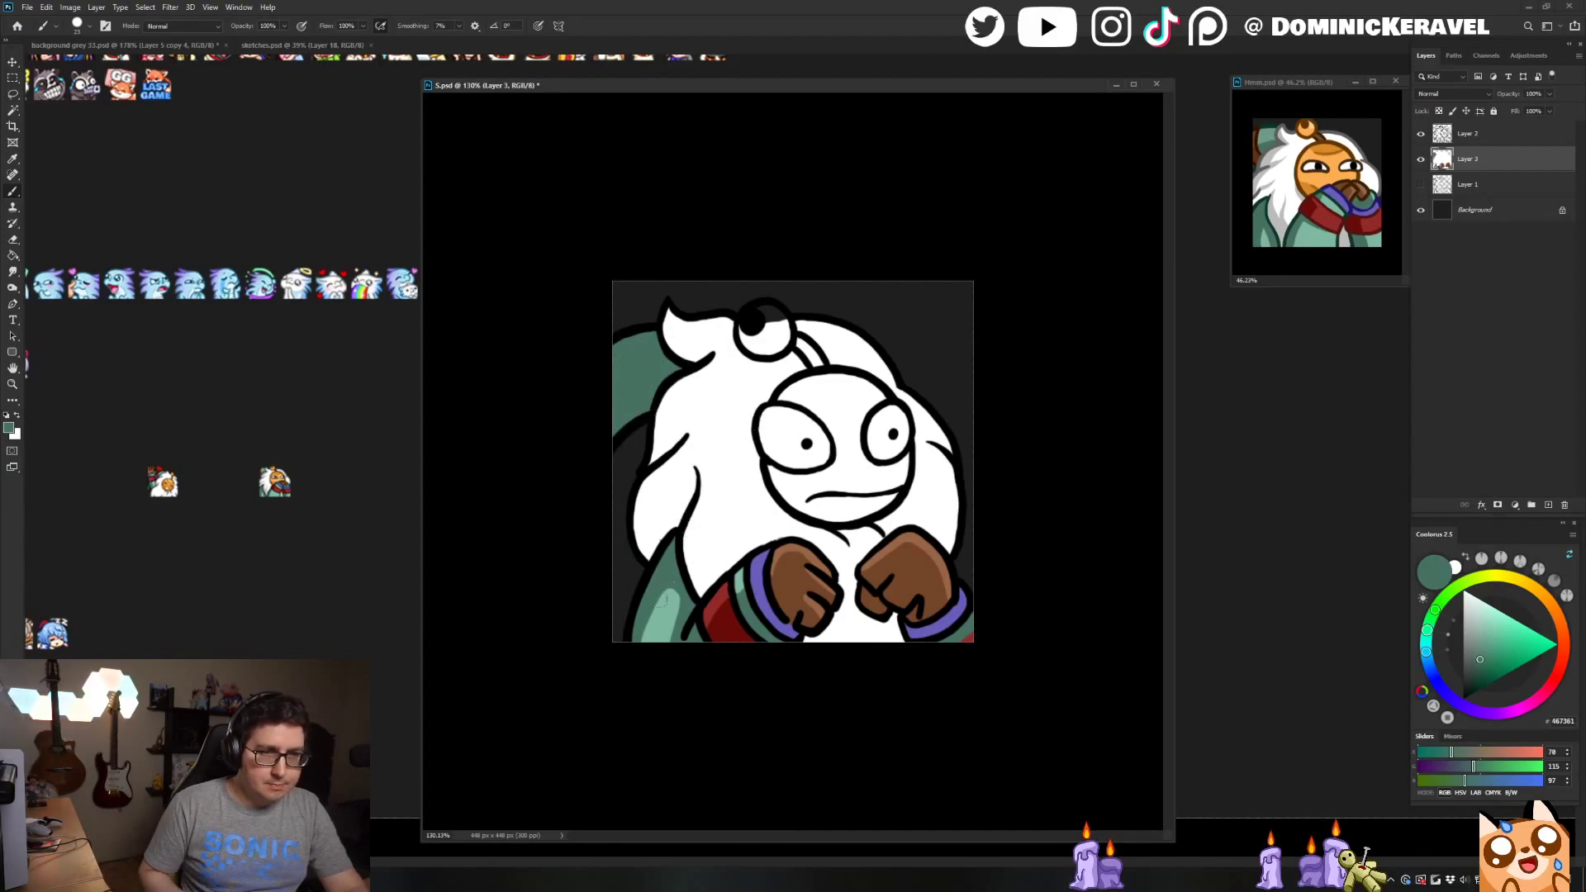
pyautogui.keyDown('alt'); pyautogui.click(668, 592); pyautogui.keyUp('alt')
pyautogui.moveTo(644, 334); pyautogui.dragTo(620, 343)
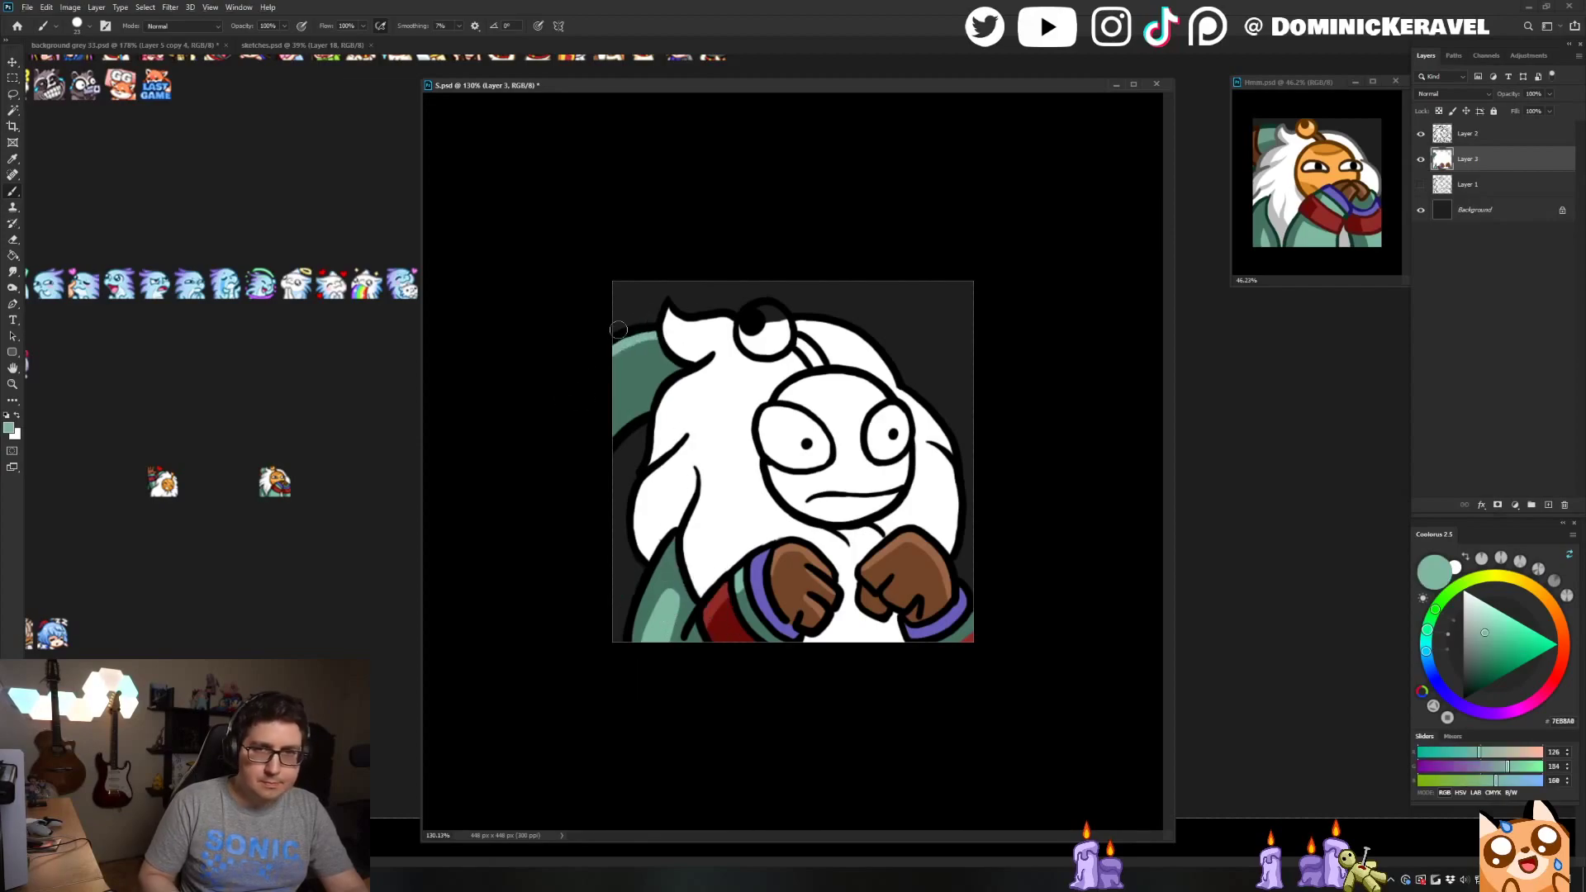
# Draw dark brown #341400 stripe lines across the curved teal shape and fill the band between them with brown #613215
pyautogui.keyDown('alt'); pyautogui.click(1260, 125); pyautogui.keyUp('alt')
pyautogui.moveTo(627, 331); pyautogui.dragTo(642, 430)
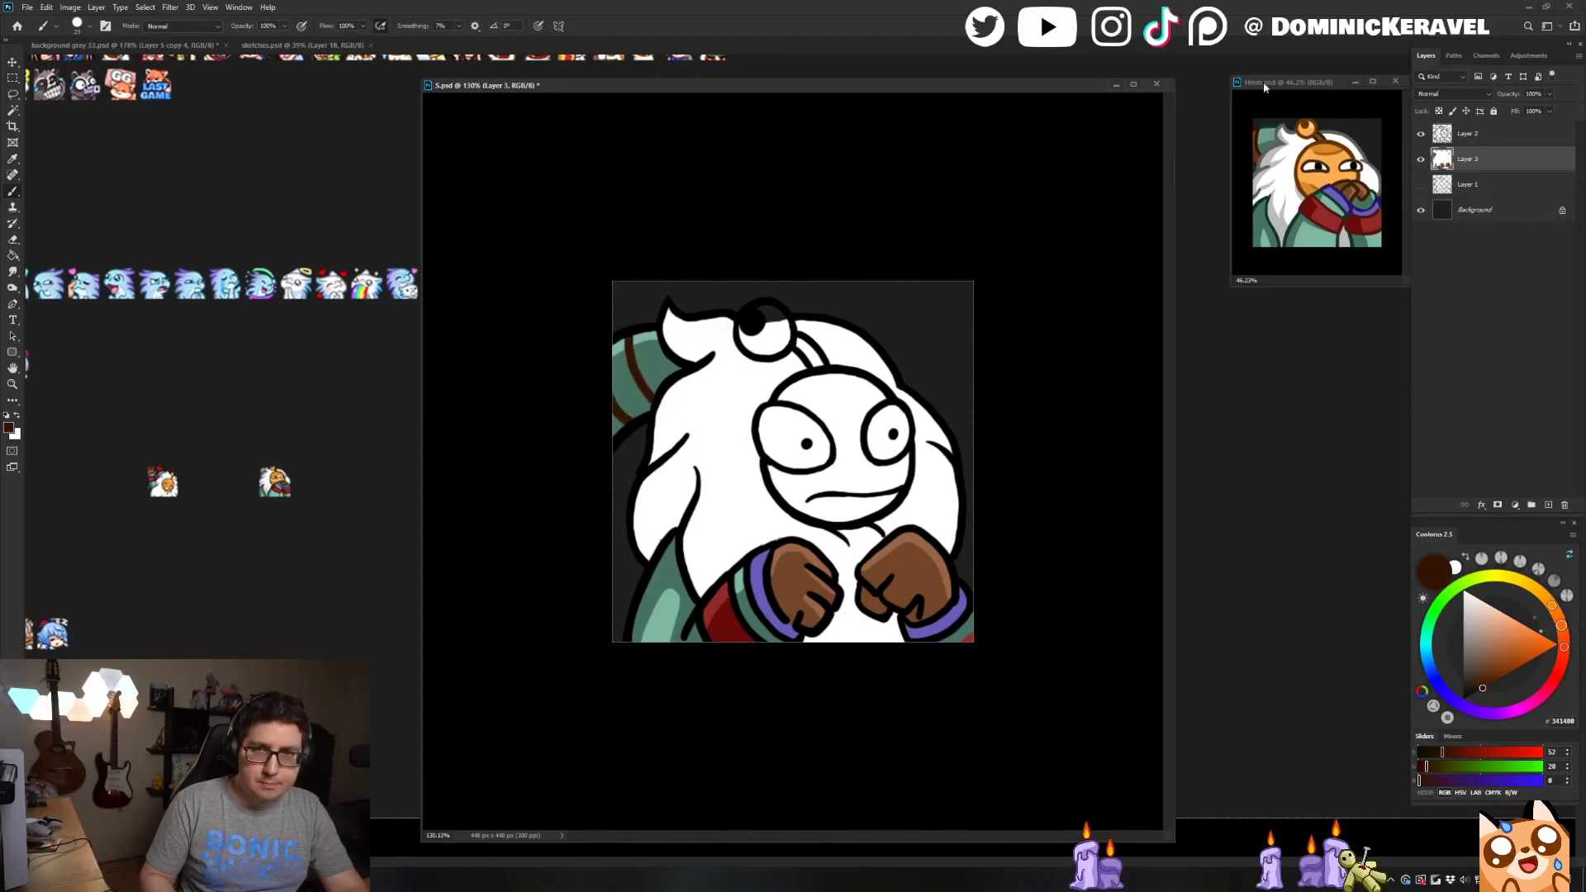
pyautogui.keyDown('alt'); pyautogui.click(1259, 153); pyautogui.keyUp('alt')
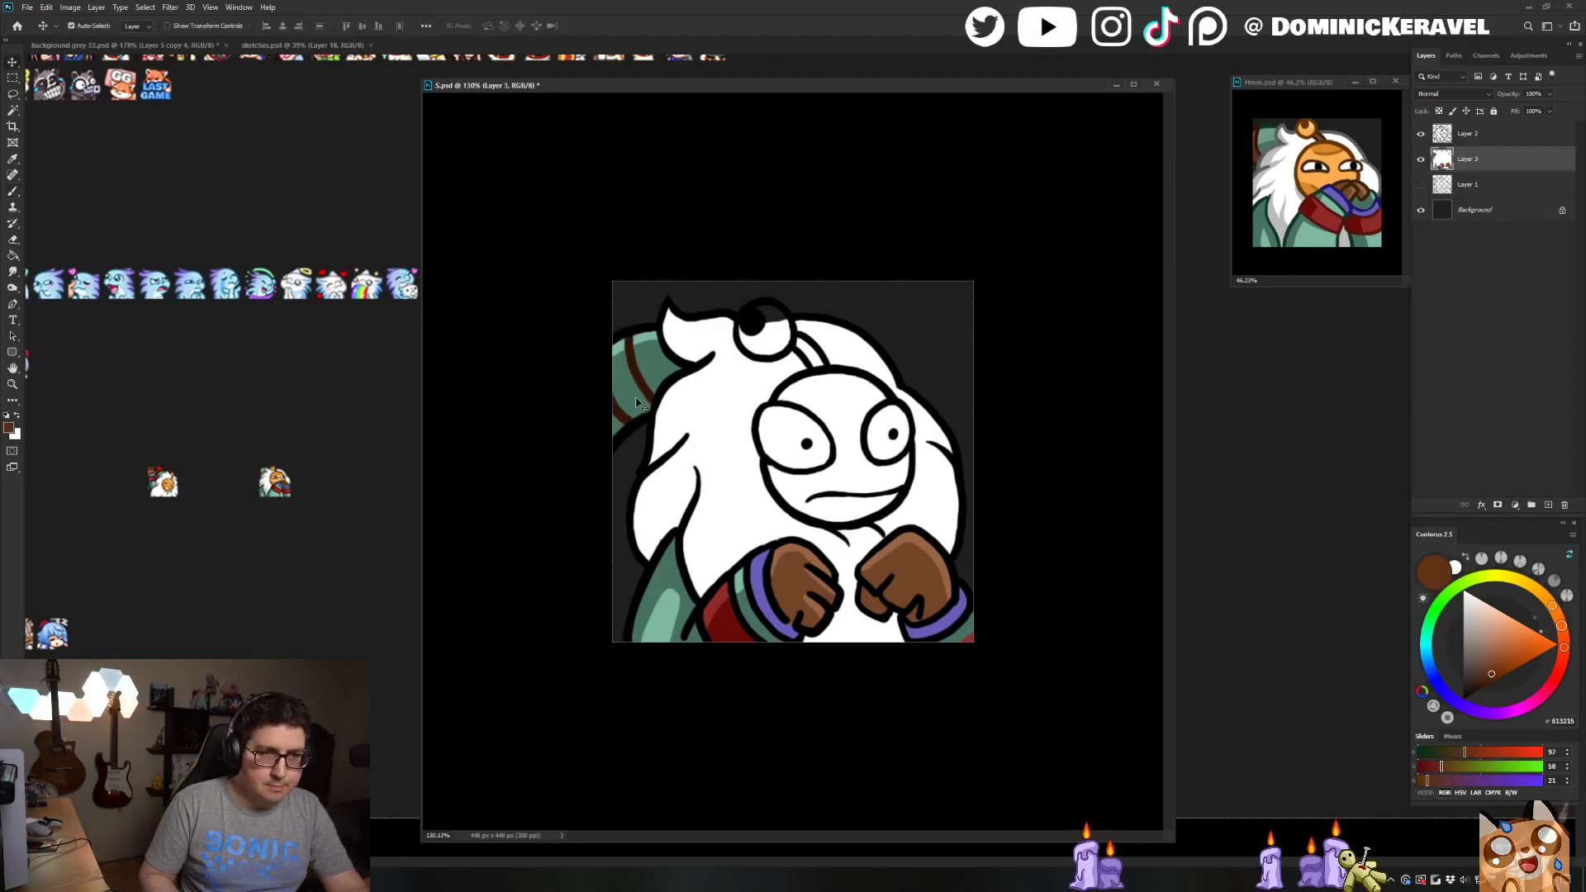
pyautogui.moveTo(630, 349)
pyautogui.mouseDown()
pyautogui.moveTo(612, 377)
pyautogui.moveTo(627, 370)
pyautogui.moveTo(633, 403)
pyautogui.moveTo(629, 371)
pyautogui.moveTo(638, 416)
pyautogui.moveTo(616, 386)
pyautogui.mouseUp()
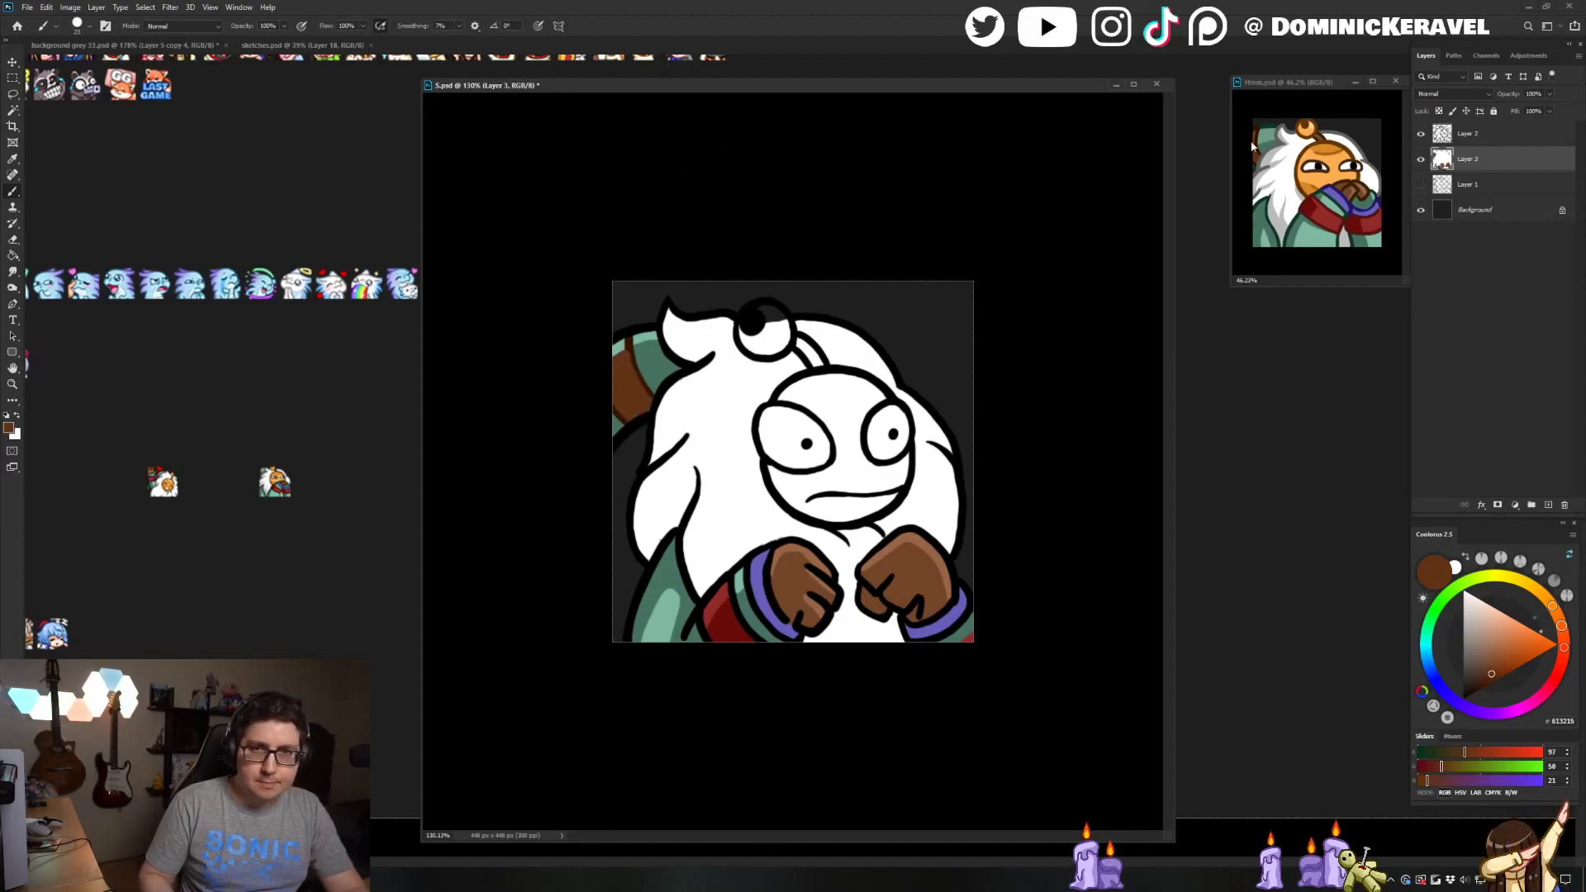
# Undo the last black stroke, paint a #734529 highlight along the brown band's top, and sample dark brown #391803 for its outline
pyautogui.keyDown('alt'); pyautogui.click(1259, 130); pyautogui.keyUp('alt')
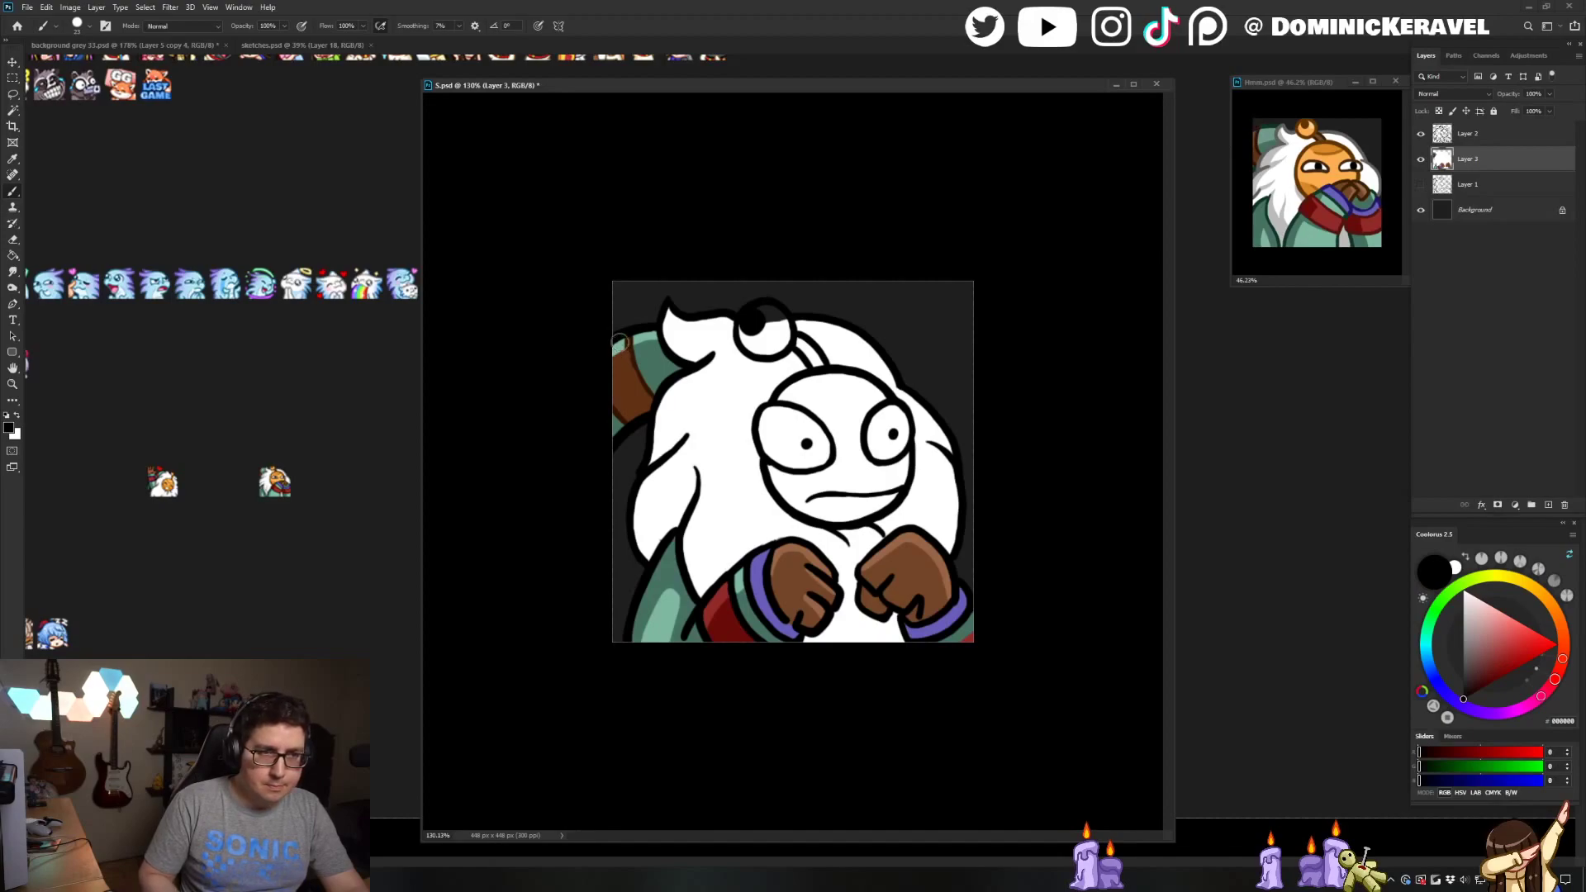
pyautogui.hotkey('ctrl', 'z')
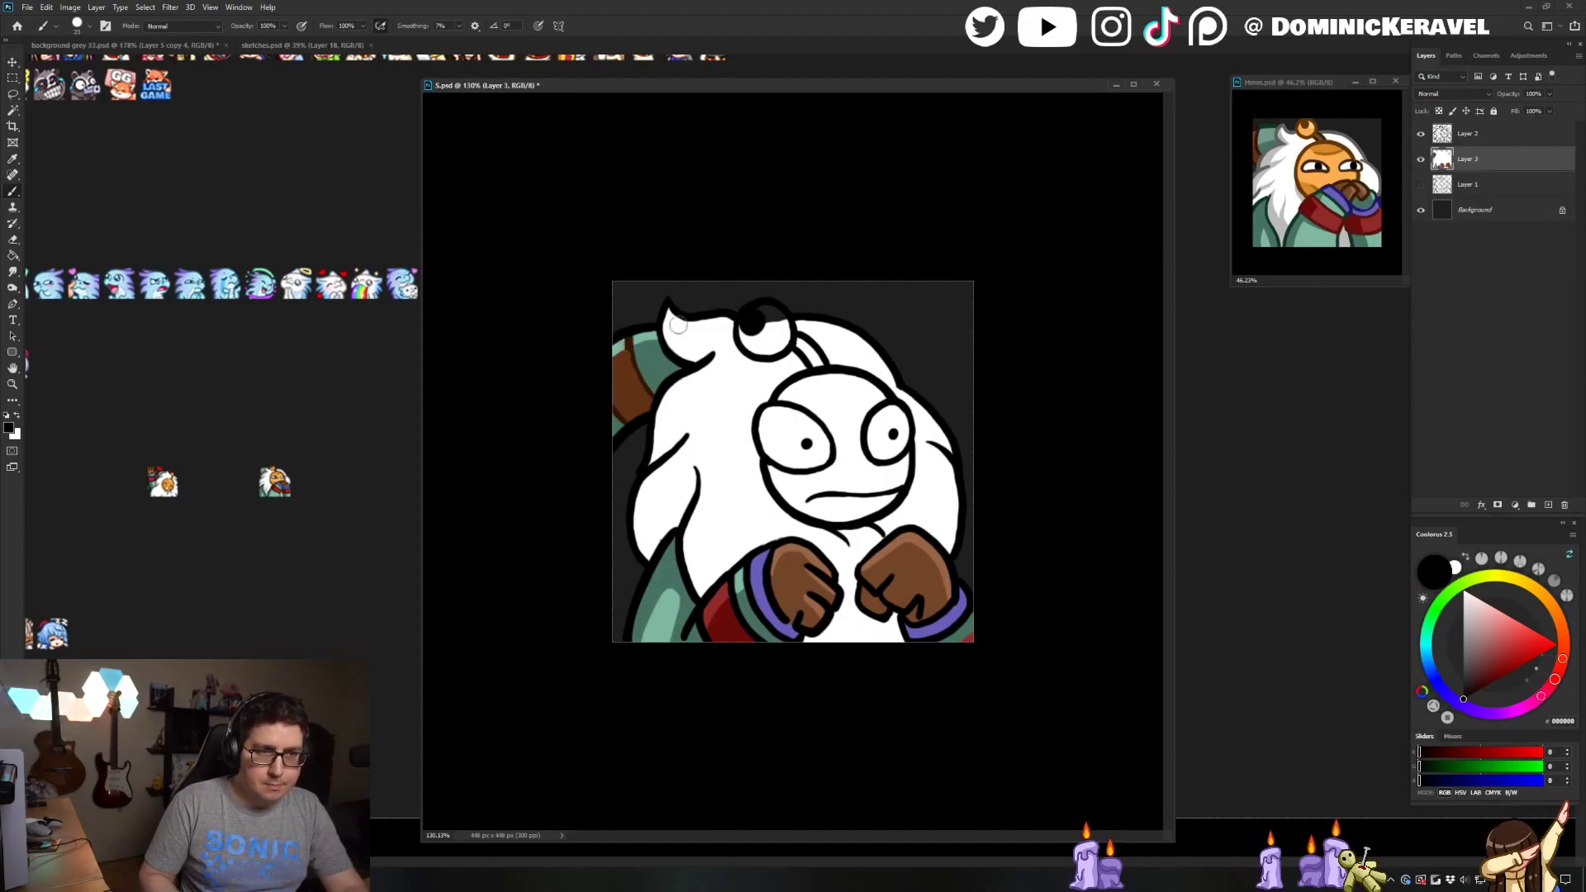
pyautogui.keyDown('alt'); pyautogui.click(1257, 127); pyautogui.keyUp('alt')
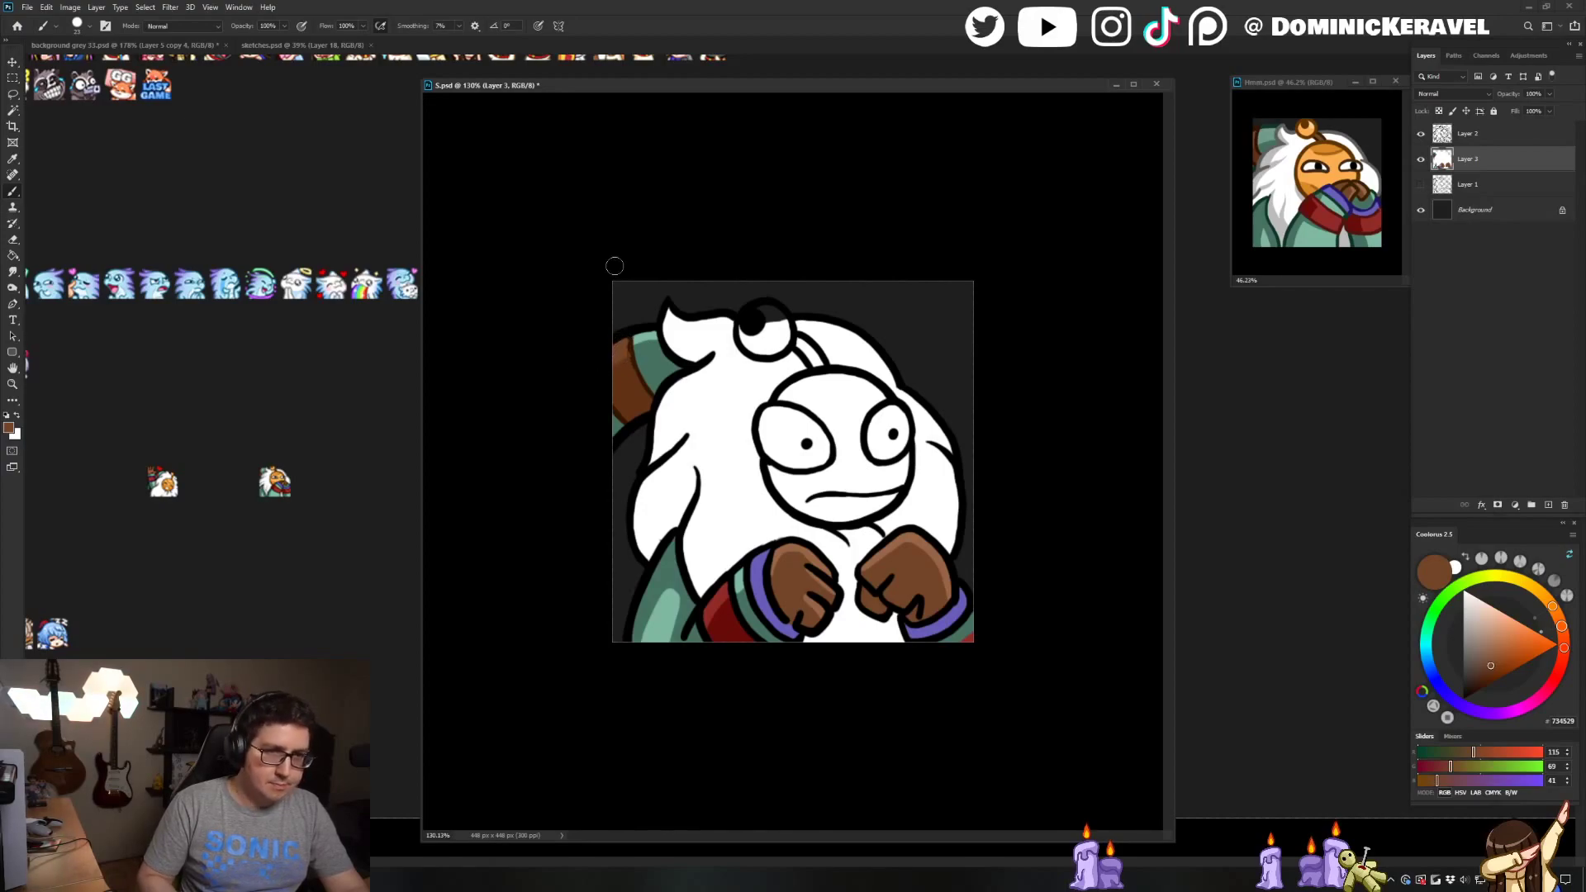
pyautogui.keyDown('alt'); pyautogui.click(628, 332); pyautogui.keyUp('alt')
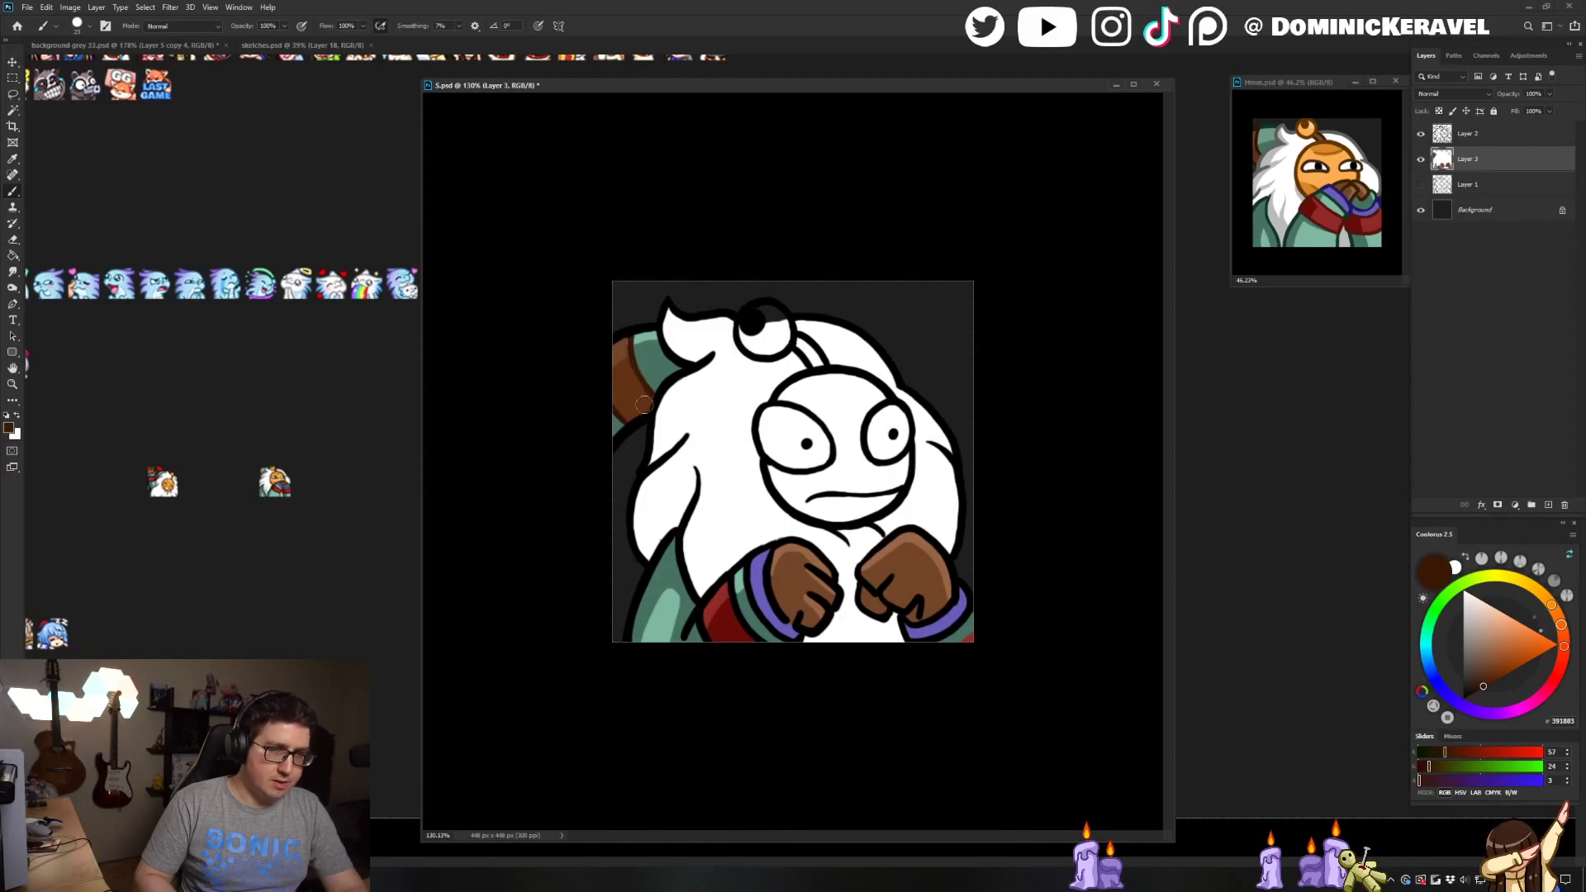
# Touch up the border between the brown band and the teal using sampled dark brown #391803, light teal and light brown #734529
pyautogui.press('v')
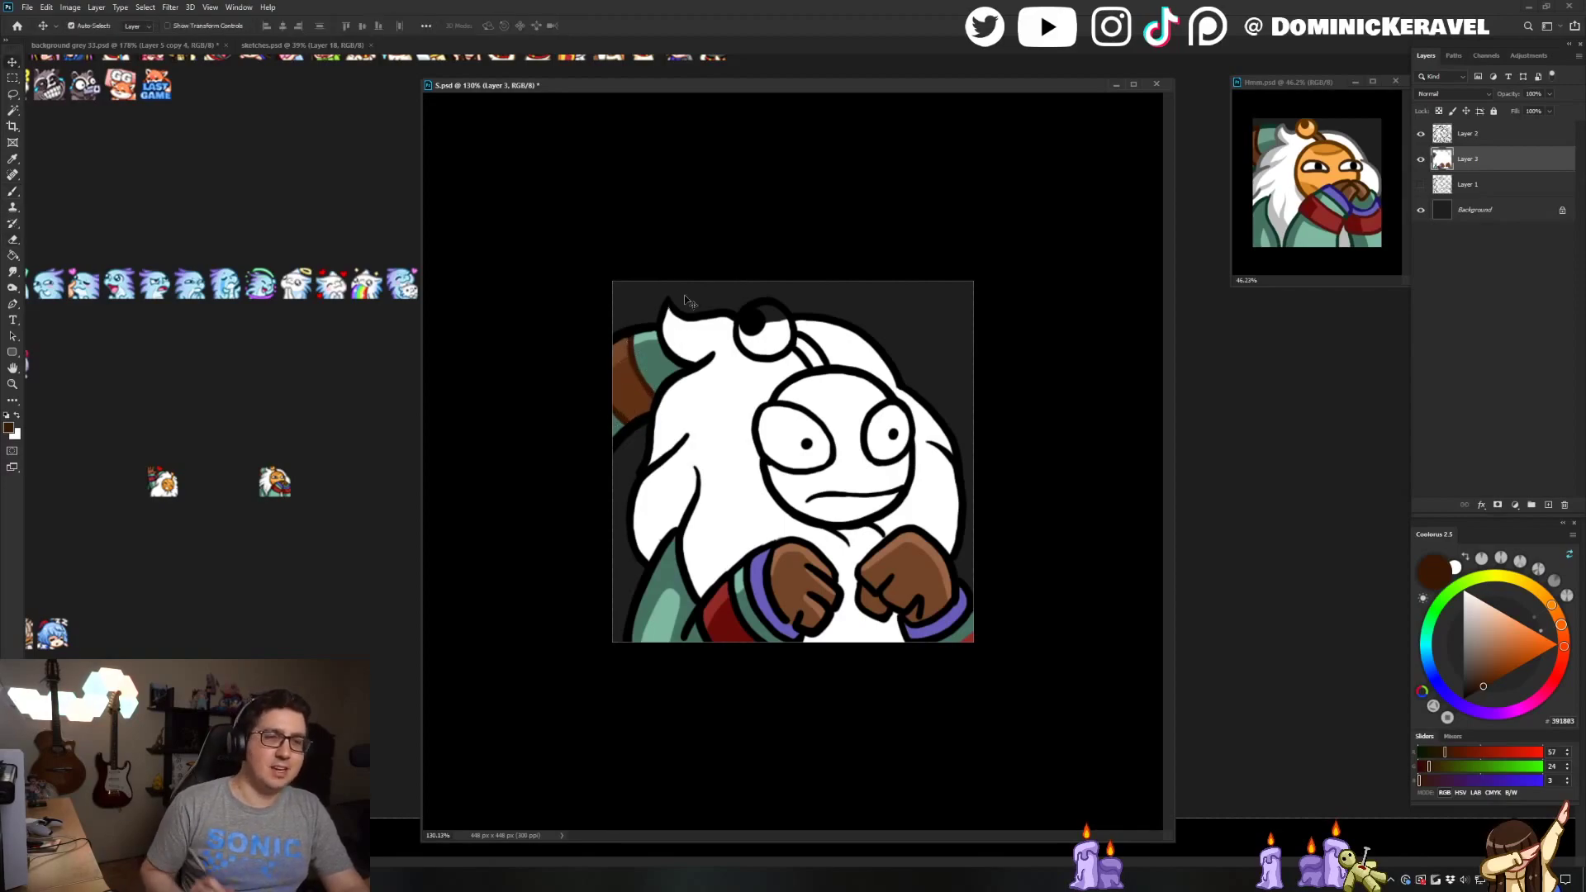
pyautogui.press('b')
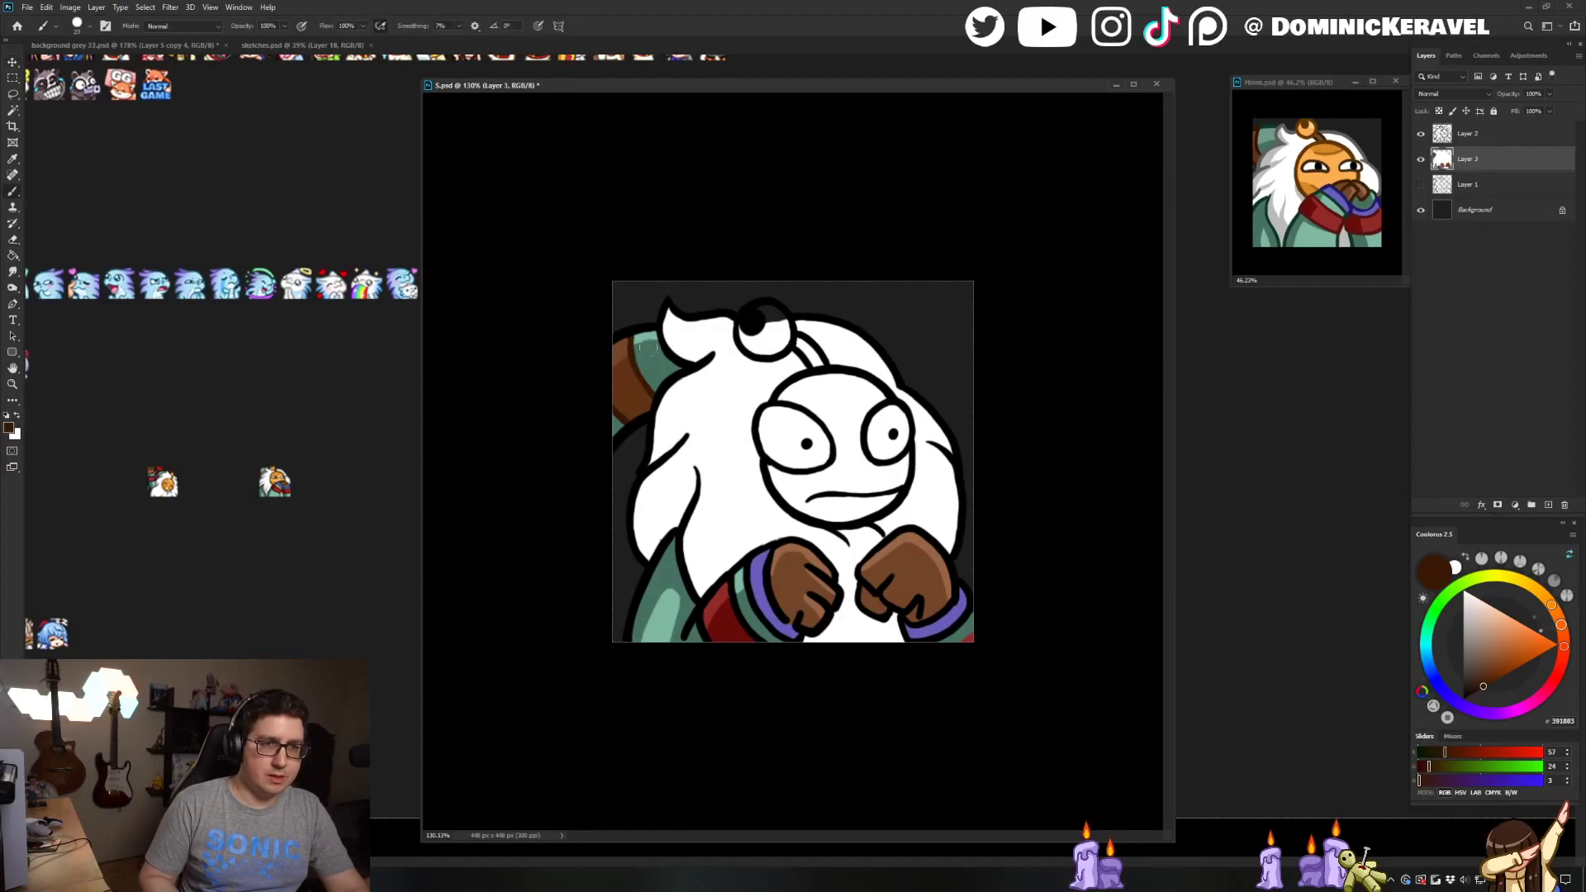
pyautogui.keyDown('alt'); pyautogui.click(644, 344); pyautogui.keyUp('alt')
pyautogui.keyDown('alt'); pyautogui.click(638, 339); pyautogui.keyUp('alt')
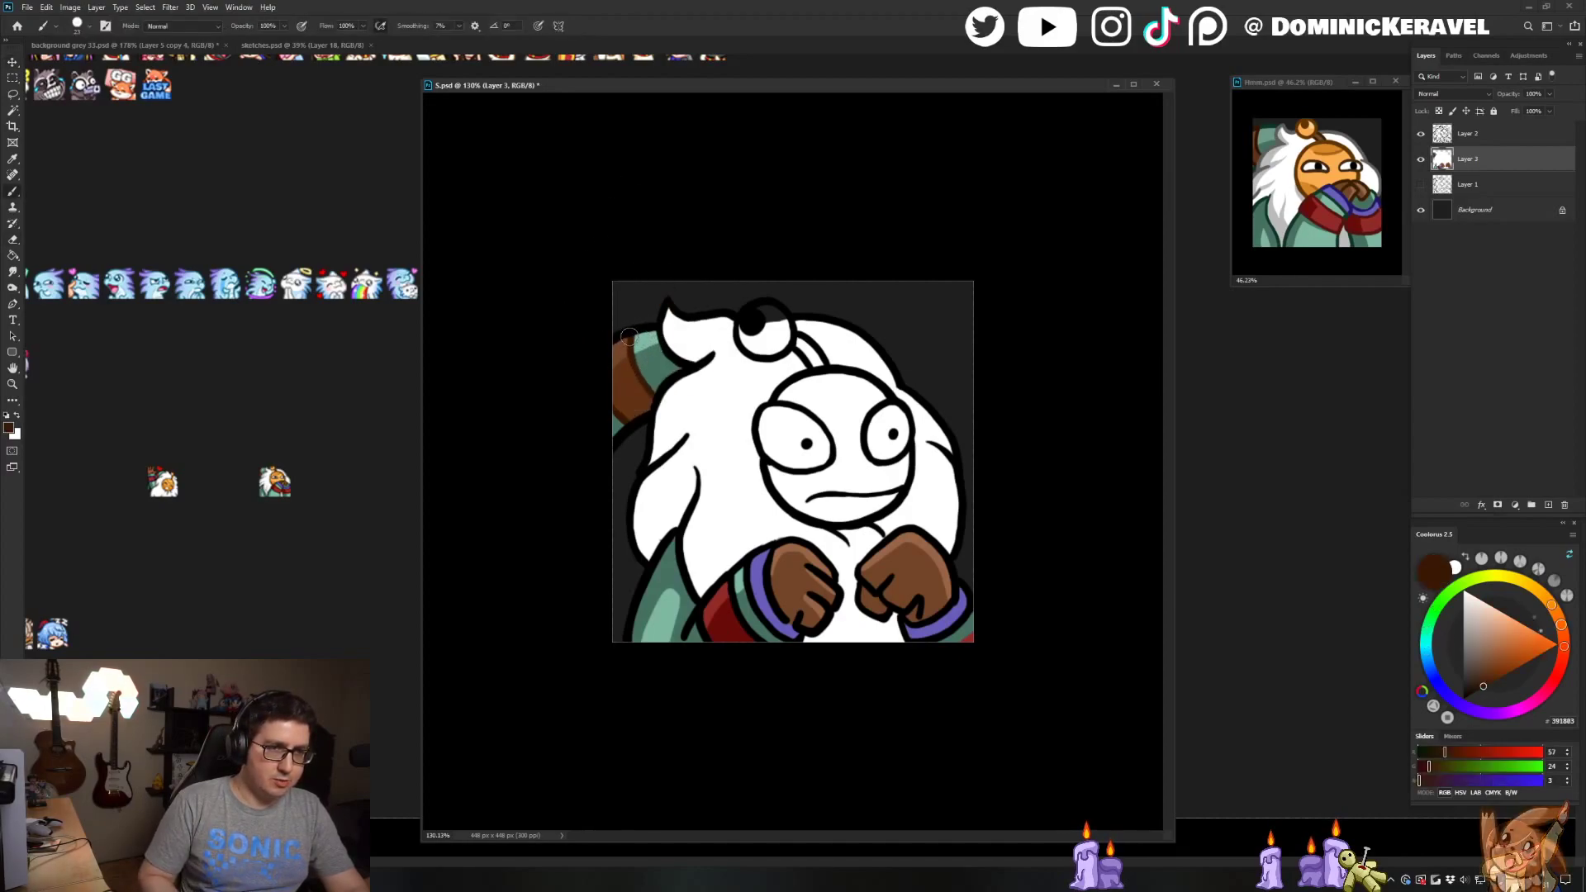
pyautogui.keyDown('alt'); pyautogui.click(637, 348); pyautogui.keyUp('alt')
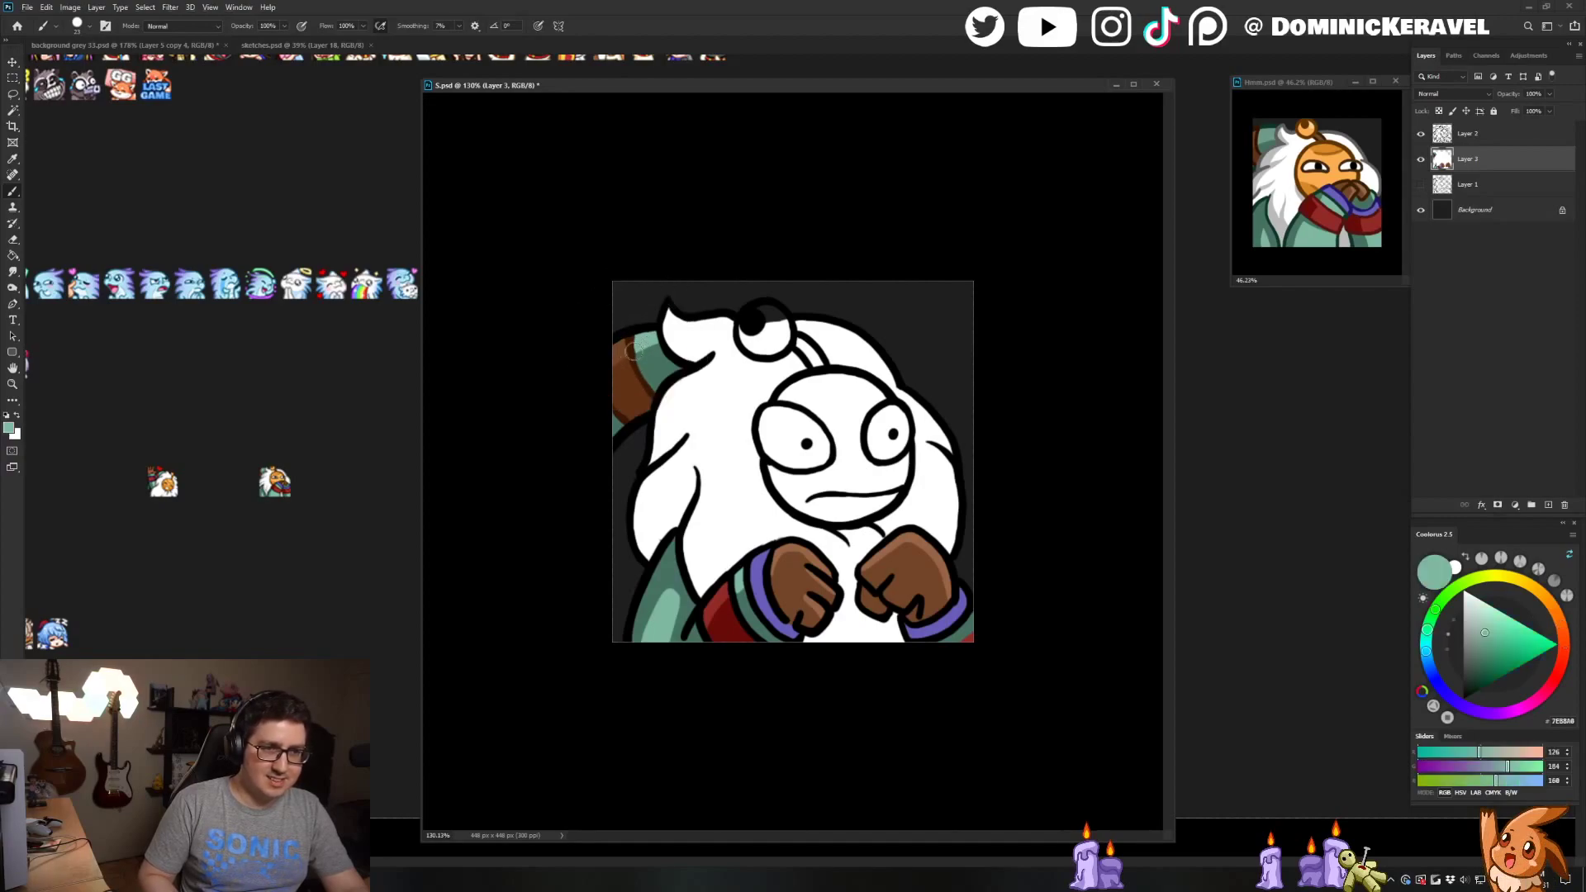
pyautogui.keyDown('alt'); pyautogui.click(640, 361); pyautogui.keyUp('alt')
pyautogui.keyDown('alt'); pyautogui.click(634, 350); pyautogui.keyUp('alt')
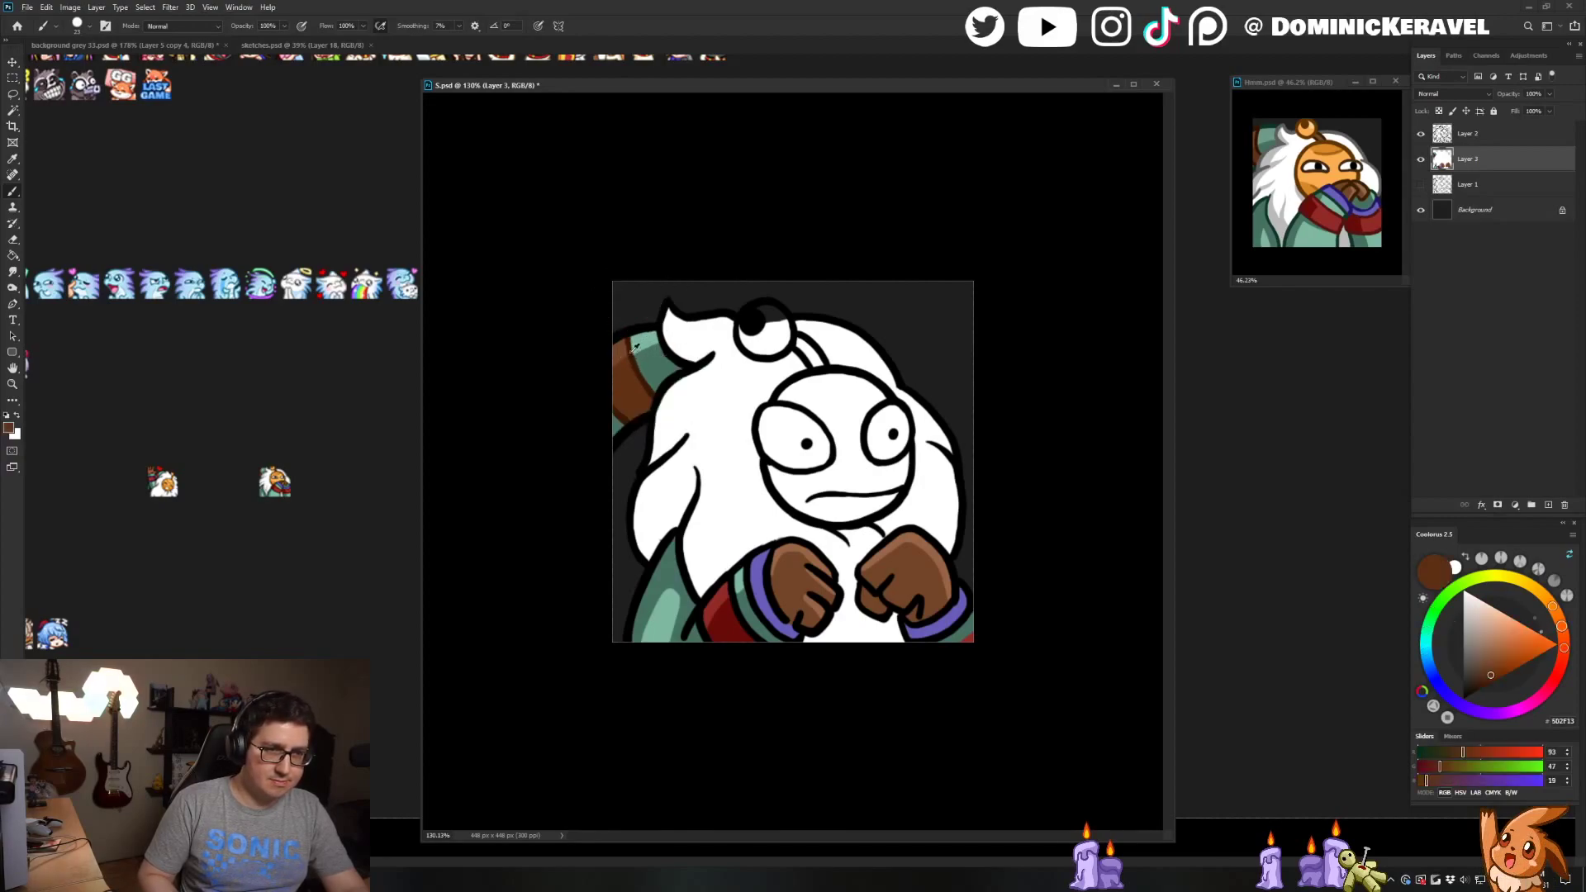
pyautogui.keyDown('alt'); pyautogui.click(638, 363); pyautogui.keyUp('alt')
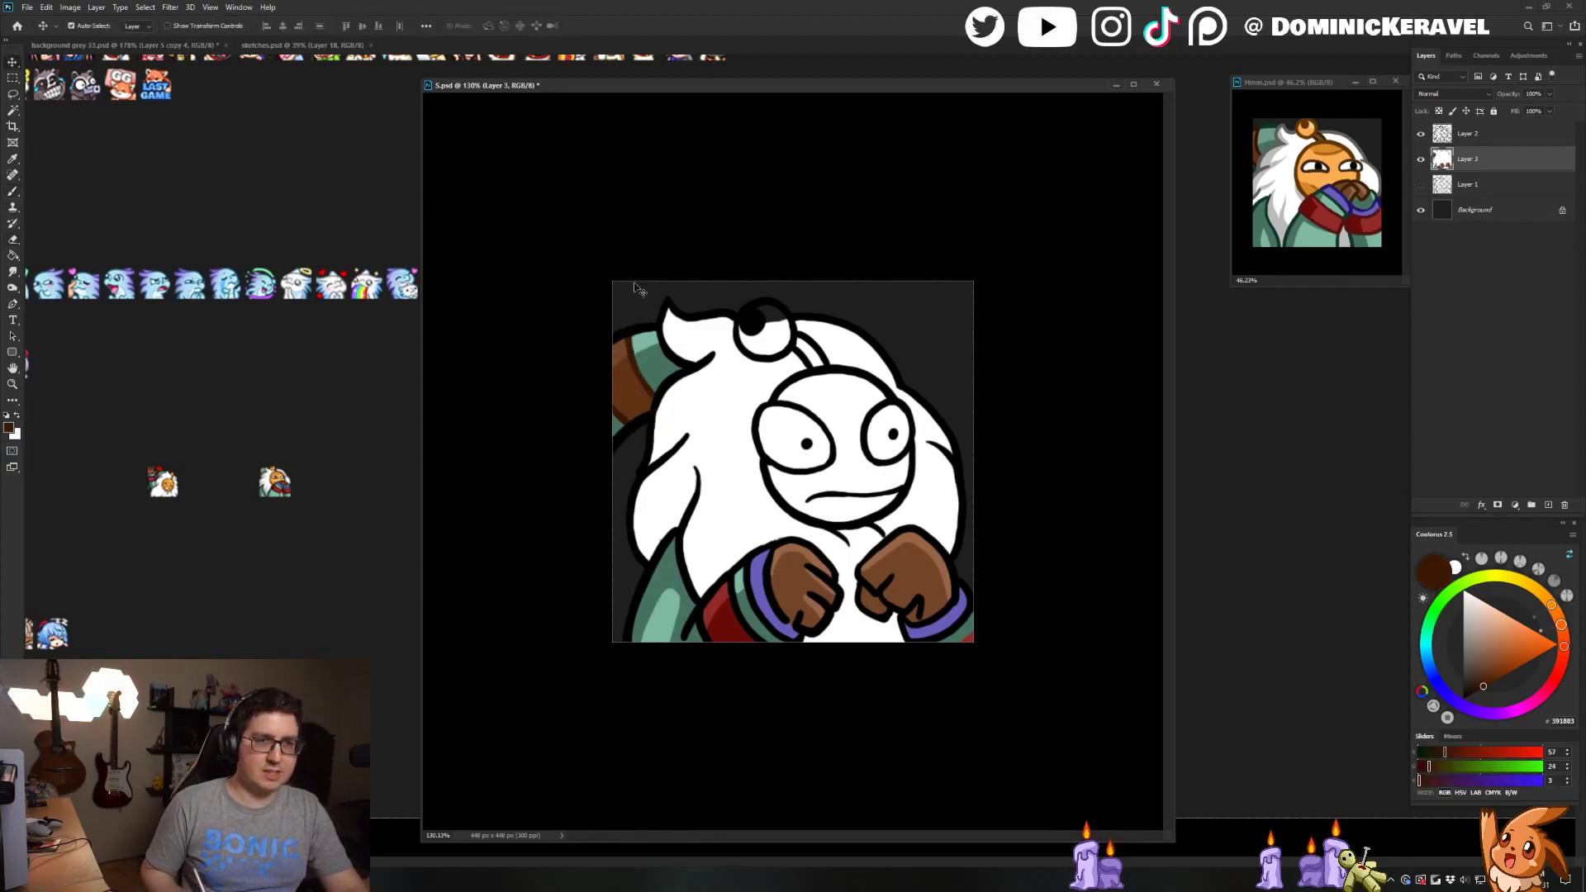
pyautogui.keyDown('alt'); pyautogui.click(626, 352); pyautogui.keyUp('alt')
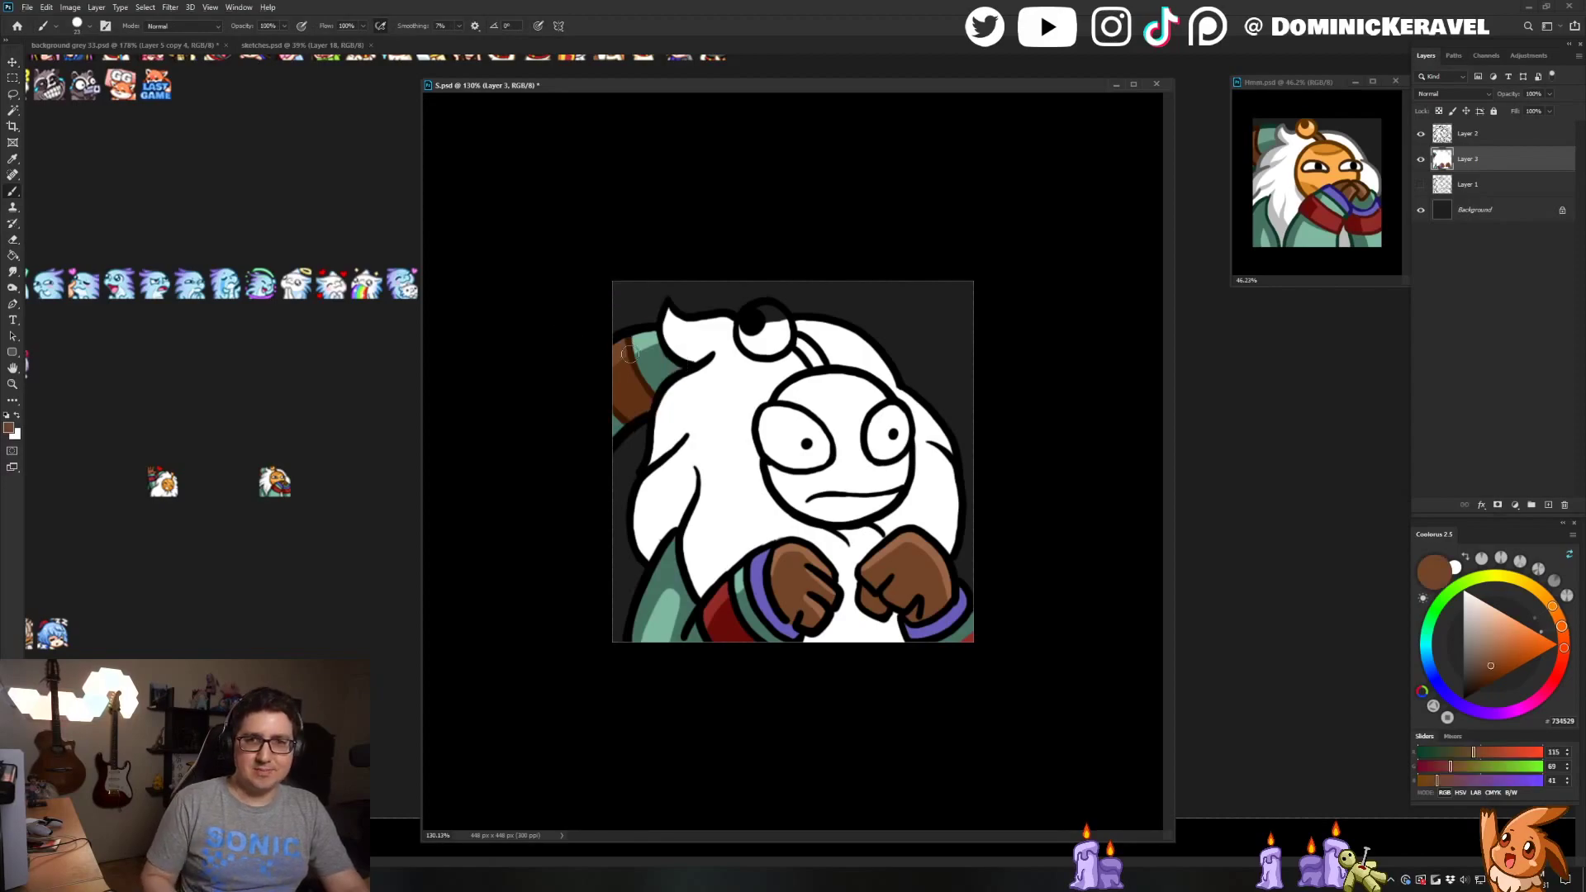
# Repaint the shading inside the selected brown band with sampled brown #613215 and clear the selection
pyautogui.keyDown('alt'); pyautogui.click(641, 343); pyautogui.keyUp('alt')
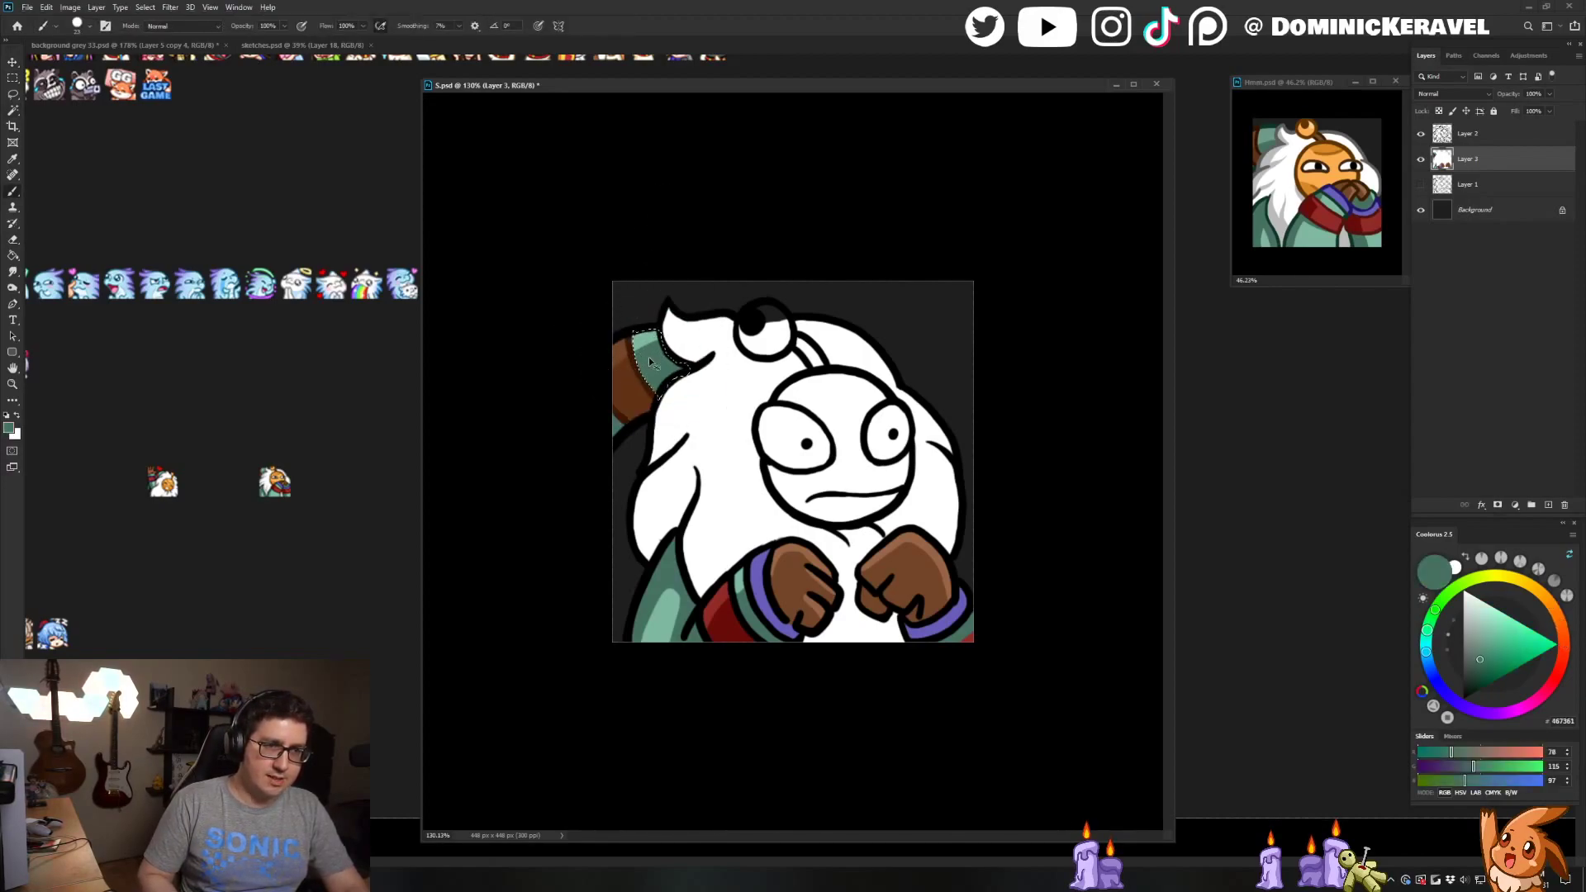
pyautogui.keyDown('alt'); pyautogui.click(628, 367); pyautogui.keyUp('alt')
pyautogui.keyDown('alt'); pyautogui.click(619, 365); pyautogui.keyUp('alt')
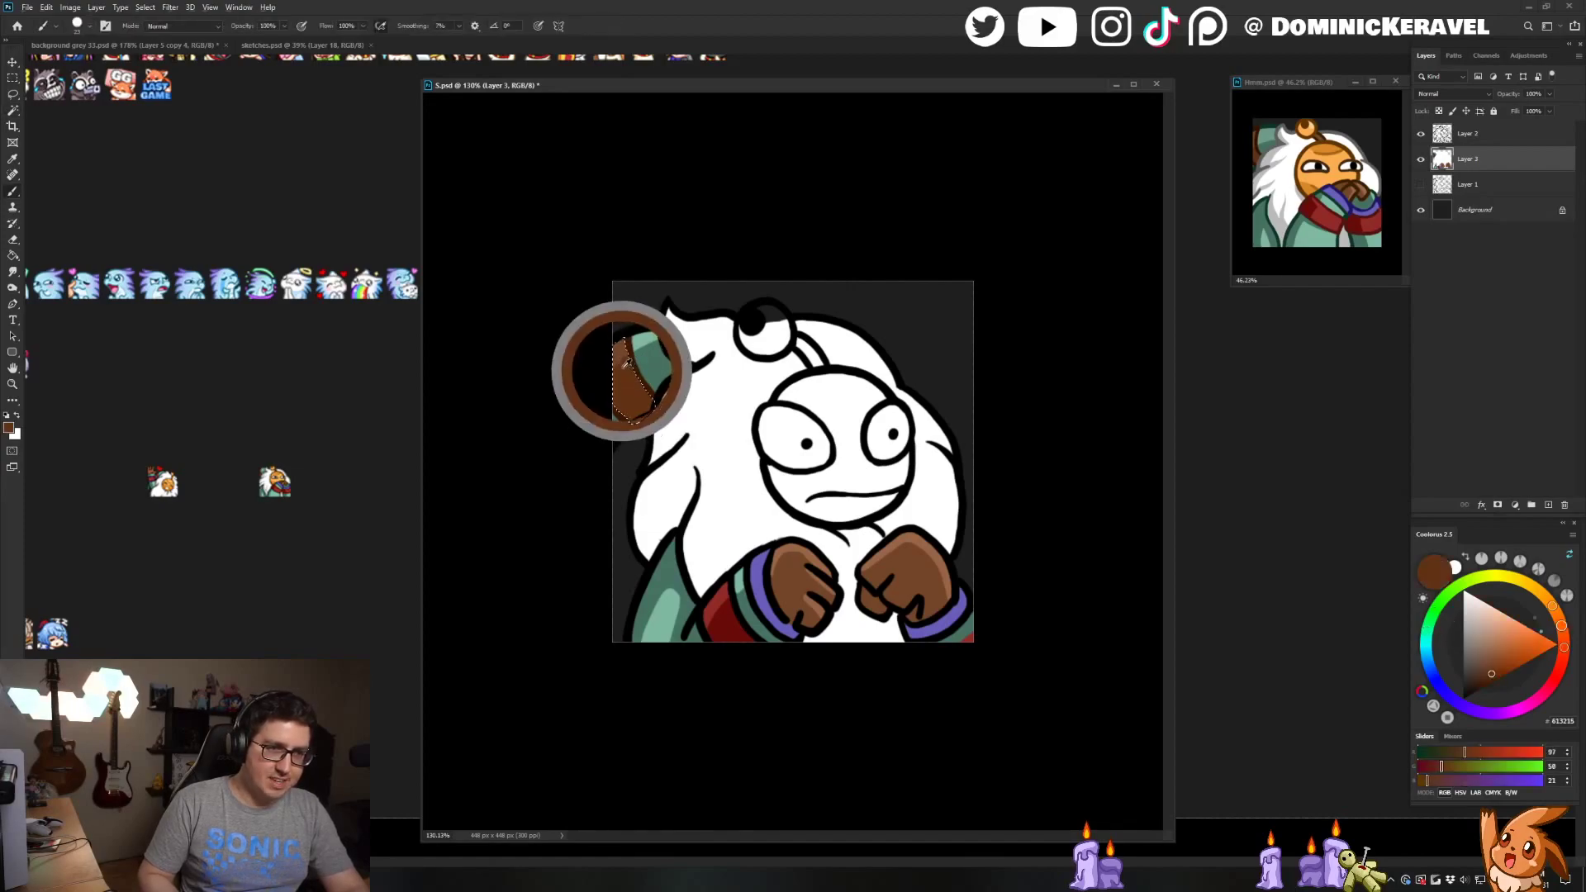
pyautogui.moveTo(612, 379); pyautogui.dragTo(633, 361)
pyautogui.hotkey('ctrl', 'd')
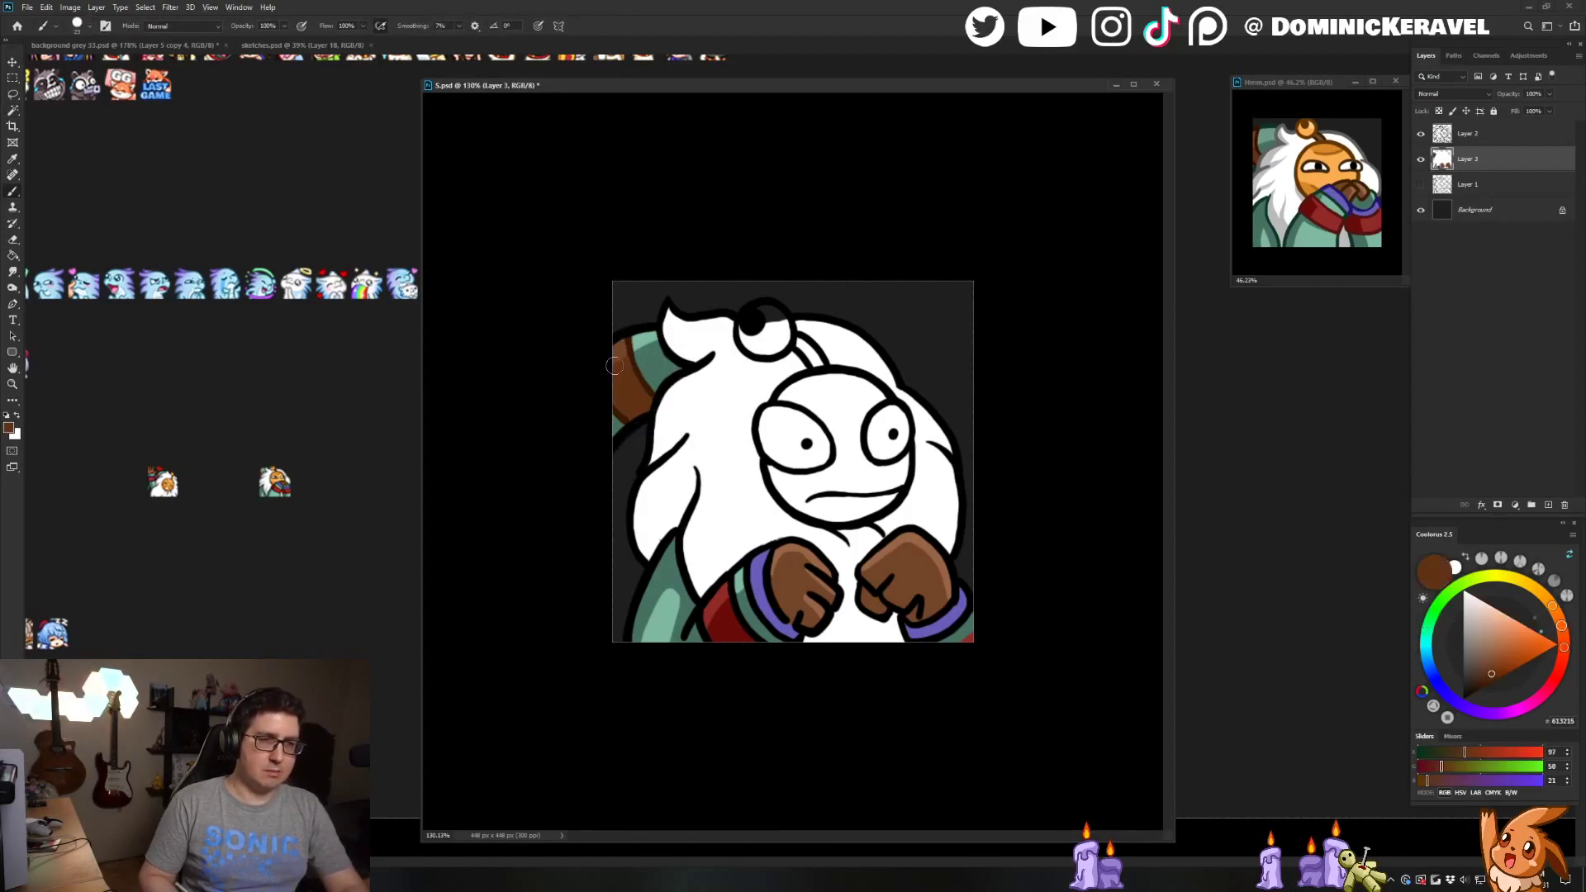
pyautogui.press('v')
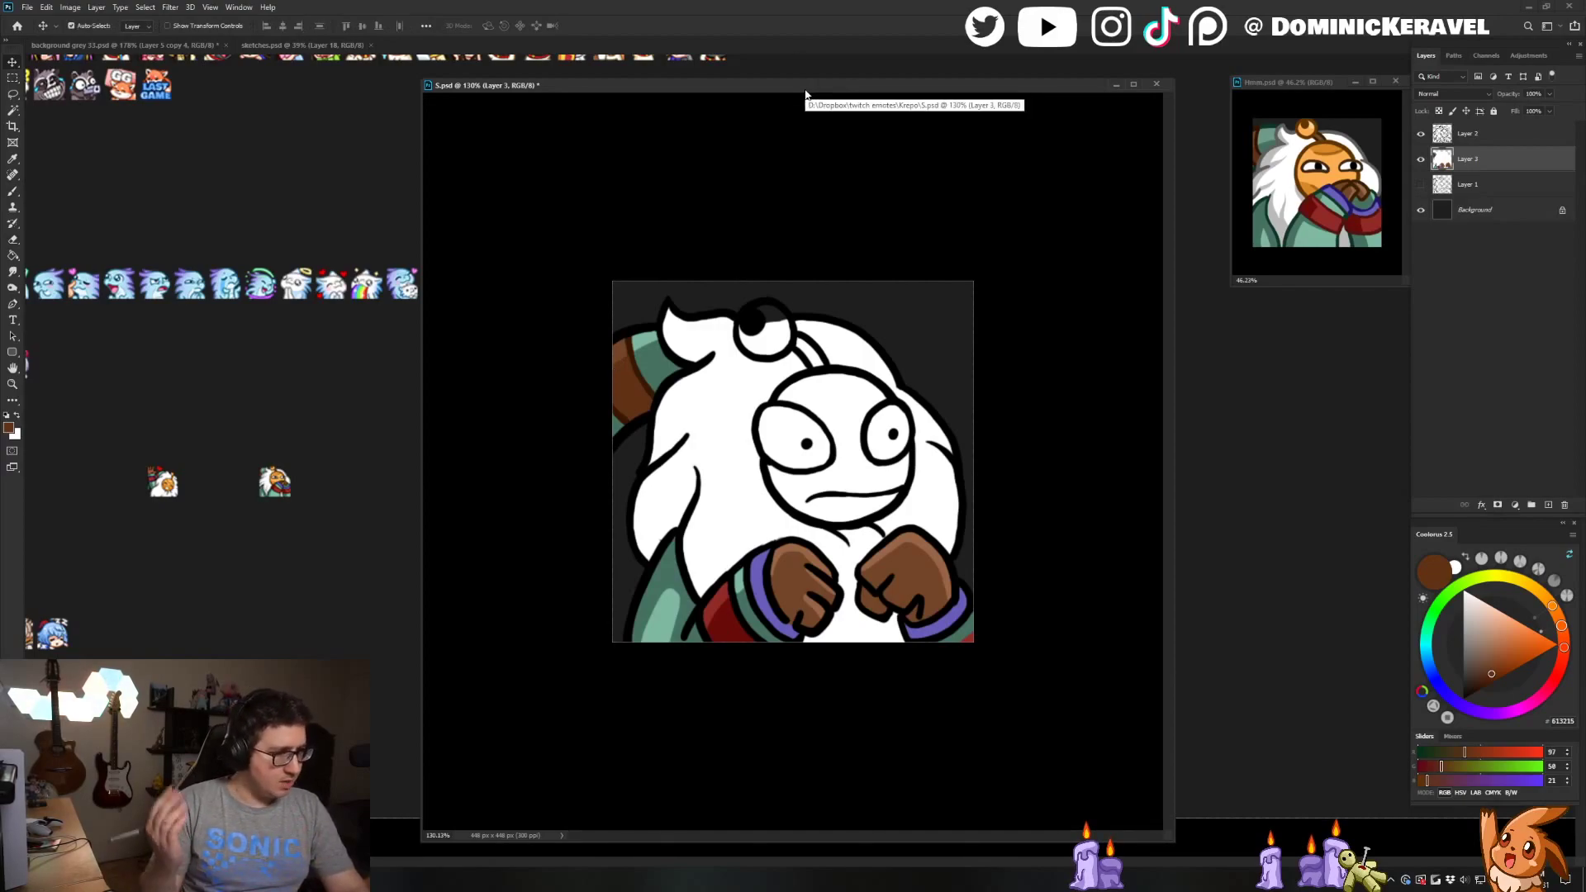
pyautogui.moveTo(741, 89); pyautogui.dragTo(720, 84)
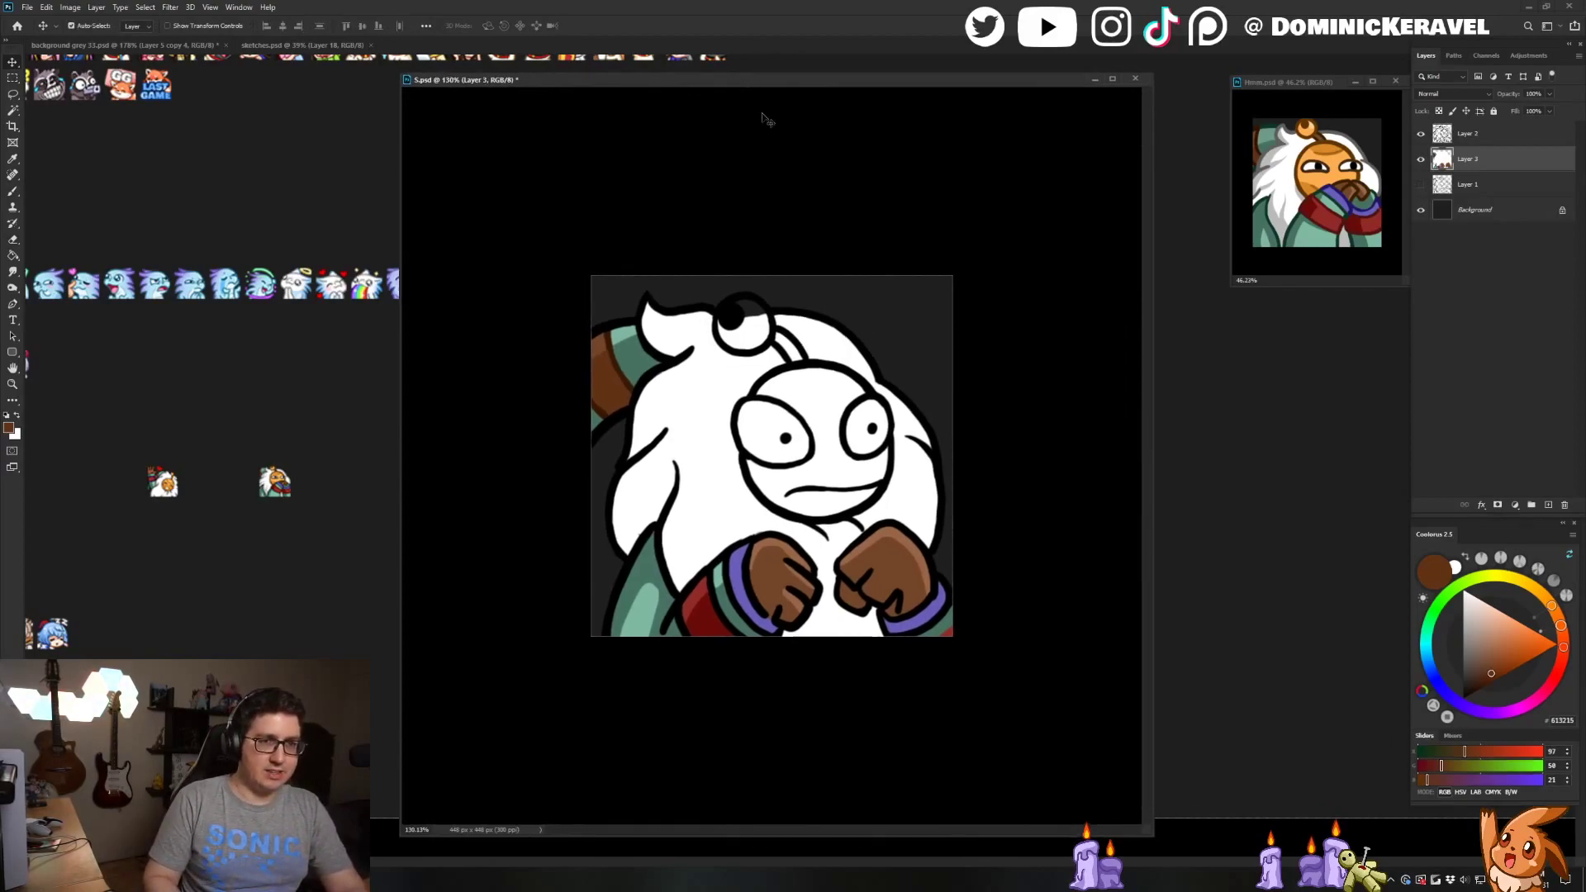
pyautogui.press('w')
pyautogui.press('v')
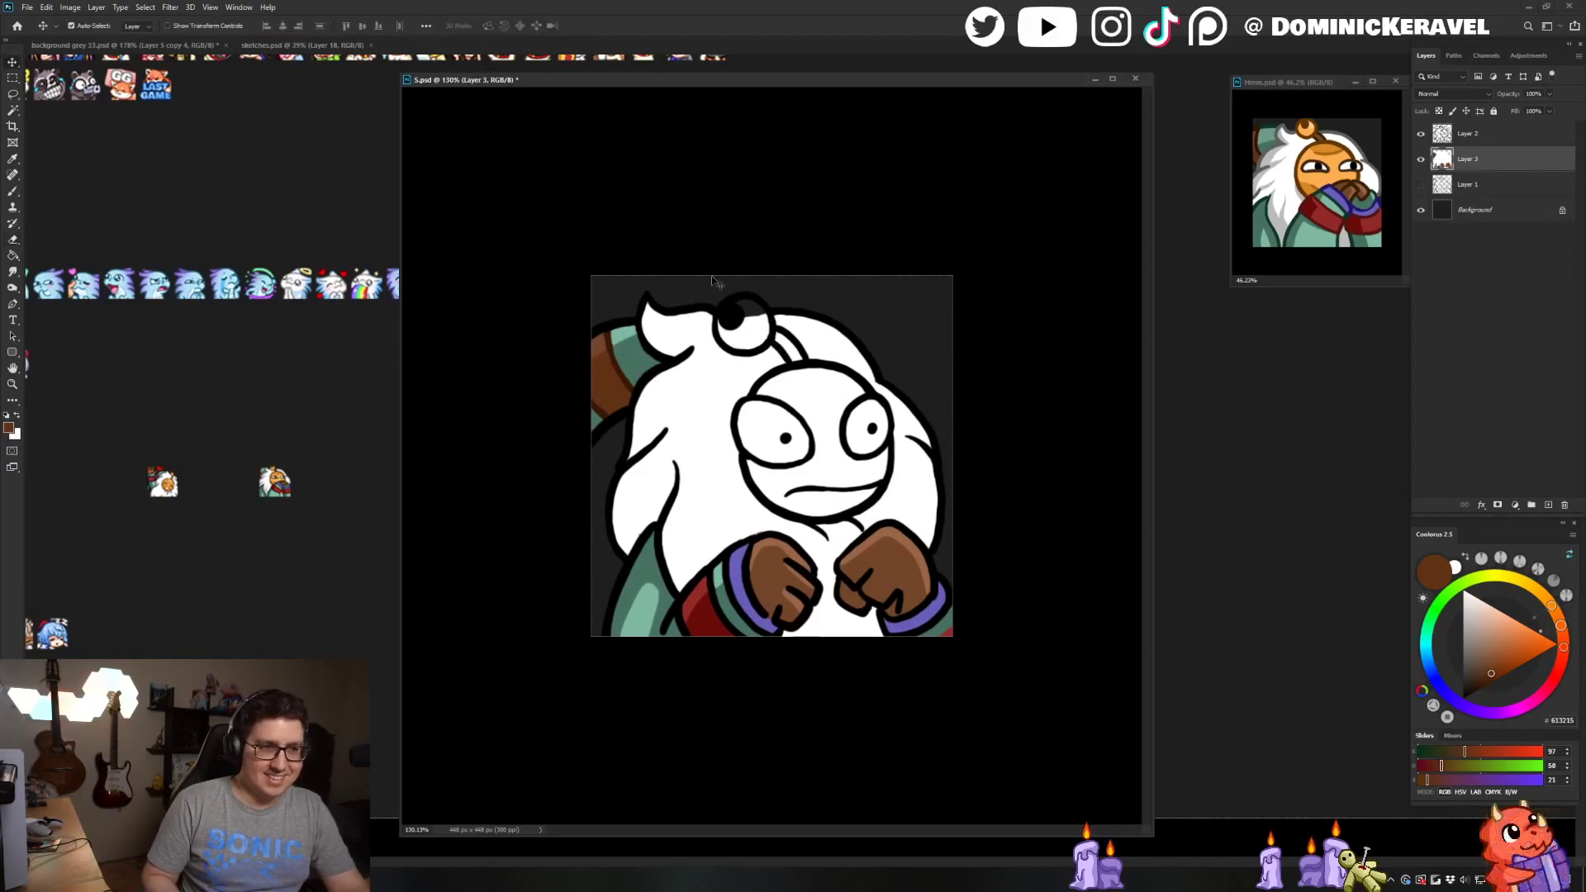
# Sample light orange #FCAD58 from the reference emote's face and paint the character's face with it beneath the line art
pyautogui.click(1327, 135)
pyautogui.scroll(1, 1328, 144)
pyautogui.press('b')
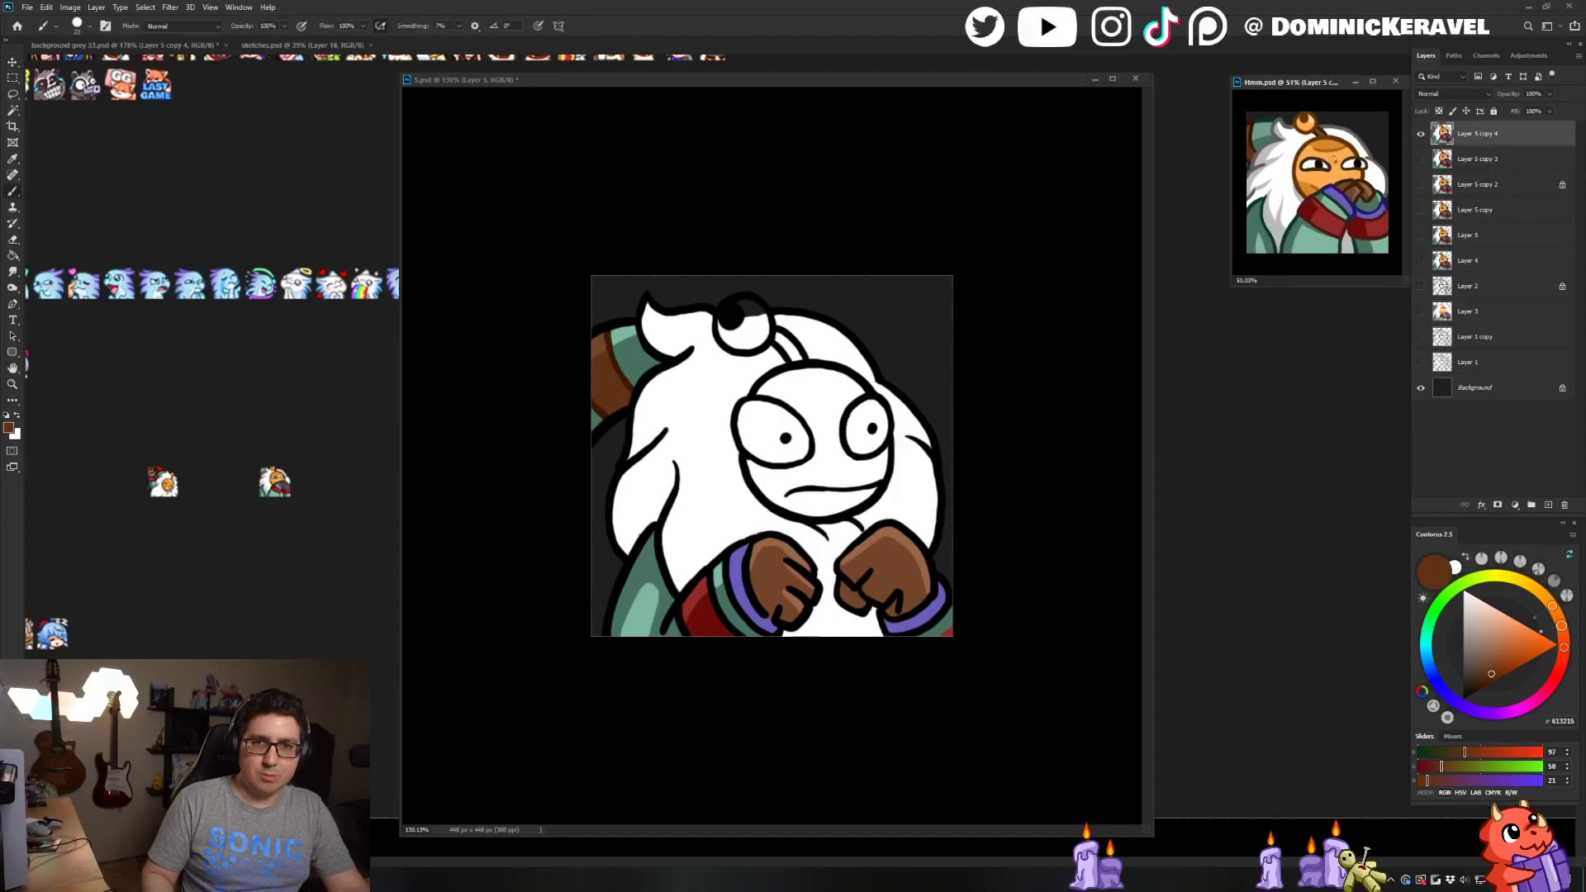
pyautogui.keyDown('alt'); pyautogui.click(1339, 156); pyautogui.keyUp('alt')
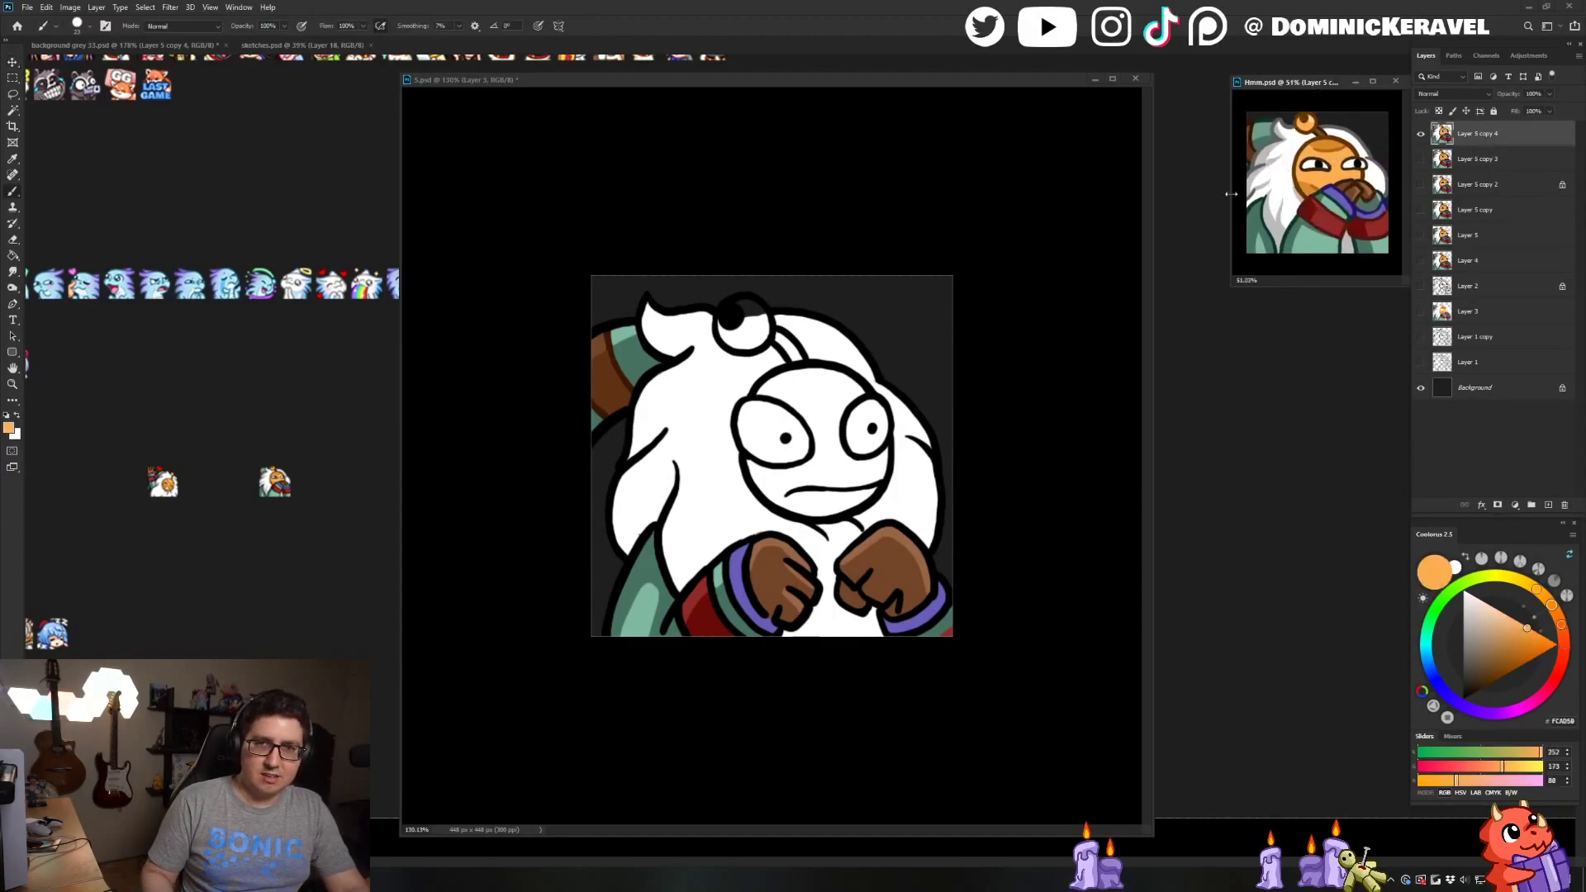
pyautogui.keyDown('alt'); pyautogui.click(733, 405); pyautogui.keyUp('alt')
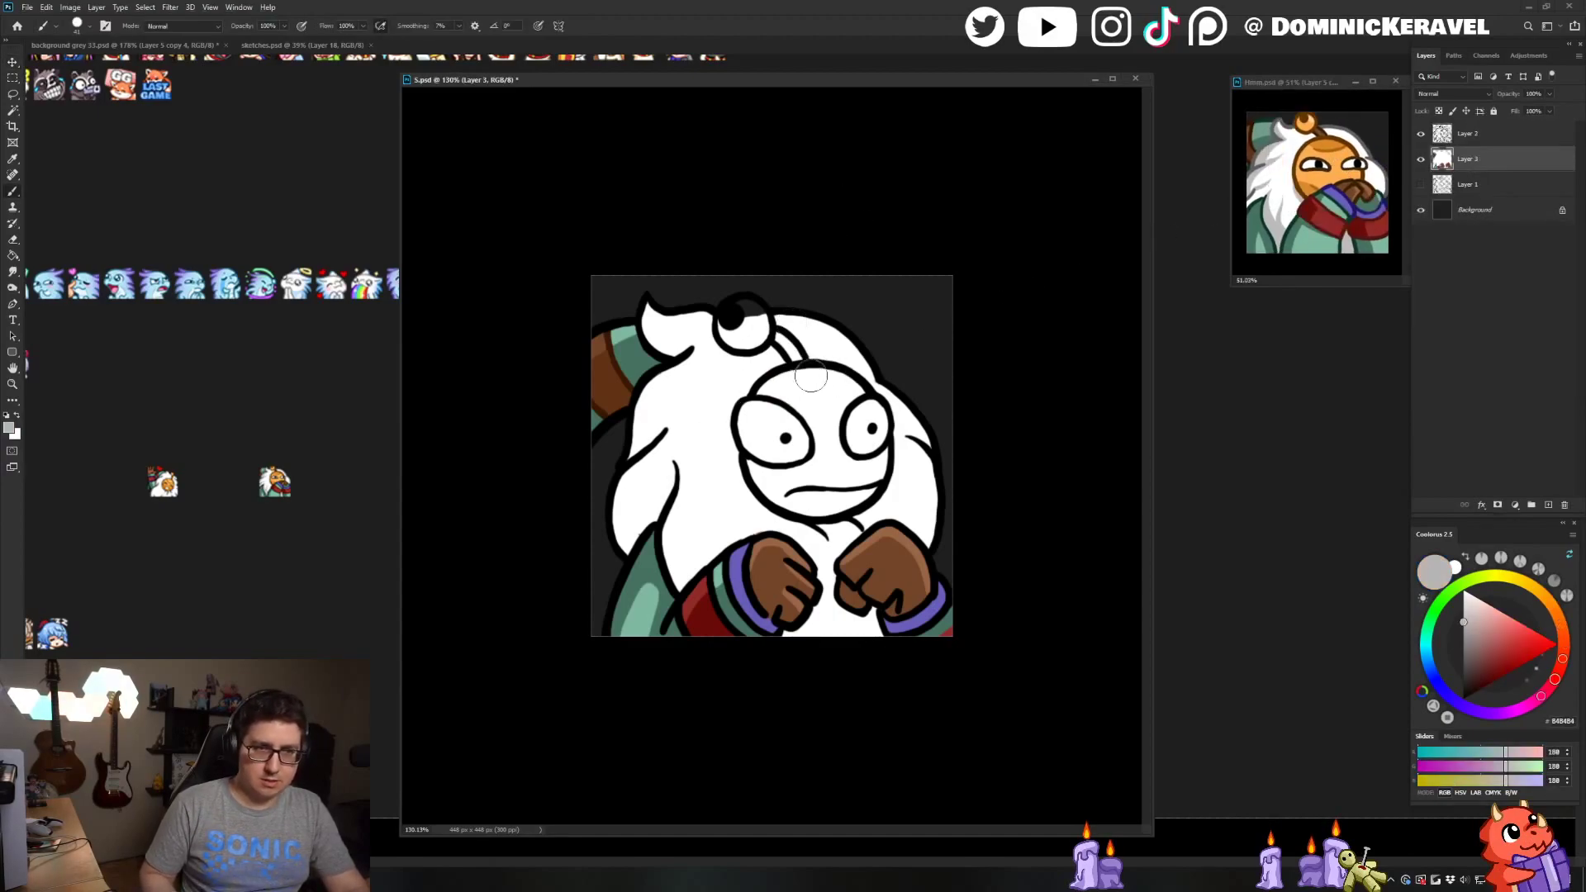
pyautogui.keyDown('alt'); pyautogui.click(1343, 155); pyautogui.keyUp('alt')
pyautogui.moveTo(756, 406)
pyautogui.mouseDown()
pyautogui.moveTo(817, 374)
pyautogui.moveTo(859, 390)
pyautogui.moveTo(816, 387)
pyautogui.moveTo(804, 412)
pyautogui.moveTo(839, 397)
pyautogui.moveTo(815, 413)
pyautogui.moveTo(839, 464)
pyautogui.moveTo(770, 472)
pyautogui.moveTo(776, 489)
pyautogui.moveTo(815, 498)
pyautogui.moveTo(873, 464)
pyautogui.moveTo(872, 479)
pyautogui.moveTo(777, 500)
pyautogui.mouseUp()
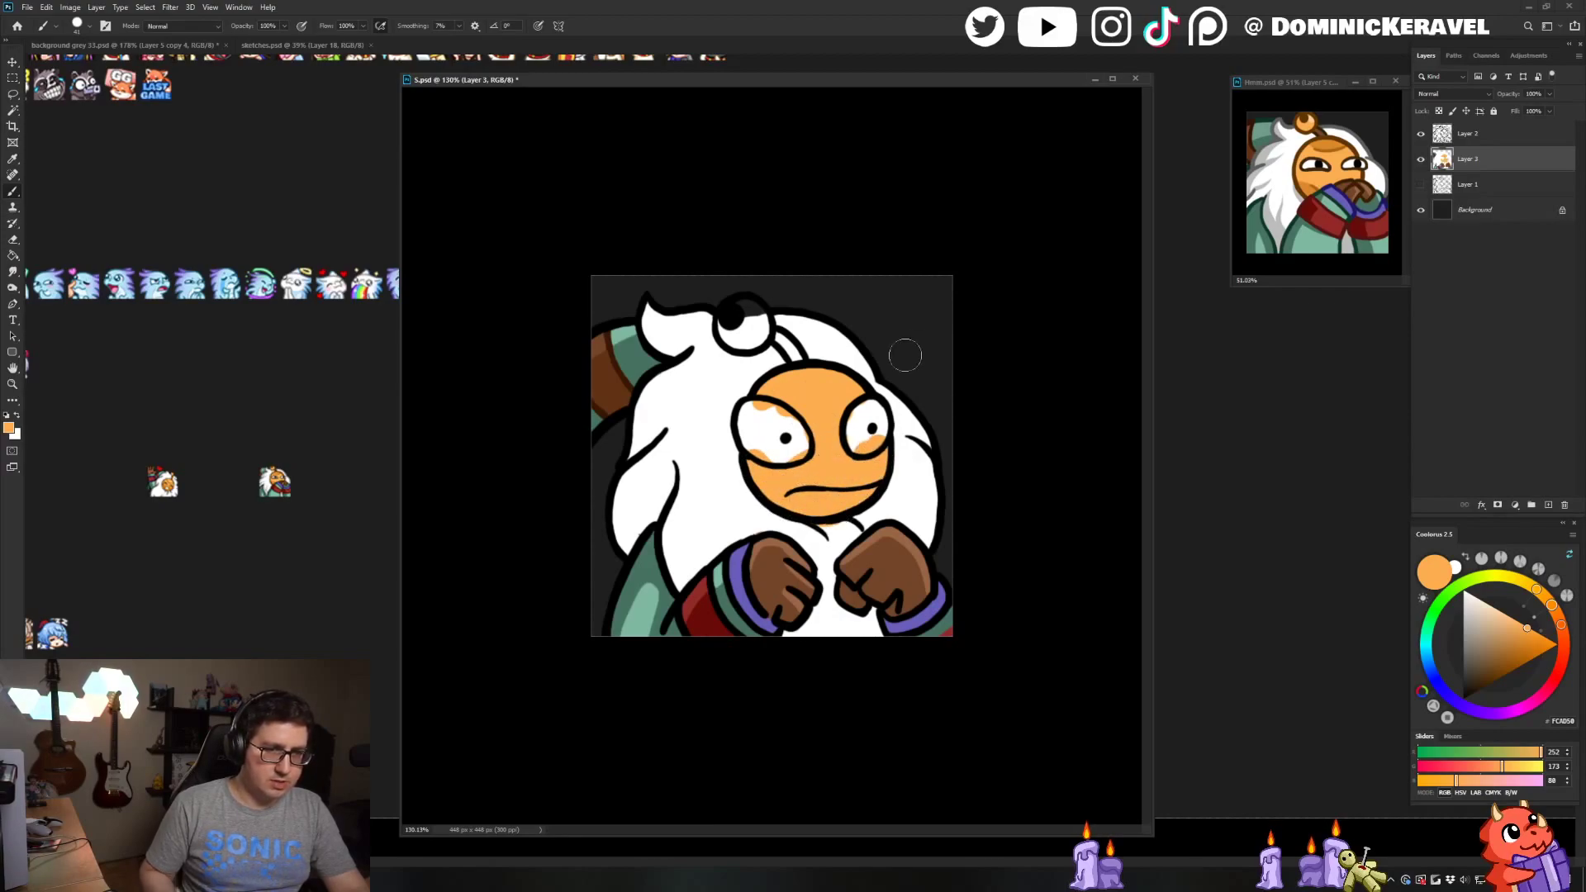
# Sample dark orange #DA8726 from the reference emote and paint shading on the forehead and both lower cheeks
pyautogui.press('x')
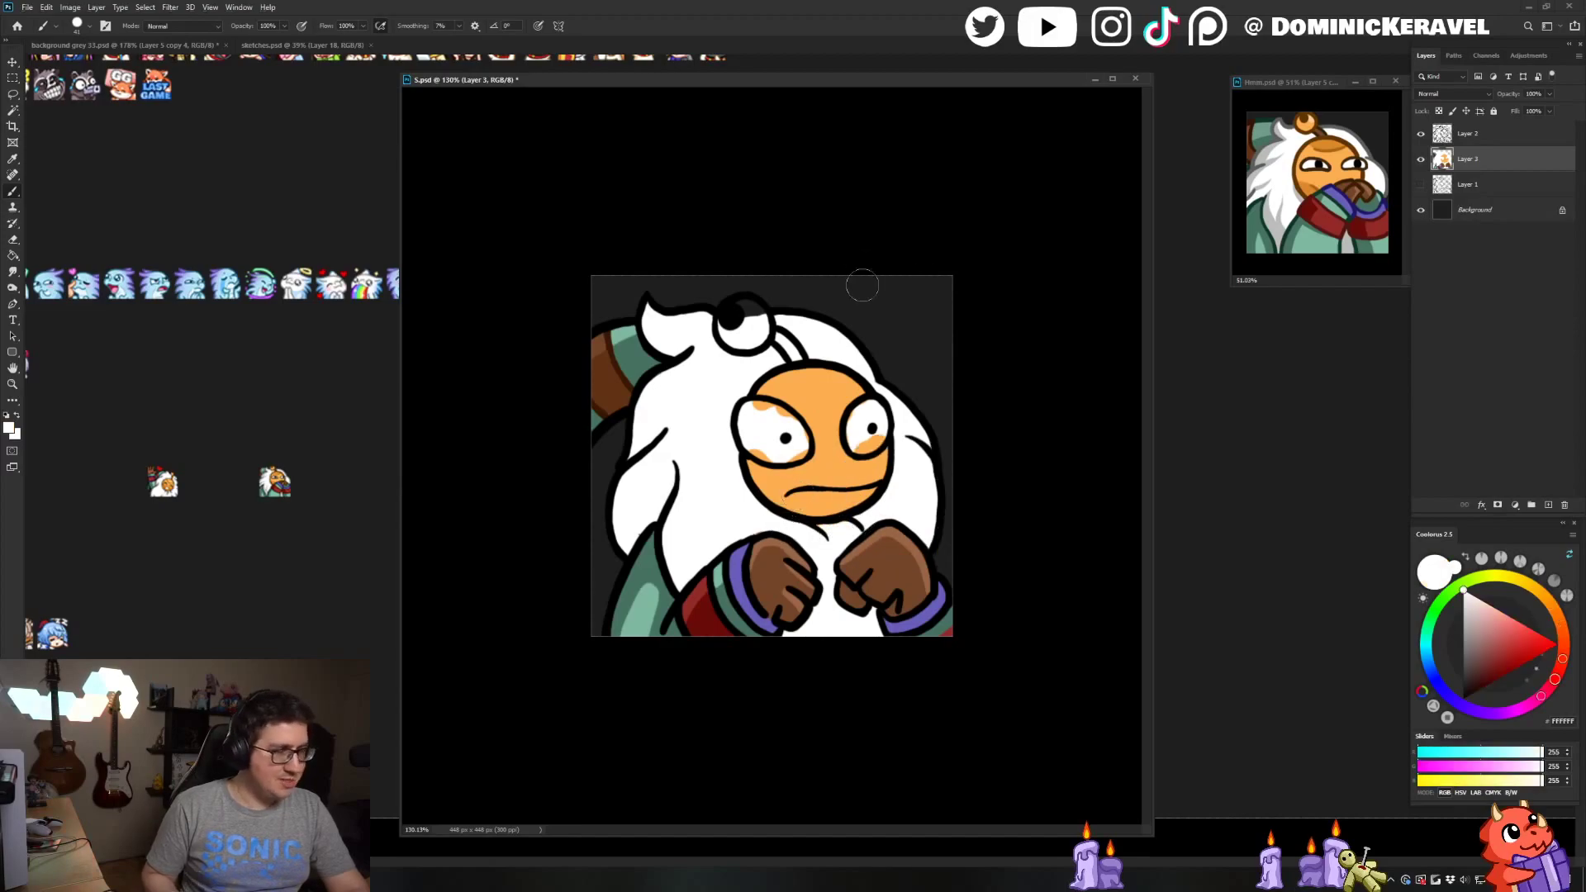
pyautogui.keyDown('alt'); pyautogui.click(1329, 145); pyautogui.keyUp('alt')
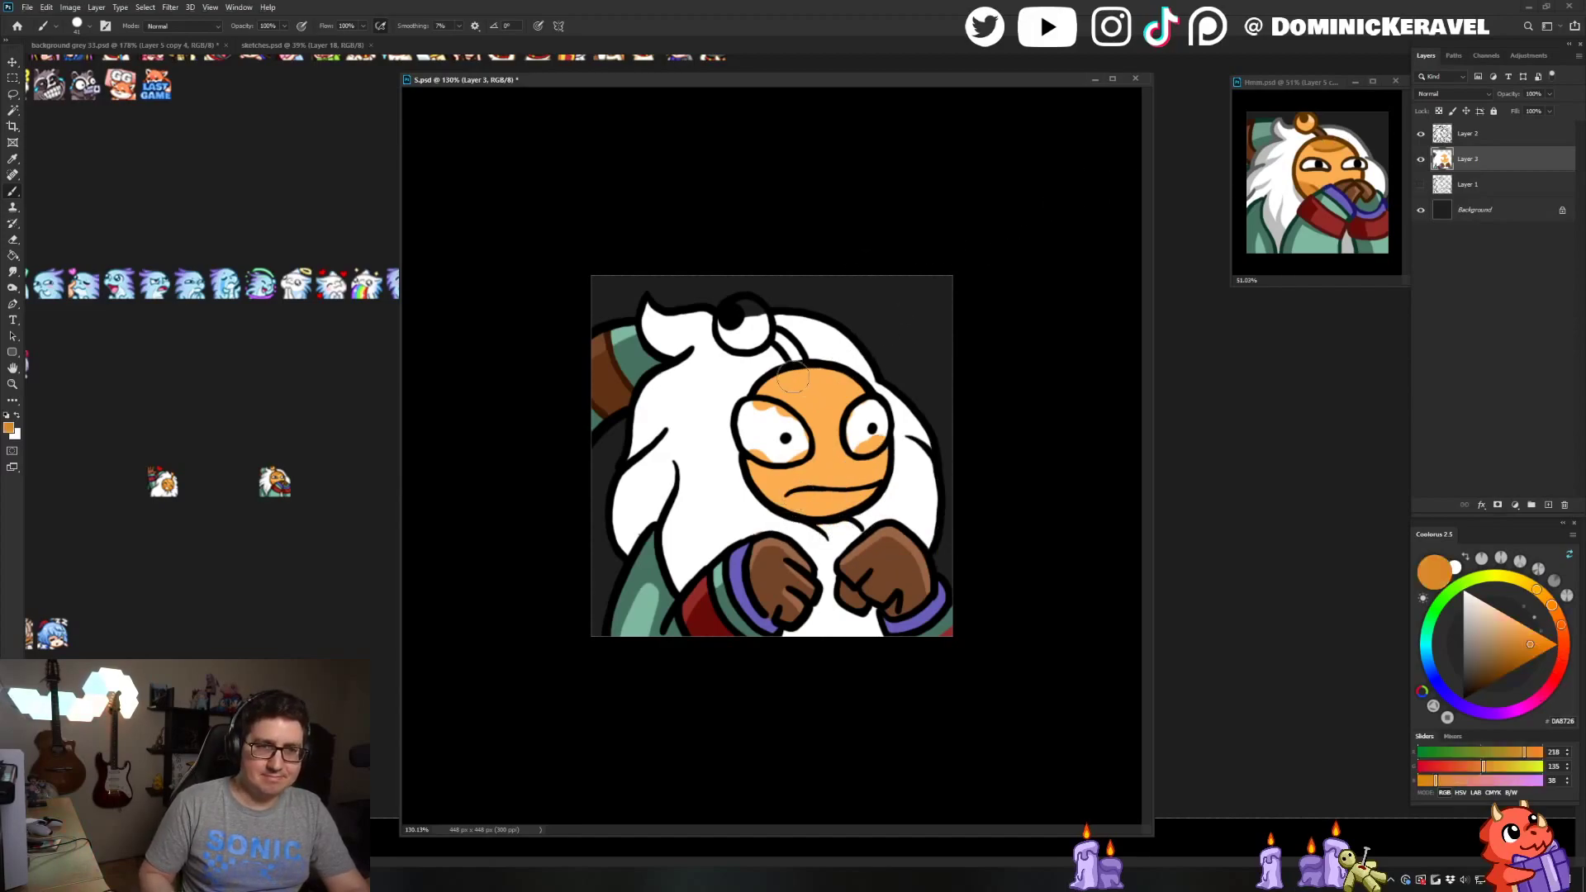
pyautogui.moveTo(798, 372)
pyautogui.mouseDown()
pyautogui.moveTo(850, 376)
pyautogui.moveTo(777, 376)
pyautogui.moveTo(814, 372)
pyautogui.mouseUp()
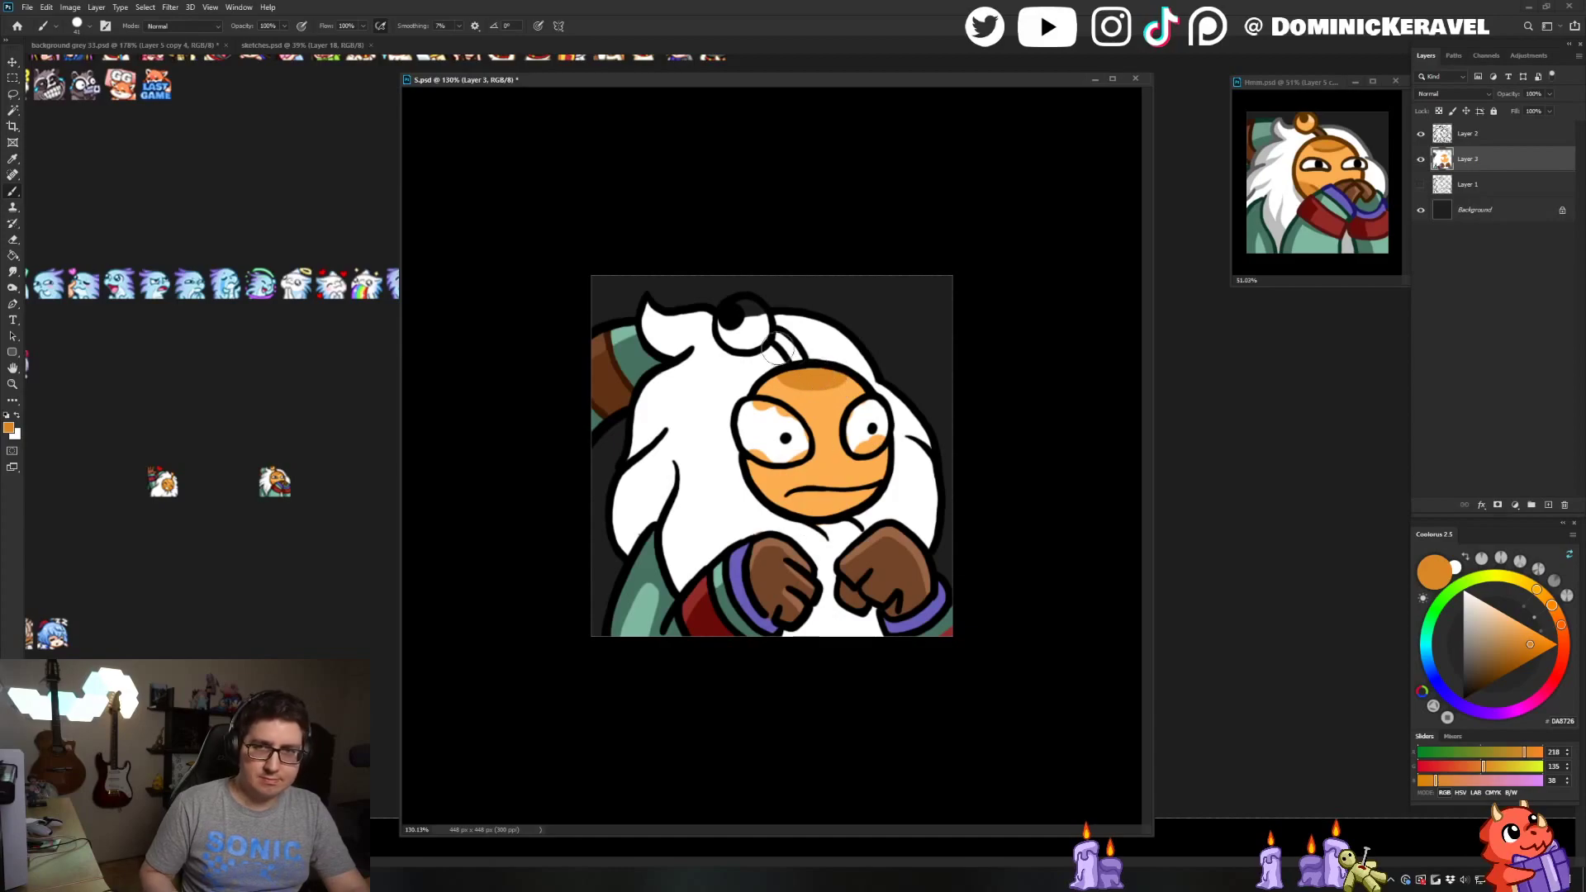
pyautogui.moveTo(760, 487)
pyautogui.mouseDown()
pyautogui.moveTo(803, 527)
pyautogui.moveTo(778, 510)
pyautogui.mouseUp()
pyautogui.hotkey('ctrl', 'z')
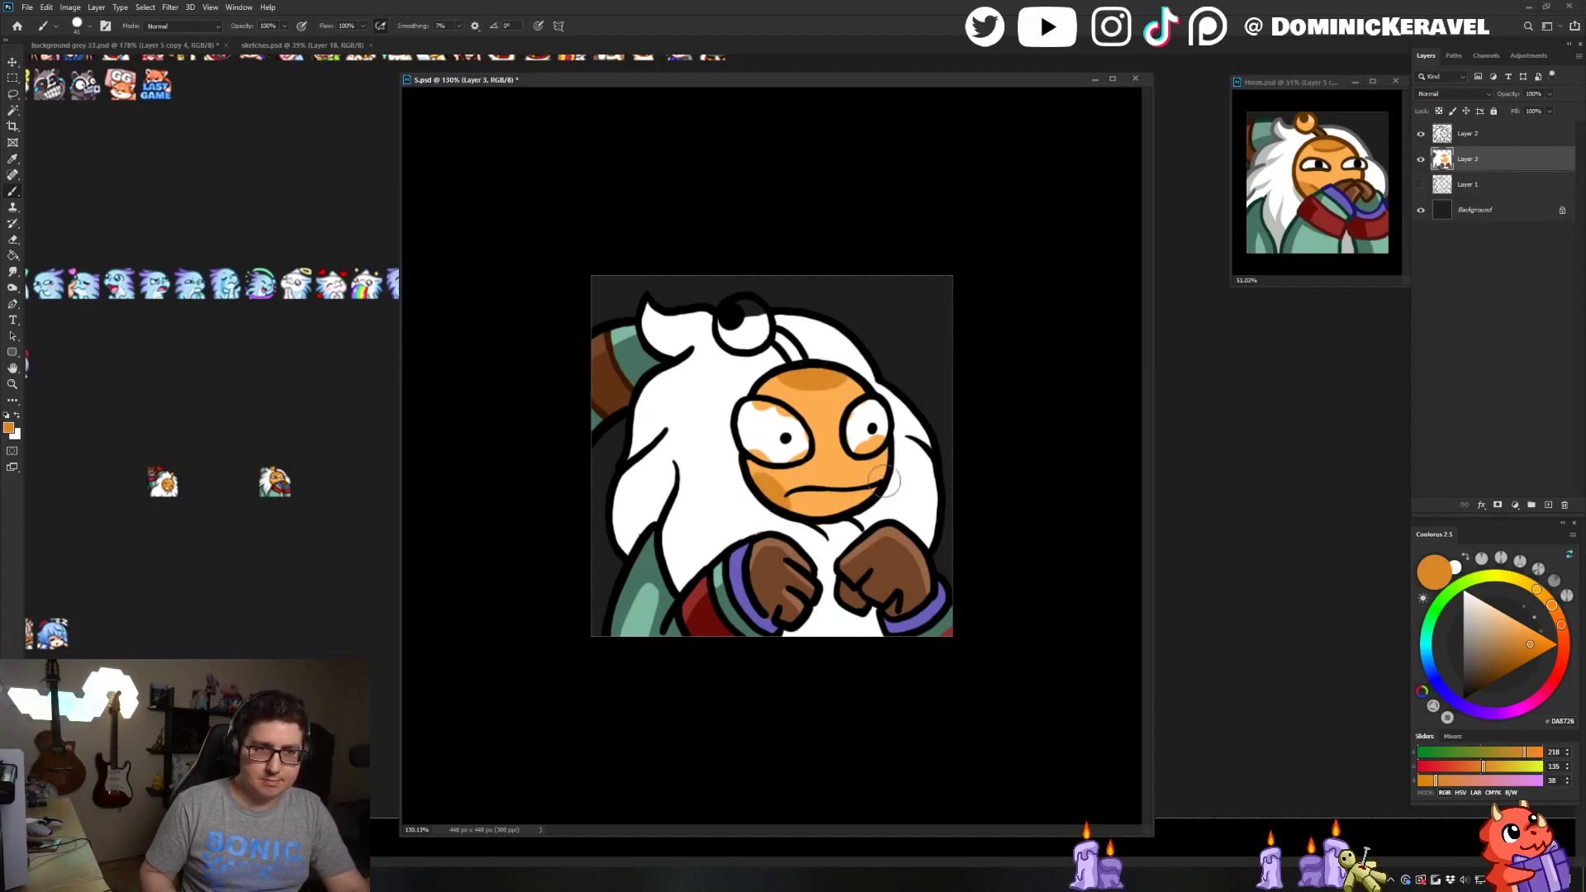
pyautogui.press('x')
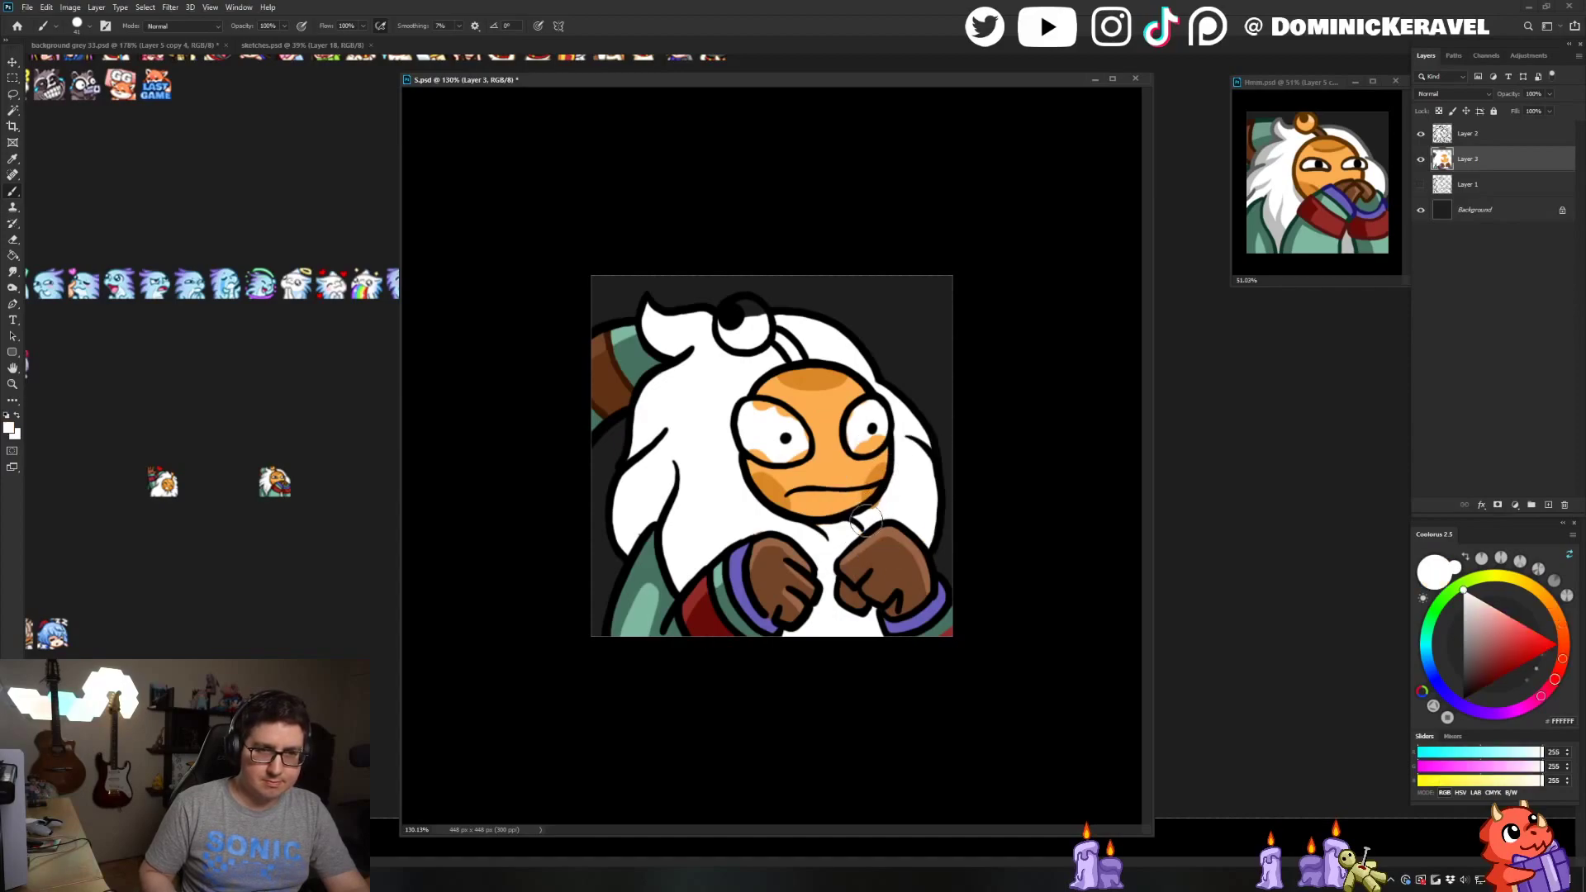
pyautogui.press('v')
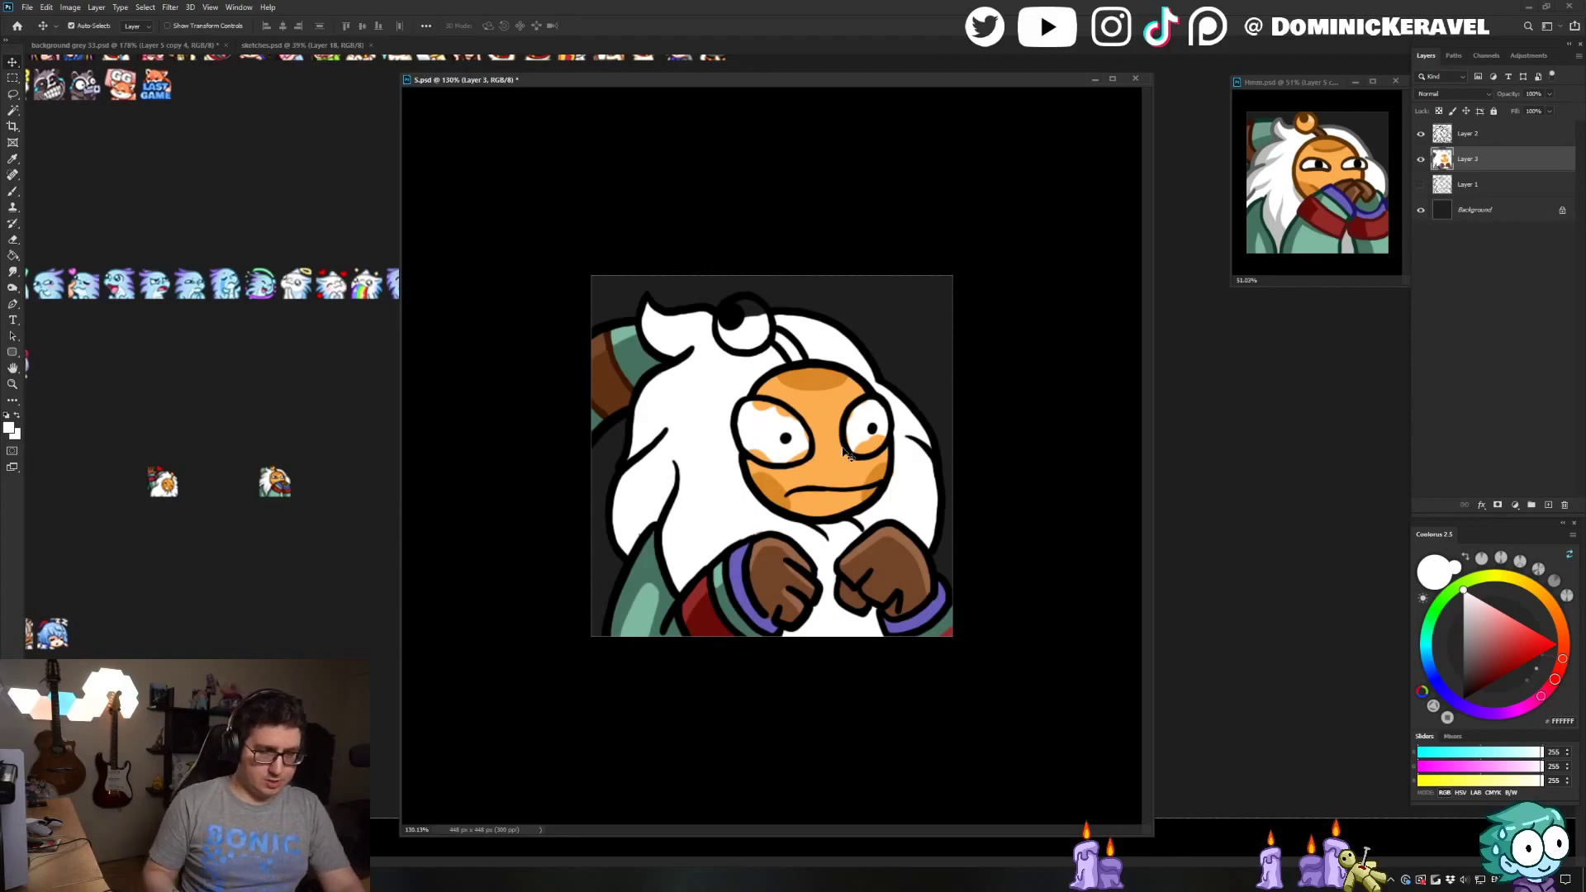
pyautogui.press('b')
pyautogui.keyDown('alt'); pyautogui.click(774, 551); pyautogui.keyUp('alt')
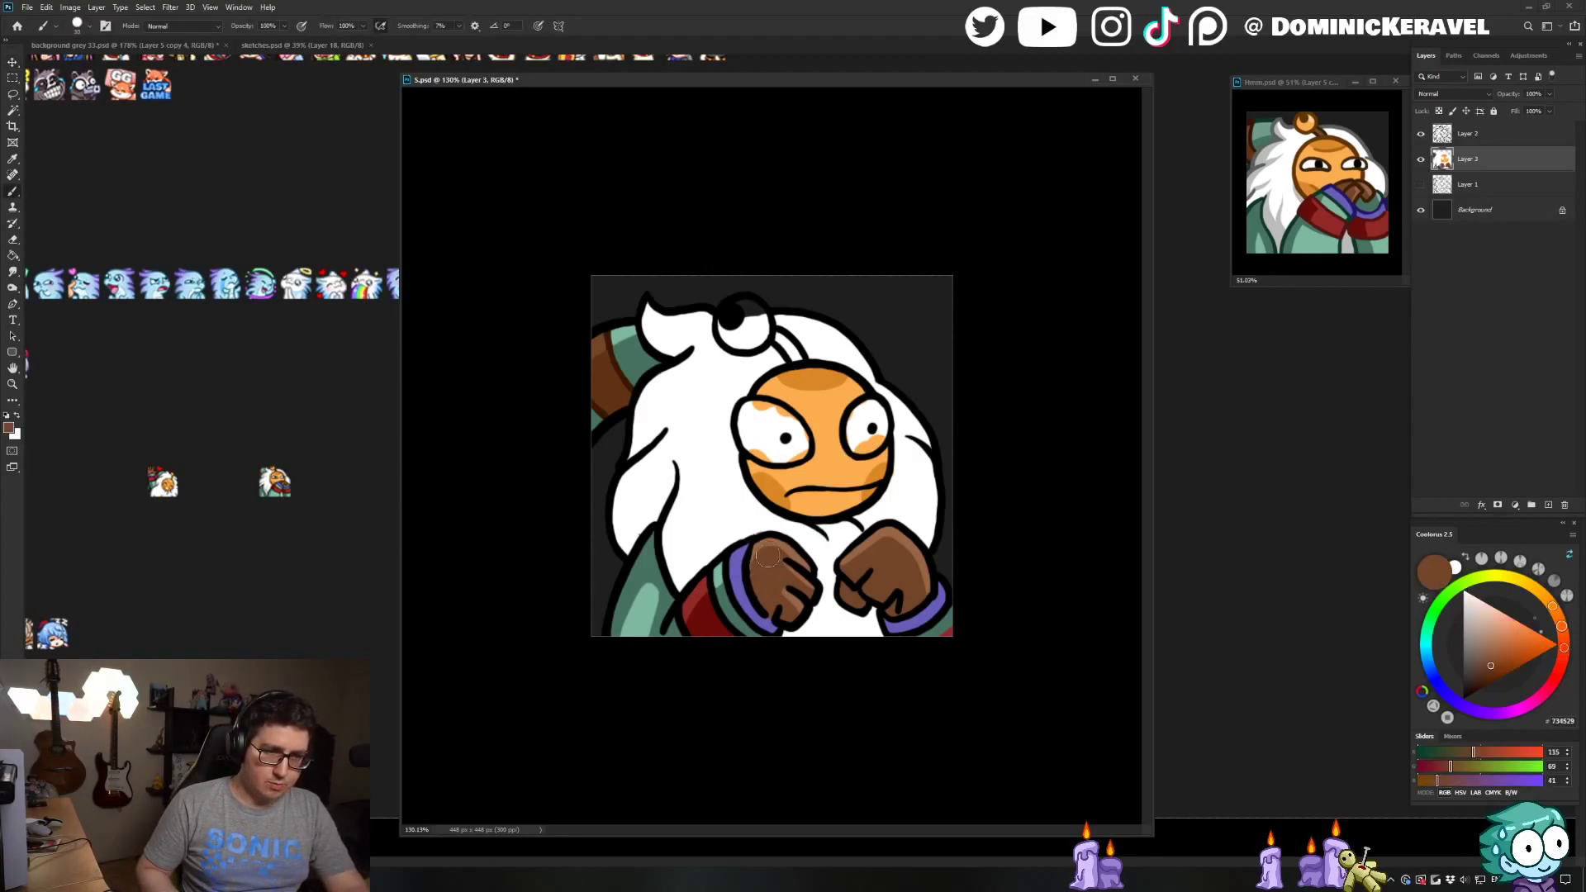
pyautogui.press('v')
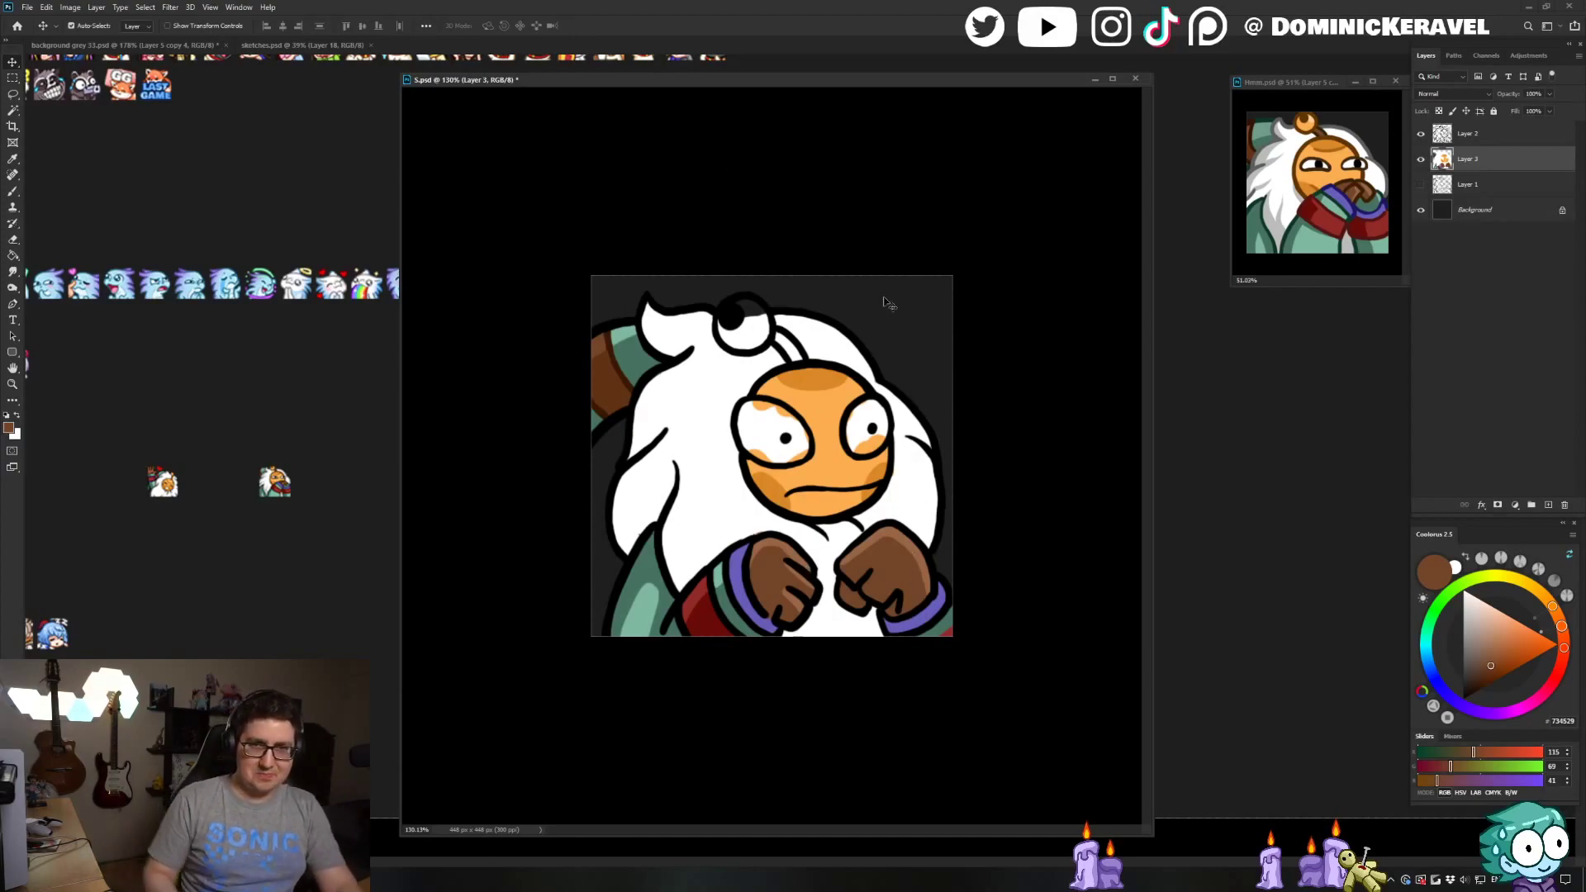
# Sample white from the eye and paint over the orange spill inside both eyes
pyautogui.press('b')
pyautogui.keyDown('alt'); pyautogui.click(770, 423); pyautogui.keyUp('alt')
pyautogui.moveTo(771, 423)
pyautogui.mouseDown()
pyautogui.moveTo(760, 409)
pyautogui.moveTo(797, 438)
pyautogui.moveTo(755, 450)
pyautogui.moveTo(767, 425)
pyautogui.mouseUp()
pyautogui.scroll(2, 908, 306)
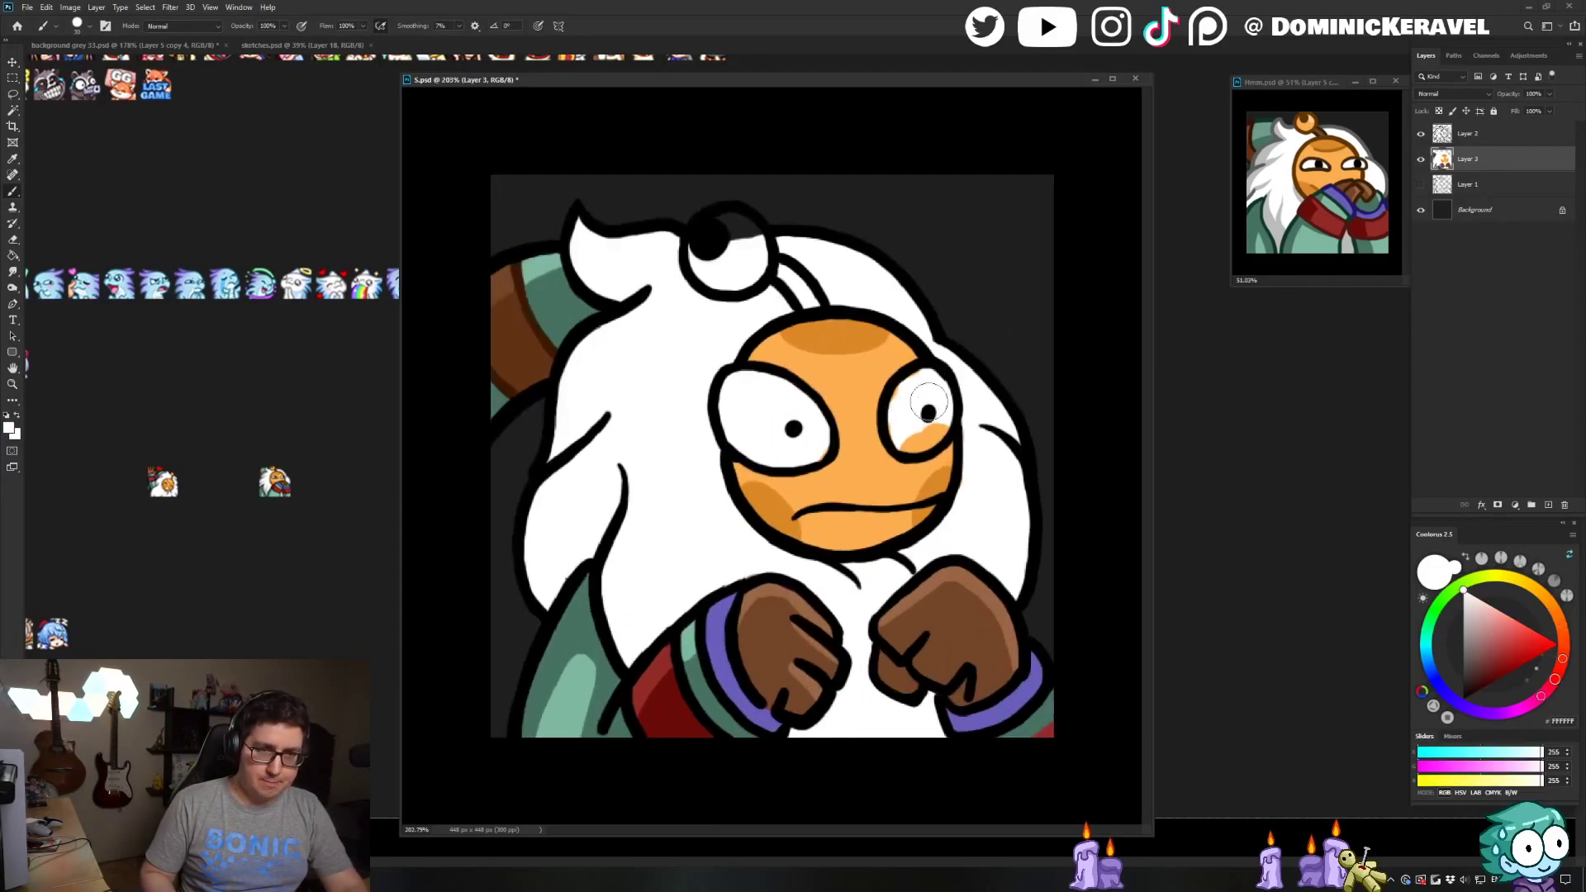
pyautogui.moveTo(925, 389)
pyautogui.mouseDown()
pyautogui.moveTo(903, 434)
pyautogui.moveTo(924, 434)
pyautogui.moveTo(942, 390)
pyautogui.moveTo(918, 393)
pyautogui.moveTo(915, 427)
pyautogui.mouseUp()
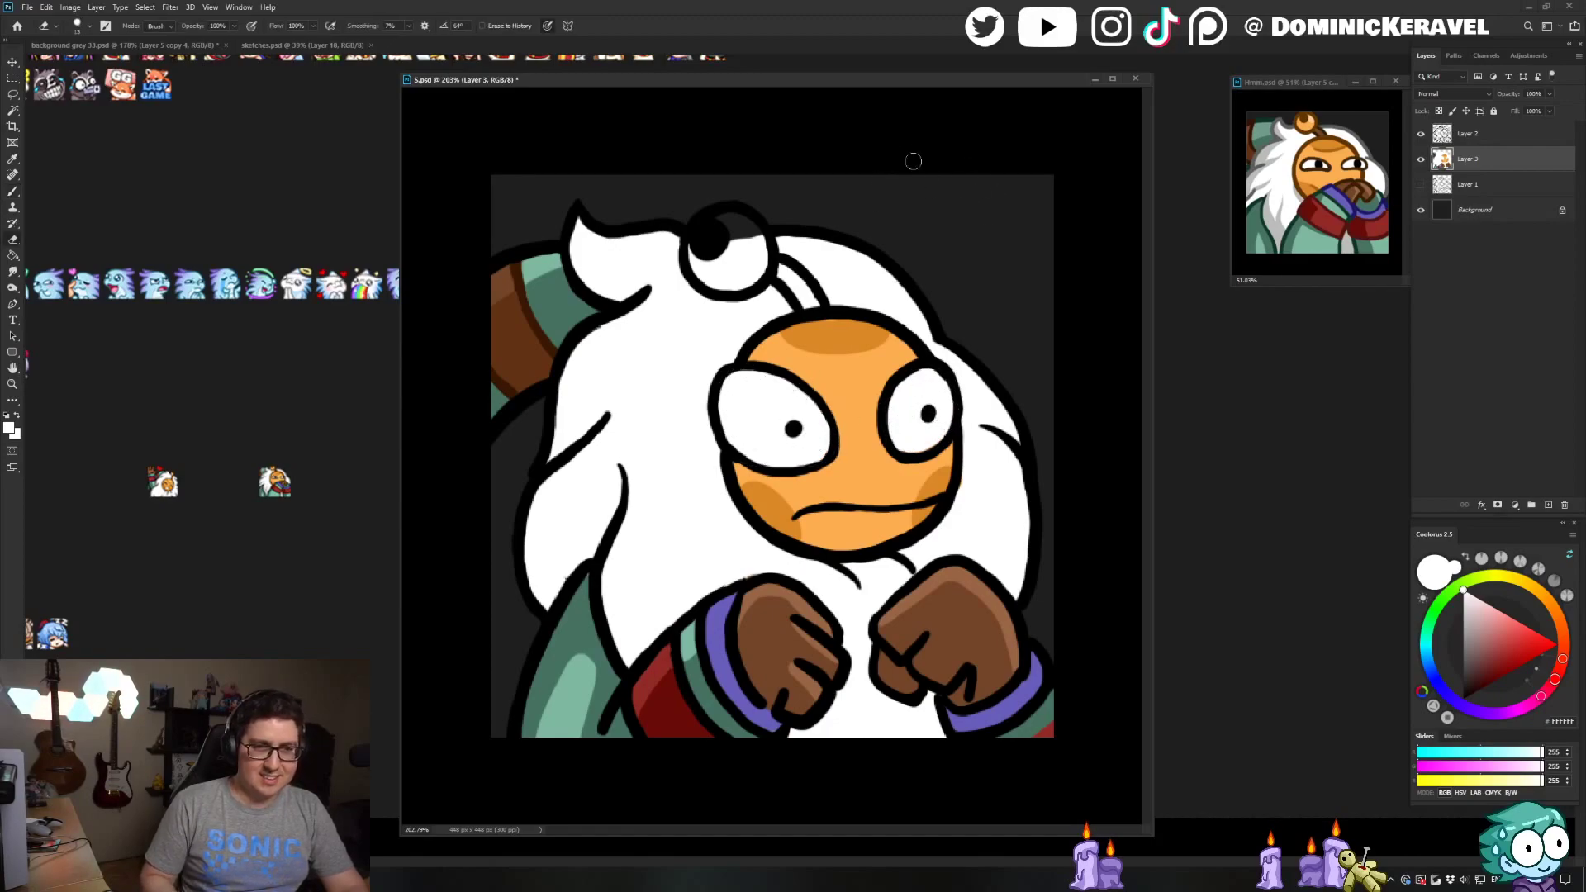
# Touch up the cheek shading with sampled dark orange #DA8726 and the eraser, and save the document
pyautogui.keyDown('alt'); pyautogui.click(768, 500); pyautogui.keyUp('alt')
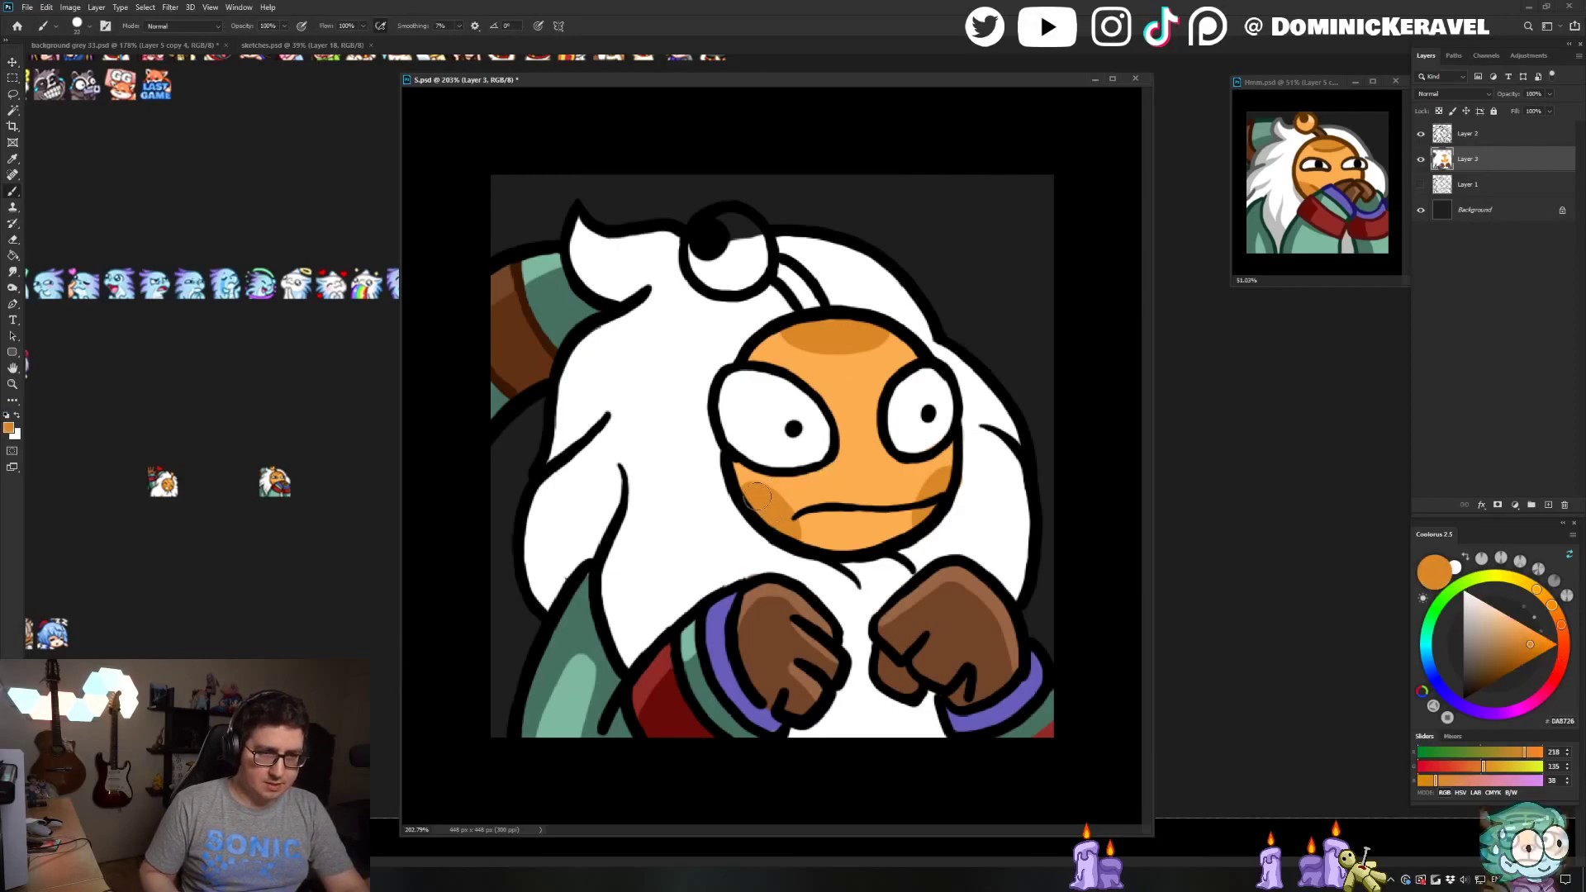
pyautogui.press('v')
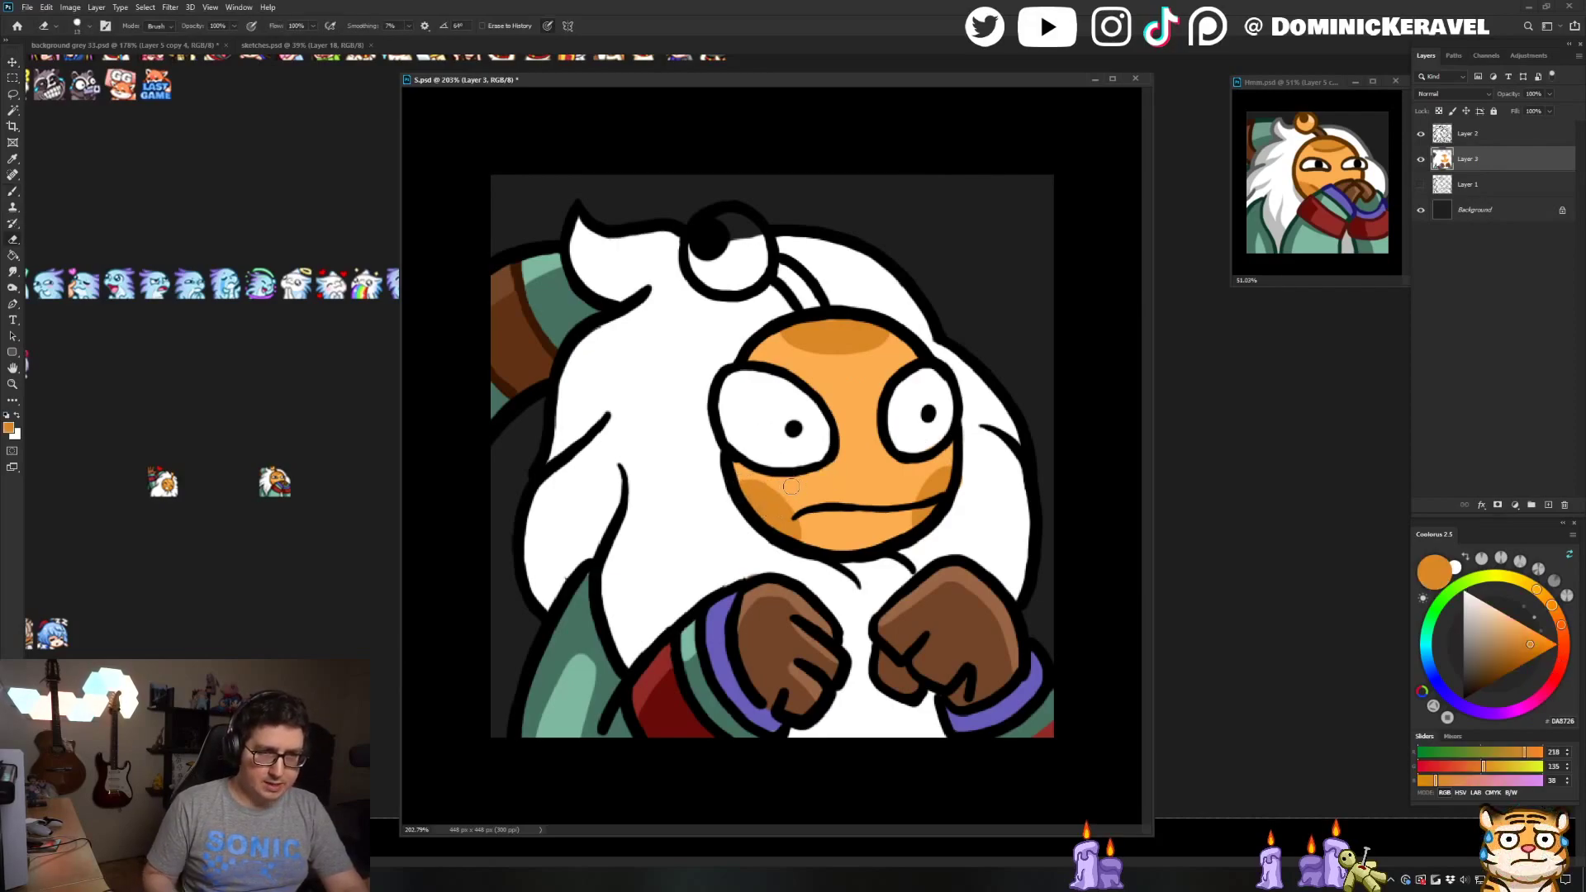
pyautogui.press('b')
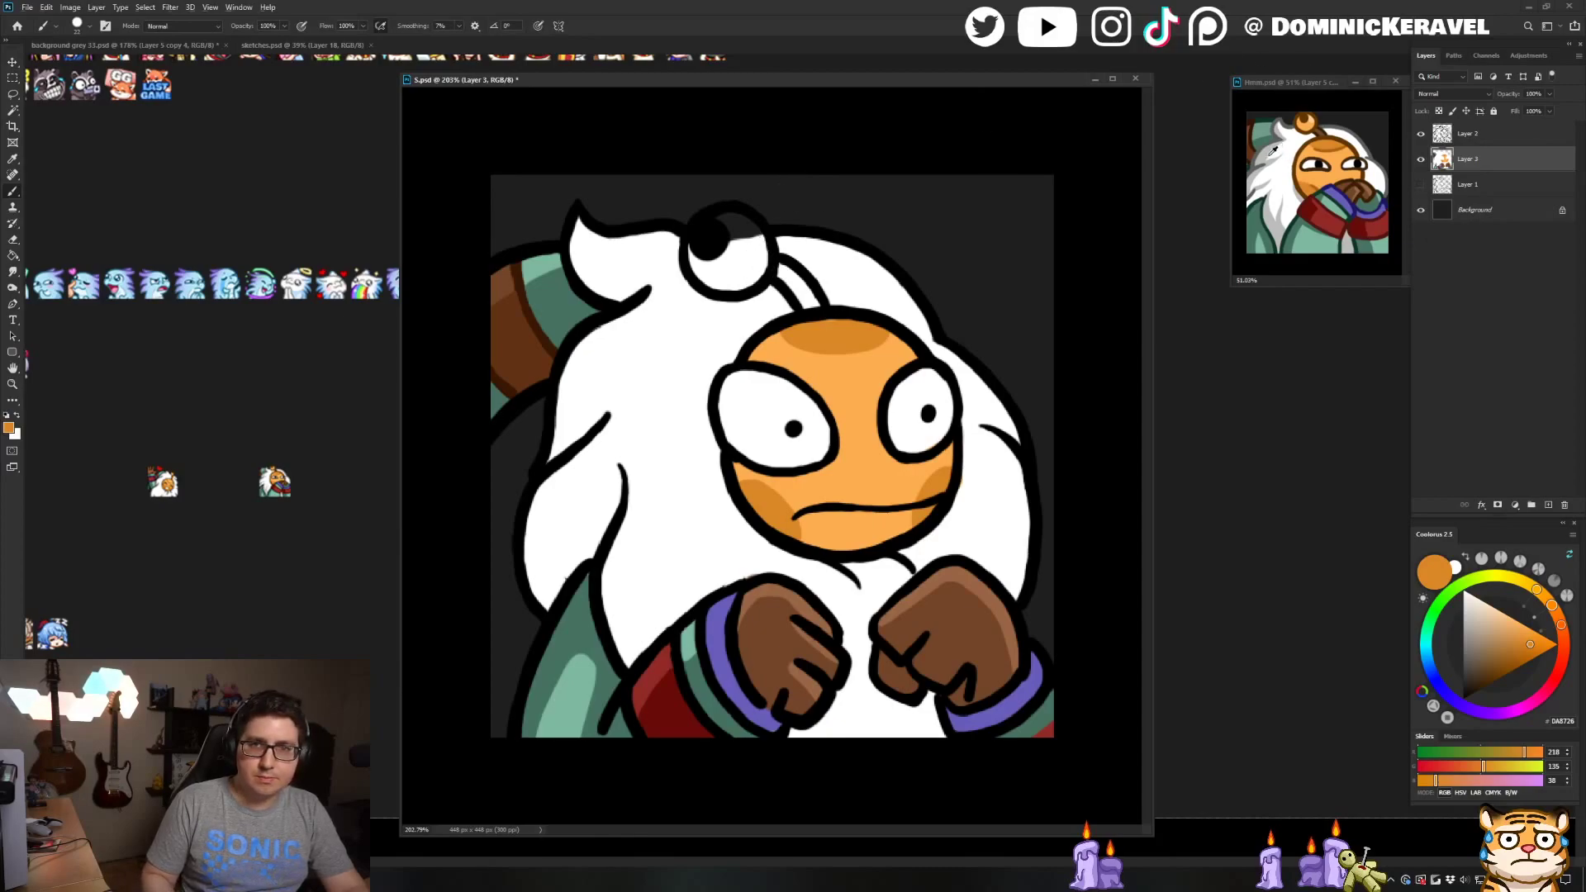
pyautogui.press('v')
pyautogui.hotkey('ctrl', '-')
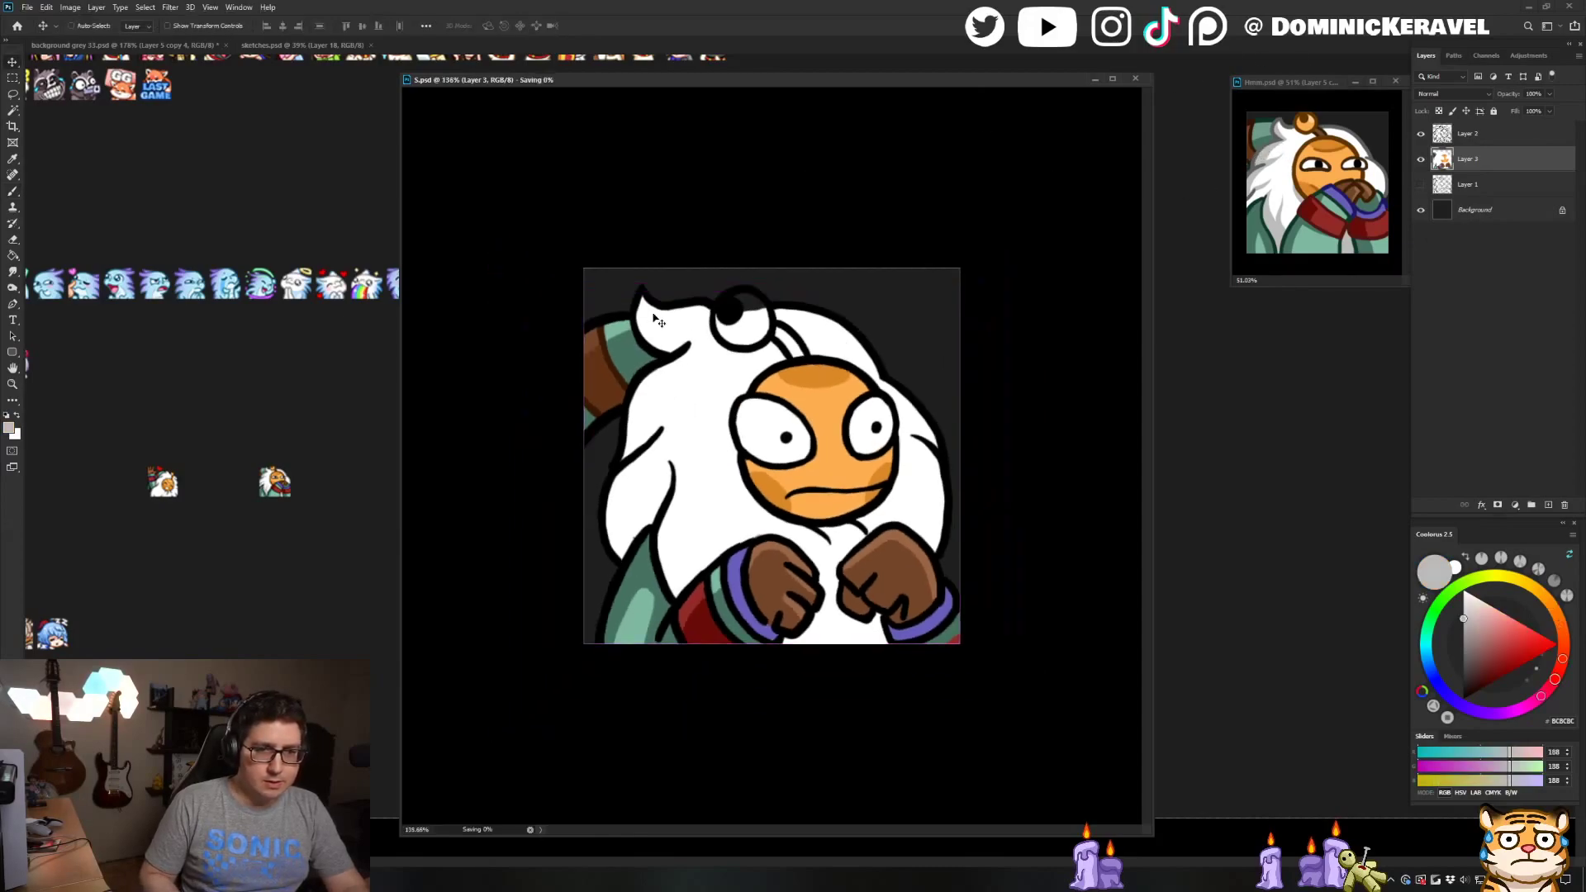
# Lasso jagged shadow areas along the hair's outer side, fill them with grey #BCBCBC, and clear the selection for touch-ups
pyautogui.press('l')
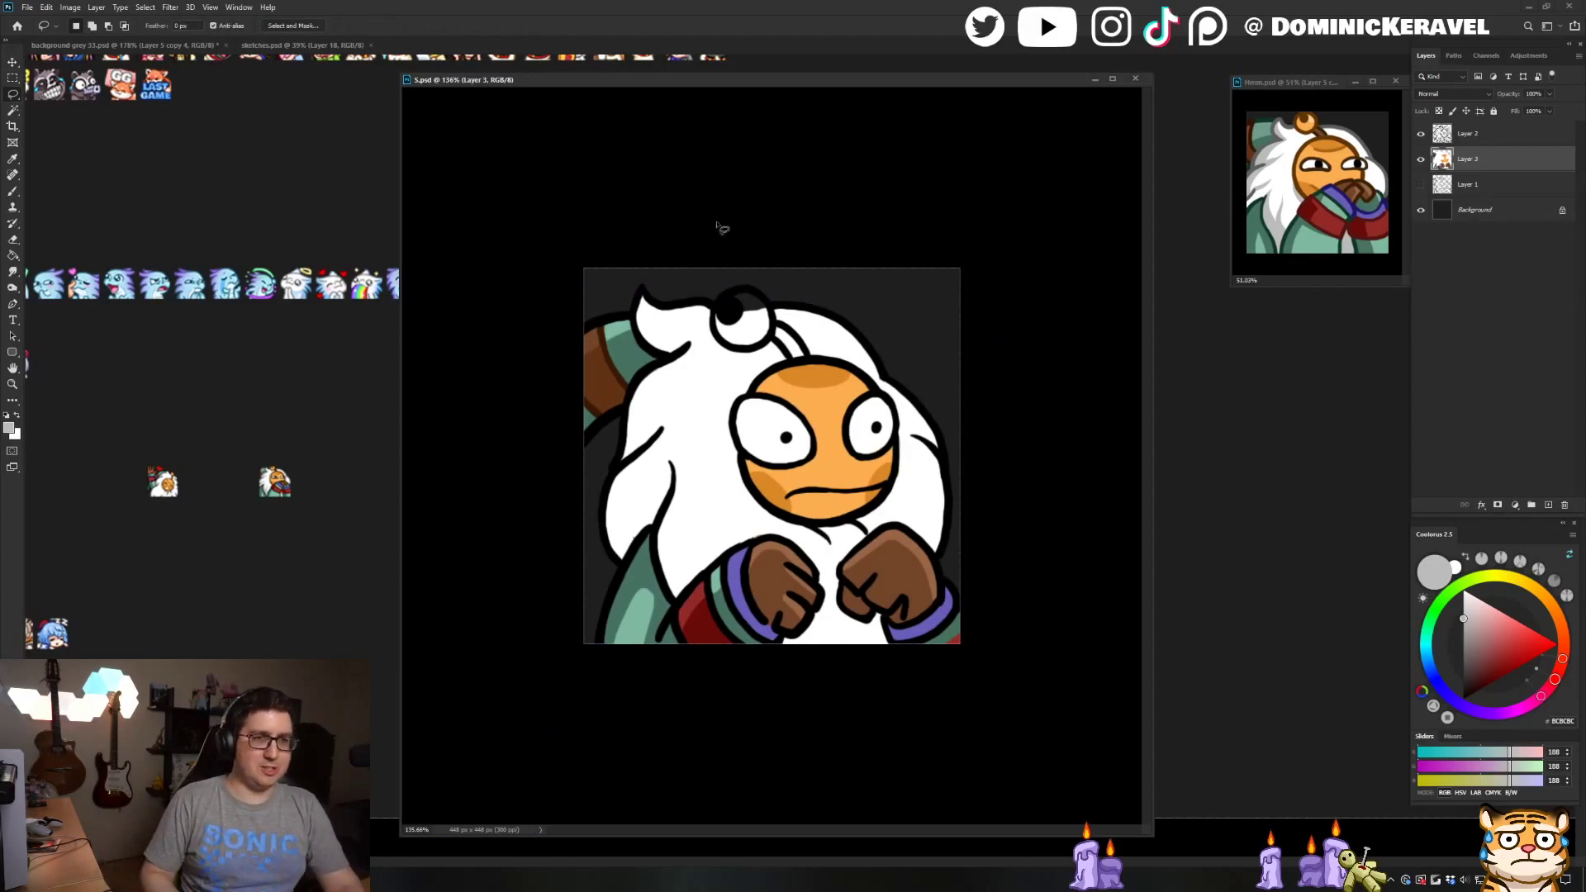
pyautogui.moveTo(661, 338); pyautogui.dragTo(645, 286)
pyautogui.hotkey('ctrl', 'BackSpace')
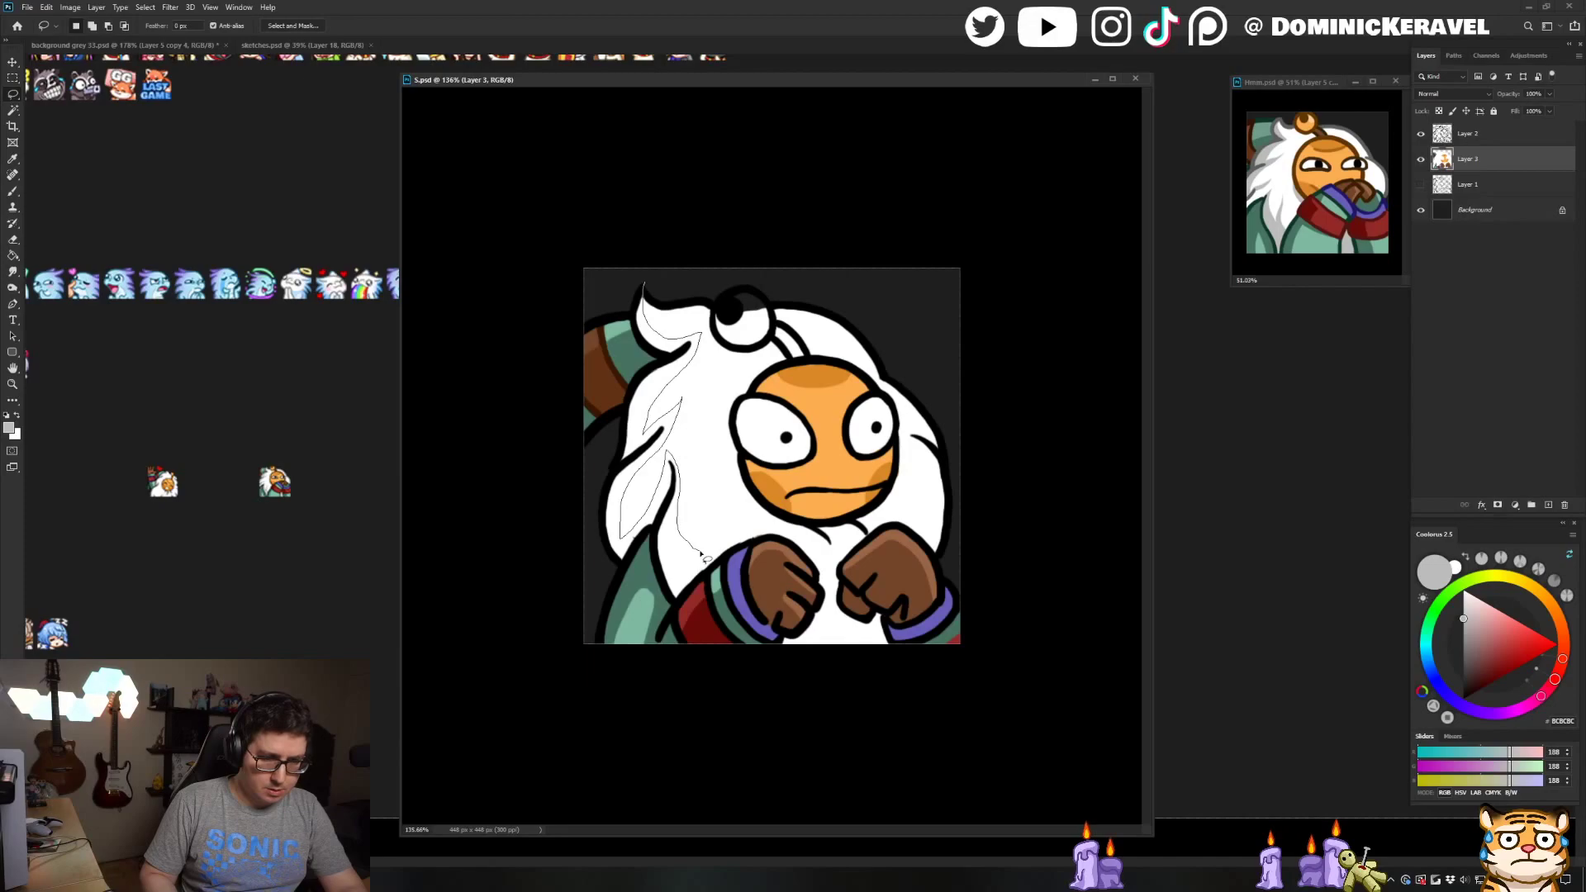
pyautogui.moveTo(733, 570)
pyautogui.mouseDown()
pyautogui.moveTo(588, 372)
pyautogui.moveTo(645, 282)
pyautogui.mouseUp()
pyautogui.press('g')
pyautogui.click(657, 397)
pyautogui.hotkey('ctrl', 'd')
pyautogui.press('b')
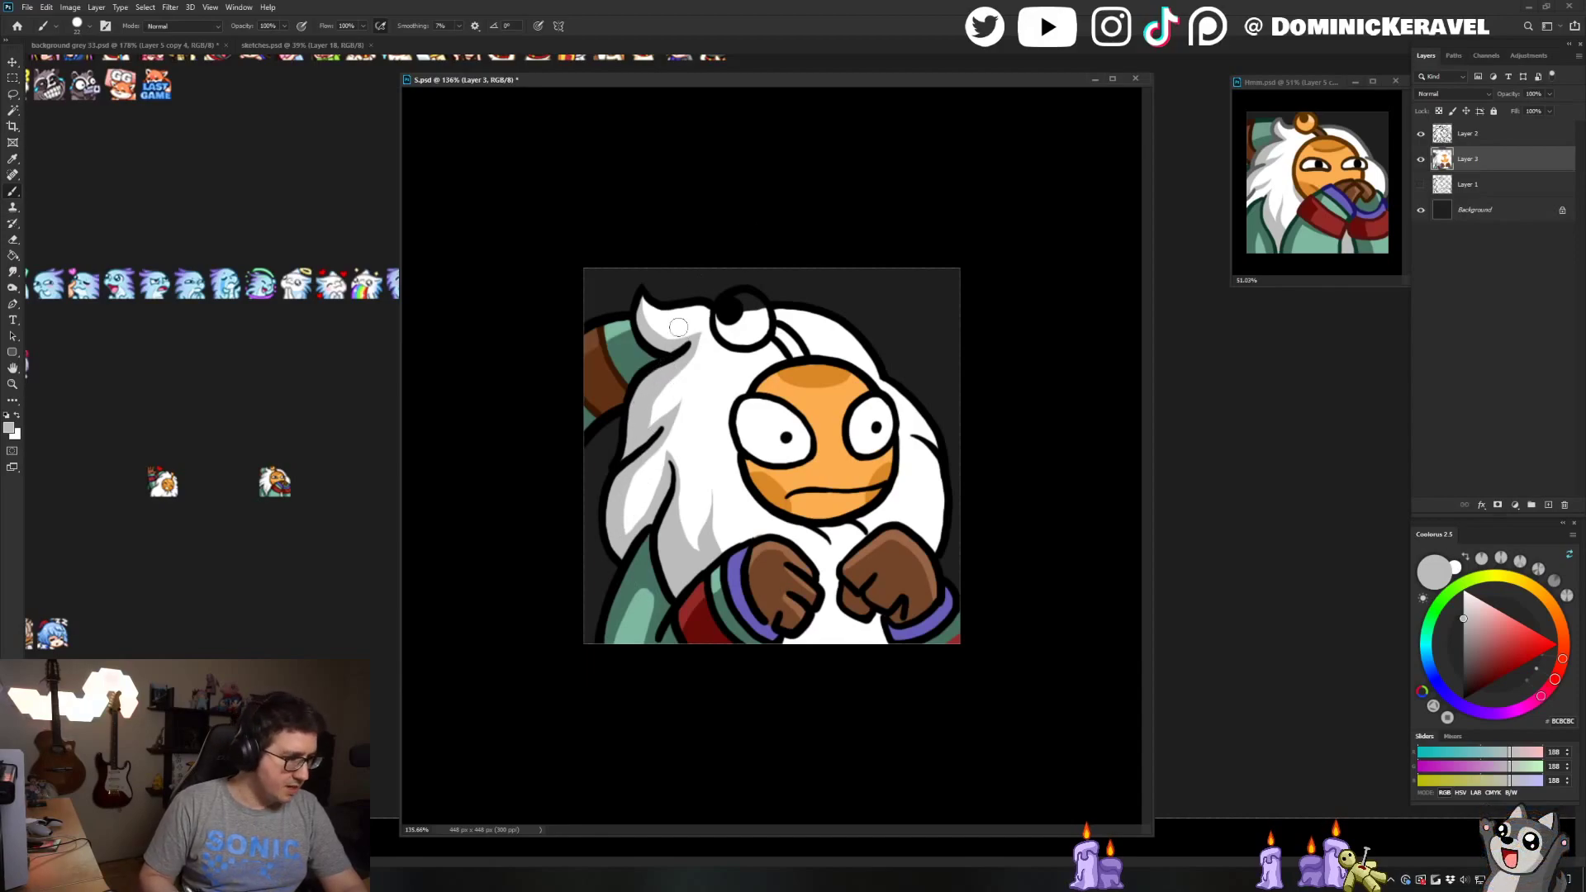
pyautogui.keyDown('alt'); pyautogui.click(687, 378); pyautogui.keyUp('alt')
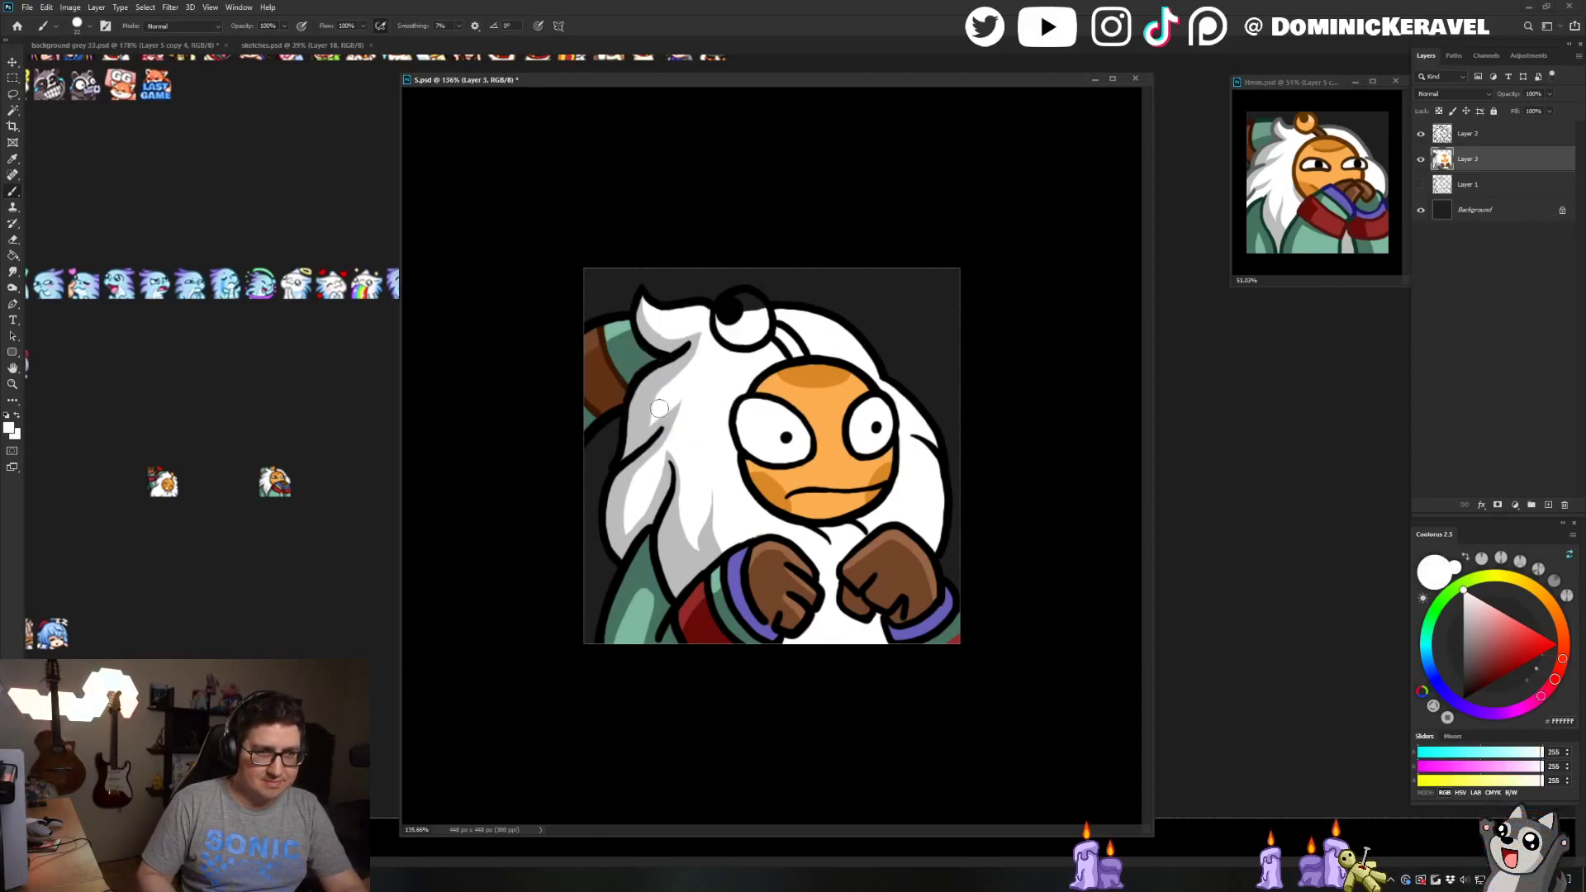
pyautogui.keyDown('alt'); pyautogui.click(686, 357); pyautogui.keyUp('alt')
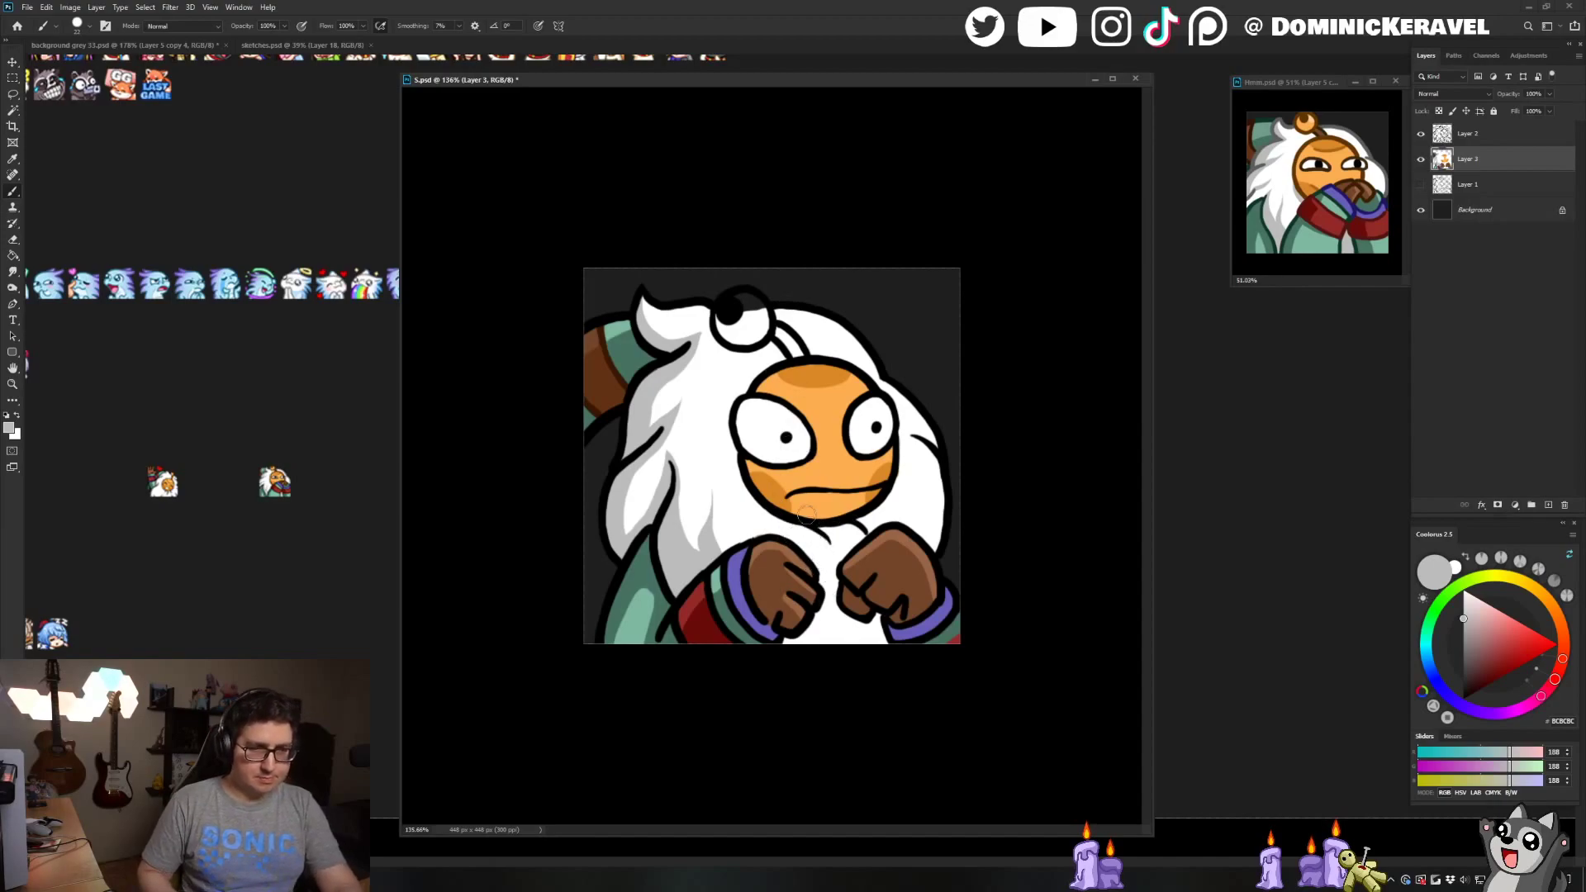
# Shade the white hair beneath the chin and between the hands with grey #BCBCBC, and save the document
pyautogui.press('l')
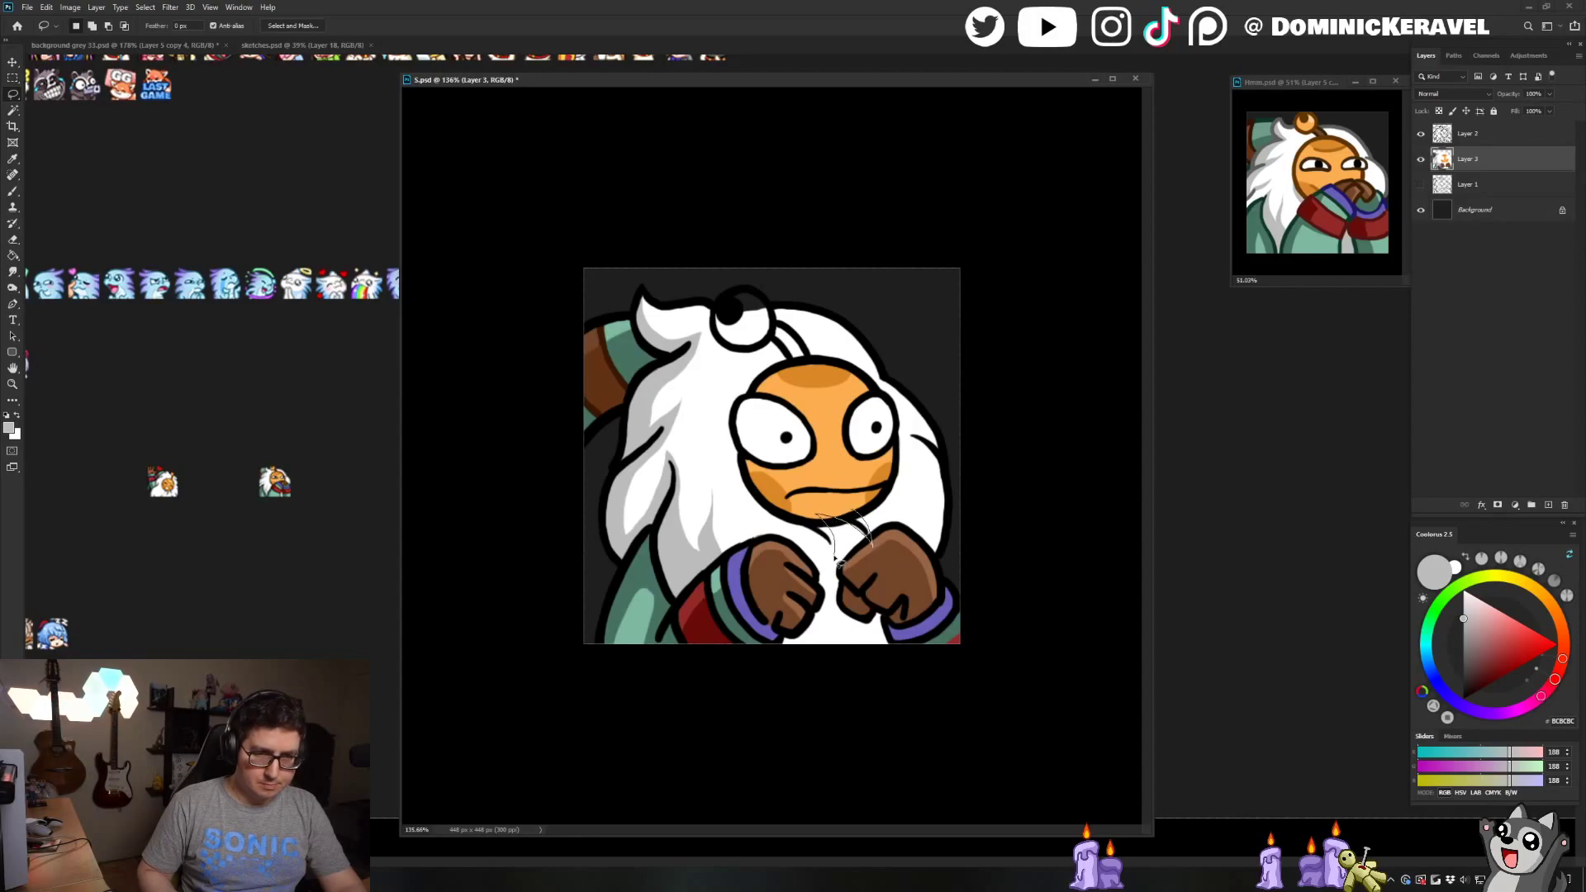
pyautogui.press('b')
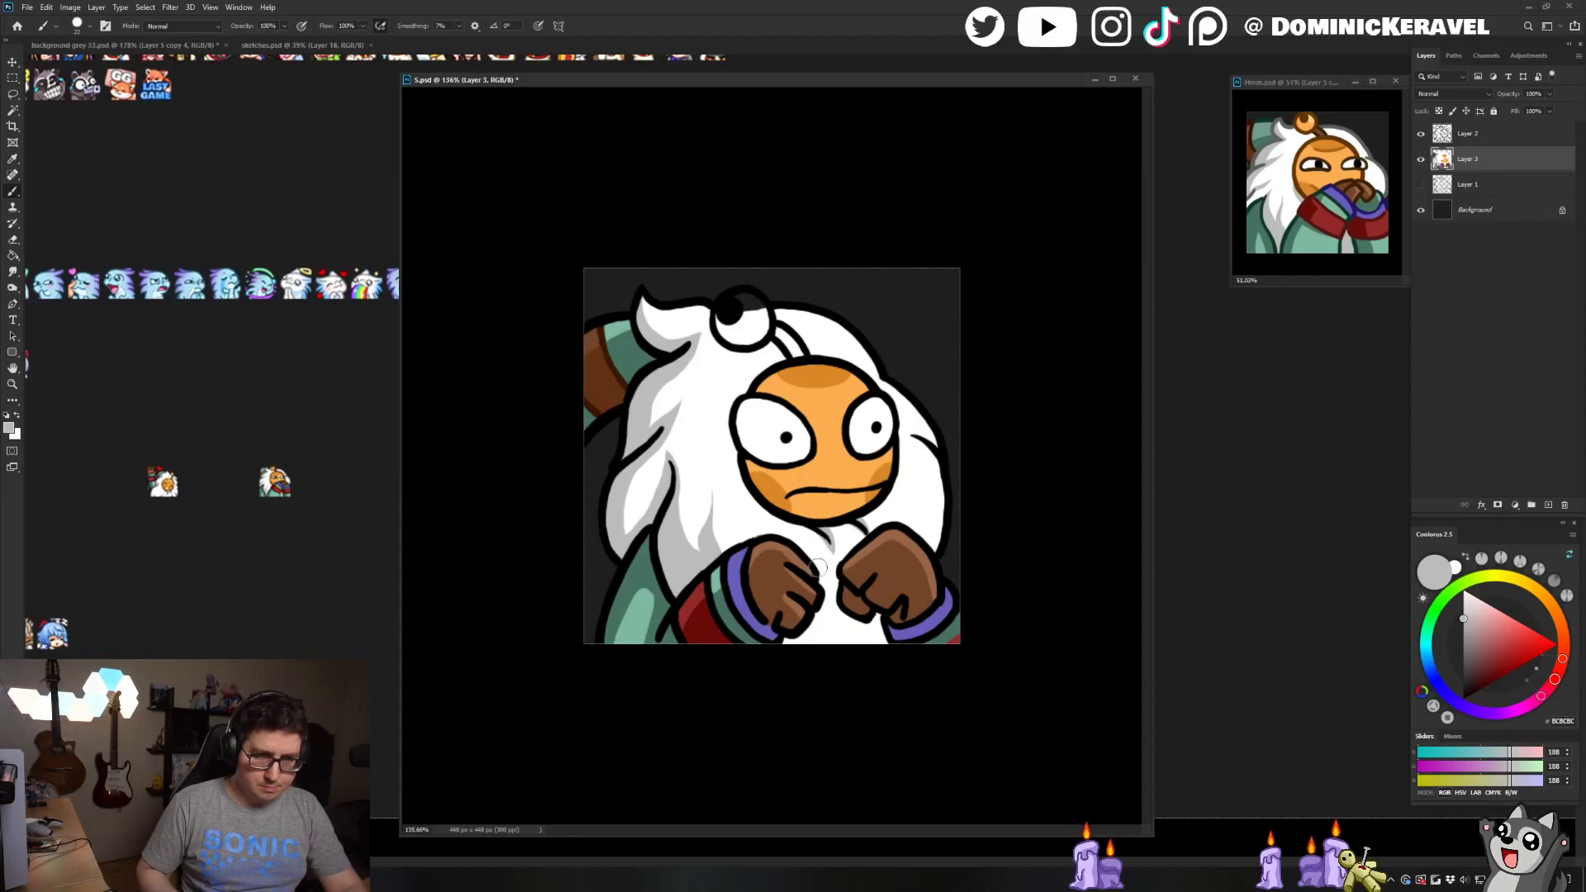
pyautogui.moveTo(818, 566); pyautogui.dragTo(837, 611)
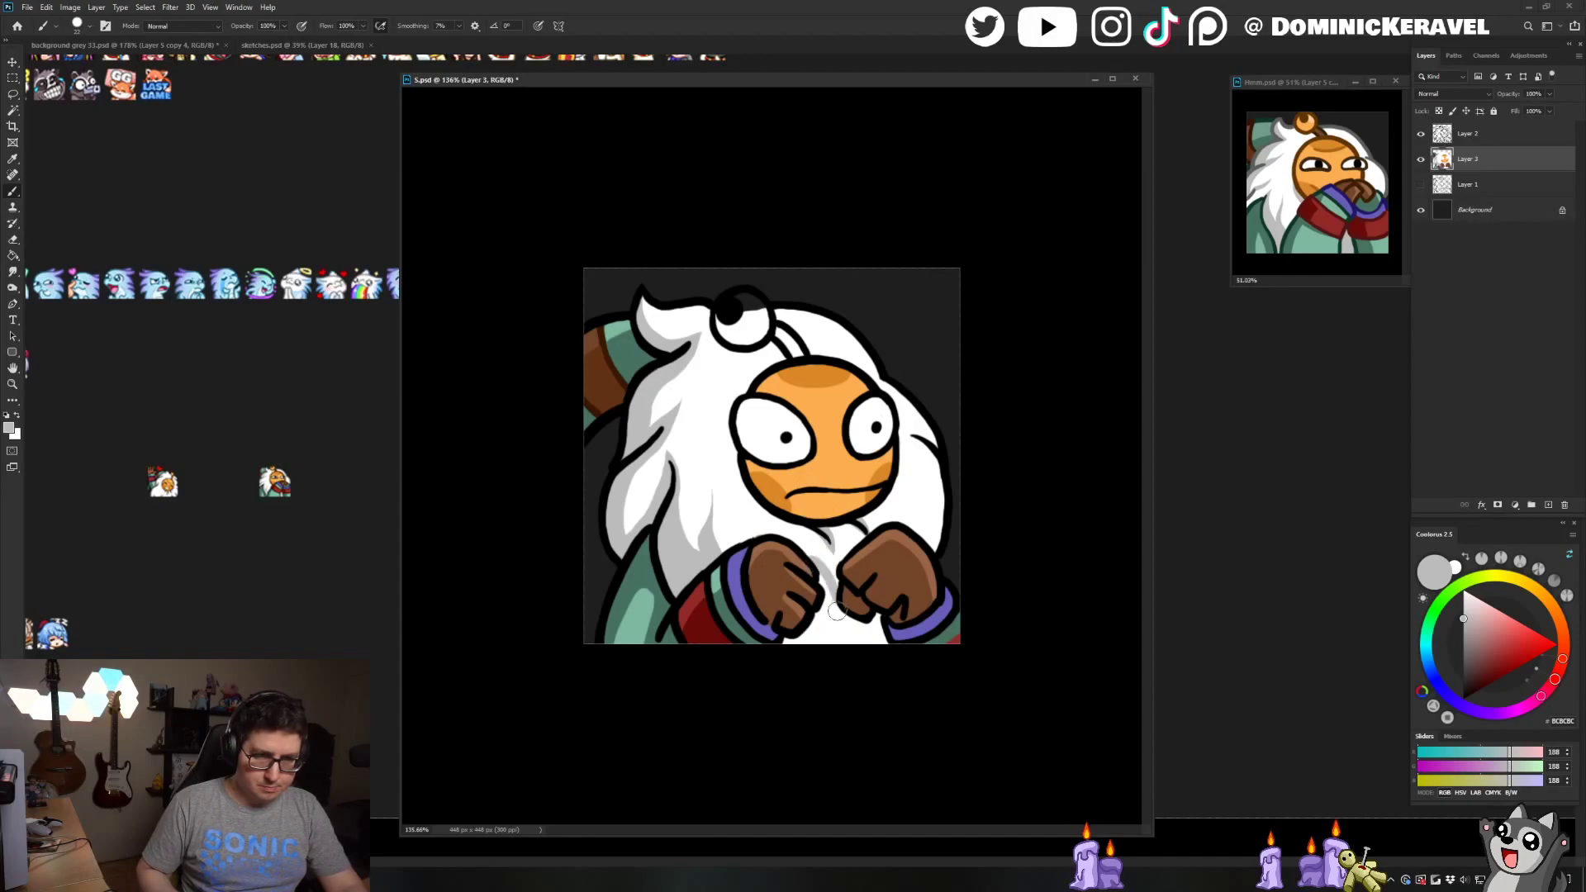
pyautogui.keyDown('alt'); pyautogui.click(832, 556); pyautogui.keyUp('alt')
pyautogui.keyDown('alt'); pyautogui.click(828, 575); pyautogui.keyUp('alt')
pyautogui.moveTo(826, 584); pyautogui.dragTo(830, 601)
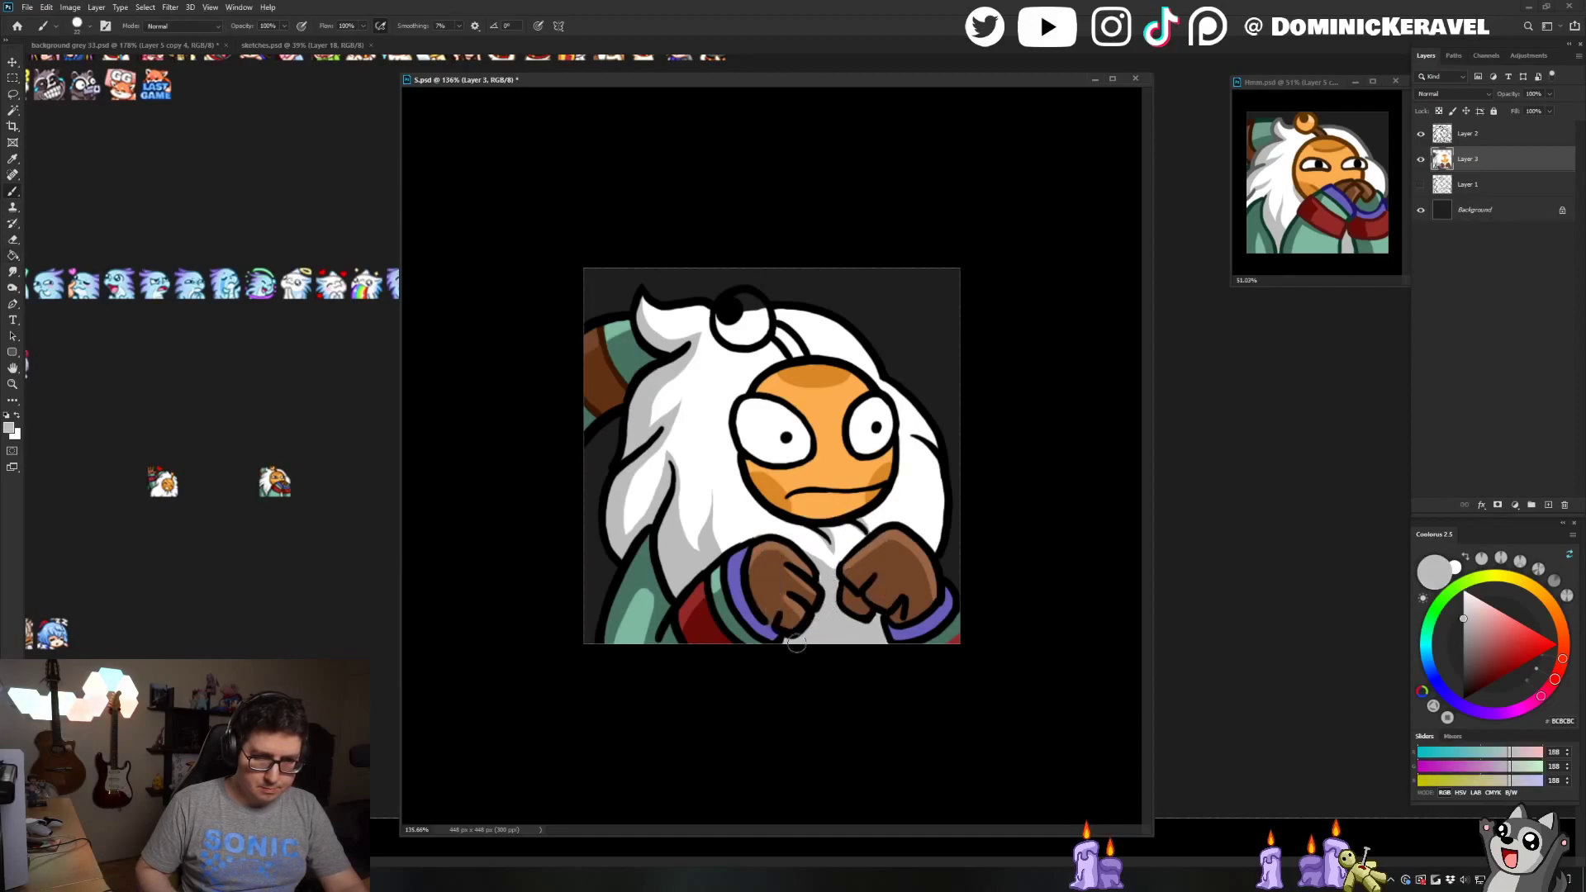
pyautogui.press('v')
pyautogui.hotkey('ctrl', 's')
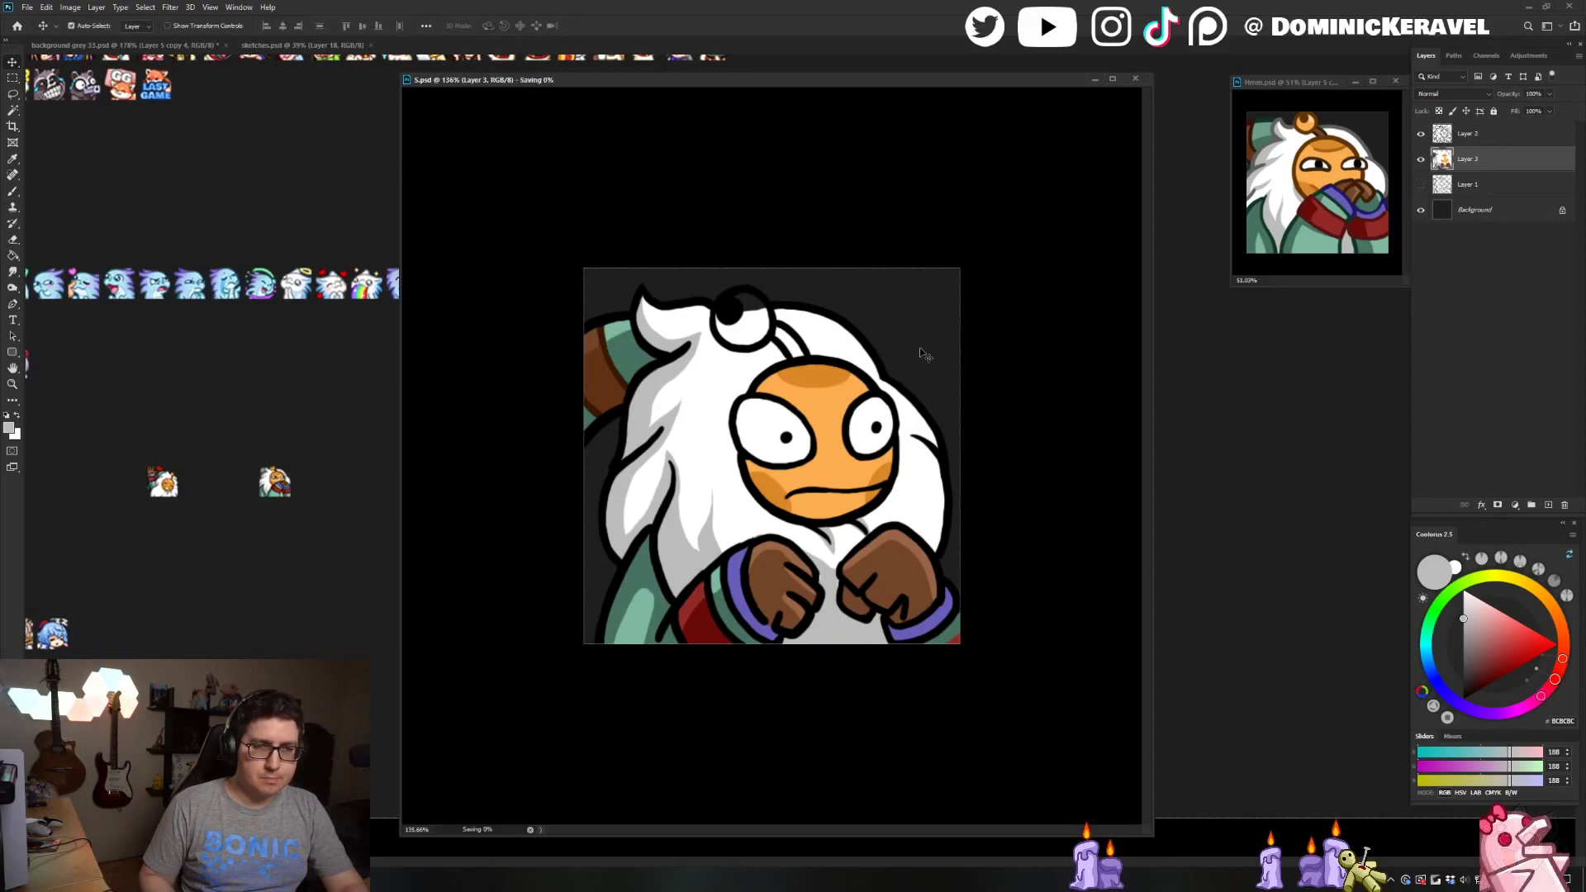
# Paint the antenna stem brown #734529 and its round tip light orange #FCAD58 using sampled colours, and save the document
pyautogui.press('b')
pyautogui.keyDown('alt'); pyautogui.click(843, 168); pyautogui.keyUp('alt')
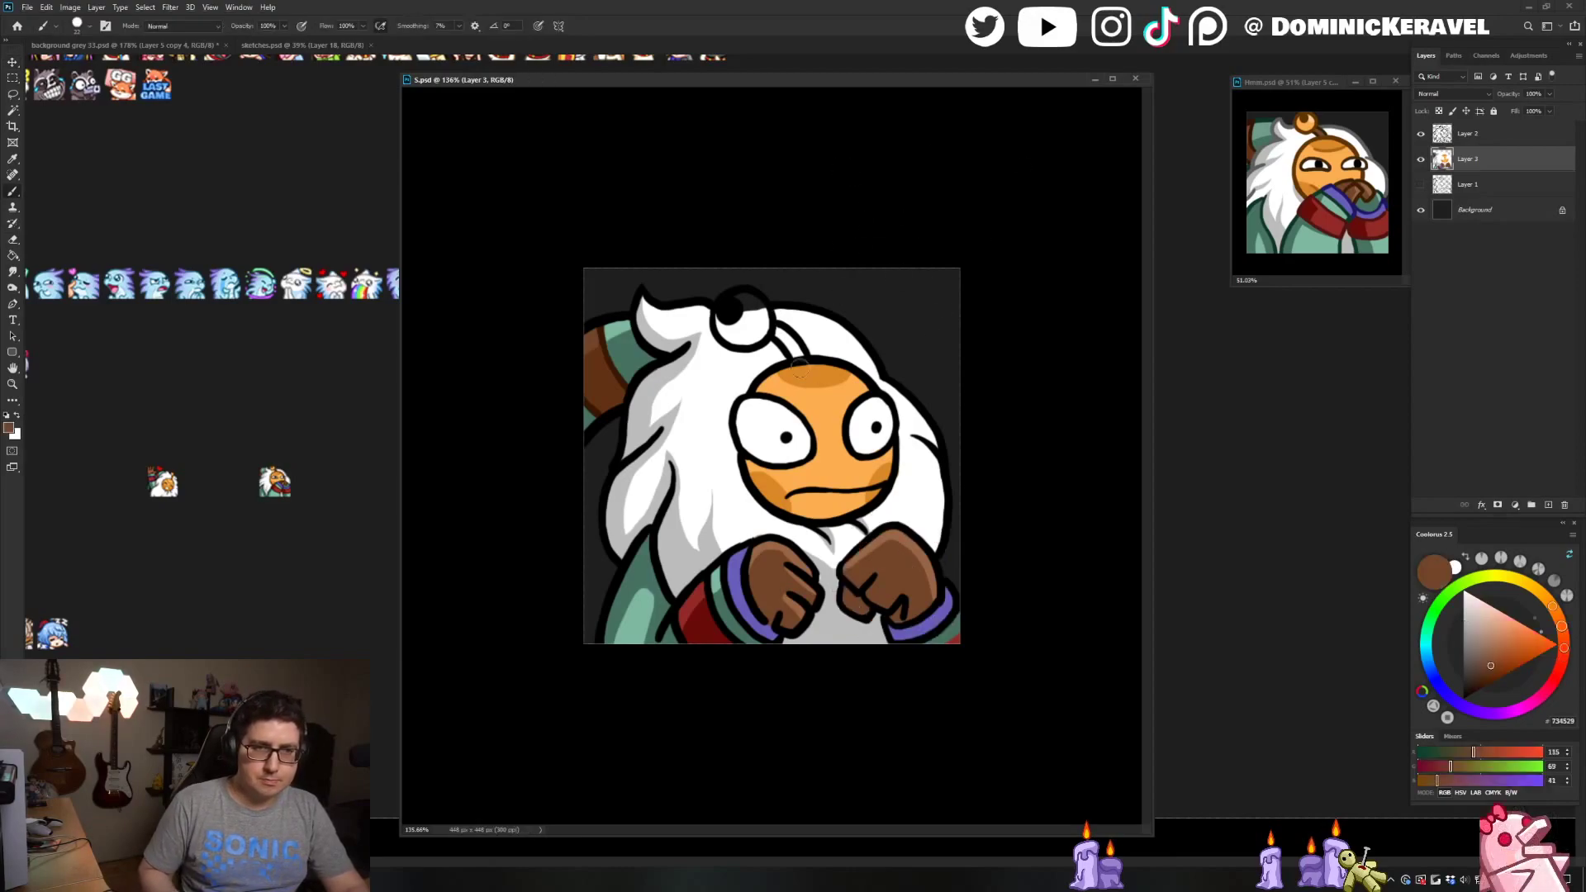
pyautogui.moveTo(781, 332)
pyautogui.mouseDown()
pyautogui.moveTo(791, 345)
pyautogui.moveTo(730, 313)
pyautogui.mouseUp()
pyautogui.keyDown('alt'); pyautogui.click(816, 396); pyautogui.keyUp('alt')
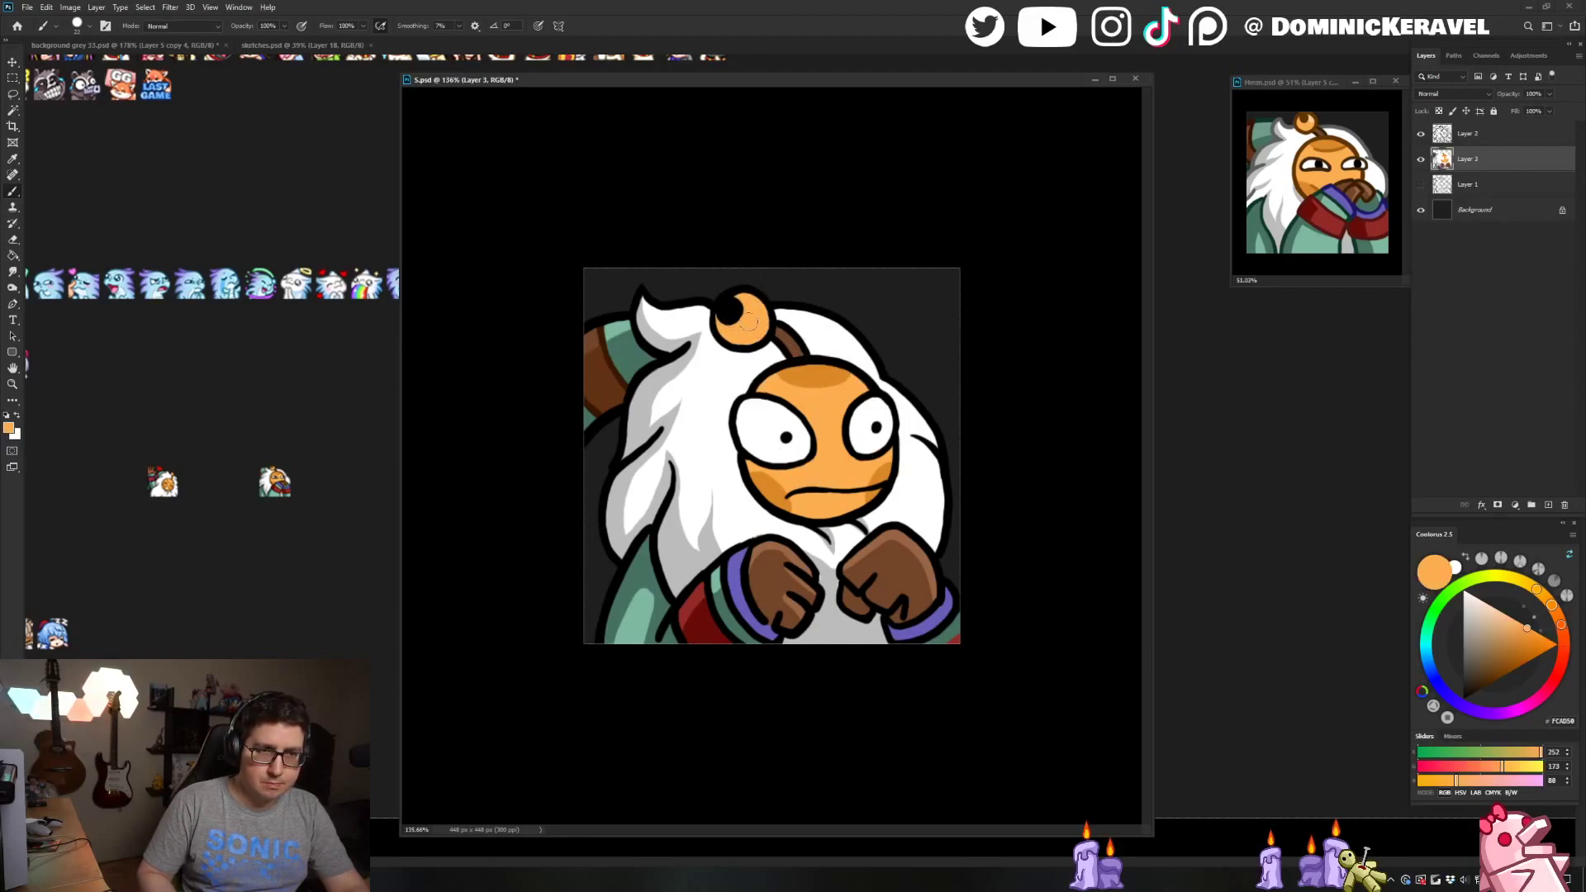
pyautogui.press('e')
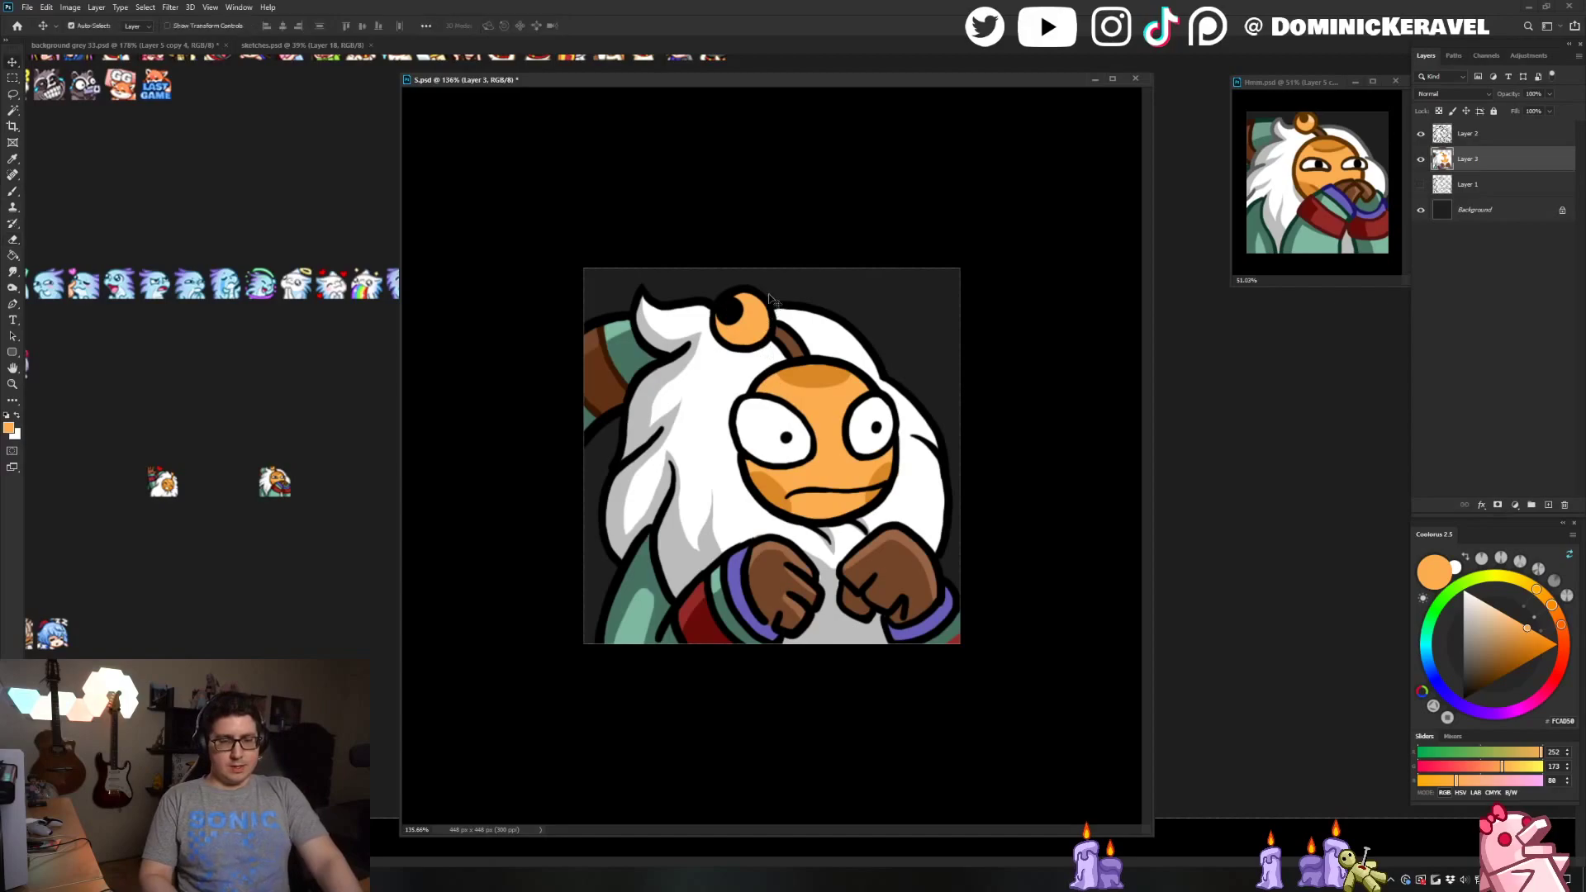
pyautogui.hotkey('ctrl', 's')
pyautogui.press('v')
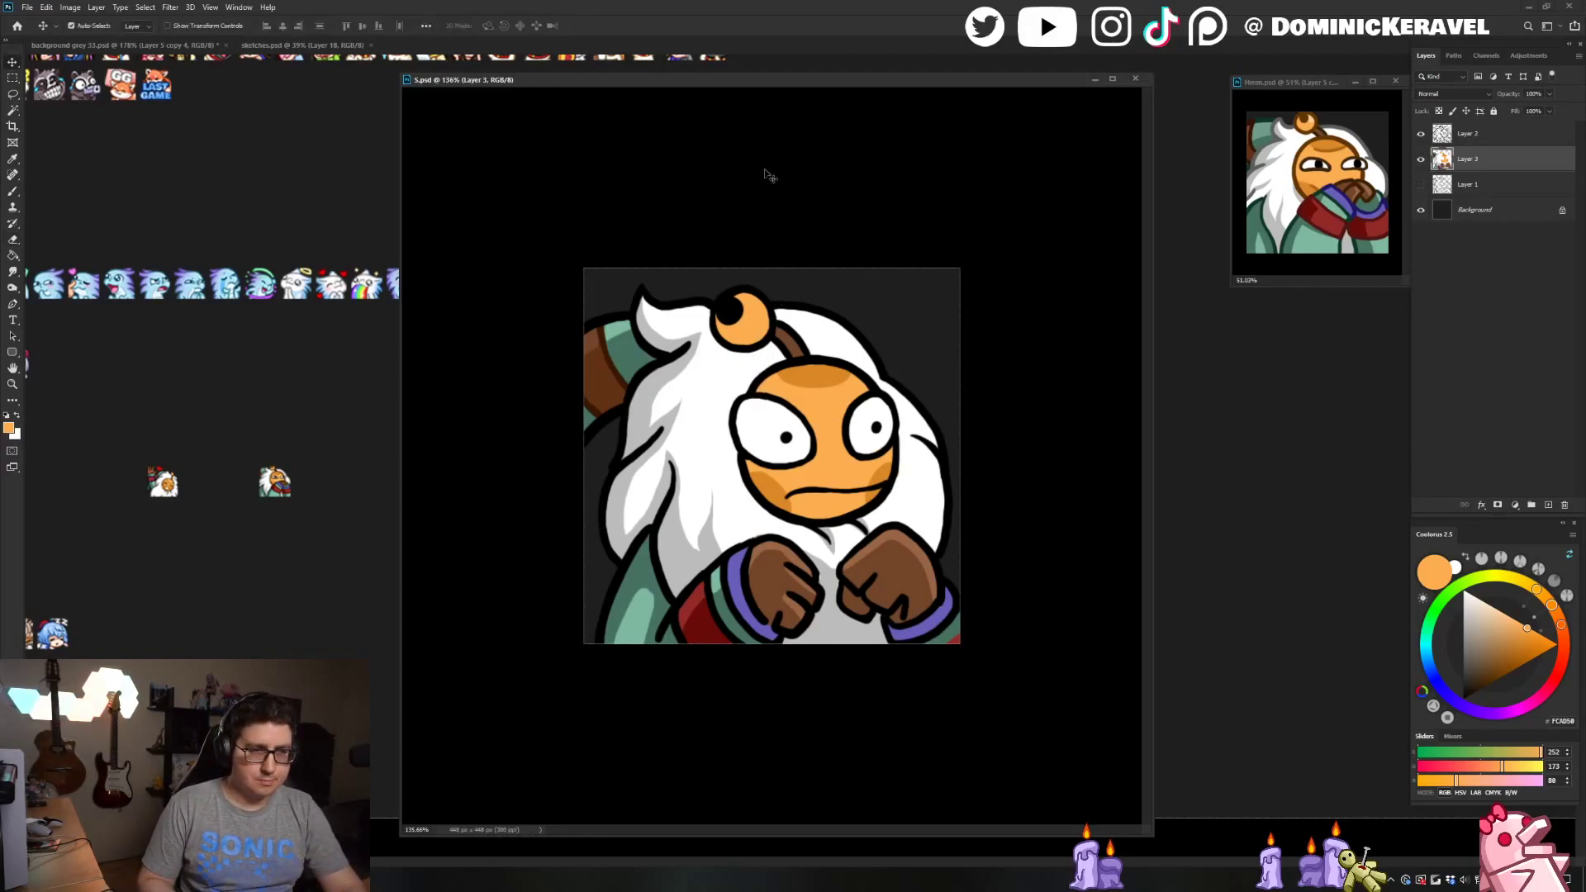
# Touch up the black outline at the right-hand fist's wrist with the eraser and brush on Layer 2, and save the document
pyautogui.click(907, 616)
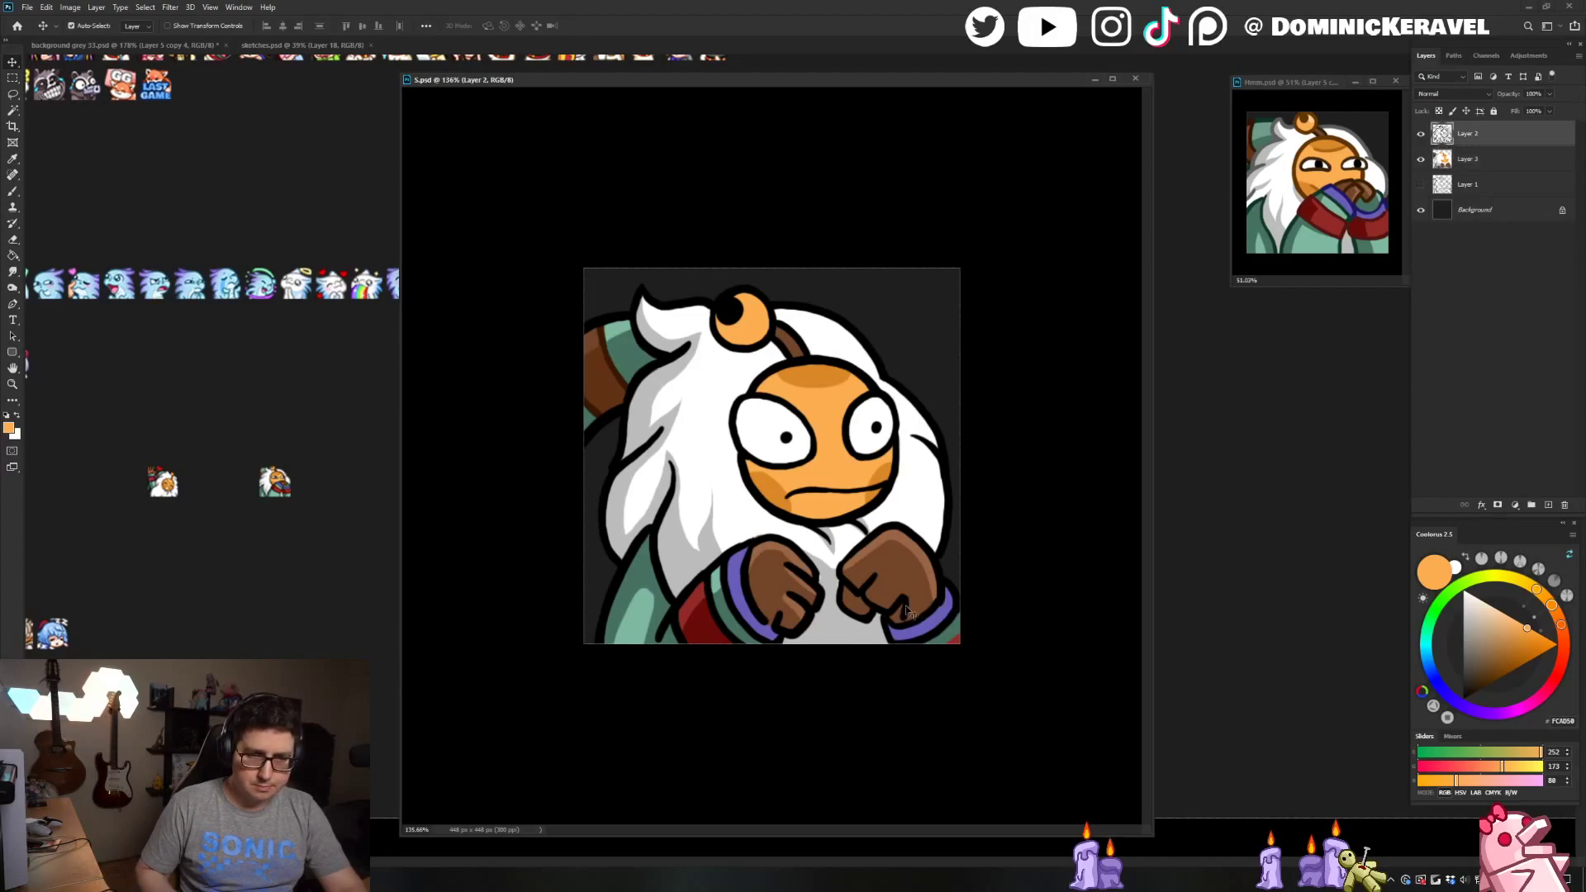
pyautogui.press('e')
pyautogui.click(987, 569)
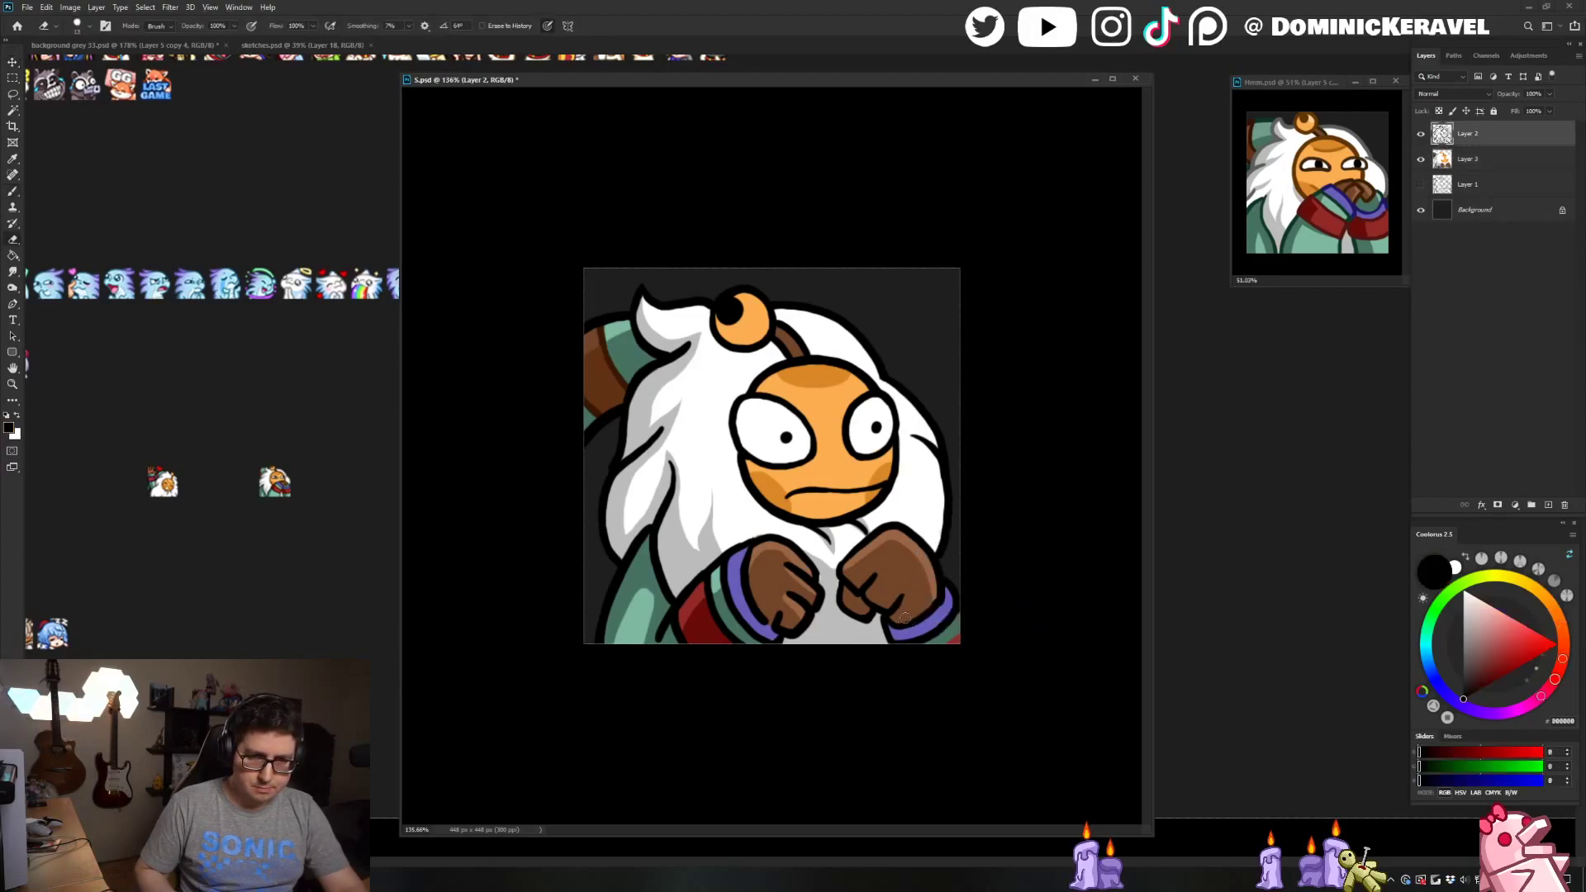
pyautogui.press('b')
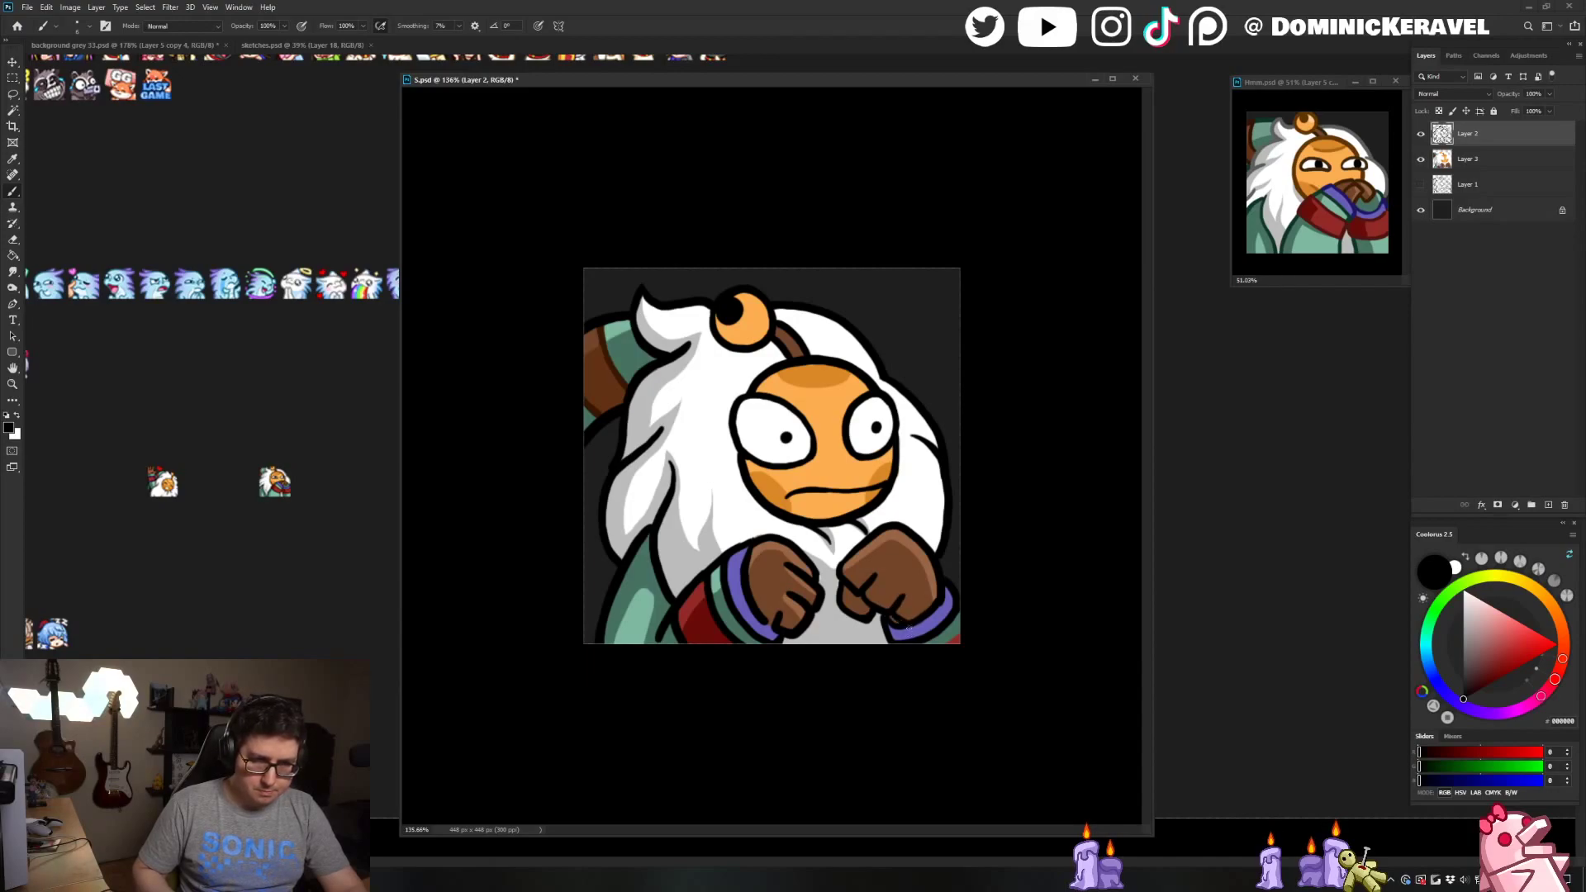
pyautogui.moveTo(909, 628)
pyautogui.mouseDown()
pyautogui.moveTo(869, 643)
pyautogui.moveTo(932, 620)
pyautogui.mouseUp()
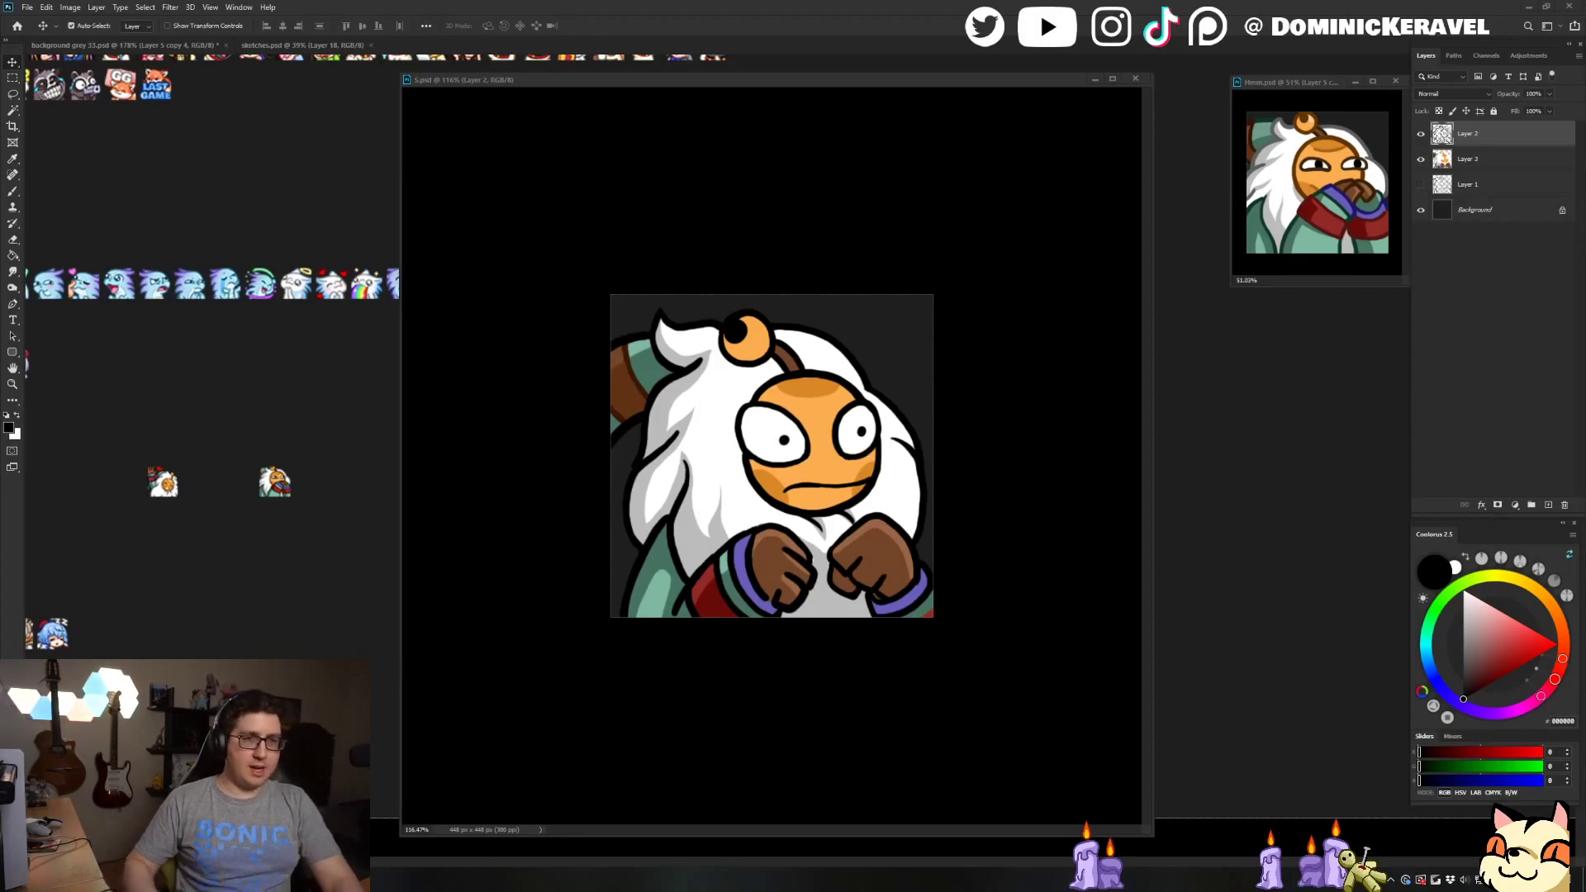
pyautogui.click(675, 74)
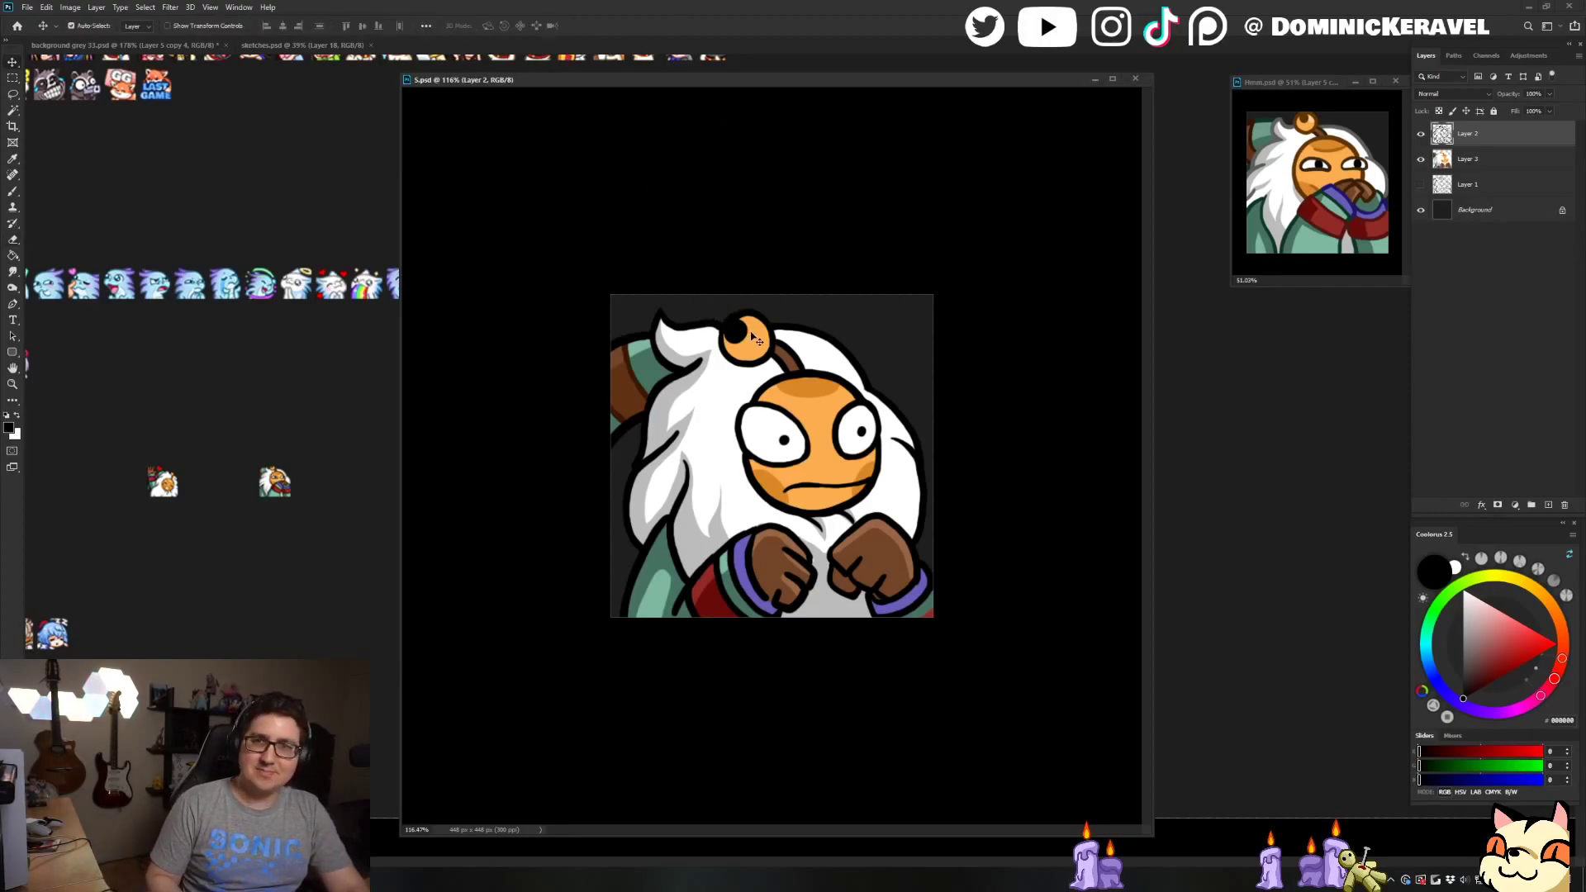
# Shade the antenna's round tip with dark orange #DA8726 sampled from the forehead on the colour layer, and save the document
pyautogui.press('b')
pyautogui.keyDown('alt'); pyautogui.click(810, 391); pyautogui.keyUp('alt')
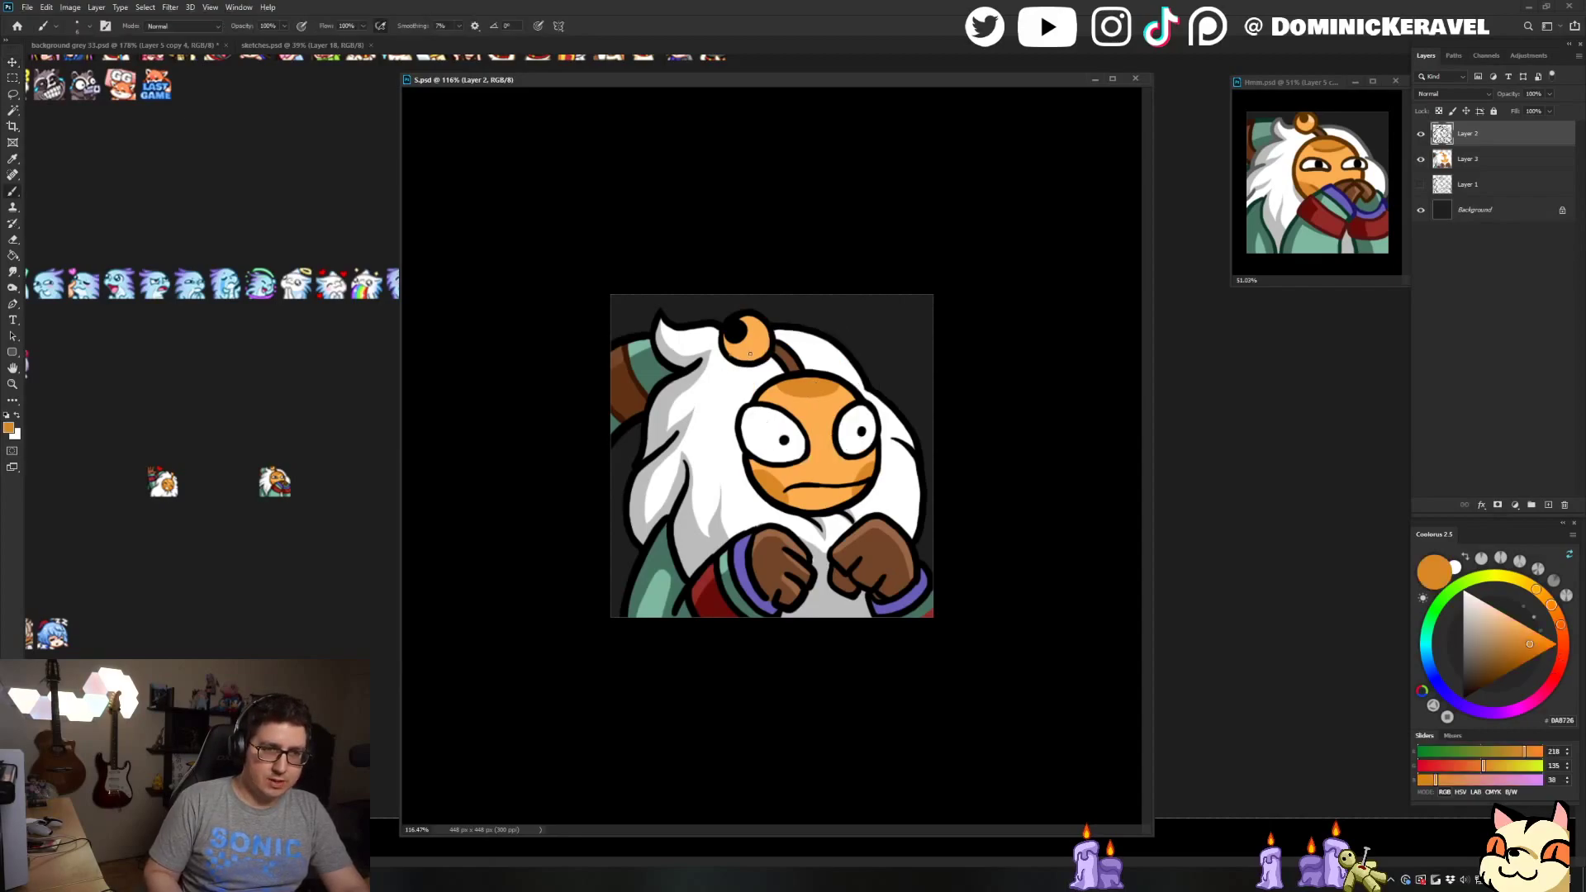
pyautogui.keyDown('ctrl'); pyautogui.click(748, 355); pyautogui.keyUp('ctrl')
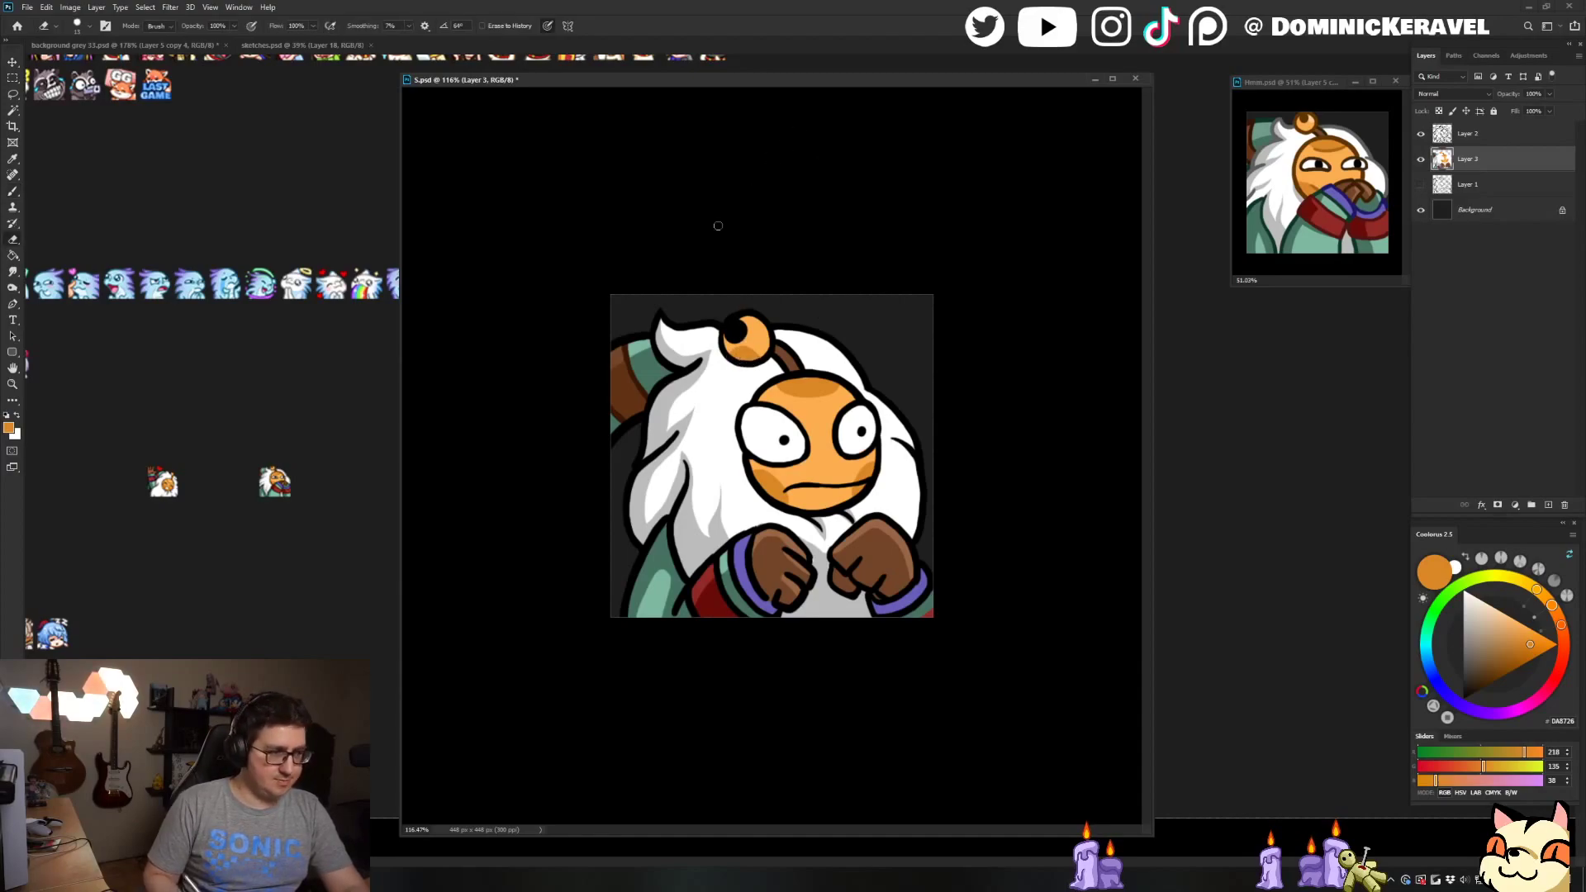
pyautogui.hotkey('ctrl', 's')
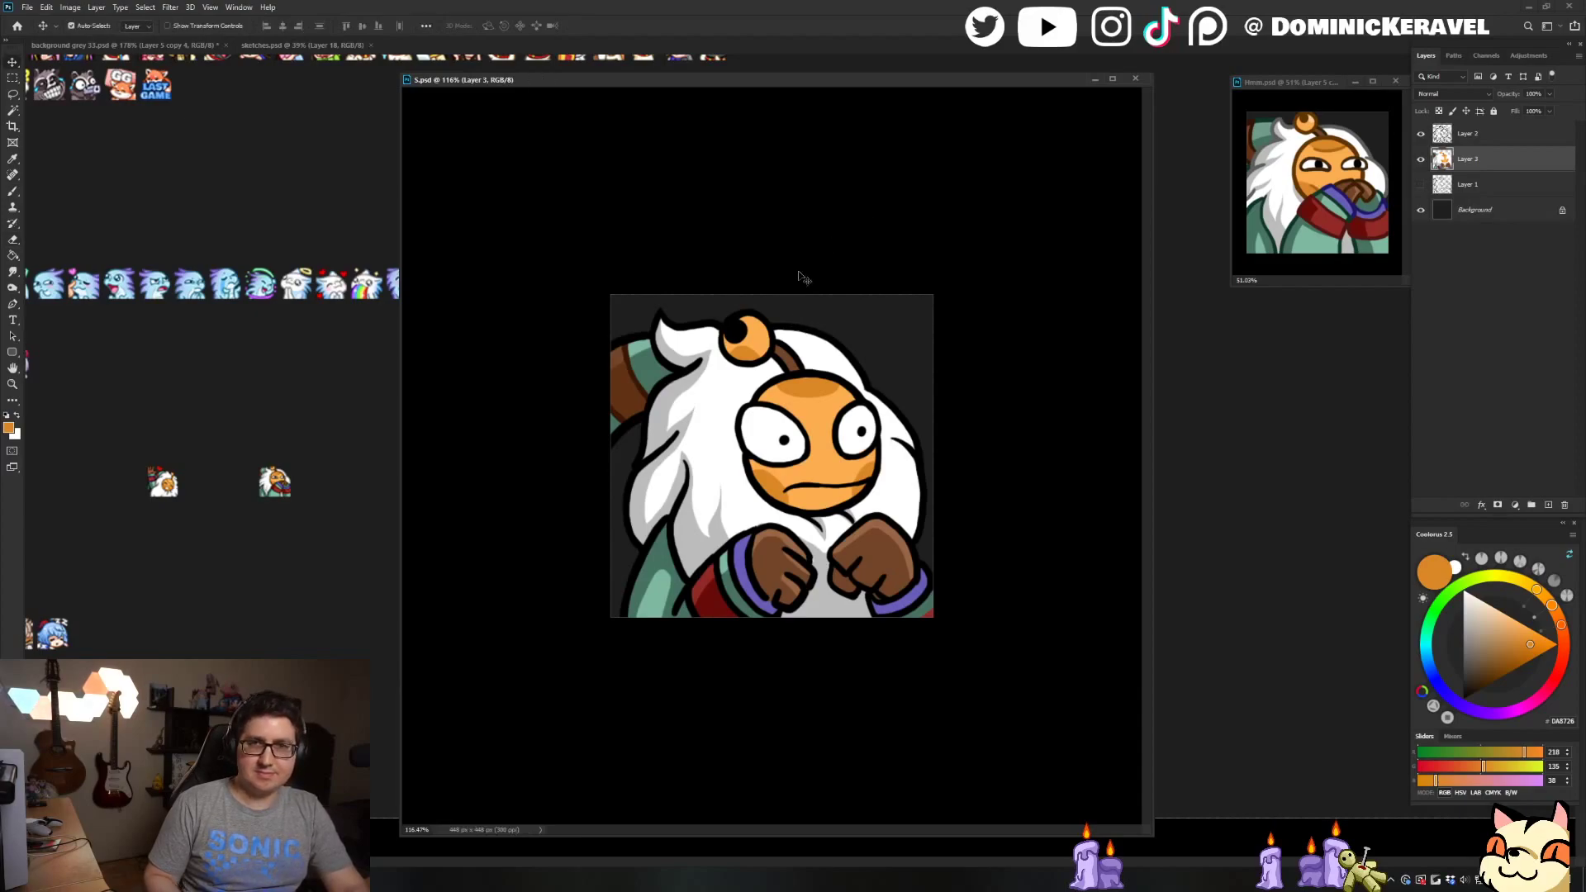
# Sample dark brown #623500 from the reference emote, lock Layer 2's transparent pixels, and fill the whole line art with that brown
pyautogui.click(1335, 144)
pyautogui.moveTo(1313, 142)
pyautogui.mouseDown()
pyautogui.moveTo(1352, 141)
pyautogui.moveTo(1310, 169)
pyautogui.mouseUp()
pyautogui.keyDown('alt'); pyautogui.click(1333, 130); pyautogui.keyUp('alt')
pyautogui.press('v')
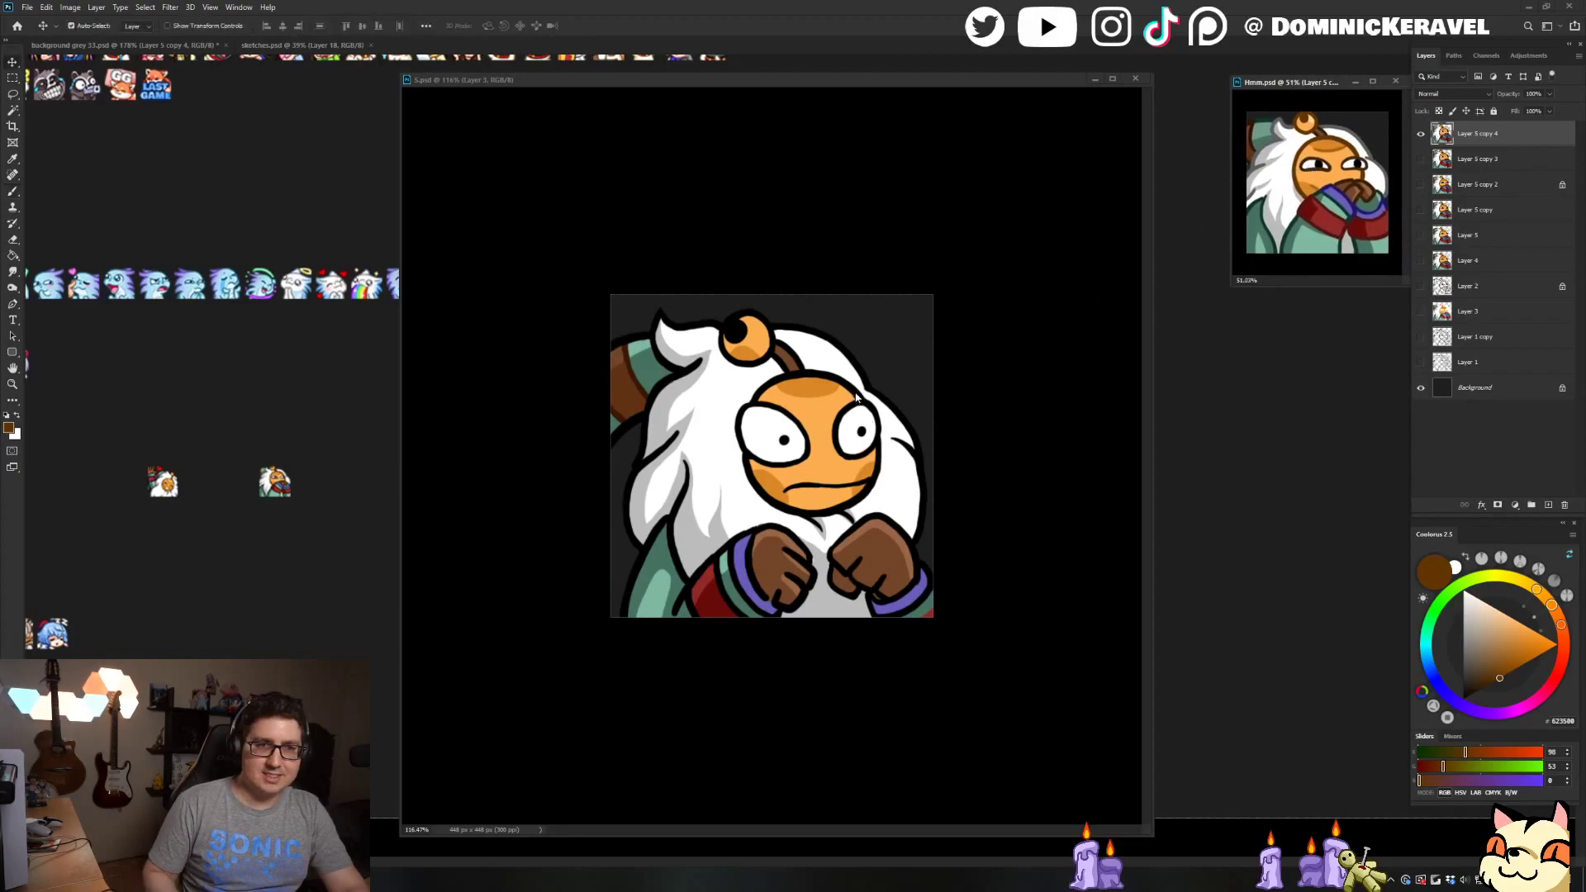
pyautogui.click(1107, 137)
pyautogui.click(1462, 137)
pyautogui.press('g')
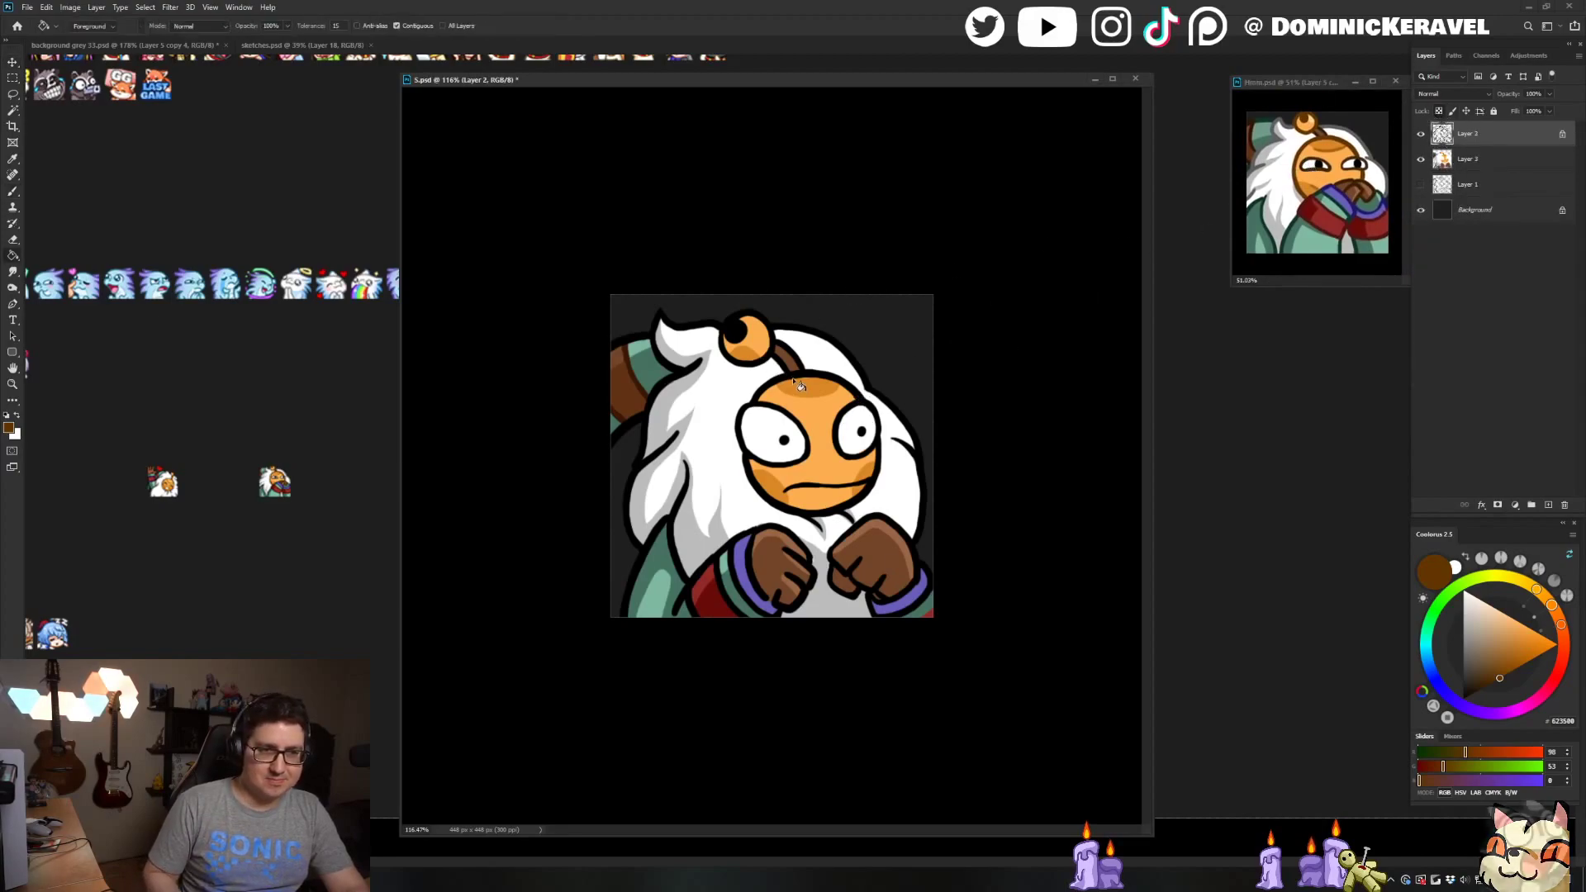
pyautogui.click(715, 391)
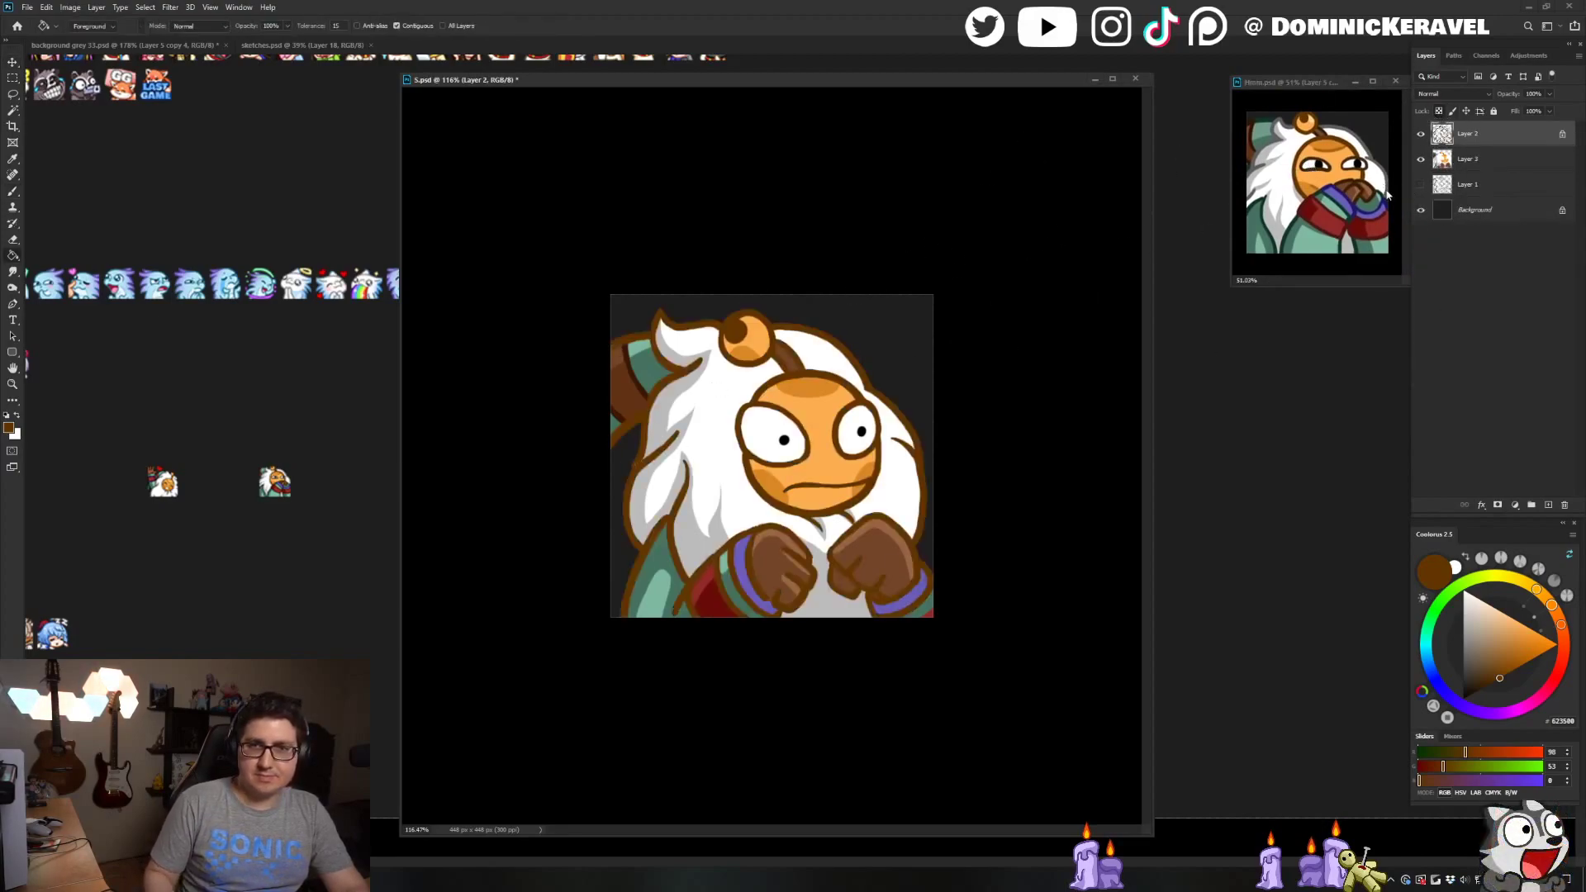
# Enlarge the reference emote, sample its dark grey #5D5D5D hair outline, and recolour the outline along the hair's right side
pyautogui.press('v')
pyautogui.moveTo(1230, 288); pyautogui.dragTo(1173, 354)
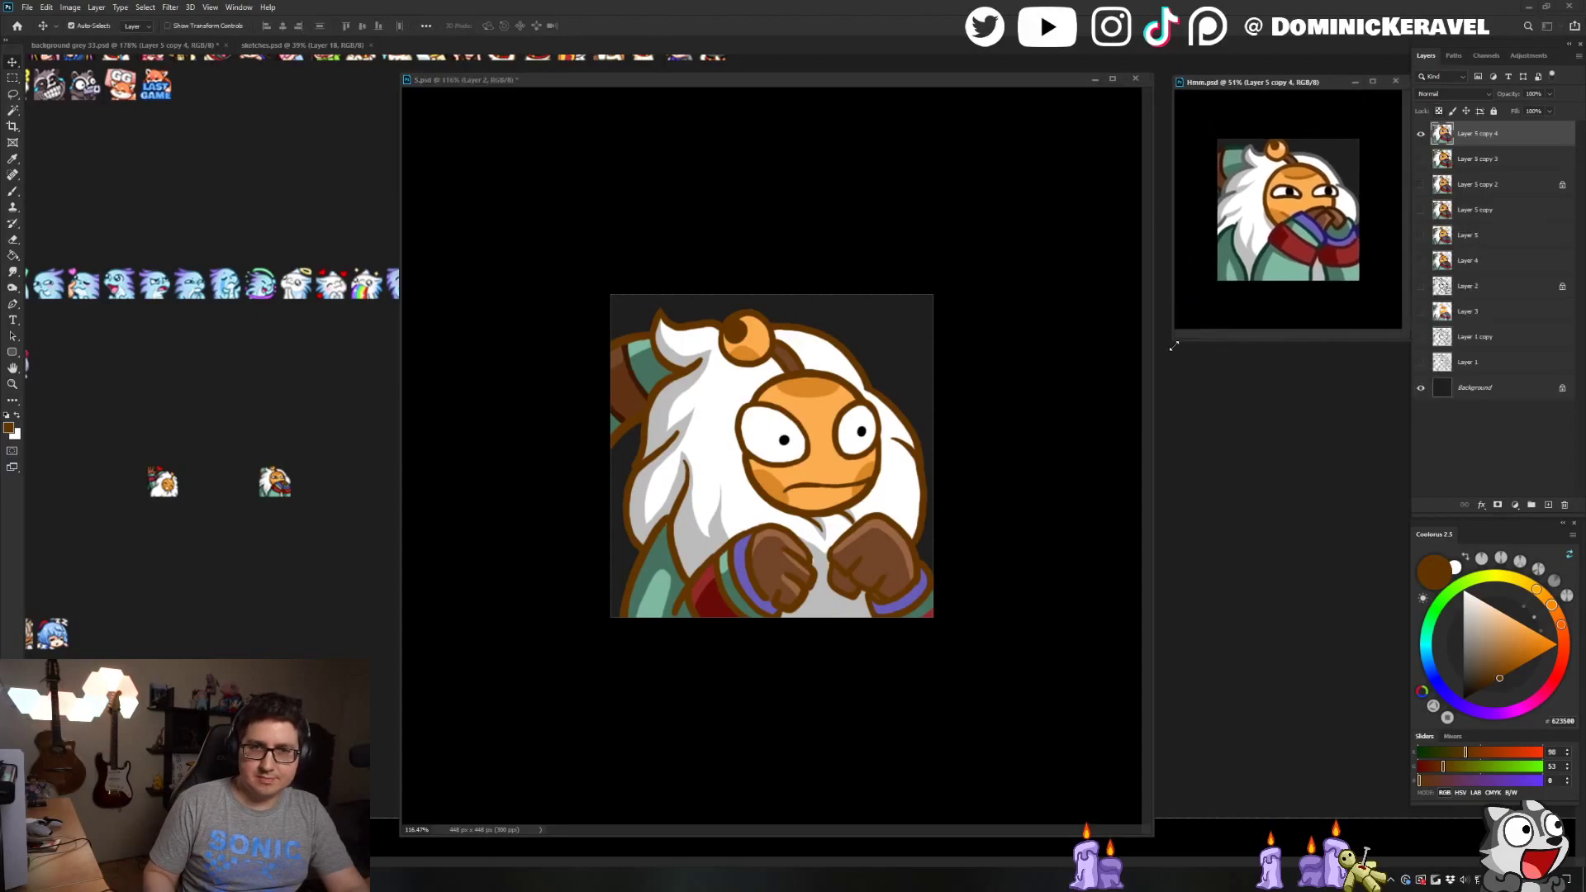
pyautogui.scroll(3, 1289, 215)
pyautogui.press('b')
pyautogui.keyDown('alt'); pyautogui.click(1264, 280); pyautogui.keyUp('alt')
pyautogui.keyDown('alt'); pyautogui.click(818, 388); pyautogui.keyUp('alt')
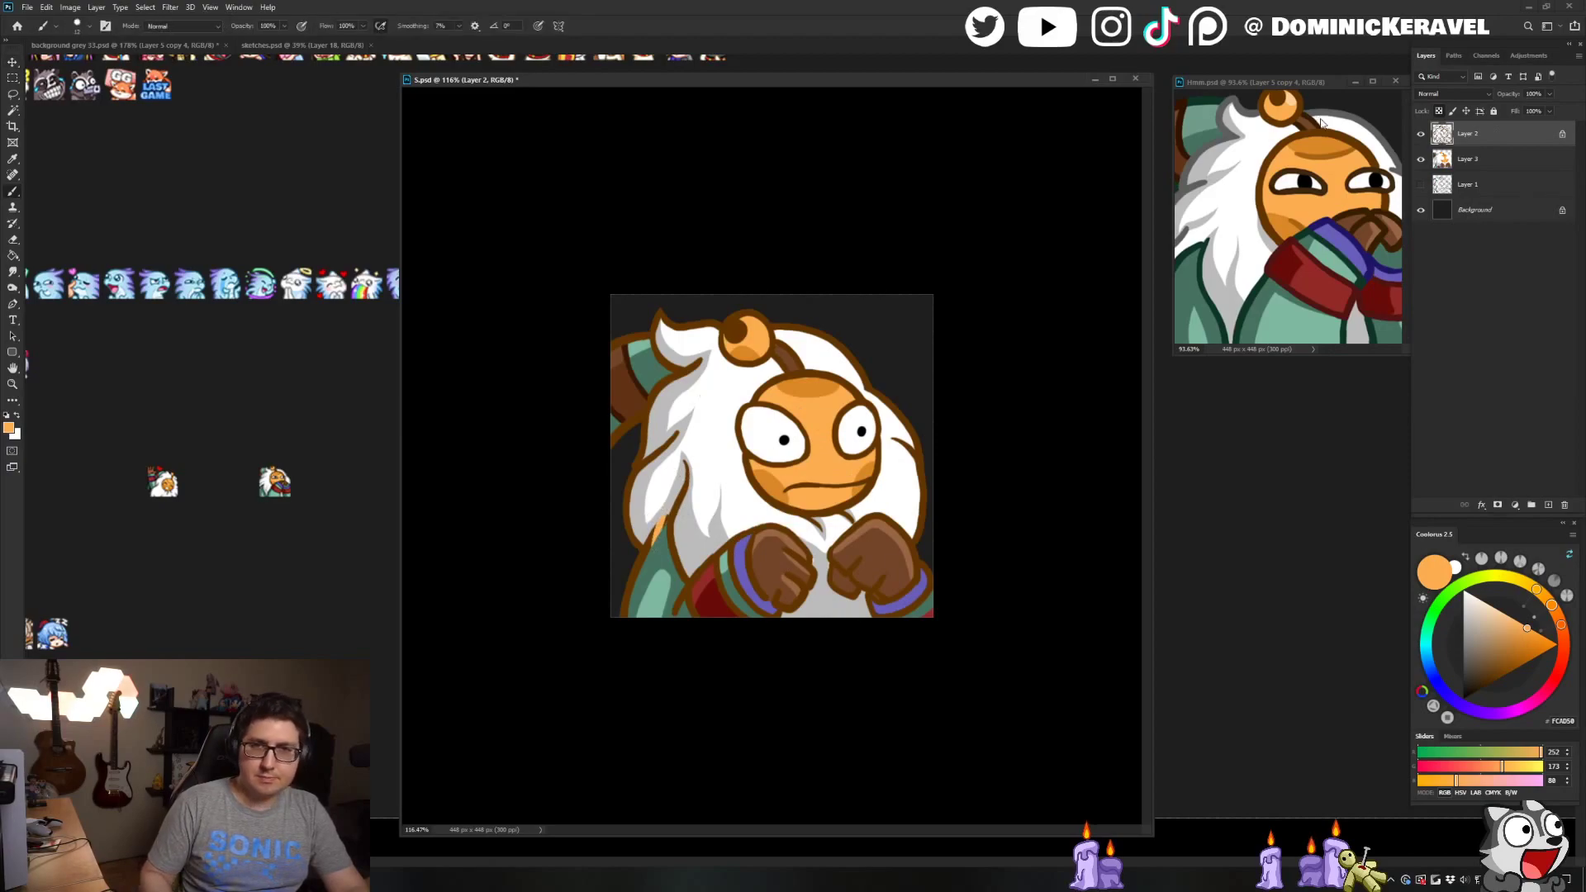
pyautogui.keyDown('alt'); pyautogui.click(1253, 110); pyautogui.keyUp('alt')
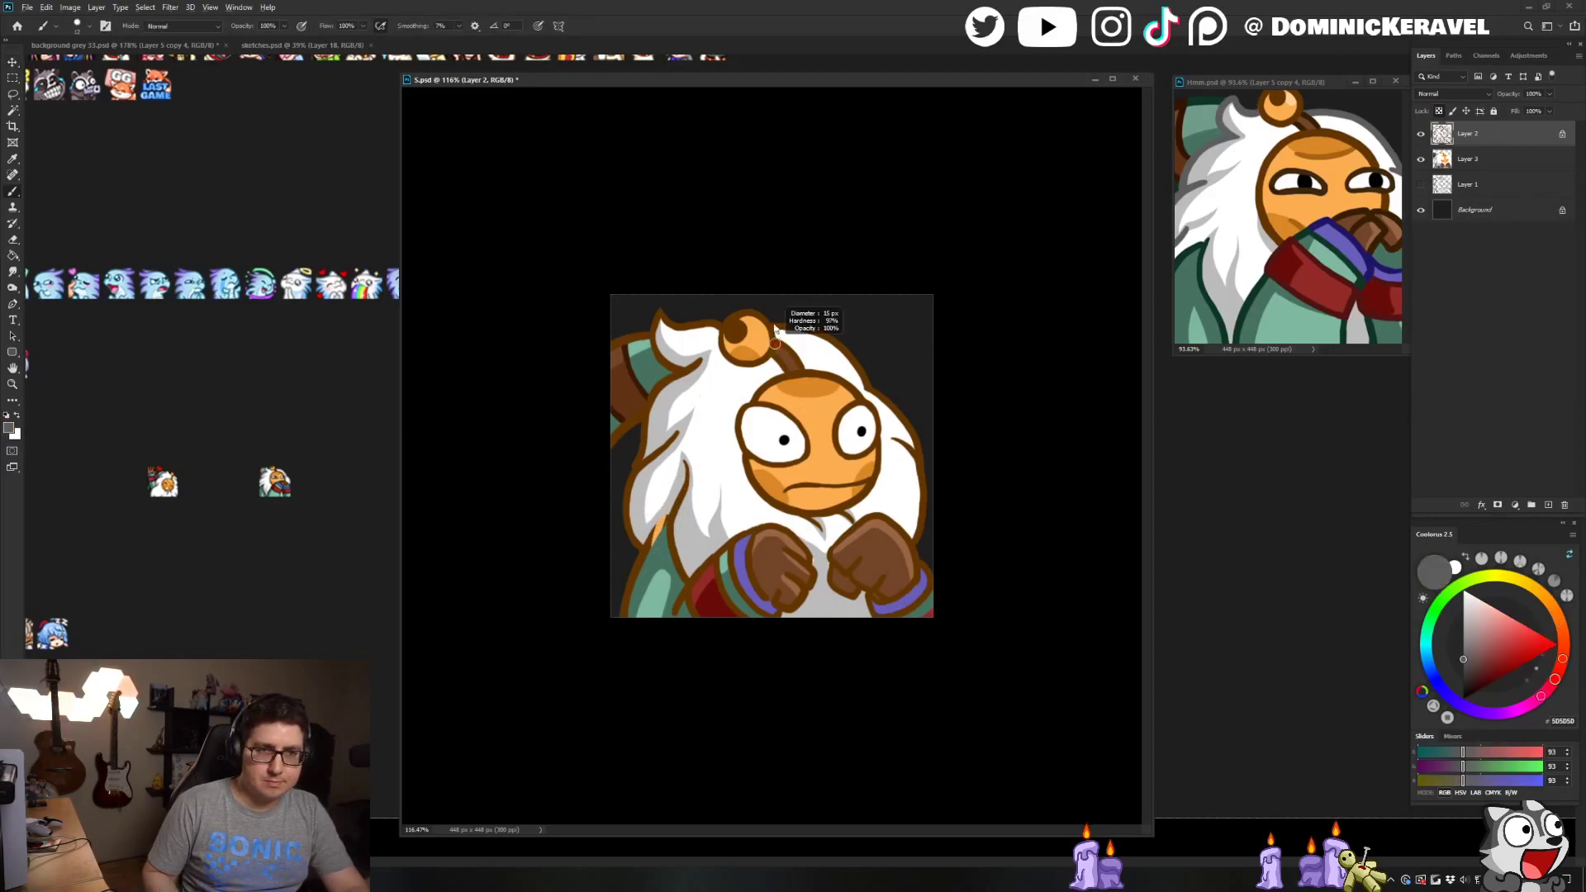
pyautogui.moveTo(801, 331)
pyautogui.mouseDown()
pyautogui.moveTo(909, 426)
pyautogui.moveTo(935, 528)
pyautogui.mouseUp()
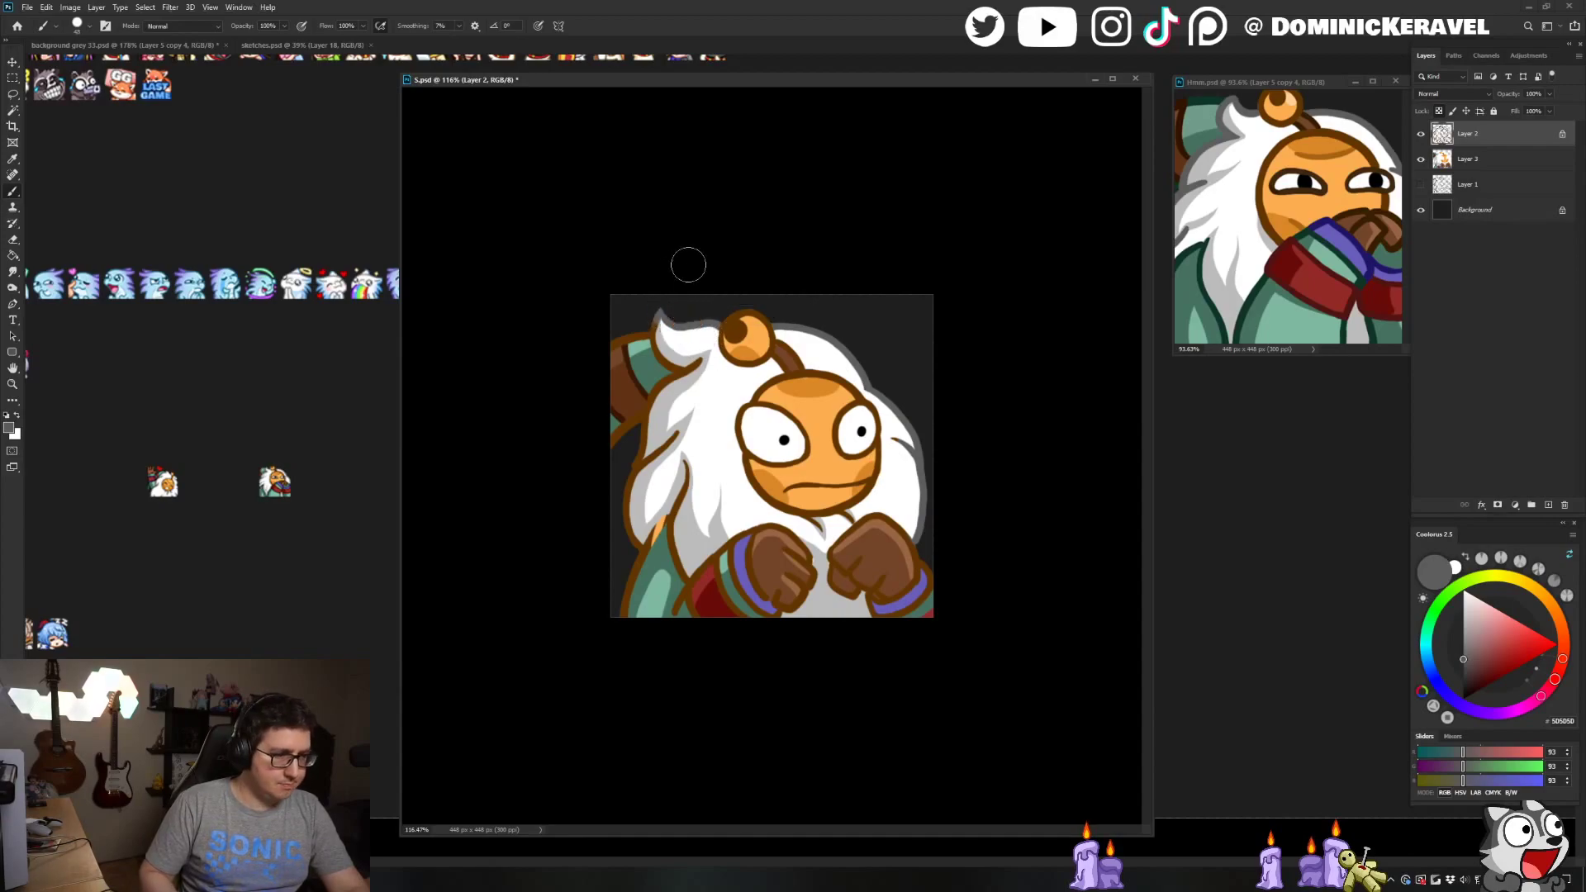
# Recolour the outlines of the hair's left side and the strands beneath the chin with dark grey #5D5D5D
pyautogui.scroll(2, 687, 281)
pyautogui.moveTo(632, 266)
pyautogui.mouseDown()
pyautogui.moveTo(631, 321)
pyautogui.moveTo(655, 337)
pyautogui.moveTo(685, 317)
pyautogui.moveTo(659, 326)
pyautogui.moveTo(642, 369)
pyautogui.moveTo(672, 346)
pyautogui.moveTo(624, 382)
pyautogui.moveTo(608, 445)
pyautogui.moveTo(648, 435)
pyautogui.moveTo(581, 516)
pyautogui.moveTo(589, 553)
pyautogui.moveTo(669, 484)
pyautogui.moveTo(661, 459)
pyautogui.moveTo(643, 593)
pyautogui.moveTo(674, 566)
pyautogui.moveTo(649, 628)
pyautogui.mouseUp()
pyautogui.press('[')
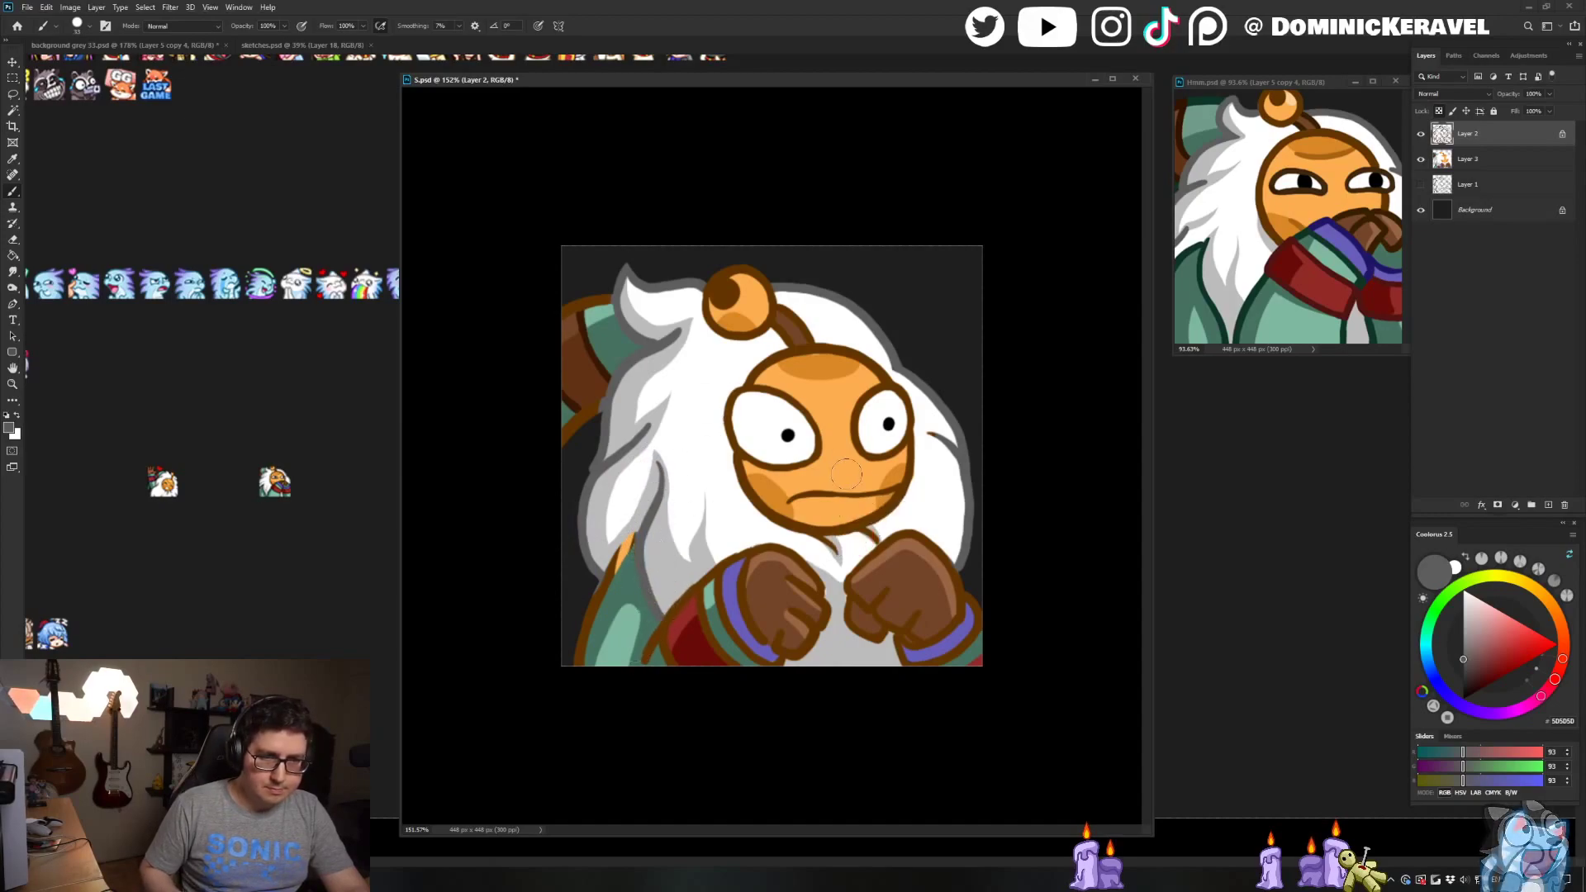
pyautogui.moveTo(876, 520)
pyautogui.mouseDown()
pyautogui.moveTo(888, 528)
pyautogui.moveTo(863, 546)
pyautogui.moveTo(884, 529)
pyautogui.moveTo(803, 545)
pyautogui.mouseUp()
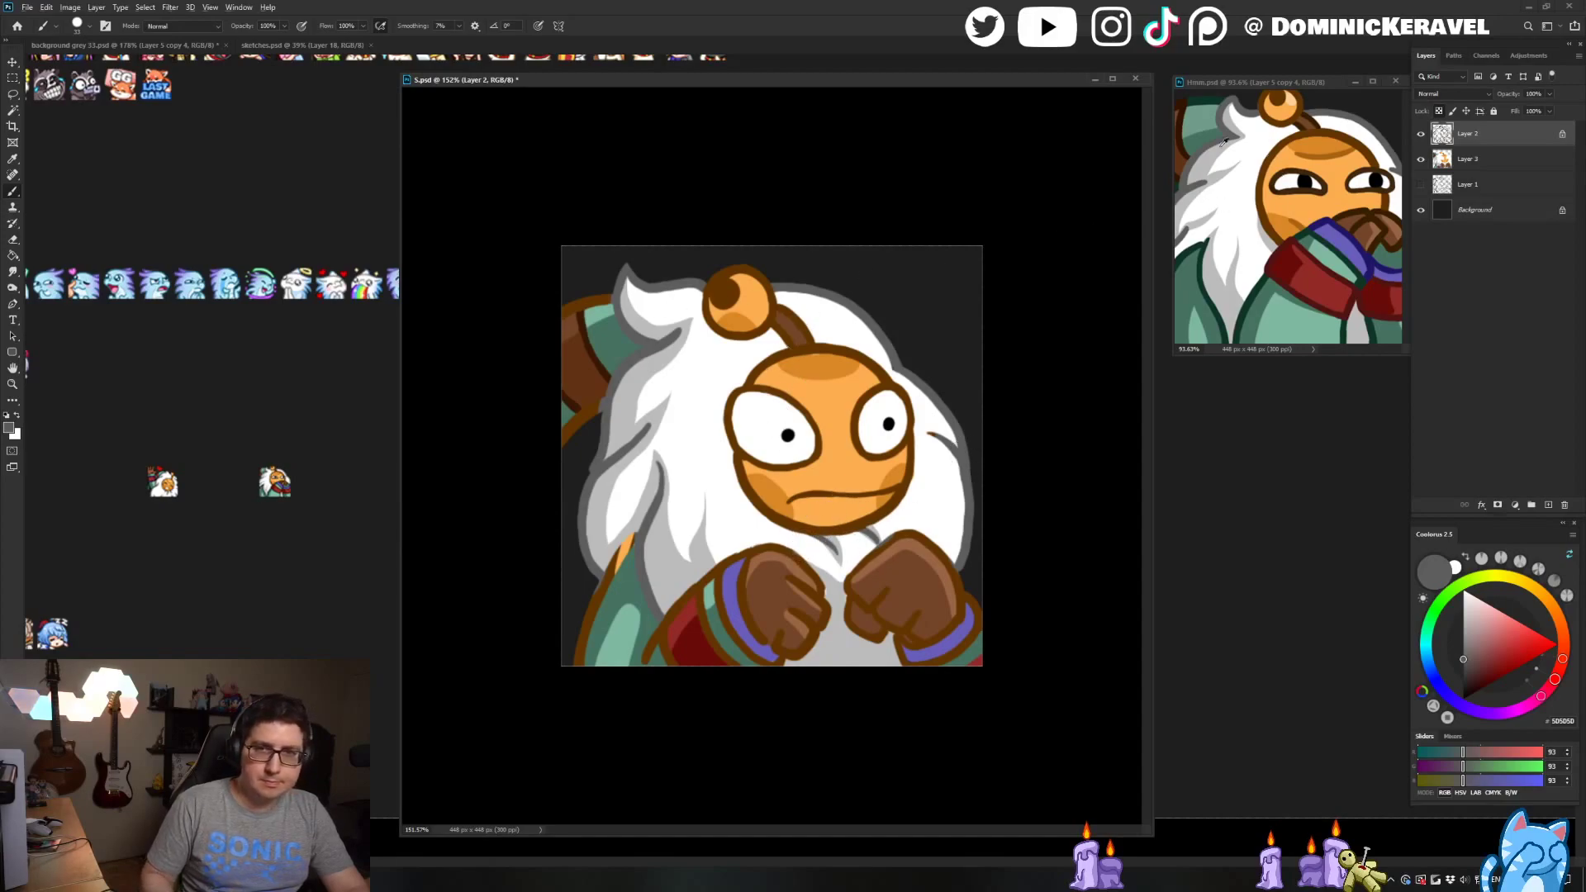
# Recolour the outline of the striped green shape behind the hair with dark green #0E3626 sampled from the reference
pyautogui.keyDown('alt'); pyautogui.click(1200, 98); pyautogui.keyUp('alt')
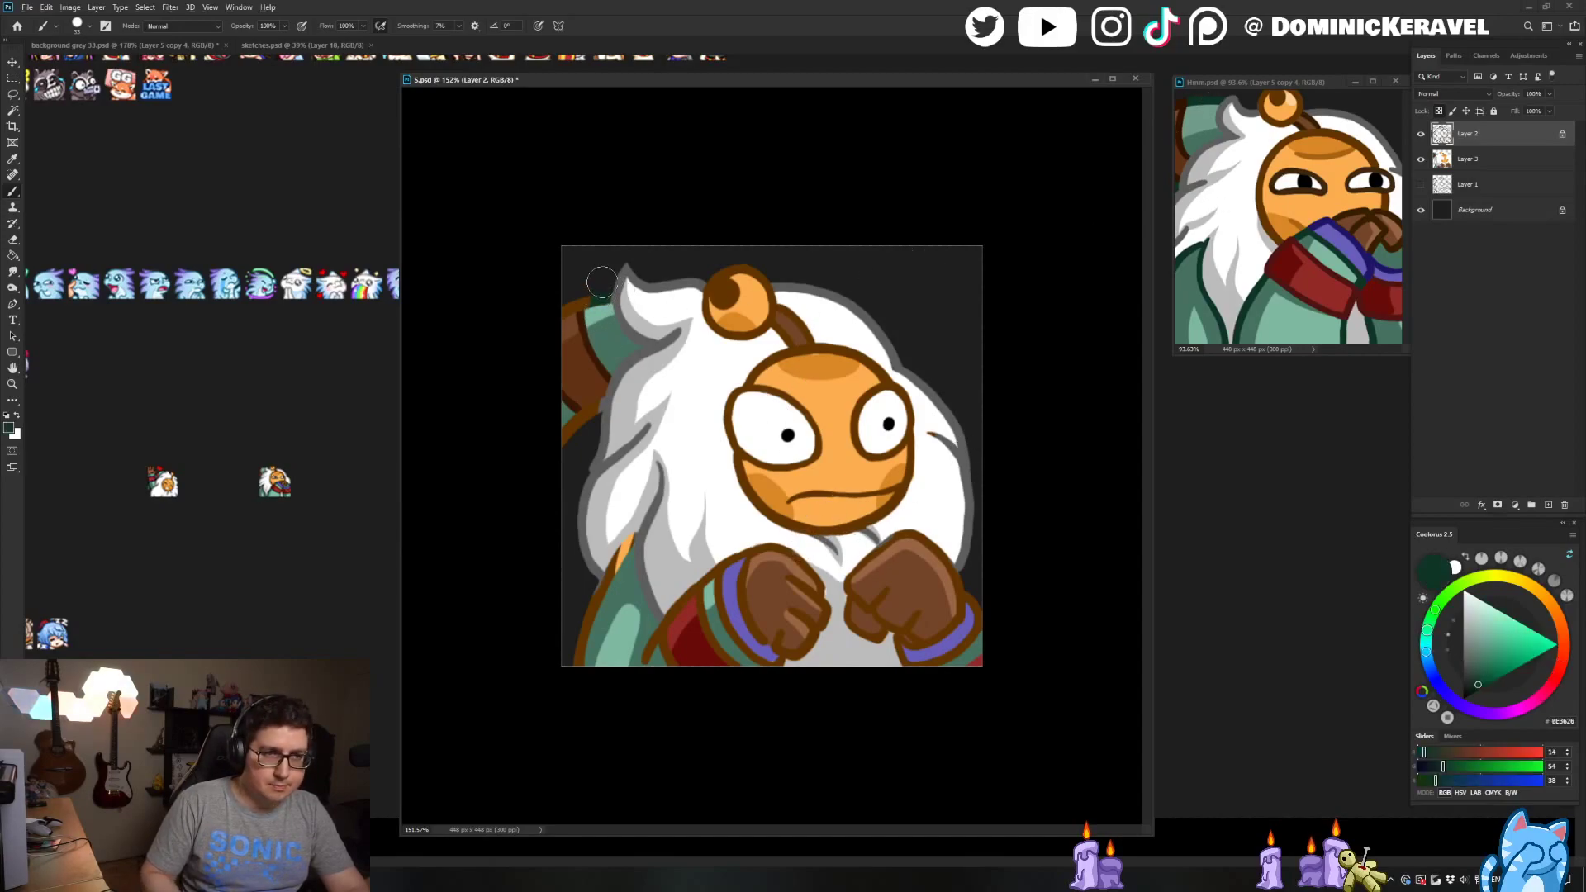
pyautogui.moveTo(592, 299)
pyautogui.mouseDown()
pyautogui.moveTo(498, 397)
pyautogui.moveTo(611, 381)
pyautogui.moveTo(576, 455)
pyautogui.mouseUp()
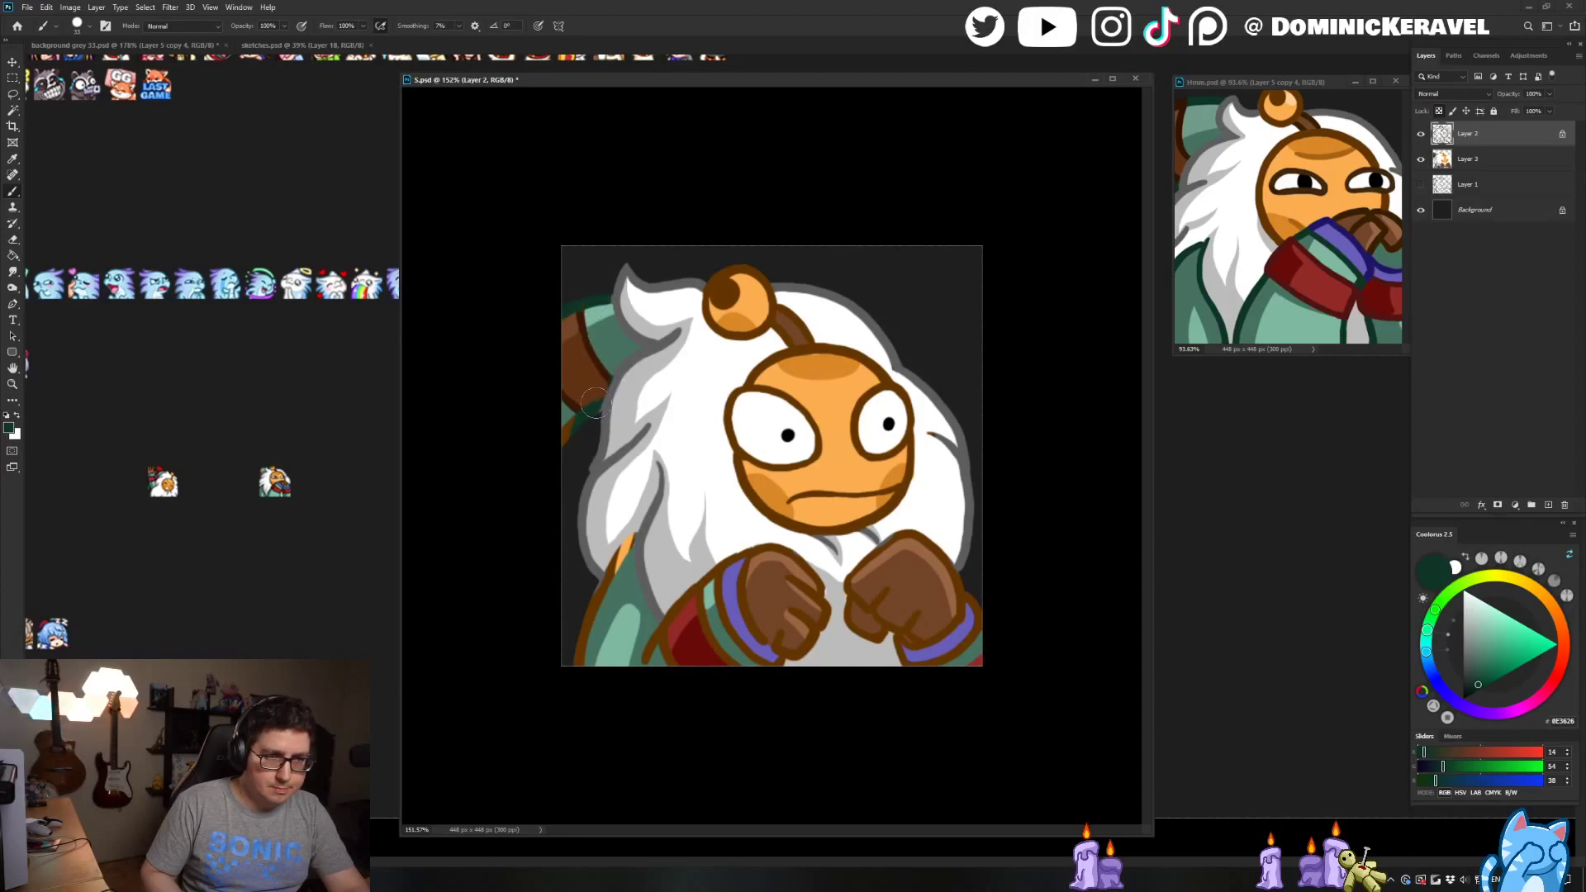
pyautogui.keyDown('alt'); pyautogui.click(625, 369); pyautogui.keyUp('alt')
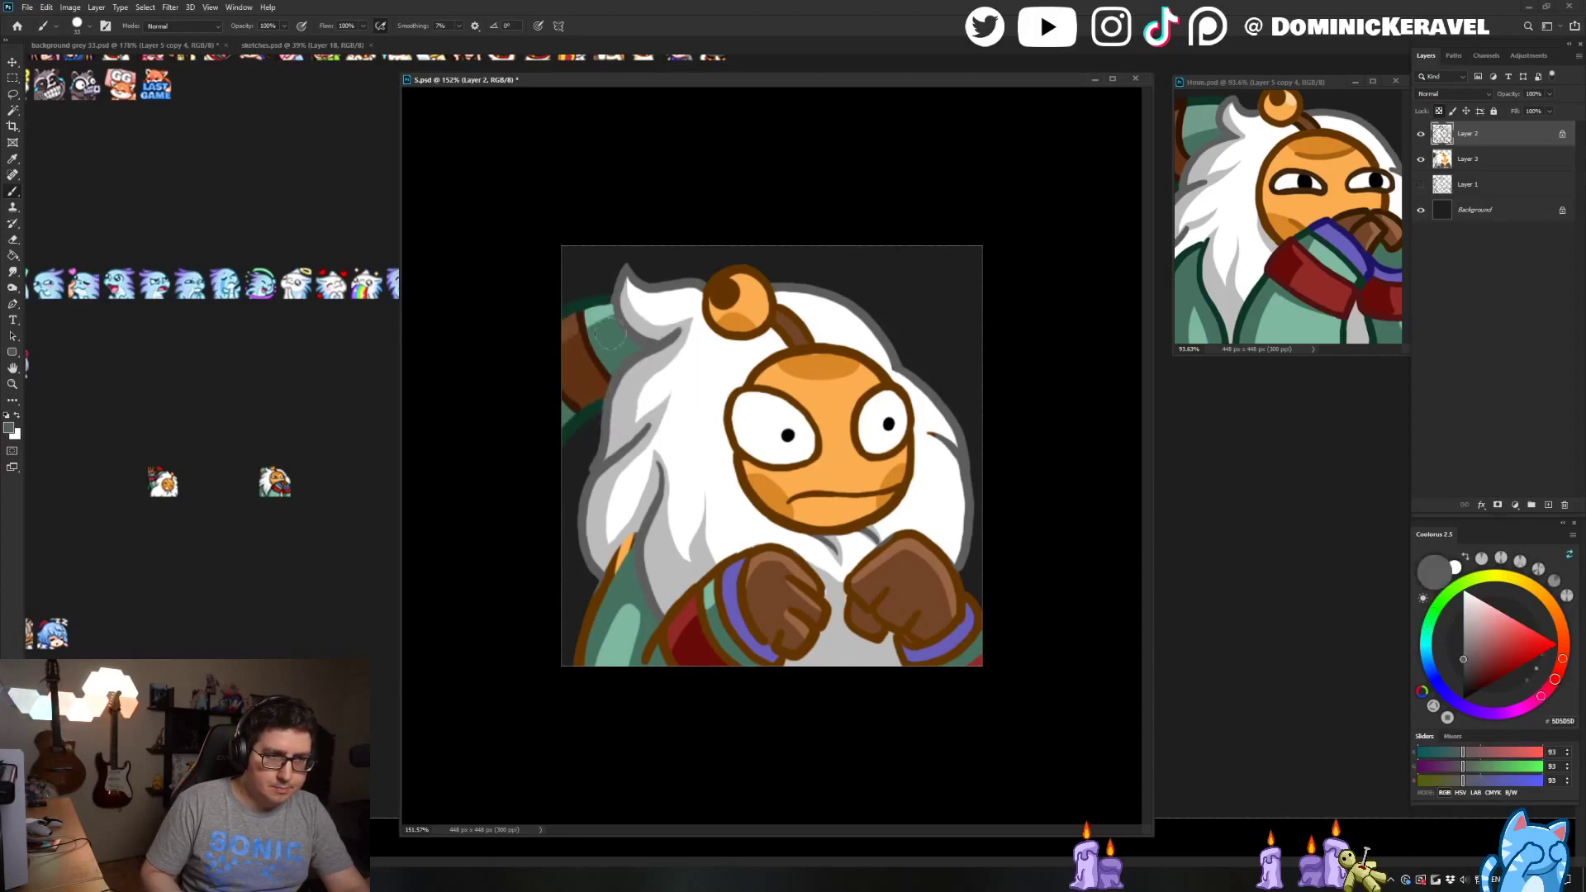
# Recolour the green robe and left sleeve outlines with dark green #0E3626, undoing the first stroke and repainting it
pyautogui.keyDown('alt'); pyautogui.click(592, 407); pyautogui.keyUp('alt')
pyautogui.moveTo(628, 544); pyautogui.dragTo(578, 744)
pyautogui.hotkey('ctrl', 'z')
pyautogui.moveTo(610, 578); pyautogui.dragTo(588, 666)
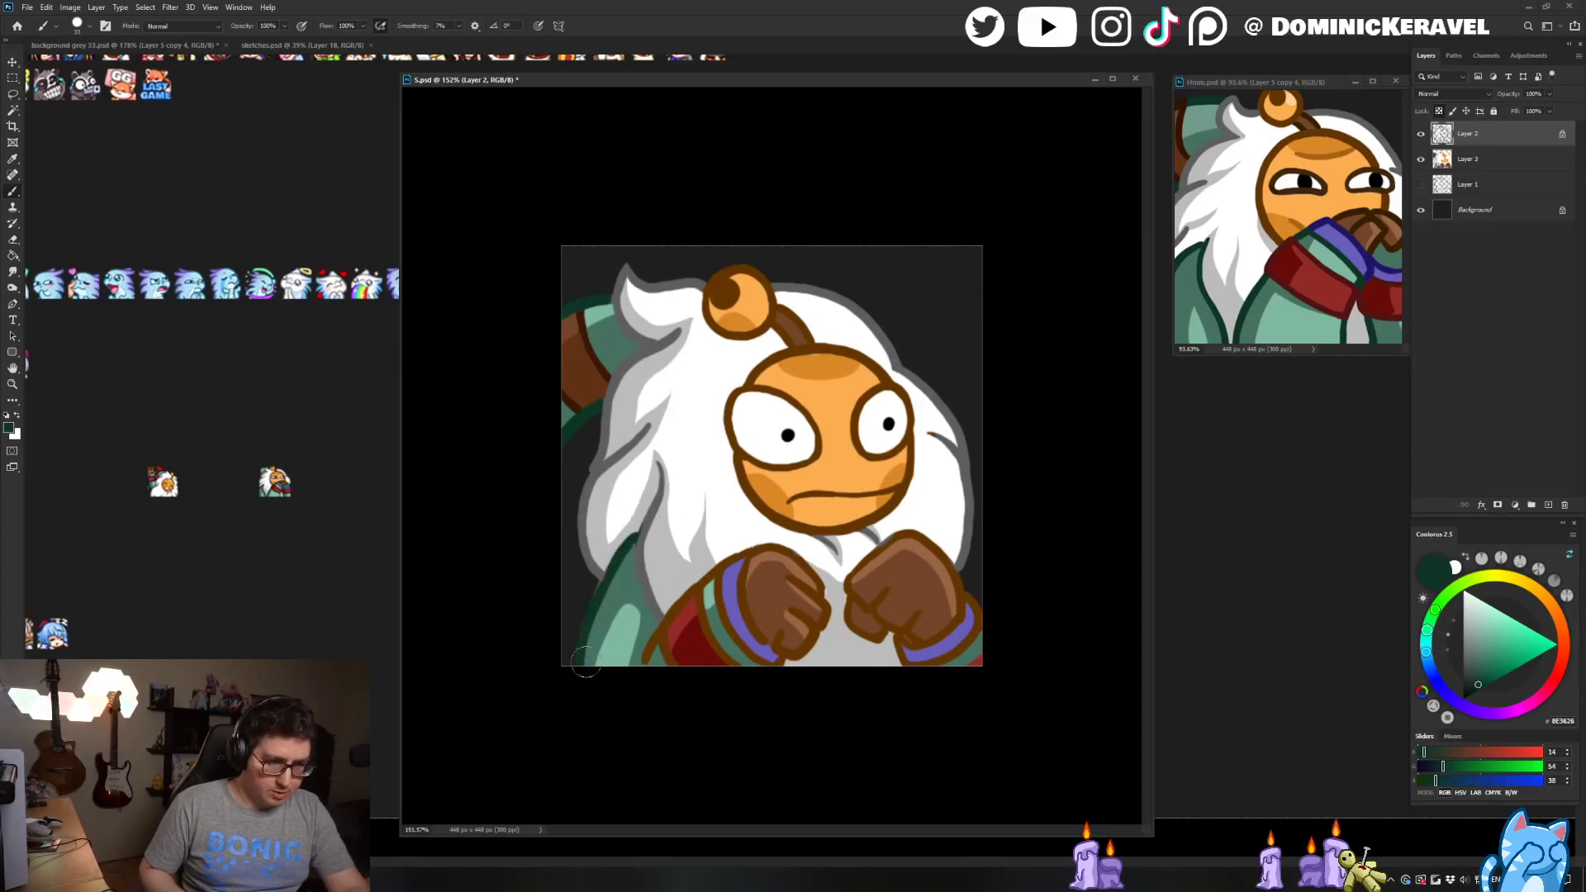
pyautogui.moveTo(625, 551)
pyautogui.mouseDown()
pyautogui.moveTo(681, 595)
pyautogui.moveTo(648, 659)
pyautogui.mouseUp()
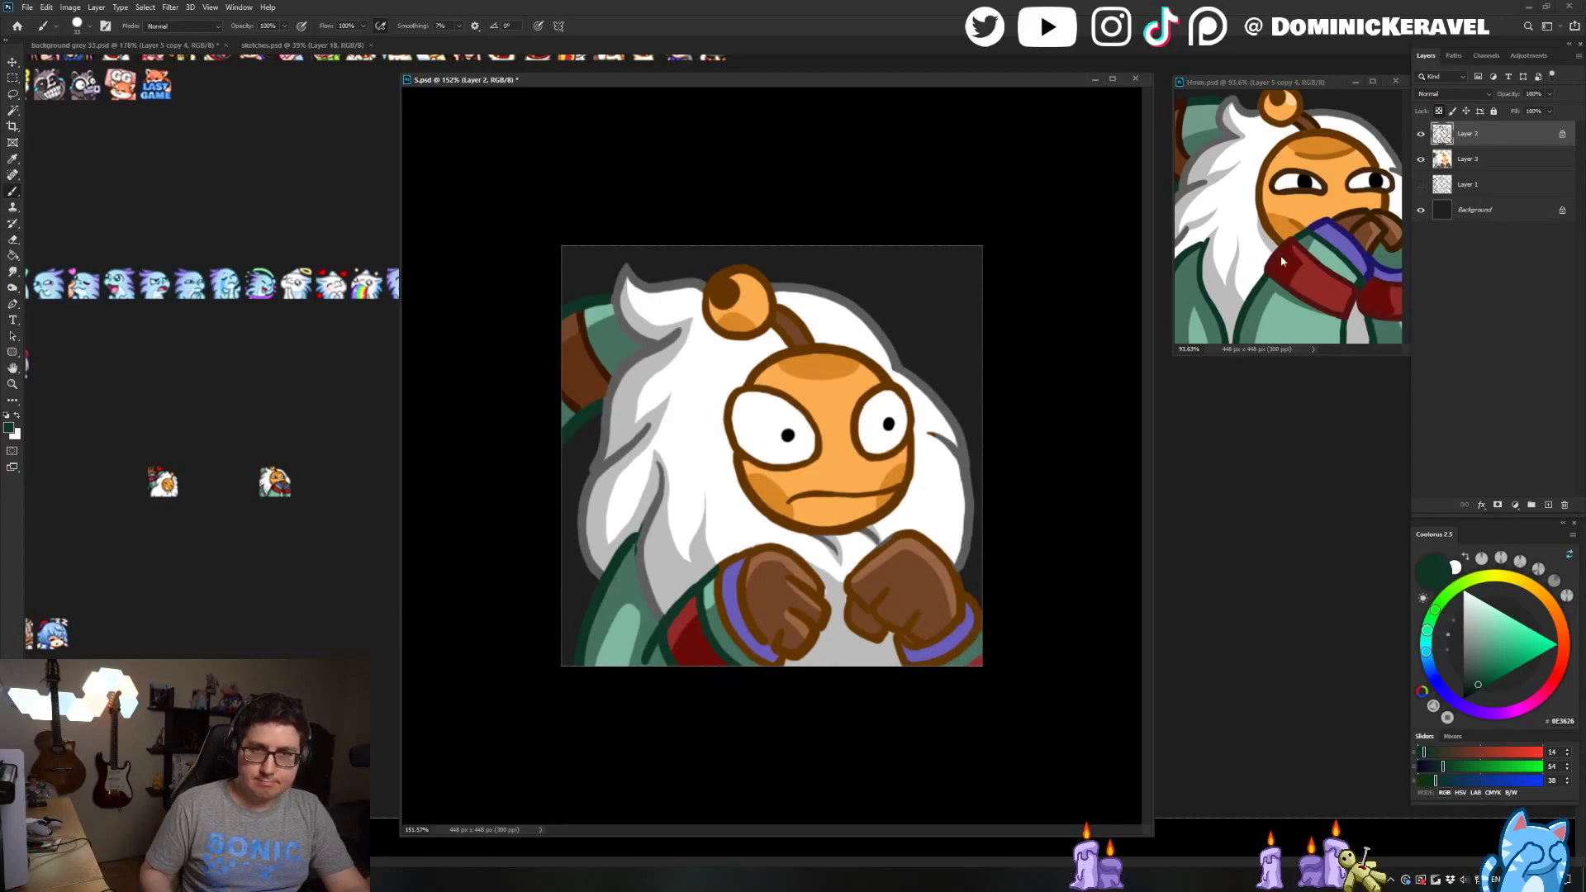
# Recolour the outlines of both brown fists with dark brown #45280A sampled from the reference hands
pyautogui.keyDown('alt'); pyautogui.click(1387, 221); pyautogui.keyUp('alt')
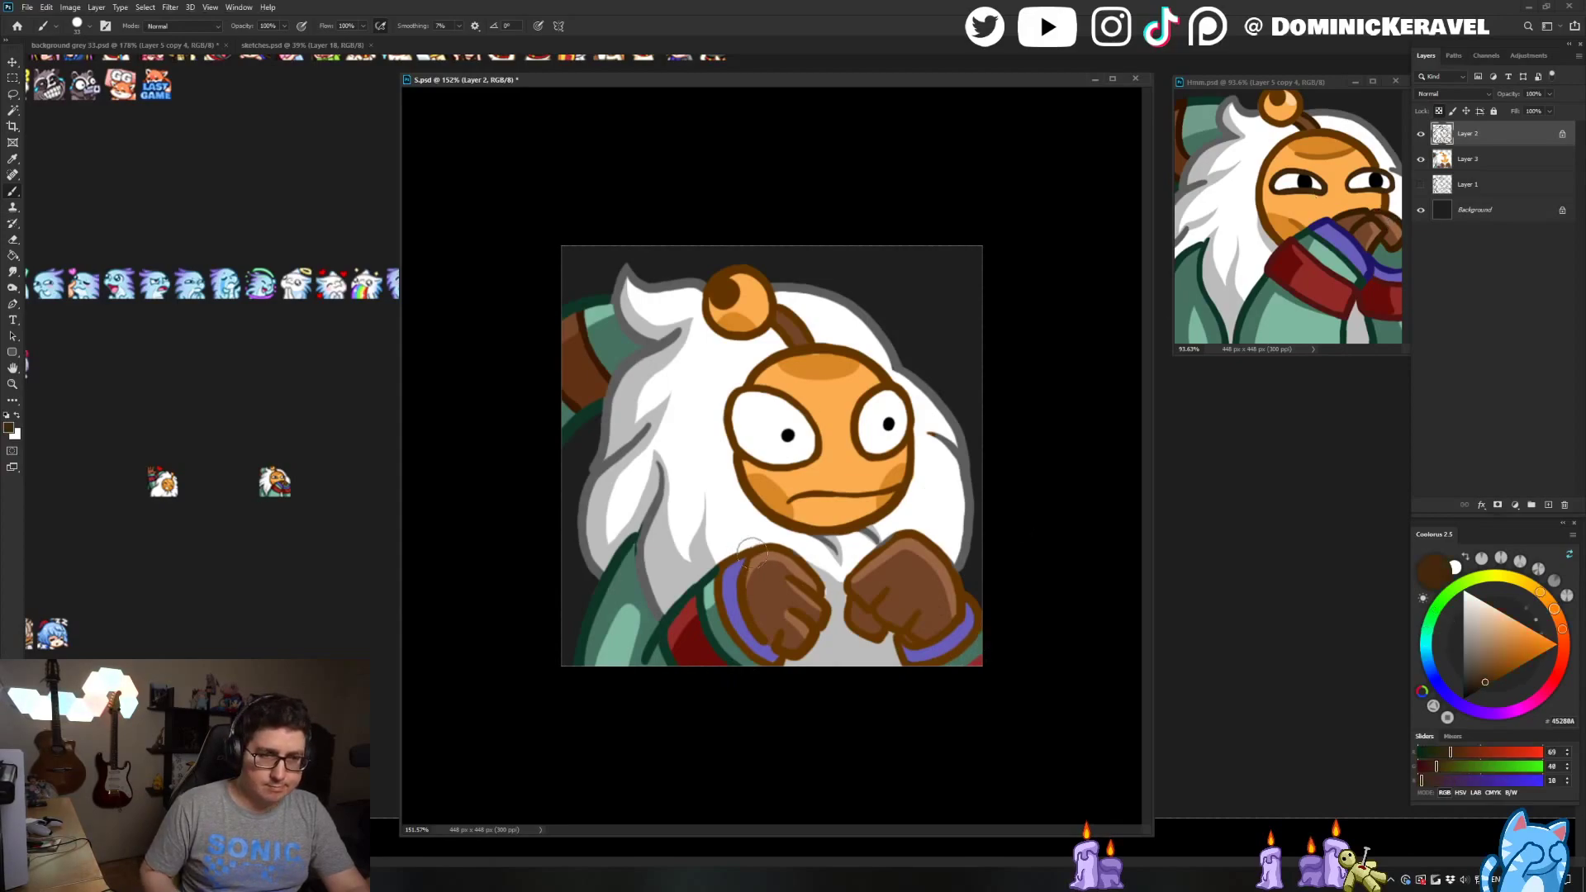
pyautogui.moveTo(757, 551); pyautogui.dragTo(806, 552)
pyautogui.click(903, 546)
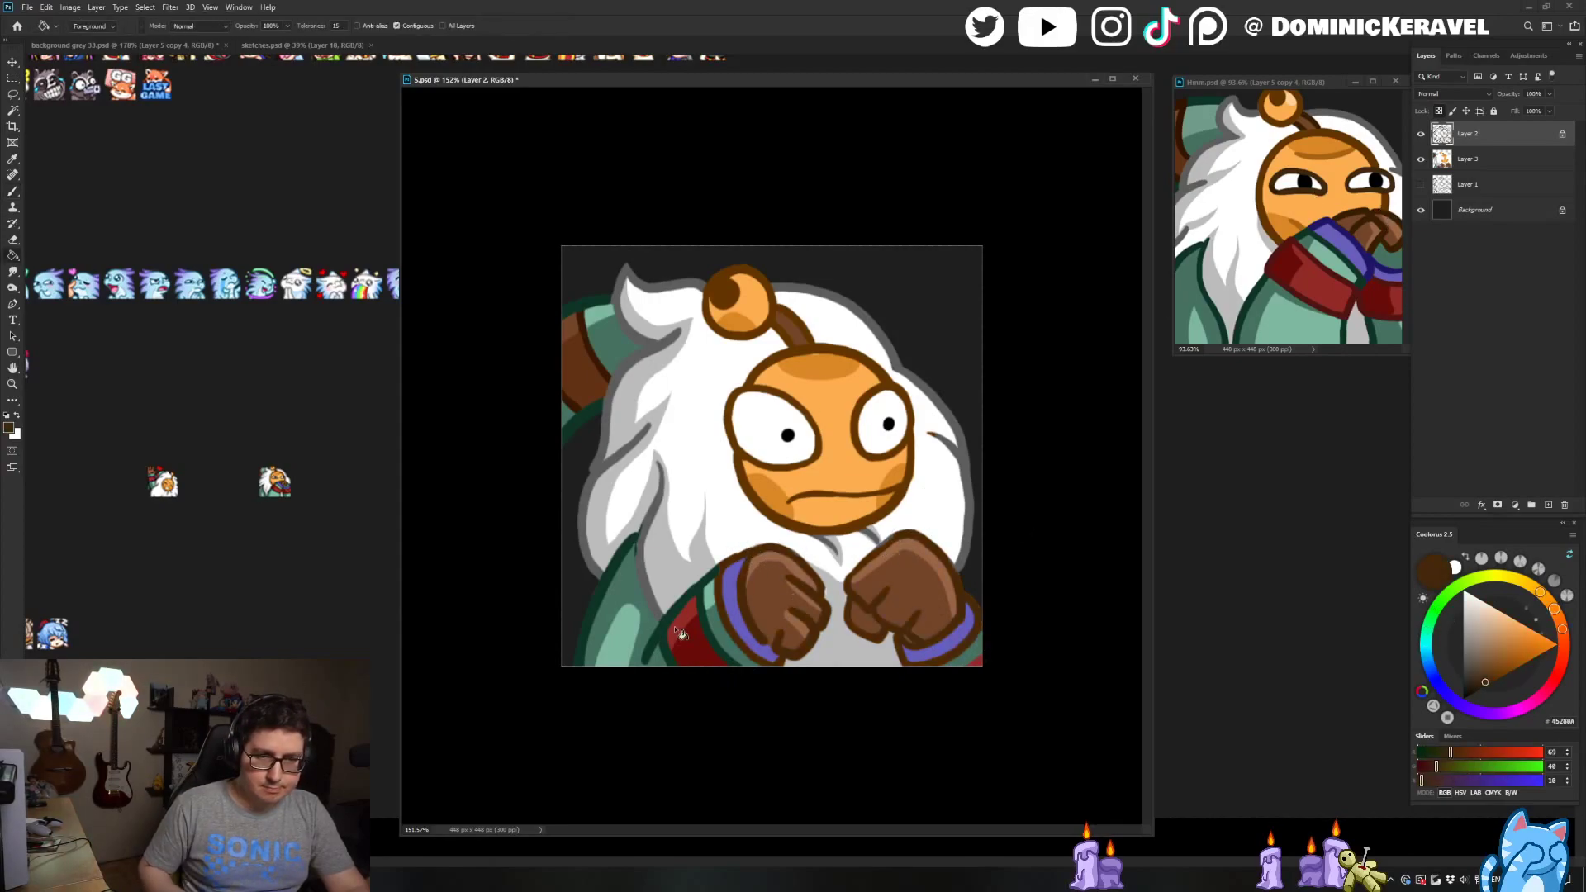
pyautogui.press('b')
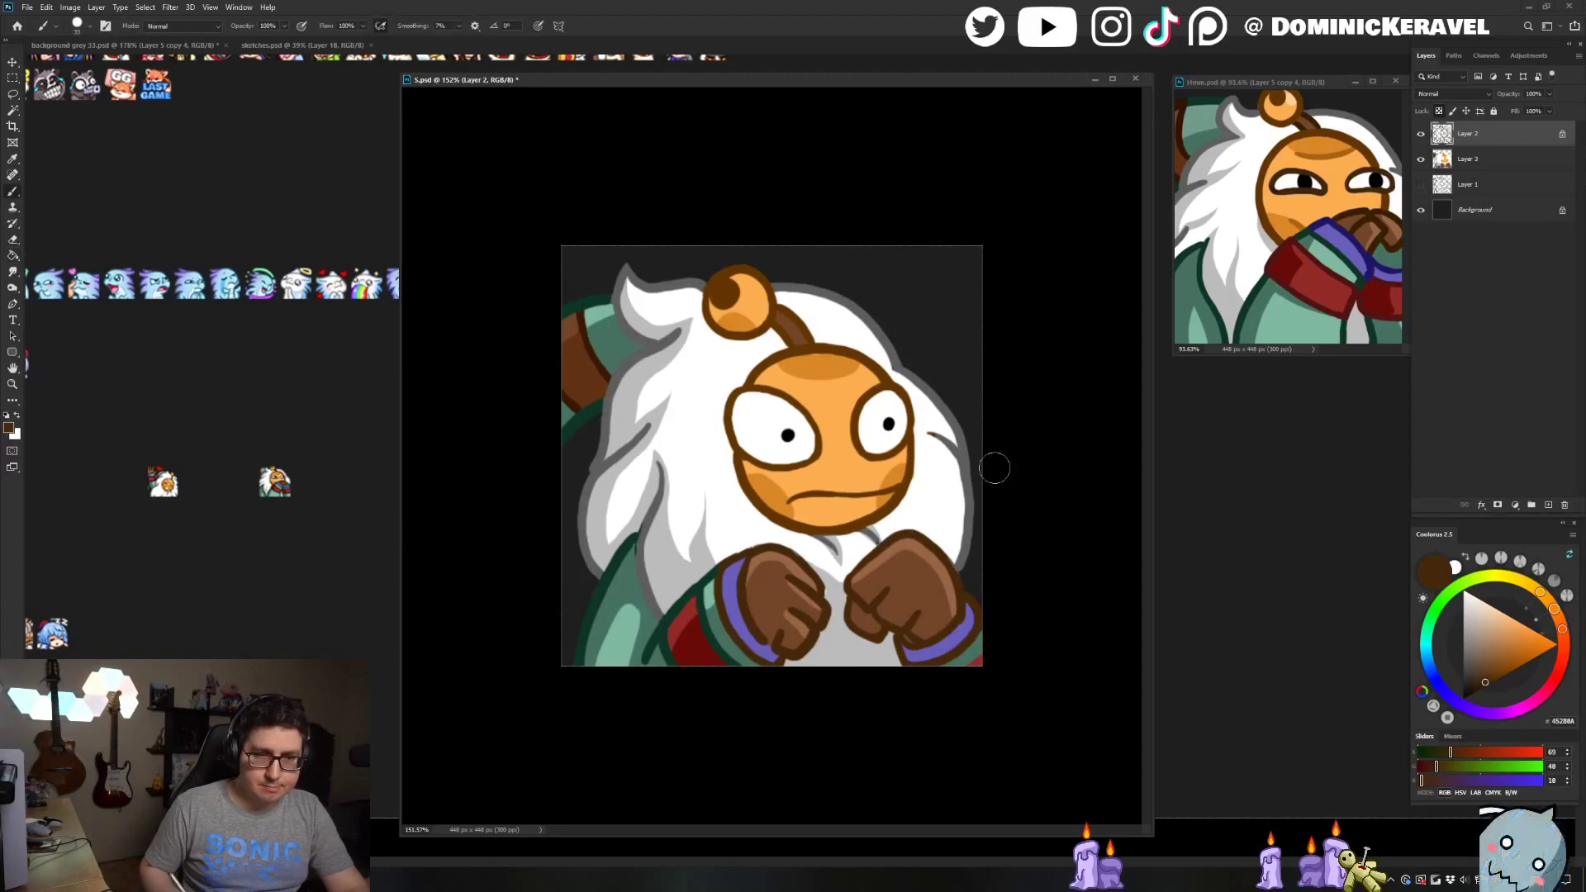
pyautogui.keyDown('alt'); pyautogui.click(1357, 230); pyautogui.keyUp('alt')
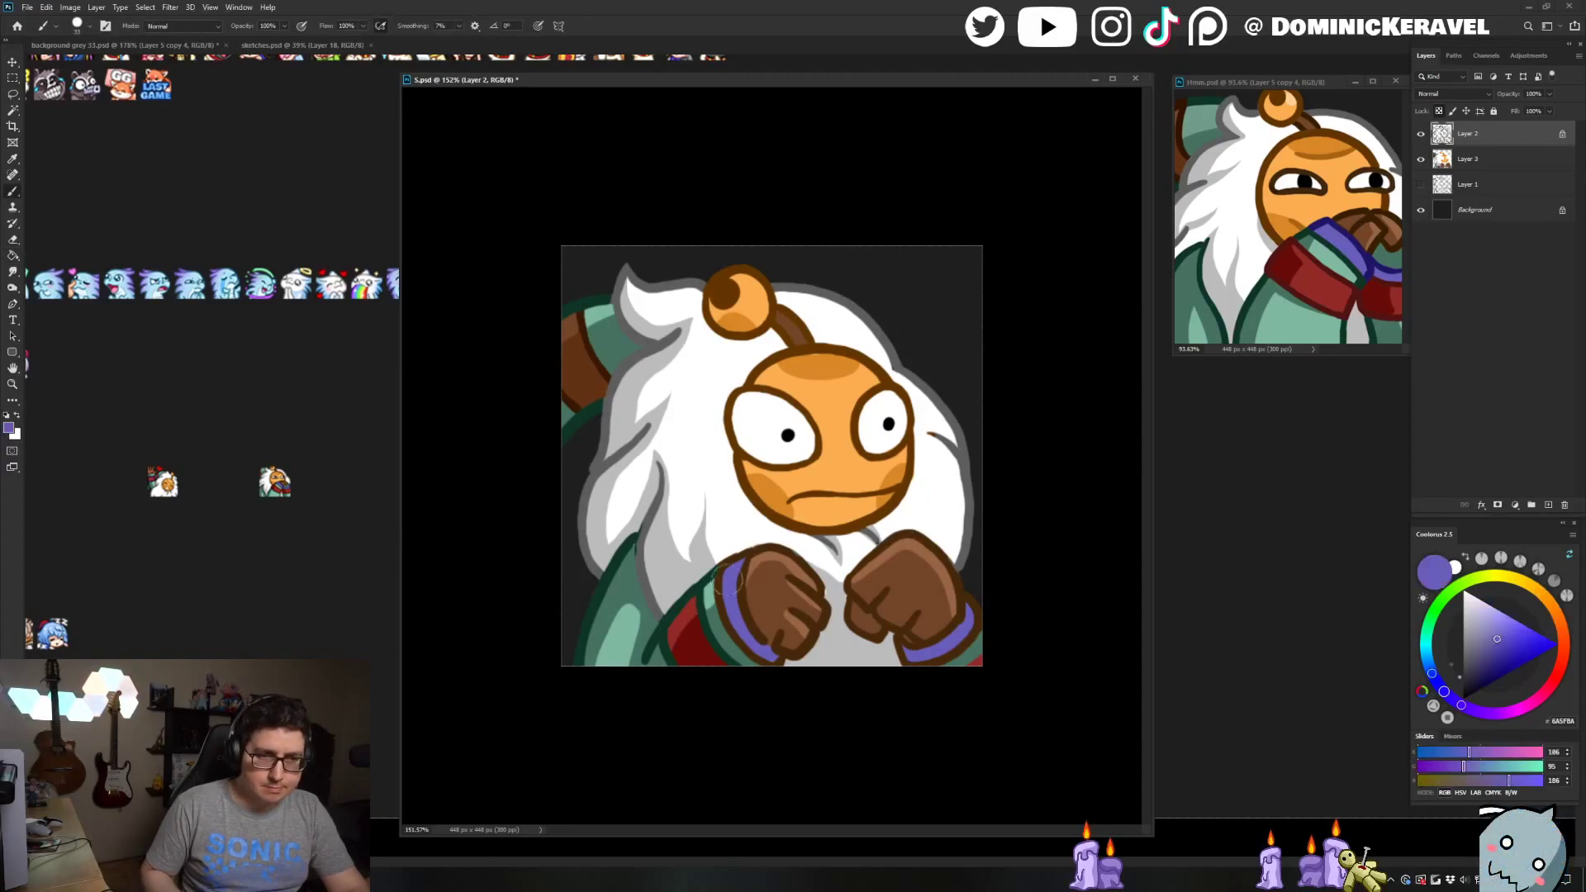
pyautogui.moveTo(743, 550); pyautogui.dragTo(742, 609)
pyautogui.hotkey('ctrl', 'z')
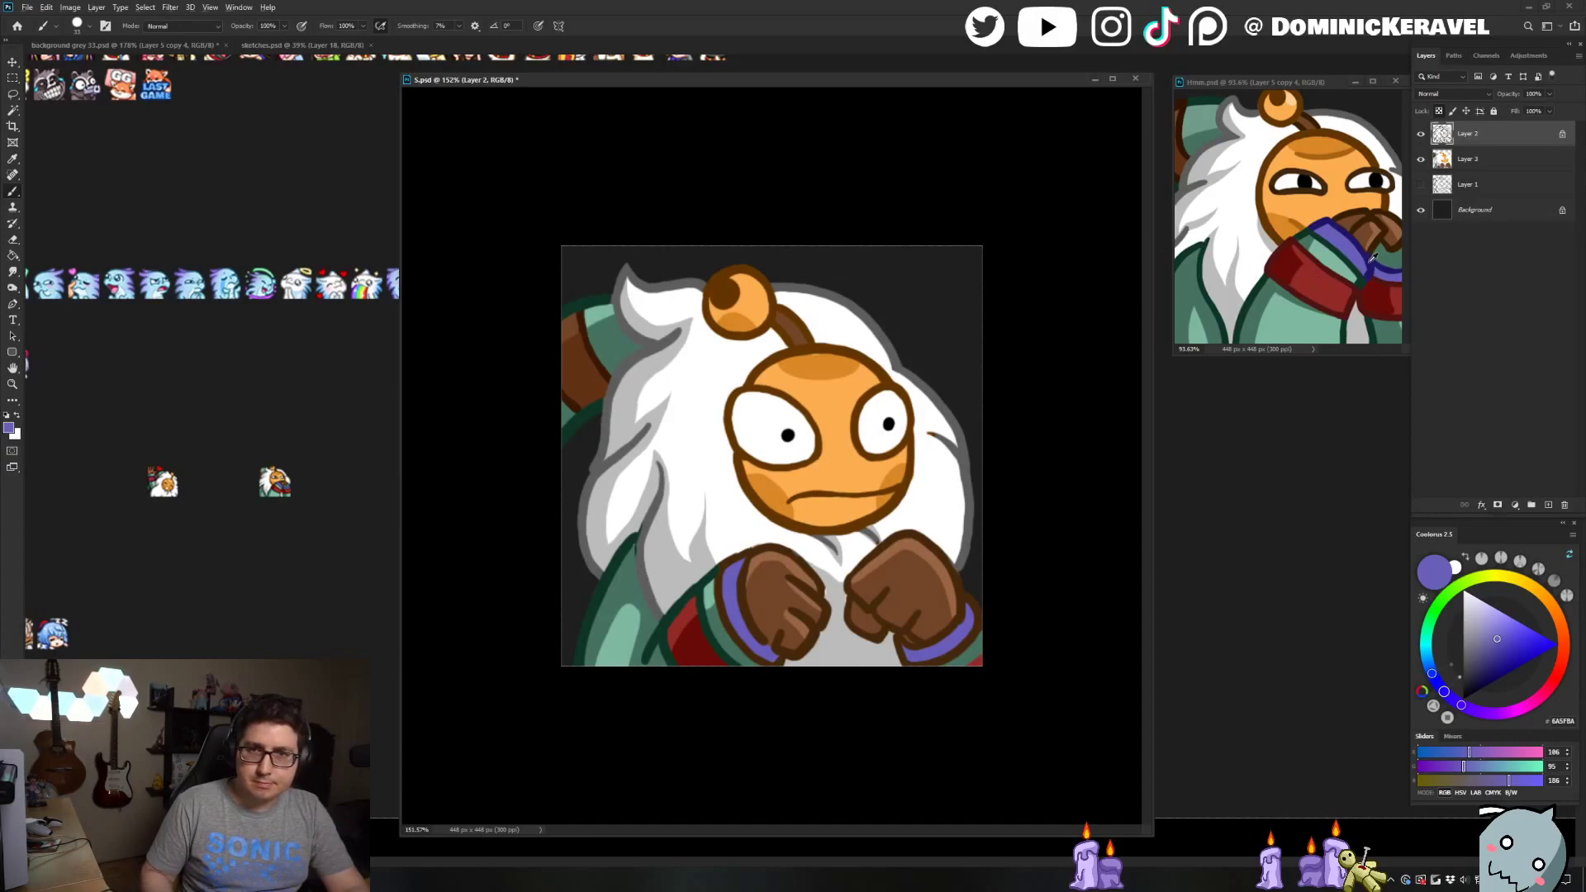
# Recolour the purple cuff outlines on both wrists with dark blue #201668, touching up the adjoining green edge with #0E3626
pyautogui.keyDown('alt'); pyautogui.click(1371, 259); pyautogui.keyUp('alt')
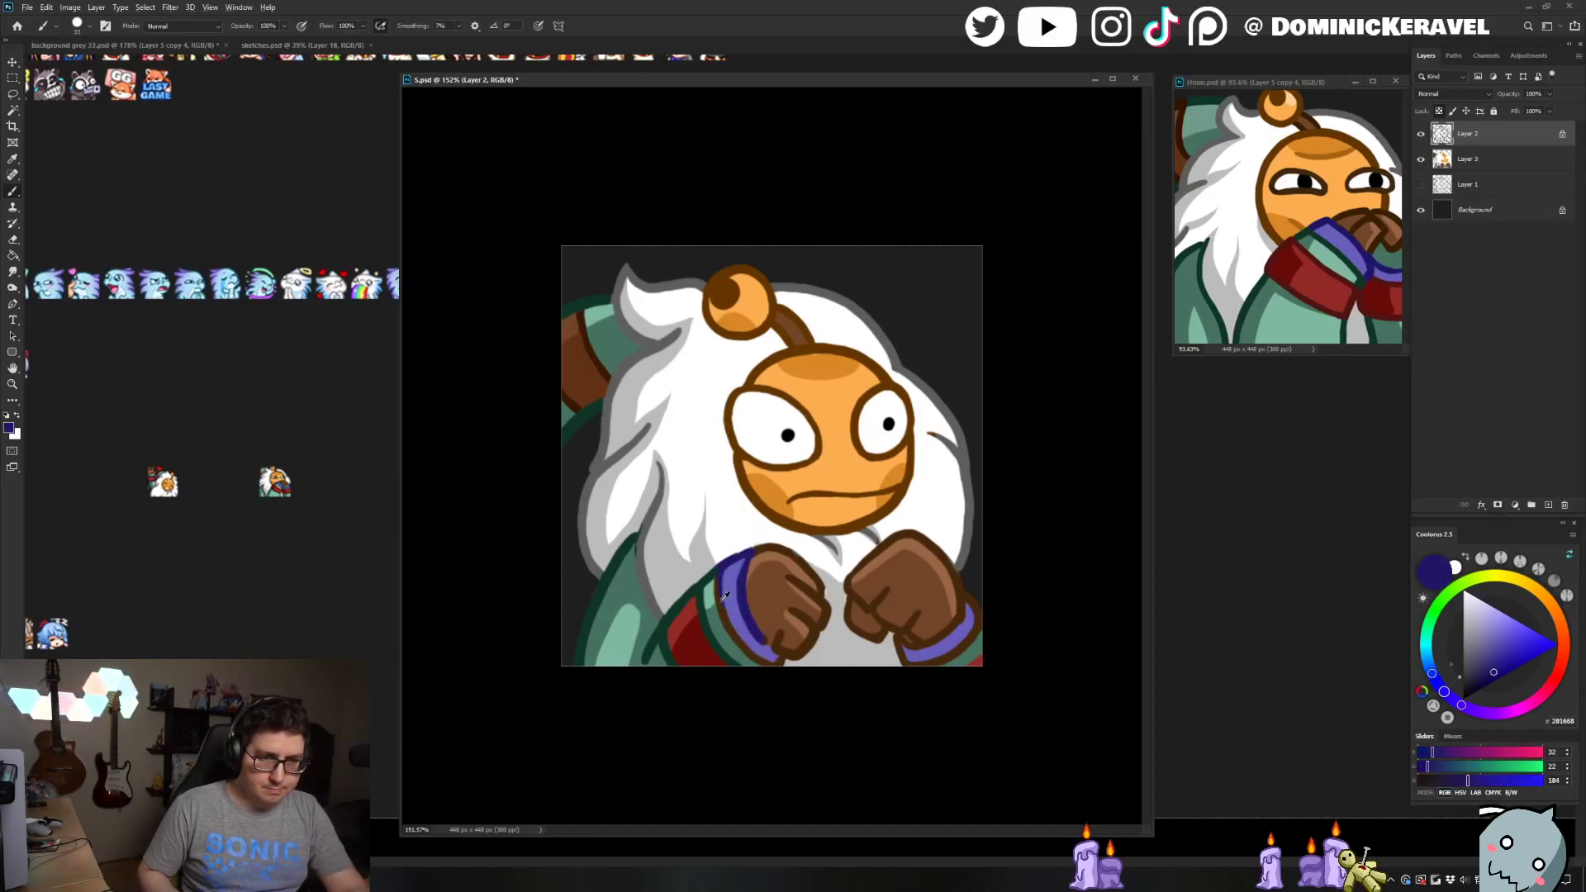
pyautogui.keyDown('alt'); pyautogui.click(712, 570); pyautogui.keyUp('alt')
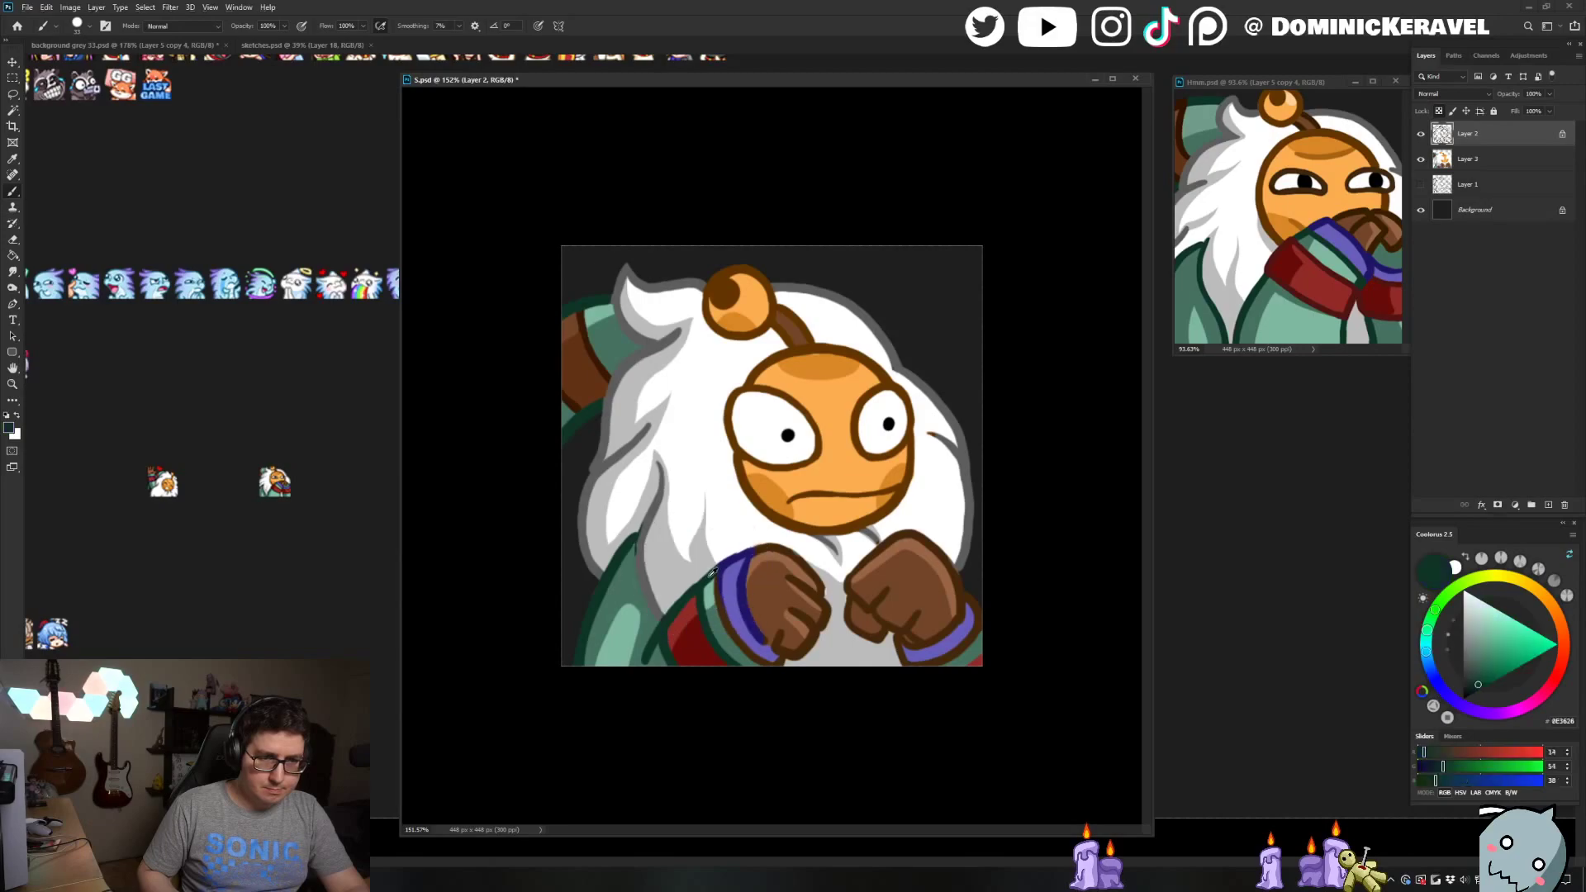
pyautogui.keyDown('alt'); pyautogui.click(758, 626); pyautogui.keyUp('alt')
pyautogui.moveTo(975, 601); pyautogui.dragTo(971, 617)
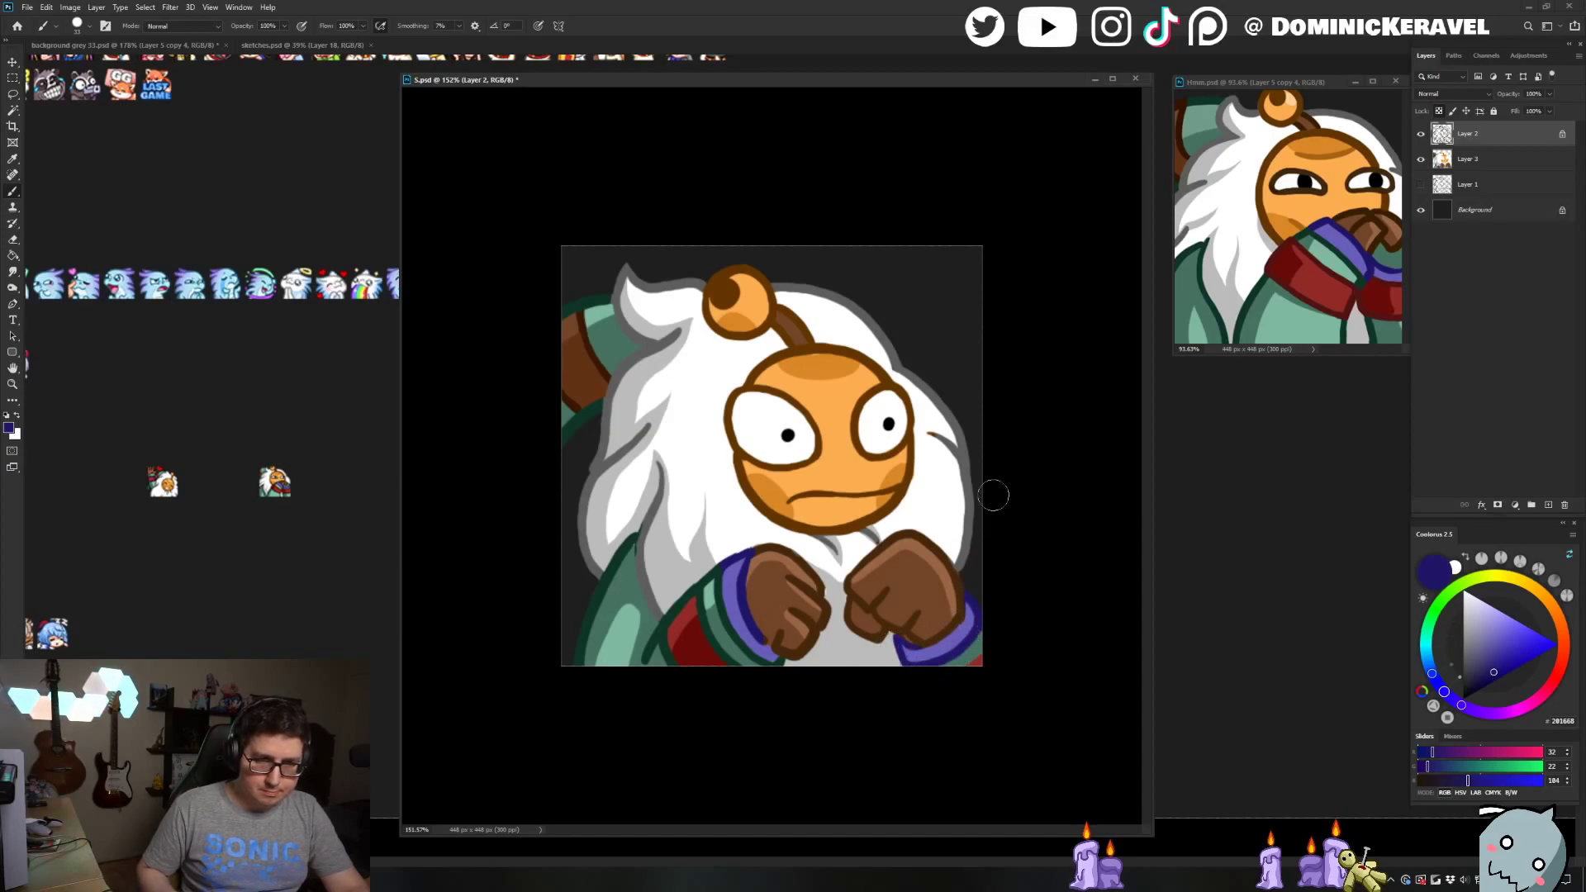
# Recolour the right sleeve's outline beside the purple cuff with sampled dark green #0E3626
pyautogui.keyDown('alt'); pyautogui.click(982, 643); pyautogui.keyUp('alt')
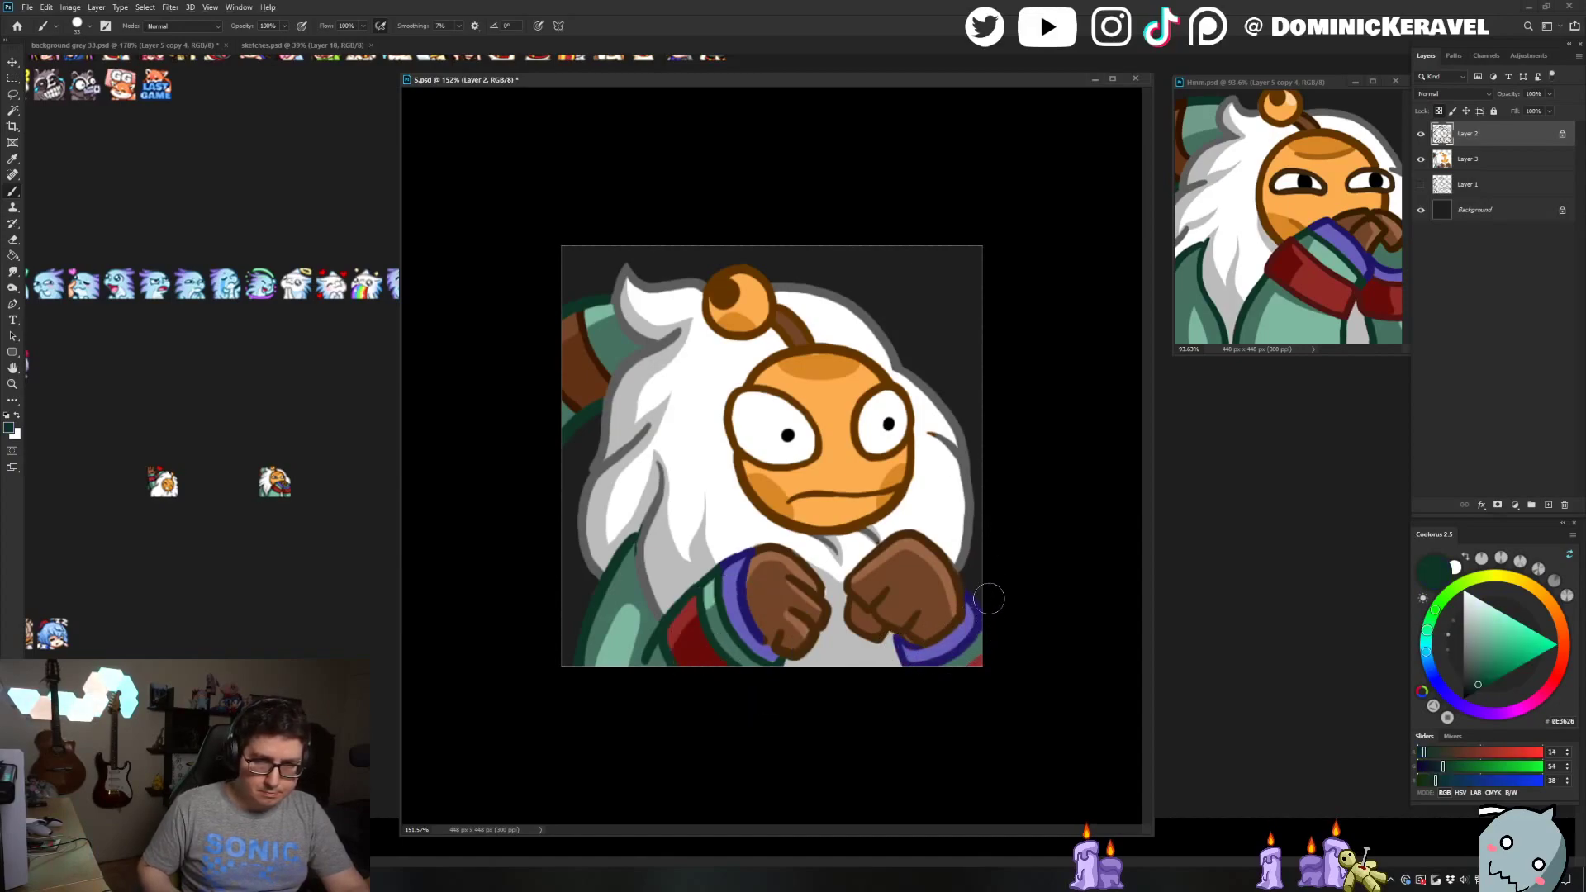
pyautogui.moveTo(983, 595); pyautogui.dragTo(977, 641)
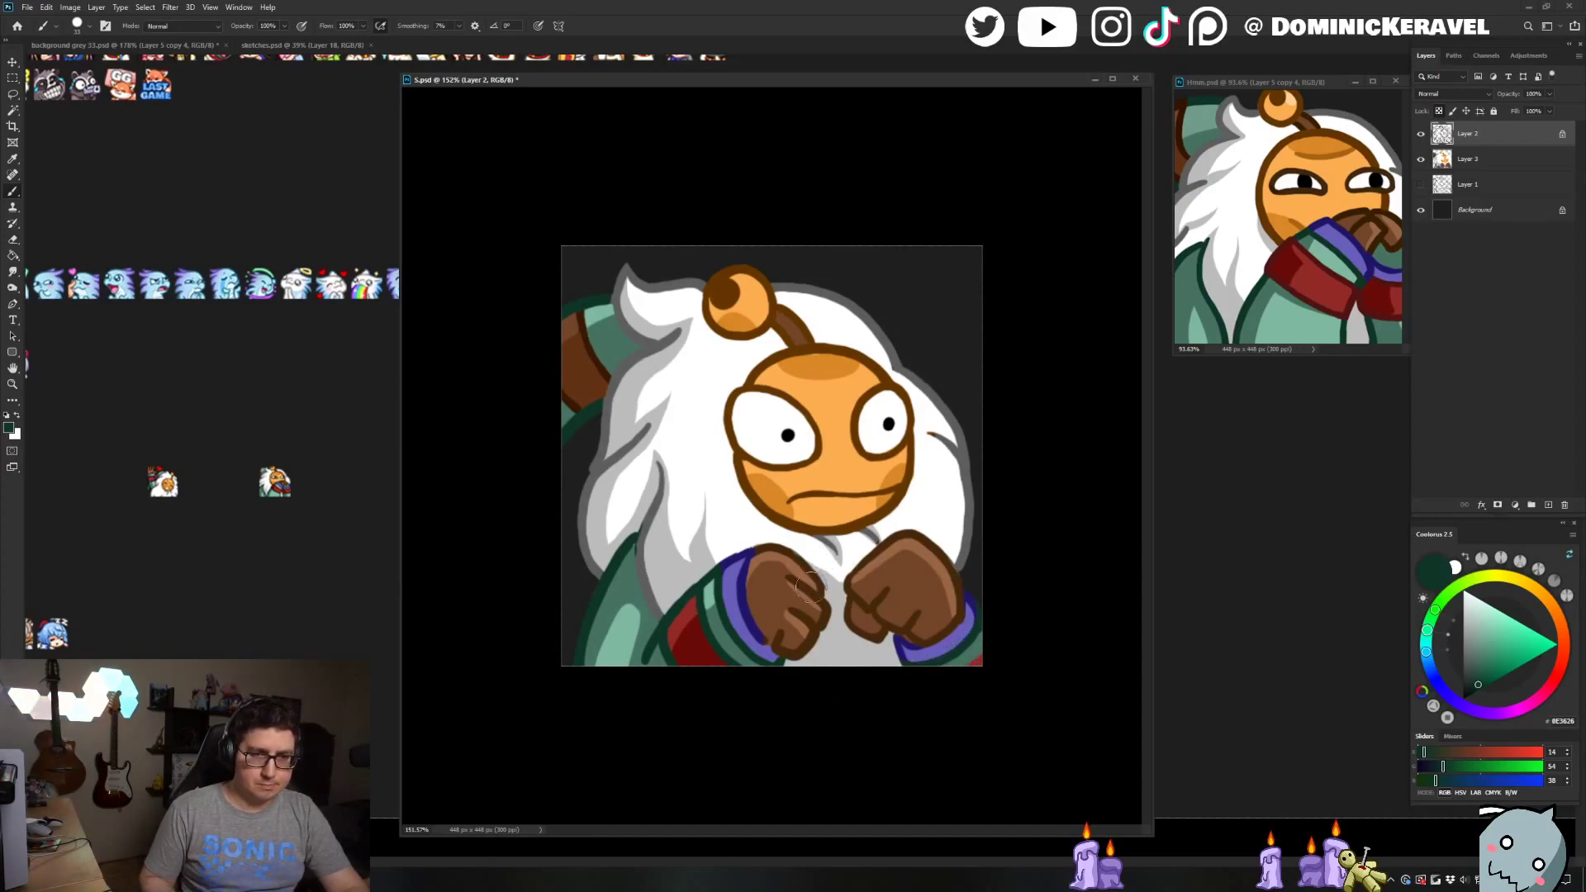
pyautogui.press('v')
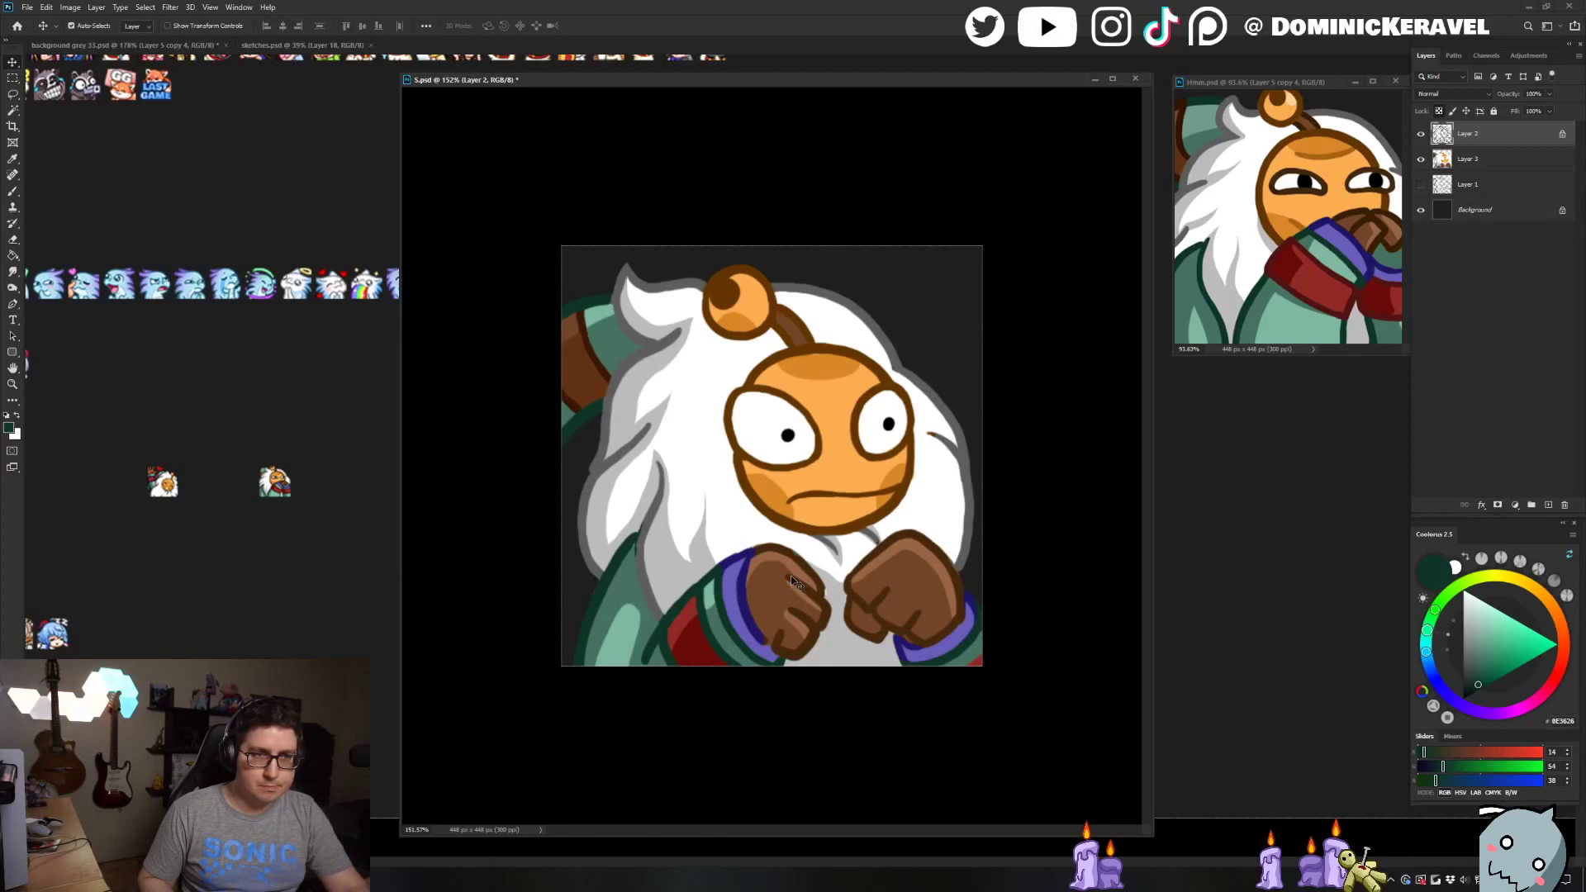
# Recolour the outline of the brown band behind the hair with sampled dark brown #391803, and sample grey #5D5D5D from the hair outline
pyautogui.press('b')
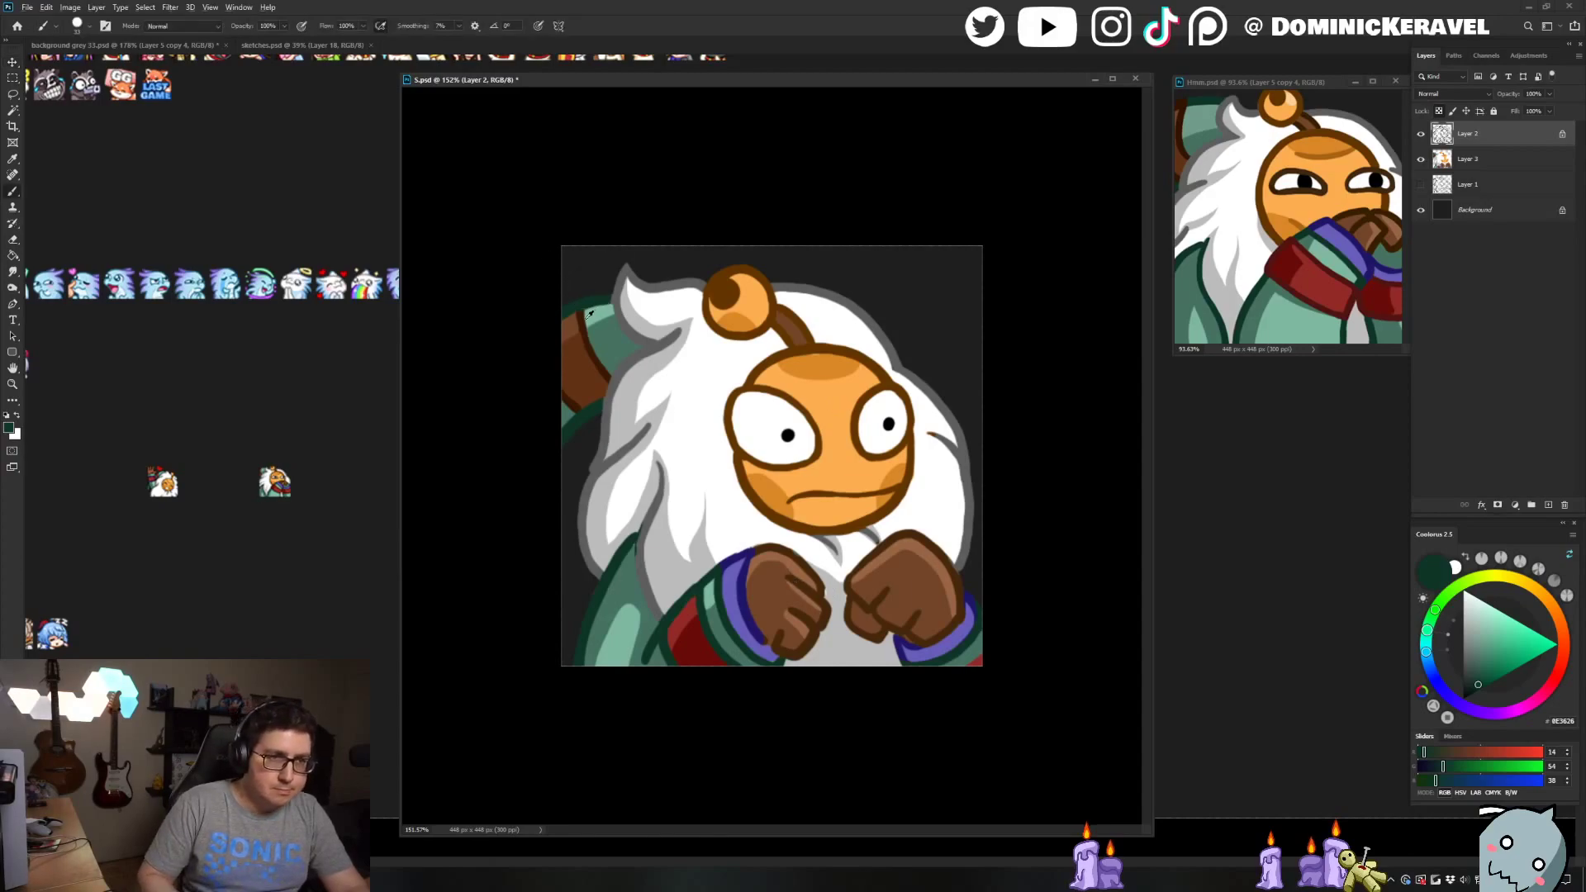
pyautogui.keyDown('alt'); pyautogui.click(579, 316); pyautogui.keyUp('alt')
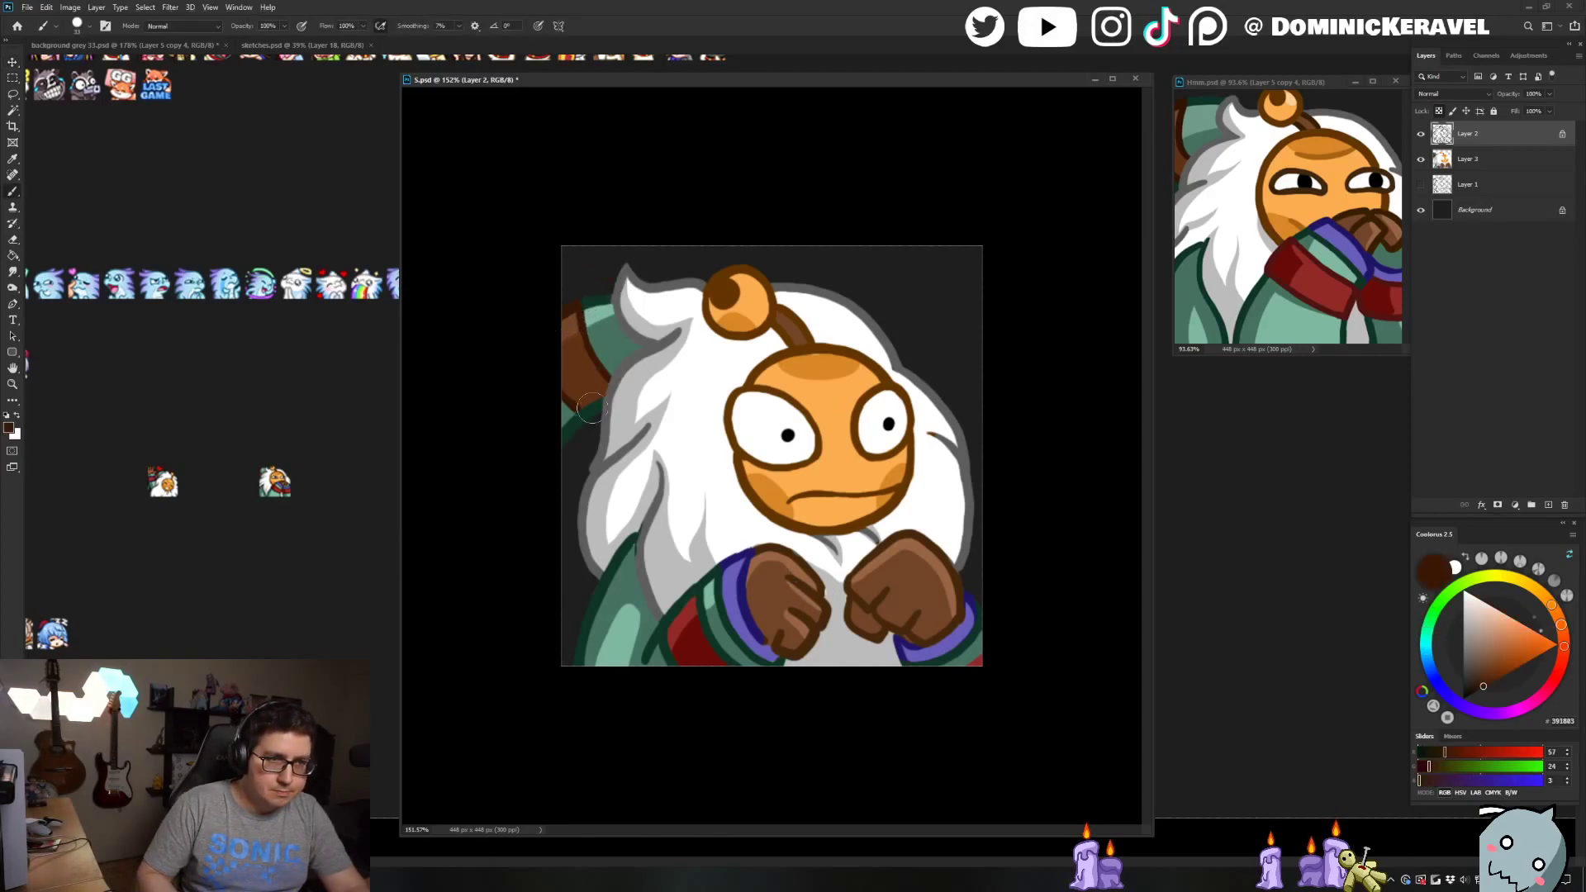
pyautogui.moveTo(582, 409); pyautogui.dragTo(597, 392)
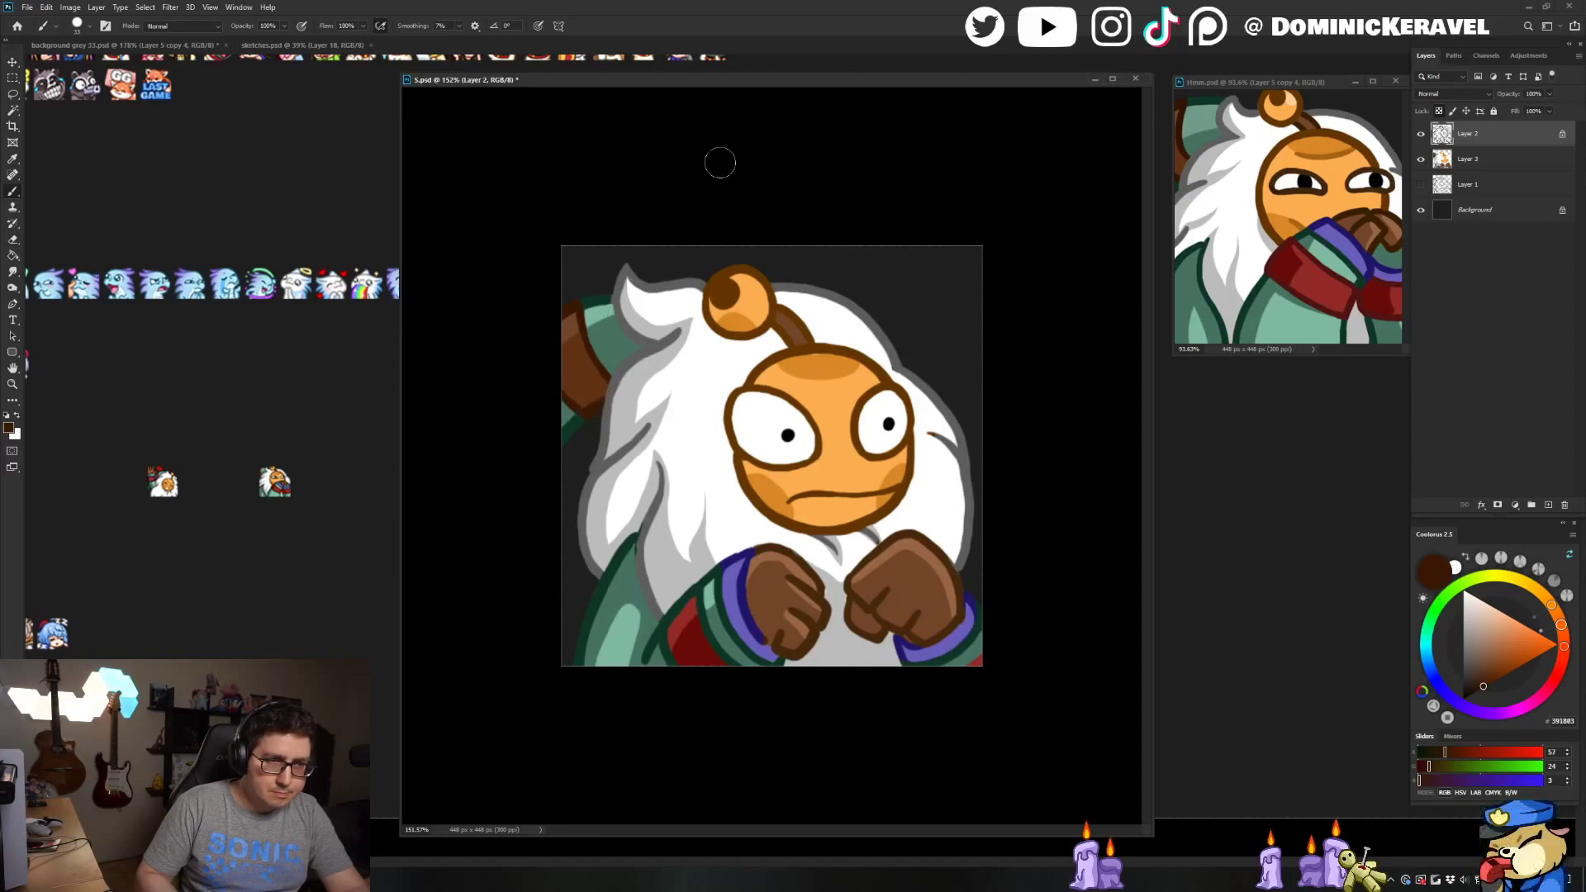
pyautogui.keyDown('alt'); pyautogui.click(650, 522); pyautogui.keyUp('alt')
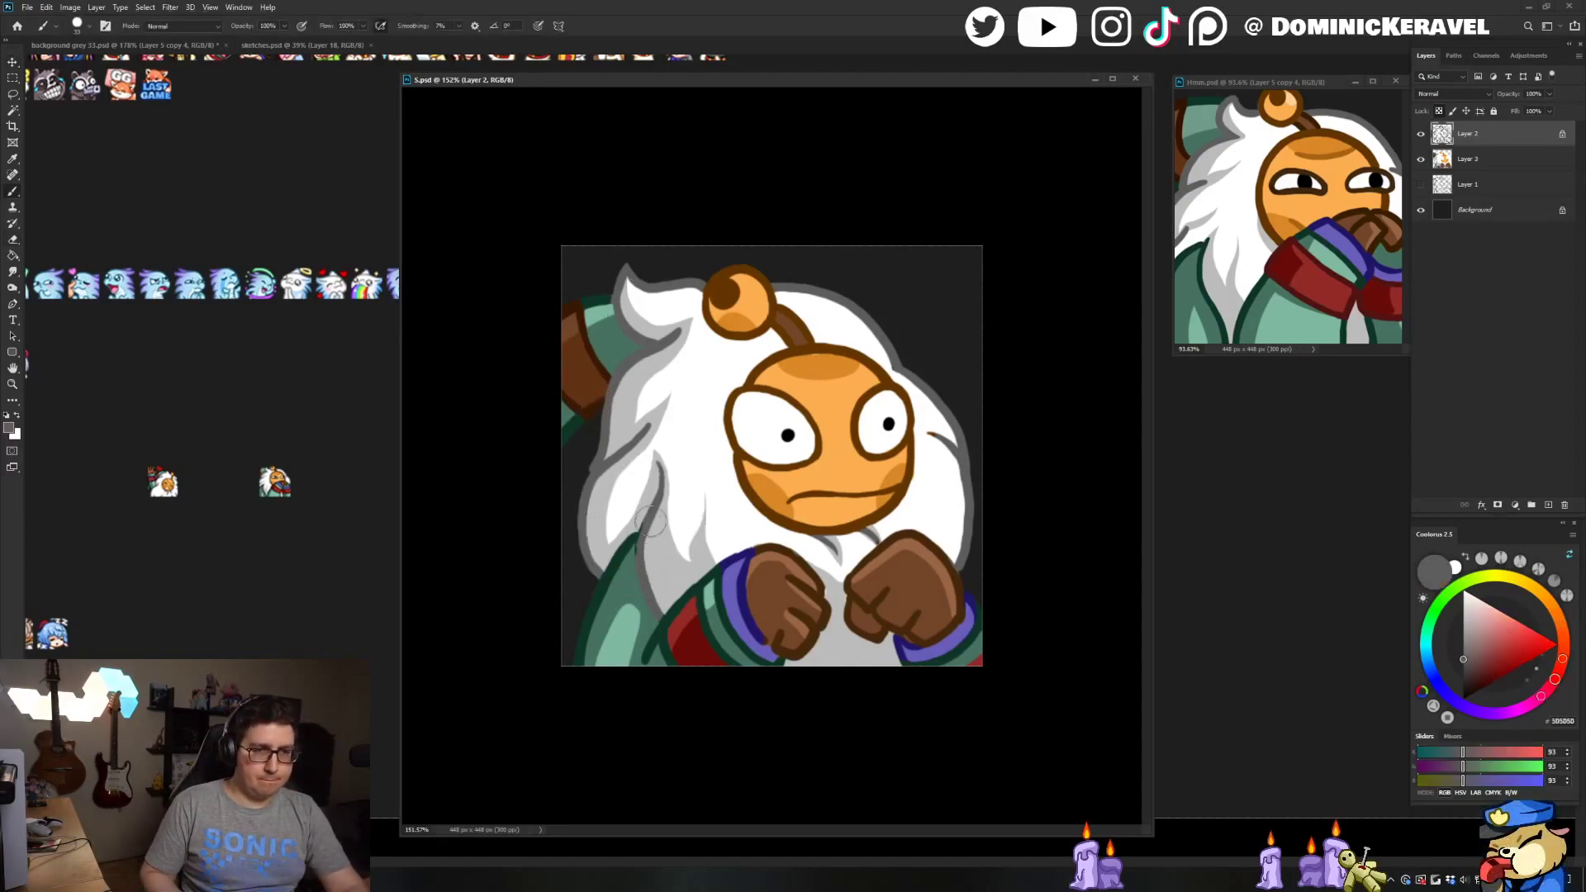
pyautogui.press('v')
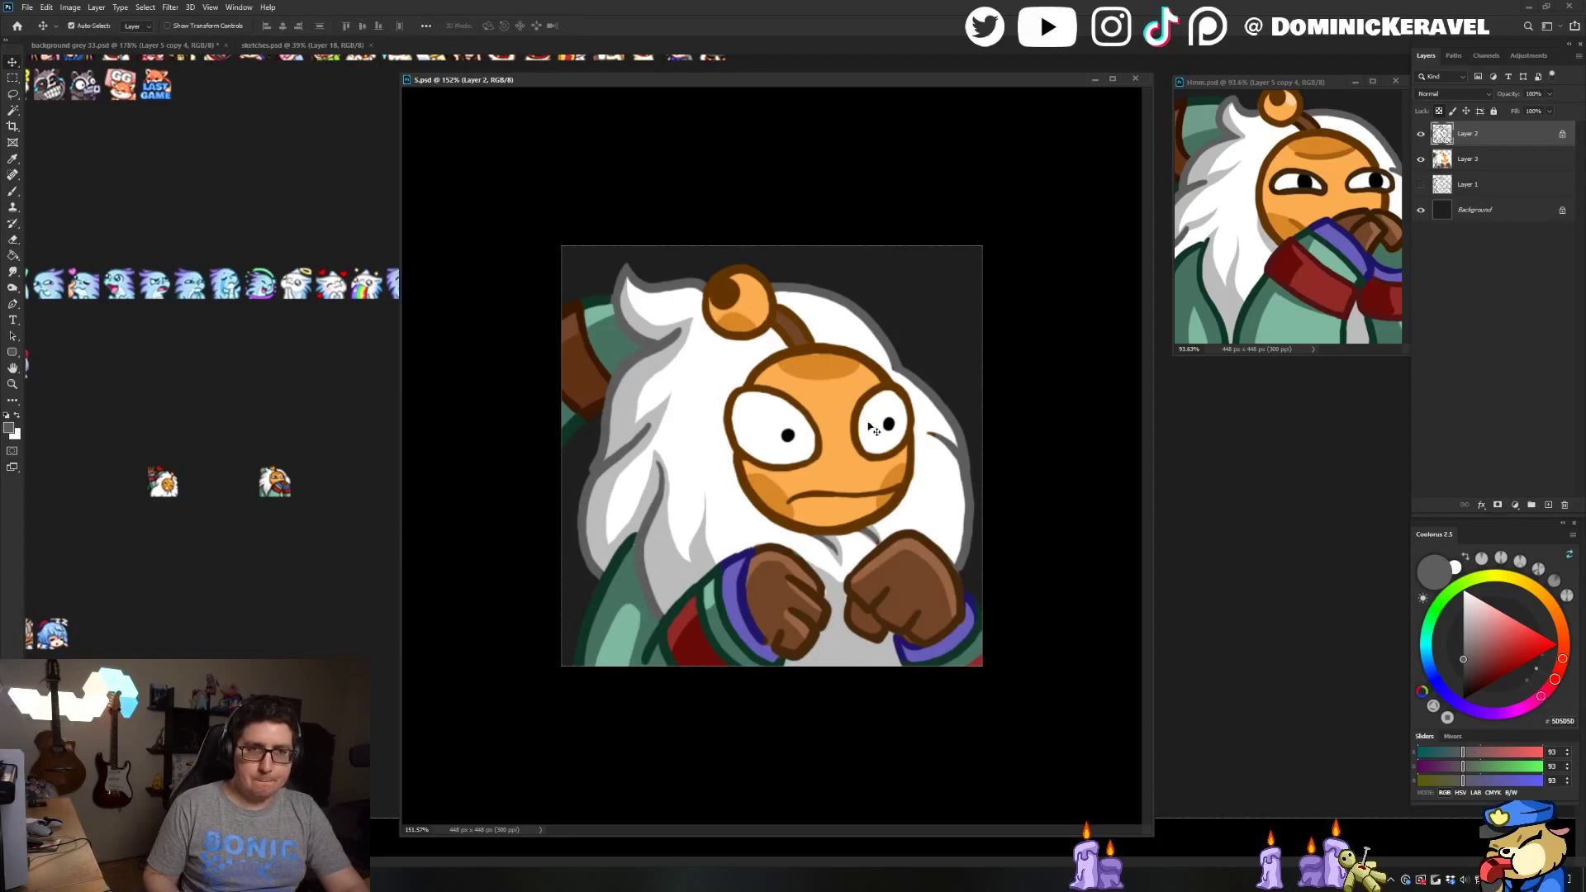
# Recolour the outlines around the eyes with sampled dark brown #4B2900 and save the document
pyautogui.press('b')
pyautogui.keyDown('alt'); pyautogui.click(878, 394); pyautogui.keyUp('alt')
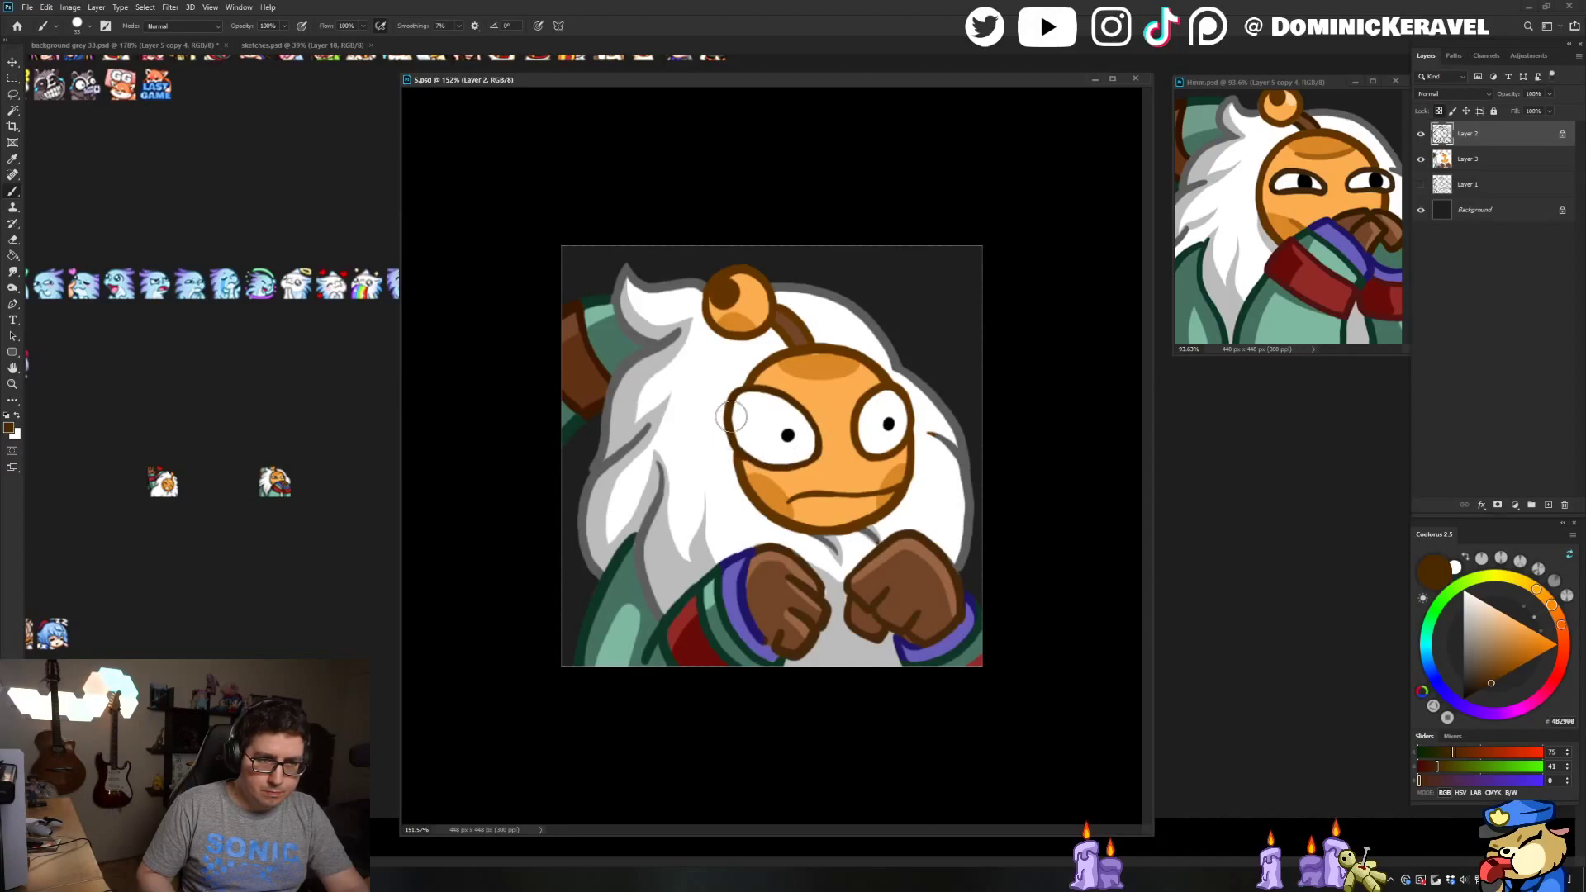
pyautogui.moveTo(867, 395); pyautogui.dragTo(857, 434)
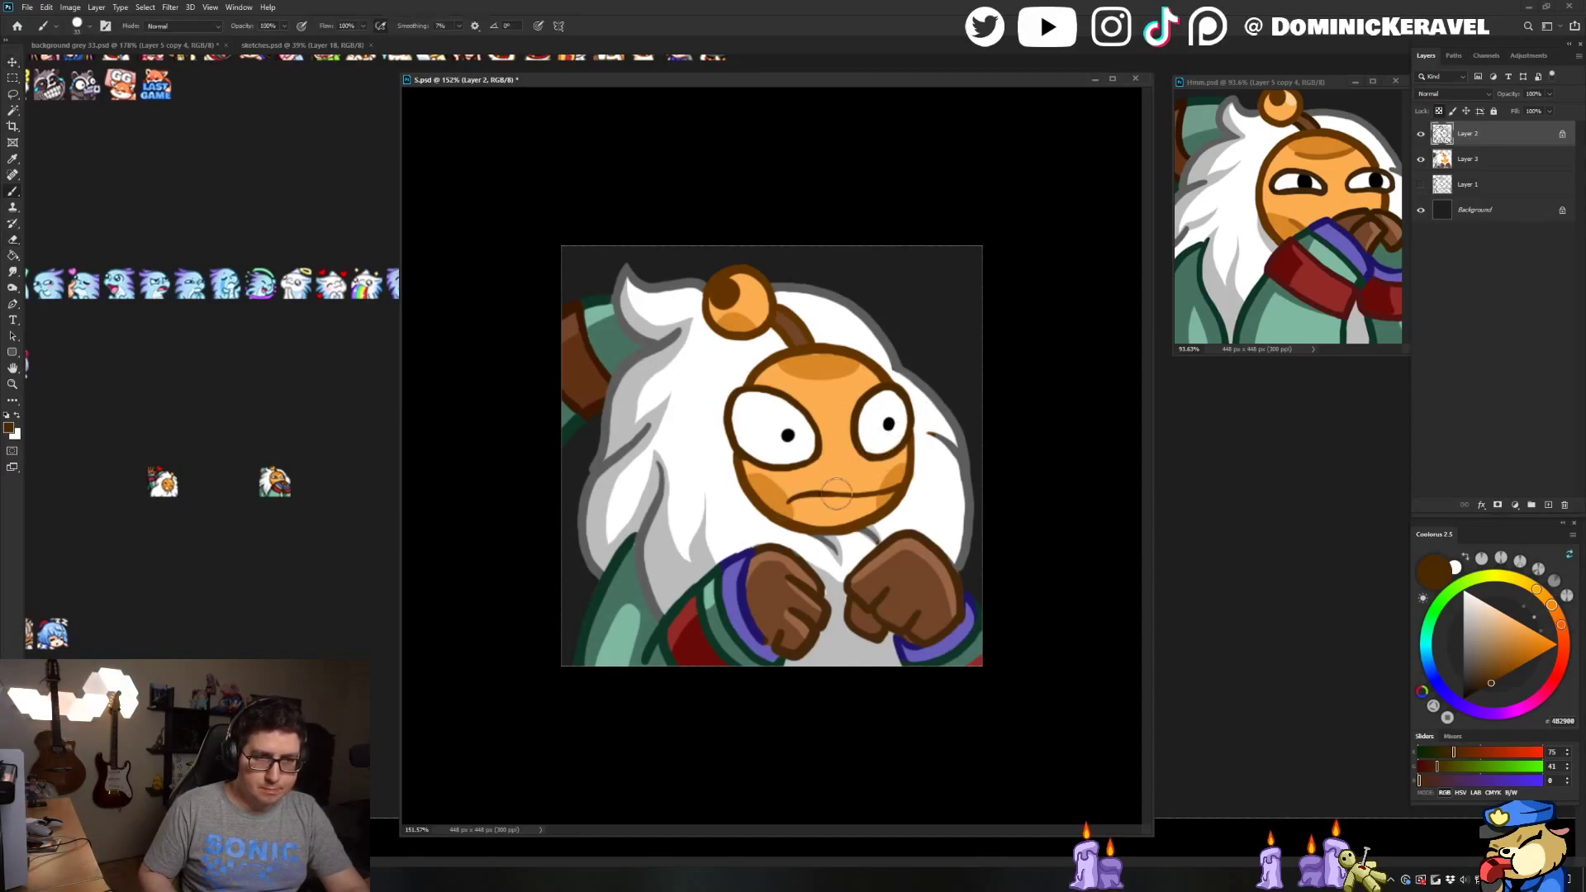
pyautogui.press('v')
pyautogui.hotkey('ctrl', 's')
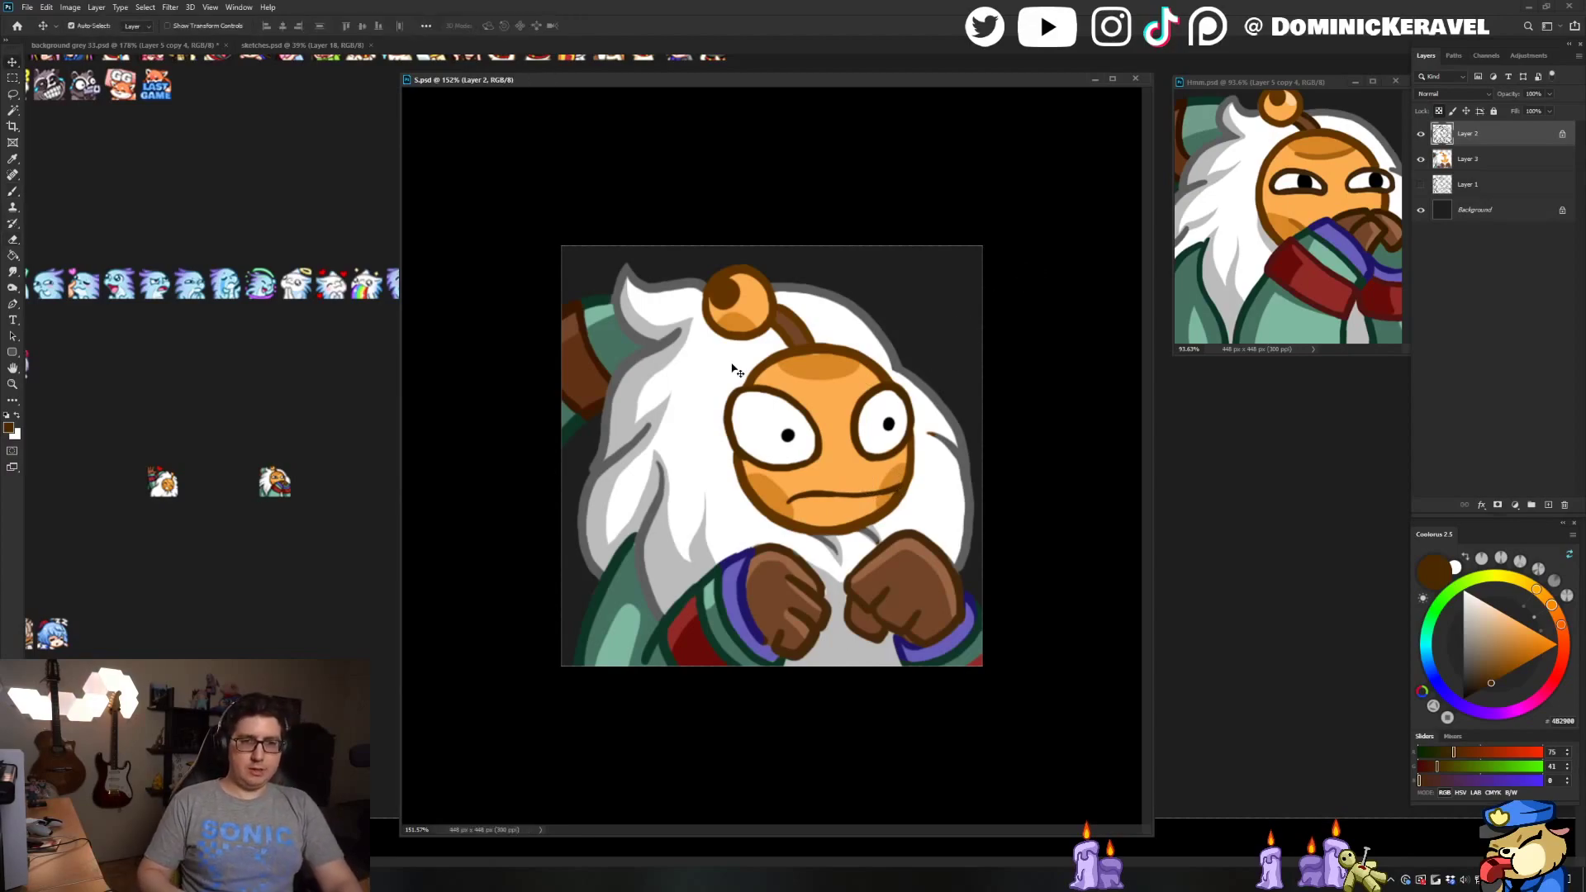
# Recolour the outline of the left sleeve's red band on Layer 2 with dark red #501311 sampled from the reference emote
pyautogui.scroll(-3, 792, 389)
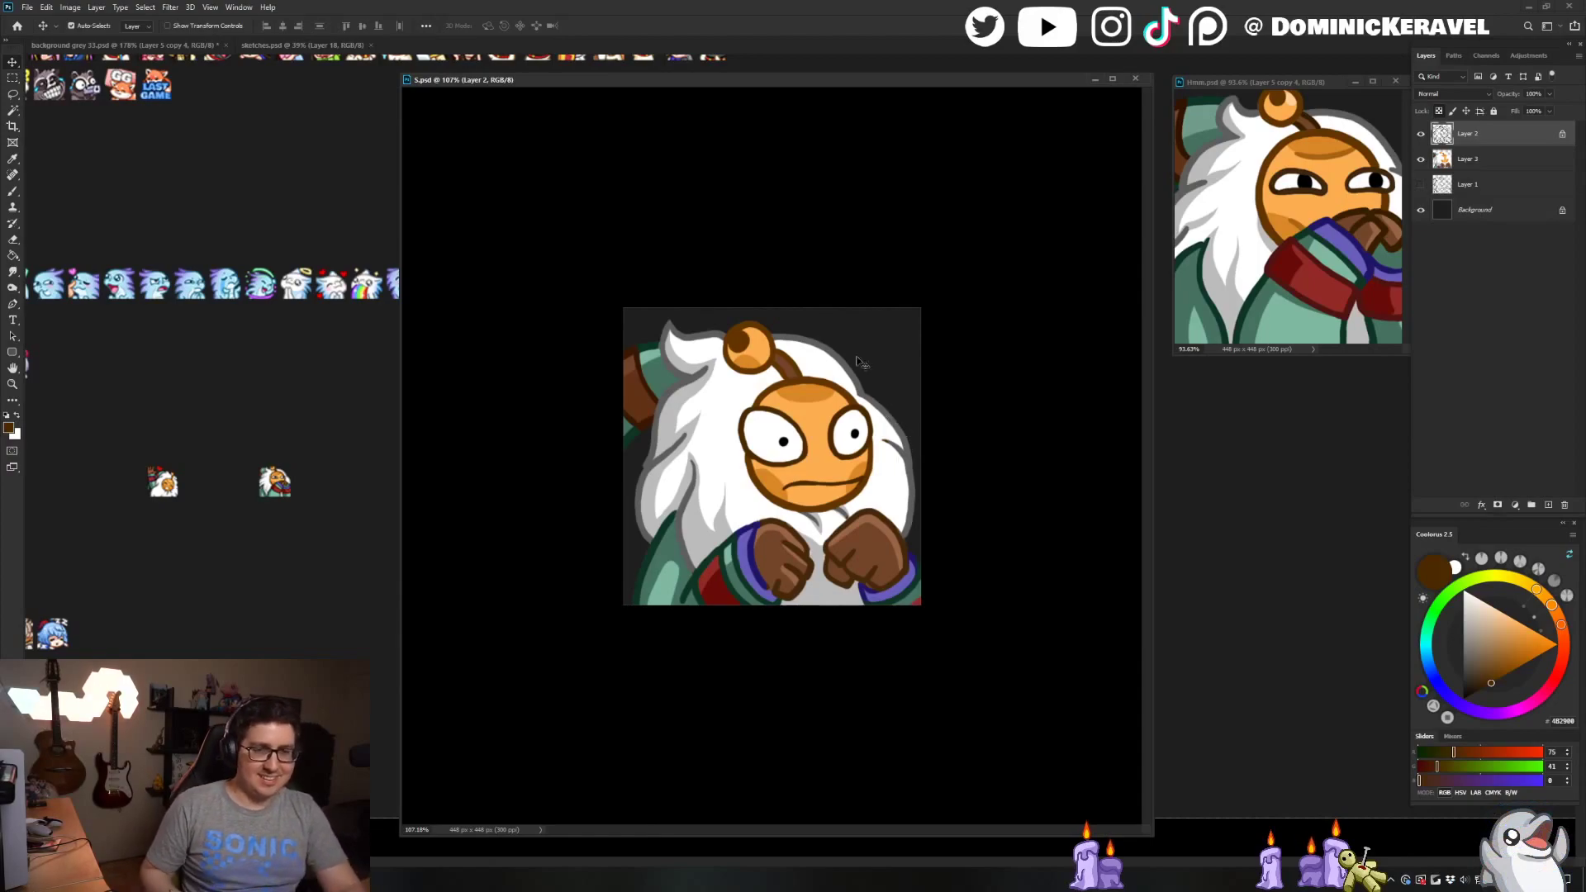
pyautogui.click(824, 401)
pyautogui.moveTo(825, 400); pyautogui.dragTo(836, 403)
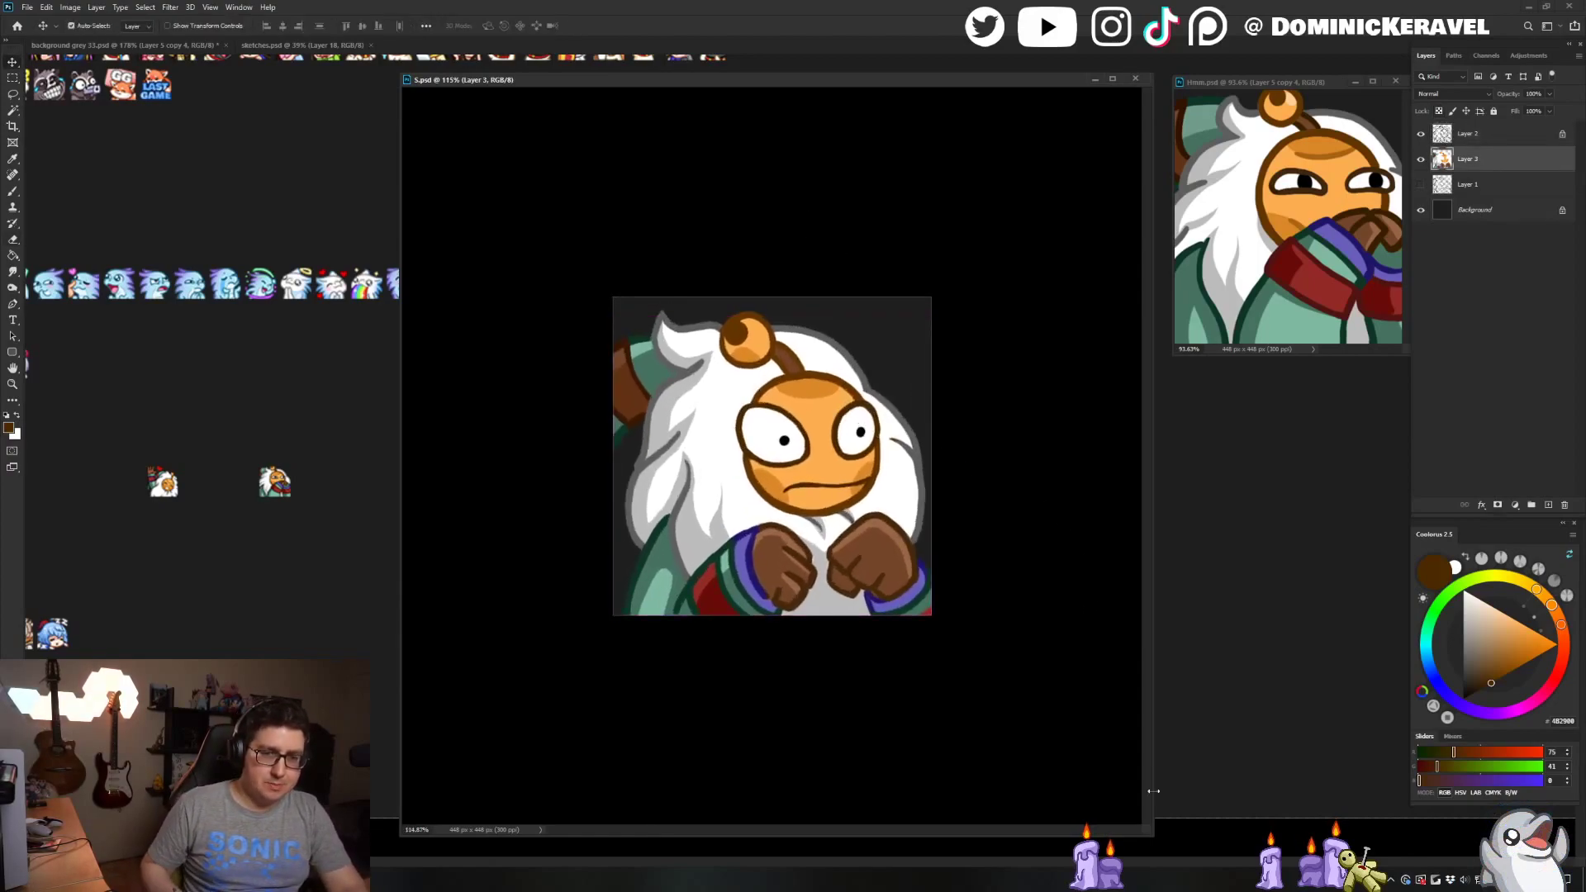
pyautogui.moveTo(1152, 836); pyautogui.dragTo(1041, 719)
pyautogui.moveTo(896, 644); pyautogui.dragTo(952, 337)
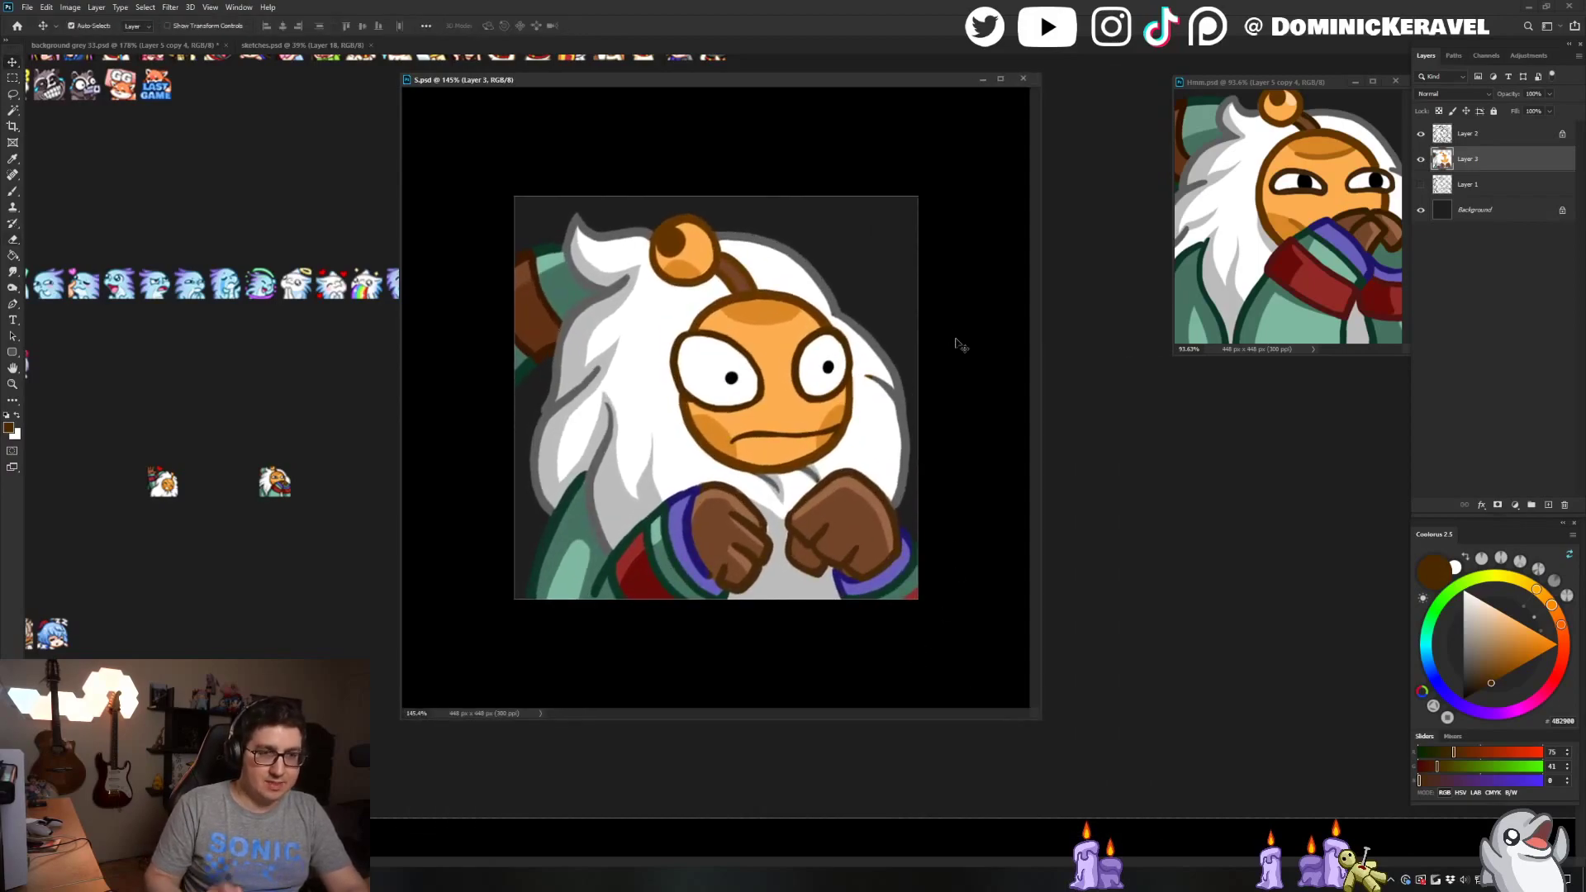
pyautogui.press('b')
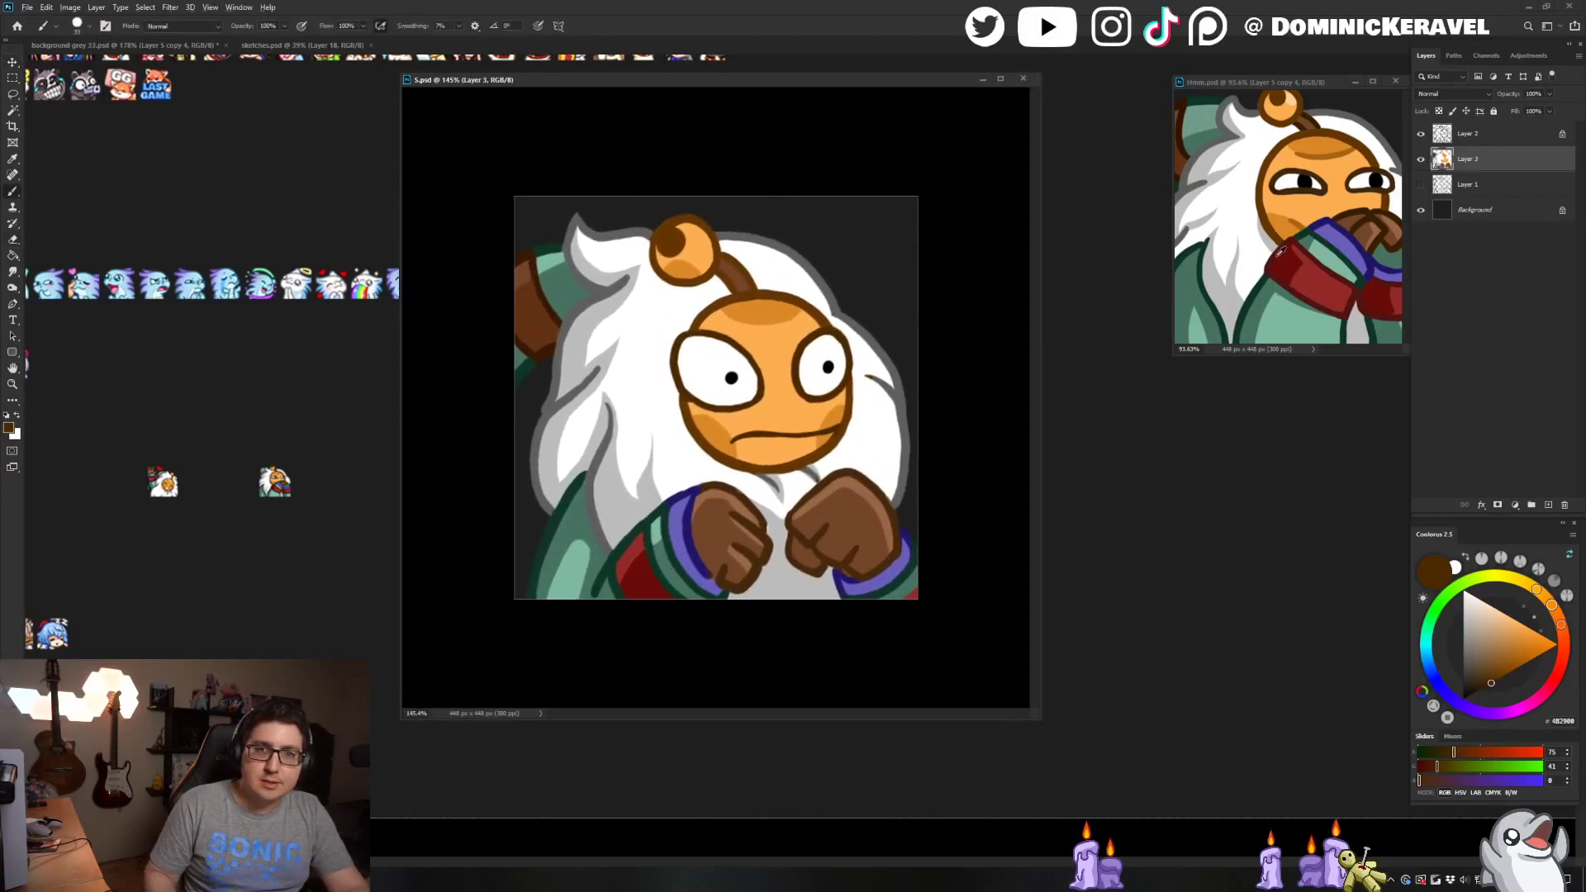
pyautogui.keyDown('alt'); pyautogui.click(1279, 250); pyautogui.keyUp('alt')
pyautogui.hotkey('alt', ']')
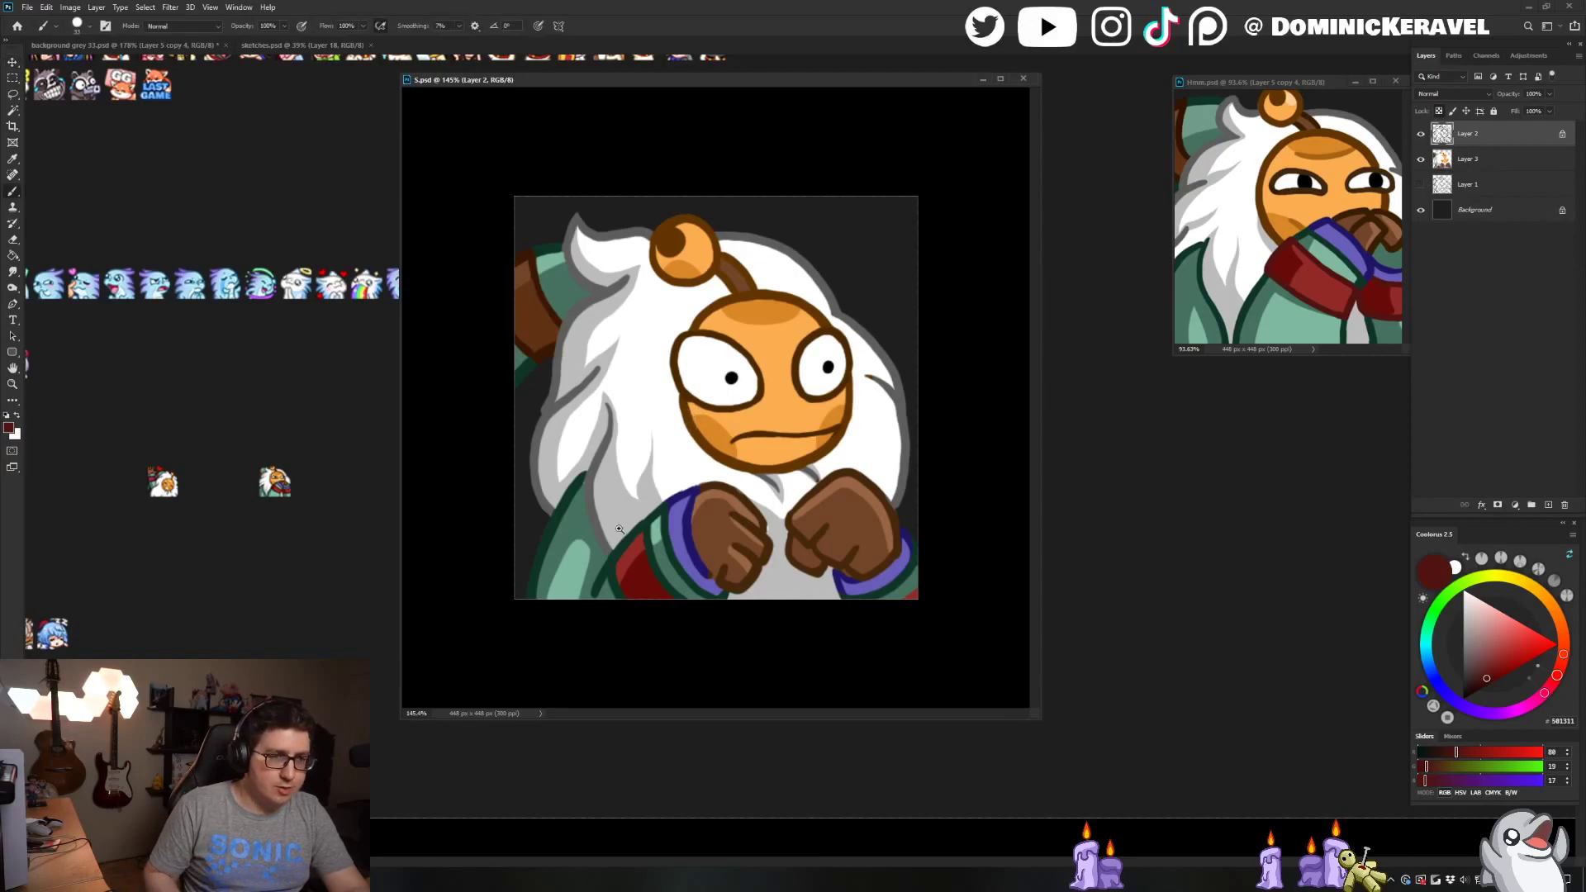
pyautogui.moveTo(619, 529); pyautogui.dragTo(649, 516)
pyautogui.moveTo(599, 575)
pyautogui.mouseDown()
pyautogui.moveTo(612, 544)
pyautogui.moveTo(592, 618)
pyautogui.moveTo(608, 661)
pyautogui.mouseUp()
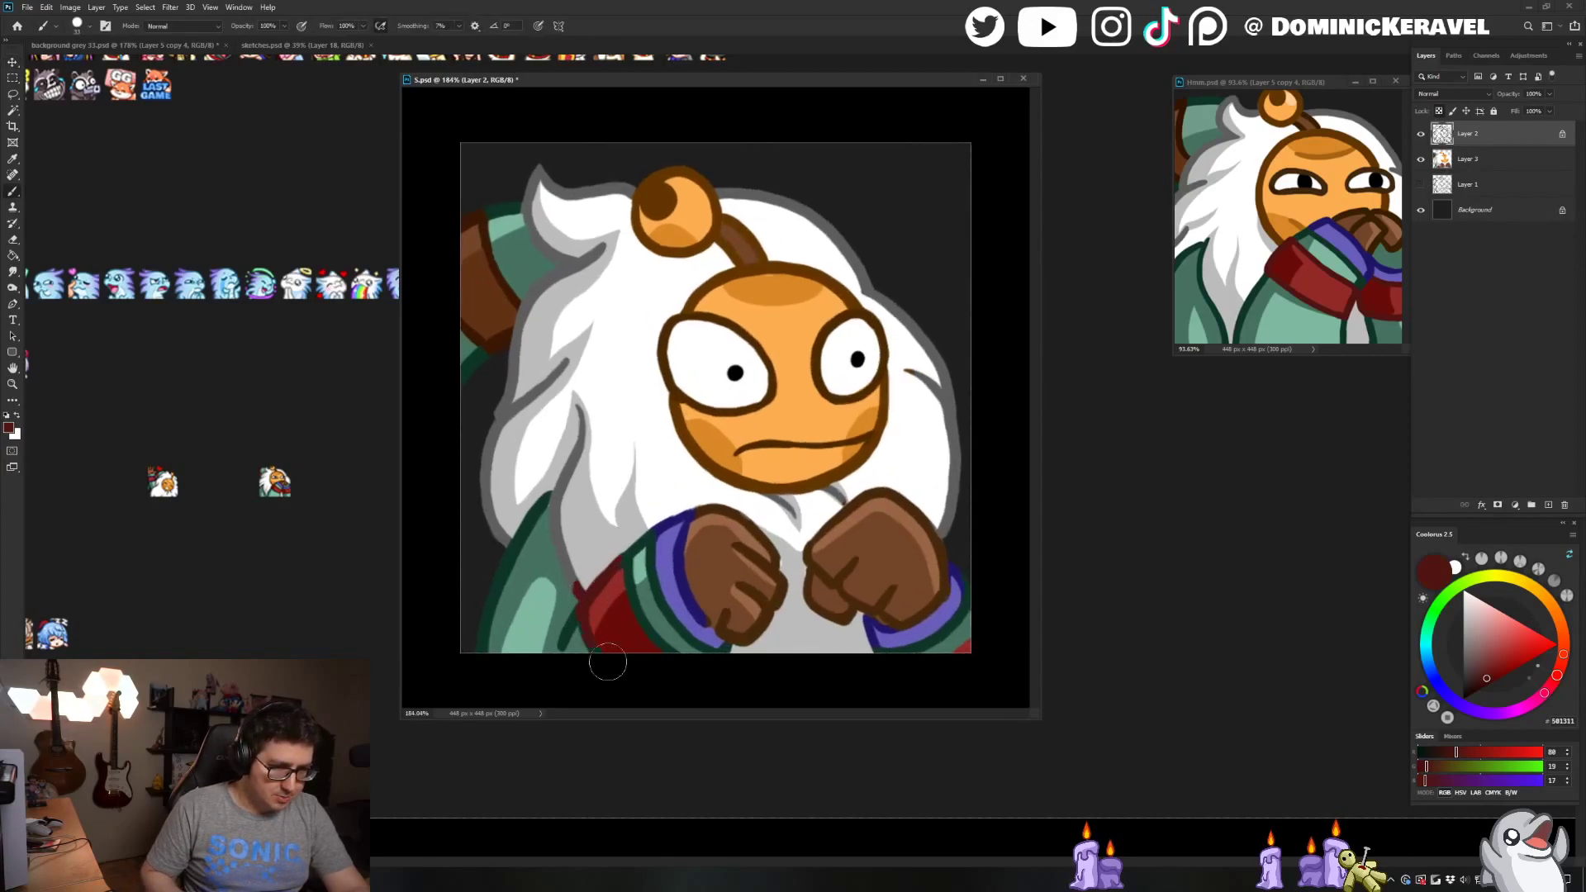
pyautogui.moveTo(597, 597); pyautogui.dragTo(612, 662)
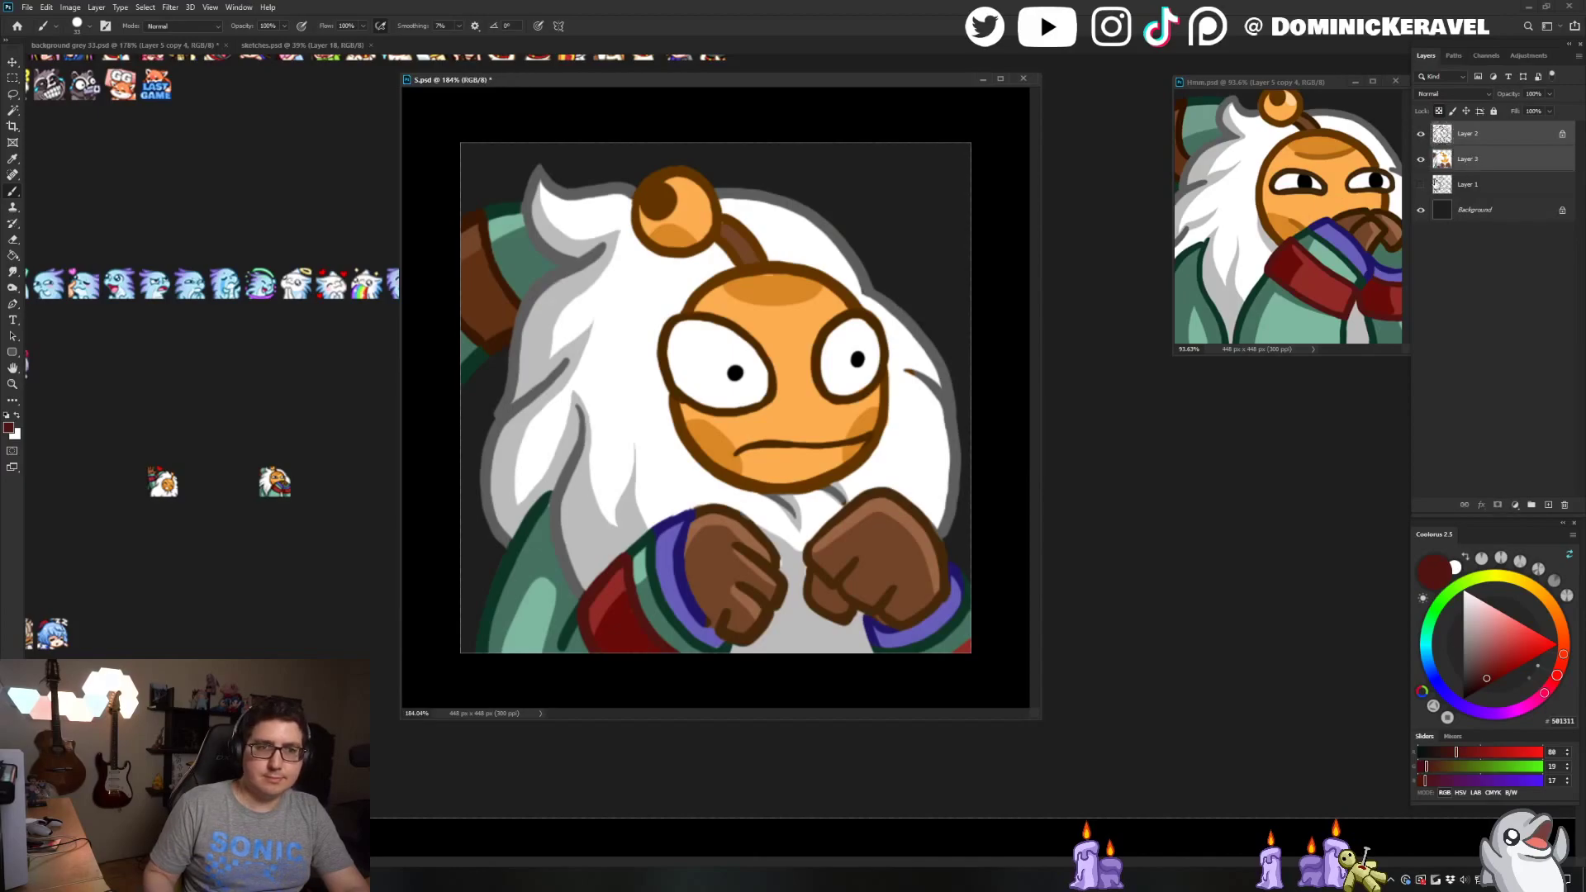
# Hide the line art and colour layers, paste the merged artwork as a new layer and duplicate that layer
pyautogui.click(1422, 158)
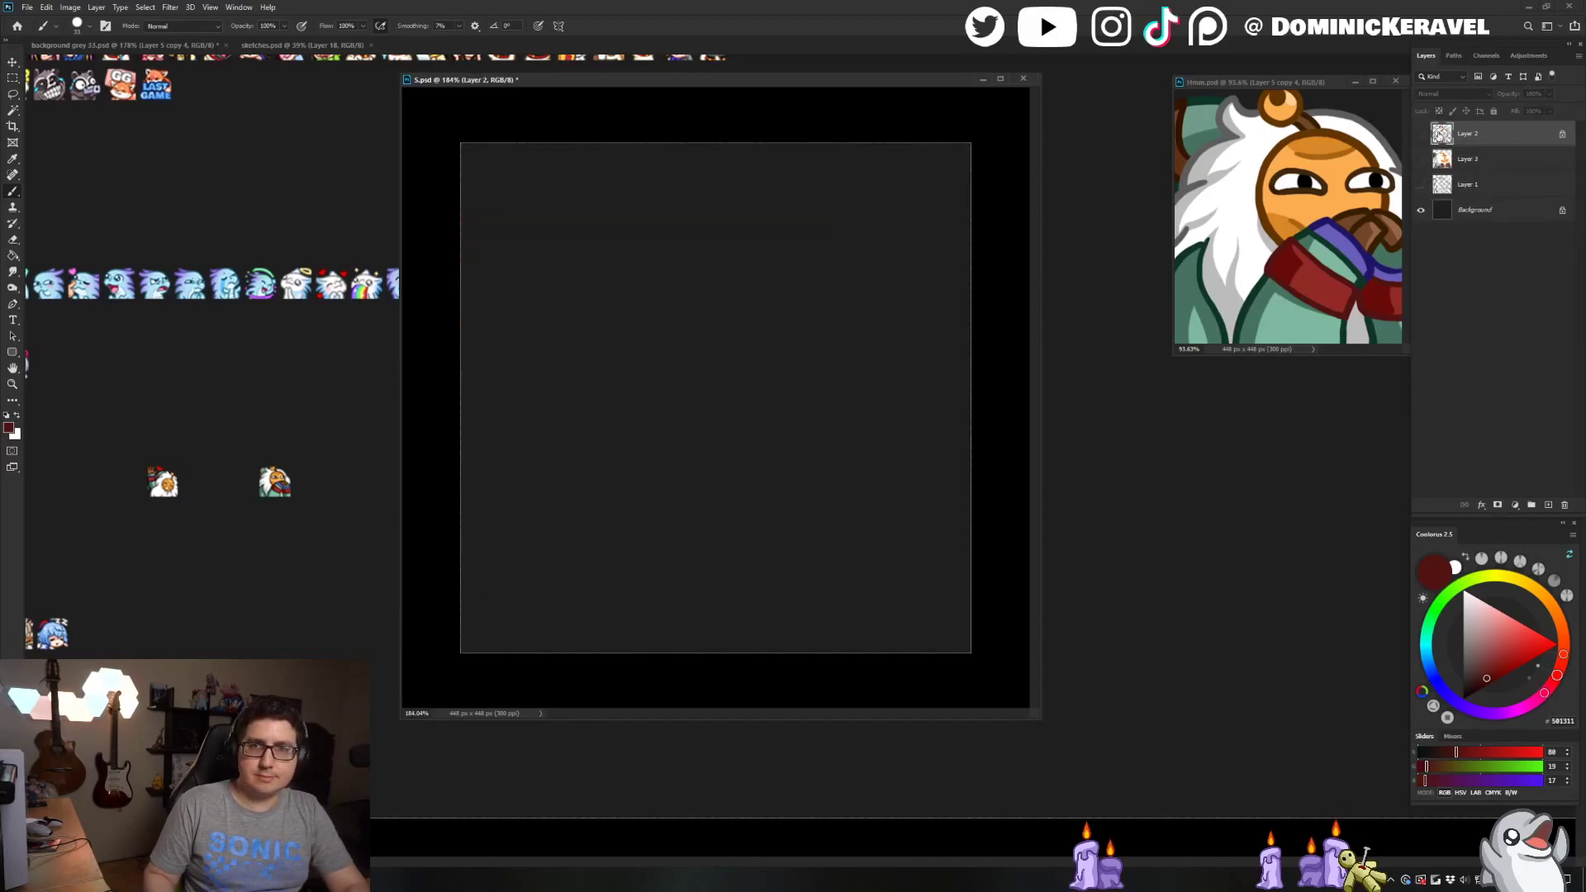
pyautogui.hotkey('ctrl', 'v')
pyautogui.hotkey('ctrl', 'j')
# Repaint the green trim below the right purple cuff with a smaller brush, using sampled greens #4E7361 and #0E3626
pyautogui.press('[')
pyautogui.press('[')
pyautogui.press('[')
pyautogui.press('[')
pyautogui.press('[')
pyautogui.press('[')
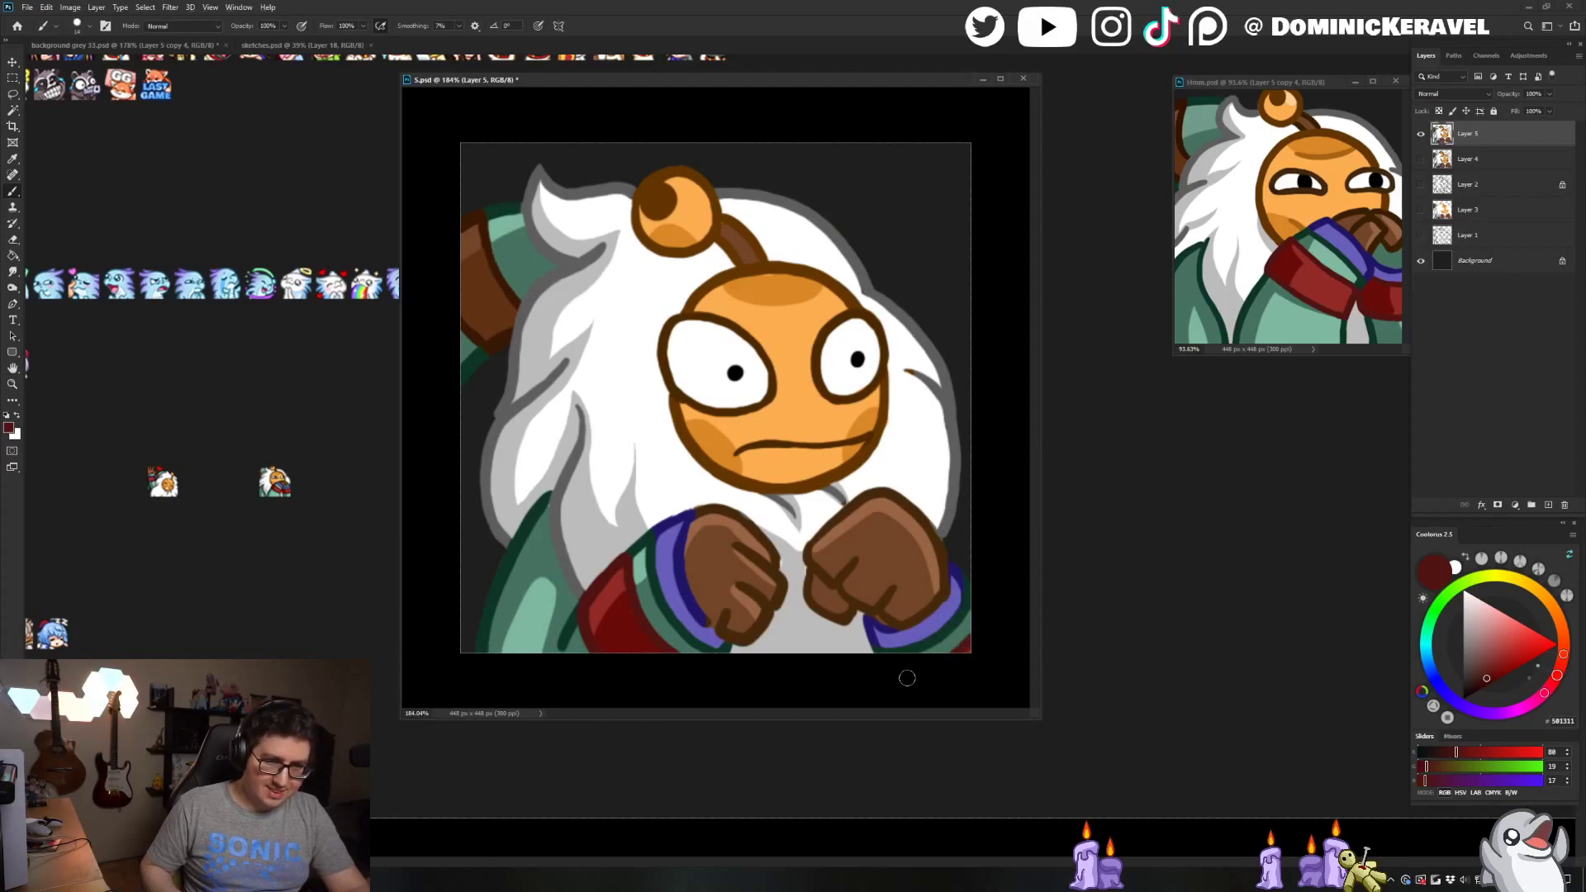
pyautogui.keyDown('alt'); pyautogui.click(951, 626); pyautogui.keyUp('alt')
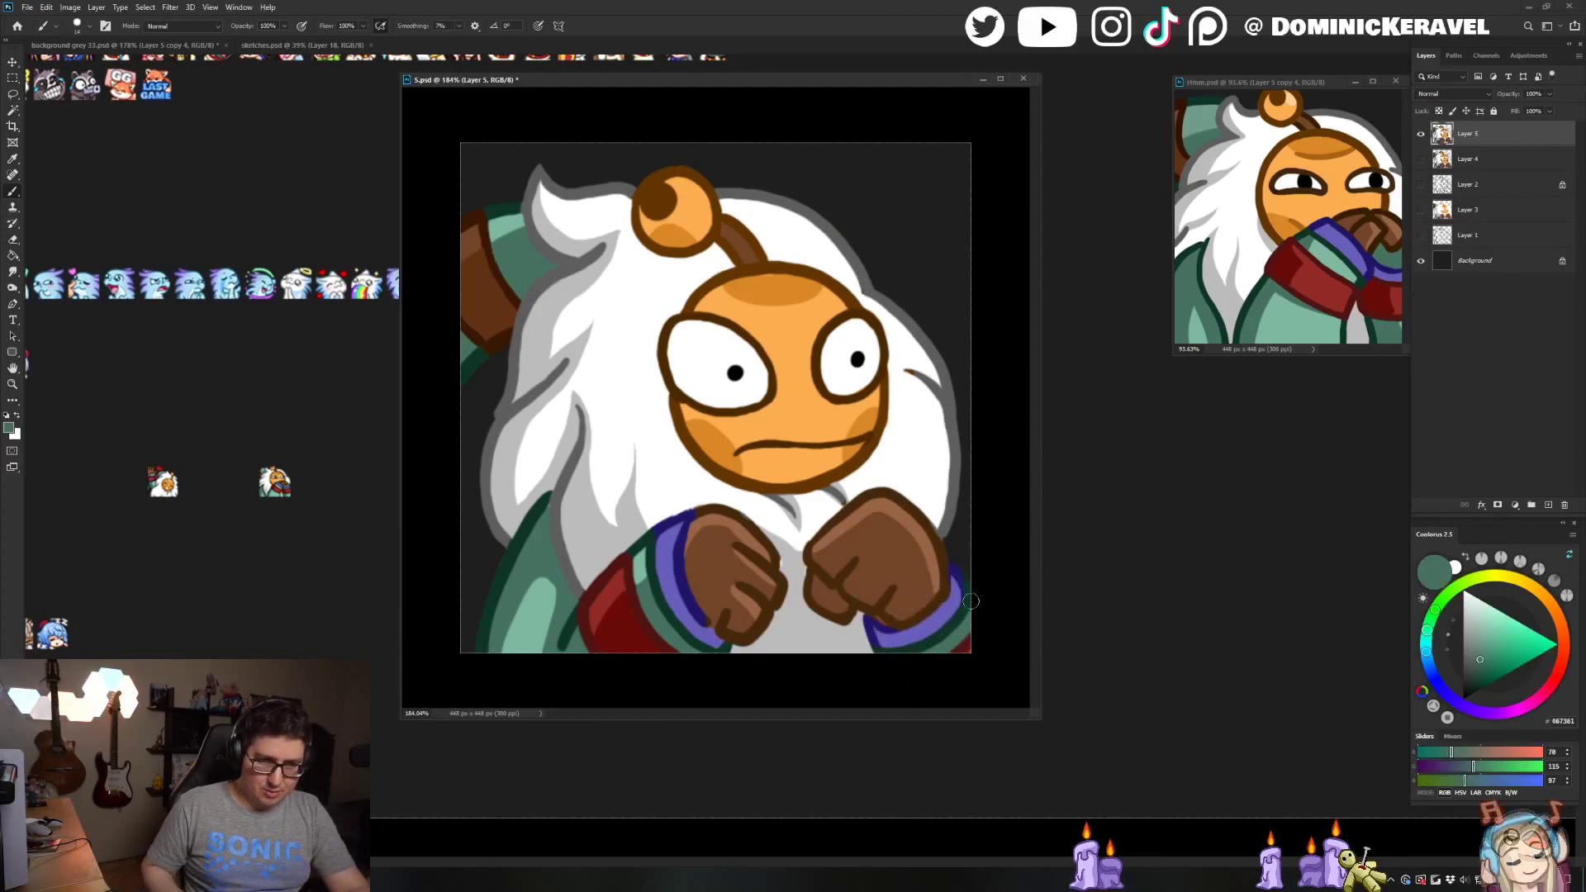
pyautogui.keyDown('alt'); pyautogui.click(920, 651); pyautogui.keyUp('alt')
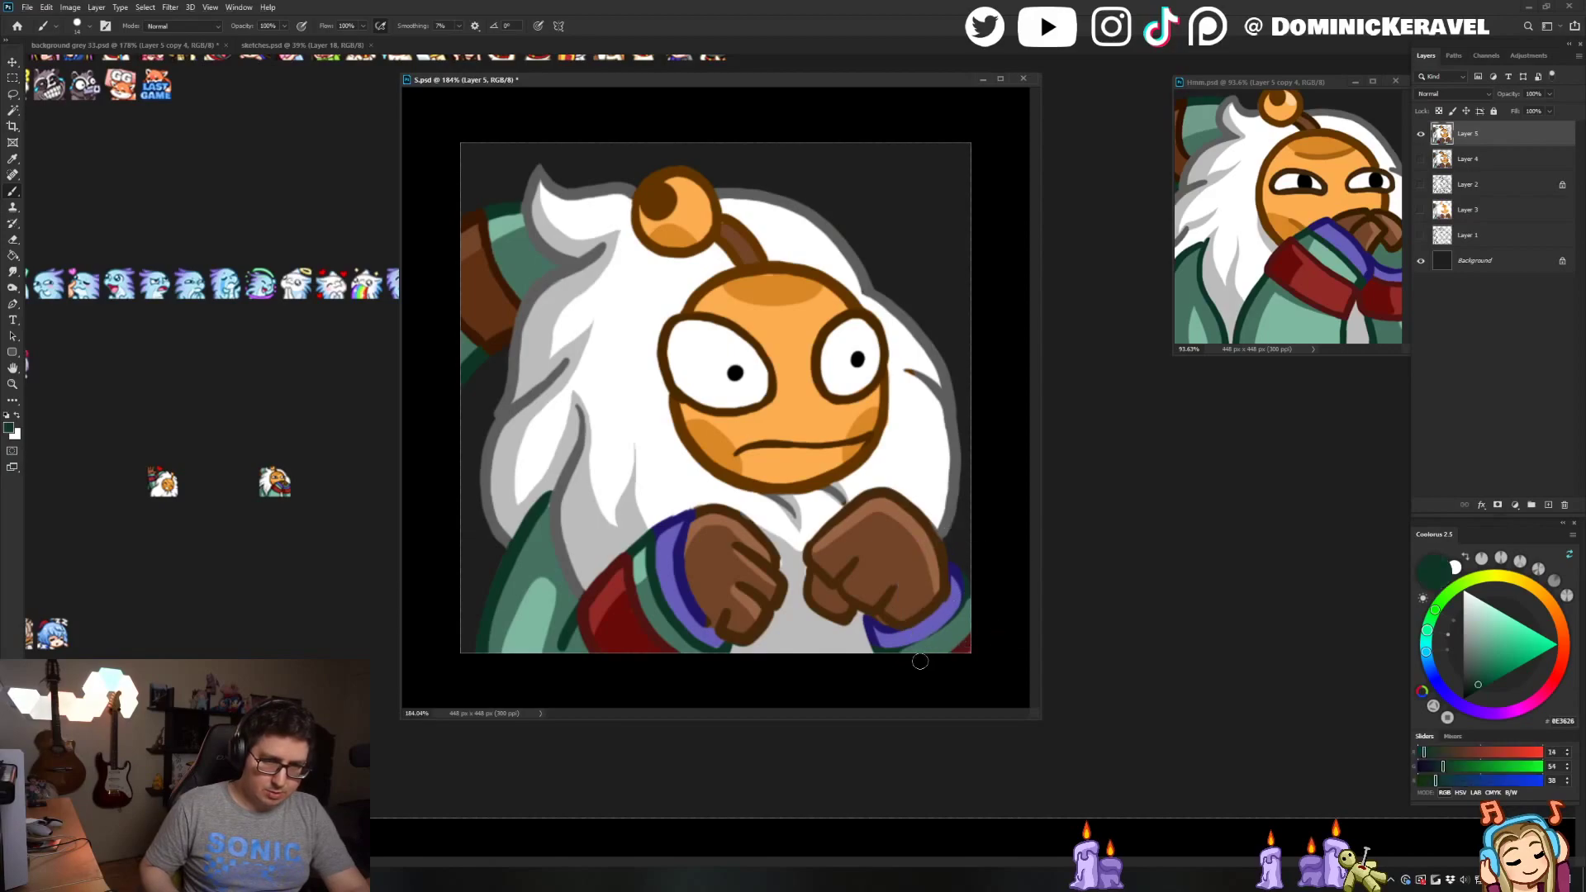
pyautogui.moveTo(932, 630); pyautogui.dragTo(884, 649)
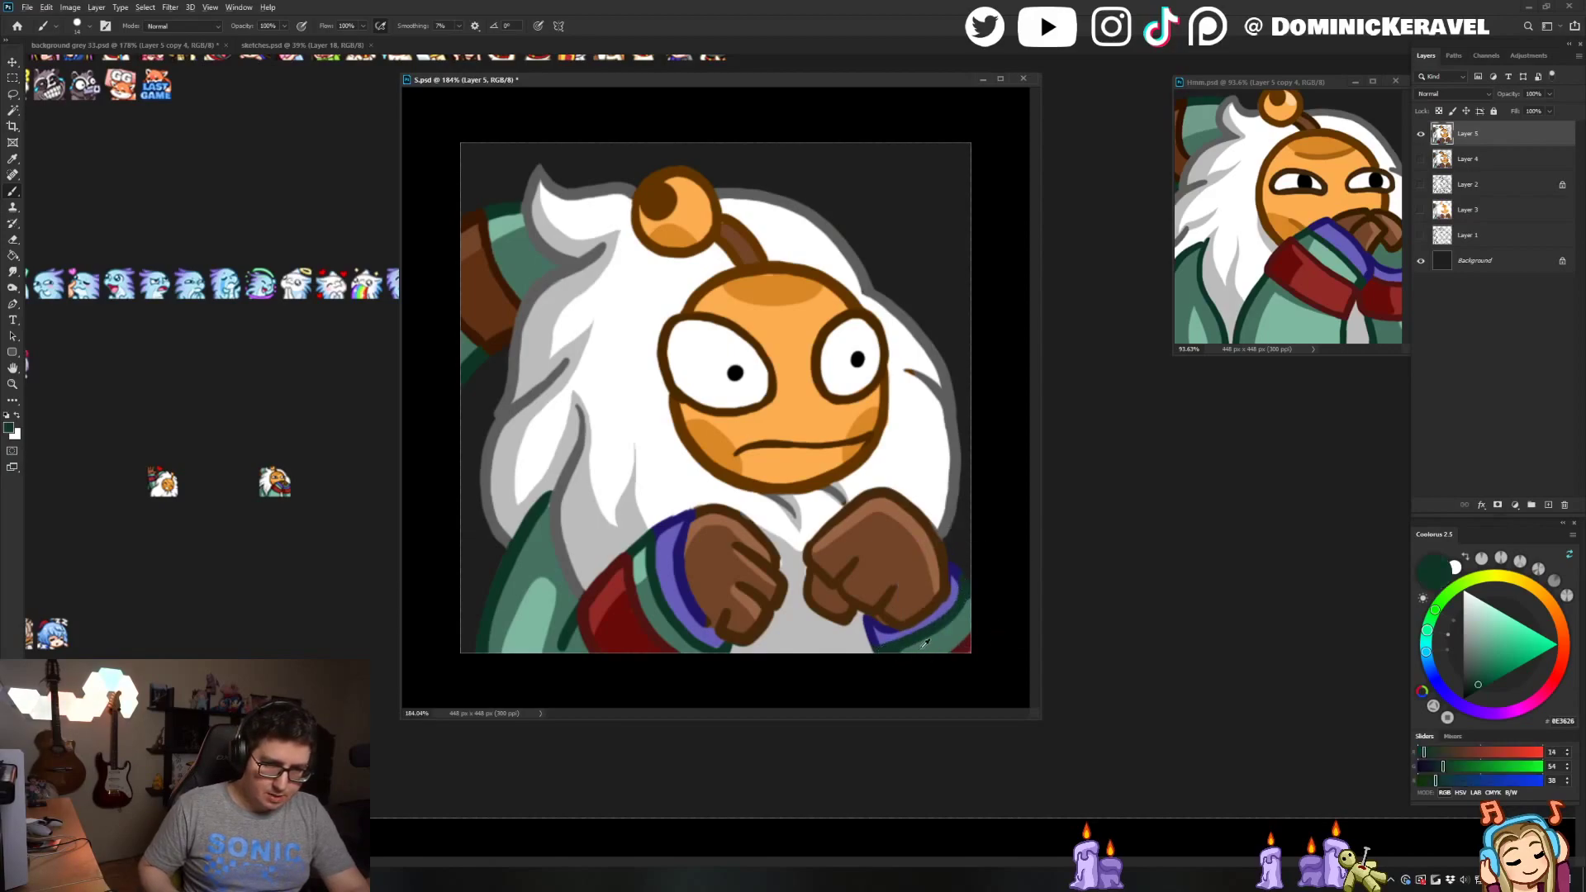
pyautogui.keyDown('alt'); pyautogui.click(924, 644); pyautogui.keyUp('alt')
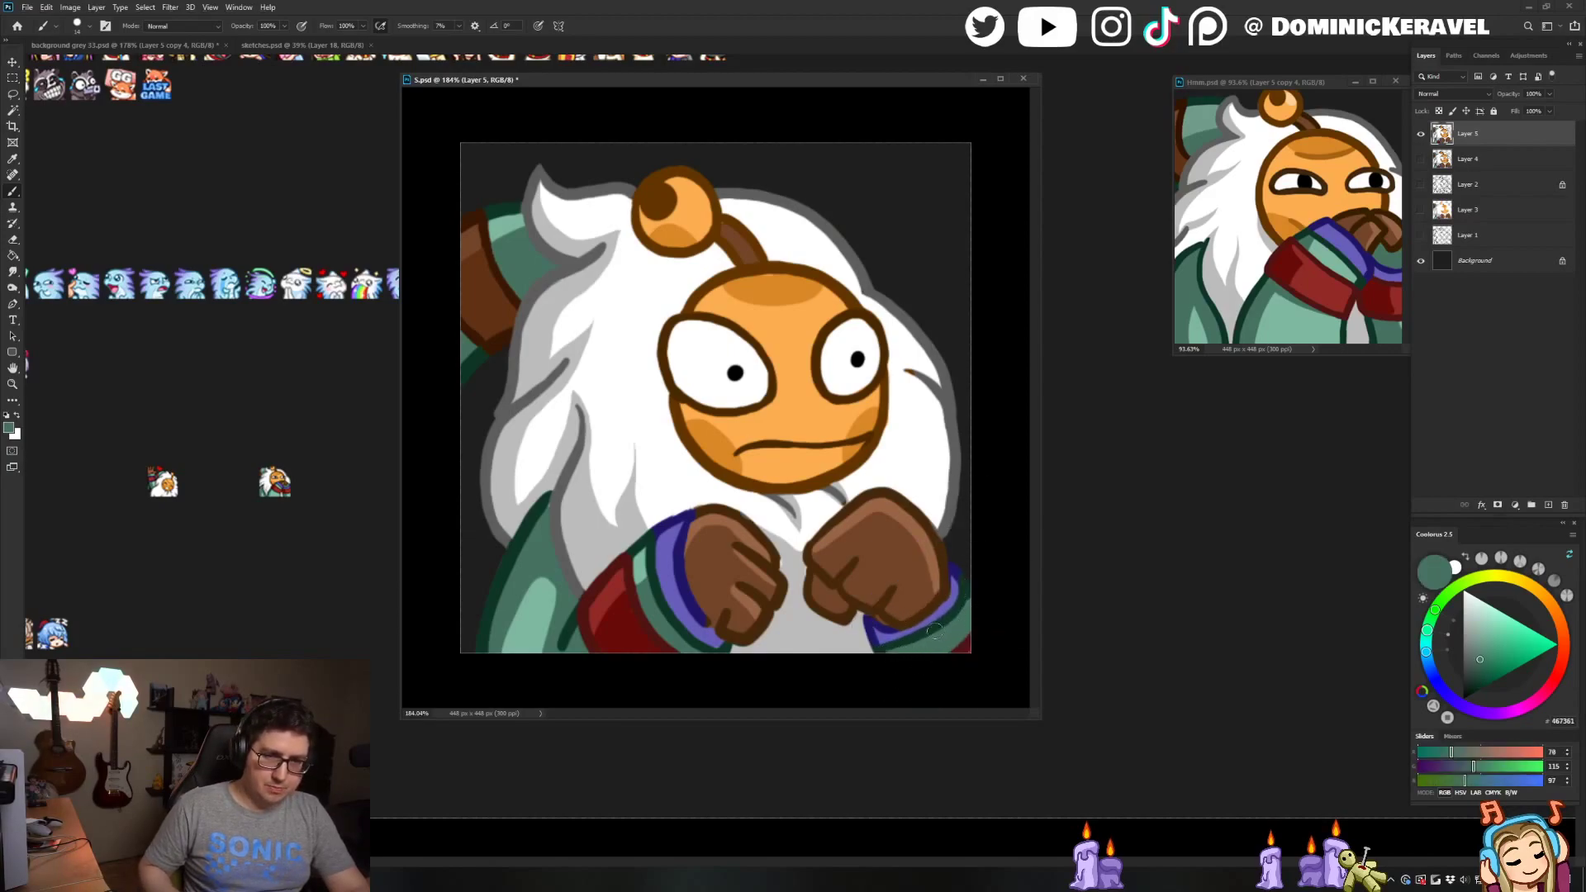
# Paint the red band in the right sleeve's corner with dark red #501311 and red #680C08 sampled from the left sleeve
pyautogui.keyDown('alt'); pyautogui.click(637, 615); pyautogui.keyUp('alt')
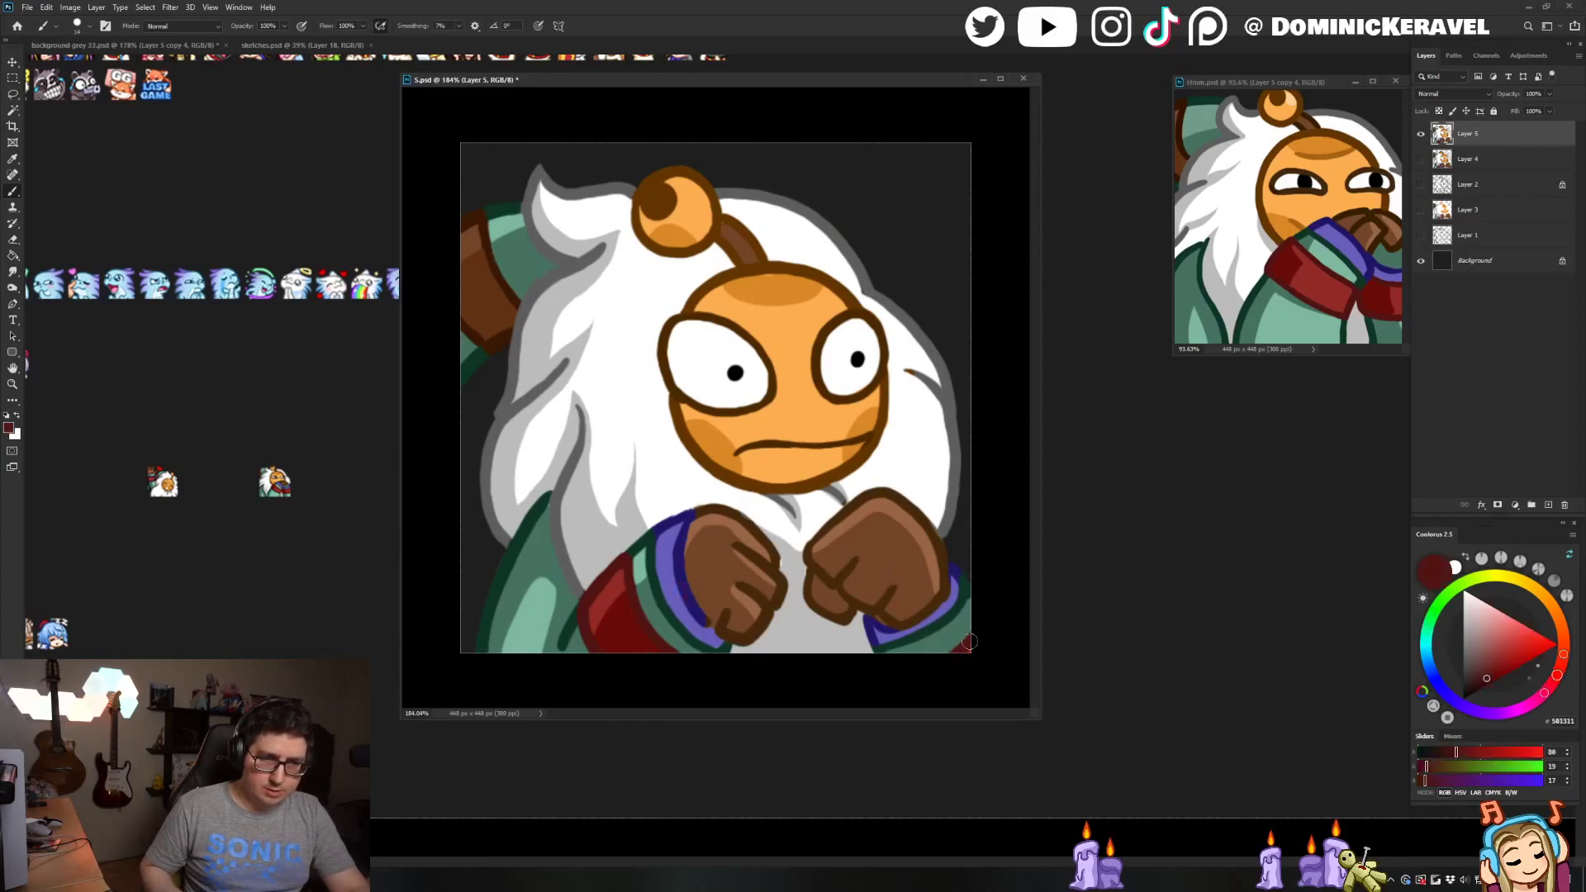
pyautogui.moveTo(978, 621); pyautogui.dragTo(905, 668)
pyautogui.moveTo(980, 617); pyautogui.dragTo(896, 668)
pyautogui.keyDown('alt'); pyautogui.click(653, 621); pyautogui.keyUp('alt')
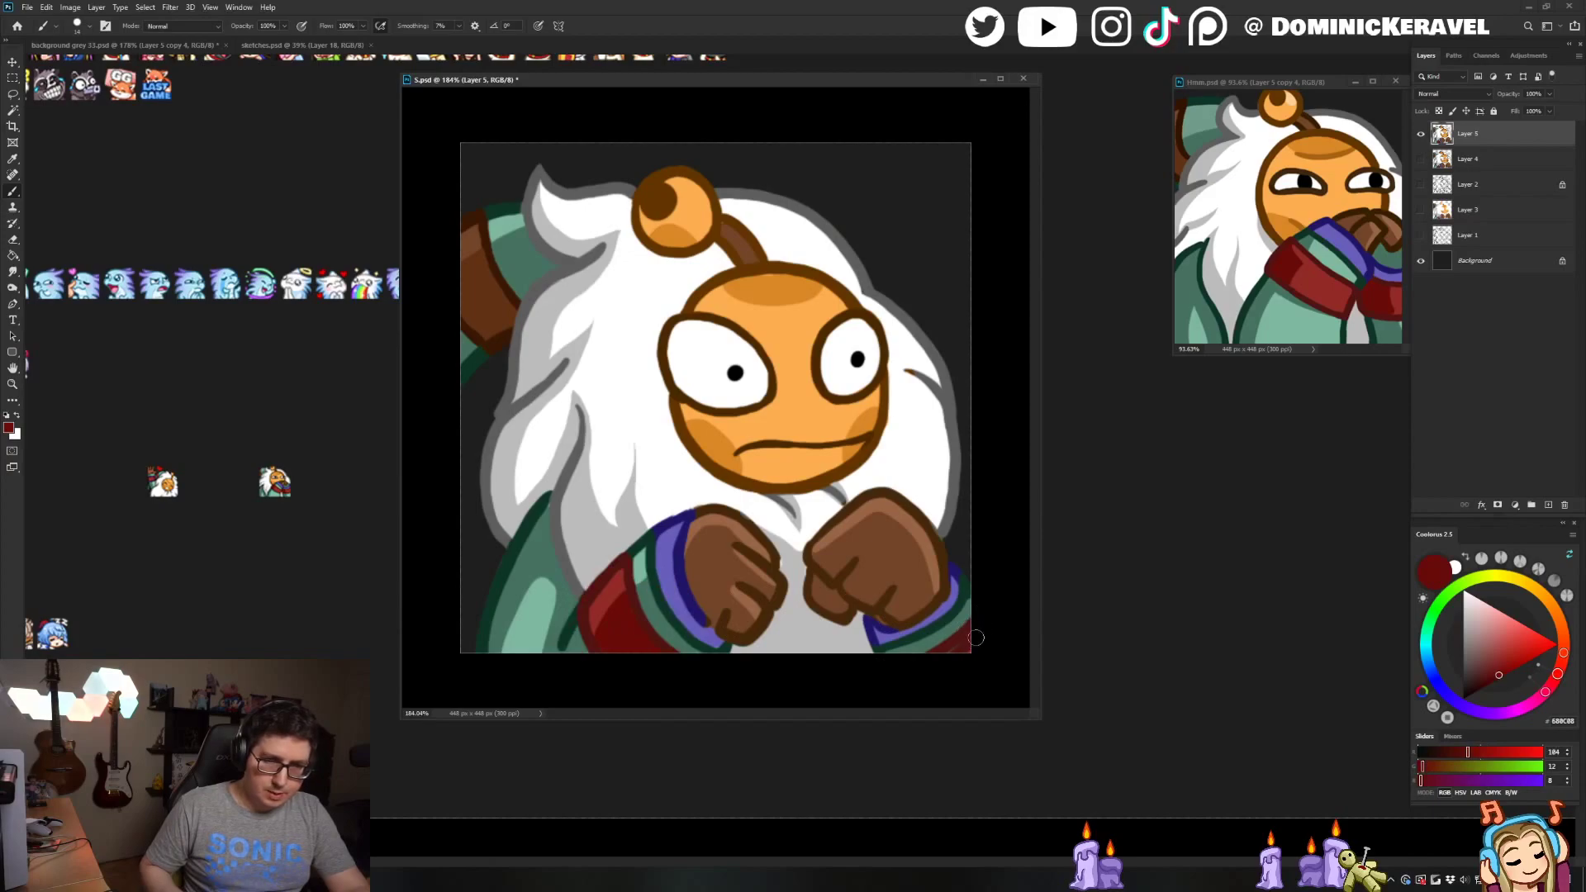
pyautogui.keyDown('alt'); pyautogui.click(948, 645); pyautogui.keyUp('alt')
pyautogui.press('v')
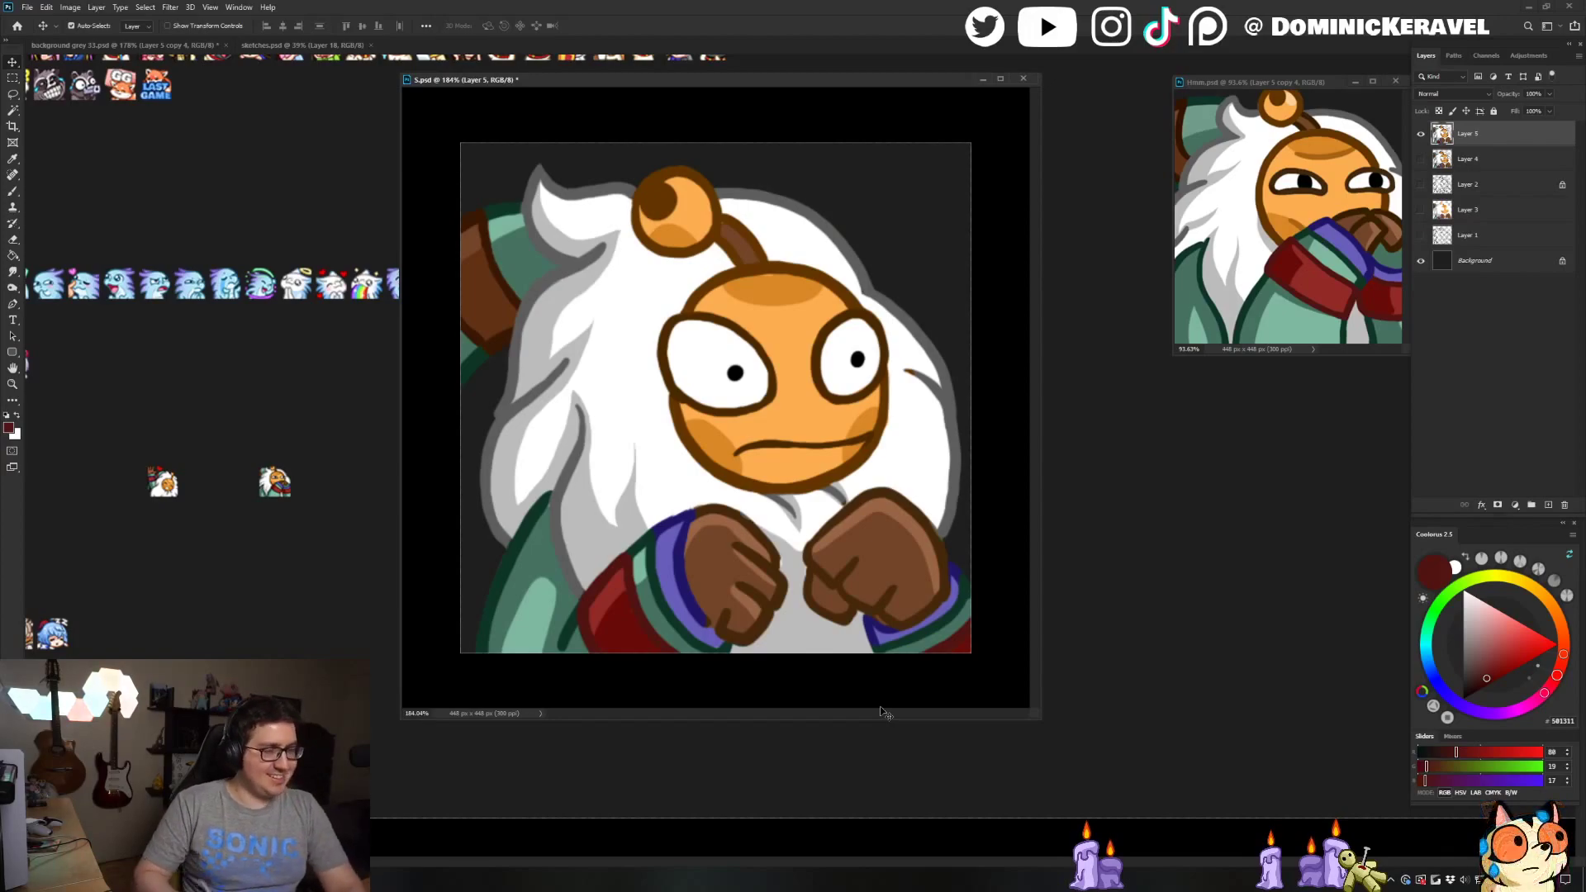
# Reposition and enlarge the emote's document window for a closer view of the artwork
pyautogui.moveTo(690, 80); pyautogui.dragTo(744, 117)
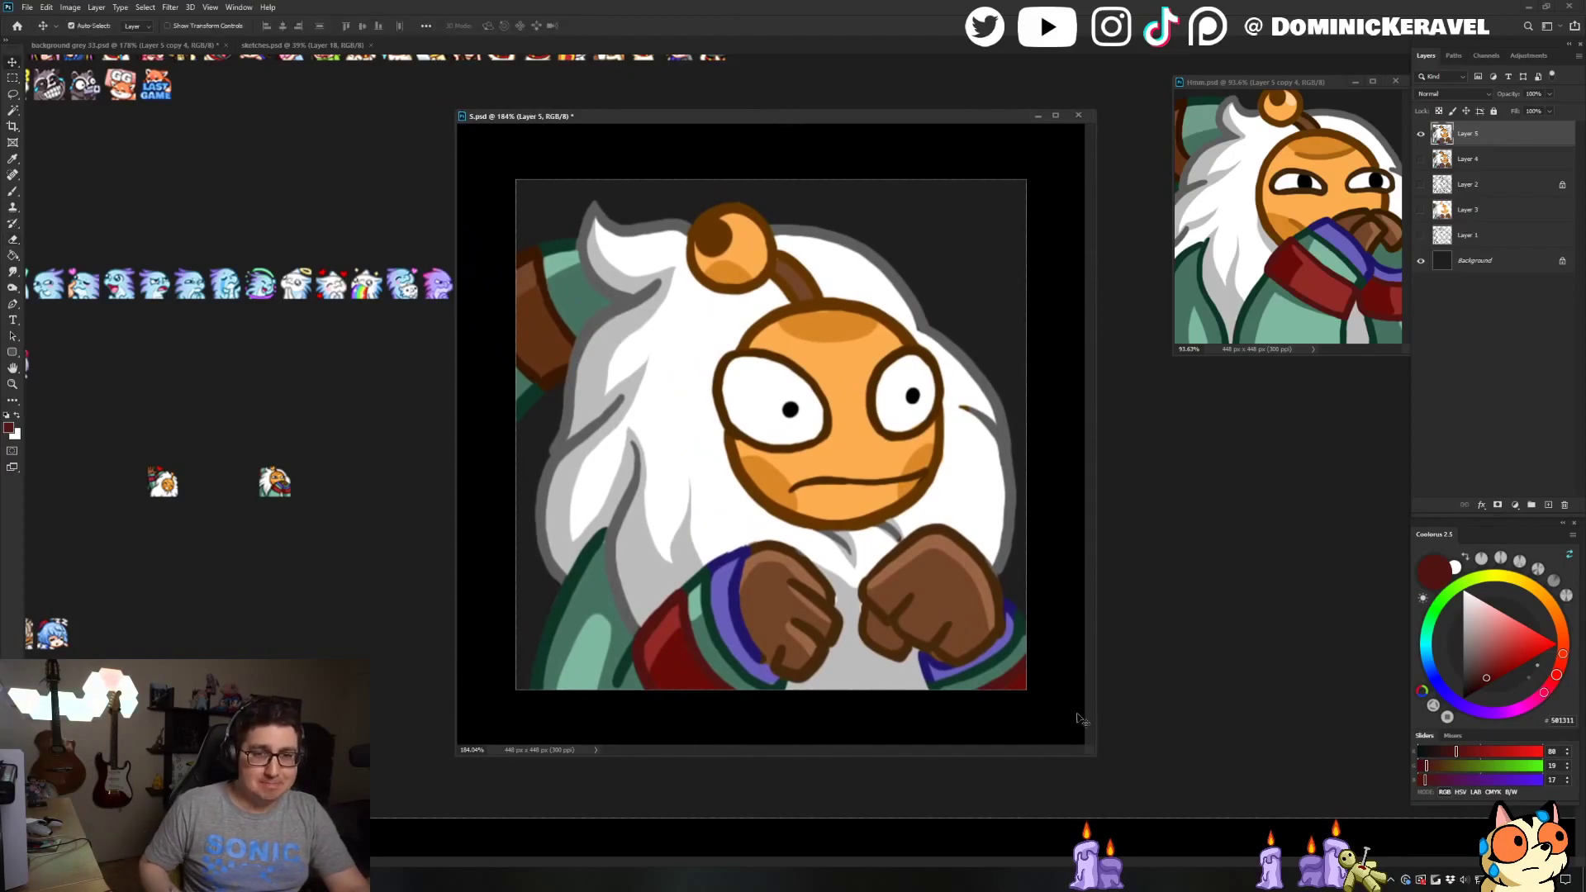
pyautogui.moveTo(1089, 746); pyautogui.dragTo(1203, 858)
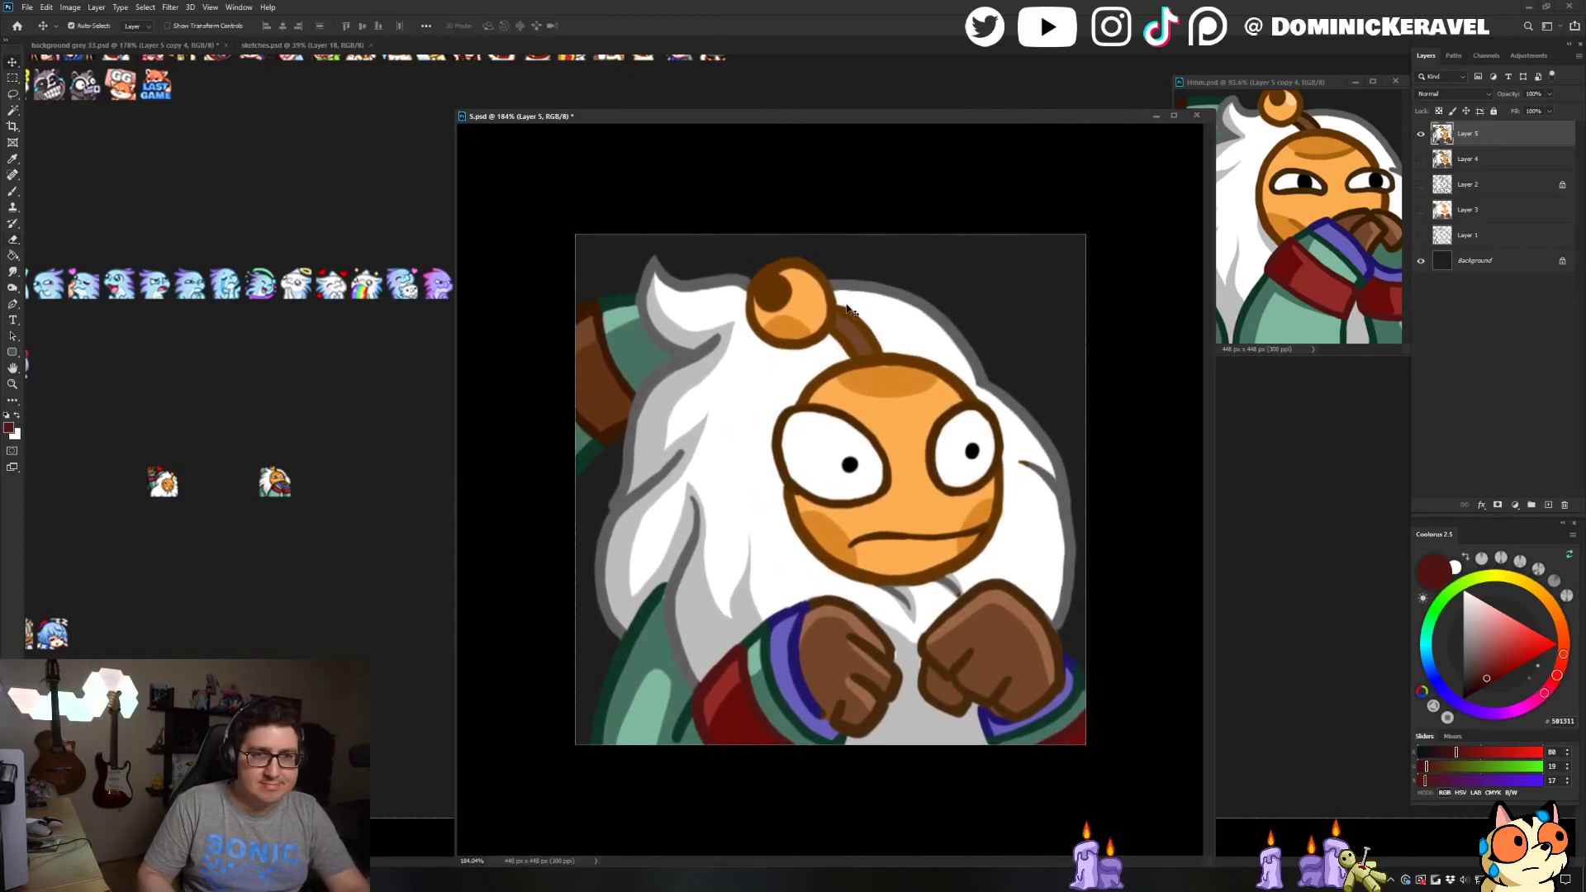
pyautogui.scroll(3, 848, 309)
pyautogui.scroll(-2, 1024, 540)
# Darken the antenna stalk's outline with brown #381F01 sampled from the reference, confining the paint to a magic-wand selection
pyautogui.press('b')
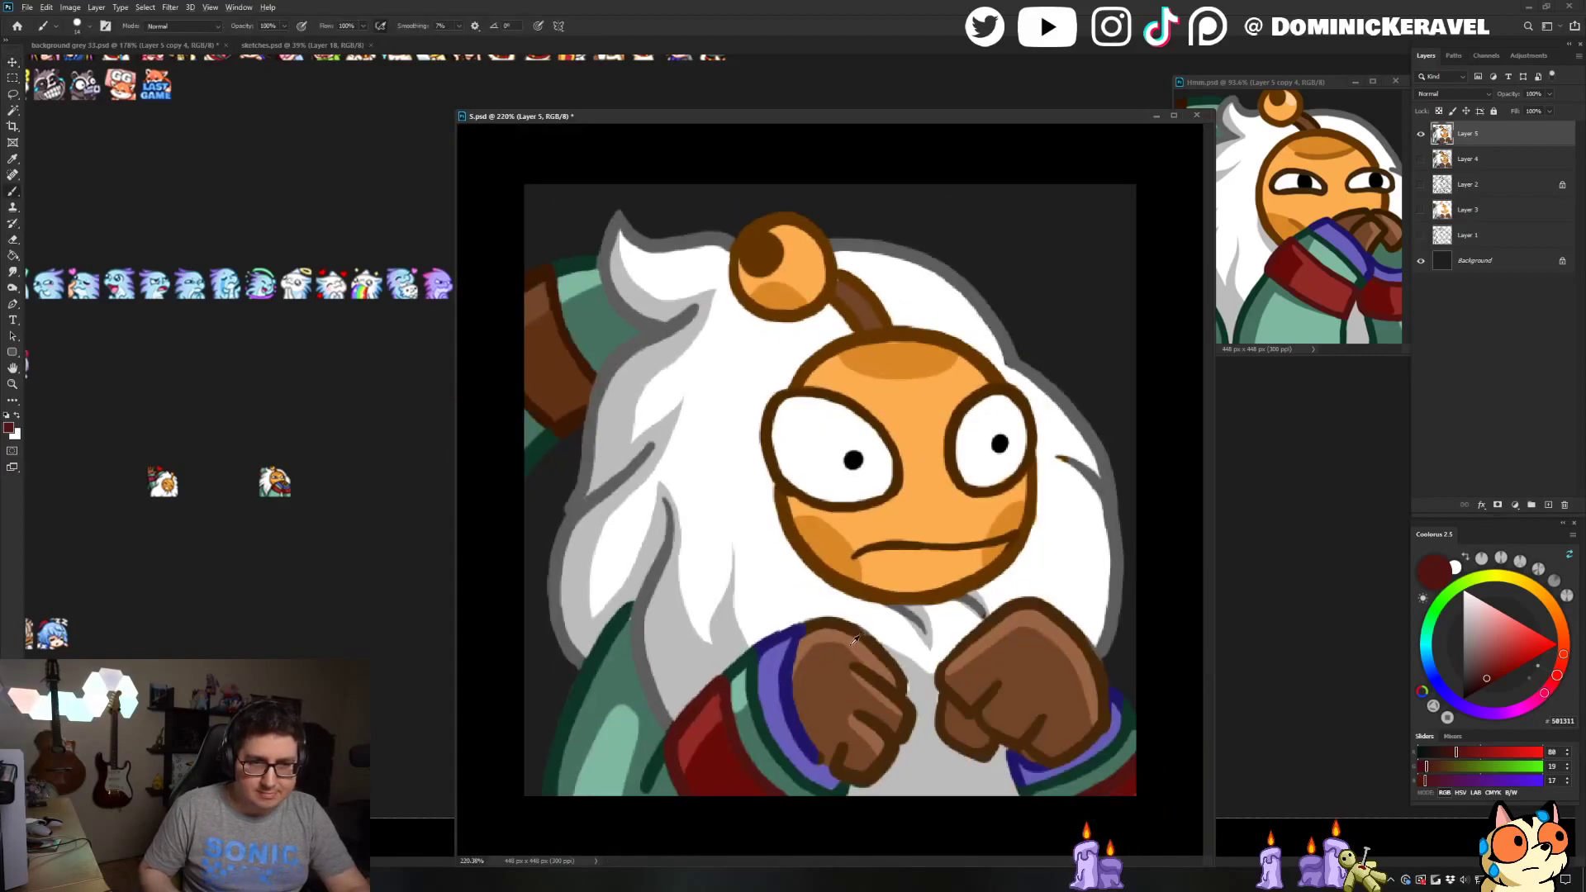
pyautogui.keyDown('alt'); pyautogui.click(1390, 227); pyautogui.keyUp('alt')
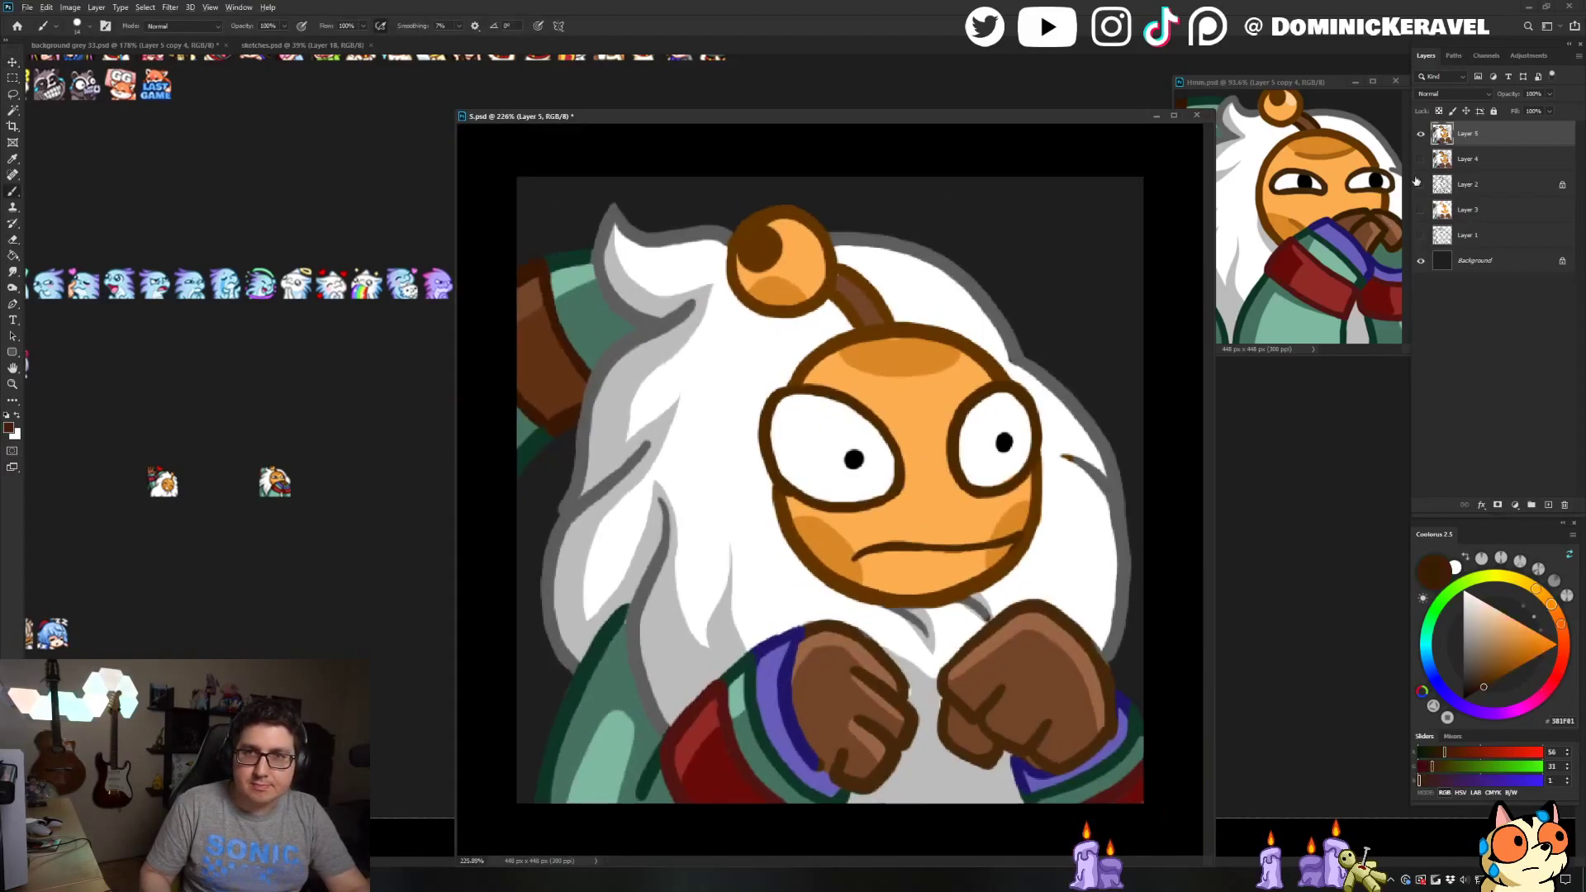
pyautogui.press('g')
pyautogui.click(1058, 618)
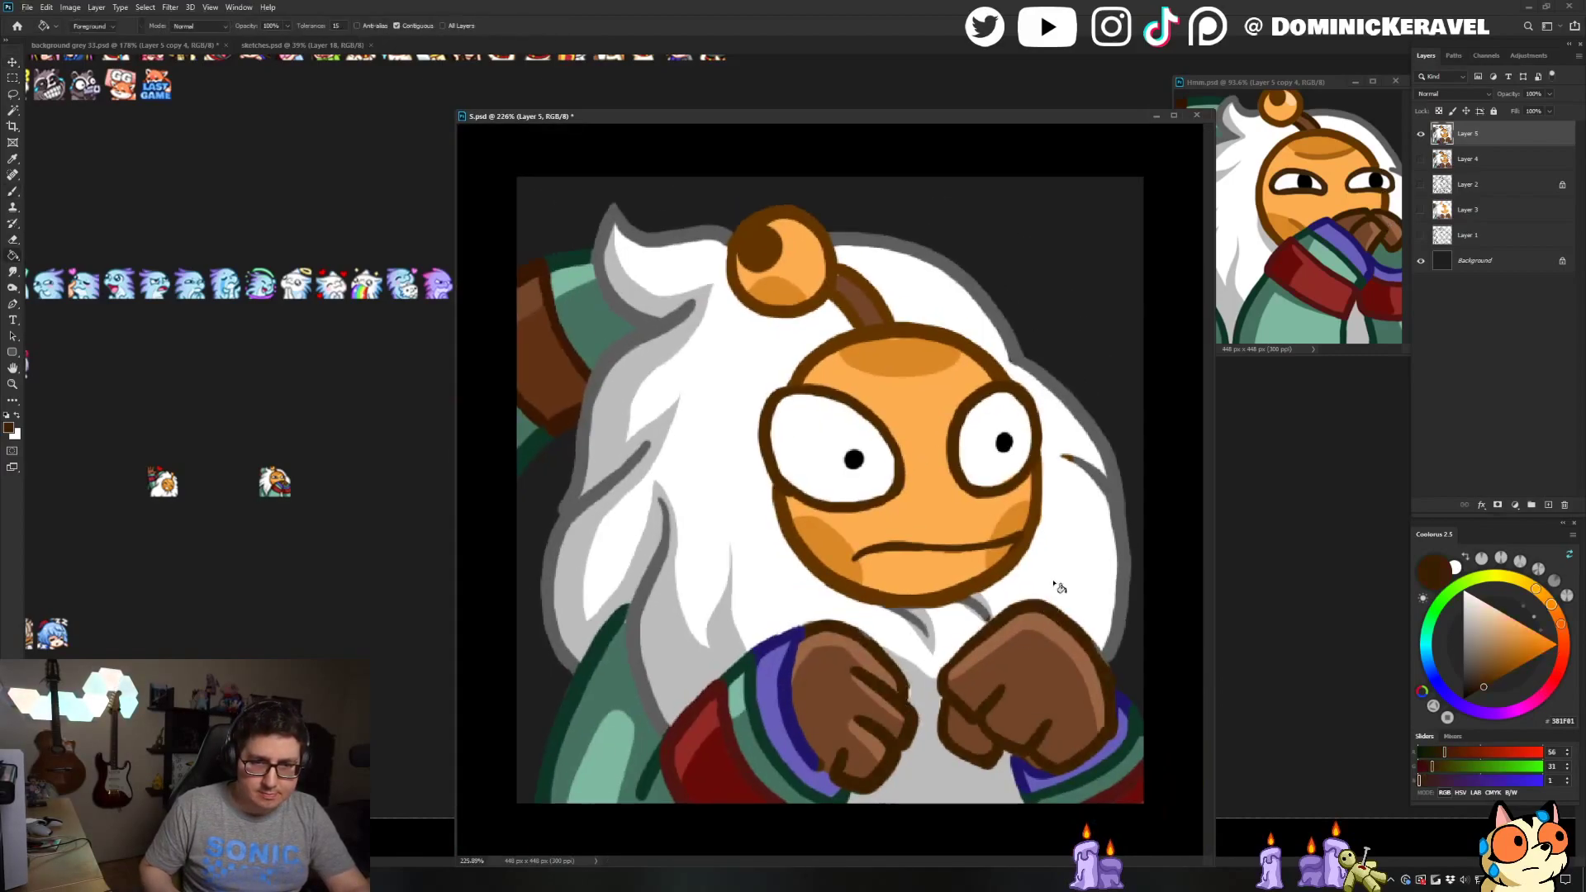
pyautogui.press('w')
pyautogui.scroll(2, 833, 309)
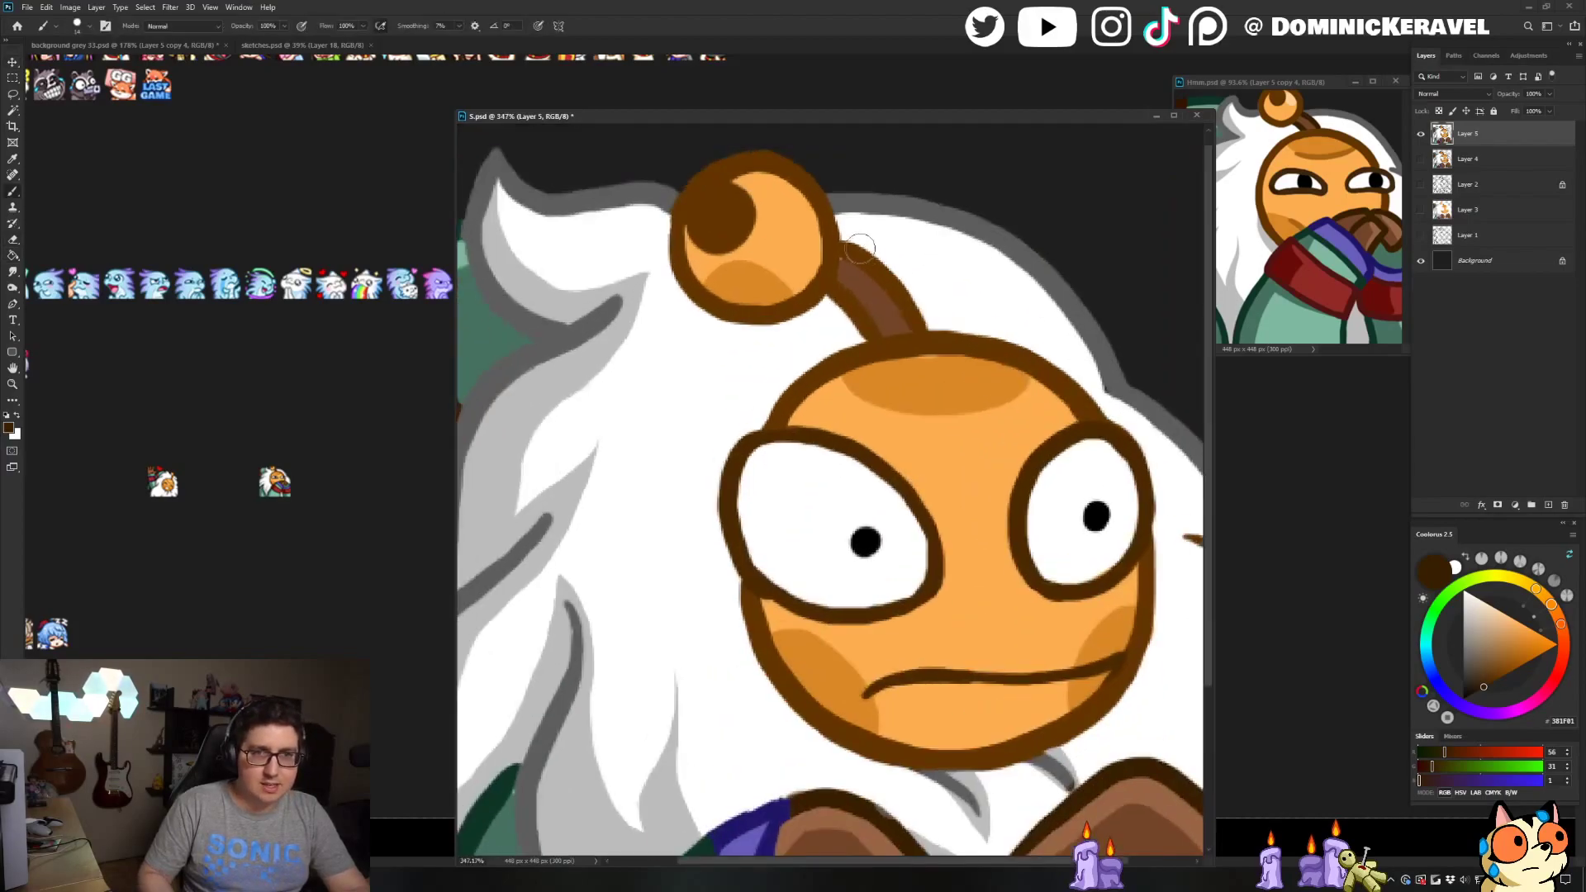
pyautogui.click(857, 312)
pyautogui.press('b')
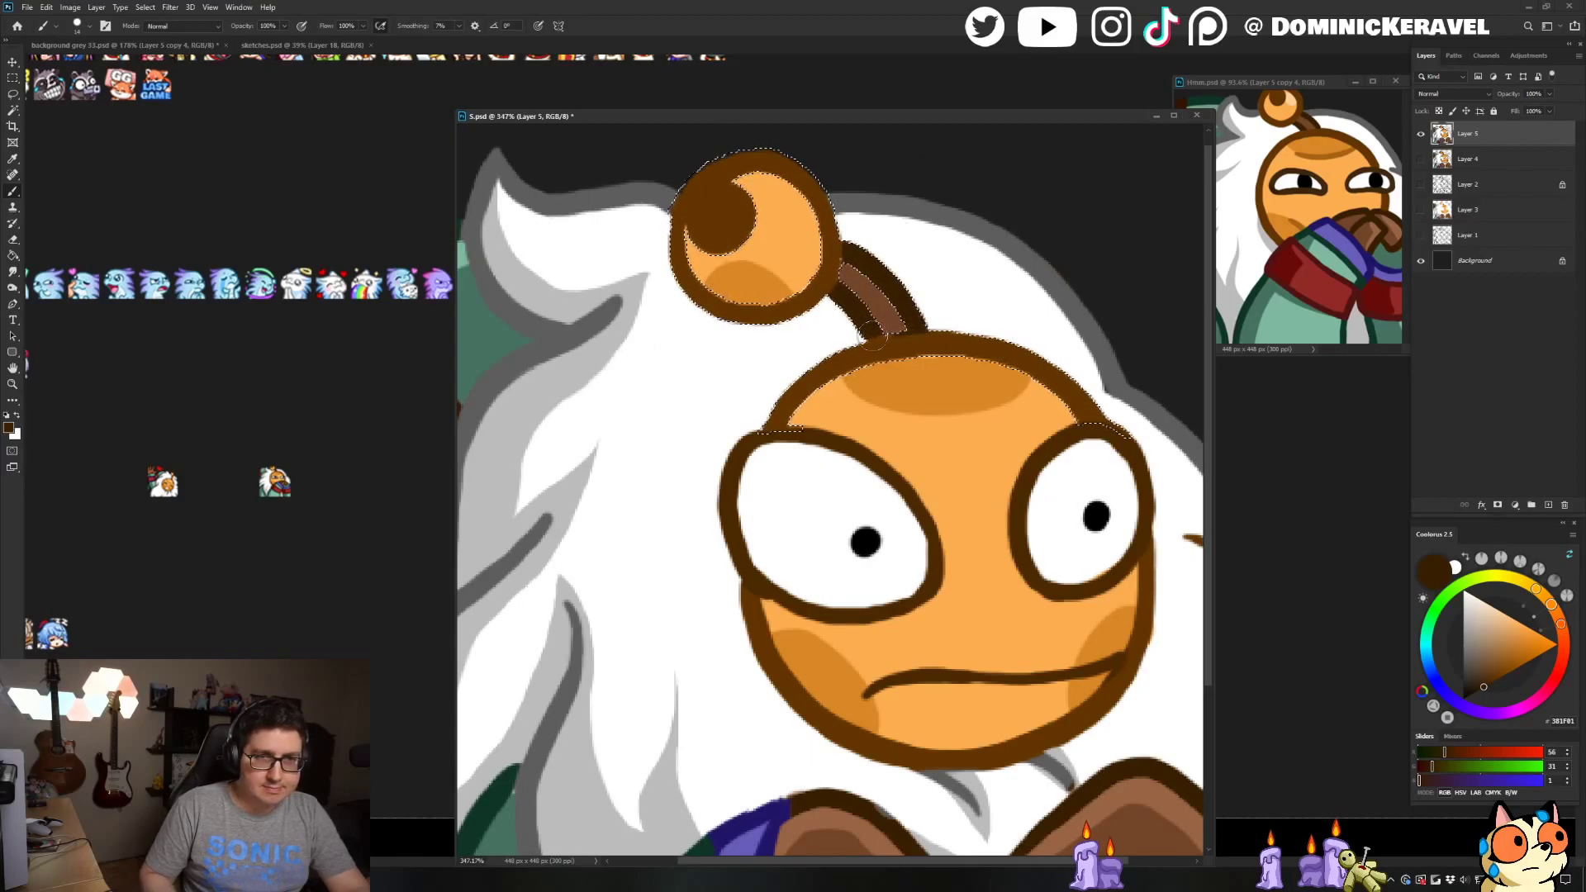
pyautogui.hotkey('ctrl', 'd')
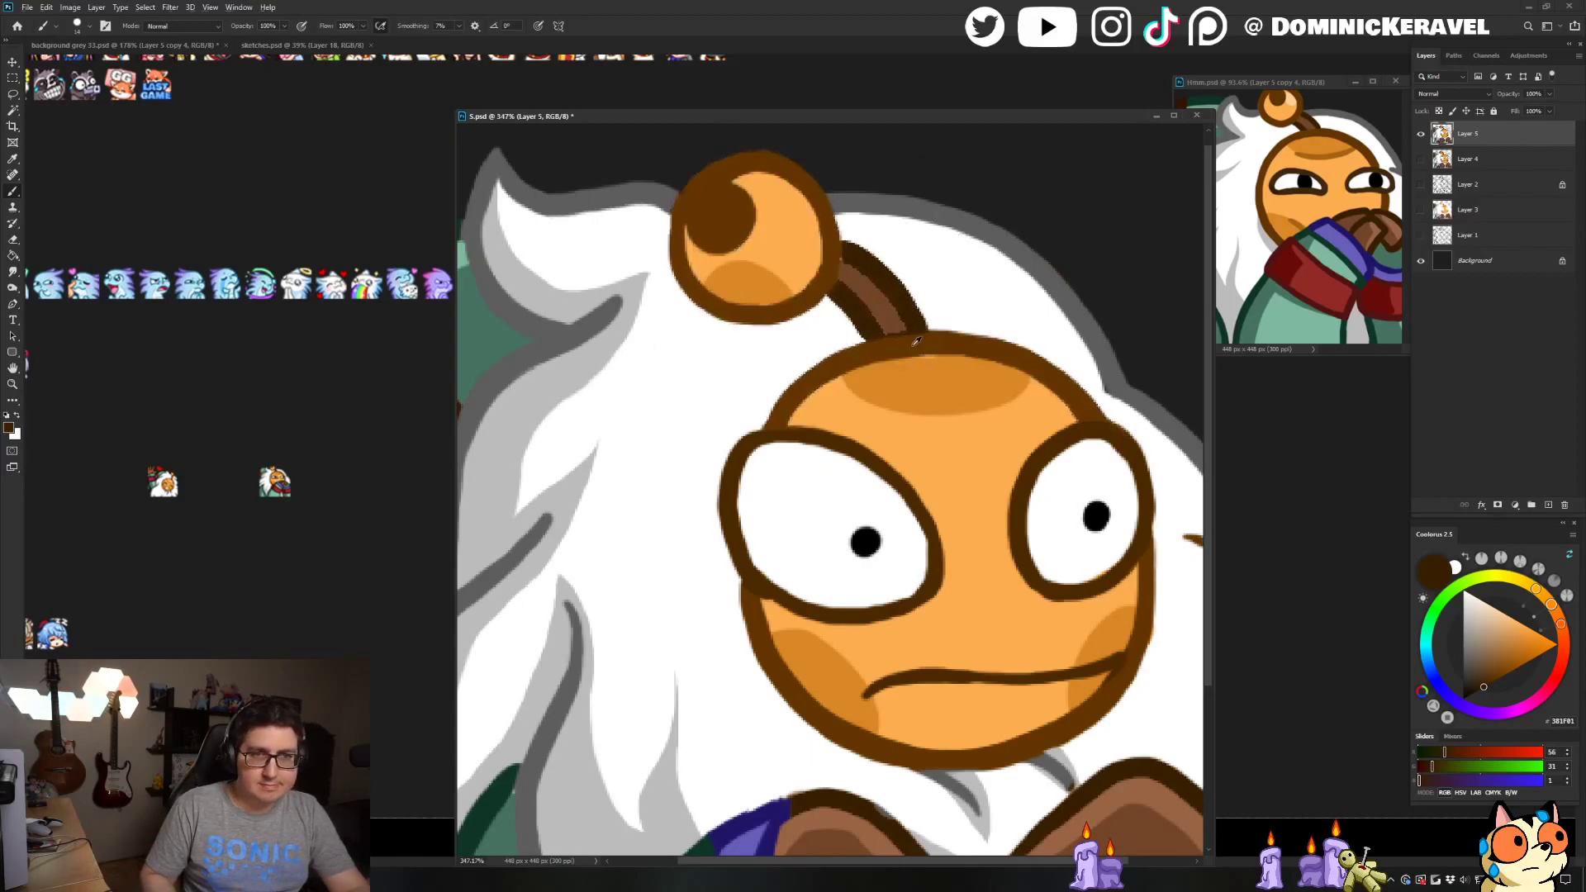
# Clean up the antenna stalk's interior with brown #734529 and its joint with the orb with outline brown #623500
pyautogui.keyDown('alt'); pyautogui.click(894, 334); pyautogui.keyUp('alt')
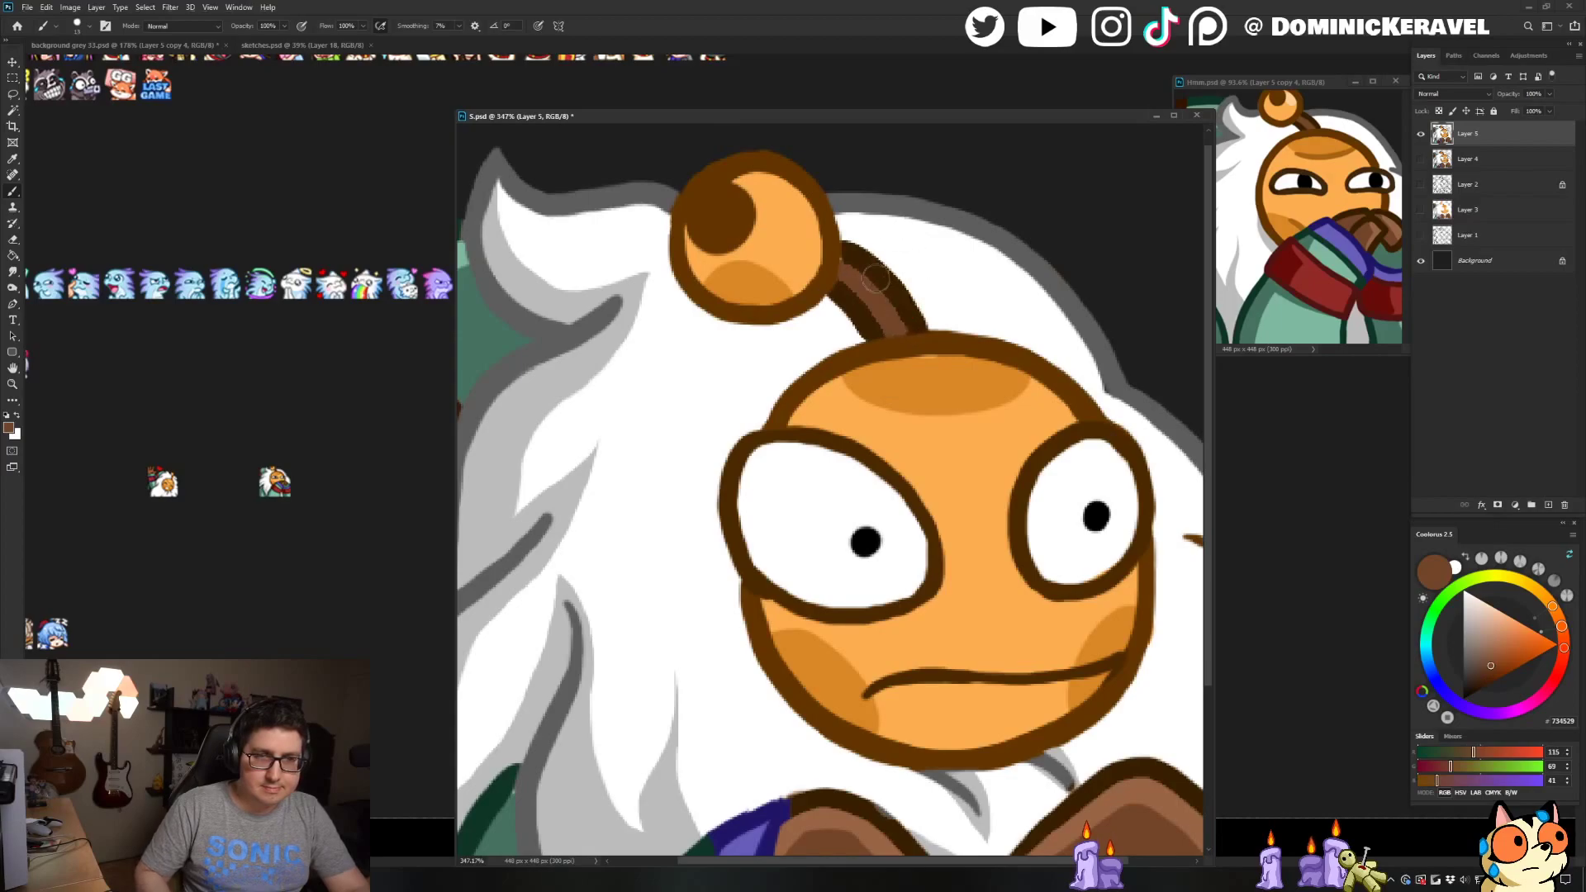
pyautogui.moveTo(857, 283); pyautogui.dragTo(850, 282)
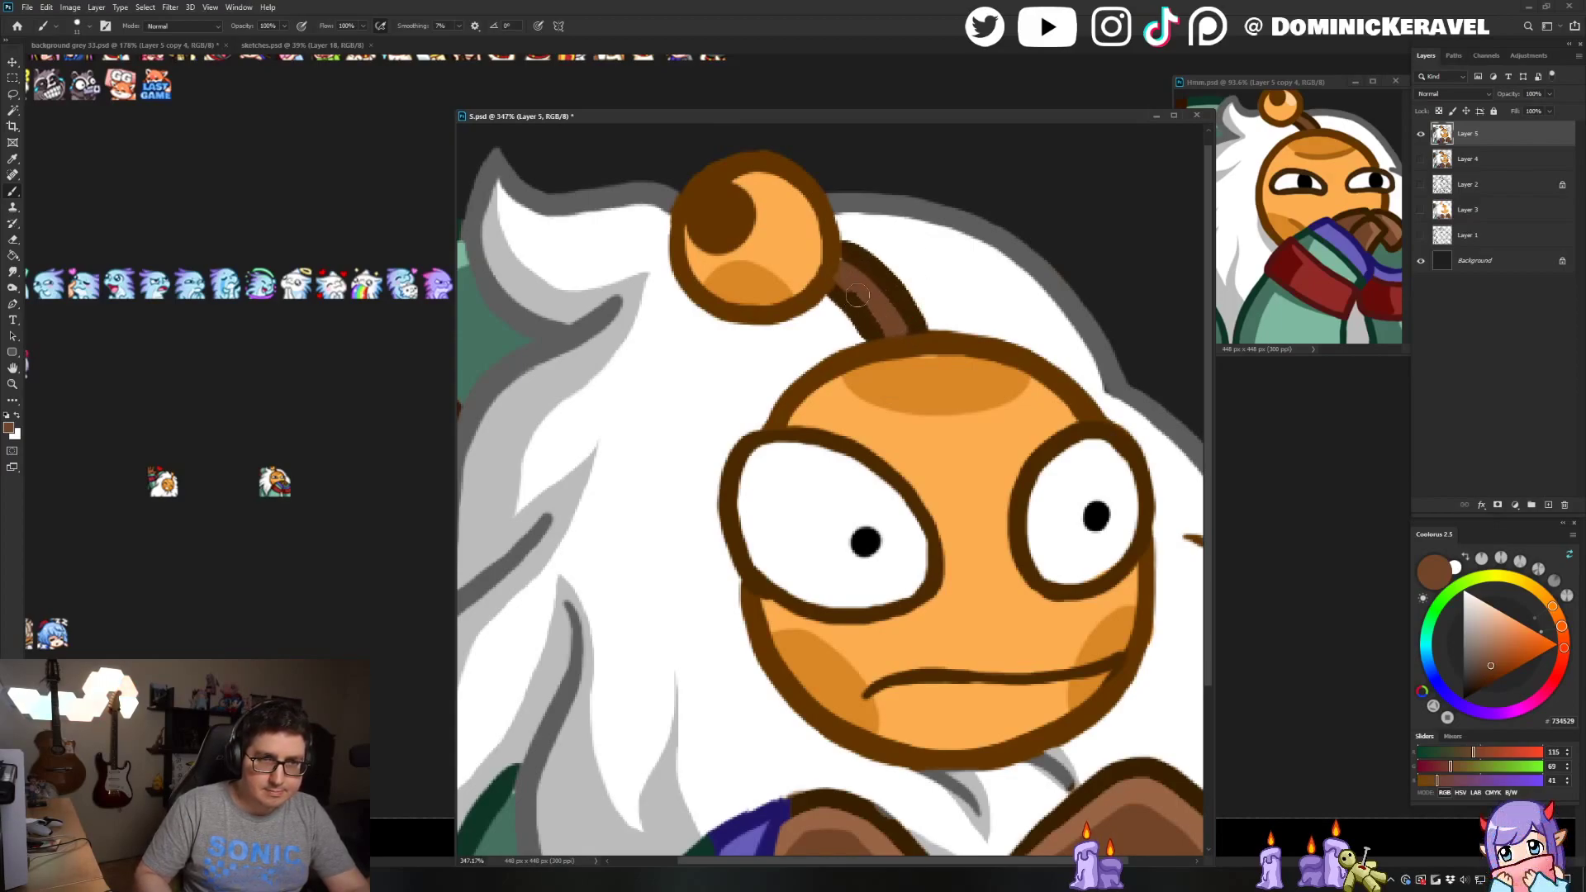
pyautogui.keyDown('alt'); pyautogui.click(841, 262); pyautogui.keyUp('alt')
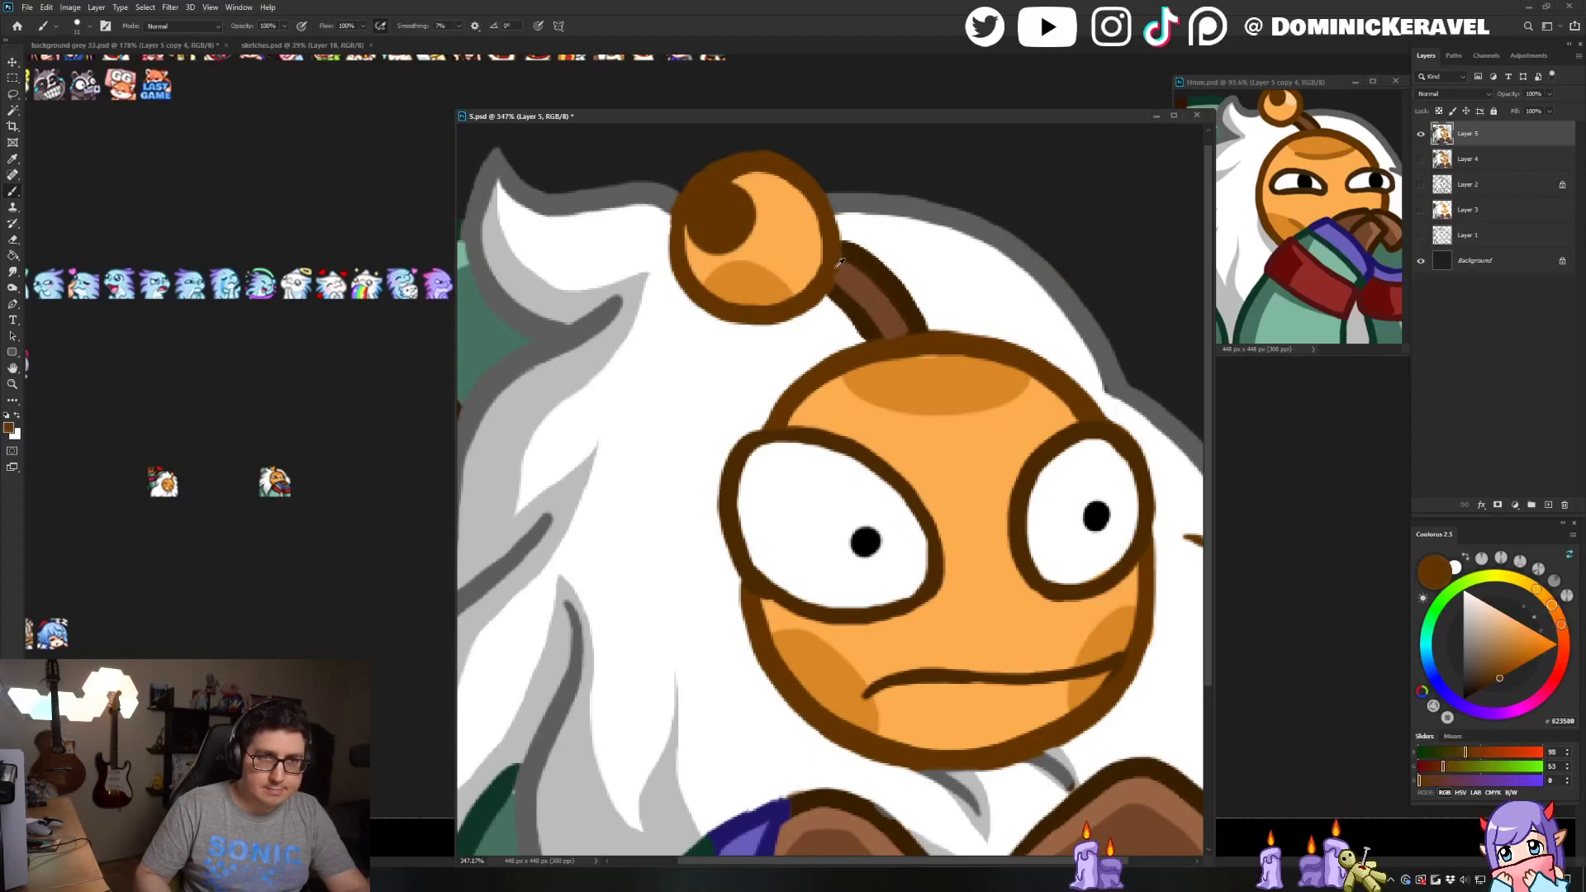
pyautogui.click(855, 263)
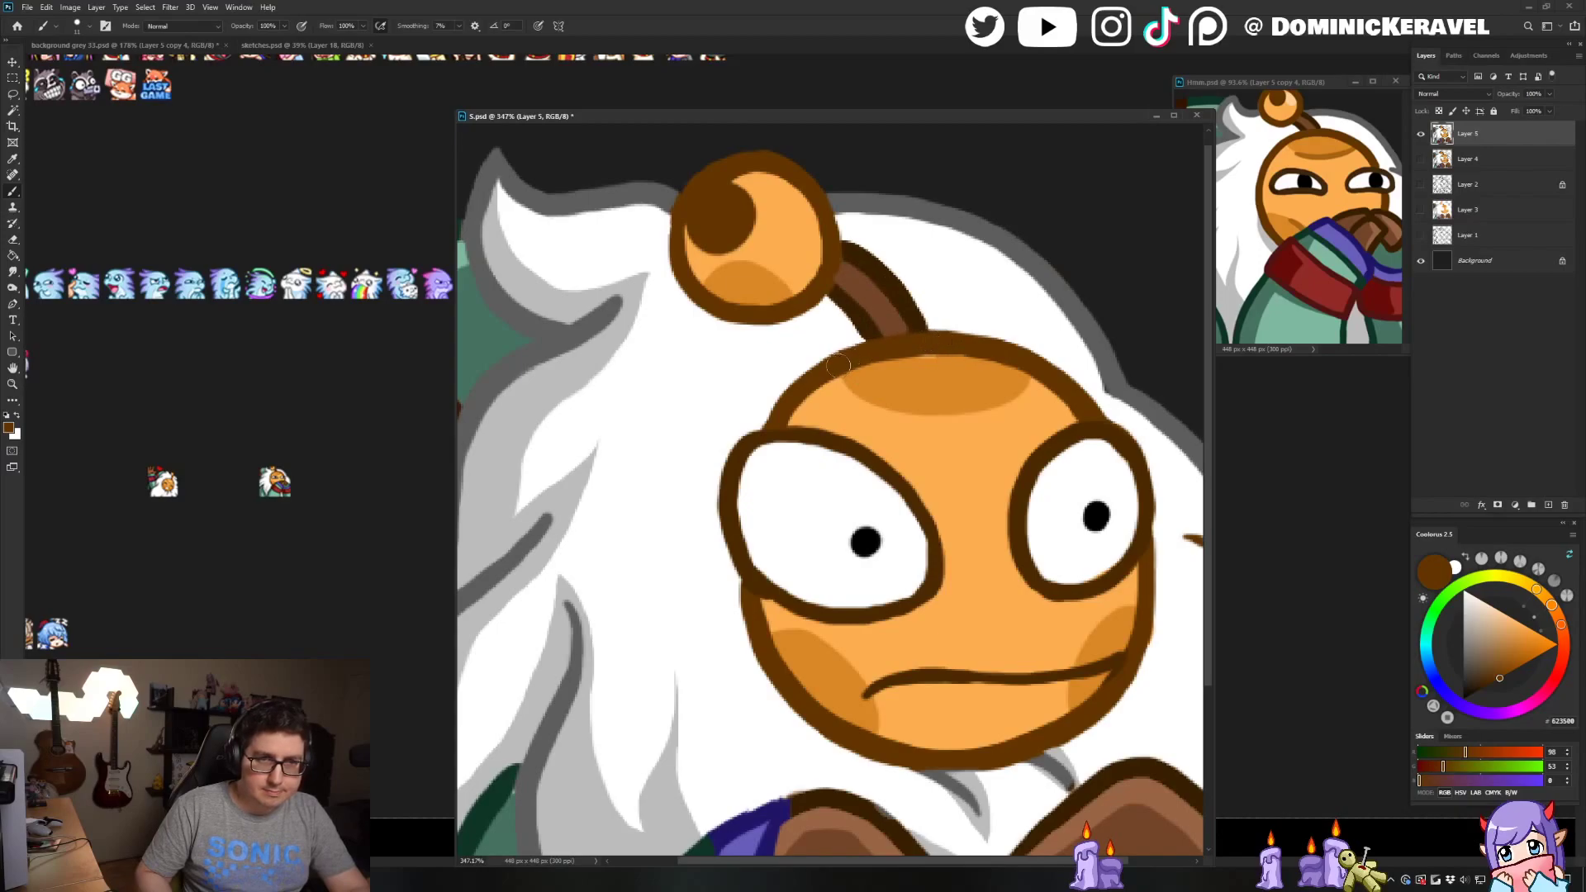
# Touch up the outer edge of the left eye's outline where it meets the face, using white #FFFFFF sampled from the hair
pyautogui.press('v')
pyautogui.moveTo(1040, 398); pyautogui.dragTo(933, 296)
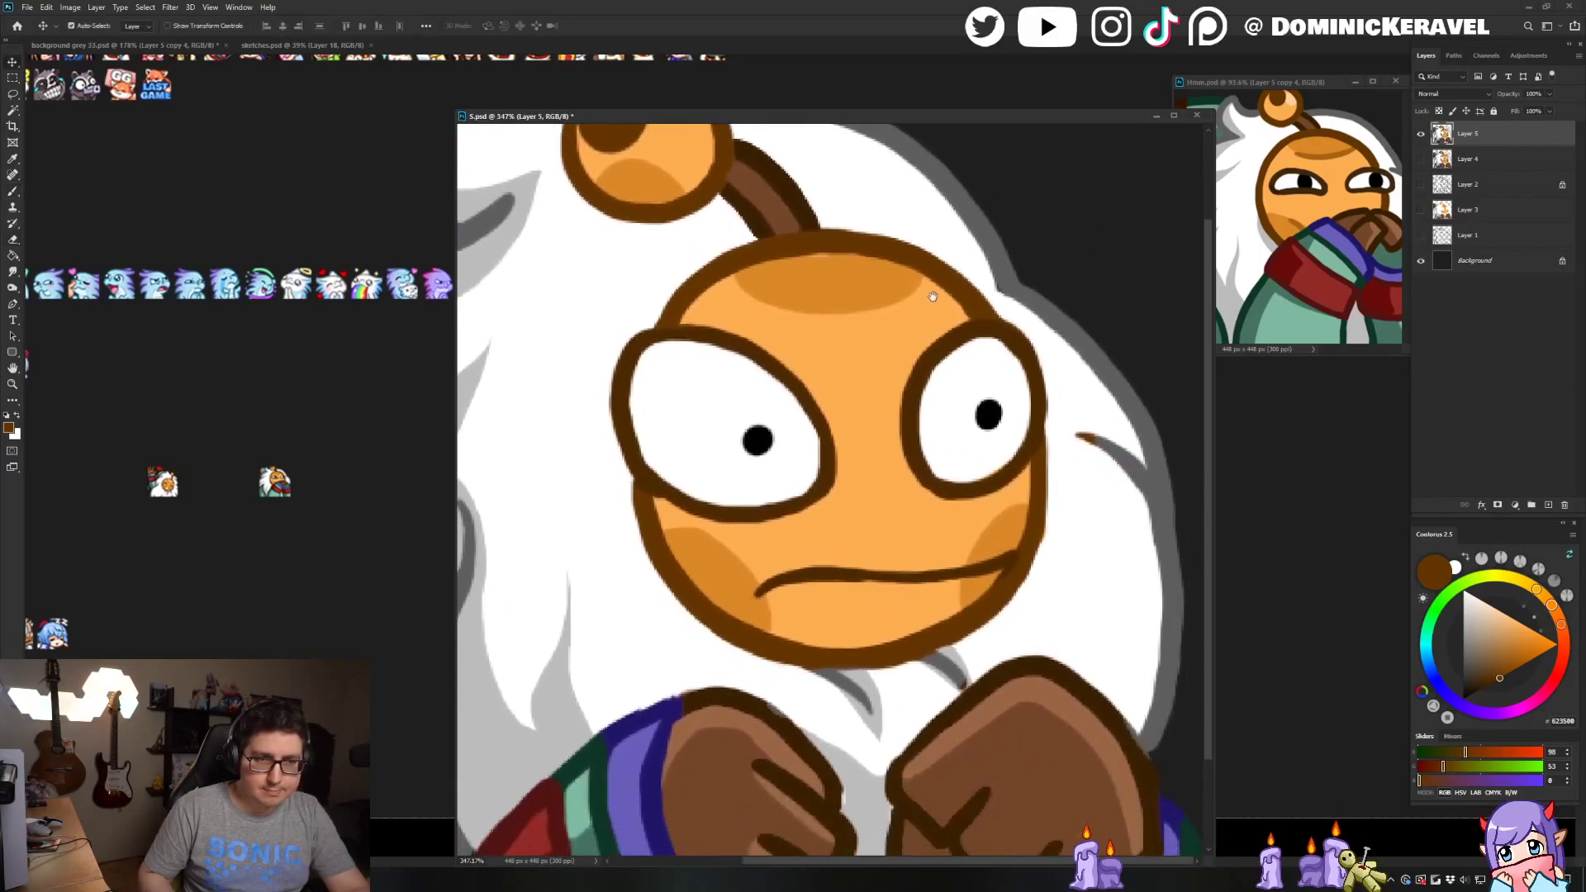
pyautogui.press('b')
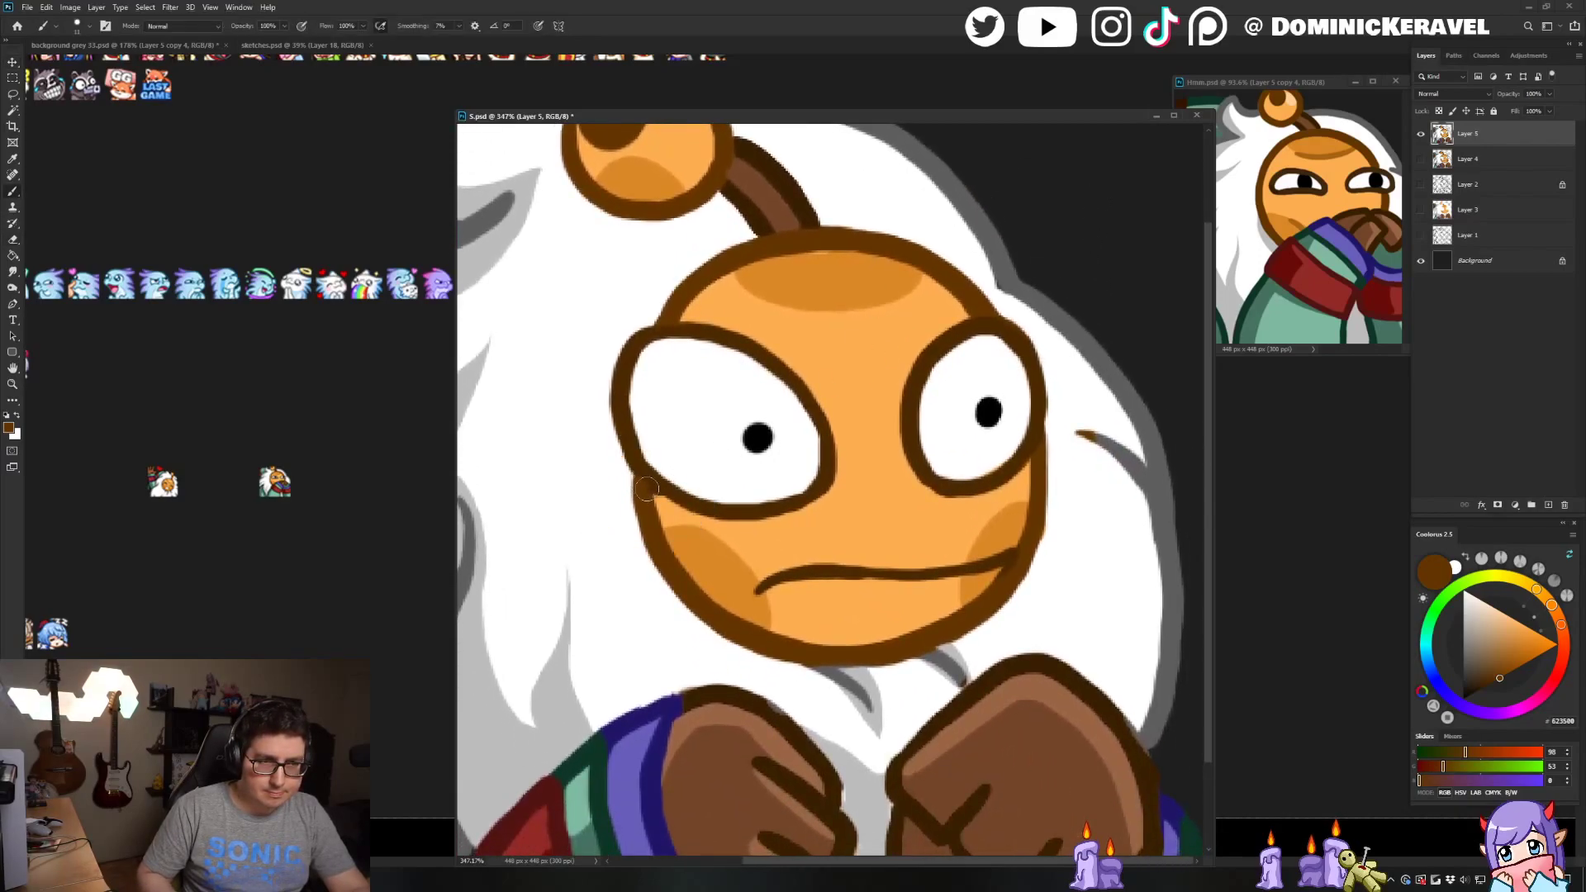
pyautogui.keyDown('alt'); pyautogui.click(619, 443); pyautogui.keyUp('alt')
pyautogui.click(638, 471)
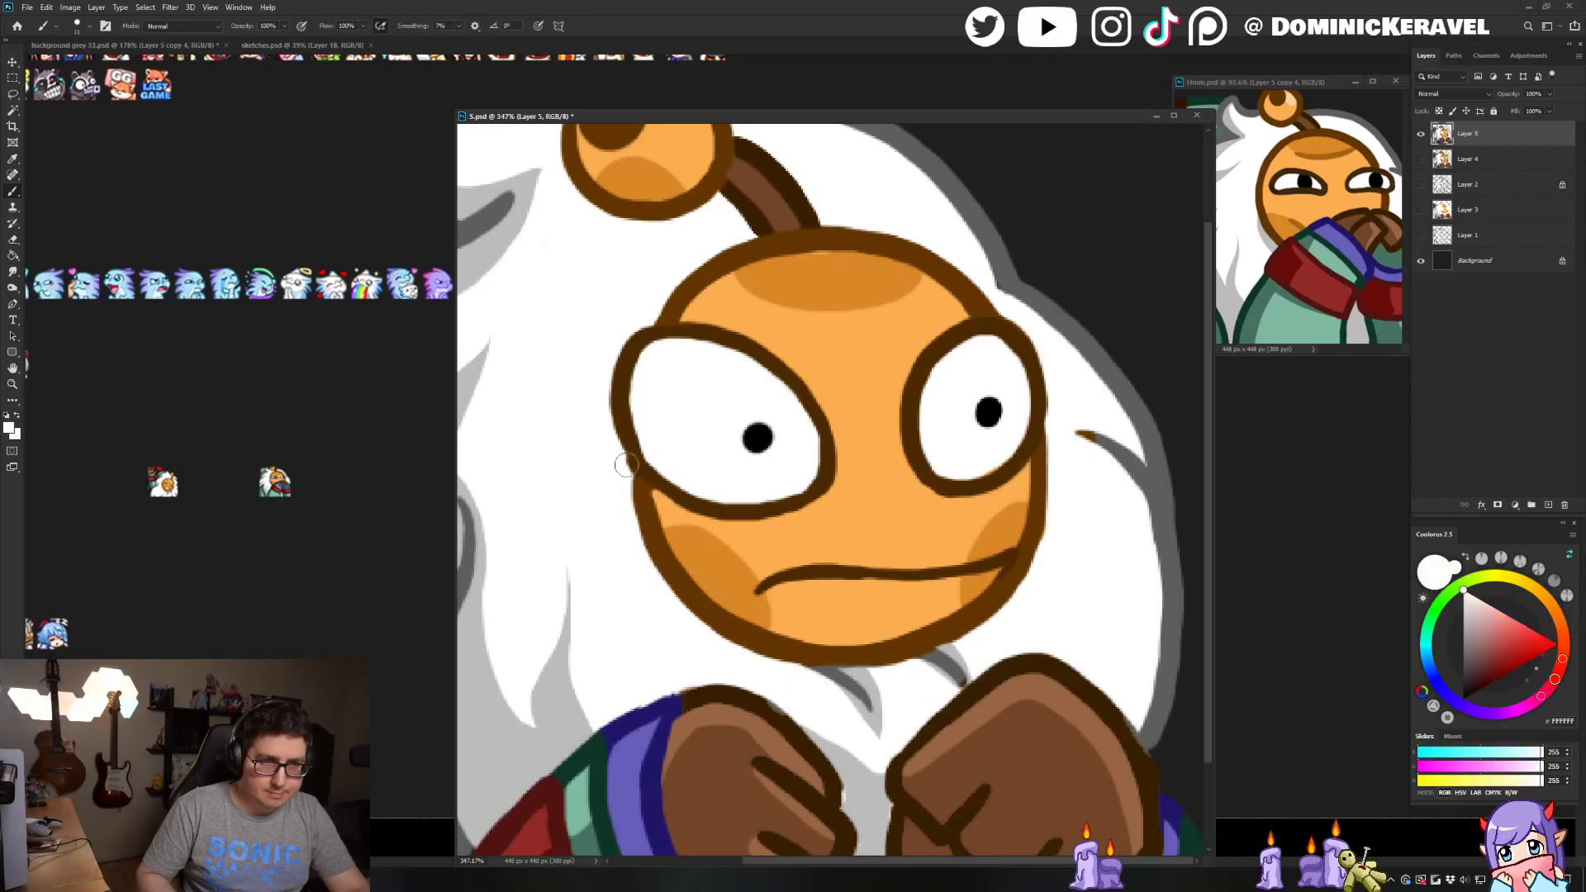
# Touch up the brown outlines around both eyes with sampled colors and repaint the short hair strand's brown tip gray
pyautogui.keyDown('alt'); pyautogui.click(649, 490); pyautogui.keyUp('alt')
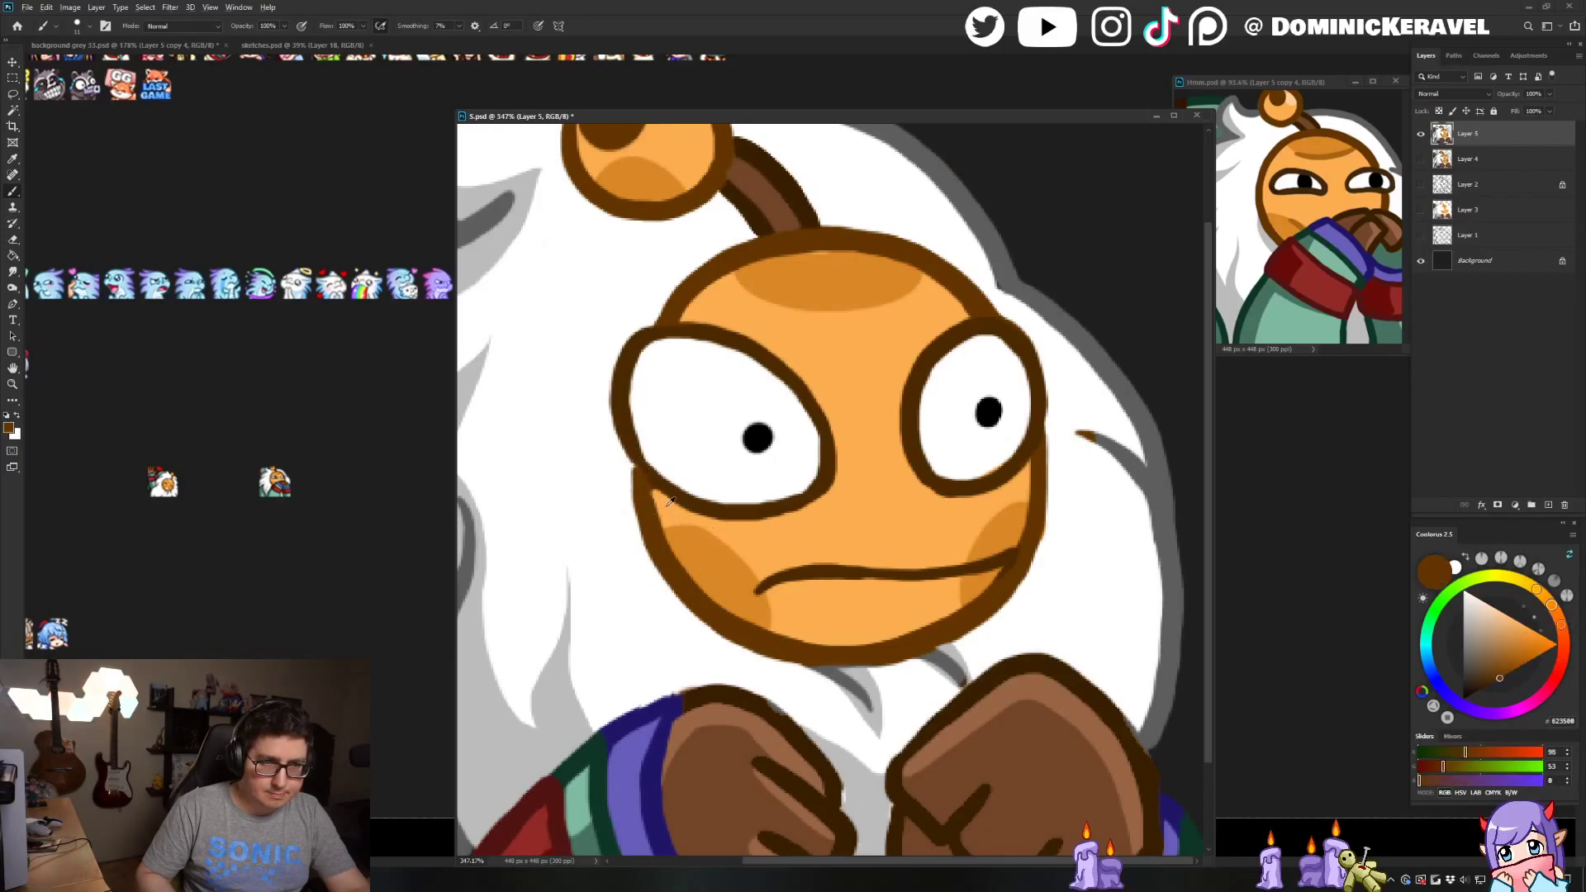
pyautogui.keyDown('alt'); pyautogui.click(657, 475); pyautogui.keyUp('alt')
pyautogui.keyDown('alt'); pyautogui.click(684, 495); pyautogui.keyUp('alt')
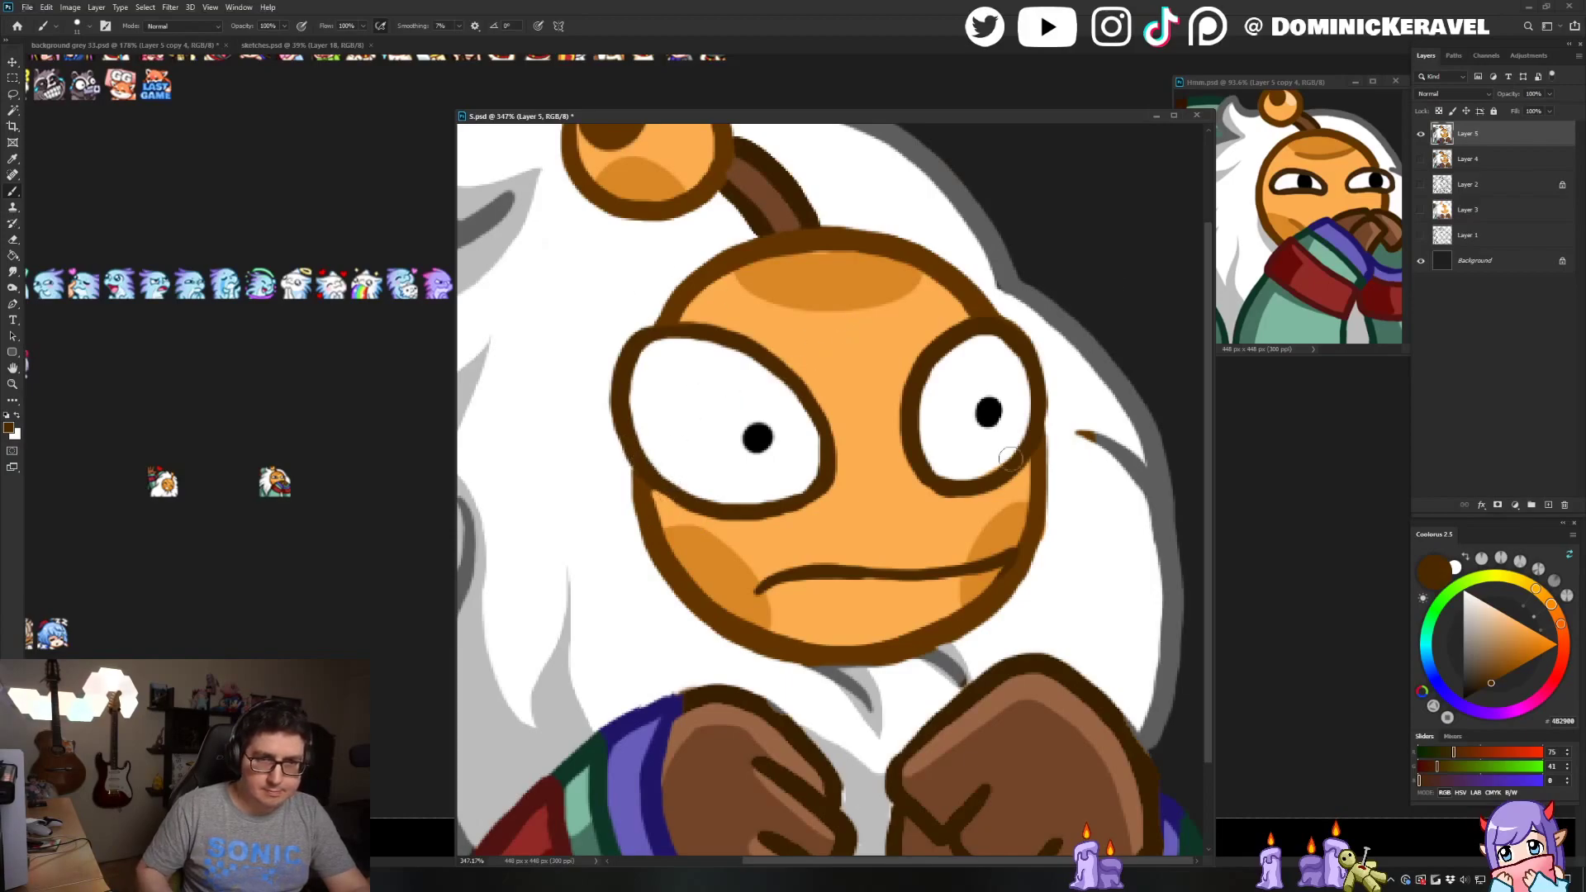
pyautogui.keyDown('alt'); pyautogui.click(924, 492); pyautogui.keyUp('alt')
pyautogui.keyDown('alt'); pyautogui.click(956, 483); pyautogui.keyUp('alt')
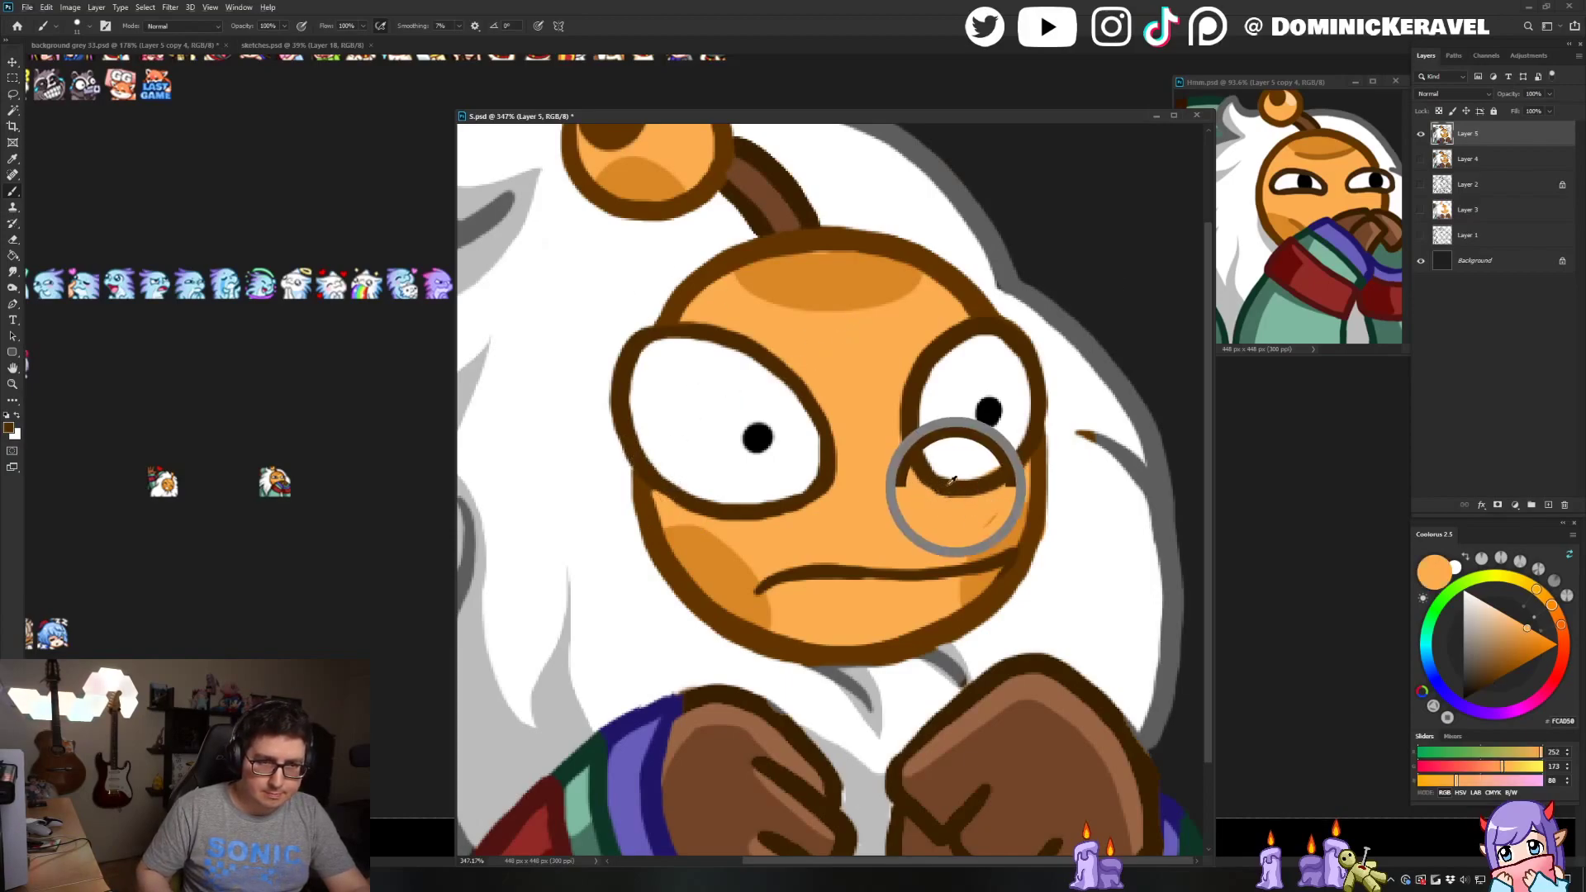
pyautogui.keyDown('alt'); pyautogui.click(1115, 448); pyautogui.keyUp('alt')
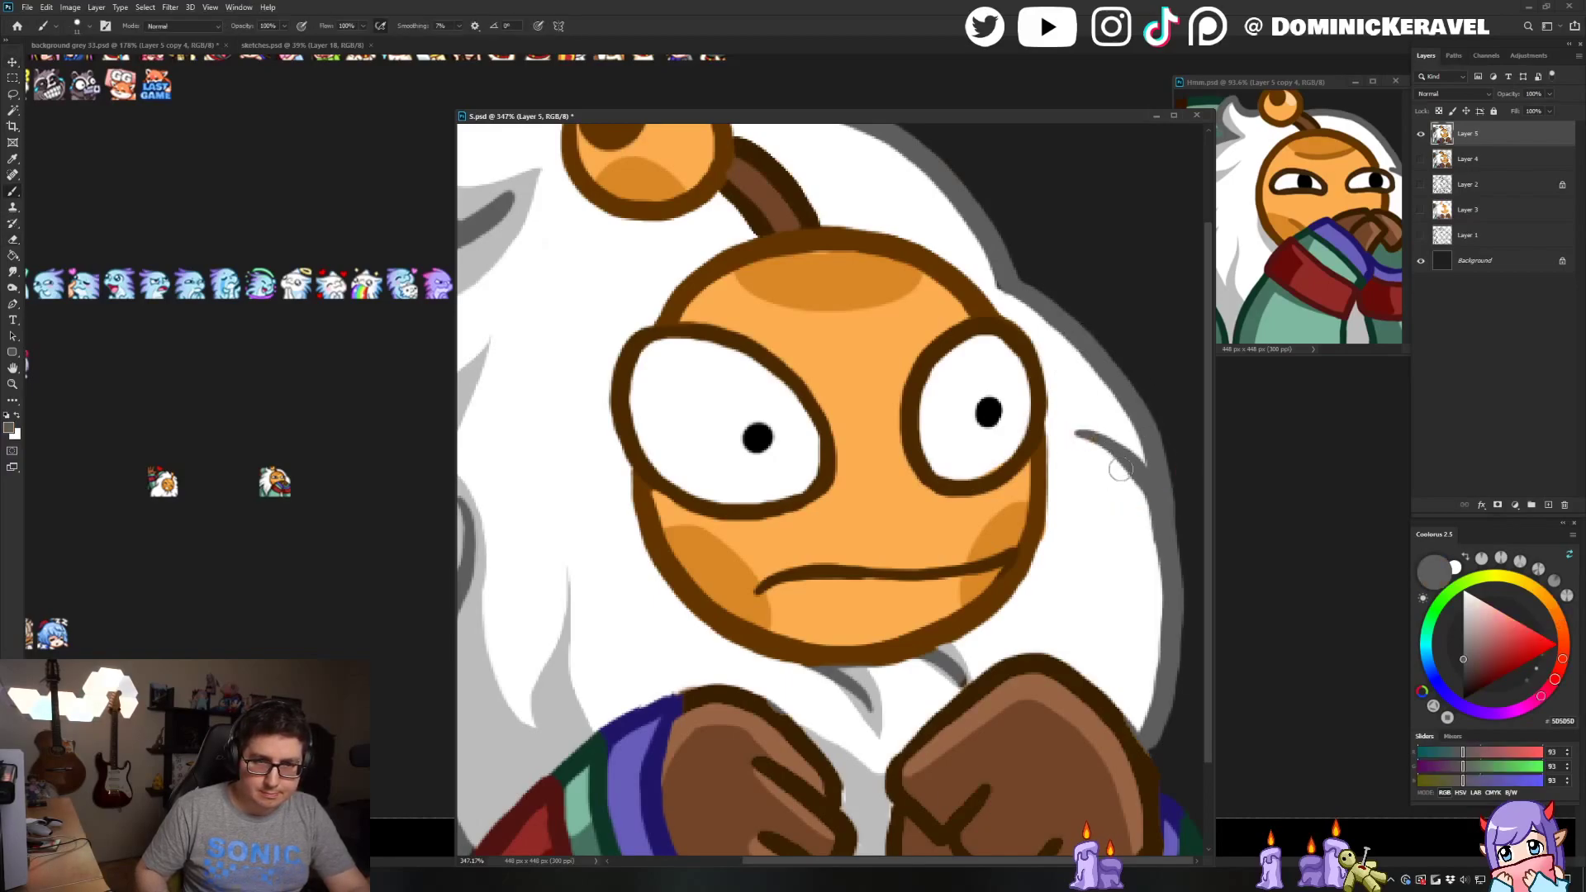
# Clean up the left fist's dark brown outline and its blue cuff edge against the beard, using colors sampled from the artwork
pyautogui.moveTo(1075, 432); pyautogui.dragTo(1075, 318)
pyautogui.keyDown('alt'); pyautogui.click(672, 591); pyautogui.keyUp('alt')
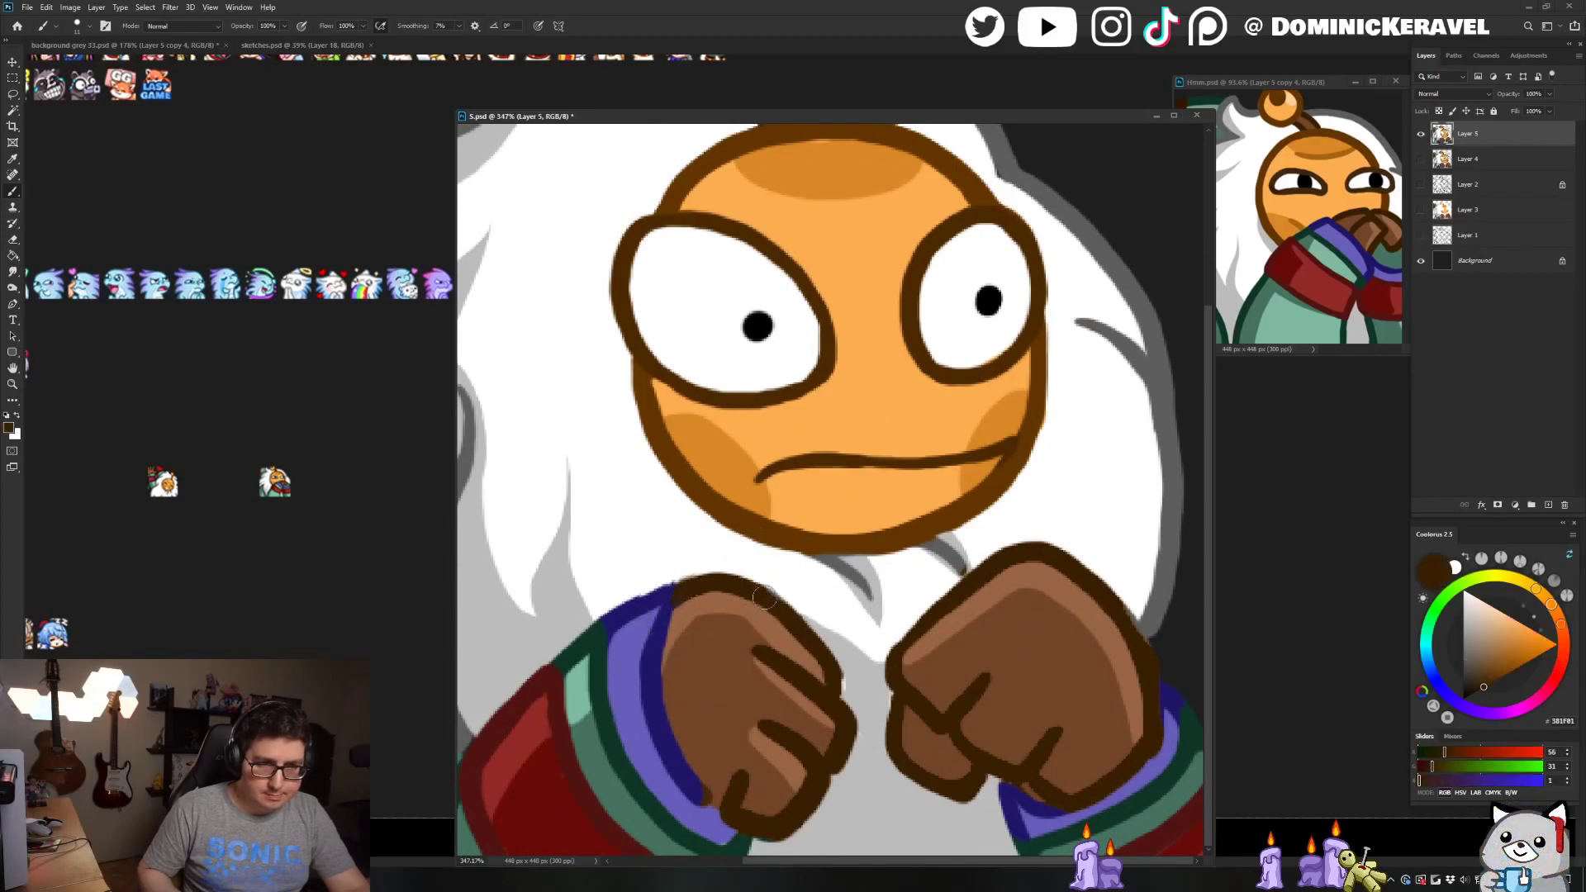
pyautogui.keyDown('alt'); pyautogui.click(676, 588); pyautogui.keyUp('alt')
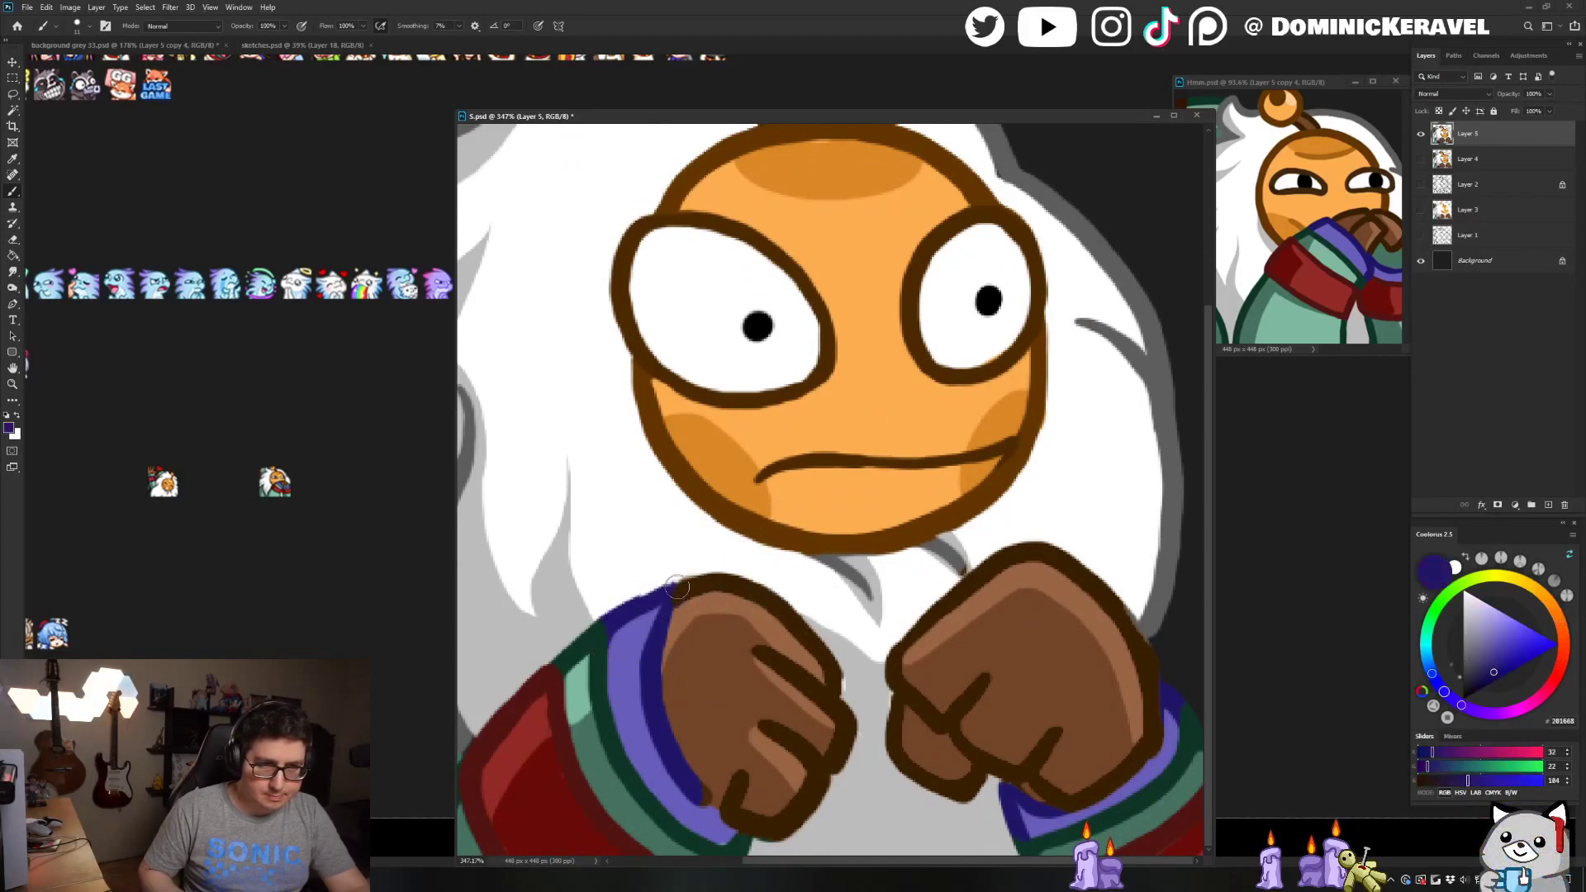
pyautogui.press('x')
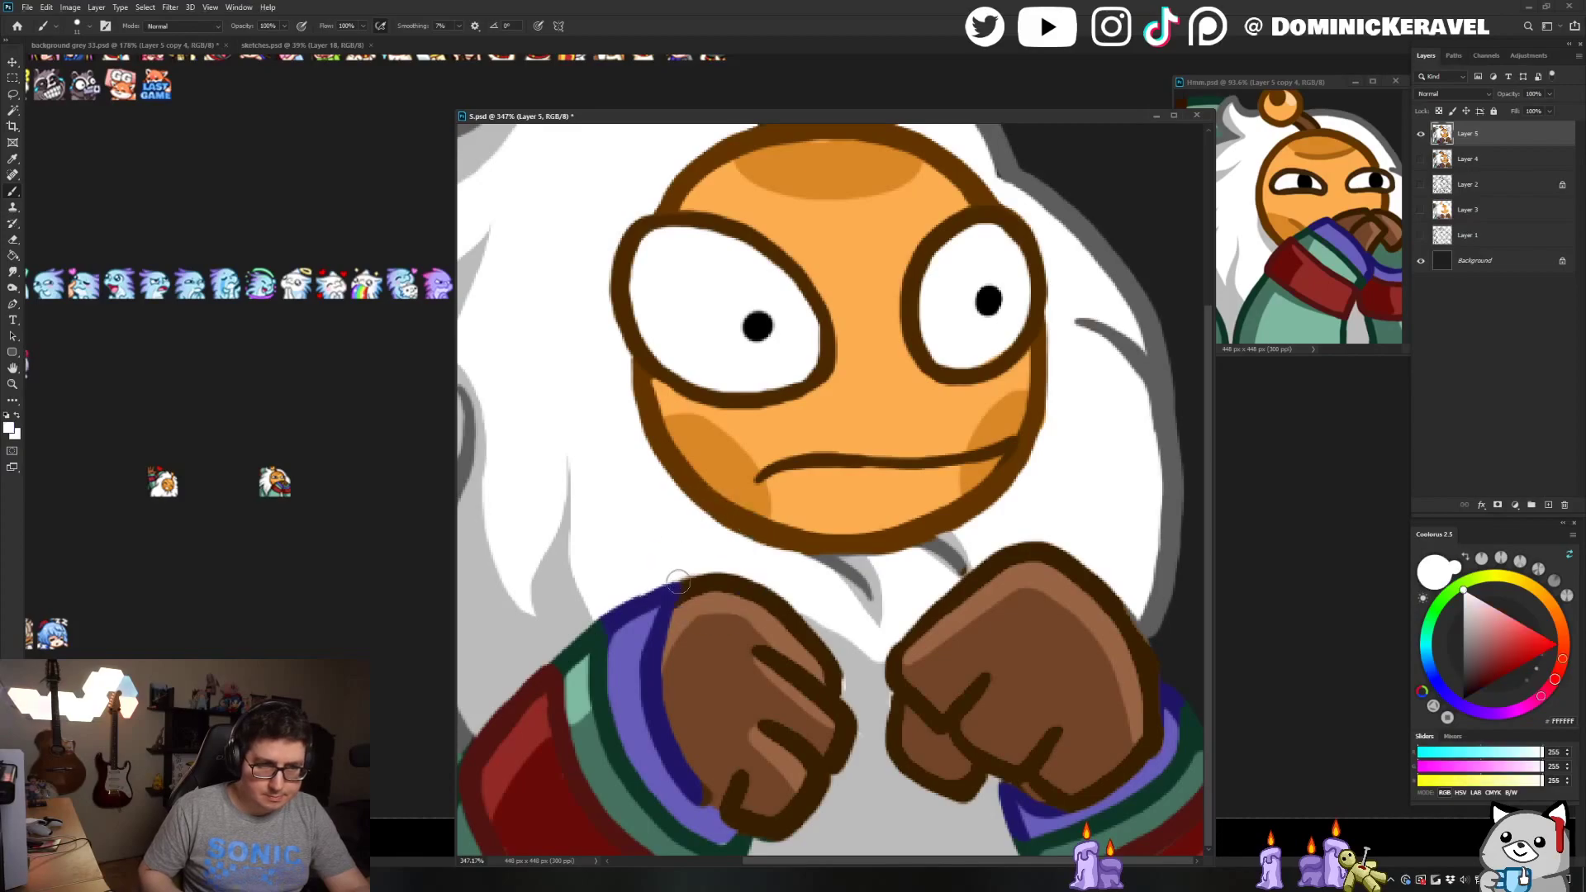
pyautogui.keyDown('alt'); pyautogui.click(898, 687); pyautogui.keyUp('alt')
pyautogui.keyDown('alt'); pyautogui.click(864, 672); pyautogui.keyUp('alt')
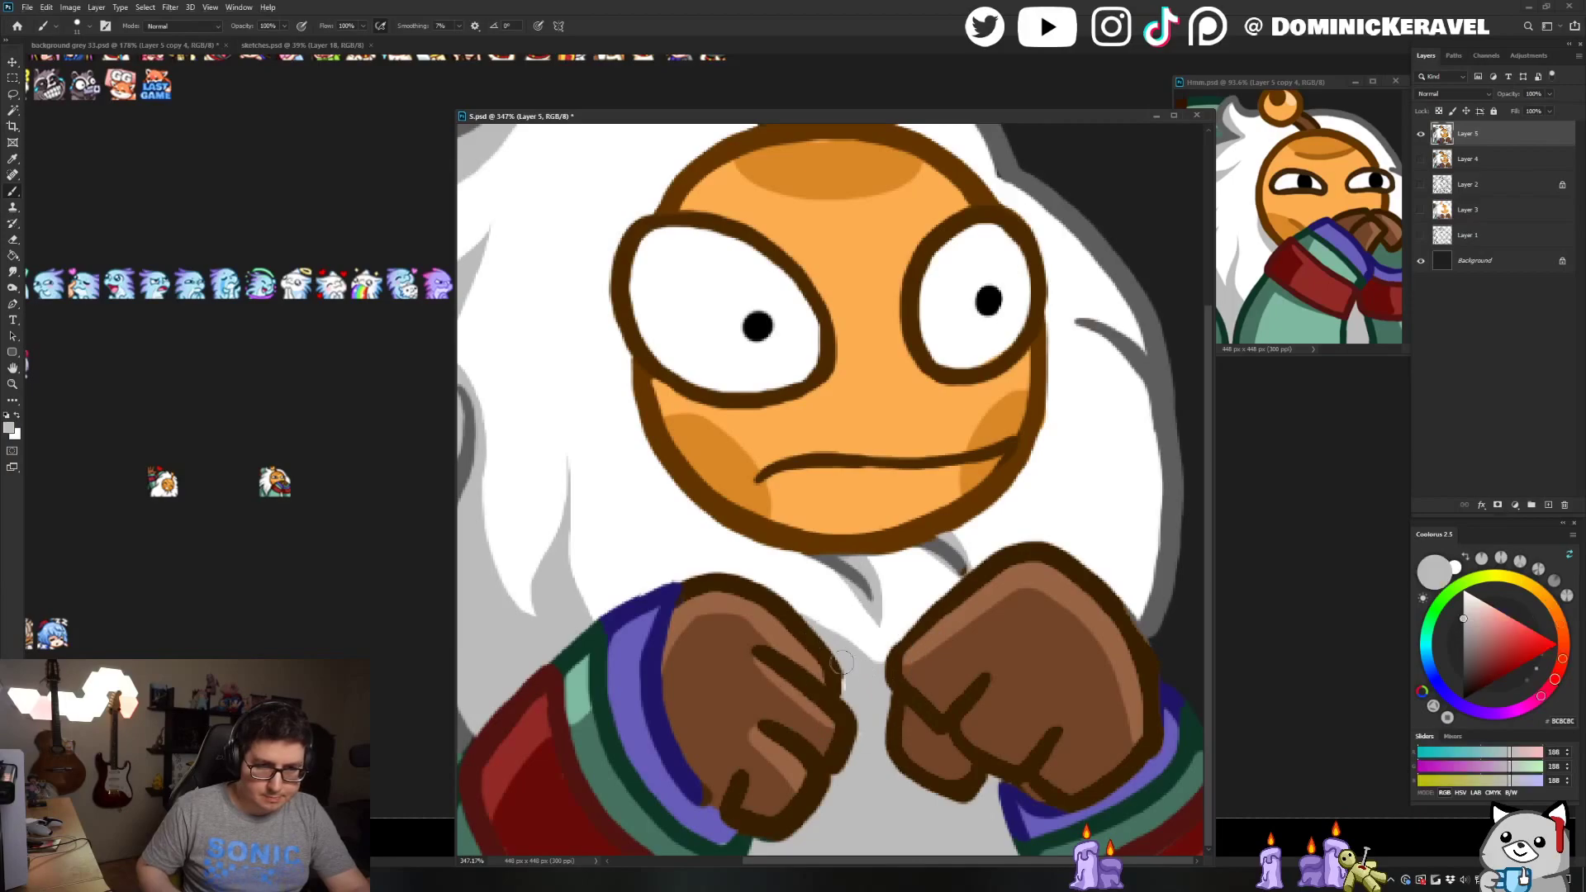
pyautogui.keyDown('alt'); pyautogui.click(838, 670); pyautogui.keyUp('alt')
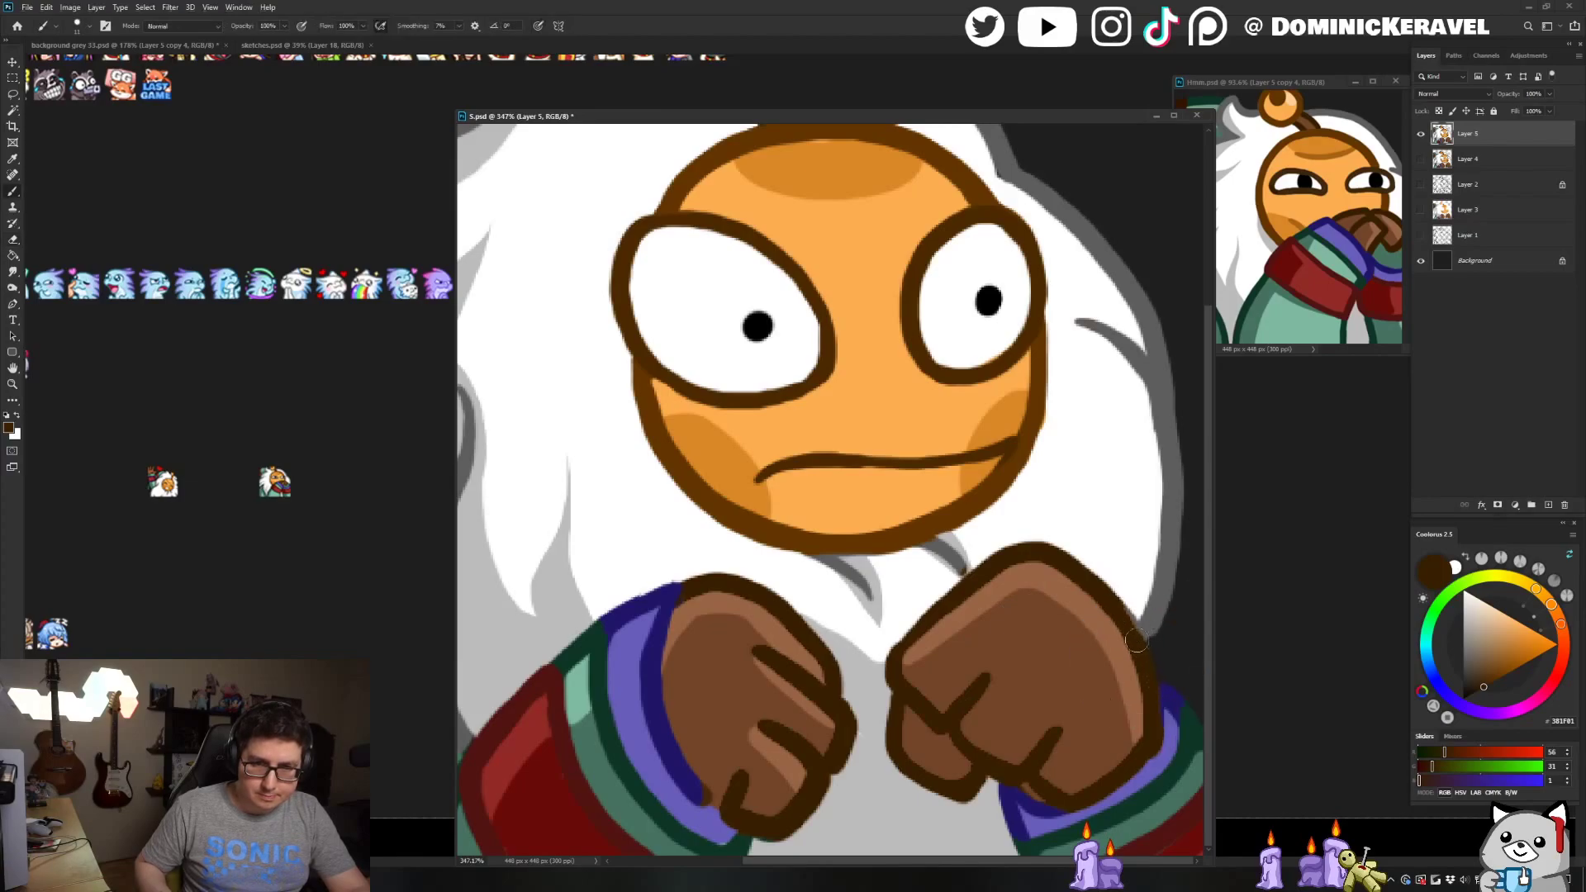
# Refine the right fist's dark brown outline where it meets the gray hair edge and the purple cuff
pyautogui.keyDown('alt'); pyautogui.click(1159, 612); pyautogui.keyUp('alt')
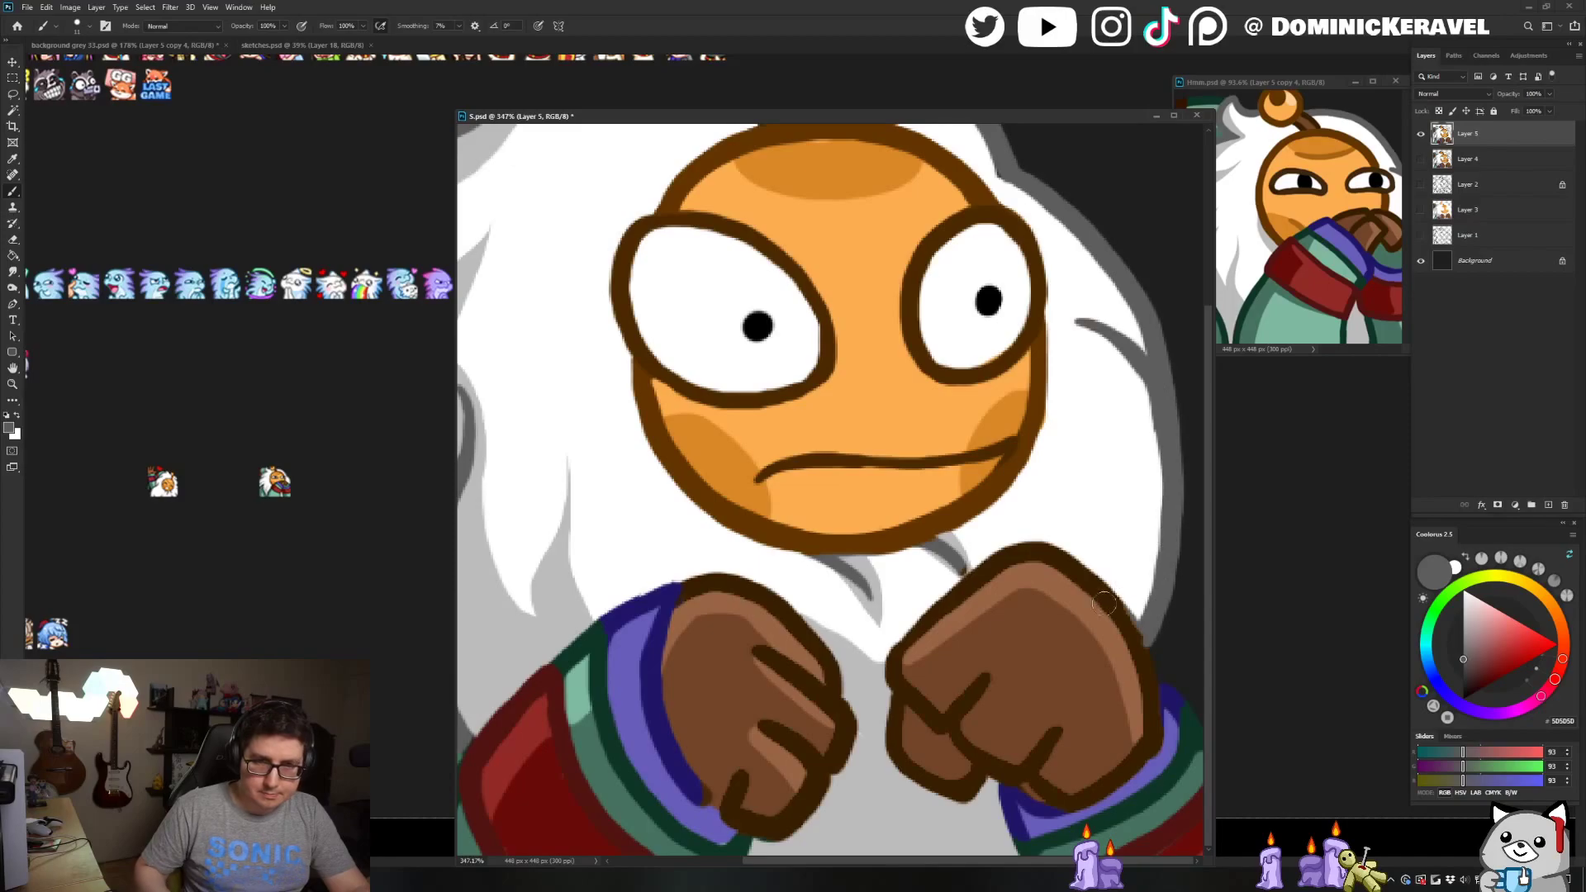
pyautogui.keyDown('alt'); pyautogui.click(1140, 640); pyautogui.keyUp('alt')
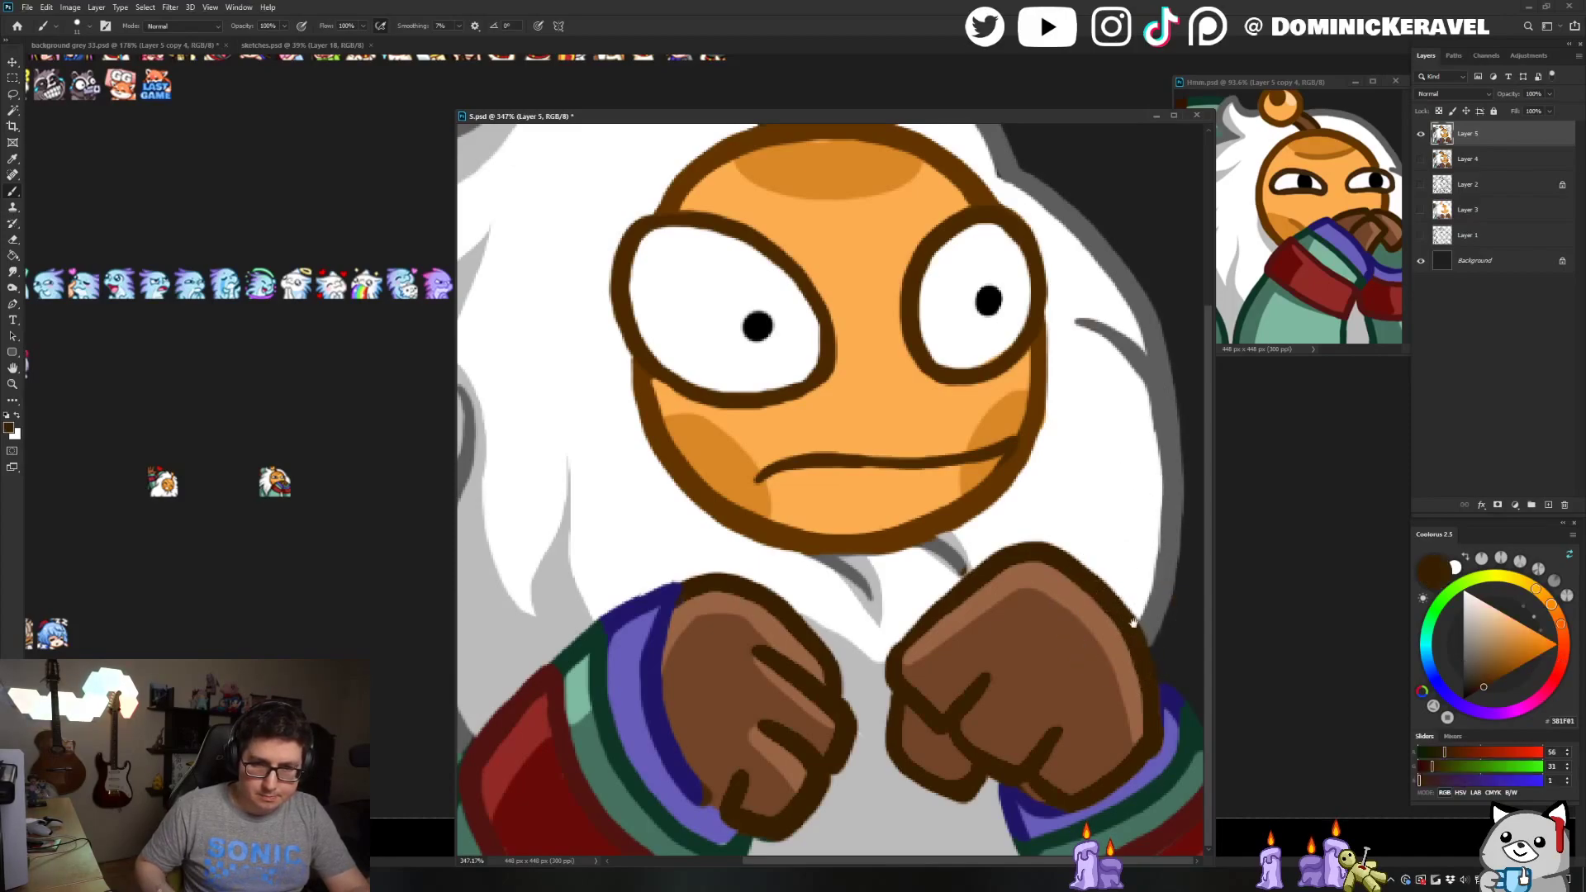
pyautogui.keyDown('alt'); pyautogui.click(1167, 715); pyautogui.keyUp('alt')
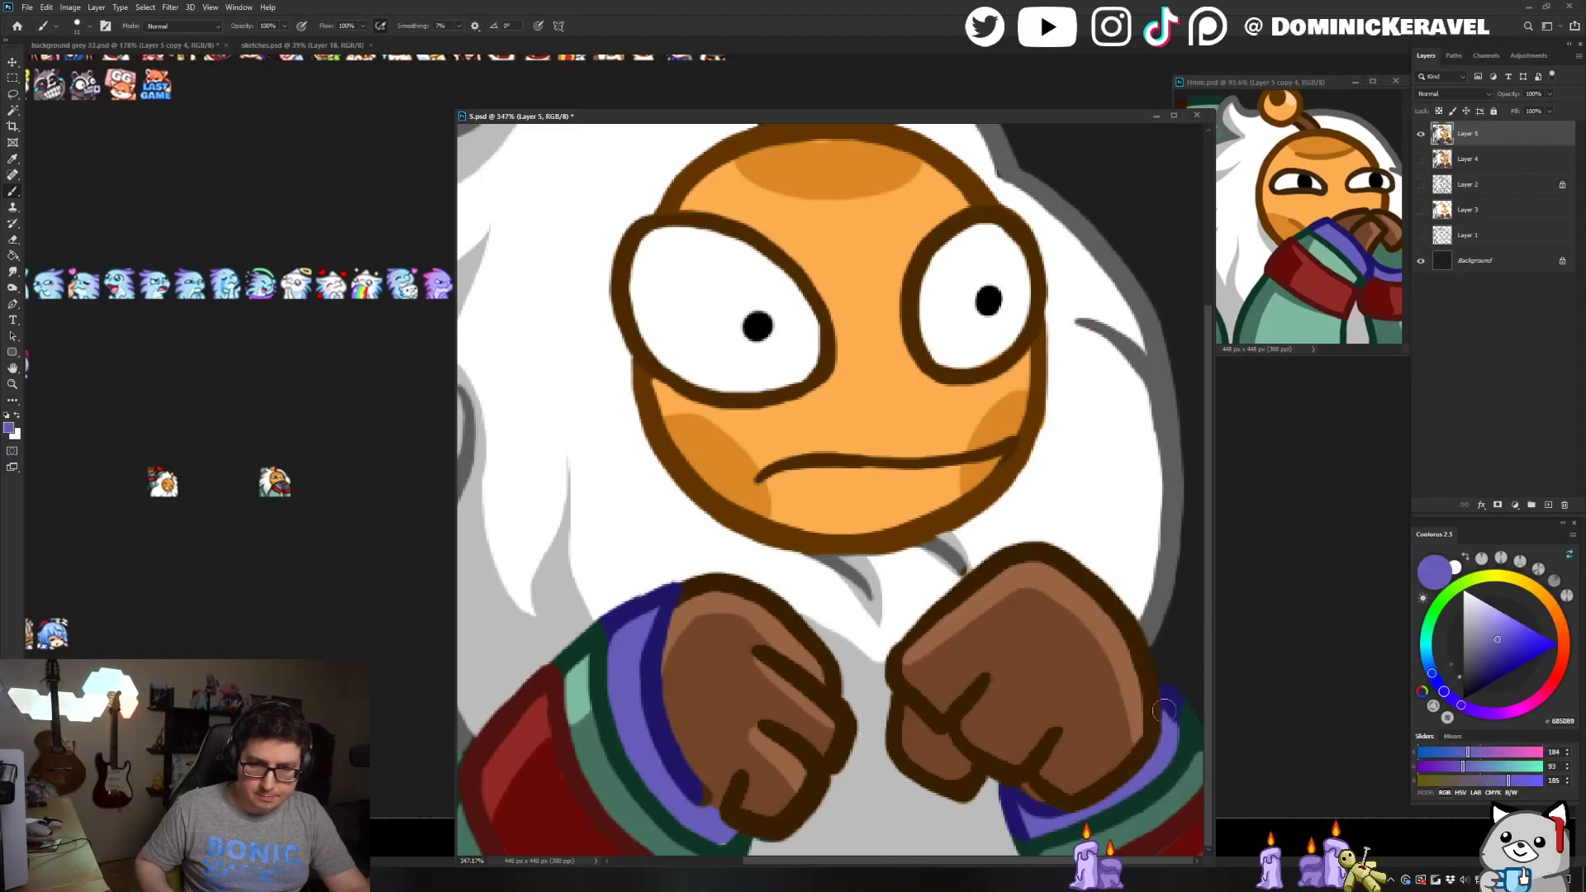
pyautogui.keyDown('alt'); pyautogui.click(1189, 724); pyautogui.keyUp('alt')
pyautogui.keyDown('alt'); pyautogui.click(1160, 731); pyautogui.keyUp('alt')
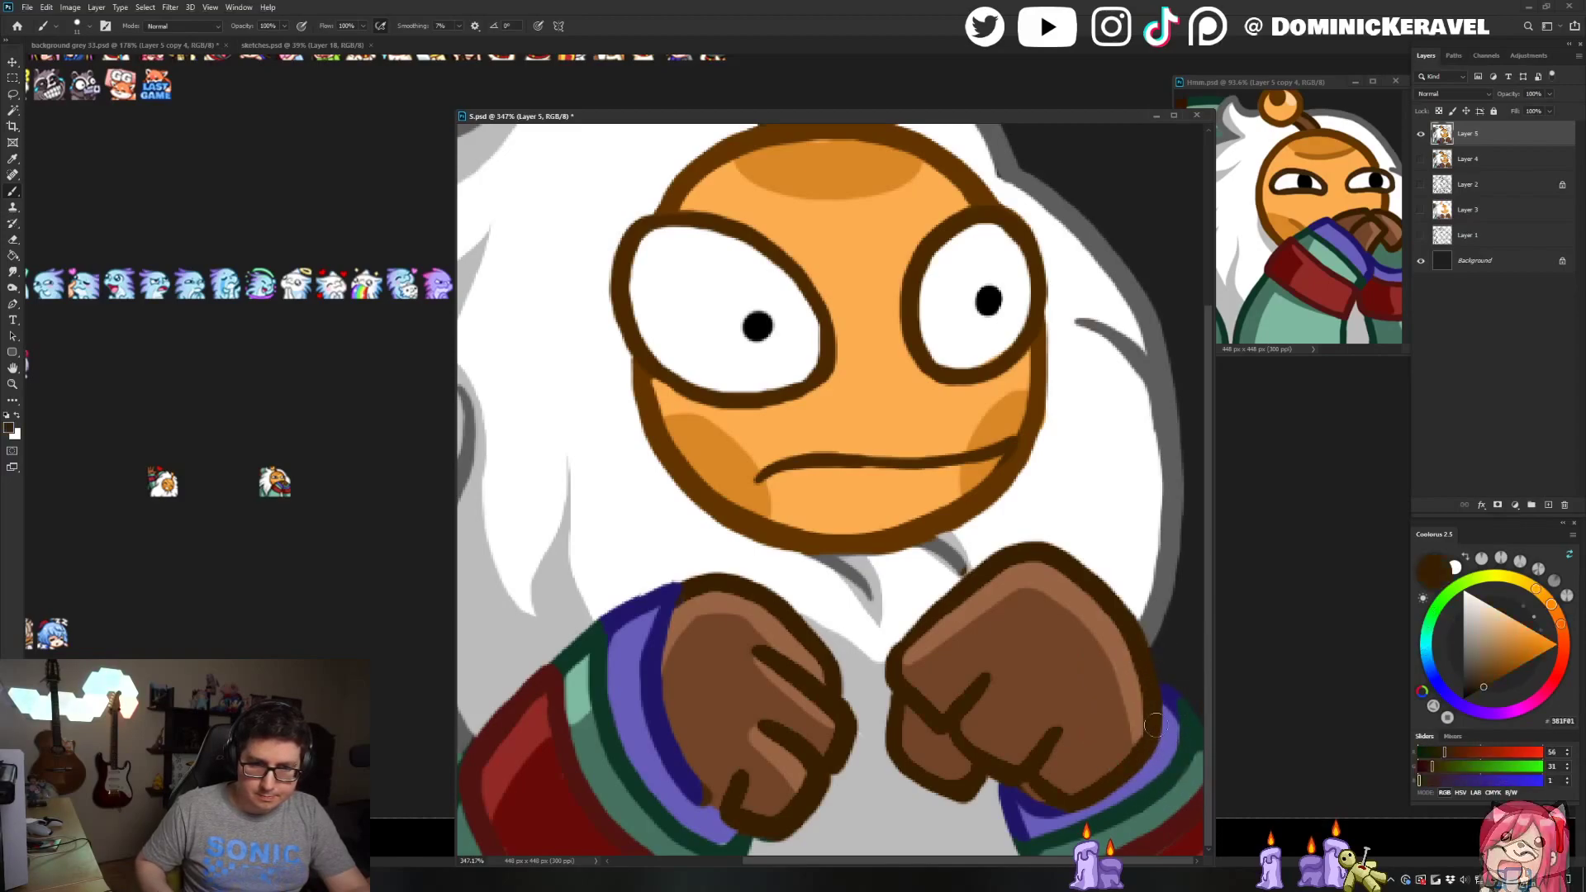
# Paint the left cuff's dark blue outline down to its lower end by the hand and smooth its upper edge
pyautogui.hotkey('ctrl', '0')
pyautogui.scroll(4, 779, 715)
pyautogui.keyDown('alt'); pyautogui.click(845, 774); pyautogui.keyUp('alt')
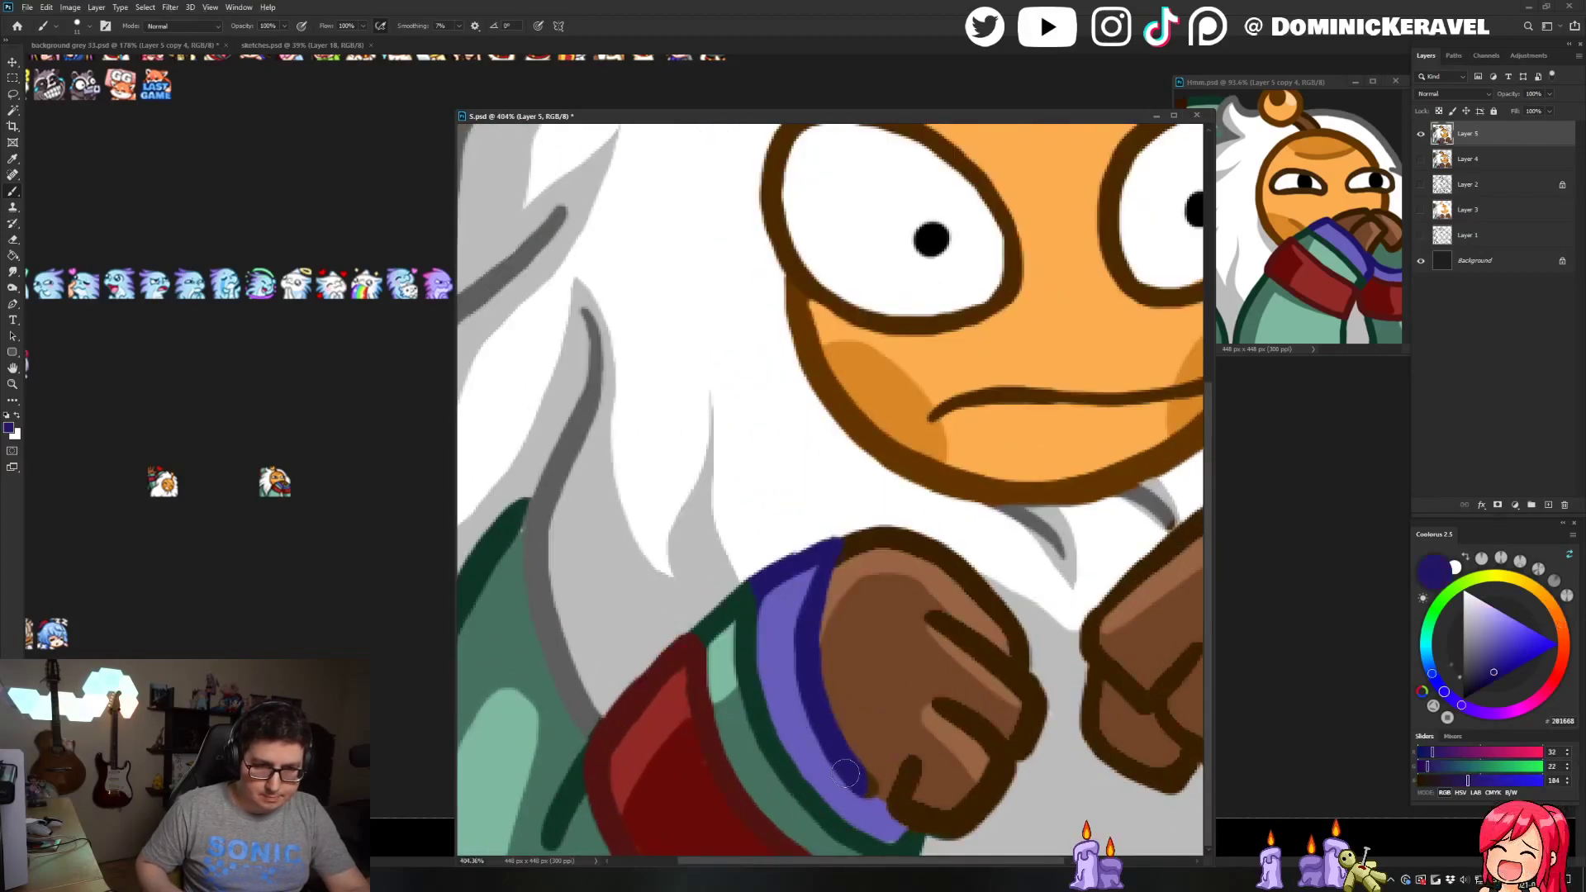
pyautogui.moveTo(872, 785); pyautogui.dragTo(879, 798)
pyautogui.press('e')
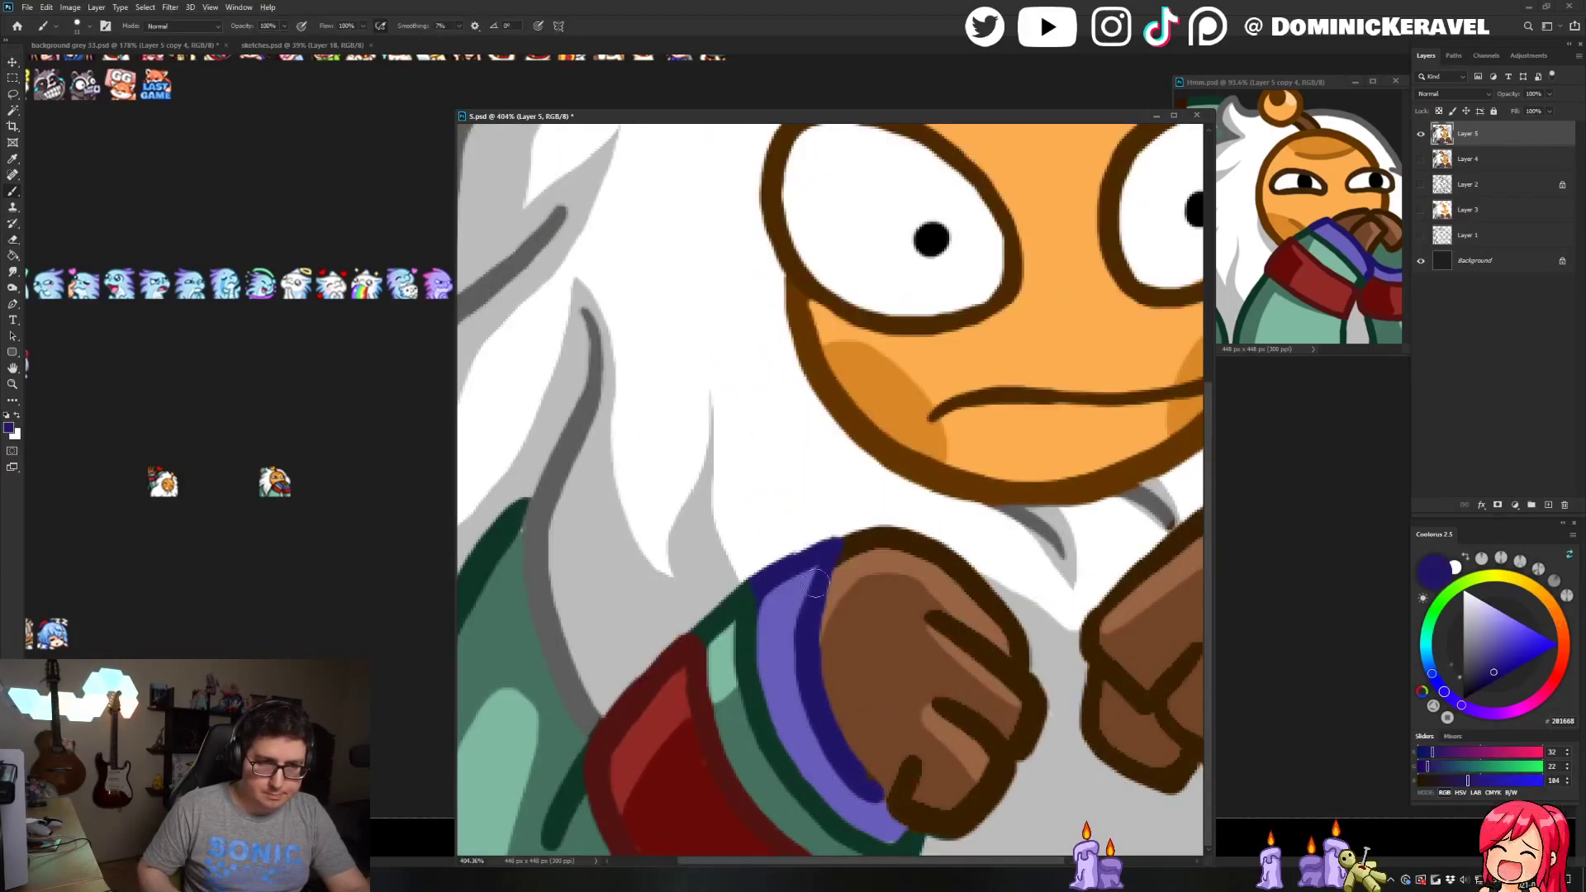
pyautogui.press('b')
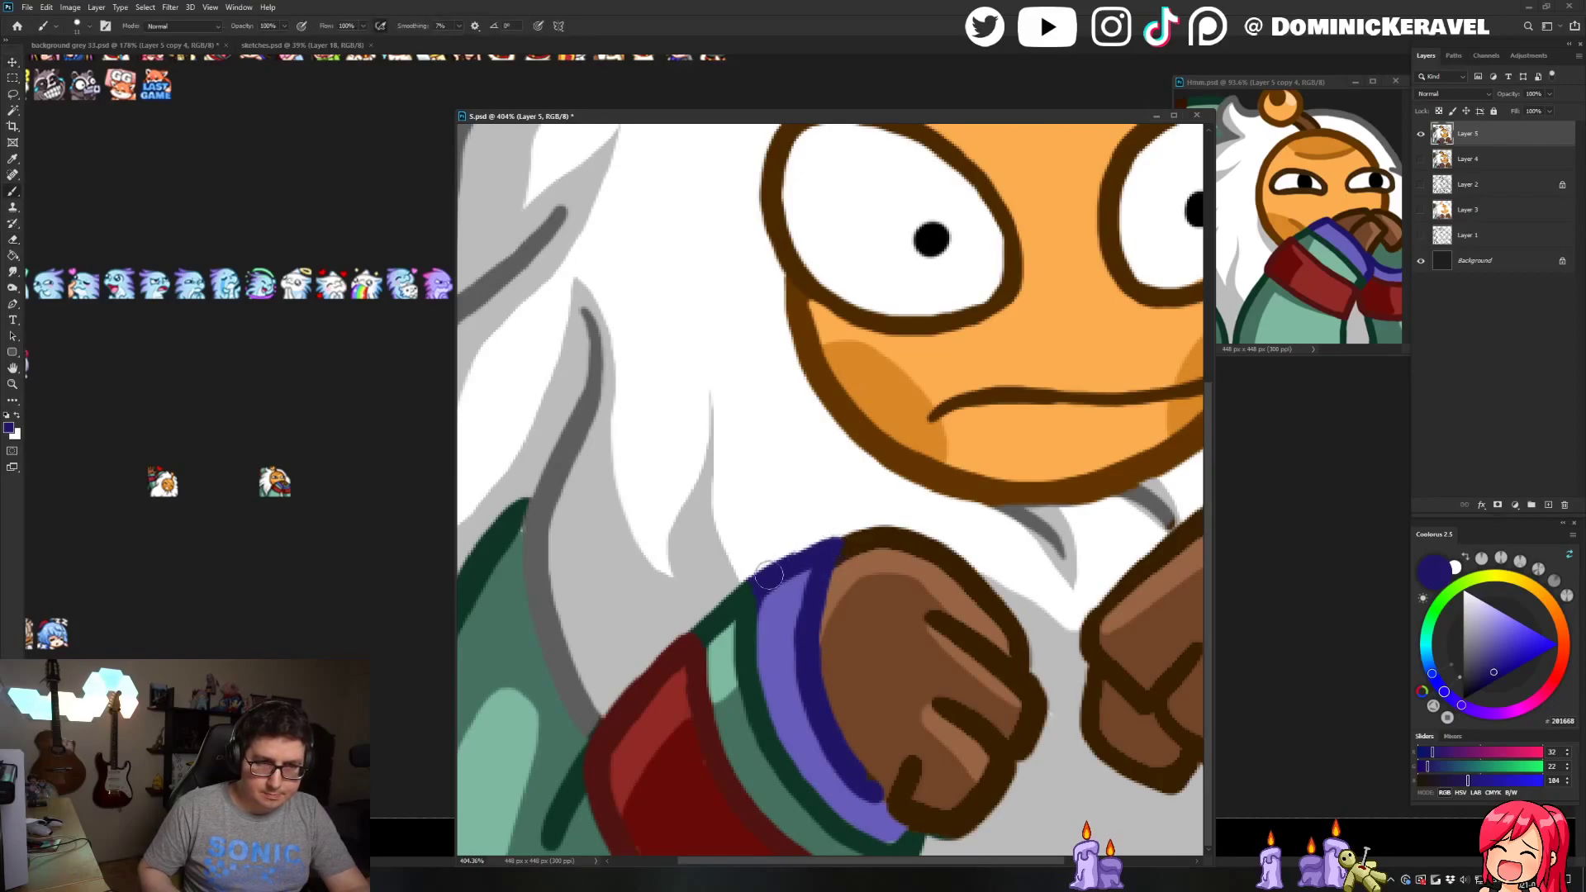
pyautogui.moveTo(841, 539); pyautogui.dragTo(765, 582)
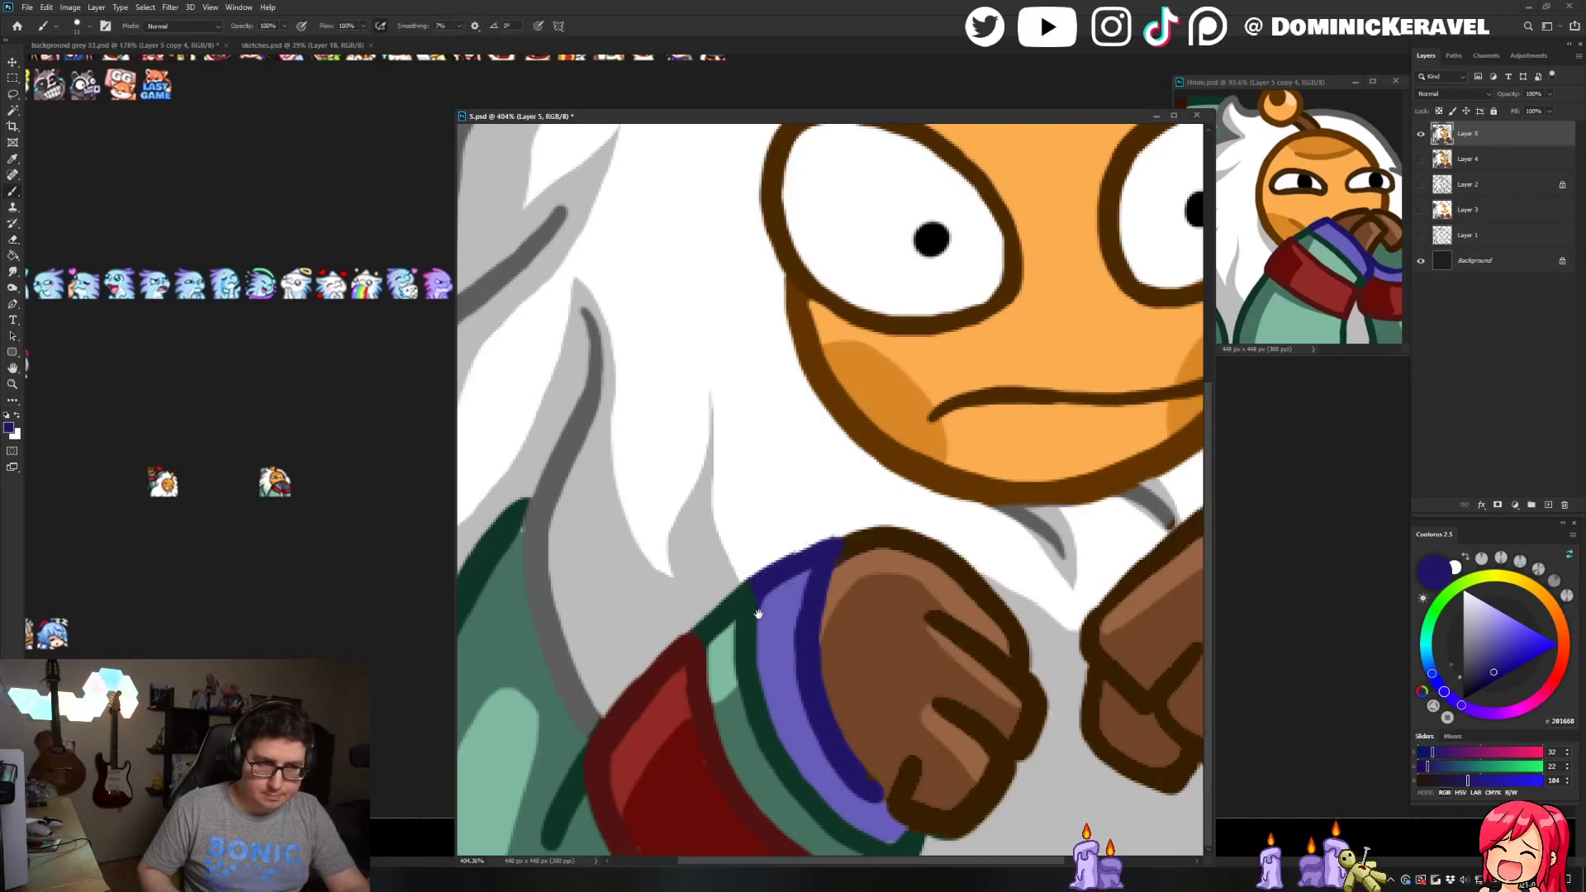
# Smooth the dark red outline of the left sleeve's red band and touch up the band's fill with sampled red
pyautogui.hscroll(-3, 691, 634)
pyautogui.keyDown('alt'); pyautogui.click(776, 641); pyautogui.keyUp('alt')
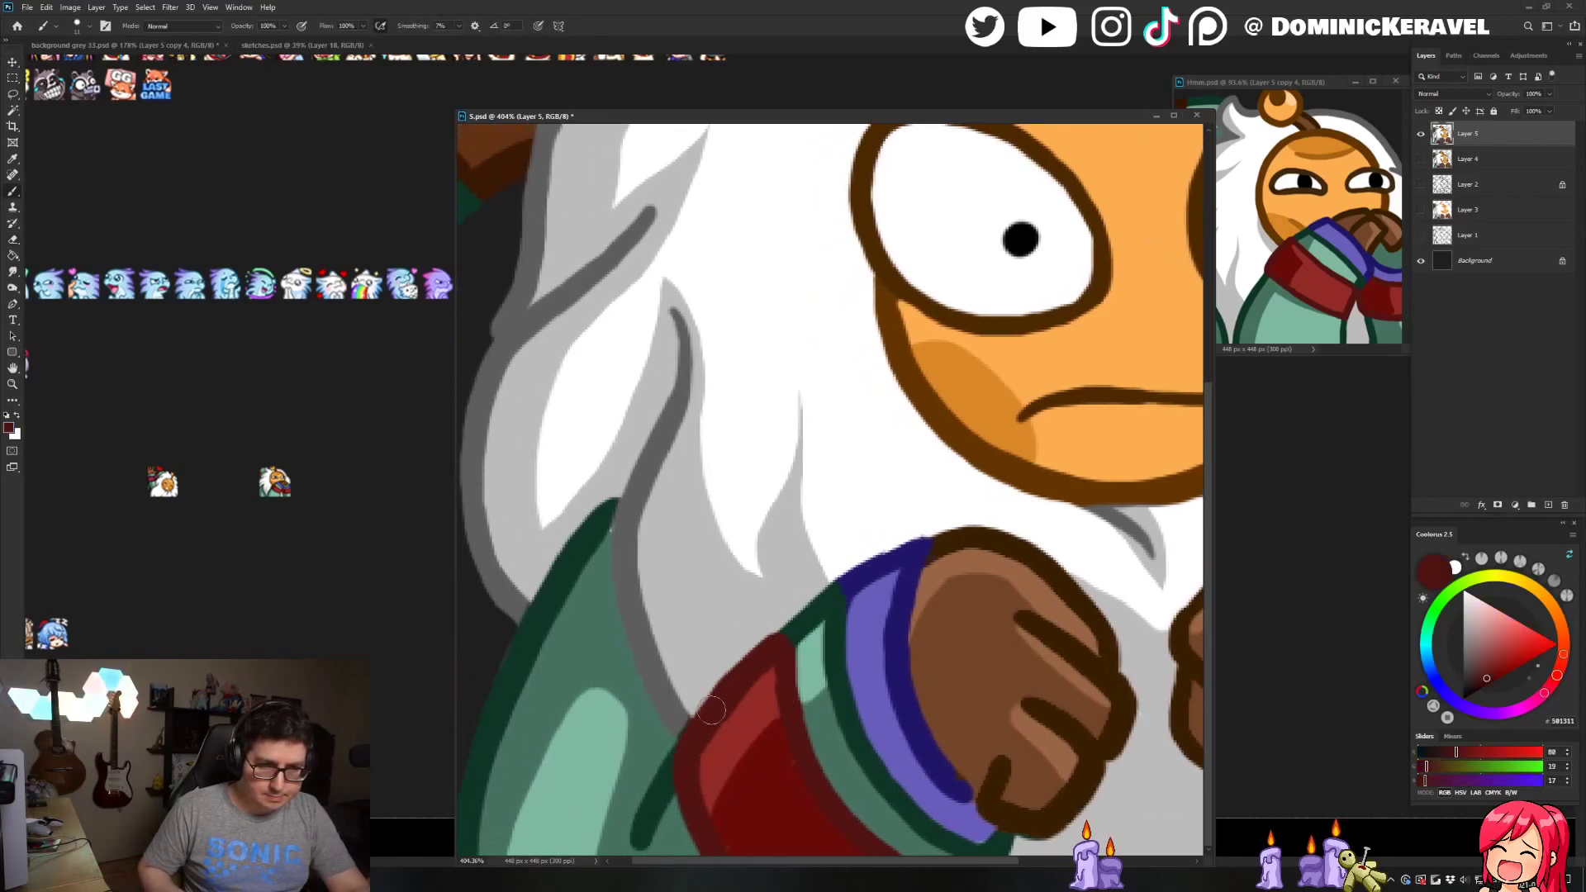
pyautogui.moveTo(751, 663); pyautogui.dragTo(702, 715)
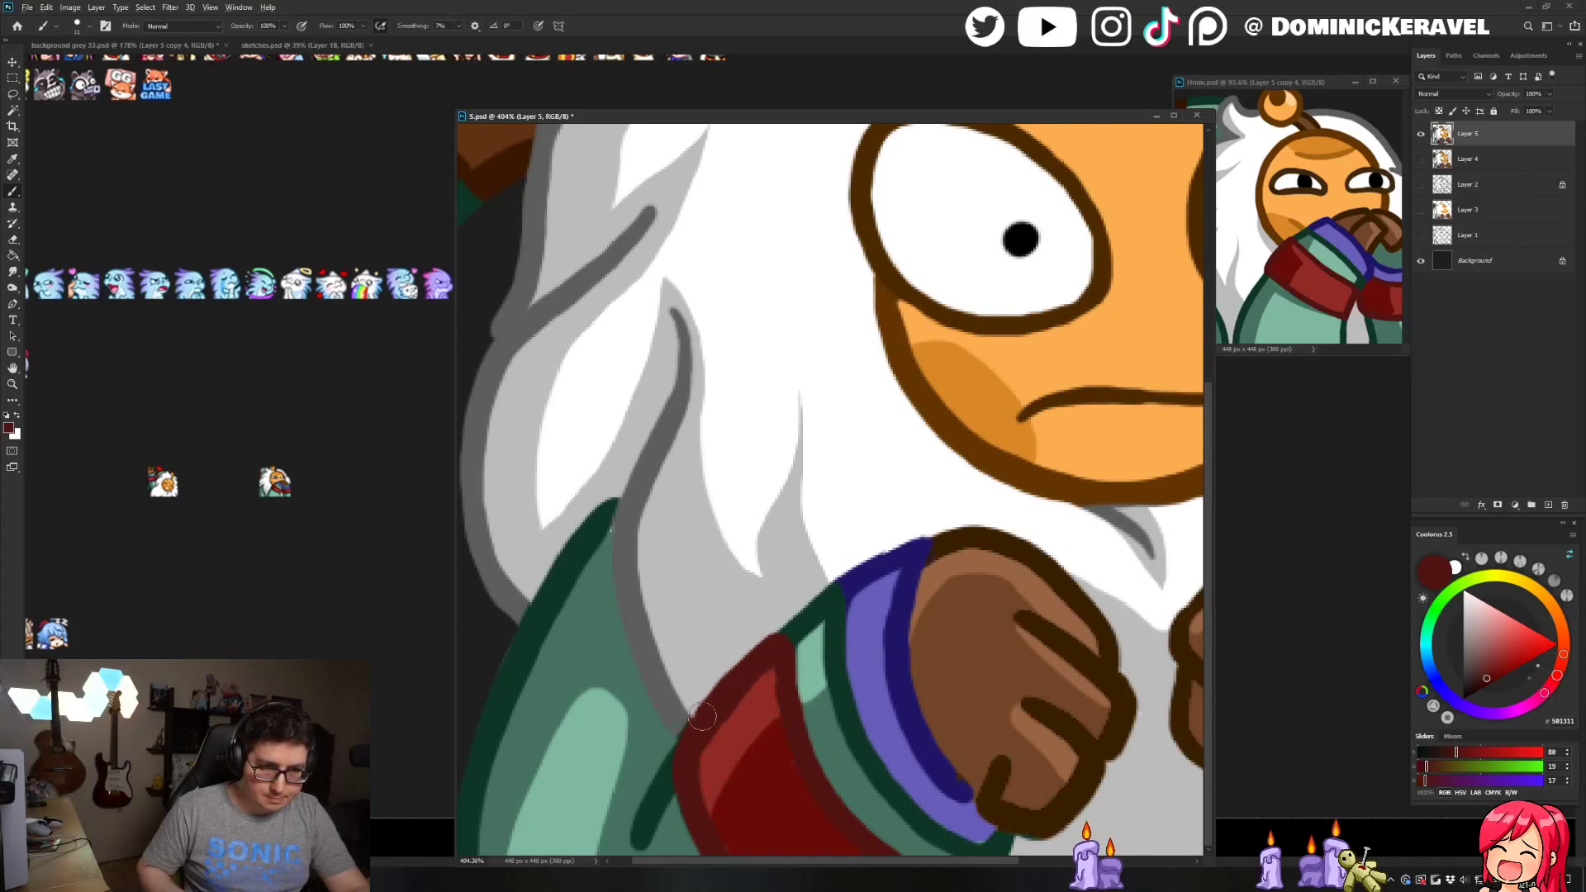
pyautogui.keyDown('alt'); pyautogui.click(767, 679); pyautogui.keyUp('alt')
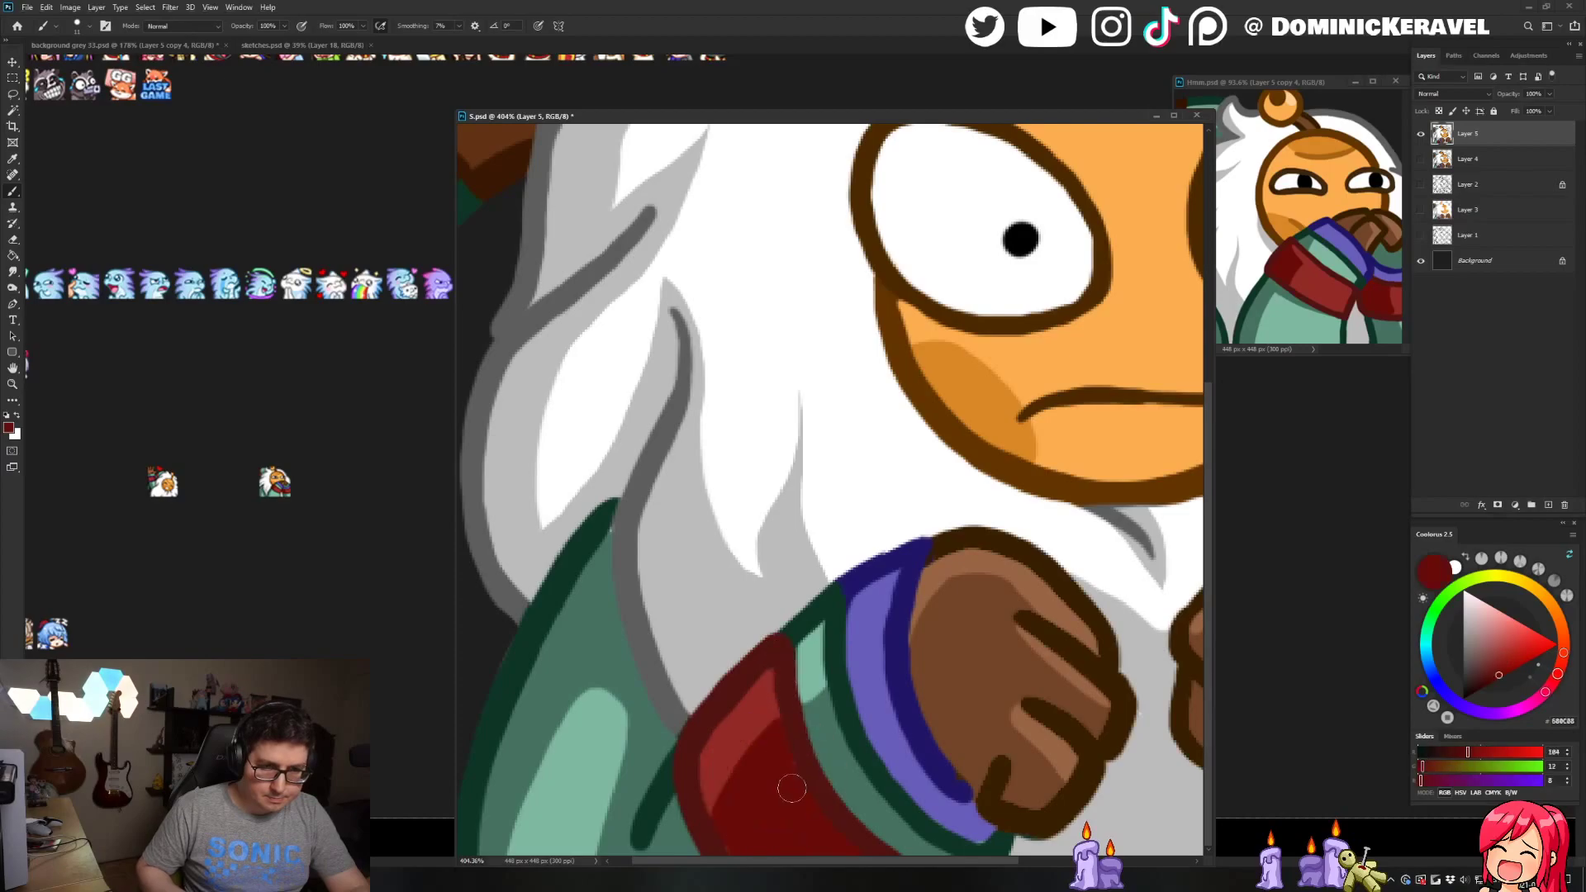
# Clean up the tip of the left green shoulder with sampled greens and the adjoining hair outline with sampled gray
pyautogui.keyDown('alt'); pyautogui.click(613, 528); pyautogui.keyUp('alt')
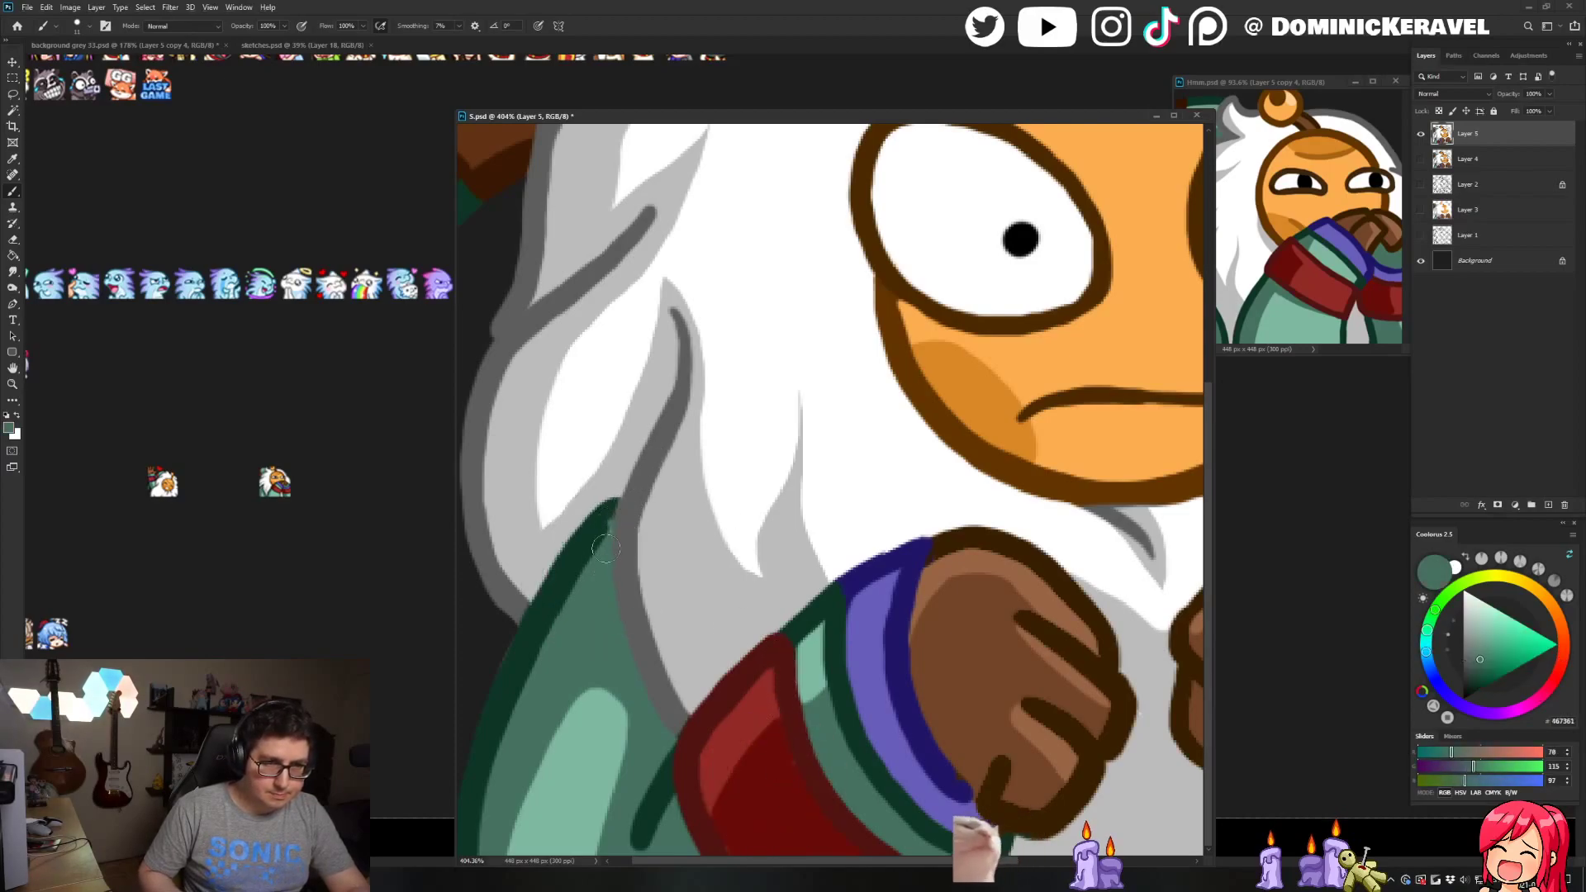
pyautogui.keyDown('alt'); pyautogui.click(604, 535); pyautogui.keyUp('alt')
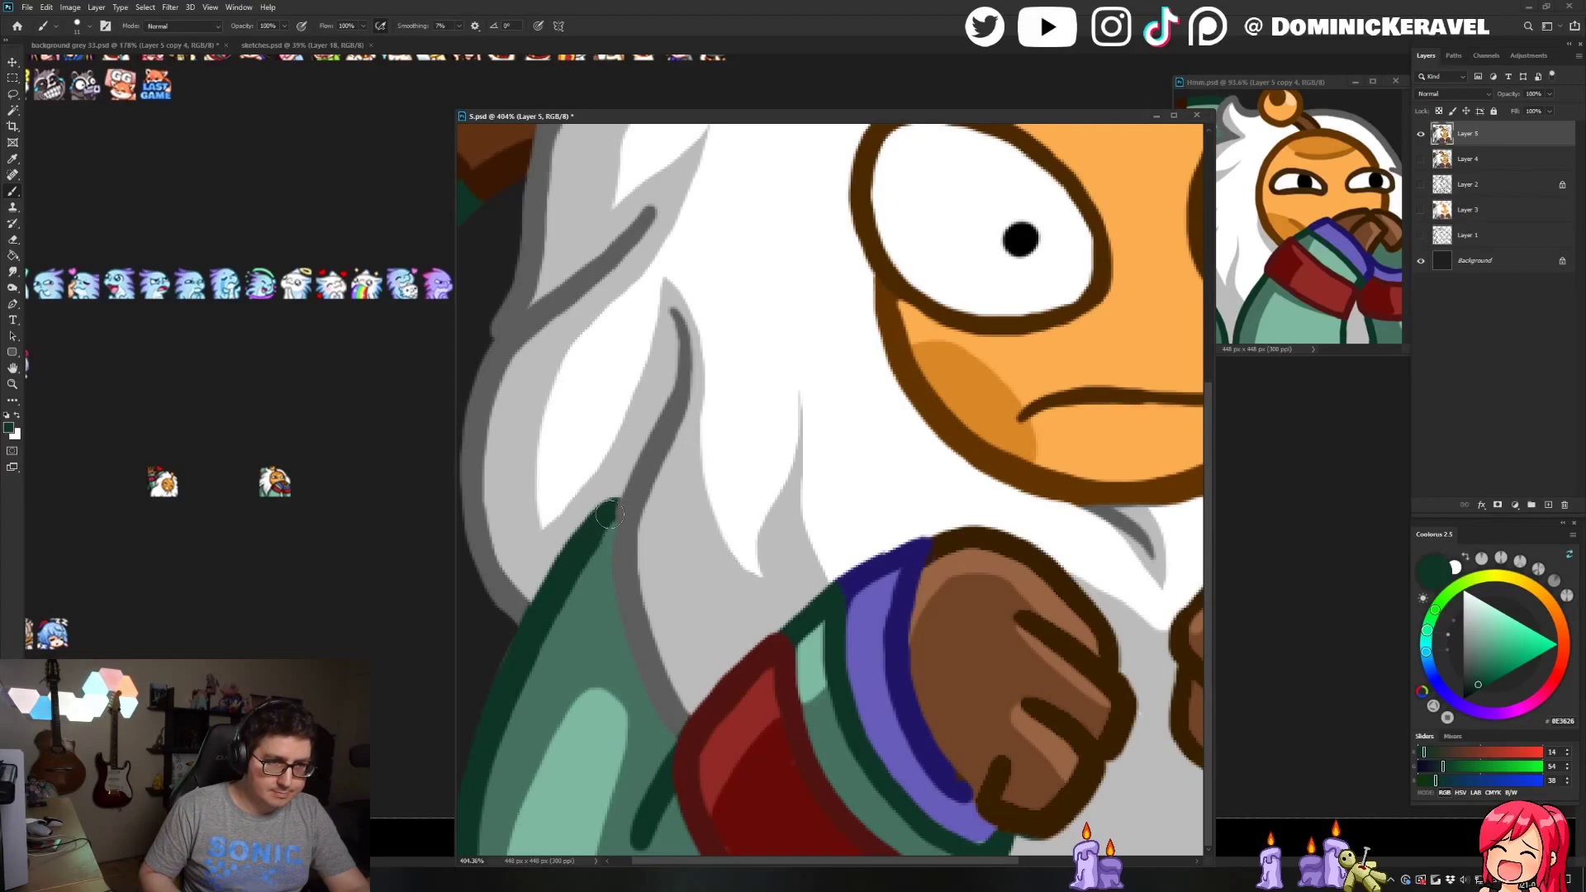
pyautogui.keyDown('alt'); pyautogui.click(647, 497); pyautogui.keyUp('alt')
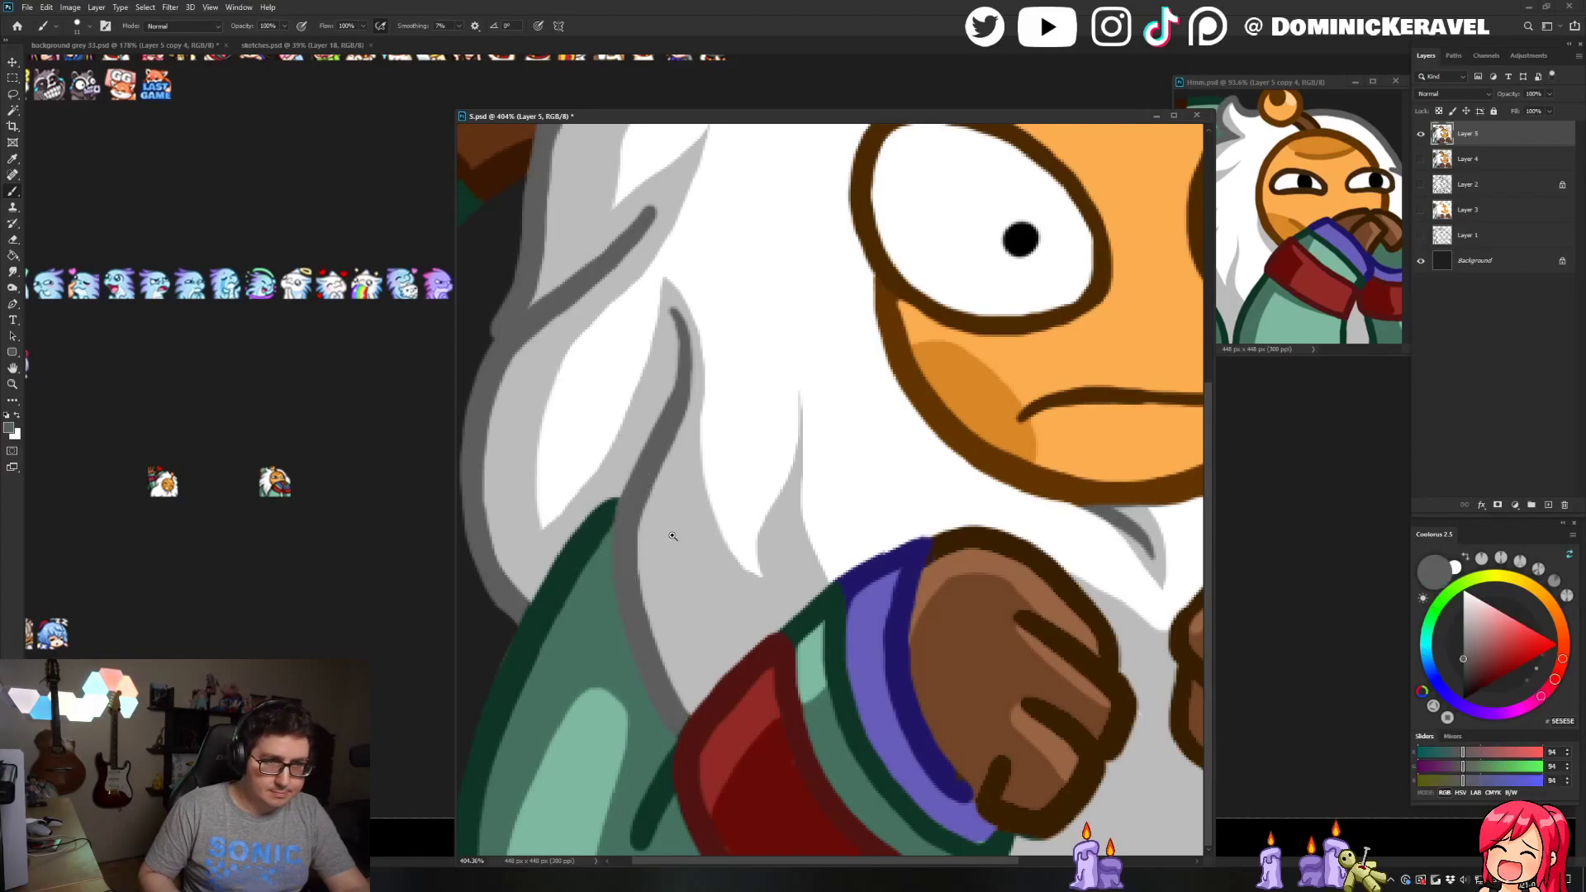
# Duplicate the character layer Layer 5 and hide the Background layer
pyautogui.scroll(-5, 673, 537)
pyautogui.press('v')
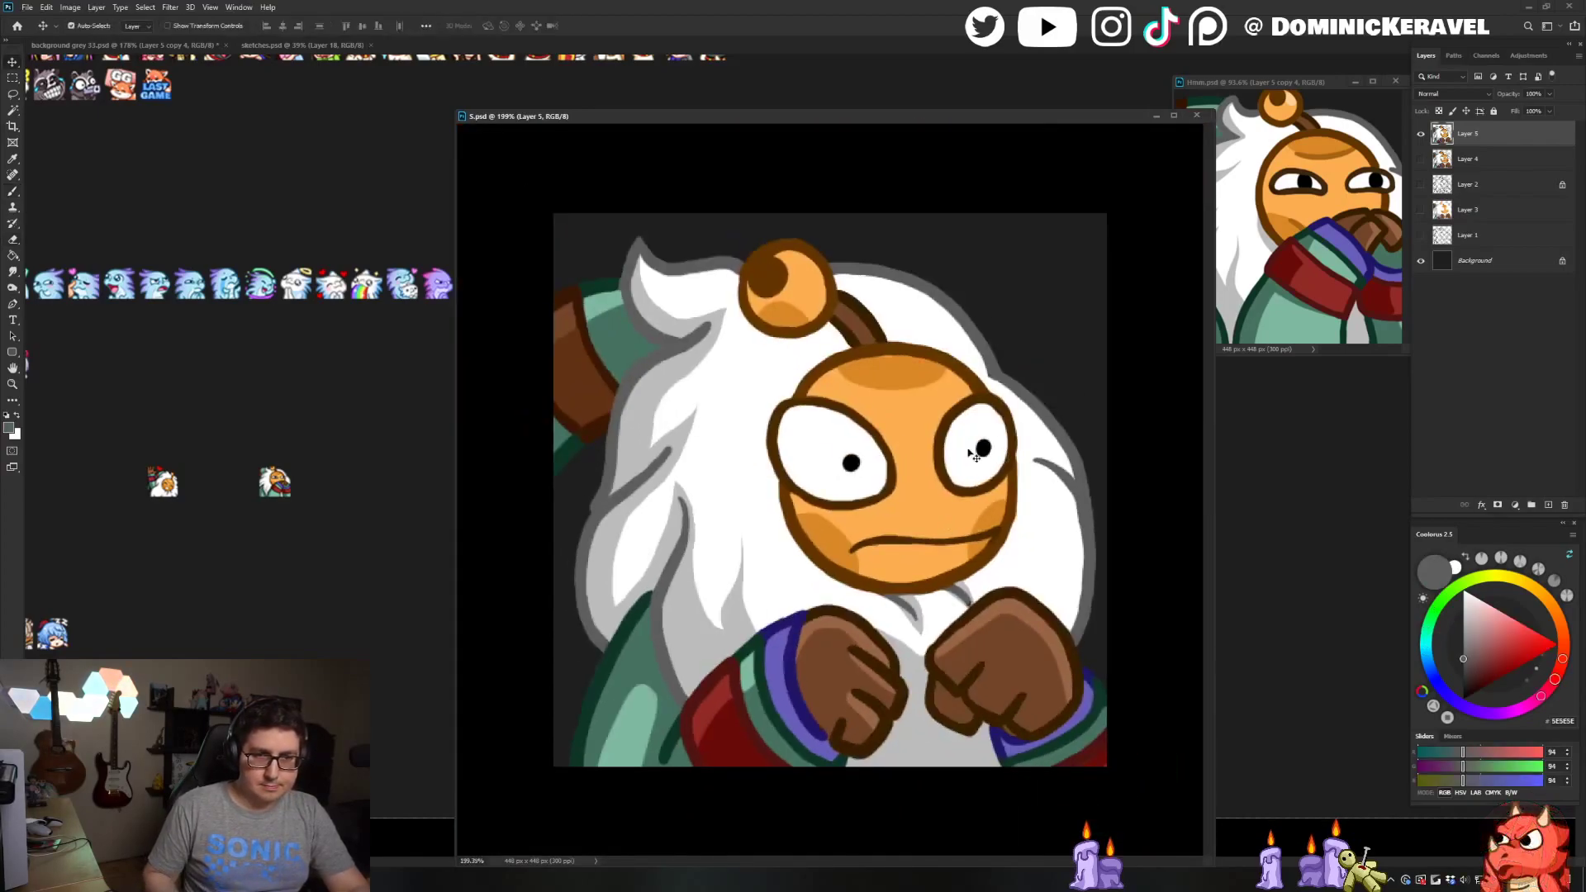
pyautogui.hotkey('ctrl', 'j')
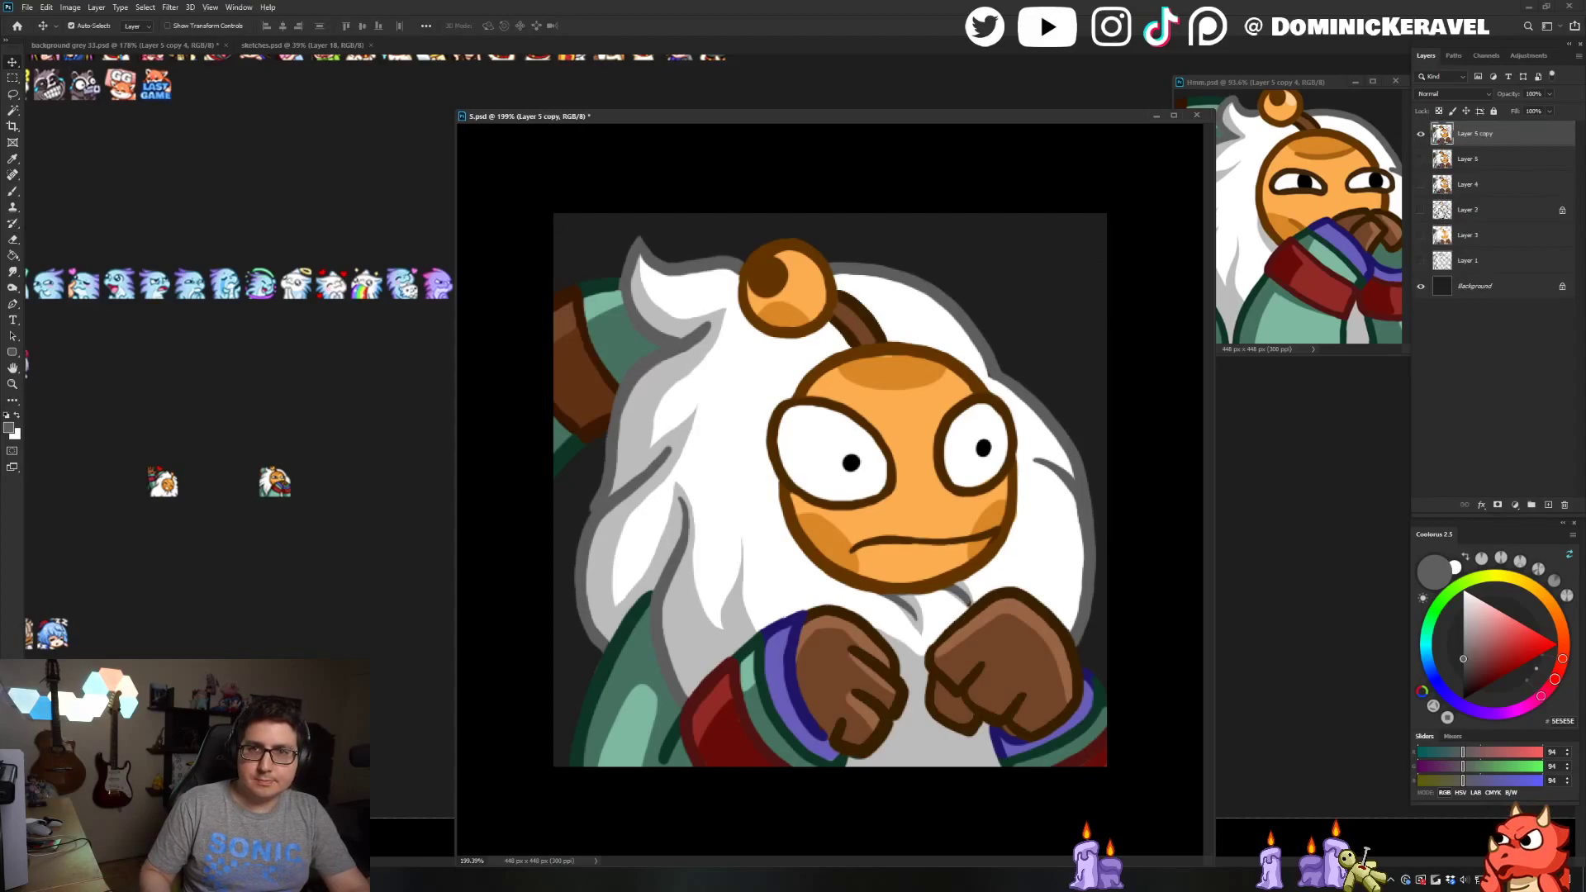
pyautogui.click(1420, 286)
pyautogui.click(1420, 286)
pyautogui.click(1420, 286)
pyautogui.click(1420, 286)
pyautogui.click(1420, 287)
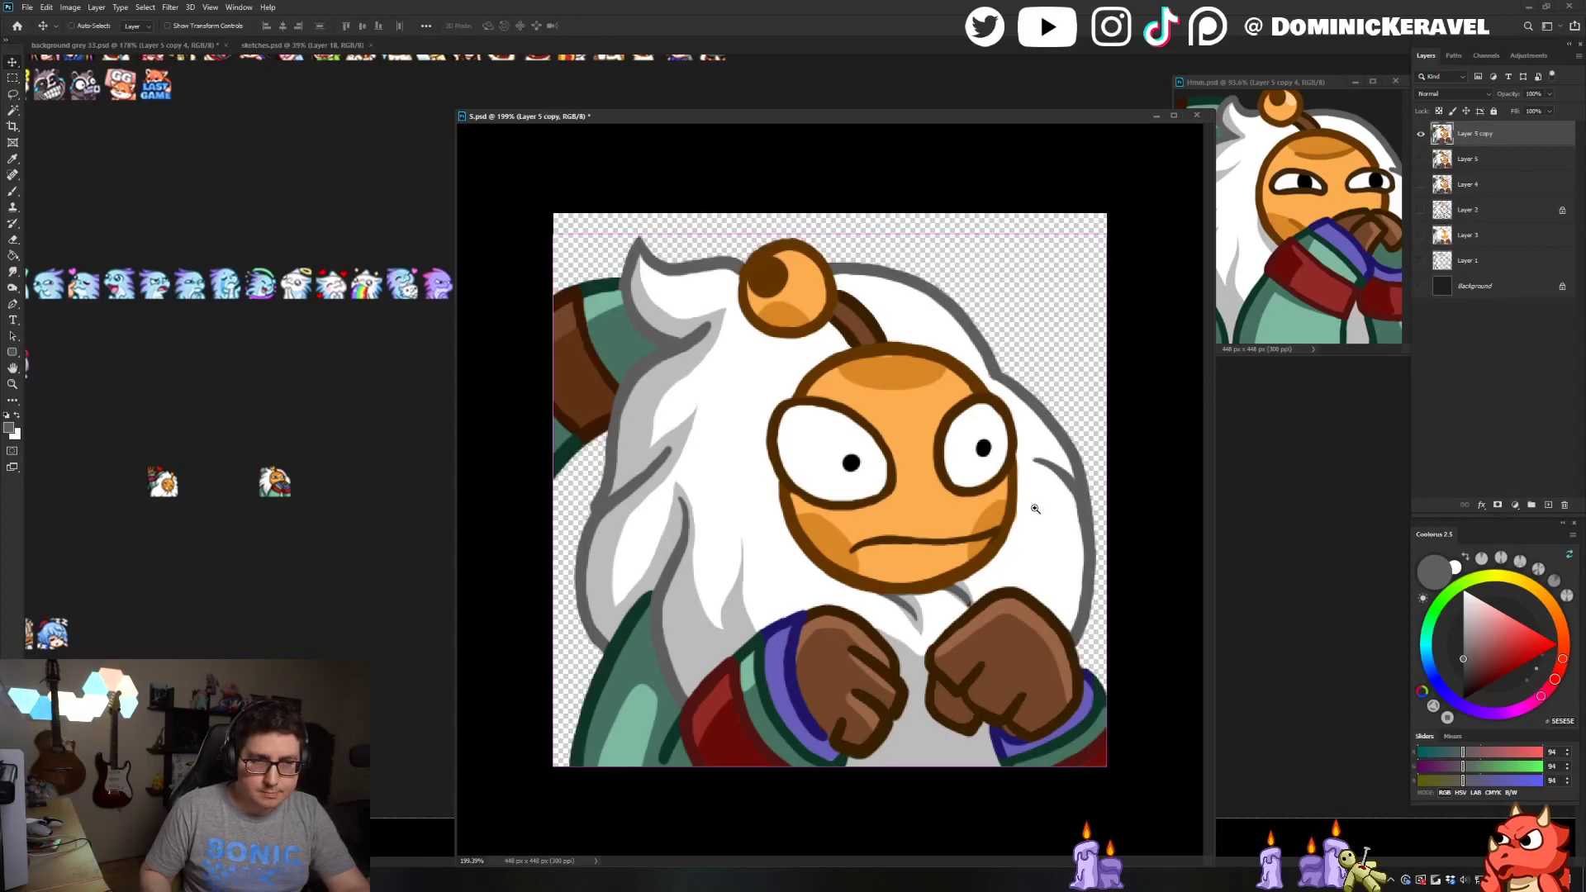
# Toggle the Background layer's visibility to inspect the whole character's edges against the dark and transparent backdrops
pyautogui.hotkey('ctrl', '0')
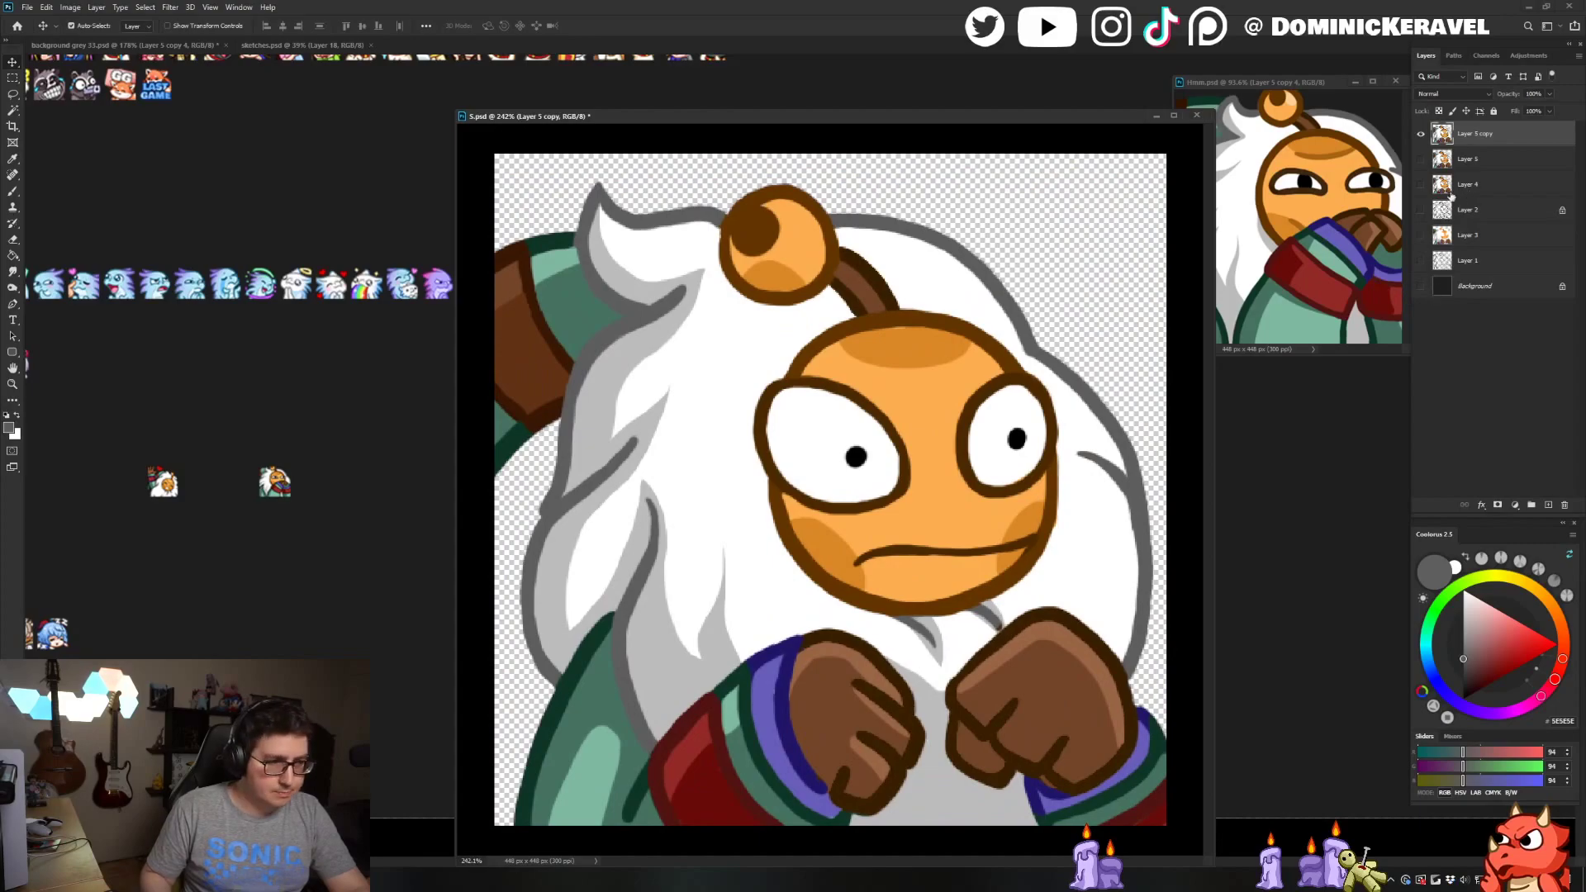
pyautogui.click(1420, 286)
pyautogui.click(1420, 287)
pyautogui.click(1420, 286)
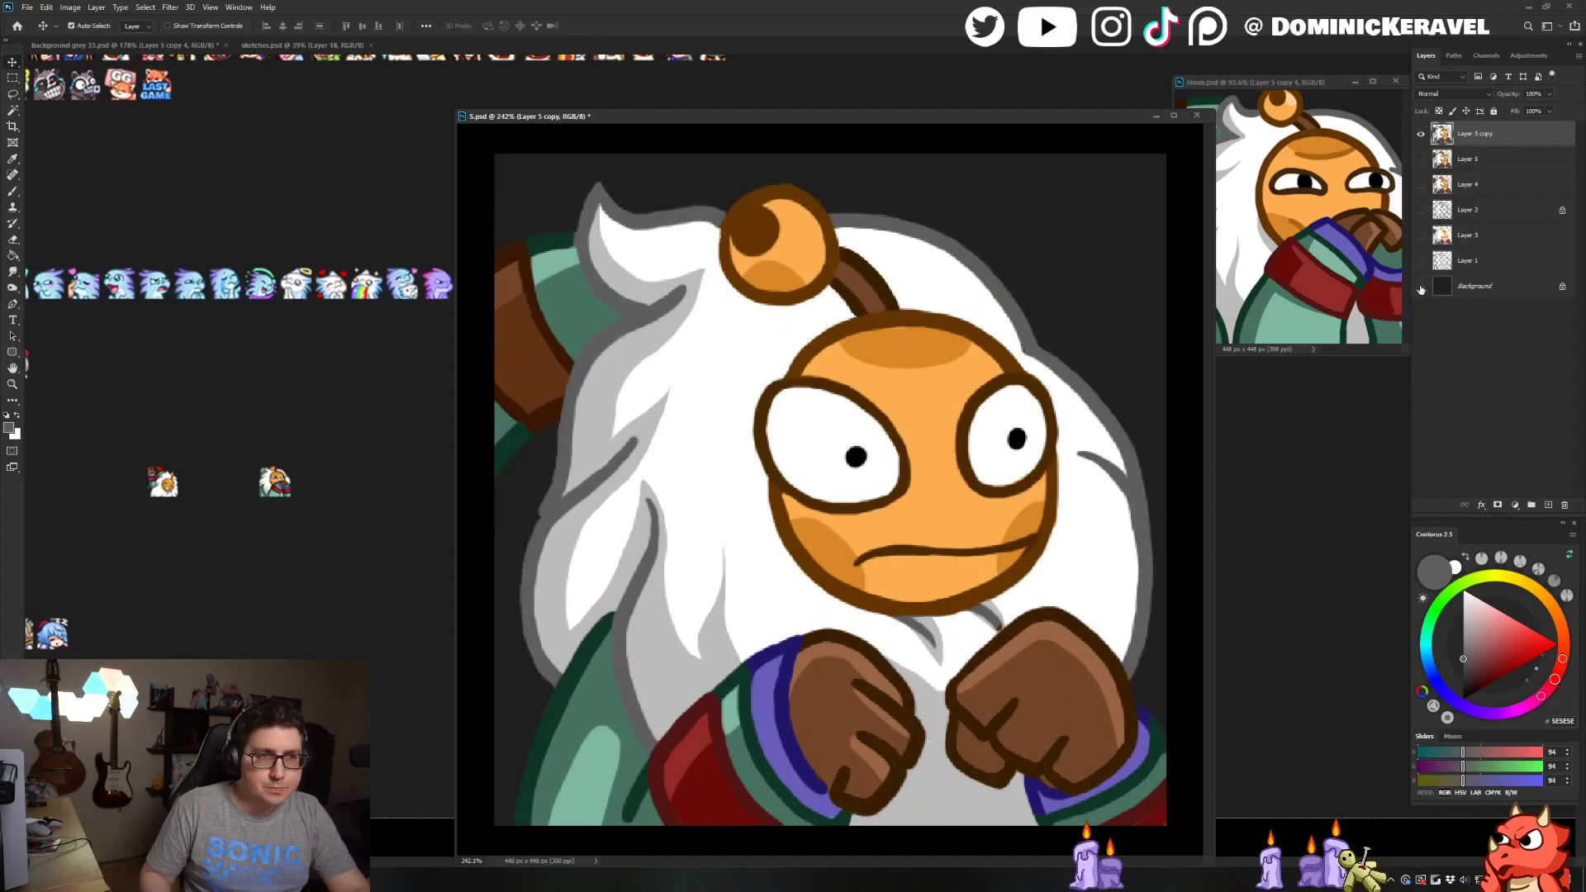
pyautogui.click(1421, 287)
pyautogui.click(1420, 287)
pyautogui.click(1420, 287)
pyautogui.click(1420, 287)
pyautogui.click(1420, 287)
pyautogui.click(1420, 287)
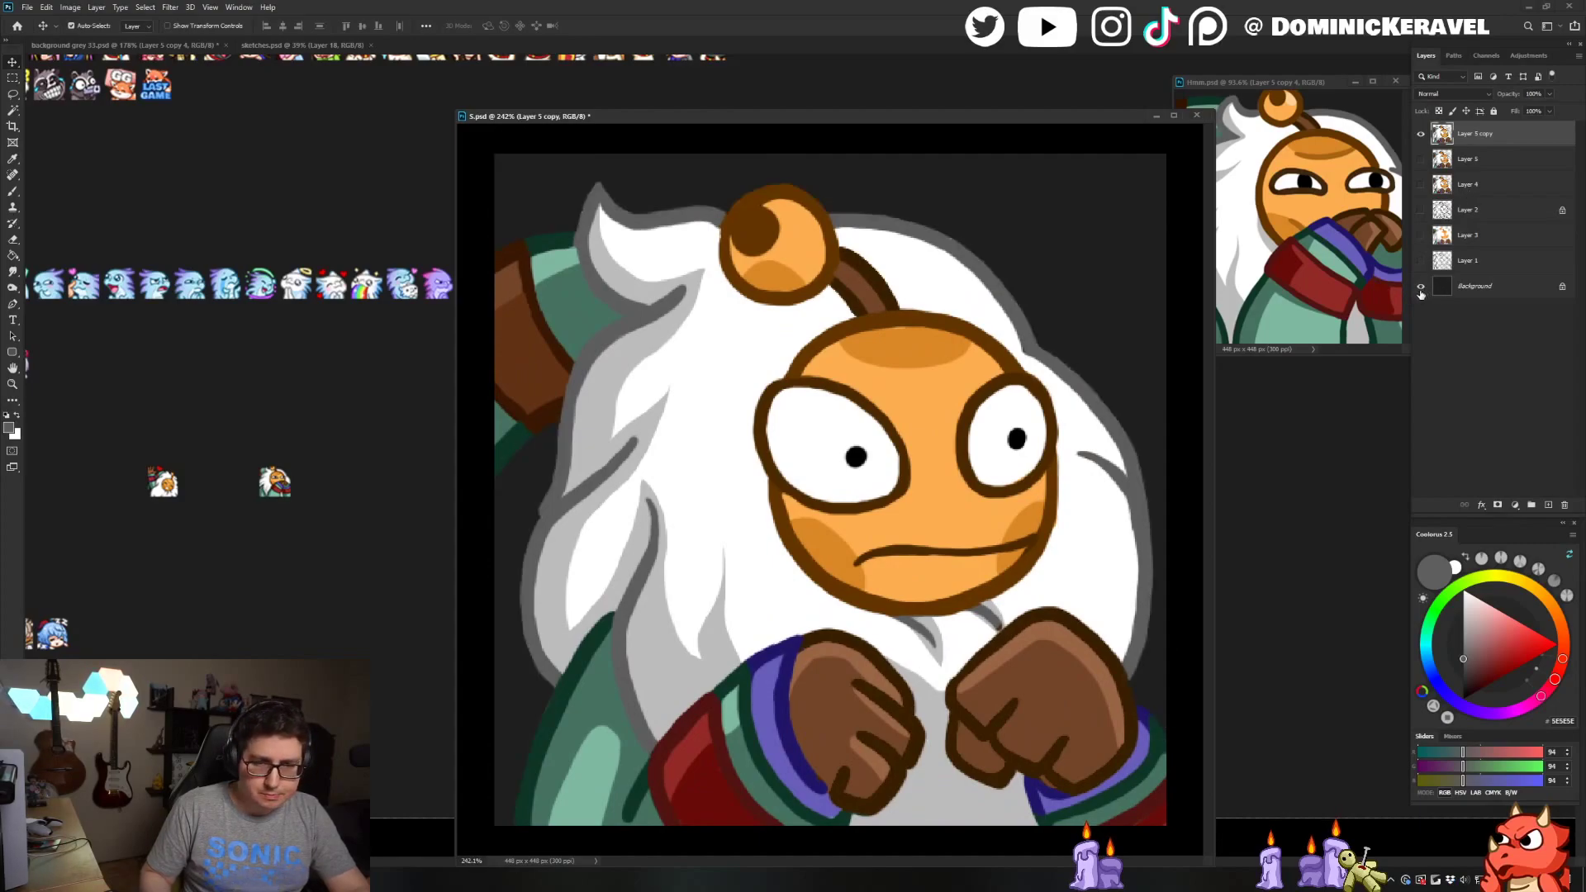
pyautogui.click(1420, 286)
# Add a new layer beneath Layer 5 copy, fill in the left cuff with its sampled purple, and merge the two layers
pyautogui.click(1483, 155)
pyautogui.hotkey('ctrl', 'shift', 'alt', 'n')
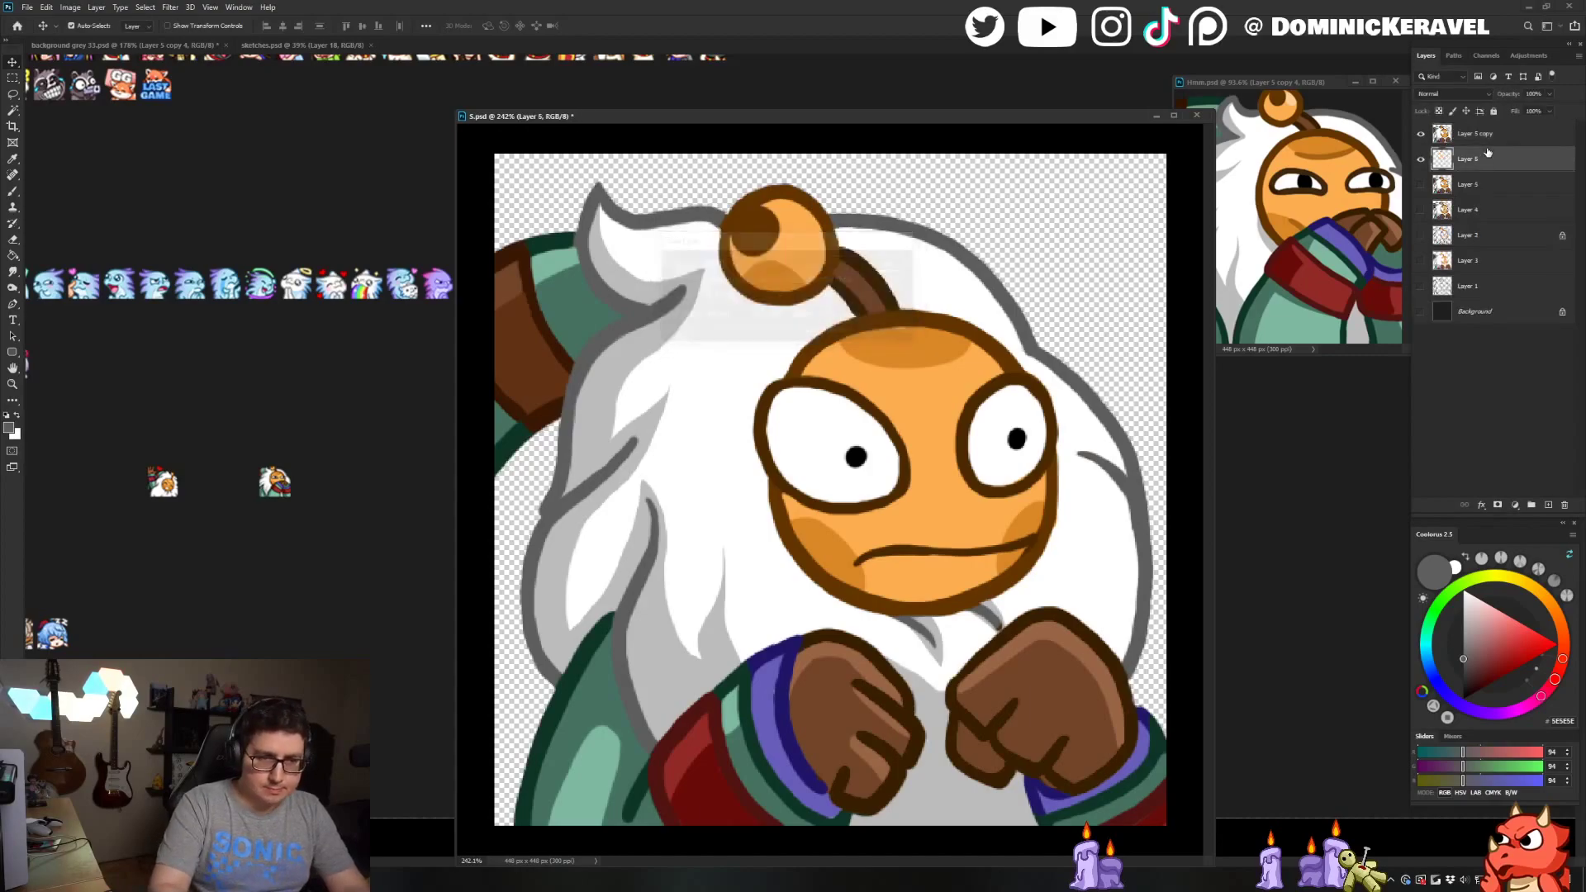
pyautogui.press('b')
pyautogui.keyDown('alt'); pyautogui.click(772, 668); pyautogui.keyUp('alt')
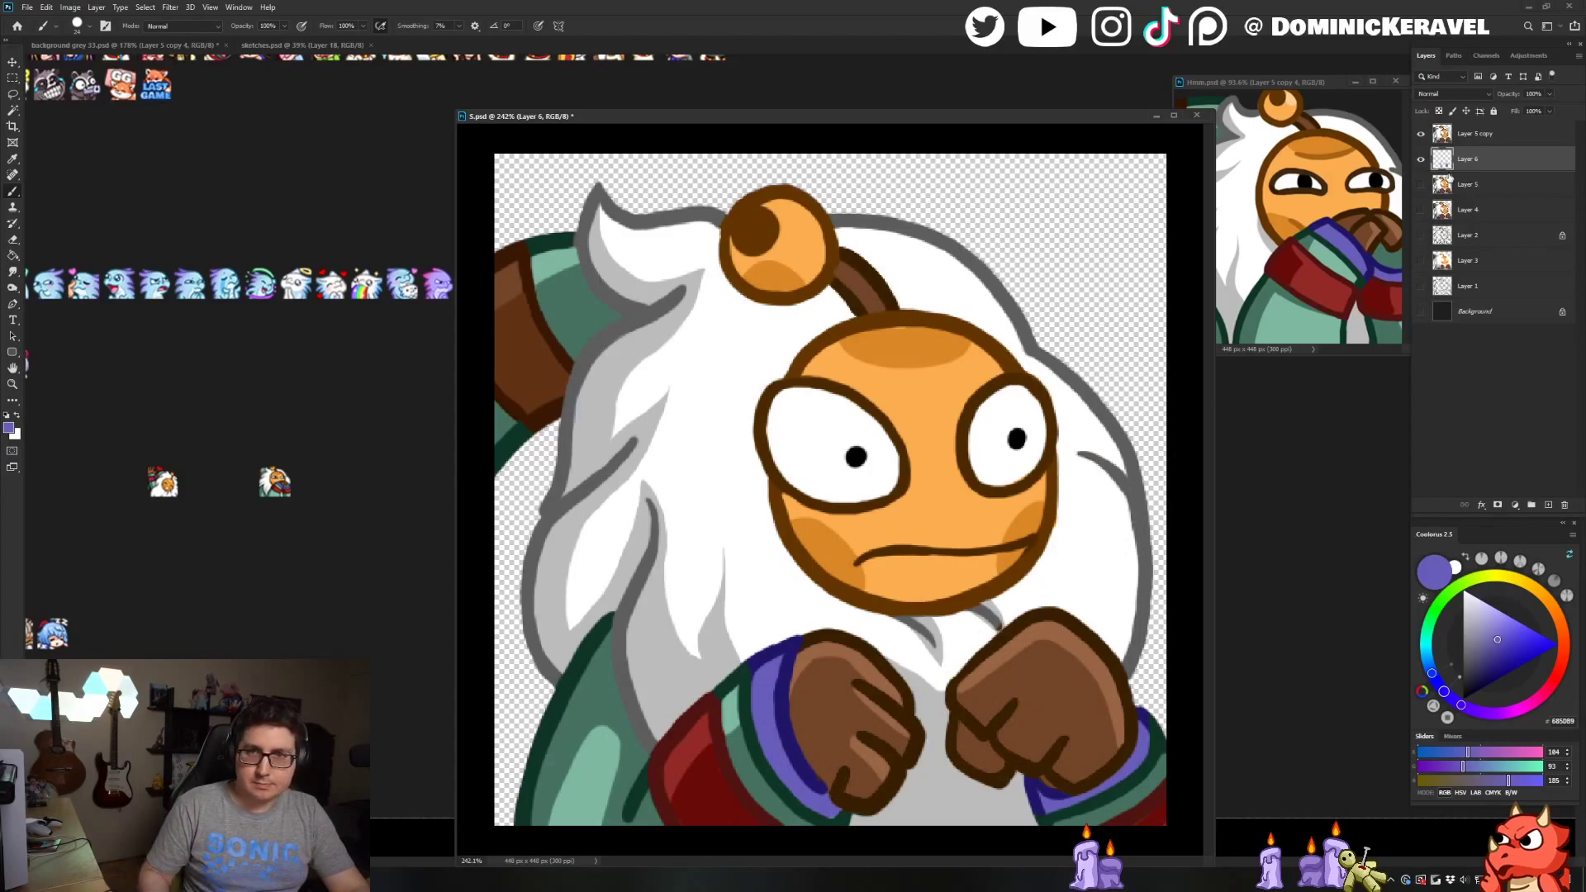
pyautogui.keyDown('ctrl'); pyautogui.click(1475, 133); pyautogui.keyUp('ctrl')
pyautogui.hotkey('ctrl', 'e')
# Touch up the right fist's upper outline in dark brown and the neighboring beard strand in gray
pyautogui.keyDown('alt'); pyautogui.click(1025, 618); pyautogui.keyUp('alt')
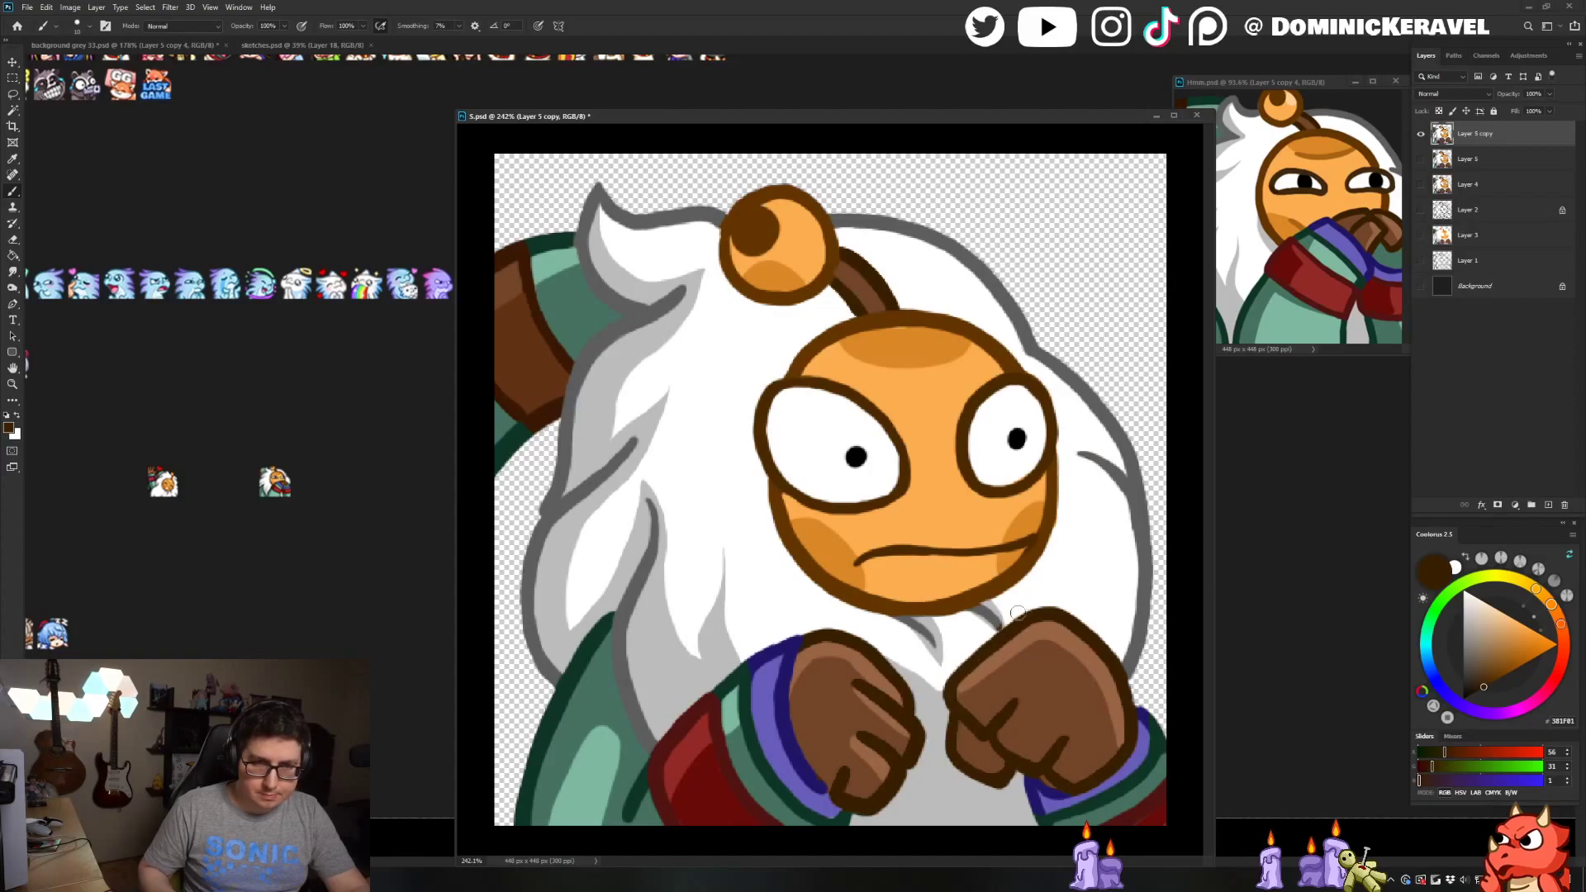
pyautogui.keyDown('alt'); pyautogui.click(989, 624); pyautogui.keyUp('alt')
pyautogui.press('v')
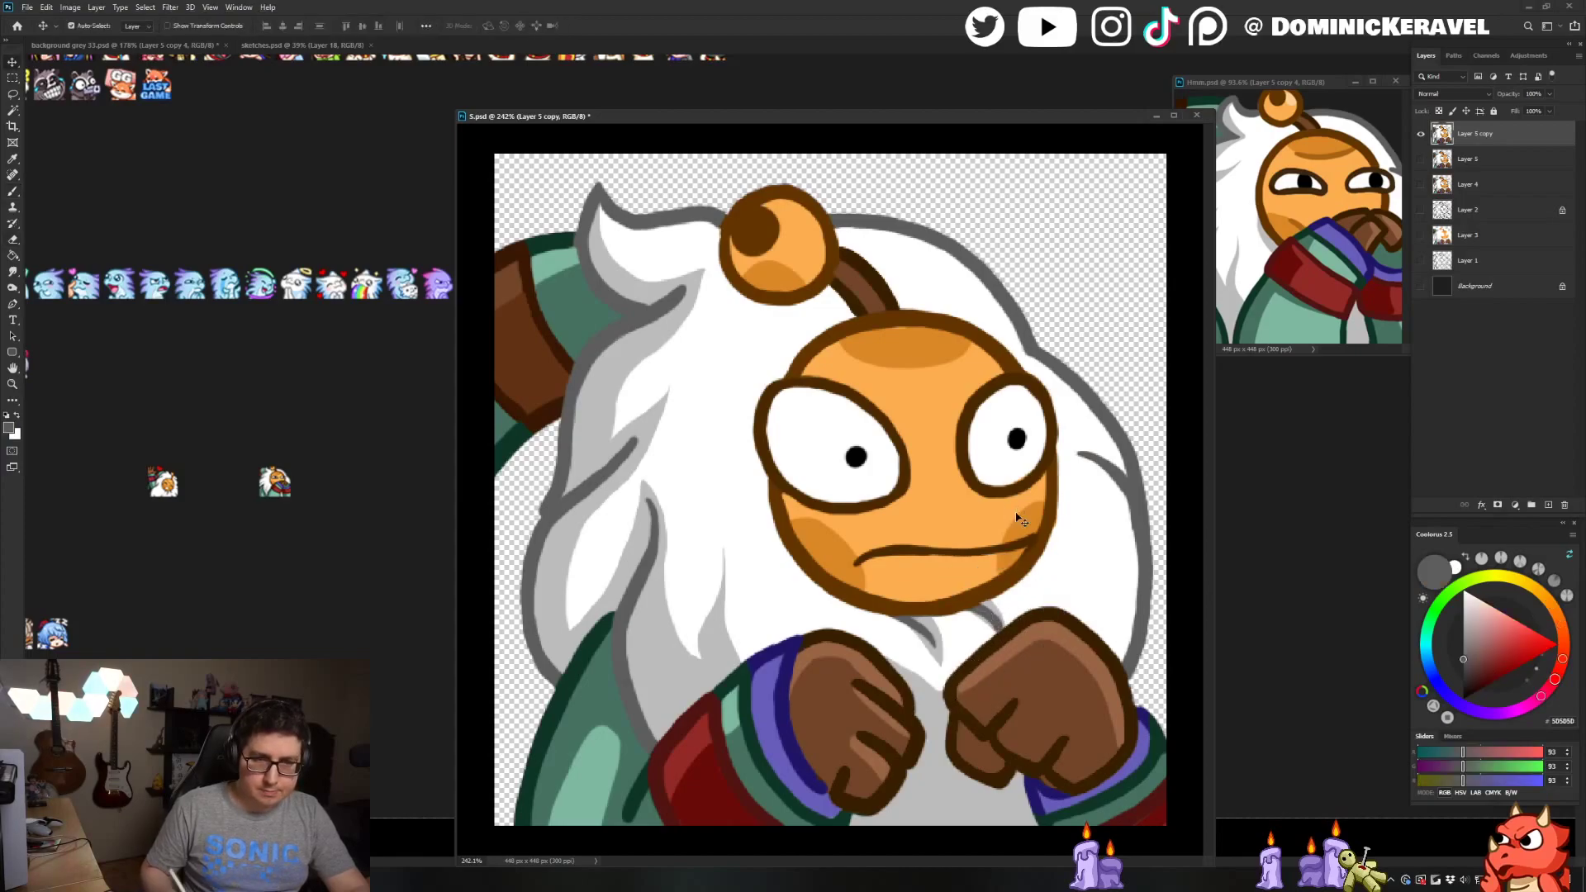
# Recheck the retouched character's edges by switching the Background layer on and off
pyautogui.click(1422, 287)
pyautogui.click(1421, 287)
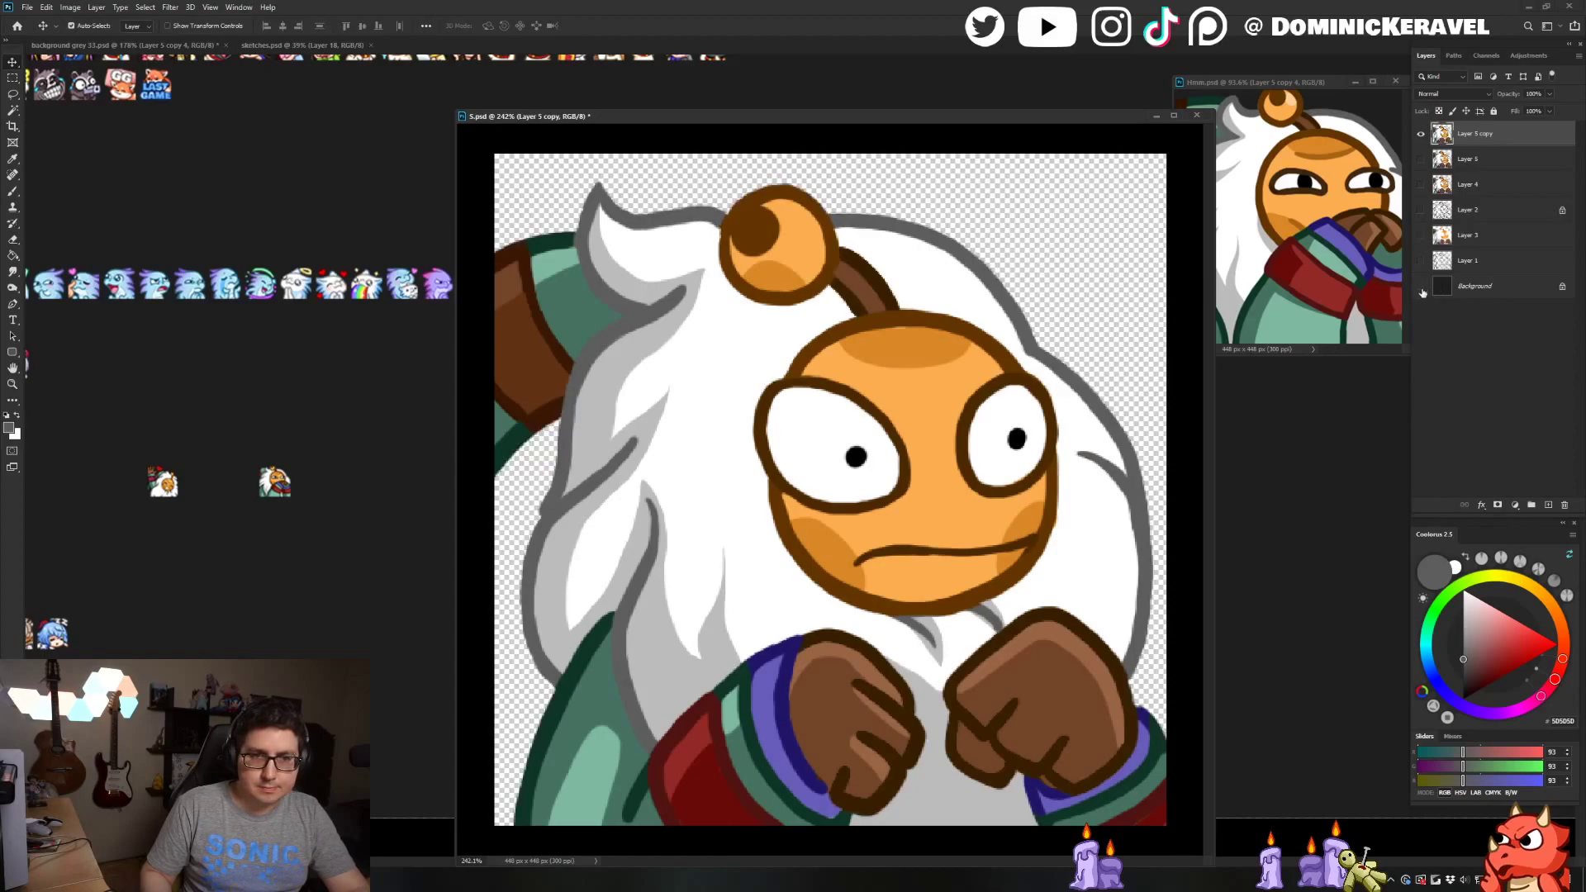
pyautogui.click(1422, 287)
pyautogui.click(1422, 288)
pyautogui.click(1422, 288)
pyautogui.click(1422, 288)
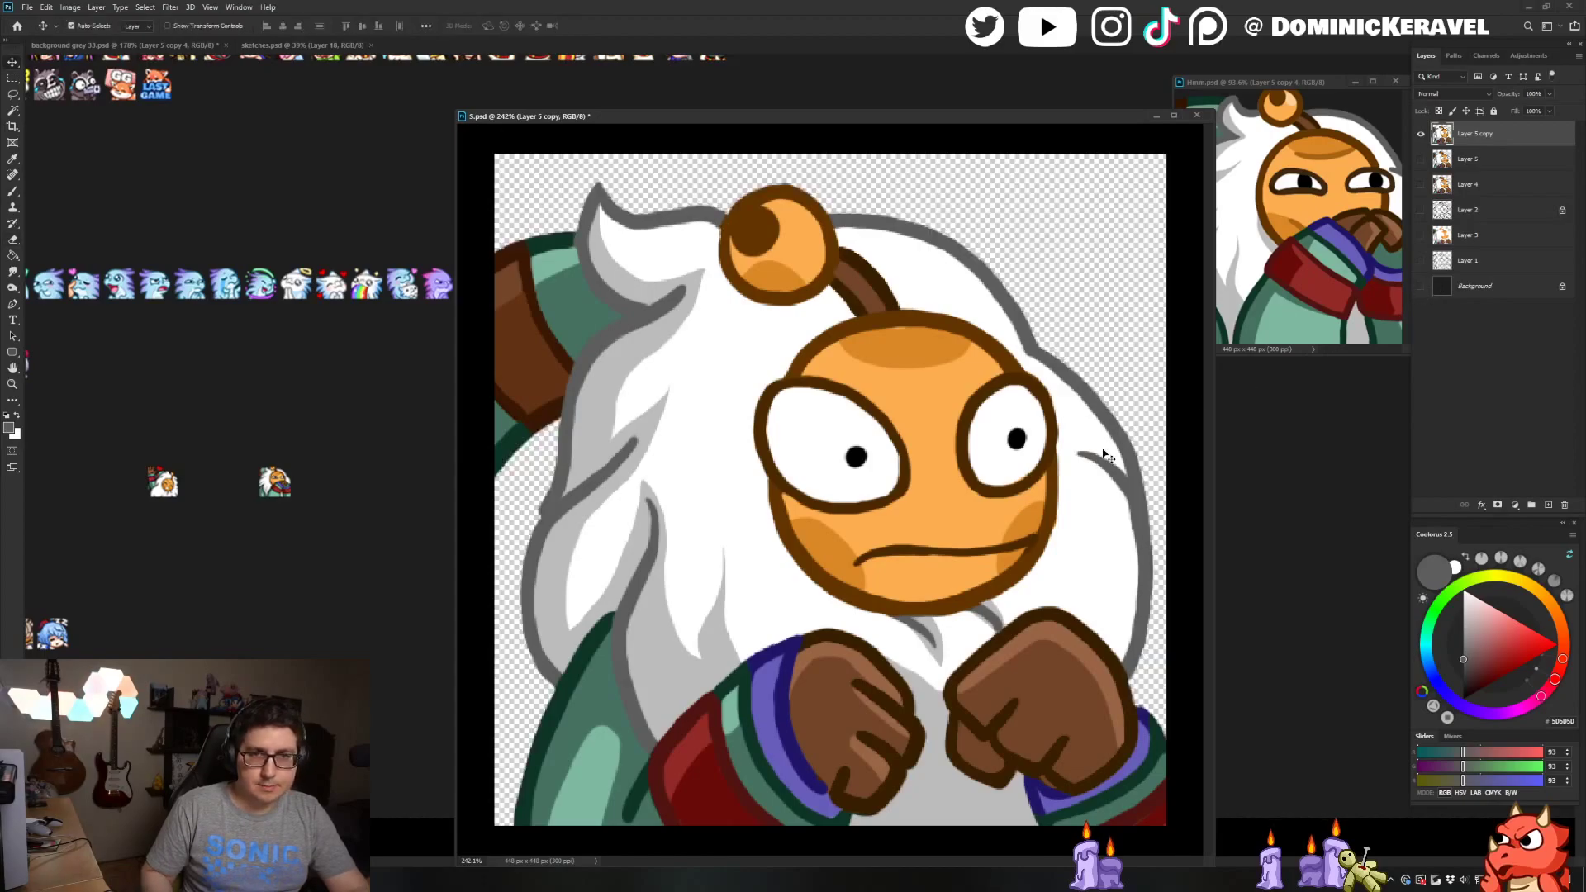
# Save the document and add a new empty layer above Layer 5 copy
pyautogui.scroll(-5, 1074, 450)
pyautogui.hotkey('ctrl', 's')
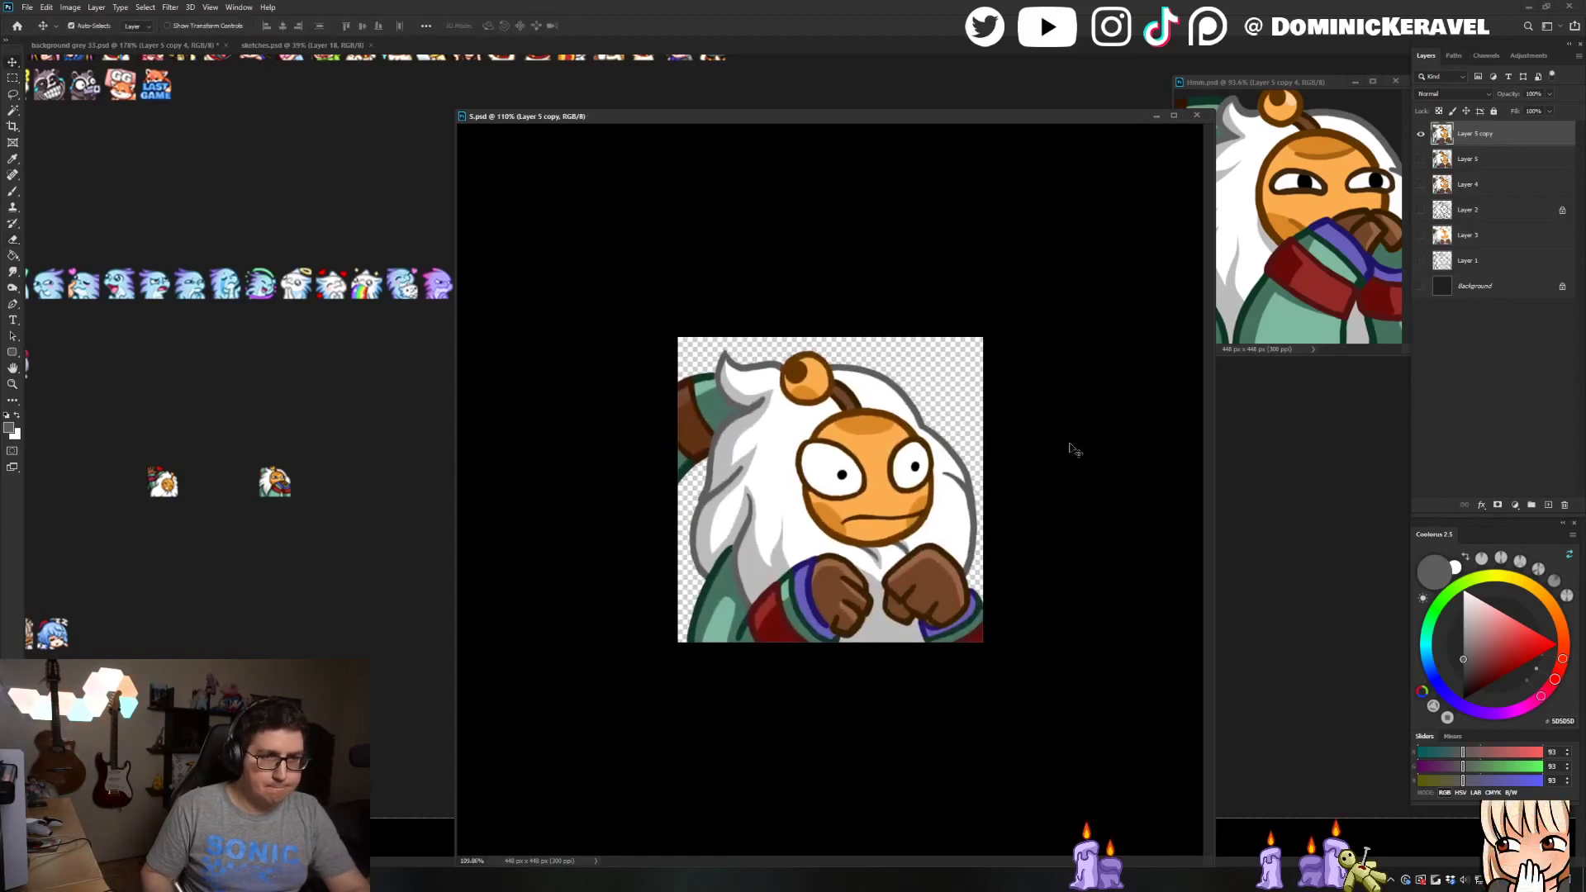
pyautogui.hotkey('ctrl', 'shift', 'n')
pyautogui.press('Return')
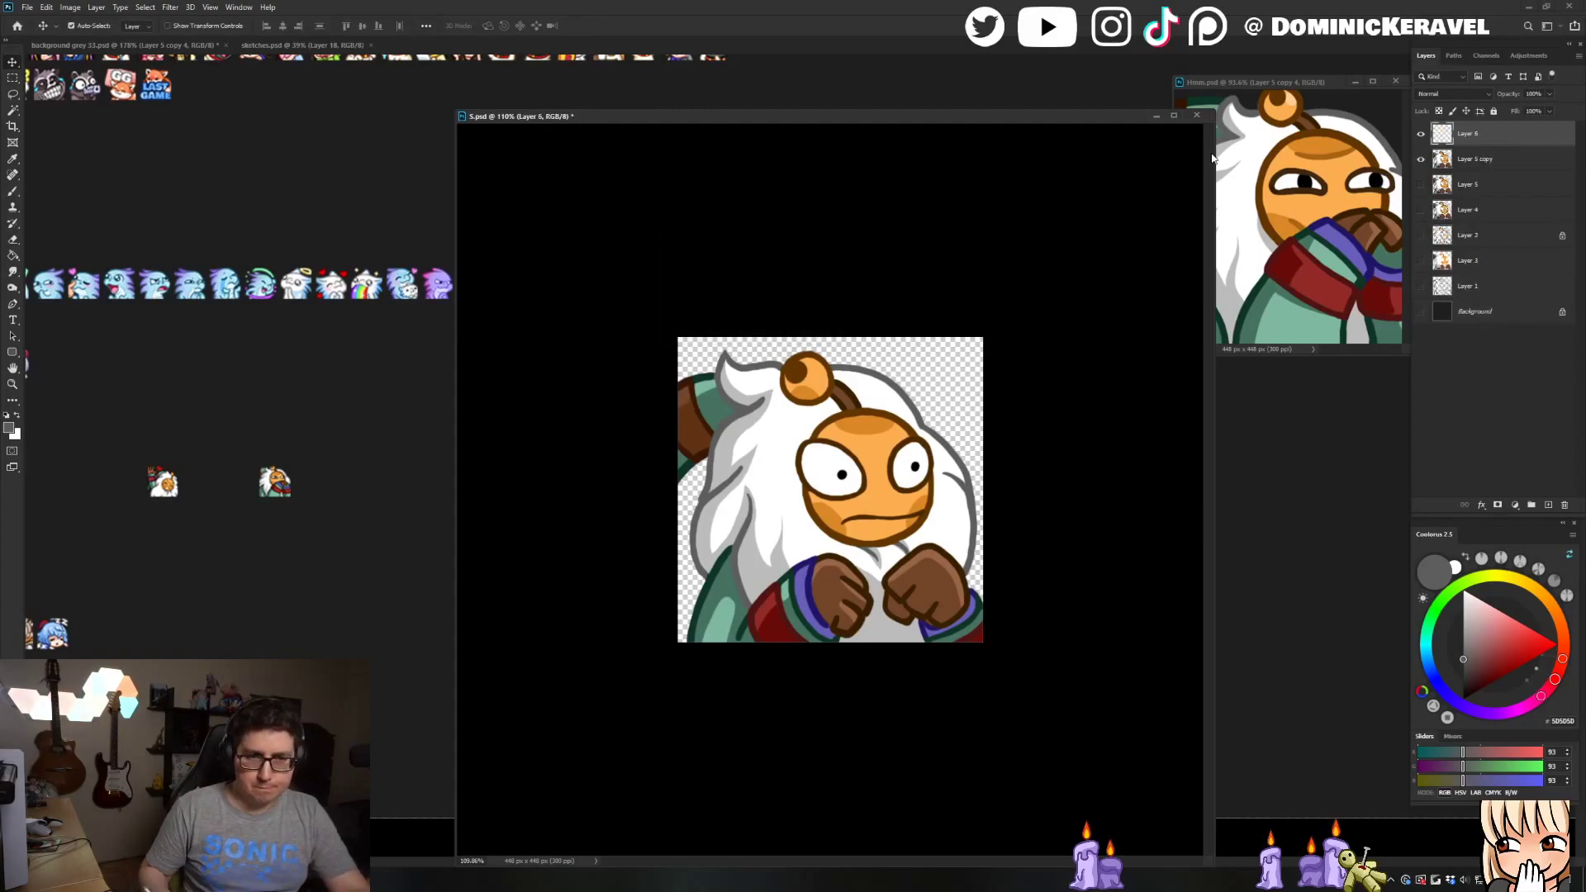
# Paint two light blue sweat drops, one above the other, on the white hair beside the face's left eye
pyautogui.moveTo(1424, 653); pyautogui.dragTo(1523, 624)
pyautogui.press('b')
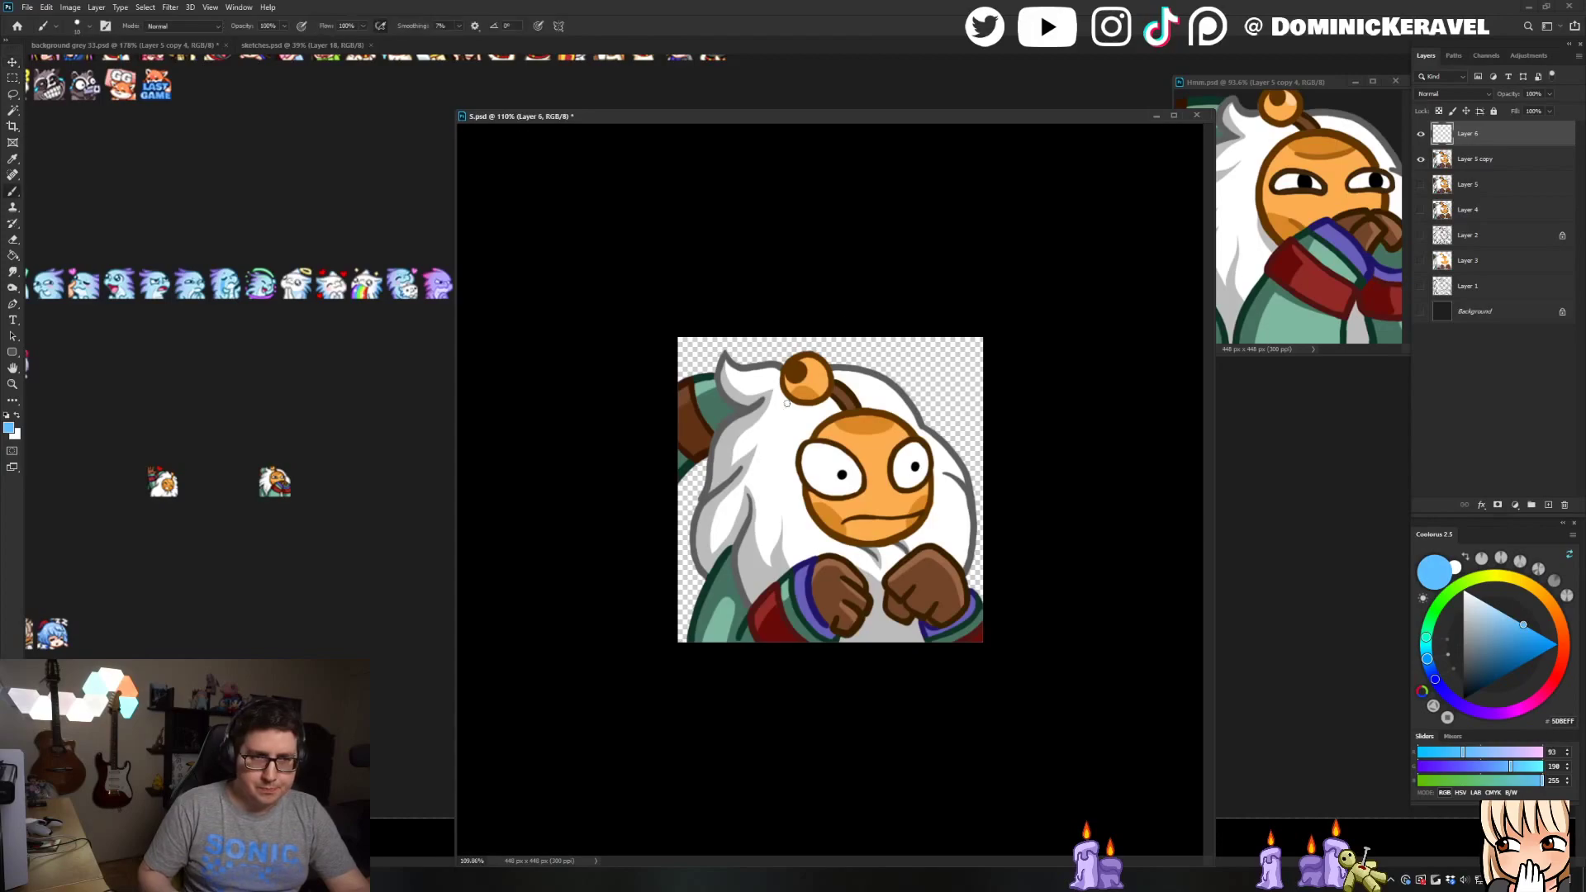
pyautogui.moveTo(782, 442); pyautogui.dragTo(785, 454)
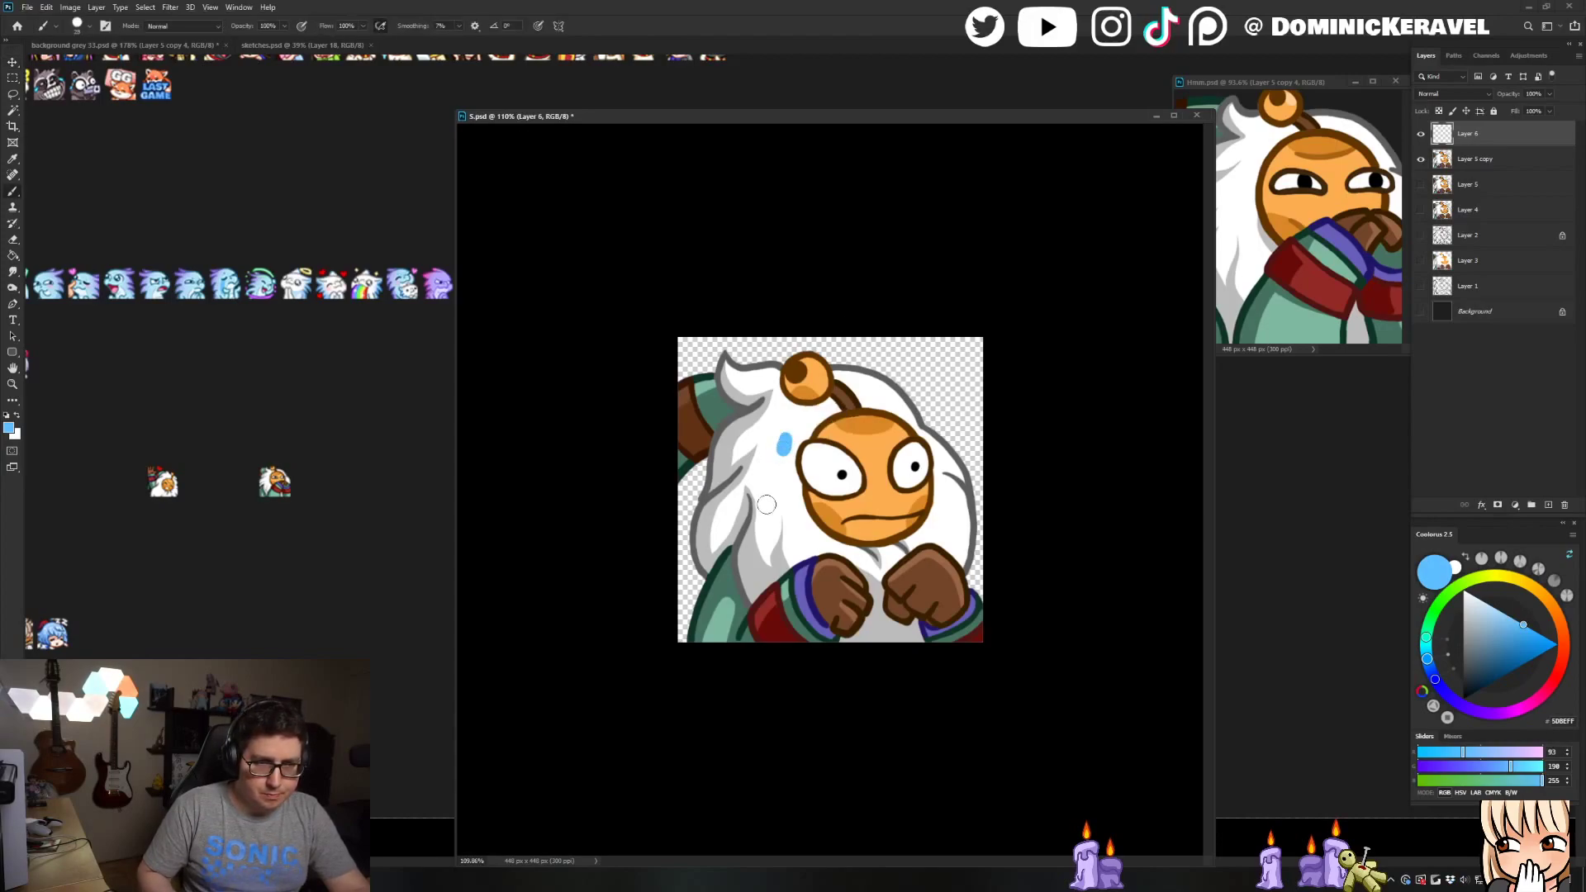
pyautogui.hotkey('ctrl', 'z')
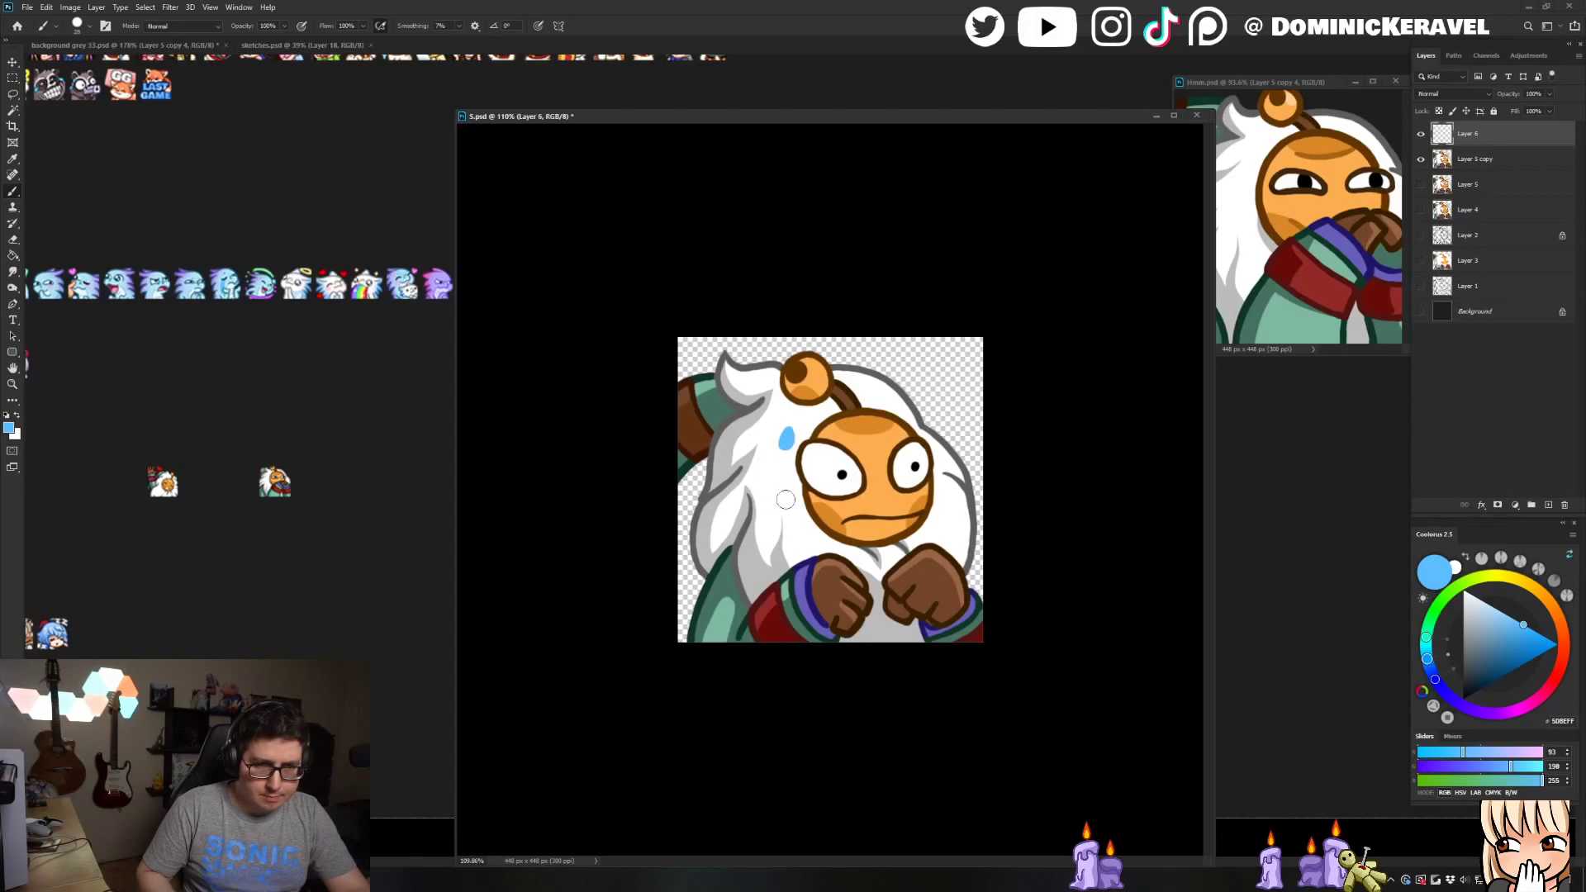
pyautogui.hotkey('ctrl', 'z')
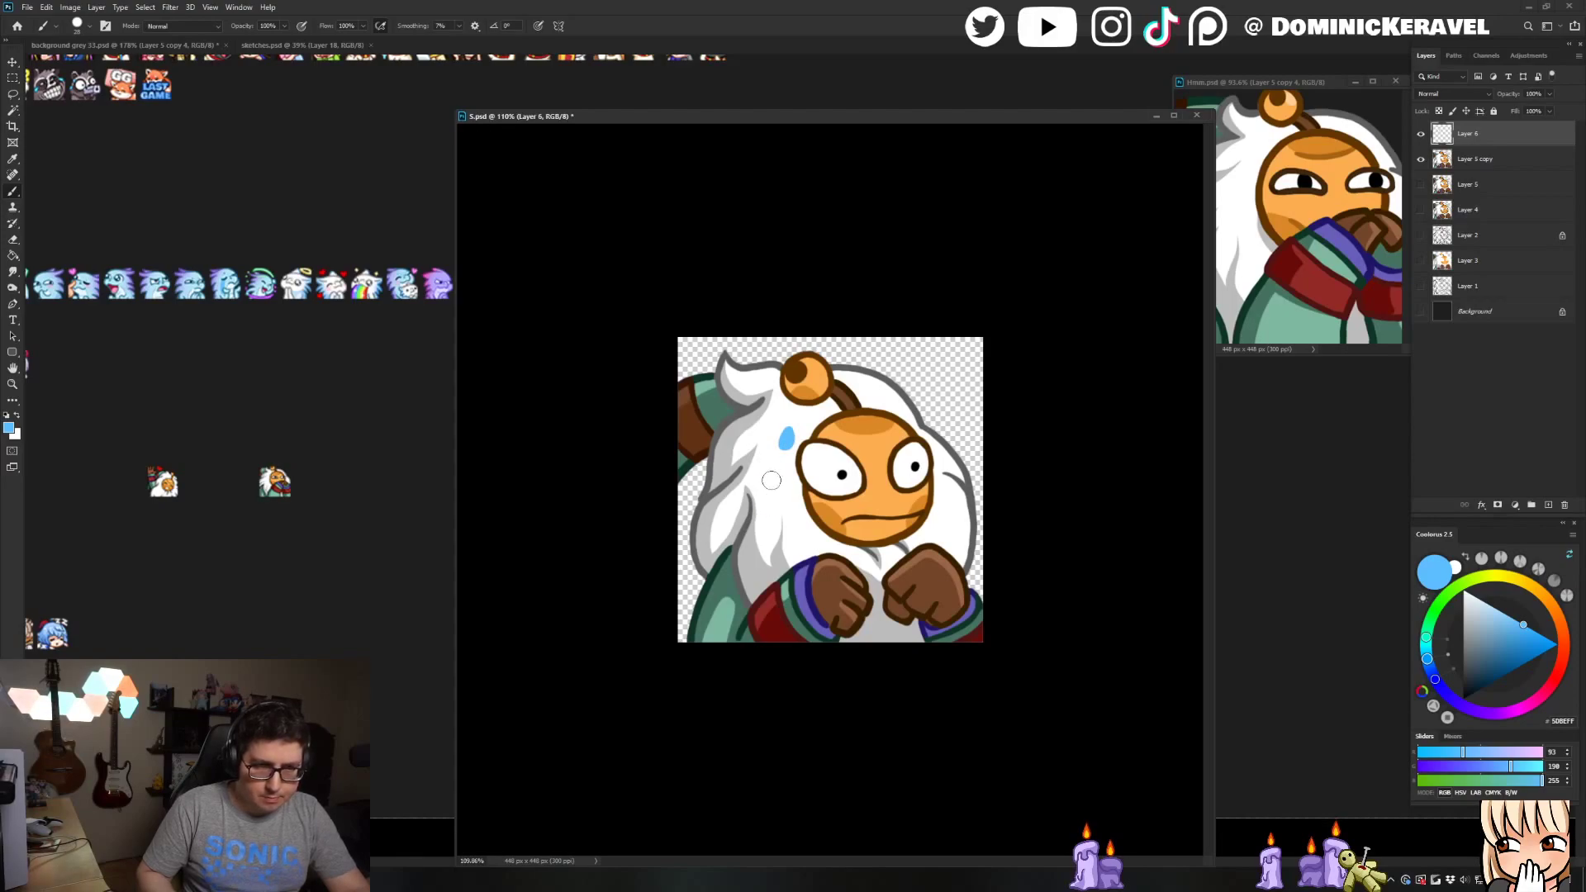
pyautogui.moveTo(824, 495)
pyautogui.mouseDown()
pyautogui.moveTo(777, 491)
pyautogui.moveTo(833, 494)
pyautogui.mouseUp()
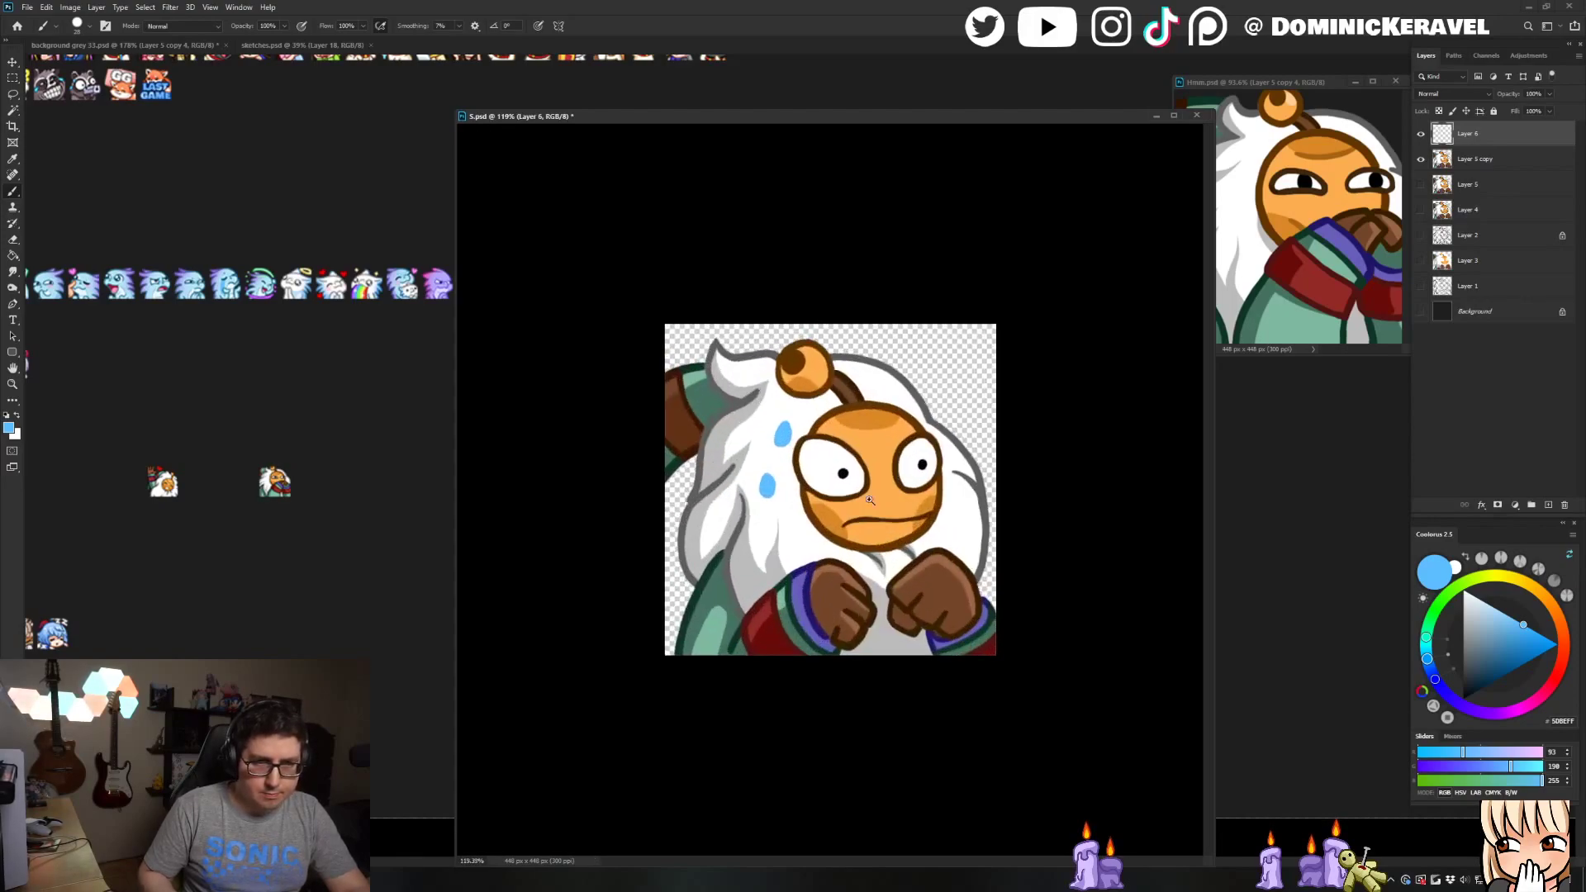
pyautogui.moveTo(762, 429); pyautogui.dragTo(768, 431)
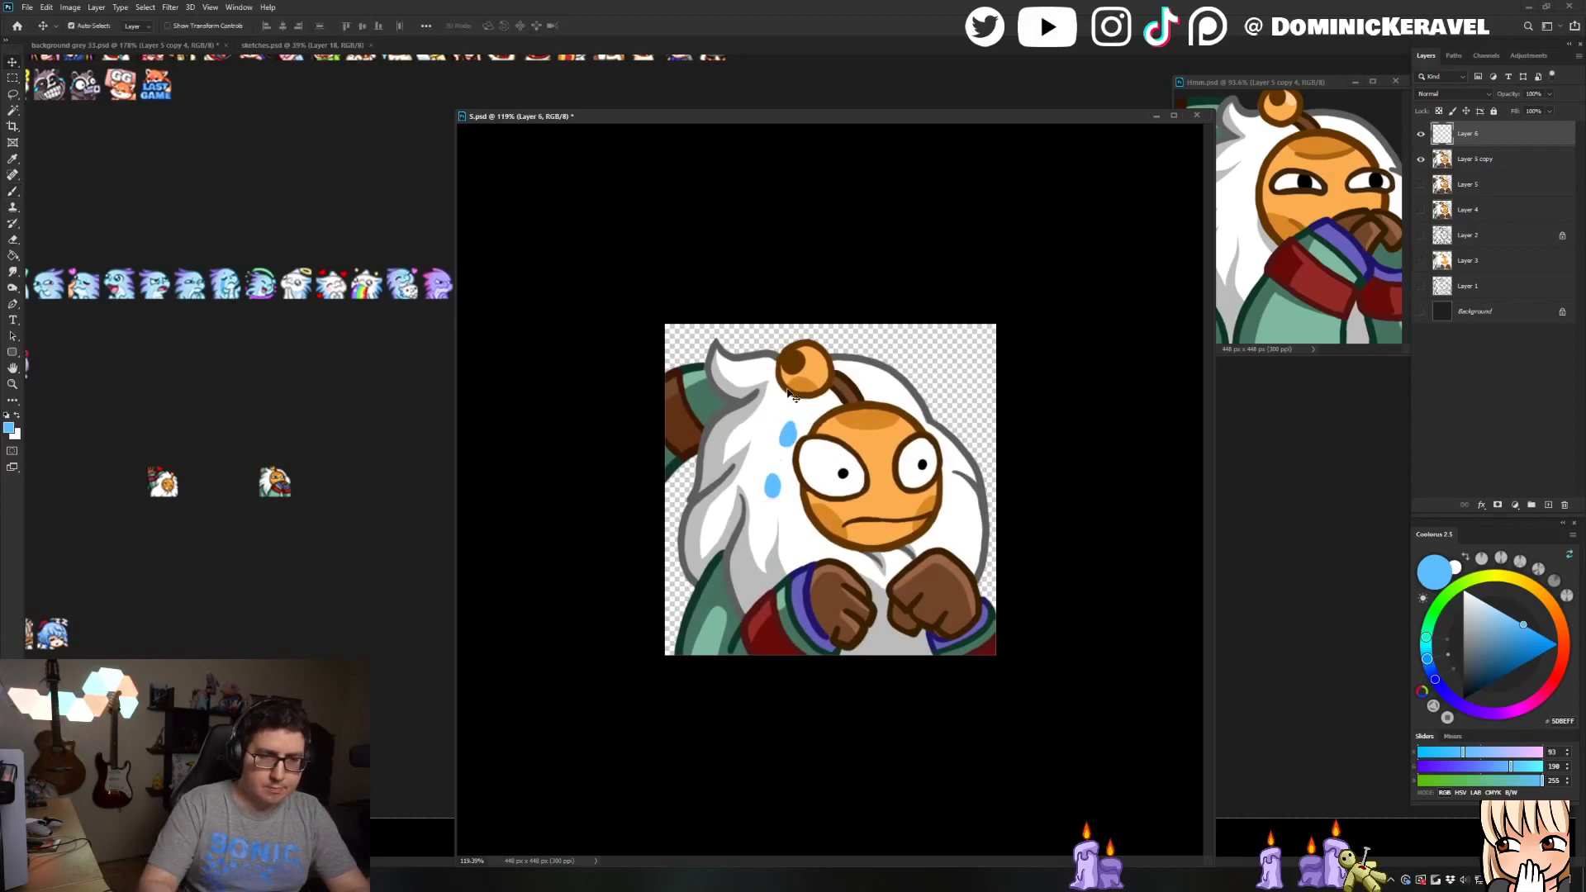
# Outline both sweat drops in dark blue and touch up the lower drop's light blue fill
pyautogui.click(1509, 667)
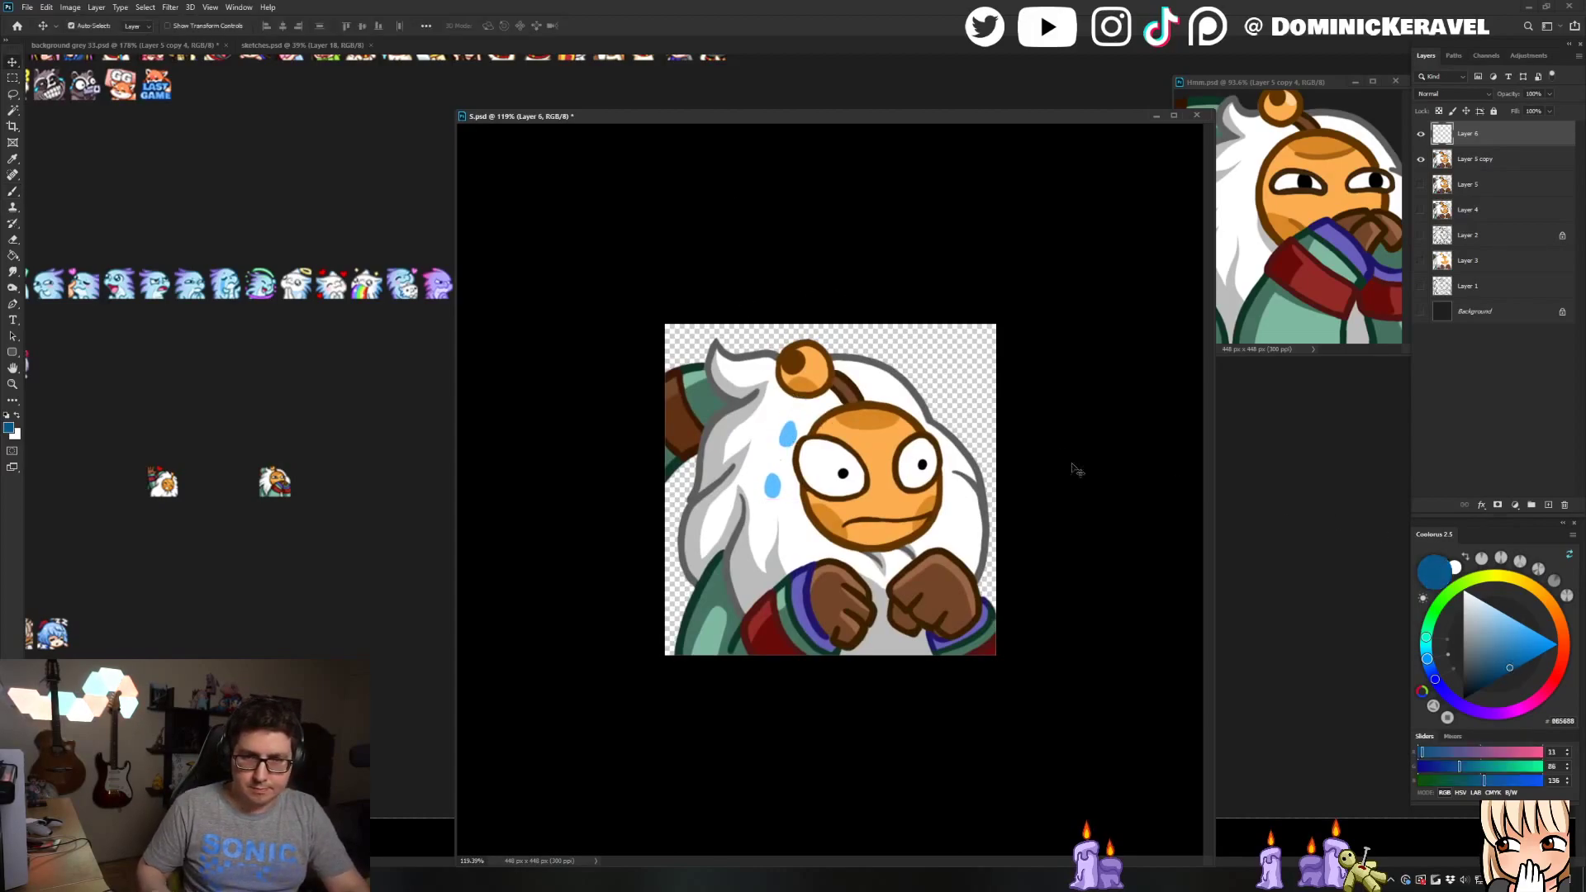
pyautogui.press('b')
pyautogui.scroll(2, 803, 436)
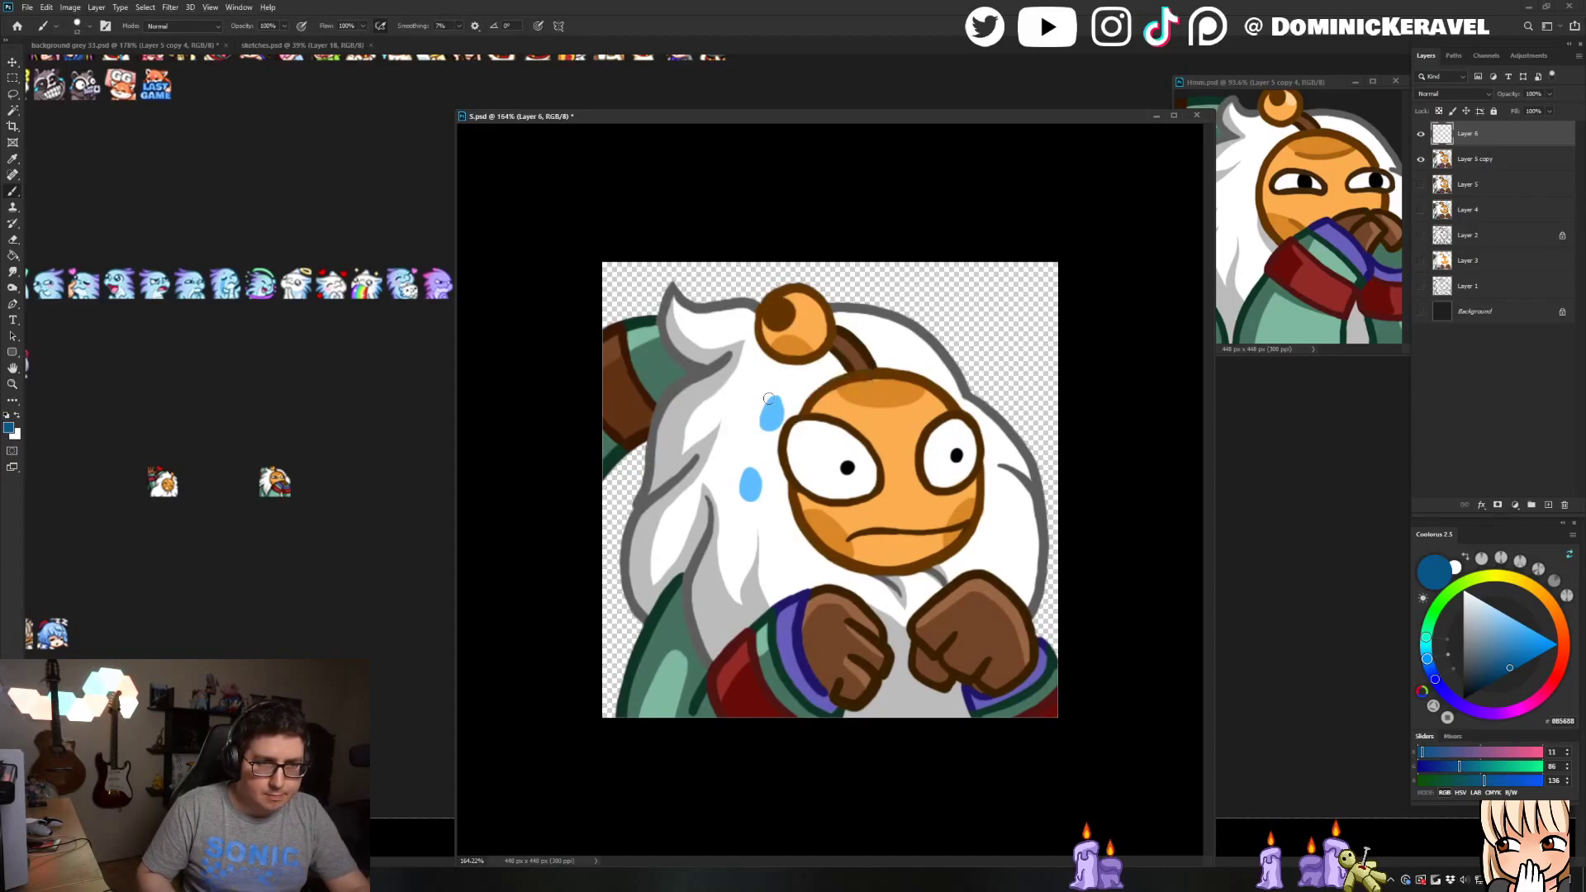
pyautogui.hotkey('ctrl', 'z')
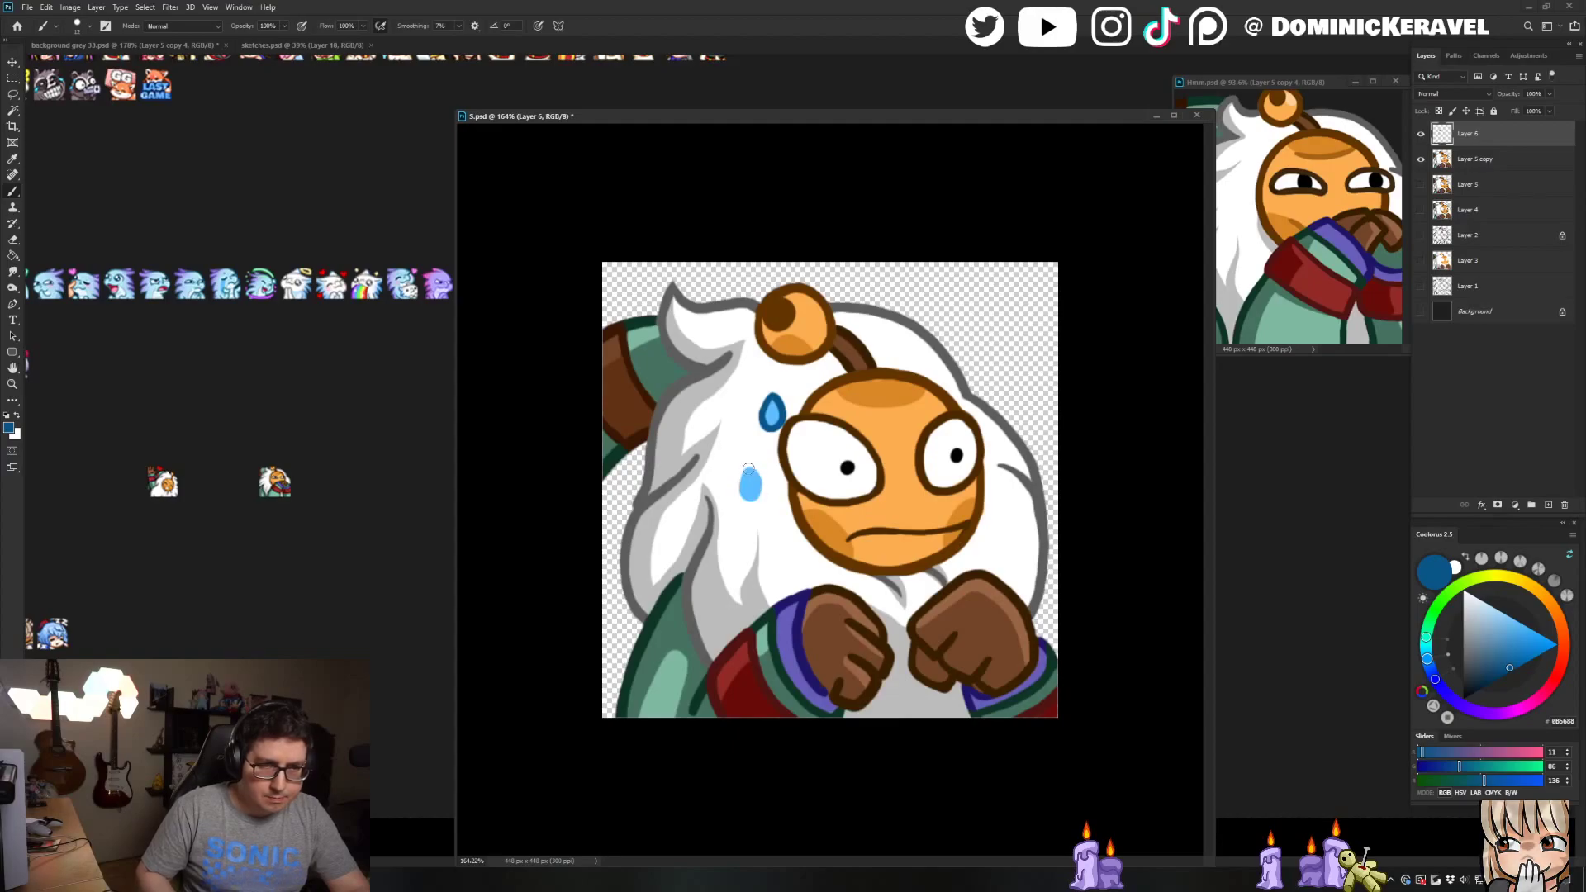
pyautogui.moveTo(745, 466); pyautogui.dragTo(757, 497)
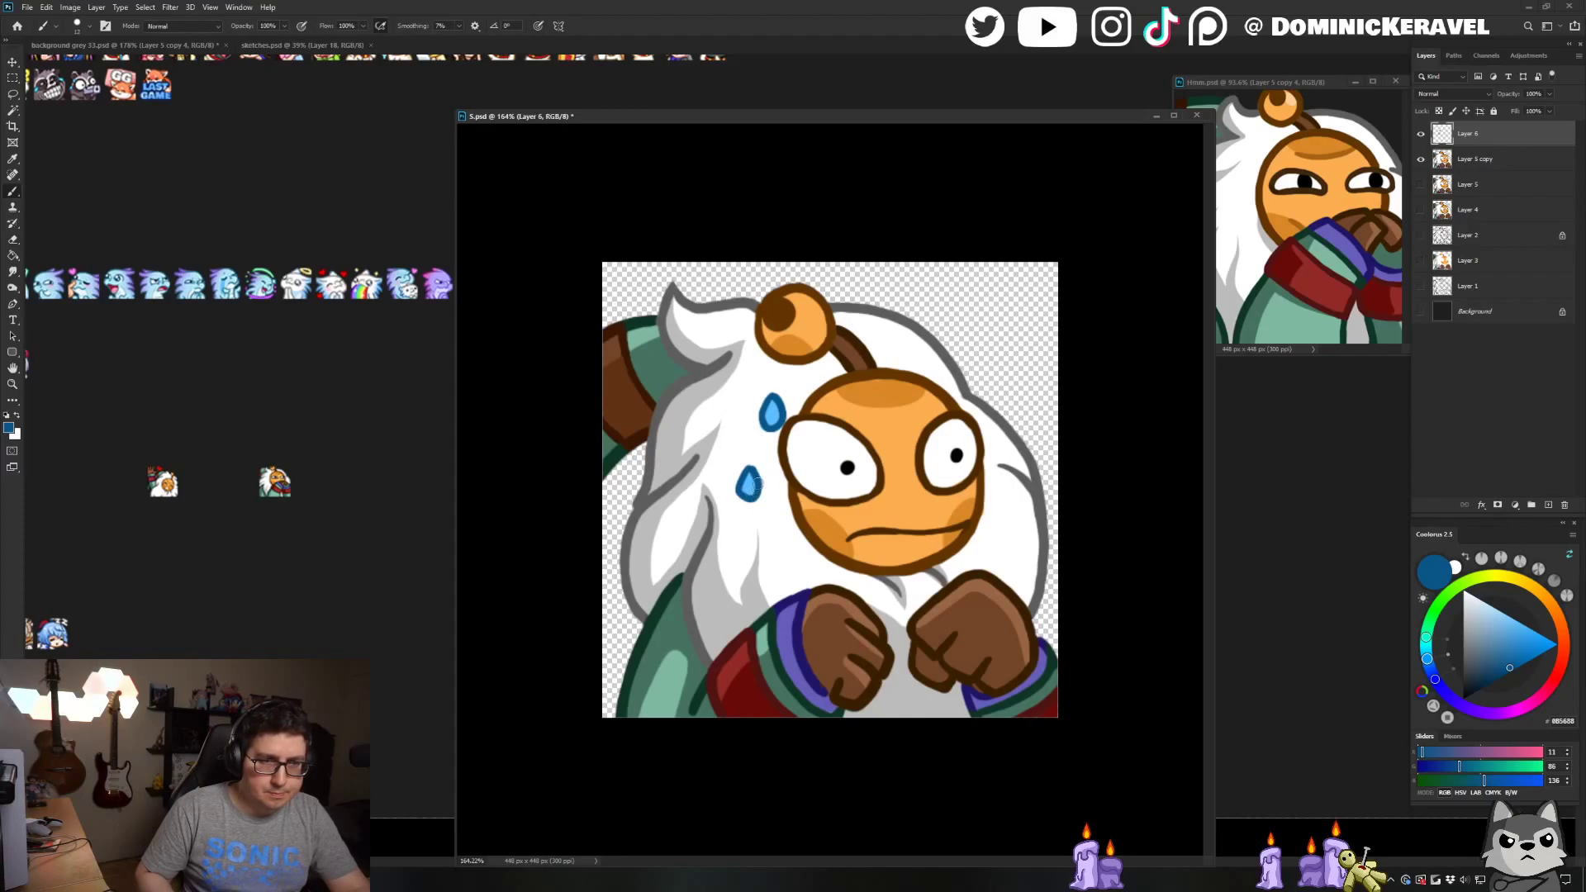
pyautogui.keyDown('alt'); pyautogui.click(748, 488); pyautogui.keyUp('alt')
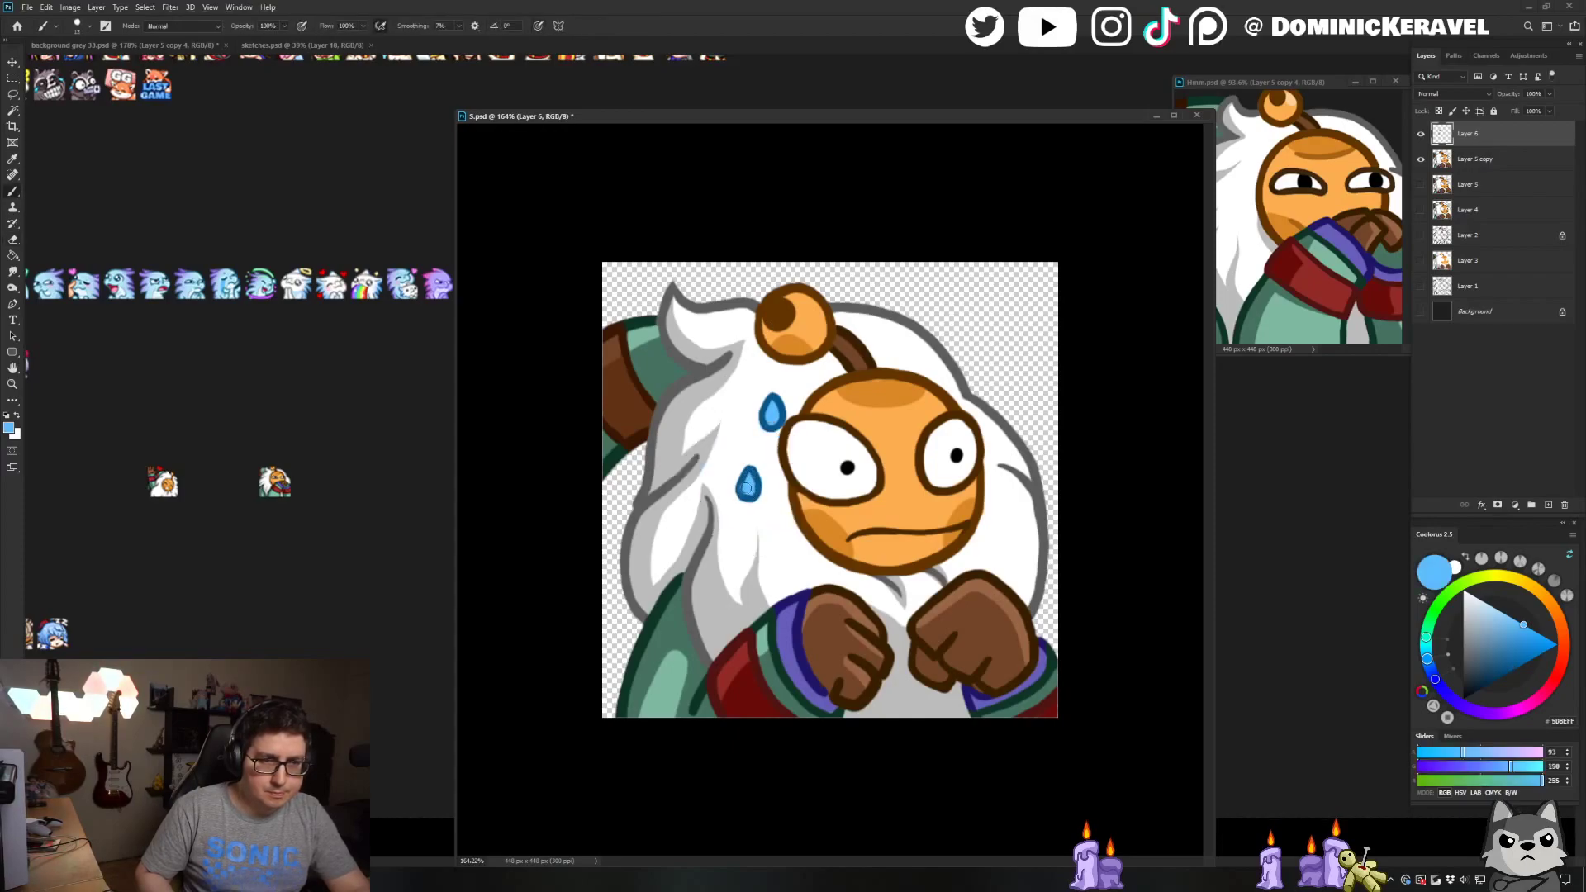
pyautogui.keyDown('alt'); pyautogui.click(739, 485); pyautogui.keyUp('alt')
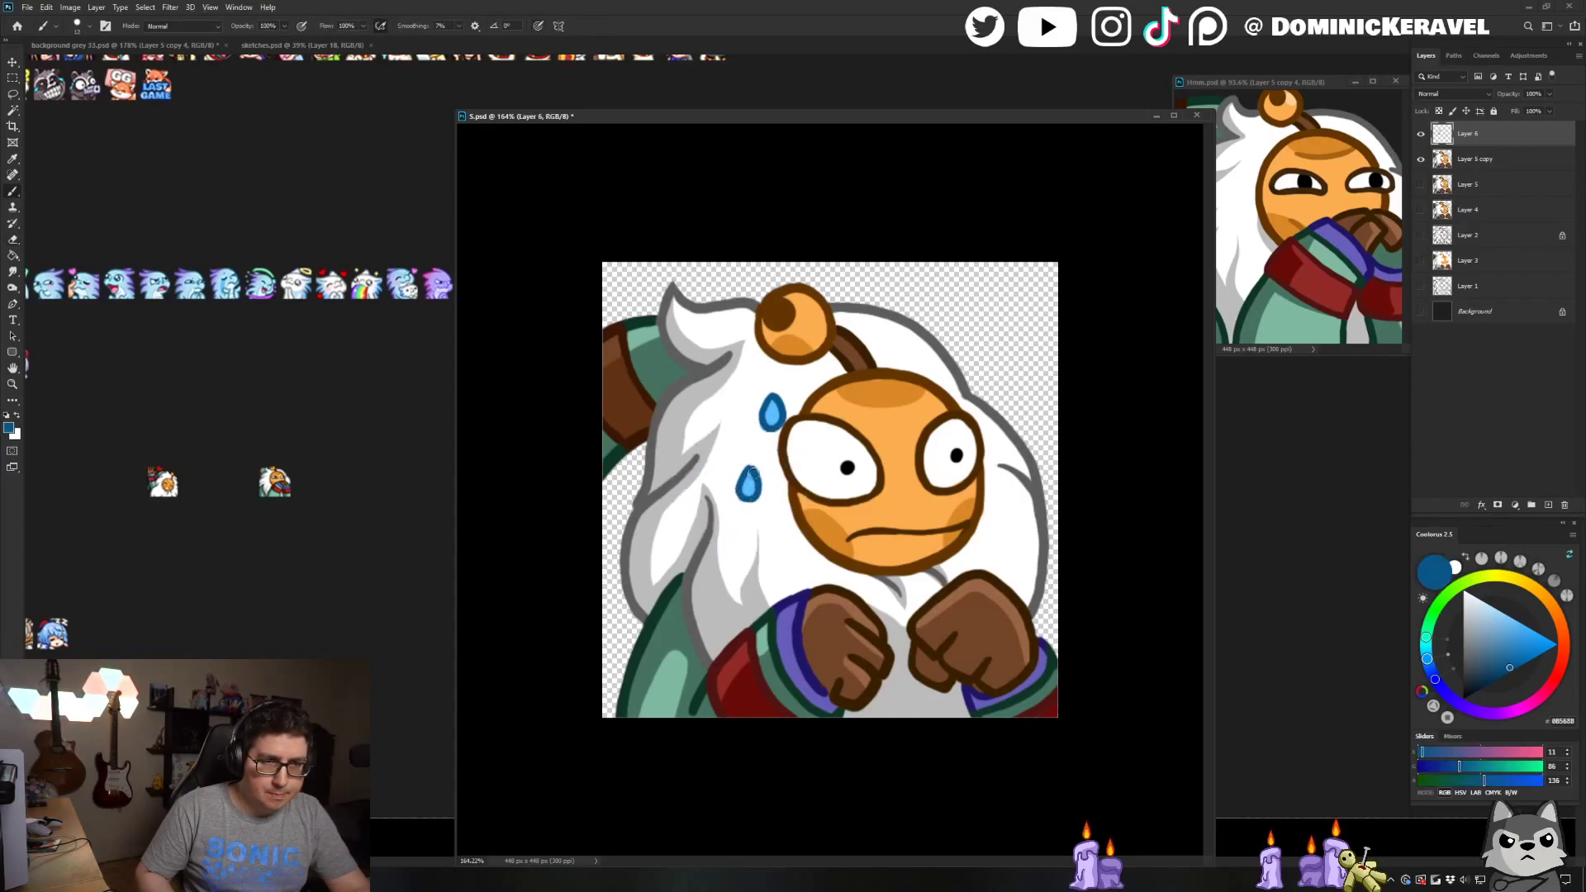
pyautogui.moveTo(836, 306)
pyautogui.mouseDown()
pyautogui.moveTo(744, 331)
pyautogui.moveTo(773, 339)
pyautogui.mouseUp()
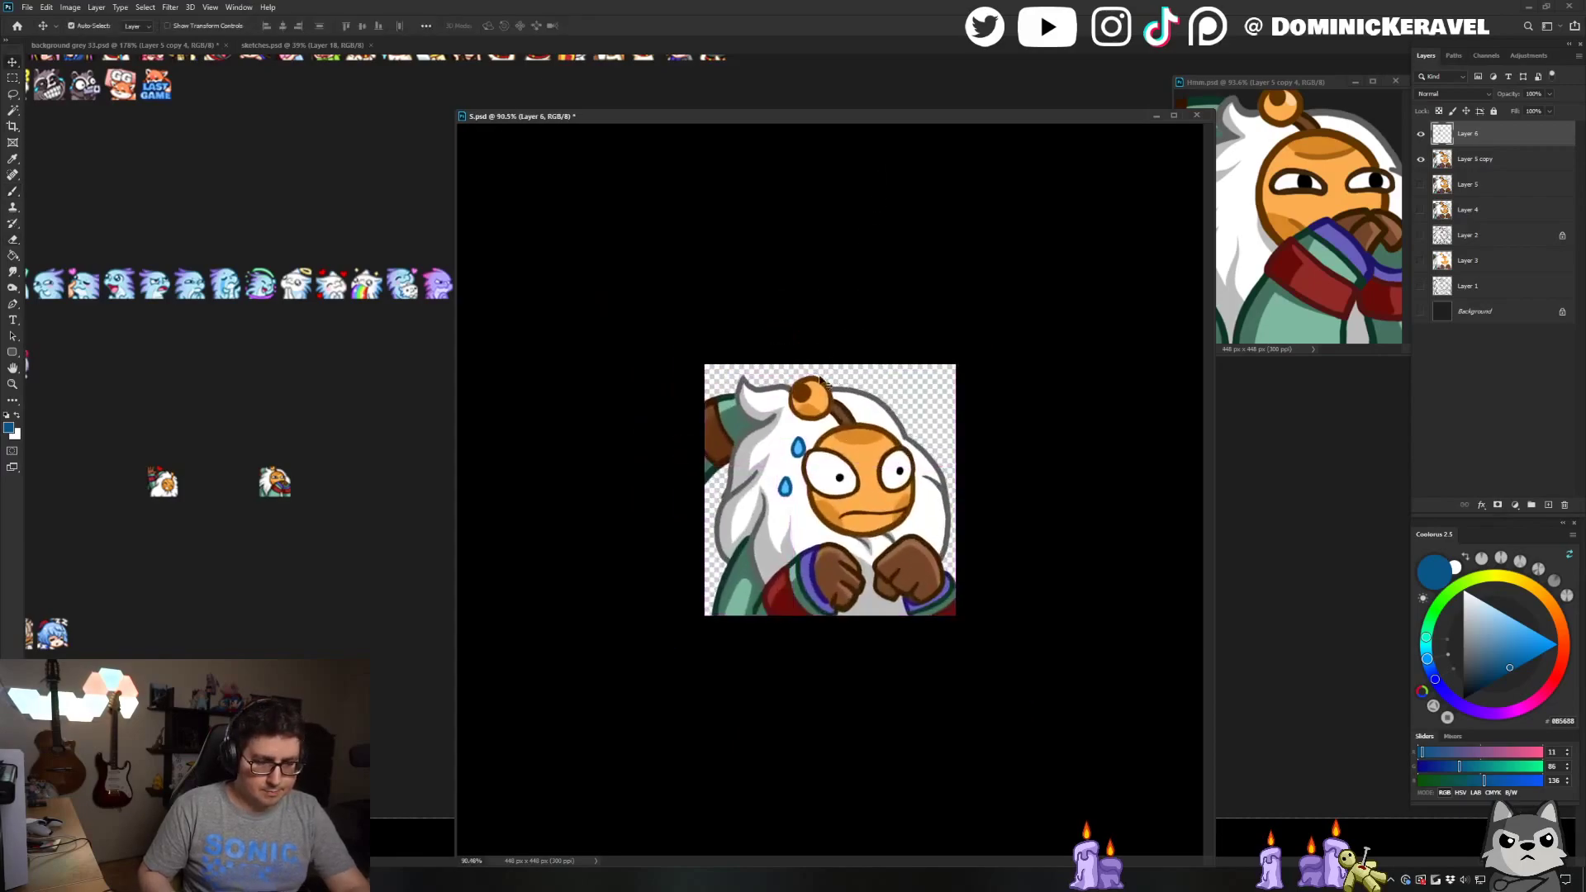
# Shift the sweat drops slightly up and away from the face and save the document
pyautogui.press('l')
pyautogui.moveTo(788, 433)
pyautogui.mouseDown()
pyautogui.moveTo(805, 456)
pyautogui.moveTo(791, 435)
pyautogui.mouseUp()
pyautogui.moveTo(802, 448); pyautogui.dragTo(793, 445)
pyautogui.hotkey('ctrl', 'd')
pyautogui.press('v')
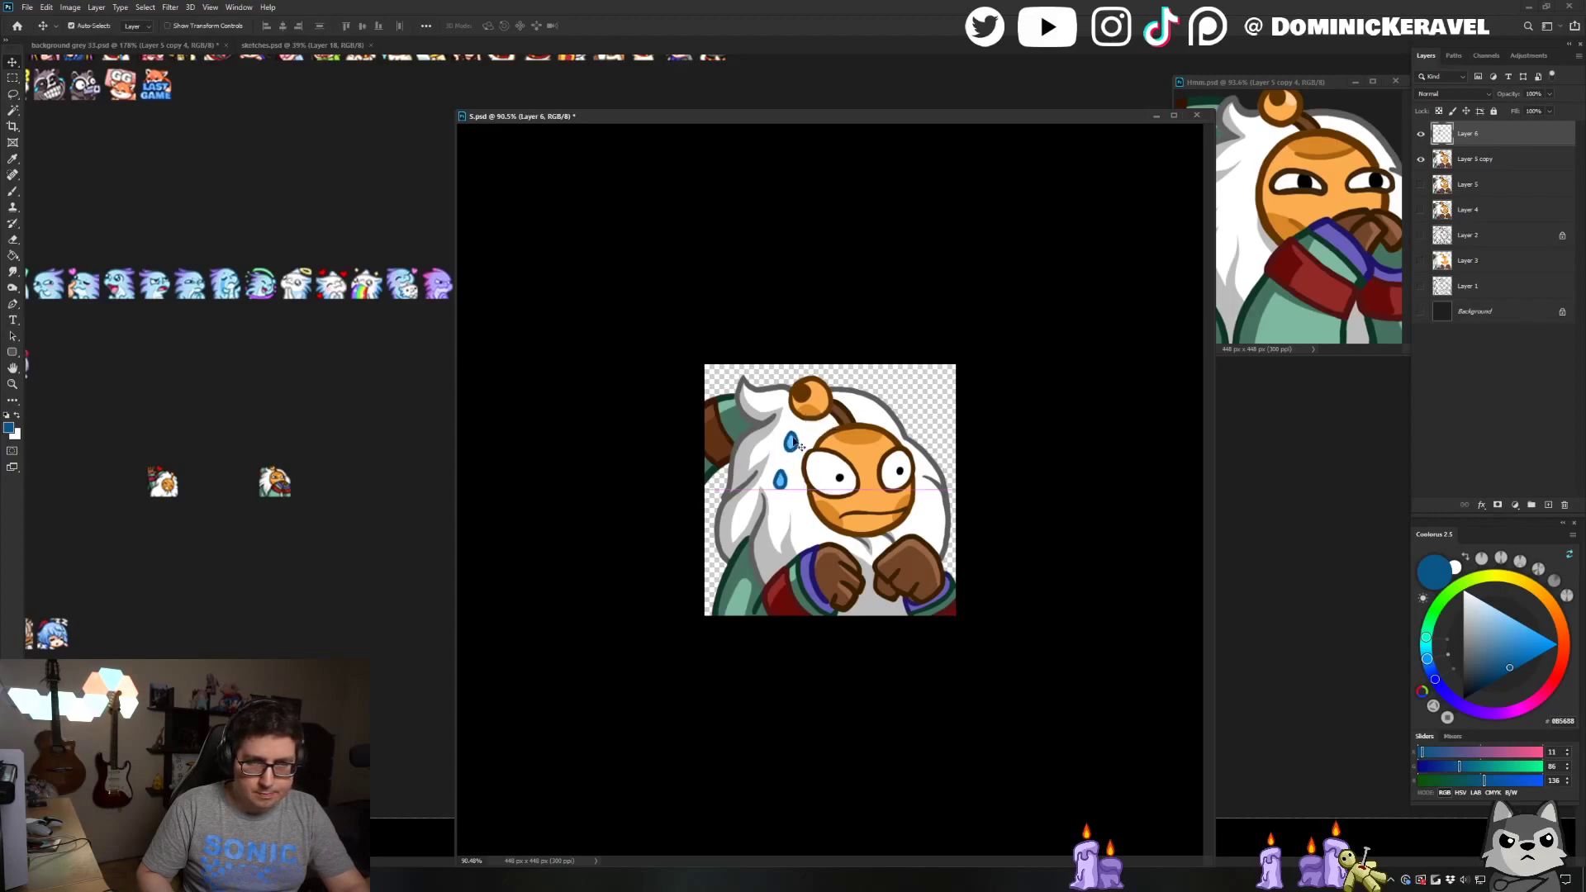
pyautogui.hotkey('ctrl', 's')
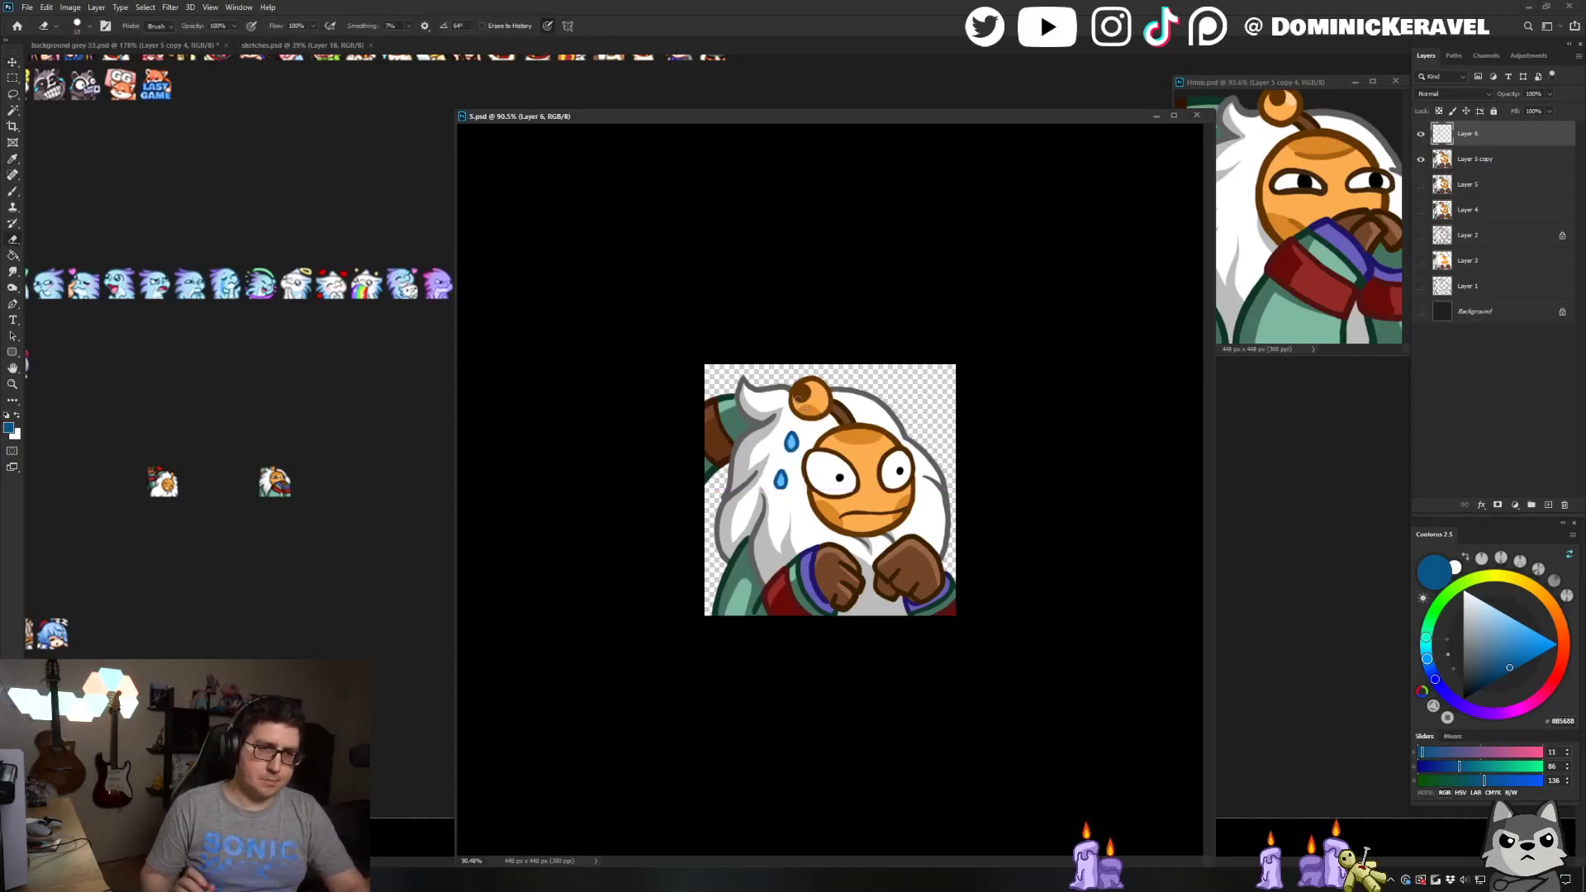
# Duplicate Layer 6 and Layer 5 copy with the originals hidden, and enlarge the duplicates to about 107%, extending past the canvas's left edge
pyautogui.keyDown('shift'); pyautogui.click(1468, 158); pyautogui.keyUp('shift')
pyautogui.hotkey('ctrl', 'j')
pyautogui.hotkey('ctrl', 't')
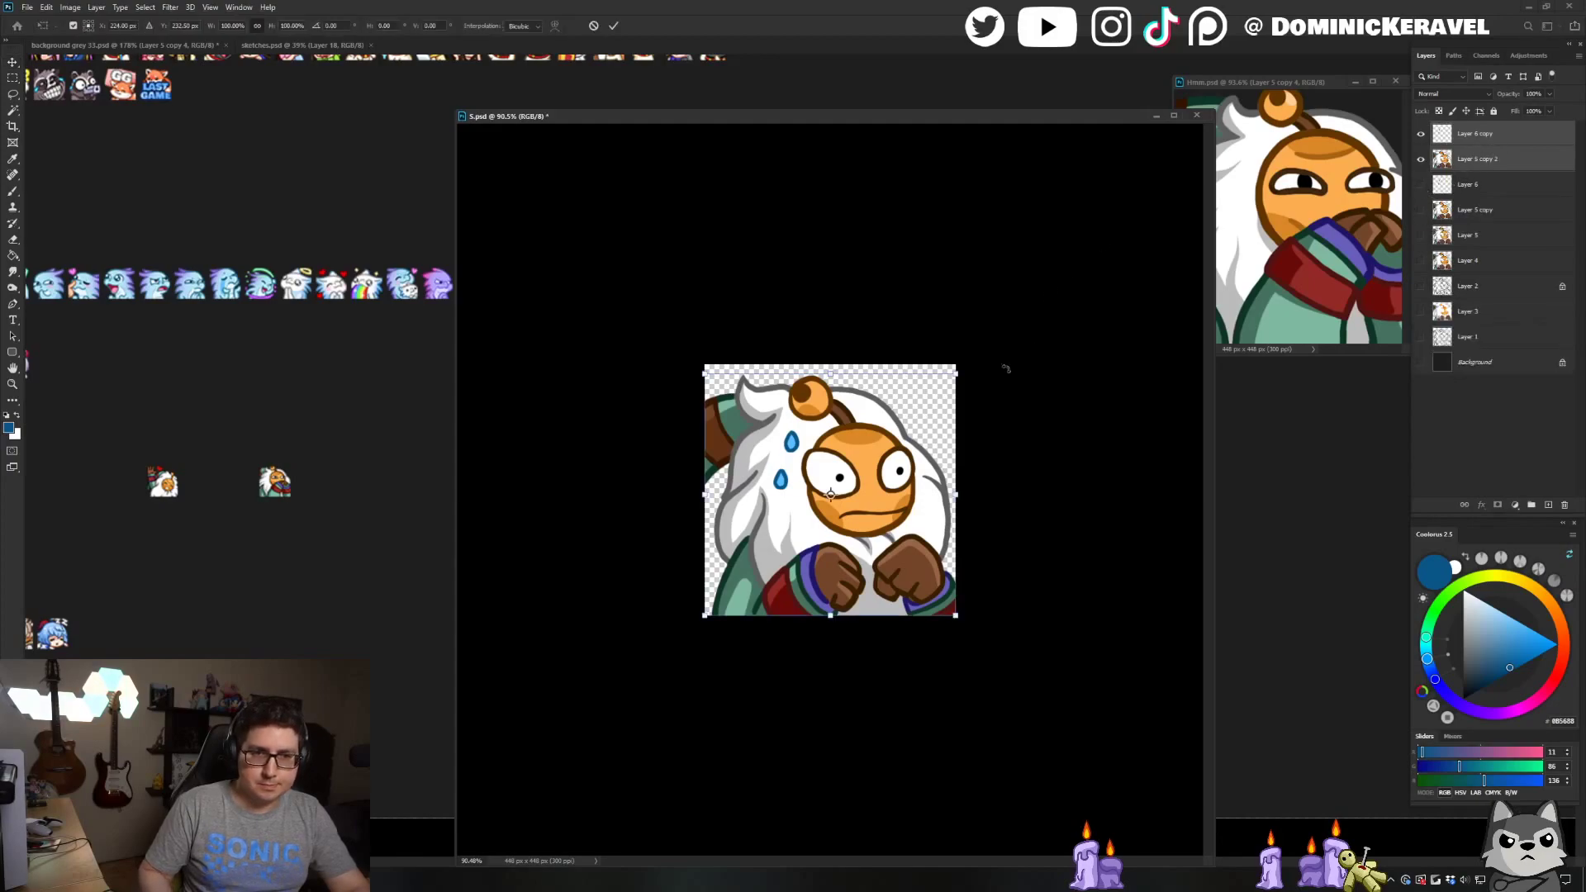
pyautogui.moveTo(705, 366); pyautogui.dragTo(692, 361)
pyautogui.moveTo(701, 621); pyautogui.dragTo(687, 625)
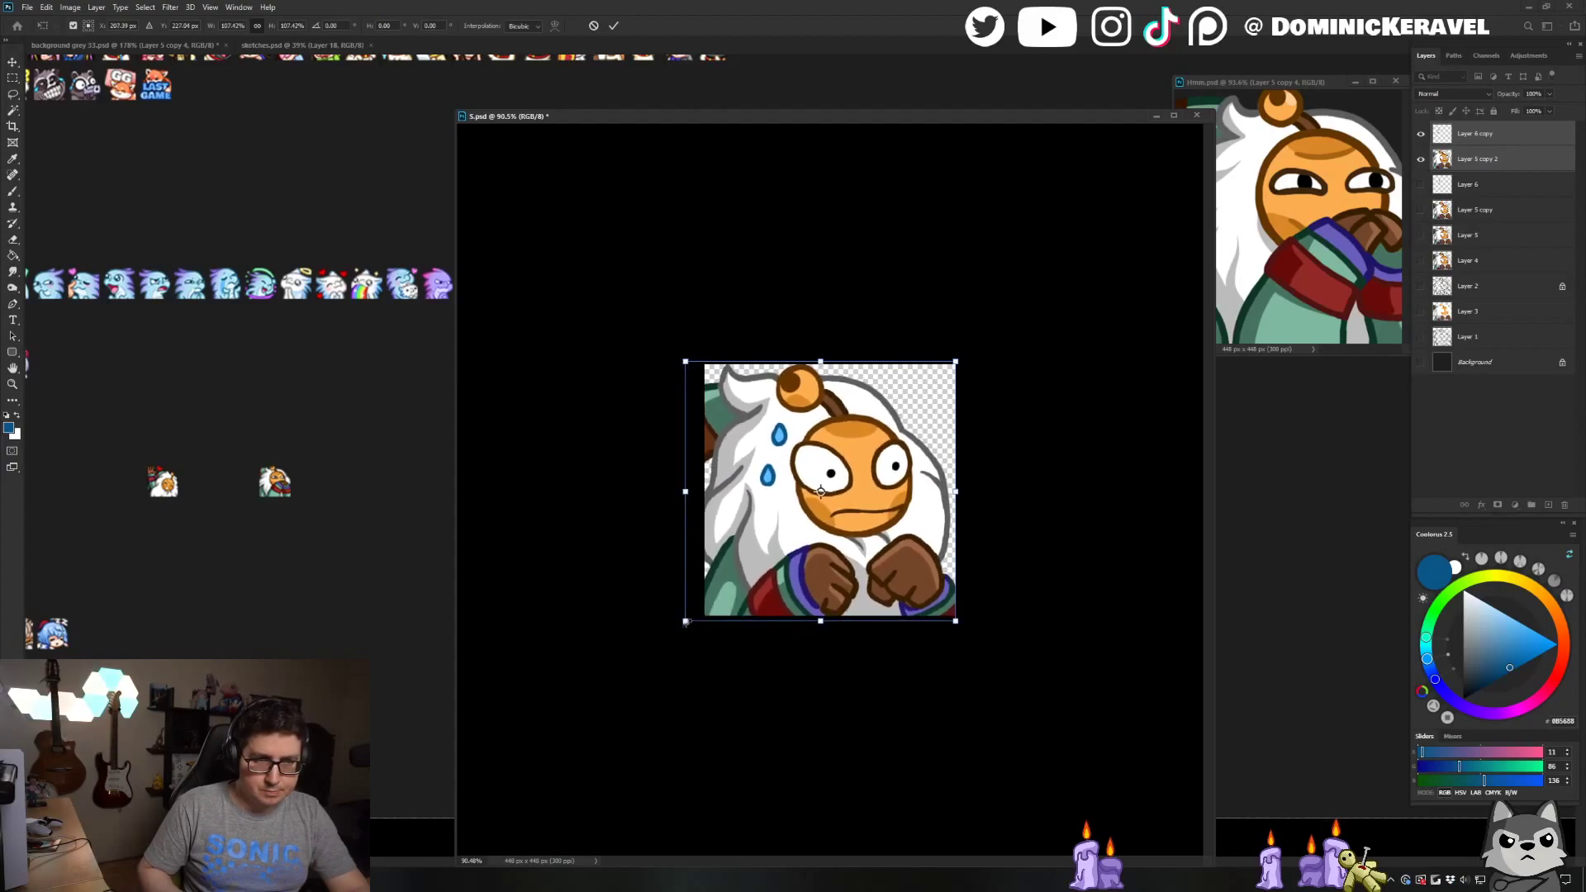
pyautogui.press('Return')
# Move the raised arm's brown cuff slightly lower on Layer 5 copy 2 and patch the gap with the sleeve's sampled green
pyautogui.press('l')
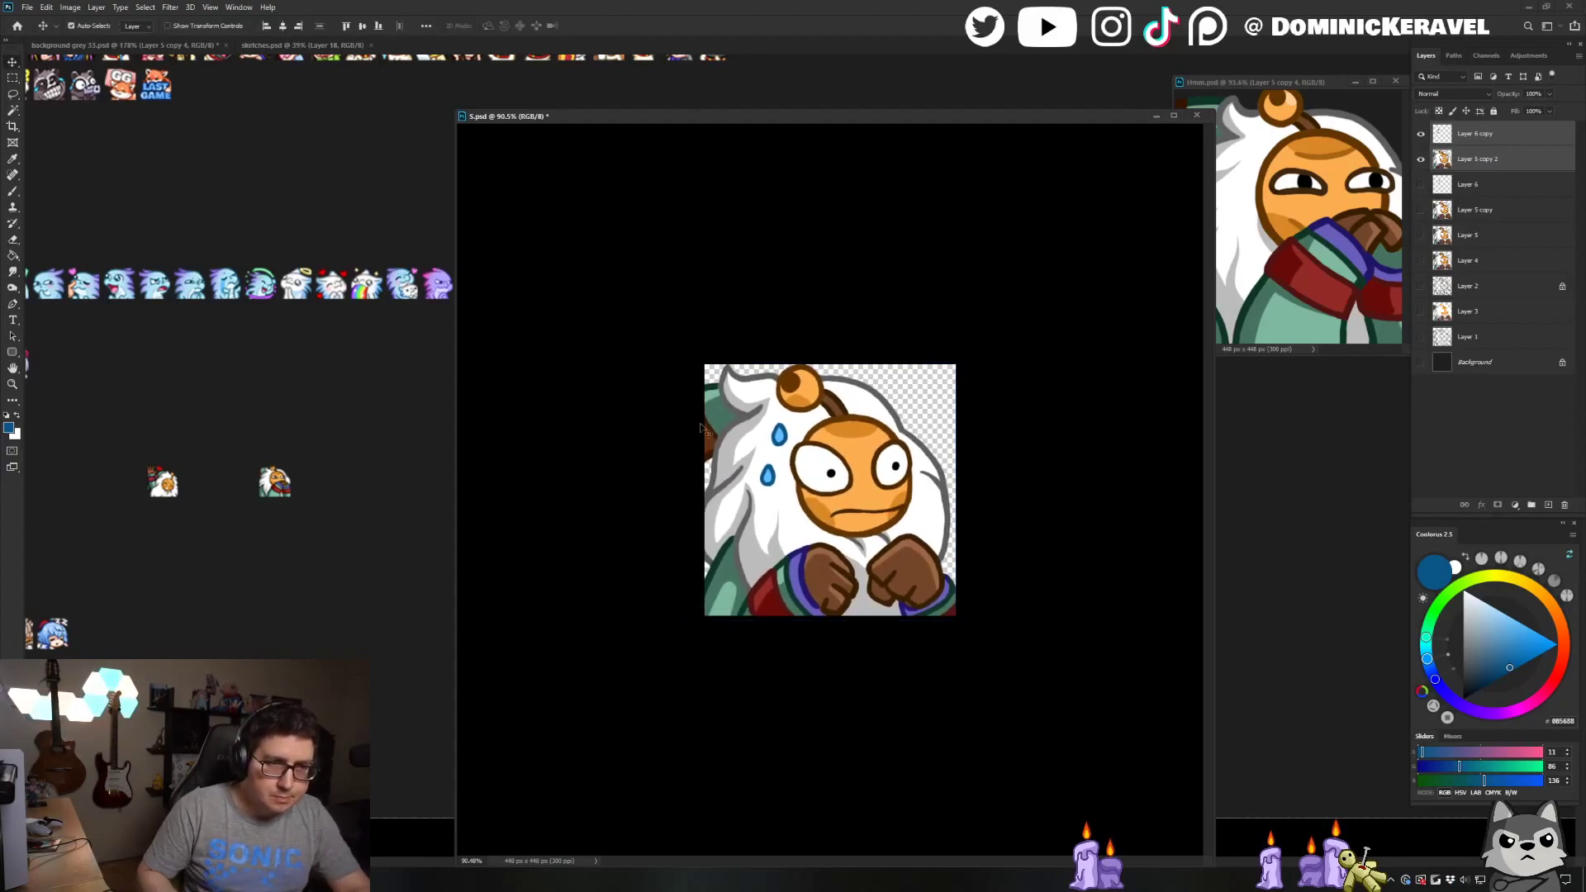
pyautogui.scroll(3, 699, 429)
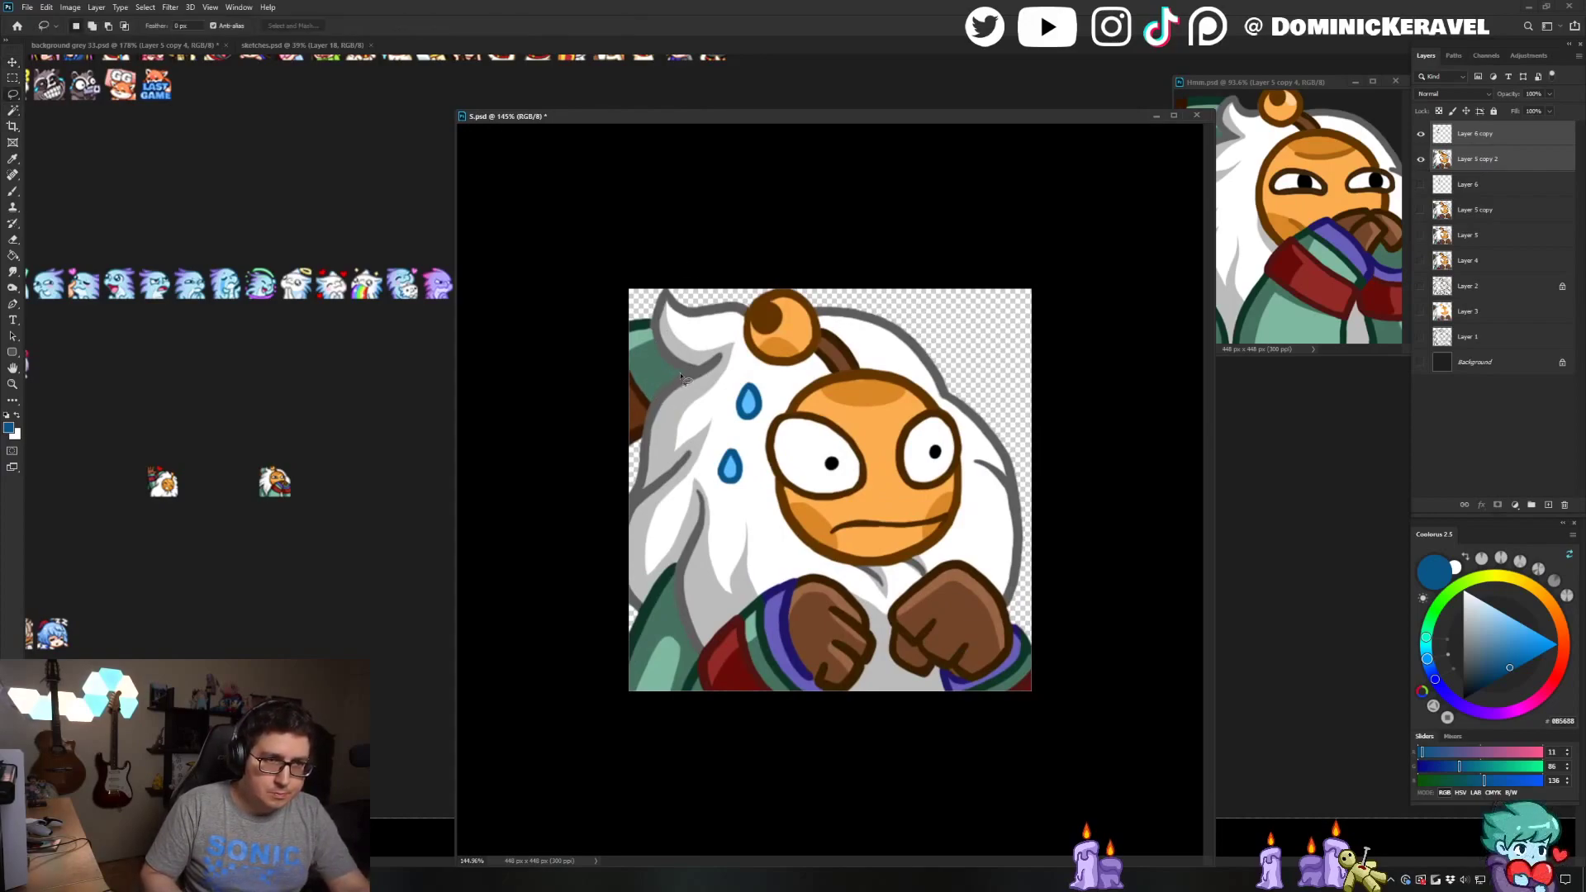
pyautogui.moveTo(648, 409)
pyautogui.mouseDown()
pyautogui.moveTo(639, 456)
pyautogui.moveTo(612, 365)
pyautogui.moveTo(650, 368)
pyautogui.moveTo(642, 430)
pyautogui.mouseUp()
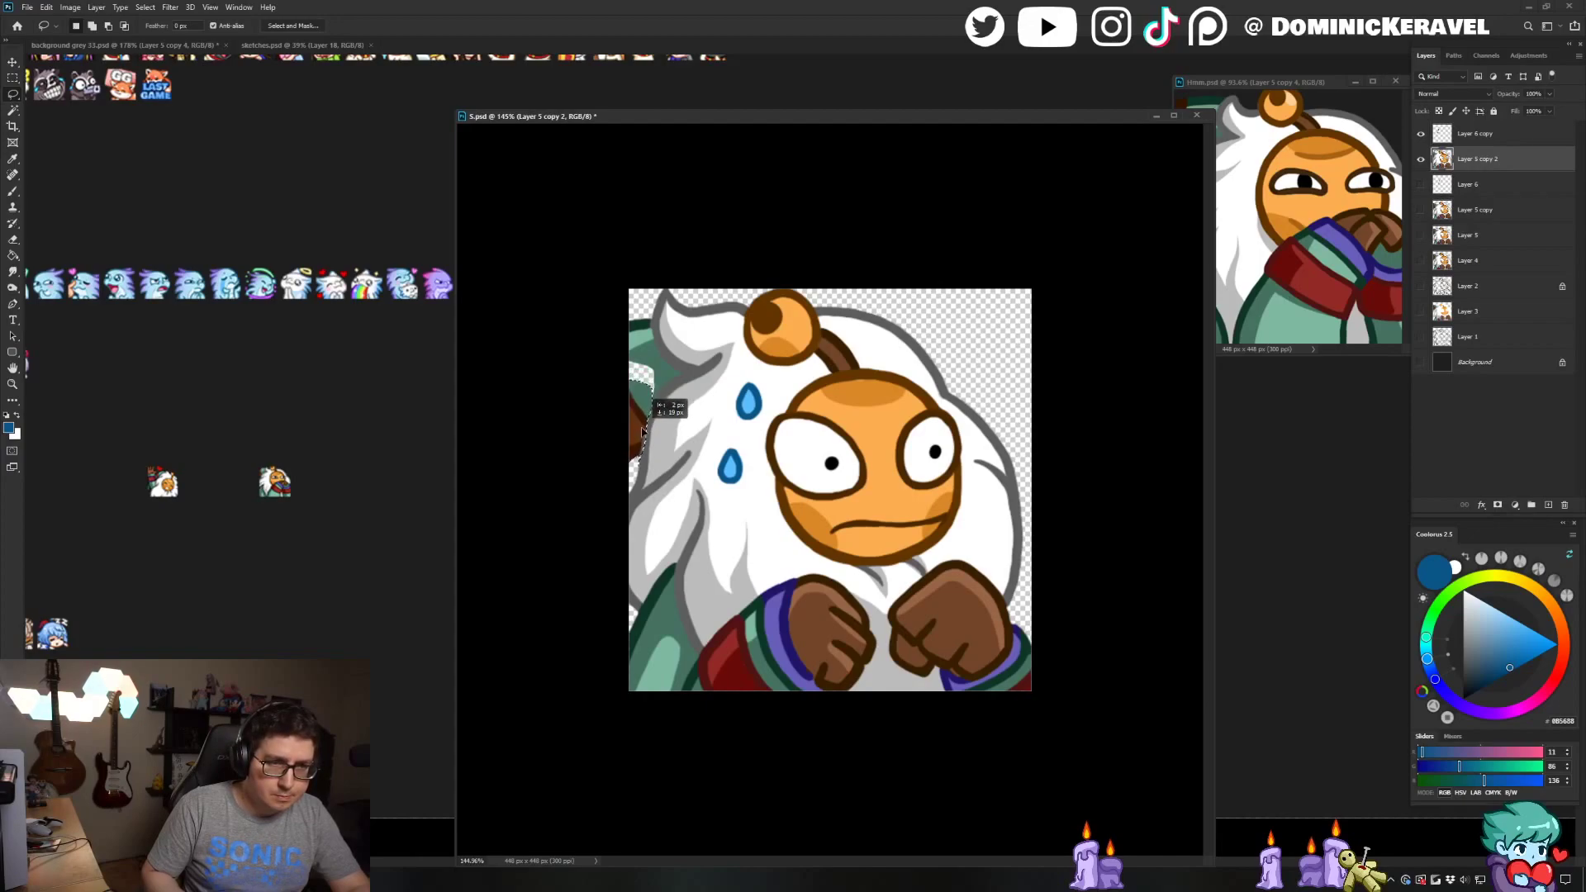
pyautogui.press('b')
pyautogui.keyDown('alt'); pyautogui.click(650, 390); pyautogui.keyUp('alt')
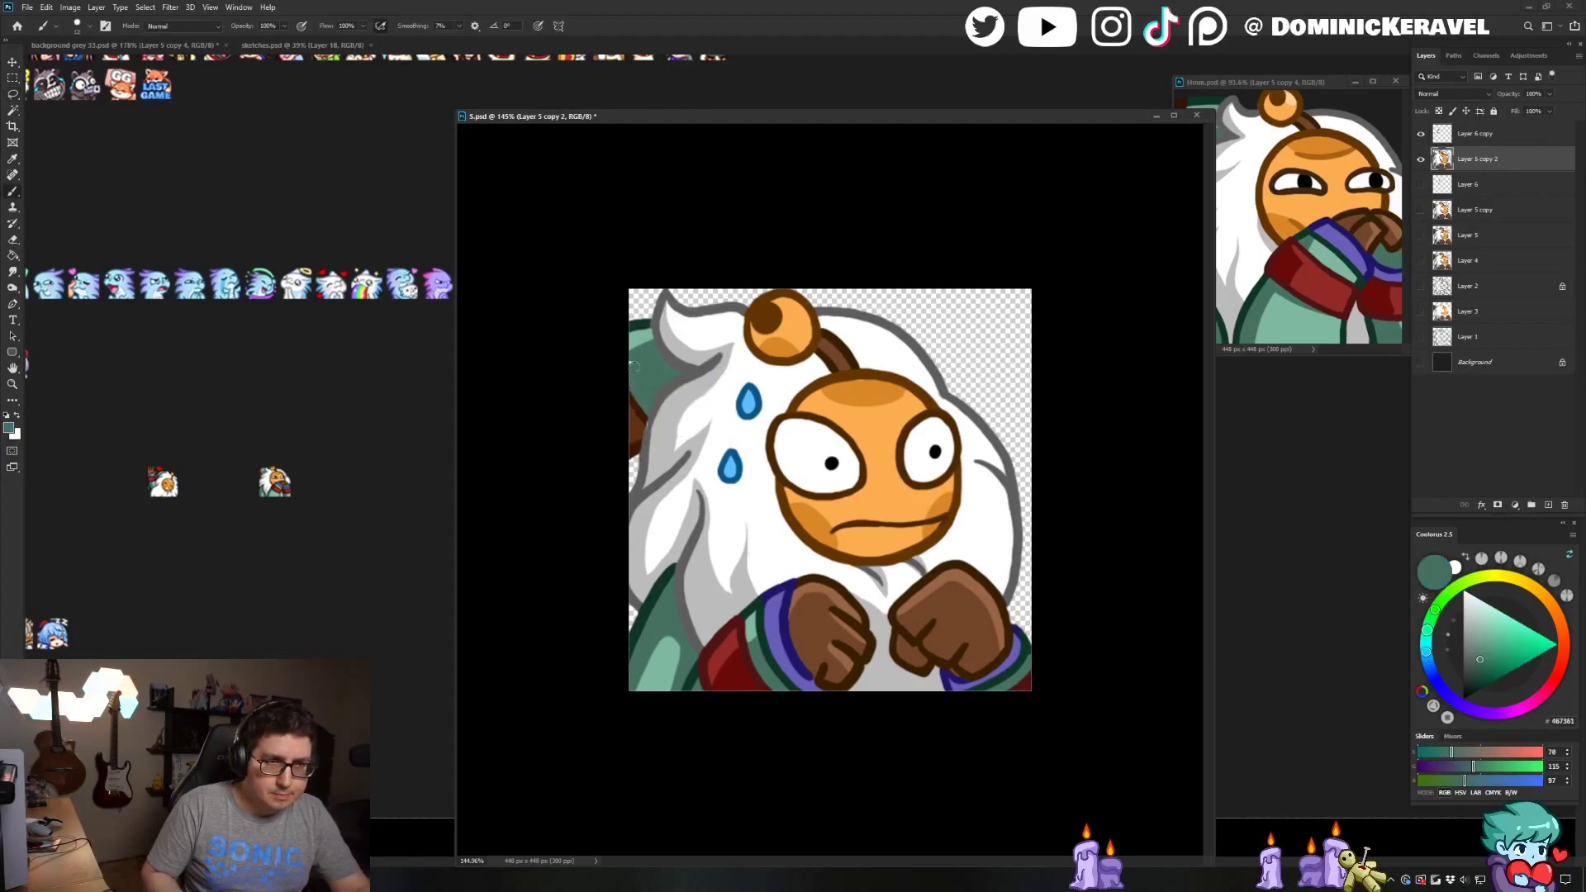
pyautogui.keyDown('alt'); pyautogui.click(665, 394); pyautogui.keyUp('alt')
pyautogui.press('v')
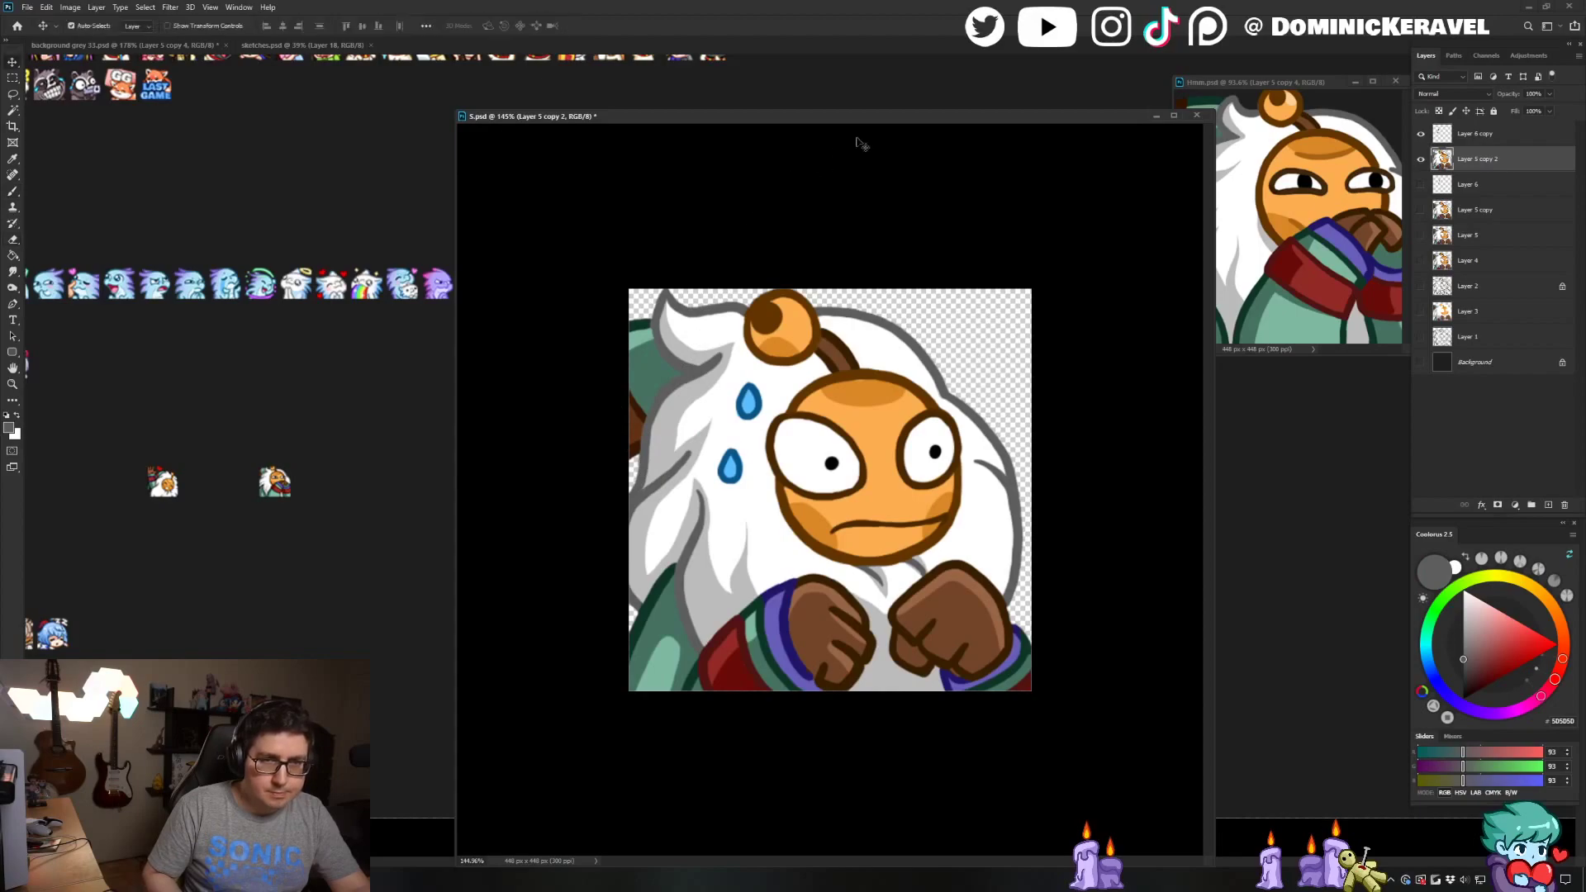
# Refine the pointed hair shadow above the left cuff using the sampled light gray and white
pyautogui.press('b')
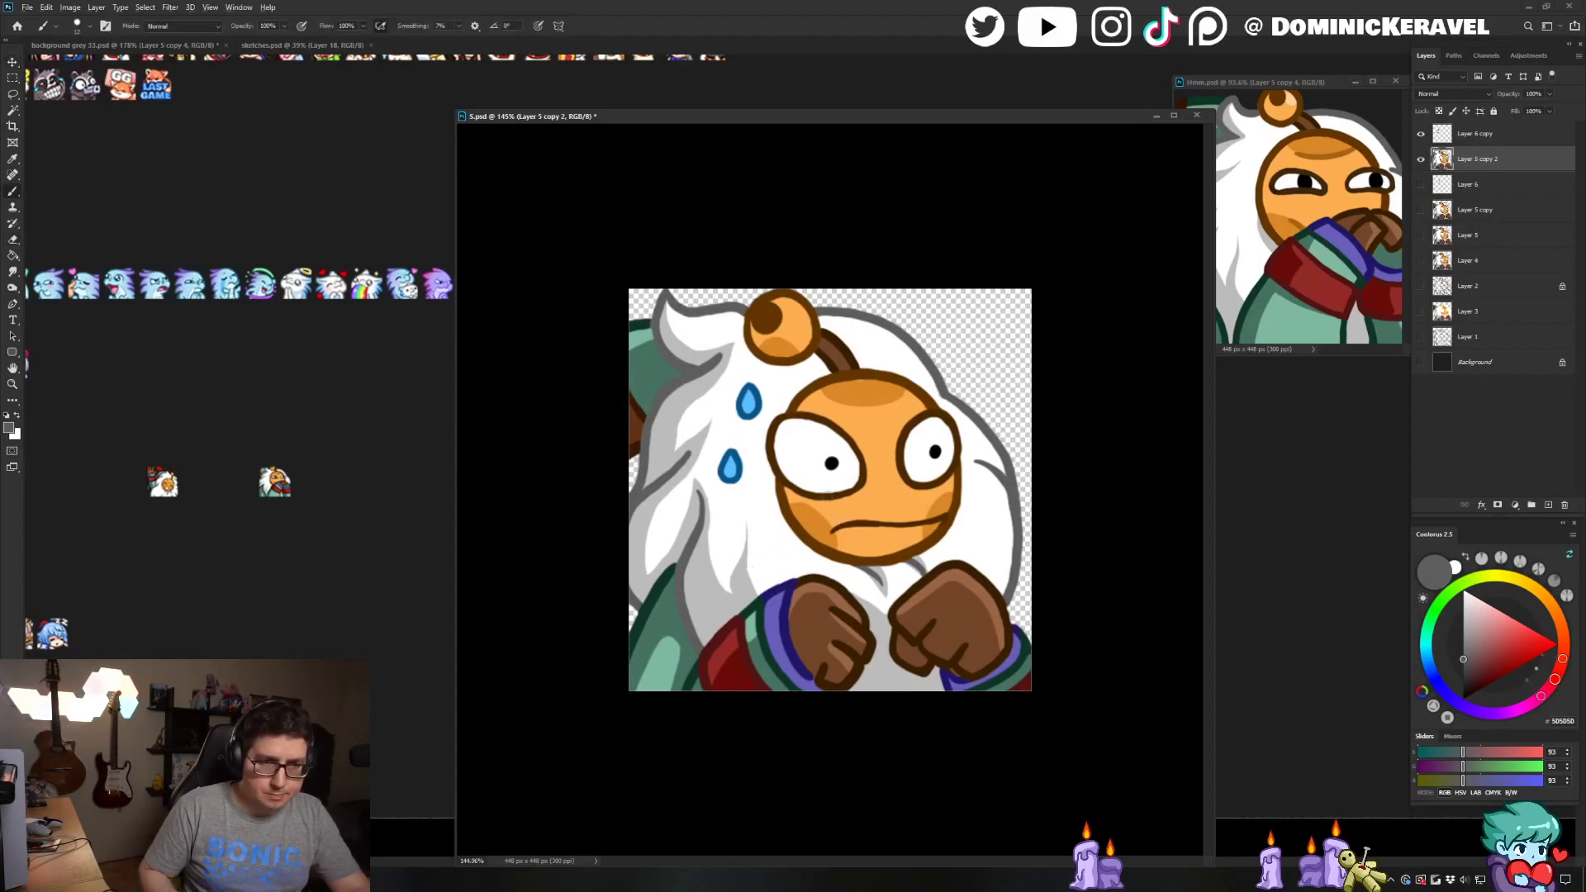
pyautogui.keyDown('alt'); pyautogui.click(748, 550); pyautogui.keyUp('alt')
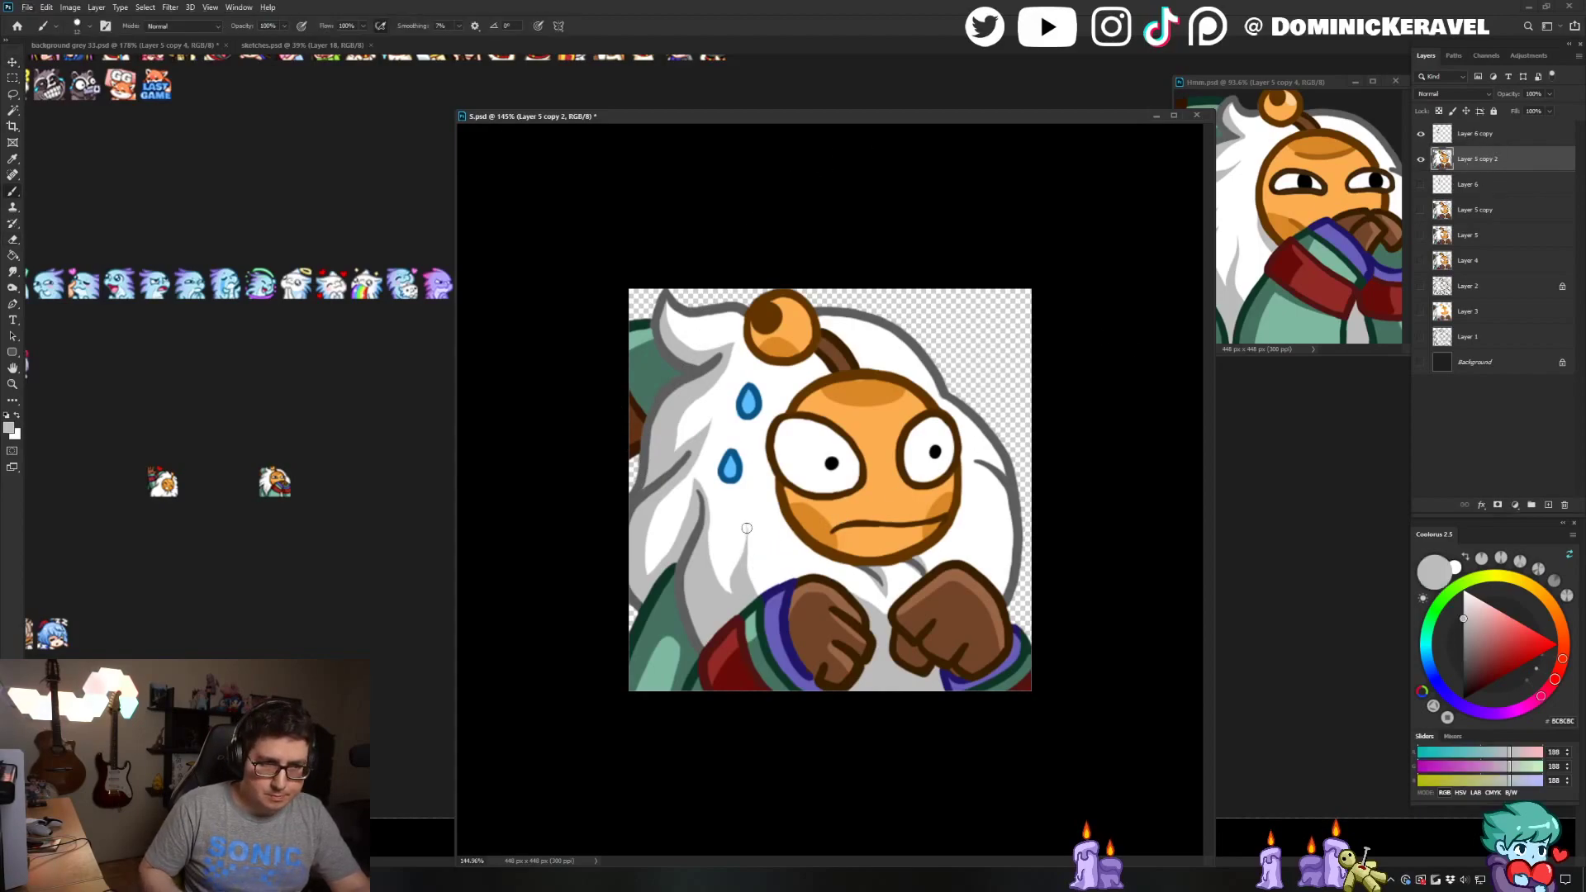
pyautogui.keyDown('alt'); pyautogui.click(754, 566); pyautogui.keyUp('alt')
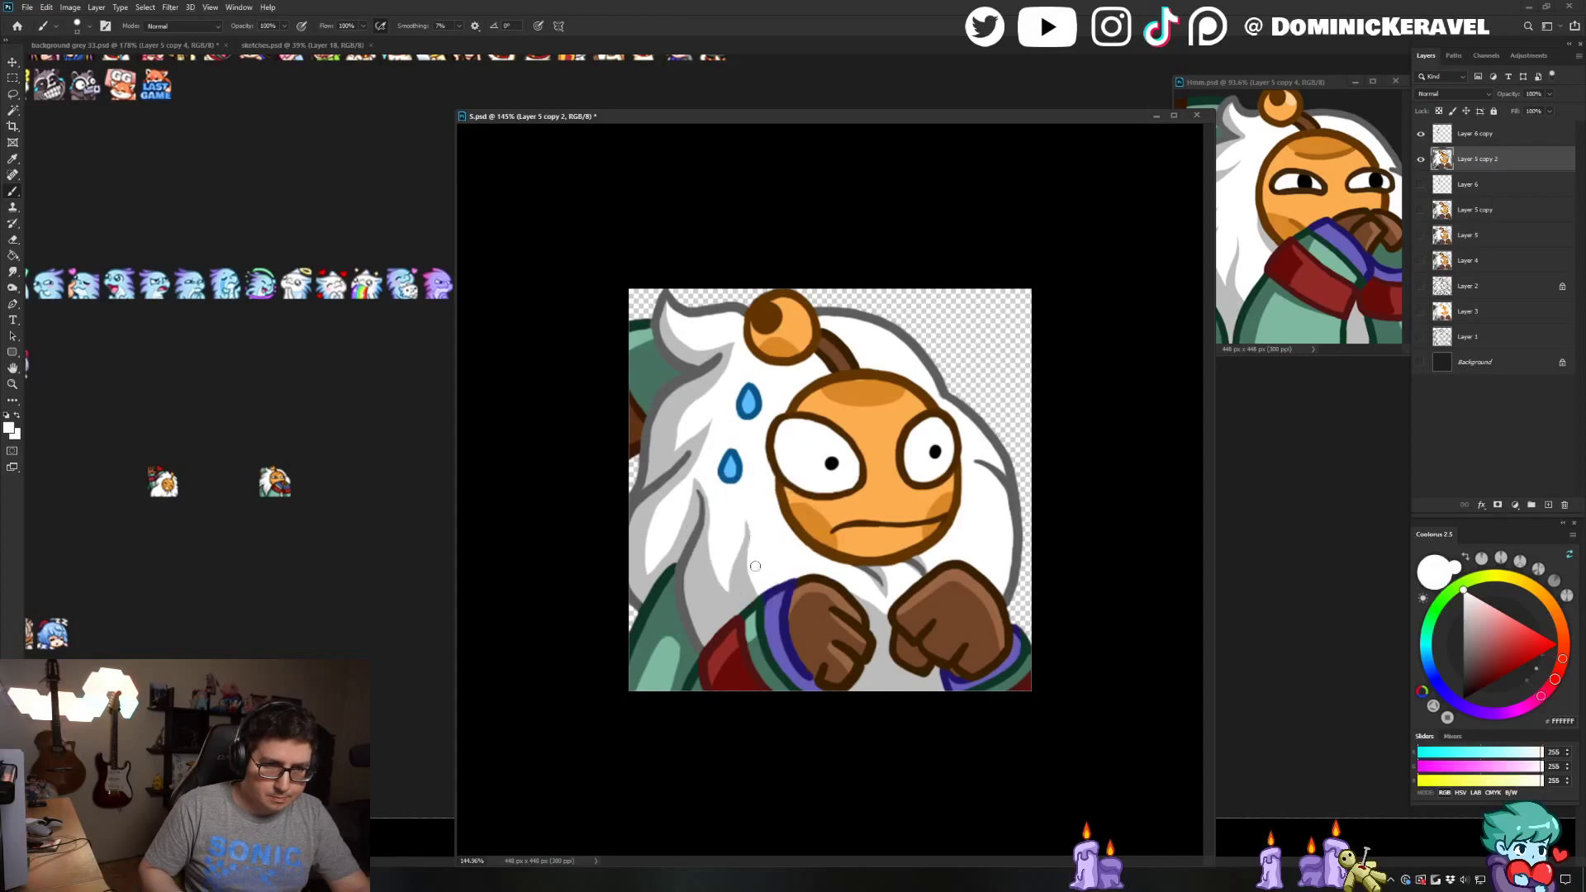
pyautogui.keyDown('alt'); pyautogui.click(739, 604); pyautogui.keyUp('alt')
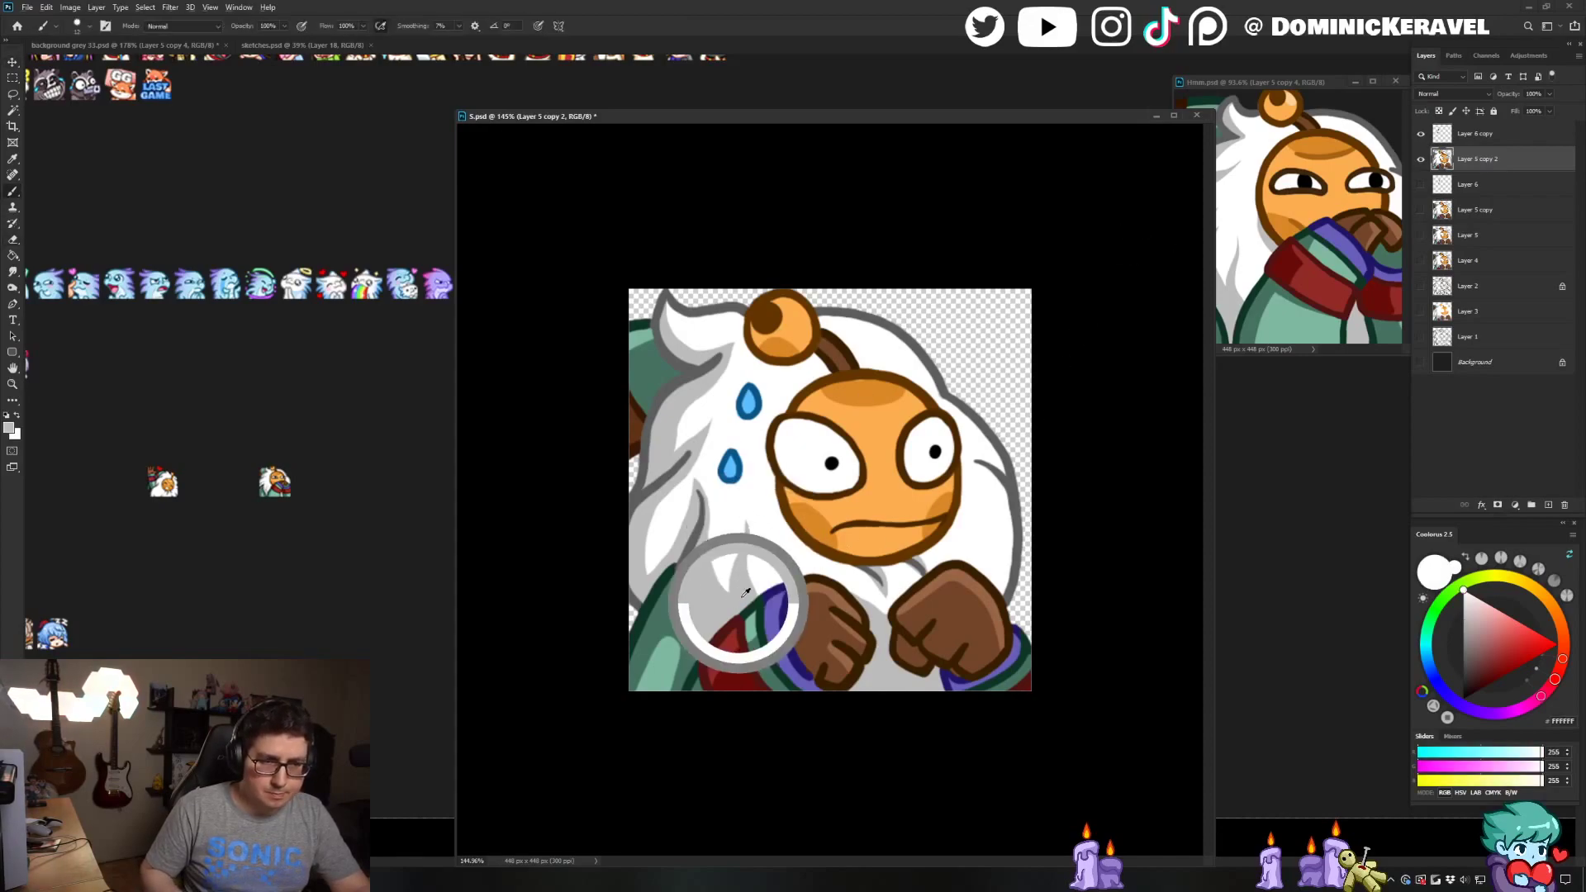
pyautogui.press('l')
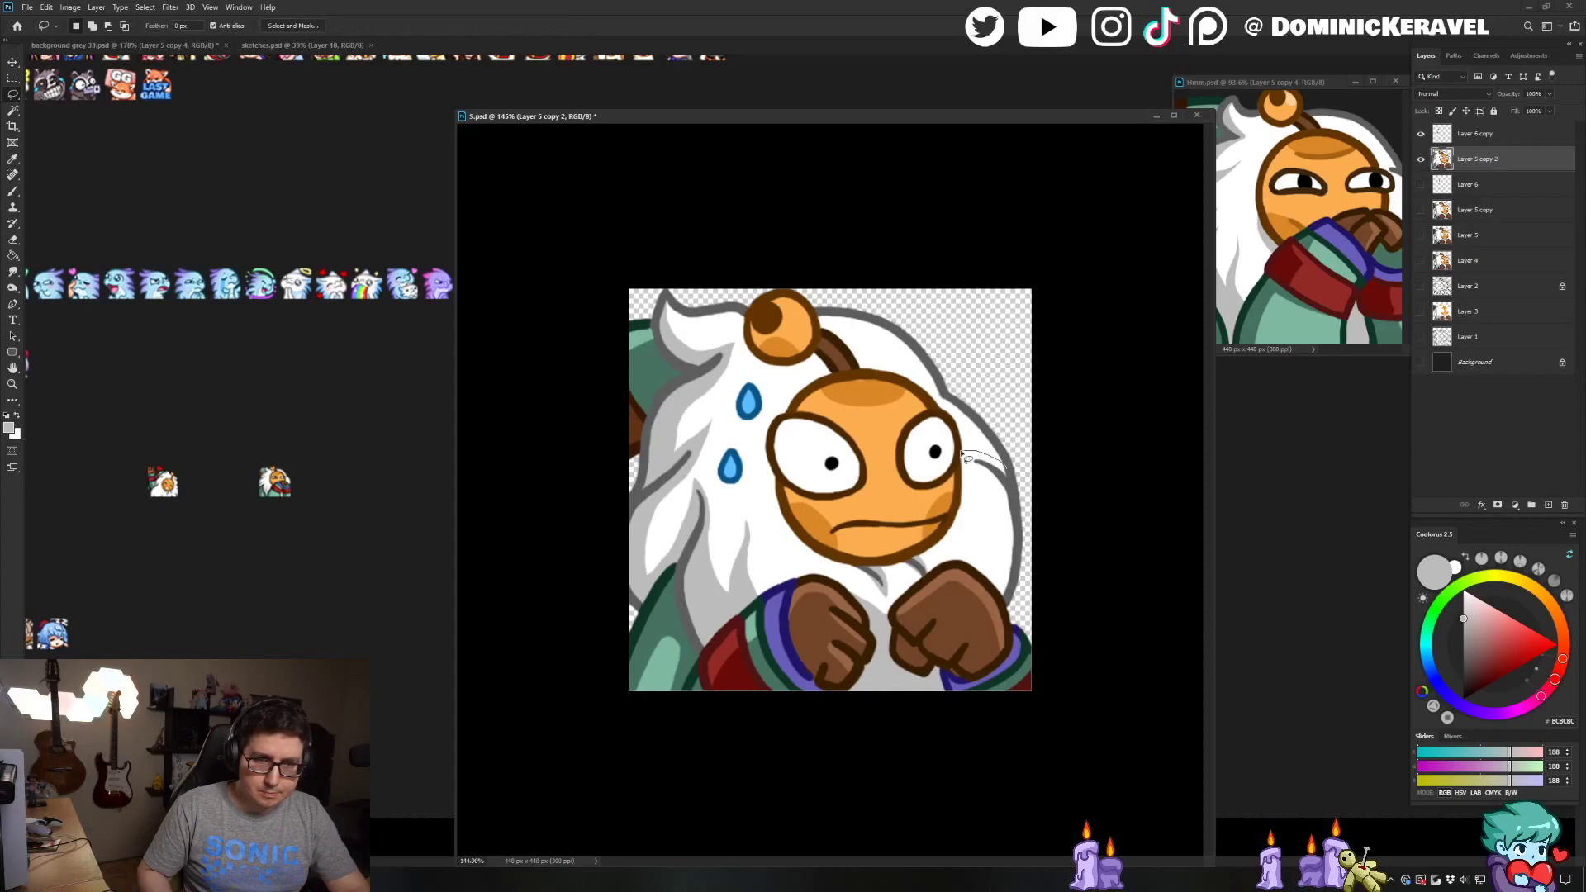
pyautogui.moveTo(1011, 542); pyautogui.dragTo(1013, 465)
pyautogui.hotkey('ctrl', 'd')
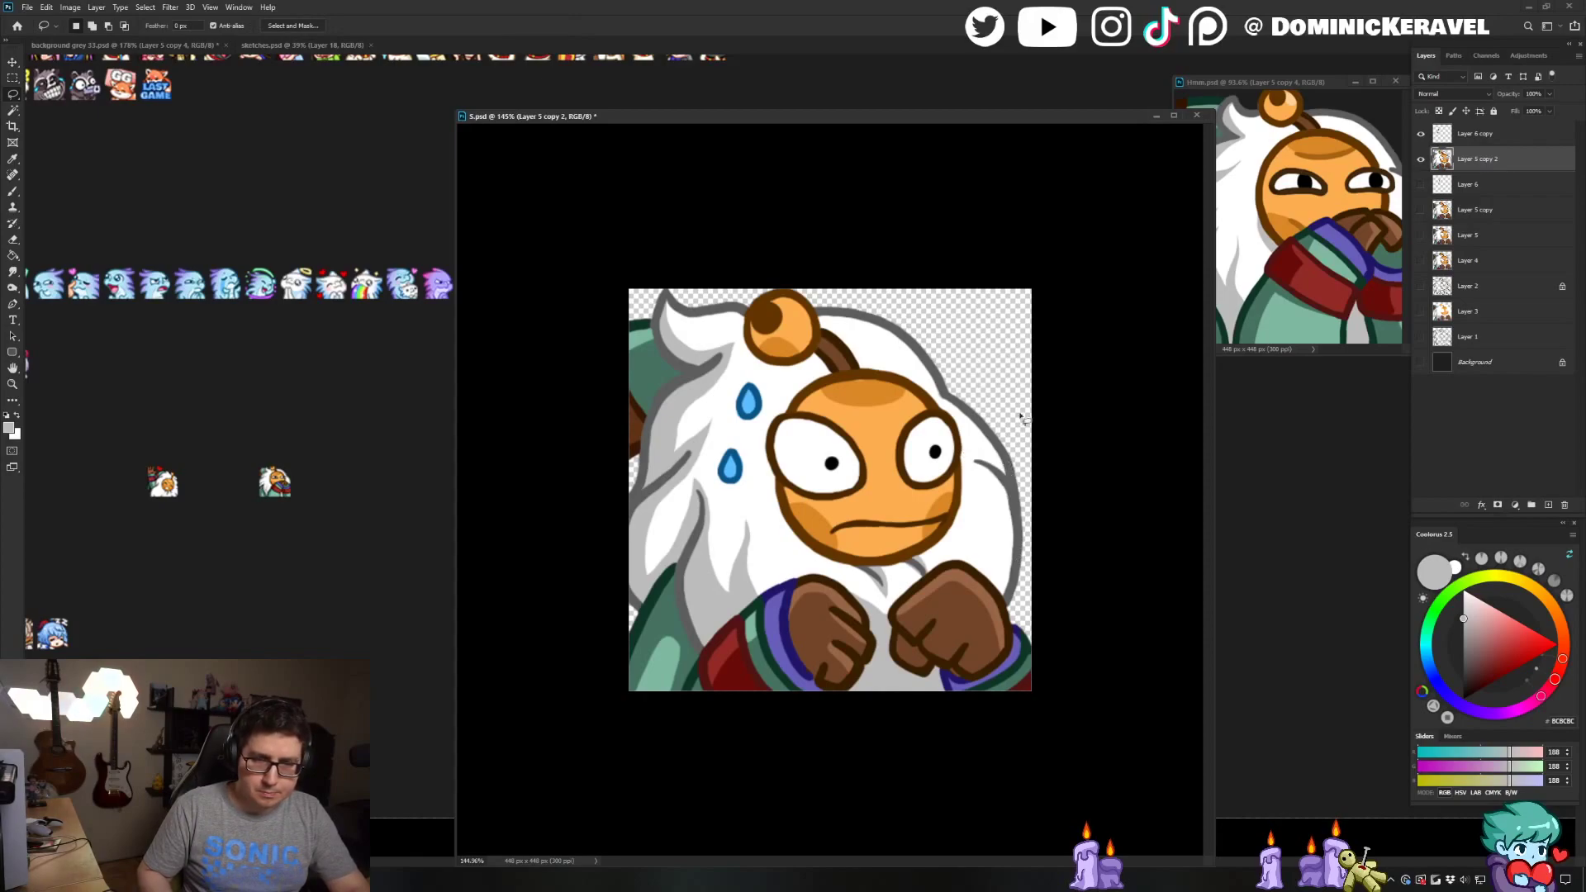
# Select the white hair area and paint light gray shading along the inside of its right edge
pyautogui.press('b')
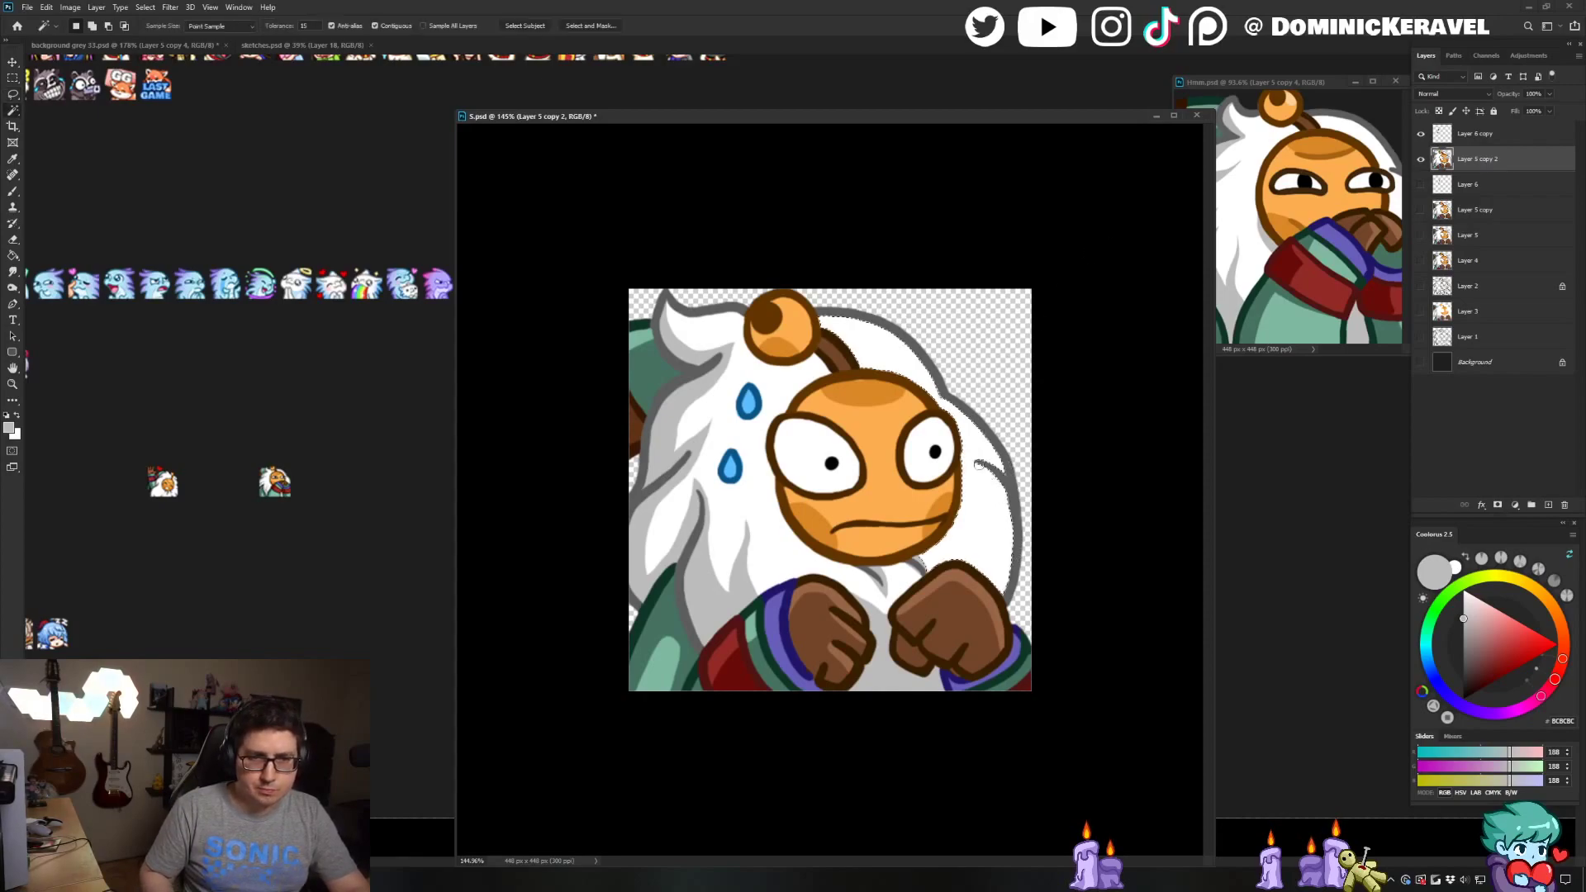
pyautogui.hotkey('ctrl', 'shift', 'd')
pyautogui.moveTo(979, 463)
pyautogui.mouseDown()
pyautogui.moveTo(1010, 521)
pyautogui.moveTo(1006, 563)
pyautogui.mouseUp()
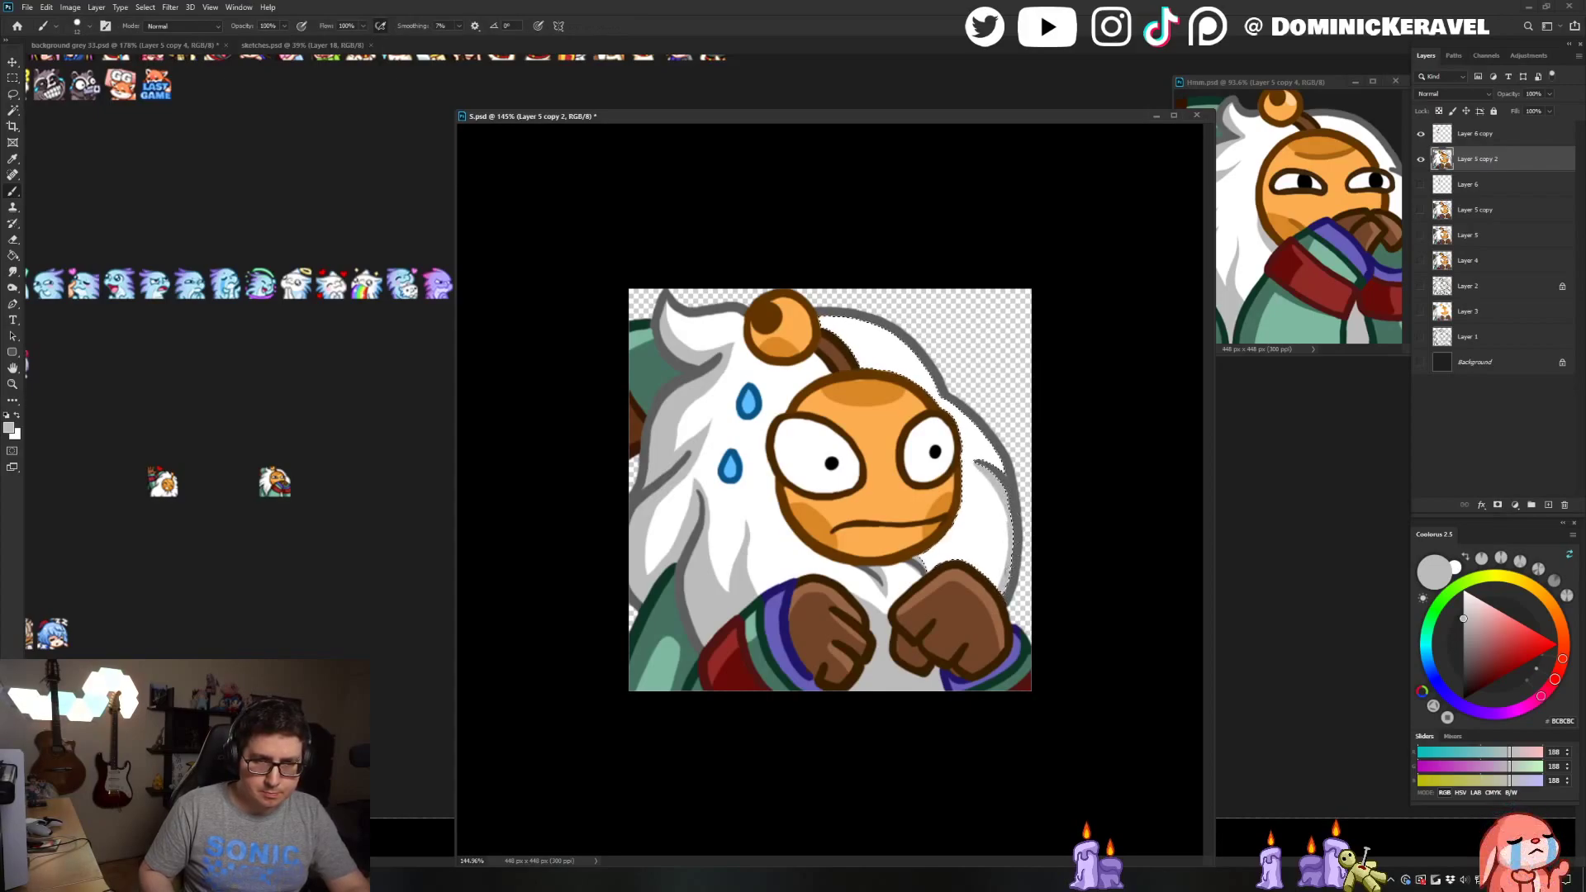
pyautogui.scroll(-5, 1038, 429)
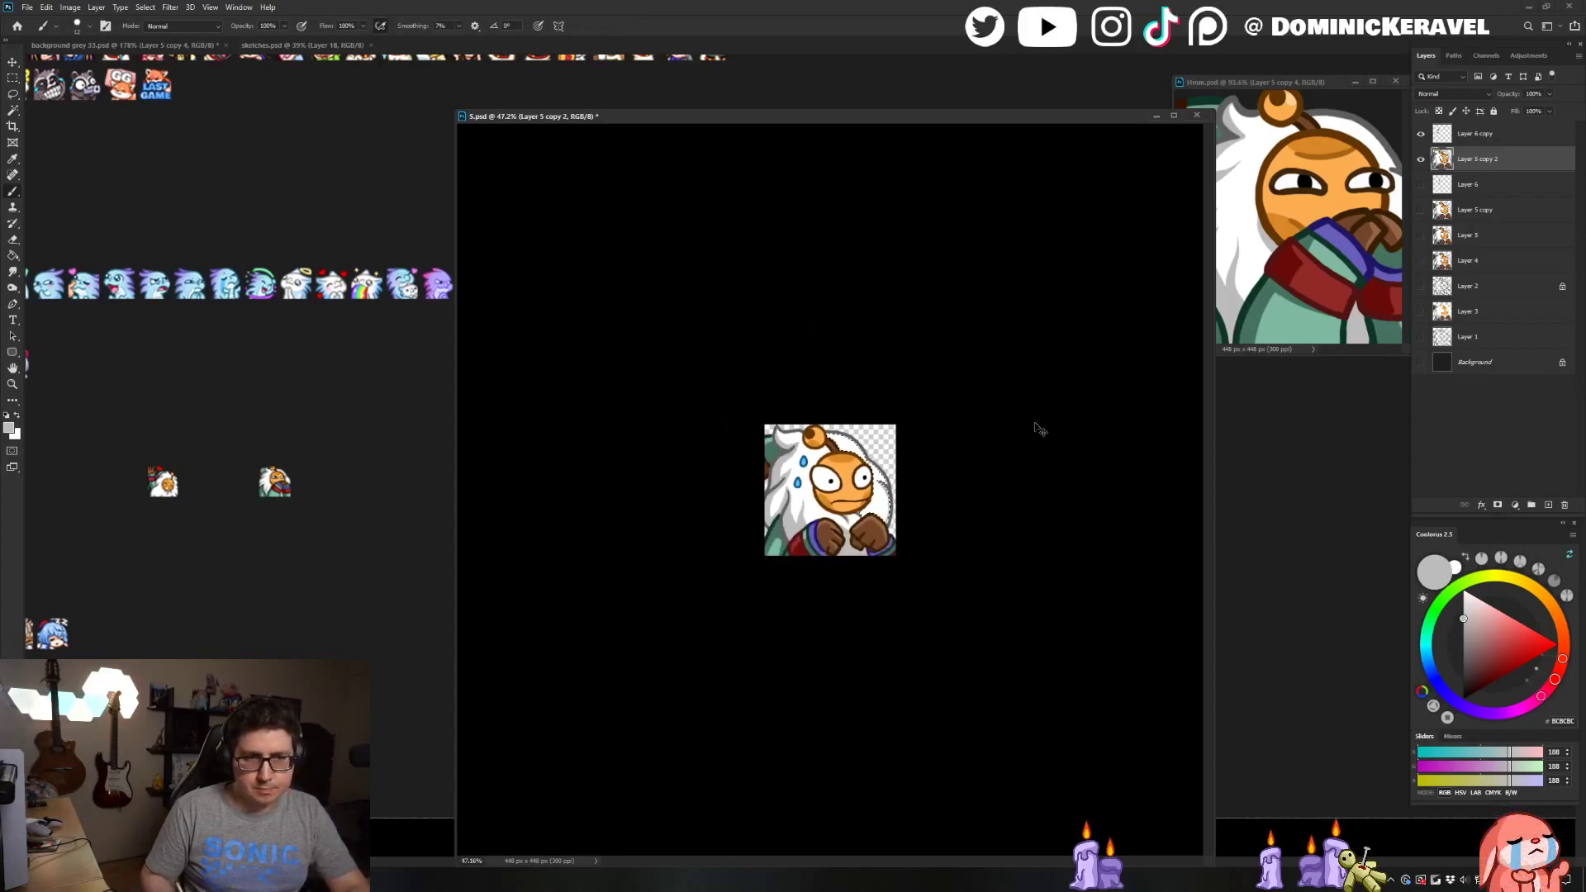
pyautogui.scroll(5, 1012, 495)
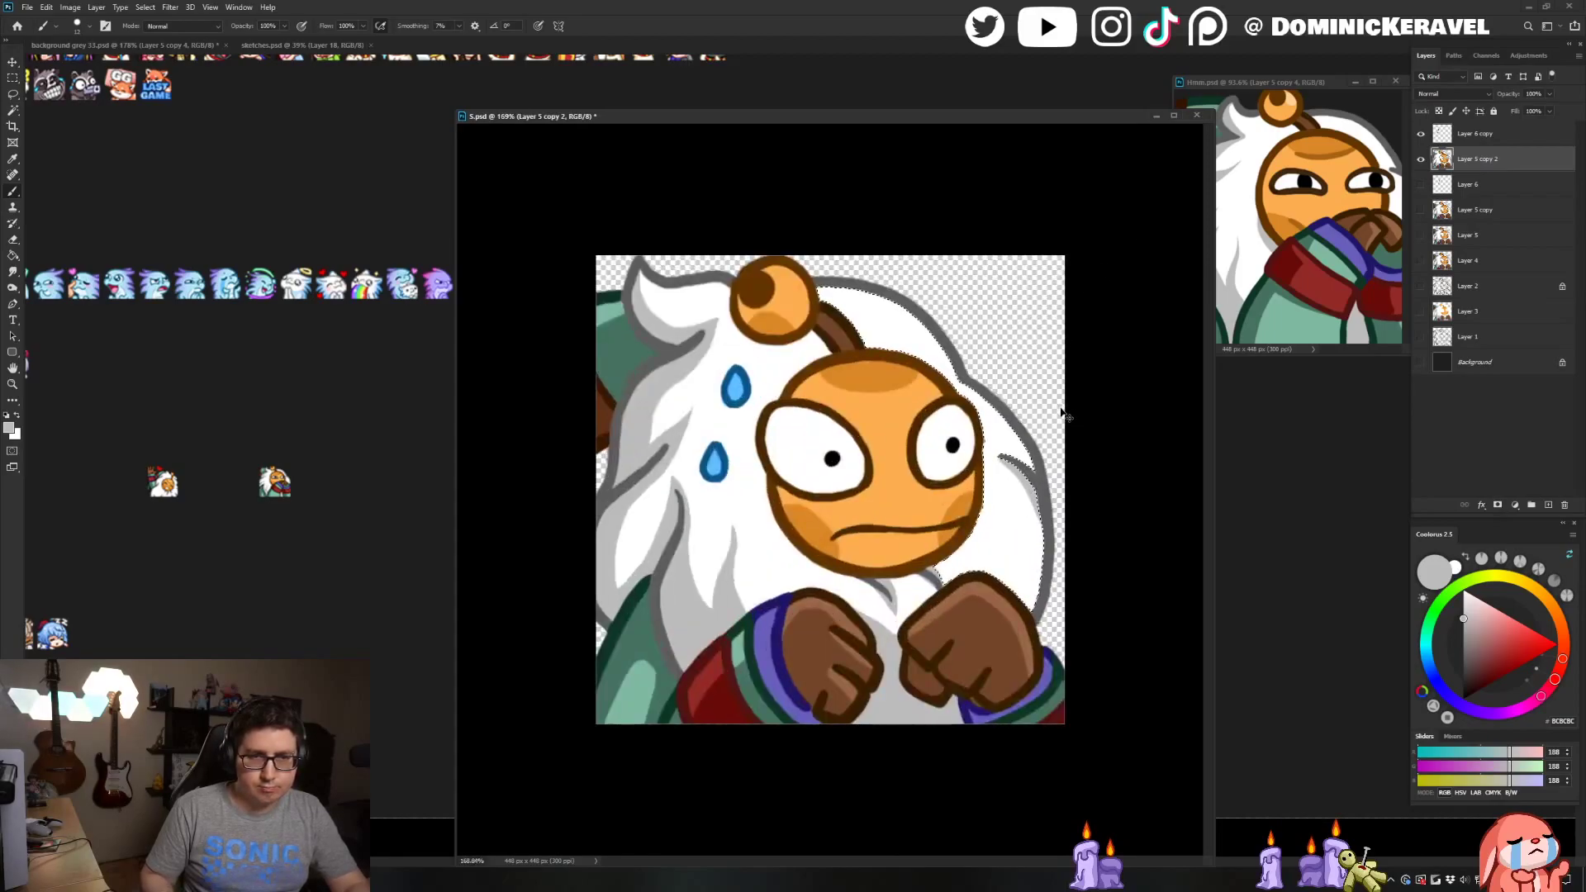
# Merge Layer 6 copy with Layer 5 copy 2 and place a 28 × 28 px copy beside the thumbnails in the background grey document
pyautogui.press('v')
pyautogui.keyDown('shift'); pyautogui.click(1505, 135); pyautogui.keyUp('shift')
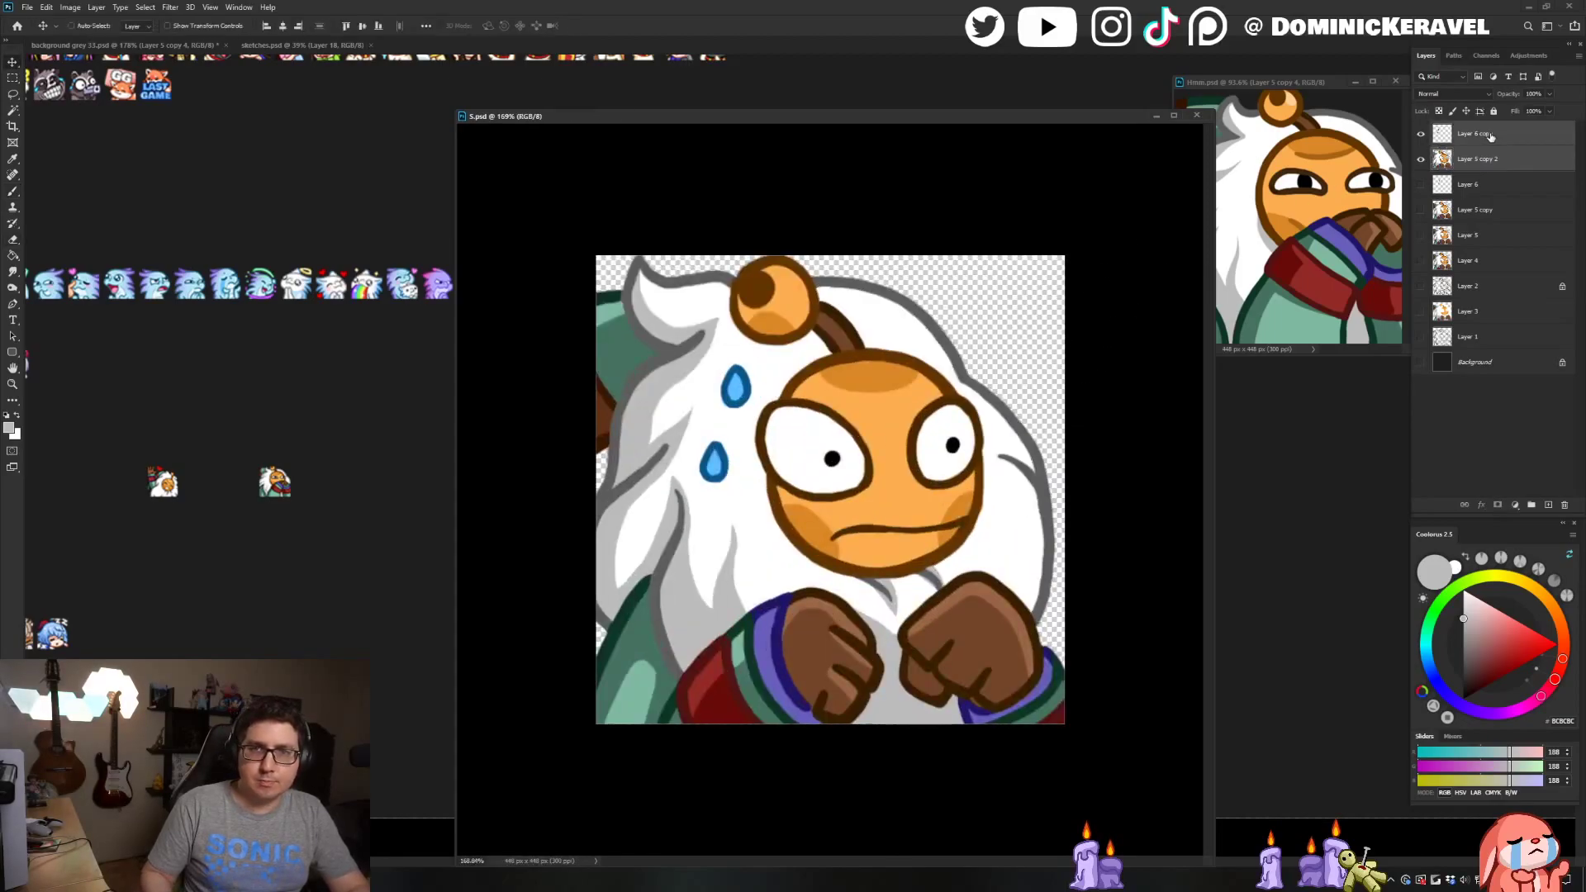
pyautogui.hotkey('ctrl', 'e')
pyautogui.hotkey('ctrl', 'alt', 'i')
pyautogui.write('28')
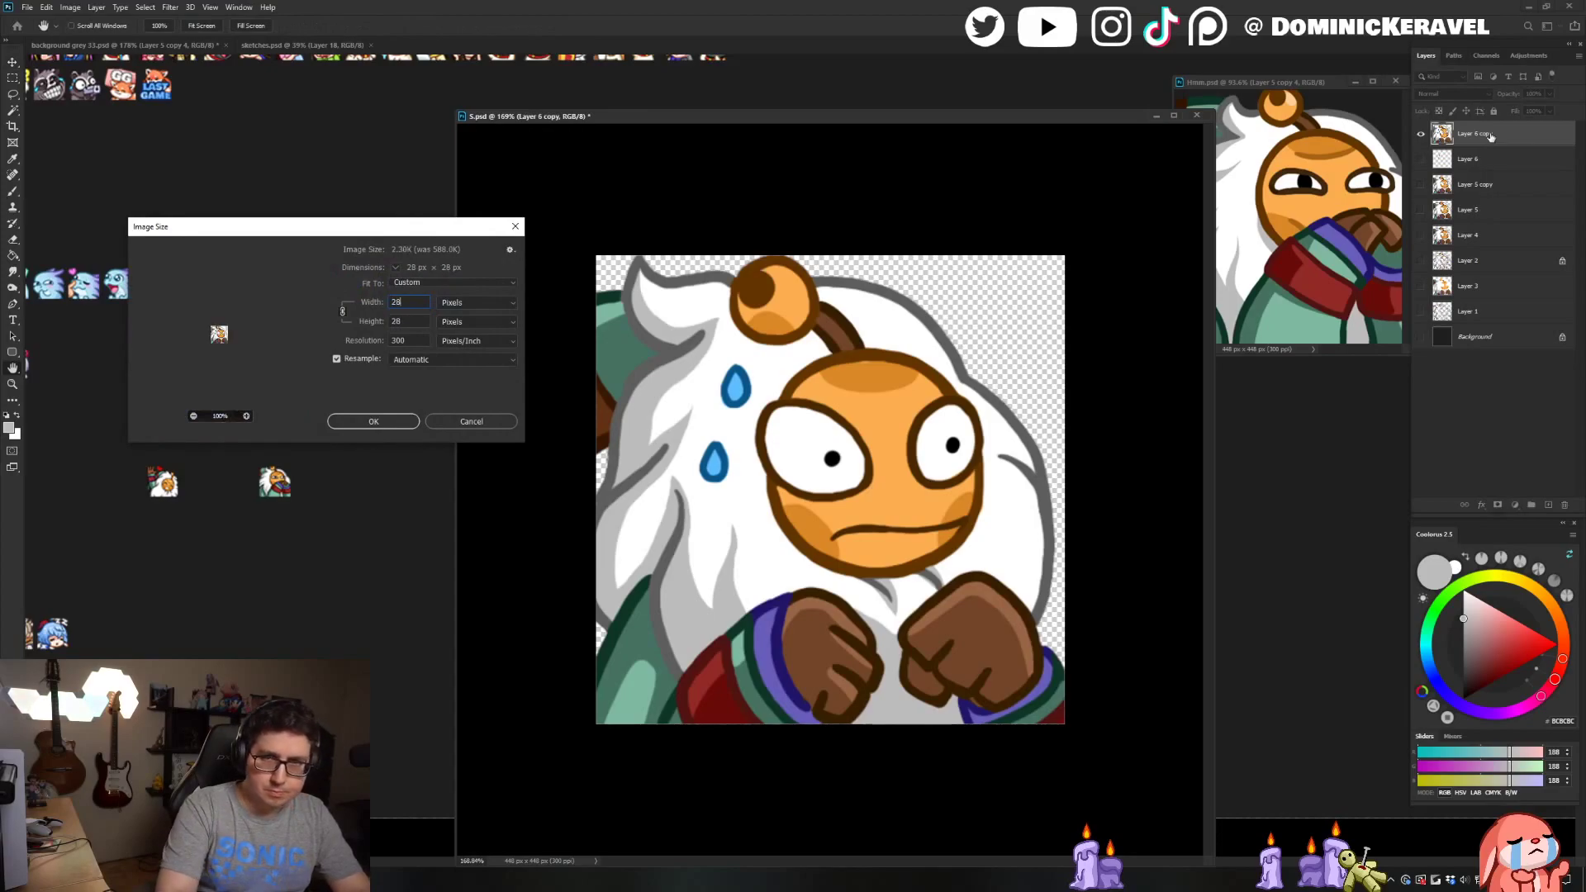
pyautogui.press('Return')
pyautogui.moveTo(878, 487); pyautogui.dragTo(385, 490)
pyautogui.click(642, 439)
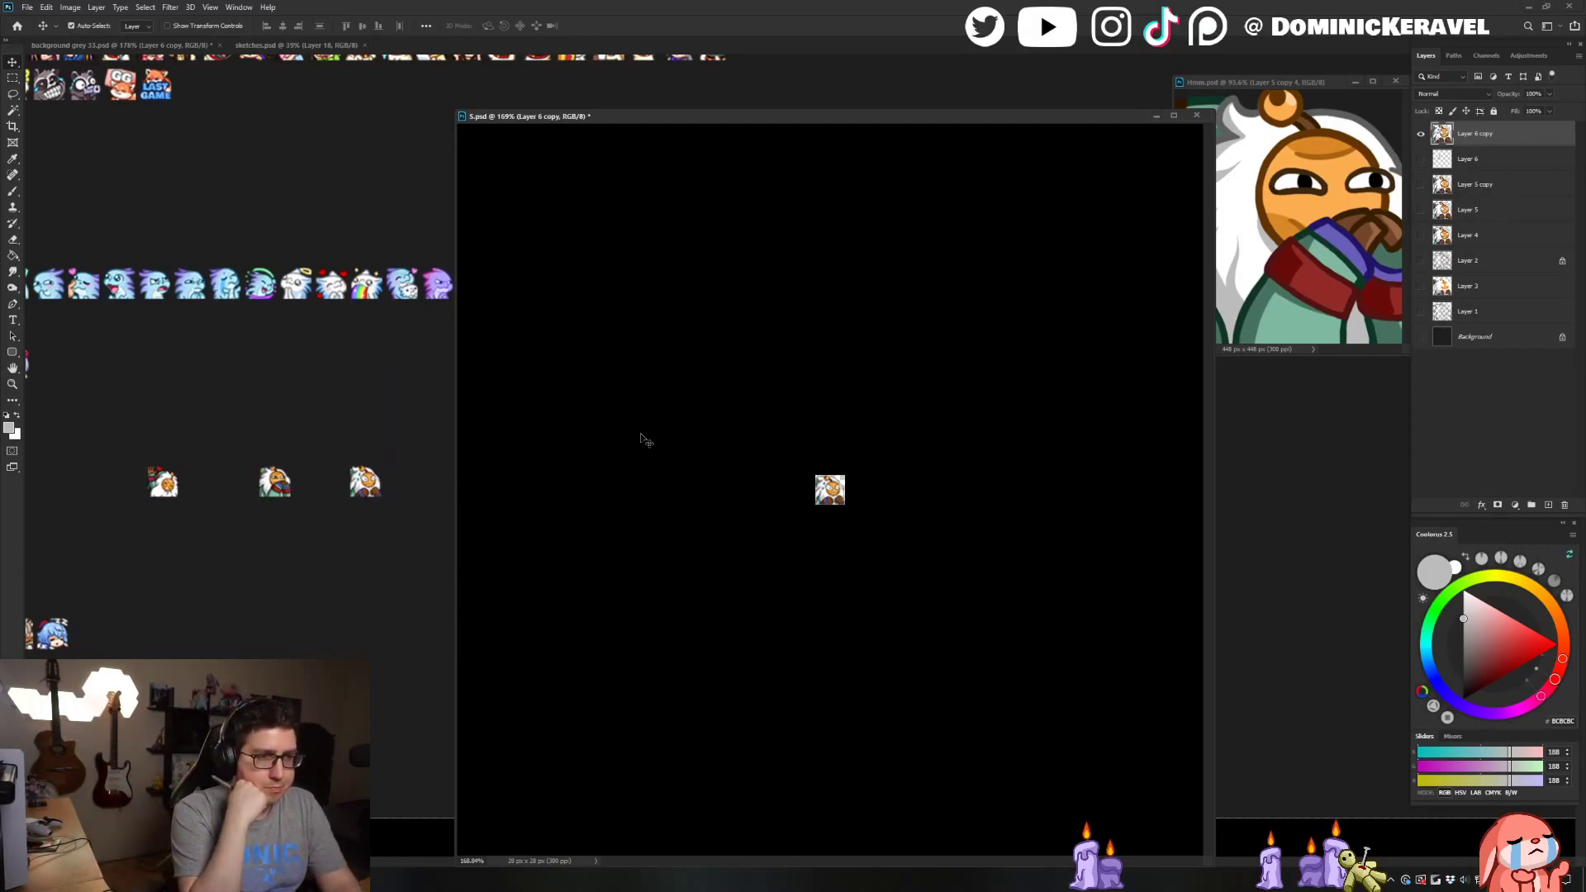
# Undo the emote document's resize and the layer merge, keeping the thumbnail on the background grey sheet
pyautogui.hotkey('ctrl', 'z')
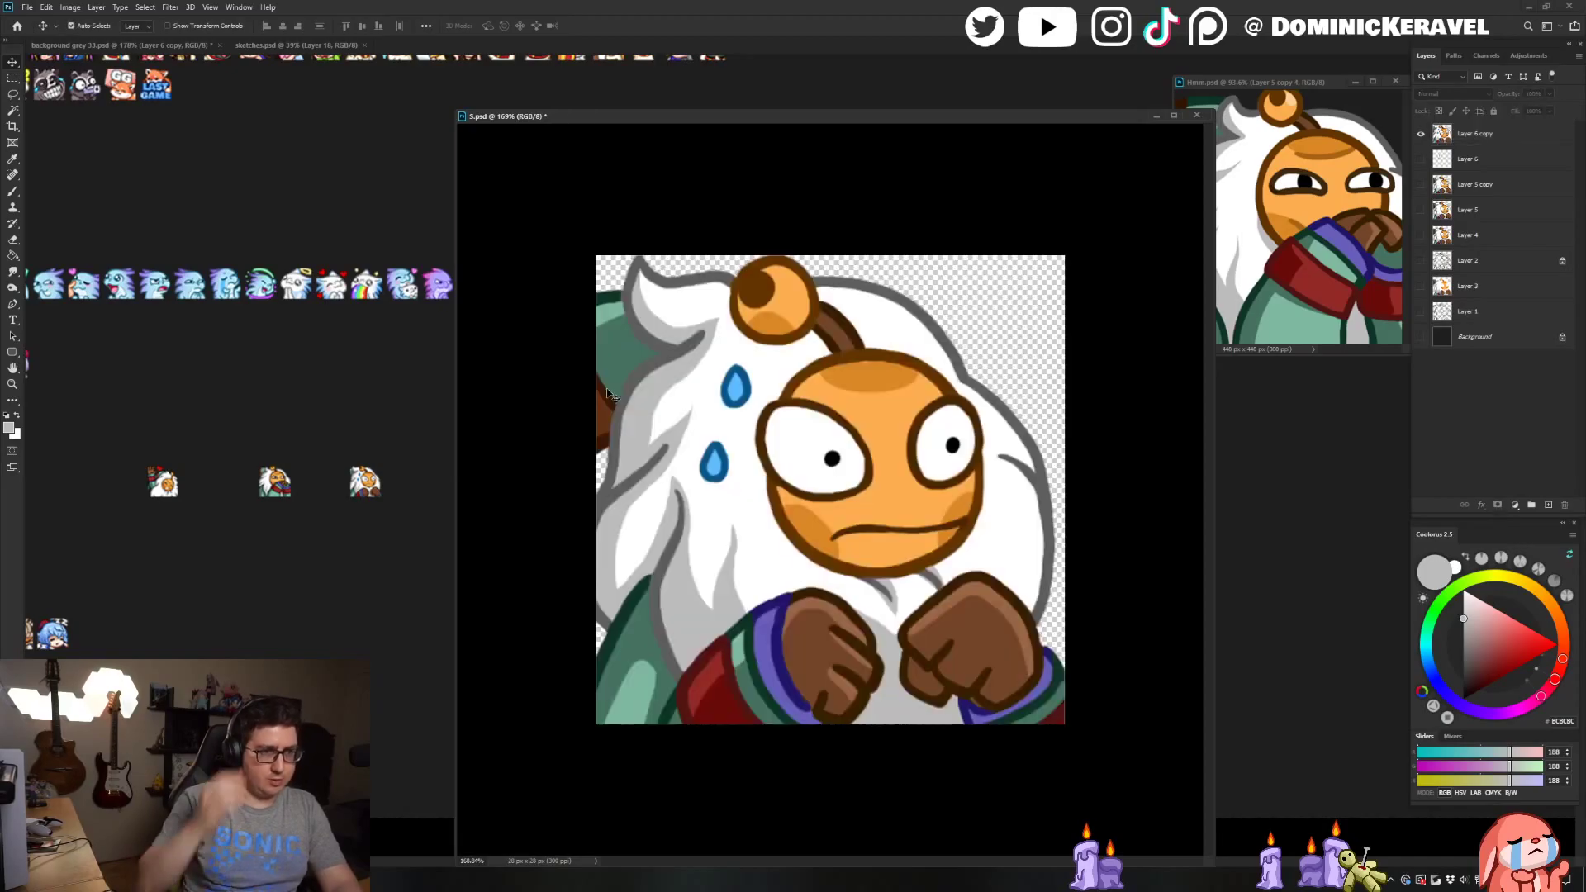
pyautogui.click(297, 404)
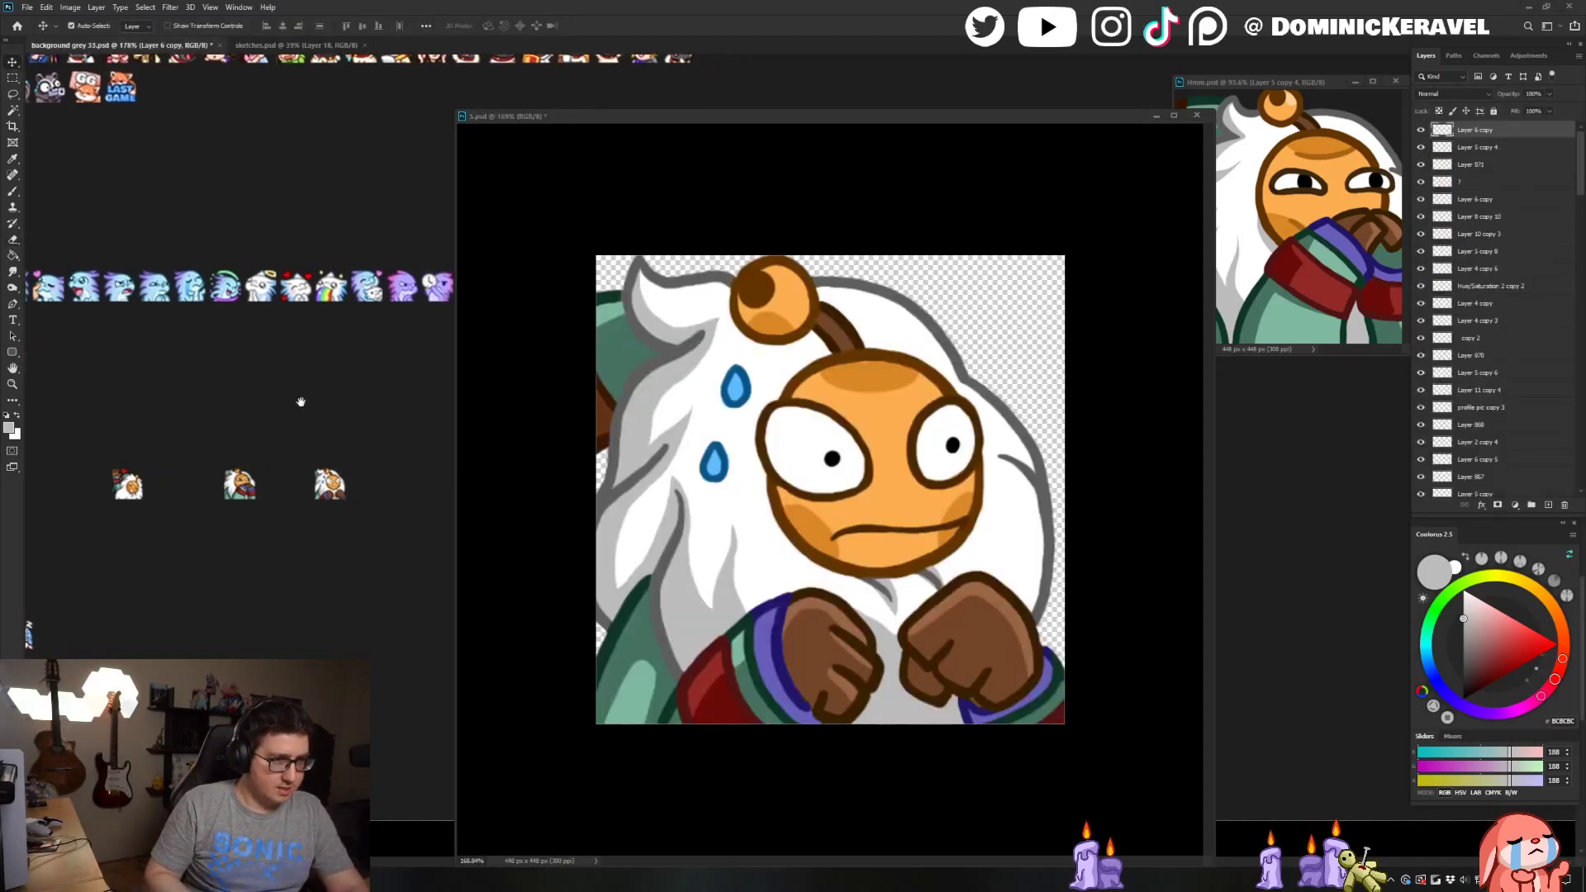
pyautogui.click(794, 183)
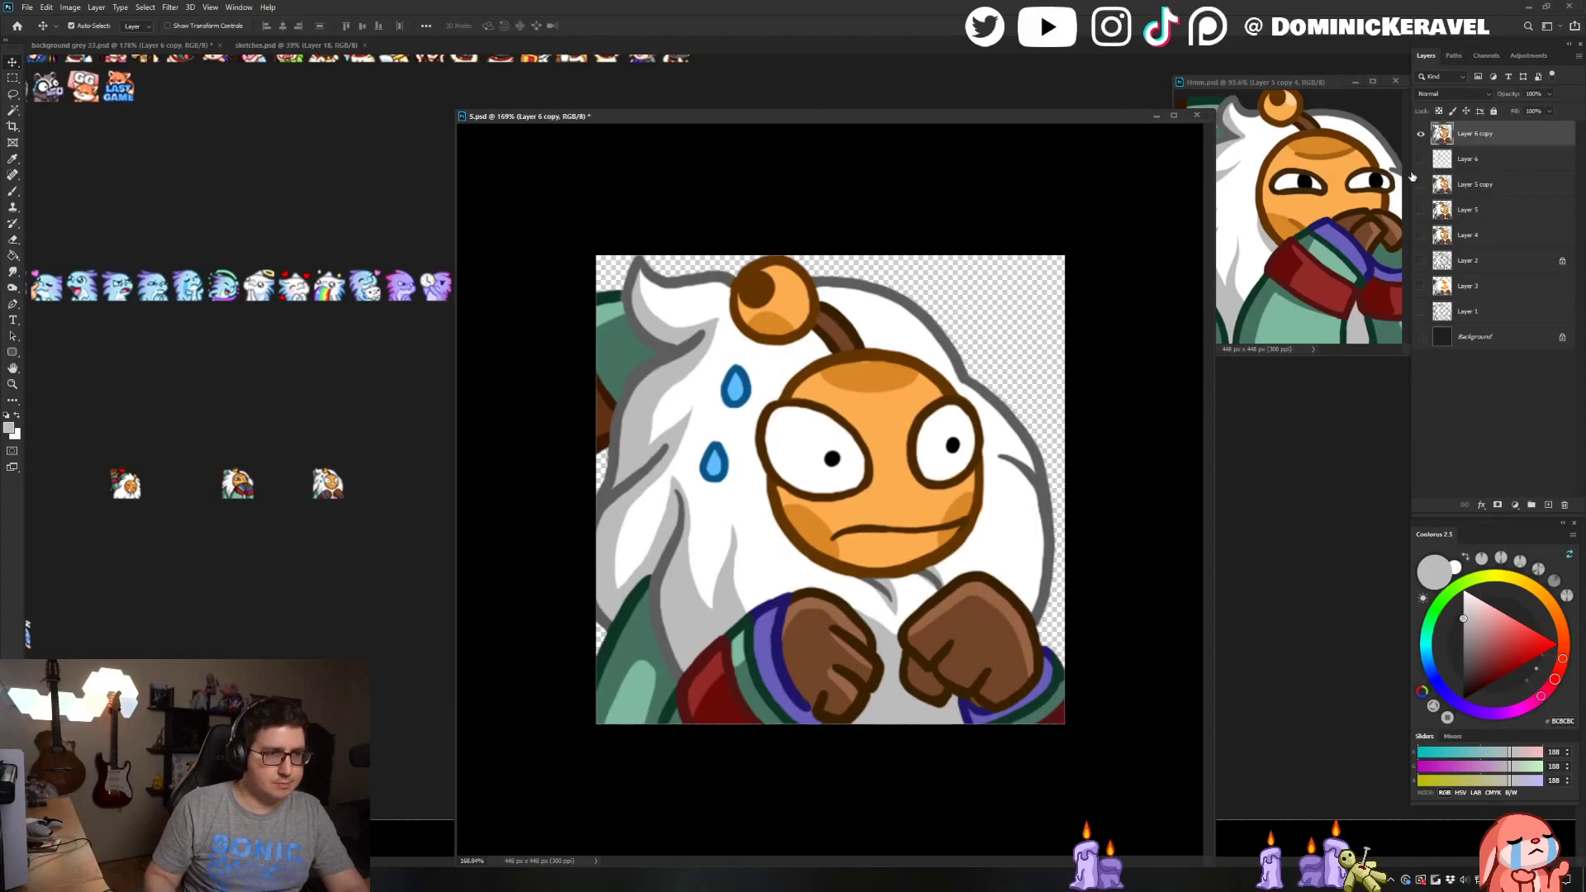
pyautogui.hotkey('ctrl', 'z')
# Duplicate Layer 6 copy and Layer 5 copy 2, make a further duplicate of the character layer, and hide the source layers
pyautogui.keyDown('ctrl'); pyautogui.click(1490, 137); pyautogui.keyUp('ctrl')
pyautogui.hotkey('ctrl', 'j')
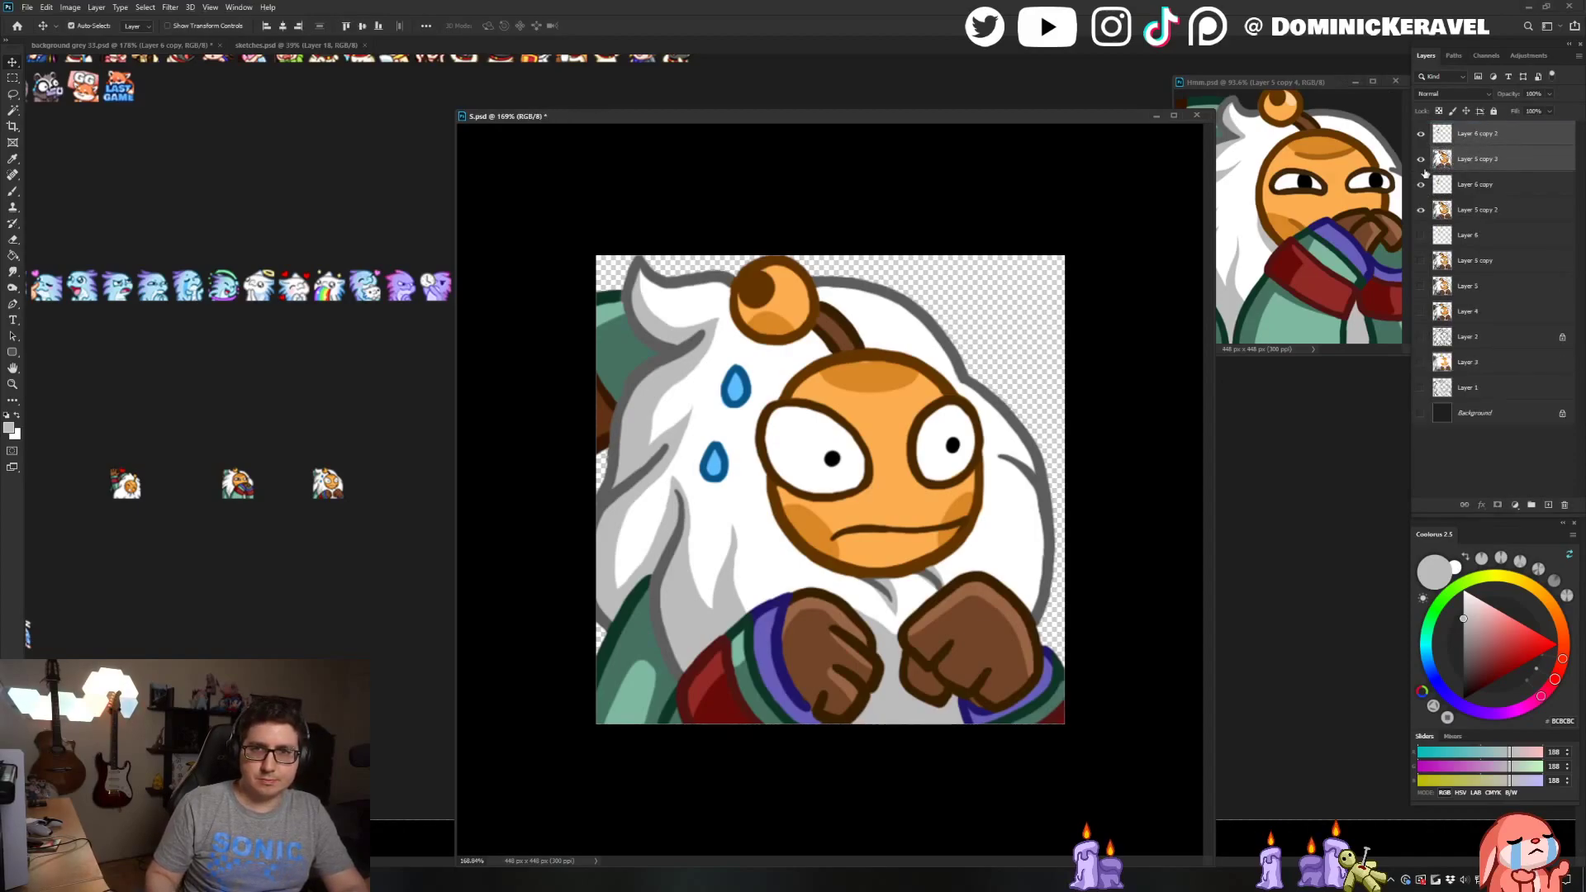
pyautogui.moveTo(1424, 183); pyautogui.dragTo(1427, 212)
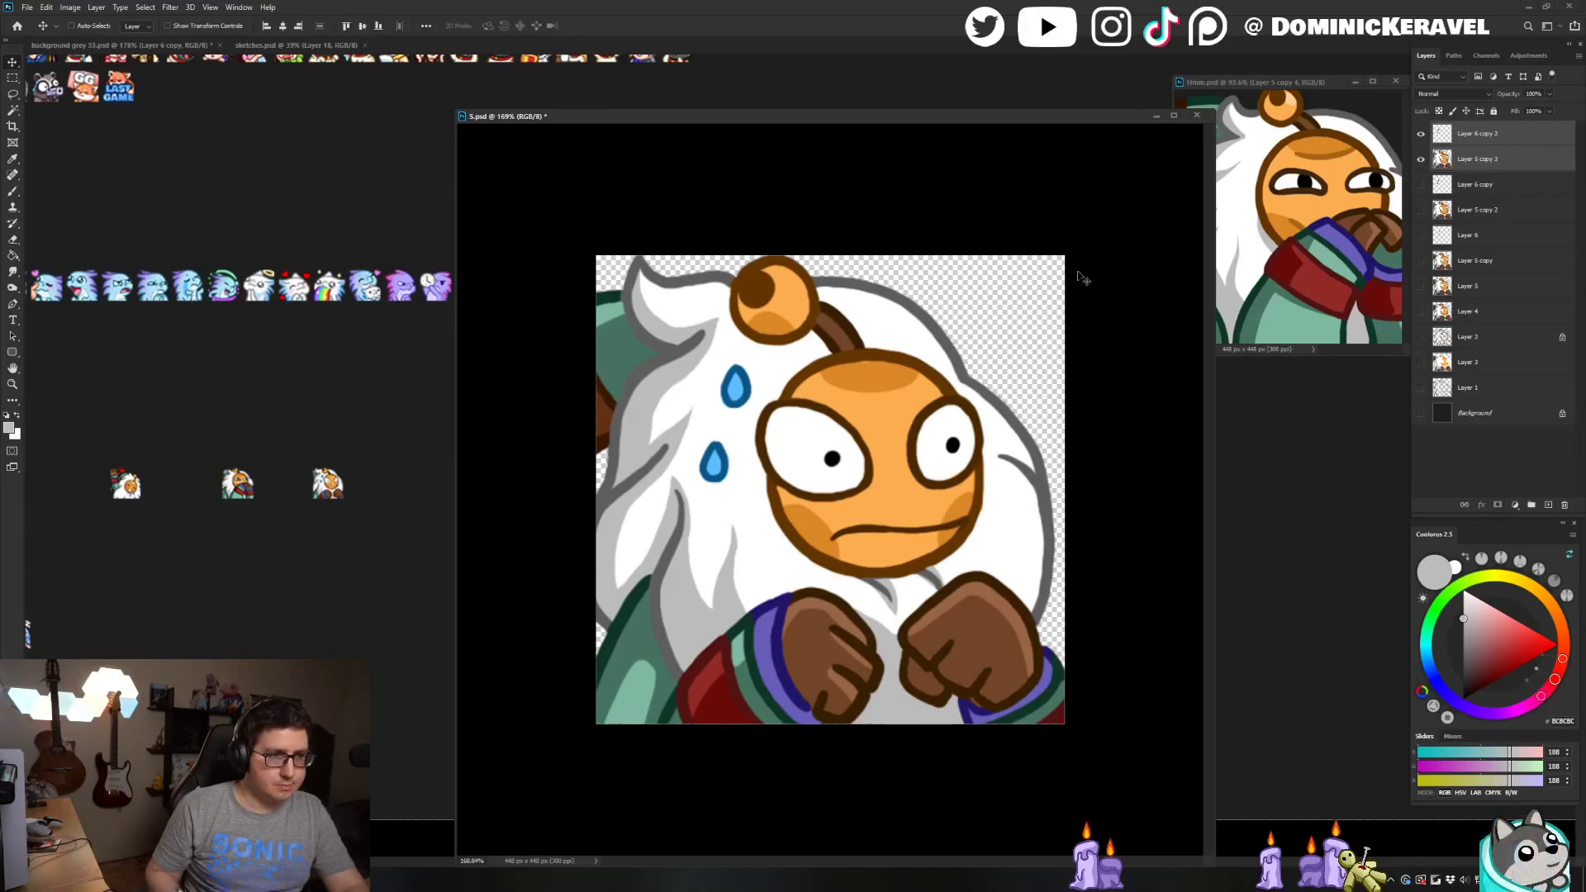
pyautogui.press('w')
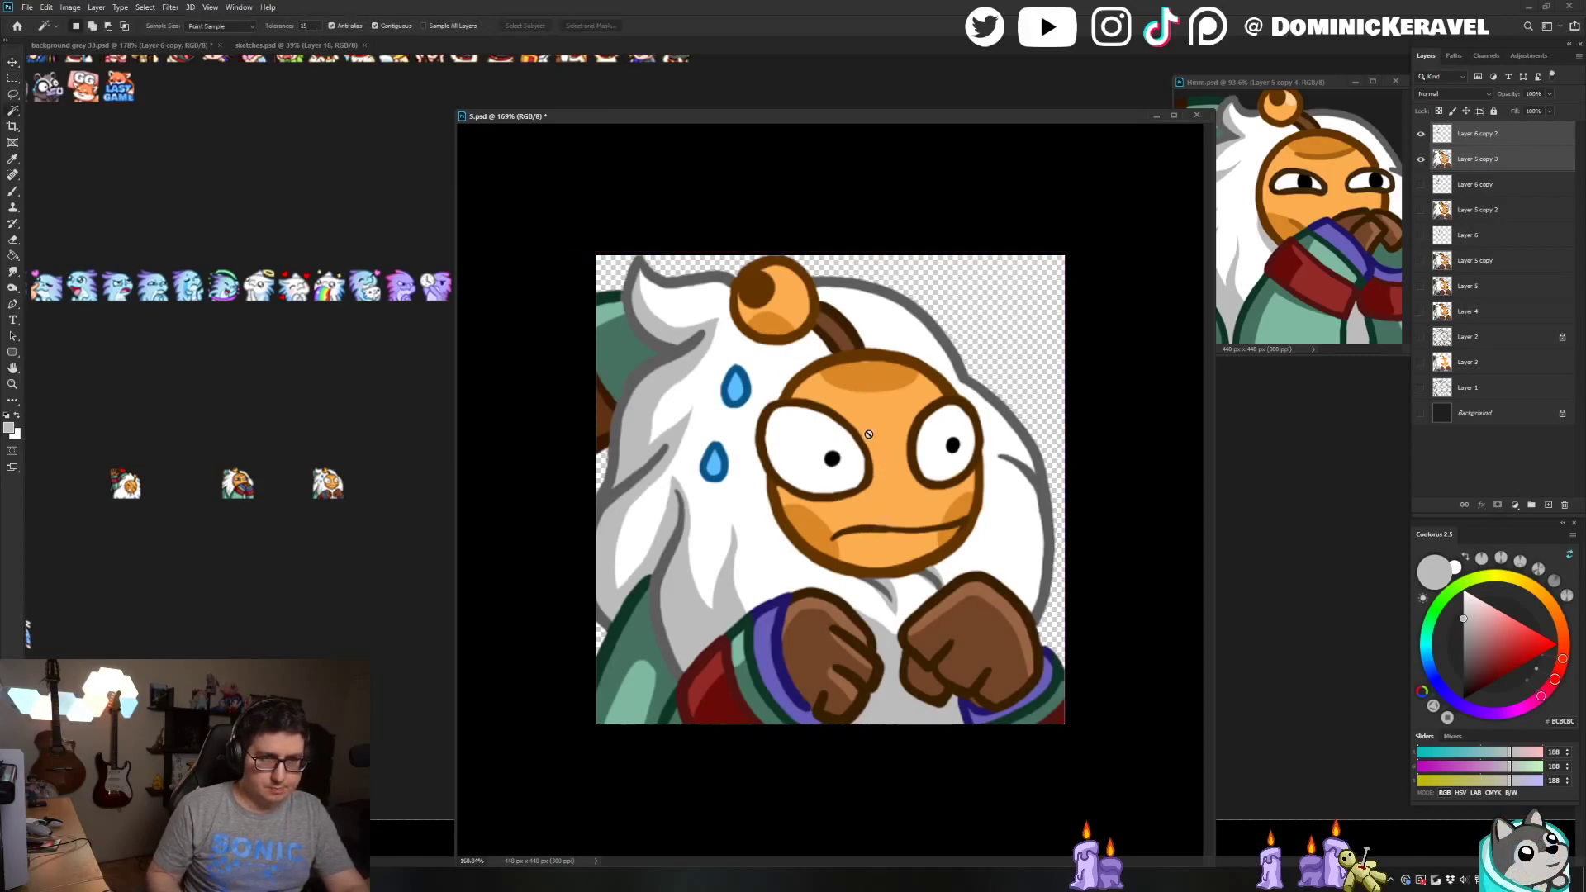
pyautogui.click(1477, 161)
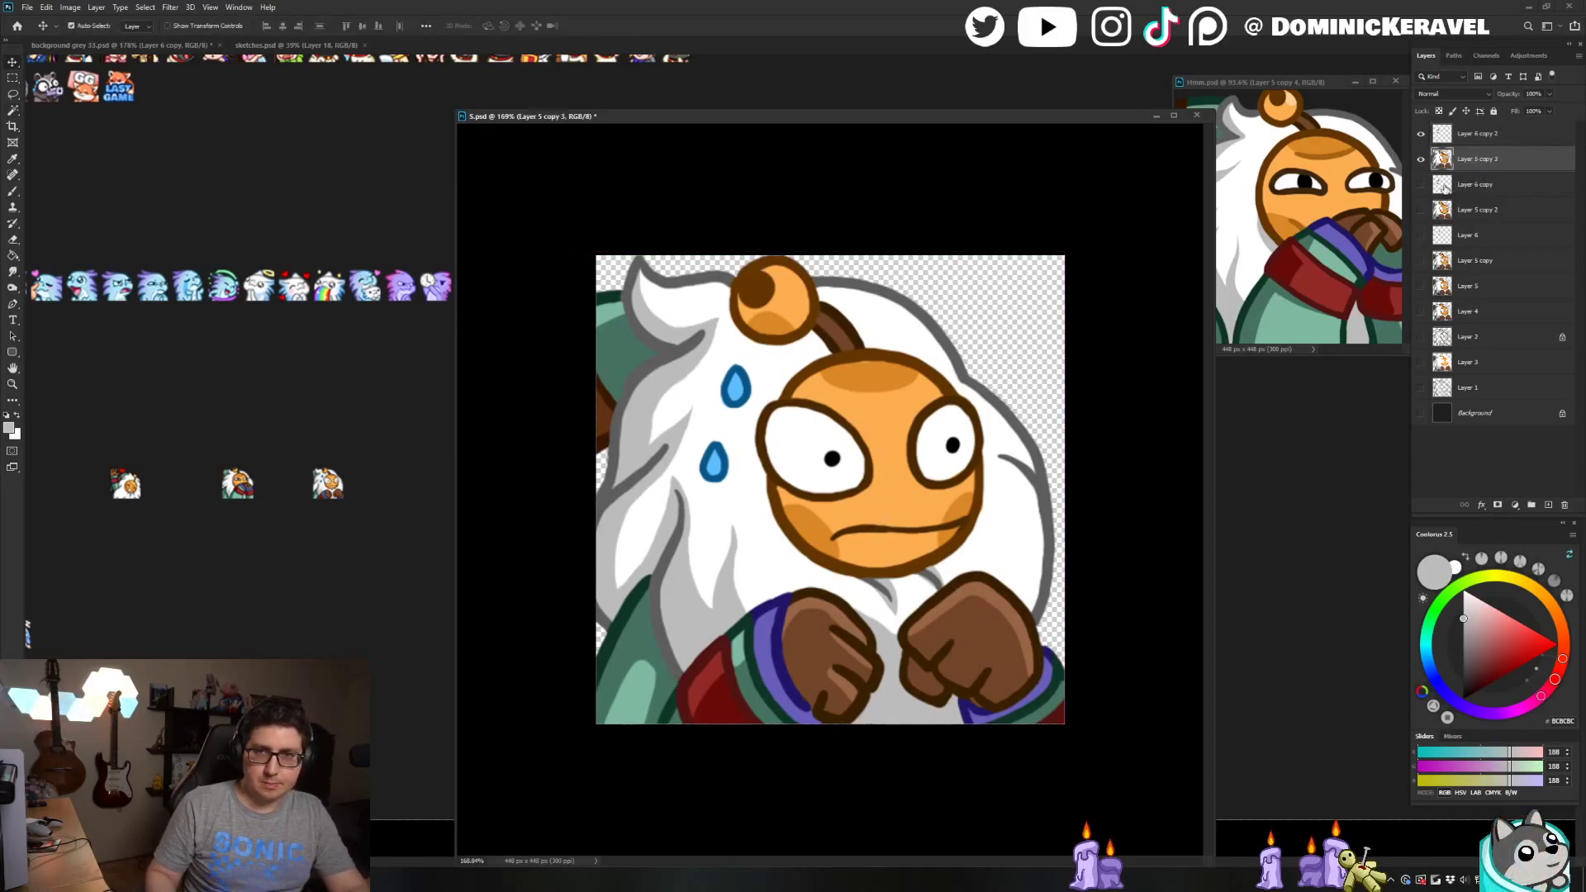
pyautogui.hotkey('ctrl', 'j')
pyautogui.click(1421, 184)
# Select the character's entire orange face on the top character layer, including its shading, eyes, mouth and brown outline
pyautogui.press('w')
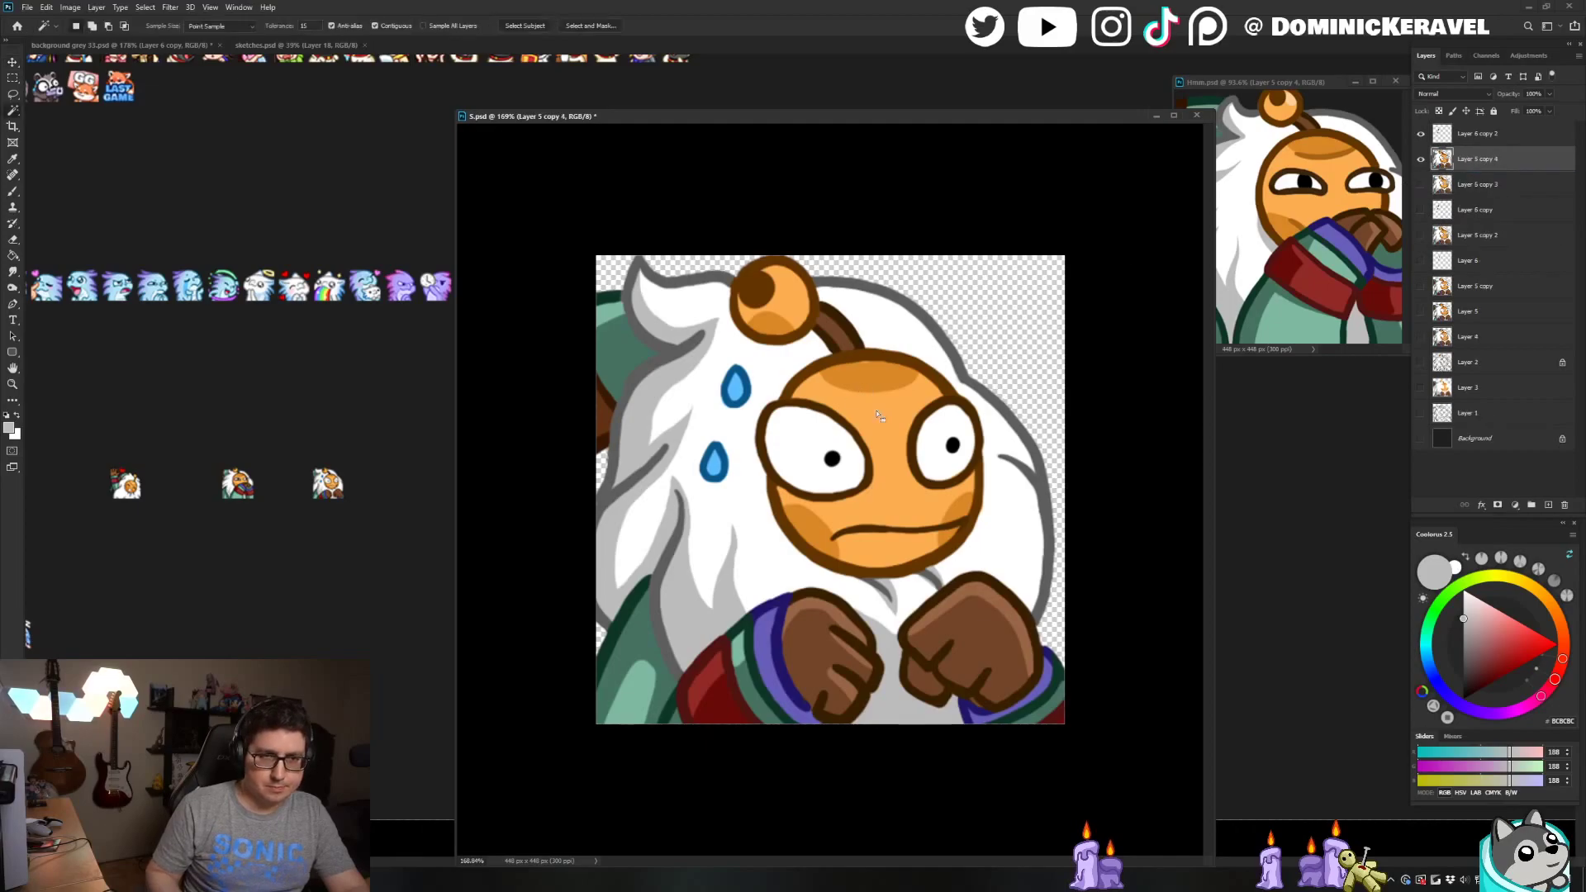
pyautogui.click(893, 413)
pyautogui.keyDown('shift'); pyautogui.click(882, 372); pyautogui.keyUp('shift')
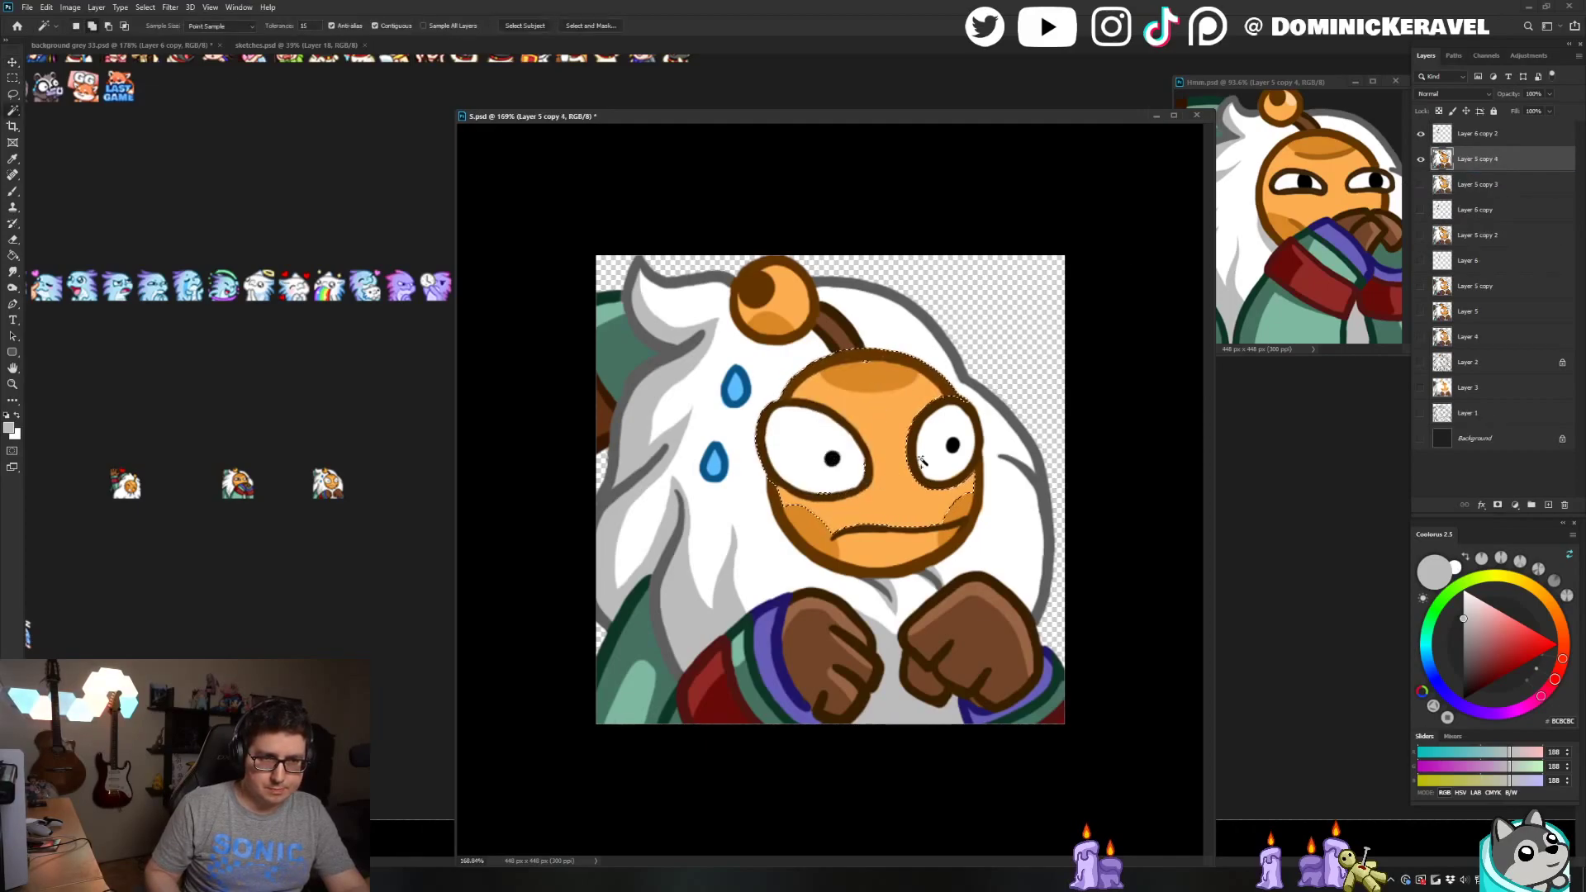
pyautogui.click(955, 509)
pyautogui.click(946, 539)
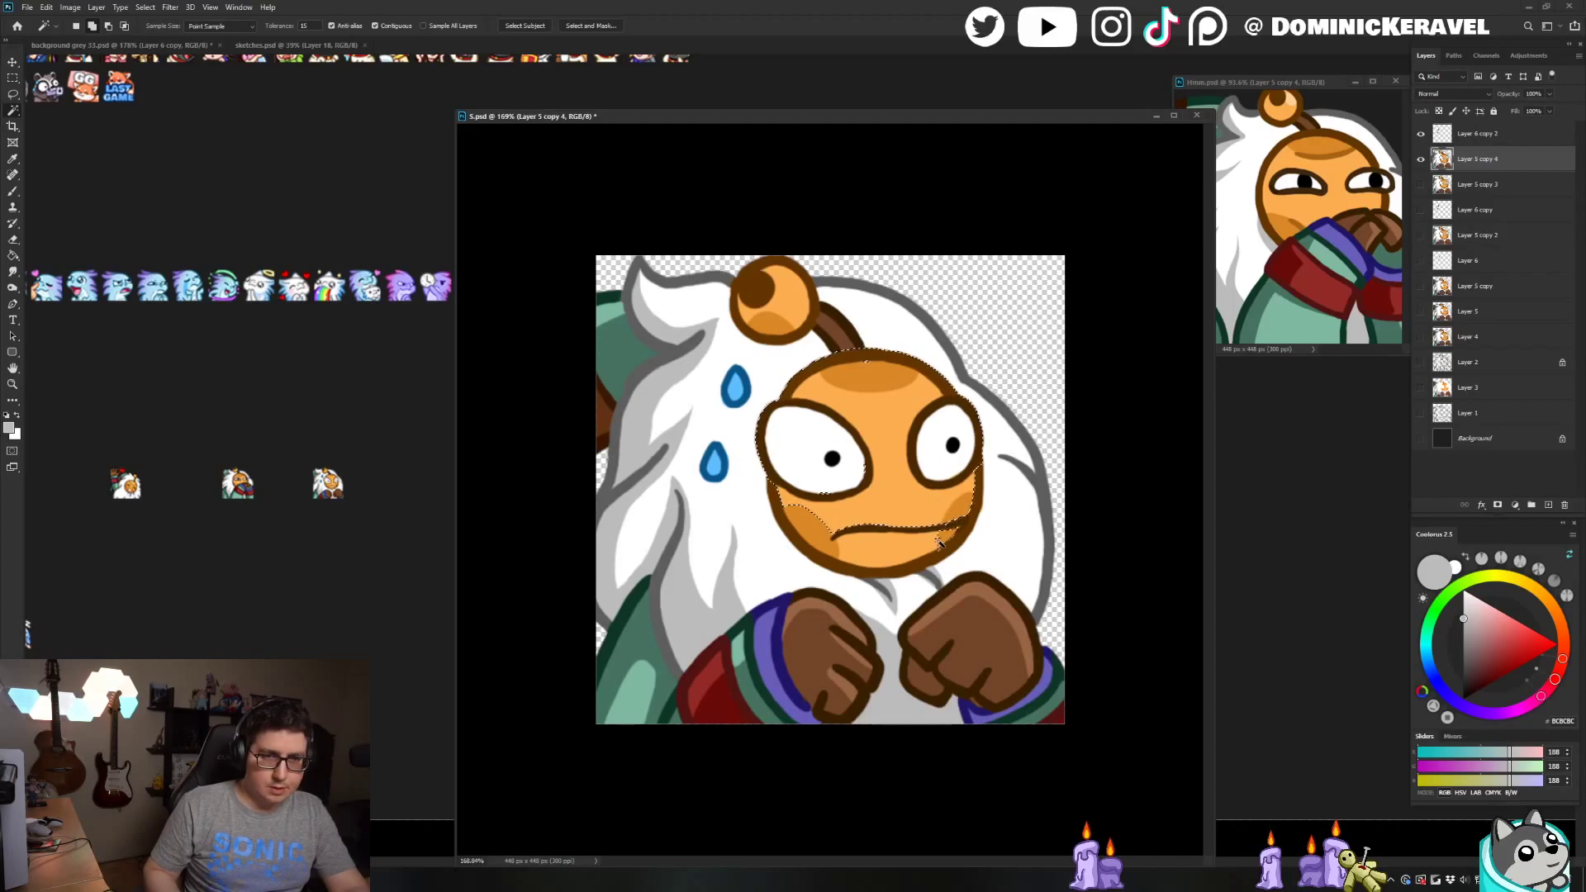
pyautogui.click(822, 534)
pyautogui.click(838, 539)
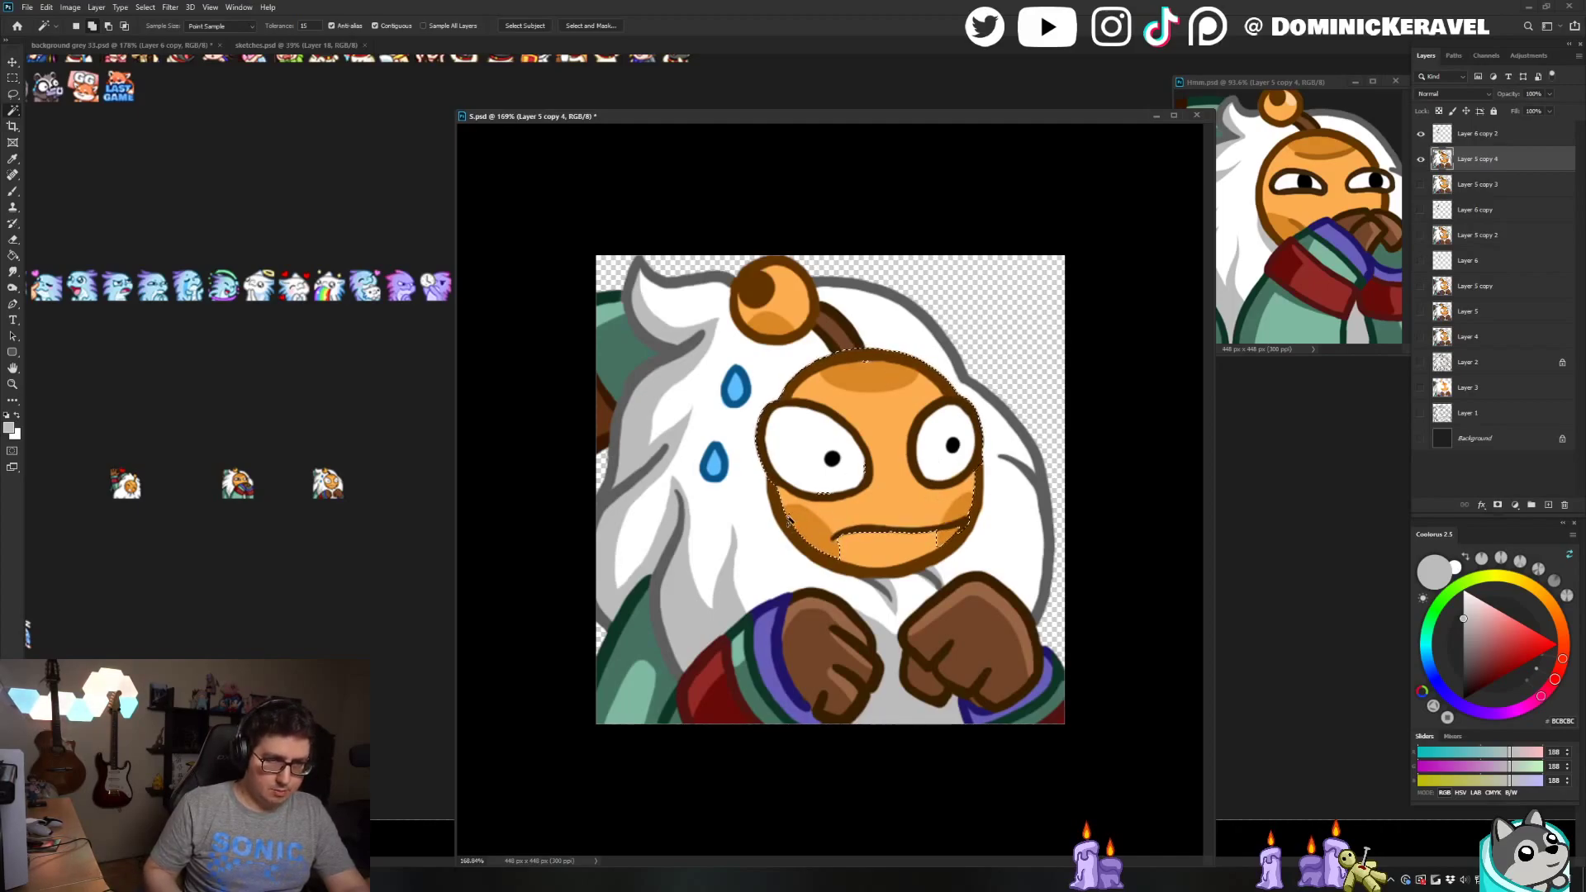
pyautogui.hotkey('ctrl', 'z')
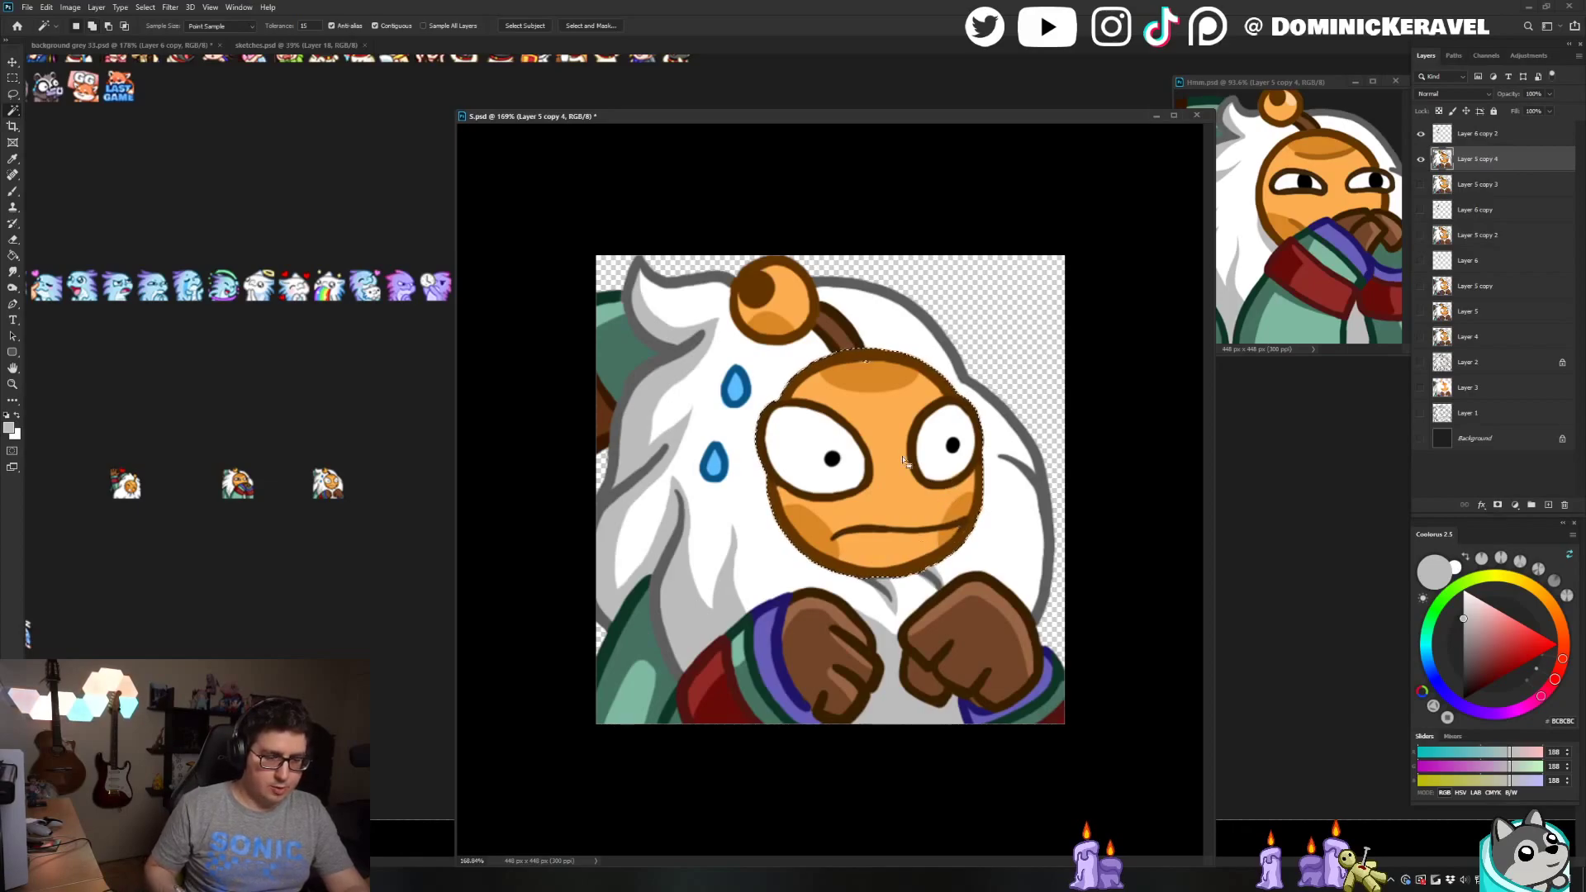
pyautogui.press('l')
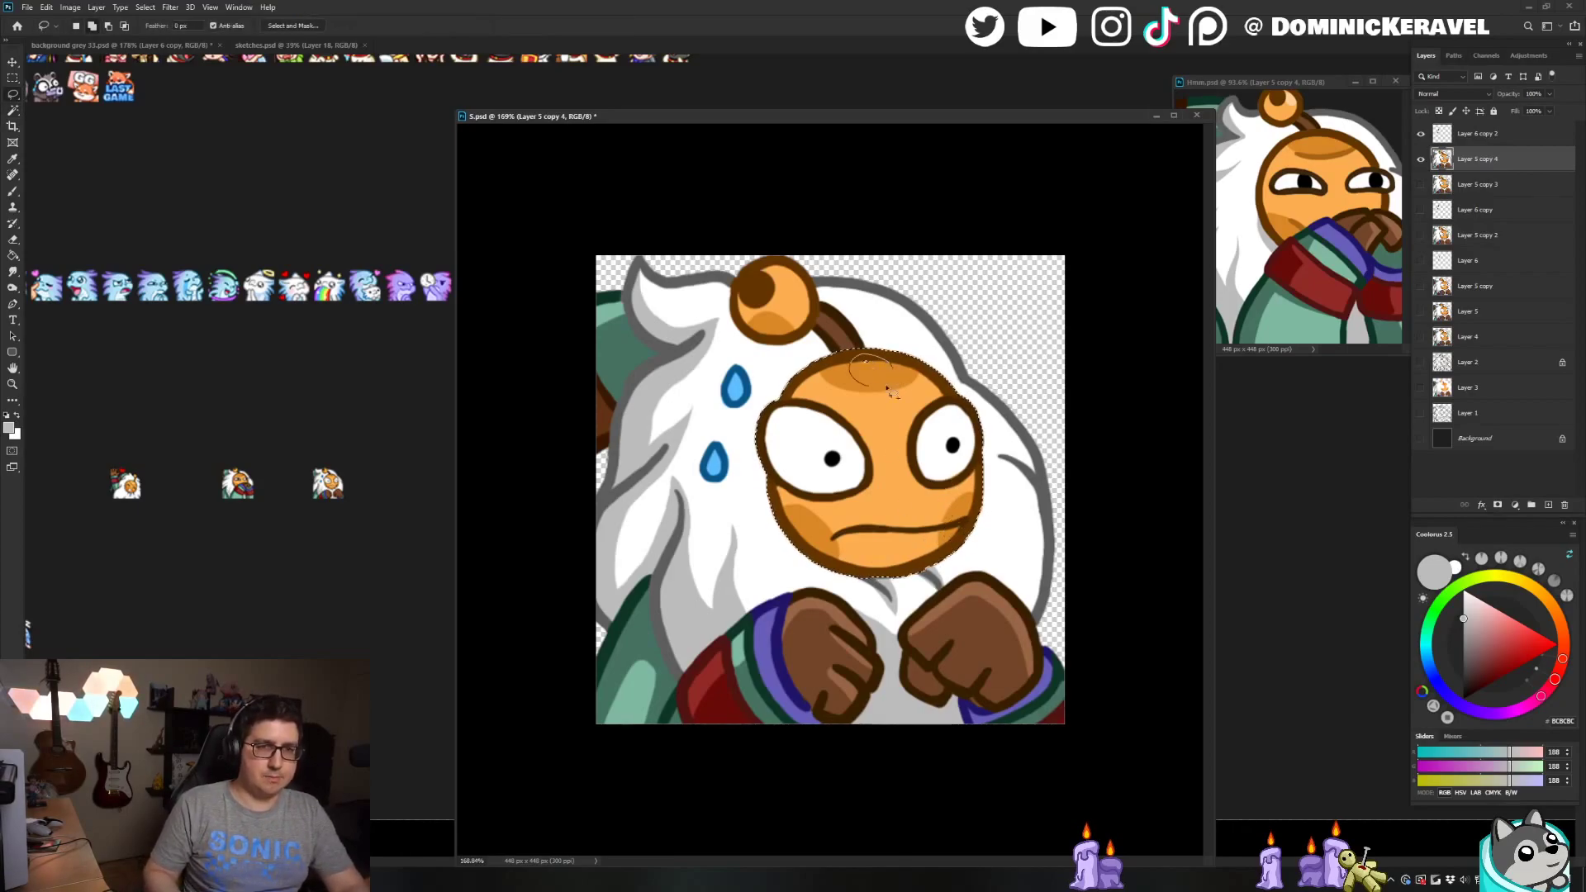
# Enlarge the selected face slightly around its center to about 233 × 236 px and clear the selection
pyautogui.hotkey('ctrl', 't')
pyautogui.moveTo(985, 347); pyautogui.dragTo(1000, 335)
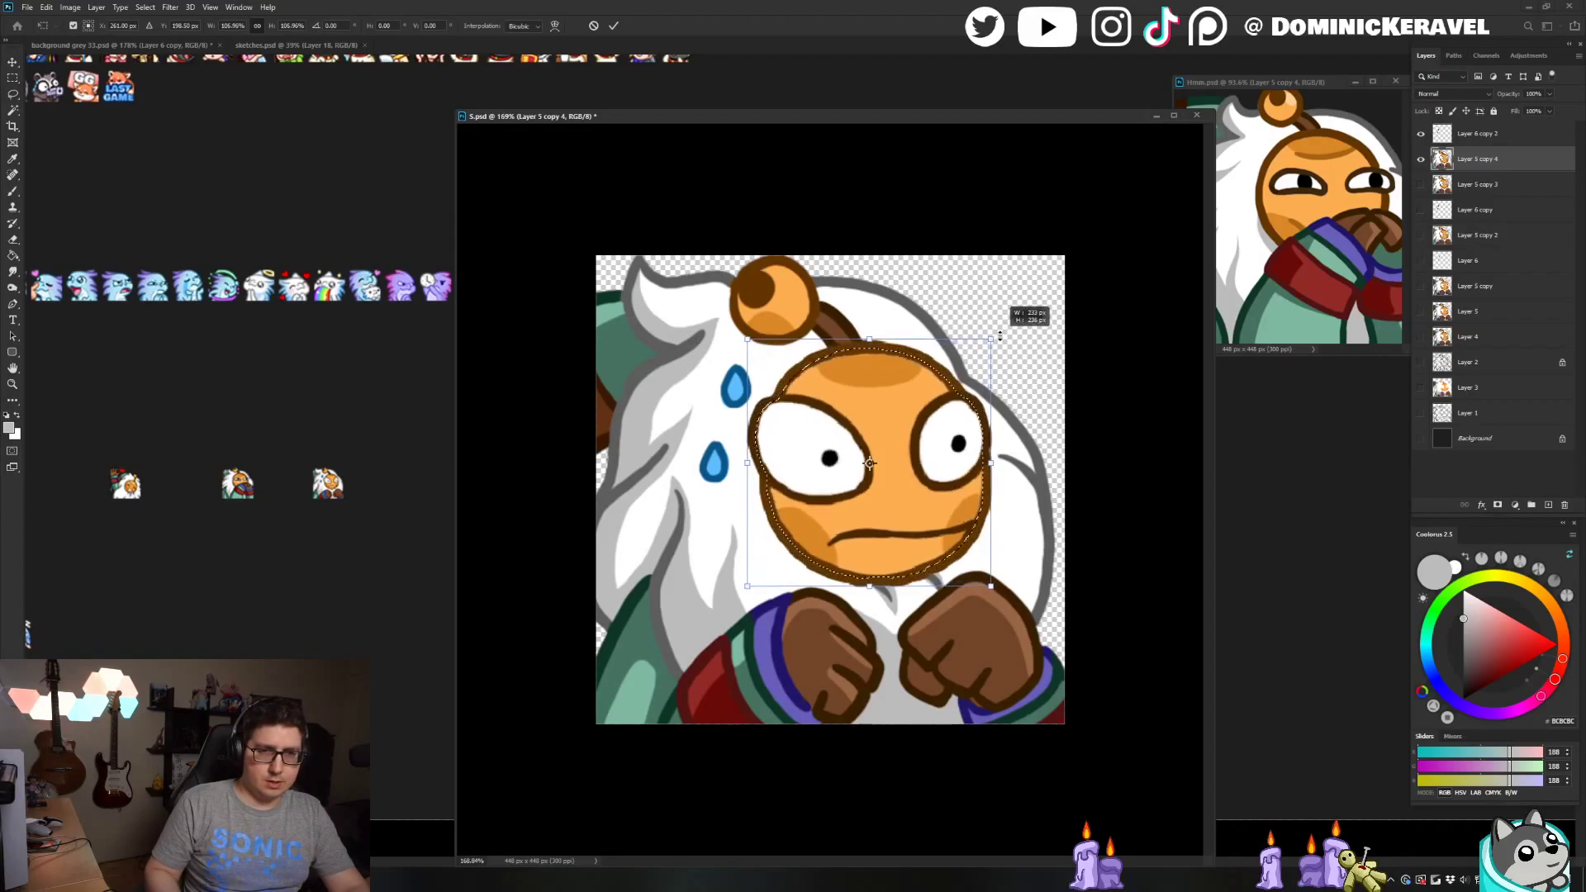
pyautogui.press('Return')
pyautogui.hotkey('ctrl', 'd')
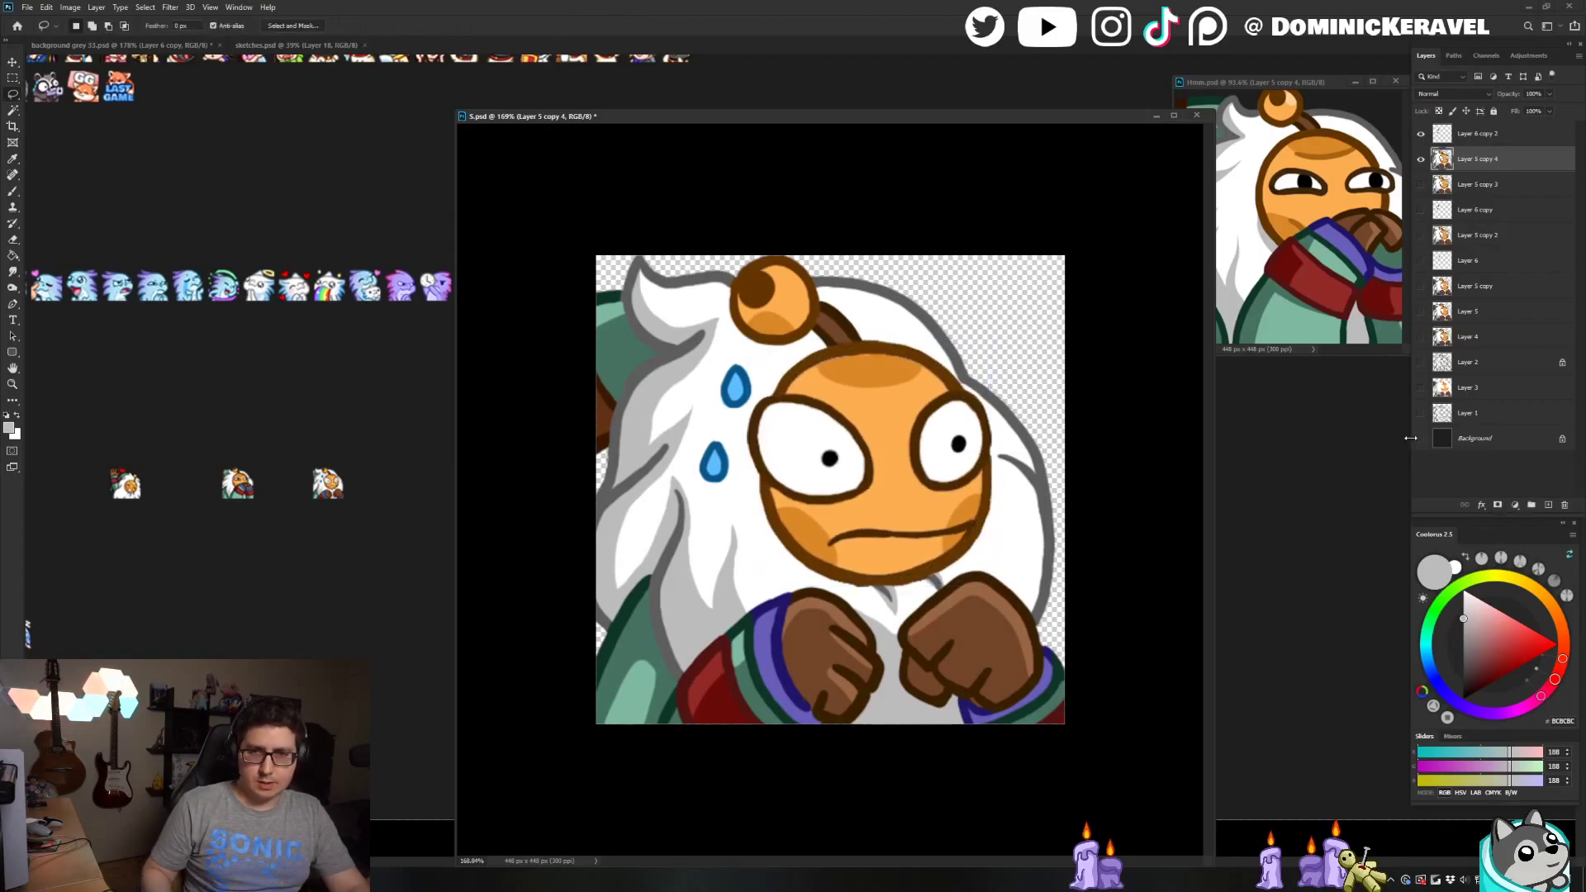
pyautogui.click(1421, 439)
pyautogui.click(1423, 440)
pyautogui.click(1488, 189)
pyautogui.hotkey('ctrl', 'shift', 'alt', 'n')
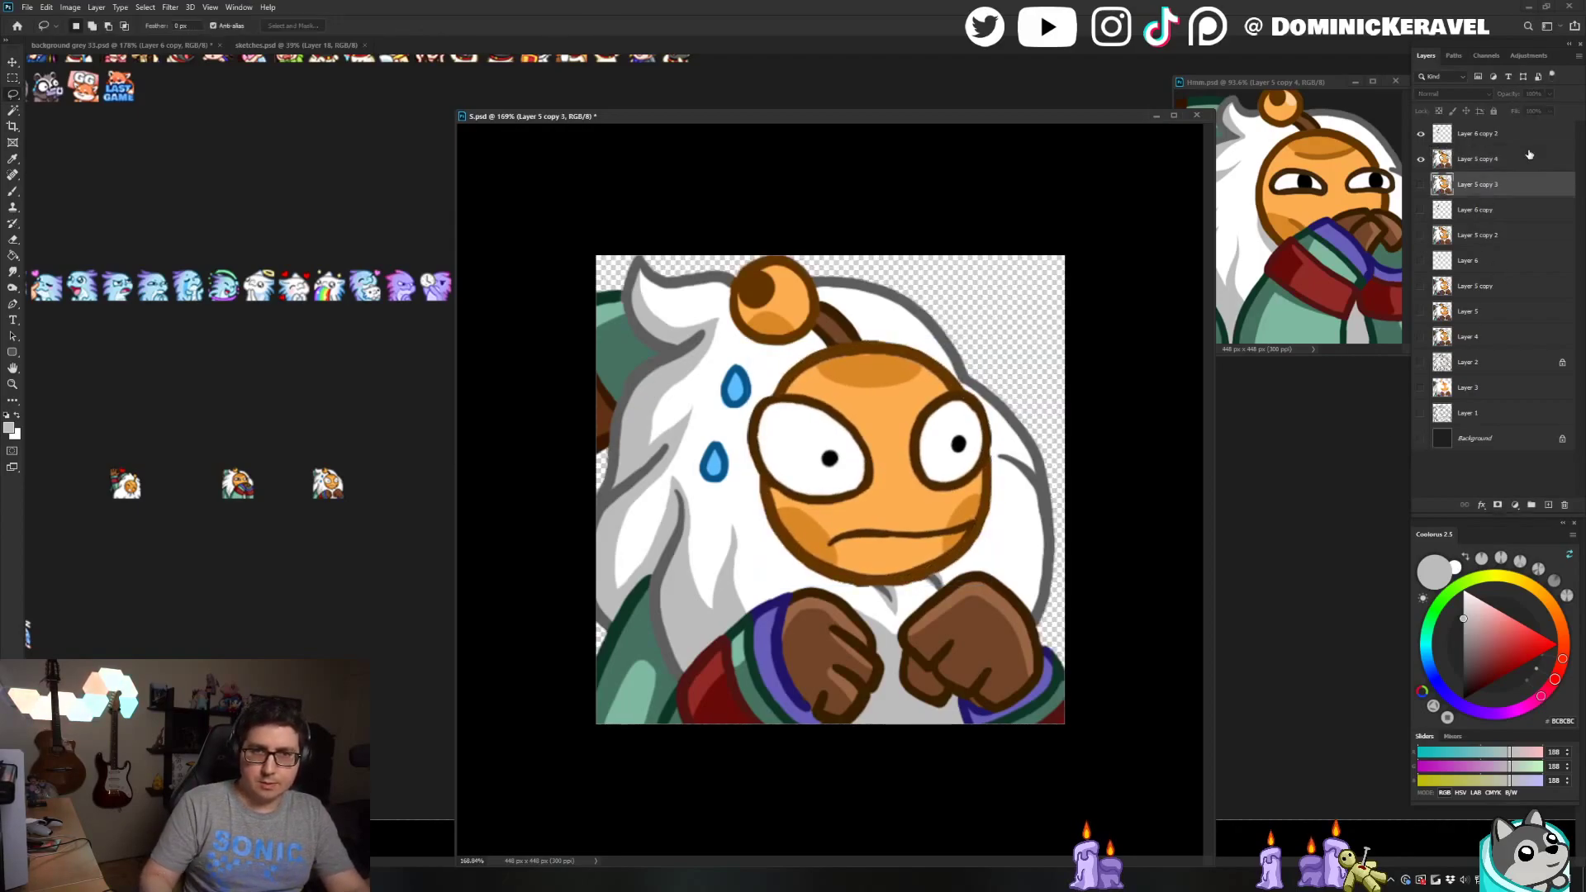
pyautogui.press('b')
pyautogui.press('x')
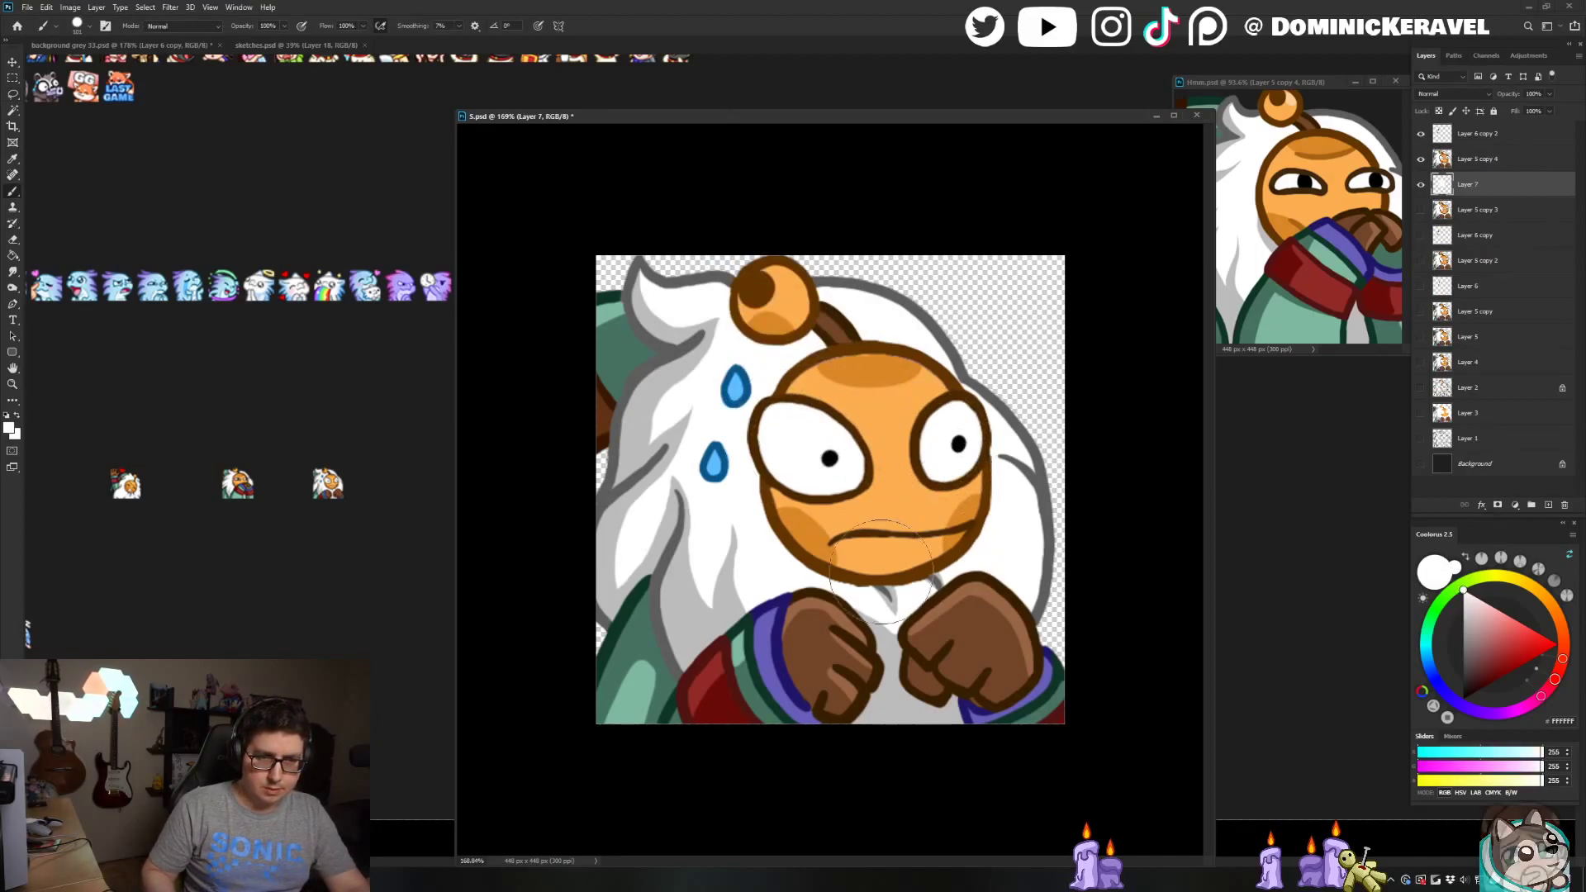
pyautogui.press('Delete')
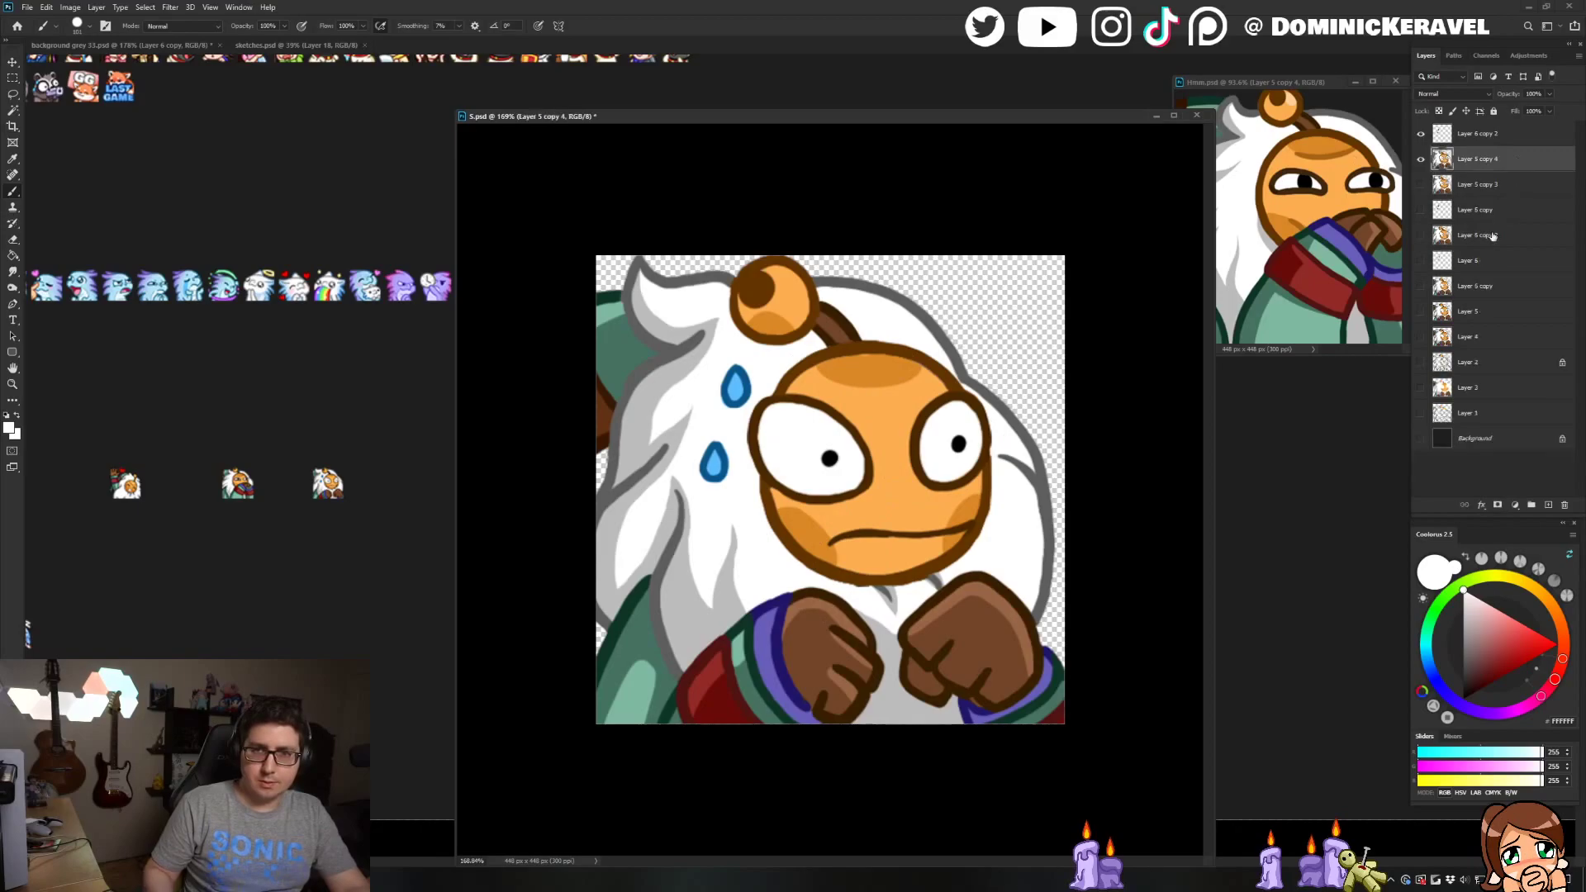
# Merge the two visible layers and place a 28 × 28 px copy of the larger-faced emote beside the previous thumbnail on the background grey sheet
pyautogui.keyDown('shift'); pyautogui.click(1483, 134); pyautogui.keyUp('shift')
pyautogui.hotkey('ctrl', 'e')
pyautogui.hotkey('ctrl', 'alt', 'i')
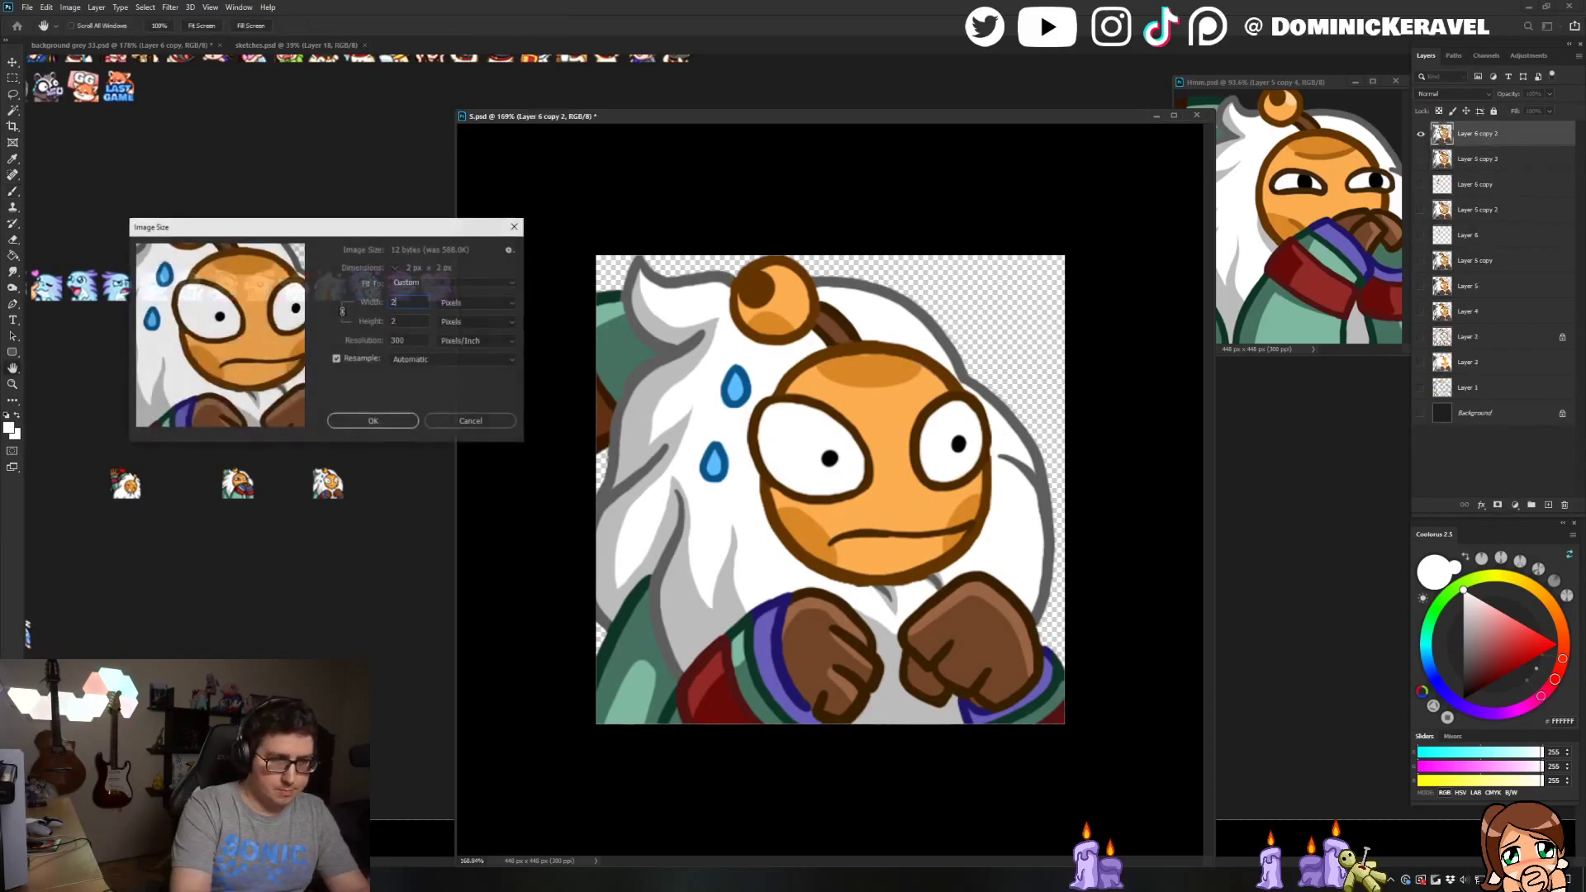
pyautogui.press('Return')
pyautogui.press('v')
pyautogui.moveTo(830, 489); pyautogui.dragTo(374, 515)
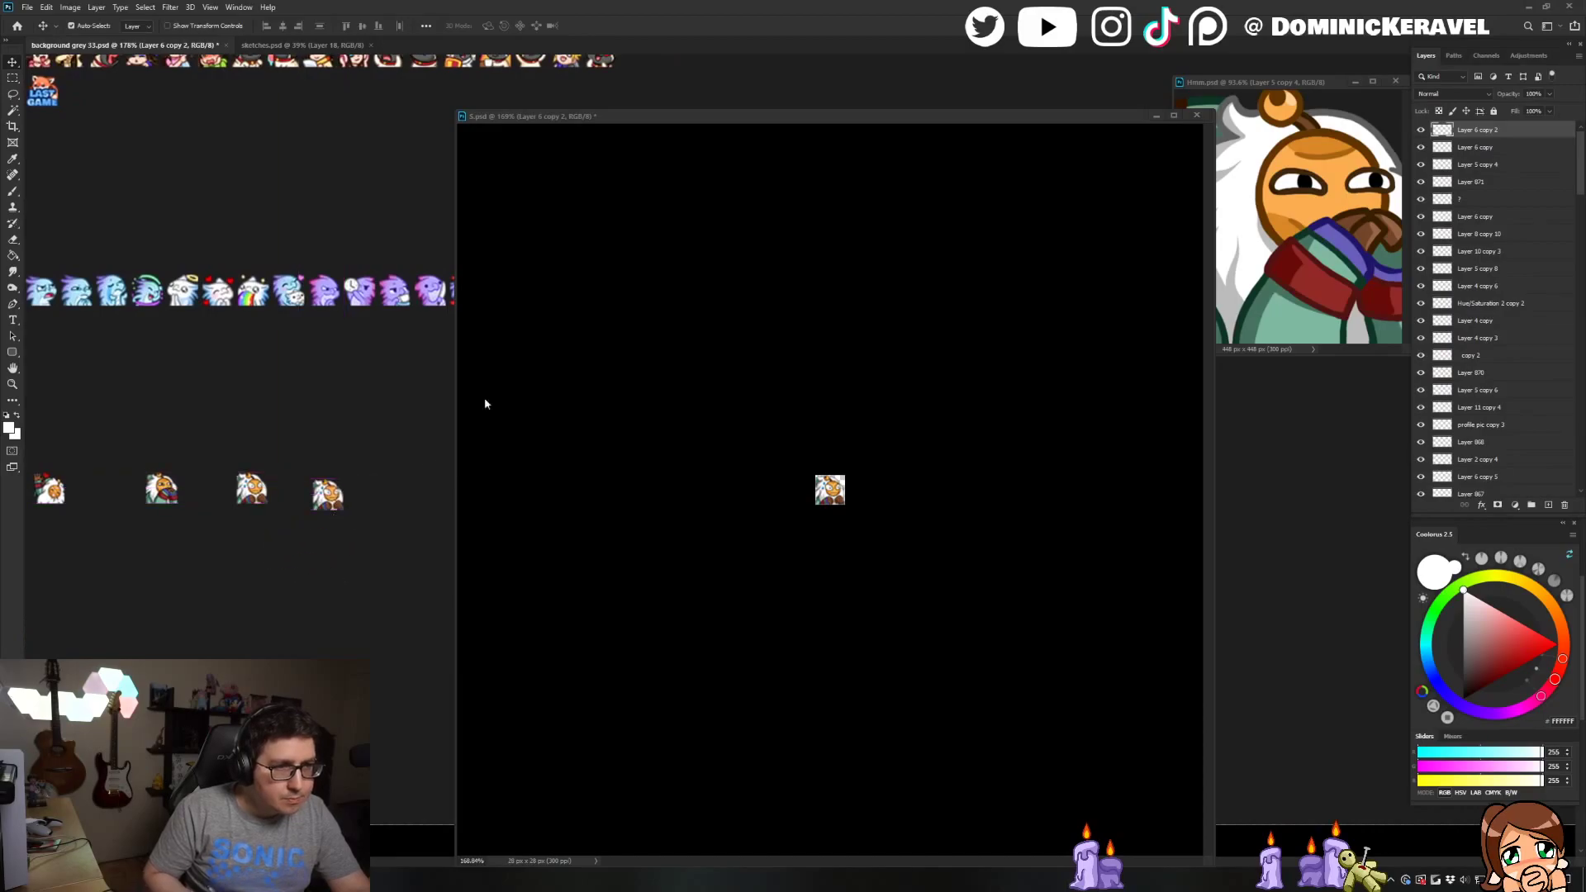
pyautogui.click(675, 435)
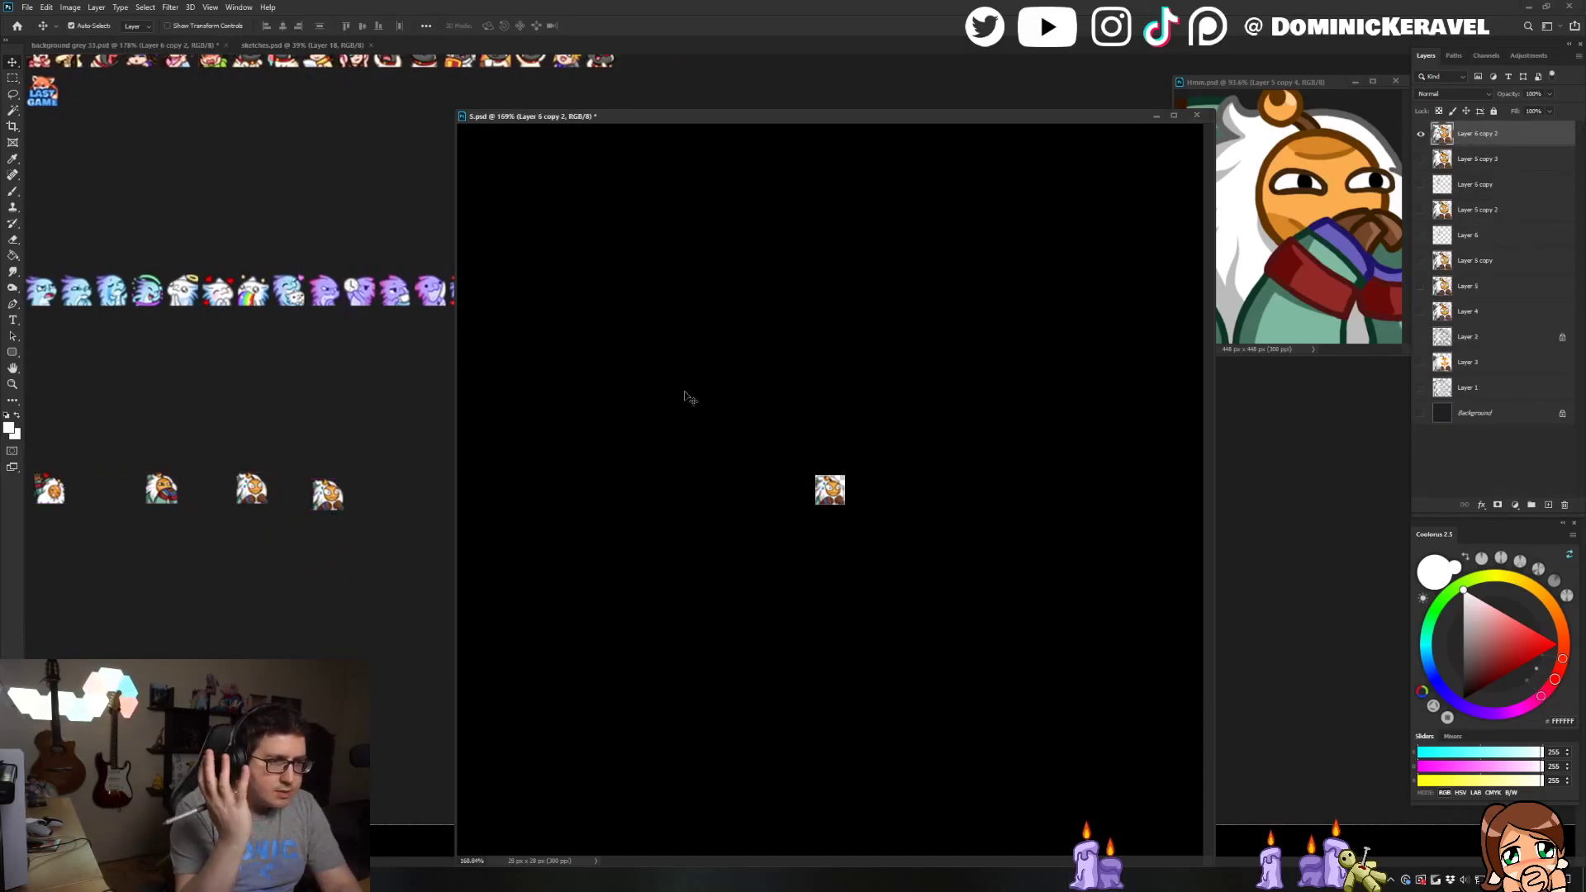
# Undo the emote's resize and enlarge a duplicate of the merged layer further past the canvas edges
pyautogui.hotkey('ctrl', 'z')
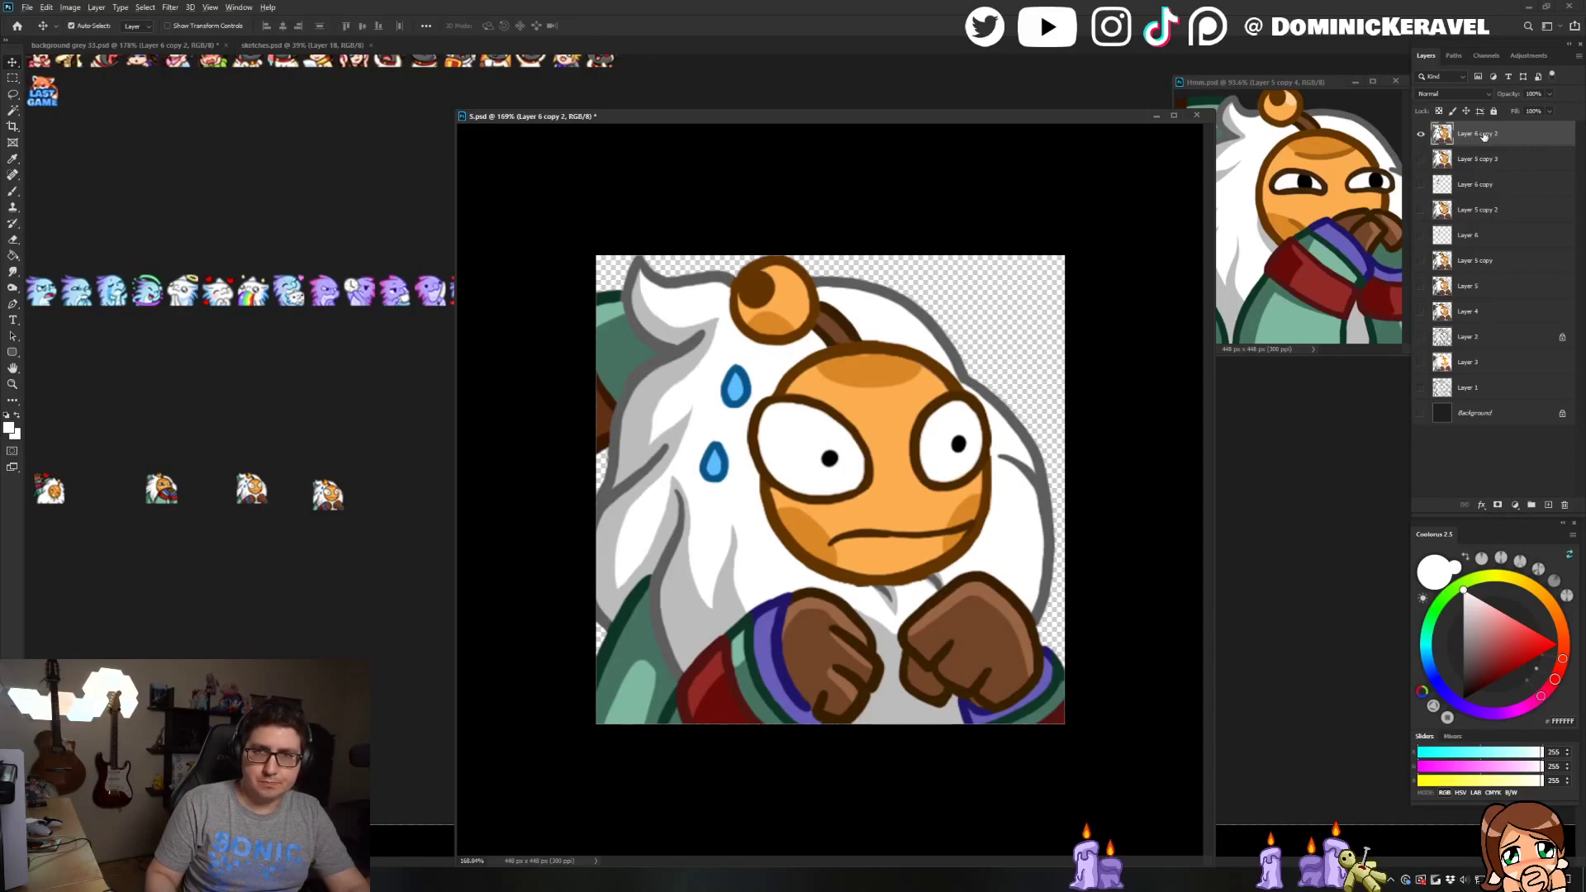
pyautogui.hotkey('ctrl', 'j')
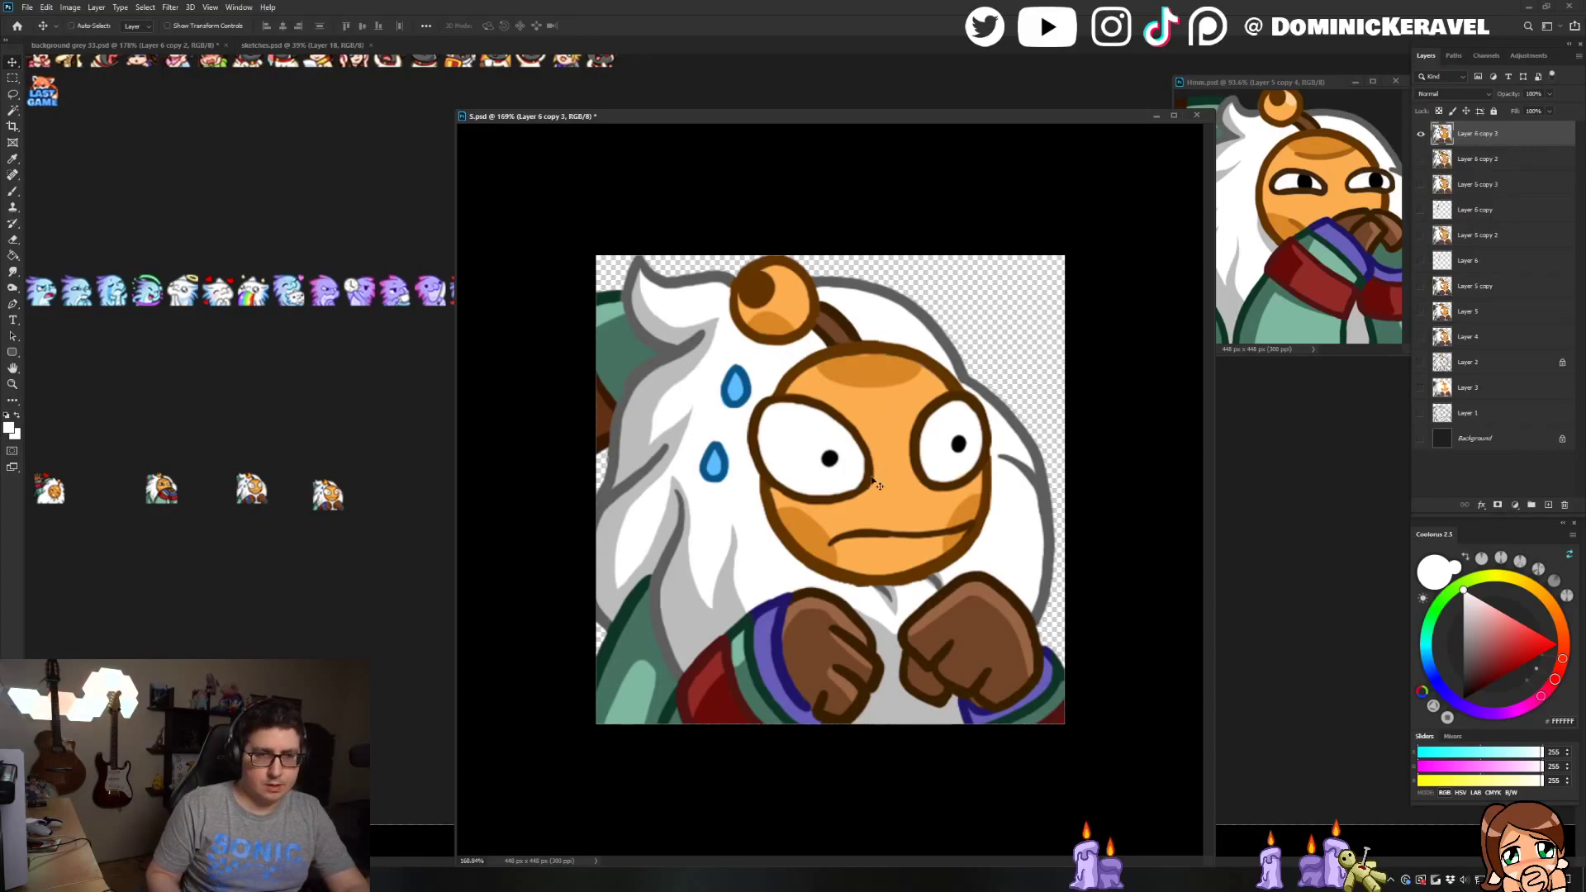
pyautogui.hotkey('ctrl', 't')
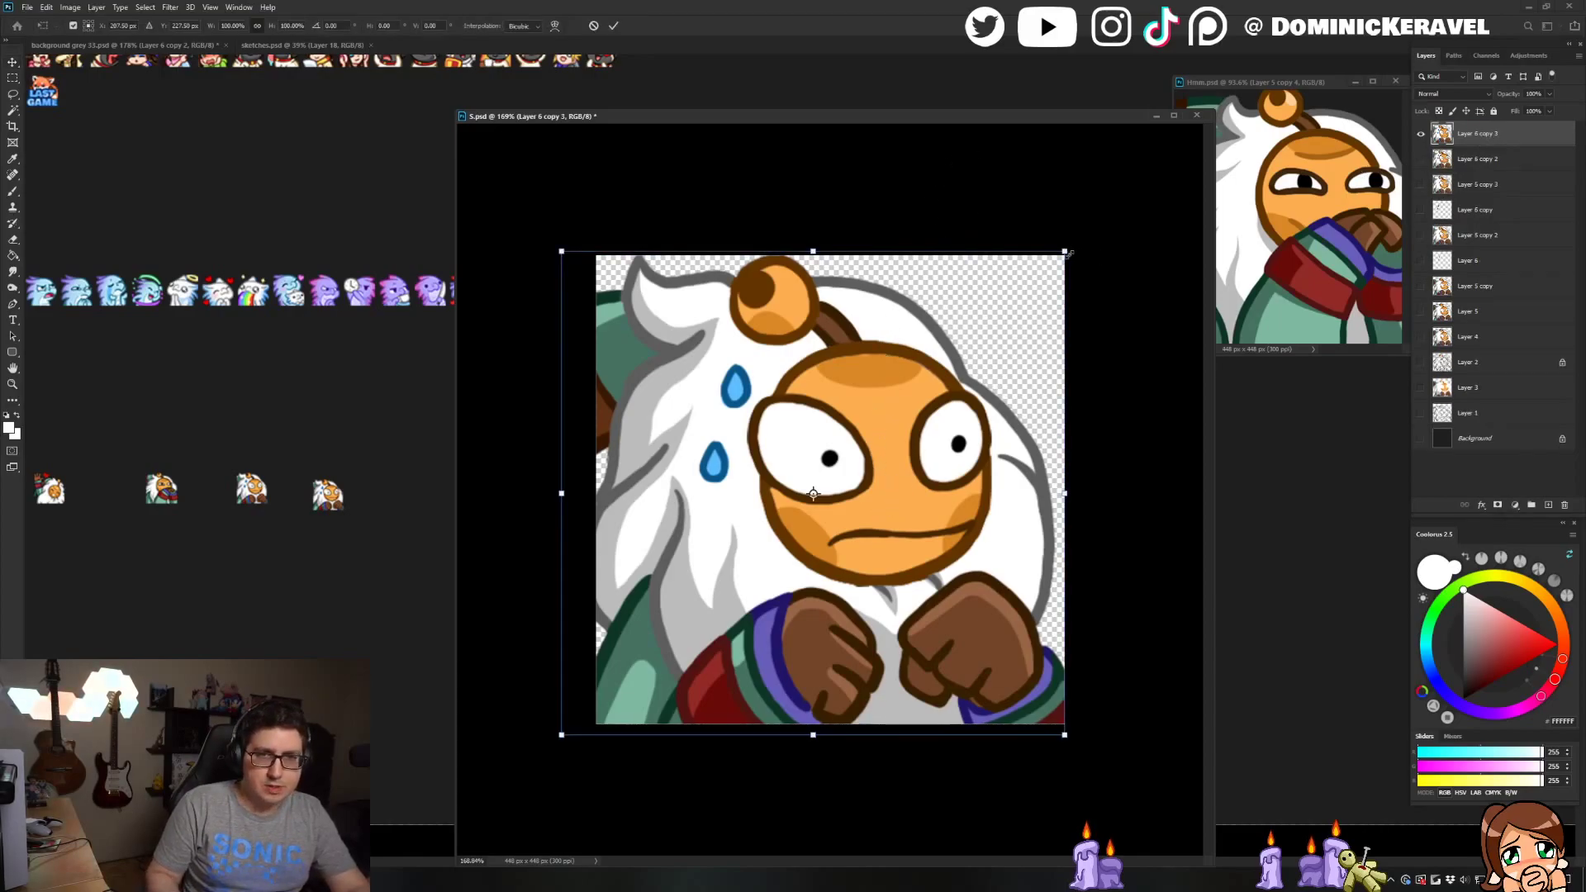
pyautogui.moveTo(1070, 256); pyautogui.dragTo(1090, 238)
pyautogui.press('Return')
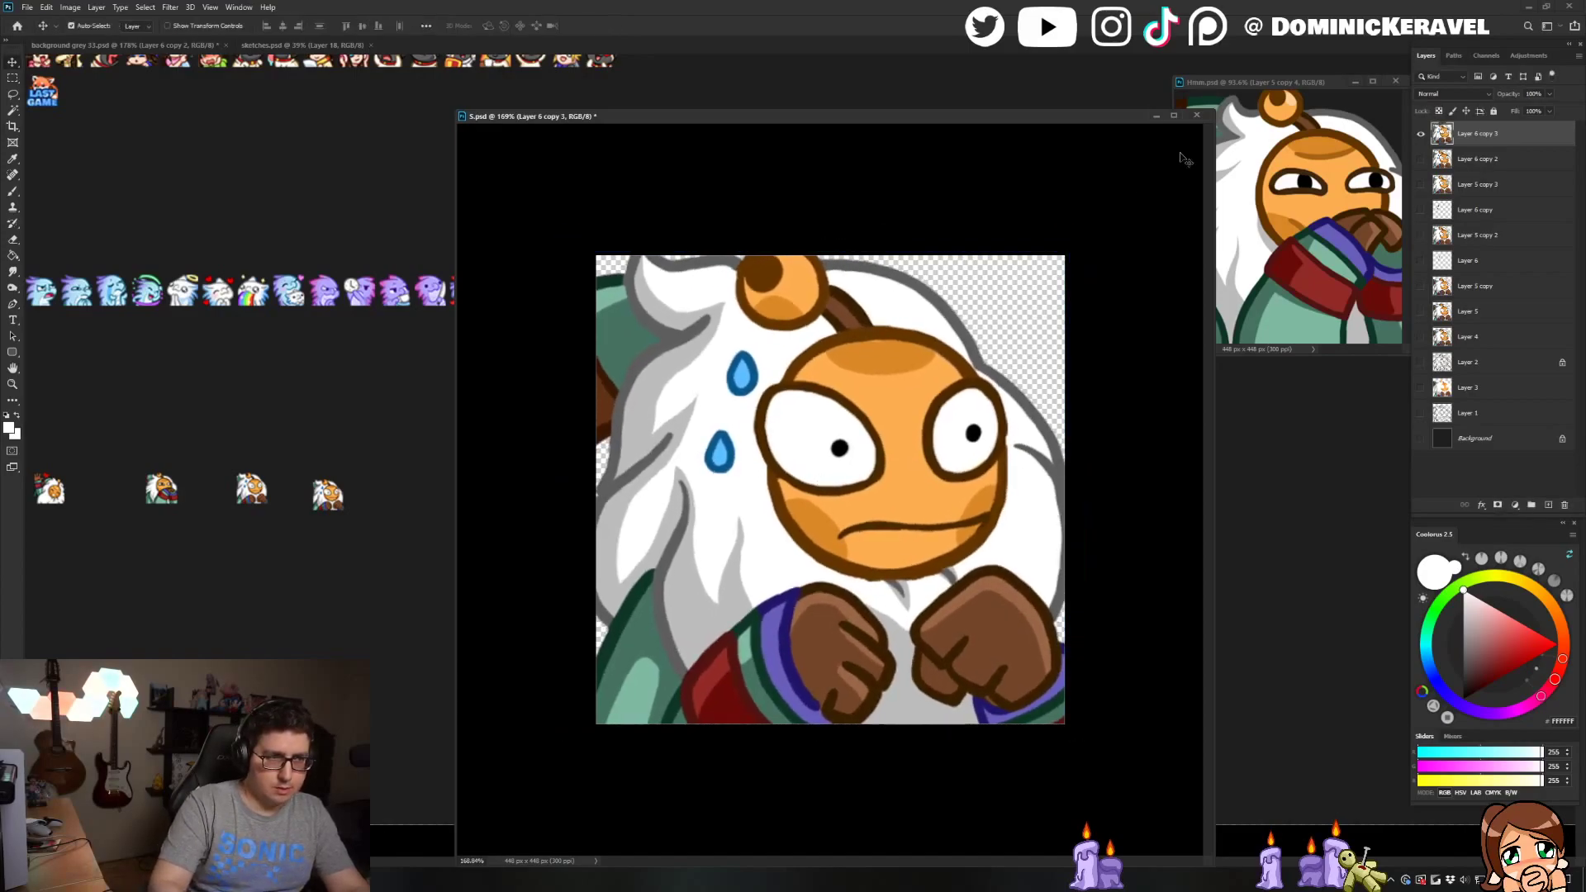
# Resize the emote image to 28 px and place a copy of the enlarged version below the thumbnail row on the background grey sheet
pyautogui.hotkey('ctrl', 'alt', 'i')
pyautogui.write('28')
pyautogui.press('Return')
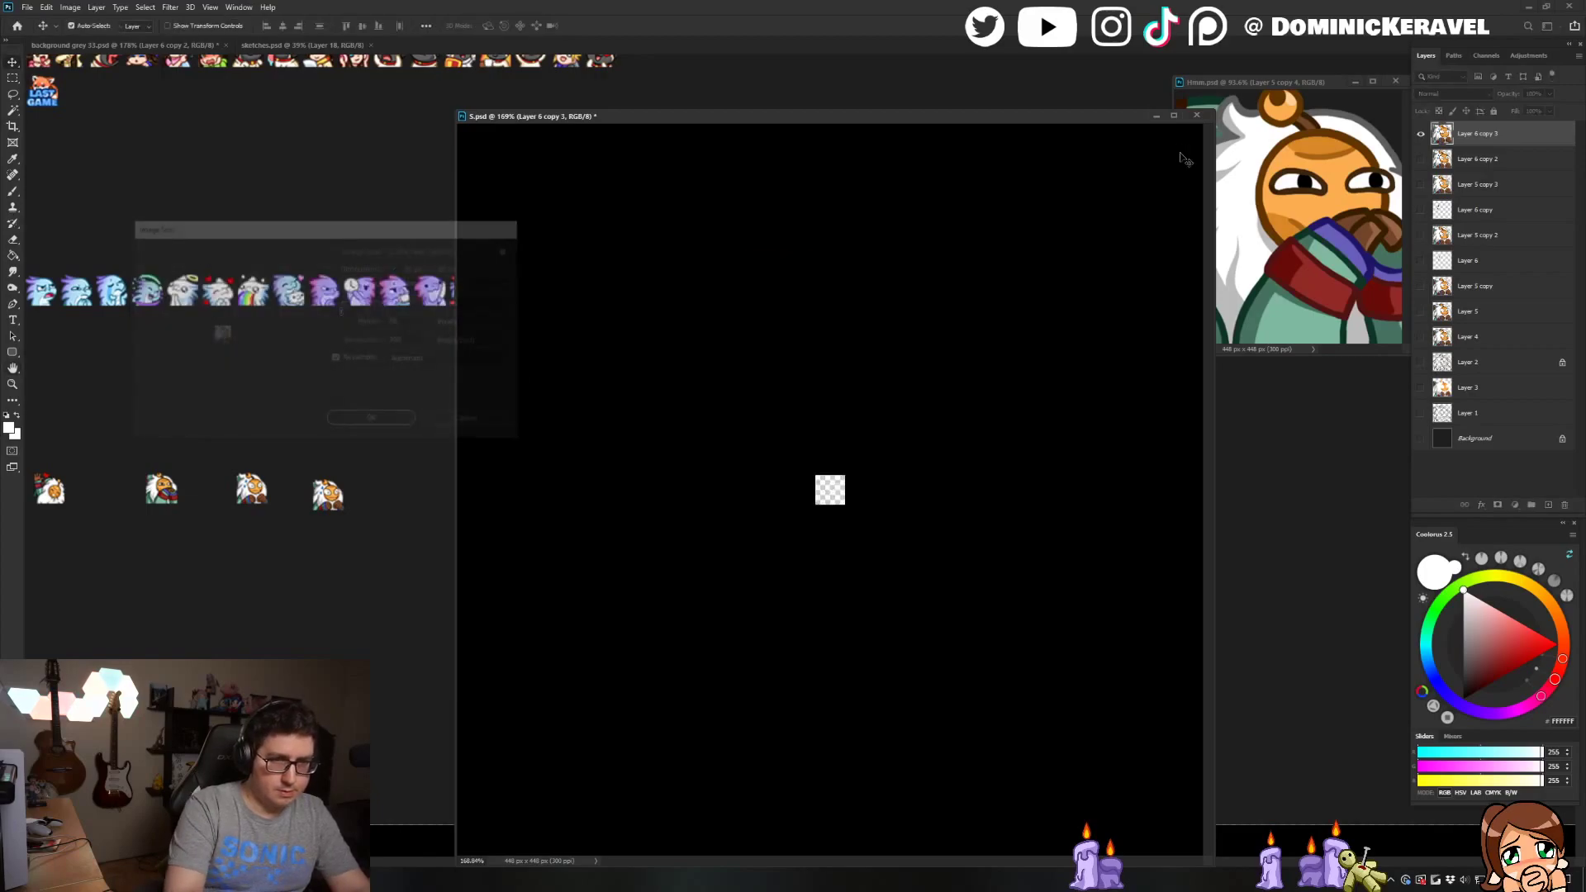
pyautogui.moveTo(836, 495); pyautogui.dragTo(297, 570)
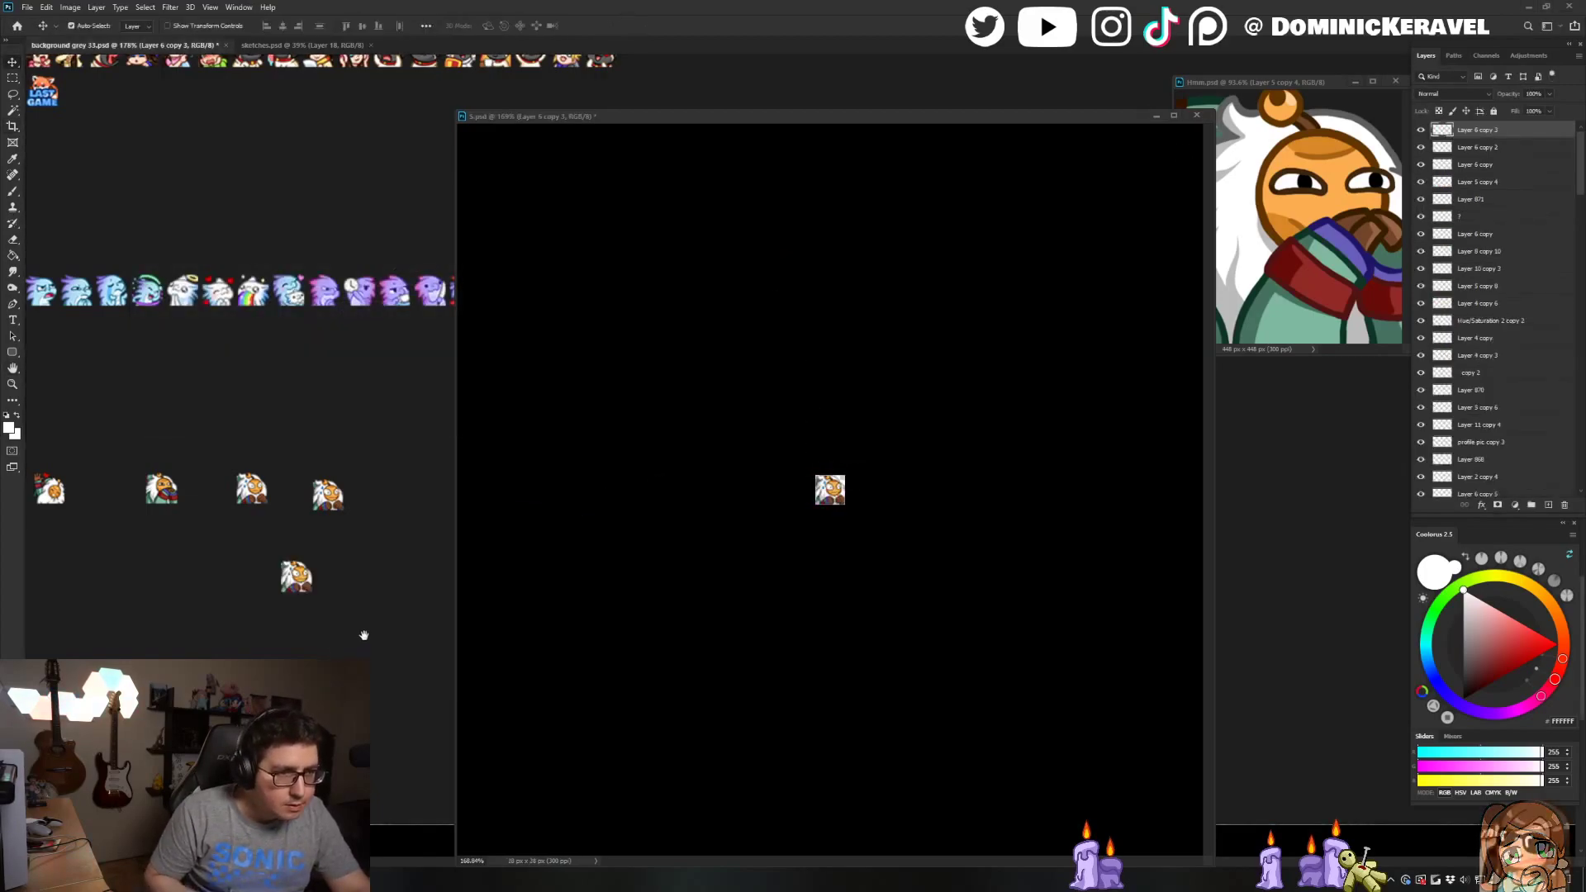
pyautogui.click(557, 557)
# Undo the 28 px resize and scale the merged emote layer up to about 524 × 504 px
pyautogui.hotkey('ctrl', 'z')
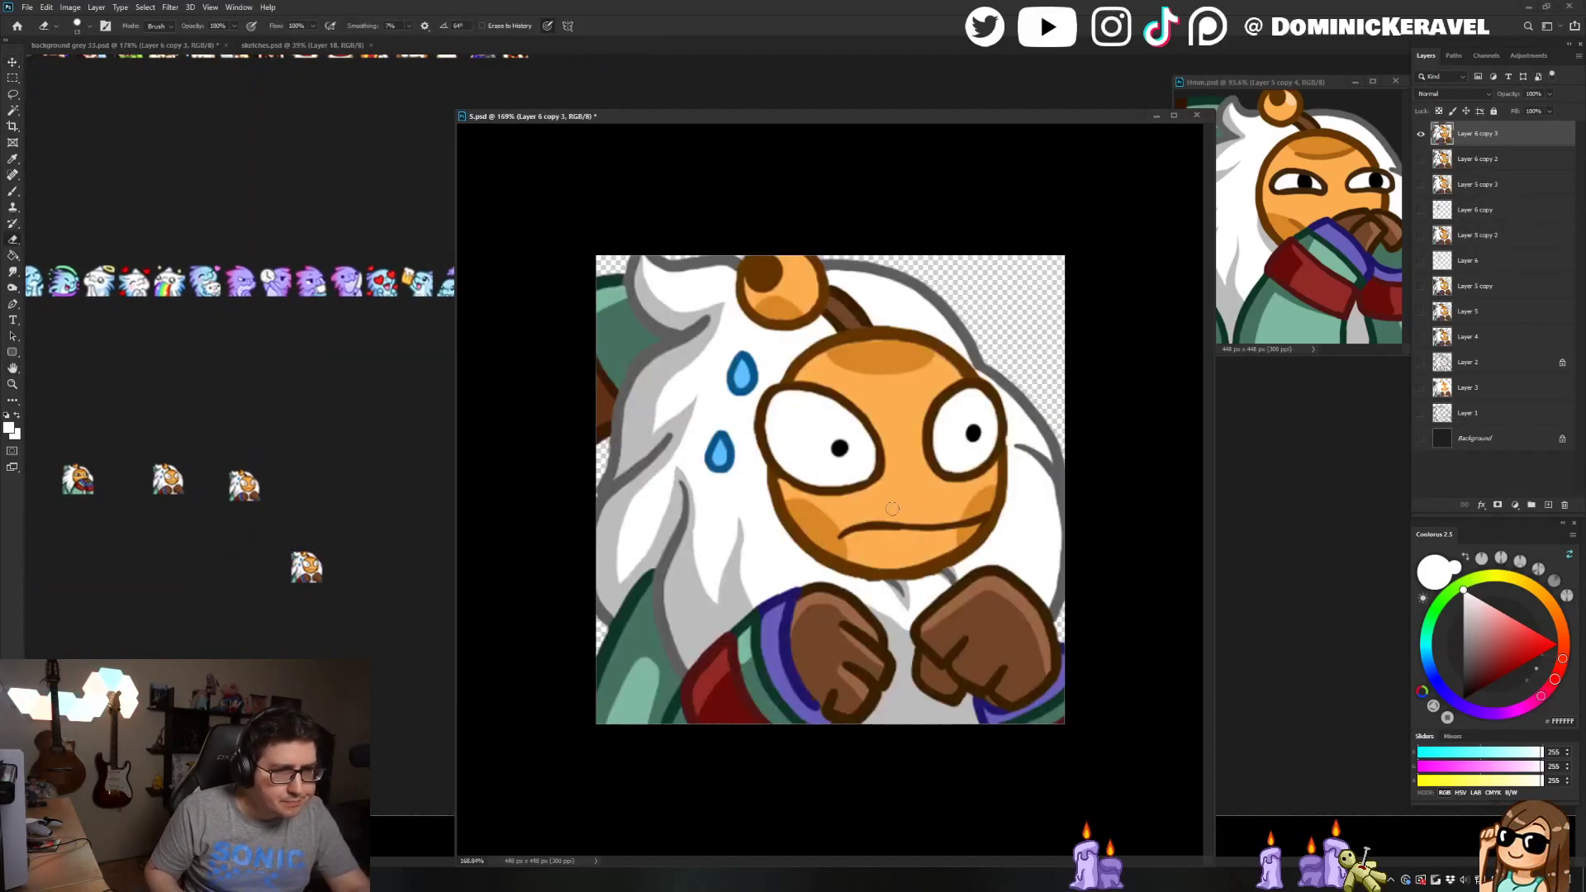
pyautogui.hotkey('ctrl', 't')
pyautogui.moveTo(1084, 261); pyautogui.dragTo(1126, 201)
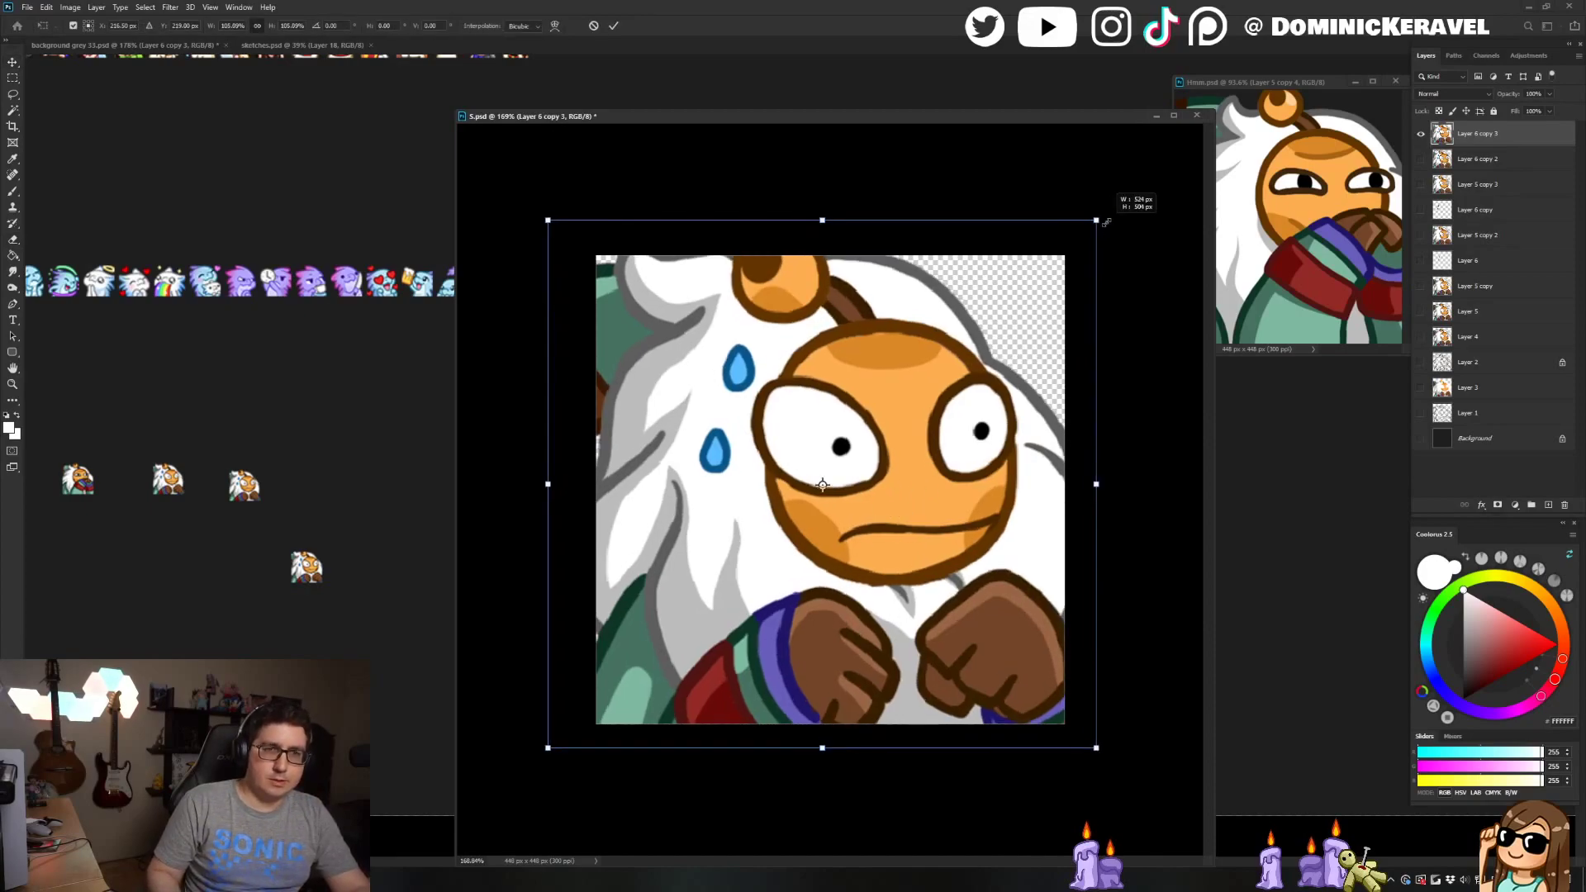
pyautogui.press('Return')
pyautogui.press('Up')
pyautogui.press('Up')
pyautogui.press('Up')
pyautogui.press('Up')
pyautogui.press('Up')
pyautogui.press('Up')
pyautogui.press('Up')
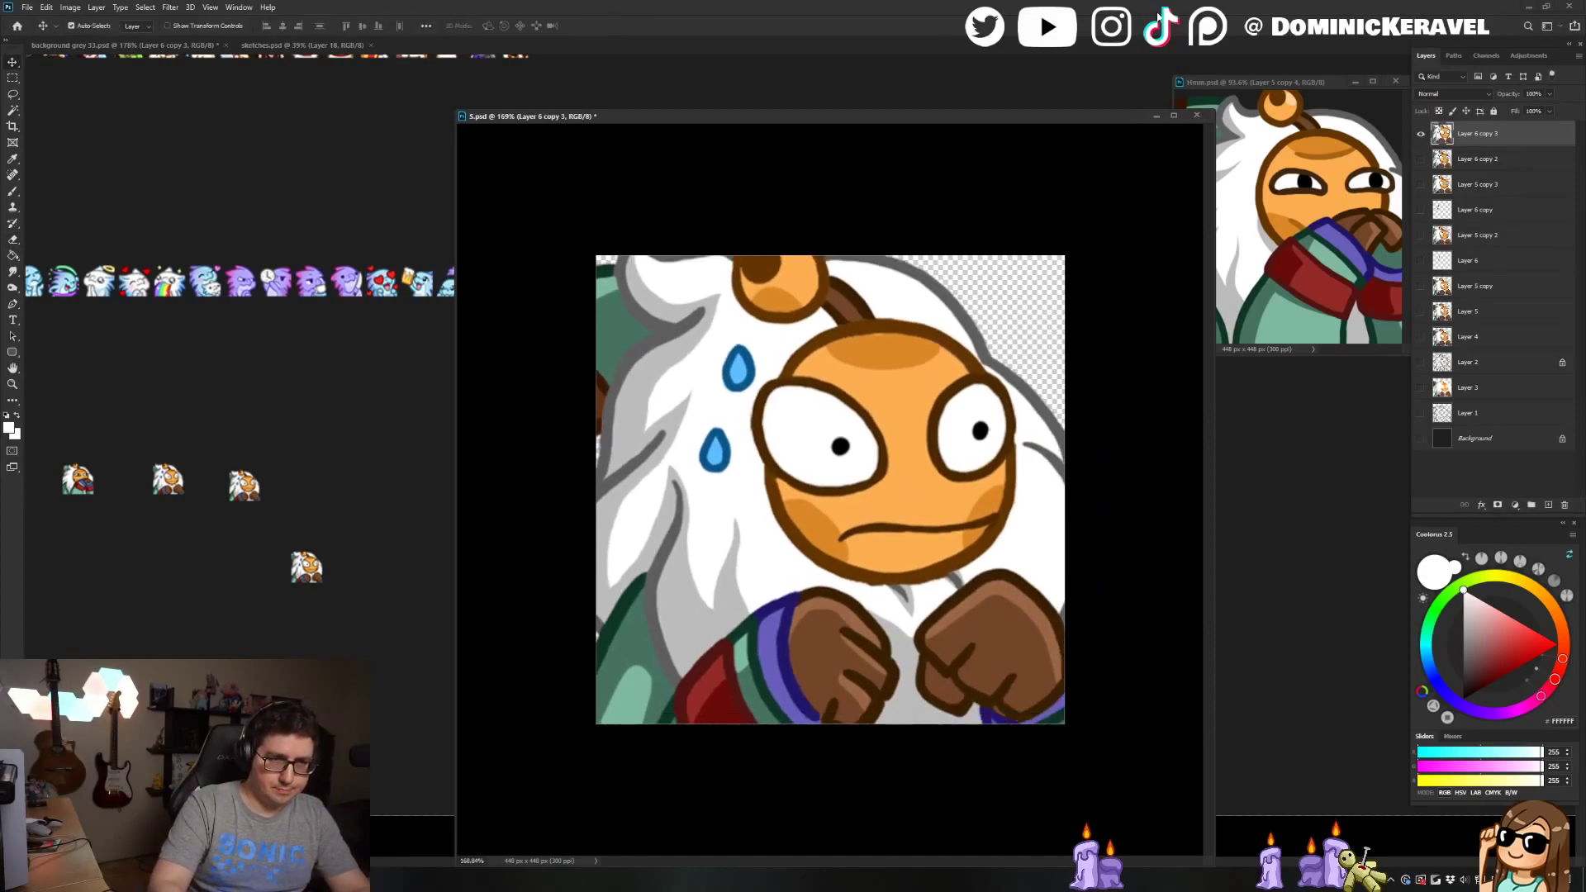
# Resize the closer-cropped emote to 28 × 28 px and place a copy beside the lower thumbnail on the background grey sheet
pyautogui.hotkey('ctrl', 'alt', 'i')
pyautogui.press('Return')
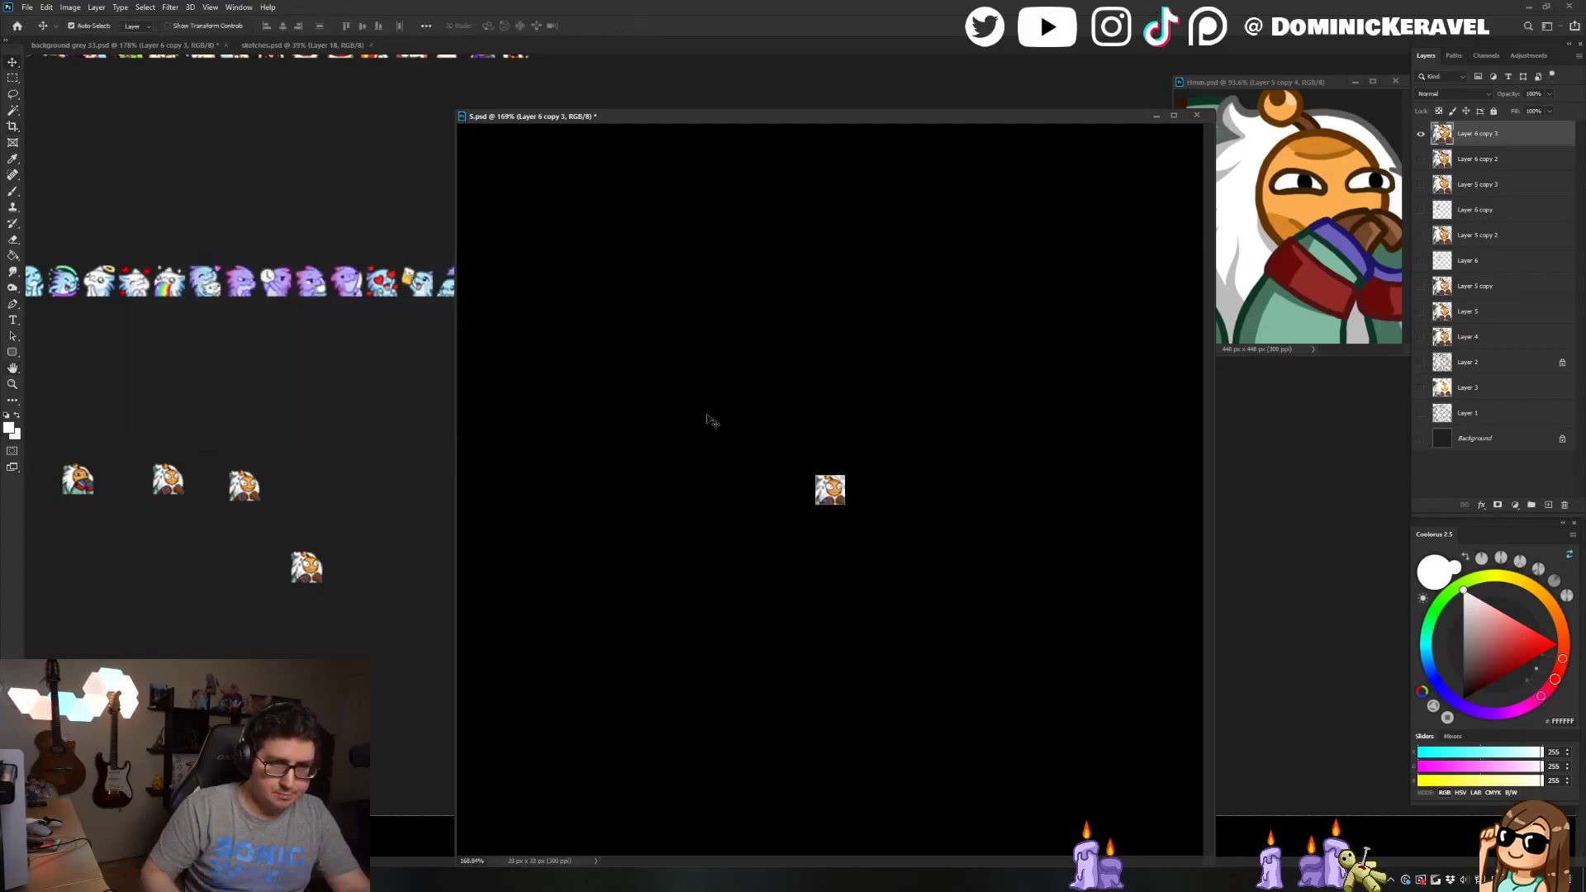
pyautogui.moveTo(816, 484); pyautogui.dragTo(368, 547)
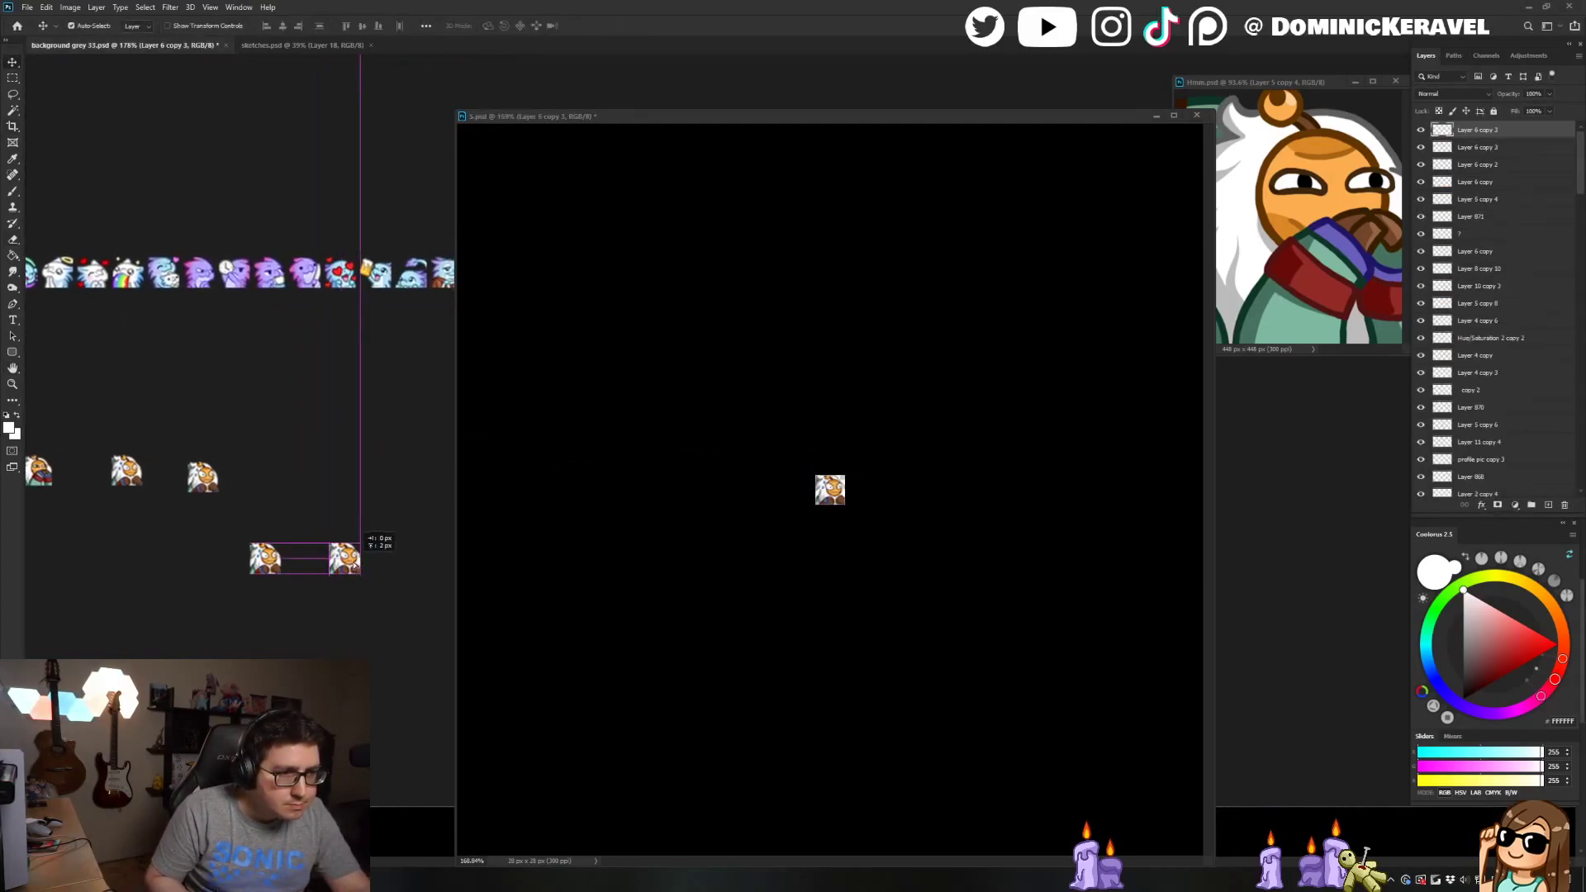
# Place a horizontally flipped copy of the 28 px emote on the background grey sheet, then undo the emote's flip and resize
pyautogui.click(558, 462)
pyautogui.moveTo(829, 489); pyautogui.dragTo(361, 435)
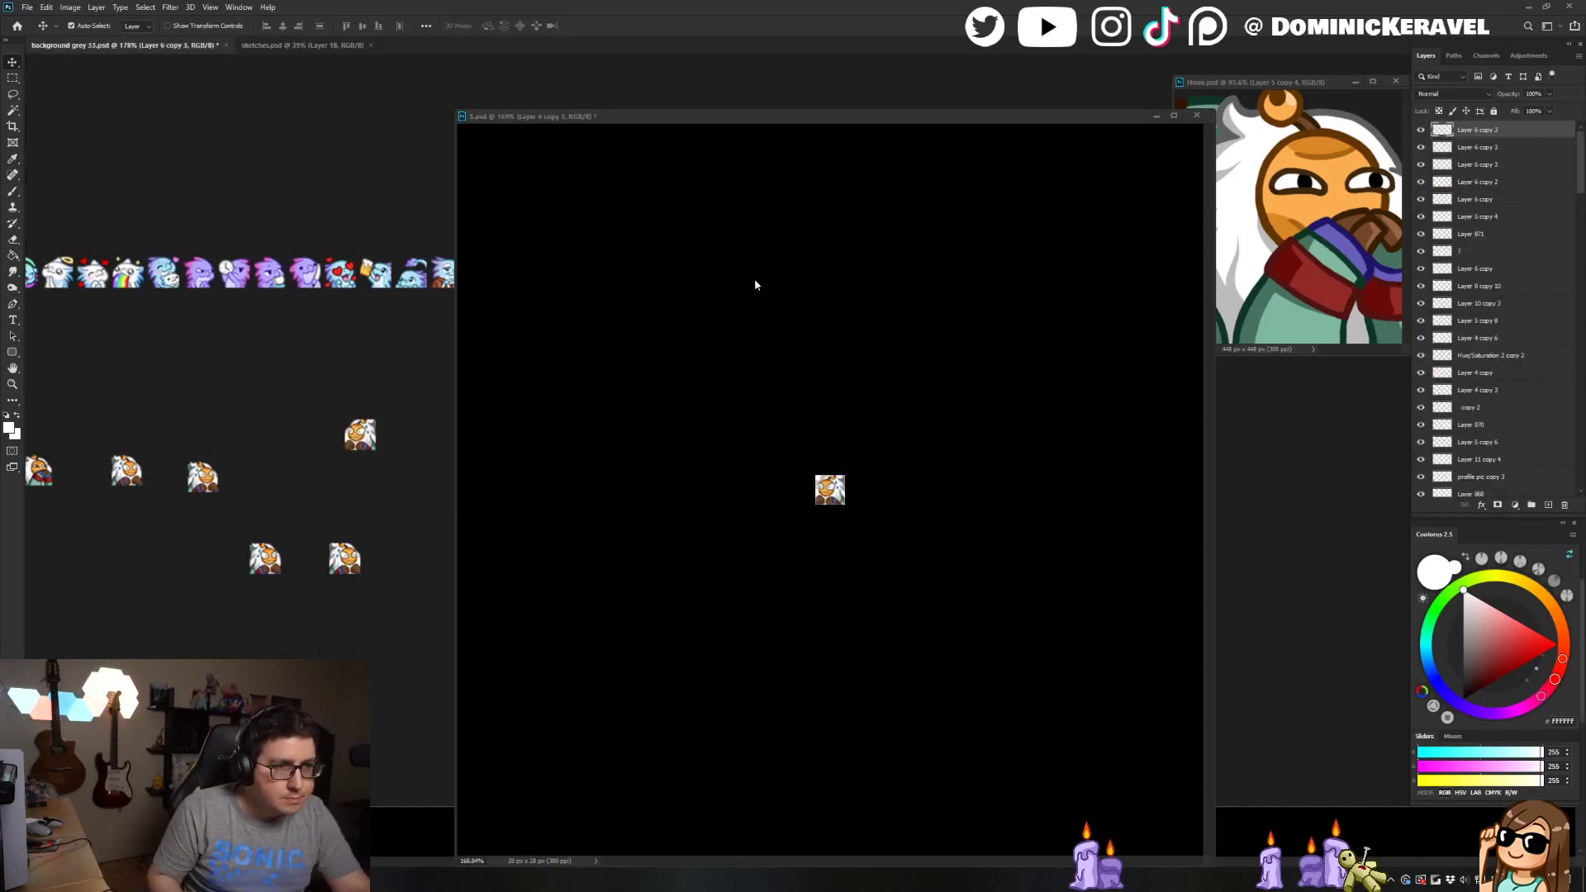
pyautogui.click(781, 287)
pyautogui.hotkey('ctrl', 'z')
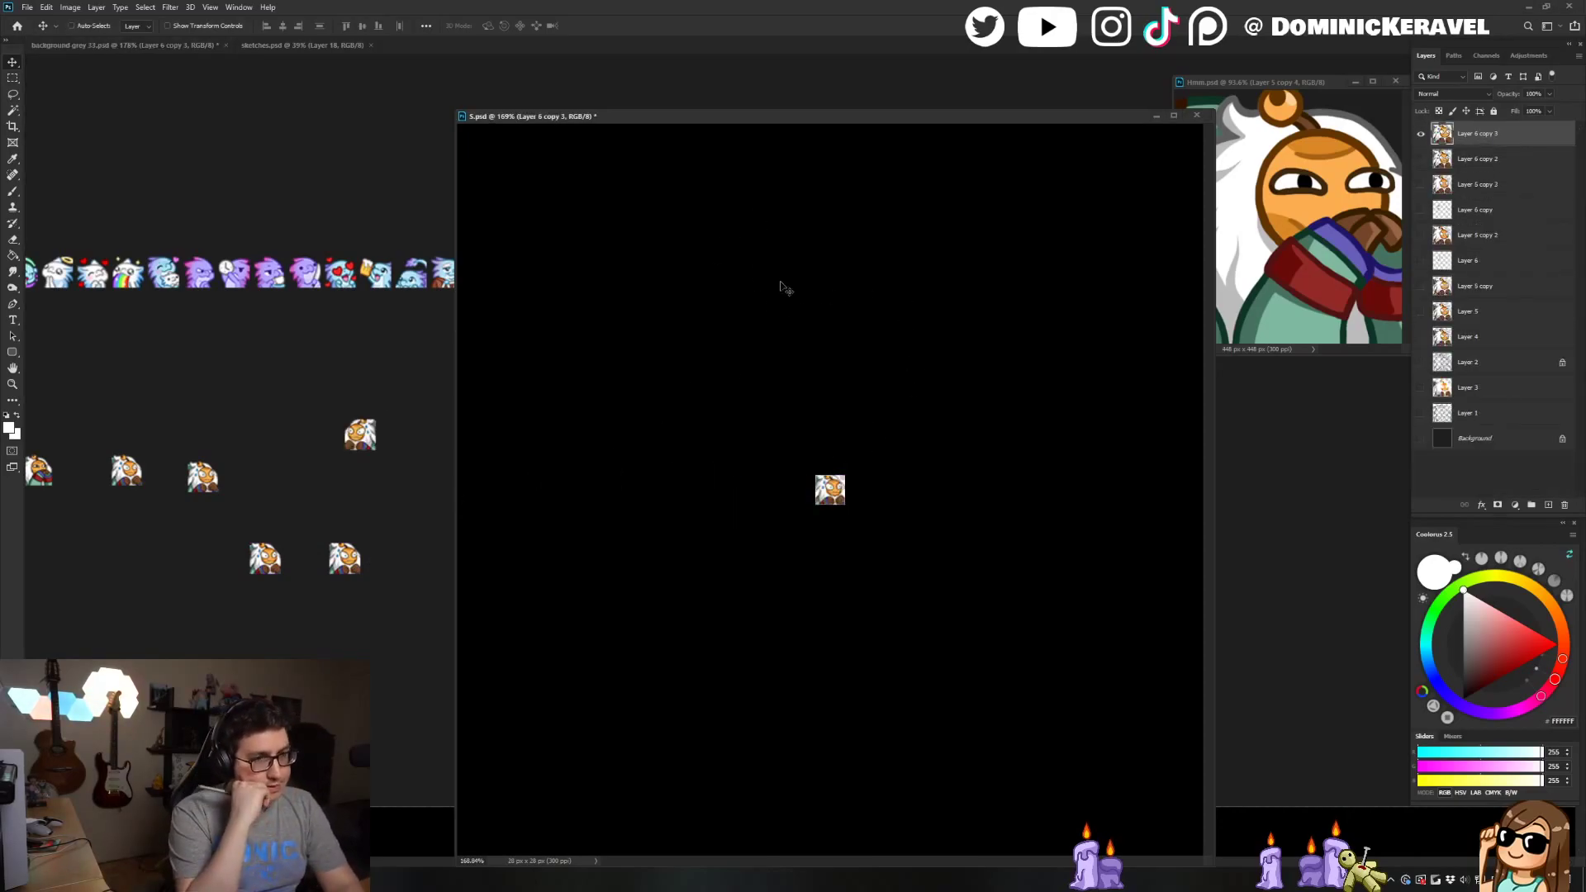
pyautogui.hotkey('ctrl', 'z')
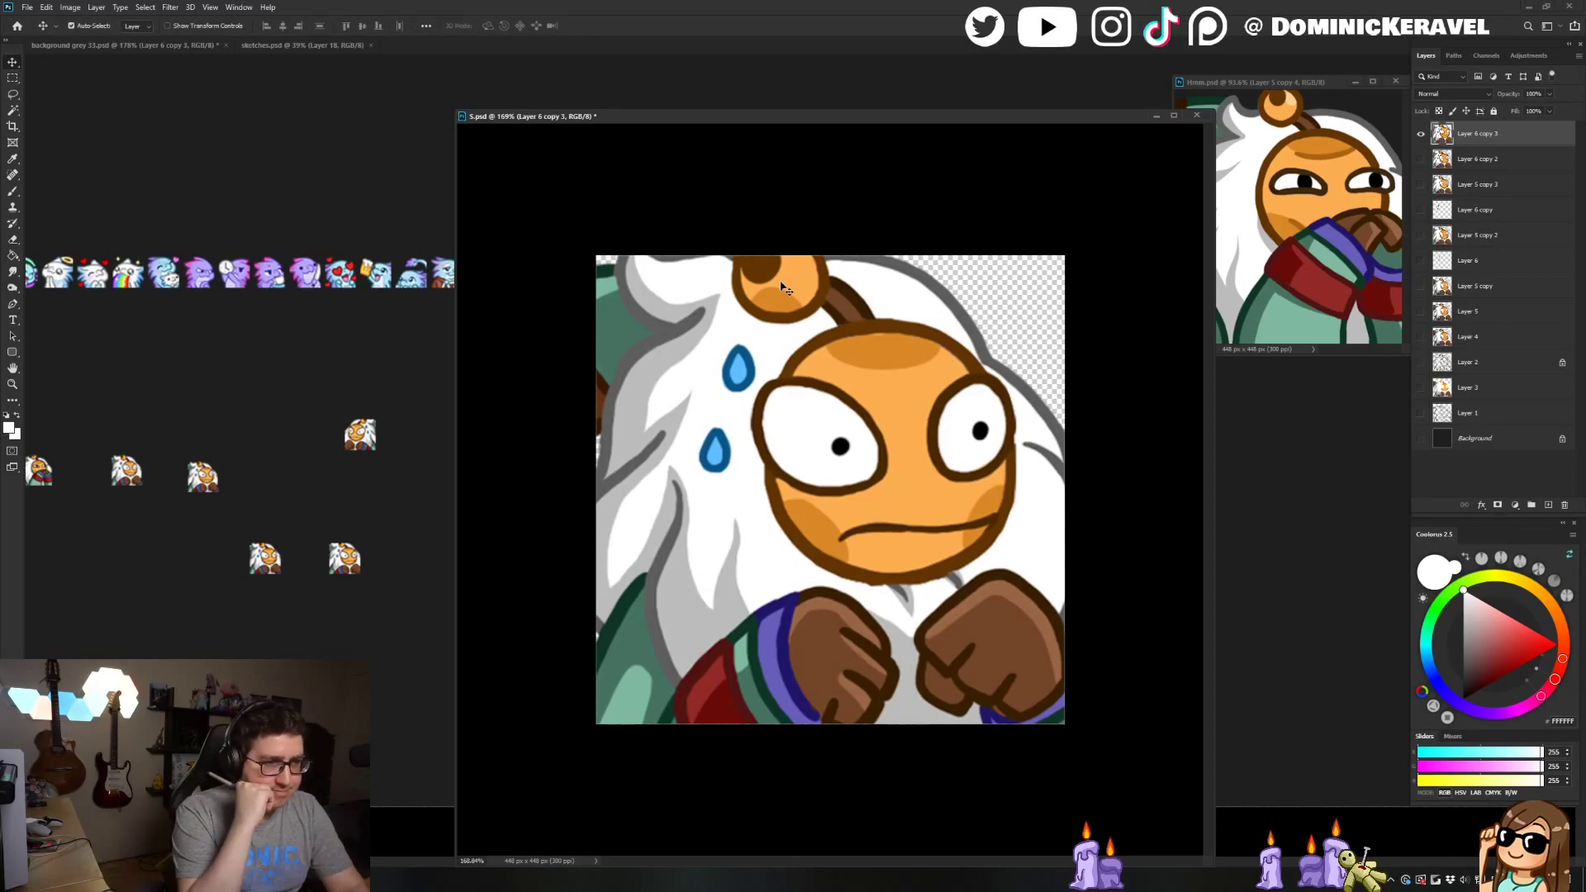
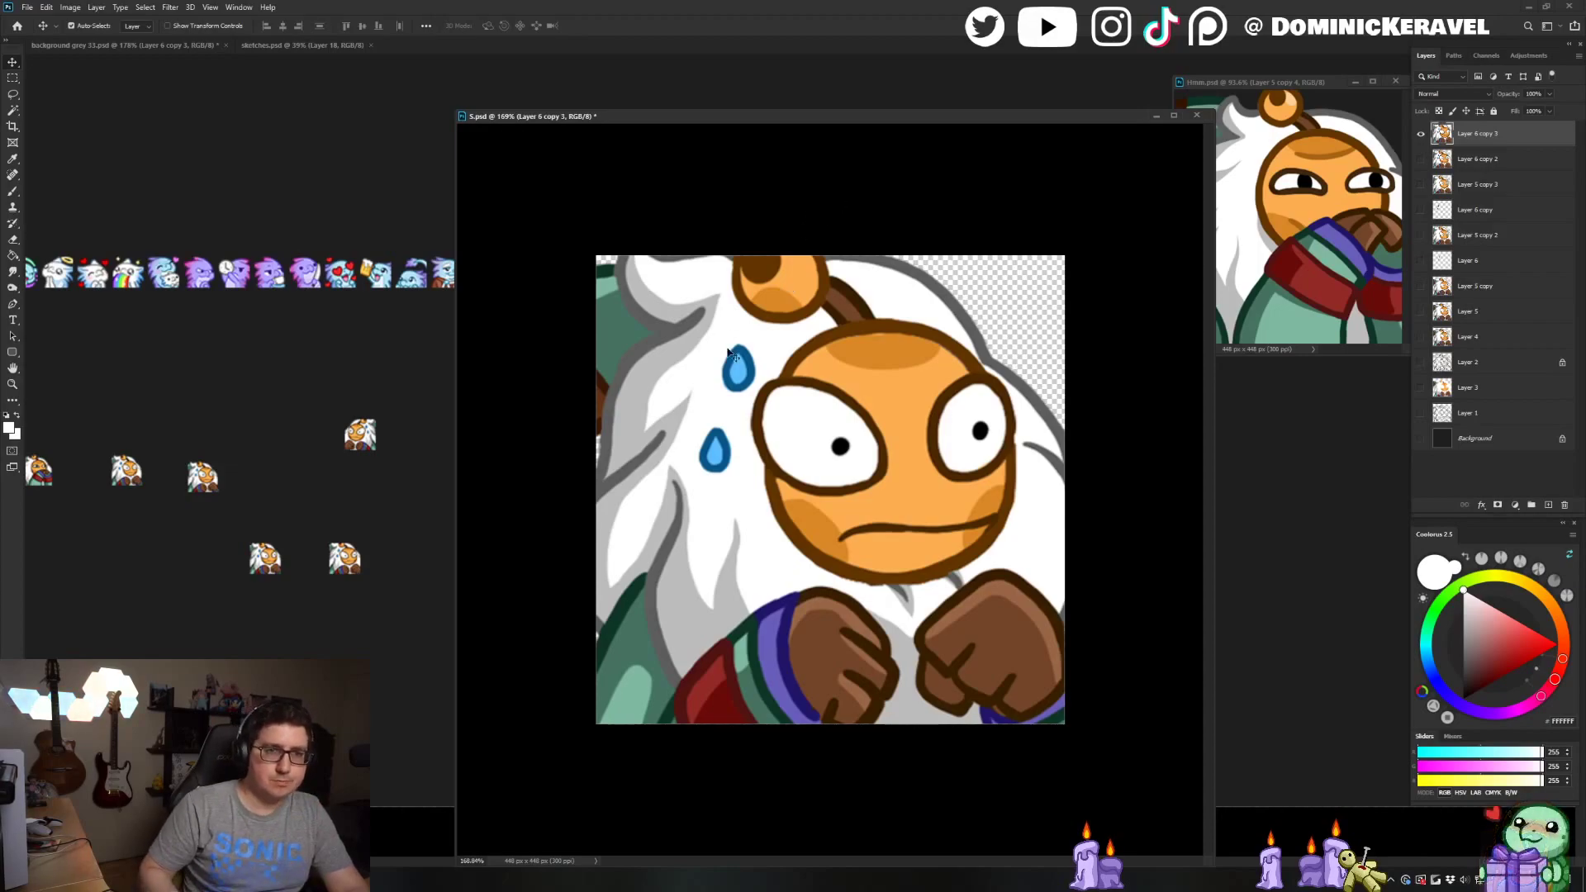
# Select both blue sweat drops, copy them onto a separate layer and delete them from the merged emote layer
pyautogui.press('w')
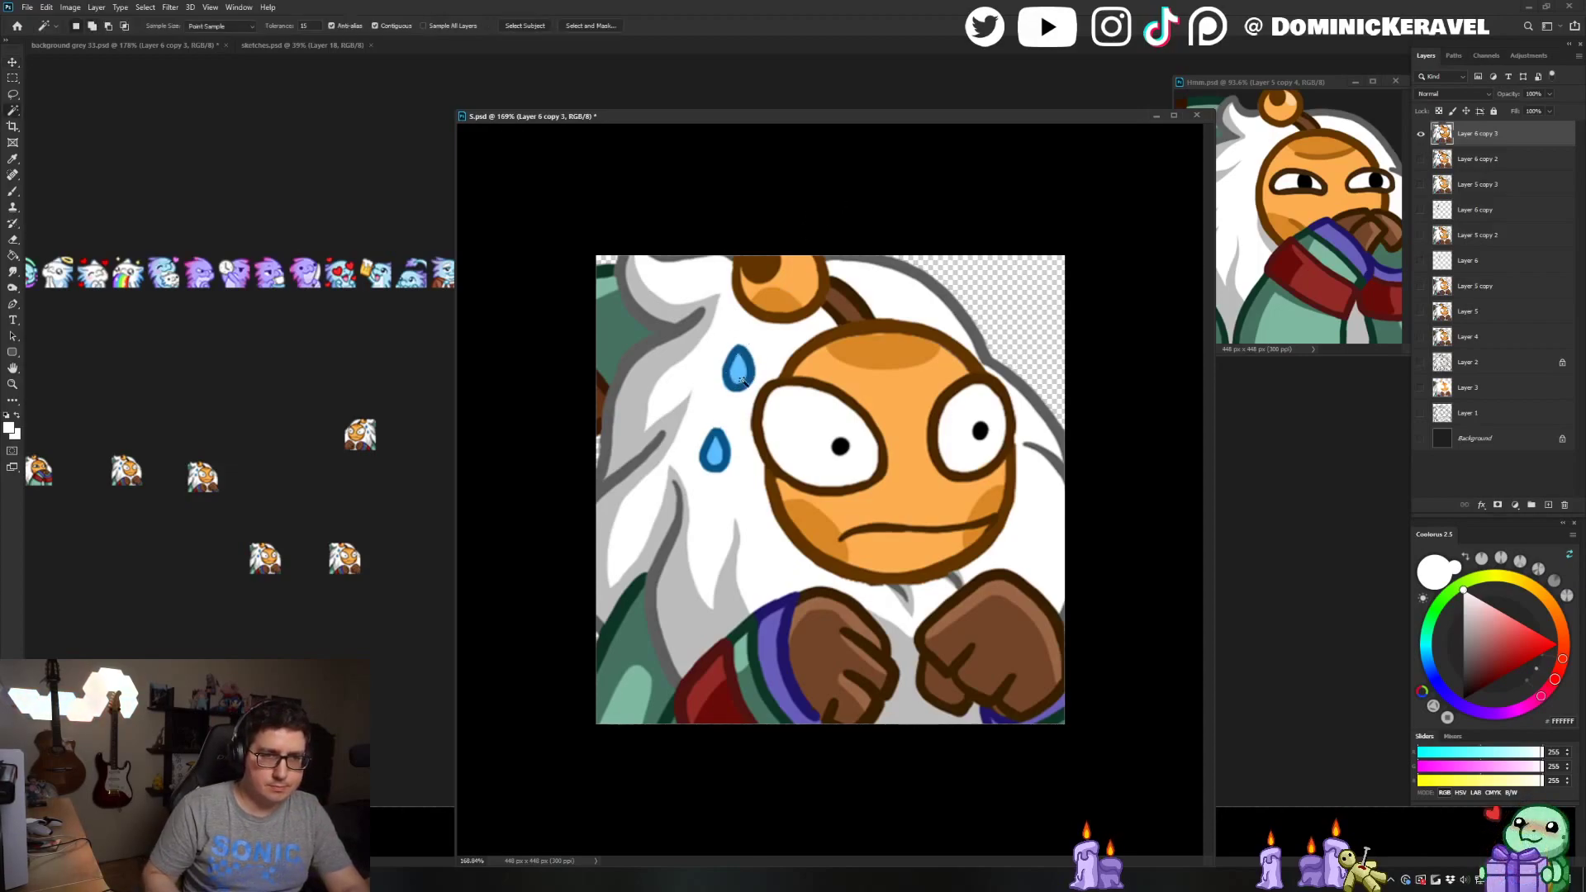
pyautogui.keyDown('shift'); pyautogui.click(724, 467); pyautogui.keyUp('shift')
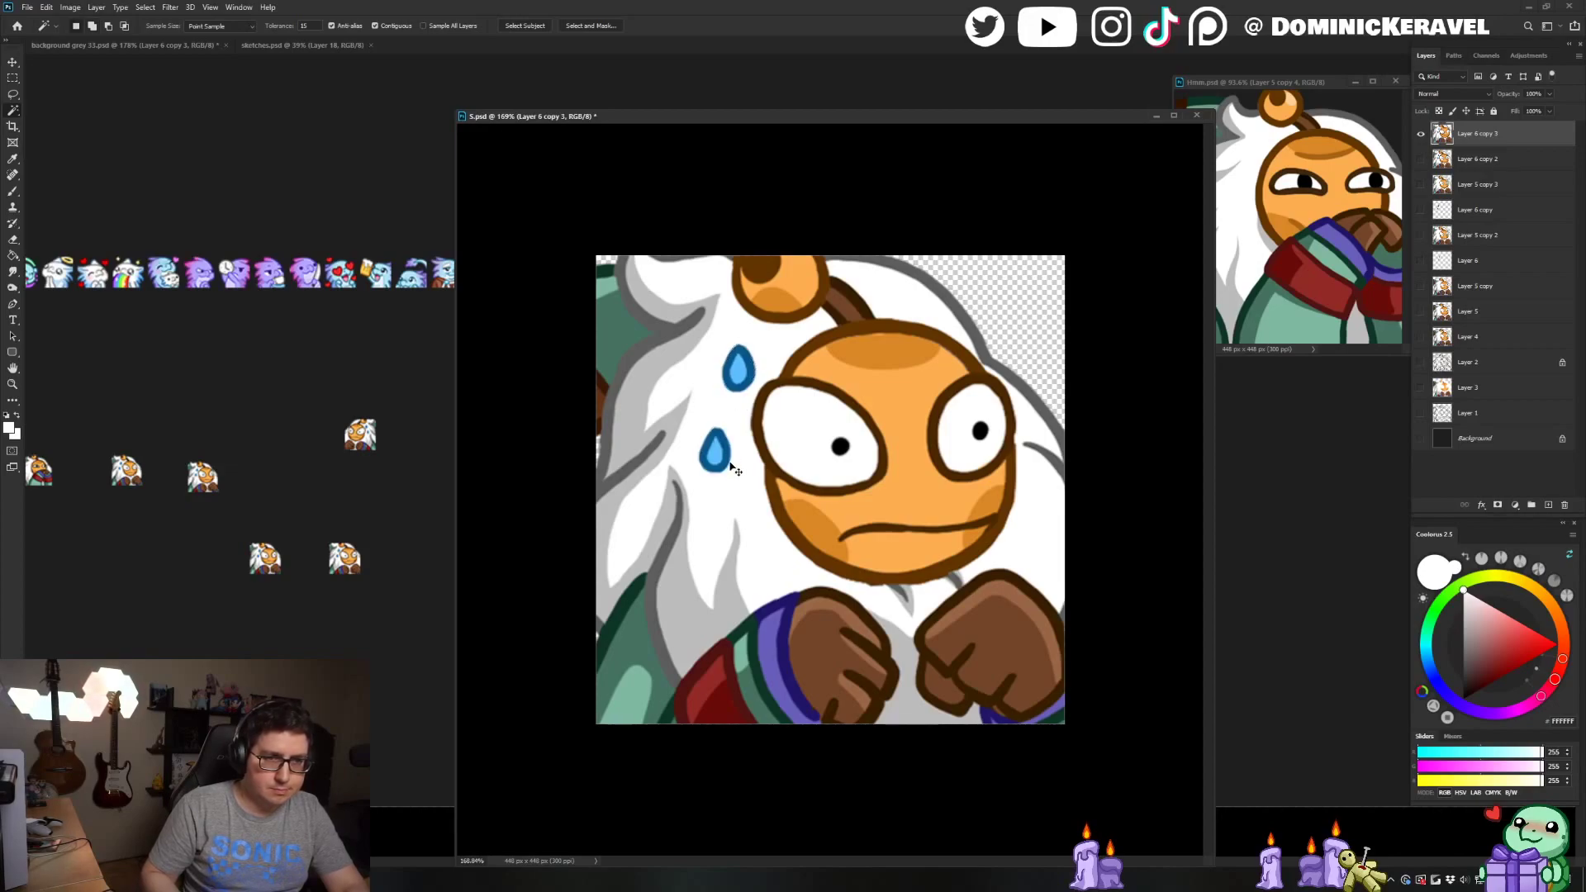
pyautogui.hotkey('ctrl', 'shift', 'alt', 'n')
pyautogui.click(1463, 159)
pyautogui.press('Delete')
# Paint white over the holes the sweat drops left in the hair and show the separate drops layer
pyautogui.press('b')
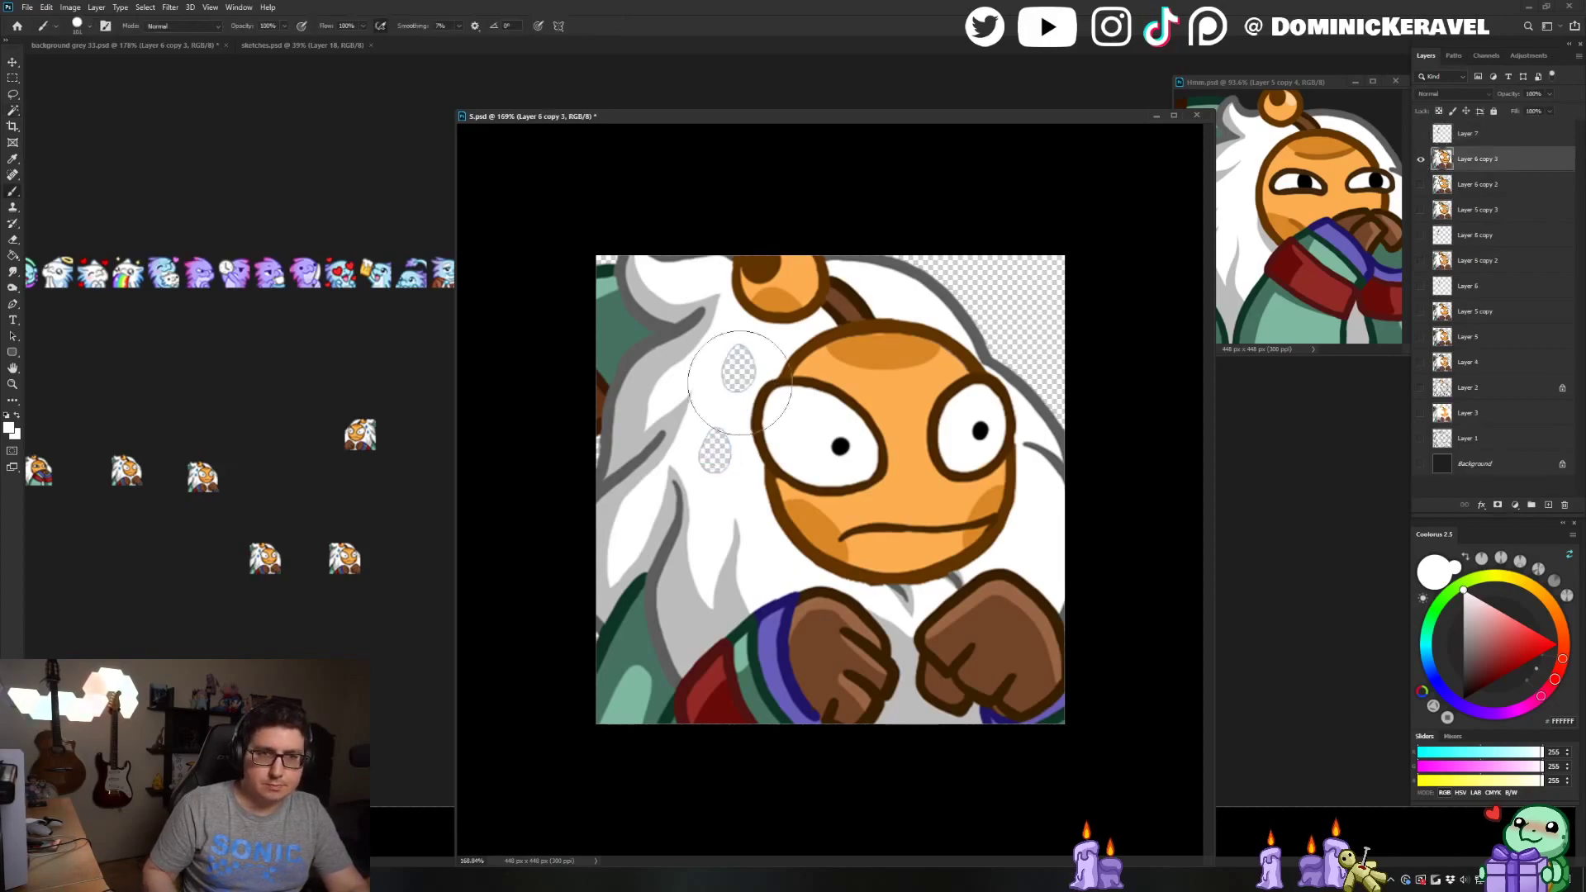
pyautogui.moveTo(727, 363)
pyautogui.mouseDown()
pyautogui.moveTo(743, 333)
pyautogui.moveTo(734, 382)
pyautogui.mouseUp()
pyautogui.moveTo(715, 437); pyautogui.dragTo(715, 460)
pyautogui.click(1421, 134)
pyautogui.click(1462, 134)
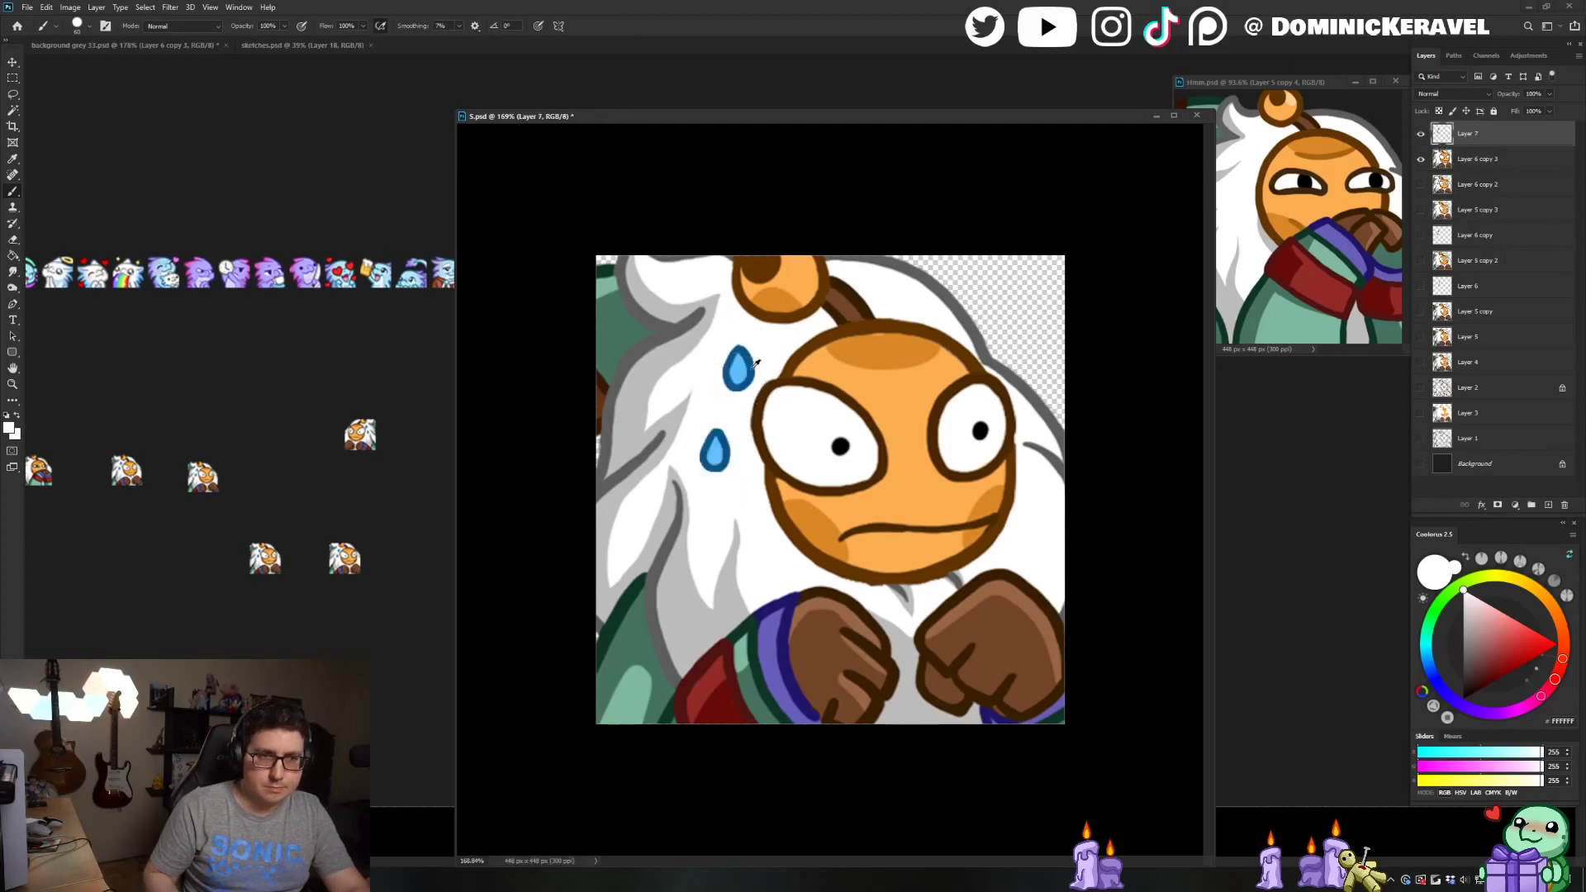
# Fill the insides of both sweat drops with light blue #7FCCFF on a duplicate of the drops layer, keeping the original hidden
pyautogui.keyDown('alt'); pyautogui.click(749, 361); pyautogui.keyUp('alt')
pyautogui.moveTo(1496, 144); pyautogui.dragTo(1433, 163)
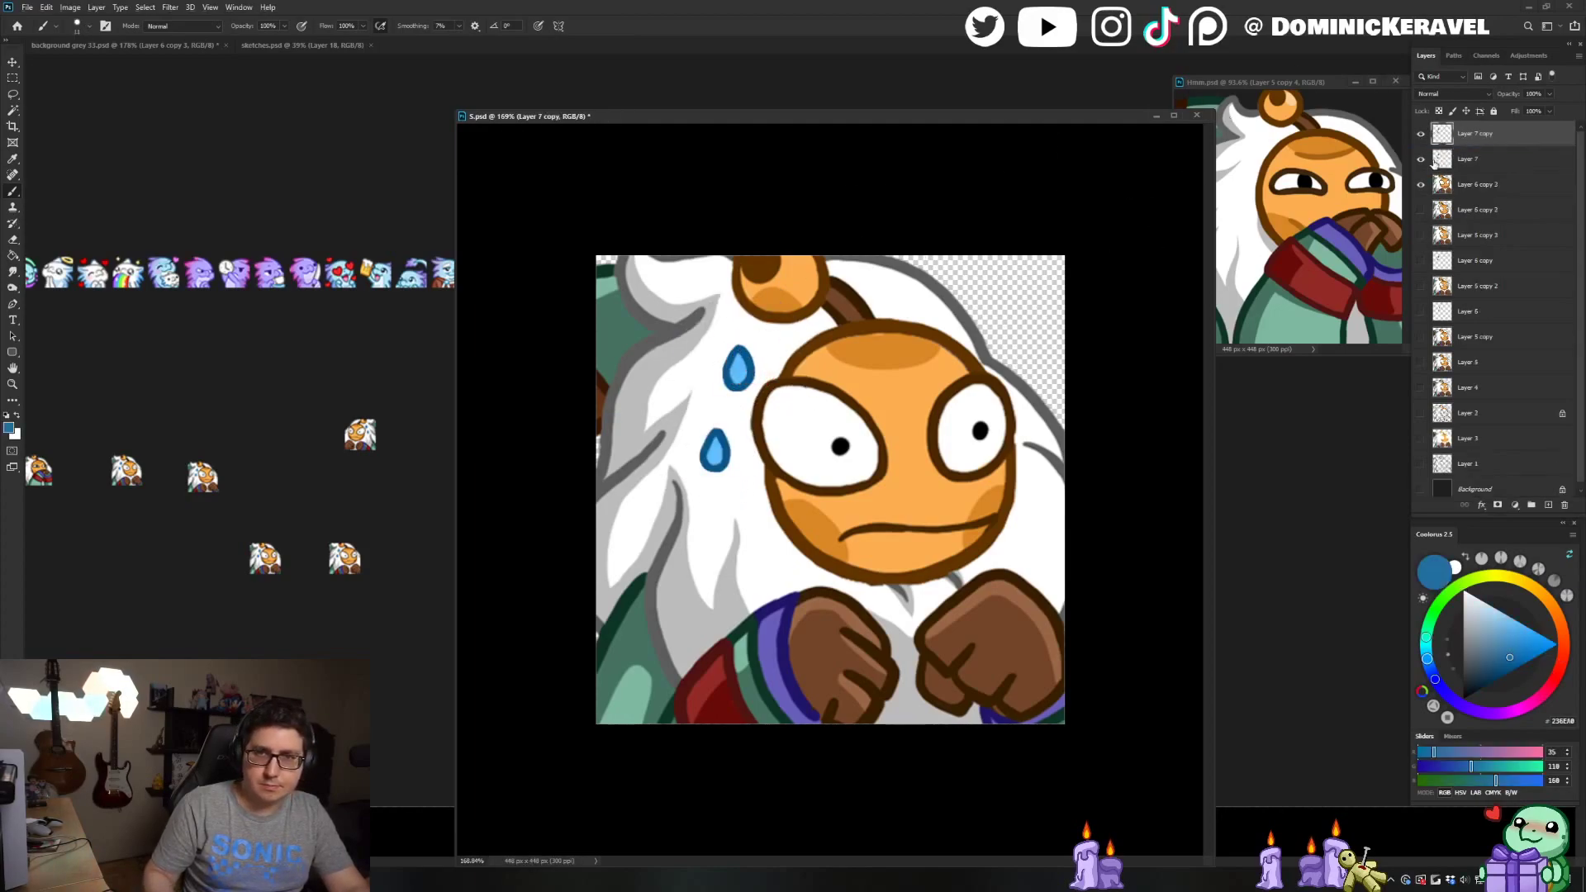
pyautogui.click(1527, 634)
pyautogui.press('g')
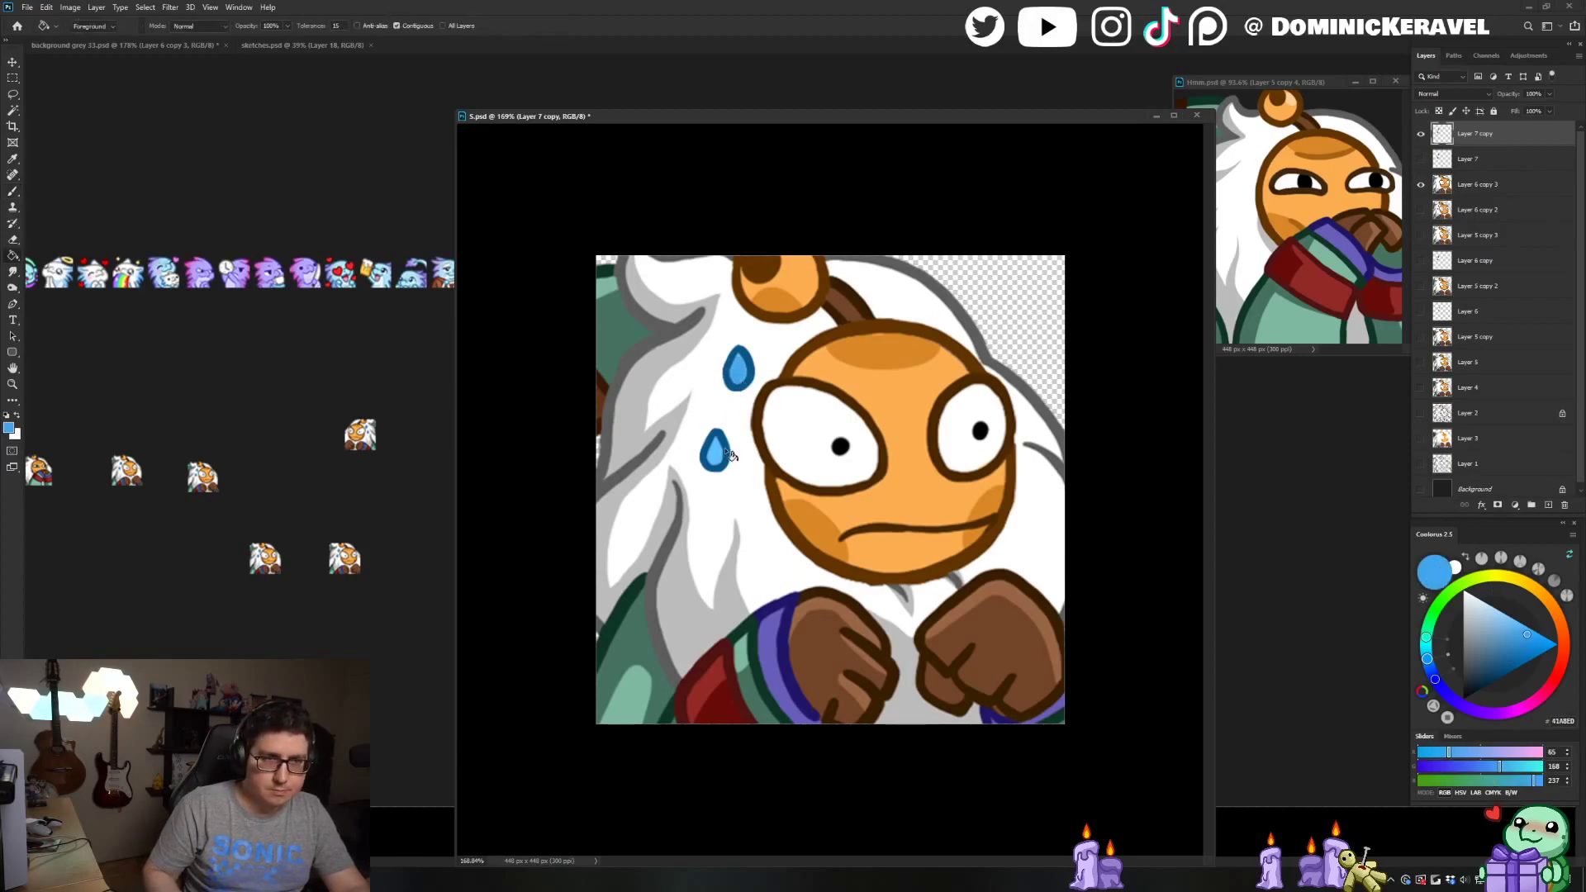
pyautogui.click(1511, 617)
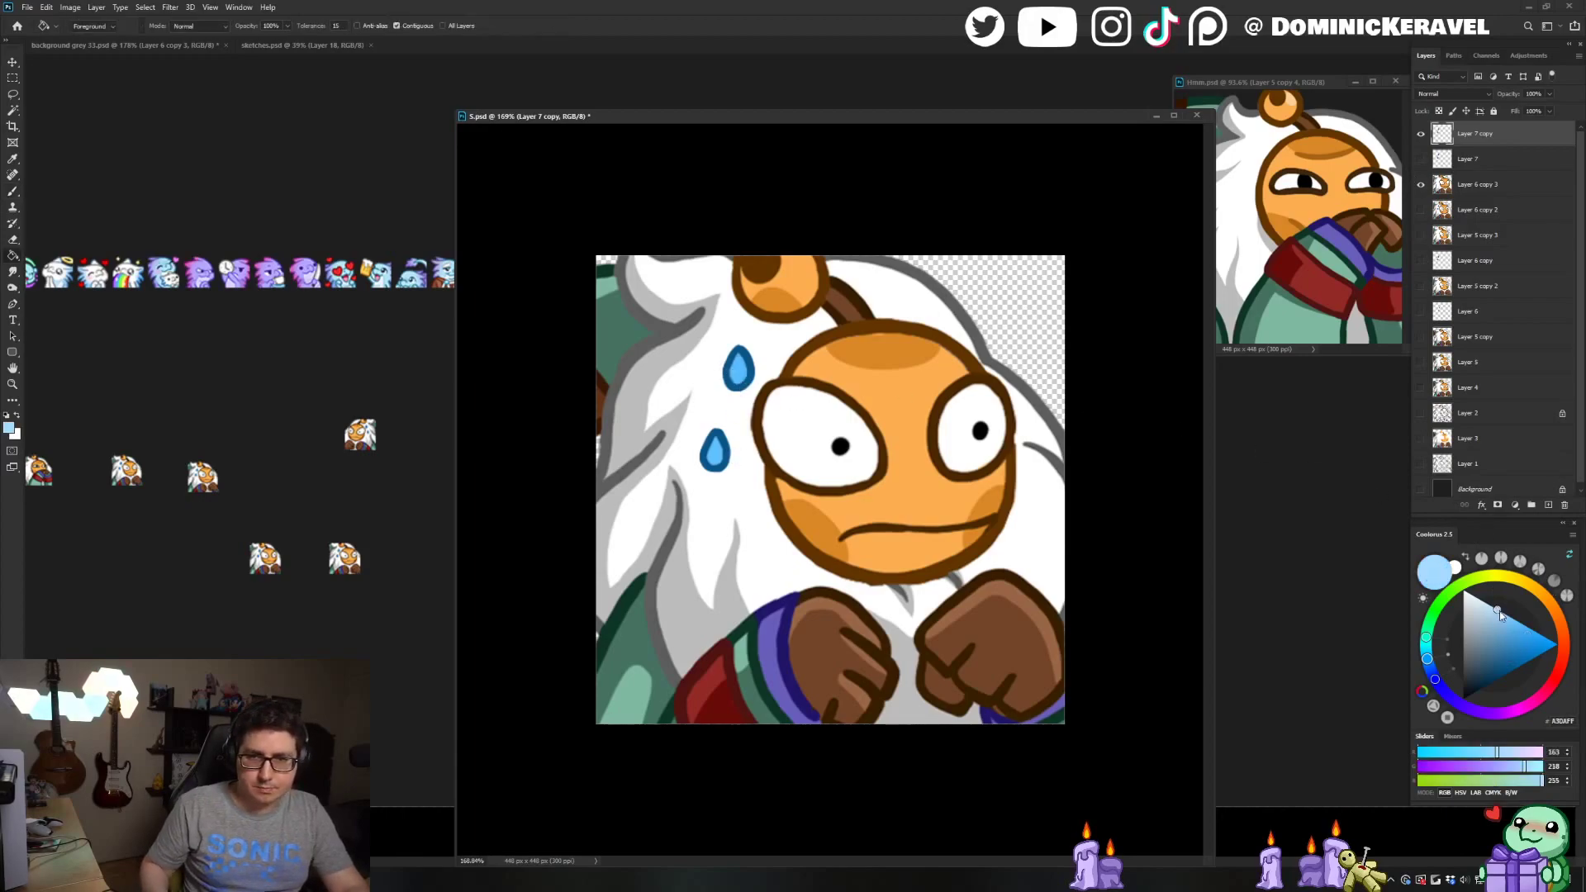
pyautogui.click(750, 380)
pyautogui.click(715, 451)
pyautogui.press('b')
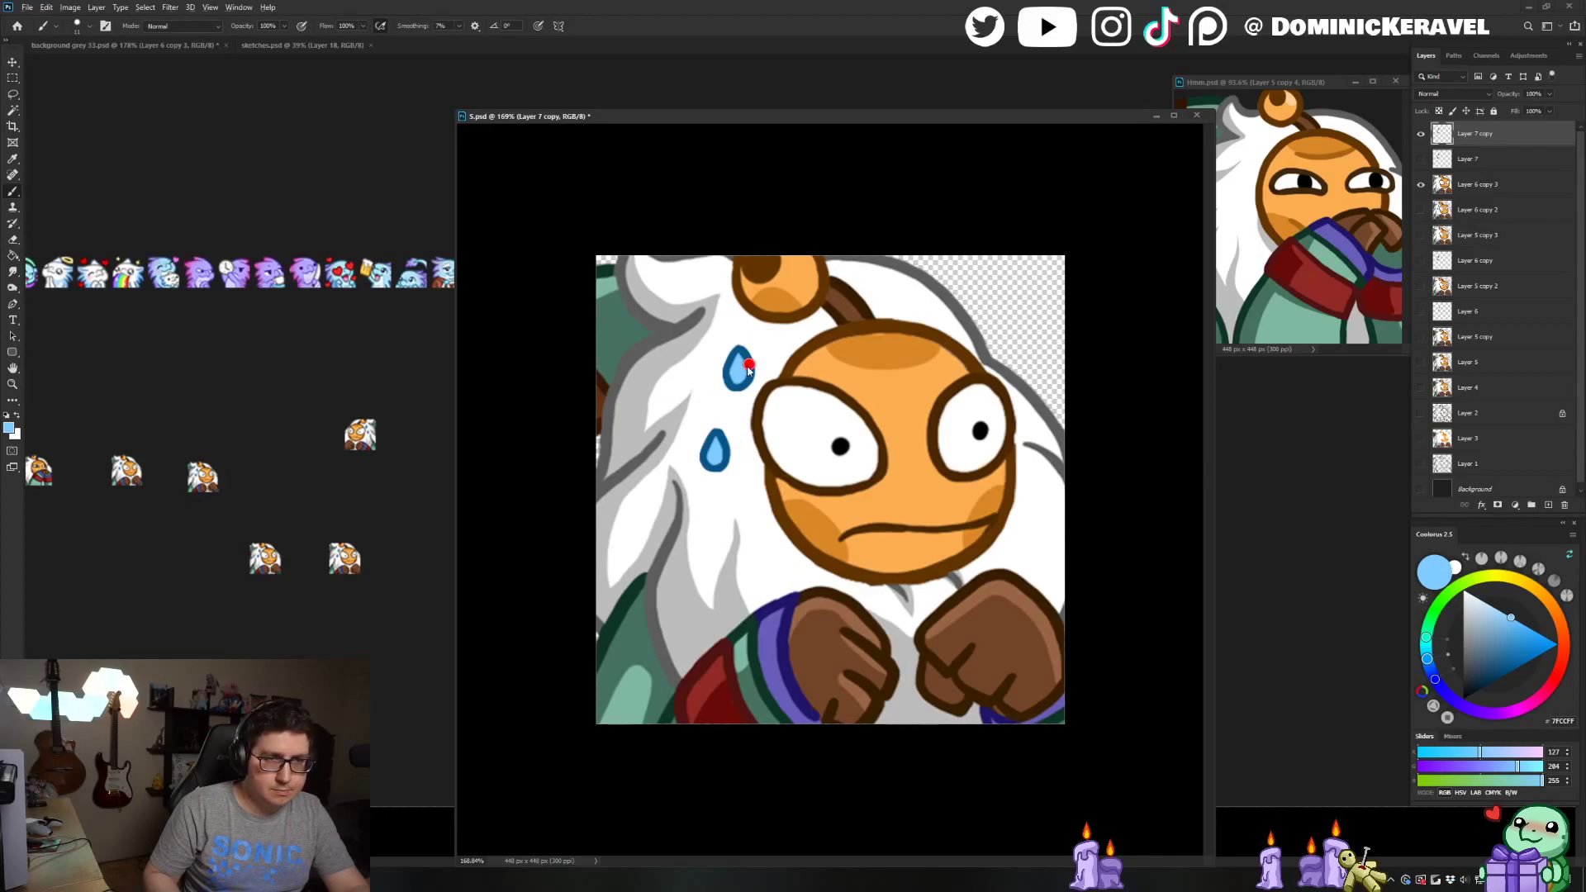
# Enlarge the light blue sweat drops slightly and merge their layer with the emote layer
pyautogui.hotkey('ctrl', 't')
pyautogui.moveTo(791, 317); pyautogui.dragTo(762, 299)
pyautogui.press('Return')
pyautogui.press('v')
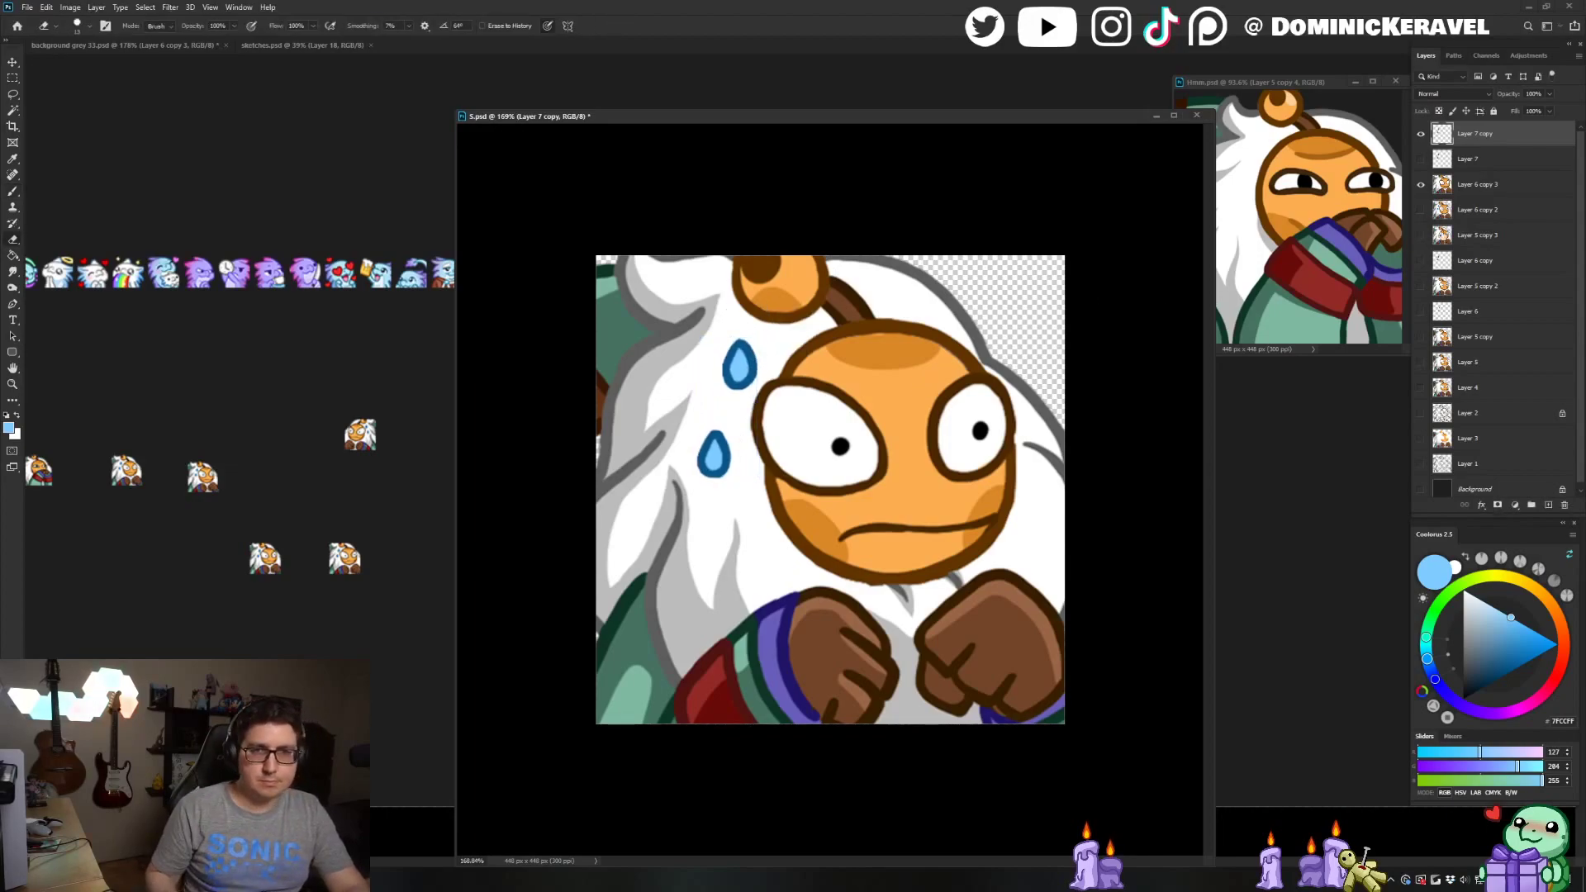
pyautogui.keyDown('shift'); pyautogui.click(1482, 184); pyautogui.keyUp('shift')
pyautogui.hotkey('ctrl', 'e')
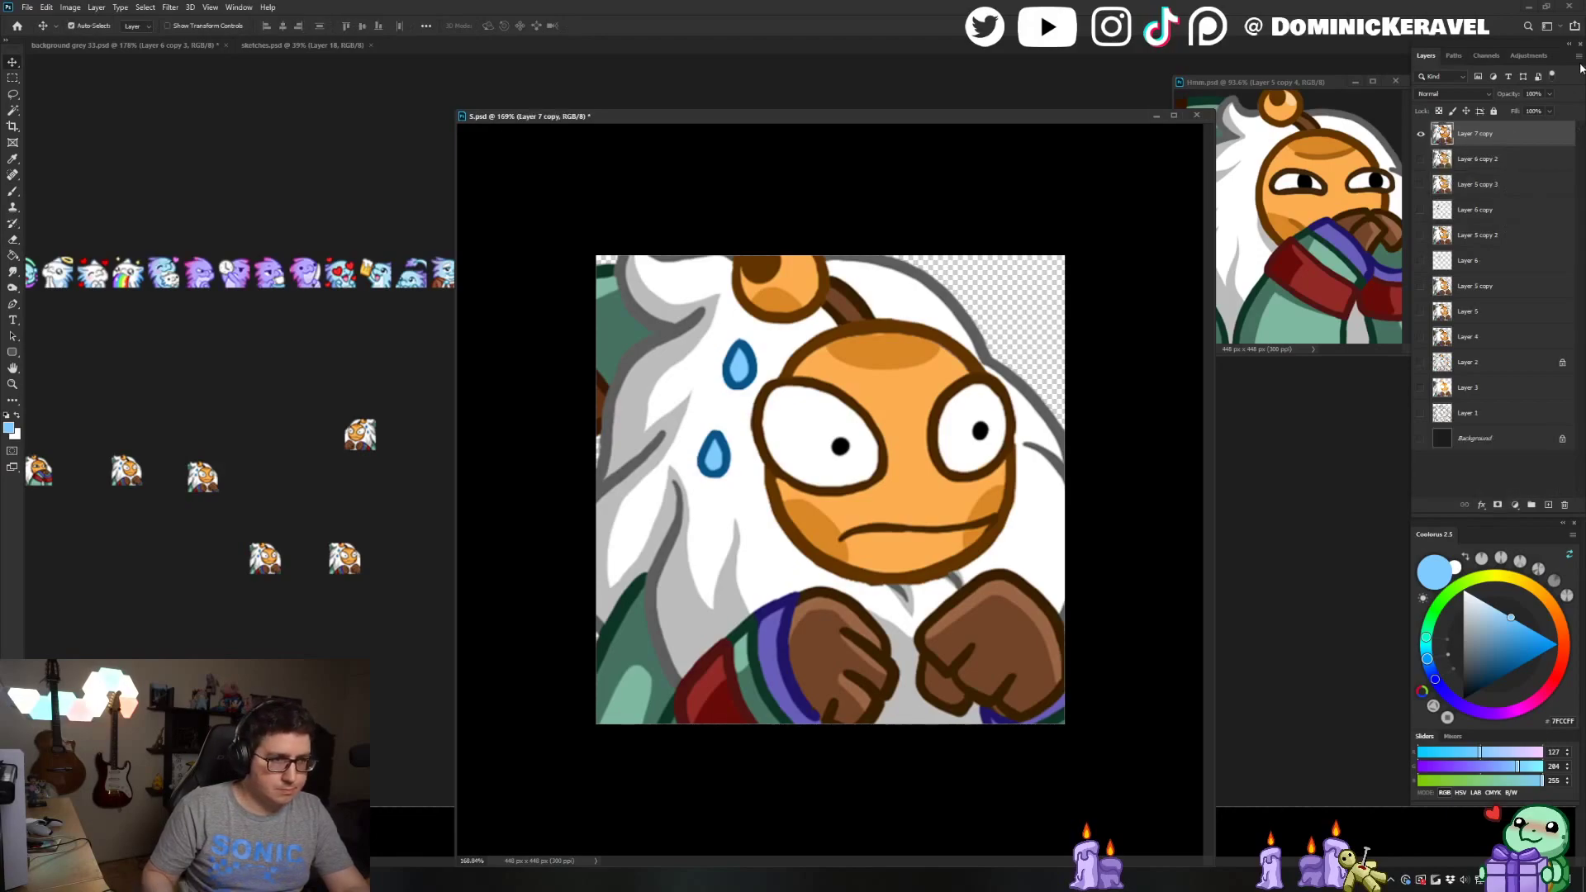
# Resize the emote with enlarged drops to 28 px and place a copy beside the lower thumbnails on the background grey sheet
pyautogui.hotkey('ctrl', 'alt', 'i')
pyautogui.write('28')
pyautogui.press('Return')
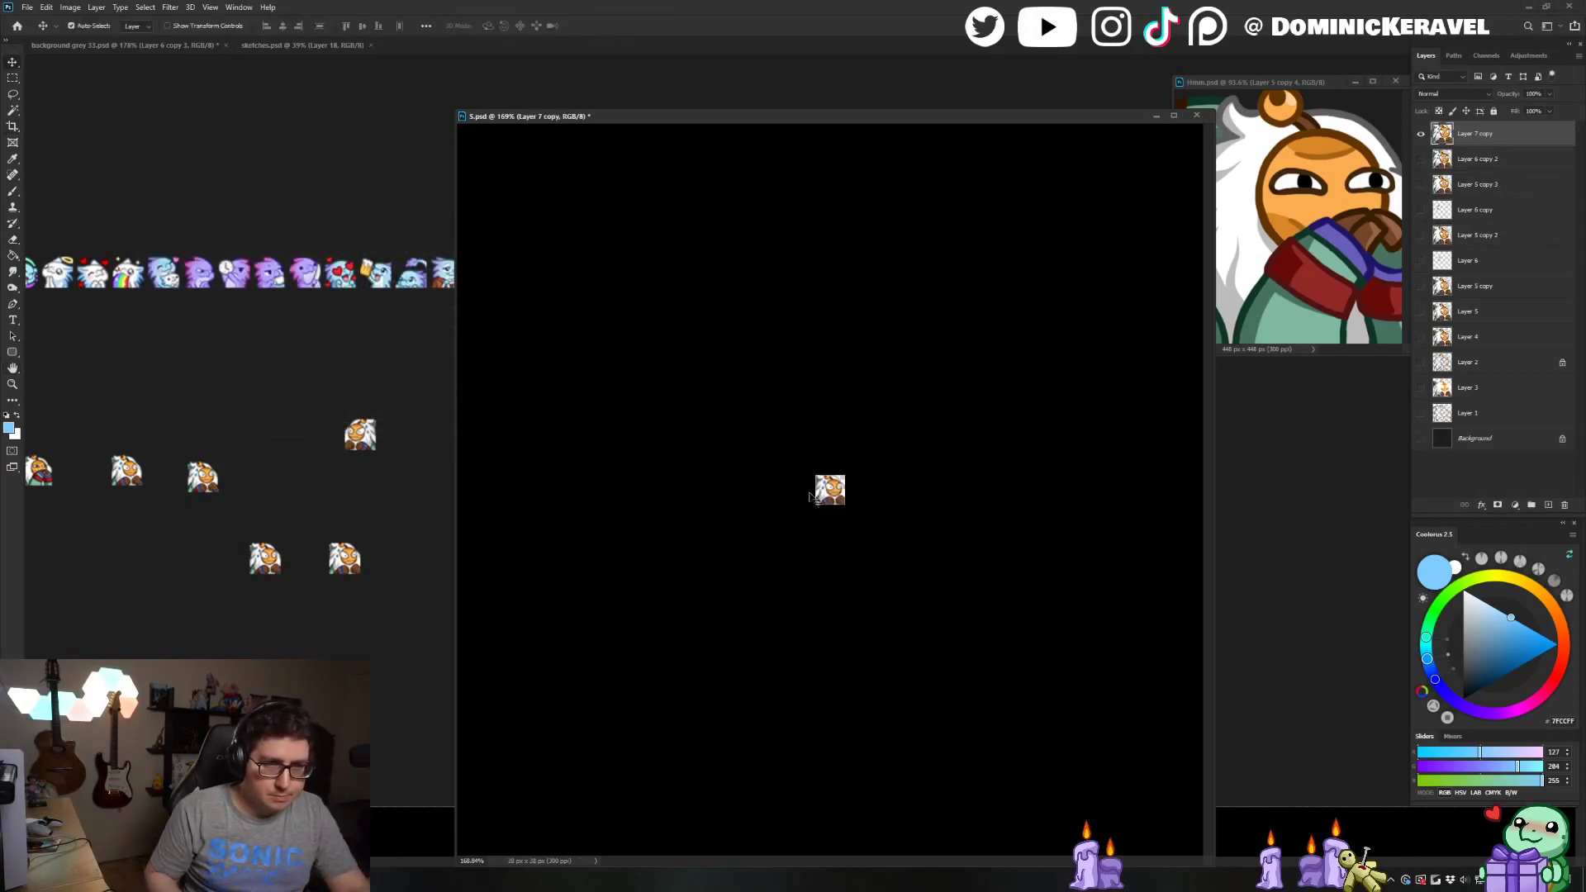
pyautogui.moveTo(810, 495); pyautogui.dragTo(402, 574)
pyautogui.click(559, 355)
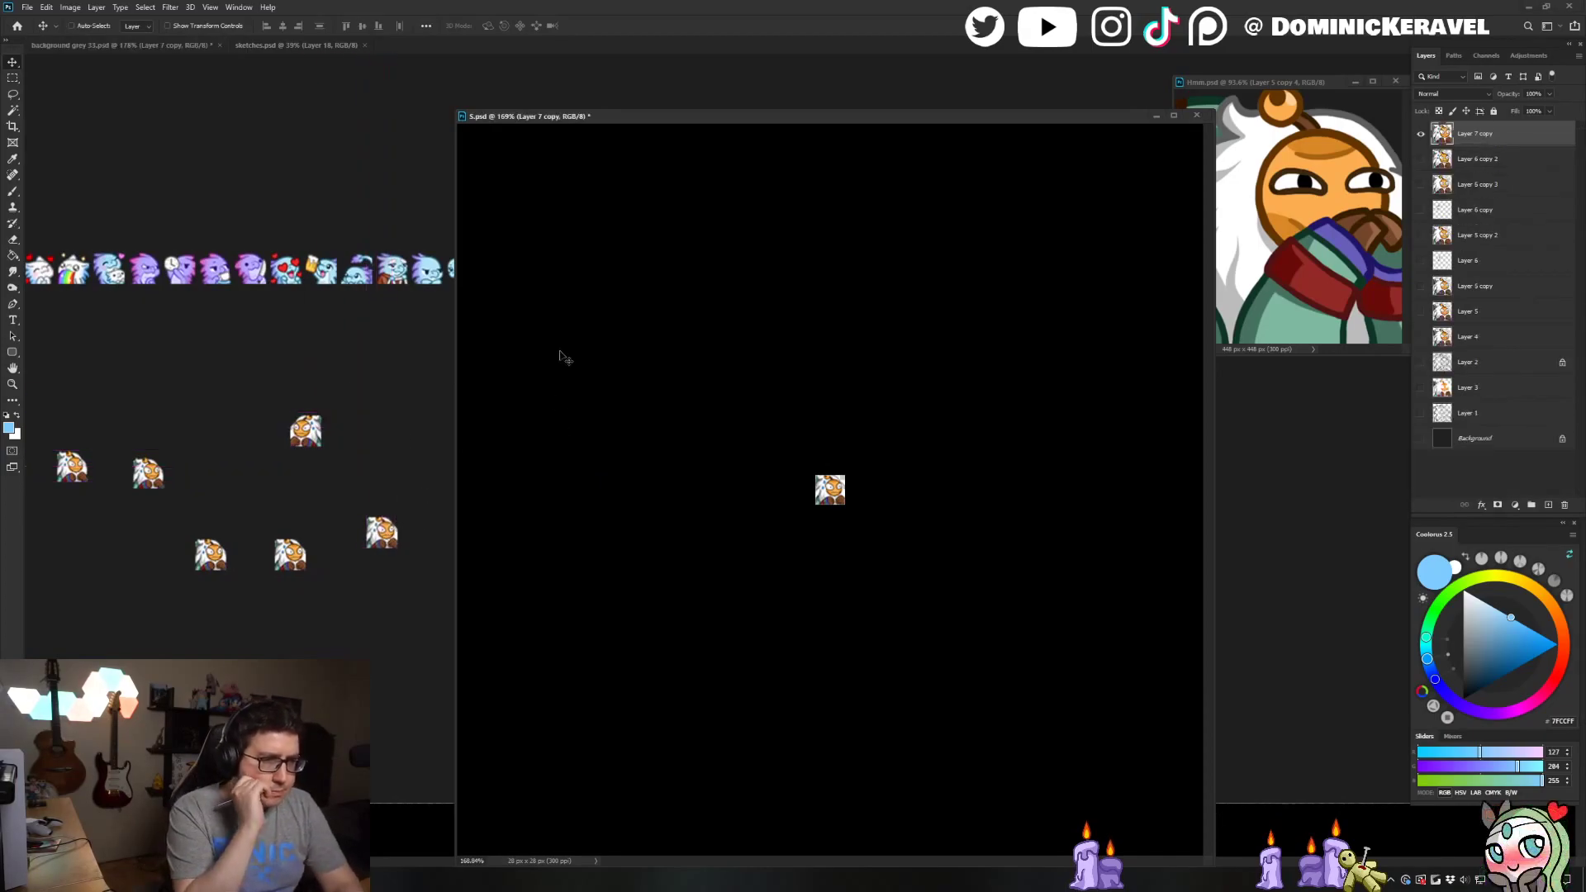
# Undo the emote's 28 px resize, the layer merge and the enlargement of the sweat drops
pyautogui.hotkey('ctrl', 'z')
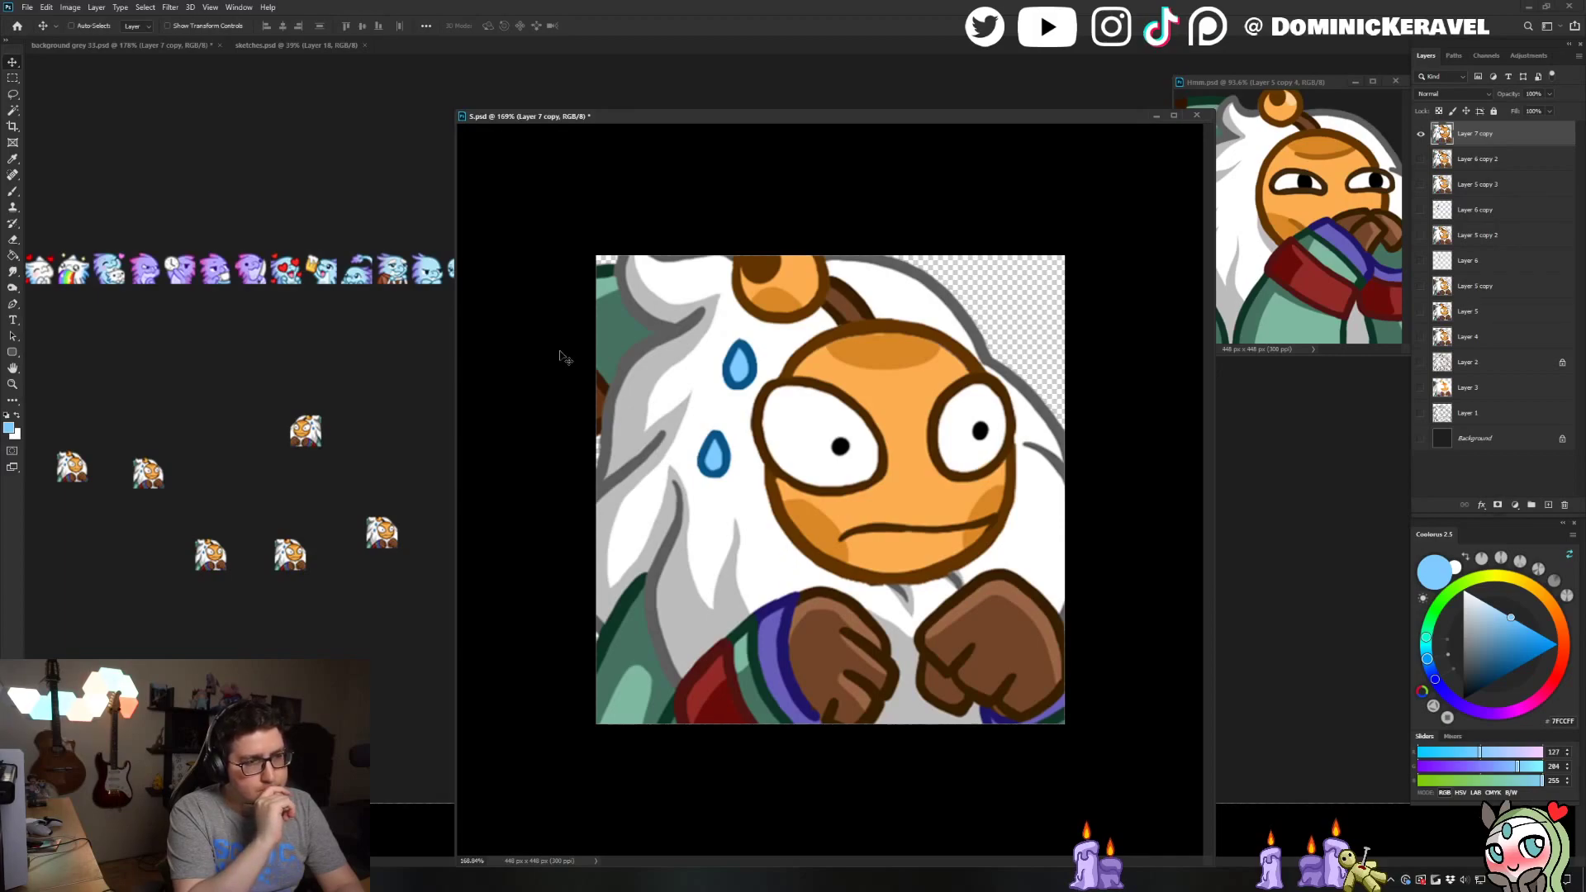
pyautogui.hotkey('ctrl', 'z')
pyautogui.hotkey('ctrl', 'z')
pyautogui.hotkey('ctrl', 'z')
pyautogui.hotkey('ctrl', 'z')
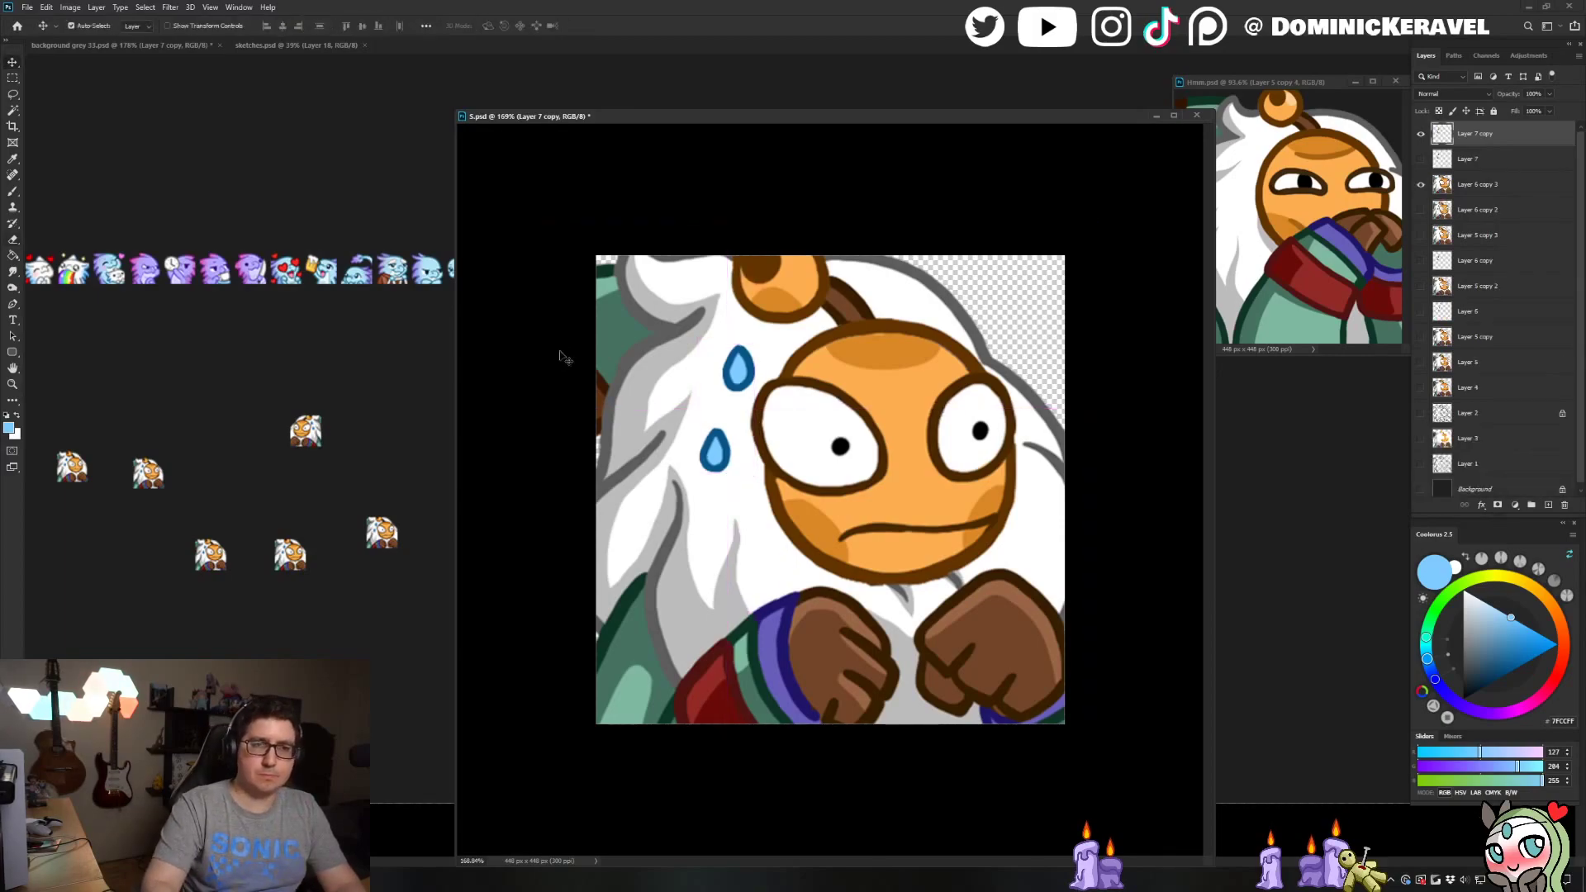
# Recolour both sweat drops as solid blue #41A7EB without outlines and merge them into the emote layer
pyautogui.press('b')
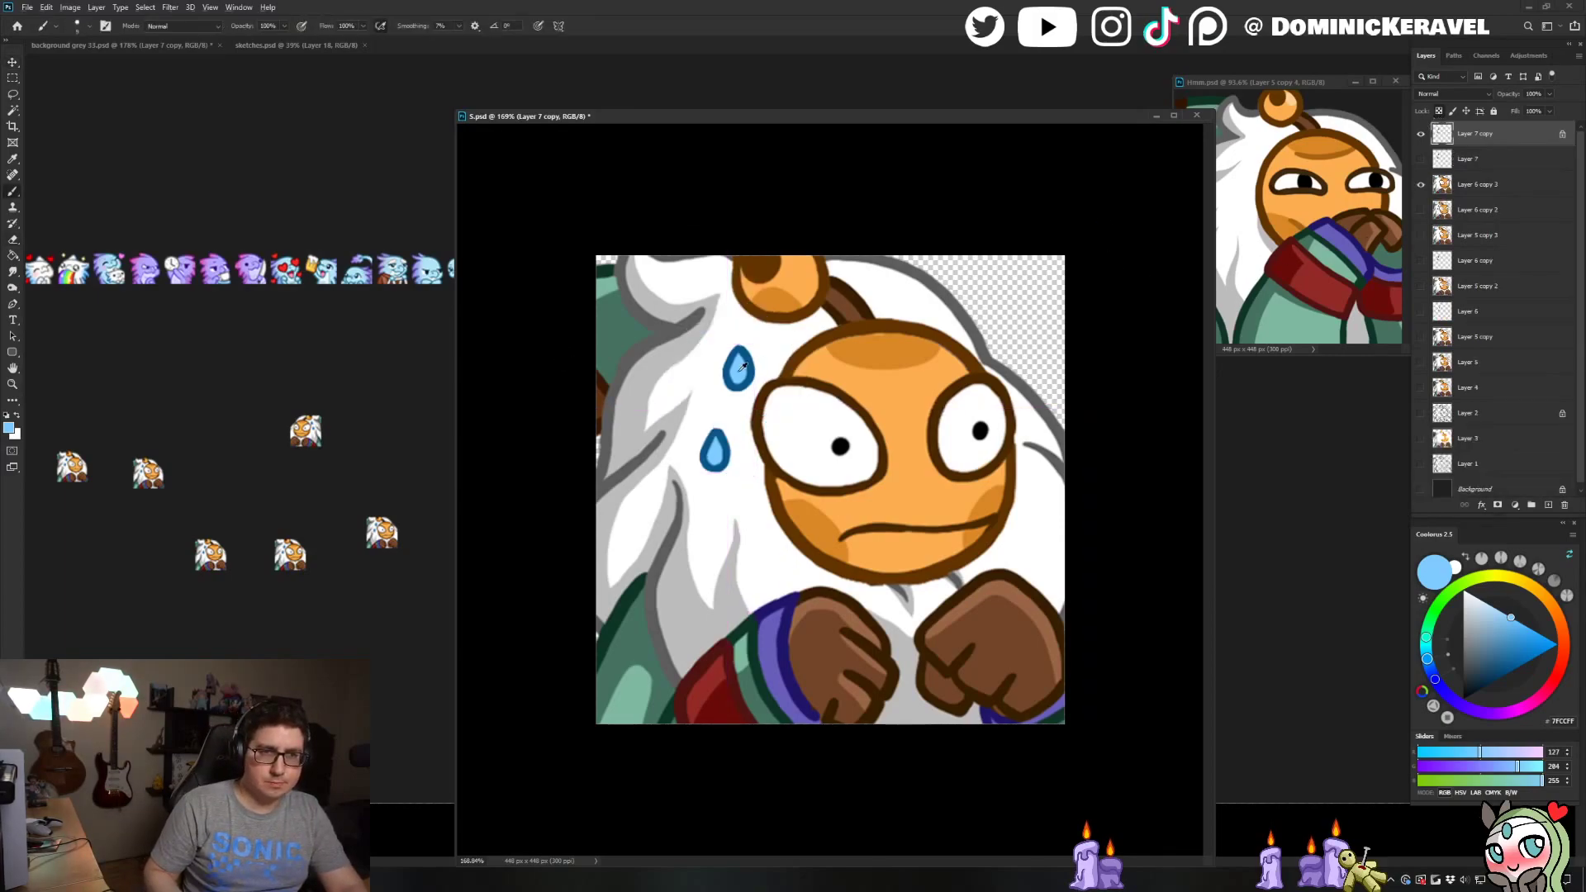
pyautogui.moveTo(742, 366); pyautogui.dragTo(737, 376)
pyautogui.moveTo(712, 436); pyautogui.dragTo(720, 433)
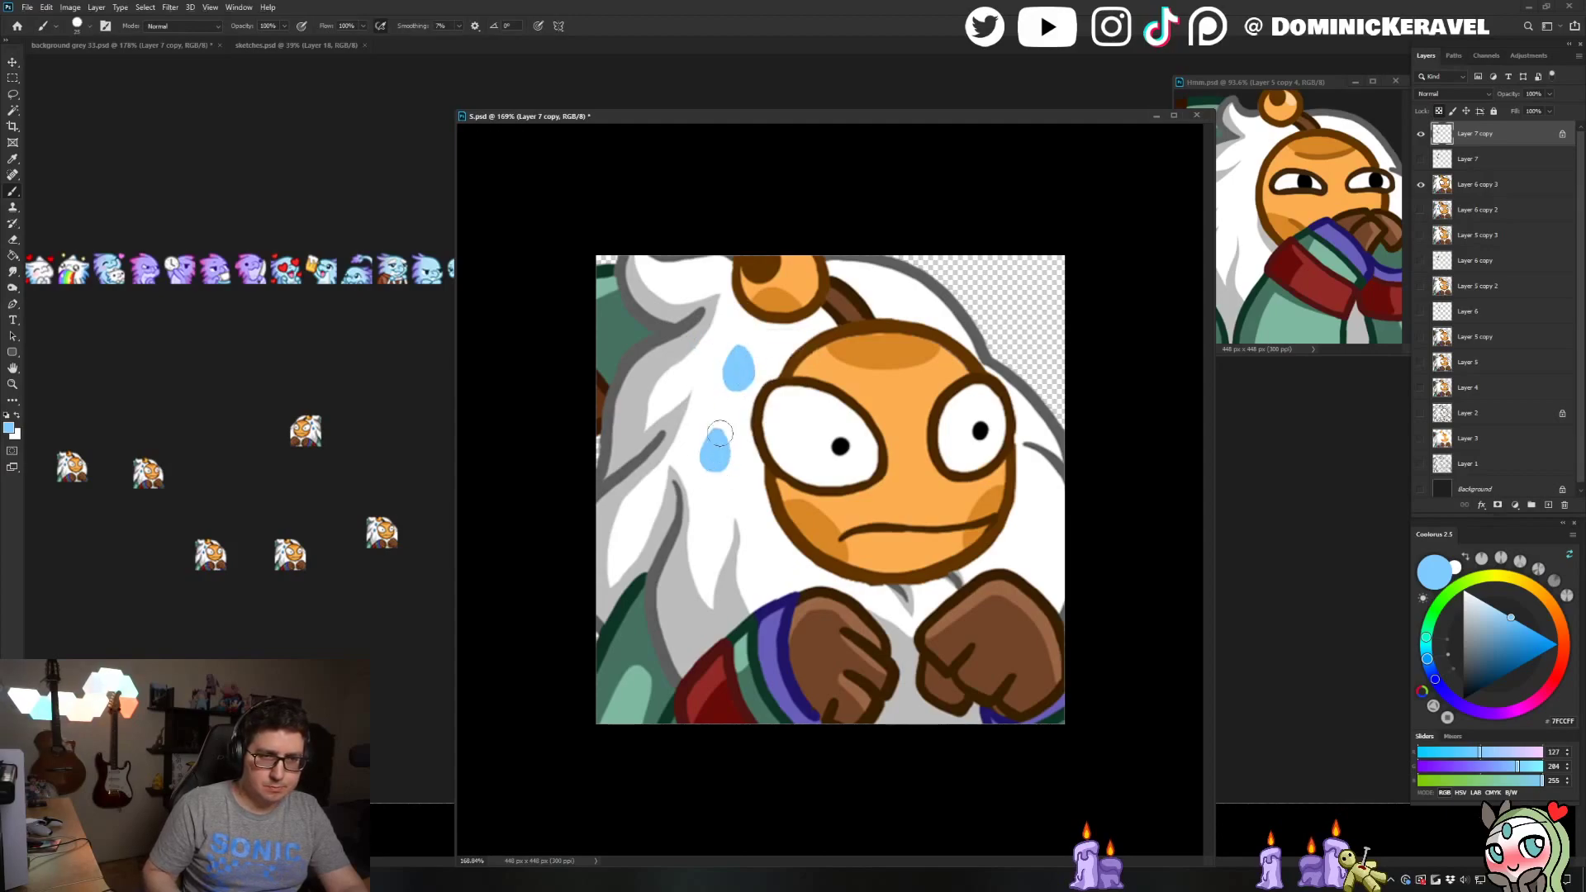
pyautogui.click(1526, 634)
pyautogui.press('g')
pyautogui.click(715, 450)
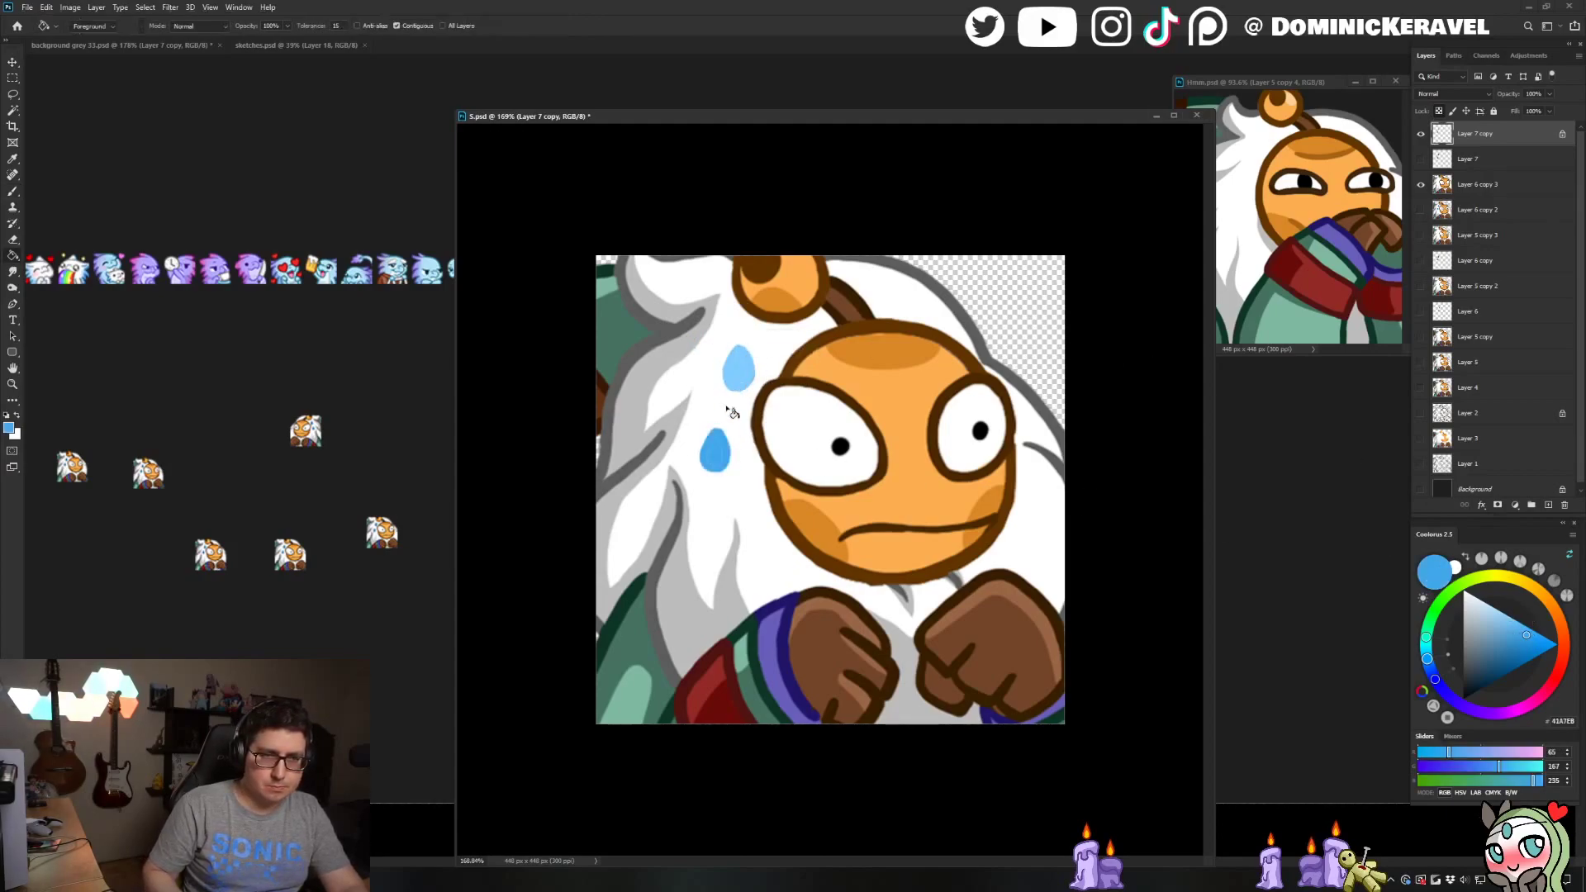
pyautogui.click(738, 369)
pyautogui.keyDown('shift'); pyautogui.click(1510, 195); pyautogui.keyUp('shift')
pyautogui.hotkey('ctrl', 'e')
# Resize the emote with solid blue drops to 28 px and place a copy above the lower thumbnails on the background grey sheet
pyautogui.press('c')
pyautogui.hotkey('ctrl', 'alt', 'i')
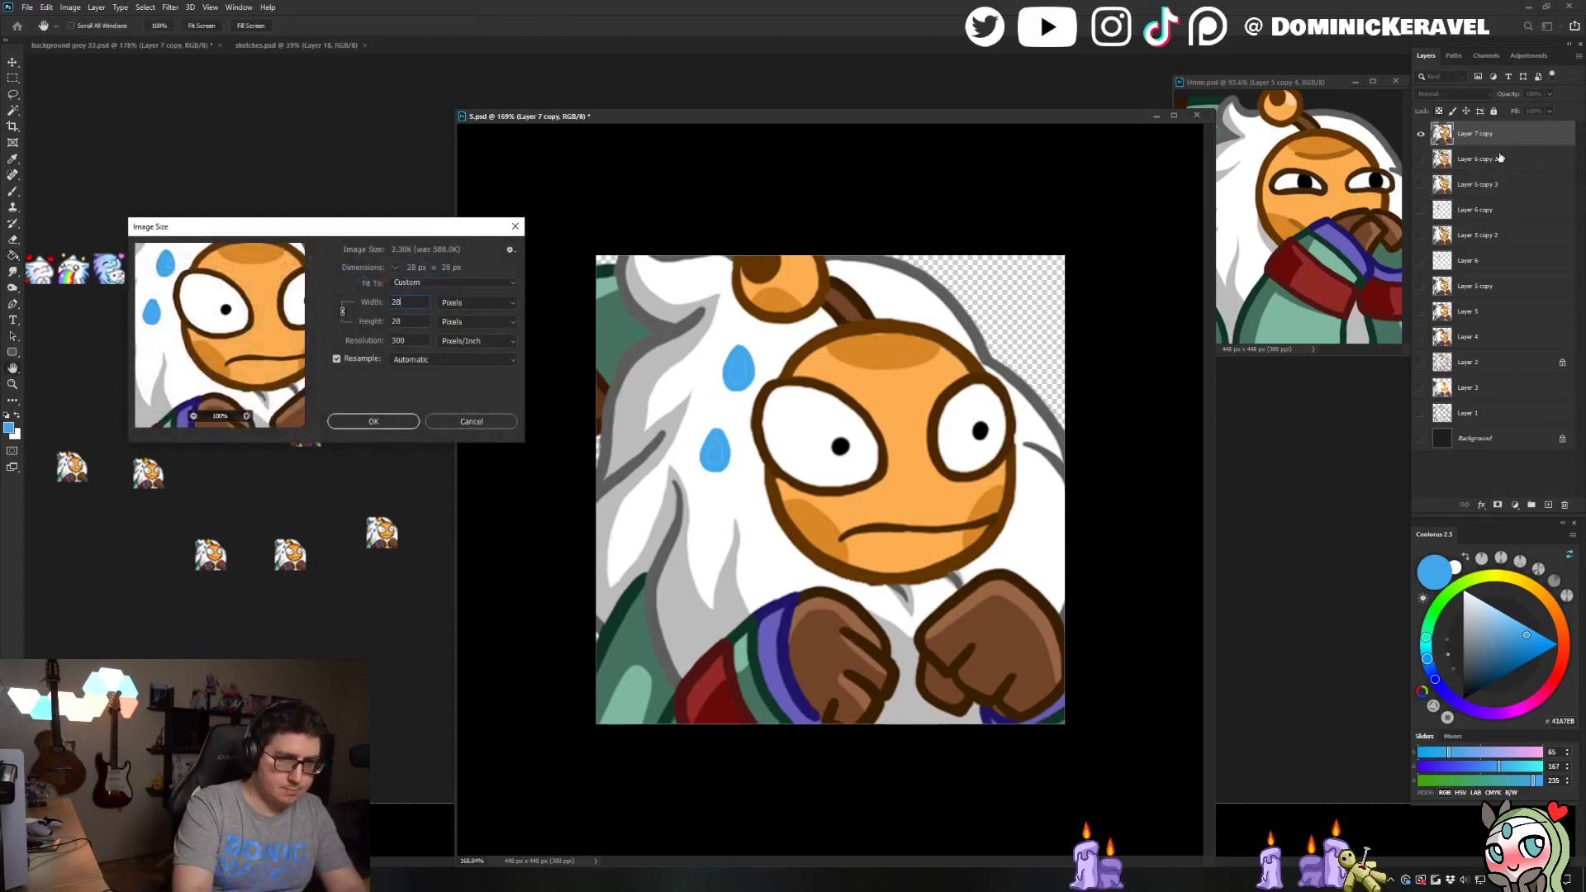
pyautogui.press('Return')
pyautogui.press('v')
pyautogui.moveTo(833, 489); pyautogui.dragTo(344, 499)
pyautogui.click(826, 226)
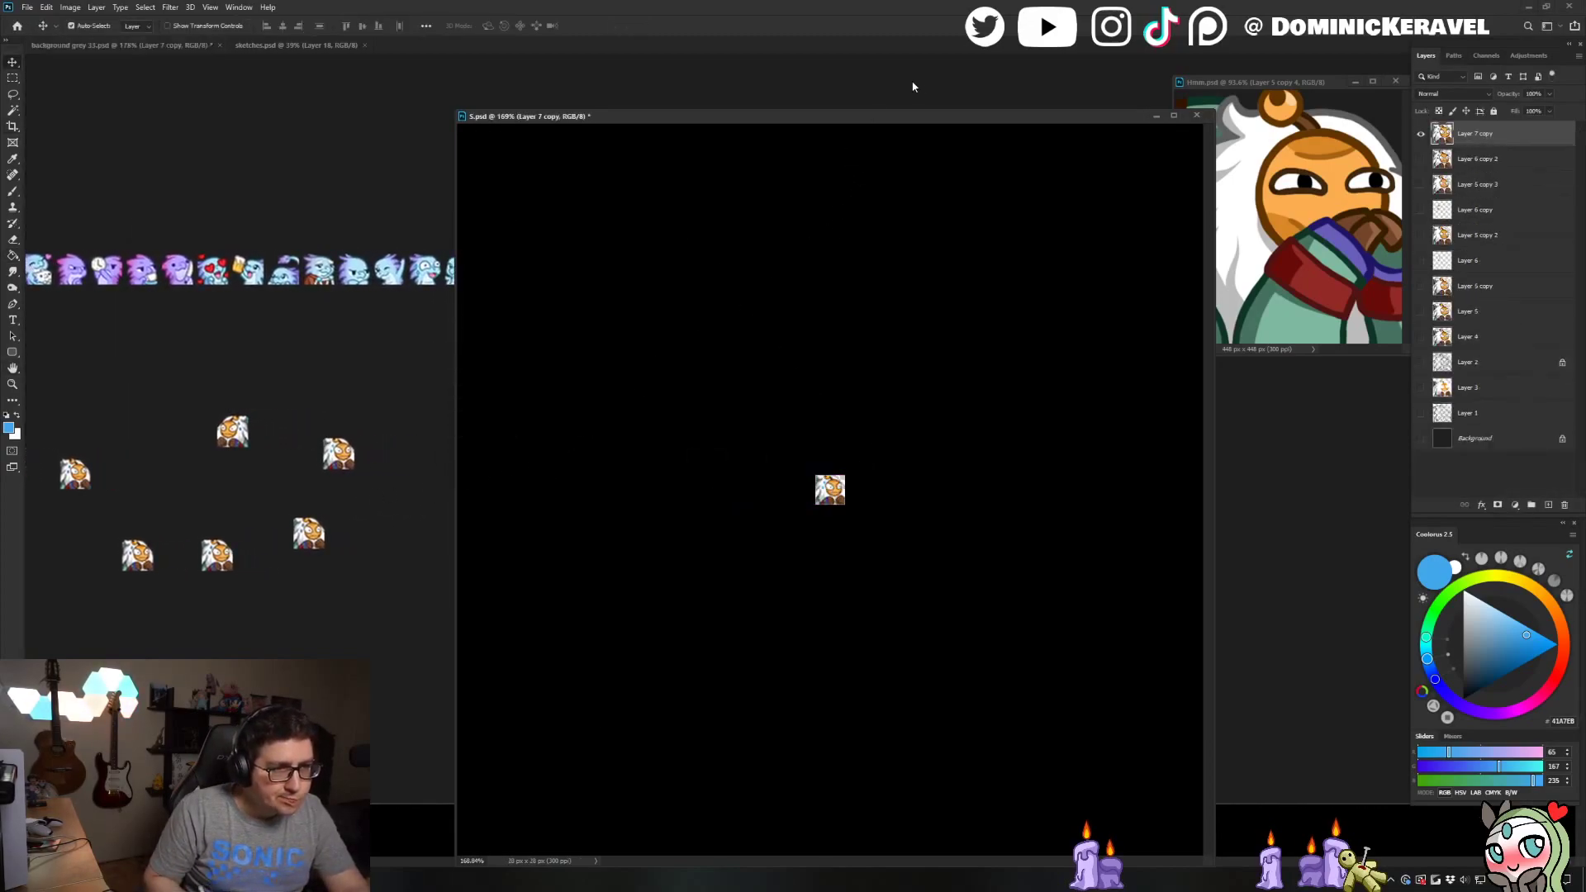
# Undo the emote's 28 px resize and fill both sweat drops with the deeper blue #1E9BED
pyautogui.hotkey('ctrl', 'z')
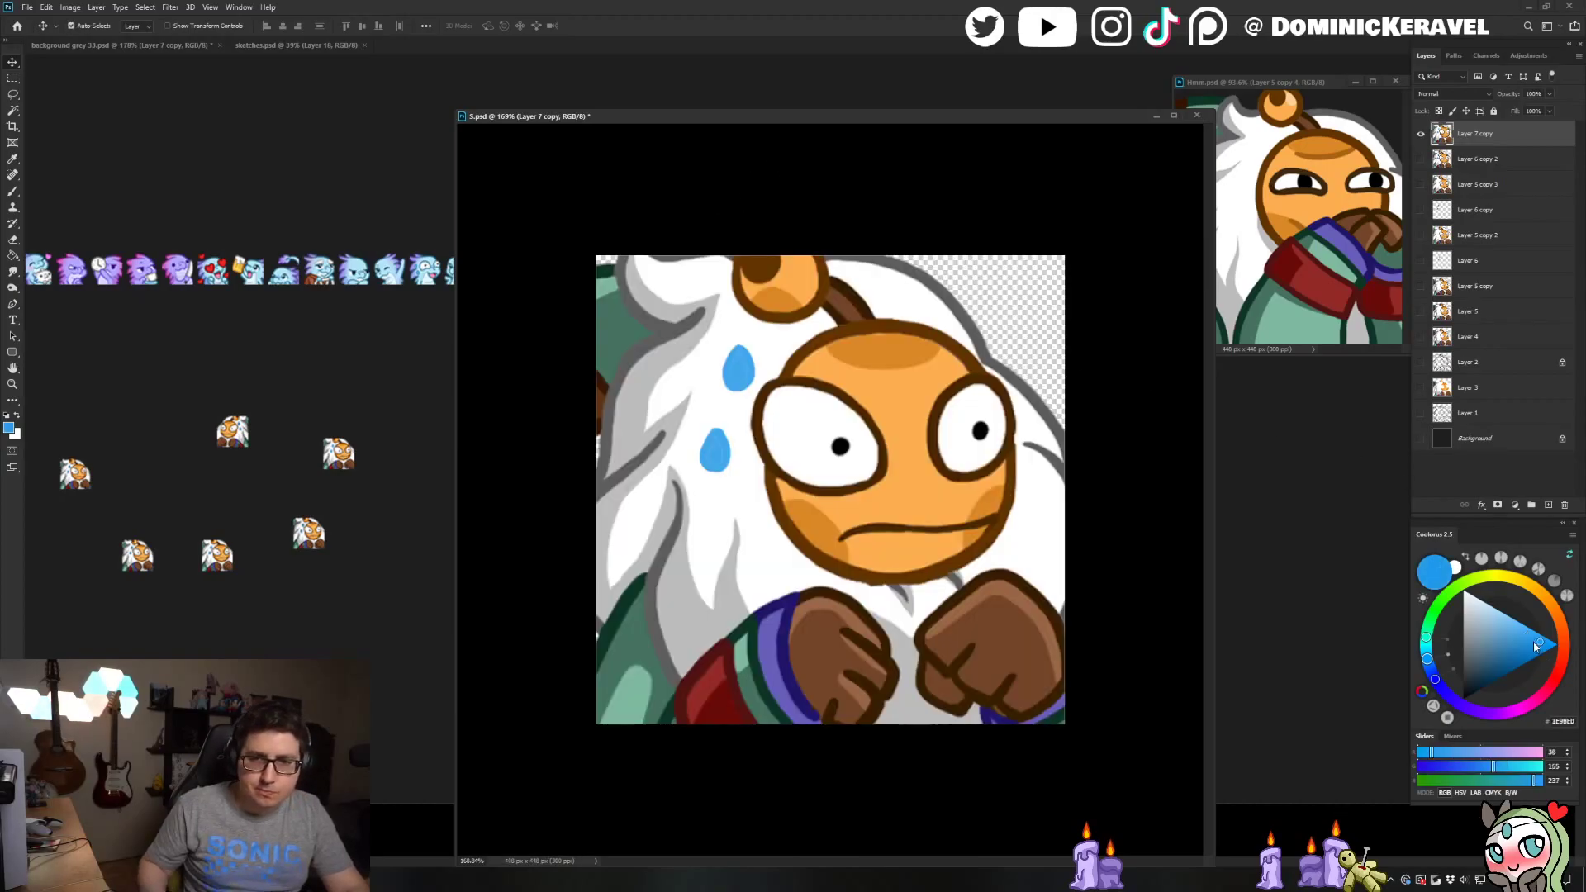
pyautogui.press('g')
pyautogui.click(738, 369)
pyautogui.click(724, 445)
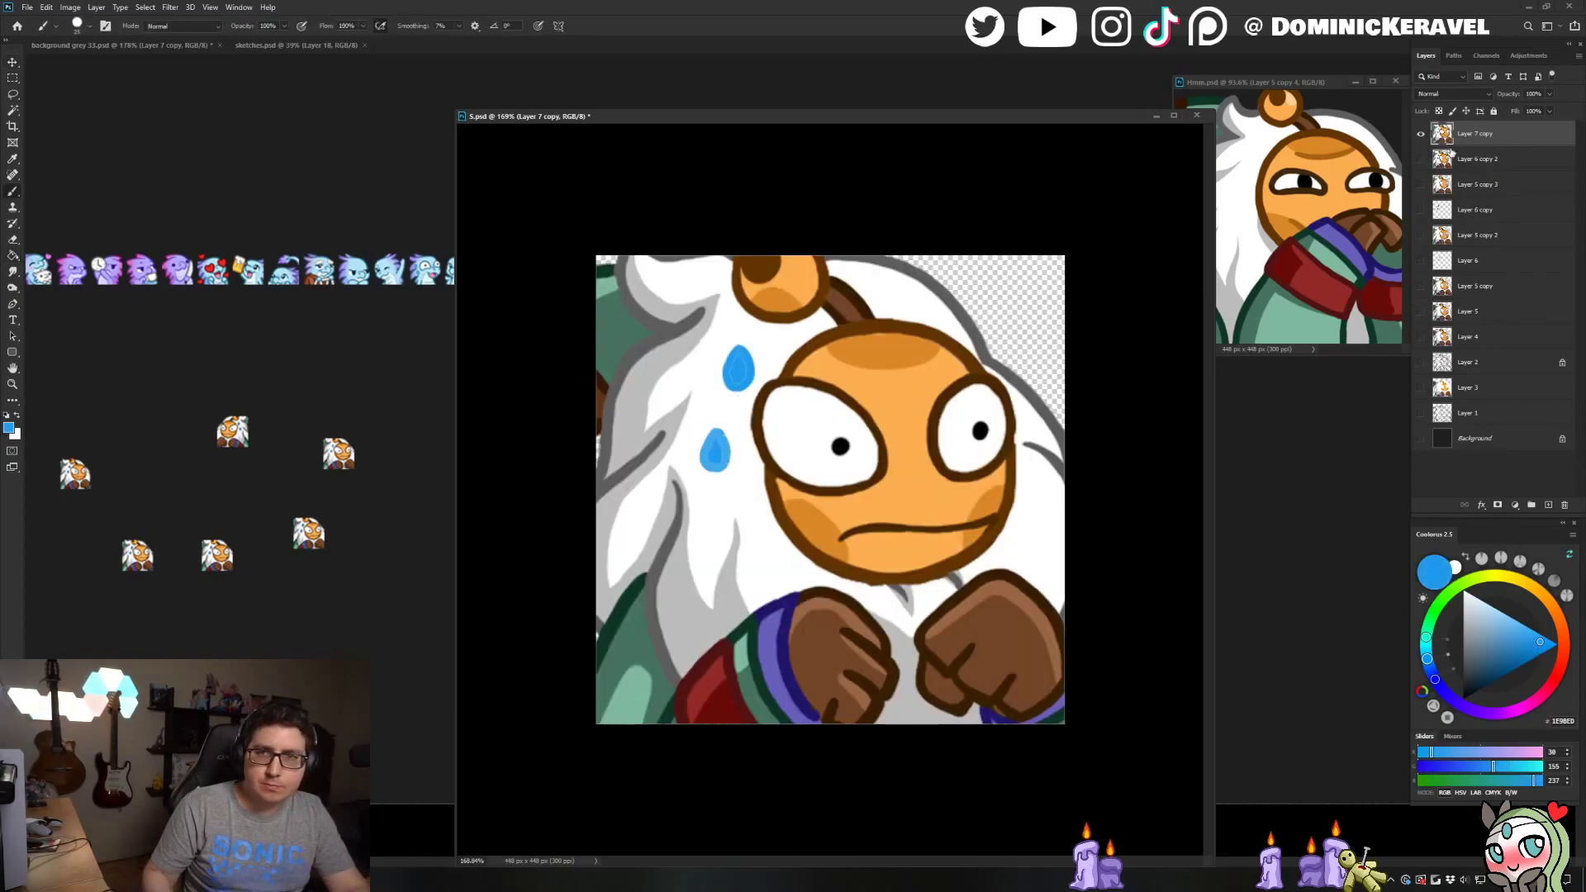
pyautogui.press('b')
pyautogui.press('g')
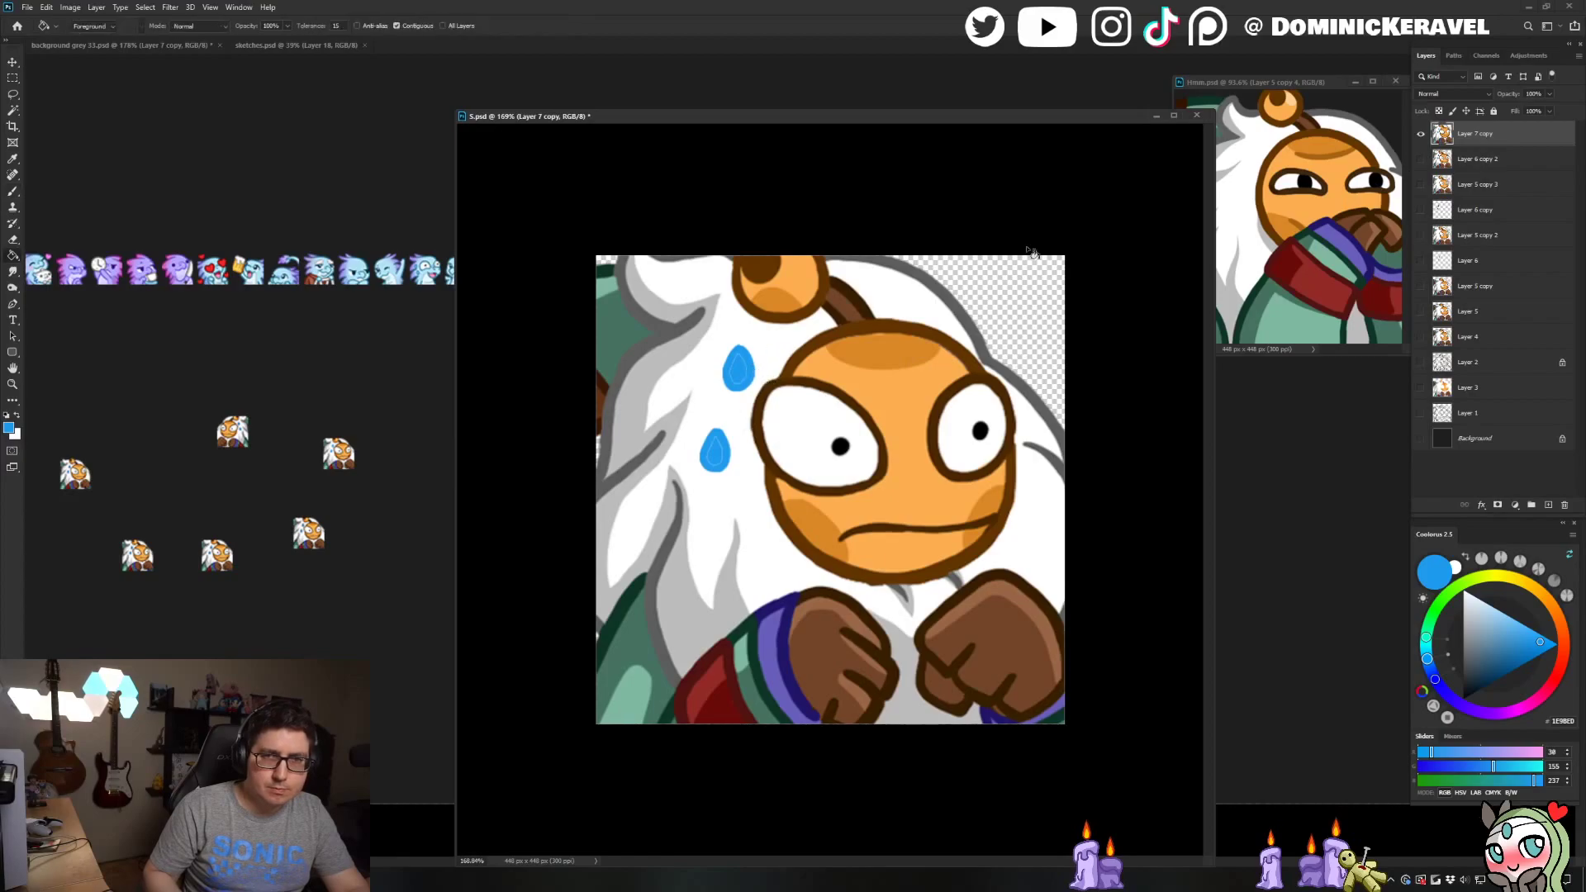
# Paint out the leftover lines inside both sweat drops and sharpen their tips using the drop blue and the hair white
pyautogui.press('b')
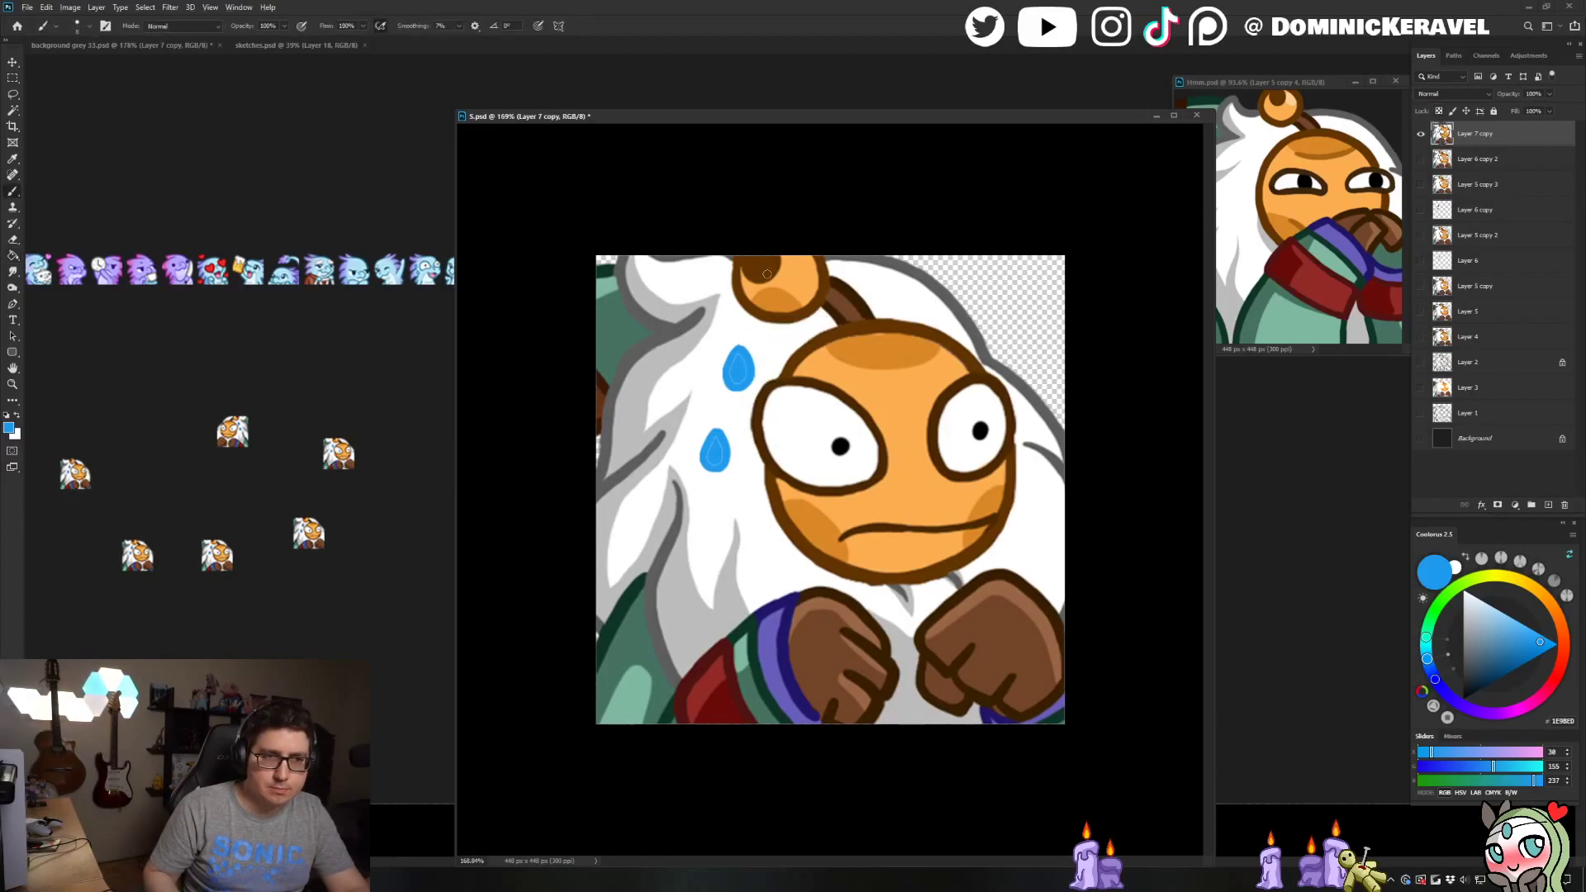
pyautogui.scroll(5, 747, 347)
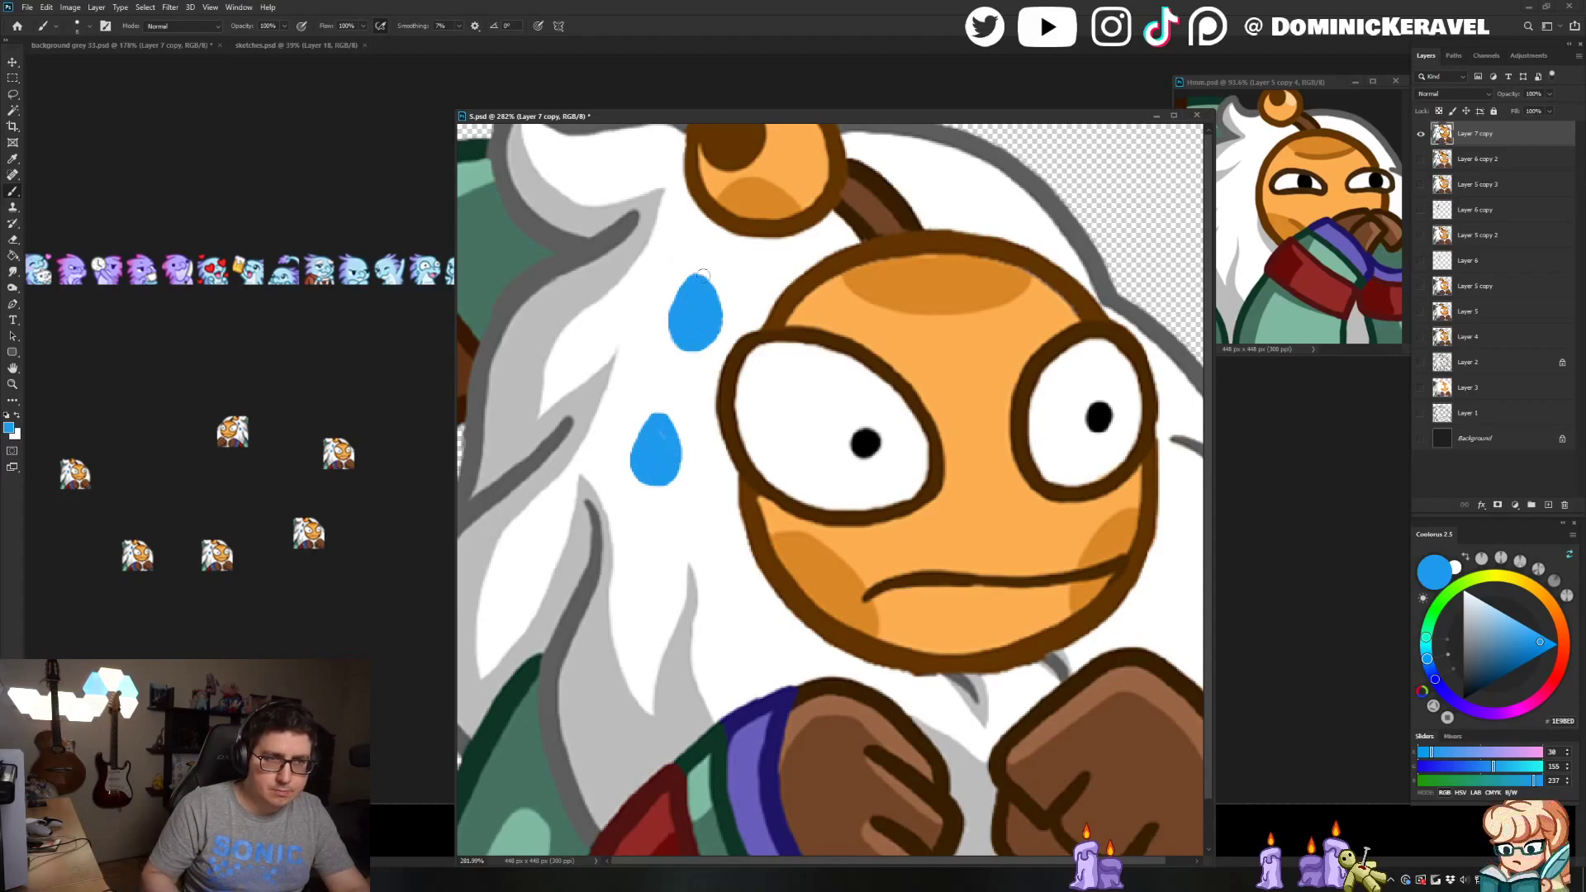
pyautogui.keyDown('alt'); pyautogui.click(696, 266); pyautogui.keyUp('alt')
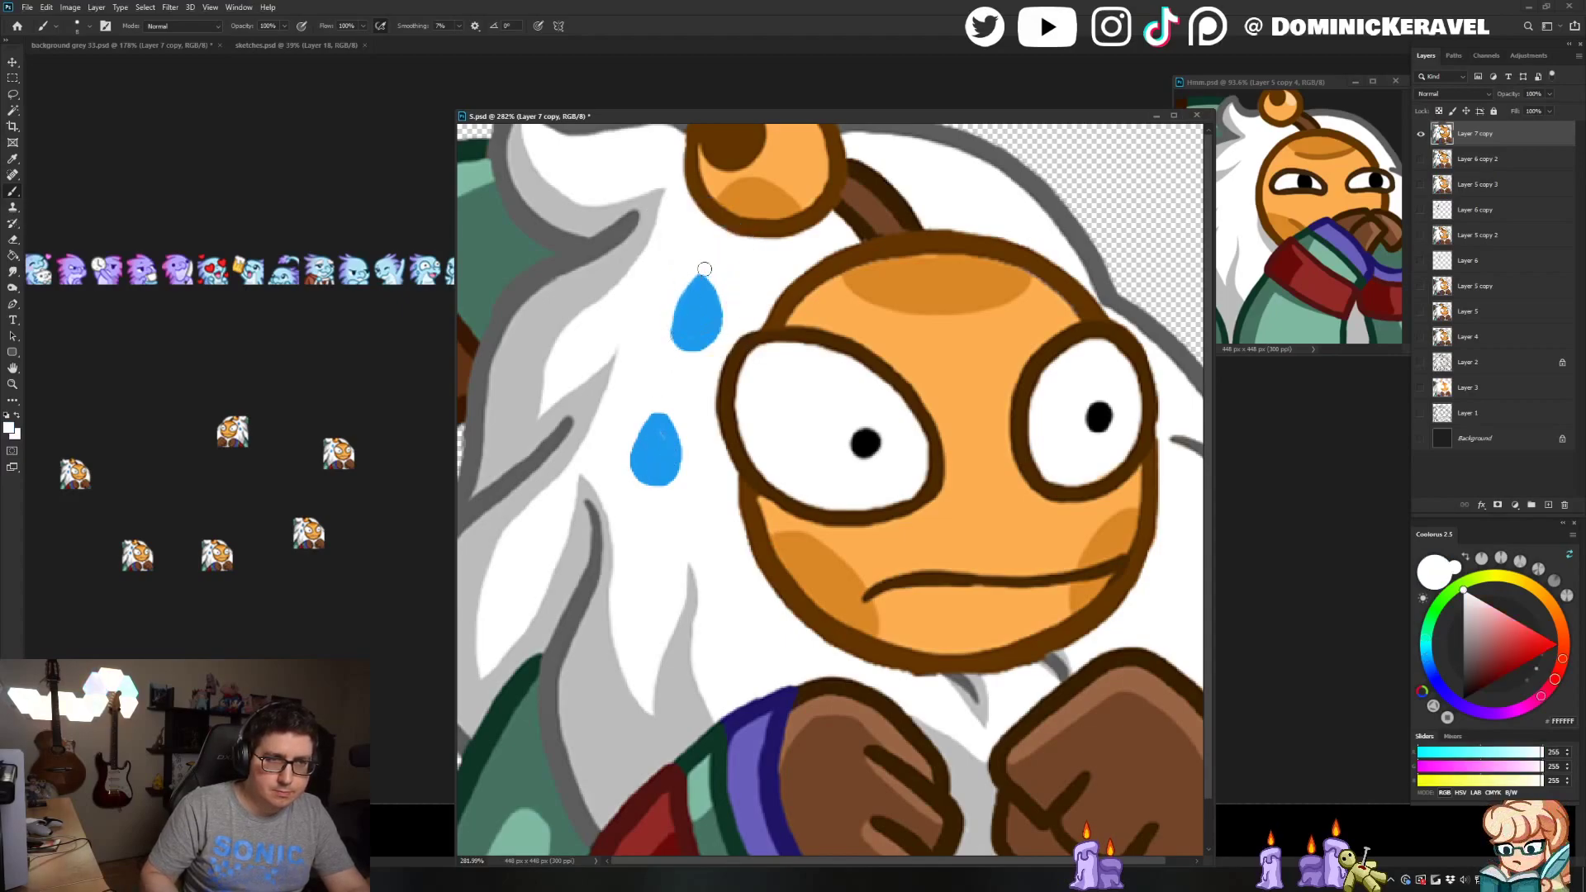
pyautogui.keyDown('alt'); pyautogui.click(700, 283); pyautogui.keyUp('alt')
pyautogui.keyDown('alt'); pyautogui.click(696, 264); pyautogui.keyUp('alt')
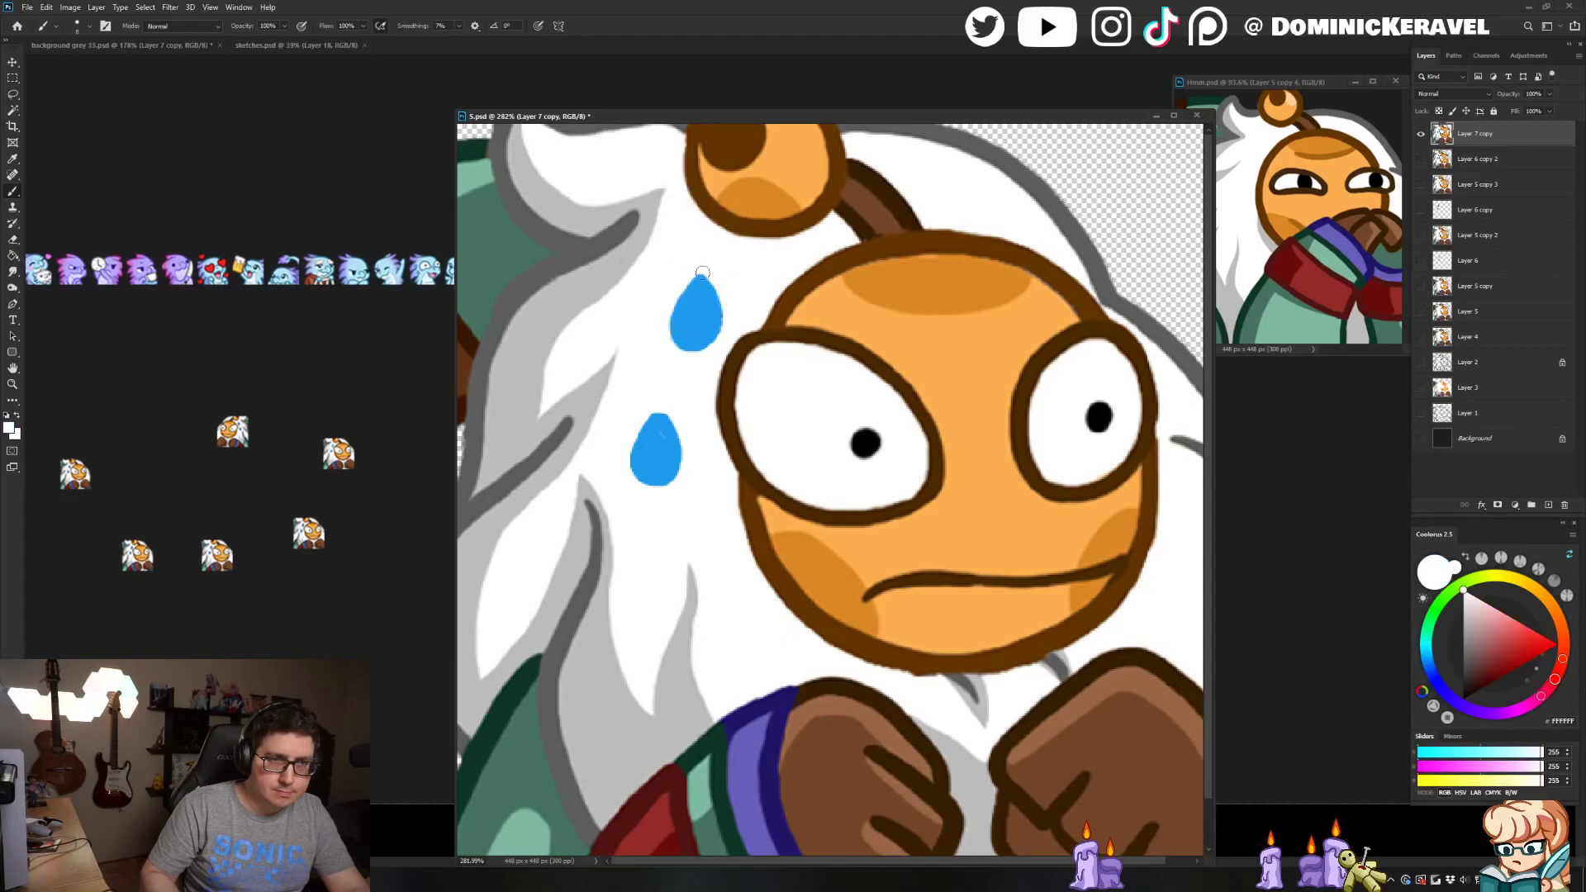
pyautogui.keyDown('alt'); pyautogui.click(650, 435); pyautogui.keyUp('alt')
pyautogui.click(661, 434)
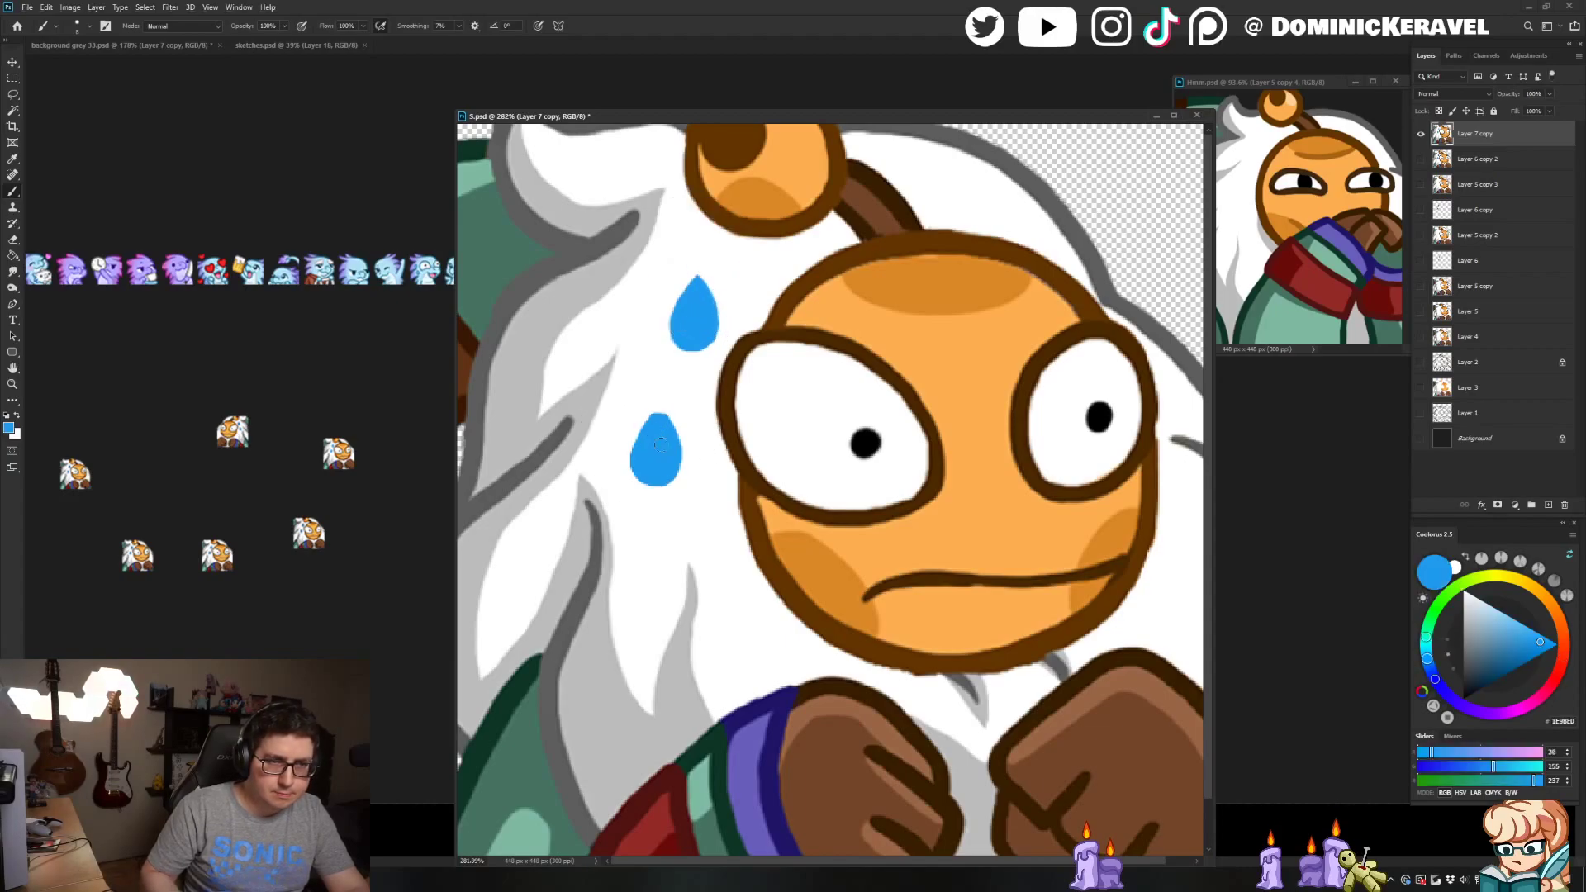
pyautogui.keyDown('alt'); pyautogui.click(657, 408); pyautogui.keyUp('alt')
pyautogui.moveTo(657, 409); pyautogui.dragTo(633, 442)
pyautogui.keyDown('alt'); pyautogui.click(661, 419); pyautogui.keyUp('alt')
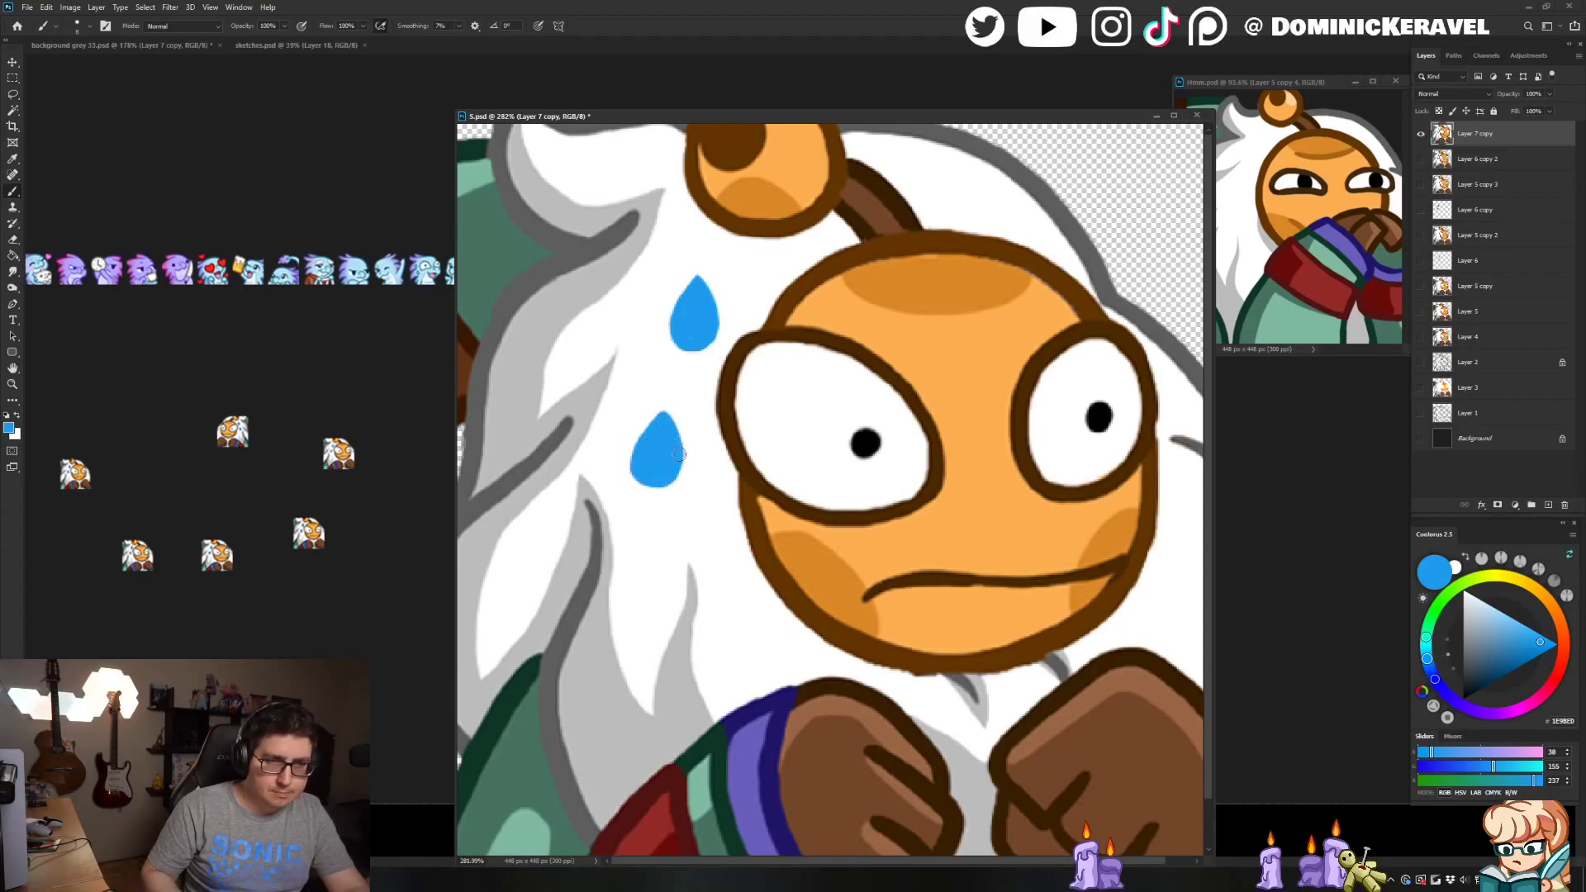
# Select both reshaped sweat drops and copy them onto a new layer
pyautogui.press('w')
pyautogui.click(661, 454)
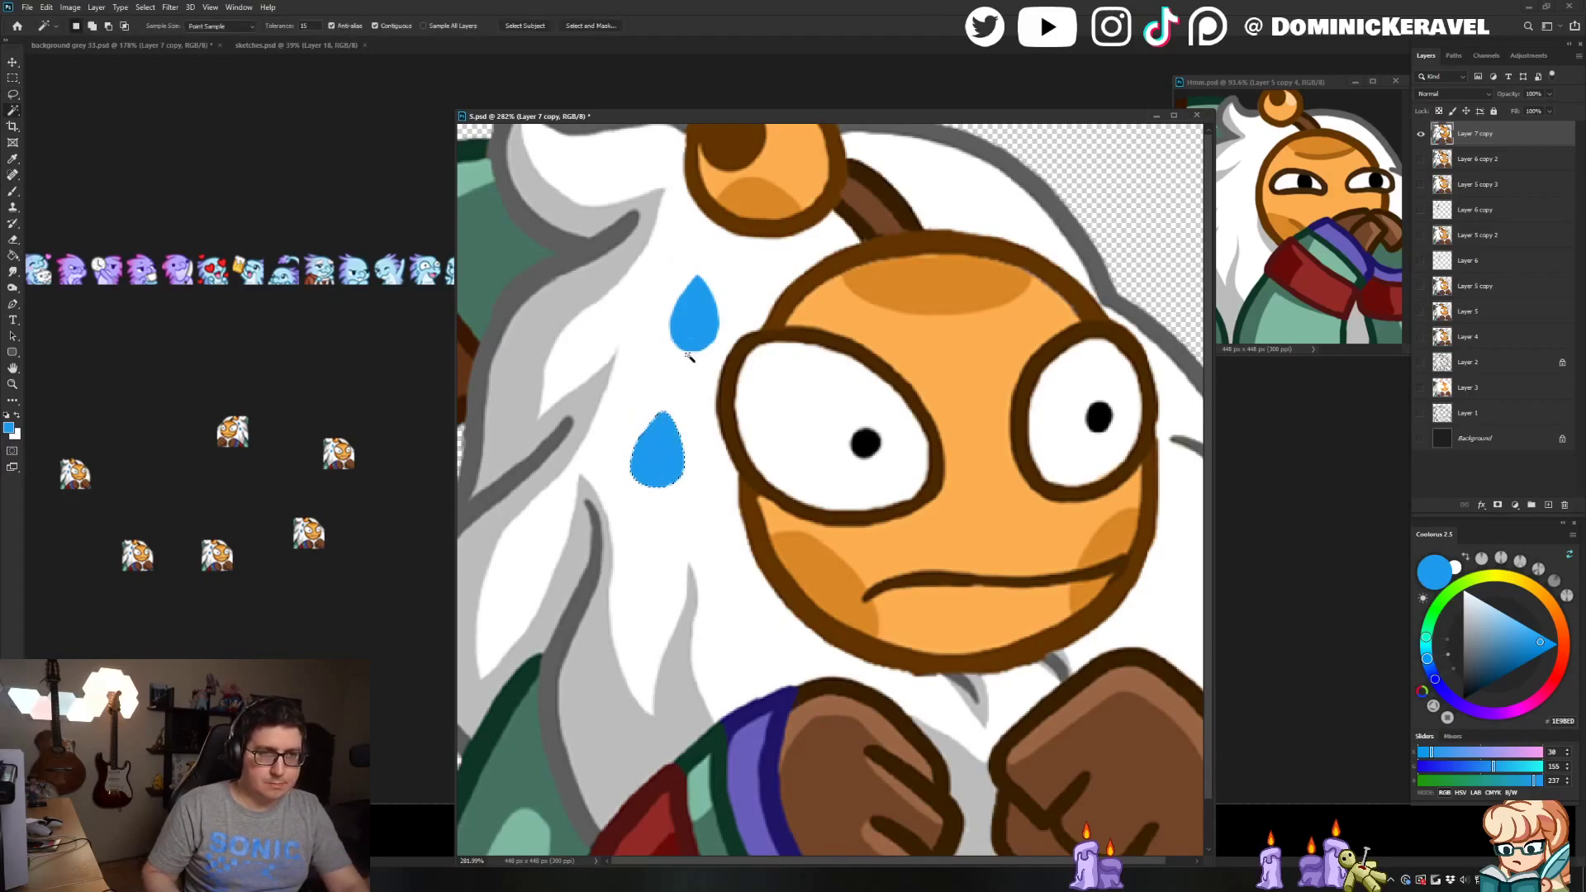
pyautogui.keyDown('shift'); pyautogui.click(695, 332); pyautogui.keyUp('shift')
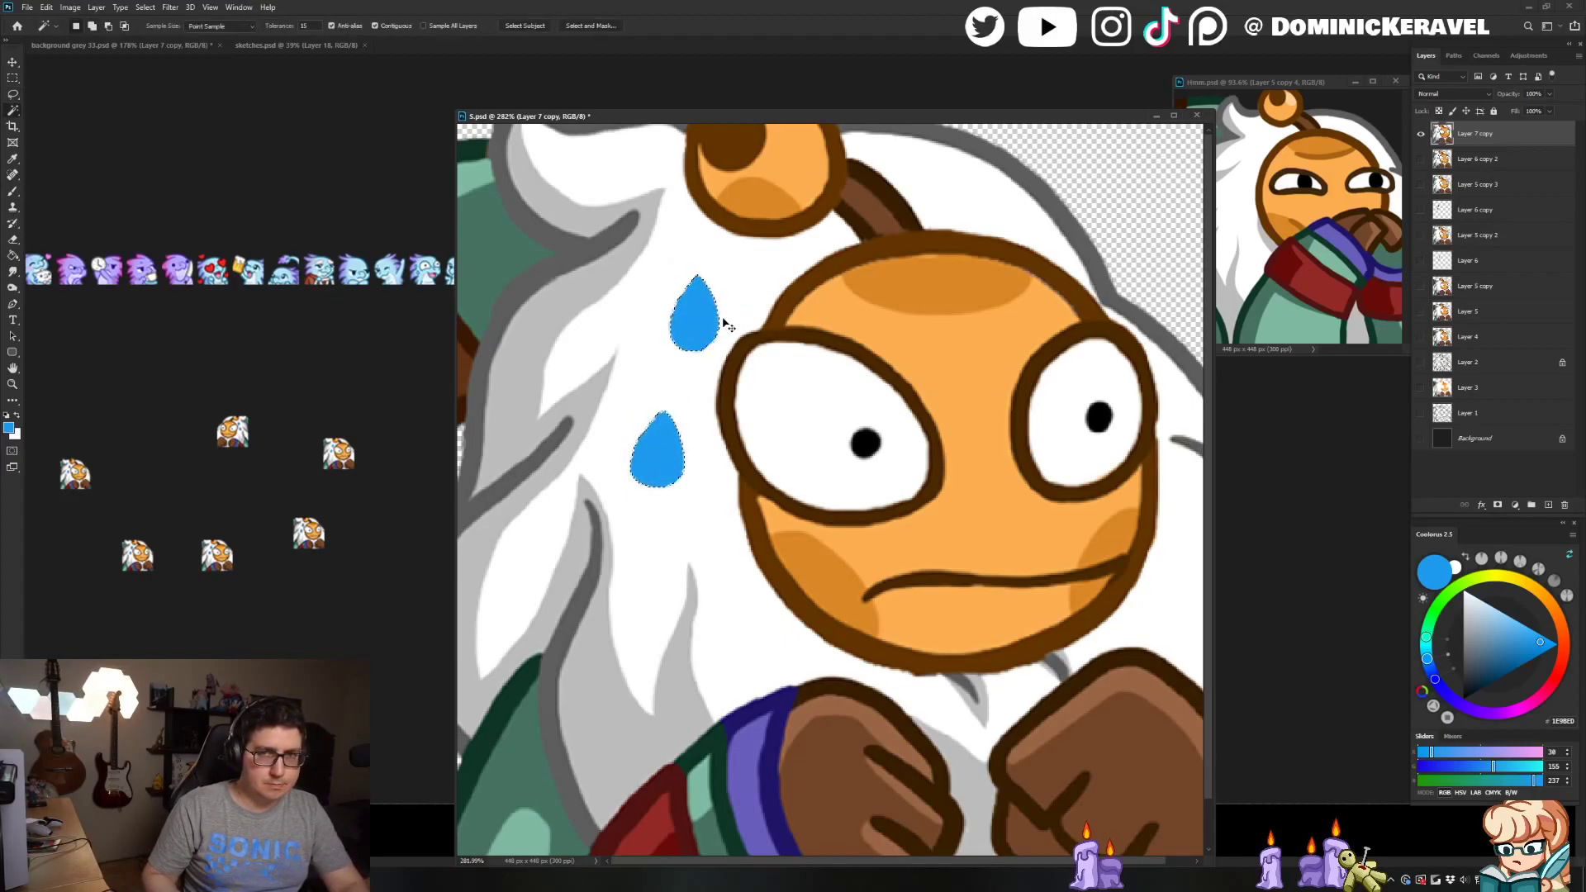
pyautogui.hotkey('ctrl', 'shift', 'alt', 'n')
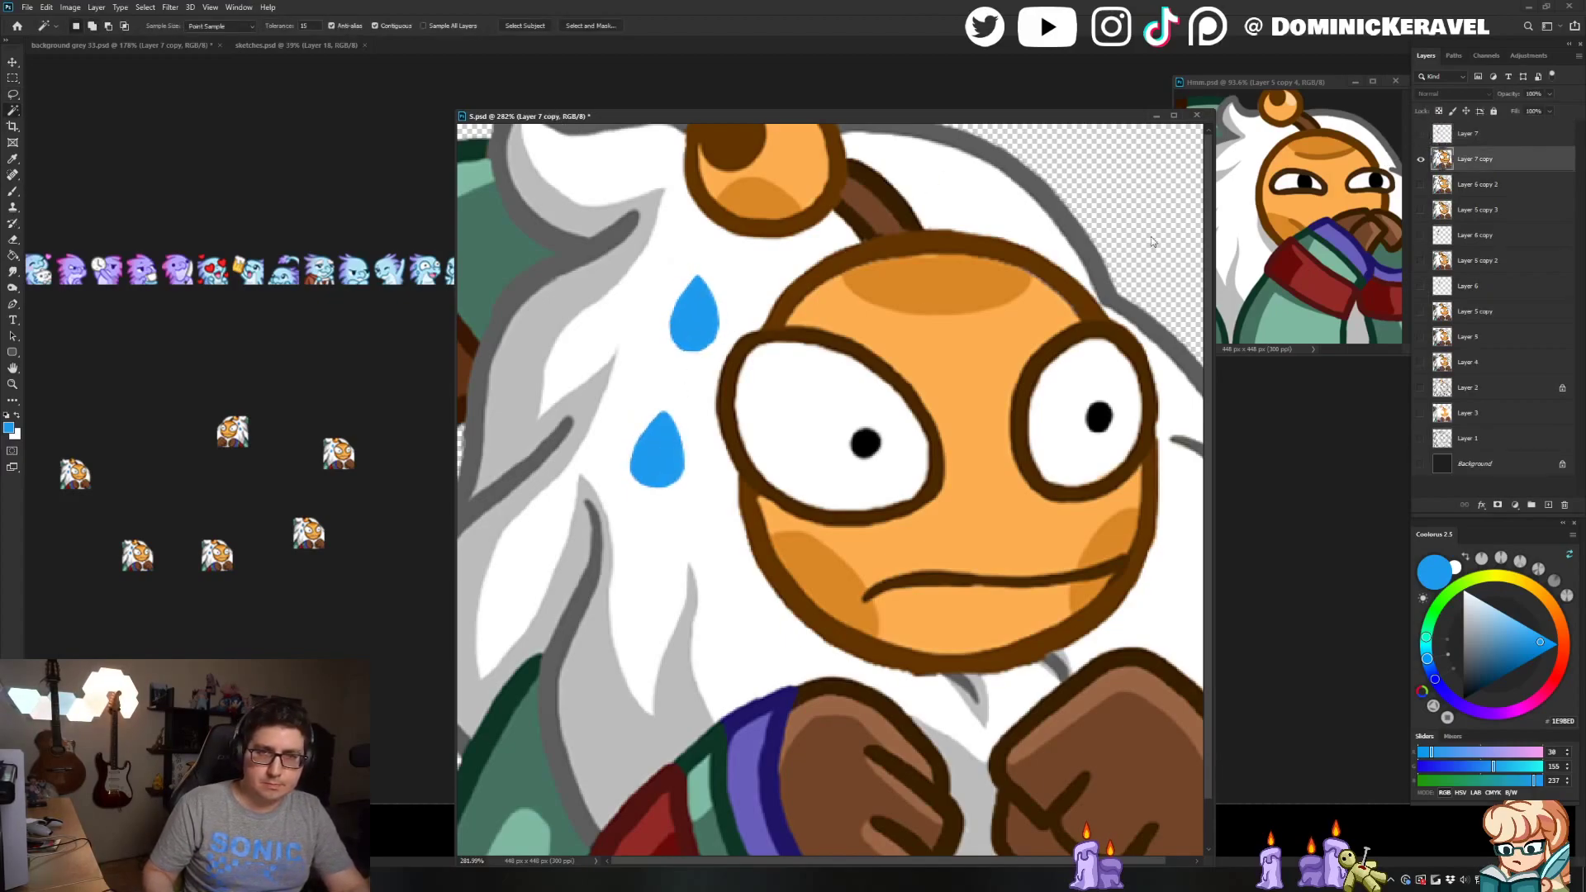
# Paint out both sweat drops on the emote layer with the hair white and show the separate drop layer again
pyautogui.press('b')
pyautogui.keyDown('alt'); pyautogui.click(727, 252); pyautogui.keyUp('alt')
pyautogui.moveTo(712, 304)
pyautogui.mouseDown()
pyautogui.moveTo(708, 276)
pyautogui.moveTo(656, 485)
pyautogui.mouseUp()
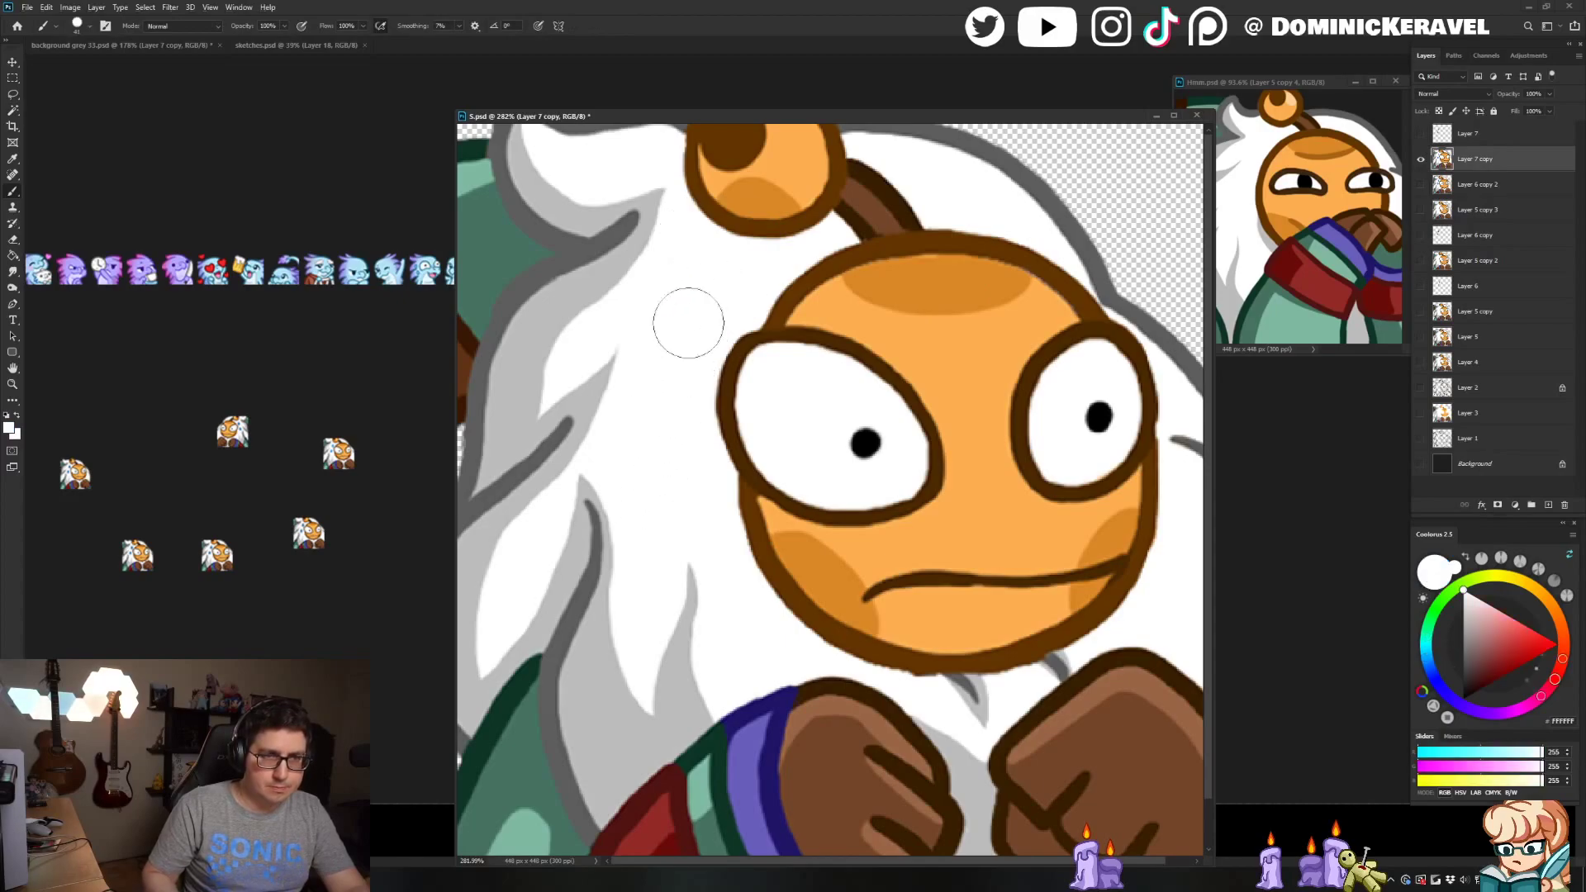
pyautogui.scroll(-2, 727, 311)
pyautogui.click(1422, 135)
pyautogui.scroll(-4, 922, 284)
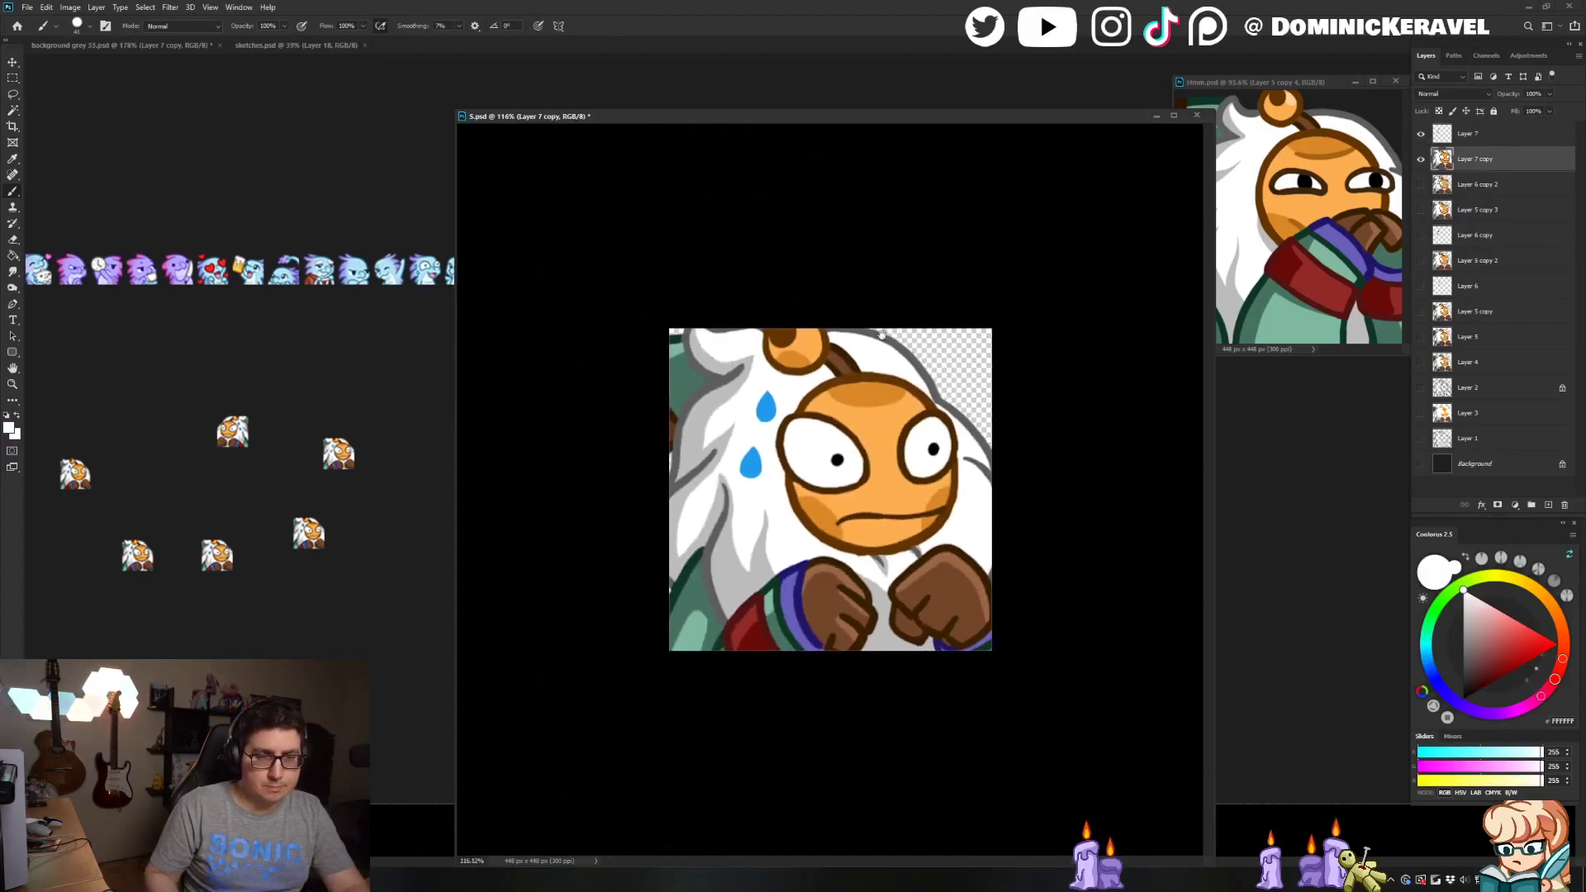
# Make the separate sweat-drop layer active and save the emote document
pyautogui.hotkey('ctrl', 's')
pyautogui.press('b')
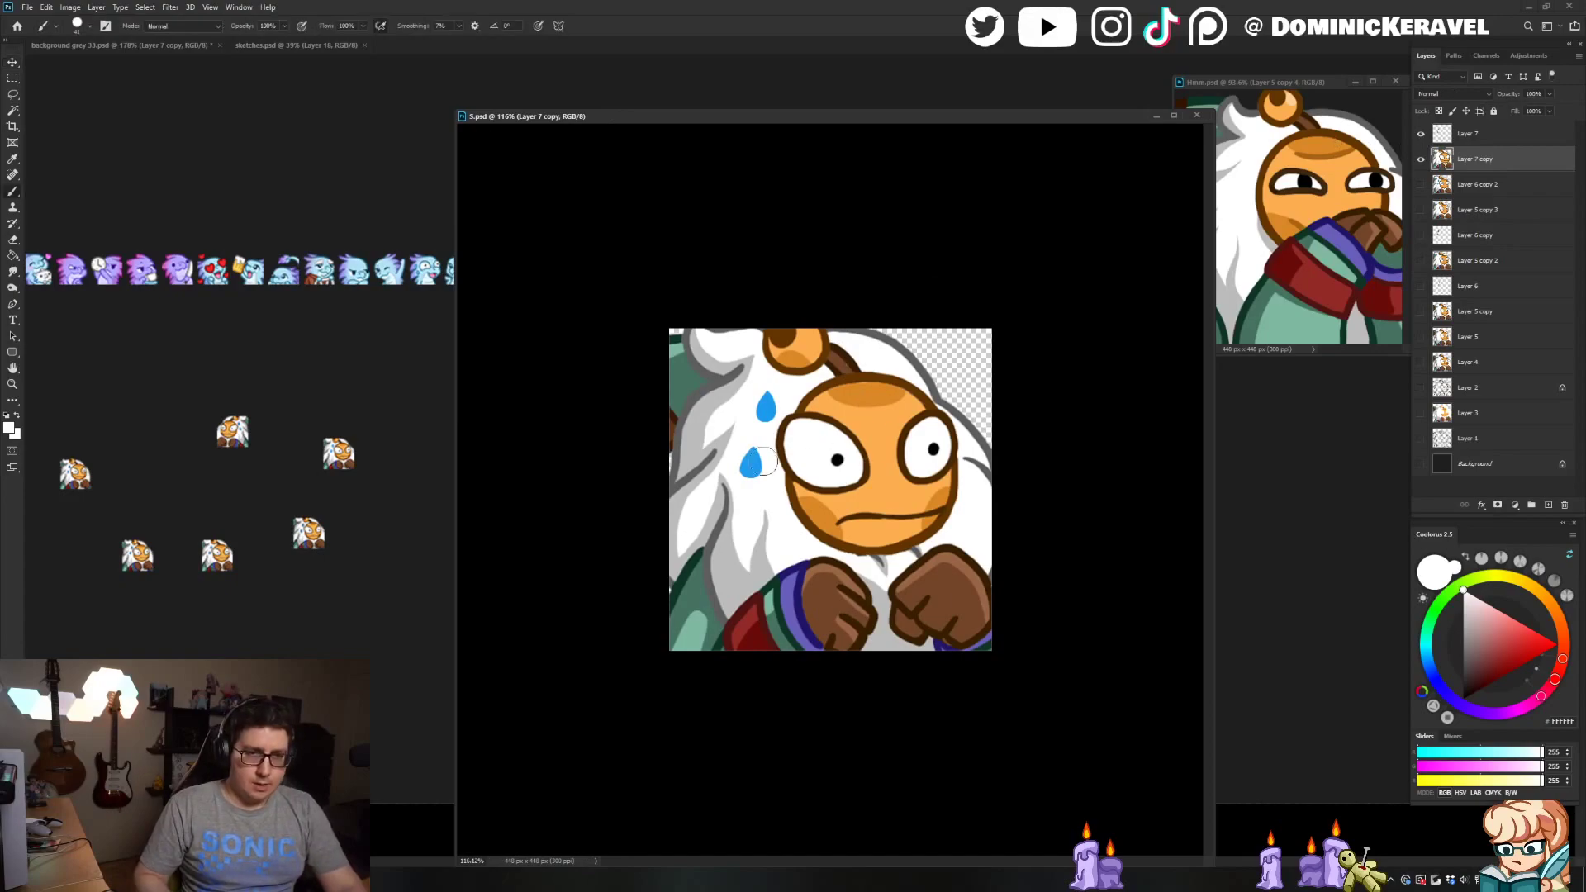
pyautogui.hotkey('alt', ']')
pyautogui.scroll(1, 779, 483)
pyautogui.scroll(2, 779, 483)
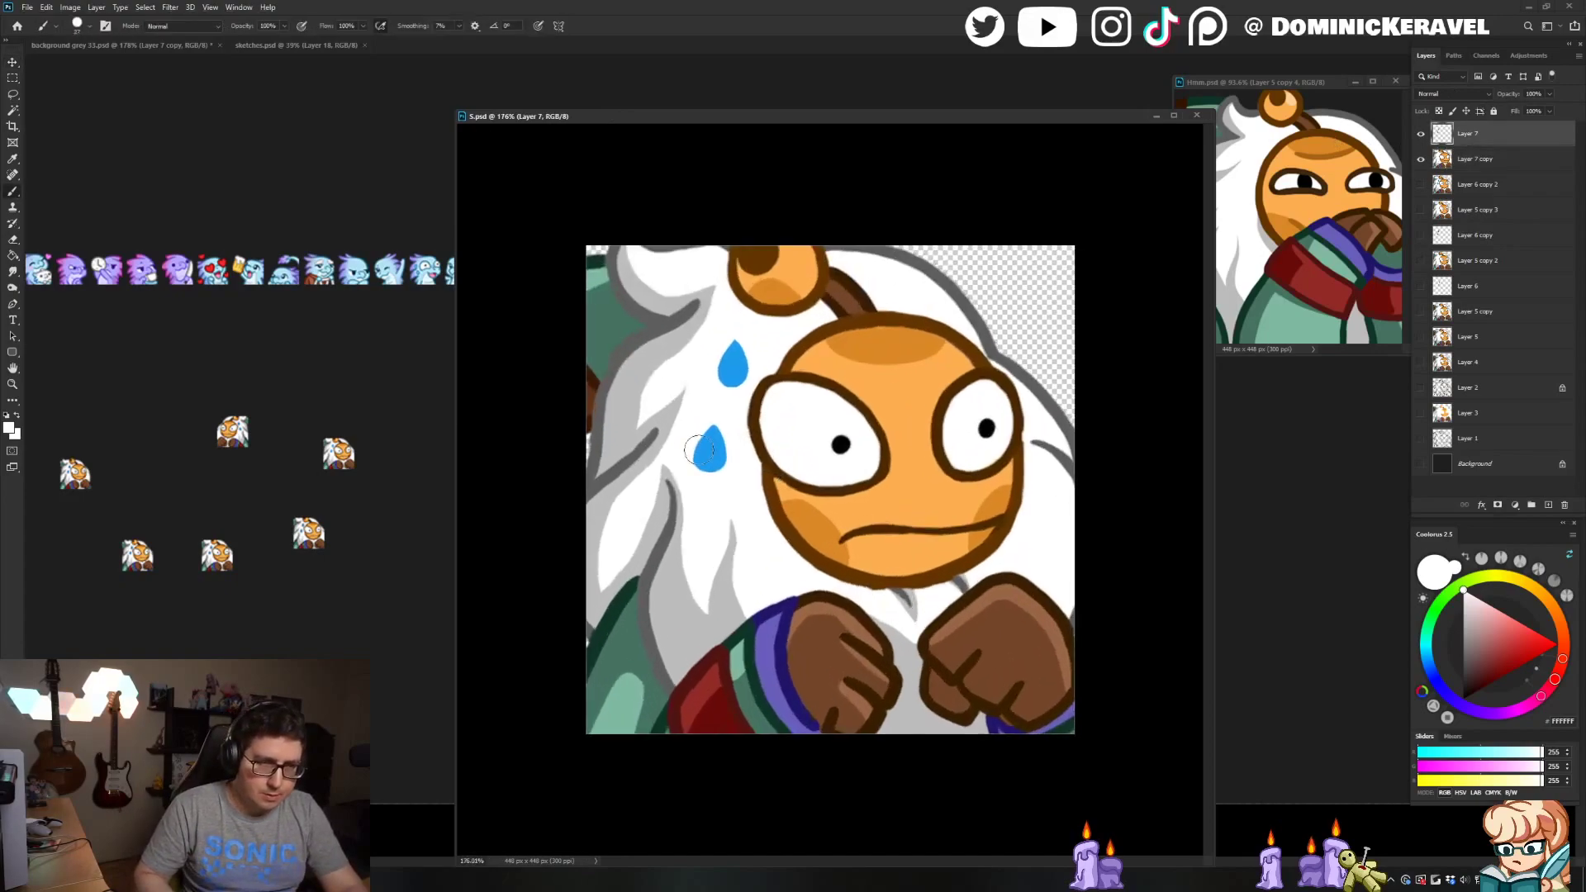
pyautogui.press('e')
pyautogui.scroll(-3, 838, 373)
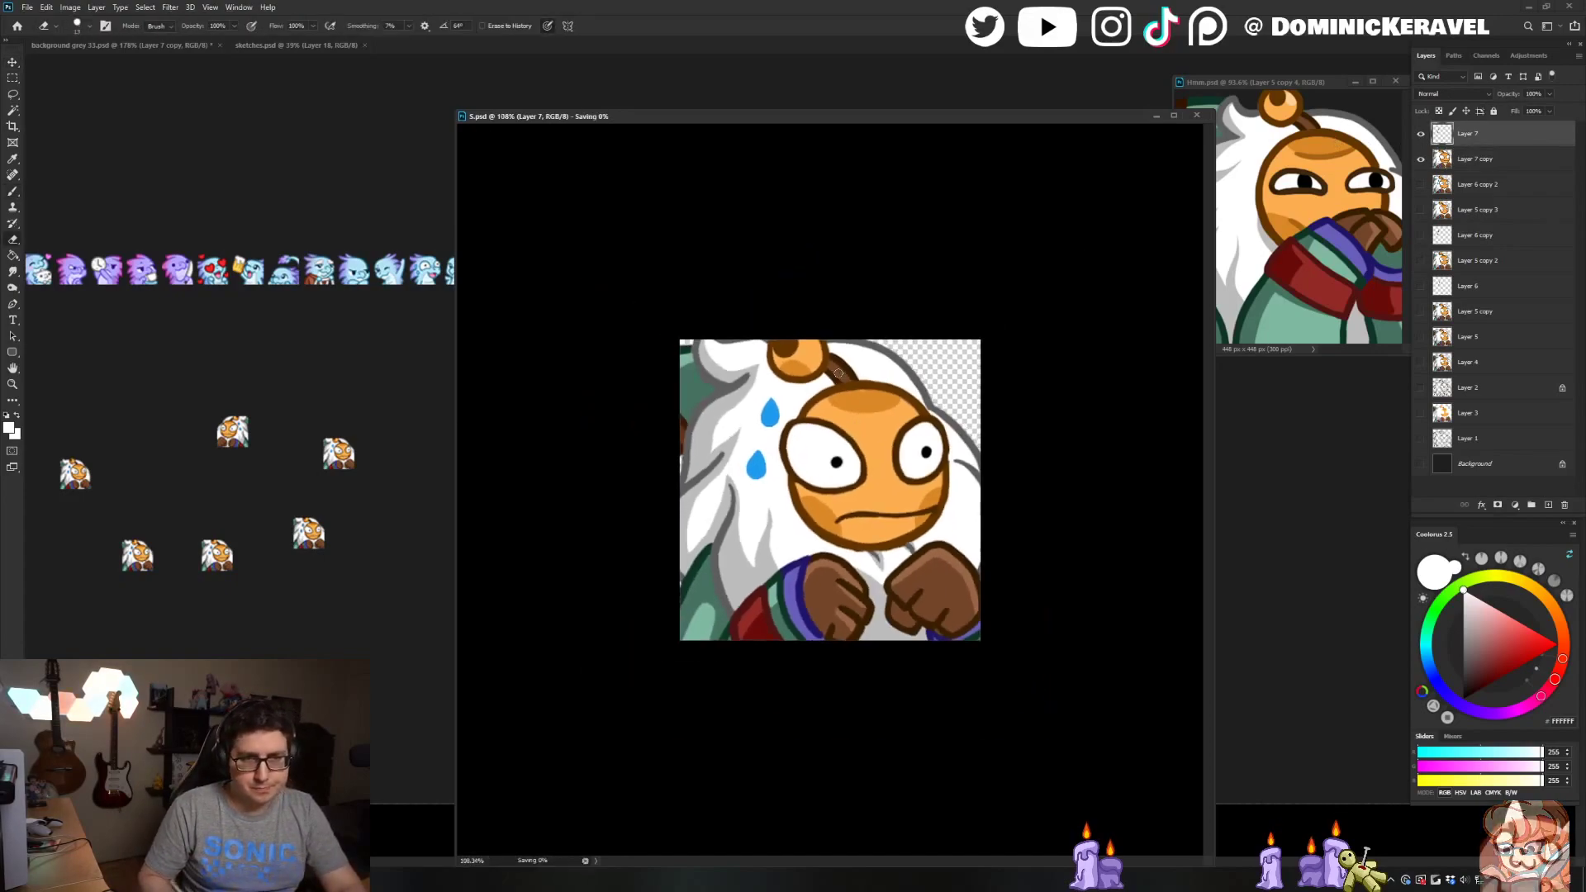
pyautogui.hotkey('ctrl', 's')
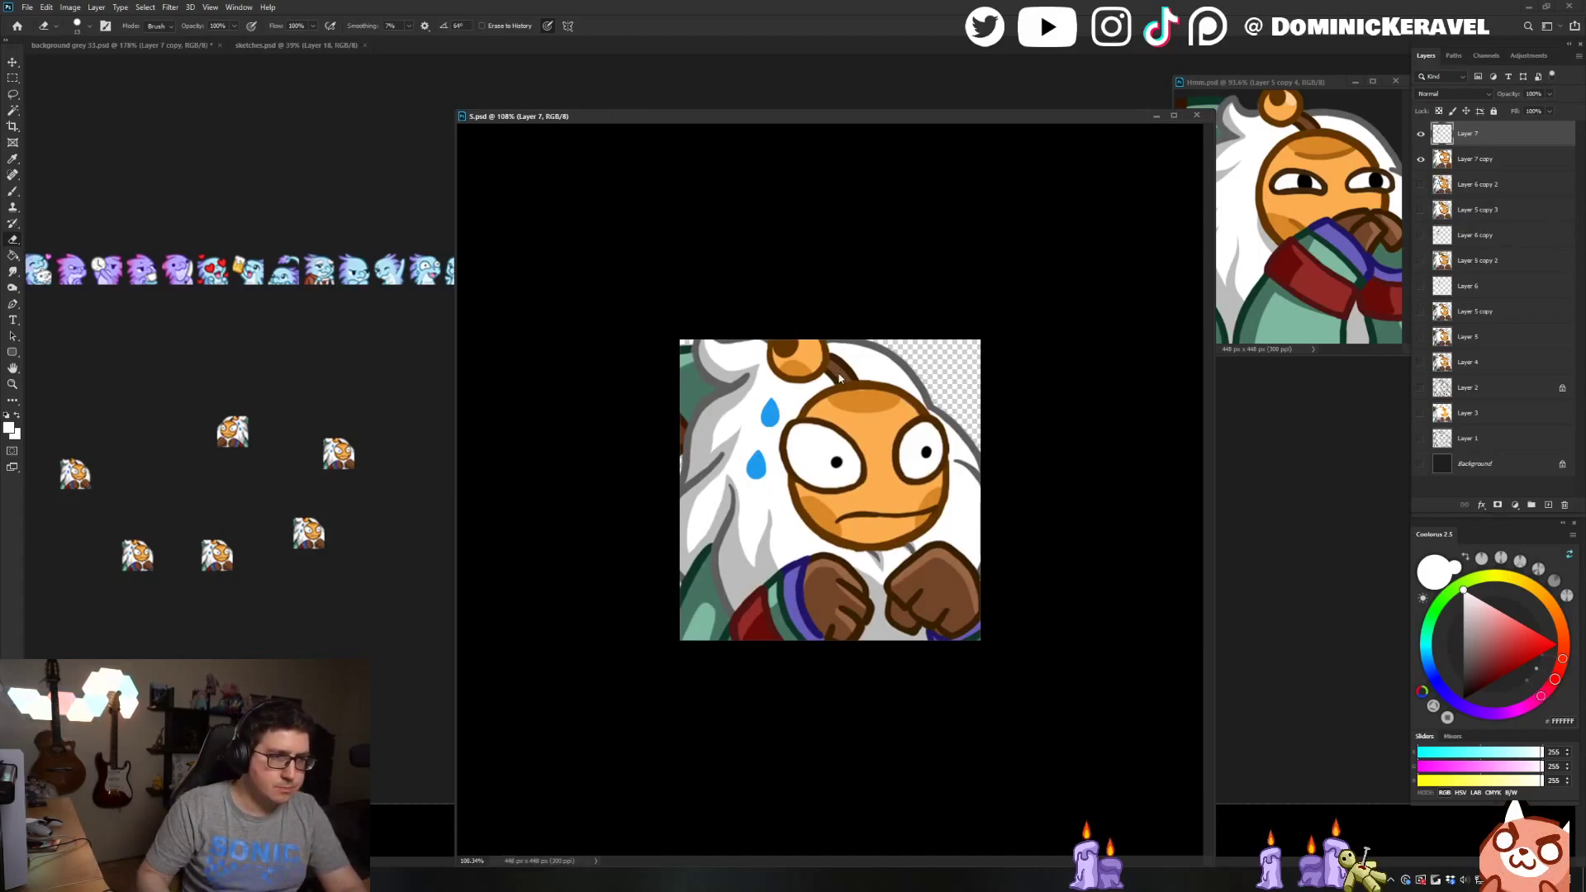
# Merge the drops into the emote, resize it to 28 px and place a copy at the right end of the sheet's lower thumbnail row
pyautogui.hotkey('ctrl', 'e')
pyautogui.press('v')
pyautogui.hotkey('ctrl', 'alt', 'i')
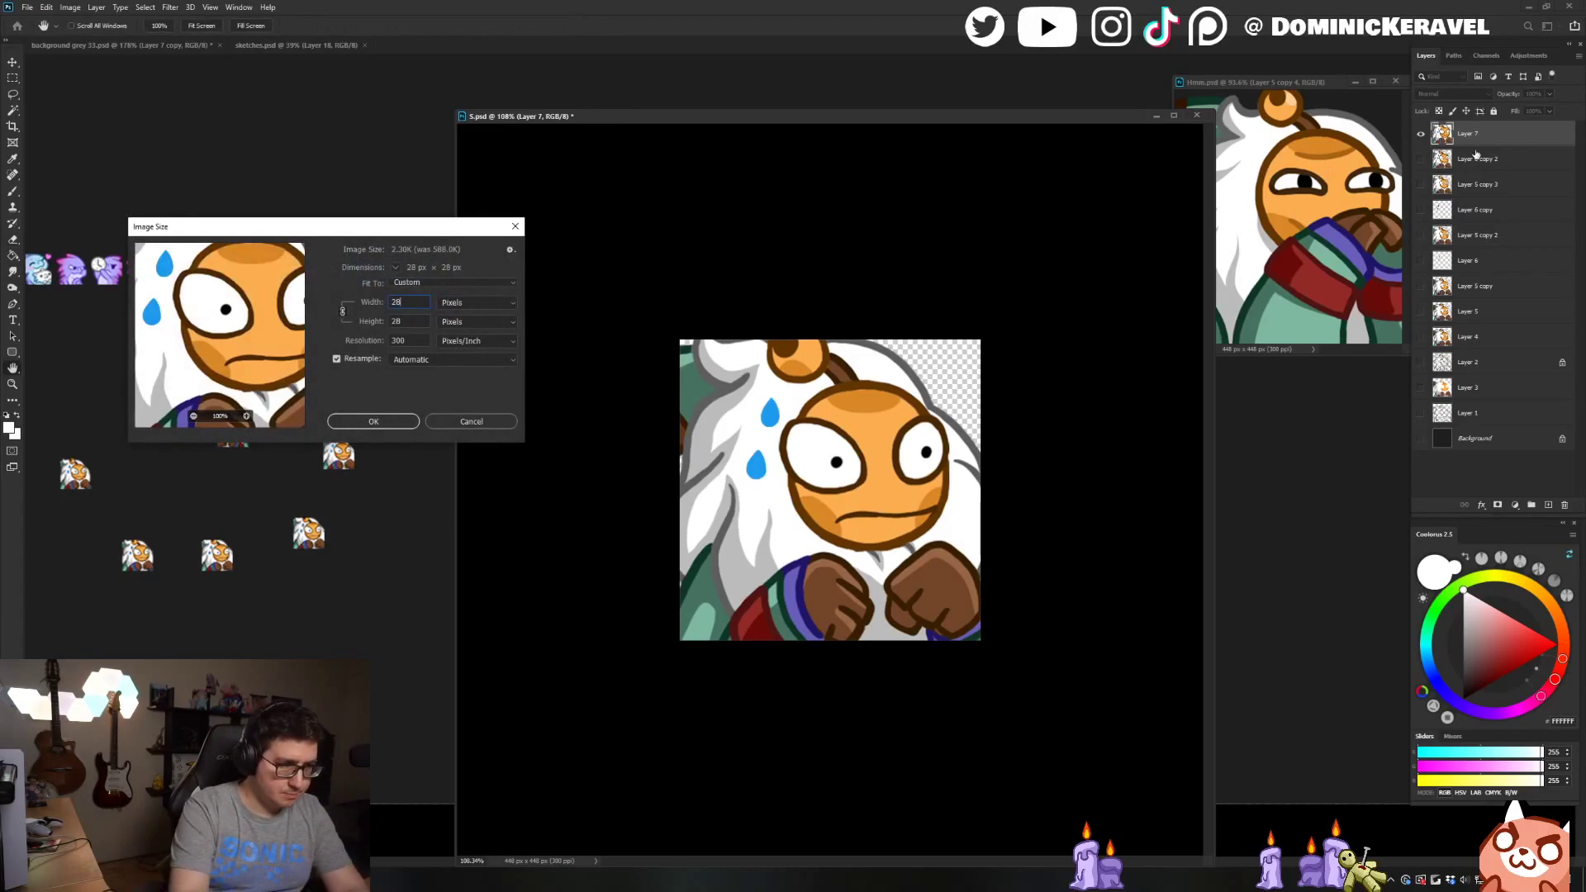
pyautogui.press('Return')
pyautogui.moveTo(839, 490); pyautogui.dragTo(382, 567)
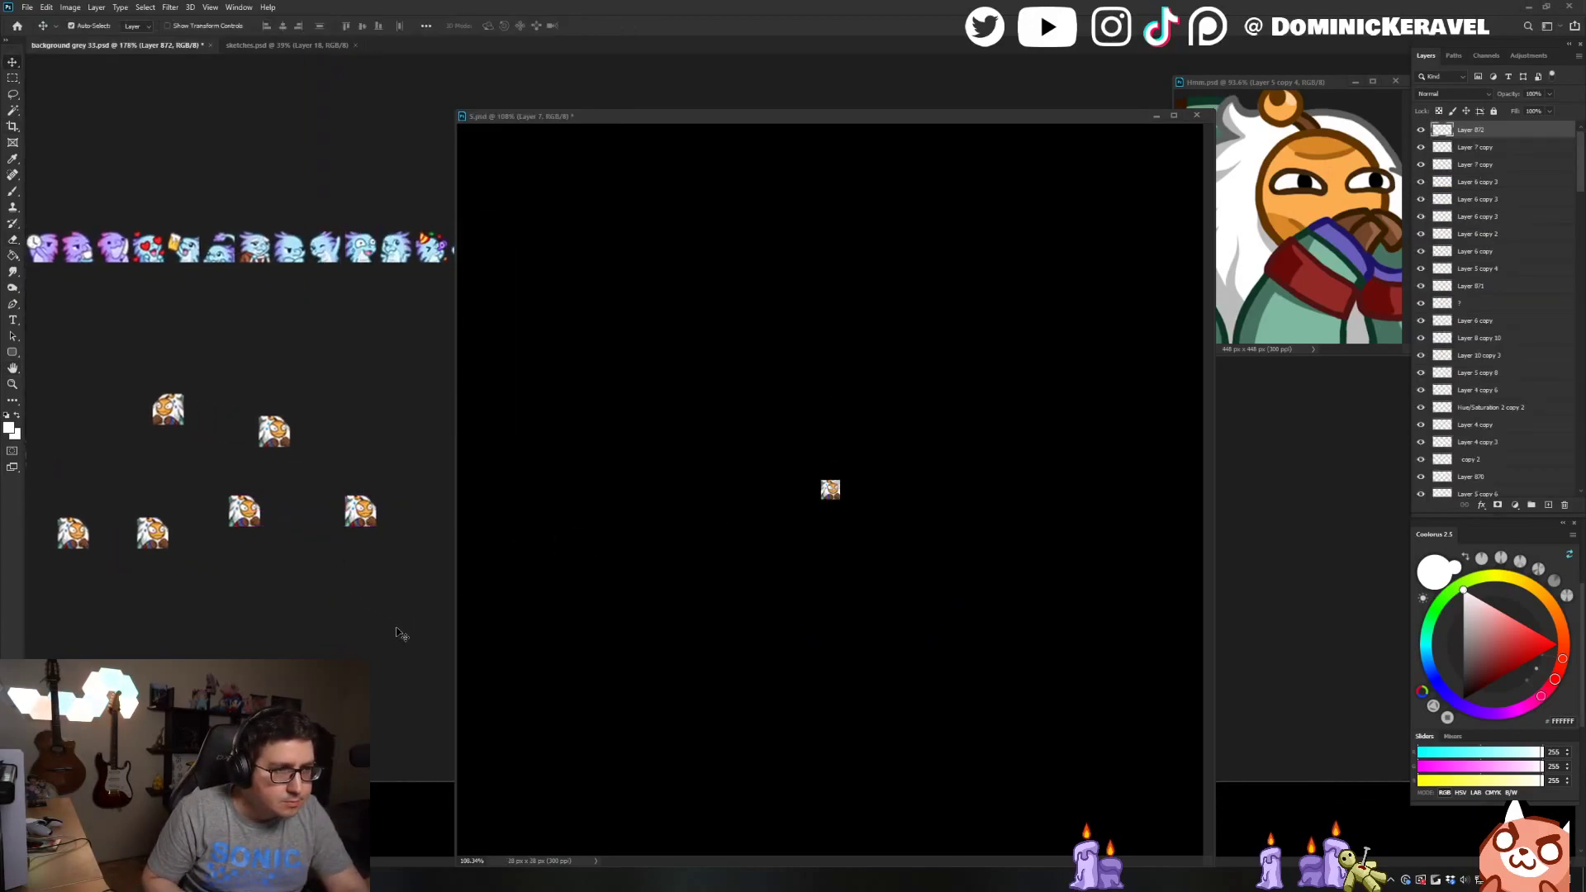
# Undo the emote's 28 px resize and merge, and fill both sweat drops with the darker blue #118FE1
pyautogui.click(578, 328)
pyautogui.hotkey('ctrl', 'z')
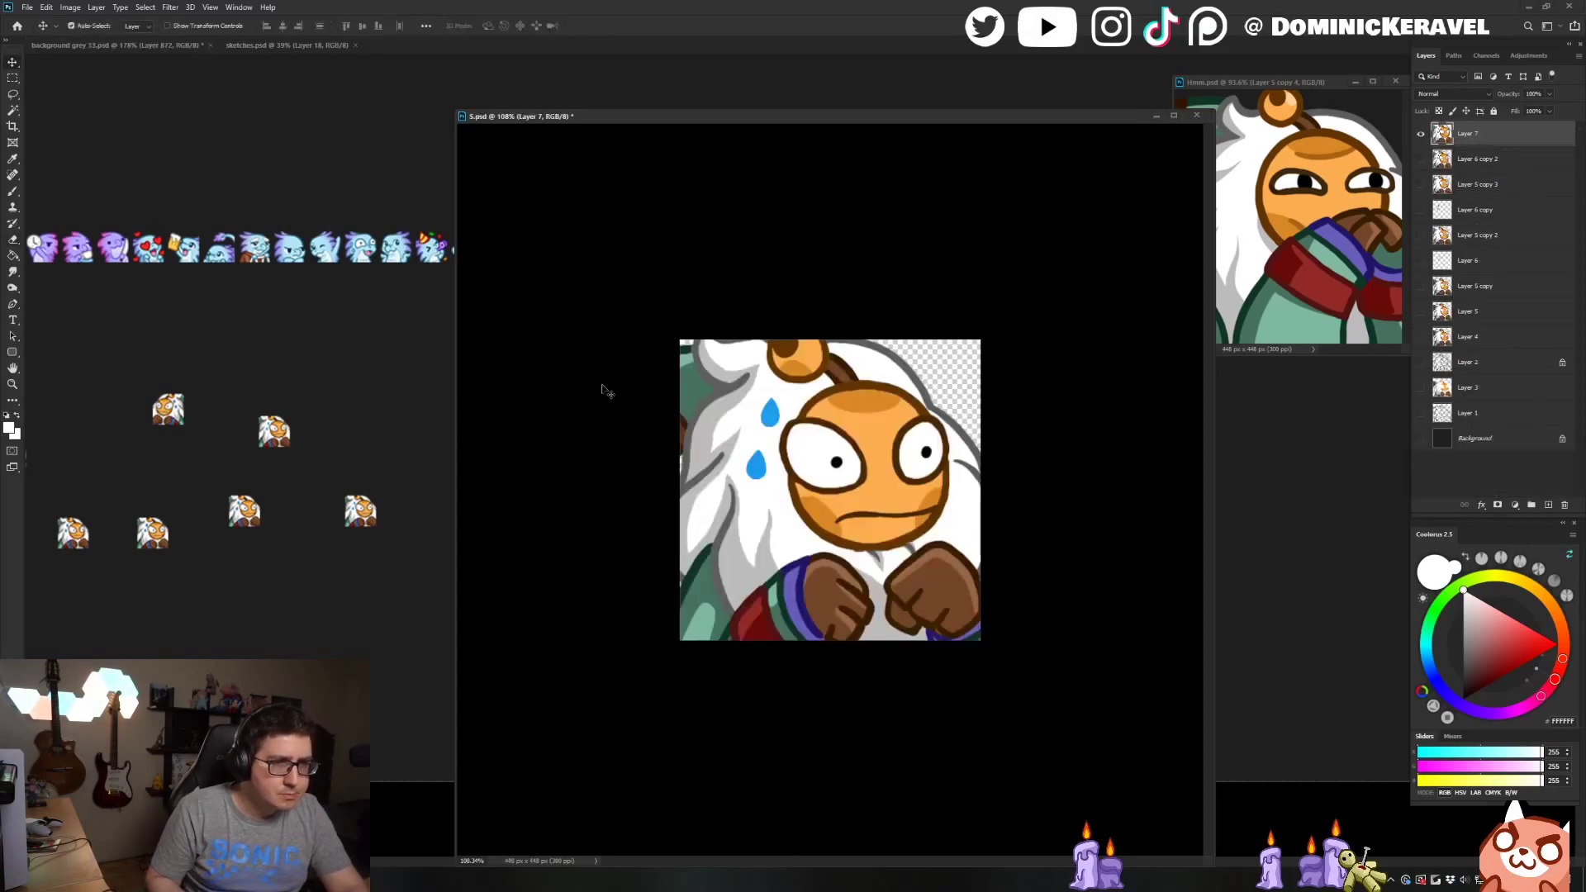
pyautogui.press('b')
pyautogui.keyDown('alt'); pyautogui.click(772, 411); pyautogui.keyUp('alt')
pyautogui.hotkey('ctrl', 'shift', 'alt', 'n')
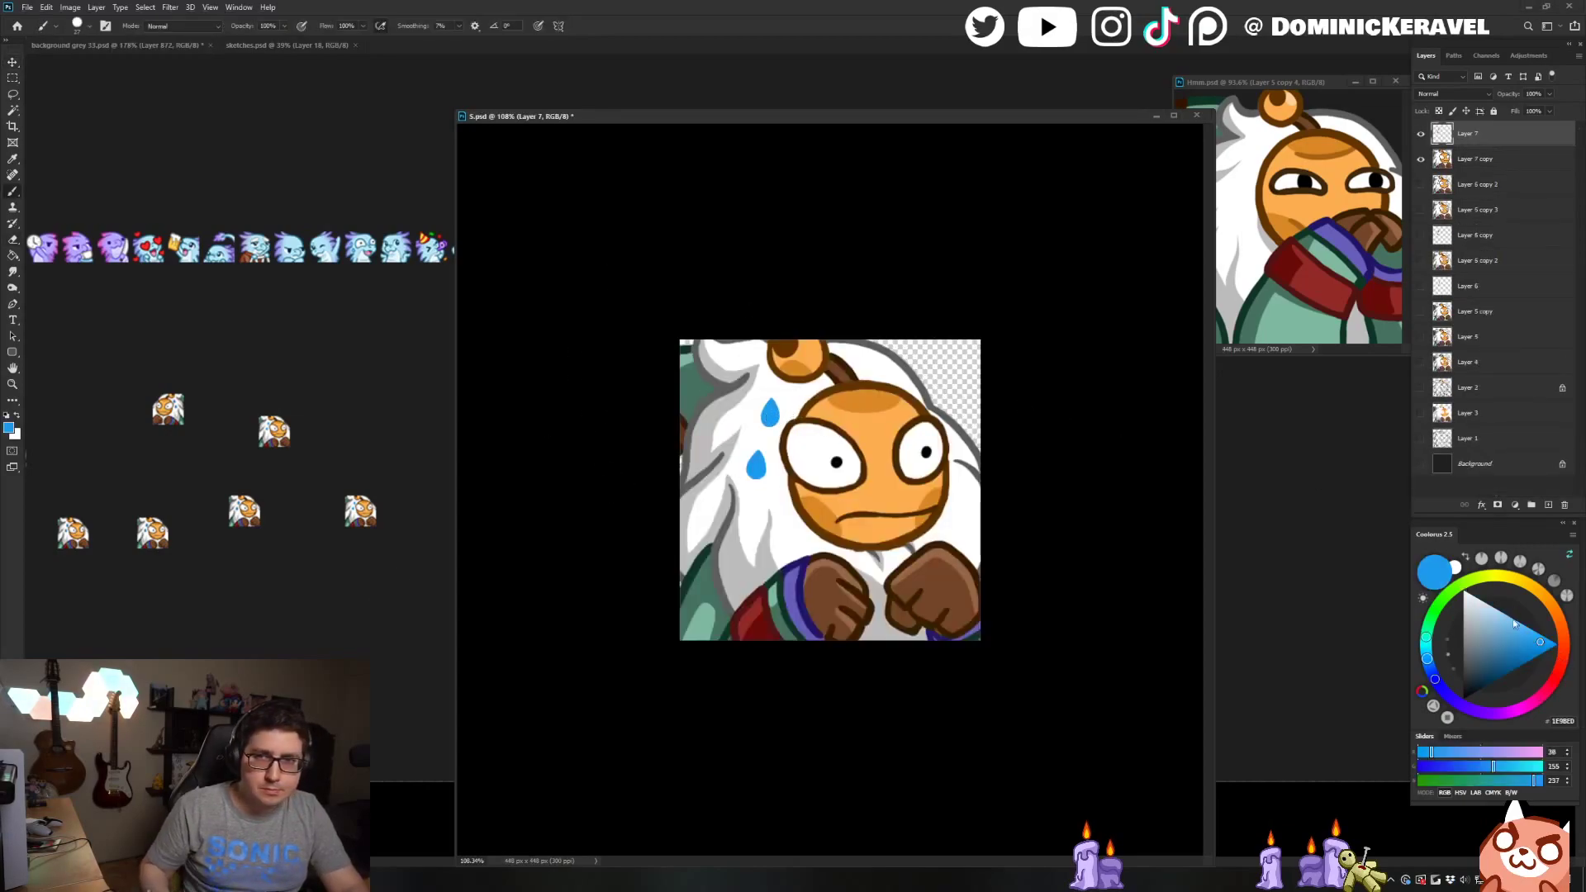
pyautogui.click(1536, 656)
pyautogui.press('g')
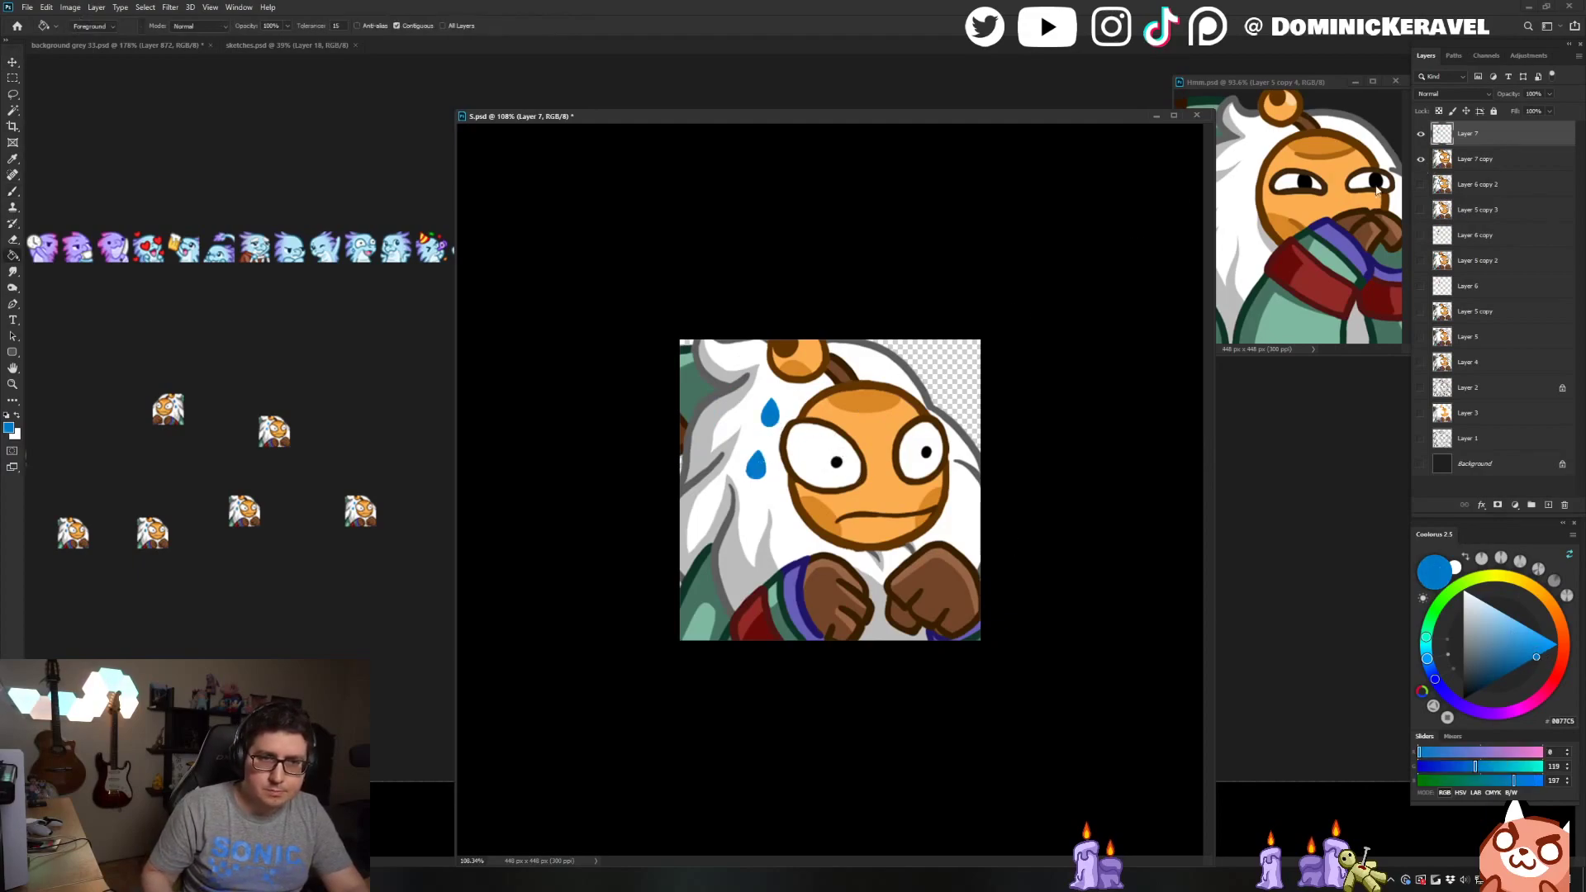
pyautogui.click(1540, 647)
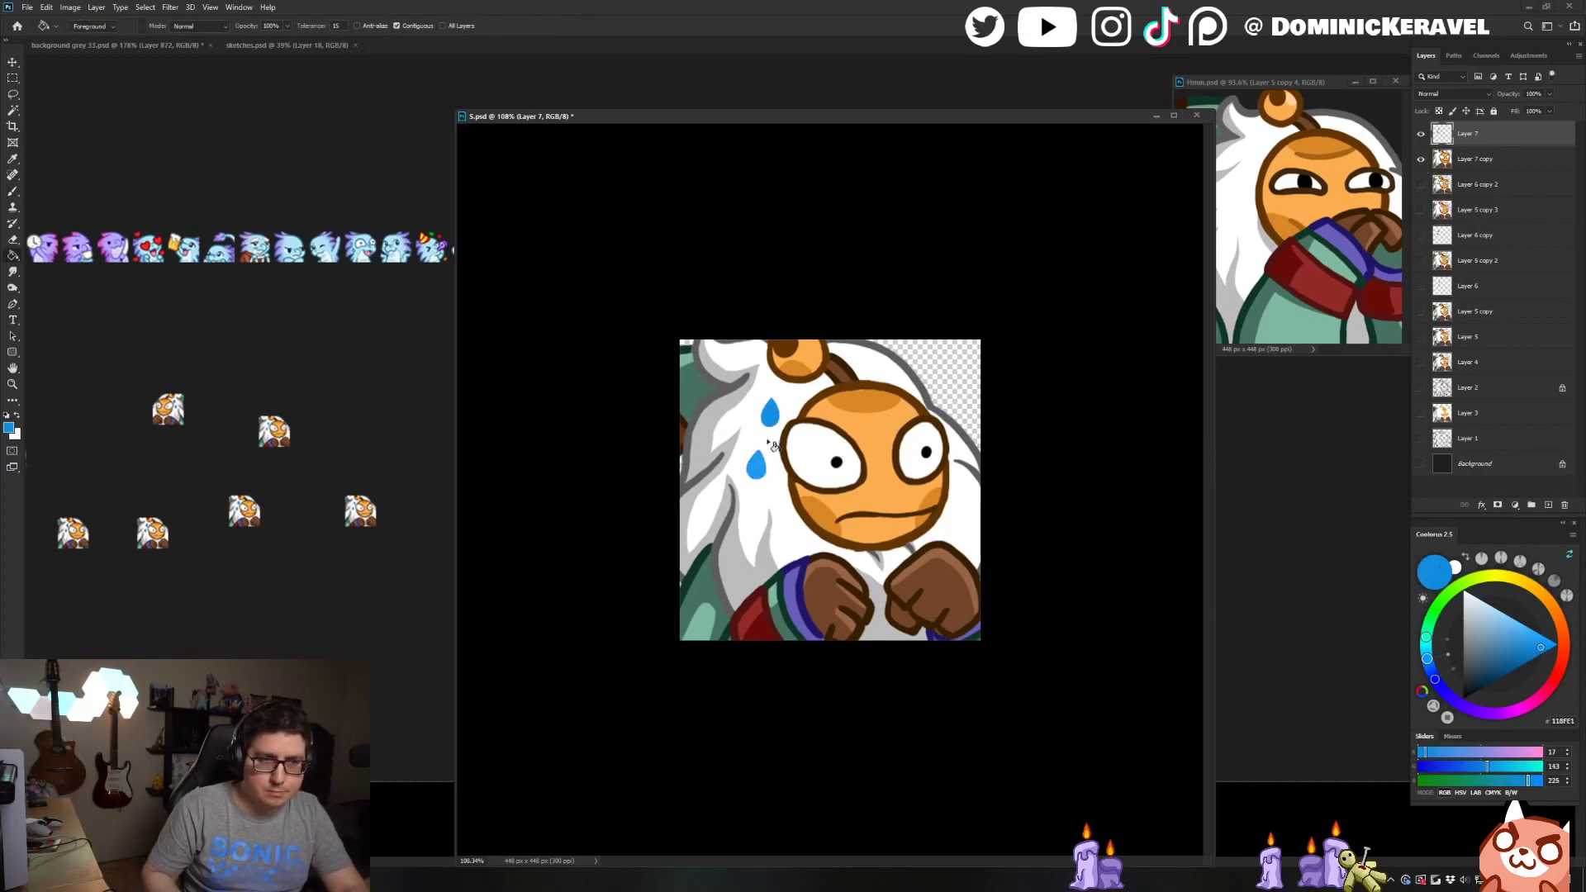
# Merge the darker drops into the emote, resize it to 28 px and place a copy right of the sheet's upper thumbnails
pyautogui.keyDown('shift'); pyautogui.click(1473, 161); pyautogui.keyUp('shift')
pyautogui.hotkey('ctrl', 'e')
pyautogui.hotkey('ctrl', 'alt', 'i')
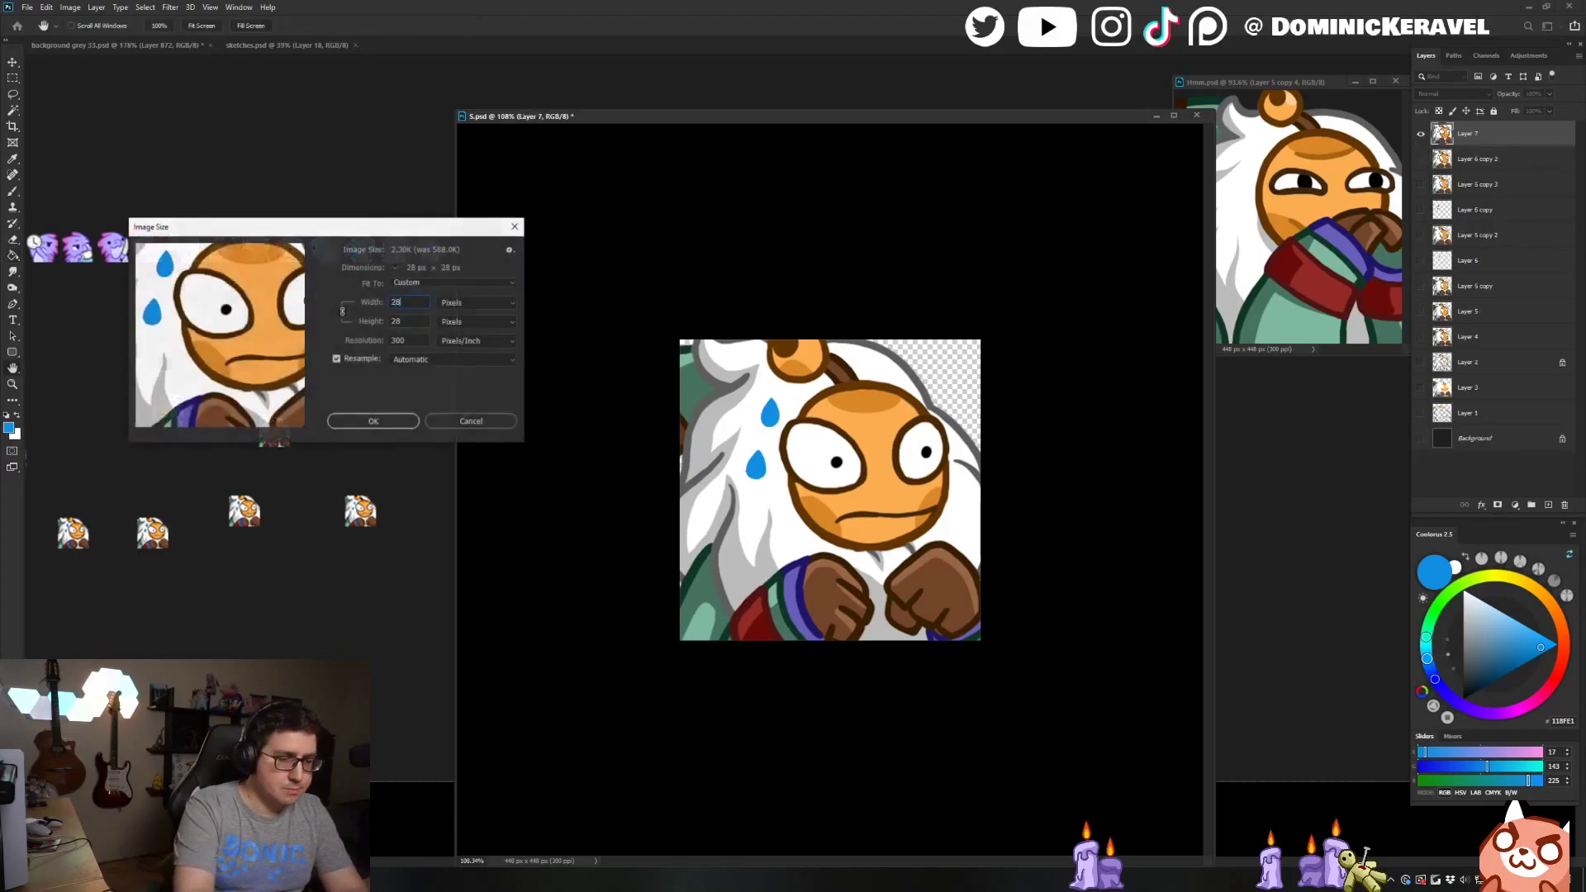
pyautogui.write('32')
pyautogui.press('Return')
pyautogui.press('v')
pyautogui.moveTo(782, 503); pyautogui.dragTo(421, 533)
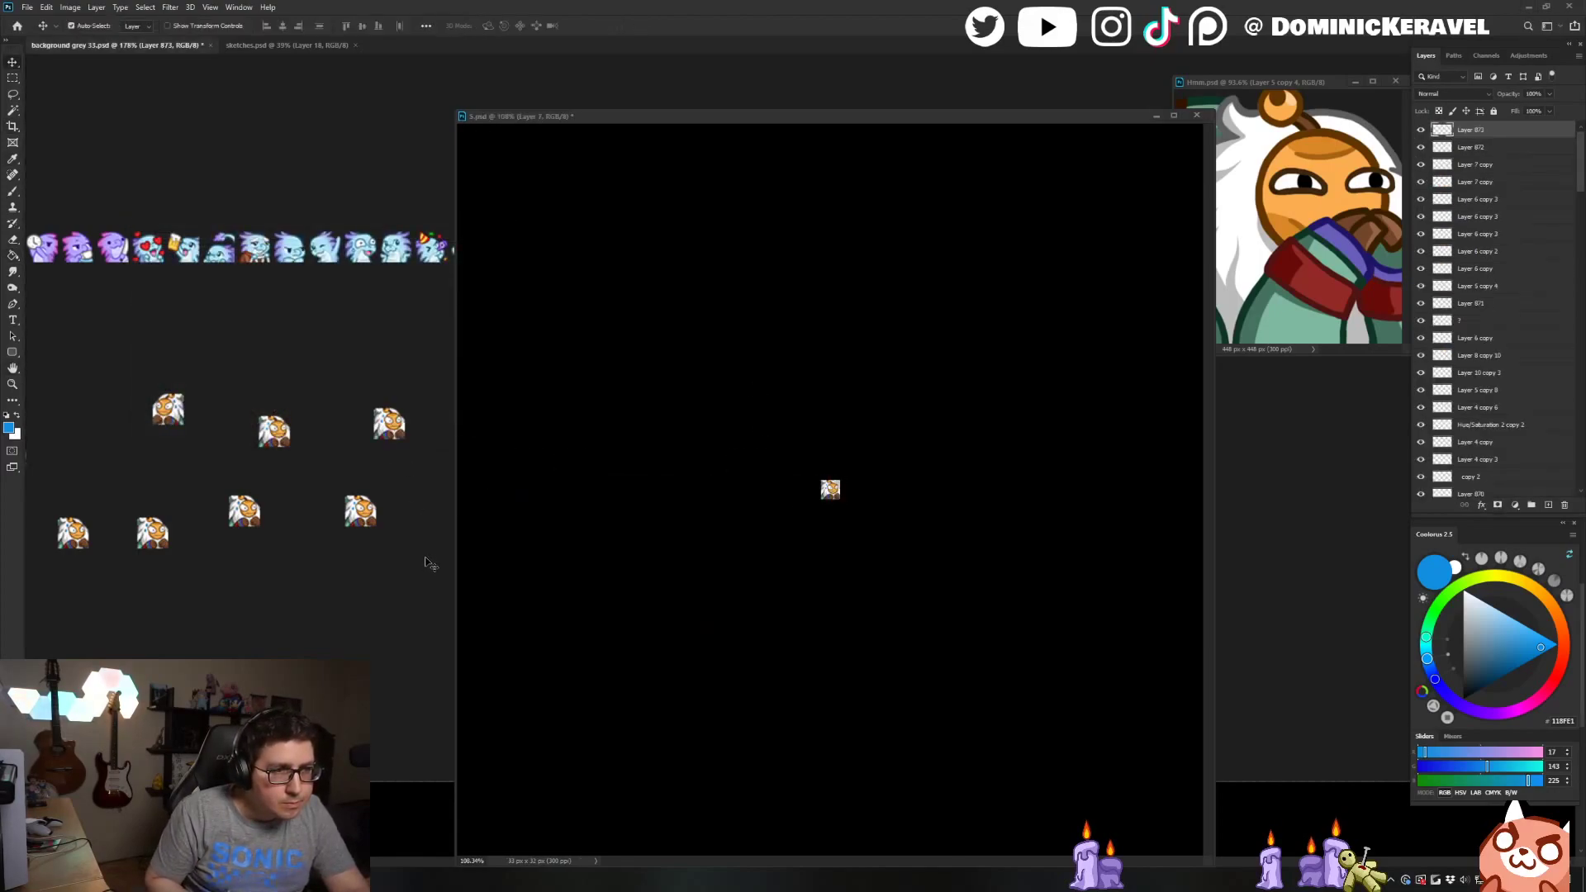
# Undo the emote's resize and merge, and duplicate the emote layer beneath the sweat drops
pyautogui.click(651, 415)
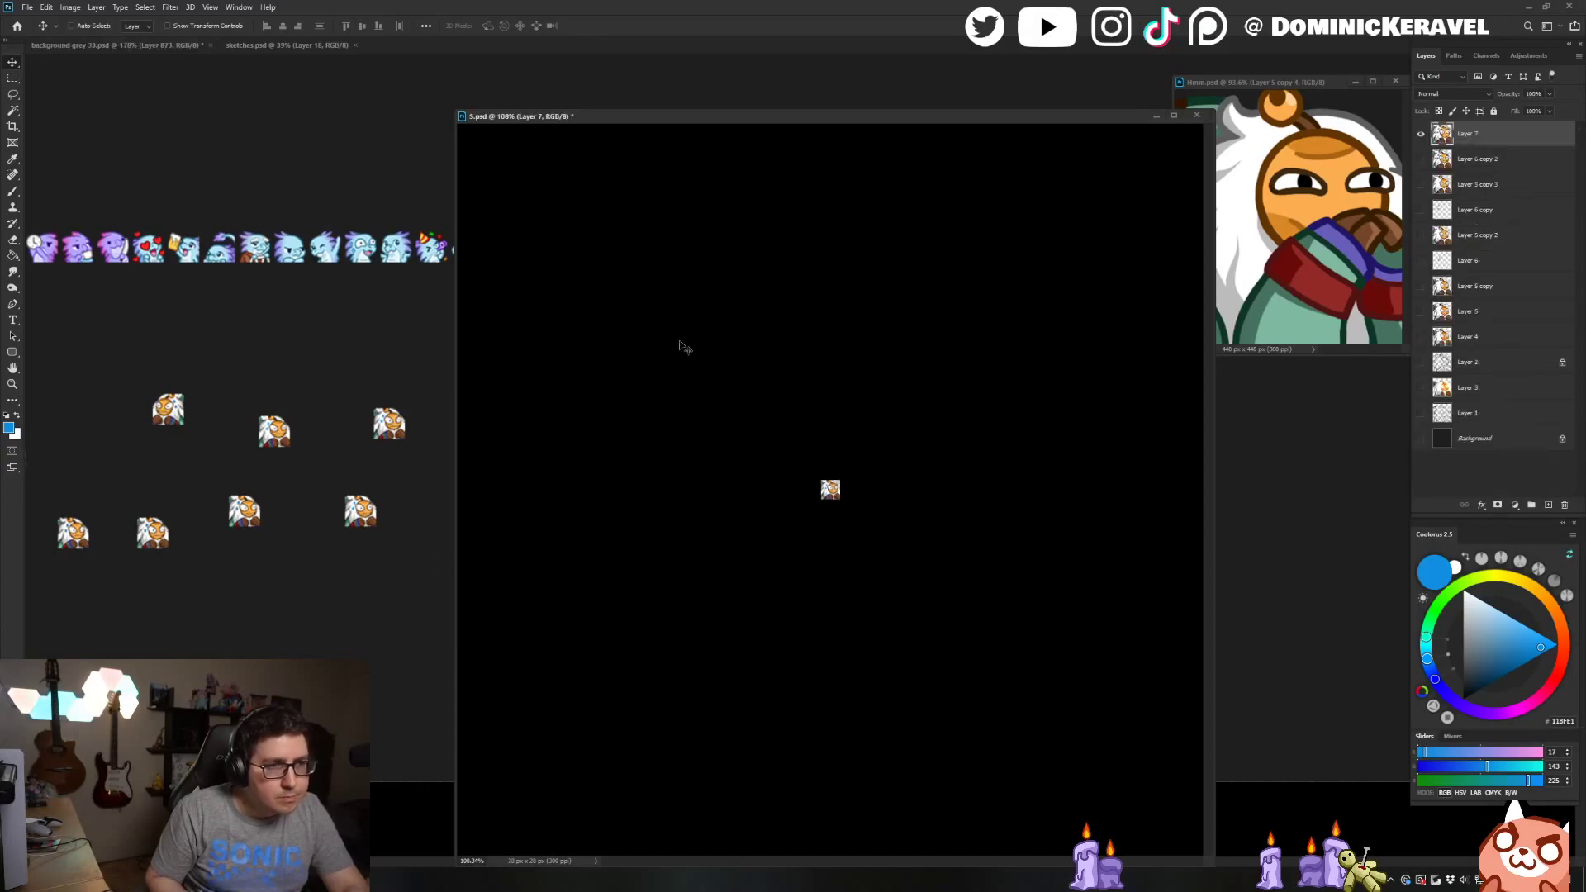
pyautogui.hotkey('ctrl', 'z')
pyautogui.hotkey('ctrl', 'z')
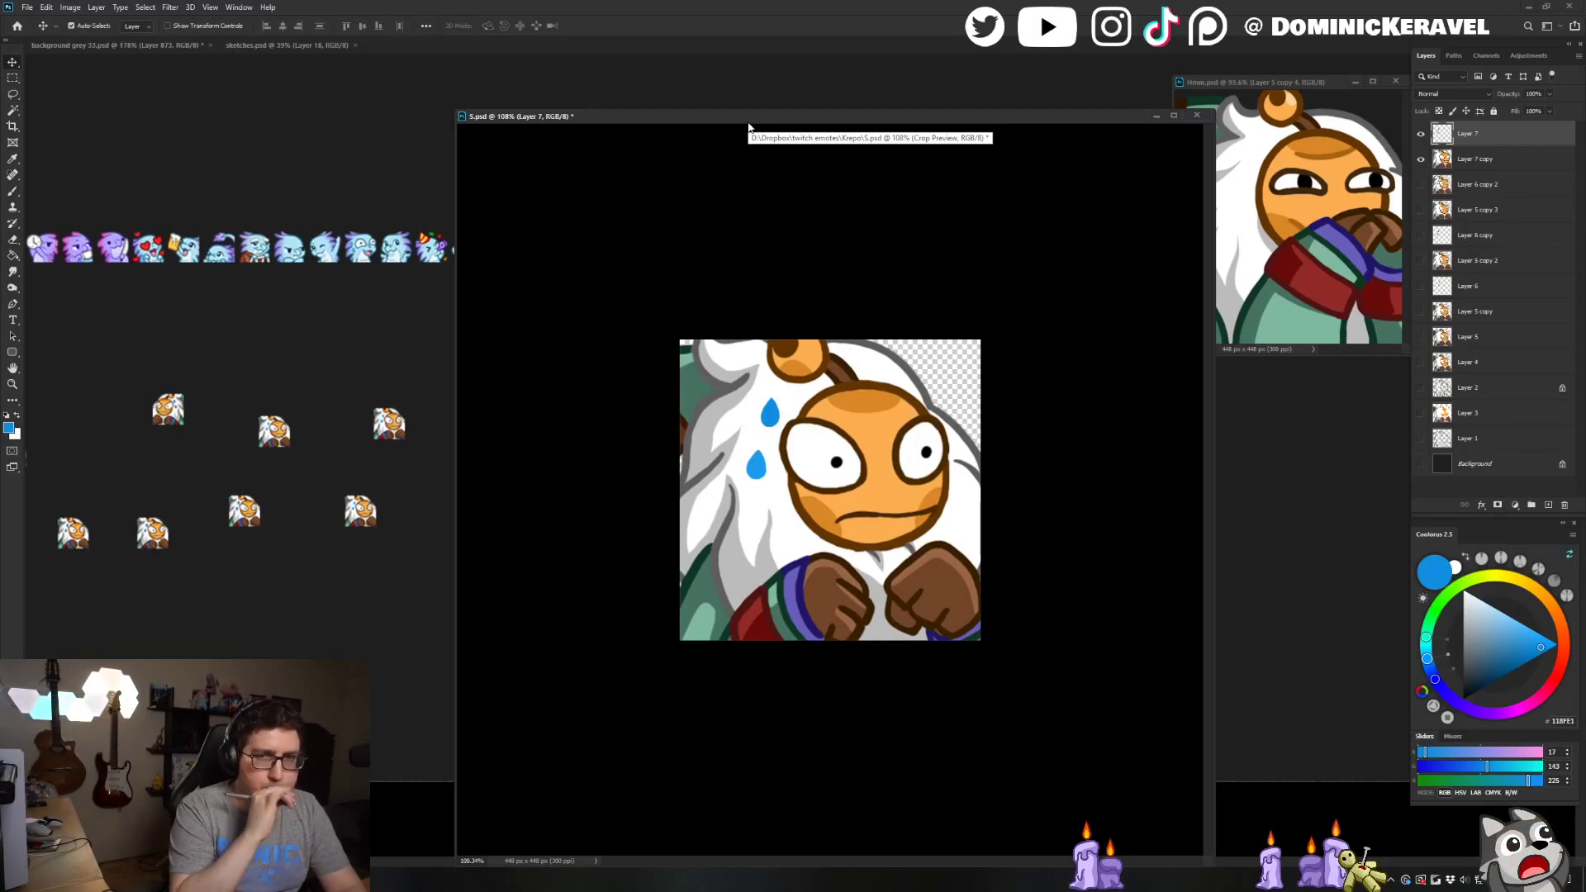
pyautogui.click(1479, 163)
pyautogui.hotkey('ctrl', 'j')
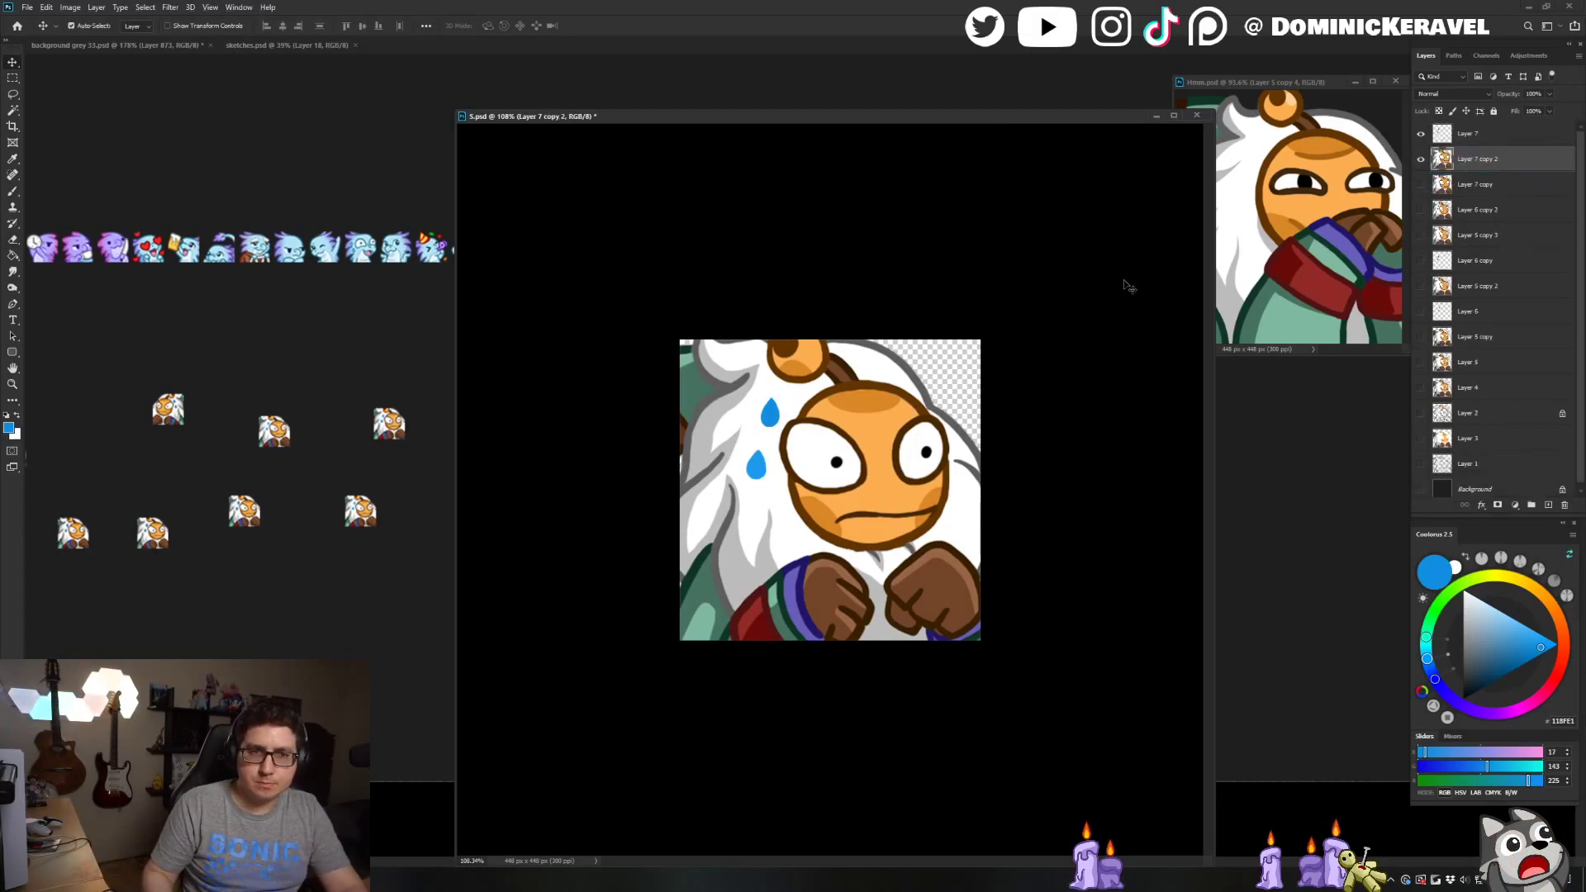
# Reshape the upper-left outline of the larger eye on the duplicate layer using the eye white and the outline's dark brown
pyautogui.press('b')
pyautogui.press('x')
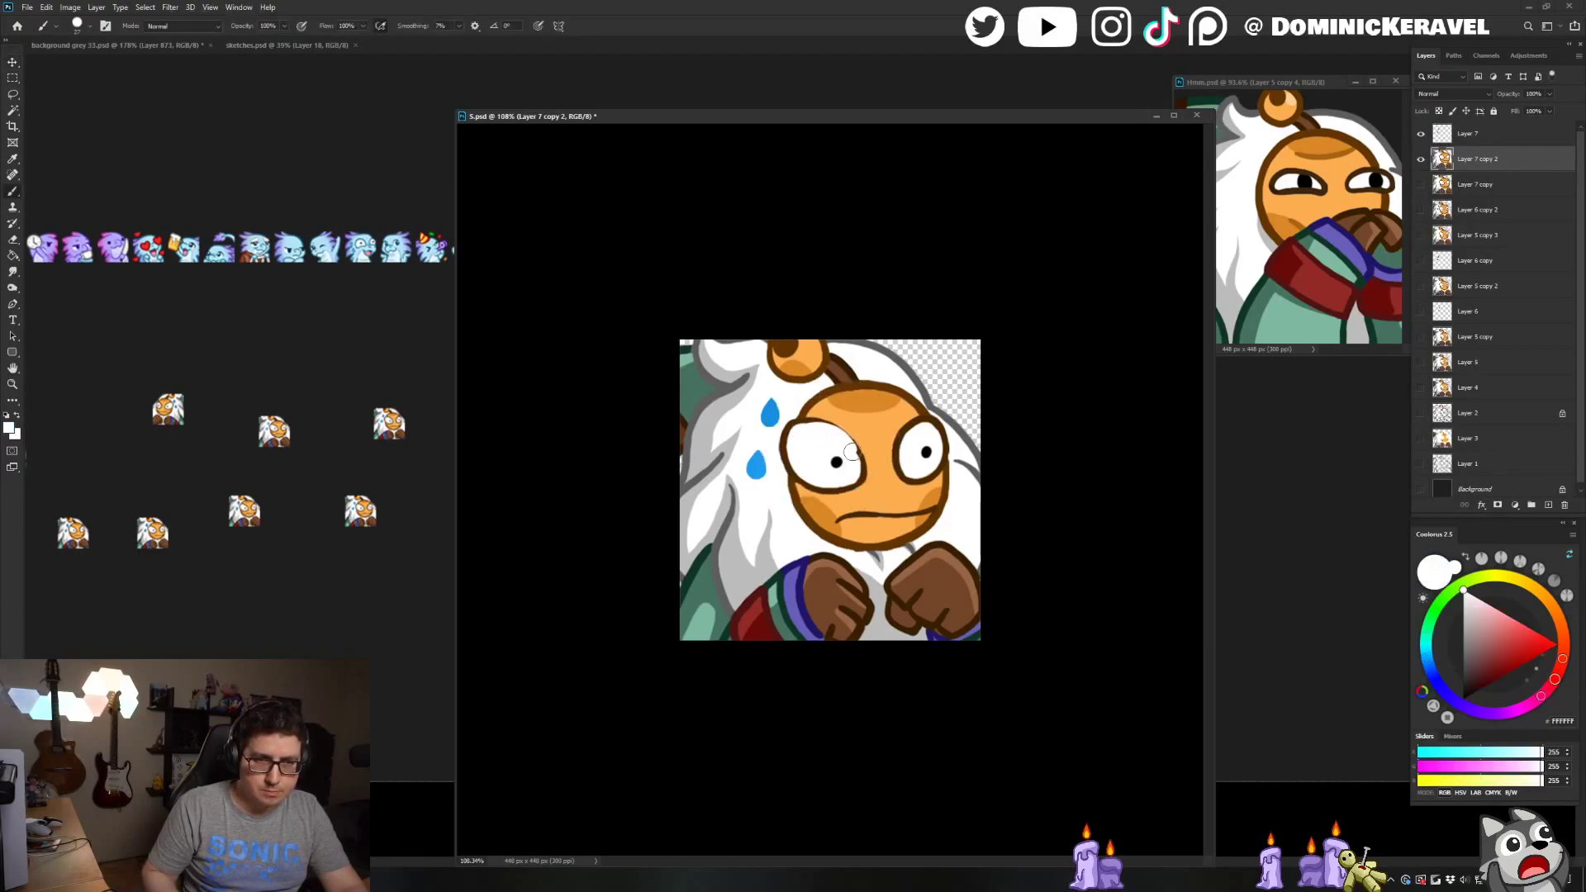
pyautogui.keyDown('alt'); pyautogui.click(909, 469); pyautogui.keyUp('alt')
pyautogui.scroll(3, 829, 490)
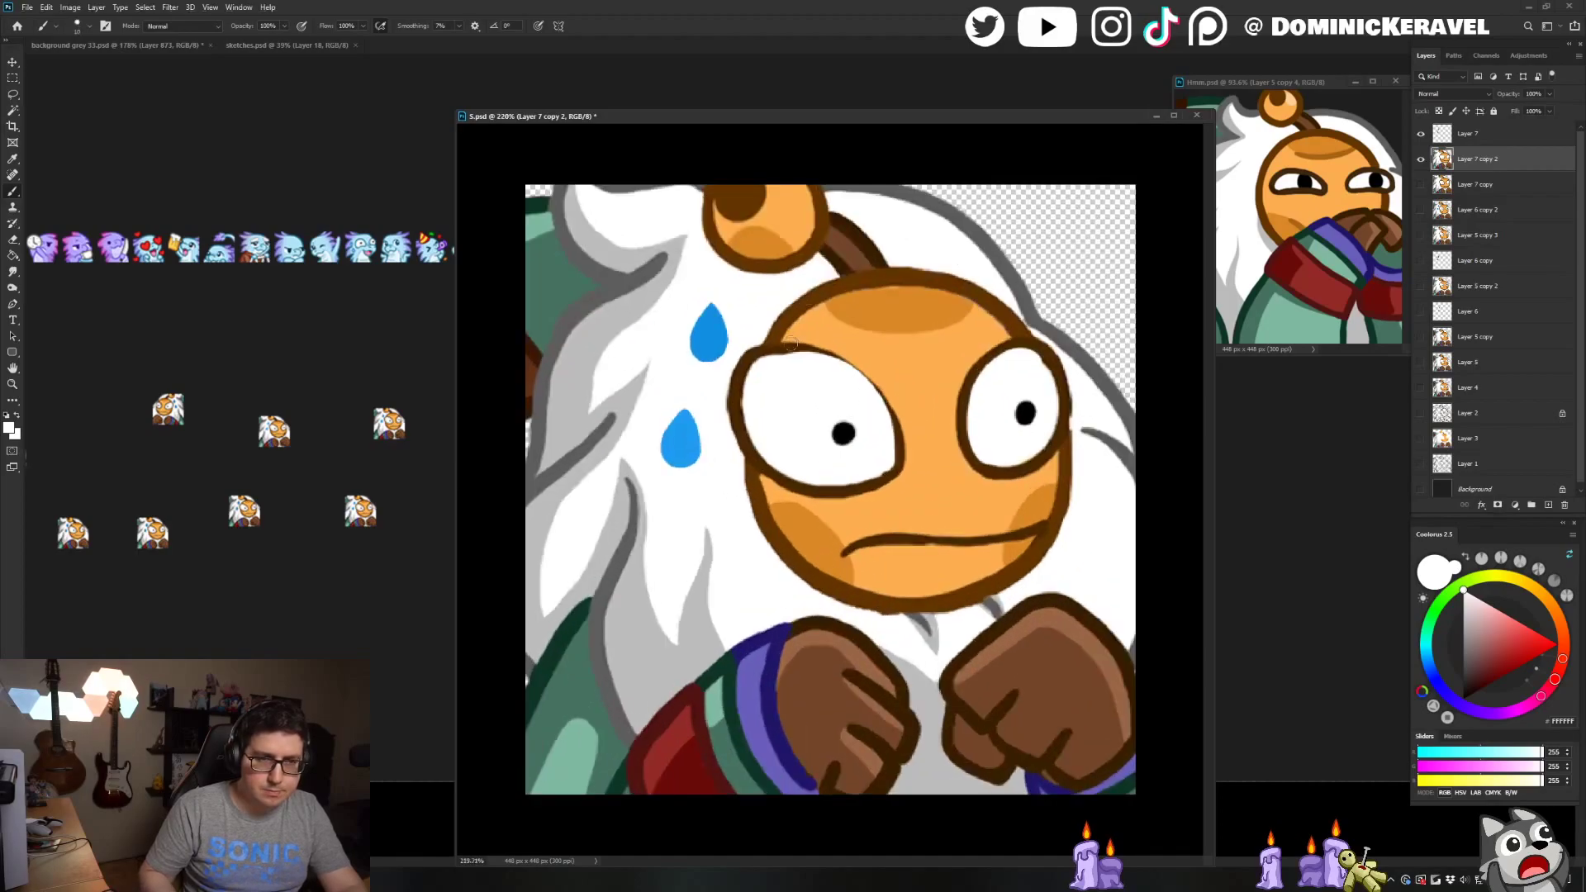
pyautogui.keyDown('alt'); pyautogui.click(771, 370); pyautogui.keyUp('alt')
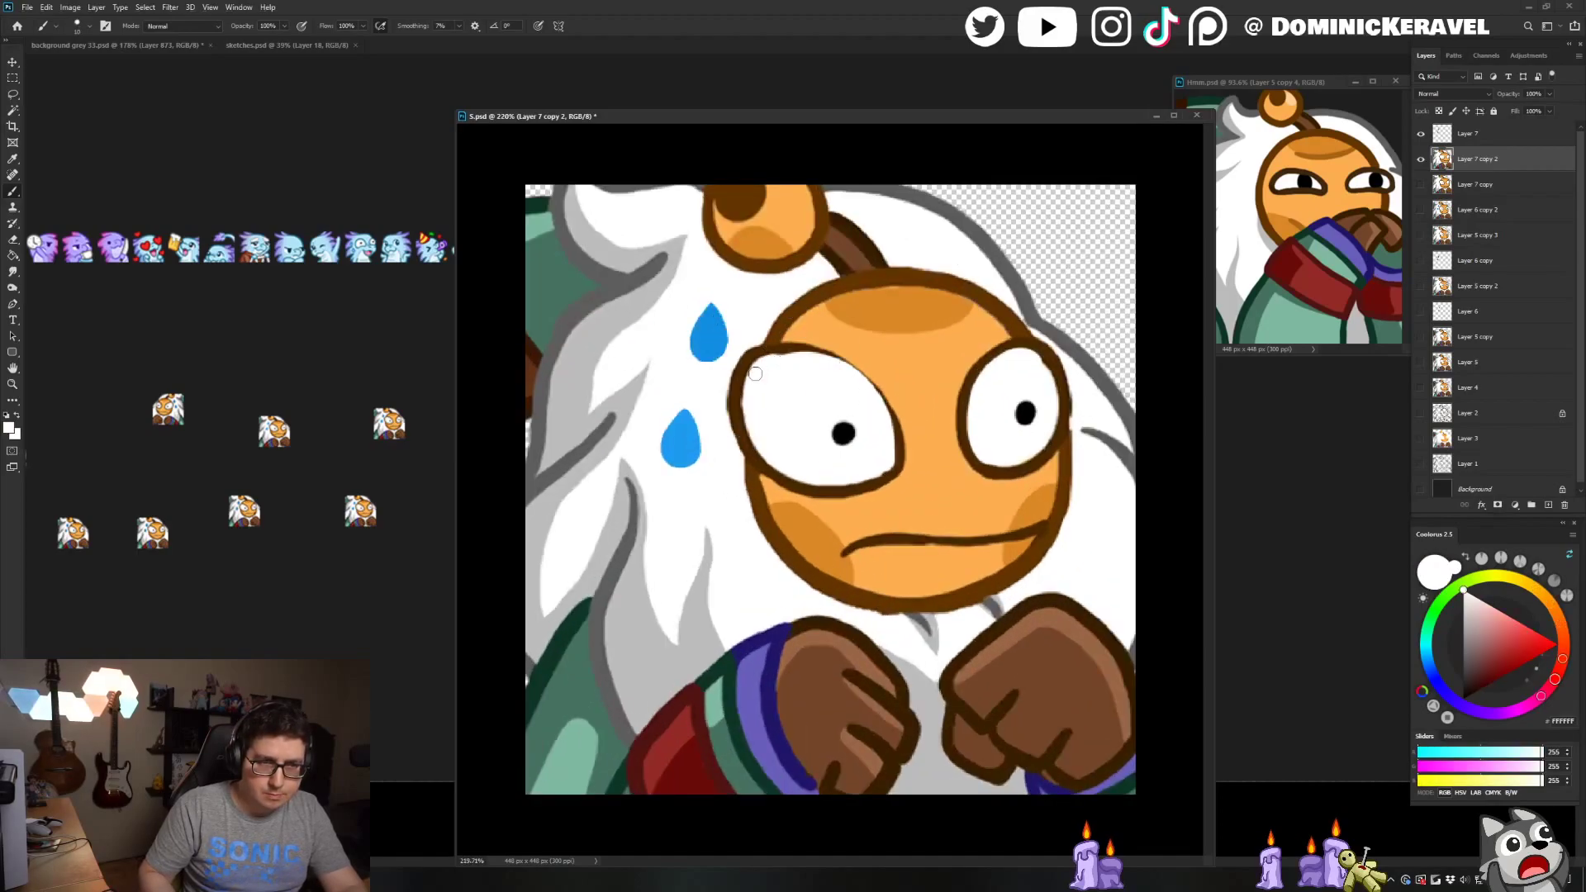
pyautogui.keyDown('alt'); pyautogui.click(757, 351); pyautogui.keyUp('alt')
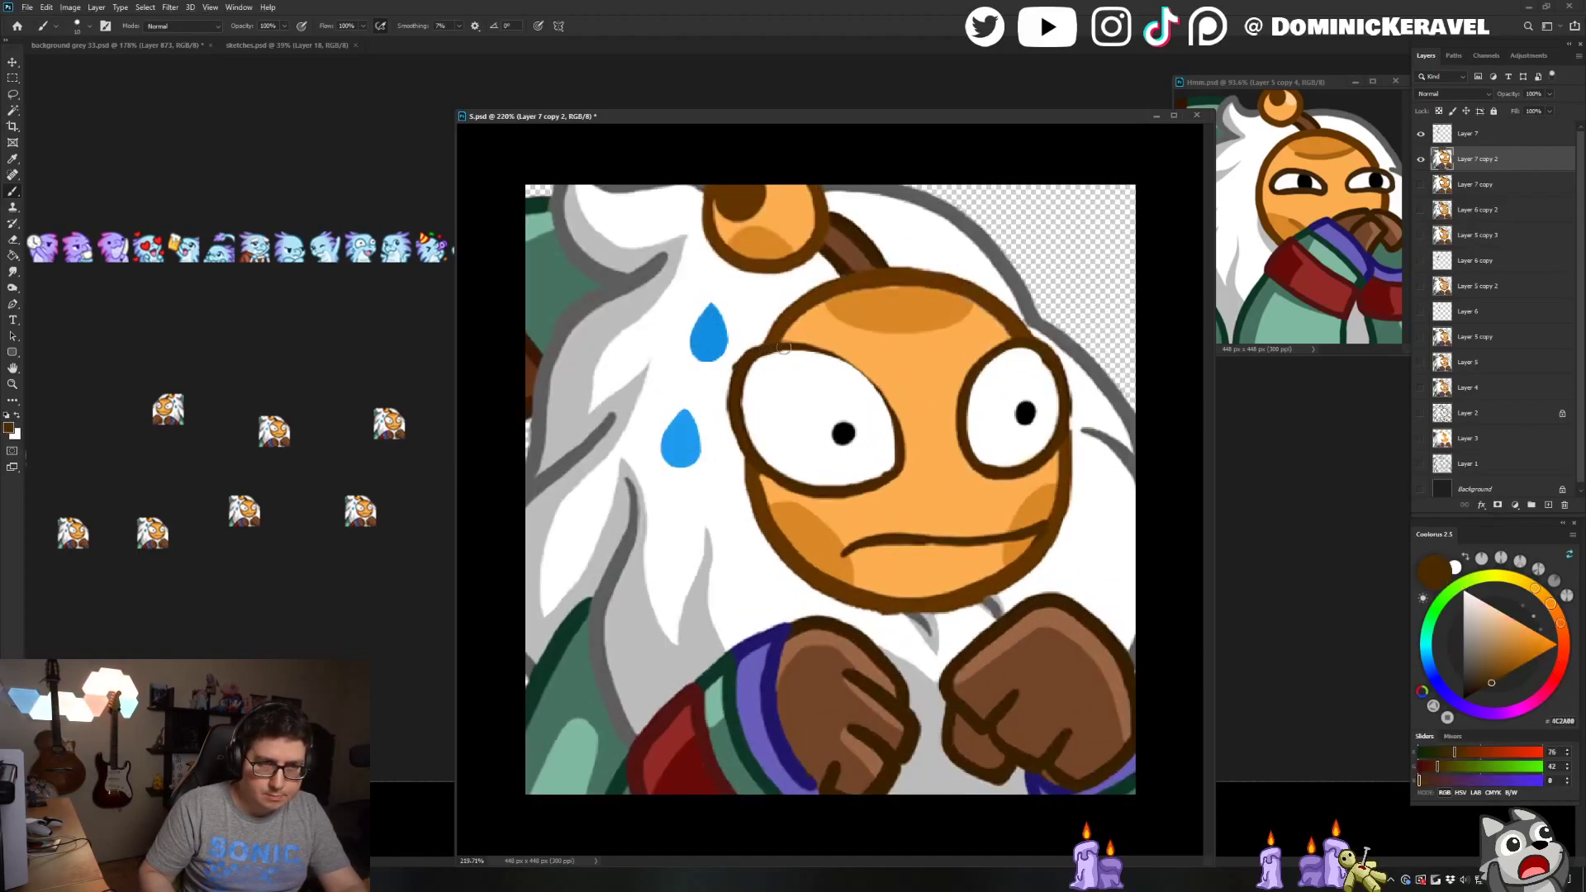
pyautogui.moveTo(734, 366)
pyautogui.mouseDown()
pyautogui.moveTo(826, 353)
pyautogui.moveTo(764, 347)
pyautogui.mouseUp()
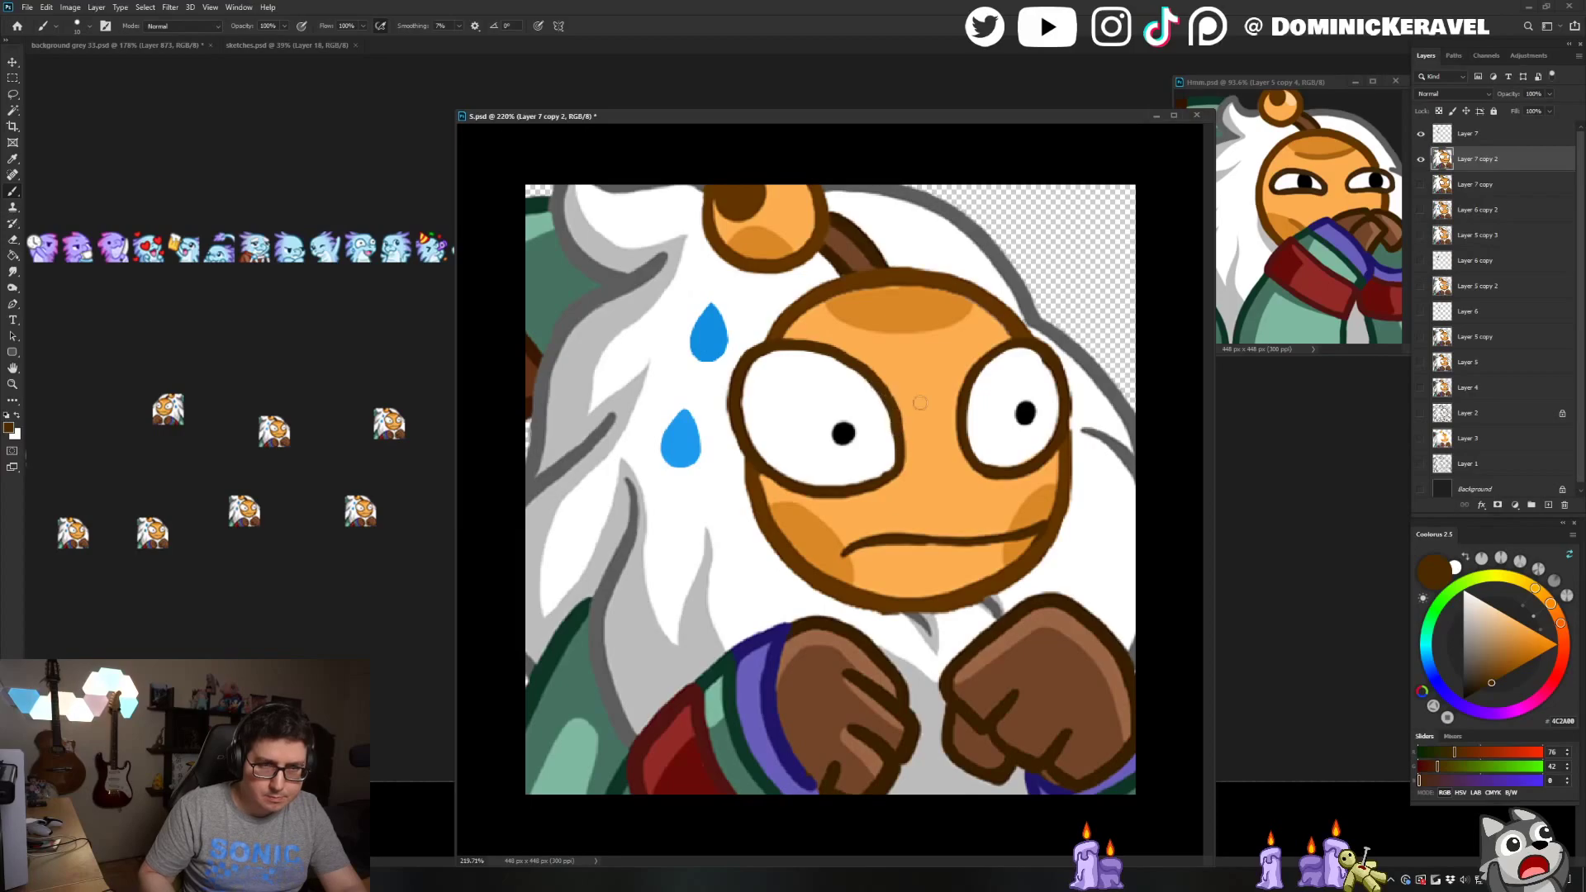
# Clean up the outer outline of the smaller eye with sampled white and dark brown
pyautogui.keyDown('alt'); pyautogui.click(1039, 361); pyautogui.keyUp('alt')
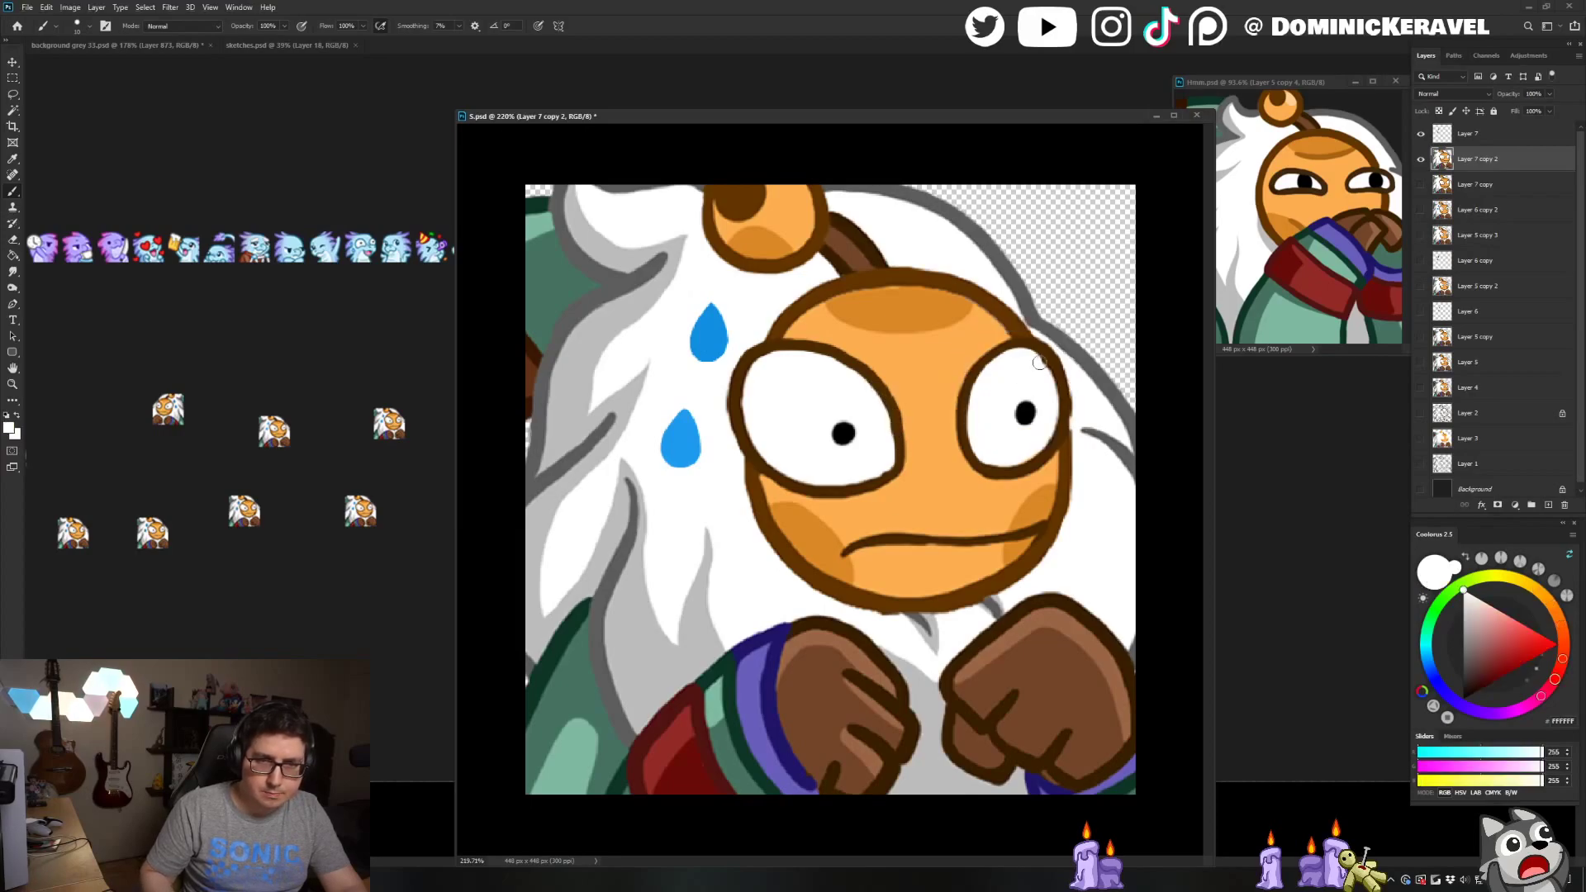
pyautogui.keyDown('alt'); pyautogui.click(1064, 404); pyautogui.keyUp('alt')
pyautogui.keyDown('alt'); pyautogui.click(1073, 392); pyautogui.keyUp('alt')
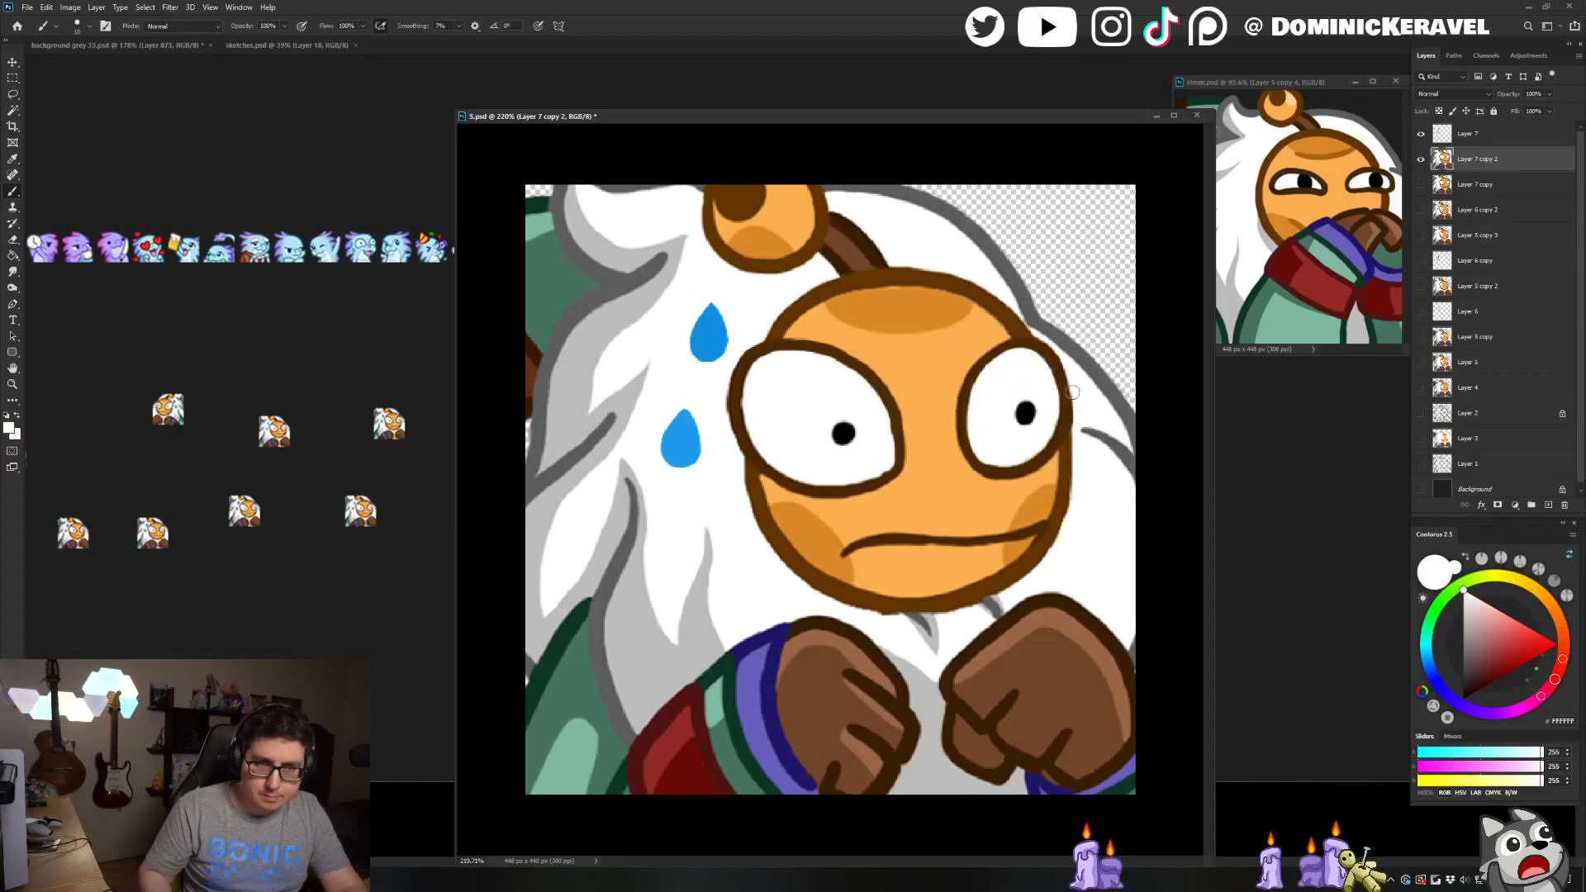
pyautogui.keyDown('alt'); pyautogui.click(1068, 432); pyautogui.keyUp('alt')
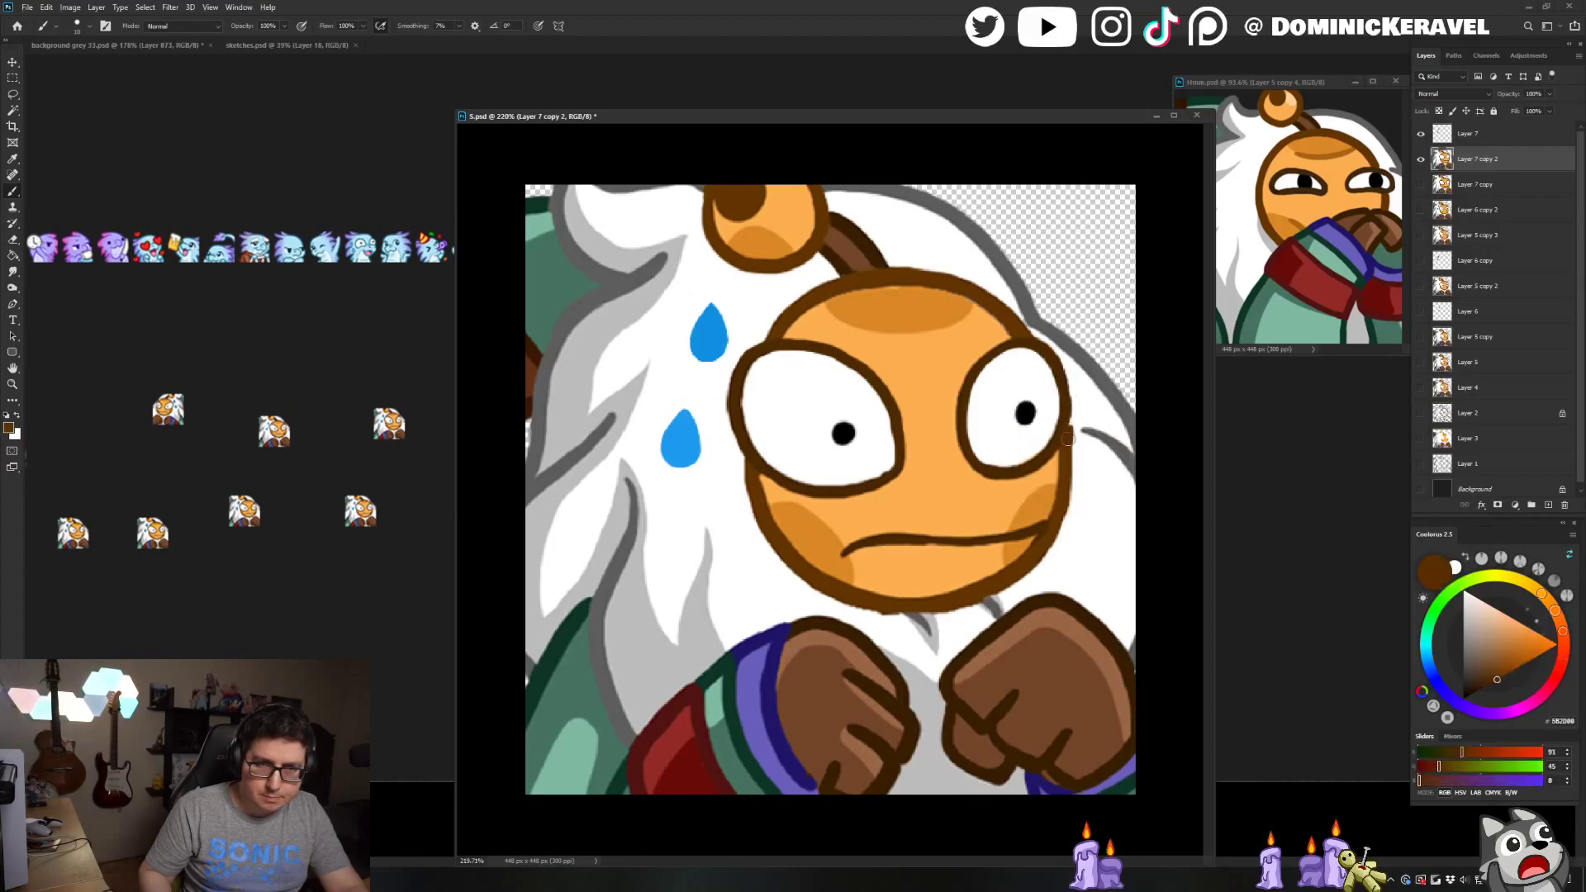
pyautogui.keyDown('alt'); pyautogui.click(1074, 435); pyautogui.keyUp('alt')
pyautogui.keyDown('alt'); pyautogui.click(1067, 410); pyautogui.keyUp('alt')
pyautogui.keyDown('alt'); pyautogui.click(1074, 399); pyautogui.keyUp('alt')
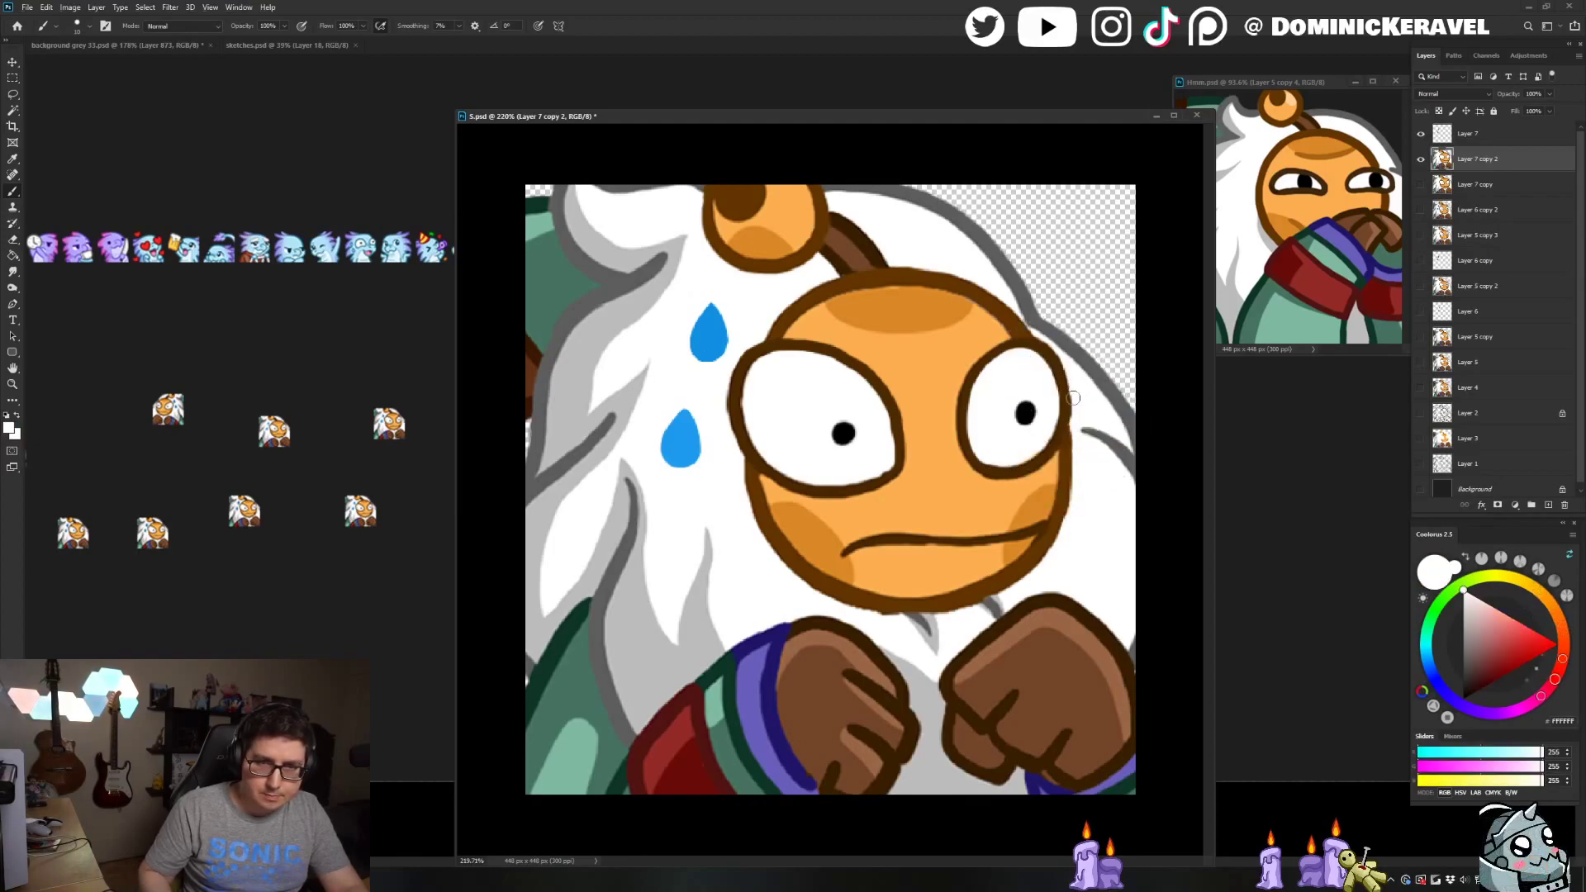
pyautogui.keyDown('alt'); pyautogui.click(1063, 374); pyautogui.keyUp('alt')
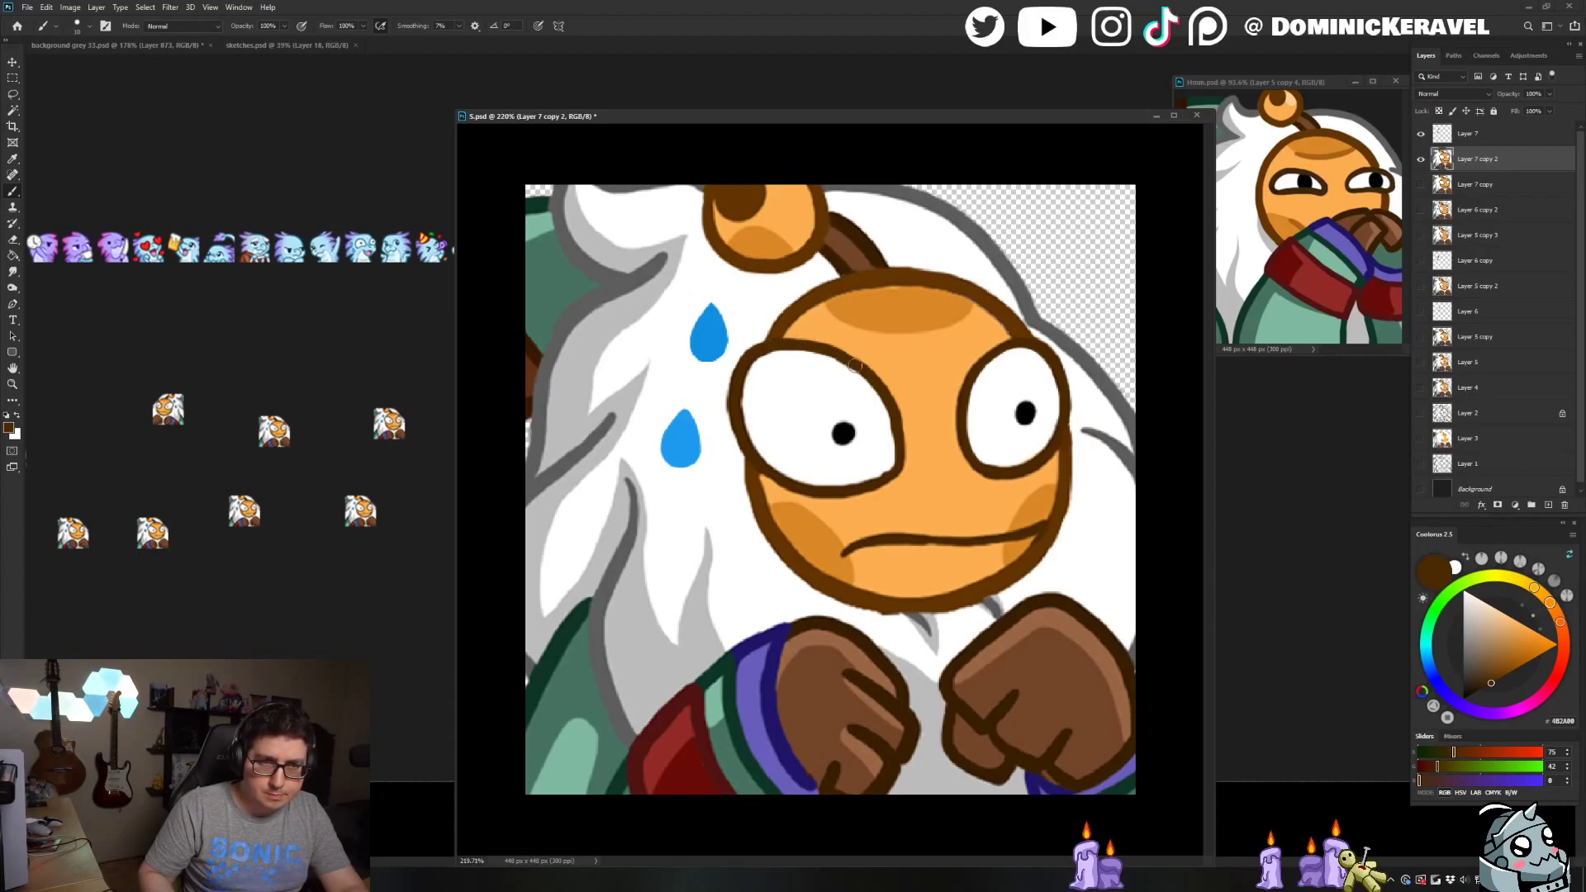
# Refine the larger eye's upper and inner outline beside the nose area with sampled white and dark brown
pyautogui.keyDown('alt'); pyautogui.click(829, 359); pyautogui.keyUp('alt')
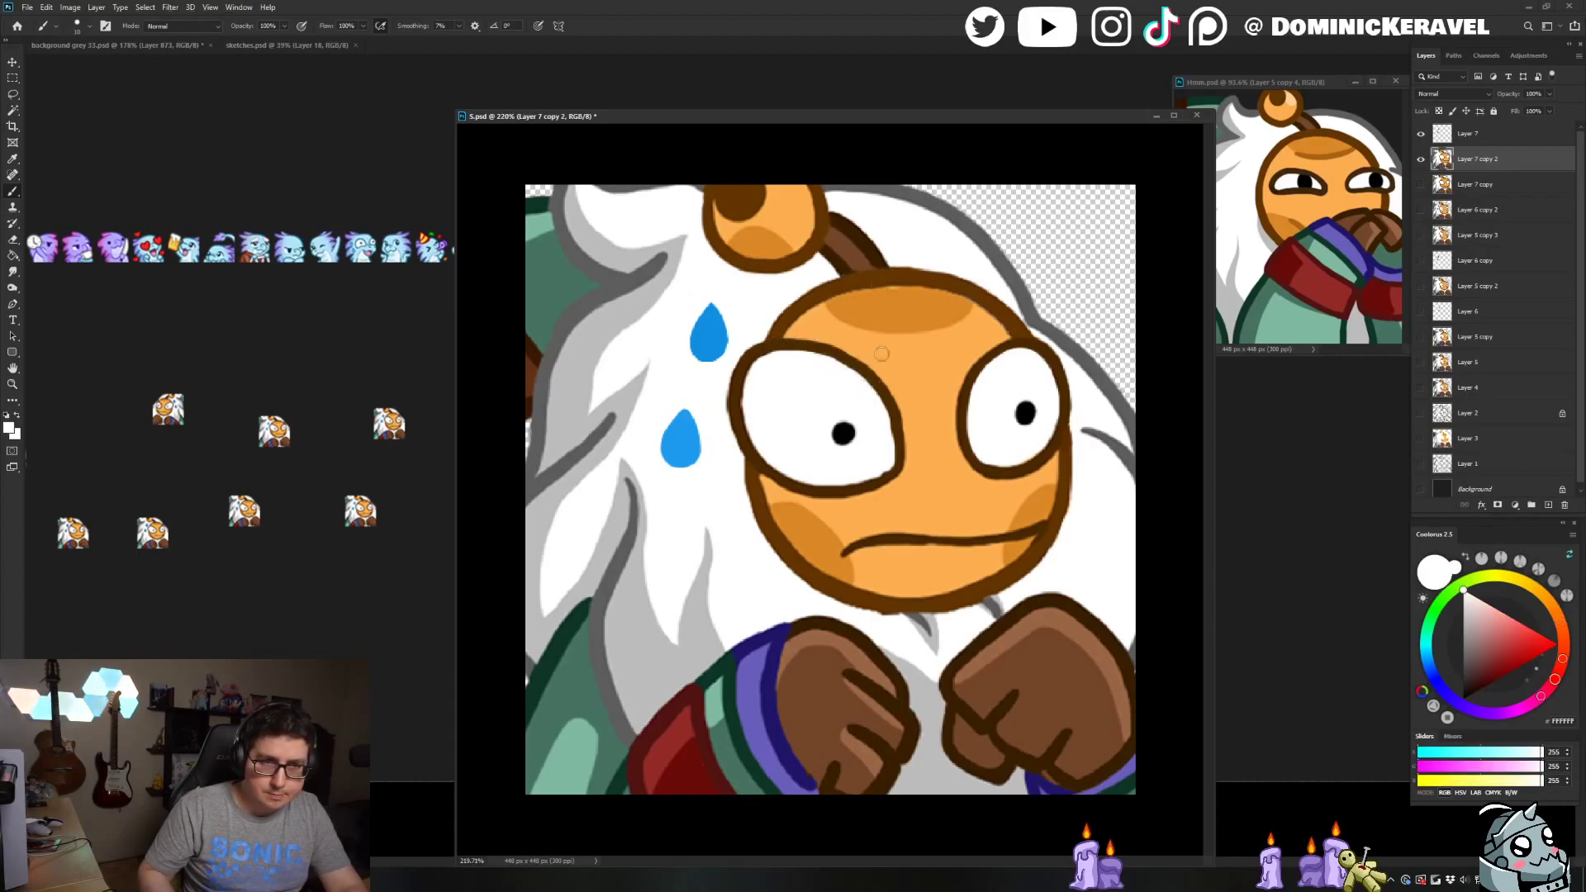
pyautogui.keyDown('alt'); pyautogui.click(884, 426); pyautogui.keyUp('alt')
pyautogui.keyDown('alt'); pyautogui.click(887, 394); pyautogui.keyUp('alt')
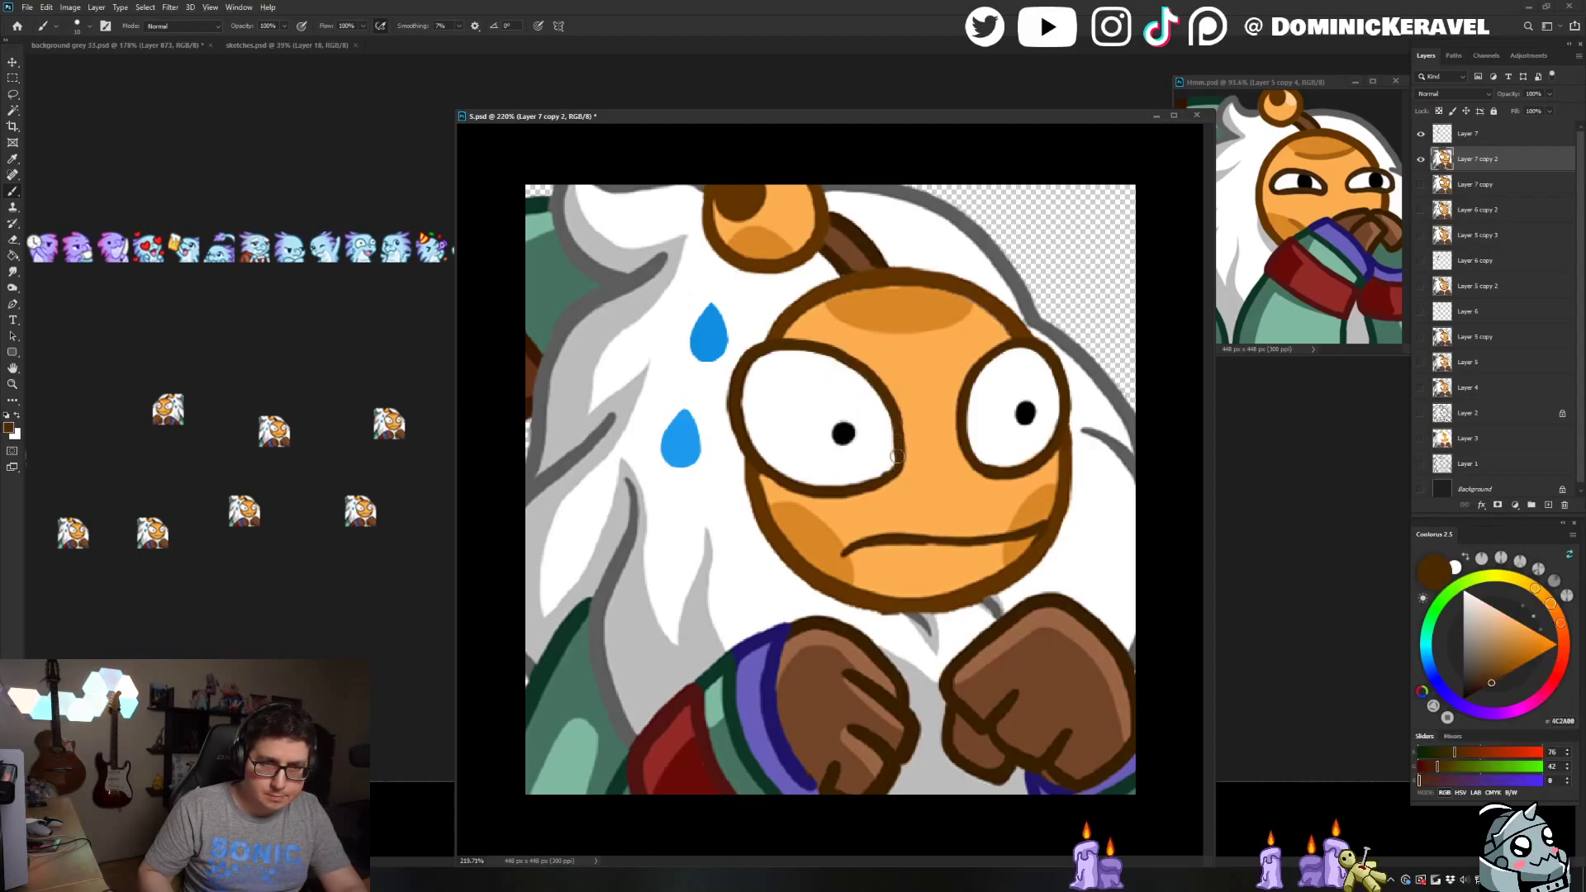
pyautogui.moveTo(892, 469); pyautogui.dragTo(889, 405)
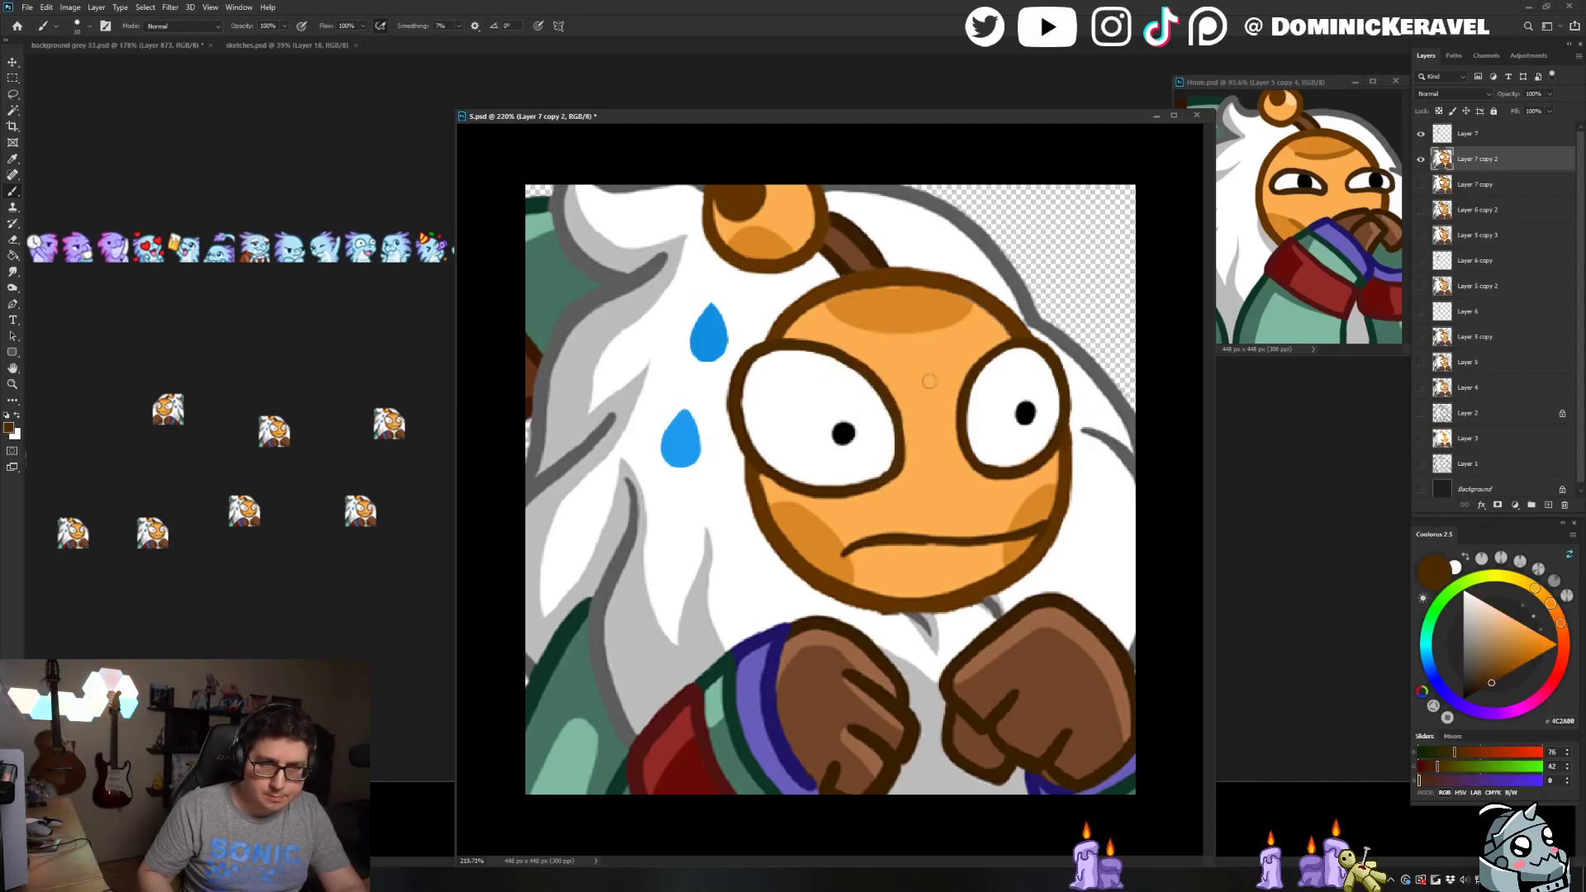
pyautogui.keyDown('alt'); pyautogui.click(768, 361); pyautogui.keyUp('alt')
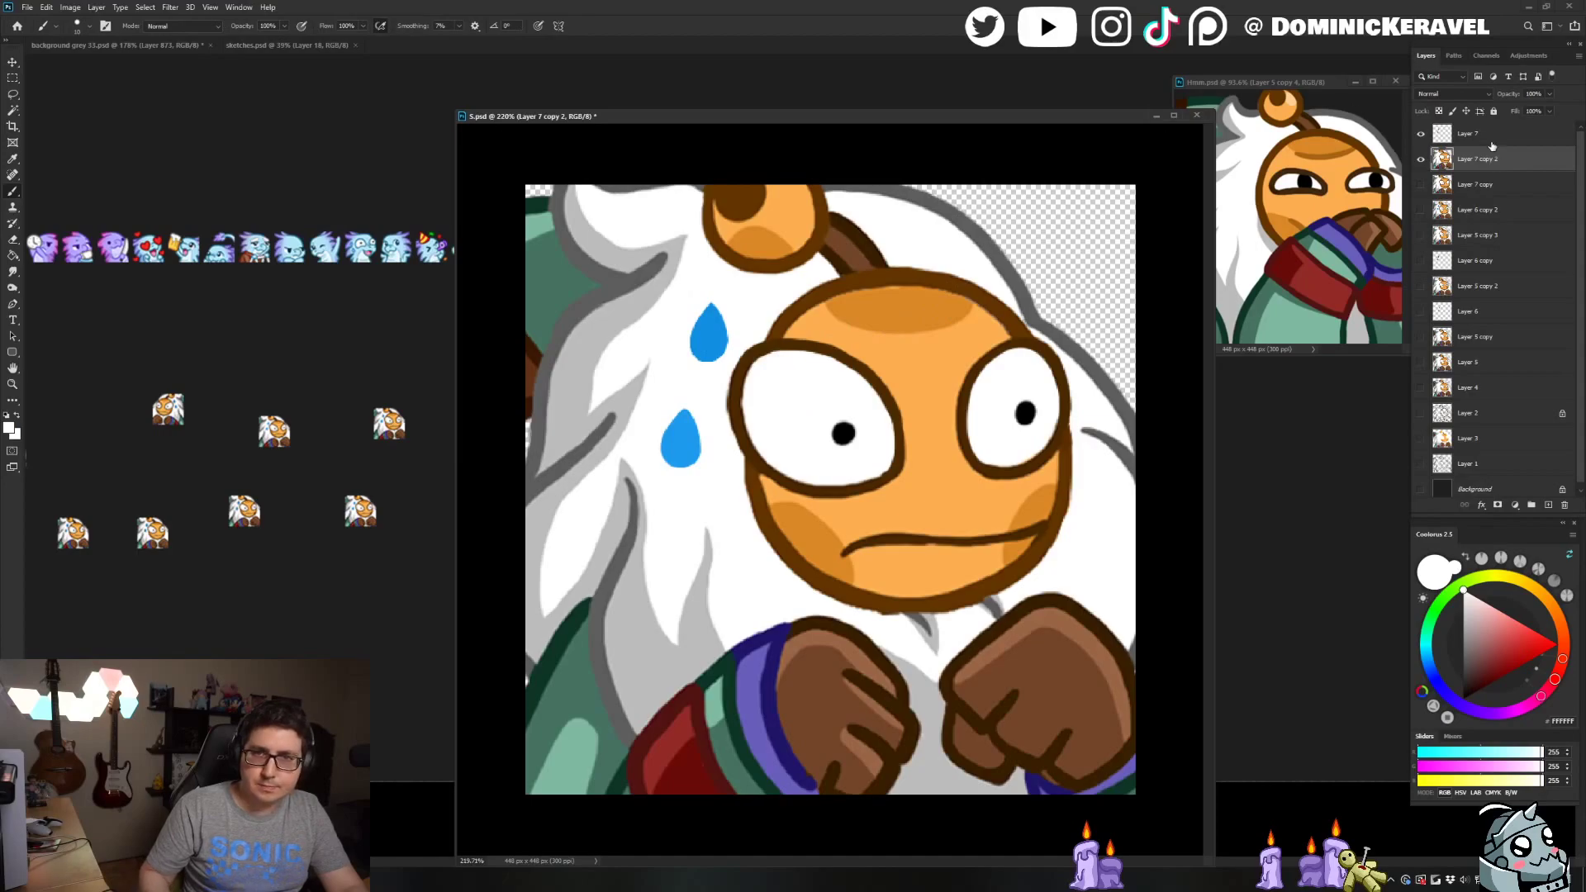
# Merge the drops with the retouched emote, resize it to 28 px and place a copy below the sheet's lower thumbnail row
pyautogui.hotkey('ctrl', 'shift', 'e')
pyautogui.hotkey('ctrl', 'alt', 'i')
pyautogui.write('28')
pyautogui.press('Return')
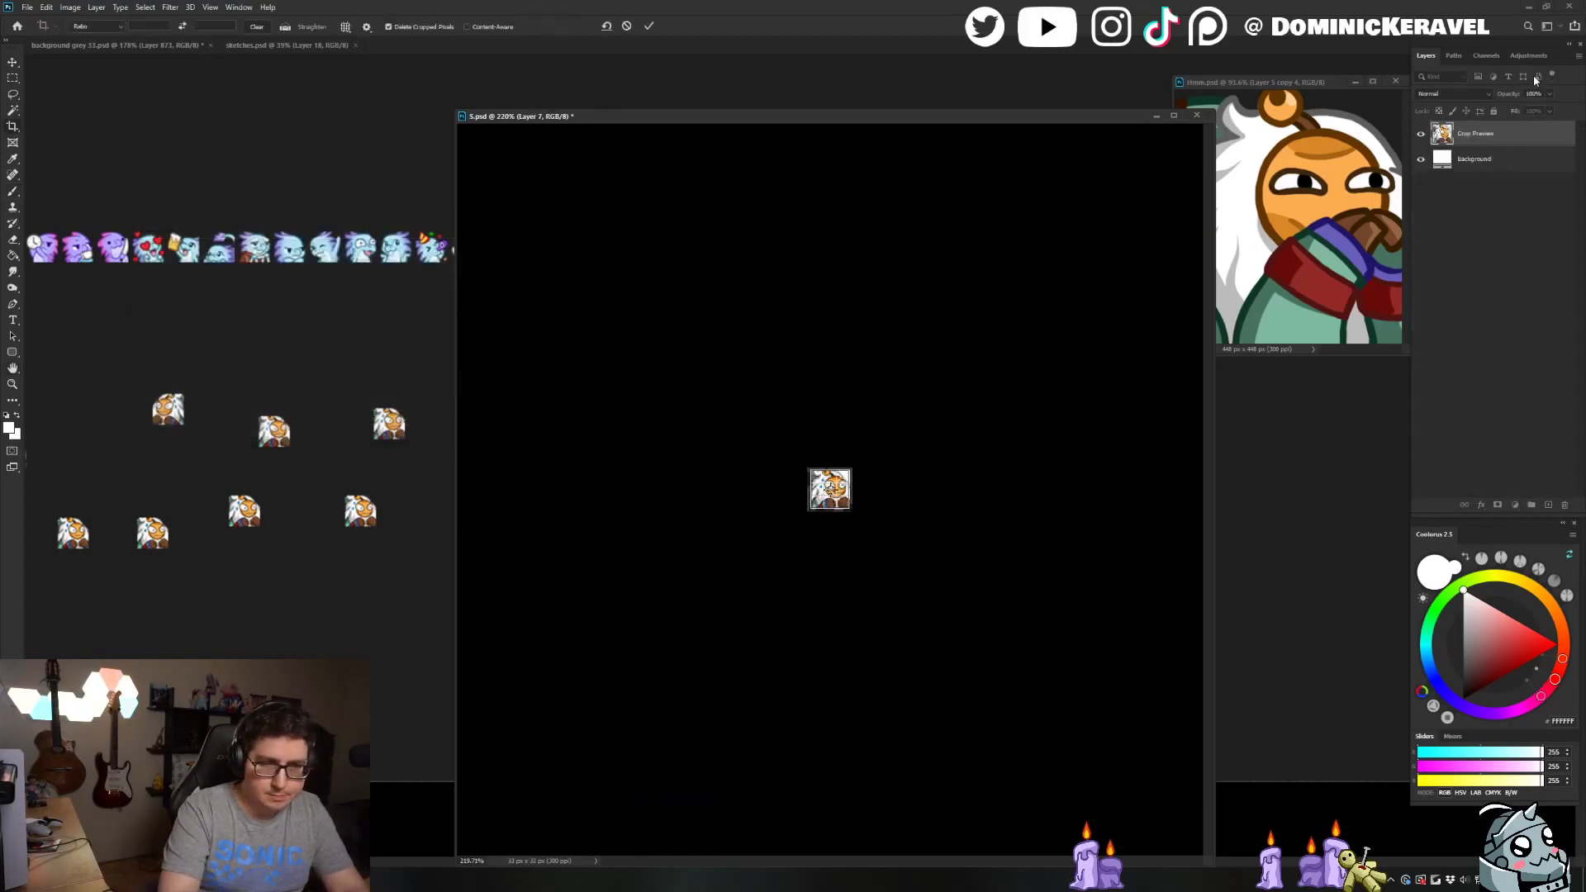
pyautogui.press('v')
pyautogui.moveTo(829, 489); pyautogui.dragTo(342, 570)
pyautogui.moveTo(363, 639); pyautogui.dragTo(323, 625)
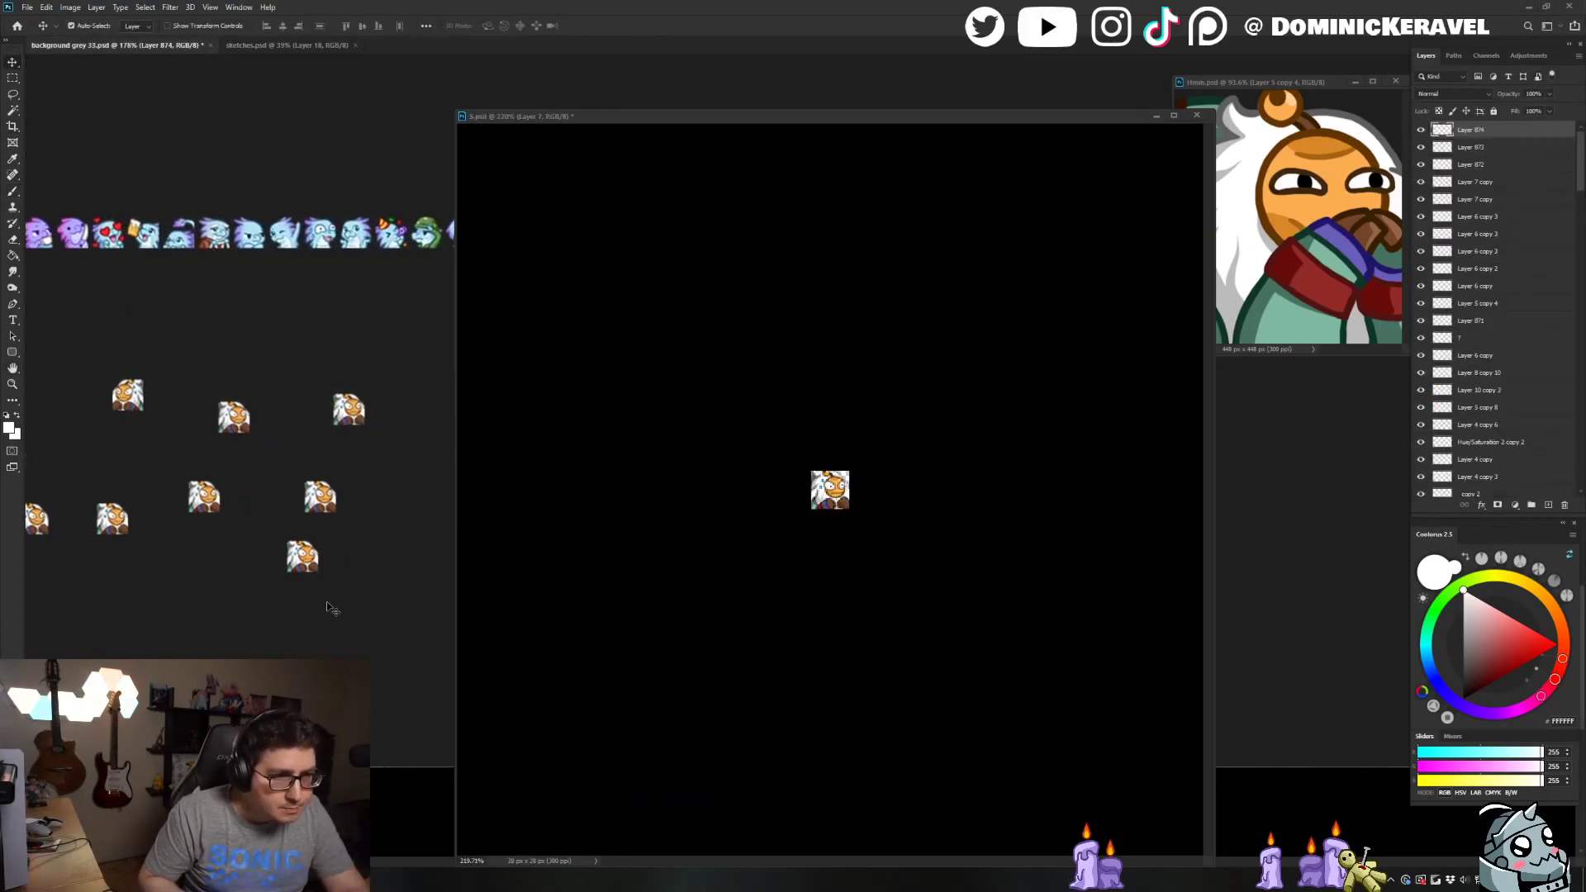
pyautogui.moveTo(303, 556); pyautogui.dragTo(333, 572)
# Restore the emote to full size and slightly enlarge both pupils with black
pyautogui.click(588, 574)
pyautogui.hotkey('ctrl', 'z')
pyautogui.press('b')
pyautogui.press('d')
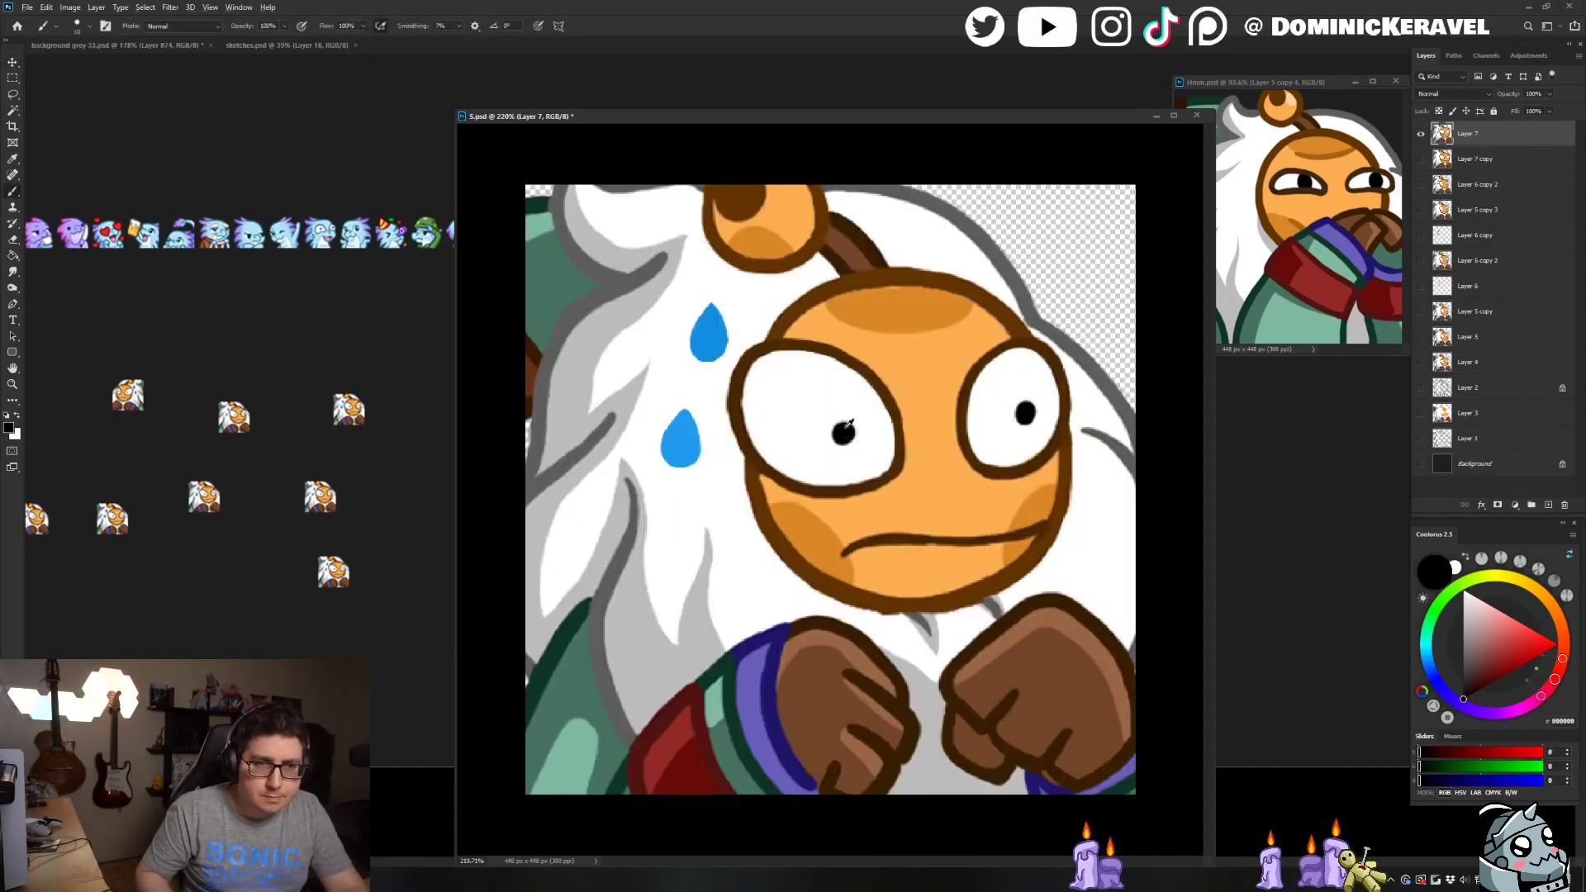
pyautogui.click(844, 434)
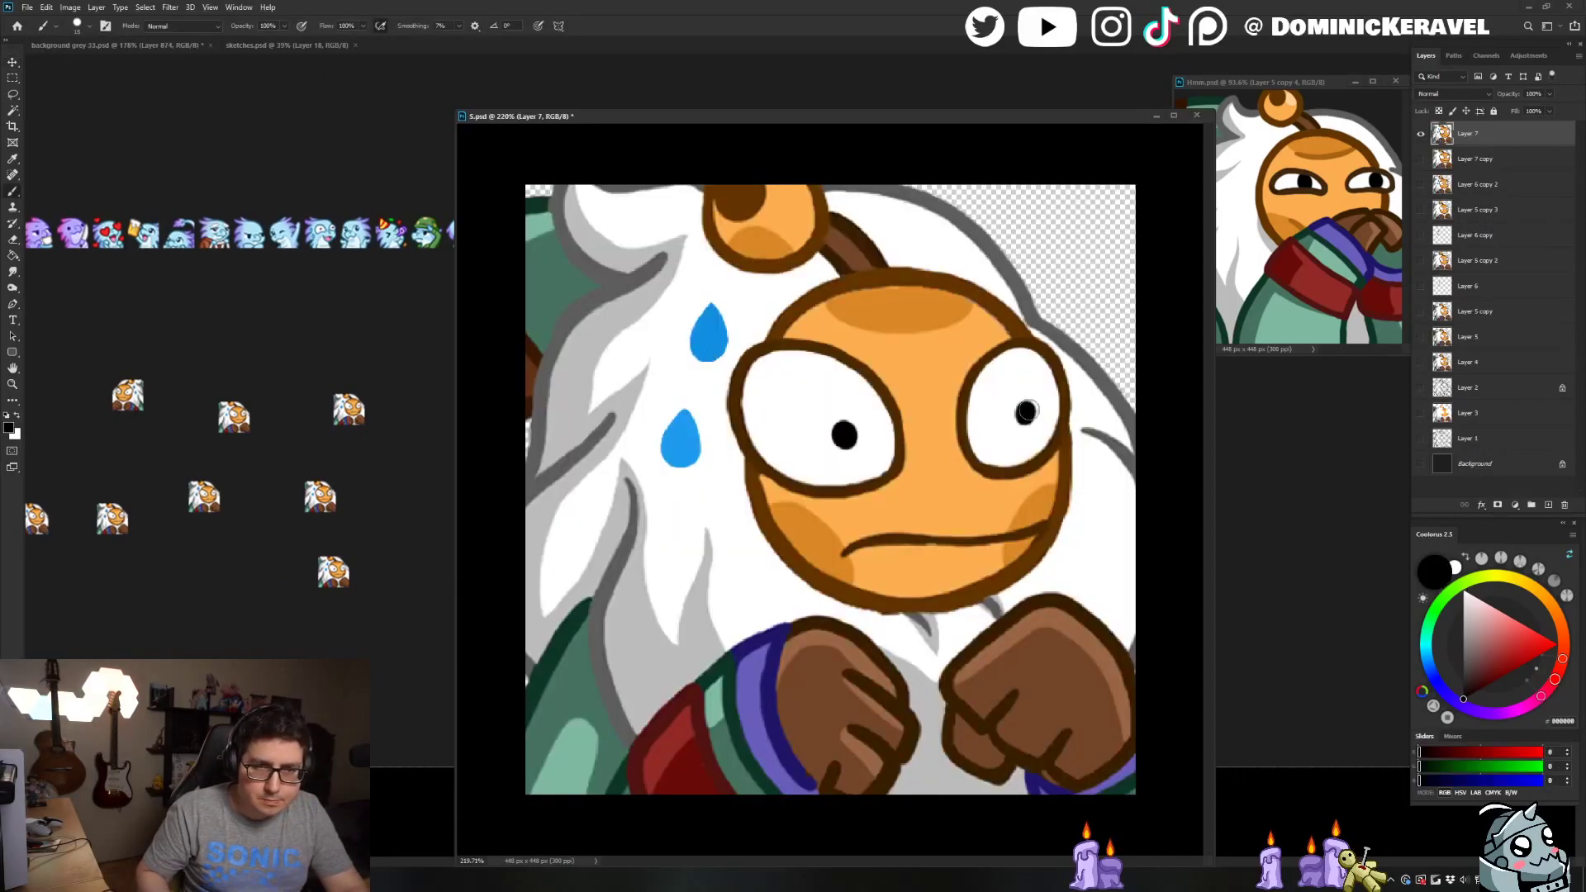
pyautogui.click(1024, 413)
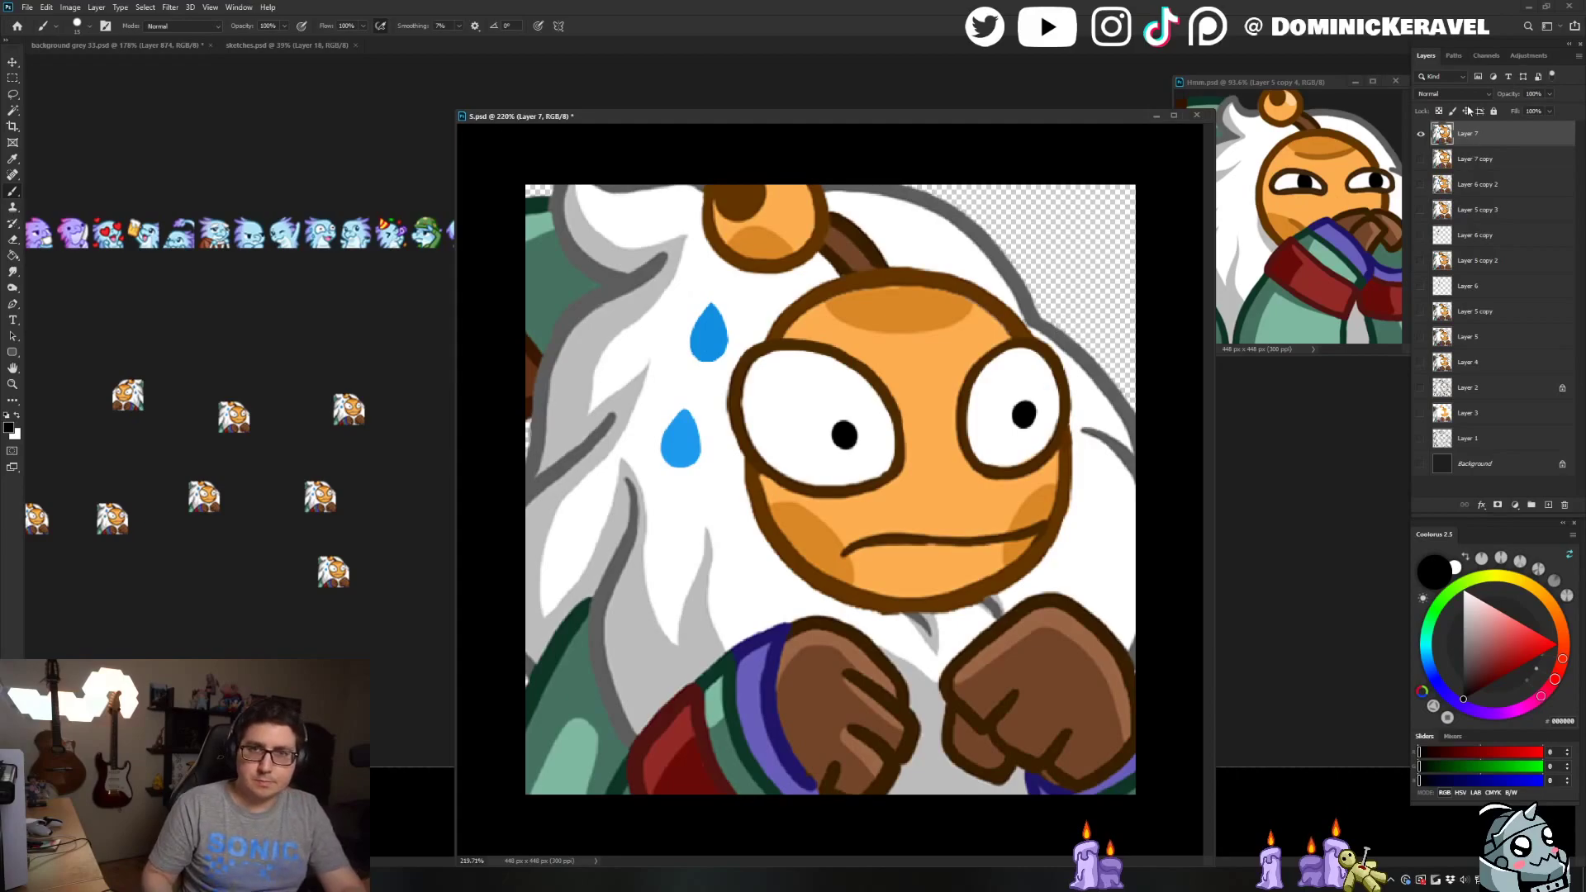
# Resize the emote to 28 px, place a copy beside the lowest thumbnail on the sheet, and undo the resize
pyautogui.hotkey('ctrl', 'alt', 'i')
pyautogui.press('Return')
pyautogui.press('v')
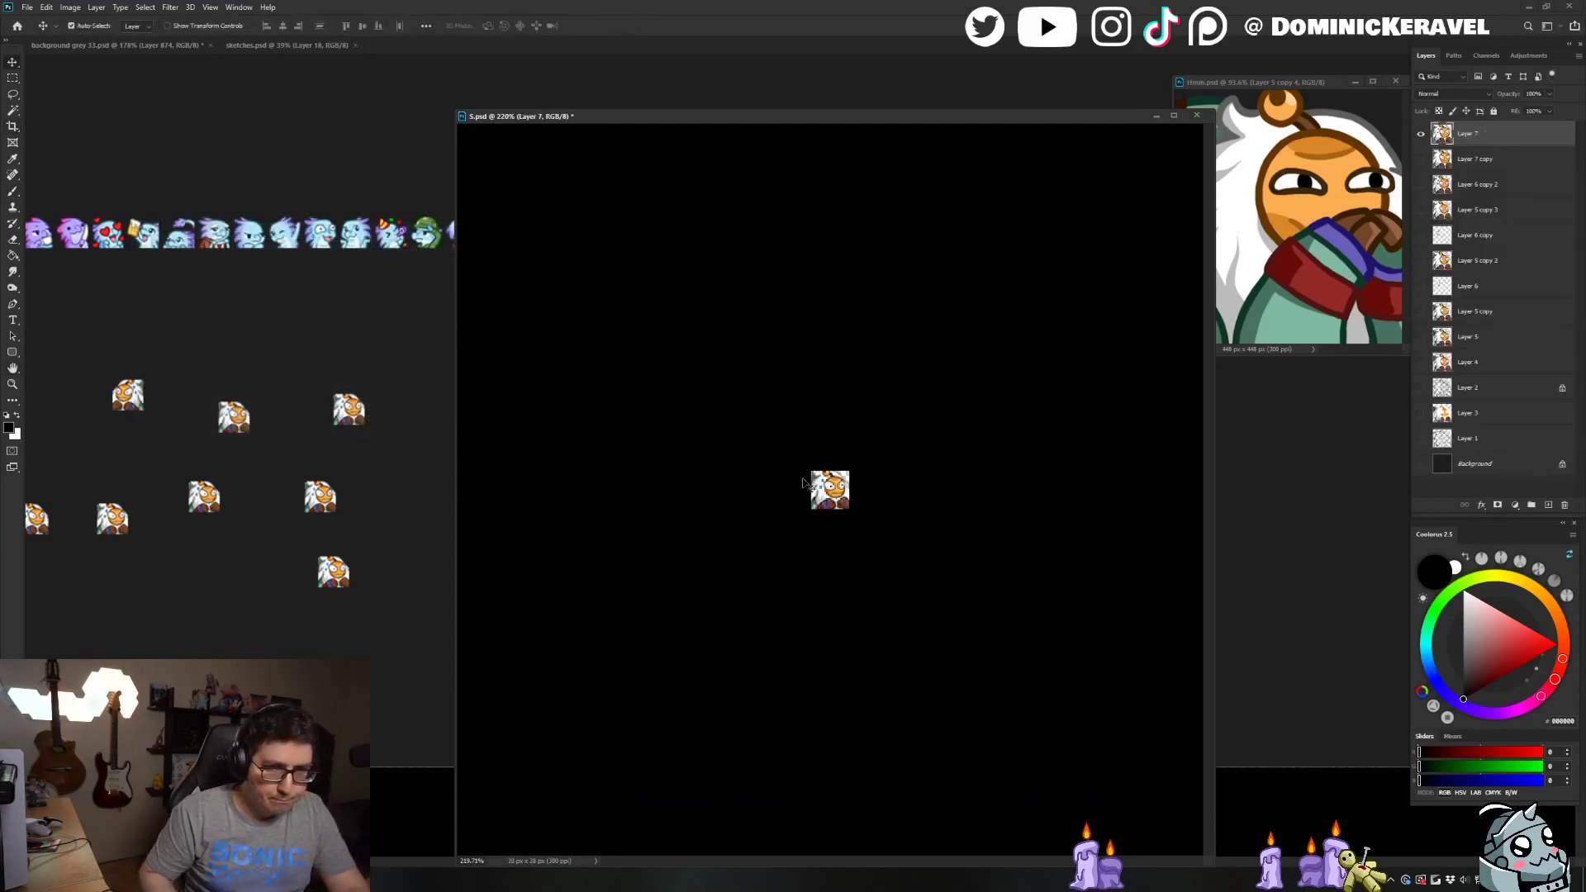
pyautogui.moveTo(385, 618); pyautogui.dragTo(349, 551)
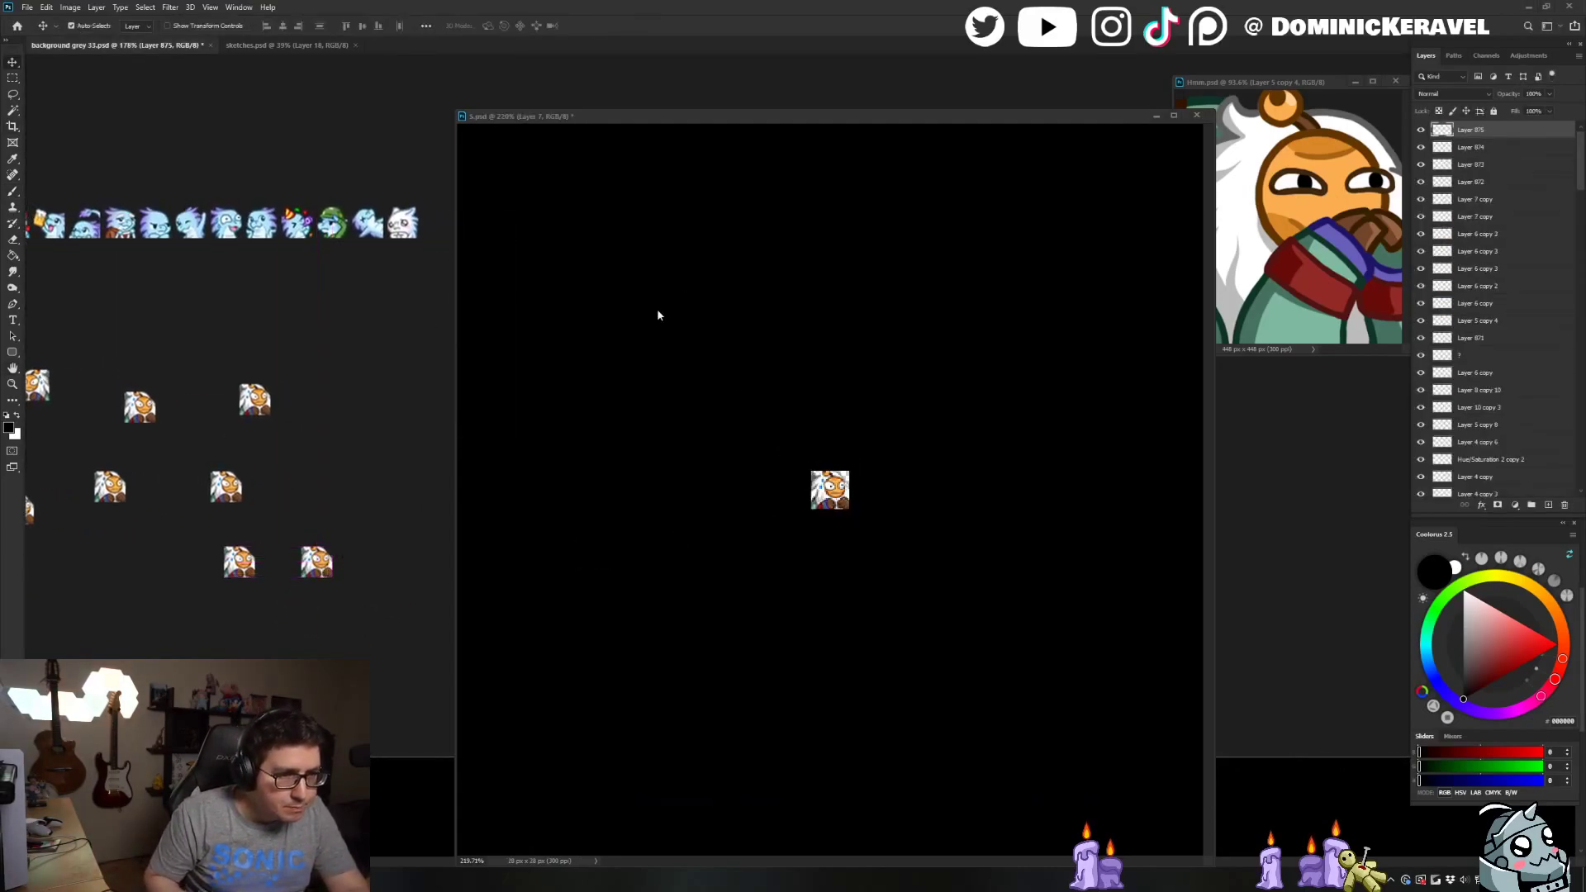
pyautogui.hotkey('ctrl', 'z')
# Touch up the smaller eye's outer outline with sampled dark brown and white
pyautogui.press('b')
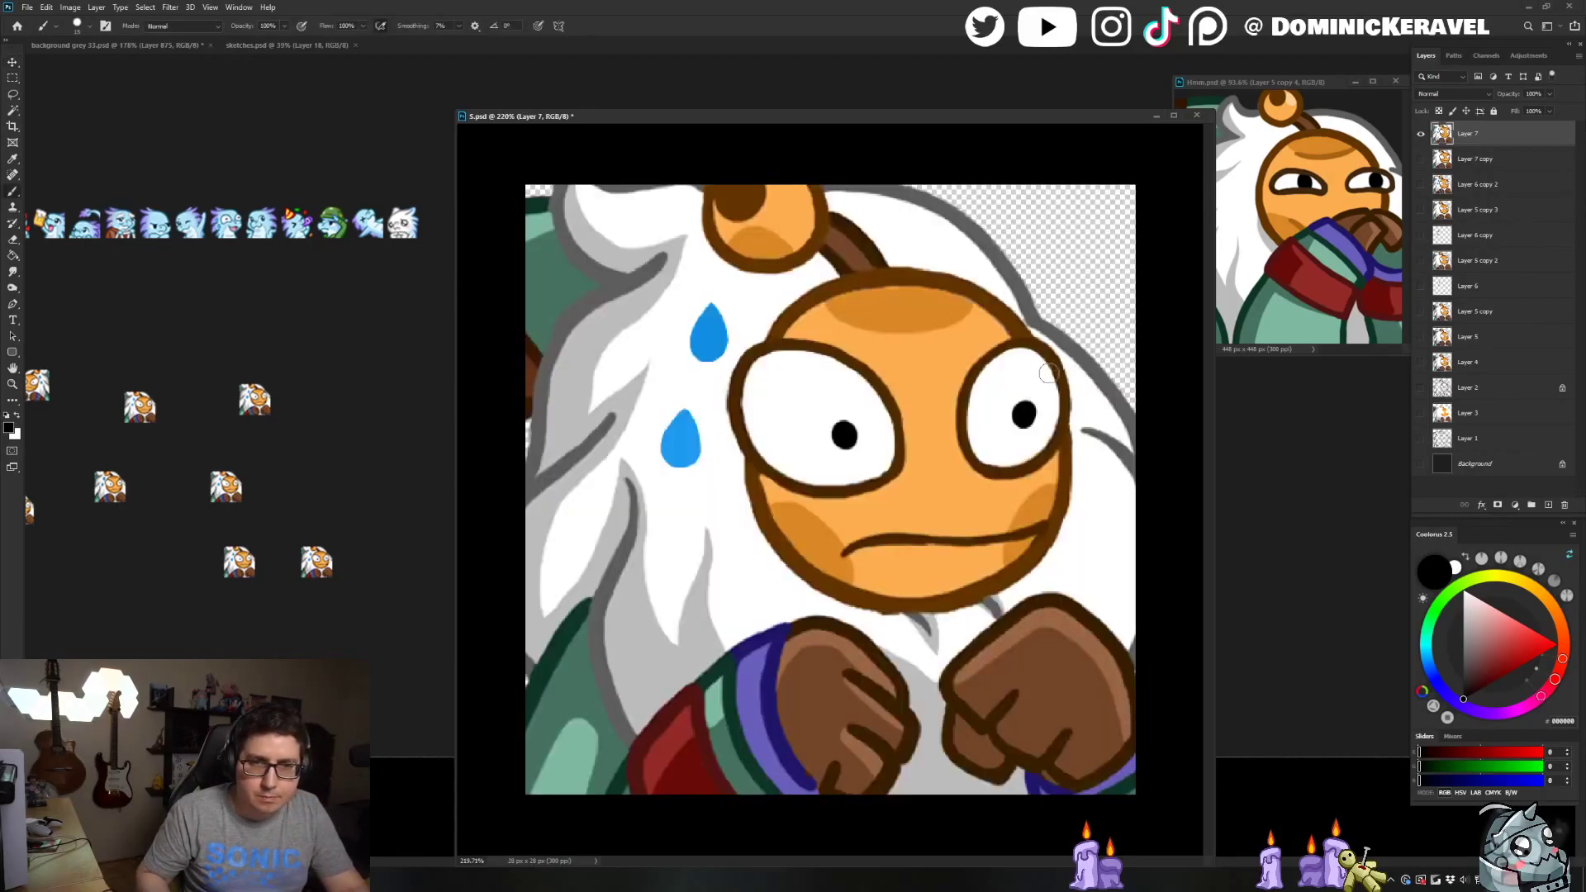
pyautogui.keyDown('alt'); pyautogui.click(1019, 342); pyautogui.keyUp('alt')
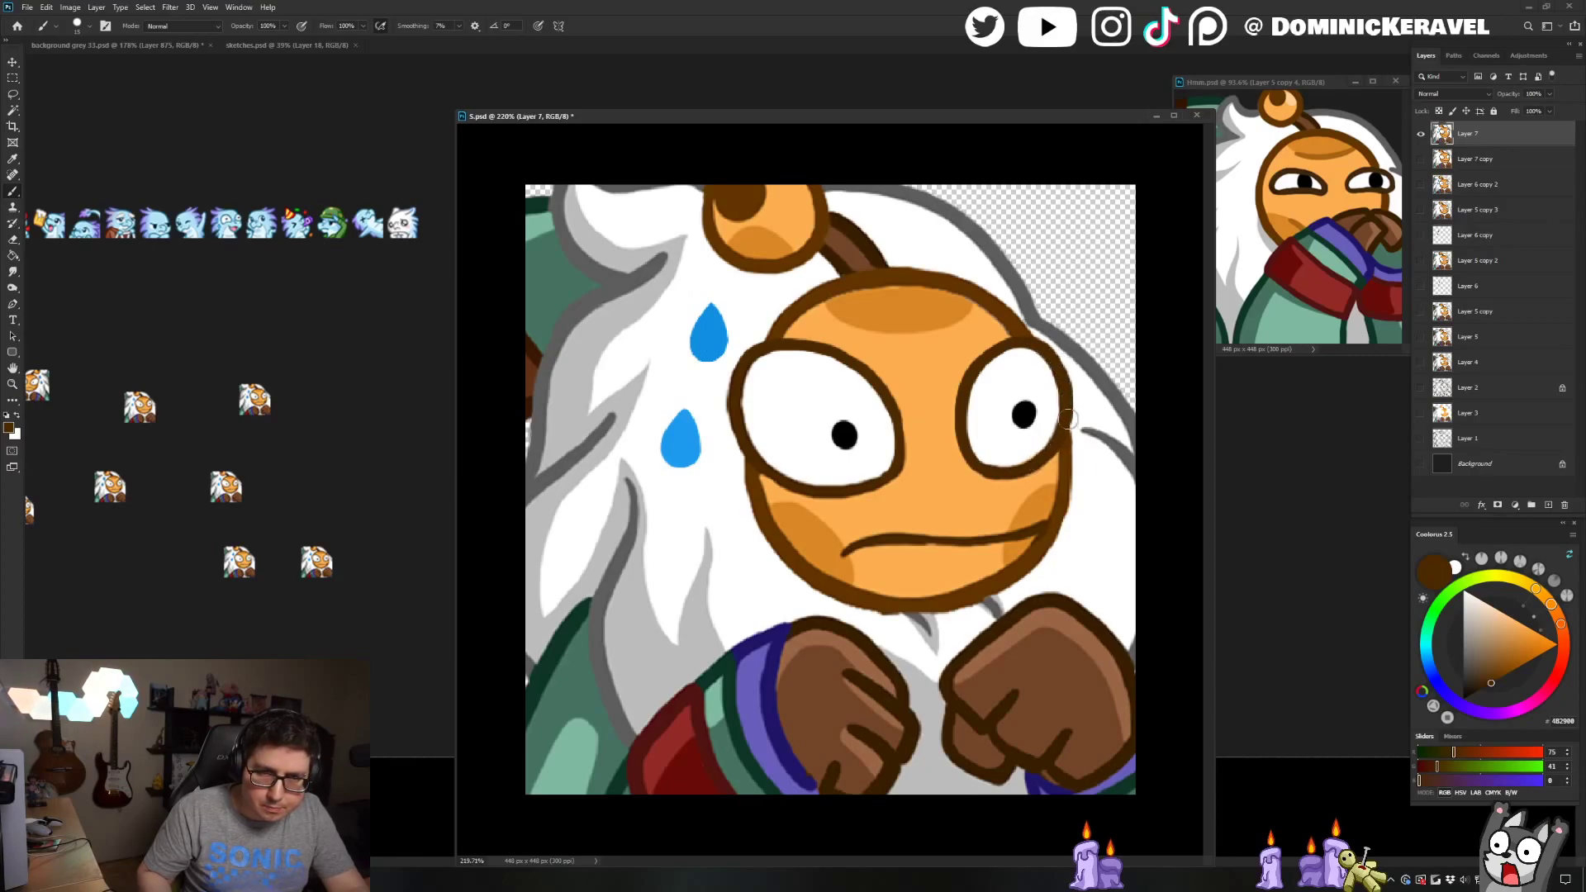
pyautogui.press('x')
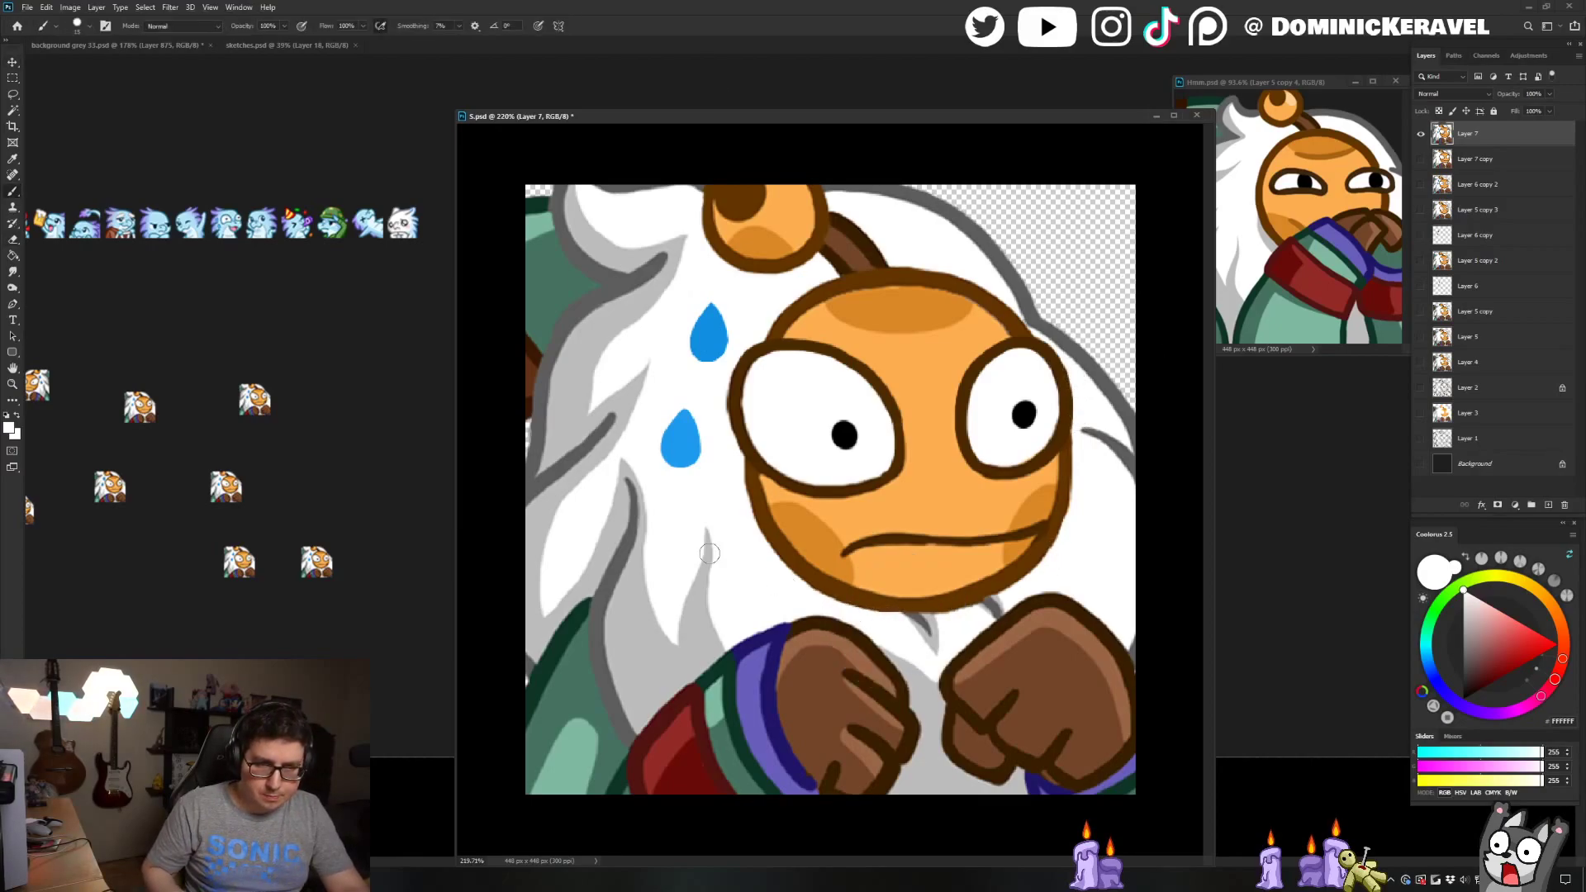
# Resize the retouched emote to 28 px and place a copy on the background grey sheet
pyautogui.hotkey('ctrl', 'alt', 'i')
pyautogui.write('28')
pyautogui.press('Return')
pyautogui.press('v')
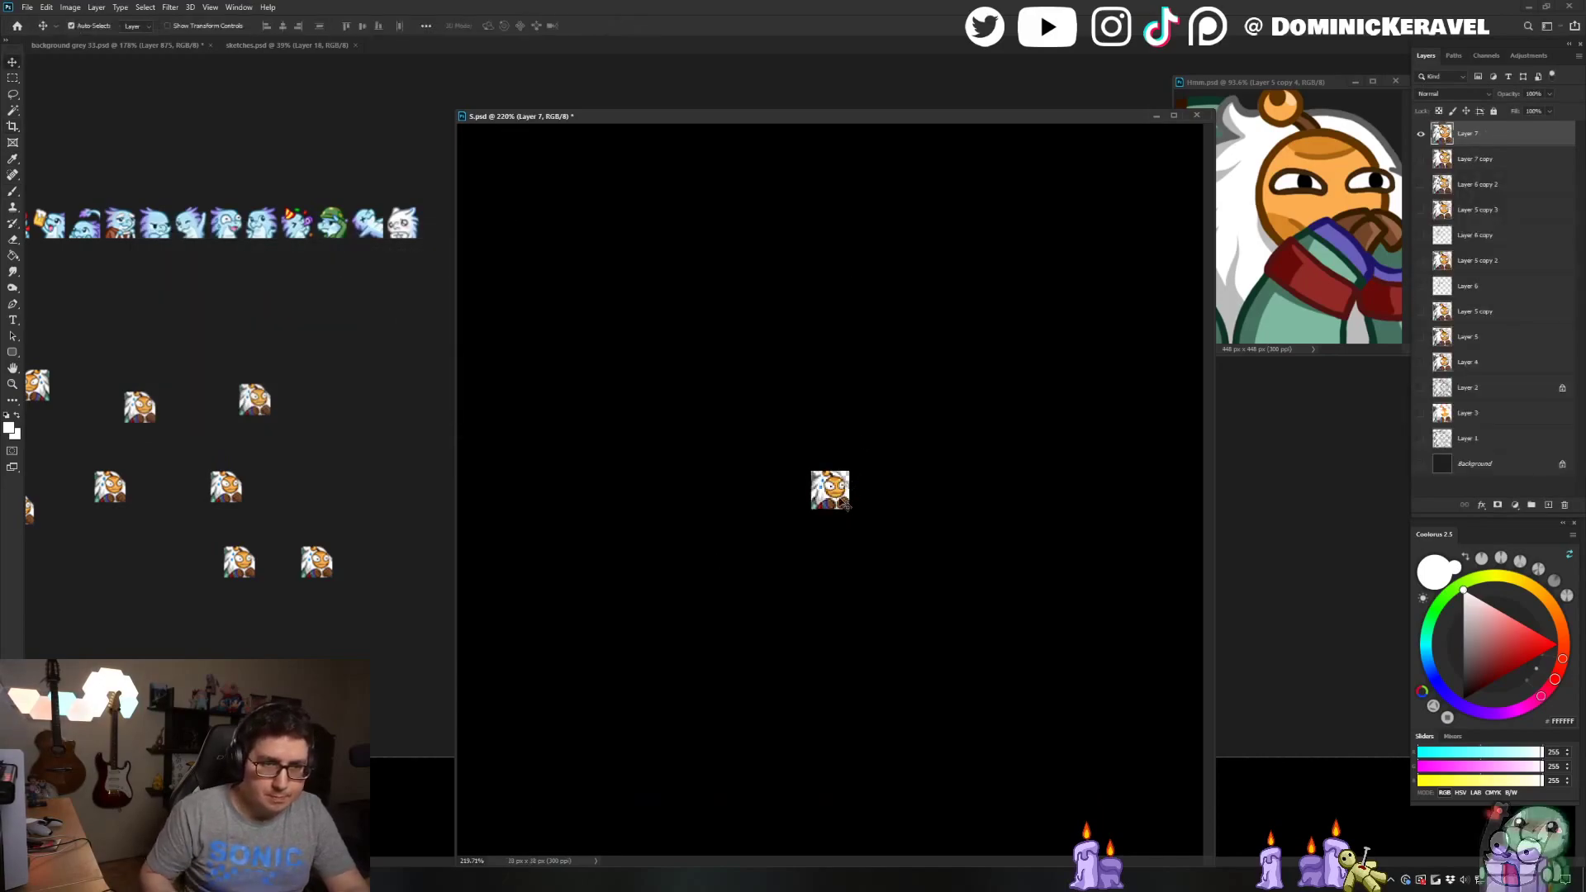
pyautogui.moveTo(829, 490); pyautogui.dragTo(414, 531)
# Delete the superseded thumbnails around the new copy on the sheet and restore the emote to full size
pyautogui.moveTo(388, 469); pyautogui.dragTo(211, 578)
pyautogui.press('Delete')
pyautogui.moveTo(300, 427); pyautogui.dragTo(303, 484)
pyautogui.moveTo(303, 484); pyautogui.dragTo(403, 441)
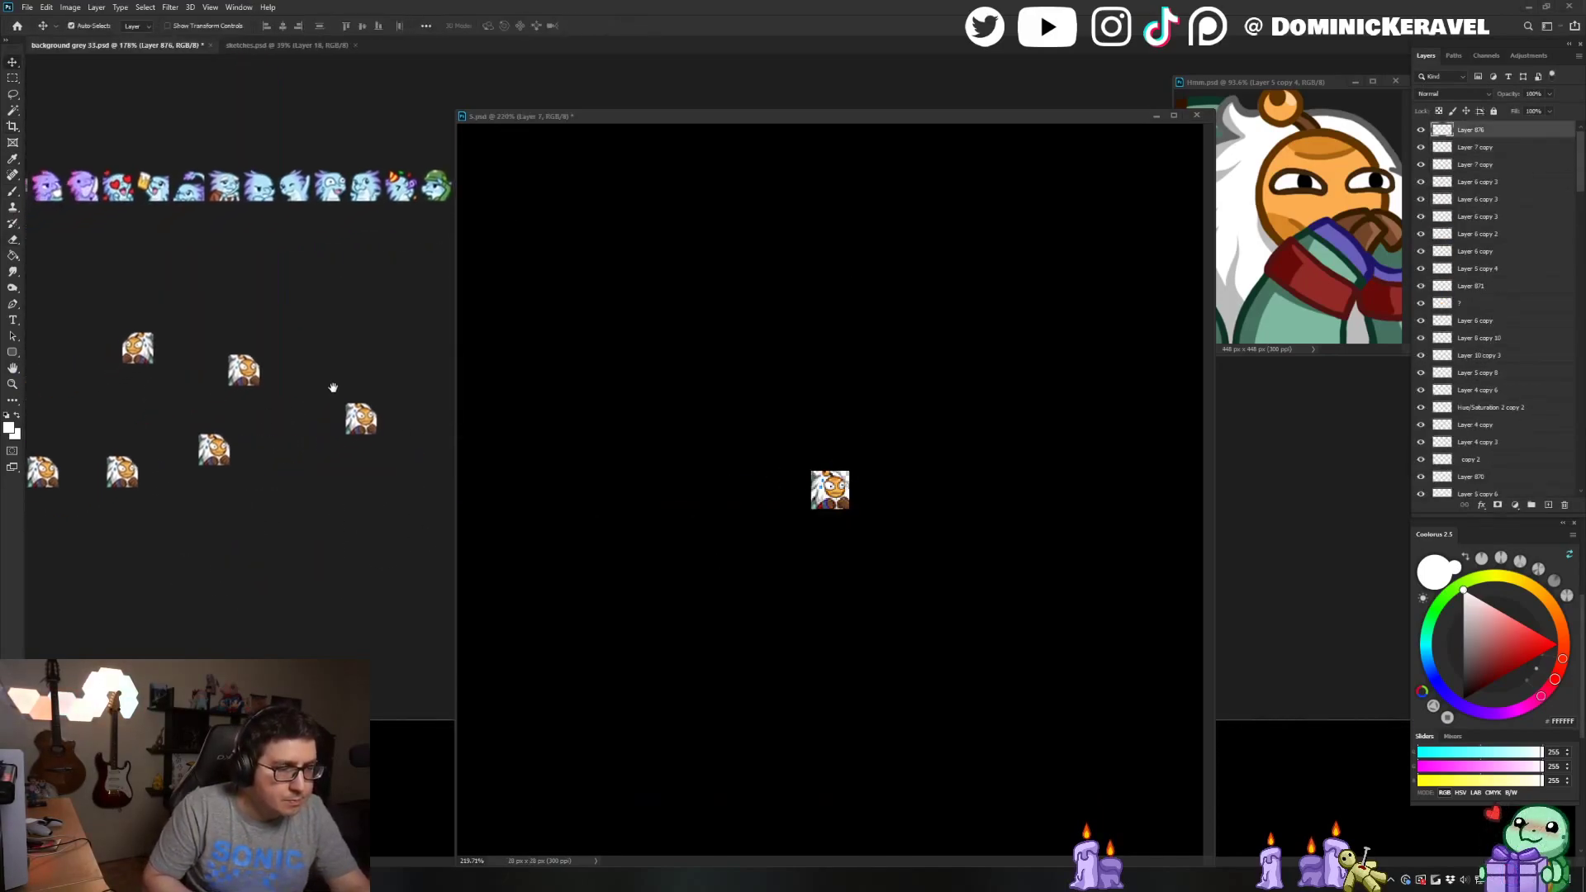
pyautogui.click(719, 238)
pyautogui.hotkey('ctrl', 'z')
# Thicken the larger eye's upper outline with sampled dark brown, clean its outer edge with white, and save the emote
pyautogui.press('e')
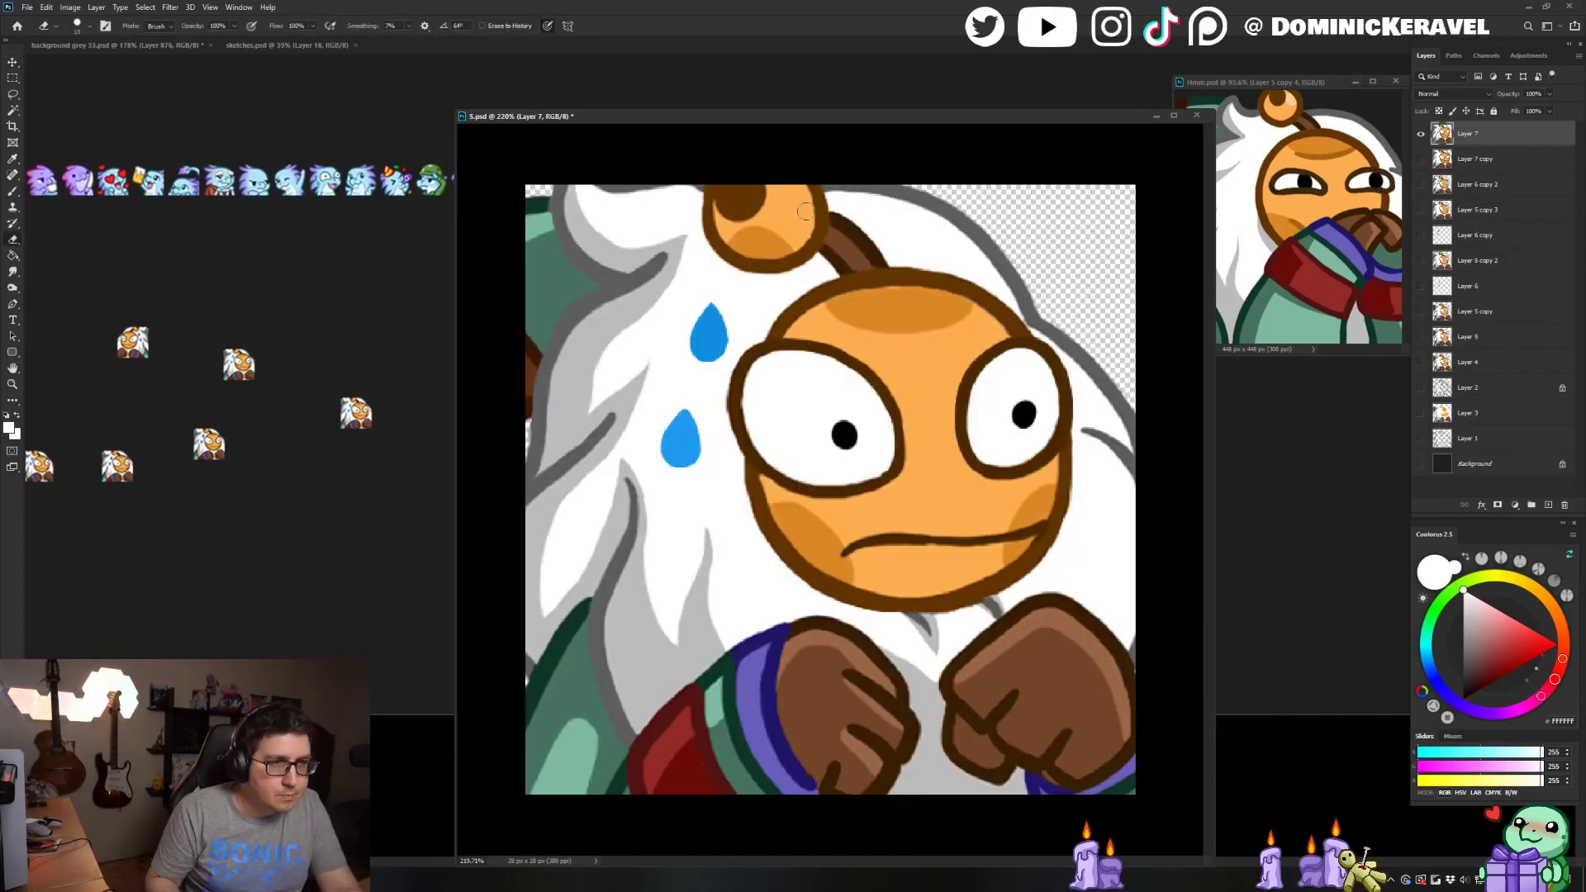
pyautogui.press('b')
pyautogui.keyDown('alt'); pyautogui.click(892, 468); pyautogui.keyUp('alt')
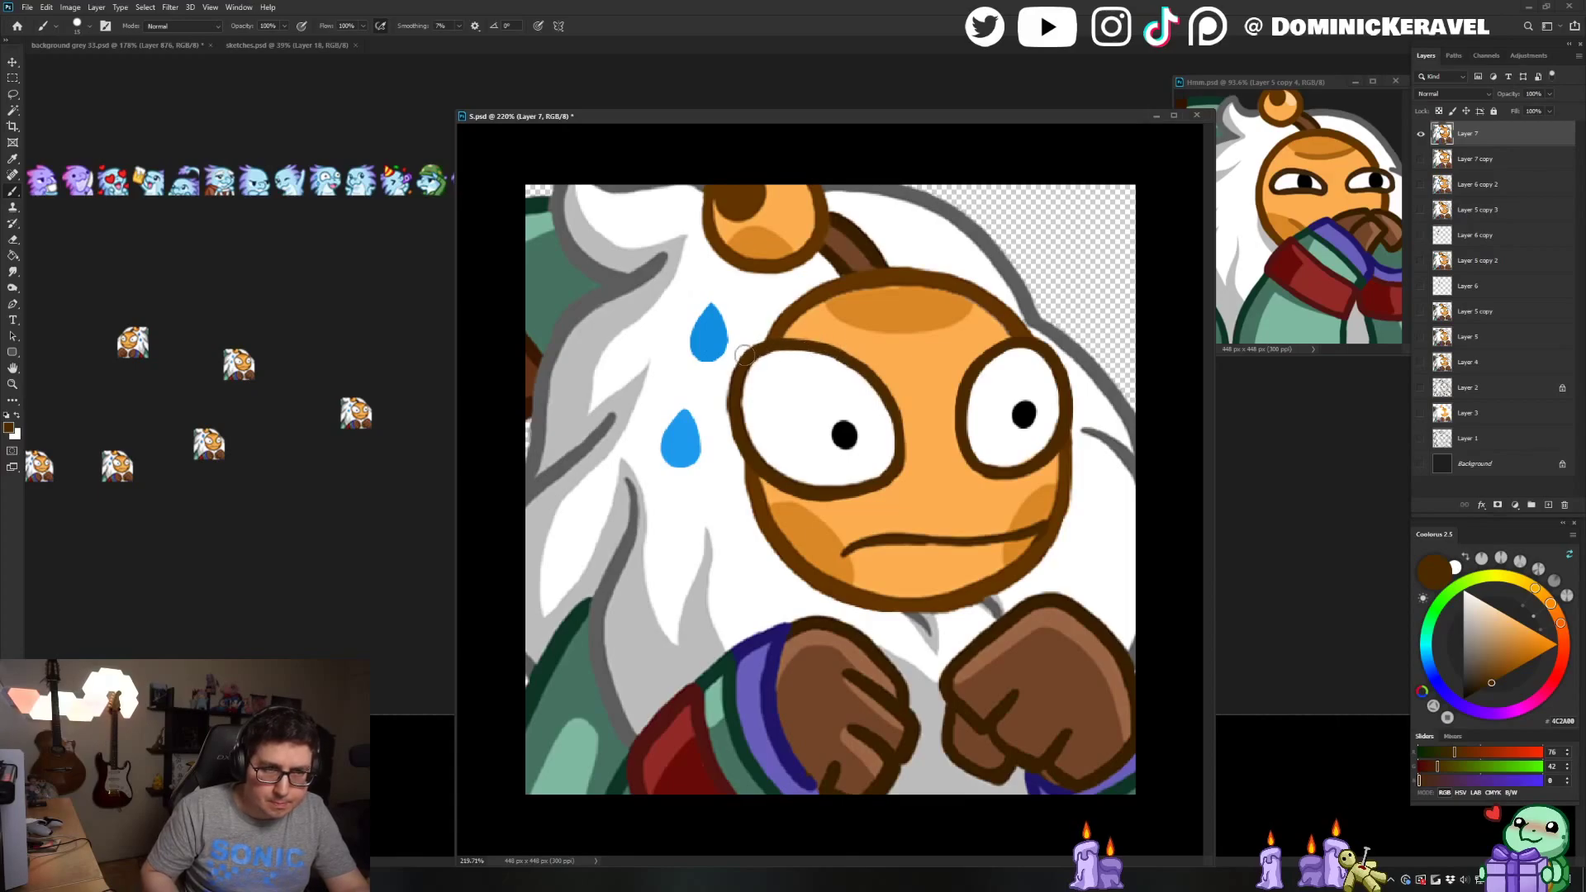
pyautogui.moveTo(743, 353); pyautogui.dragTo(825, 345)
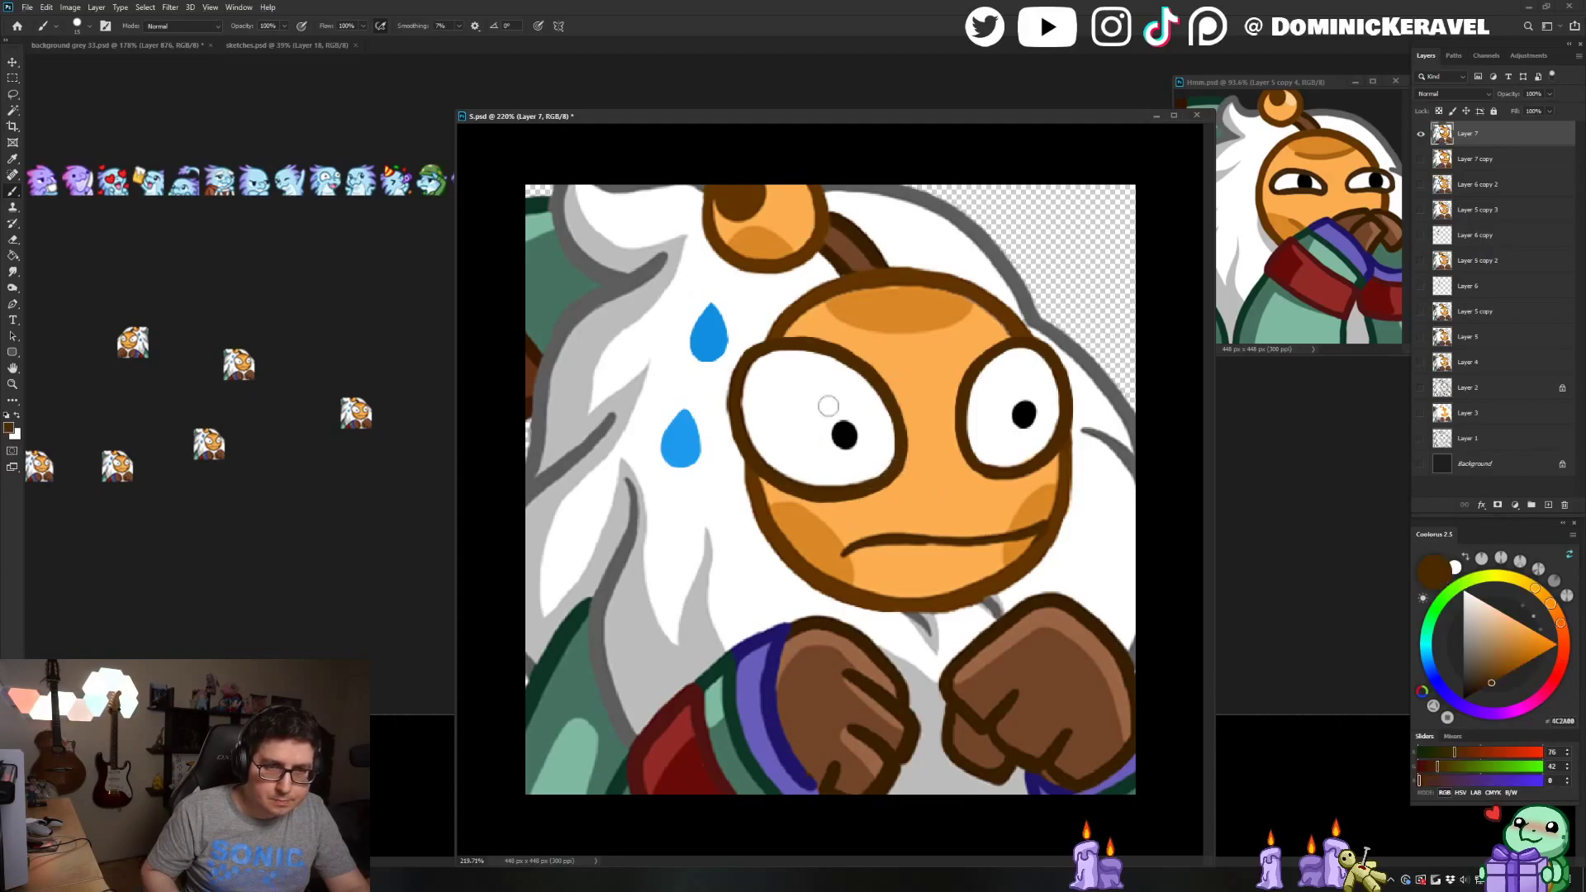
pyautogui.keyDown('alt'); pyautogui.click(722, 380); pyautogui.keyUp('alt')
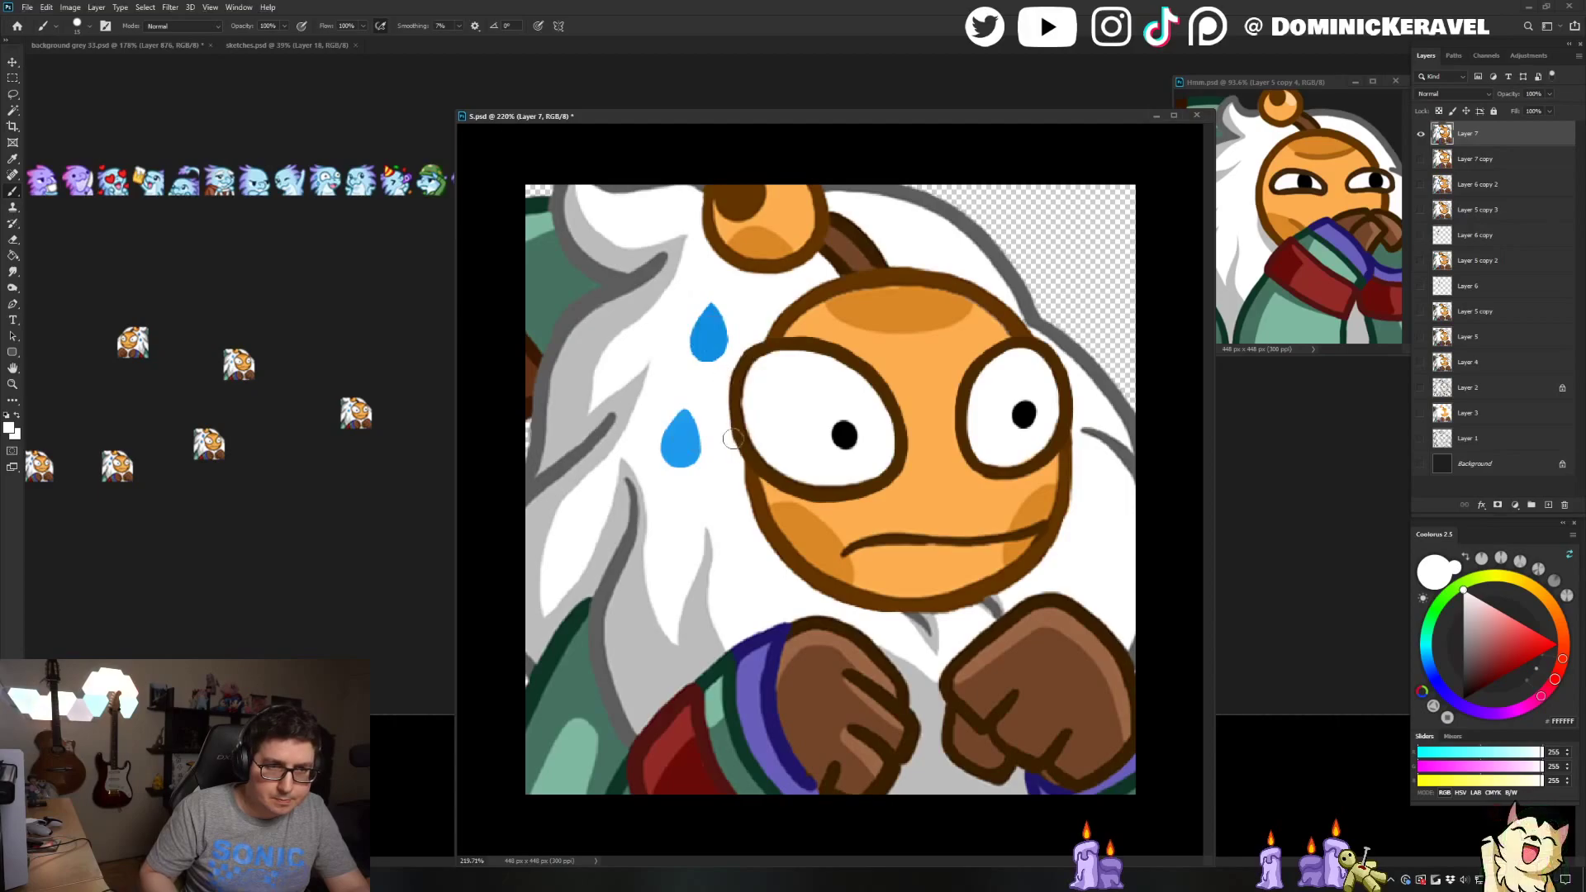
pyautogui.keyDown('alt'); pyautogui.click(760, 349); pyautogui.keyUp('alt')
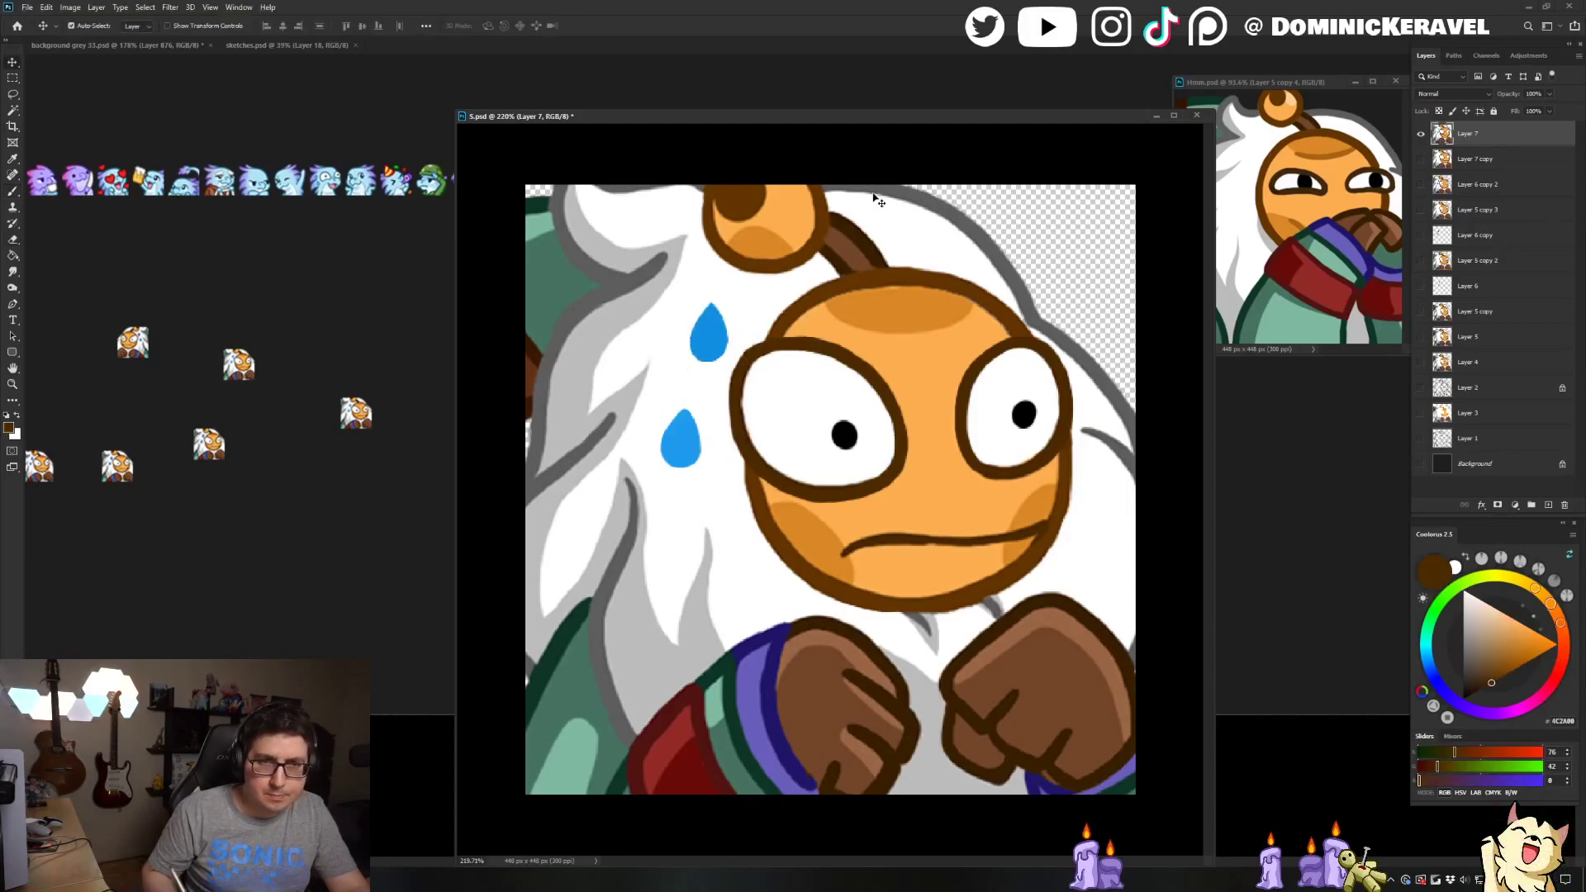
pyautogui.hotkey('ctrl', 's')
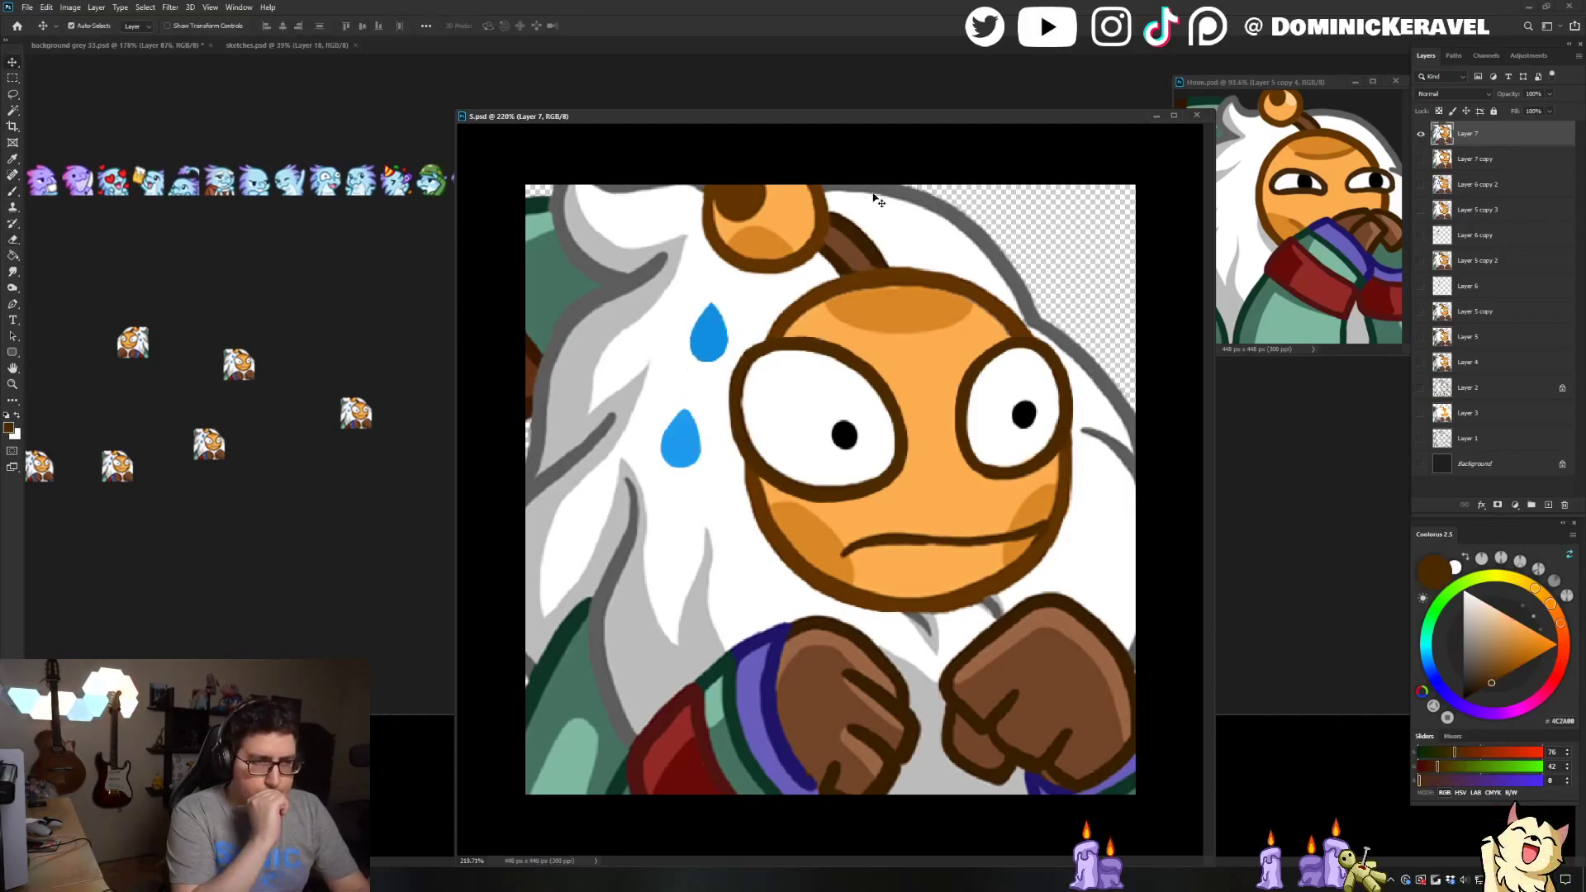
# Widen the light brown highlight on the fist beside the red-striped sleeve, painting inside a selection of its brown fill
pyautogui.press('b')
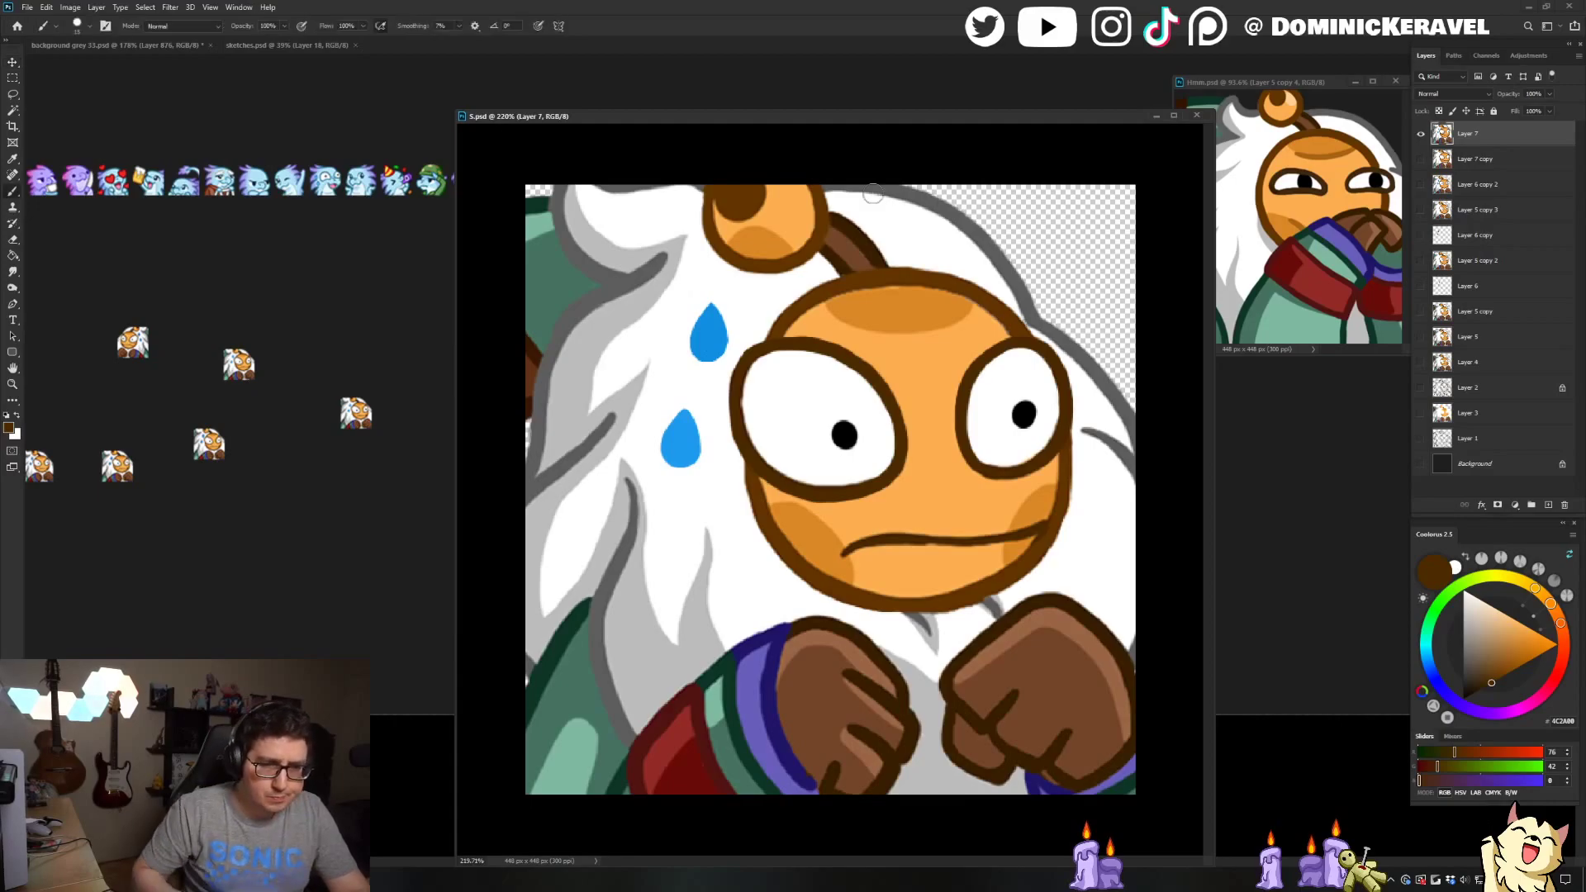
pyautogui.keyDown('alt'); pyautogui.click(859, 658); pyautogui.keyUp('alt')
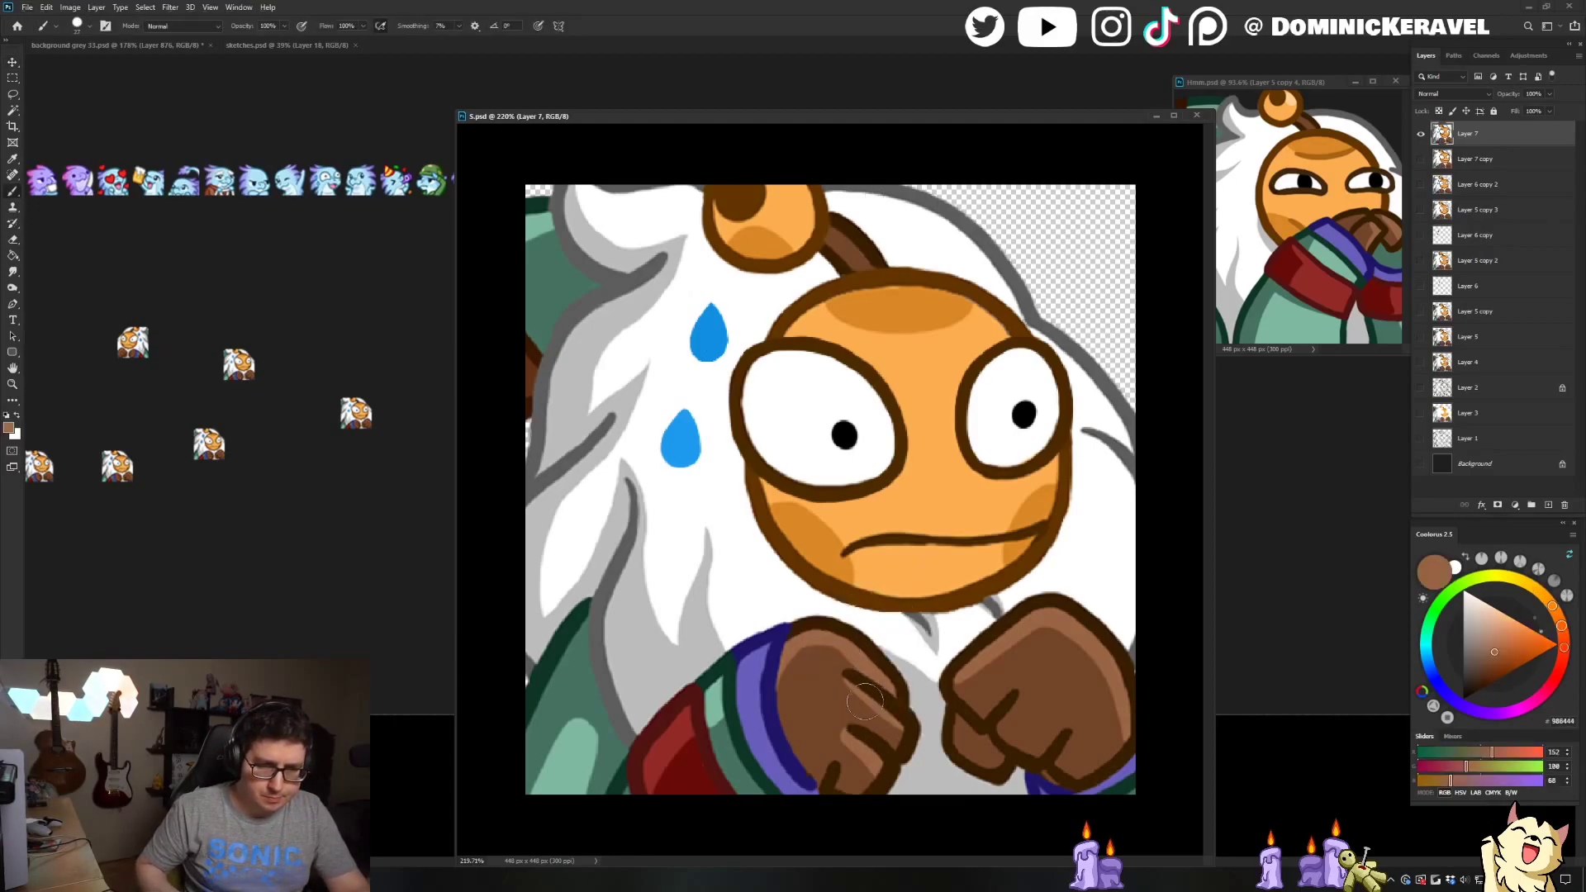
pyautogui.moveTo(836, 684)
pyautogui.mouseDown()
pyautogui.moveTo(889, 766)
pyautogui.moveTo(833, 731)
pyautogui.moveTo(865, 721)
pyautogui.moveTo(838, 739)
pyautogui.moveTo(869, 740)
pyautogui.moveTo(851, 700)
pyautogui.moveTo(888, 730)
pyautogui.moveTo(847, 687)
pyautogui.mouseUp()
pyautogui.hotkey('ctrl', 'z')
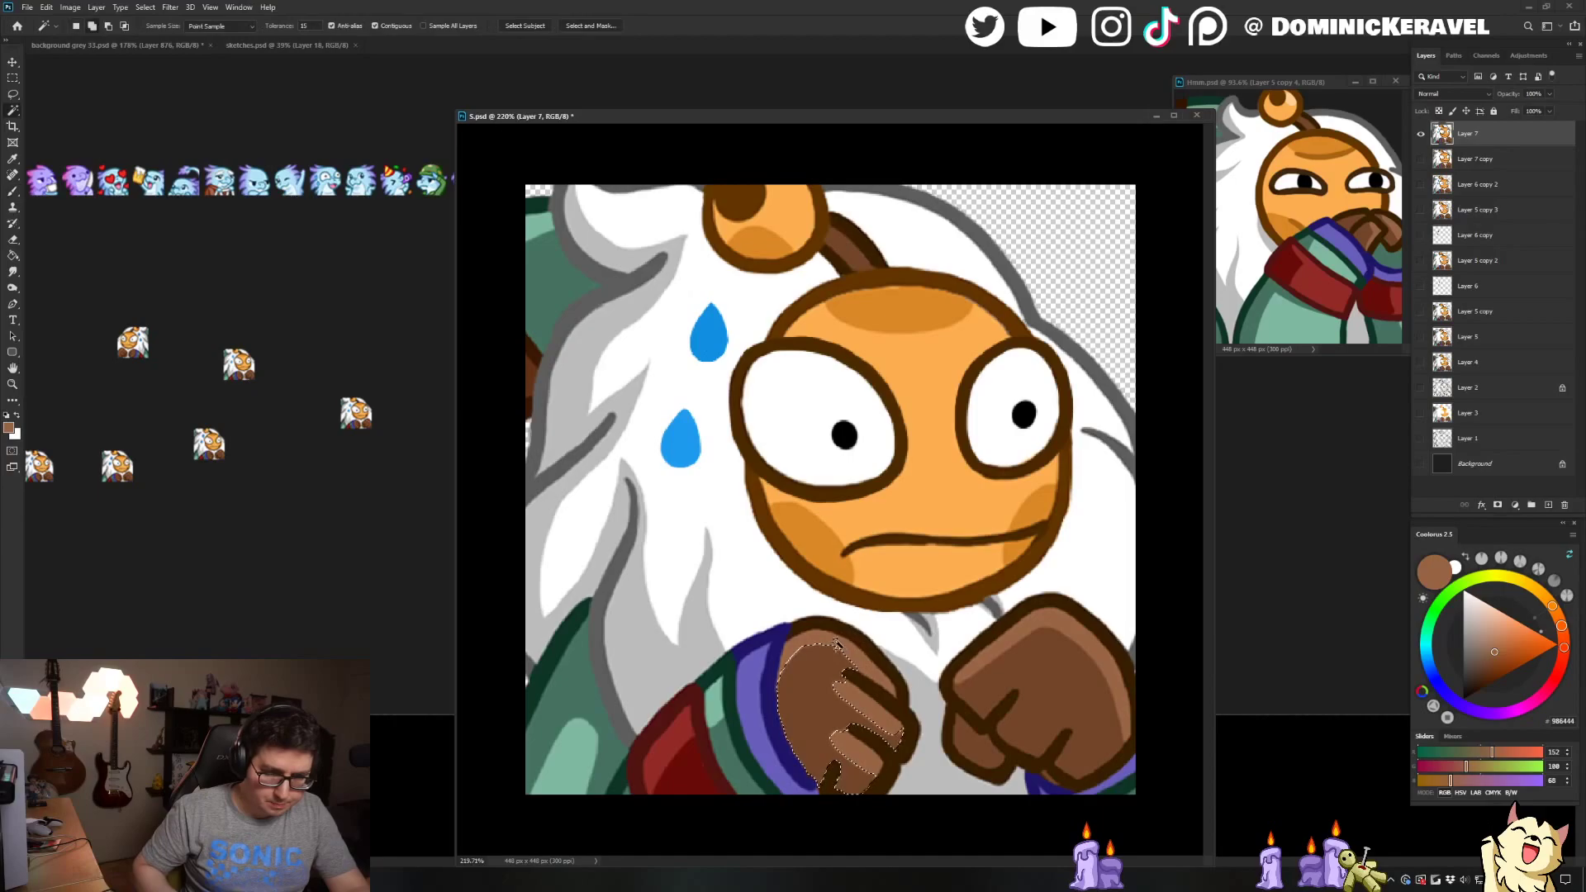
pyautogui.click(842, 666)
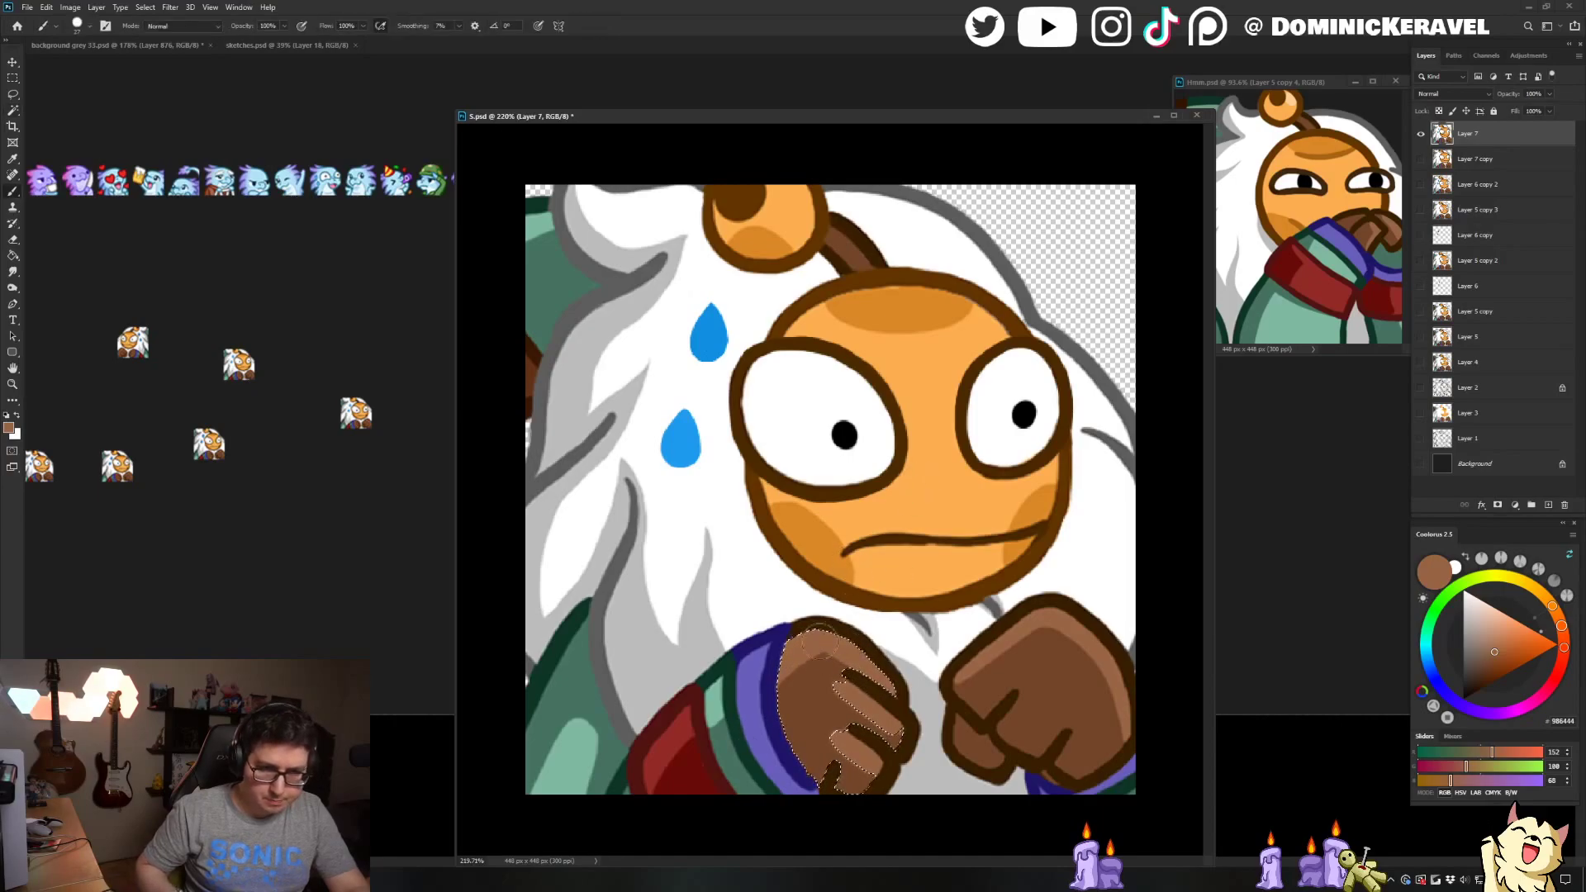
pyautogui.keyDown('alt'); pyautogui.click(826, 671); pyautogui.keyUp('alt')
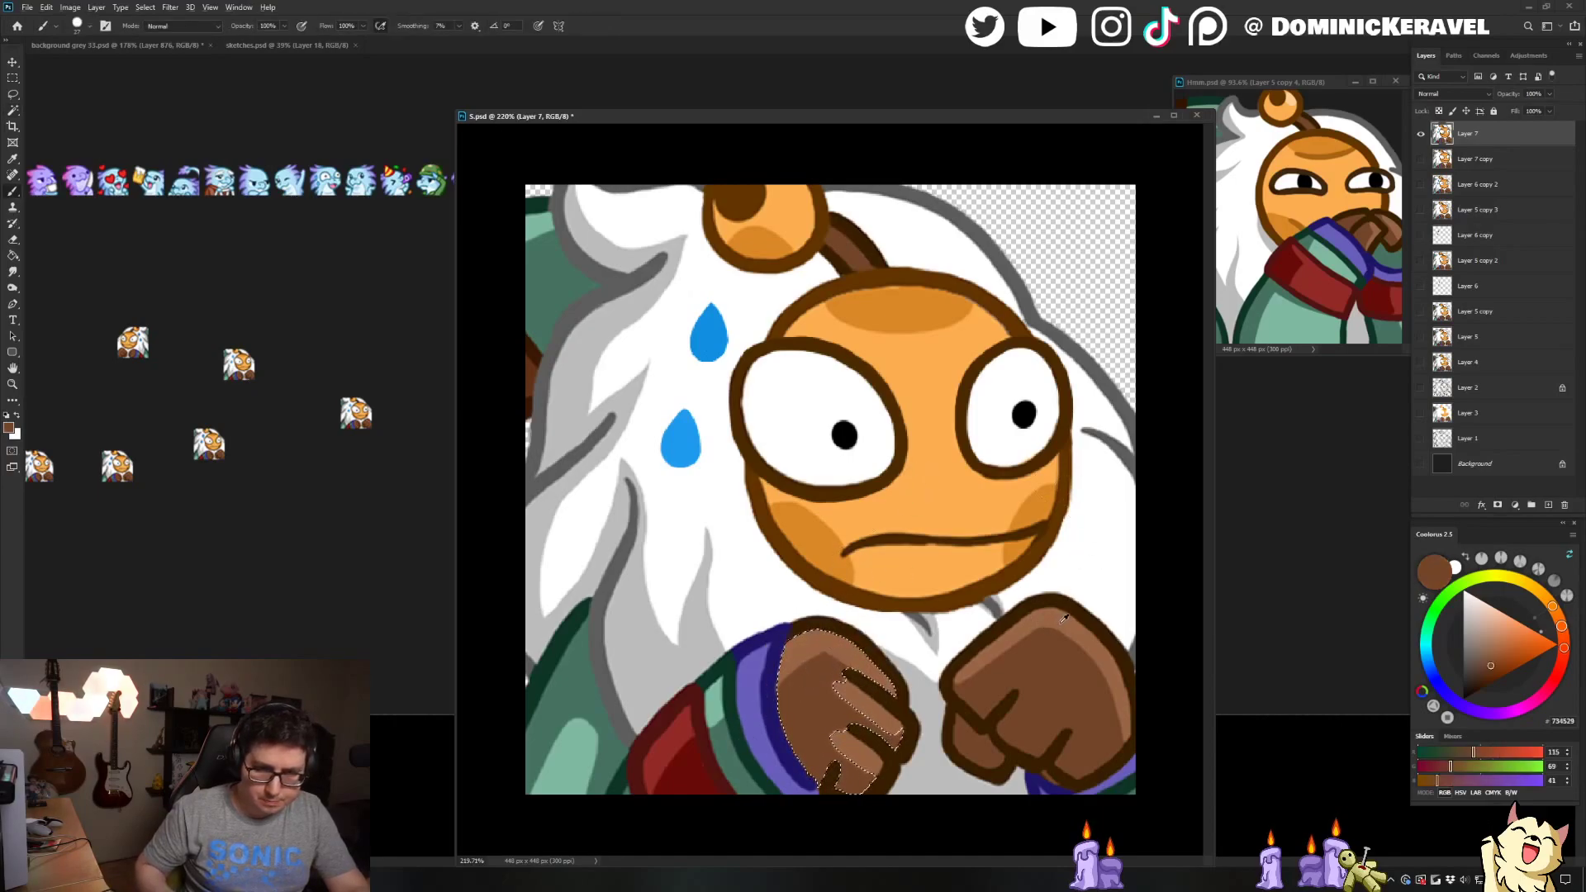
pyautogui.keyDown('alt'); pyautogui.click(830, 644); pyautogui.keyUp('alt')
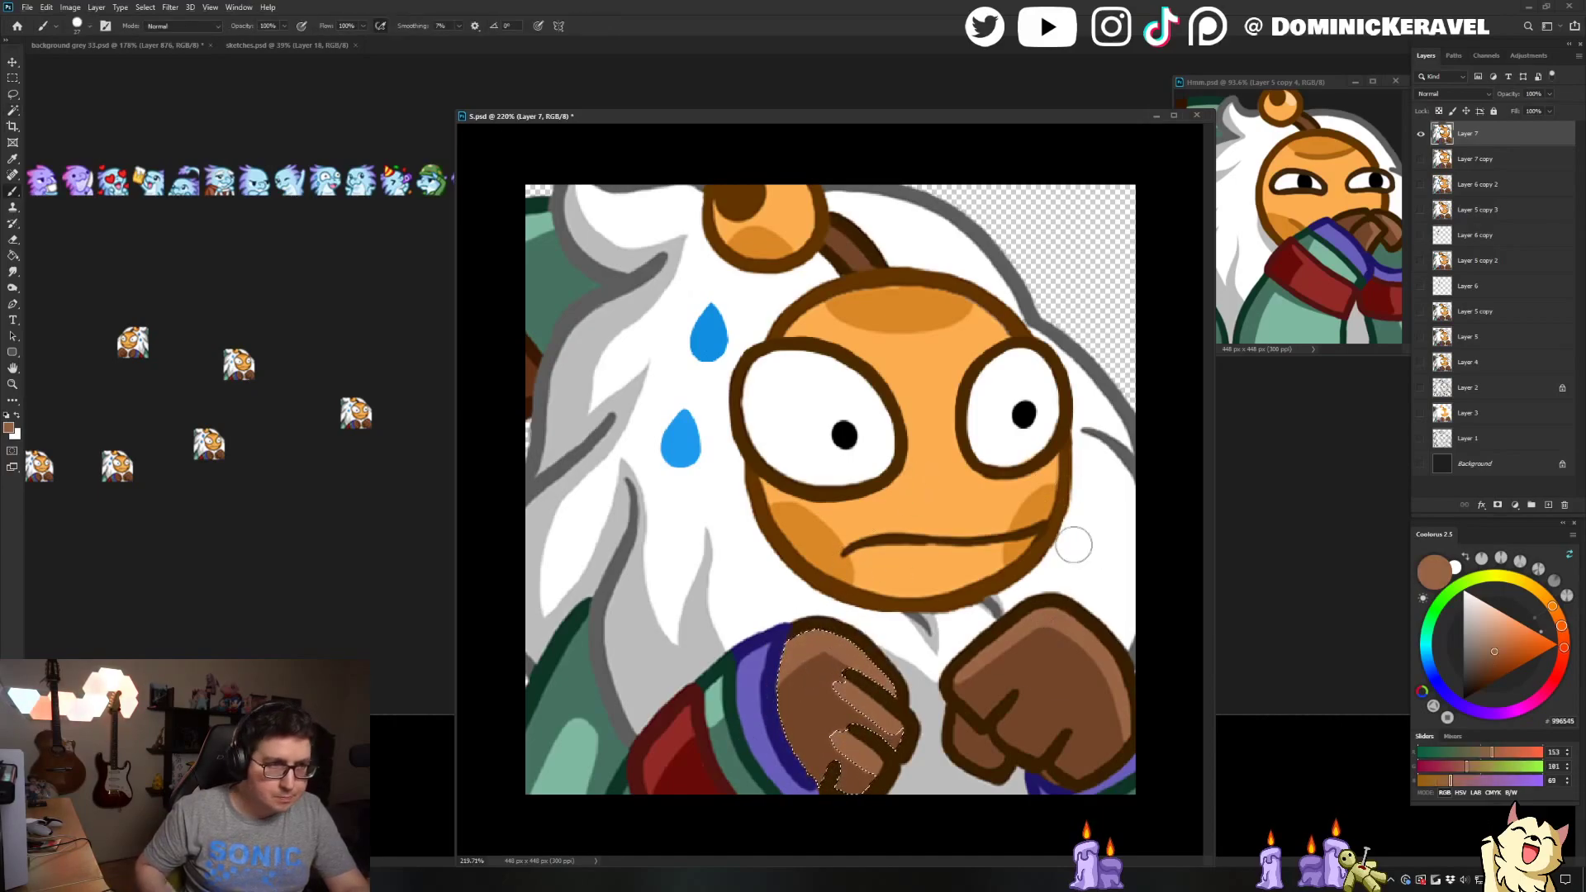
# Clear the selection and widen the highlight across the top of the other fist with its sampled light brown
pyautogui.press('d')
pyautogui.hotkey('ctrl', 'd')
pyautogui.keyDown('alt'); pyautogui.click(977, 678); pyautogui.keyUp('alt')
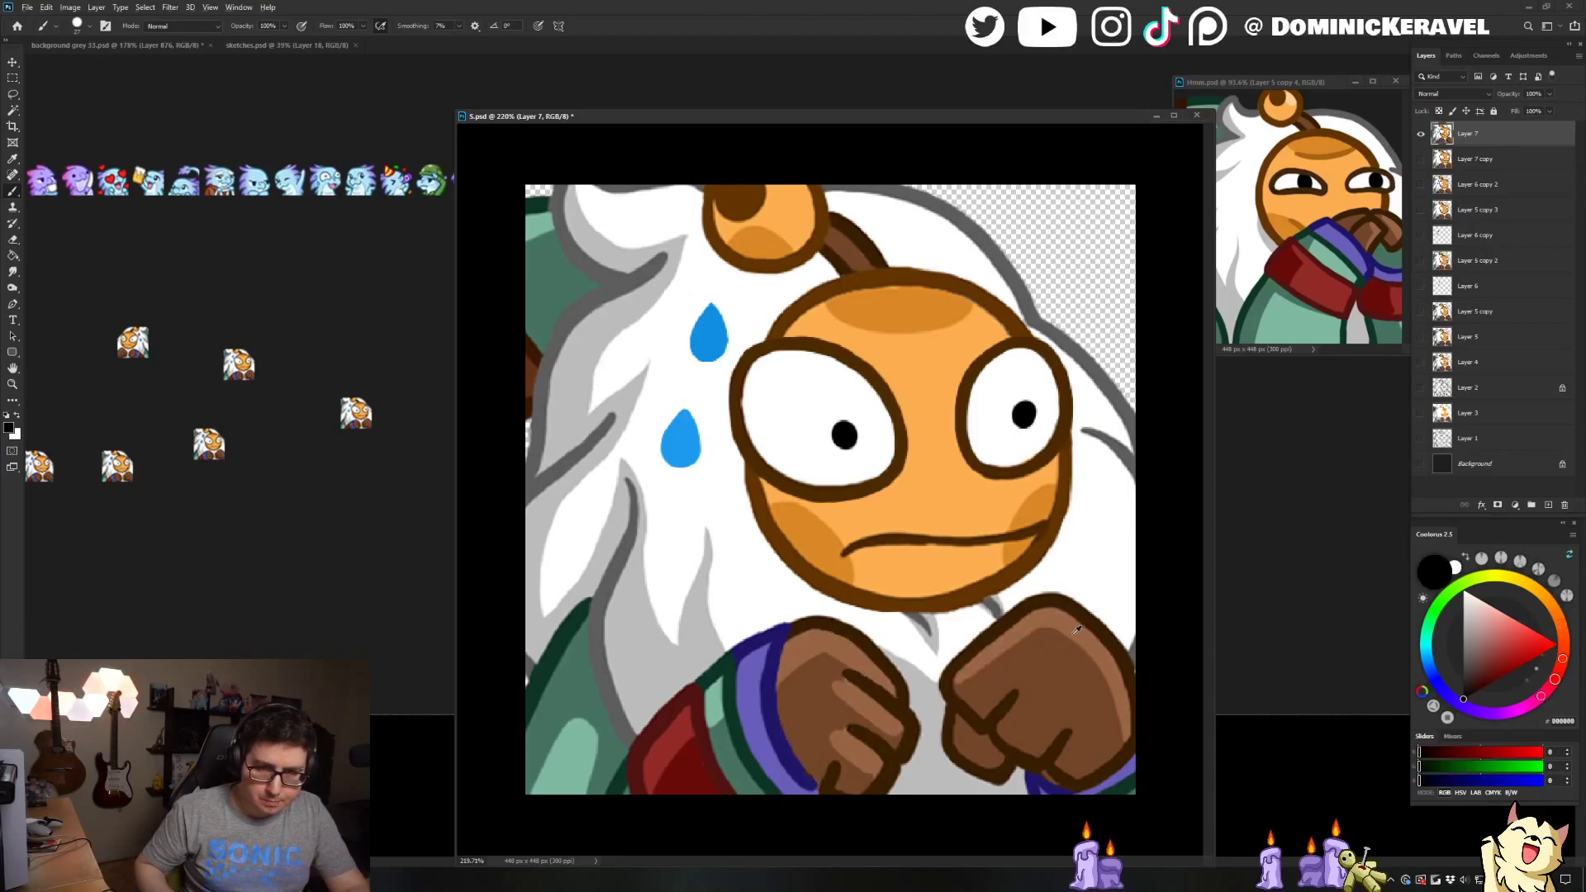
pyautogui.moveTo(975, 679); pyautogui.dragTo(1060, 621)
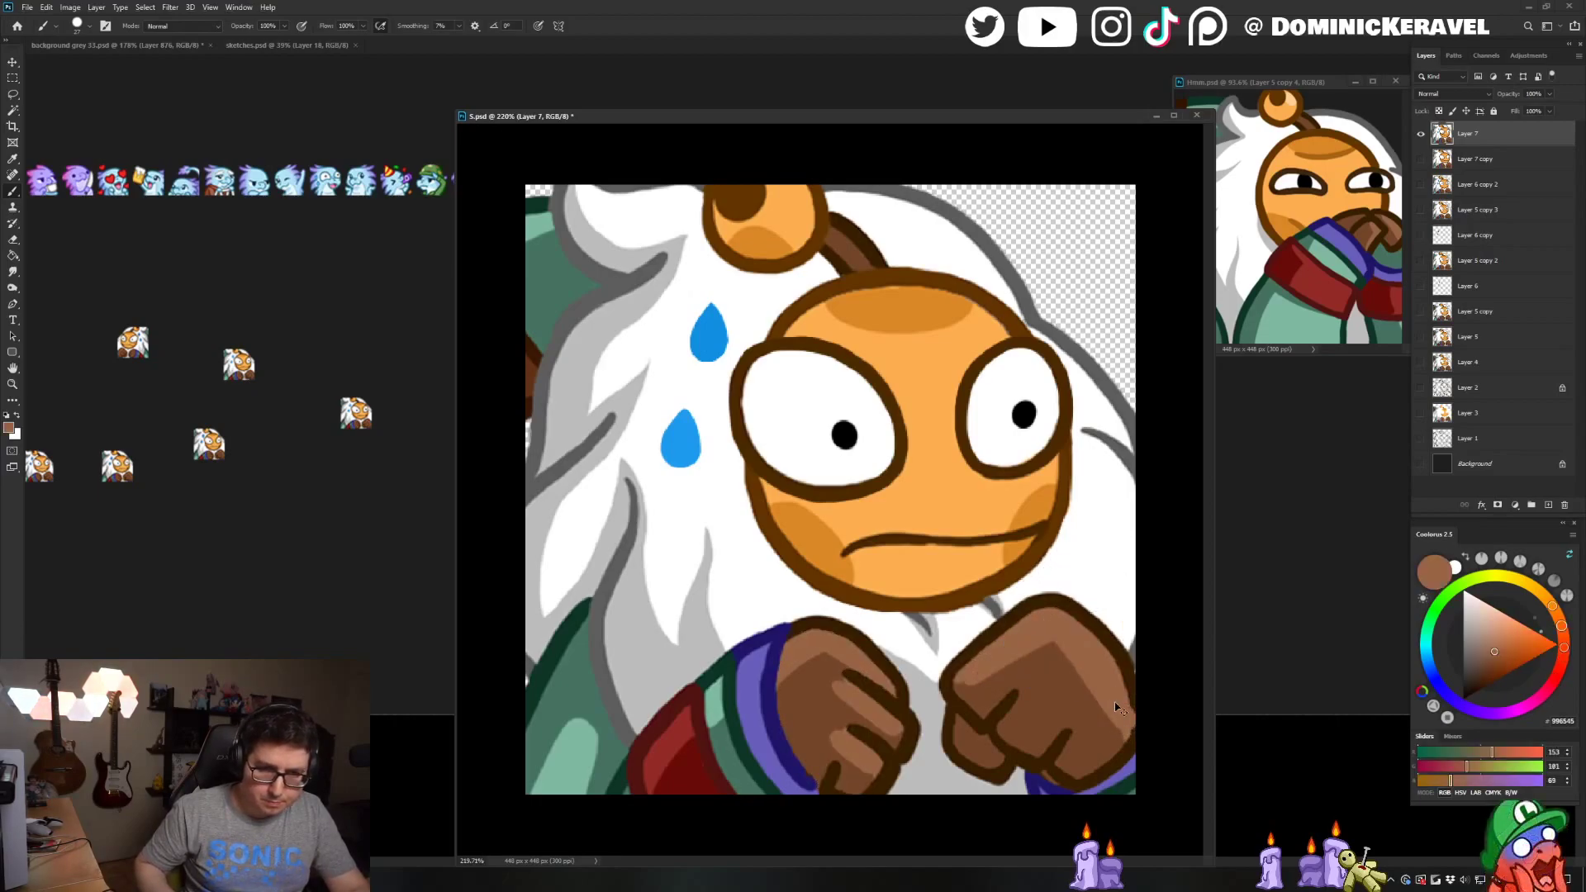
# Resize the emote with the brighter fists to 28 px, place a copy below the newest thumbnail, and undo the resize
pyautogui.hotkey('ctrl', 'alt', 'i')
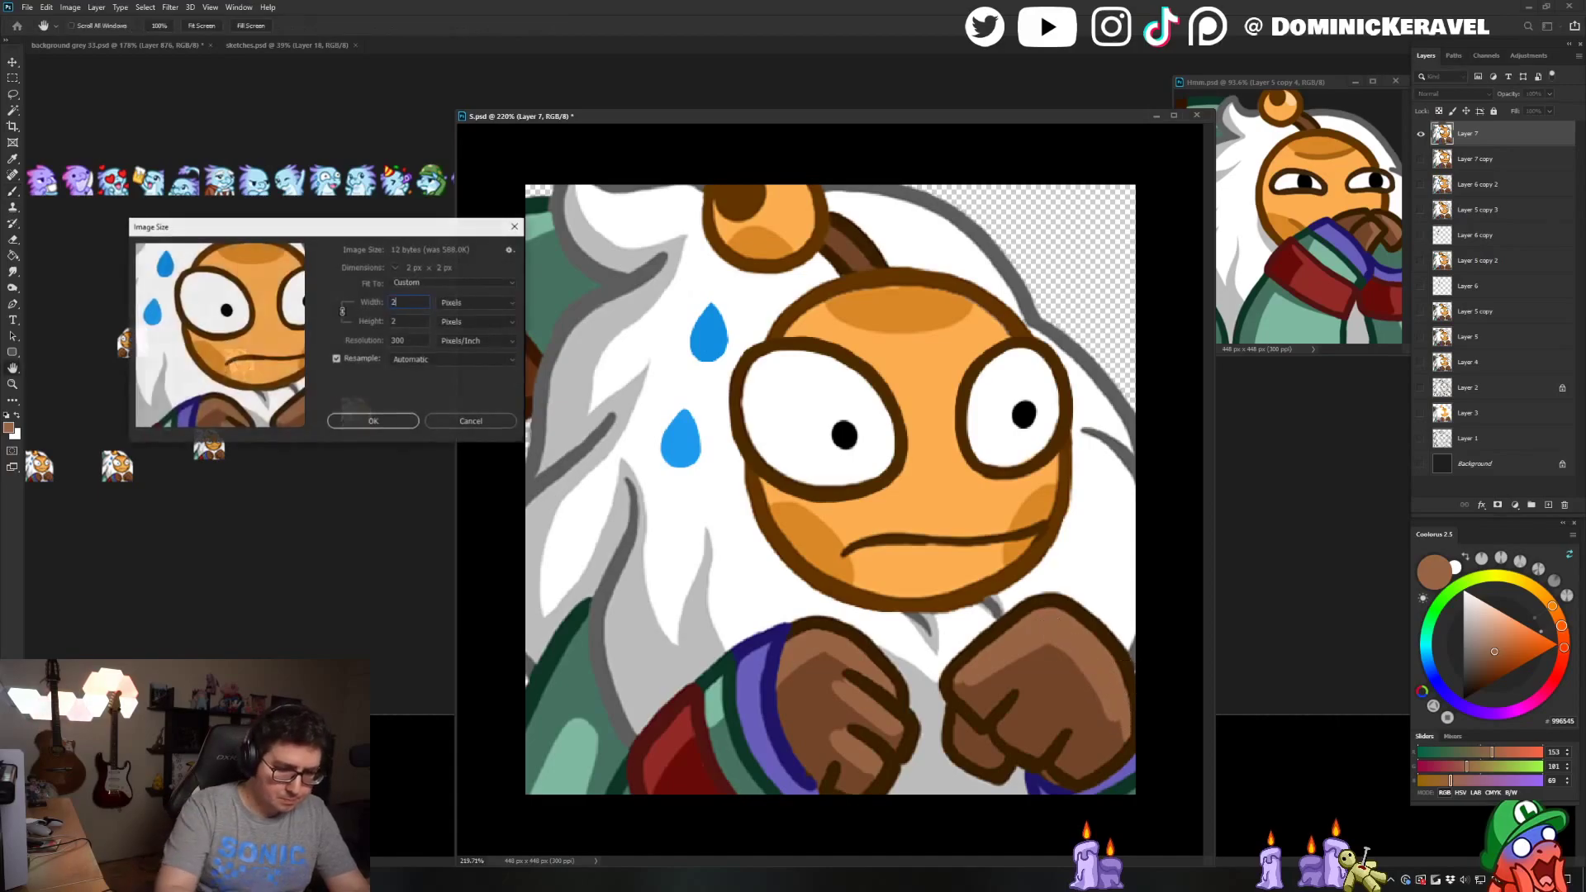
pyautogui.press('Return')
pyautogui.press('v')
pyautogui.moveTo(829, 490); pyautogui.dragTo(370, 561)
pyautogui.click(655, 484)
pyautogui.hotkey('ctrl', 'z')
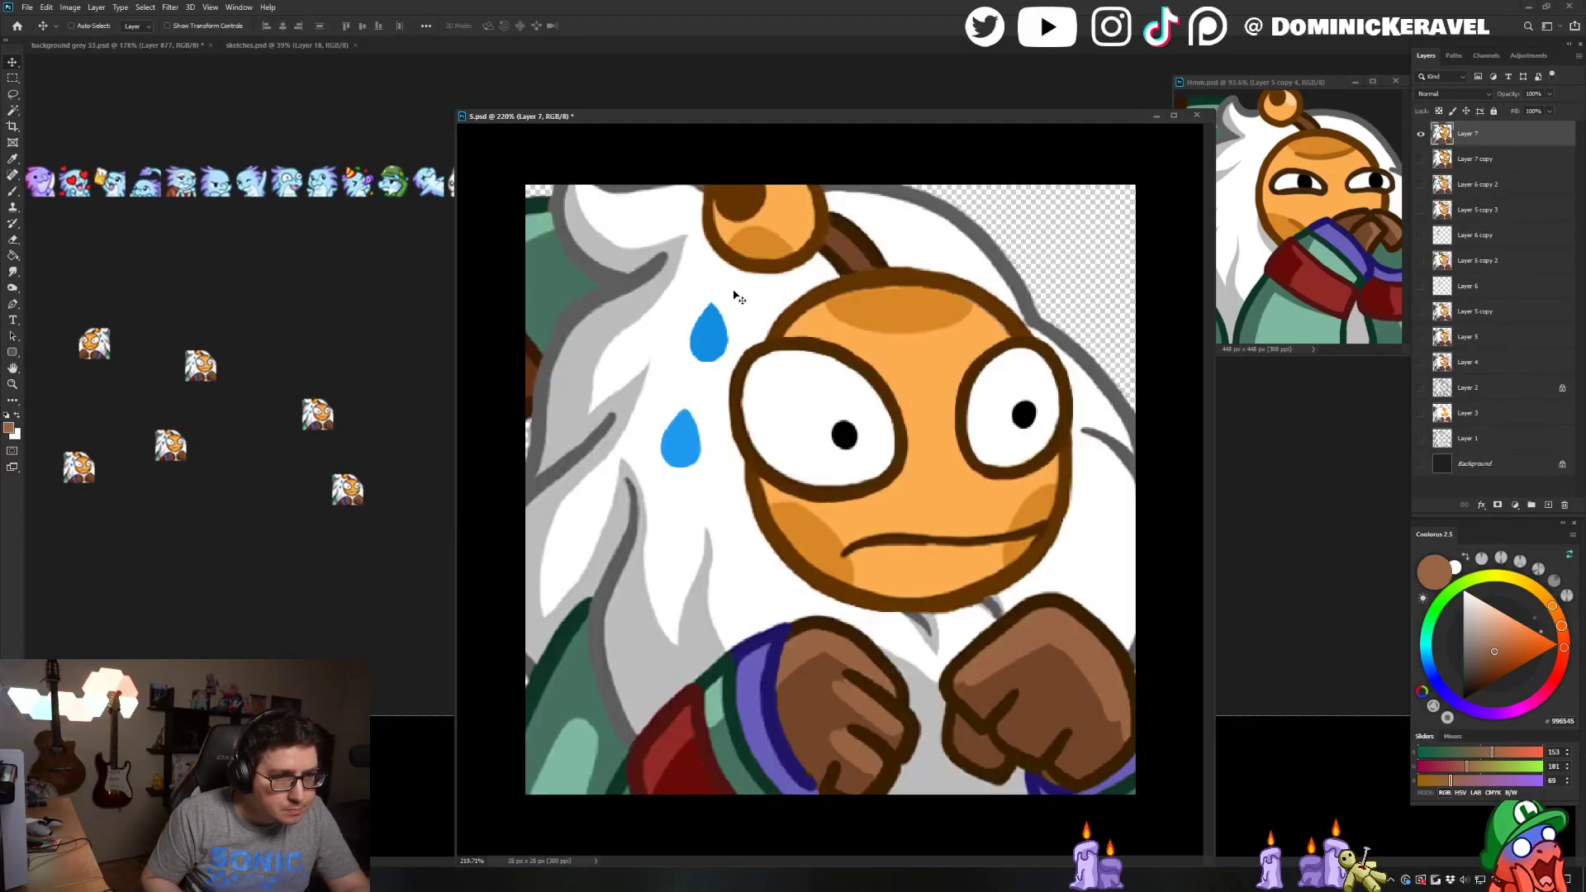
# Shade the lower fingers of the fist beside the red-striped sleeve with sampled dark brown inside a selection of its fills
pyautogui.press('b')
pyautogui.keyDown('alt'); pyautogui.click(818, 712); pyautogui.keyUp('alt')
pyautogui.press('w')
pyautogui.click(818, 717)
pyautogui.keyDown('shift'); pyautogui.click(849, 747); pyautogui.keyUp('shift')
pyautogui.press('b')
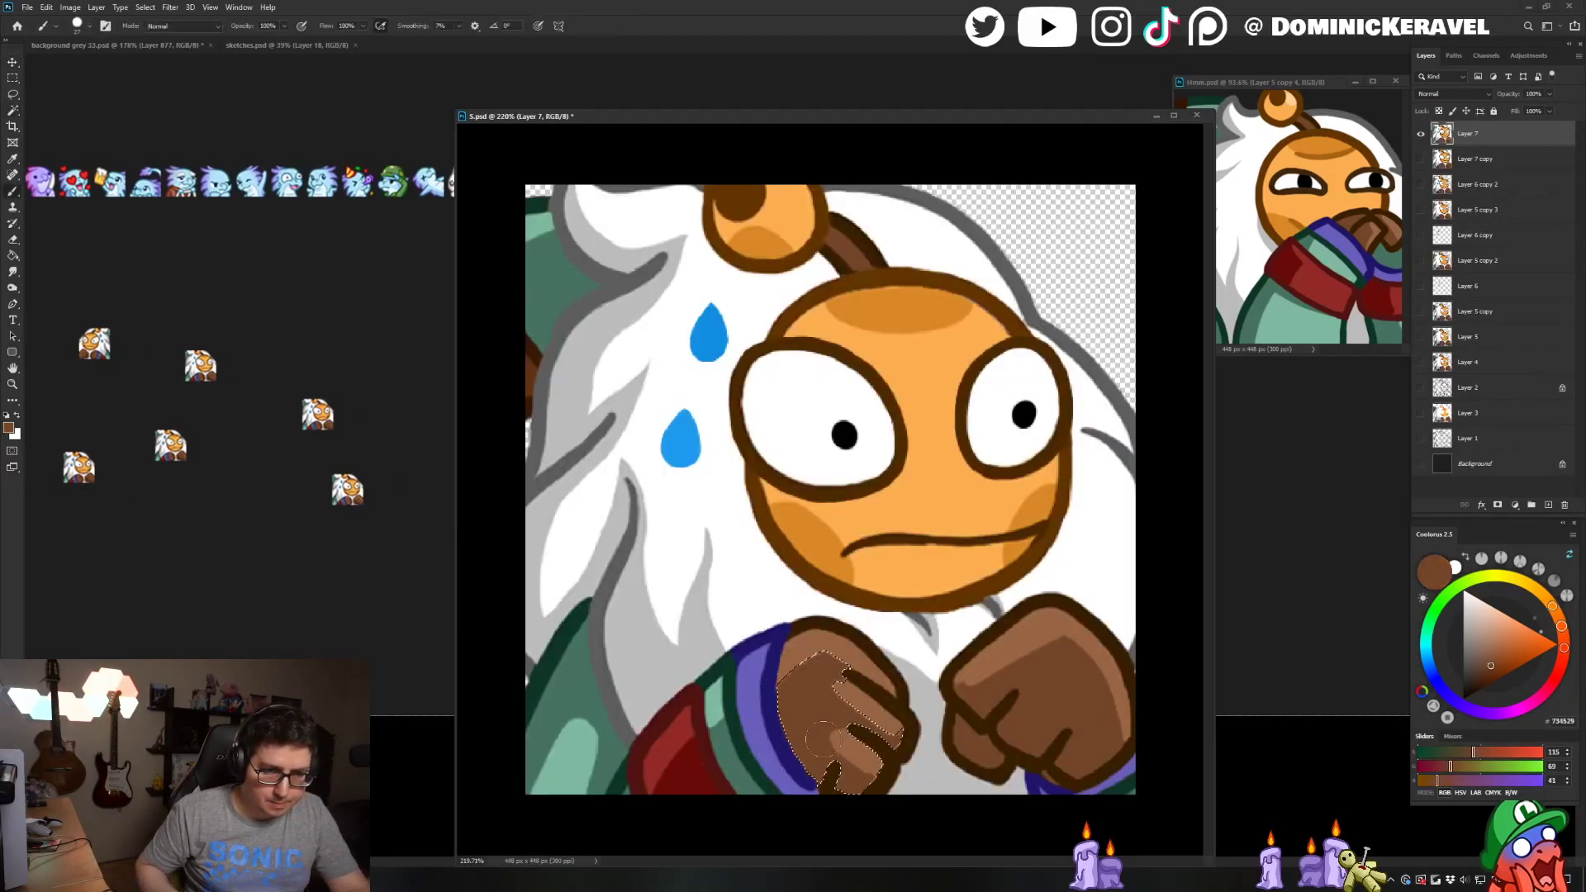
pyautogui.moveTo(836, 750); pyautogui.dragTo(882, 786)
pyautogui.hotkey('ctrl', 'd')
pyautogui.keyDown('alt'); pyautogui.click(850, 750); pyautogui.keyUp('alt')
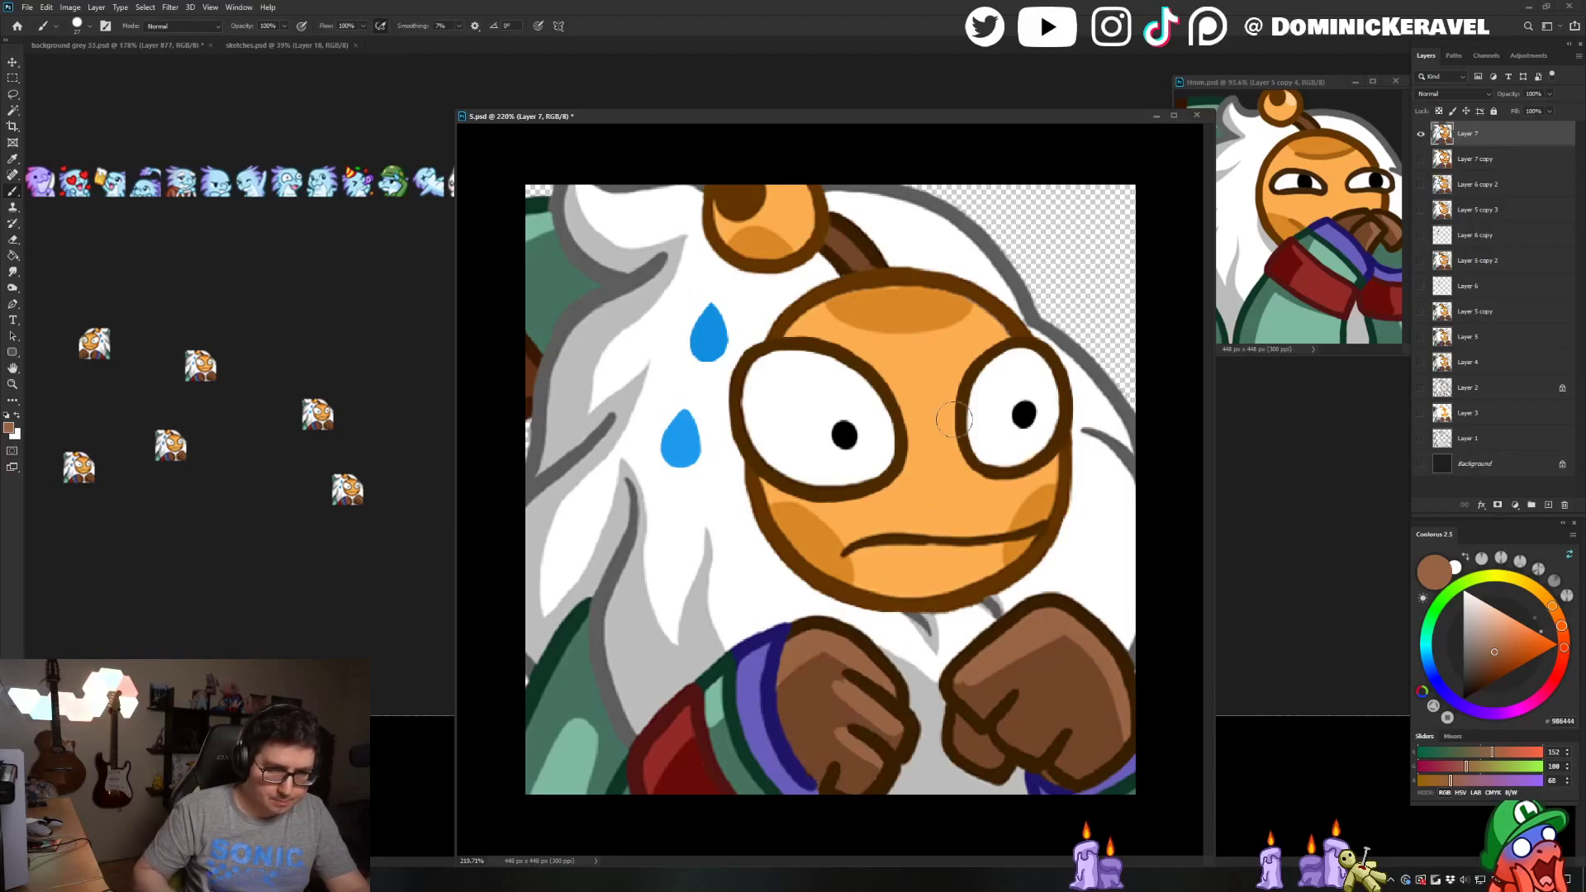
# Reduce the emote with the reshaded fingers to thumbnail size and place a copy on the sheet
pyautogui.hotkey('ctrl', 'alt', 'i')
pyautogui.write('32')
pyautogui.press('Return')
pyautogui.press('v')
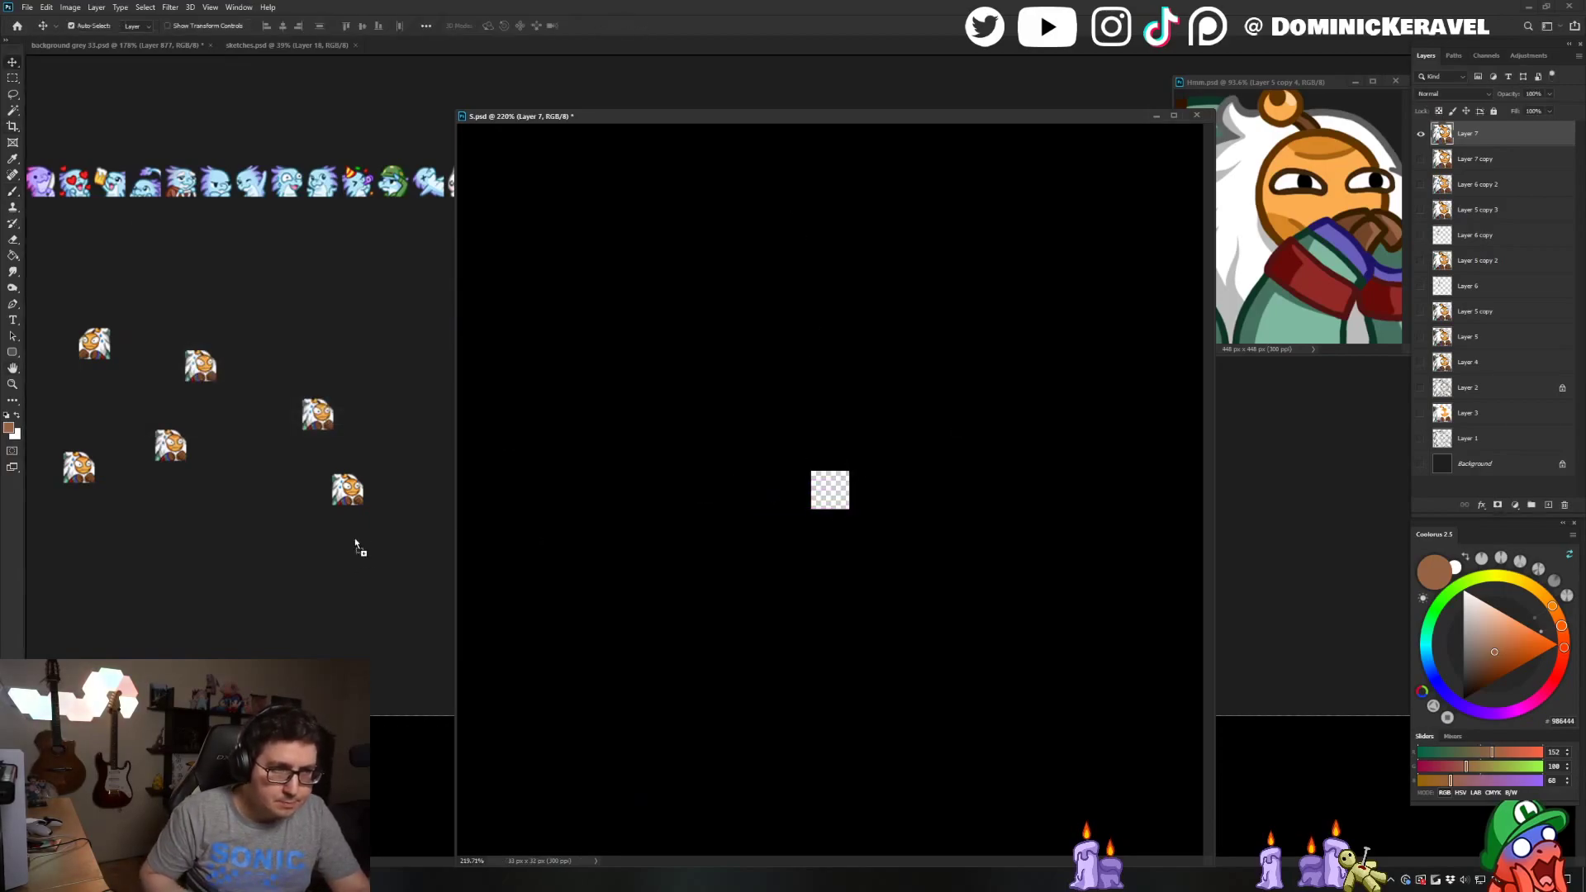
pyautogui.moveTo(355, 541); pyautogui.dragTo(389, 491)
# Delete the two previous trial thumbnails from the sheet and return the emote to full size
pyautogui.click(299, 498)
pyautogui.press('Delete')
pyautogui.click(269, 426)
pyautogui.press('Delete')
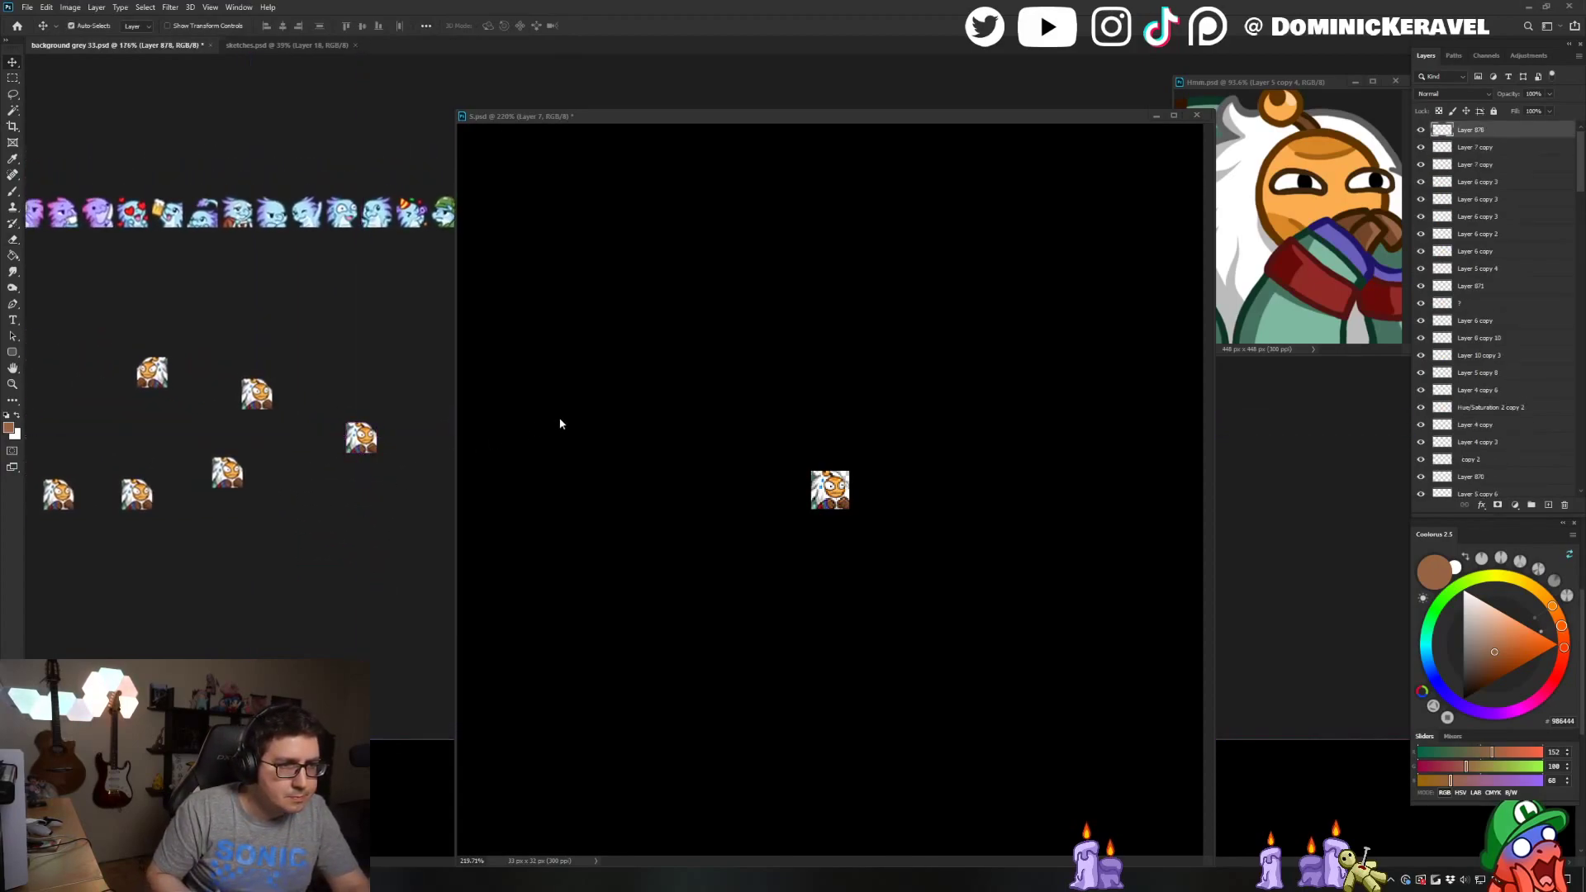
pyautogui.click(562, 422)
pyautogui.hotkey('ctrl', 'z')
# Rework the smaller eye's outer outline with sampled white and dark brown, and save the emote
pyautogui.press('b')
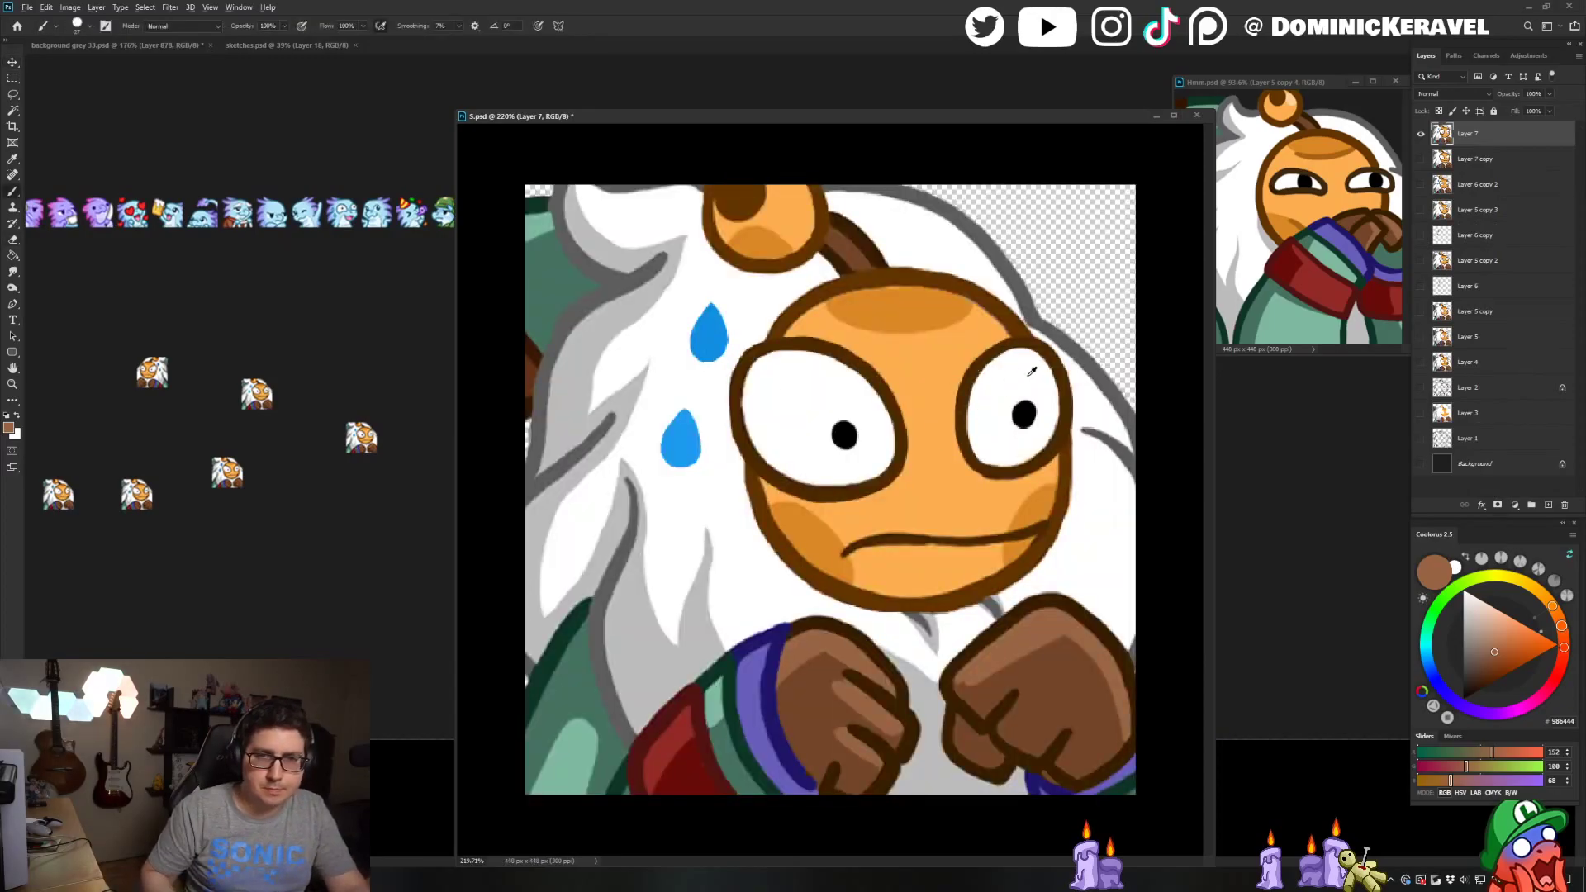
pyautogui.keyDown('alt'); pyautogui.click(1031, 371); pyautogui.keyUp('alt')
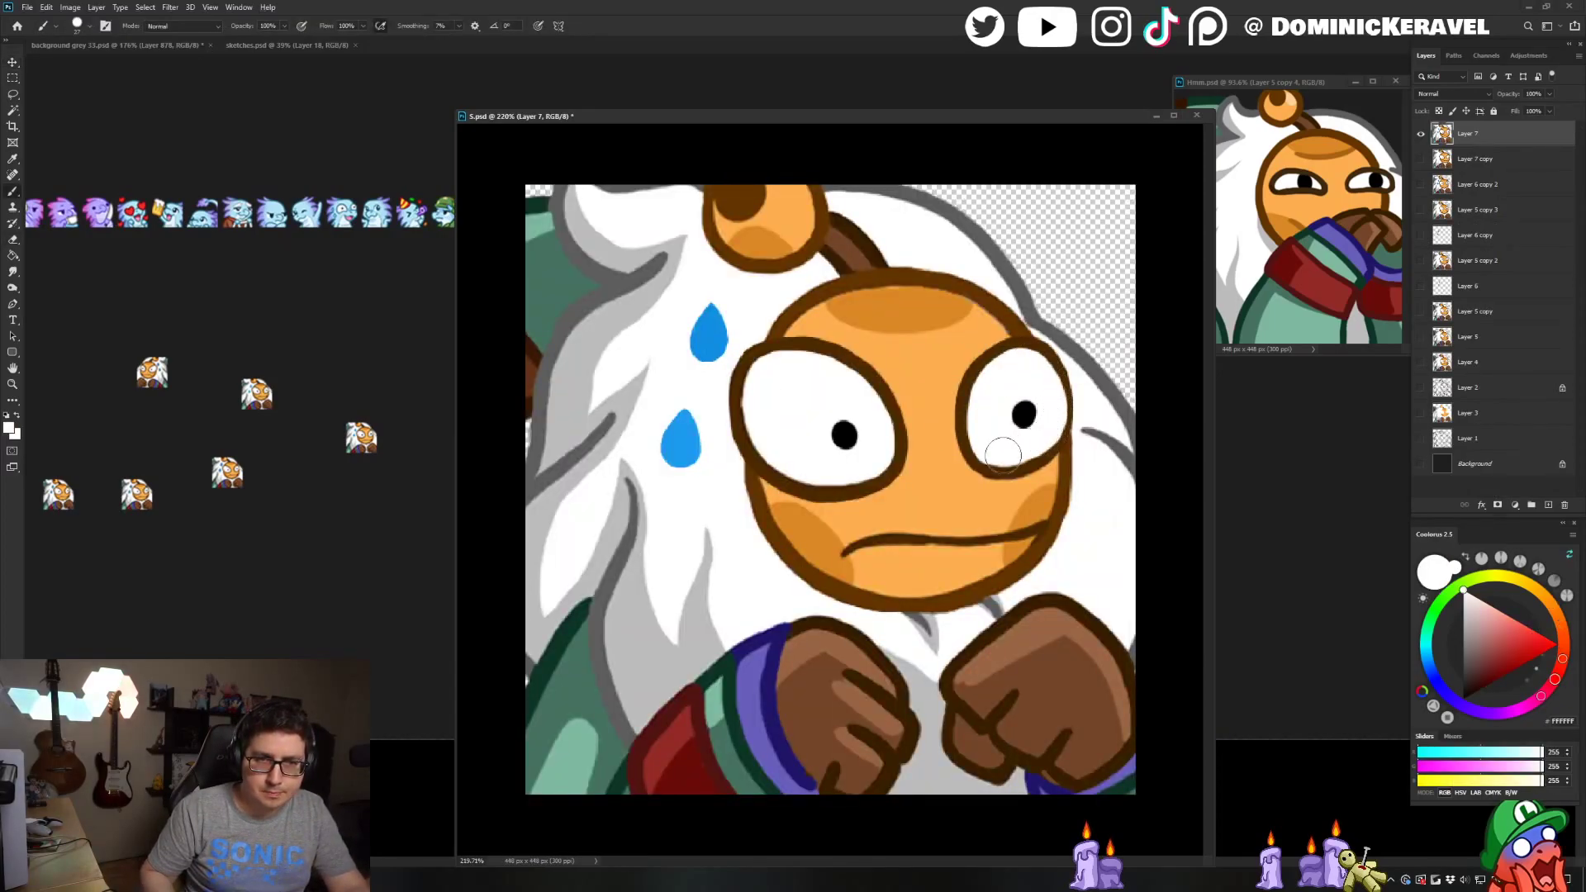
pyautogui.keyDown('alt'); pyautogui.click(1041, 351); pyautogui.keyUp('alt')
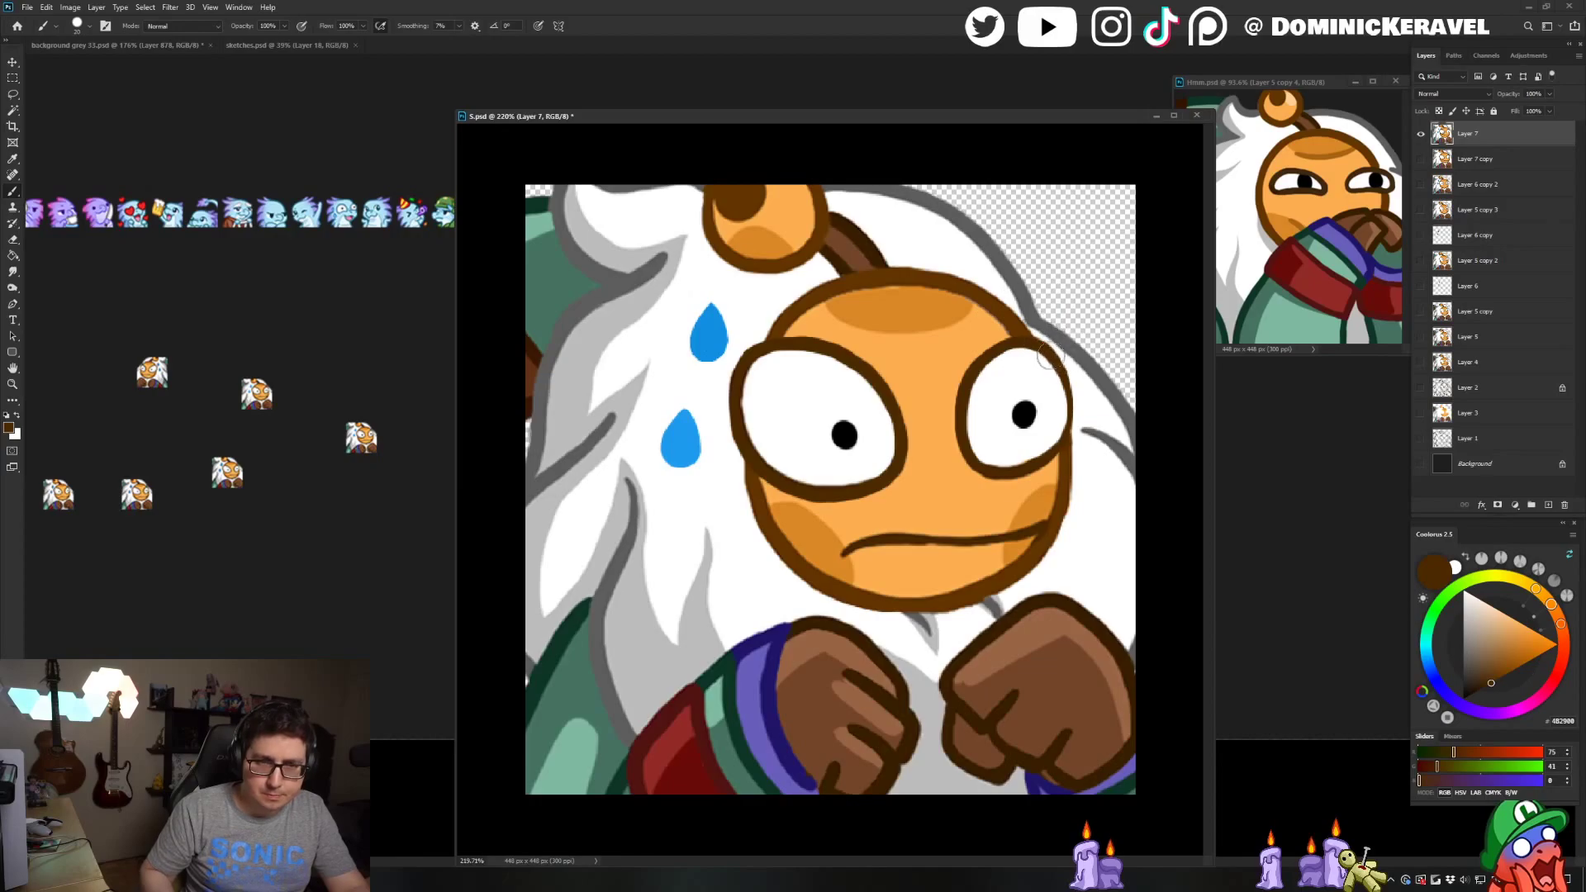
pyautogui.moveTo(1049, 357)
pyautogui.mouseDown()
pyautogui.moveTo(1074, 417)
pyautogui.moveTo(1056, 451)
pyautogui.moveTo(999, 471)
pyautogui.mouseUp()
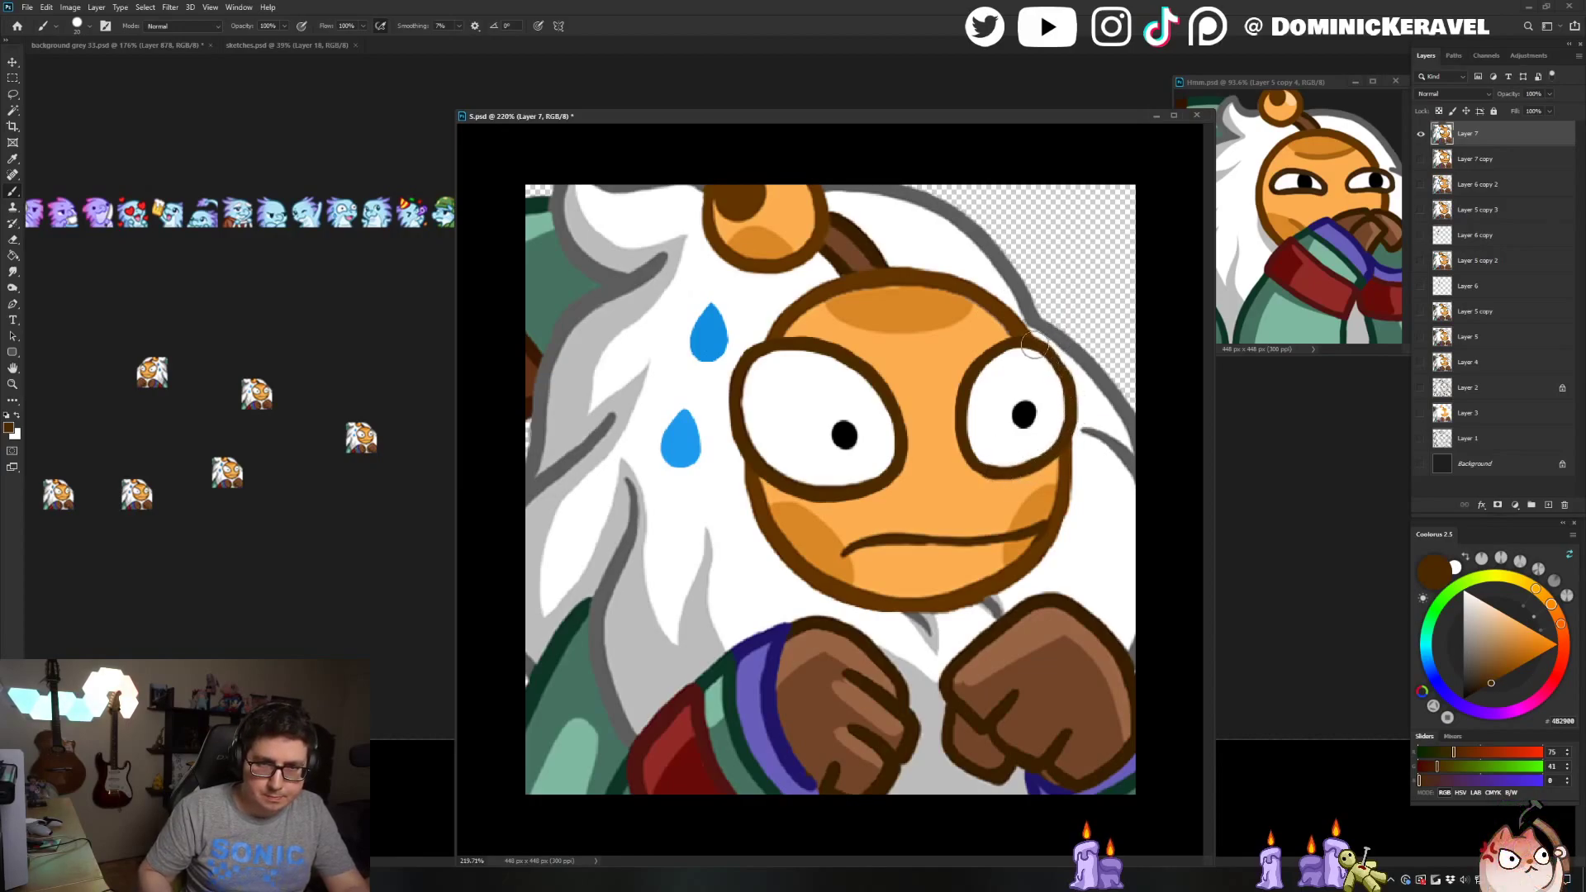
pyautogui.keyDown('alt'); pyautogui.click(1049, 384); pyautogui.keyUp('alt')
pyautogui.press('v')
pyautogui.hotkey('ctrl', 's')
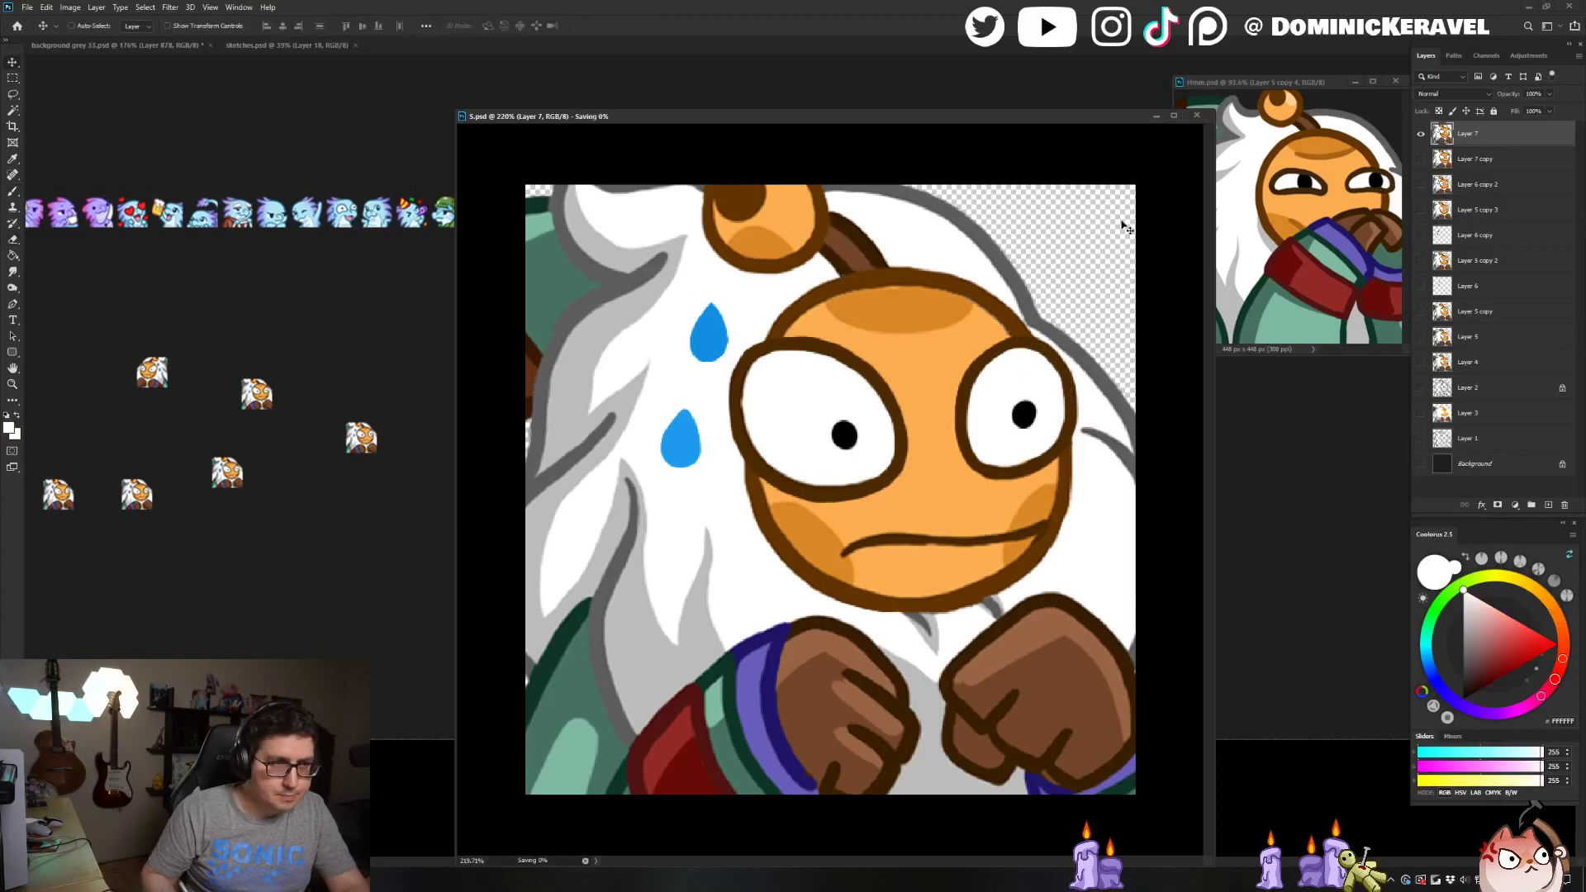
# Reduce the emote with the reworked eye outline to thumbnail size, place a copy on the background grey sheet, and return the emote to full size
pyautogui.press('b')
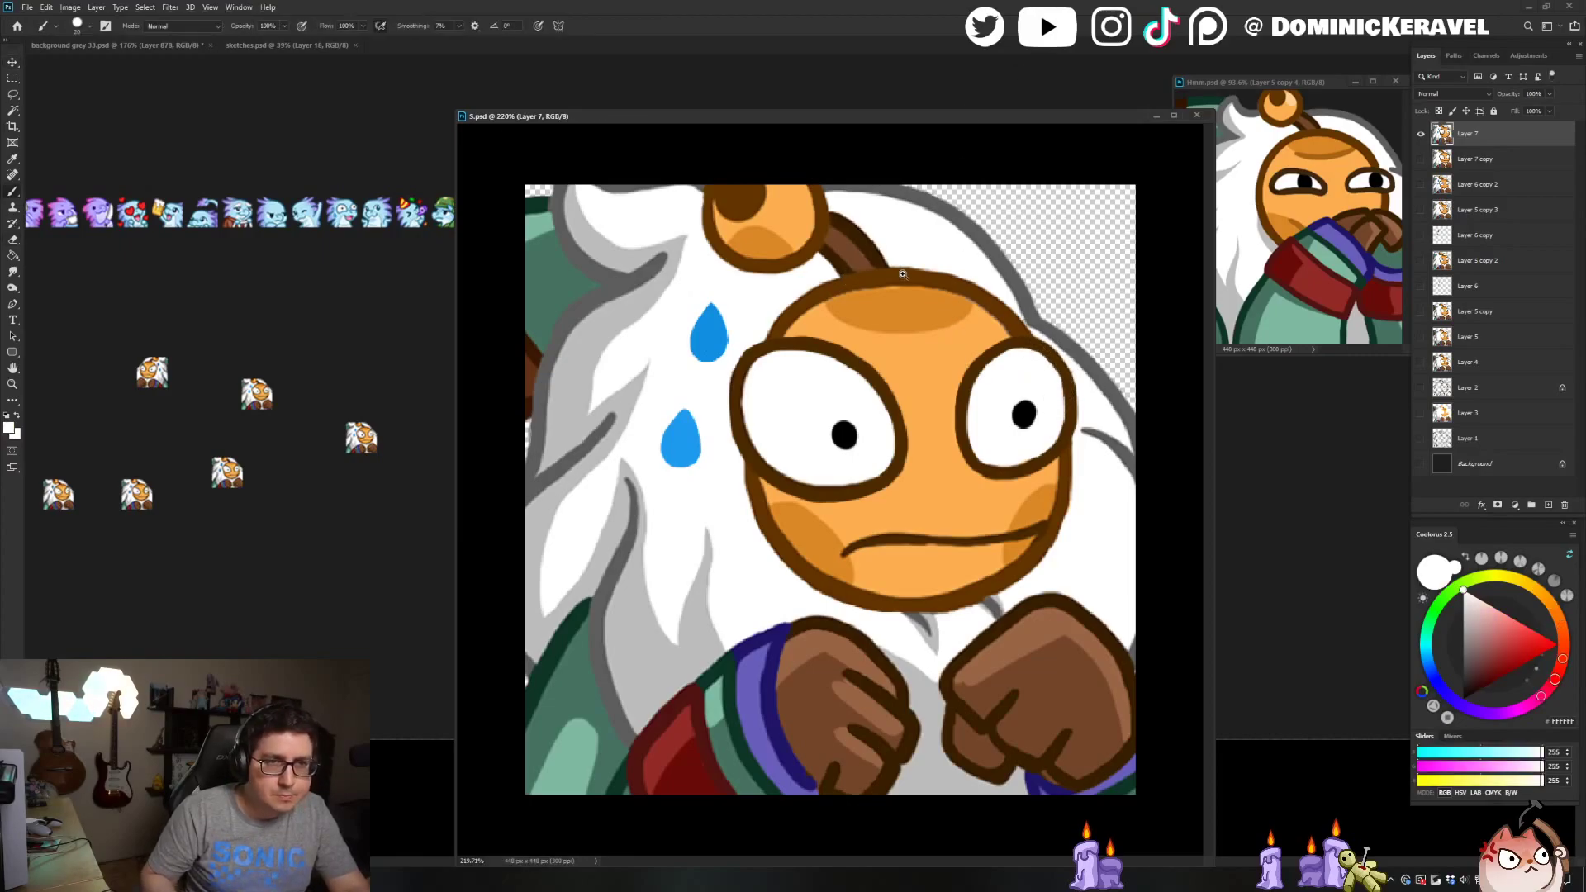
pyautogui.scroll(-5, 1131, 183)
pyautogui.hotkey('ctrl', 'alt', 'i')
pyautogui.write('32')
pyautogui.press('Return')
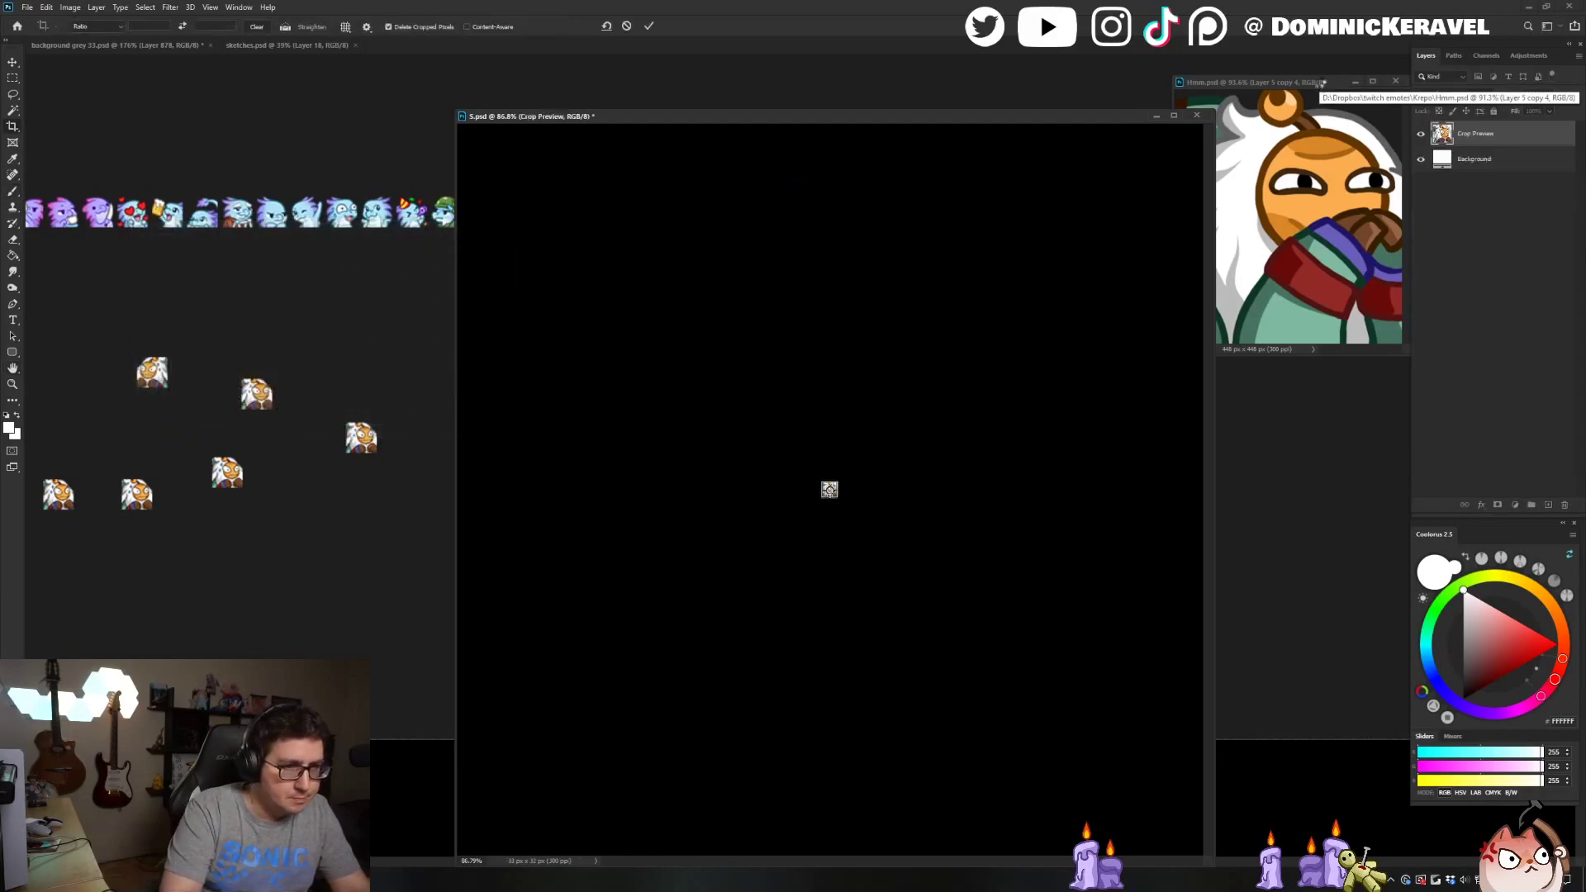
pyautogui.press('v')
pyautogui.moveTo(830, 490); pyautogui.dragTo(381, 536)
pyautogui.click(705, 463)
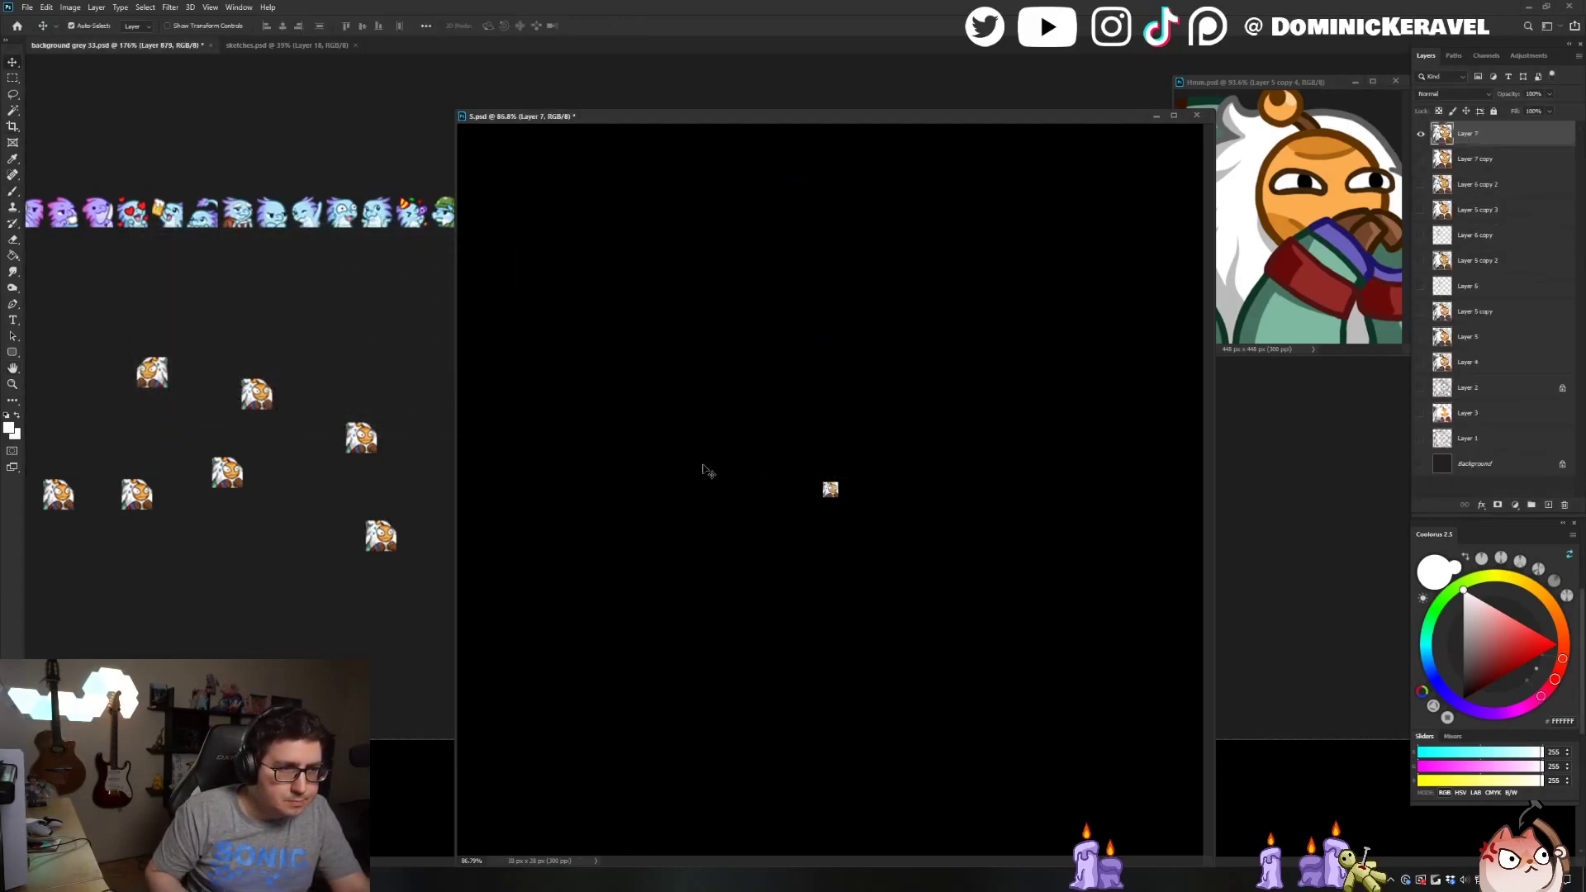
pyautogui.hotkey('ctrl', 'z')
pyautogui.scroll(3, 1091, 339)
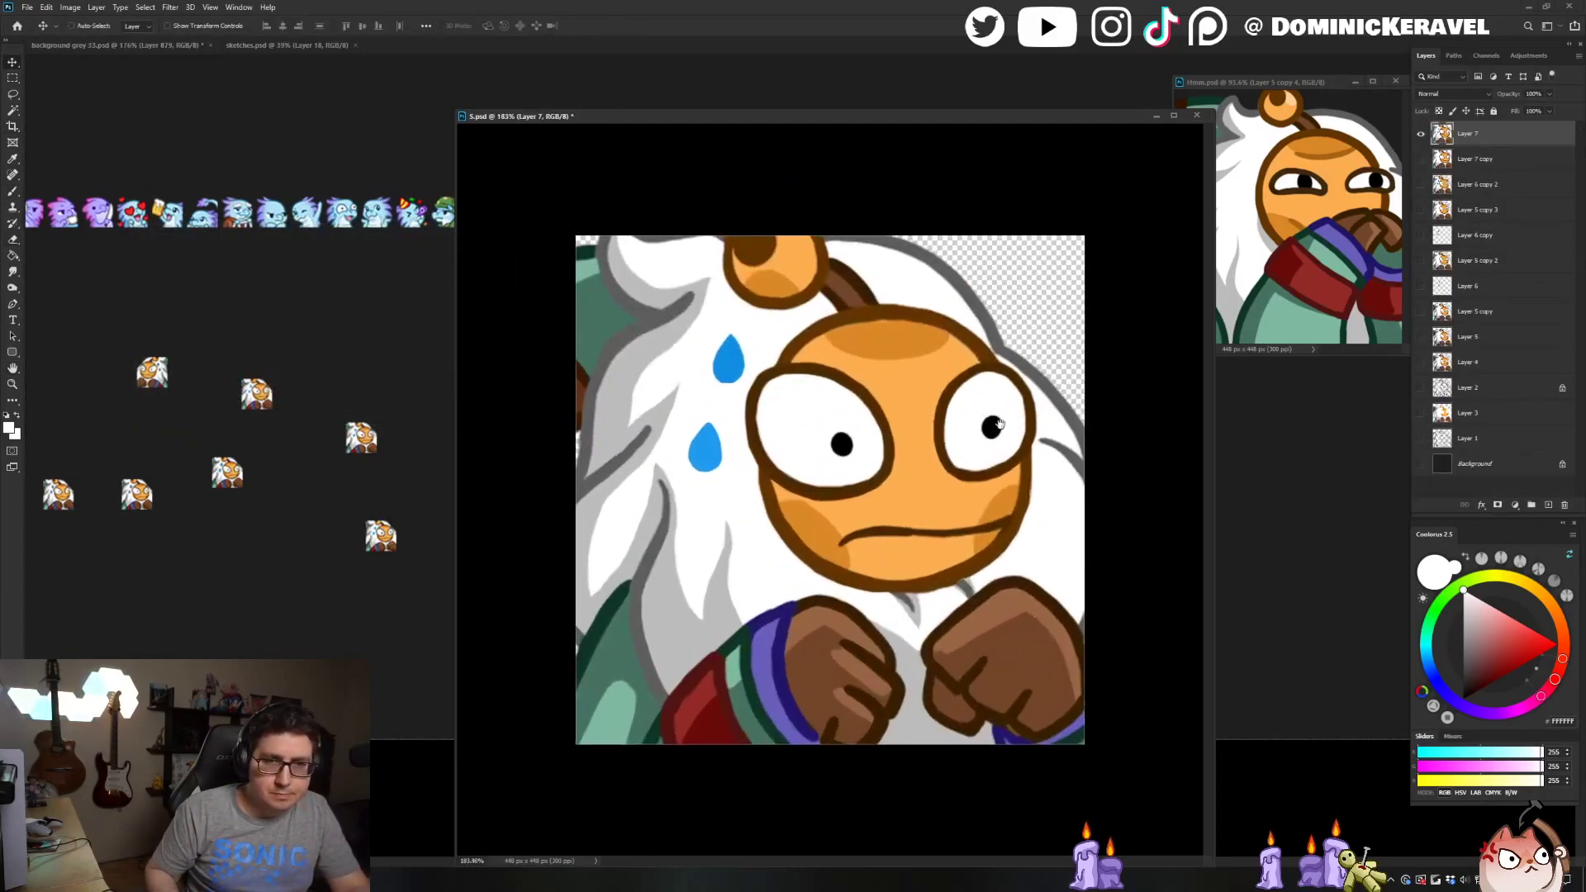
# Duplicate the emote layer and scale the copy down slightly so more of the hair and antenna fits in the canvas
pyautogui.press('b')
pyautogui.keyDown('alt'); pyautogui.click(997, 367); pyautogui.keyUp('alt')
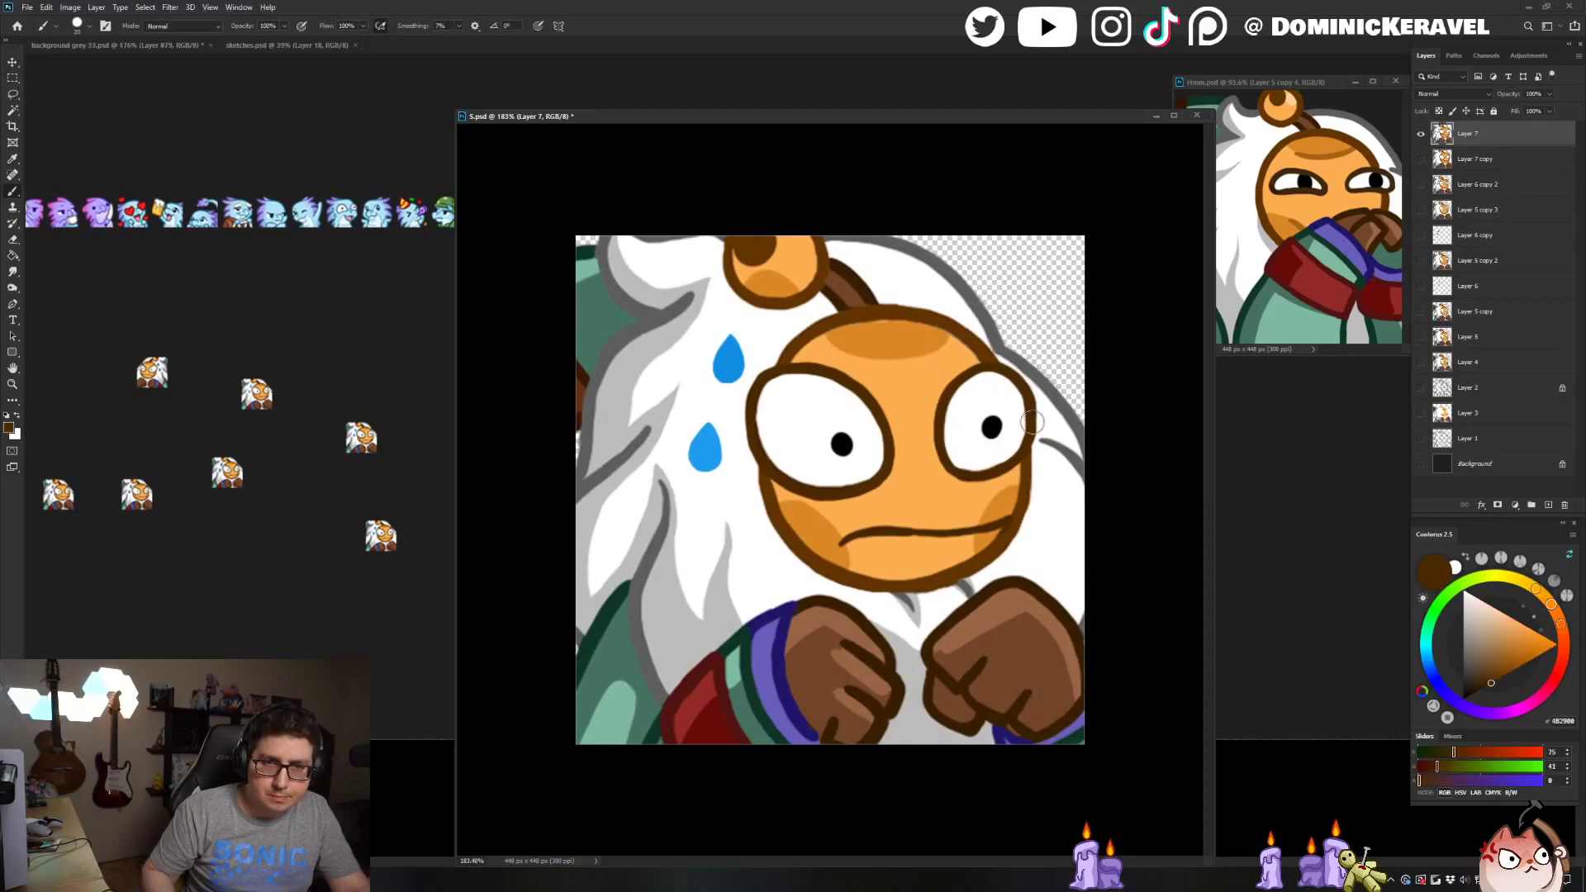
pyautogui.hotkey('ctrl', '0')
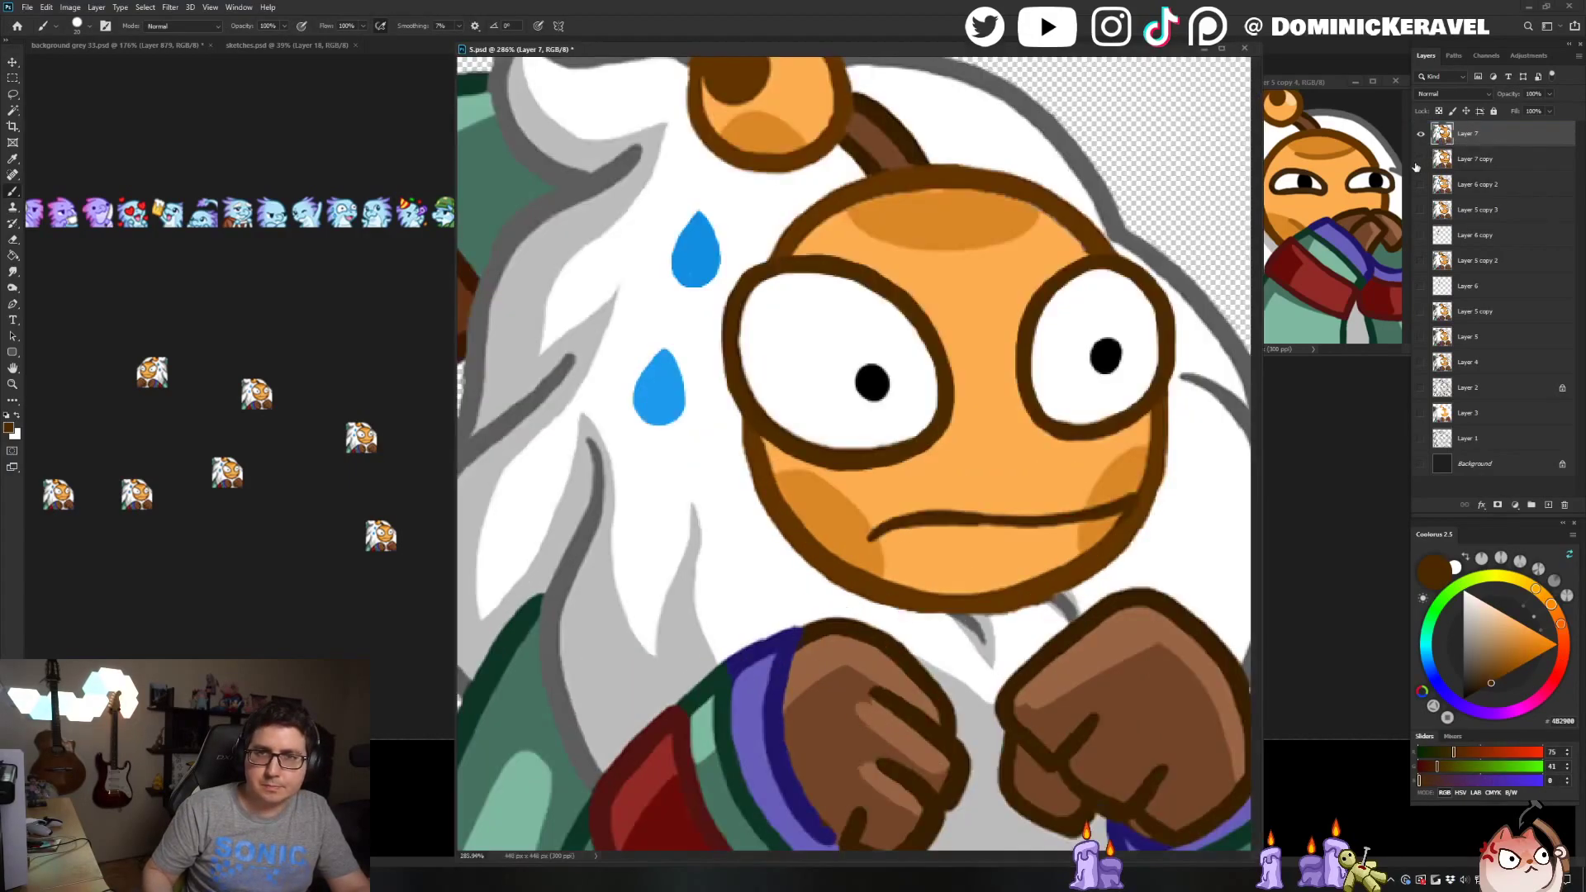
pyautogui.hotkey('ctrl', 'j')
pyautogui.hotkey('ctrl', '-')
pyautogui.hotkey('ctrl', 't')
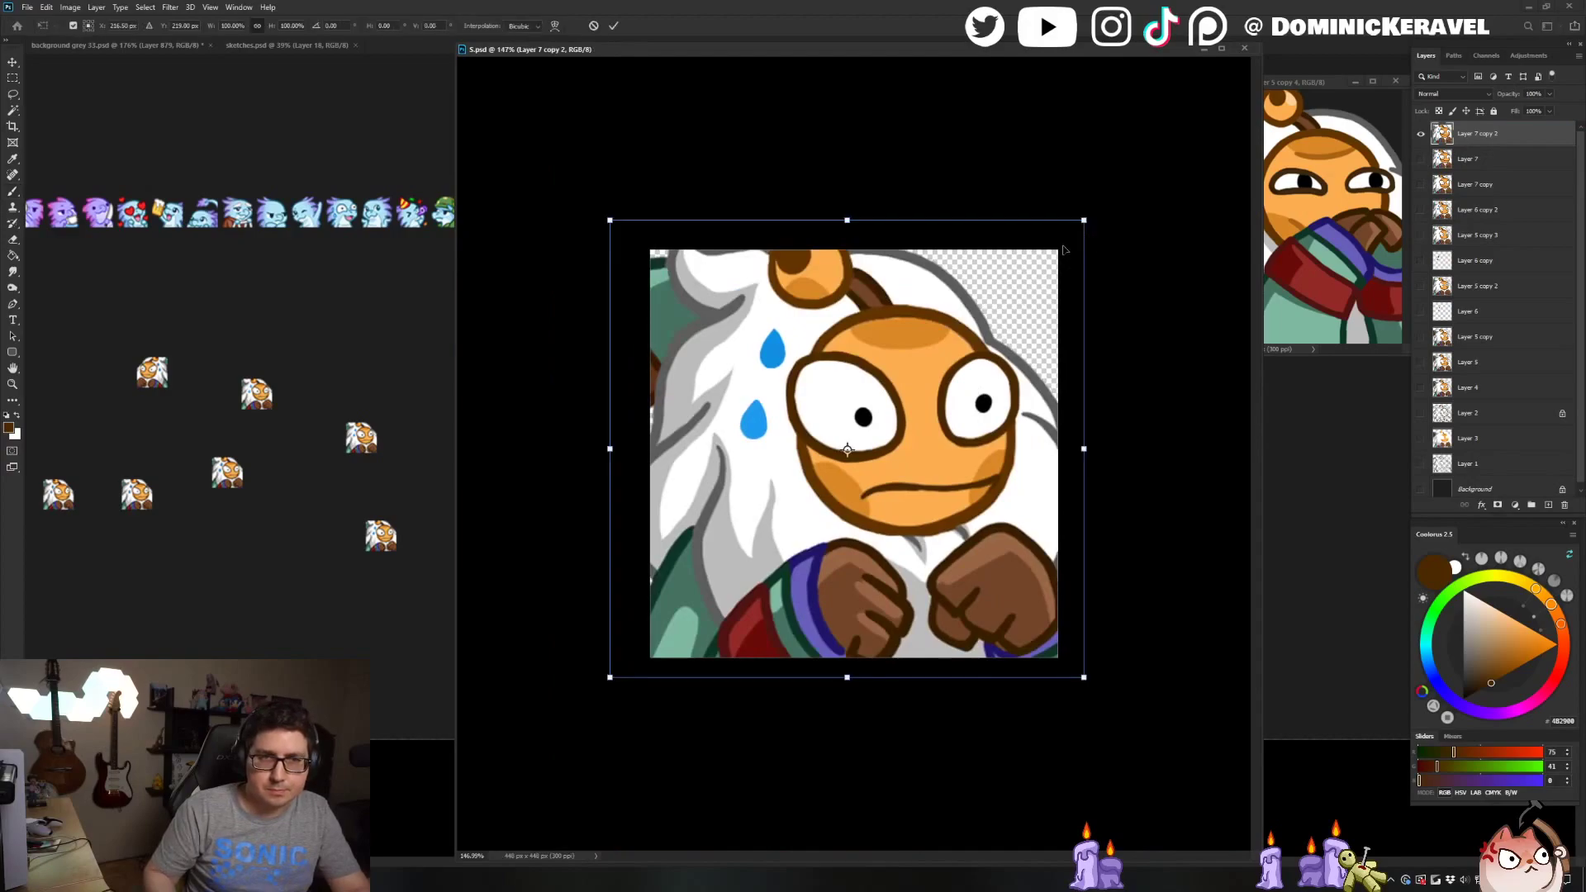
pyautogui.moveTo(1082, 227); pyautogui.dragTo(1070, 247)
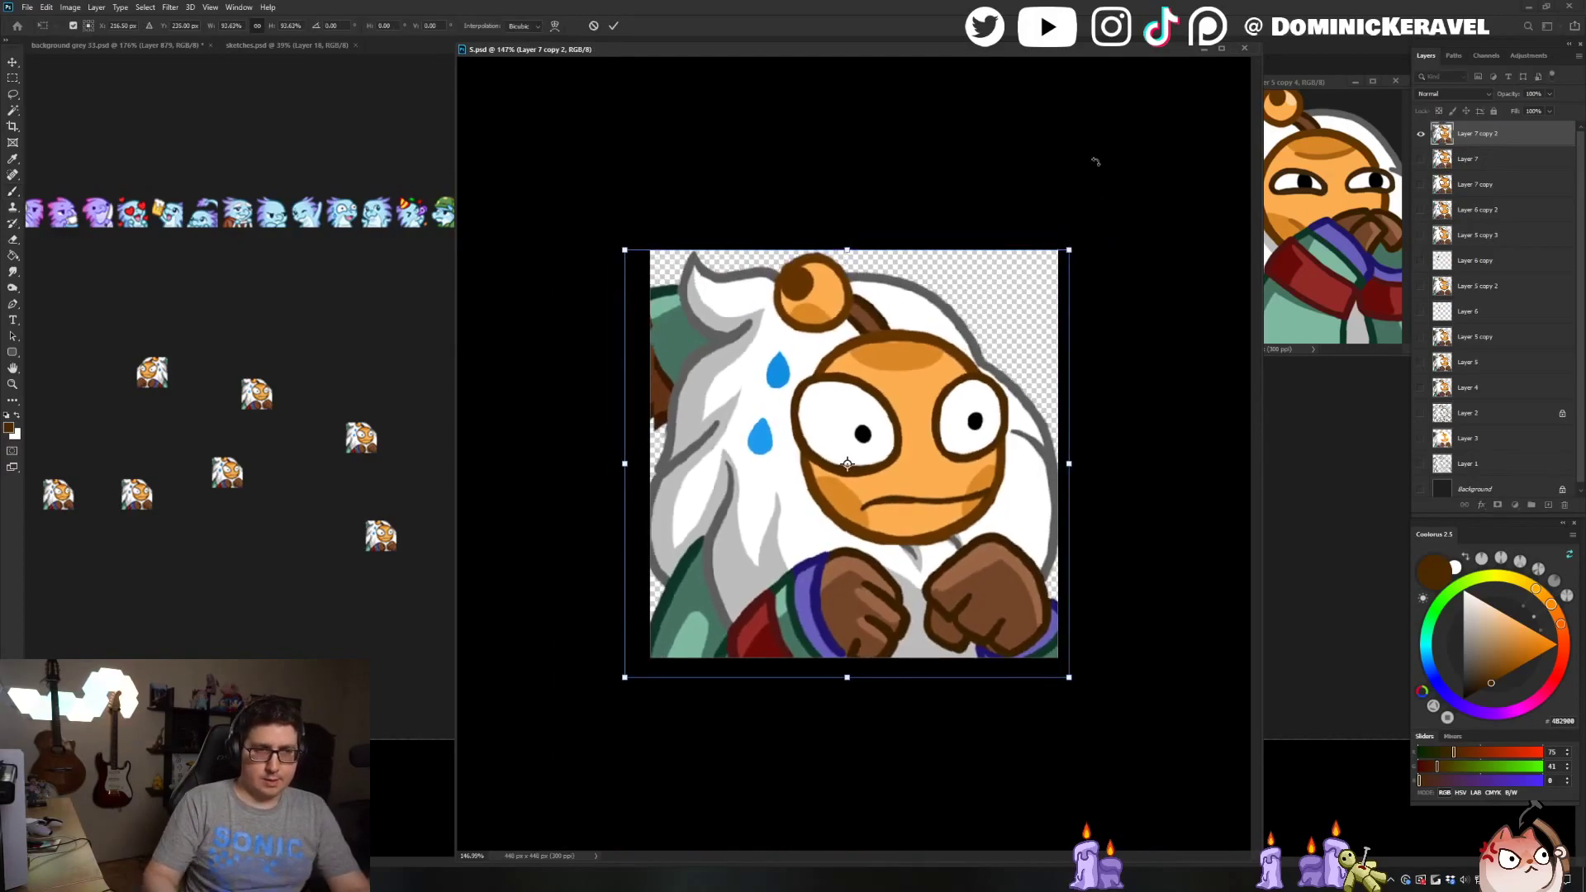
pyautogui.press('Return')
pyautogui.press('v')
pyautogui.hotkey('ctrl', 't')
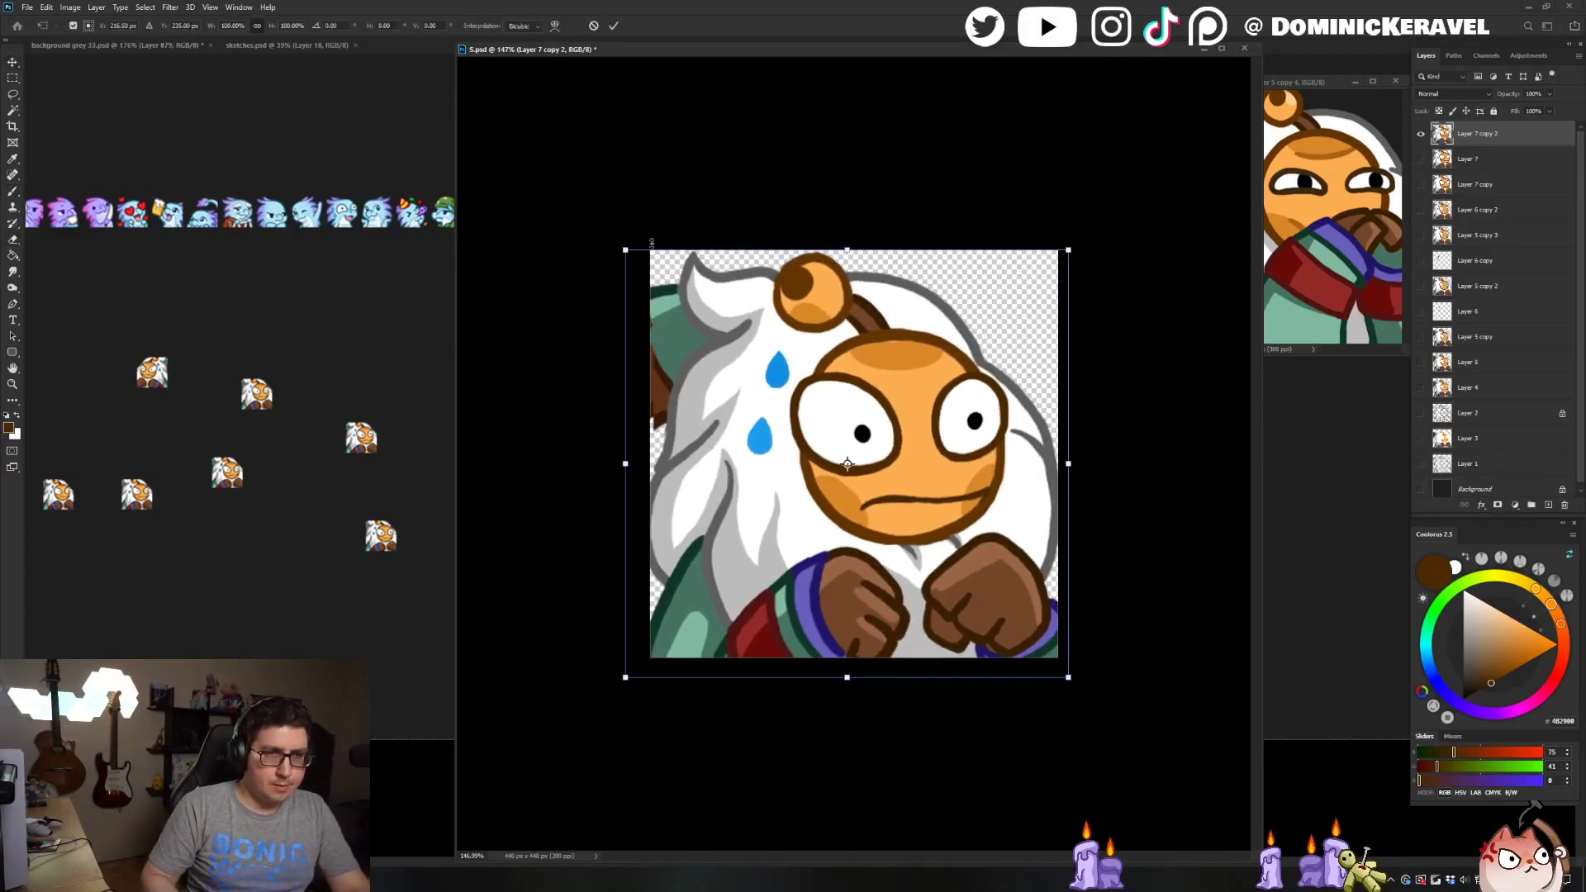
pyautogui.press('Escape')
# Scale down the lassoed upper part of the emote, including the upper hair, green hood and antenna ball, and clear the selection
pyautogui.press('l')
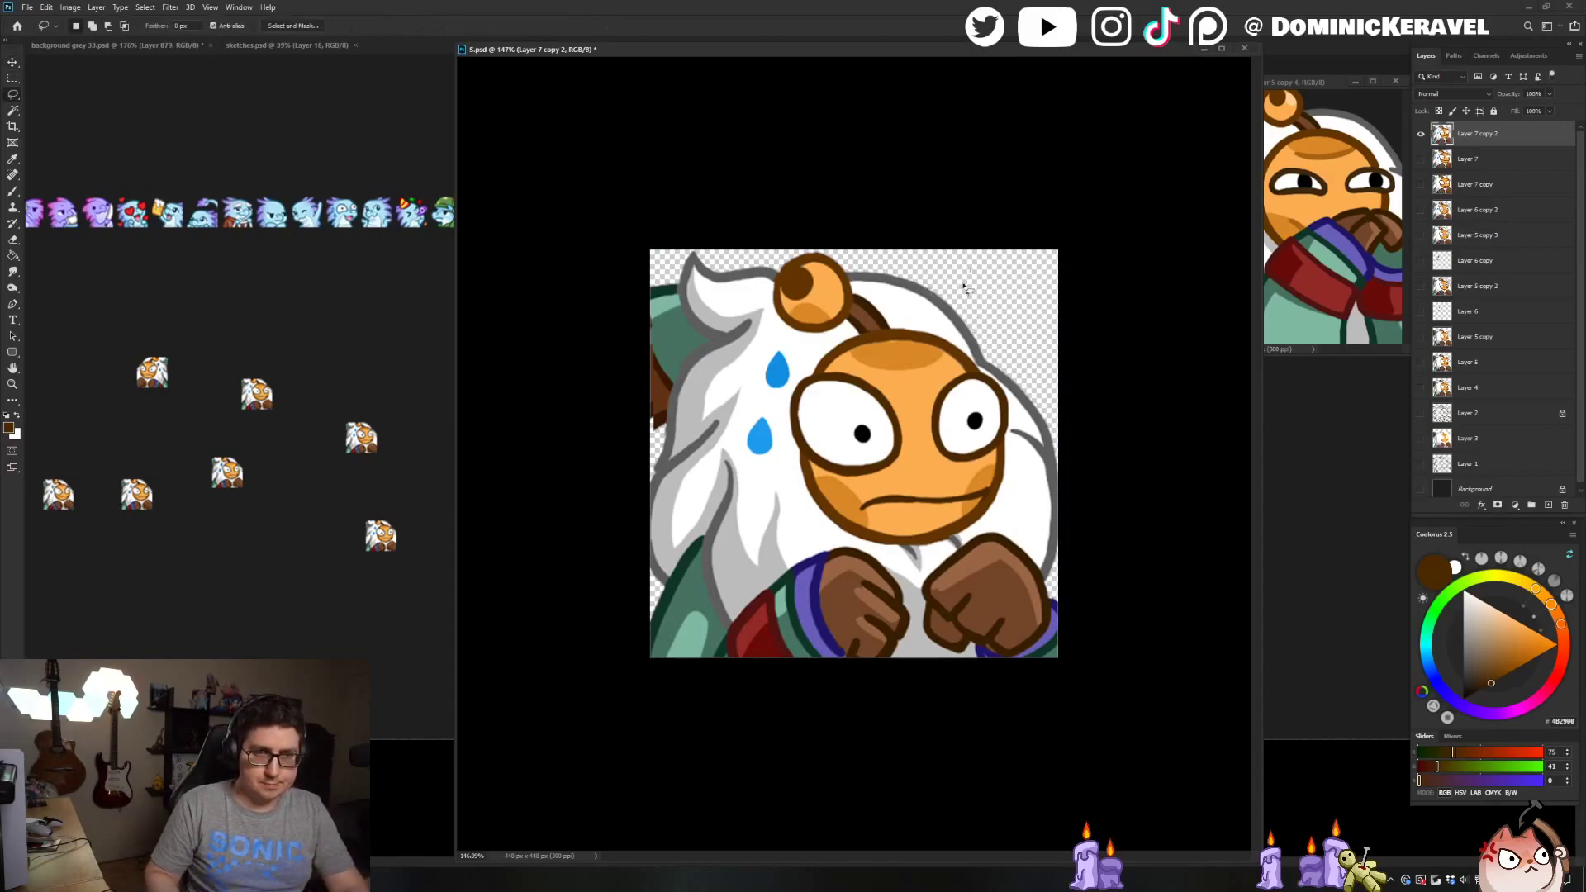
pyautogui.moveTo(846, 333); pyautogui.dragTo(754, 354)
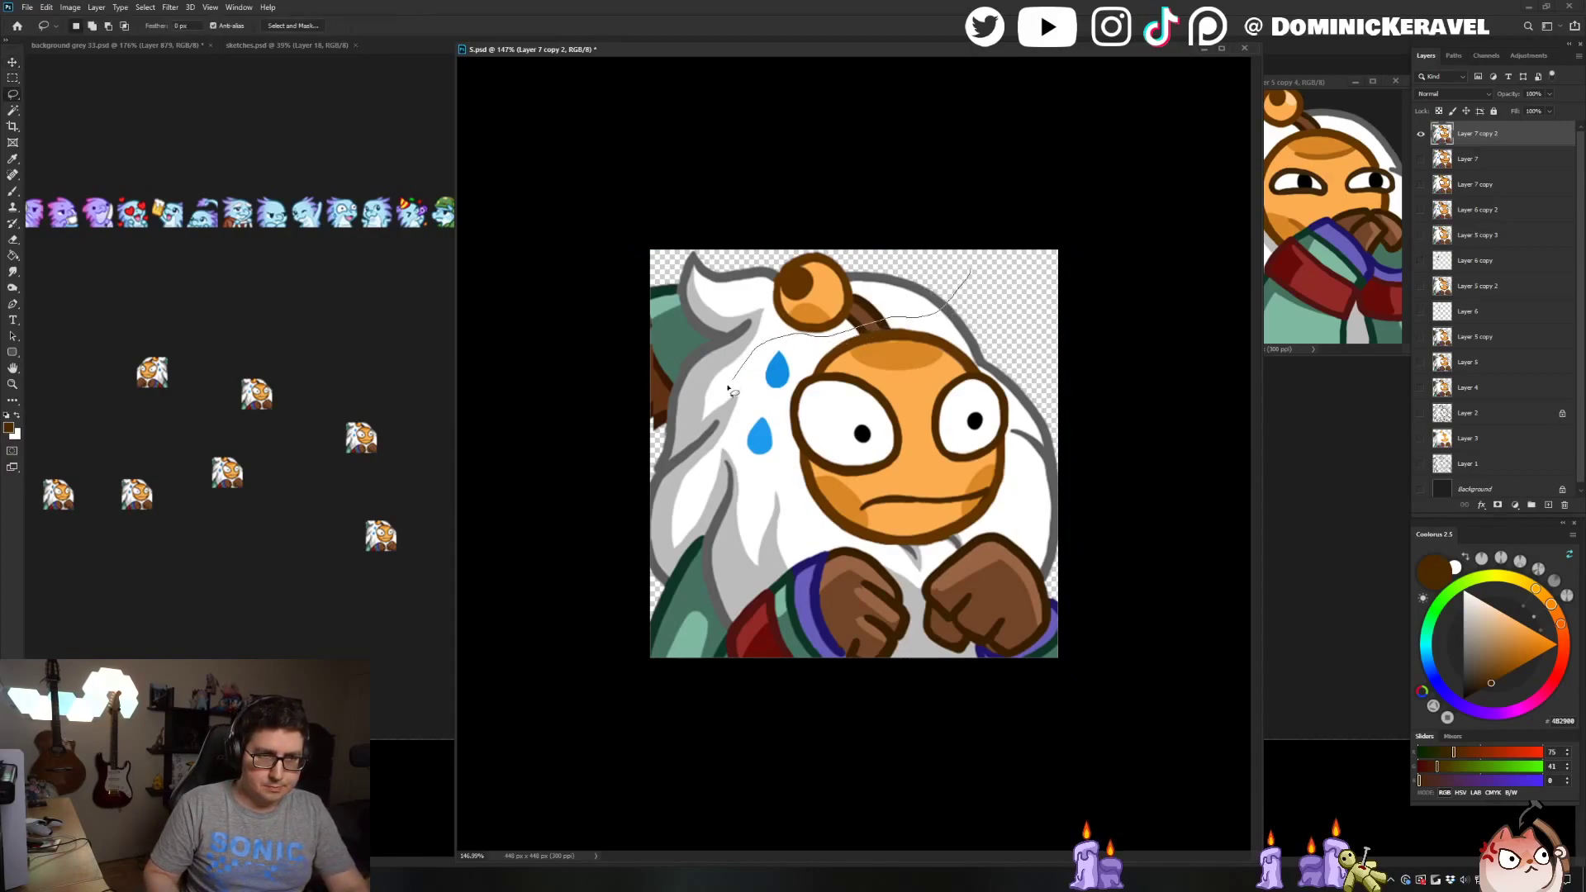
pyautogui.moveTo(658, 443)
pyautogui.mouseDown()
pyautogui.moveTo(768, 106)
pyautogui.moveTo(948, 124)
pyautogui.mouseUp()
pyautogui.hotkey('ctrl', 't')
pyautogui.moveTo(651, 251); pyautogui.dragTo(663, 259)
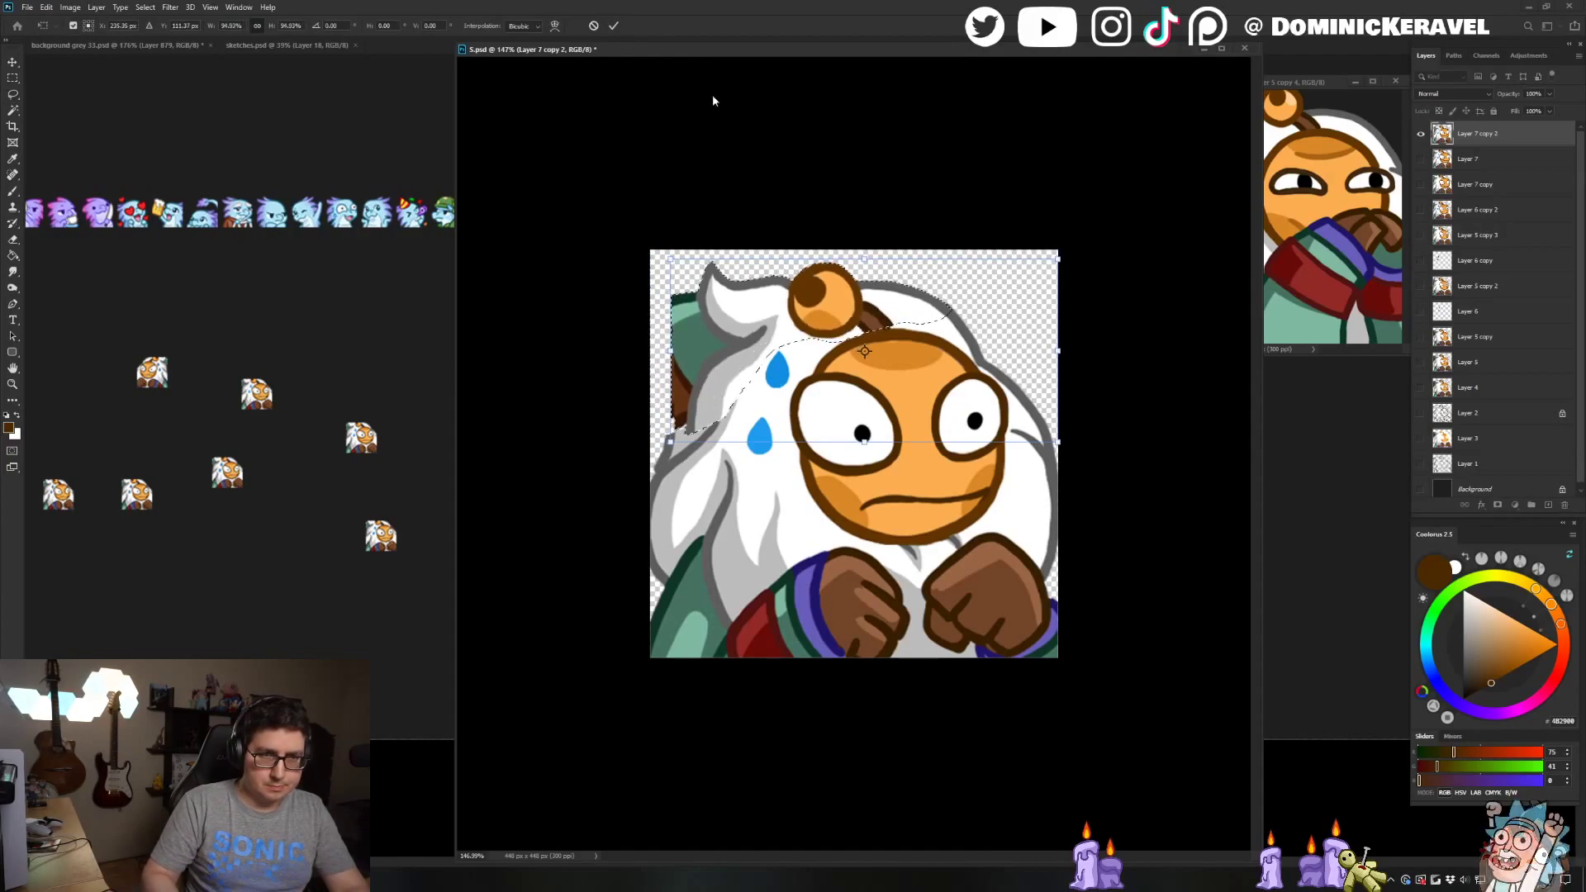
pyautogui.press('Return')
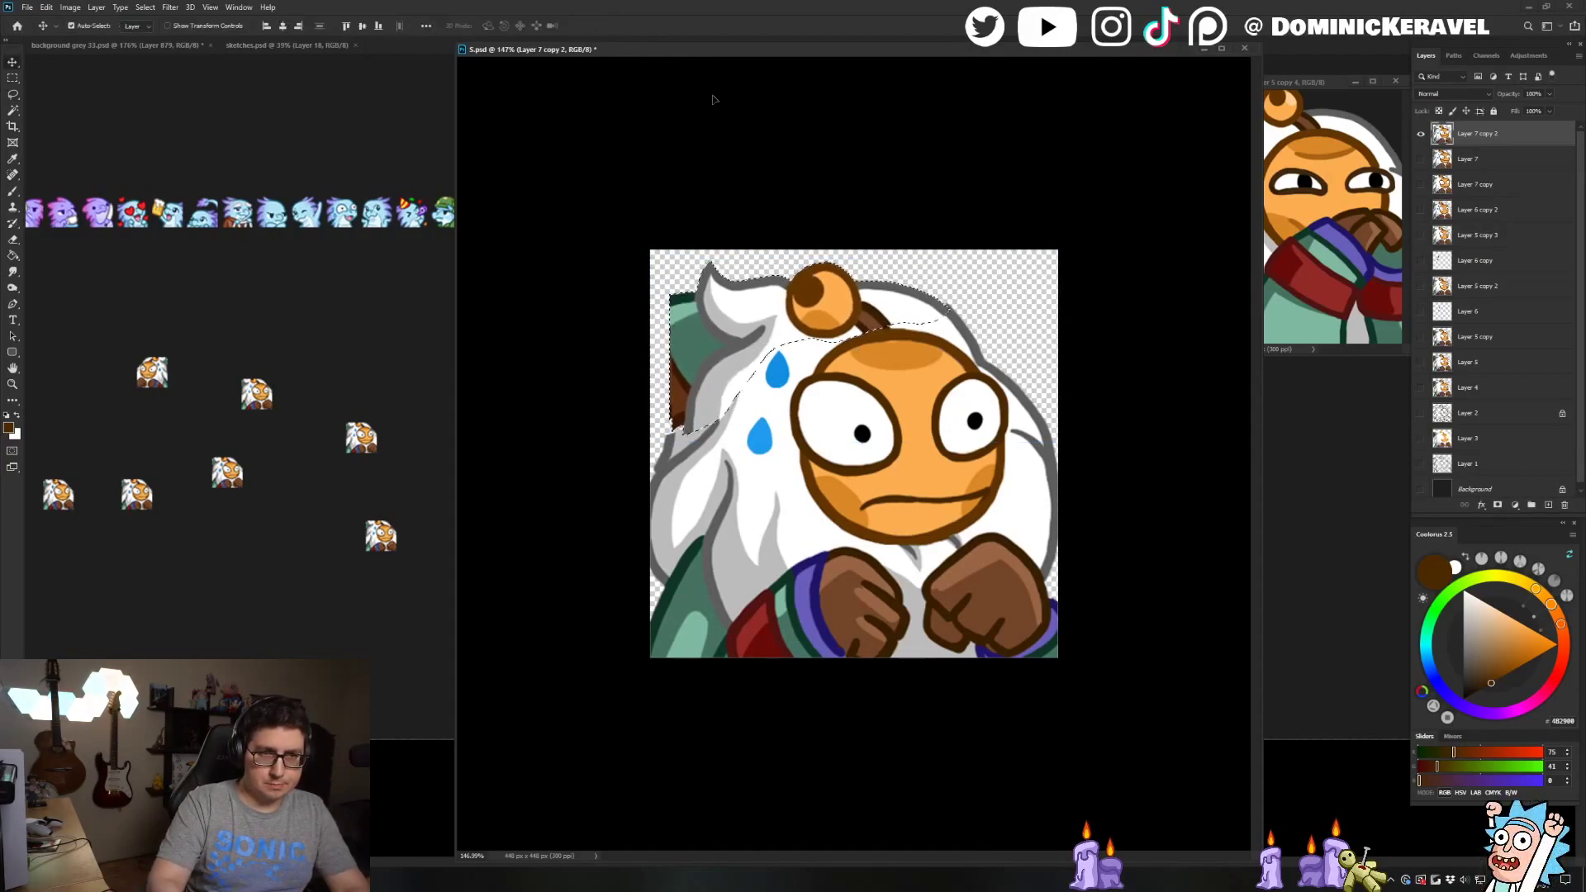
pyautogui.hotkey('ctrl', 'd')
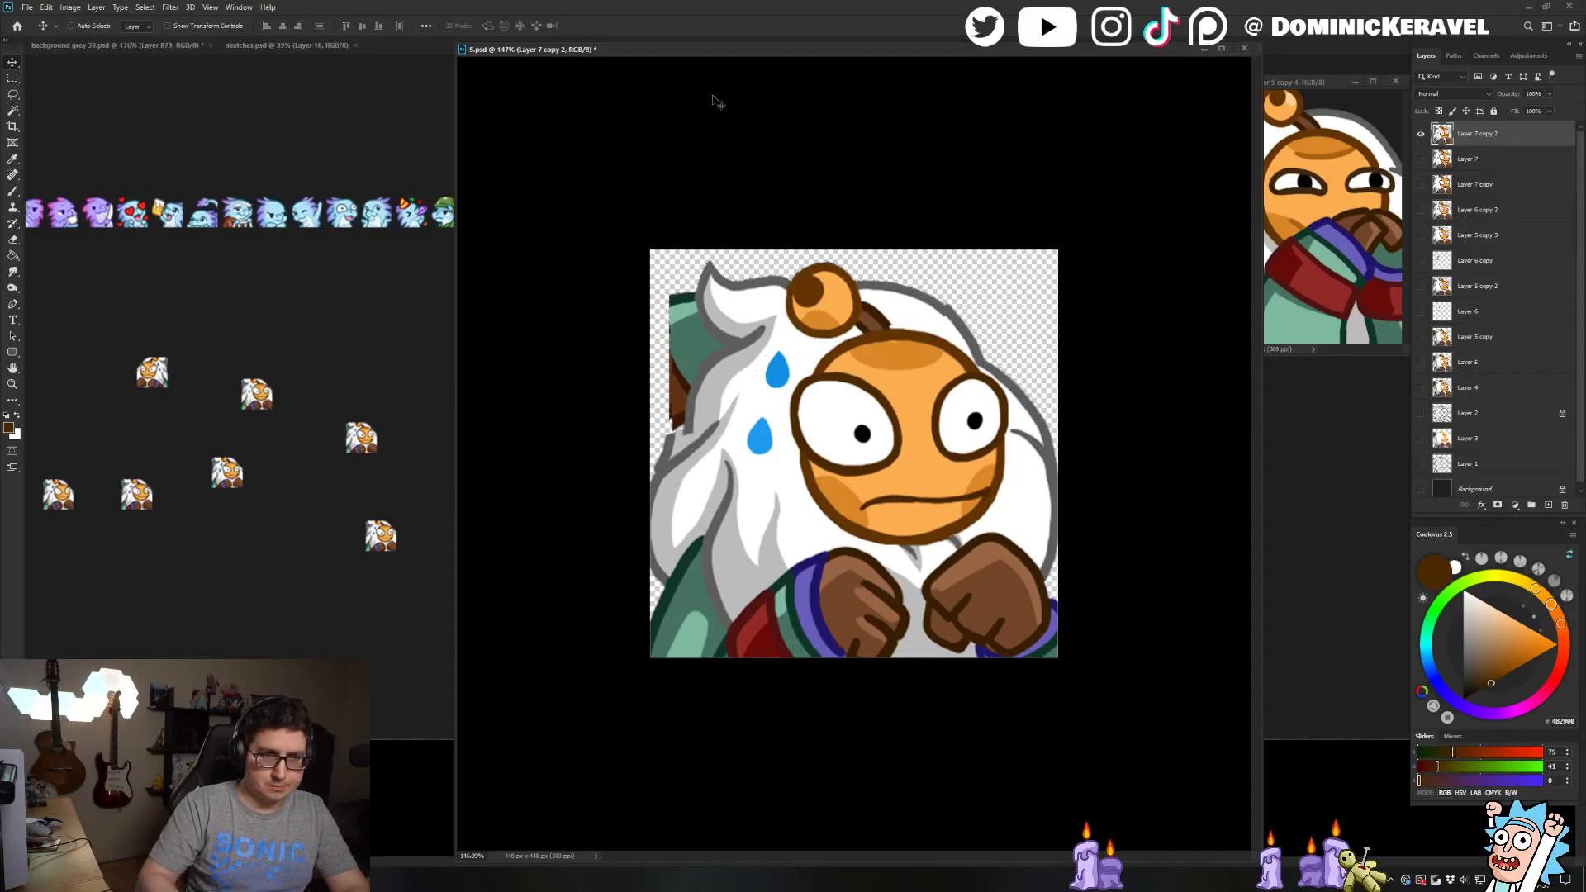
# Patch the seam between the hair and the hood's lower edge with sampled green, light grey and dark grey
pyautogui.press('b')
pyautogui.keyDown('alt'); pyautogui.click(688, 391); pyautogui.keyUp('alt')
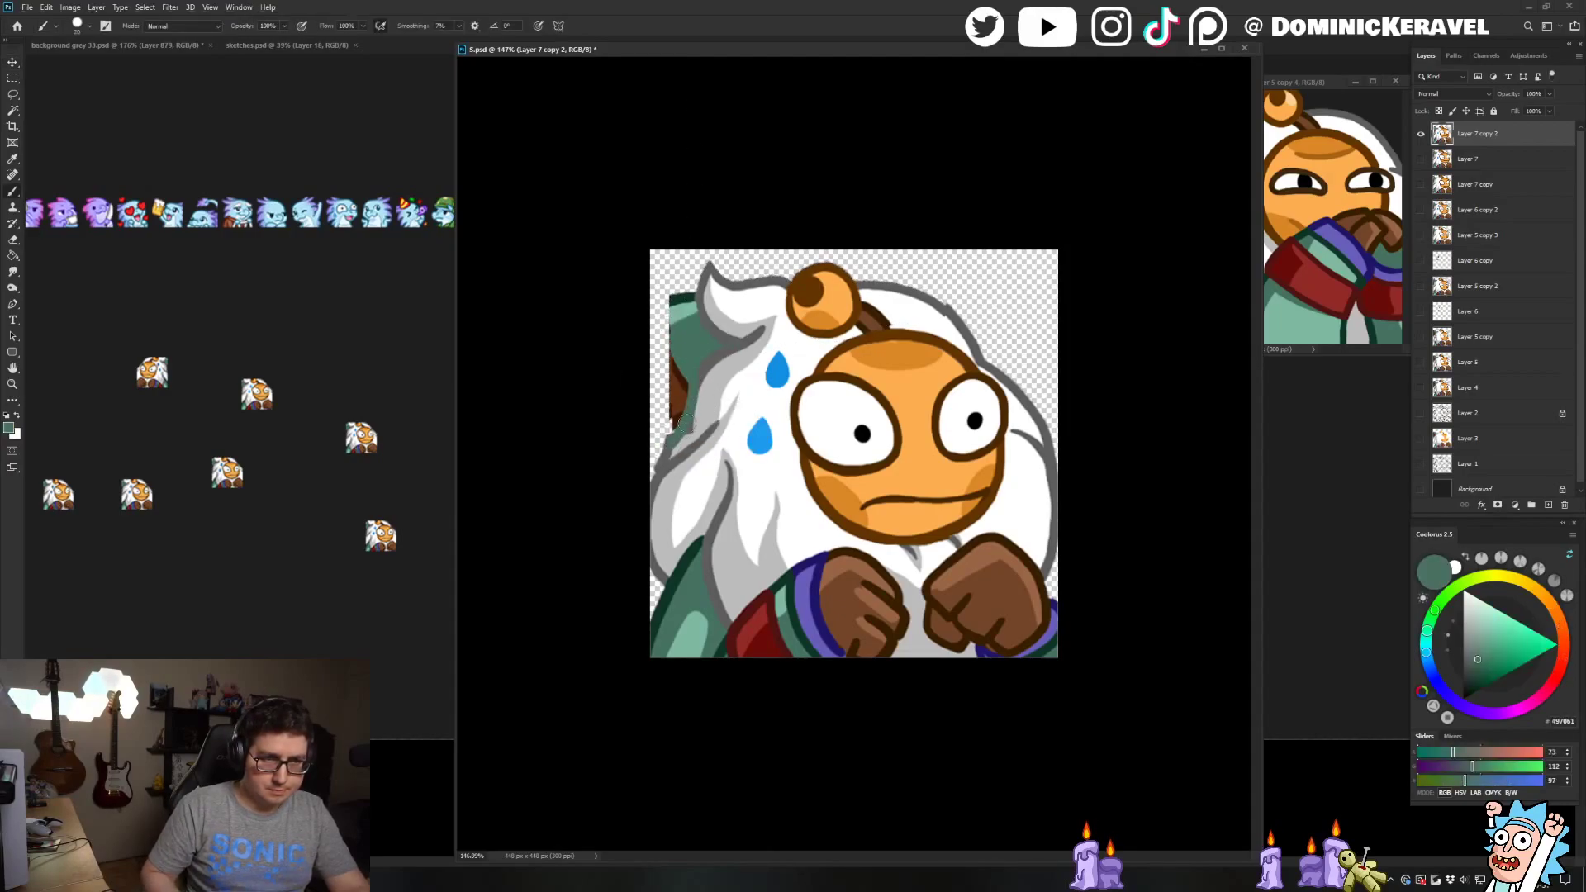
pyautogui.keyDown('alt'); pyautogui.click(699, 371); pyautogui.keyUp('alt')
pyautogui.keyDown('alt'); pyautogui.click(706, 401); pyautogui.keyUp('alt')
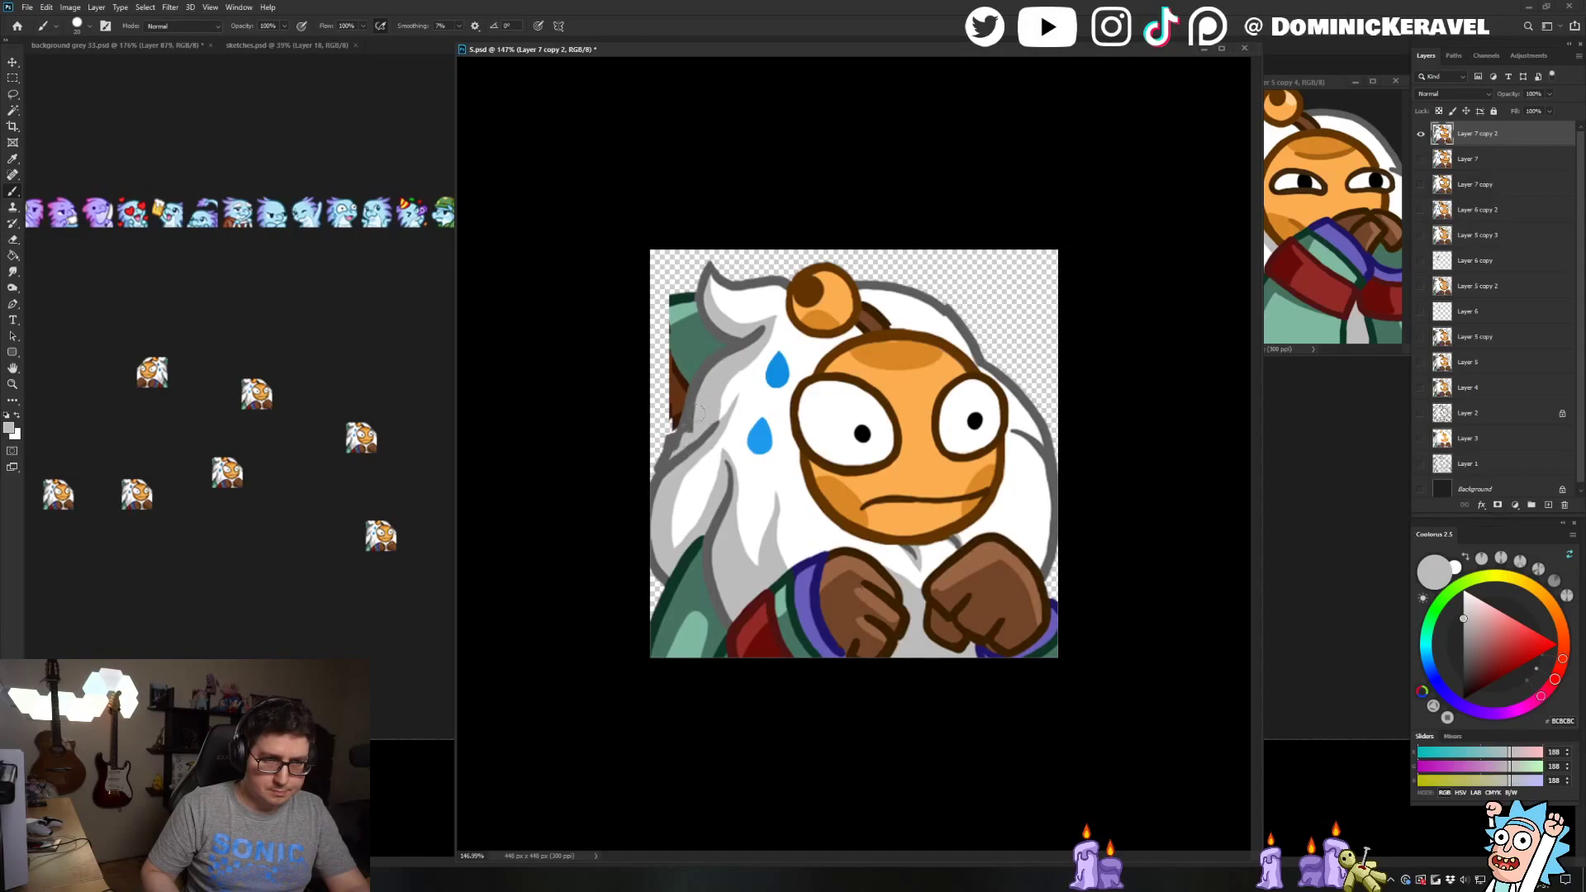
pyautogui.keyDown('alt'); pyautogui.click(720, 357); pyautogui.keyUp('alt')
pyautogui.press('e')
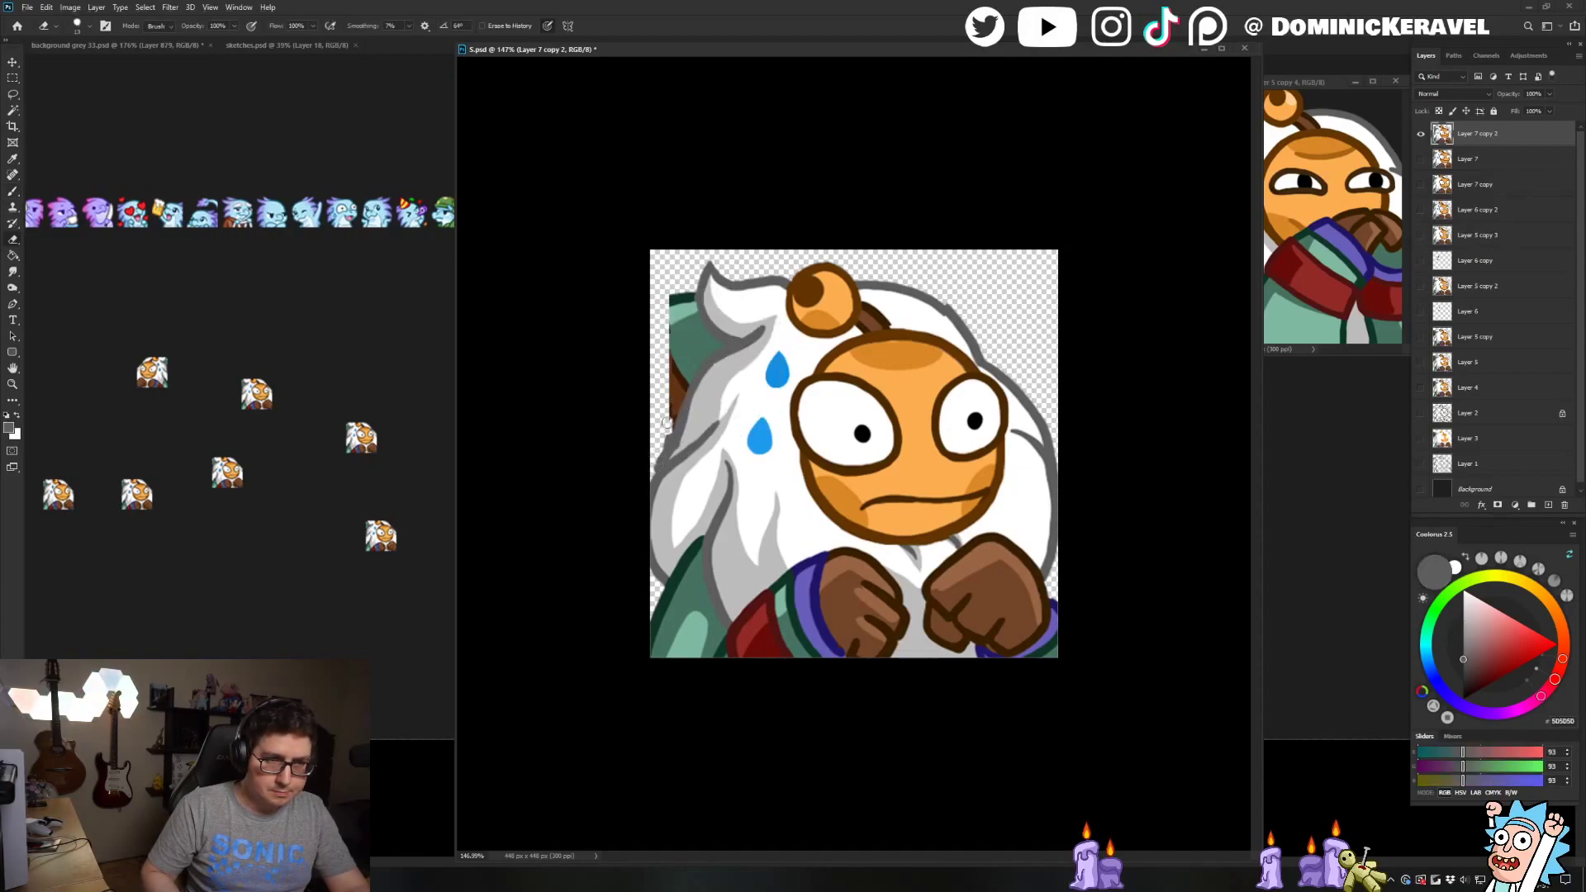
# Extend the cut-off green hood beside the hair out to the canvas edge with sampled greens
pyautogui.press('b')
pyautogui.keyDown('alt'); pyautogui.click(671, 298); pyautogui.keyUp('alt')
pyautogui.moveTo(694, 294)
pyautogui.mouseDown()
pyautogui.moveTo(653, 317)
pyautogui.moveTo(654, 335)
pyautogui.mouseUp()
pyautogui.keyDown('alt'); pyautogui.click(685, 307); pyautogui.keyUp('alt')
pyautogui.keyDown('alt'); pyautogui.click(686, 306); pyautogui.keyUp('alt')
pyautogui.keyDown('alt'); pyautogui.click(685, 305); pyautogui.keyUp('alt')
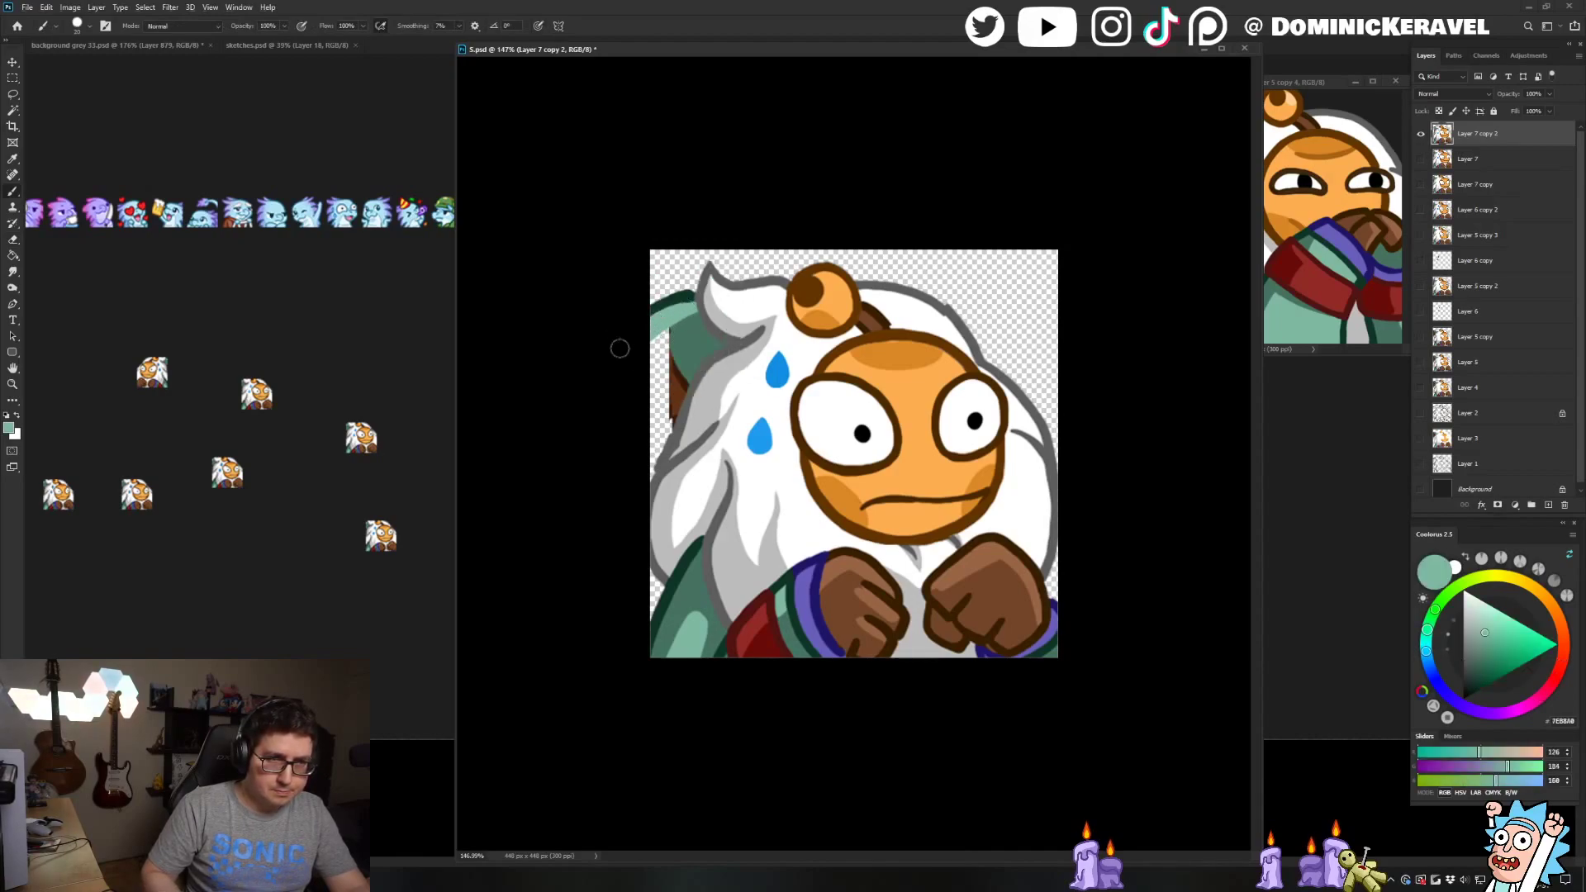
# Scale the whole emote copy up to about 105% so the hood and hair reach the canvas edge
pyautogui.press('v')
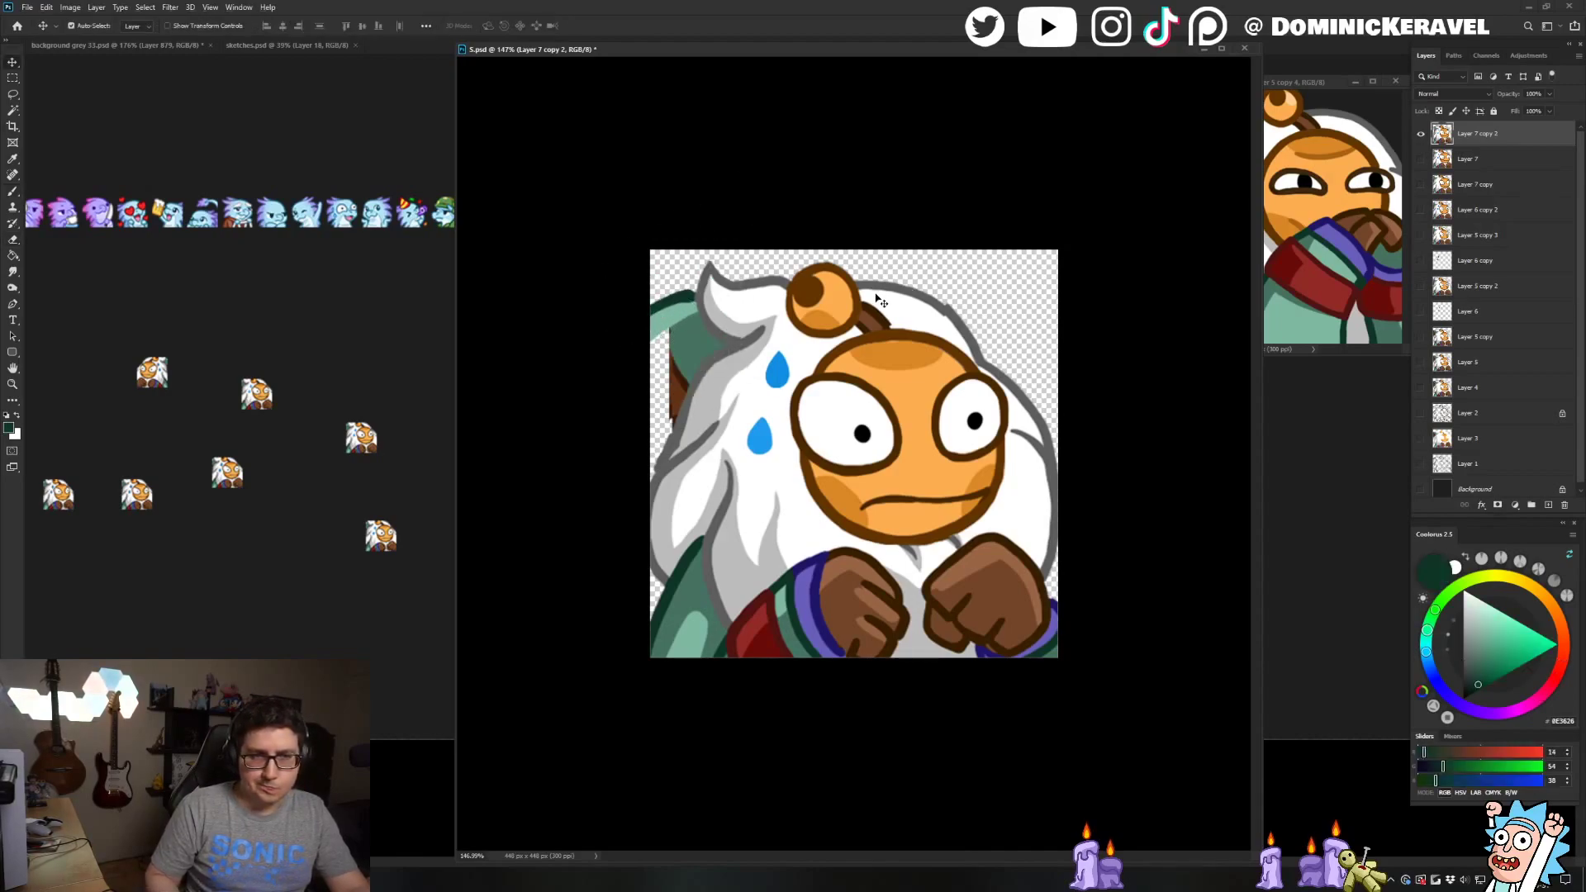
pyautogui.hotkey('ctrl', 't')
pyautogui.moveTo(626, 255); pyautogui.dragTo(602, 237)
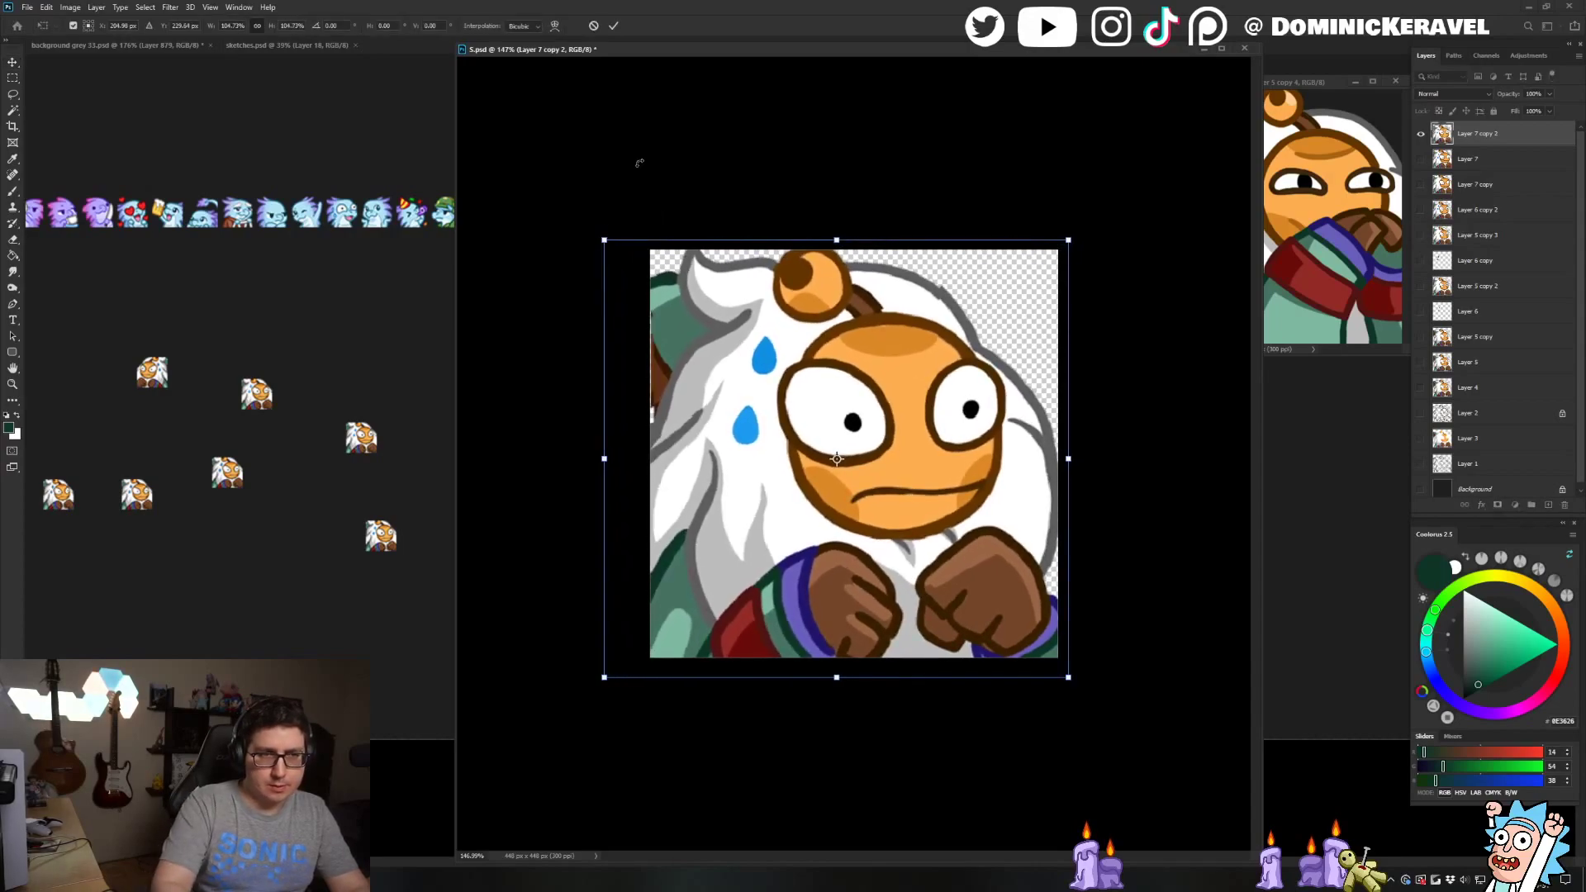
pyautogui.press('Return')
# Repair the brown patch and hair edge beneath the green hood with sampled brown, light grey and dark grey
pyautogui.press('b')
pyautogui.keyDown('alt'); pyautogui.click(652, 395); pyautogui.keyUp('alt')
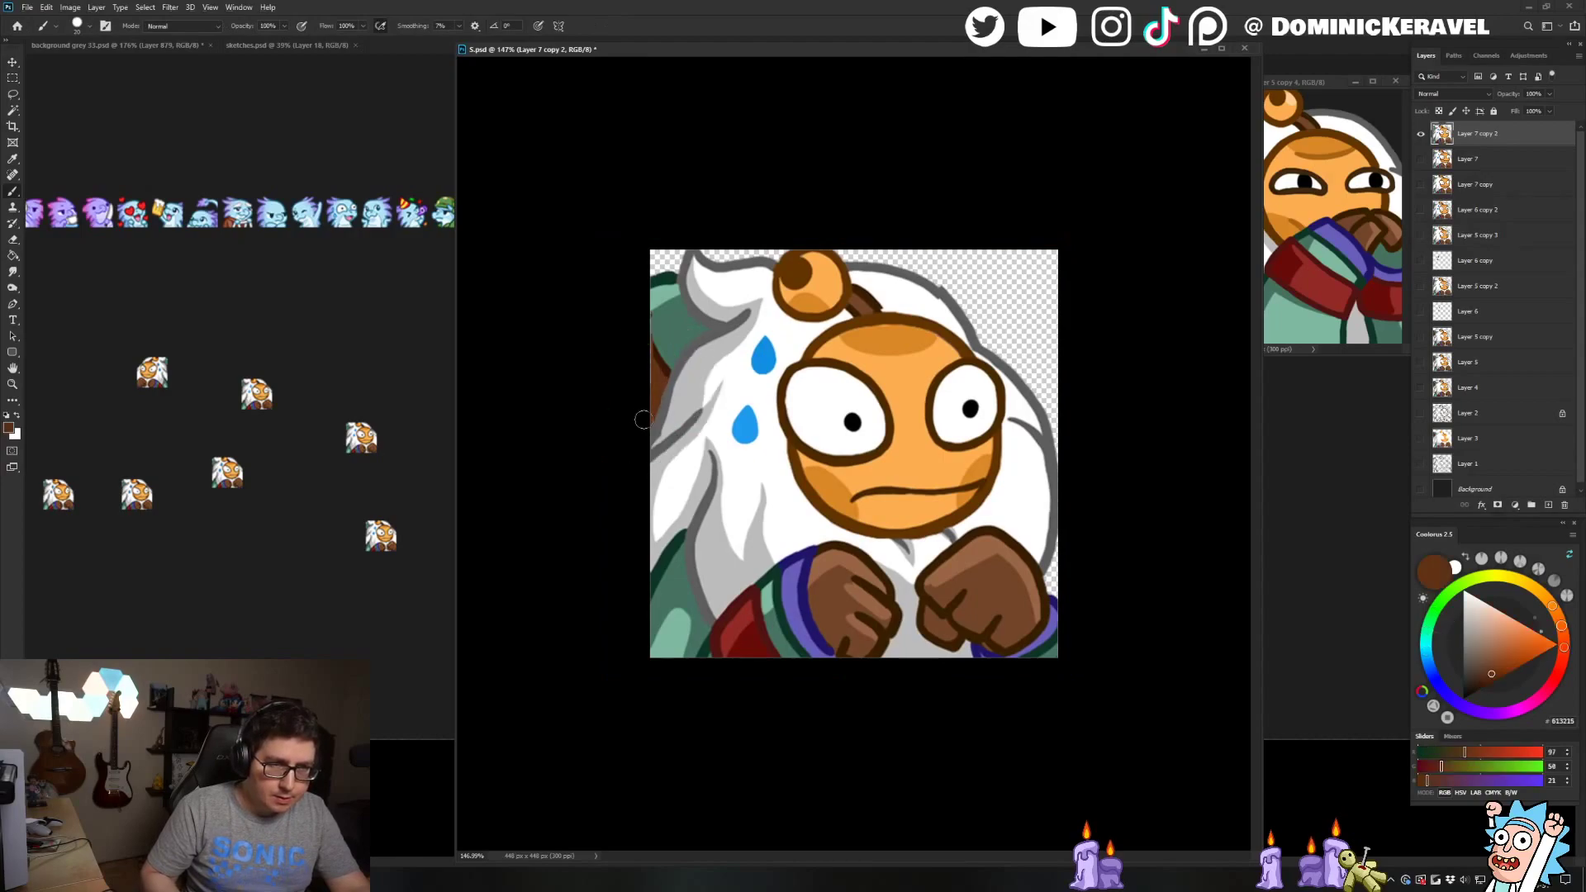
pyautogui.keyDown('alt'); pyautogui.click(659, 430); pyautogui.keyUp('alt')
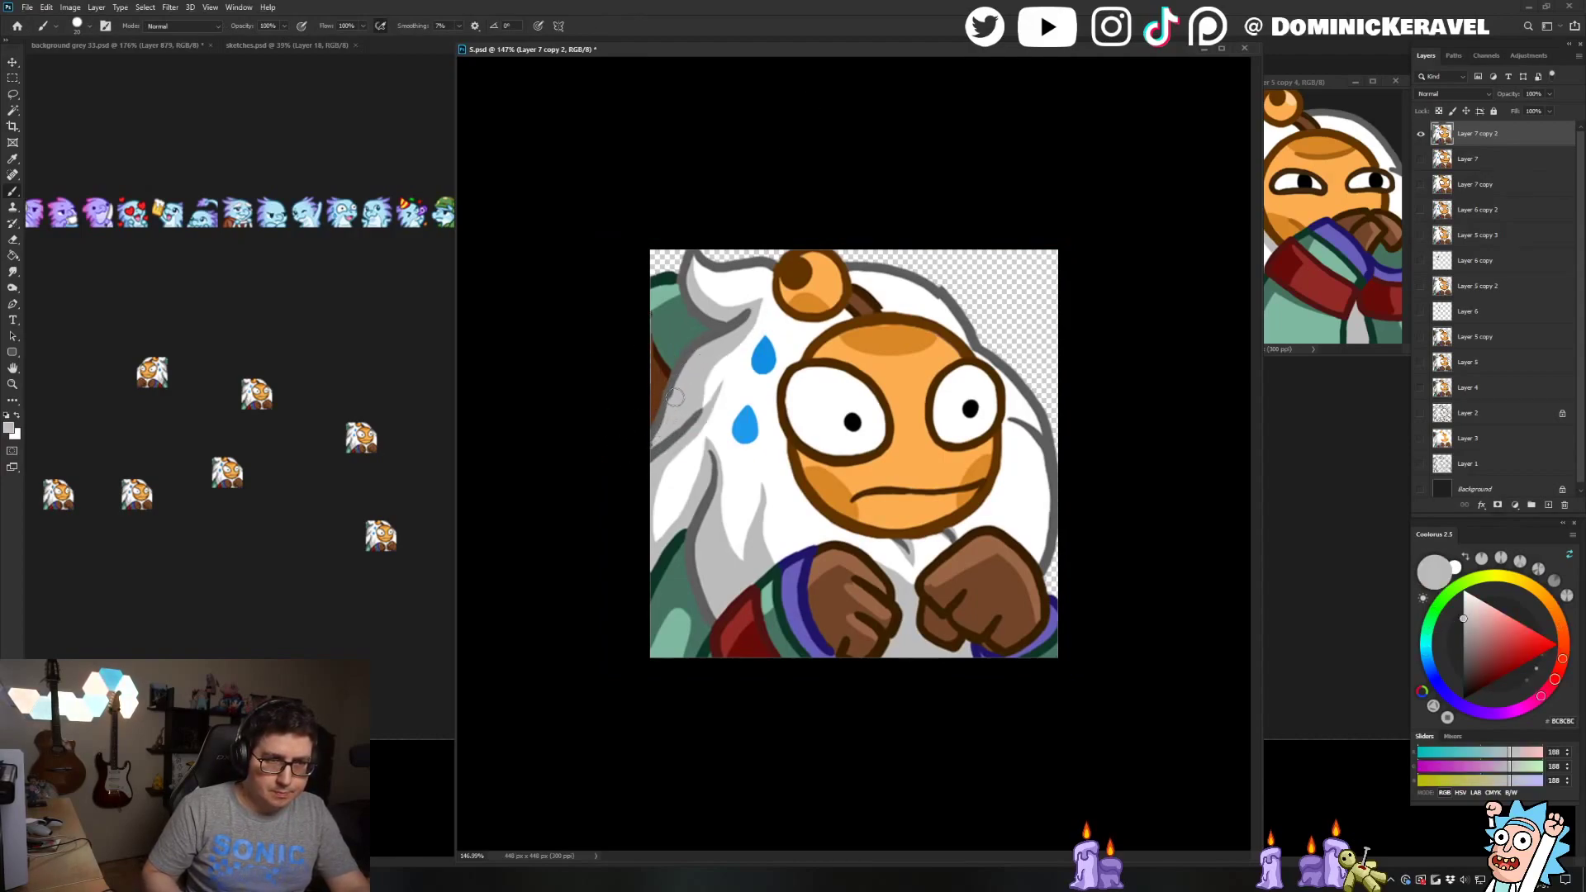
pyautogui.keyDown('alt'); pyautogui.click(700, 356); pyautogui.keyUp('alt')
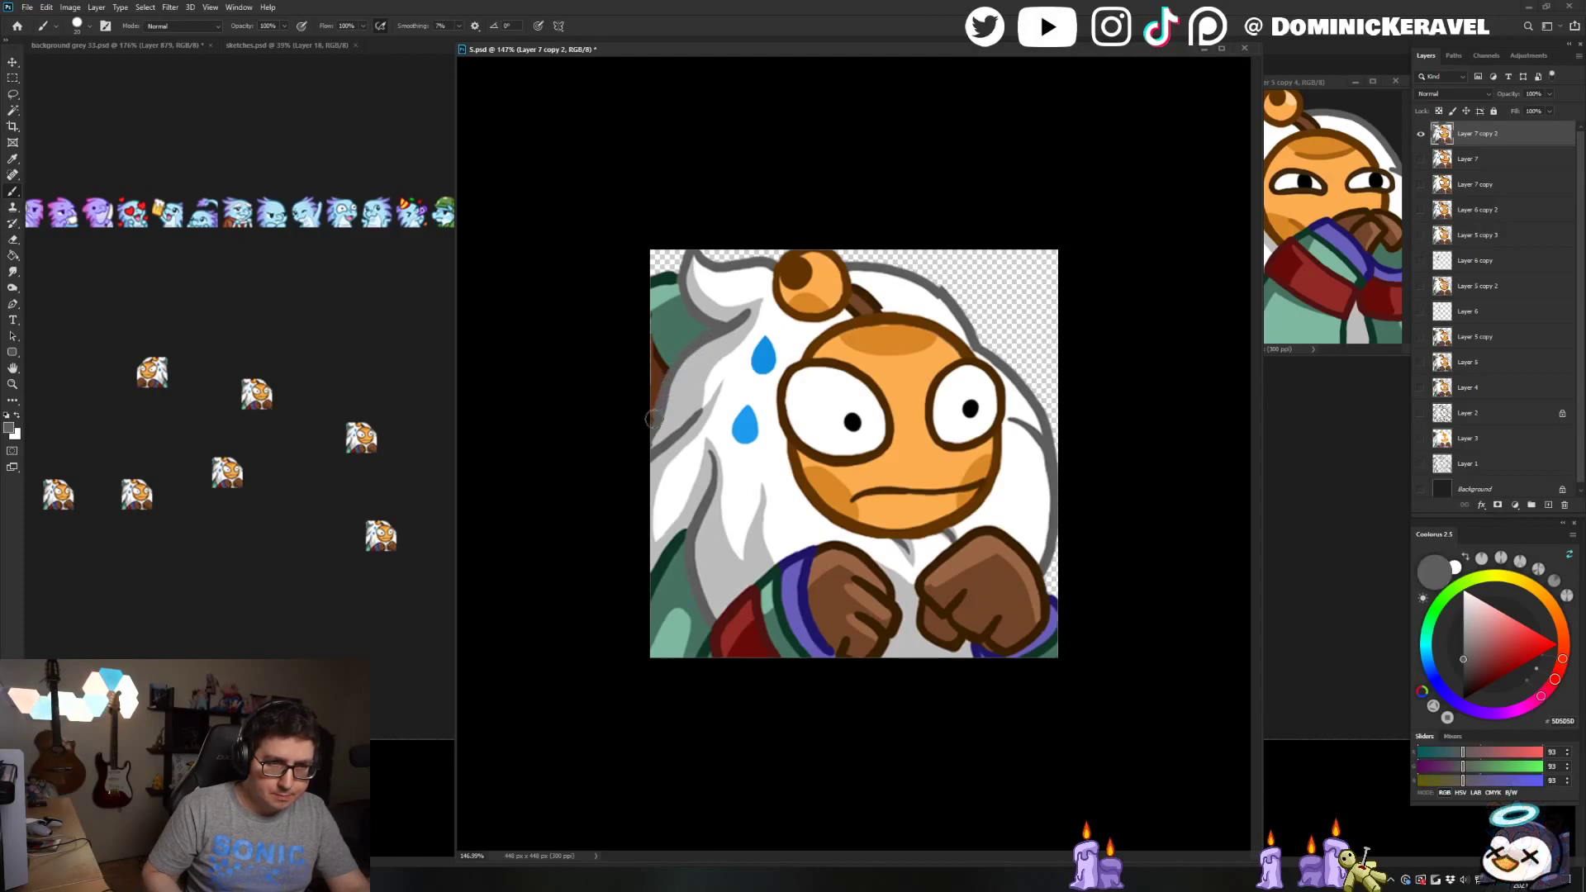
pyautogui.press('v')
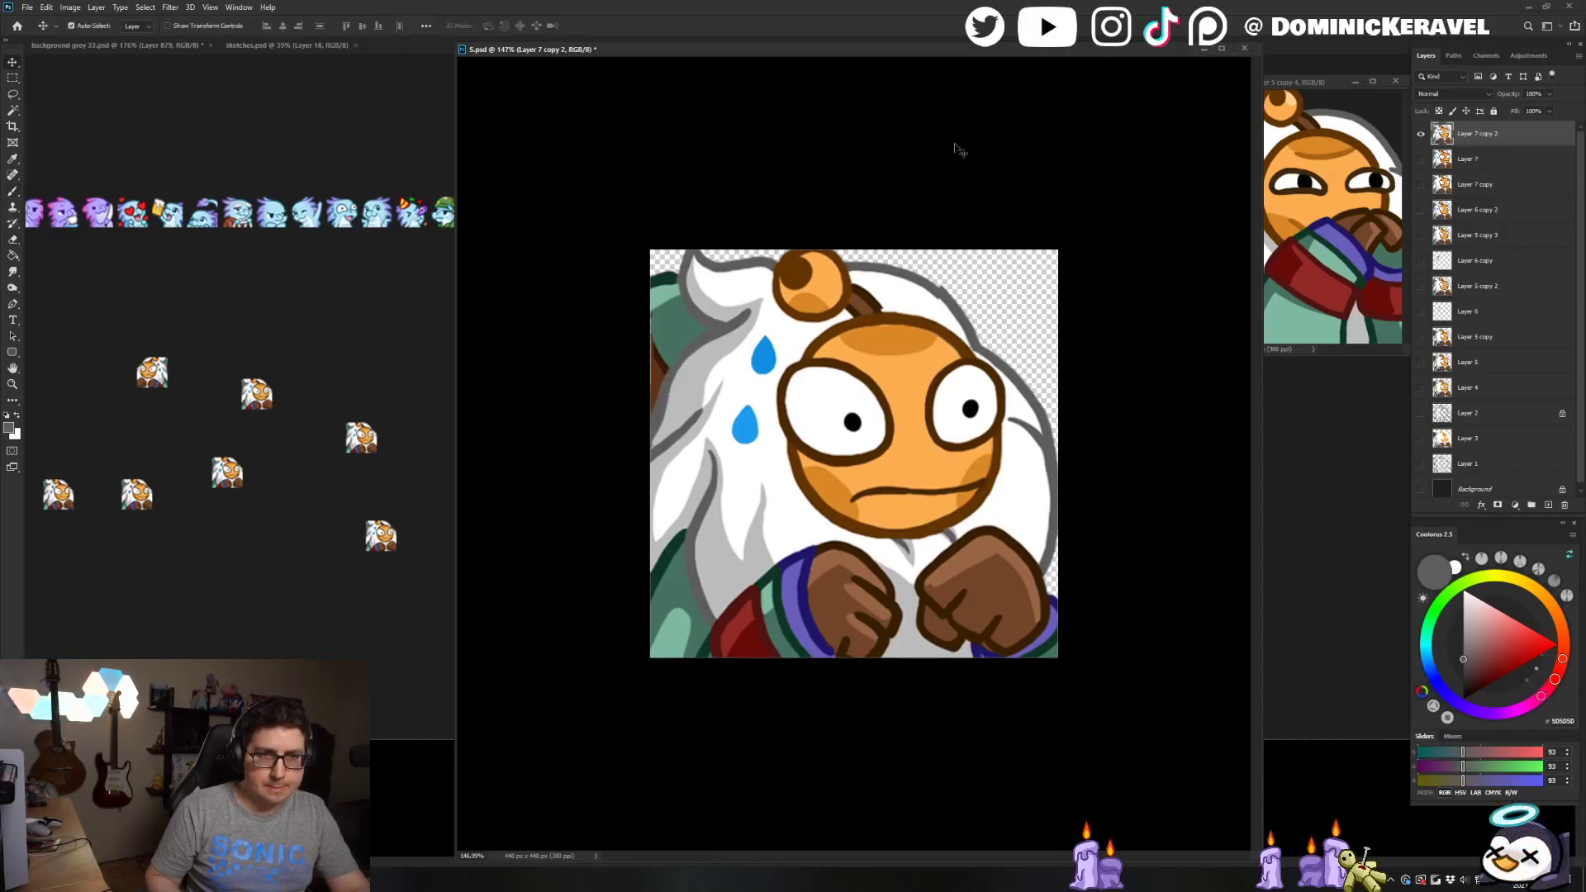
pyautogui.press('e')
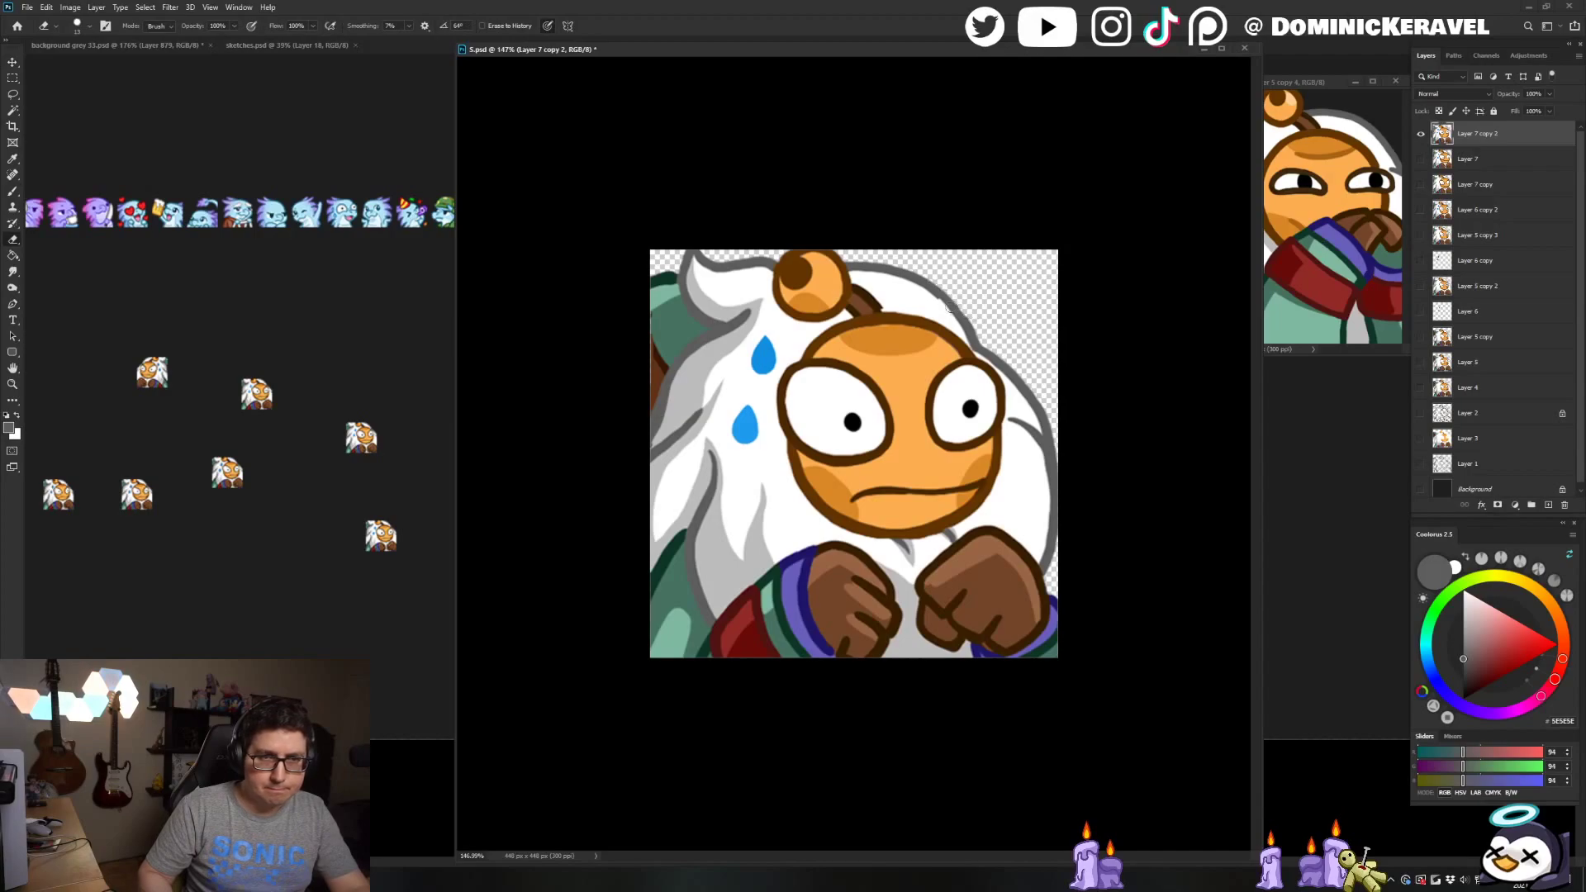
# Reduce the rescaled emote to thumbnail size, place a copy above the other trial thumbnails on the sheet, and restore its full size
pyautogui.press('F2')
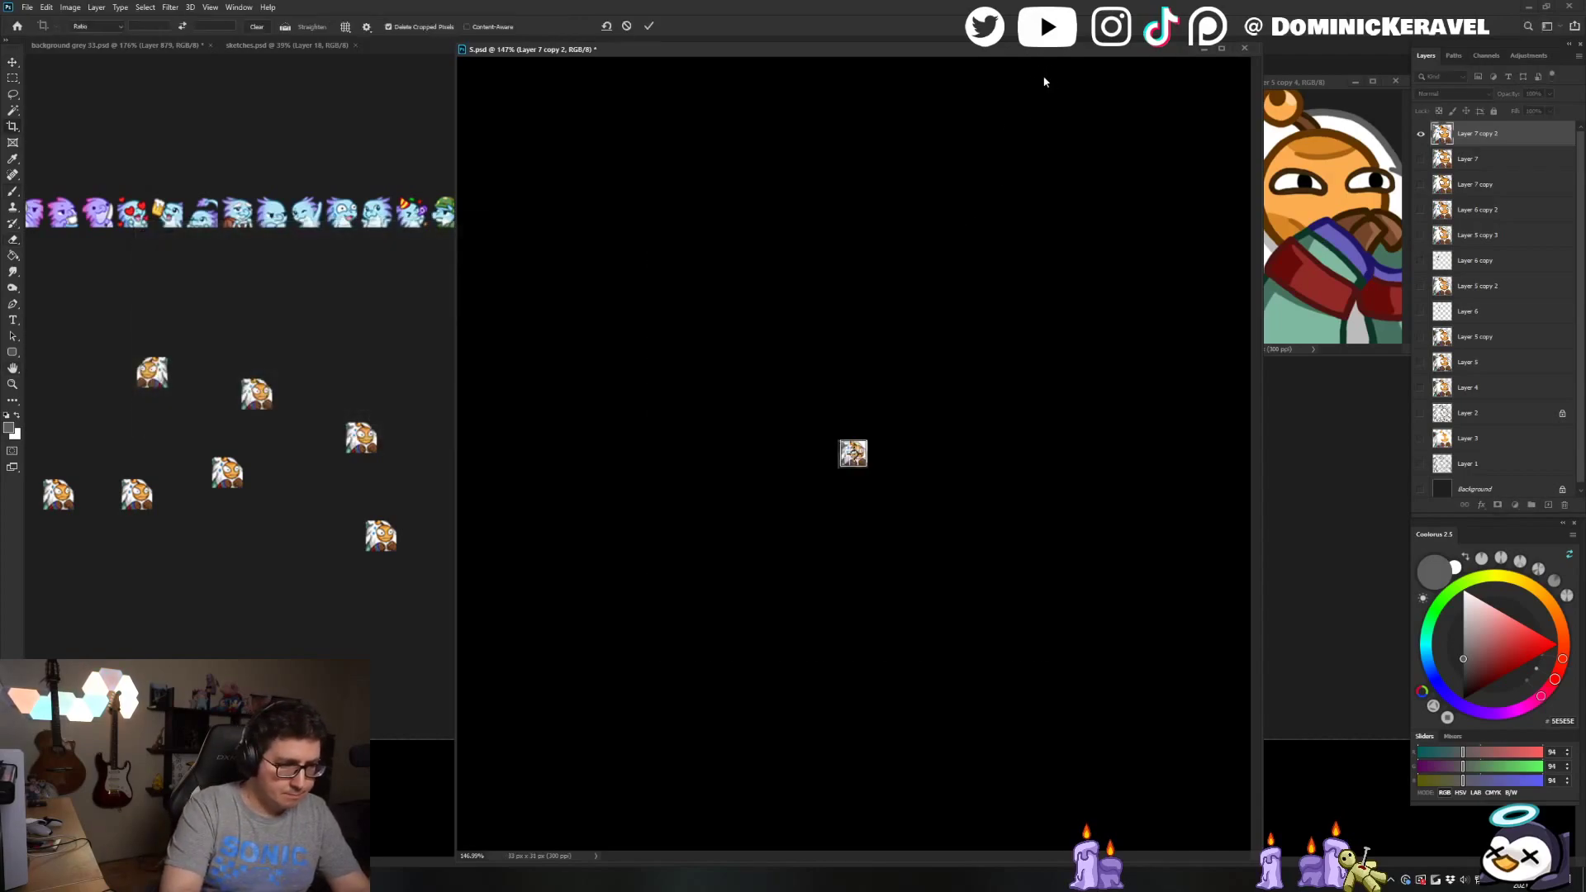
pyautogui.press('v')
pyautogui.moveTo(854, 452); pyautogui.dragTo(352, 305)
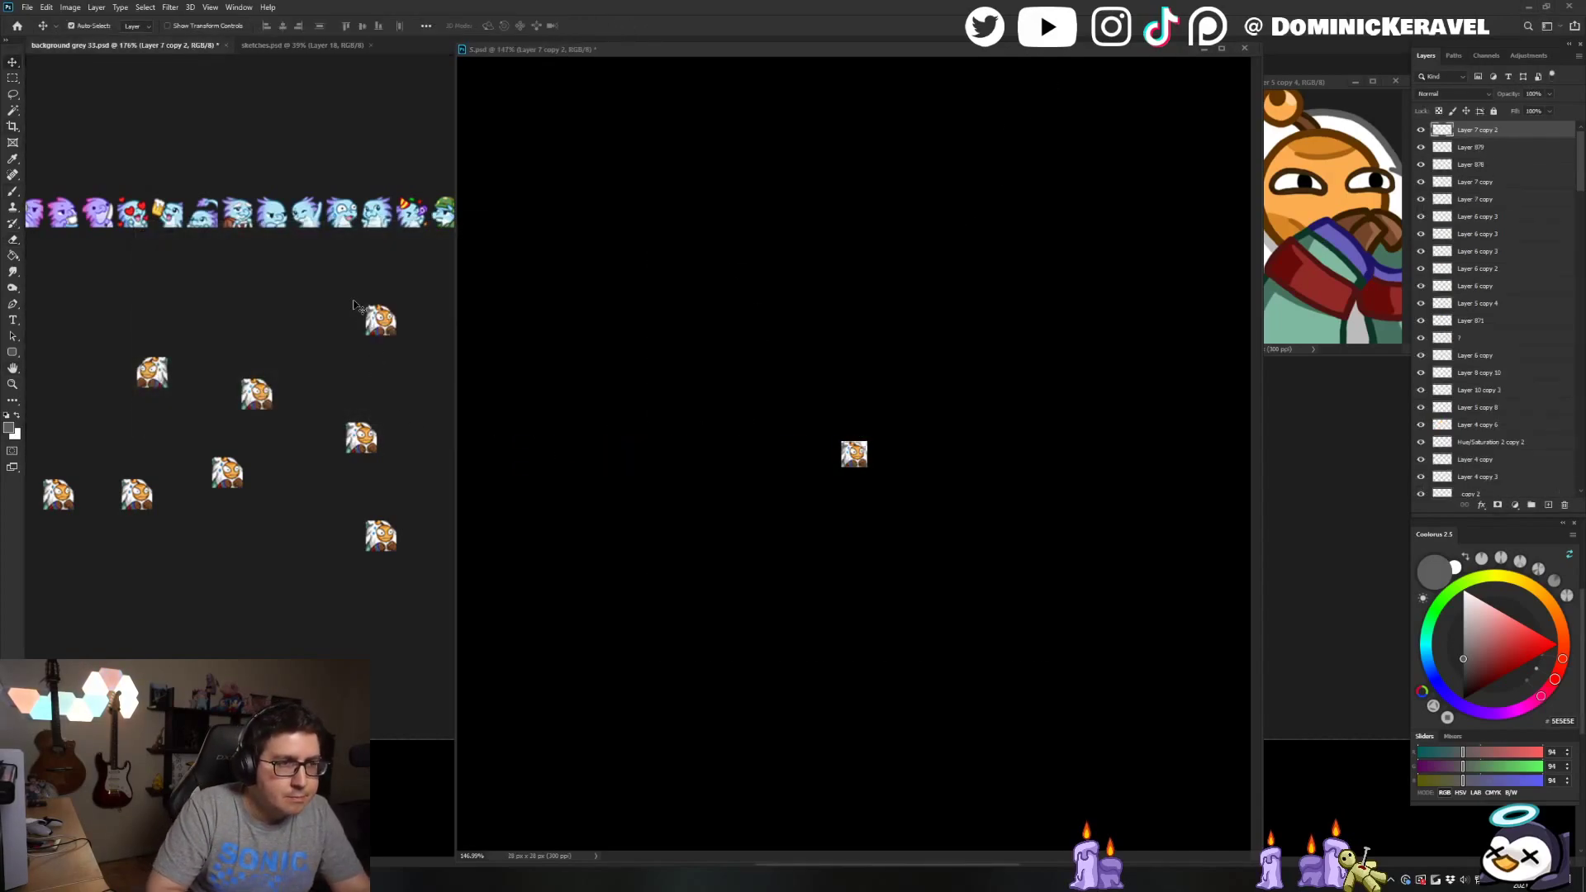
pyautogui.hscroll(2, 107, 311)
pyautogui.click(779, 184)
pyautogui.hotkey('ctrl', 'z')
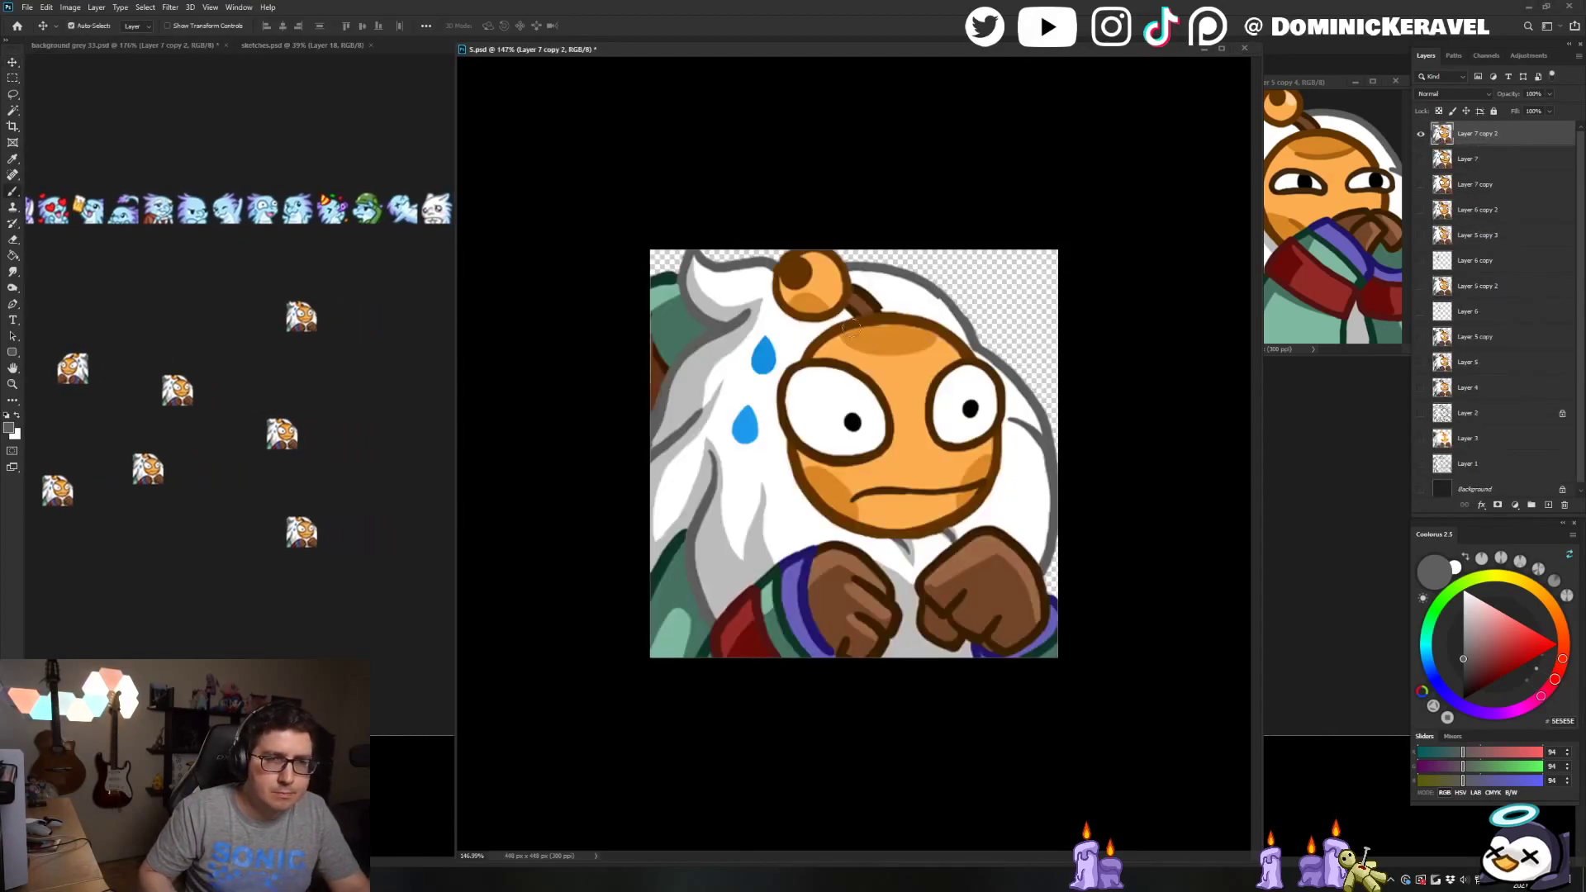
# Reshape the dark brown spot on the antenna ball with sampled orange and brown inside a selection of the ball, and deselect
pyautogui.press('i')
pyautogui.click(805, 285)
pyautogui.press('w')
pyautogui.click(797, 273)
pyautogui.press('b')
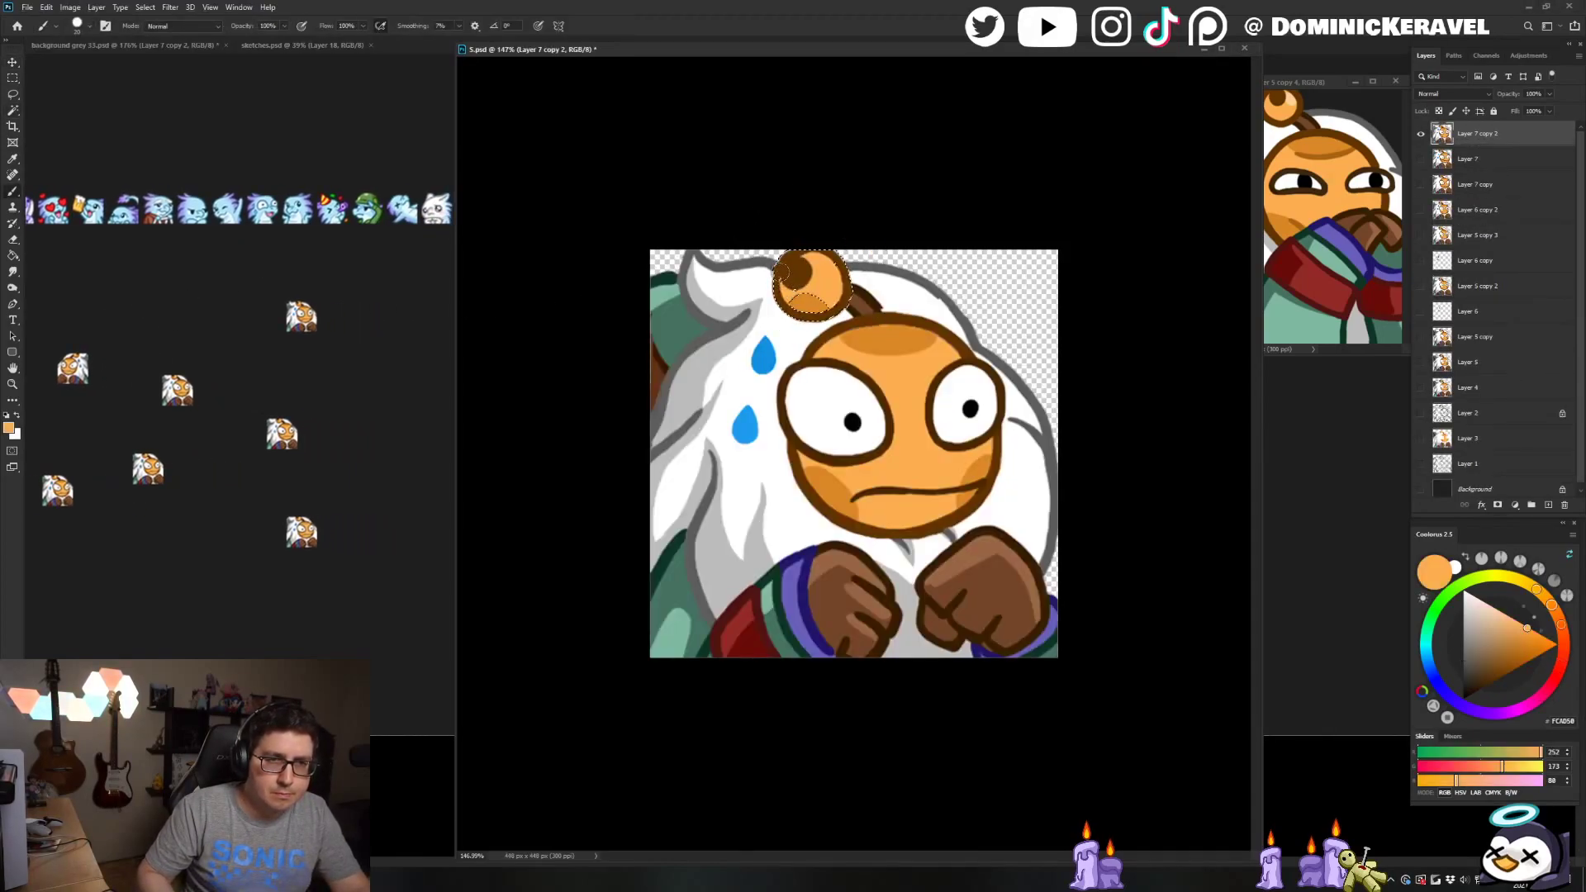
pyautogui.keyDown('alt'); pyautogui.click(799, 264); pyautogui.keyUp('alt')
pyautogui.keyDown('alt'); pyautogui.click(790, 282); pyautogui.keyUp('alt')
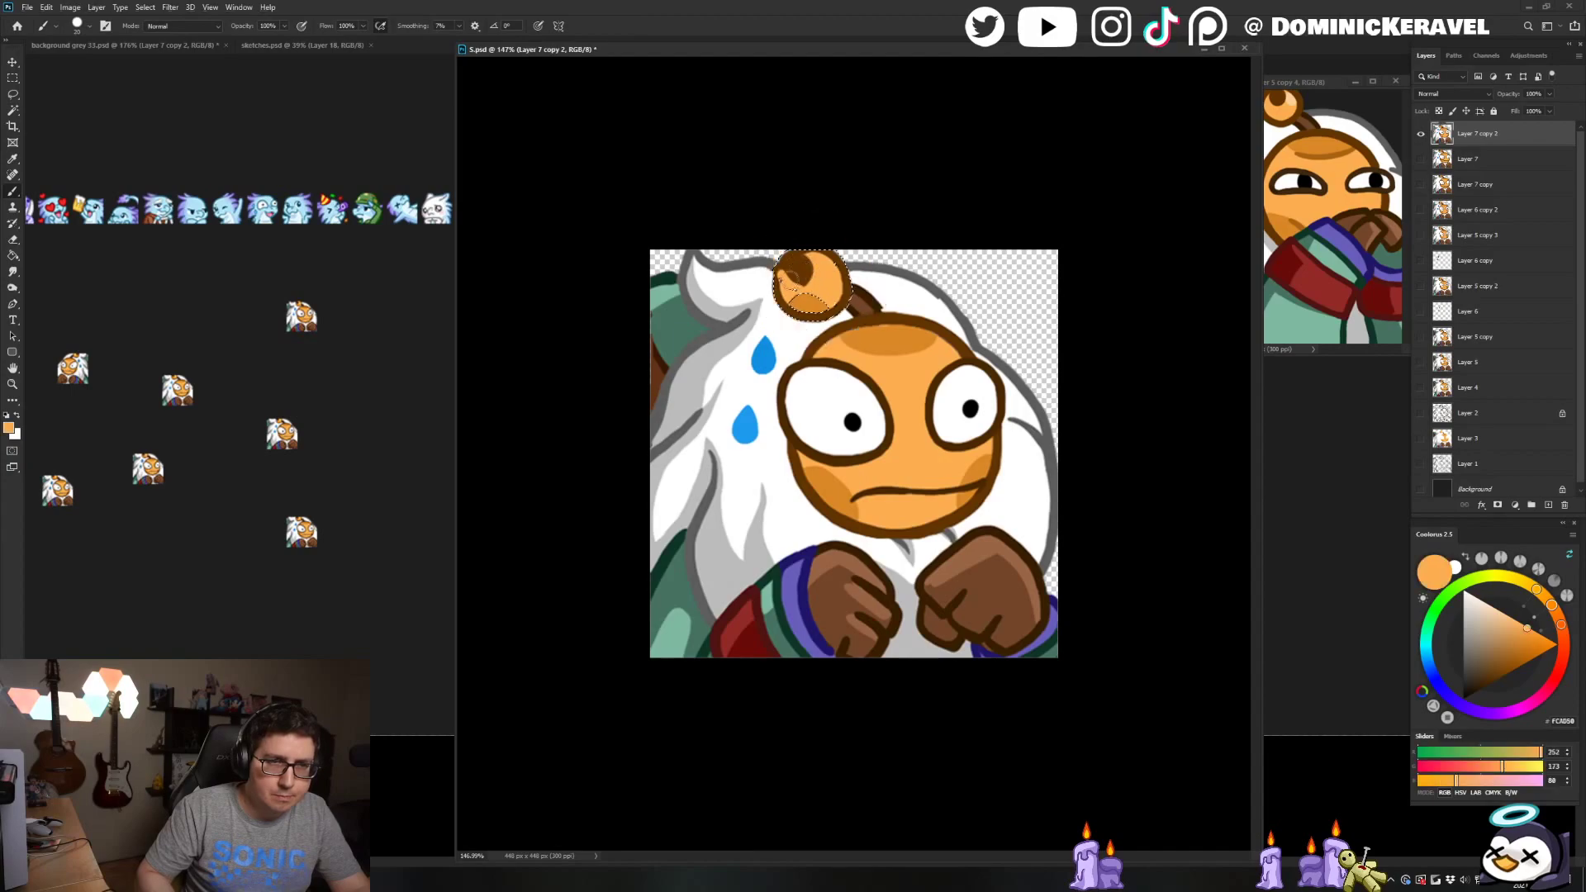
pyautogui.keyDown('alt'); pyautogui.click(796, 271); pyautogui.keyUp('alt')
pyautogui.hotkey('ctrl', 'd')
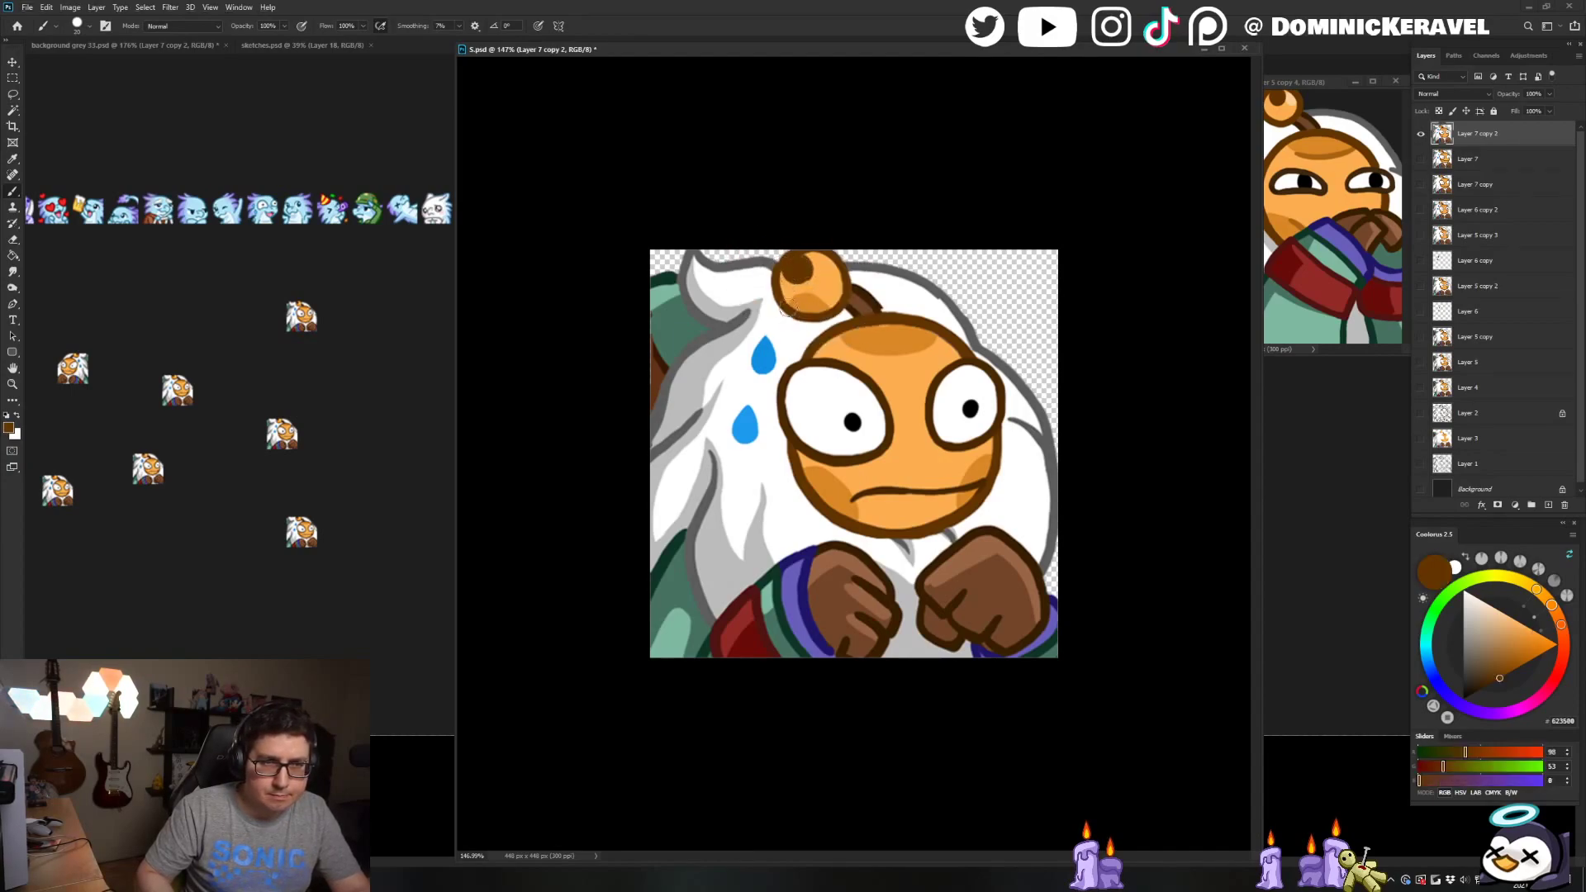
# Touch up the antenna ball's spot, the stem and the adjoining hair outline with sampled orange, dark brown and grey
pyautogui.keyDown('alt'); pyautogui.click(789, 285); pyautogui.keyUp('alt')
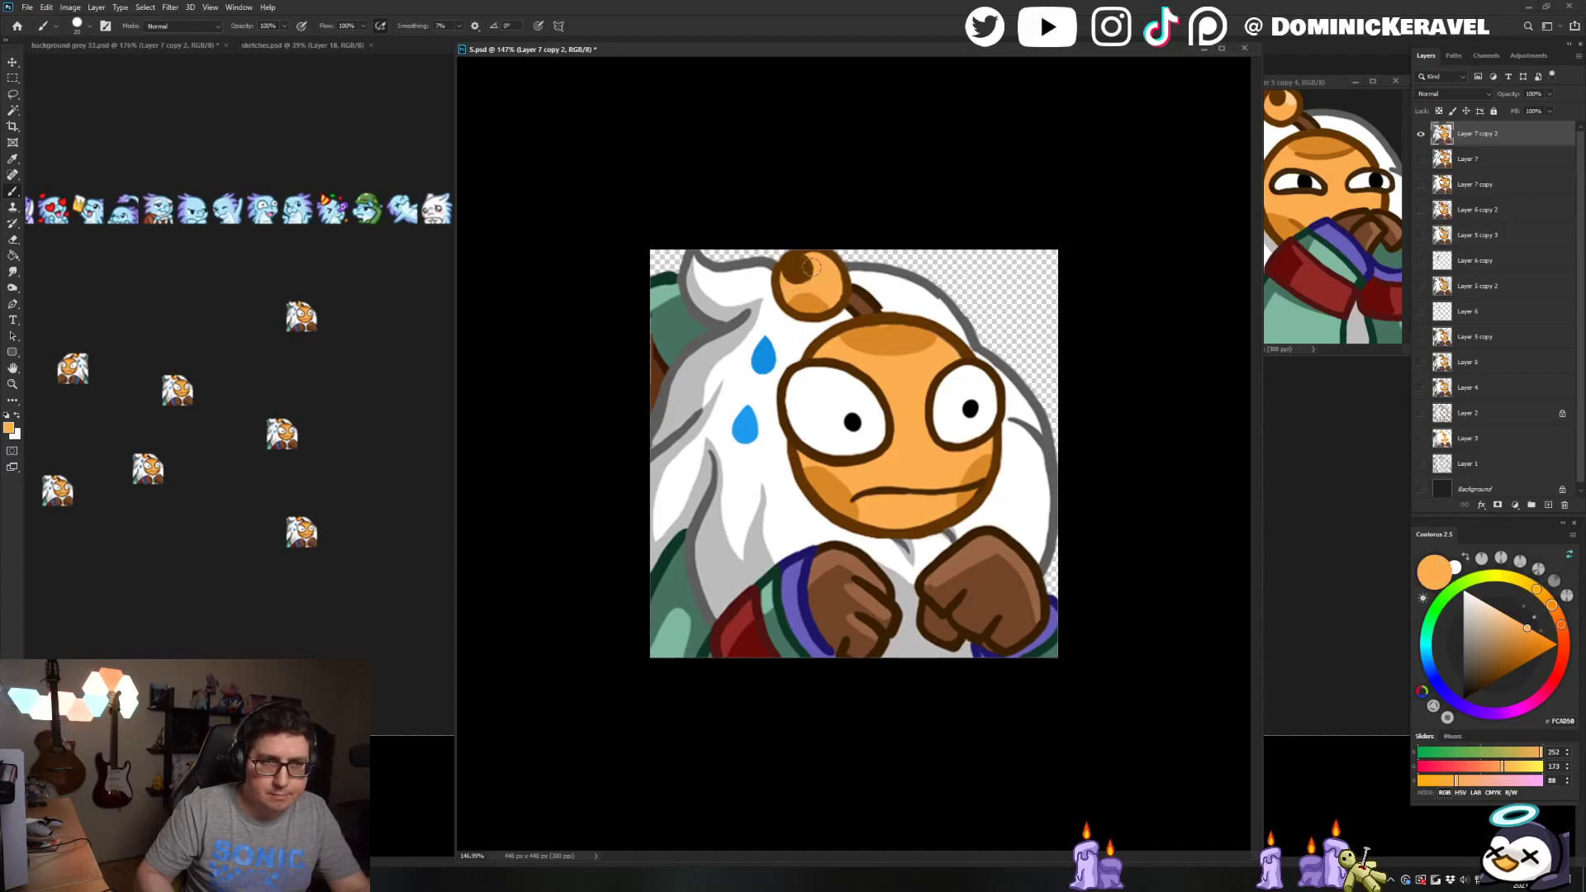
pyautogui.keyDown('alt'); pyautogui.click(811, 266); pyautogui.keyUp('alt')
pyautogui.keyDown('alt'); pyautogui.click(874, 304); pyautogui.keyUp('alt')
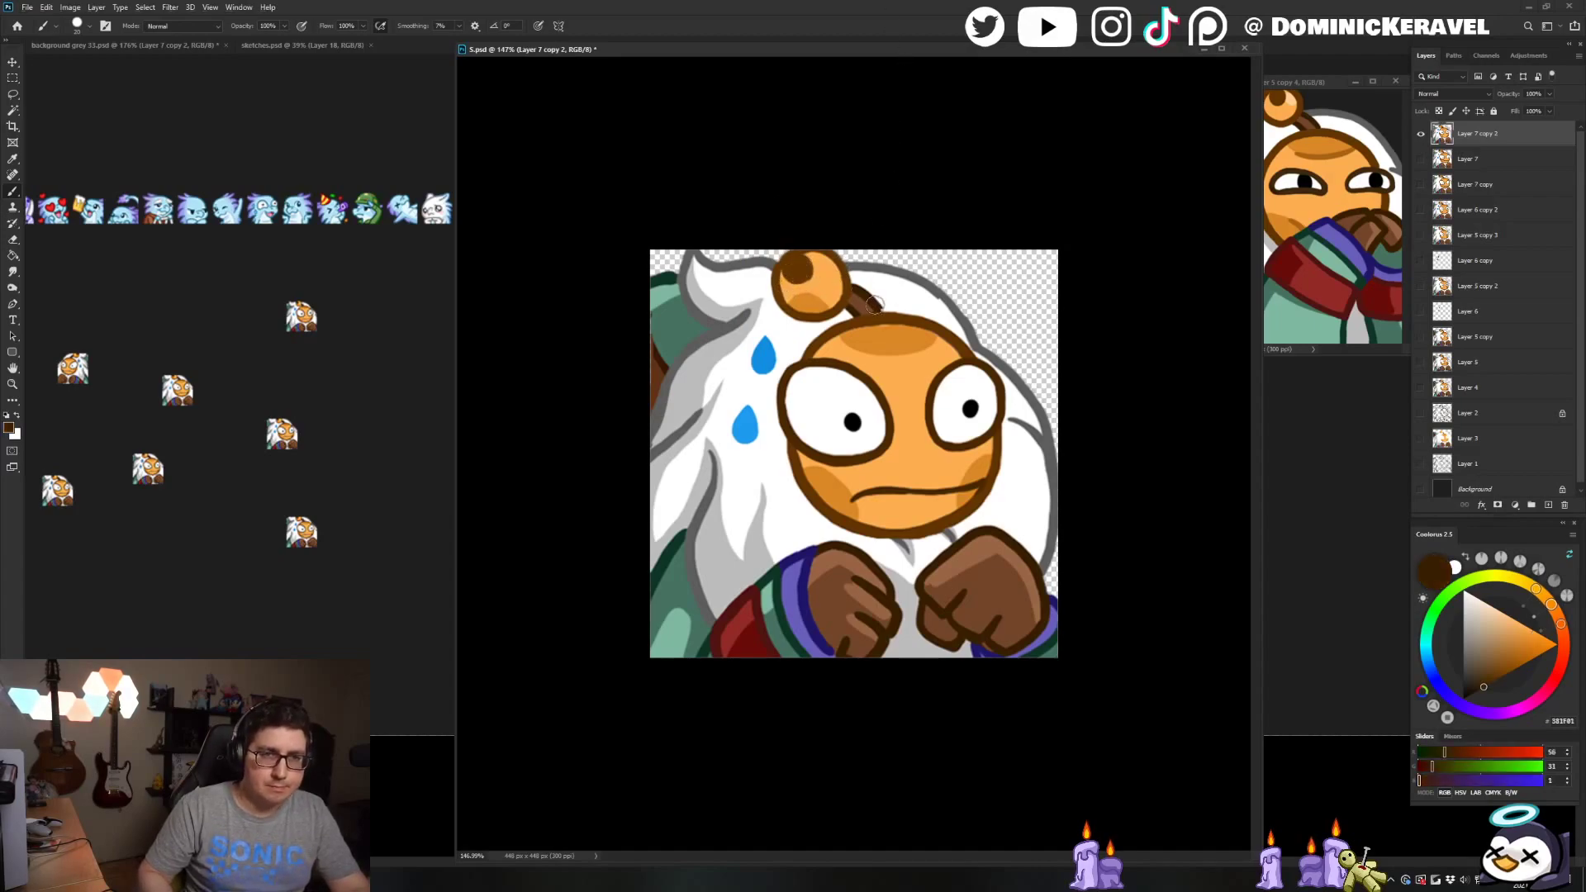
pyautogui.keyDown('alt'); pyautogui.click(948, 302); pyautogui.keyUp('alt')
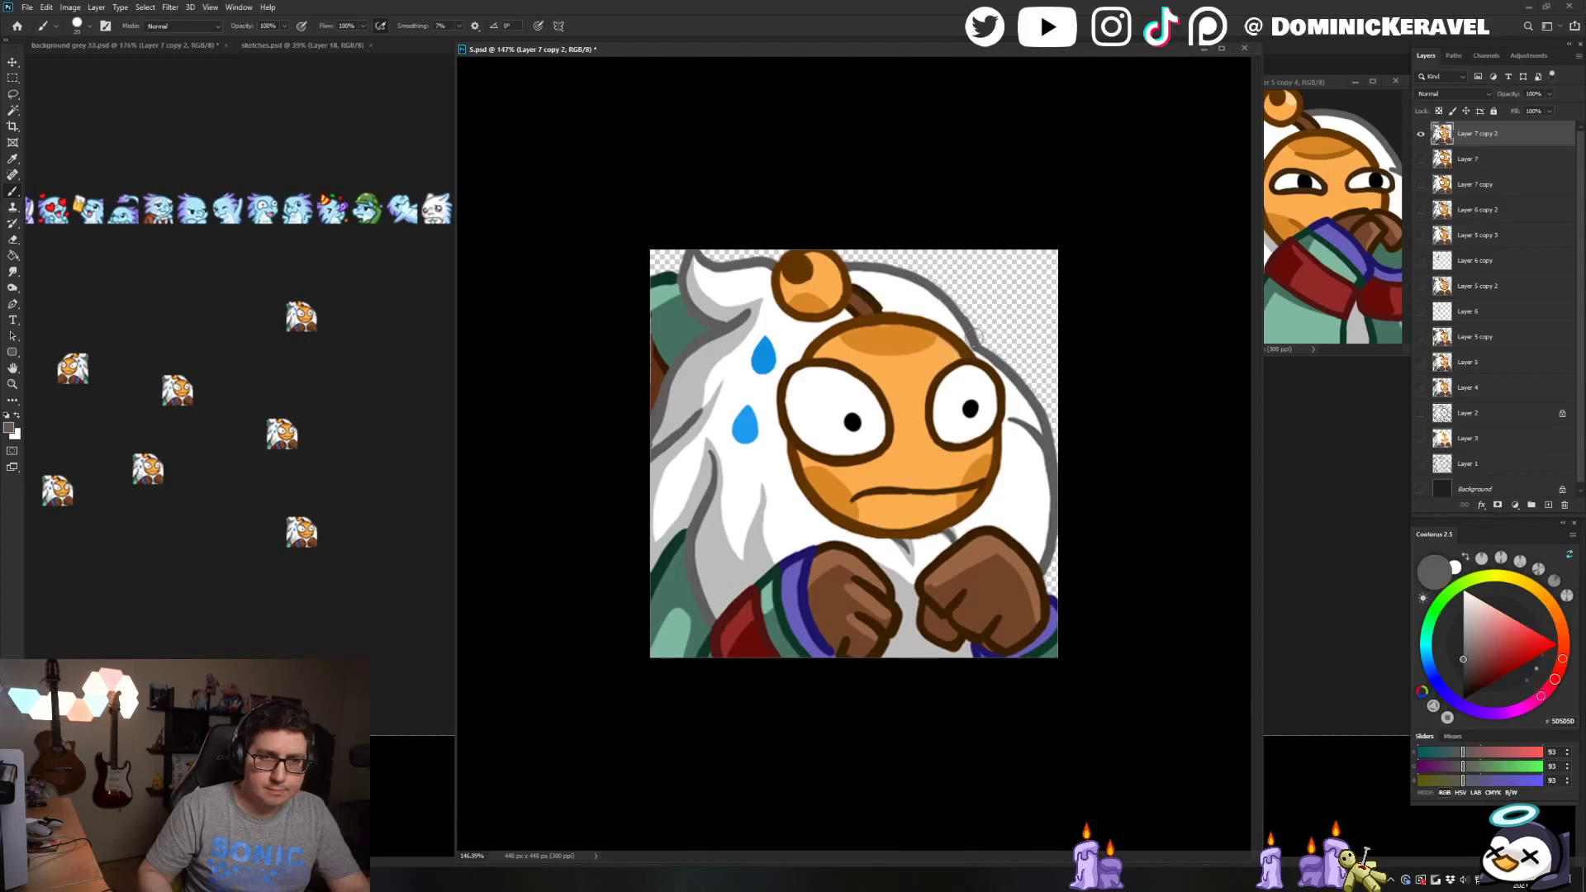
# Reduce the emote to 28 px, place a copy beside the trial thumbnails on the background grey sheet, and restore its full size
pyautogui.hotkey('ctrl', 'alt', 'i')
pyautogui.write('28')
pyautogui.press('Return')
pyautogui.press('v')
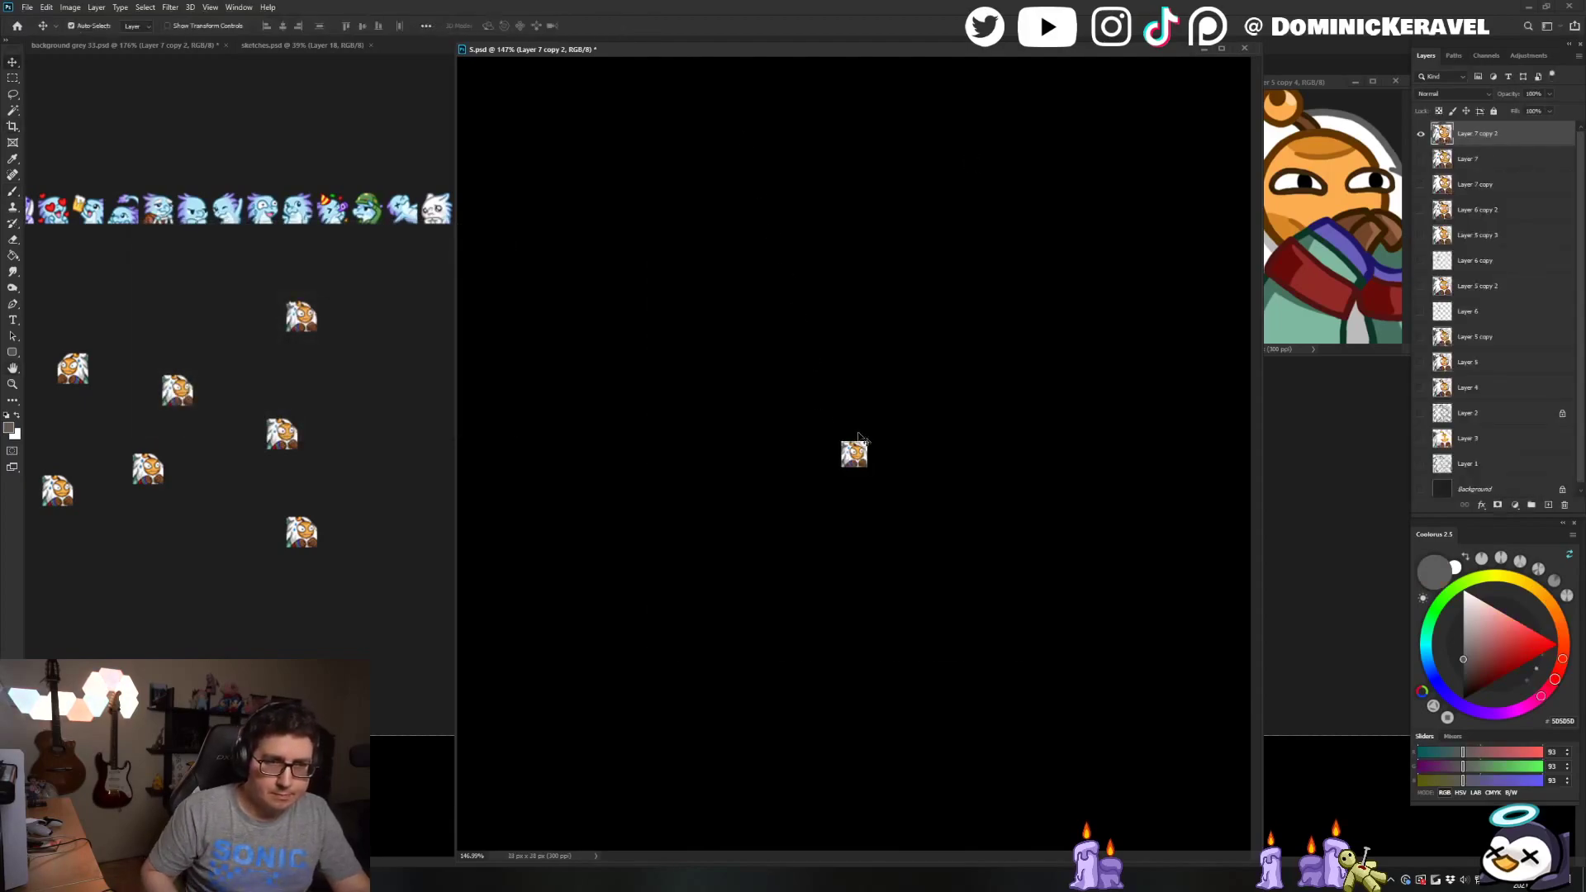
pyautogui.moveTo(859, 436); pyautogui.dragTo(395, 455)
pyautogui.moveTo(394, 538); pyautogui.dragTo(353, 537)
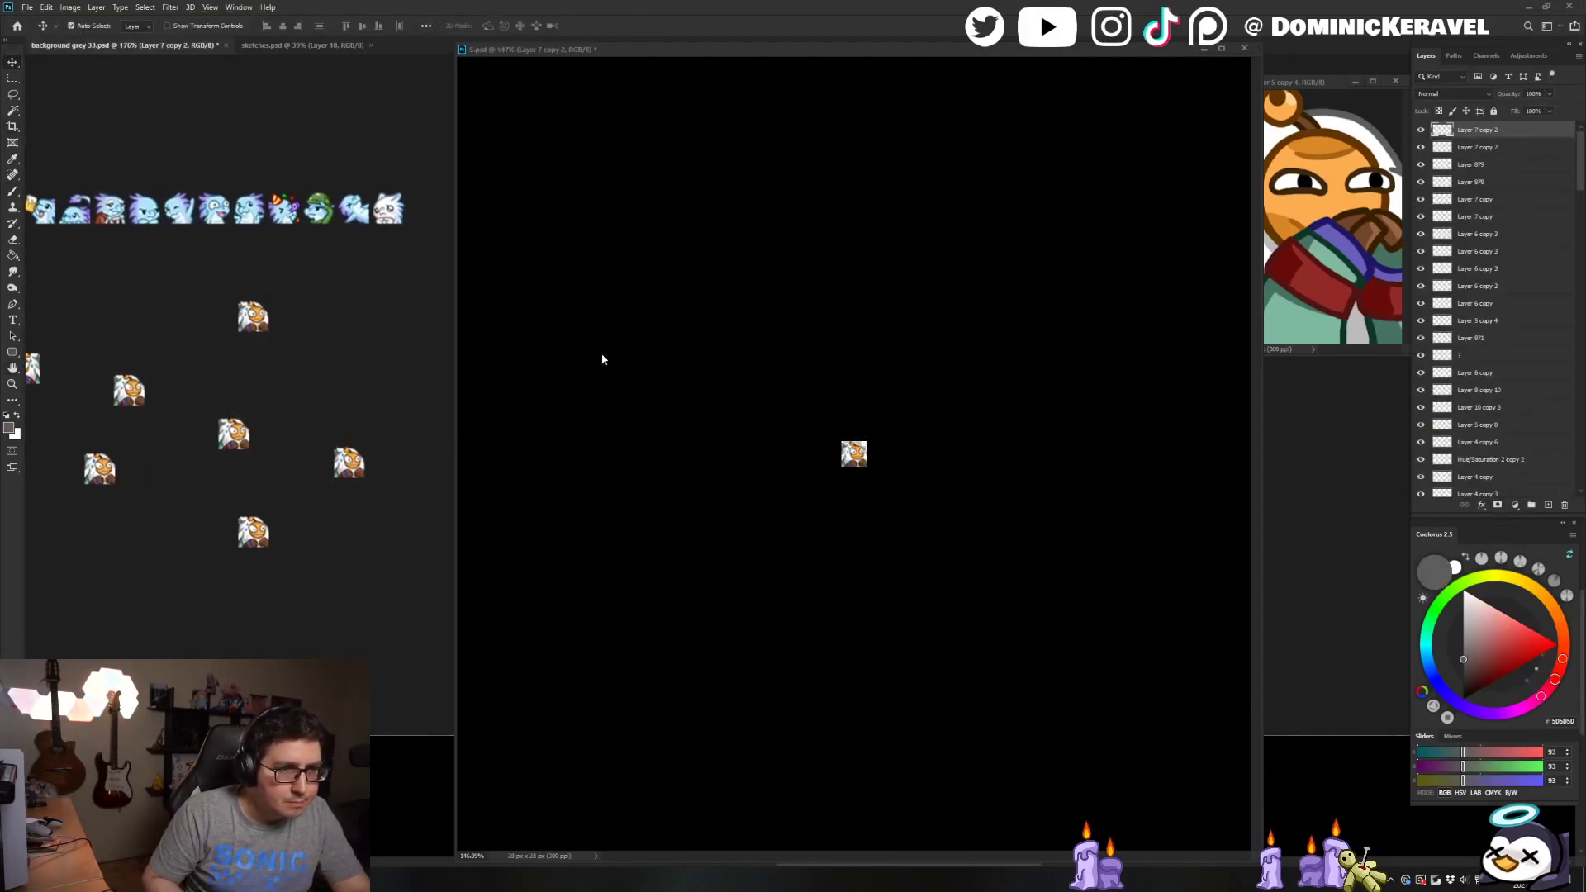
pyautogui.click(786, 47)
pyautogui.hotkey('ctrl', 'z')
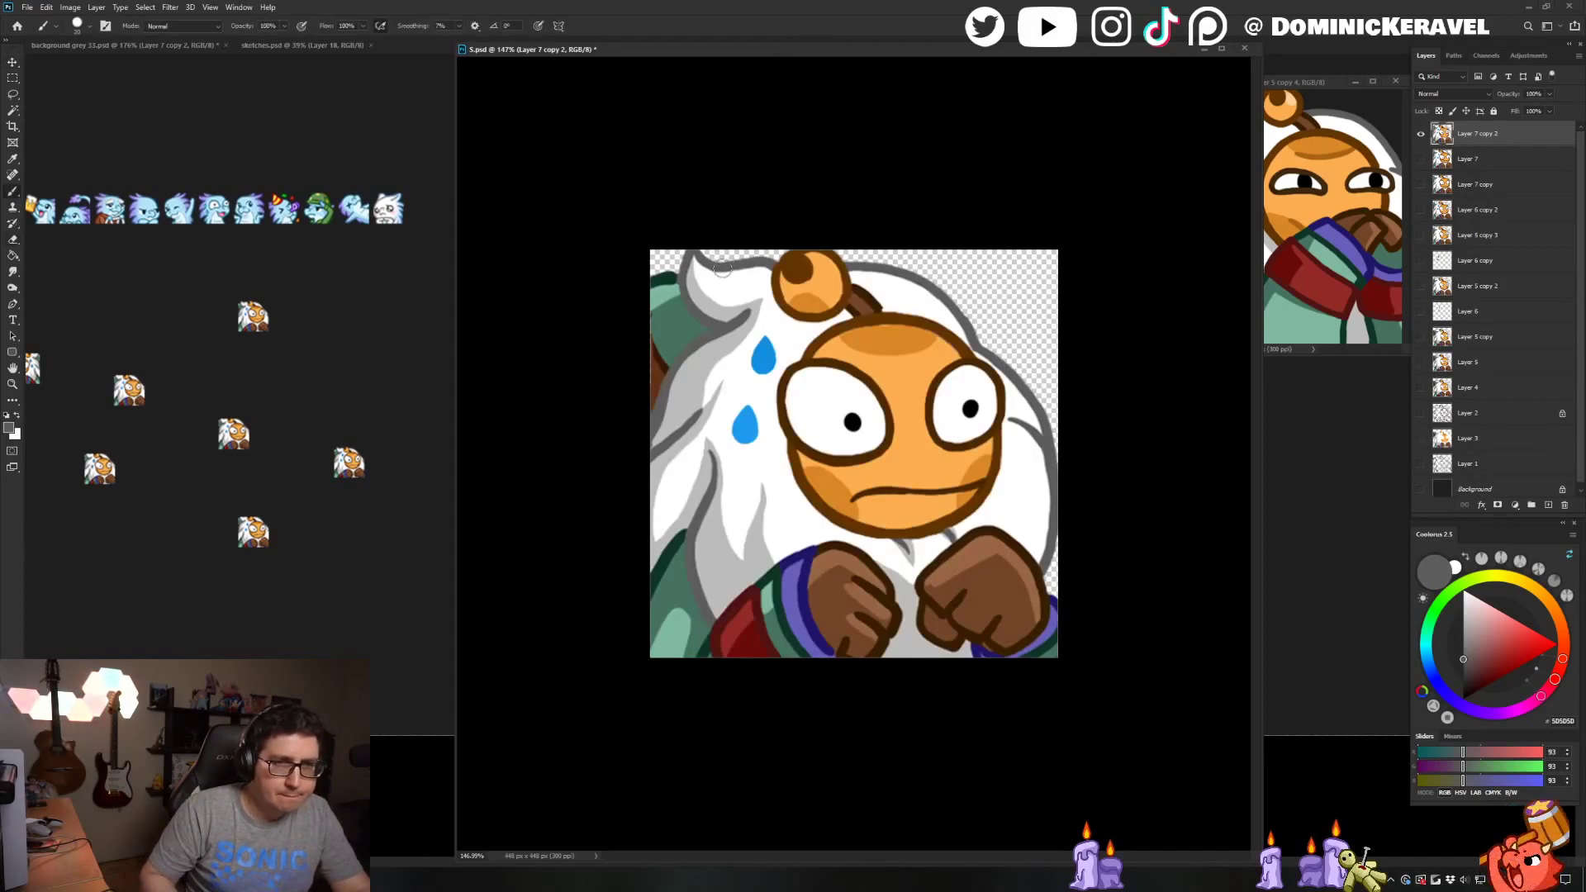
# Lasso the hair tuft over the hood, shift it towards the antenna ball, deselect, and clean up its outline with white and dark grey
pyautogui.press('w')
pyautogui.press('l')
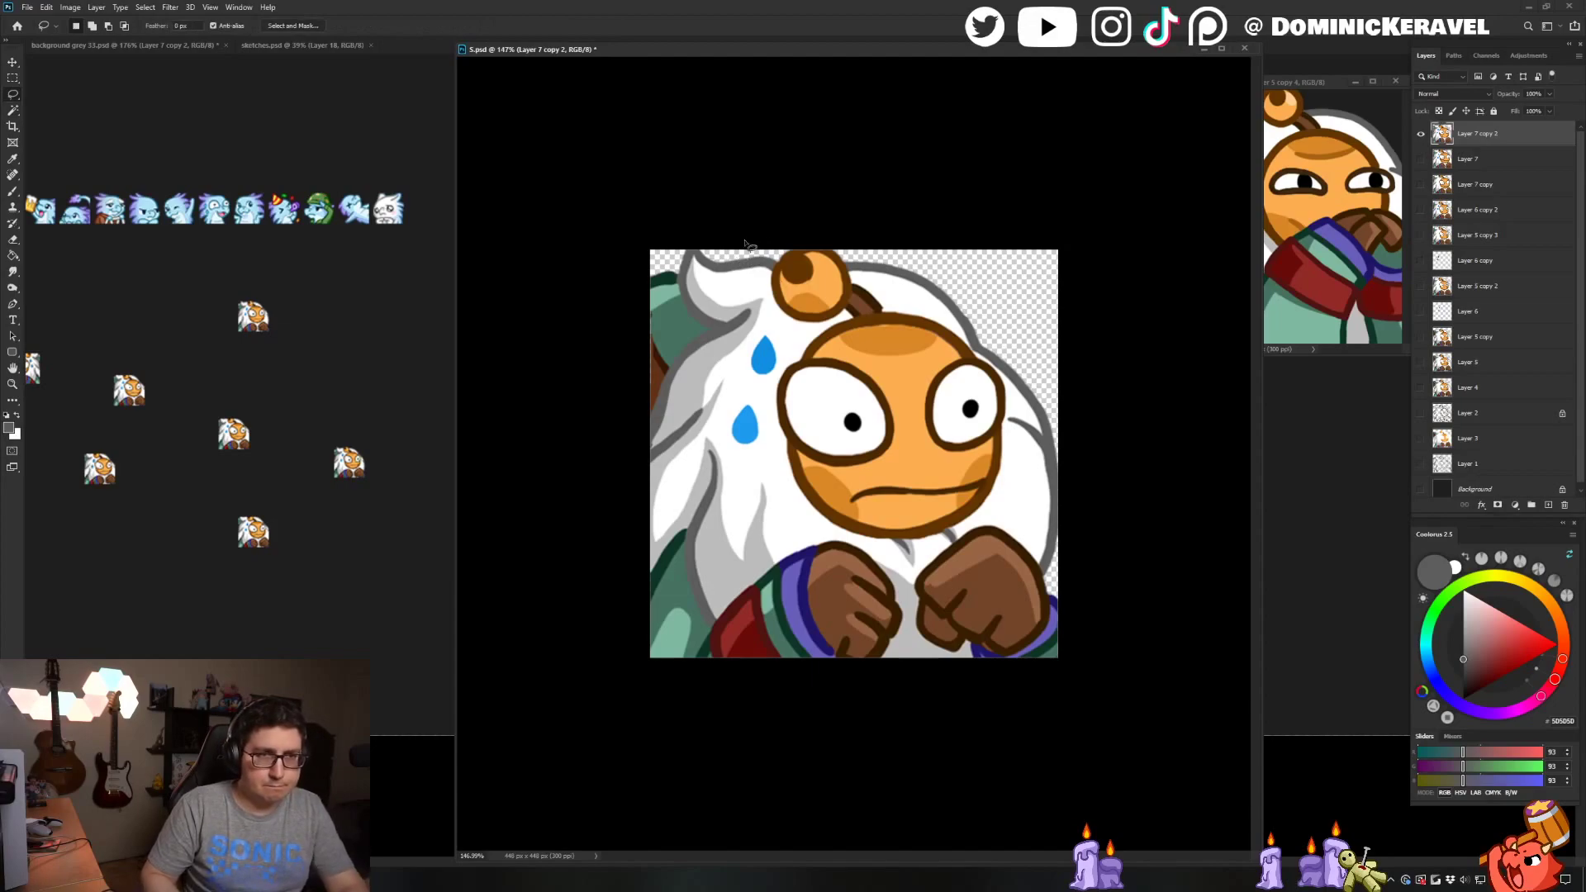
pyautogui.moveTo(744, 252)
pyautogui.mouseDown()
pyautogui.moveTo(740, 327)
pyautogui.moveTo(694, 229)
pyautogui.moveTo(741, 251)
pyautogui.moveTo(715, 266)
pyautogui.moveTo(729, 266)
pyautogui.mouseUp()
pyautogui.hotkey('ctrl', 'd')
pyautogui.press('b')
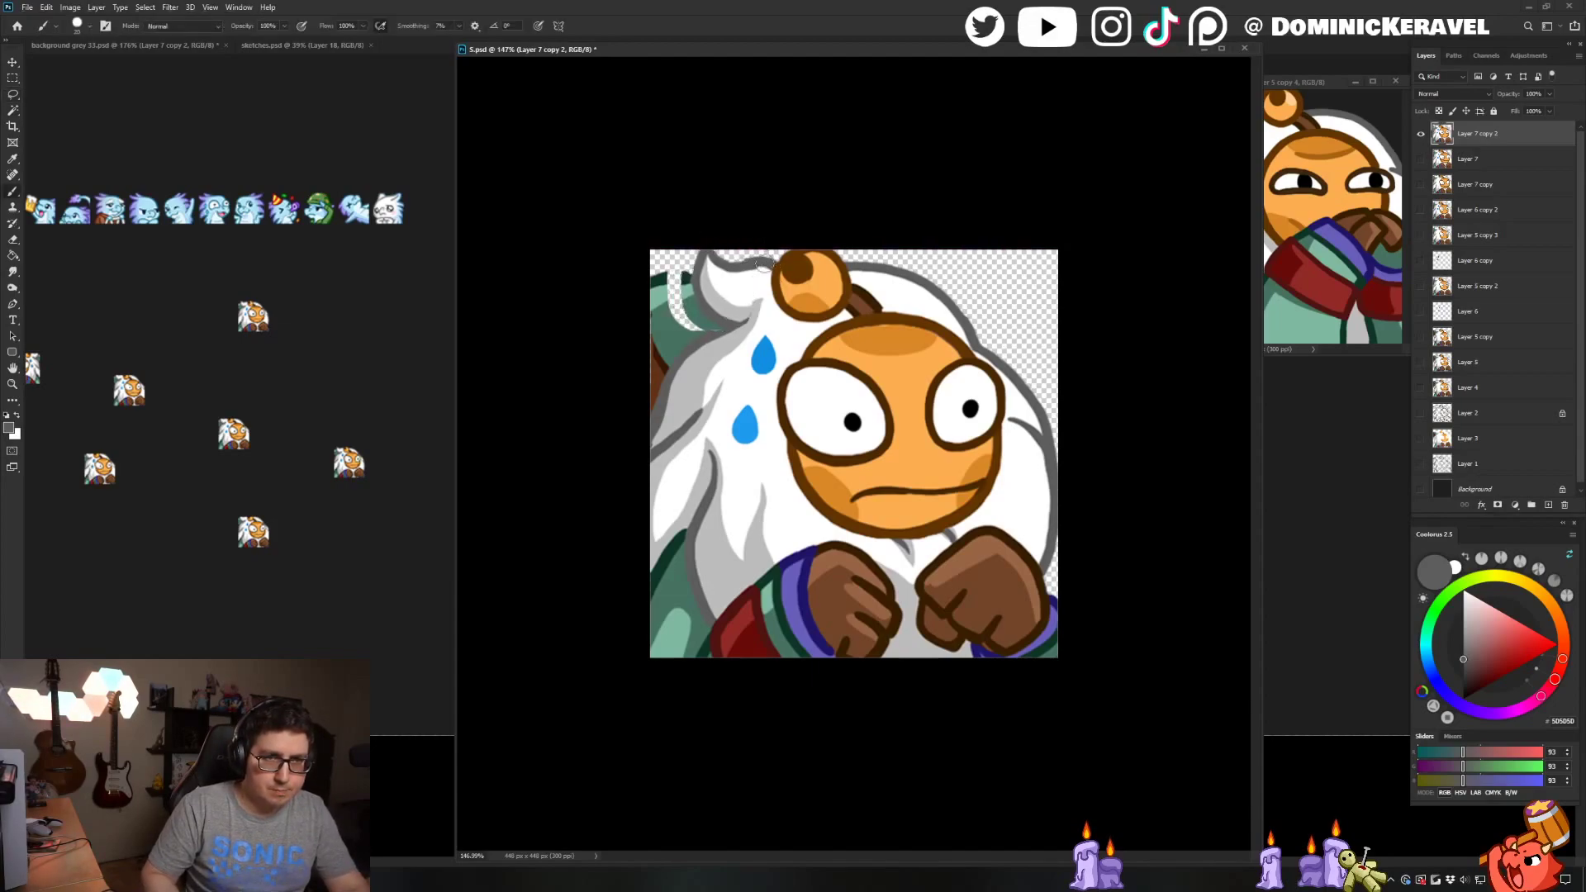
pyautogui.keyDown('alt'); pyautogui.click(765, 275); pyautogui.keyUp('alt')
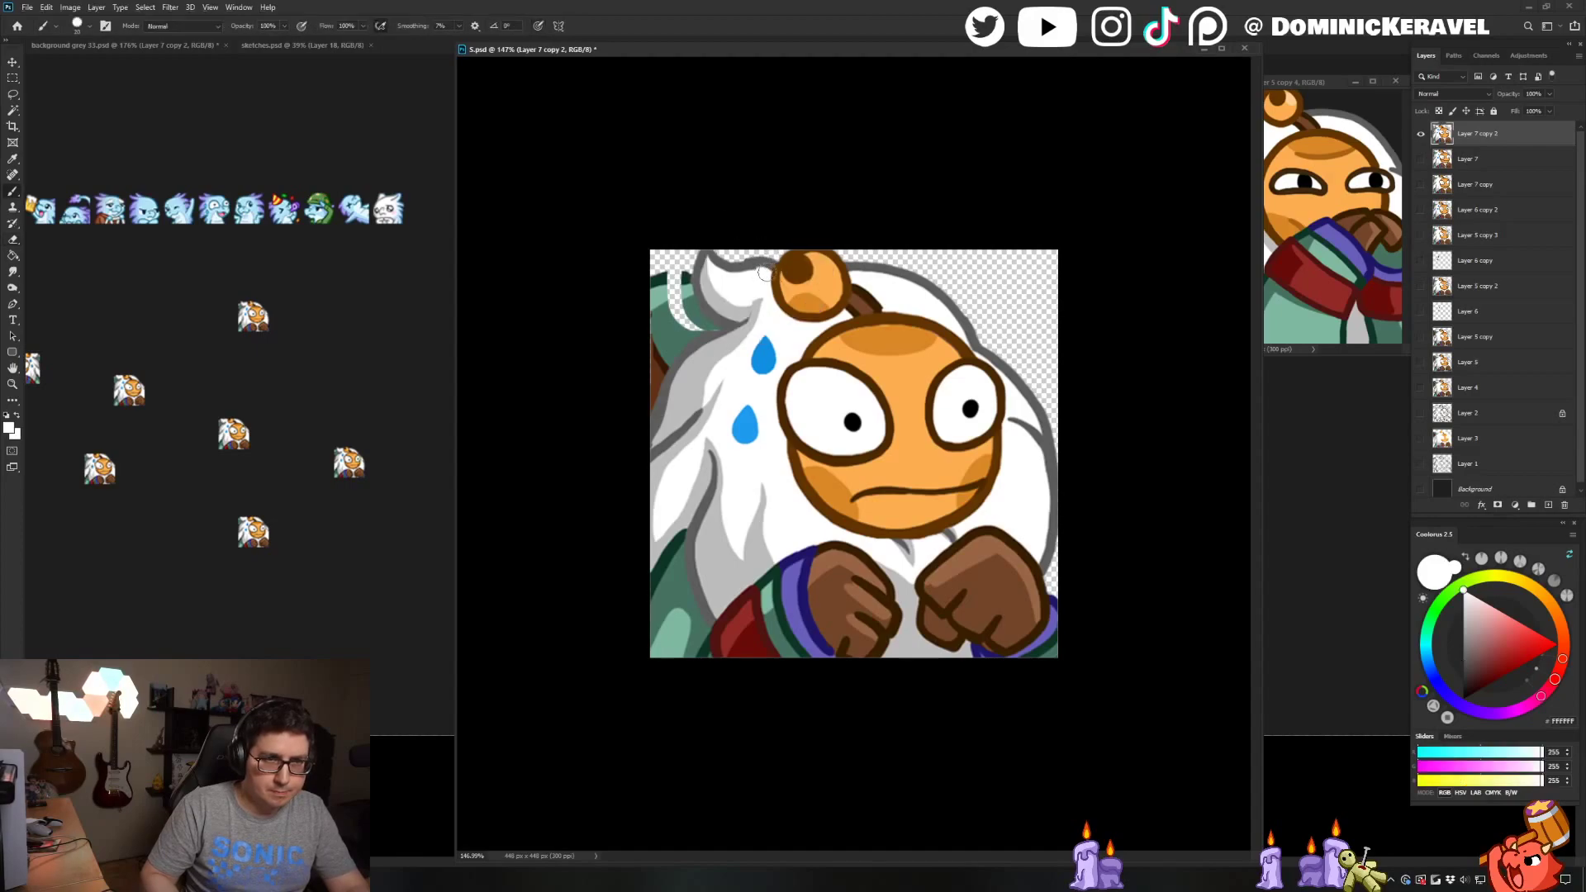
pyautogui.keyDown('alt'); pyautogui.click(771, 259); pyautogui.keyUp('alt')
pyautogui.press('e')
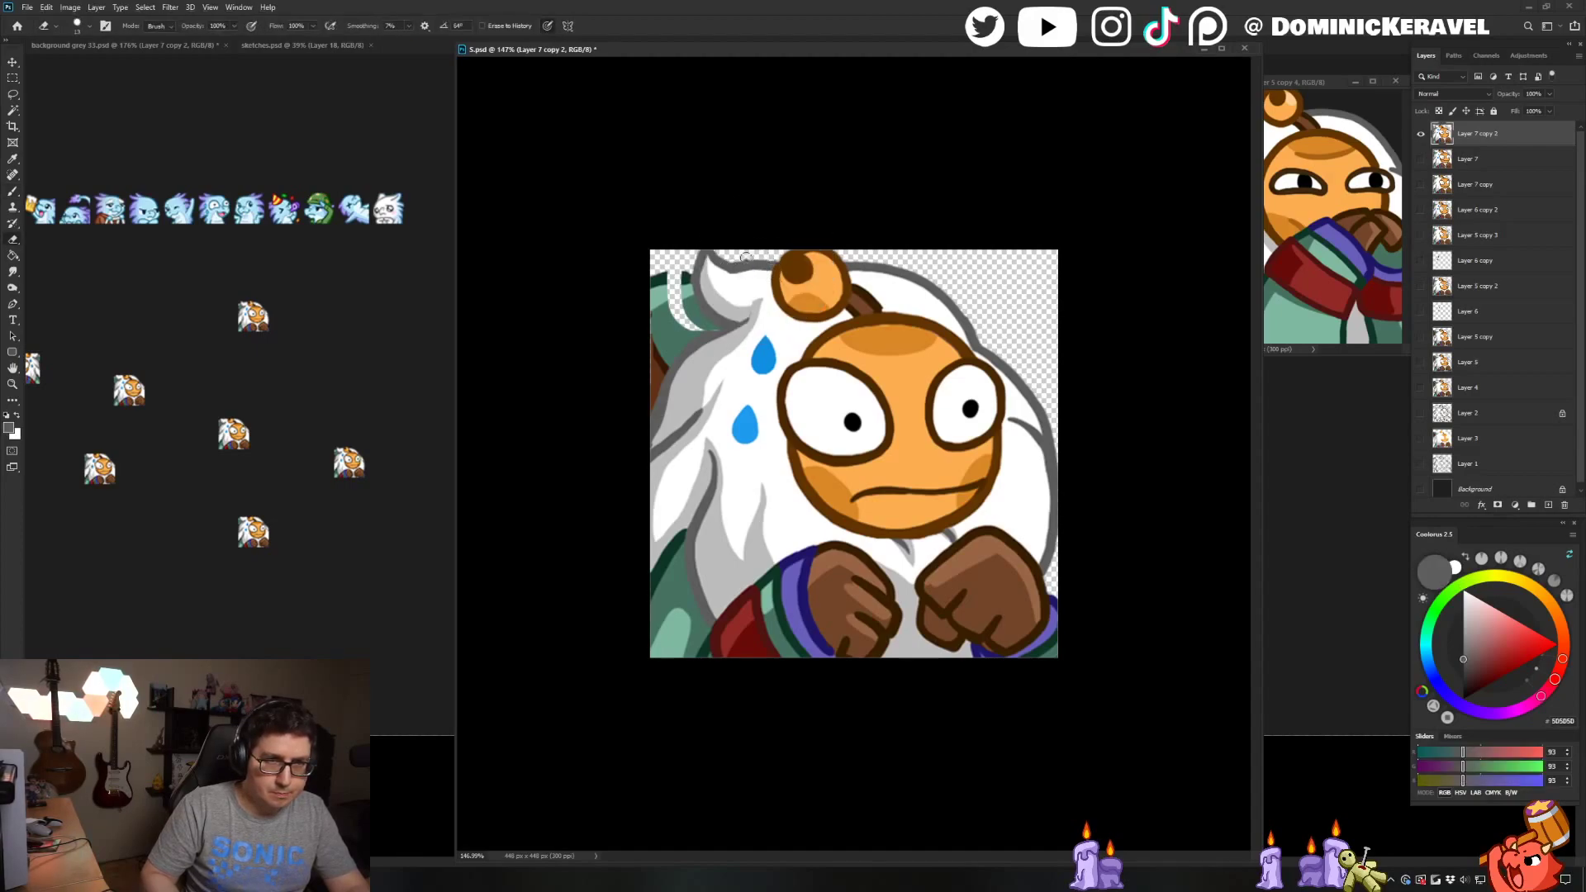
# Fill the gap behind the shifted hair tuft with sampled dark, light and mid hood greens, and touch up the grey hair edge
pyautogui.press('b')
pyautogui.keyDown('alt'); pyautogui.click(689, 276); pyautogui.keyUp('alt')
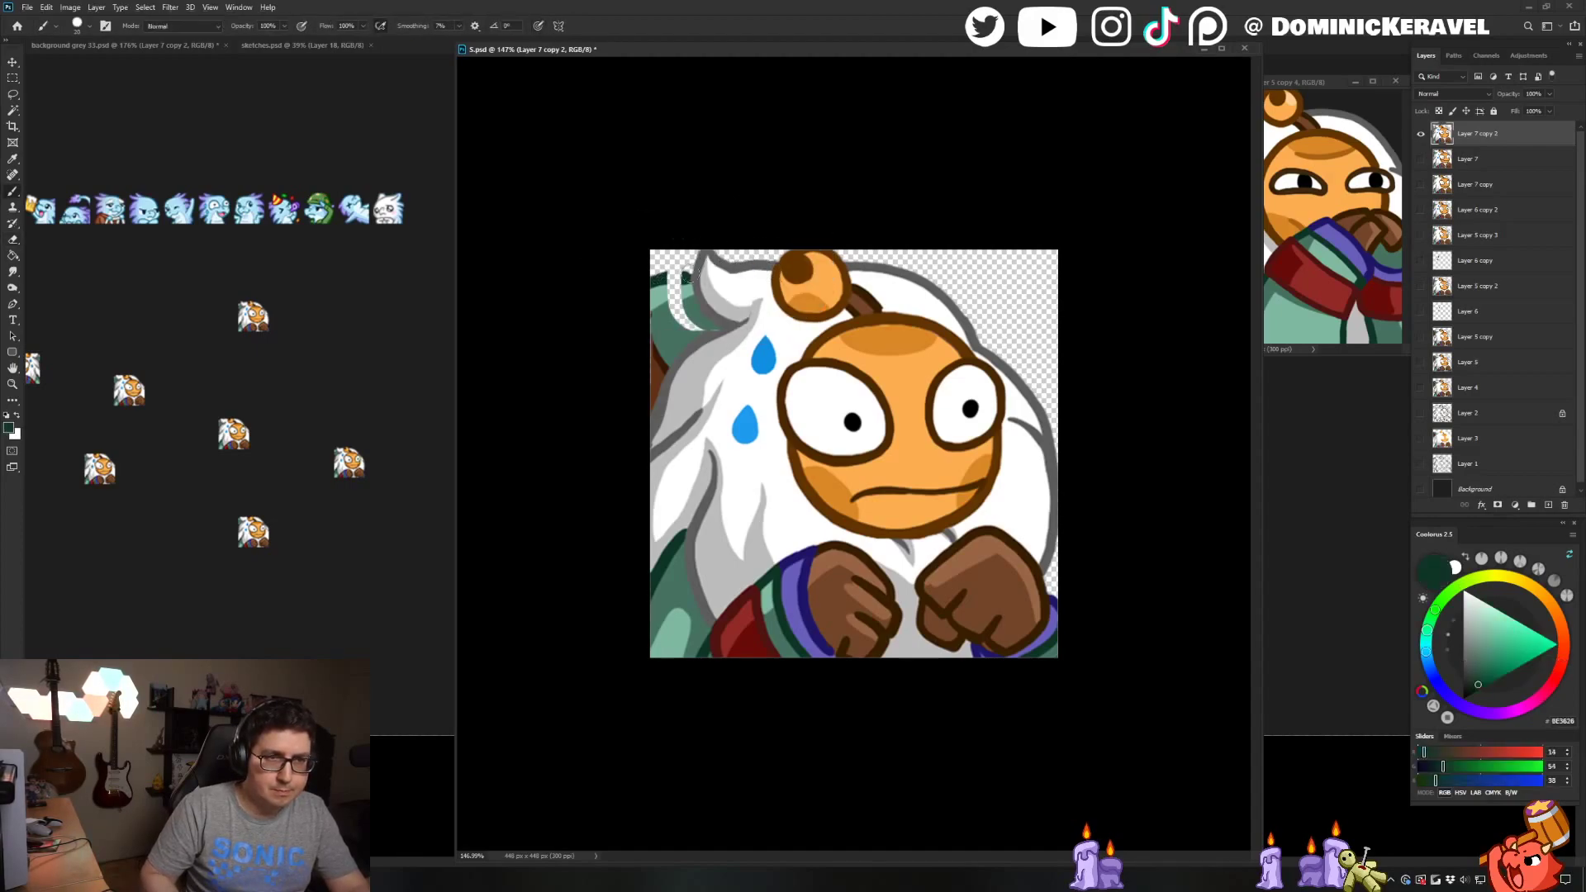
pyautogui.keyDown('alt'); pyautogui.click(654, 299); pyautogui.keyUp('alt')
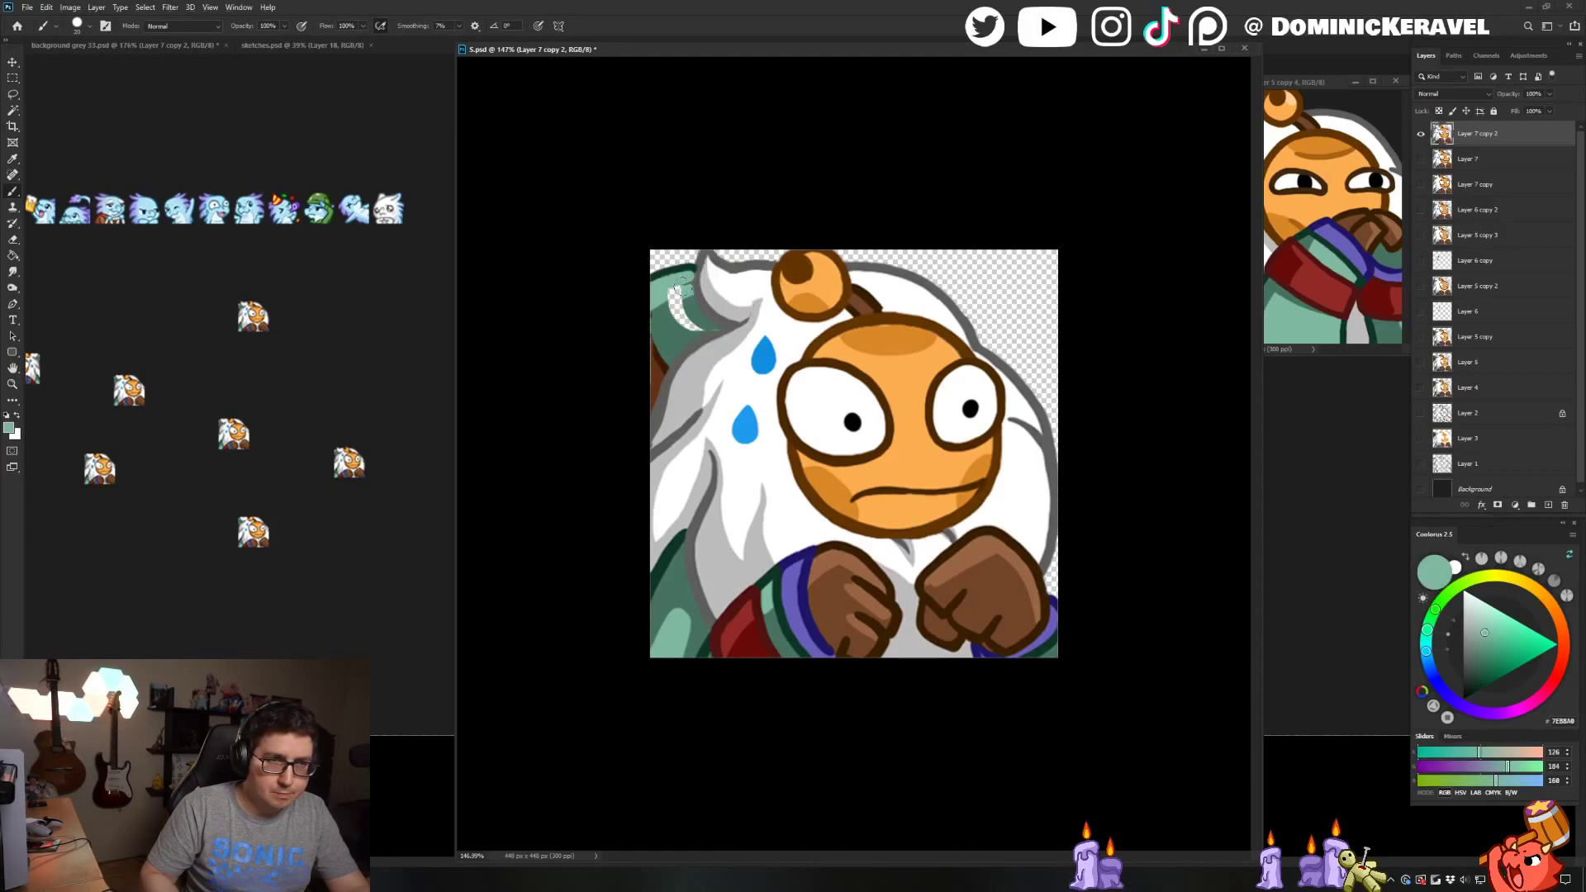
pyautogui.keyDown('alt'); pyautogui.click(657, 304); pyautogui.keyUp('alt')
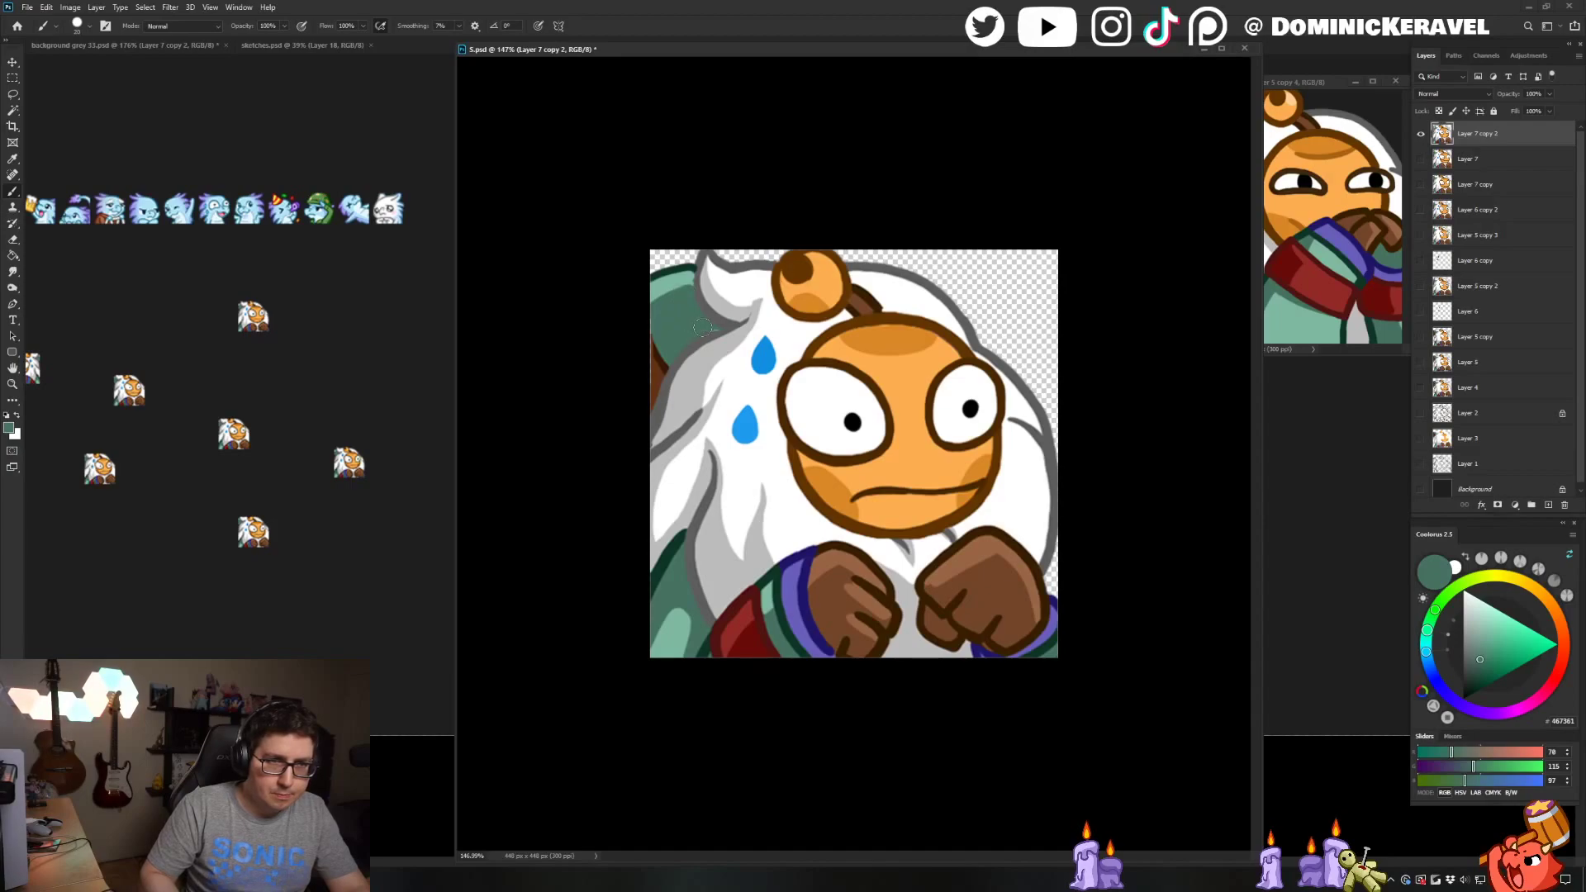
pyautogui.keyDown('alt'); pyautogui.click(756, 314); pyautogui.keyUp('alt')
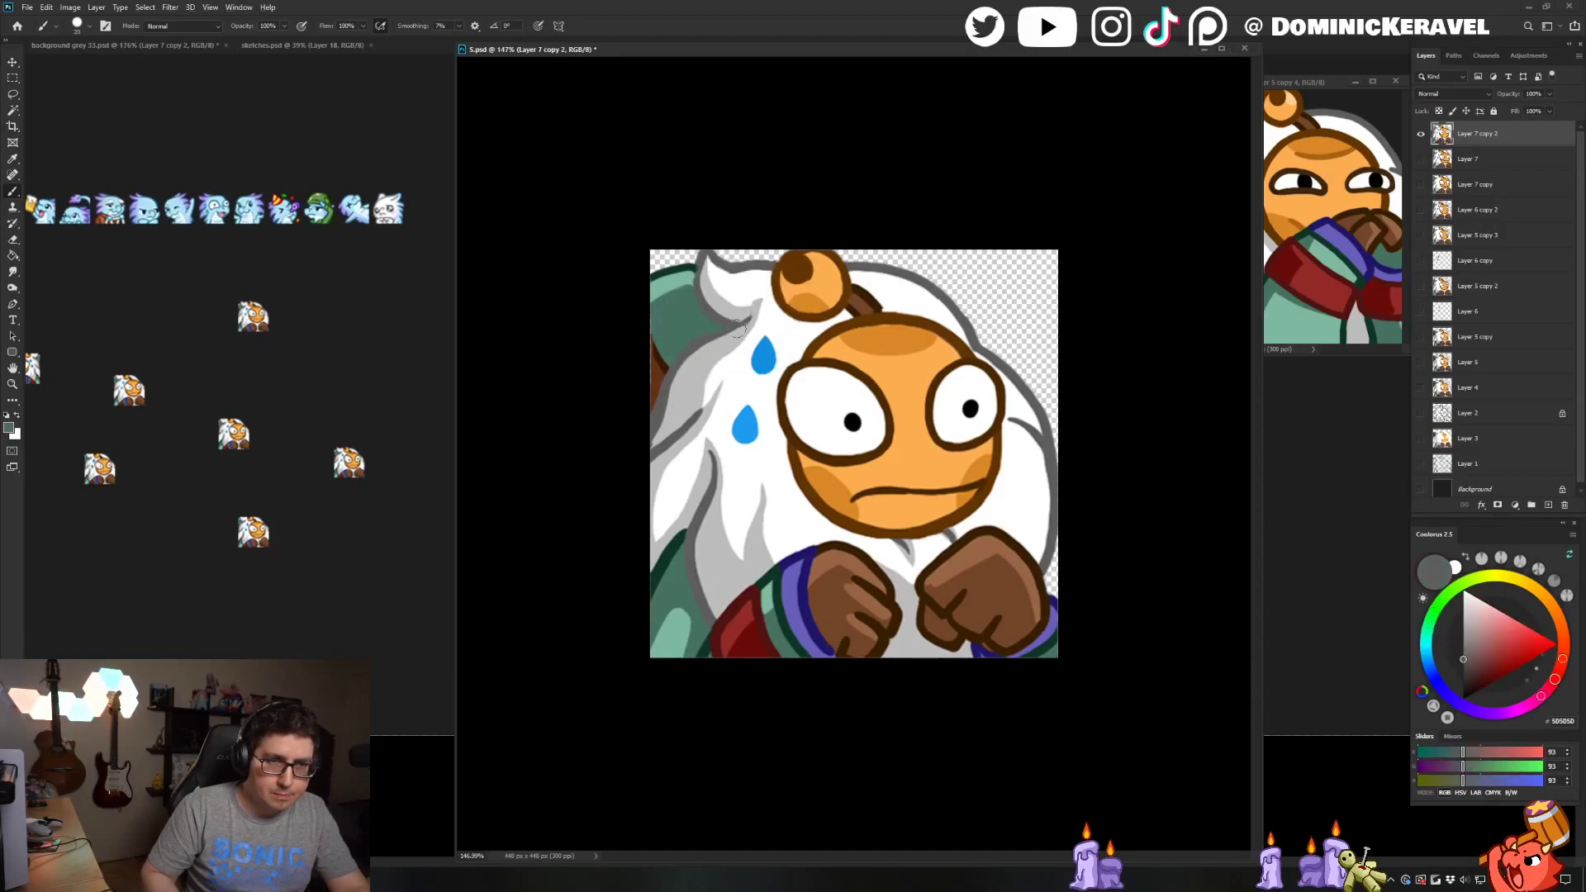
# Extend the brown band up the hood with sampled dark brown and brown, and refine the dark green and grey outlines beside it
pyautogui.keyDown('alt'); pyautogui.click(656, 359); pyautogui.keyUp('alt')
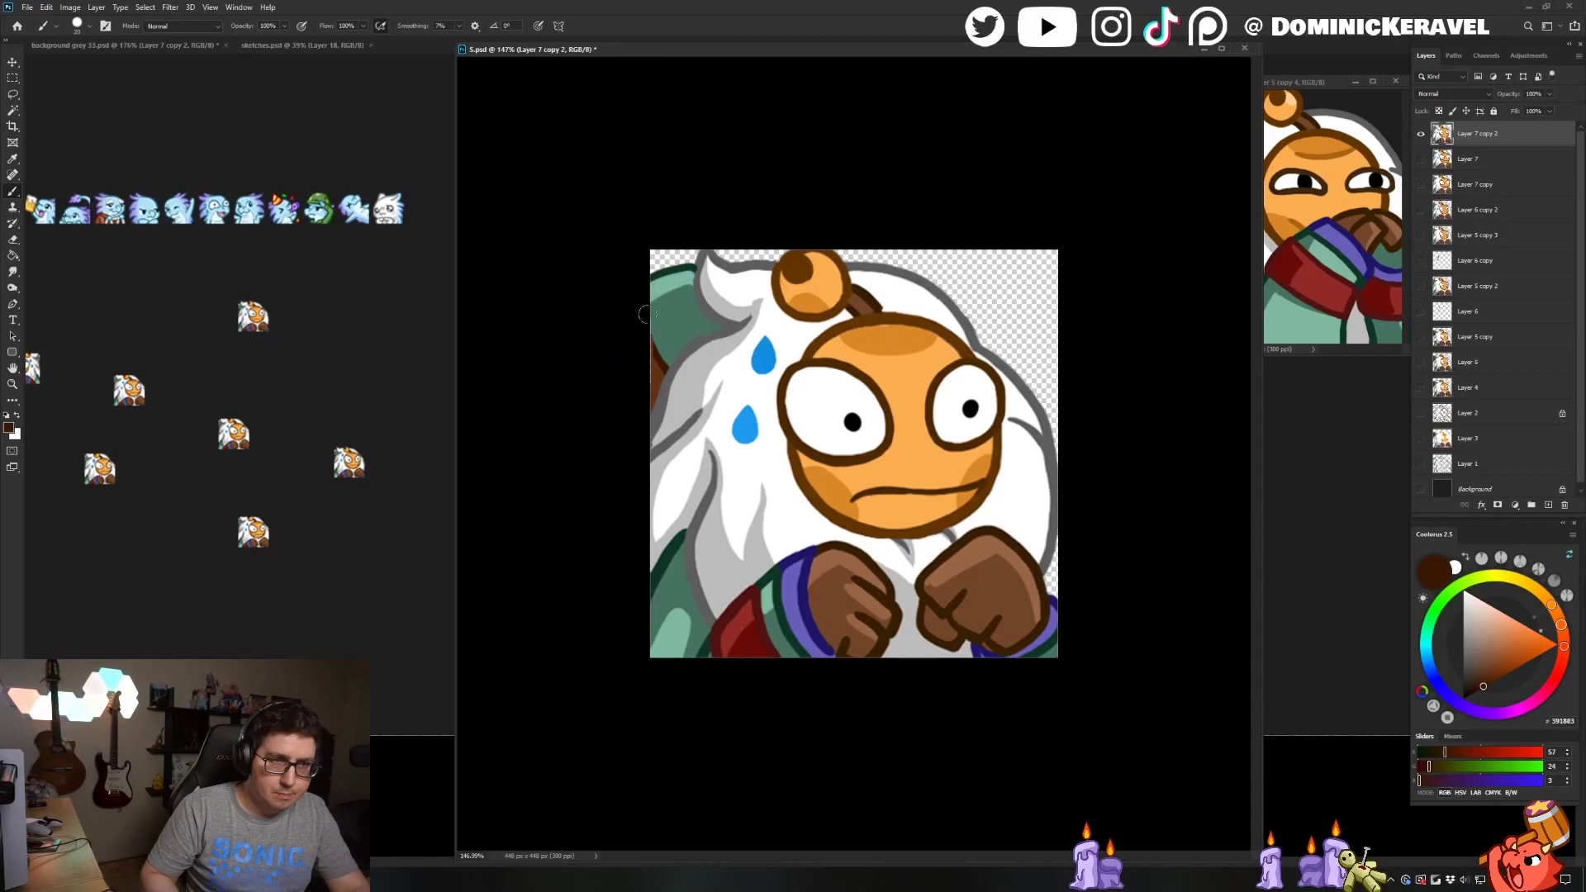
pyautogui.keyDown('alt'); pyautogui.click(660, 368); pyautogui.keyUp('alt')
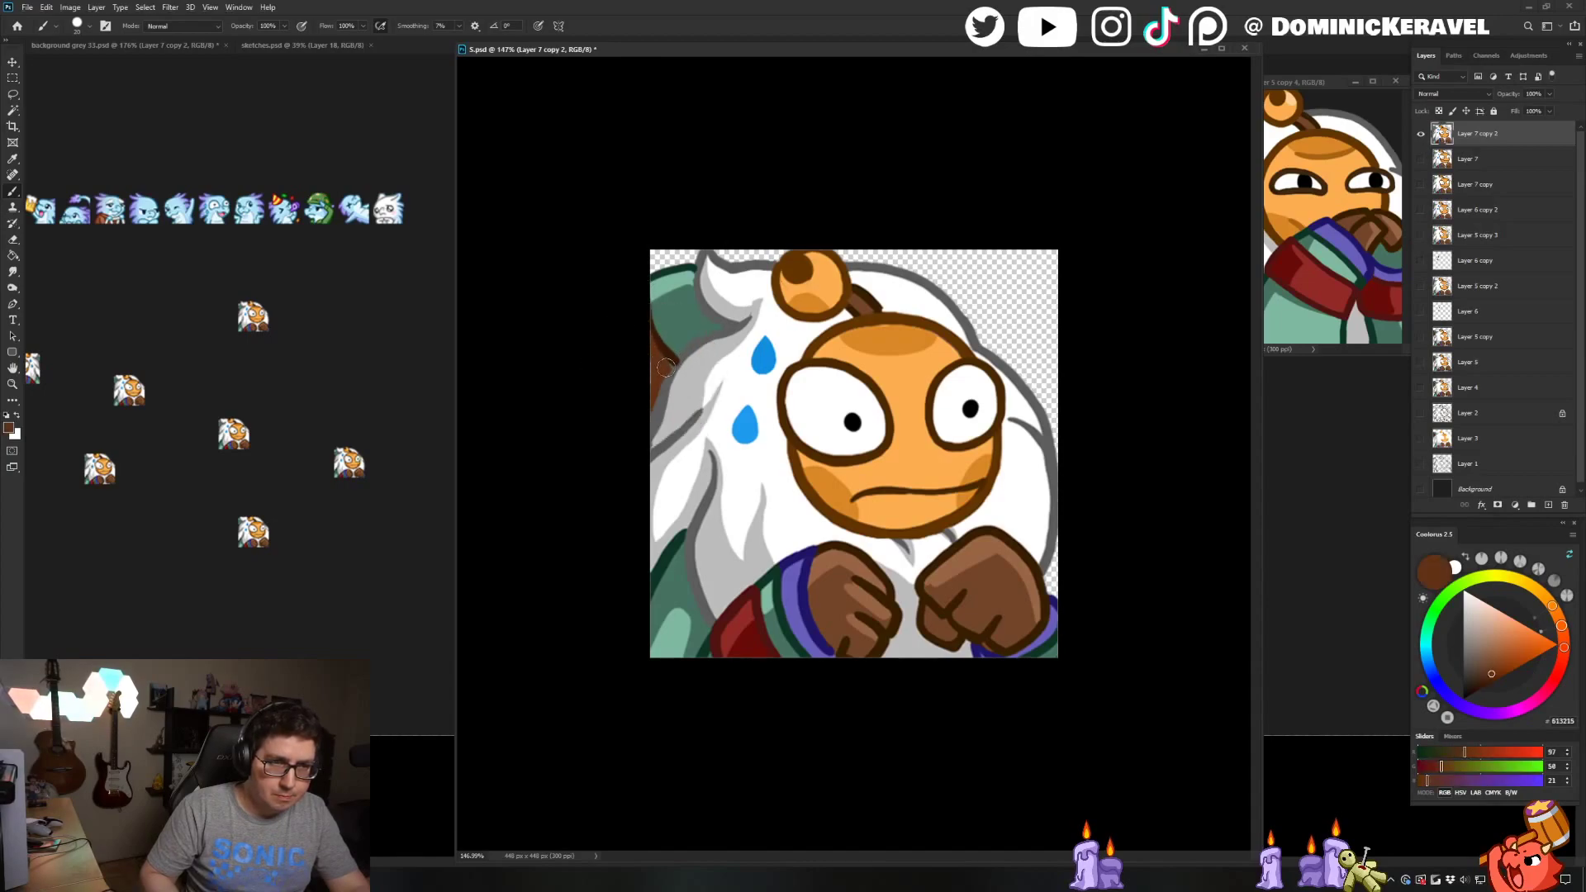
pyautogui.keyDown('alt'); pyautogui.click(684, 348); pyautogui.keyUp('alt')
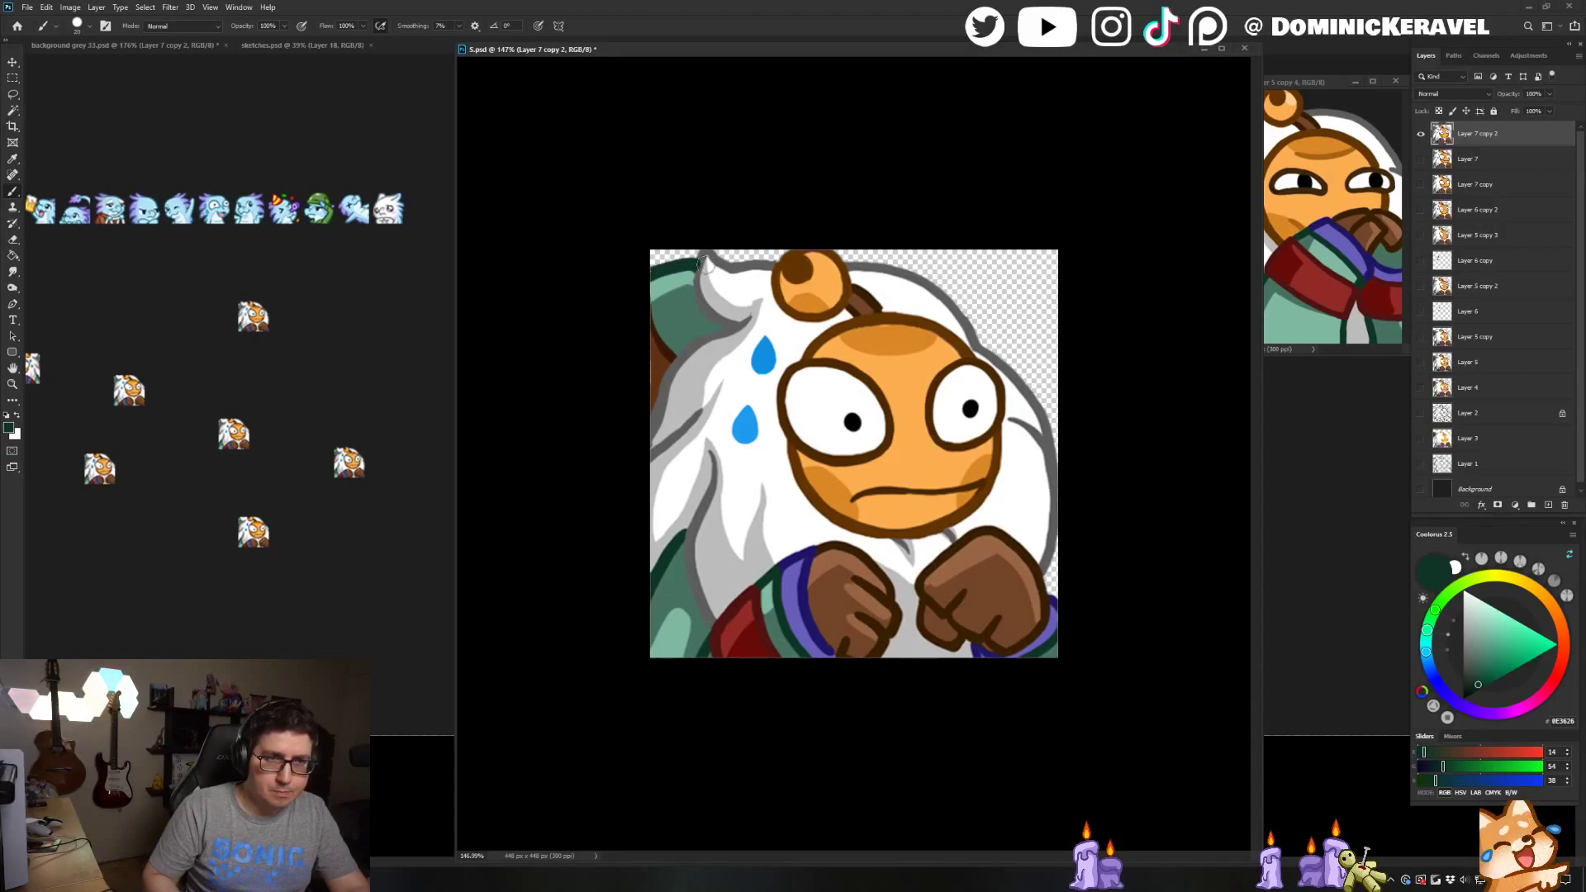
pyautogui.keyDown('alt'); pyautogui.click(704, 252); pyautogui.keyUp('alt')
pyautogui.press('v')
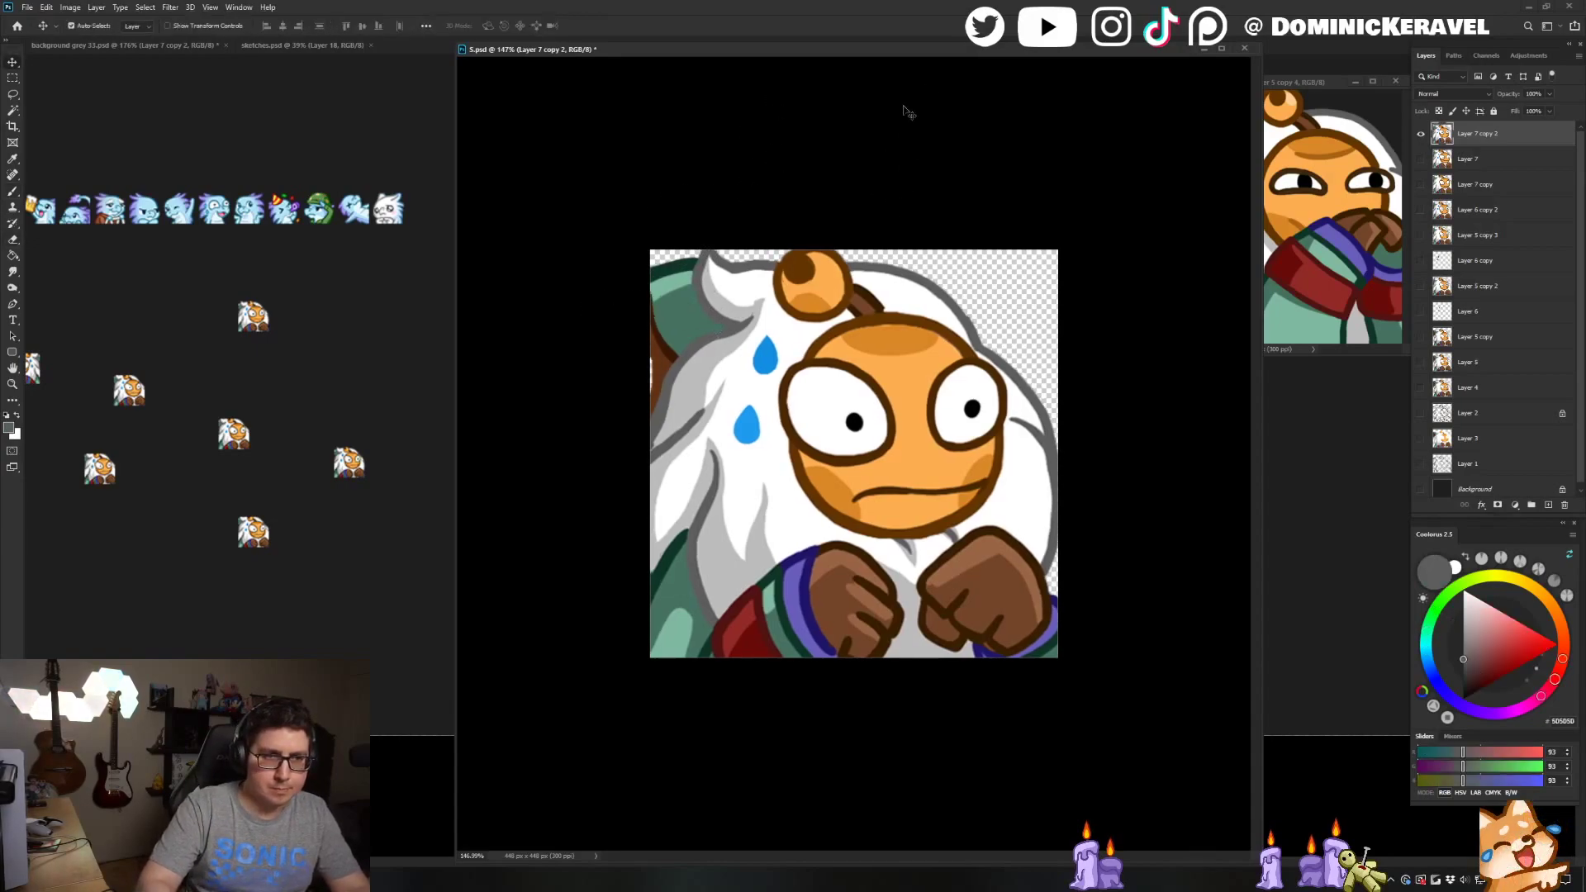
pyautogui.press('b')
pyautogui.keyDown('alt'); pyautogui.click(665, 349); pyautogui.keyUp('alt')
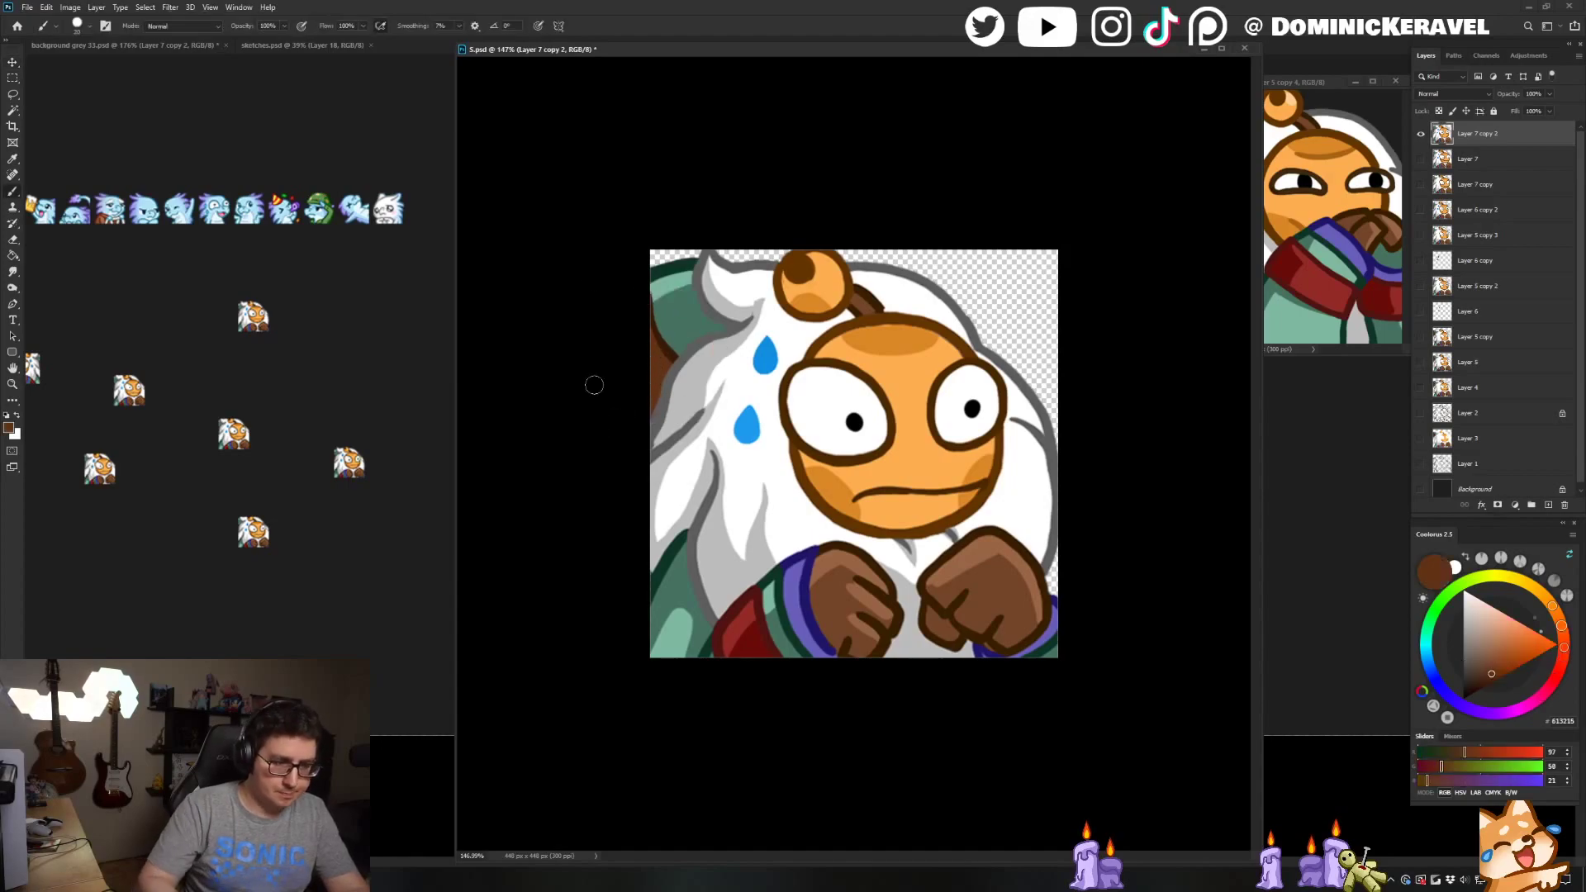
# Reduce the revised emote to 28 px, place another copy below the trial thumbnails on the sheet, and restore its full size
pyautogui.hotkey('ctrl', 'alt', 'i')
pyautogui.press('Escape')
pyautogui.press('v')
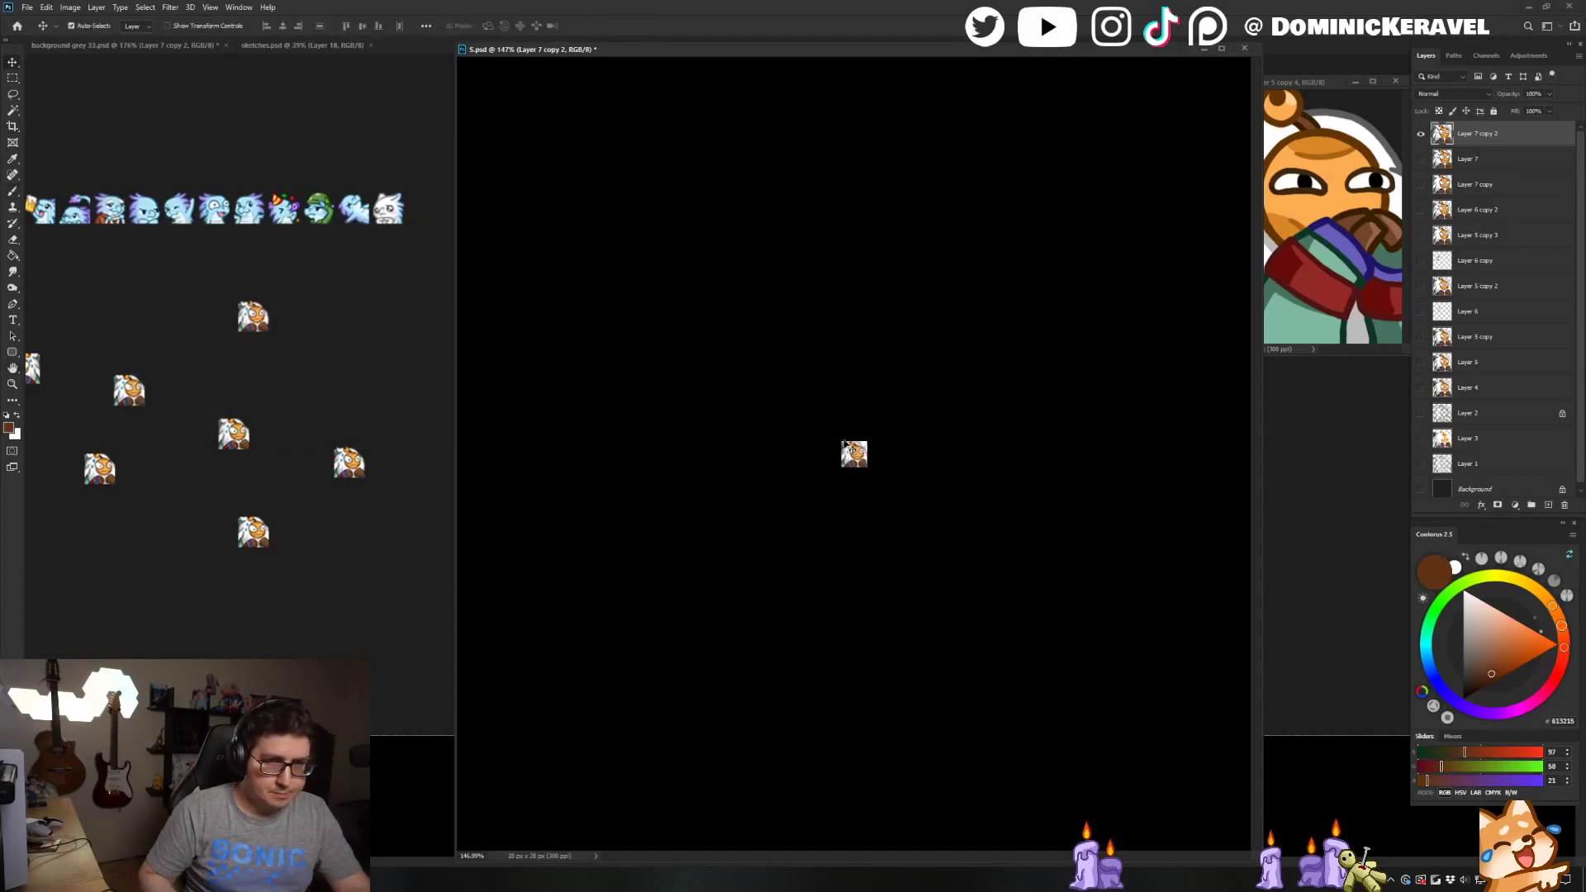
pyautogui.moveTo(855, 454); pyautogui.dragTo(393, 542)
pyautogui.moveTo(423, 433); pyautogui.dragTo(391, 431)
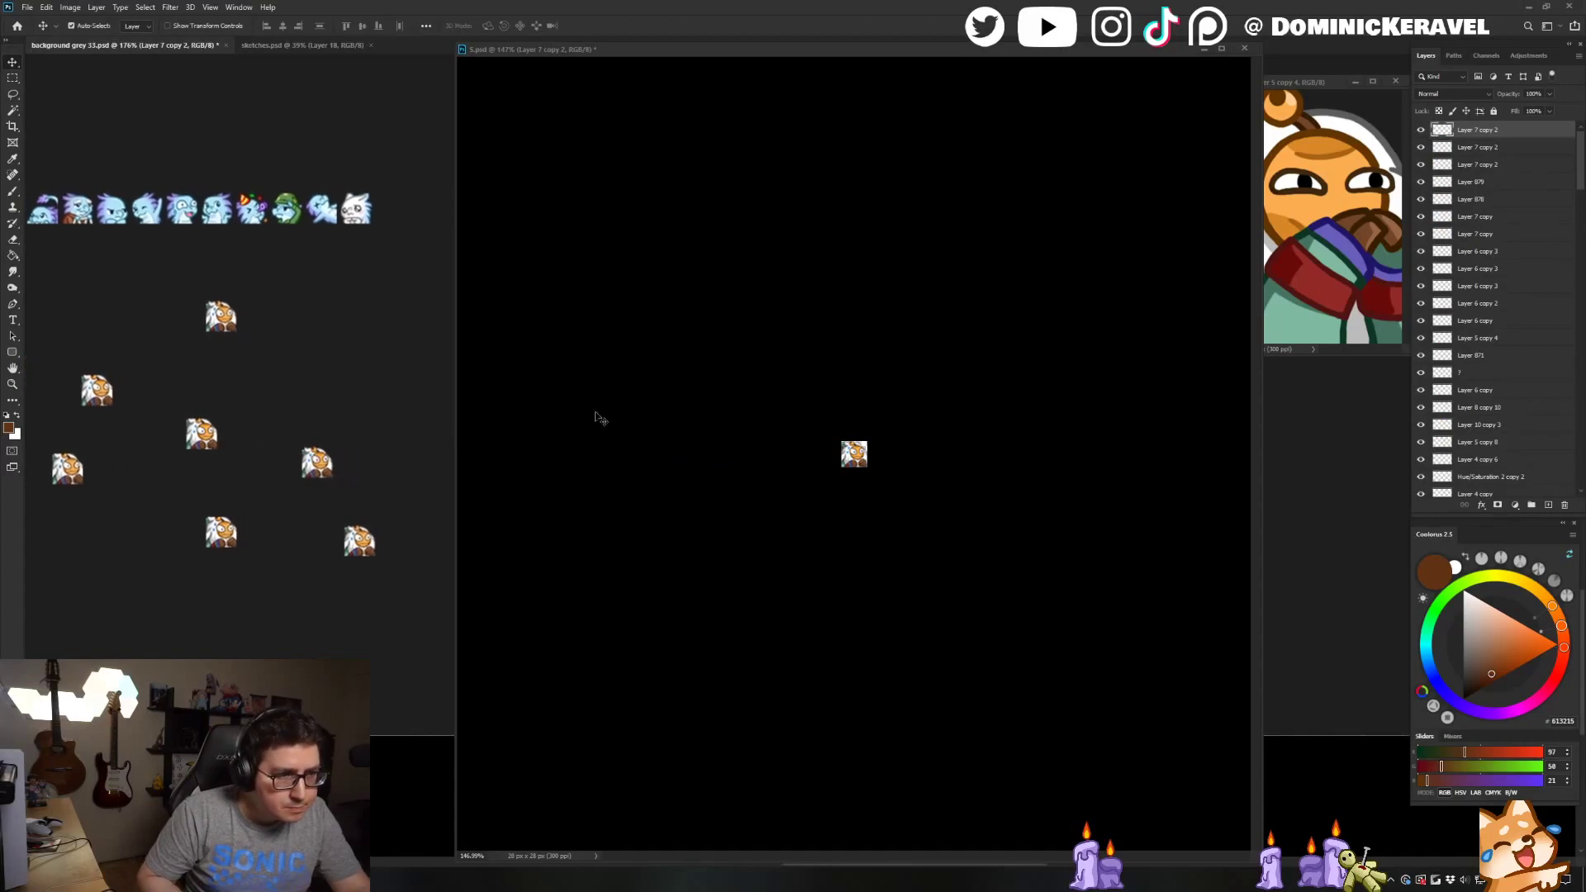
pyautogui.click(595, 415)
pyautogui.hotkey('ctrl', 'alt', 'z')
# Reshape the brown band and its dark brown outline on the hood, repainting the area beneath it and the adjoining grey hair edge
pyautogui.press('b')
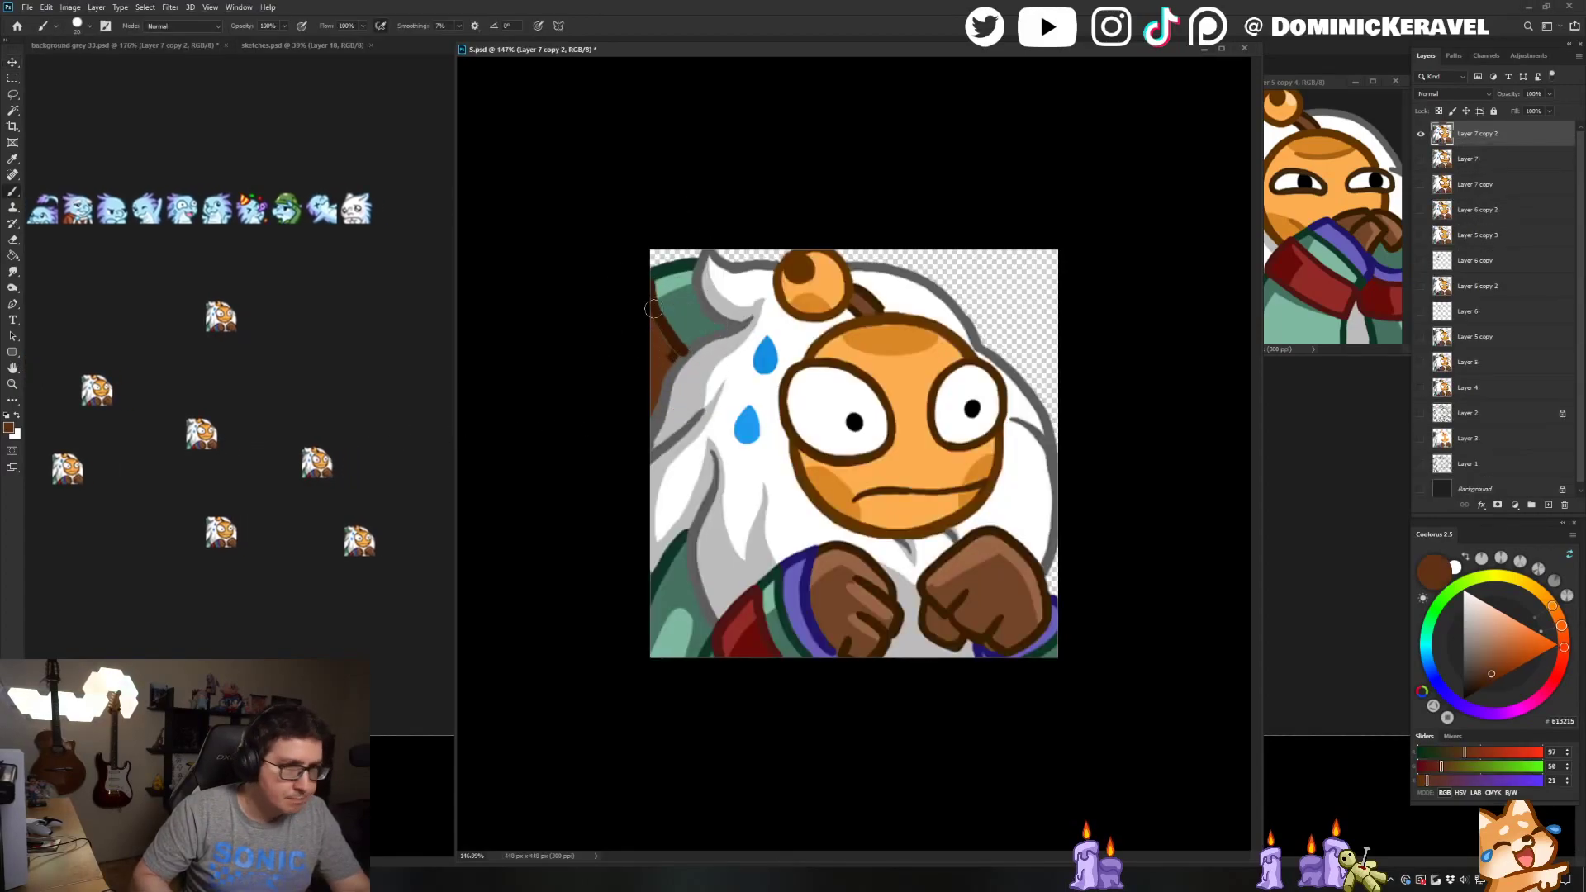
pyautogui.keyDown('alt'); pyautogui.click(669, 351); pyautogui.keyUp('alt')
pyautogui.moveTo(656, 380)
pyautogui.mouseDown()
pyautogui.moveTo(649, 343)
pyautogui.moveTo(665, 379)
pyautogui.mouseUp()
pyautogui.keyDown('alt'); pyautogui.click(666, 316); pyautogui.keyUp('alt')
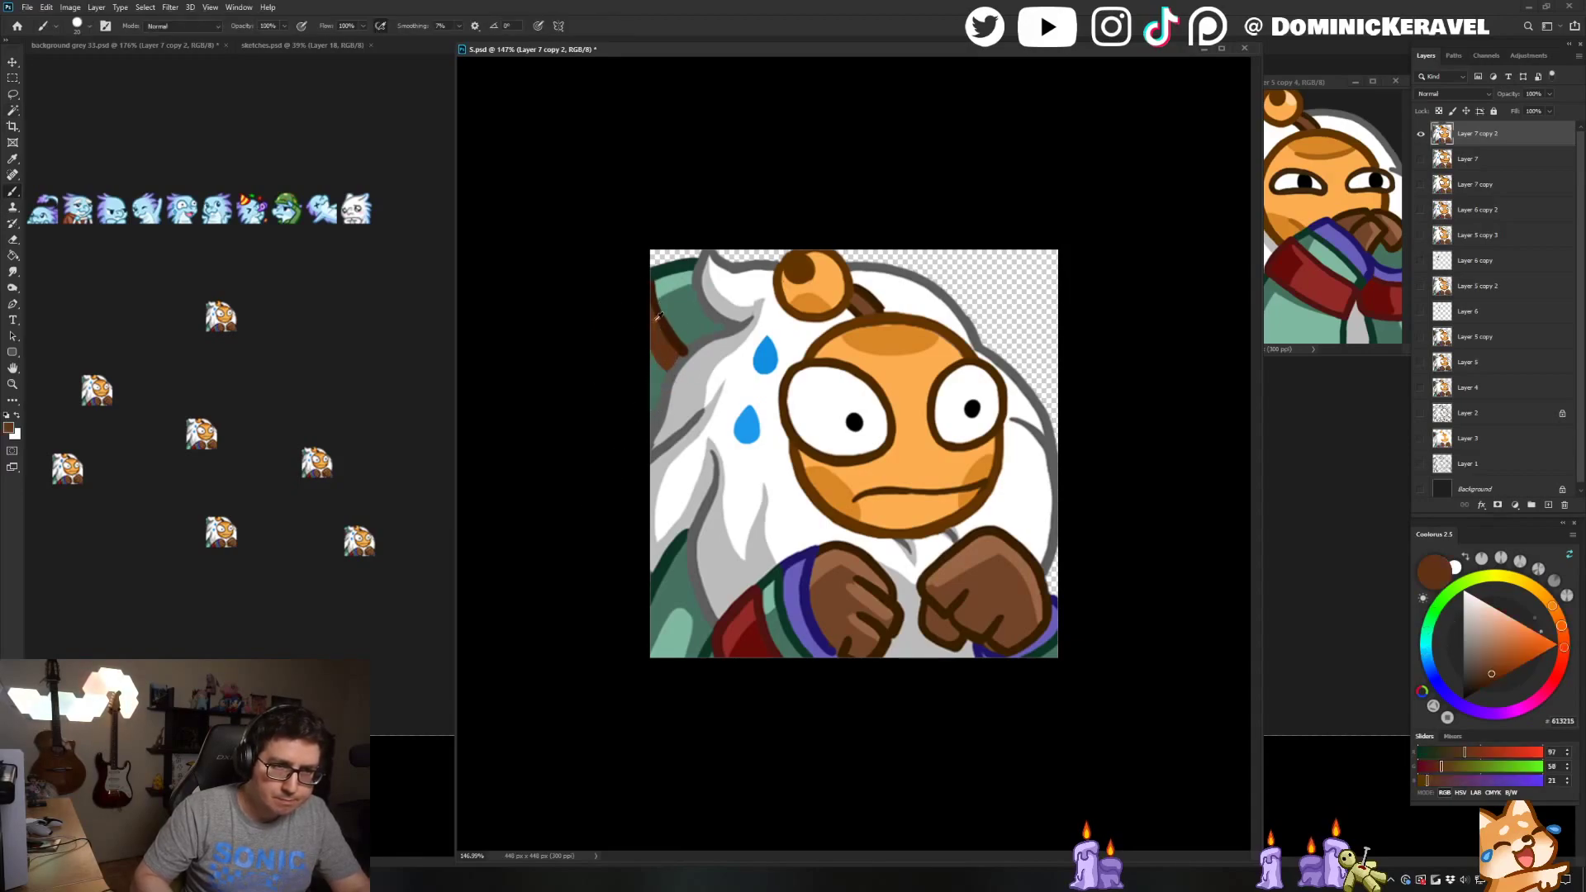
pyautogui.keyDown('alt'); pyautogui.click(651, 303); pyautogui.keyUp('alt')
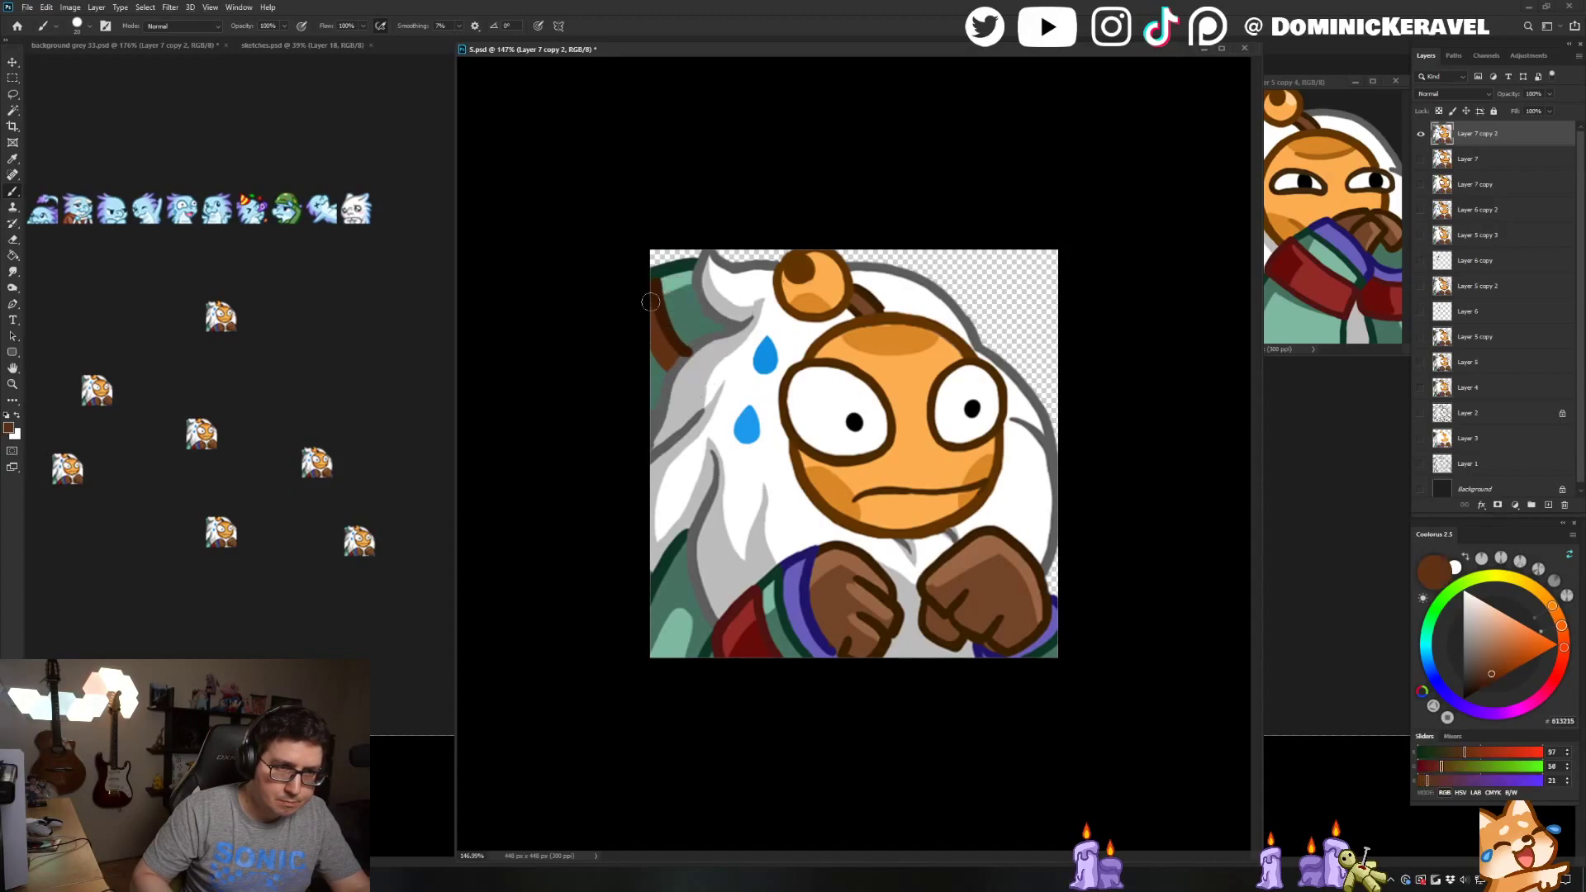
pyautogui.keyDown('alt'); pyautogui.click(667, 296); pyautogui.keyUp('alt')
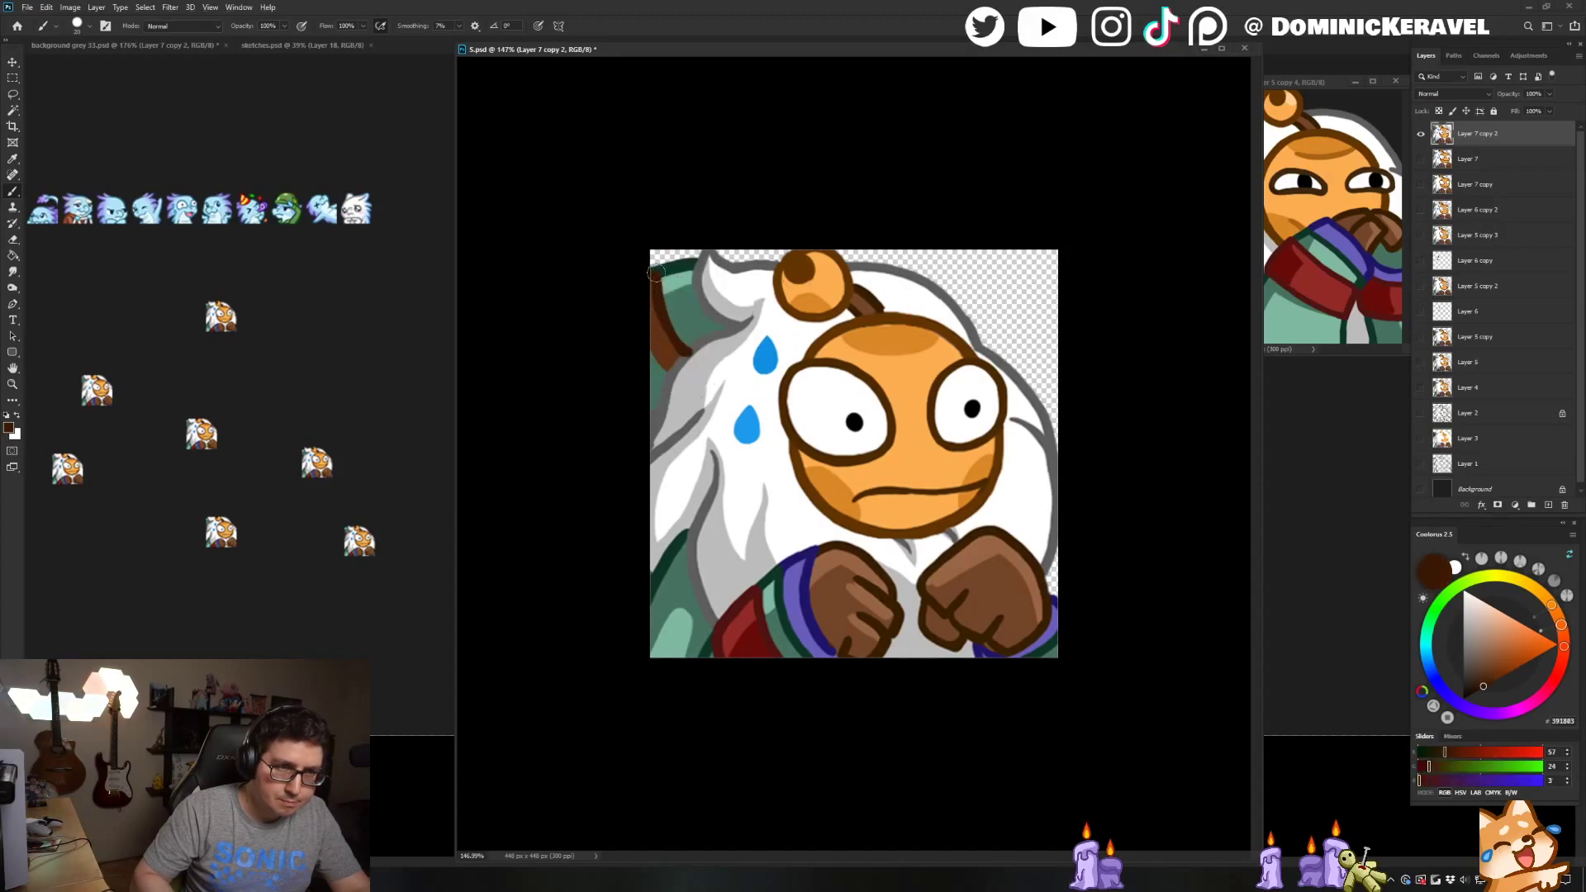
pyautogui.keyDown('alt'); pyautogui.click(656, 355); pyautogui.keyUp('alt')
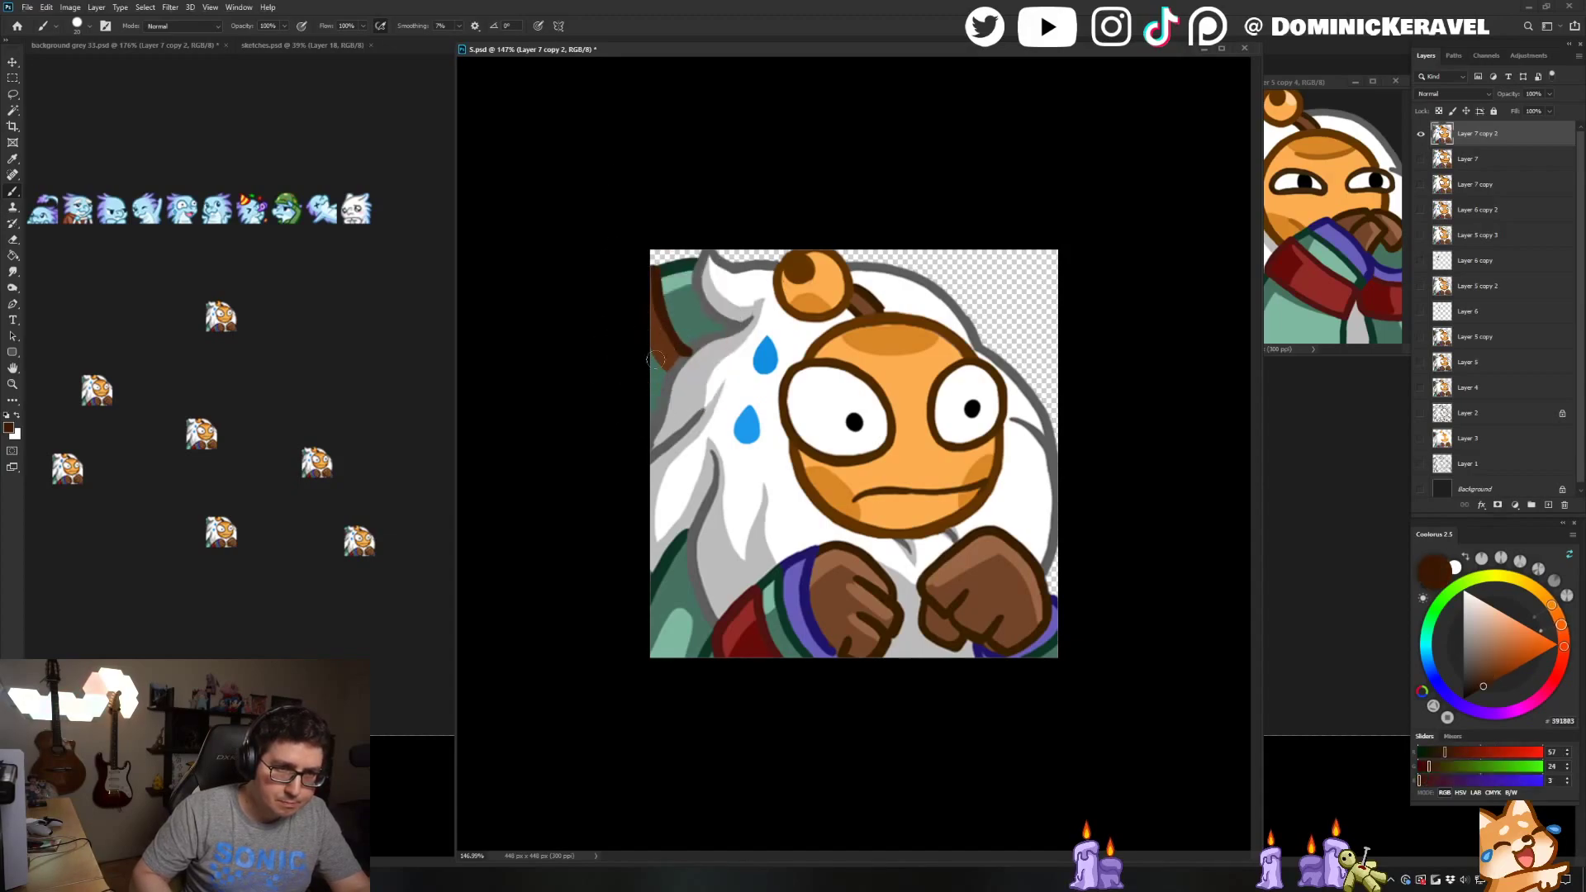
pyautogui.keyDown('alt'); pyautogui.click(701, 340); pyautogui.keyUp('alt')
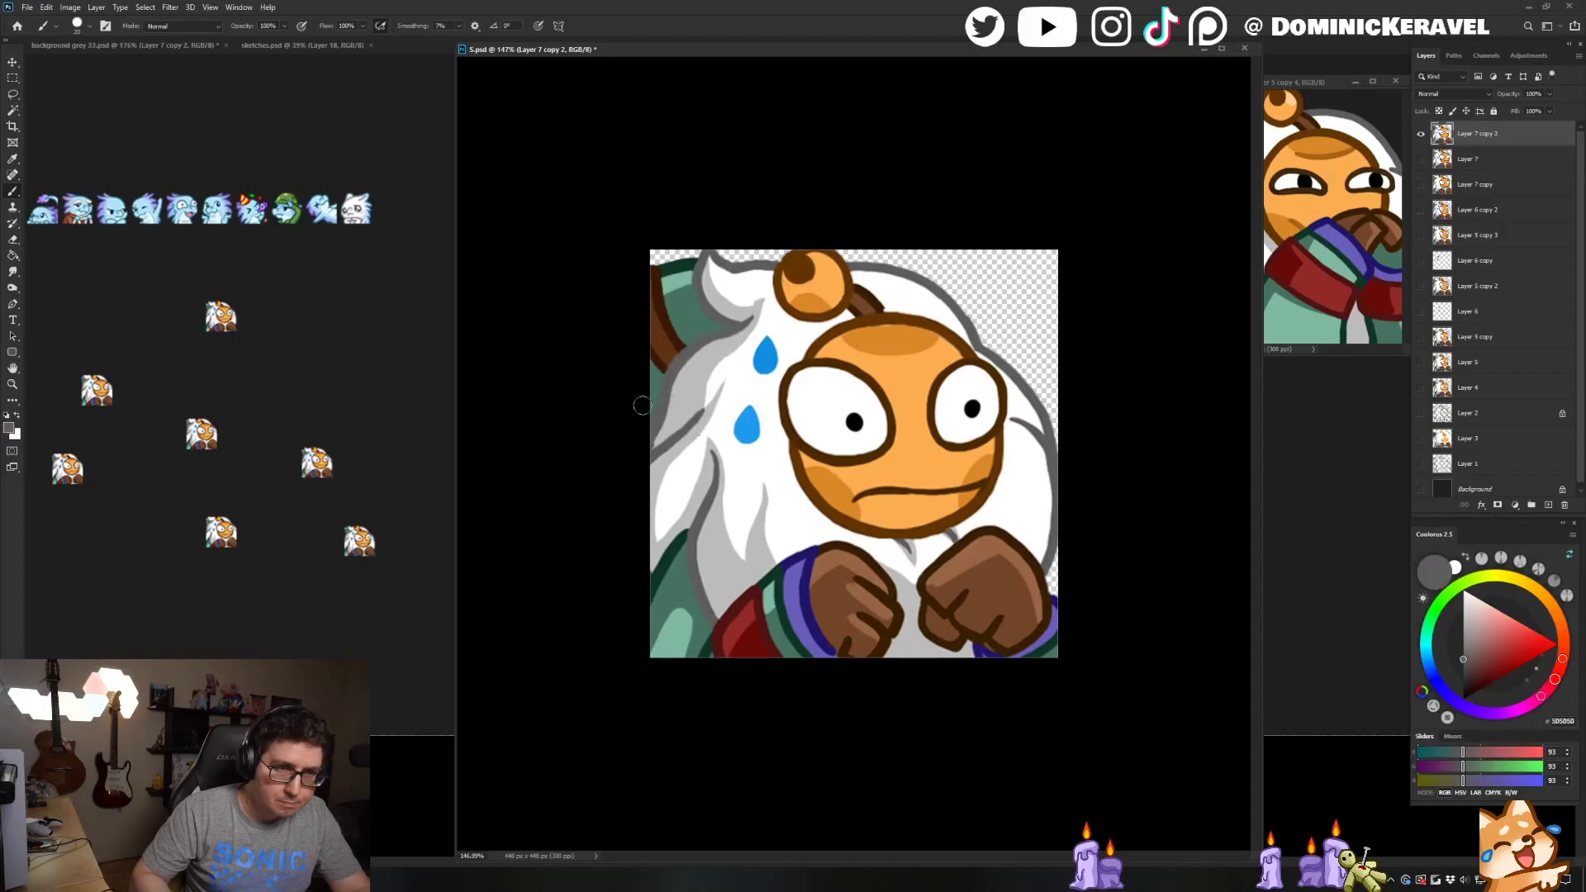
# Reduce the emote with the reshaped hood band to thumbnail size, add a copy to the sheet, and restore its full size
pyautogui.press('d')
pyautogui.hotkey('ctrl', 'alt', 'i')
pyautogui.write('32')
pyautogui.press('Return')
pyautogui.press('v')
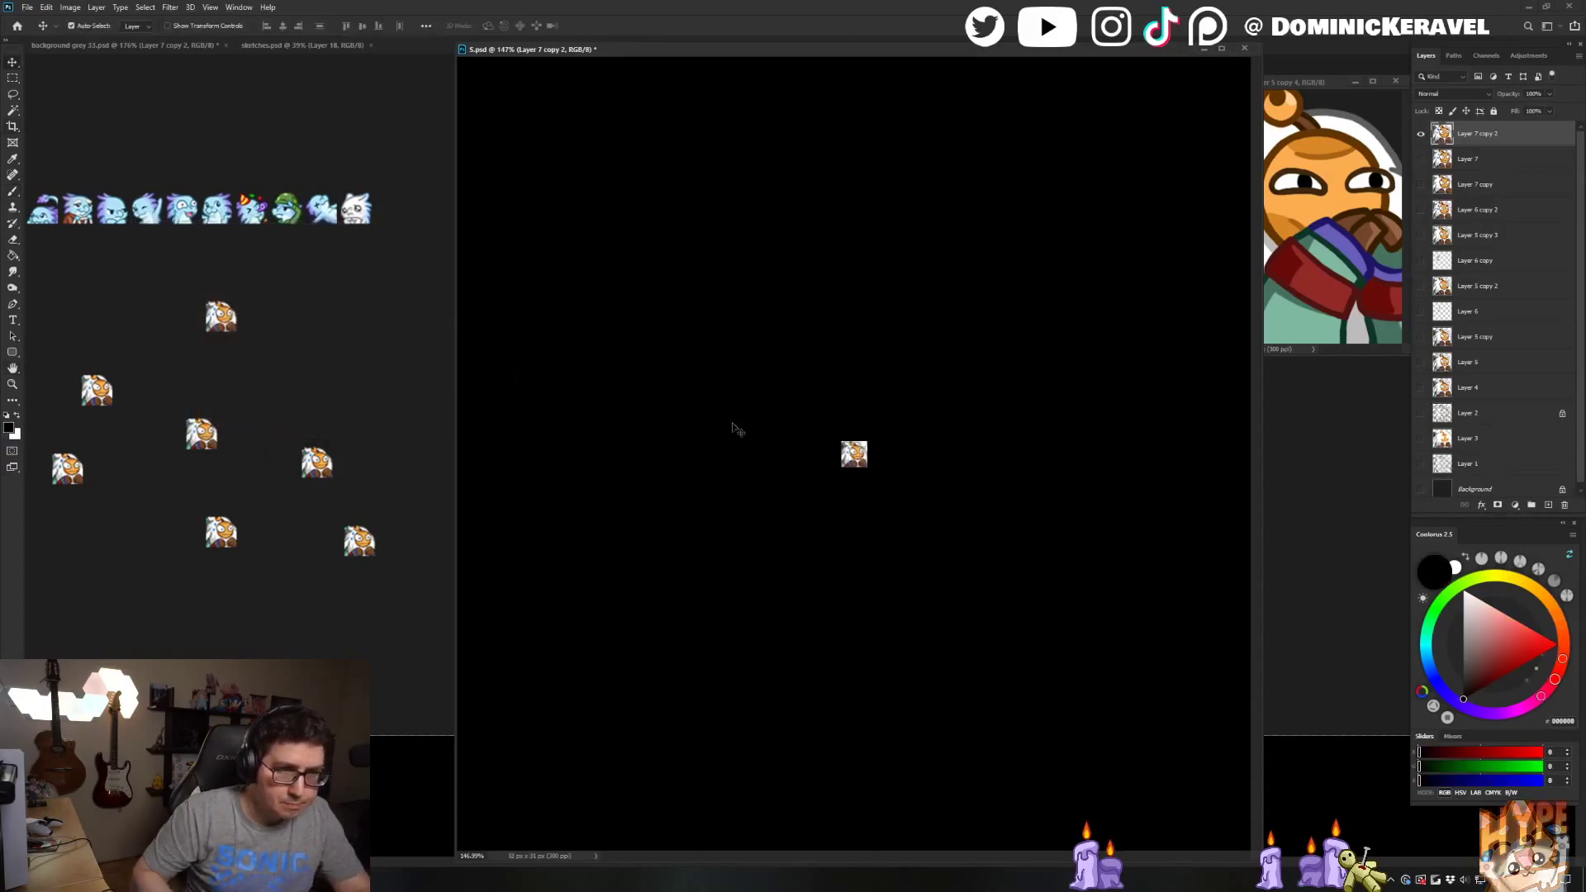
pyautogui.moveTo(732, 428); pyautogui.dragTo(337, 550)
pyautogui.click(610, 339)
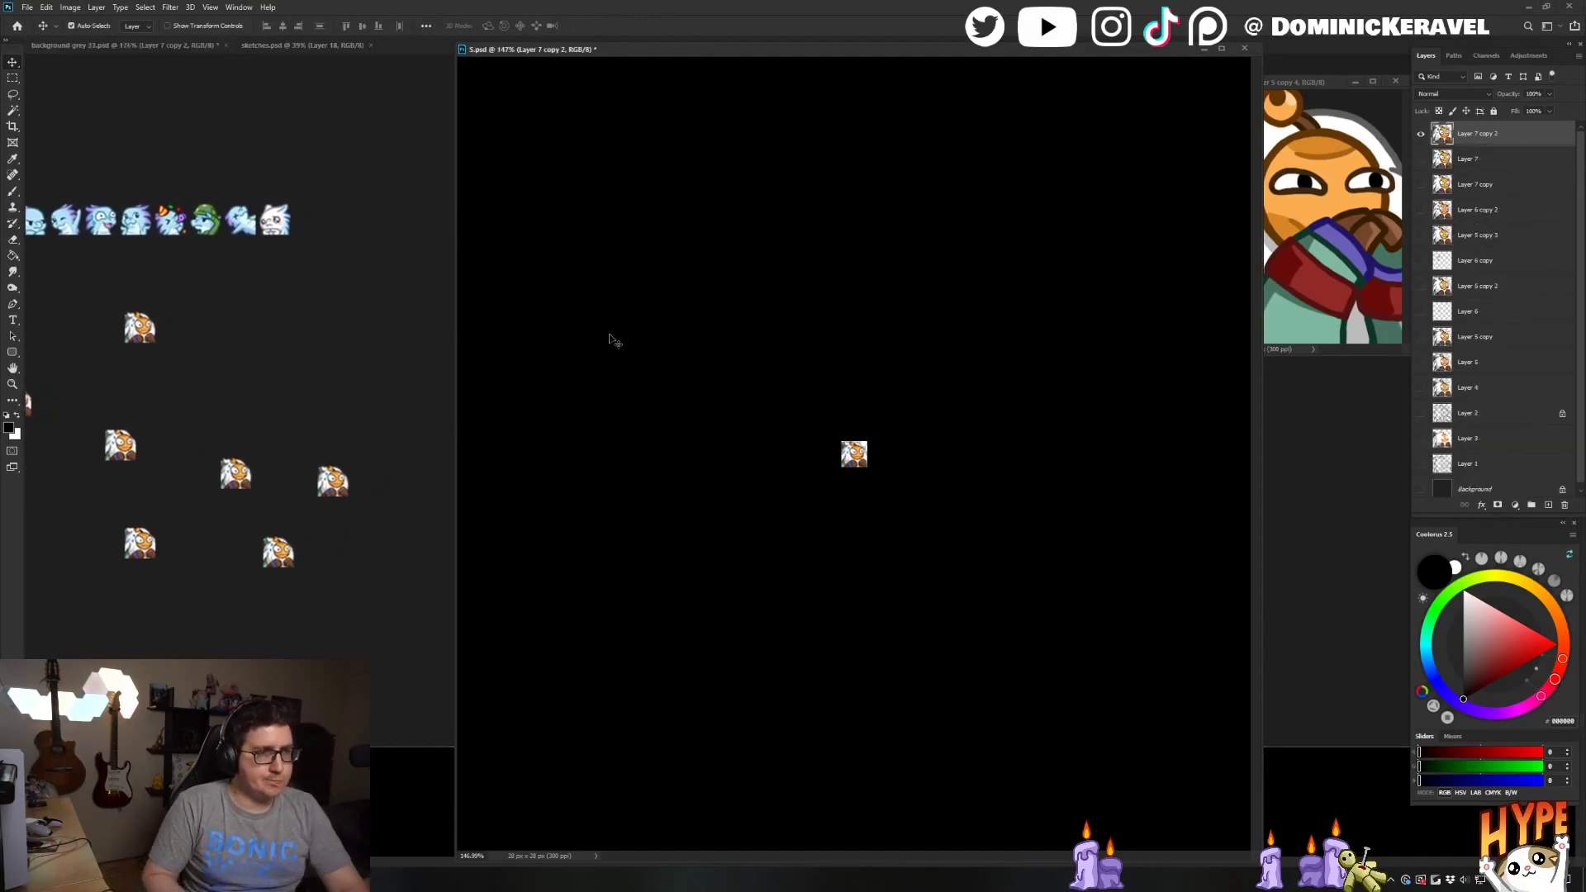
pyautogui.hotkey('ctrl', 'z')
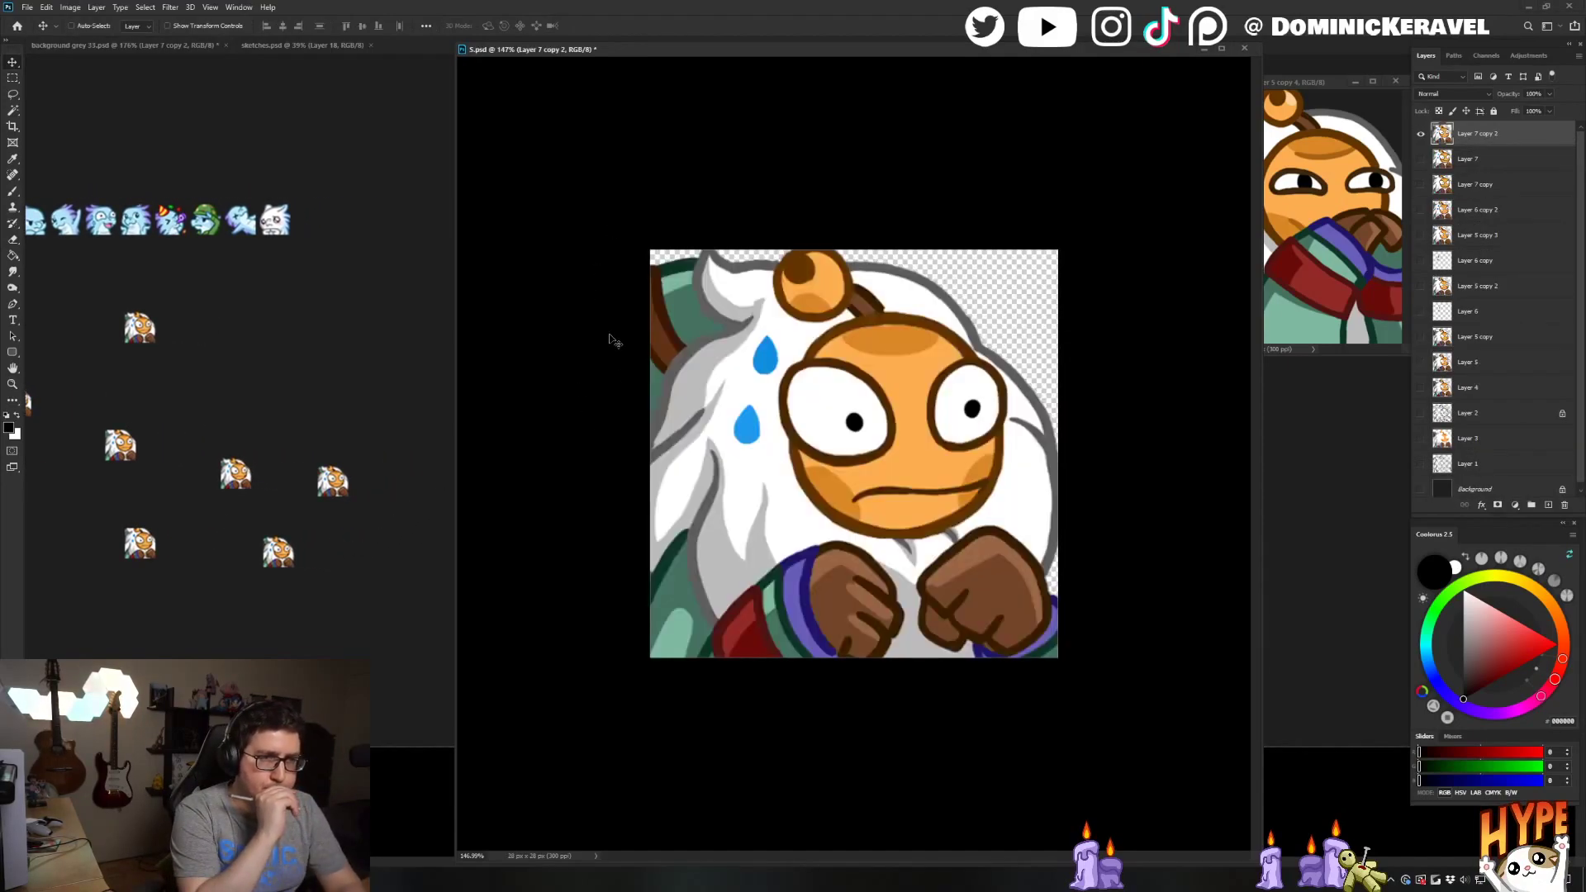
# Redraw the hair tuft over the hood narrower with sampled dark grey and white, covering its old edge with hood green
pyautogui.press('b')
pyautogui.keyDown('alt'); pyautogui.click(742, 267); pyautogui.keyUp('alt')
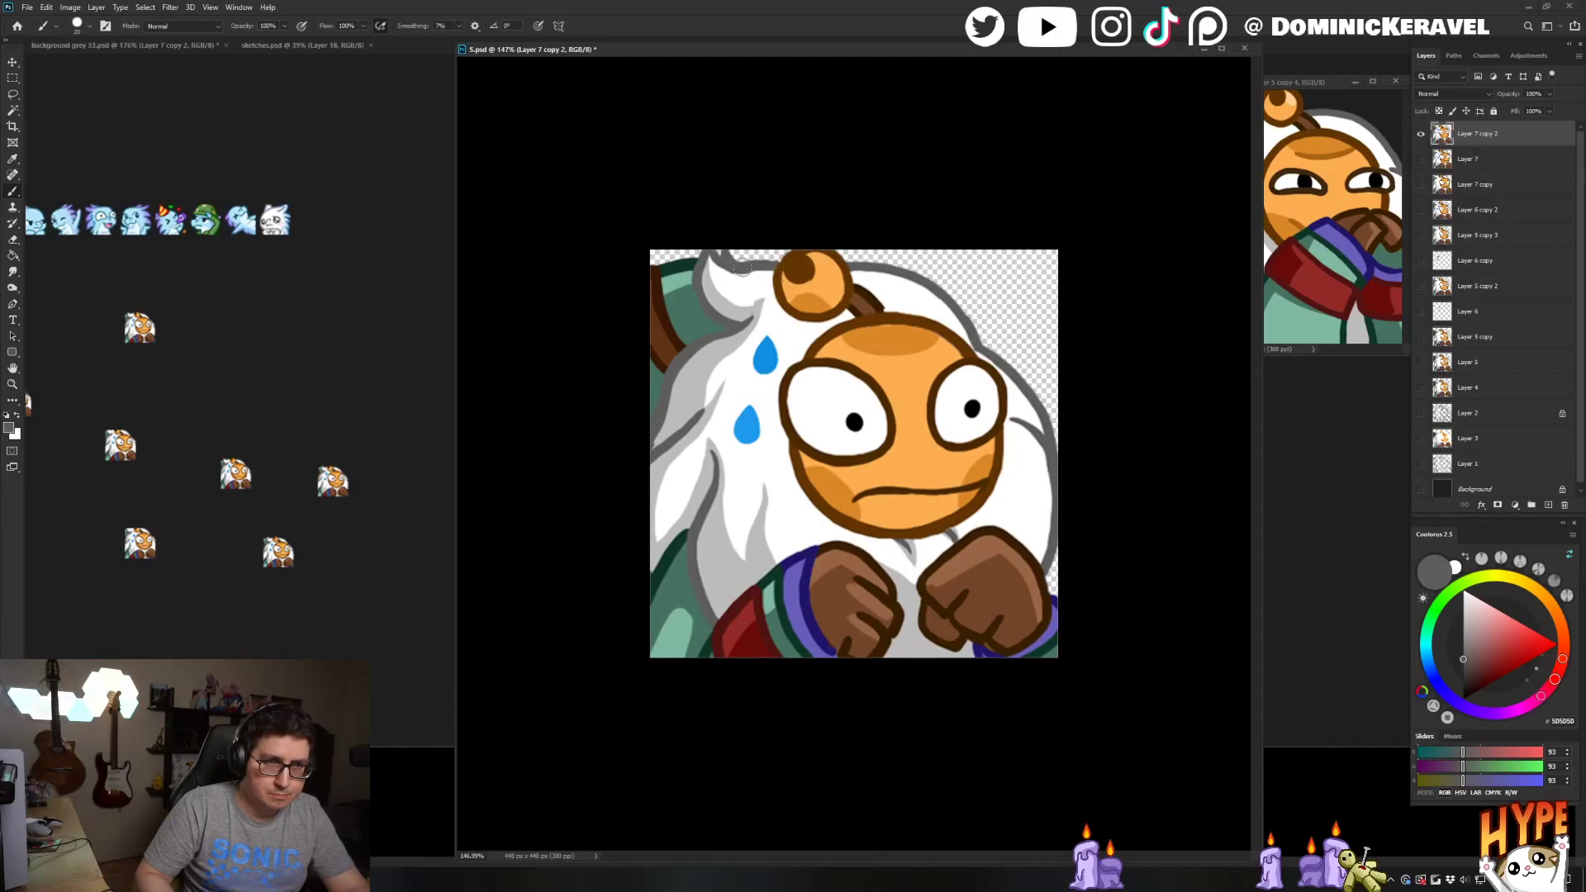
pyautogui.moveTo(716, 264); pyautogui.dragTo(740, 314)
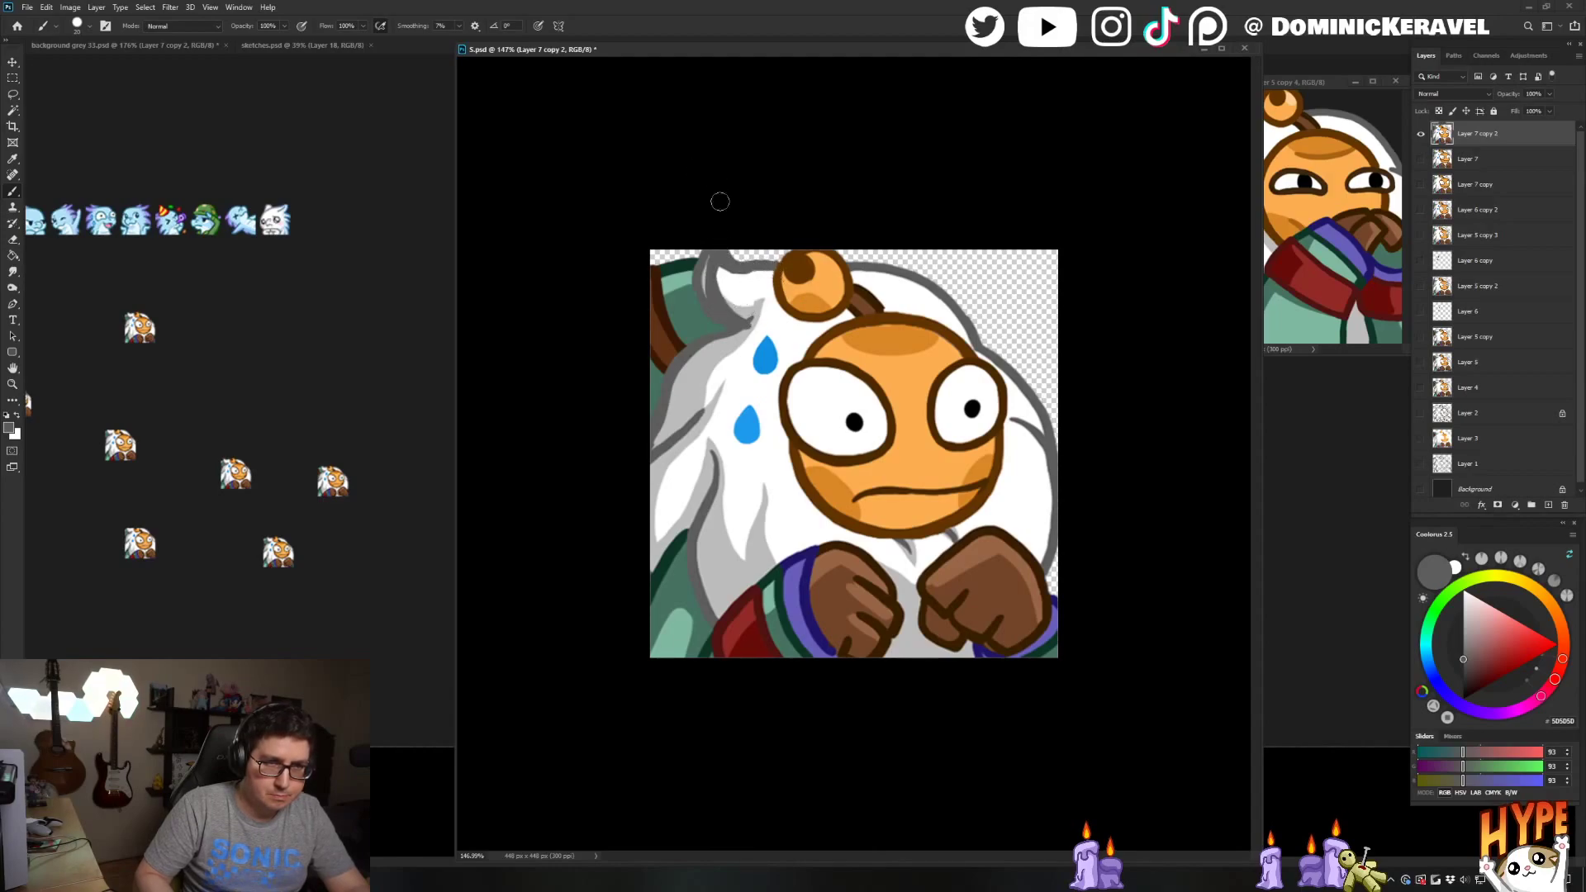
pyautogui.keyDown('alt'); pyautogui.click(751, 275); pyautogui.keyUp('alt')
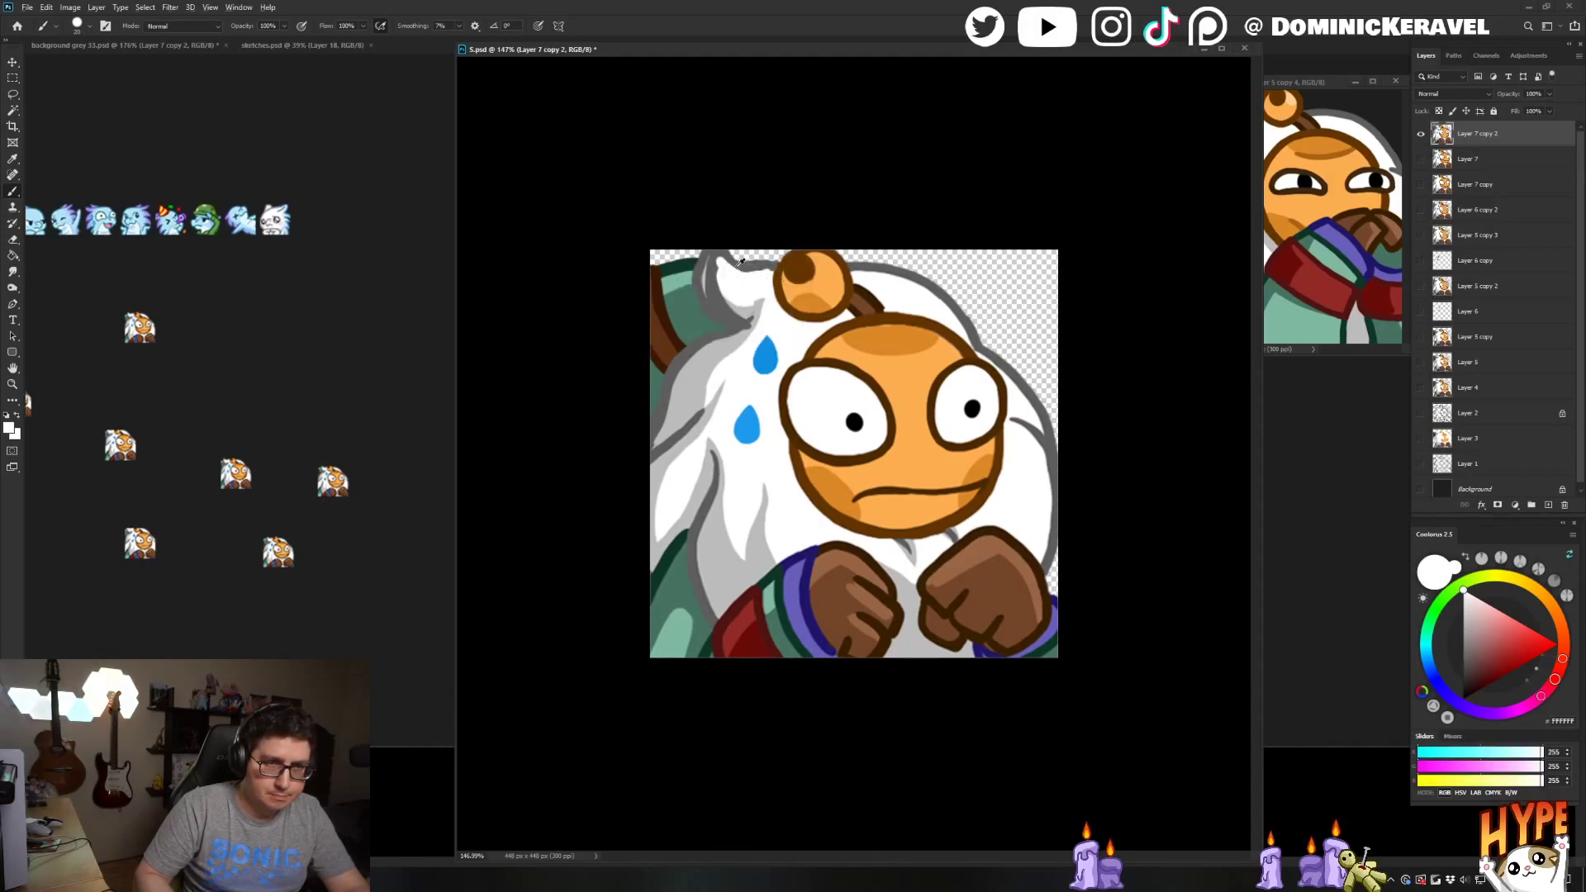
pyautogui.keyDown('alt'); pyautogui.click(706, 271); pyautogui.keyUp('alt')
pyautogui.keyDown('alt'); pyautogui.click(695, 312); pyautogui.keyUp('alt')
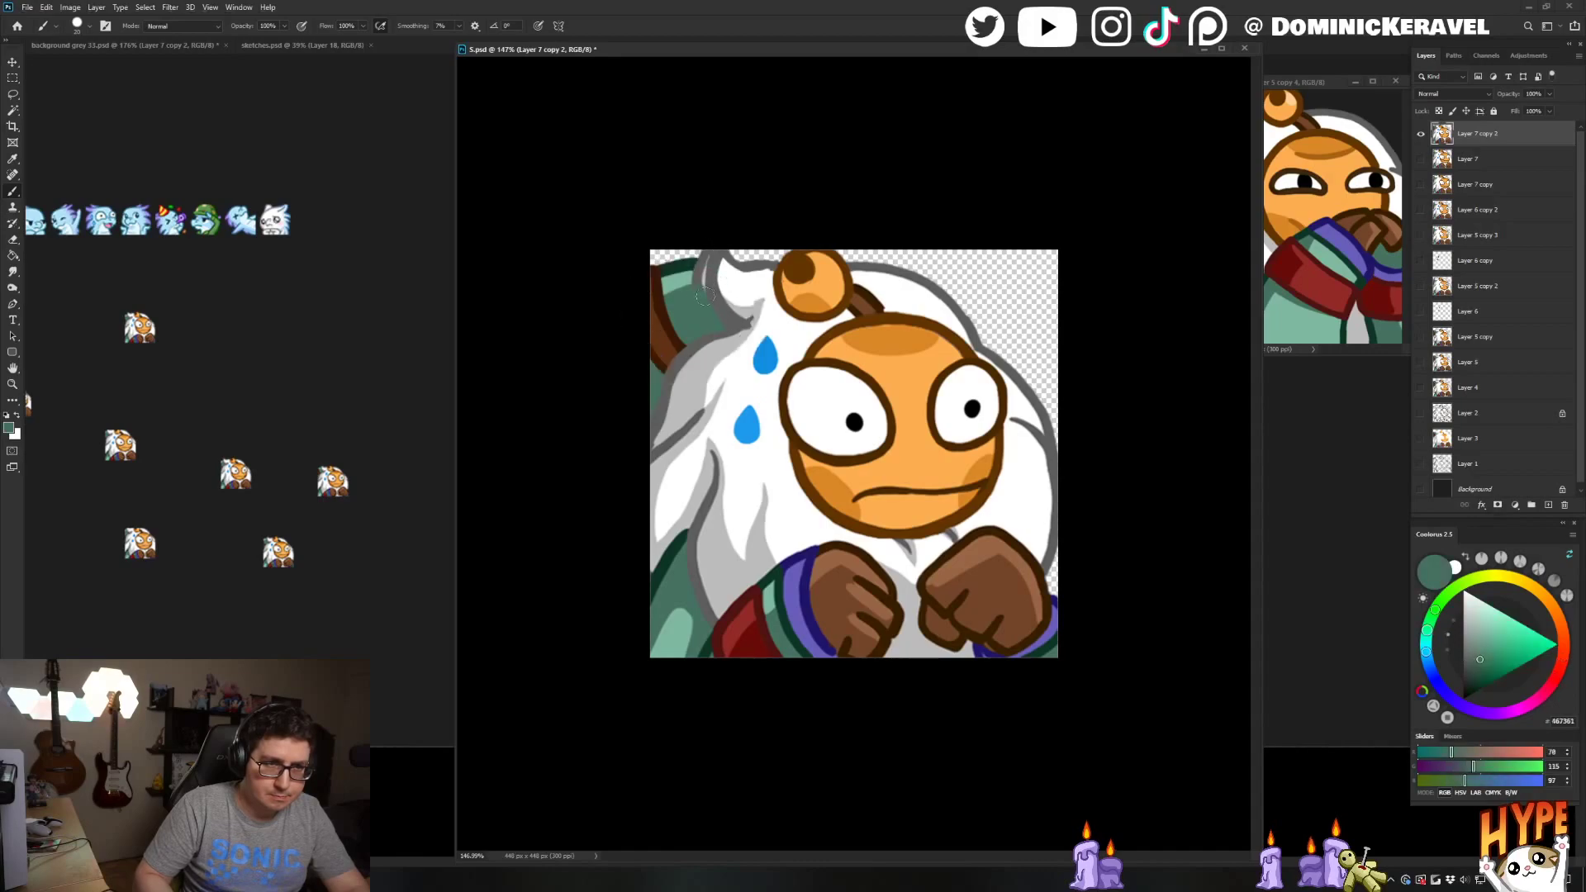
# Extend the hood's dark green upper outline to the hair tuft, erase the excess, and touch up the fill with sampled green
pyautogui.keyDown('alt'); pyautogui.click(683, 265); pyautogui.keyUp('alt')
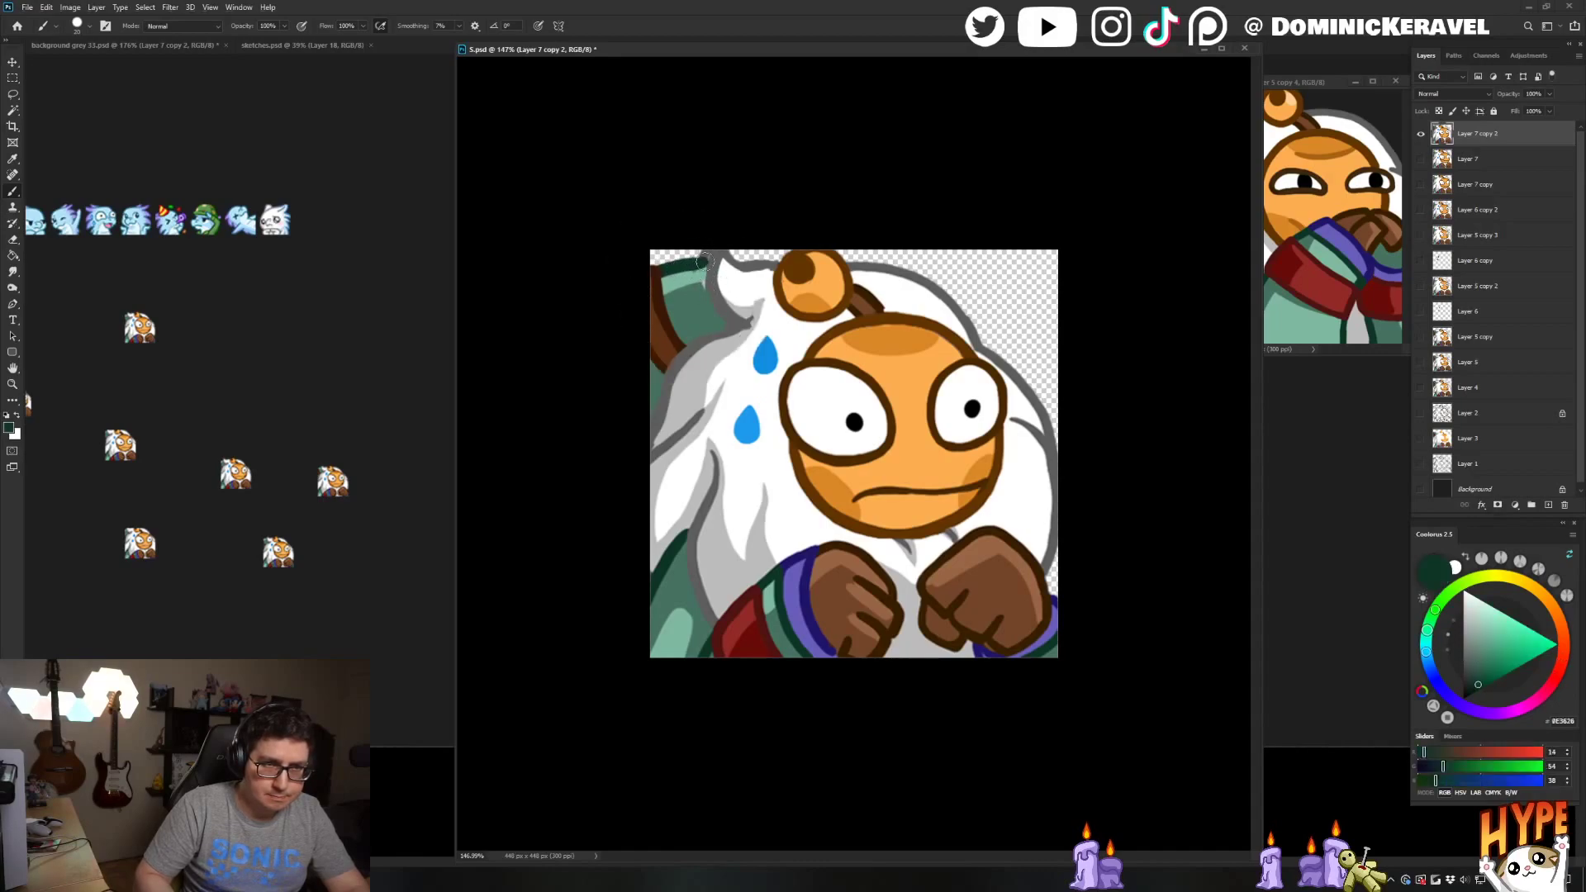
pyautogui.moveTo(685, 260); pyautogui.dragTo(706, 244)
pyautogui.press('e')
pyautogui.press('b')
pyautogui.keyDown('alt'); pyautogui.click(706, 257); pyautogui.keyUp('alt')
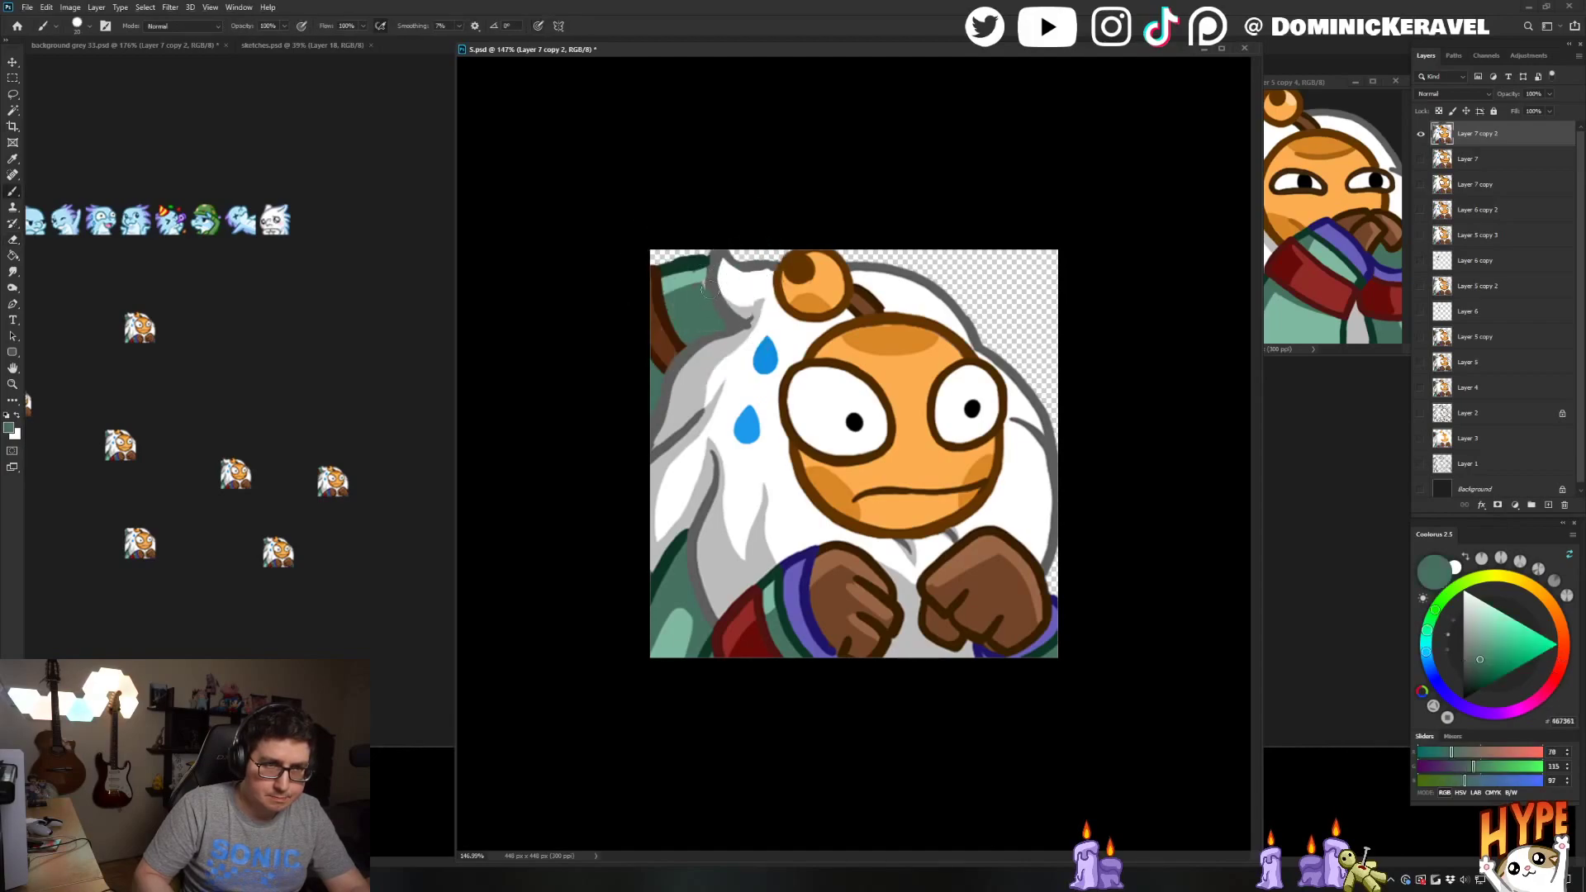
pyautogui.keyDown('alt'); pyautogui.click(747, 322); pyautogui.keyUp('alt')
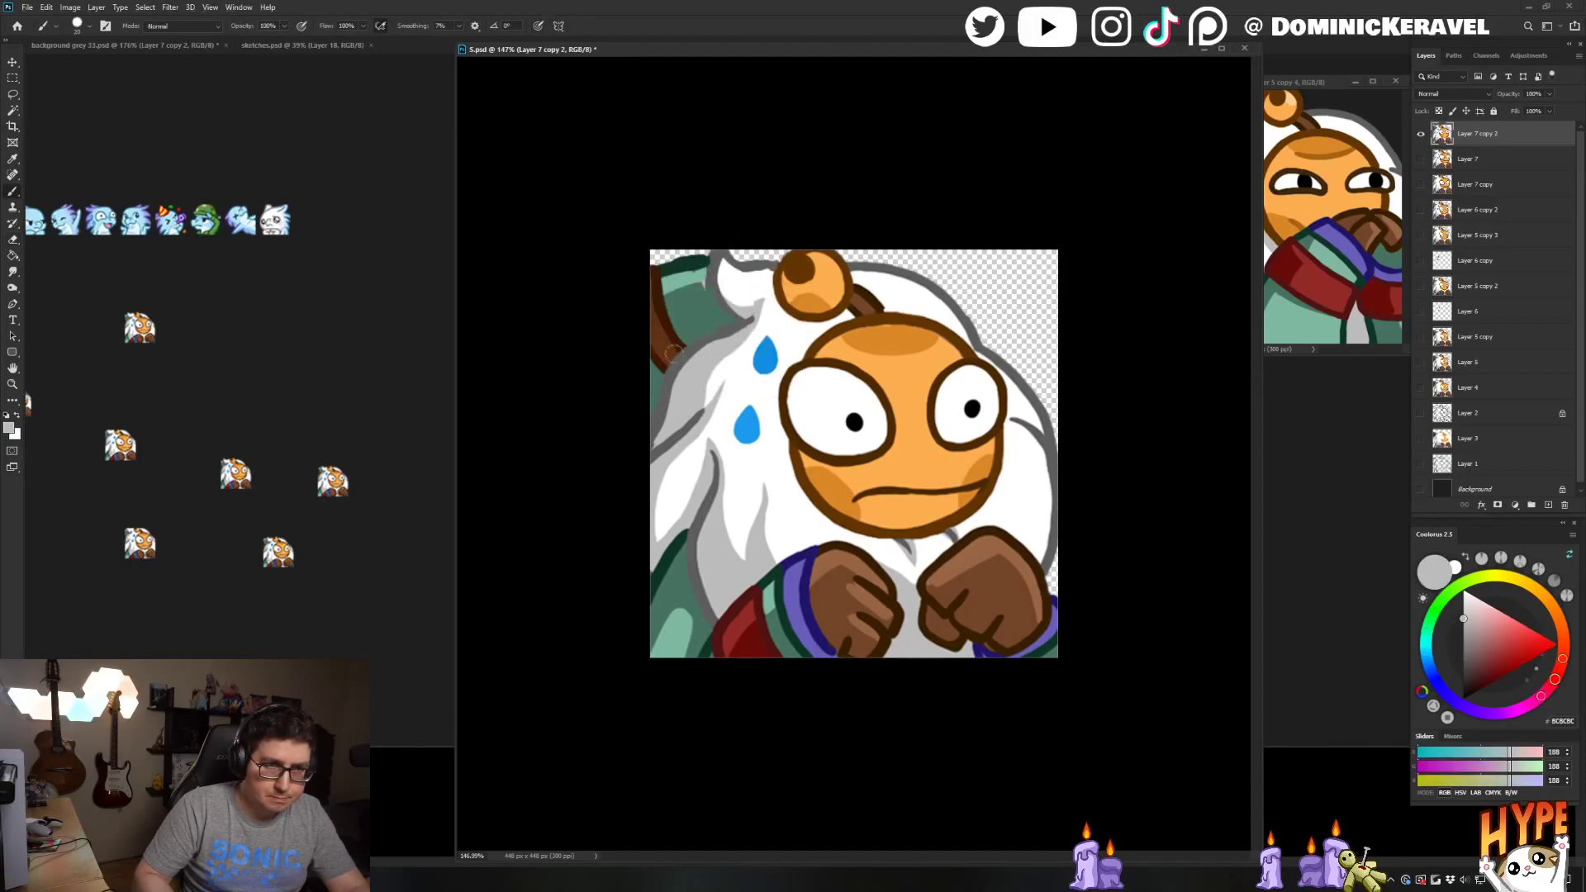
# Extend the hood's brown band to the canvas's upper edge with sampled brown, redraw its dark brown outline, and touch up the adjoining green
pyautogui.keyDown('alt'); pyautogui.click(665, 312); pyautogui.keyUp('alt')
pyautogui.moveTo(667, 260); pyautogui.dragTo(677, 334)
pyautogui.hotkey('ctrl', 'z')
pyautogui.keyDown('alt'); pyautogui.click(657, 330); pyautogui.keyUp('alt')
pyautogui.moveTo(657, 269); pyautogui.dragTo(666, 328)
pyautogui.keyDown('alt'); pyautogui.click(667, 335); pyautogui.keyUp('alt')
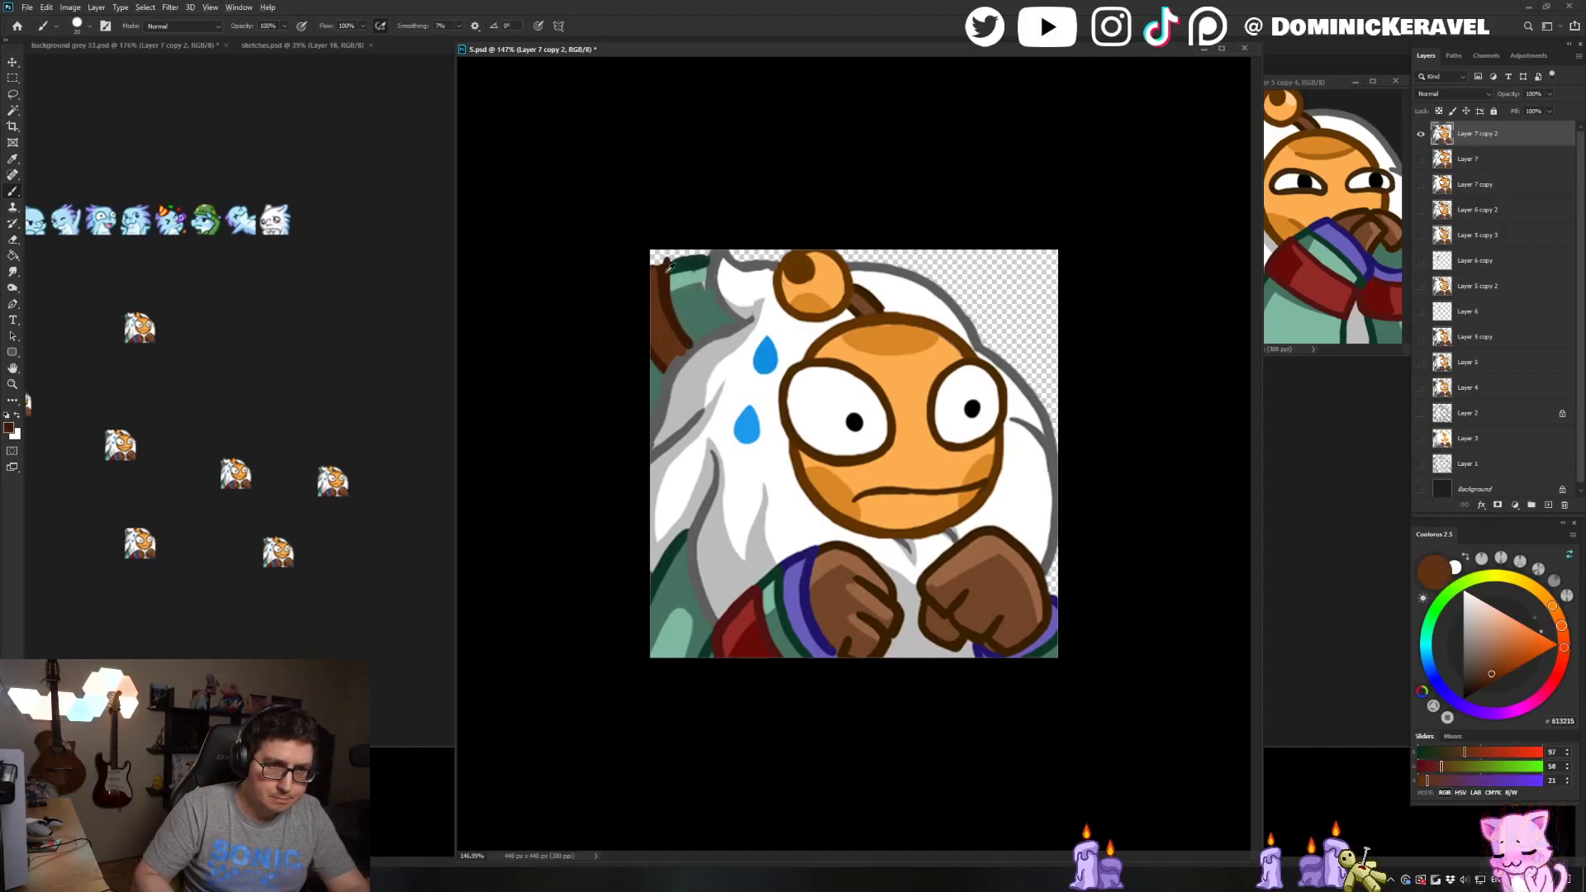
pyautogui.keyDown('alt'); pyautogui.click(657, 366); pyautogui.keyUp('alt')
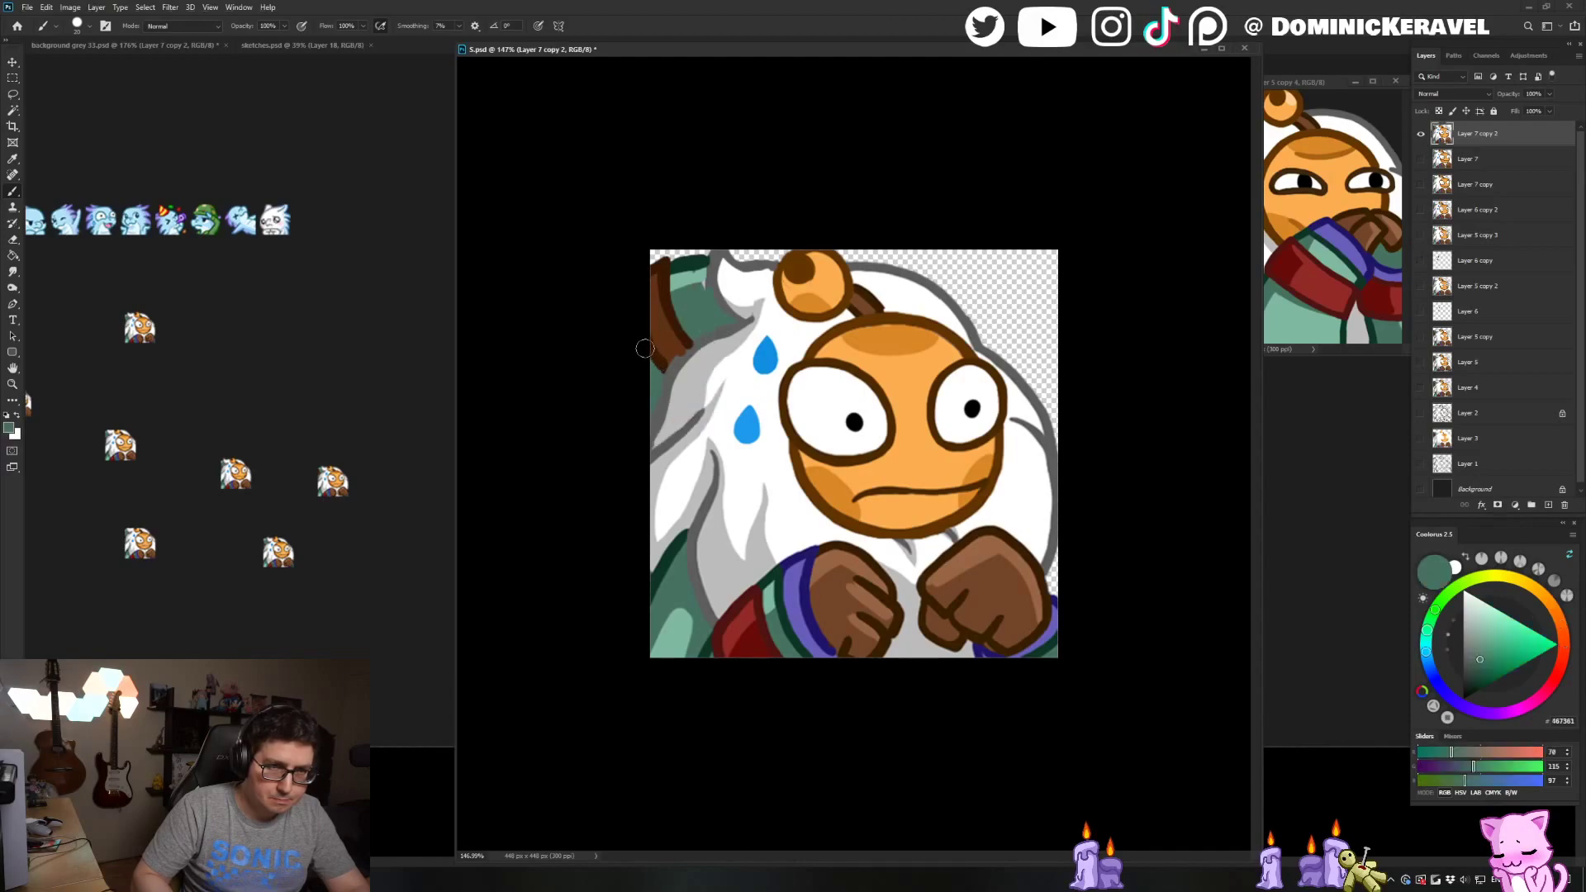
# Touch up the hood's green edge beside the hair tuft and redraw the tuft's lower outline with sampled dark grey and light grey
pyautogui.keyDown('alt'); pyautogui.click(705, 266); pyautogui.keyUp('alt')
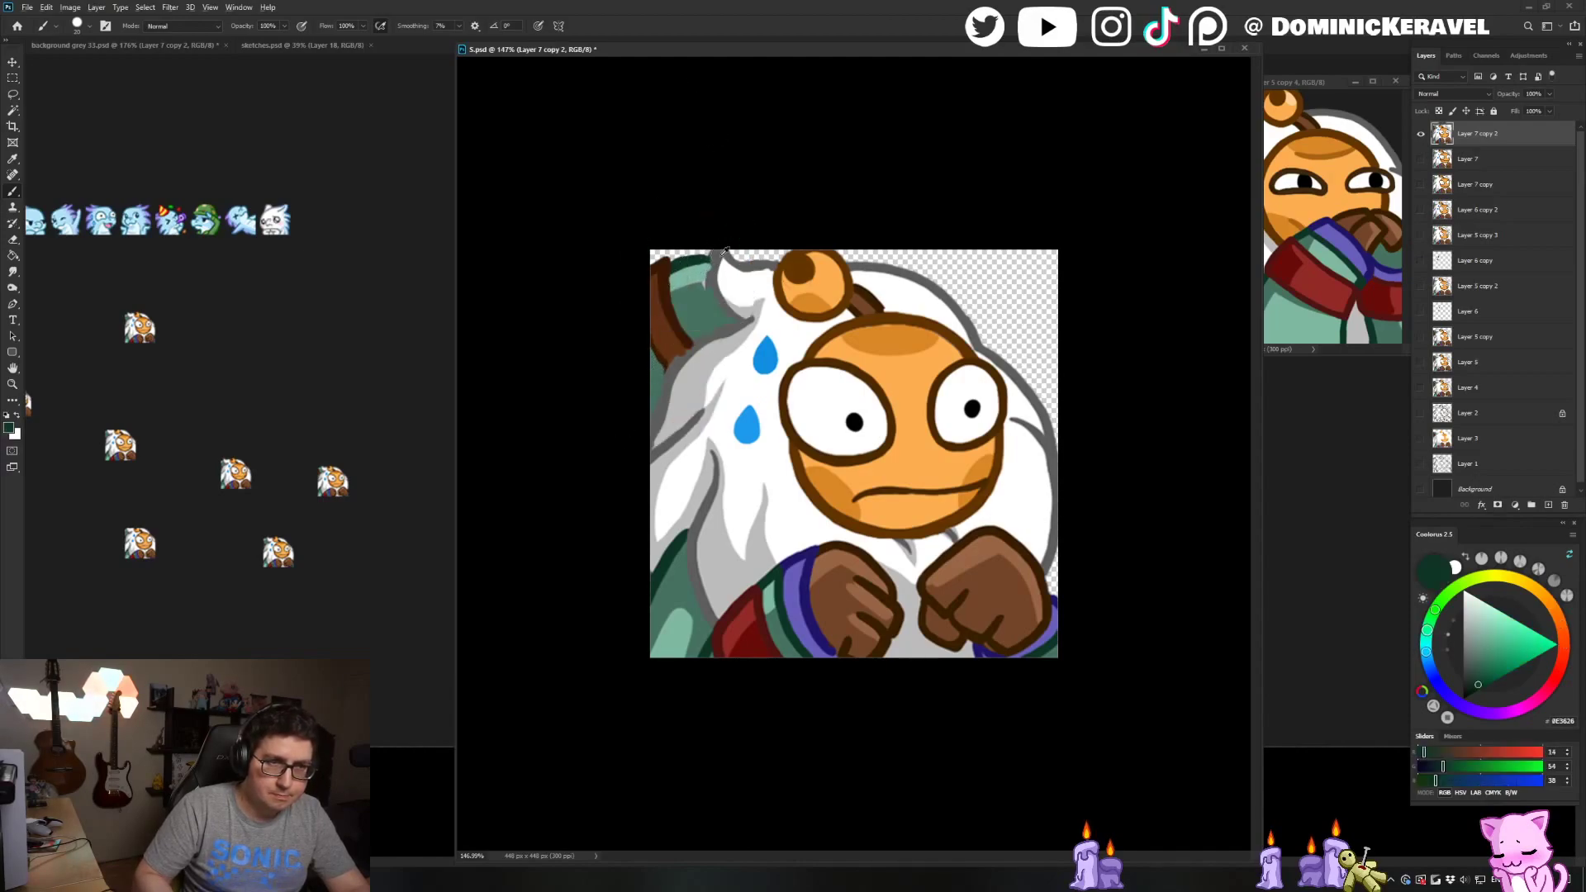
pyautogui.keyDown('alt'); pyautogui.click(705, 285); pyautogui.keyUp('alt')
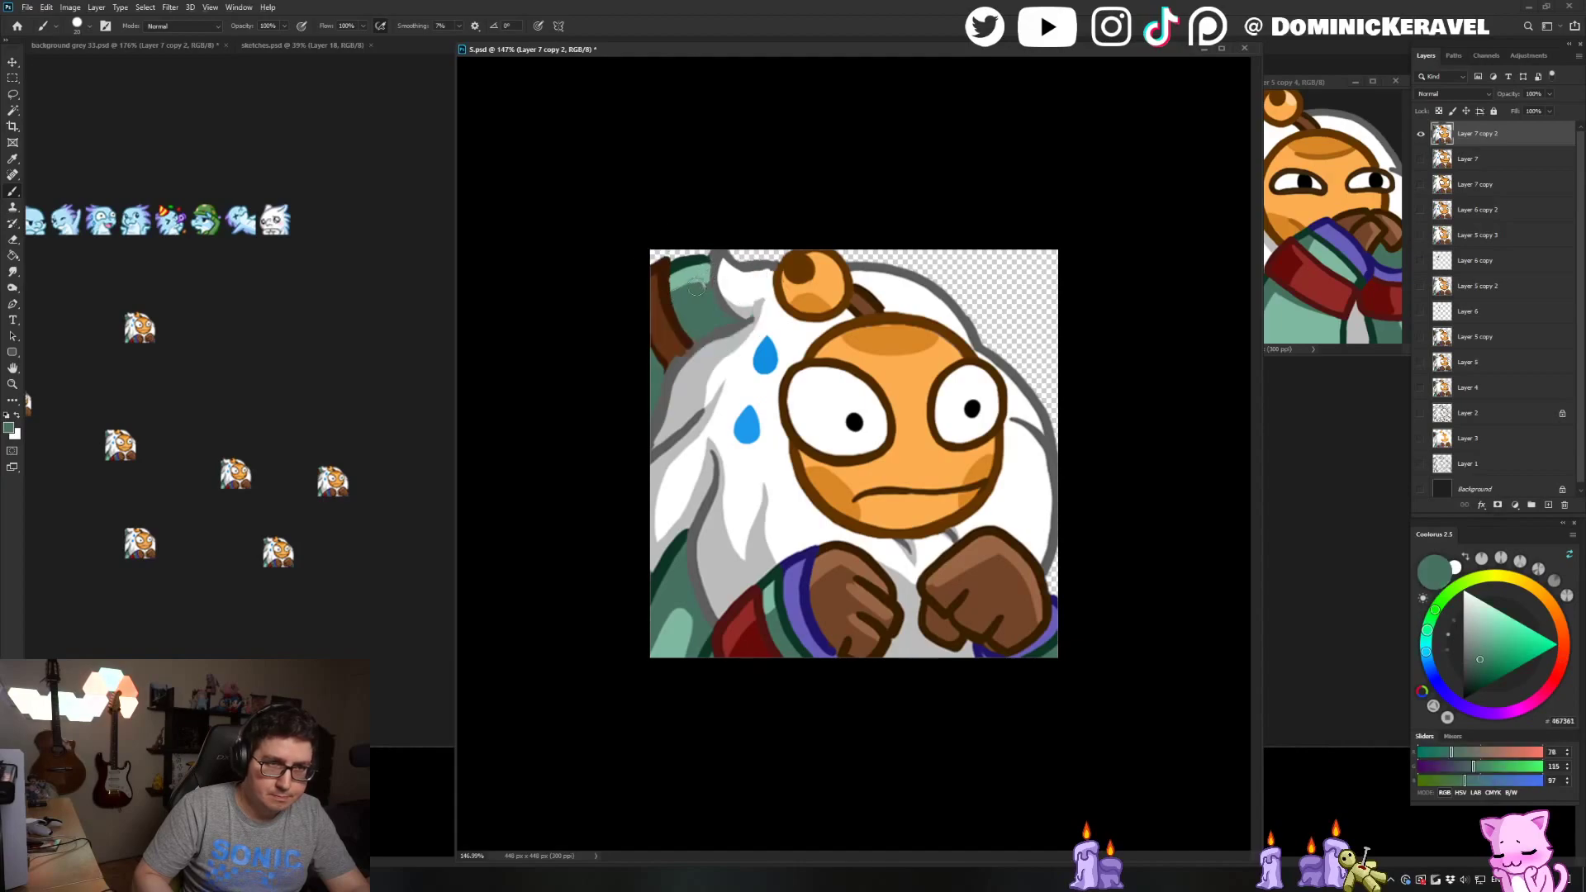
pyautogui.keyDown('alt'); pyautogui.click(719, 250); pyautogui.keyUp('alt')
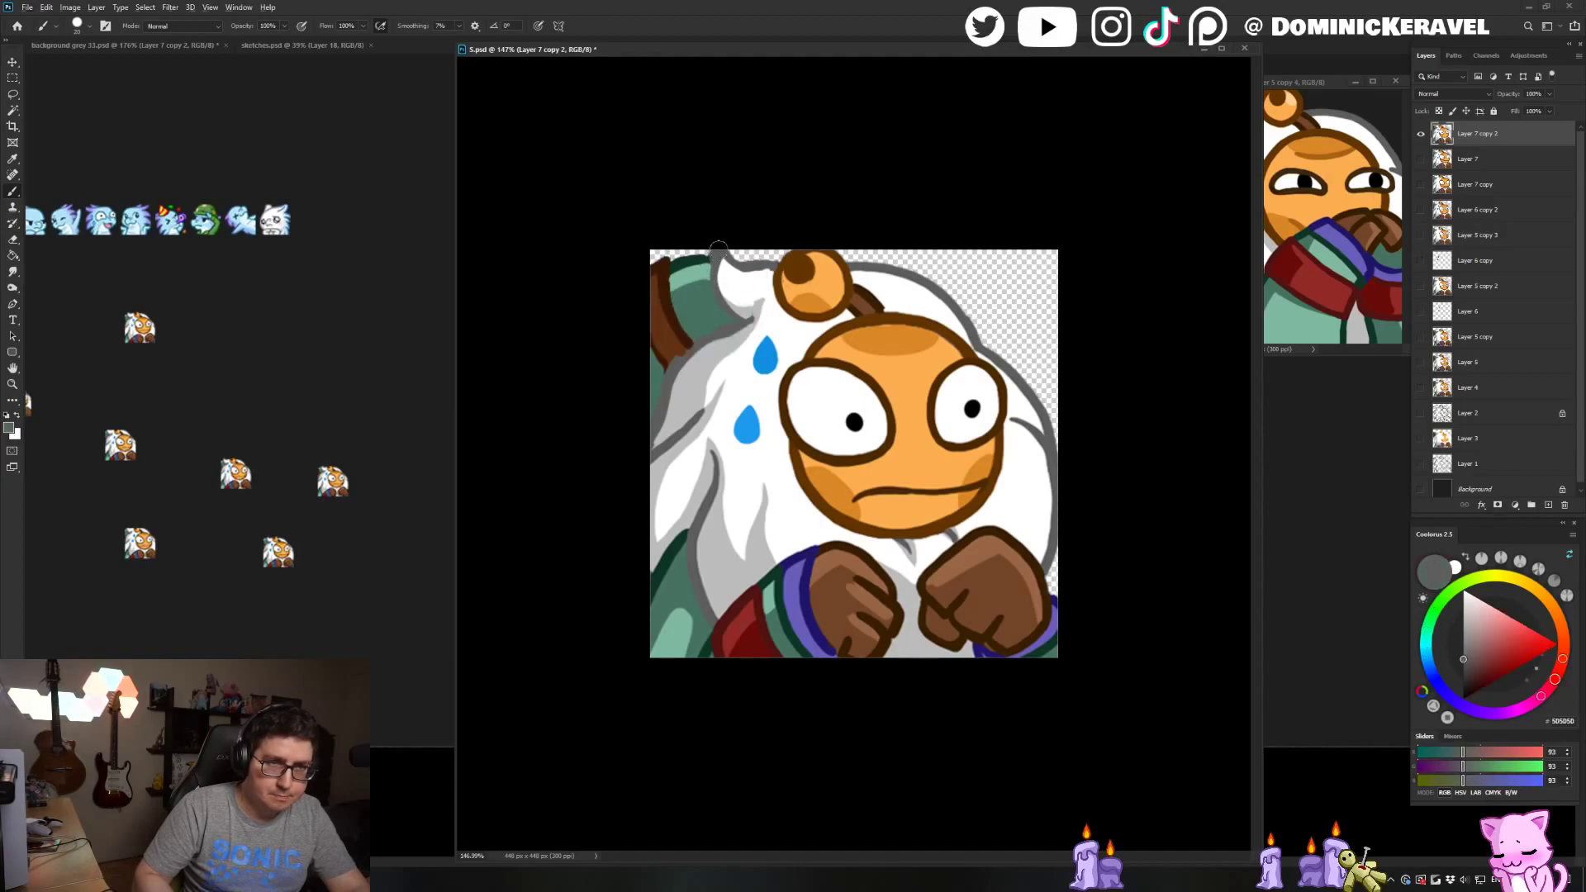
pyautogui.moveTo(736, 316); pyautogui.dragTo(759, 316)
pyautogui.keyDown('alt'); pyautogui.click(734, 332); pyautogui.keyUp('alt')
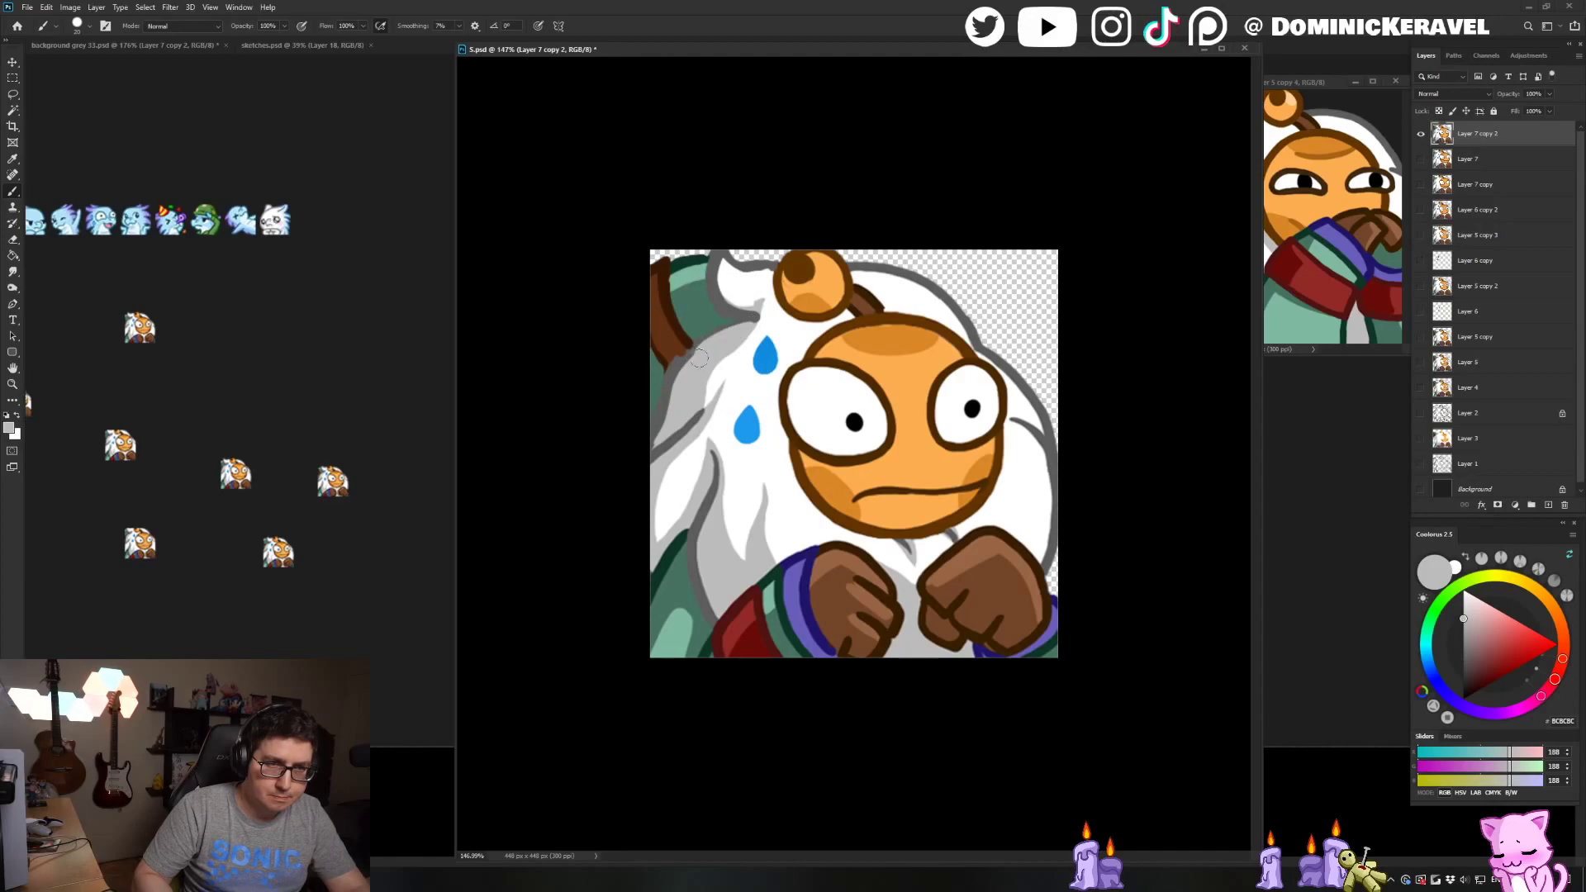
pyautogui.keyDown('alt'); pyautogui.click(755, 313); pyautogui.keyUp('alt')
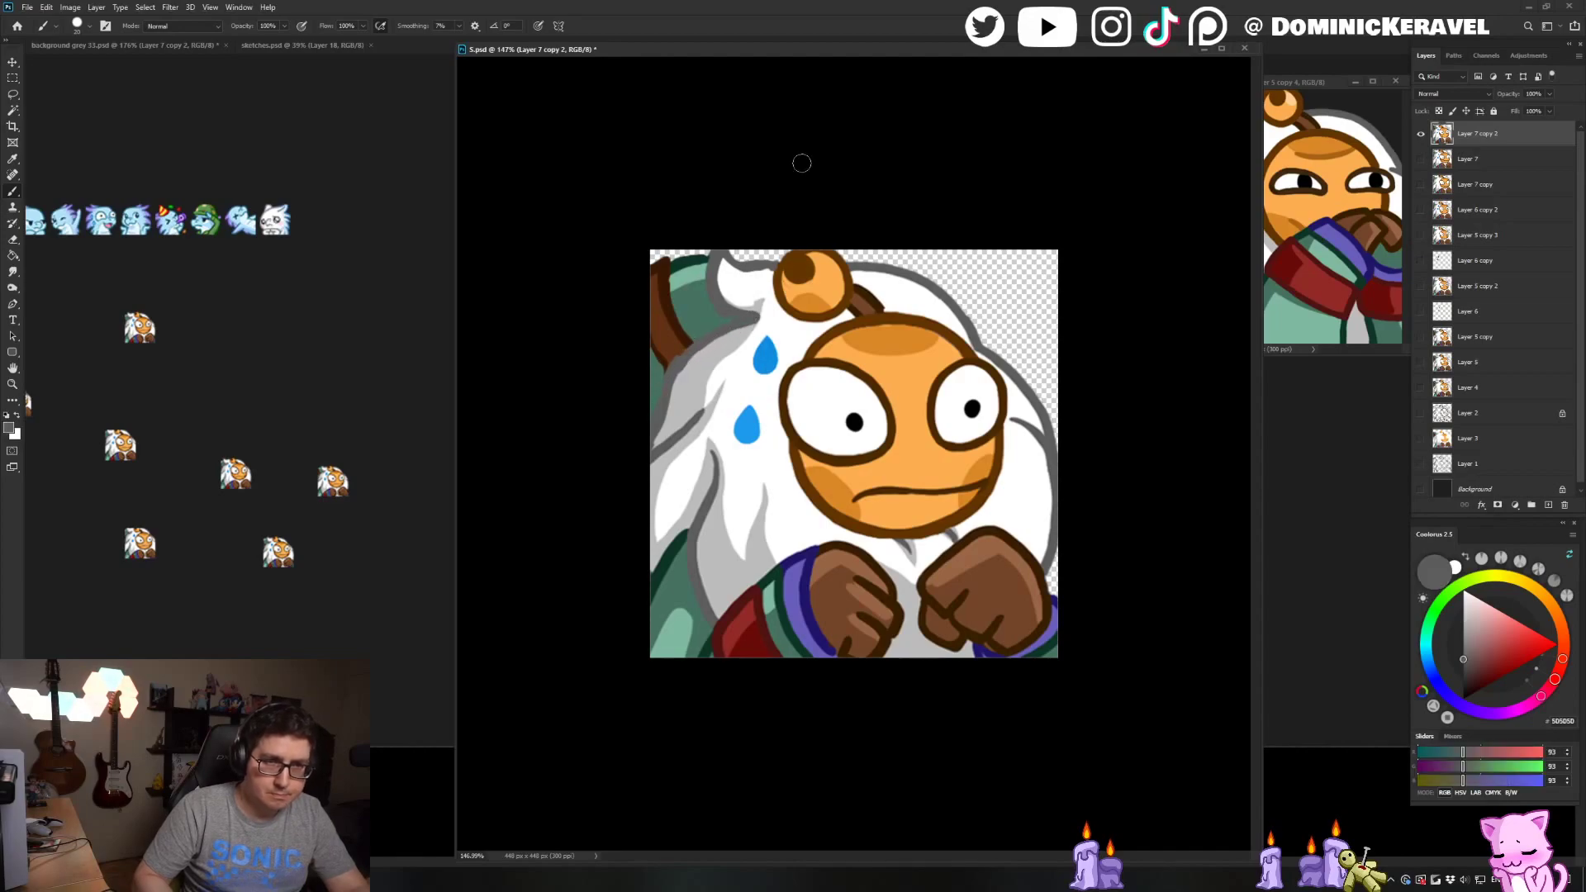
# Reduce the emote with the extended brown band to thumbnail size, place a copy on the sheet, and restore its full size
pyautogui.hotkey('ctrl', 'alt', 'i')
pyautogui.write('32')
pyautogui.press('Return')
pyautogui.press('c')
pyautogui.press('v')
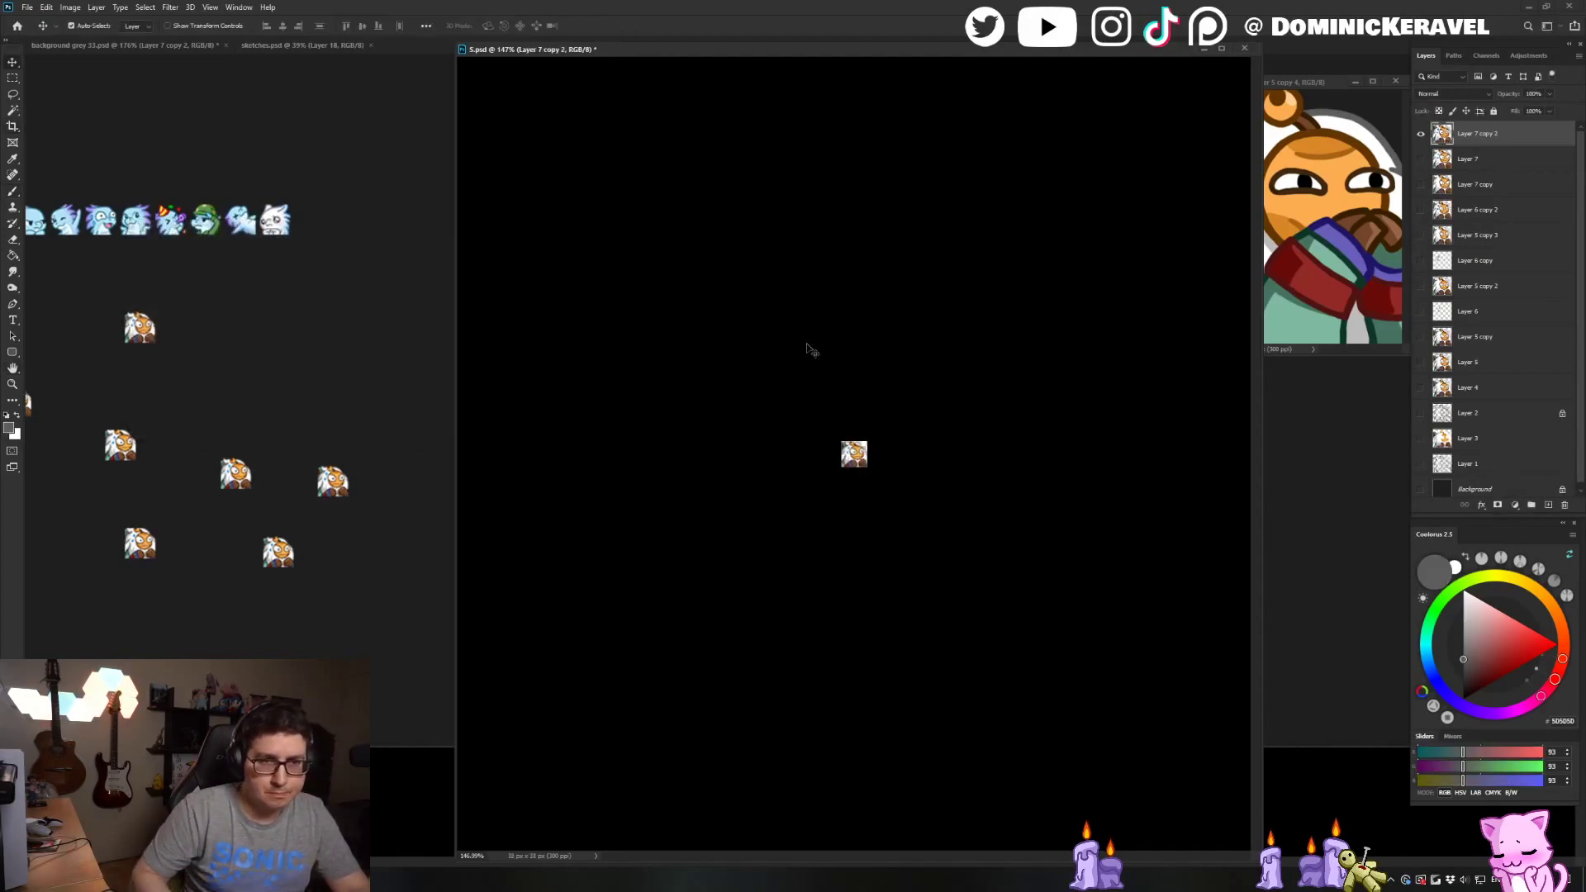
pyautogui.moveTo(854, 453); pyautogui.dragTo(365, 409)
pyautogui.moveTo(424, 258); pyautogui.dragTo(350, 253)
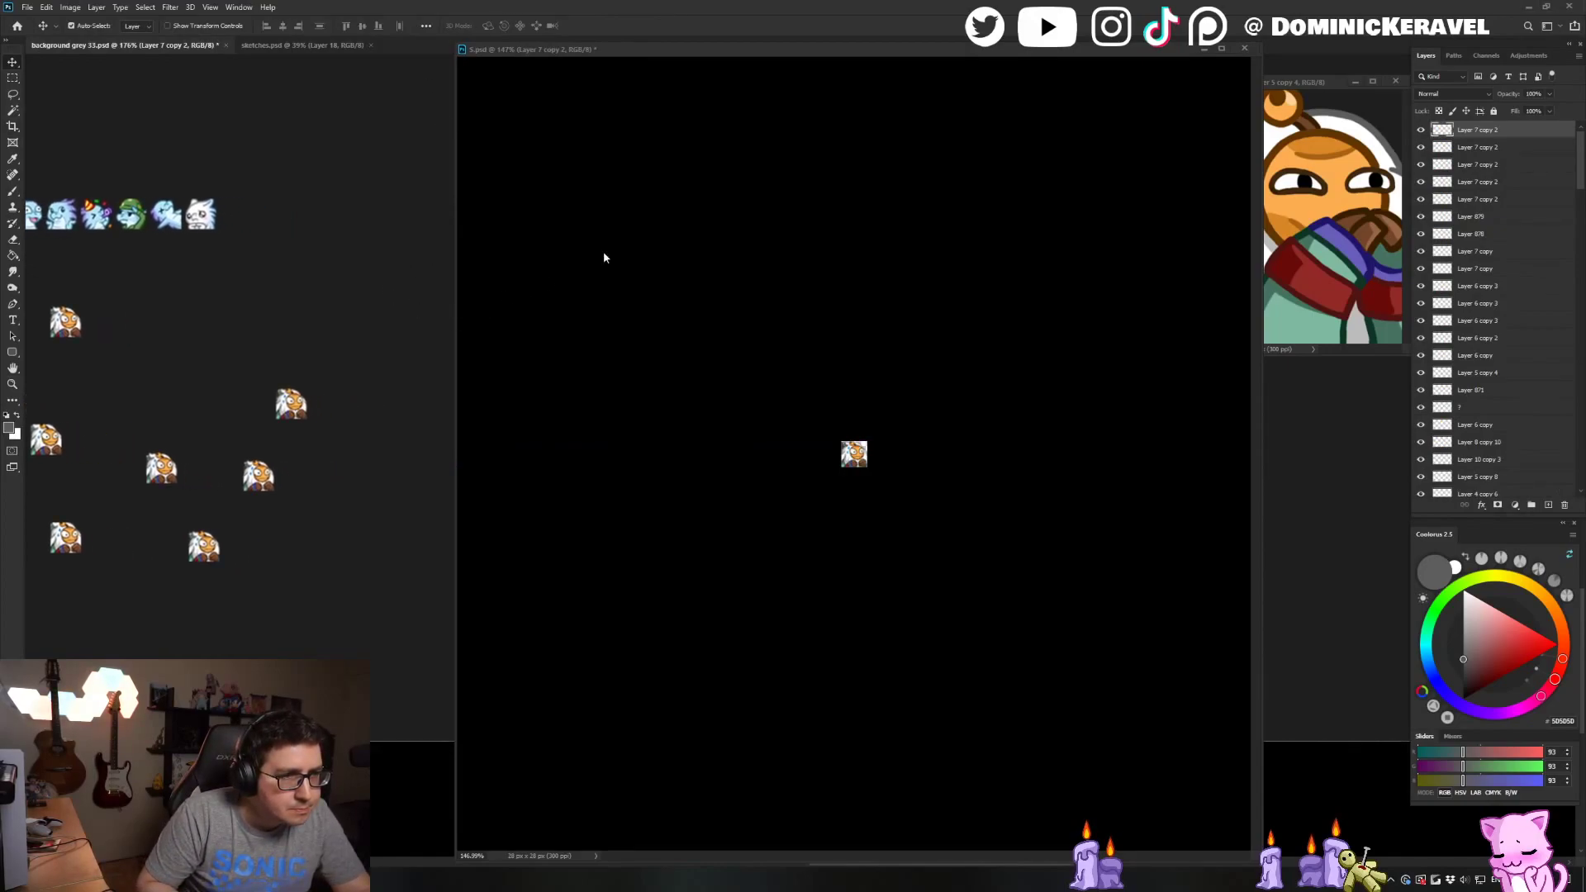
pyautogui.click(618, 266)
pyautogui.hotkey('ctrl', 'z')
pyautogui.press('b')
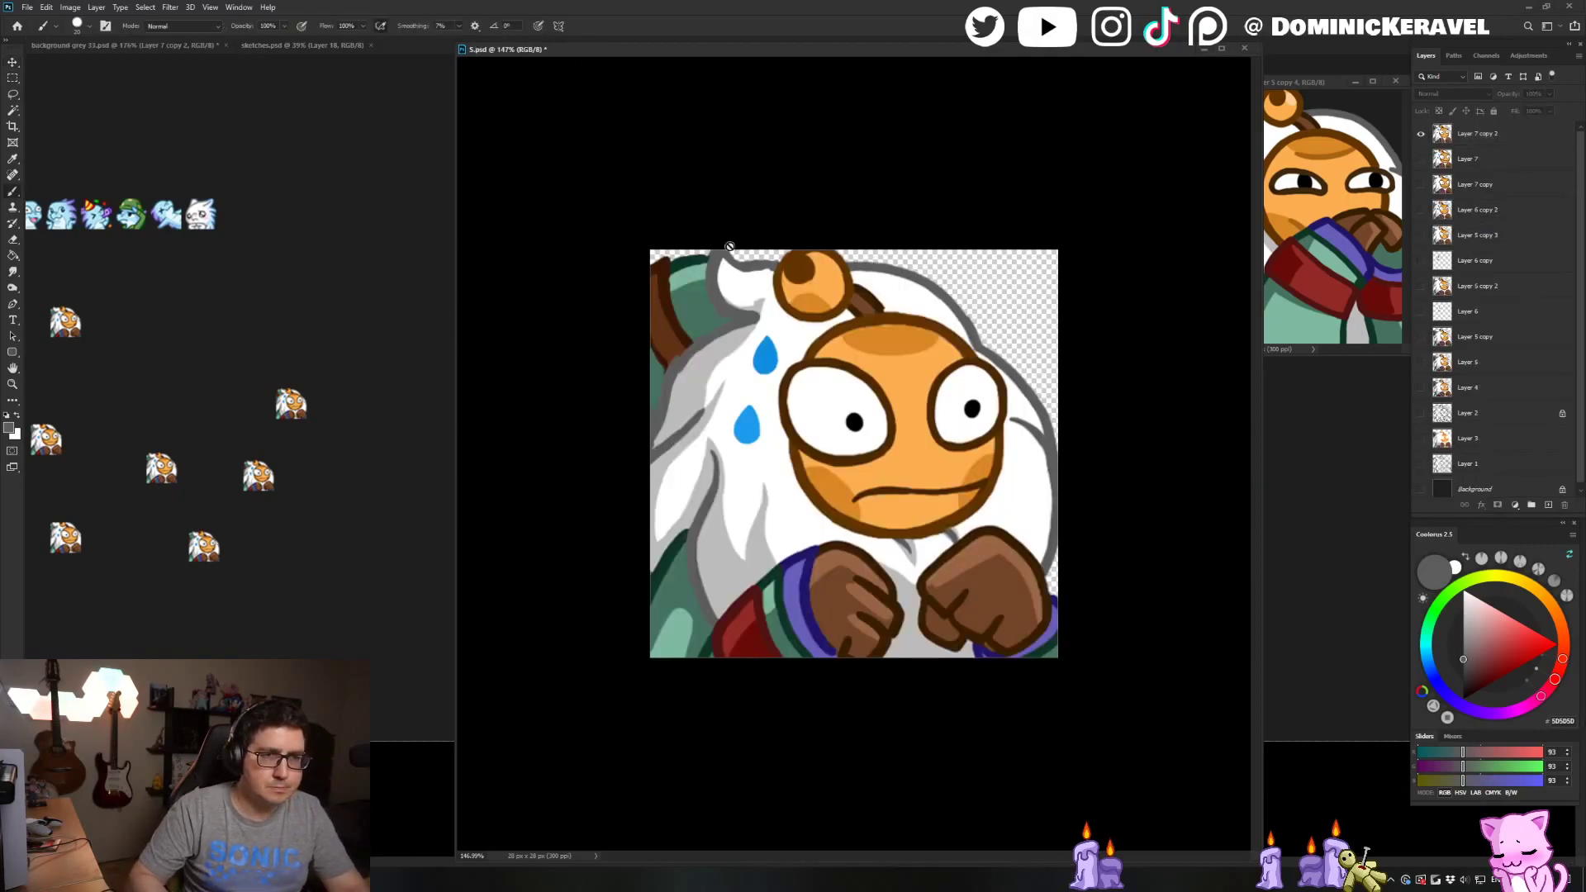
pyautogui.hotkey('ctrl', 'z')
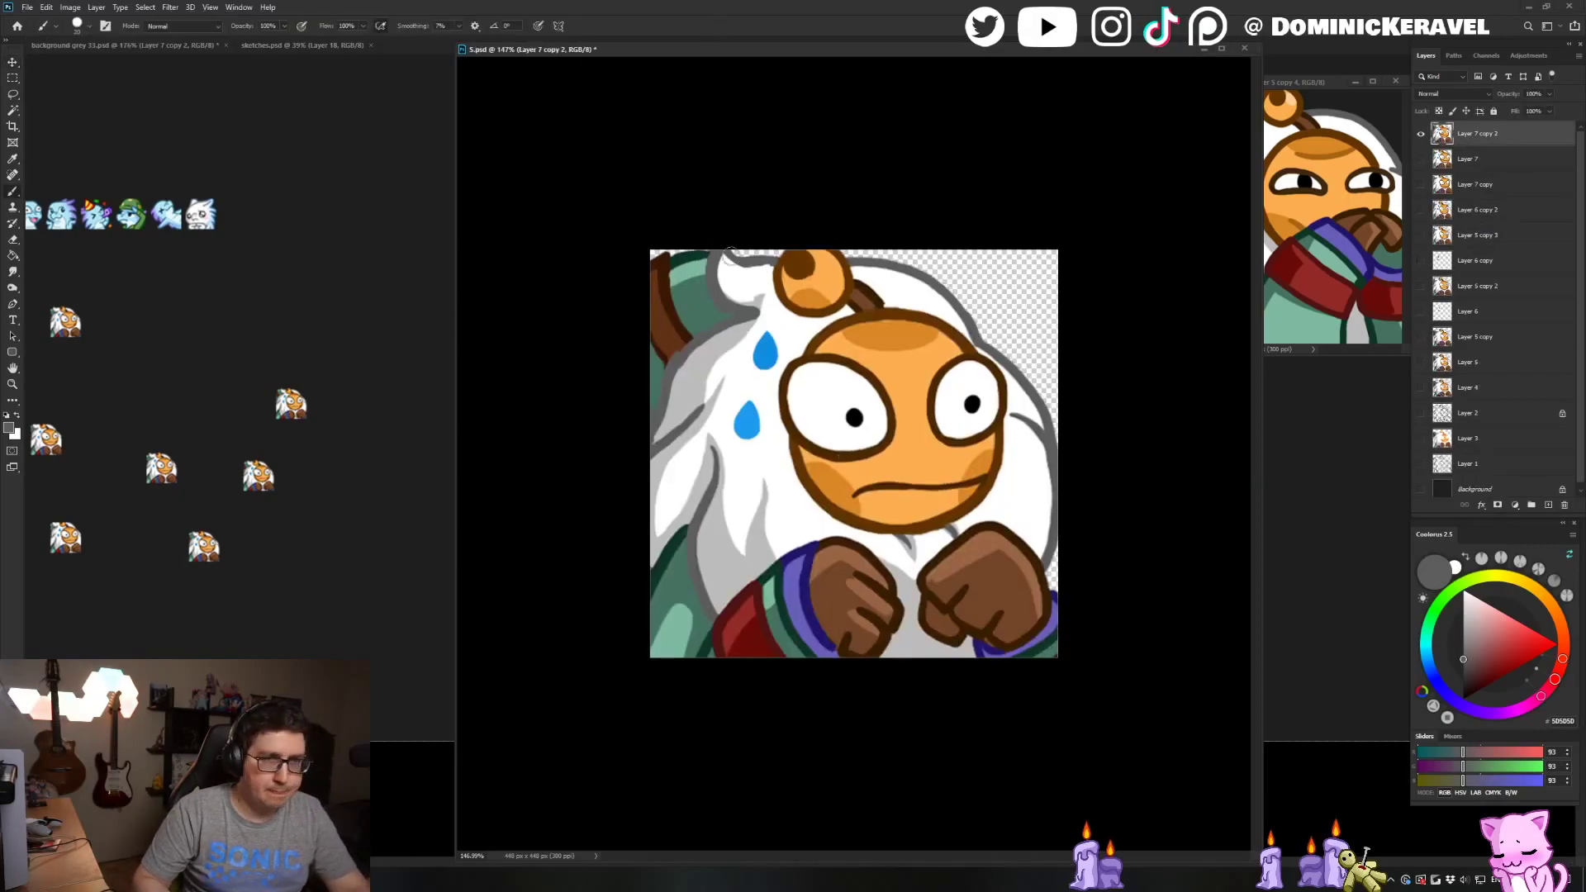
# Refine the tip and upper outline of the hair tuft with sampled white and dark grey, erasing the excess
pyautogui.keyDown('alt'); pyautogui.click(755, 268); pyautogui.keyUp('alt')
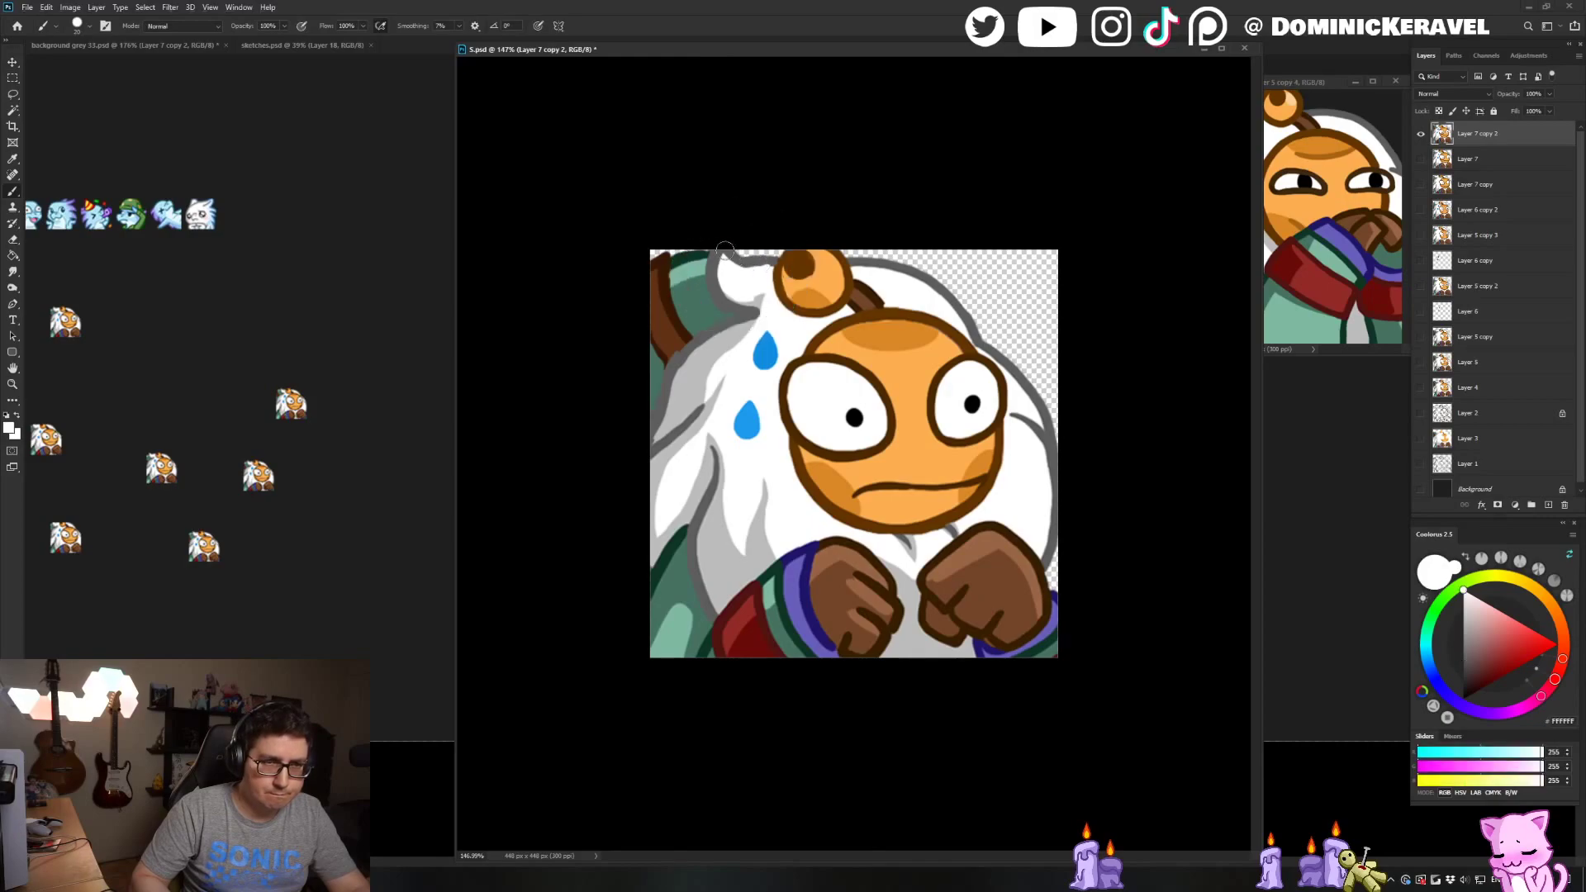
pyautogui.keyDown('alt'); pyautogui.click(729, 250); pyautogui.keyUp('alt')
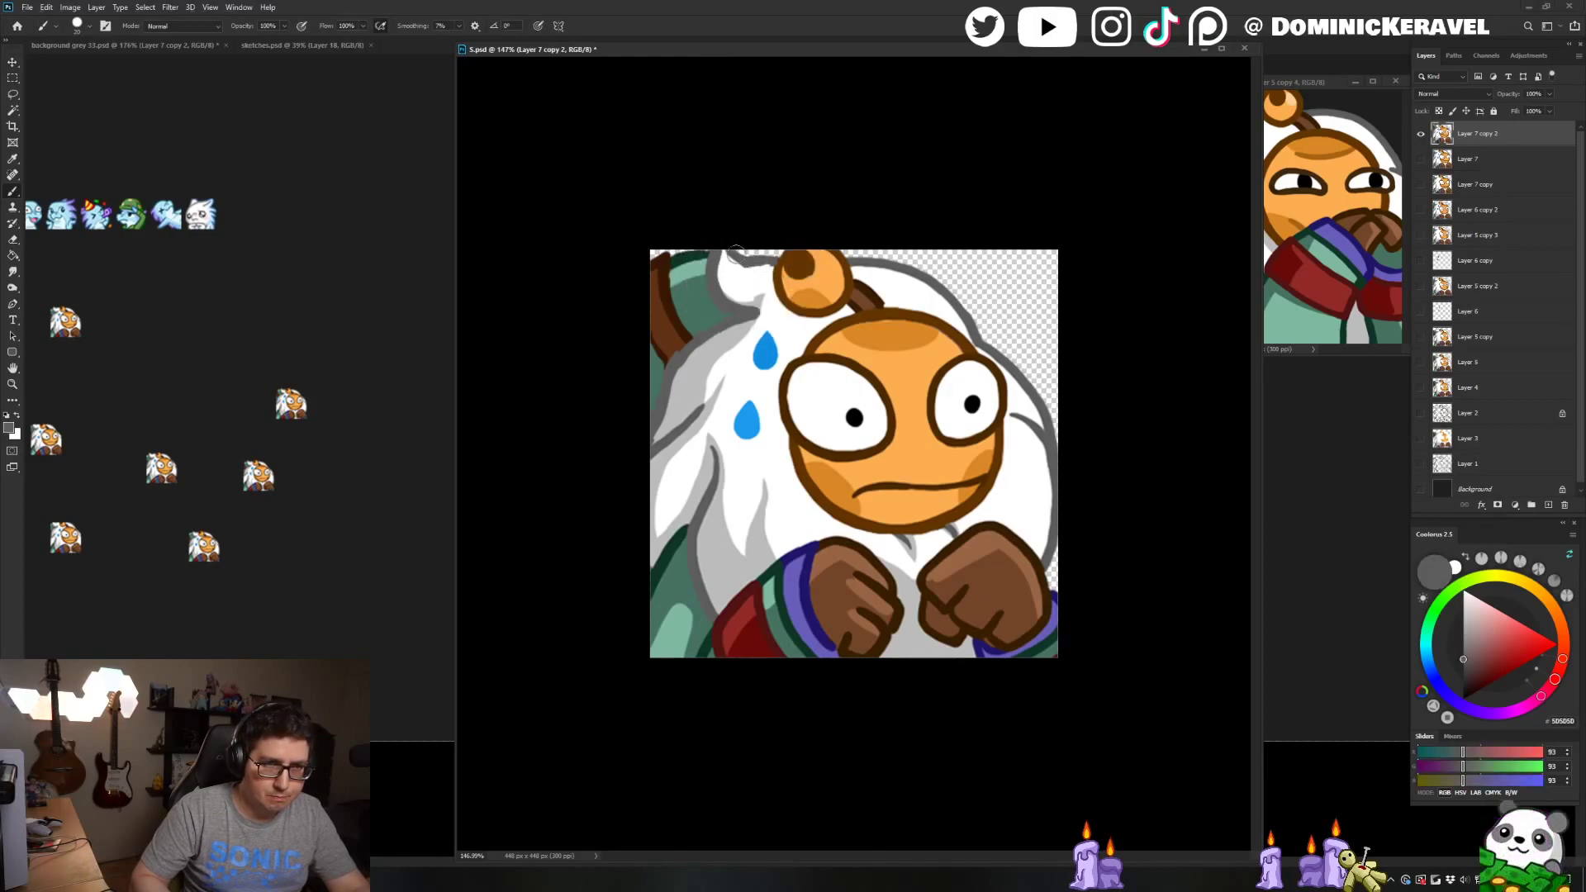
pyautogui.press('e')
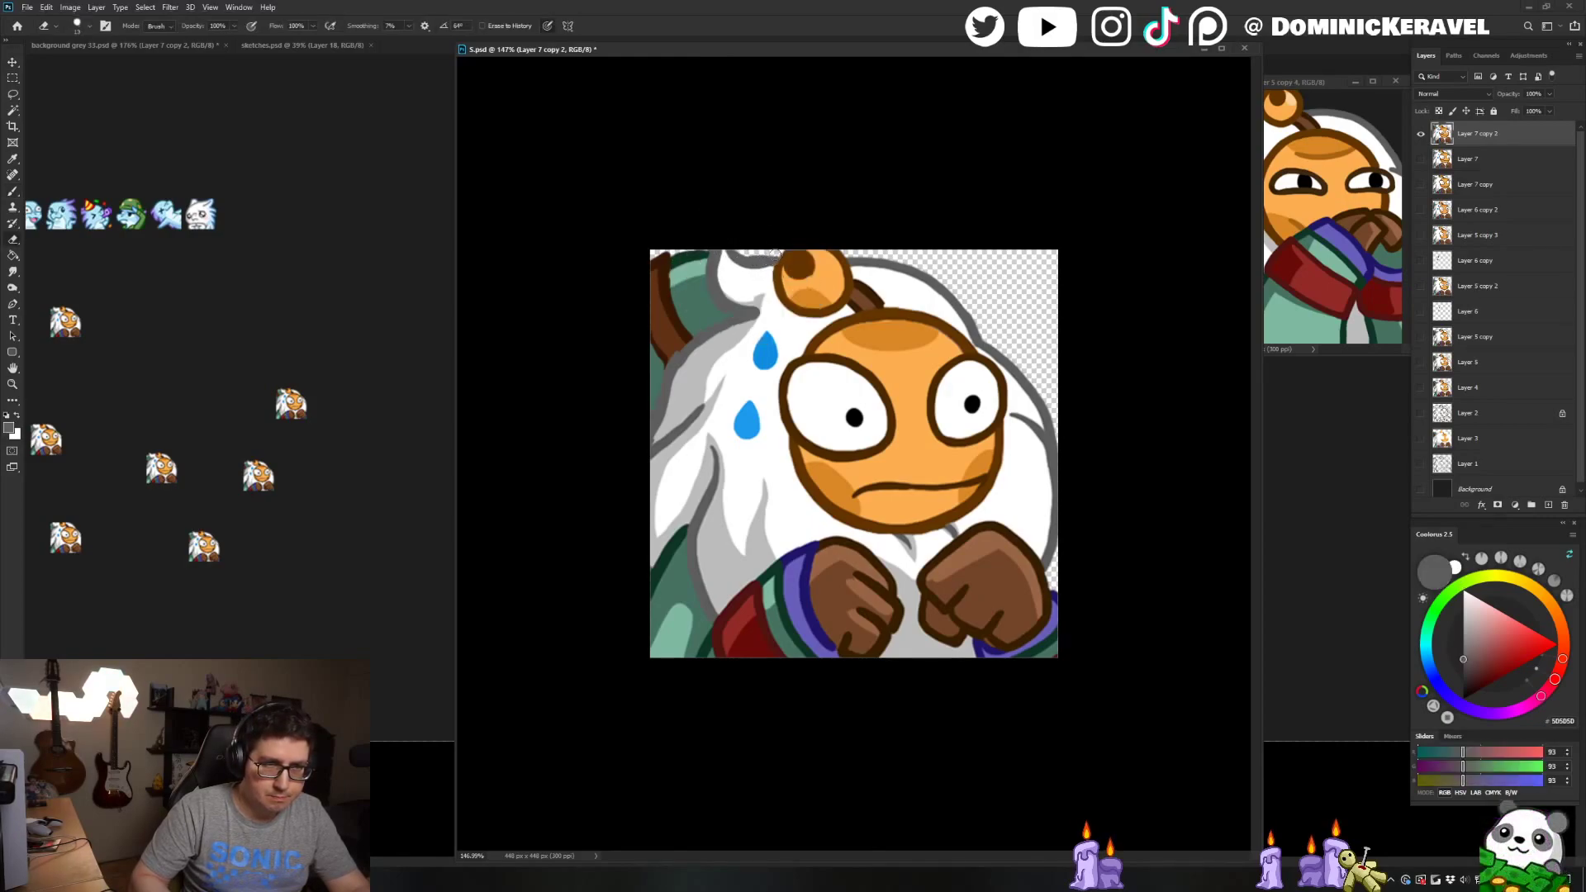
pyautogui.press('b')
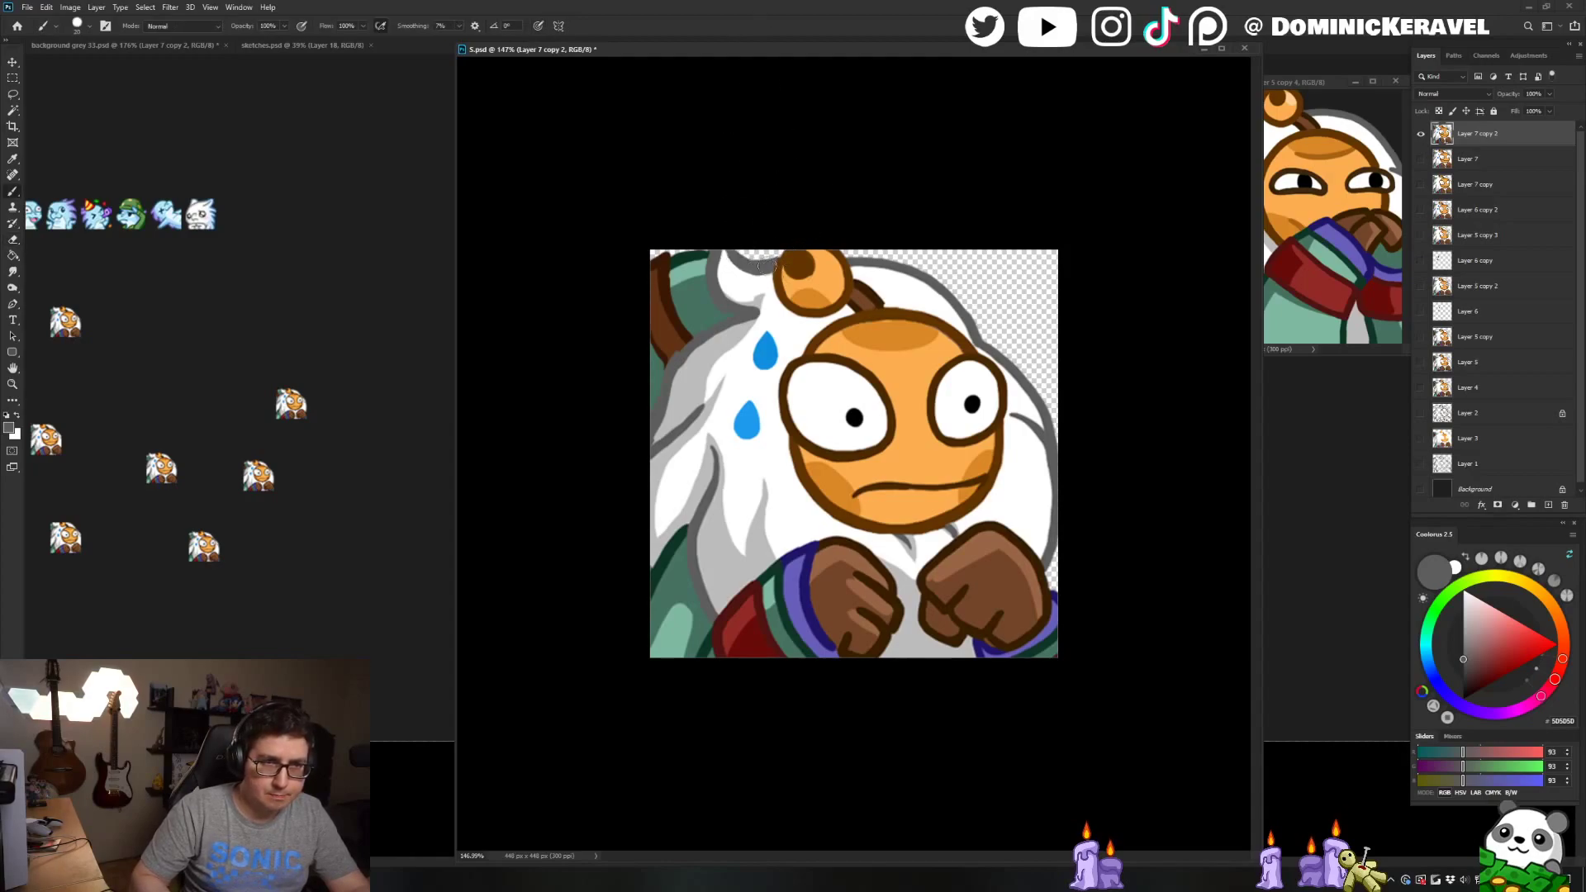
pyautogui.press('e')
pyautogui.press('b')
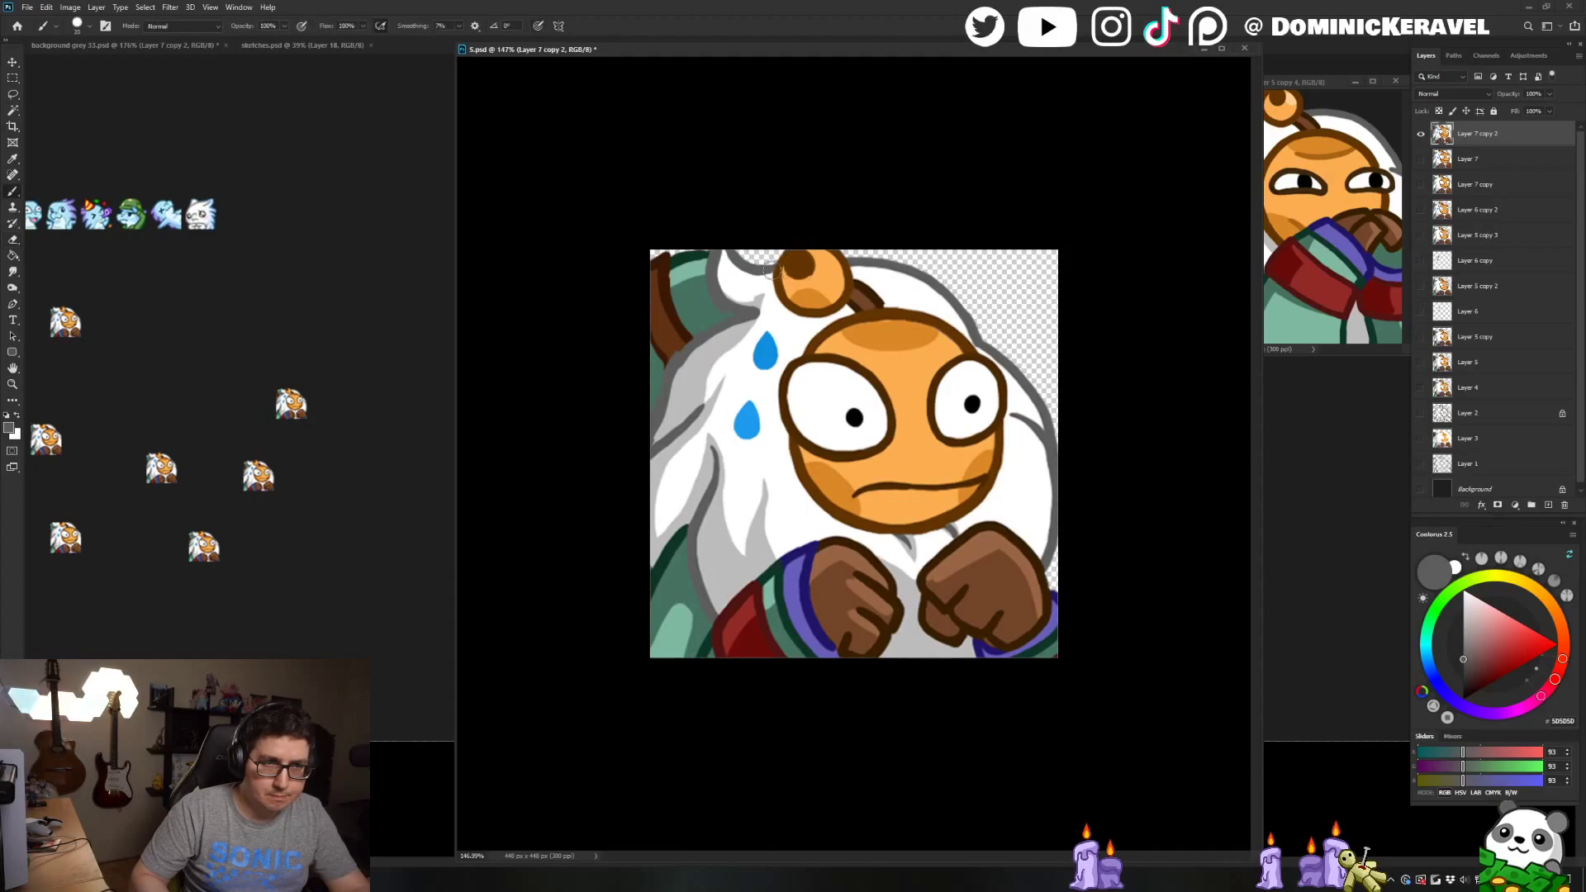
# Select the white hair and shade the tuft's inner edge with sampled light grey, clear the selection, and sample white for retouching
pyautogui.keyDown('alt'); pyautogui.click(756, 296); pyautogui.keyUp('alt')
pyautogui.press('w')
pyautogui.click(742, 283)
pyautogui.press('b')
pyautogui.moveTo(722, 245); pyautogui.dragTo(763, 306)
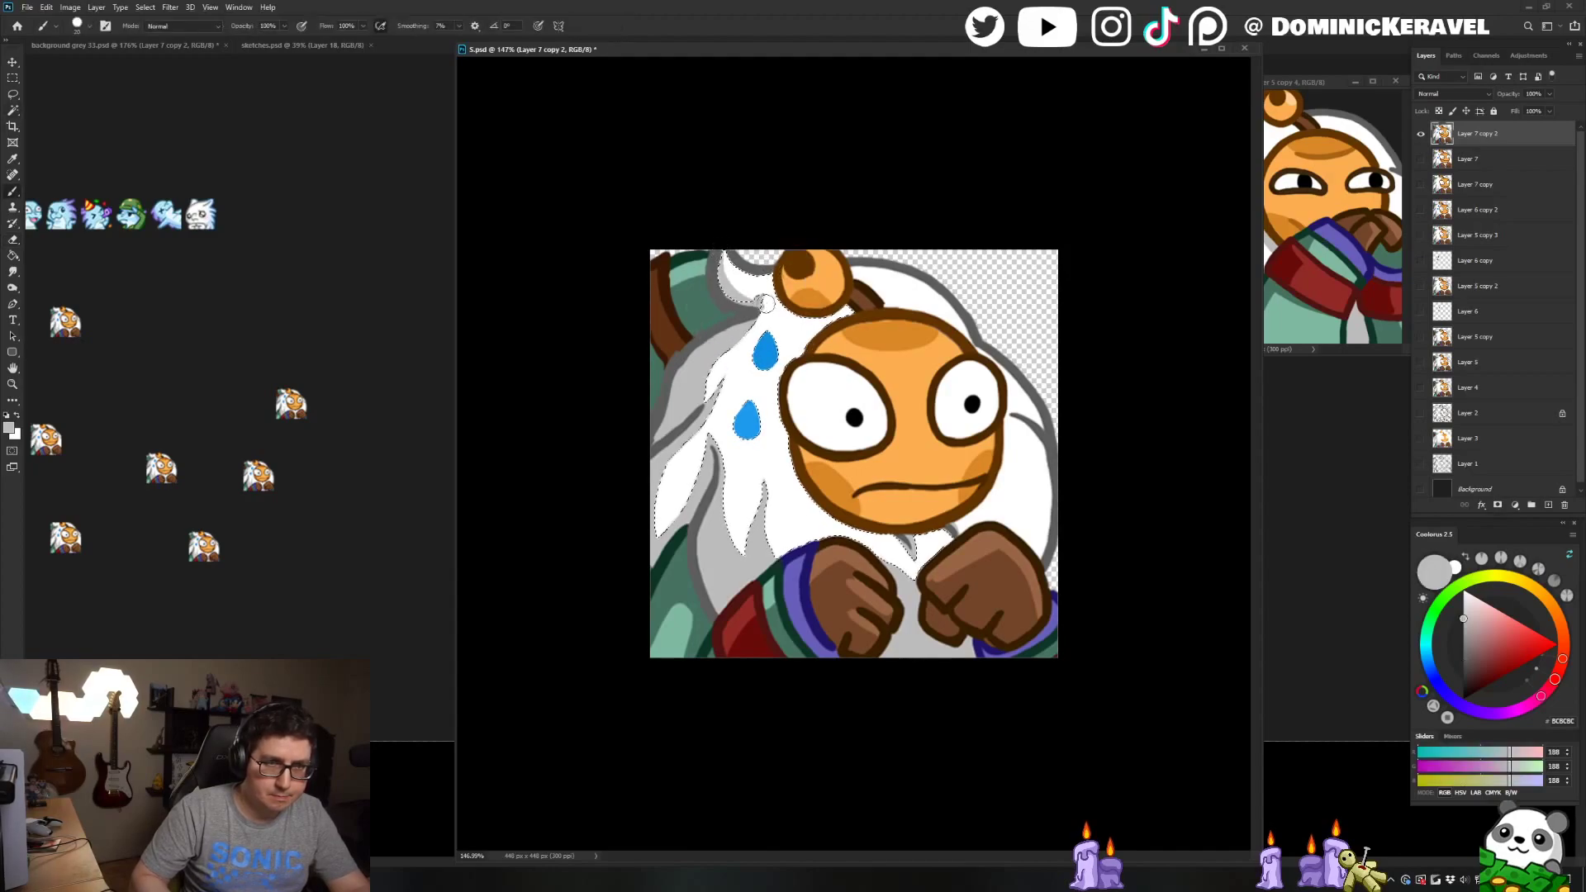
pyautogui.hotkey('ctrl', 'd')
pyautogui.keyDown('alt'); pyautogui.click(728, 270); pyautogui.keyUp('alt')
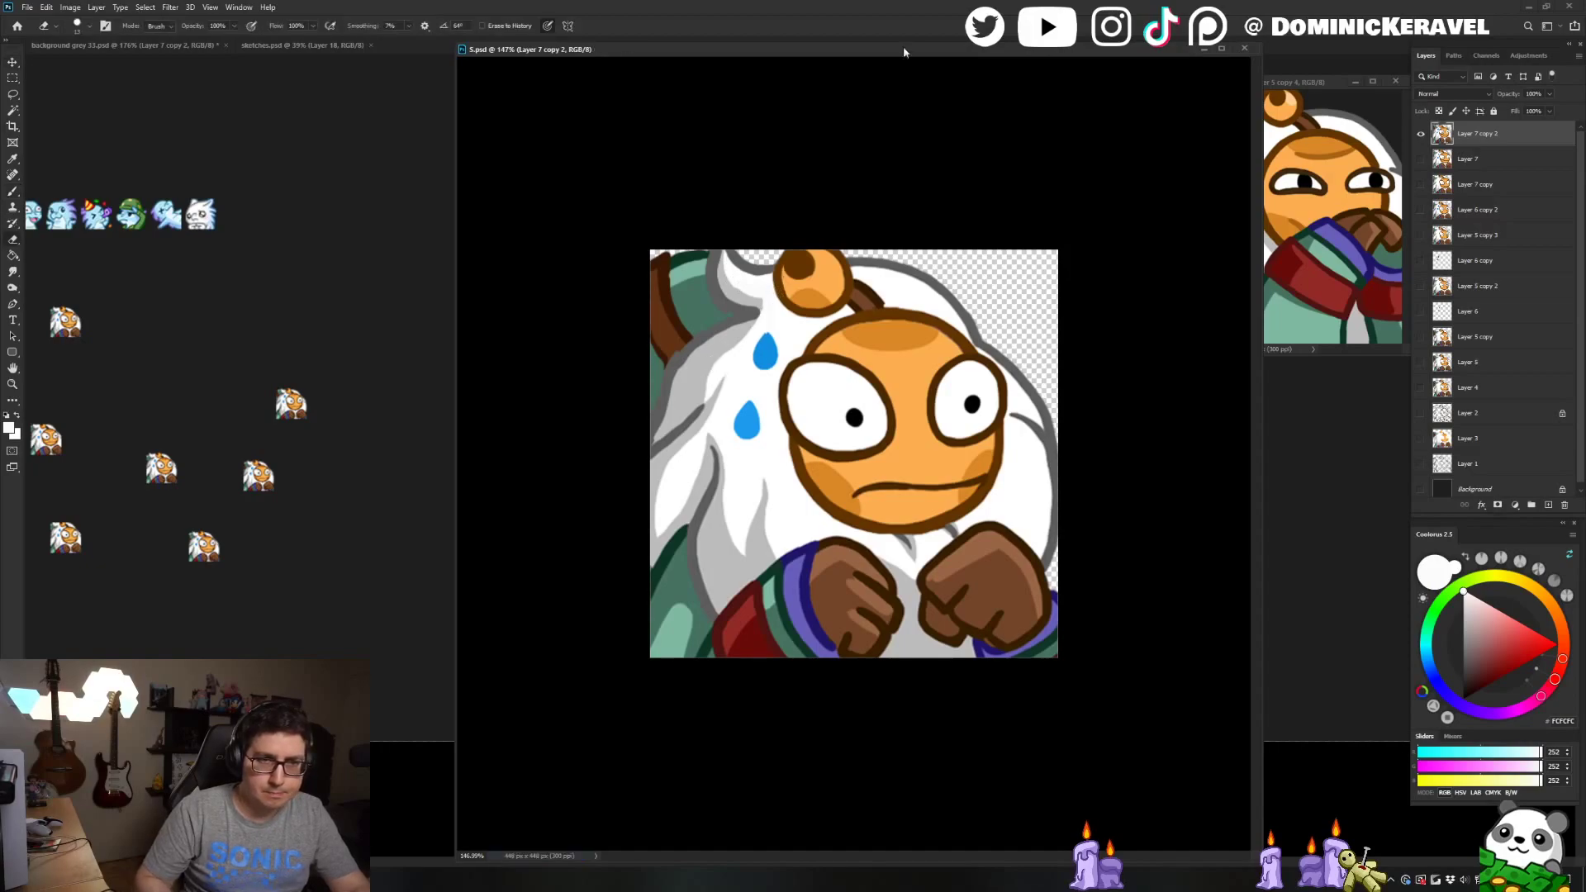
# Touch up the hair edge and the base of the tuft against the hood with sampled greys and hood green
pyautogui.keyDown('alt'); pyautogui.click(711, 362); pyautogui.keyUp('alt')
pyautogui.keyDown('alt'); pyautogui.click(703, 335); pyautogui.keyUp('alt')
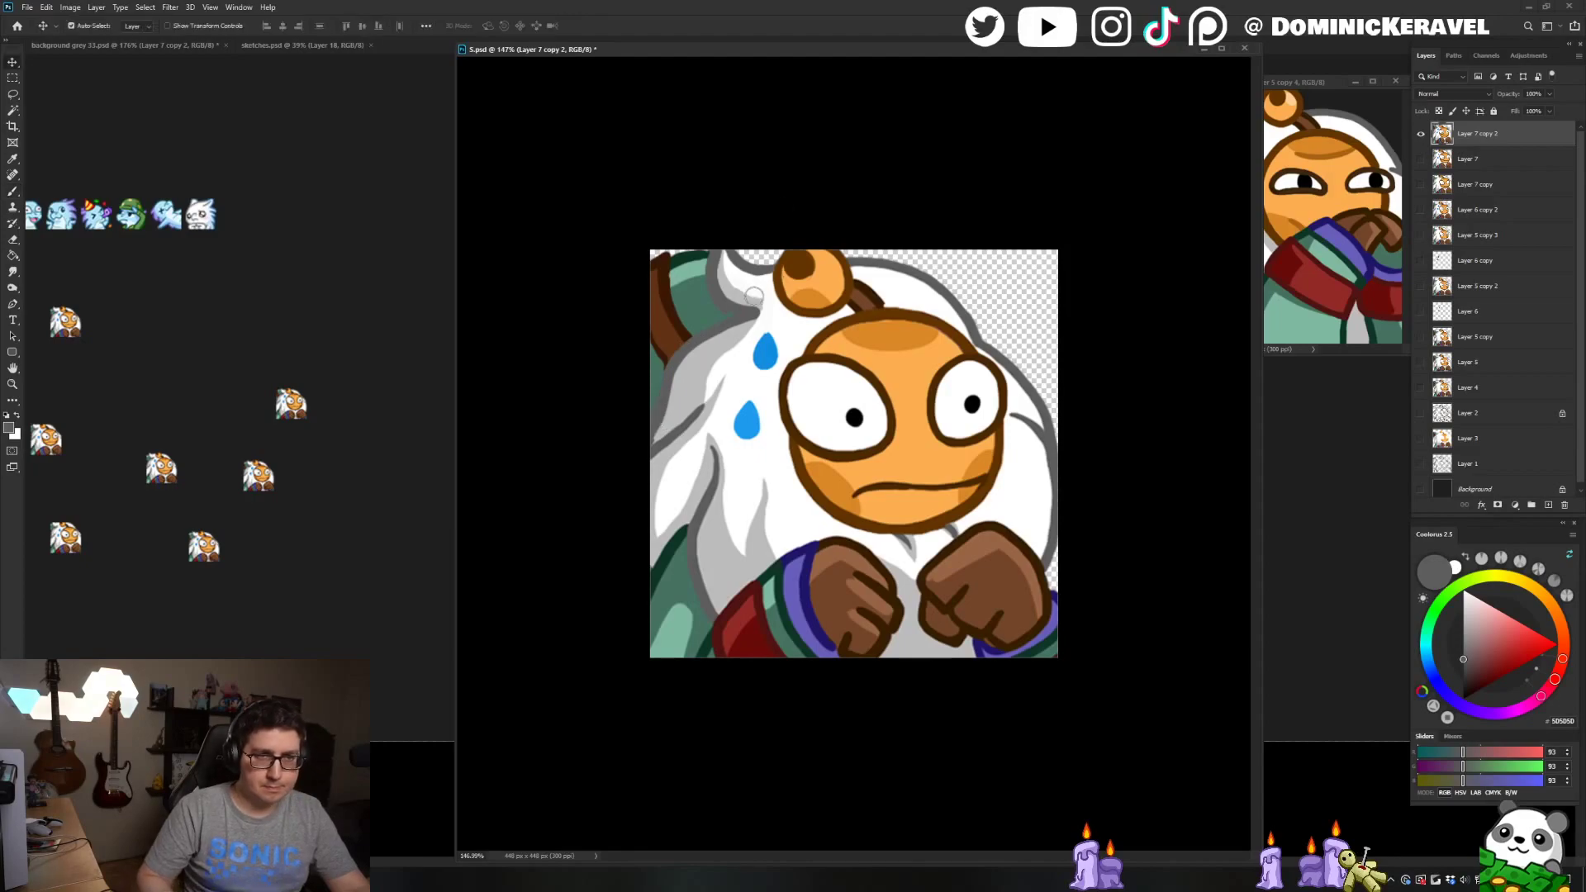
pyautogui.keyDown('alt'); pyautogui.click(718, 307); pyautogui.keyUp('alt')
pyautogui.keyDown('alt'); pyautogui.click(727, 302); pyautogui.keyUp('alt')
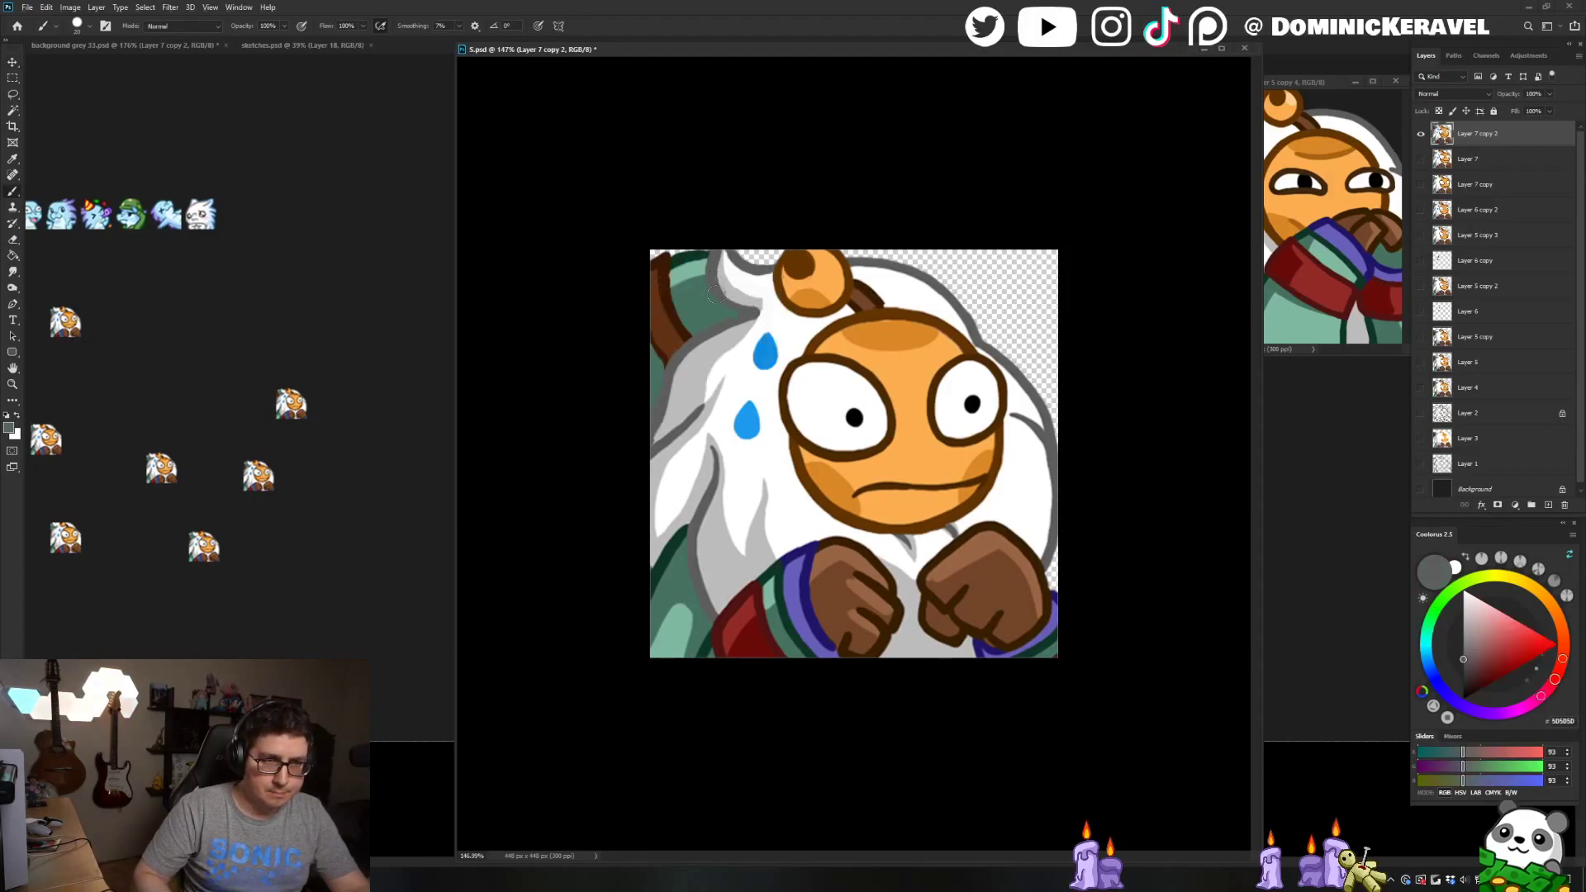
# Redraw the face's brown upper outline where the antenna stalk joins it, erasing the old edge, and save the document
pyautogui.keyDown('alt'); pyautogui.click(881, 303); pyautogui.keyUp('alt')
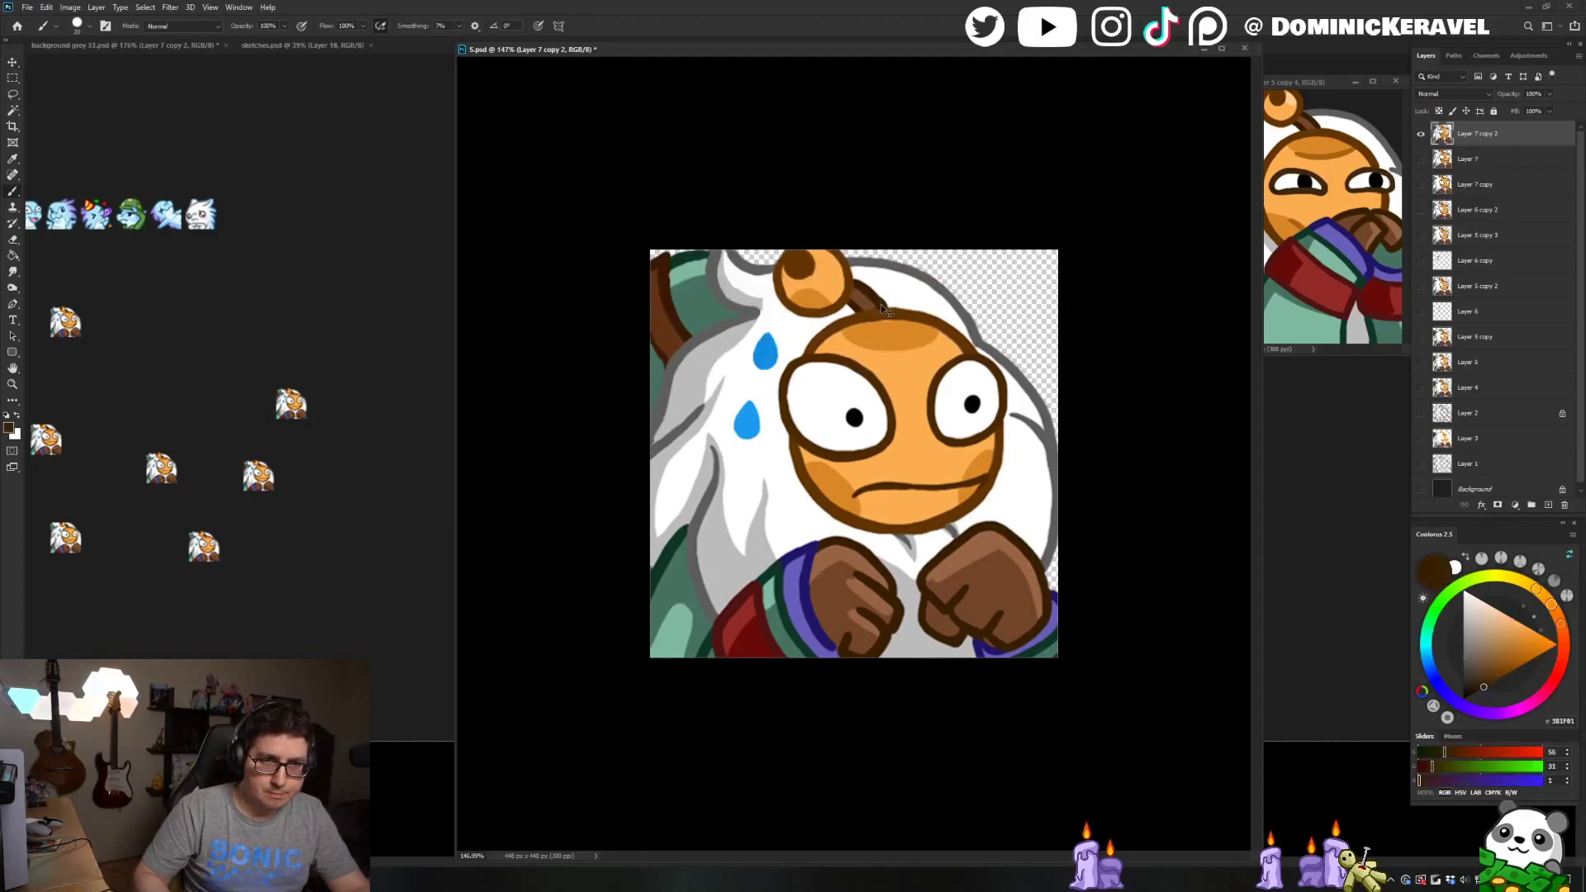
pyautogui.press('e')
pyautogui.hotkey('ctrl', 's')
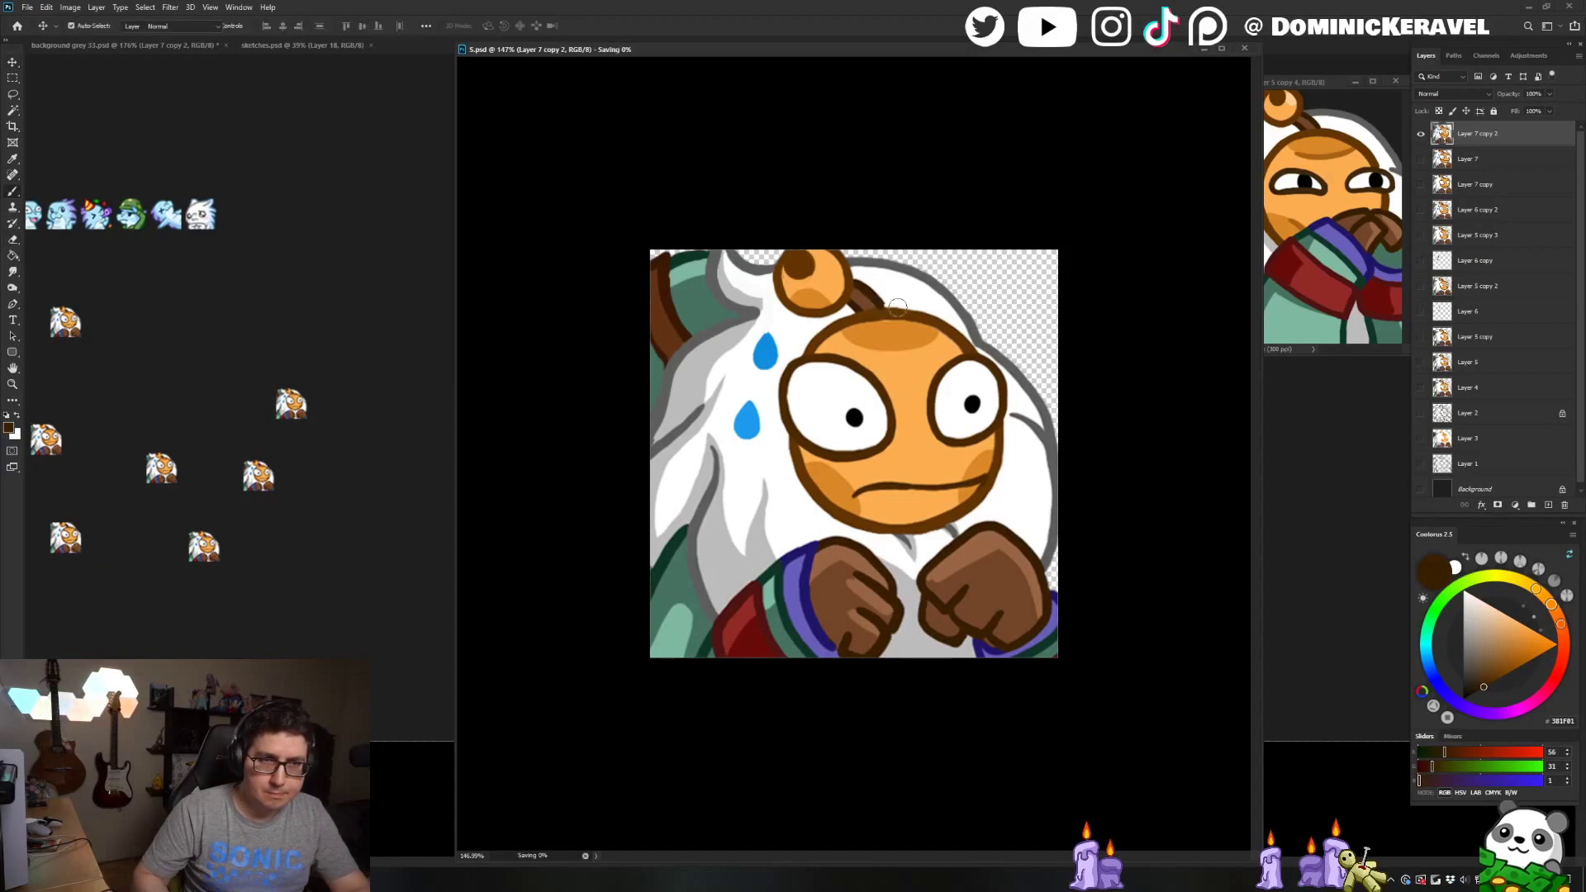
pyautogui.press('b')
pyautogui.keyDown('alt'); pyautogui.click(883, 307); pyautogui.keyUp('alt')
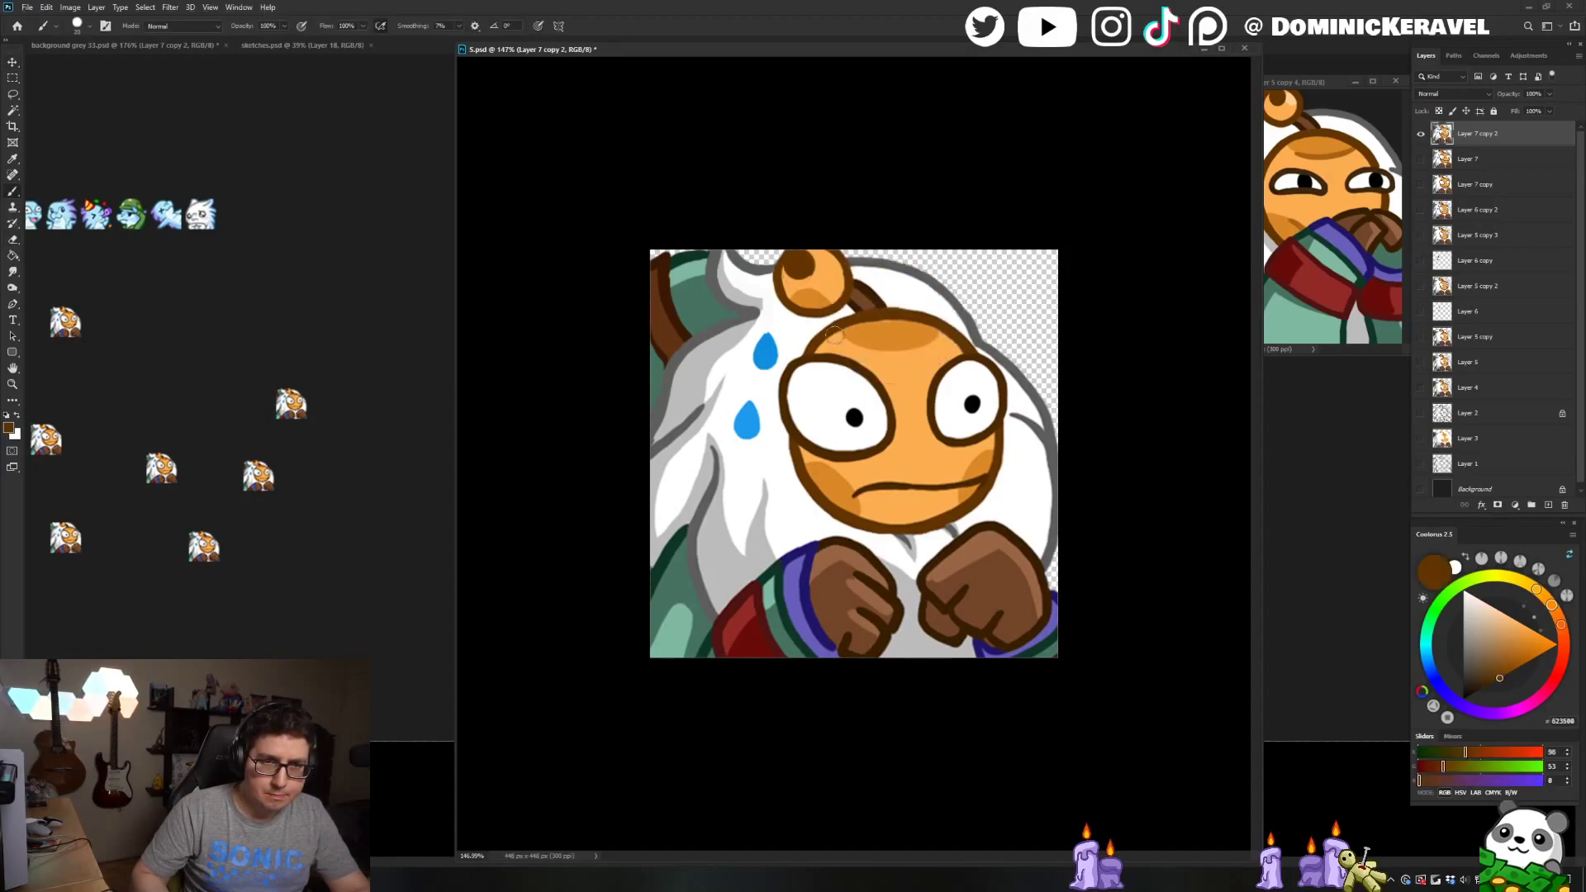
pyautogui.press('e')
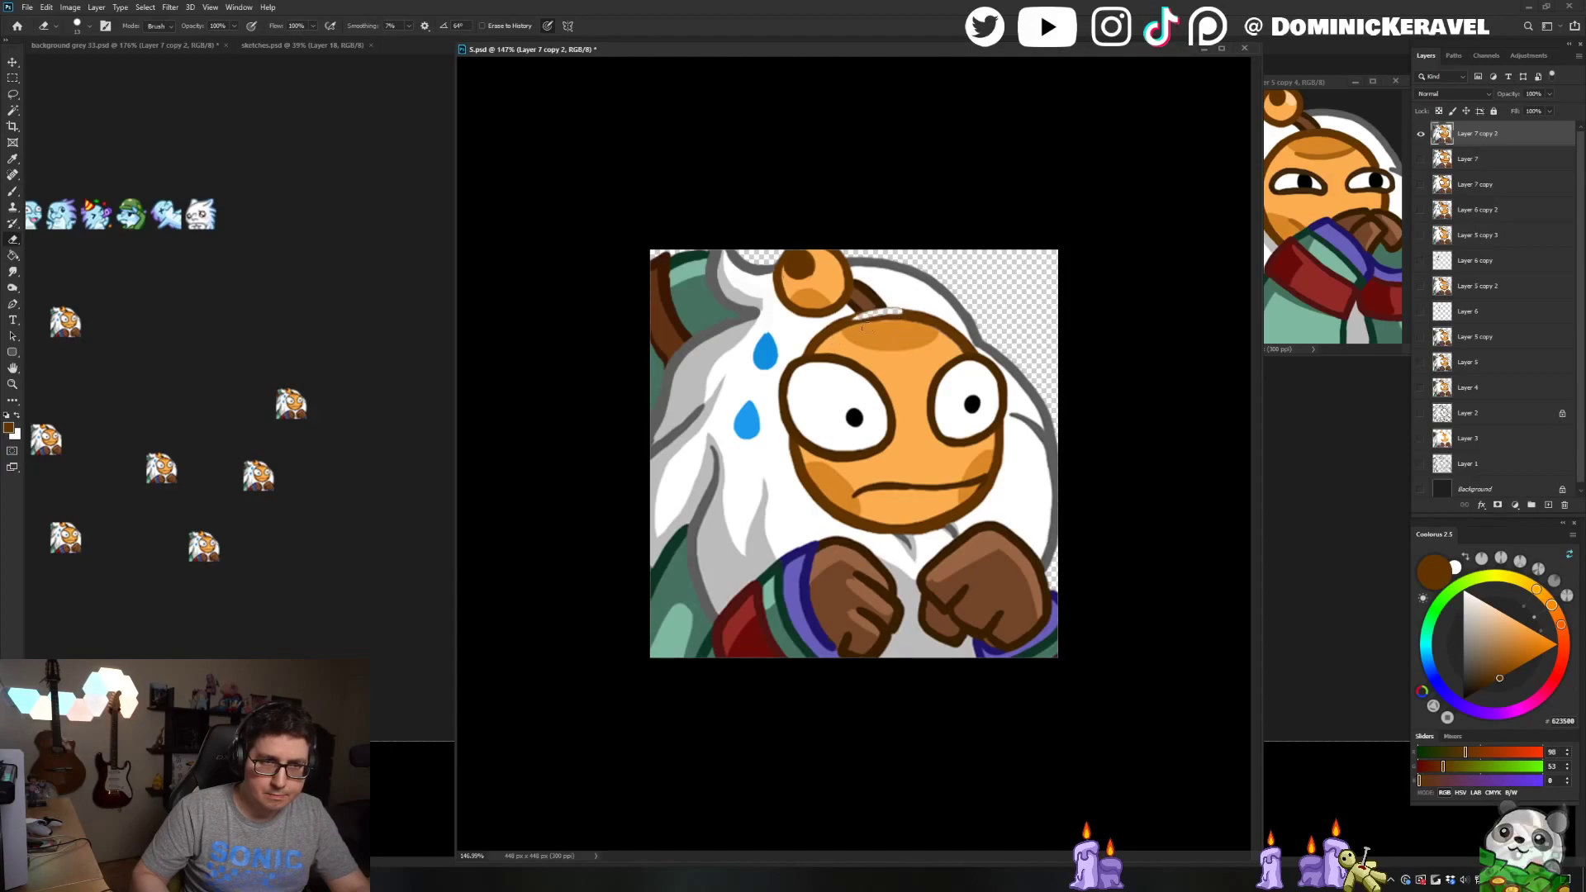
pyautogui.press('b')
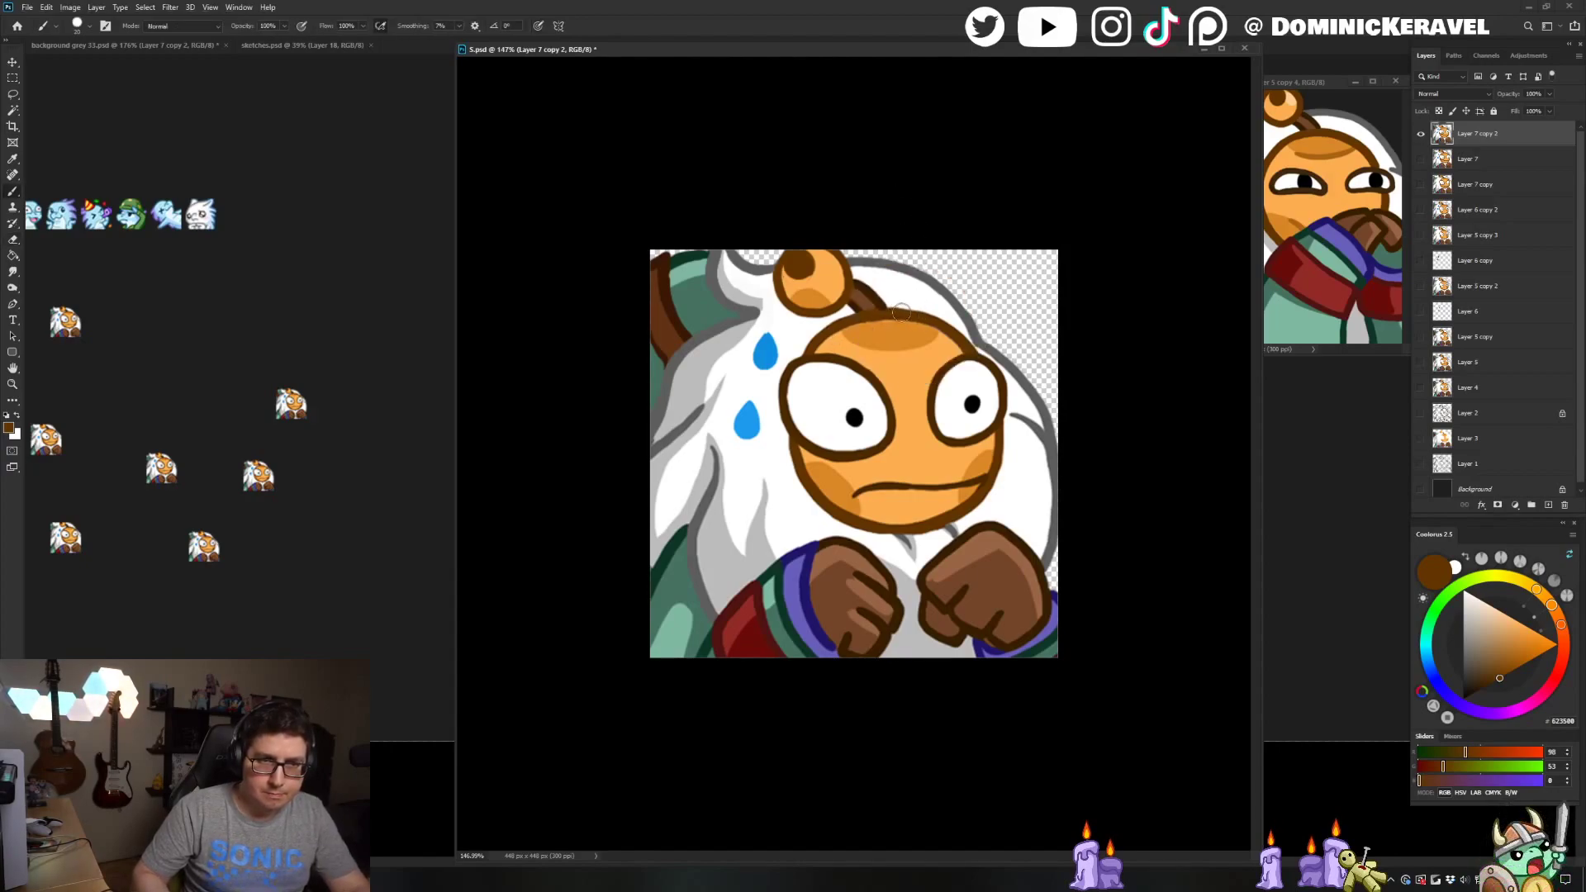
# Touch up the dark grey hair line under the chin and the face's brown lower outline, undo the last stroke, and save
pyautogui.keyDown('alt'); pyautogui.click(911, 546); pyautogui.keyUp('alt')
pyautogui.moveTo(910, 547); pyautogui.dragTo(896, 537)
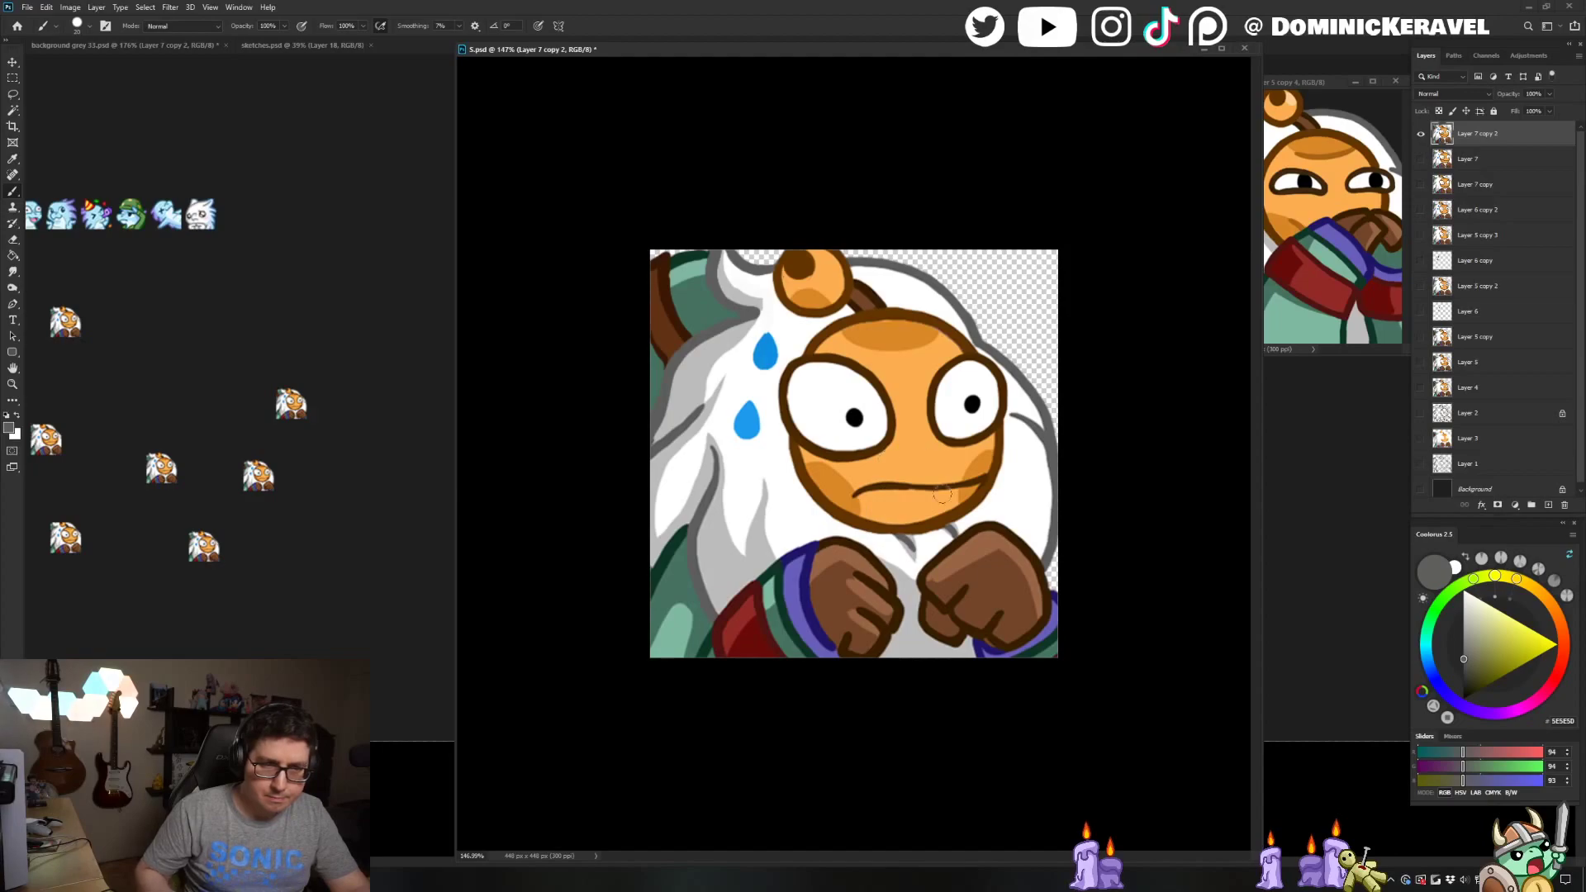
pyautogui.keyDown('alt'); pyautogui.click(931, 527); pyautogui.keyUp('alt')
pyautogui.hotkey('ctrl', 'z')
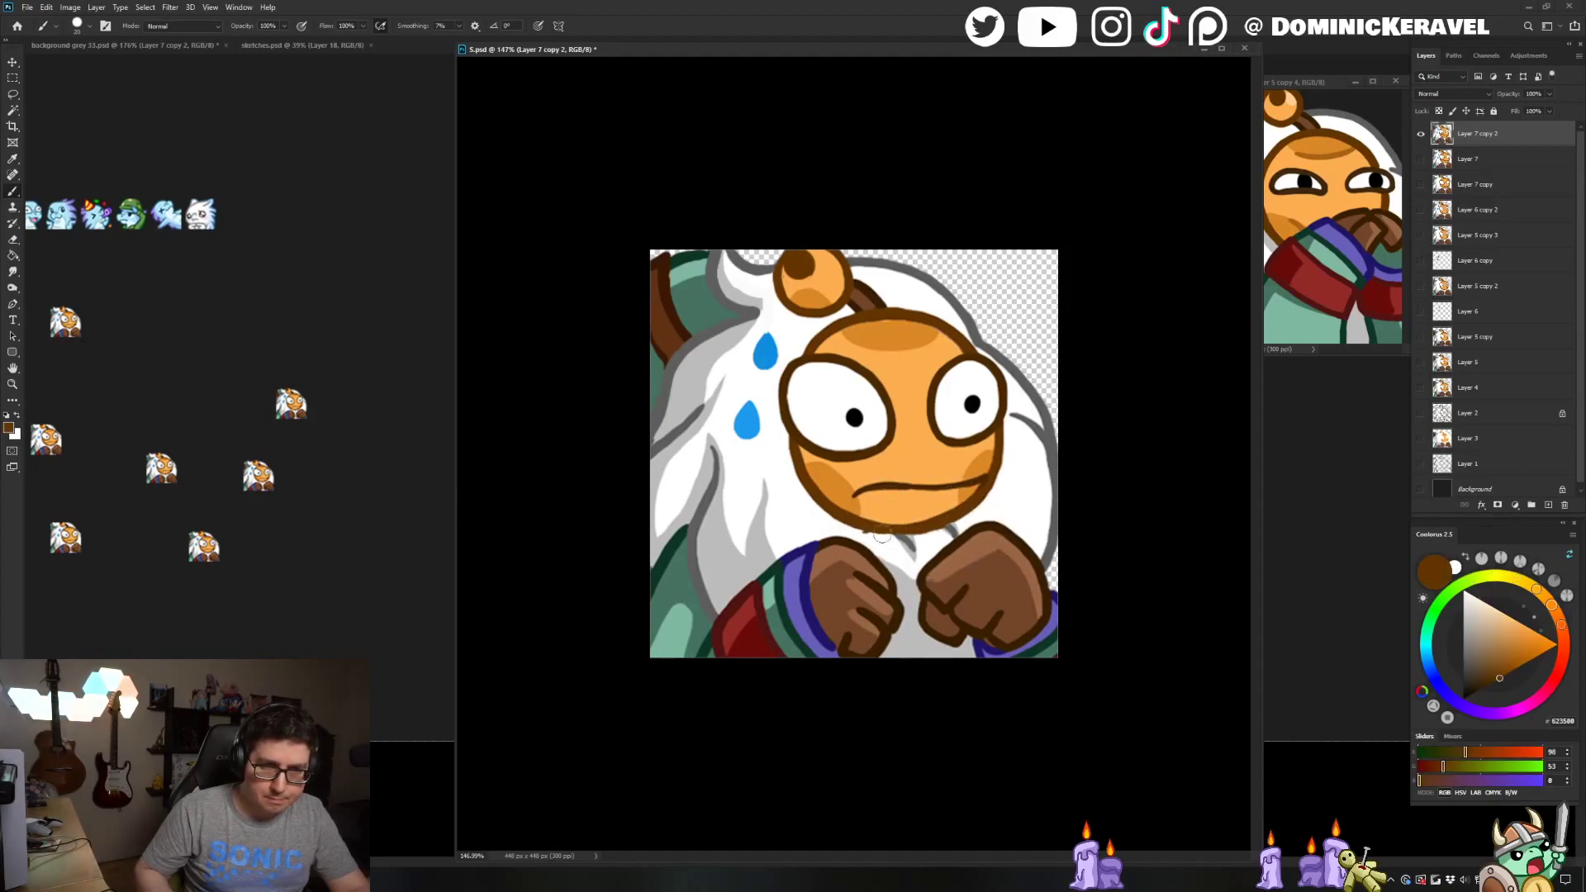
pyautogui.hotkey('ctrl', 's')
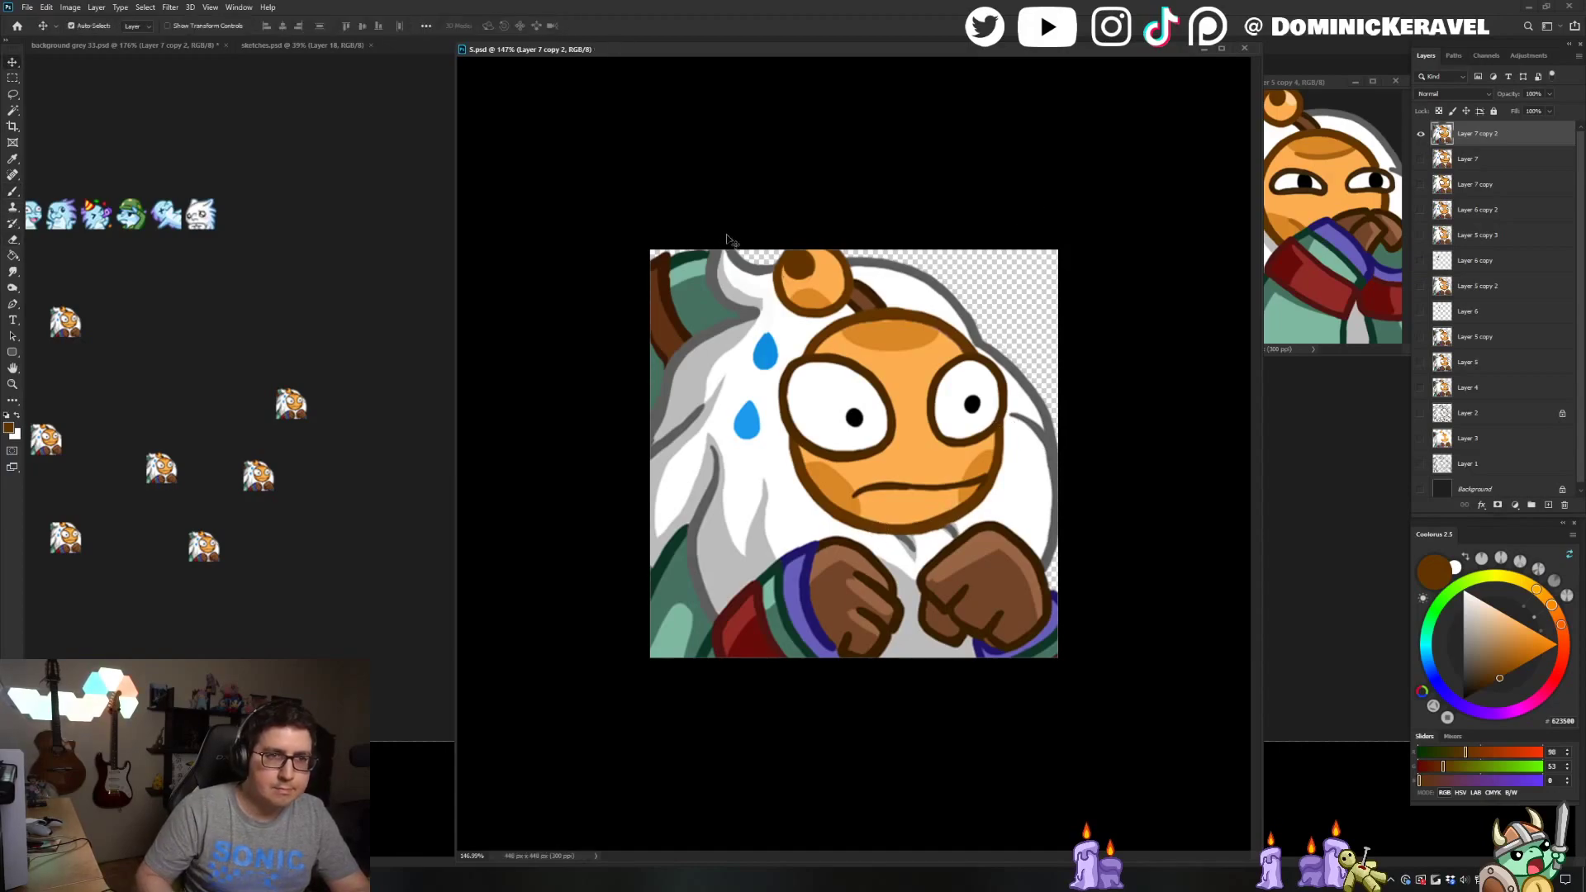
# Reduce the saved emote to 28 px, add a copy beside the other thumbnails on the sheet, and restore its full size
pyautogui.hotkey('ctrl', 'alt', 'i')
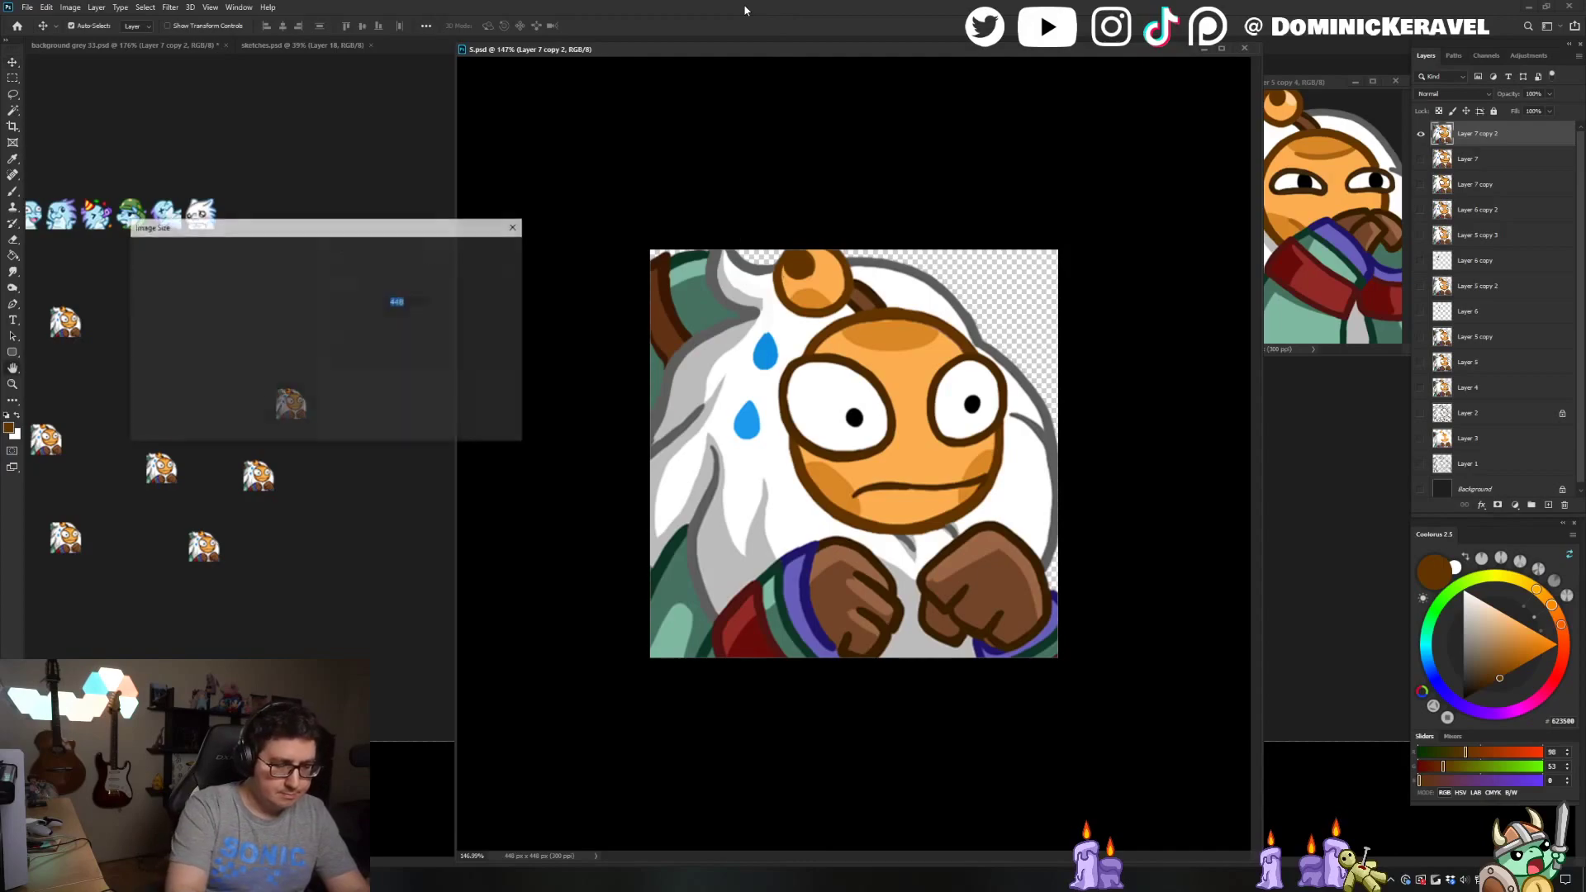
pyautogui.press('Return')
pyautogui.press('v')
pyautogui.moveTo(854, 454); pyautogui.dragTo(381, 489)
pyautogui.click(593, 414)
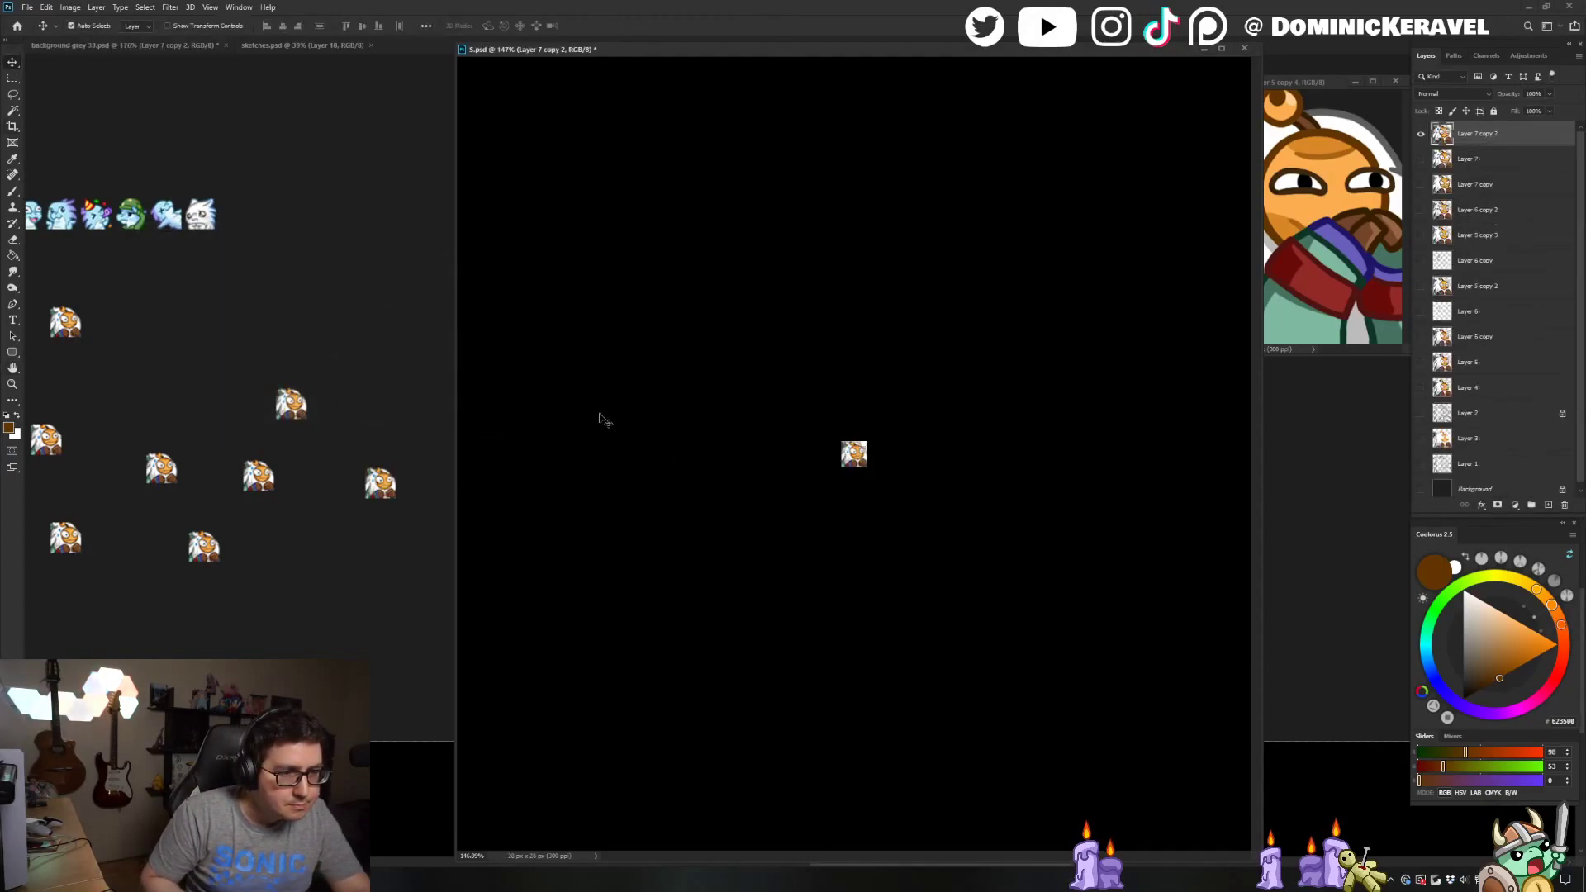
pyautogui.hotkey('ctrl', 'z')
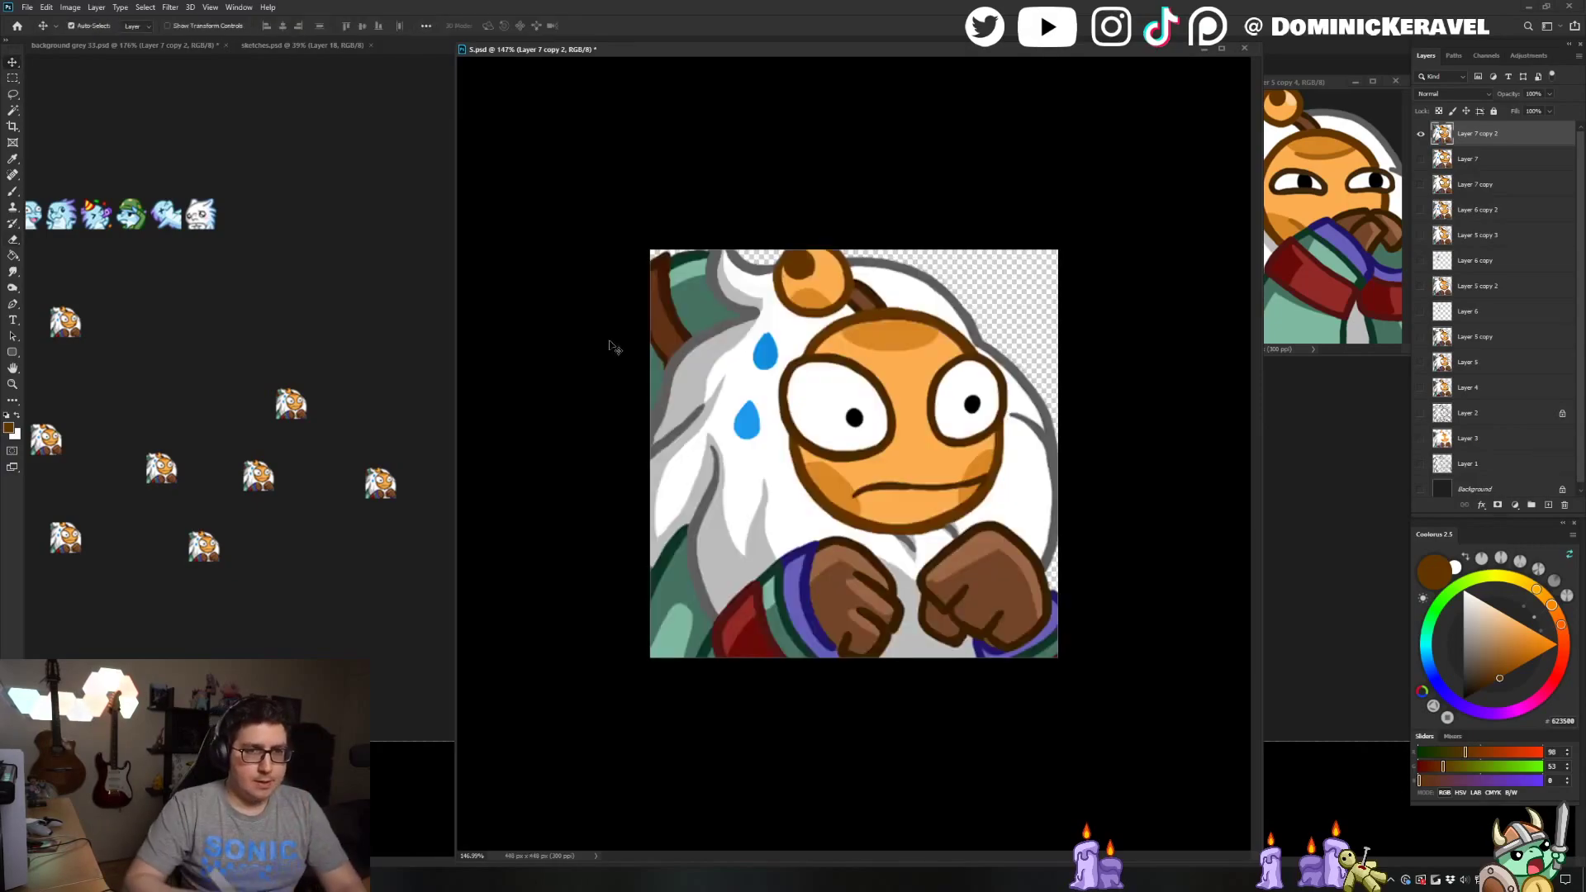
# Duplicate the emote's layer and try enlarging the copy to about 109% from its lower-left corner
pyautogui.hotkey('ctrl', 'j')
pyautogui.hotkey('ctrl', '-')
pyautogui.hotkey('ctrl', 't')
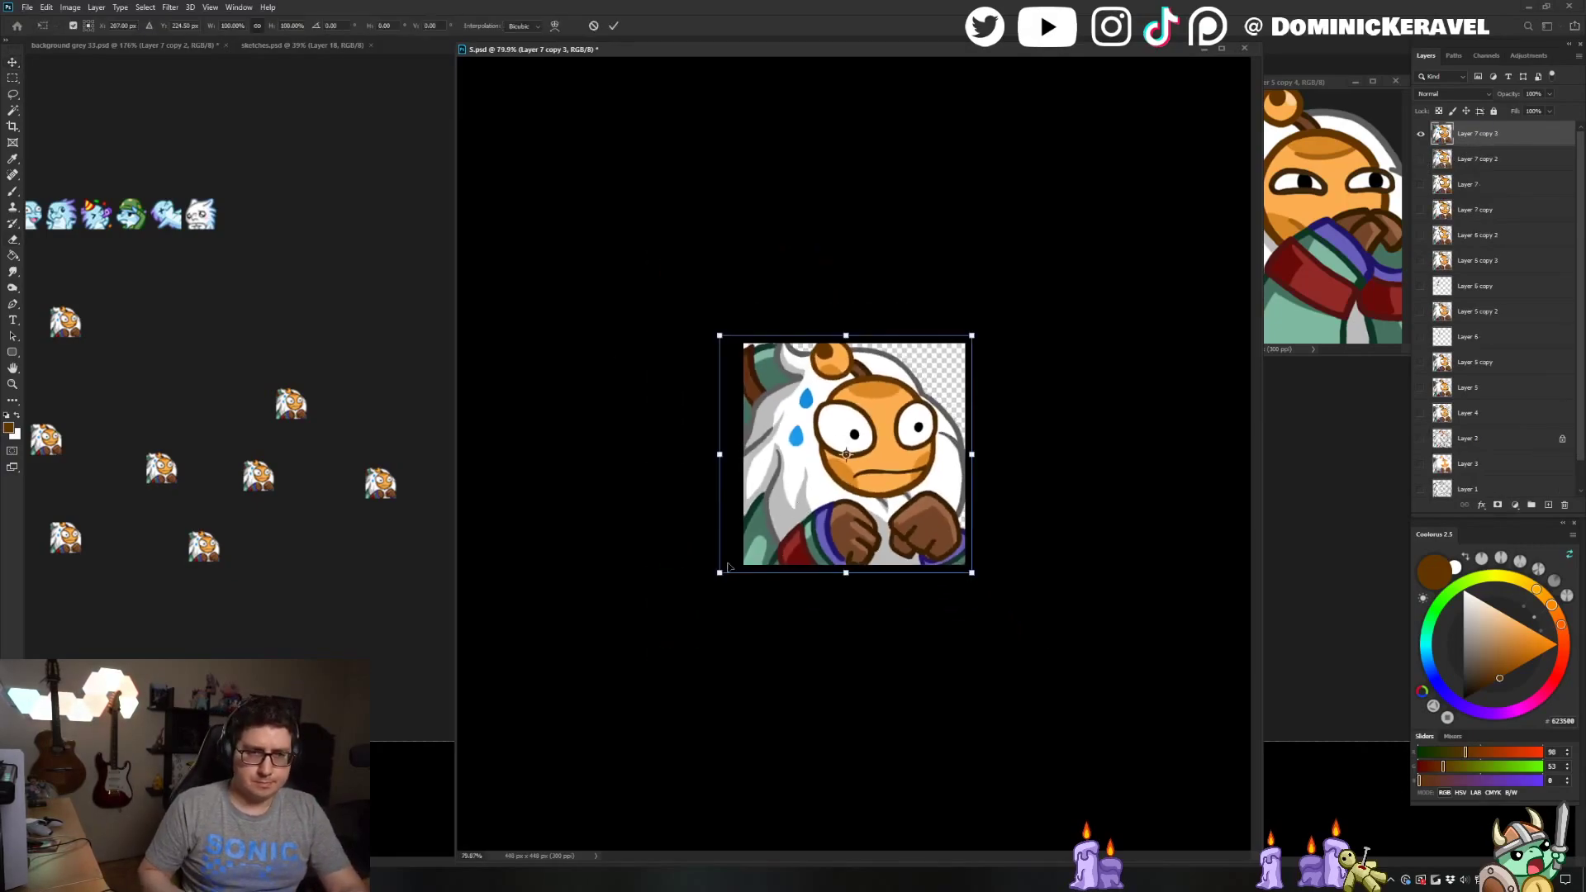
pyautogui.moveTo(718, 578)
pyautogui.mouseDown()
pyautogui.moveTo(687, 604)
pyautogui.moveTo(699, 596)
pyautogui.mouseUp()
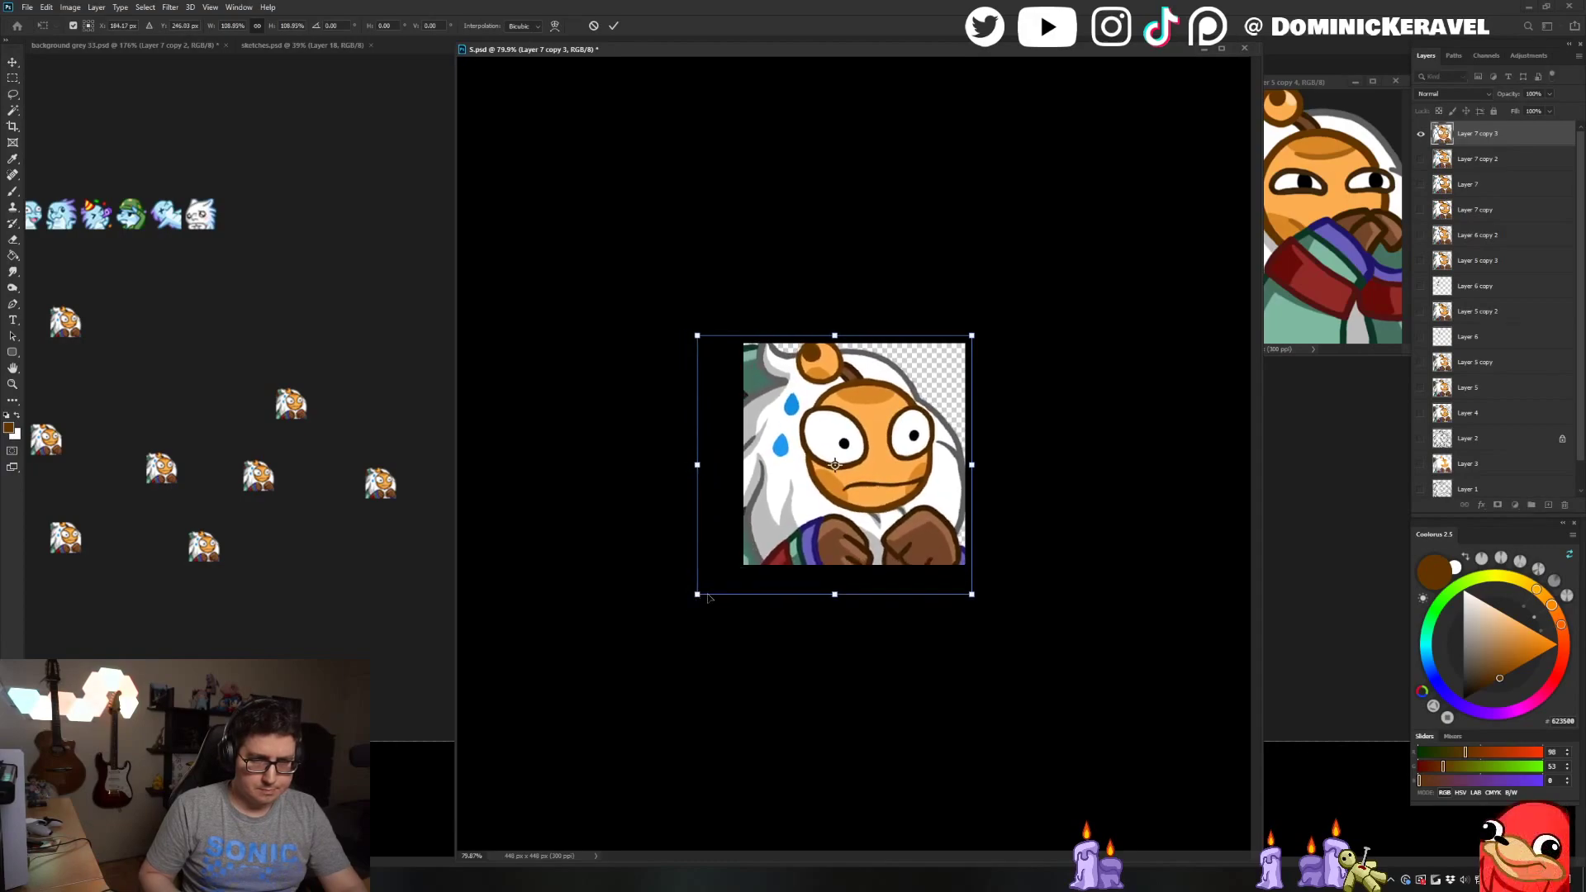
pyautogui.press('Return')
# Lasso the two fists with their sleeves, nudge them slightly up toward the chin, and clear the selection
pyautogui.press('l')
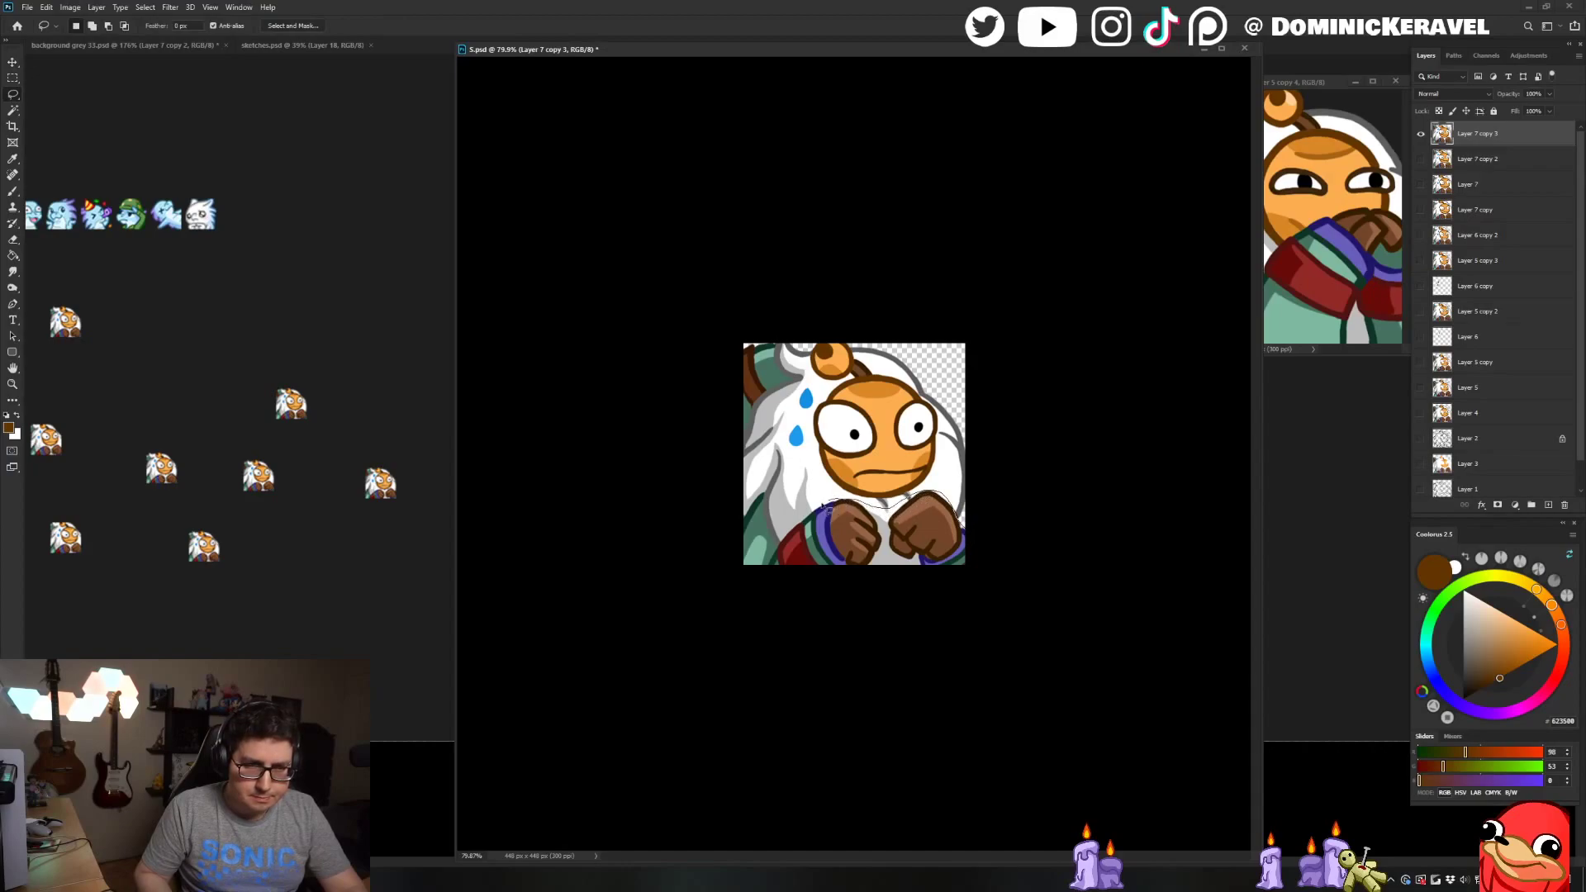
pyautogui.moveTo(822, 507)
pyautogui.mouseDown()
pyautogui.moveTo(937, 619)
pyautogui.moveTo(962, 498)
pyautogui.mouseUp()
pyautogui.moveTo(948, 517); pyautogui.dragTo(950, 527)
pyautogui.hotkey('ctrl', 'd')
# Enlarge the emote's layer copy to about 105% from its lower-left corner
pyautogui.hotkey('ctrl', 't')
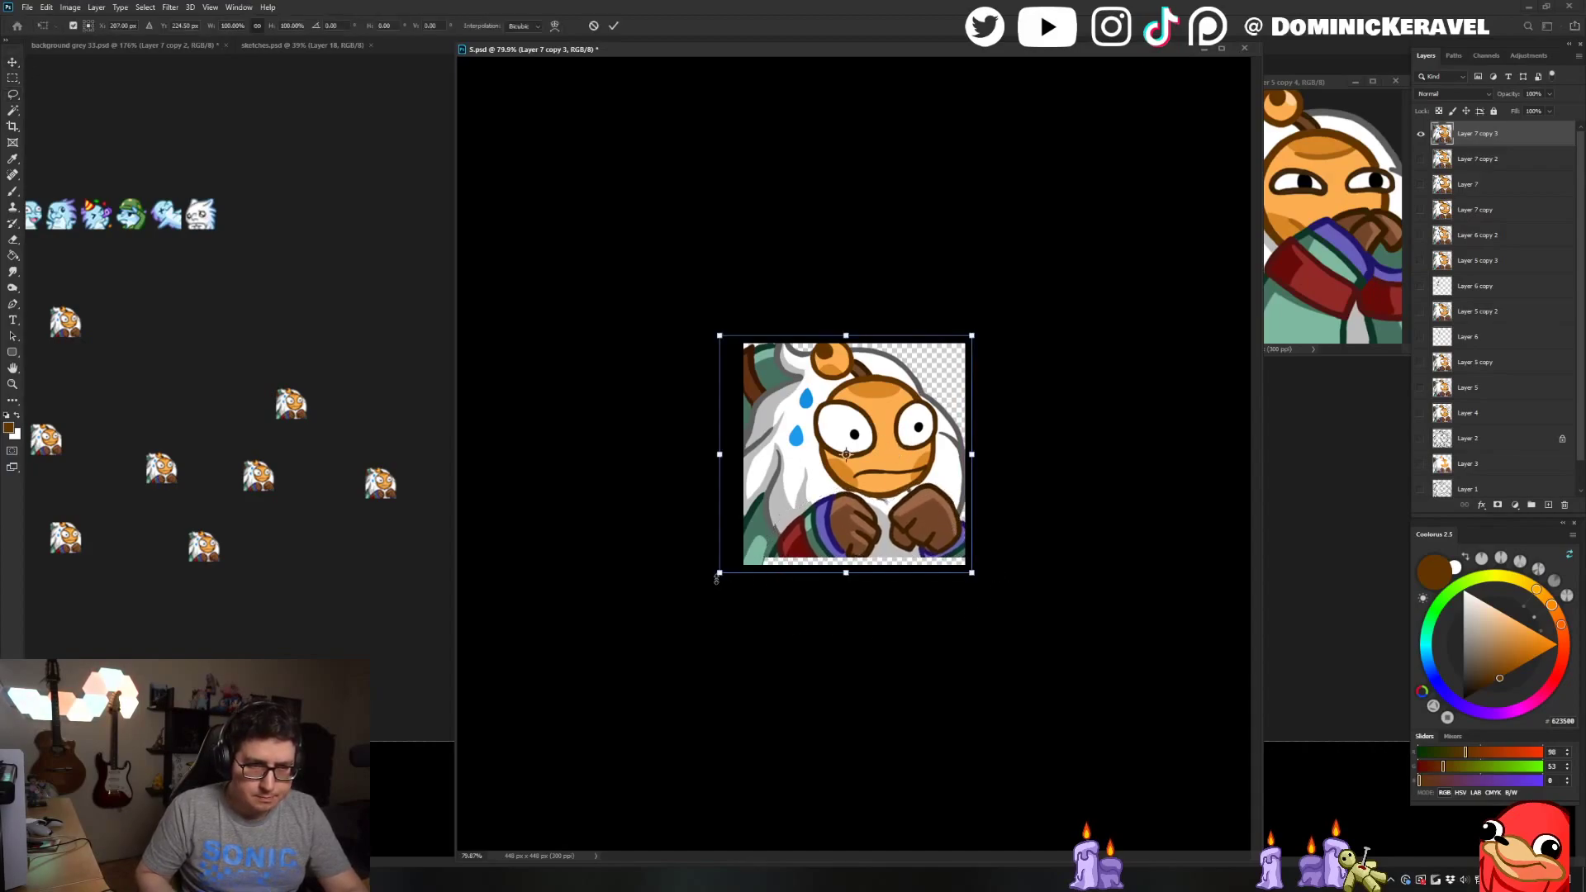
pyautogui.moveTo(717, 578); pyautogui.dragTo(708, 584)
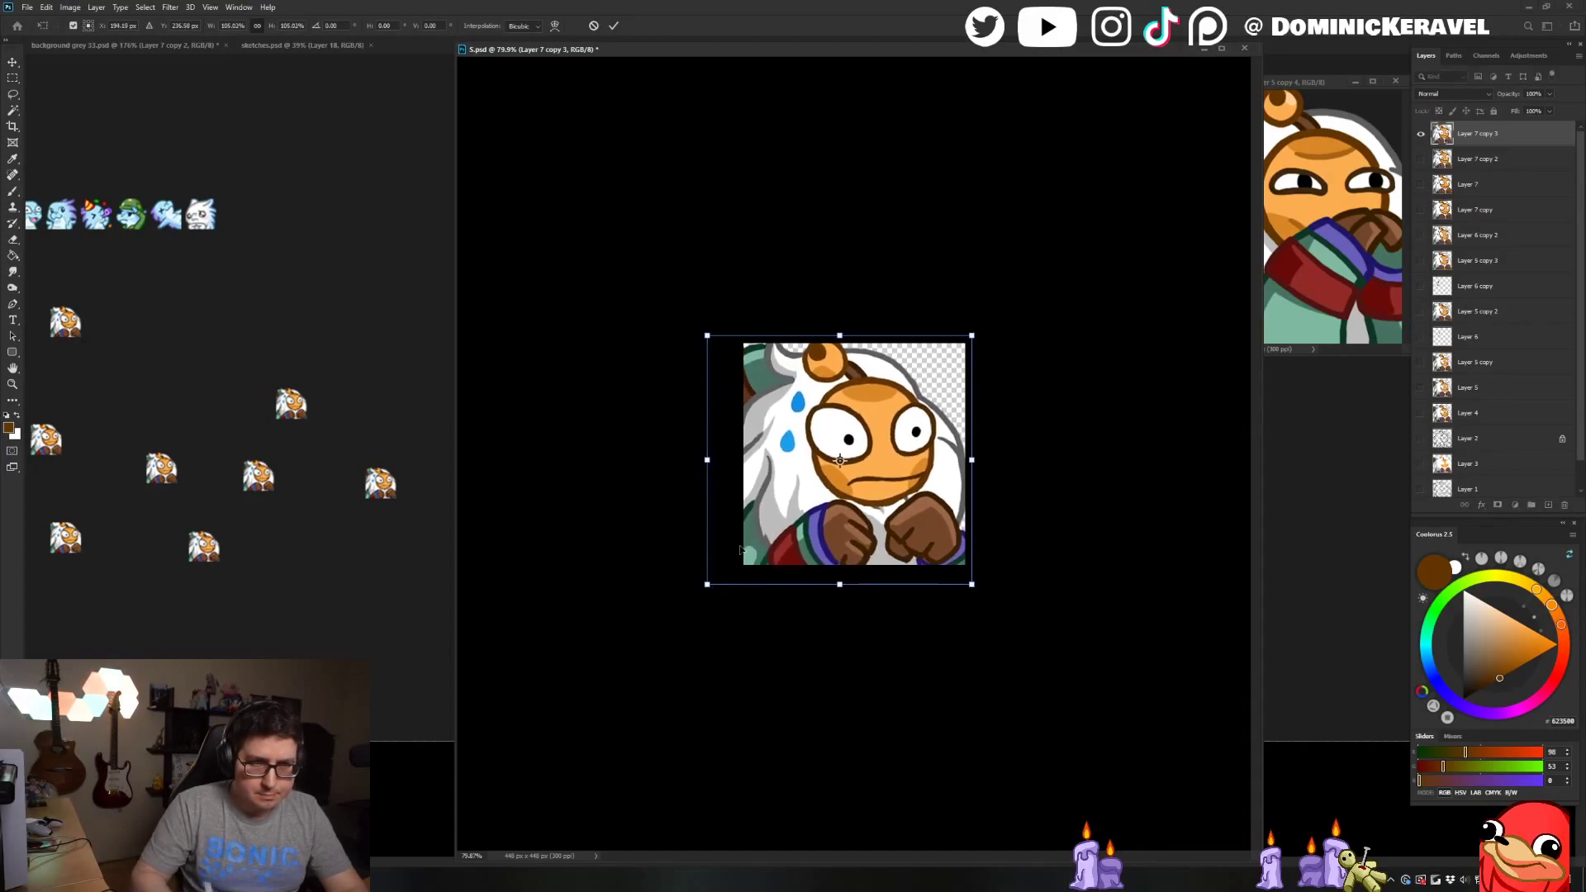
pyautogui.press('Return')
# Reduce the rescaled emote to 28 px, add a copy beside the other thumbnails on the sheet, and restore its full size
pyautogui.hotkey('ctrl', 'alt', 'i')
pyautogui.write('28')
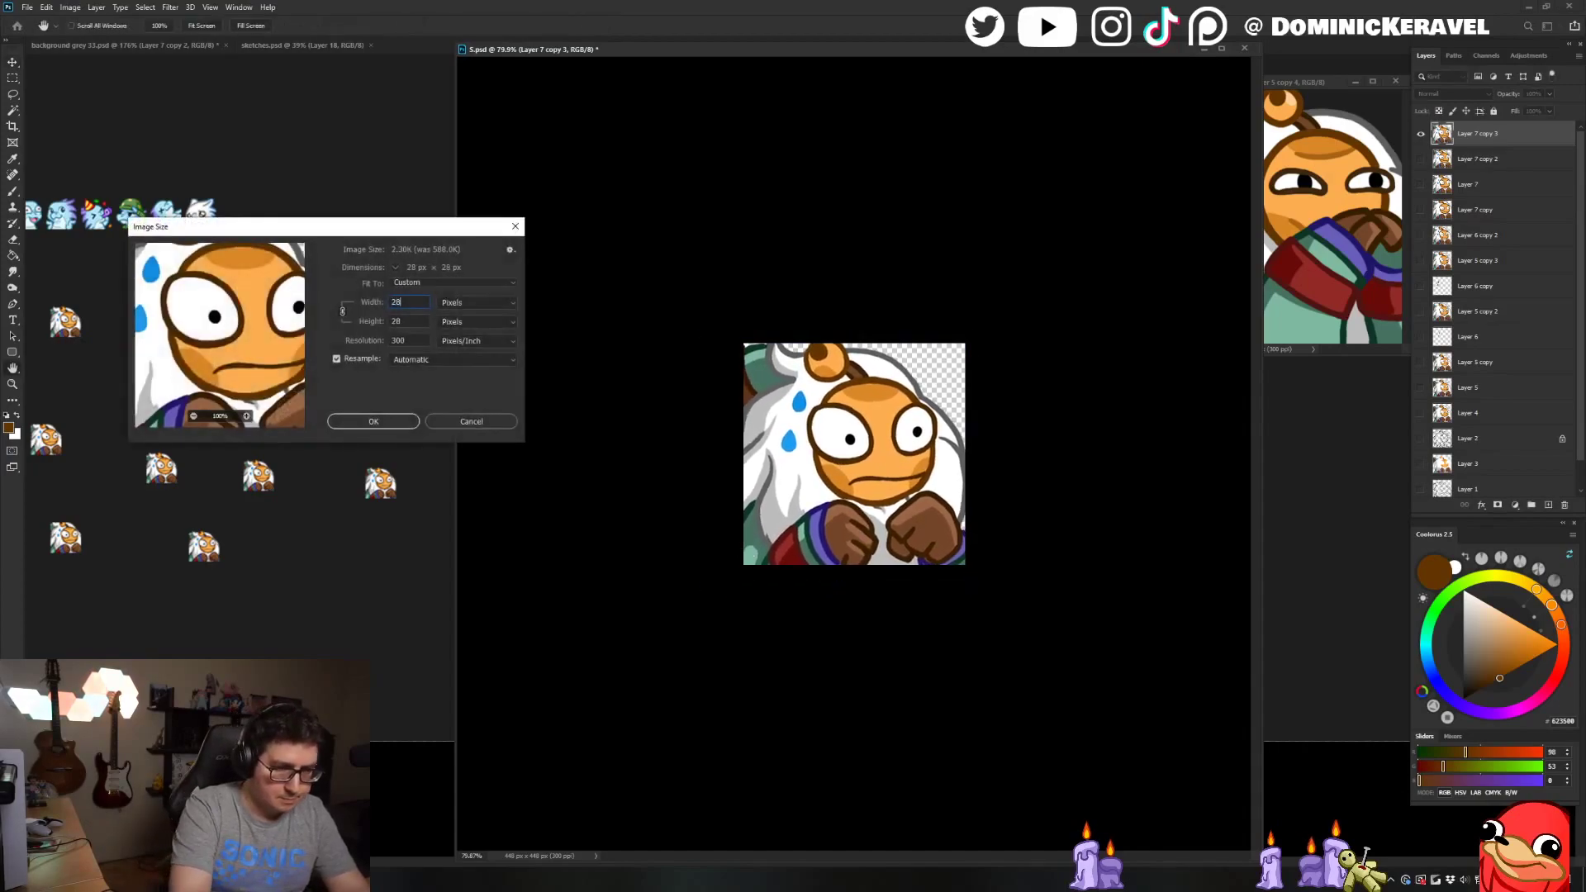
pyautogui.press('Return')
pyautogui.moveTo(857, 458); pyautogui.dragTo(402, 474)
pyautogui.moveTo(288, 373); pyautogui.dragTo(349, 446)
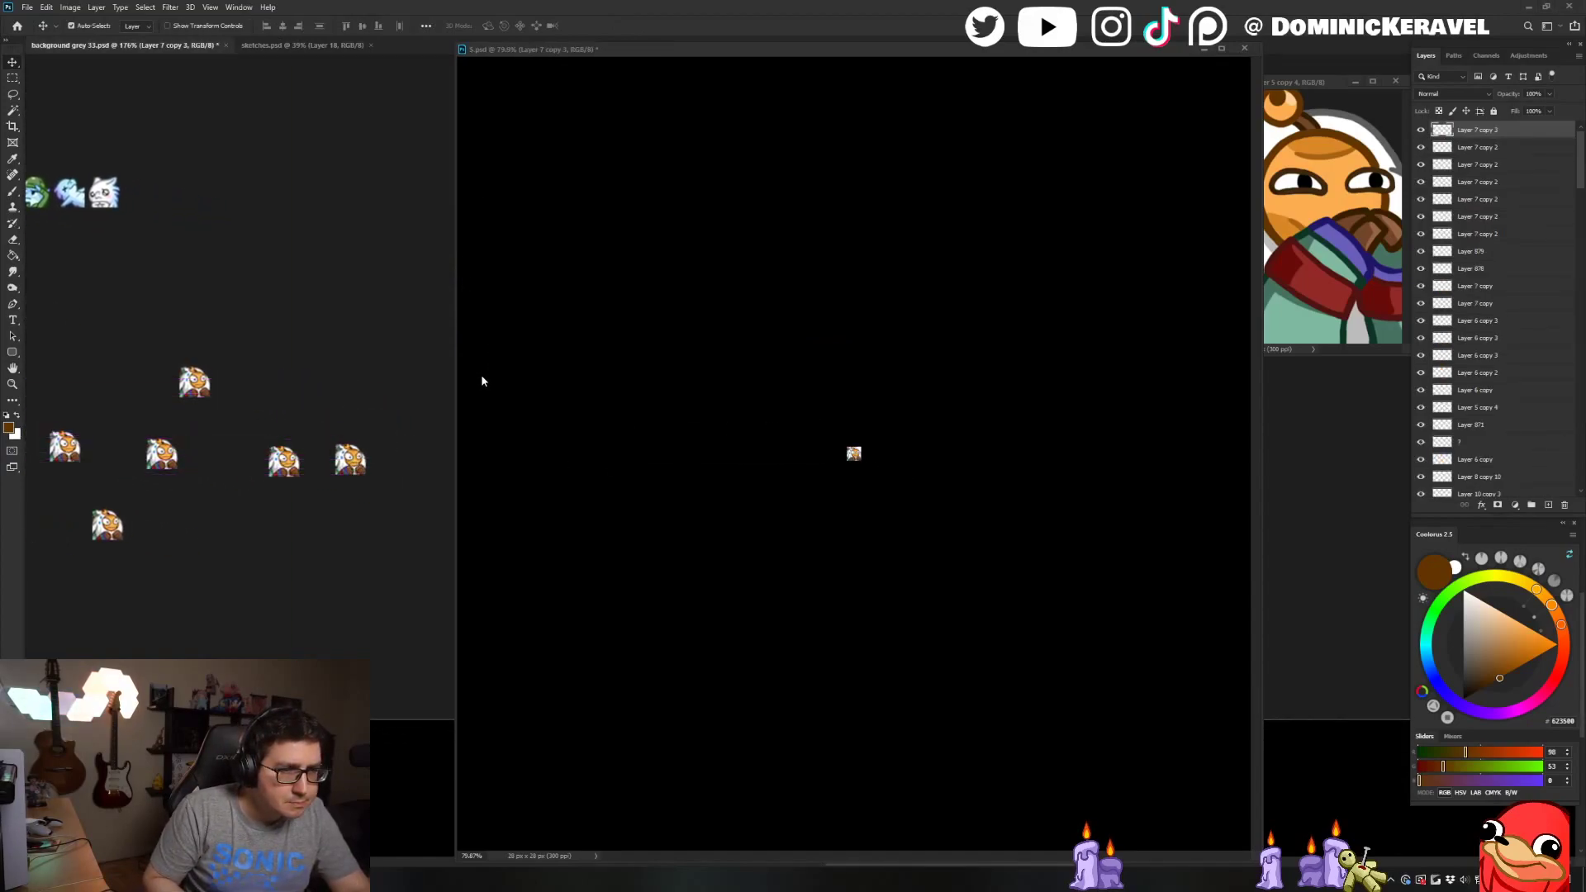
pyautogui.click(512, 388)
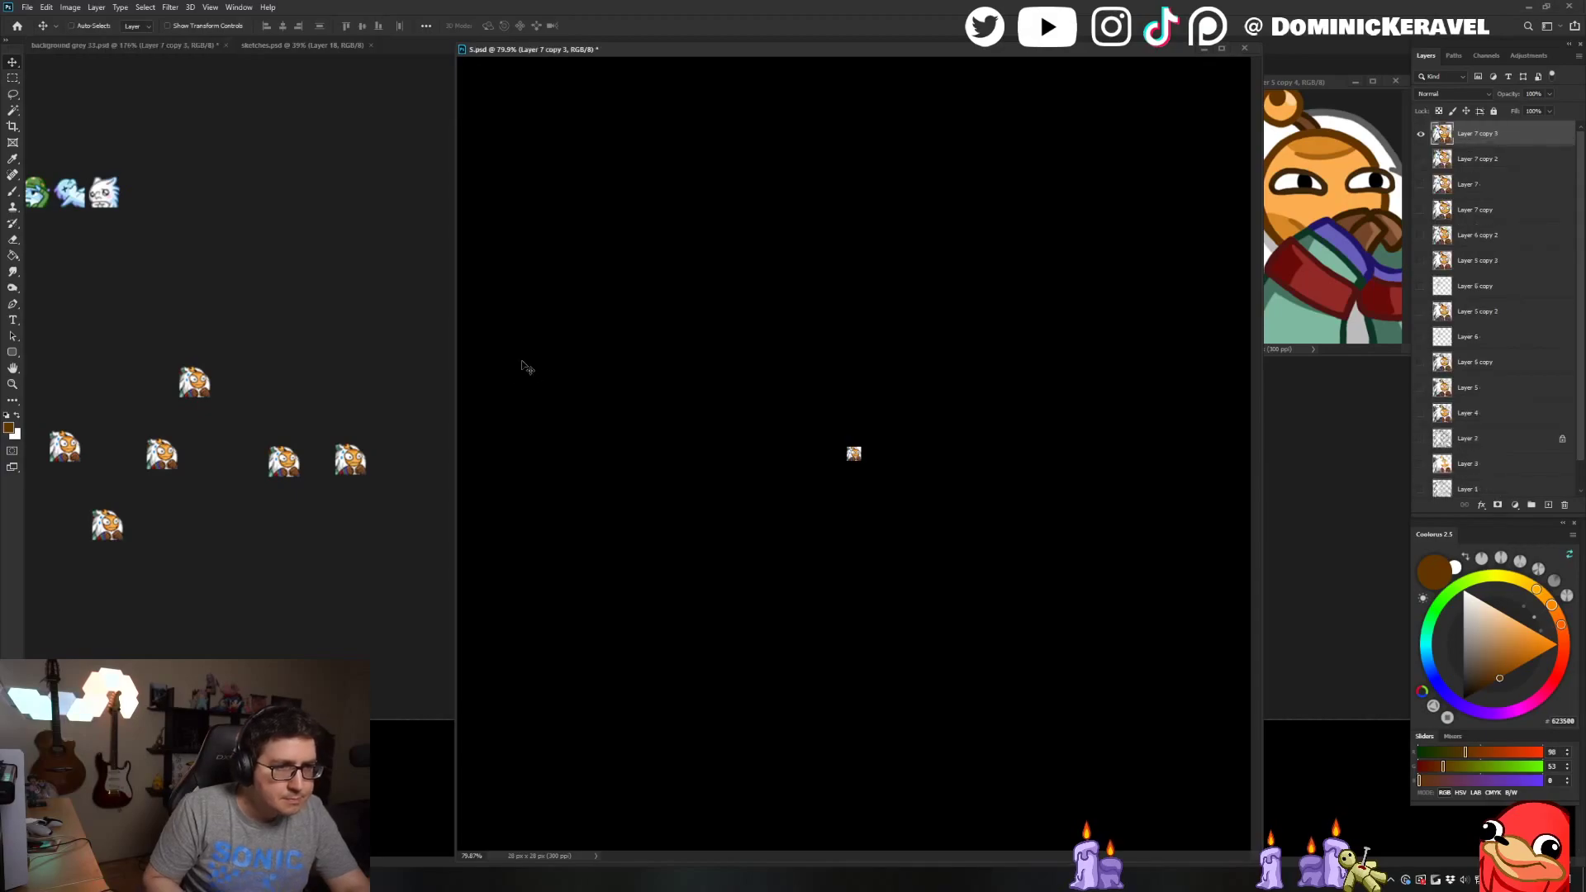
pyautogui.hotkey('ctrl', 'z')
# Shift the lassoed left fist and sleeve closer to the right fist and touch up the brown fills and outlines around them
pyautogui.press('l')
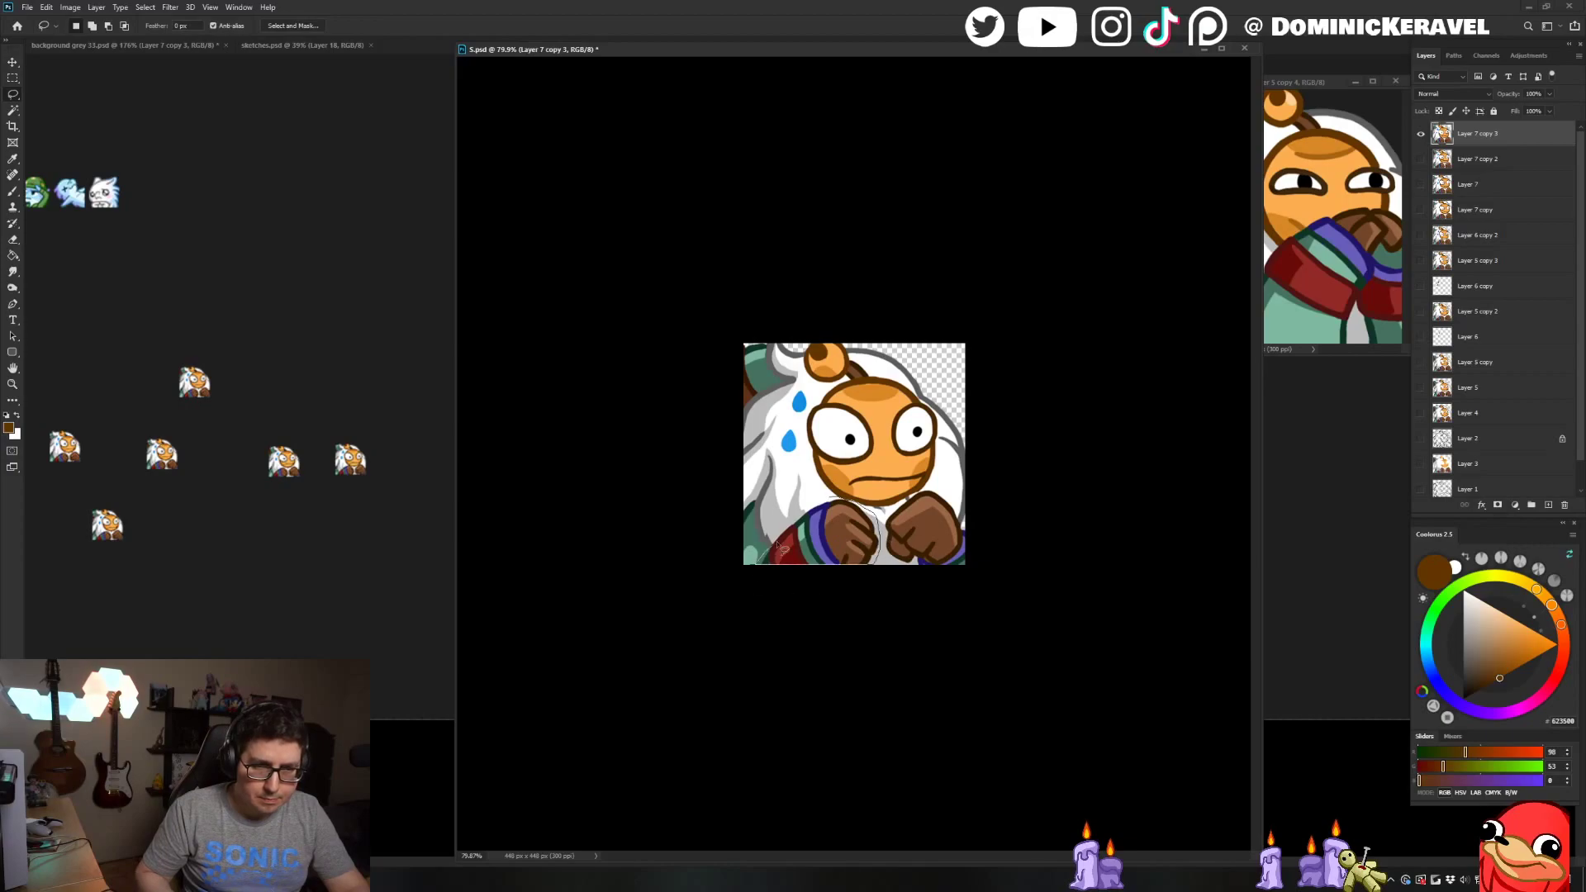
pyautogui.moveTo(823, 522); pyautogui.dragTo(853, 522)
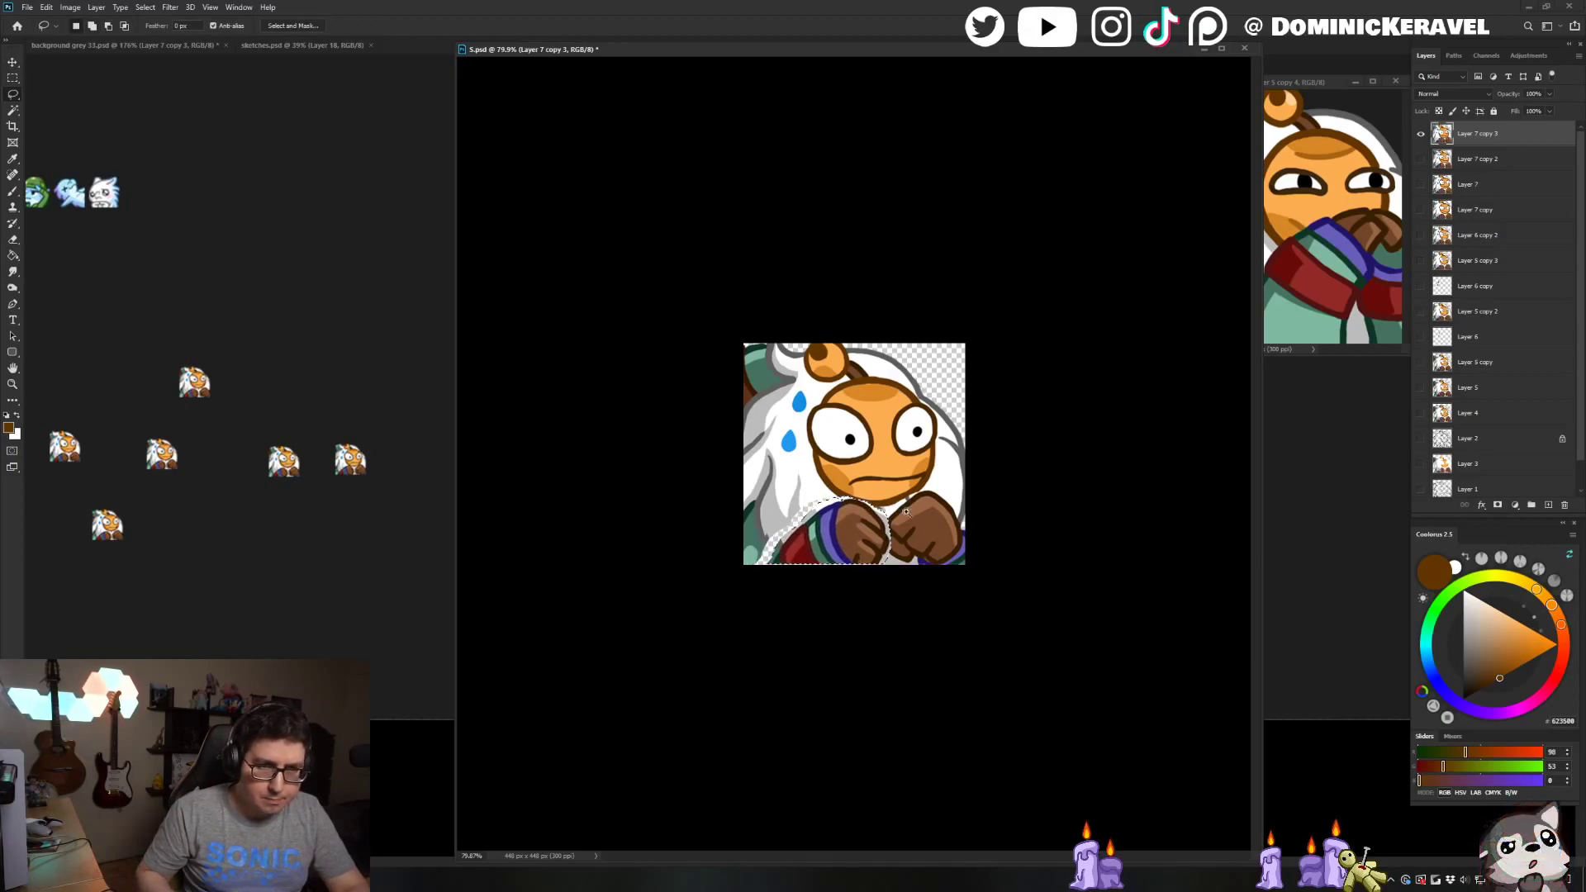
pyautogui.scroll(2, 923, 570)
pyautogui.press('b')
pyautogui.keyDown('alt'); pyautogui.click(923, 564); pyautogui.keyUp('alt')
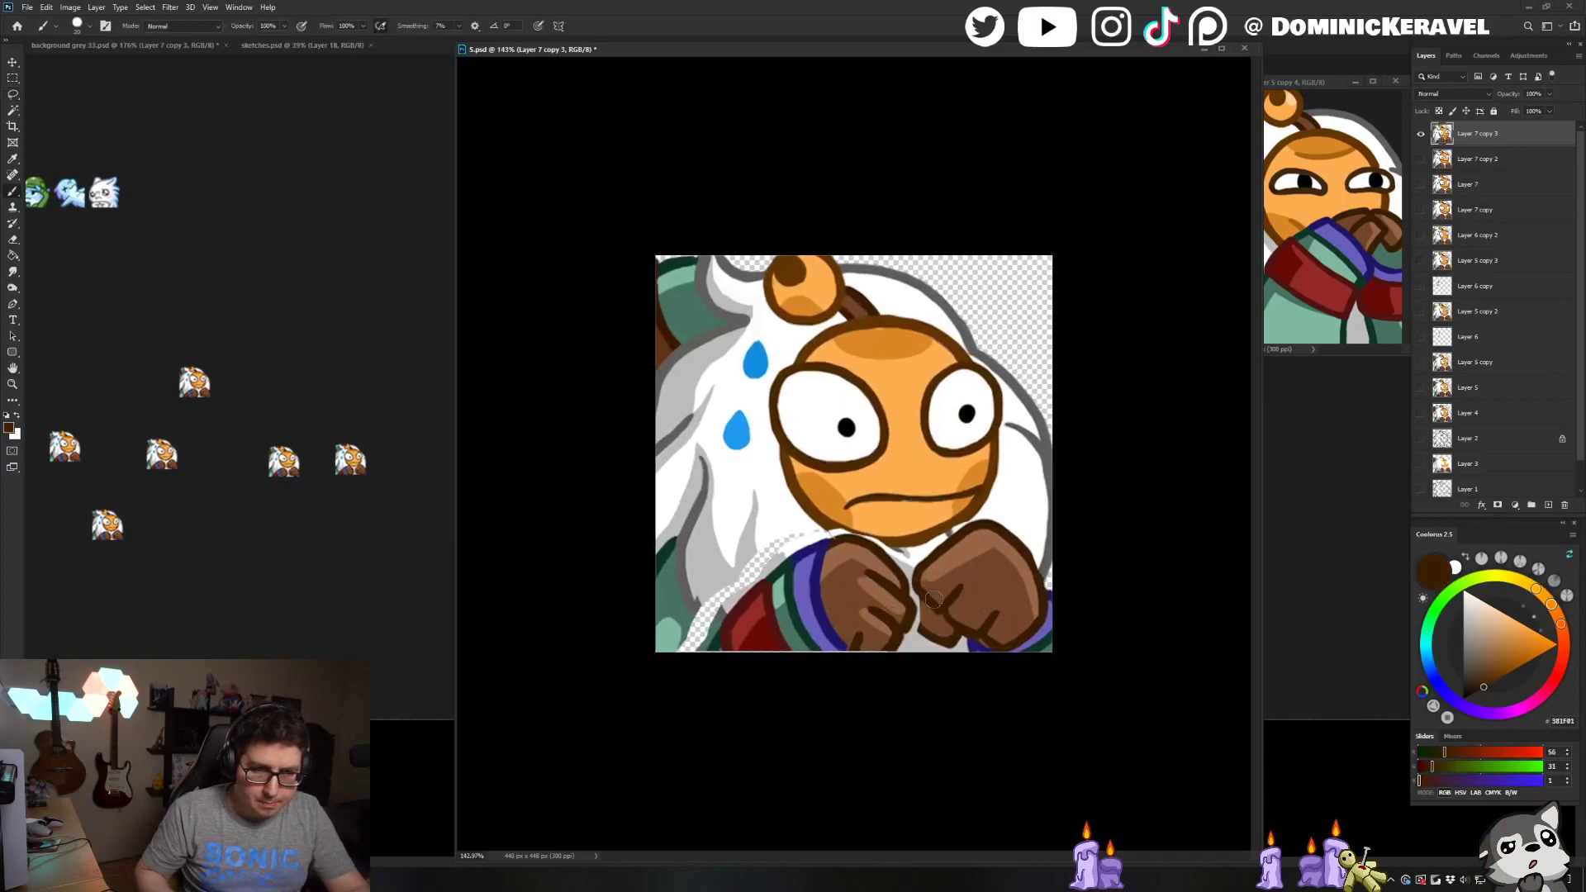
pyautogui.keyDown('alt'); pyautogui.click(922, 602); pyautogui.keyUp('alt')
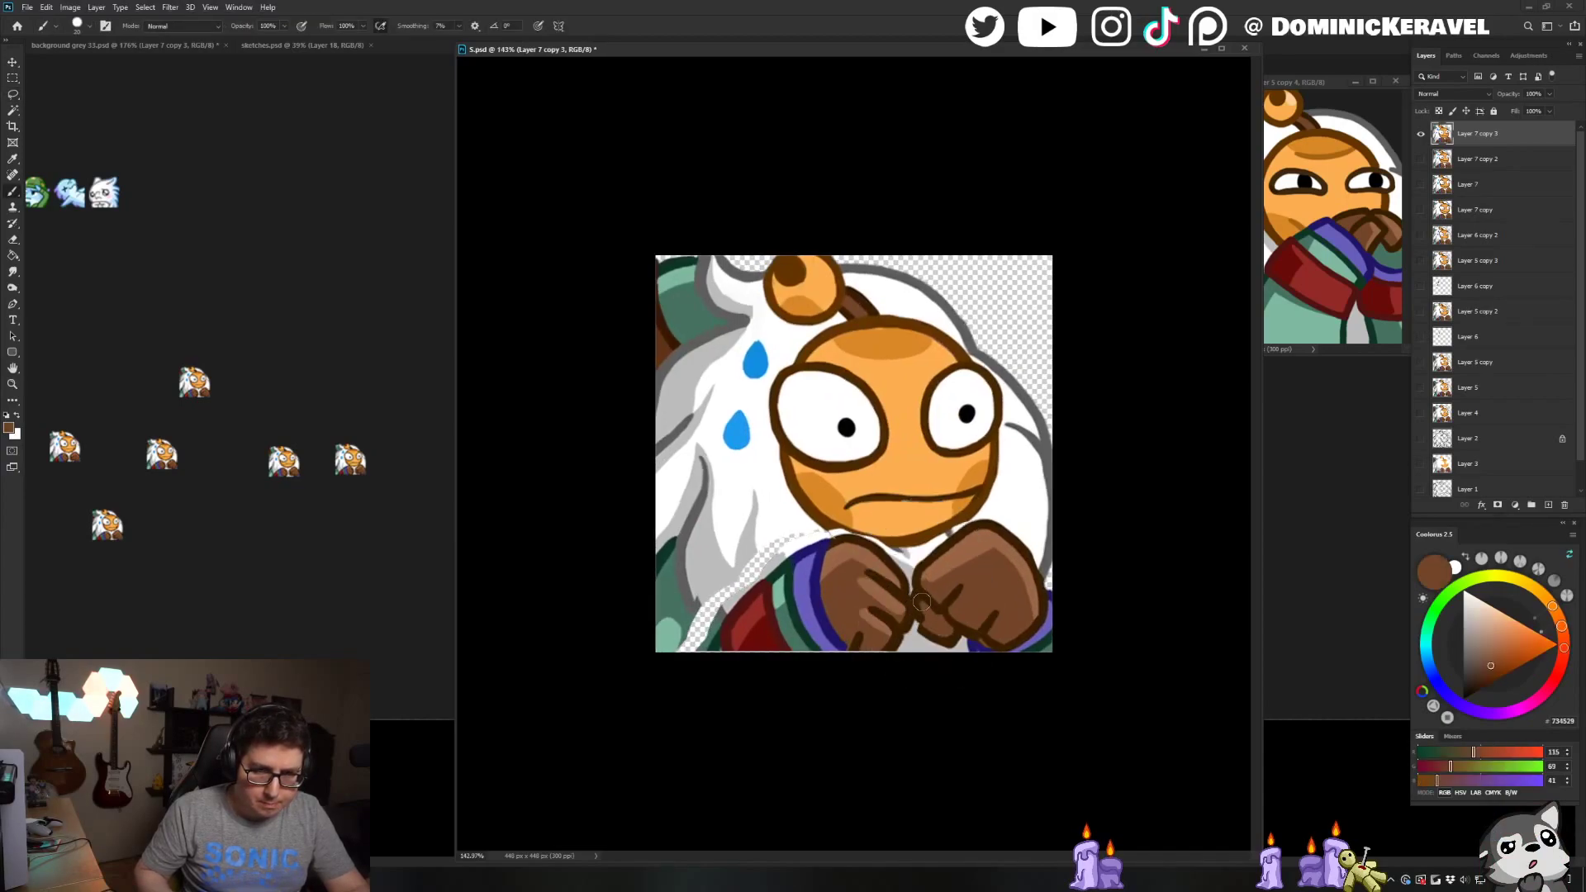
pyautogui.keyDown('alt'); pyautogui.click(935, 635); pyautogui.keyUp('alt')
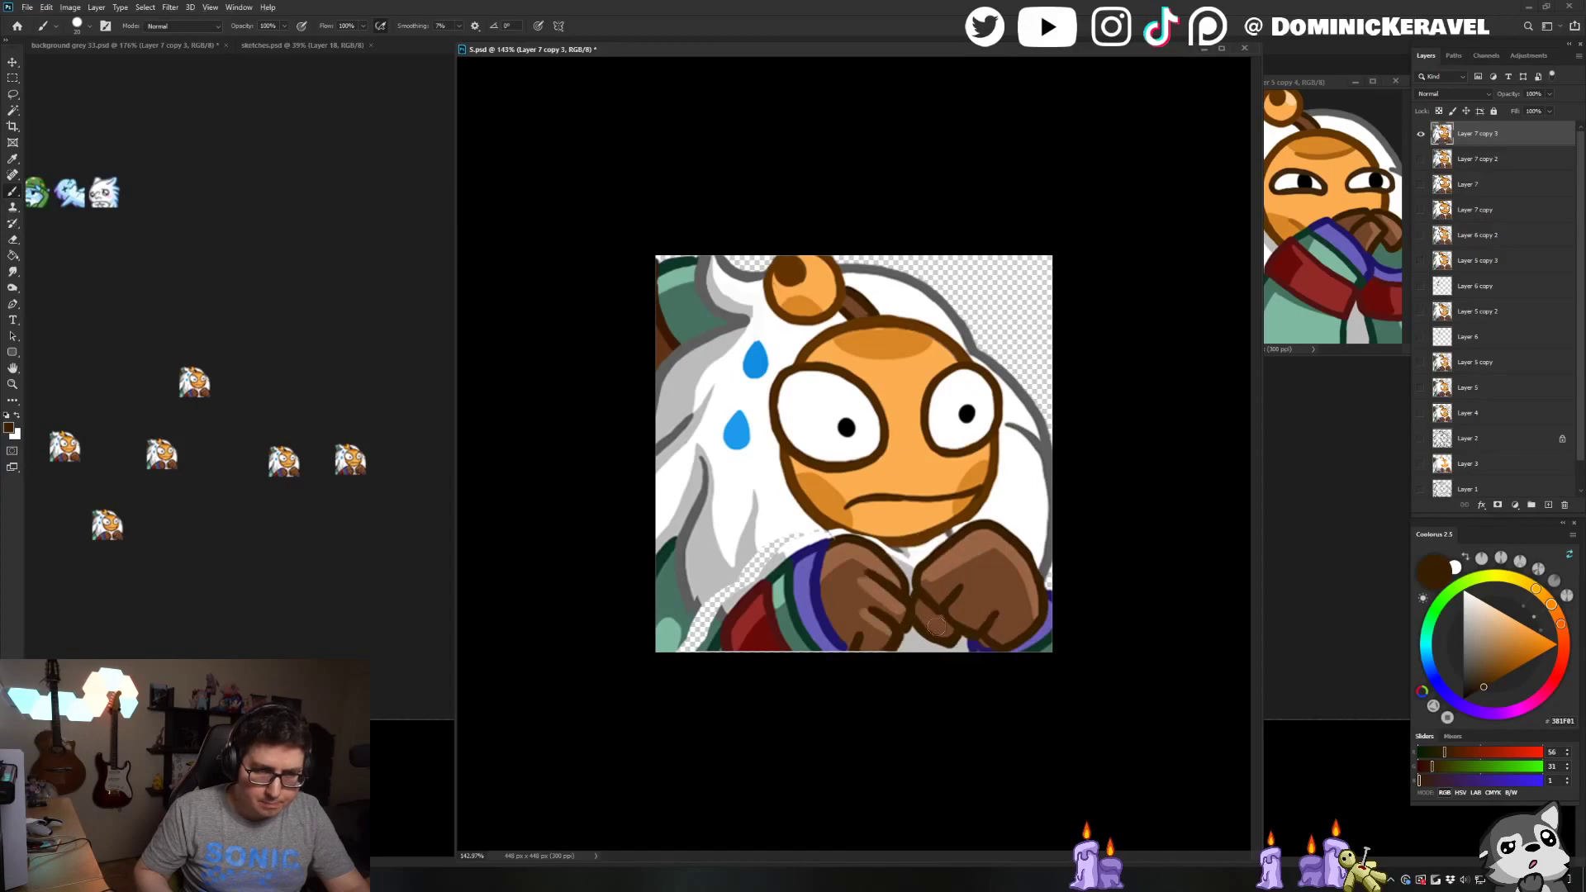
pyautogui.keyDown('alt'); pyautogui.click(842, 533); pyautogui.keyUp('alt')
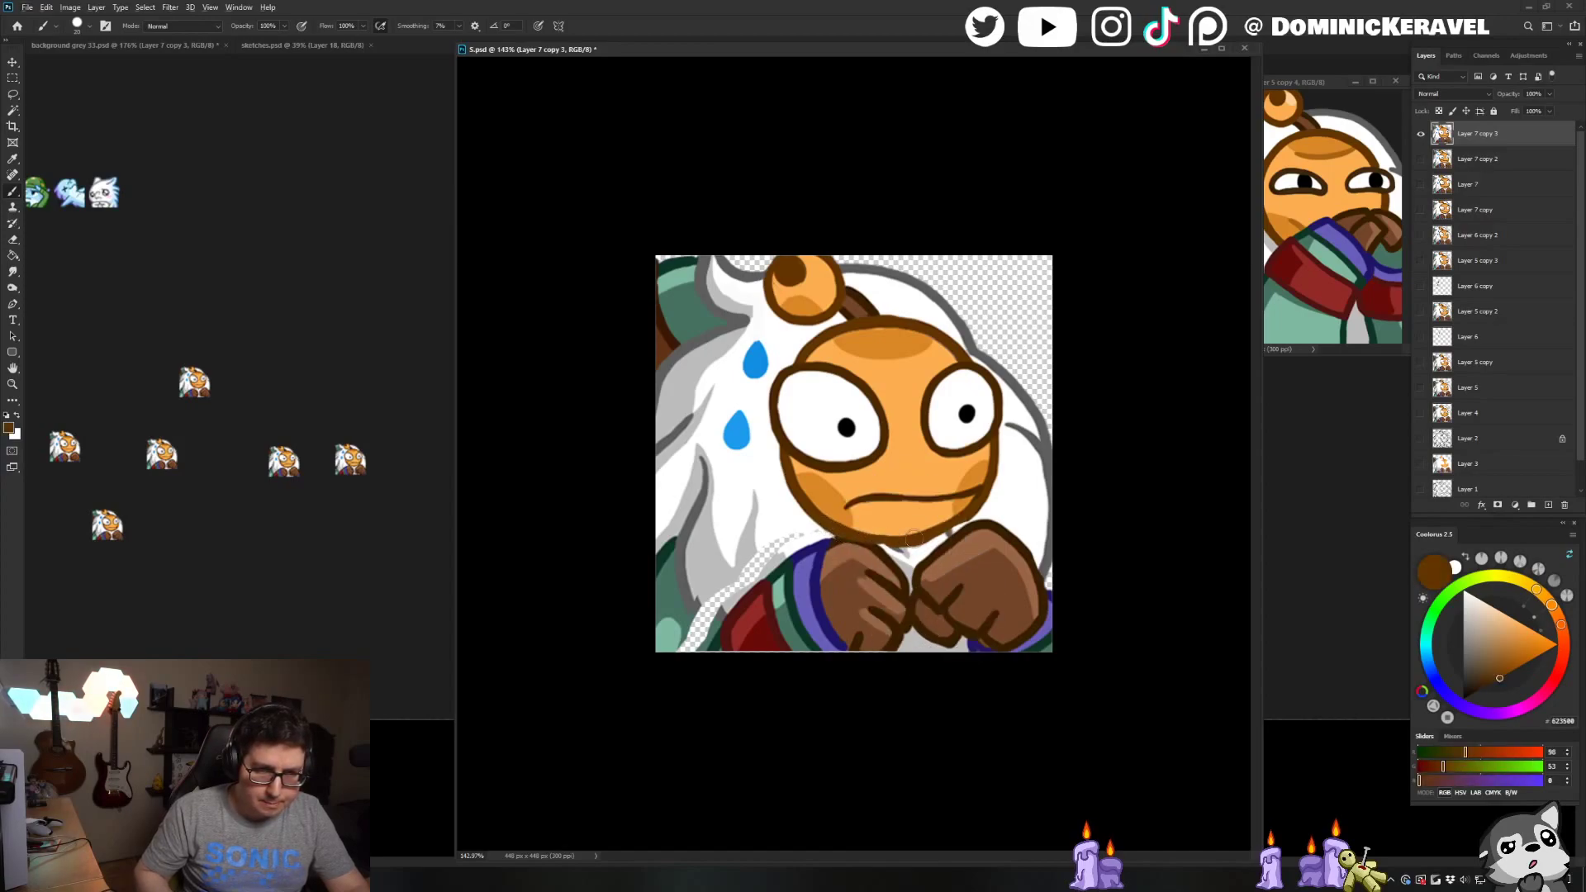
pyautogui.keyDown('alt'); pyautogui.click(878, 555); pyautogui.keyUp('alt')
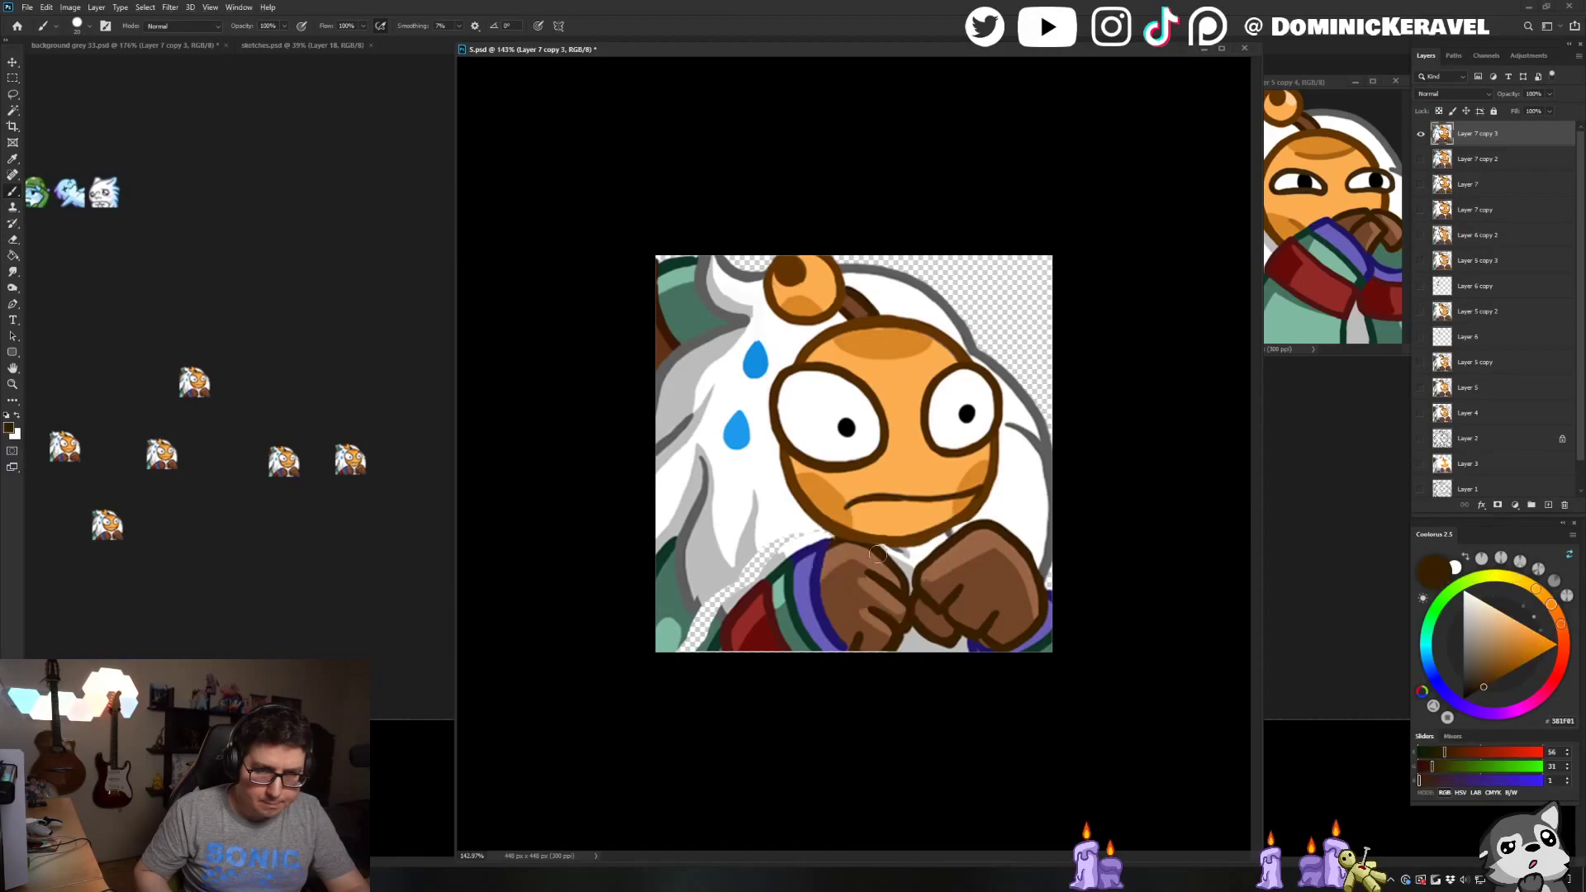
# Add a layer beneath the emote and fill the transparent gap beside the left sleeve with white hair and cloak green
pyautogui.click(1514, 157)
pyautogui.hotkey('ctrl', 'shift', 'n')
pyautogui.press('Return')
pyautogui.keyDown('alt'); pyautogui.click(777, 539); pyautogui.keyUp('alt')
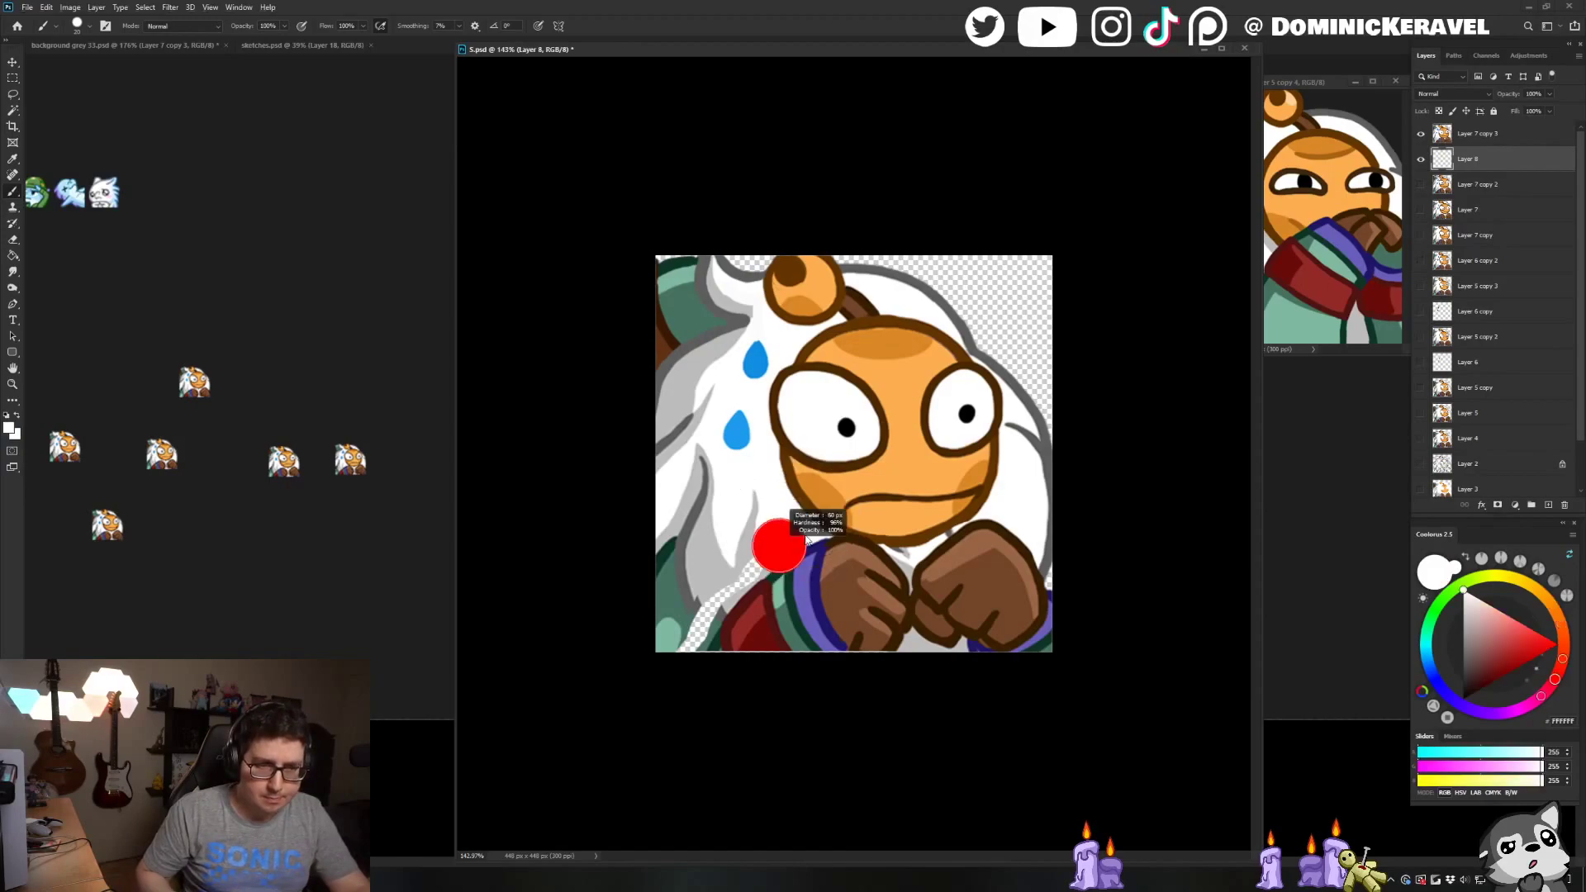
pyautogui.moveTo(781, 542); pyautogui.dragTo(672, 680)
pyautogui.keyDown('alt'); pyautogui.click(682, 583); pyautogui.keyUp('alt')
pyautogui.moveTo(686, 603)
pyautogui.mouseDown()
pyautogui.moveTo(702, 641)
pyautogui.moveTo(673, 653)
pyautogui.mouseUp()
pyautogui.keyDown('alt'); pyautogui.click(691, 630); pyautogui.keyUp('alt')
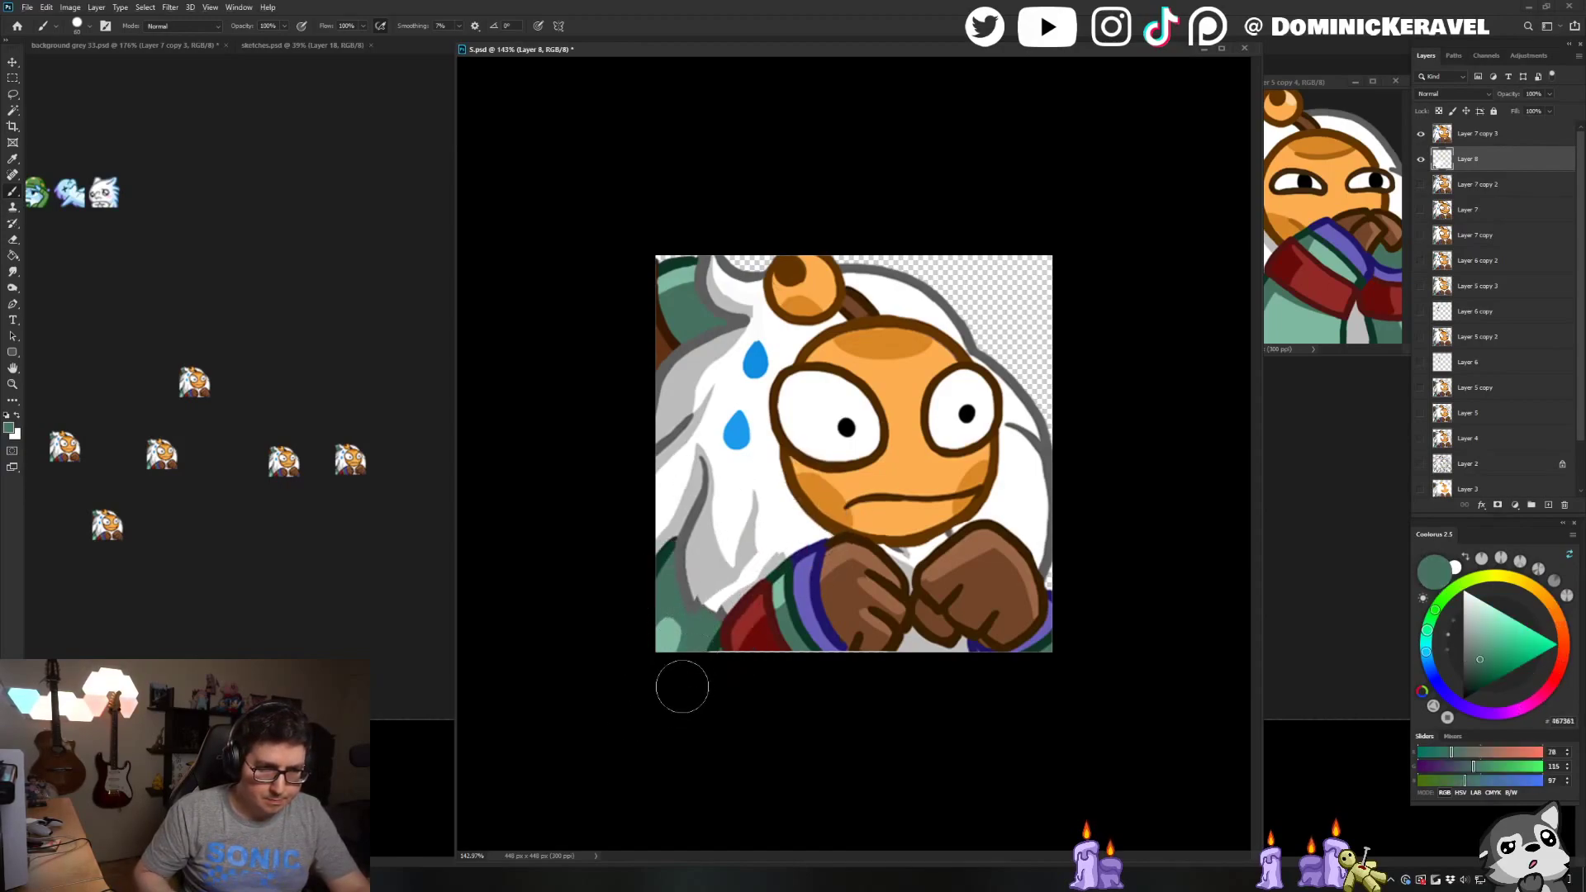
# Paint light grey hair shading into the remaining gap above the left sleeve and merge the fill layer with the emote
pyautogui.keyDown('alt'); pyautogui.click(709, 570); pyautogui.keyUp('alt')
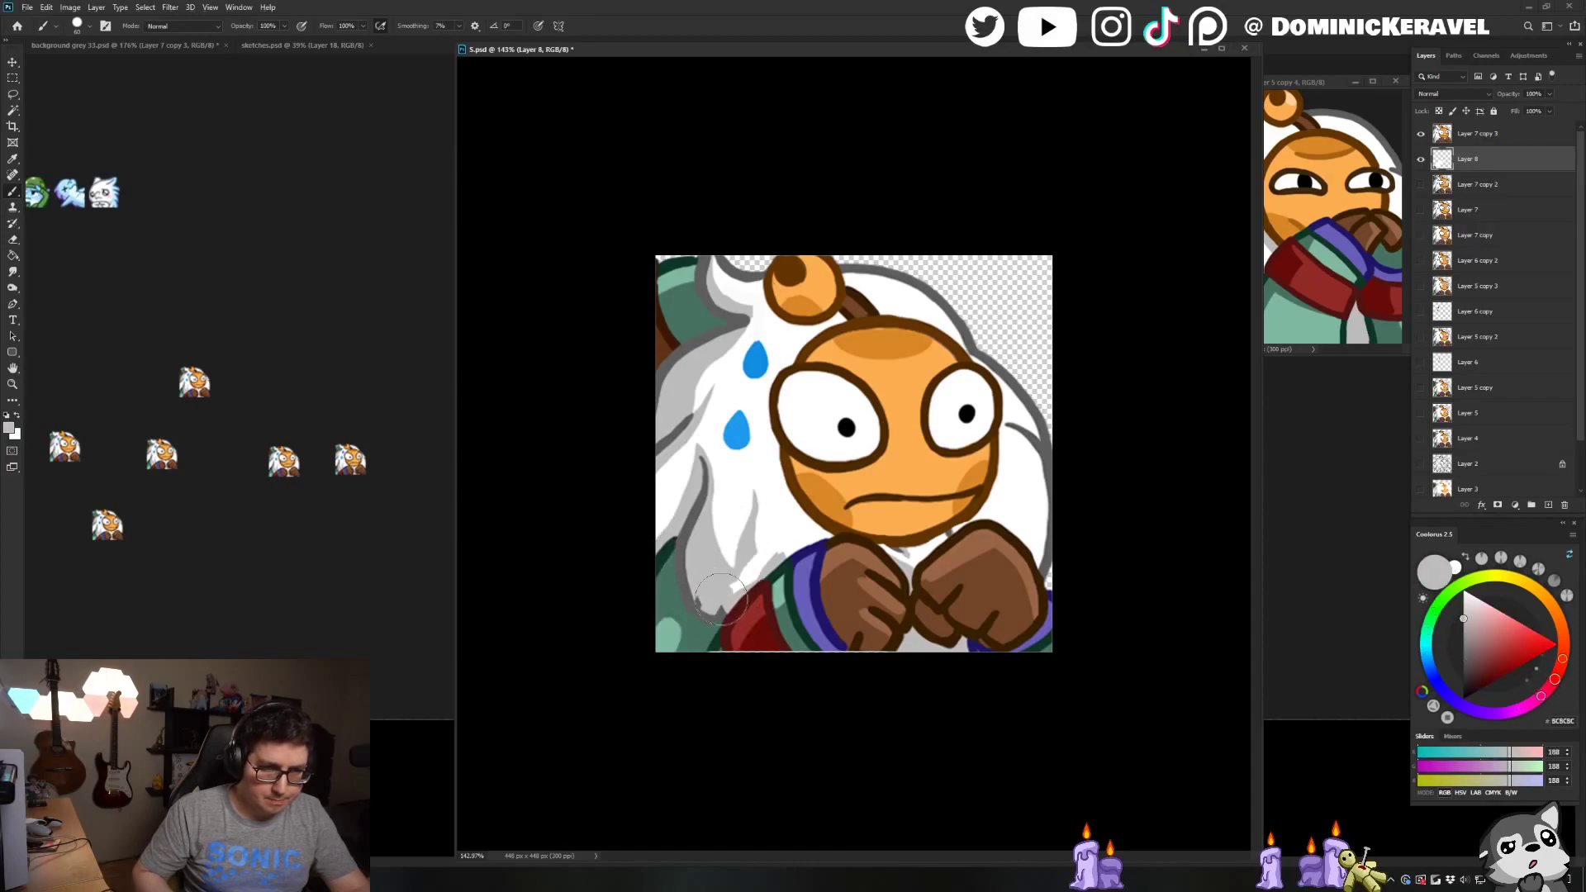
pyautogui.moveTo(715, 582); pyautogui.dragTo(766, 573)
pyautogui.keyDown('alt'); pyautogui.click(945, 381); pyautogui.keyUp('alt')
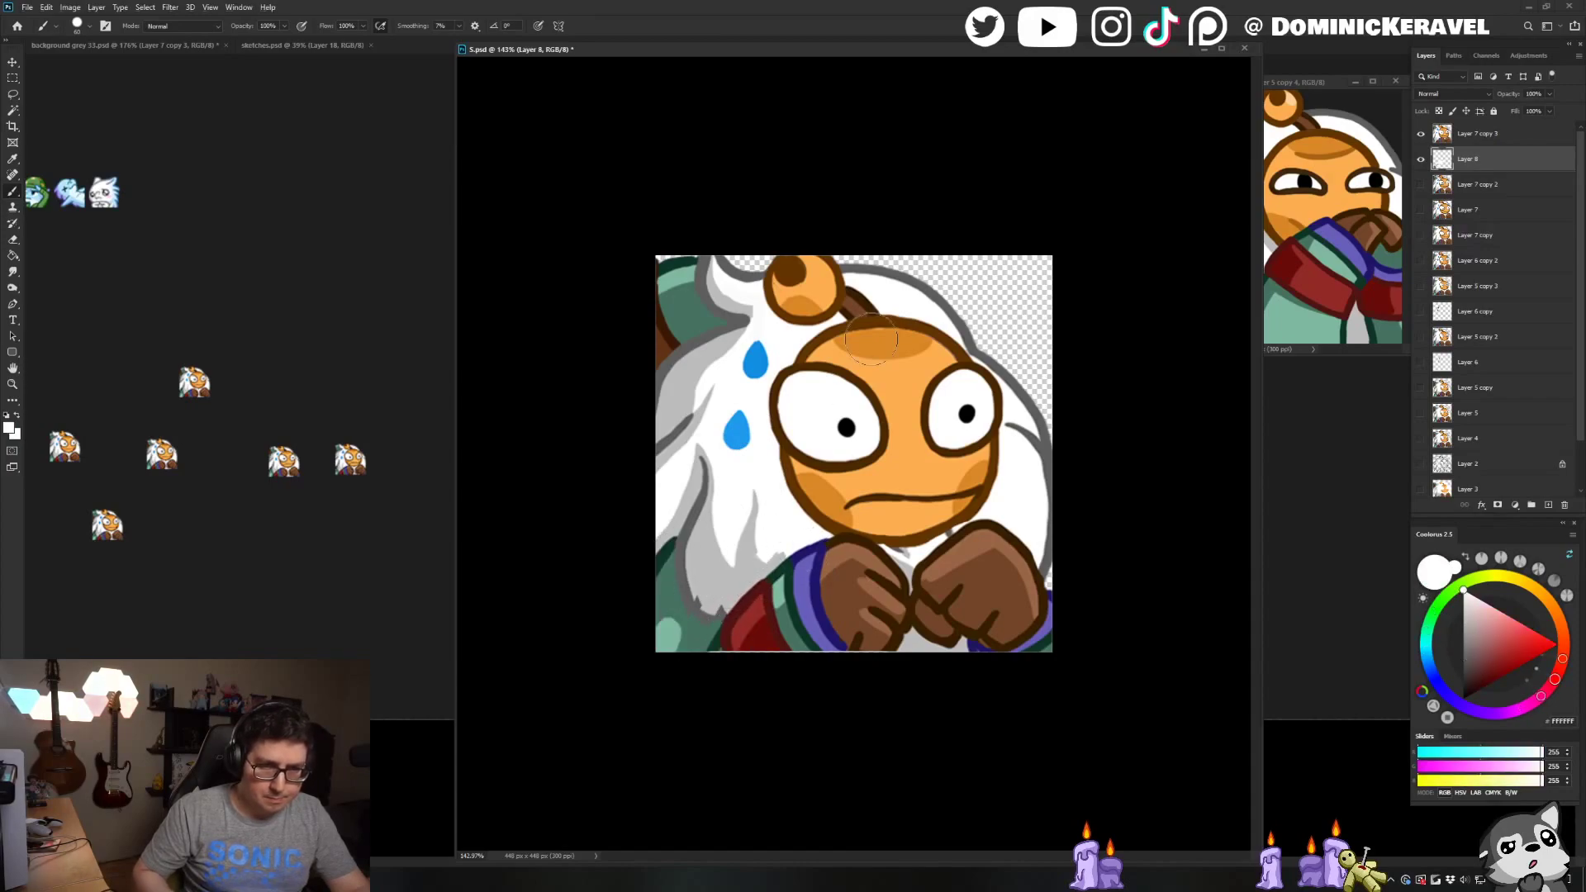
pyautogui.keyDown('ctrl'); pyautogui.keyDown('shift'); pyautogui.click(945, 381); pyautogui.keyUp('shift'); pyautogui.keyUp('ctrl')
pyautogui.hotkey('ctrl', 'e')
# Clean up the hair's white and light grey areas above the left sleeve and redraw the lock's dark grey outline
pyautogui.click(786, 523)
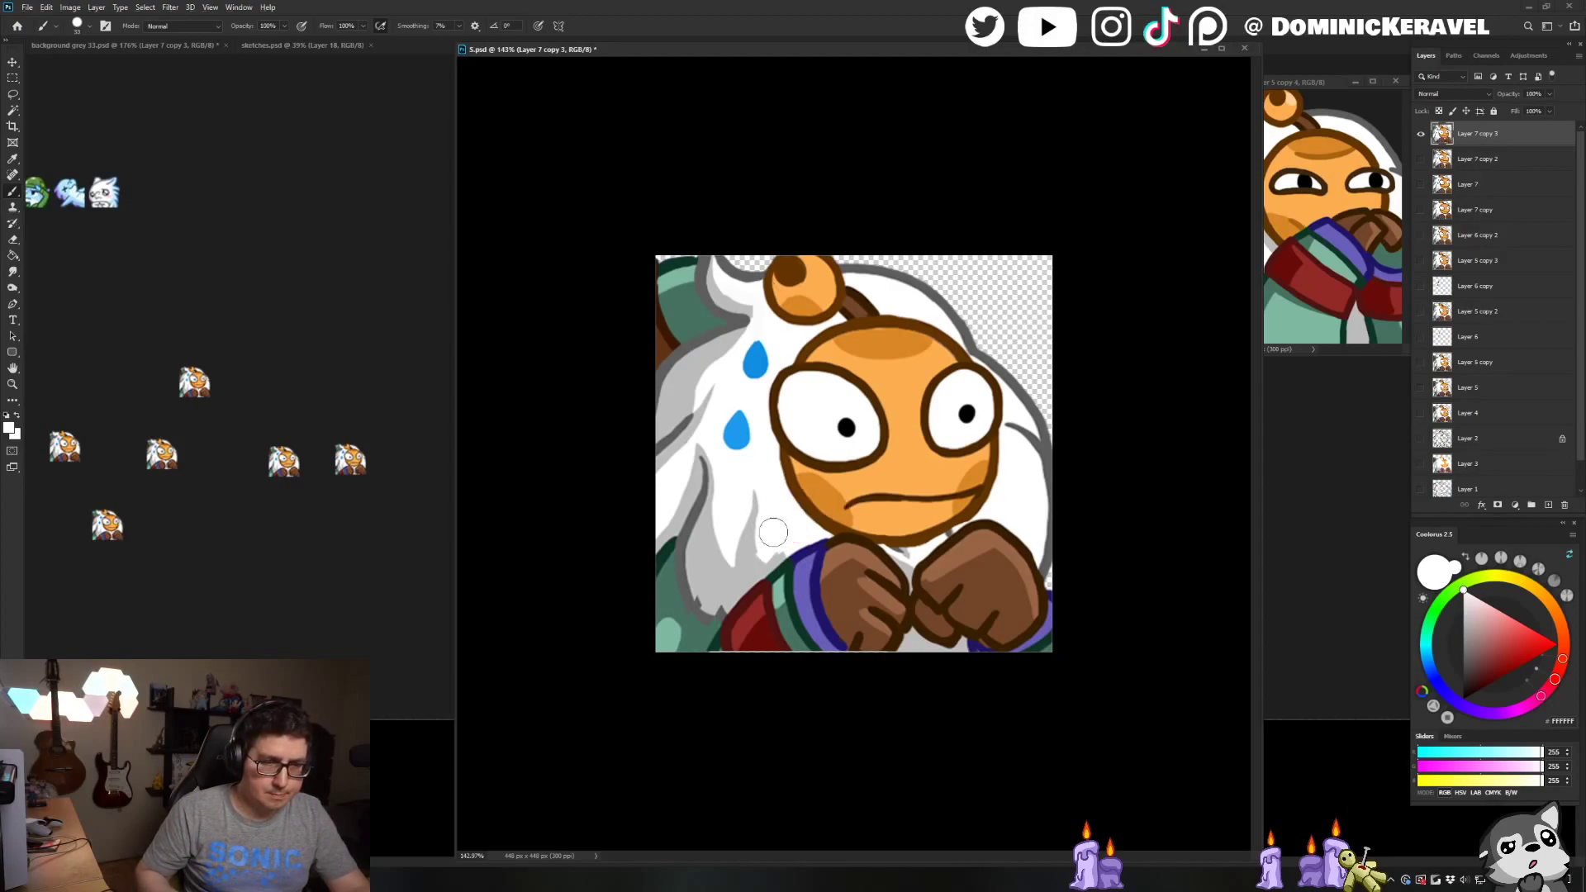
pyautogui.keyDown('alt'); pyautogui.click(746, 571); pyautogui.keyUp('alt')
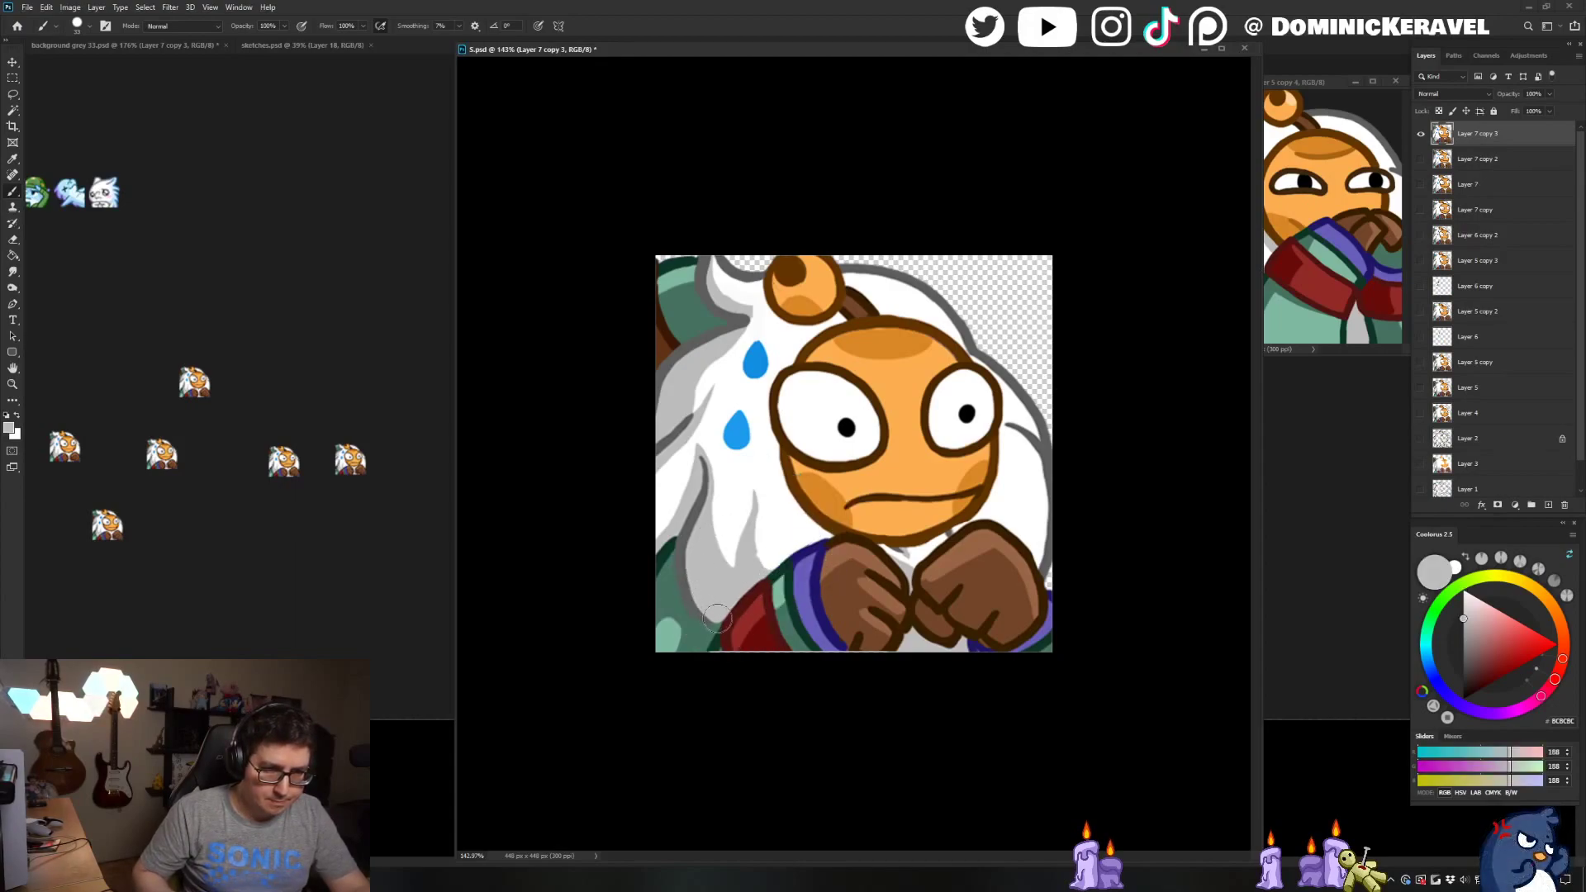
pyautogui.keyDown('alt'); pyautogui.click(694, 603); pyautogui.keyUp('alt')
pyautogui.moveTo(690, 578); pyautogui.dragTo(705, 626)
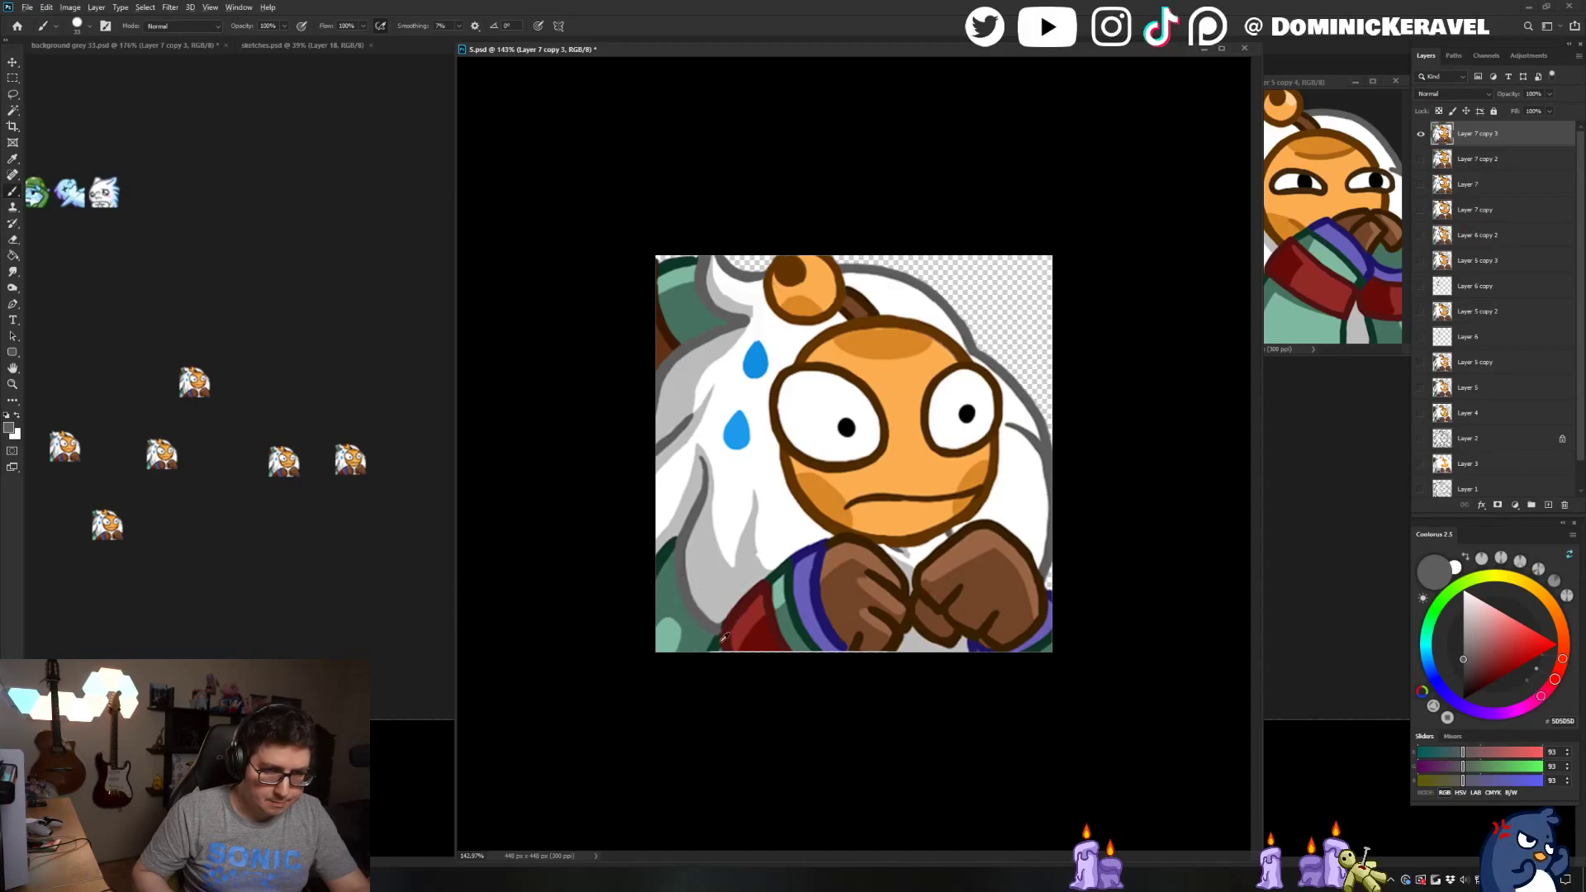
# Touch up the left sleeve's dark red outline and the grey hair tip where they meet the green cloak
pyautogui.keyDown('alt'); pyautogui.click(722, 640); pyautogui.keyUp('alt')
pyautogui.keyDown('alt'); pyautogui.click(726, 630); pyautogui.keyUp('alt')
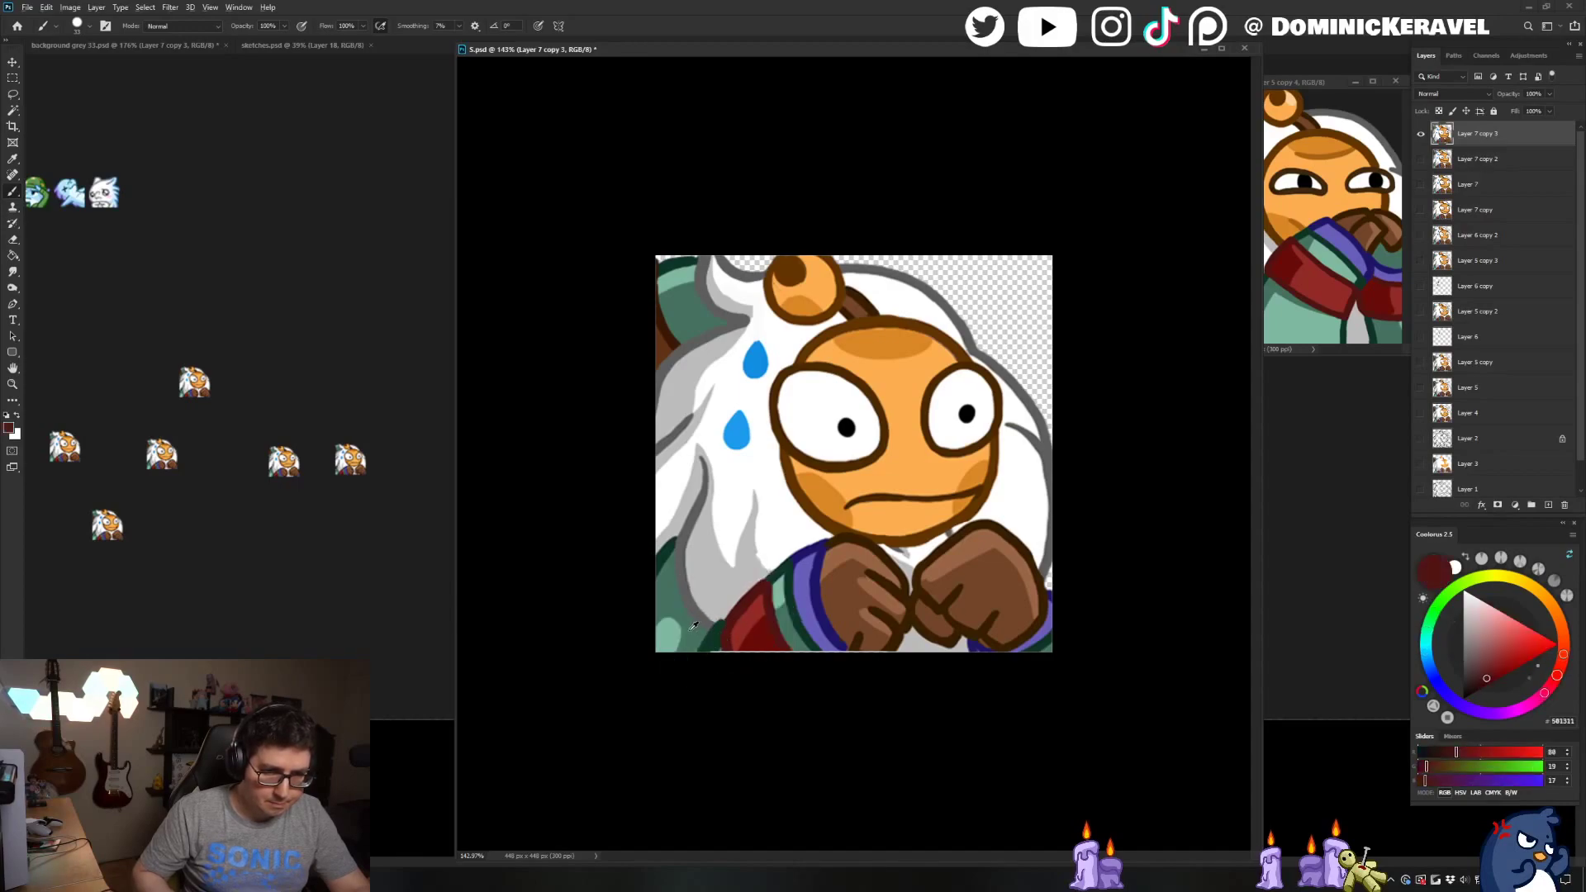
pyautogui.moveTo(694, 625)
pyautogui.mouseDown()
pyautogui.moveTo(730, 666)
pyautogui.moveTo(732, 617)
pyautogui.moveTo(766, 654)
pyautogui.mouseUp()
pyautogui.keyDown('alt'); pyautogui.click(712, 621); pyautogui.keyUp('alt')
pyautogui.keyDown('alt'); pyautogui.click(719, 618); pyautogui.keyUp('alt')
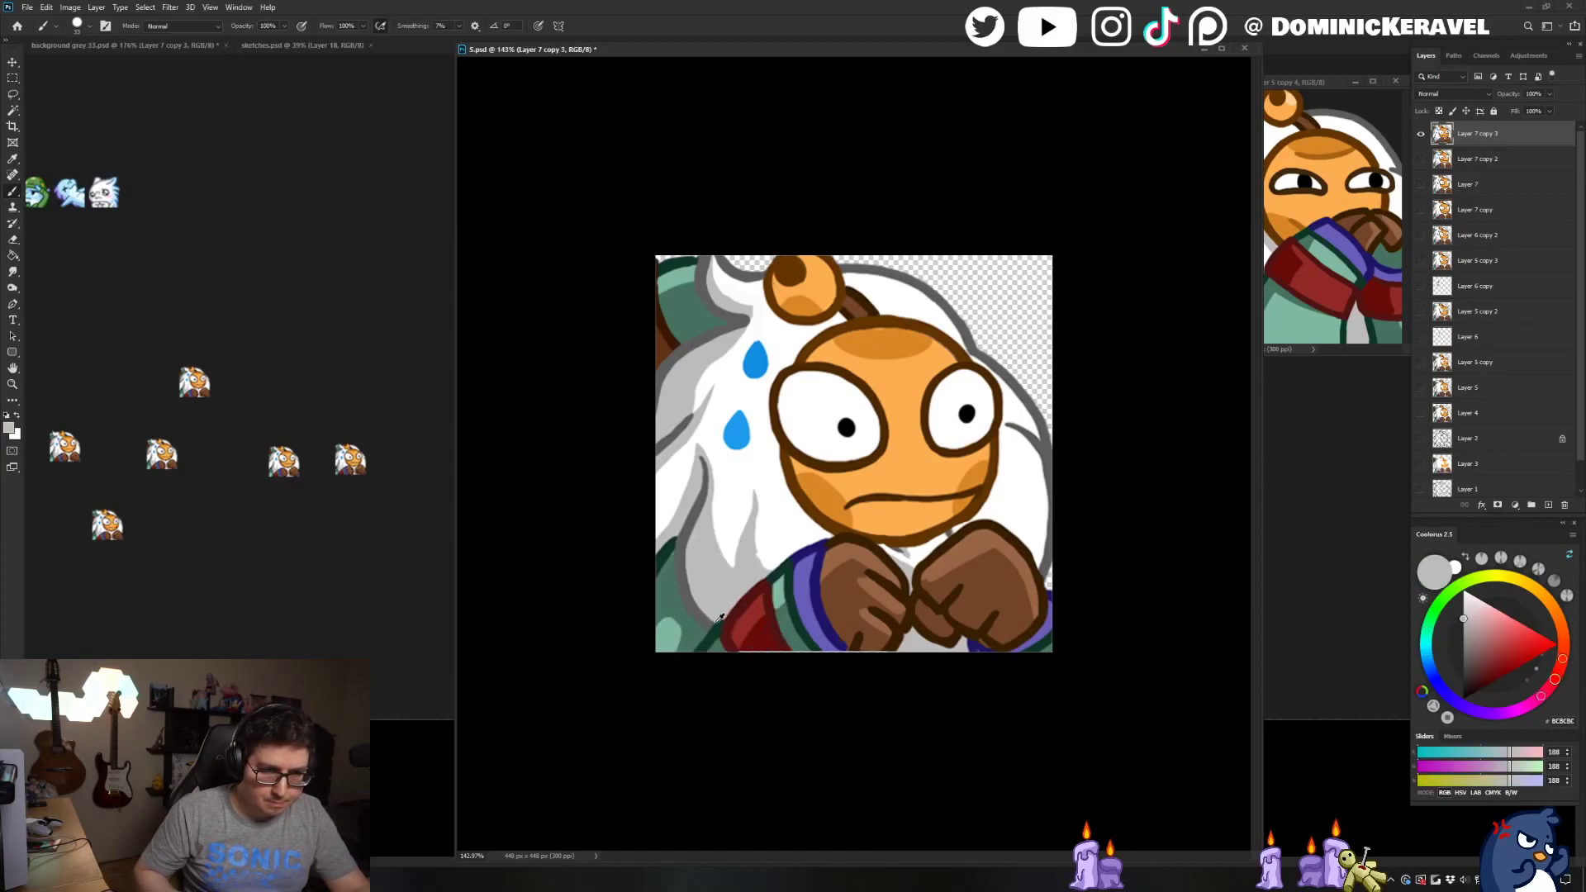
pyautogui.keyDown('alt'); pyautogui.click(735, 613); pyautogui.keyUp('alt')
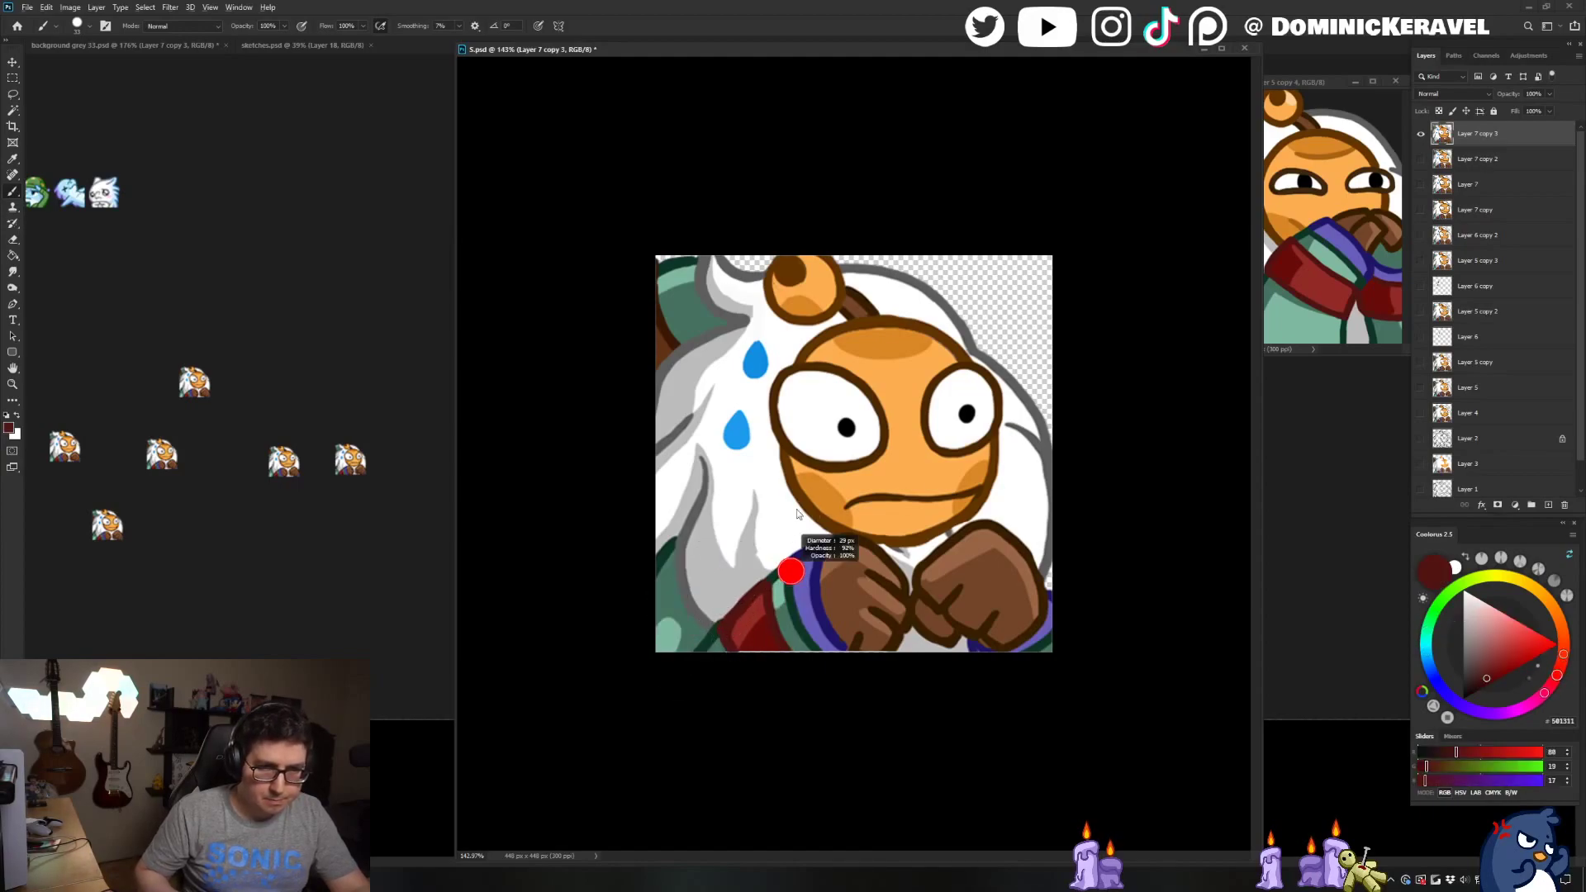
# Paint white behind the fists and chin on a new layer beneath the emote and merge the two layers
pyautogui.press('v')
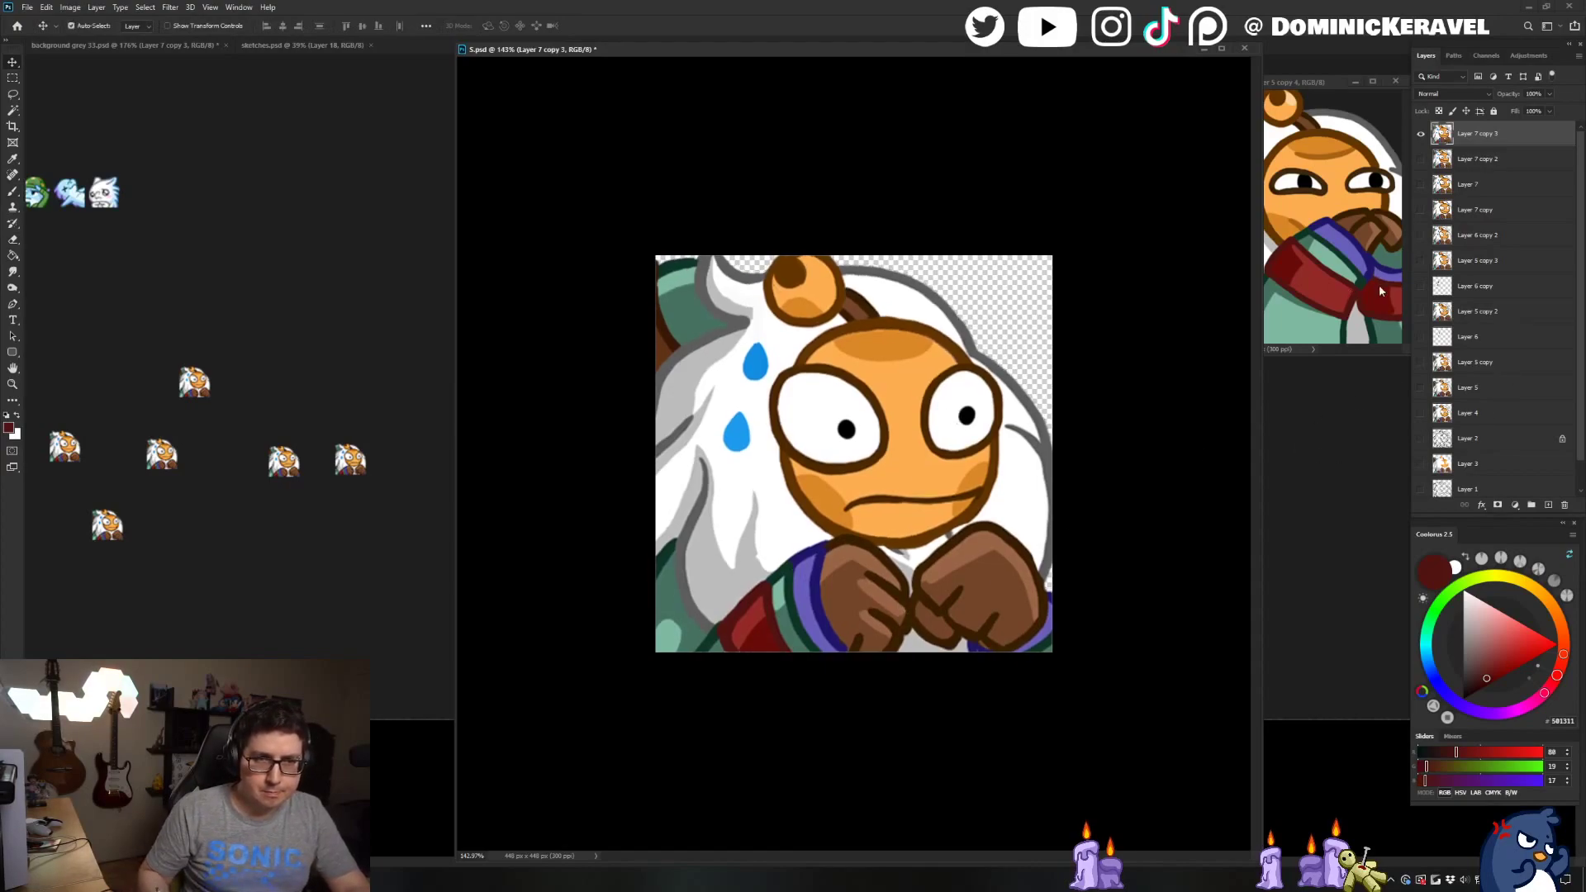
pyautogui.scroll(-1, 1582, 494)
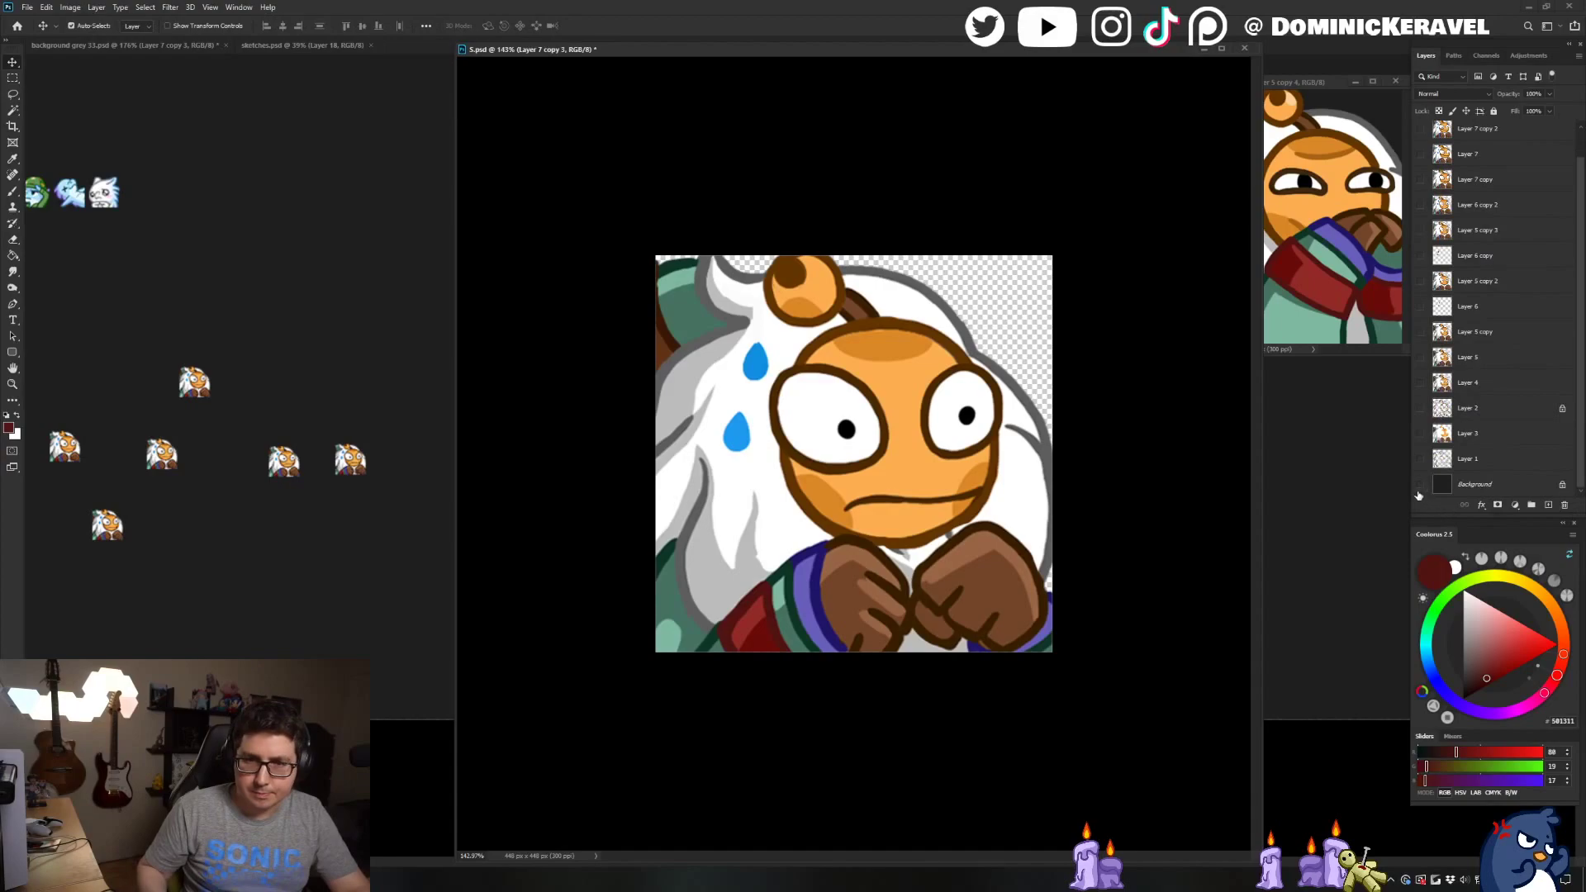
pyautogui.moveTo(1577, 213); pyautogui.dragTo(1575, 178)
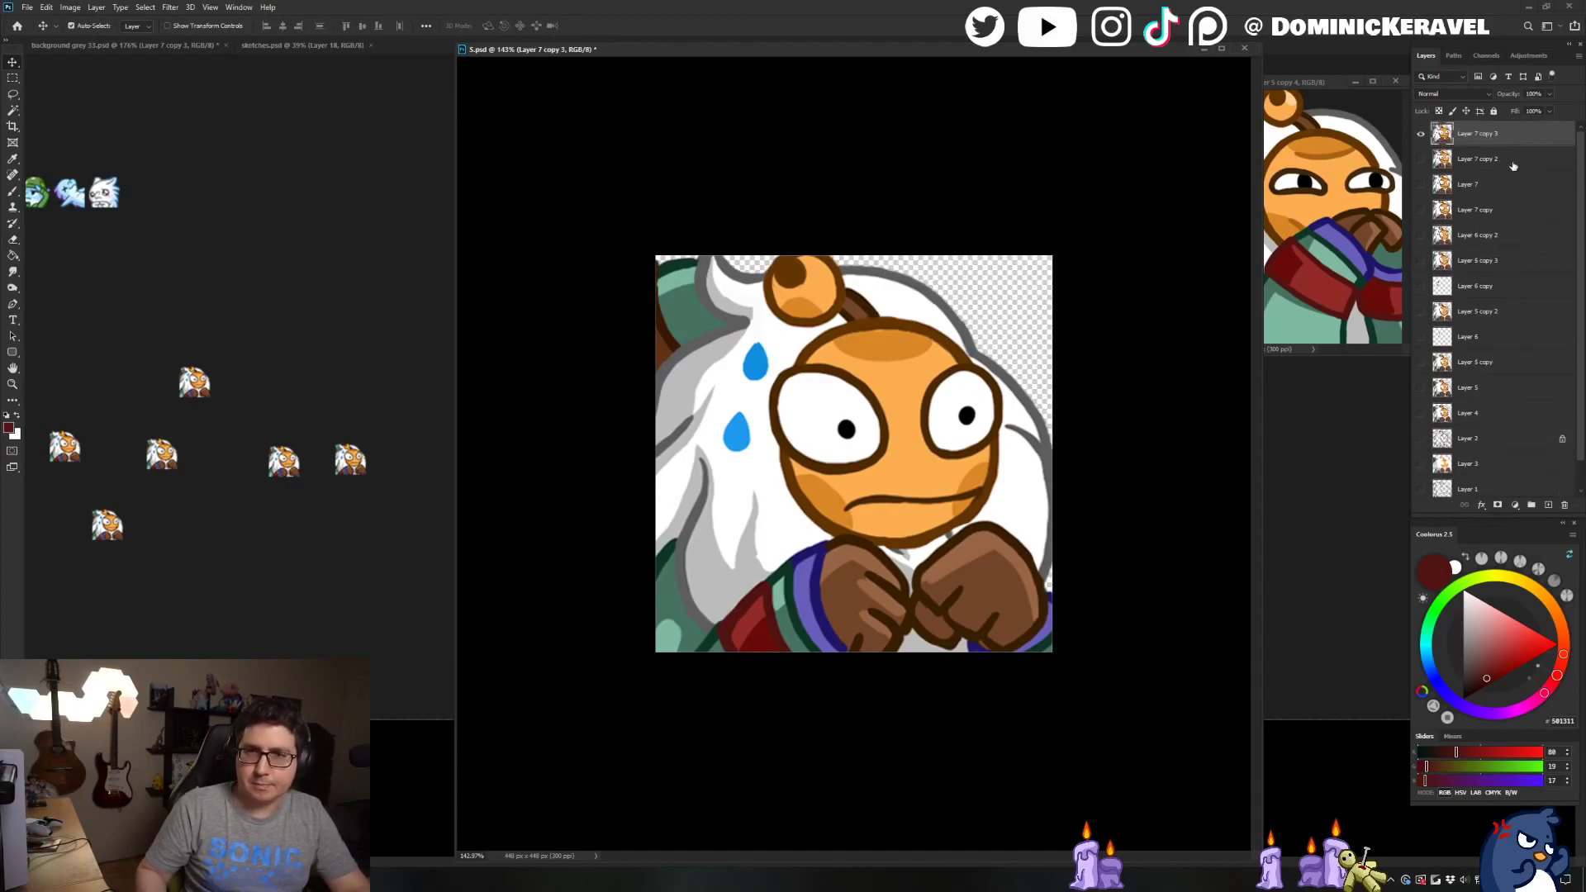
pyautogui.click(1528, 153)
pyautogui.hotkey('ctrl', 'shift', 'n')
pyautogui.press('Return')
pyautogui.press('b')
pyautogui.press('x')
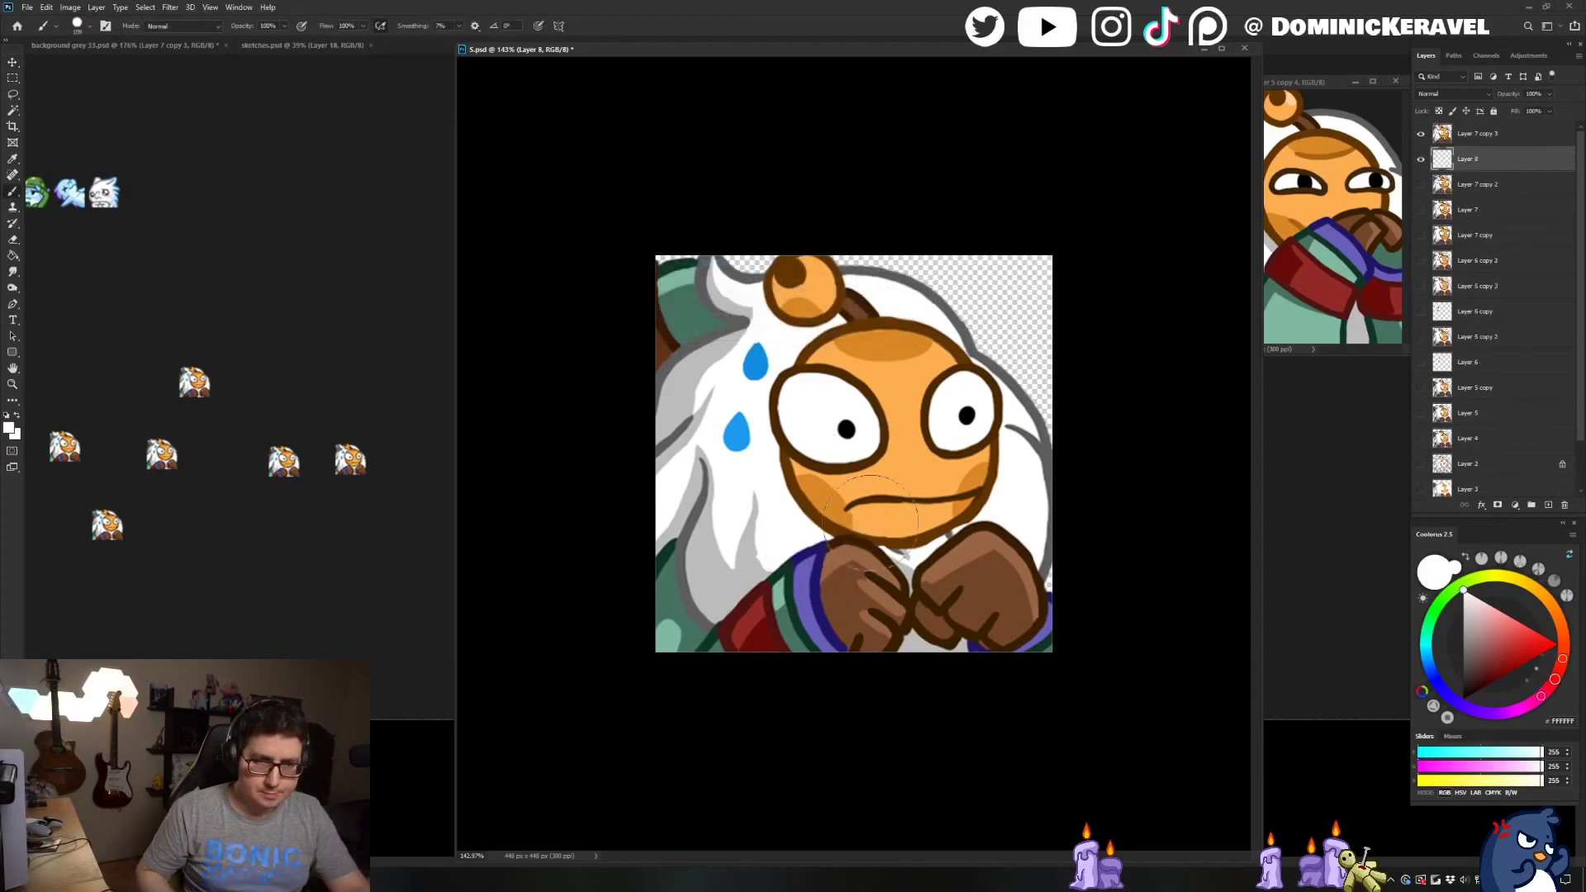
pyautogui.moveTo(914, 530)
pyautogui.mouseDown()
pyautogui.moveTo(931, 608)
pyautogui.moveTo(884, 637)
pyautogui.mouseUp()
pyautogui.keyDown('ctrl'); pyautogui.click(1490, 133); pyautogui.keyUp('ctrl')
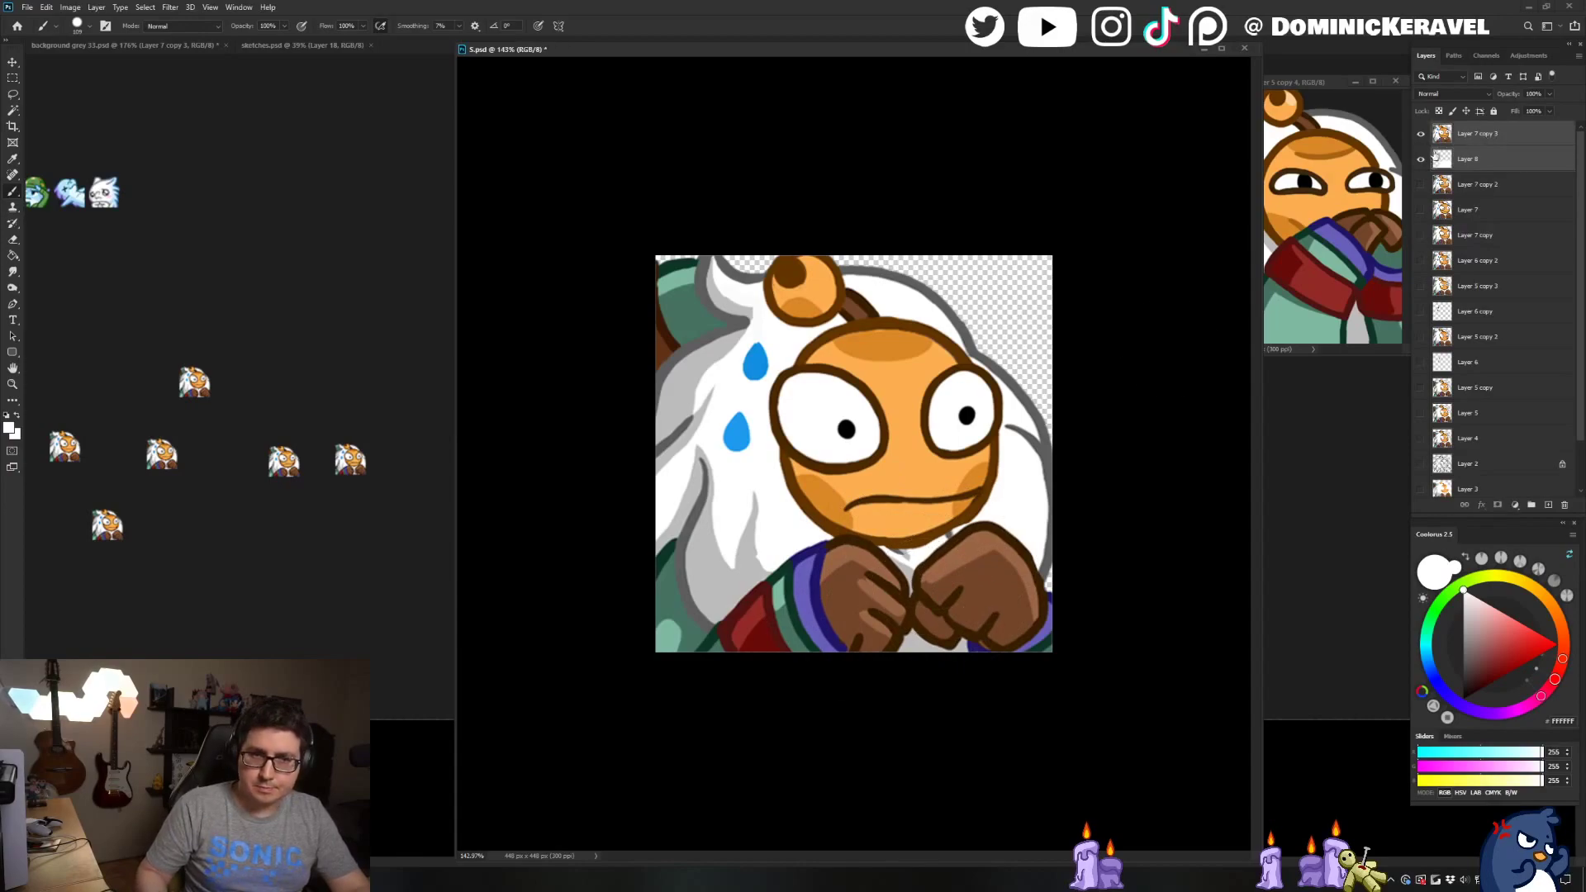
pyautogui.hotkey('ctrl', 'e')
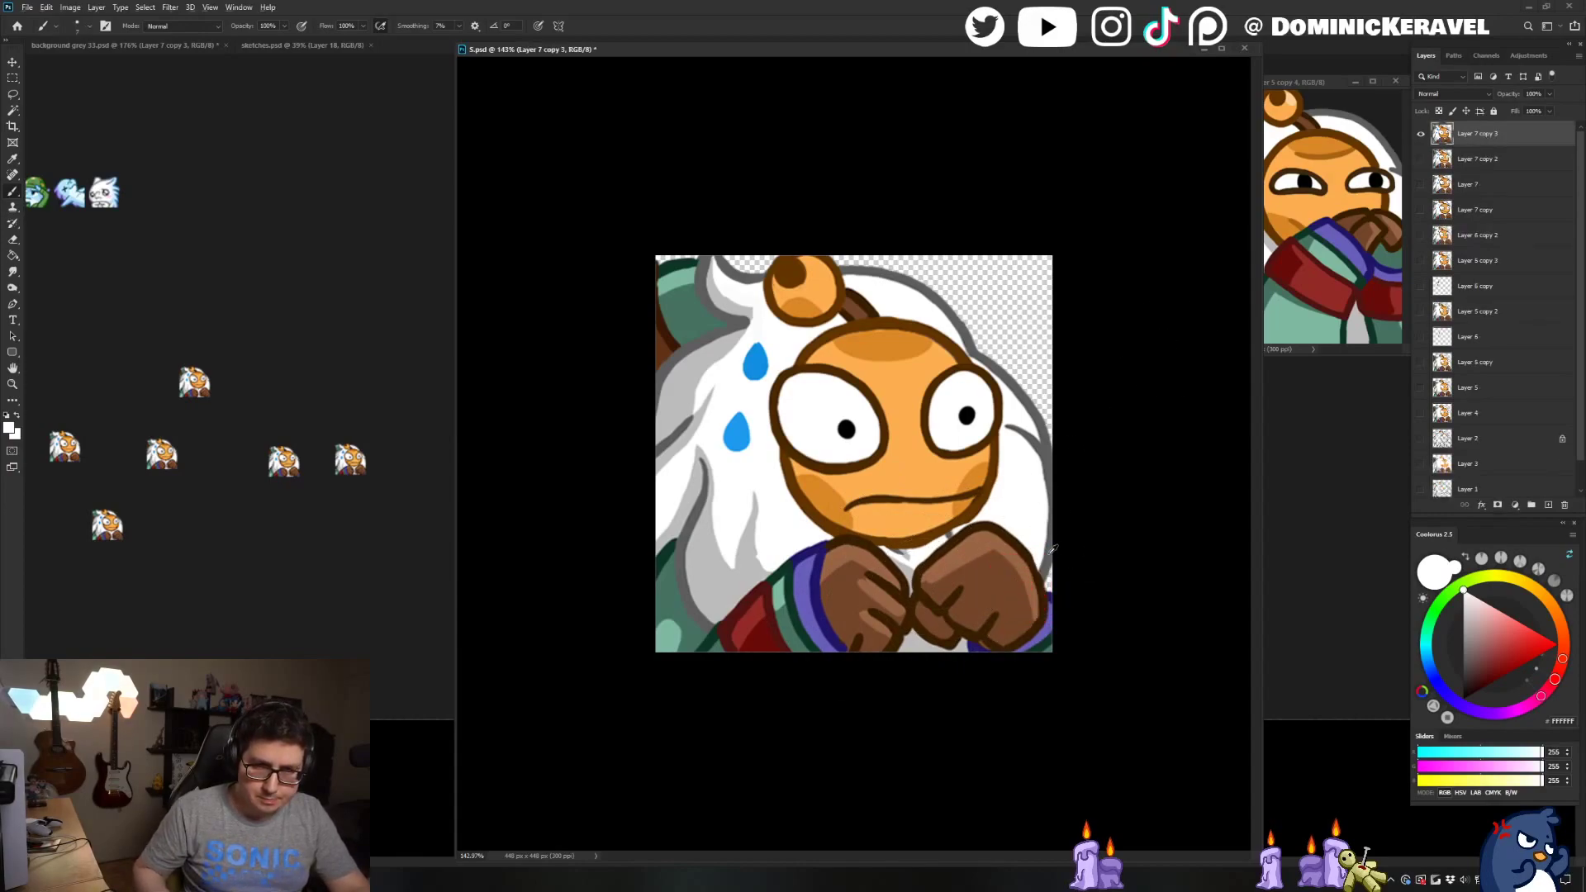
# Touch up the right fist's dark brown outline and the purple cuff beside it
pyautogui.keyDown('alt'); pyautogui.click(1033, 553); pyautogui.keyUp('alt')
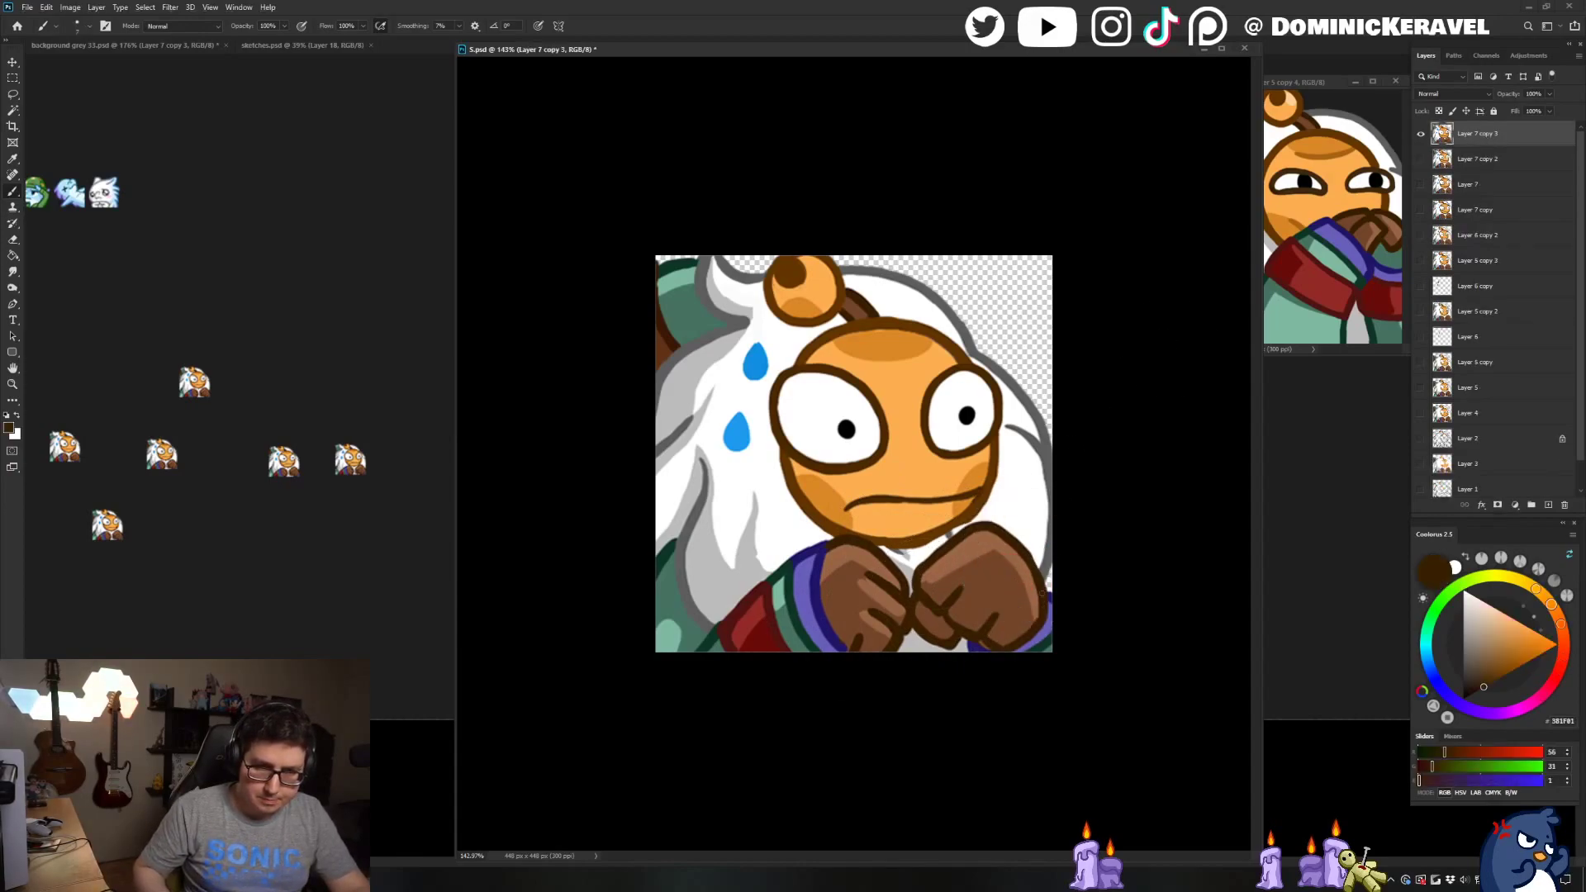
pyautogui.keyDown('alt'); pyautogui.click(1048, 583); pyautogui.keyUp('alt')
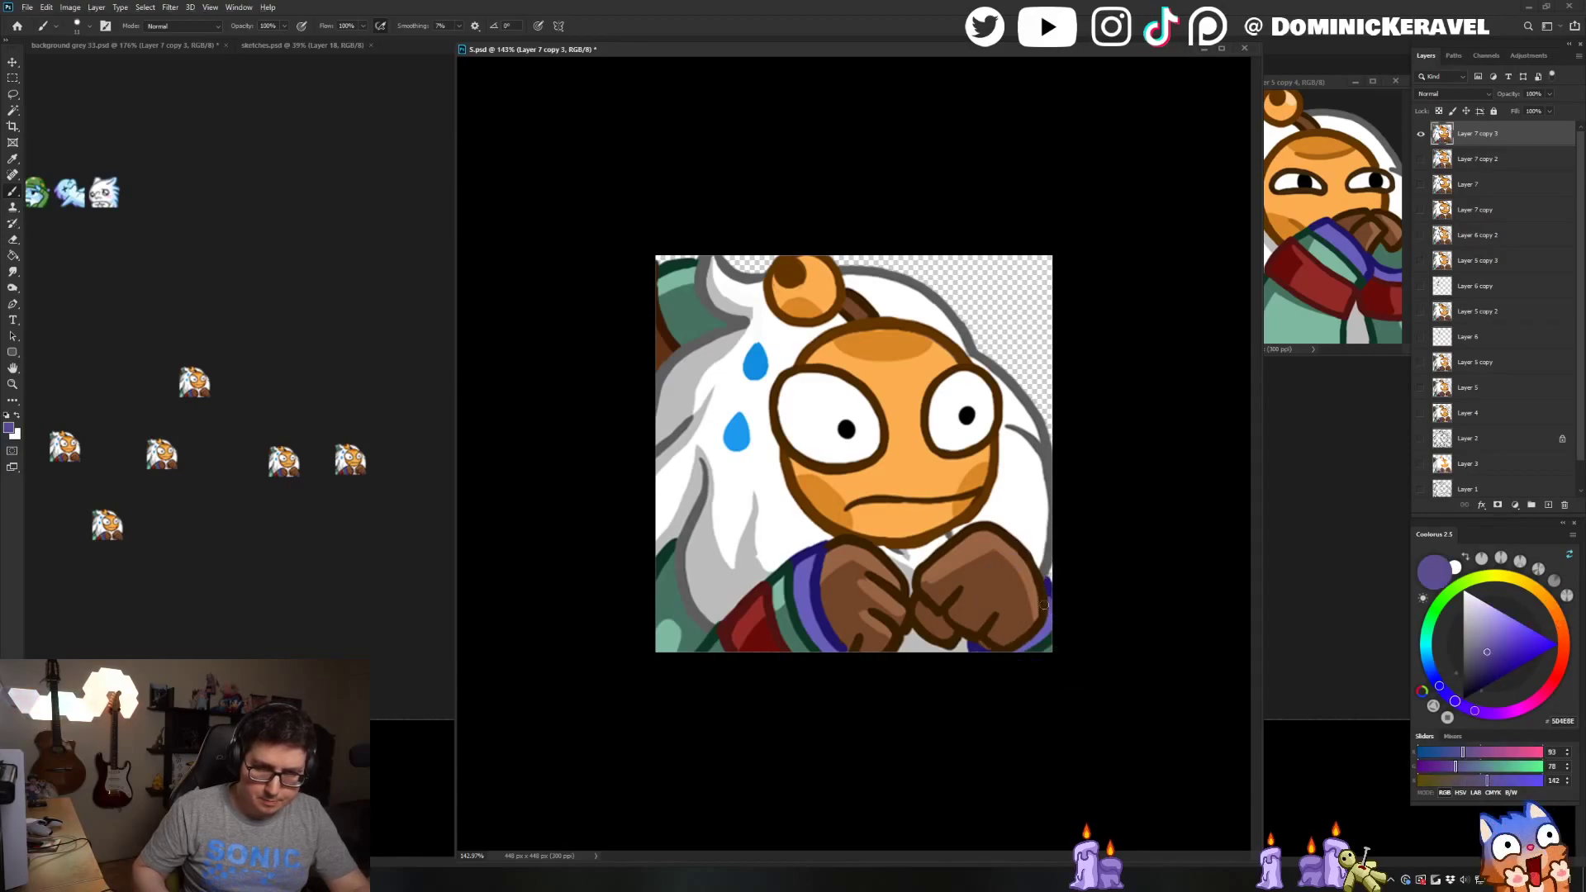
pyautogui.keyDown('alt'); pyautogui.click(1044, 597); pyautogui.keyUp('alt')
# Shrink the retouched emote to 28 px, place a copy next to the newest thumbnail on the sheet, and return it to full size
pyautogui.hotkey('ctrl', 'alt', 'i')
pyautogui.write('24')
pyautogui.press('Return')
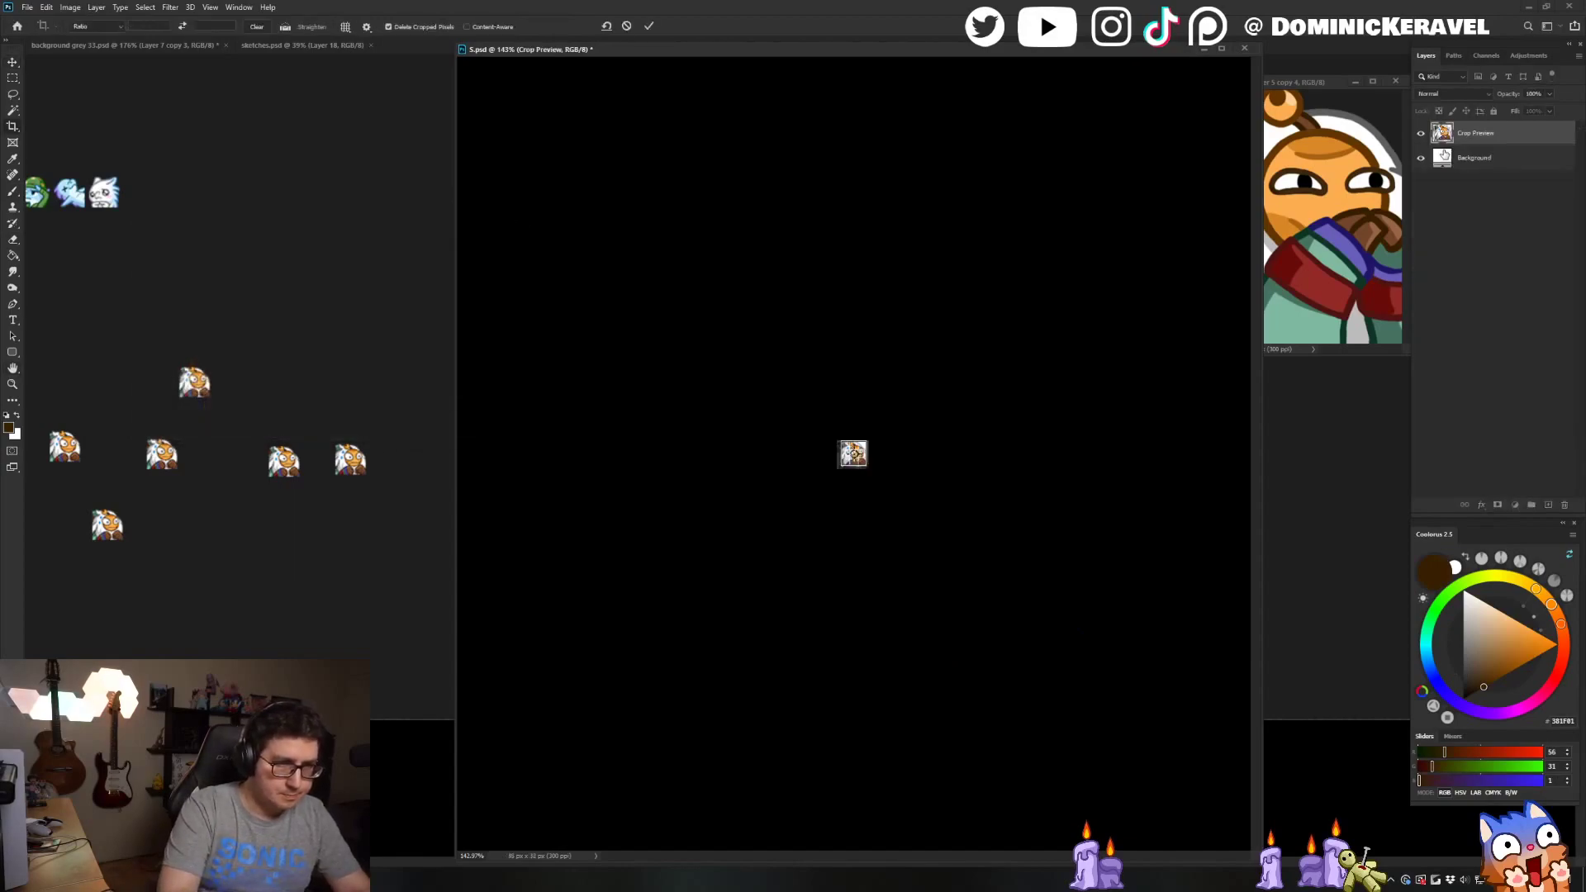
pyautogui.moveTo(859, 456); pyautogui.dragTo(400, 472)
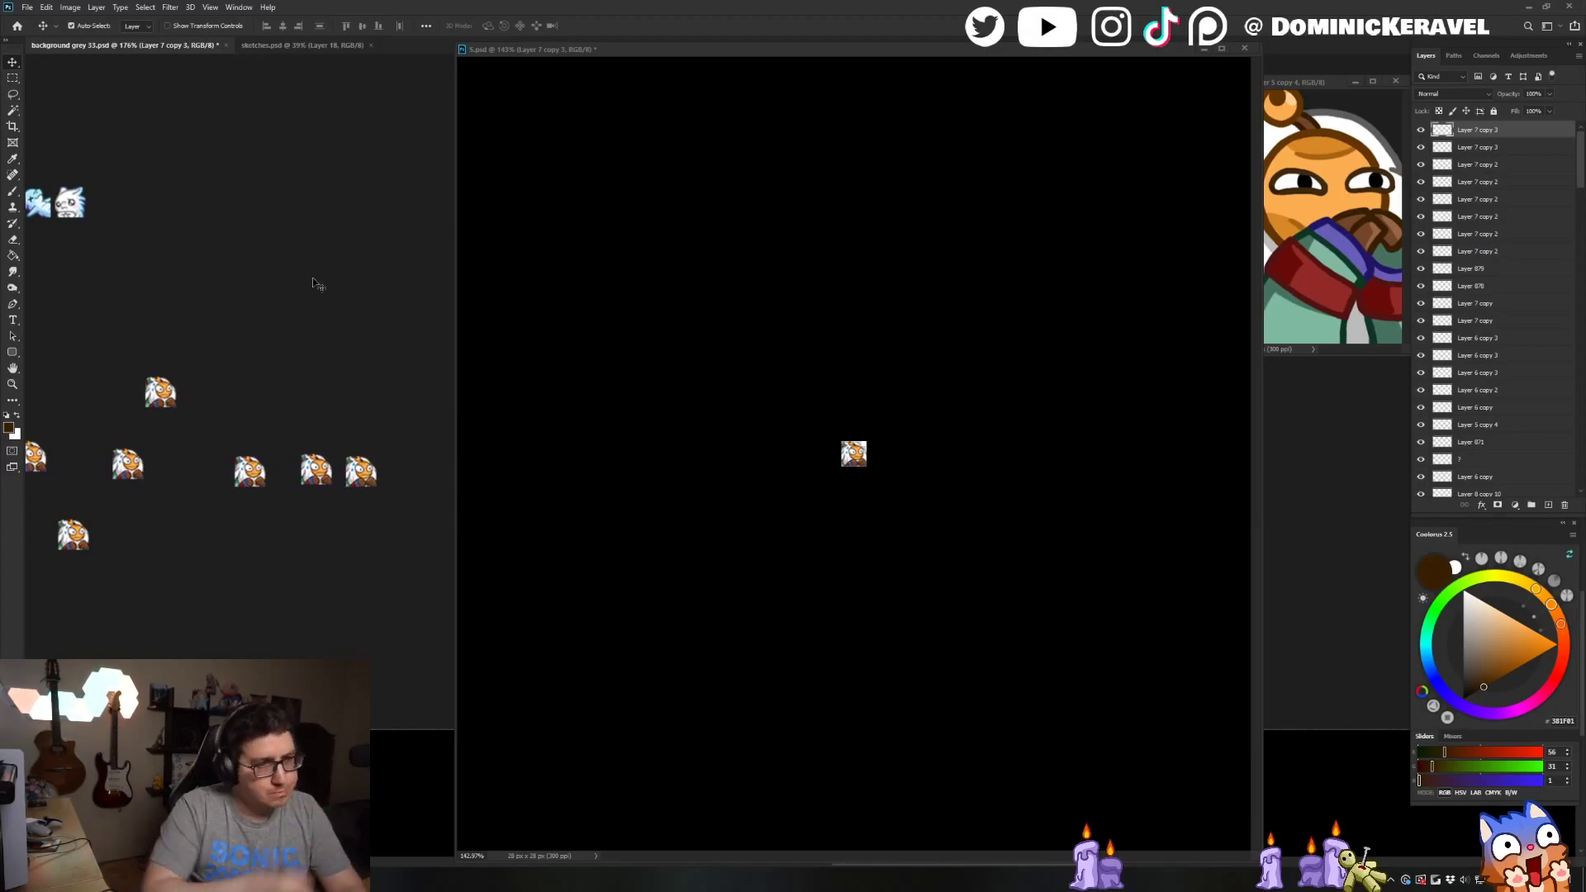
pyautogui.click(670, 441)
pyautogui.hotkey('ctrl', 'z')
# Darken the dark brown outline where the two fists meet and lock the emote layer's transparent pixels
pyautogui.press('b')
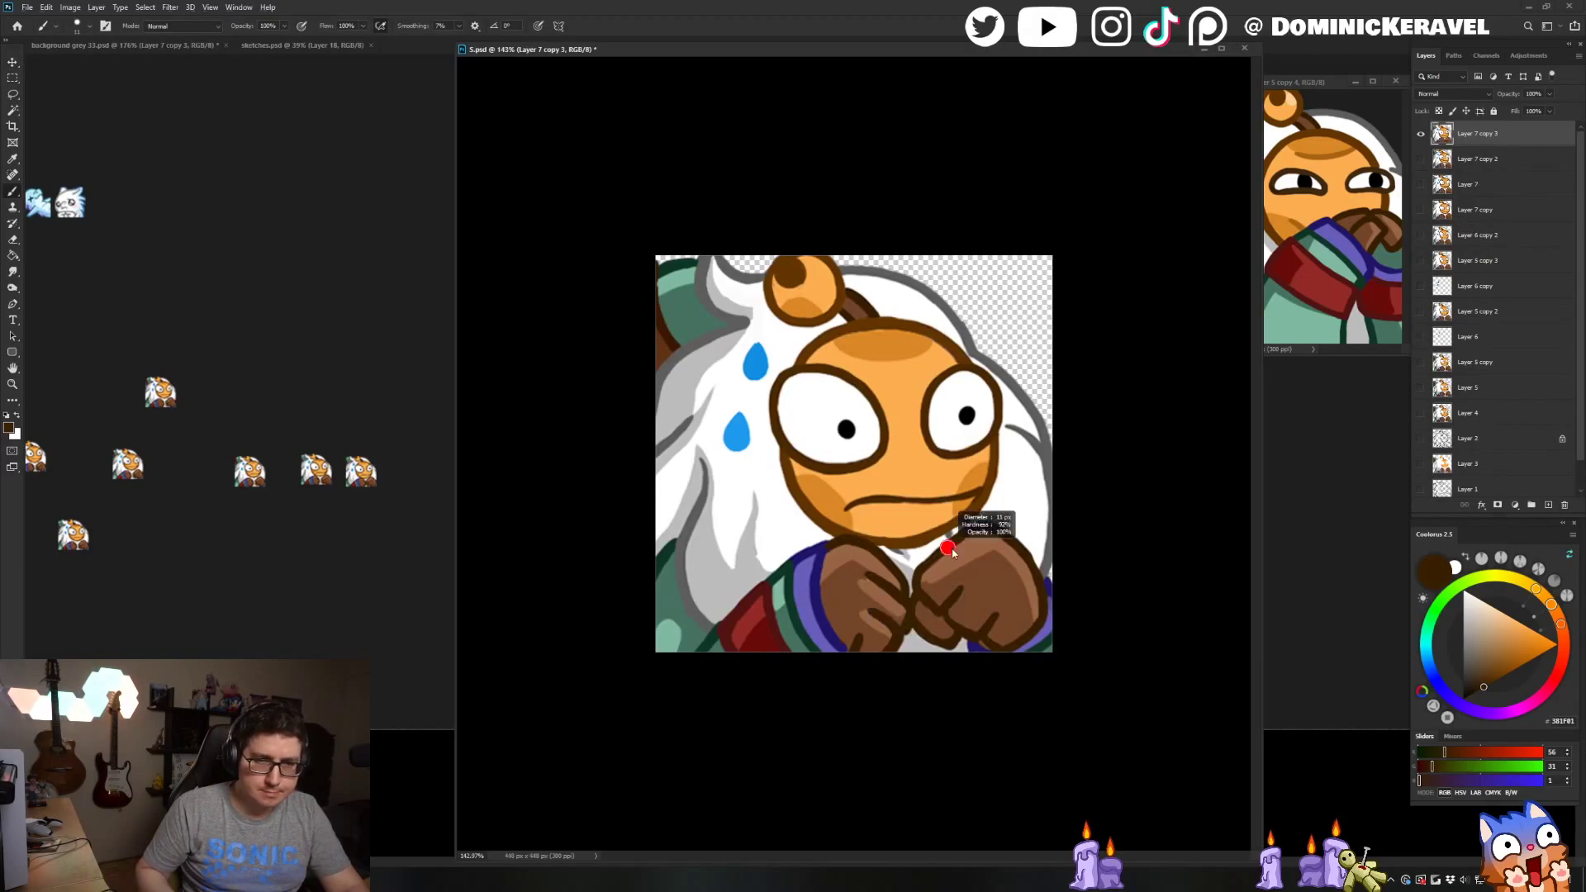
pyautogui.moveTo(952, 549); pyautogui.dragTo(954, 540)
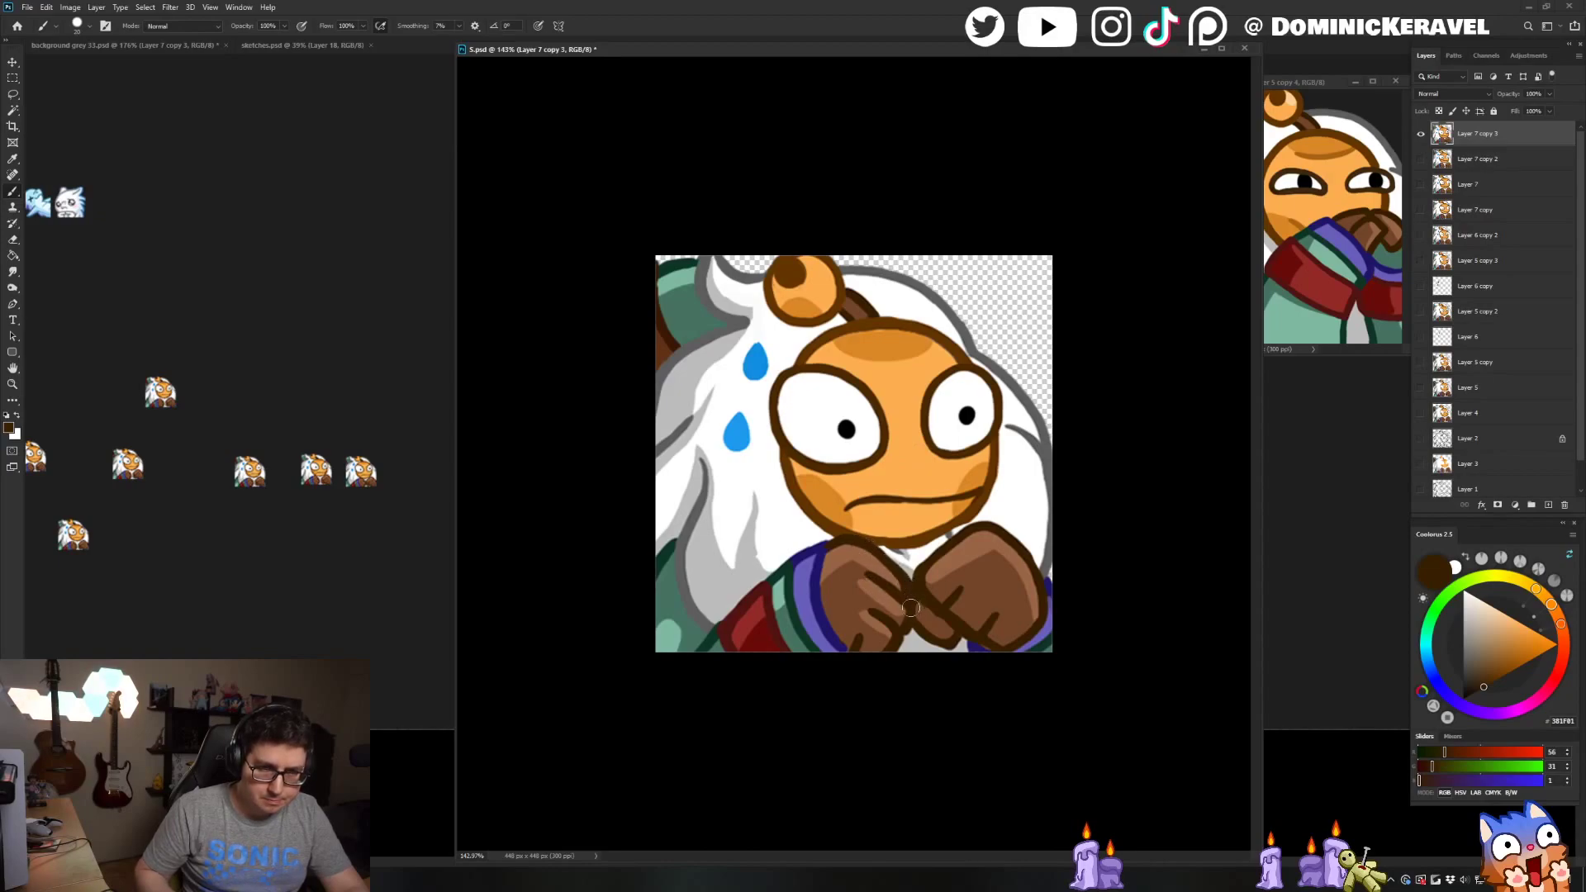
pyautogui.click(1478, 688)
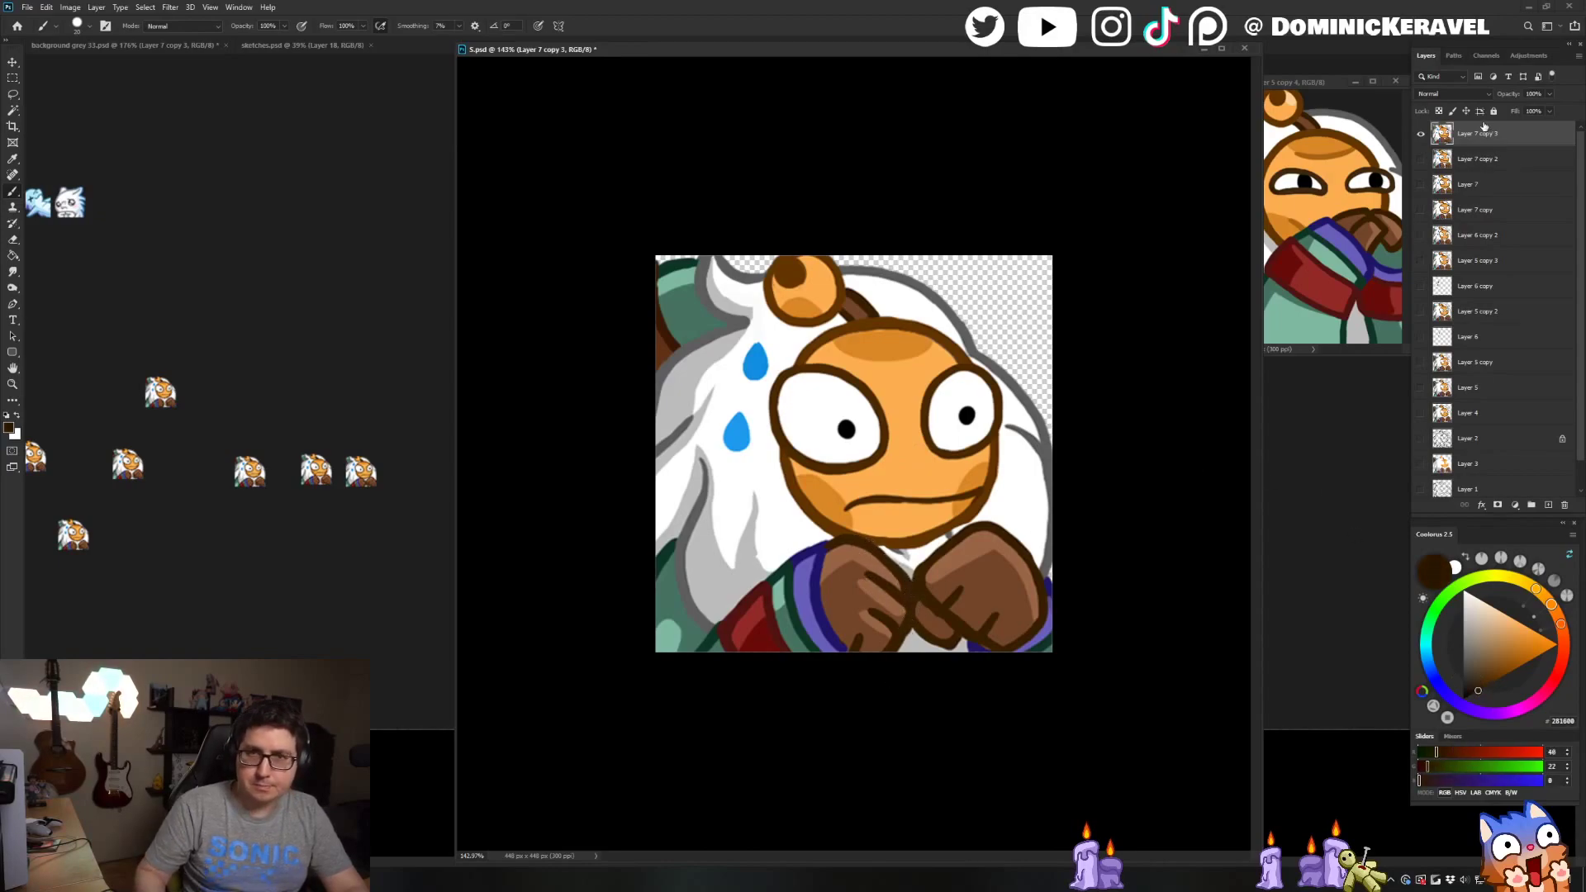
pyautogui.click(1440, 110)
pyautogui.press('g')
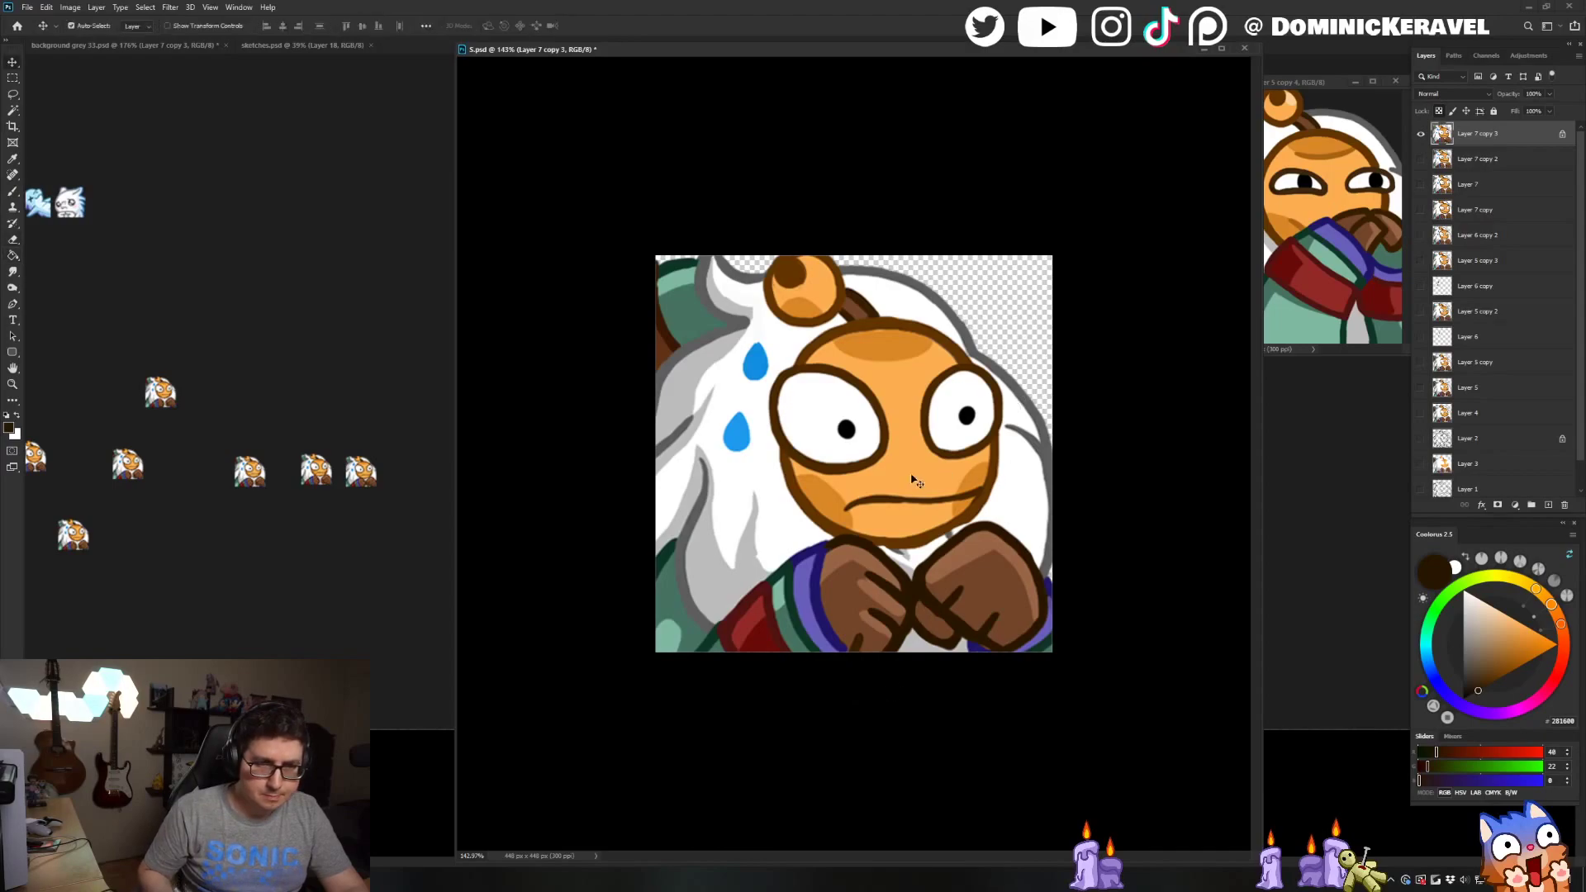
pyautogui.press('v')
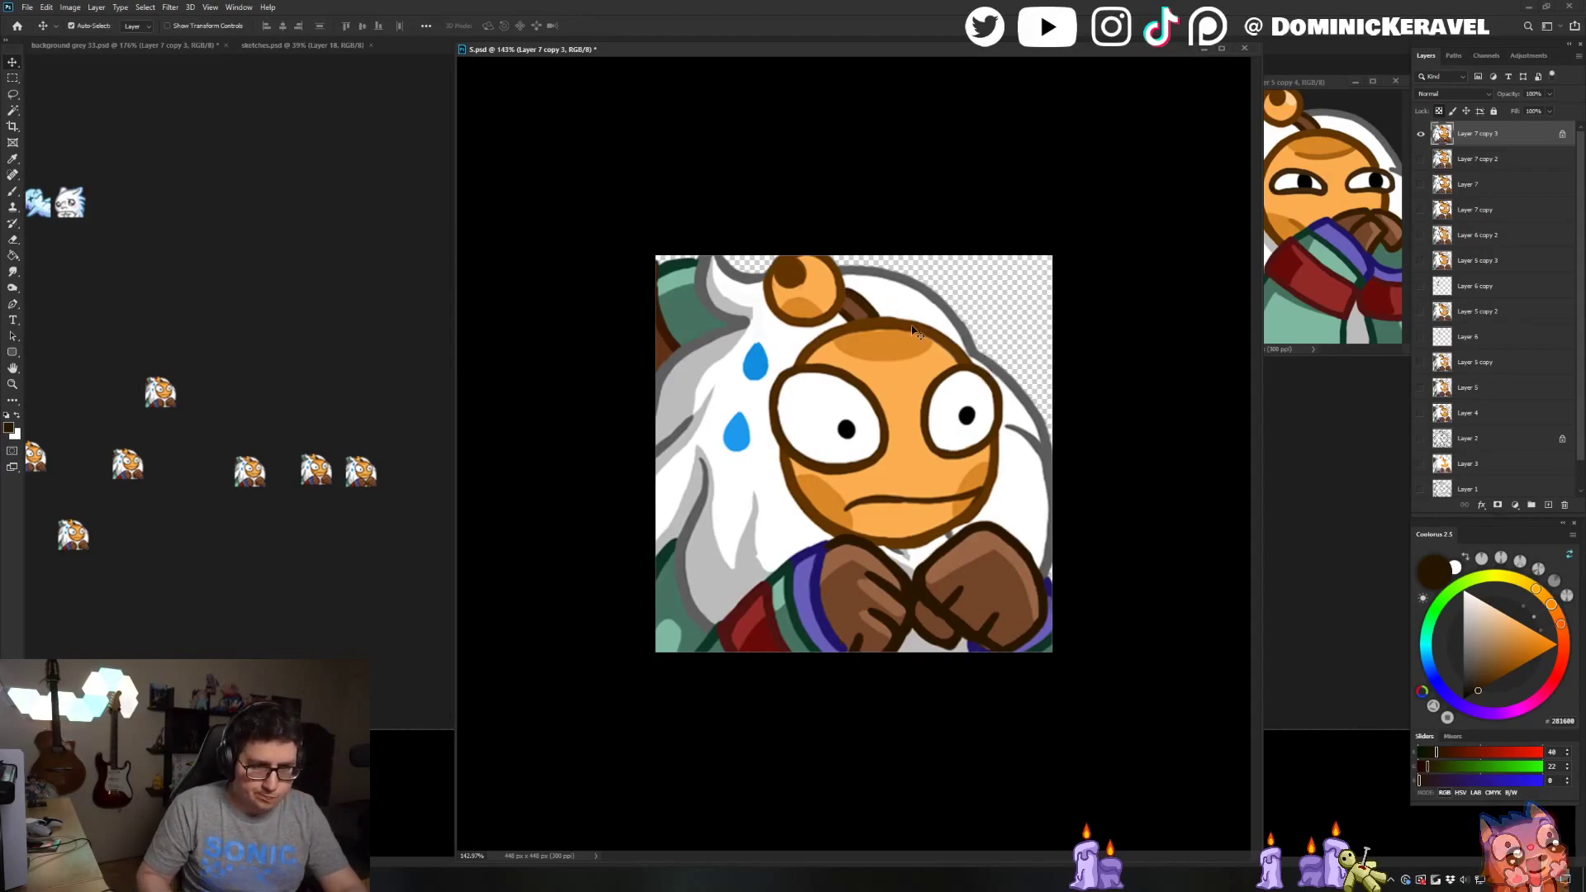
# Lasso the orange ball, its stalk and the forehead top, and nudge them slightly down and to the right
pyautogui.press('l')
pyautogui.moveTo(914, 312); pyautogui.dragTo(890, 348)
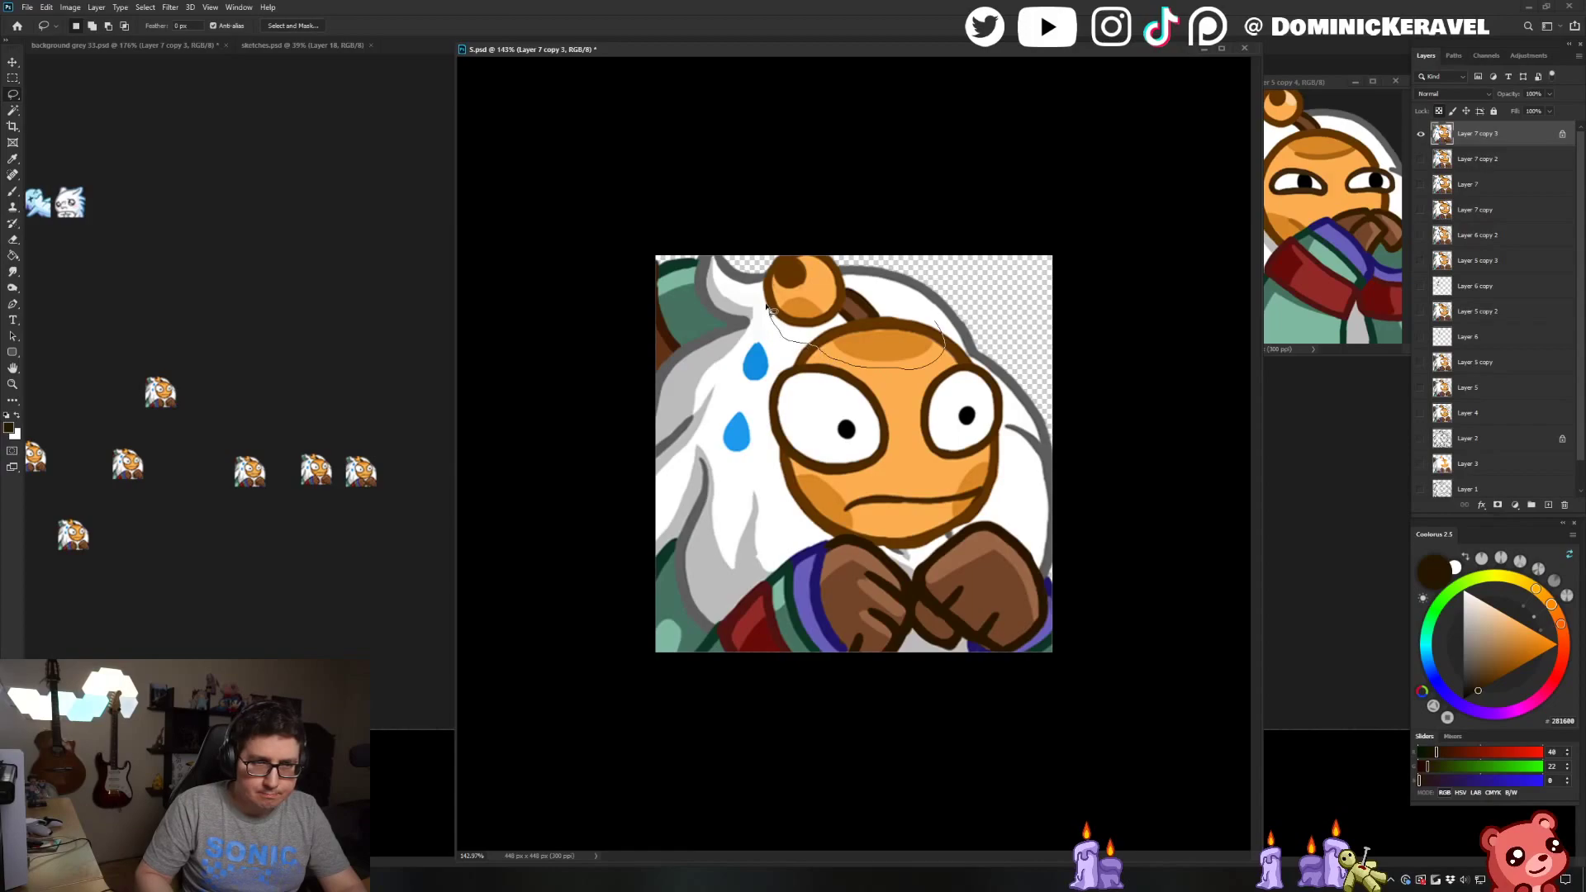
pyautogui.moveTo(766, 305); pyautogui.dragTo(824, 215)
pyautogui.moveTo(851, 282); pyautogui.dragTo(925, 317)
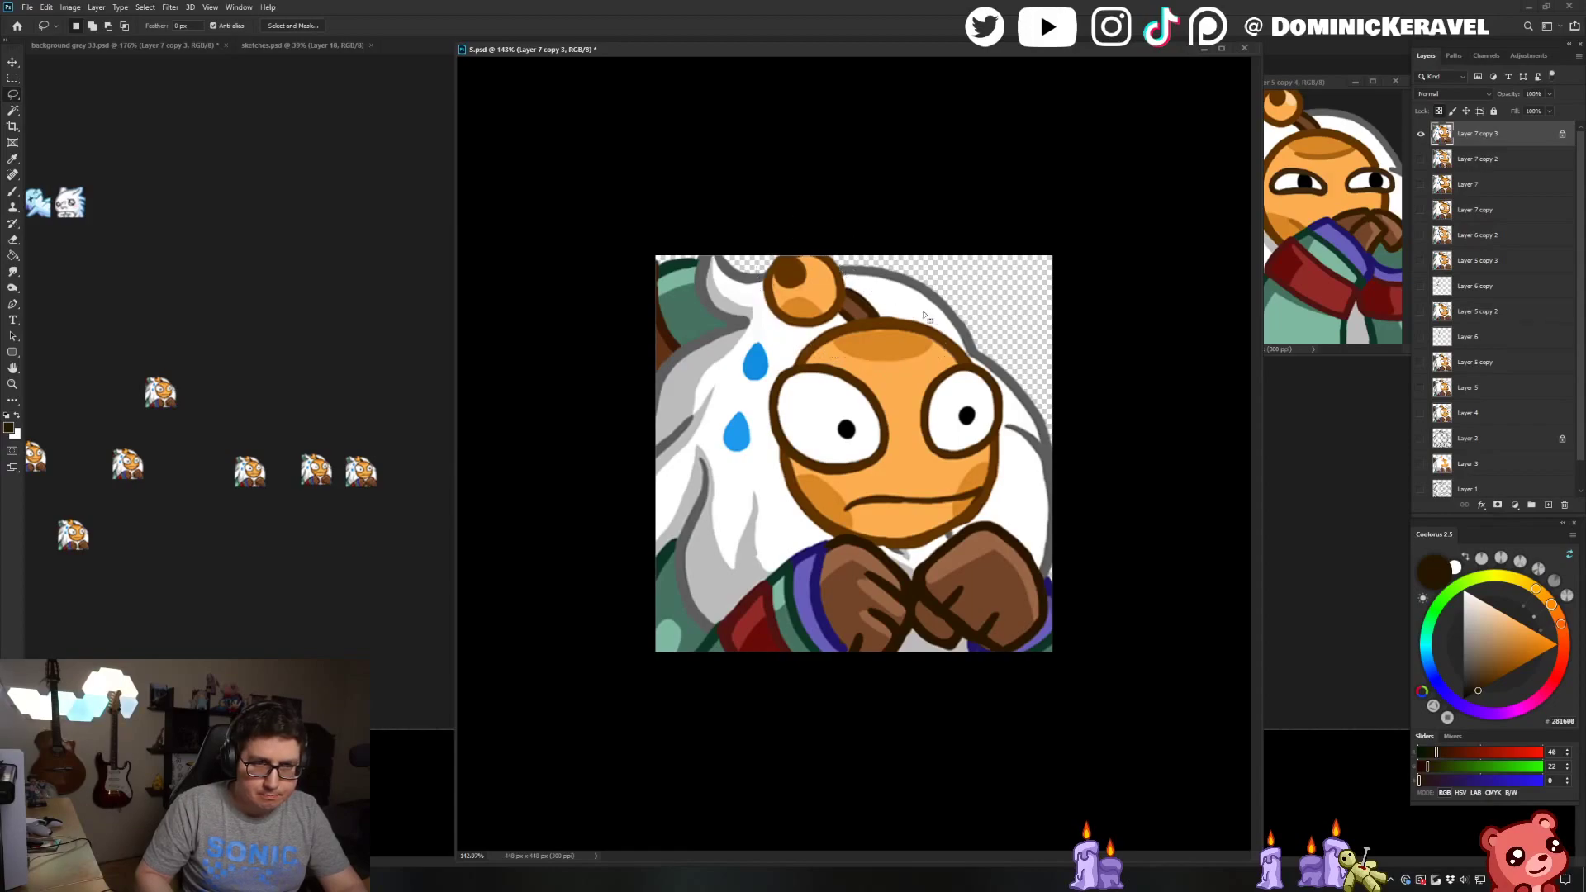
pyautogui.hotkey('ctrl', 'Down')
pyautogui.hotkey('ctrl', 'Down')
pyautogui.hotkey('ctrl', 'Right')
pyautogui.hotkey('ctrl', 'Right')
pyautogui.hotkey('ctrl', 'd')
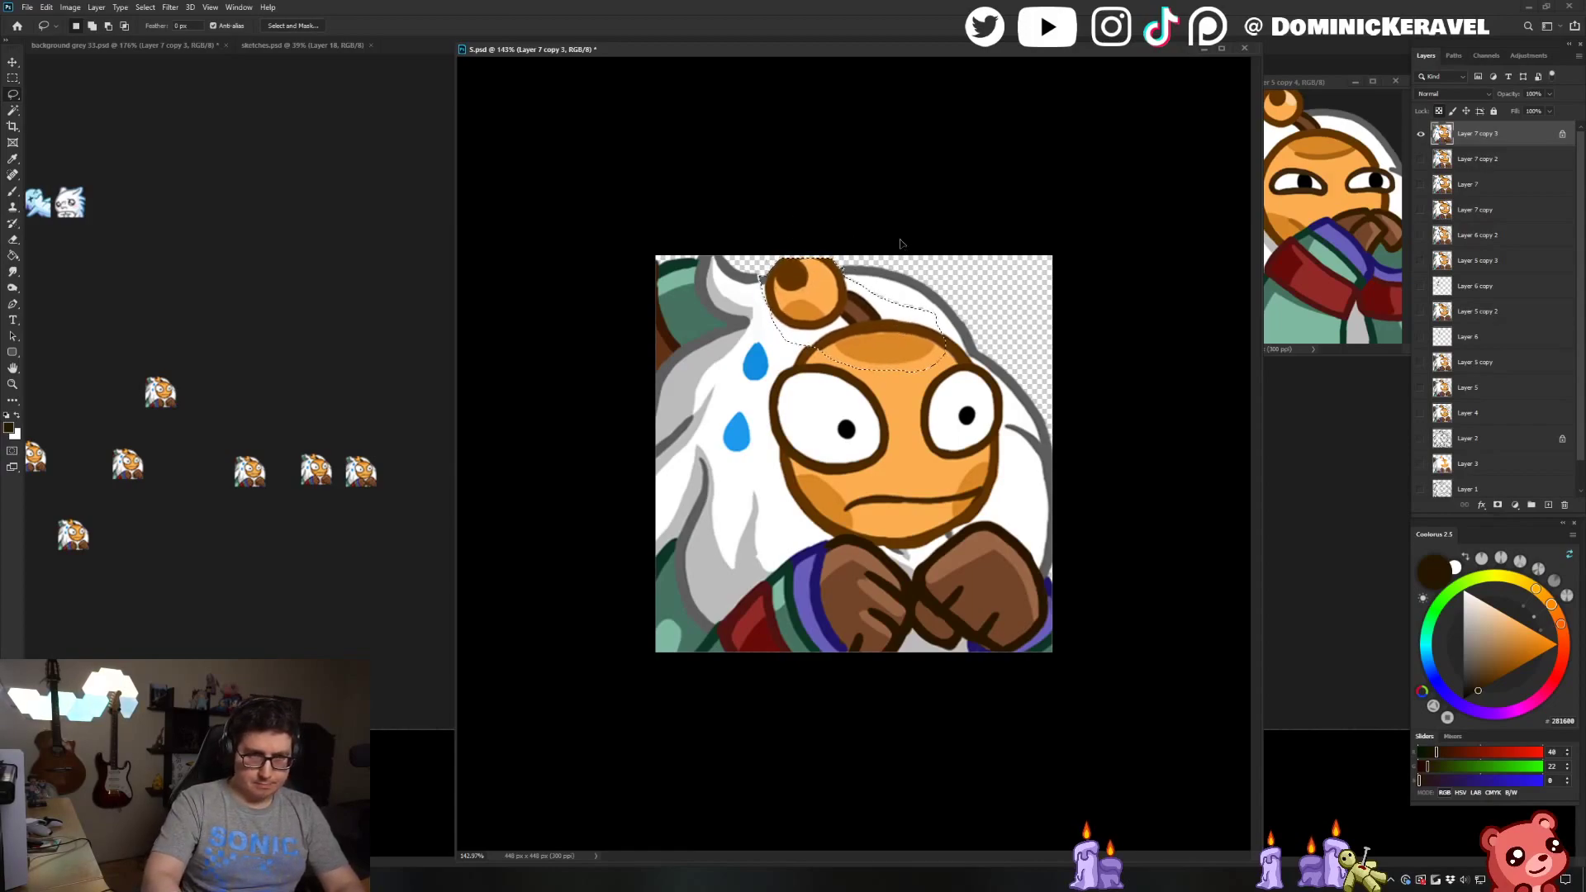
# Patch the white hair and outline gaps around the shifted ball and forehead on a layer beneath the emote, and merge the two layers
pyautogui.press('b')
pyautogui.keyDown('alt'); pyautogui.click(808, 340); pyautogui.keyUp('alt')
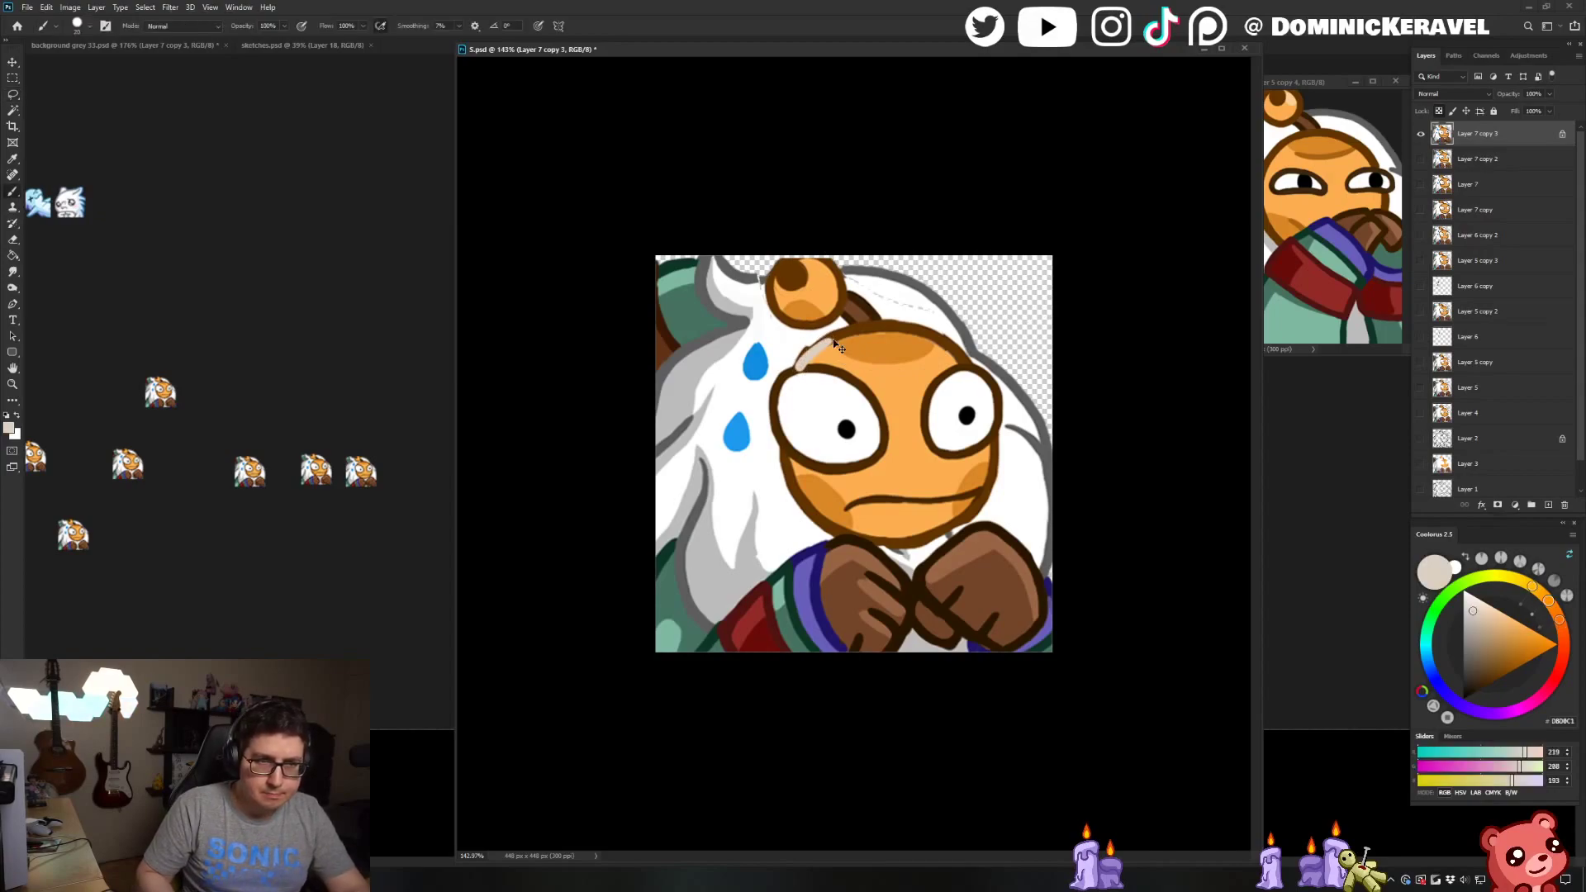
pyautogui.keyDown('alt'); pyautogui.click(806, 342); pyautogui.keyUp('alt')
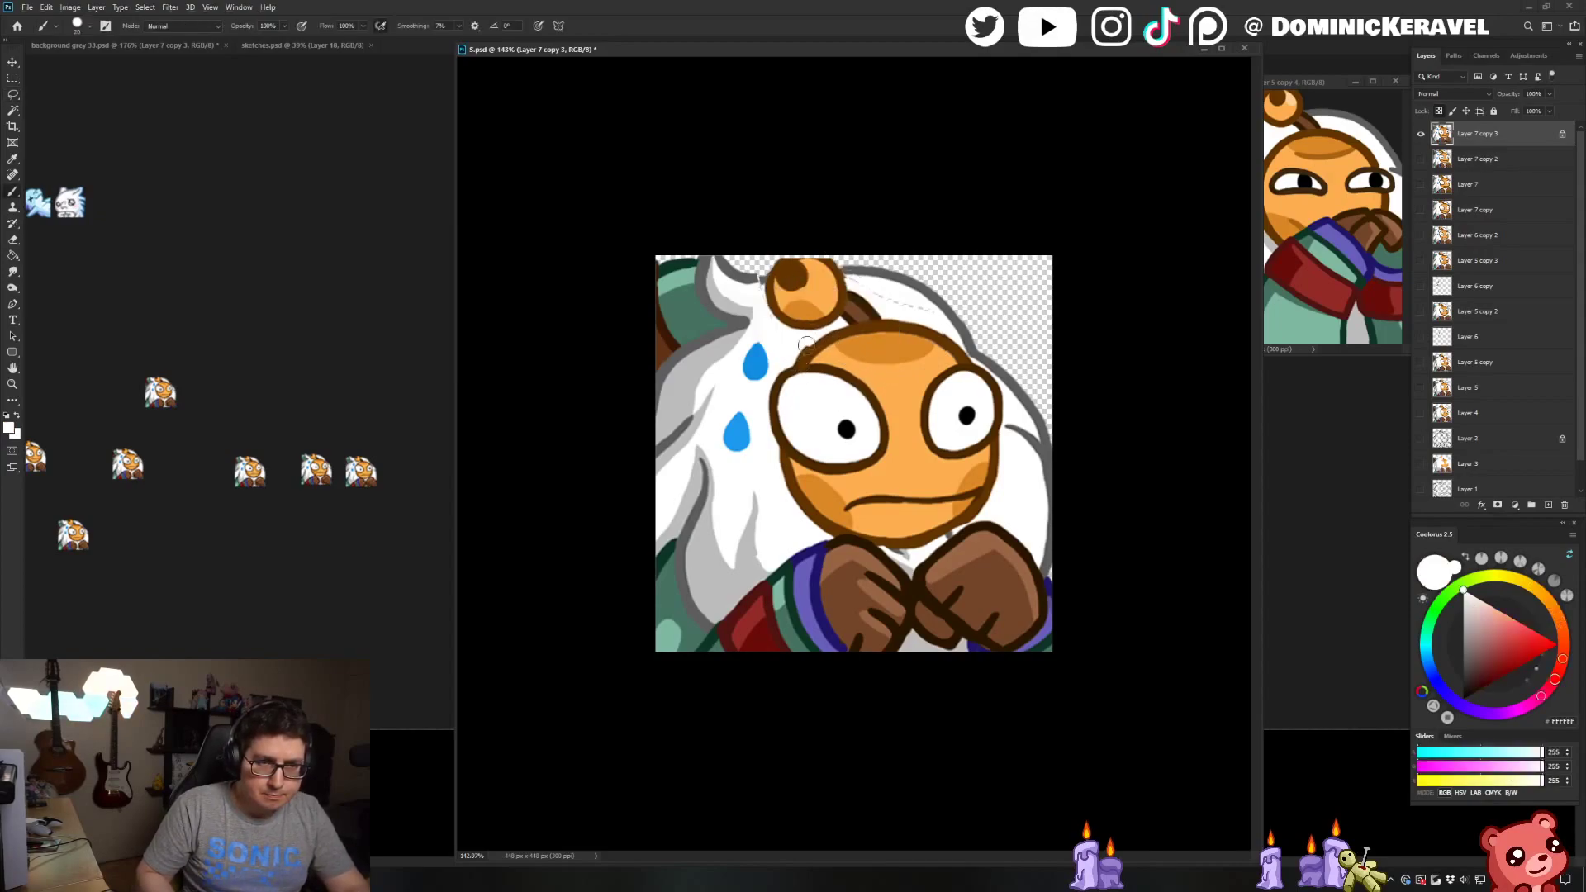
pyautogui.click(1482, 162)
pyautogui.hotkey('ctrl', 'shift', 'n')
pyautogui.press('Return')
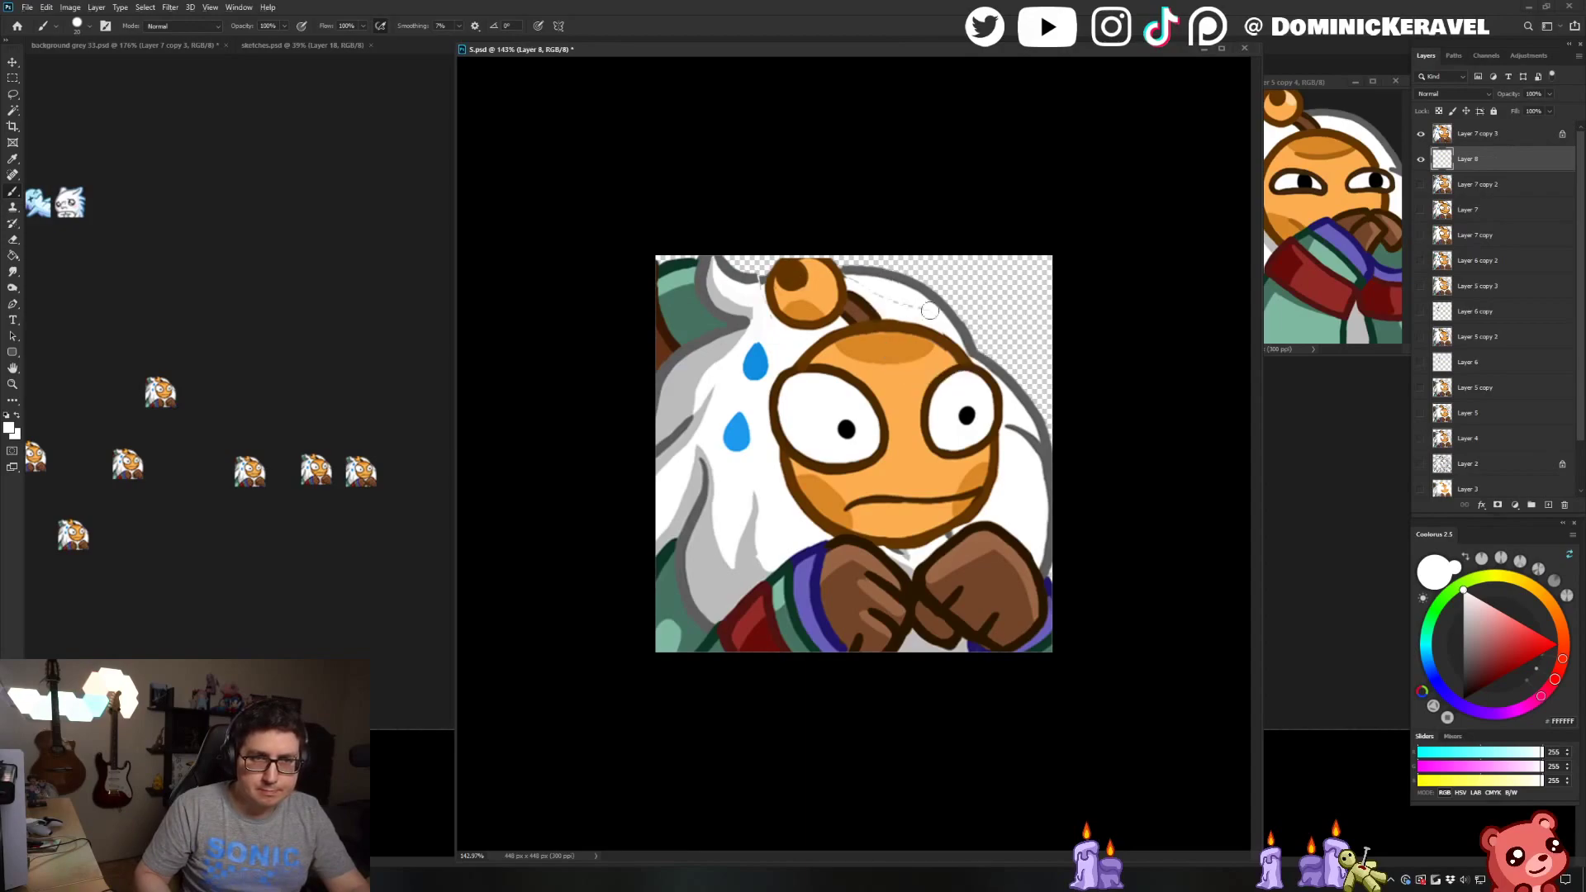
pyautogui.keyDown('alt'); pyautogui.click(748, 281); pyautogui.keyUp('alt')
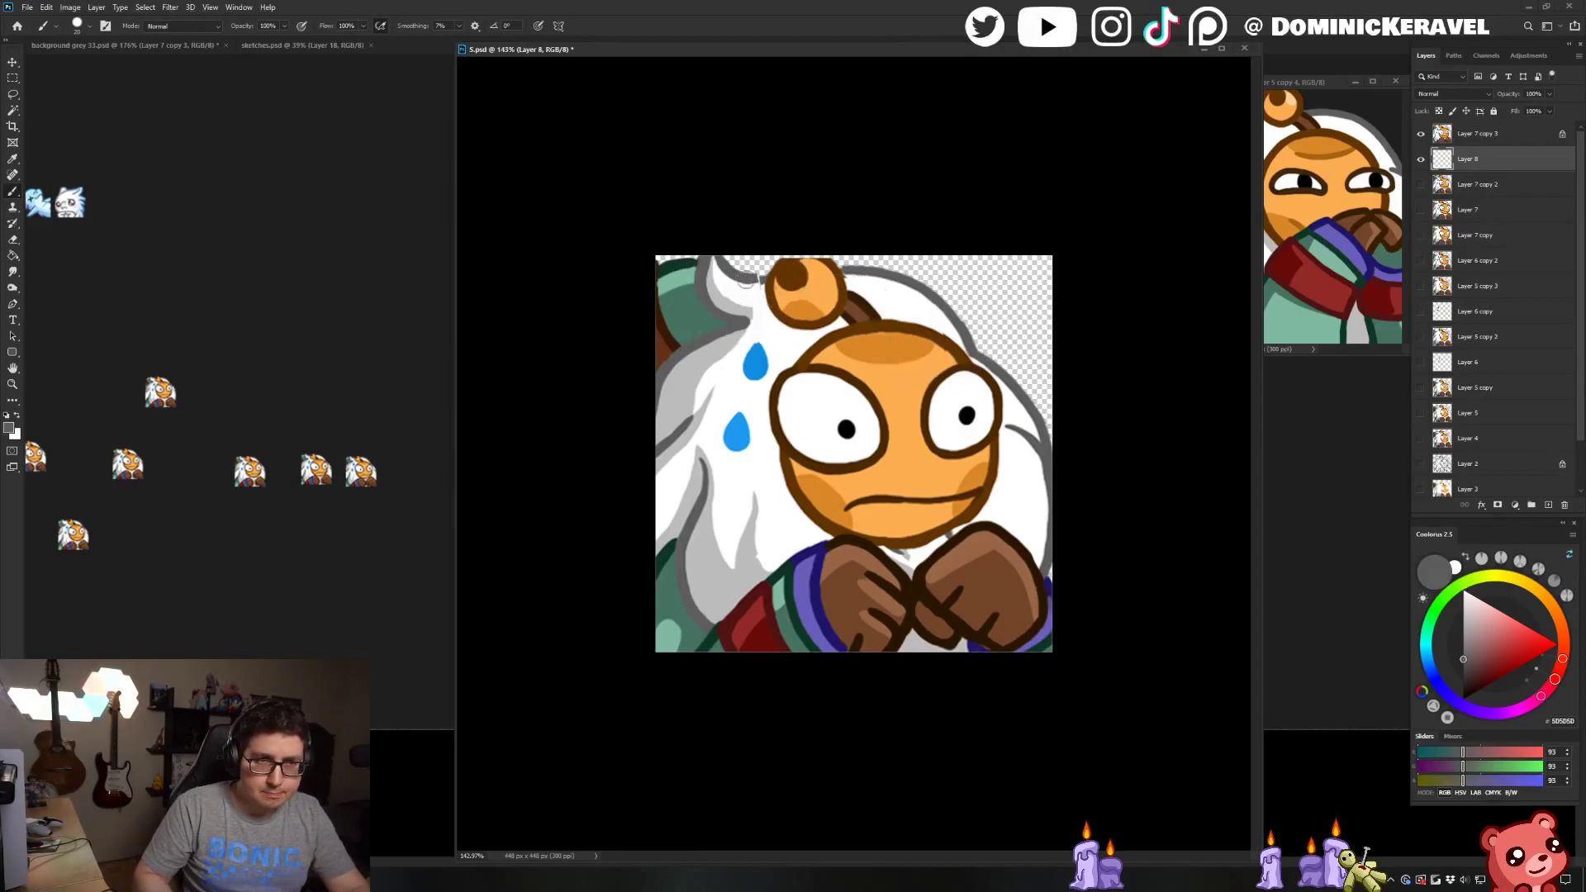
pyautogui.keyDown('alt'); pyautogui.click(825, 257); pyautogui.keyUp('alt')
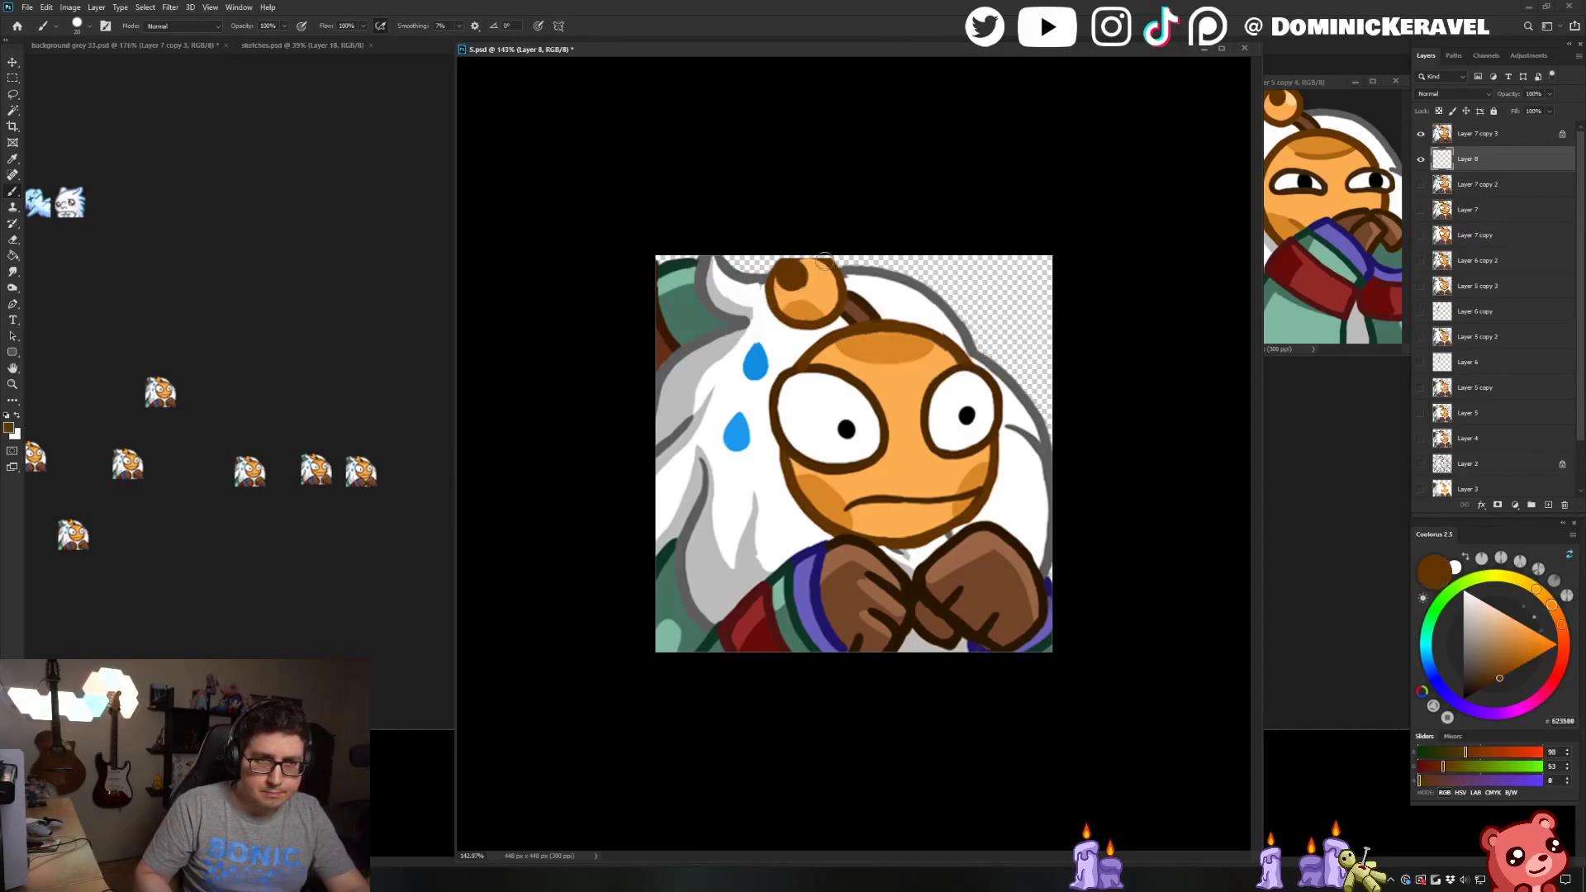
pyautogui.keyDown('shift'); pyautogui.click(1491, 139); pyautogui.keyUp('shift')
pyautogui.hotkey('ctrl', 'e')
# Touch up the white hair and its grey outline on both sides of the orange ball
pyautogui.keyDown('alt'); pyautogui.click(851, 279); pyautogui.keyUp('alt')
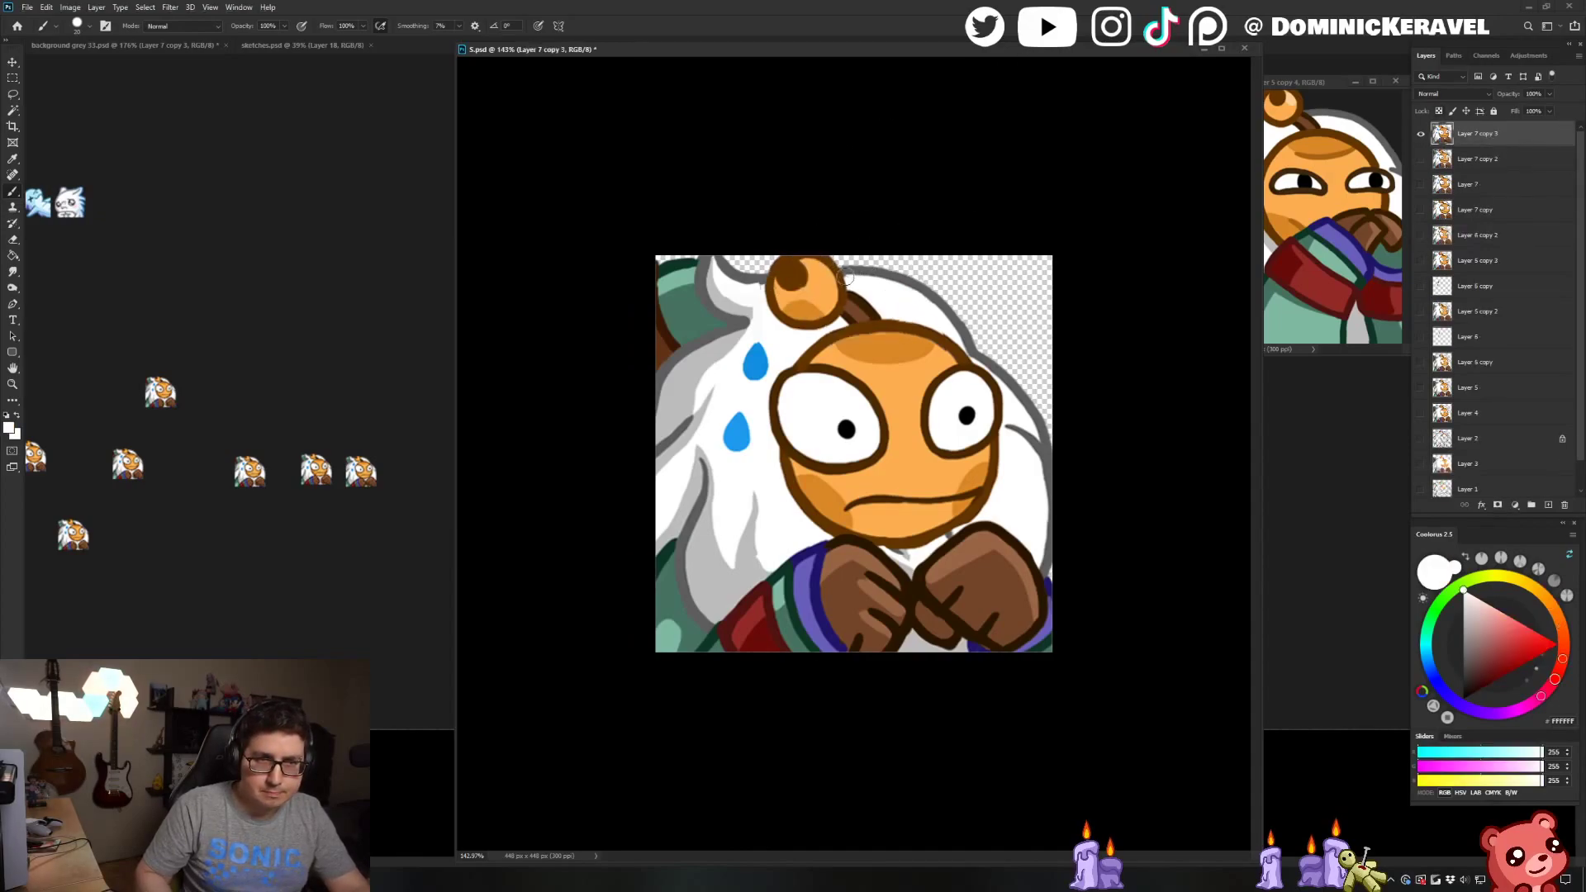
pyautogui.keyDown('alt'); pyautogui.click(847, 271); pyautogui.keyUp('alt')
pyautogui.keyDown('alt'); pyautogui.click(755, 291); pyautogui.keyUp('alt')
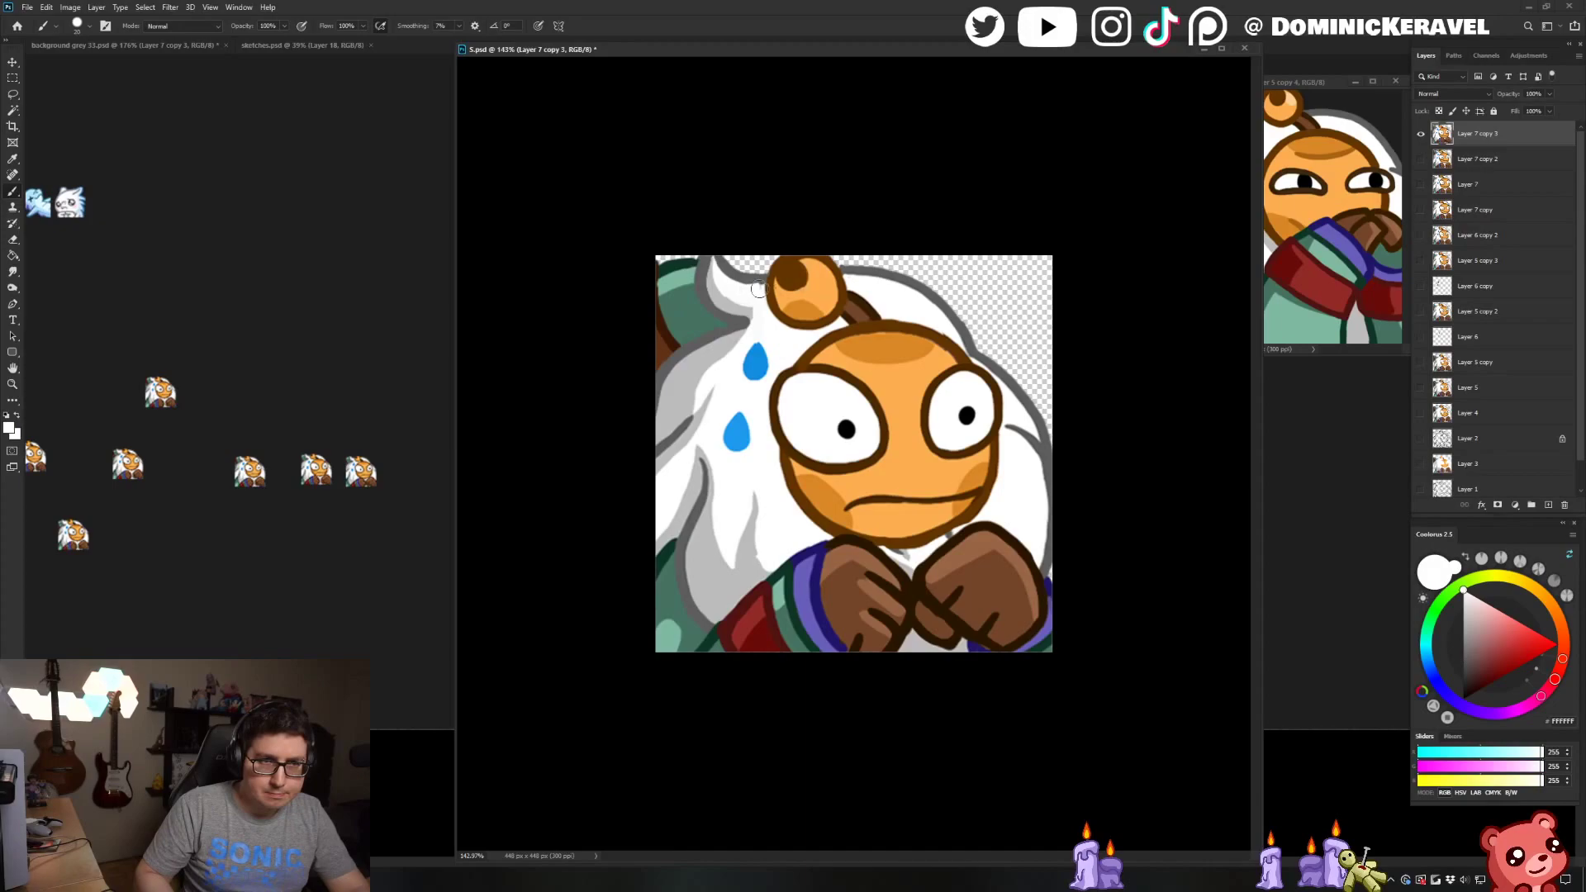
# Shrink the emote to 28 px, place a copy at the end of the thumbnail row on the sheet, and return it to full size
pyautogui.press('v')
pyautogui.hotkey('ctrl', 'alt', 'i')
pyautogui.write('22')
pyautogui.press('Return')
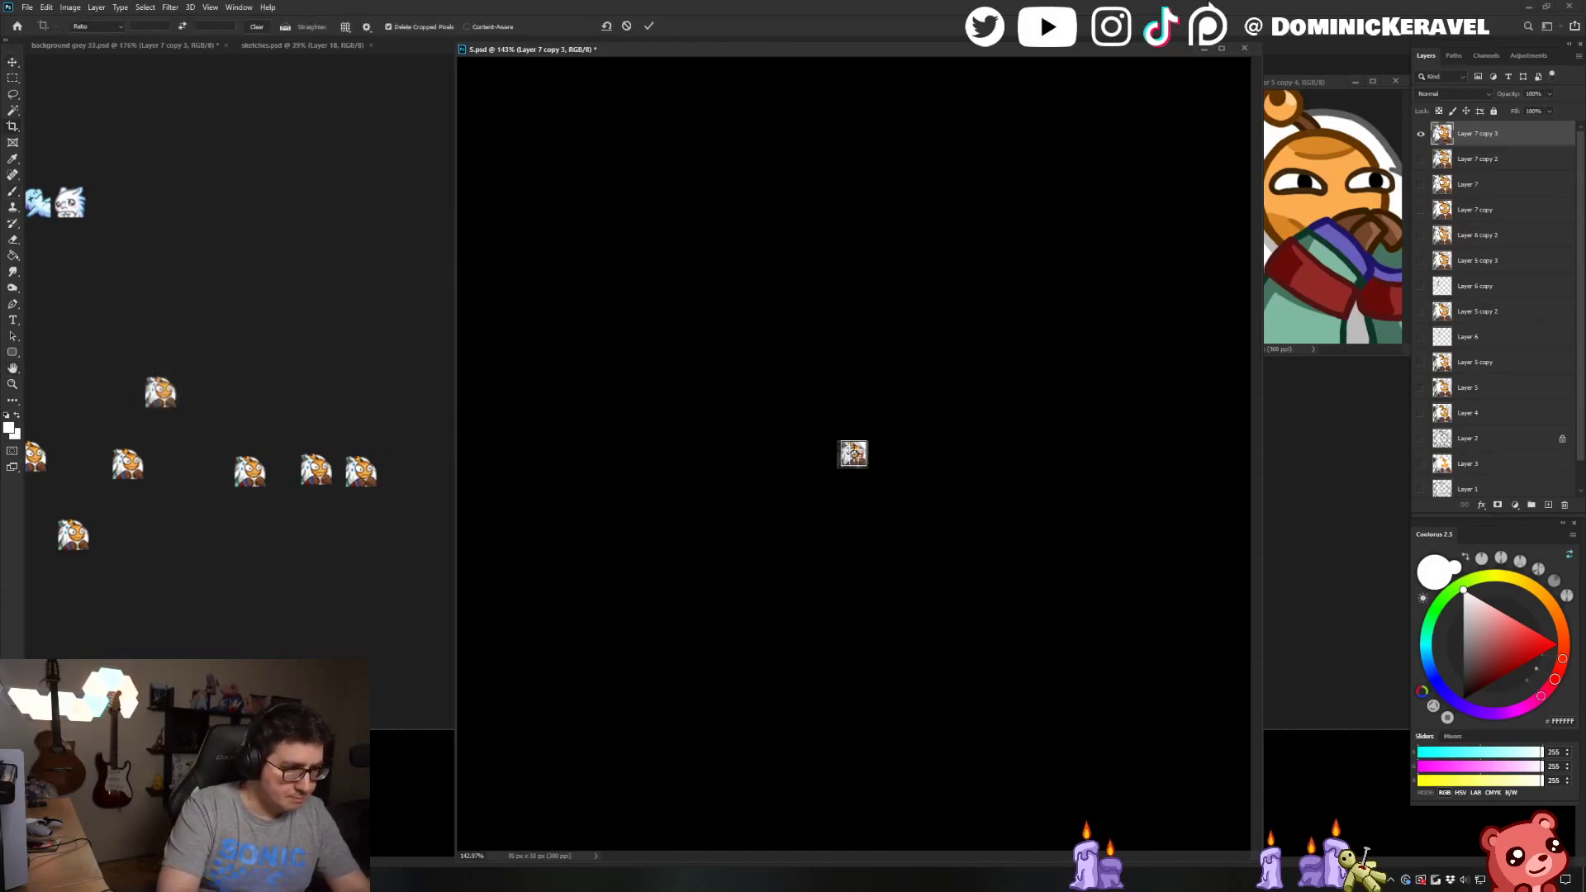
pyautogui.moveTo(852, 448); pyautogui.dragTo(400, 382)
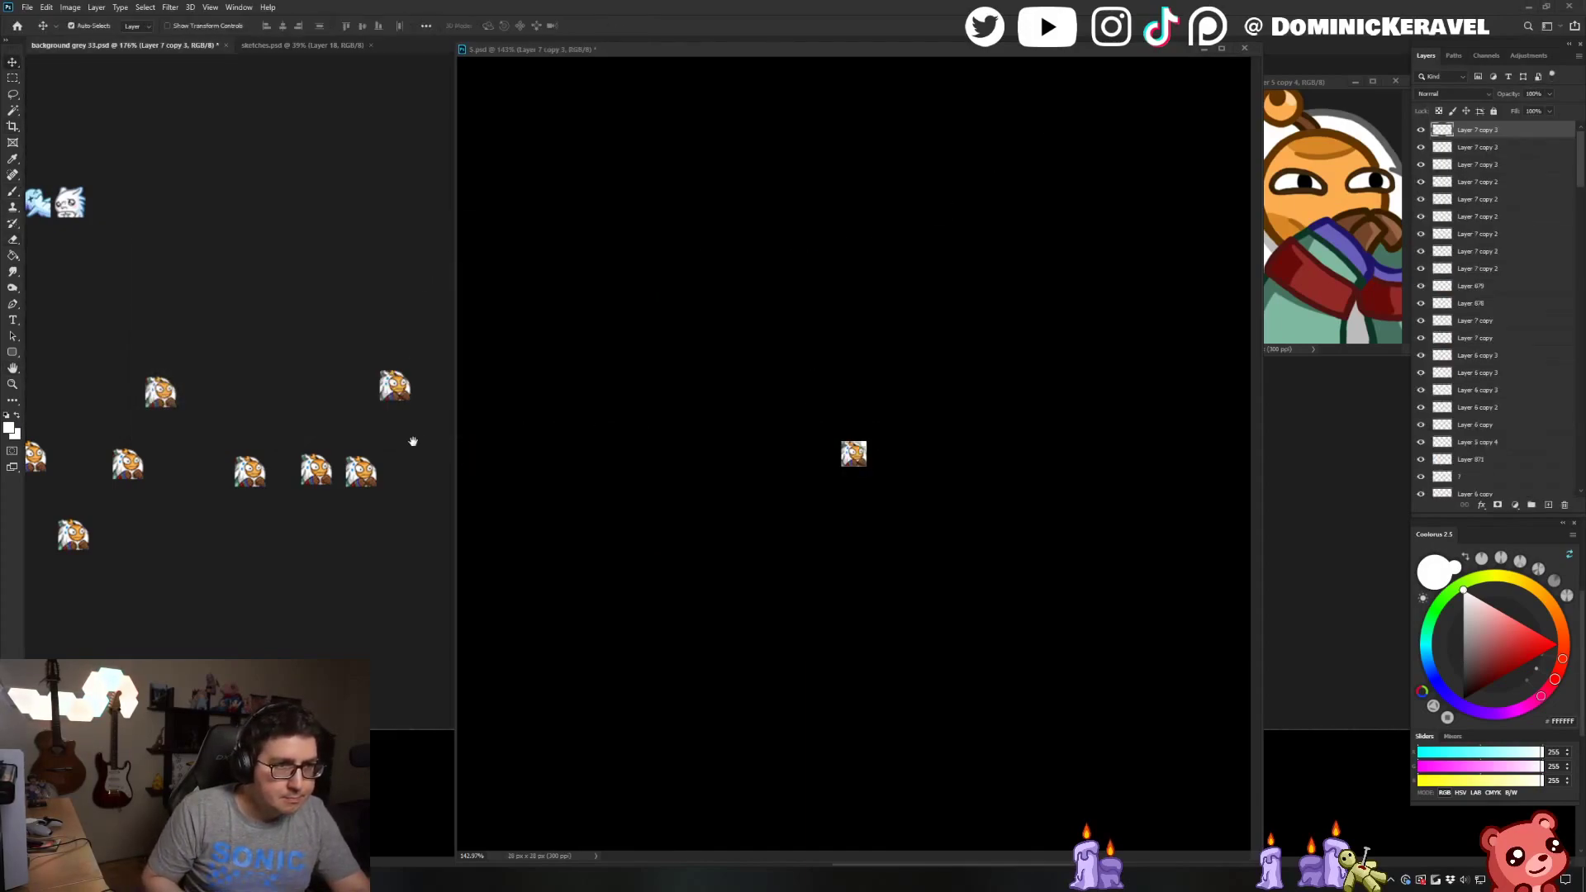
pyautogui.moveTo(412, 443); pyautogui.dragTo(323, 458)
pyautogui.moveTo(312, 402); pyautogui.dragTo(357, 485)
pyautogui.click(666, 255)
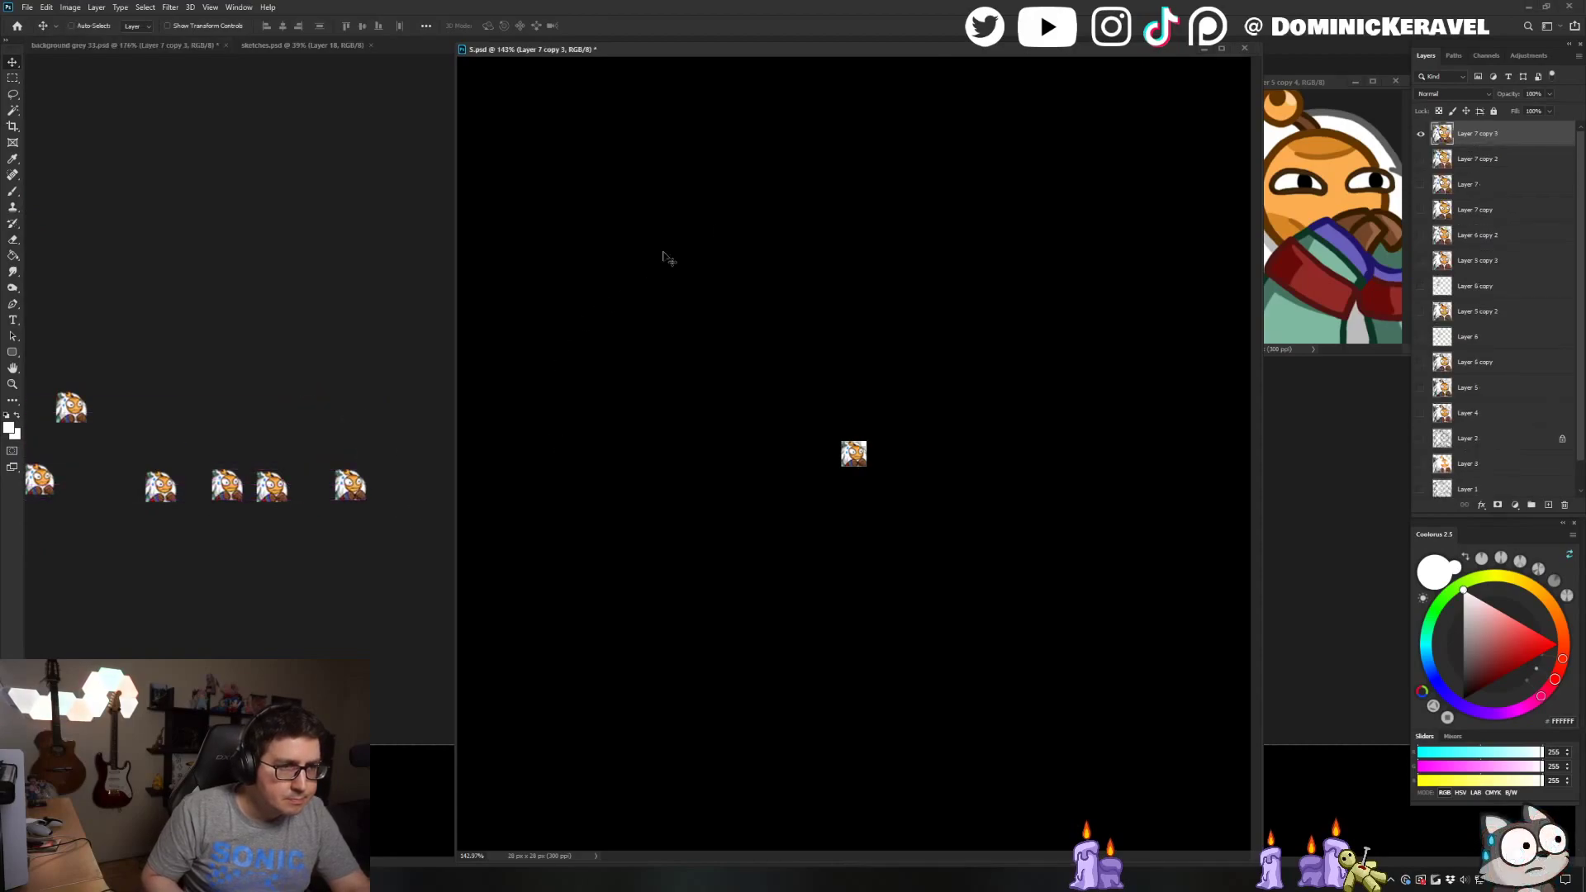
pyautogui.hotkey('ctrl', 'z')
# Touch up the white hair beside the stalk, shrink the emote to 28 px, and replace the newest thumbnail on the sheet with a fresh copy
pyautogui.press('b')
pyautogui.keyDown('alt'); pyautogui.click(869, 299); pyautogui.keyUp('alt')
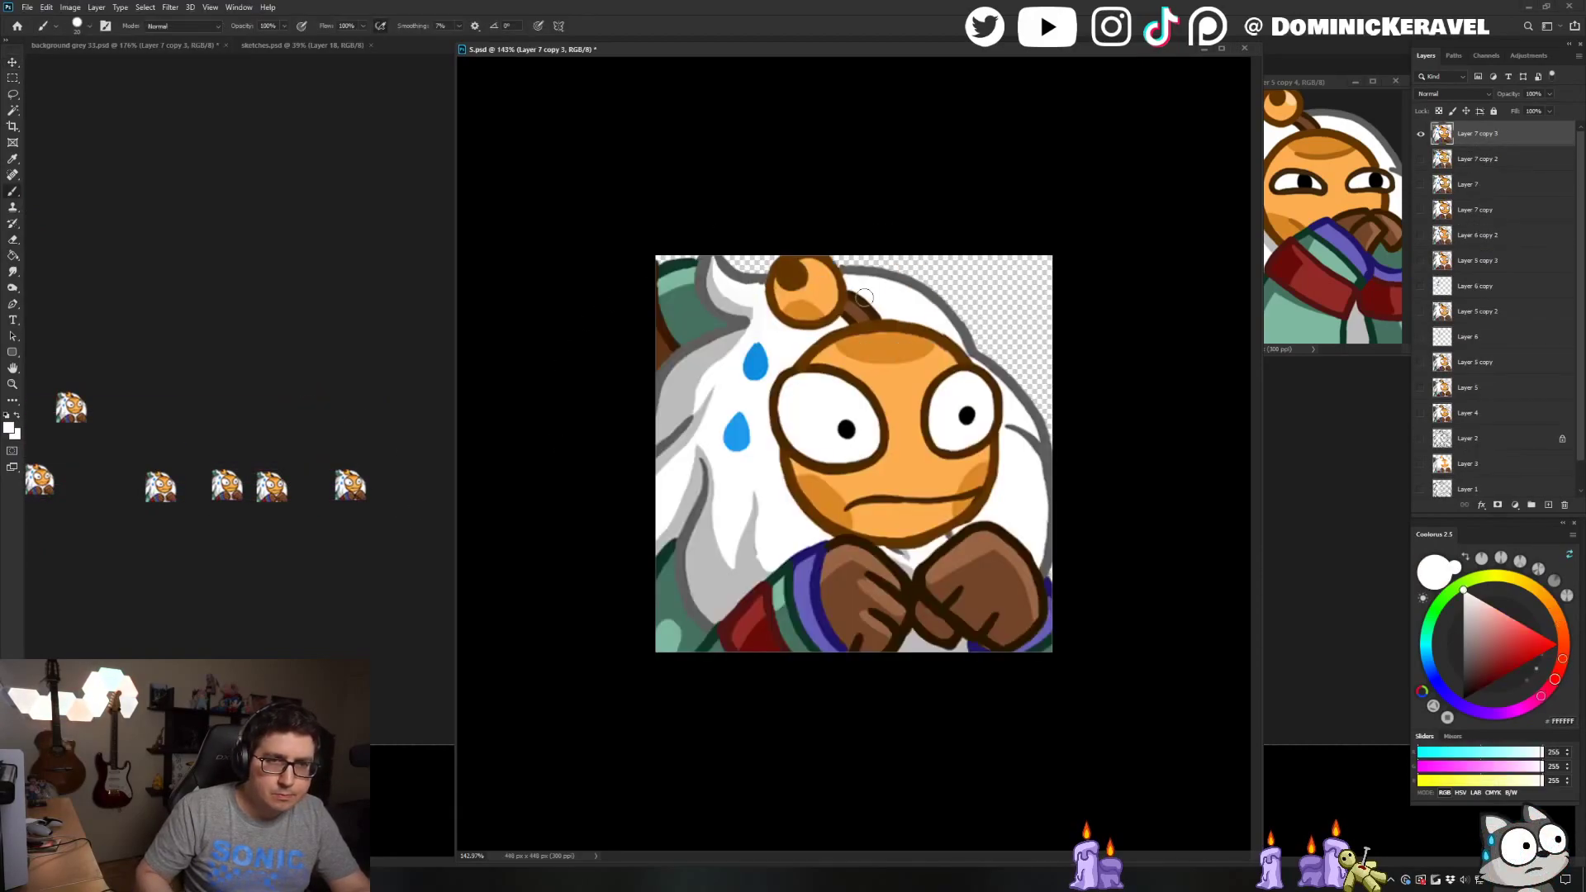
pyautogui.hotkey('ctrl', 'alt', 'i')
pyautogui.write('28')
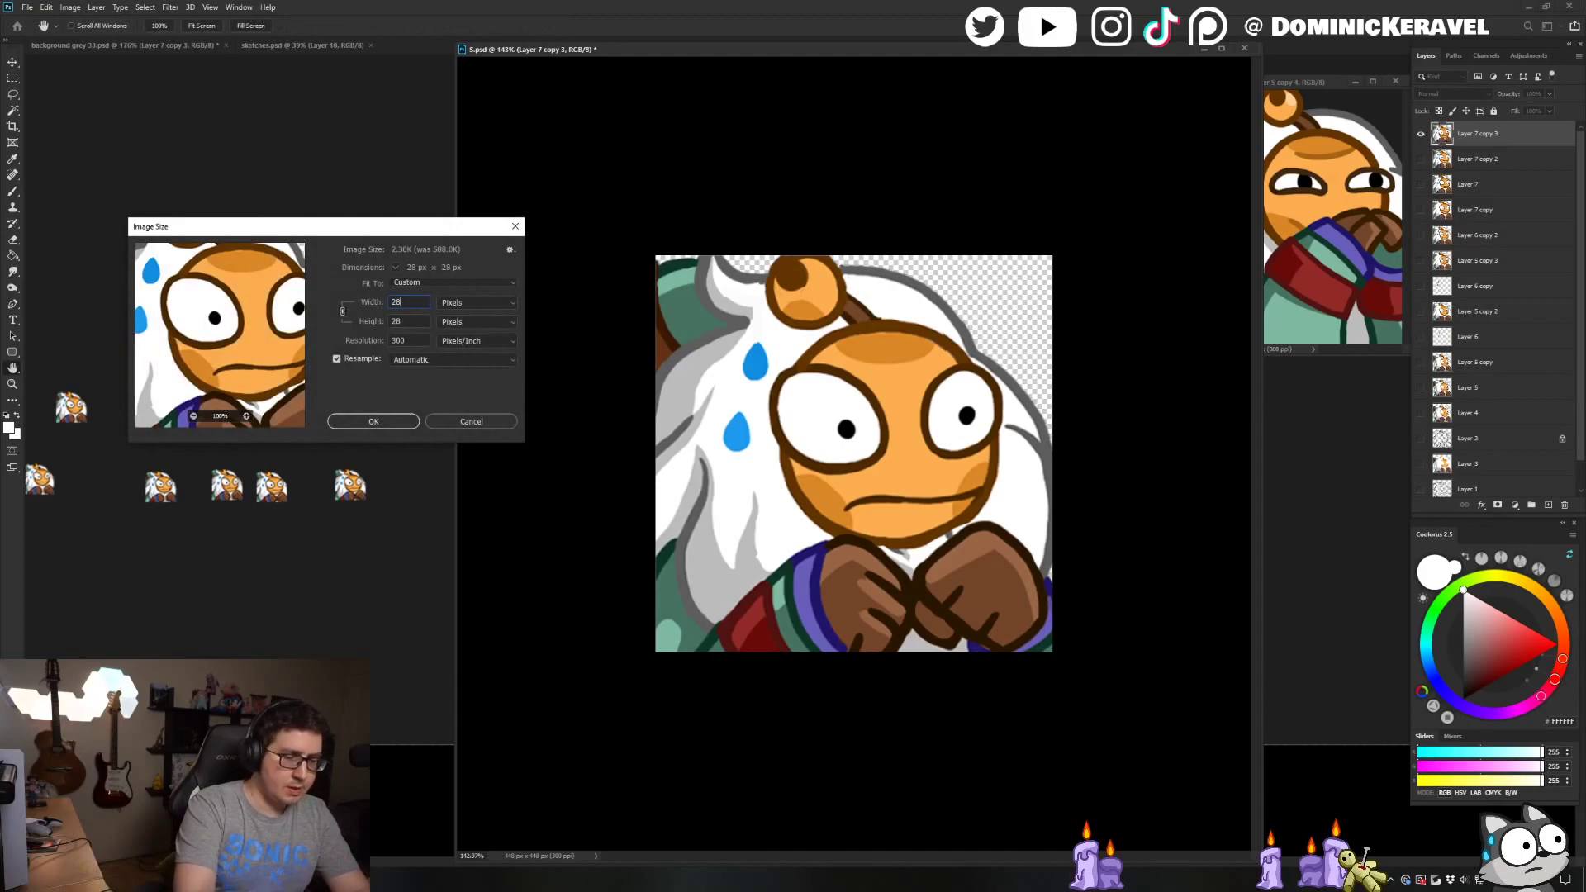
pyautogui.press('Return')
pyautogui.press('c')
pyautogui.press('v')
pyautogui.moveTo(797, 444); pyautogui.dragTo(325, 326)
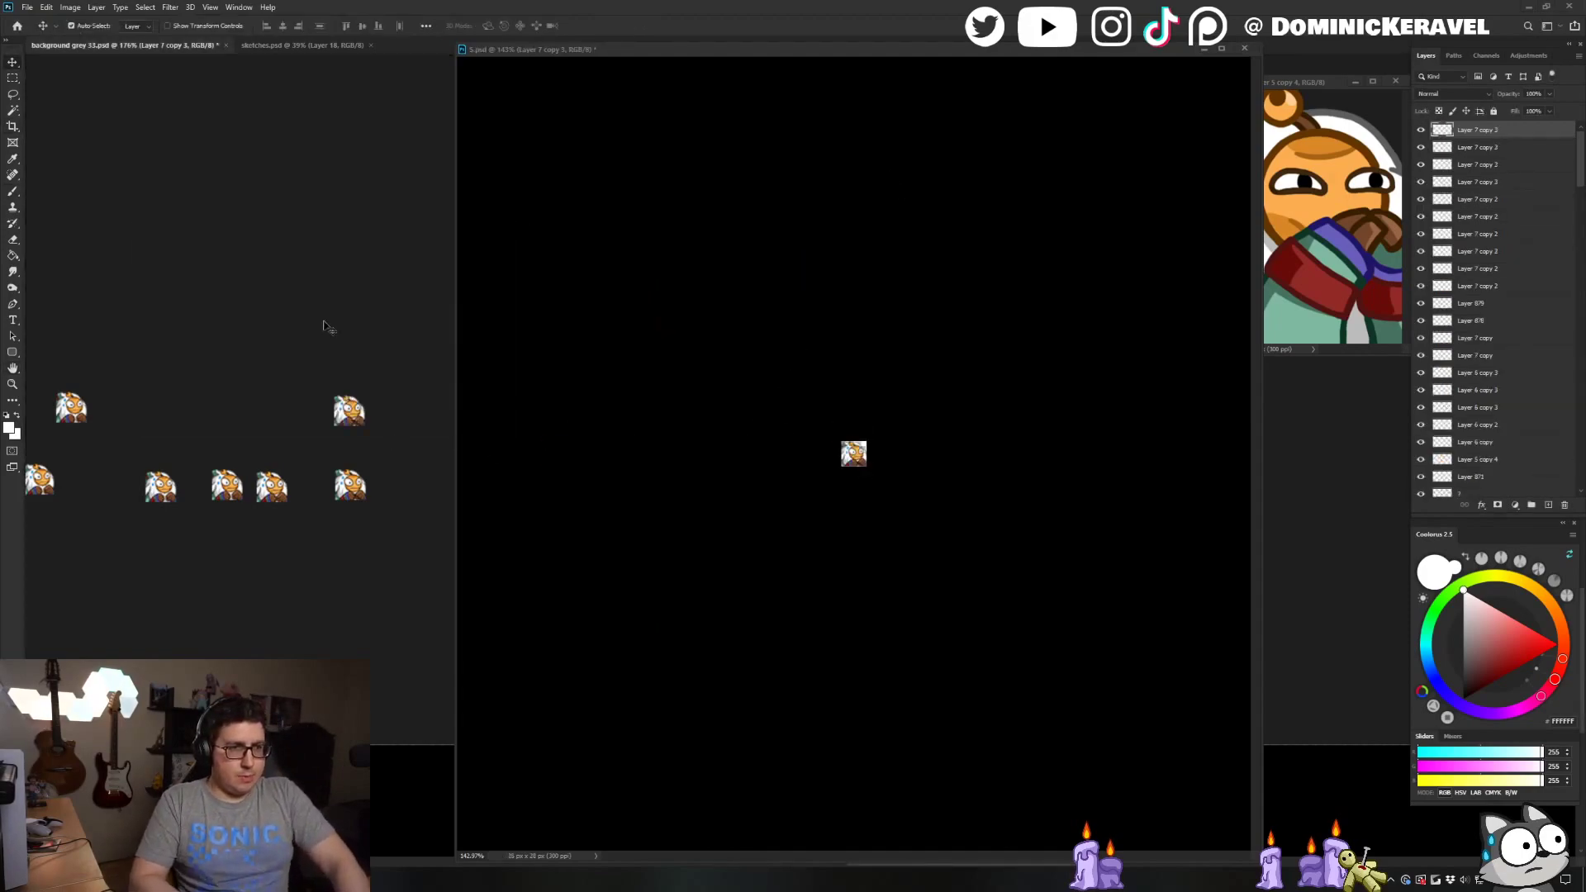
pyautogui.moveTo(353, 401); pyautogui.dragTo(366, 485)
pyautogui.moveTo(328, 323); pyautogui.dragTo(351, 306)
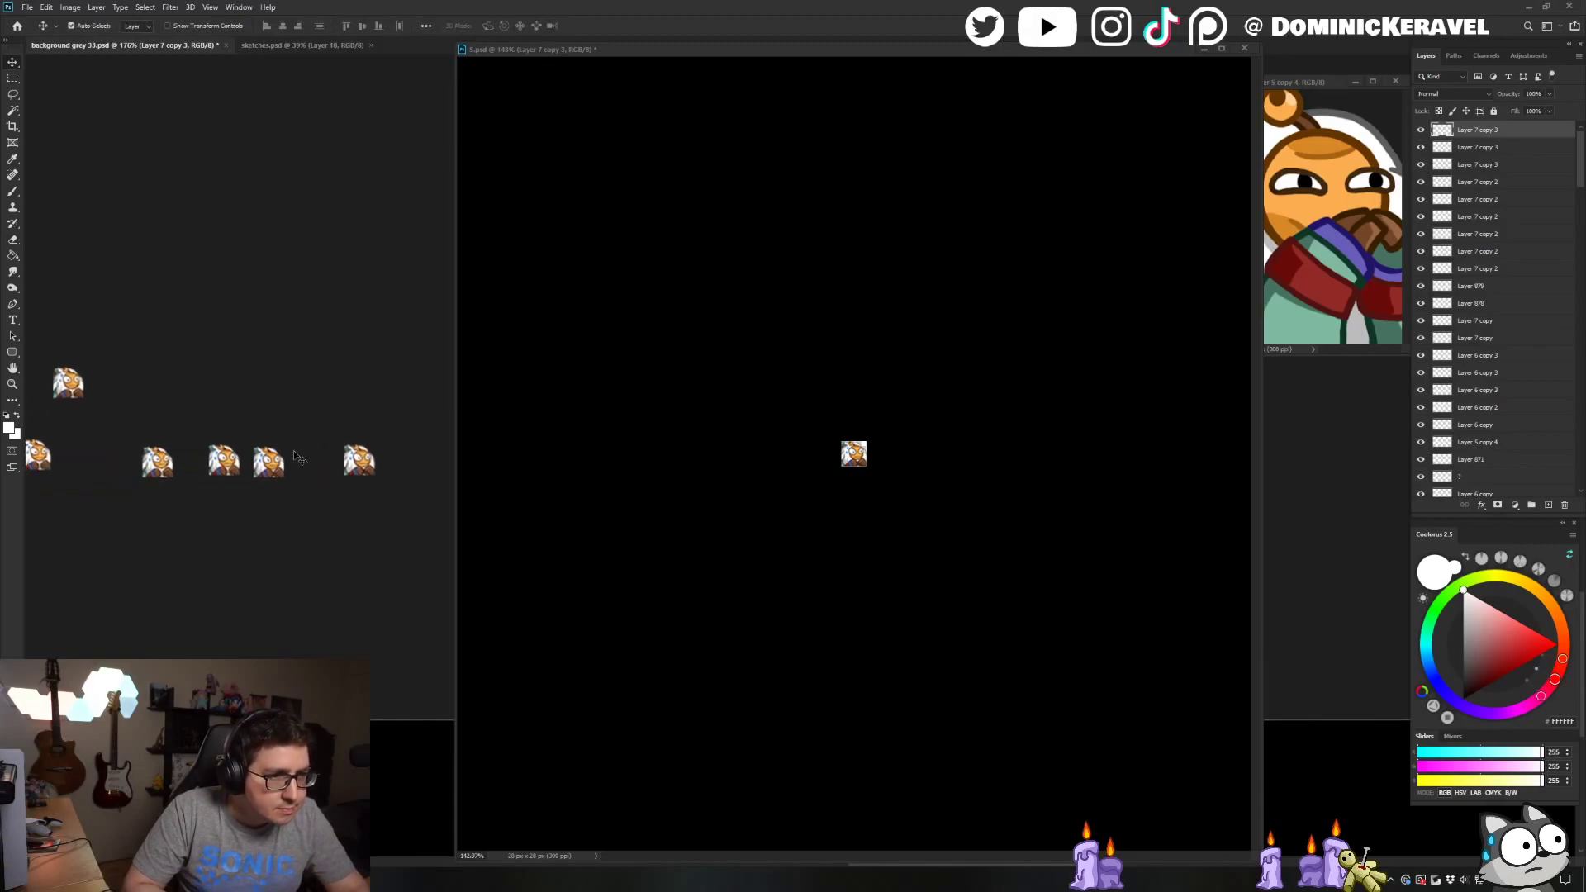
# Move the second-newest thumbnail slightly away from its neighbour, compare the row, and return the emote to full size
pyautogui.moveTo(281, 465); pyautogui.dragTo(294, 463)
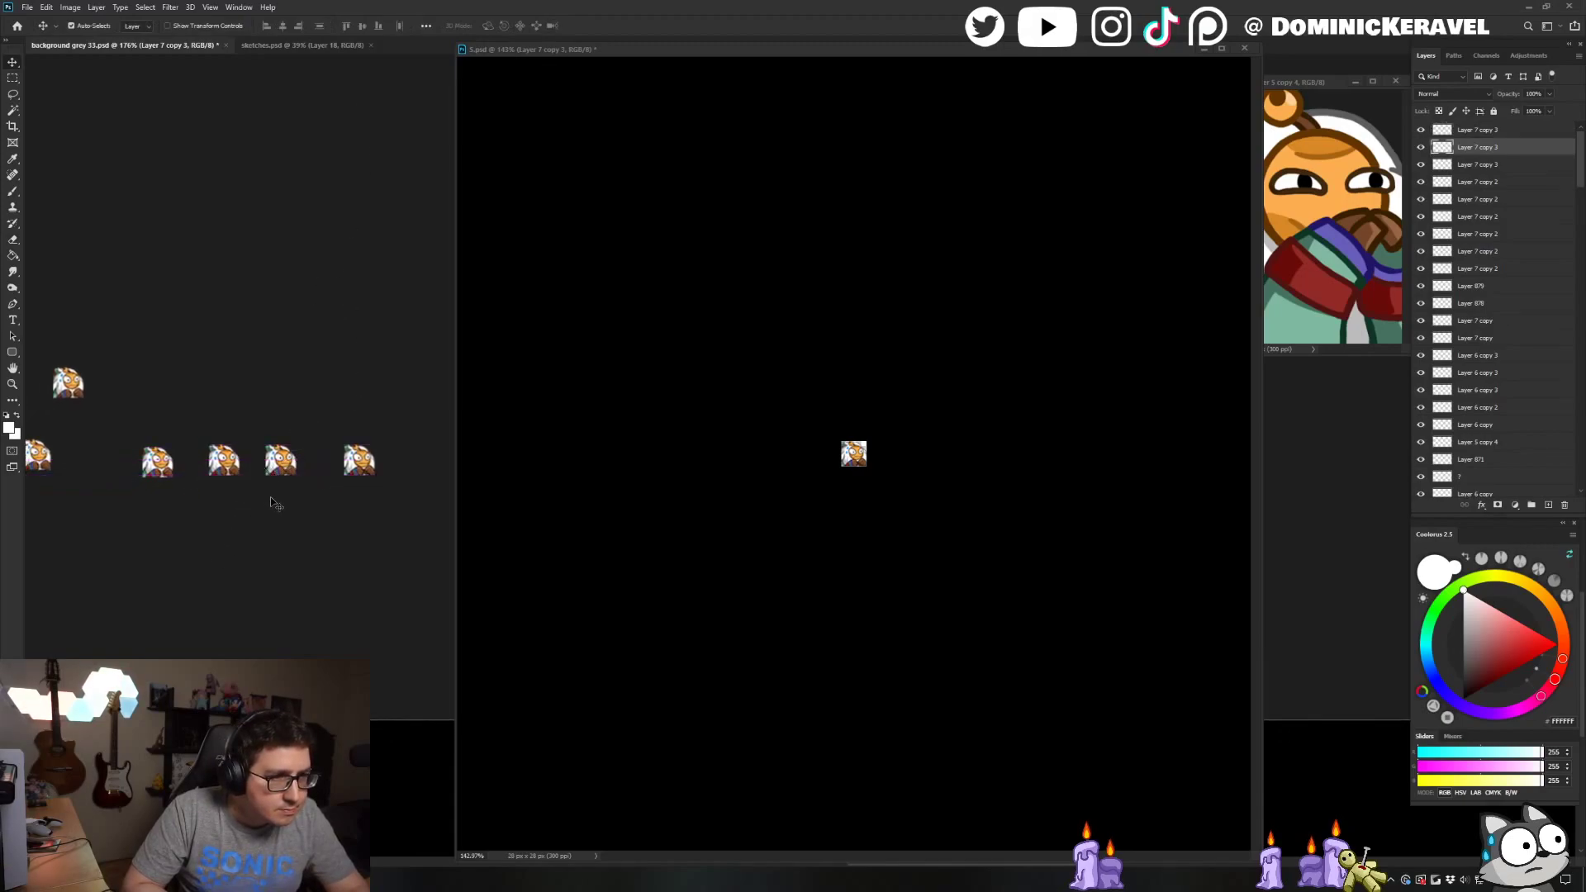
pyautogui.moveTo(240, 517); pyautogui.dragTo(276, 505)
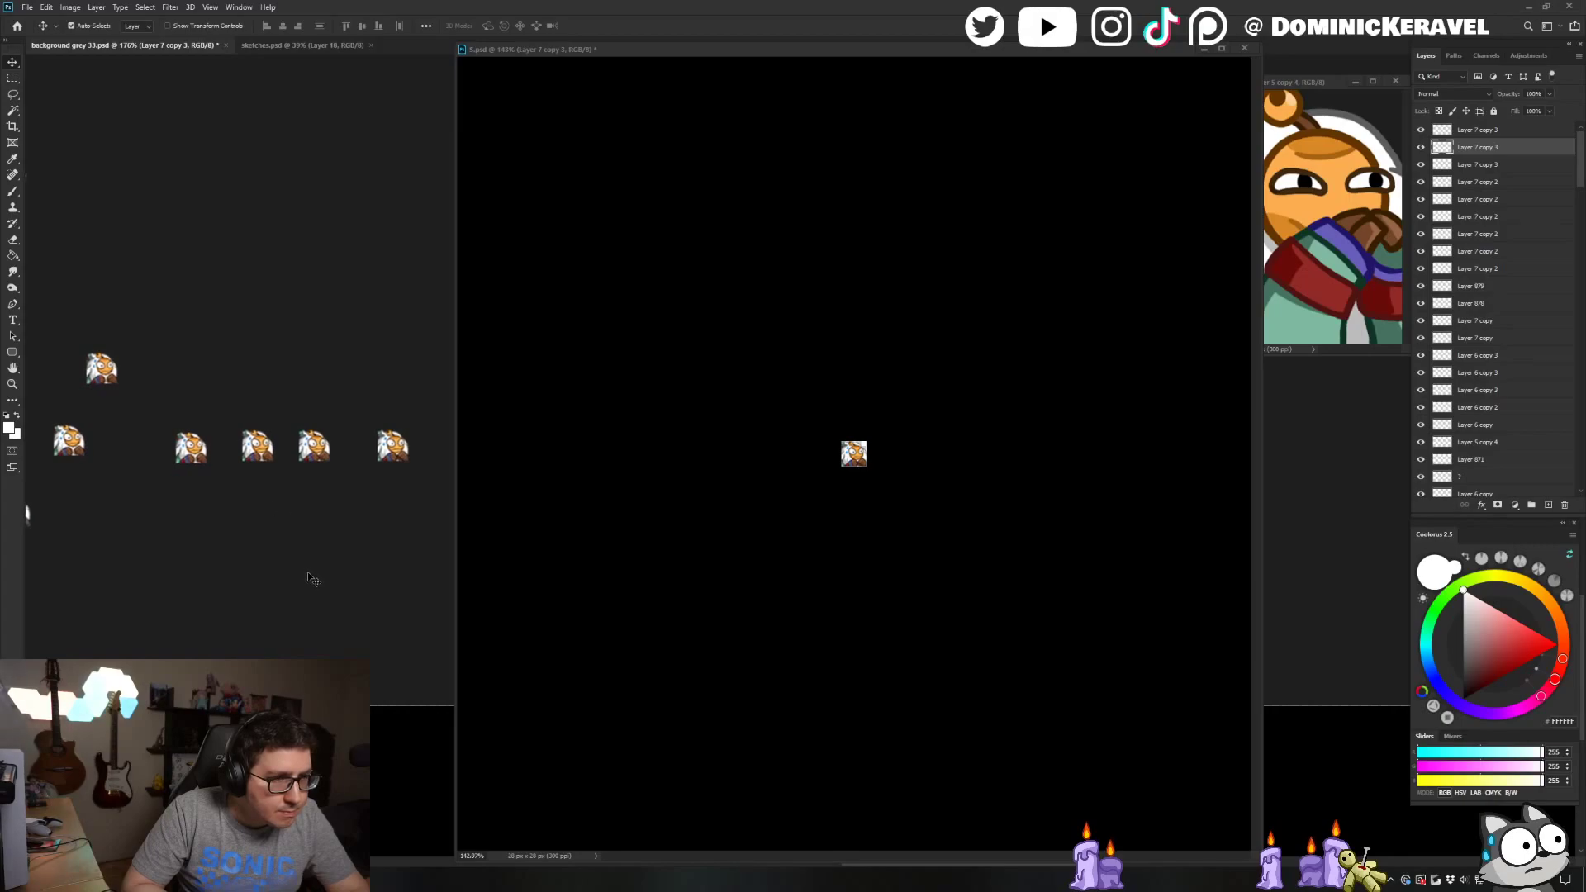
pyautogui.moveTo(133, 417); pyautogui.dragTo(137, 418)
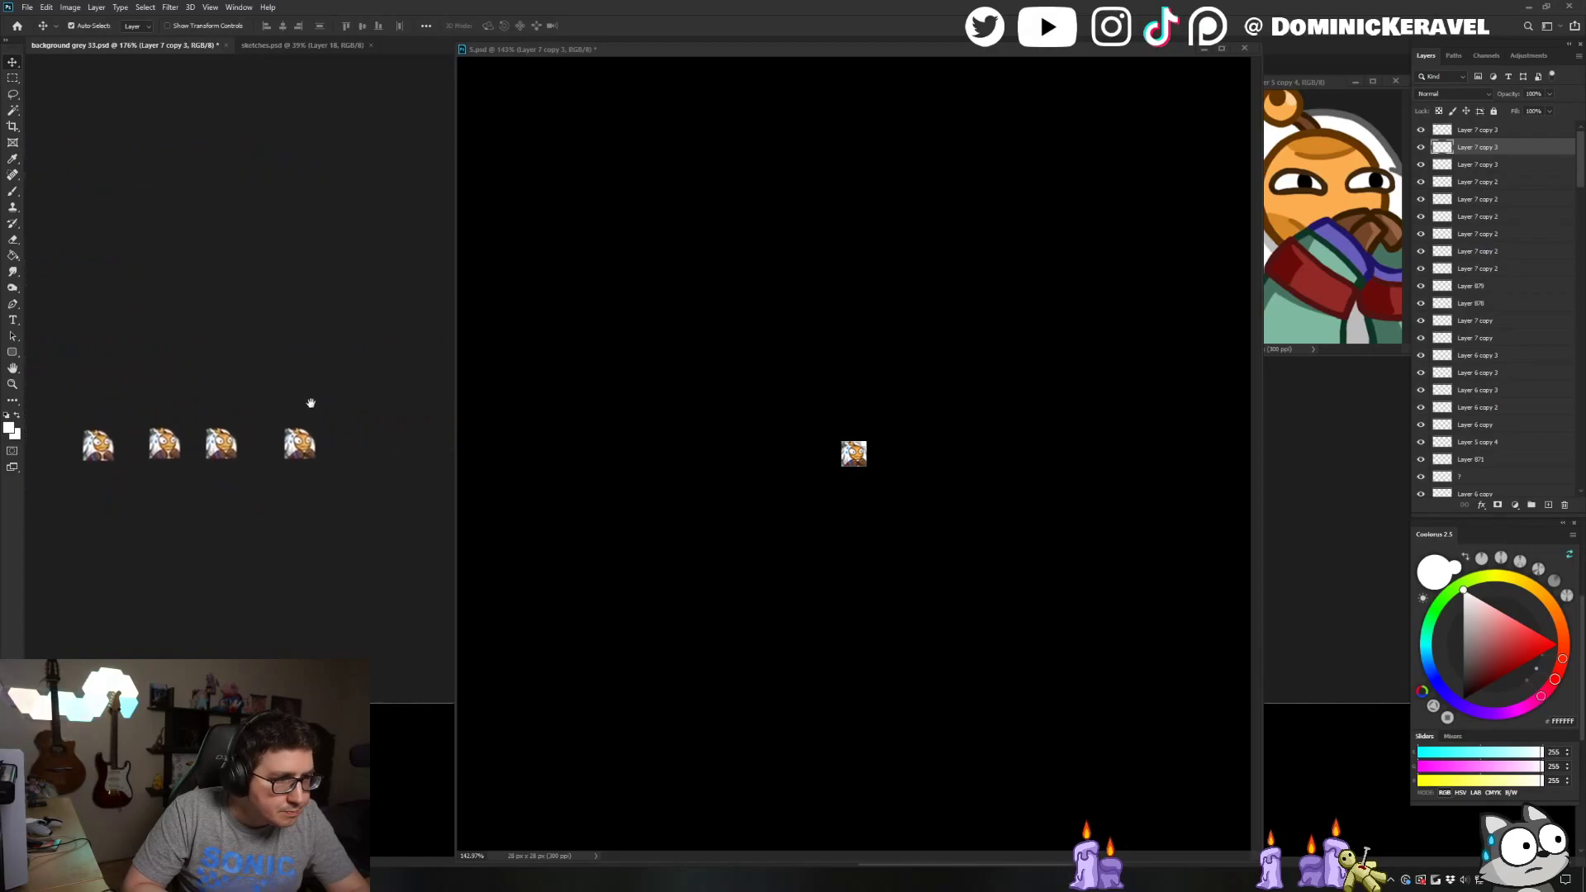
pyautogui.click(624, 304)
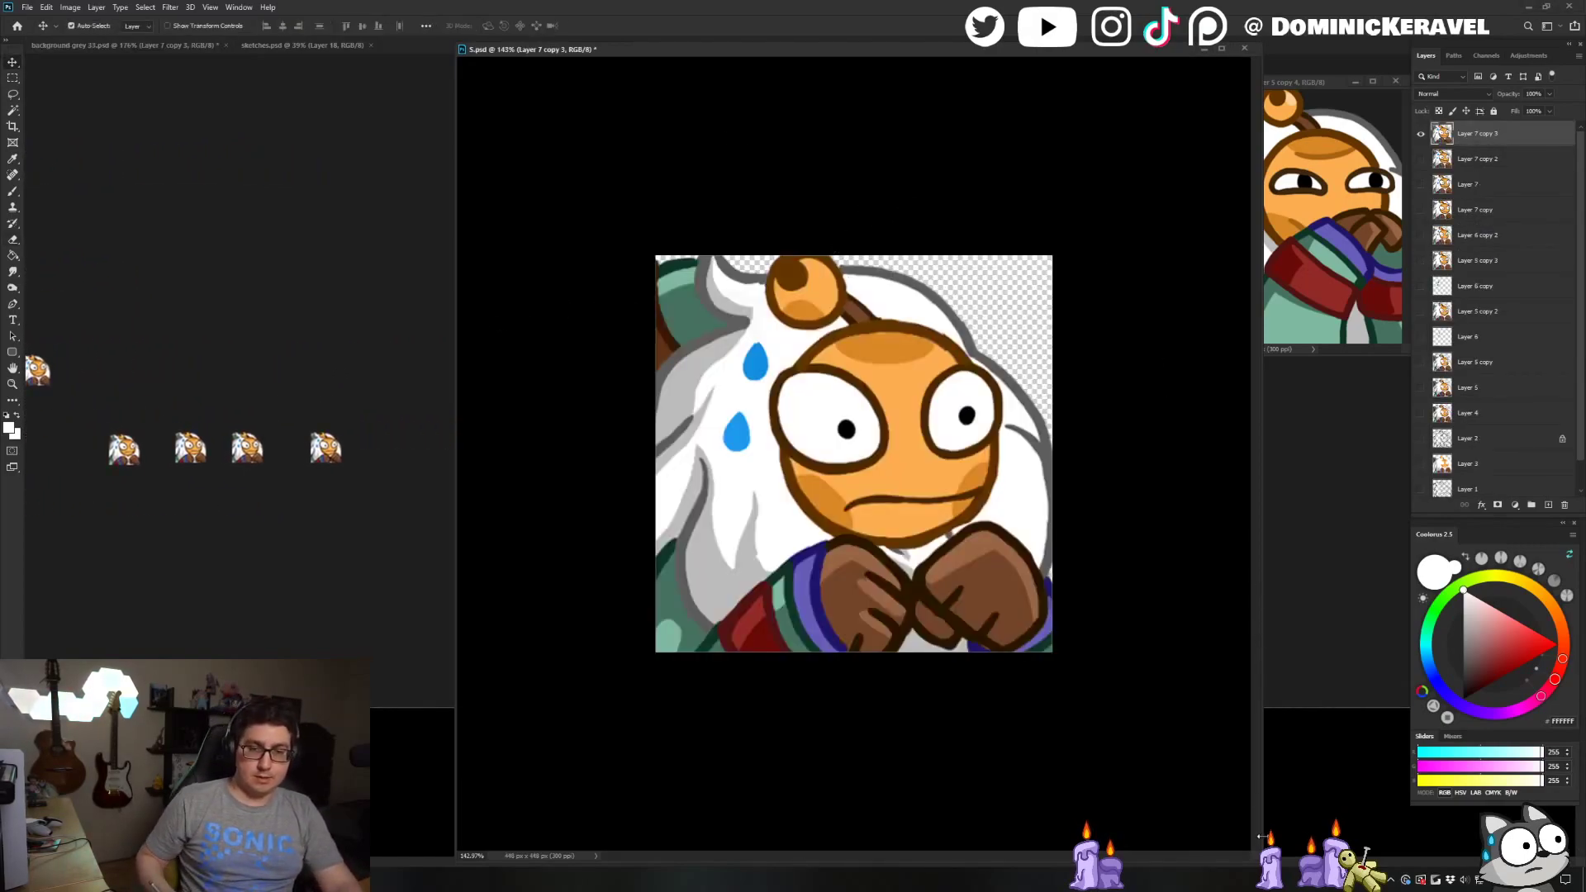
# Reduce the emote document's window so that the other expression's document is fully exposed
pyautogui.moveTo(1264, 55); pyautogui.dragTo(1069, 341)
pyautogui.moveTo(904, 338); pyautogui.dragTo(898, 222)
pyautogui.scroll(-3, 875, 301)
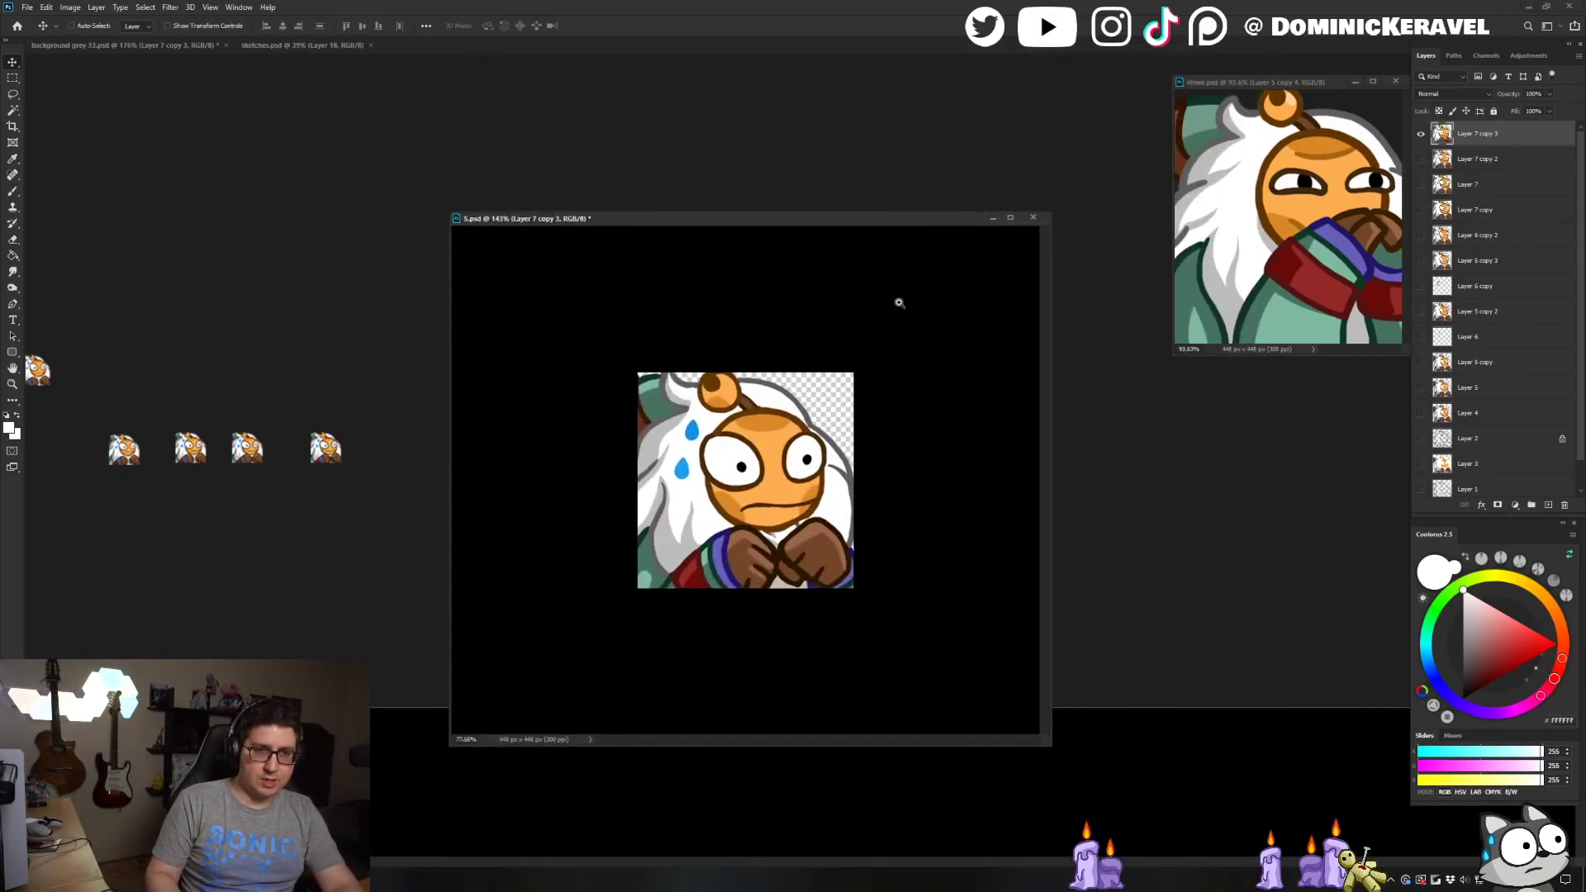
# Show the dark Background layer behind the emote and save the file
pyautogui.scroll(-1, 1496, 330)
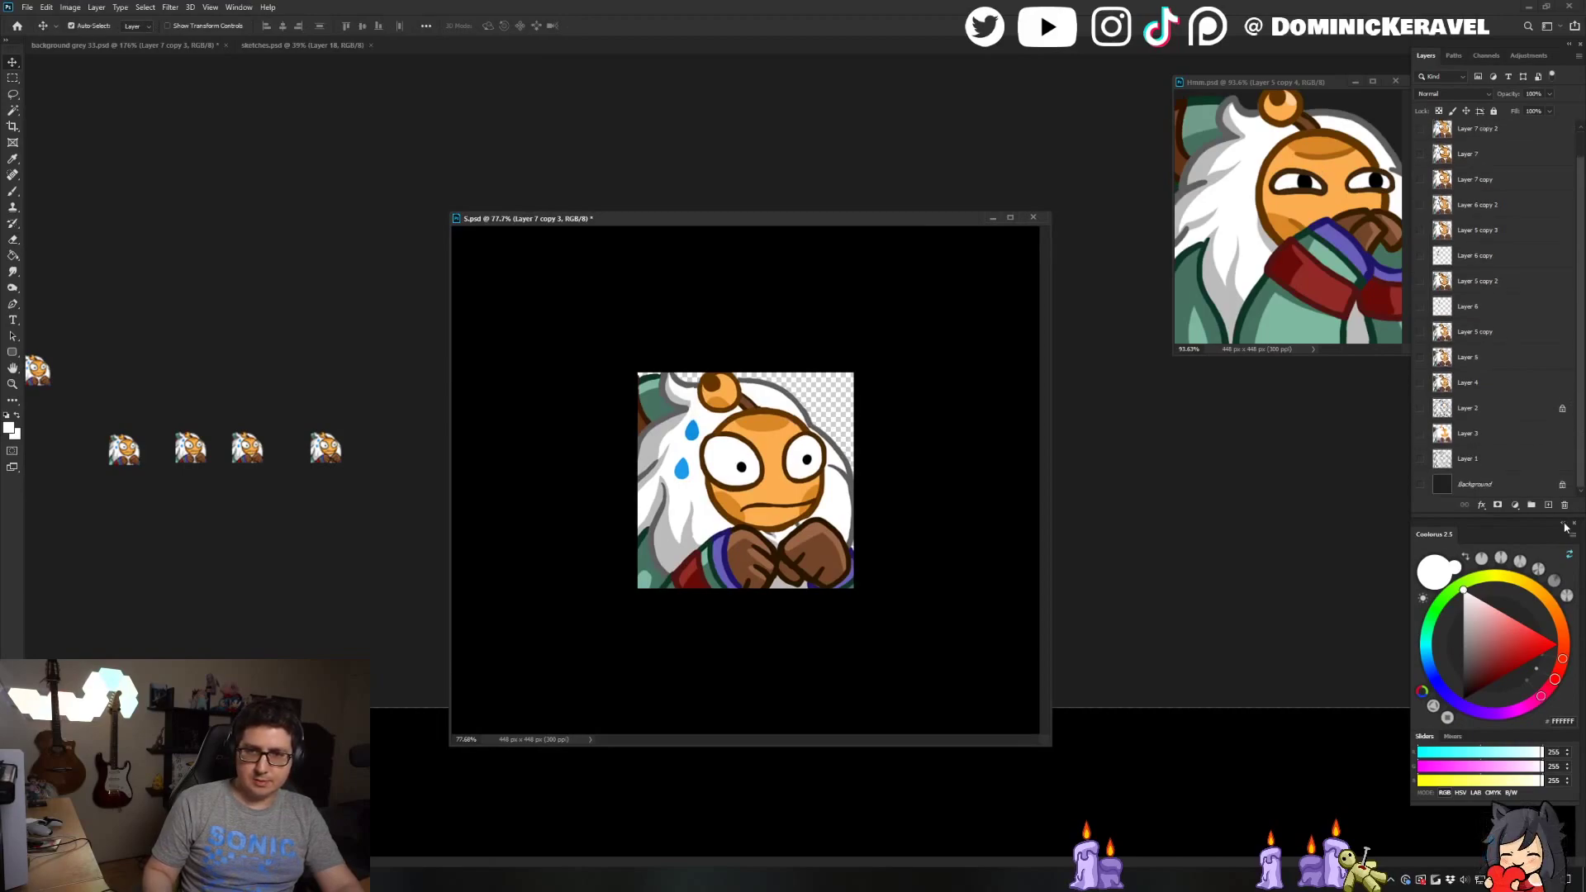
pyautogui.click(1420, 484)
pyautogui.press('e')
pyautogui.press('v')
pyautogui.scroll(-2, 834, 494)
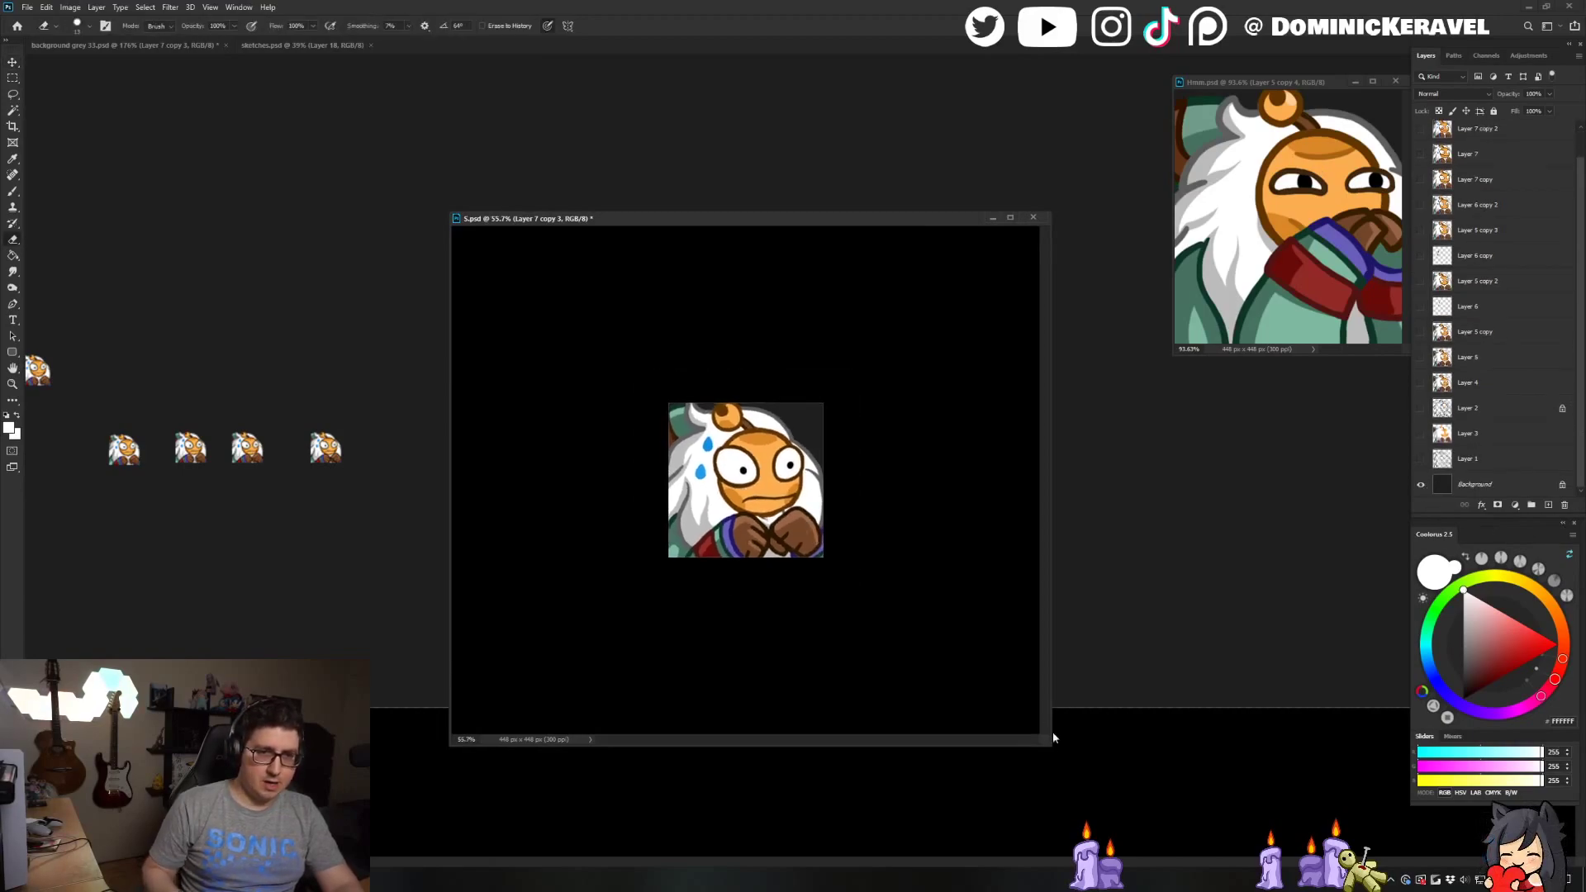
pyautogui.hotkey('ctrl', 's')
# Shrink the emote's window around the artwork and place it beside the other expression's window
pyautogui.moveTo(1048, 737)
pyautogui.mouseDown()
pyautogui.moveTo(749, 494)
pyautogui.moveTo(809, 551)
pyautogui.mouseUp()
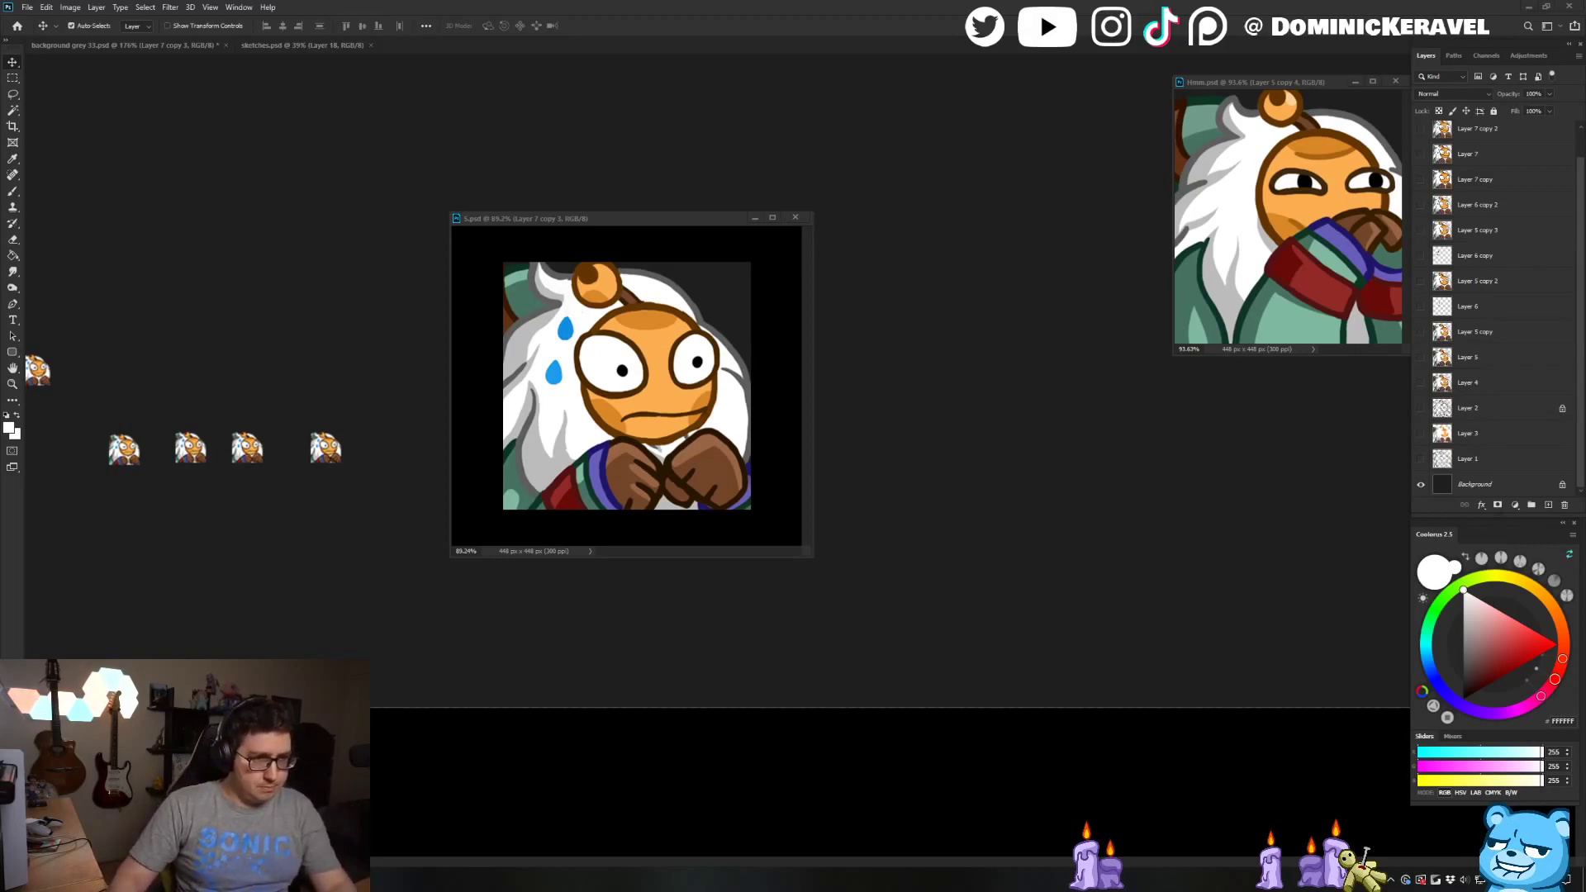
pyautogui.moveTo(675, 223); pyautogui.dragTo(869, 139)
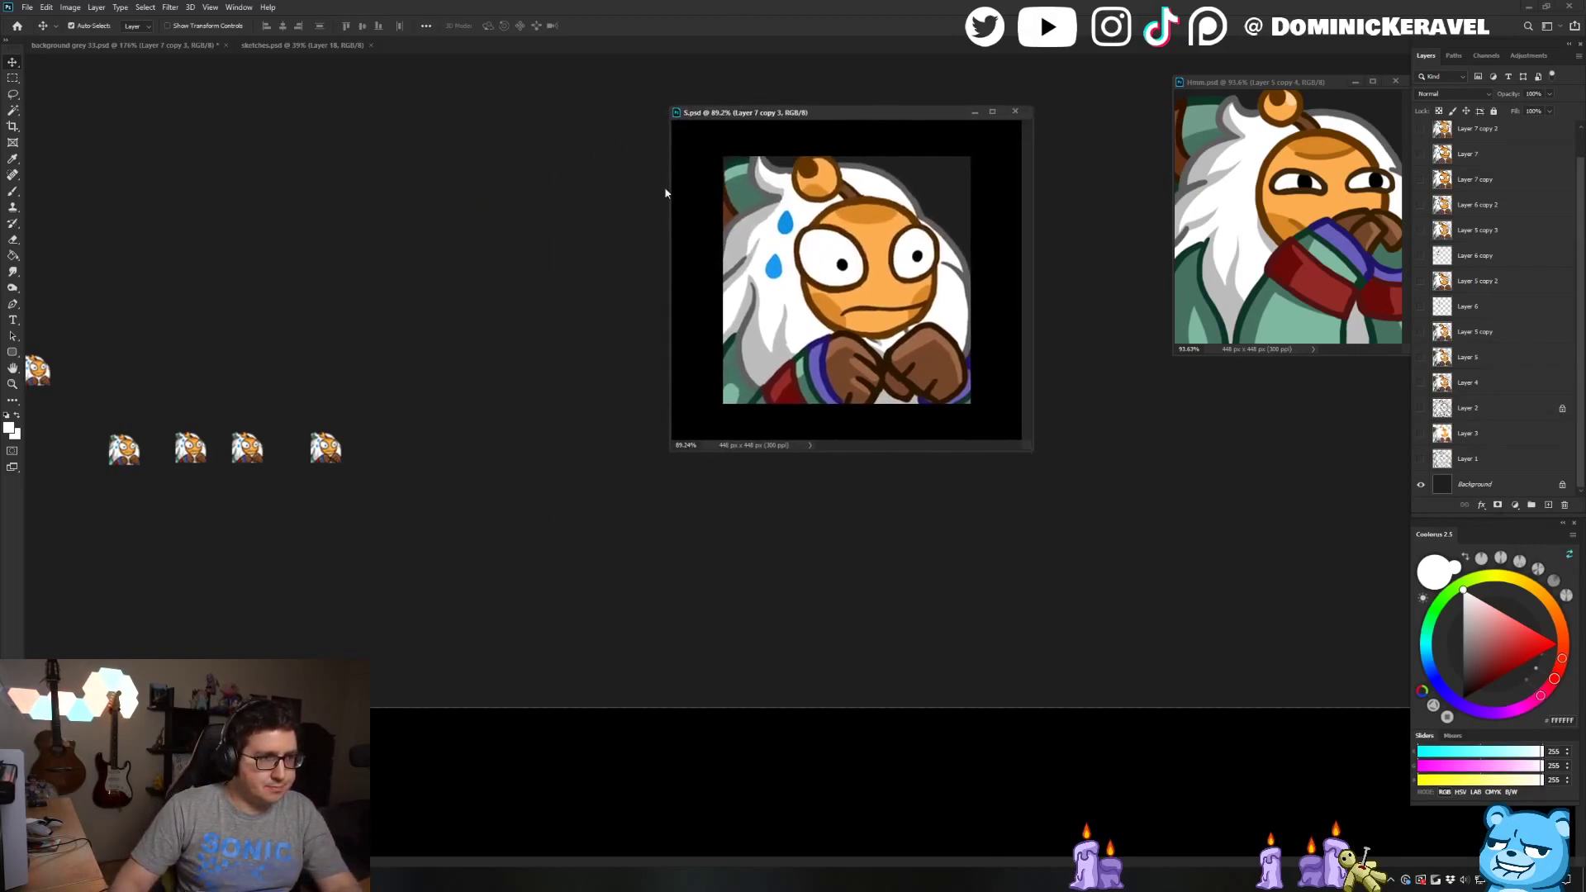
pyautogui.moveTo(993, 320); pyautogui.dragTo(850, 414)
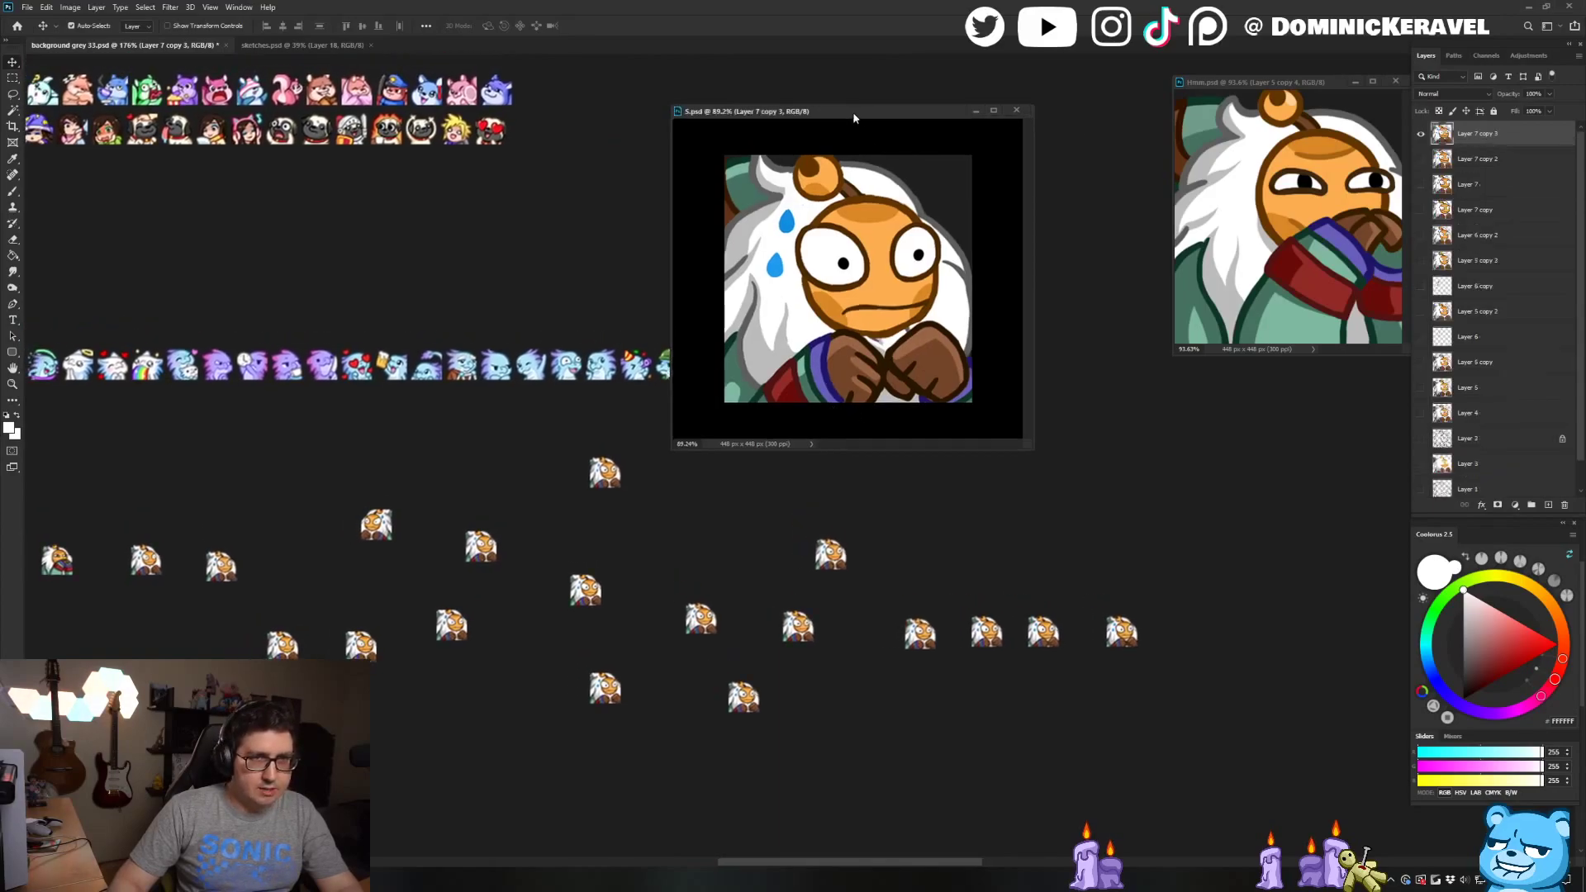
pyautogui.moveTo(854, 112); pyautogui.dragTo(1012, 56)
# Select the older scattered thumbnails of the white-haired character on the sheet and delete them
pyautogui.moveTo(567, 351); pyautogui.dragTo(597, 331)
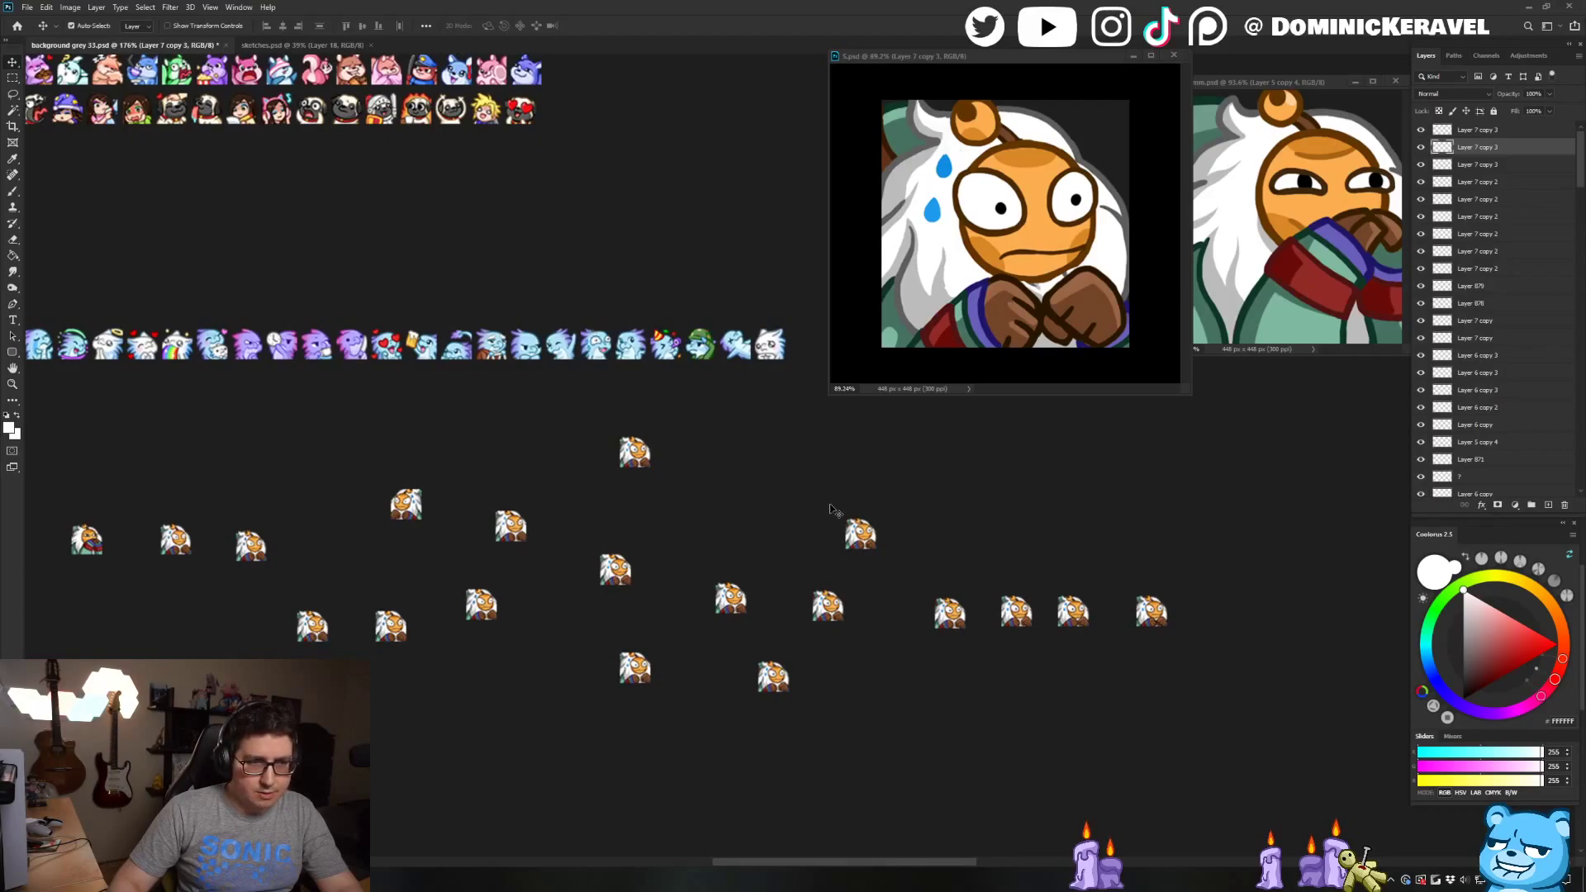
pyautogui.moveTo(634, 448); pyautogui.dragTo(941, 485)
pyautogui.moveTo(860, 435); pyautogui.dragTo(174, 720)
pyautogui.press('Delete')
# Move the remaining five thumbnails as a row beneath the two thumbnails of the character's other emotes
pyautogui.moveTo(946, 479); pyautogui.dragTo(908, 589)
pyautogui.moveTo(798, 560); pyautogui.dragTo(821, 479)
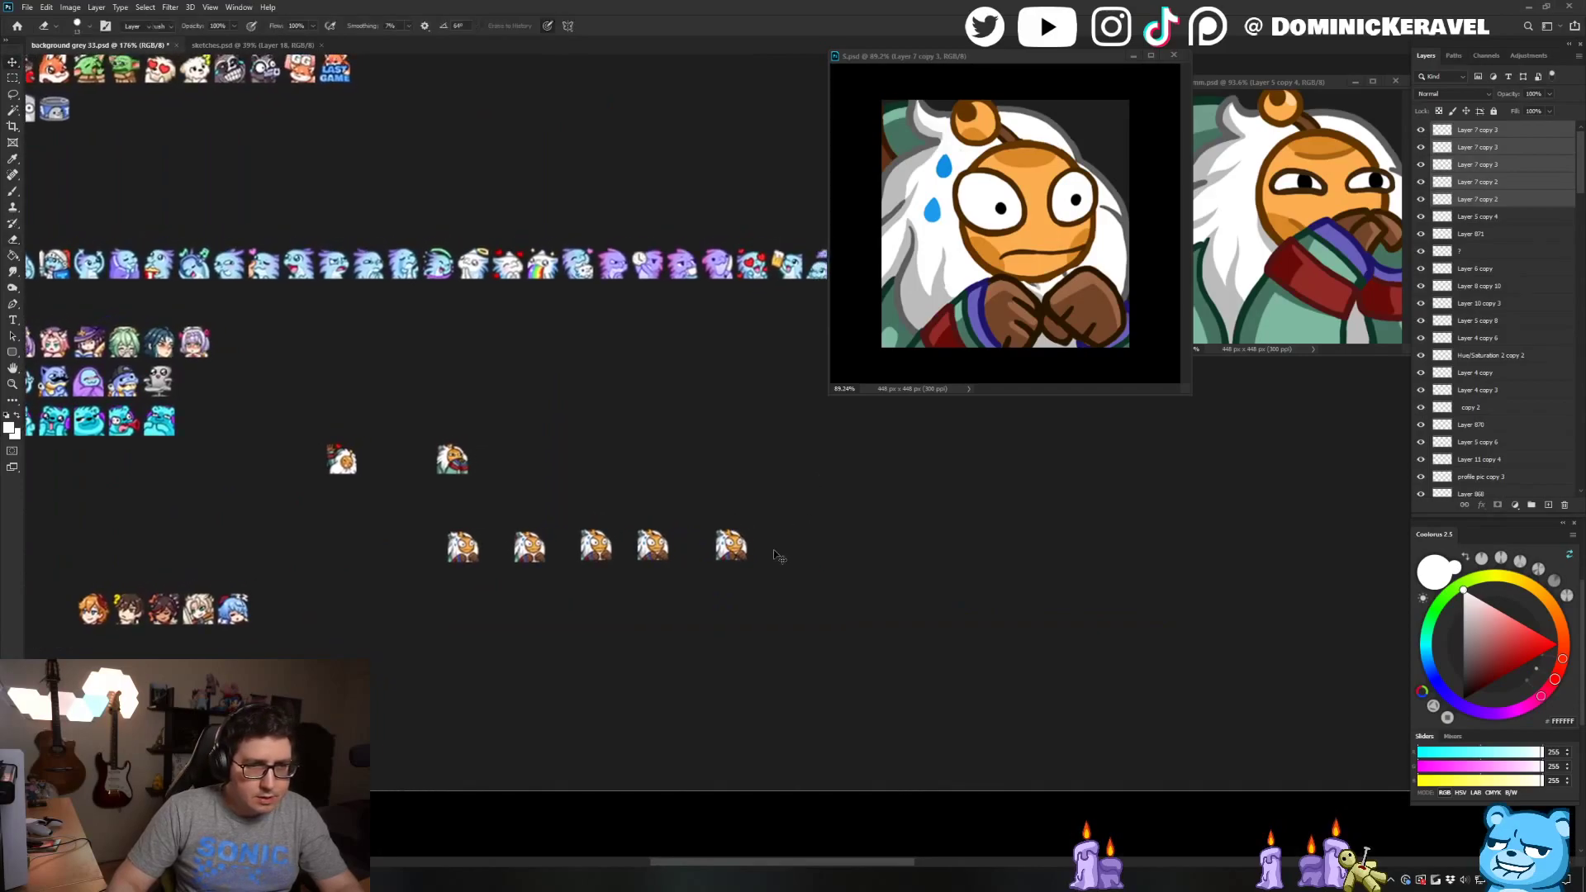
pyautogui.moveTo(772, 530); pyautogui.dragTo(794, 534)
pyautogui.click(869, 533)
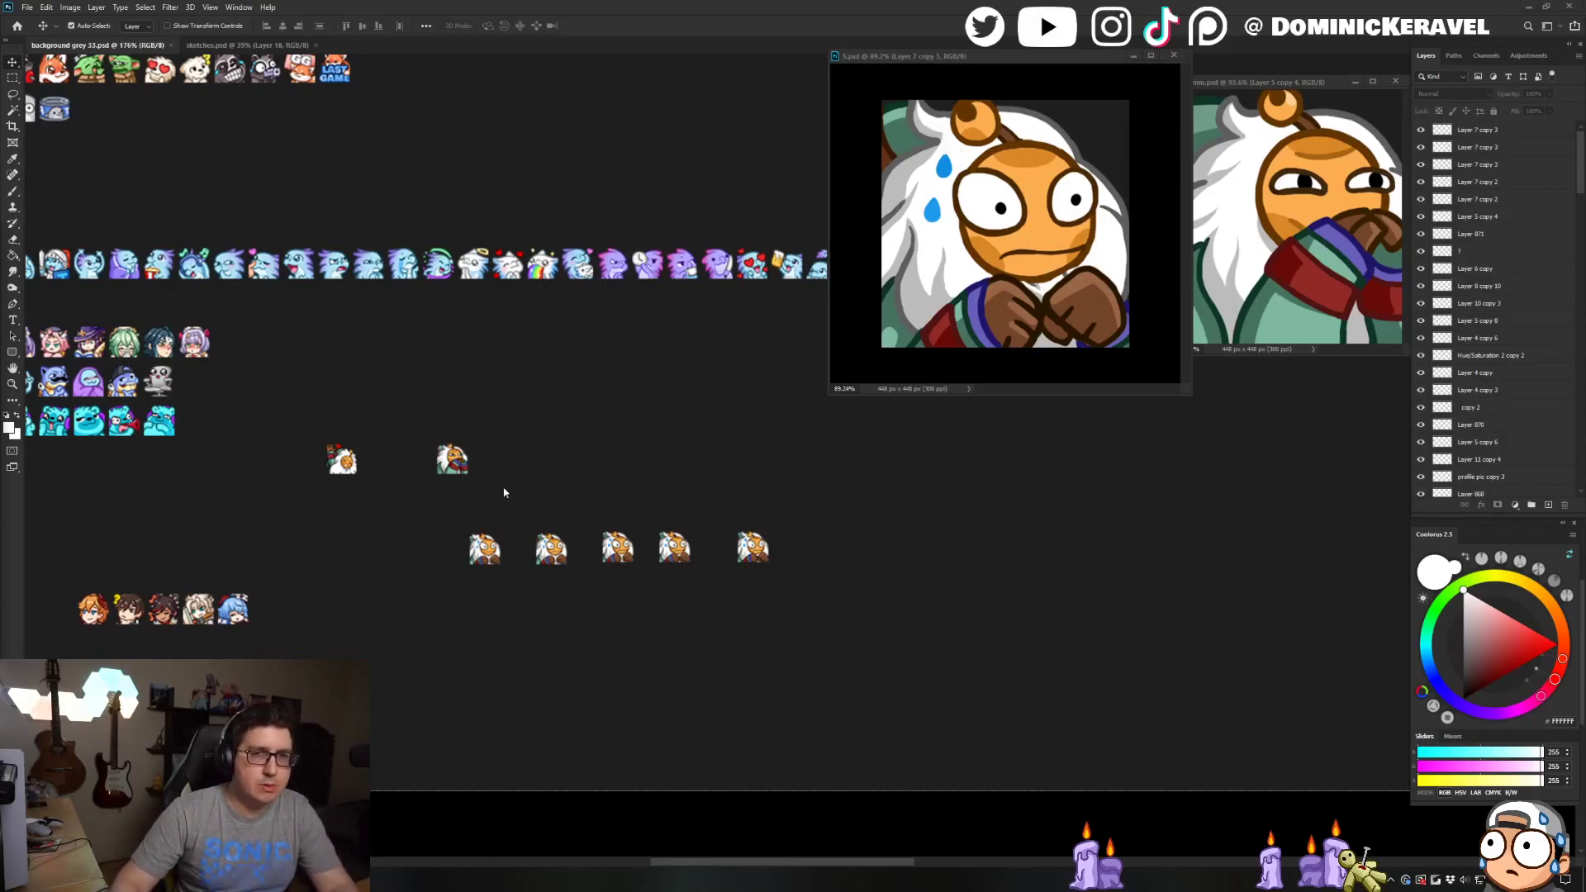
# Zoom the emote out slightly and tighten its window around the smaller view
pyautogui.click(993, 254)
pyautogui.scroll(-2, 993, 254)
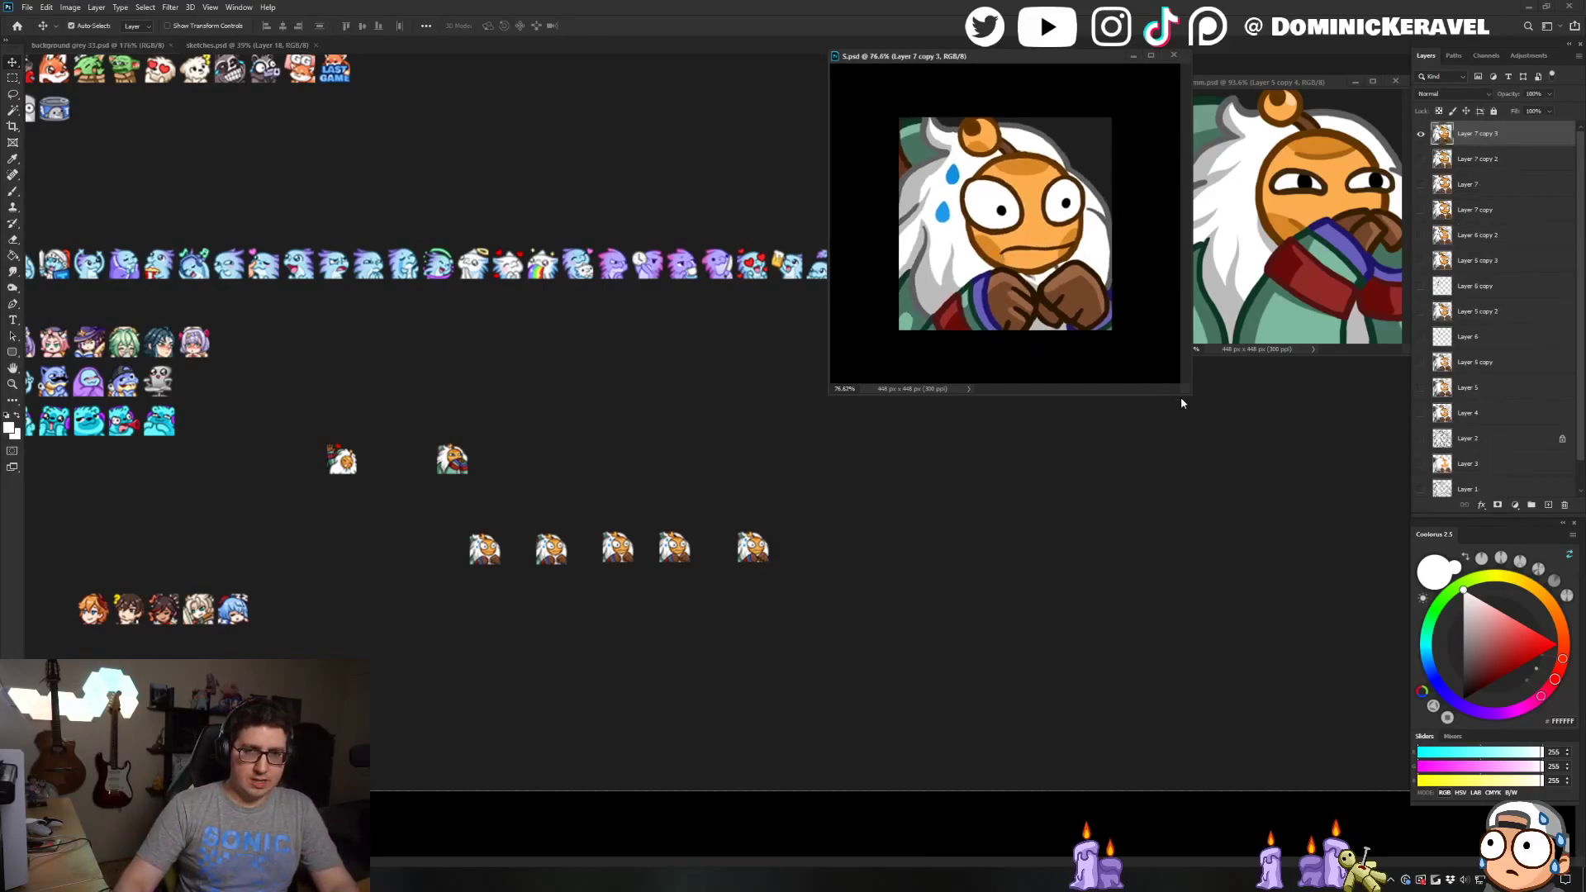
pyautogui.moveTo(1182, 392); pyautogui.dragTo(1105, 350)
pyautogui.click(900, 508)
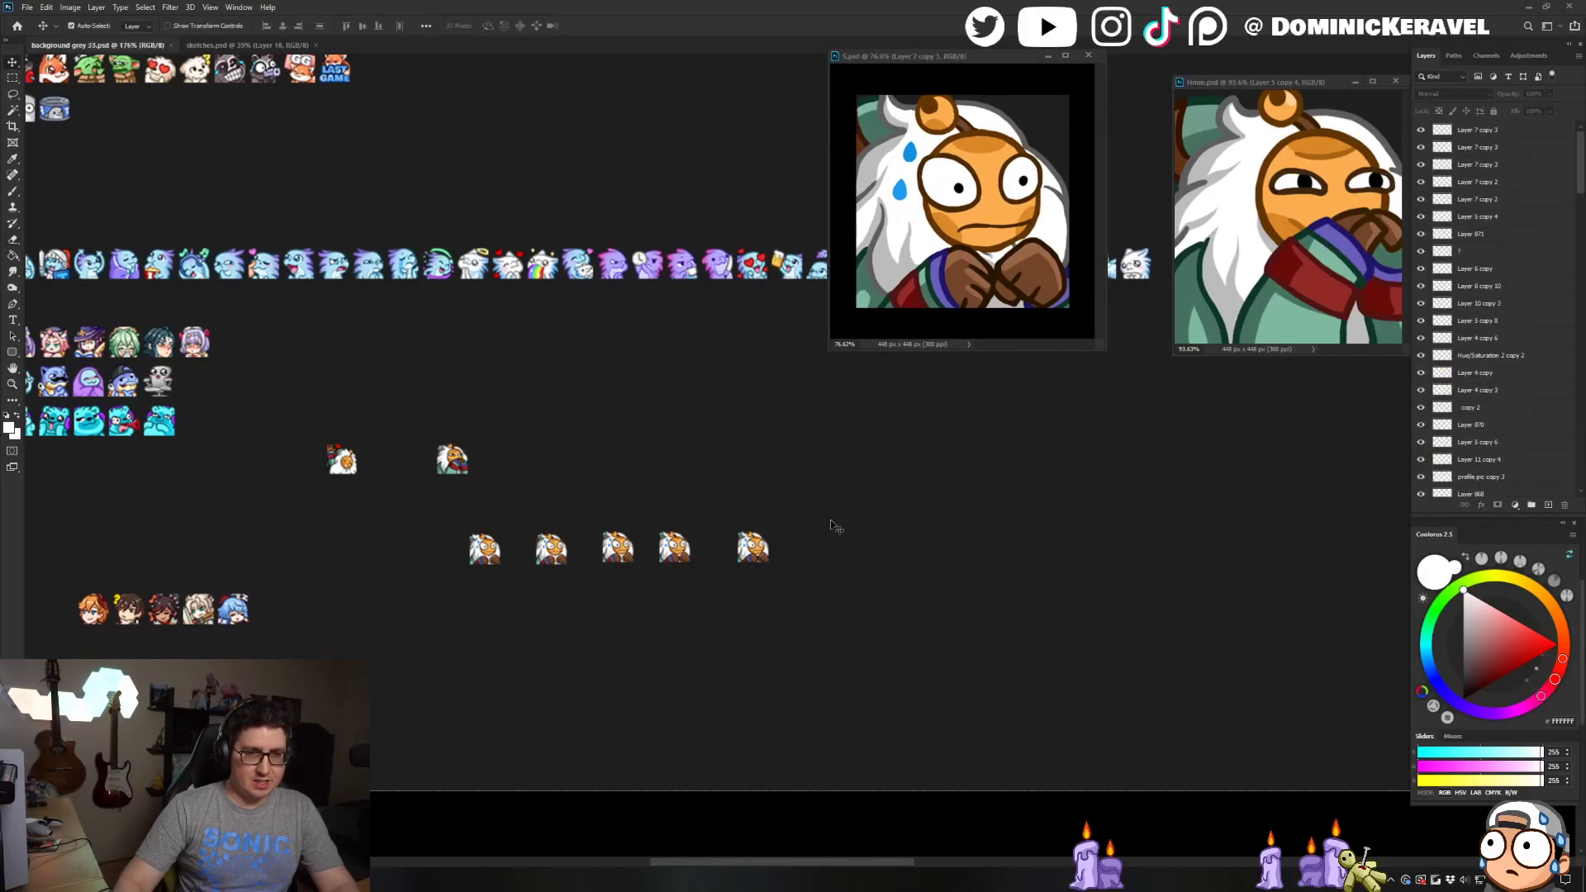
pyautogui.scroll(-1, 764, 562)
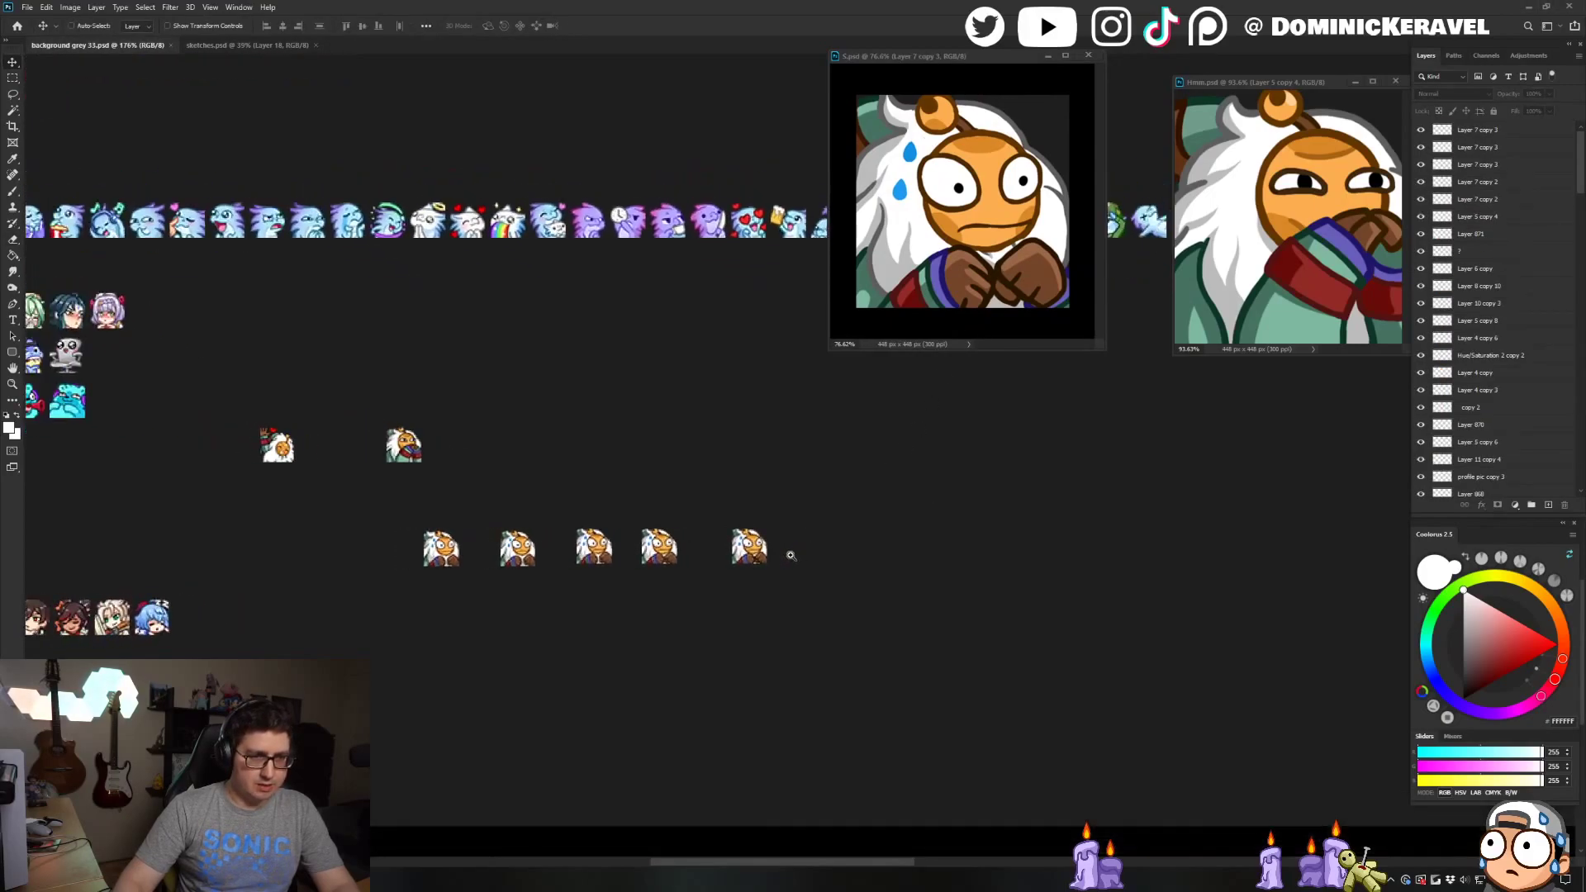
pyautogui.scroll(1, 792, 505)
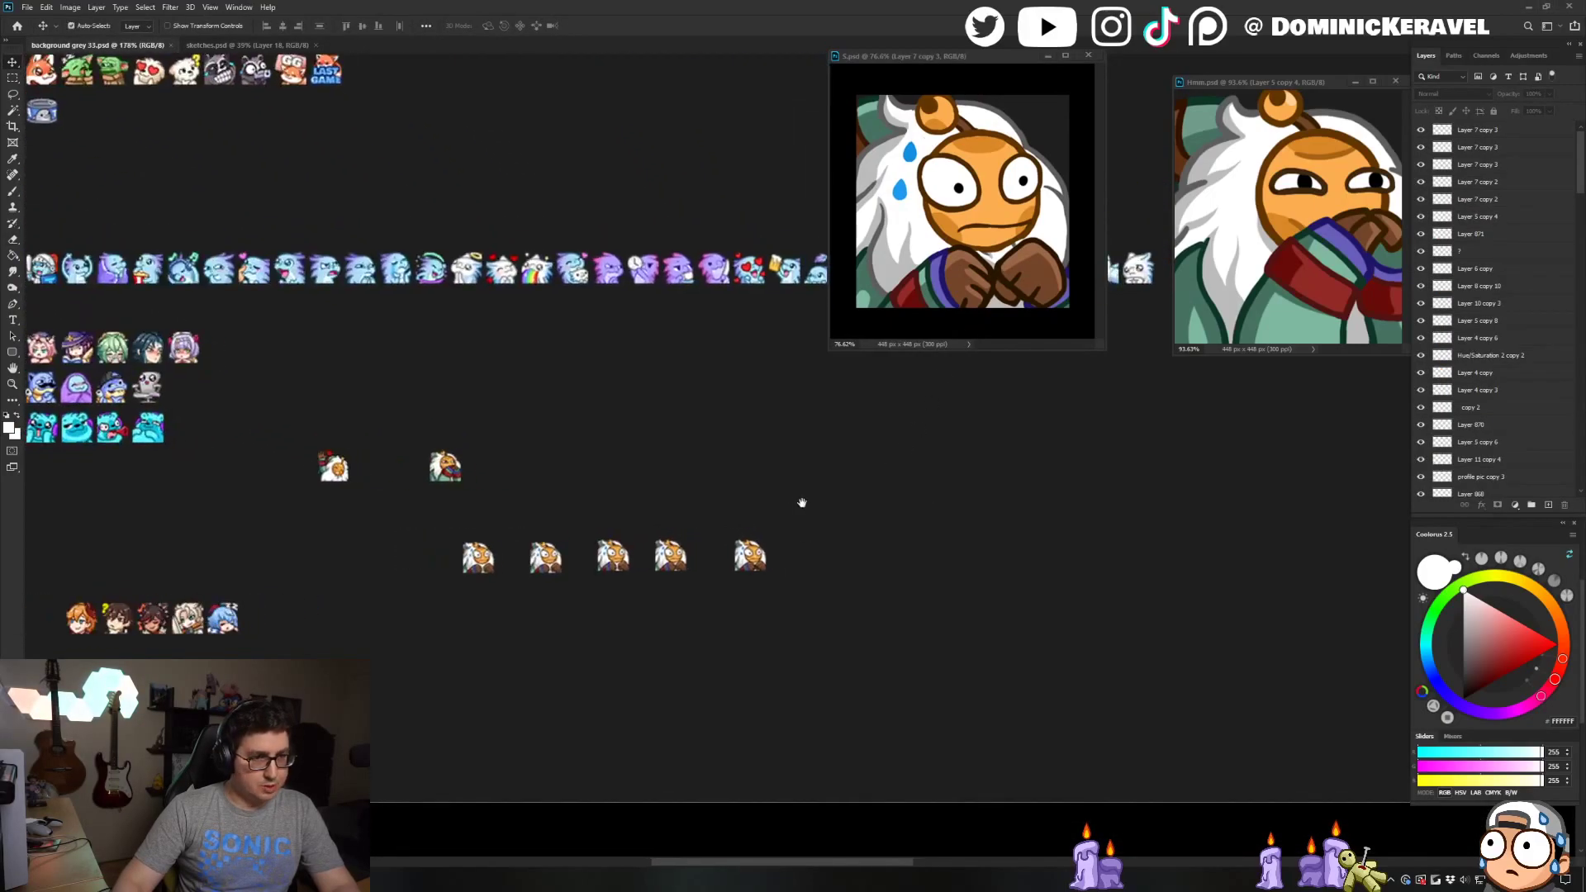
pyautogui.press('b')
pyautogui.press('v')
pyautogui.moveTo(719, 453); pyautogui.dragTo(741, 461)
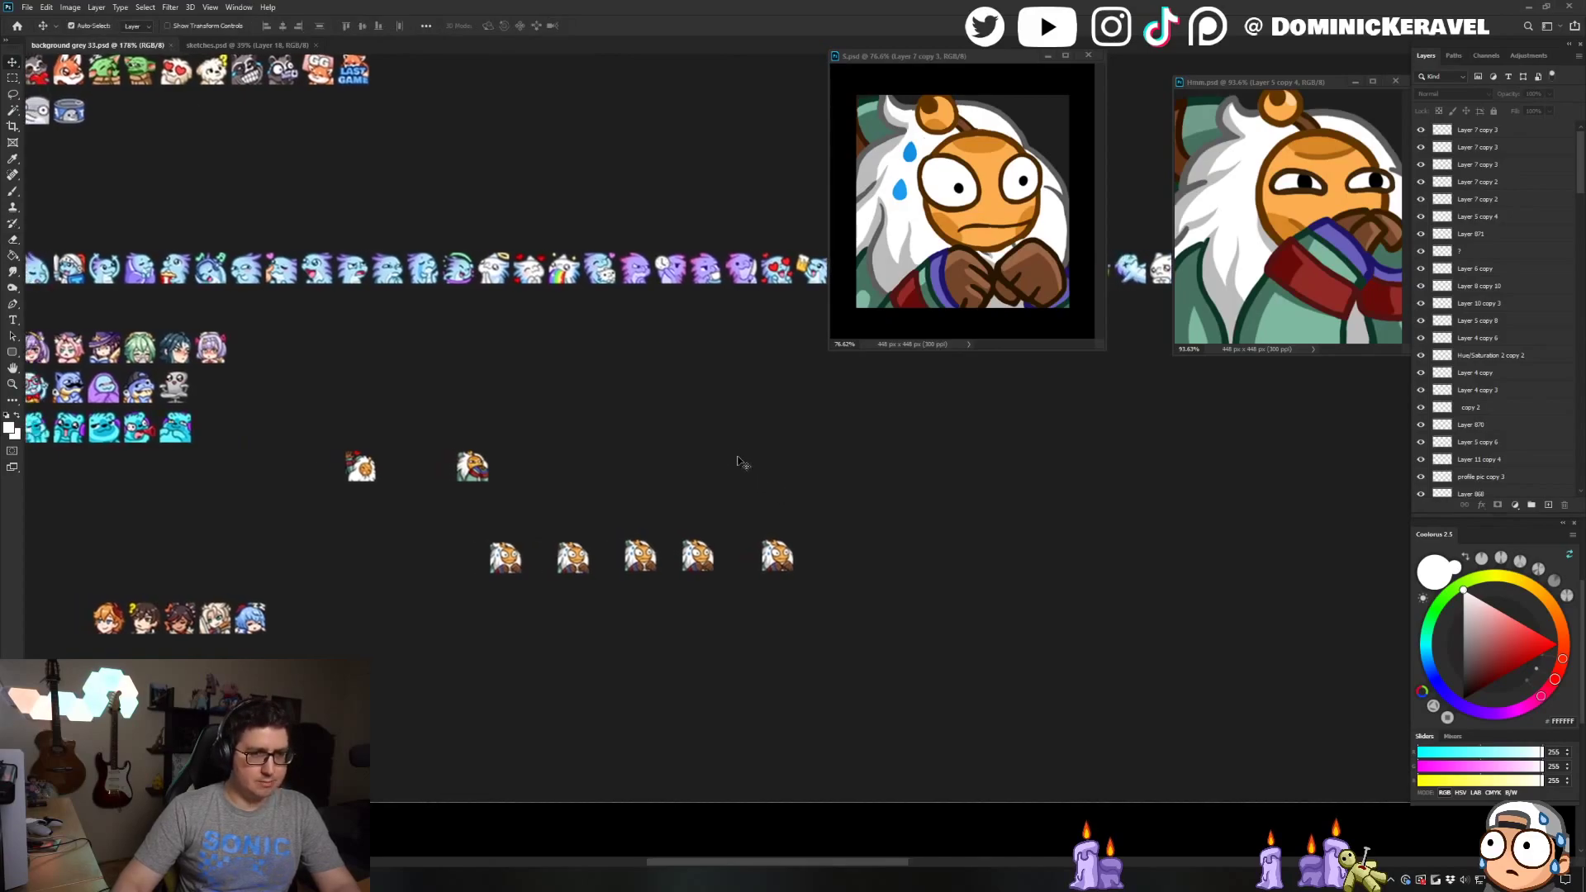